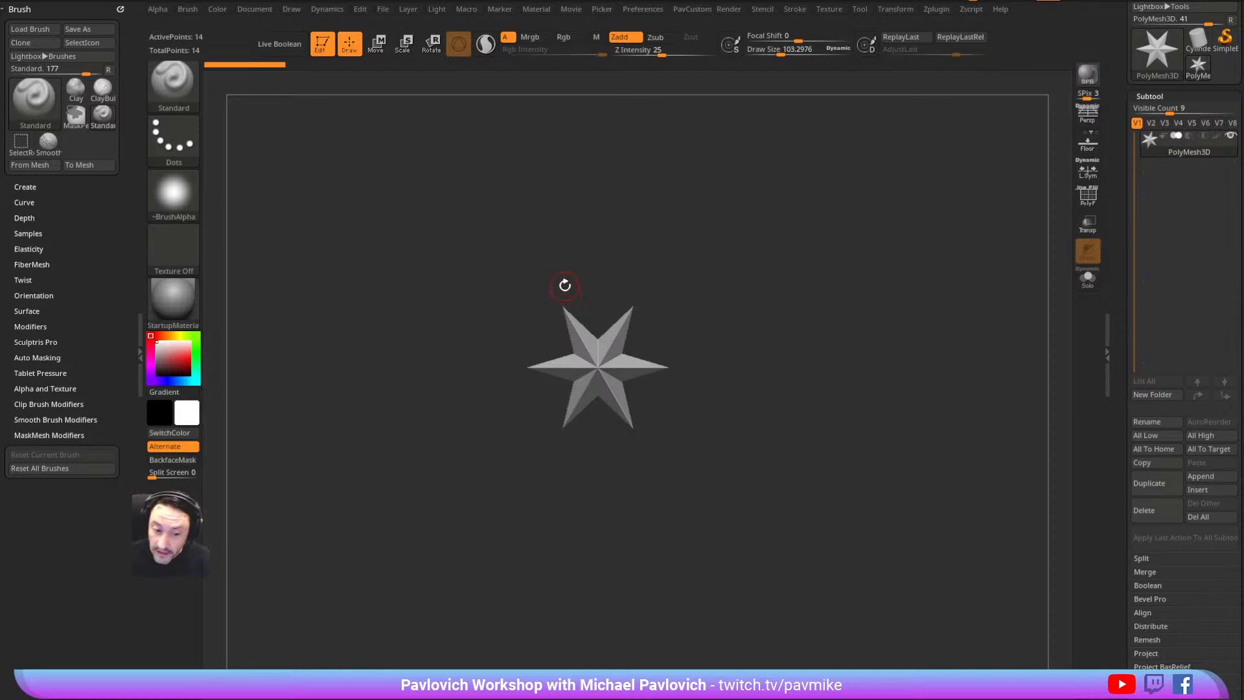
Switch to the browser and look through the ZBrush 2023 - What's New? playlist on YouTube, then move the browser out of view
{"action": "key", "text": "alt+Tab"}
{"action": "left_click_drag", "start_coordinate": [641, 148], "coordinate": [578, 103]}
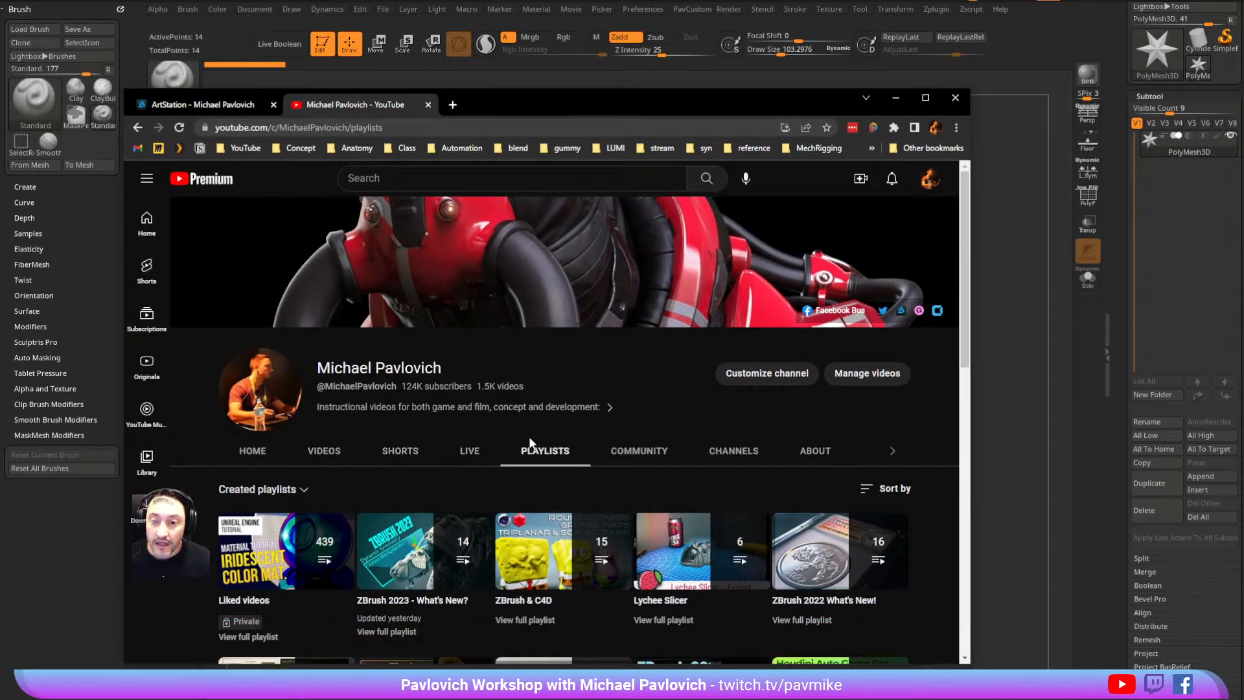
{"action": "scroll", "coordinate": [530, 443], "scroll_direction": "down", "scroll_amount": 3}
{"action": "left_click", "coordinate": [391, 439]}
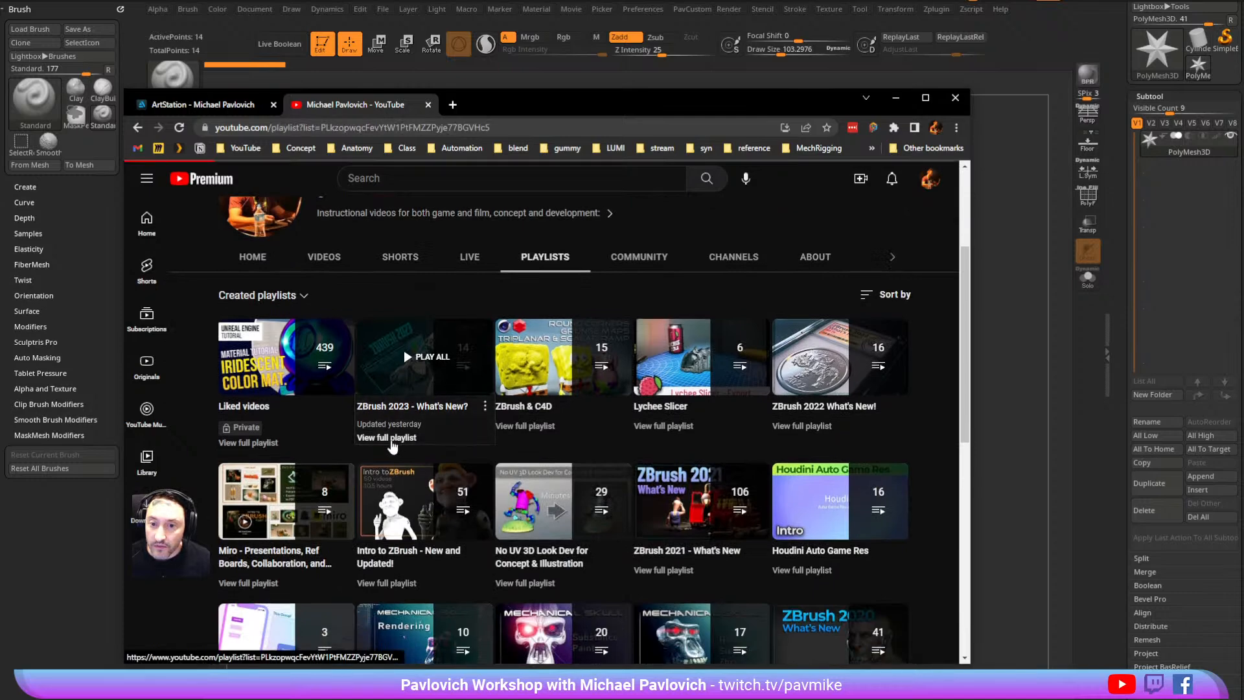
{"action": "scroll", "coordinate": [570, 428], "scroll_direction": "down", "scroll_amount": 7}
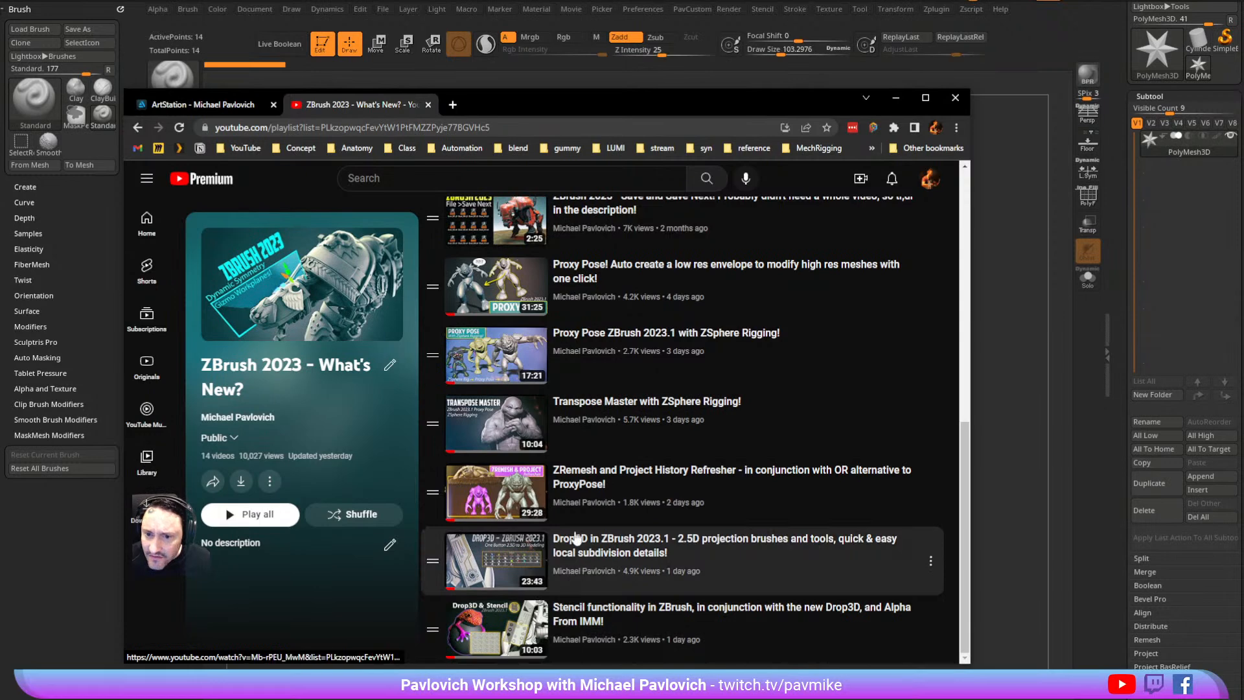
{"action": "left_click_drag", "start_coordinate": [545, 108], "coordinate": [541, 698]}
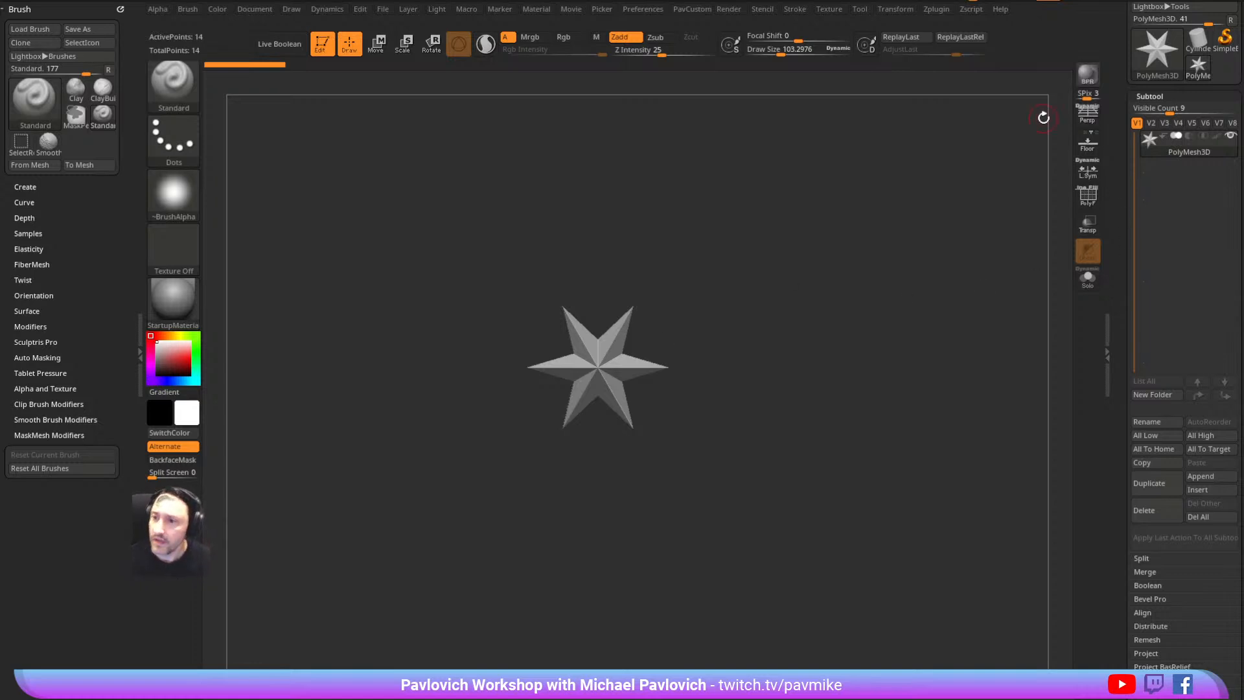
Replace the star in ZBrush with a Sphere3D primitive and convert it to a PolyMesh3D
{"action": "left_click_drag", "start_coordinate": [1115, 236], "coordinate": [1113, 353]}
{"action": "left_click", "coordinate": [1156, 167]}
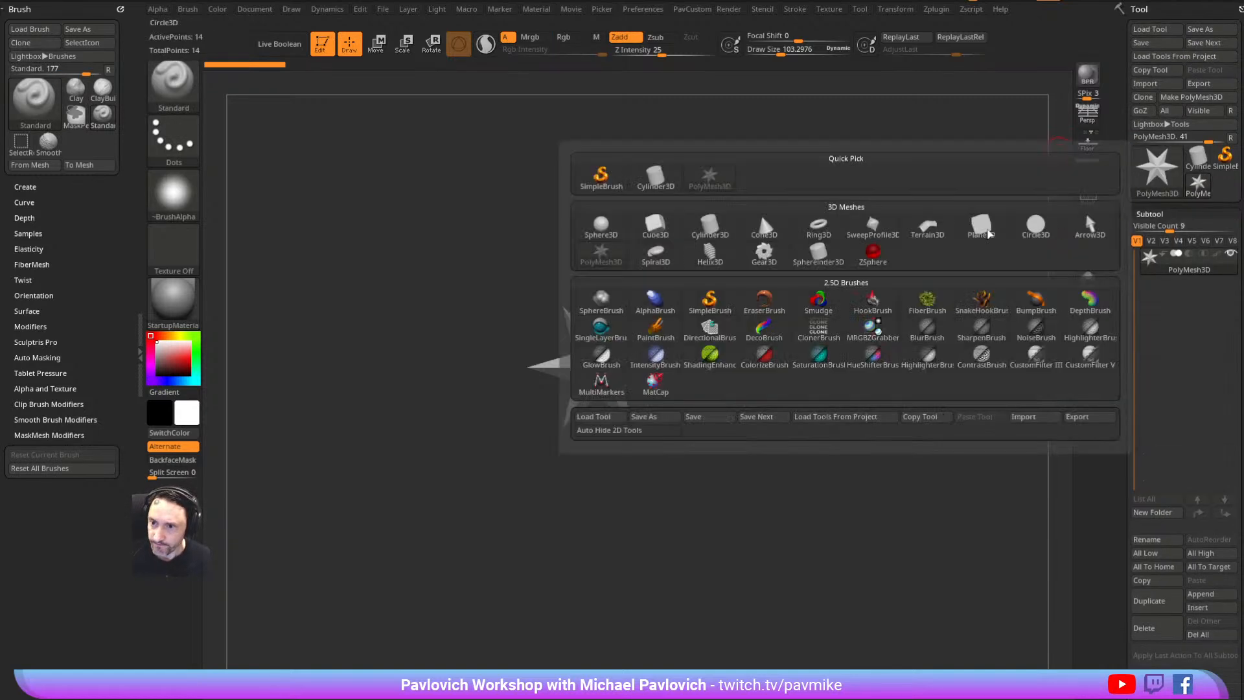
{"action": "left_click", "coordinate": [655, 222]}
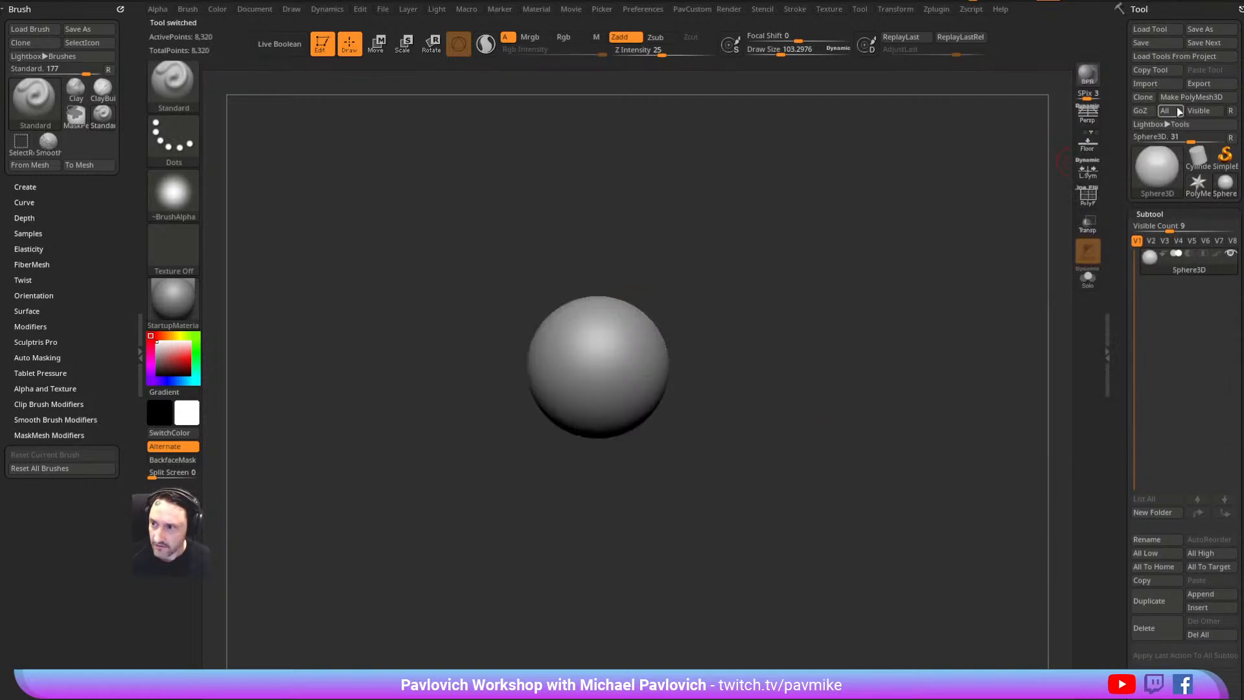
{"action": "mouse_move", "coordinate": [1143, 170]}
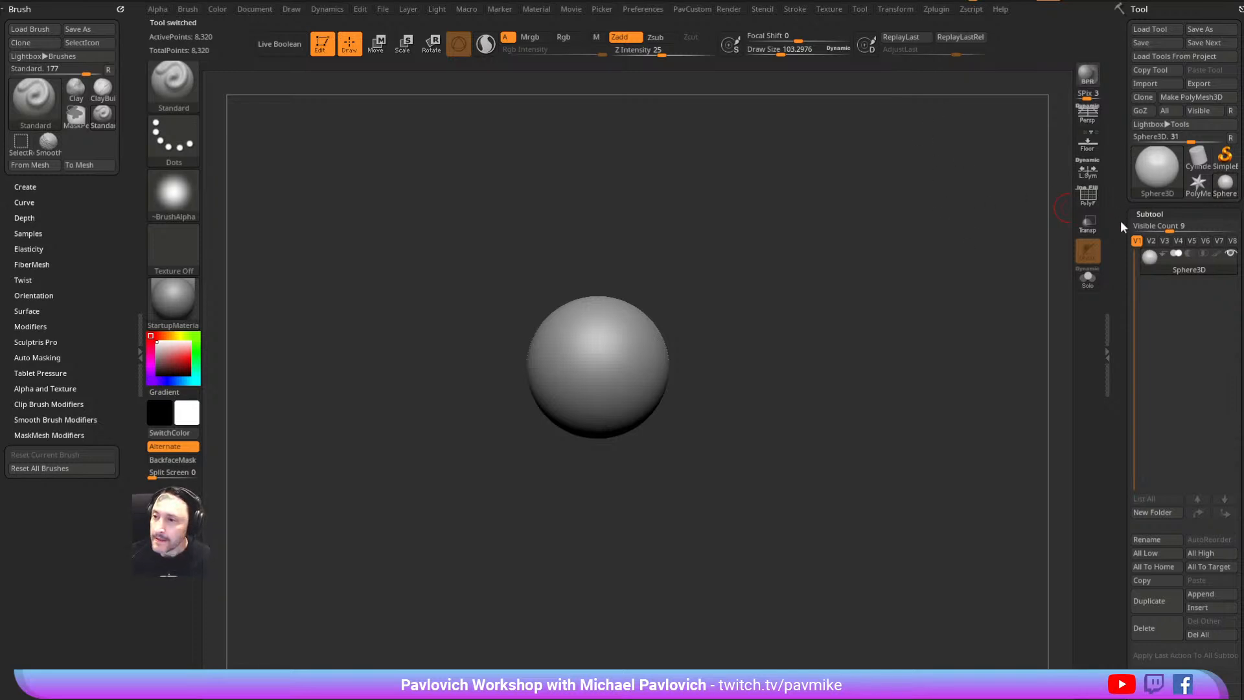
{"action": "left_click", "coordinate": [1142, 187]}
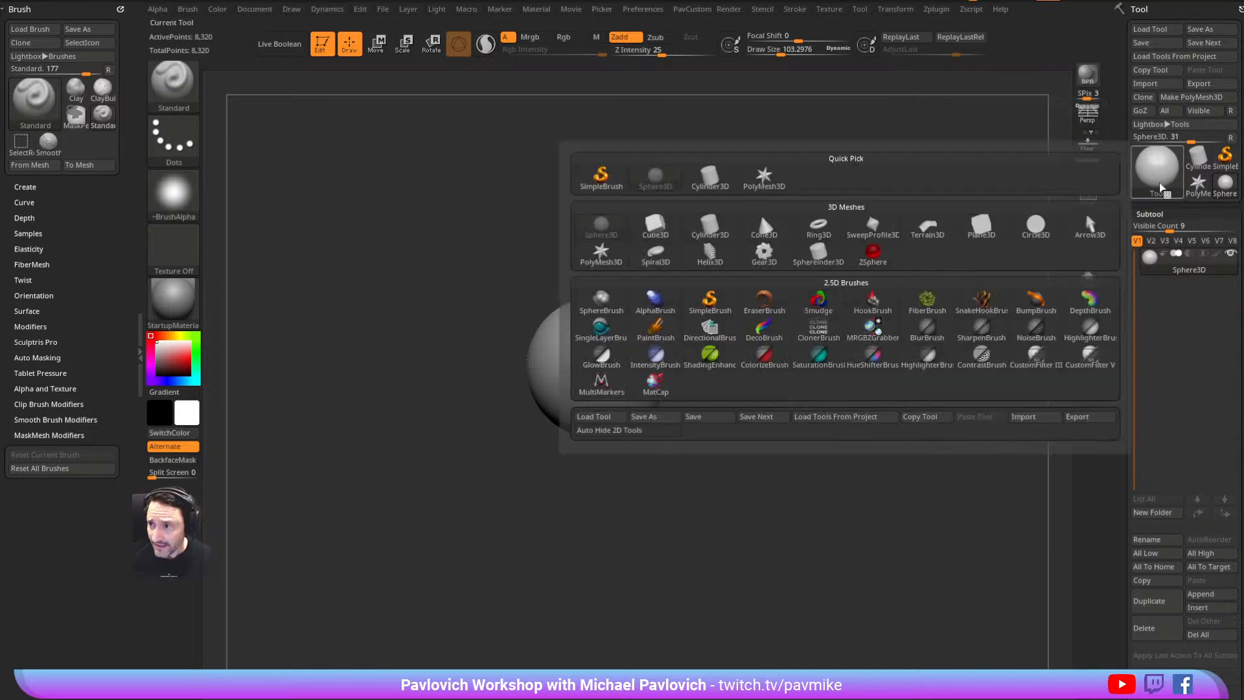
{"action": "left_click", "coordinate": [601, 227]}
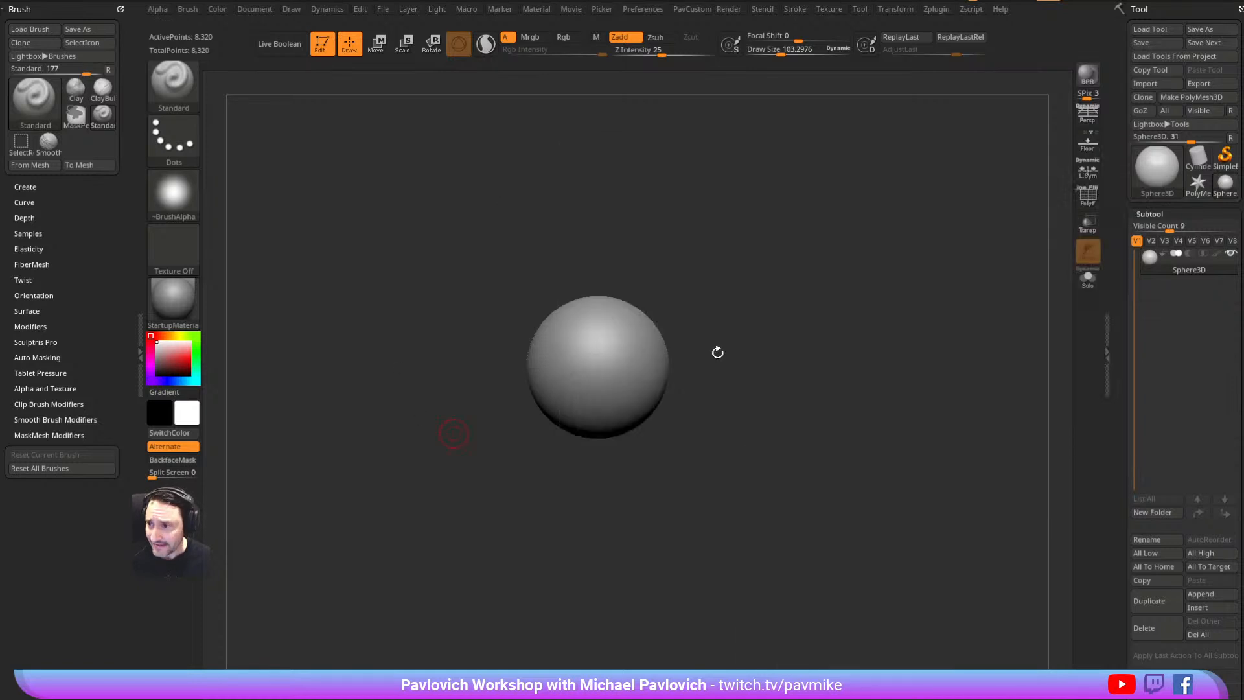
{"action": "mouse_move", "coordinate": [1172, 272]}
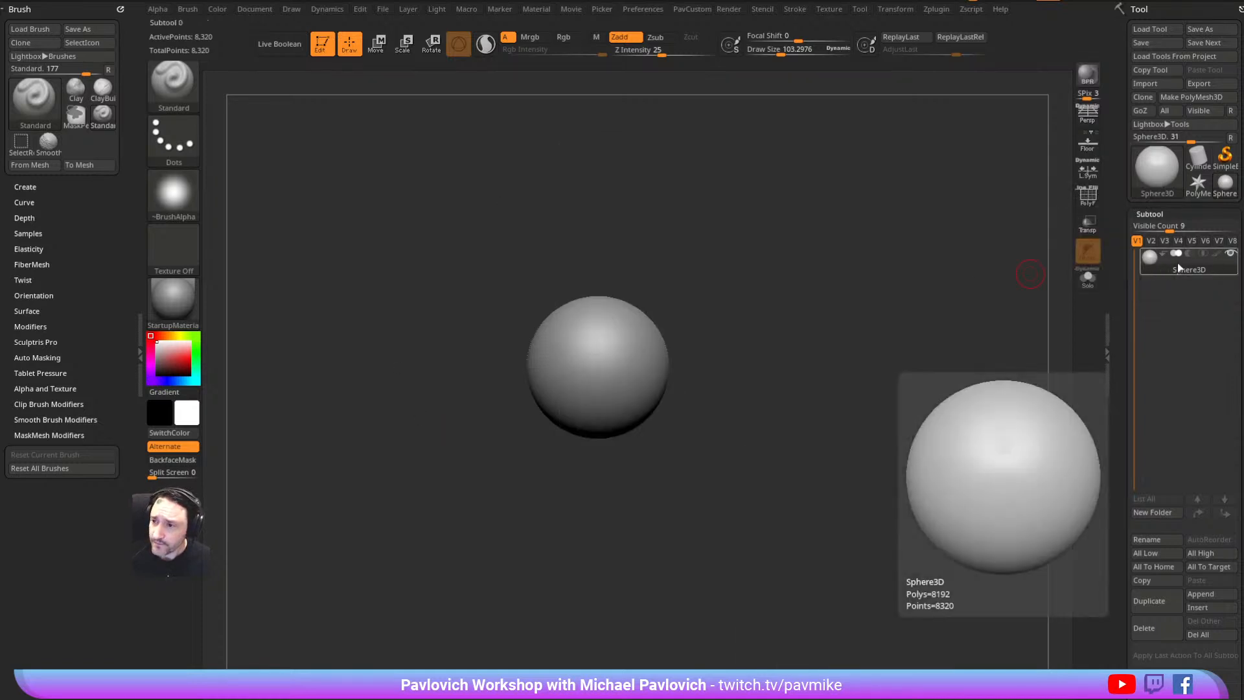
{"action": "left_click", "coordinate": [1191, 98]}
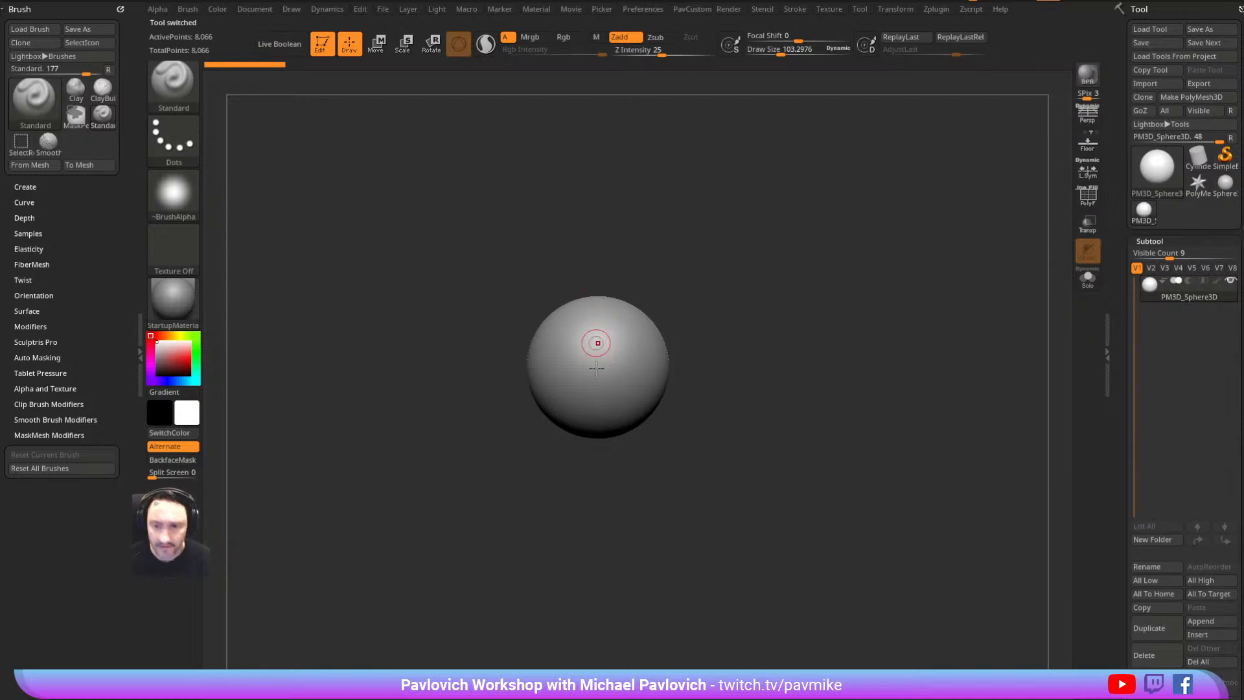
Set the brush draw size to about 140 and undo the trial stroke on the sphere
{"action": "left_click_drag", "start_coordinate": [771, 261], "coordinate": [800, 348], "text": "alt"}
{"action": "key", "text": "s"}
{"action": "left_click_drag", "start_coordinate": [641, 411], "coordinate": [682, 430]}
{"action": "key", "text": "ctrl+z"}
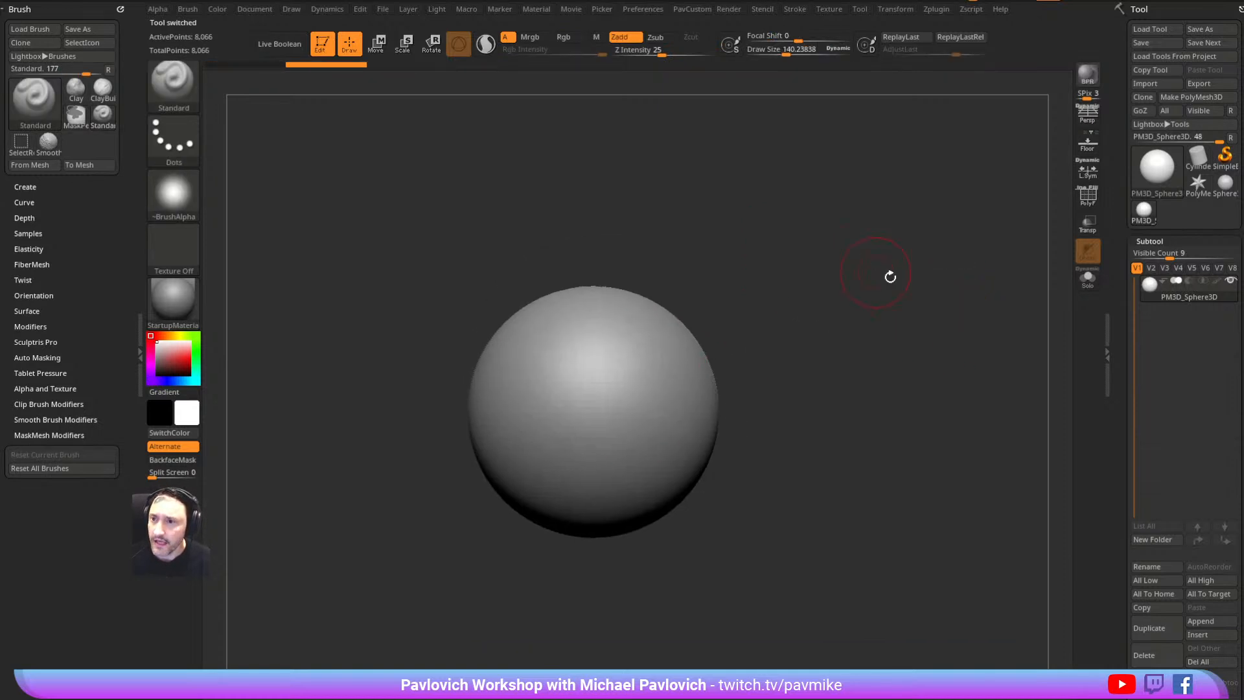
Switch from the Standard brush to the ChiselCreature brush, closing LightBox first
{"action": "key", "text": "comma"}
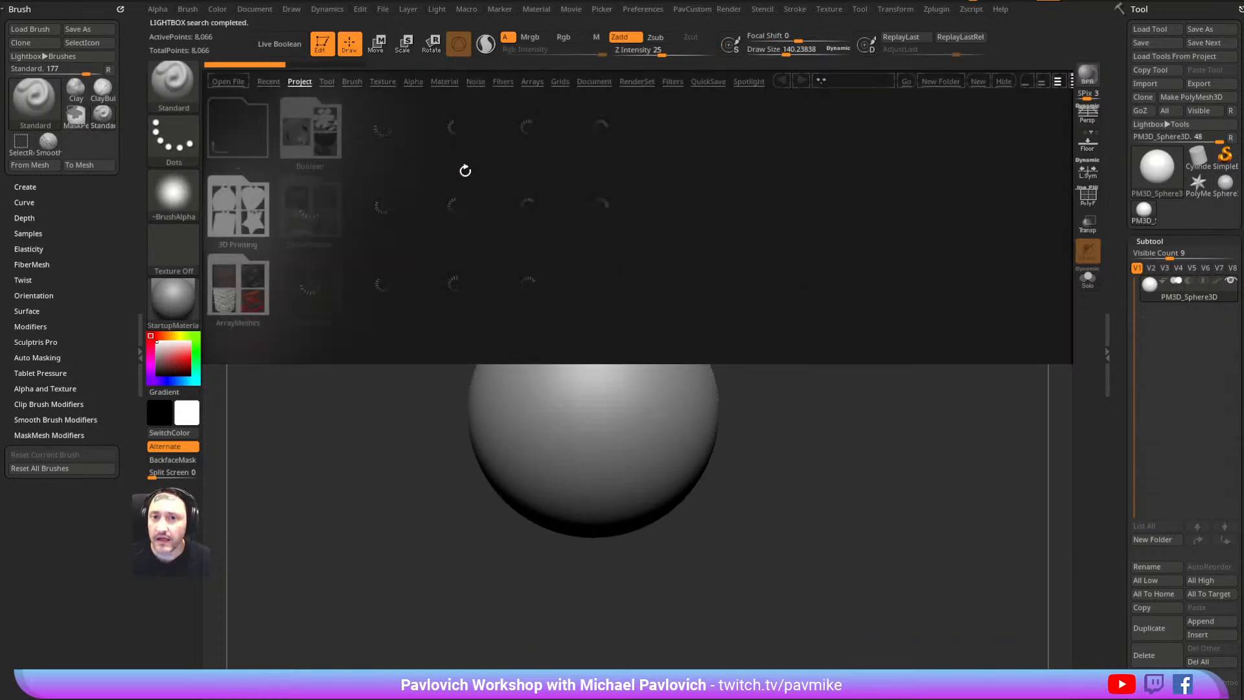
{"action": "key", "text": "comma"}
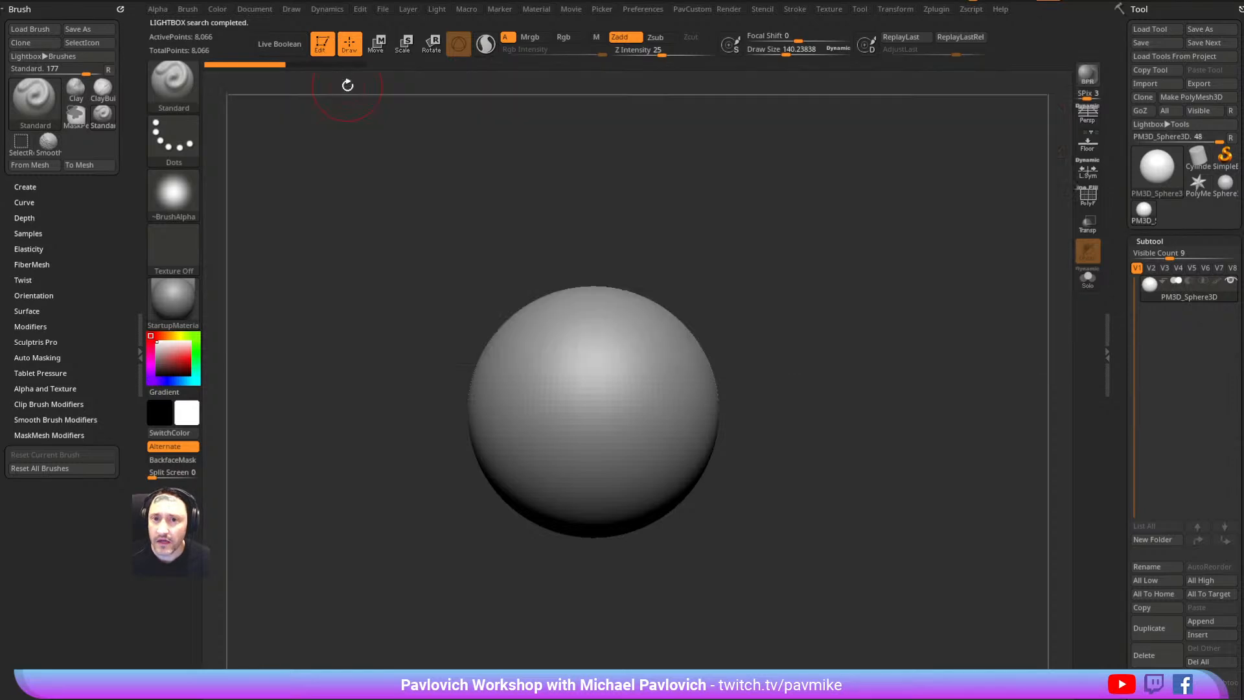
{"action": "key", "text": "b"}
{"action": "key", "text": "c"}
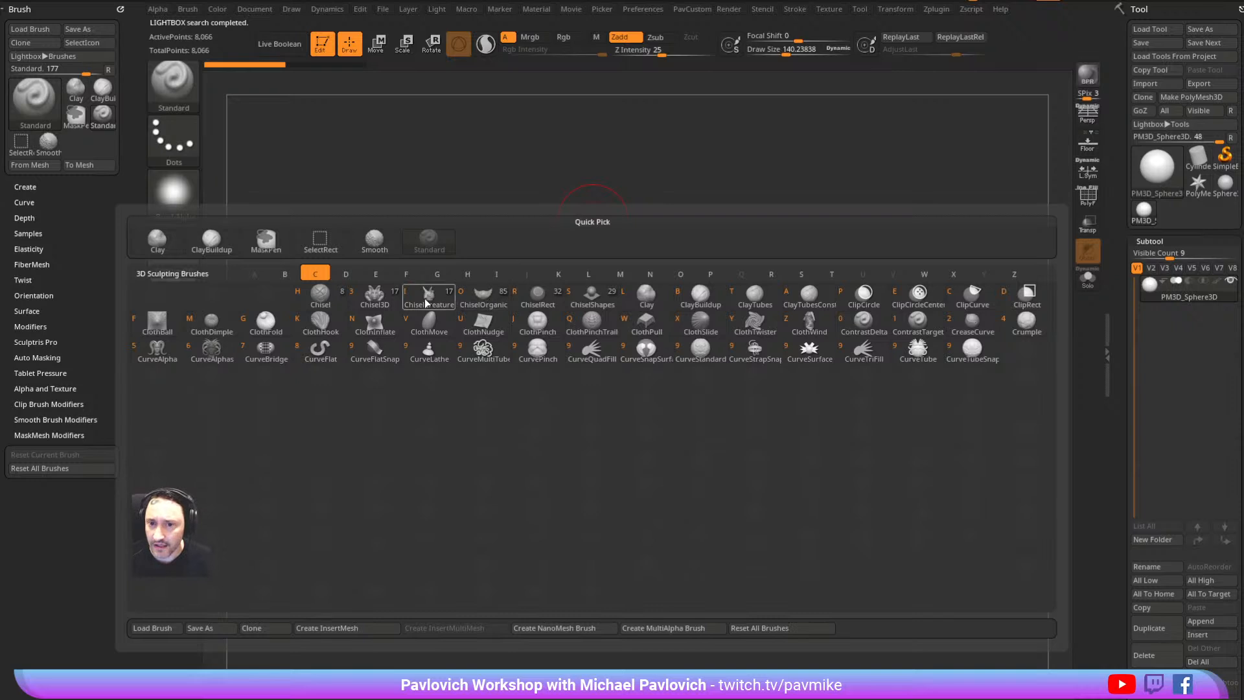
{"action": "mouse_move", "coordinate": [374, 303]}
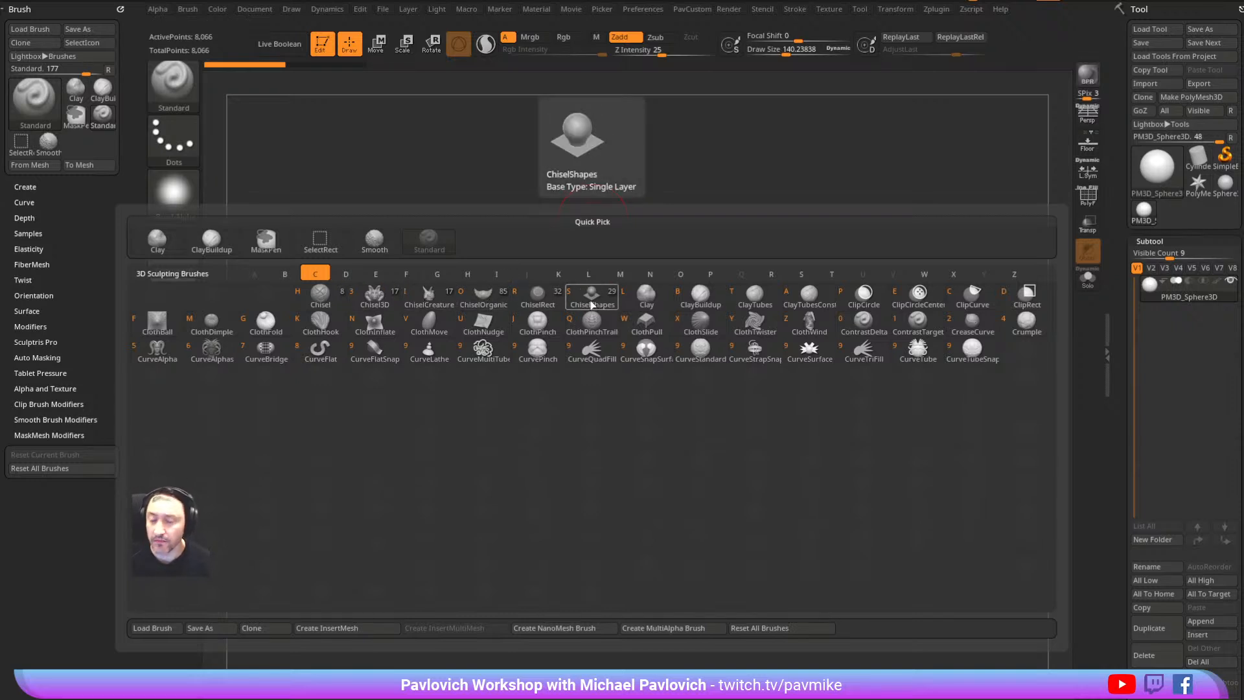
{"action": "left_click", "coordinate": [428, 299]}
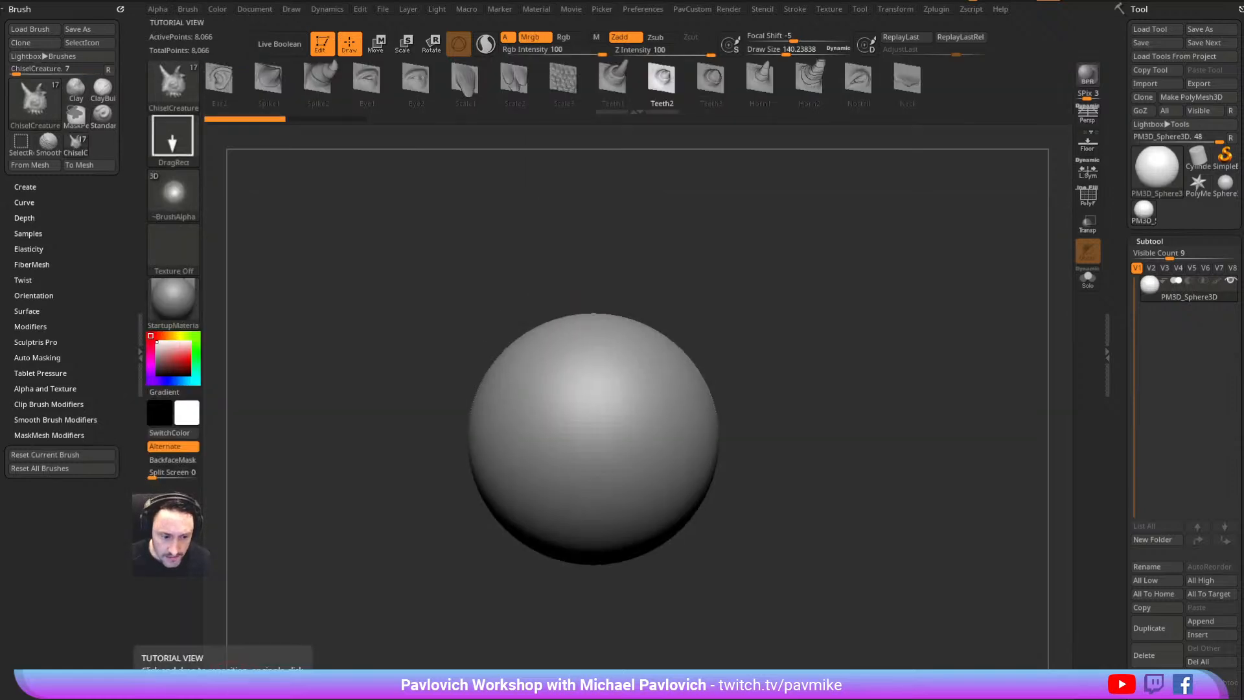
Search the YouTube channel in the browser for VDM, browse the videos and return to ZBrush
{"action": "key", "text": "alt+Tab"}
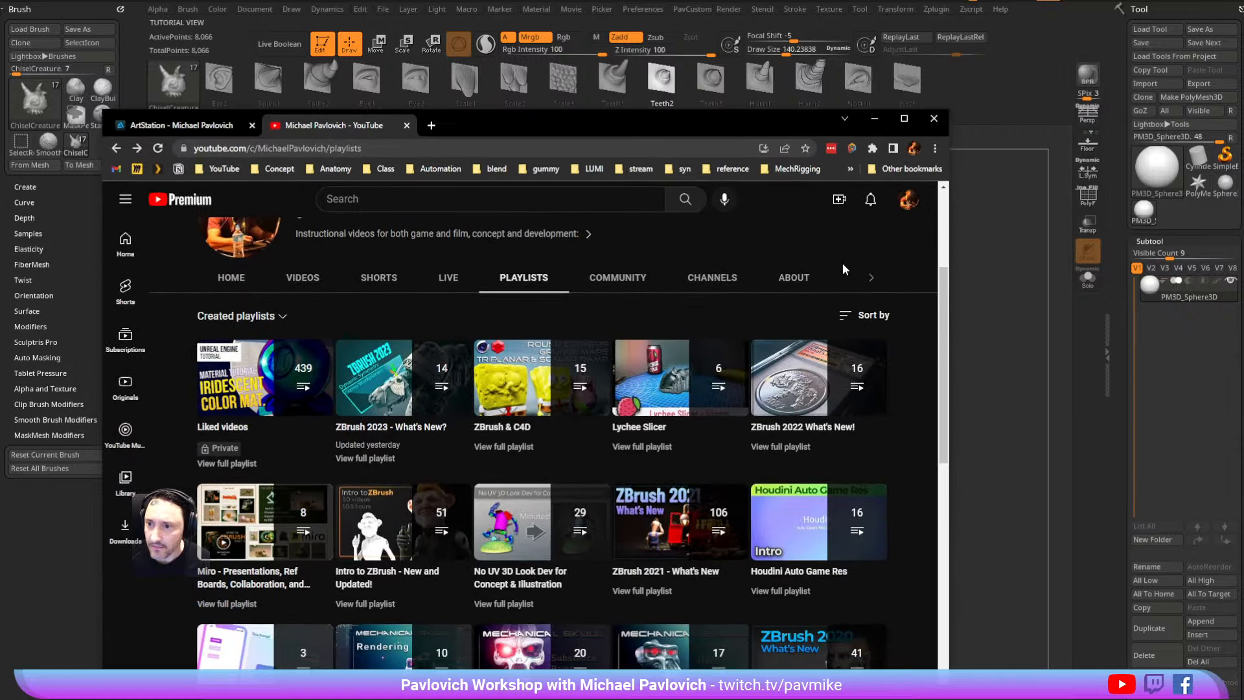
{"action": "left_click", "coordinate": [868, 279]}
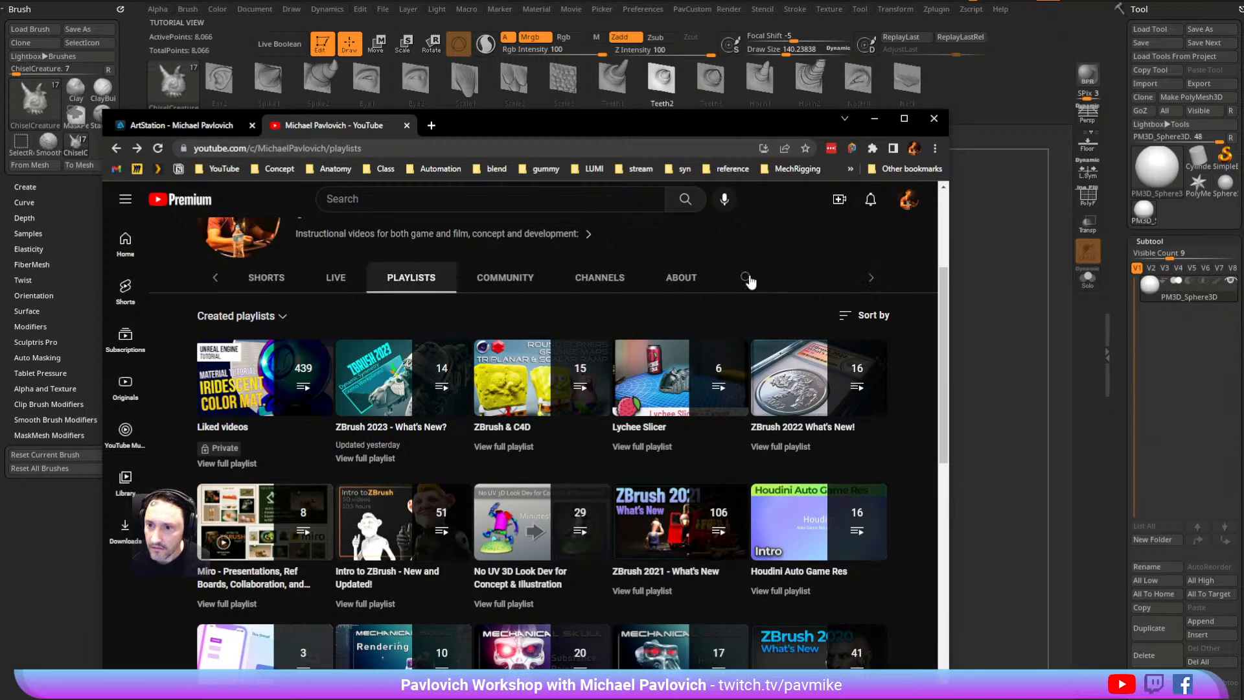
{"action": "left_click", "coordinate": [747, 278]}
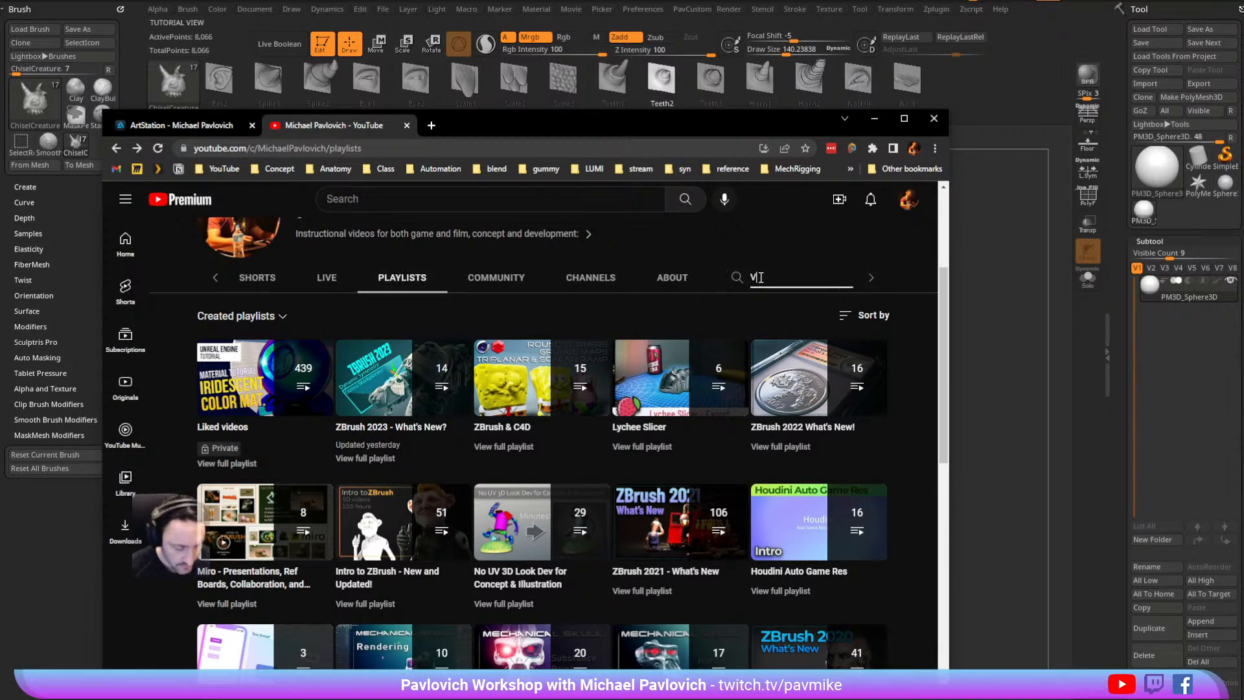
{"action": "key", "text": "Return"}
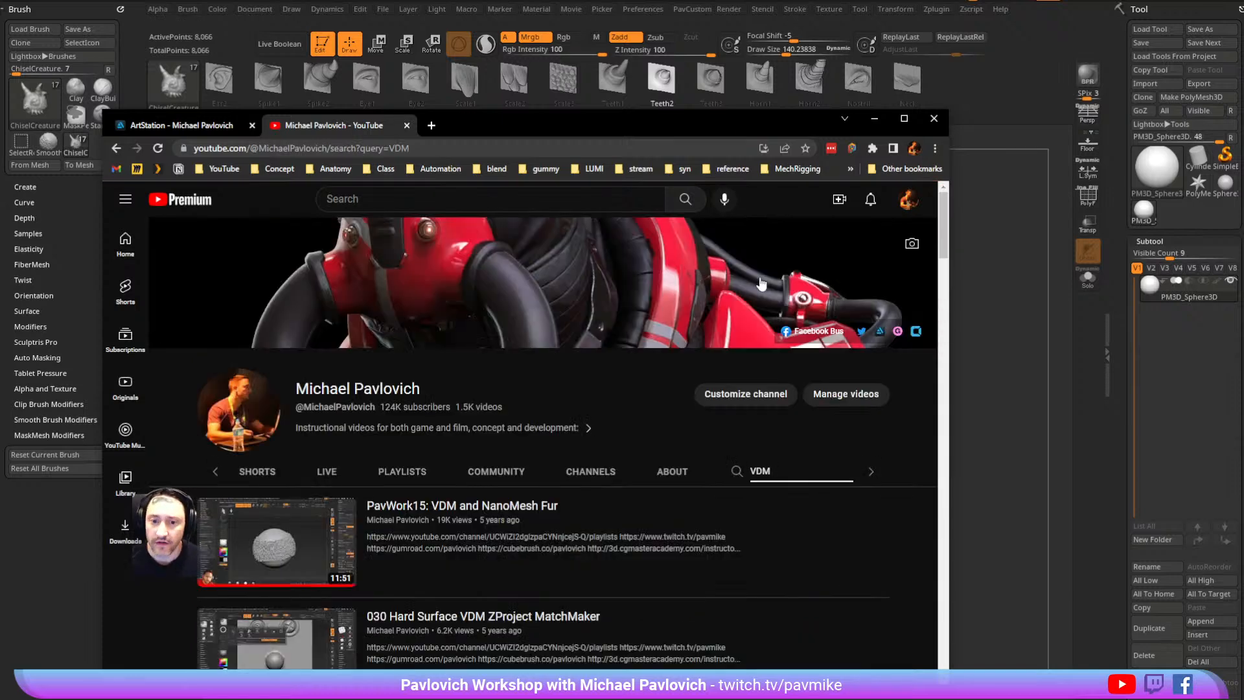
{"action": "scroll", "coordinate": [535, 405], "scroll_direction": "down", "scroll_amount": 4}
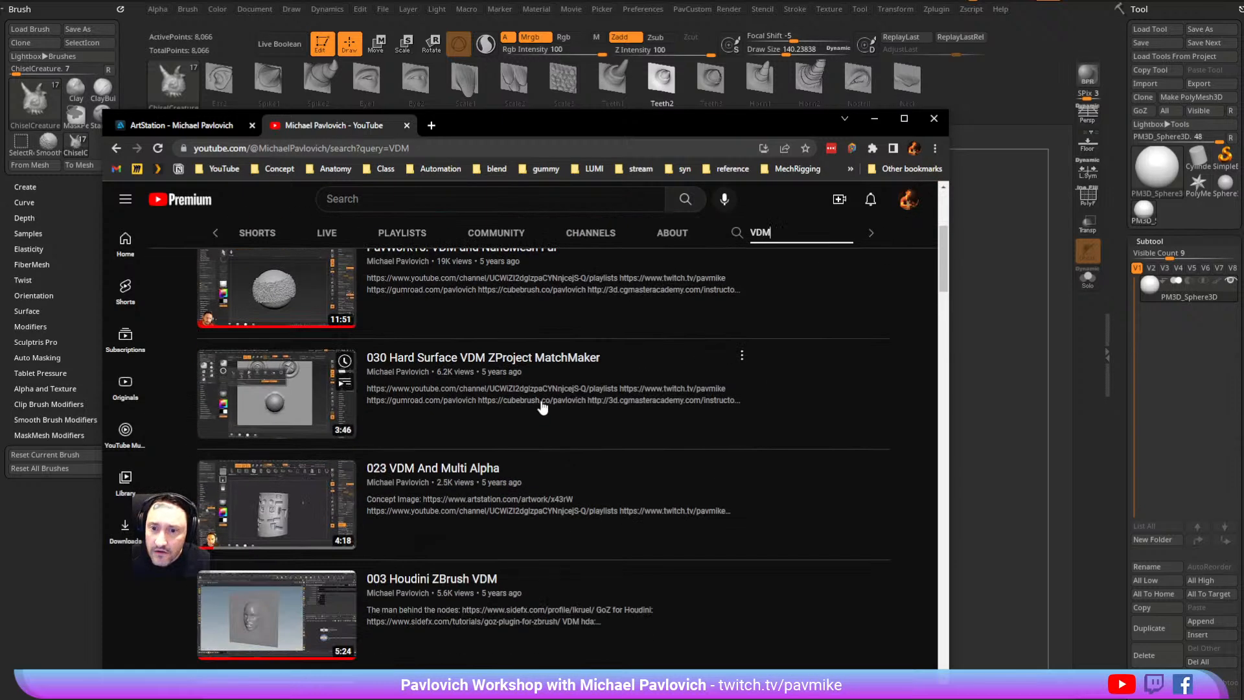
{"action": "scroll", "coordinate": [541, 402], "scroll_direction": "down", "scroll_amount": 4}
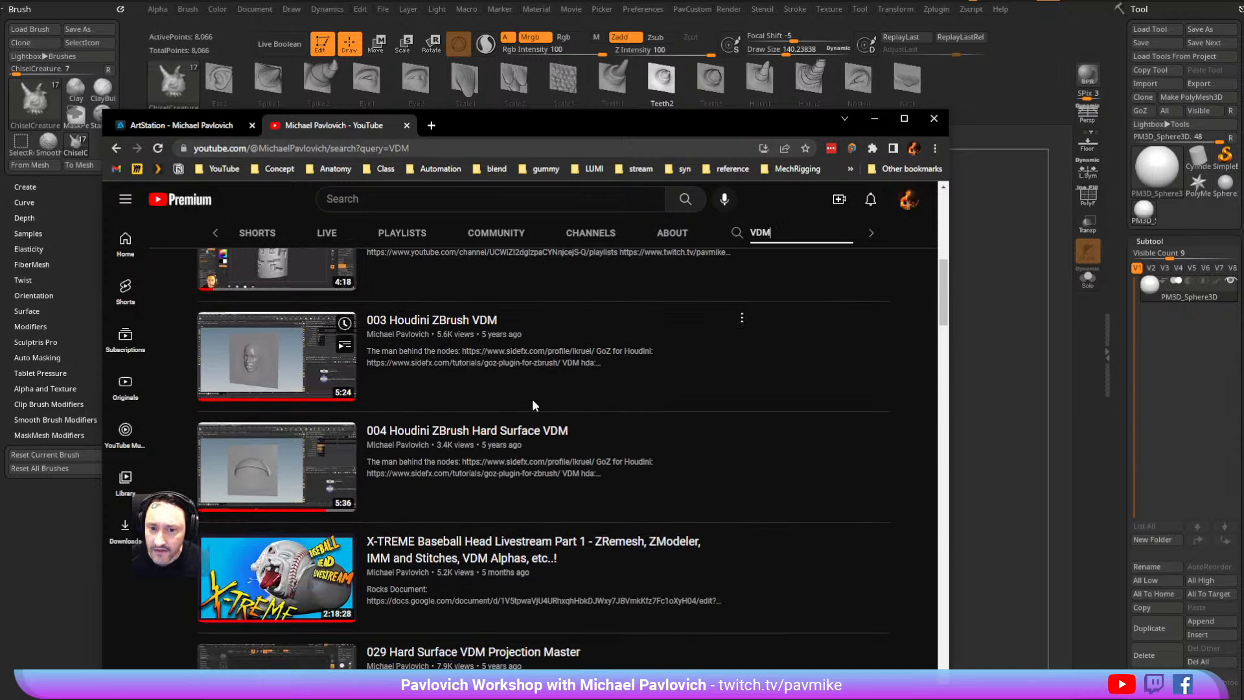
{"action": "key", "text": "alt+Tab"}
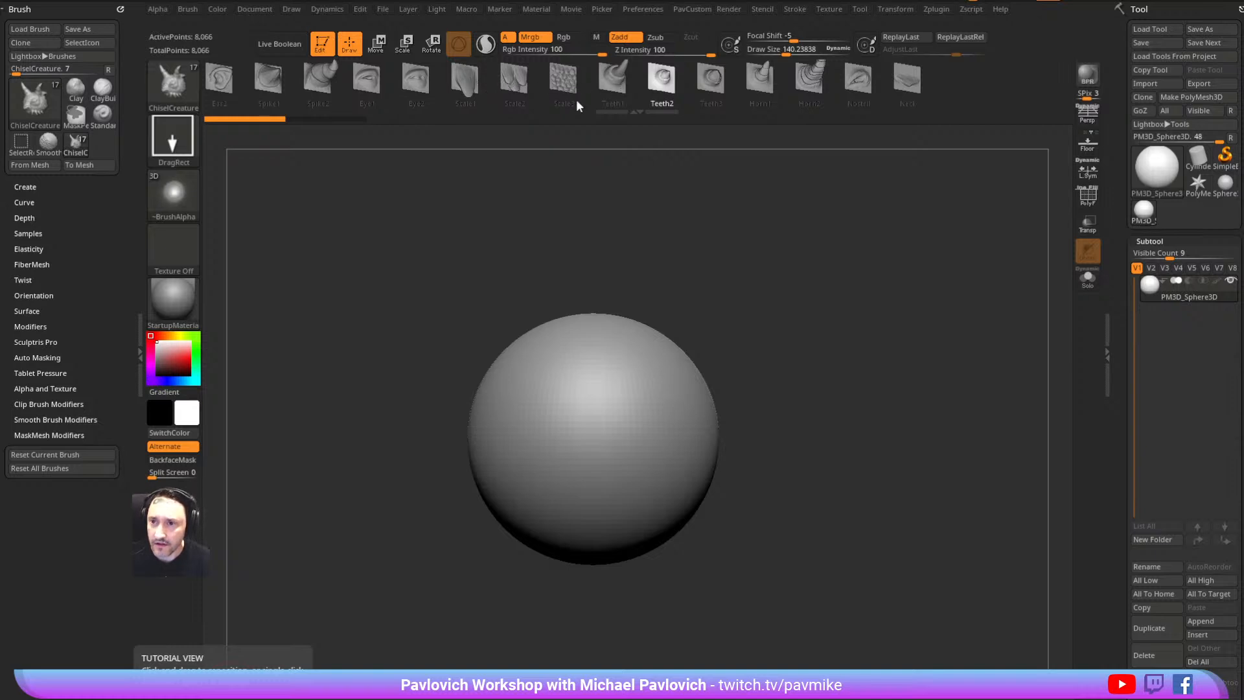
Pick the Scale2 shape of the ChiselCreature brush, then switch to the ChiselOrganic brush
{"action": "left_click", "coordinate": [364, 82]}
{"action": "left_click", "coordinate": [568, 80]}
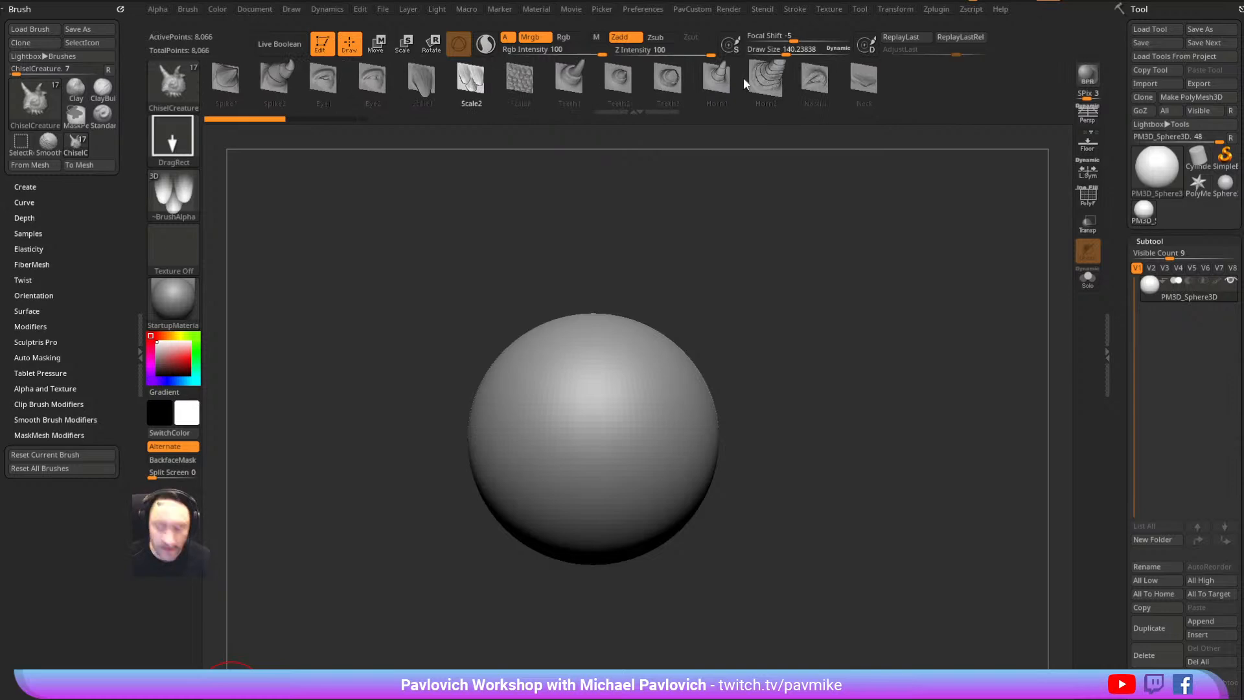
{"action": "key", "text": "b"}
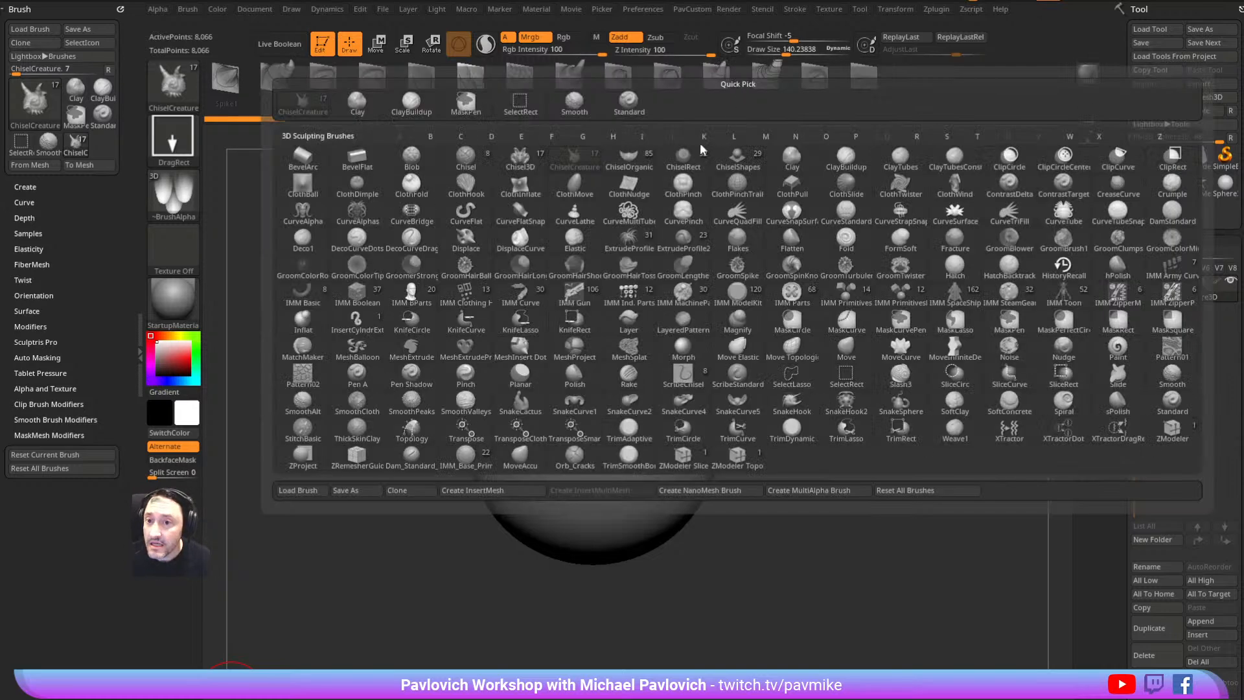
{"action": "left_click", "coordinate": [640, 158]}
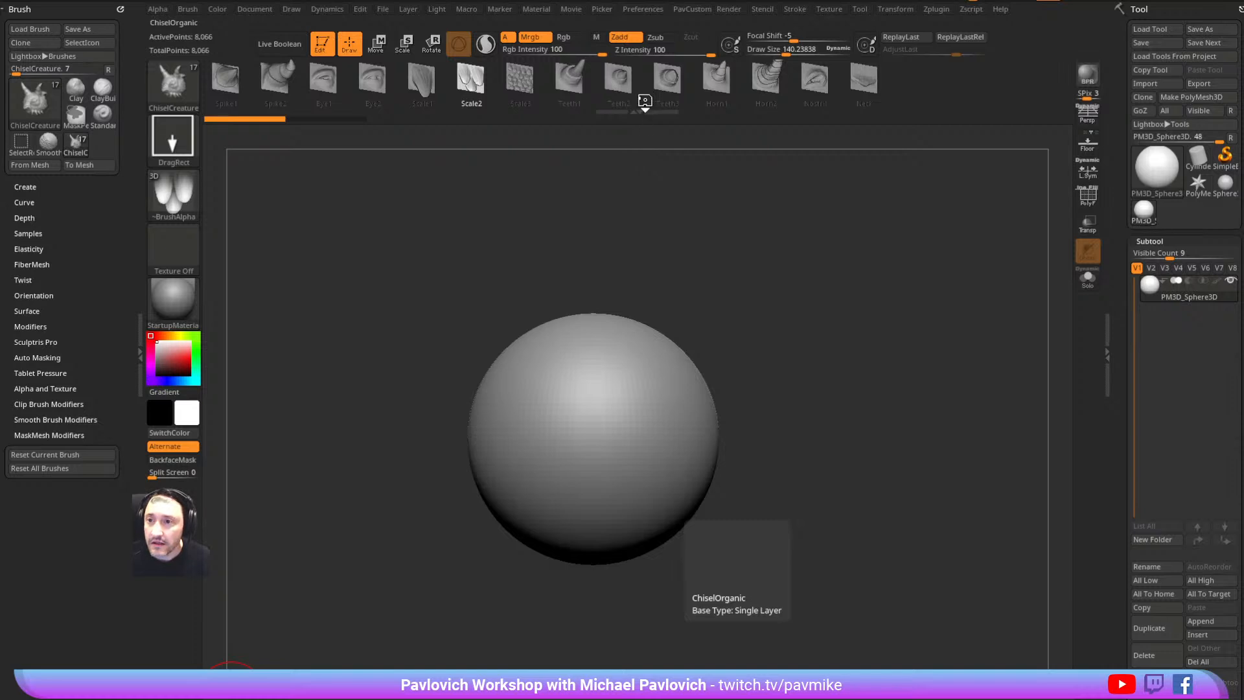
Browse the ChiselOrganic shapes and select the row of rough teeth
{"action": "mouse_move", "coordinate": [643, 91]}
{"action": "left_mouse_down"}
{"action": "mouse_move", "coordinate": [978, 83]}
{"action": "mouse_move", "coordinate": [930, 83]}
{"action": "mouse_move", "coordinate": [965, 83]}
{"action": "left_mouse_up"}
{"action": "left_click_drag", "start_coordinate": [692, 84], "coordinate": [968, 84]}
{"action": "left_click_drag", "start_coordinate": [626, 81], "coordinate": [939, 88]}
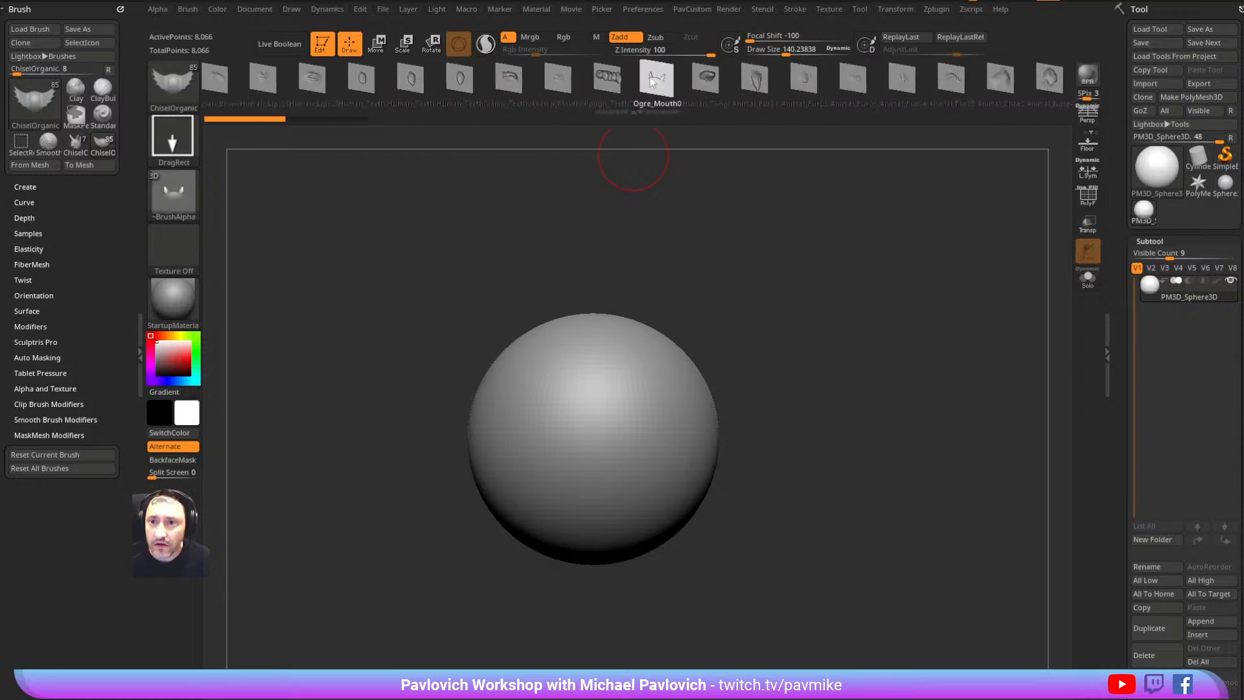
{"action": "left_click", "coordinate": [607, 79]}
Try stamping the rough teeth on the front of the low-resolution sphere, then undo the stamp
{"action": "left_click_drag", "start_coordinate": [592, 419], "coordinate": [617, 518]}
{"action": "key", "text": "ctrl"}
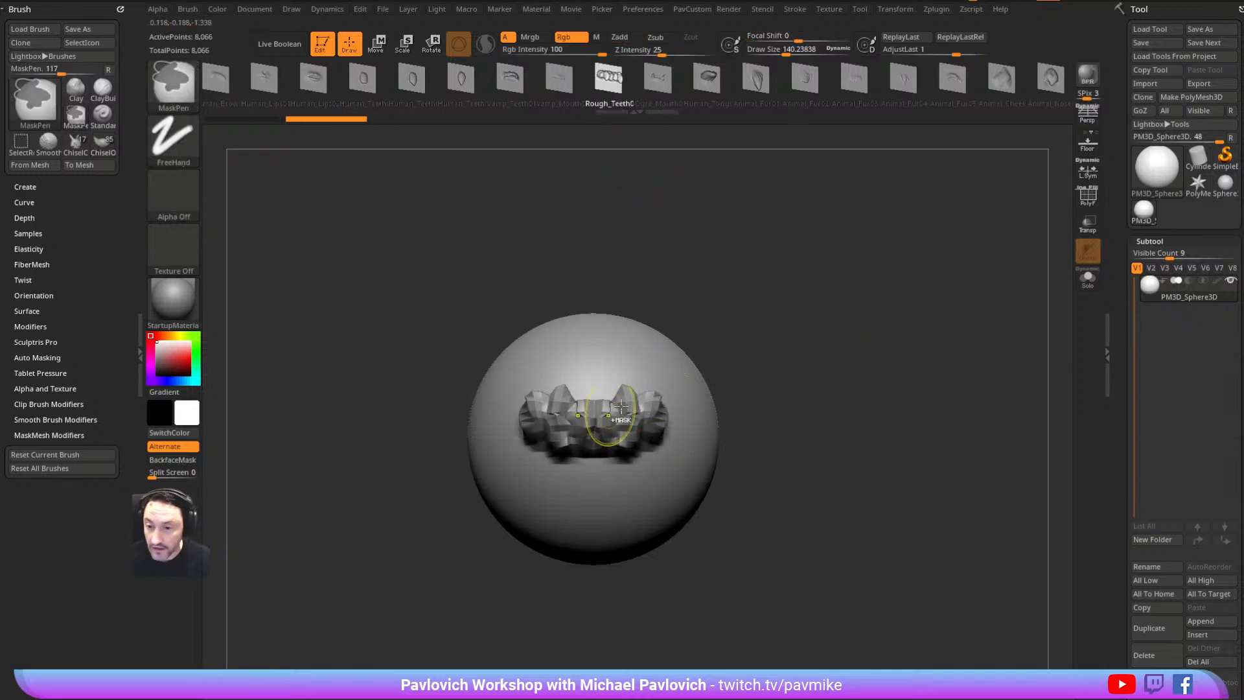
{"action": "key", "text": "ctrl+z"}
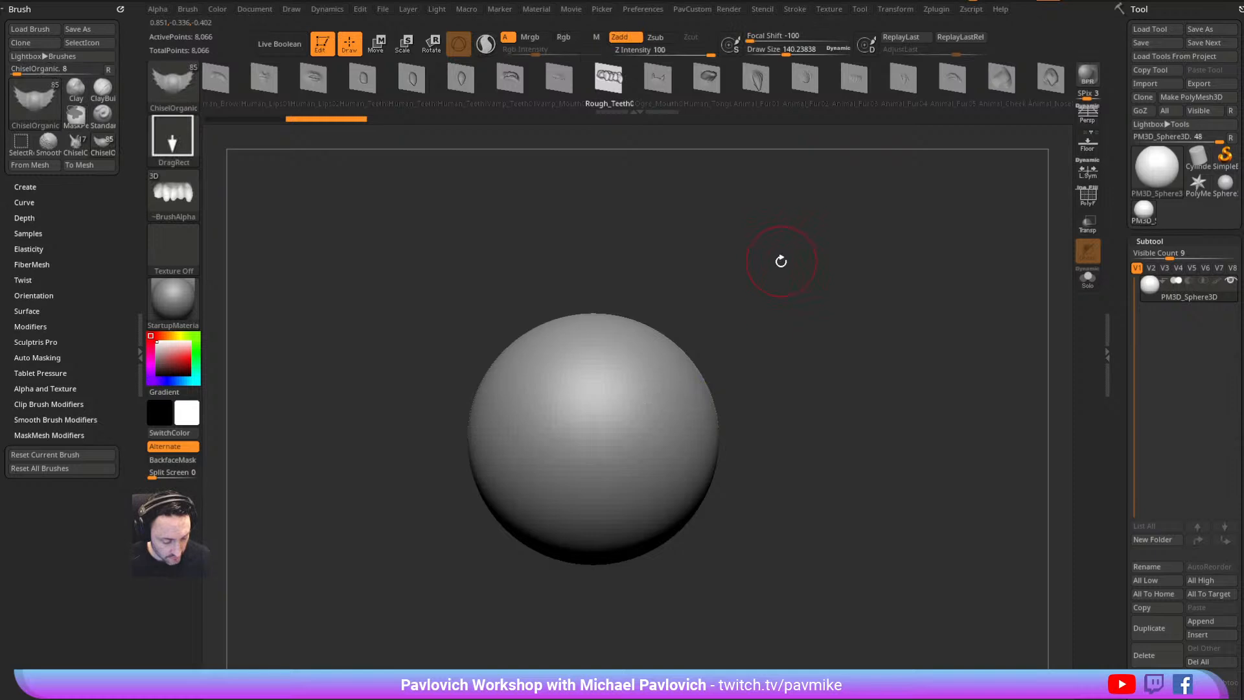
Subdivide the sphere up to SDiv 3 and show its Geometry settings
{"action": "key", "text": "ctrl+d"}
{"action": "key", "text": "ctrl+d"}
{"action": "left_click_drag", "start_coordinate": [1125, 350], "coordinate": [1155, 113]}
{"action": "key", "text": "shift"}
{"action": "left_click", "coordinate": [1153, 112]}
Try stamping the rough teeth on the subdivided sphere, inspect them from another angle, and undo the stamps
{"action": "left_click_drag", "start_coordinate": [595, 412], "coordinate": [612, 491]}
{"action": "key", "text": "ctrl+z"}
{"action": "left_click_drag", "start_coordinate": [671, 443], "coordinate": [669, 353]}
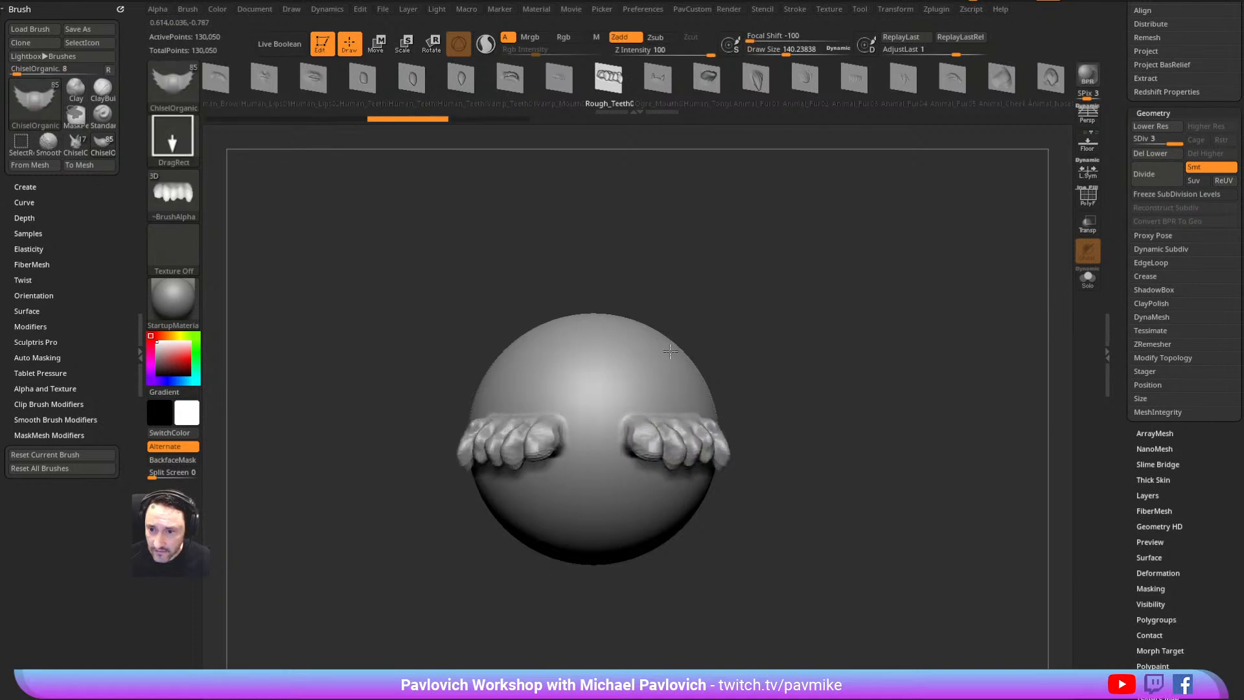
{"action": "left_click_drag", "start_coordinate": [840, 375], "coordinate": [816, 222]}
{"action": "left_click_drag", "start_coordinate": [761, 285], "coordinate": [695, 403]}
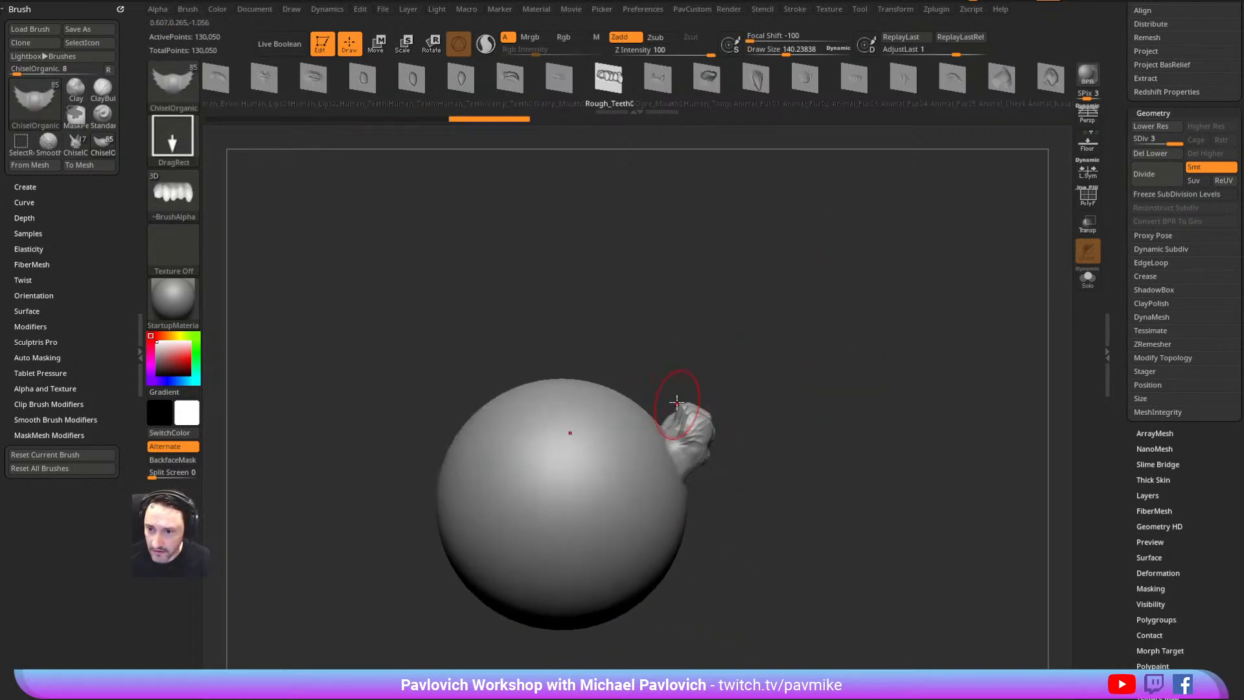
{"action": "left_click_drag", "start_coordinate": [797, 255], "coordinate": [624, 158]}
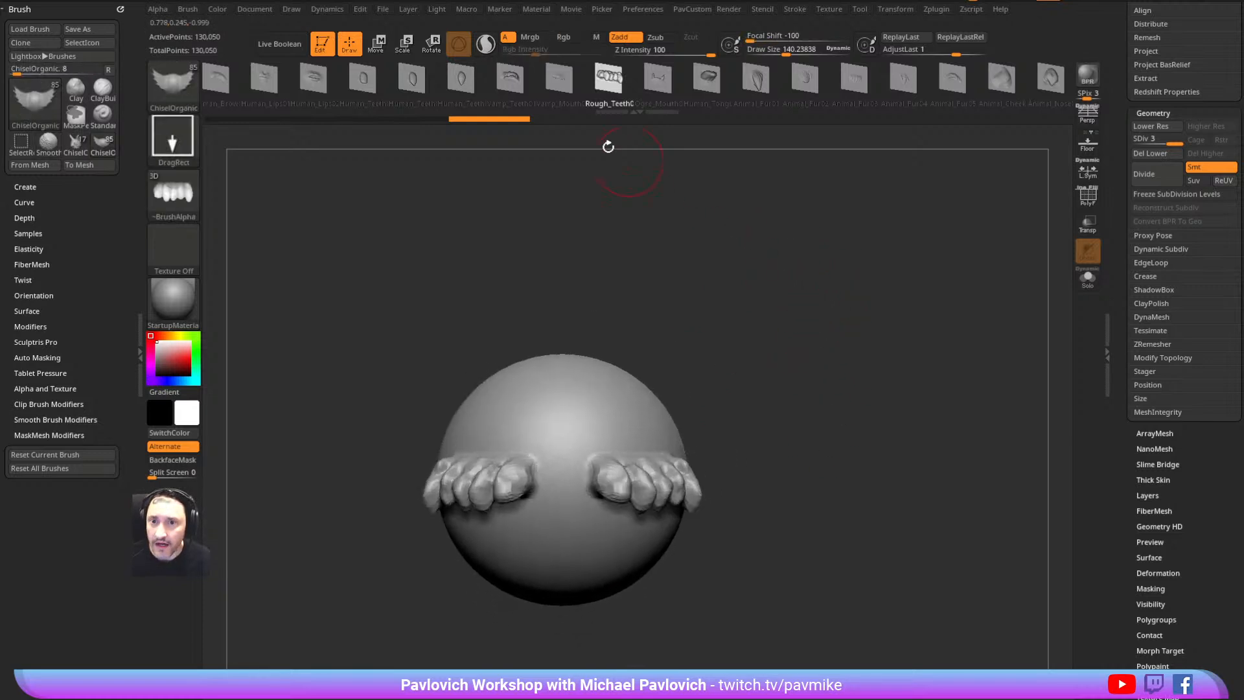
{"action": "key", "text": "ctrl+z"}
Select the single pointed human tooth shape and stamp several teeth of varying size around the sphere using the DragRect stroke
{"action": "left_click", "coordinate": [465, 80]}
{"action": "left_click_drag", "start_coordinate": [638, 428], "coordinate": [664, 530]}
{"action": "mouse_move", "coordinate": [834, 399]}
{"action": "left_mouse_down"}
{"action": "mouse_move", "coordinate": [694, 414]}
{"action": "mouse_move", "coordinate": [685, 456]}
{"action": "left_mouse_up"}
{"action": "left_click_drag", "start_coordinate": [732, 393], "coordinate": [742, 438]}
{"action": "left_click_drag", "start_coordinate": [764, 386], "coordinate": [778, 437]}
{"action": "left_click_drag", "start_coordinate": [804, 388], "coordinate": [809, 444]}
{"action": "left_click_drag", "start_coordinate": [720, 446], "coordinate": [734, 498]}
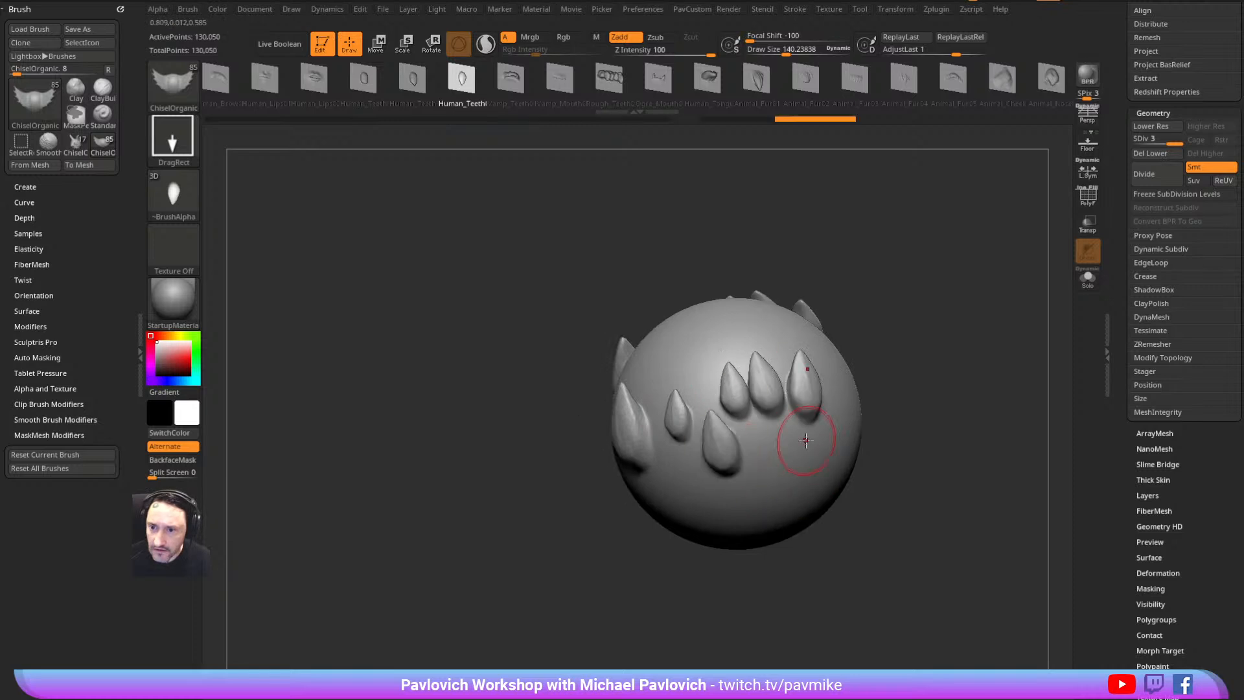
{"action": "left_click_drag", "start_coordinate": [871, 342], "coordinate": [968, 326]}
{"action": "left_click", "coordinate": [178, 144]}
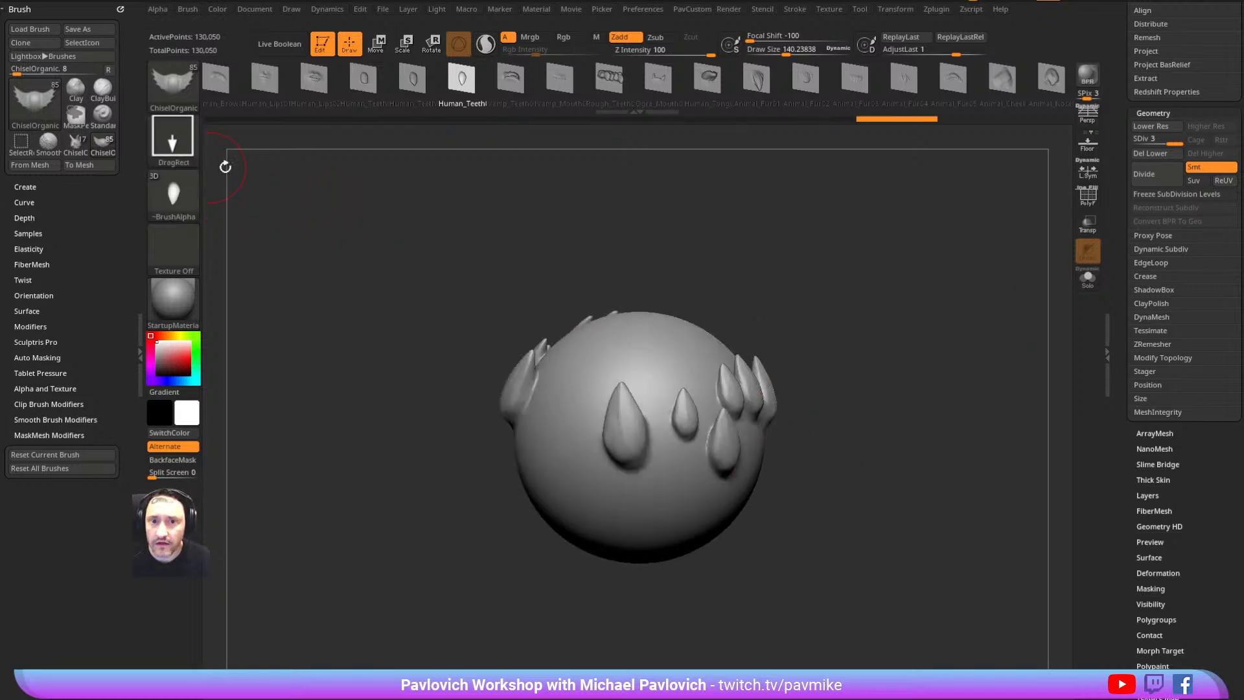
Try spraying the human tooth shape on the sphere with the Spray stroke, then undo it
{"action": "left_click", "coordinate": [189, 142]}
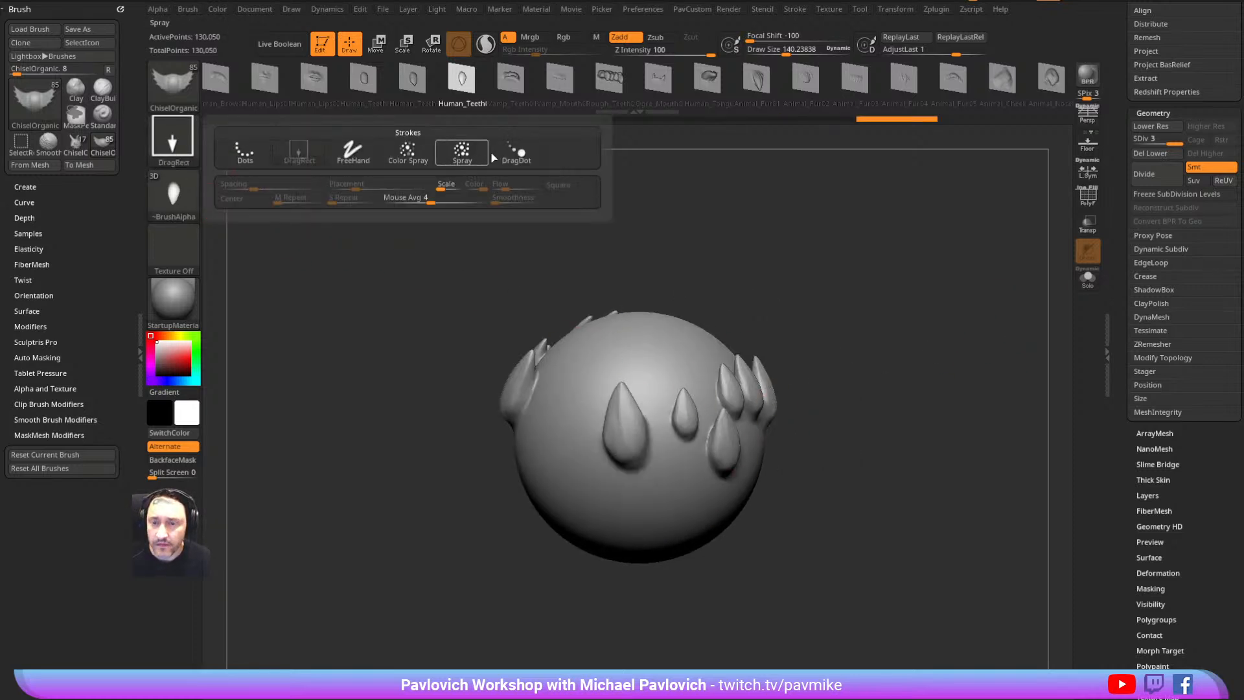
{"action": "left_click", "coordinate": [458, 154]}
{"action": "left_click_drag", "start_coordinate": [588, 489], "coordinate": [662, 513]}
{"action": "key", "text": "ctrl+z"}
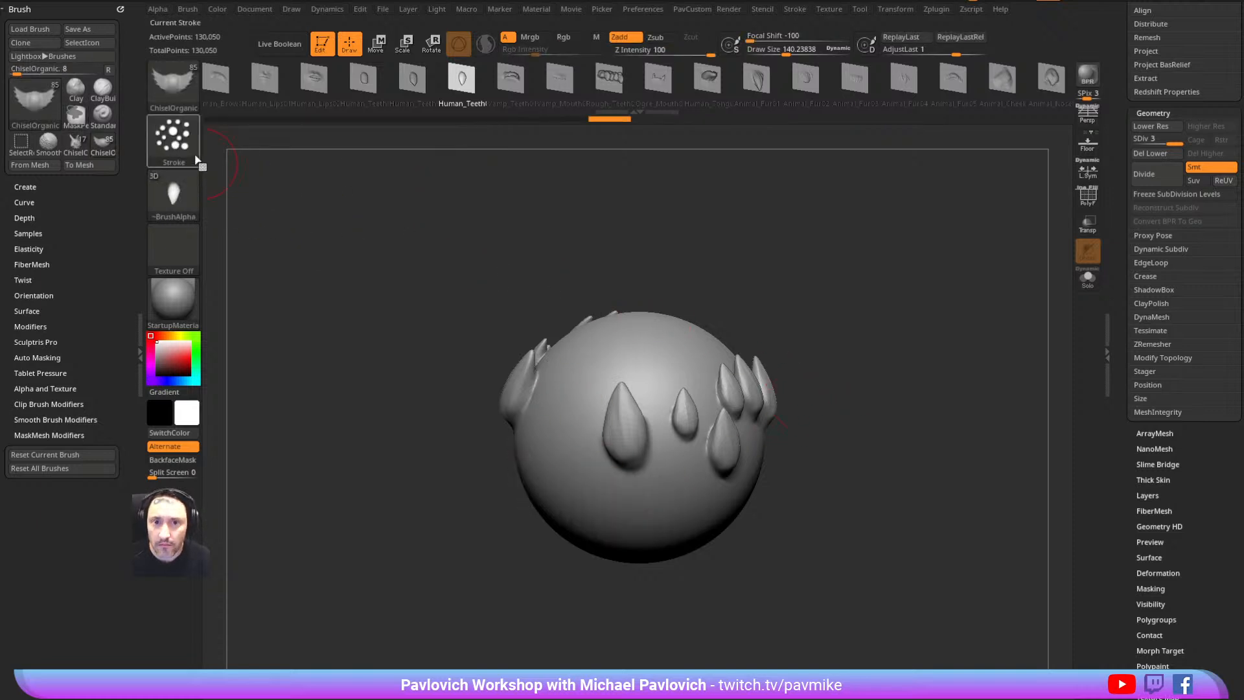
Try a line of teeth across the sphere with the Dots stroke, then undo it
{"action": "left_click", "coordinate": [197, 162]}
{"action": "left_click", "coordinate": [245, 151]}
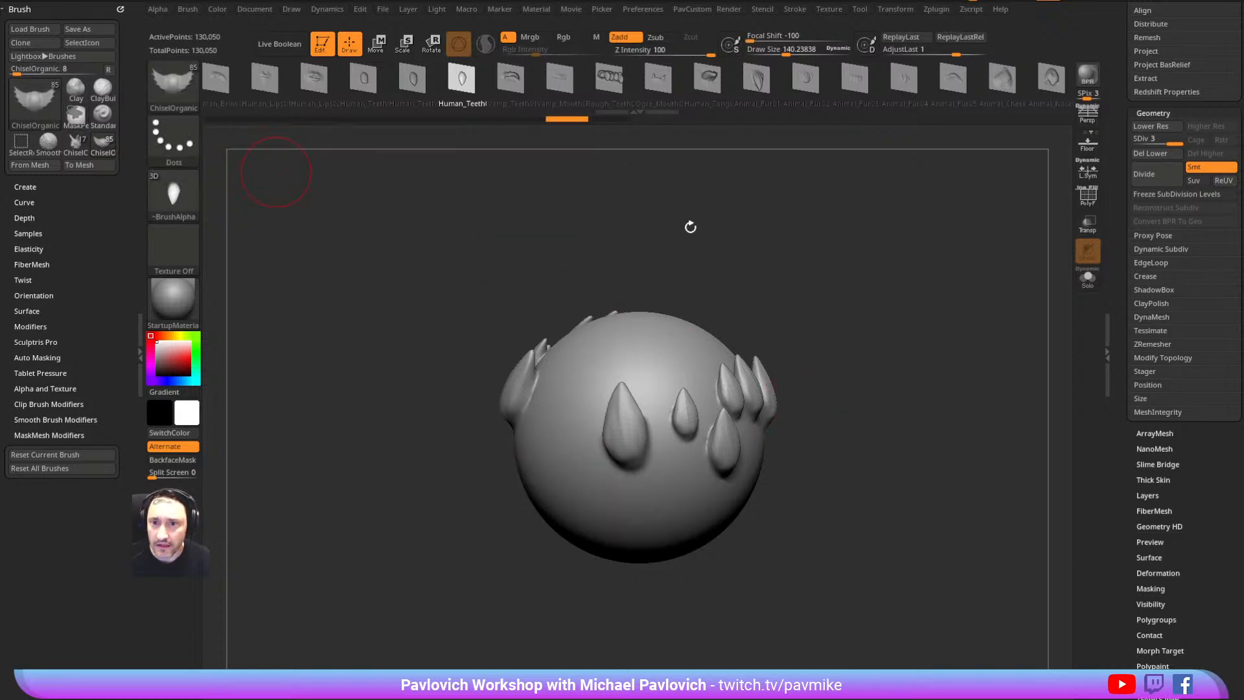
{"action": "left_click_drag", "start_coordinate": [277, 167], "coordinate": [772, 222]}
{"action": "mouse_move", "coordinate": [549, 415]}
{"action": "left_mouse_down"}
{"action": "mouse_move", "coordinate": [608, 444]}
{"action": "mouse_move", "coordinate": [710, 438]}
{"action": "left_mouse_up"}
{"action": "left_click_drag", "start_coordinate": [784, 382], "coordinate": [790, 281]}
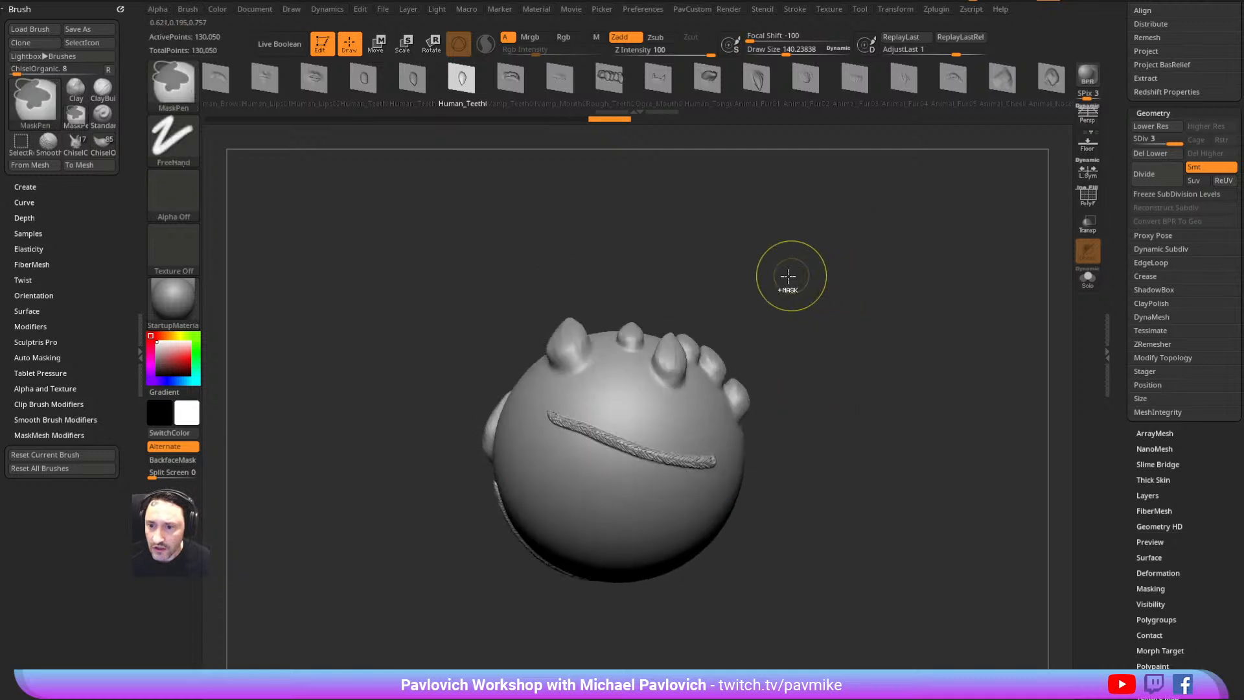
{"action": "key", "text": "ctrl+z"}
Try another Dots stroke of teeth with a changed draw size, then undo it
{"action": "right_click_drag", "start_coordinate": [791, 277], "coordinate": [770, 363], "text": "ctrl"}
{"action": "key", "text": "]"}
{"action": "left_click_drag", "start_coordinate": [597, 439], "coordinate": [798, 505]}
{"action": "key", "text": "["}
{"action": "key", "text": "["}
{"action": "left_click_drag", "start_coordinate": [984, 313], "coordinate": [909, 290], "text": "alt"}
{"action": "key", "text": "ctrl+z"}
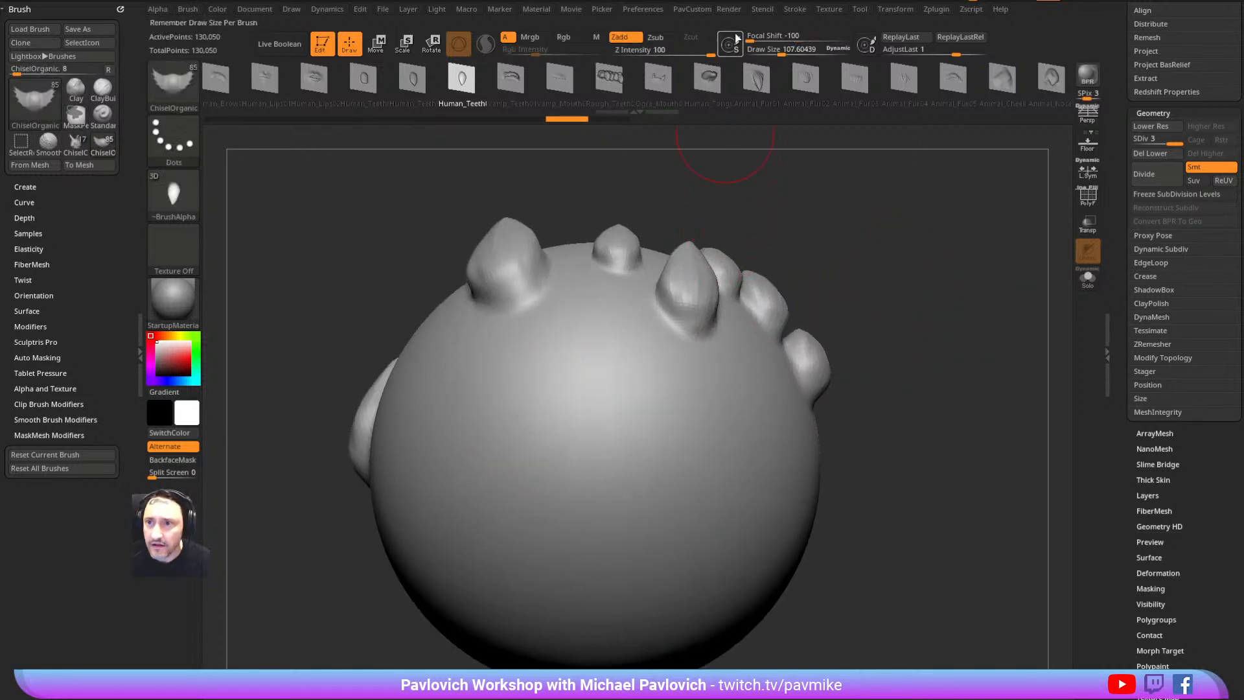
Dock the Stroke palette, then try a row of teeth with a higher LazyStep and undo it
{"action": "left_click", "coordinate": [792, 11]}
{"action": "mouse_move", "coordinate": [782, 10]}
{"action": "left_mouse_down"}
{"action": "mouse_move", "coordinate": [282, 136]}
{"action": "mouse_move", "coordinate": [59, 210]}
{"action": "left_mouse_up"}
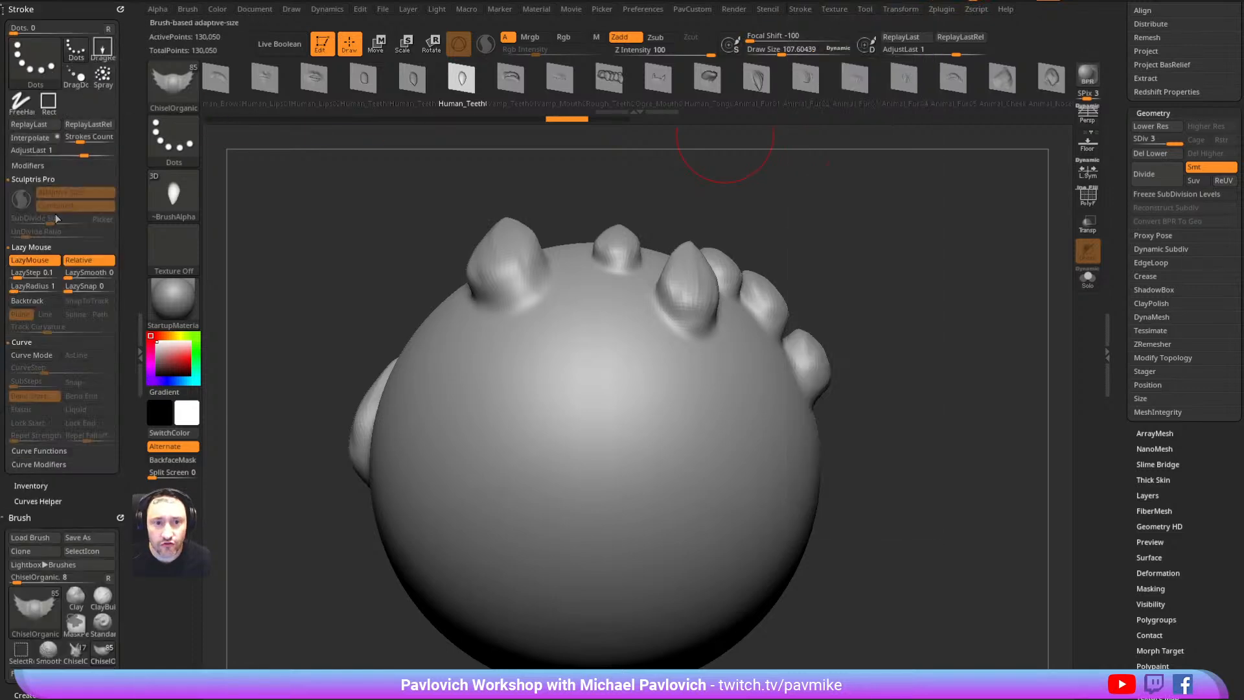
{"action": "left_click_drag", "start_coordinate": [25, 274], "coordinate": [33, 275]}
{"action": "mouse_move", "coordinate": [600, 454]}
{"action": "left_mouse_down"}
{"action": "mouse_move", "coordinate": [769, 503]}
{"action": "mouse_move", "coordinate": [779, 478]}
{"action": "left_mouse_up"}
{"action": "key", "text": "ctrl+z"}
Set LazyStep to 1.012 and stroke spaced rows of small teeth around the sphere
{"action": "left_click", "coordinate": [27, 274]}
{"action": "mouse_move", "coordinate": [437, 399]}
{"action": "left_mouse_down"}
{"action": "mouse_move", "coordinate": [487, 389]}
{"action": "mouse_move", "coordinate": [736, 504]}
{"action": "mouse_move", "coordinate": [457, 336]}
{"action": "mouse_move", "coordinate": [541, 602]}
{"action": "left_mouse_up"}
{"action": "mouse_move", "coordinate": [933, 388]}
{"action": "left_mouse_down"}
{"action": "mouse_move", "coordinate": [882, 337]}
{"action": "mouse_move", "coordinate": [833, 415]}
{"action": "left_mouse_up"}
{"action": "left_click_drag", "start_coordinate": [311, 547], "coordinate": [420, 440]}
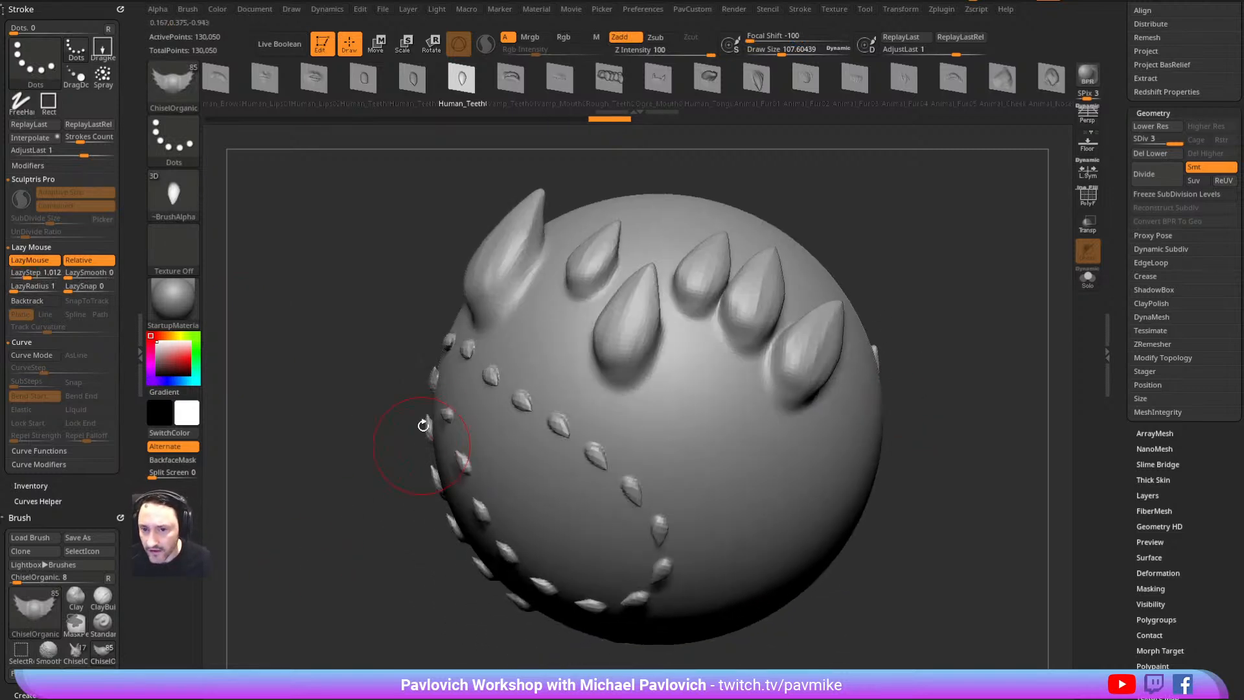
Undo all the tooth strokes and stamps on the sphere
{"action": "left_click_drag", "start_coordinate": [355, 549], "coordinate": [399, 533]}
{"action": "key", "text": "ctrl+z"}
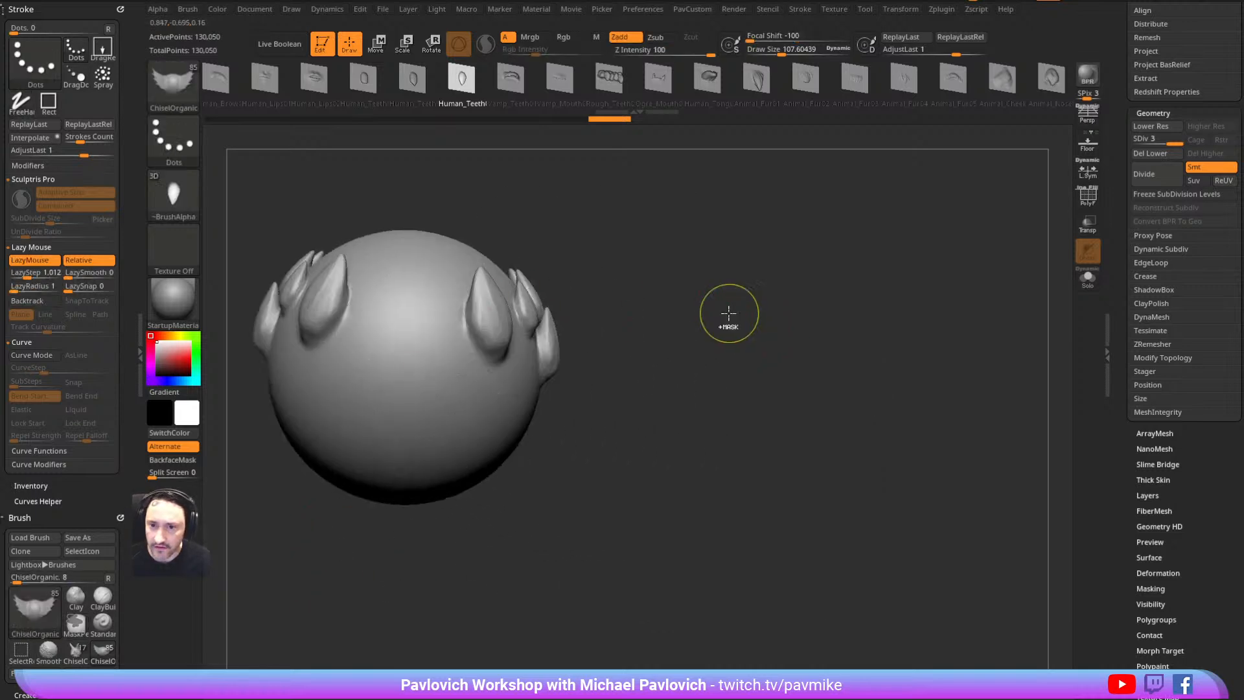
{"action": "key", "text": "ctrl+z"}
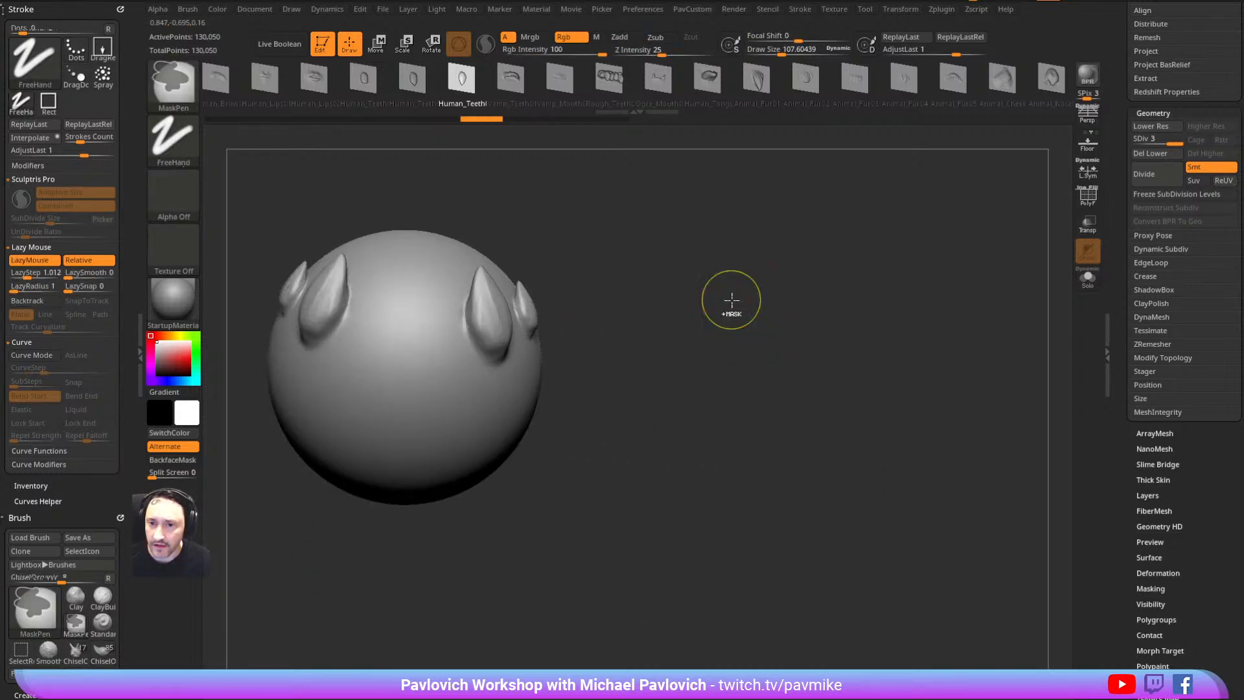
{"action": "key", "text": "ctrl+z"}
{"action": "key", "text": "ctrl+z"}
{"action": "key", "text": "ctrl+z"}
{"action": "left_click_drag", "start_coordinate": [710, 254], "coordinate": [925, 295], "text": "alt"}
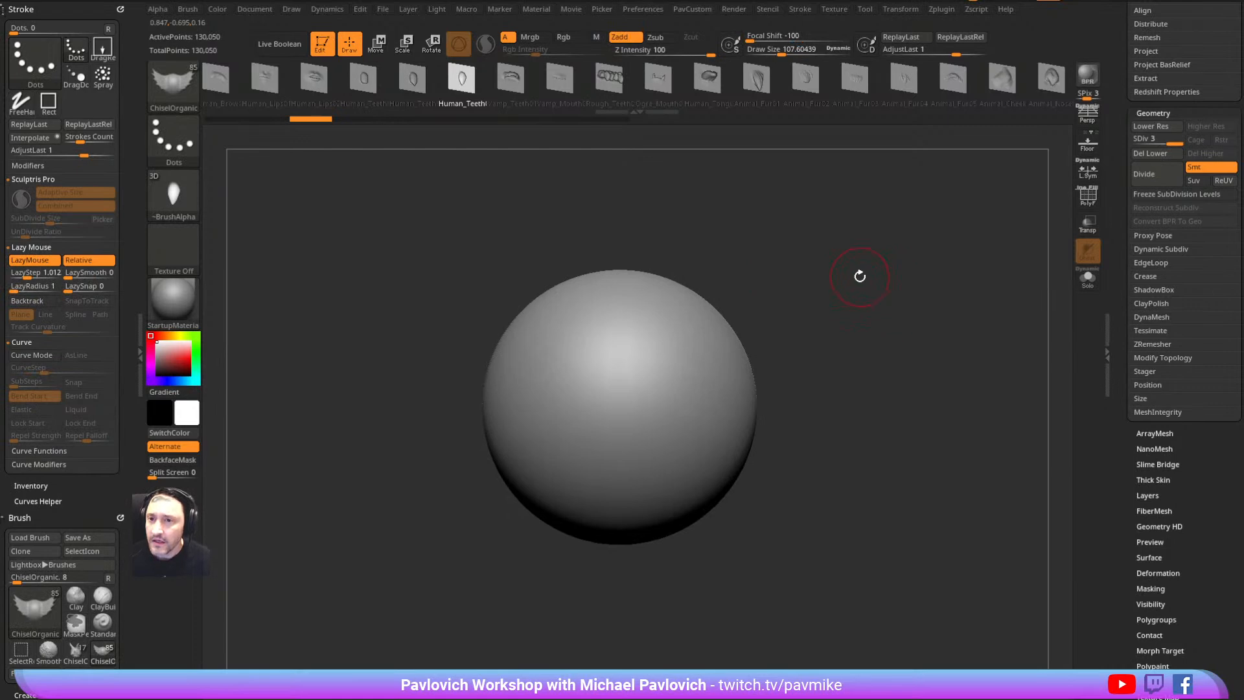
Select the Base_Nose01 shape, try stamping it with the Dots stroke, and undo the stamp
{"action": "left_click_drag", "start_coordinate": [513, 86], "coordinate": [877, 75]}
{"action": "left_click_drag", "start_coordinate": [556, 77], "coordinate": [836, 73]}
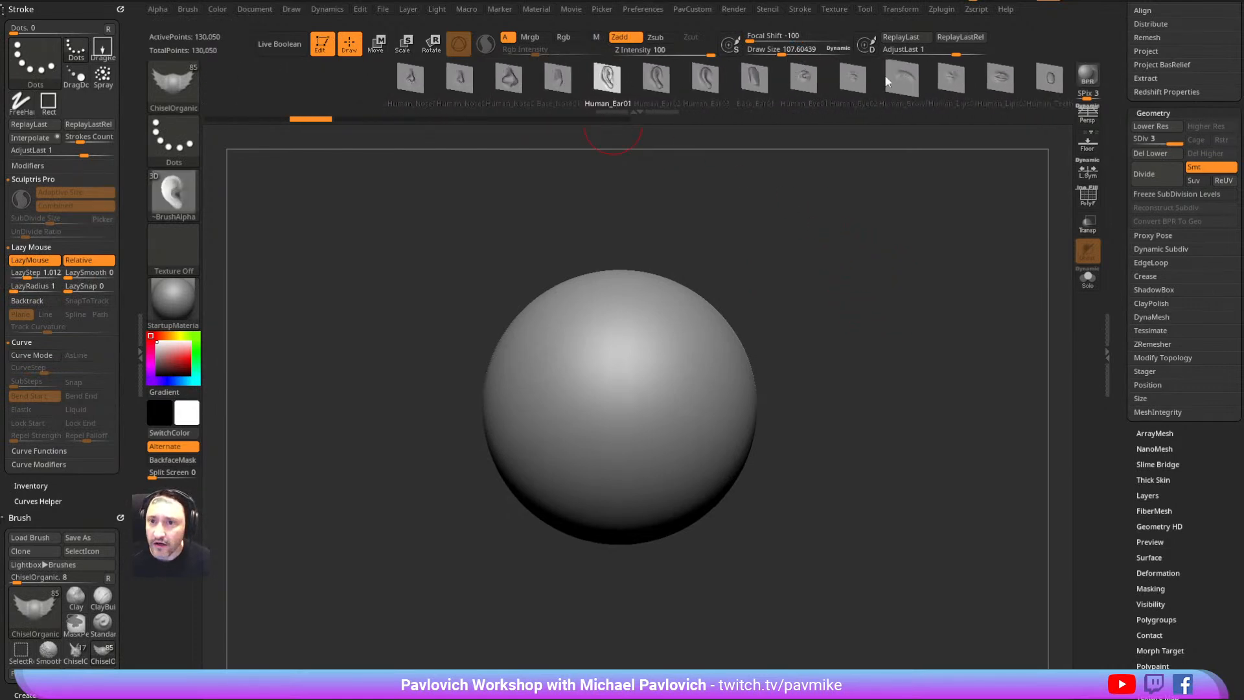
{"action": "left_click_drag", "start_coordinate": [1000, 77], "coordinate": [891, 76]}
{"action": "left_click", "coordinate": [459, 75]}
{"action": "left_click_drag", "start_coordinate": [668, 396], "coordinate": [673, 448]}
{"action": "key", "text": "ctrl+z"}
Stamp the Base_Nose01 shape on the front of the sphere using the DragRect stroke
{"action": "left_click", "coordinate": [189, 188]}
{"action": "left_click", "coordinate": [181, 144]}
{"action": "left_click", "coordinate": [292, 154]}
{"action": "left_click_drag", "start_coordinate": [652, 369], "coordinate": [640, 431]}
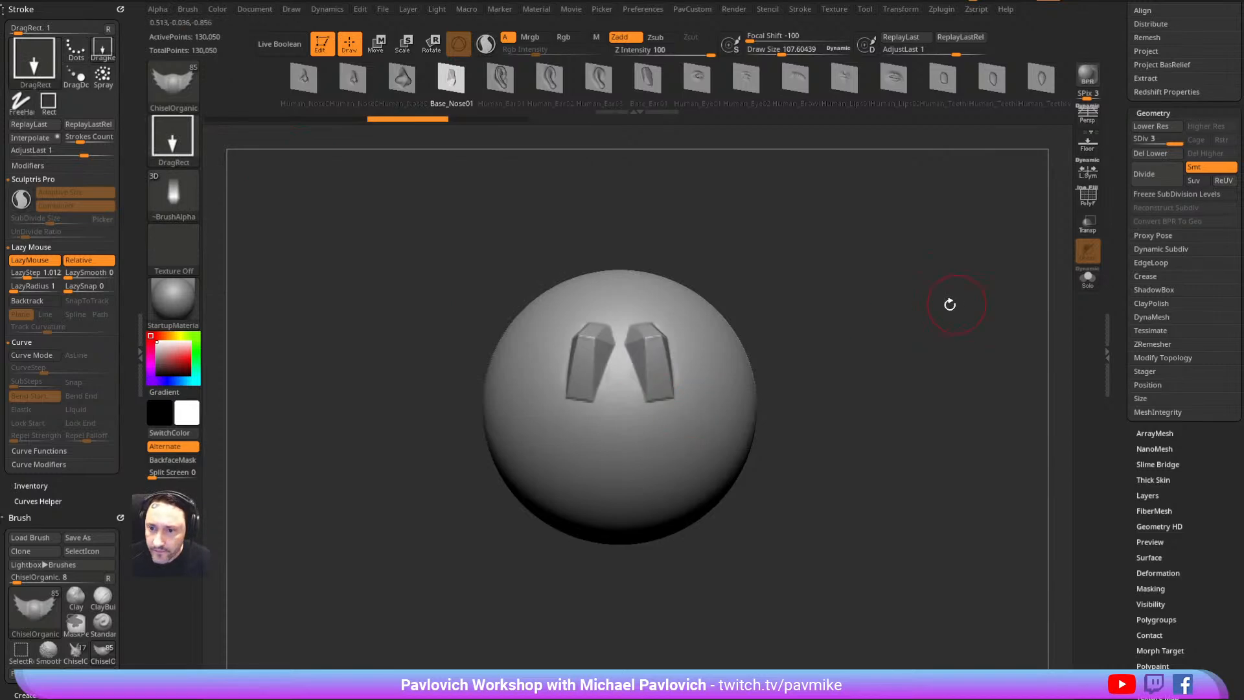
Switch to the ChiselShapes brush
{"action": "key", "text": "comma"}
{"action": "key", "text": "comma"}
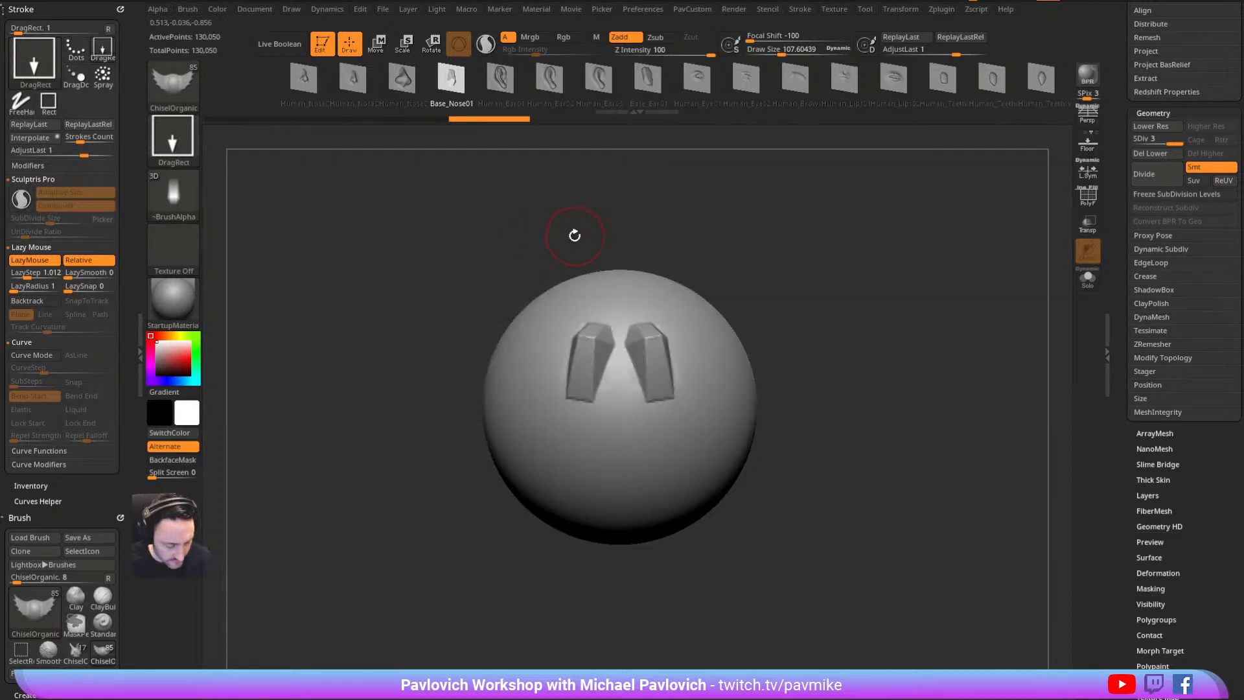
{"action": "key", "text": "b"}
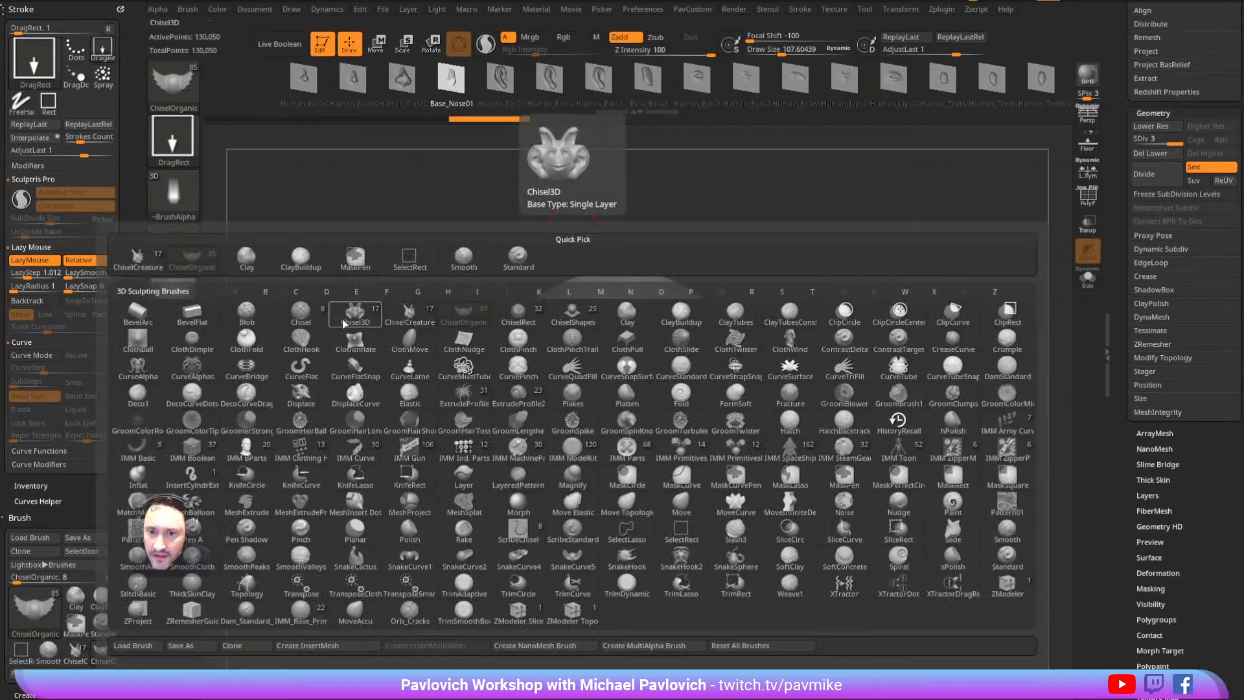
{"action": "left_click", "coordinate": [573, 311]}
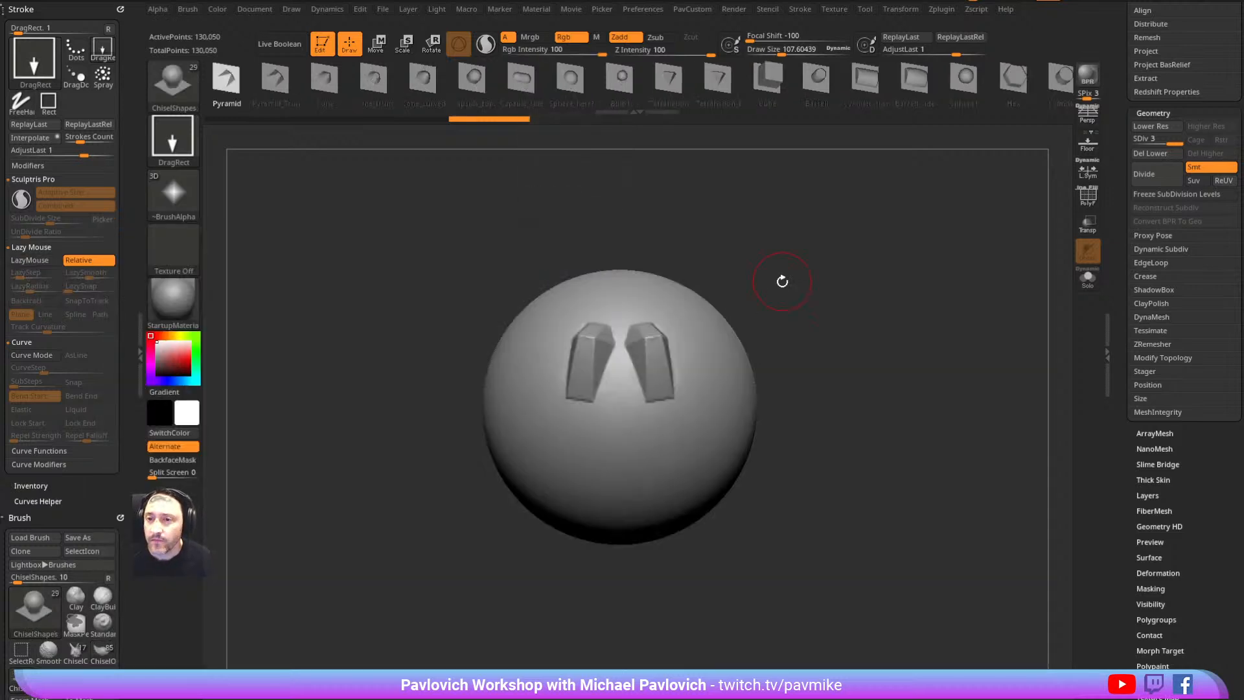
Select the Capsule_side shape and try stamping it on the sphere
{"action": "left_click", "coordinate": [325, 84]}
{"action": "left_click", "coordinate": [573, 83]}
{"action": "left_click", "coordinate": [629, 90]}
{"action": "mouse_move", "coordinate": [878, 271]}
{"action": "left_mouse_down", "text": "alt"}
{"action": "mouse_move", "coordinate": [802, 246]}
{"action": "mouse_move", "coordinate": [732, 263]}
{"action": "left_mouse_up", "text": "alt"}
{"action": "left_click_drag", "start_coordinate": [674, 341], "coordinate": [711, 388]}
{"action": "mouse_move", "coordinate": [889, 316]}
{"action": "left_mouse_down", "text": "alt"}
{"action": "mouse_move", "coordinate": [632, 360]}
{"action": "mouse_move", "coordinate": [671, 236]}
{"action": "mouse_move", "coordinate": [769, 228]}
{"action": "left_mouse_up", "text": "alt"}
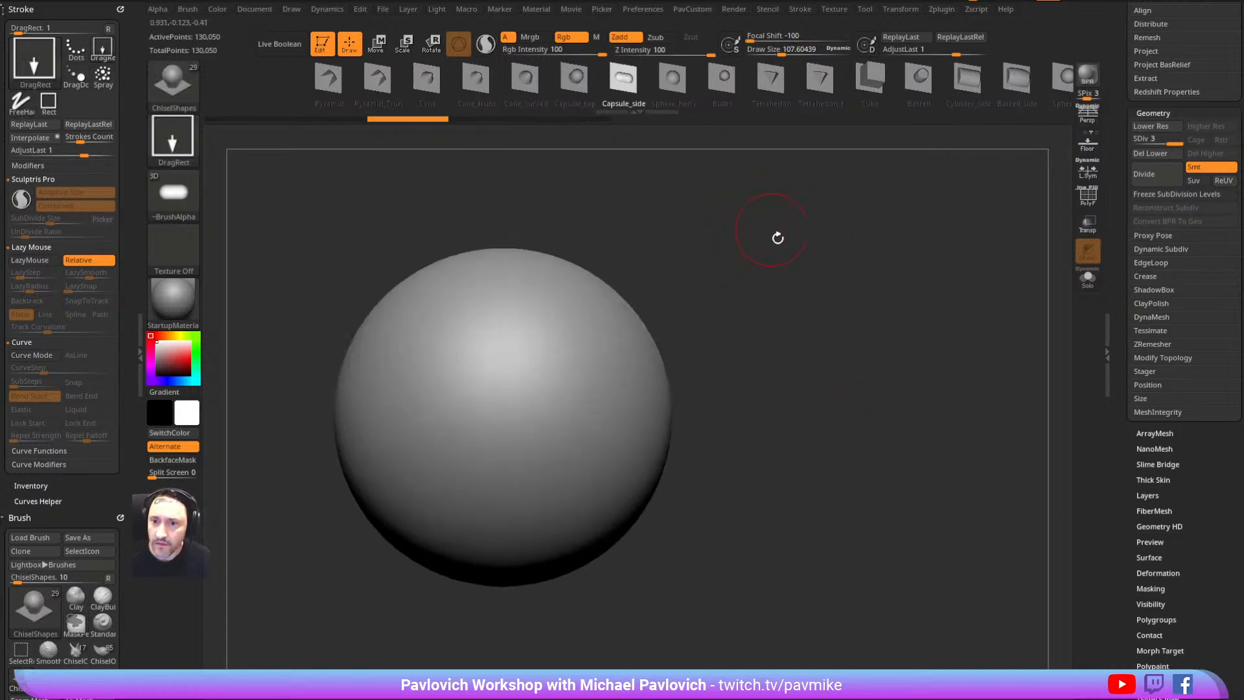
Leave Edit mode by switching to 2.5D mode and clear the sphere from the canvas
{"action": "left_click", "coordinate": [322, 45]}
{"action": "left_click", "coordinate": [394, 79]}
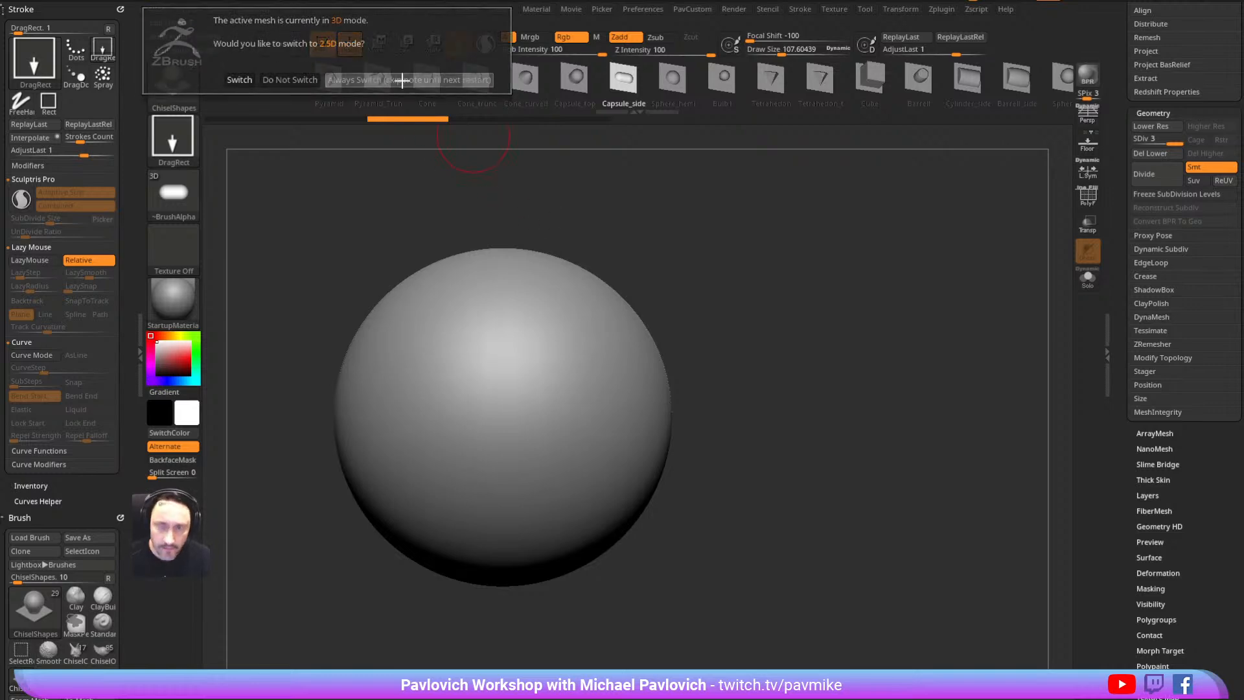
{"action": "key", "text": "ctrl+n"}
{"action": "key", "text": "comma"}
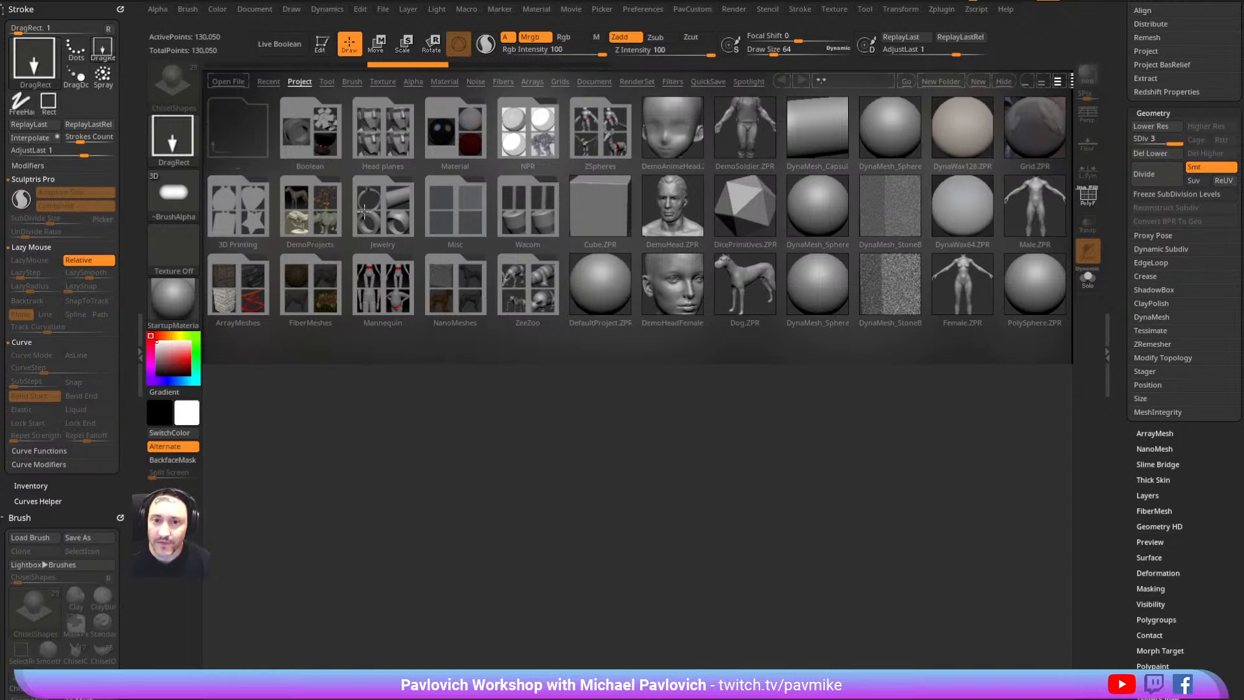
{"action": "left_click", "coordinate": [445, 208]}
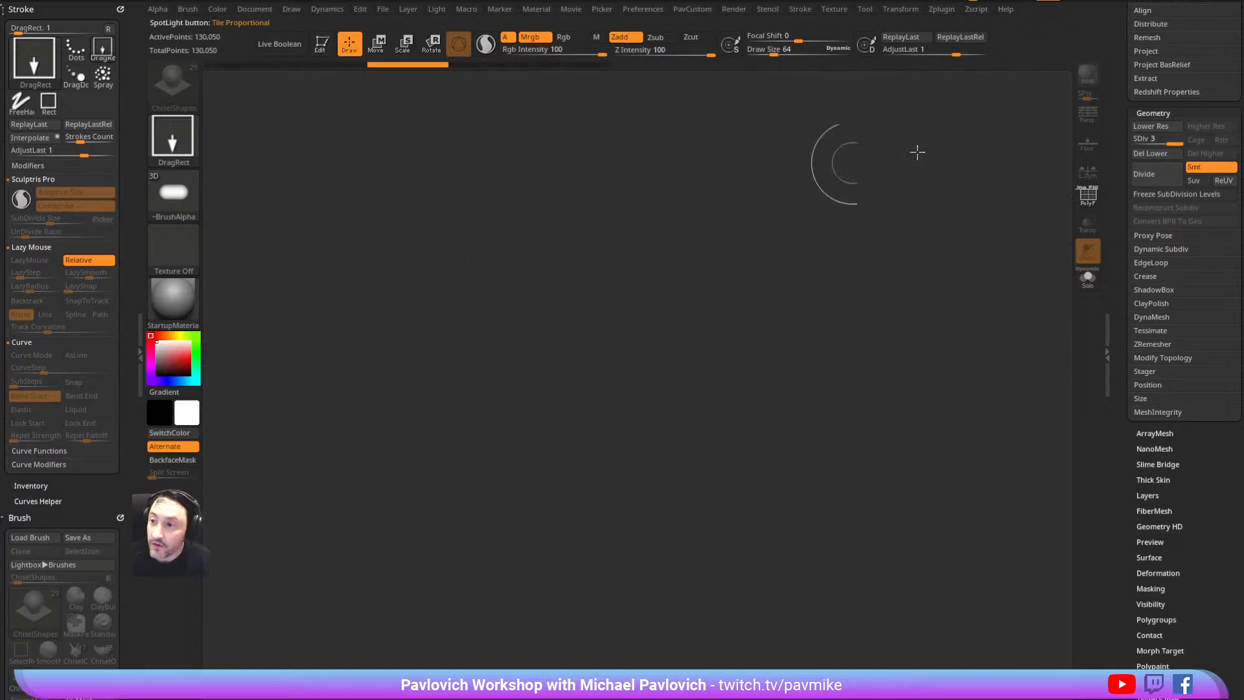
Draw a Plane3D on the canvas, make it an editable PolyMesh3D, and show its polyframe
{"action": "scroll", "coordinate": [1140, 149], "scroll_direction": "up", "scroll_amount": 10}
{"action": "left_click", "coordinate": [1150, 185]}
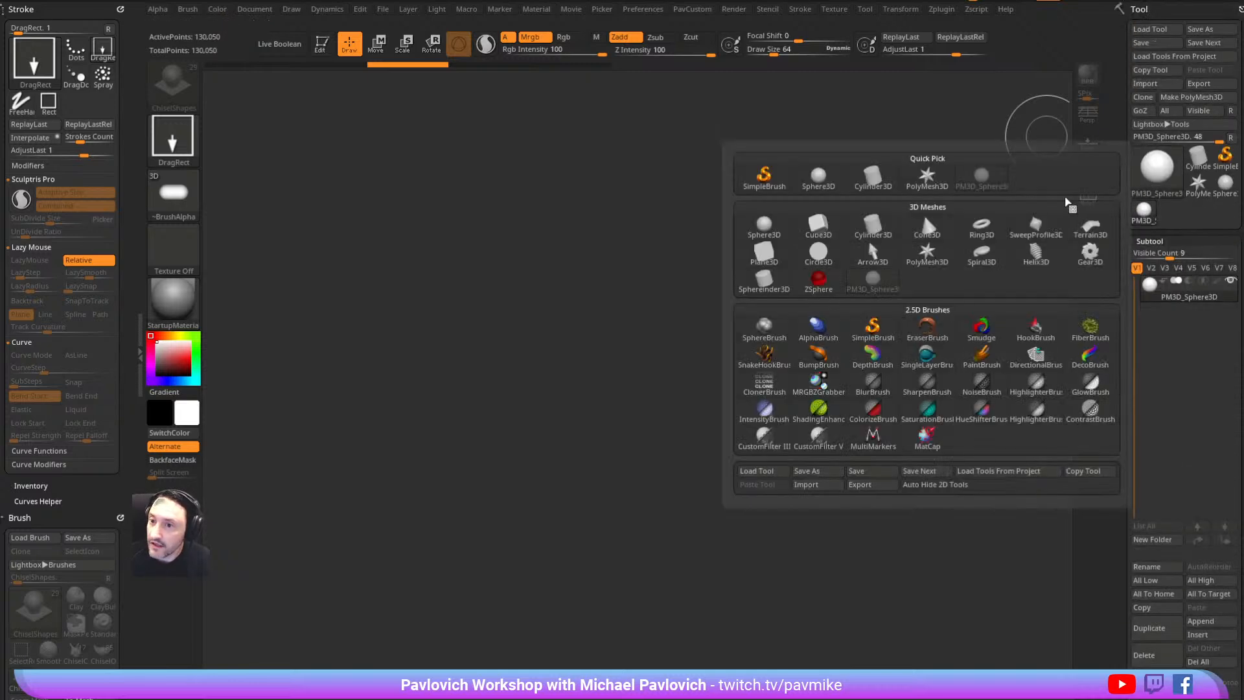
{"action": "left_click", "coordinate": [787, 249]}
{"action": "left_click_drag", "start_coordinate": [576, 367], "coordinate": [533, 340]}
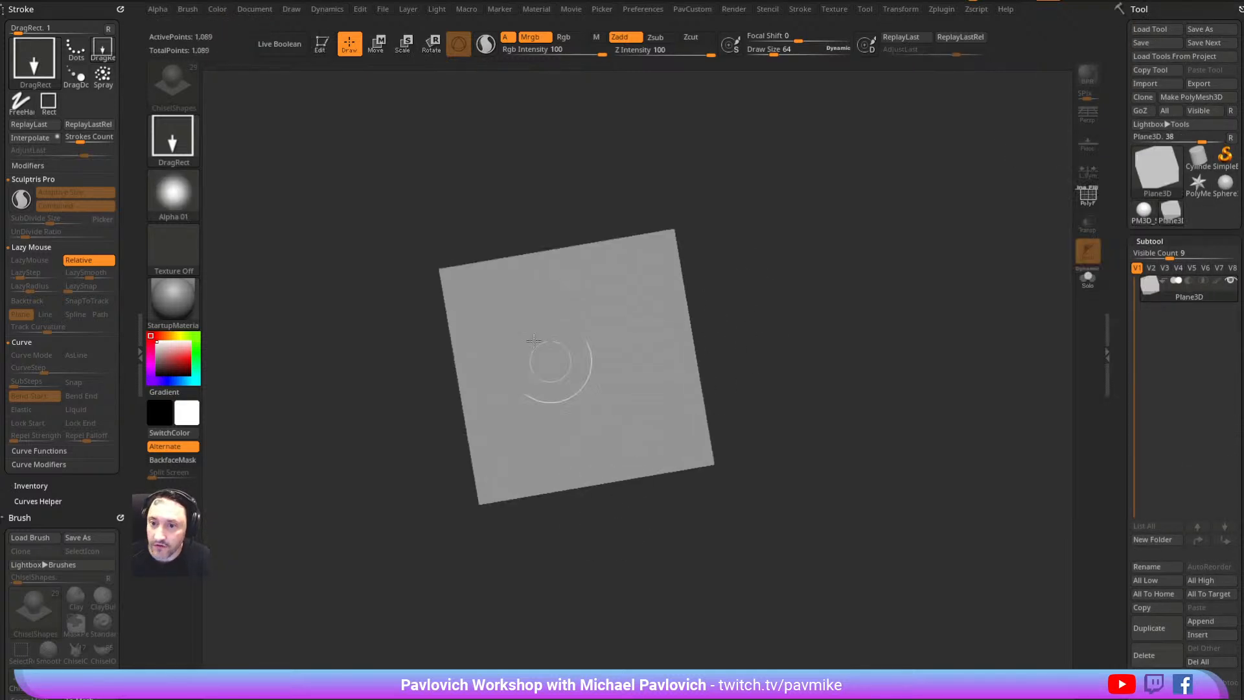
{"action": "left_click", "coordinate": [322, 43]}
{"action": "left_click", "coordinate": [1088, 198]}
{"action": "left_click_drag", "start_coordinate": [898, 340], "coordinate": [923, 324], "text": "shift"}
{"action": "left_click_drag", "start_coordinate": [923, 324], "coordinate": [879, 316]}
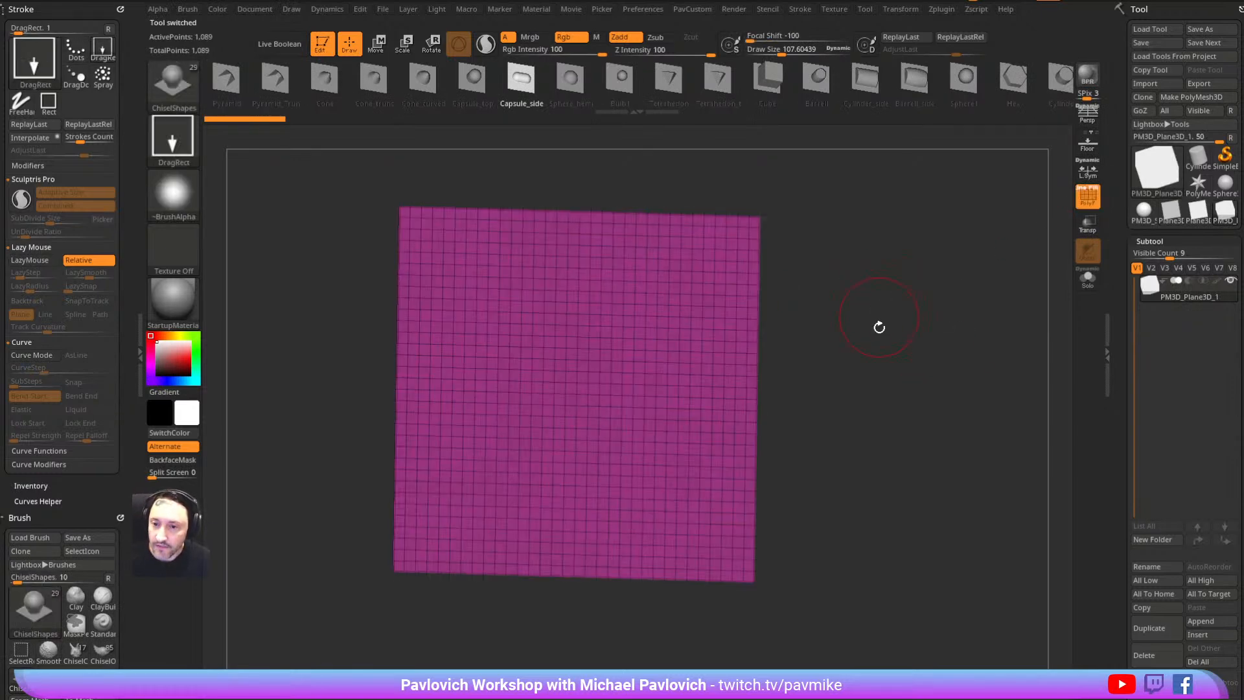
Reconstruct the plane's lower subdivision levels down to a single polygon
{"action": "left_click_drag", "start_coordinate": [1121, 373], "coordinate": [1132, 194]}
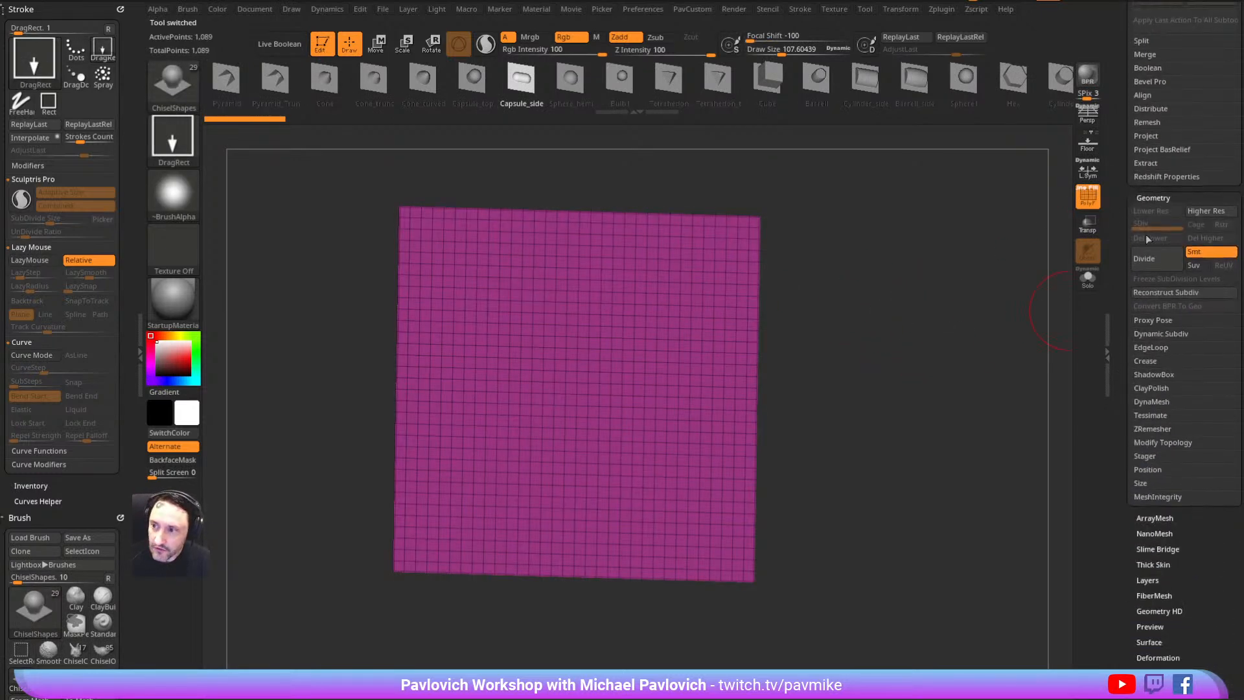
{"action": "left_click", "coordinate": [1152, 295]}
{"action": "left_click", "coordinate": [1154, 293]}
{"action": "left_click", "coordinate": [1156, 292]}
{"action": "left_click", "coordinate": [1158, 293]}
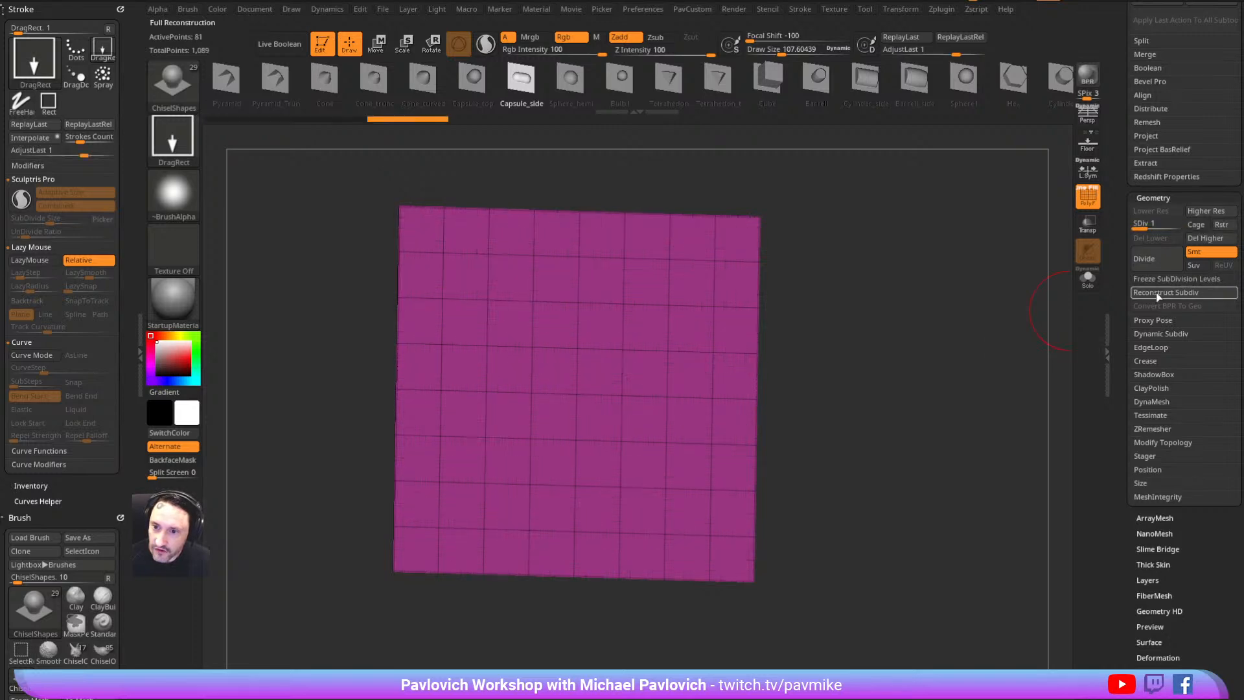
{"action": "left_click", "coordinate": [1159, 293]}
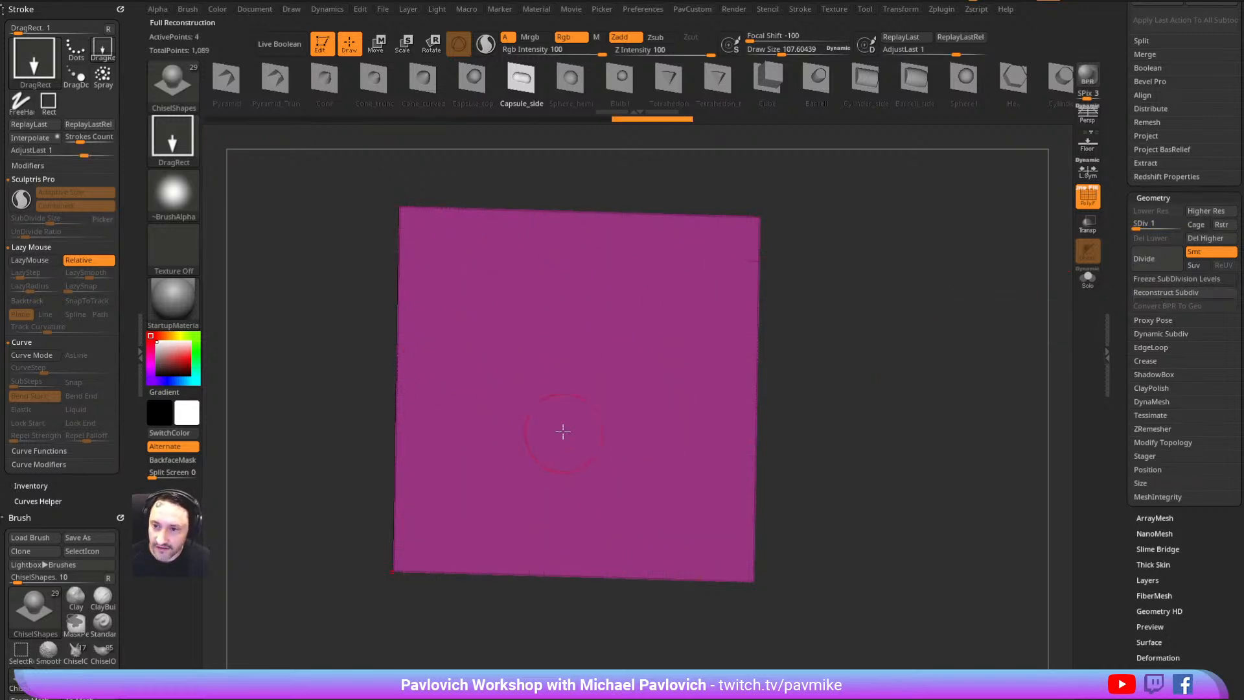
Return the plane to SDiv 6, turn off Smt, and divide it up to about 1.05 million points
{"action": "left_click_drag", "start_coordinate": [1173, 223], "coordinate": [1192, 223]}
{"action": "left_click_drag", "start_coordinate": [900, 305], "coordinate": [835, 322], "text": "shift"}
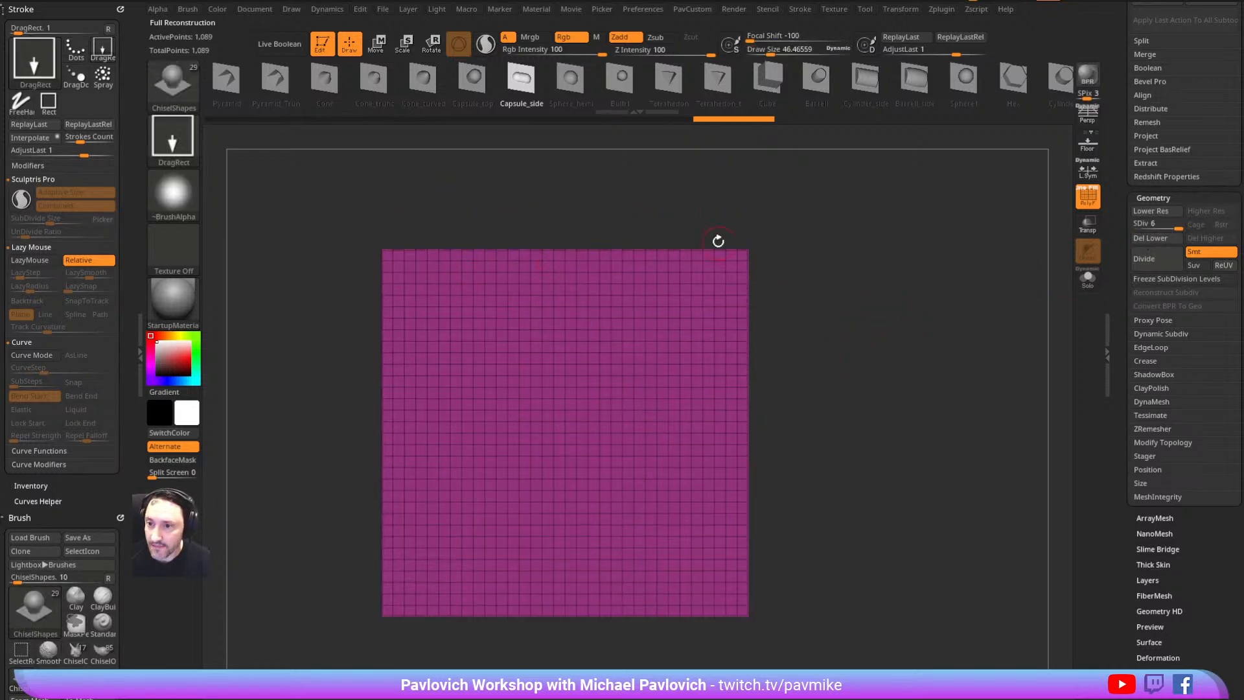
{"action": "left_click", "coordinate": [1202, 251]}
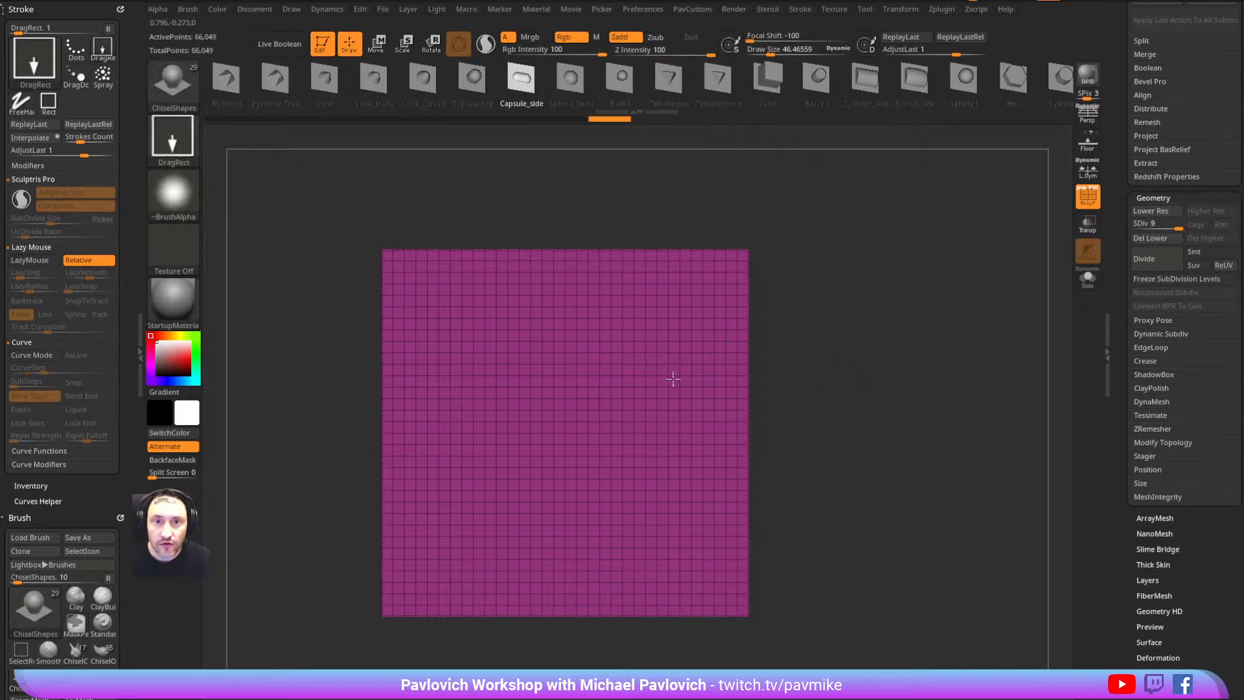
{"action": "key", "text": "ctrl+d"}
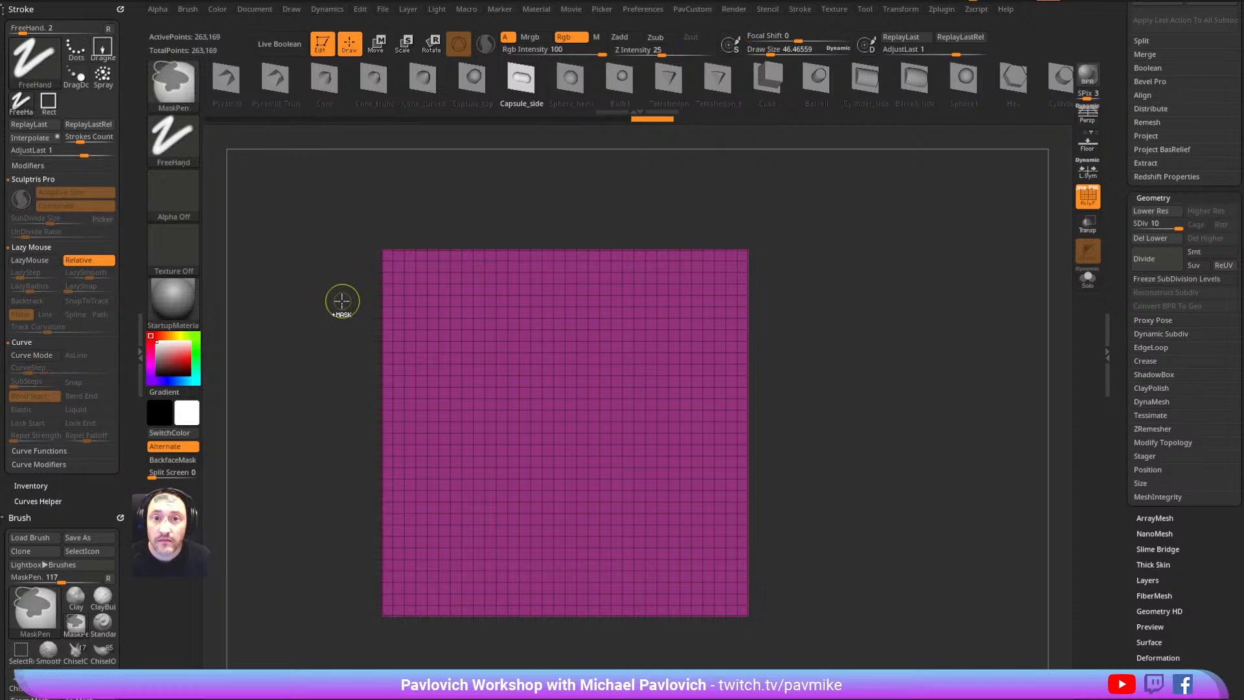
{"action": "key", "text": "ctrl+d"}
Switch to the Standard brush and turn off the plane's polyframe display
{"action": "mouse_move", "coordinate": [915, 283]}
{"action": "left_mouse_down", "text": "alt"}
{"action": "mouse_move", "coordinate": [924, 264]}
{"action": "mouse_move", "coordinate": [939, 275]}
{"action": "mouse_move", "coordinate": [919, 284]}
{"action": "left_mouse_up", "text": "alt"}
{"action": "key", "text": "b"}
{"action": "key", "text": "s"}
{"action": "key", "text": "t"}
{"action": "key", "text": "s"}
{"action": "mouse_move", "coordinate": [926, 283]}
{"action": "left_mouse_down", "text": "alt"}
{"action": "mouse_move", "coordinate": [942, 295]}
{"action": "mouse_move", "coordinate": [920, 302]}
{"action": "left_mouse_up", "text": "alt"}
{"action": "left_click", "coordinate": [1079, 211]}
{"action": "key", "text": "s"}
Append a Sphere3D as a new subtool to the plane
{"action": "left_click_drag", "start_coordinate": [1125, 230], "coordinate": [1120, 342]}
{"action": "left_click", "coordinate": [1203, 476]}
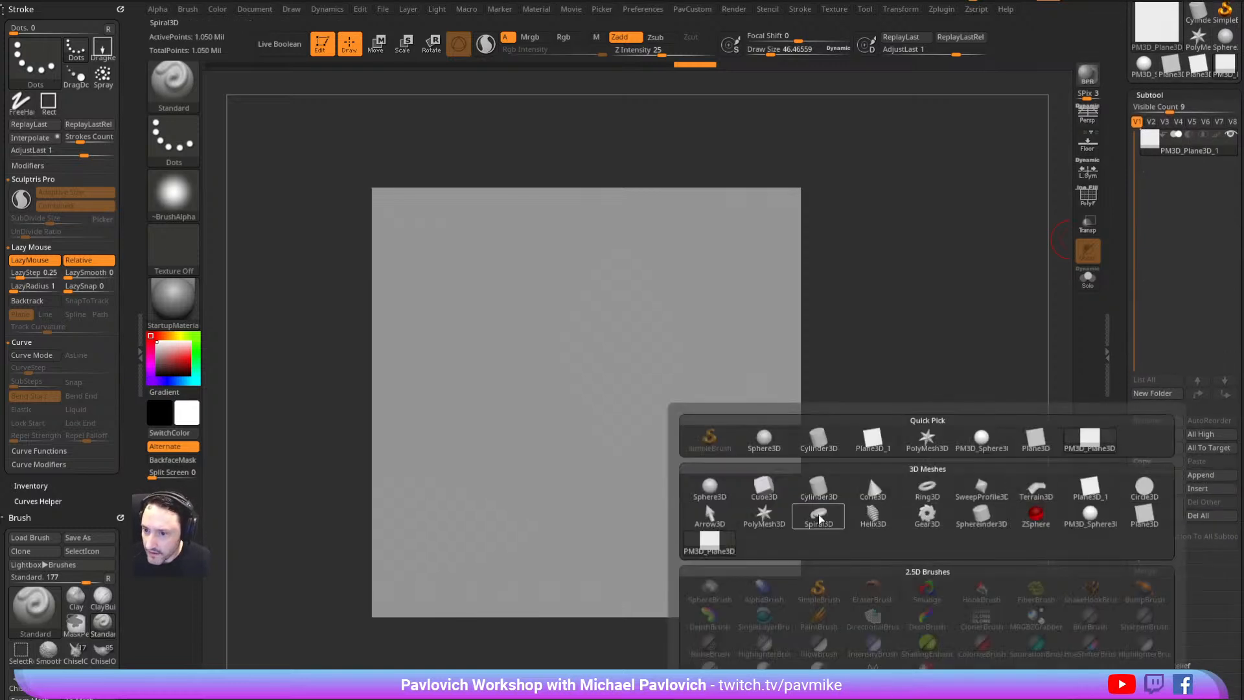
{"action": "mouse_move", "coordinate": [930, 518]}
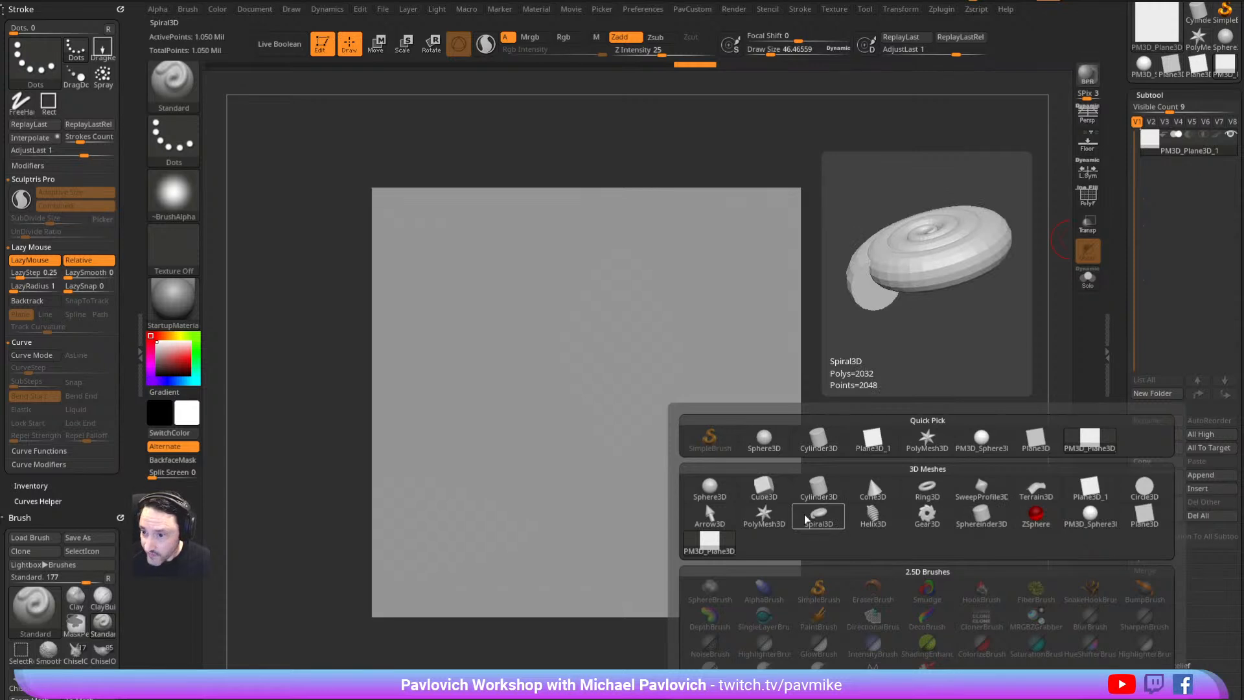
{"action": "left_click", "coordinate": [714, 493]}
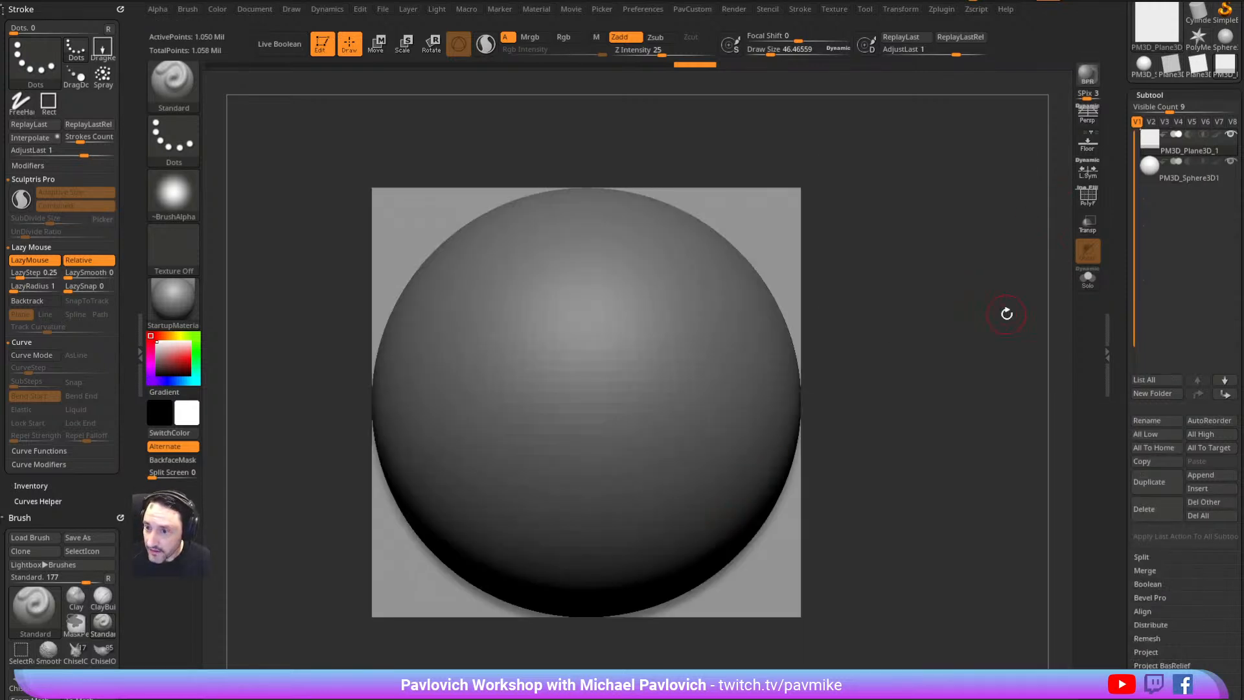
Select the sphere subtool, scale it down, and stretch it into a horizontal capsule with the Extender deformer
{"action": "key", "text": "w"}
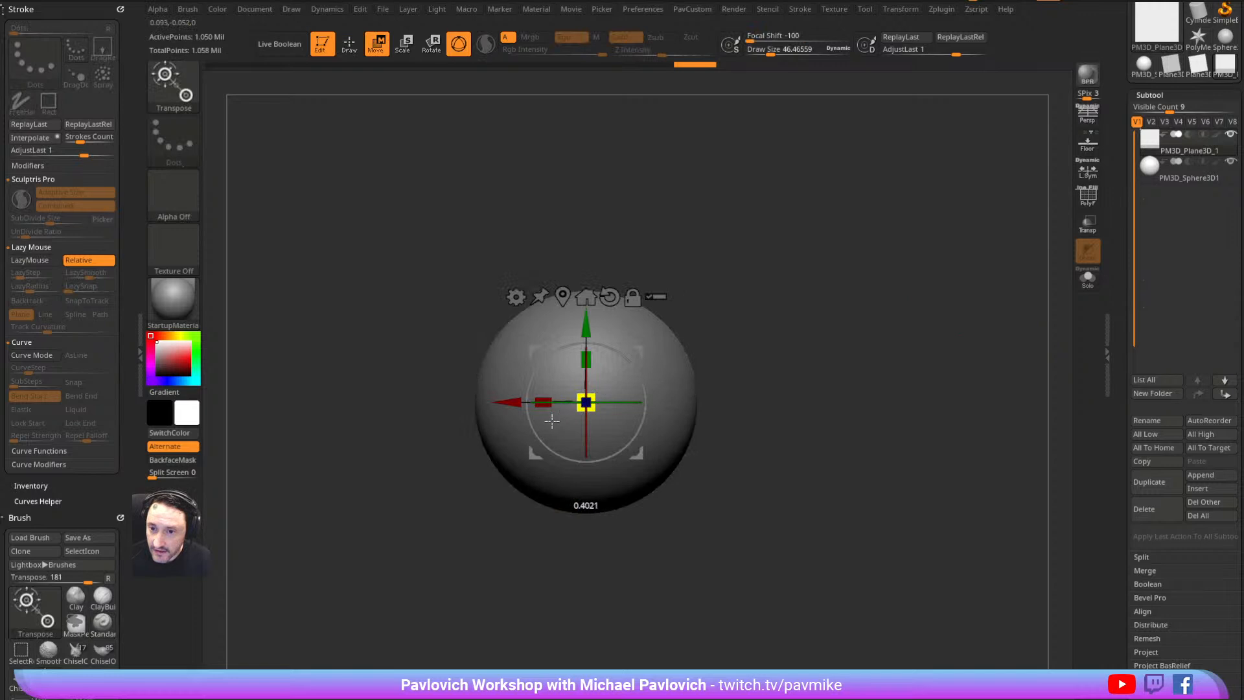
{"action": "left_click", "coordinate": [1182, 180]}
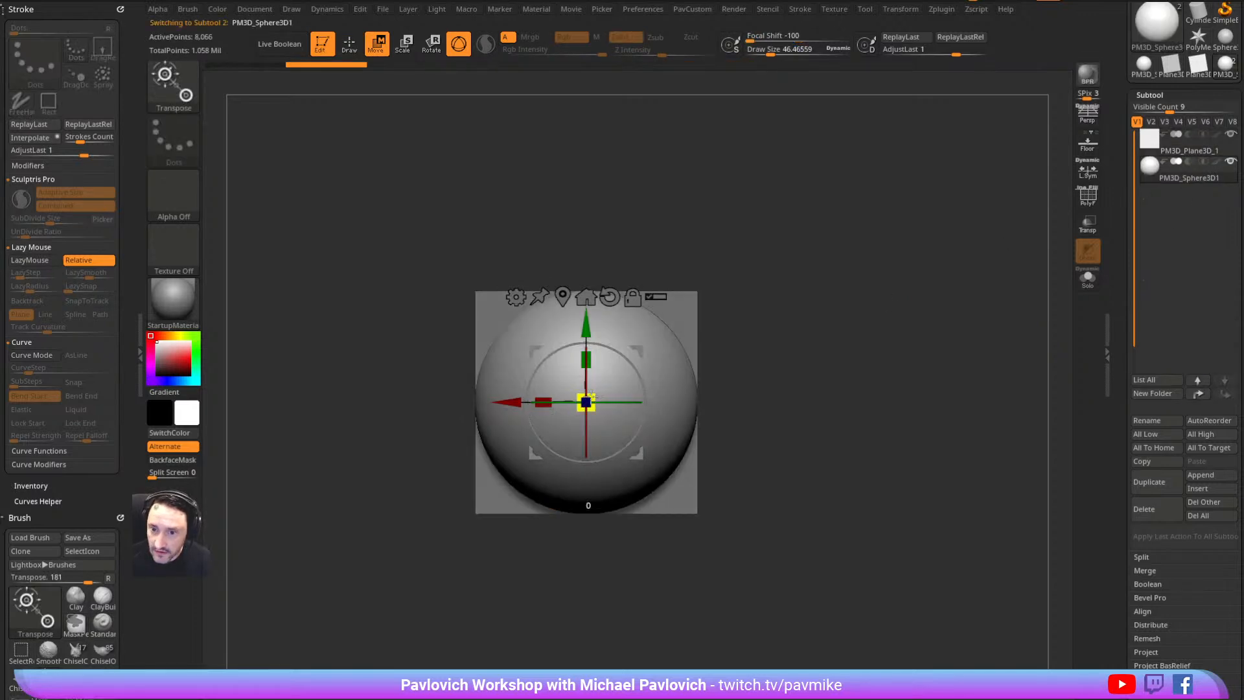
{"action": "left_click", "coordinate": [516, 296]}
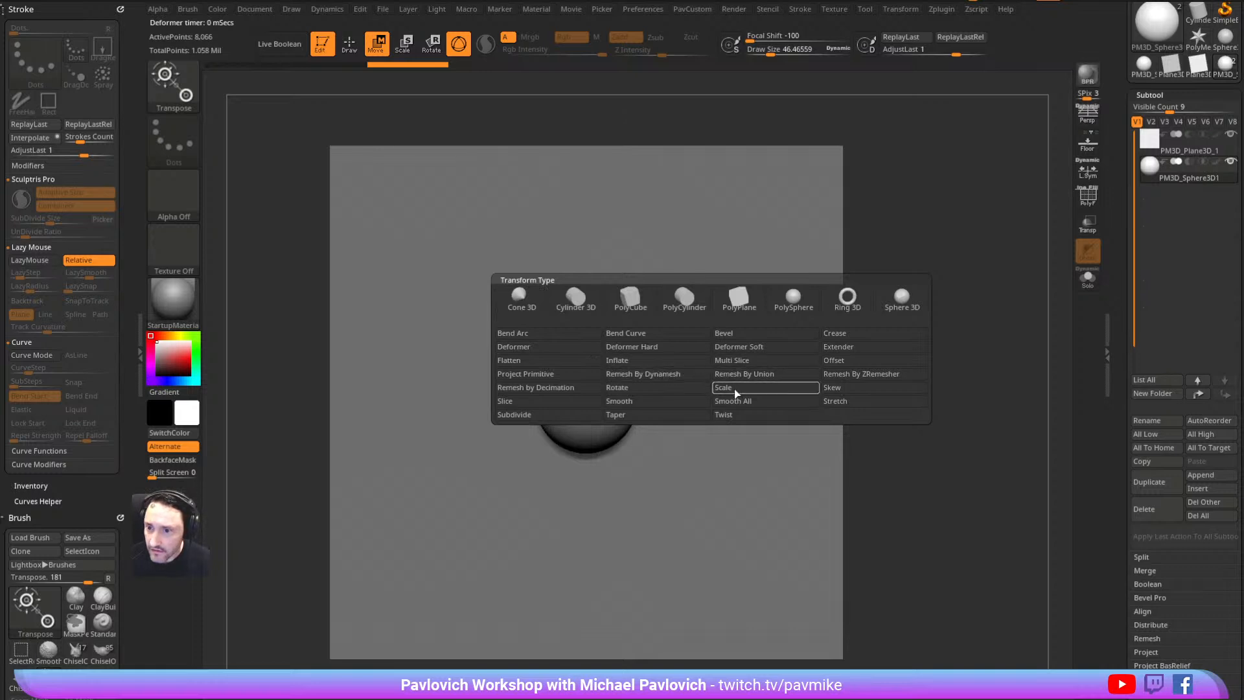
{"action": "left_click", "coordinate": [837, 346]}
{"action": "left_click_drag", "start_coordinate": [532, 401], "coordinate": [485, 401]}
{"action": "key", "text": "q"}
{"action": "mouse_move", "coordinate": [829, 293]}
{"action": "left_mouse_down"}
{"action": "mouse_move", "coordinate": [937, 305]}
{"action": "mouse_move", "coordinate": [641, 408]}
{"action": "left_mouse_up"}
{"action": "left_click_drag", "start_coordinate": [897, 306], "coordinate": [948, 265], "text": "shift"}
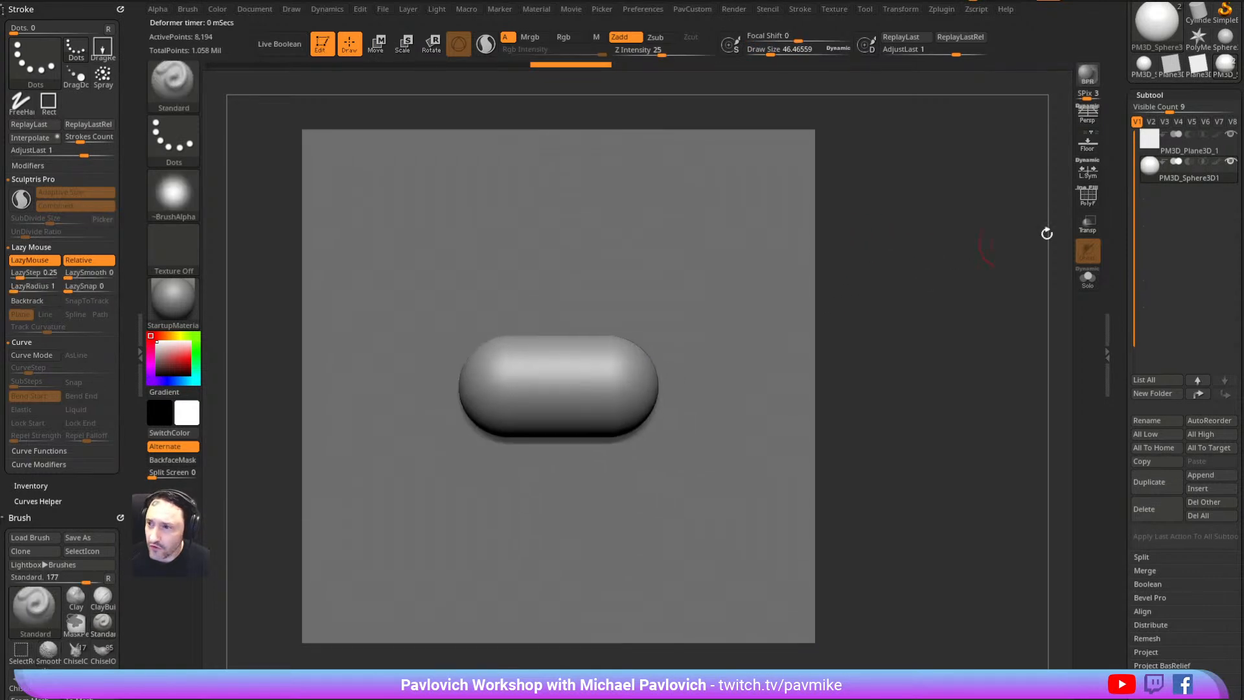
Try to project the capsule's shape onto the plane with ProjectAll at Dist 0.02
{"action": "left_click", "coordinate": [1177, 149]}
{"action": "key", "text": "s"}
{"action": "mouse_move", "coordinate": [854, 330]}
{"action": "left_mouse_down"}
{"action": "mouse_move", "coordinate": [872, 331]}
{"action": "mouse_move", "coordinate": [853, 330]}
{"action": "left_mouse_up"}
{"action": "mouse_move", "coordinate": [1167, 181]}
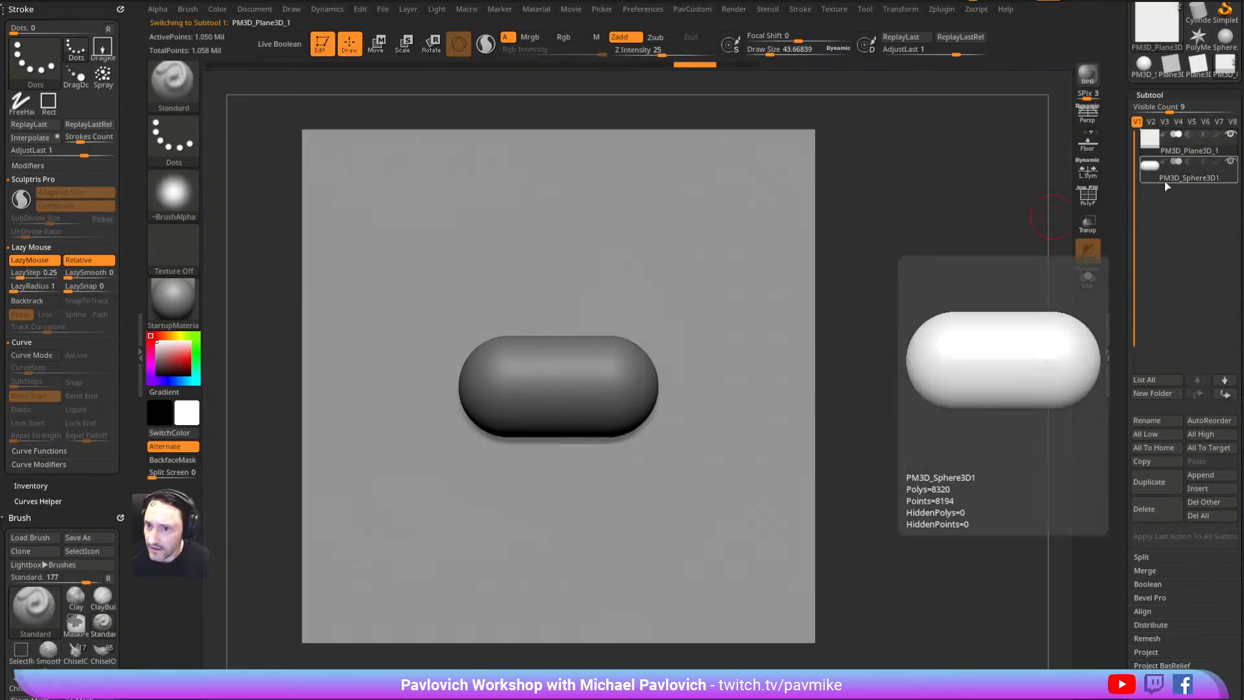
{"action": "scroll", "coordinate": [1140, 350], "scroll_direction": "down", "scroll_amount": 10}
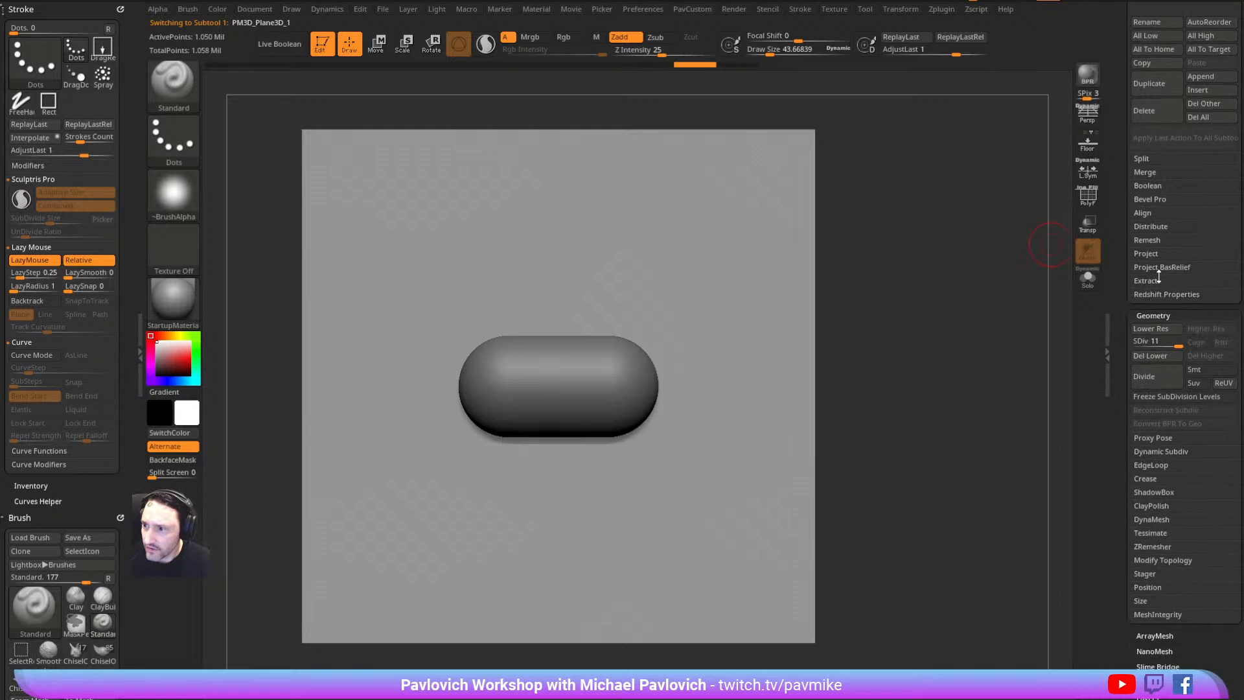
{"action": "left_click", "coordinate": [1146, 254]}
{"action": "left_click", "coordinate": [1157, 267]}
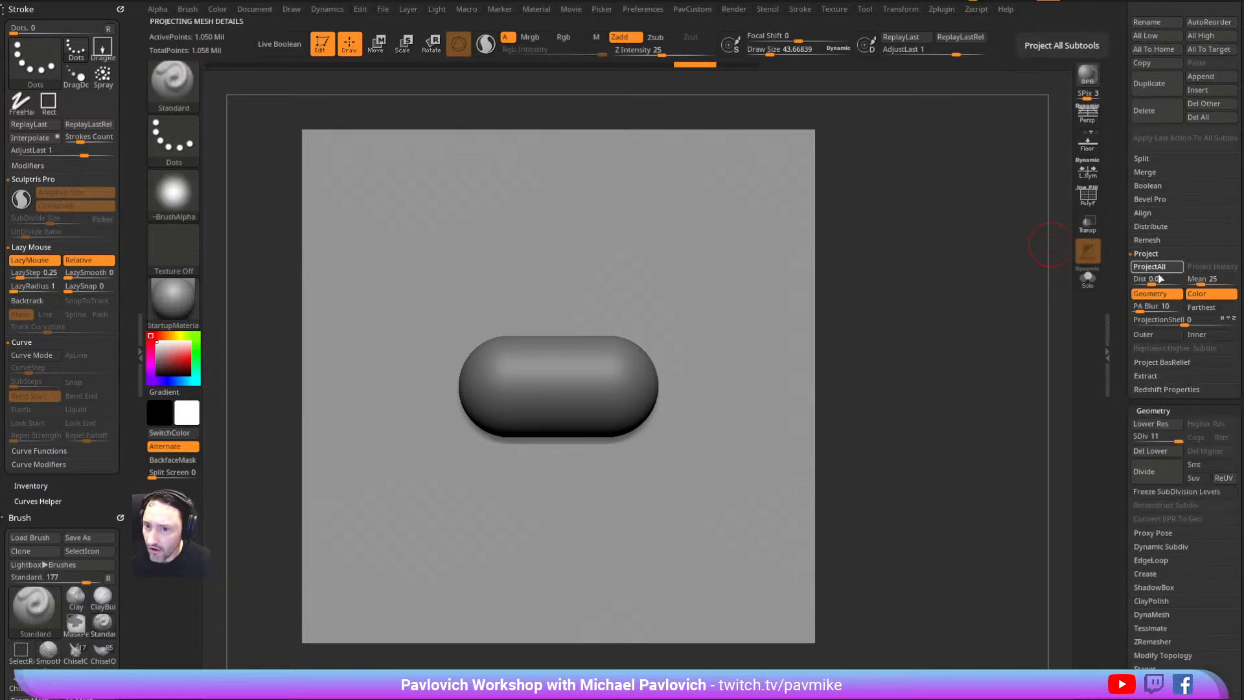
{"action": "left_click", "coordinate": [1087, 277]}
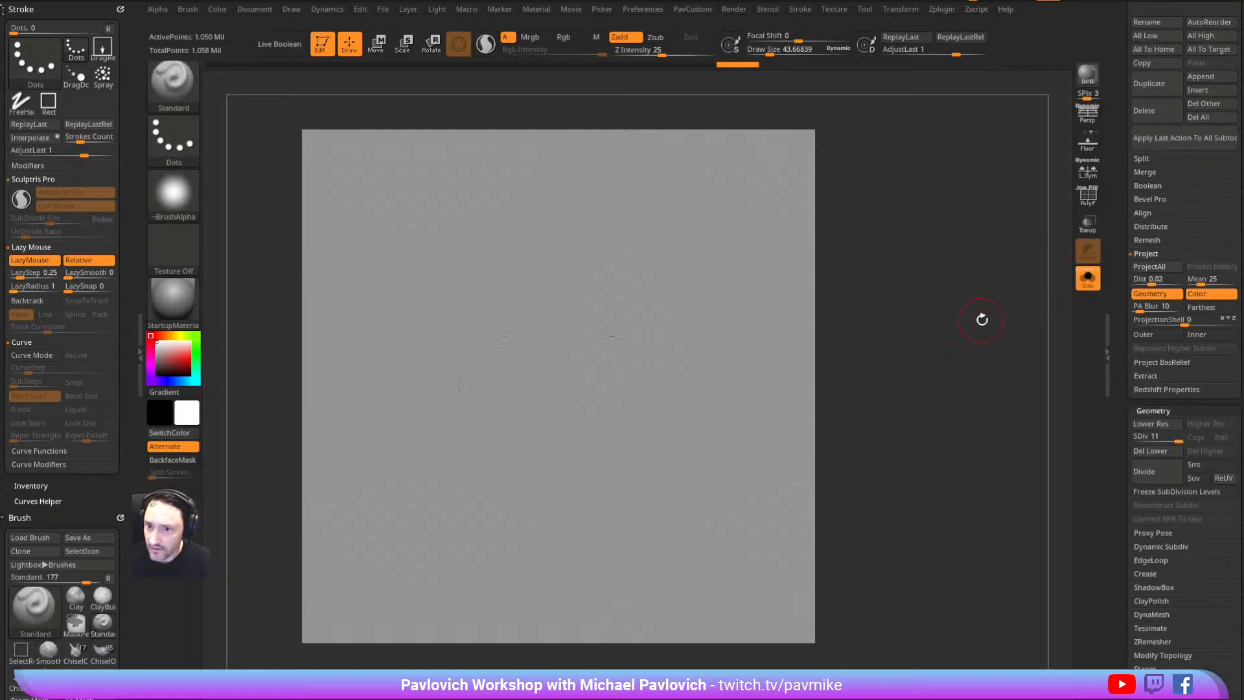
{"action": "left_click_drag", "start_coordinate": [980, 319], "coordinate": [775, 427]}
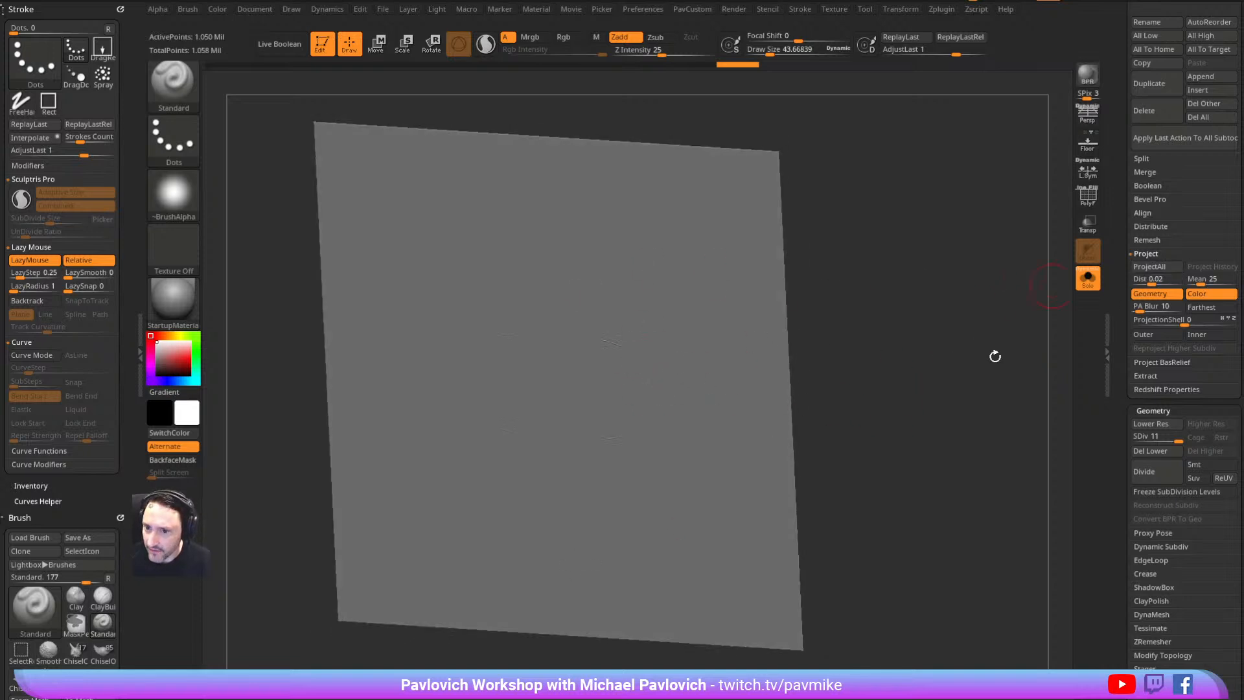
{"action": "key", "text": "ctrl+z"}
{"action": "scroll", "coordinate": [1127, 400], "scroll_direction": "up", "scroll_amount": 5}
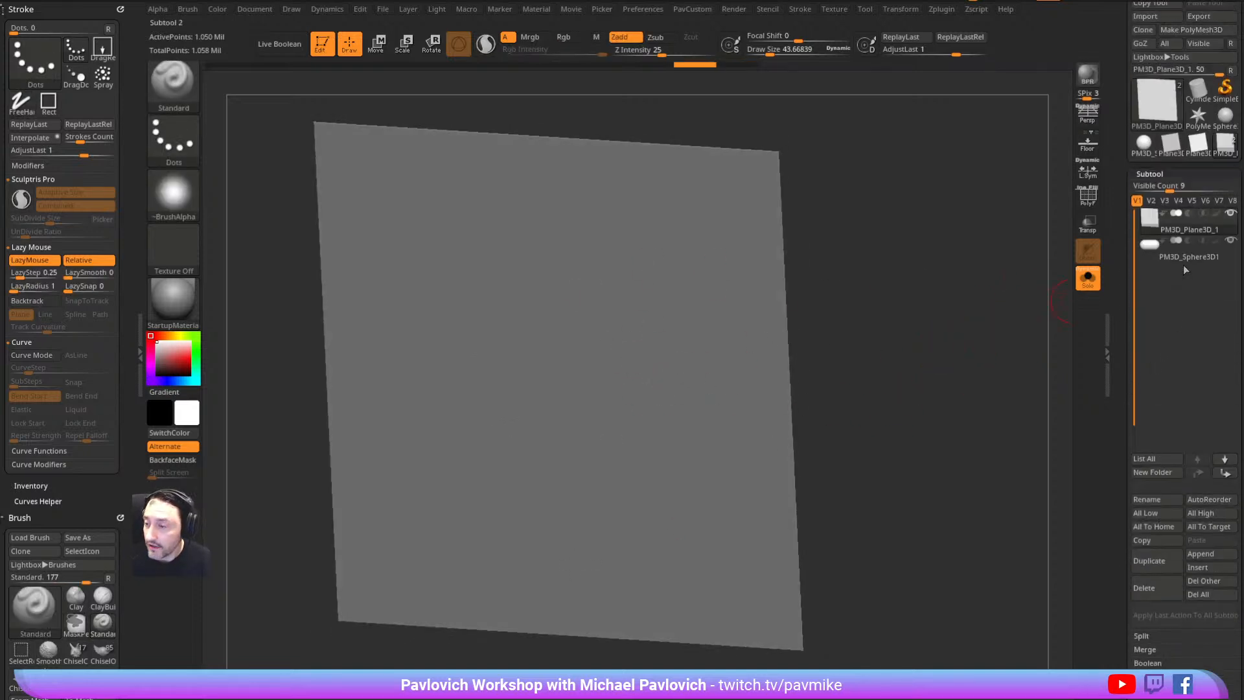
Select the capsule subtool, divide it once, and mark the divided state in its undo history for recall
{"action": "left_click", "coordinate": [1180, 255]}
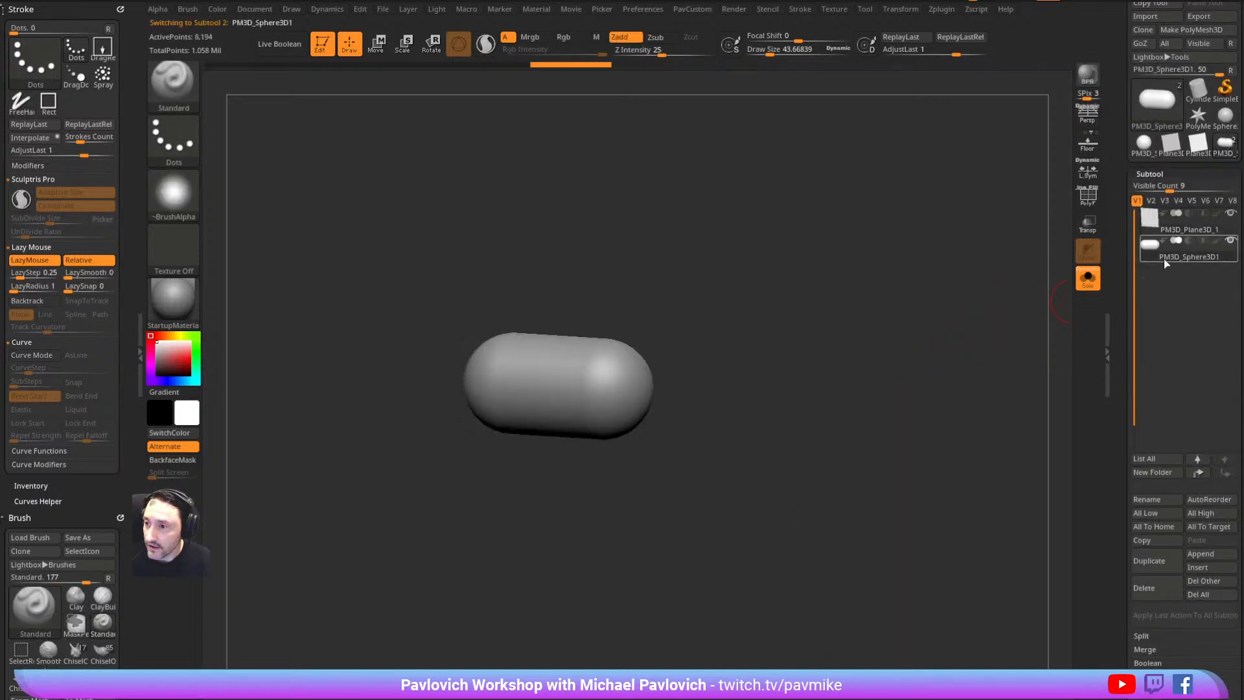
{"action": "left_click", "coordinate": [575, 66], "text": "ctrl"}
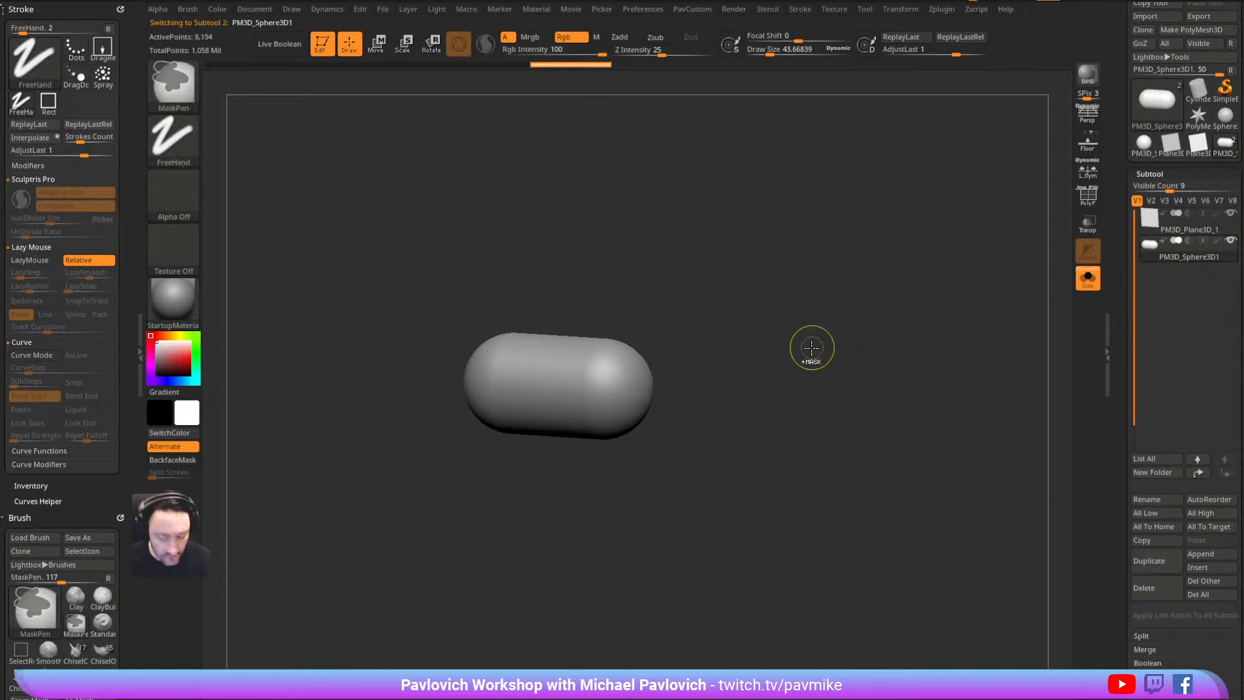
{"action": "key", "text": "ctrl+d"}
{"action": "left_click", "coordinate": [662, 65], "text": "ctrl"}
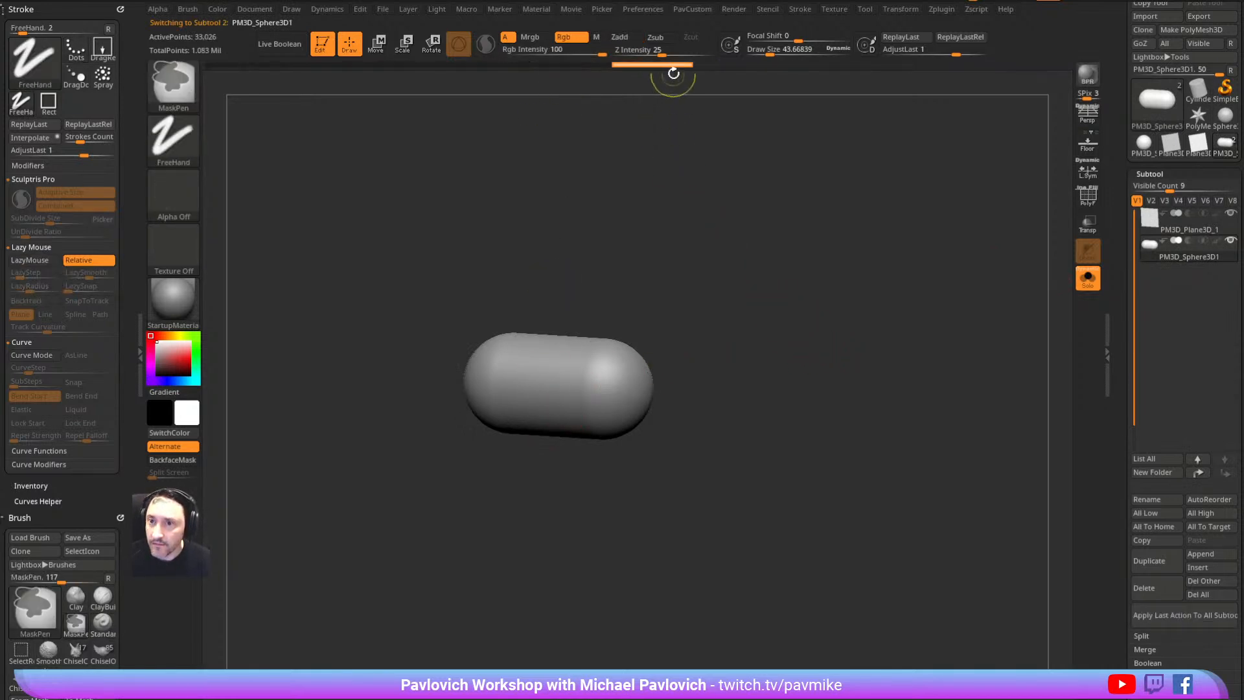
Try to transfer the capsule's marked history onto the plane subtool with Project History
{"action": "left_click", "coordinate": [1179, 227]}
{"action": "left_click_drag", "start_coordinate": [920, 351], "coordinate": [1011, 260]}
{"action": "left_click", "coordinate": [1088, 277]}
{"action": "key", "text": "3"}
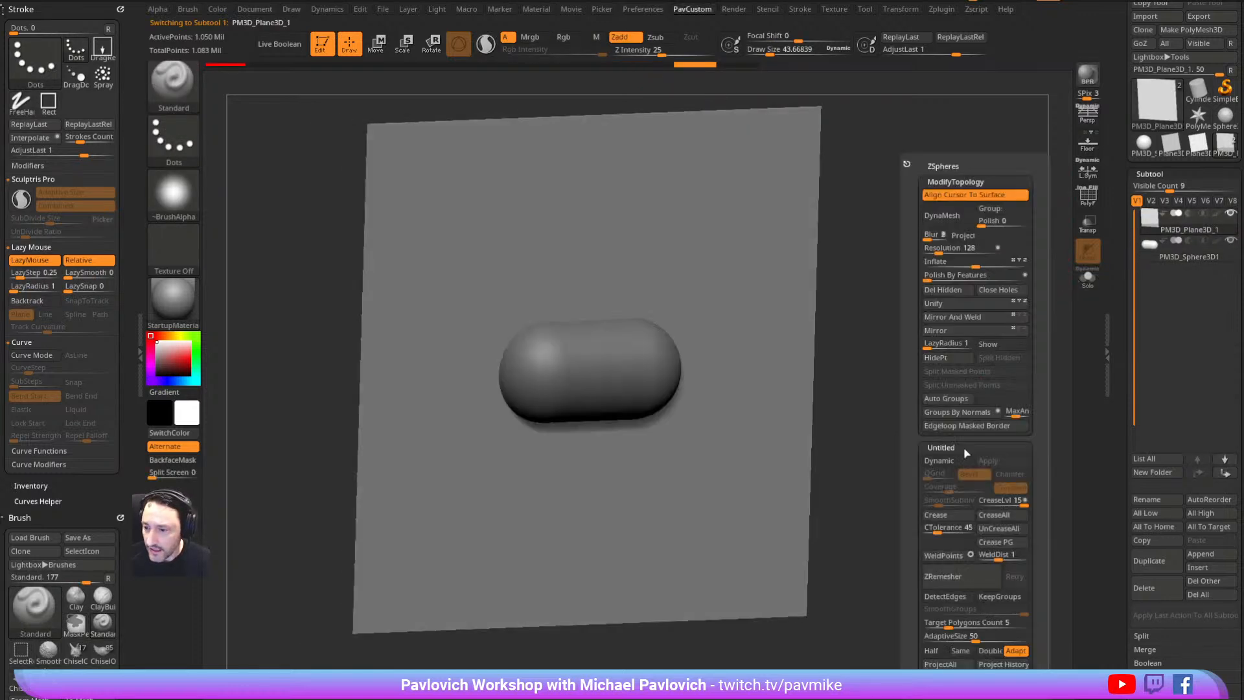
{"action": "left_click", "coordinate": [1002, 654]}
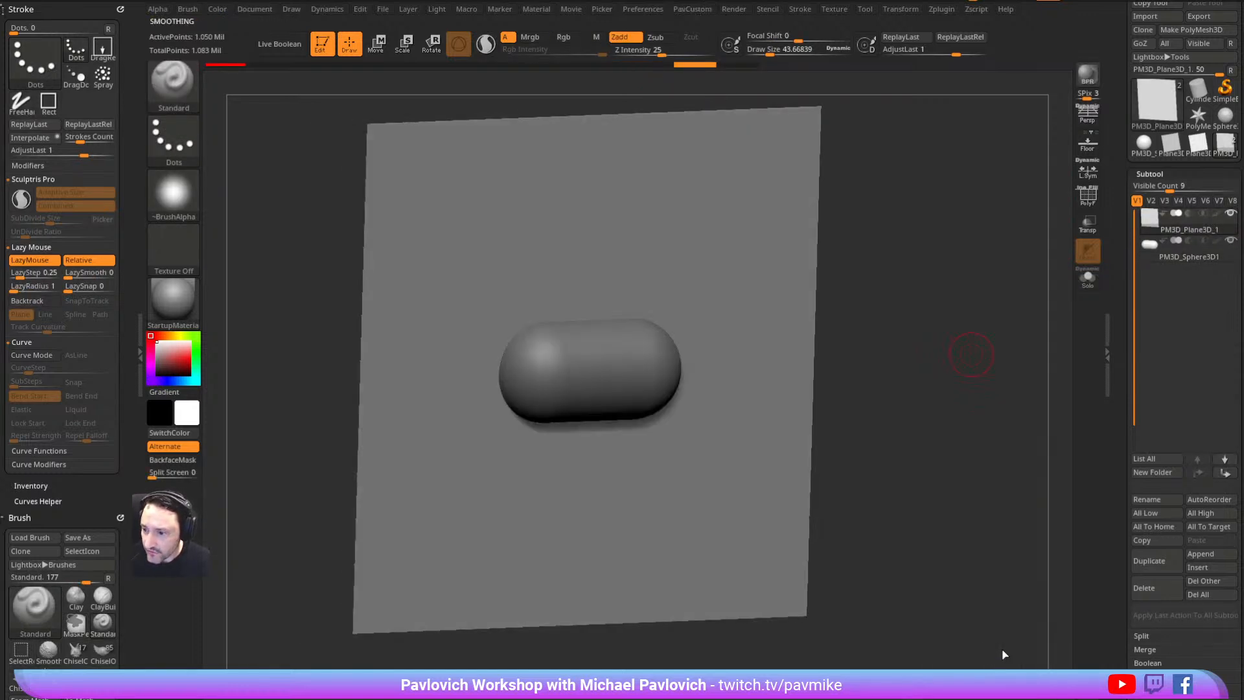
{"action": "left_click", "coordinate": [1088, 277]}
{"action": "left_click_drag", "start_coordinate": [961, 305], "coordinate": [930, 250]}
{"action": "key", "text": "ctrl"}
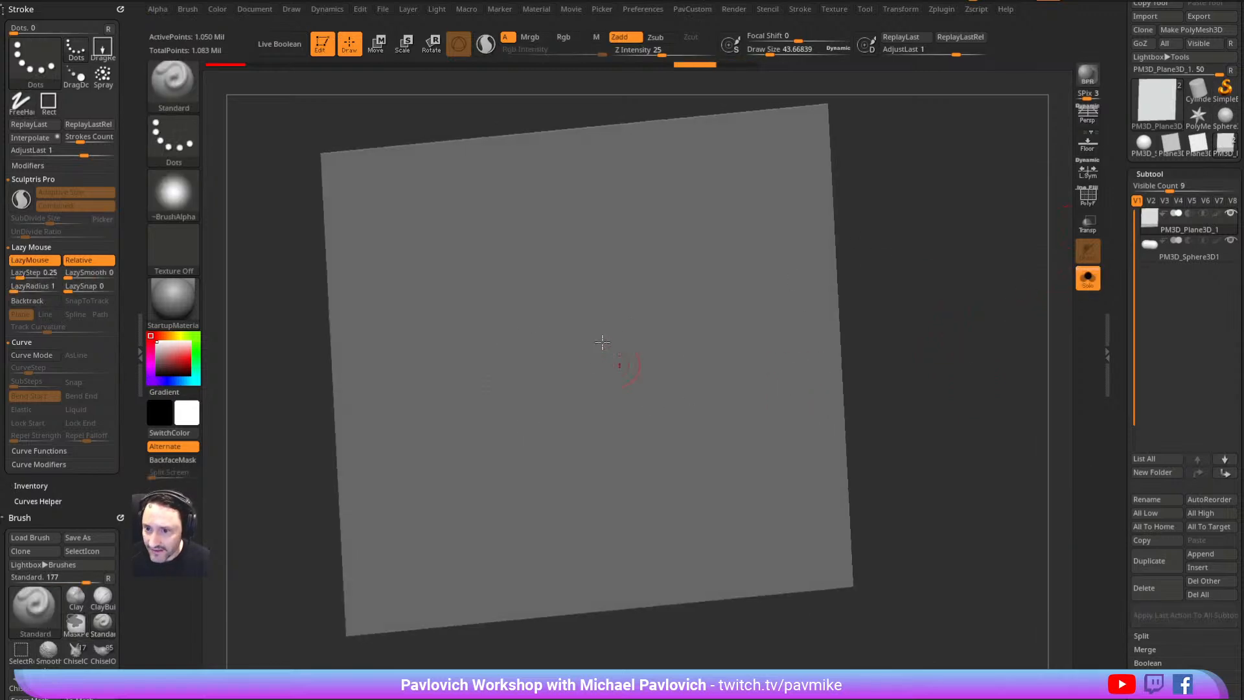
Choose the HistoryRecall brush at a draw size of about 95 and recall parts of the capsule onto the plane
{"action": "left_click", "coordinate": [1083, 278]}
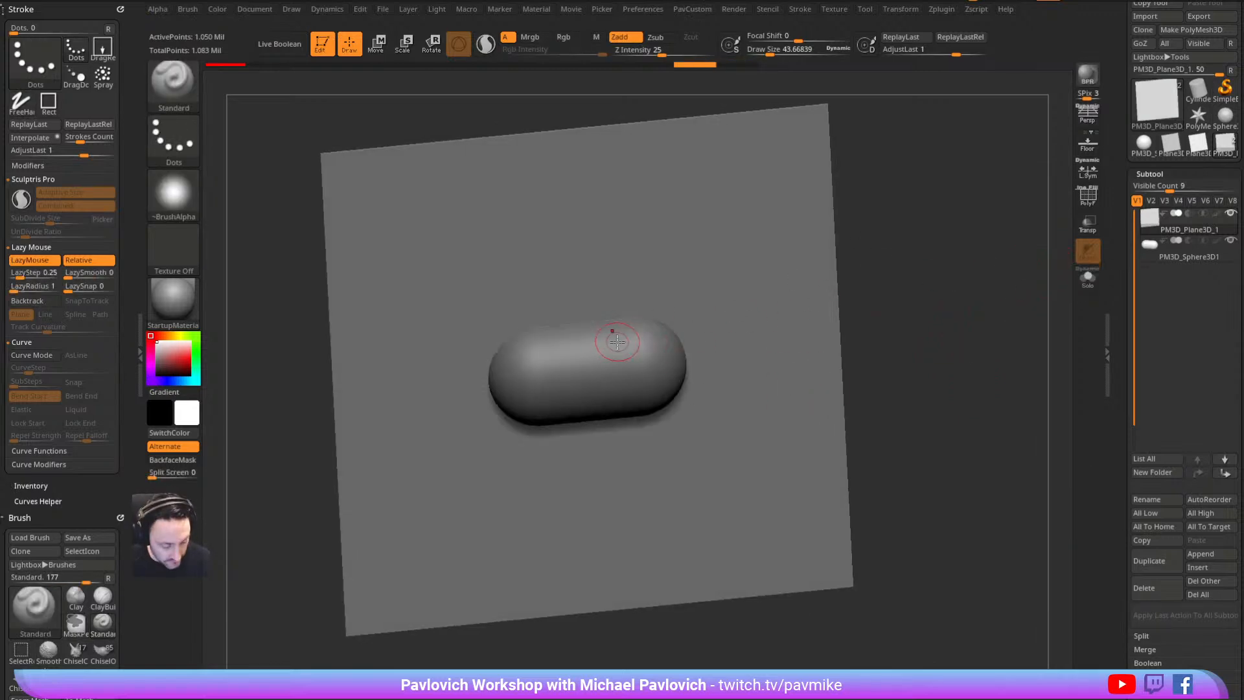
{"action": "key", "text": "b"}
{"action": "key", "text": "h"}
{"action": "key", "text": "r"}
{"action": "key", "text": "s"}
{"action": "left_click", "coordinate": [509, 389]}
{"action": "left_click", "coordinate": [1087, 279]}
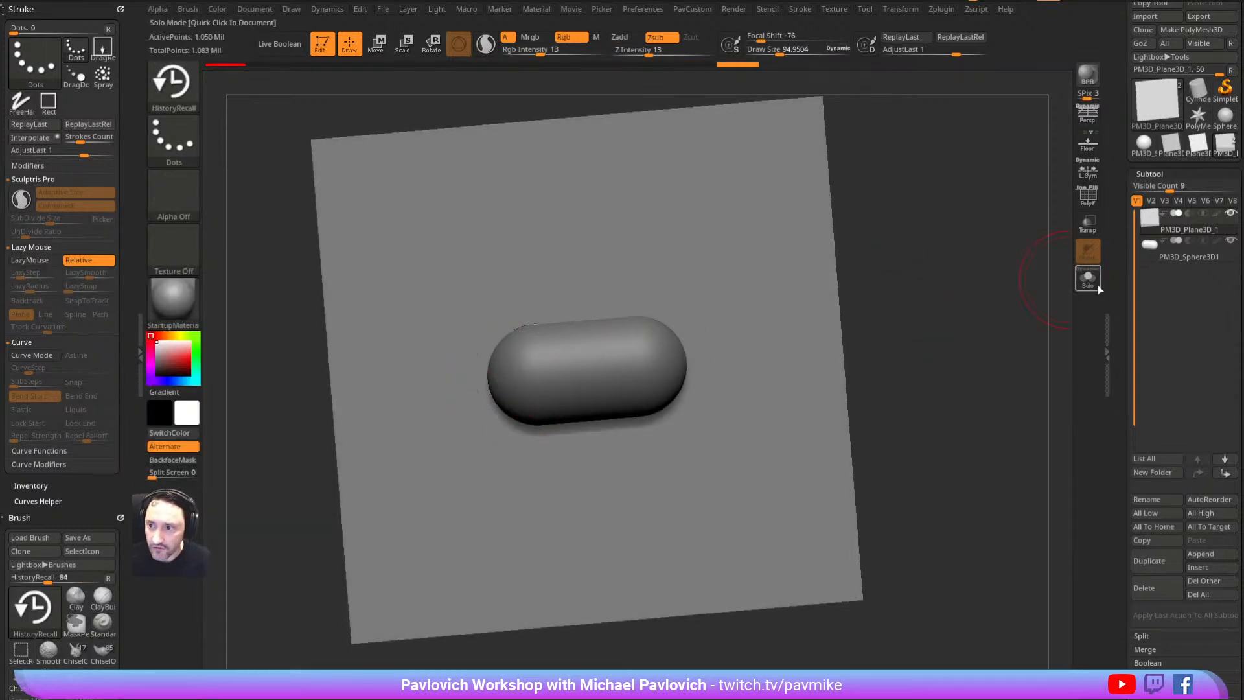
{"action": "left_click_drag", "start_coordinate": [525, 395], "coordinate": [569, 292]}
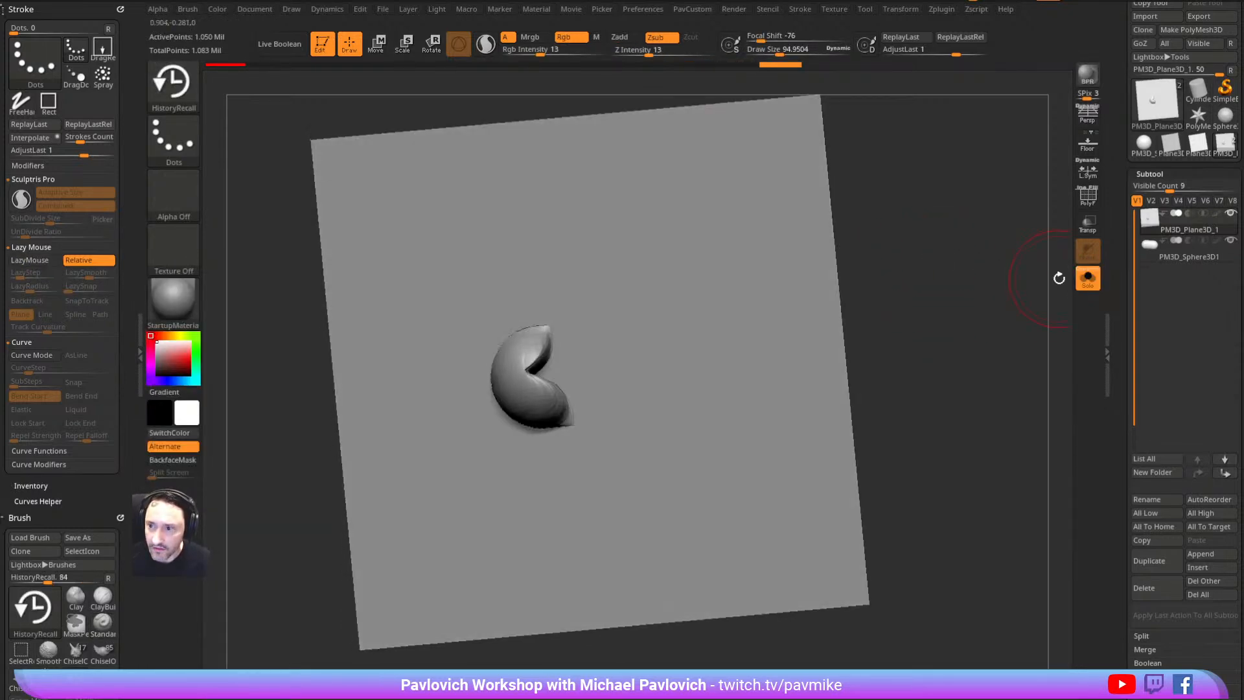
{"action": "left_click", "coordinate": [1088, 279]}
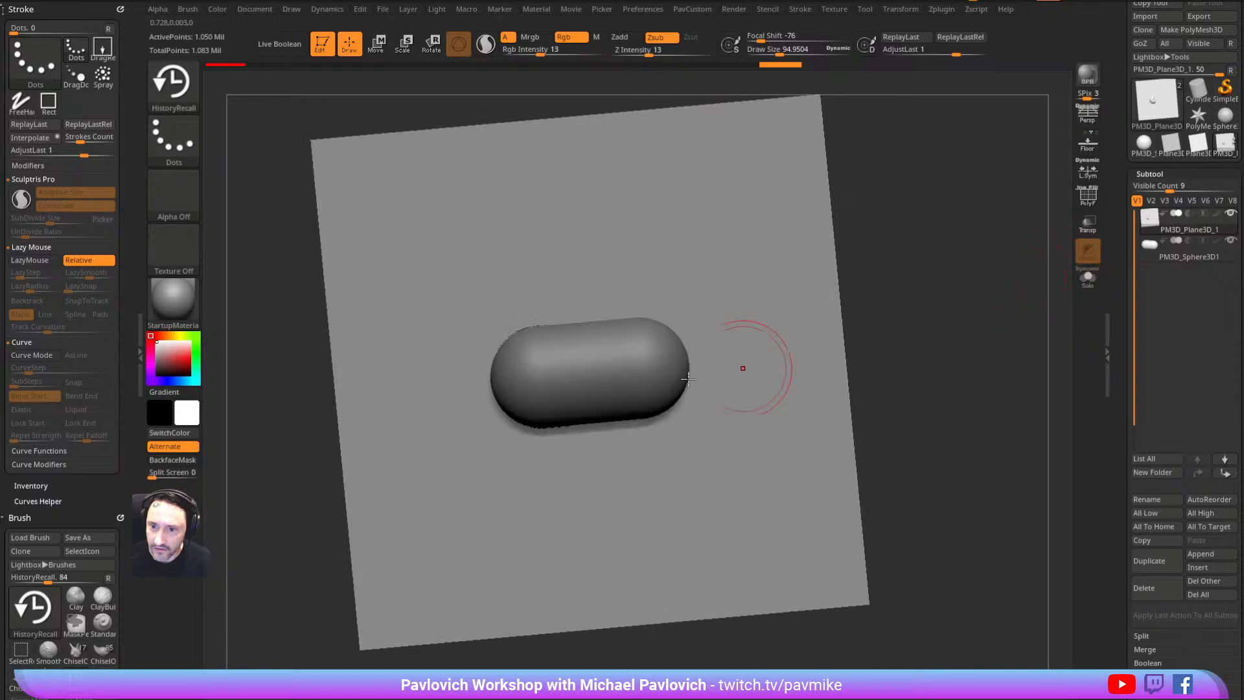
{"action": "left_click_drag", "start_coordinate": [544, 338], "coordinate": [578, 339]}
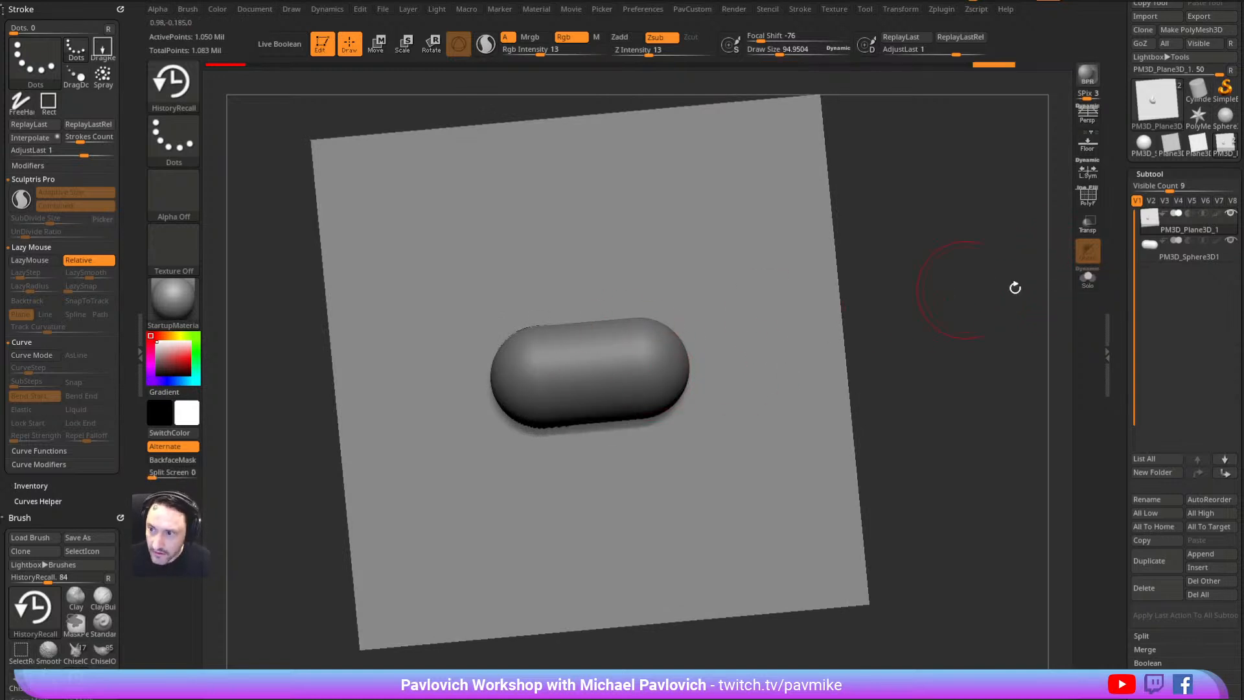
Solo the plane, smooth the recalled form slightly, and bring the plane to subdivision level 9
{"action": "left_click", "coordinate": [1087, 278]}
{"action": "left_click_drag", "start_coordinate": [913, 317], "coordinate": [878, 319]}
{"action": "mouse_move", "coordinate": [537, 348]}
{"action": "left_mouse_down", "text": "shift"}
{"action": "mouse_move", "coordinate": [643, 393]}
{"action": "mouse_move", "coordinate": [540, 353]}
{"action": "left_mouse_up", "text": "shift"}
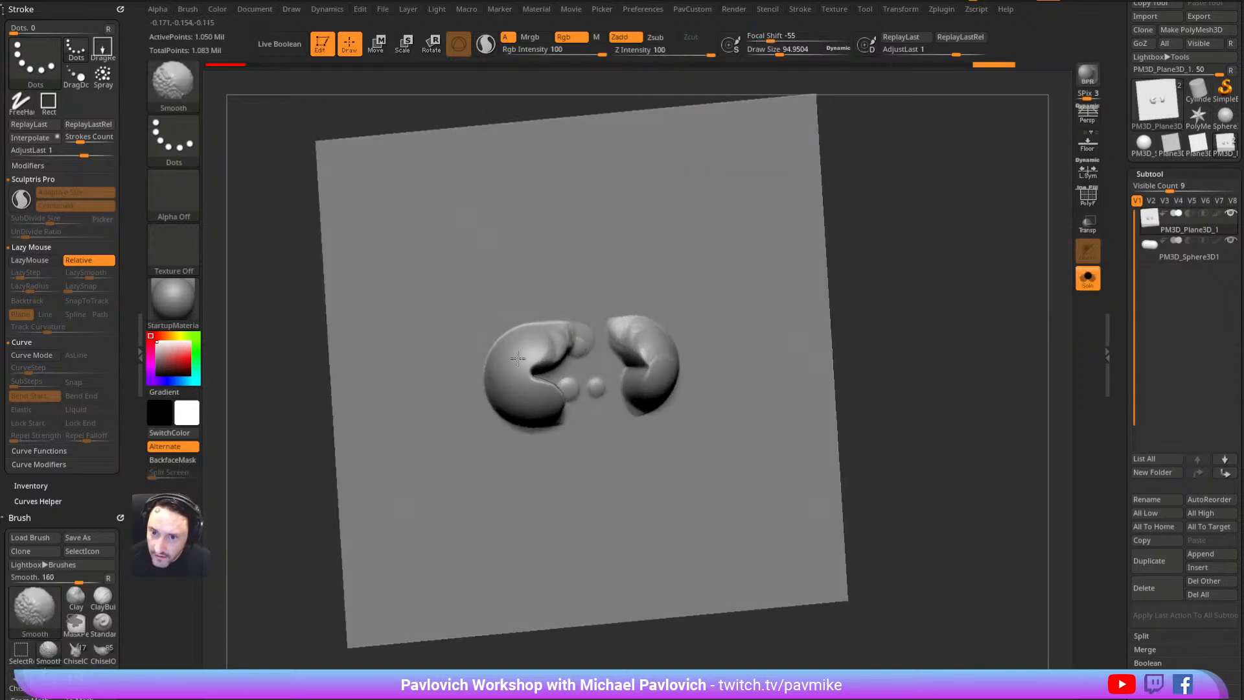
{"action": "left_click_drag", "start_coordinate": [1141, 335], "coordinate": [1135, 208]}
{"action": "scroll", "coordinate": [1136, 208], "scroll_direction": "down", "scroll_amount": 5}
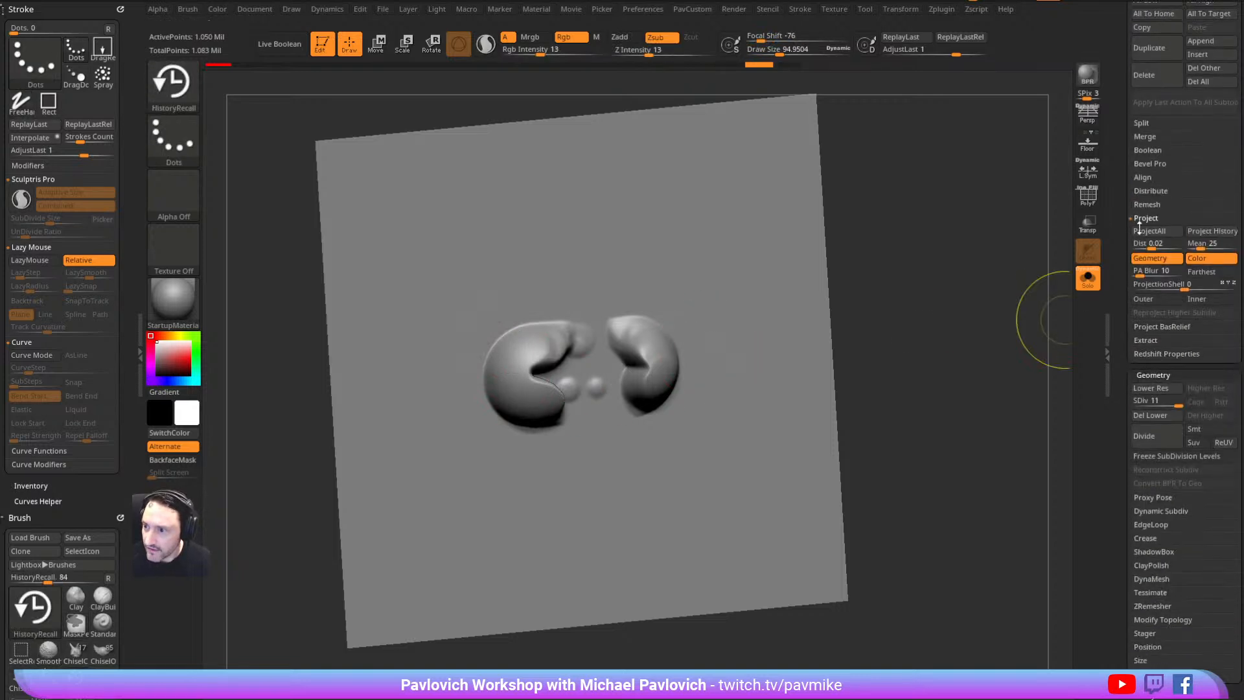
{"action": "key", "text": "shift+d"}
{"action": "key", "text": "shift+d"}
{"action": "key", "text": "shift+d"}
{"action": "key", "text": "shift+d"}
{"action": "key", "text": "shift+d"}
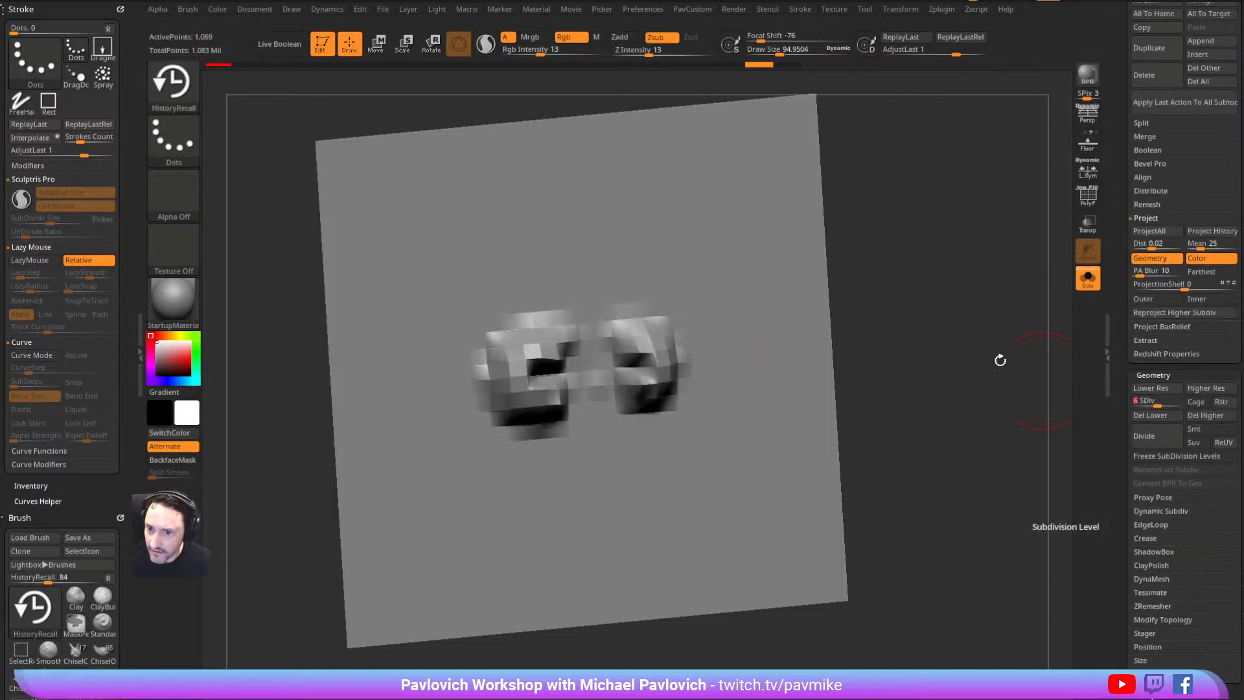
{"action": "left_click_drag", "start_coordinate": [1032, 375], "coordinate": [1048, 362]}
{"action": "left_click_drag", "start_coordinate": [1164, 401], "coordinate": [1172, 401]}
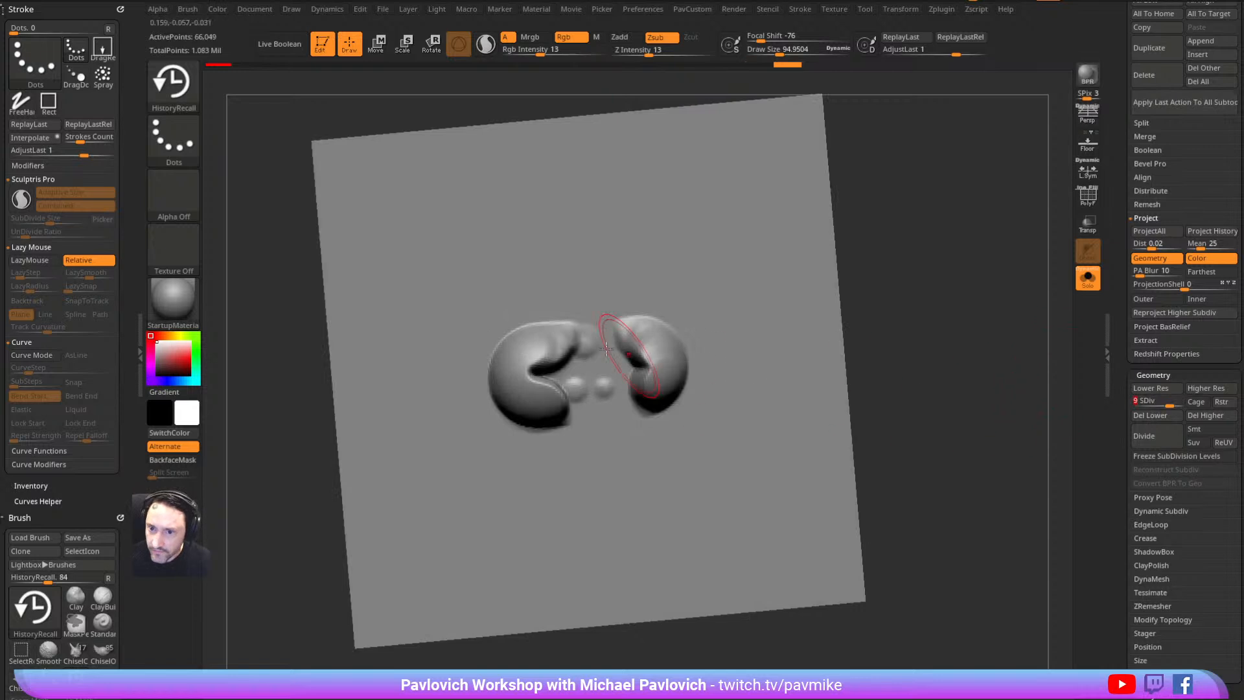
Alternate smoothing and HistoryRecall strokes across the gap until the two ends join into one capsule on the plane
{"action": "mouse_move", "coordinate": [574, 384]}
{"action": "left_mouse_down", "text": "shift"}
{"action": "mouse_move", "coordinate": [651, 353]}
{"action": "mouse_move", "coordinate": [577, 382]}
{"action": "mouse_move", "coordinate": [578, 395]}
{"action": "left_mouse_up", "text": "shift"}
{"action": "mouse_move", "coordinate": [907, 235]}
{"action": "left_mouse_down", "text": "alt"}
{"action": "mouse_move", "coordinate": [876, 257]}
{"action": "mouse_move", "coordinate": [905, 272]}
{"action": "left_mouse_up", "text": "alt"}
{"action": "mouse_move", "coordinate": [549, 392]}
{"action": "left_mouse_down", "text": "shift"}
{"action": "mouse_move", "coordinate": [573, 409]}
{"action": "mouse_move", "coordinate": [647, 372]}
{"action": "left_mouse_up", "text": "shift"}
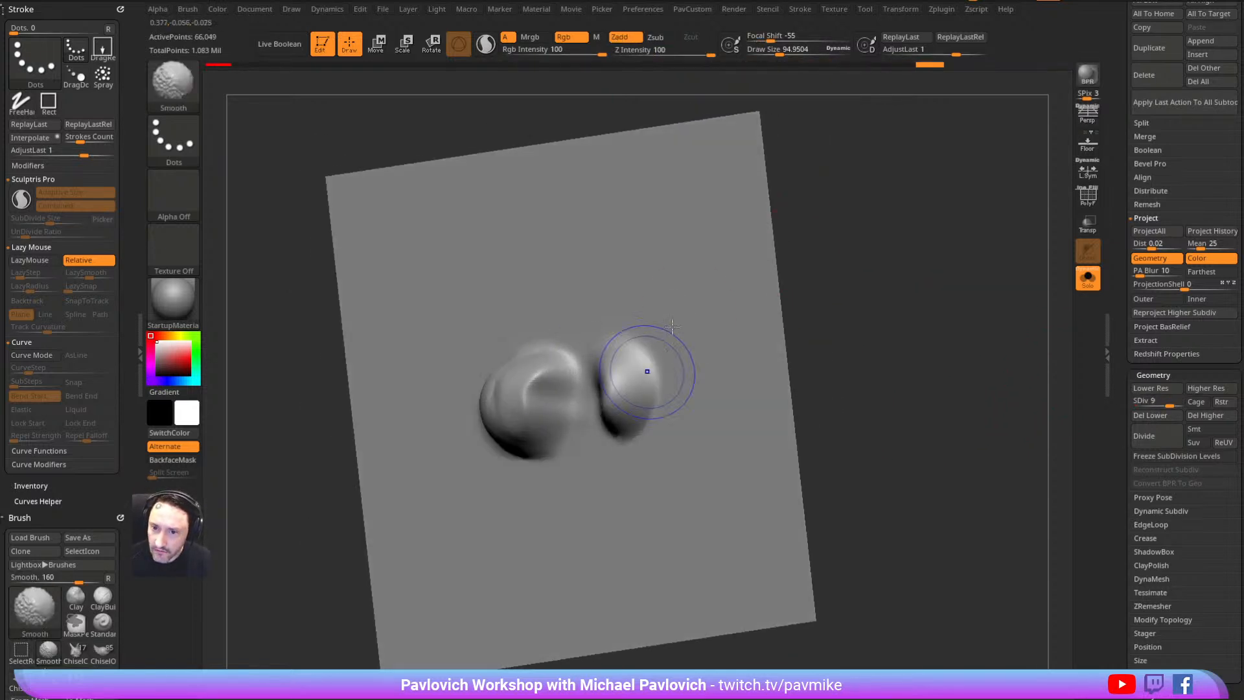
{"action": "left_click_drag", "start_coordinate": [888, 285], "coordinate": [872, 279]}
{"action": "mouse_move", "coordinate": [609, 385]}
{"action": "left_mouse_down"}
{"action": "mouse_move", "coordinate": [550, 399]}
{"action": "mouse_move", "coordinate": [585, 408]}
{"action": "left_mouse_up"}
{"action": "left_click_drag", "start_coordinate": [949, 244], "coordinate": [926, 249]}
{"action": "mouse_move", "coordinate": [586, 402]}
{"action": "left_mouse_down", "text": "shift"}
{"action": "mouse_move", "coordinate": [619, 388]}
{"action": "mouse_move", "coordinate": [550, 427]}
{"action": "mouse_move", "coordinate": [588, 389]}
{"action": "mouse_move", "coordinate": [606, 405]}
{"action": "left_mouse_up", "text": "shift"}
{"action": "left_click_drag", "start_coordinate": [577, 353], "coordinate": [627, 340]}
{"action": "left_click_drag", "start_coordinate": [907, 259], "coordinate": [897, 281]}
{"action": "mouse_move", "coordinate": [557, 366]}
{"action": "left_mouse_down"}
{"action": "mouse_move", "coordinate": [596, 363]}
{"action": "mouse_move", "coordinate": [518, 372]}
{"action": "left_mouse_up"}
{"action": "left_click_drag", "start_coordinate": [933, 240], "coordinate": [928, 210]}
{"action": "left_click_drag", "start_coordinate": [612, 343], "coordinate": [505, 447], "text": "shift"}
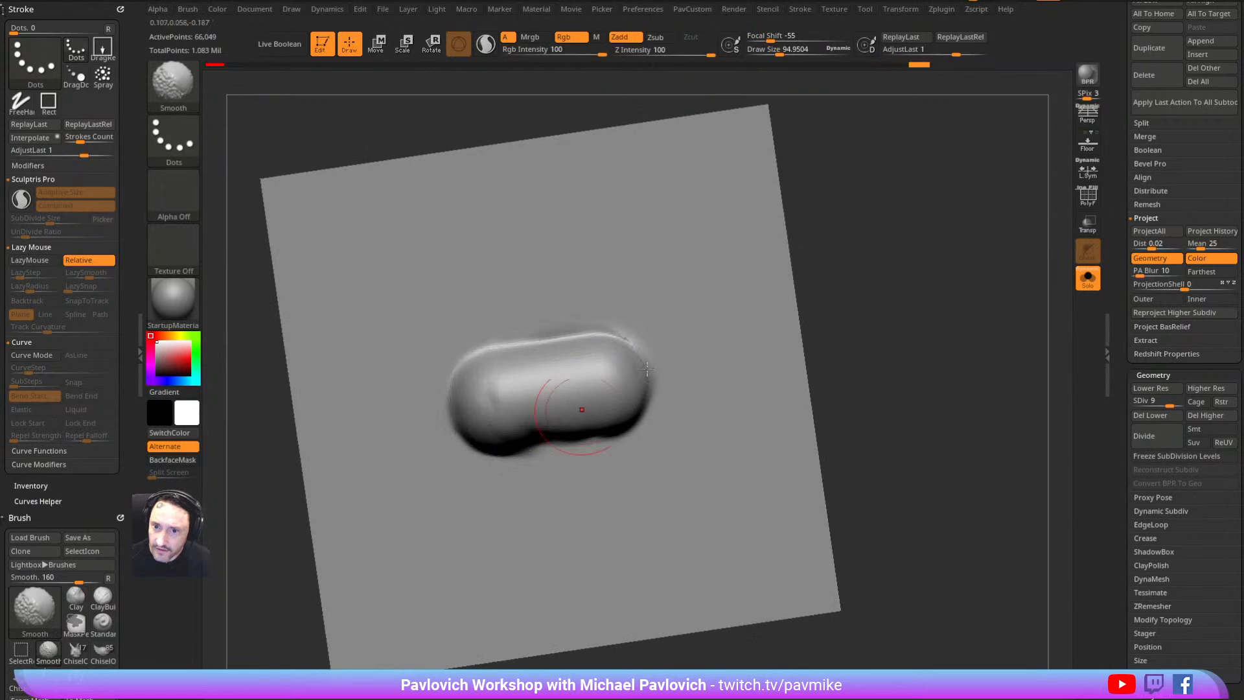
Undo all the recall, smoothing and subdivision changes until the plane is flat at SDiv 11
{"action": "key", "text": "ctrl+z"}
{"action": "key", "text": "ctrl+z"}
{"action": "key", "text": "ctrl+z"}
{"action": "key", "text": "ctrl+z"}
{"action": "key", "text": "ctrl+z"}
{"action": "key", "text": "ctrl+z"}
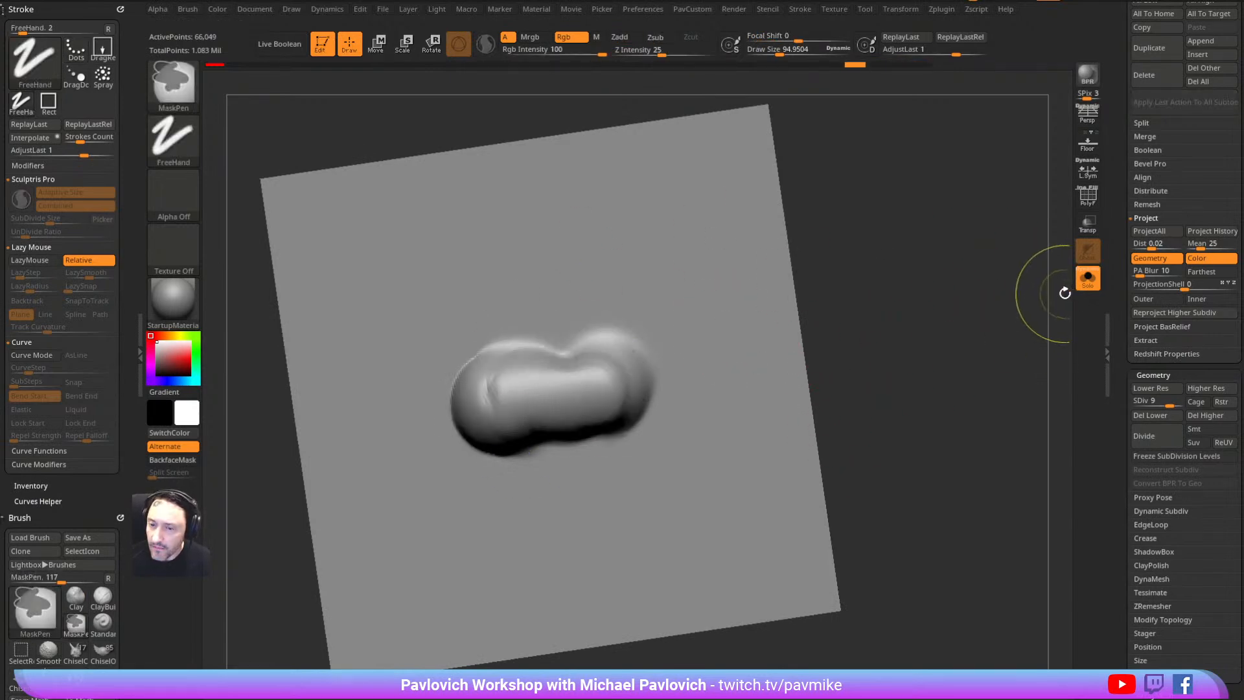
{"action": "key", "text": "ctrl+z"}
{"action": "key", "text": "ctrl+z"}
{"action": "key", "text": "ctrl+z"}
{"action": "key", "text": "ctrl+z"}
{"action": "key", "text": "ctrl+z"}
{"action": "key", "text": "ctrl+z"}
{"action": "key", "text": "ctrl+z"}
{"action": "key", "text": "ctrl+z"}
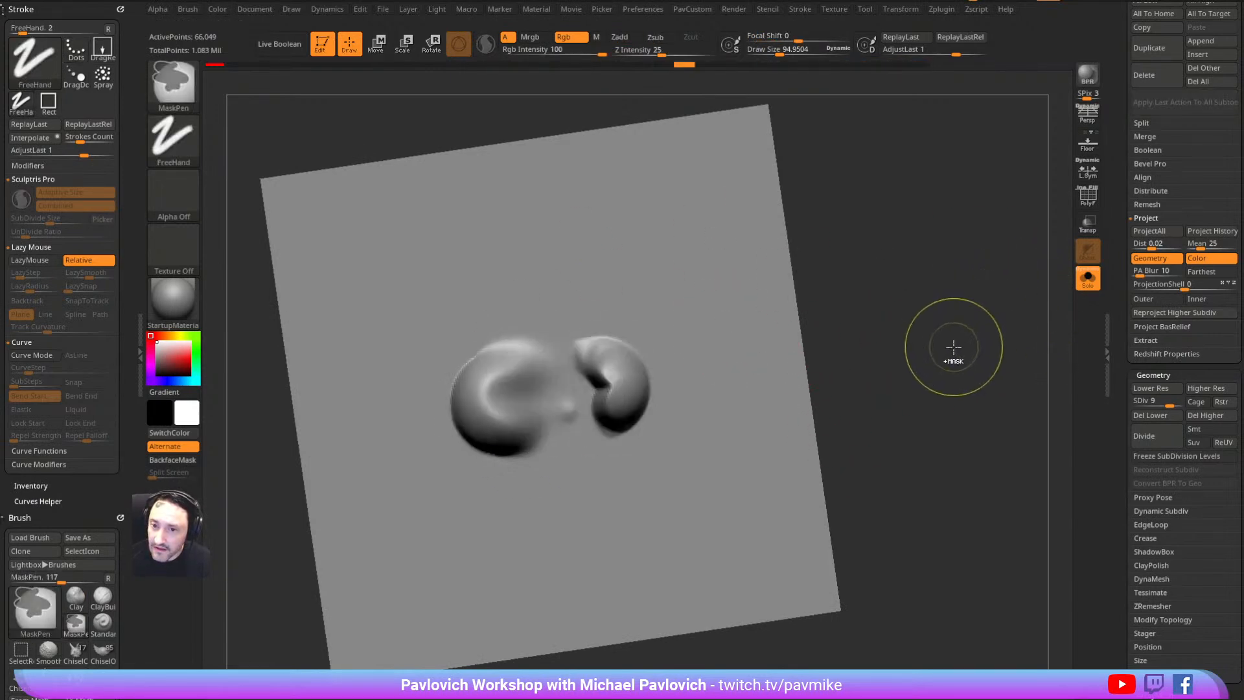
{"action": "key", "text": "ctrl+z"}
{"action": "key", "text": "ctrl+z"}
{"action": "key", "text": "ctrl+z"}
{"action": "key", "text": "ctrl+z"}
{"action": "key", "text": "ctrl+z"}
{"action": "key", "text": "ctrl+z"}
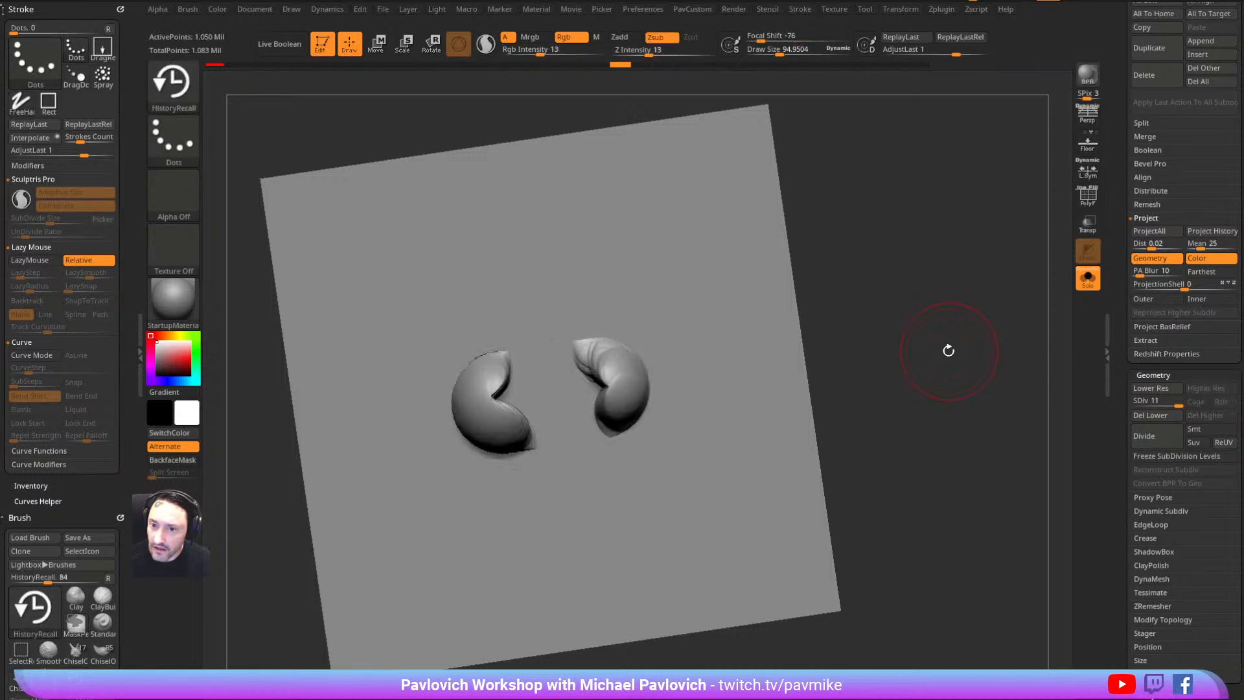
{"action": "key", "text": "ctrl+z"}
{"action": "key", "text": "ctrl+z"}
{"action": "key", "text": "ctrl+z"}
{"action": "key", "text": "ctrl+z"}
{"action": "key", "text": "ctrl+z"}
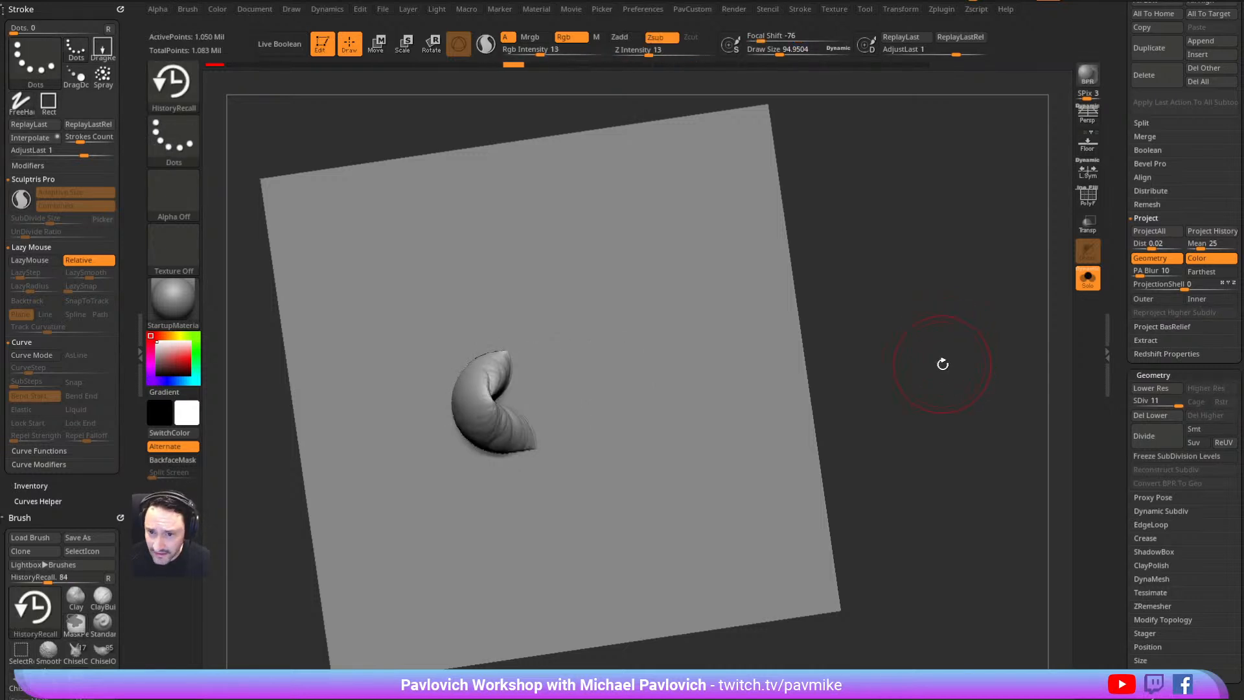
{"action": "key", "text": "s"}
{"action": "left_click_drag", "start_coordinate": [929, 369], "coordinate": [927, 369]}
{"action": "key", "text": "ctrl+z"}
Switch back to the Standard brush with a draw size of about 83
{"action": "left_click_drag", "start_coordinate": [1121, 294], "coordinate": [1075, 445]}
{"action": "mouse_move", "coordinate": [928, 318]}
{"action": "left_mouse_down", "text": "shift"}
{"action": "mouse_move", "coordinate": [919, 306]}
{"action": "mouse_move", "coordinate": [956, 303]}
{"action": "left_mouse_up", "text": "shift"}
{"action": "key", "text": "s"}
{"action": "mouse_move", "coordinate": [940, 308]}
{"action": "left_mouse_down"}
{"action": "mouse_move", "coordinate": [957, 308]}
{"action": "mouse_move", "coordinate": [954, 347]}
{"action": "mouse_move", "coordinate": [944, 296]}
{"action": "mouse_move", "coordinate": [905, 329]}
{"action": "left_mouse_up"}
{"action": "key", "text": "b"}
{"action": "key", "text": "s"}
{"action": "key", "text": "t"}
{"action": "key", "text": "s"}
{"action": "left_click_drag", "start_coordinate": [908, 327], "coordinate": [927, 330], "text": "alt"}
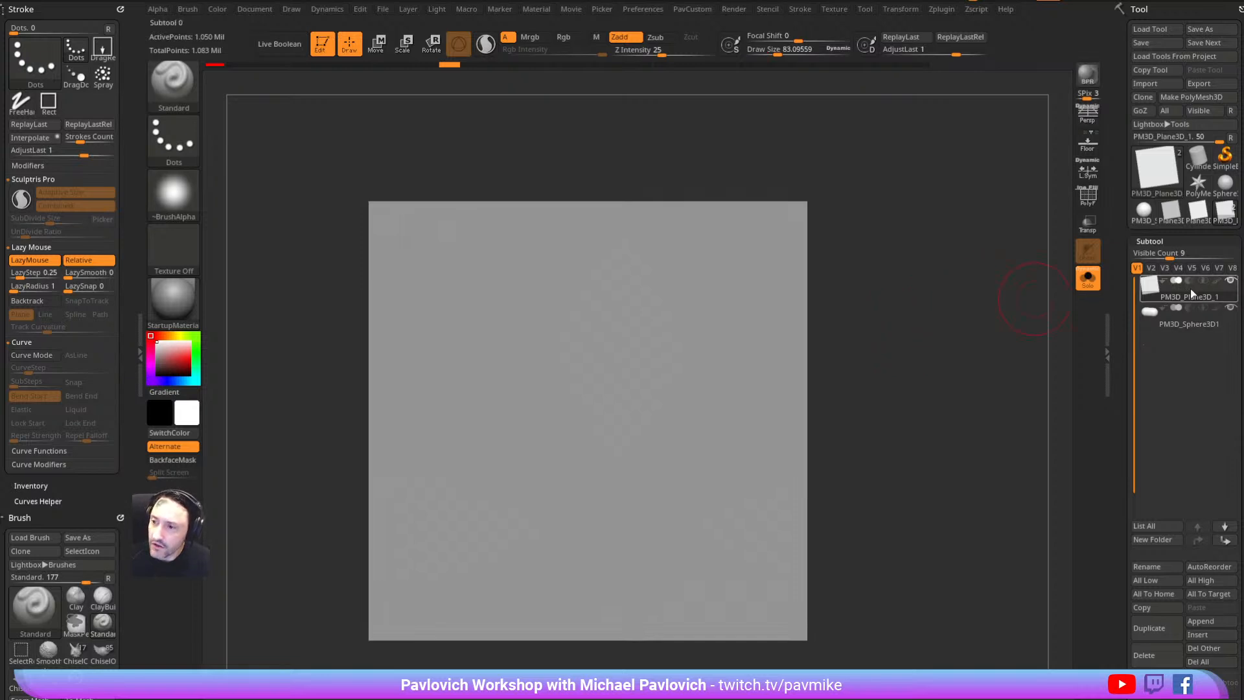
Turn off Solo and hide the capsule subtool, with the draw size reduced to about 65
{"action": "mouse_move", "coordinate": [1190, 297]}
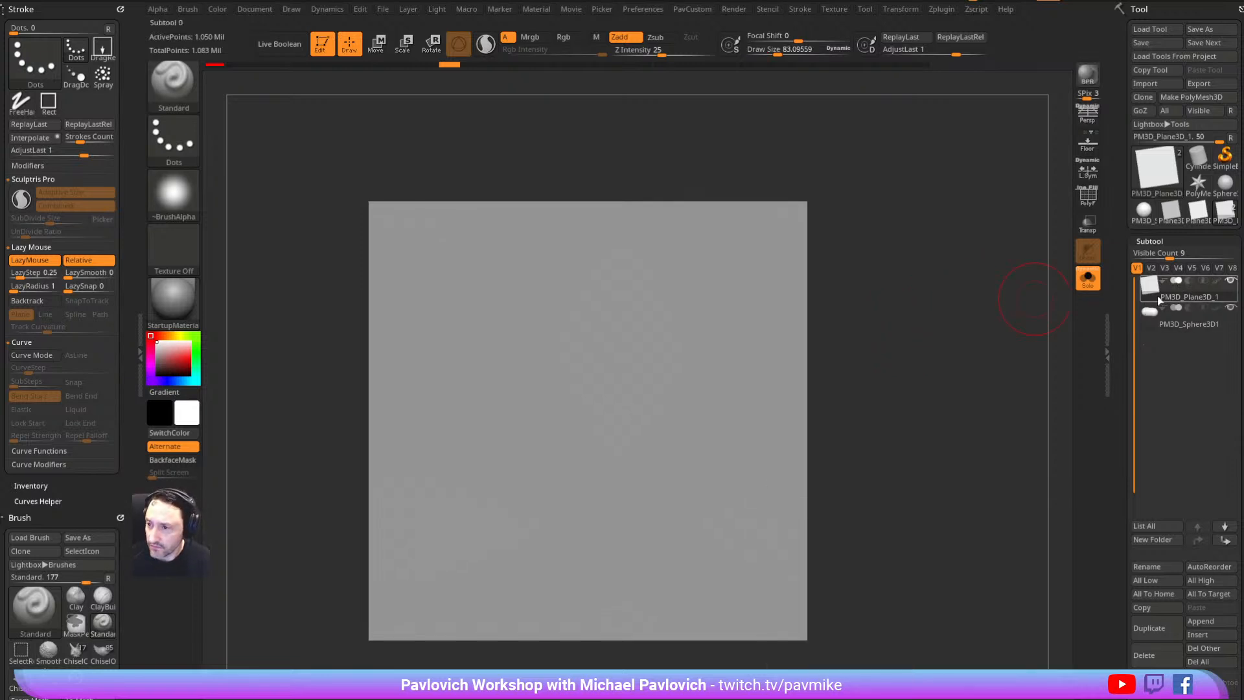
{"action": "left_click", "coordinate": [1088, 277]}
{"action": "mouse_move", "coordinate": [900, 331]}
{"action": "left_mouse_down", "text": "alt"}
{"action": "mouse_move", "coordinate": [909, 312]}
{"action": "mouse_move", "coordinate": [955, 303]}
{"action": "mouse_move", "coordinate": [964, 327]}
{"action": "mouse_move", "coordinate": [955, 297]}
{"action": "left_mouse_up", "text": "alt"}
{"action": "left_click", "coordinate": [1233, 310]}
{"action": "key", "text": "s"}
{"action": "left_click_drag", "start_coordinate": [962, 298], "coordinate": [969, 297], "text": "shift"}
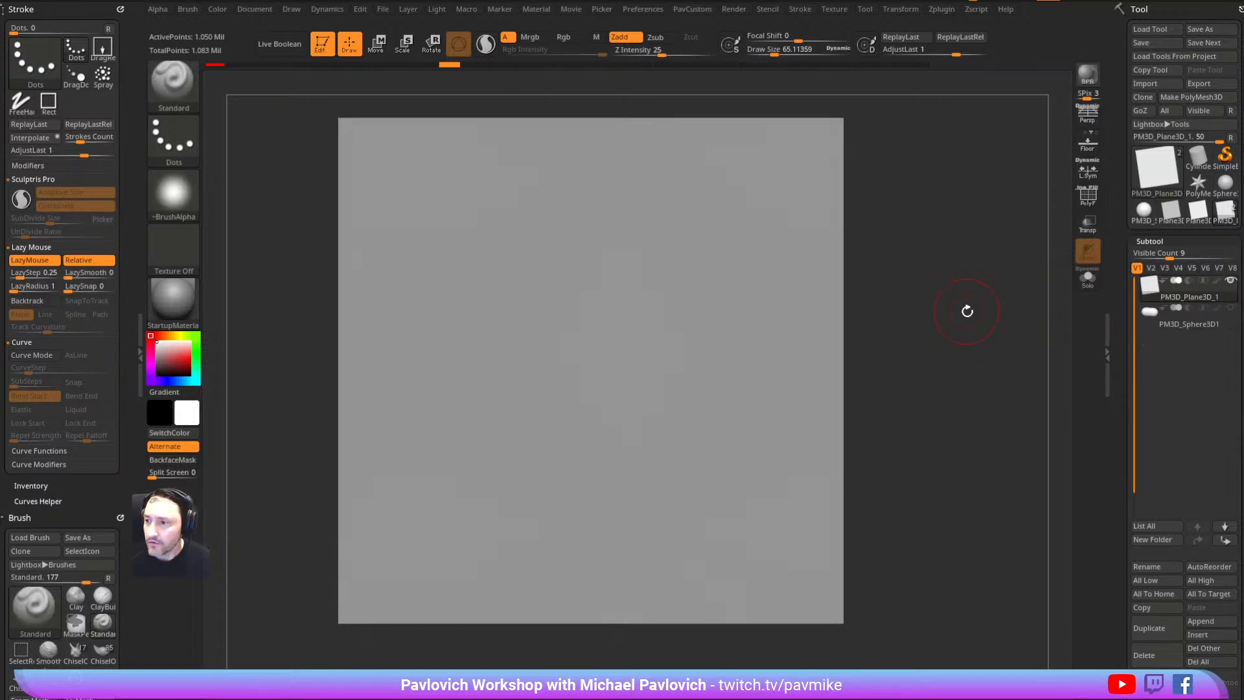
Clone the capsule subtool as a separate tool and delete it from the plane's subtools
{"action": "left_click", "coordinate": [1178, 312]}
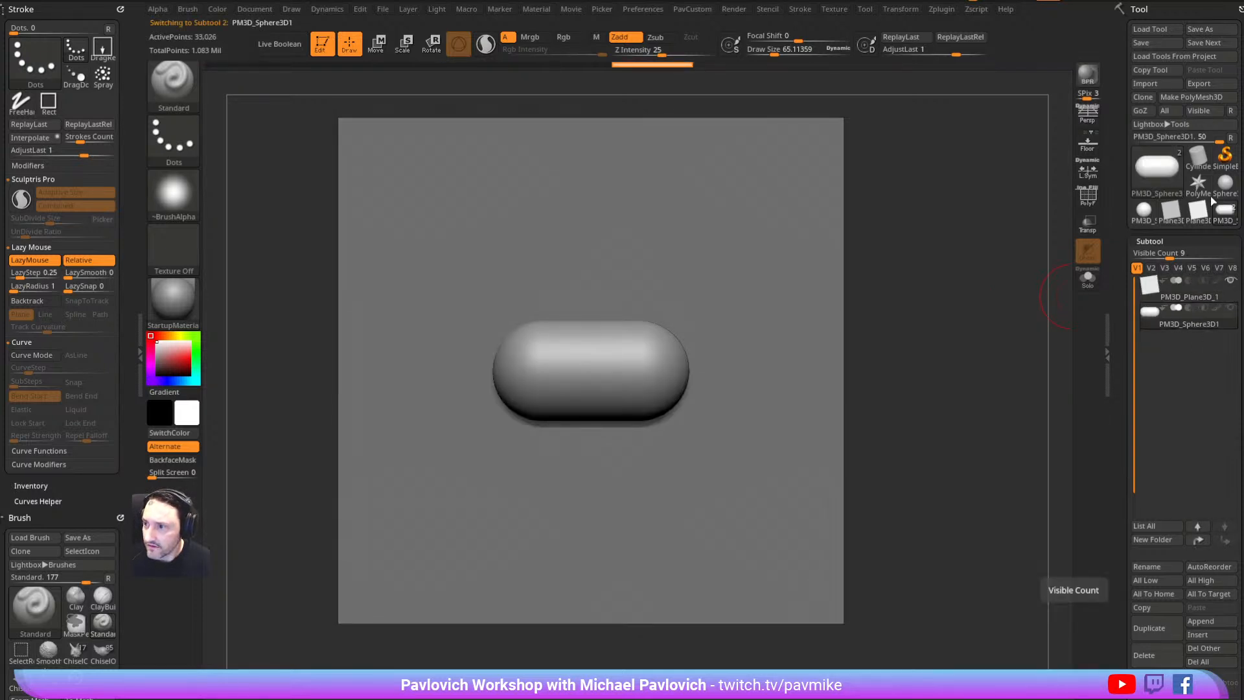
{"action": "left_click", "coordinate": [1142, 97]}
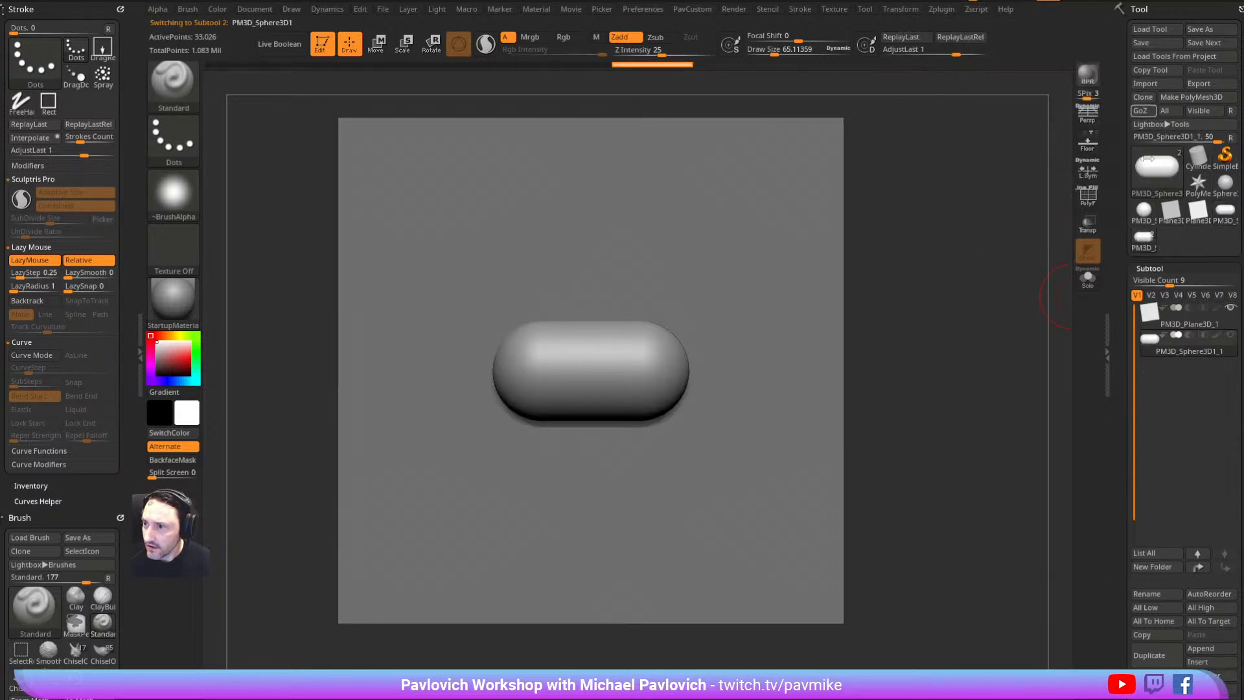
{"action": "left_click", "coordinate": [1171, 336]}
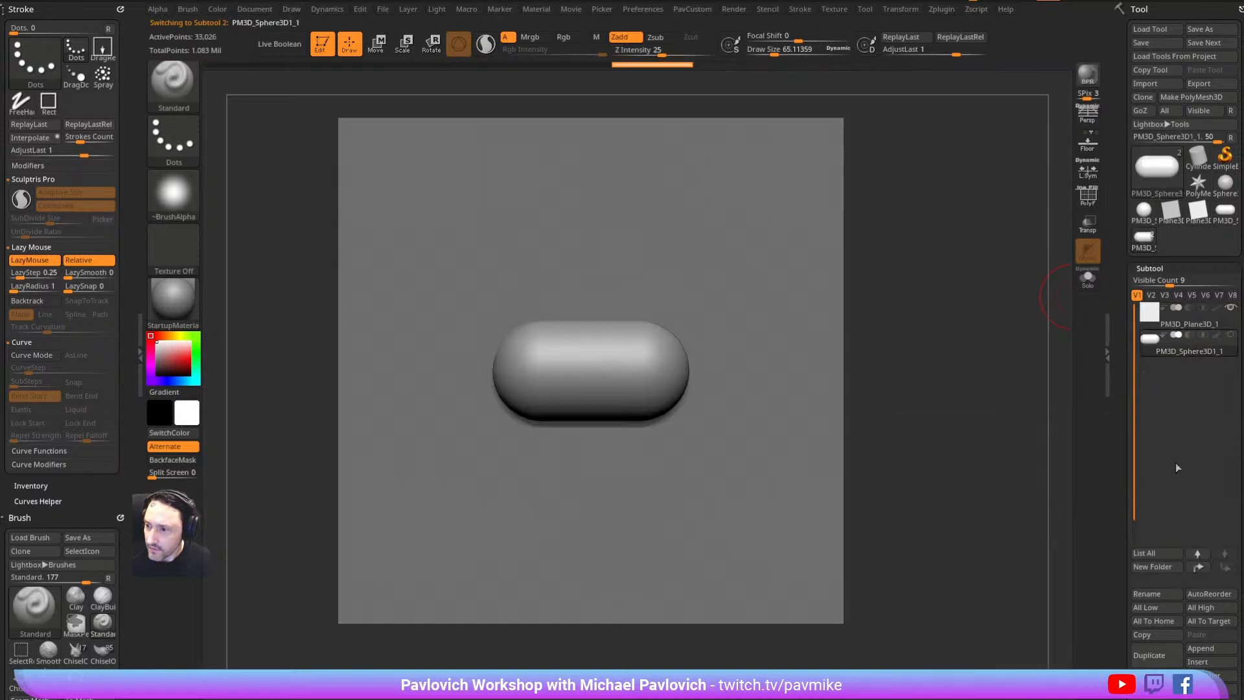
{"action": "left_click", "coordinate": [1149, 682]}
{"action": "key", "text": "Return"}
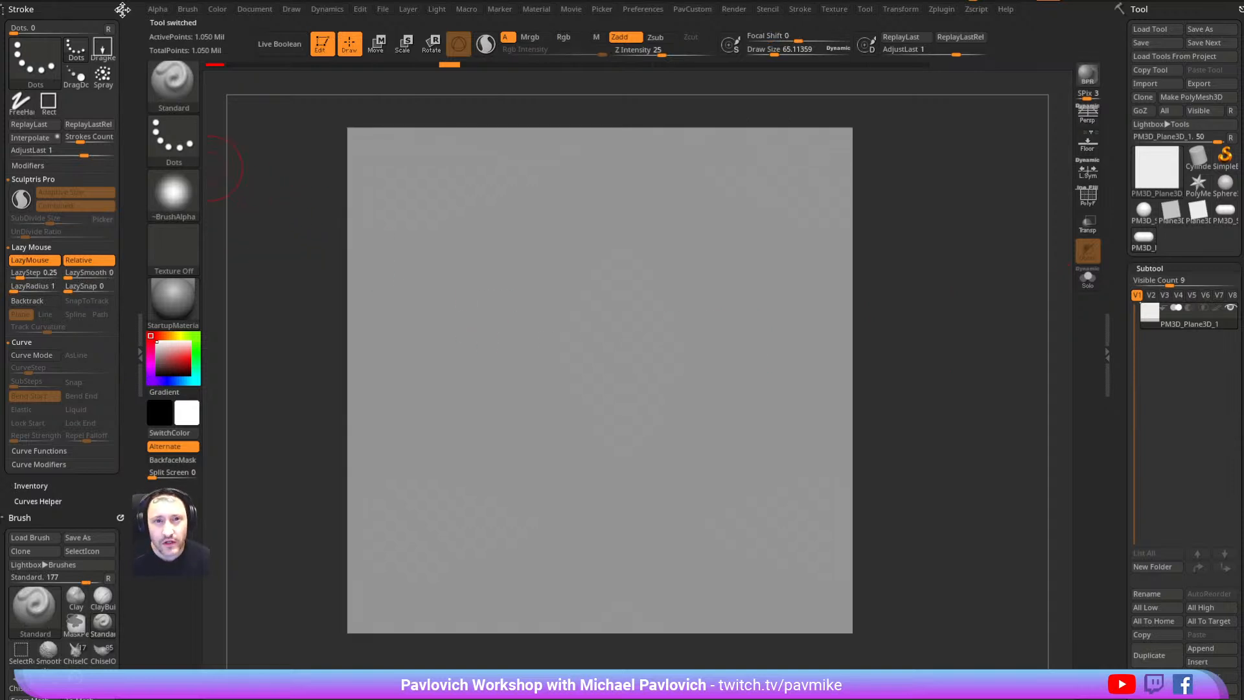
Bring up the document settings and turn on Drop3D
{"action": "mouse_move", "coordinate": [120, 7]}
{"action": "left_mouse_down"}
{"action": "mouse_move", "coordinate": [242, 21]}
{"action": "mouse_move", "coordinate": [77, 31]}
{"action": "left_mouse_up"}
{"action": "mouse_move", "coordinate": [260, 11]}
{"action": "left_click", "coordinate": [40, 343]}
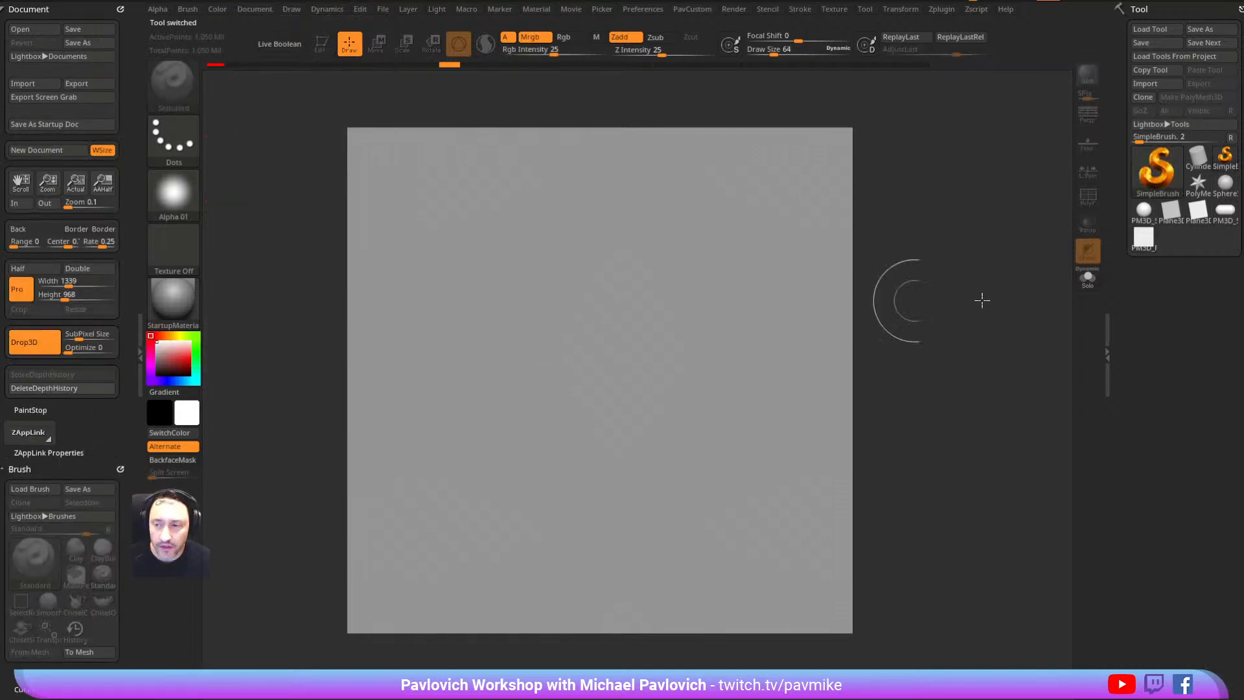
Switch to the SingleLayer brush and reduce its draw size to about 22
{"action": "left_click", "coordinate": [1157, 169]}
{"action": "left_click", "coordinate": [723, 364]}
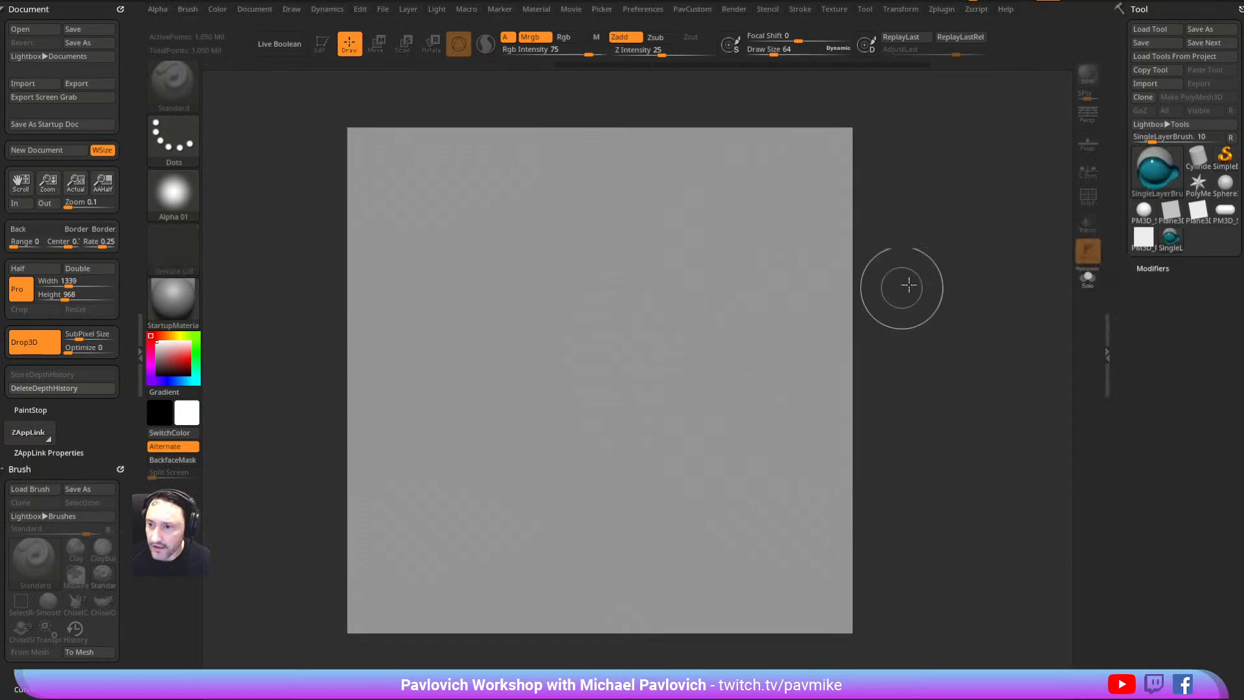
{"action": "left_click", "coordinate": [180, 197]}
{"action": "left_click", "coordinate": [174, 139]}
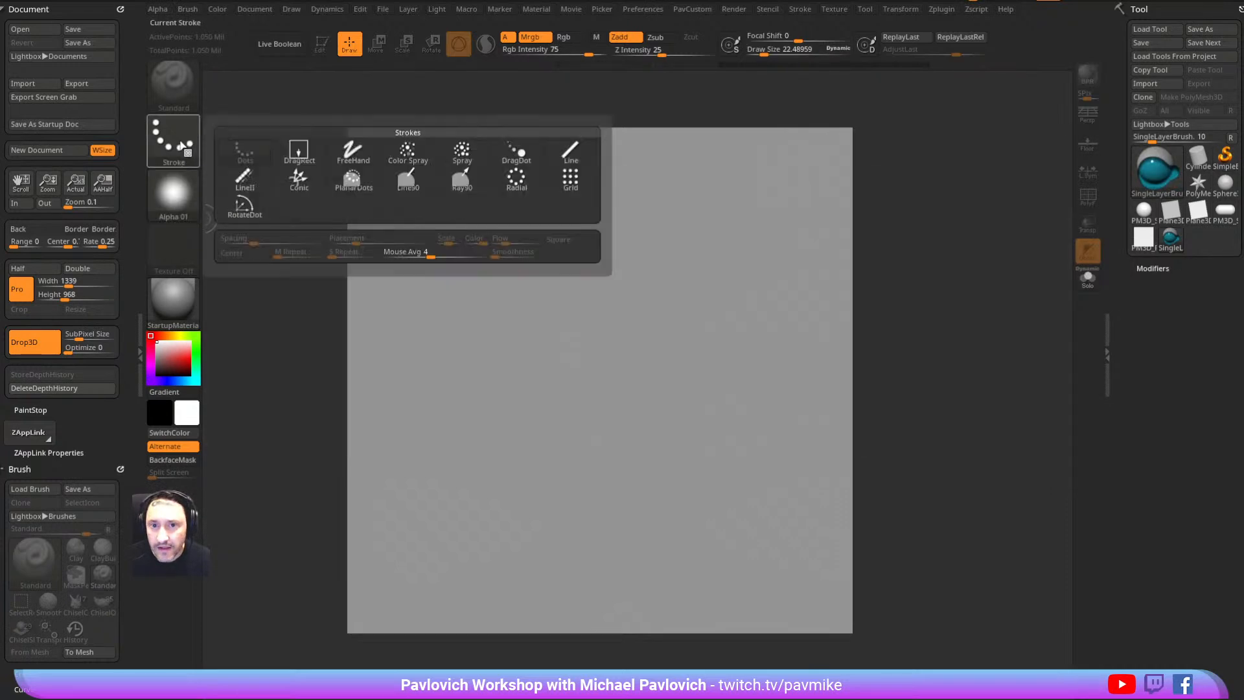
Paint a looping Dots squiggle over the plane, convert it into the plane's geometry, and clear the mask around it
{"action": "mouse_move", "coordinate": [519, 272]}
{"action": "left_mouse_down"}
{"action": "mouse_move", "coordinate": [622, 356]}
{"action": "mouse_move", "coordinate": [667, 269]}
{"action": "mouse_move", "coordinate": [577, 239]}
{"action": "mouse_move", "coordinate": [474, 366]}
{"action": "mouse_move", "coordinate": [505, 447]}
{"action": "mouse_move", "coordinate": [562, 498]}
{"action": "left_mouse_up"}
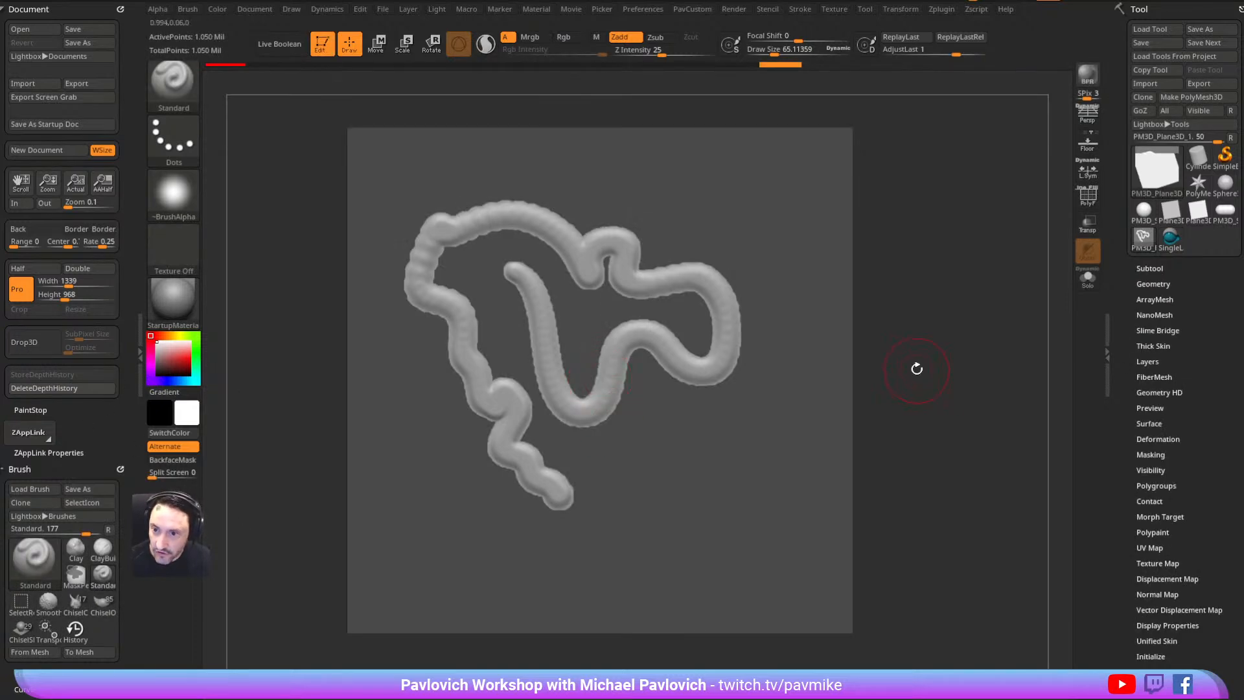
{"action": "left_click", "coordinate": [1089, 202]}
{"action": "key", "text": "shift"}
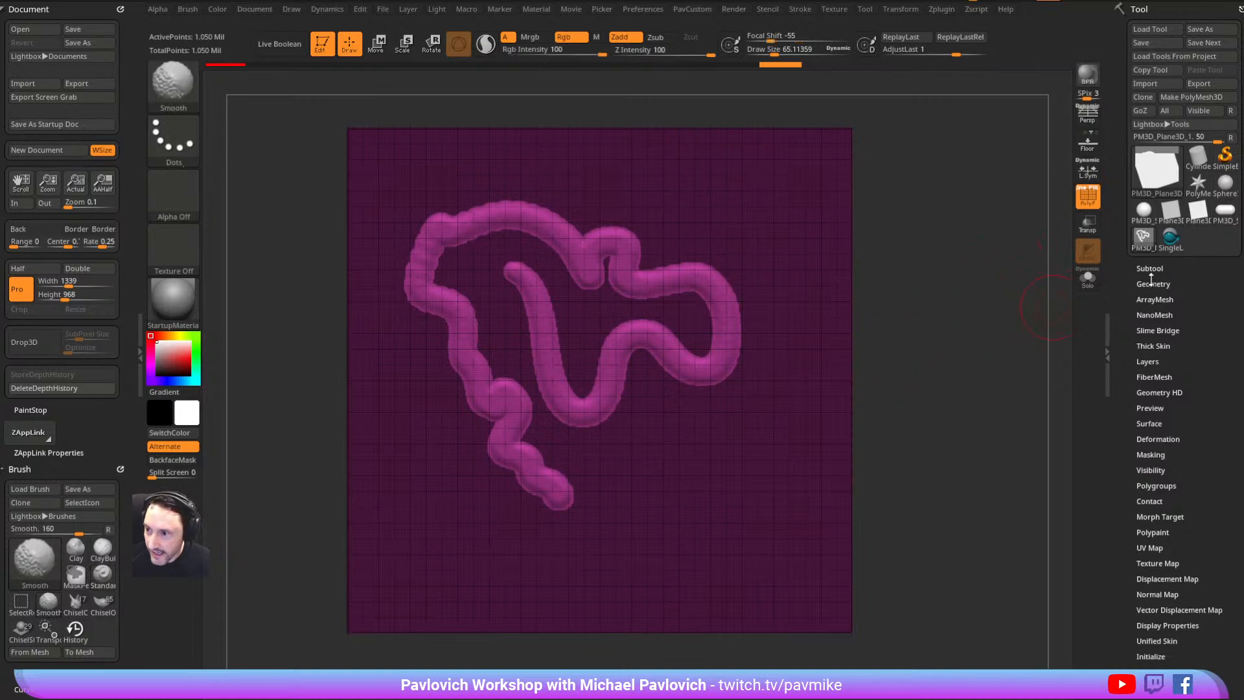
{"action": "left_click", "coordinate": [1148, 283]}
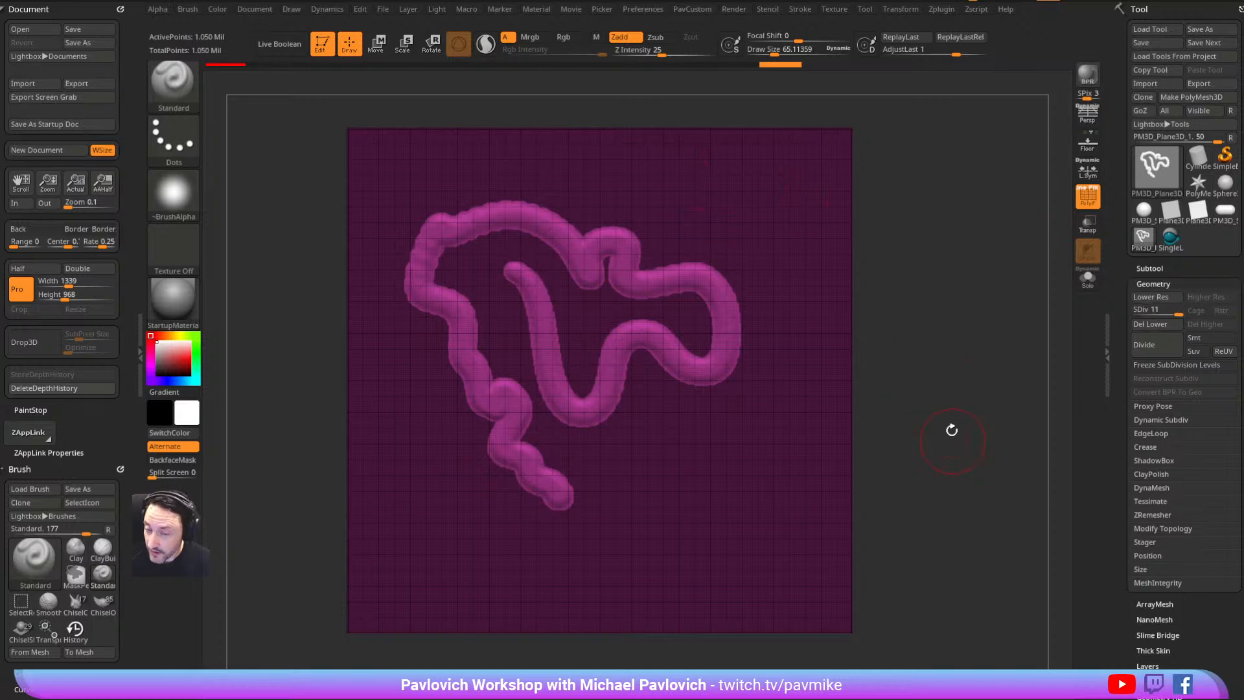
{"action": "left_click_drag", "start_coordinate": [959, 317], "coordinate": [997, 338], "text": "ctrl"}
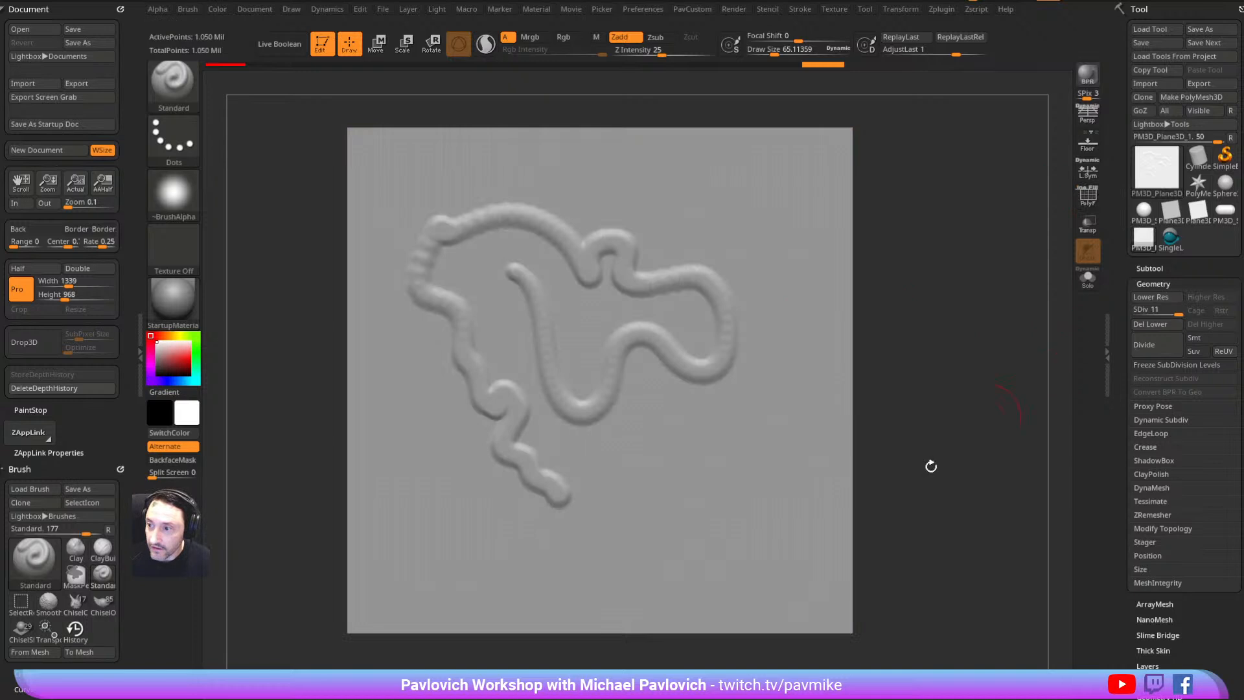
Check the plane at subdivision level 1 and return it to level 11
{"action": "left_click", "coordinate": [1135, 312]}
{"action": "left_click_drag", "start_coordinate": [1136, 311], "coordinate": [1152, 312]}
{"action": "left_click", "coordinate": [1127, 310]}
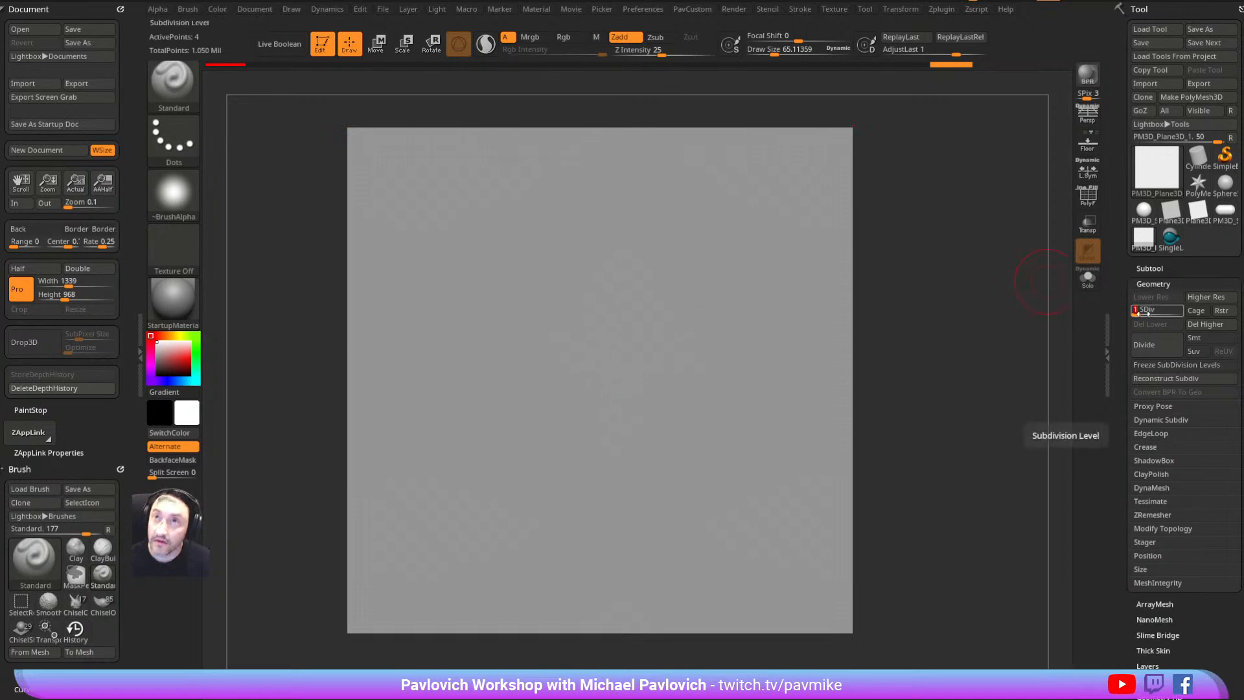
{"action": "left_click_drag", "start_coordinate": [1144, 311], "coordinate": [1178, 312]}
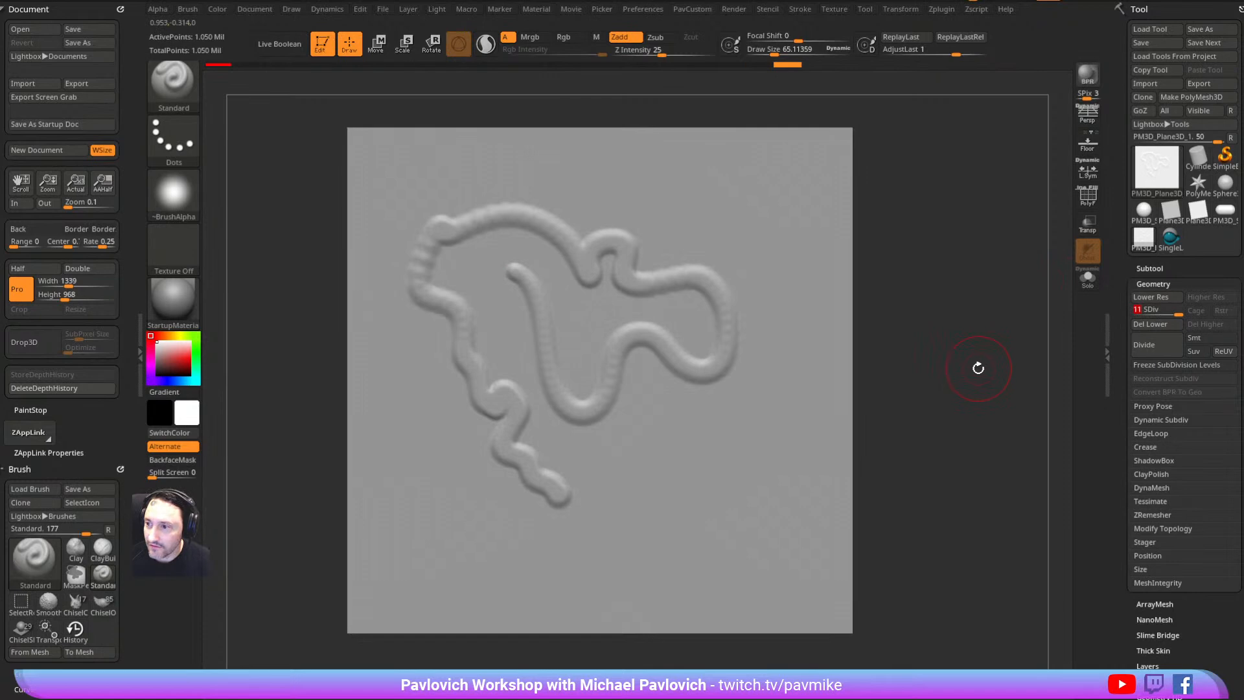
Undo the subdivision level changes and the squiggle on the plane
{"action": "key", "text": "ctrl+z"}
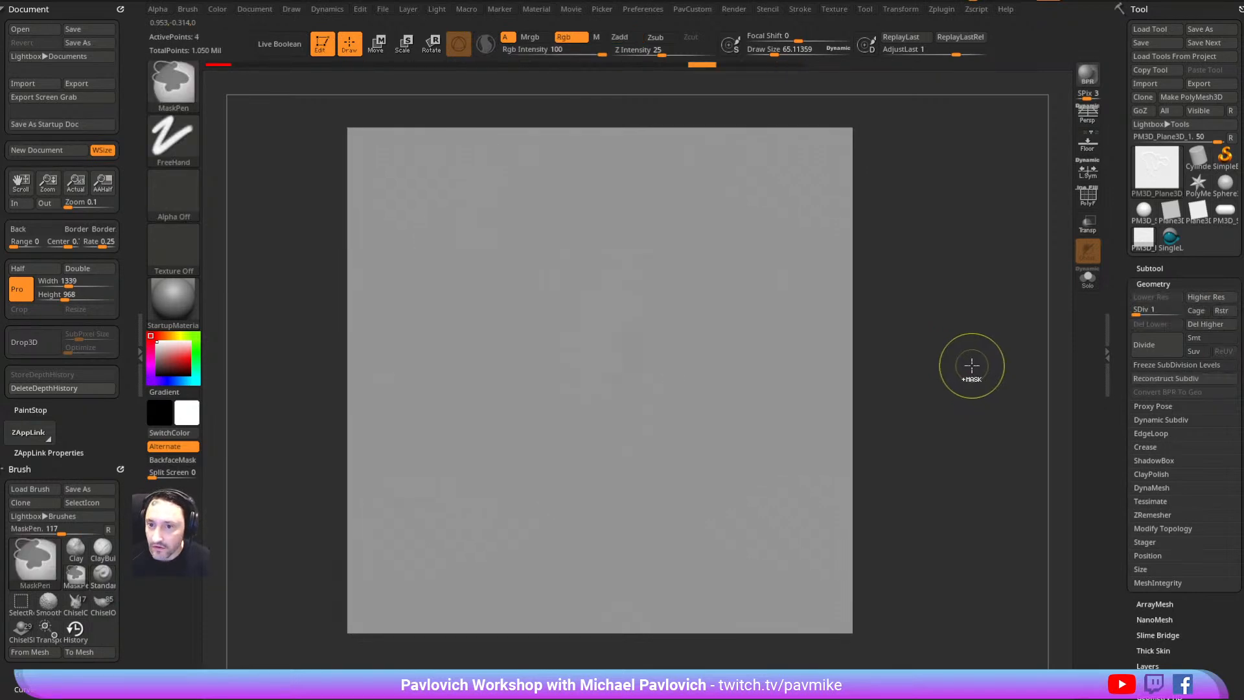
{"action": "key", "text": "ctrl+z"}
{"action": "key", "text": "ctrl+z"}
{"action": "key", "text": "ctrl+z"}
Reduce the sculpting draw size to about 31 and turn Drop3D back on
{"action": "key", "text": "s"}
{"action": "left_click_drag", "start_coordinate": [953, 360], "coordinate": [952, 360]}
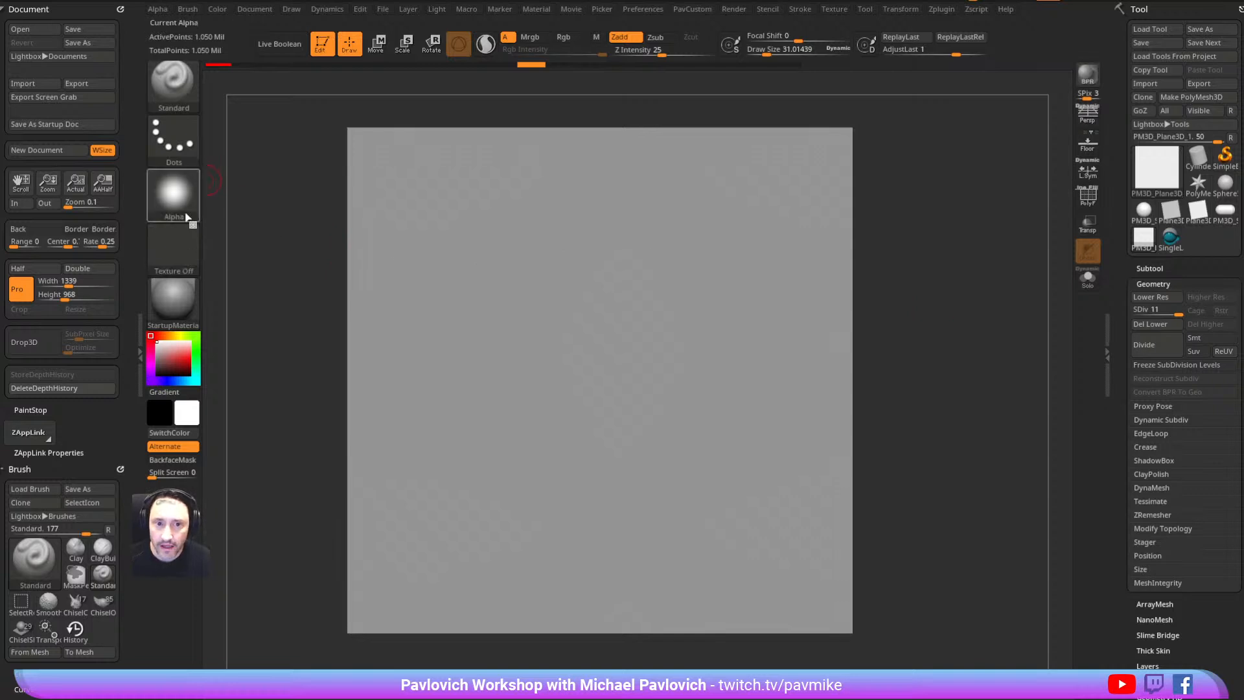
{"action": "left_click", "coordinate": [44, 345]}
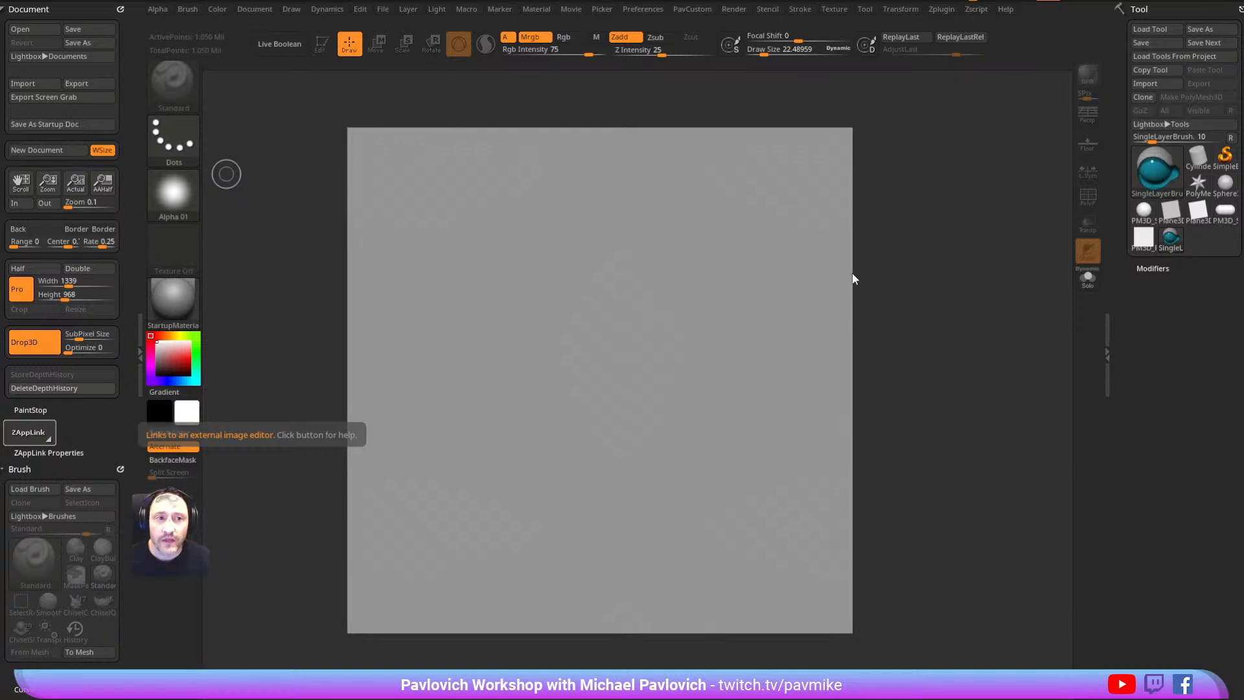
{"action": "left_click", "coordinate": [298, 181]}
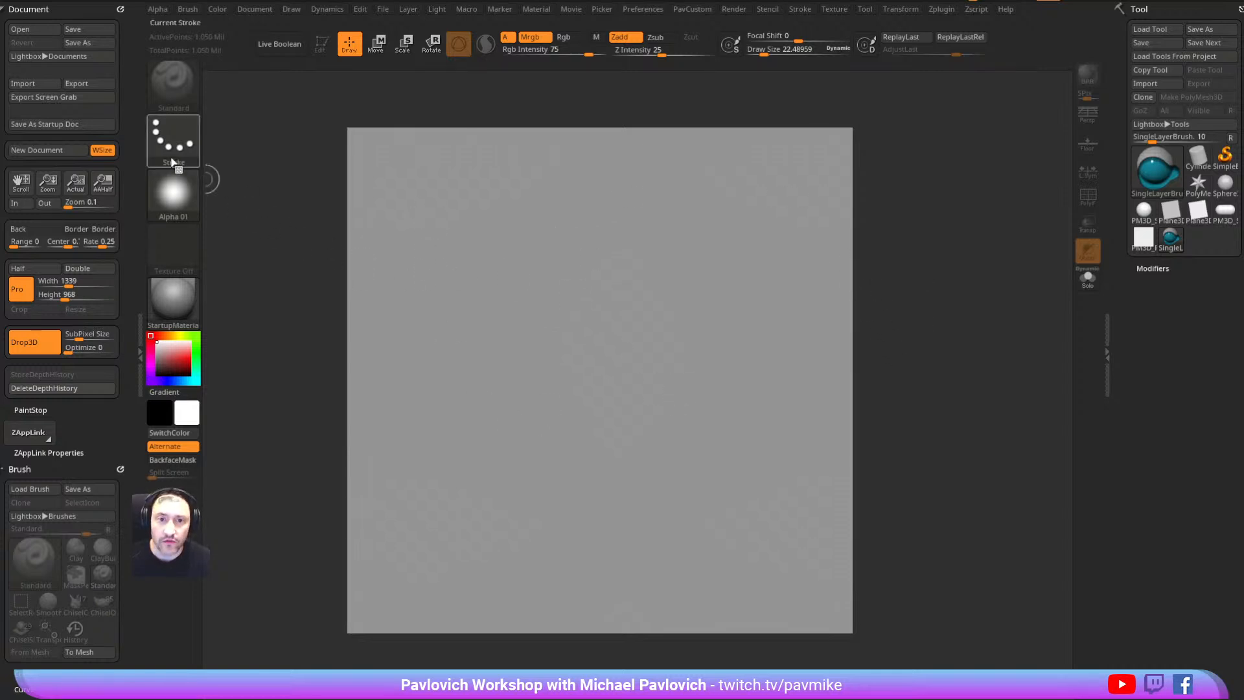
Paint a long diagonal line across the plane using Alpha 06 and the LineII stroke
{"action": "left_click", "coordinate": [175, 191]}
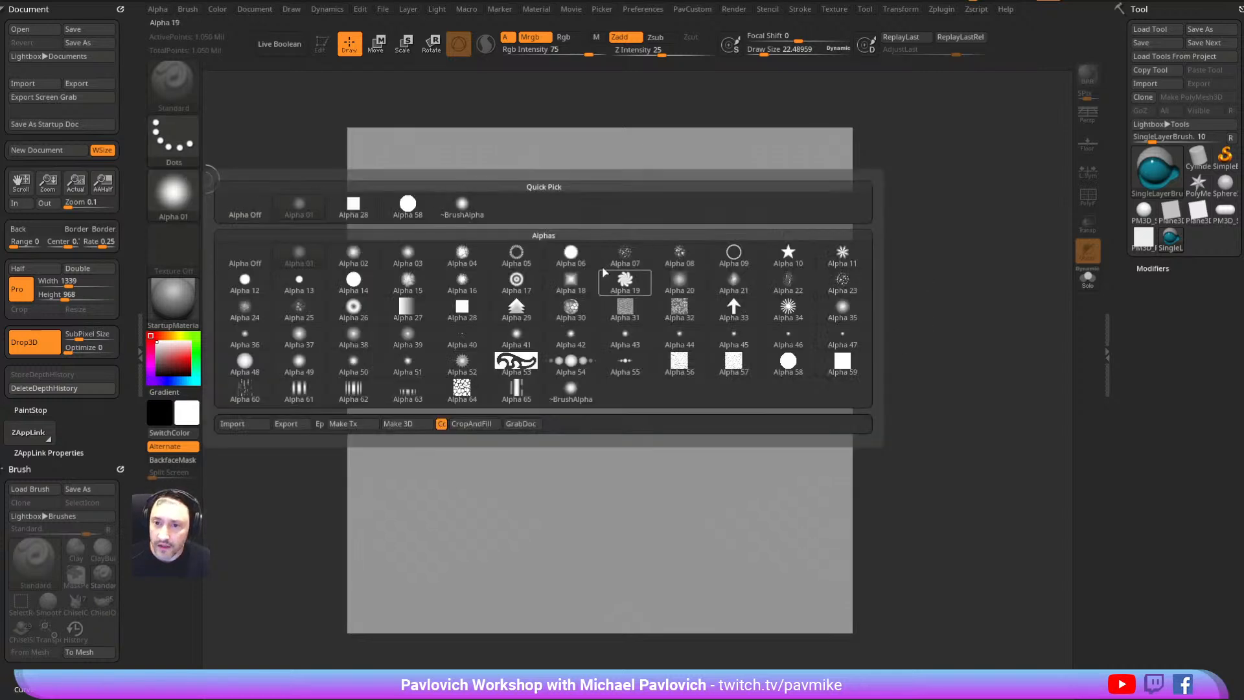
{"action": "left_click", "coordinate": [570, 252]}
{"action": "left_click", "coordinate": [174, 139]}
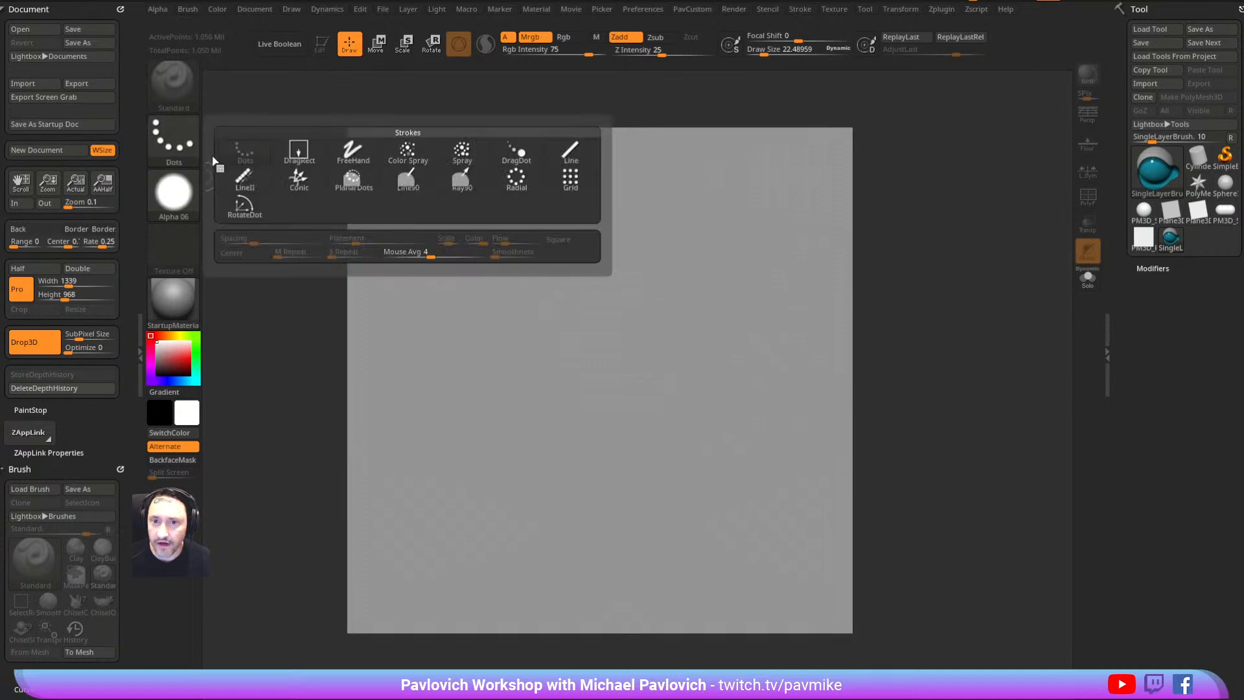
{"action": "left_click", "coordinate": [231, 190]}
{"action": "mouse_move", "coordinate": [444, 216]}
{"action": "left_mouse_down"}
{"action": "mouse_move", "coordinate": [730, 528]}
{"action": "mouse_move", "coordinate": [759, 537]}
{"action": "left_mouse_up"}
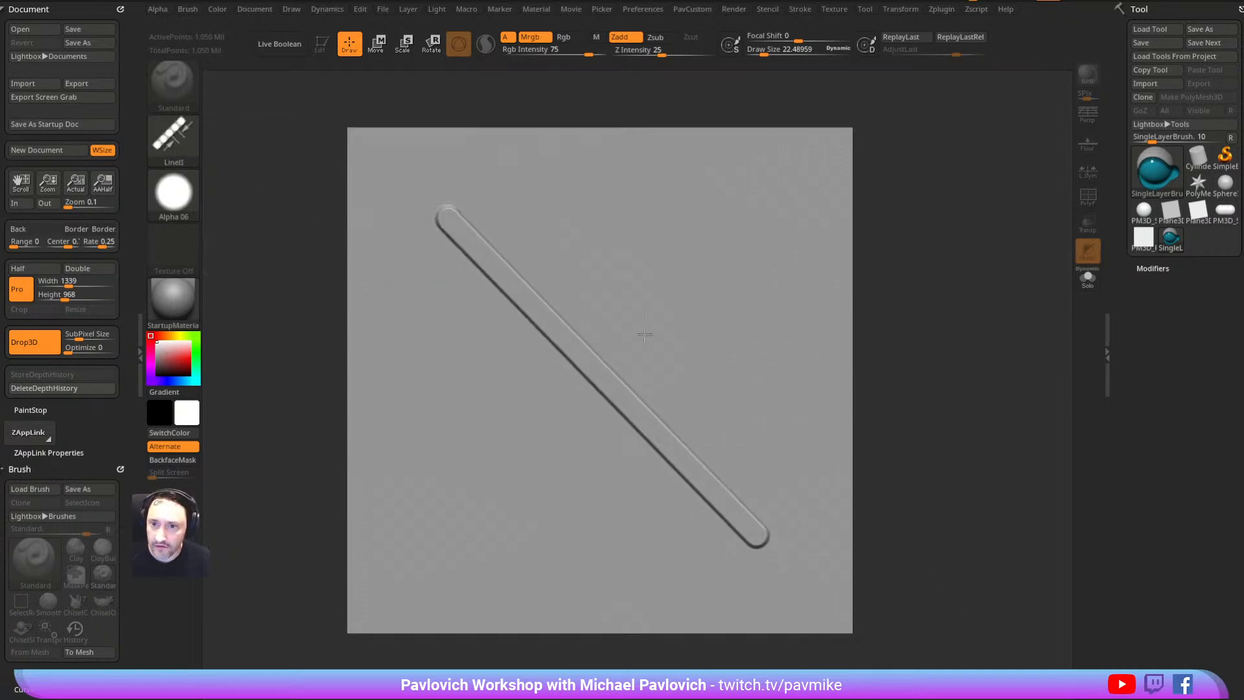
Duplicate the diagonal line beside itself, undo it, and carve a parallel groove instead with Zsub at Z Intensity 15
{"action": "key", "text": "w"}
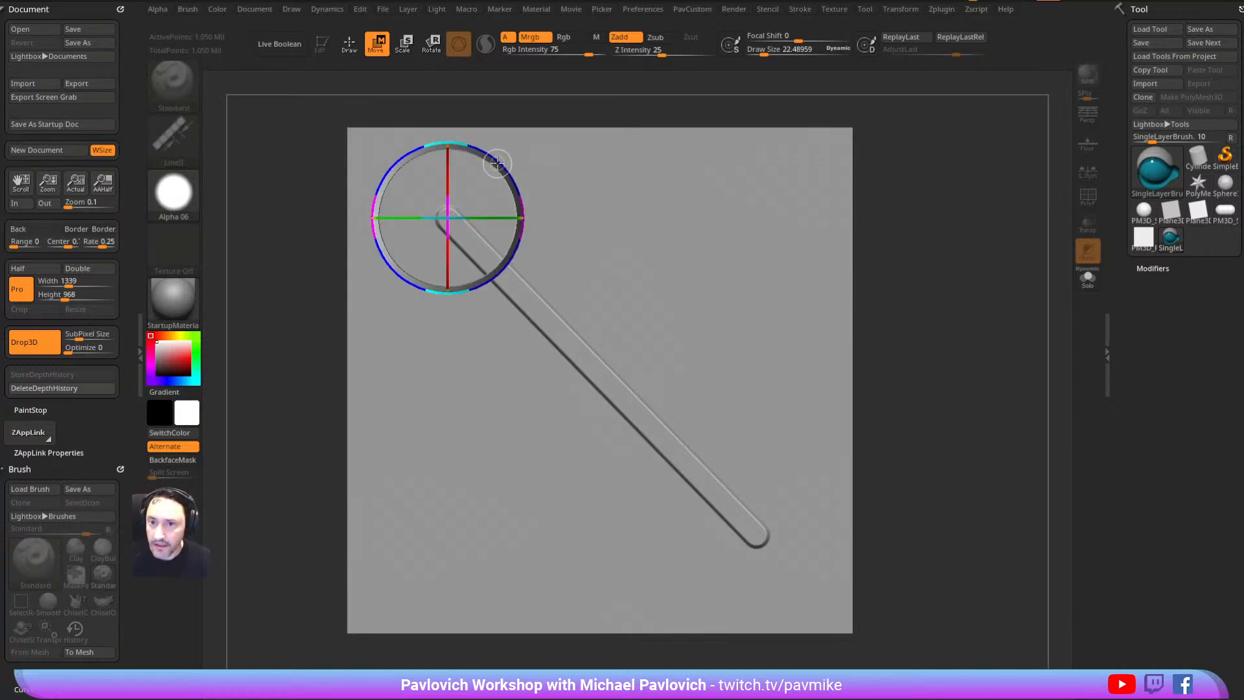
{"action": "left_click_drag", "start_coordinate": [499, 164], "coordinate": [525, 147]}
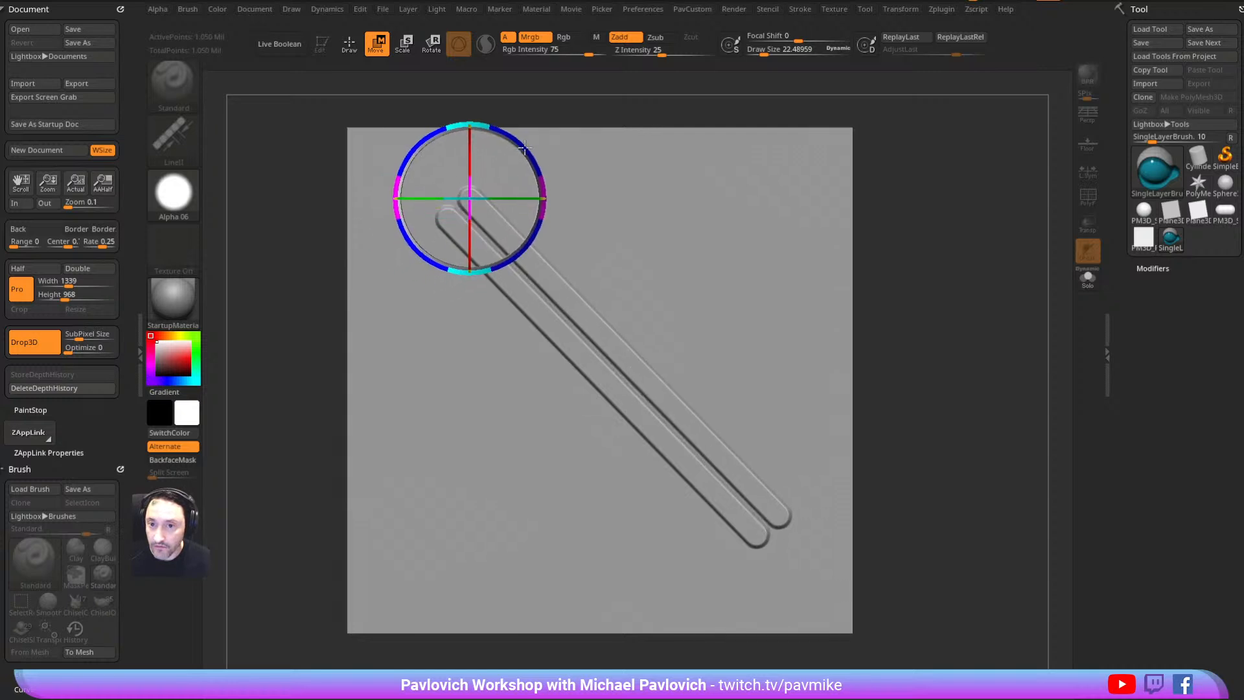
{"action": "key", "text": "ctrl+z"}
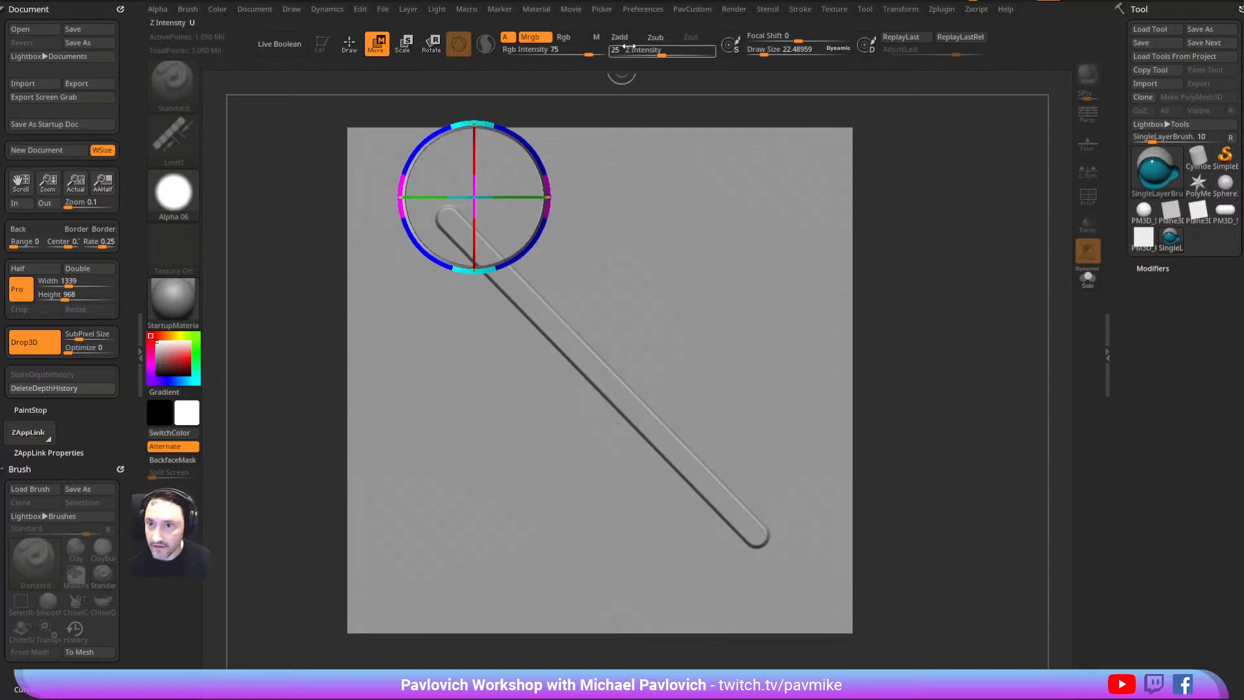
{"action": "left_click", "coordinate": [655, 37]}
{"action": "left_click_drag", "start_coordinate": [528, 138], "coordinate": [525, 134]}
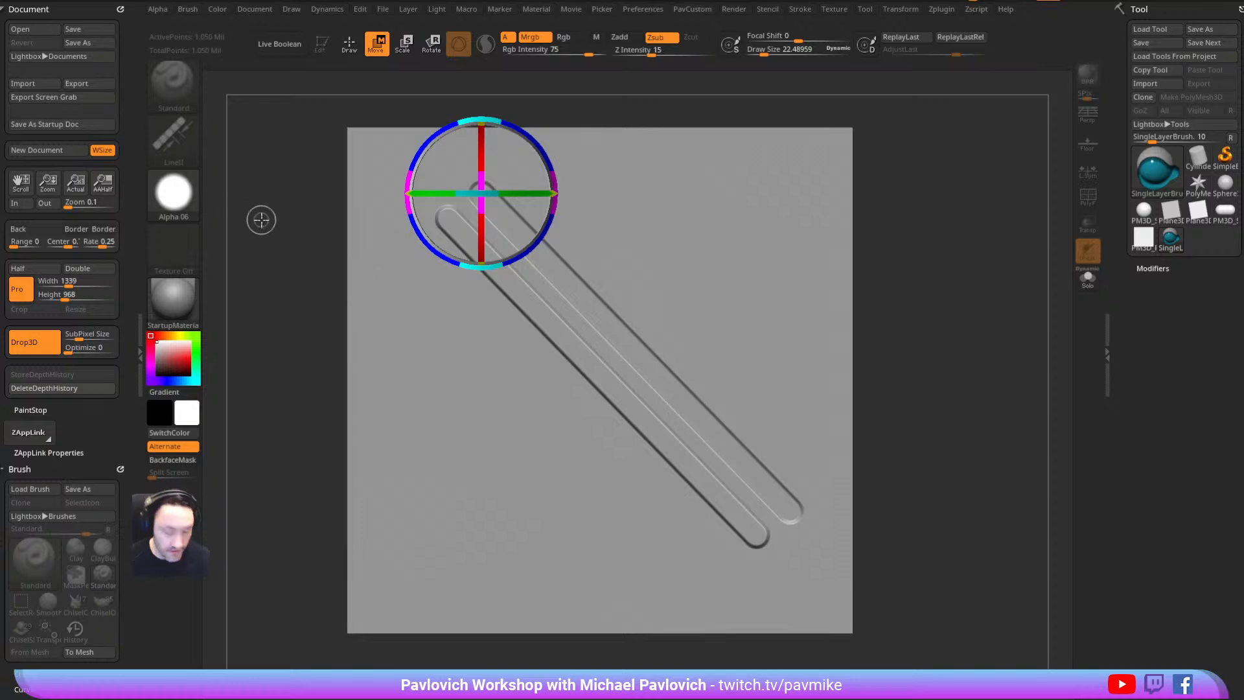
Carve a small Grid-stroke pattern of circles on the plane below the diagonal lines
{"action": "key", "text": "q"}
{"action": "left_click", "coordinate": [181, 139]}
{"action": "left_click", "coordinate": [570, 181]}
{"action": "mouse_move", "coordinate": [464, 380]}
{"action": "left_mouse_down"}
{"action": "mouse_move", "coordinate": [495, 426]}
{"action": "mouse_move", "coordinate": [471, 426]}
{"action": "left_mouse_up"}
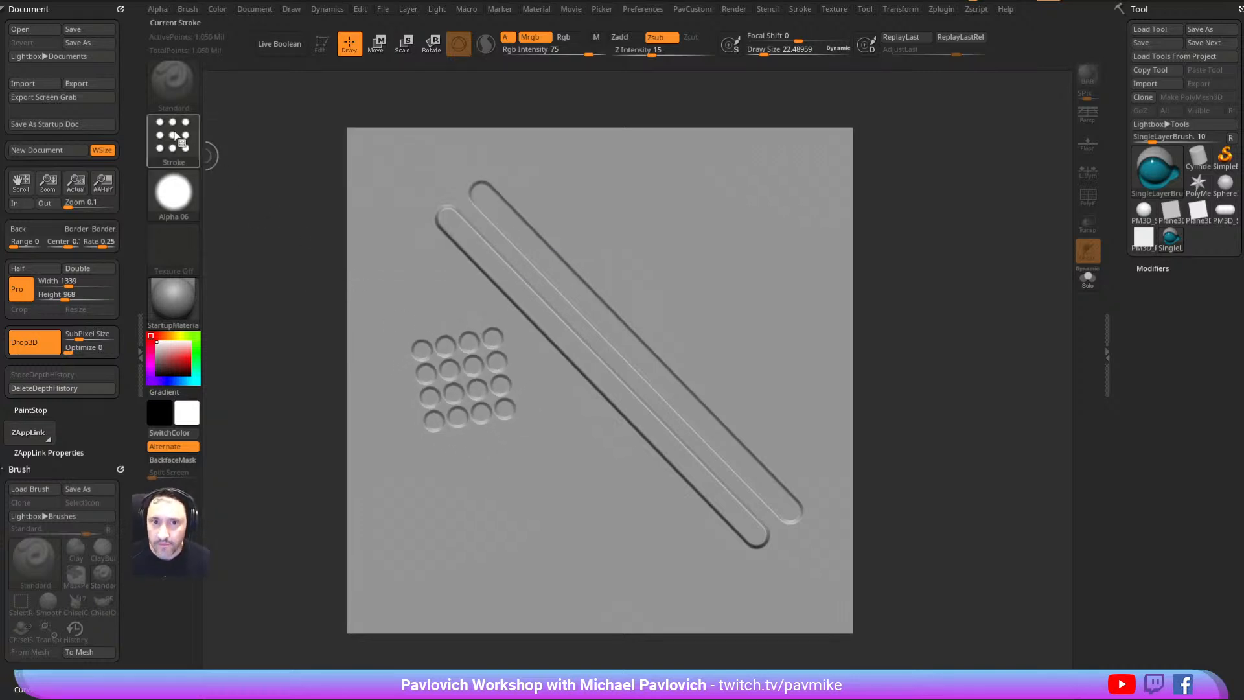
Carve a ring of circles beneath the grid pattern using the Radial stroke
{"action": "left_click", "coordinate": [181, 138]}
{"action": "left_click", "coordinate": [526, 179]}
{"action": "left_click_drag", "start_coordinate": [504, 505], "coordinate": [554, 507]}
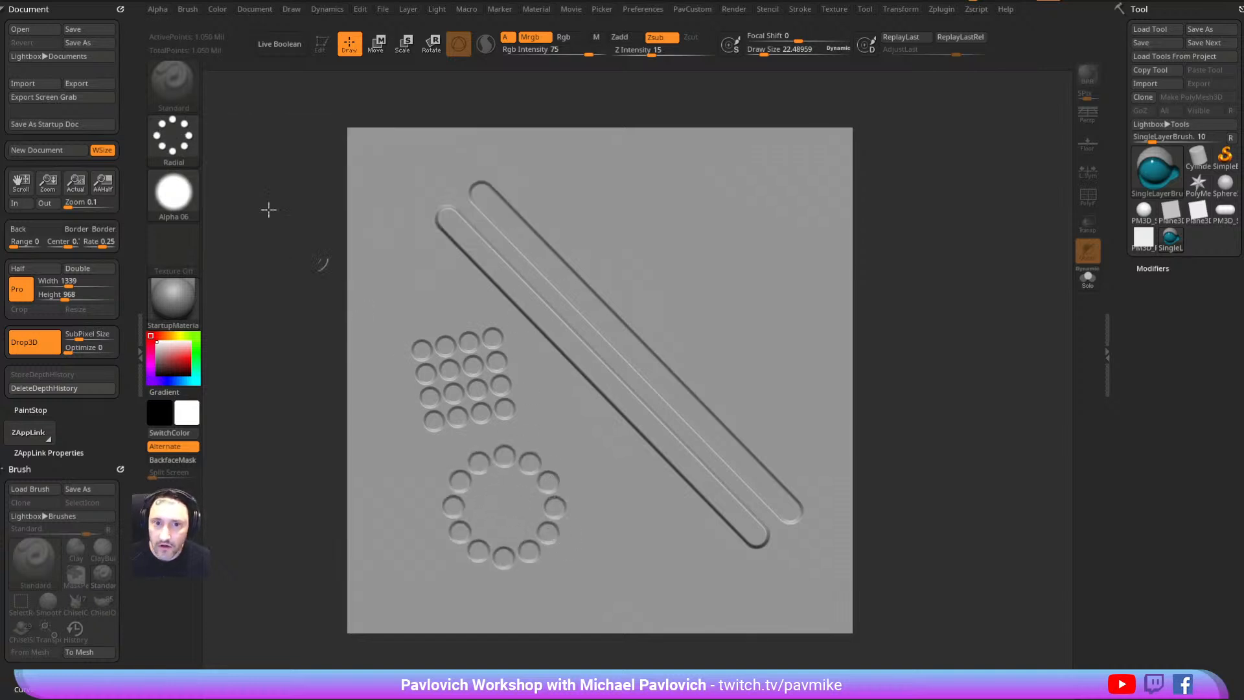
Return to the LineII stroke and increase its spacing to about 1.14
{"action": "left_click", "coordinate": [175, 137]}
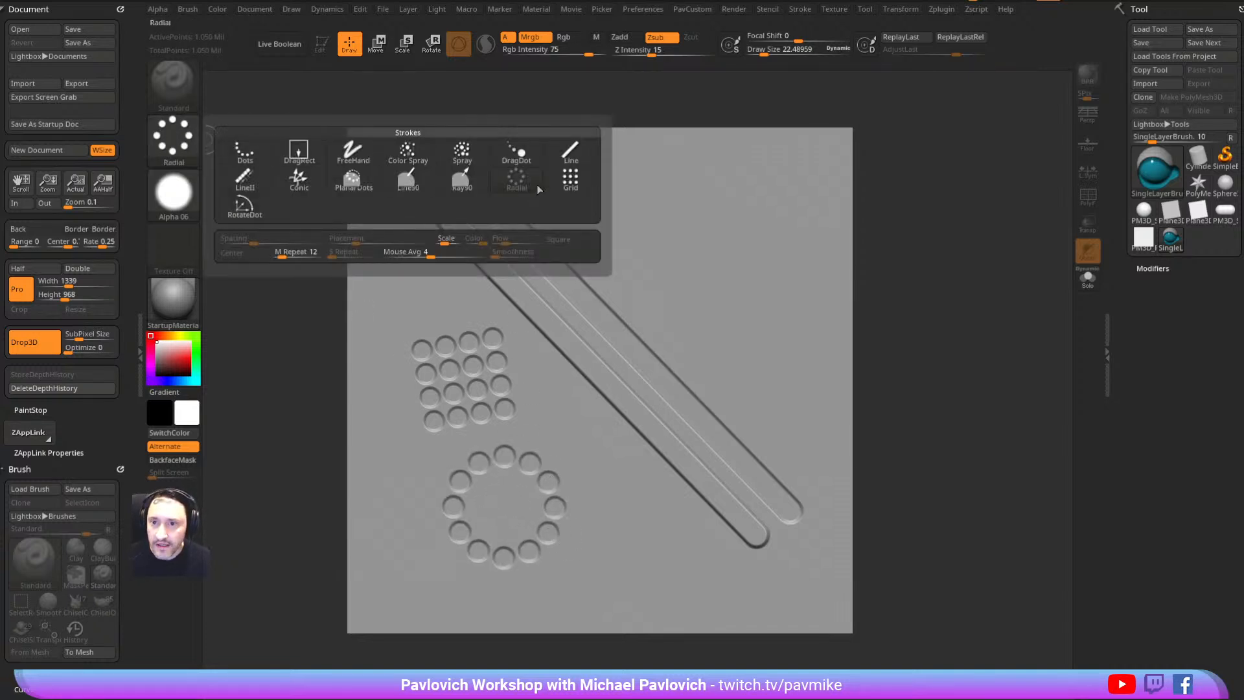
{"action": "left_click", "coordinate": [245, 178]}
{"action": "left_click", "coordinate": [194, 155]}
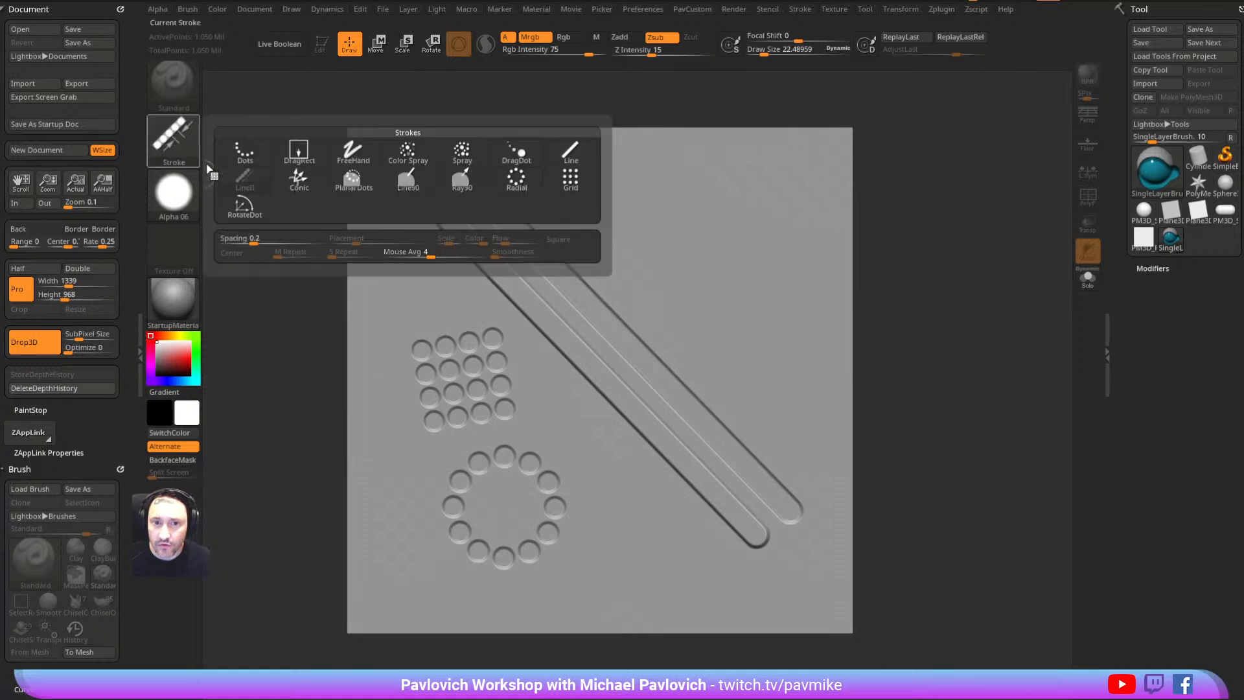
{"action": "left_click_drag", "start_coordinate": [253, 239], "coordinate": [288, 234]}
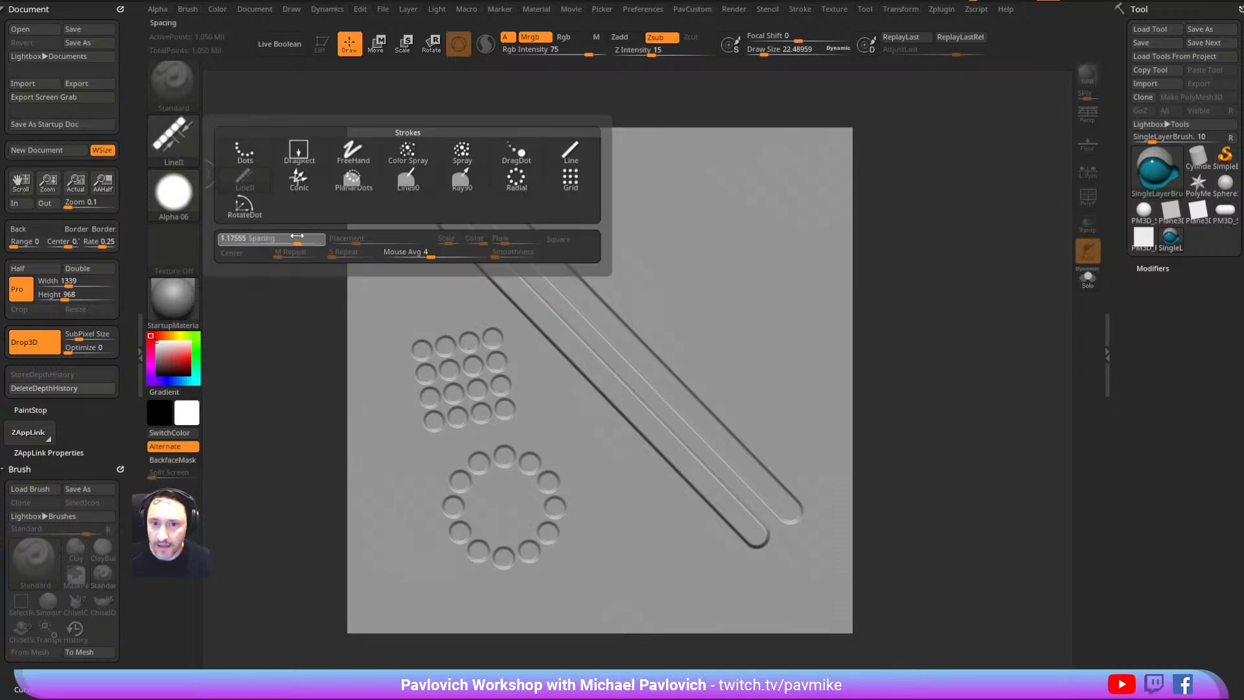
Carve a spaced row of circles above the diagonal lines and undo all the test strokes on the plane
{"action": "mouse_move", "coordinate": [605, 174]}
{"action": "left_mouse_down"}
{"action": "mouse_move", "coordinate": [742, 403]}
{"action": "mouse_move", "coordinate": [621, 220]}
{"action": "mouse_move", "coordinate": [683, 334]}
{"action": "left_mouse_up"}
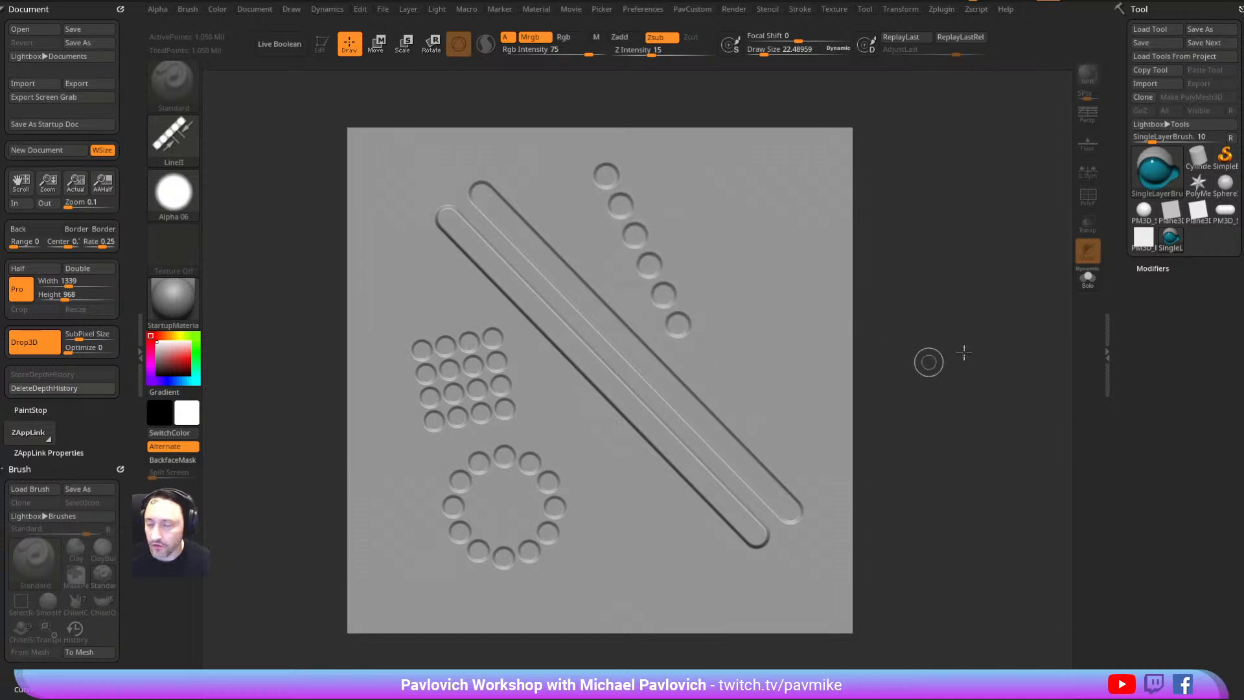
{"action": "key", "text": "ctrl+z"}
{"action": "key", "text": "ctrl+z"}
{"action": "key", "text": "ctrl+z"}
{"action": "key", "text": "ctrl+z"}
{"action": "key", "text": "ctrl+z"}
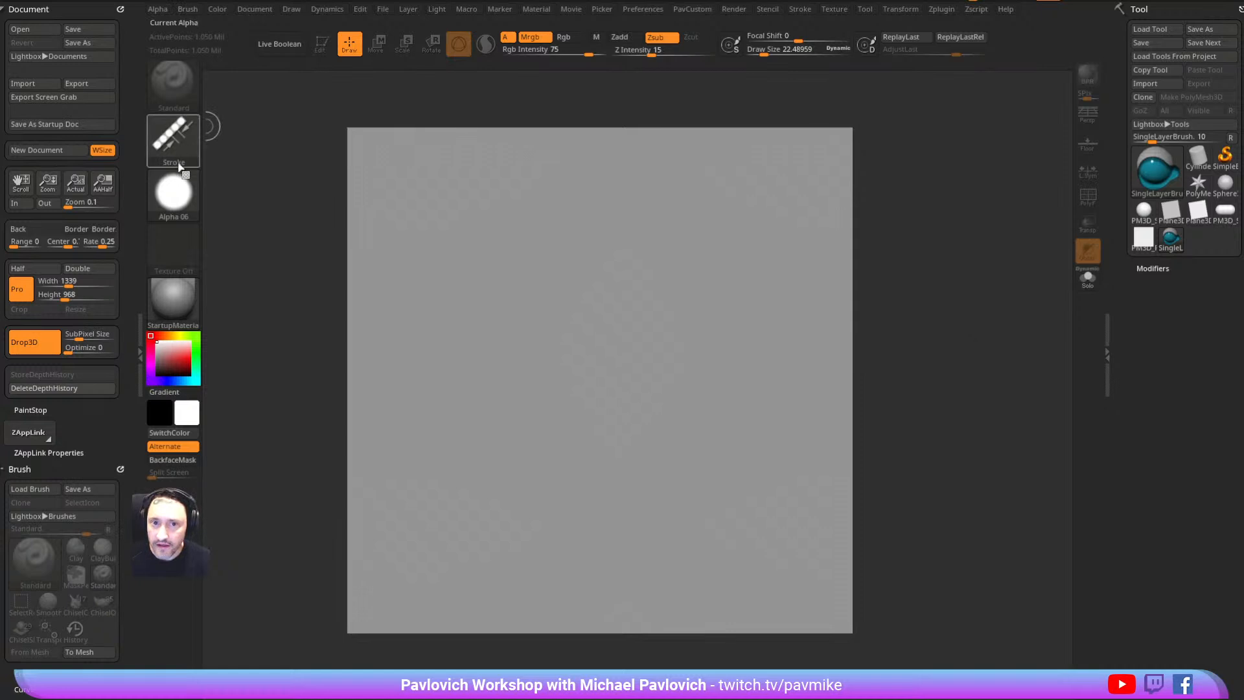
Choose the PolyMesh3D star tool and draw a large star on the upper half of the plane
{"action": "left_click", "coordinate": [1157, 169]}
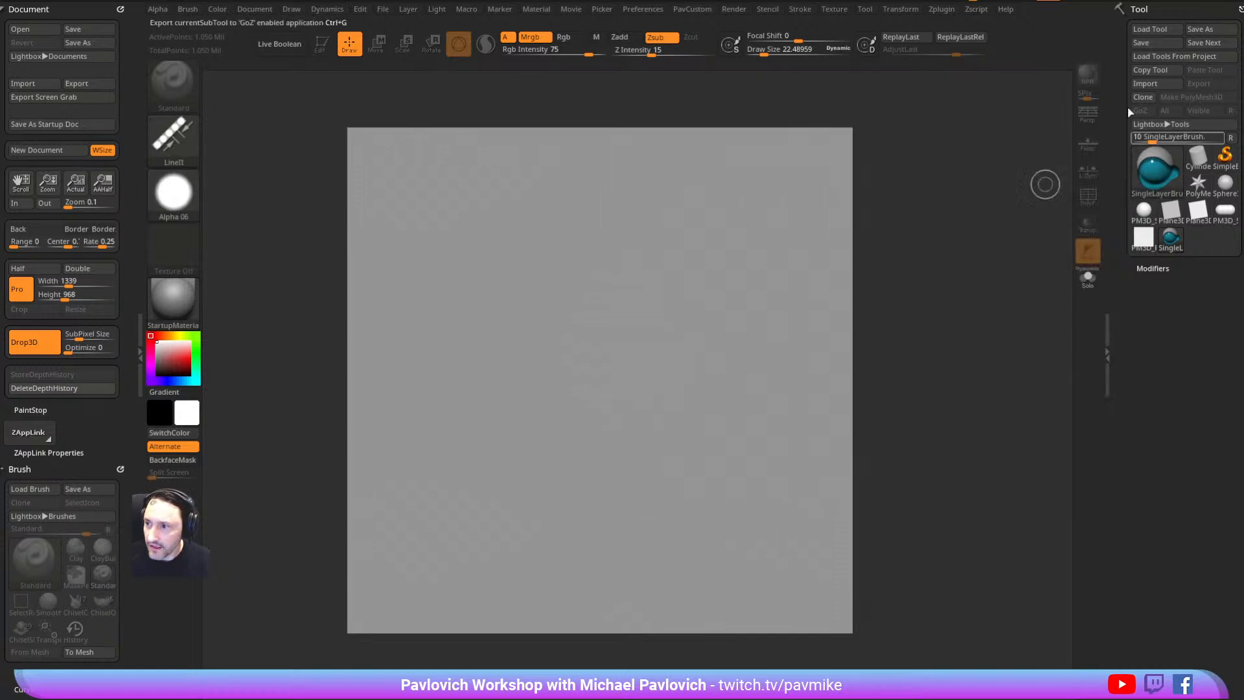
{"action": "left_click", "coordinate": [1198, 183]}
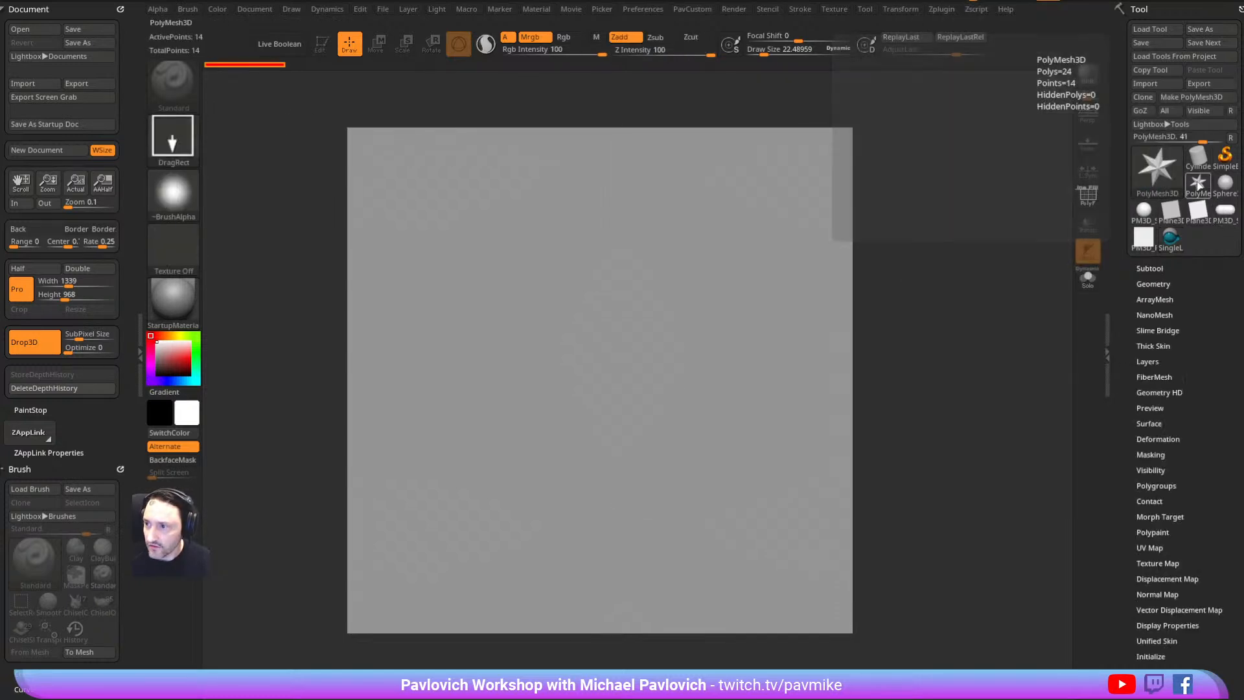
{"action": "left_click_drag", "start_coordinate": [527, 291], "coordinate": [639, 392]}
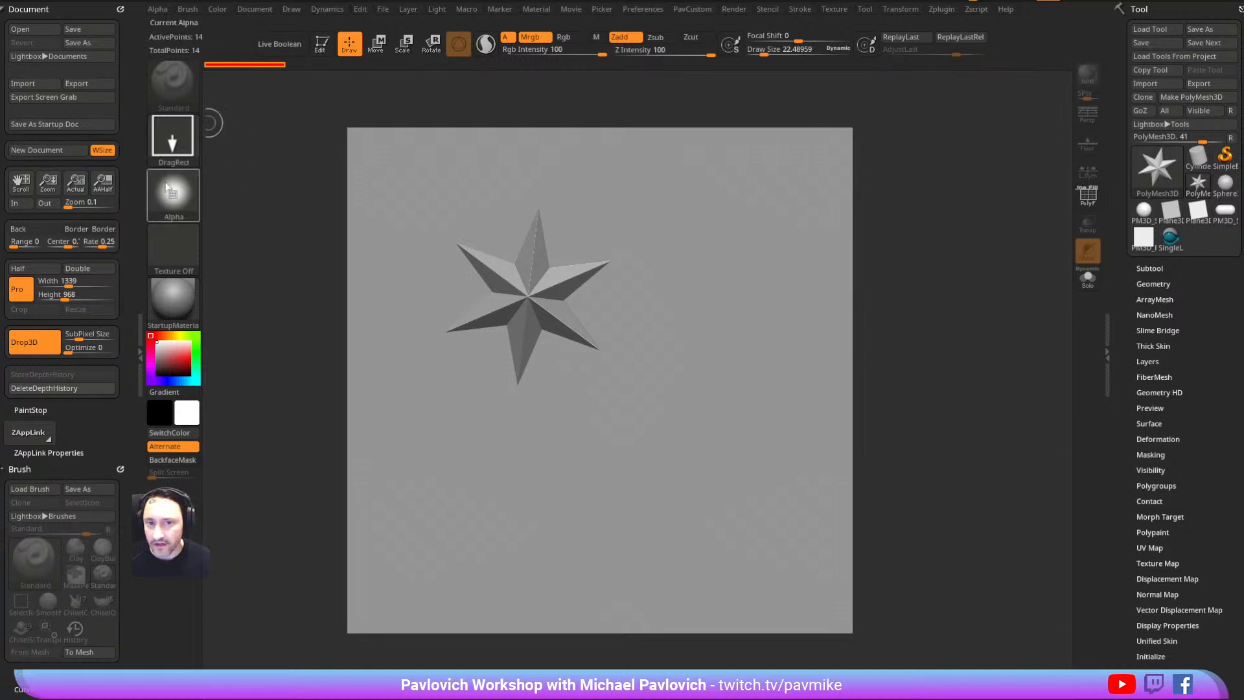
Lay a diagonal row of small stars below the large star using the LineII stroke
{"action": "left_click", "coordinate": [172, 137]}
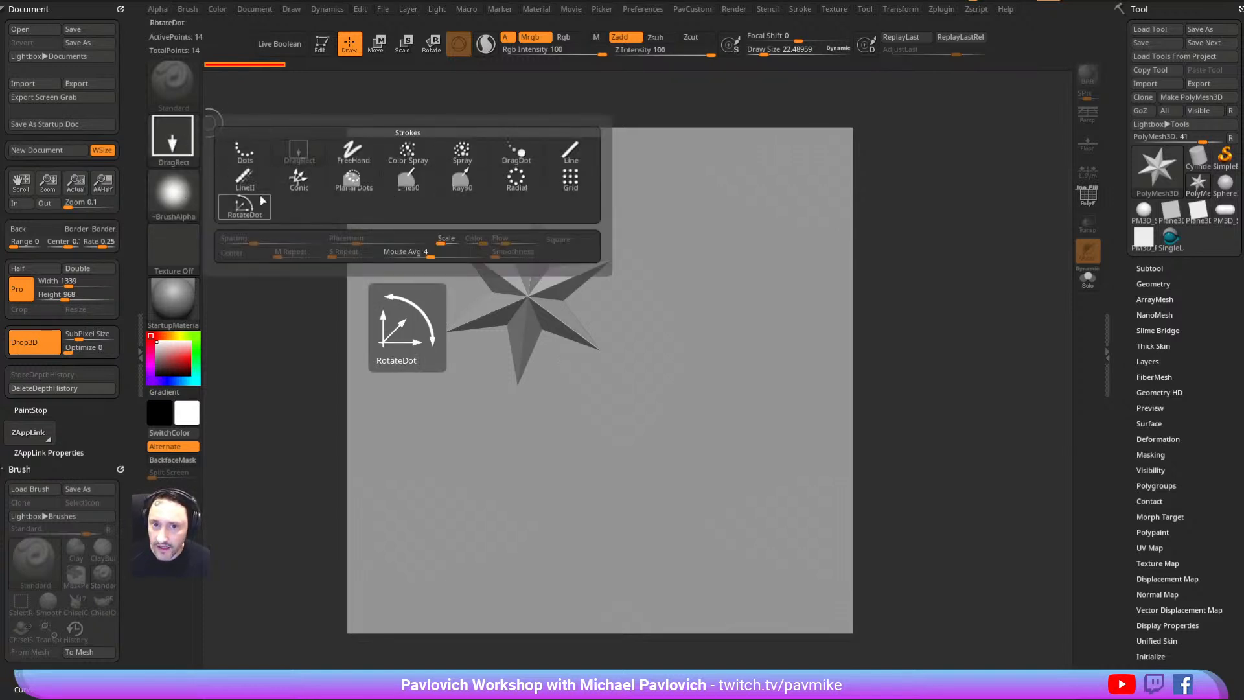
{"action": "left_click", "coordinate": [245, 176]}
{"action": "left_click", "coordinate": [172, 138]}
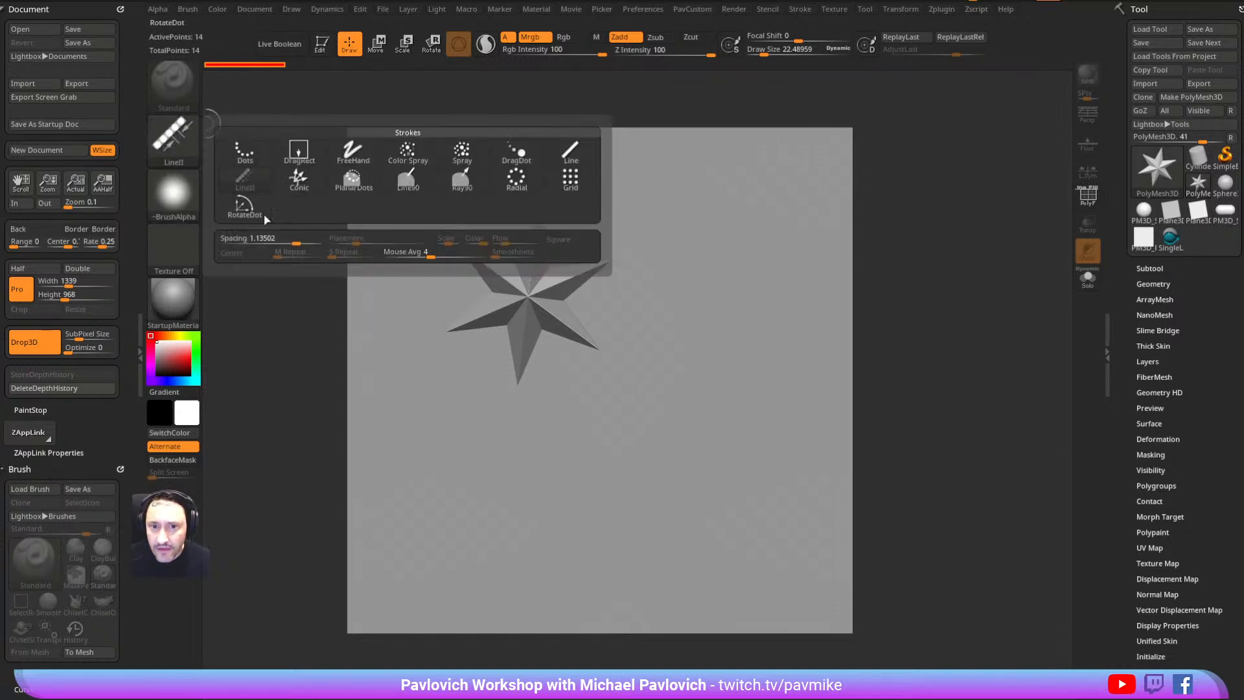
{"action": "mouse_move", "coordinate": [456, 420]}
{"action": "left_mouse_down"}
{"action": "mouse_move", "coordinate": [518, 465]}
{"action": "mouse_move", "coordinate": [751, 570]}
{"action": "left_mouse_up"}
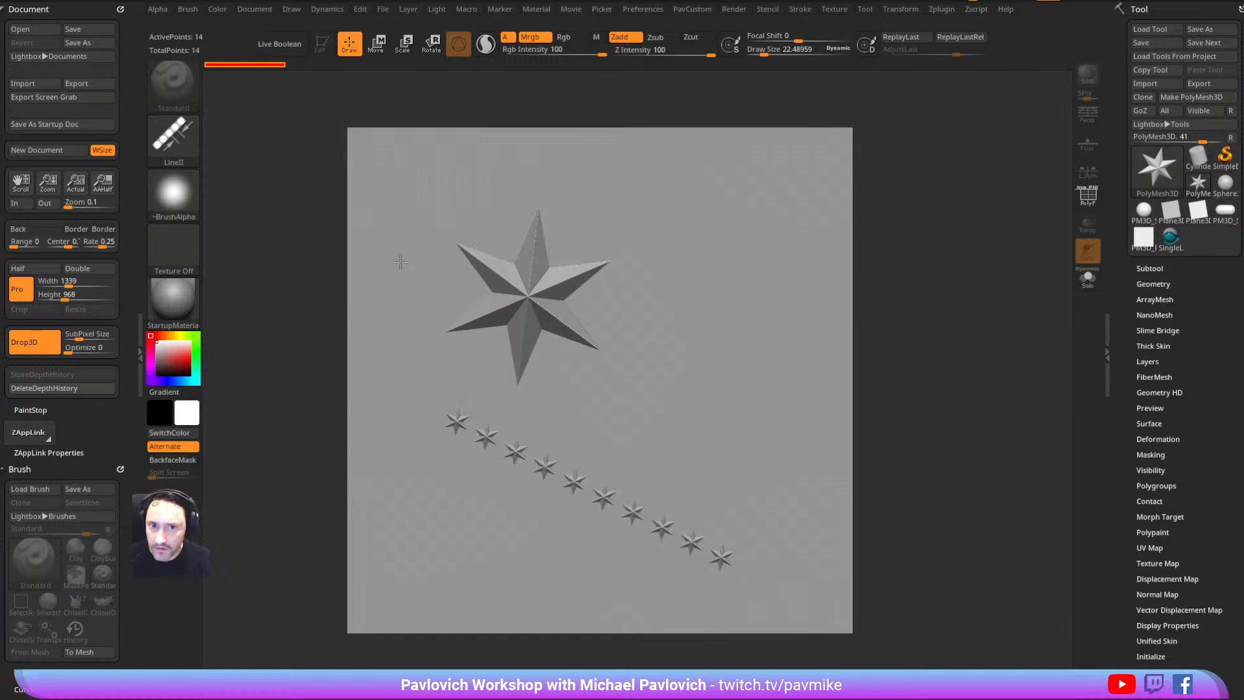
Draw a ring of small stars beside the large star using the Radial stroke
{"action": "left_click", "coordinate": [172, 138]}
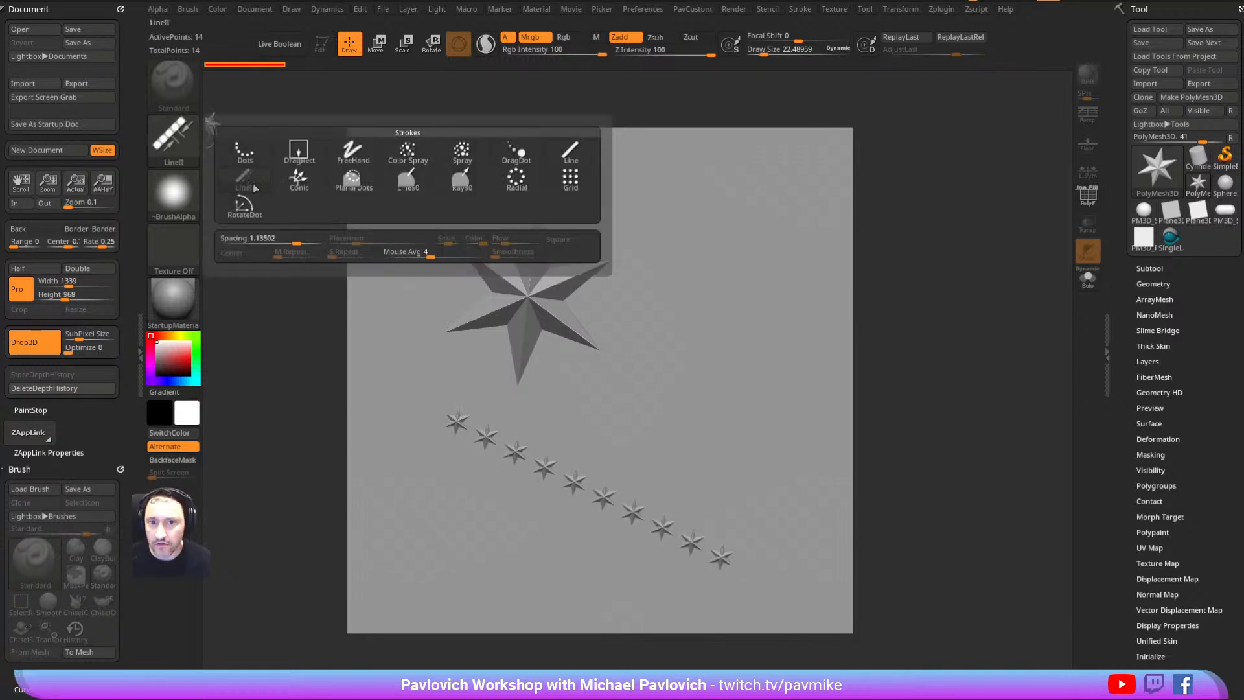
{"action": "left_click", "coordinate": [527, 185]}
{"action": "left_click_drag", "start_coordinate": [648, 291], "coordinate": [672, 416]}
Add a Grid-stroke patch of tiny stars between the ring and the diagonal row
{"action": "left_click", "coordinate": [197, 148]}
{"action": "left_click", "coordinate": [566, 175]}
{"action": "left_click_drag", "start_coordinate": [577, 434], "coordinate": [609, 454]}
Turn off Drop3D to convert the stars into the plane's geometry and clear the resulting mask
{"action": "left_click", "coordinate": [174, 138]}
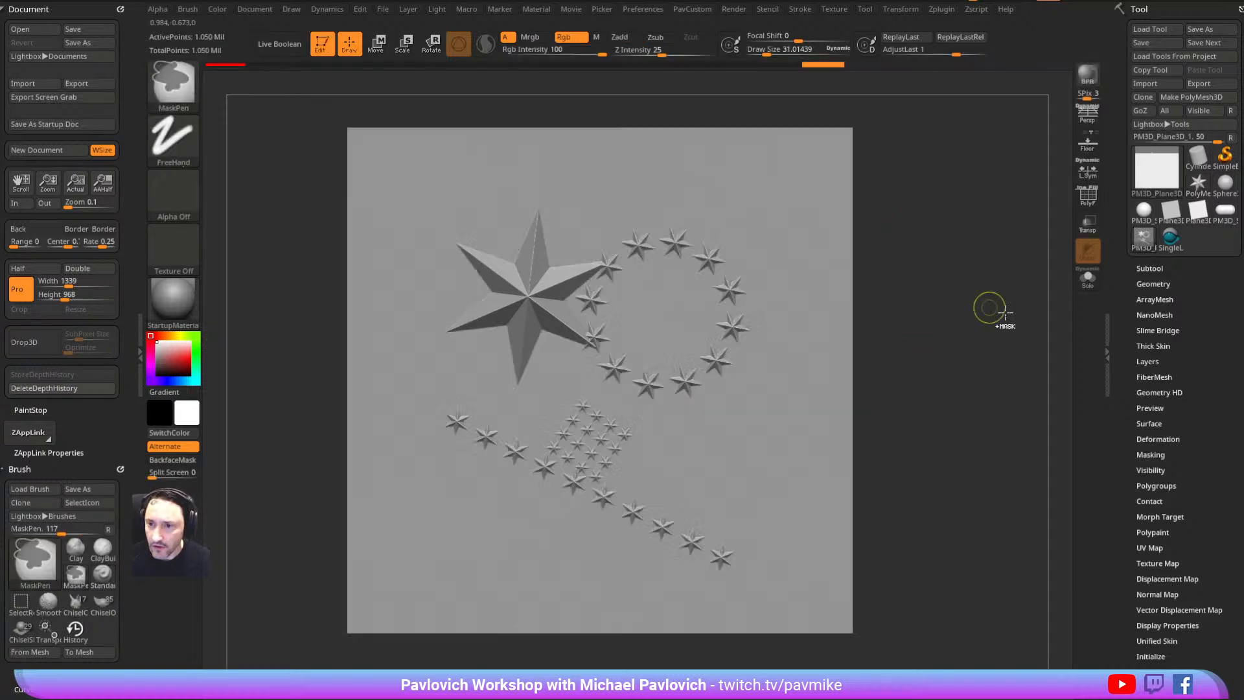
{"action": "mouse_move", "coordinate": [973, 286]}
{"action": "left_mouse_down"}
{"action": "mouse_move", "coordinate": [930, 283]}
{"action": "mouse_move", "coordinate": [983, 344]}
{"action": "mouse_move", "coordinate": [969, 258]}
{"action": "mouse_move", "coordinate": [1021, 314]}
{"action": "left_mouse_up"}
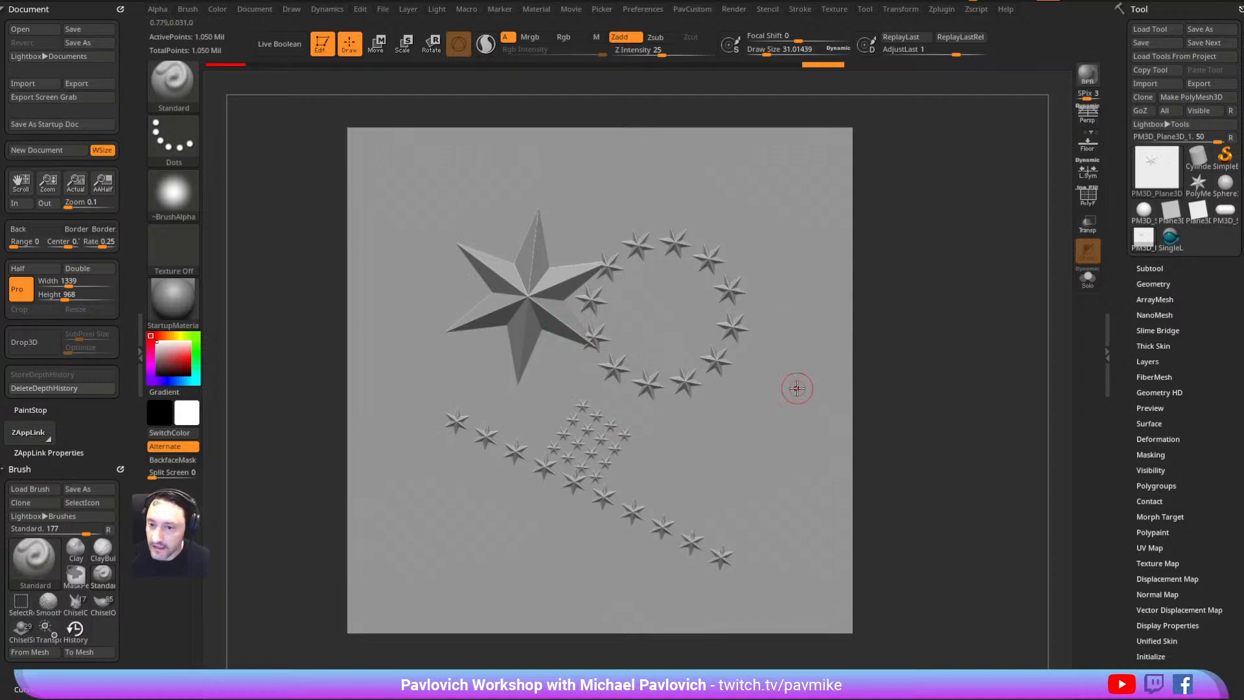
Undo the star conversion and strokes, and switch to the blank PM3D_Plane3D plane
{"action": "key", "text": "ctrl+z"}
{"action": "key", "text": "ctrl+z"}
{"action": "key", "text": "ctrl+z"}
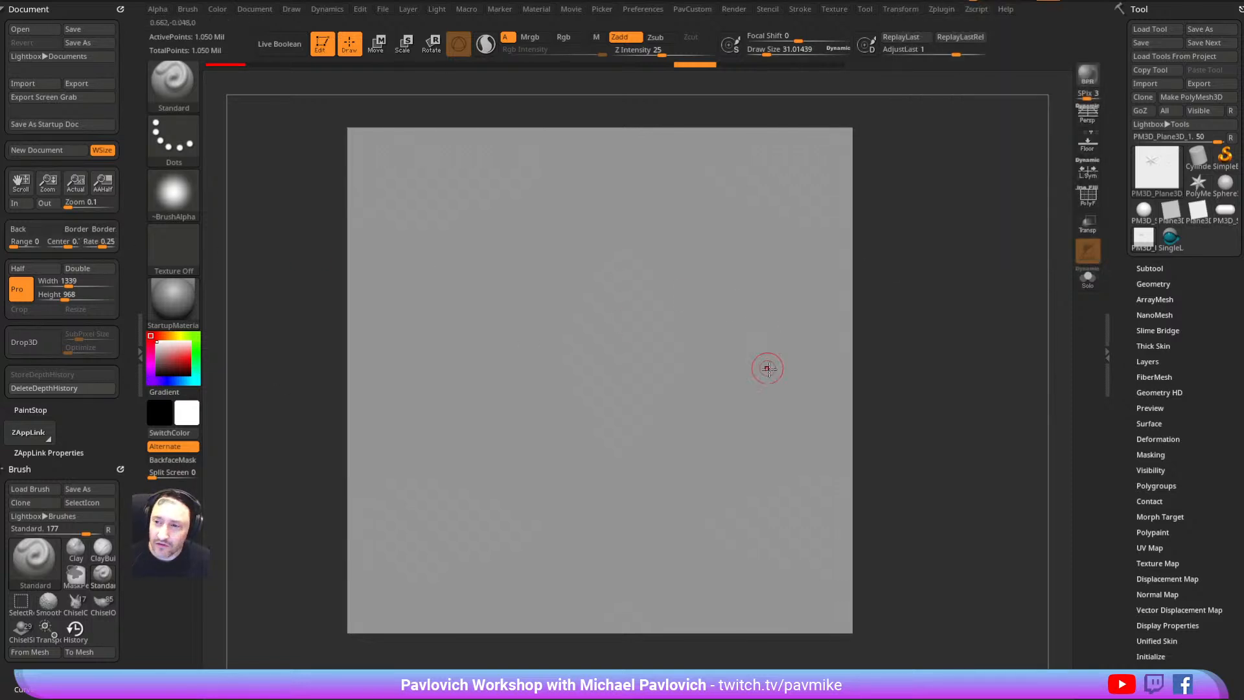
{"action": "left_click", "coordinate": [1222, 208]}
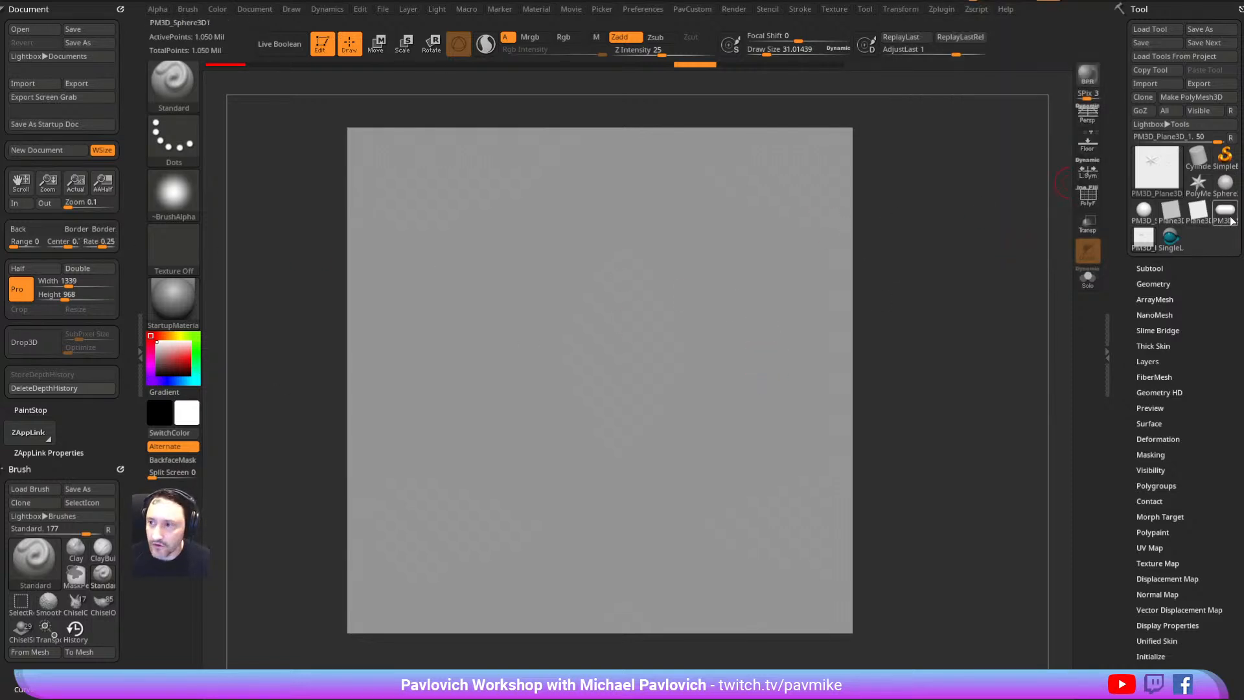
{"action": "left_click", "coordinate": [1144, 238]}
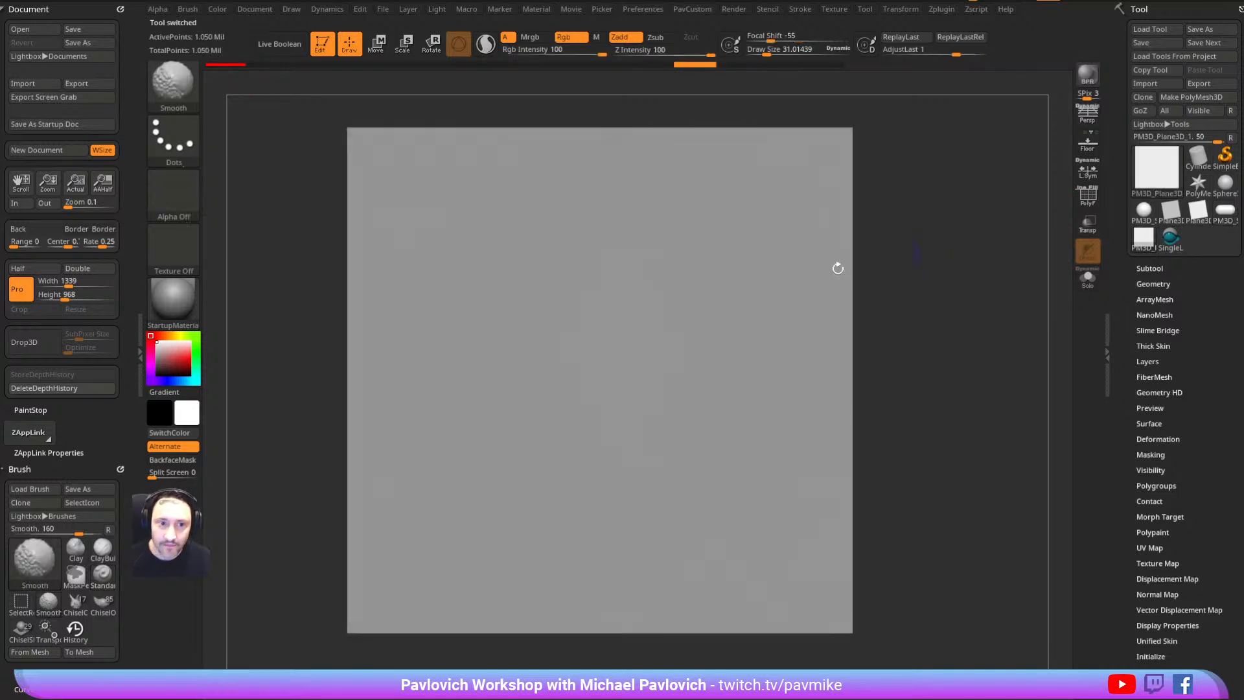
Turn on Drop3D and draw the capsule mesh upright on the plane, replacing the first tilted one
{"action": "left_click", "coordinate": [26, 342]}
{"action": "left_click", "coordinate": [1221, 211]}
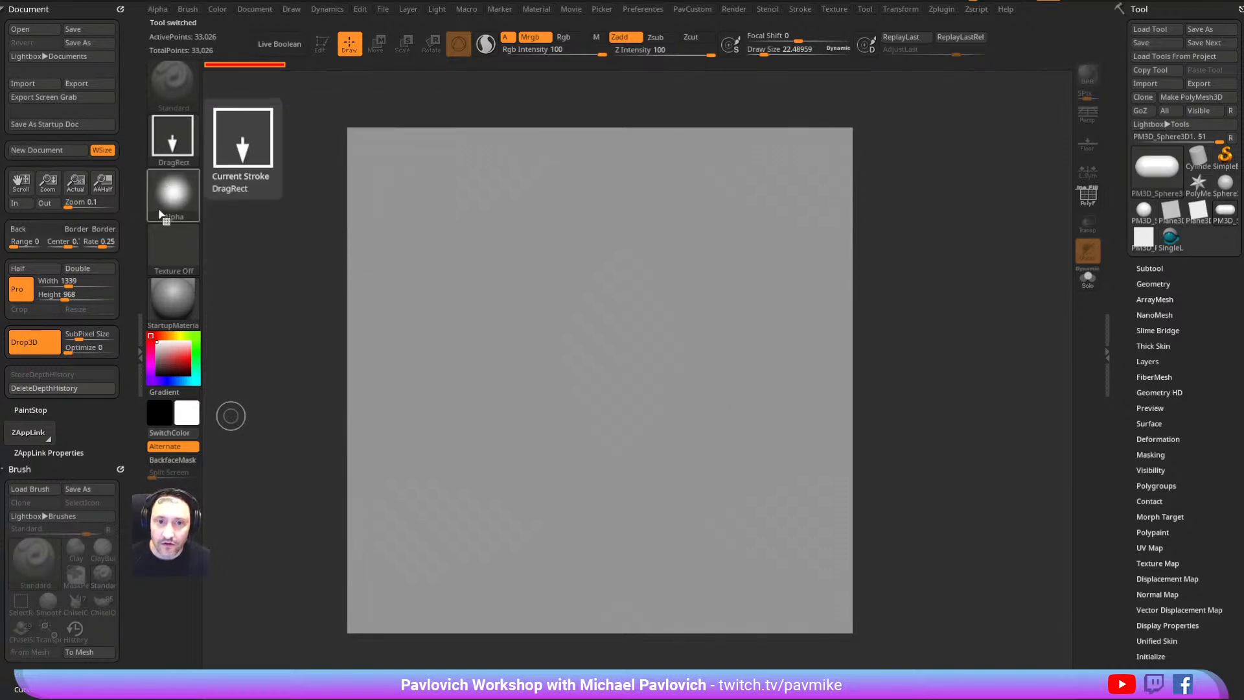
{"action": "mouse_move", "coordinate": [611, 389]}
{"action": "left_mouse_down"}
{"action": "mouse_move", "coordinate": [916, 408]}
{"action": "mouse_move", "coordinate": [971, 486]}
{"action": "mouse_move", "coordinate": [1017, 591]}
{"action": "mouse_move", "coordinate": [877, 697]}
{"action": "mouse_move", "coordinate": [579, 685]}
{"action": "left_mouse_up"}
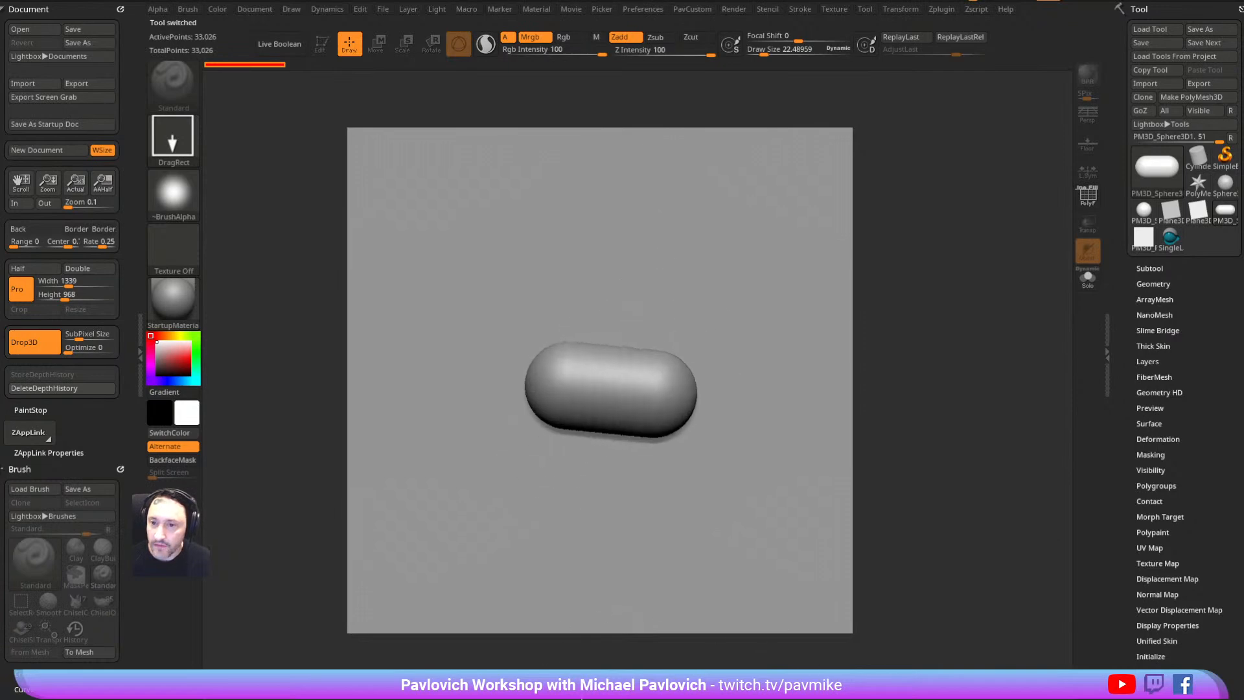
{"action": "key", "text": "ctrl+n"}
{"action": "left_click_drag", "start_coordinate": [341, 430], "coordinate": [793, 375]}
{"action": "key", "text": "t"}
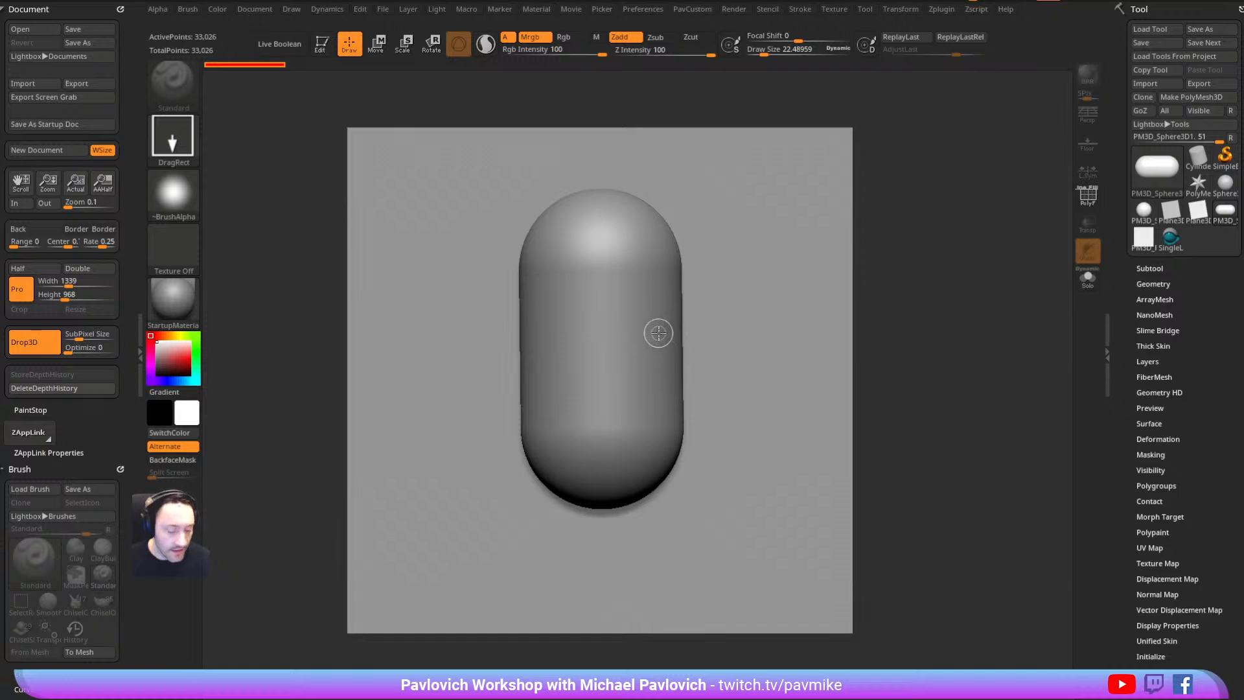
Reposition the upright capsule on the plane, take a snapshot of it and move the copy beside it
{"action": "key", "text": "w"}
{"action": "left_click_drag", "start_coordinate": [651, 295], "coordinate": [649, 323]}
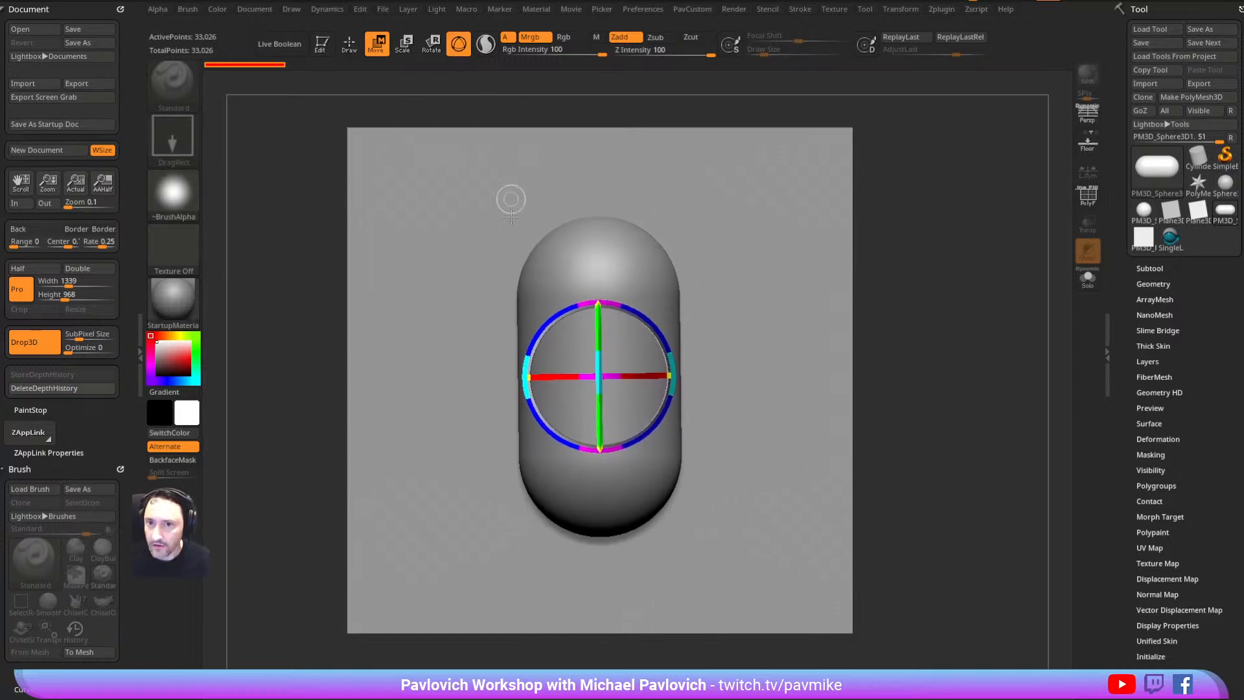
{"action": "mouse_move", "coordinate": [648, 329]}
{"action": "left_mouse_down"}
{"action": "mouse_move", "coordinate": [705, 321]}
{"action": "mouse_move", "coordinate": [531, 304]}
{"action": "mouse_move", "coordinate": [524, 276]}
{"action": "left_mouse_up"}
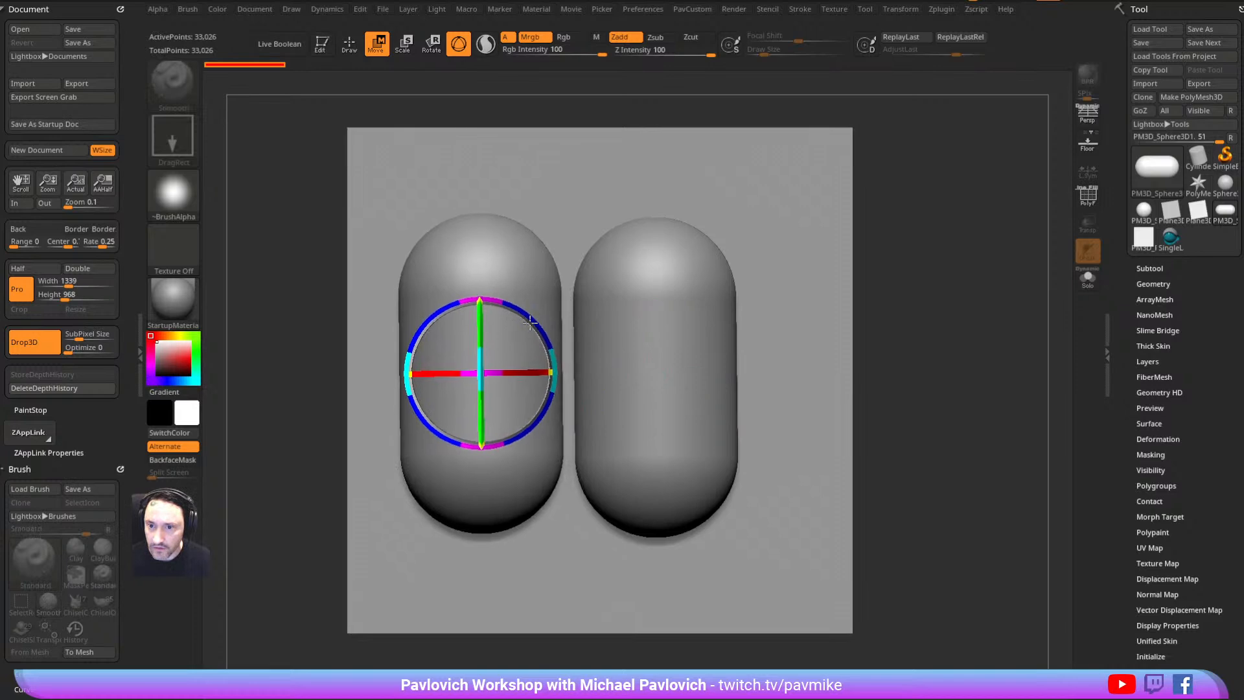
Scale the capsule copy down and push it deeper into the plane
{"action": "key", "text": "e"}
{"action": "mouse_move", "coordinate": [539, 321]}
{"action": "left_mouse_down"}
{"action": "mouse_move", "coordinate": [518, 327]}
{"action": "mouse_move", "coordinate": [523, 315]}
{"action": "mouse_move", "coordinate": [544, 332]}
{"action": "left_mouse_up"}
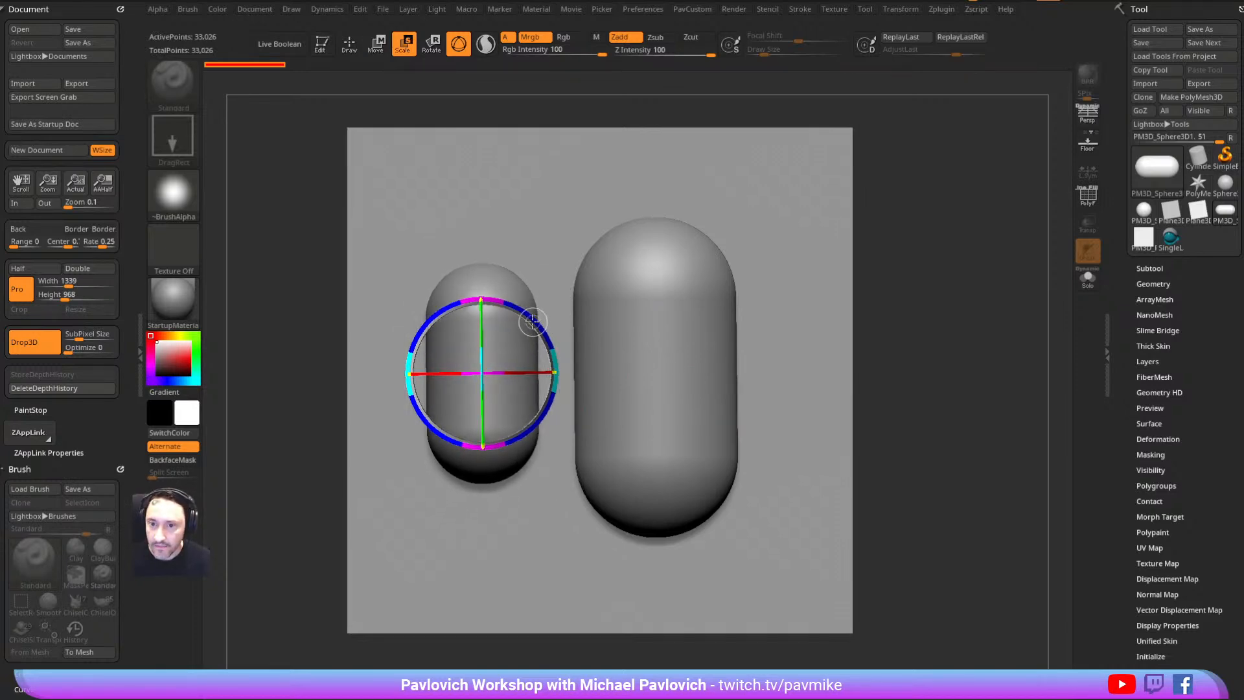
{"action": "key", "text": "w"}
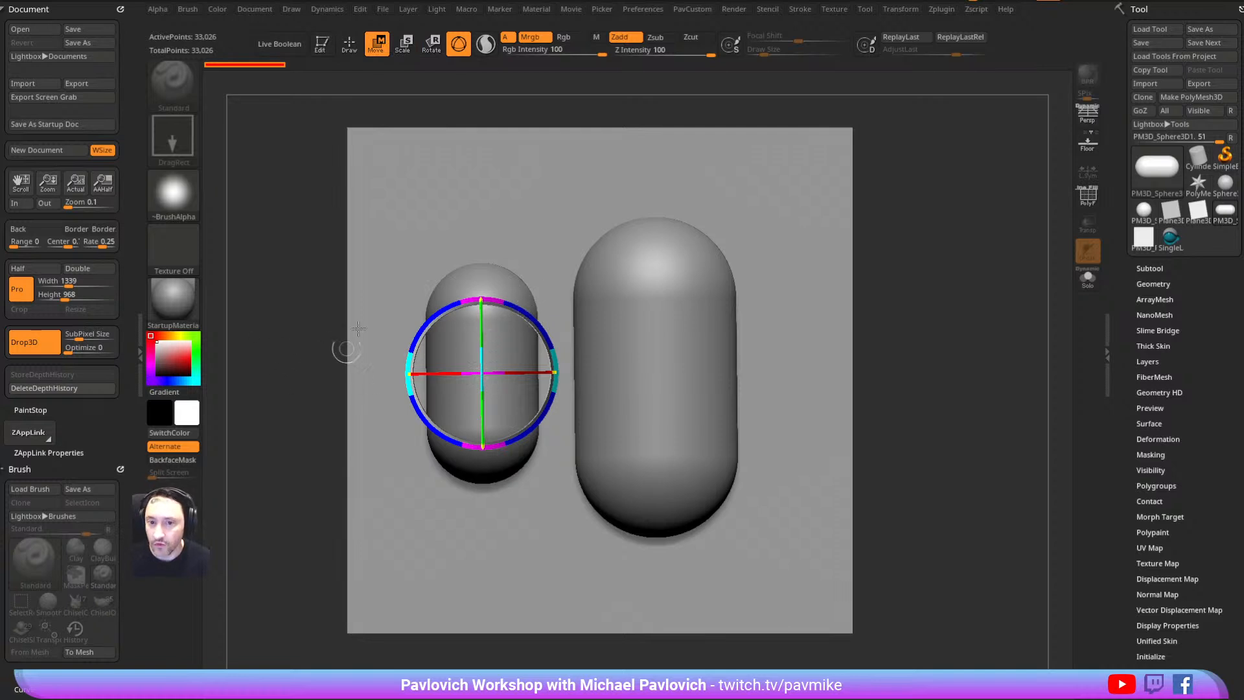
{"action": "left_click_drag", "start_coordinate": [303, 374], "coordinate": [287, 315]}
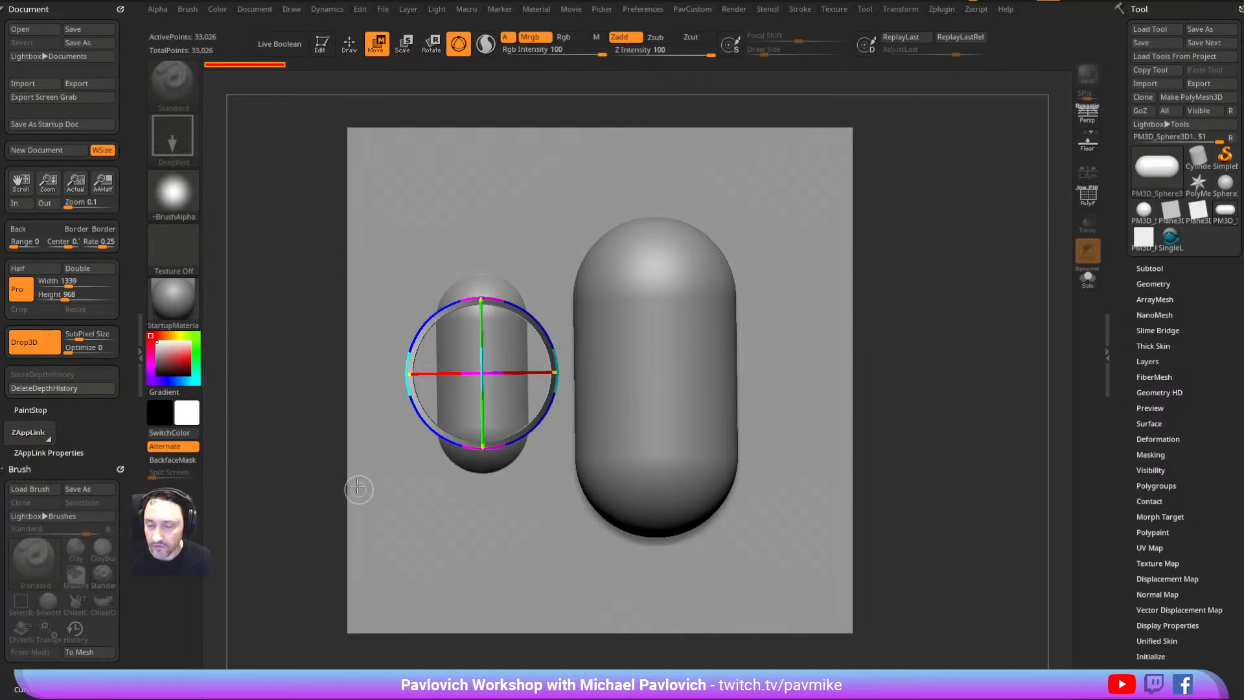
{"action": "key", "text": "q"}
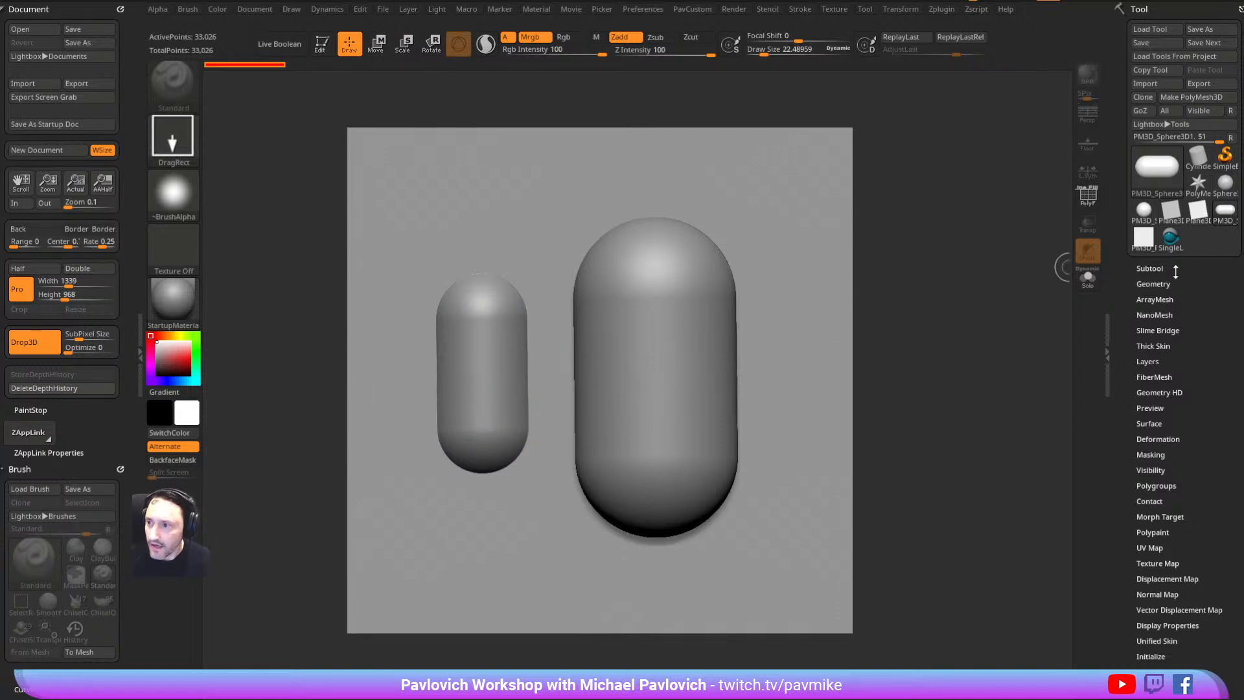
Draw a Sphere3D on the upper part of the large capsule and carve it in as a hollow with Zsub
{"action": "left_click", "coordinate": [1158, 181]}
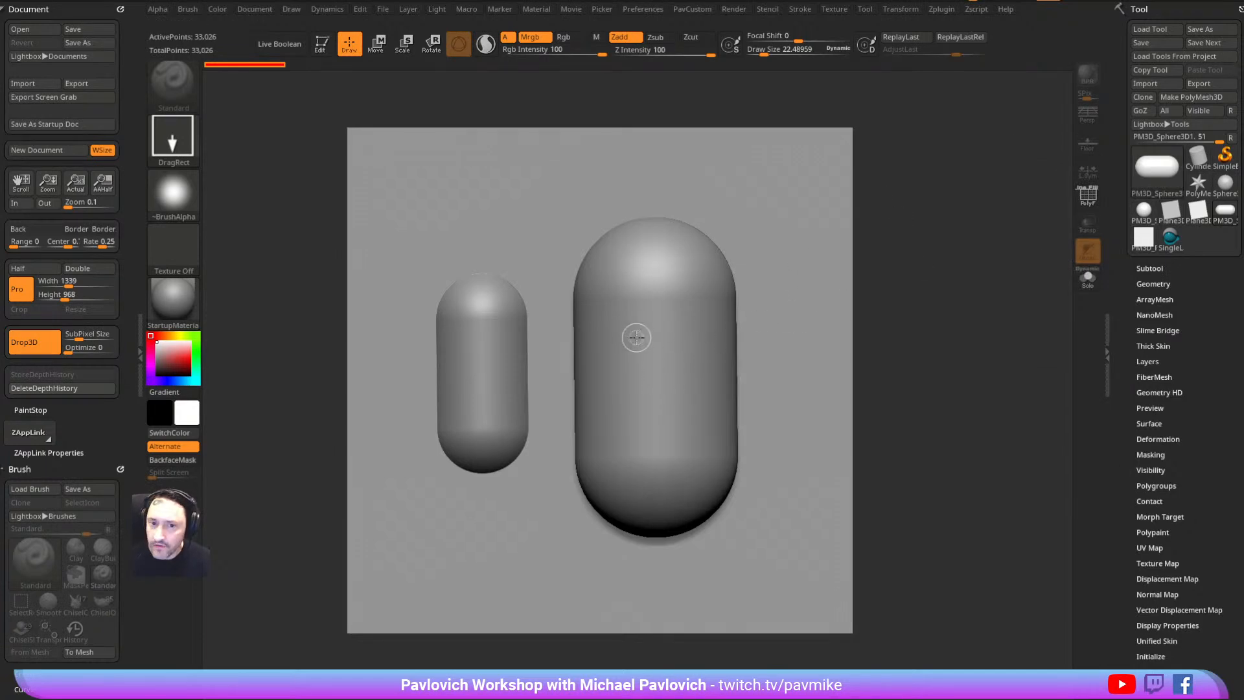
{"action": "left_click", "coordinate": [1157, 169]}
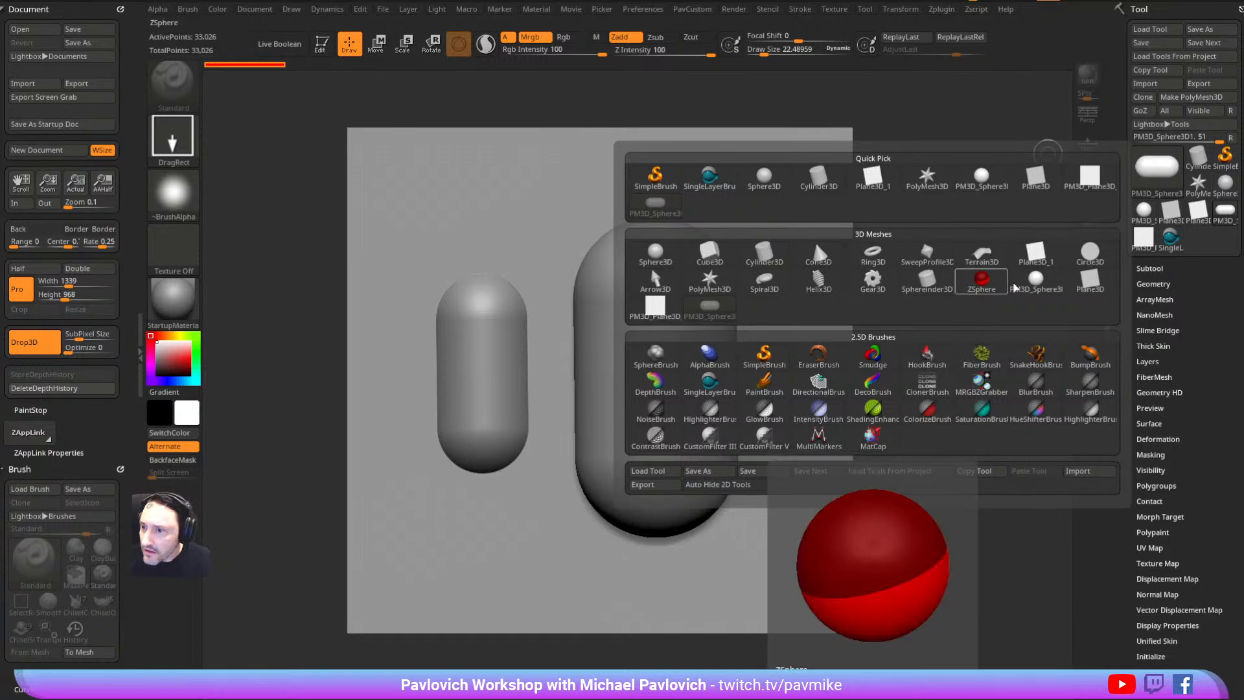
{"action": "left_click", "coordinate": [654, 252]}
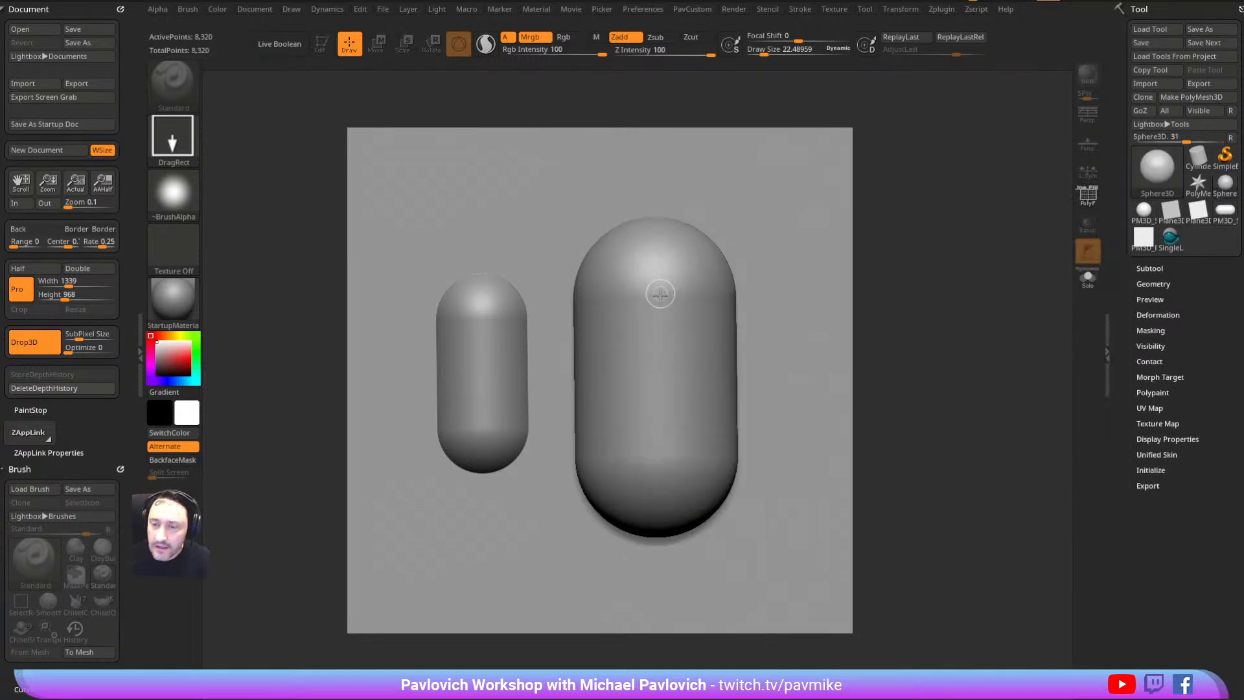
{"action": "left_click_drag", "start_coordinate": [657, 301], "coordinate": [674, 360]}
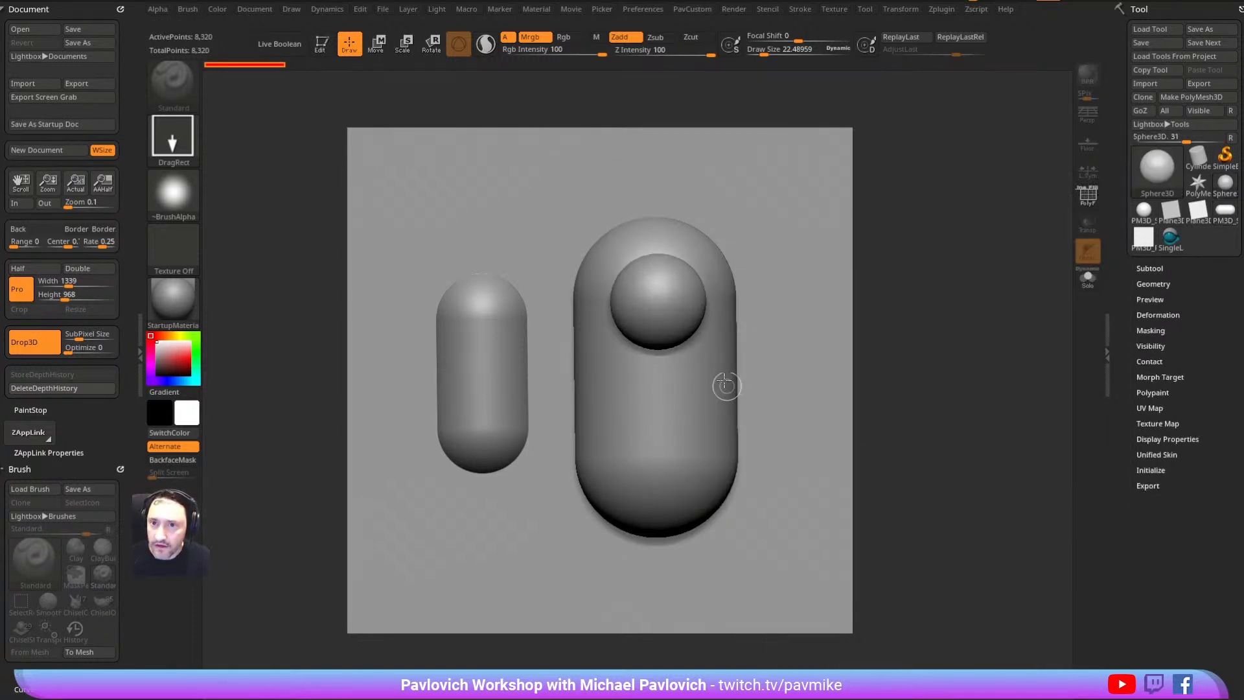
{"action": "left_click", "coordinate": [654, 37]}
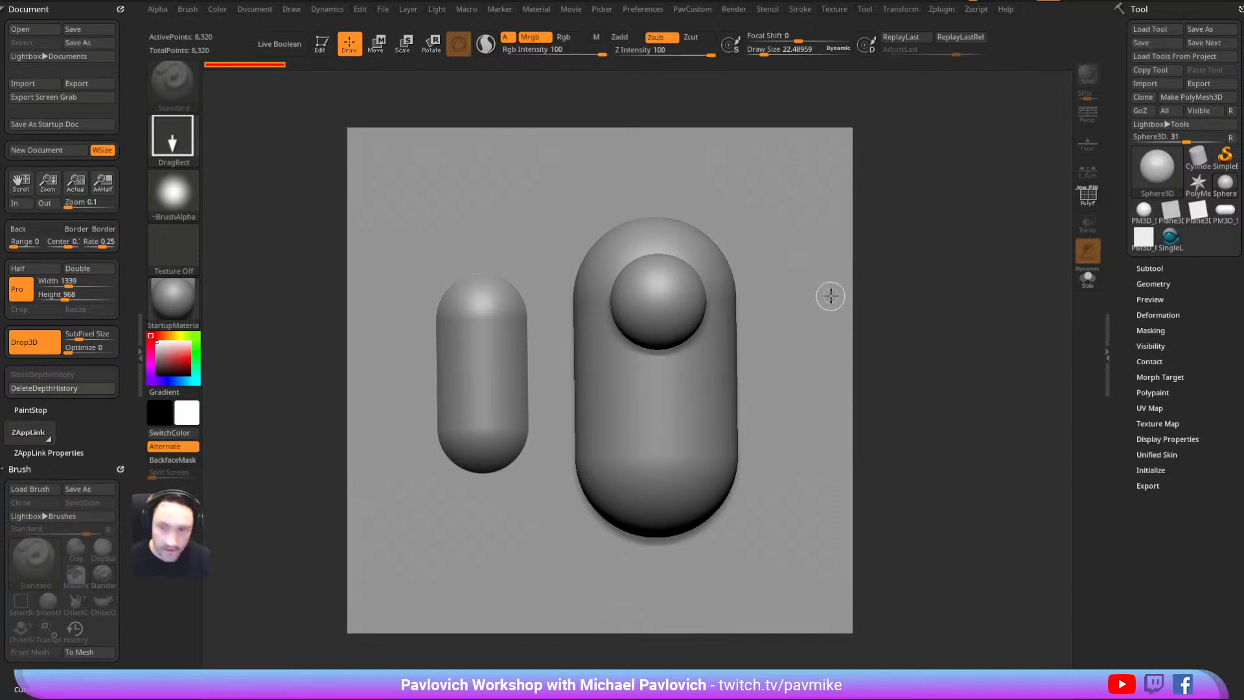
{"action": "key", "text": "w"}
{"action": "mouse_move", "coordinate": [793, 277]}
{"action": "left_mouse_down"}
{"action": "mouse_move", "coordinate": [805, 352]}
{"action": "mouse_move", "coordinate": [790, 277]}
{"action": "mouse_move", "coordinate": [794, 287]}
{"action": "left_mouse_up"}
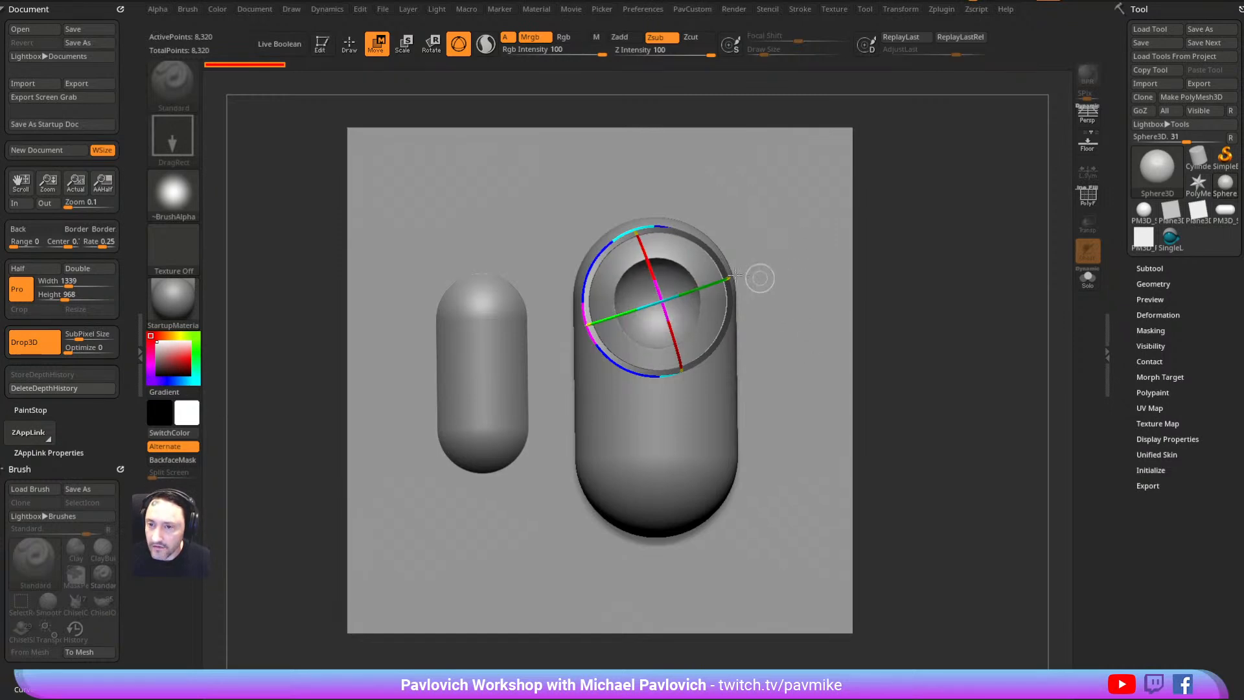
Snapshot the hollow, move the copy to the lower part of the large capsule and make it a raised dome with Zadd
{"action": "key", "text": "shift"}
{"action": "key", "text": "shift+s"}
{"action": "left_click_drag", "start_coordinate": [600, 250], "coordinate": [598, 367]}
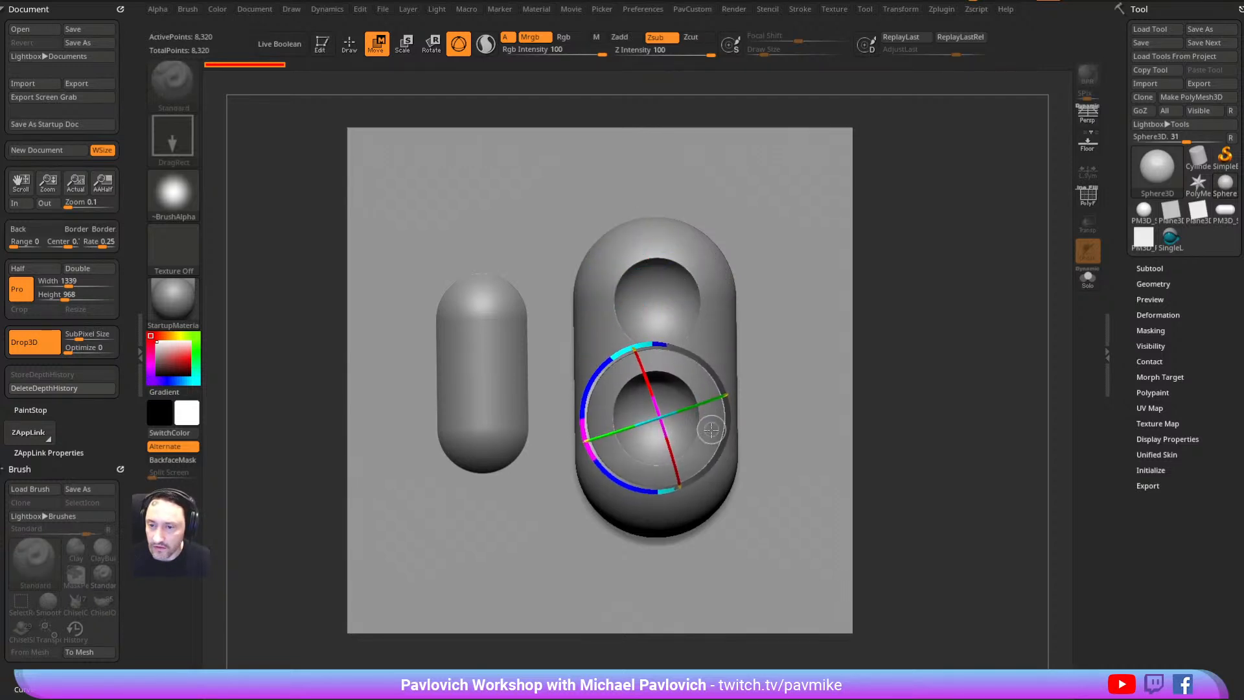
{"action": "left_click", "coordinate": [622, 37]}
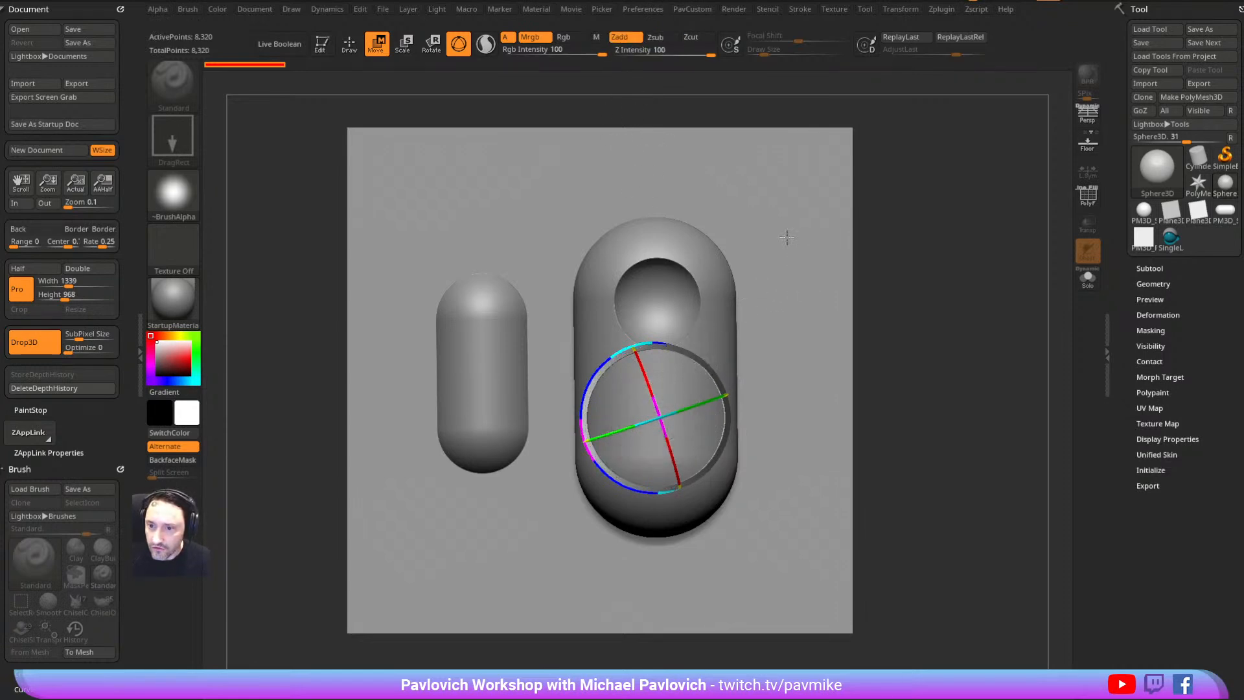
{"action": "key", "text": "q"}
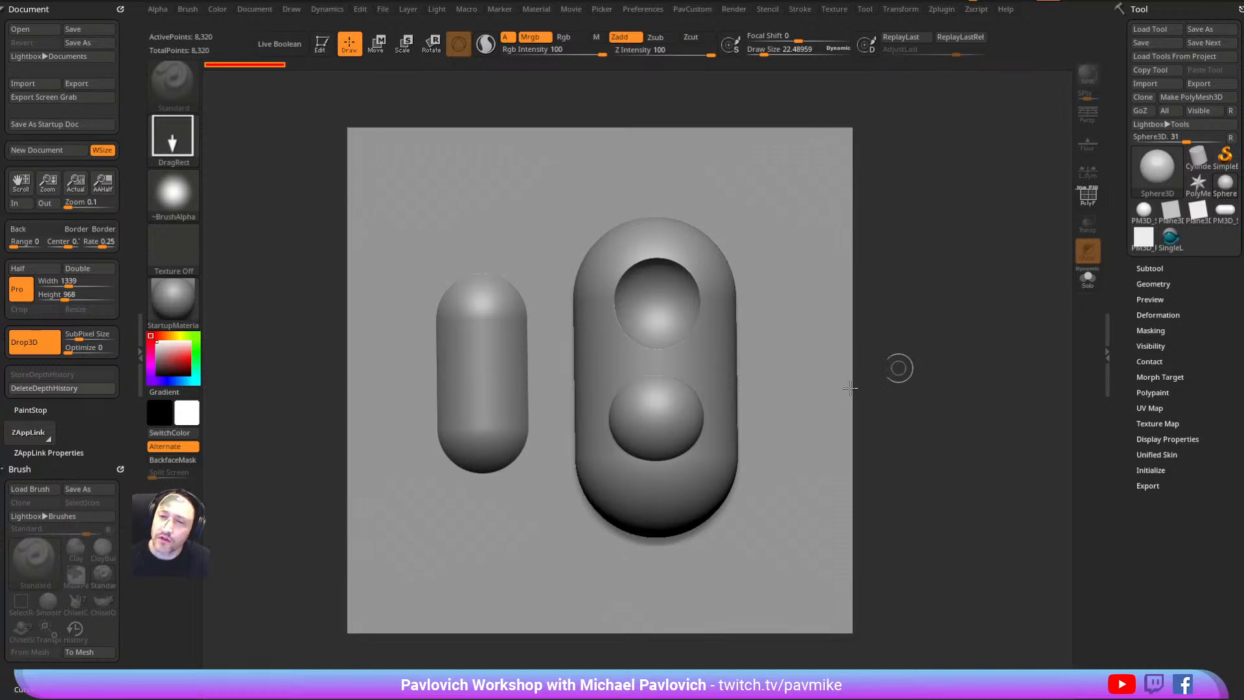
Select the SingleLayerBrush with the Line stroke and ~BrushAlpha, undoing the first test stroke
{"action": "left_click", "coordinate": [1157, 168]}
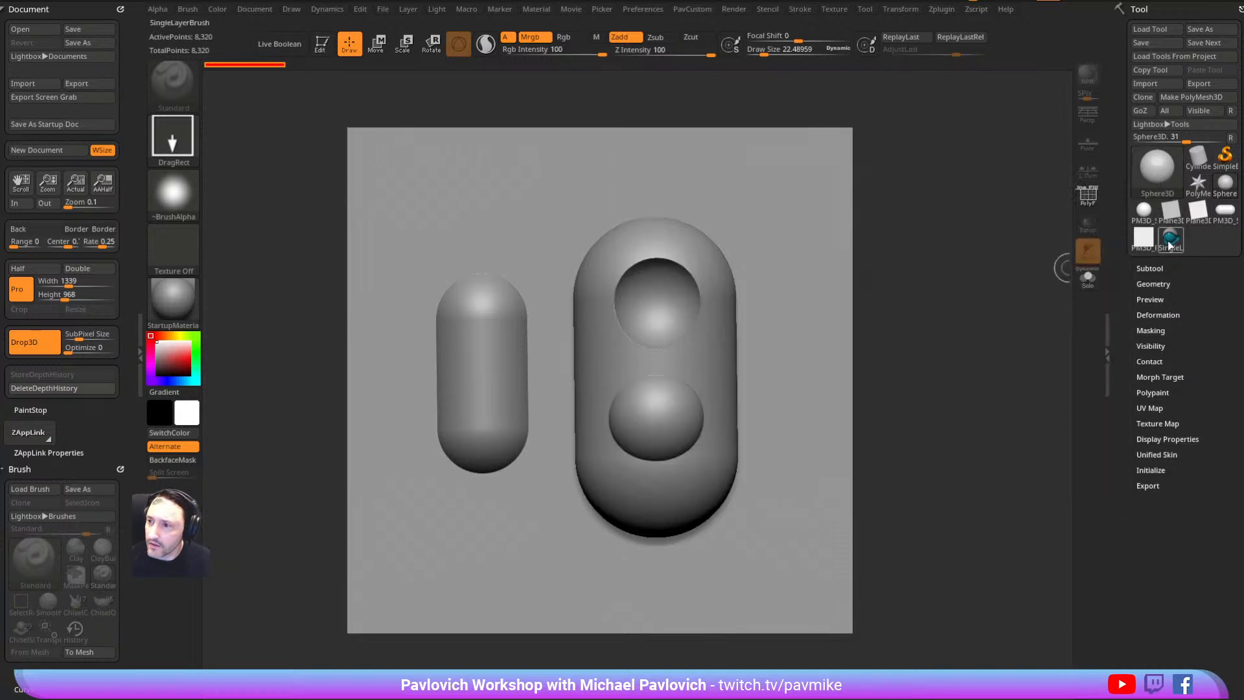
{"action": "left_click", "coordinate": [1170, 239]}
{"action": "left_click", "coordinate": [173, 137]}
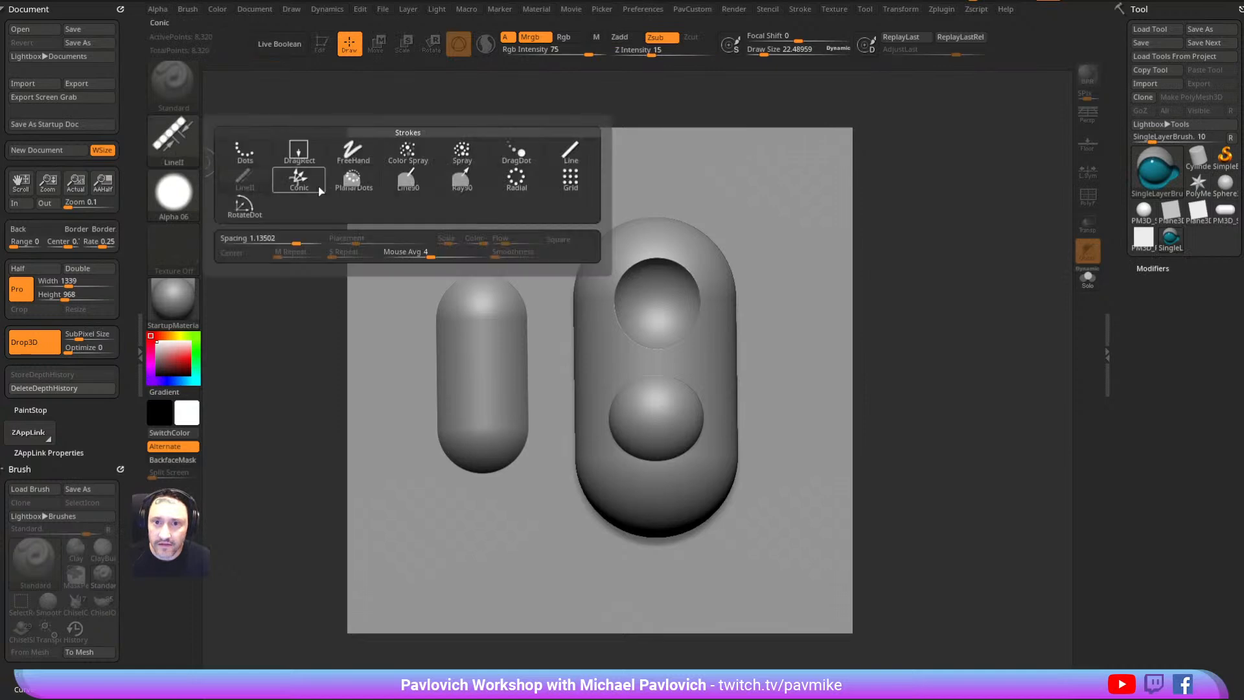
{"action": "left_click", "coordinate": [570, 153]}
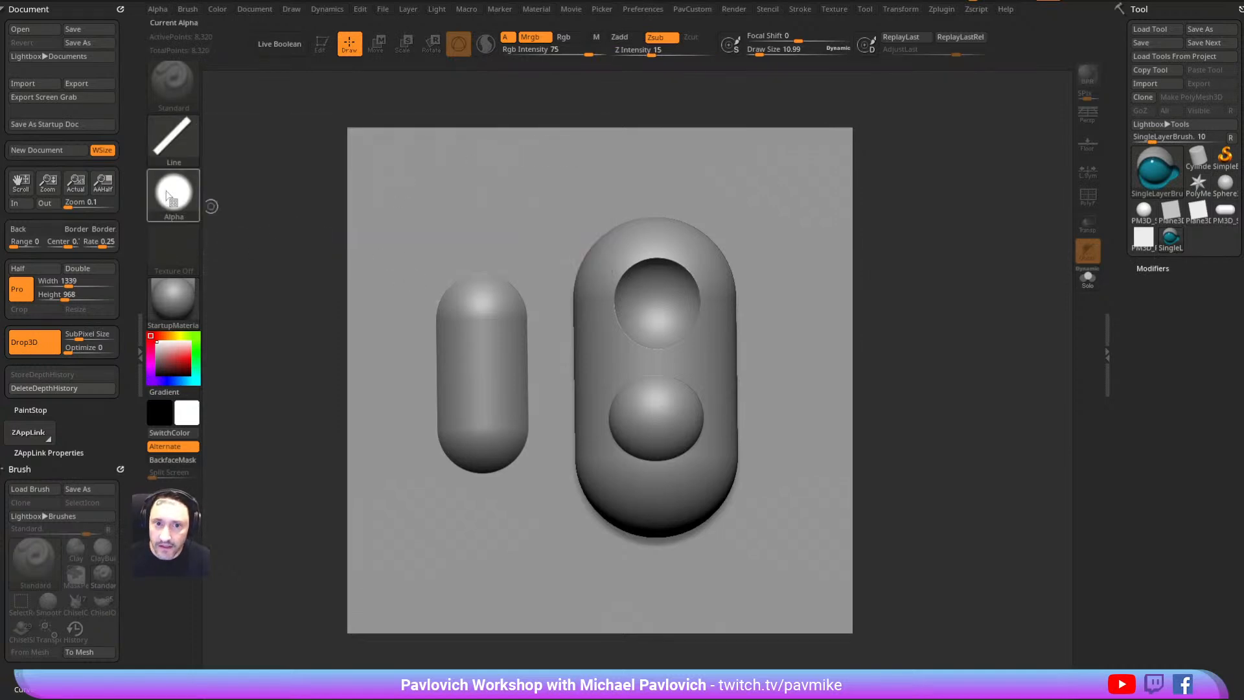
{"action": "left_click", "coordinate": [173, 192]}
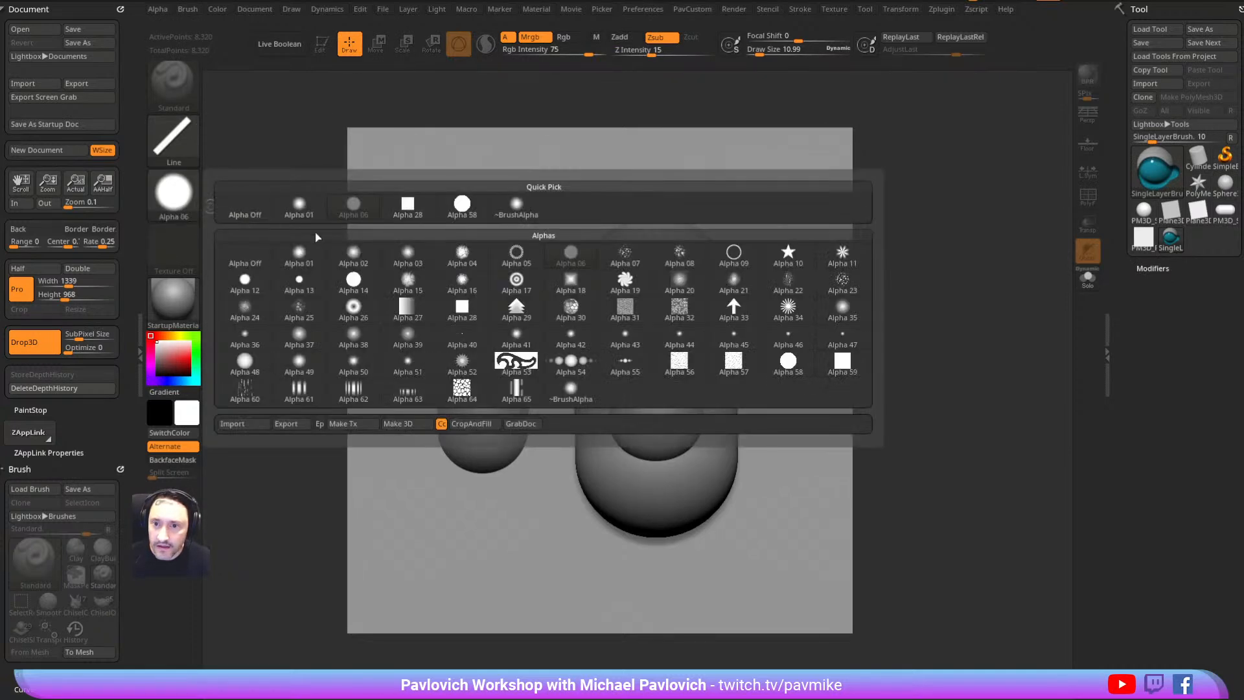
{"action": "left_click", "coordinate": [571, 389]}
{"action": "key", "text": "ctrl+z"}
Set the brush to Zadd with a Z Intensity of 44 and try a line on the small capsule
{"action": "left_click", "coordinate": [623, 38]}
{"action": "left_click_drag", "start_coordinate": [653, 56], "coordinate": [677, 55]}
{"action": "left_click_drag", "start_coordinate": [481, 338], "coordinate": [481, 339]}
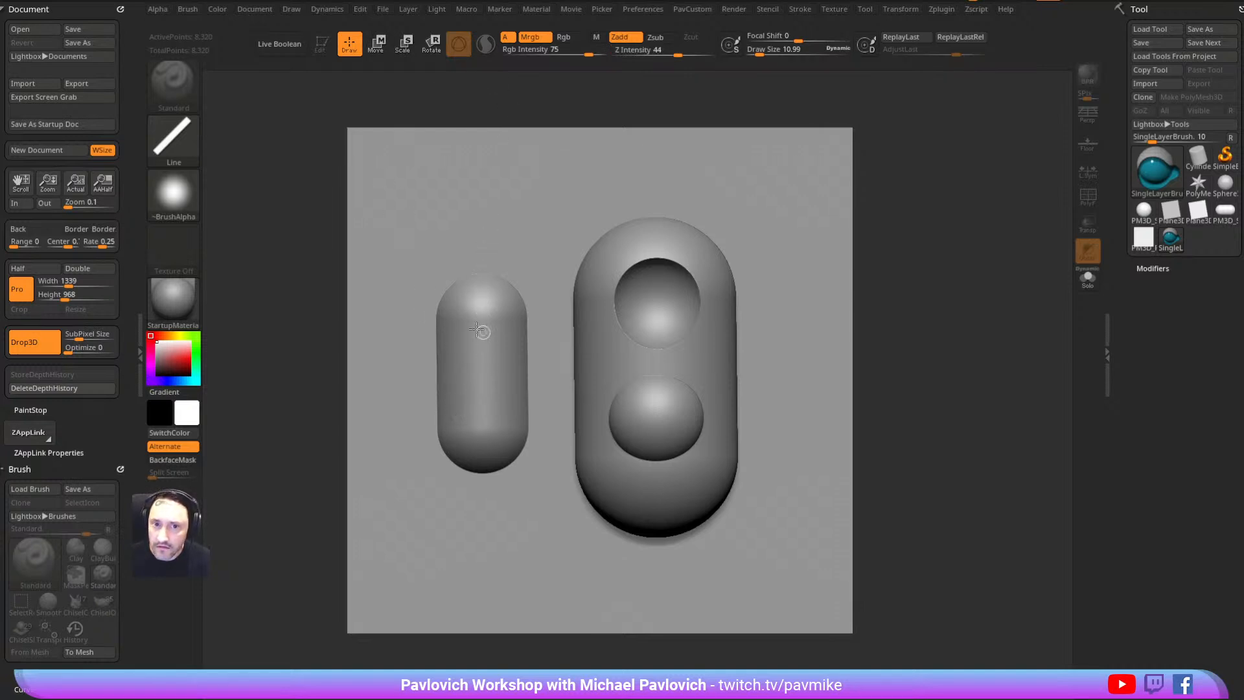
{"action": "left_click", "coordinate": [1157, 170]}
{"action": "left_click", "coordinate": [1157, 169]}
{"action": "left_click", "coordinate": [764, 355]}
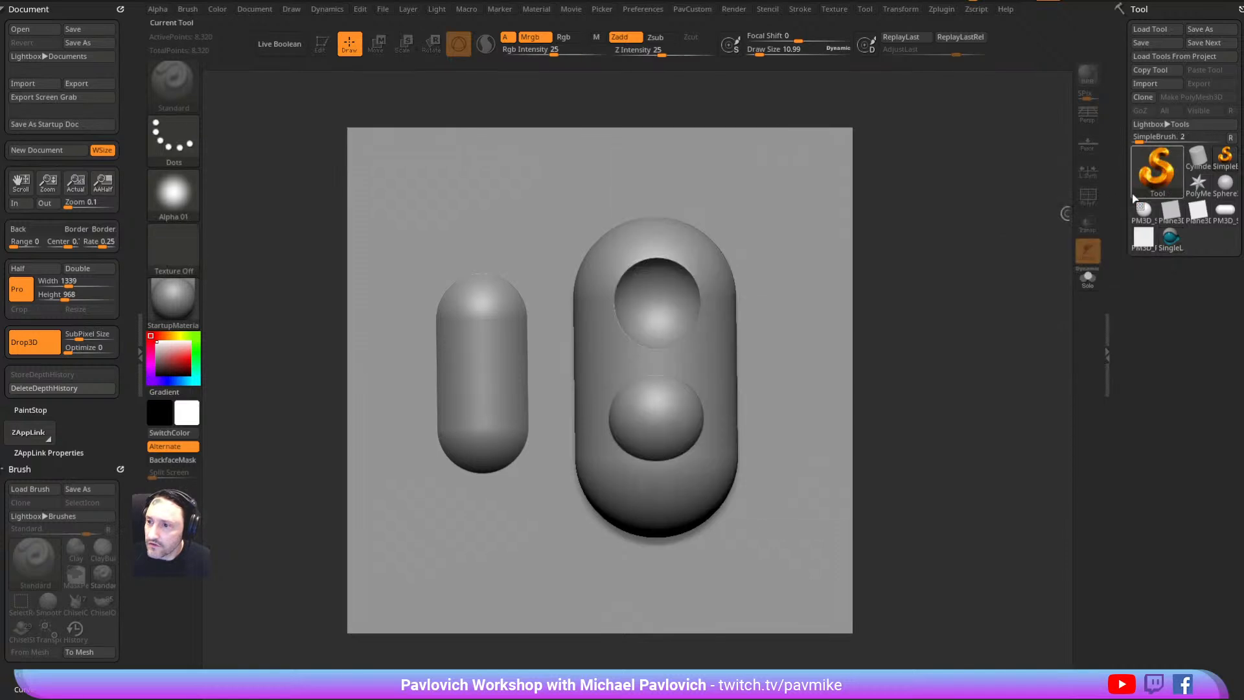
{"action": "left_click", "coordinate": [1161, 180]}
{"action": "left_click", "coordinate": [1171, 239]}
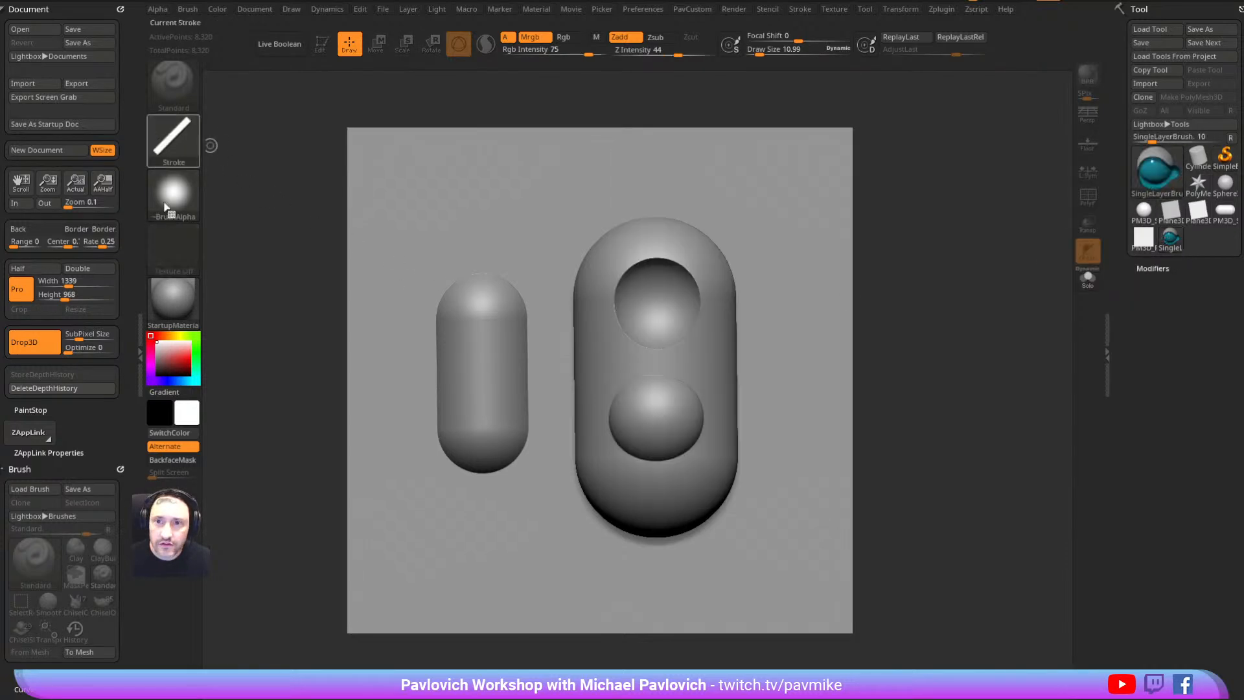
Turn off Mrgb and try a Line stroke on the small capsule with a Draw Size of about 22.5
{"action": "left_click", "coordinate": [535, 37]}
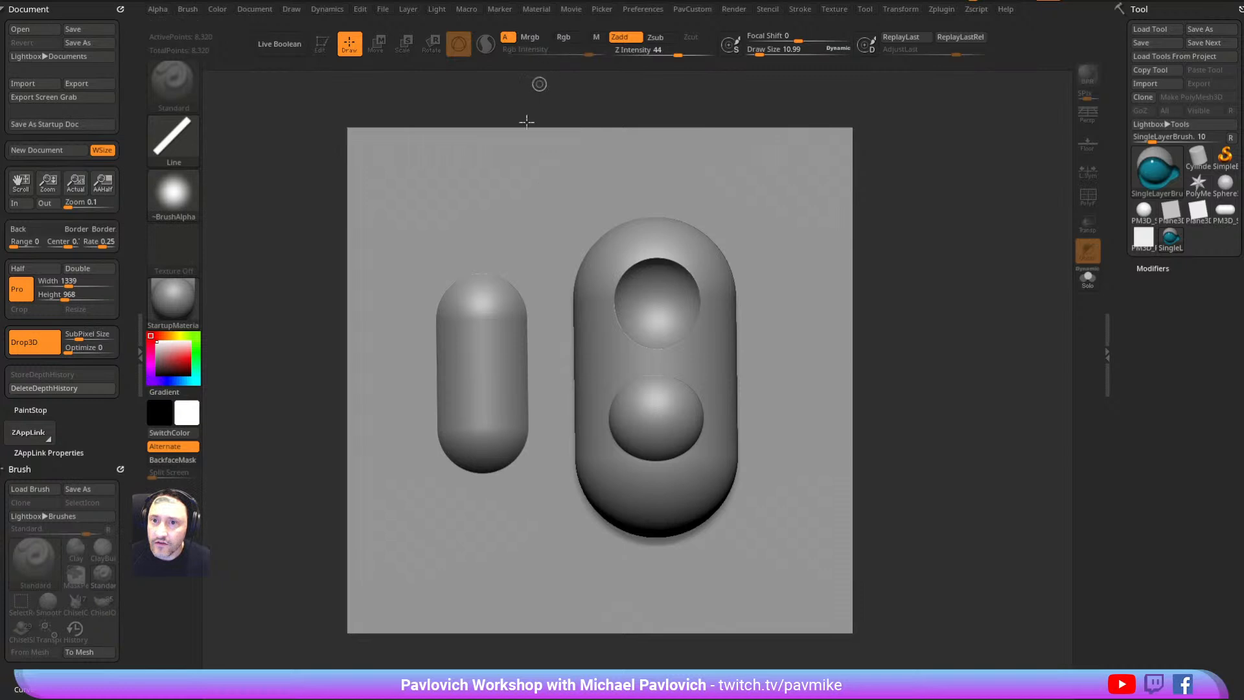
{"action": "key", "text": "s"}
{"action": "left_click_drag", "start_coordinate": [460, 348], "coordinate": [466, 346]}
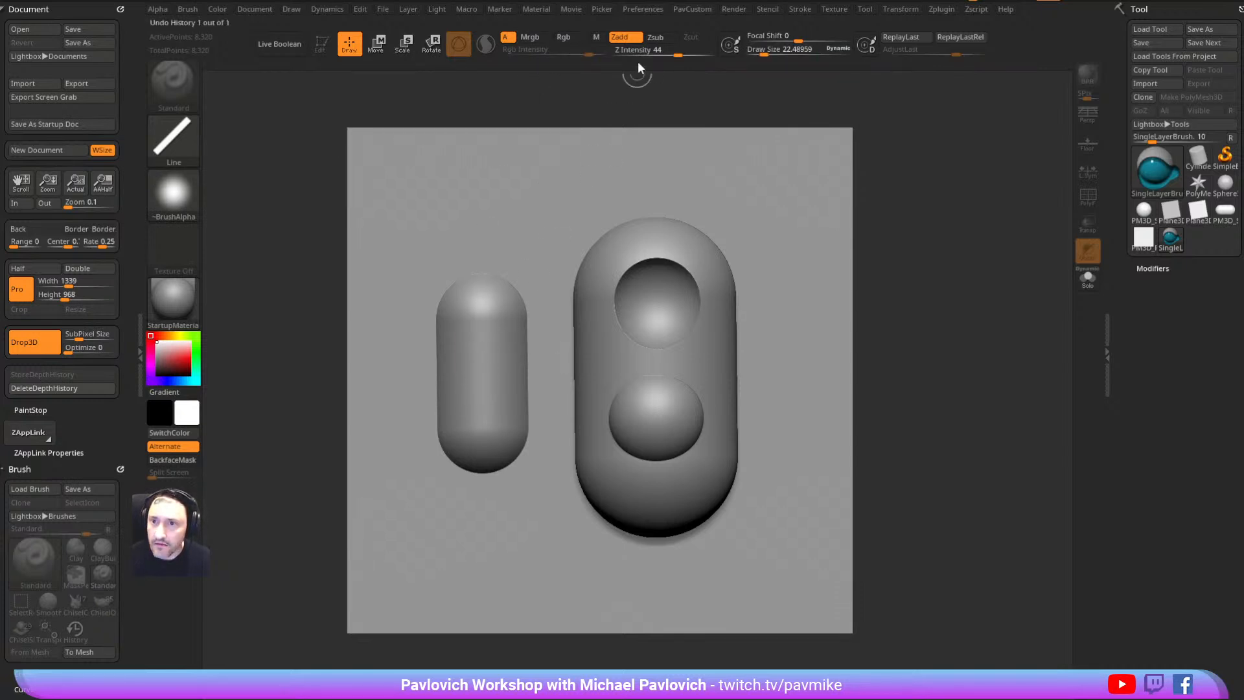
Draw a vertical Dots stroke on the plane beside the large capsule with a Z Intensity of 26
{"action": "left_click", "coordinate": [174, 139]}
{"action": "left_click", "coordinate": [245, 153]}
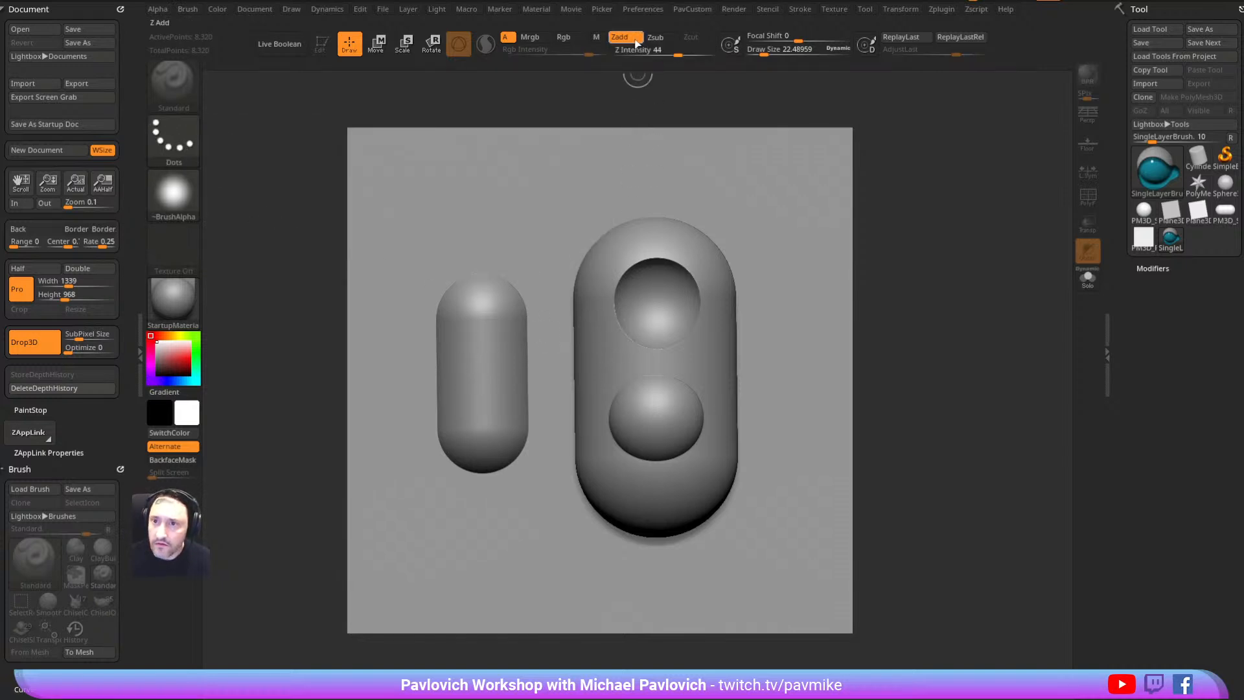
{"action": "left_click_drag", "start_coordinate": [677, 54], "coordinate": [663, 54]}
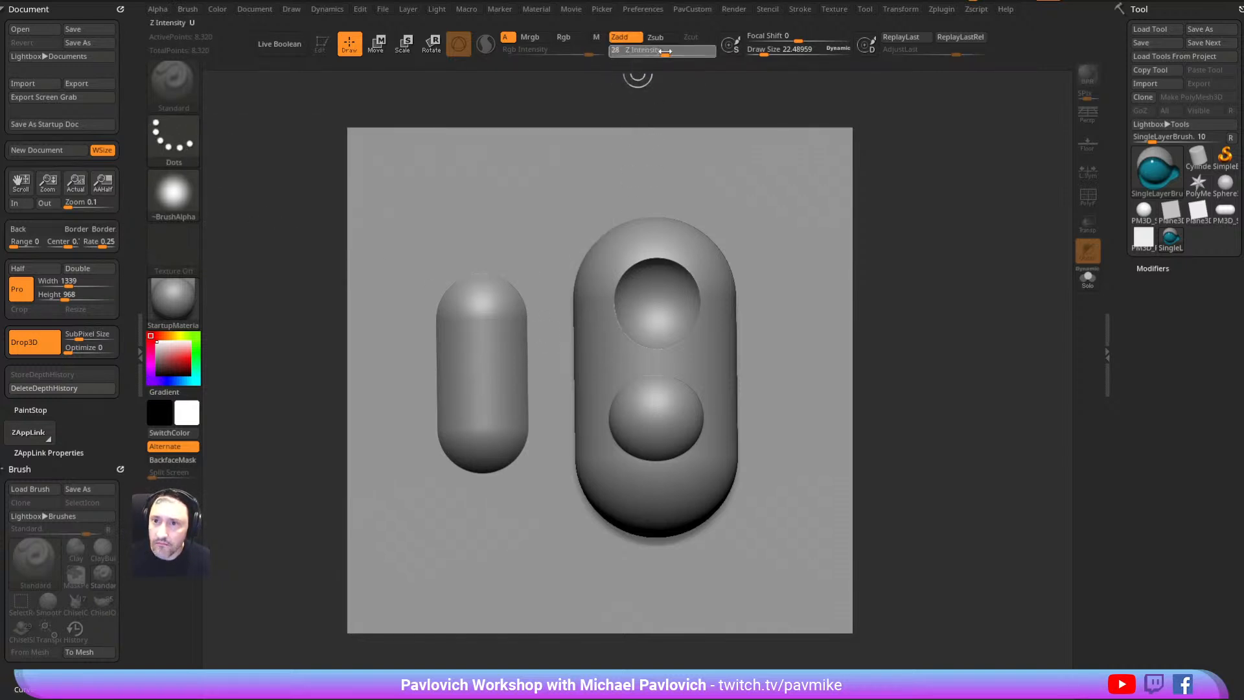
{"action": "key", "text": "w"}
{"action": "left_click", "coordinate": [472, 350]}
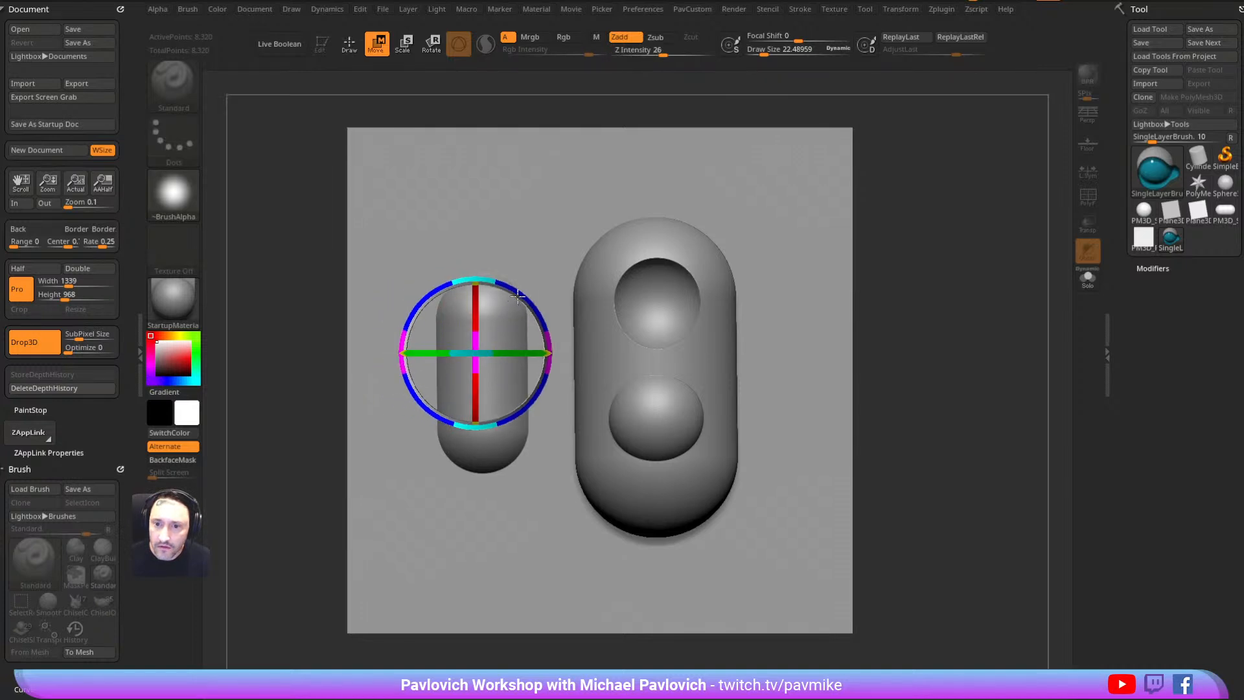
{"action": "key", "text": "q"}
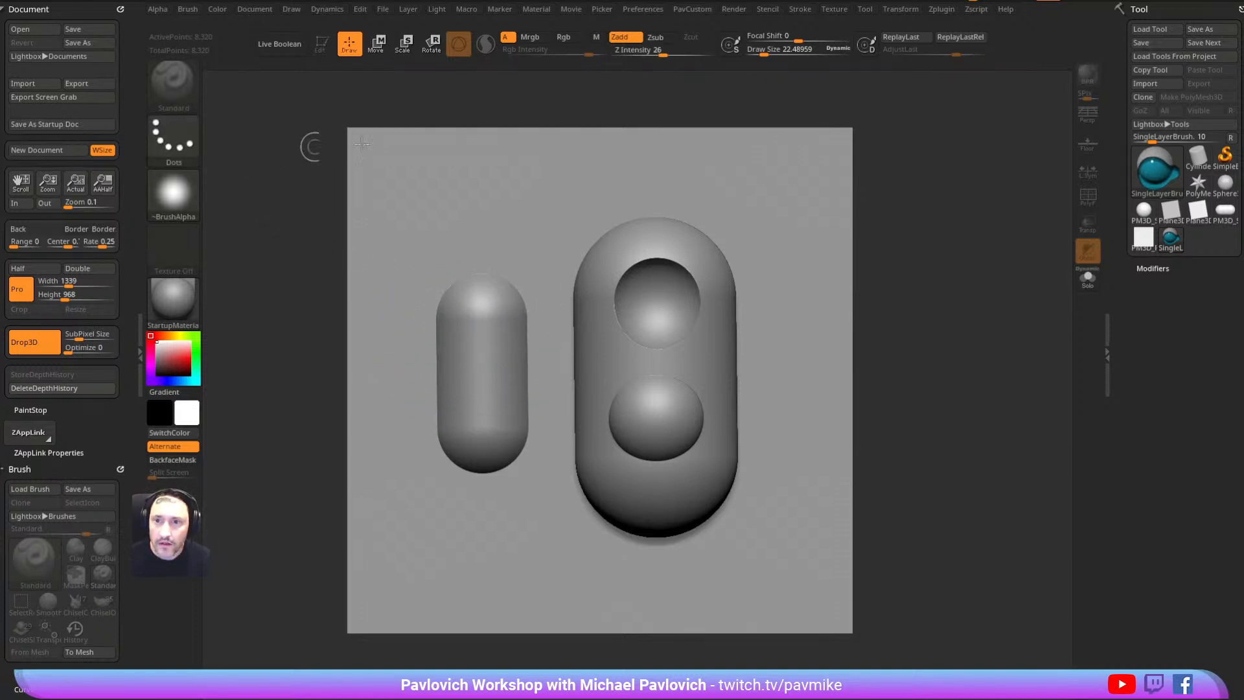
{"action": "left_click_drag", "start_coordinate": [810, 275], "coordinate": [808, 404]}
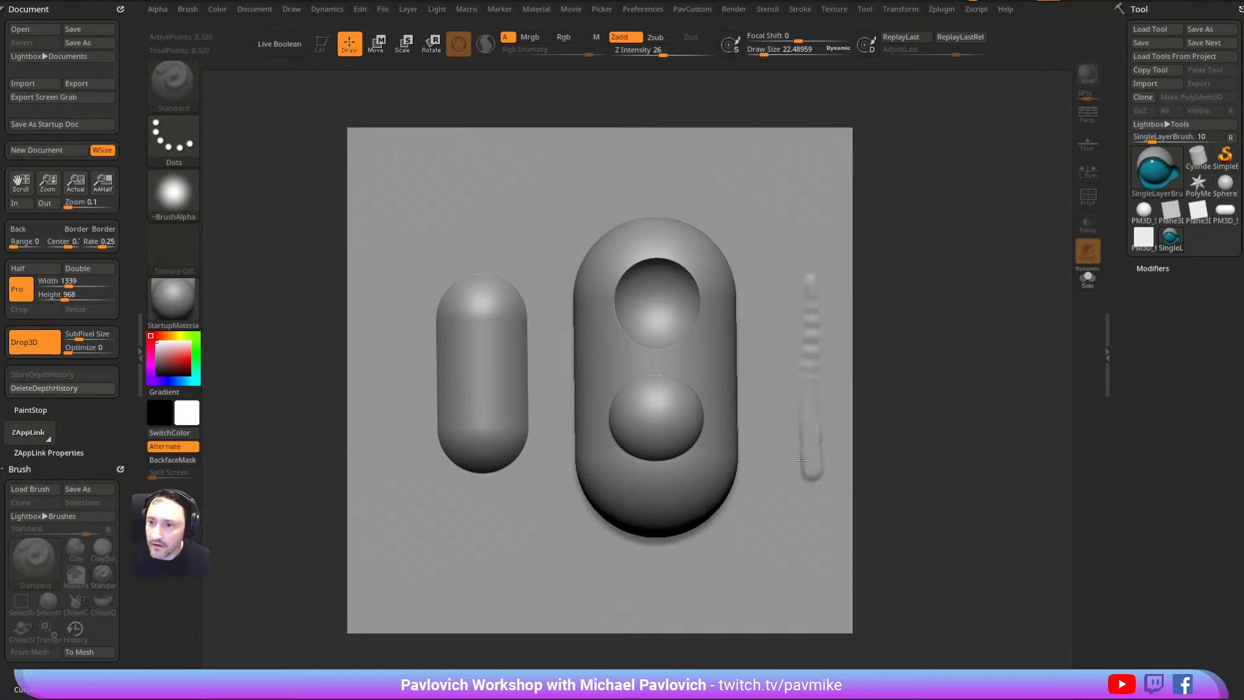
Undo the Dots stroke and select the SimpleBrush with the Line stroke
{"action": "key", "text": "ctrl+z"}
{"action": "left_click", "coordinate": [1157, 168]}
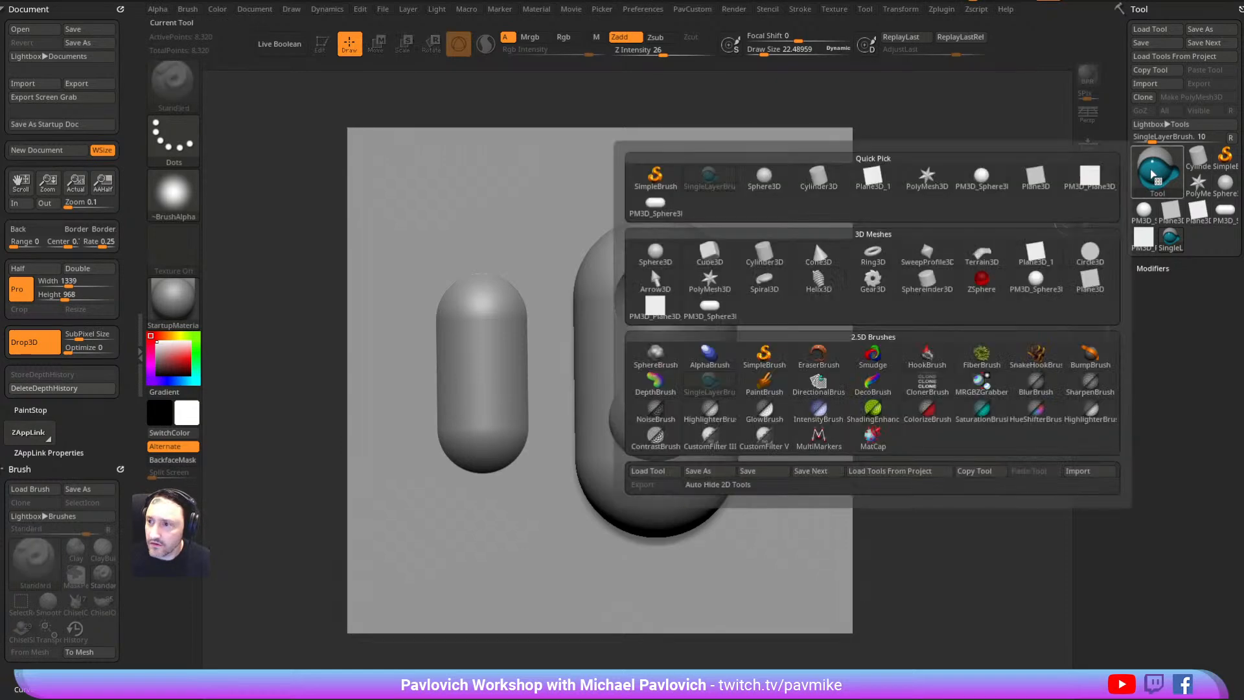
{"action": "left_click", "coordinate": [651, 184]}
{"action": "left_click", "coordinate": [173, 137]}
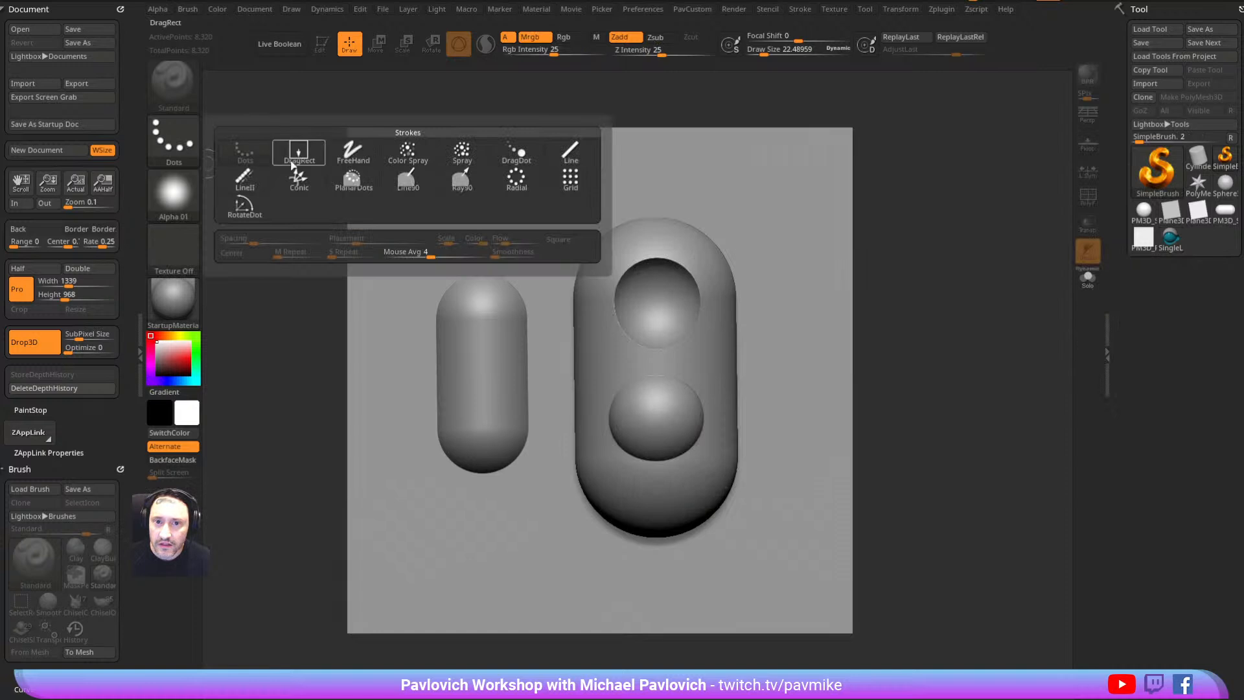
{"action": "left_click", "coordinate": [570, 151]}
{"action": "left_click", "coordinate": [174, 193]}
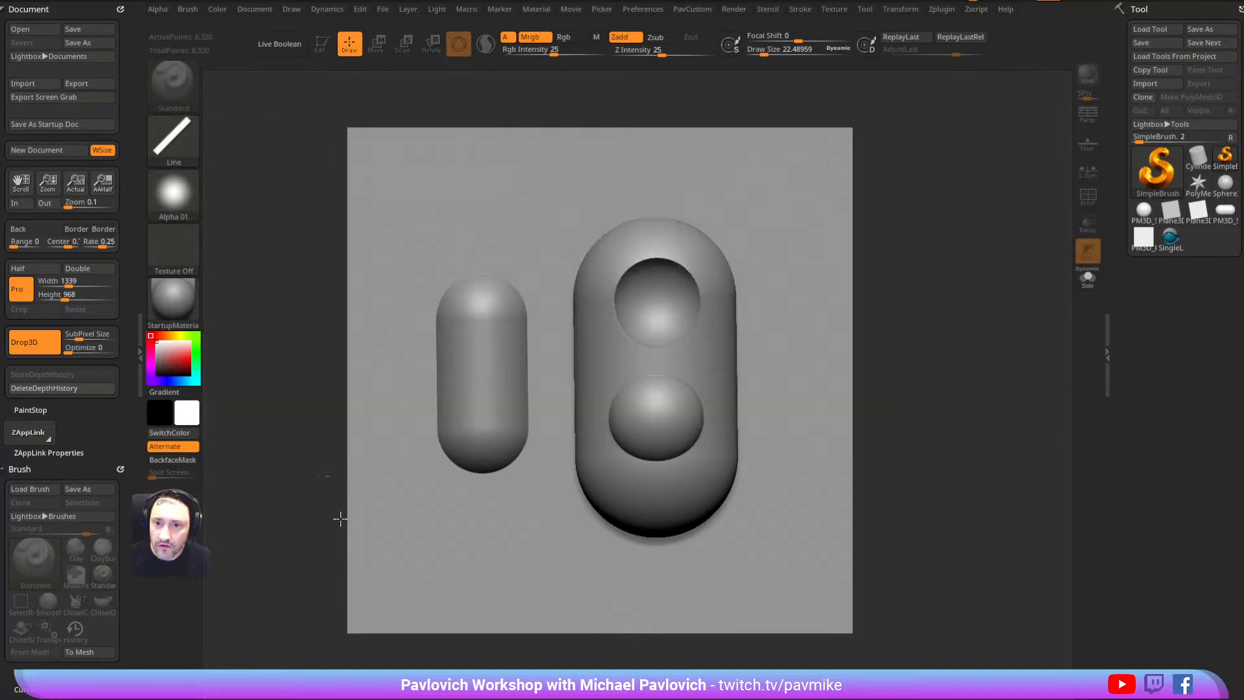
Try SimpleBrush lines down the small capsule, adjusting Z Intensity to 37 and Draw Size to about 17
{"action": "left_click_drag", "start_coordinate": [463, 318], "coordinate": [460, 425]}
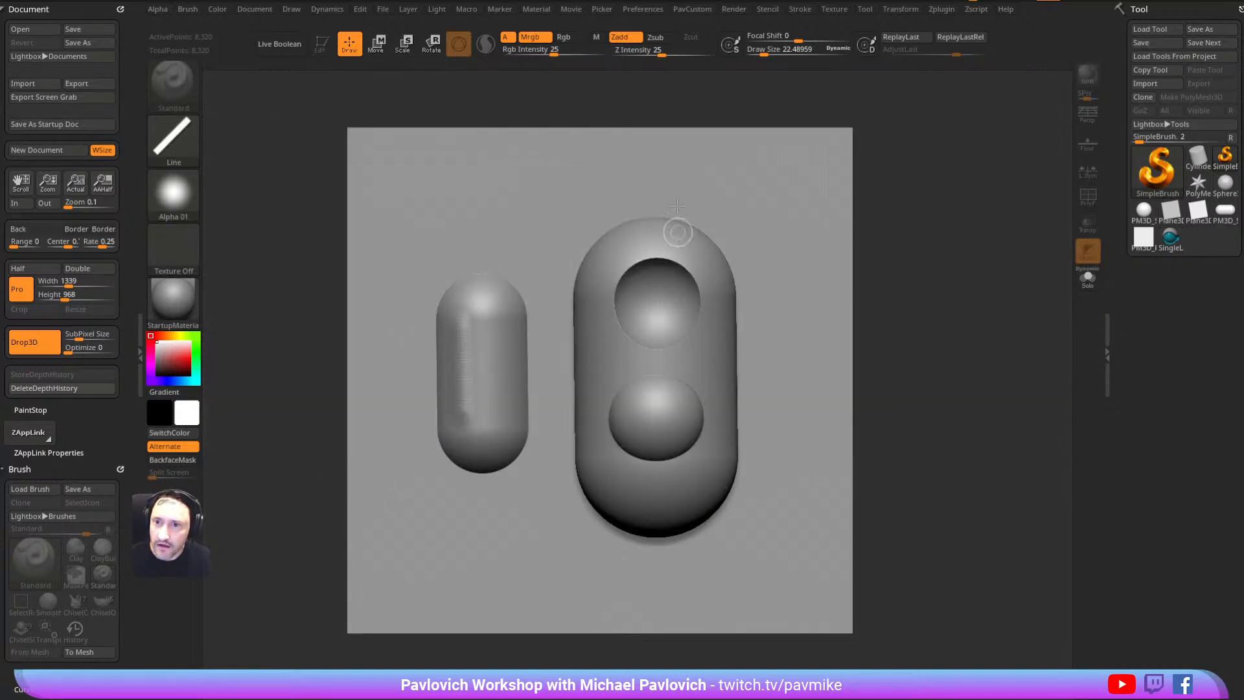
{"action": "key", "text": "ctrl+z"}
{"action": "left_click", "coordinate": [672, 52]}
{"action": "left_click_drag", "start_coordinate": [457, 321], "coordinate": [456, 423]}
{"action": "key", "text": "ctrl+z"}
{"action": "key", "text": "s"}
{"action": "left_click_drag", "start_coordinate": [468, 352], "coordinate": [461, 429]}
{"action": "key", "text": "ctrl+z"}
Select Alpha 06 and try a vertical line on the small capsule
{"action": "left_click", "coordinate": [188, 193]}
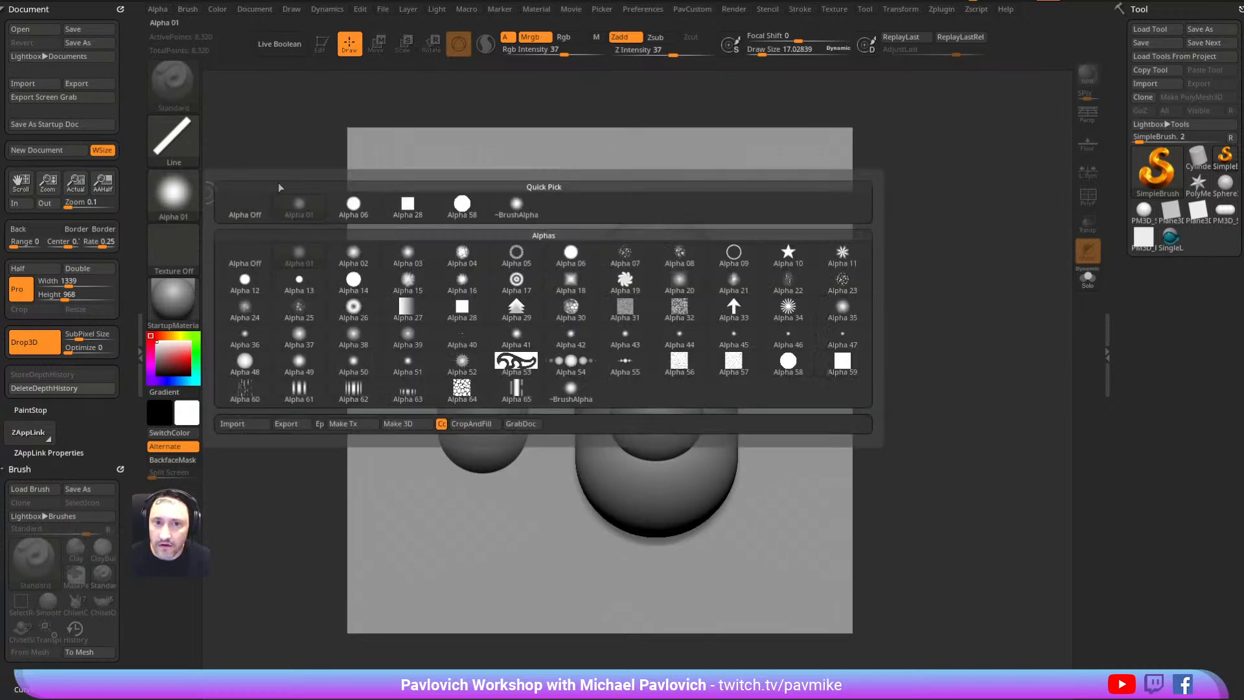
{"action": "left_click", "coordinate": [173, 140]}
{"action": "left_click", "coordinate": [173, 193]}
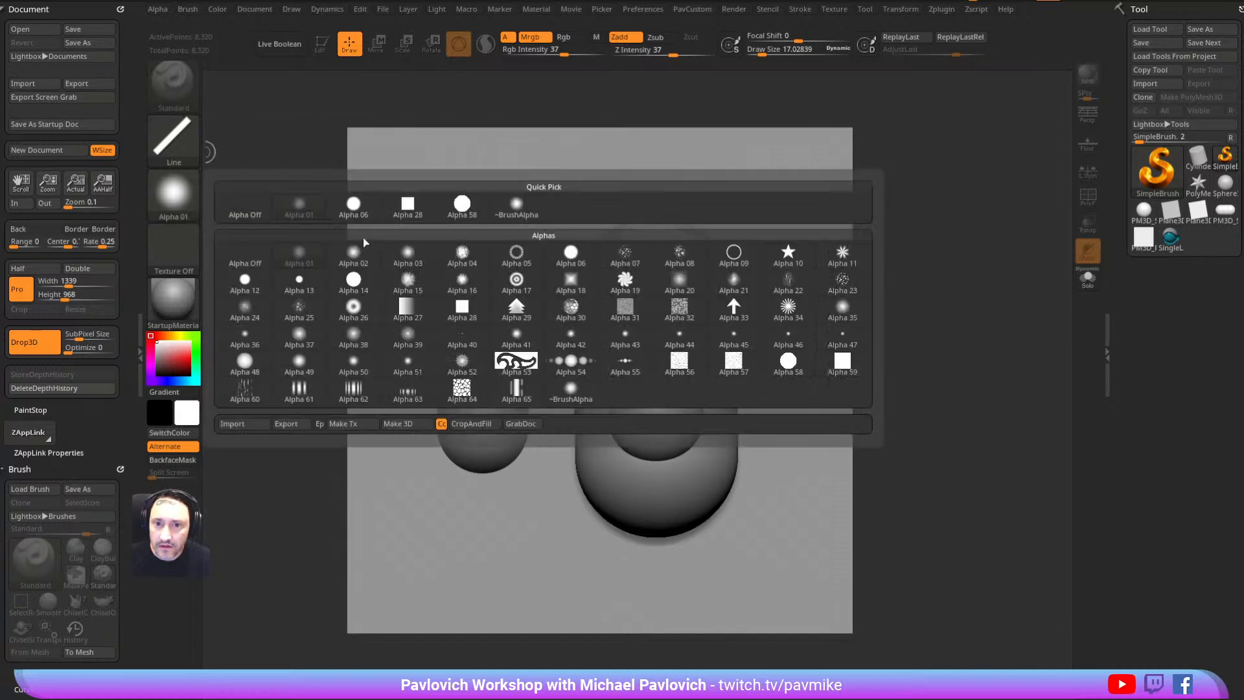
{"action": "left_click", "coordinate": [355, 206]}
{"action": "left_click", "coordinate": [196, 157]}
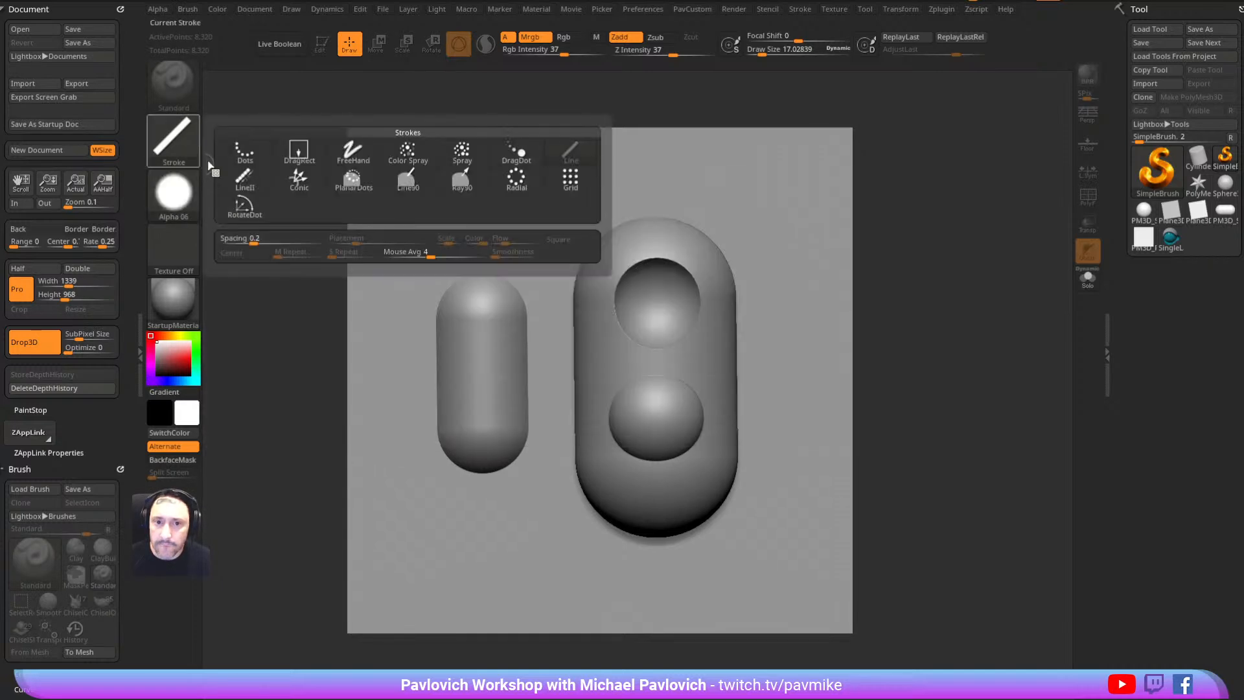
{"action": "left_click_drag", "start_coordinate": [461, 317], "coordinate": [460, 410]}
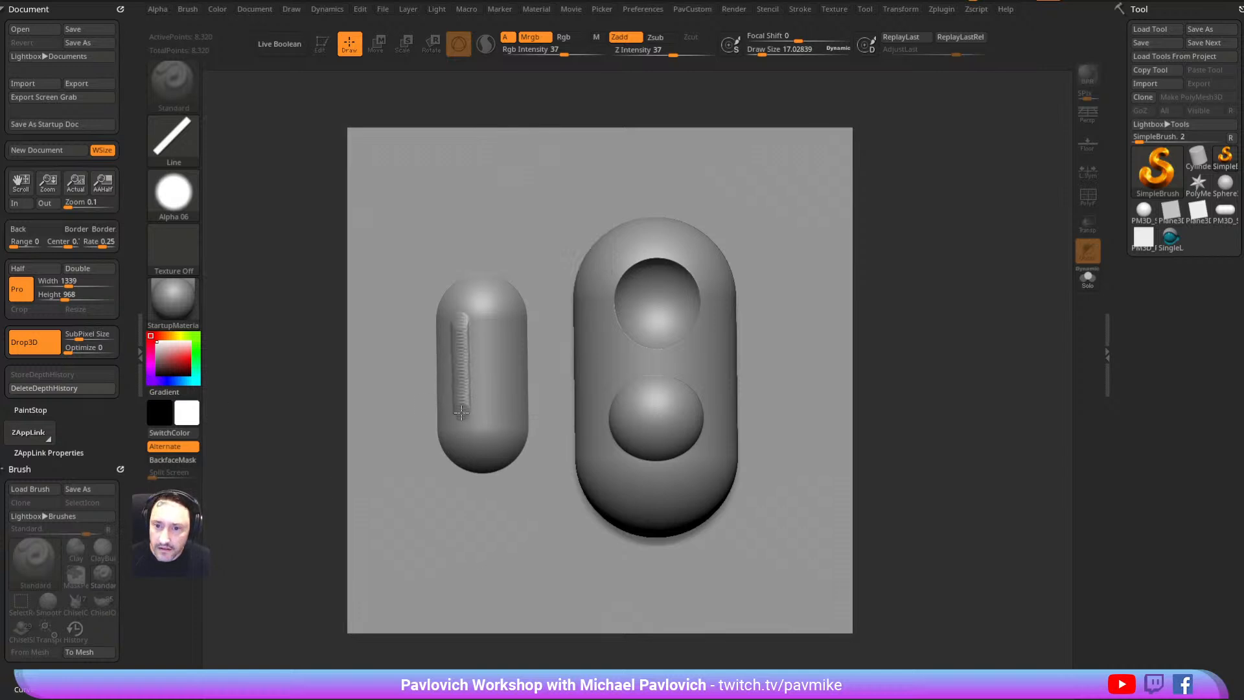
{"action": "key", "text": "ctrl+z"}
Adjust the Line stroke's spacing and try more lines down the small capsule
{"action": "left_click", "coordinate": [174, 139]}
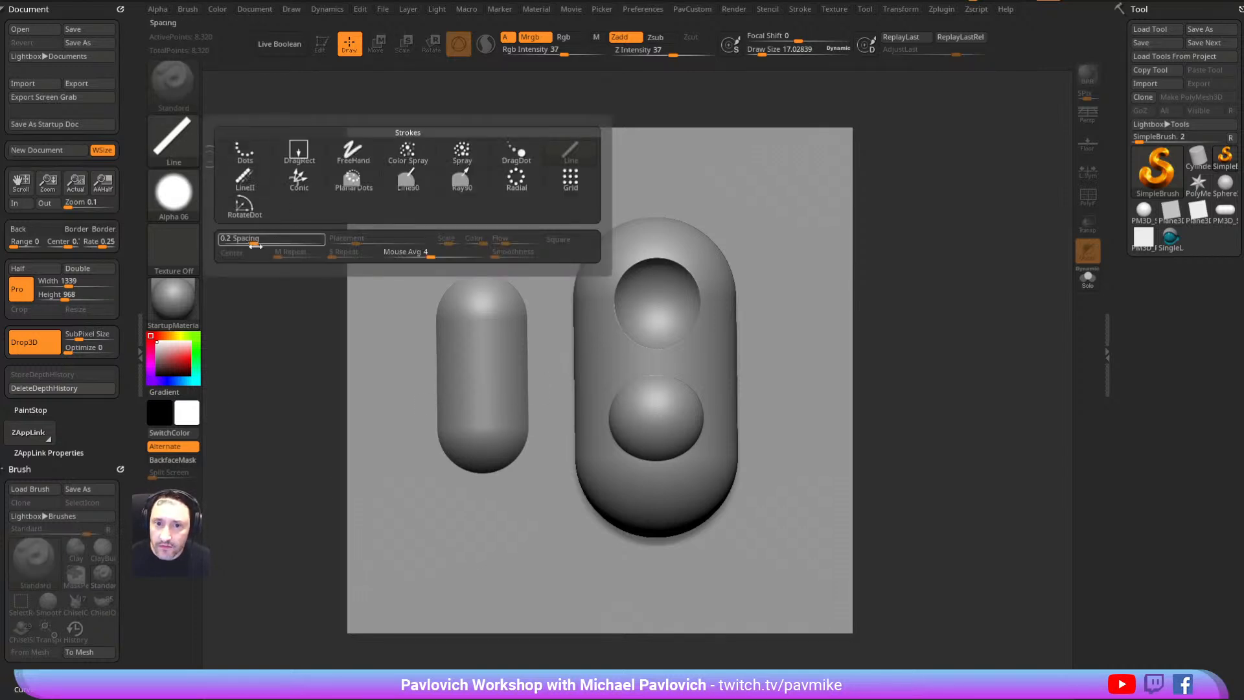
{"action": "left_click_drag", "start_coordinate": [466, 414], "coordinate": [464, 421]}
{"action": "key", "text": "ctrl+z"}
{"action": "left_click", "coordinate": [181, 157]}
{"action": "left_click_drag", "start_coordinate": [469, 318], "coordinate": [469, 427]}
{"action": "key", "text": "ctrl+z"}
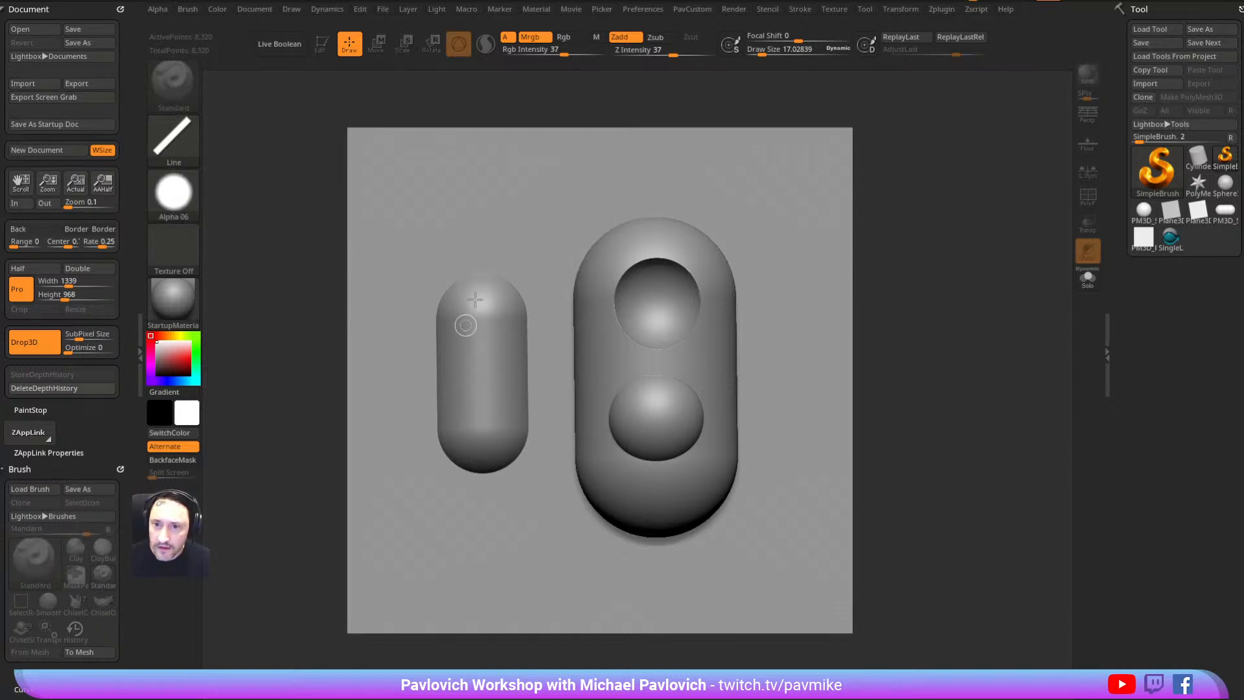
Set the Z Intensity to 16 and try another vertical line on the small capsule
{"action": "left_click", "coordinate": [652, 54]}
{"action": "left_click_drag", "start_coordinate": [449, 335], "coordinate": [457, 443]}
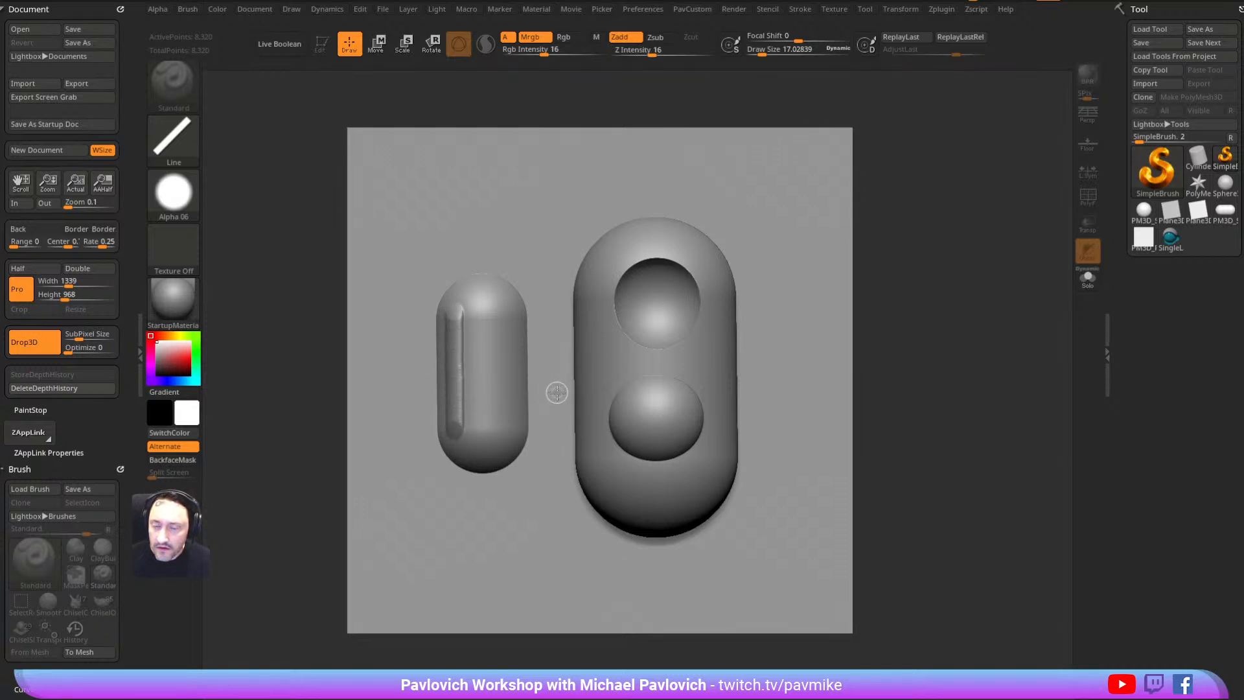
{"action": "key", "text": "ctrl+z"}
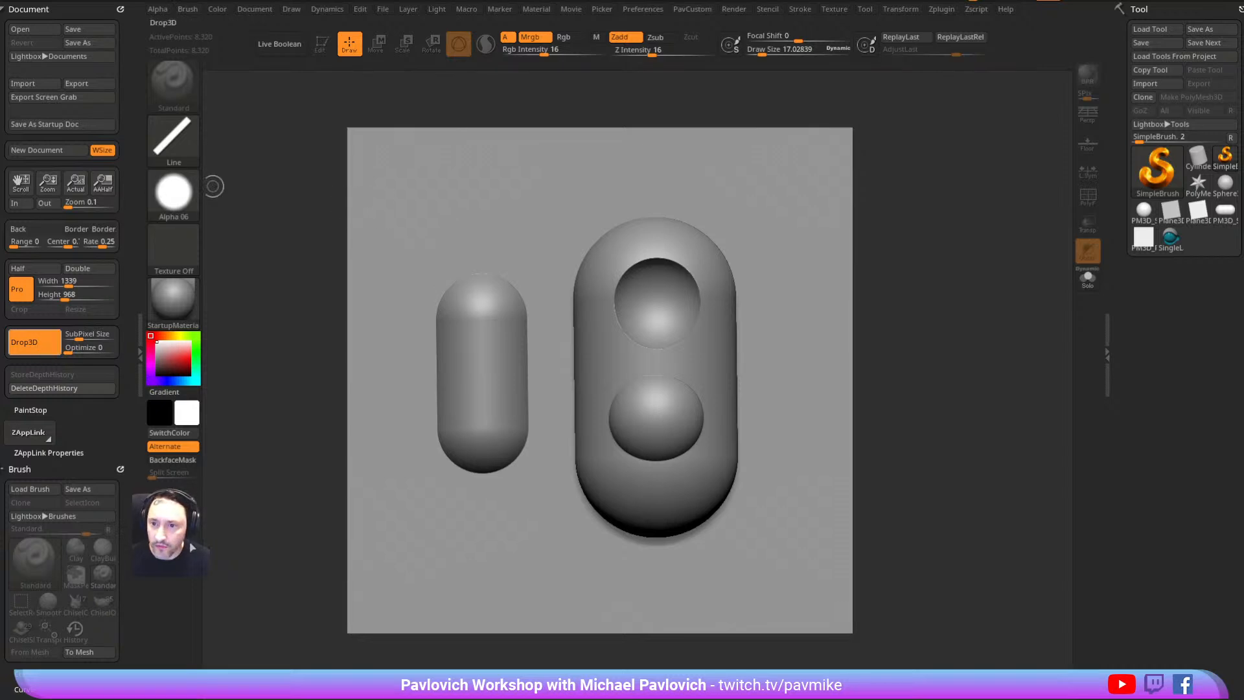
Turn Drop3D off to convert the drawn shapes into plane geometry and turn it back on
{"action": "left_click", "coordinate": [34, 342]}
{"action": "mouse_move", "coordinate": [957, 244]}
{"action": "left_mouse_down"}
{"action": "mouse_move", "coordinate": [985, 263]}
{"action": "mouse_move", "coordinate": [975, 304]}
{"action": "mouse_move", "coordinate": [953, 257]}
{"action": "mouse_move", "coordinate": [962, 252]}
{"action": "left_mouse_up"}
{"action": "left_click", "coordinate": [34, 342]}
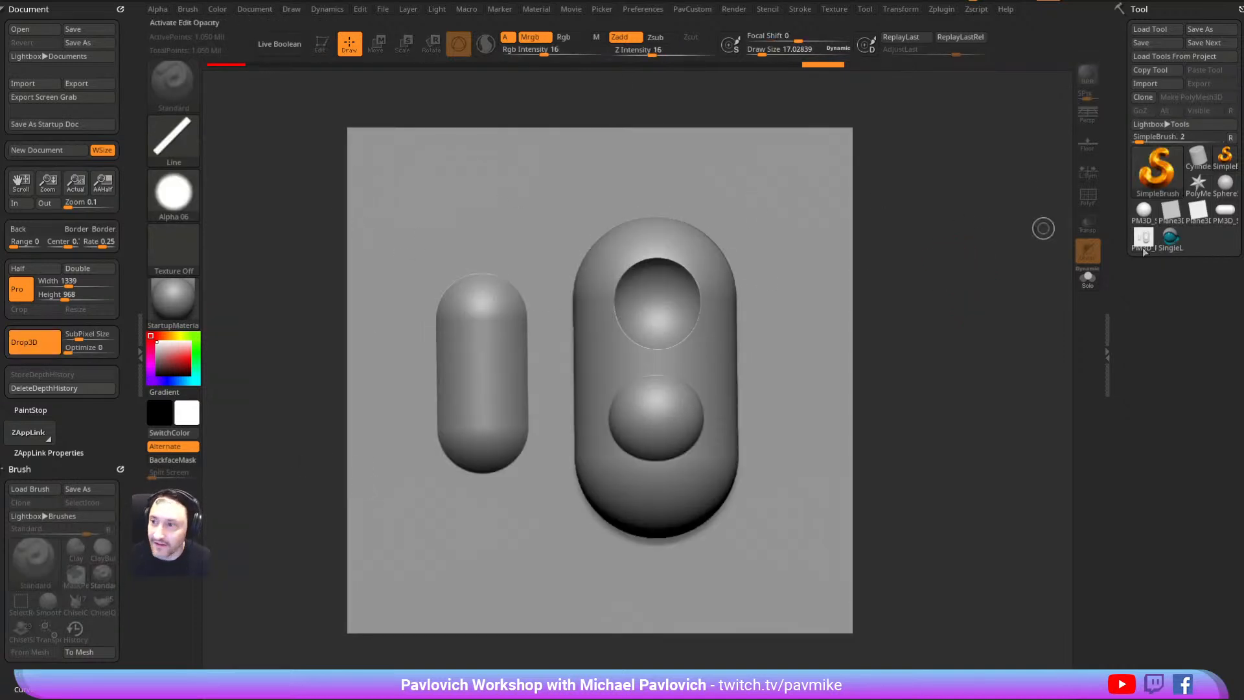
Select the SingleLayerBrush with the Line stroke and try a line down the small capsule's left side
{"action": "left_click", "coordinate": [1170, 237]}
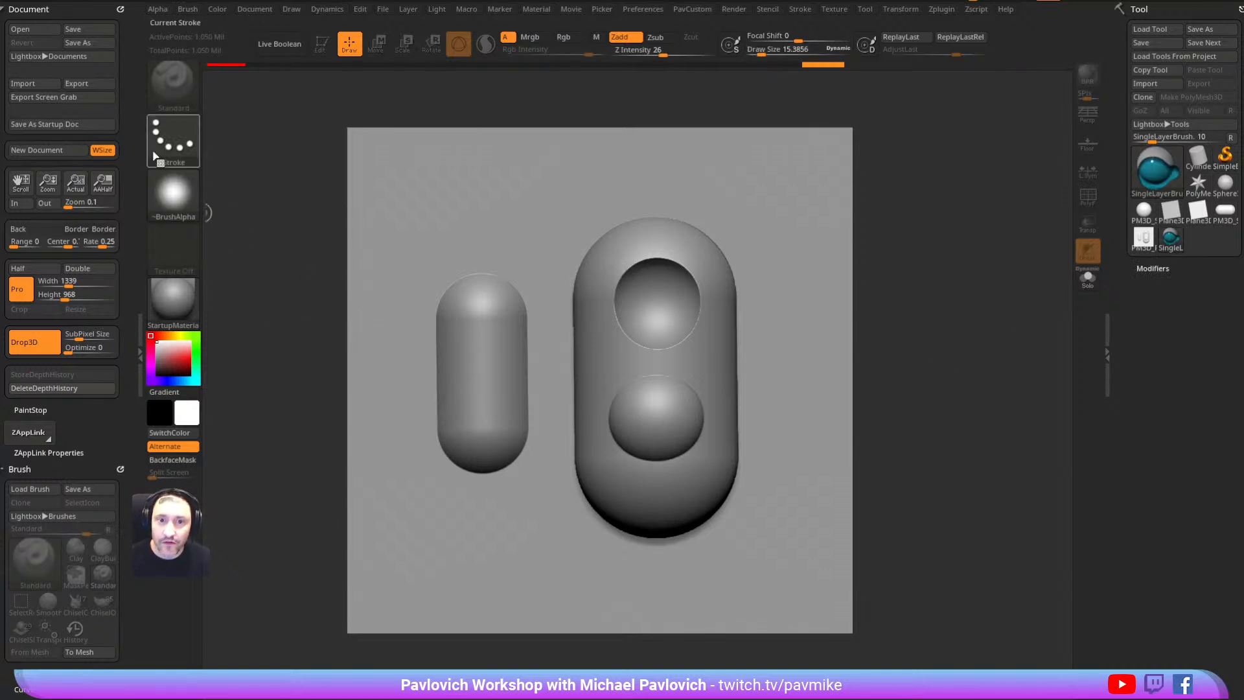
{"action": "left_click", "coordinate": [173, 138]}
{"action": "left_click", "coordinate": [563, 153]}
{"action": "left_click_drag", "start_coordinate": [451, 315], "coordinate": [451, 429]}
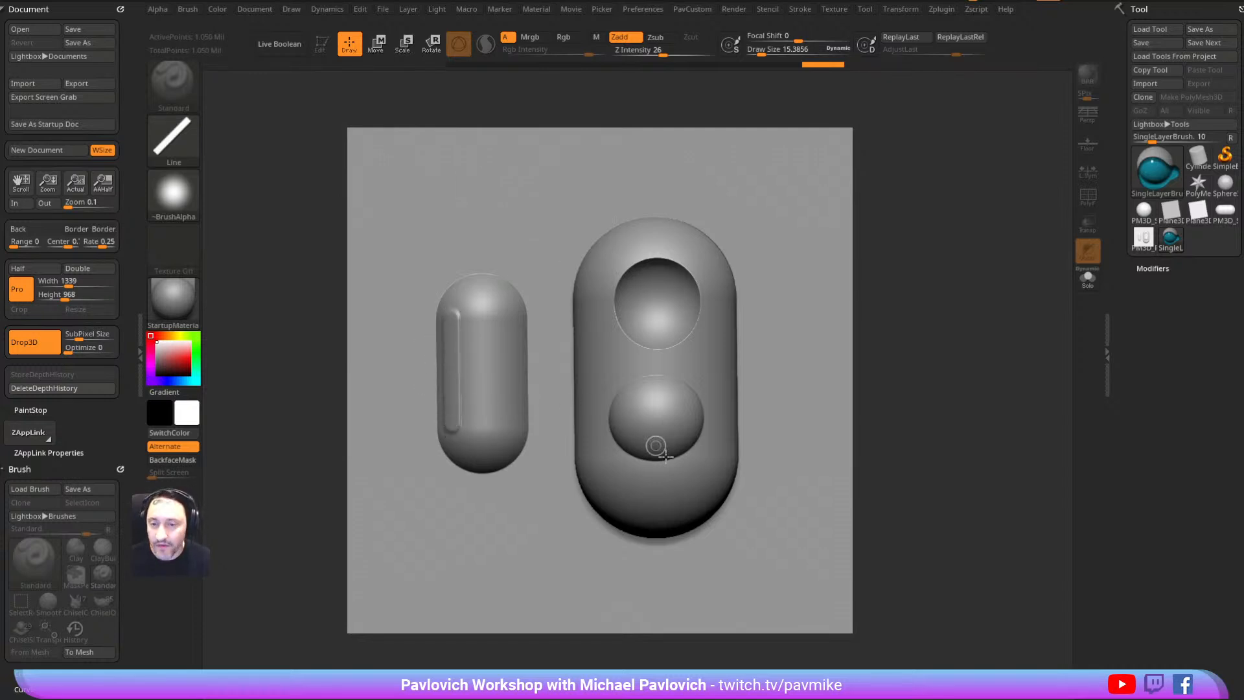
{"action": "key", "text": "ctrl+z"}
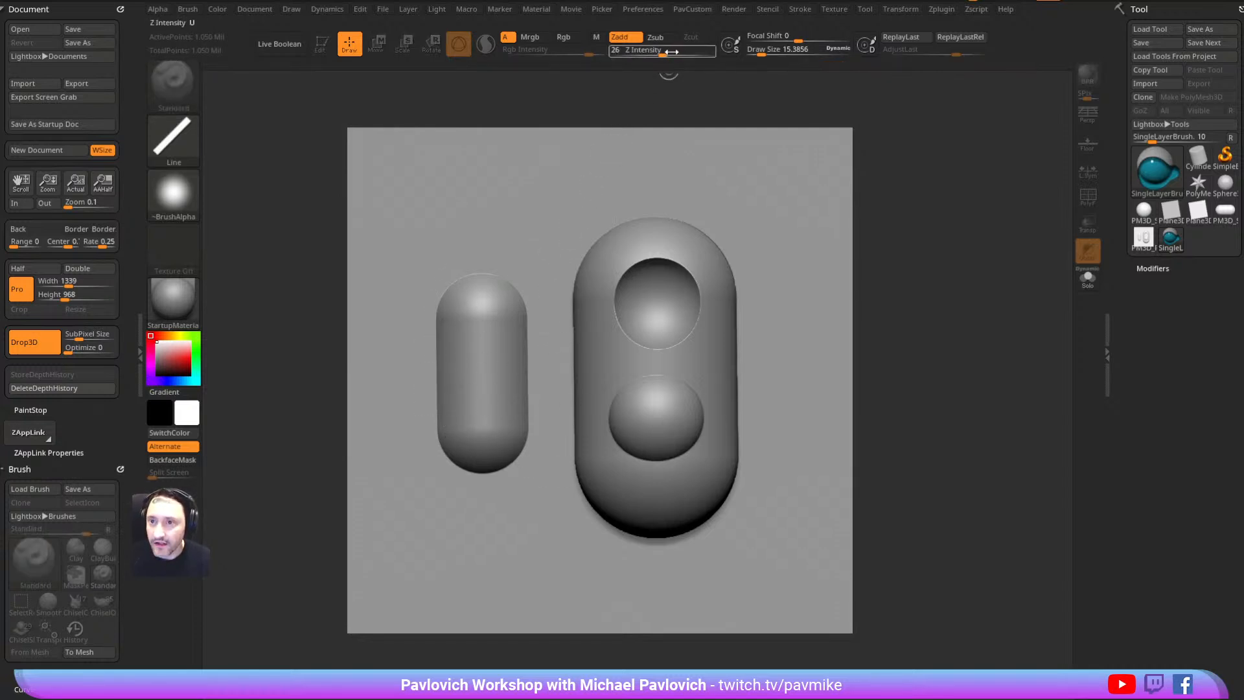
Raise the Z Intensity to 39 and try lines on the small capsule with a Draw Size of about 18.8
{"action": "key", "text": "s"}
{"action": "key", "text": "s"}
{"action": "left_click_drag", "start_coordinate": [450, 322], "coordinate": [456, 426]}
{"action": "key", "text": "ctrl+z"}
{"action": "key", "text": "s"}
{"action": "left_click_drag", "start_coordinate": [460, 342], "coordinate": [456, 427]}
{"action": "key", "text": "ctrl+z"}
Select Alpha 58 and try a line down the small capsule's left side
{"action": "left_click", "coordinate": [174, 193]}
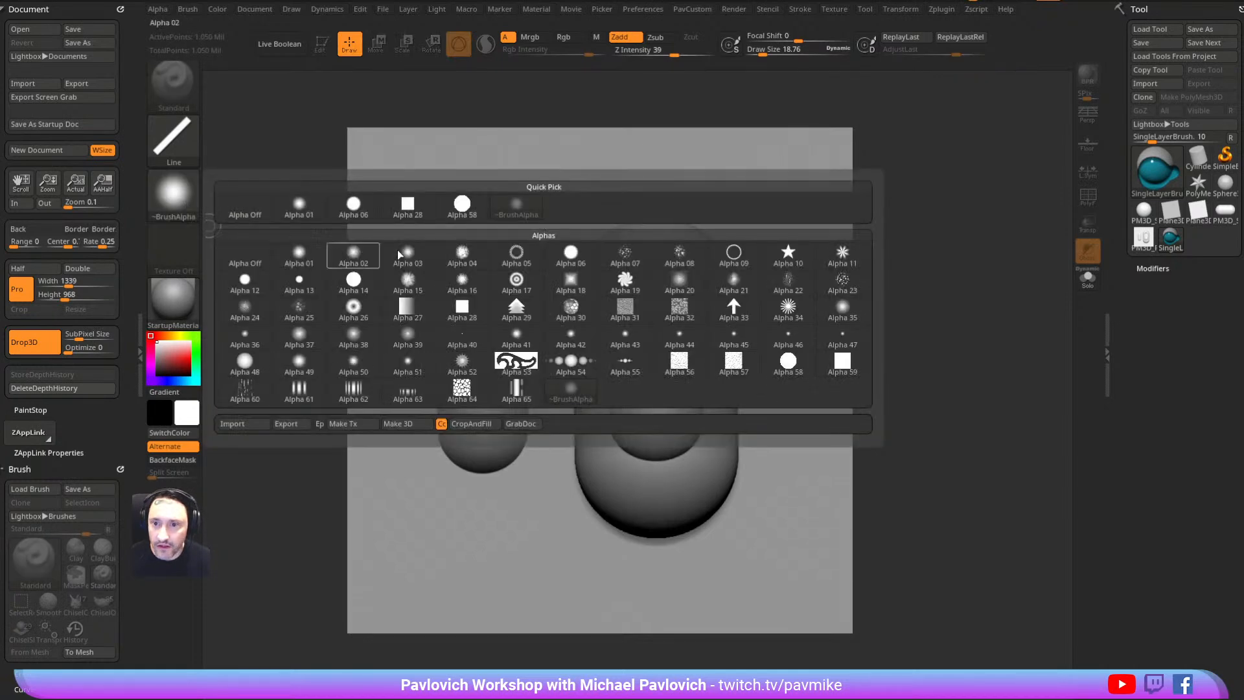
{"action": "left_click", "coordinate": [788, 361]}
{"action": "key", "text": "s"}
{"action": "left_click_drag", "start_coordinate": [455, 303], "coordinate": [454, 443]}
Select Alpha 06 and draw thin vertical lines along the small capsule's left side and middle with a Draw Size of about 8.5
{"action": "left_click", "coordinate": [187, 206]}
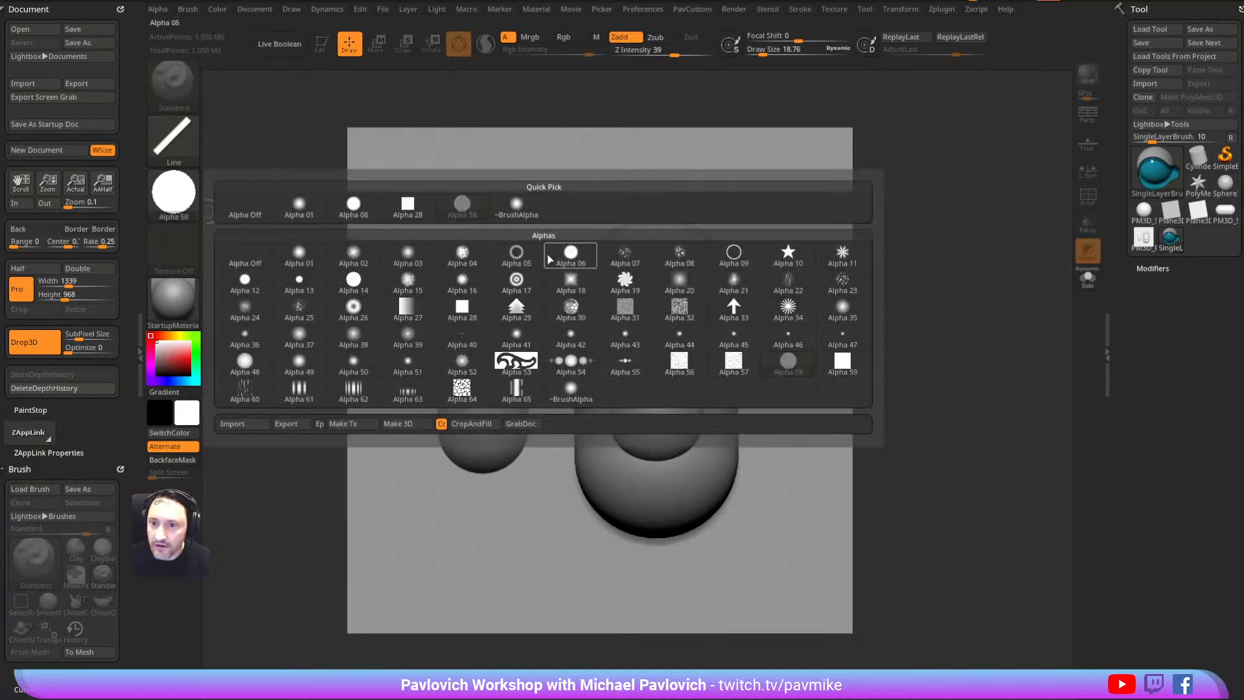
{"action": "left_click", "coordinate": [517, 259]}
{"action": "left_click_drag", "start_coordinate": [454, 319], "coordinate": [454, 432]}
{"action": "key", "text": "ctrl+z"}
{"action": "key", "text": "s"}
{"action": "left_click_drag", "start_coordinate": [459, 345], "coordinate": [453, 345]}
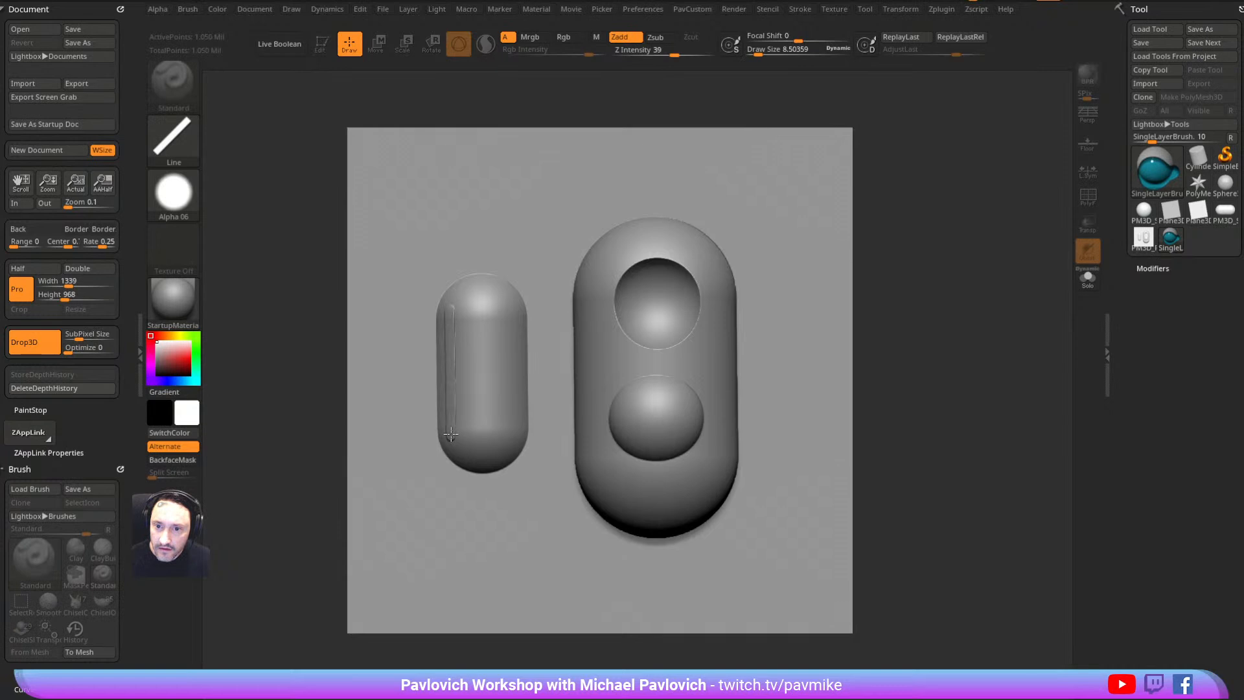
{"action": "left_click_drag", "start_coordinate": [453, 434], "coordinate": [453, 435]}
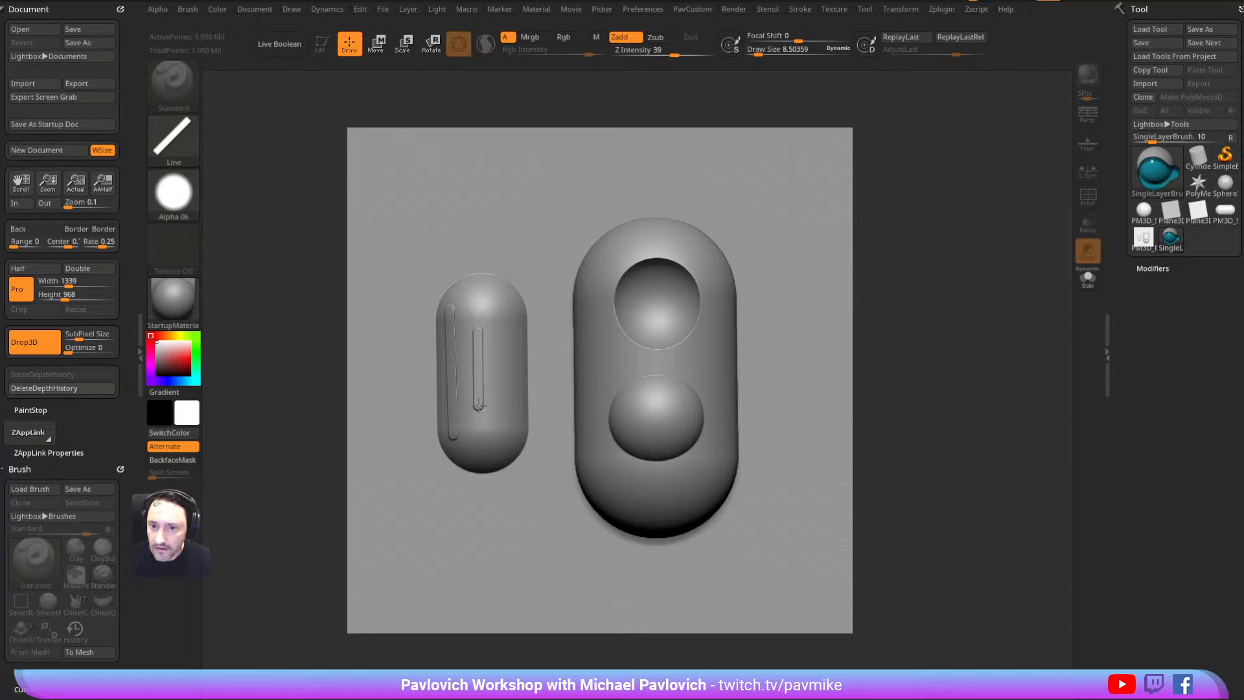
Carve a parallel Zsub line beside the small capsule's middle line, and leave Drop3D to edit the plane as a mesh
{"action": "key", "text": "alt"}
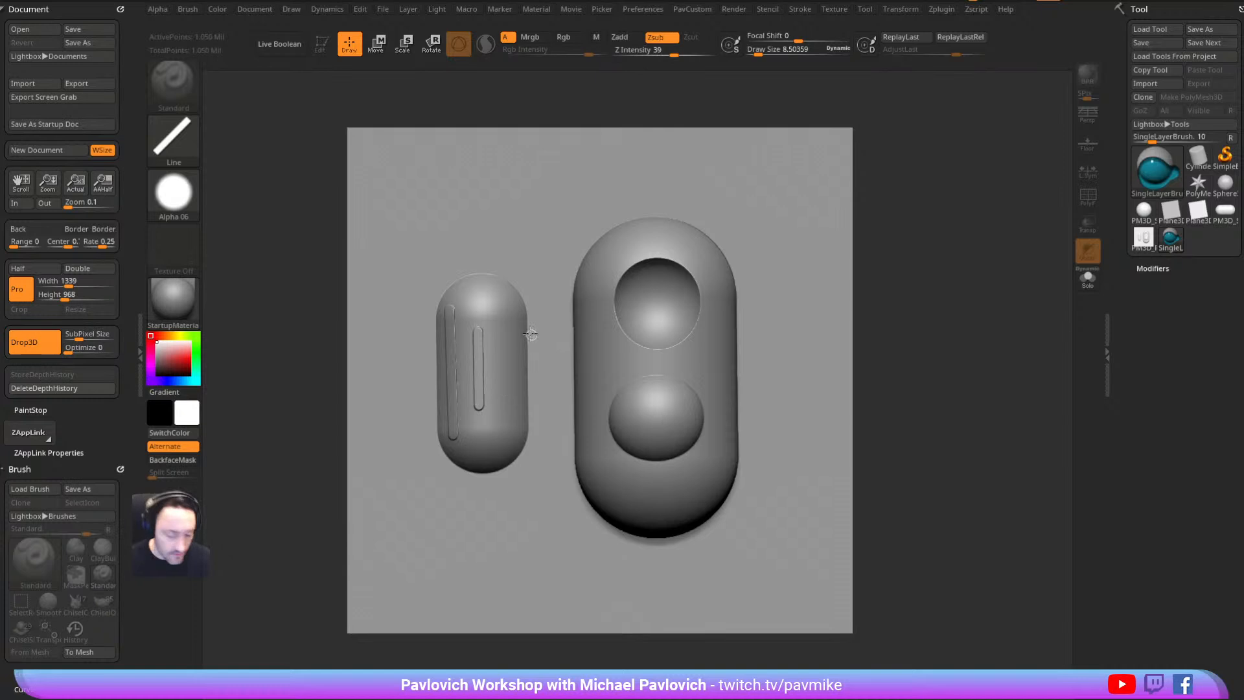
{"action": "key", "text": "w"}
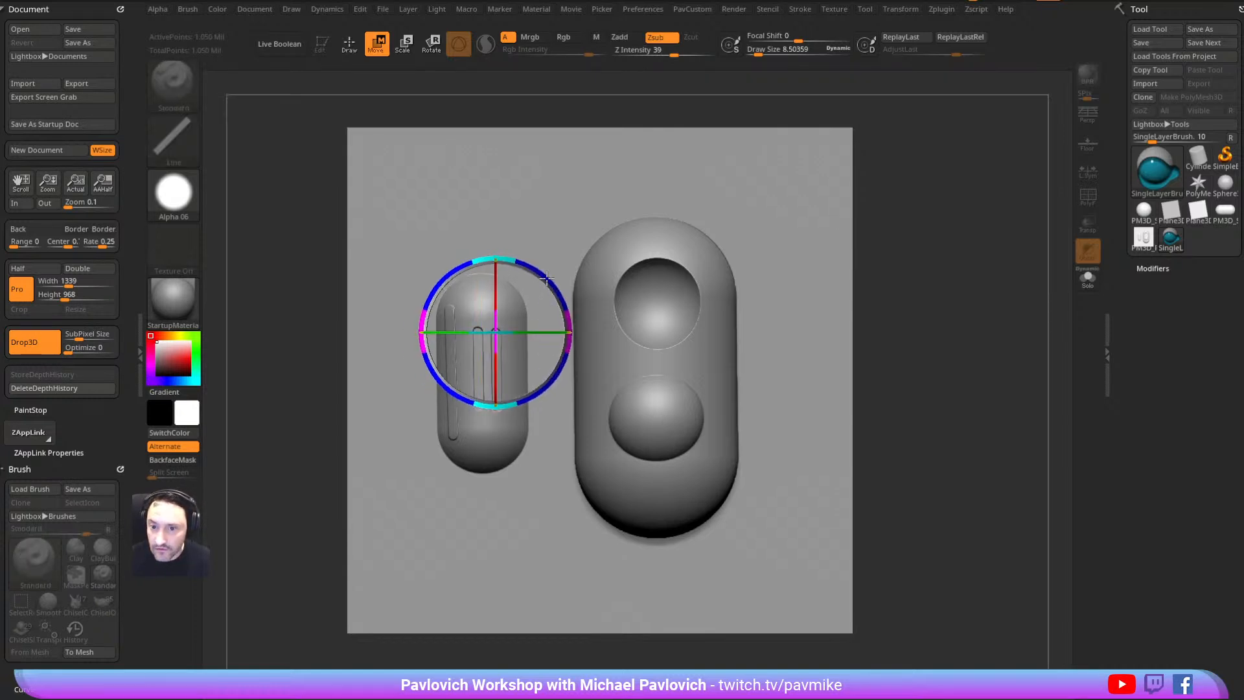
{"action": "key", "text": "q"}
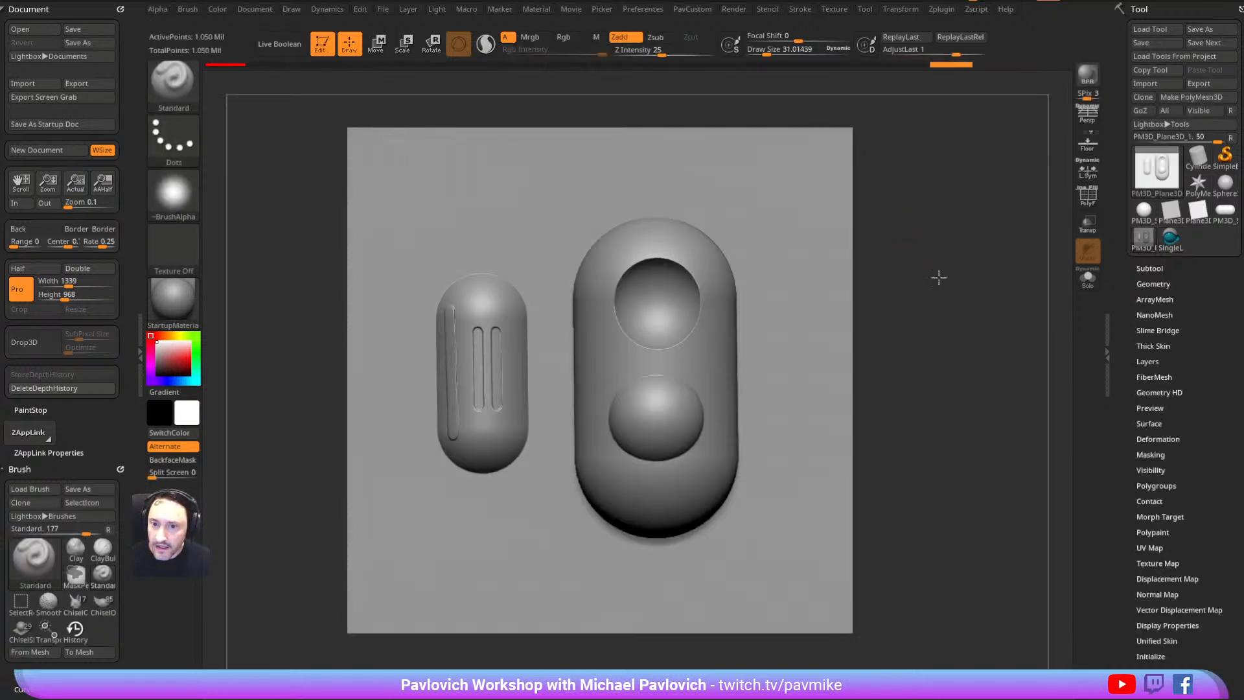
{"action": "left_click_drag", "start_coordinate": [939, 278], "coordinate": [904, 285]}
{"action": "key", "text": "s"}
{"action": "left_click_drag", "start_coordinate": [938, 276], "coordinate": [954, 283]}
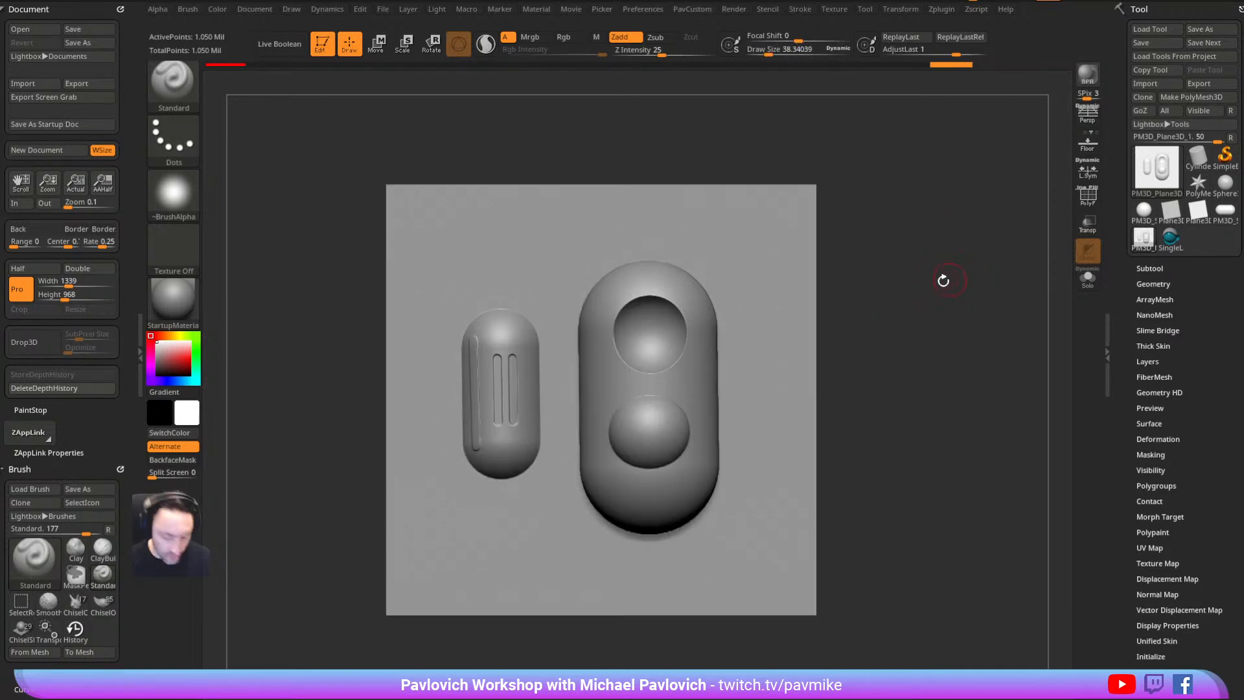
Select the ChiselRect brush for the plane
{"action": "key", "text": "b"}
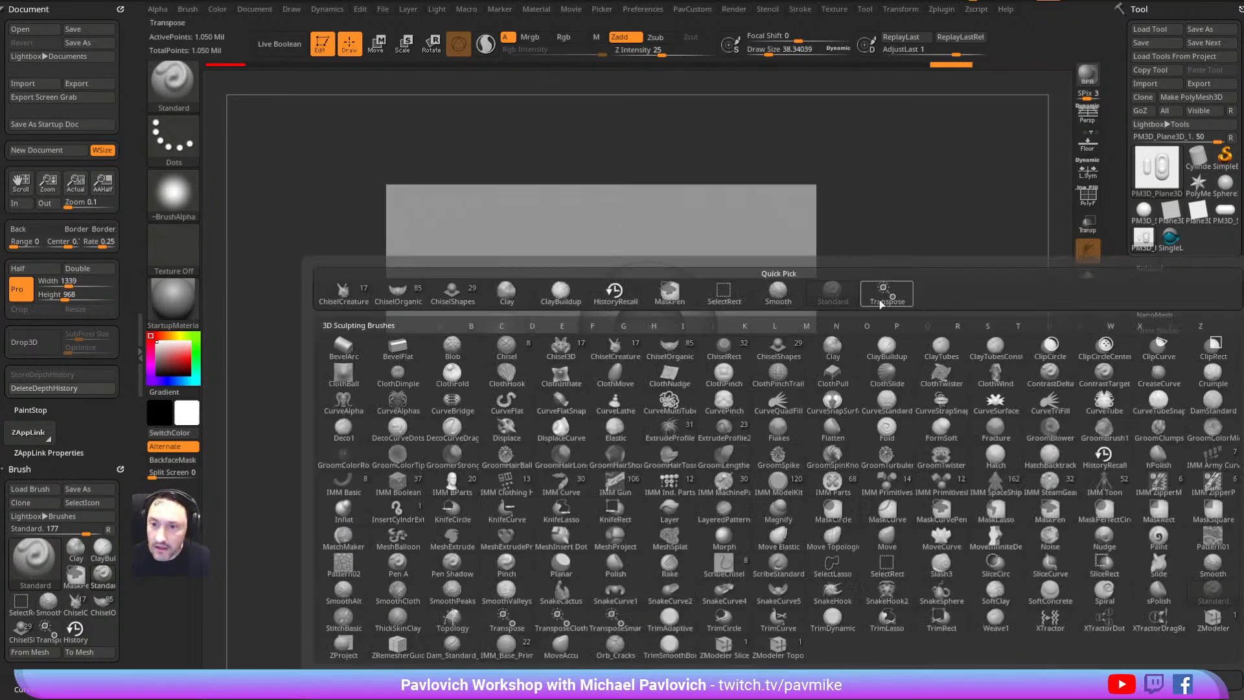
{"action": "mouse_move", "coordinate": [617, 348]}
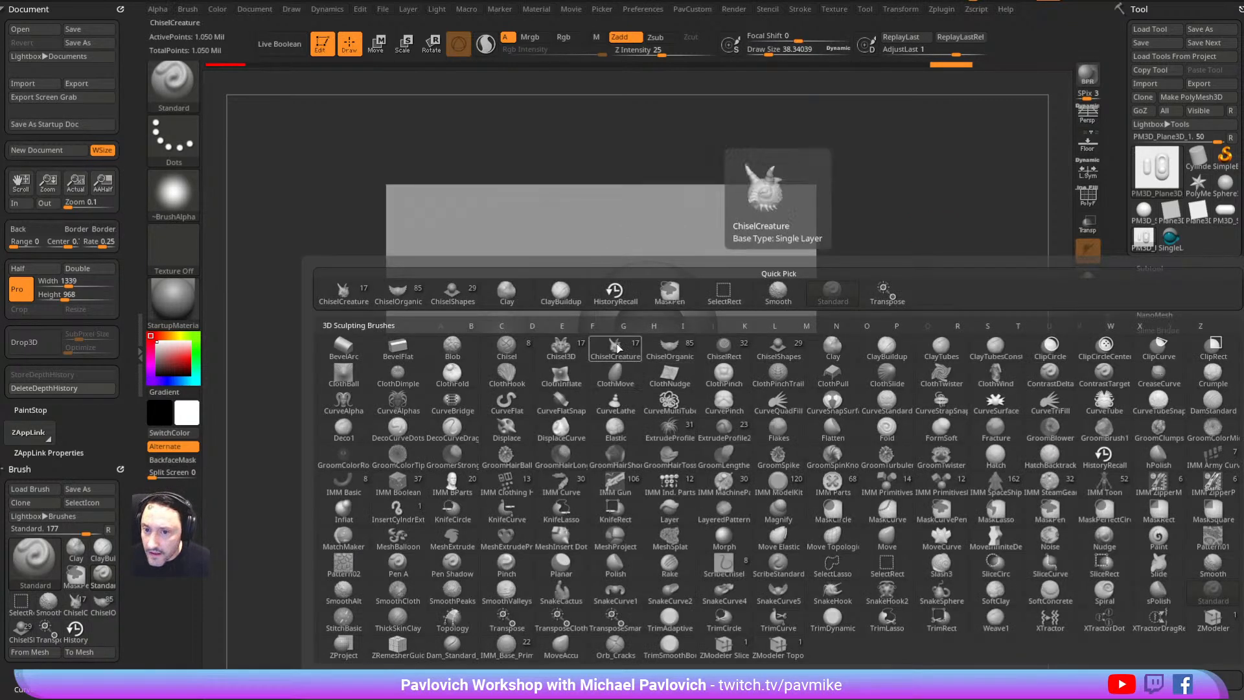
{"action": "left_click", "coordinate": [725, 351]}
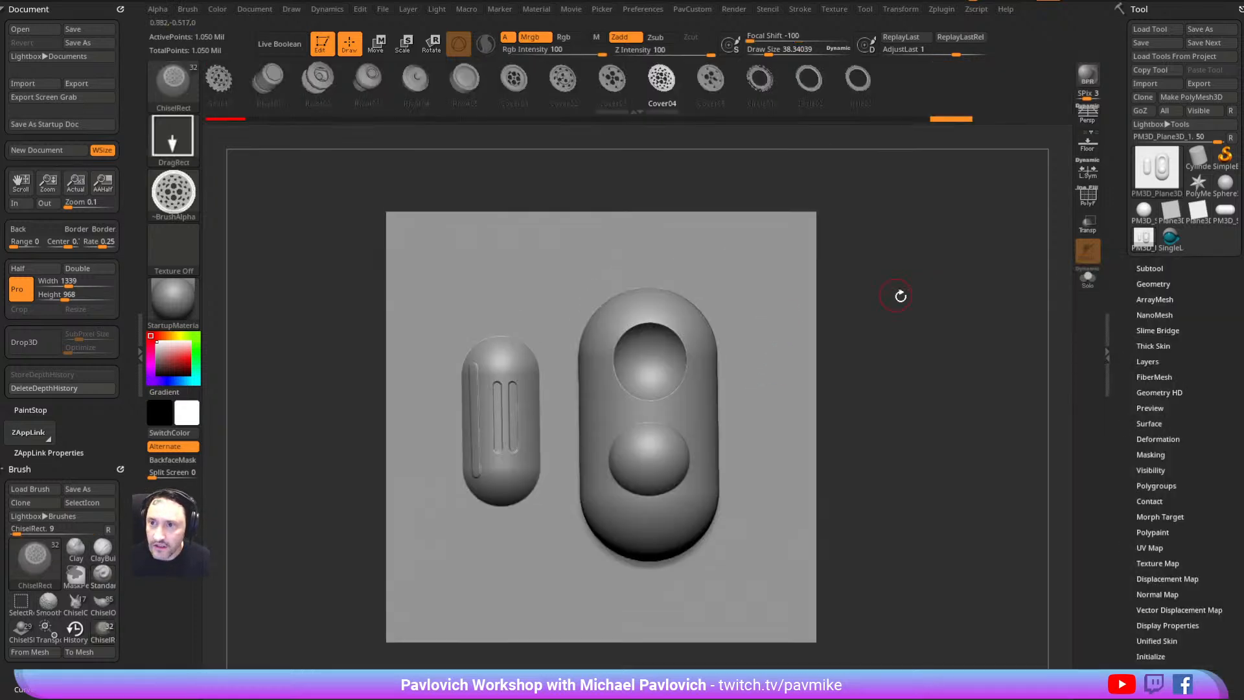
{"action": "left_click_drag", "start_coordinate": [895, 293], "coordinate": [896, 273], "text": "alt"}
Dock the Brush palette and add the plane to the ChiselRect brush as a new shape from mesh
{"action": "left_click", "coordinate": [189, 12]}
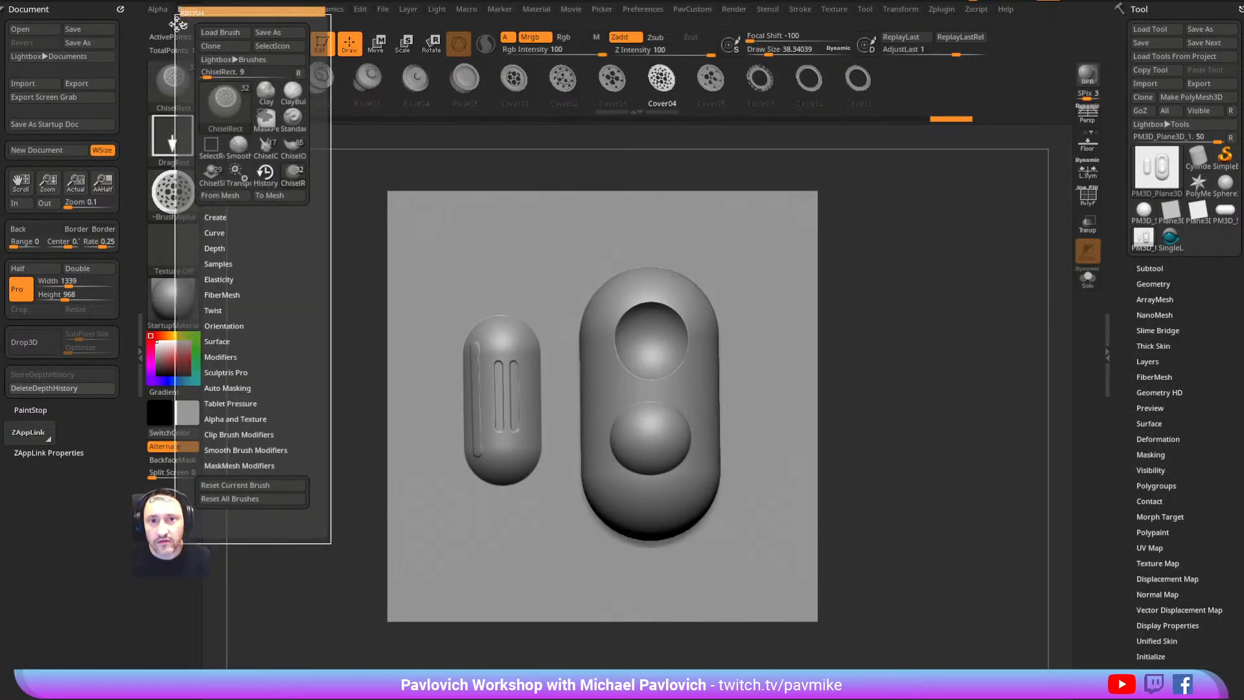
{"action": "left_click", "coordinate": [182, 24]}
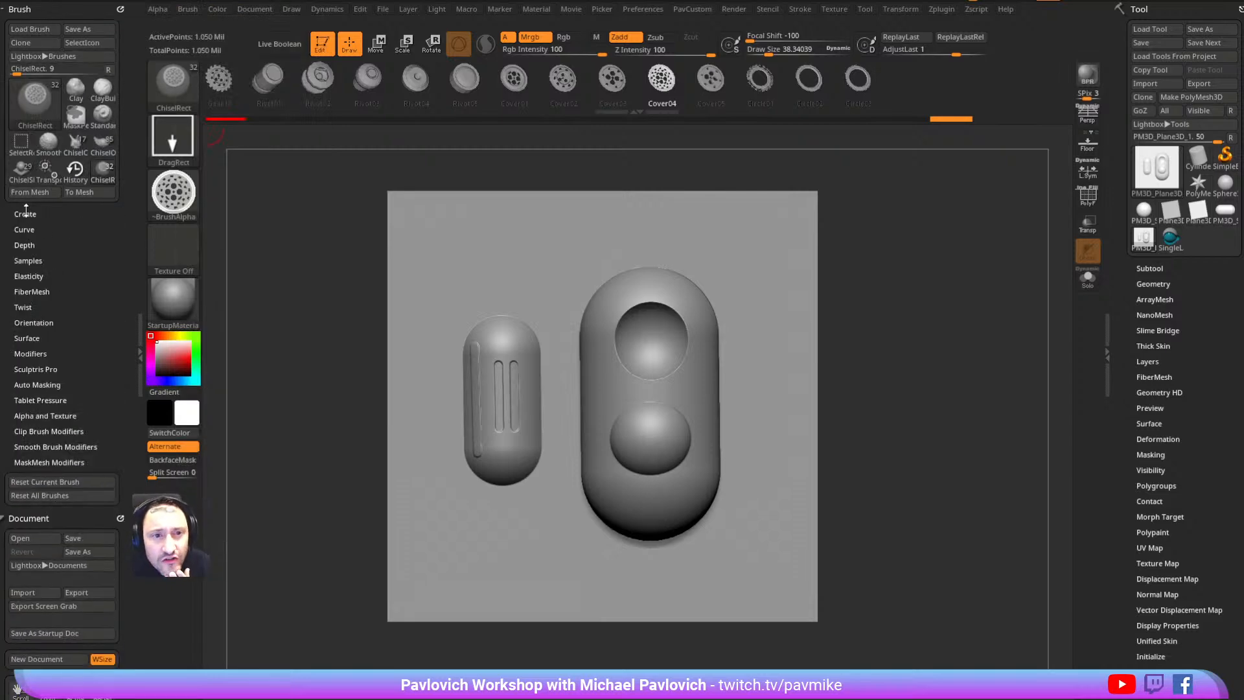
{"action": "left_click", "coordinate": [38, 191]}
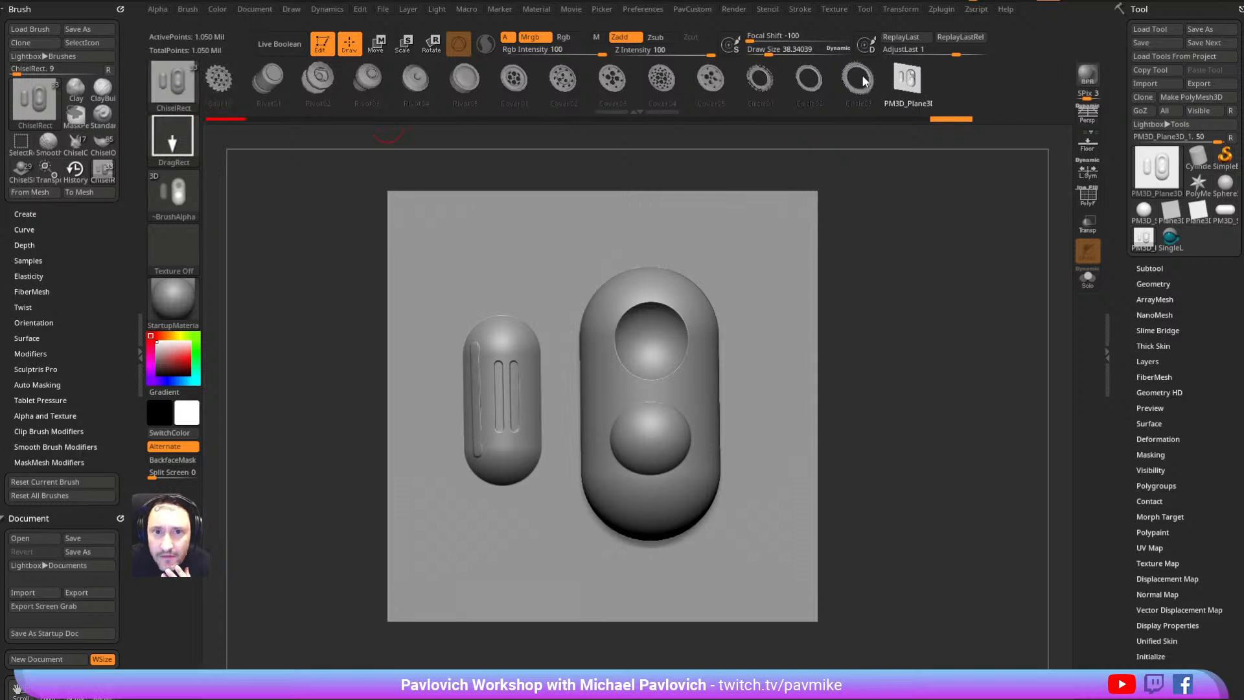
Pick the new plane shape in the ChiselRect brush and stamp a small copy beside the large capsule
{"action": "mouse_move", "coordinate": [680, 83]}
{"action": "left_mouse_down"}
{"action": "mouse_move", "coordinate": [810, 81]}
{"action": "mouse_move", "coordinate": [830, 108]}
{"action": "left_mouse_up"}
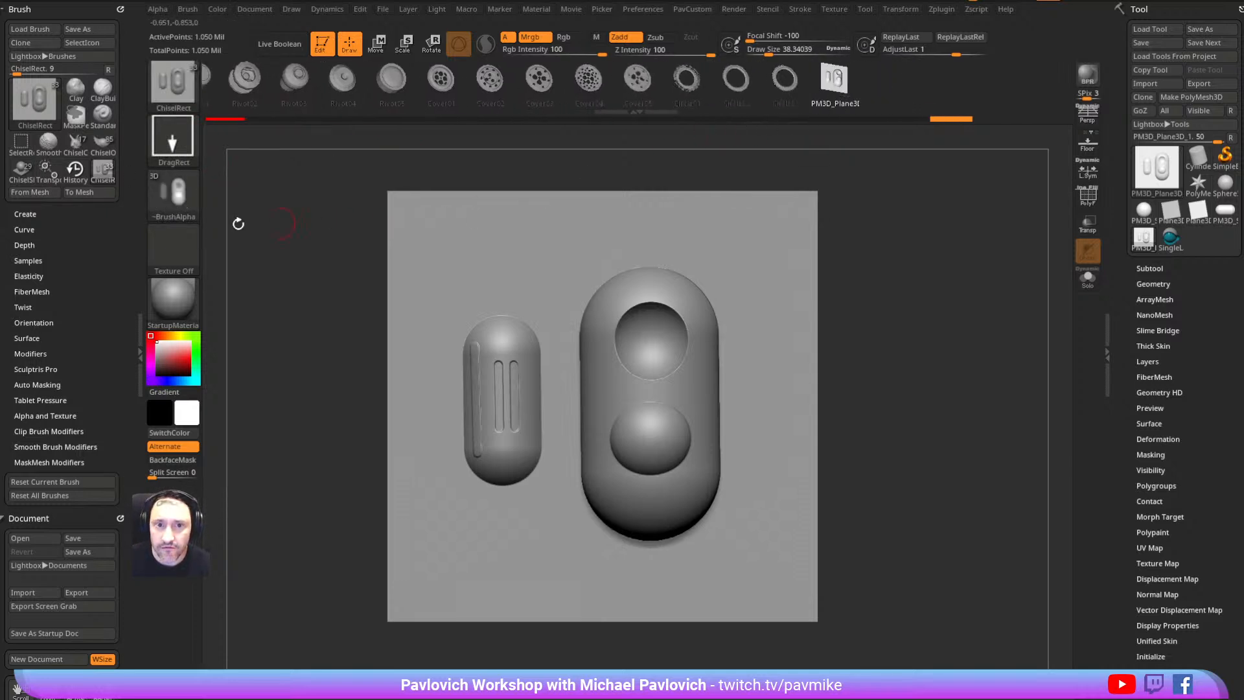
{"action": "left_click_drag", "start_coordinate": [736, 79], "coordinate": [337, 81]}
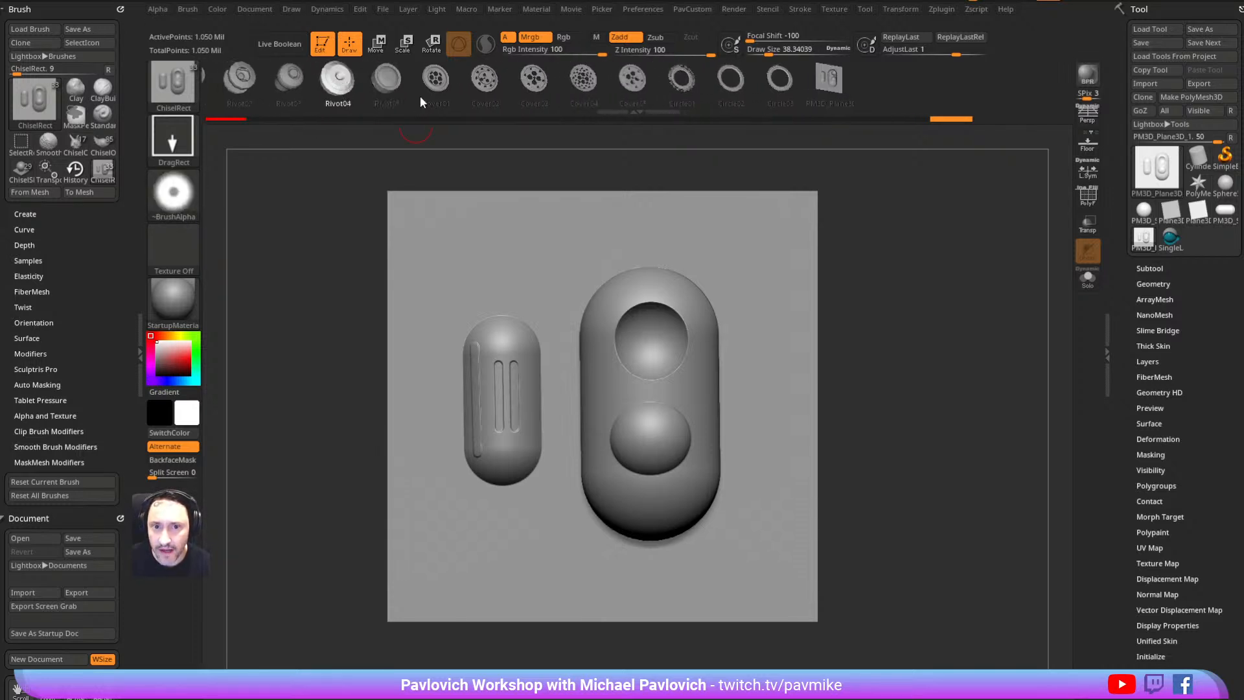
{"action": "left_click", "coordinate": [832, 83]}
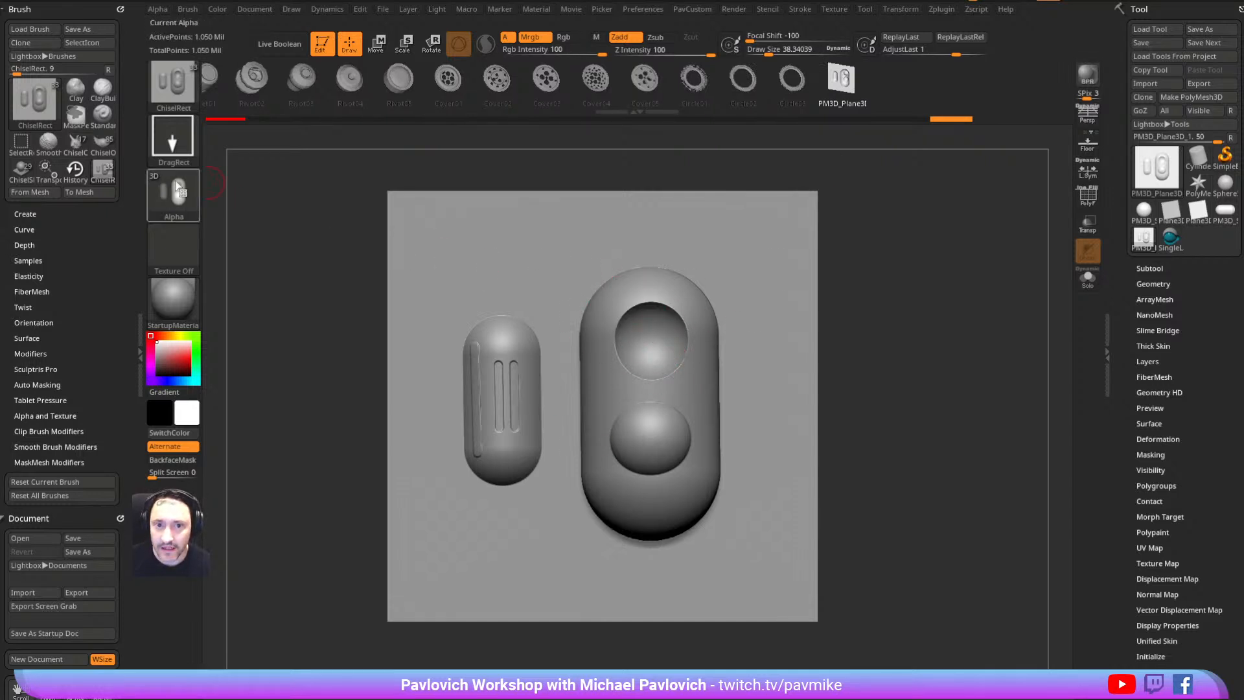
{"action": "left_click_drag", "start_coordinate": [778, 330], "coordinate": [726, 327]}
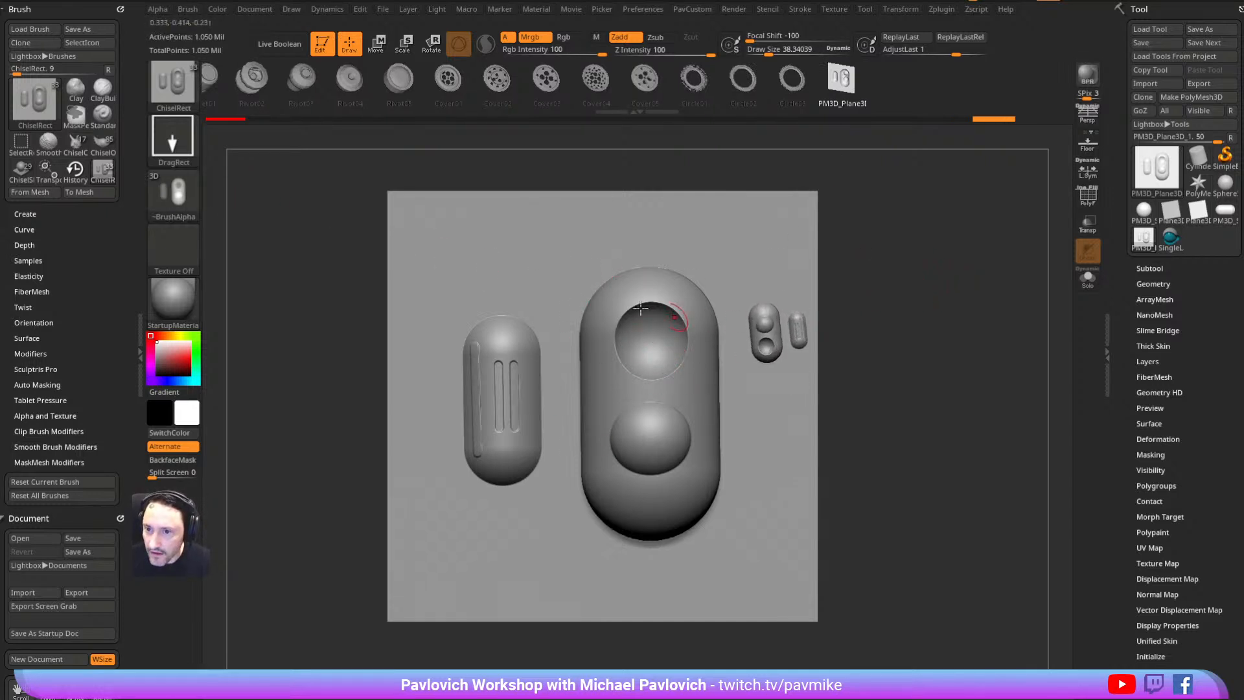
Switch to the PM3D_Sphere3D mesh, undo a test stamp on it, and subdivide the sphere twice
{"action": "left_click", "coordinate": [1143, 209]}
{"action": "left_click_drag", "start_coordinate": [668, 357], "coordinate": [655, 511]}
{"action": "key", "text": "ctrl+z"}
{"action": "key", "text": "ctrl+d"}
{"action": "key", "text": "ctrl+d"}
Stamp the capsule shapes at several sizes and angles across the sphere's surface with symmetry
{"action": "left_click_drag", "start_coordinate": [678, 272], "coordinate": [727, 306]}
{"action": "left_click_drag", "start_coordinate": [773, 368], "coordinate": [778, 403]}
{"action": "left_click_drag", "start_coordinate": [784, 441], "coordinate": [700, 527]}
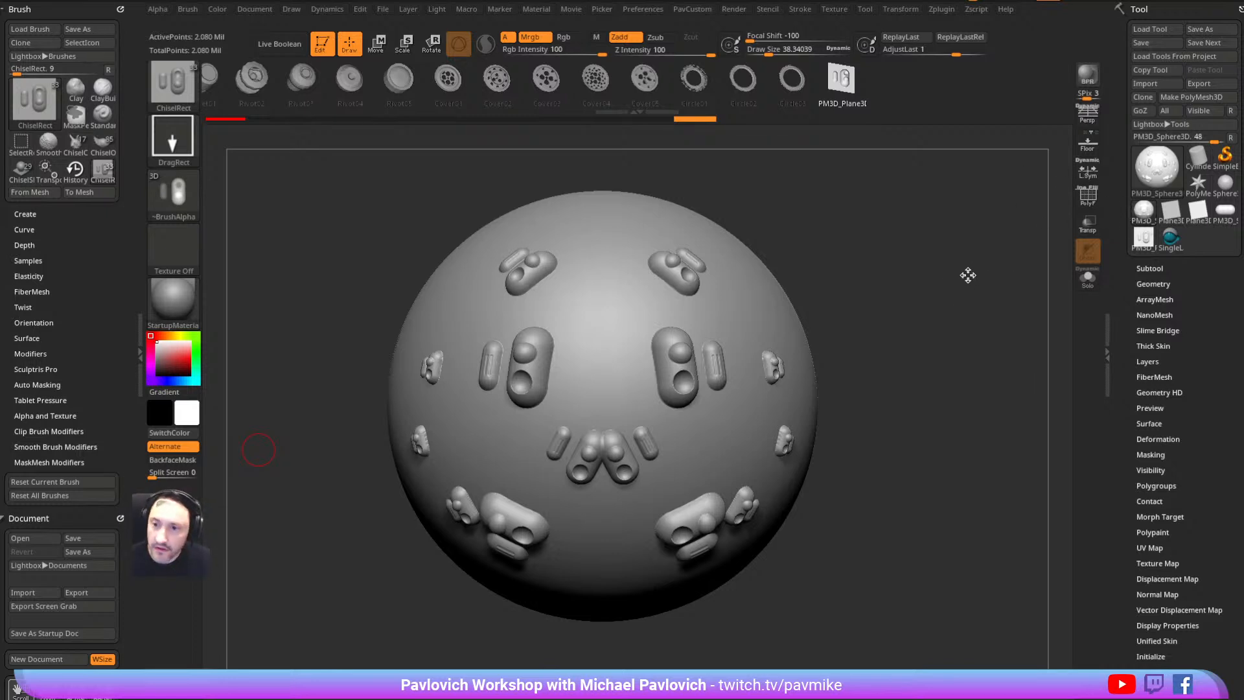
Load the bird robot tool and expand its subtool list
{"action": "left_click", "coordinate": [1148, 29]}
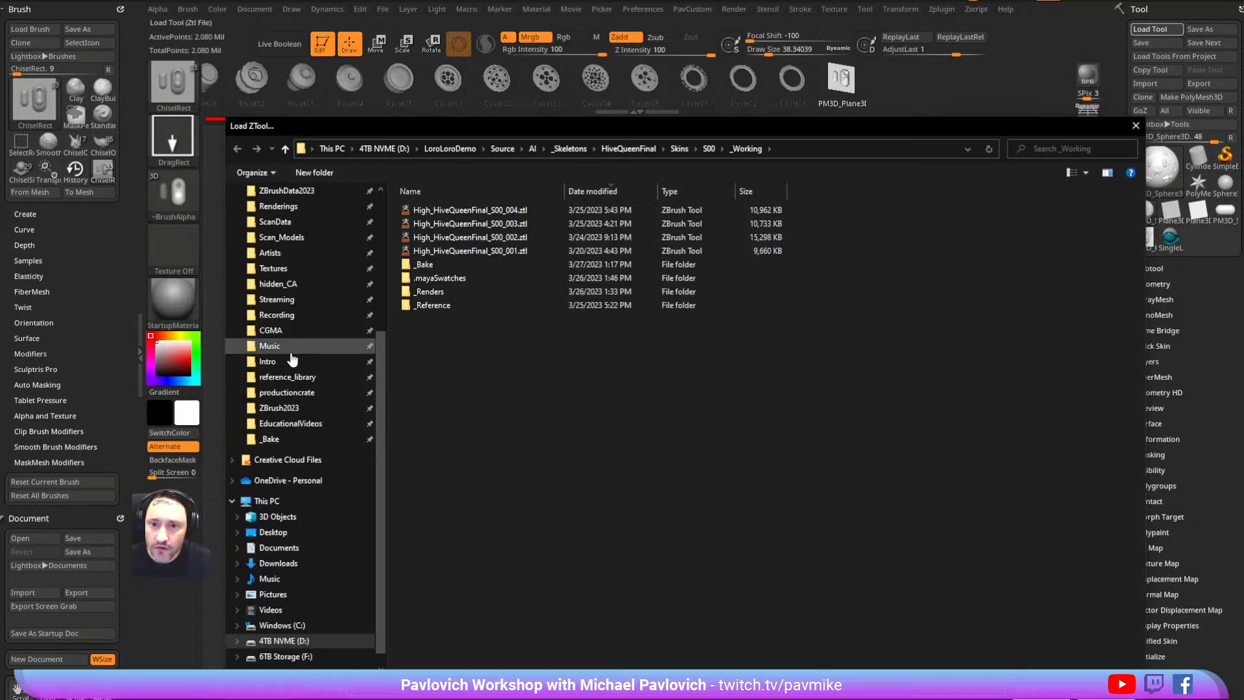
{"action": "left_click_drag", "start_coordinate": [428, 129], "coordinate": [414, 698]}
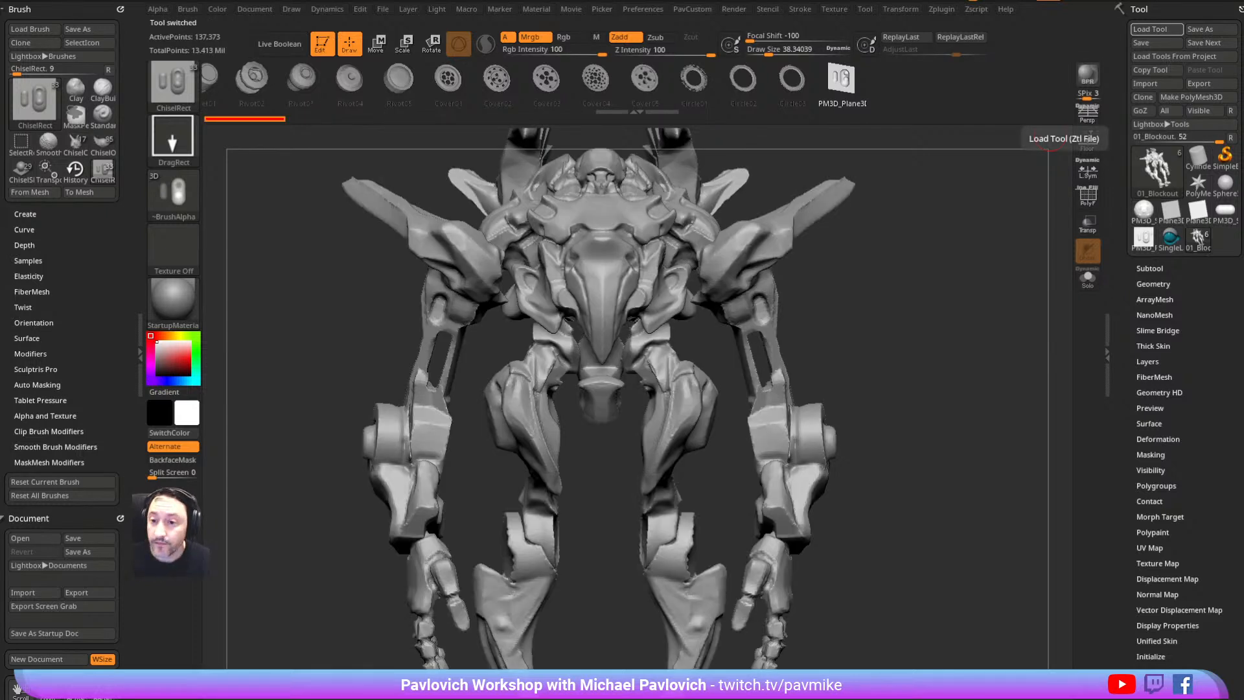
{"action": "left_click", "coordinate": [1150, 268], "text": "shift"}
{"action": "key", "text": "f"}
{"action": "mouse_move", "coordinate": [974, 341]}
{"action": "left_mouse_down"}
{"action": "mouse_move", "coordinate": [944, 320]}
{"action": "mouse_move", "coordinate": [888, 333]}
{"action": "mouse_move", "coordinate": [891, 322]}
{"action": "mouse_move", "coordinate": [888, 364]}
{"action": "mouse_move", "coordinate": [872, 363]}
{"action": "left_mouse_up"}
{"action": "key", "text": "s"}
{"action": "key", "text": "s"}
{"action": "mouse_move", "coordinate": [745, 292]}
{"action": "left_mouse_down"}
{"action": "mouse_move", "coordinate": [837, 283]}
{"action": "mouse_move", "coordinate": [811, 285]}
{"action": "mouse_move", "coordinate": [927, 300]}
{"action": "mouse_move", "coordinate": [883, 313]}
{"action": "mouse_move", "coordinate": [989, 305]}
{"action": "mouse_move", "coordinate": [904, 292]}
{"action": "left_mouse_up"}
{"action": "left_click_drag", "start_coordinate": [1131, 217], "coordinate": [1133, 252]}
Step through the 02_BlockoutRefine, 03_Separation and 04_RefineForm subtools to compare how the robot's detail develops
{"action": "left_click", "coordinate": [1192, 154]}
{"action": "left_click", "coordinate": [1210, 123]}
{"action": "left_click_drag", "start_coordinate": [952, 290], "coordinate": [916, 284]}
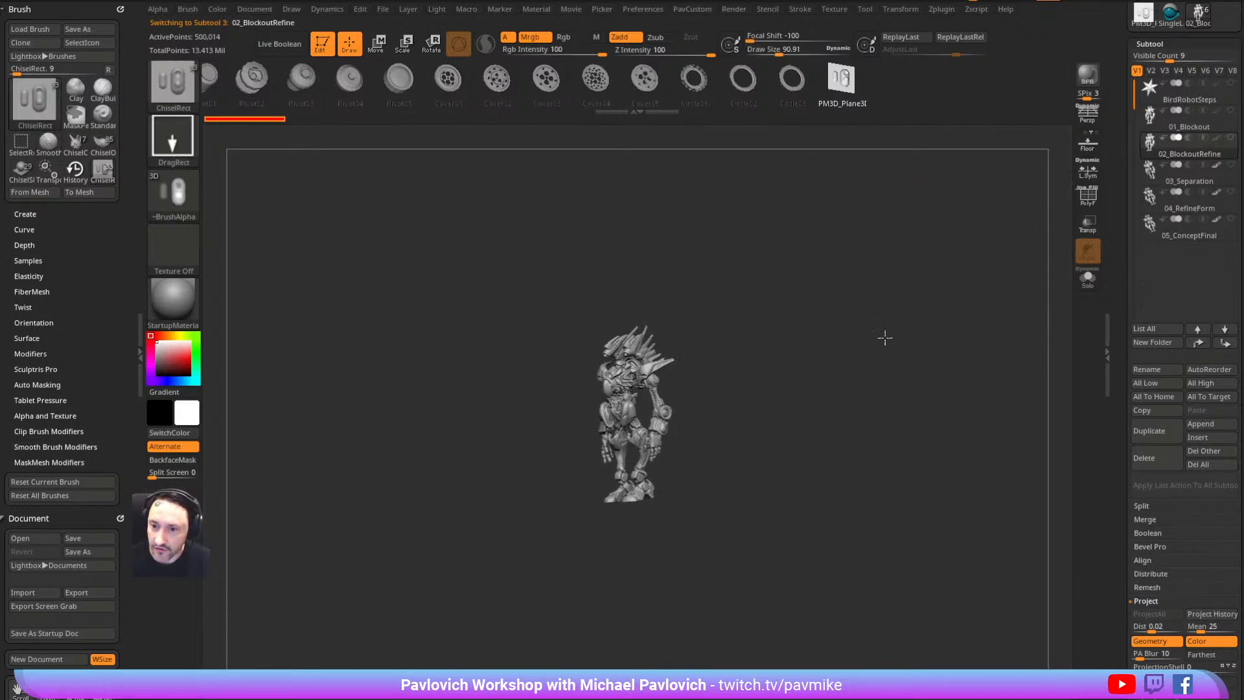
{"action": "mouse_move", "coordinate": [880, 276]}
{"action": "right_mouse_down", "text": "ctrl"}
{"action": "mouse_move", "coordinate": [798, 409]}
{"action": "mouse_move", "coordinate": [802, 394]}
{"action": "mouse_move", "coordinate": [901, 348]}
{"action": "mouse_move", "coordinate": [931, 314]}
{"action": "mouse_move", "coordinate": [861, 336]}
{"action": "right_mouse_up", "text": "ctrl"}
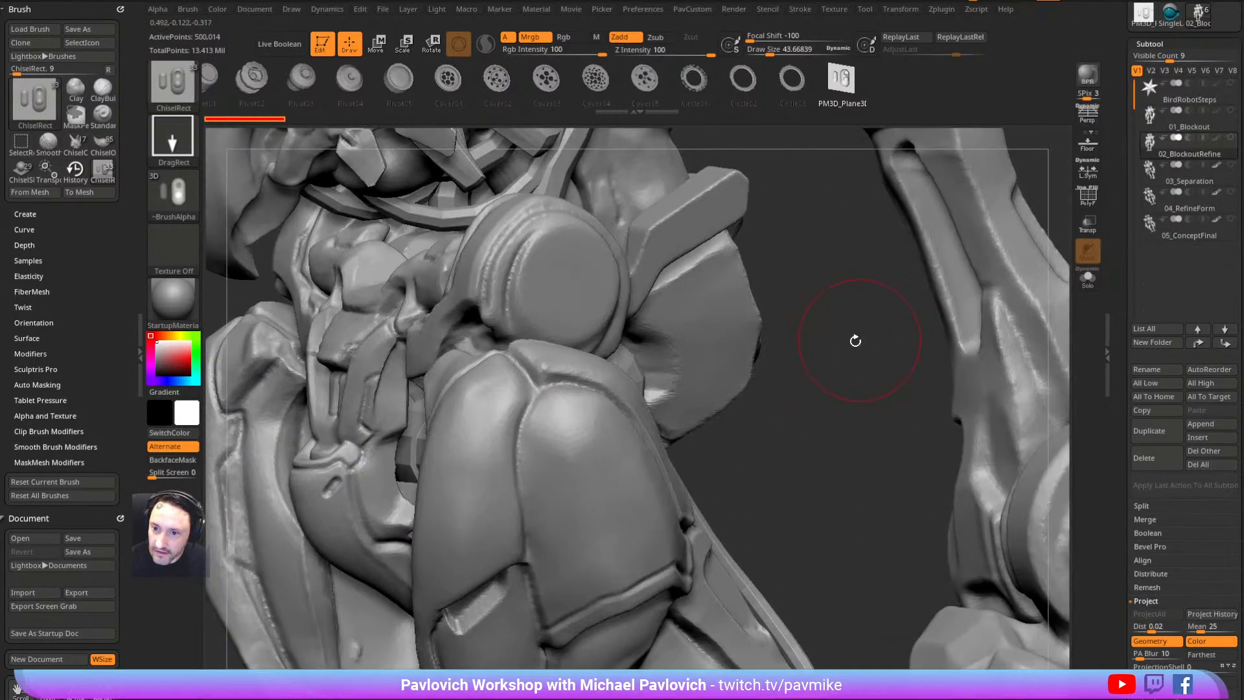
{"action": "key", "text": "f"}
{"action": "right_click_drag", "start_coordinate": [996, 297], "coordinate": [1080, 272]}
{"action": "left_click", "coordinate": [1169, 174]}
{"action": "left_click", "coordinate": [1160, 208]}
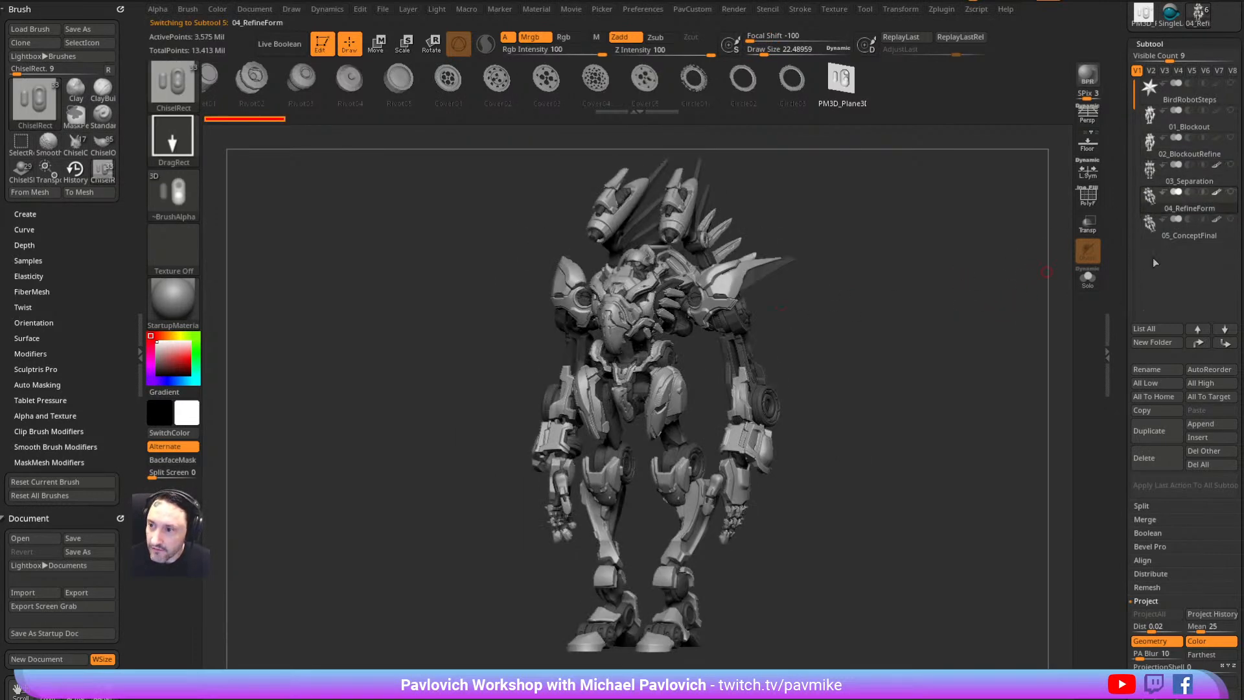
Switch to the 05_ConceptFinal subtool and pick the Standard brush
{"action": "mouse_move", "coordinate": [935, 286]}
{"action": "right_mouse_down"}
{"action": "mouse_move", "coordinate": [1005, 269]}
{"action": "mouse_move", "coordinate": [941, 308]}
{"action": "mouse_move", "coordinate": [852, 322]}
{"action": "mouse_move", "coordinate": [867, 297]}
{"action": "mouse_move", "coordinate": [902, 283]}
{"action": "right_mouse_up"}
{"action": "key", "text": "s"}
{"action": "key", "text": "b"}
{"action": "key", "text": "s"}
{"action": "key", "text": "t"}
{"action": "mouse_move", "coordinate": [920, 234]}
{"action": "right_mouse_down", "text": "ctrl"}
{"action": "mouse_move", "coordinate": [1041, 566]}
{"action": "mouse_move", "coordinate": [1046, 648]}
{"action": "right_mouse_up", "text": "ctrl"}
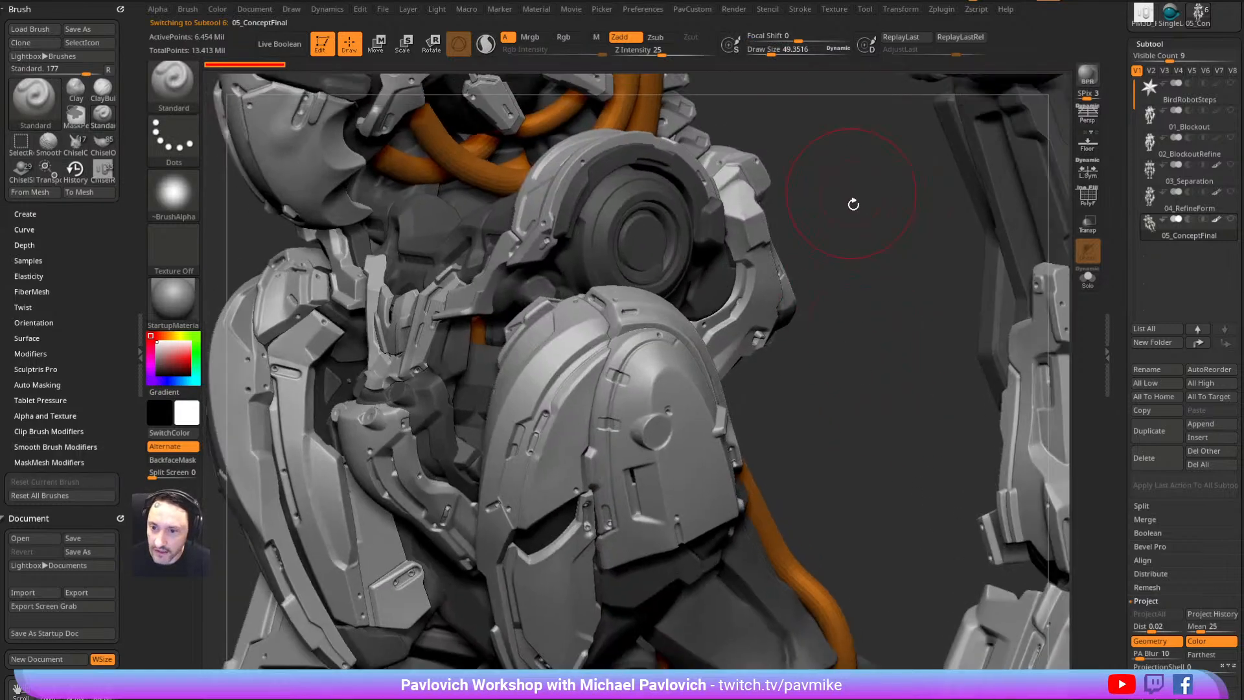
Examine the small slots, vents and panel details on the final concept robot from several angles
{"action": "right_click_drag", "start_coordinate": [849, 194], "coordinate": [896, 417], "text": "alt"}
{"action": "key", "text": "s"}
{"action": "left_click_drag", "start_coordinate": [897, 418], "coordinate": [888, 420]}
{"action": "right_click_drag", "start_coordinate": [914, 464], "coordinate": [610, 279]}
{"action": "key", "text": "s"}
{"action": "left_click_drag", "start_coordinate": [502, 427], "coordinate": [498, 429]}
{"action": "right_click_drag", "start_coordinate": [508, 436], "coordinate": [462, 327], "text": "ctrl"}
{"action": "right_click_drag", "start_coordinate": [1011, 266], "coordinate": [738, 36]}
{"action": "right_click_drag", "start_coordinate": [917, 278], "coordinate": [977, 100], "text": "ctrl"}
{"action": "mouse_move", "coordinate": [917, 252]}
{"action": "right_mouse_down"}
{"action": "mouse_move", "coordinate": [950, 259]}
{"action": "mouse_move", "coordinate": [913, 273]}
{"action": "mouse_move", "coordinate": [877, 322]}
{"action": "mouse_move", "coordinate": [888, 300]}
{"action": "mouse_move", "coordinate": [679, 317]}
{"action": "mouse_move", "coordinate": [868, 228]}
{"action": "mouse_move", "coordinate": [890, 248]}
{"action": "right_mouse_up"}
{"action": "key", "text": "s"}
{"action": "left_click_drag", "start_coordinate": [884, 250], "coordinate": [891, 250]}
{"action": "mouse_move", "coordinate": [893, 249]}
{"action": "right_mouse_down"}
{"action": "mouse_move", "coordinate": [836, 272]}
{"action": "mouse_move", "coordinate": [776, 327]}
{"action": "right_mouse_up"}
Isolate the shoulder armour shells of 05_ConceptFinal and split the hidden remainder into its own subtool
{"action": "key", "text": "s"}
{"action": "left_click", "coordinate": [872, 252]}
{"action": "key", "text": "ctrl+shift"}
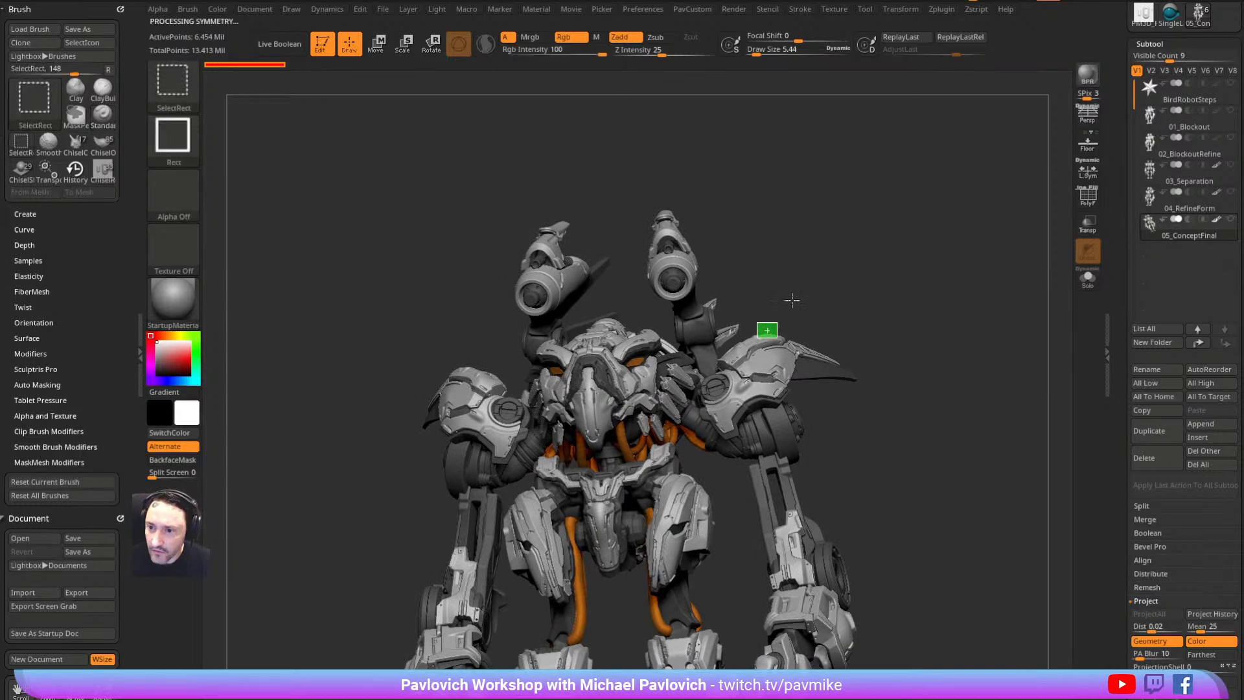
{"action": "left_click", "coordinate": [769, 315], "text": "ctrl+shift"}
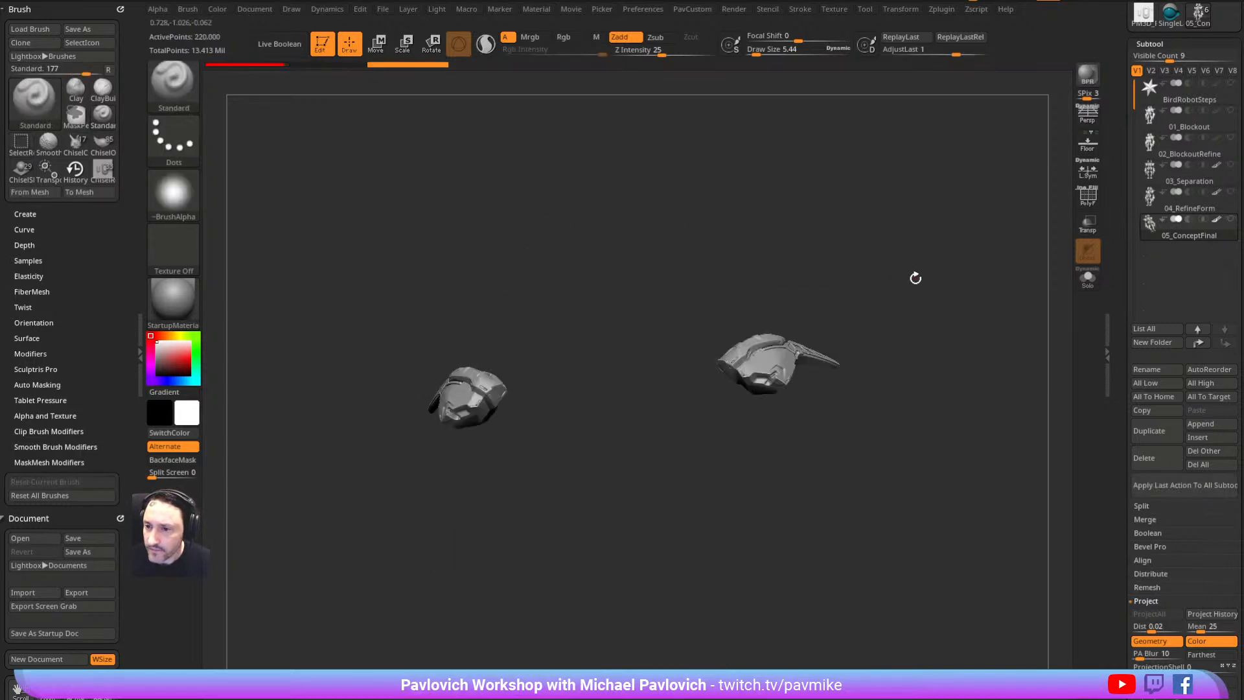
{"action": "key", "text": "2"}
{"action": "left_click", "coordinate": [945, 358]}
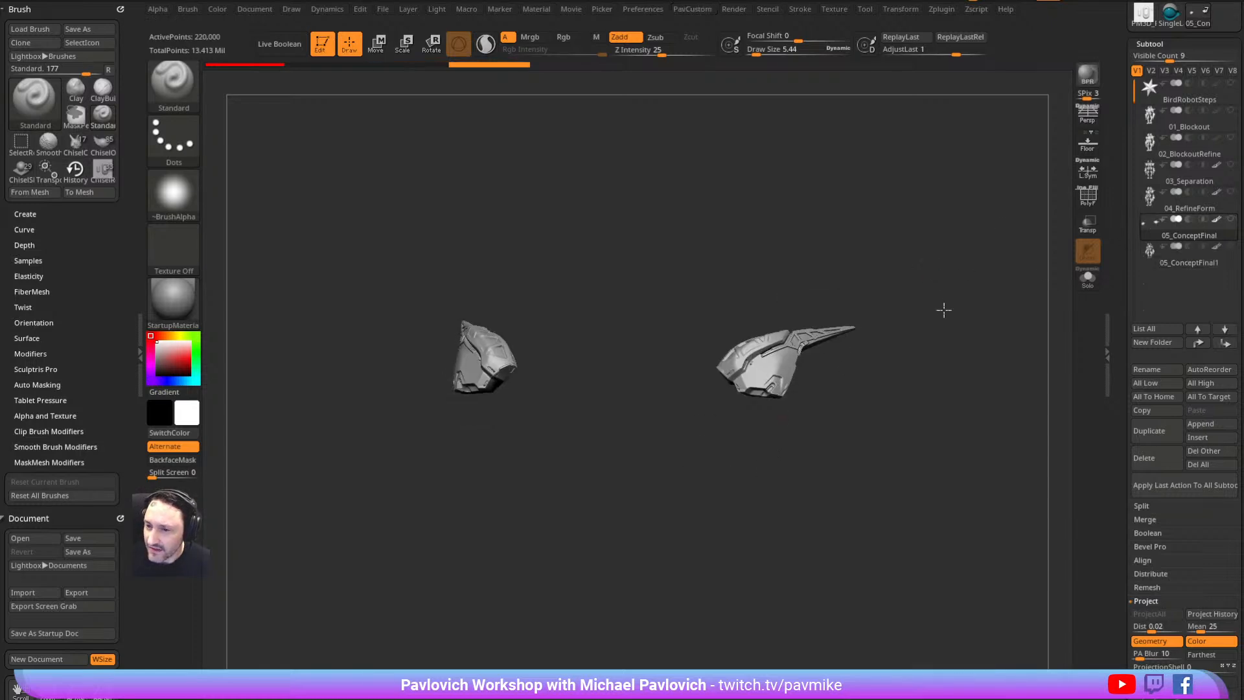
Delete the 01_Blockout, 02_BlockoutRefine, 03_Separation, 04_RefineForm and 05_ConceptFinal subtools
{"action": "left_click", "coordinate": [1177, 127]}
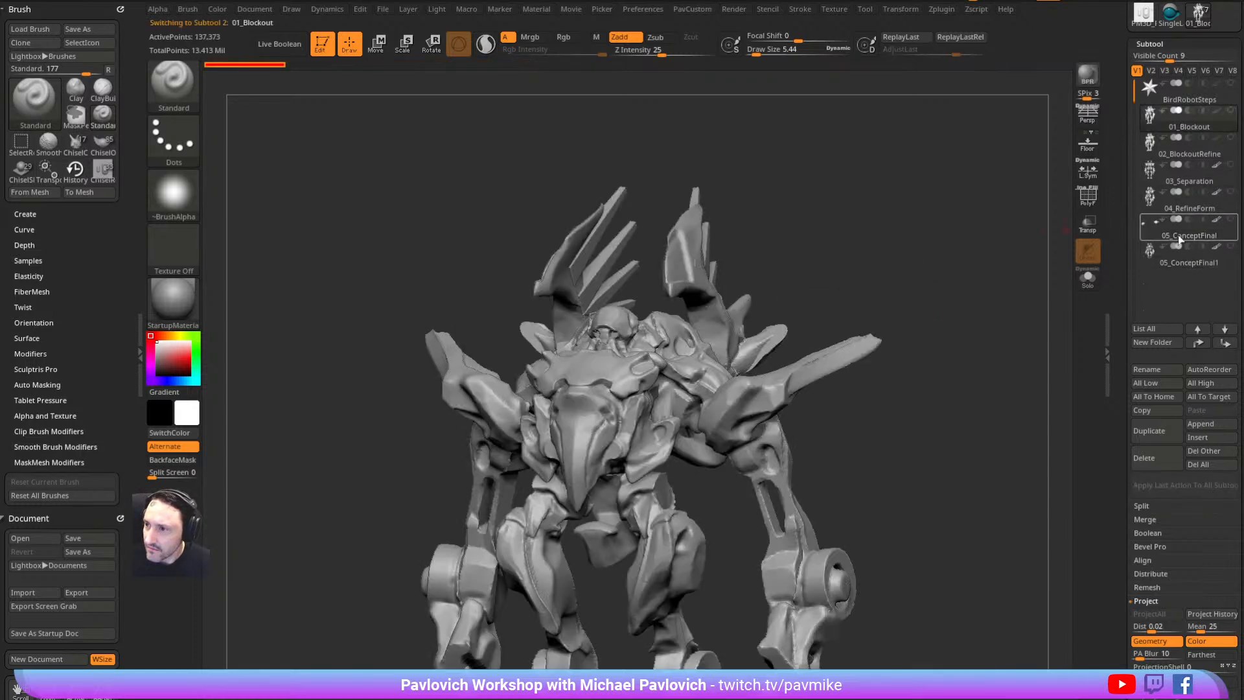
{"action": "left_click", "coordinate": [1152, 461]}
{"action": "left_click", "coordinate": [1152, 461]}
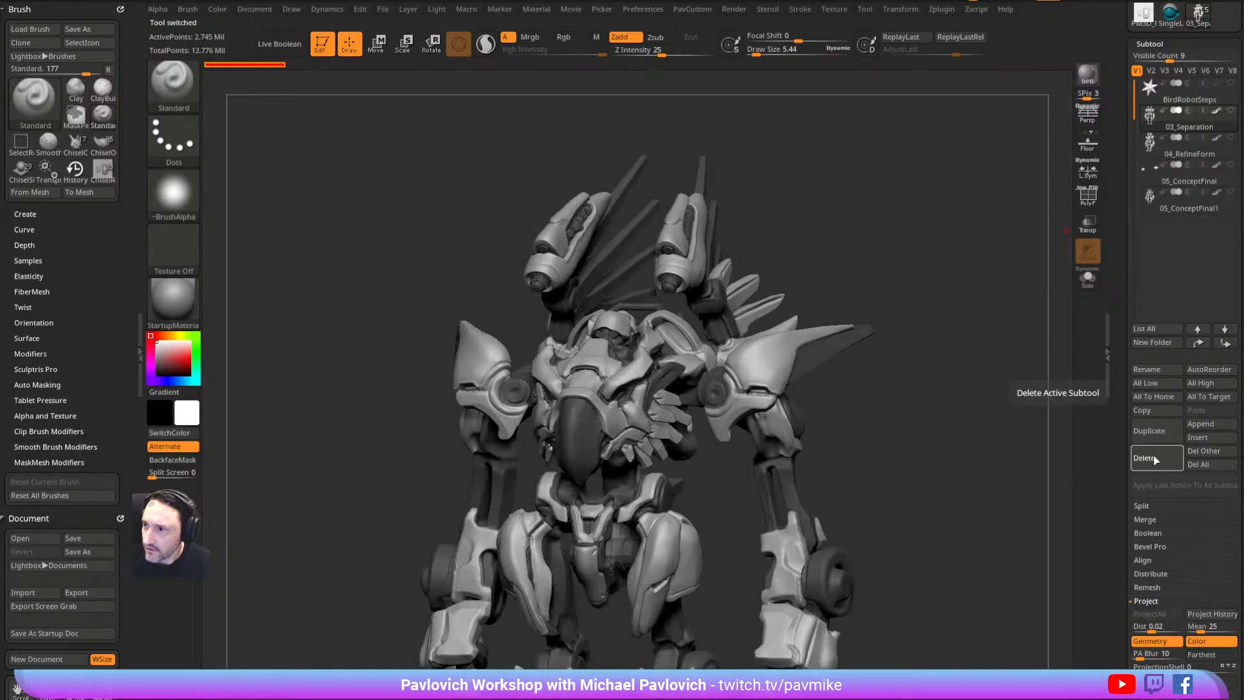
{"action": "left_click", "coordinate": [1154, 460]}
{"action": "left_click", "coordinate": [1151, 461]}
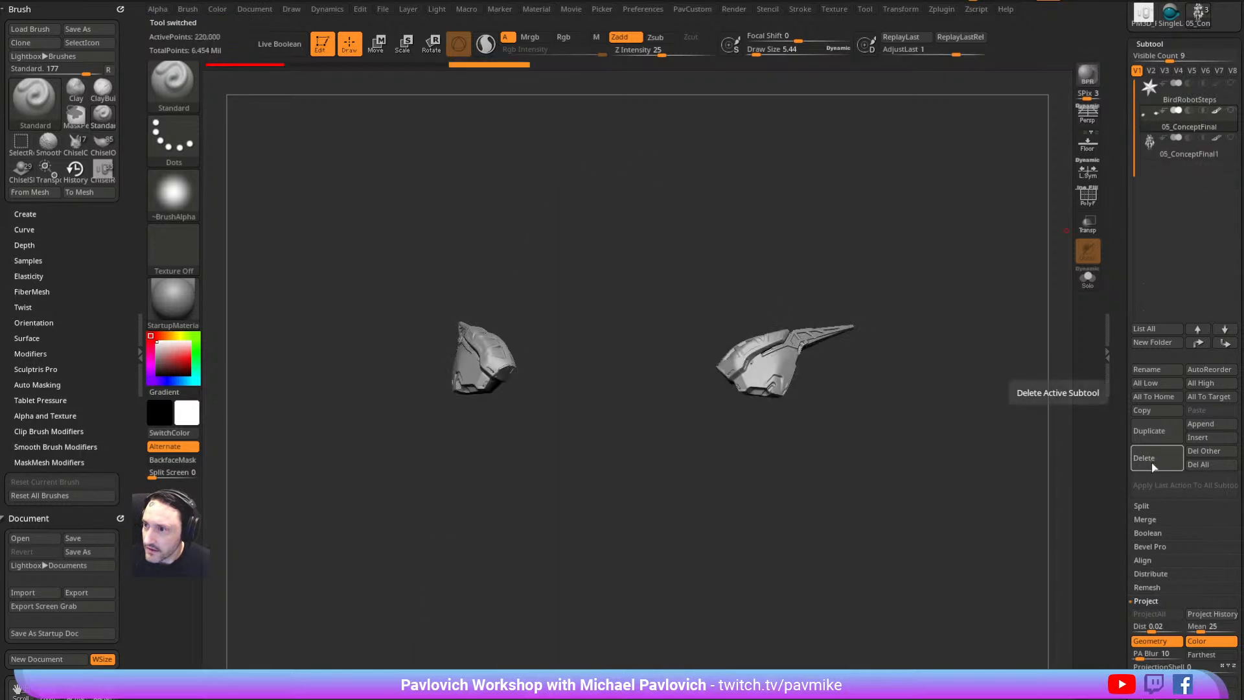
{"action": "left_click", "coordinate": [1151, 463]}
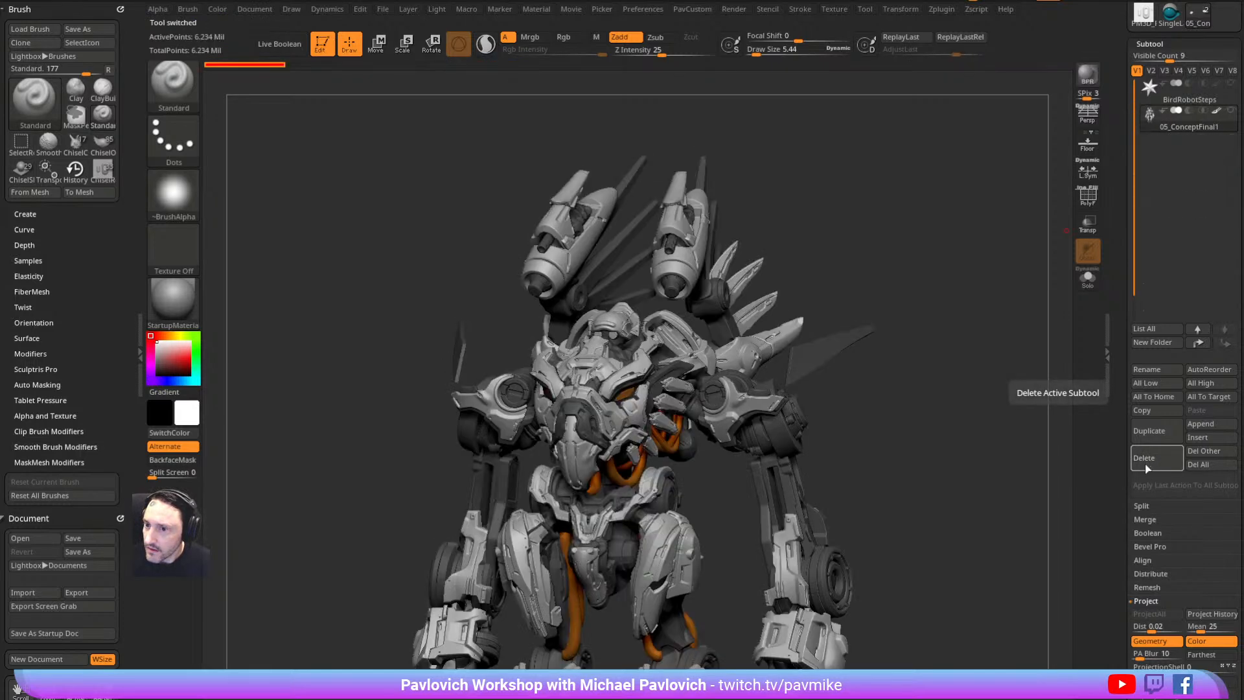
Isolate the finned pieces behind the robot's shoulders in 05_ConceptFinal1 and split the hidden parts into another subtool
{"action": "left_click_drag", "start_coordinate": [807, 315], "coordinate": [796, 325], "text": "ctrl+shift"}
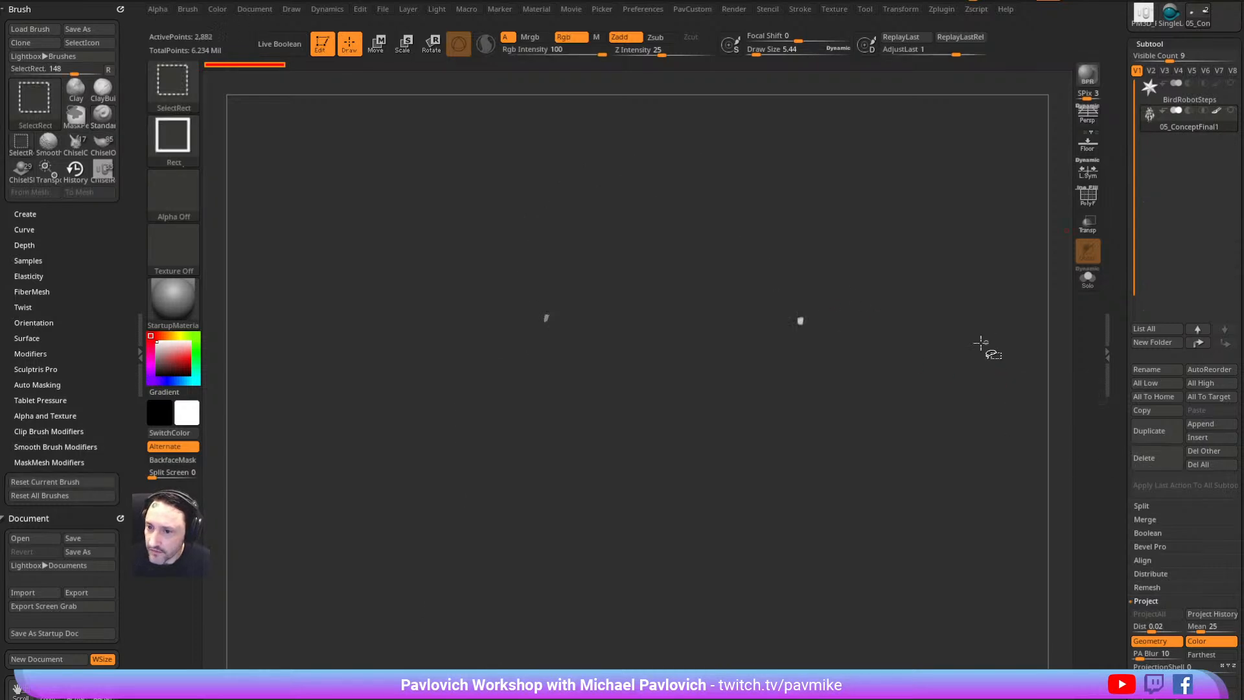
{"action": "key", "text": "ctrl+shift+a"}
{"action": "key", "text": "2"}
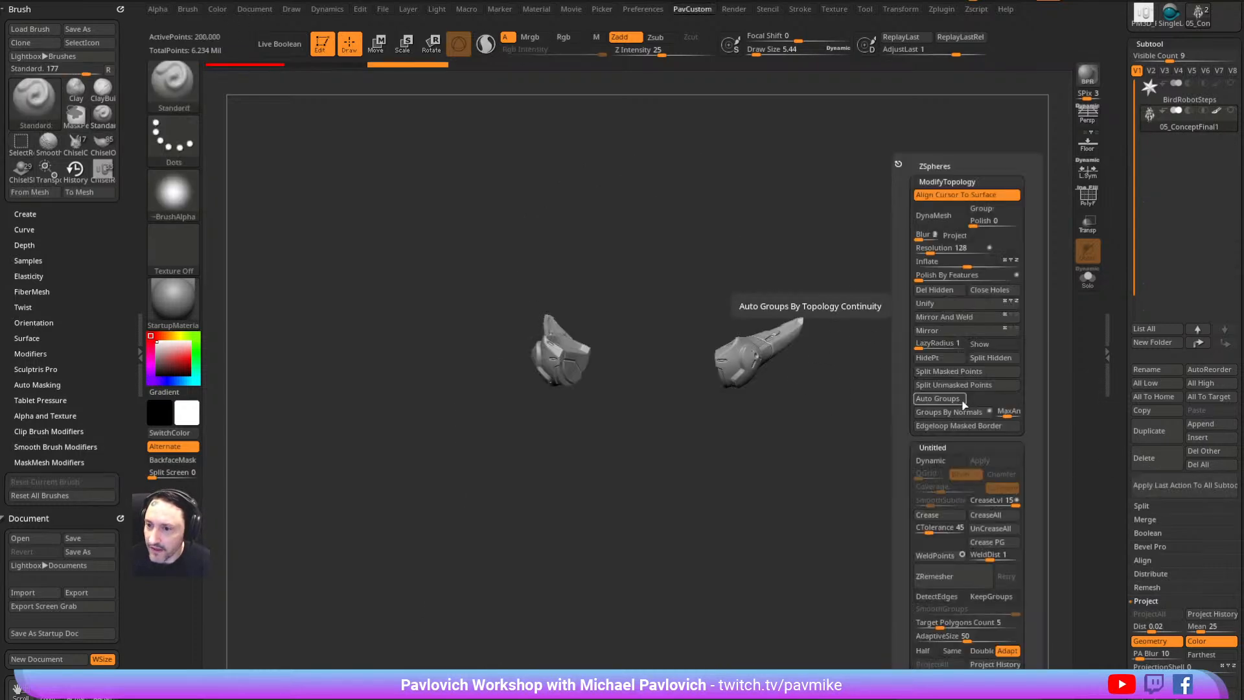
{"action": "left_click", "coordinate": [991, 358]}
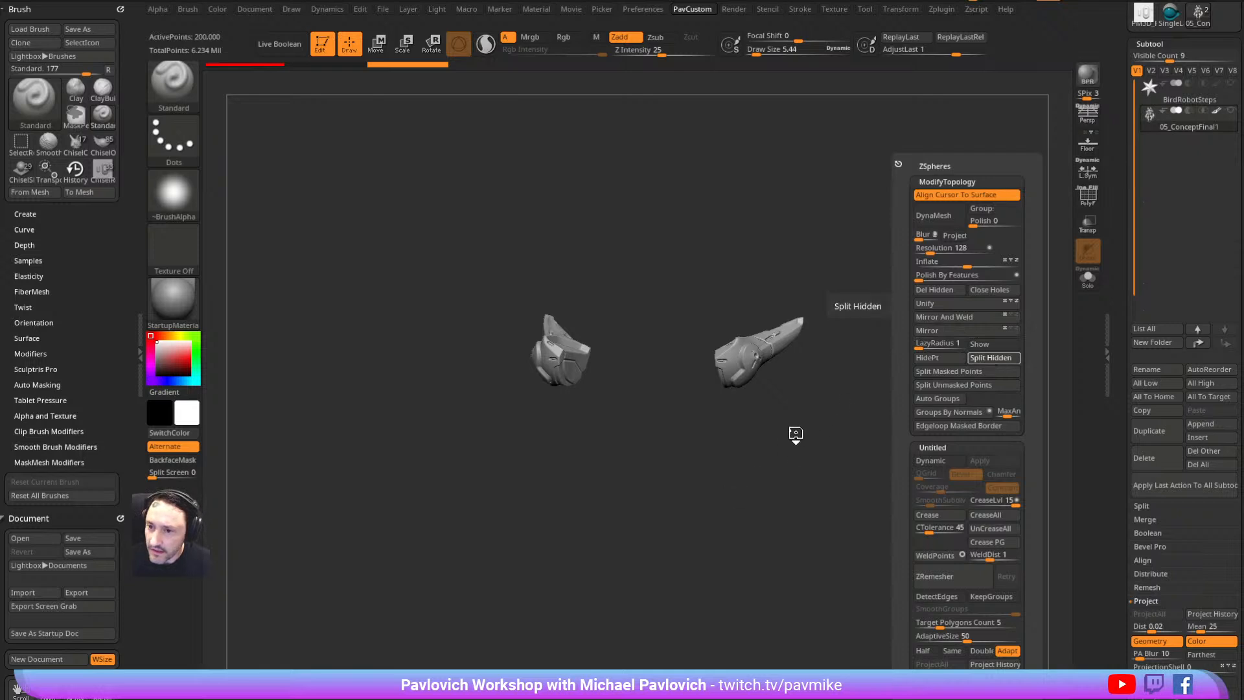
Hide one half of the mirrored pair of armour pieces and delete it, keeping a single piece
{"action": "left_click_drag", "start_coordinate": [872, 400], "coordinate": [835, 301]}
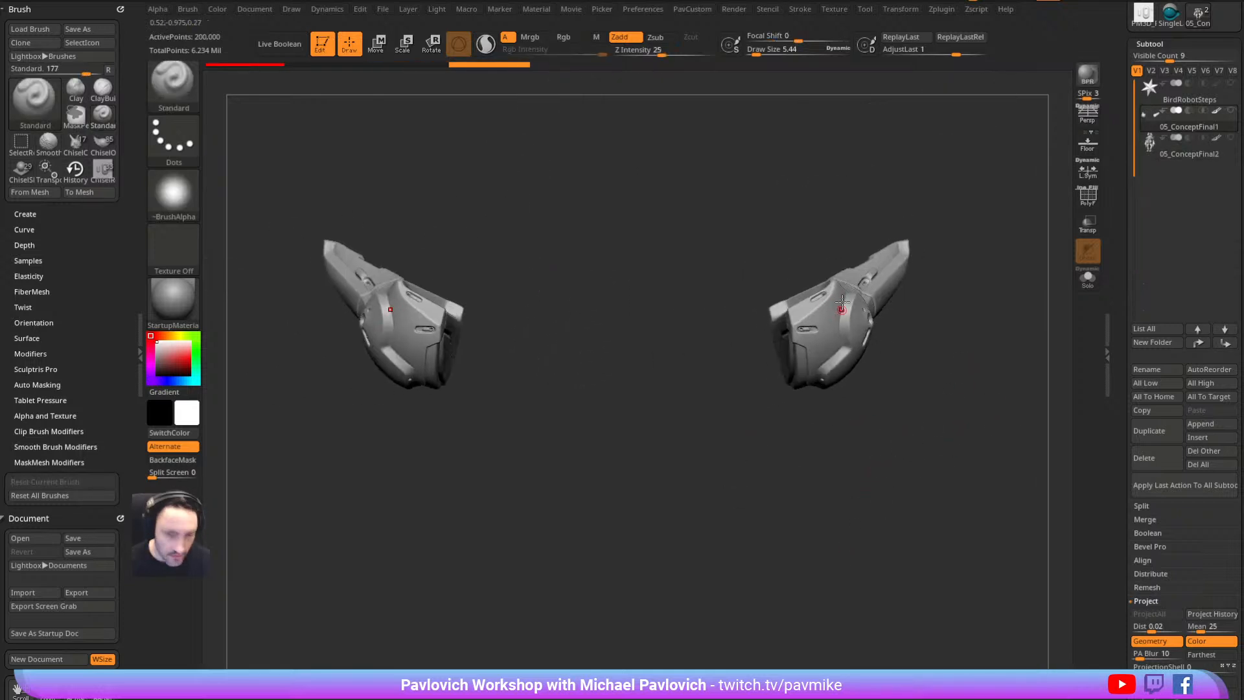
{"action": "left_click_drag", "start_coordinate": [694, 158], "coordinate": [963, 453], "text": "ctrl+alt+shift"}
{"action": "key", "text": "space"}
{"action": "left_click", "coordinate": [919, 301]}
{"action": "left_click_drag", "start_coordinate": [1083, 489], "coordinate": [819, 331]}
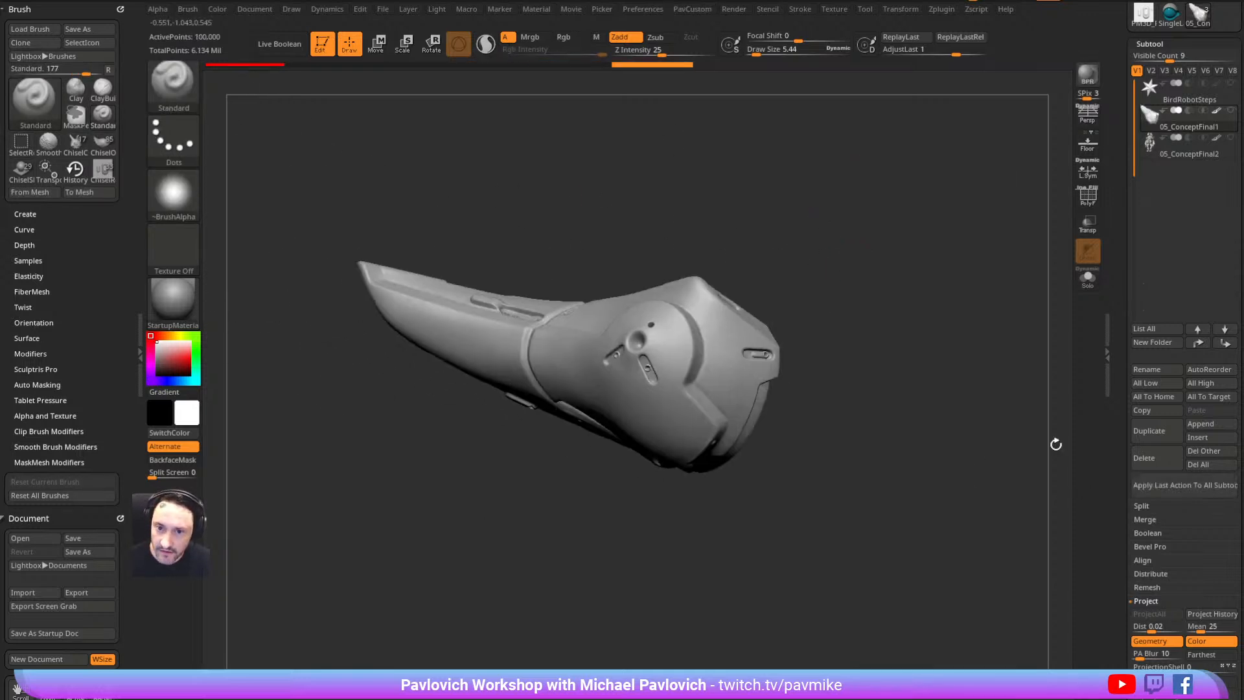
Show the wireframe on the armour piece and examine its polygon density up close
{"action": "mouse_move", "coordinate": [866, 239]}
{"action": "left_mouse_down", "text": "alt"}
{"action": "mouse_move", "coordinate": [852, 286]}
{"action": "mouse_move", "coordinate": [827, 310]}
{"action": "left_mouse_up", "text": "alt"}
{"action": "key", "text": "w"}
{"action": "key", "text": "q"}
{"action": "key", "text": "s"}
{"action": "left_click_drag", "start_coordinate": [826, 308], "coordinate": [810, 304]}
{"action": "key", "text": "s"}
{"action": "mouse_move", "coordinate": [726, 314]}
{"action": "left_mouse_down", "text": "alt"}
{"action": "mouse_move", "coordinate": [835, 269]}
{"action": "mouse_move", "coordinate": [877, 359]}
{"action": "mouse_move", "coordinate": [908, 326]}
{"action": "left_mouse_up", "text": "alt"}
{"action": "key", "text": "s"}
{"action": "left_click", "coordinate": [1088, 196]}
{"action": "left_click_drag", "start_coordinate": [1005, 341], "coordinate": [677, 290]}
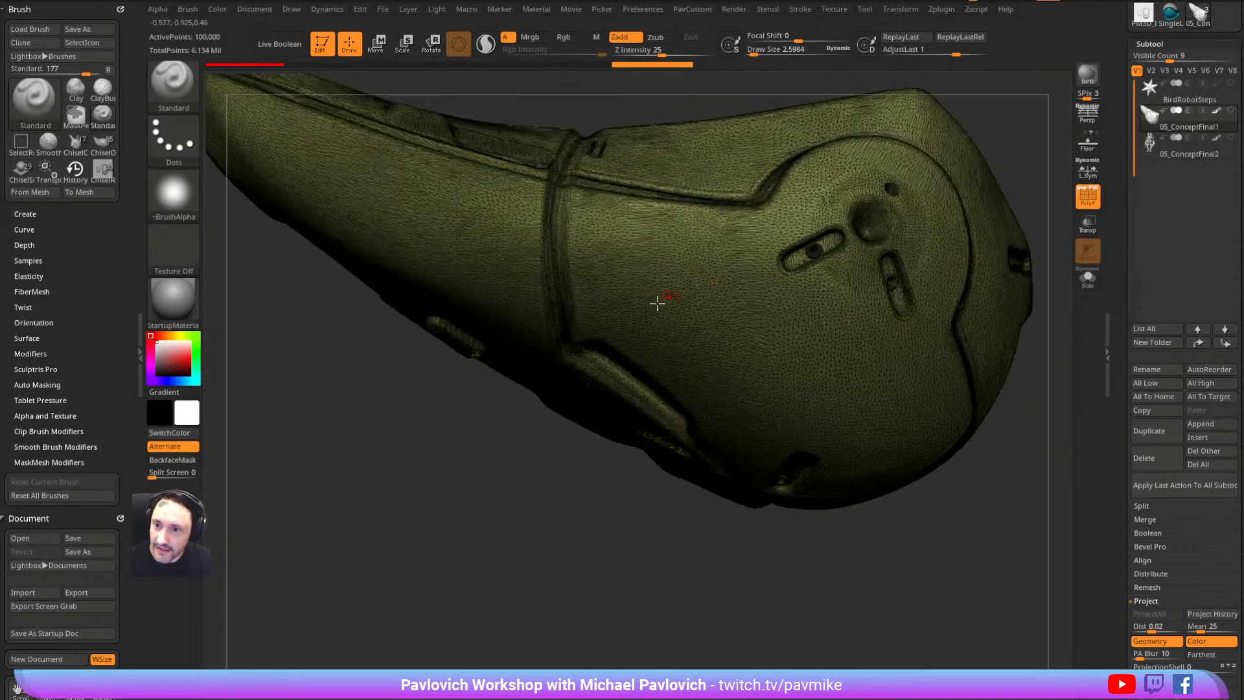
Examine the topology around the recessed slots and round dimple, and turn the wireframe off
{"action": "mouse_move", "coordinate": [1045, 108]}
{"action": "left_mouse_down", "text": "alt"}
{"action": "mouse_move", "coordinate": [1032, 239]}
{"action": "mouse_move", "coordinate": [1019, 217]}
{"action": "mouse_move", "coordinate": [1007, 222]}
{"action": "left_mouse_up", "text": "alt"}
{"action": "key", "text": "s"}
{"action": "key", "text": "s"}
{"action": "key", "text": "s"}
{"action": "left_click_drag", "start_coordinate": [907, 193], "coordinate": [916, 186]}
{"action": "key", "text": "s"}
{"action": "left_click_drag", "start_coordinate": [744, 343], "coordinate": [749, 346]}
{"action": "mouse_move", "coordinate": [906, 187]}
{"action": "left_mouse_down"}
{"action": "mouse_move", "coordinate": [947, 156]}
{"action": "mouse_move", "coordinate": [974, 178]}
{"action": "mouse_move", "coordinate": [906, 212]}
{"action": "mouse_move", "coordinate": [972, 208]}
{"action": "mouse_move", "coordinate": [952, 235]}
{"action": "mouse_move", "coordinate": [968, 197]}
{"action": "mouse_move", "coordinate": [722, 327]}
{"action": "left_mouse_up"}
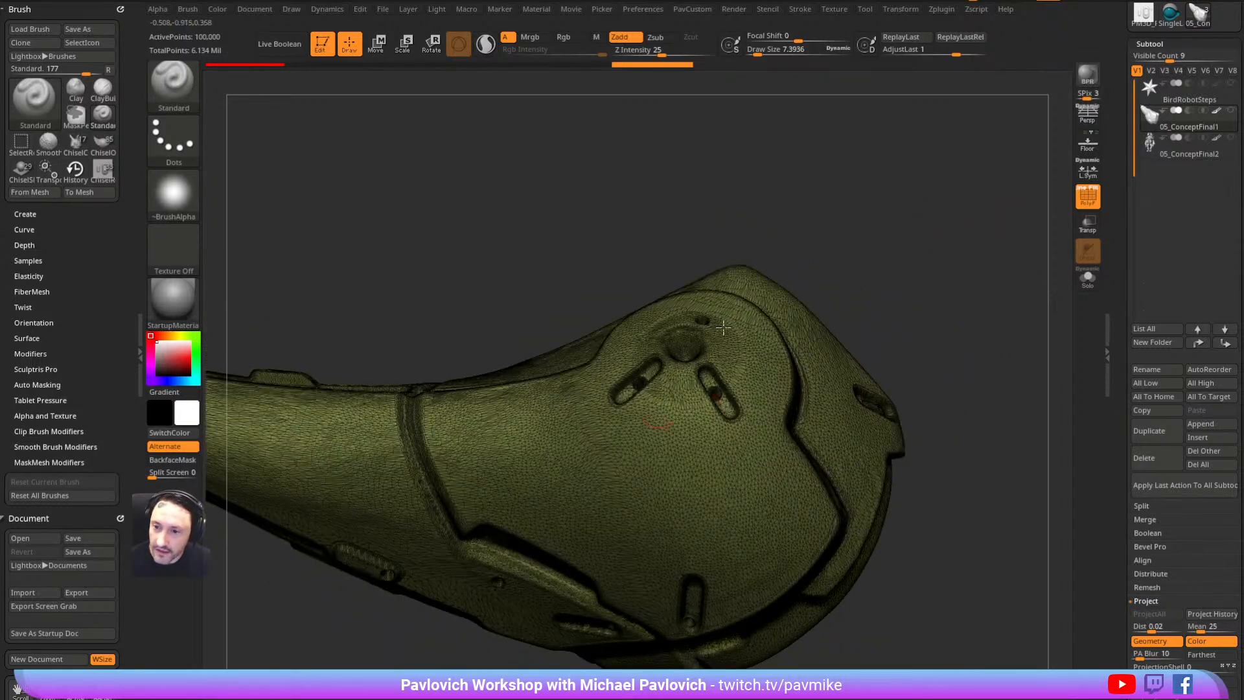
{"action": "left_click", "coordinate": [1085, 200]}
{"action": "mouse_move", "coordinate": [824, 307]}
{"action": "left_mouse_down"}
{"action": "mouse_move", "coordinate": [940, 232]}
{"action": "mouse_move", "coordinate": [952, 208]}
{"action": "mouse_move", "coordinate": [933, 273]}
{"action": "mouse_move", "coordinate": [946, 284]}
{"action": "left_mouse_up"}
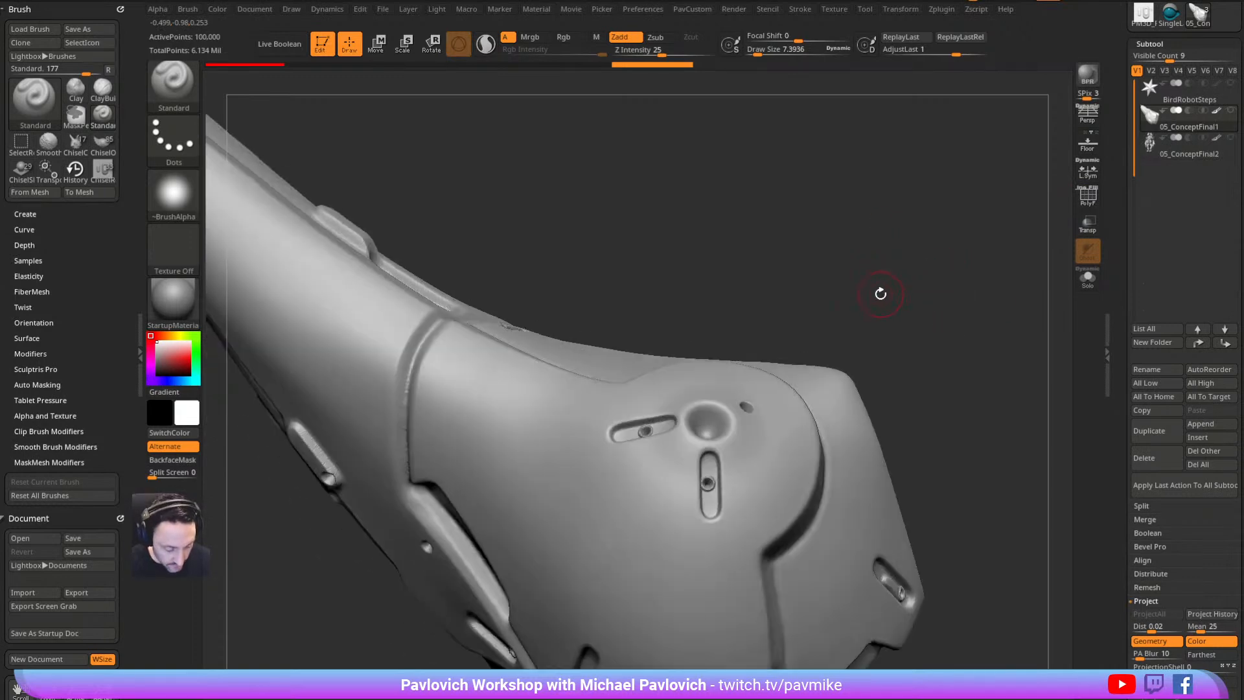
Switch to the ChiselRect brush, try stamping the capsule shapes on the armour piece's smooth area, and undo the test stamps
{"action": "key", "text": "b"}
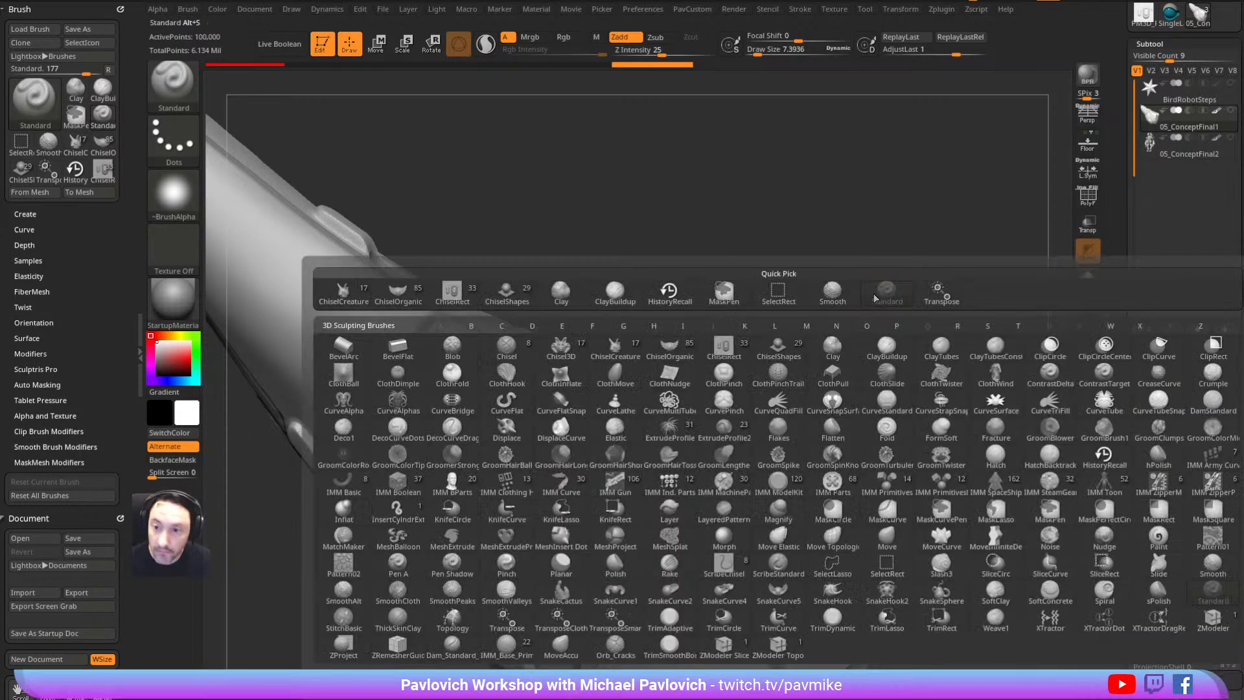
{"action": "left_click", "coordinate": [739, 353]}
{"action": "left_click_drag", "start_coordinate": [846, 290], "coordinate": [919, 155]}
{"action": "left_click_drag", "start_coordinate": [622, 441], "coordinate": [675, 454]}
{"action": "left_click_drag", "start_coordinate": [955, 285], "coordinate": [996, 280]}
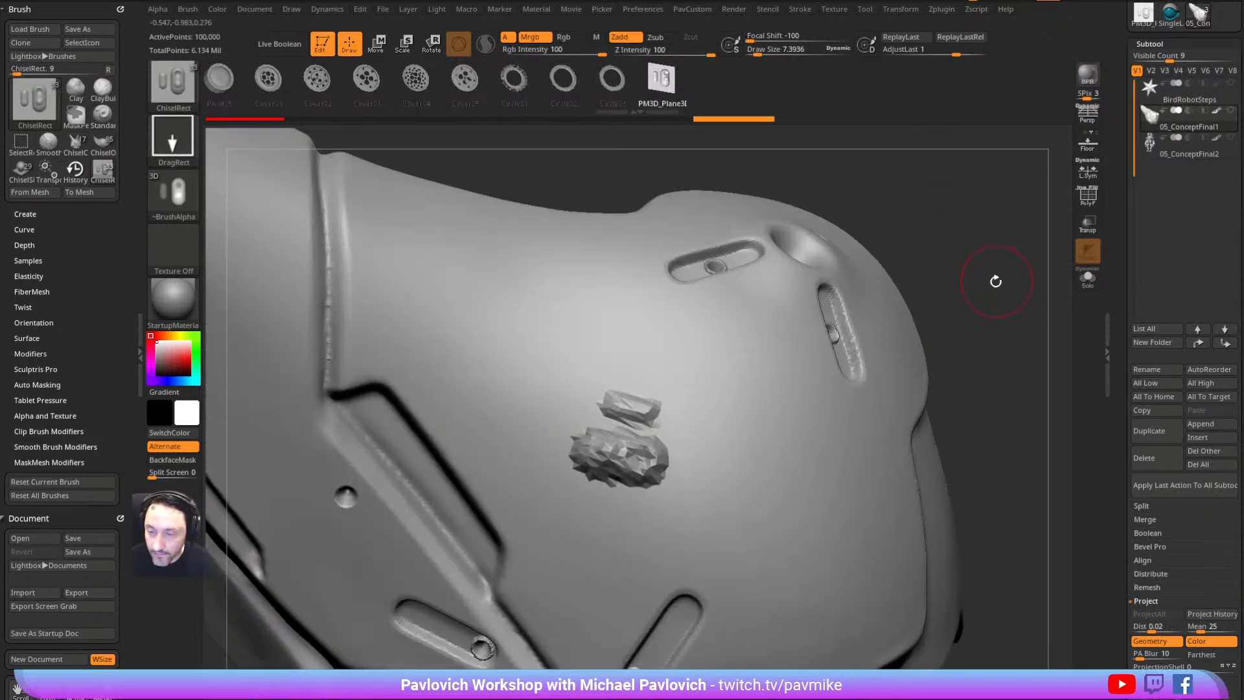
{"action": "key", "text": "ctrl+z"}
{"action": "left_click_drag", "start_coordinate": [631, 445], "coordinate": [748, 469]}
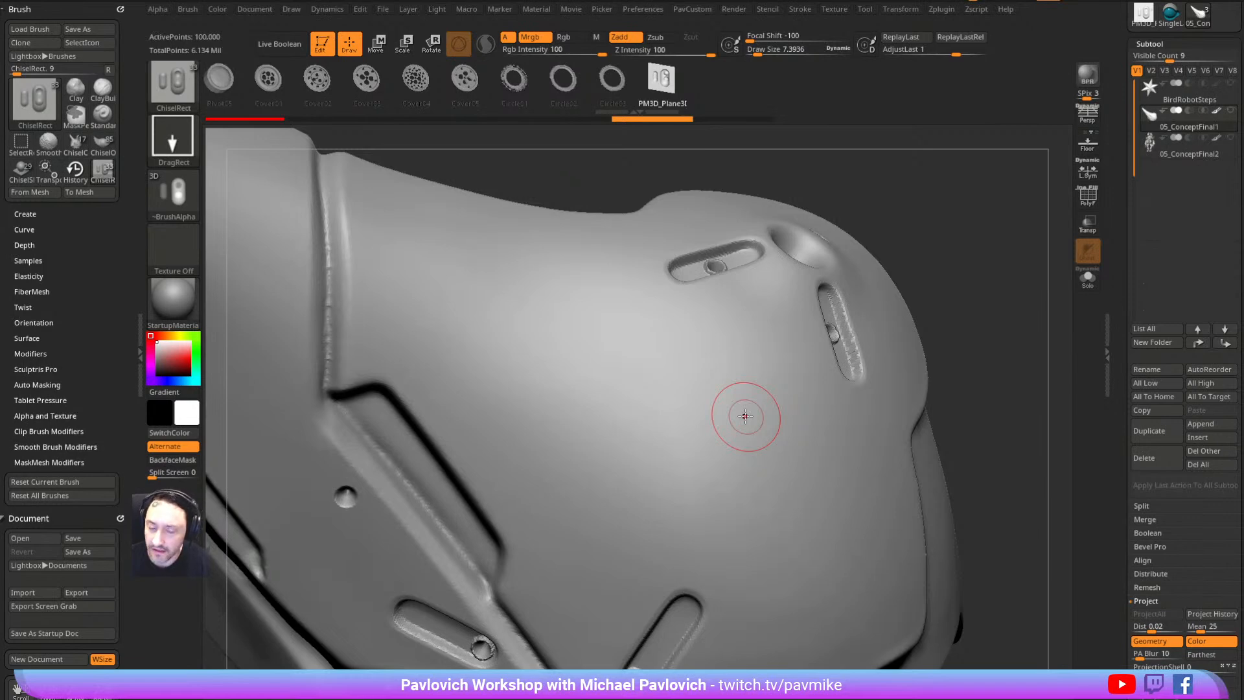
{"action": "left_click_drag", "start_coordinate": [593, 382], "coordinate": [669, 443]}
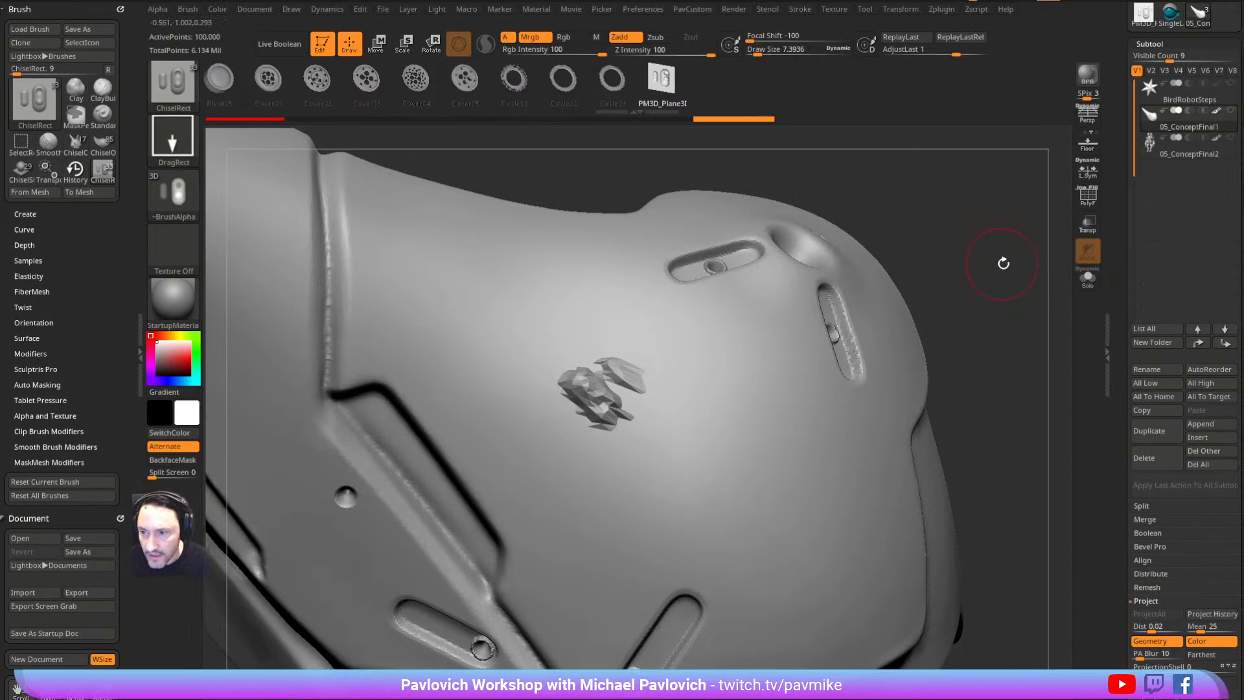
{"action": "key", "text": "ctrl+z"}
Show the wireframe and set the Smooth brush to Sculptris Pro with Z Intensity 0 and Rgb off
{"action": "left_click", "coordinate": [1088, 196]}
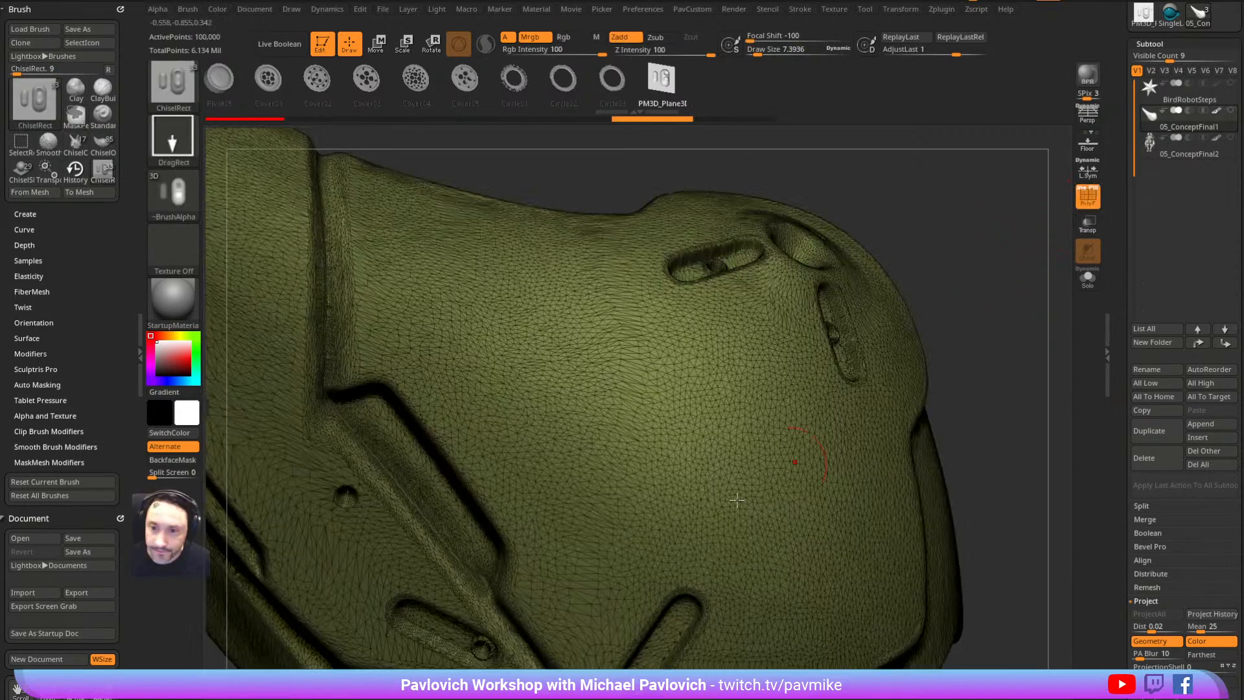
{"action": "mouse_move", "coordinate": [1047, 282]}
{"action": "left_mouse_down"}
{"action": "mouse_move", "coordinate": [1020, 294]}
{"action": "mouse_move", "coordinate": [1016, 280]}
{"action": "left_mouse_up"}
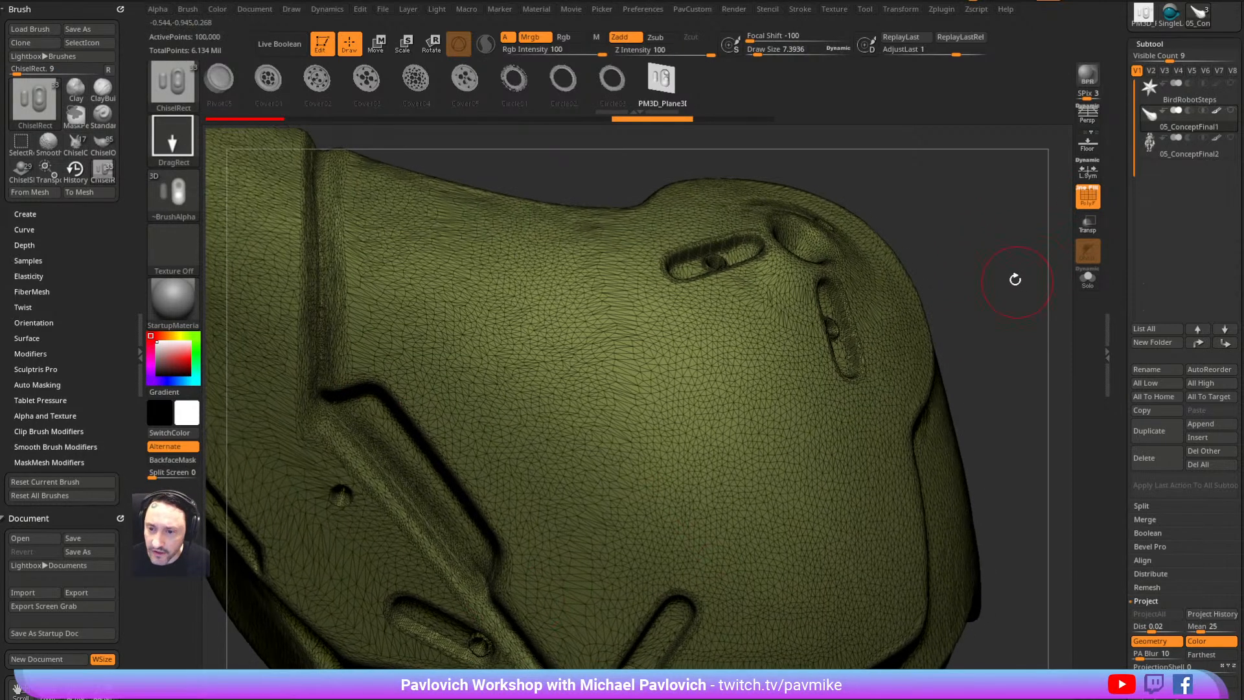
{"action": "key", "text": "shift"}
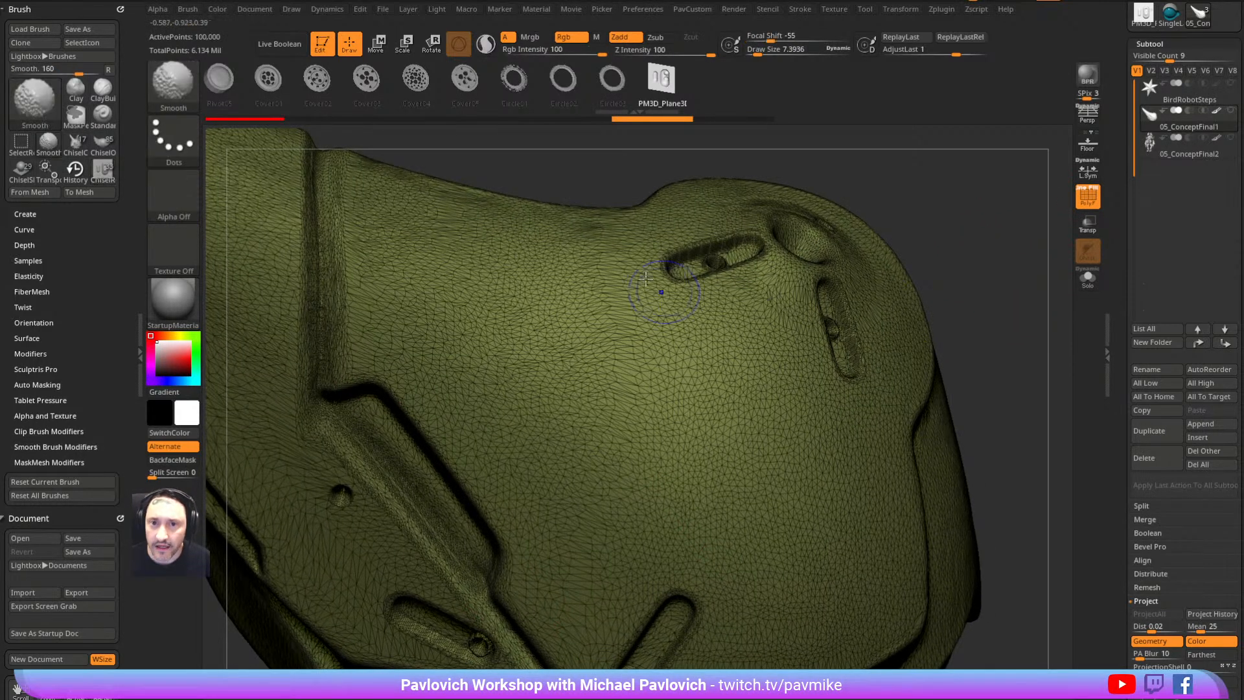
{"action": "left_click", "coordinate": [485, 45]}
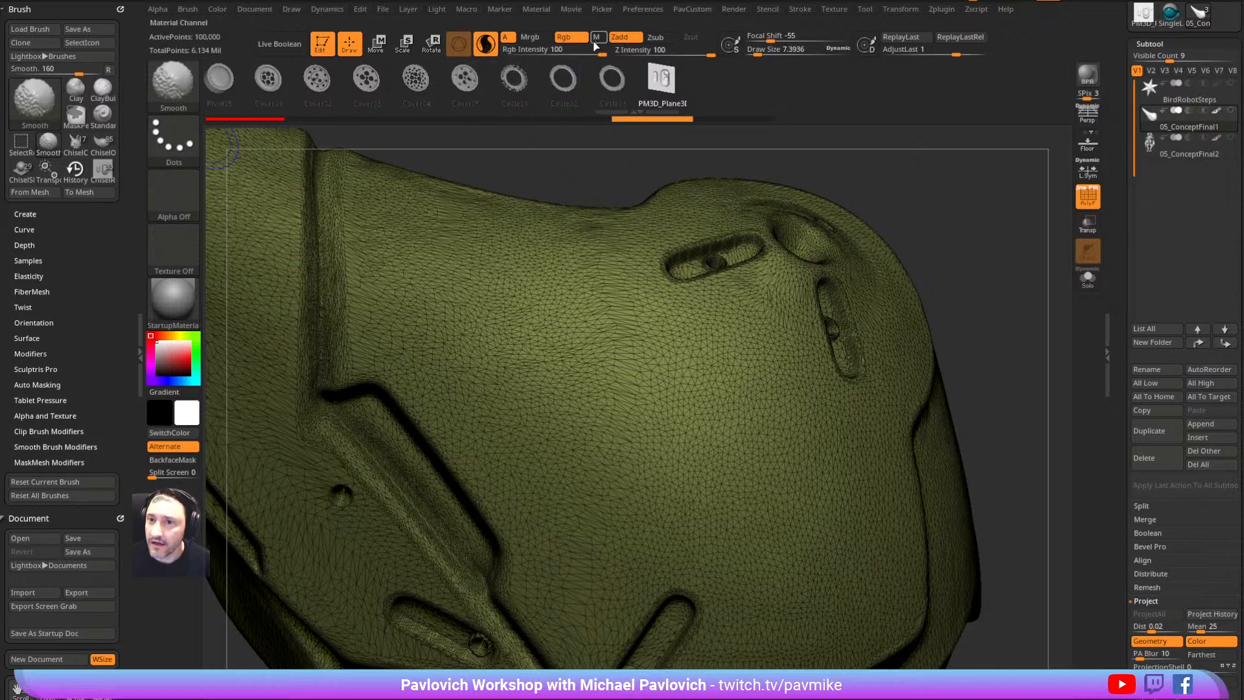
{"action": "left_click", "coordinate": [651, 51]}
{"action": "type", "text": "0"}
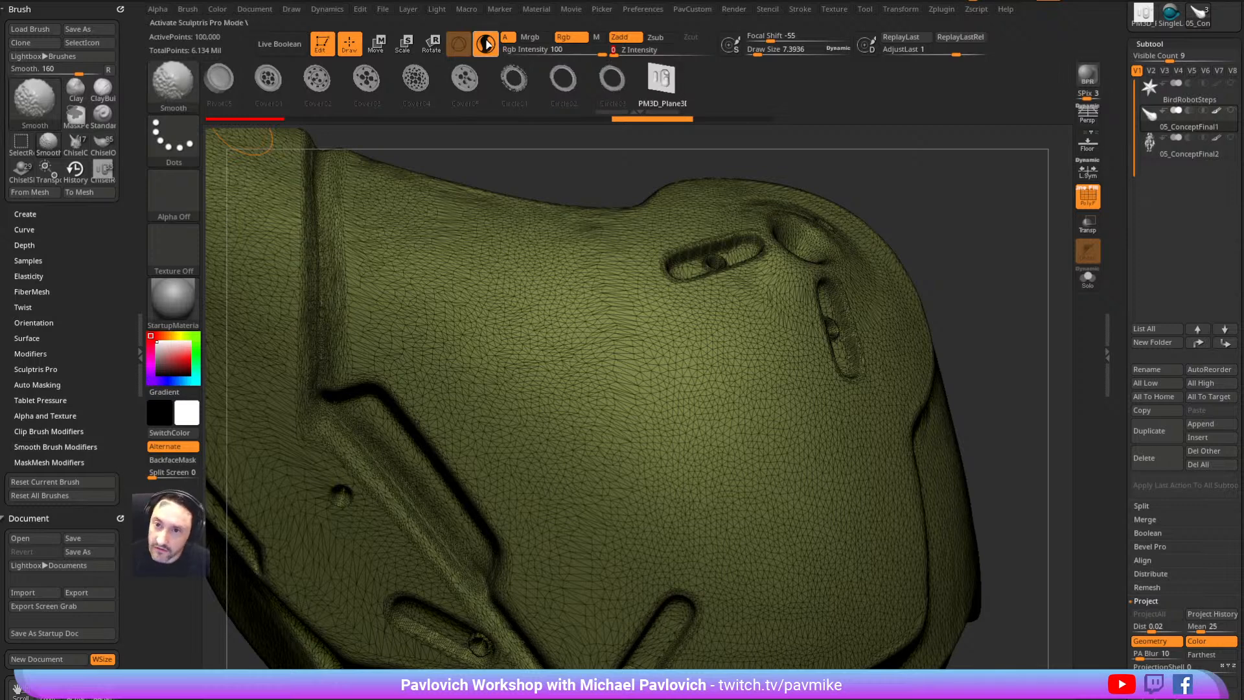
{"action": "left_click", "coordinate": [569, 40]}
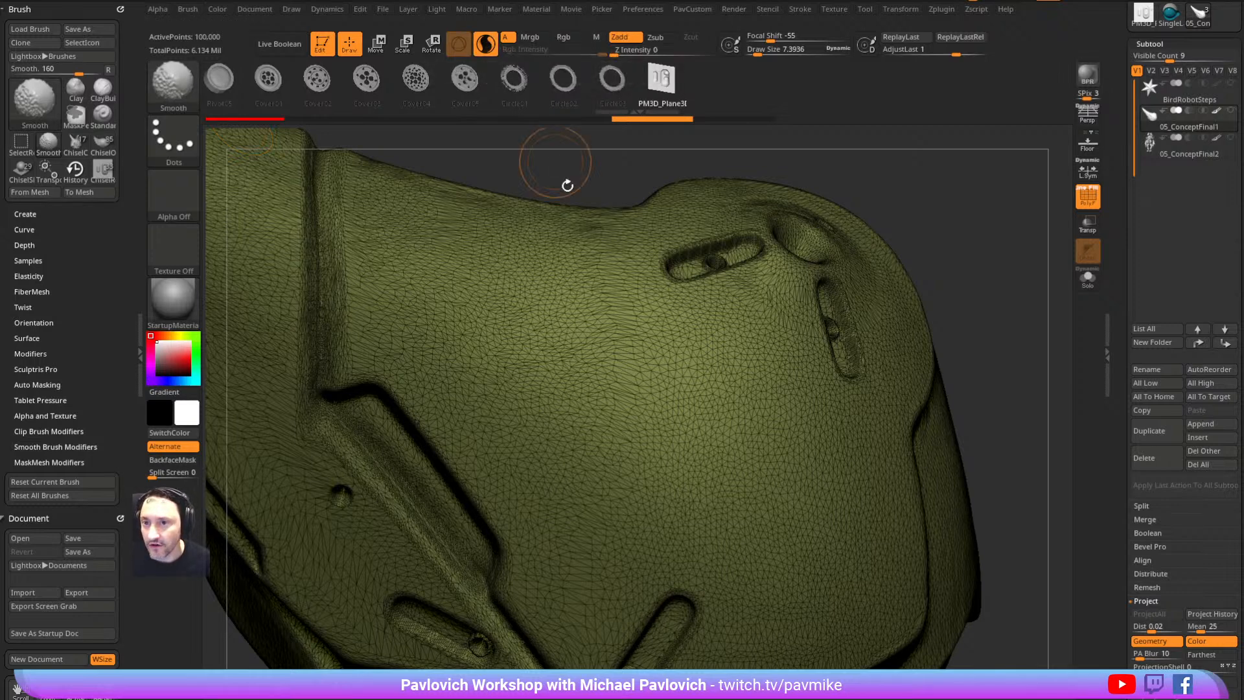
Try adding local density to the armour piece with the Smooth brush for a capsule stamp, and undo the stamp
{"action": "mouse_move", "coordinate": [697, 436]}
{"action": "left_mouse_down"}
{"action": "mouse_move", "coordinate": [715, 436]}
{"action": "mouse_move", "coordinate": [648, 408]}
{"action": "mouse_move", "coordinate": [605, 434]}
{"action": "mouse_move", "coordinate": [599, 466]}
{"action": "mouse_move", "coordinate": [674, 421]}
{"action": "mouse_move", "coordinate": [640, 409]}
{"action": "mouse_move", "coordinate": [716, 422]}
{"action": "mouse_move", "coordinate": [667, 454]}
{"action": "mouse_move", "coordinate": [677, 463]}
{"action": "left_mouse_up"}
{"action": "left_click", "coordinate": [1092, 203]}
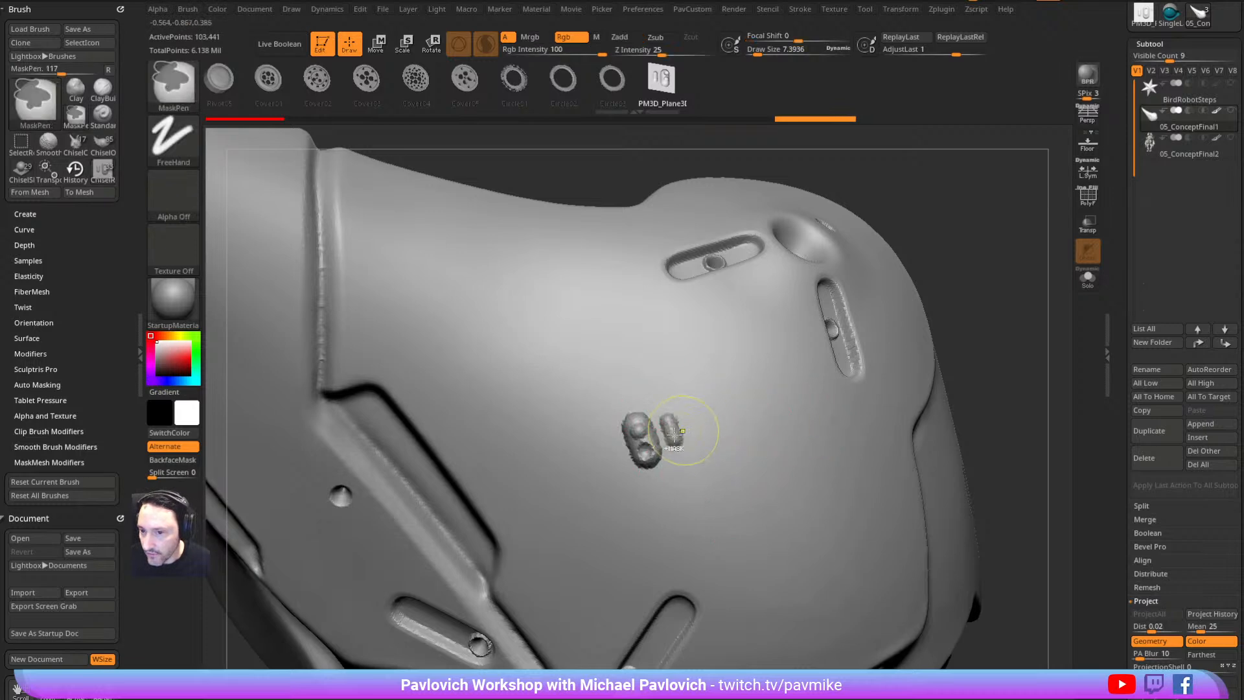
{"action": "key", "text": "ctrl+z"}
Reduce the draw size to about 1.71, tessellate the stamp area more finely, and stamp the capsule shapes there
{"action": "key", "text": "s"}
{"action": "mouse_move", "coordinate": [667, 434]}
{"action": "left_mouse_down"}
{"action": "mouse_move", "coordinate": [640, 421]}
{"action": "mouse_move", "coordinate": [603, 430]}
{"action": "mouse_move", "coordinate": [625, 454]}
{"action": "mouse_move", "coordinate": [645, 414]}
{"action": "mouse_move", "coordinate": [658, 428]}
{"action": "mouse_move", "coordinate": [724, 427]}
{"action": "mouse_move", "coordinate": [684, 390]}
{"action": "mouse_move", "coordinate": [635, 379]}
{"action": "mouse_move", "coordinate": [599, 404]}
{"action": "left_mouse_up"}
{"action": "left_click", "coordinate": [1088, 198]}
{"action": "mouse_move", "coordinate": [609, 462]}
{"action": "left_mouse_down", "text": "shift"}
{"action": "mouse_move", "coordinate": [674, 483]}
{"action": "mouse_move", "coordinate": [716, 463]}
{"action": "mouse_move", "coordinate": [739, 421]}
{"action": "left_mouse_up", "text": "shift"}
{"action": "left_click", "coordinate": [1093, 201]}
{"action": "left_click_drag", "start_coordinate": [650, 430], "coordinate": [644, 379]}
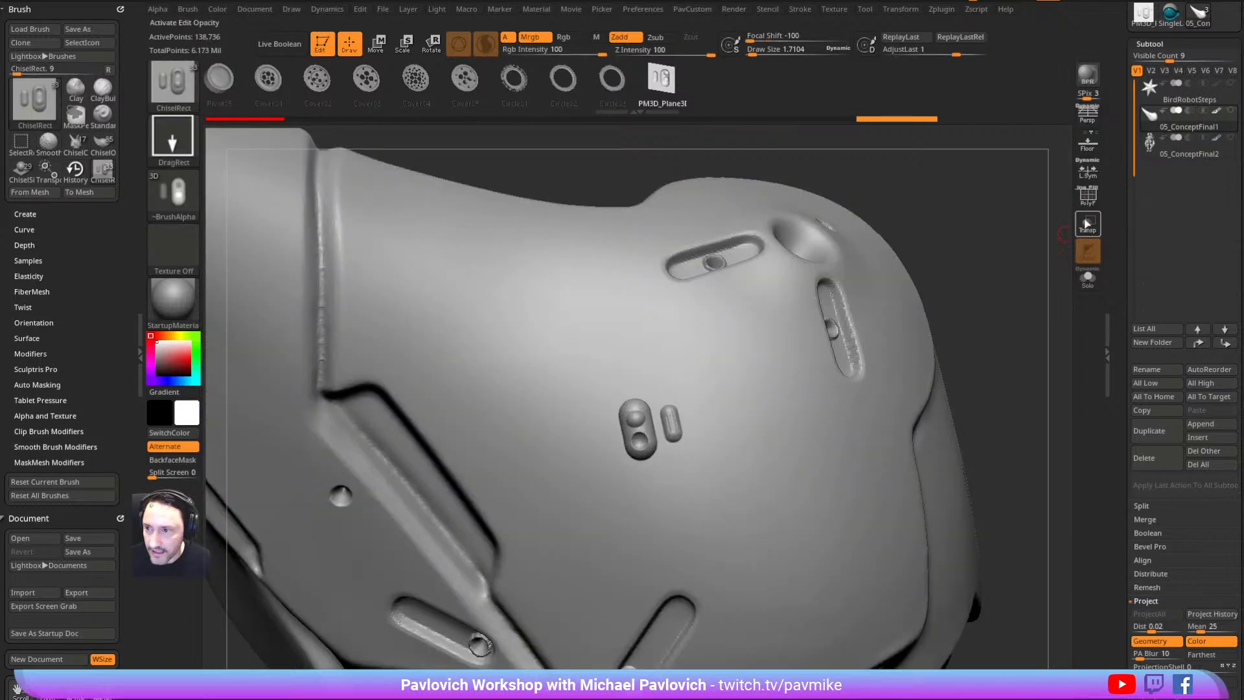
Show the wireframe and undo the capsule stamp together with the added local tessellation
{"action": "key", "text": "shift+f"}
{"action": "key", "text": "ctrl+z"}
{"action": "key", "text": "ctrl+z"}
{"action": "key", "text": "ctrl+z"}
{"action": "key", "text": "ctrl+z"}
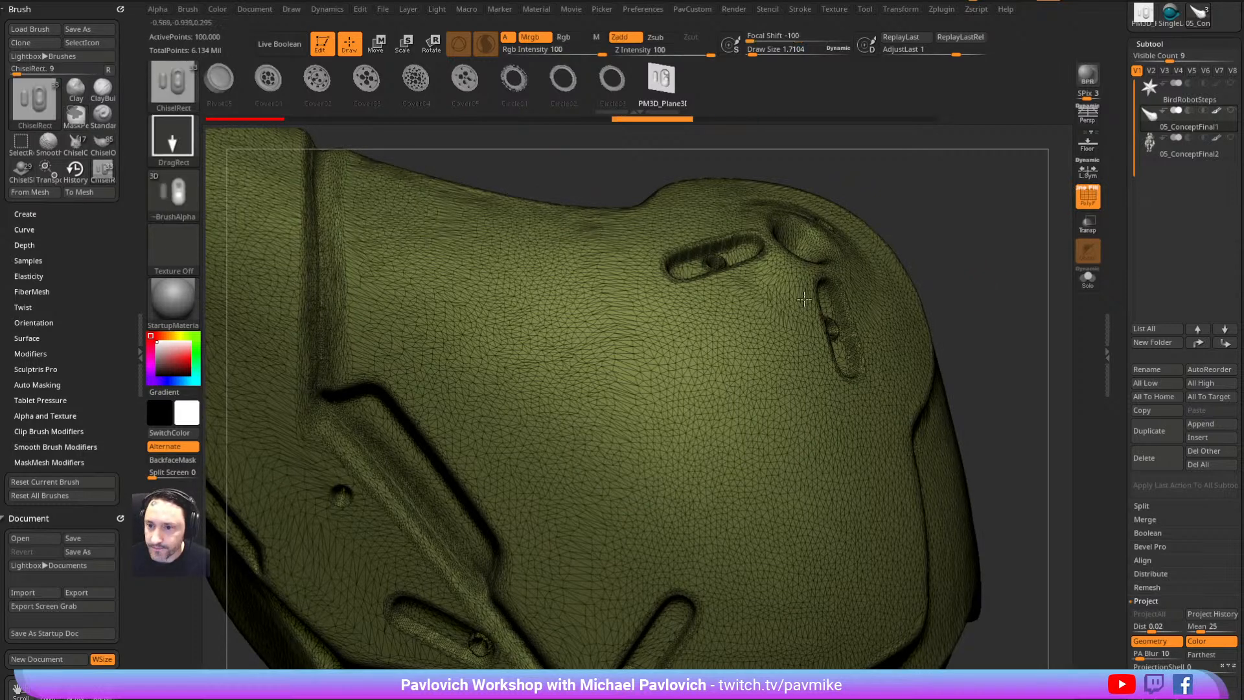
{"action": "scroll", "coordinate": [82, 311], "scroll_direction": "down", "scroll_amount": 2}
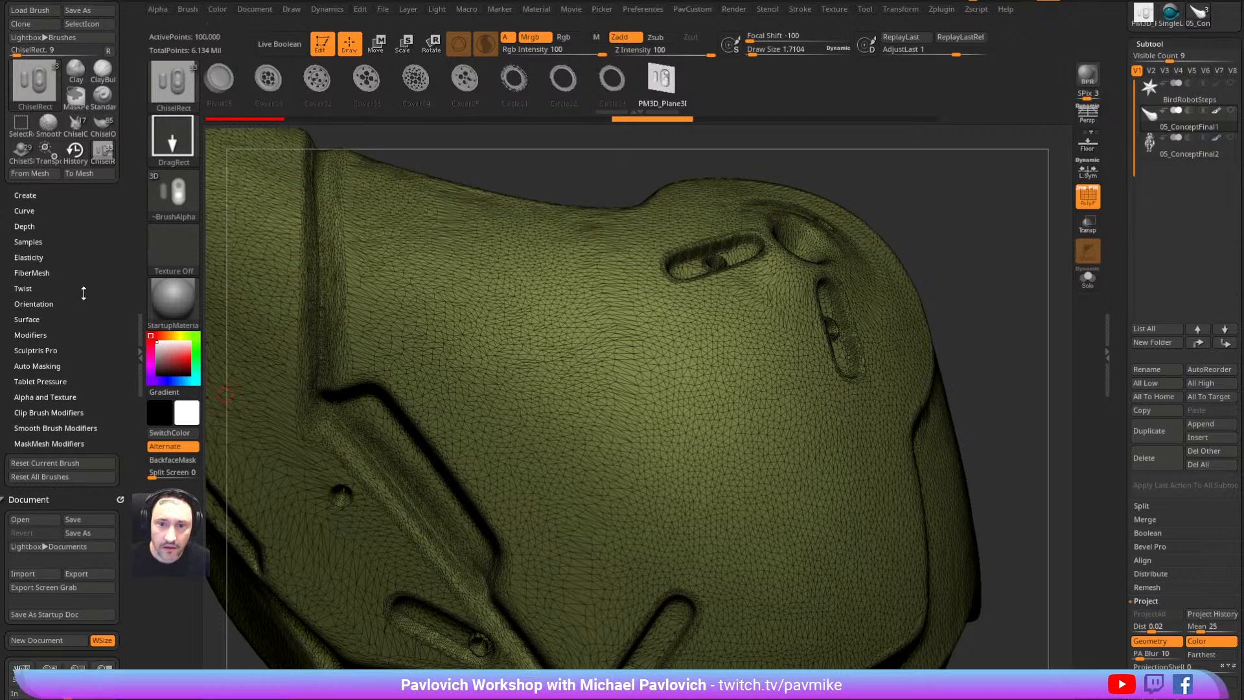
Drop the armour piece onto the canvas as a 2.5D image by turning on Drop3D
{"action": "scroll", "coordinate": [91, 328], "scroll_direction": "down", "scroll_amount": 5}
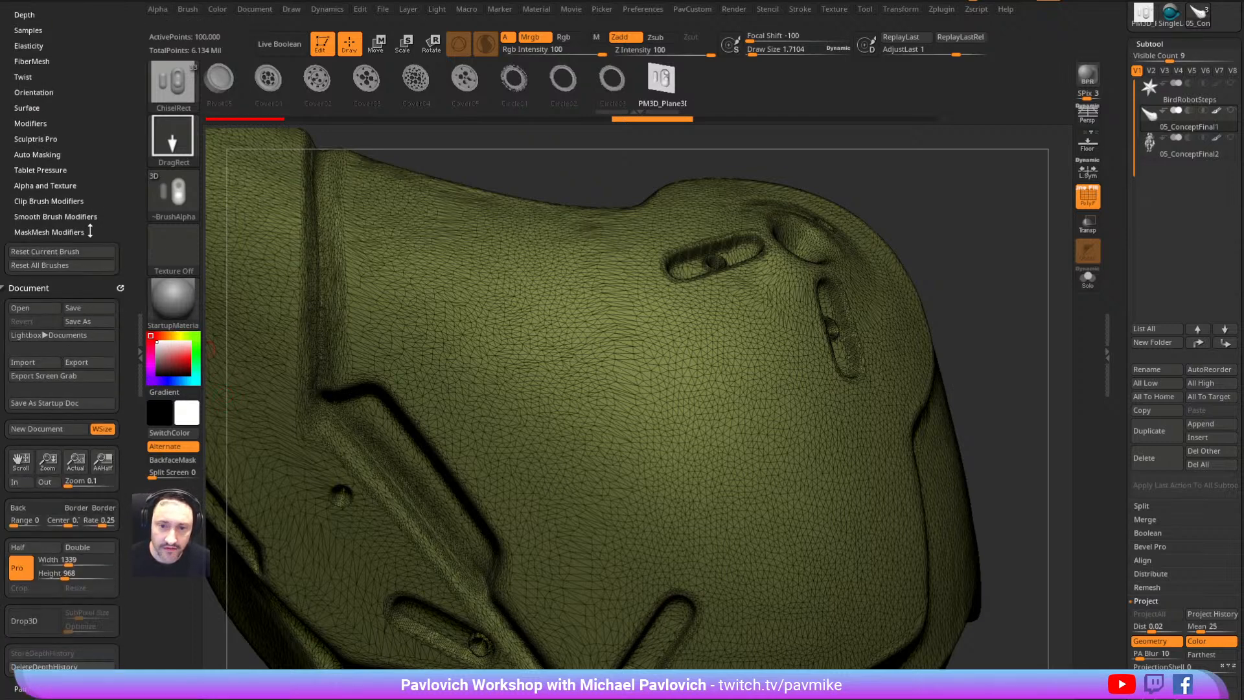
{"action": "scroll", "coordinate": [1134, 189], "scroll_direction": "down", "scroll_amount": 8}
{"action": "left_click", "coordinate": [1153, 402]}
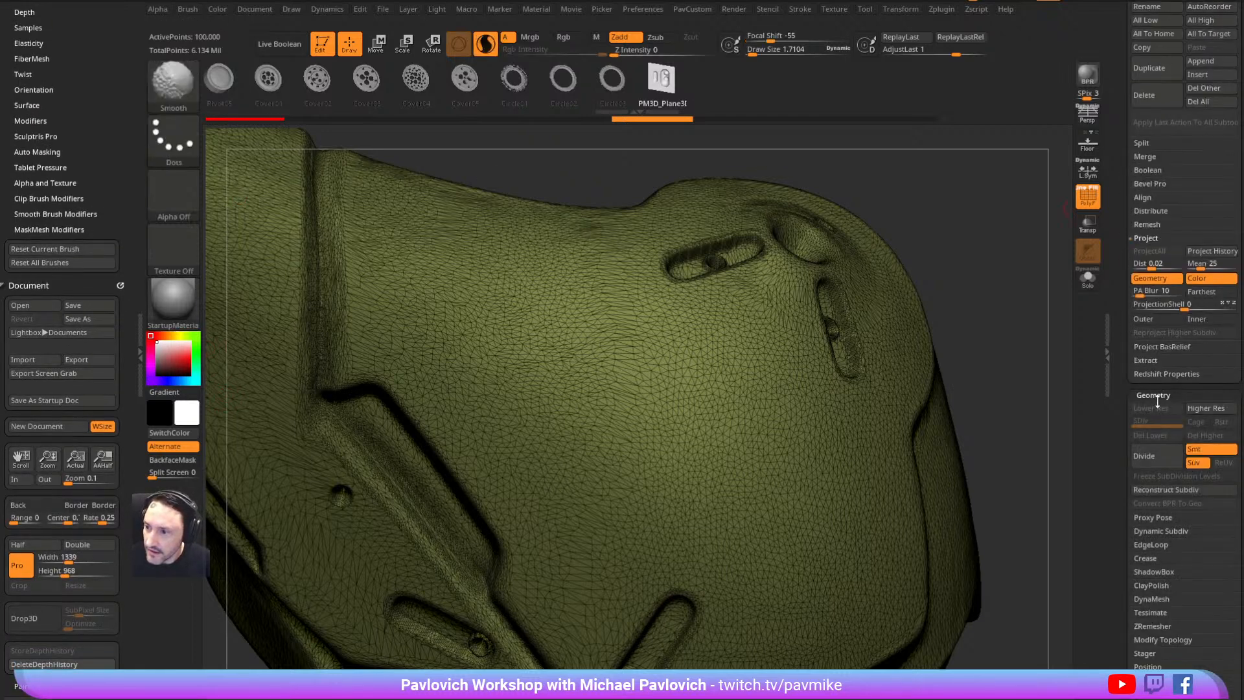
{"action": "scroll", "coordinate": [65, 447], "scroll_direction": "down", "scroll_amount": 4}
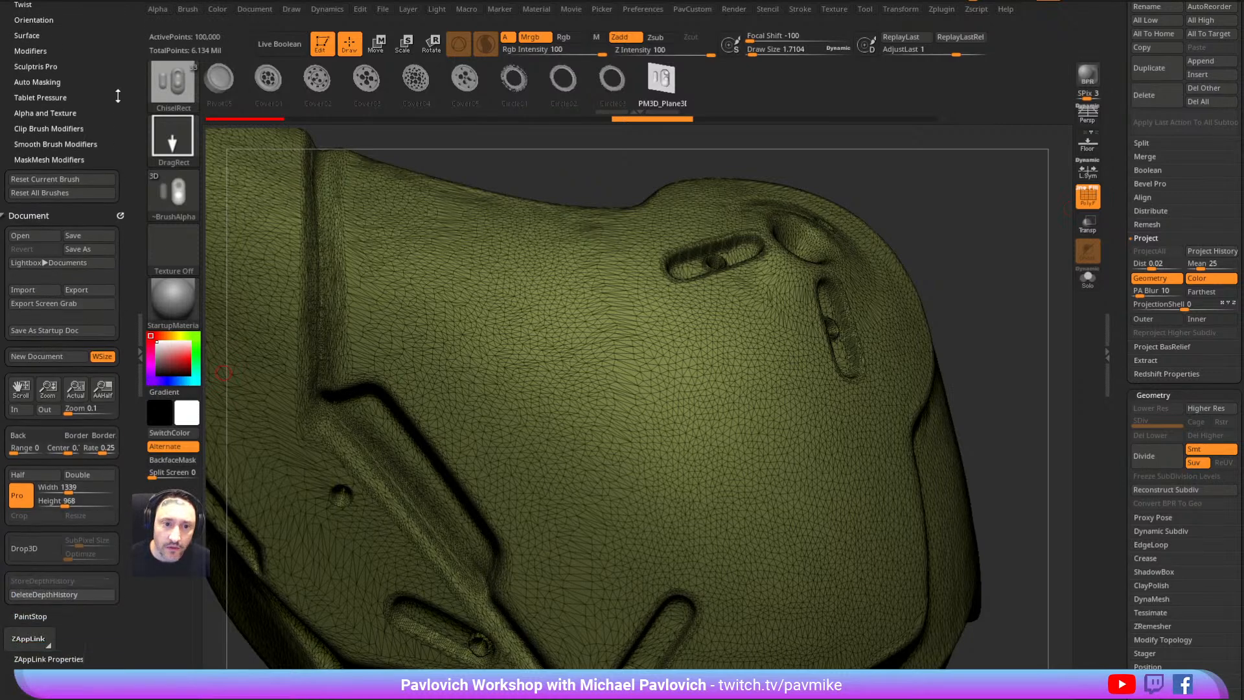
{"action": "left_click", "coordinate": [39, 478]}
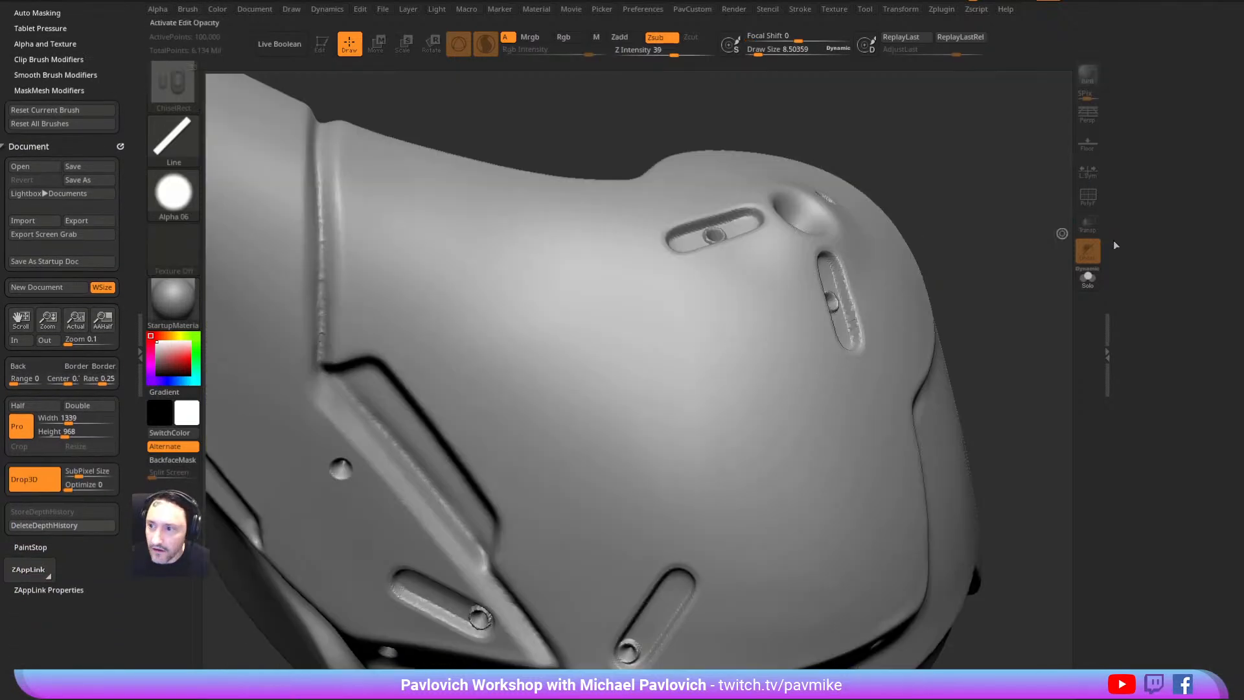
Carve a long and a shorter parallel groove into the middle of the armour with a subtractive Line stroke, draw size about 19 and 17
{"action": "key", "text": "s"}
{"action": "left_click_drag", "start_coordinate": [629, 395], "coordinate": [649, 498]}
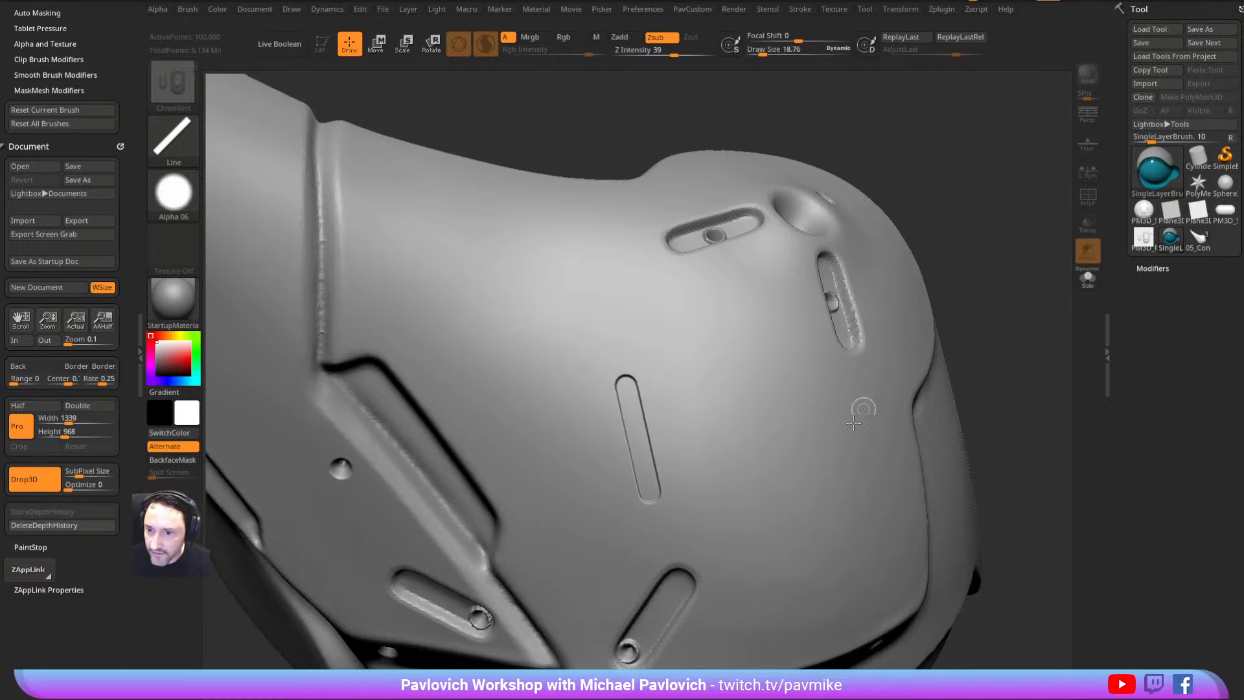
{"action": "left_click_drag", "start_coordinate": [656, 395], "coordinate": [666, 449]}
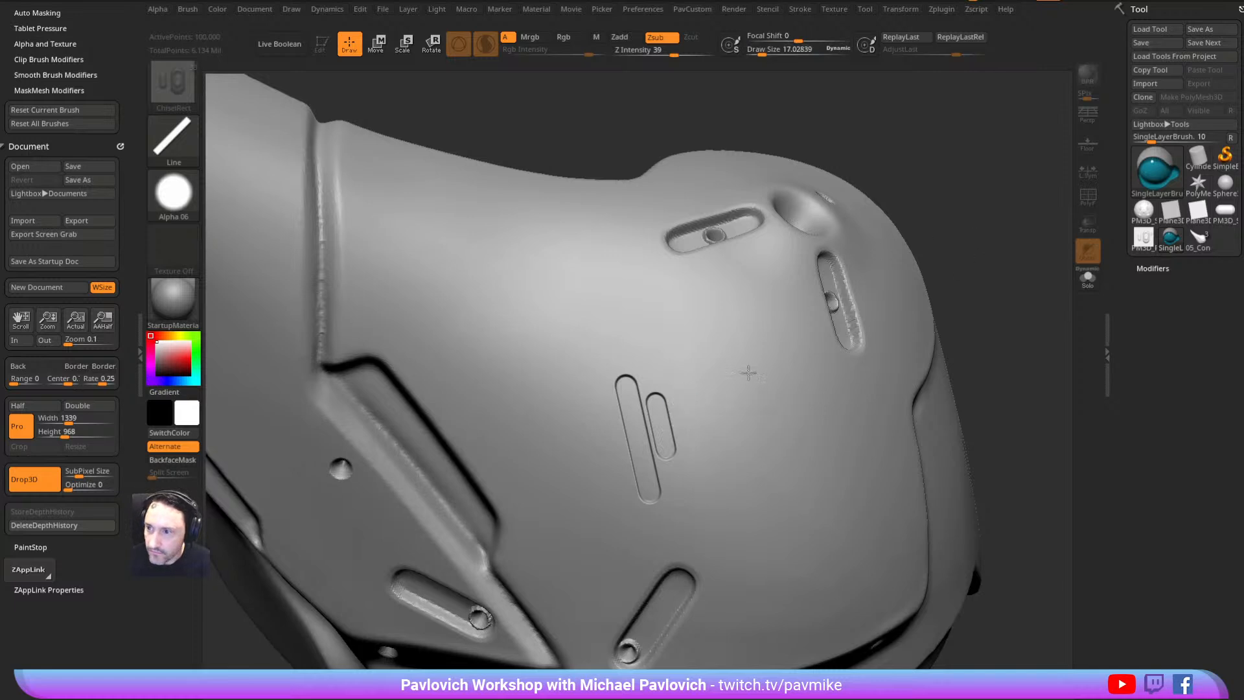
Add a PM3D_Sphere3D capsule in Zadd mode beside the two grooves and turn Drop3D off to bring the details into the mesh
{"action": "left_click", "coordinate": [640, 39]}
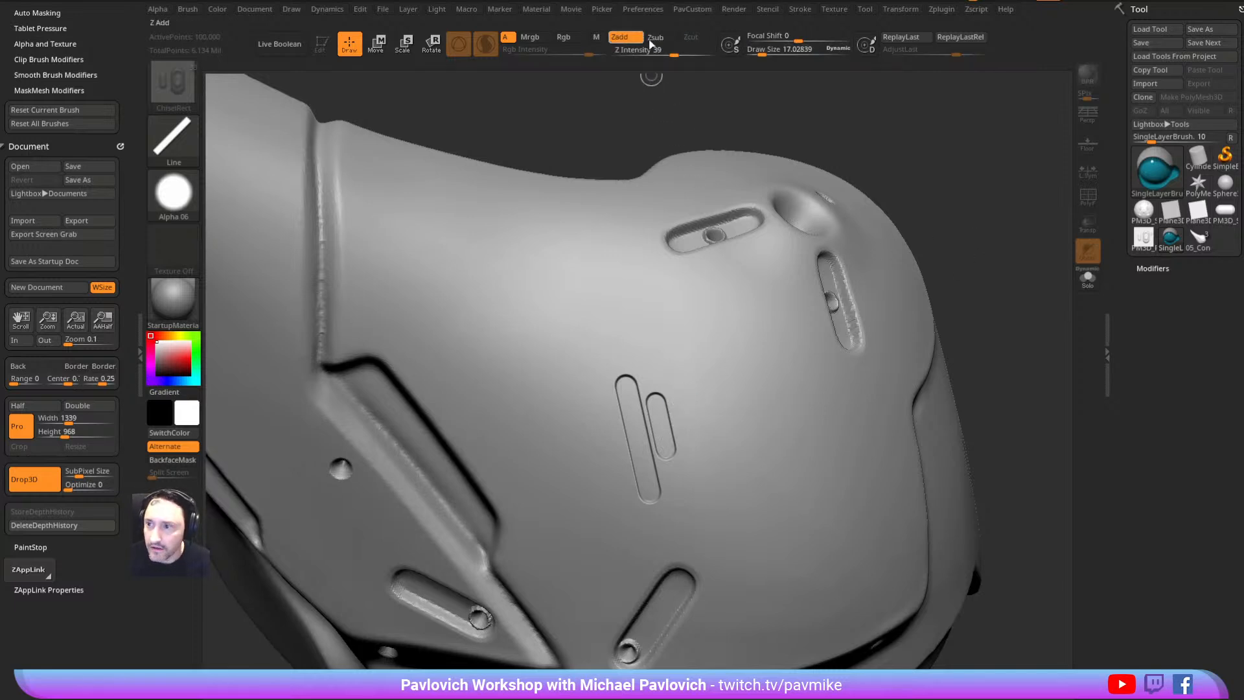
{"action": "left_click", "coordinate": [1225, 210]}
{"action": "left_click_drag", "start_coordinate": [730, 415], "coordinate": [791, 392]}
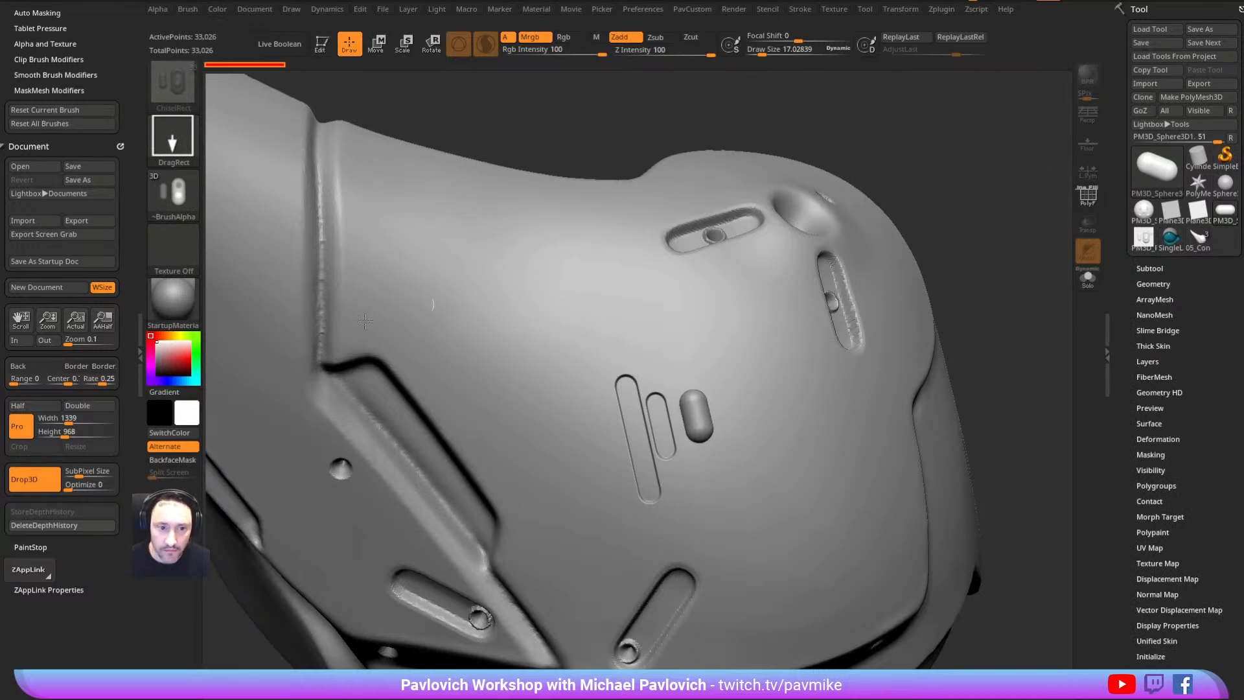
{"action": "left_click", "coordinate": [78, 475]}
{"action": "type", "text": "1"}
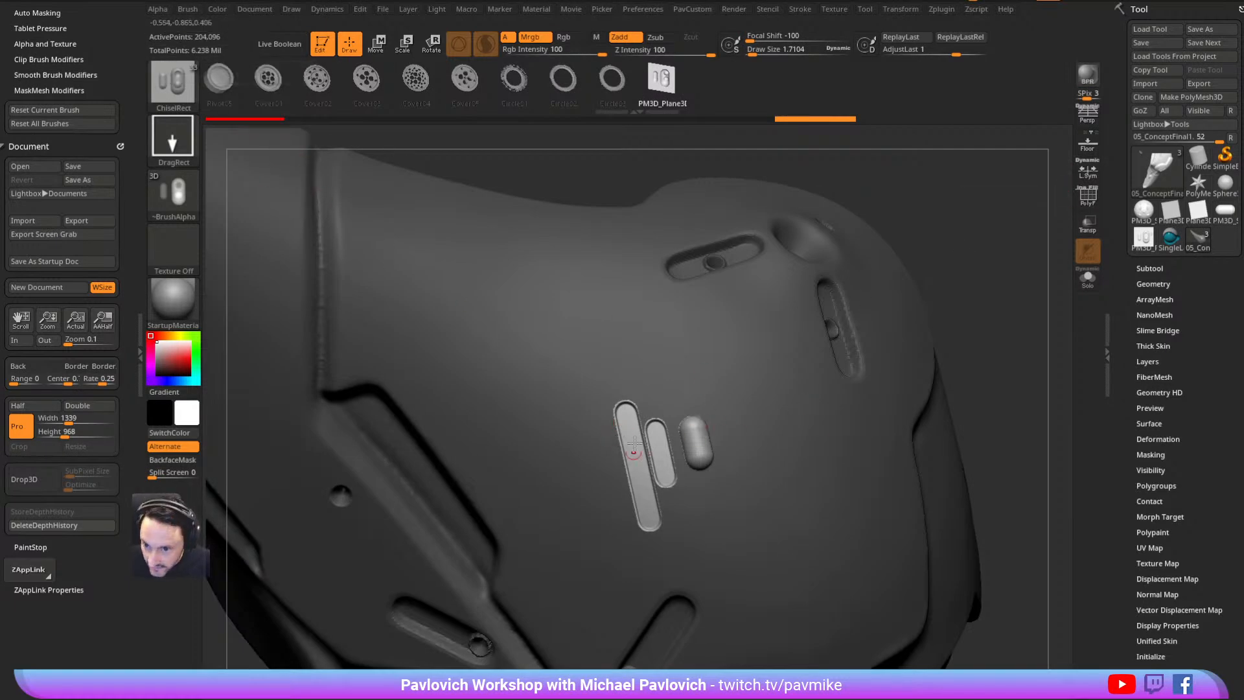
Examine the wireframe density around the new grooves and capsule, and hide the wireframe
{"action": "left_click", "coordinate": [1087, 196]}
{"action": "mouse_move", "coordinate": [1010, 310]}
{"action": "left_mouse_down"}
{"action": "mouse_move", "coordinate": [993, 344]}
{"action": "mouse_move", "coordinate": [961, 283]}
{"action": "mouse_move", "coordinate": [1008, 226]}
{"action": "mouse_move", "coordinate": [1040, 591]}
{"action": "left_mouse_up"}
{"action": "right_click_drag", "start_coordinate": [675, 412], "coordinate": [827, 212], "text": "ctrl"}
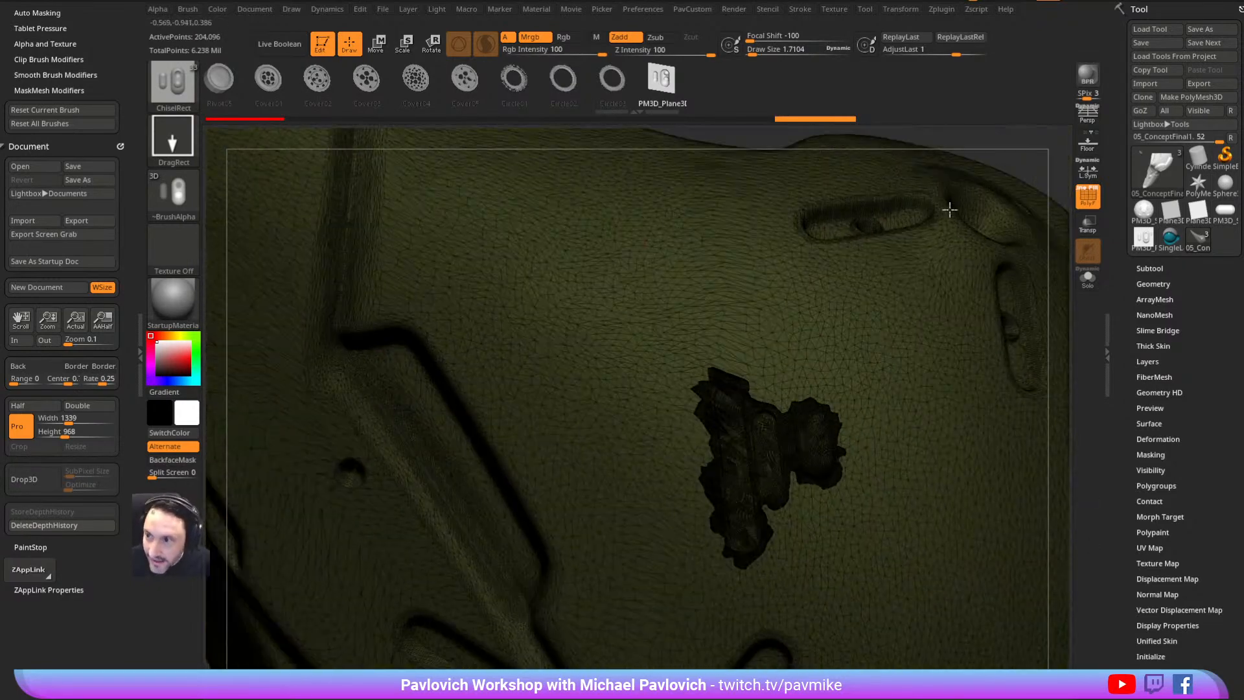
{"action": "left_click", "coordinate": [1086, 196]}
{"action": "mouse_move", "coordinate": [835, 324]}
{"action": "right_mouse_down"}
{"action": "mouse_move", "coordinate": [749, 344]}
{"action": "mouse_move", "coordinate": [721, 331]}
{"action": "right_mouse_up"}
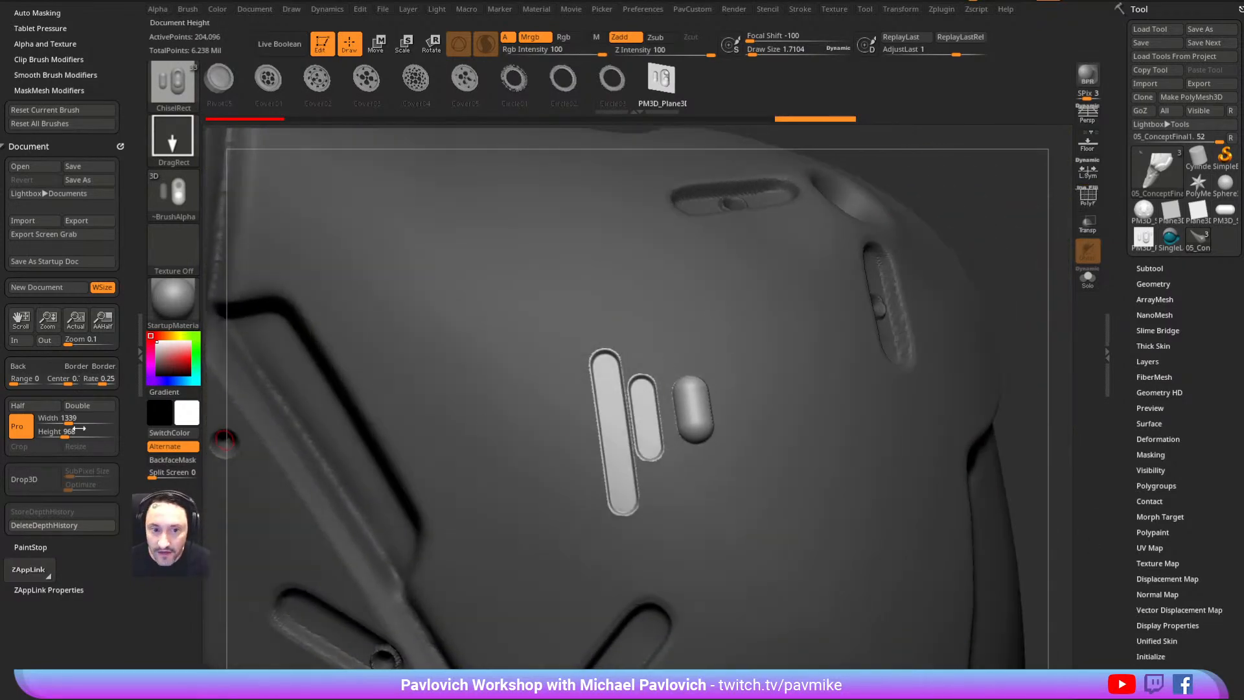
Clear the mask from the armour piece and check the new details from several angles
{"action": "left_click_drag", "start_coordinate": [983, 218], "coordinate": [1004, 241], "text": "ctrl"}
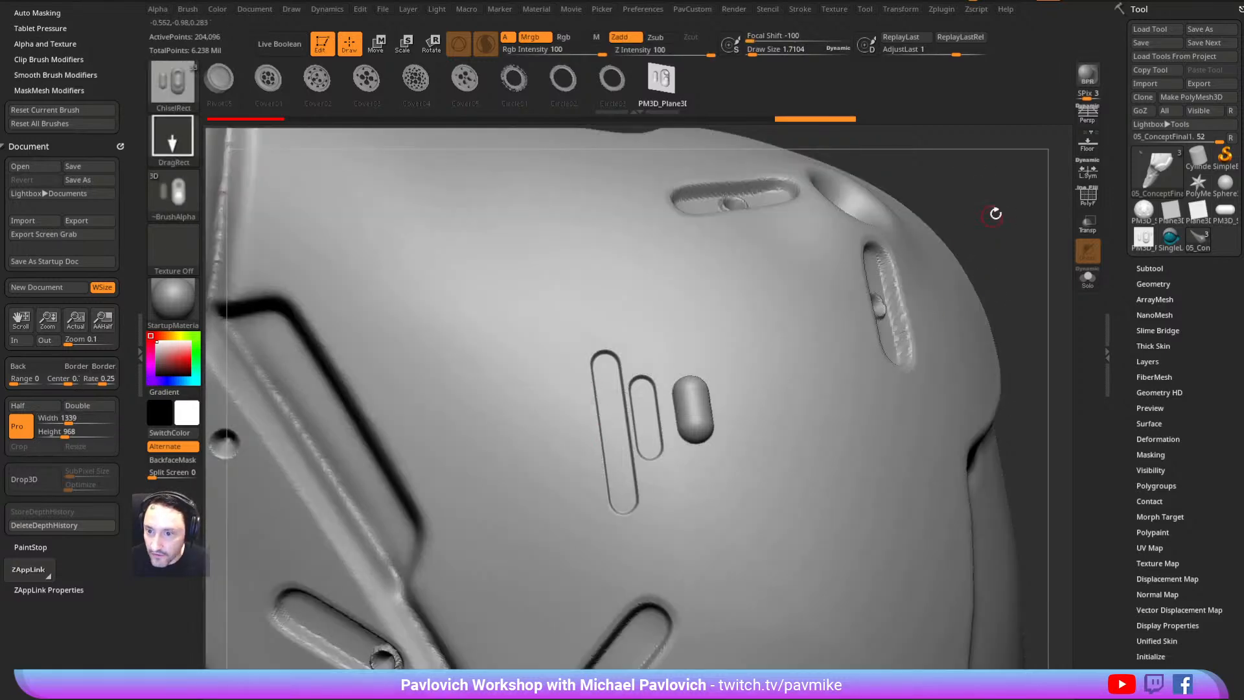
{"action": "right_click_drag", "start_coordinate": [991, 222], "coordinate": [1007, 256]}
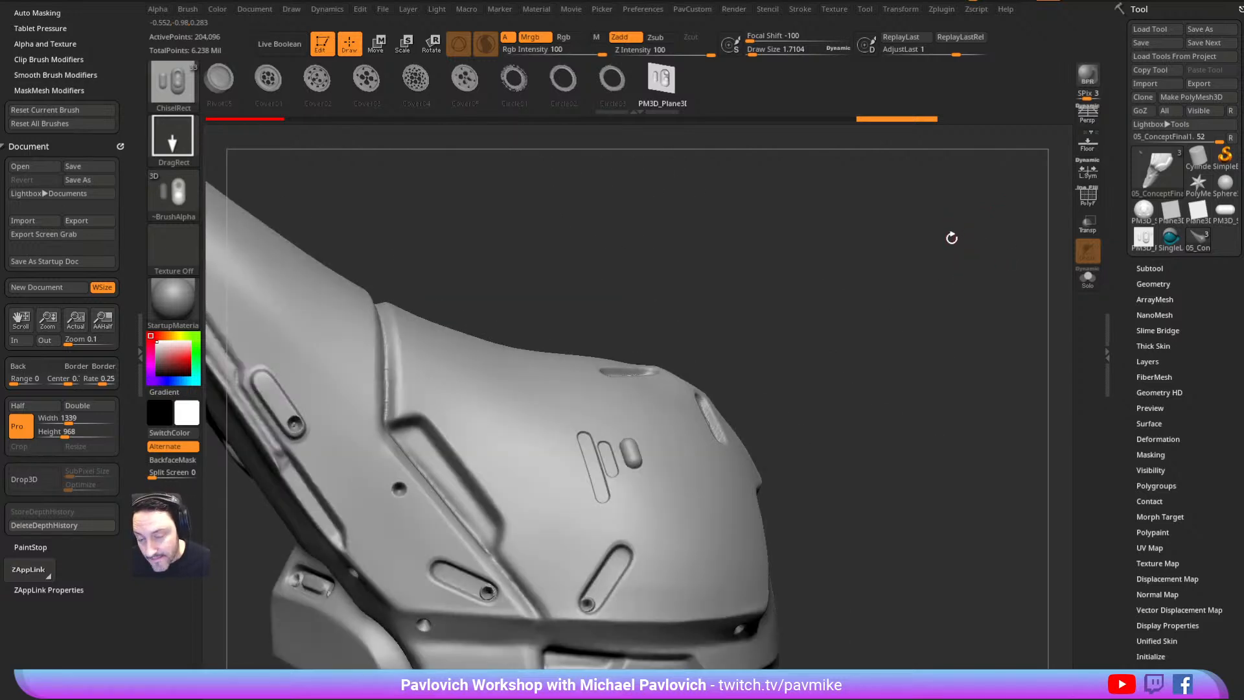
{"action": "right_click_drag", "start_coordinate": [946, 253], "coordinate": [895, 279]}
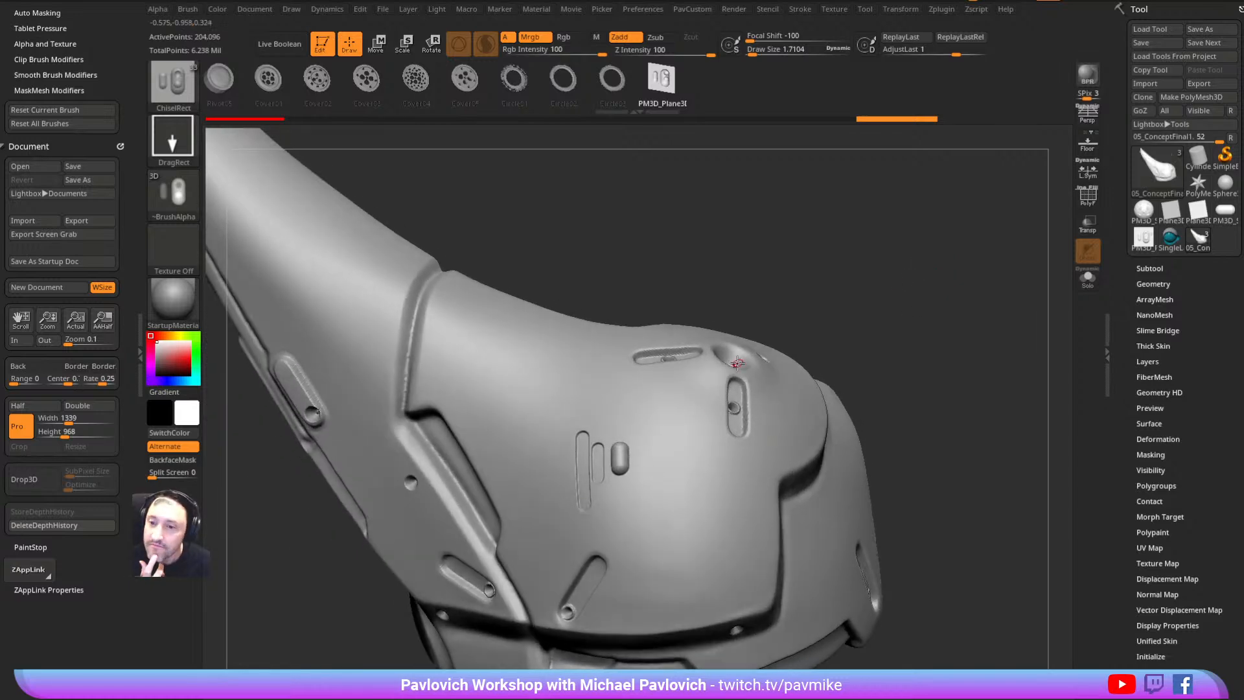
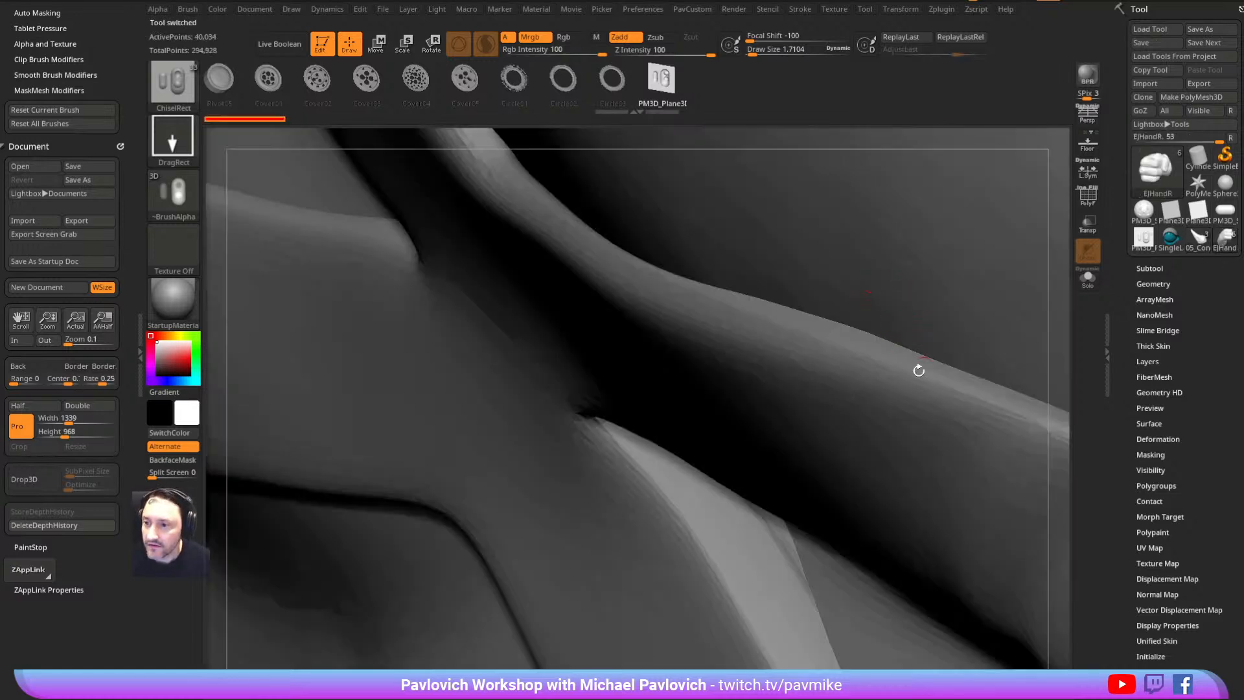
Frame the Earthworm Jim bust and select the Standard brush
{"action": "right_click_drag", "start_coordinate": [919, 370], "coordinate": [646, 226]}
{"action": "mouse_move", "coordinate": [695, 274]}
{"action": "right_mouse_down"}
{"action": "mouse_move", "coordinate": [905, 267]}
{"action": "mouse_move", "coordinate": [945, 362]}
{"action": "right_mouse_up"}
{"action": "key", "text": "s"}
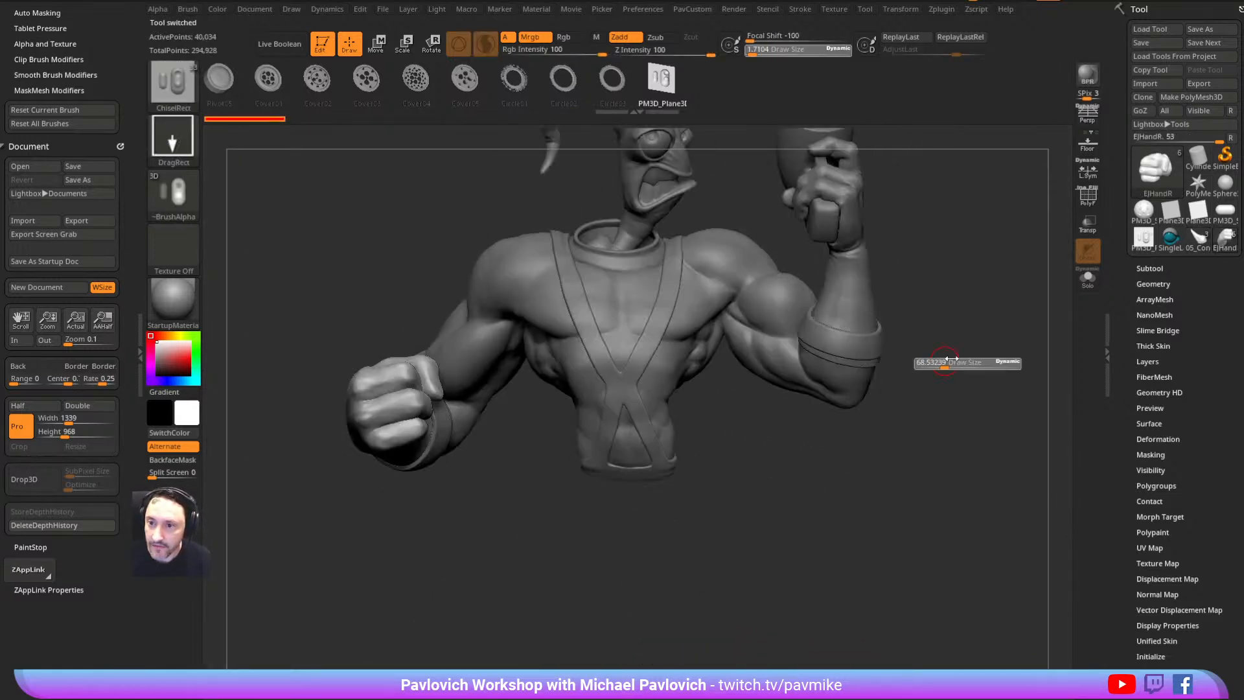
{"action": "mouse_move", "coordinate": [966, 283]}
{"action": "right_mouse_down"}
{"action": "mouse_move", "coordinate": [877, 331]}
{"action": "mouse_move", "coordinate": [922, 305]}
{"action": "right_mouse_up"}
{"action": "key", "text": "s"}
{"action": "key", "text": "b"}
{"action": "key", "text": "s"}
{"action": "key", "text": "t"}
Make the EJHandL subtool active, turn Sculptris Pro off, and set the draw size to about 108
{"action": "left_click", "coordinate": [803, 331], "text": "alt"}
{"action": "left_click", "coordinate": [487, 46]}
{"action": "right_click_drag", "start_coordinate": [891, 214], "coordinate": [944, 222]}
{"action": "key", "text": "s"}
{"action": "left_click_drag", "start_coordinate": [670, 433], "coordinate": [678, 434]}
{"action": "key", "text": "3"}
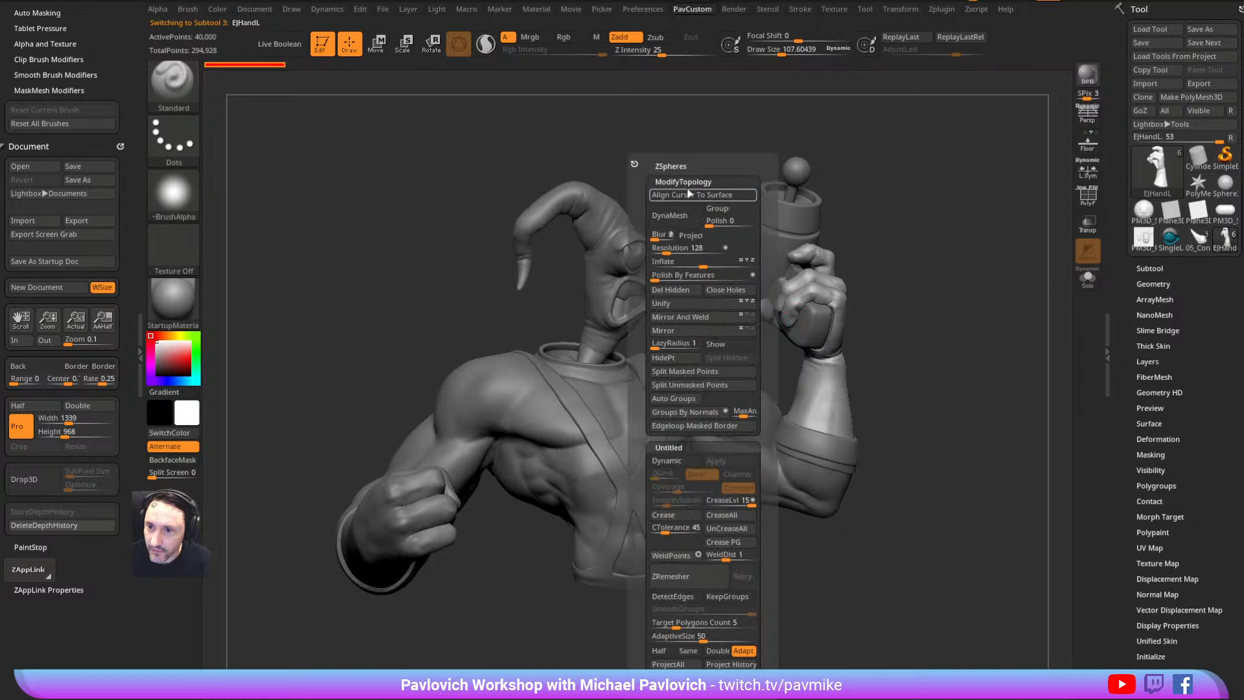
Examine the bust's head closely around the eyes, lips and teeth
{"action": "right_click_drag", "start_coordinate": [868, 246], "coordinate": [905, 242]}
{"action": "key", "text": "s"}
{"action": "left_click_drag", "start_coordinate": [902, 233], "coordinate": [900, 233]}
{"action": "mouse_move", "coordinate": [720, 290]}
{"action": "right_mouse_down"}
{"action": "mouse_move", "coordinate": [701, 275]}
{"action": "mouse_move", "coordinate": [680, 334]}
{"action": "mouse_move", "coordinate": [602, 343]}
{"action": "right_mouse_up"}
{"action": "key", "text": "s"}
{"action": "left_click_drag", "start_coordinate": [853, 364], "coordinate": [835, 364]}
{"action": "right_click_drag", "start_coordinate": [829, 324], "coordinate": [883, 290]}
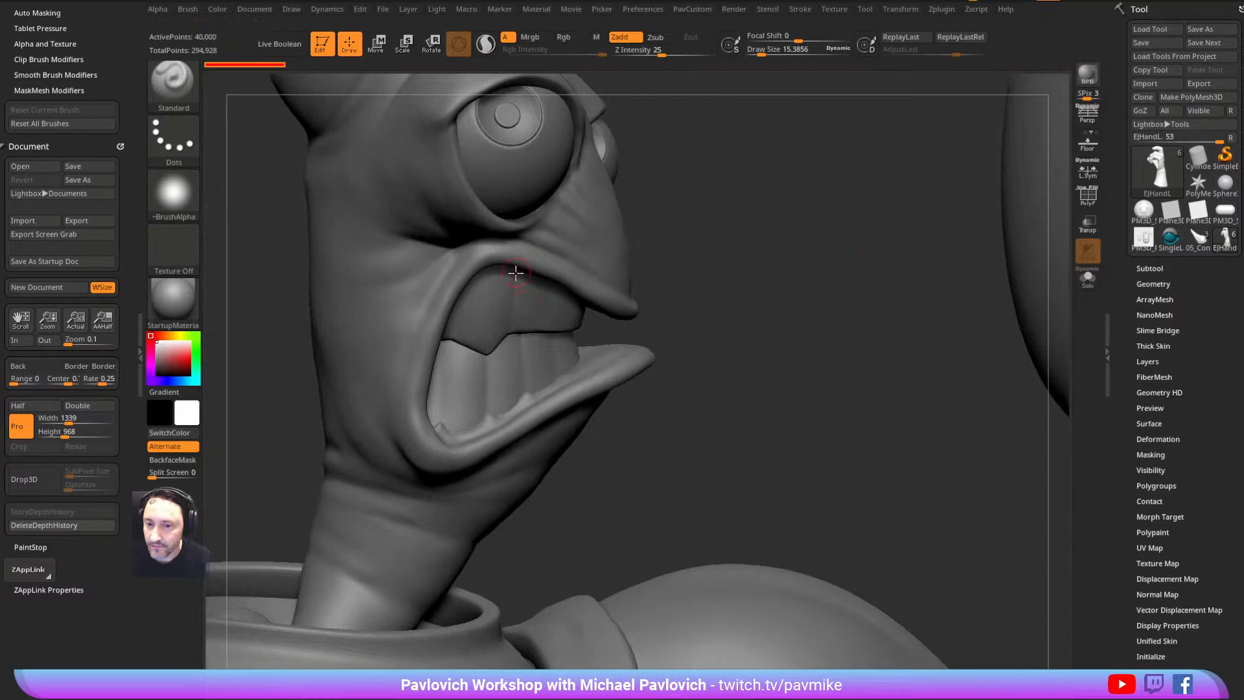
{"action": "key", "text": "s"}
{"action": "mouse_move", "coordinate": [706, 274]}
{"action": "right_mouse_down"}
{"action": "mouse_move", "coordinate": [723, 276]}
{"action": "mouse_move", "coordinate": [686, 247]}
{"action": "right_mouse_up"}
{"action": "right_click_drag", "start_coordinate": [949, 343], "coordinate": [617, 192], "text": "alt"}
{"action": "mouse_move", "coordinate": [991, 242]}
{"action": "right_mouse_down"}
{"action": "mouse_move", "coordinate": [952, 280]}
{"action": "mouse_move", "coordinate": [917, 279]}
{"action": "mouse_move", "coordinate": [899, 336]}
{"action": "mouse_move", "coordinate": [924, 268]}
{"action": "mouse_move", "coordinate": [975, 250]}
{"action": "right_mouse_up"}
Make the EJHead subtool active, solo it with the draw size at about 43.7, and open its subtool list
{"action": "left_click", "coordinate": [562, 287], "text": "alt"}
{"action": "left_click", "coordinate": [1088, 278]}
{"action": "key", "text": "s"}
{"action": "left_click", "coordinate": [902, 314]}
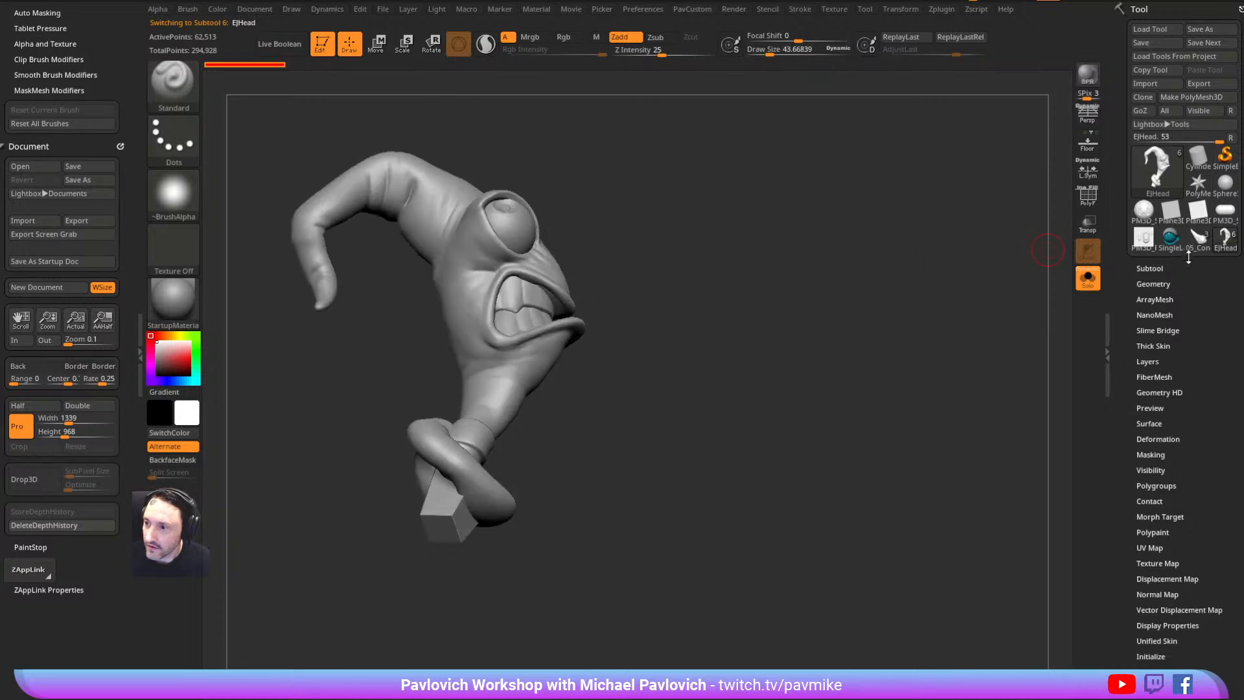
{"action": "left_click", "coordinate": [1146, 266]}
{"action": "left_click", "coordinate": [1201, 401]}
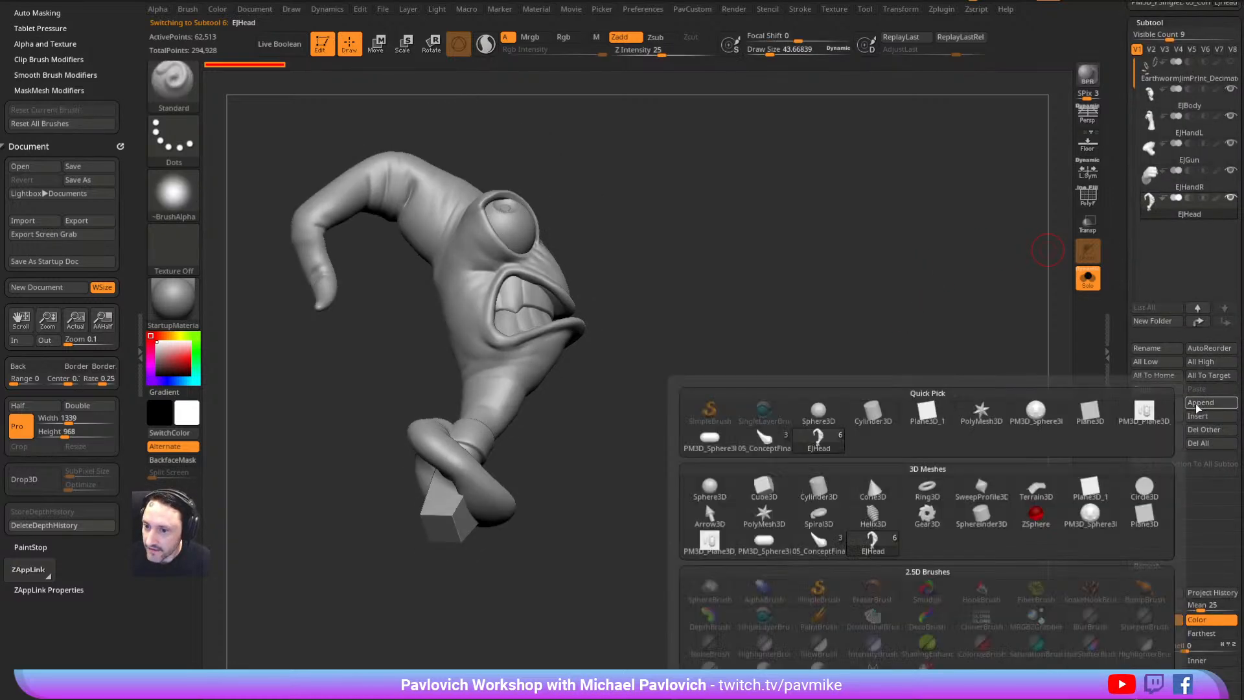
Look over the soloed head from several angles and duplicate the EJHead subtool
{"action": "right_click_drag", "start_coordinate": [689, 240], "coordinate": [966, 300]}
{"action": "right_click_drag", "start_coordinate": [702, 430], "coordinate": [870, 379]}
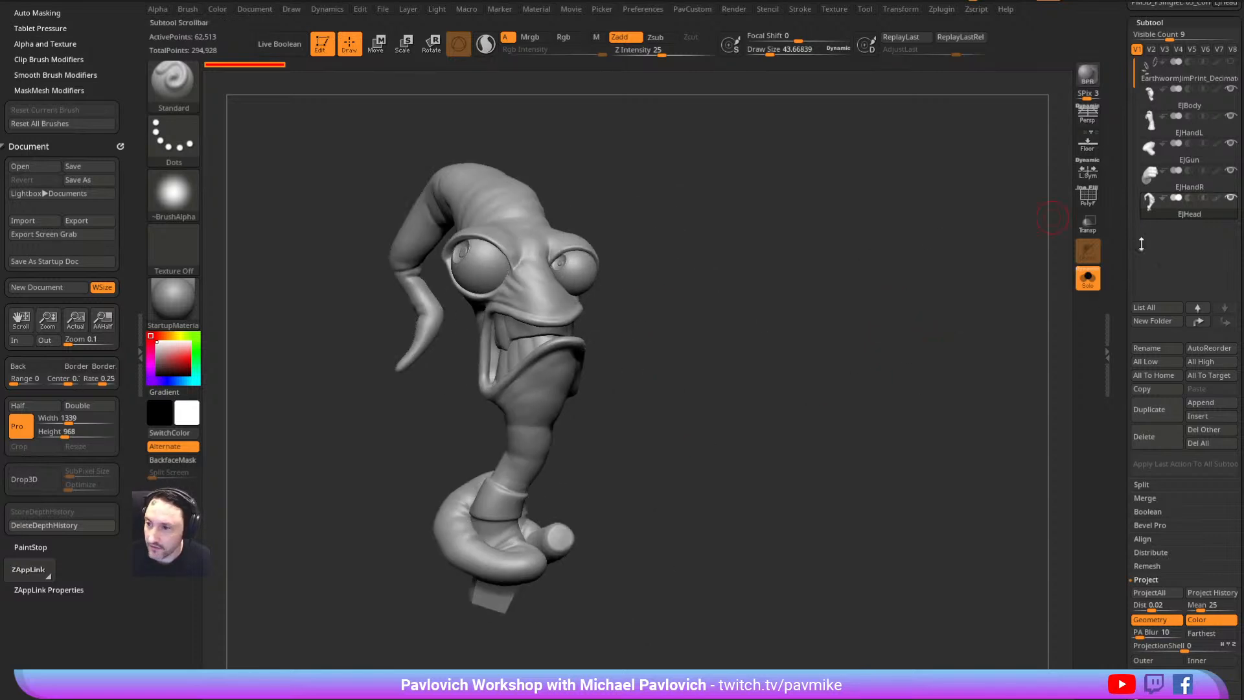
{"action": "left_click_drag", "start_coordinate": [1116, 276], "coordinate": [1125, 266]}
{"action": "right_click_drag", "start_coordinate": [776, 305], "coordinate": [533, 333]}
{"action": "right_click_drag", "start_coordinate": [617, 214], "coordinate": [796, 249]}
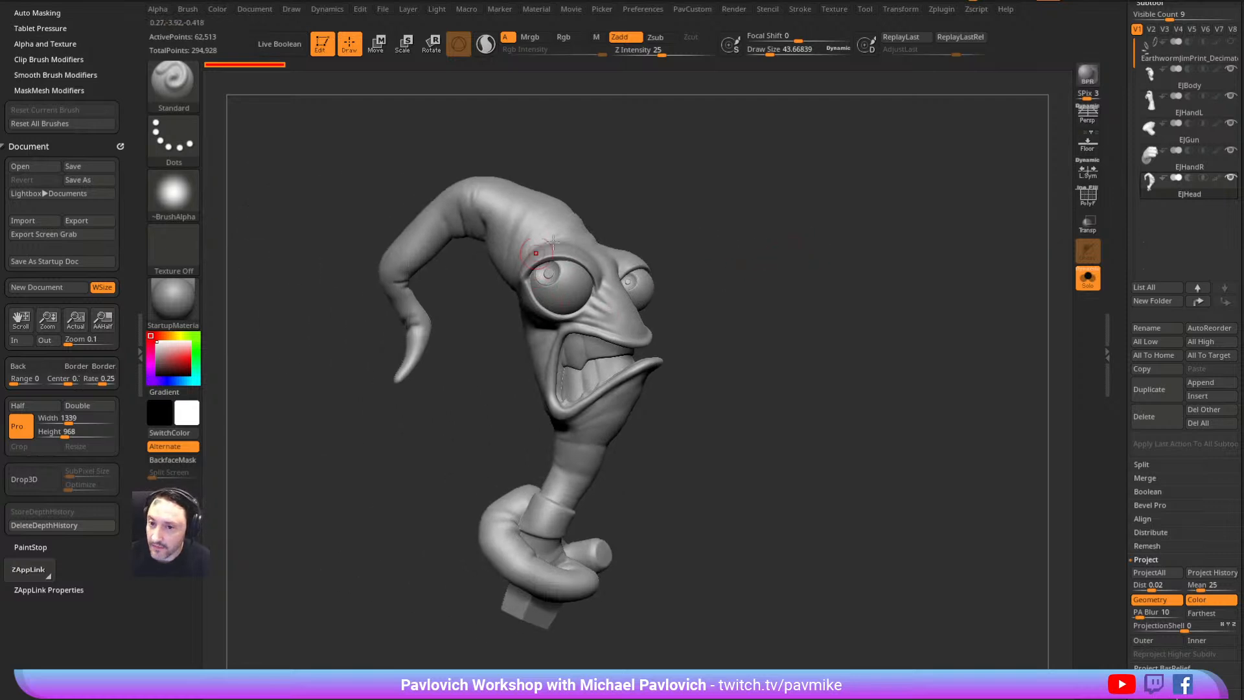
{"action": "right_click_drag", "start_coordinate": [695, 232], "coordinate": [747, 233]}
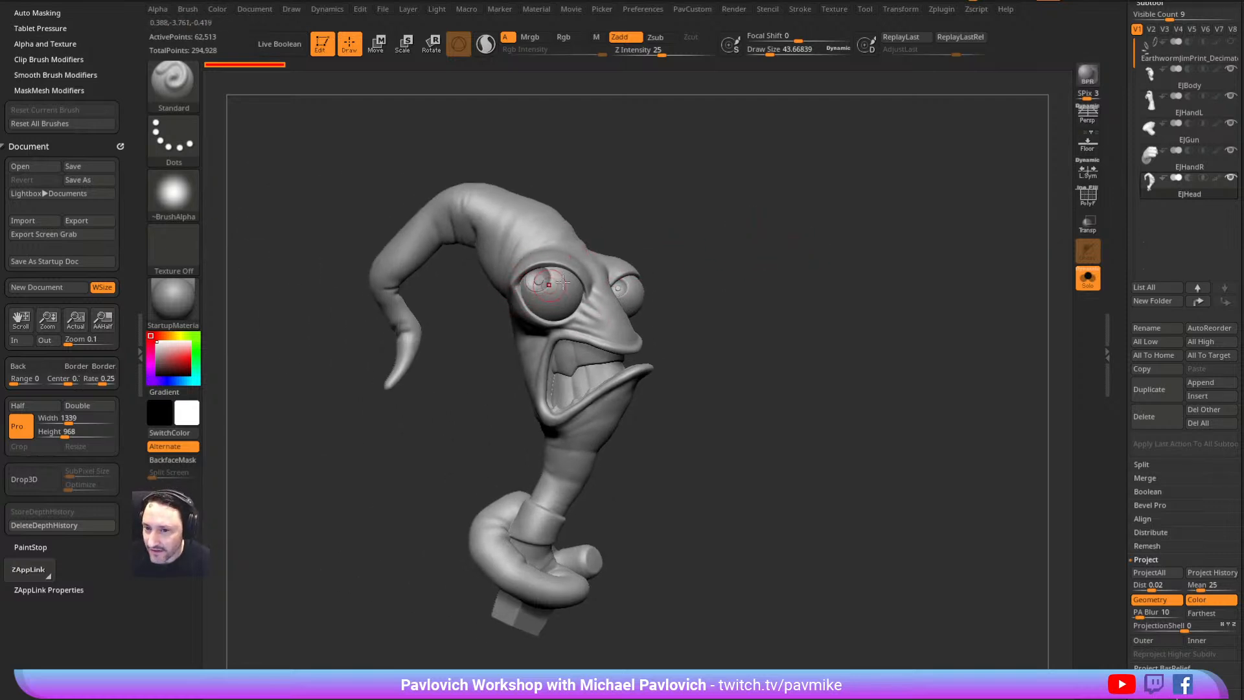
{"action": "left_click_drag", "start_coordinate": [810, 280], "coordinate": [946, 324], "text": "alt"}
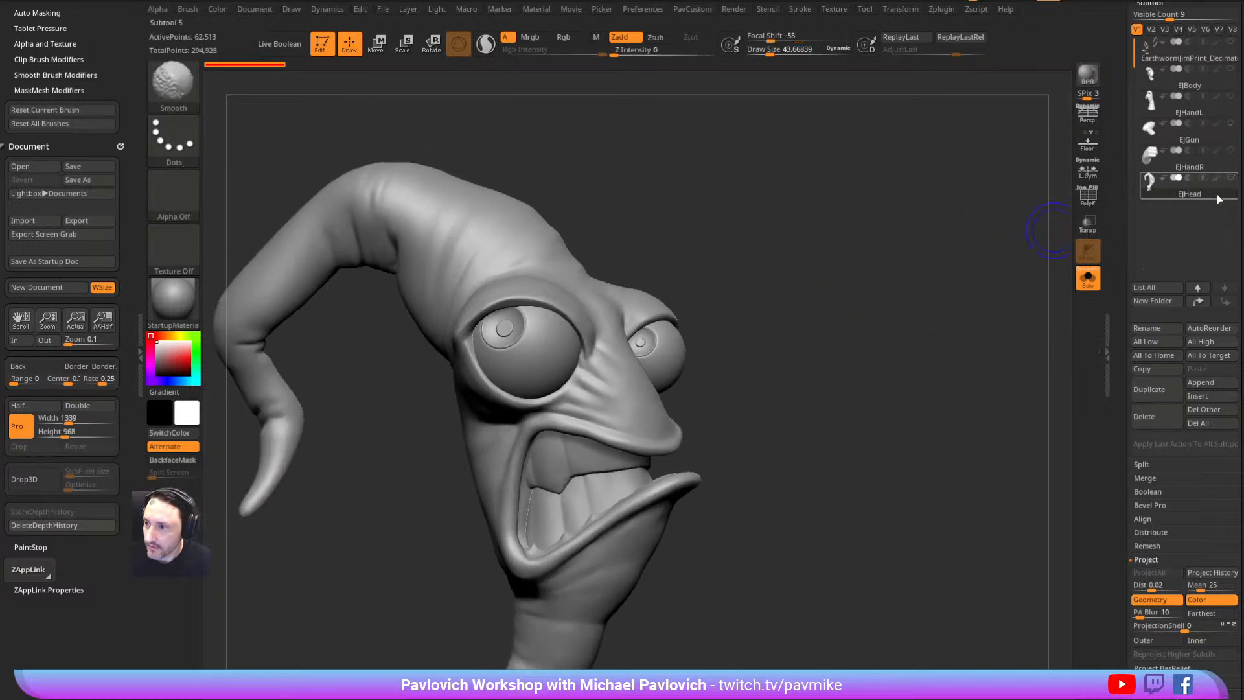
{"action": "left_click", "coordinate": [1148, 391]}
{"action": "left_click_drag", "start_coordinate": [884, 374], "coordinate": [871, 318], "text": "alt"}
Try to sample the DynaMesh resolution from the polygon size on the head copy
{"action": "key", "text": "1"}
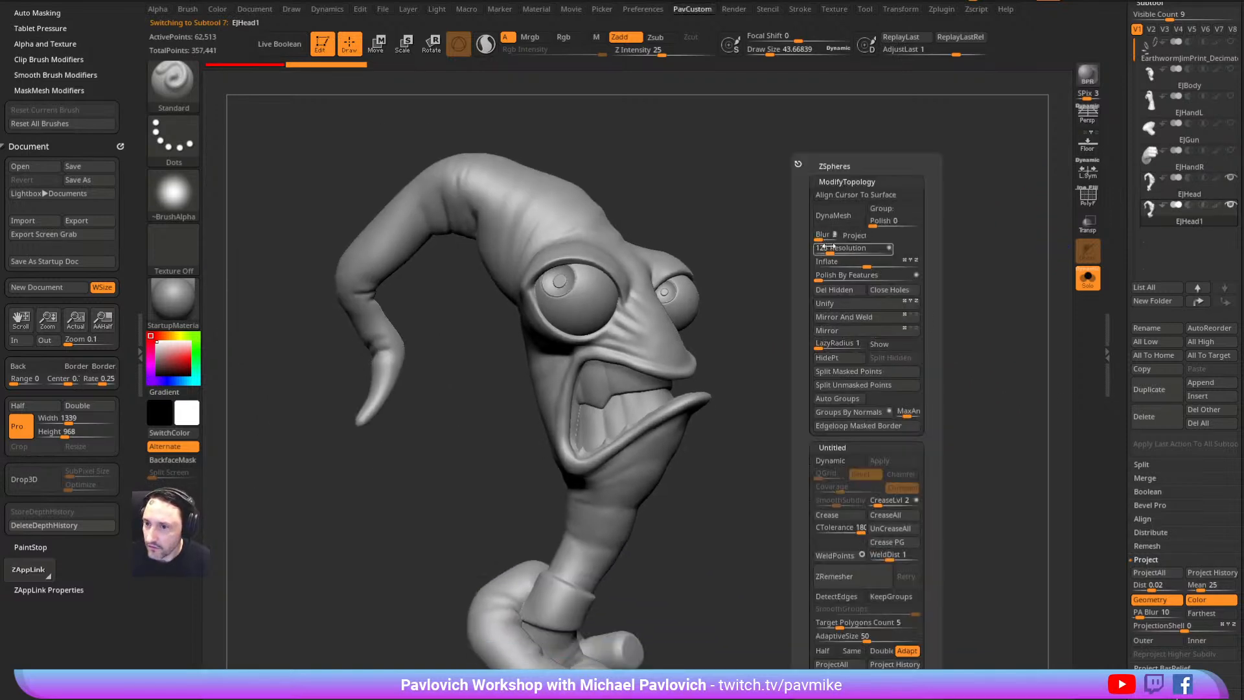
{"action": "left_click", "coordinate": [845, 250]}
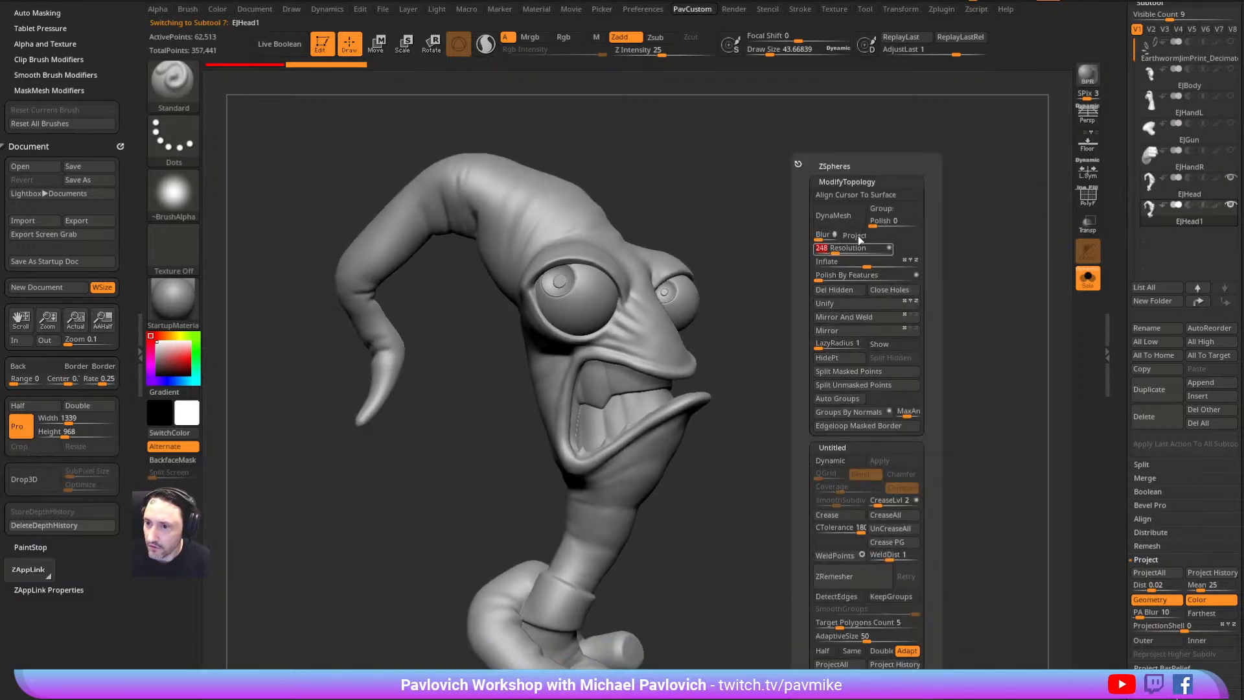
{"action": "left_click_drag", "start_coordinate": [844, 250], "coordinate": [561, 375]}
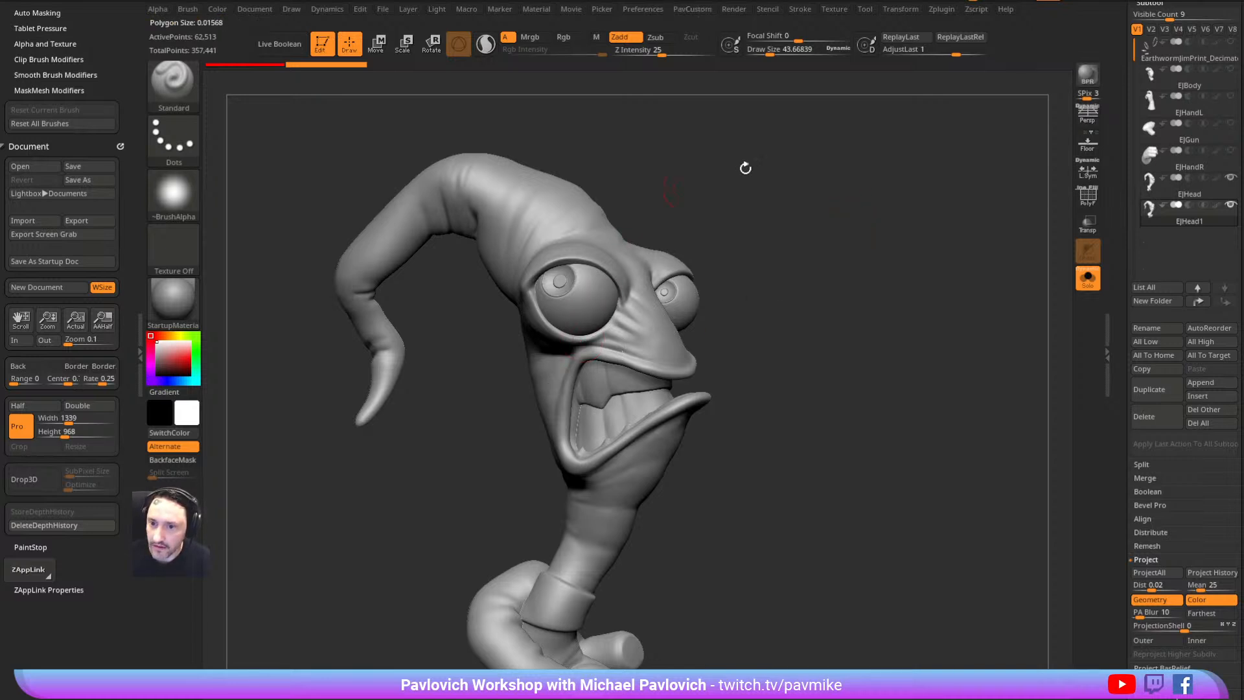
{"action": "key", "text": "space"}
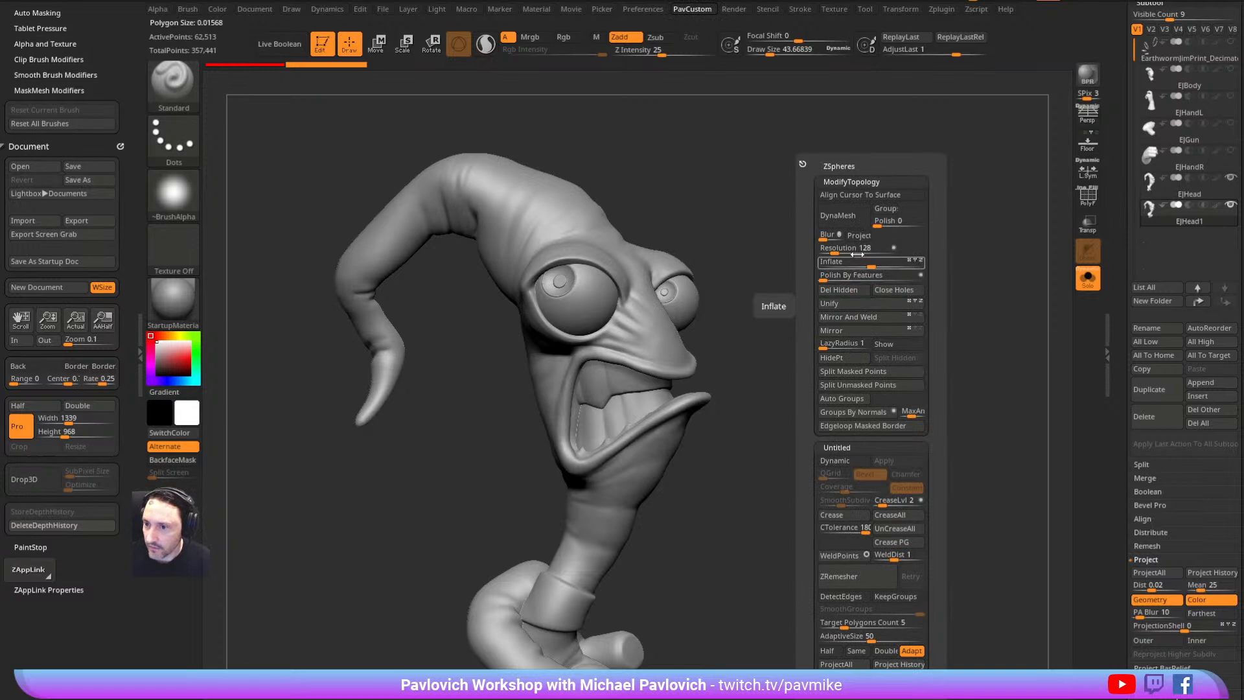
{"action": "left_click", "coordinate": [841, 214]}
Open the DynaMesh geometry settings and sample a resolution of 176 from the surface above the upper lip
{"action": "scroll", "coordinate": [1111, 312], "scroll_direction": "down", "scroll_amount": 8}
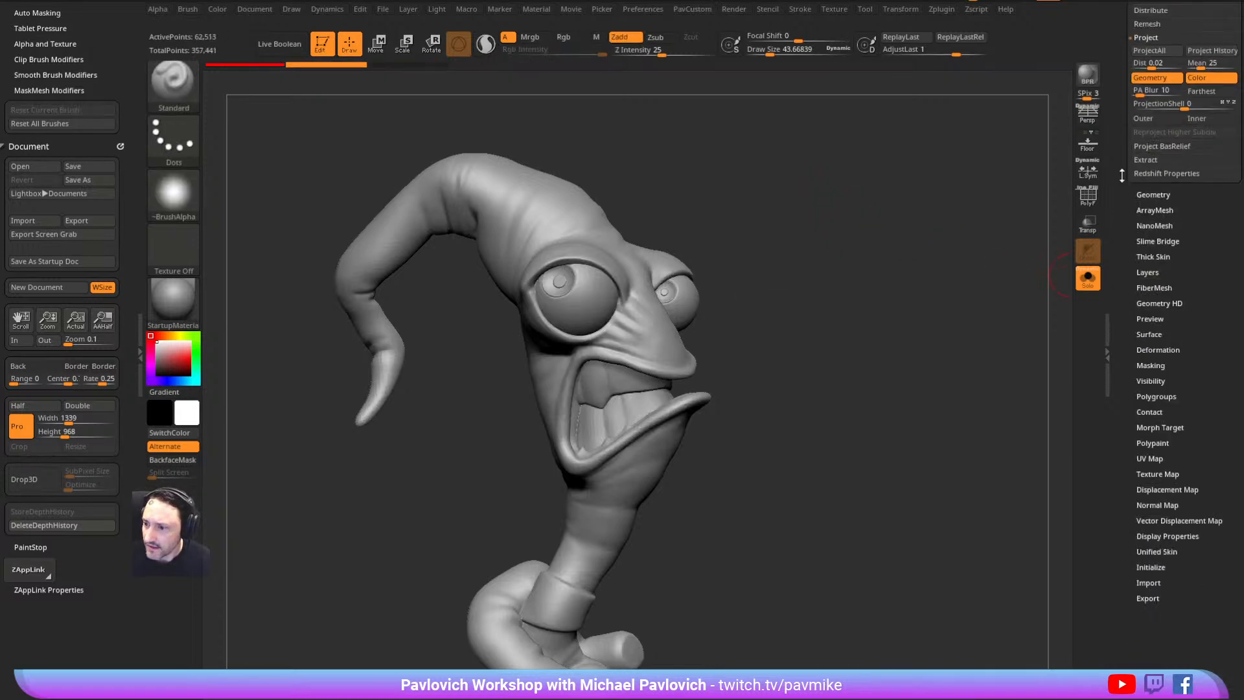
{"action": "left_click", "coordinate": [1153, 168]}
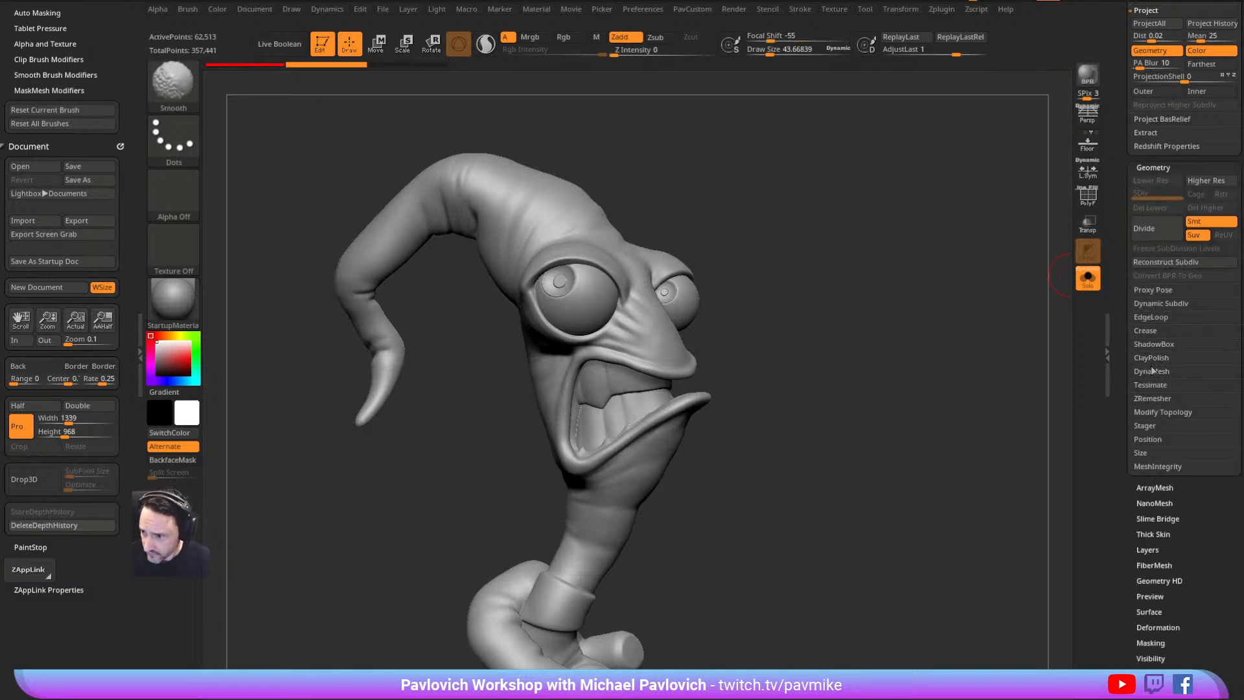
{"action": "left_click", "coordinate": [1151, 370]}
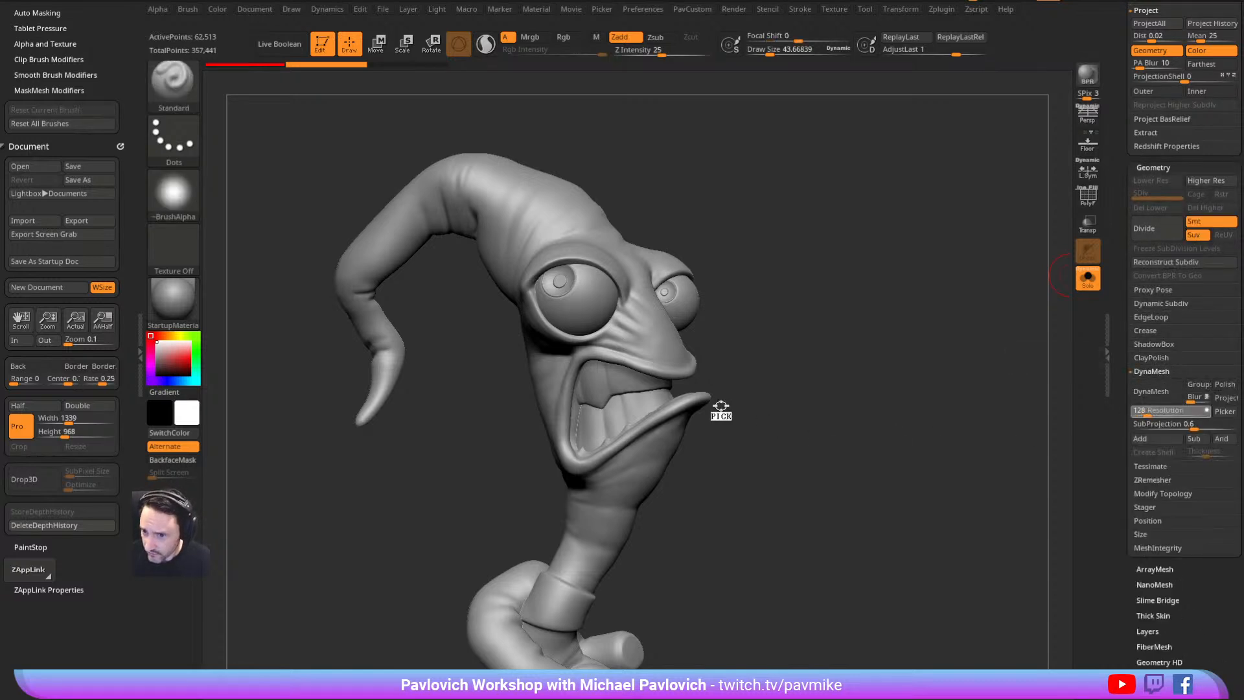
{"action": "left_click", "coordinate": [655, 334]}
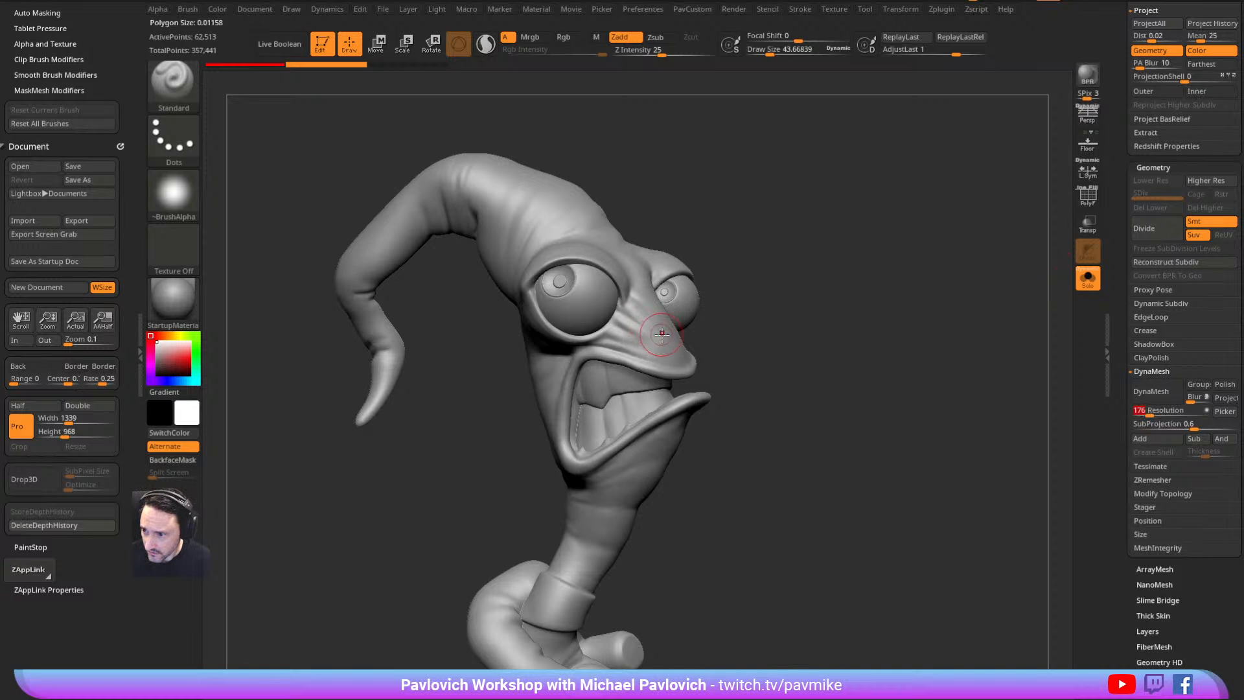
DynaMesh the head copy at resolution 176, show its wireframe, and undo the DynaMesh
{"action": "left_click", "coordinate": [1173, 391]}
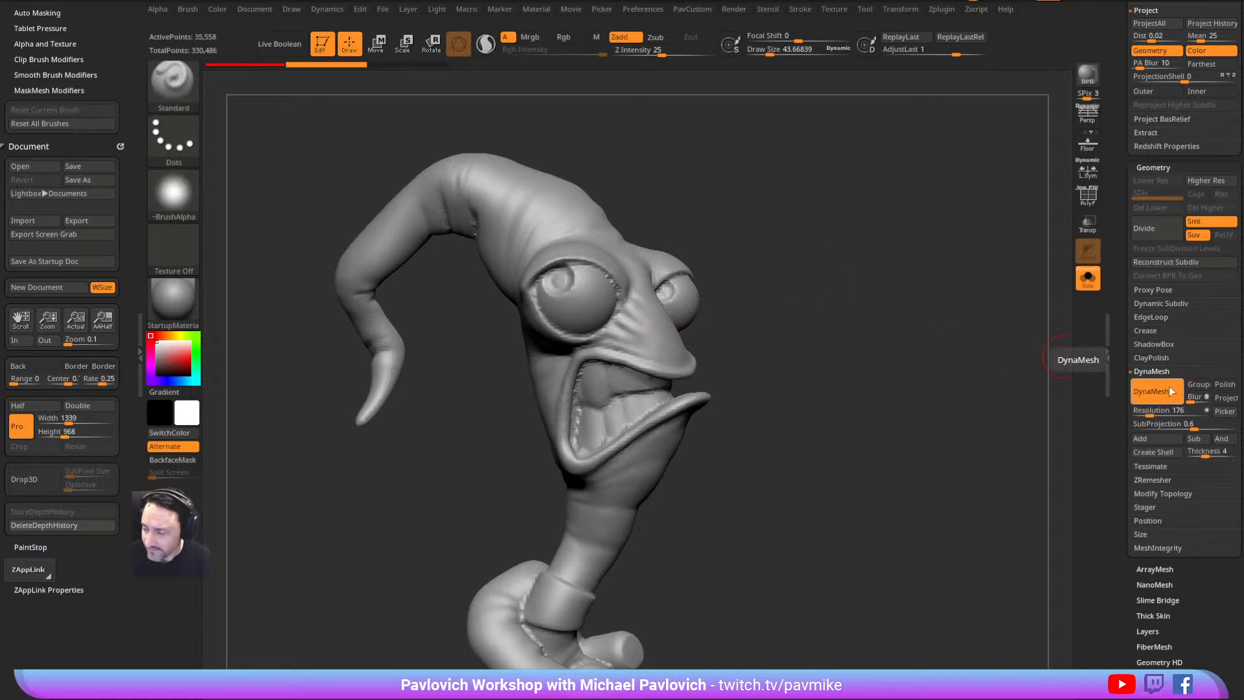
{"action": "left_click", "coordinate": [1095, 204]}
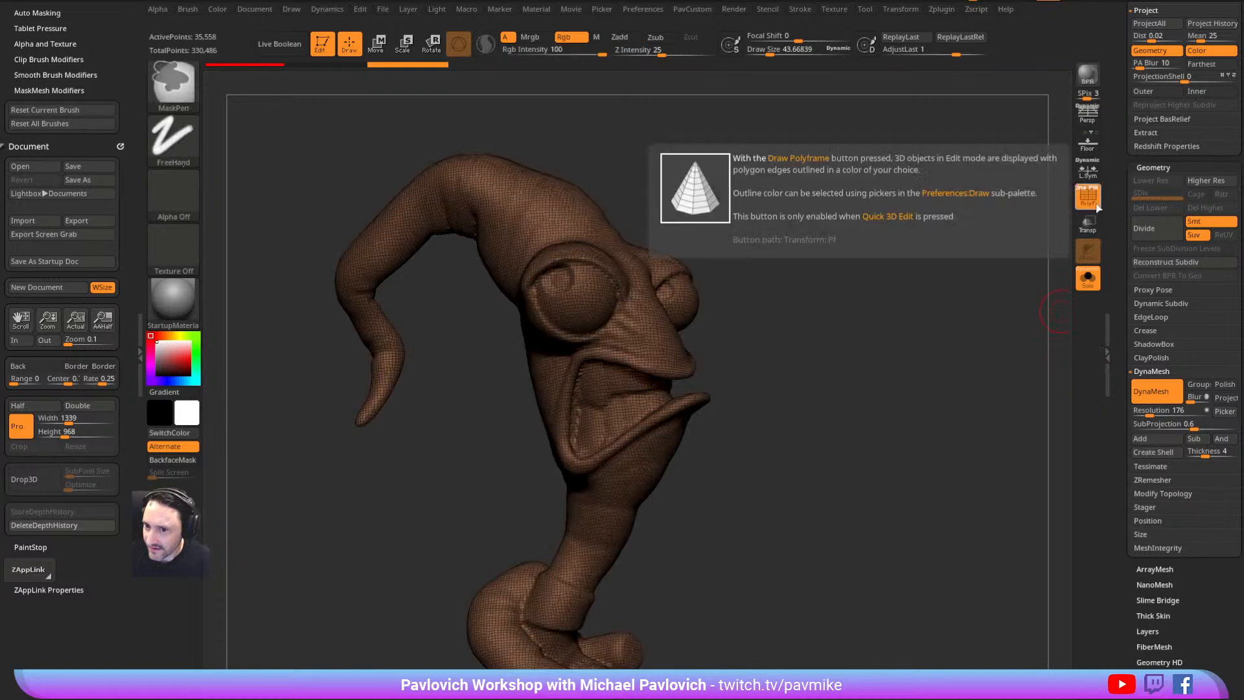
{"action": "key", "text": "ctrl+z"}
DynaMesh the head copy at resolution 952 and inspect the eye and mouth detail up close
{"action": "mouse_move", "coordinate": [1163, 412]}
{"action": "left_mouse_down"}
{"action": "mouse_move", "coordinate": [1174, 413]}
{"action": "mouse_move", "coordinate": [1158, 415]}
{"action": "left_mouse_up"}
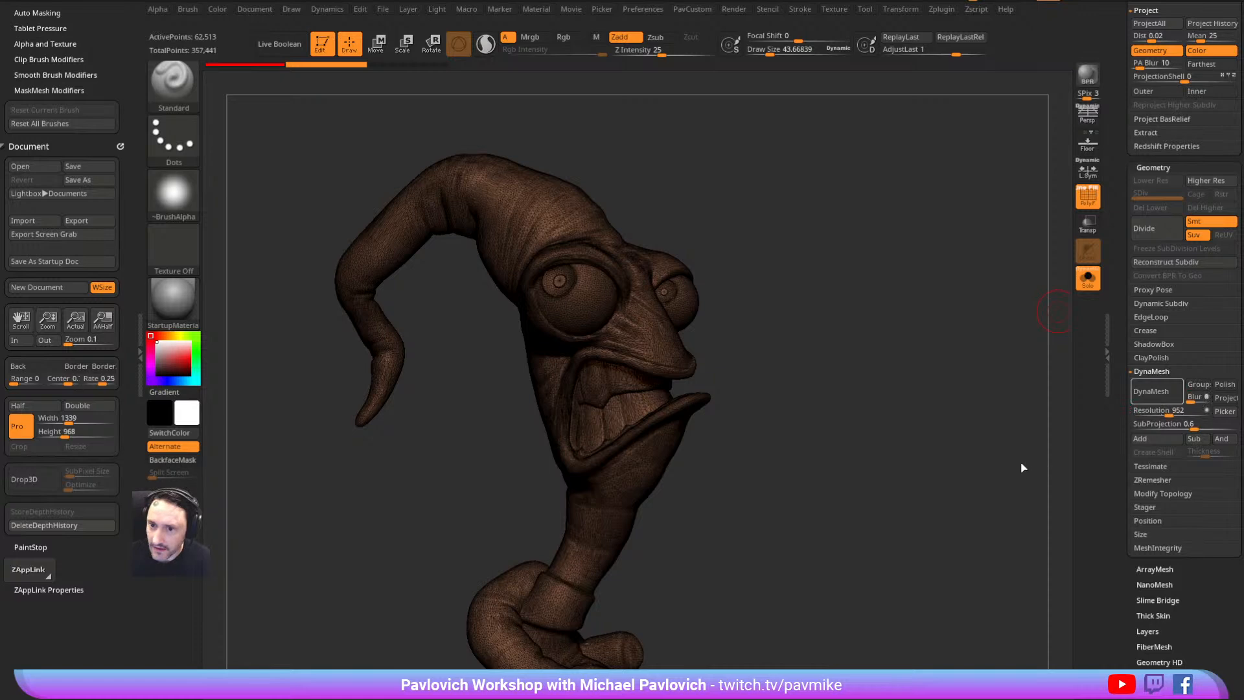
{"action": "left_click_drag", "start_coordinate": [1024, 469], "coordinate": [1016, 446], "text": "ctrl"}
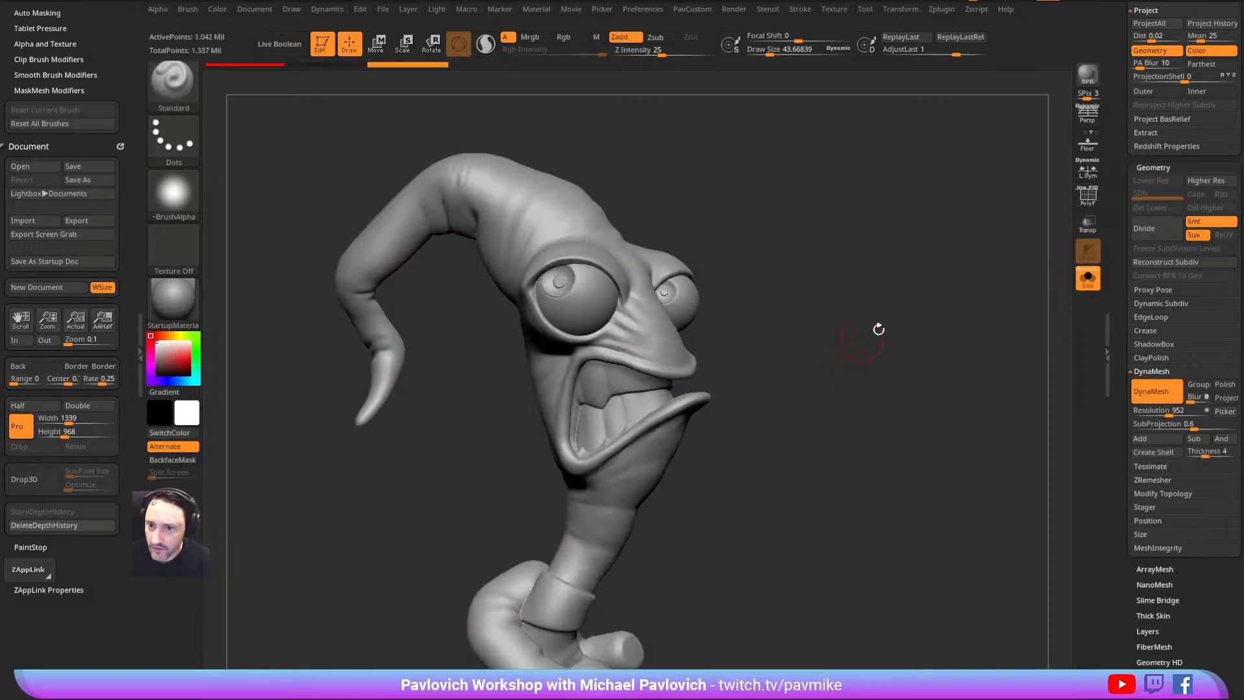
{"action": "left_click_drag", "start_coordinate": [862, 339], "coordinate": [969, 449], "text": "alt"}
{"action": "left_click_drag", "start_coordinate": [632, 385], "coordinate": [930, 387], "text": "alt"}
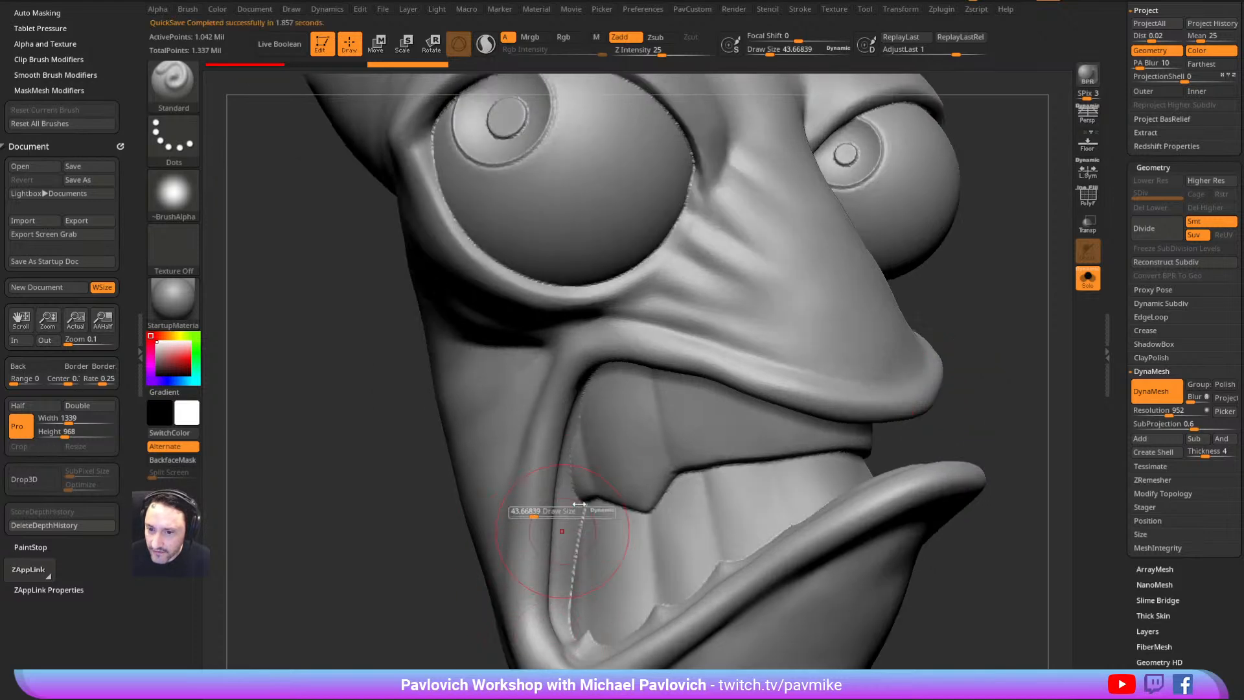
{"action": "left_click_drag", "start_coordinate": [415, 365], "coordinate": [386, 541], "text": "alt"}
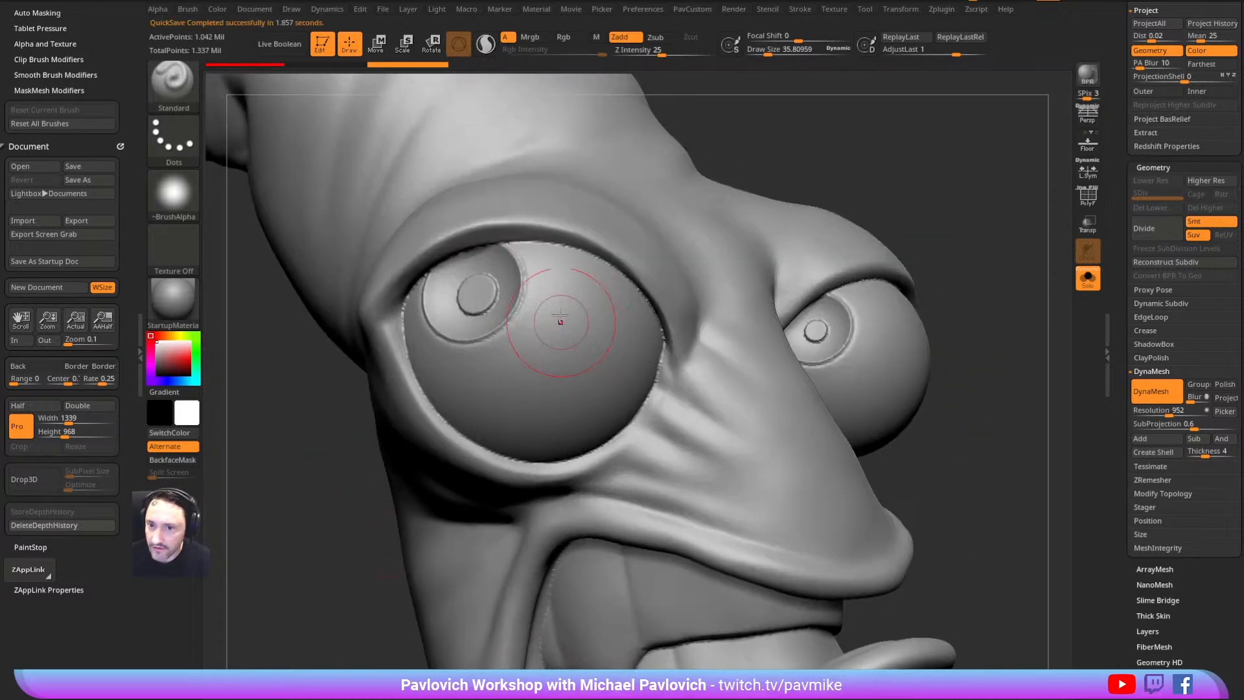
Lower the DynaMesh resolution to 816 and remesh the head copy
{"action": "key", "text": "3"}
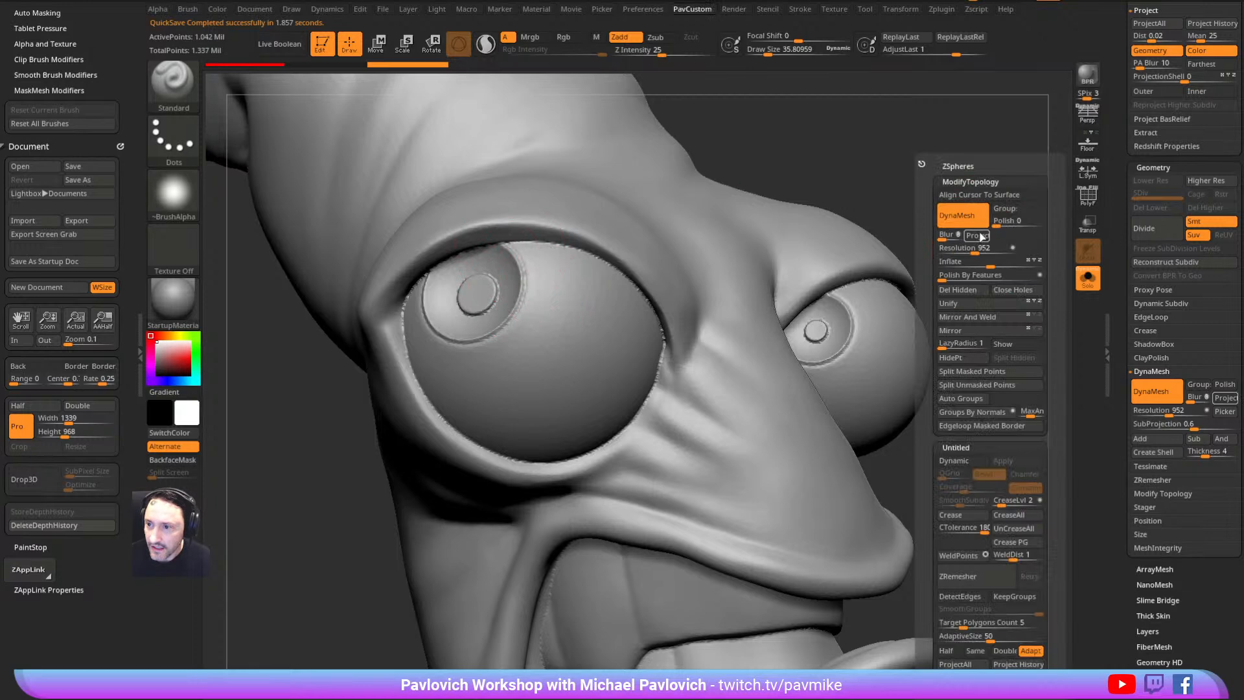
{"action": "left_click", "coordinate": [975, 252]}
{"action": "left_click_drag", "start_coordinate": [975, 251], "coordinate": [972, 251]}
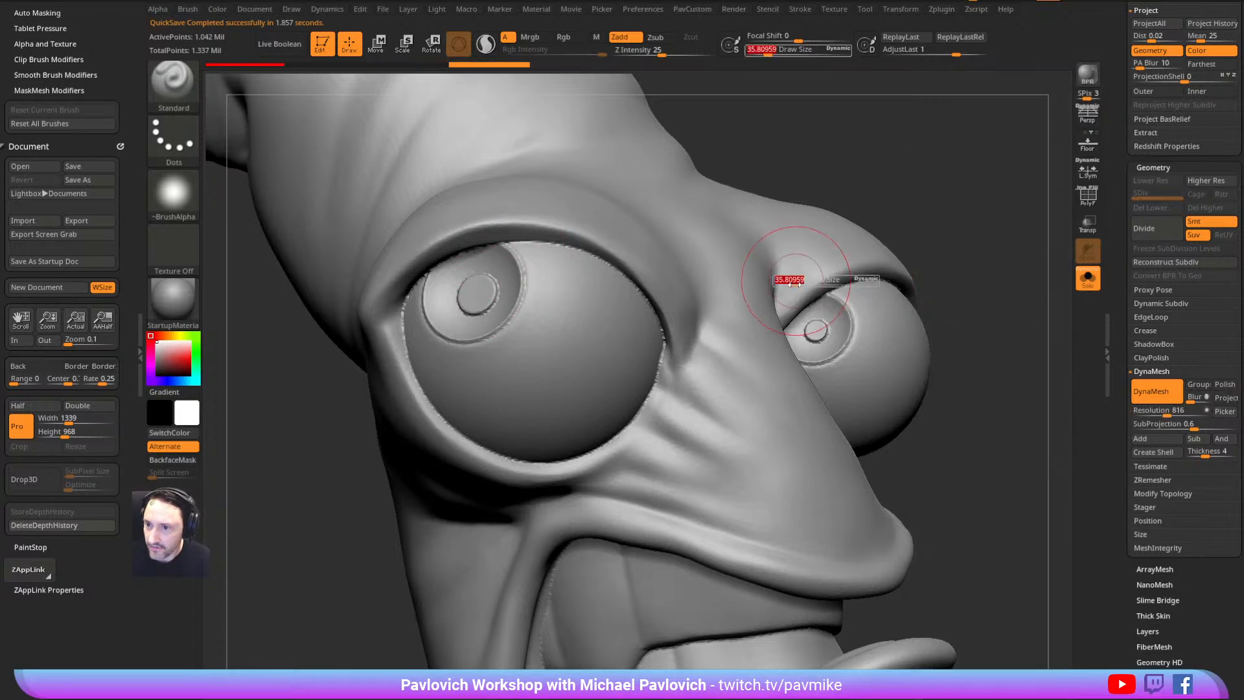
{"action": "left_click_drag", "start_coordinate": [938, 157], "coordinate": [1018, 248], "text": "ctrl"}
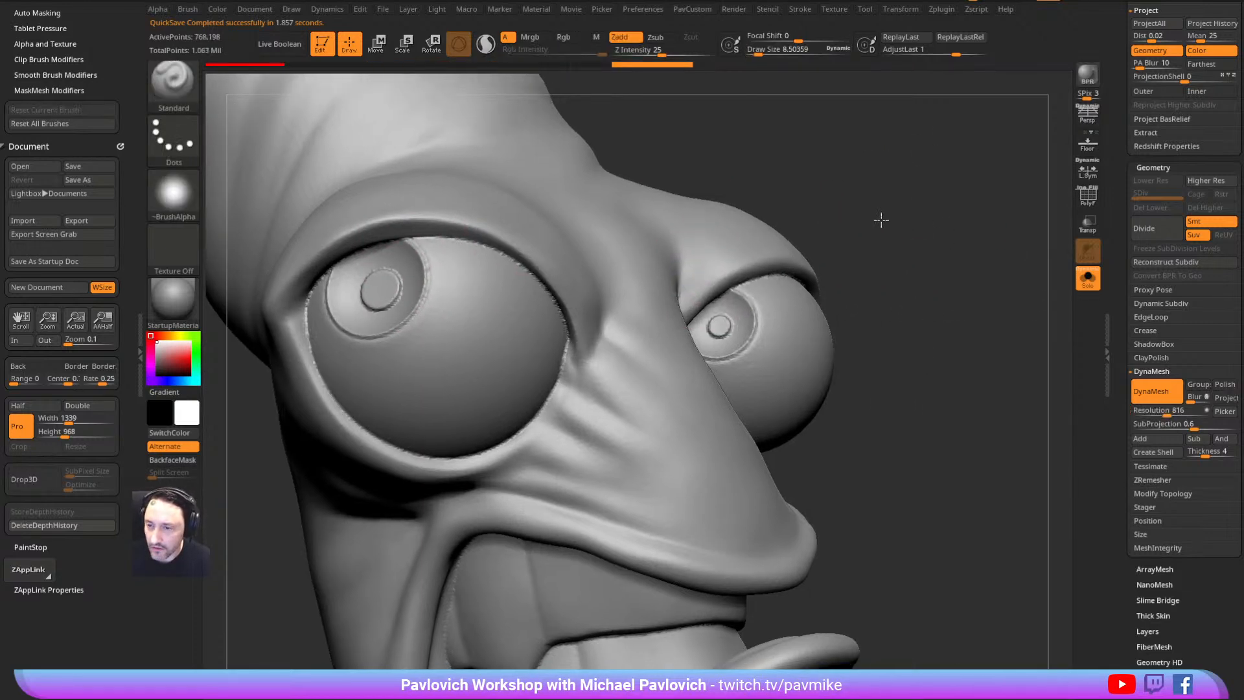
Lower the DynaMesh resolution to 392 and remesh the head copy
{"action": "key", "text": "3"}
{"action": "left_click_drag", "start_coordinate": [900, 251], "coordinate": [892, 251]}
{"action": "mouse_move", "coordinate": [884, 123]}
{"action": "left_mouse_down", "text": "ctrl"}
{"action": "mouse_move", "coordinate": [992, 272]}
{"action": "mouse_move", "coordinate": [949, 321]}
{"action": "mouse_move", "coordinate": [922, 239]}
{"action": "mouse_move", "coordinate": [955, 252]}
{"action": "mouse_move", "coordinate": [918, 266]}
{"action": "mouse_move", "coordinate": [946, 322]}
{"action": "mouse_move", "coordinate": [916, 305]}
{"action": "mouse_move", "coordinate": [804, 308]}
{"action": "left_mouse_up", "text": "ctrl"}
{"action": "key", "text": "s"}
{"action": "mouse_move", "coordinate": [964, 276]}
{"action": "left_mouse_down"}
{"action": "mouse_move", "coordinate": [904, 266]}
{"action": "mouse_move", "coordinate": [941, 189]}
{"action": "mouse_move", "coordinate": [965, 297]}
{"action": "left_mouse_up"}
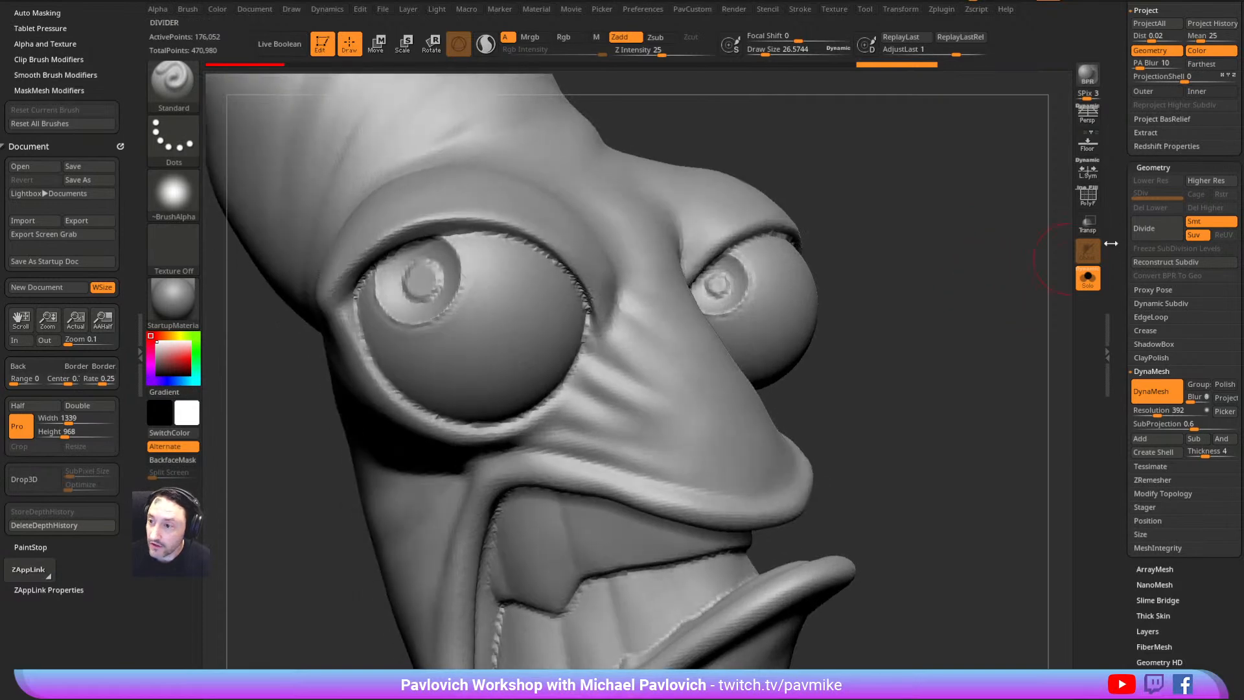
Select the original EJHead subtool and delete it, keeping only the DynaMeshed copy of the head
{"action": "left_click_drag", "start_coordinate": [1128, 249], "coordinate": [1135, 408]}
{"action": "left_click", "coordinate": [1195, 326]}
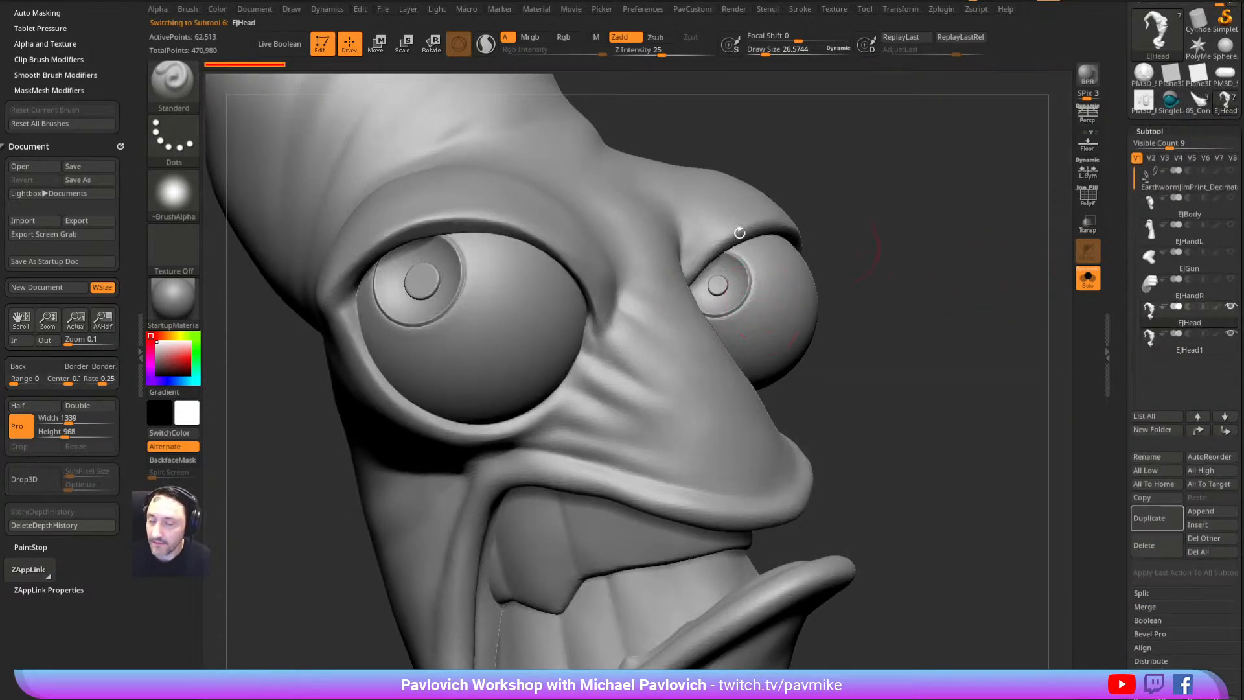
{"action": "key", "text": "ctrl"}
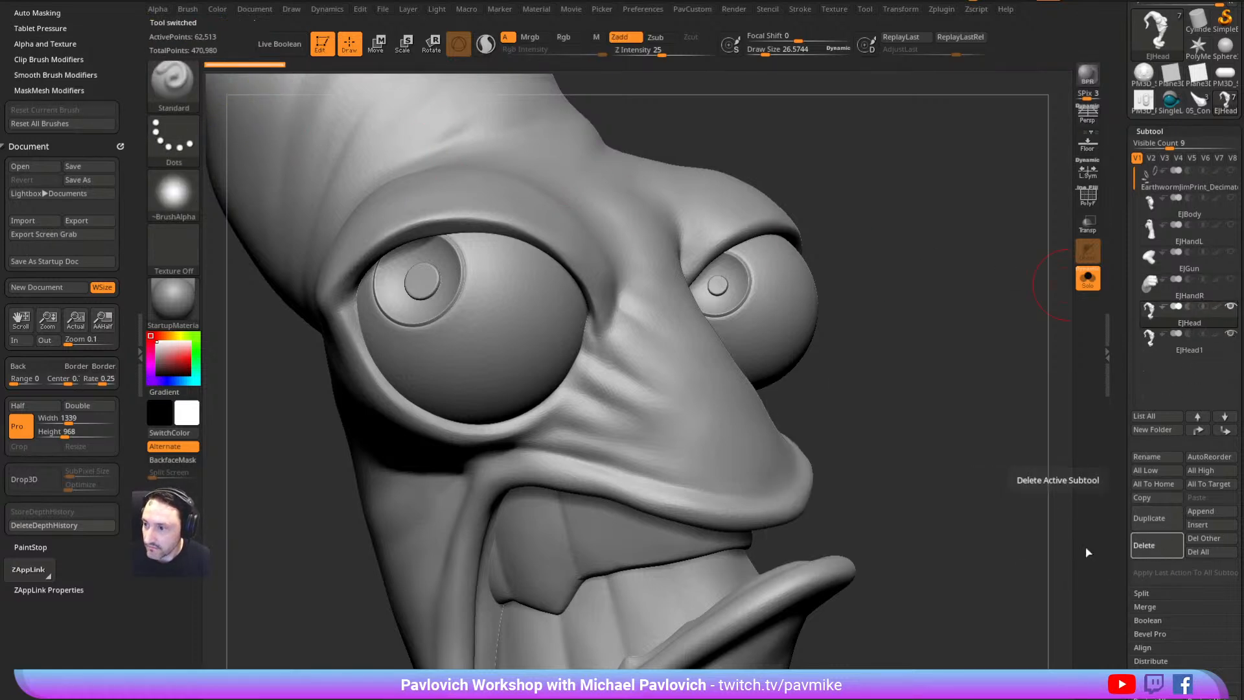
{"action": "left_click", "coordinate": [1155, 545]}
Choose the HistoryRecall brush and paint over the area above the upper lip of EJHead1
{"action": "mouse_move", "coordinate": [872, 240]}
{"action": "left_mouse_down"}
{"action": "mouse_move", "coordinate": [943, 233]}
{"action": "mouse_move", "coordinate": [943, 258]}
{"action": "left_mouse_up"}
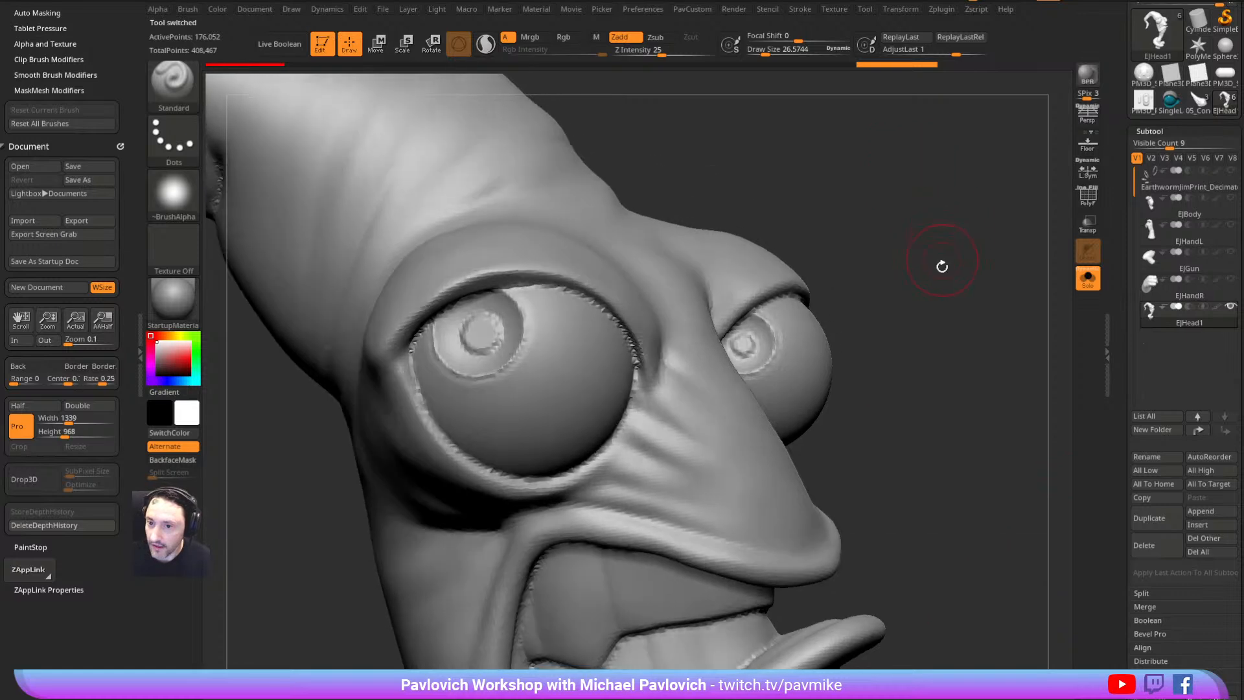
{"action": "left_click_drag", "start_coordinate": [888, 228], "coordinate": [894, 238]}
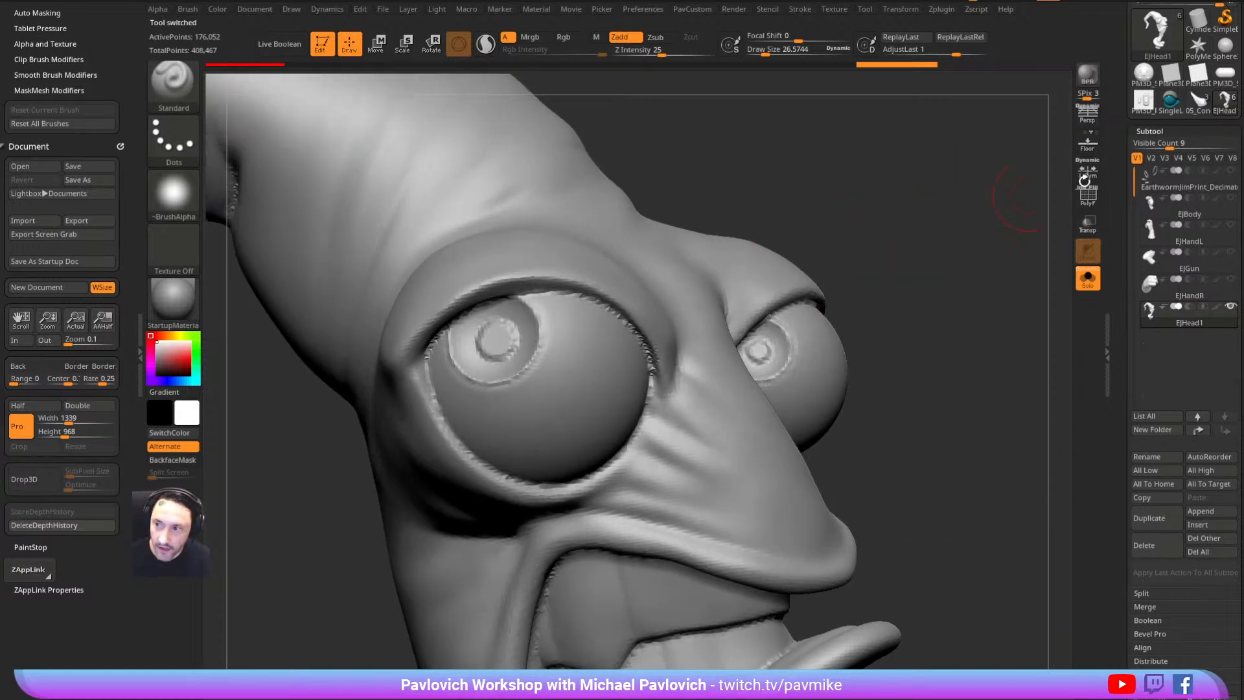
{"action": "left_click_drag", "start_coordinate": [1116, 52], "coordinate": [1181, 165]}
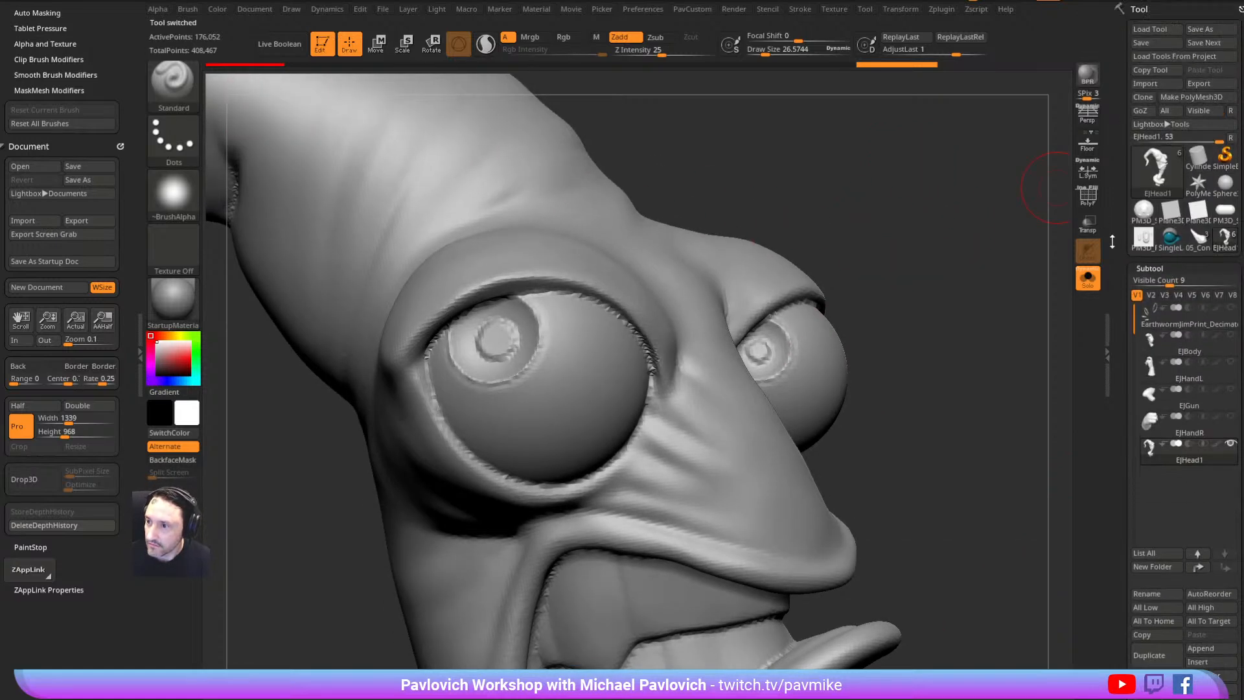
{"action": "scroll", "coordinate": [1110, 243], "scroll_direction": "down", "scroll_amount": 5}
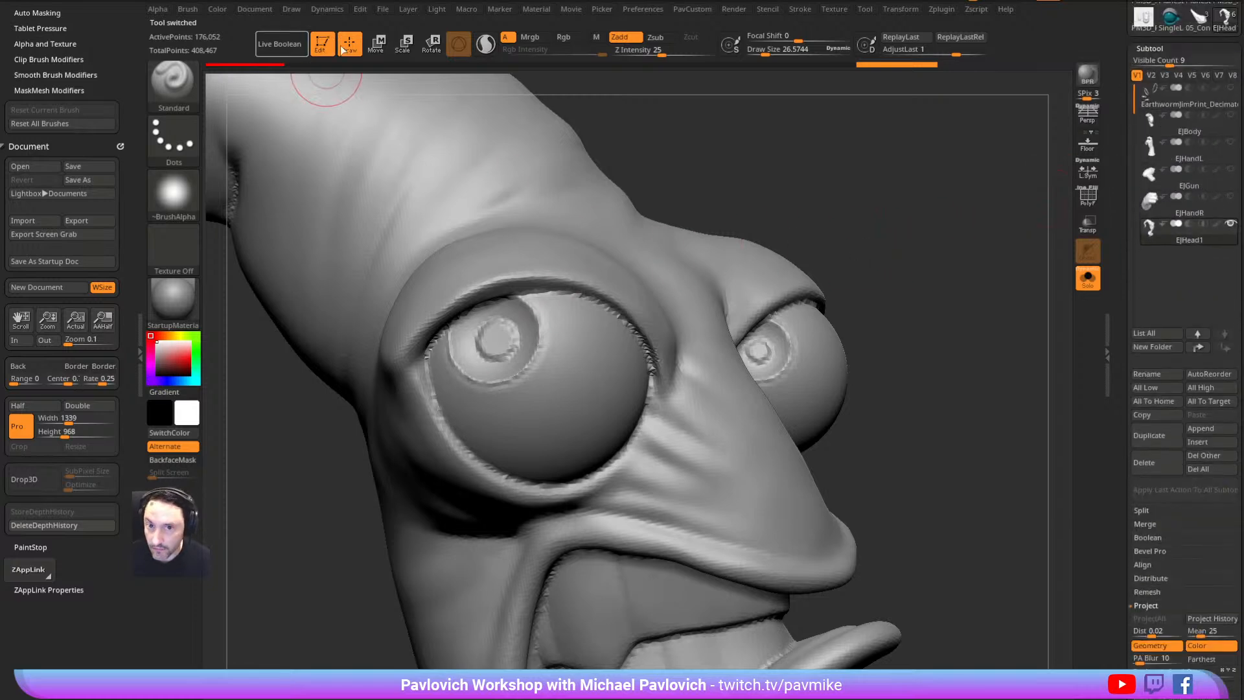
{"action": "key", "text": "b"}
{"action": "key", "text": "h"}
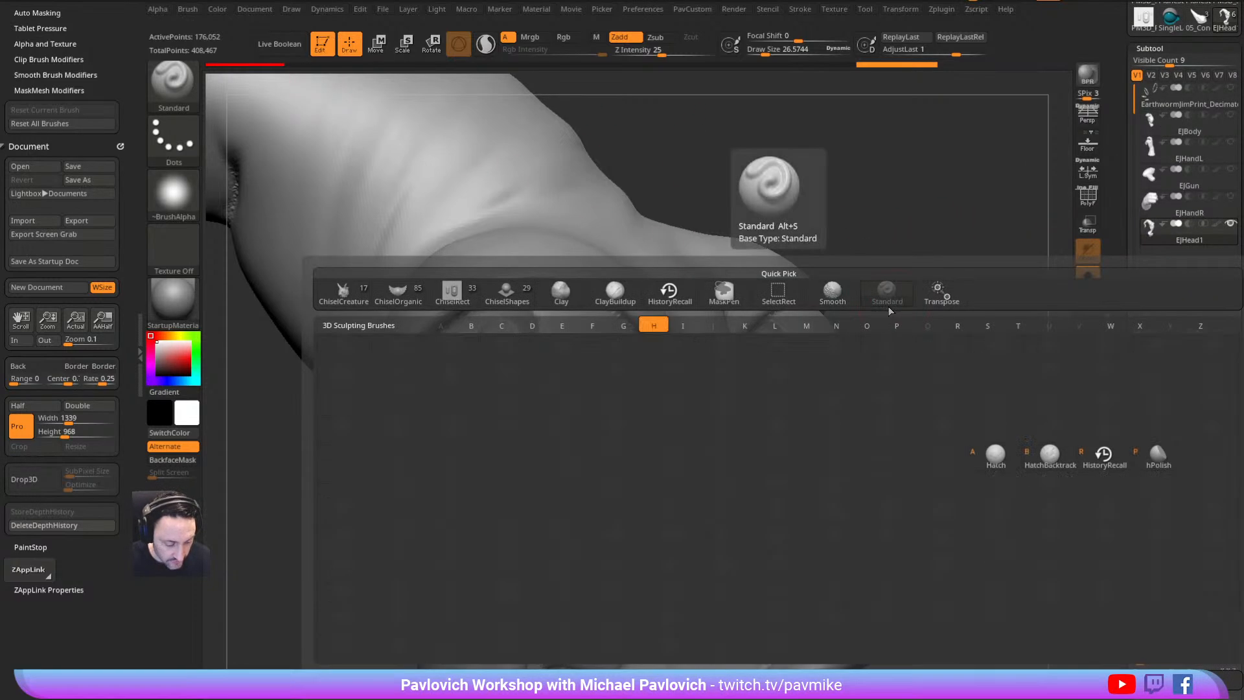
{"action": "key", "text": "r"}
{"action": "left_click_drag", "start_coordinate": [915, 271], "coordinate": [673, 285]}
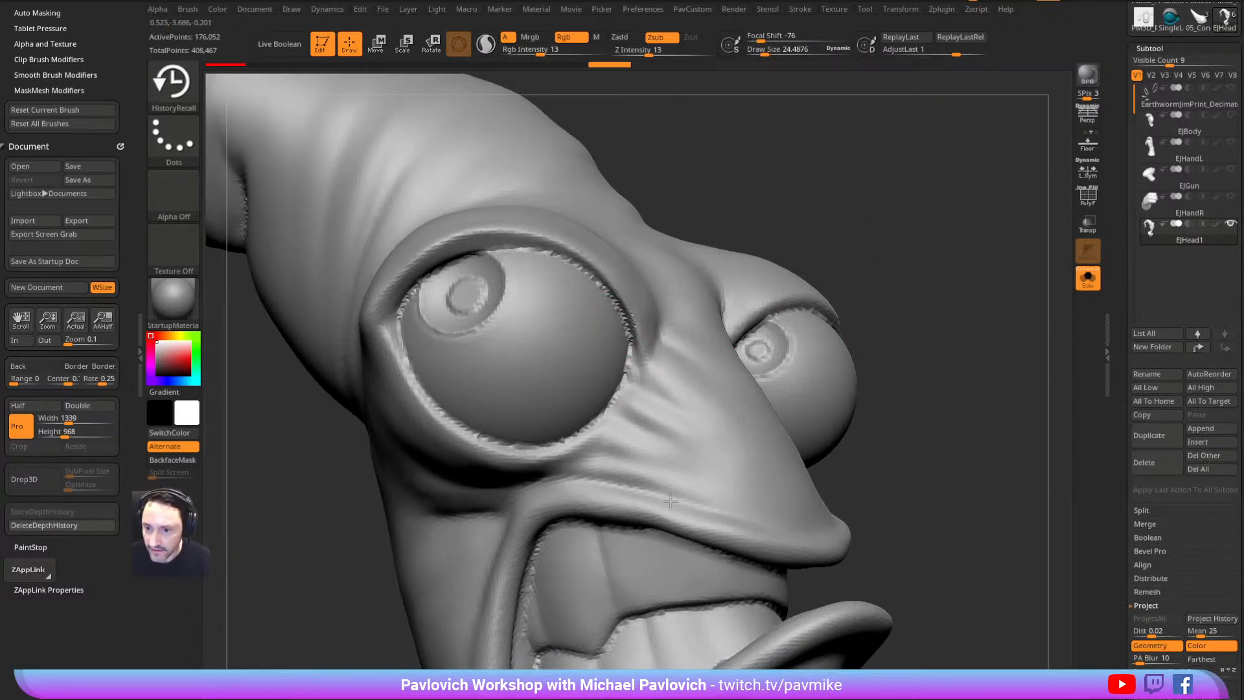
{"action": "left_click_drag", "start_coordinate": [670, 505], "coordinate": [659, 497]}
Set the Smooth brush to Zadd with a Z Intensity of 100 and smooth the near eye's iris edge
{"action": "left_click_drag", "start_coordinate": [493, 294], "coordinate": [503, 295], "text": "shift"}
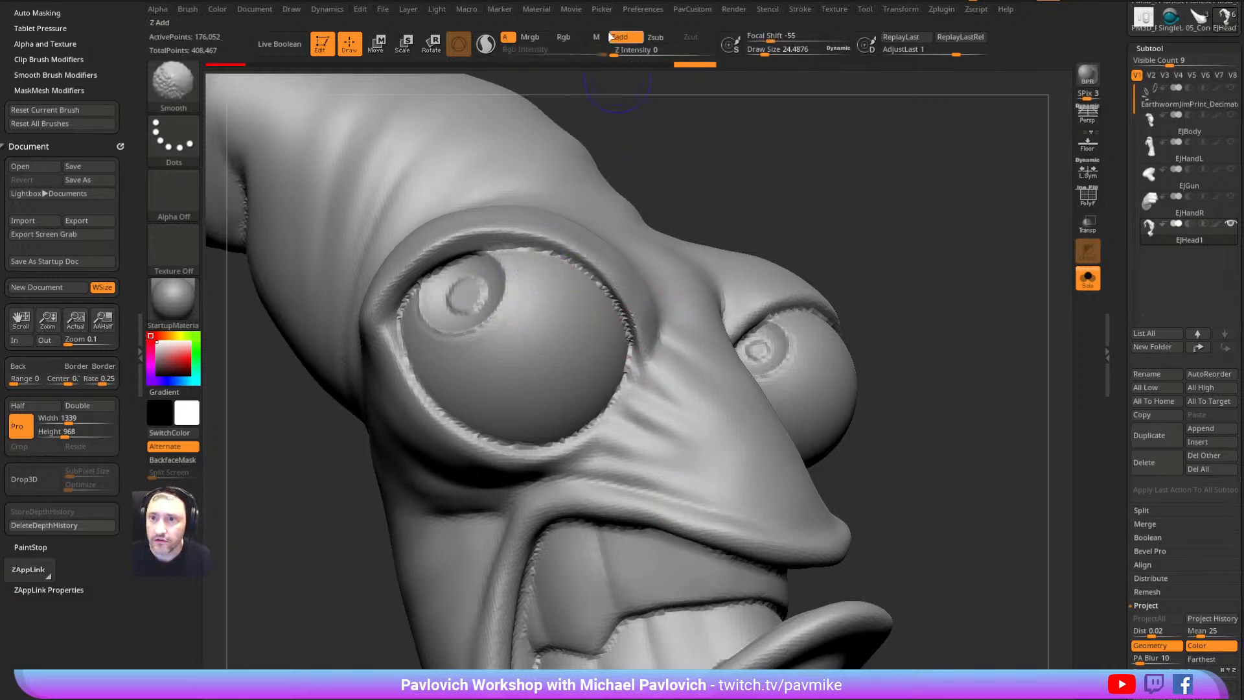
{"action": "left_click", "coordinate": [615, 38]}
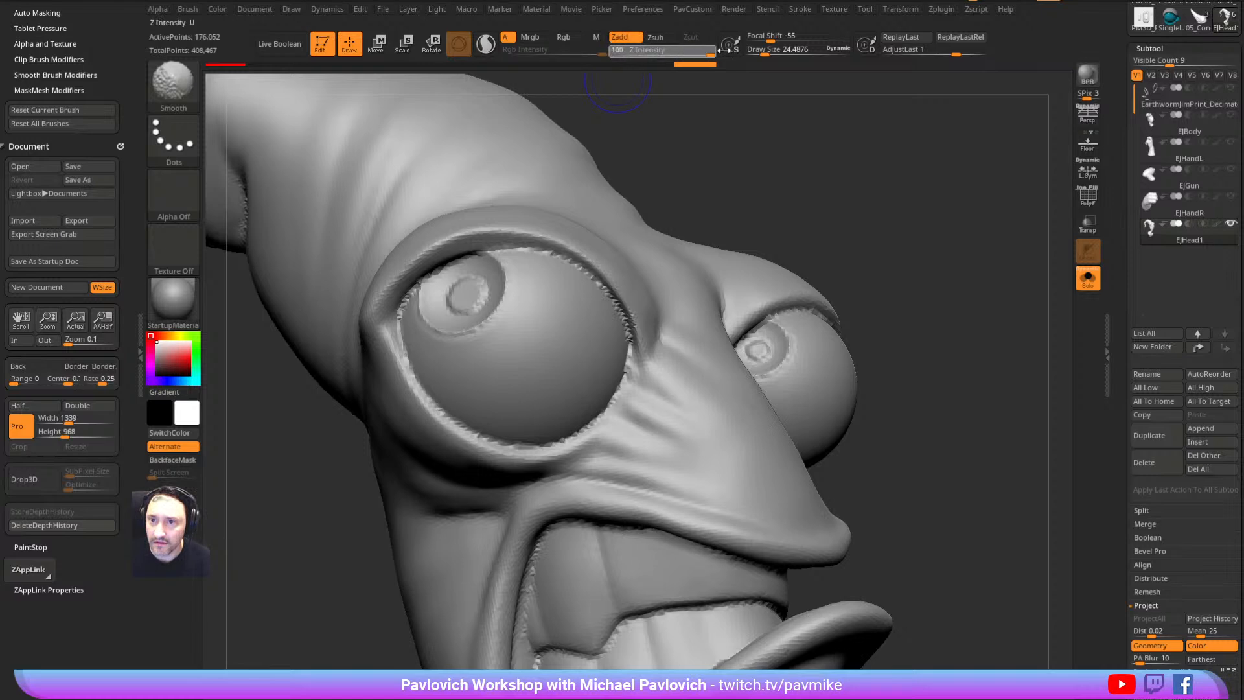
{"action": "mouse_move", "coordinate": [511, 321]}
{"action": "left_mouse_down", "text": "shift"}
{"action": "mouse_move", "coordinate": [494, 312]}
{"action": "mouse_move", "coordinate": [511, 318]}
{"action": "left_mouse_up", "text": "shift"}
Brush HistoryRecall over the iris and the eyelid's inner corner, and check the mesh with its wireframe
{"action": "left_click_drag", "start_coordinate": [513, 318], "coordinate": [480, 305]}
{"action": "mouse_move", "coordinate": [914, 198]}
{"action": "left_mouse_down"}
{"action": "mouse_move", "coordinate": [894, 200]}
{"action": "mouse_move", "coordinate": [827, 154]}
{"action": "mouse_move", "coordinate": [800, 169]}
{"action": "left_mouse_up"}
{"action": "left_click_drag", "start_coordinate": [659, 312], "coordinate": [638, 388]}
{"action": "left_click_drag", "start_coordinate": [844, 180], "coordinate": [901, 239]}
{"action": "left_click", "coordinate": [1088, 197]}
{"action": "left_click", "coordinate": [1088, 198]}
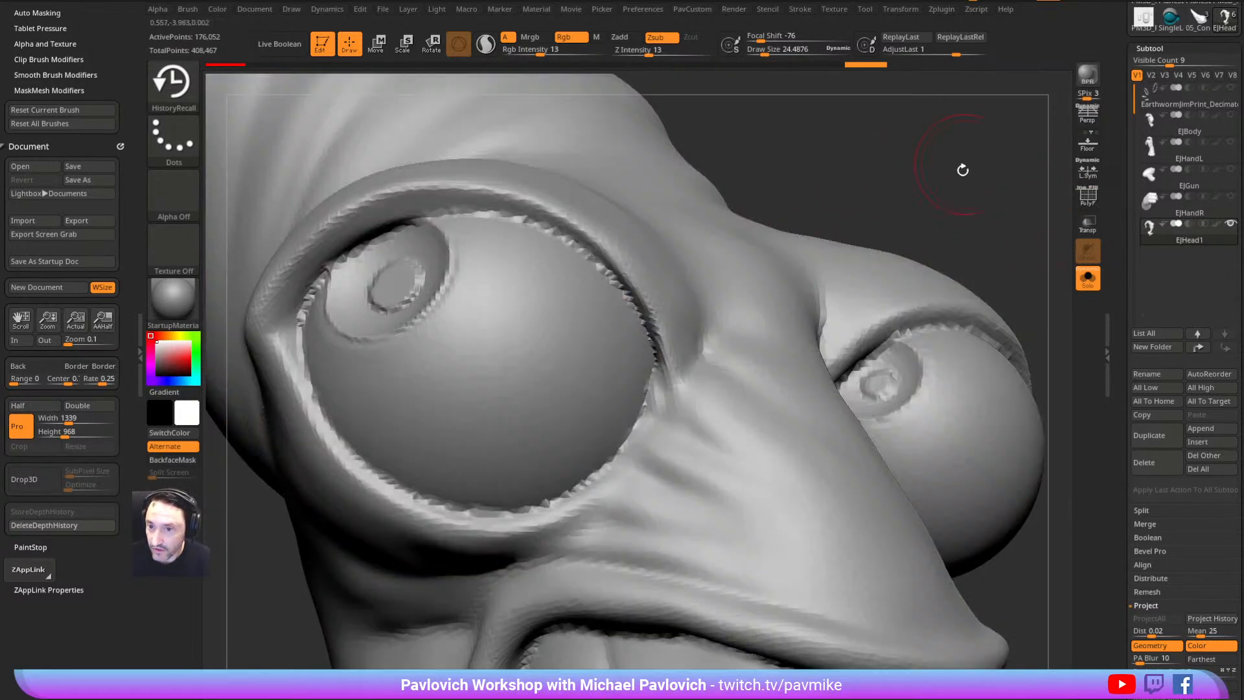
Enable Sculptris Pro, reduce the HistoryRecall brush to about 15, and recall the near eyelid's inner corner and the rim below it
{"action": "left_click_drag", "start_coordinate": [958, 162], "coordinate": [977, 173]}
{"action": "left_click", "coordinate": [485, 44]}
{"action": "key", "text": "bracketleft"}
{"action": "left_click_drag", "start_coordinate": [612, 276], "coordinate": [651, 343]}
{"action": "left_click_drag", "start_coordinate": [852, 166], "coordinate": [892, 153]}
{"action": "left_click_drag", "start_coordinate": [654, 358], "coordinate": [649, 388]}
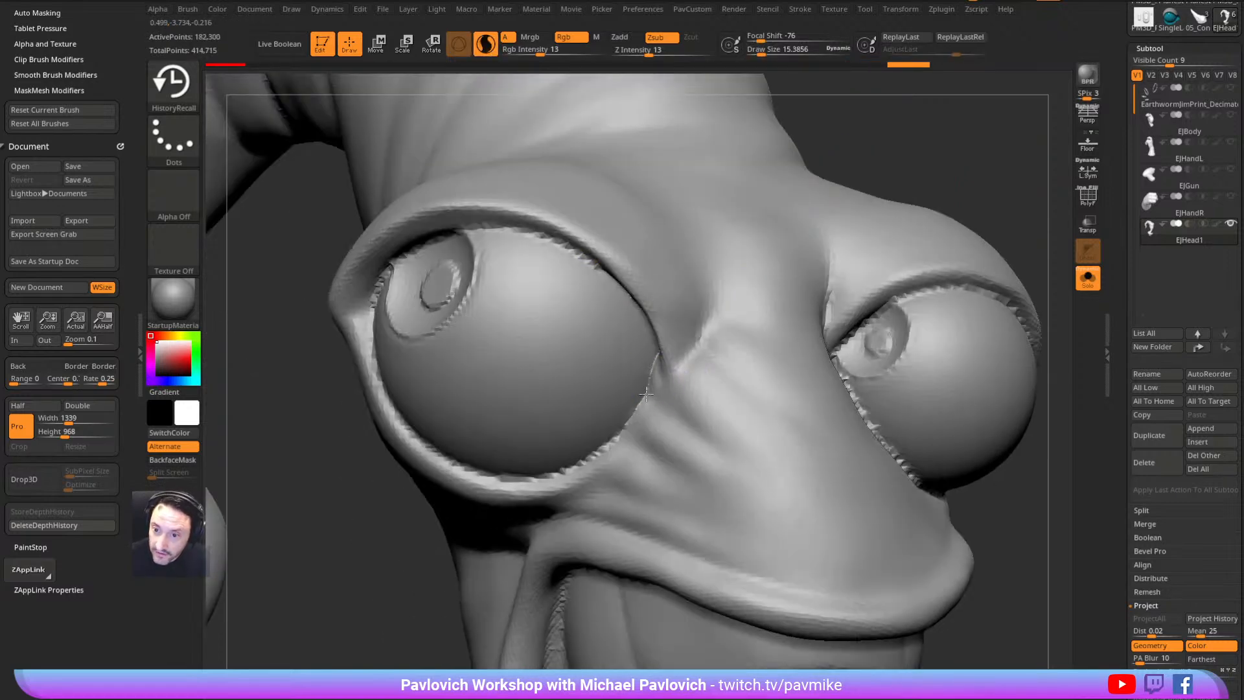
{"action": "left_click_drag", "start_coordinate": [821, 163], "coordinate": [853, 212]}
{"action": "mouse_move", "coordinate": [651, 387]}
{"action": "left_mouse_down"}
{"action": "mouse_move", "coordinate": [618, 437]}
{"action": "mouse_move", "coordinate": [578, 458]}
{"action": "left_mouse_up"}
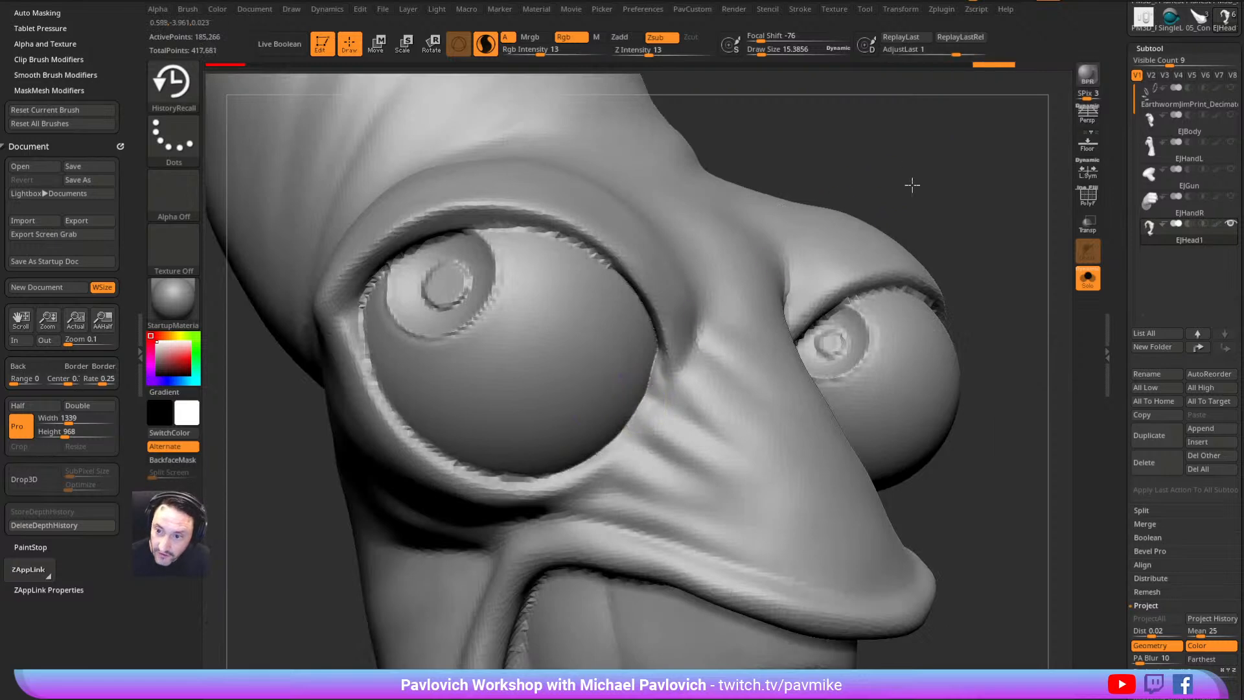
Recall the sharp detail along the near eye's lower eyelid rim and around its iris and pupil rings
{"action": "left_click_drag", "start_coordinate": [907, 162], "coordinate": [486, 409]}
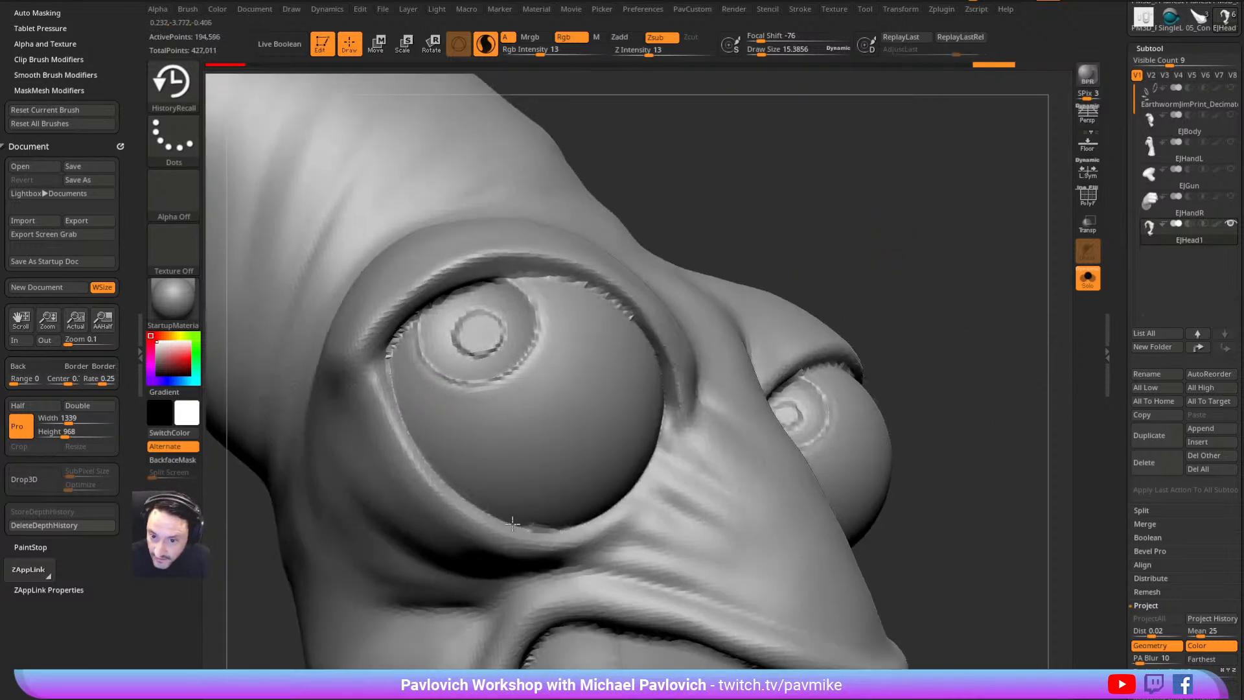
{"action": "left_click_drag", "start_coordinate": [511, 523], "coordinate": [512, 524]}
{"action": "left_click_drag", "start_coordinate": [819, 211], "coordinate": [877, 217]}
{"action": "left_click_drag", "start_coordinate": [581, 536], "coordinate": [550, 526]}
{"action": "left_click_drag", "start_coordinate": [769, 209], "coordinate": [712, 290]}
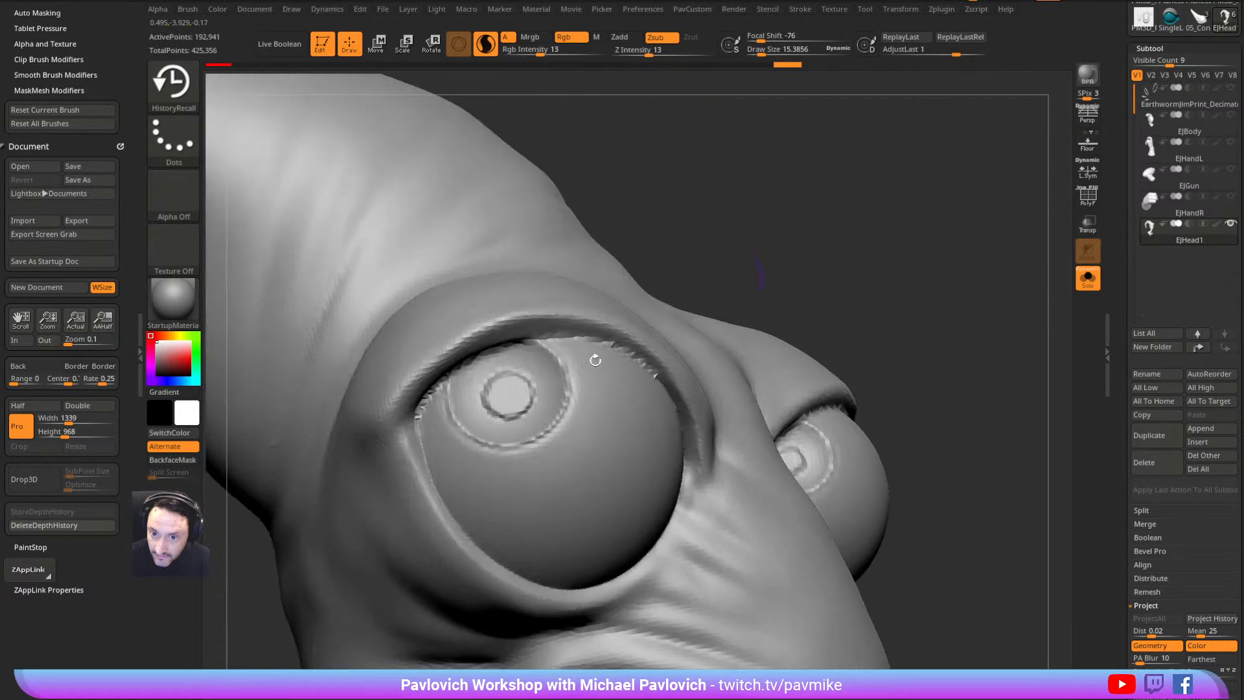
{"action": "mouse_move", "coordinate": [461, 425]}
{"action": "left_mouse_down"}
{"action": "mouse_move", "coordinate": [510, 447]}
{"action": "mouse_move", "coordinate": [558, 424]}
{"action": "left_mouse_up"}
{"action": "left_click_drag", "start_coordinate": [832, 217], "coordinate": [732, 265]}
{"action": "mouse_move", "coordinate": [563, 398]}
{"action": "left_mouse_down"}
{"action": "mouse_move", "coordinate": [555, 423]}
{"action": "mouse_move", "coordinate": [566, 391]}
{"action": "mouse_move", "coordinate": [528, 408]}
{"action": "mouse_move", "coordinate": [496, 398]}
{"action": "left_mouse_up"}
Enlarge the HistoryRecall brush, recall the near eye's upper eyelid rim, and shrink the brush again
{"action": "key", "text": "bracketleft"}
{"action": "key", "text": "bracketright"}
{"action": "key", "text": "bracketright"}
{"action": "key", "text": "bracketright"}
{"action": "key", "text": "bracketright"}
{"action": "mouse_move", "coordinate": [697, 368]}
{"action": "left_mouse_down"}
{"action": "mouse_move", "coordinate": [648, 330]}
{"action": "mouse_move", "coordinate": [583, 322]}
{"action": "mouse_move", "coordinate": [627, 330]}
{"action": "left_mouse_up"}
{"action": "key", "text": "bracketleft"}
{"action": "key", "text": "bracketleft"}
{"action": "key", "text": "bracketleft"}
View the whole restored head and switch to the Standard brush
{"action": "mouse_move", "coordinate": [800, 277]}
{"action": "left_mouse_down", "text": "alt"}
{"action": "mouse_move", "coordinate": [883, 174]}
{"action": "mouse_move", "coordinate": [898, 183]}
{"action": "left_mouse_up", "text": "alt"}
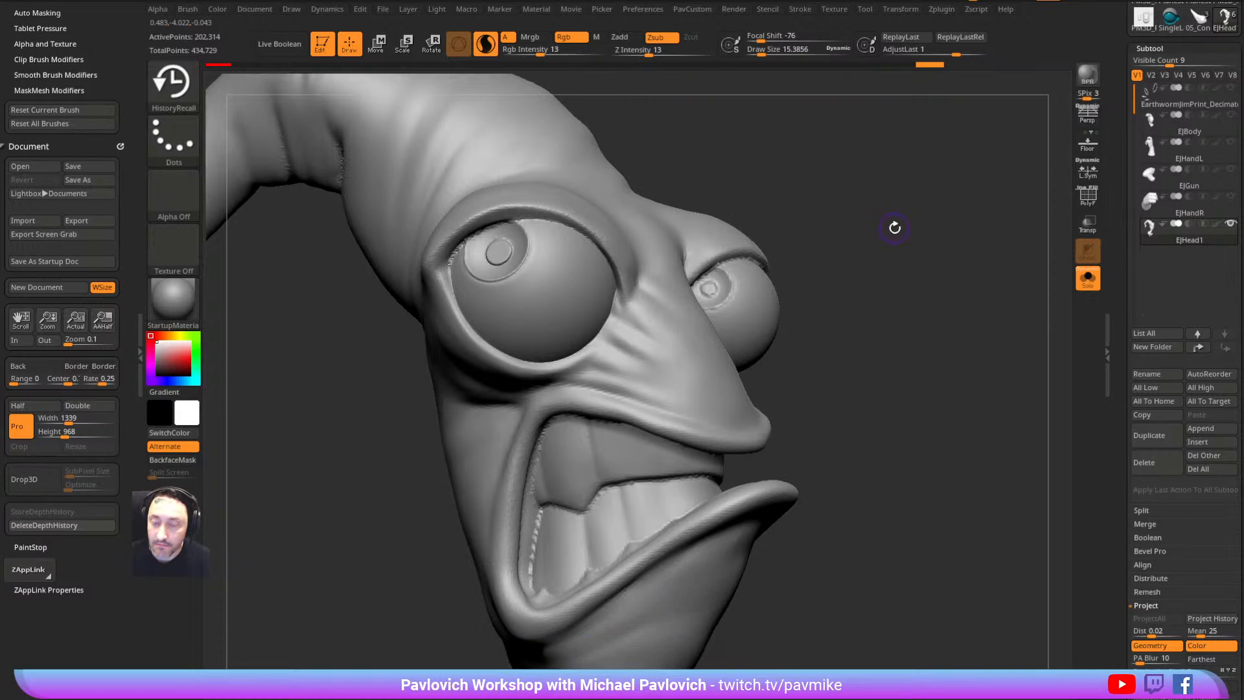
{"action": "left_click_drag", "start_coordinate": [917, 204], "coordinate": [890, 206], "text": "alt"}
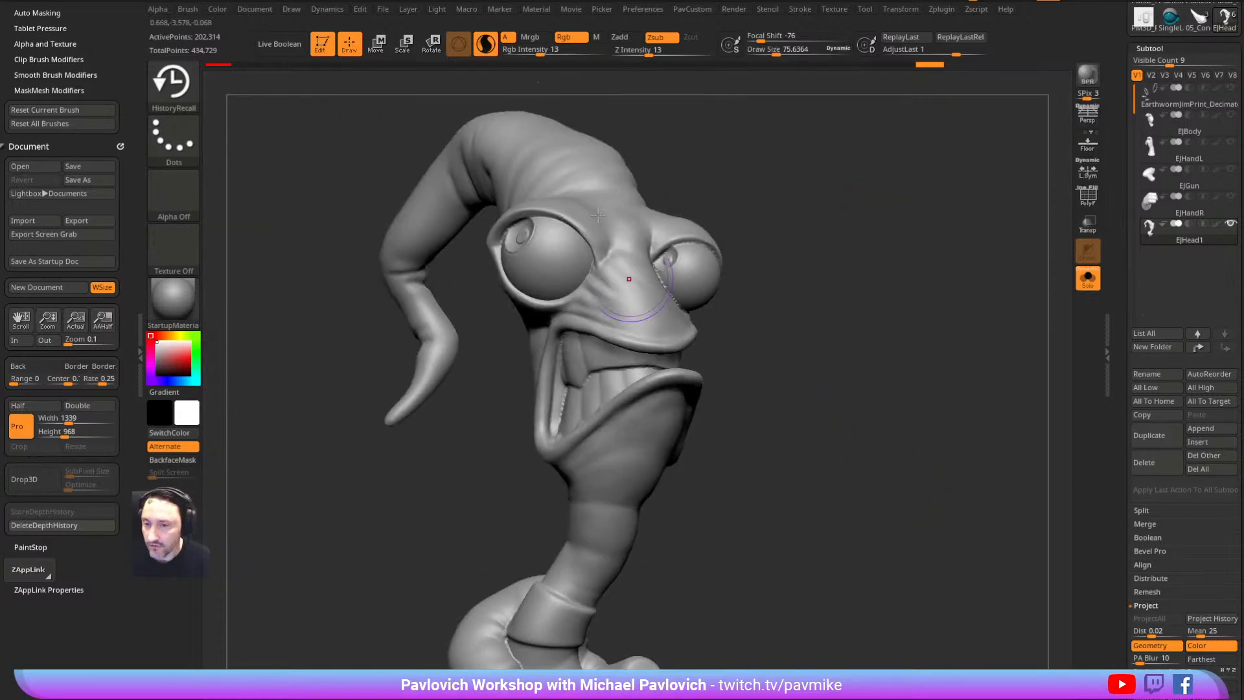
{"action": "key", "text": "b"}
{"action": "key", "text": "s"}
{"action": "key", "text": "t"}
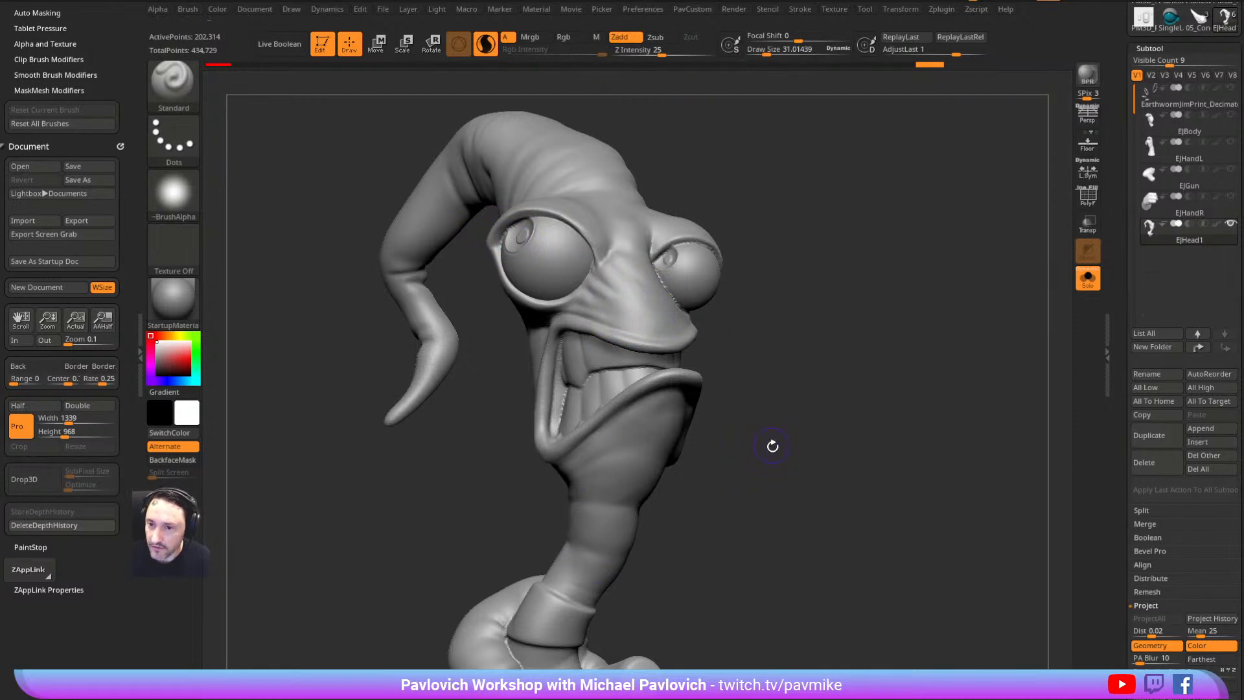
{"action": "left_click_drag", "start_coordinate": [772, 445], "coordinate": [776, 425], "text": "alt"}
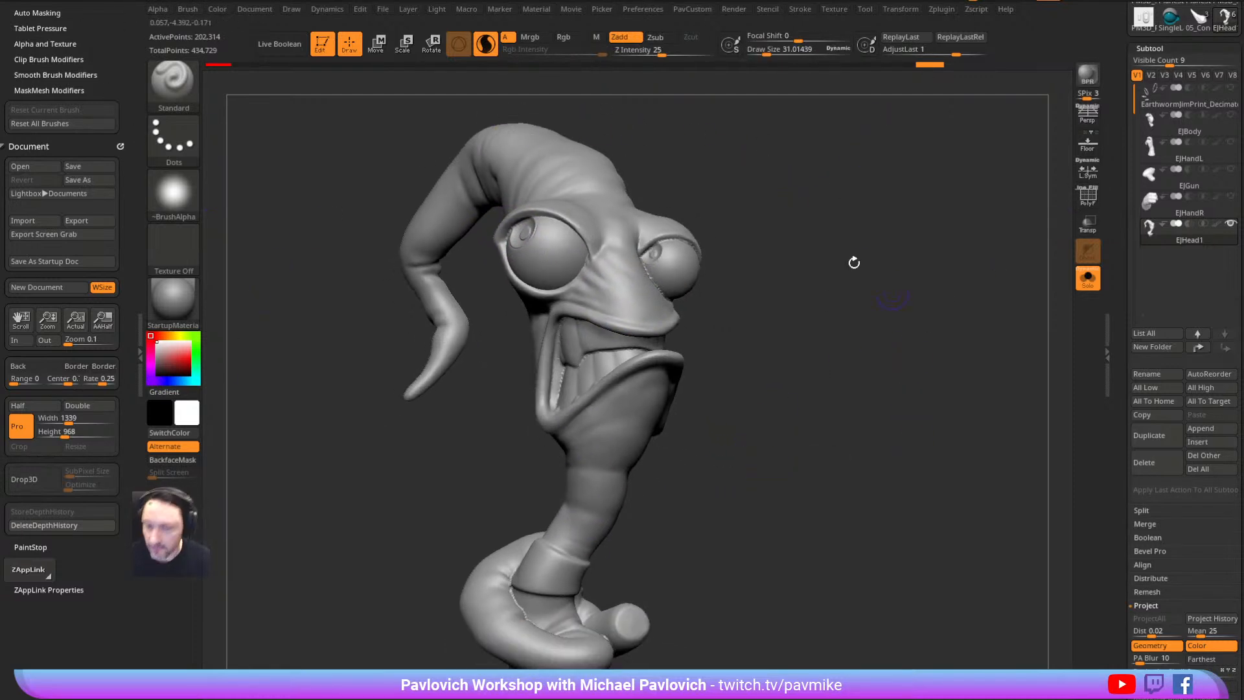
Delete all subtools of the head tool, load the 05_ConceptFinal1 tool, and frame its armour piece
{"action": "left_click", "coordinate": [1193, 470]}
{"action": "left_click_drag", "start_coordinate": [1119, 376], "coordinate": [1120, 585]}
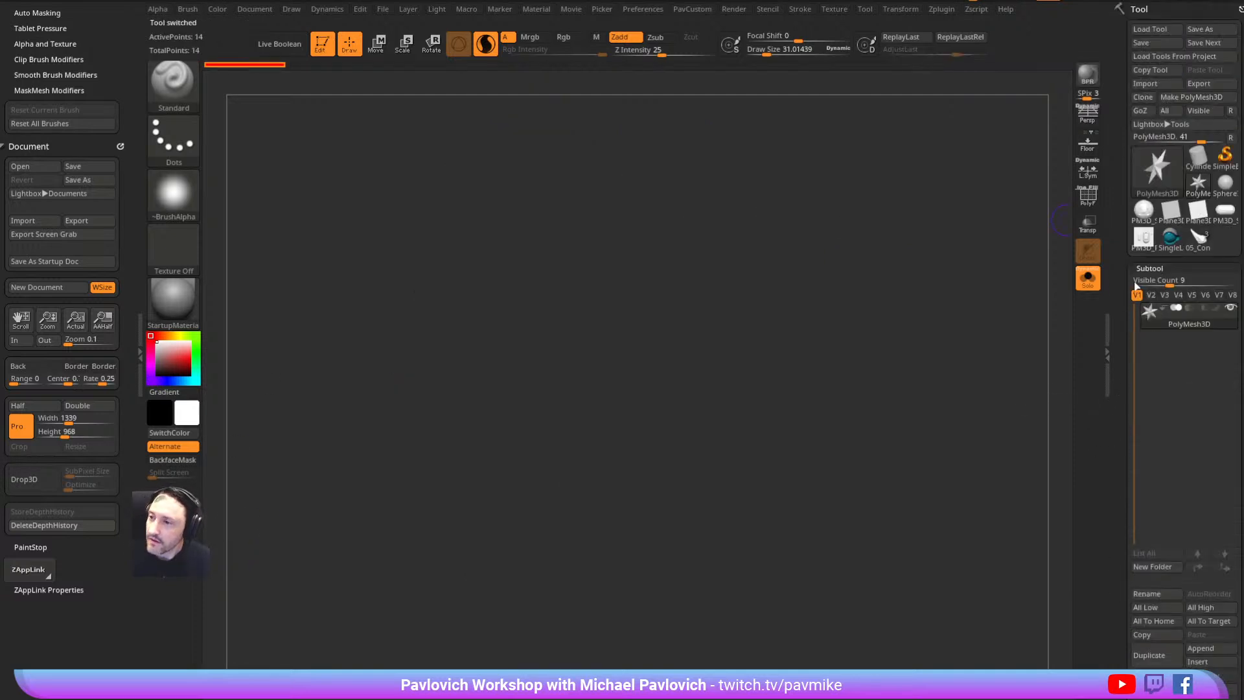
{"action": "left_click", "coordinate": [1200, 252]}
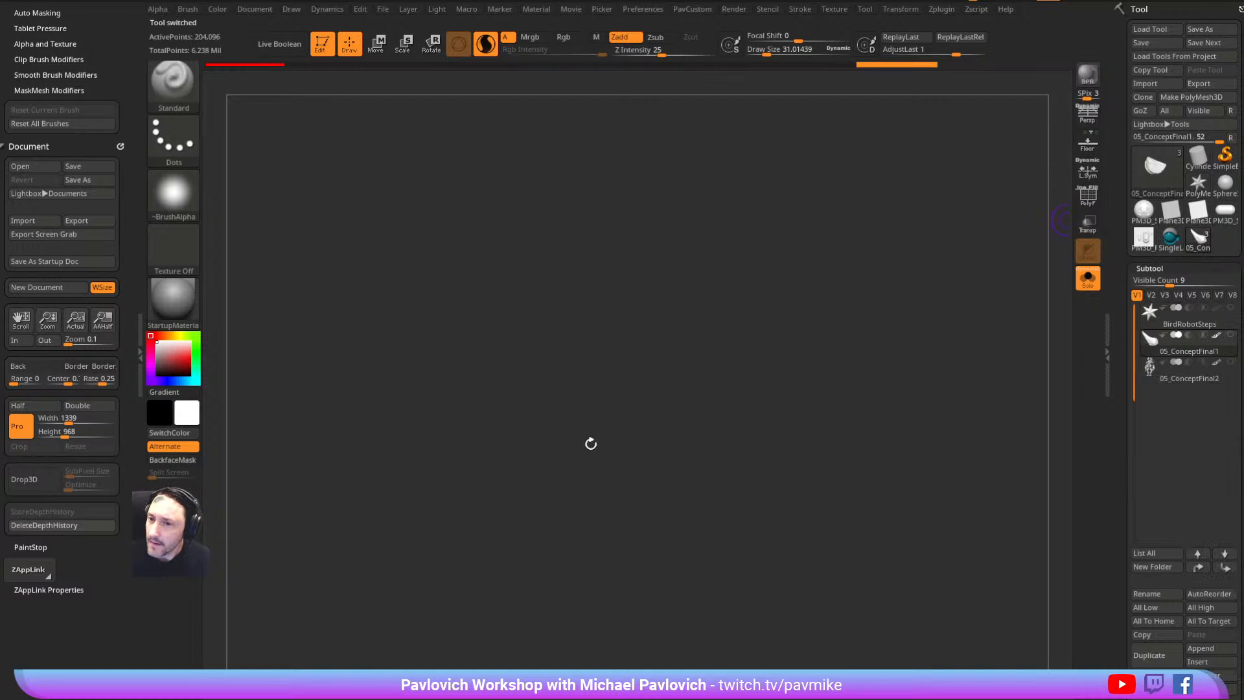
{"action": "key", "text": "f"}
Reduce the draw size to about 7, turn off Sculptris Pro, and view the armour piece from the side
{"action": "key", "text": "s"}
{"action": "mouse_move", "coordinate": [888, 326]}
{"action": "left_mouse_down"}
{"action": "mouse_move", "coordinate": [837, 326]}
{"action": "mouse_move", "coordinate": [921, 241]}
{"action": "mouse_move", "coordinate": [969, 308]}
{"action": "left_mouse_up"}
{"action": "key", "text": "s"}
{"action": "mouse_move", "coordinate": [968, 308]}
{"action": "left_mouse_down"}
{"action": "mouse_move", "coordinate": [985, 311]}
{"action": "mouse_move", "coordinate": [802, 300]}
{"action": "left_mouse_up"}
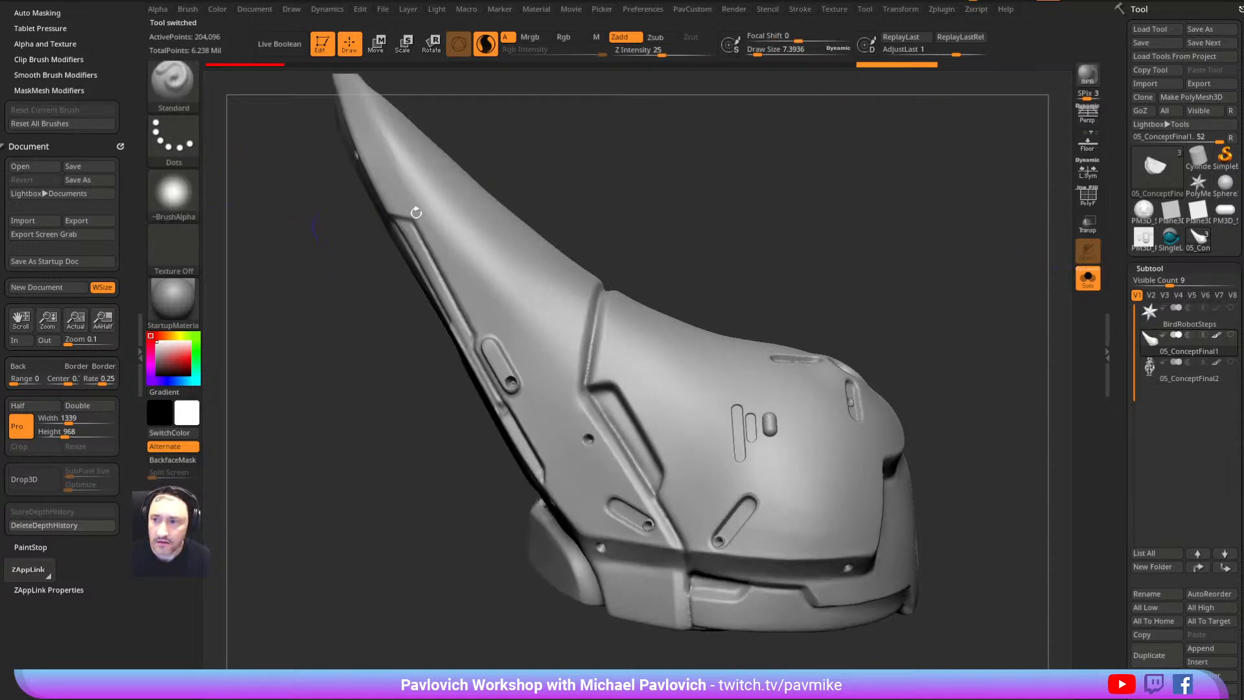
{"action": "left_click", "coordinate": [485, 45], "text": "shift"}
{"action": "mouse_move", "coordinate": [887, 268]}
{"action": "left_mouse_down", "text": "alt"}
{"action": "mouse_move", "coordinate": [849, 262]}
{"action": "mouse_move", "coordinate": [852, 242]}
{"action": "mouse_move", "coordinate": [925, 186]}
{"action": "left_mouse_up", "text": "alt"}
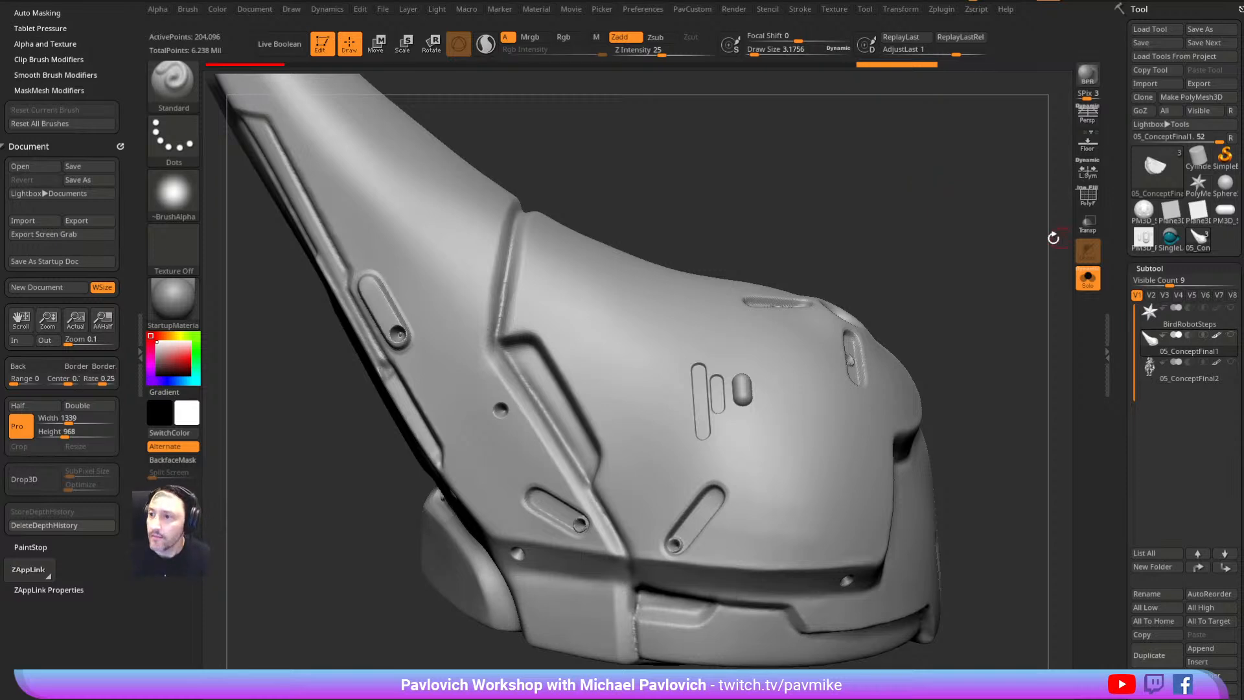
{"action": "left_click_drag", "start_coordinate": [891, 259], "coordinate": [1057, 274]}
Open the Proxy Pose settings in the armour piece's geometry options
{"action": "scroll", "coordinate": [1140, 336], "scroll_direction": "down", "scroll_amount": 10}
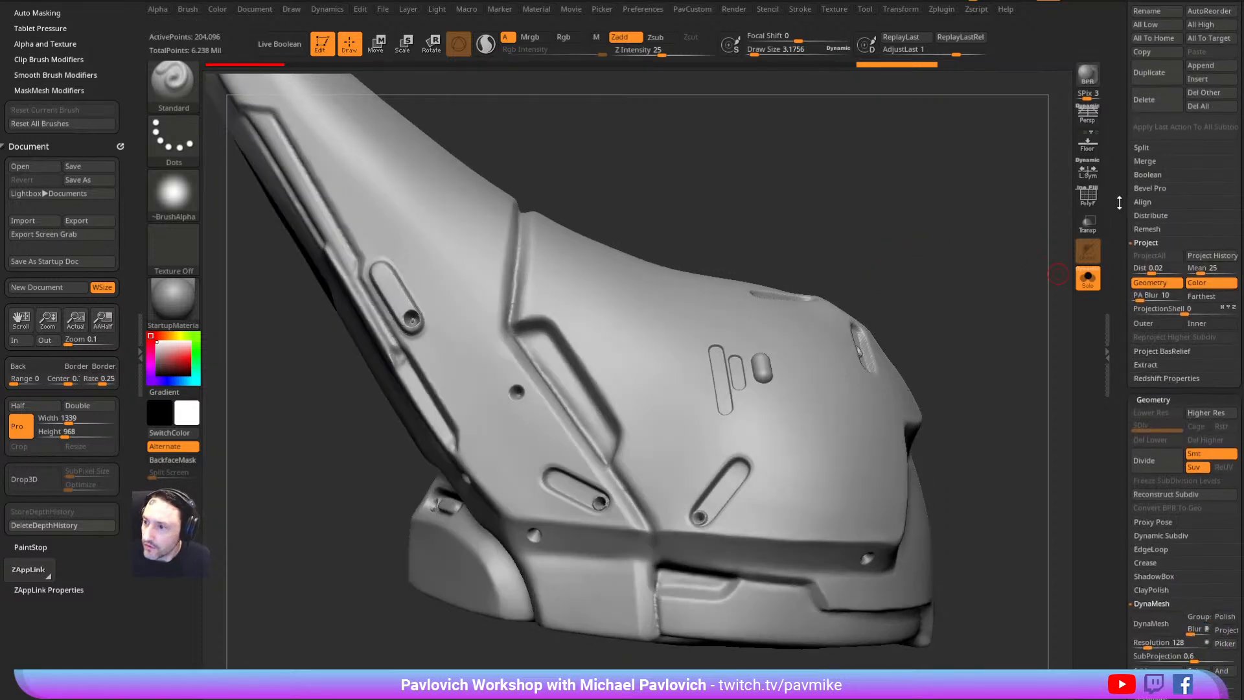
{"action": "scroll", "coordinate": [1124, 414], "scroll_direction": "down", "scroll_amount": 3}
{"action": "left_click", "coordinate": [1150, 391]}
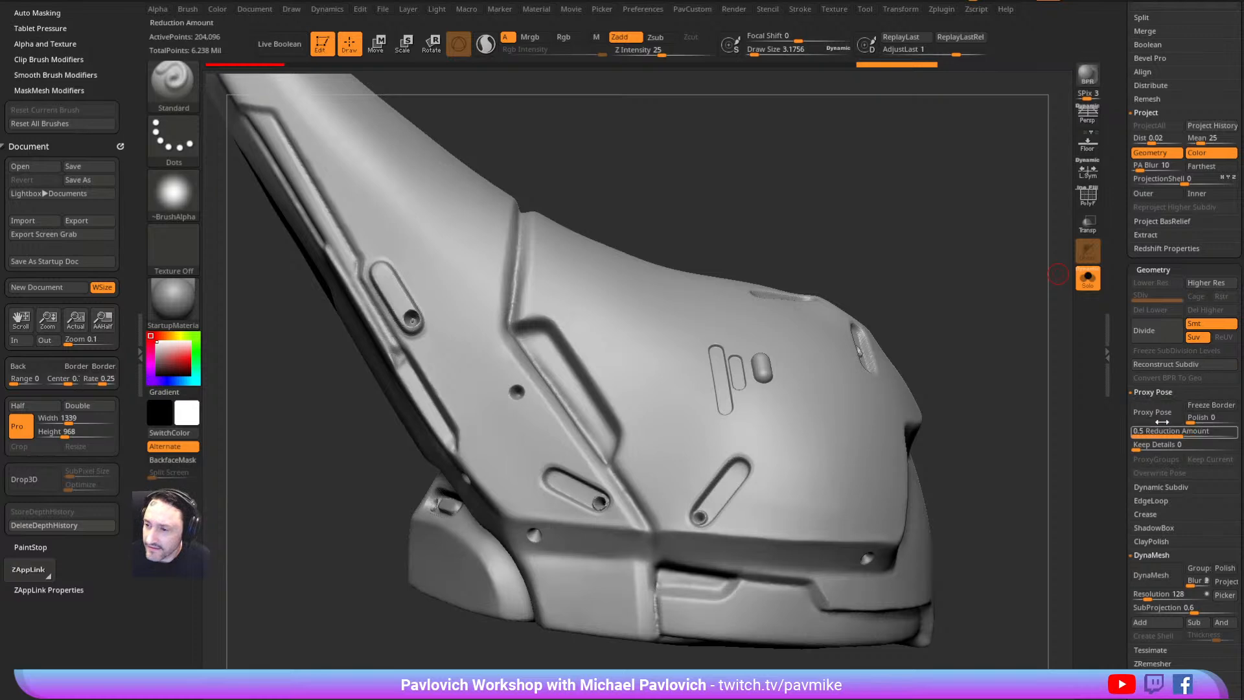
Turn off Solo and make all subtools of the bird robot visible
{"action": "left_click", "coordinate": [1087, 277]}
{"action": "left_click_drag", "start_coordinate": [1016, 296], "coordinate": [1017, 218], "text": "alt"}
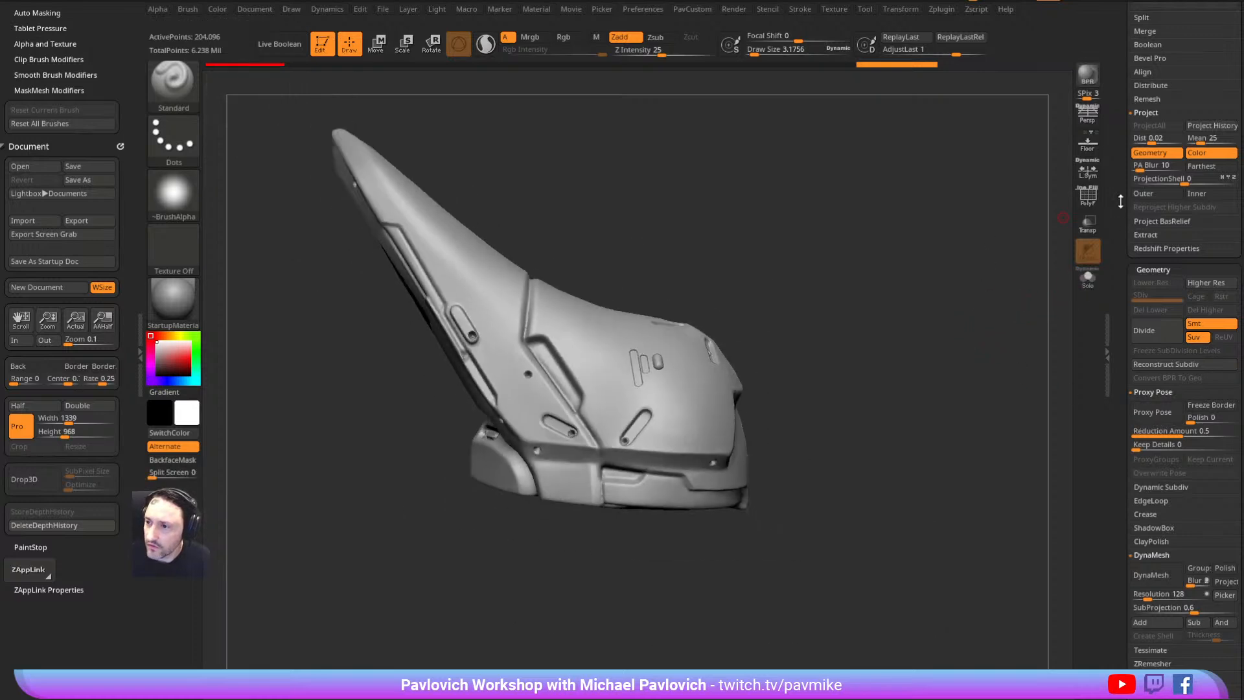
{"action": "left_click_drag", "start_coordinate": [1119, 206], "coordinate": [1118, 411]}
{"action": "left_click", "coordinate": [1230, 336], "text": "shift"}
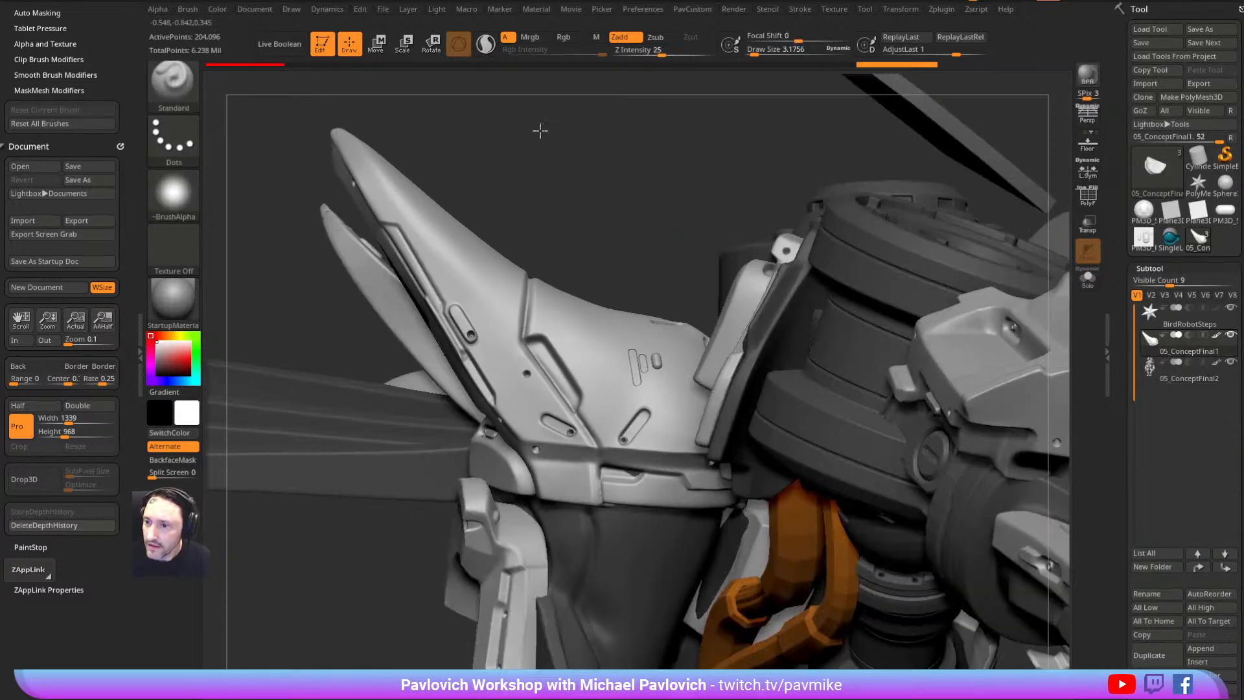
Switch to the bird robot's process-stage tool and go through the stages from 01_Blockout and 02_BlockoutRefine to 04_RefineForm
{"action": "left_click_drag", "start_coordinate": [575, 158], "coordinate": [551, 117], "text": "alt"}
{"action": "left_click_drag", "start_coordinate": [941, 230], "coordinate": [950, 327]}
{"action": "left_click", "coordinate": [1198, 690]}
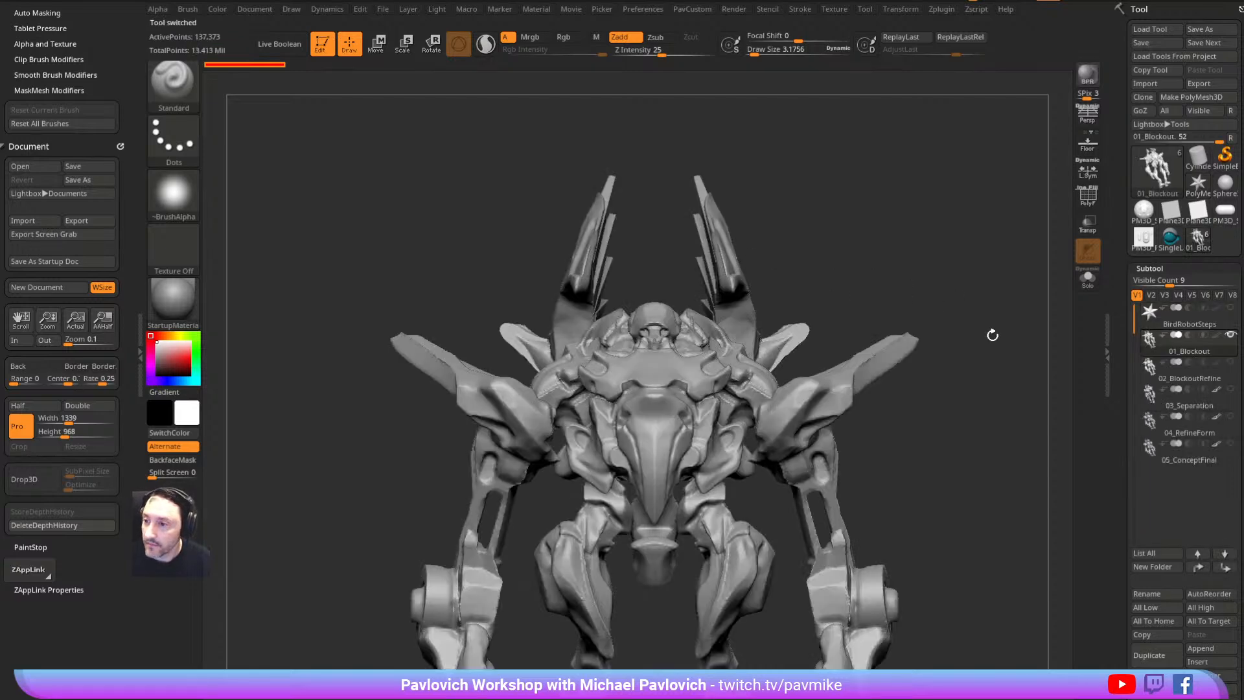
{"action": "left_click_drag", "start_coordinate": [973, 321], "coordinate": [1072, 318]}
{"action": "left_click", "coordinate": [1190, 377]}
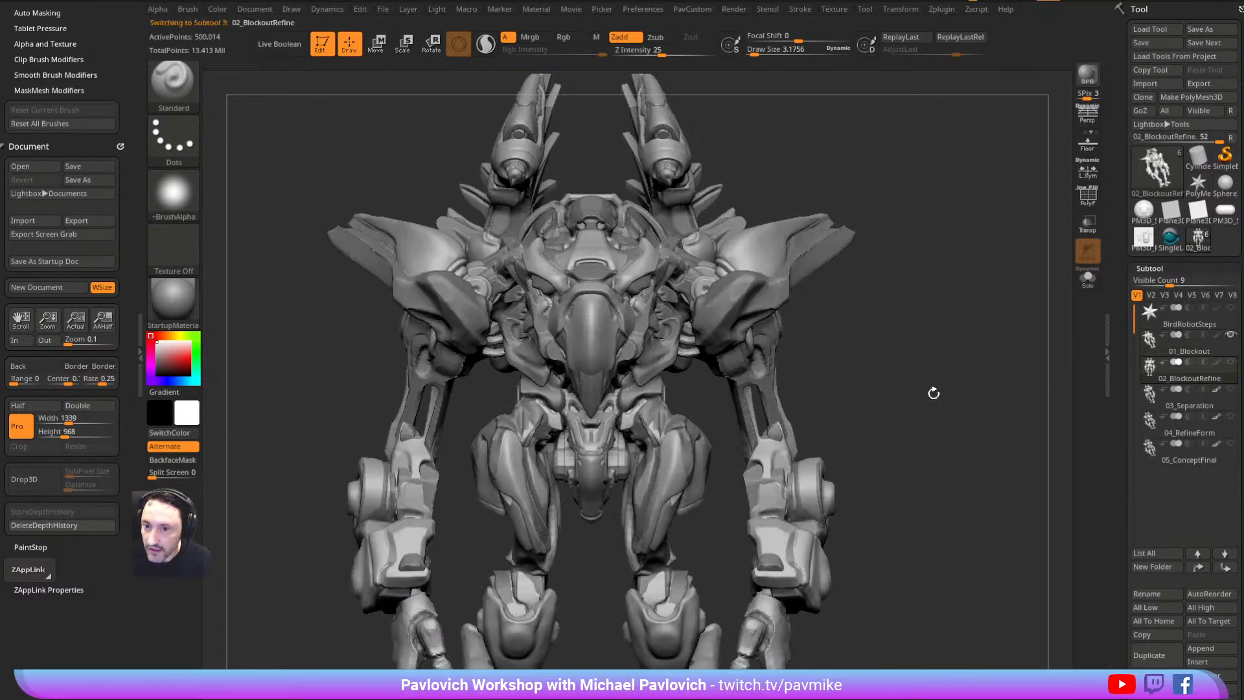
{"action": "mouse_move", "coordinate": [943, 352]}
{"action": "left_mouse_down"}
{"action": "mouse_move", "coordinate": [950, 382]}
{"action": "mouse_move", "coordinate": [933, 377]}
{"action": "left_mouse_up"}
{"action": "key", "text": "s"}
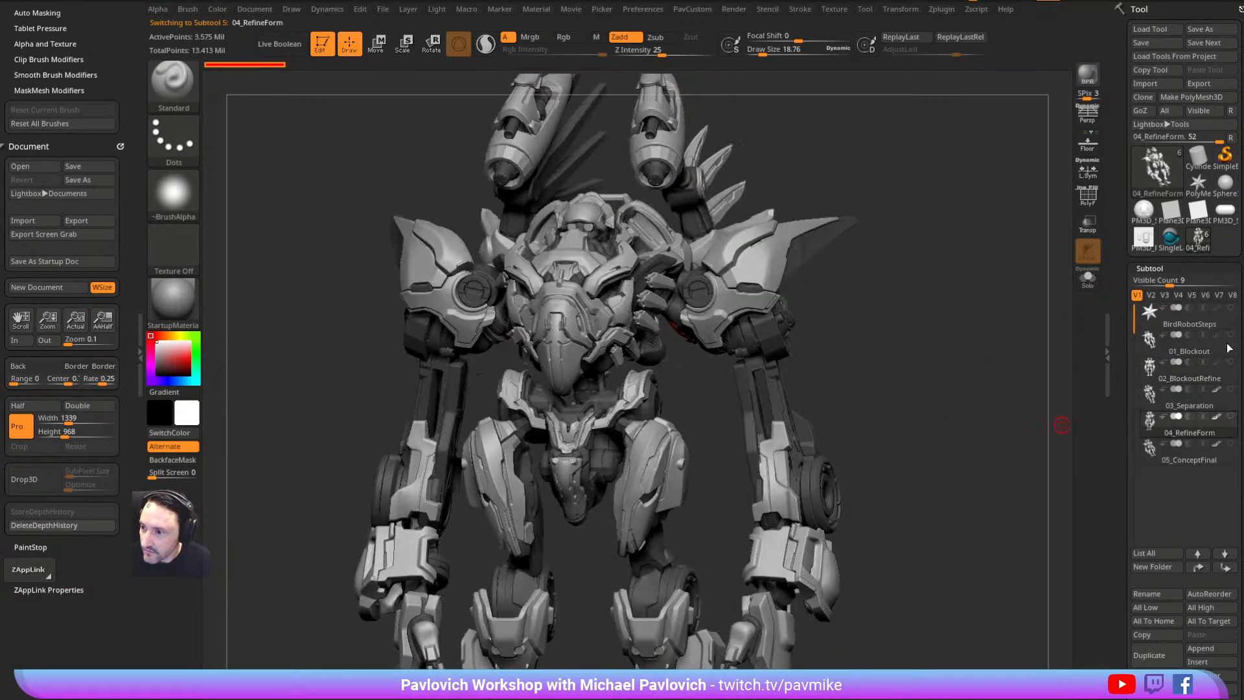
Delete all subtools except 04_RefineForm and frame the whole robot, with the draw size at about 22
{"action": "left_click", "coordinate": [1205, 675]}
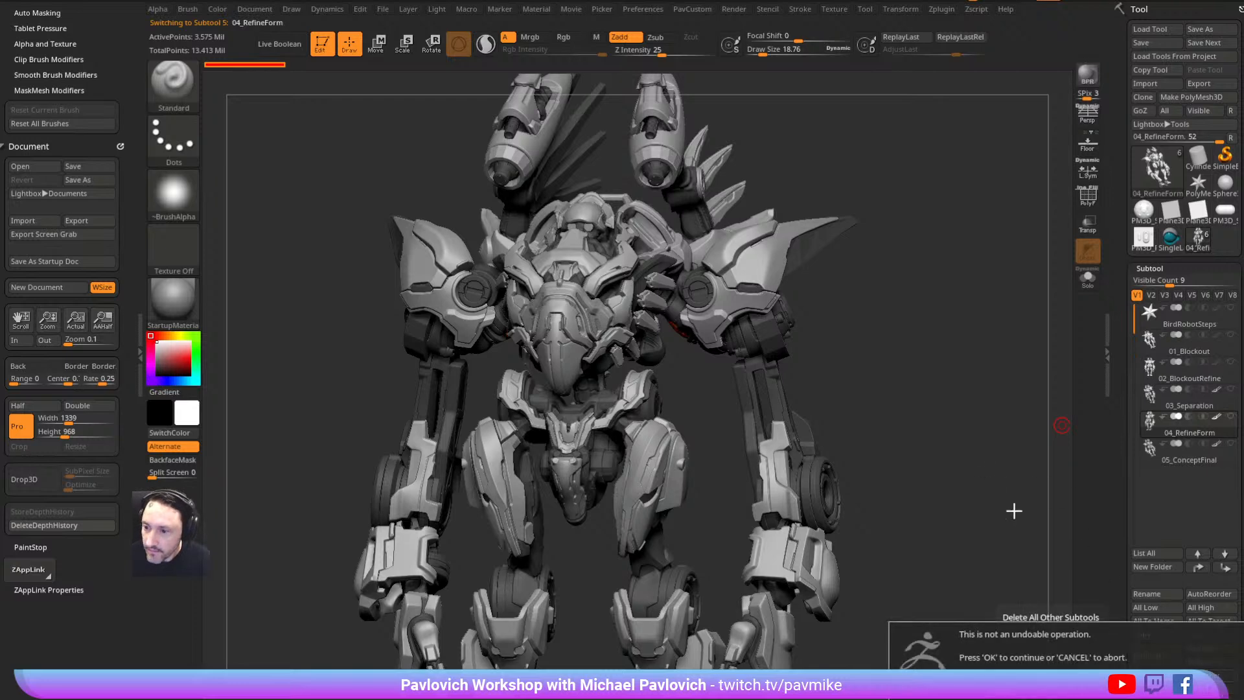
{"action": "key", "text": "Return"}
{"action": "mouse_move", "coordinate": [912, 310]}
{"action": "right_mouse_down", "text": "ctrl"}
{"action": "mouse_move", "coordinate": [900, 266]}
{"action": "mouse_move", "coordinate": [919, 320]}
{"action": "mouse_move", "coordinate": [905, 328]}
{"action": "right_mouse_up", "text": "ctrl"}
{"action": "key", "text": "s"}
{"action": "key", "text": "s"}
Choose the SelectLasso brush, try hiding the robot's hands with lasso selections, and show the whole robot again
{"action": "left_click", "coordinate": [174, 87], "text": "ctrl+shift"}
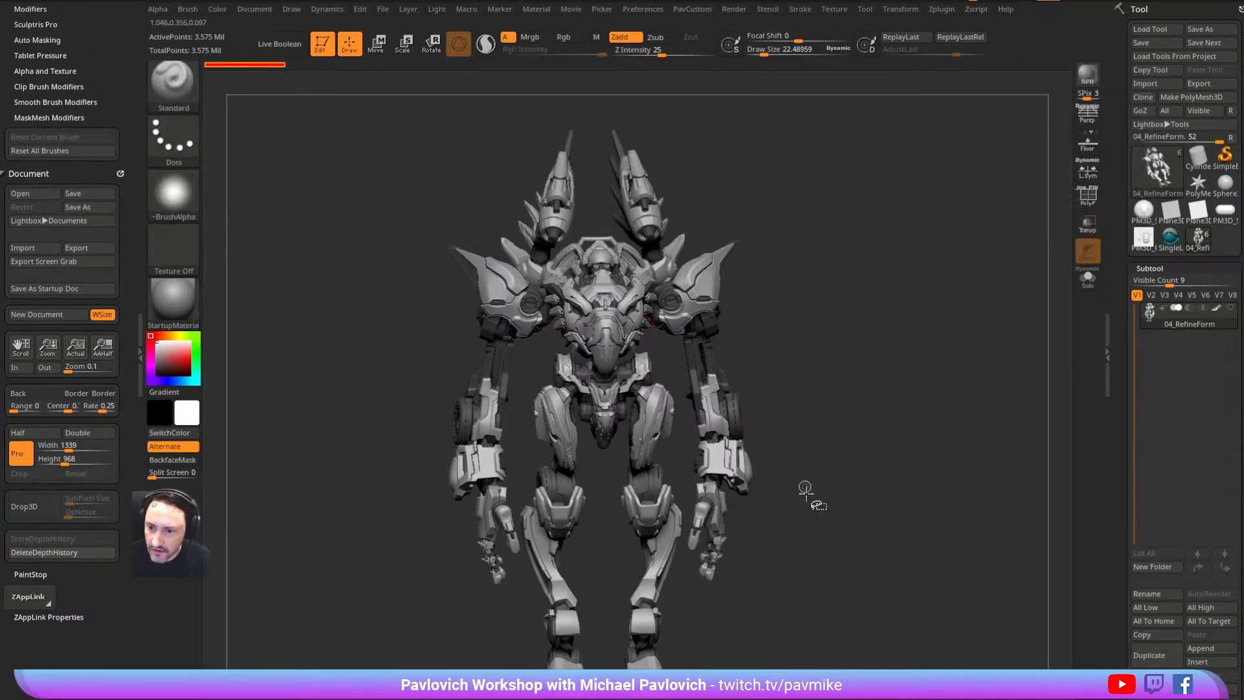
{"action": "mouse_move", "coordinate": [823, 469]}
{"action": "left_mouse_down"}
{"action": "mouse_move", "coordinate": [777, 482]}
{"action": "mouse_move", "coordinate": [813, 480]}
{"action": "mouse_move", "coordinate": [688, 471]}
{"action": "mouse_move", "coordinate": [742, 641]}
{"action": "left_mouse_up"}
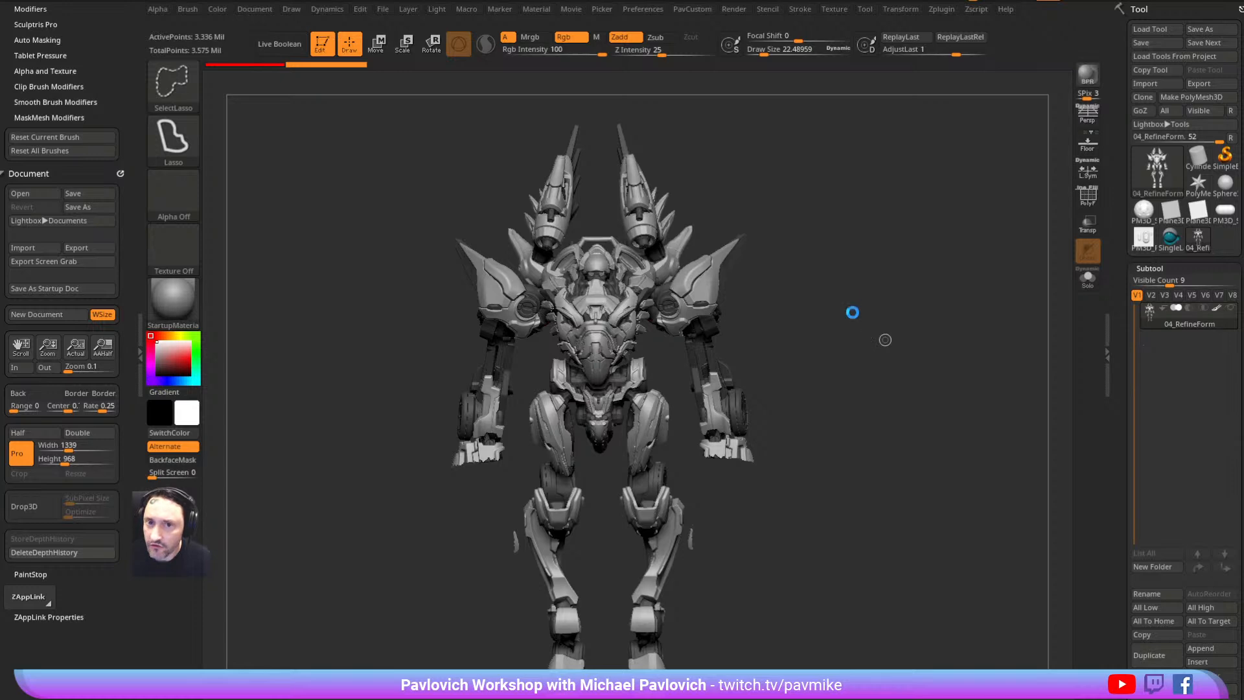
{"action": "left_click", "coordinate": [852, 309], "text": "ctrl+shift"}
{"action": "mouse_move", "coordinate": [869, 369]}
{"action": "left_mouse_down"}
{"action": "mouse_move", "coordinate": [894, 322]}
{"action": "mouse_move", "coordinate": [919, 309]}
{"action": "left_mouse_up"}
{"action": "key", "text": "ctrl+shift"}
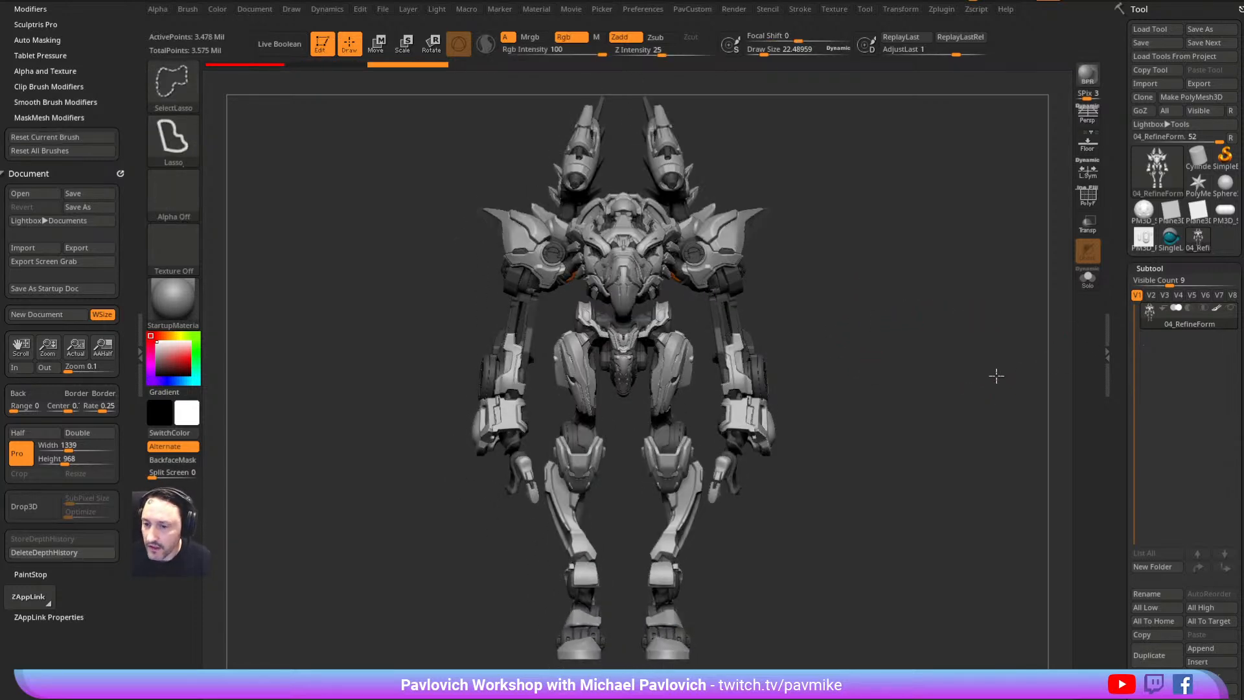
{"action": "left_click", "coordinate": [995, 376], "text": "ctrl+shift"}
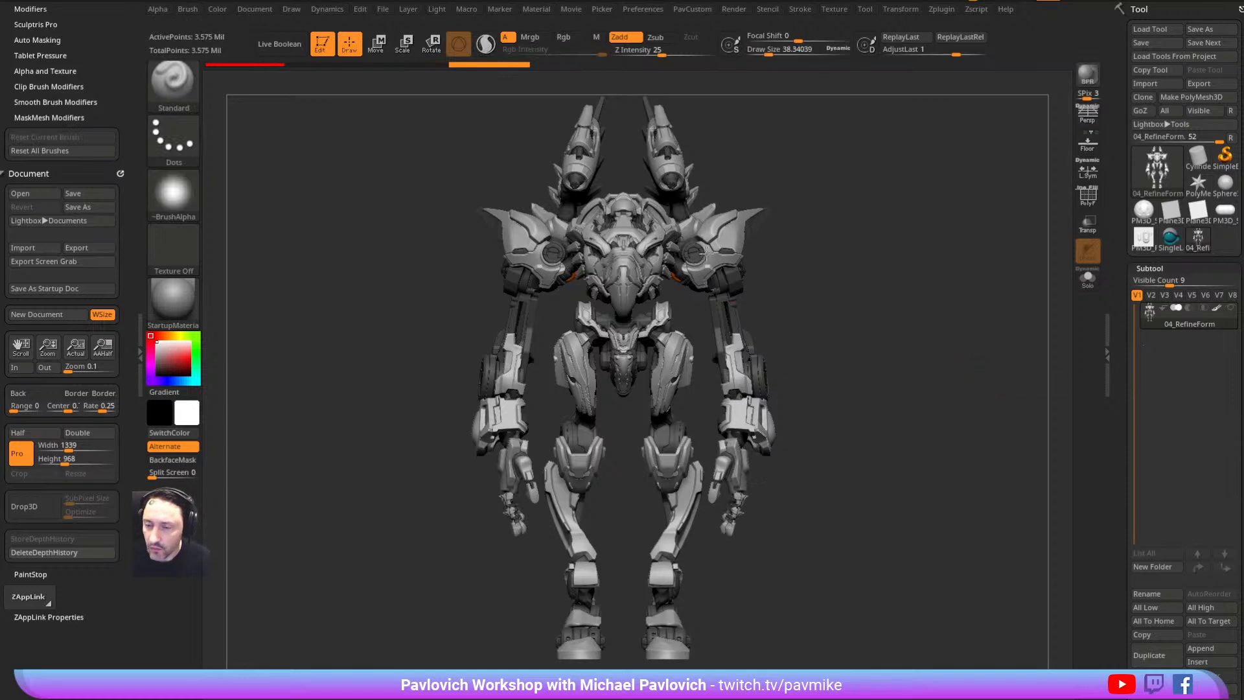
{"action": "left_click_drag", "start_coordinate": [774, 374], "coordinate": [761, 459]}
{"action": "left_click_drag", "start_coordinate": [858, 376], "coordinate": [894, 322]}
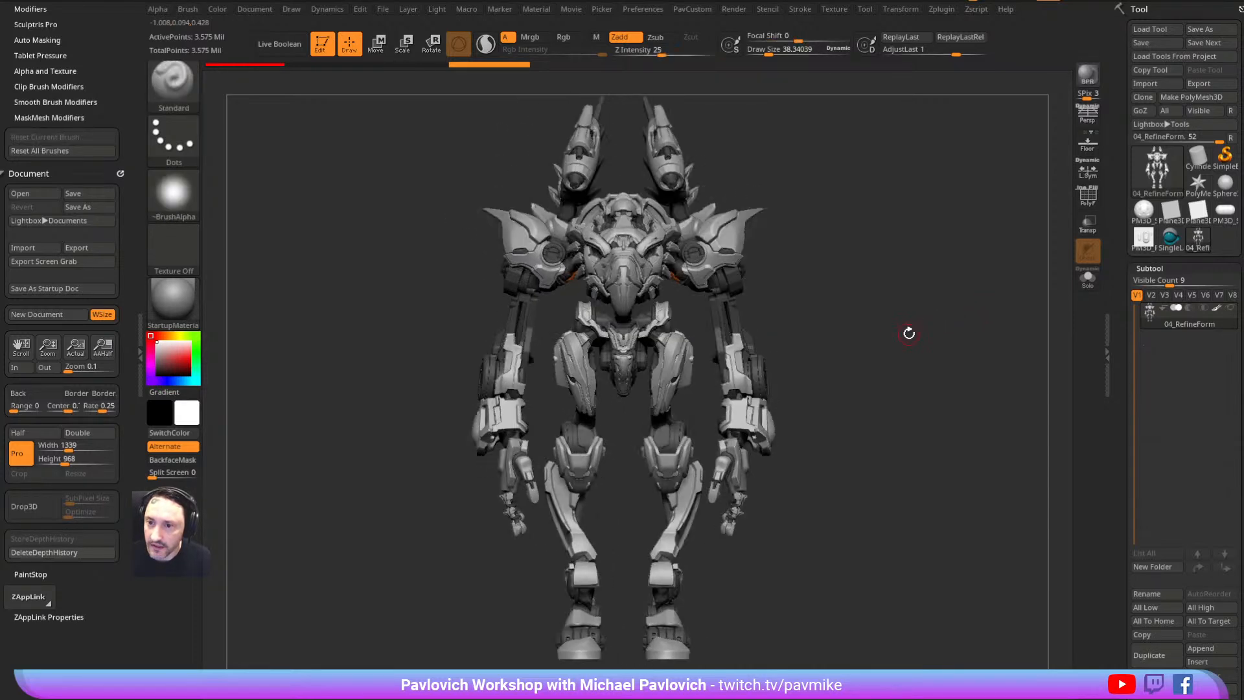
Turn on Proxy Pose for the robot with a reduction amount of 0.5 and inspect the simplified mesh
{"action": "scroll", "coordinate": [1129, 242], "scroll_direction": "down", "scroll_amount": 10}
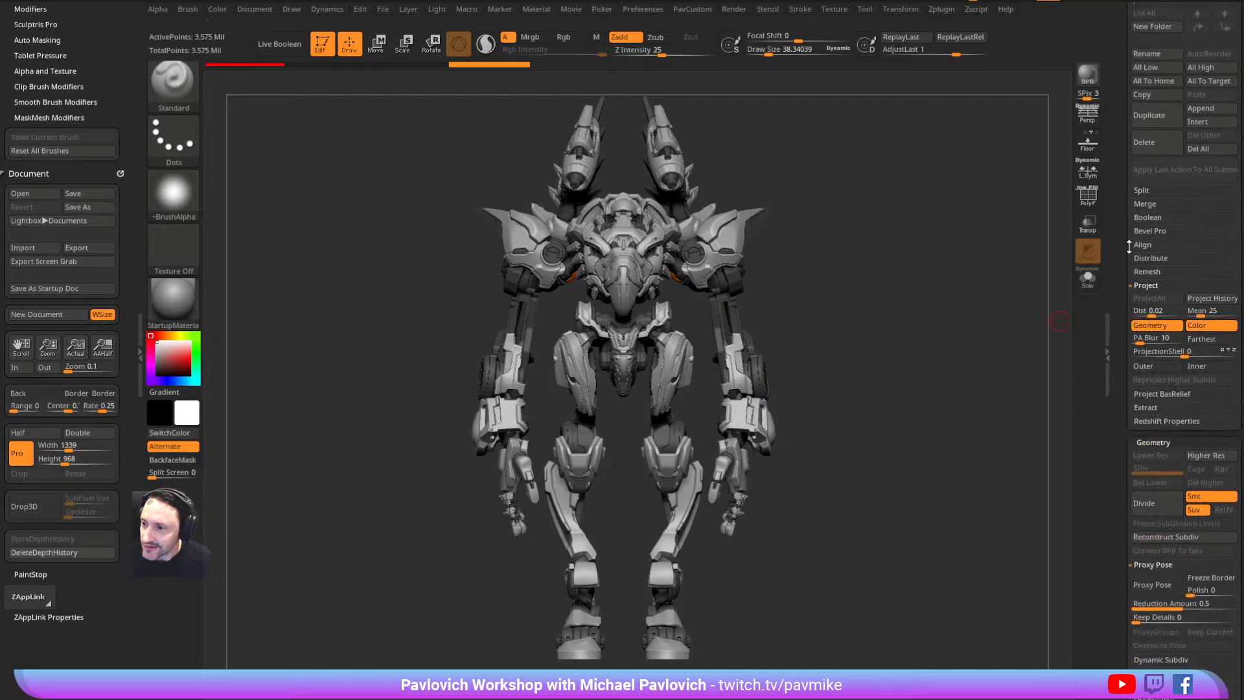
{"action": "scroll", "coordinate": [1166, 536], "scroll_direction": "down", "scroll_amount": 3}
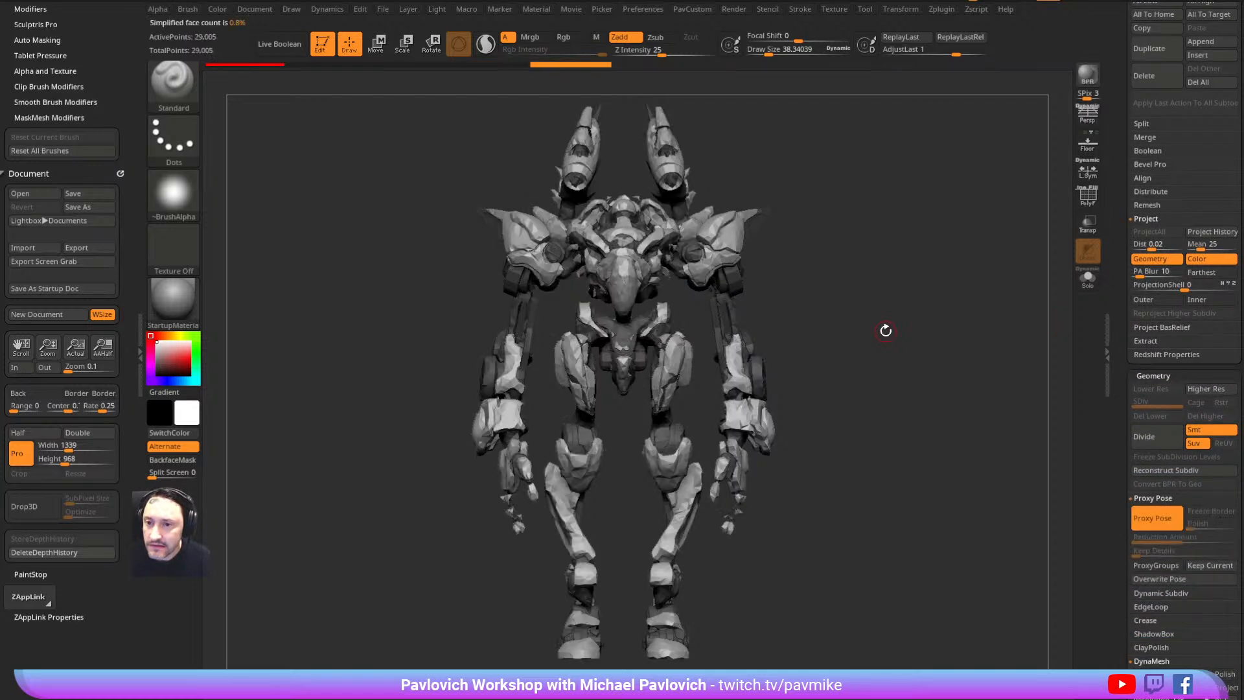
{"action": "left_click_drag", "start_coordinate": [948, 277], "coordinate": [939, 313]}
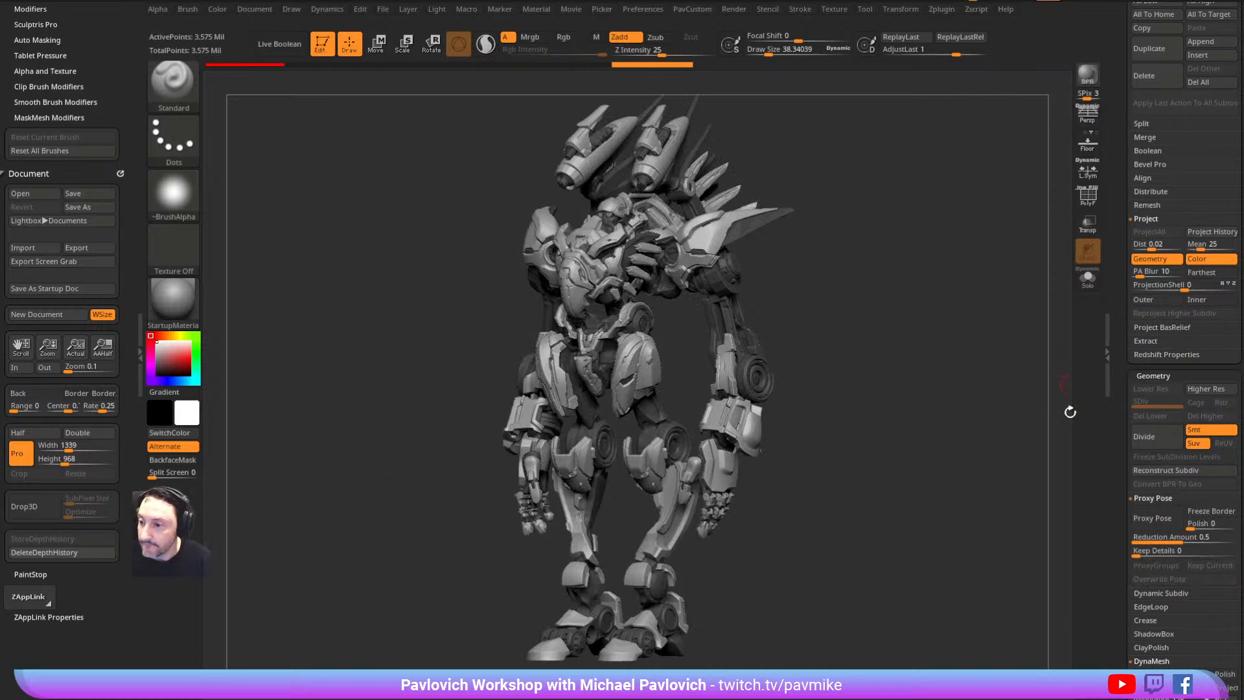
Lower the Proxy Pose reduction amount to about 0.27, turn on Proxy Pose, and check the denser proxy from several angles
{"action": "left_click", "coordinate": [1173, 539]}
{"action": "left_click_drag", "start_coordinate": [1166, 538], "coordinate": [1145, 539]}
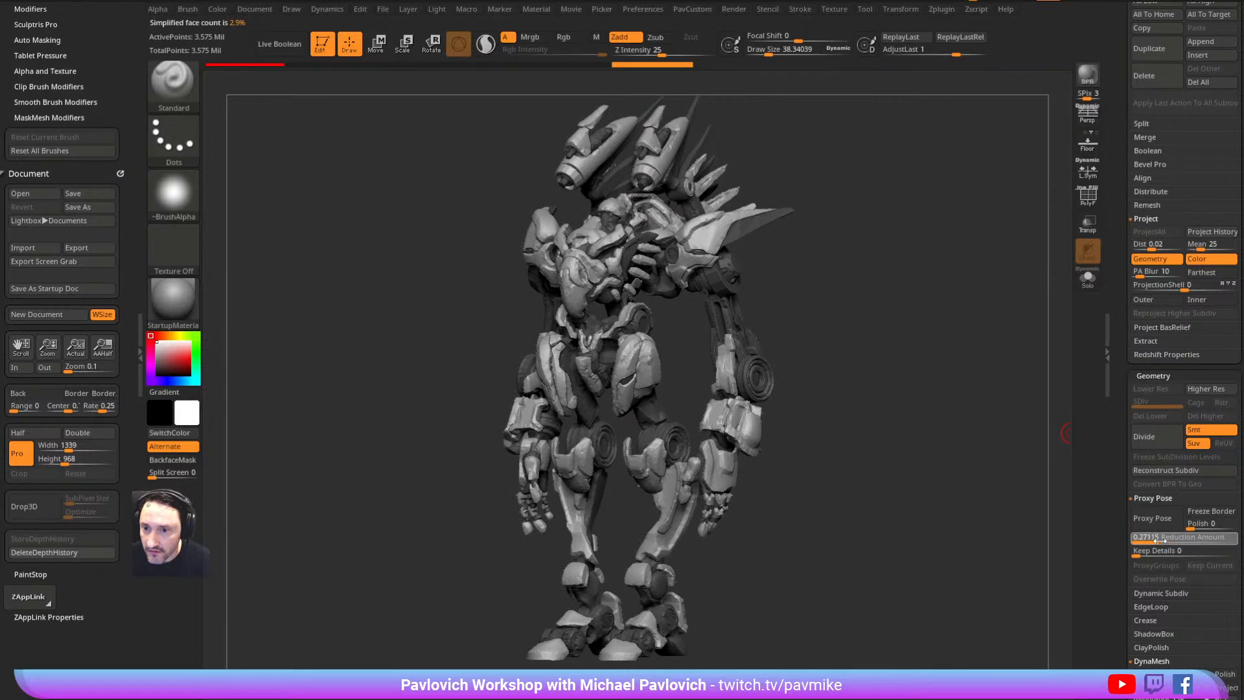
{"action": "mouse_move", "coordinate": [942, 332]}
{"action": "left_mouse_down"}
{"action": "mouse_move", "coordinate": [974, 334]}
{"action": "mouse_move", "coordinate": [964, 331]}
{"action": "left_mouse_up"}
{"action": "mouse_move", "coordinate": [909, 262]}
{"action": "left_mouse_down", "text": "alt"}
{"action": "mouse_move", "coordinate": [946, 352]}
{"action": "mouse_move", "coordinate": [985, 353]}
{"action": "mouse_move", "coordinate": [908, 303]}
{"action": "mouse_move", "coordinate": [906, 327]}
{"action": "left_mouse_up", "text": "alt"}
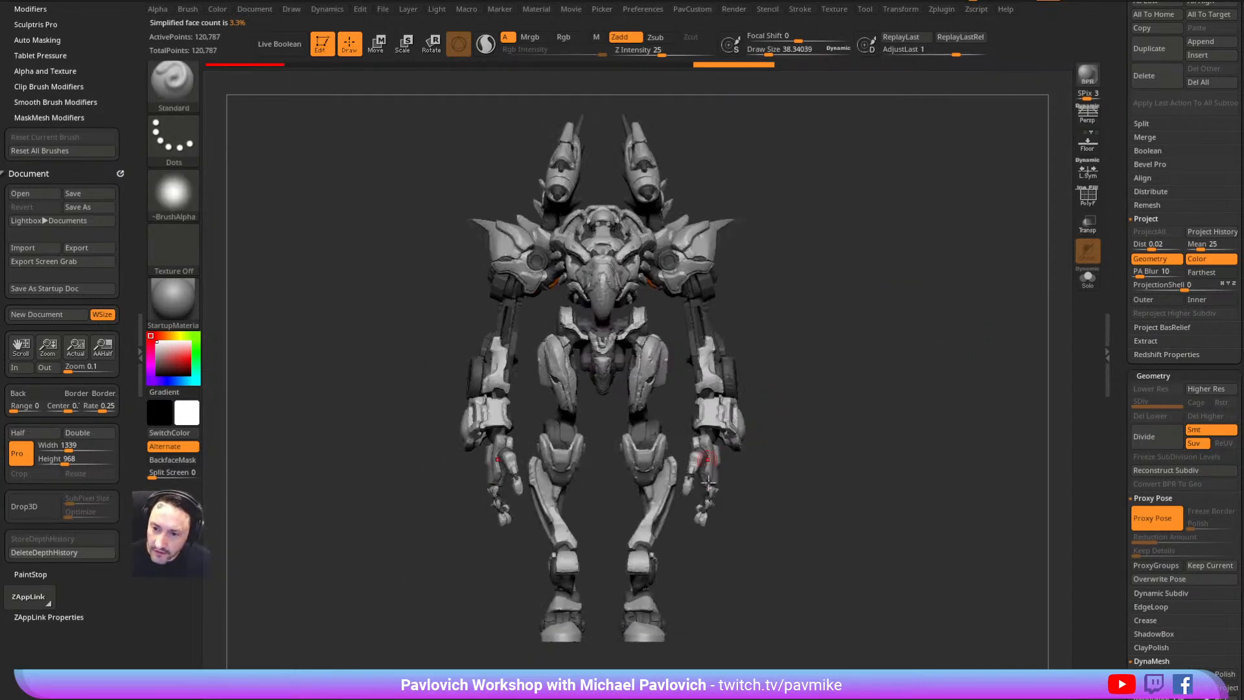
{"action": "left_click_drag", "start_coordinate": [805, 373], "coordinate": [689, 304]}
{"action": "left_click_drag", "start_coordinate": [742, 337], "coordinate": [549, 291], "text": "shift"}
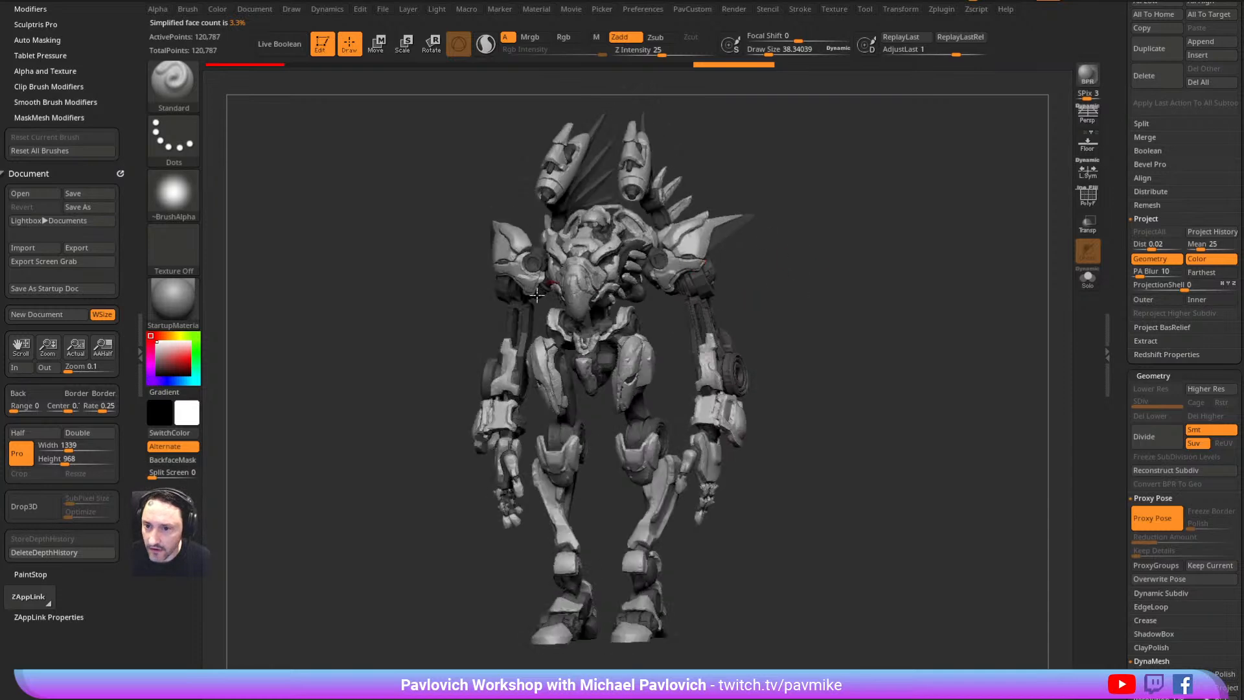
{"action": "left_click_drag", "start_coordinate": [920, 358], "coordinate": [787, 450]}
Display the polyframe to examine the proxy's polygroups and triangles around the hips and legs, and hide it again
{"action": "left_click", "coordinate": [1088, 194]}
{"action": "left_click_drag", "start_coordinate": [935, 217], "coordinate": [1031, 375], "text": "alt"}
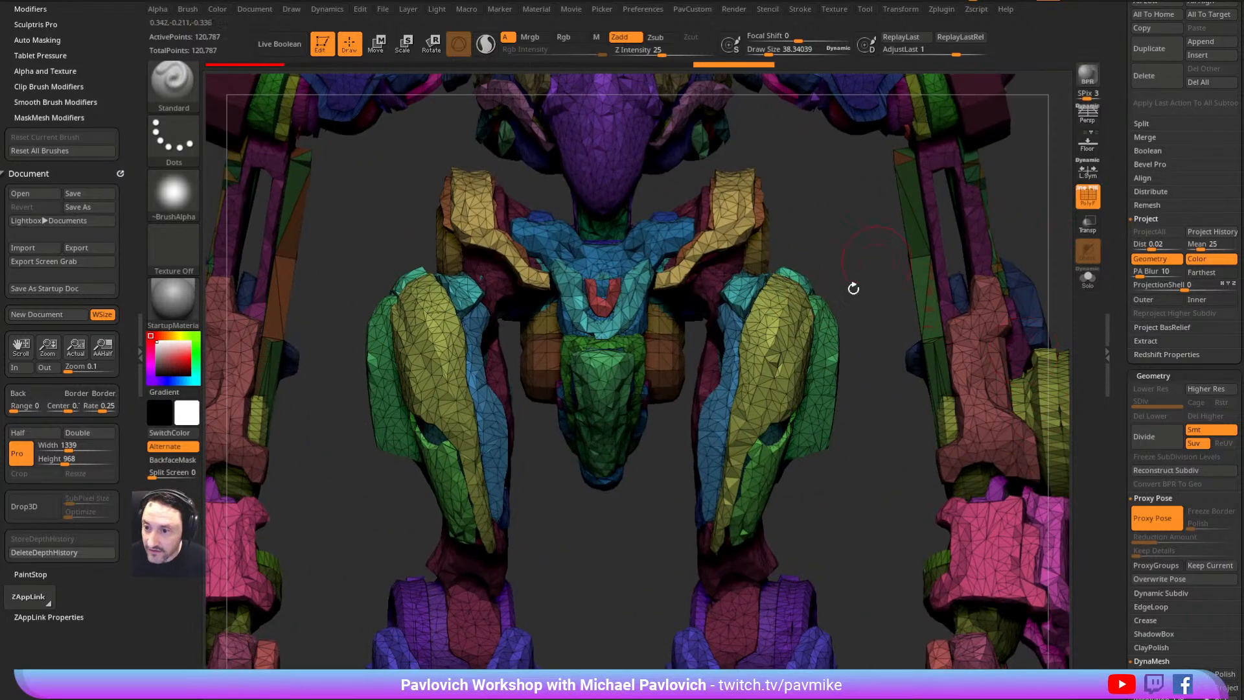
{"action": "mouse_move", "coordinate": [842, 264]}
{"action": "left_mouse_down", "text": "alt"}
{"action": "mouse_move", "coordinate": [949, 222]}
{"action": "mouse_move", "coordinate": [963, 200]}
{"action": "mouse_move", "coordinate": [1015, 354]}
{"action": "mouse_move", "coordinate": [931, 233]}
{"action": "mouse_move", "coordinate": [888, 233]}
{"action": "mouse_move", "coordinate": [971, 270]}
{"action": "mouse_move", "coordinate": [911, 245]}
{"action": "mouse_move", "coordinate": [924, 261]}
{"action": "left_mouse_up", "text": "alt"}
{"action": "left_click", "coordinate": [1076, 200]}
Set the draw size to about 55, mask the robot except its wrist armour and hands, and activate the Move gizmo
{"action": "key", "text": "s"}
{"action": "left_click_drag", "start_coordinate": [923, 283], "coordinate": [949, 246], "text": "alt"}
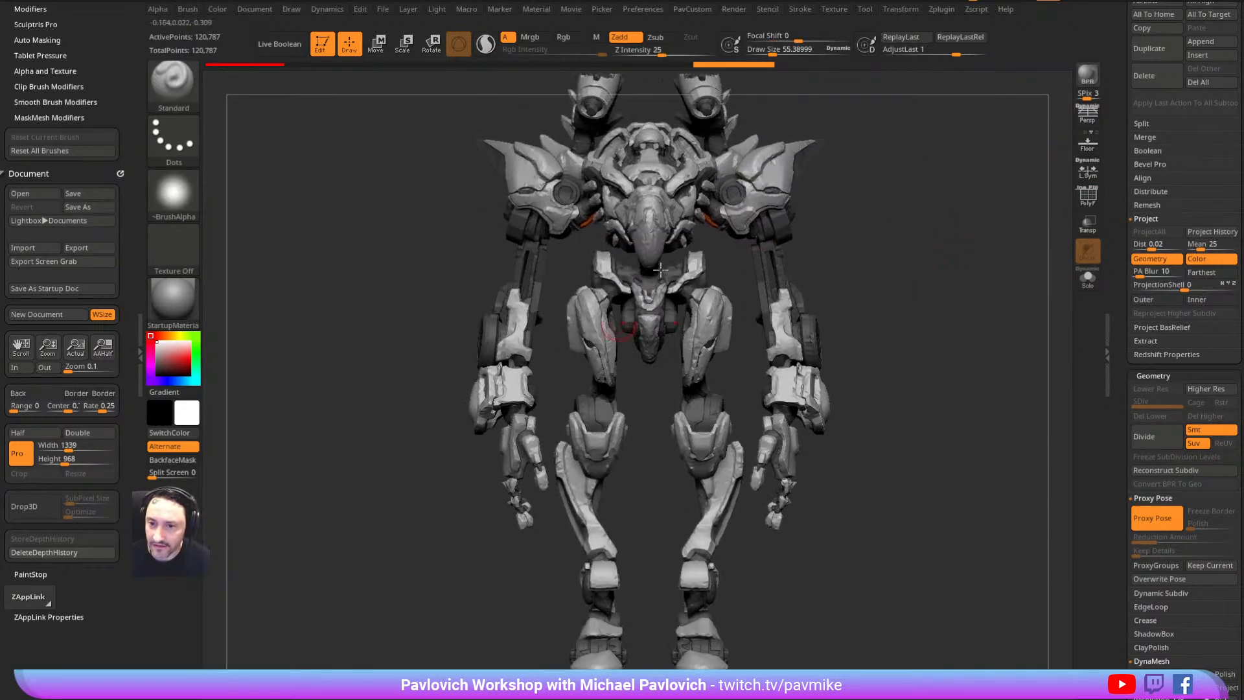
{"action": "key", "text": "ctrl+shift"}
{"action": "mouse_move", "coordinate": [415, 411]}
{"action": "left_mouse_down"}
{"action": "mouse_move", "coordinate": [421, 436]}
{"action": "mouse_move", "coordinate": [443, 415]}
{"action": "mouse_move", "coordinate": [519, 523]}
{"action": "mouse_move", "coordinate": [545, 465]}
{"action": "mouse_move", "coordinate": [444, 385]}
{"action": "left_mouse_up"}
{"action": "left_click", "coordinate": [951, 223], "text": "ctrl+shift"}
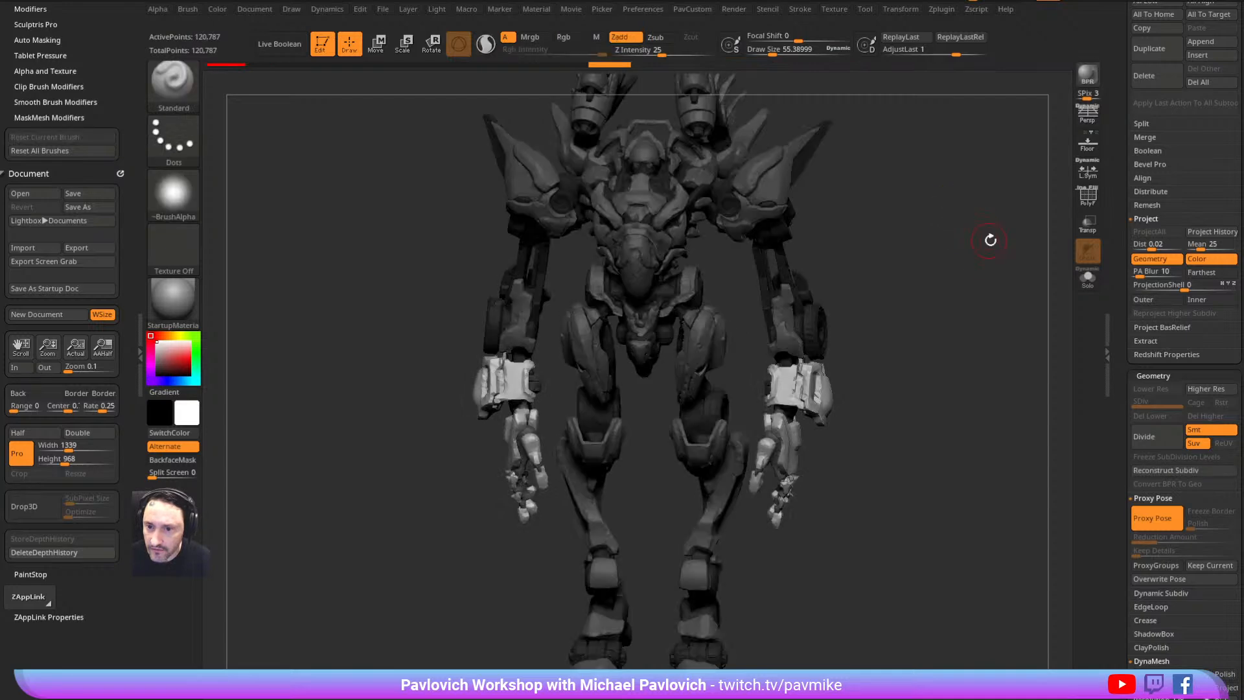
{"action": "mouse_move", "coordinate": [986, 245]}
{"action": "left_mouse_down"}
{"action": "mouse_move", "coordinate": [1033, 233]}
{"action": "mouse_move", "coordinate": [933, 276]}
{"action": "mouse_move", "coordinate": [858, 269]}
{"action": "mouse_move", "coordinate": [946, 236]}
{"action": "mouse_move", "coordinate": [927, 236]}
{"action": "left_mouse_up"}
{"action": "key", "text": "w"}
Isolate the forearm wheels, wrist armour and hands with lasso selections, make them one polygroup, and turn on the polyframe
{"action": "mouse_move", "coordinate": [447, 355]}
{"action": "left_mouse_down", "text": "ctrl+shift"}
{"action": "mouse_move", "coordinate": [542, 499]}
{"action": "mouse_move", "coordinate": [560, 363]}
{"action": "mouse_move", "coordinate": [445, 350]}
{"action": "left_mouse_up", "text": "ctrl+shift"}
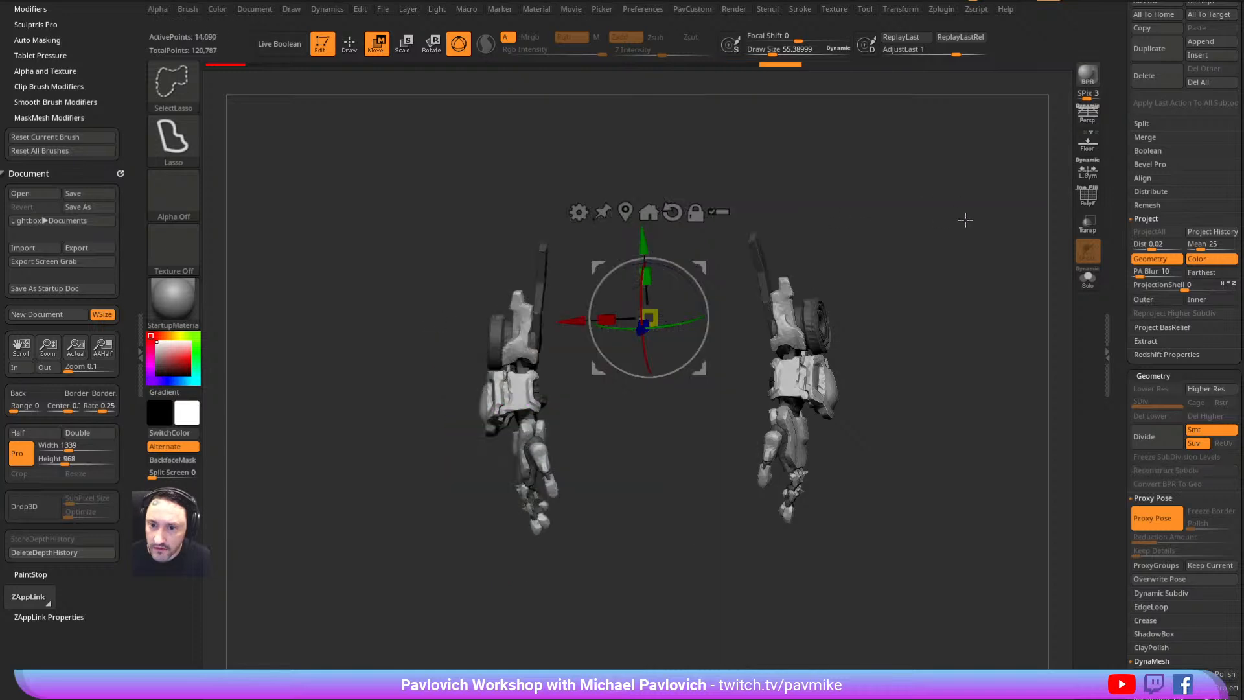
{"action": "left_click", "coordinate": [541, 286], "text": "ctrl+shift"}
{"action": "left_click", "coordinate": [1036, 290], "text": "ctrl+shift"}
{"action": "key", "text": "ctrl+z"}
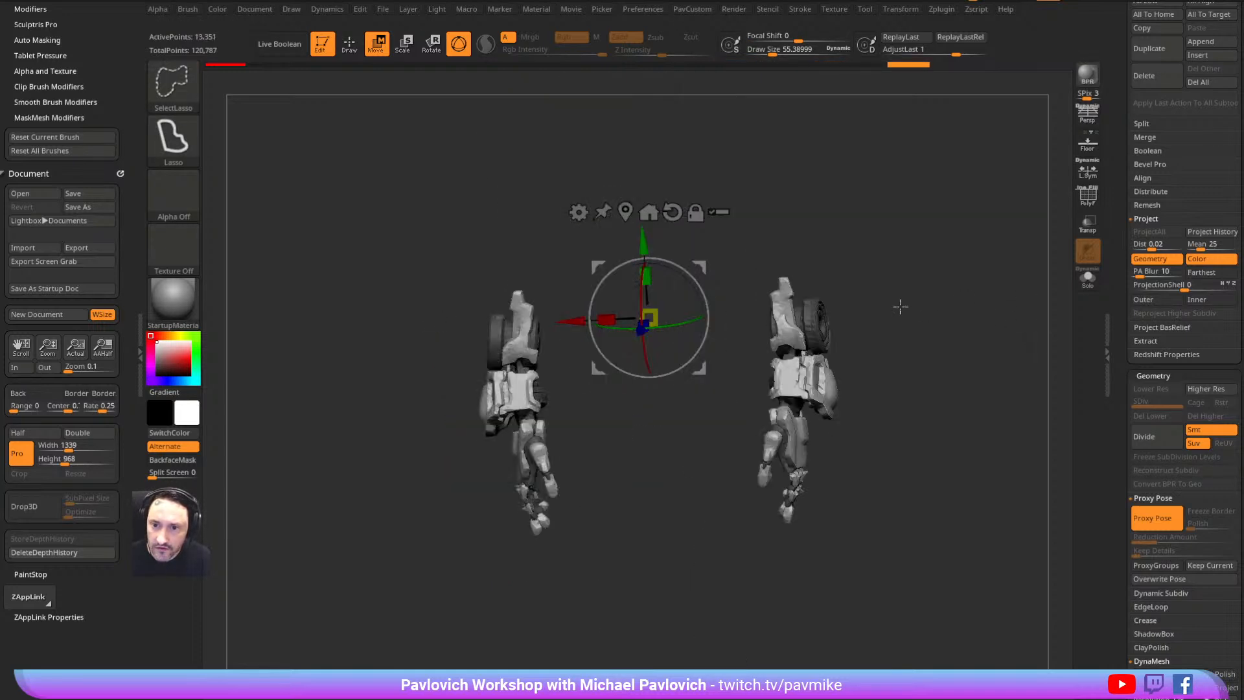
{"action": "mouse_move", "coordinate": [555, 264]}
{"action": "left_mouse_down"}
{"action": "mouse_move", "coordinate": [591, 257]}
{"action": "mouse_move", "coordinate": [606, 279]}
{"action": "left_mouse_up"}
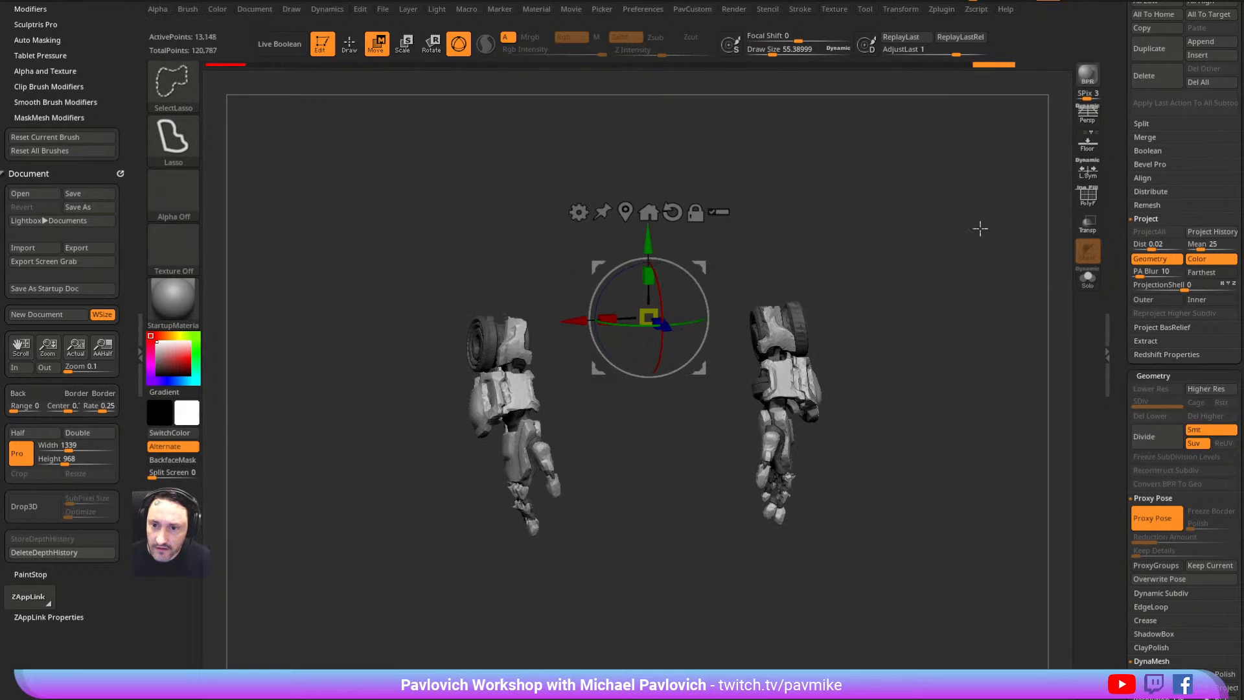
{"action": "left_click", "coordinate": [992, 282], "text": "ctrl+shift"}
{"action": "key", "text": "ctrl+z"}
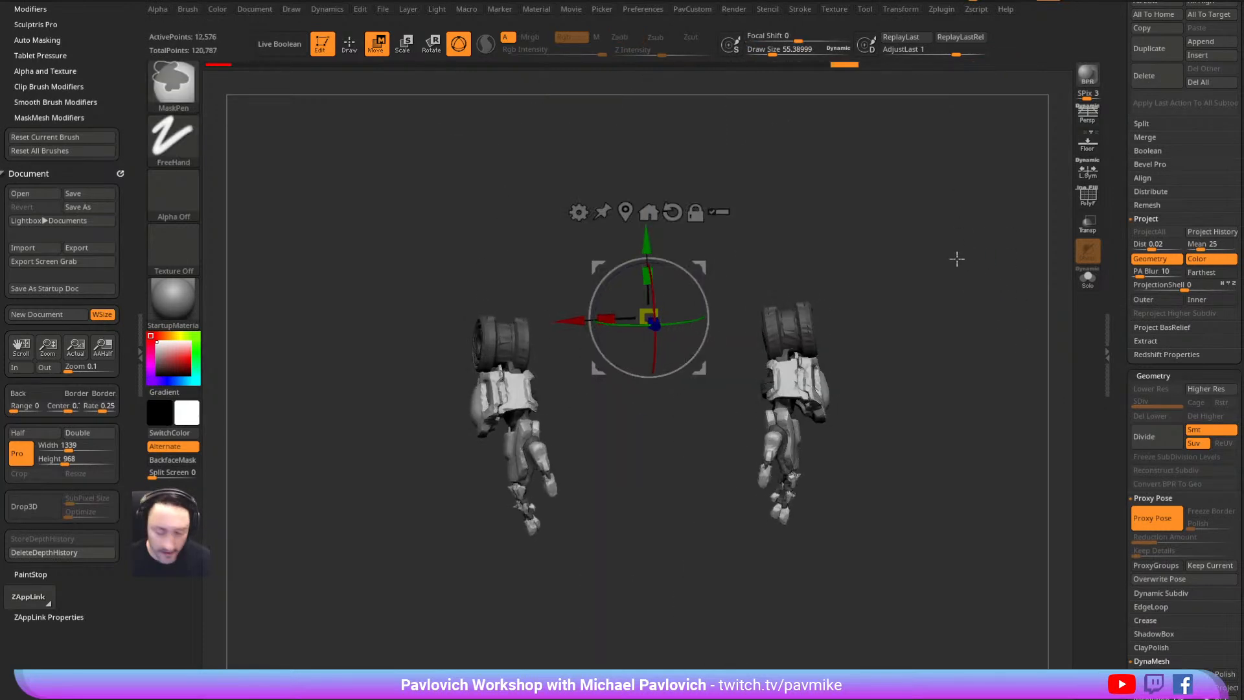
{"action": "left_click", "coordinate": [1092, 201]}
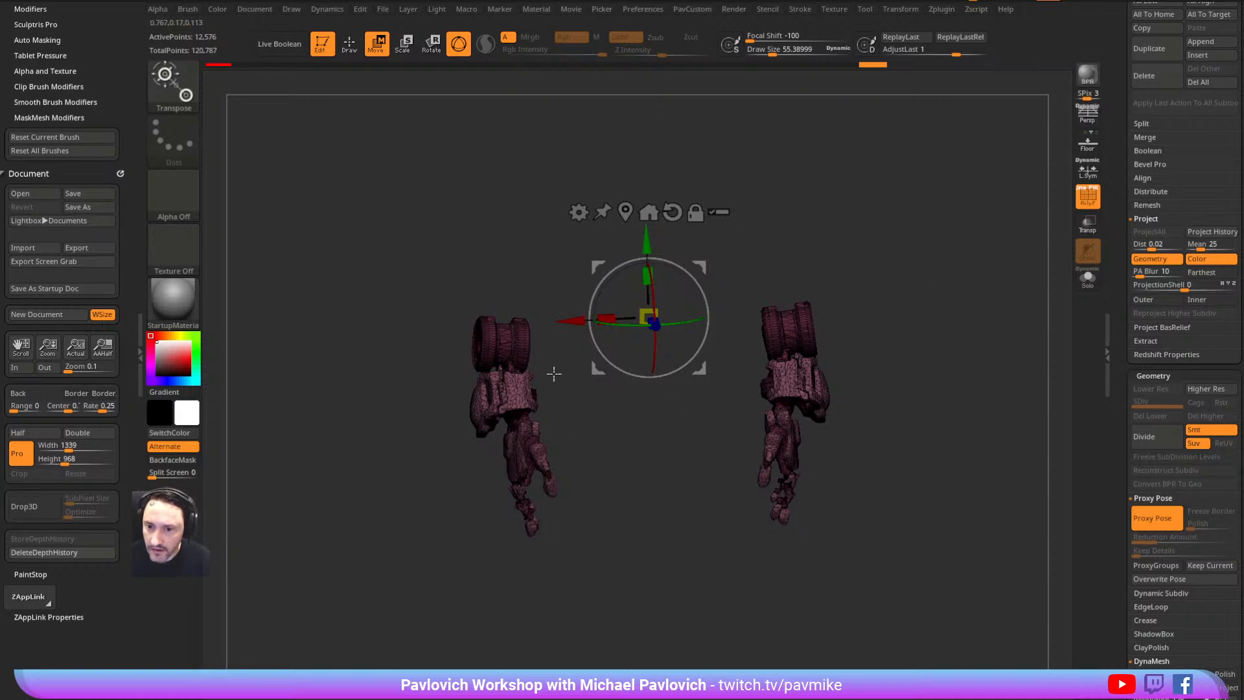
Hide the wheels and most of the wrist armour, keeping only the wrist cuffs and hands visible
{"action": "key", "text": "ctrl"}
{"action": "left_click_drag", "start_coordinate": [500, 280], "coordinate": [464, 388], "text": "ctrl"}
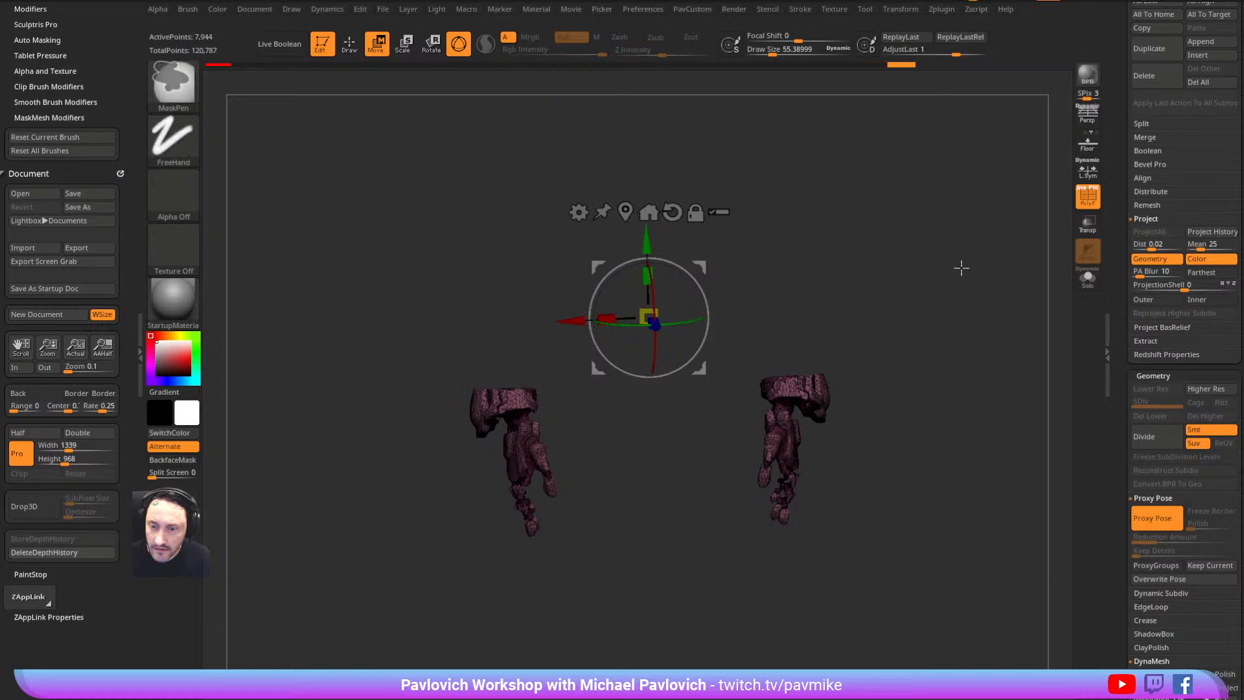
{"action": "left_click", "coordinate": [981, 272], "text": "ctrl+shift"}
{"action": "key", "text": "ctrl+shift+a"}
{"action": "left_click_drag", "start_coordinate": [973, 241], "coordinate": [952, 308], "text": "ctrl+shift"}
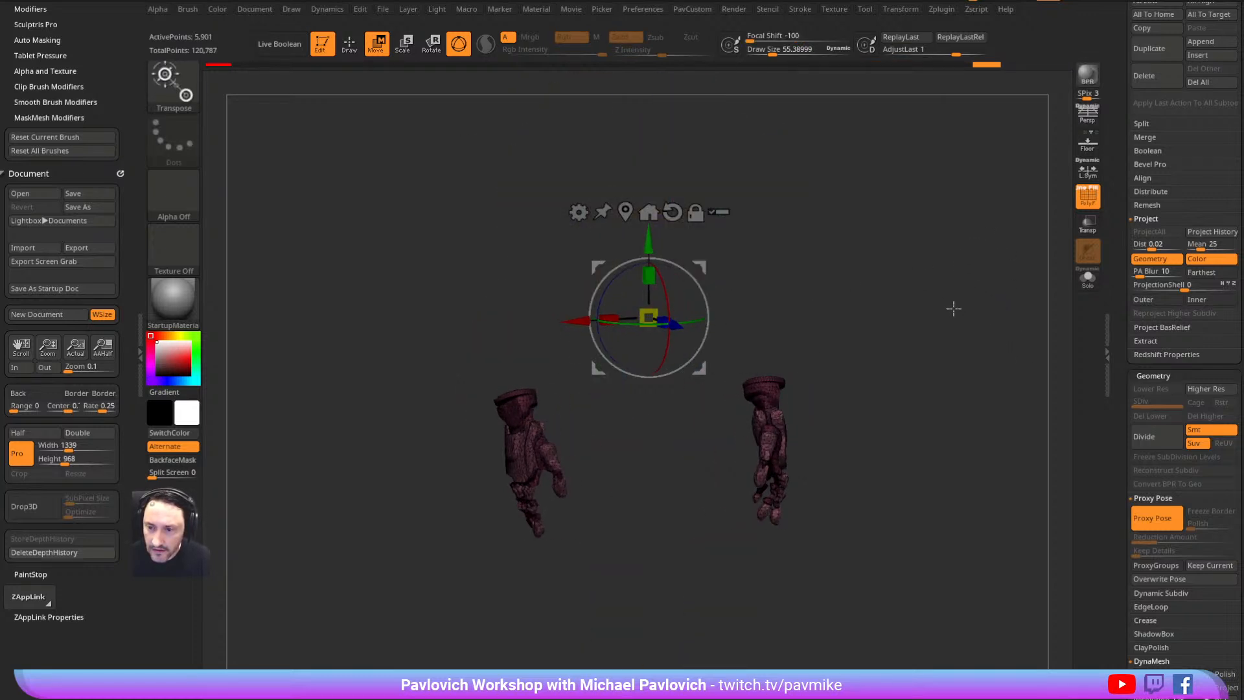
Isolate both hands with lasso selections, give them their own polygroup, and show the whole robot again
{"action": "key", "text": "ctrl+w"}
{"action": "mouse_move", "coordinate": [543, 373]}
{"action": "left_mouse_down", "text": "ctrl+shift"}
{"action": "mouse_move", "coordinate": [509, 380]}
{"action": "mouse_move", "coordinate": [551, 394]}
{"action": "mouse_move", "coordinate": [560, 386]}
{"action": "mouse_move", "coordinate": [485, 416]}
{"action": "mouse_move", "coordinate": [530, 399]}
{"action": "left_mouse_up", "text": "ctrl+shift"}
{"action": "left_click", "coordinate": [874, 245], "text": "ctrl+shift"}
{"action": "key", "text": "ctrl+z"}
{"action": "key", "text": "ctrl+z"}
{"action": "key", "text": "ctrl+shift+a"}
{"action": "left_click_drag", "start_coordinate": [910, 258], "coordinate": [953, 367], "text": "ctrl+shift"}
{"action": "key", "text": "ctrl+shift+a"}
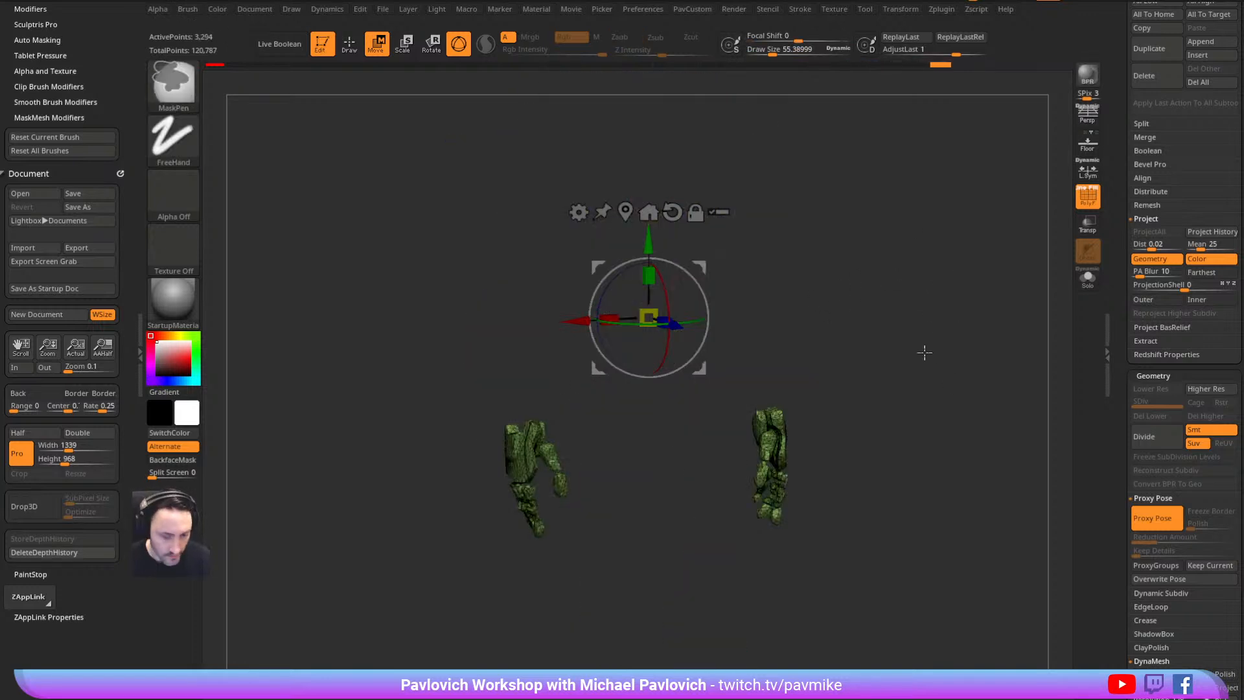
{"action": "left_click", "coordinate": [924, 350], "text": "ctrl+shift"}
{"action": "left_click_drag", "start_coordinate": [1017, 309], "coordinate": [987, 299]}
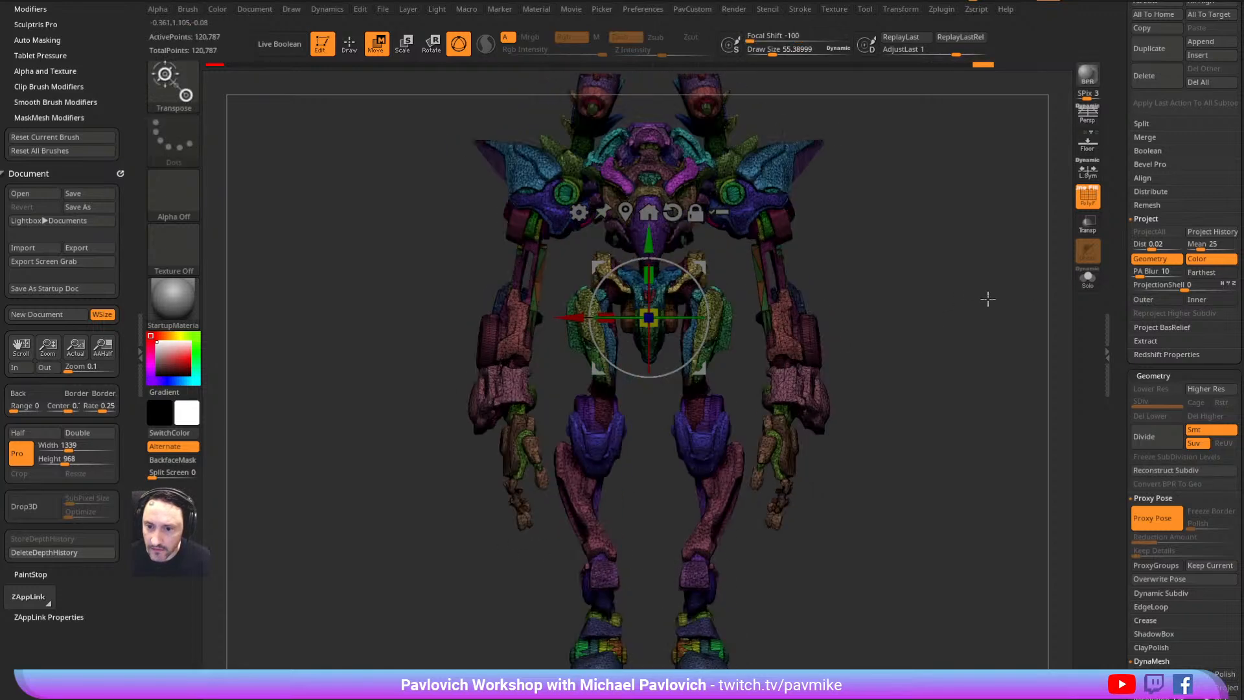
{"action": "mouse_move", "coordinate": [461, 546]}
{"action": "left_mouse_down", "text": "ctrl+shift"}
{"action": "mouse_move", "coordinate": [447, 480]}
{"action": "mouse_move", "coordinate": [477, 450]}
{"action": "left_mouse_up", "text": "ctrl+shift"}
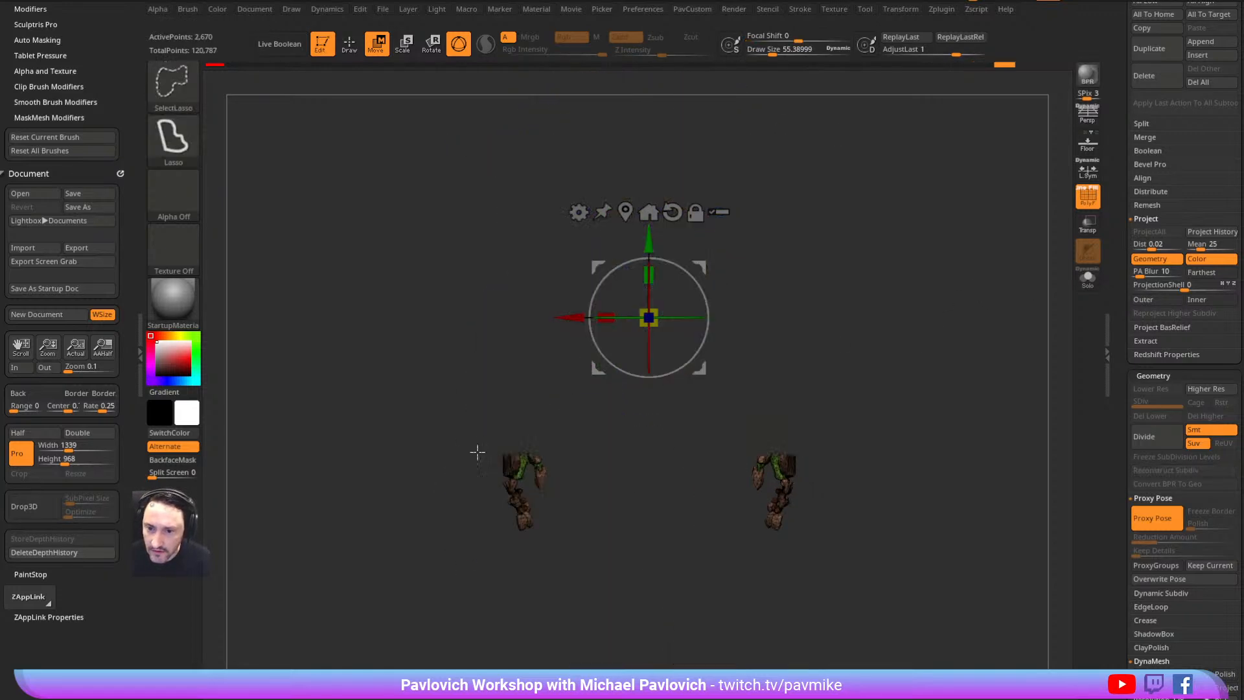
{"action": "left_click", "coordinate": [981, 285], "text": "ctrl+shift"}
Place the Move gizmo at the forearm wheel of the robot's left arm and clear the mask
{"action": "left_click_drag", "start_coordinate": [989, 267], "coordinate": [939, 304], "text": "alt"}
{"action": "left_click", "coordinate": [767, 394]}
{"action": "mouse_move", "coordinate": [759, 355]}
{"action": "left_mouse_down"}
{"action": "mouse_move", "coordinate": [758, 331]}
{"action": "mouse_move", "coordinate": [763, 343]}
{"action": "left_mouse_up"}
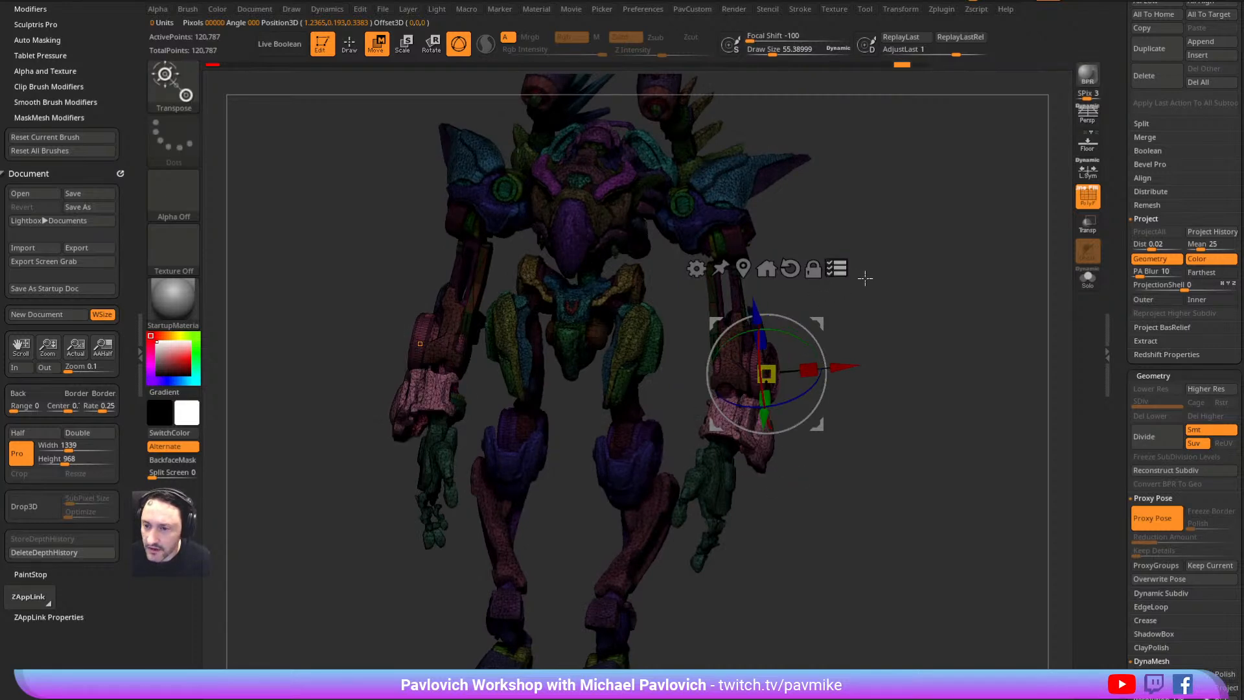
{"action": "left_click_drag", "start_coordinate": [880, 285], "coordinate": [900, 333], "text": "ctrl"}
{"action": "key", "text": "q"}
{"action": "key", "text": "w"}
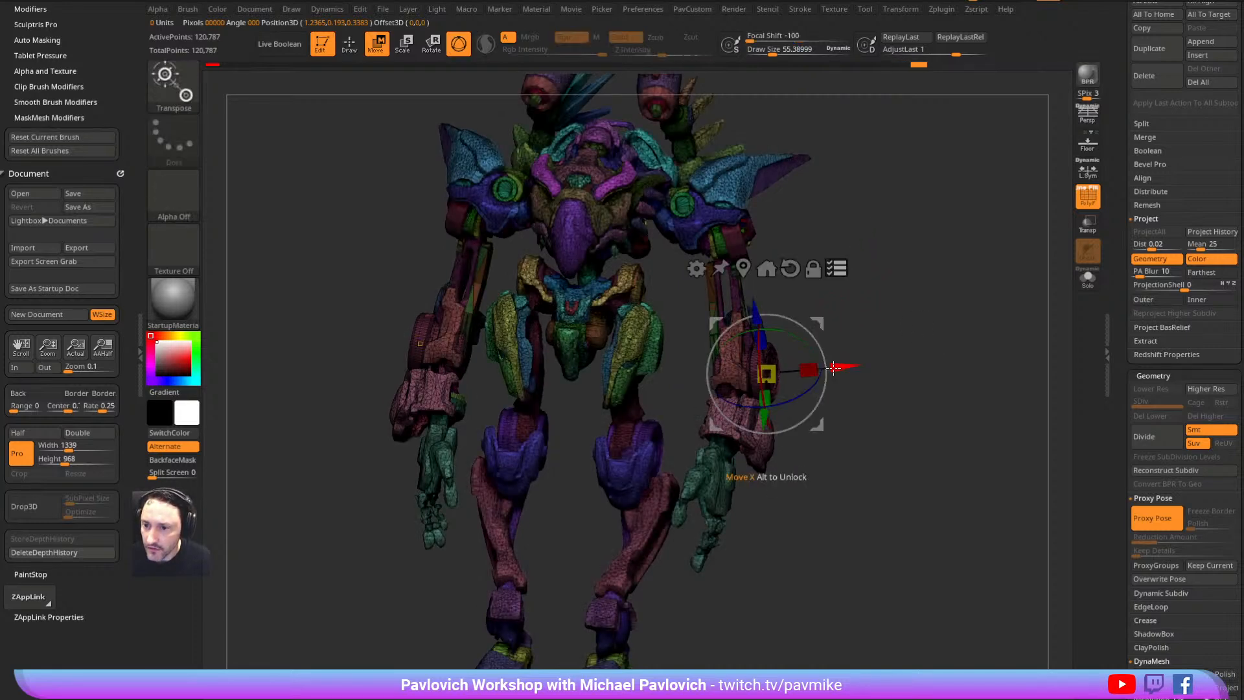
{"action": "key", "text": "q"}
Switch to SelectRect, isolate the wheel, wrist and hand polygroups, and show the full robot with these lower-arm parts masked
{"action": "left_click", "coordinate": [751, 418], "text": "ctrl+shift"}
{"action": "left_click_drag", "start_coordinate": [851, 351], "coordinate": [888, 329], "text": "ctrl+shift"}
{"action": "left_click", "coordinate": [723, 465], "text": "ctrl+shift"}
{"action": "left_click", "coordinate": [190, 97], "text": "ctrl+shift"}
{"action": "left_click", "coordinate": [299, 97]}
{"action": "left_click", "coordinate": [860, 338], "text": "ctrl+shift"}
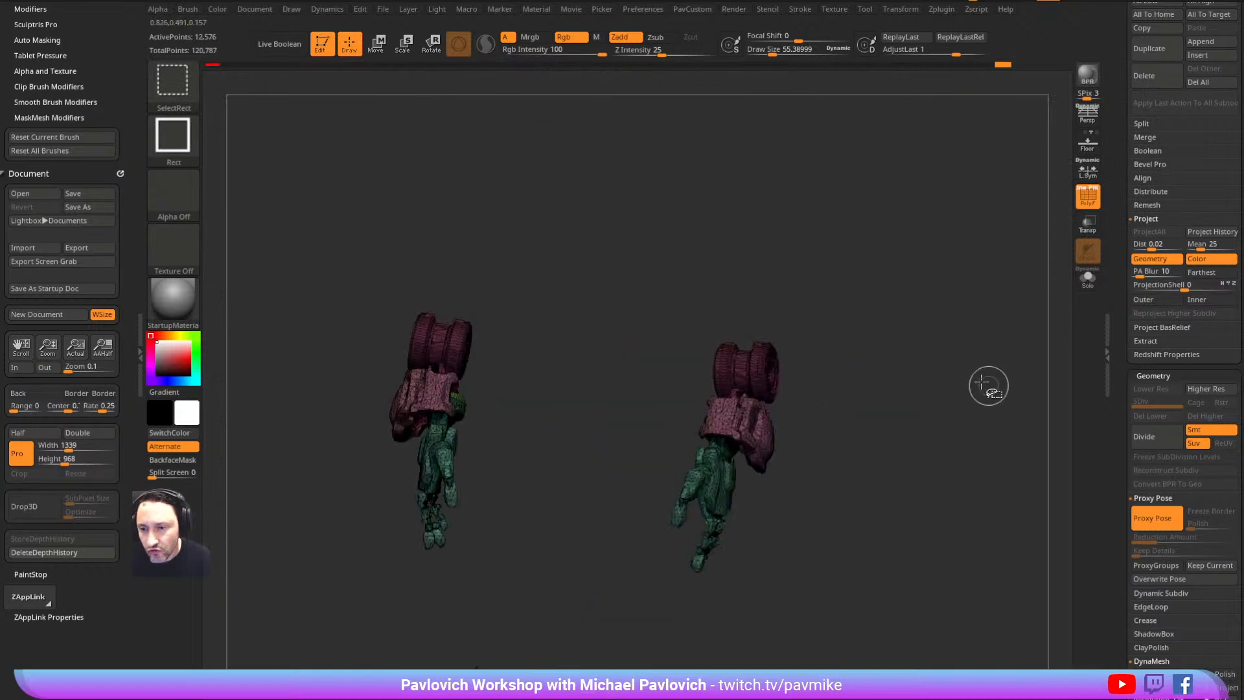
{"action": "left_click", "coordinate": [932, 317], "text": "ctrl+shift"}
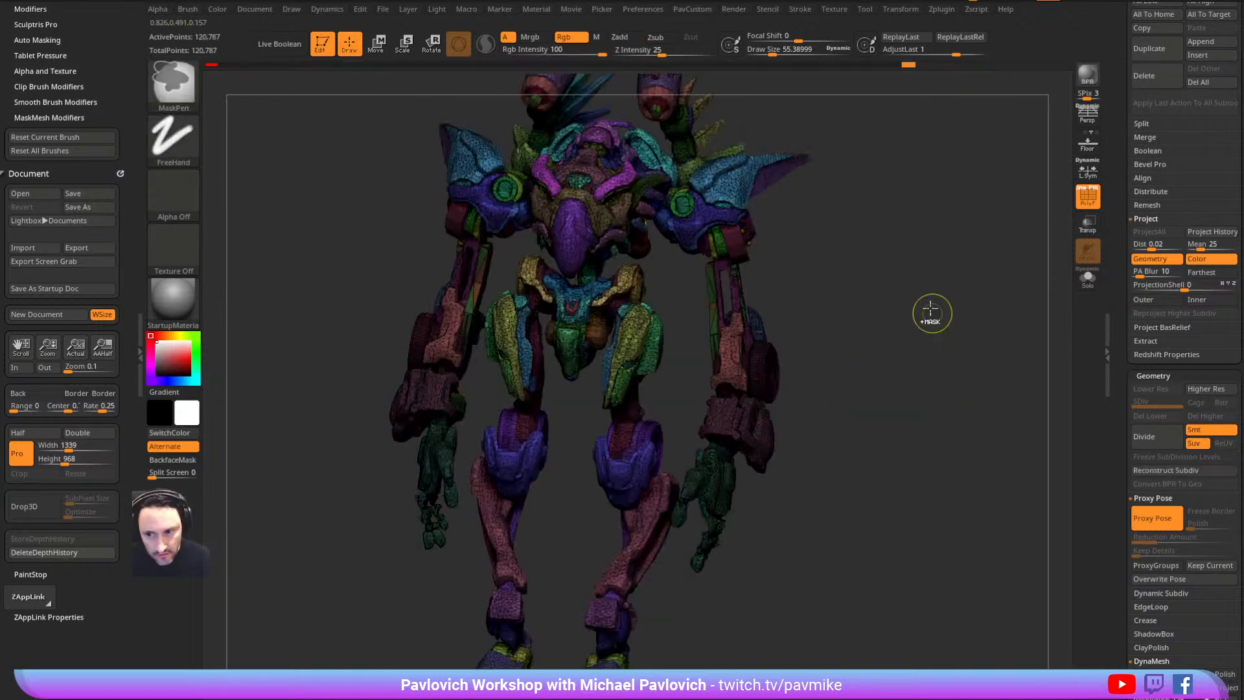
Rotate the robot's unmasked forearms and hands at the elbows with the gizmo and clear the mask
{"action": "key", "text": "w"}
{"action": "mouse_move", "coordinate": [976, 285]}
{"action": "left_mouse_down"}
{"action": "mouse_move", "coordinate": [848, 317]}
{"action": "mouse_move", "coordinate": [959, 295]}
{"action": "left_mouse_up"}
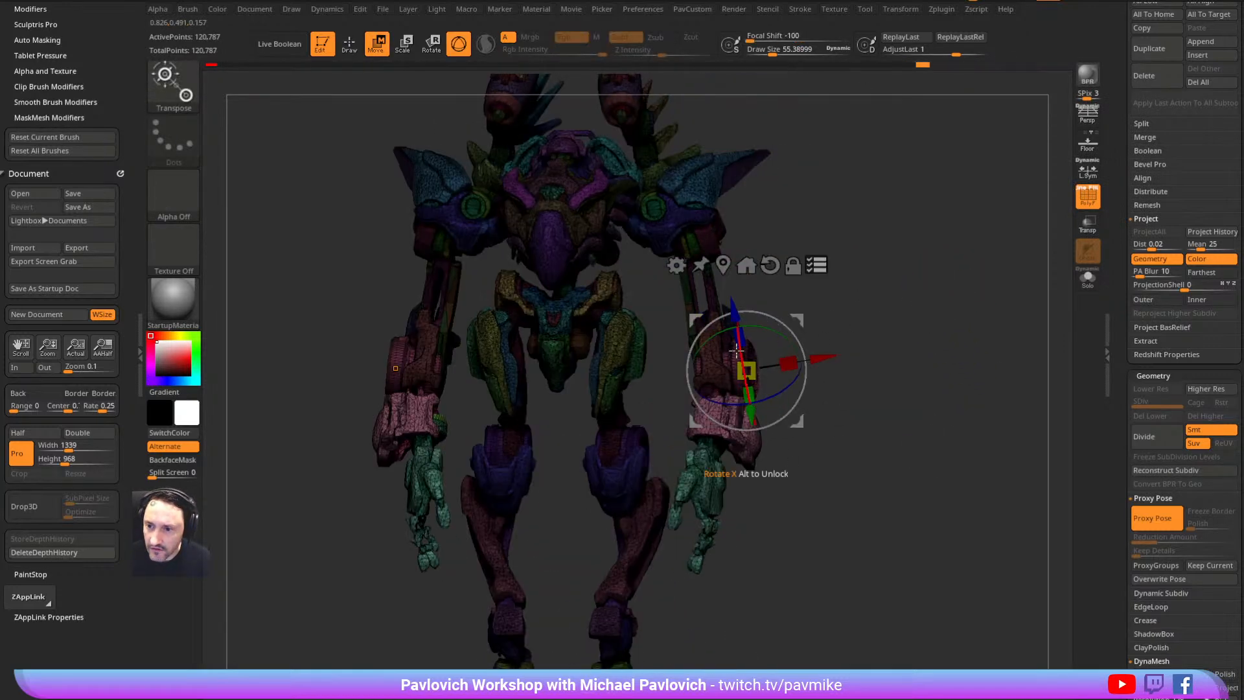
{"action": "left_click_drag", "start_coordinate": [741, 350], "coordinate": [864, 361]}
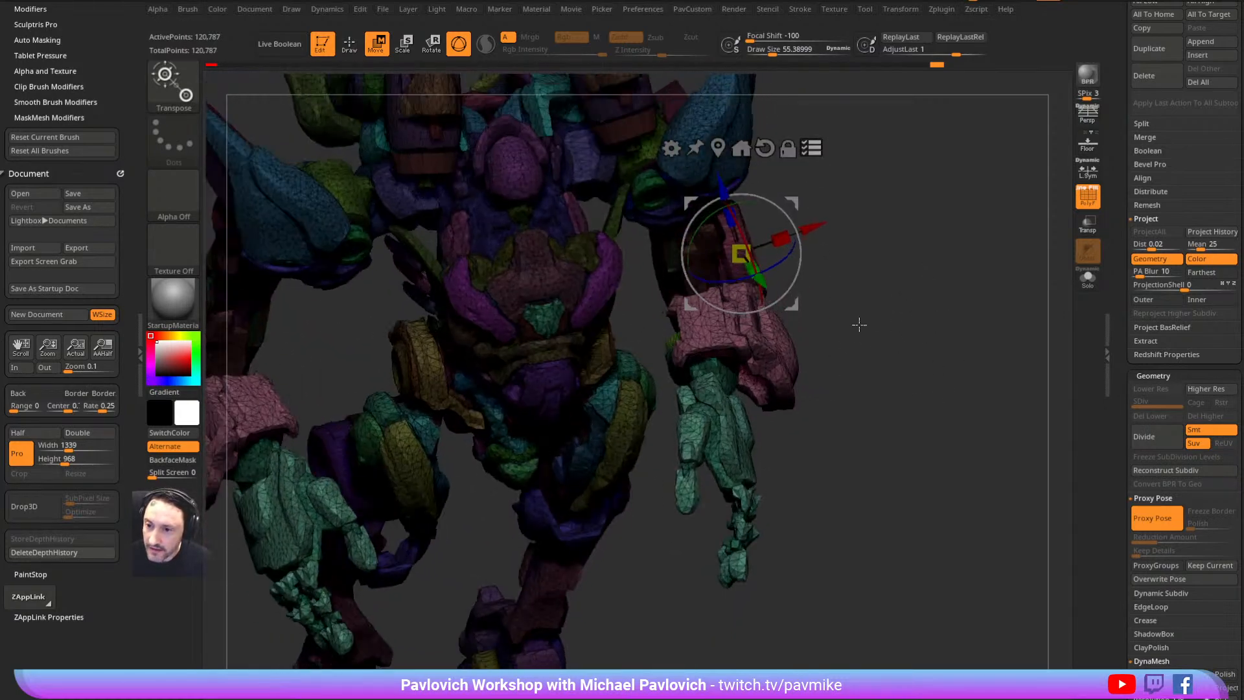
{"action": "left_click", "coordinate": [844, 343], "text": "ctrl"}
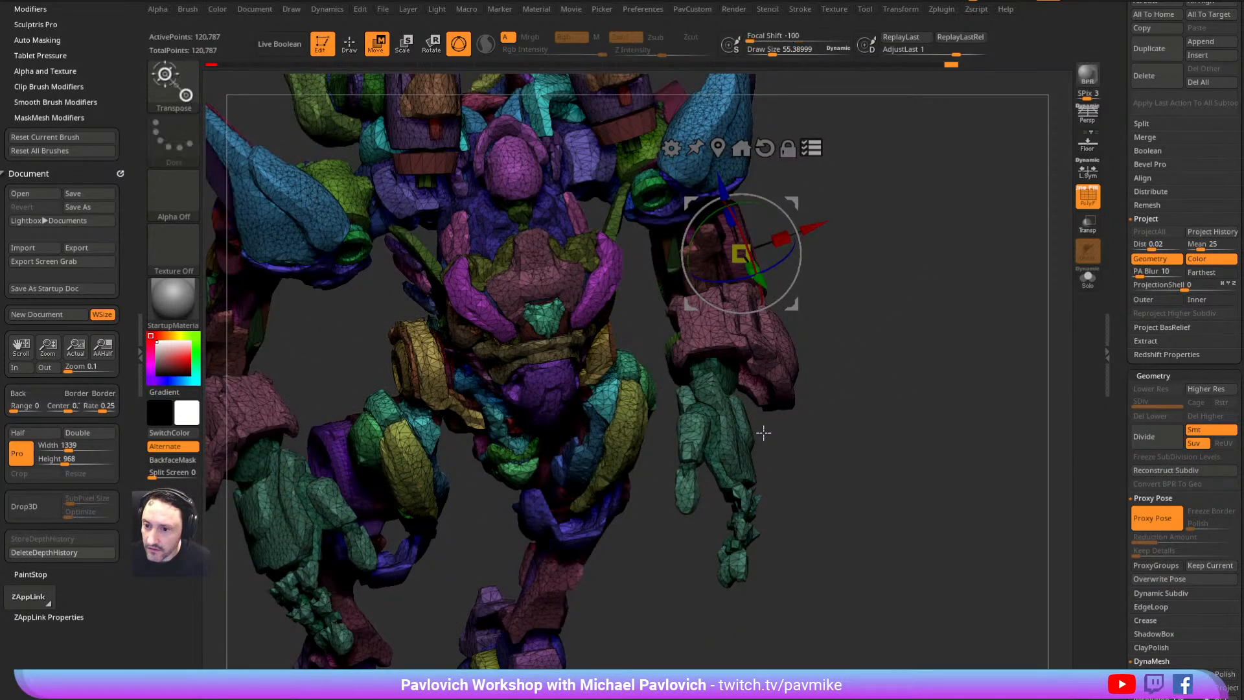
Mask everything except the robot's hands and rotate the hands at the wrists
{"action": "left_click_drag", "start_coordinate": [763, 432], "coordinate": [810, 423]}
{"action": "left_click", "coordinate": [711, 434], "text": "ctrl"}
{"action": "left_click_drag", "start_coordinate": [886, 381], "coordinate": [739, 348]}
{"action": "left_click_drag", "start_coordinate": [739, 384], "coordinate": [720, 346]}
{"action": "left_click_drag", "start_coordinate": [907, 350], "coordinate": [954, 230]}
{"action": "mouse_move", "coordinate": [682, 345]}
{"action": "left_mouse_down"}
{"action": "mouse_move", "coordinate": [659, 360]}
{"action": "mouse_move", "coordinate": [679, 346]}
{"action": "mouse_move", "coordinate": [651, 404]}
{"action": "mouse_move", "coordinate": [680, 387]}
{"action": "left_mouse_up"}
Return to Draw mode, frame the robot and turn off the polyframe display
{"action": "key", "text": "q"}
{"action": "mouse_move", "coordinate": [916, 286]}
{"action": "left_mouse_down"}
{"action": "mouse_move", "coordinate": [864, 333]}
{"action": "mouse_move", "coordinate": [916, 280]}
{"action": "mouse_move", "coordinate": [1017, 283]}
{"action": "mouse_move", "coordinate": [918, 363]}
{"action": "mouse_move", "coordinate": [968, 394]}
{"action": "left_mouse_up"}
{"action": "key", "text": "f"}
{"action": "key", "text": "shift+f"}
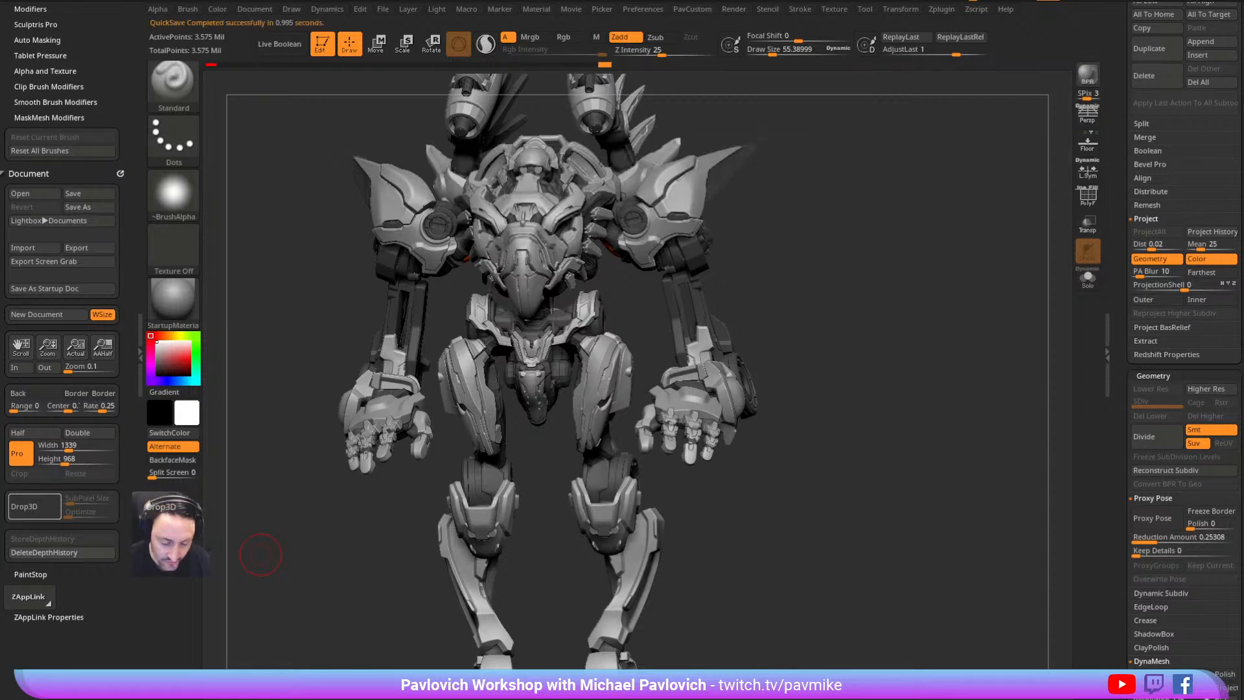
Switch to the PM3D_Sphere3D tool and undo its earlier edits back to a plain sphere
{"action": "left_click_drag", "start_coordinate": [1121, 153], "coordinate": [1123, 435]}
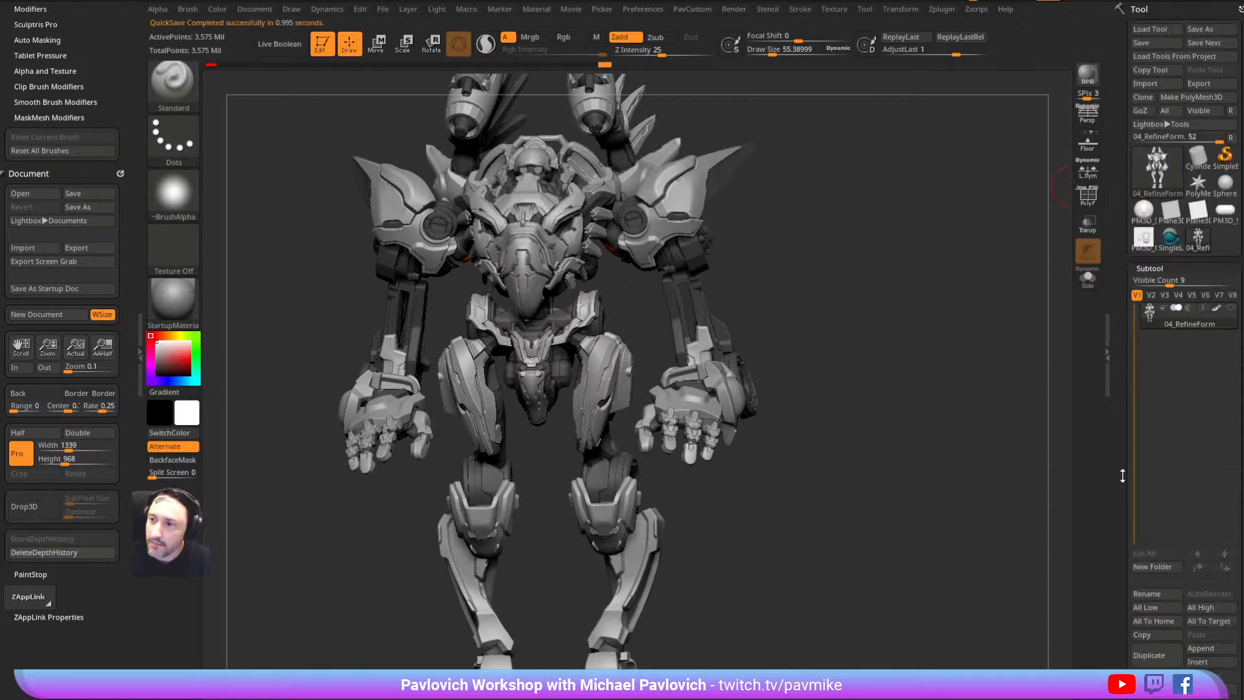
{"action": "left_click", "coordinate": [1144, 209]}
{"action": "mouse_move", "coordinate": [1018, 314]}
{"action": "left_mouse_down"}
{"action": "mouse_move", "coordinate": [877, 278]}
{"action": "mouse_move", "coordinate": [897, 246]}
{"action": "mouse_move", "coordinate": [935, 261]}
{"action": "mouse_move", "coordinate": [915, 275]}
{"action": "mouse_move", "coordinate": [941, 270]}
{"action": "left_mouse_up"}
{"action": "key", "text": "ctrl+z"}
{"action": "key", "text": "ctrl+z"}
{"action": "key", "text": "ctrl+z"}
{"action": "key", "text": "ctrl+z"}
{"action": "key", "text": "ctrl+z"}
{"action": "key", "text": "ctrl+z"}
{"action": "key", "text": "ctrl+z"}
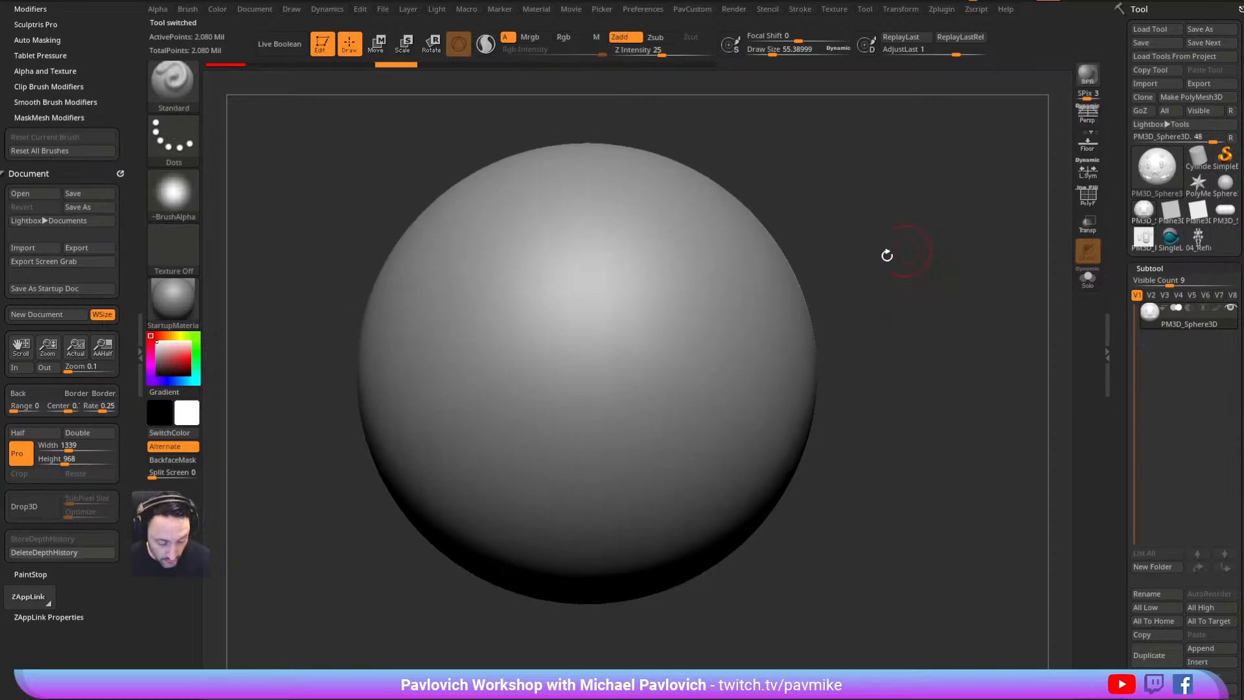
Choose the Chisel3D brush with its Ear01 shape
{"action": "key", "text": "b"}
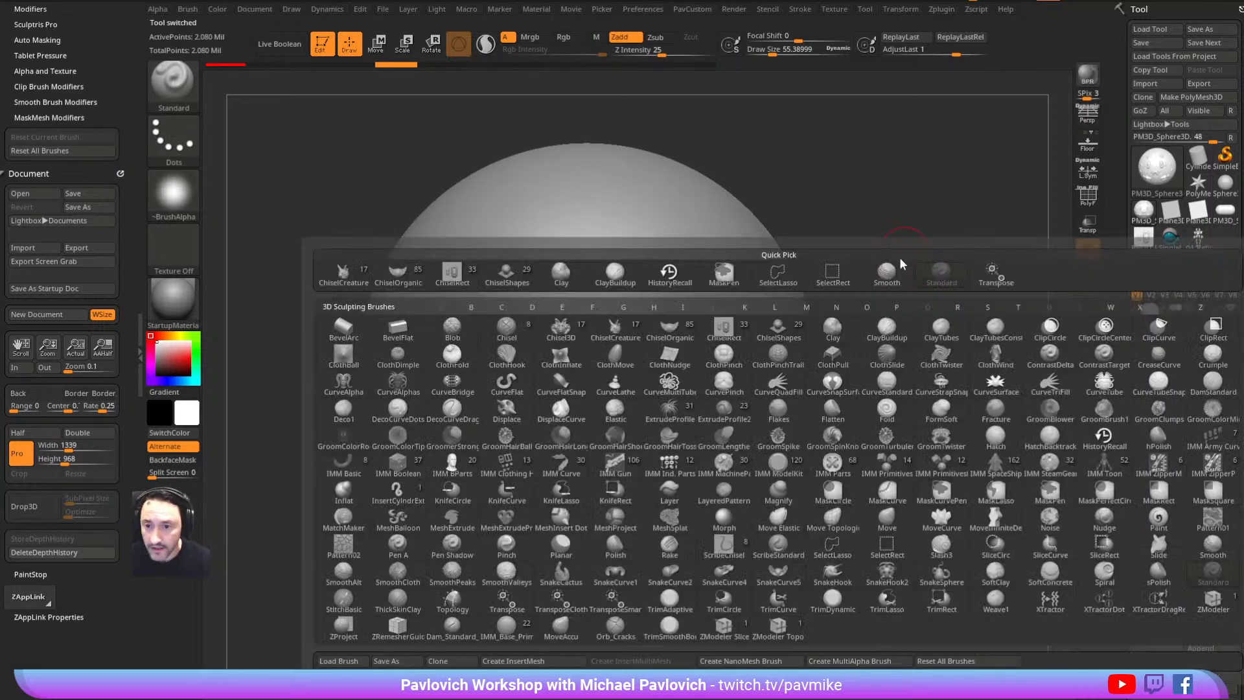
{"action": "key", "text": "Escape"}
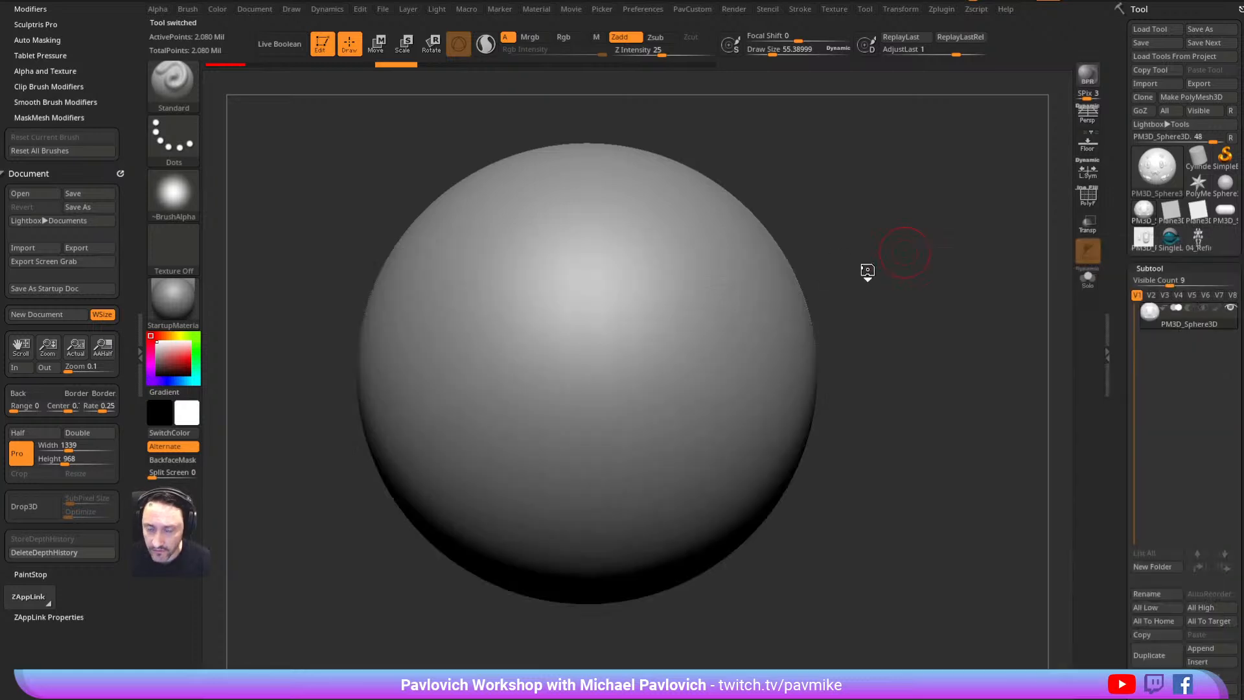
{"action": "left_click_drag", "start_coordinate": [920, 252], "coordinate": [876, 250], "text": "alt"}
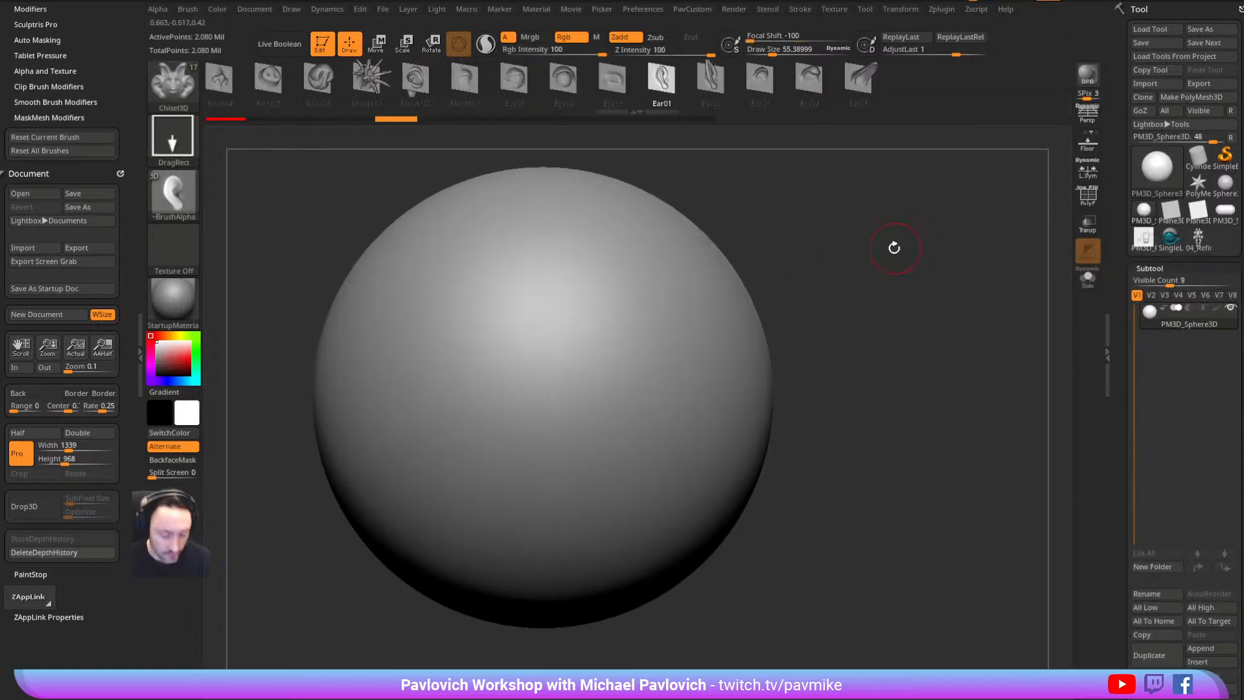
{"action": "key", "text": "m"}
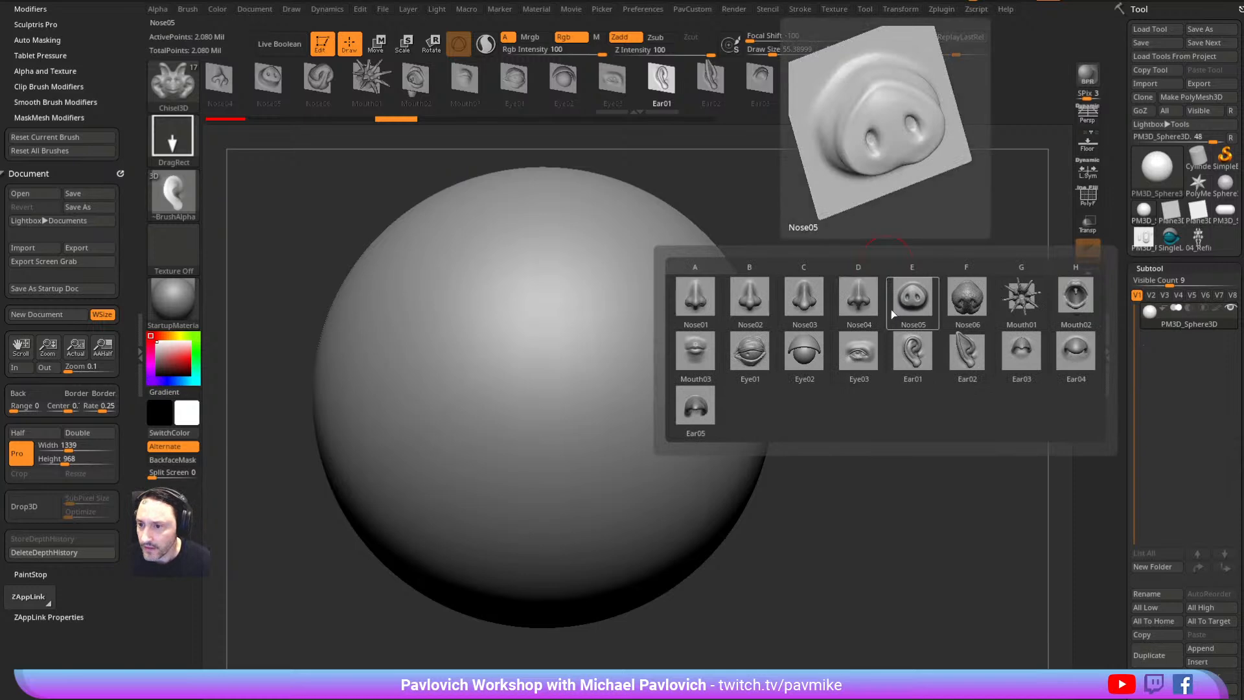
{"action": "left_click", "coordinate": [924, 361]}
Try stamping the Ear01 shape onto the sphere at different sizes and orientations, undoing the trial stamps
{"action": "left_click_drag", "start_coordinate": [939, 289], "coordinate": [868, 295]}
{"action": "left_click_drag", "start_coordinate": [716, 397], "coordinate": [771, 565]}
{"action": "key", "text": "ctrl+z"}
{"action": "left_click_drag", "start_coordinate": [697, 425], "coordinate": [746, 548]}
{"action": "left_click_drag", "start_coordinate": [952, 311], "coordinate": [1037, 244], "text": "alt"}
{"action": "mouse_move", "coordinate": [956, 242]}
{"action": "left_mouse_down", "text": "alt"}
{"action": "mouse_move", "coordinate": [864, 232]}
{"action": "mouse_move", "coordinate": [896, 275]}
{"action": "mouse_move", "coordinate": [882, 303]}
{"action": "left_mouse_up", "text": "alt"}
{"action": "key", "text": "ctrl+z"}
{"action": "left_click_drag", "start_coordinate": [747, 456], "coordinate": [759, 304]}
{"action": "key", "text": "ctrl+z"}
Stamp an upright Ear01 shape on the side of the sphere and examine it from several angles
{"action": "mouse_move", "coordinate": [771, 425]}
{"action": "left_mouse_down"}
{"action": "mouse_move", "coordinate": [763, 542]}
{"action": "mouse_move", "coordinate": [780, 456]}
{"action": "mouse_move", "coordinate": [839, 478]}
{"action": "mouse_move", "coordinate": [831, 522]}
{"action": "mouse_move", "coordinate": [775, 544]}
{"action": "left_mouse_up"}
{"action": "key", "text": "ctrl+z"}
{"action": "mouse_move", "coordinate": [847, 291]}
{"action": "left_mouse_down"}
{"action": "mouse_move", "coordinate": [697, 236]}
{"action": "mouse_move", "coordinate": [835, 419]}
{"action": "mouse_move", "coordinate": [927, 341]}
{"action": "mouse_move", "coordinate": [871, 349]}
{"action": "left_mouse_up"}
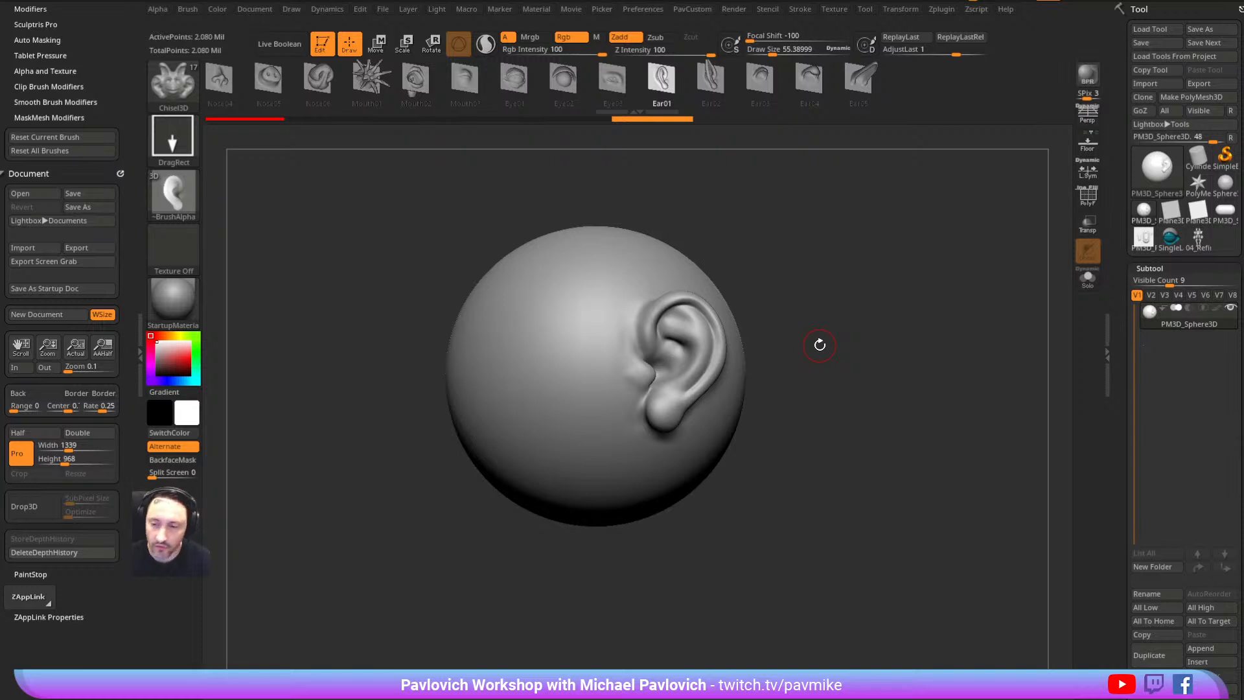
{"action": "left_click_drag", "start_coordinate": [819, 345], "coordinate": [851, 310]}
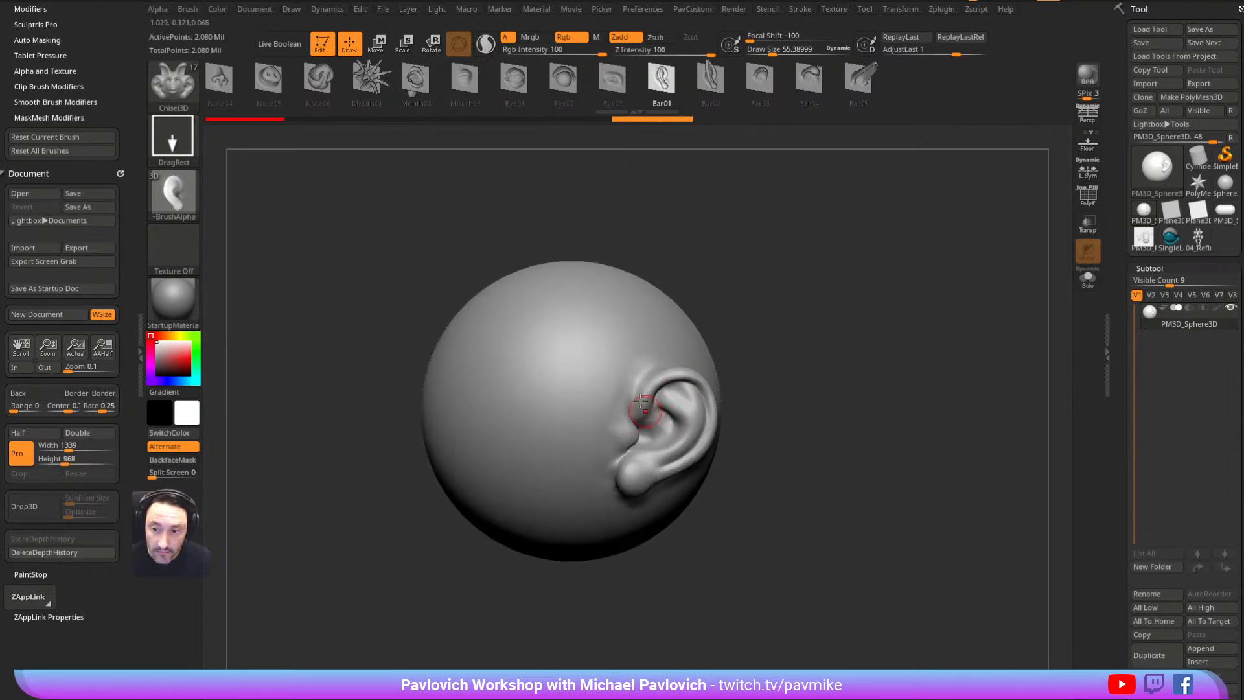
{"action": "left_click_drag", "start_coordinate": [842, 324], "coordinate": [960, 228]}
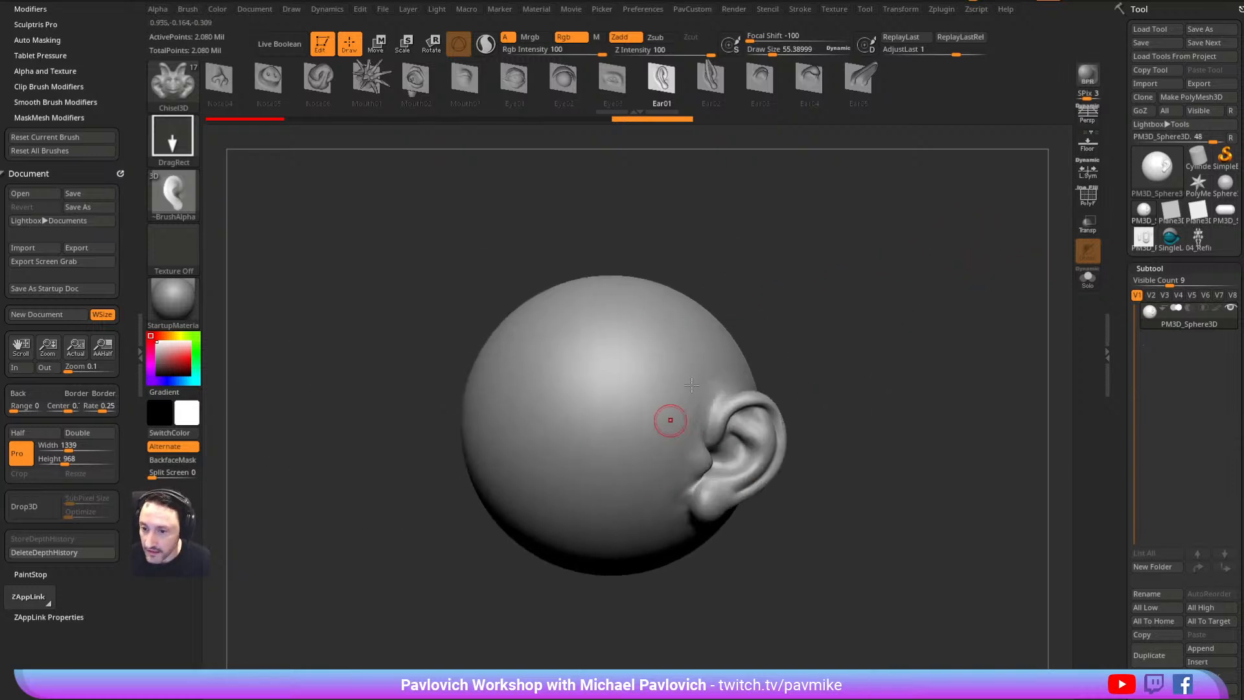
Select the Standard brush and set its draw size to about 76
{"action": "key", "text": "b"}
{"action": "key", "text": "s"}
{"action": "key", "text": "t"}
{"action": "key", "text": "s"}
{"action": "mouse_move", "coordinate": [849, 329]}
{"action": "left_mouse_down"}
{"action": "mouse_move", "coordinate": [827, 292]}
{"action": "mouse_move", "coordinate": [803, 288]}
{"action": "left_mouse_up"}
{"action": "left_click_drag", "start_coordinate": [901, 302], "coordinate": [870, 302]}
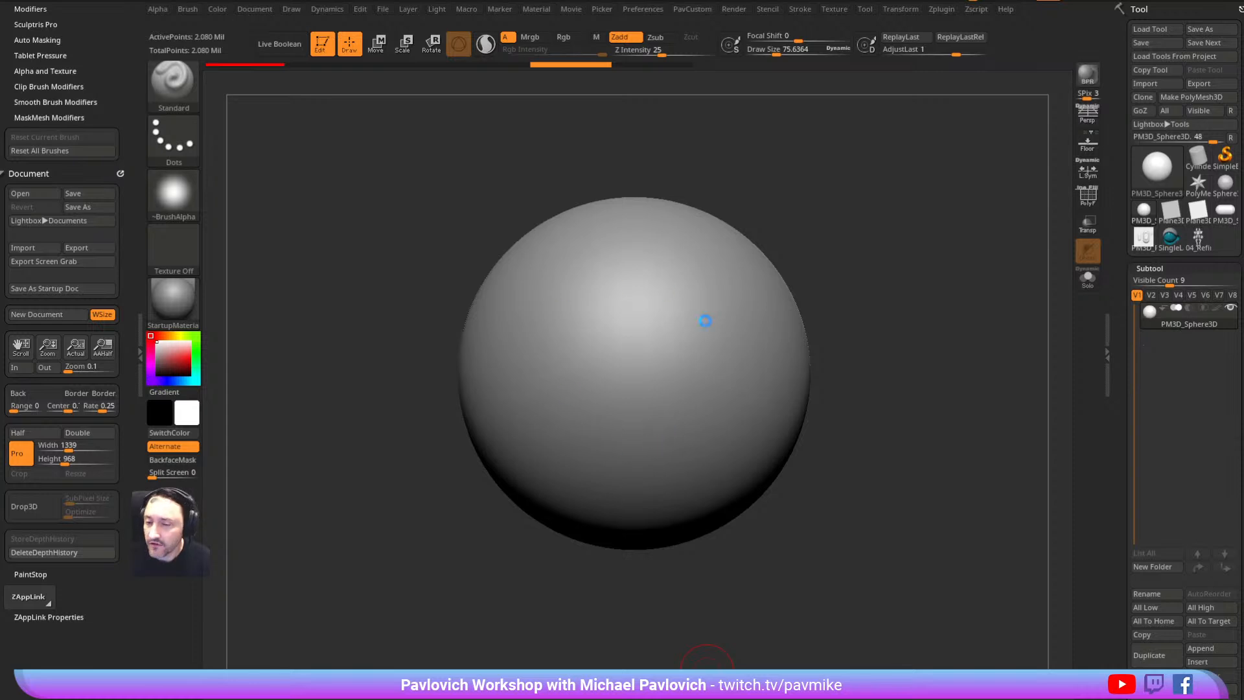
Load the Neutral human head model and turn off its texture display
{"action": "left_click_drag", "start_coordinate": [949, 278], "coordinate": [1077, 374]}
{"action": "left_click", "coordinate": [1192, 327]}
{"action": "left_click", "coordinate": [1211, 675]}
{"action": "left_click_drag", "start_coordinate": [1116, 353], "coordinate": [1125, 260]}
{"action": "left_click_drag", "start_coordinate": [1129, 438], "coordinate": [1121, 269]}
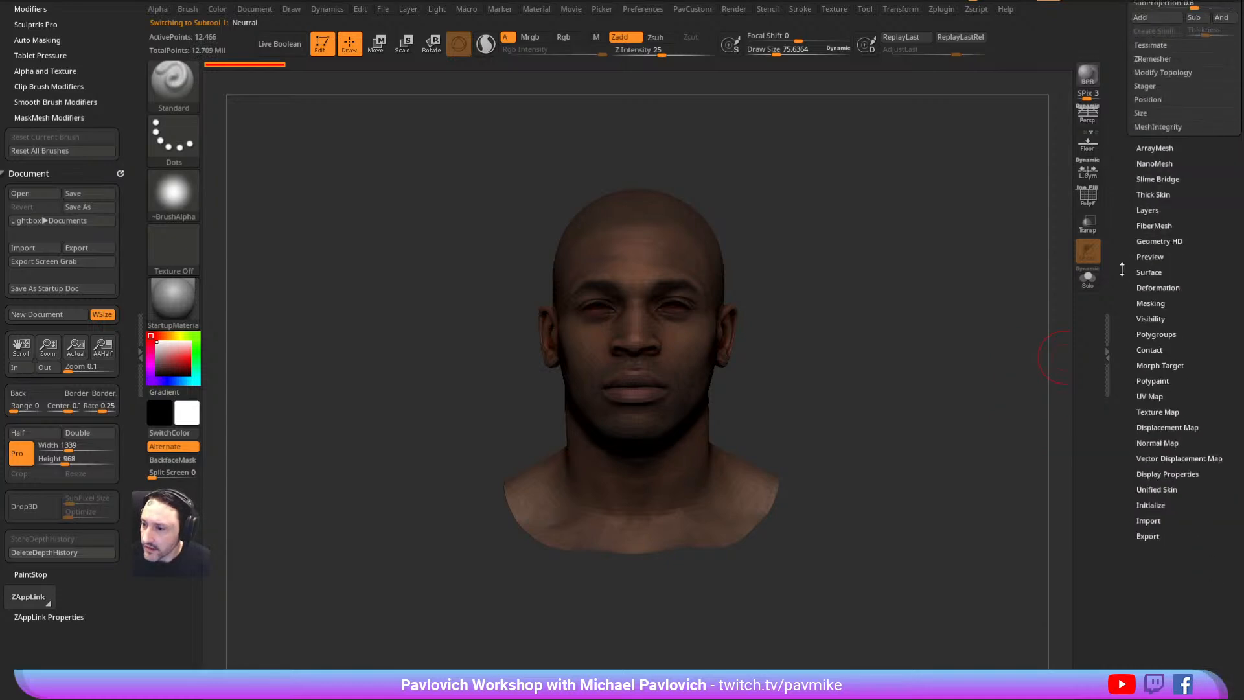
{"action": "left_click", "coordinate": [1156, 412]}
{"action": "left_click", "coordinate": [1198, 424]}
Raise the head to subdivision level 4 and delete its lower subdivision levels
{"action": "scroll", "coordinate": [1160, 402], "scroll_direction": "up", "scroll_amount": 6}
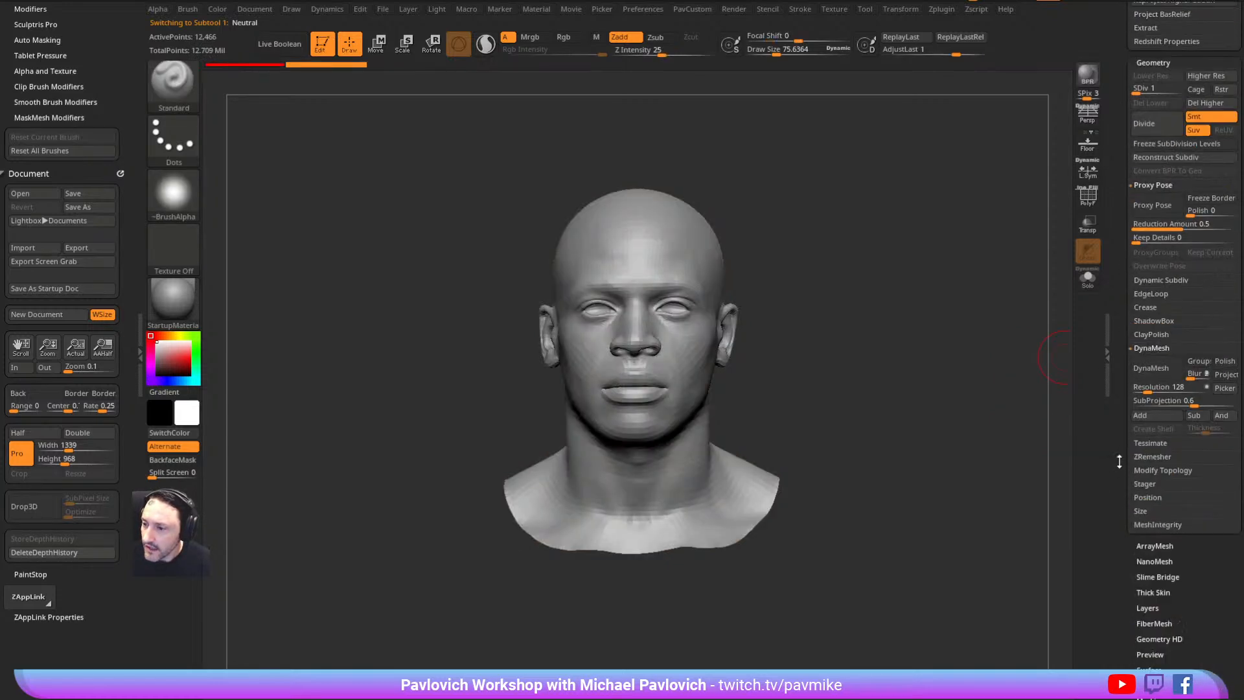
{"action": "left_click_drag", "start_coordinate": [1142, 93], "coordinate": [1170, 92]}
{"action": "left_click_drag", "start_coordinate": [891, 269], "coordinate": [919, 294]}
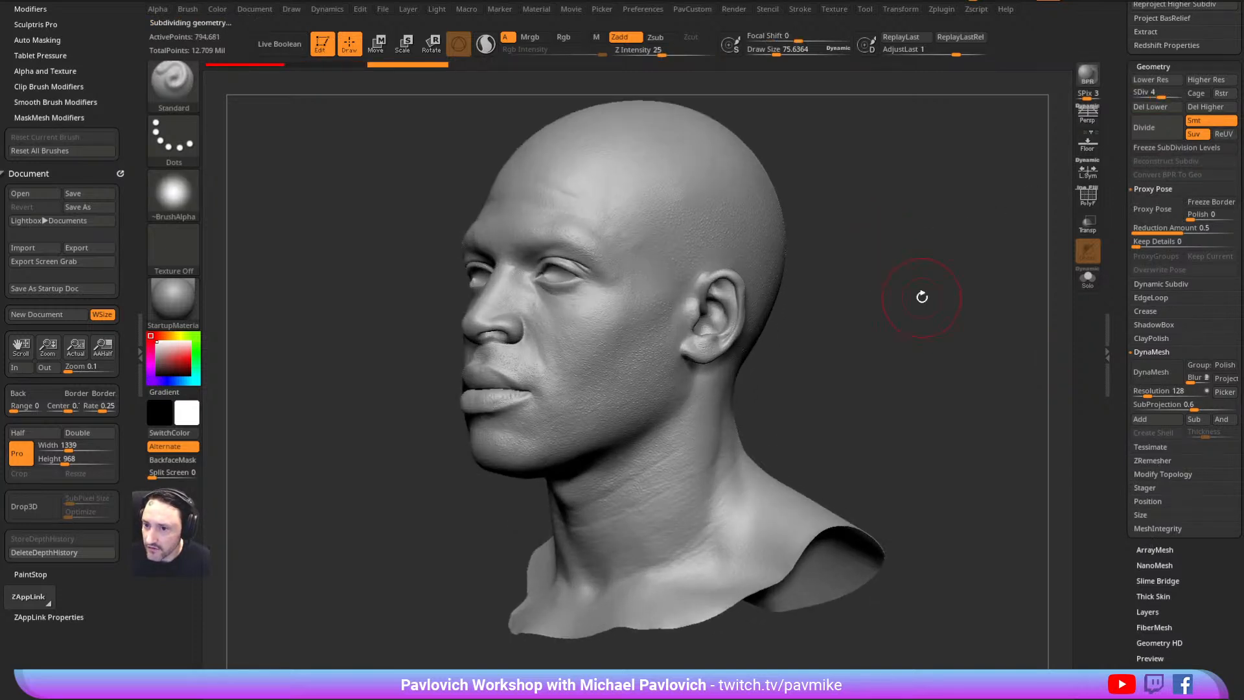
{"action": "left_click", "coordinate": [1175, 107]}
{"action": "left_click_drag", "start_coordinate": [810, 345], "coordinate": [869, 311]}
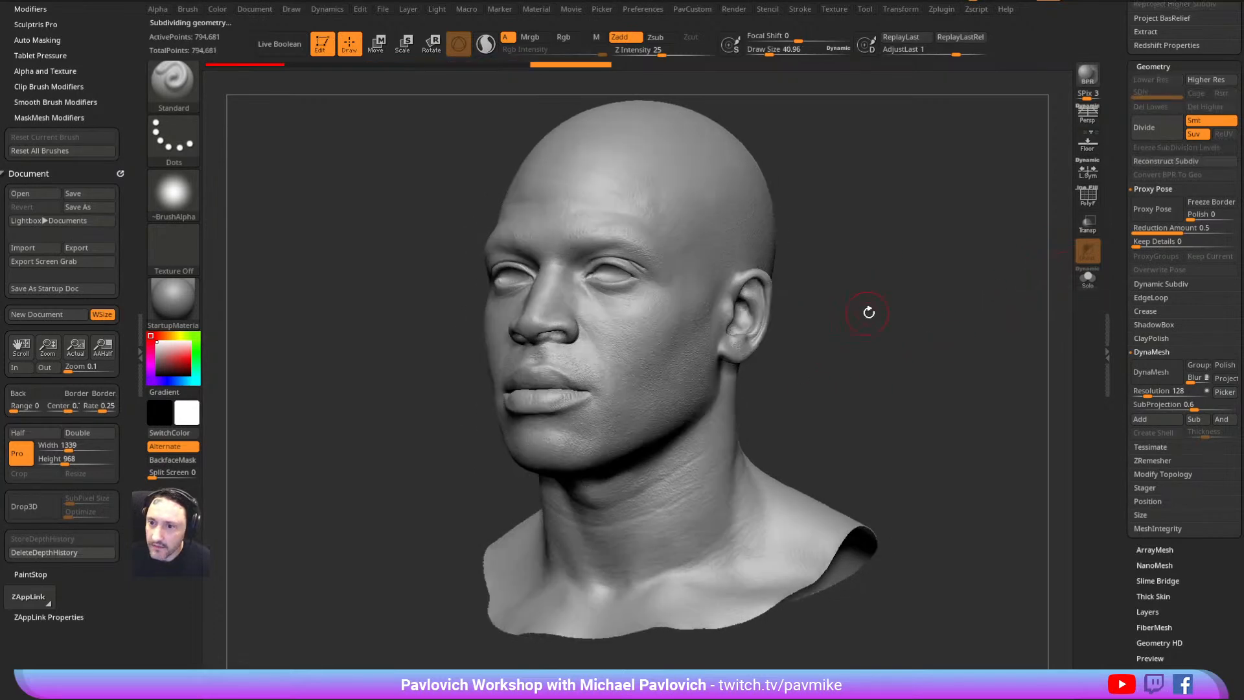
Use the SelectLasso brush to isolate the area around one ear, hiding the rest of the head
{"action": "key", "text": "ctrl+shift"}
{"action": "left_click", "coordinate": [173, 81]}
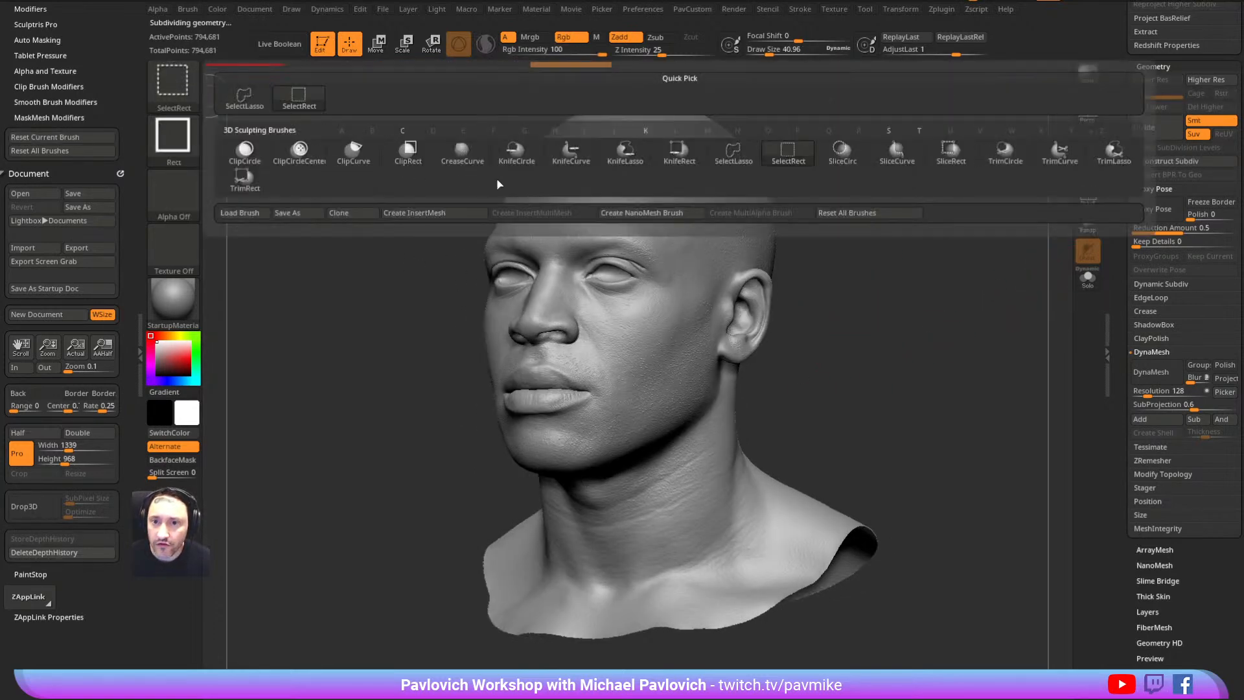
{"action": "left_click", "coordinate": [732, 152]}
{"action": "mouse_move", "coordinate": [782, 234]}
{"action": "left_mouse_down", "text": "ctrl+shift"}
{"action": "mouse_move", "coordinate": [809, 304]}
{"action": "mouse_move", "coordinate": [744, 354]}
{"action": "left_mouse_up", "text": "ctrl+shift"}
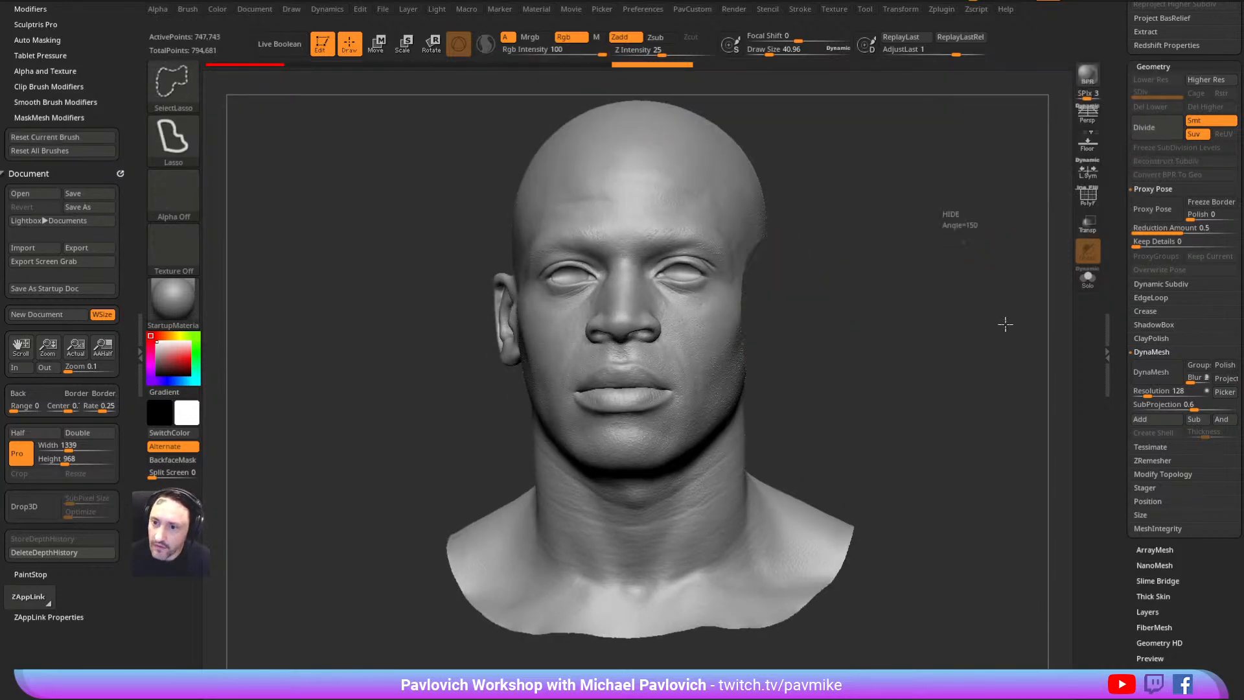
{"action": "left_click", "coordinate": [994, 297], "text": "ctrl+shift"}
{"action": "mouse_move", "coordinate": [930, 219]}
{"action": "left_mouse_down"}
{"action": "mouse_move", "coordinate": [866, 211]}
{"action": "mouse_move", "coordinate": [952, 203]}
{"action": "mouse_move", "coordinate": [827, 283]}
{"action": "mouse_move", "coordinate": [797, 389]}
{"action": "mouse_move", "coordinate": [832, 304]}
{"action": "left_mouse_up"}
{"action": "left_click", "coordinate": [881, 189], "text": "ctrl+shift"}
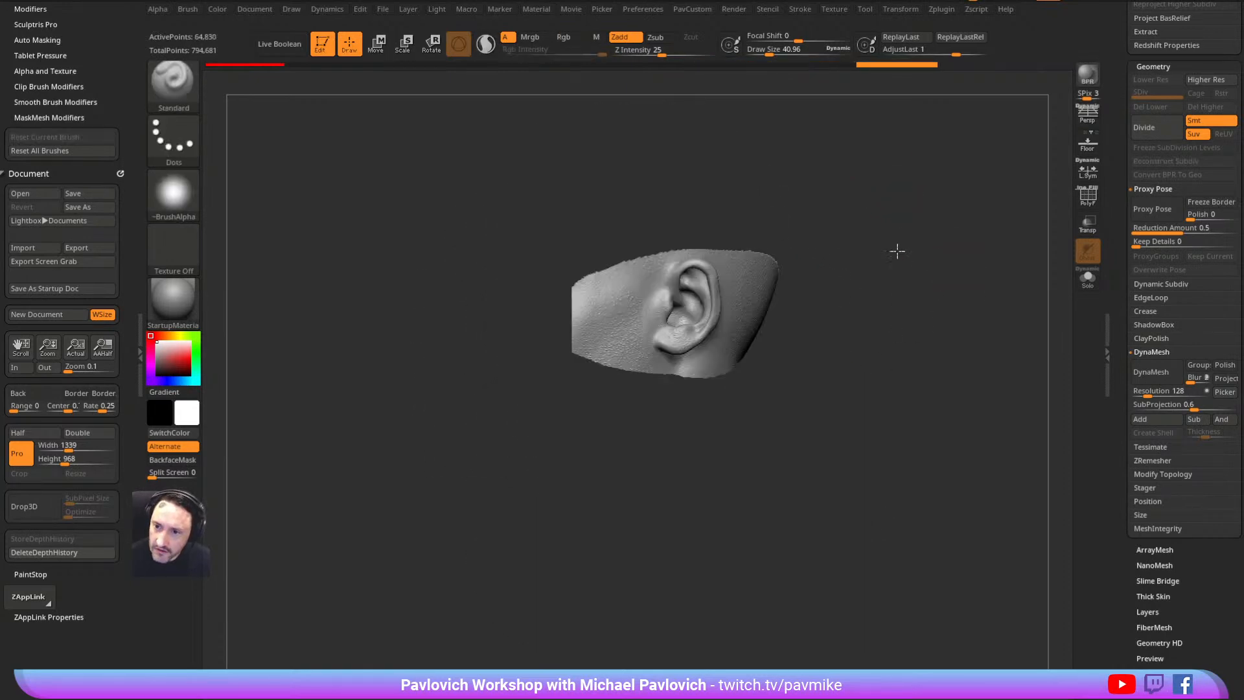
Trim the visible area closely around the ear with further lasso selections and set the draw size to about 15
{"action": "left_click_drag", "start_coordinate": [907, 250], "coordinate": [954, 241]}
{"action": "mouse_move", "coordinate": [921, 318]}
{"action": "left_mouse_down", "text": "ctrl+shift"}
{"action": "mouse_move", "coordinate": [734, 235]}
{"action": "mouse_move", "coordinate": [696, 272]}
{"action": "mouse_move", "coordinate": [705, 482]}
{"action": "mouse_move", "coordinate": [716, 447]}
{"action": "left_mouse_up", "text": "ctrl+shift"}
{"action": "mouse_move", "coordinate": [666, 256]}
{"action": "left_mouse_down", "text": "ctrl+shift"}
{"action": "mouse_move", "coordinate": [646, 306]}
{"action": "mouse_move", "coordinate": [455, 372]}
{"action": "mouse_move", "coordinate": [505, 291]}
{"action": "left_mouse_up", "text": "ctrl+shift"}
{"action": "left_click_drag", "start_coordinate": [838, 252], "coordinate": [978, 259], "text": "alt"}
{"action": "left_click_drag", "start_coordinate": [978, 259], "coordinate": [887, 285]}
{"action": "key", "text": "s"}
{"action": "left_click_drag", "start_coordinate": [770, 327], "coordinate": [763, 326]}
{"action": "left_click_drag", "start_coordinate": [977, 266], "coordinate": [947, 244]}
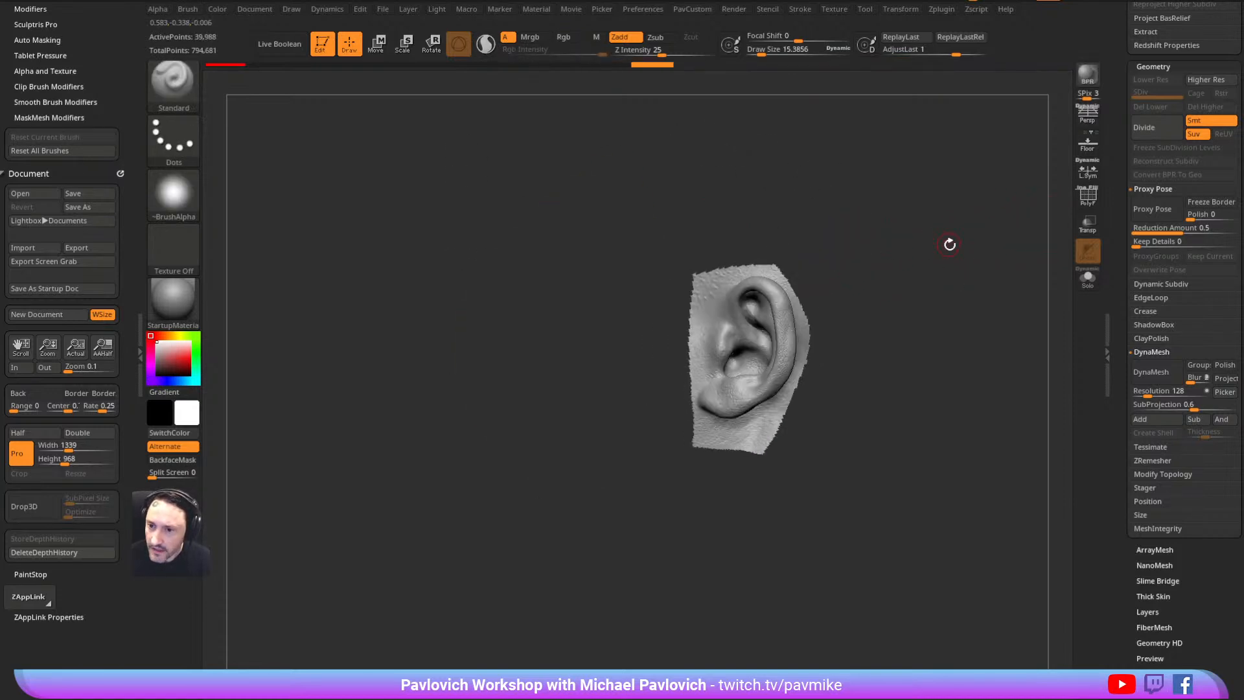
Delete the hidden head geometry and frame the remaining ear piece
{"action": "key", "text": "3"}
{"action": "left_click", "coordinate": [916, 291]}
{"action": "left_click_drag", "start_coordinate": [957, 291], "coordinate": [972, 294], "text": "shift"}
{"action": "key", "text": "f"}
{"action": "key", "text": "f"}
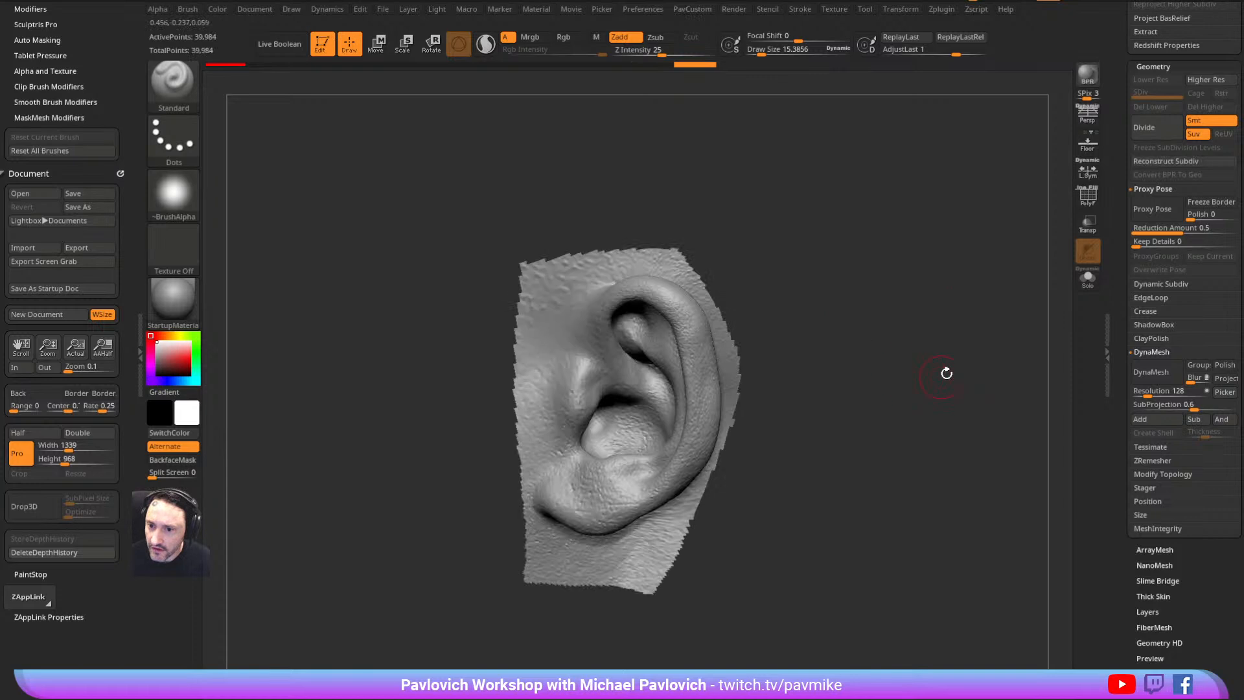
{"action": "left_click_drag", "start_coordinate": [944, 364], "coordinate": [906, 303]}
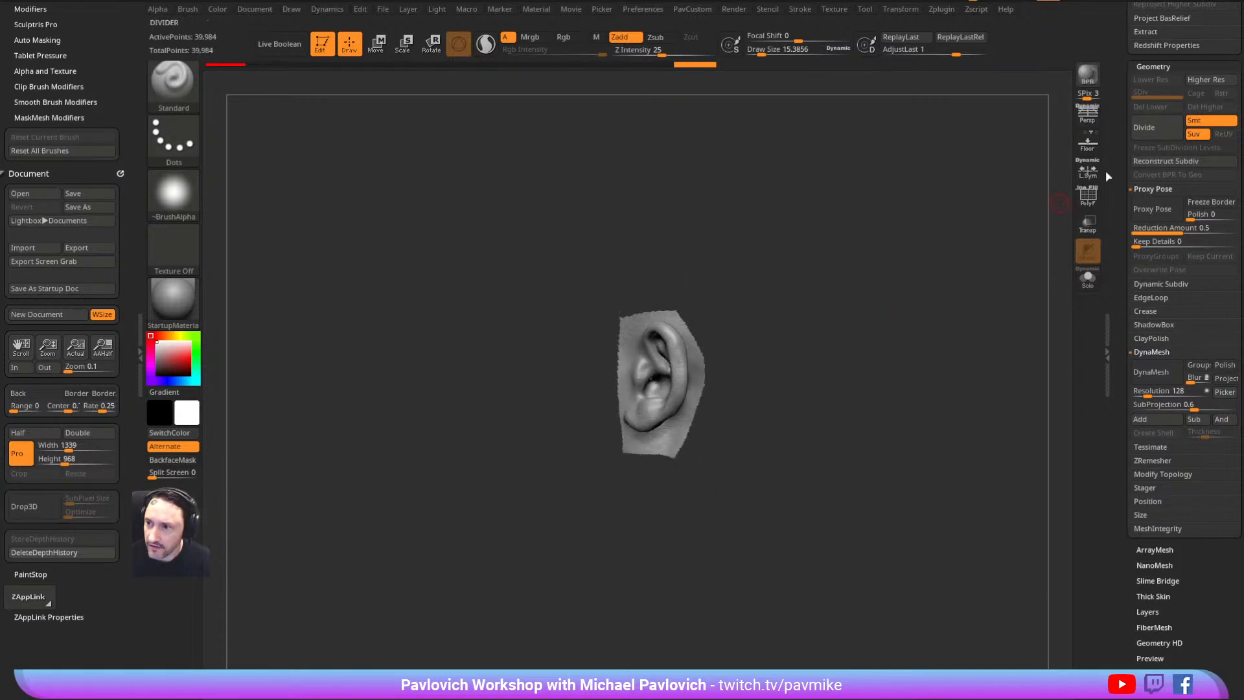
Turn on perspective and render the ear with the Redshift renderer
{"action": "left_click", "coordinate": [1086, 121]}
{"action": "left_click_drag", "start_coordinate": [870, 262], "coordinate": [966, 279]}
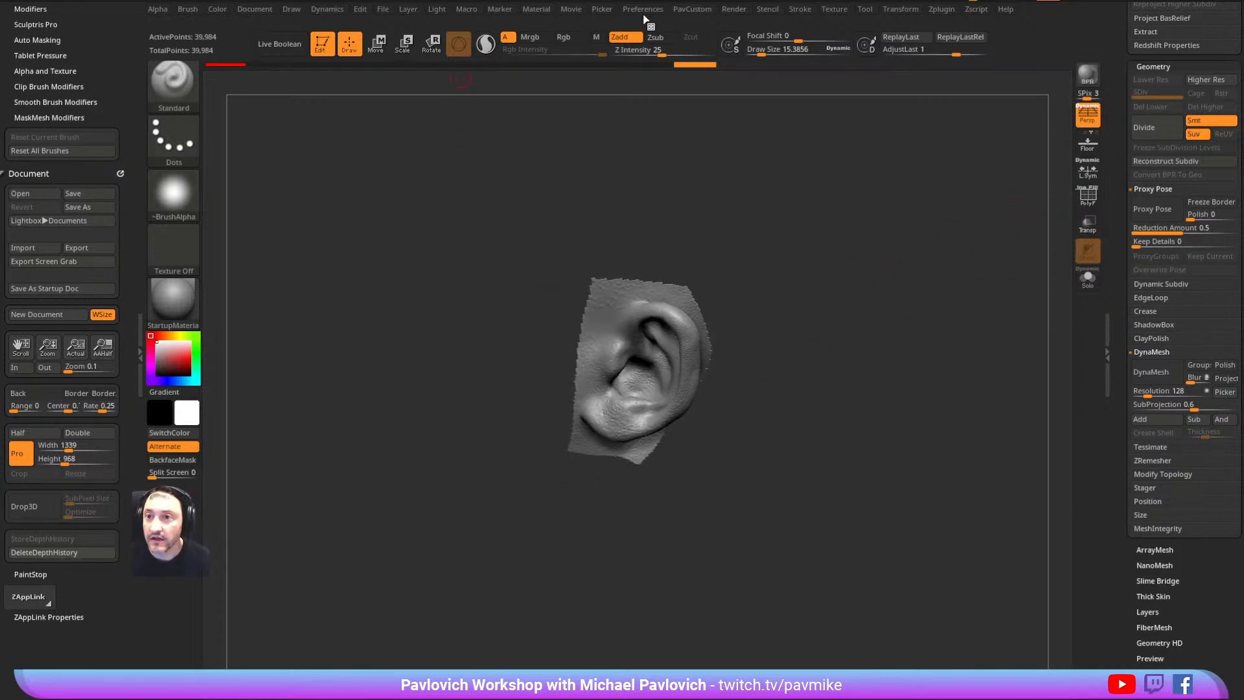
{"action": "left_click", "coordinate": [736, 11]}
{"action": "mouse_move", "coordinate": [726, 27]}
{"action": "left_mouse_down"}
{"action": "mouse_move", "coordinate": [542, 109]}
{"action": "mouse_move", "coordinate": [42, 57]}
{"action": "left_mouse_up"}
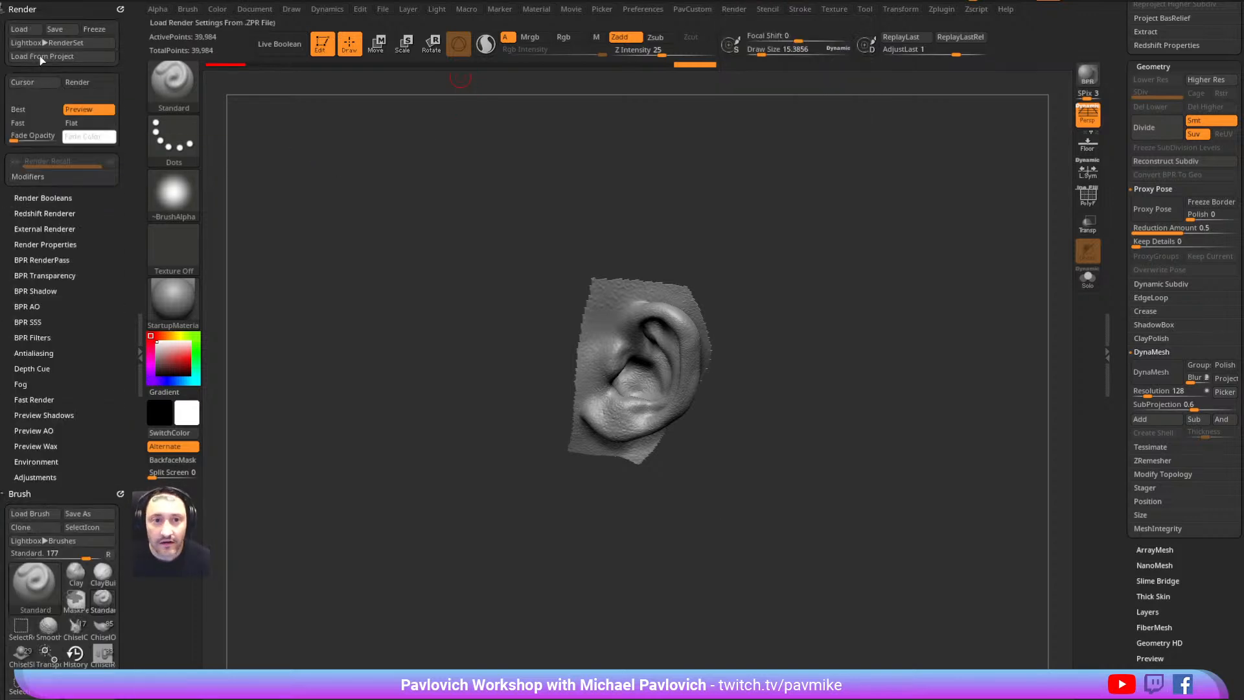
{"action": "left_click", "coordinate": [44, 214]}
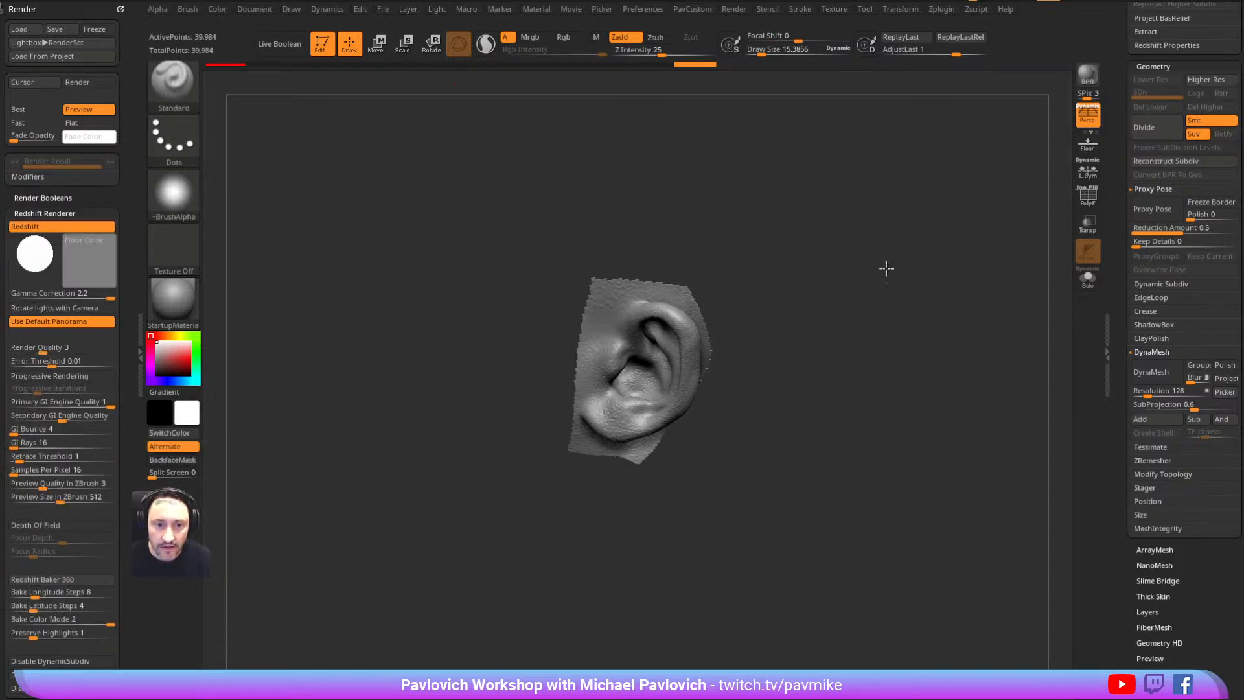
{"action": "left_click_drag", "start_coordinate": [893, 277], "coordinate": [907, 258]}
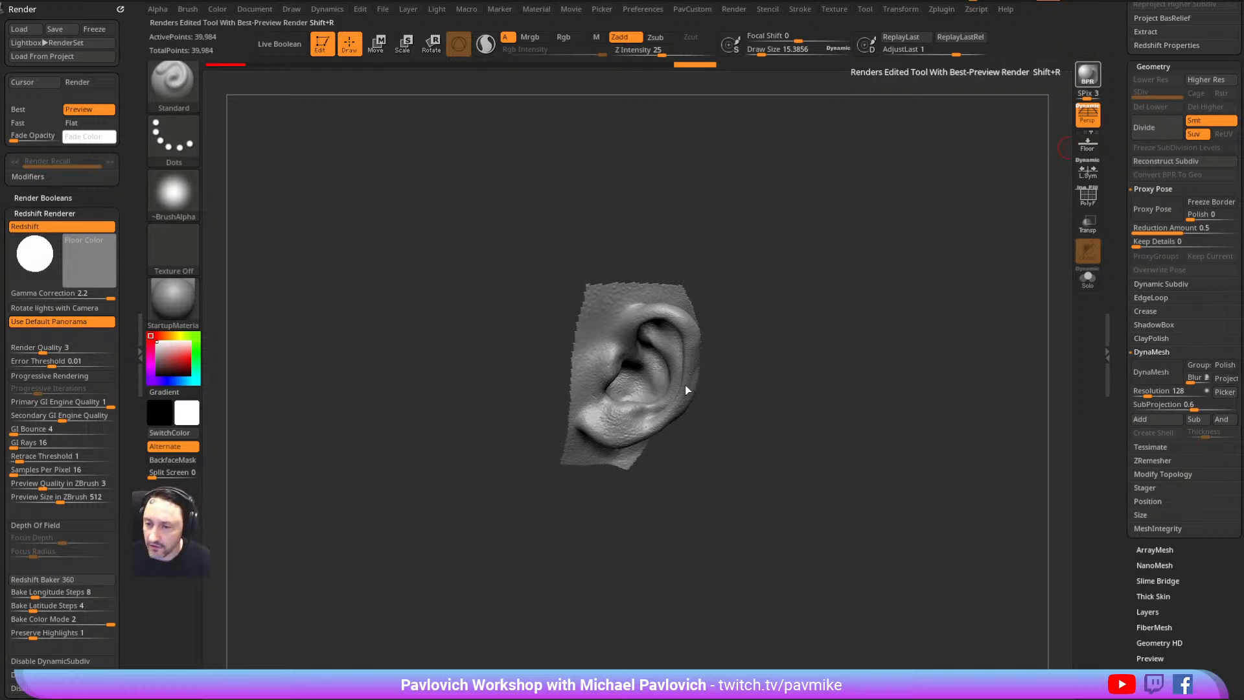
{"action": "key", "text": "shift+r"}
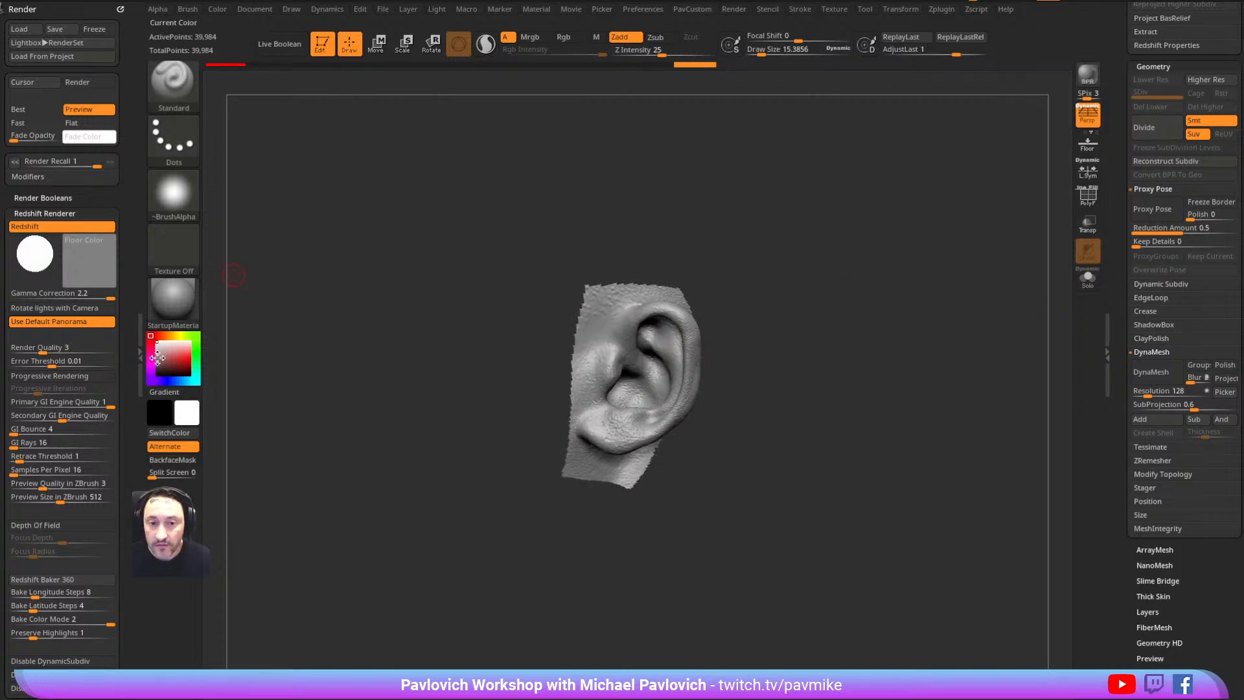
Apply the SimpleMetalBr Redshift Polypaint material to the ear and render it
{"action": "left_click", "coordinate": [179, 316]}
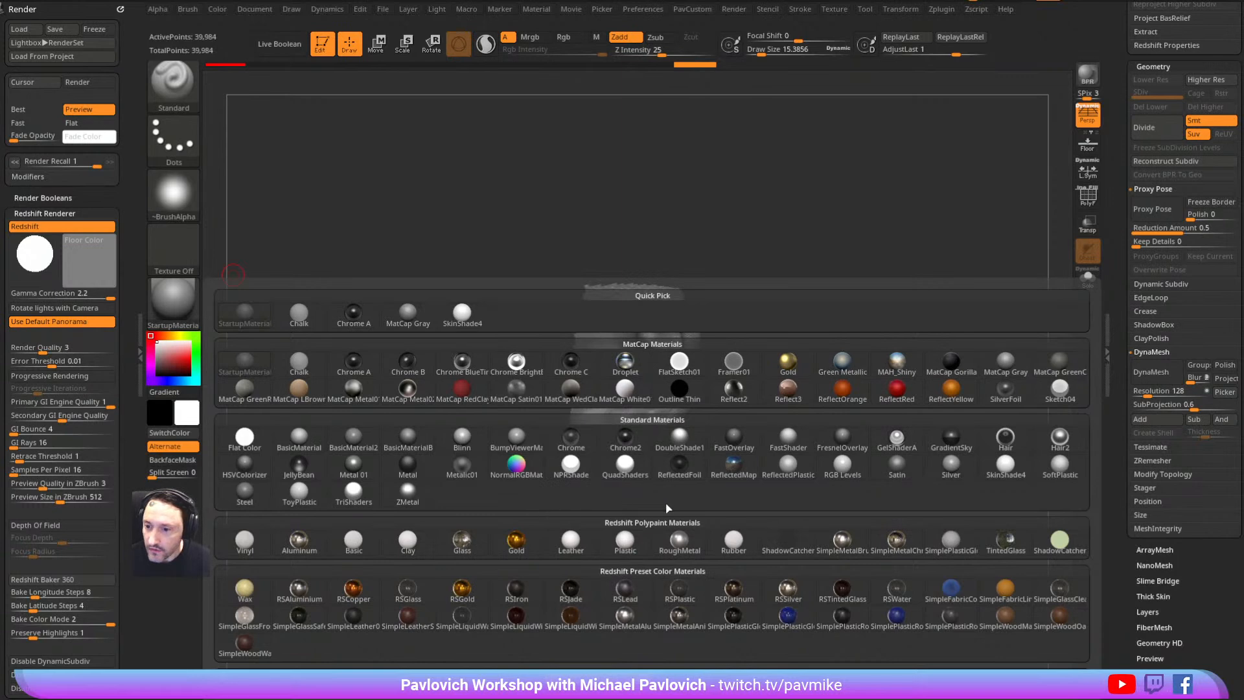
{"action": "left_click", "coordinate": [842, 540]}
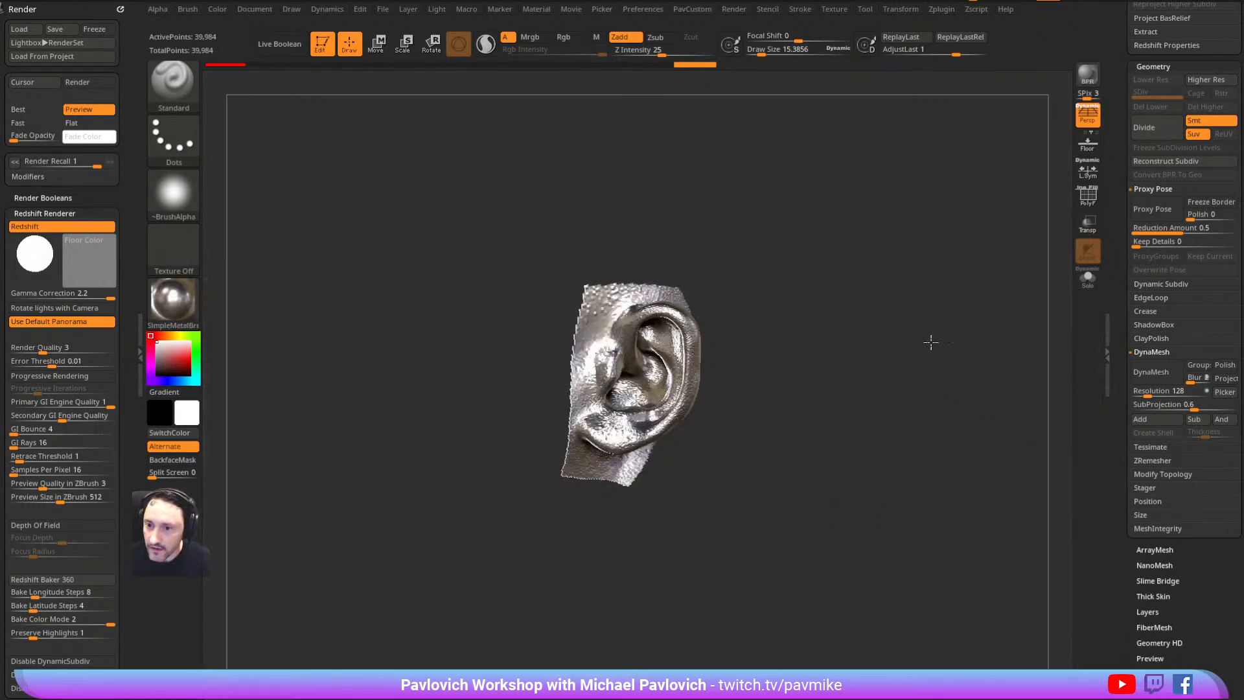
{"action": "key", "text": "shift+r"}
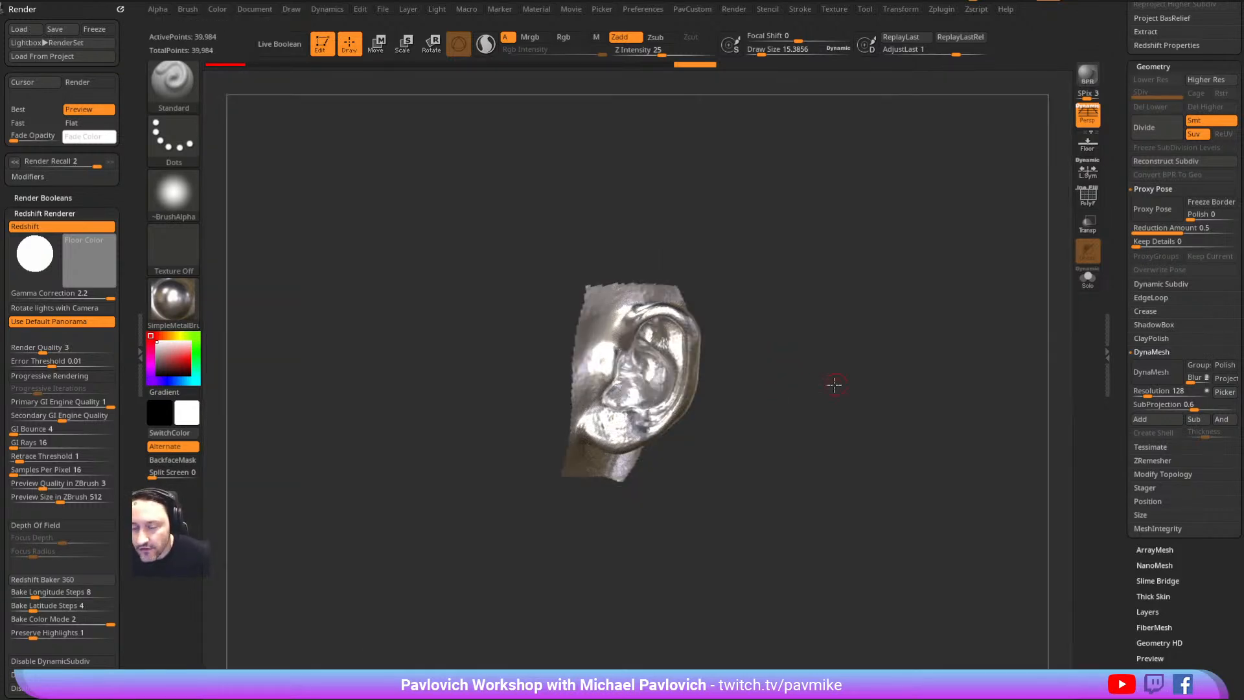
Restore the StartupMaterial and snapshot four differently angled views of the ear side by side on the canvas
{"action": "left_click", "coordinate": [173, 300]}
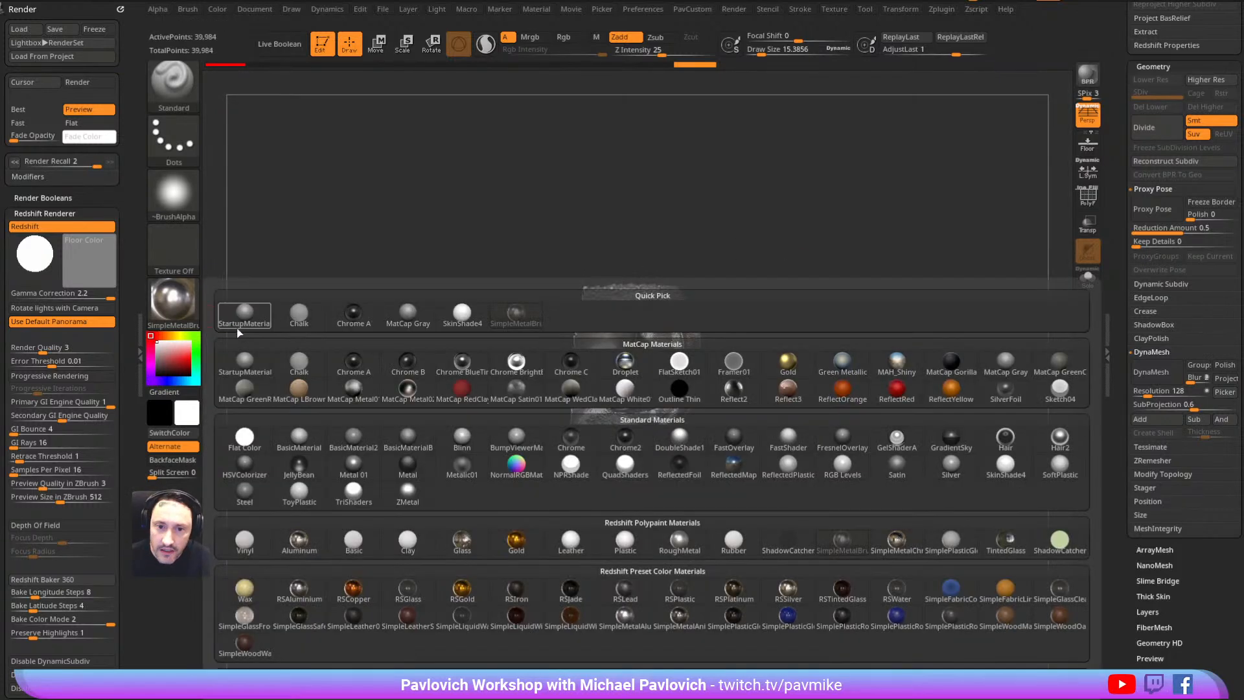
{"action": "left_click", "coordinate": [250, 363]}
{"action": "mouse_move", "coordinate": [996, 307]}
{"action": "left_mouse_down"}
{"action": "mouse_move", "coordinate": [743, 236]}
{"action": "mouse_move", "coordinate": [826, 258]}
{"action": "left_mouse_up"}
{"action": "key", "text": "shift"}
{"action": "key", "text": "shift+s"}
{"action": "left_click_drag", "start_coordinate": [764, 255], "coordinate": [980, 279], "text": "alt"}
{"action": "key", "text": "shift+s"}
{"action": "key", "text": "shift+s"}
{"action": "key", "text": "shift+s"}
{"action": "left_click_drag", "start_coordinate": [980, 279], "coordinate": [899, 413], "text": "alt"}
{"action": "left_click_drag", "start_coordinate": [900, 413], "coordinate": [831, 434]}
{"action": "left_click_drag", "start_coordinate": [1118, 296], "coordinate": [1113, 522]}
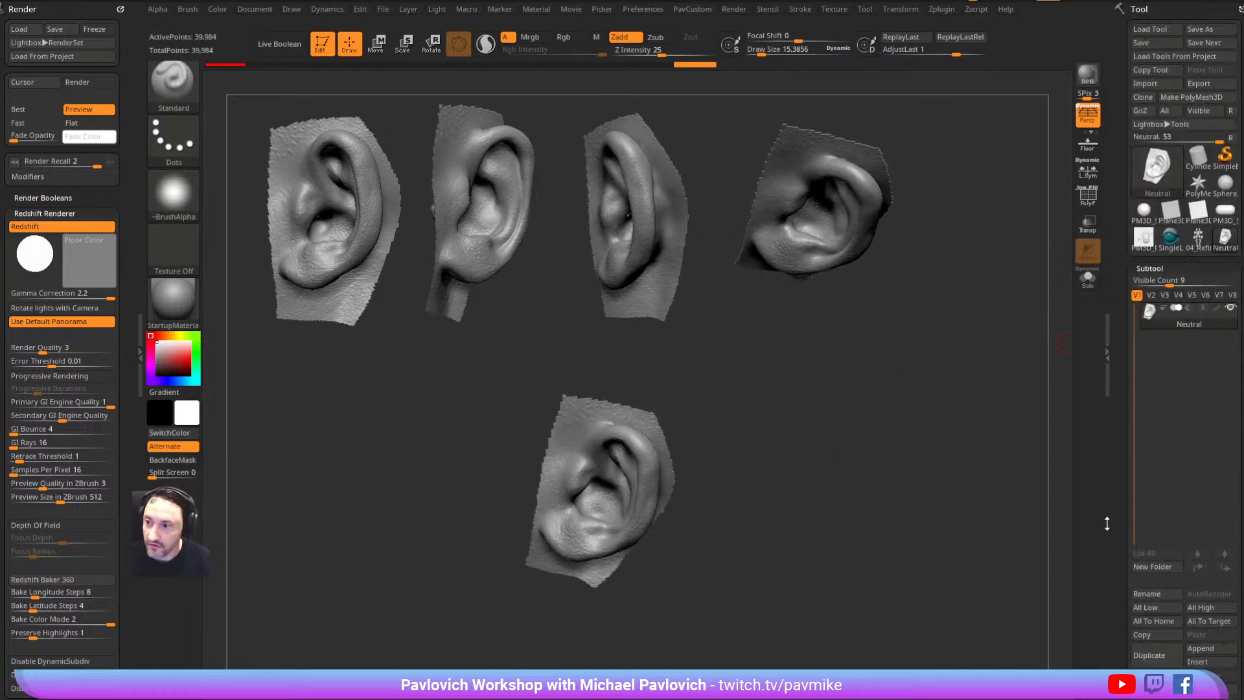
{"action": "left_click_drag", "start_coordinate": [807, 467], "coordinate": [946, 385]}
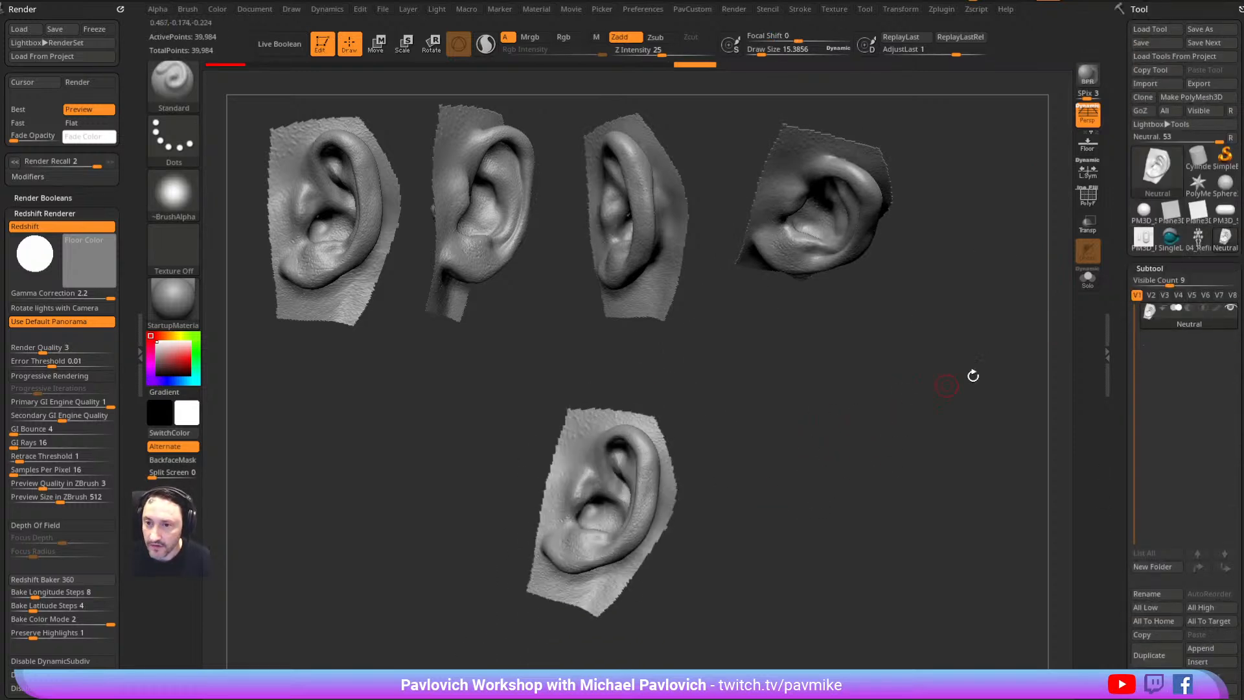
Clear the ear snapshots from the canvas, leaving only the editable ear
{"action": "key", "text": "ctrl+n"}
{"action": "left_click_drag", "start_coordinate": [982, 304], "coordinate": [993, 352]}
{"action": "left_click_drag", "start_coordinate": [943, 401], "coordinate": [912, 341], "text": "alt"}
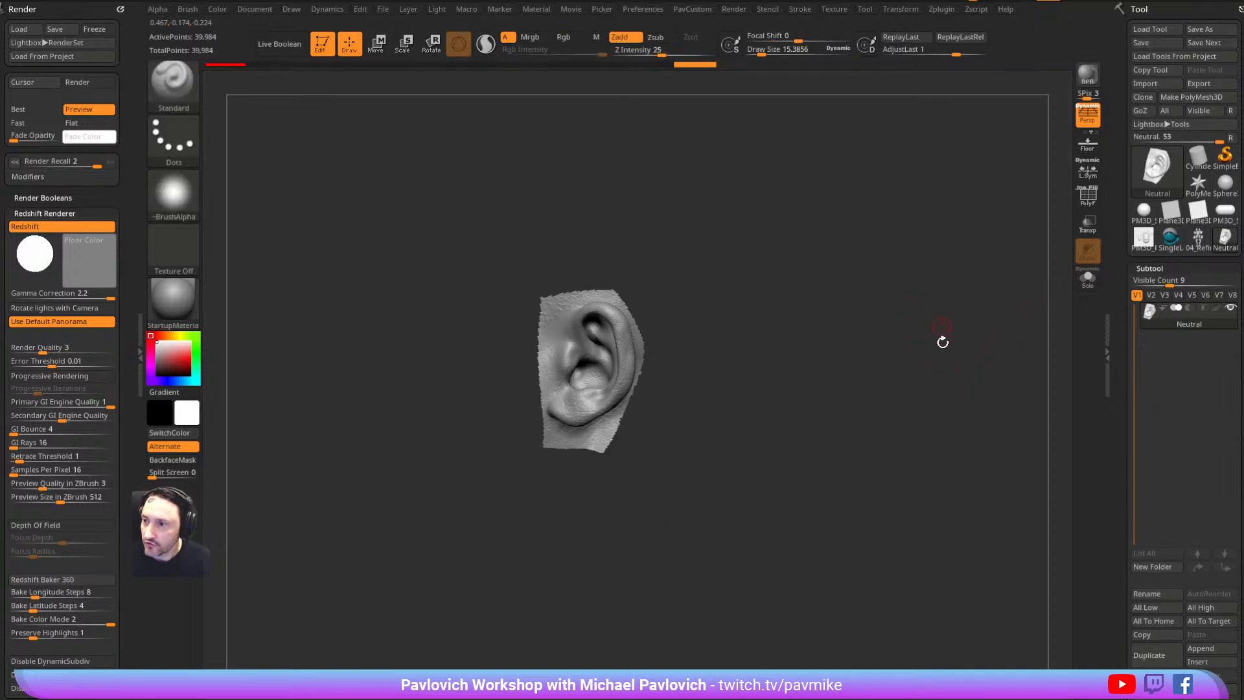
Unify the ear's size, frame it in view and set the Draw Size to about 91
{"action": "key", "text": "space"}
{"action": "left_click", "coordinate": [913, 307]}
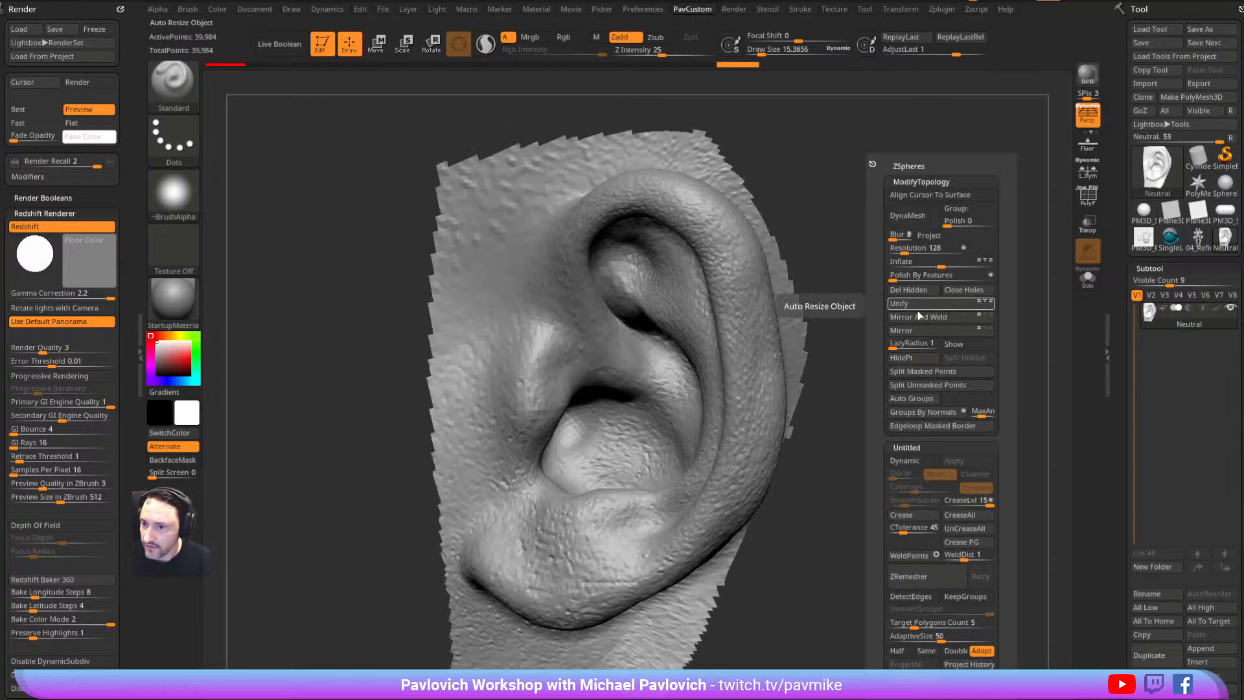
{"action": "key", "text": "f"}
{"action": "key", "text": "s"}
{"action": "left_click_drag", "start_coordinate": [853, 295], "coordinate": [879, 295]}
{"action": "key", "text": "s"}
{"action": "left_click_drag", "start_coordinate": [873, 298], "coordinate": [863, 299]}
{"action": "left_click_drag", "start_coordinate": [850, 317], "coordinate": [830, 324], "text": "alt"}
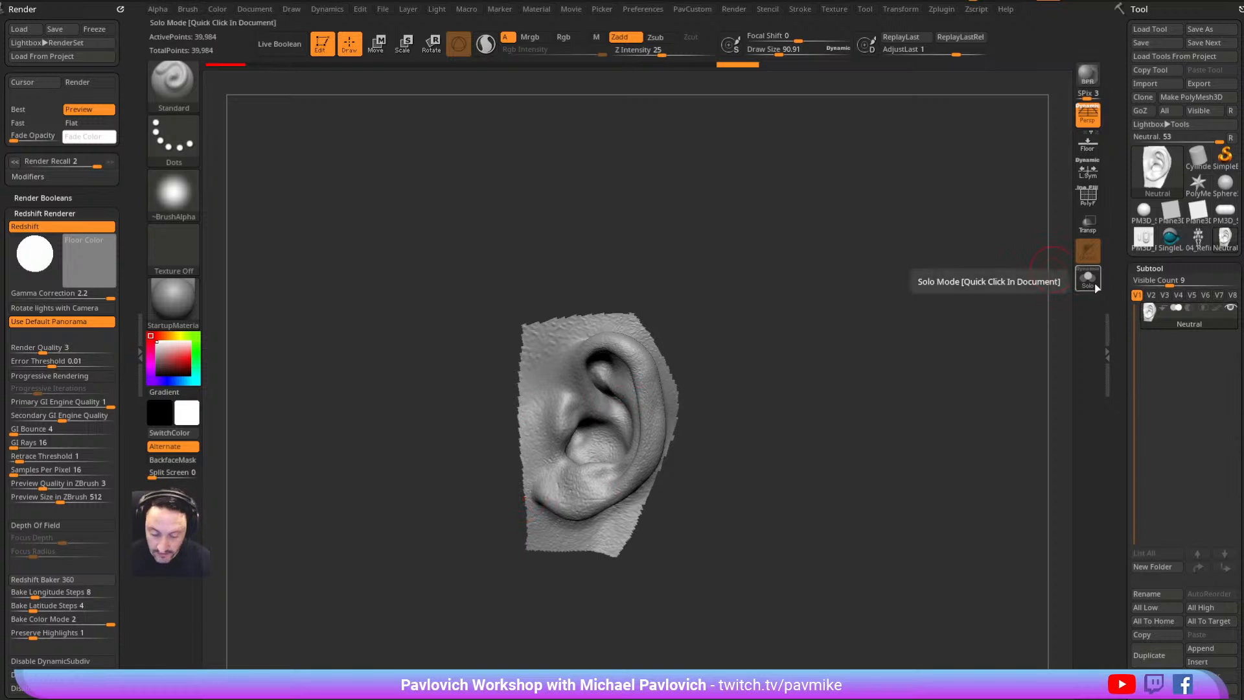
{"action": "mouse_move", "coordinate": [877, 336]}
{"action": "left_mouse_down"}
{"action": "mouse_move", "coordinate": [871, 352]}
{"action": "mouse_move", "coordinate": [869, 324]}
{"action": "left_mouse_up"}
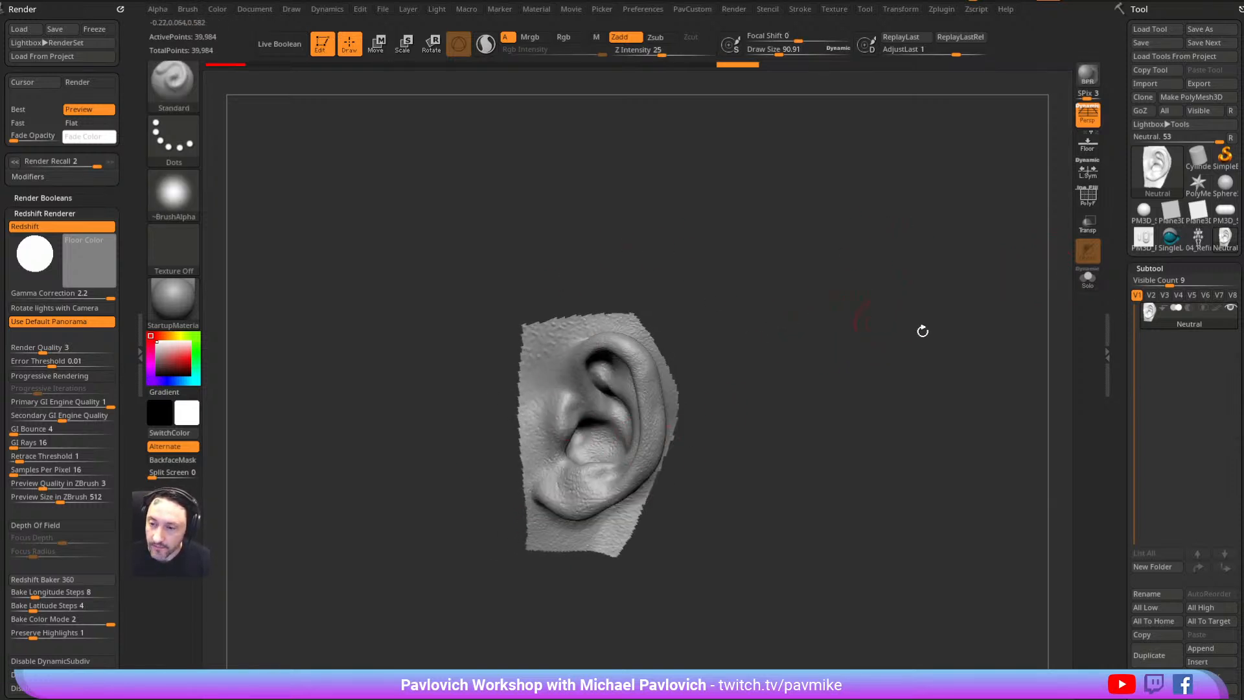
Insert a Sphere3D as a new subtool below the ear and make it active
{"action": "left_click_drag", "start_coordinate": [1122, 406], "coordinate": [1126, 290]}
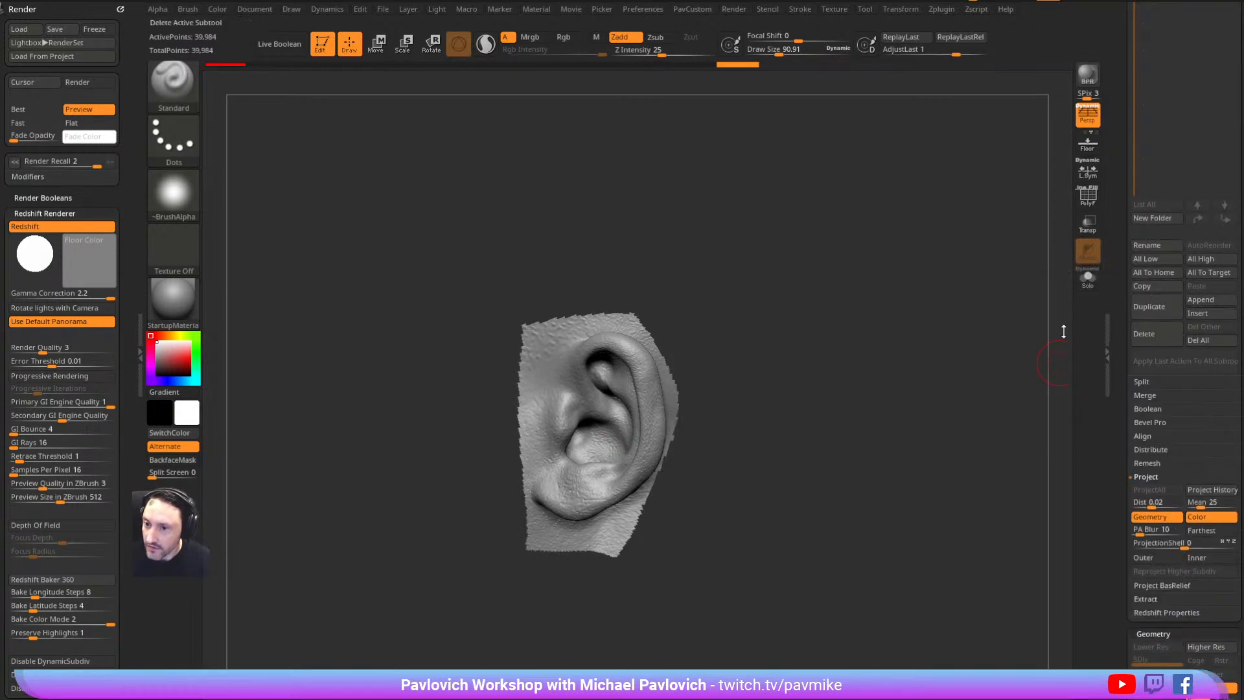
{"action": "left_click", "coordinate": [1202, 311]}
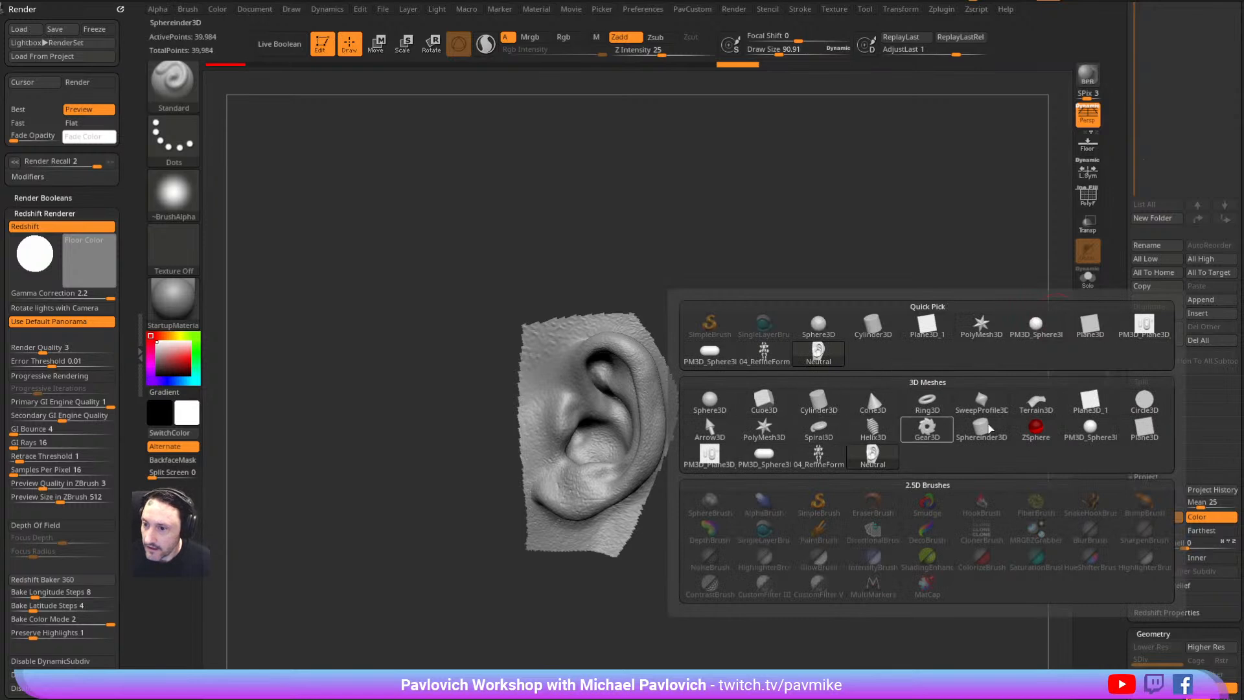
{"action": "left_click", "coordinate": [709, 400]}
{"action": "key", "text": "w"}
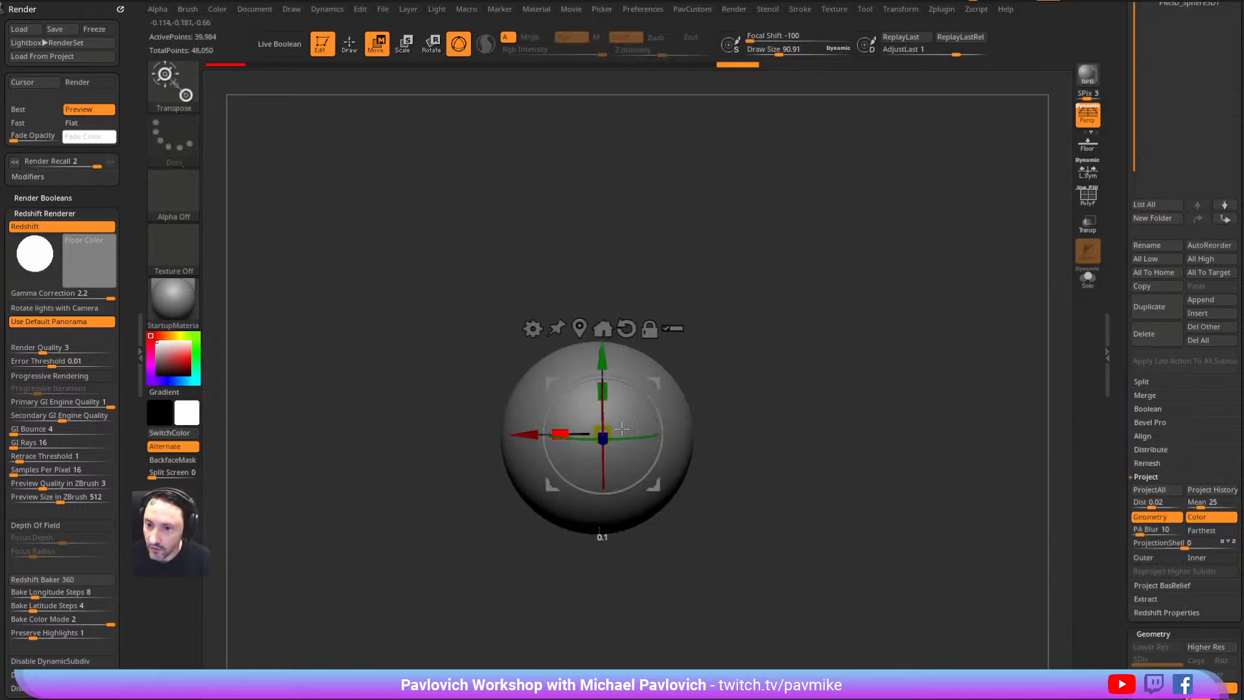
{"action": "scroll", "coordinate": [1125, 267], "scroll_direction": "up", "scroll_amount": 5}
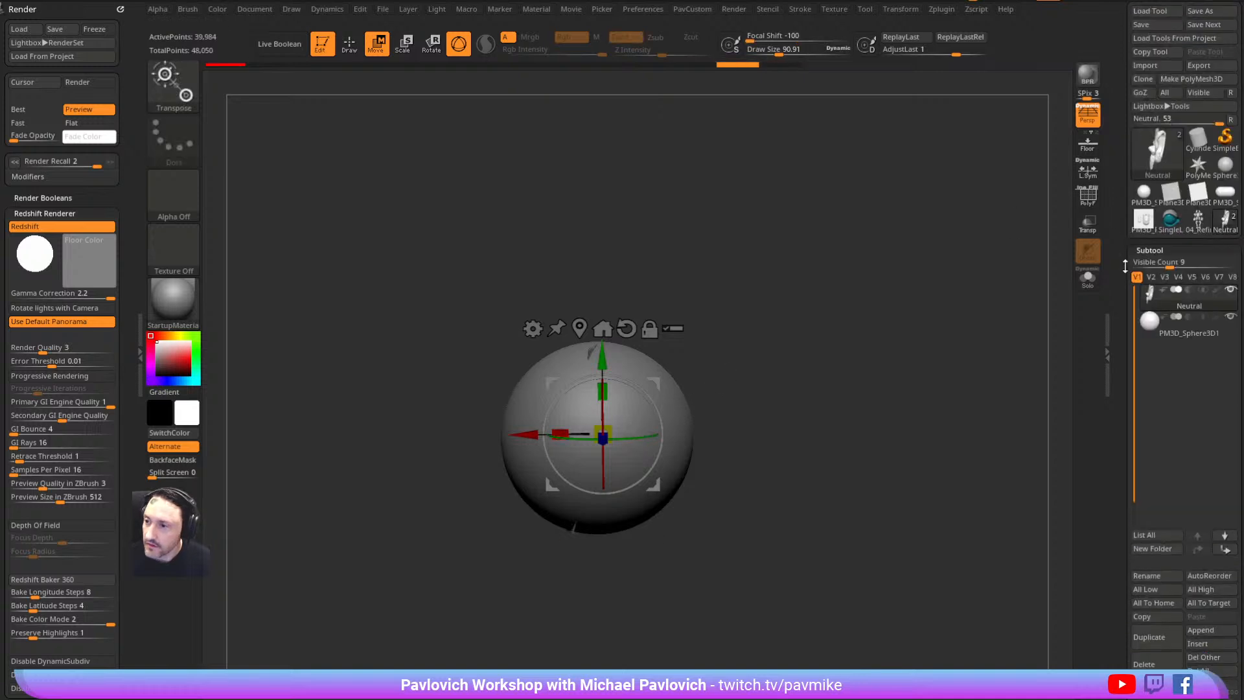
{"action": "left_click", "coordinate": [1177, 329]}
Squash the sphere sideways into a flattened disc and position it over the ear, finishing in Draw mode
{"action": "left_click_drag", "start_coordinate": [554, 436], "coordinate": [618, 437]}
{"action": "left_click_drag", "start_coordinate": [745, 372], "coordinate": [687, 370], "text": "shift"}
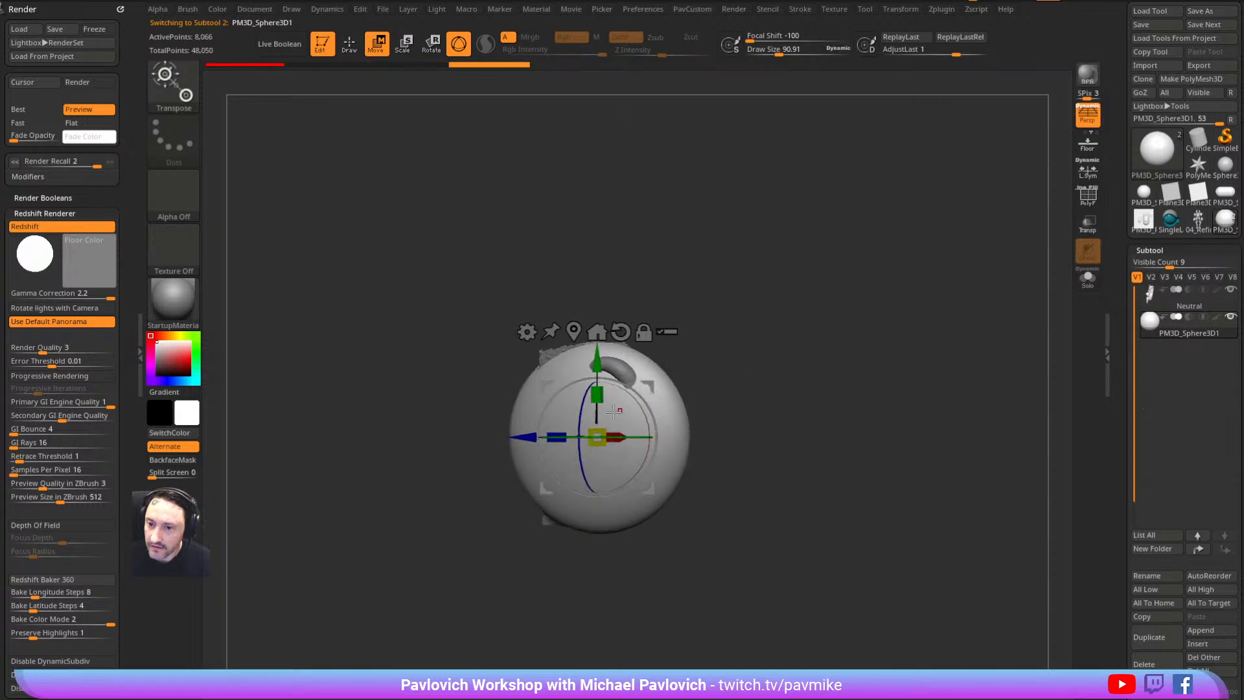
{"action": "left_click_drag", "start_coordinate": [585, 400], "coordinate": [586, 388]}
{"action": "left_click_drag", "start_coordinate": [650, 353], "coordinate": [696, 347]}
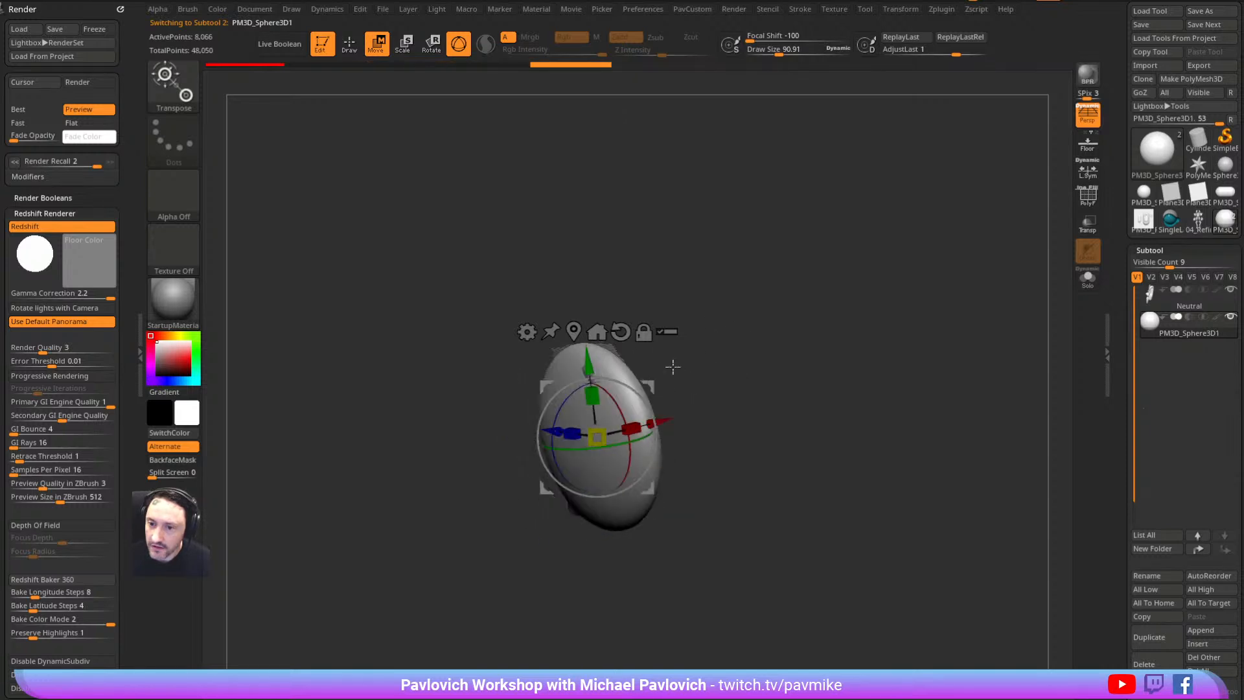
{"action": "left_click_drag", "start_coordinate": [660, 422], "coordinate": [668, 421]}
{"action": "key", "text": "q"}
{"action": "left_click_drag", "start_coordinate": [791, 352], "coordinate": [833, 352]}
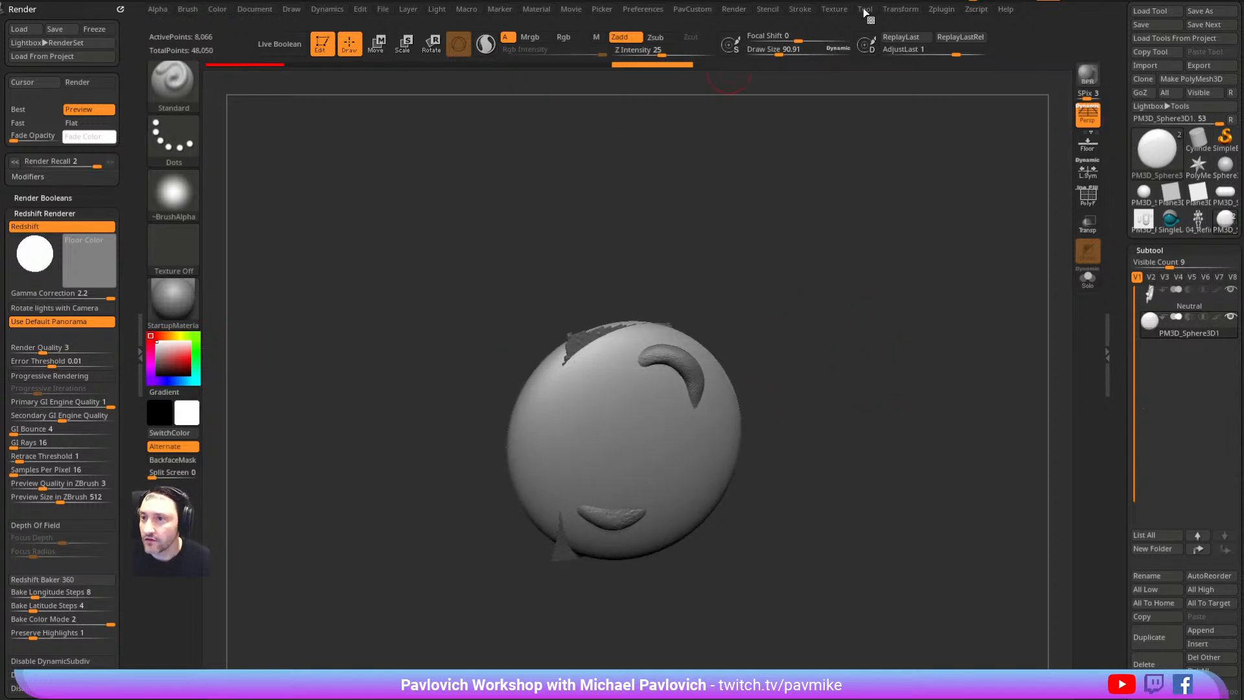
Dock the Transform palette and set Split Screen to 1, showing the ear and sphere side by side
{"action": "left_click", "coordinate": [902, 12]}
{"action": "left_click_drag", "start_coordinate": [887, 12], "coordinate": [91, 55]}
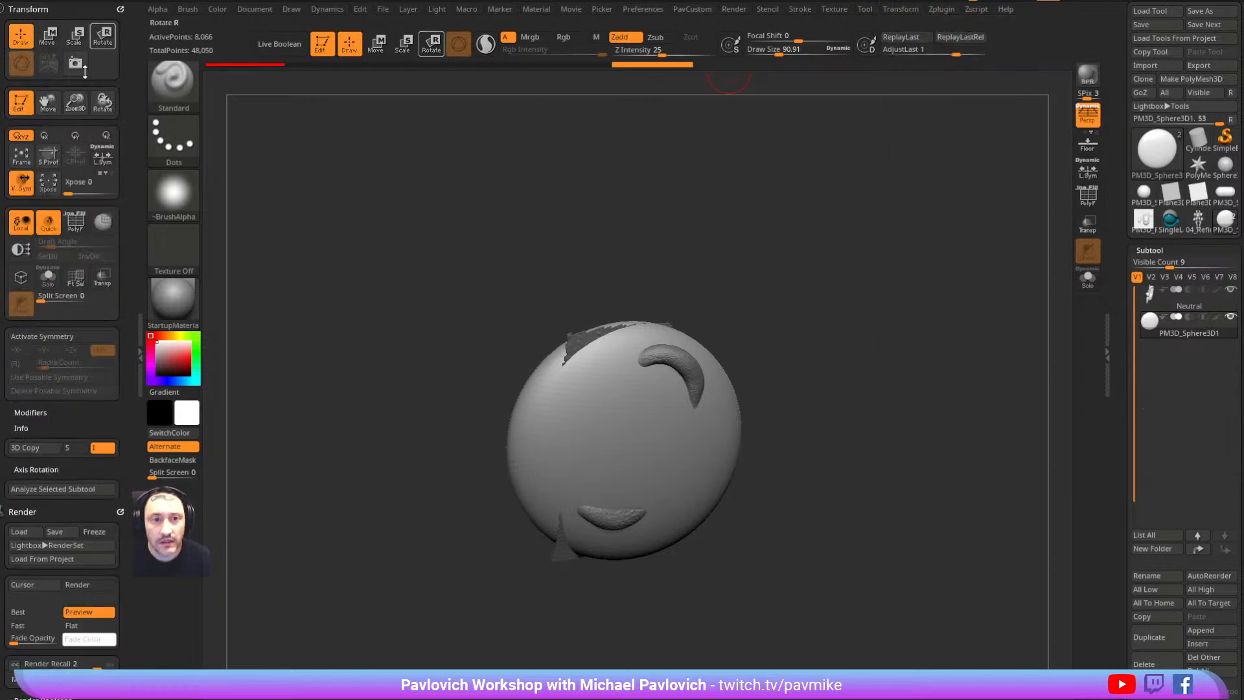
{"action": "left_click", "coordinate": [47, 302]}
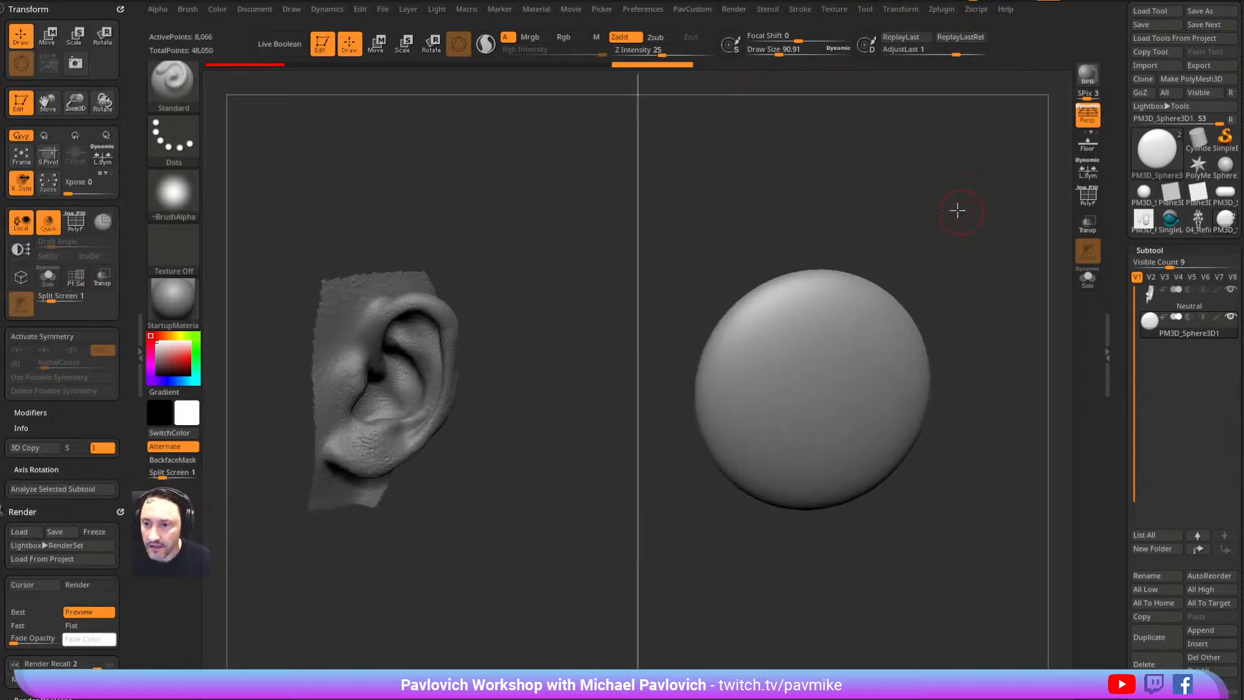
{"action": "left_click_drag", "start_coordinate": [982, 254], "coordinate": [1030, 227]}
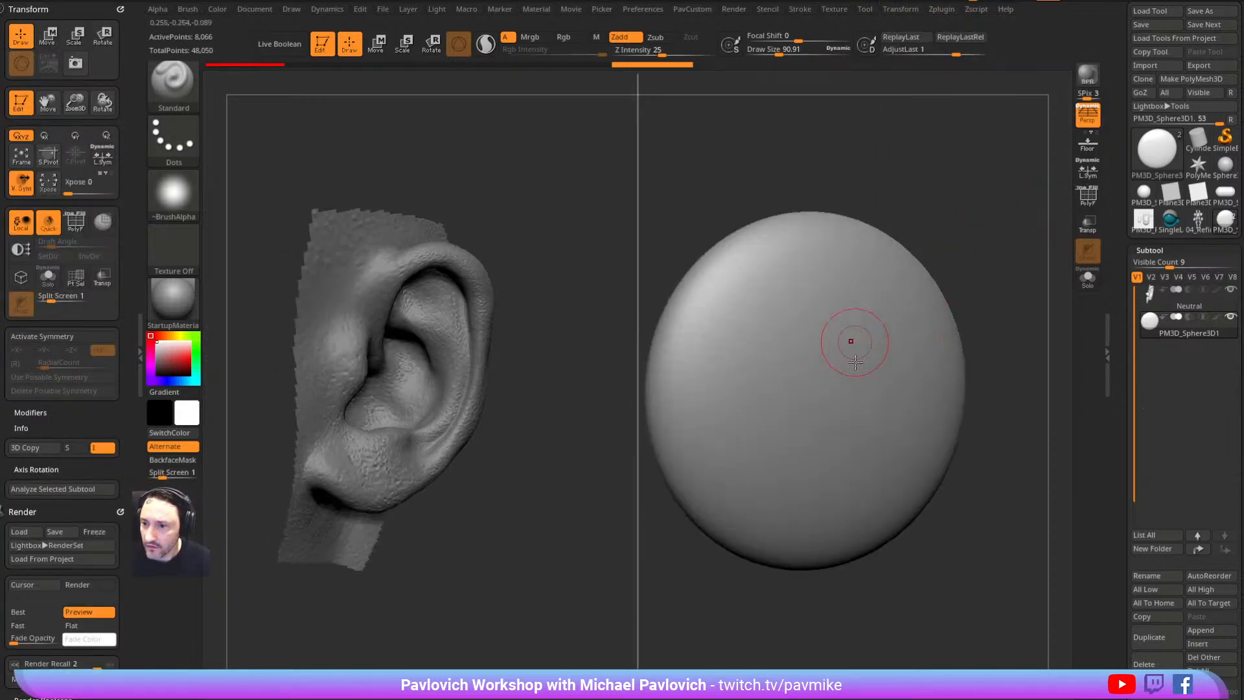
Show the polyframe and convert the flattened sphere to a DynaMesh at resolution 128
{"action": "key", "text": "shift+f"}
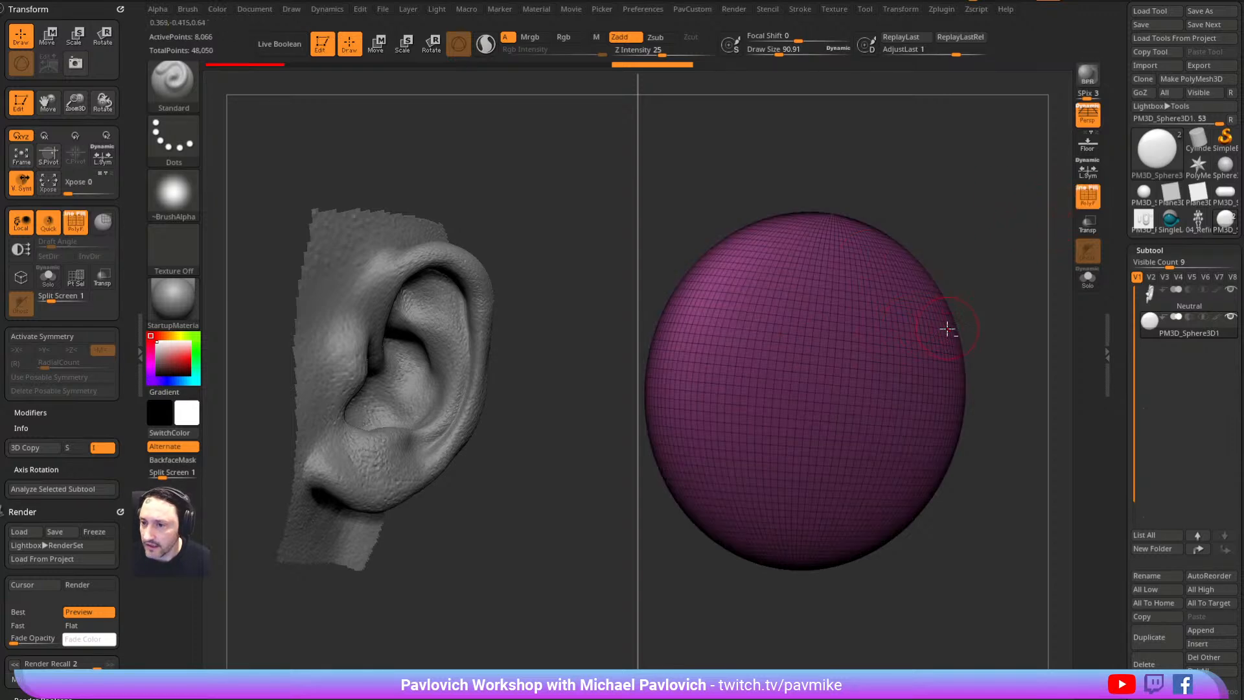
{"action": "key", "text": "space"}
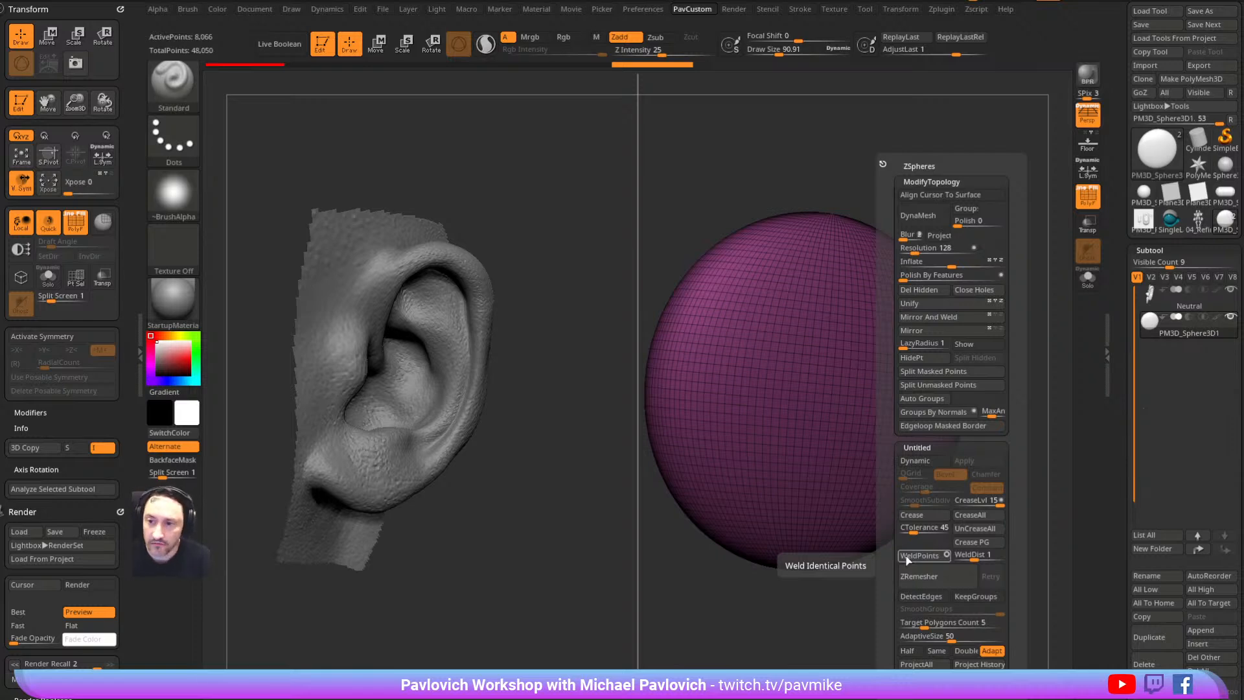
{"action": "key", "text": "s"}
{"action": "left_click_drag", "start_coordinate": [929, 196], "coordinate": [944, 194]}
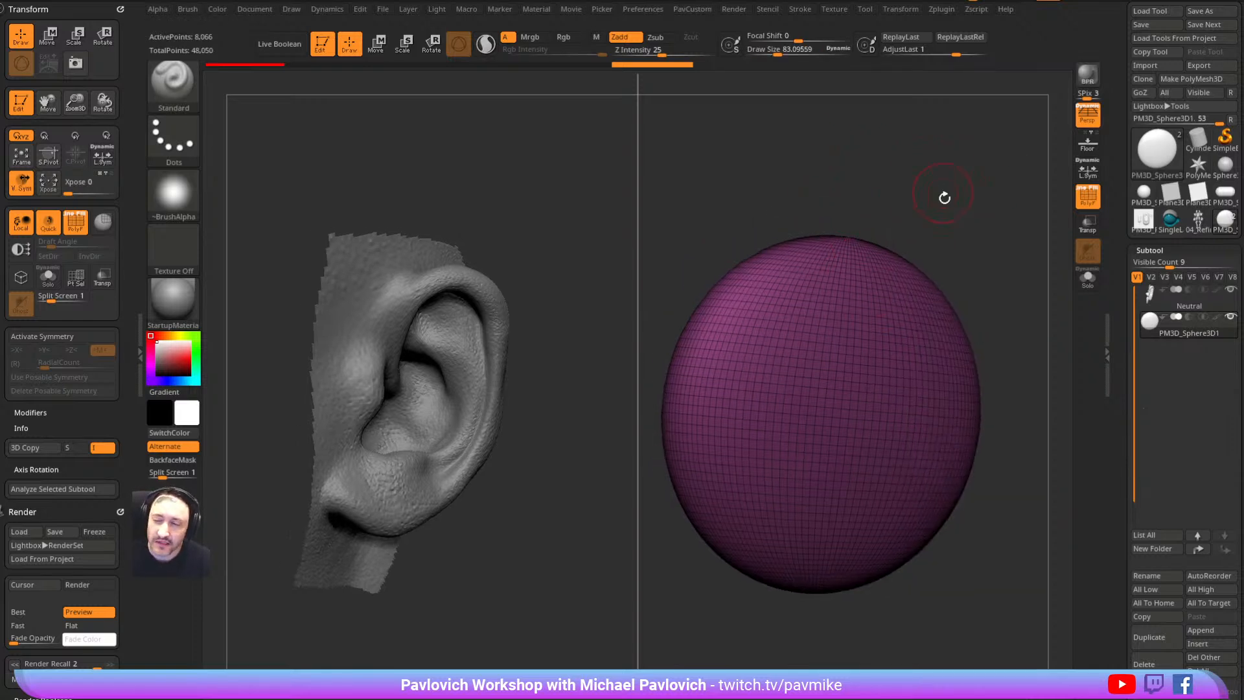
{"action": "key", "text": "2"}
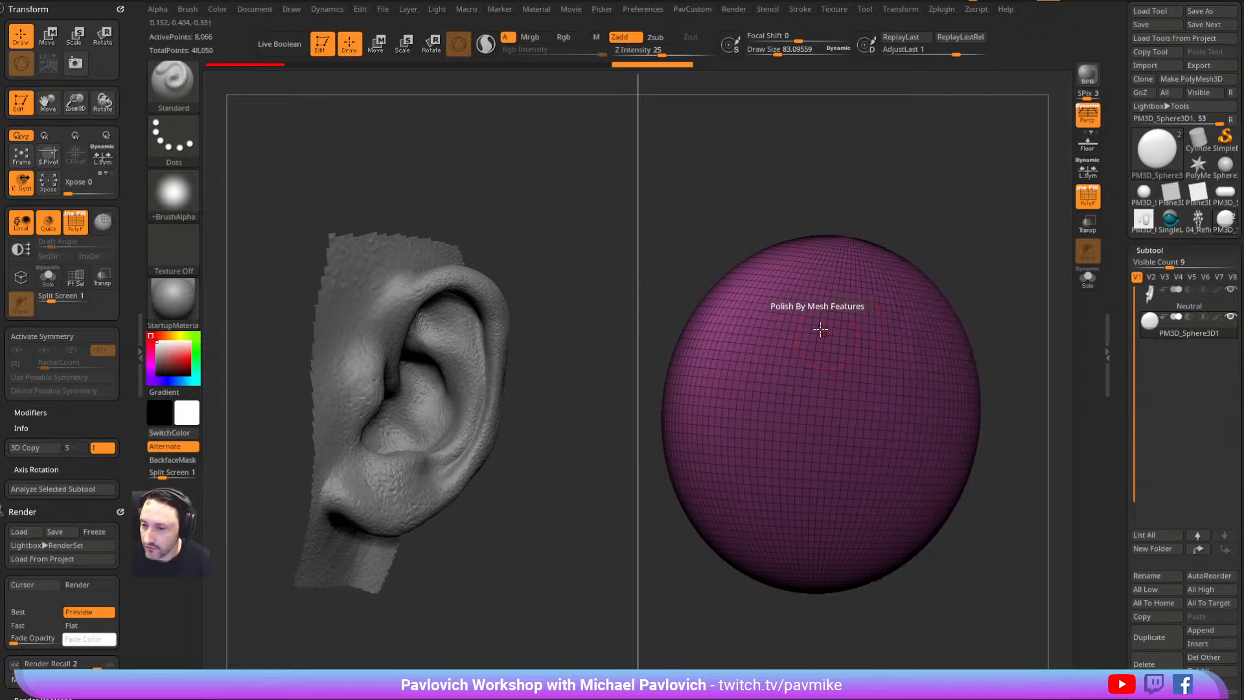
{"action": "key", "text": "3"}
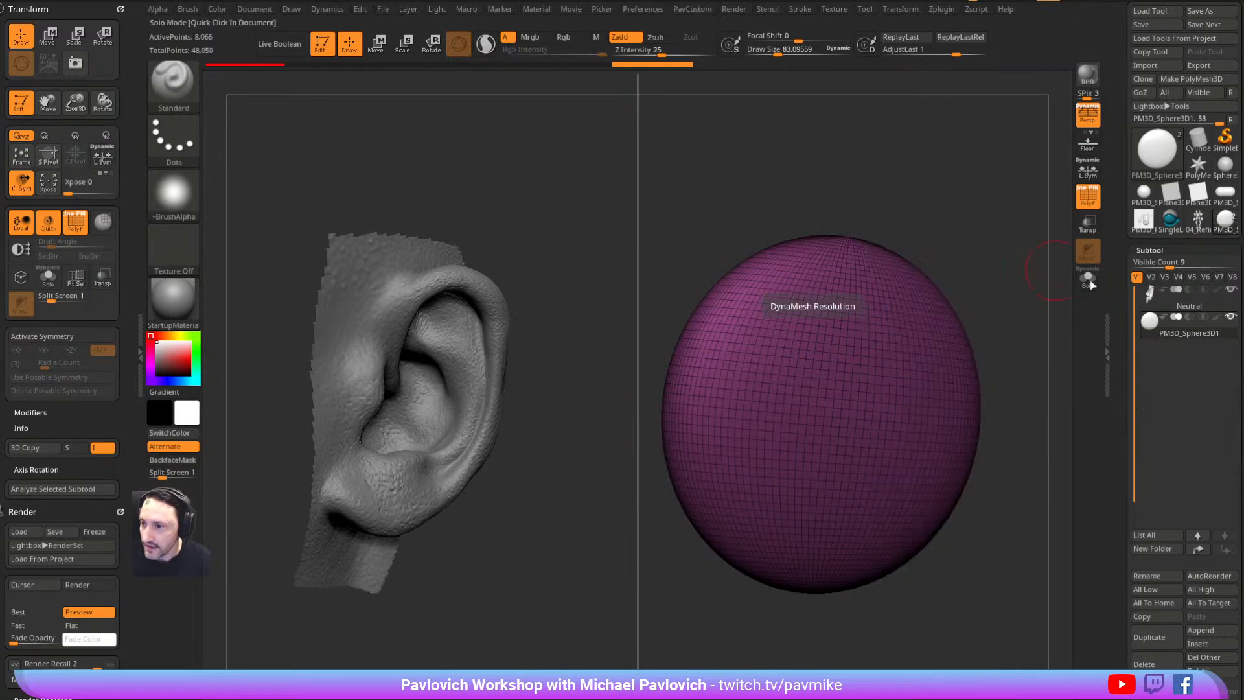
{"action": "key", "text": "3"}
{"action": "left_click", "coordinate": [915, 216]}
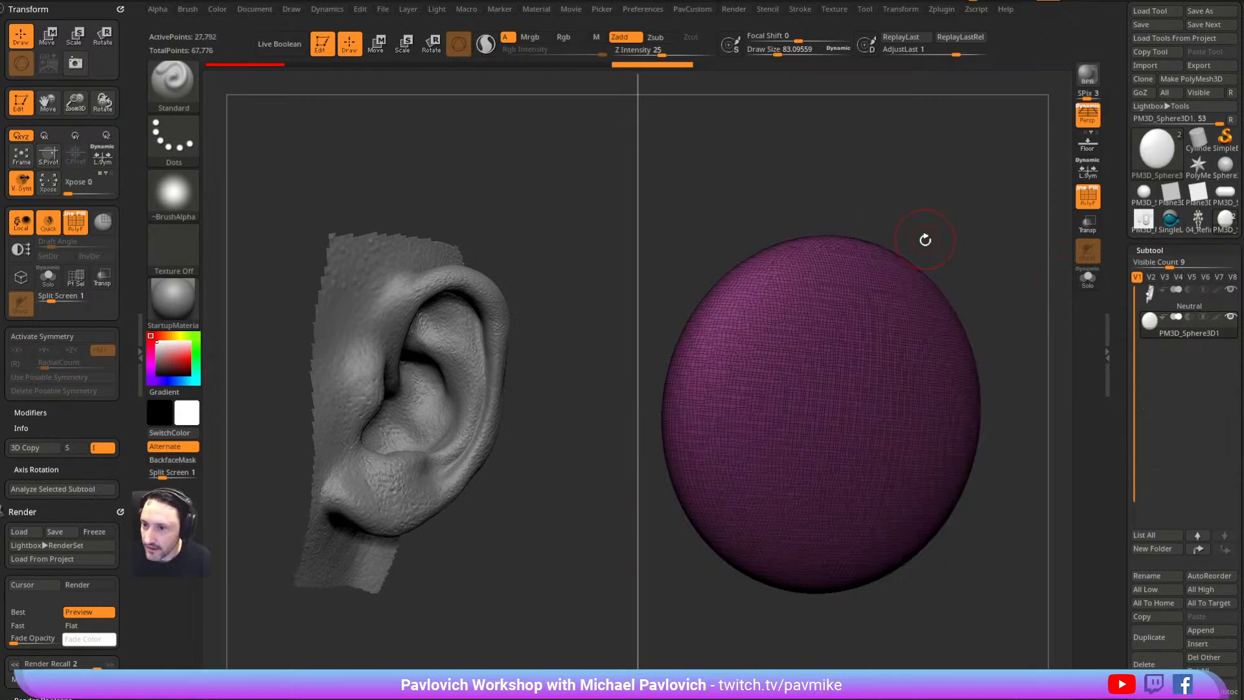
Hide the polyframe and sculpt a C-shaped ridge for the ear's outer rim on the sphere with the Standard brush
{"action": "mouse_move", "coordinate": [994, 217]}
{"action": "left_mouse_down"}
{"action": "mouse_move", "coordinate": [975, 218]}
{"action": "mouse_move", "coordinate": [931, 259]}
{"action": "left_mouse_up"}
{"action": "key", "text": "bracketleft"}
{"action": "key", "text": "bracketleft"}
{"action": "key", "text": "bracketright"}
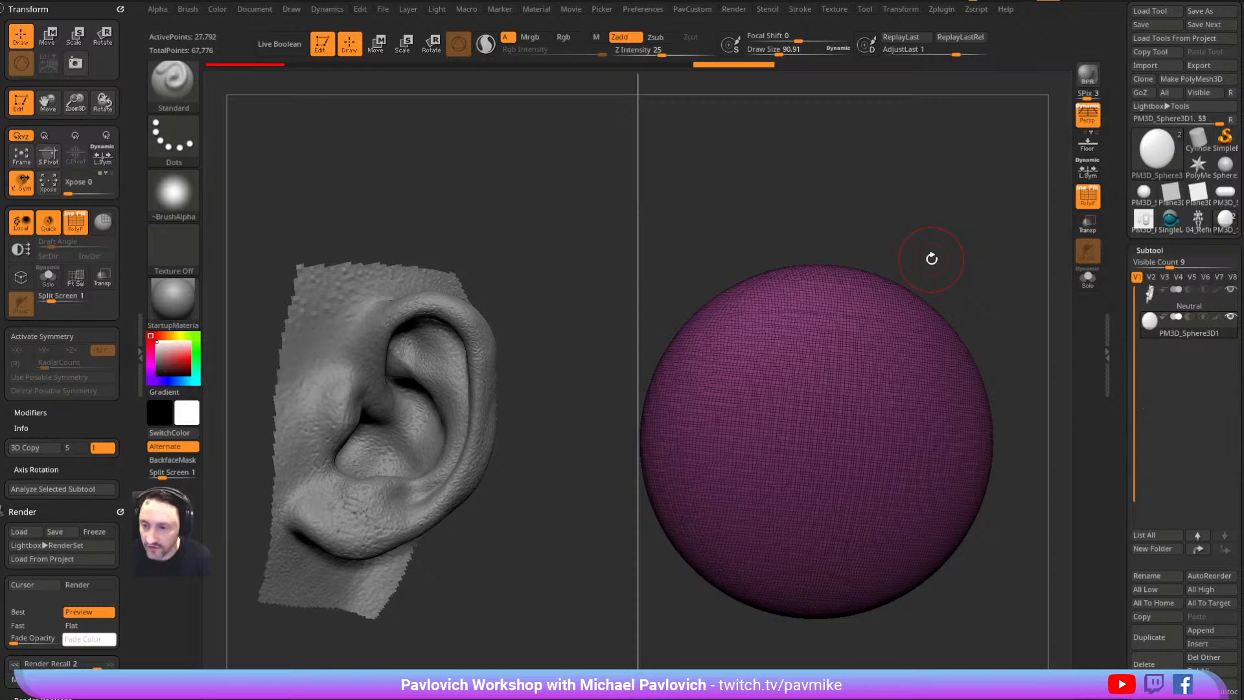
{"action": "key", "text": "shift+f"}
{"action": "mouse_move", "coordinate": [775, 357]}
{"action": "left_mouse_down"}
{"action": "mouse_move", "coordinate": [930, 485]}
{"action": "mouse_move", "coordinate": [719, 430]}
{"action": "left_mouse_up"}
{"action": "left_click_drag", "start_coordinate": [1019, 267], "coordinate": [958, 219], "text": "alt"}
{"action": "key", "text": "ctrl+z"}
{"action": "mouse_move", "coordinate": [777, 322]}
{"action": "left_mouse_down"}
{"action": "mouse_move", "coordinate": [848, 453]}
{"action": "mouse_move", "coordinate": [719, 431]}
{"action": "mouse_move", "coordinate": [879, 326]}
{"action": "left_mouse_up"}
{"action": "key", "text": "2"}
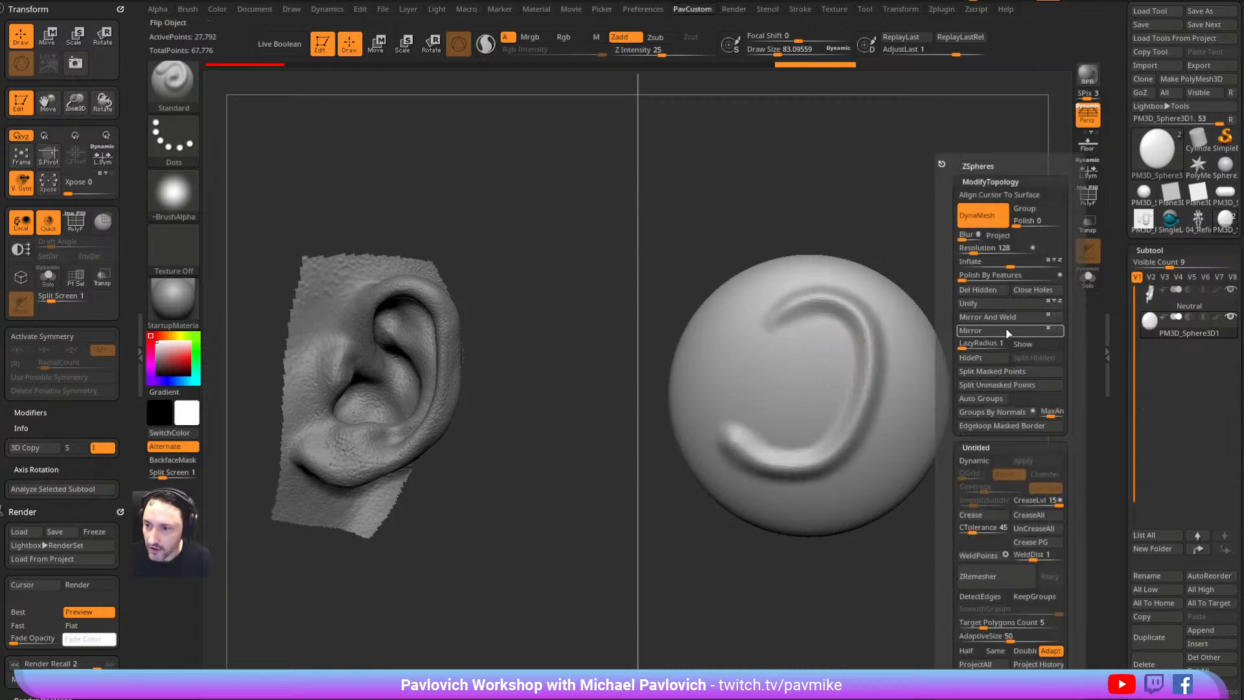
{"action": "left_click", "coordinate": [978, 250]}
{"action": "left_click_drag", "start_coordinate": [780, 329], "coordinate": [839, 447]}
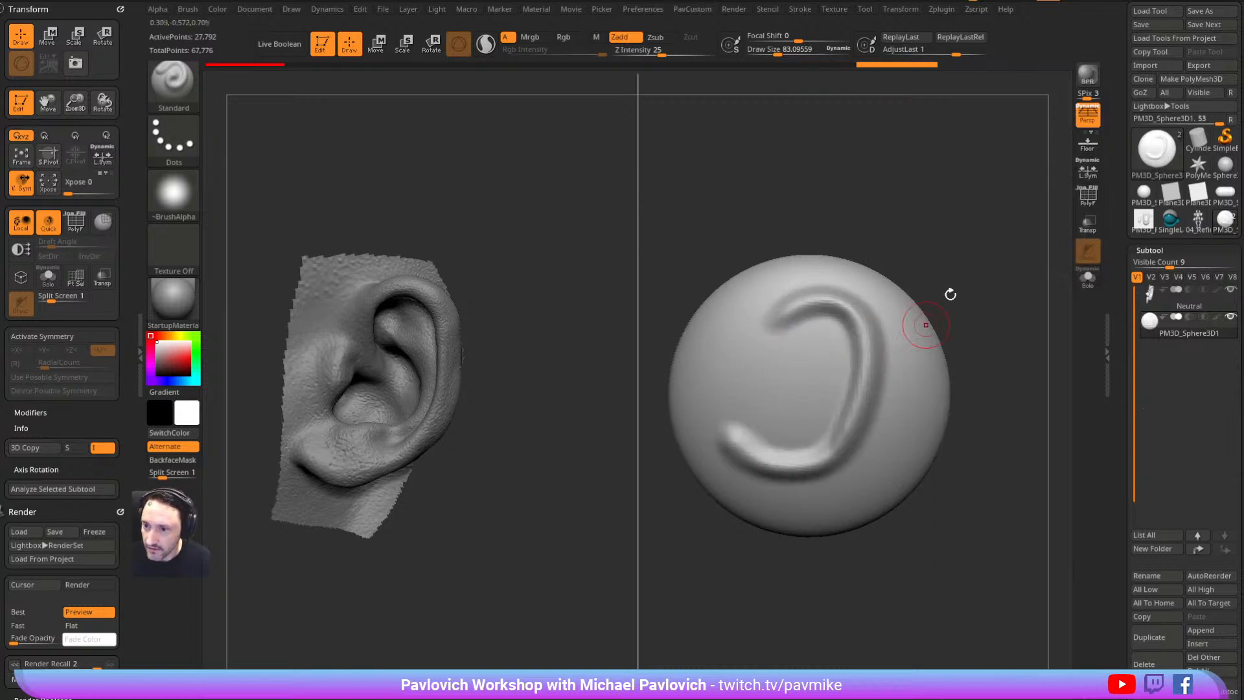
Build up the area inside the ridge into a rounded ear mass with the Clay brush at about 194 Draw Size
{"action": "key", "text": "b"}
{"action": "key", "text": "c"}
{"action": "key", "text": "t"}
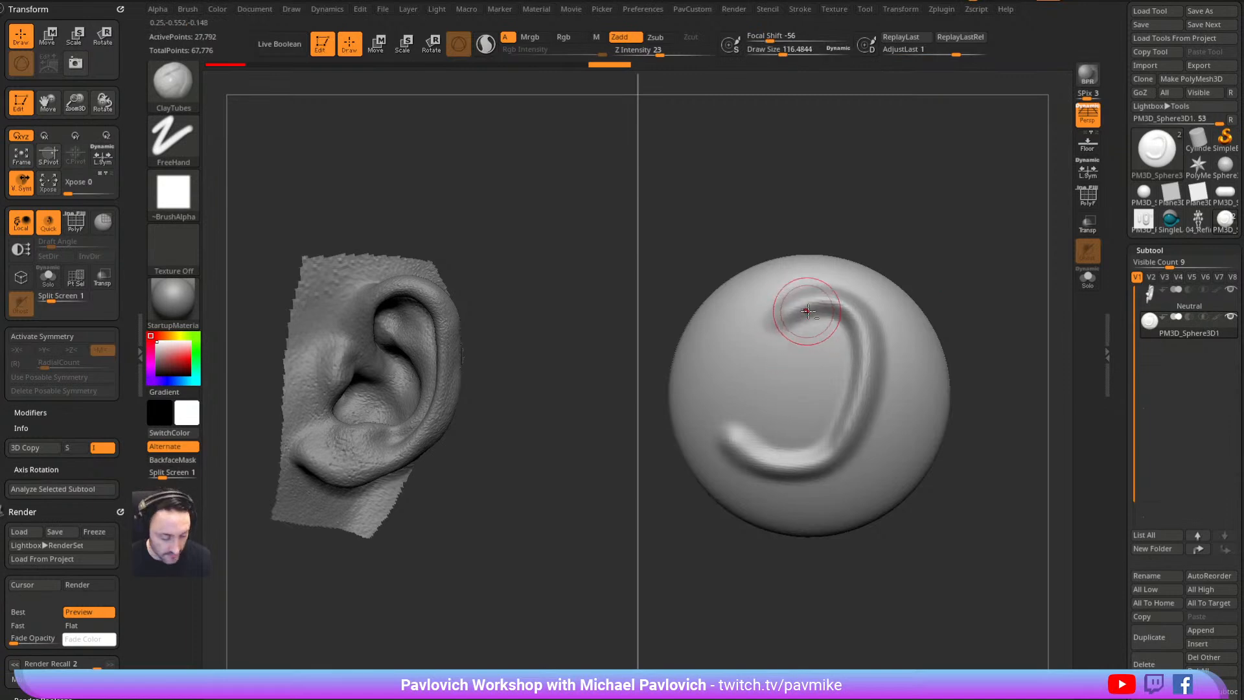
{"action": "key", "text": "b"}
{"action": "key", "text": "c"}
{"action": "key", "text": "l"}
{"action": "mouse_move", "coordinate": [861, 332]}
{"action": "left_mouse_down"}
{"action": "mouse_move", "coordinate": [876, 376]}
{"action": "mouse_move", "coordinate": [752, 443]}
{"action": "mouse_move", "coordinate": [813, 434]}
{"action": "mouse_move", "coordinate": [763, 434]}
{"action": "mouse_move", "coordinate": [875, 454]}
{"action": "left_mouse_up"}
{"action": "key", "text": "s"}
{"action": "key", "text": "ctrl+z"}
{"action": "key", "text": "ctrl+z"}
{"action": "key", "text": "ctrl+z"}
{"action": "key", "text": "ctrl+z"}
{"action": "key", "text": "ctrl+z"}
{"action": "key", "text": "ctrl+z"}
{"action": "key", "text": "ctrl+z"}
{"action": "key", "text": "ctrl+z"}
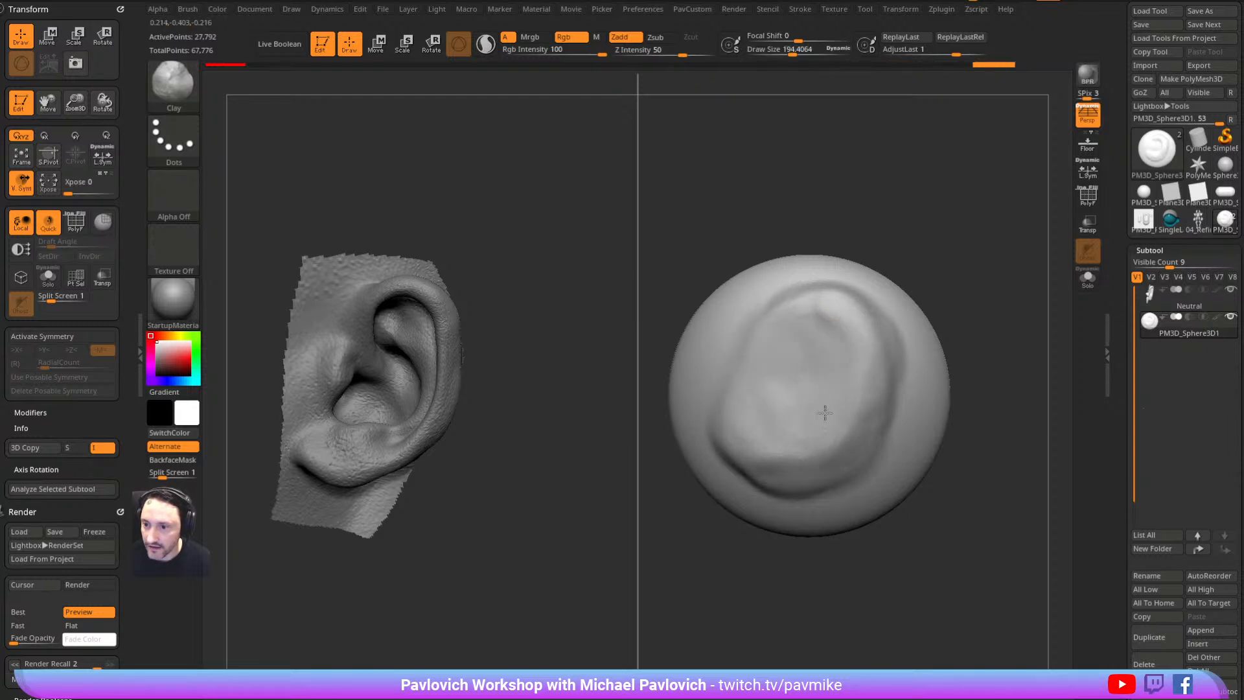
Mask the upper and front areas of the ear mass with the MaskPen brush
{"action": "key", "text": "ctrl+shift+z"}
{"action": "key", "text": "ctrl+shift+z"}
{"action": "key", "text": "ctrl+shift+z"}
{"action": "key", "text": "ctrl+shift+z"}
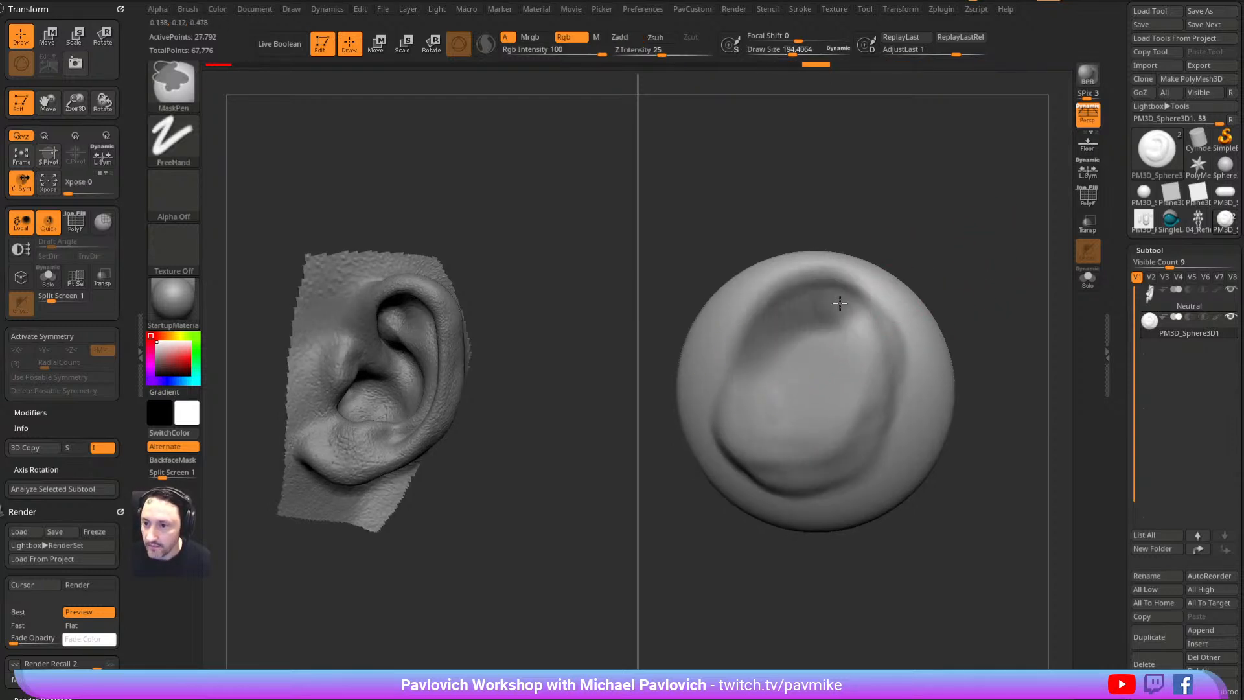
{"action": "key", "text": "ctrl+z"}
{"action": "key", "text": "ctrl+z"}
{"action": "key", "text": "ctrl+z"}
{"action": "key", "text": "ctrl+z"}
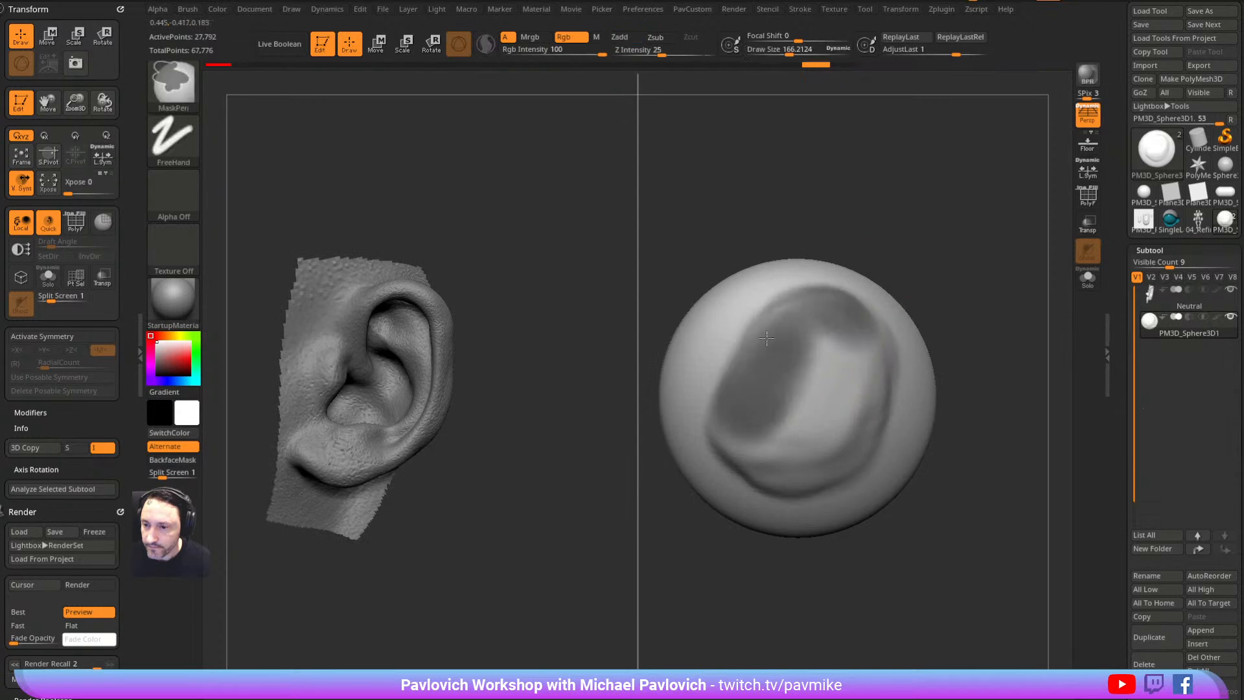
Pull the ear mass outward from the flattened sphere with the Move brush at about 307 Draw Size
{"action": "mouse_move", "coordinate": [974, 277]}
{"action": "left_mouse_down"}
{"action": "mouse_move", "coordinate": [924, 250]}
{"action": "mouse_move", "coordinate": [877, 352]}
{"action": "left_mouse_up"}
{"action": "key", "text": "s"}
{"action": "key", "text": "b"}
{"action": "key", "text": "m"}
{"action": "key", "text": "v"}
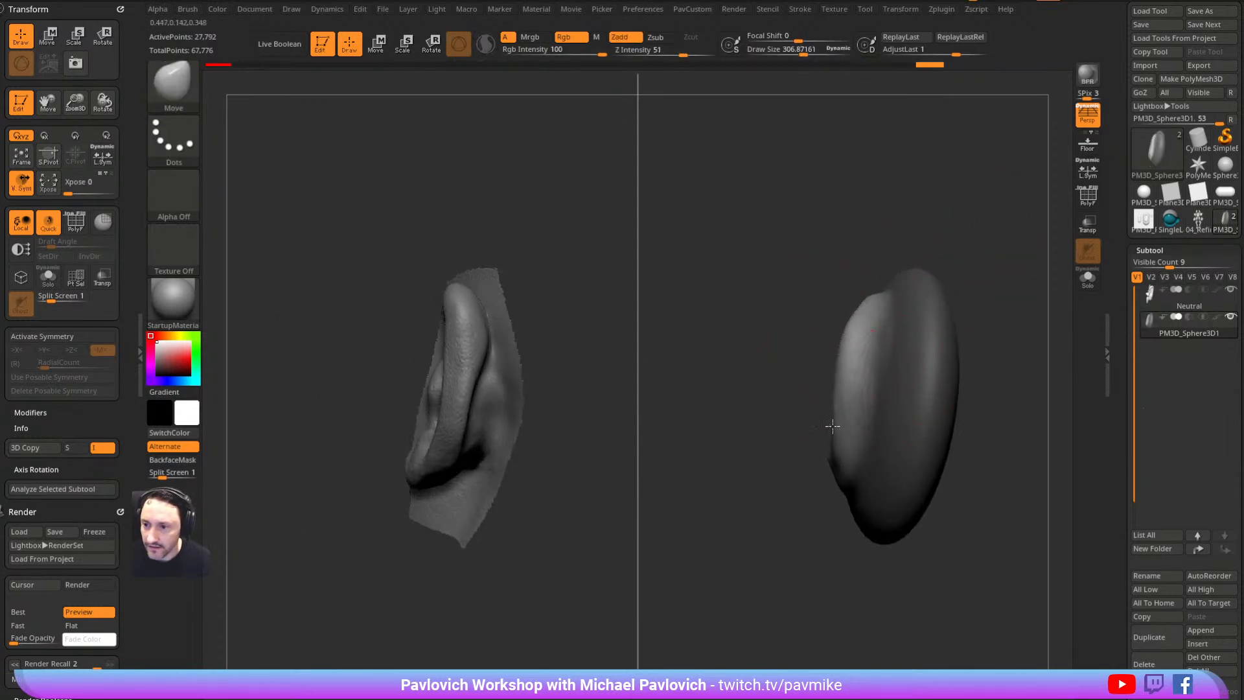
{"action": "mouse_move", "coordinate": [744, 394]}
{"action": "left_mouse_down"}
{"action": "mouse_move", "coordinate": [979, 280]}
{"action": "mouse_move", "coordinate": [982, 305]}
{"action": "mouse_move", "coordinate": [952, 270]}
{"action": "mouse_move", "coordinate": [955, 231]}
{"action": "left_mouse_up"}
Carve a crease along the front of the upper ear with the DamStandard brush at about 172 Draw Size
{"action": "key", "text": "b"}
{"action": "key", "text": "d"}
{"action": "key", "text": "s"}
{"action": "key", "text": "s"}
{"action": "left_click_drag", "start_coordinate": [792, 294], "coordinate": [782, 293]}
{"action": "left_click_drag", "start_coordinate": [776, 277], "coordinate": [749, 354]}
{"action": "key", "text": "s"}
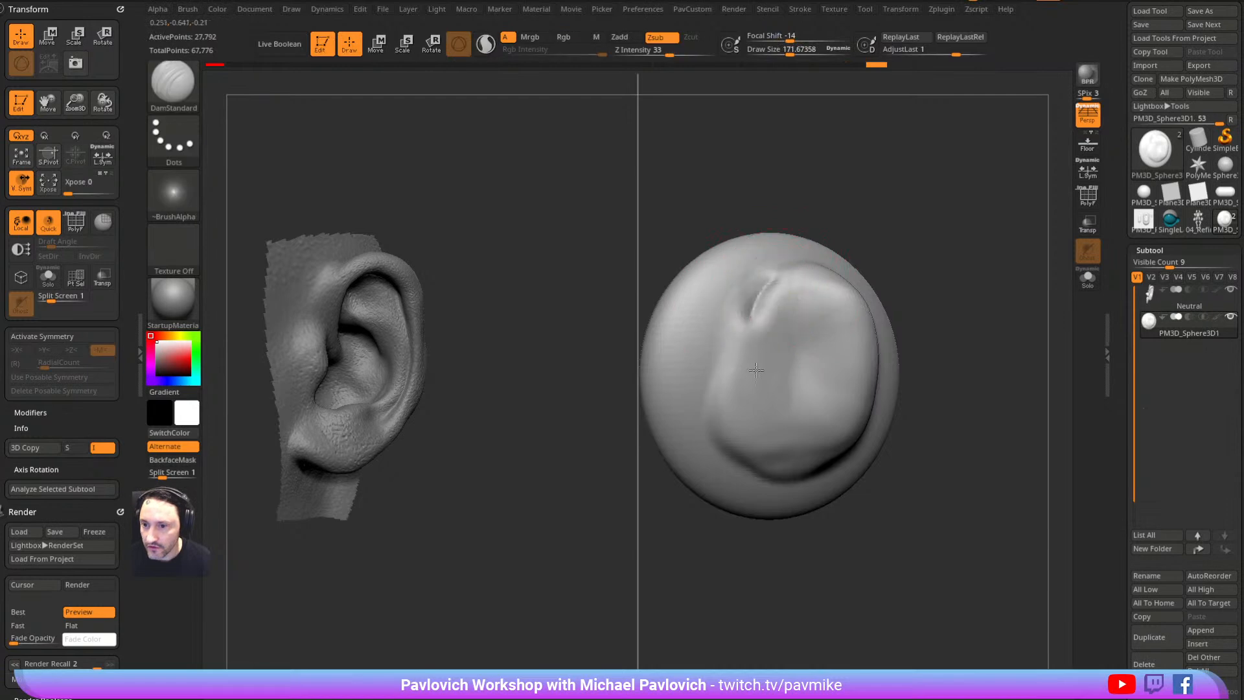
{"action": "mouse_move", "coordinate": [897, 279]}
{"action": "left_mouse_down"}
{"action": "mouse_move", "coordinate": [866, 302]}
{"action": "mouse_move", "coordinate": [902, 259]}
{"action": "left_mouse_up"}
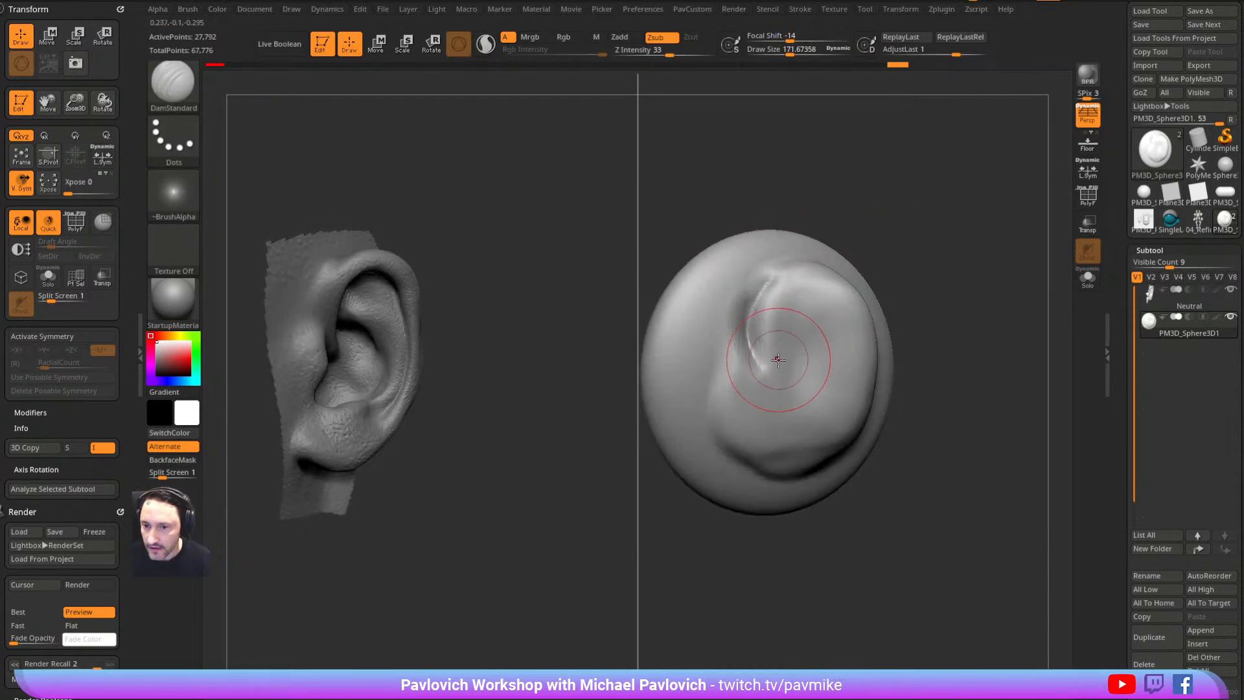
Carve the inner folds and hollows of the ear, following the reference ear
{"action": "left_click_drag", "start_coordinate": [943, 295], "coordinate": [926, 272]}
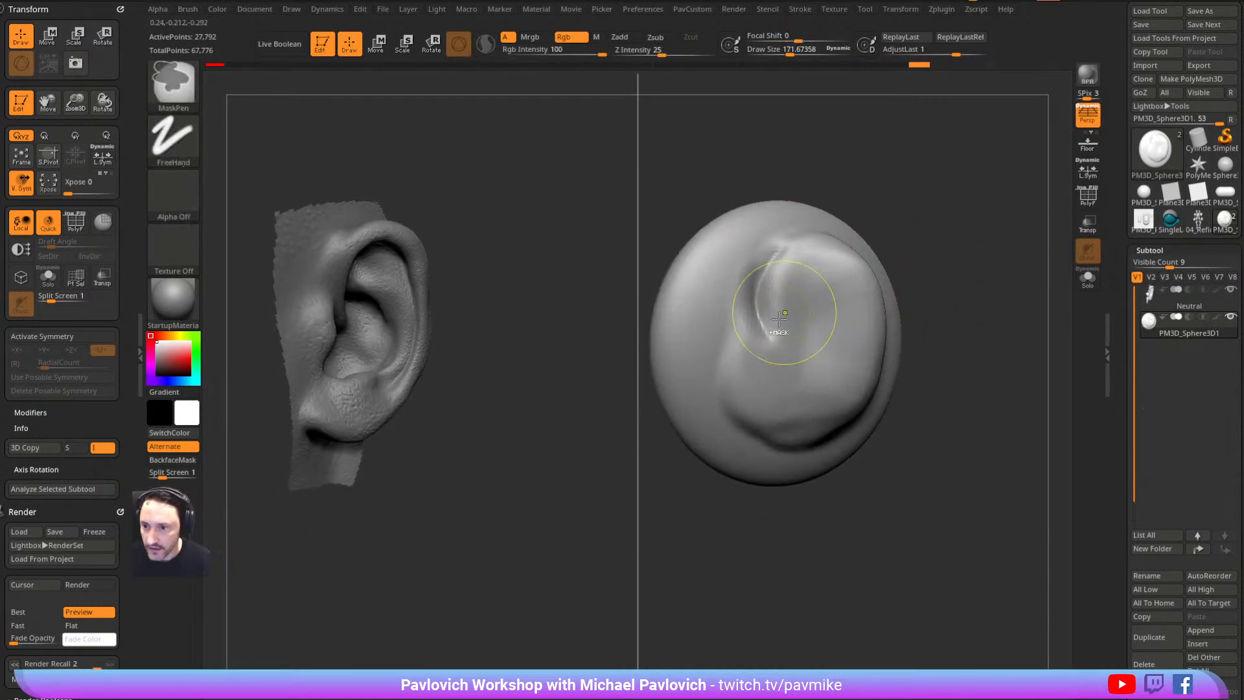
{"action": "left_click_drag", "start_coordinate": [851, 384], "coordinate": [842, 393]}
{"action": "left_click_drag", "start_coordinate": [941, 256], "coordinate": [949, 292]}
{"action": "left_click_drag", "start_coordinate": [842, 327], "coordinate": [813, 388]}
{"action": "left_click_drag", "start_coordinate": [929, 309], "coordinate": [929, 278]}
{"action": "mouse_move", "coordinate": [925, 333]}
{"action": "left_mouse_down"}
{"action": "mouse_move", "coordinate": [962, 275]}
{"action": "mouse_move", "coordinate": [1024, 265]}
{"action": "left_mouse_up"}
Adjust the ear's outward profile in side view with the Move brush at about 251 Draw Size
{"action": "key", "text": "b"}
{"action": "key", "text": "m"}
{"action": "key", "text": "v"}
{"action": "mouse_move", "coordinate": [933, 300]}
{"action": "left_mouse_down"}
{"action": "mouse_move", "coordinate": [864, 329]}
{"action": "mouse_move", "coordinate": [816, 323]}
{"action": "left_mouse_up"}
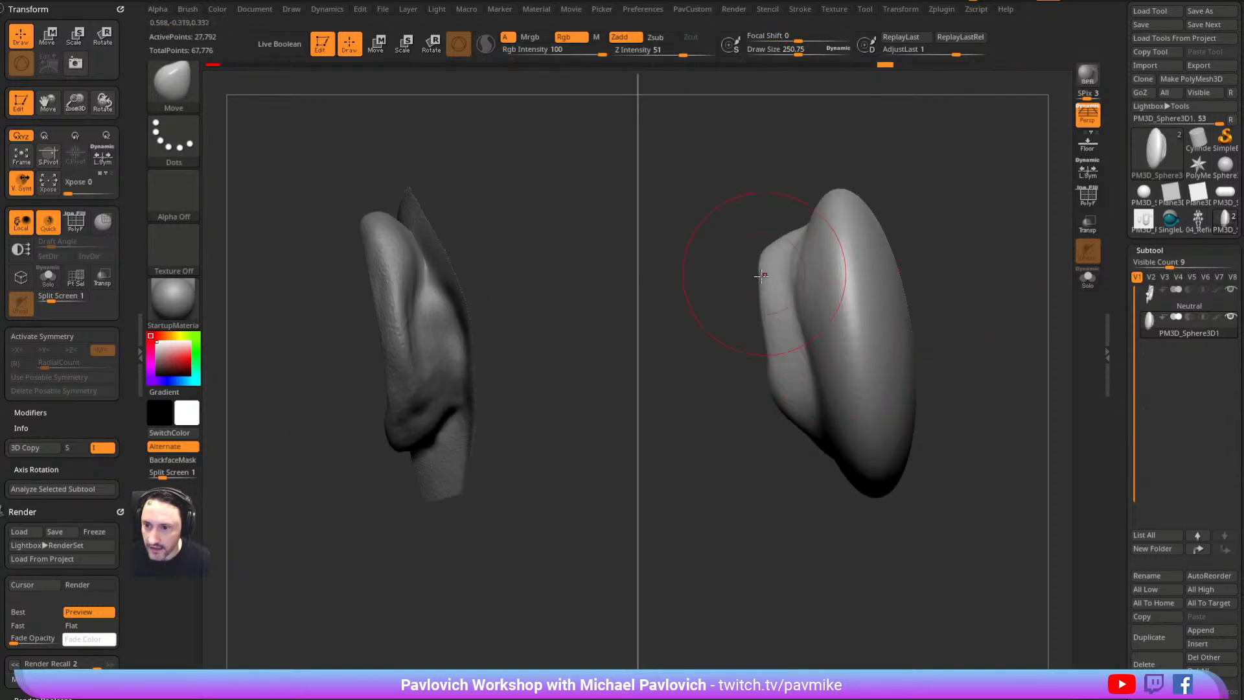
{"action": "mouse_move", "coordinate": [754, 397]}
{"action": "left_mouse_down"}
{"action": "mouse_move", "coordinate": [891, 247]}
{"action": "mouse_move", "coordinate": [944, 302]}
{"action": "mouse_move", "coordinate": [935, 322]}
{"action": "mouse_move", "coordinate": [966, 334]}
{"action": "mouse_move", "coordinate": [980, 303]}
{"action": "mouse_move", "coordinate": [952, 300]}
{"action": "left_mouse_up"}
Lower the DynaMesh resolution and re-DynaMesh the sculpted ear into a coarse mesh
{"action": "key", "text": "2"}
{"action": "left_click", "coordinate": [909, 252]}
{"action": "key", "text": "Return"}
{"action": "left_click_drag", "start_coordinate": [961, 178], "coordinate": [1044, 324], "text": "ctrl"}
{"action": "left_click_drag", "start_coordinate": [1014, 279], "coordinate": [998, 369]}
{"action": "left_click_drag", "start_coordinate": [789, 376], "coordinate": [441, 294]}
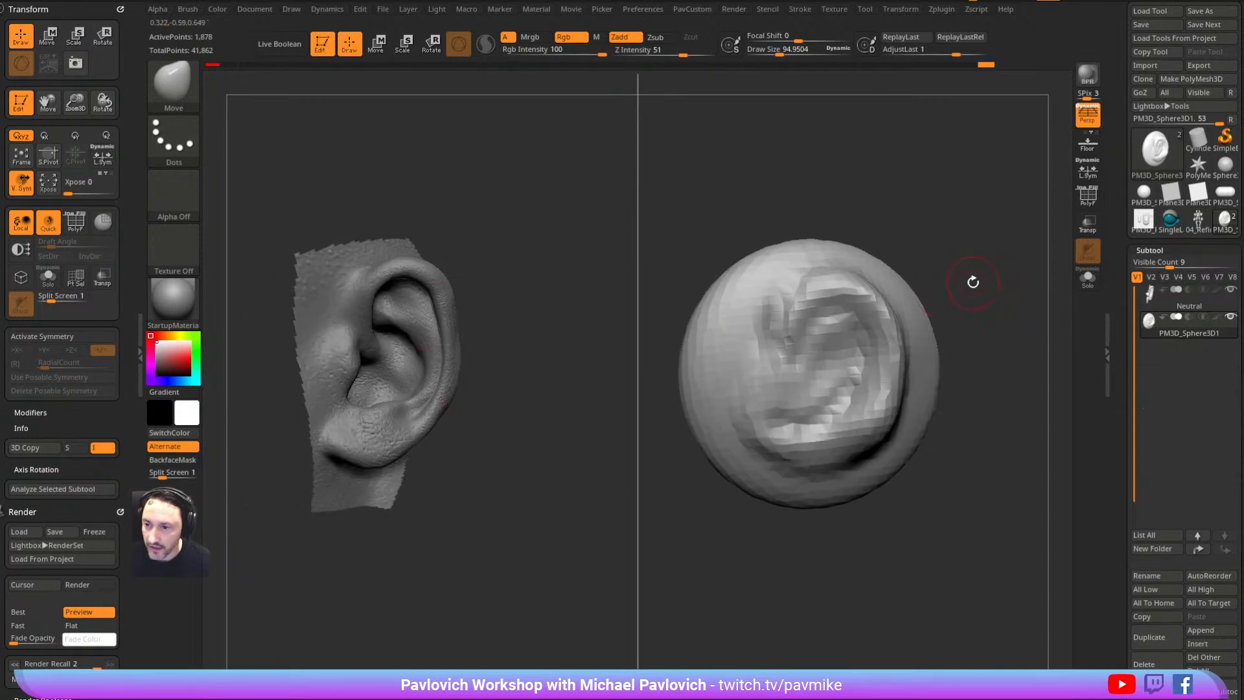
Re-DynaMesh the coarse ear at a higher resolution and inspect its form beside the reference ear
{"action": "key", "text": "1"}
{"action": "left_click_drag", "start_coordinate": [1021, 350], "coordinate": [893, 283]}
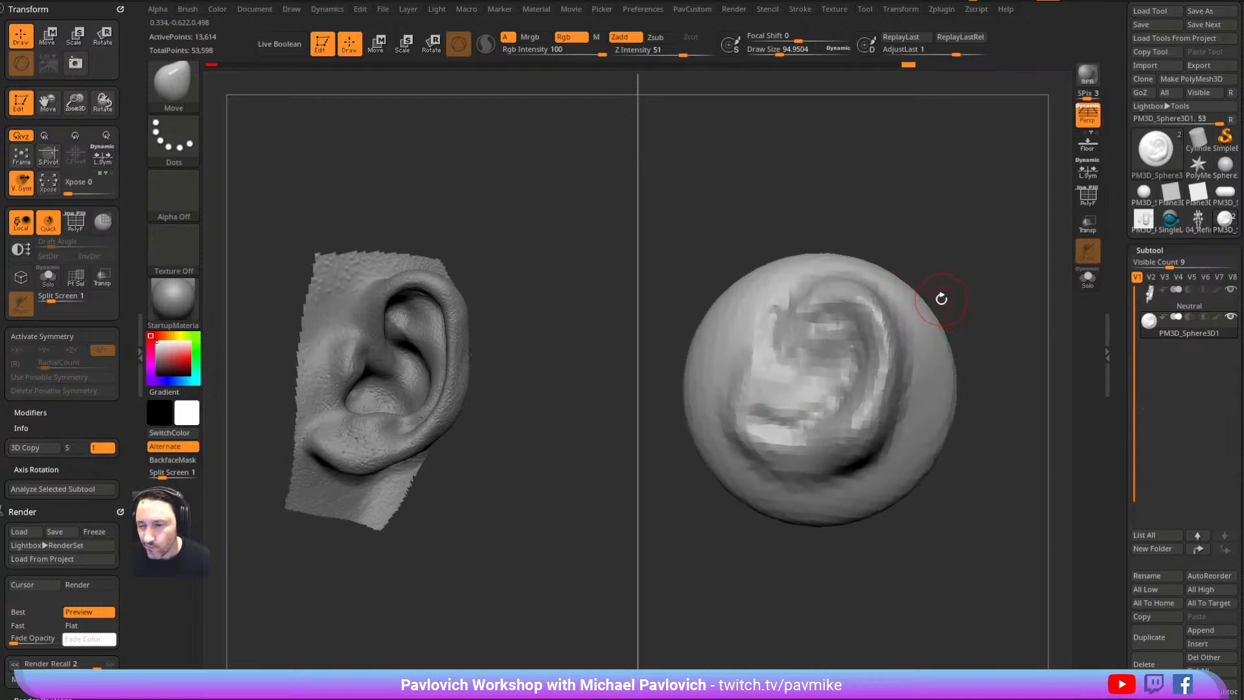
{"action": "left_click_drag", "start_coordinate": [914, 236], "coordinate": [703, 396]}
{"action": "left_click_drag", "start_coordinate": [832, 203], "coordinate": [961, 239]}
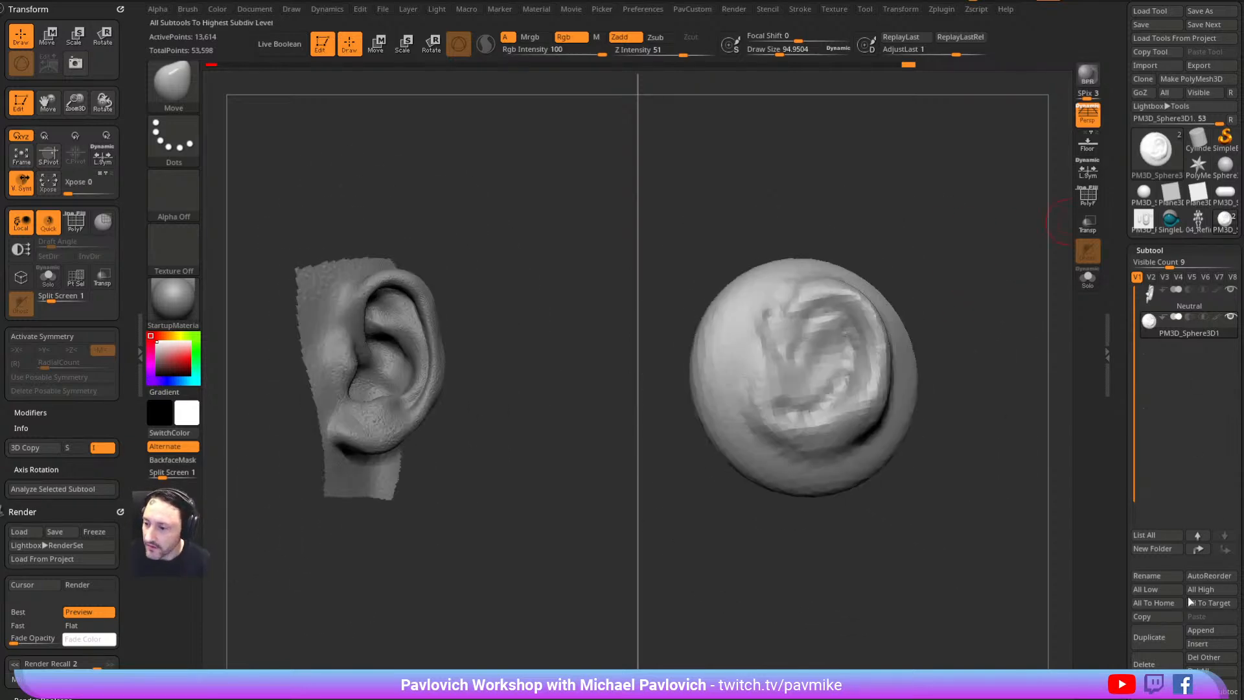
Delete all subtools of the ear study and switch to the PM3D_Sphere3D sphere
{"action": "left_click", "coordinate": [1198, 671]}
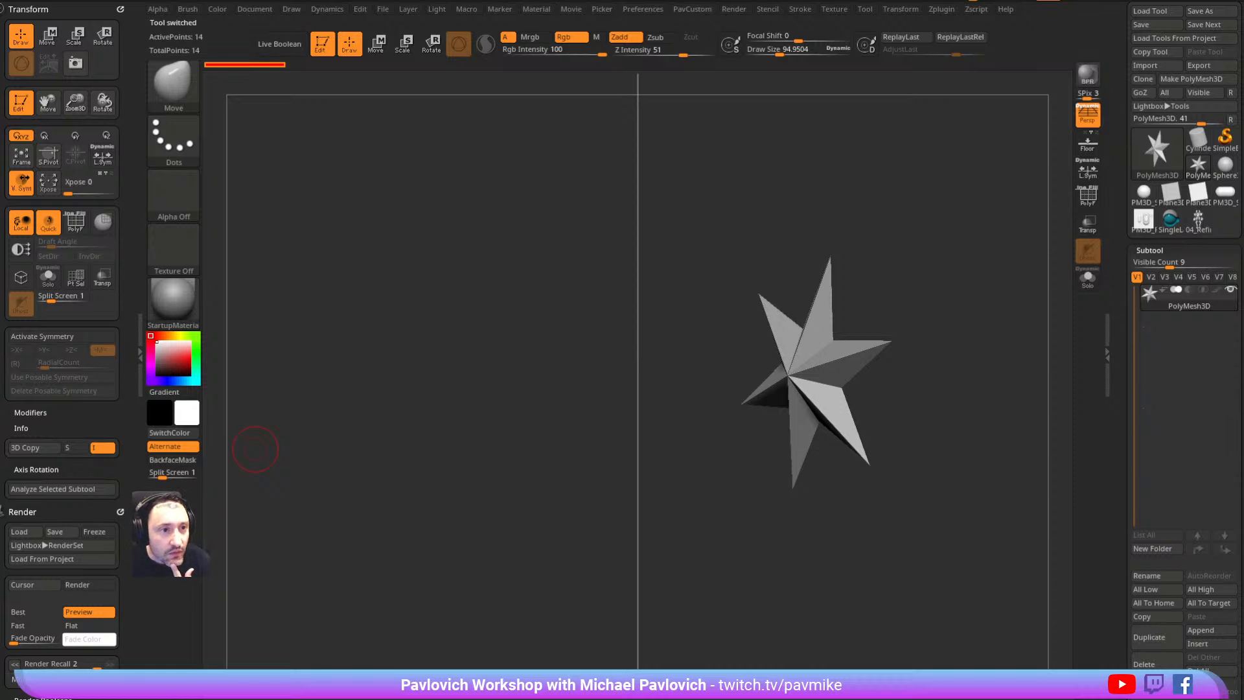
{"action": "left_click", "coordinate": [1144, 198]}
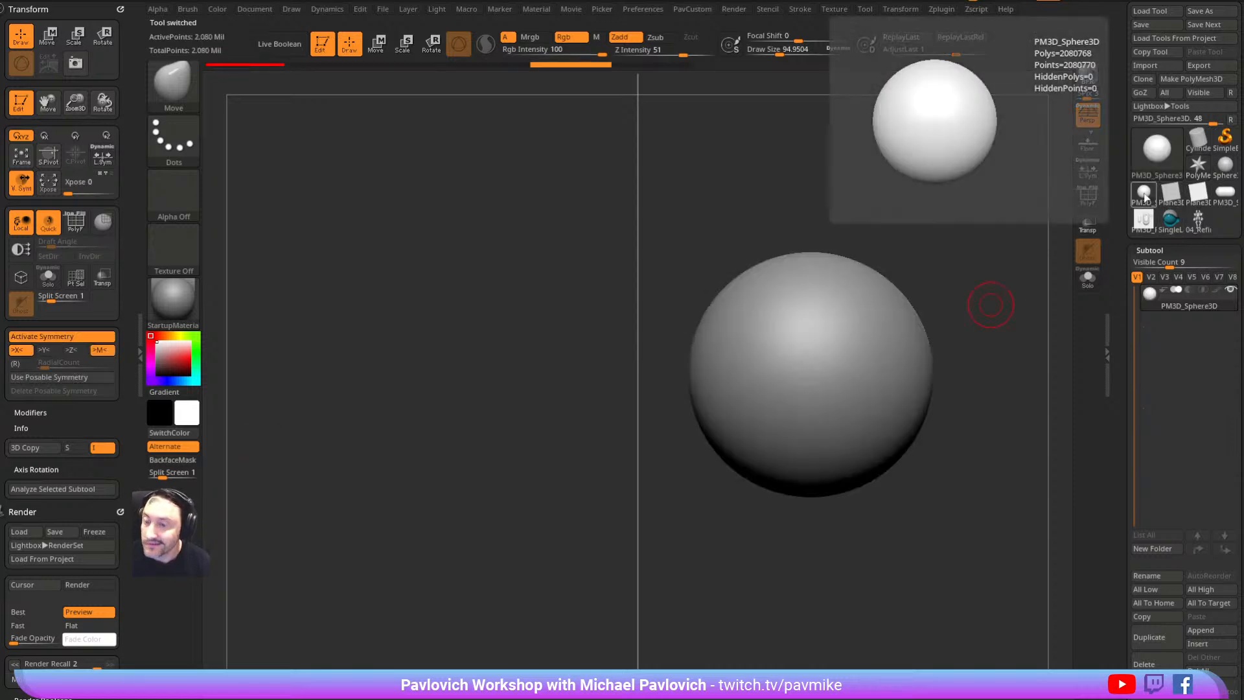
Set Split Screen to 0 and the Standard brush's Draw Size to about 24
{"action": "left_click_drag", "start_coordinate": [151, 472], "coordinate": [140, 467]}
{"action": "mouse_move", "coordinate": [1056, 175]}
{"action": "right_mouse_down", "text": "alt"}
{"action": "mouse_move", "coordinate": [939, 205]}
{"action": "mouse_move", "coordinate": [1036, 249]}
{"action": "right_mouse_up", "text": "alt"}
{"action": "key", "text": "s"}
{"action": "left_click_drag", "start_coordinate": [978, 267], "coordinate": [967, 267]}
{"action": "right_click_drag", "start_coordinate": [955, 267], "coordinate": [940, 226], "text": "alt"}
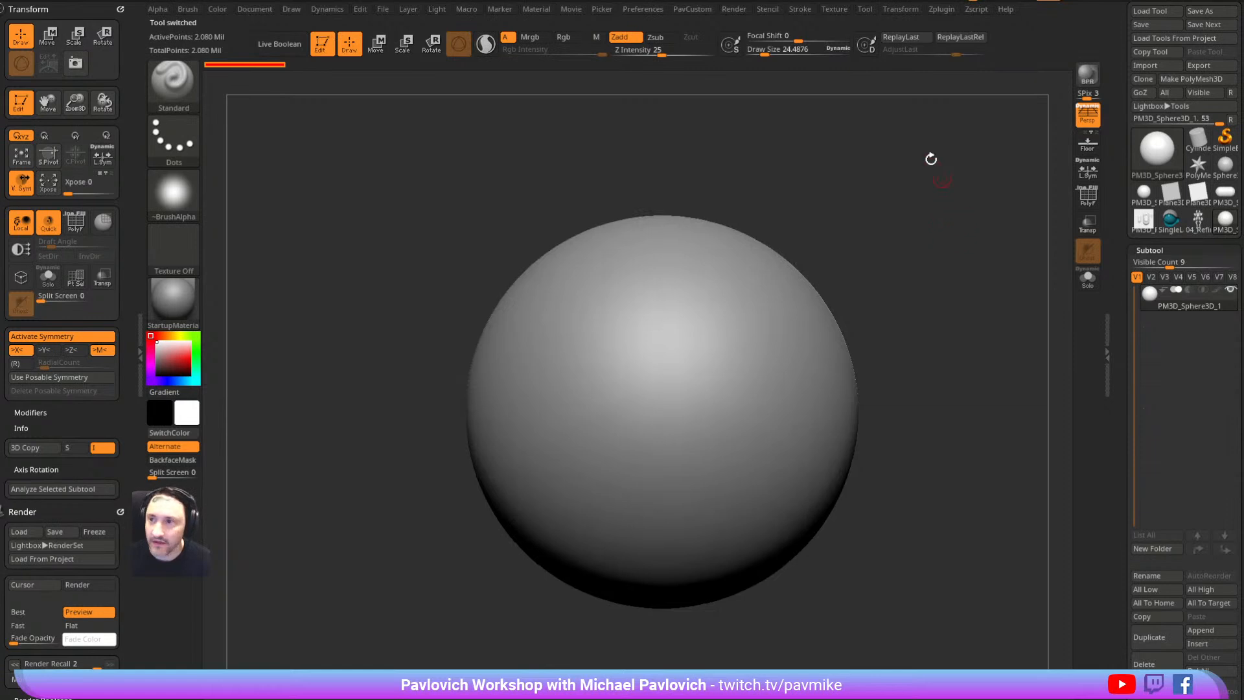
{"action": "left_click", "coordinate": [938, 10]}
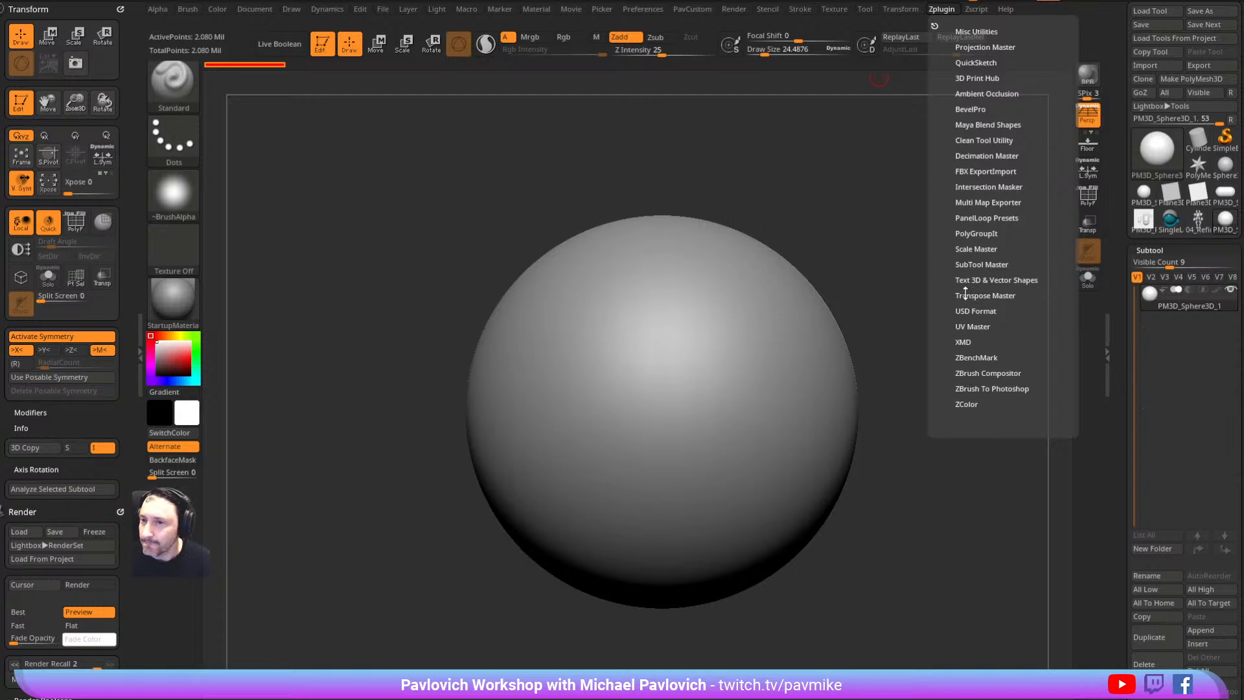
{"action": "left_click", "coordinate": [798, 10]}
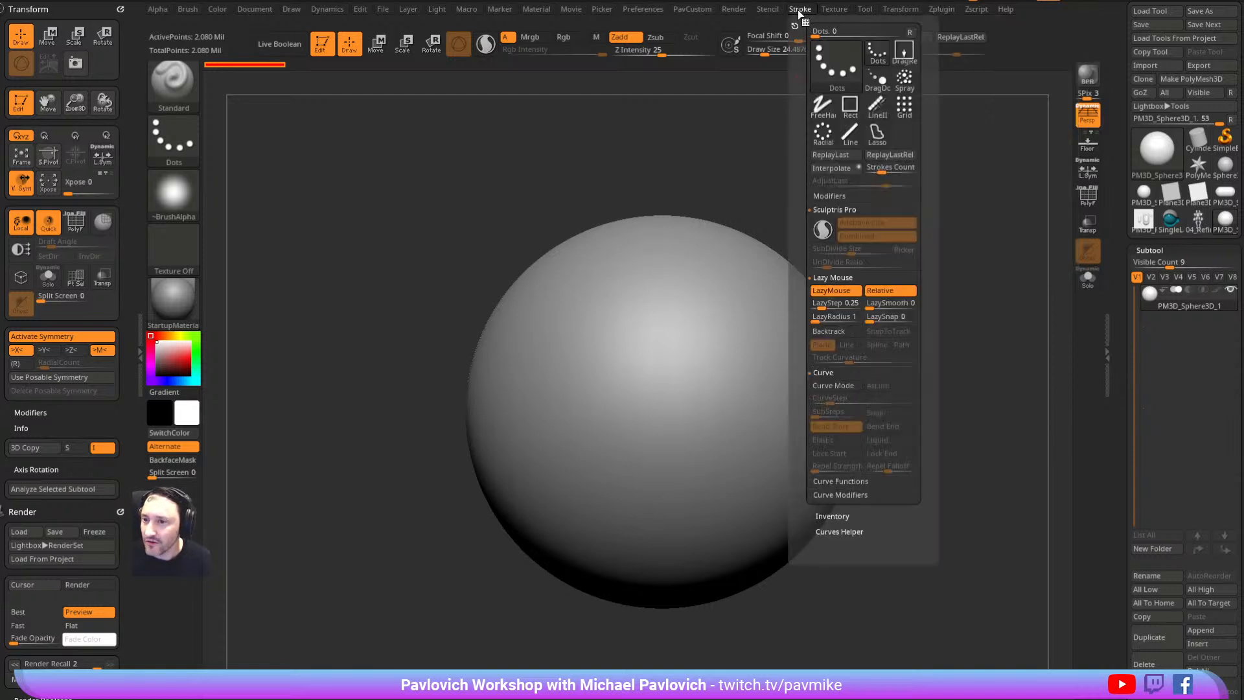
{"action": "left_click", "coordinate": [256, 10]}
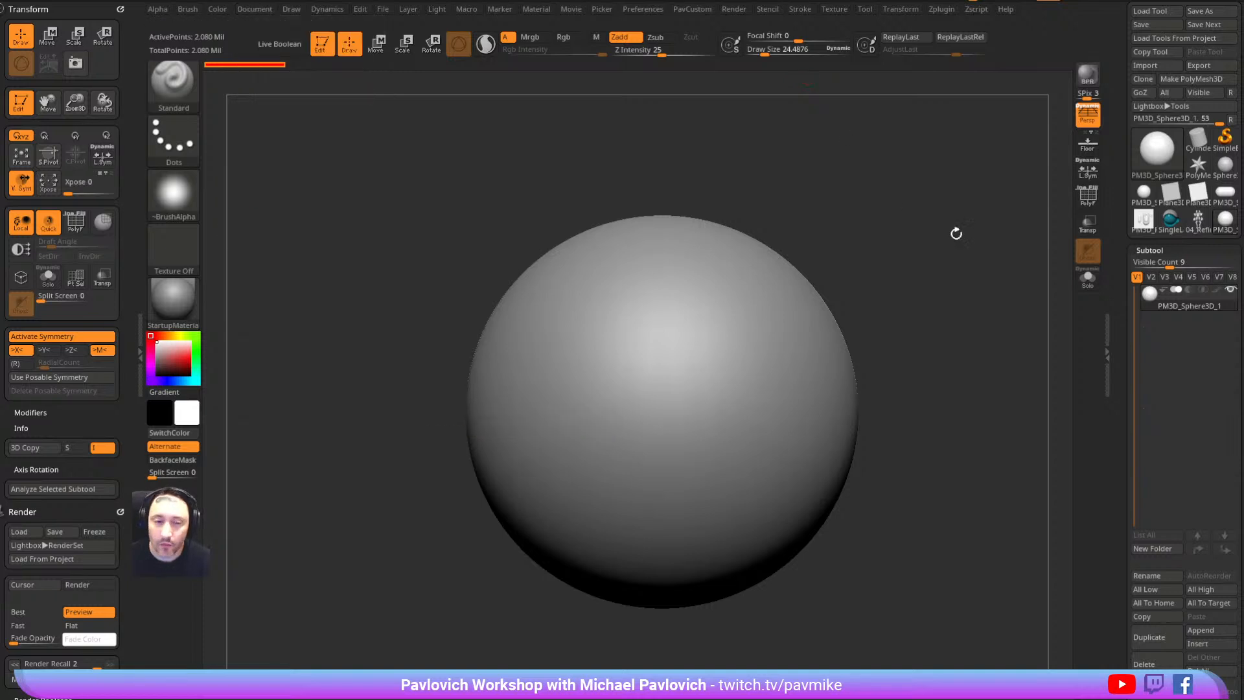
Set the Standard brush's Draw Size to about 55
{"action": "key", "text": "s"}
{"action": "mouse_move", "coordinate": [908, 312]}
{"action": "left_mouse_down"}
{"action": "mouse_move", "coordinate": [922, 305]}
{"action": "mouse_move", "coordinate": [913, 310]}
{"action": "left_mouse_up"}
{"action": "left_click_drag", "start_coordinate": [912, 311], "coordinate": [918, 317]}
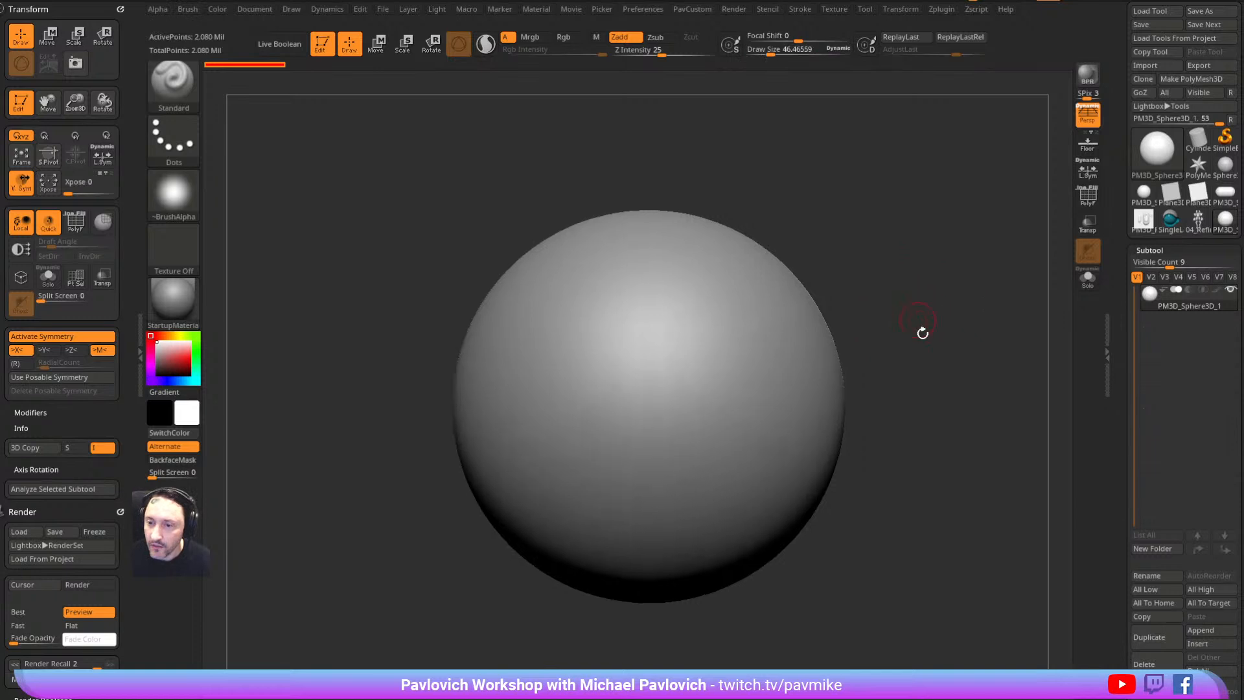
{"action": "key", "text": "s"}
{"action": "left_click_drag", "start_coordinate": [620, 333], "coordinate": [624, 333]}
{"action": "key", "text": "s"}
{"action": "left_click_drag", "start_coordinate": [912, 273], "coordinate": [787, 277]}
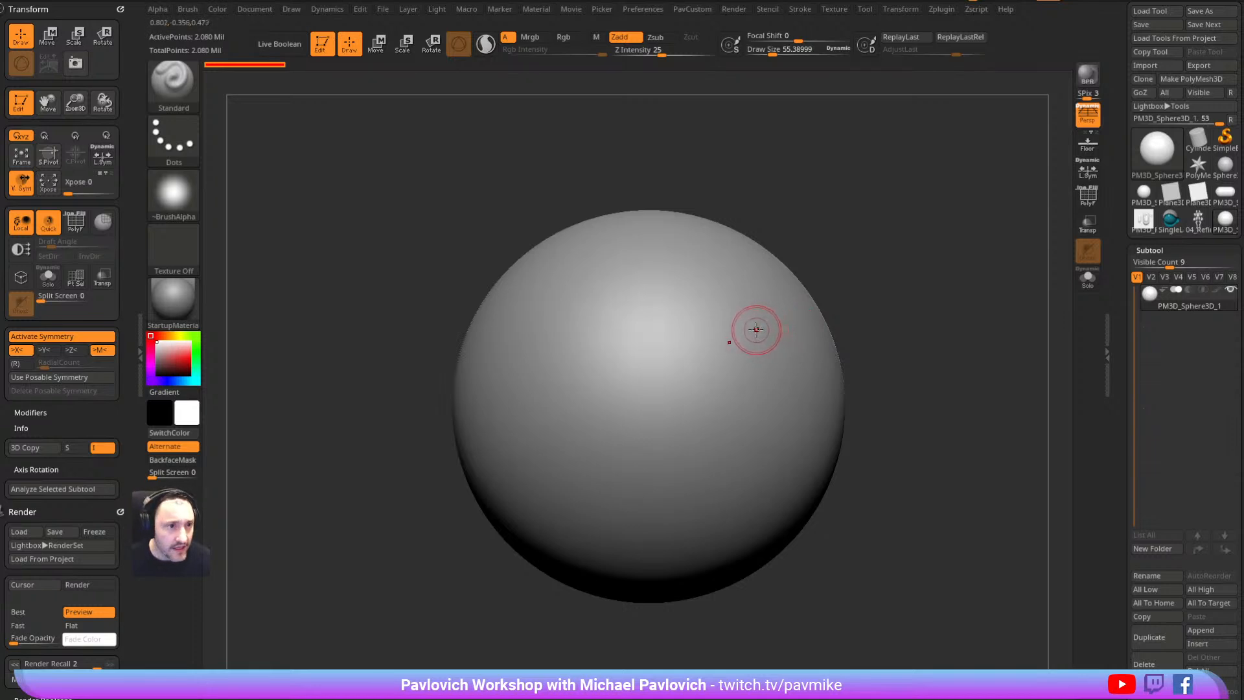
{"action": "left_click", "coordinate": [173, 141]}
{"action": "left_click", "coordinate": [188, 204]}
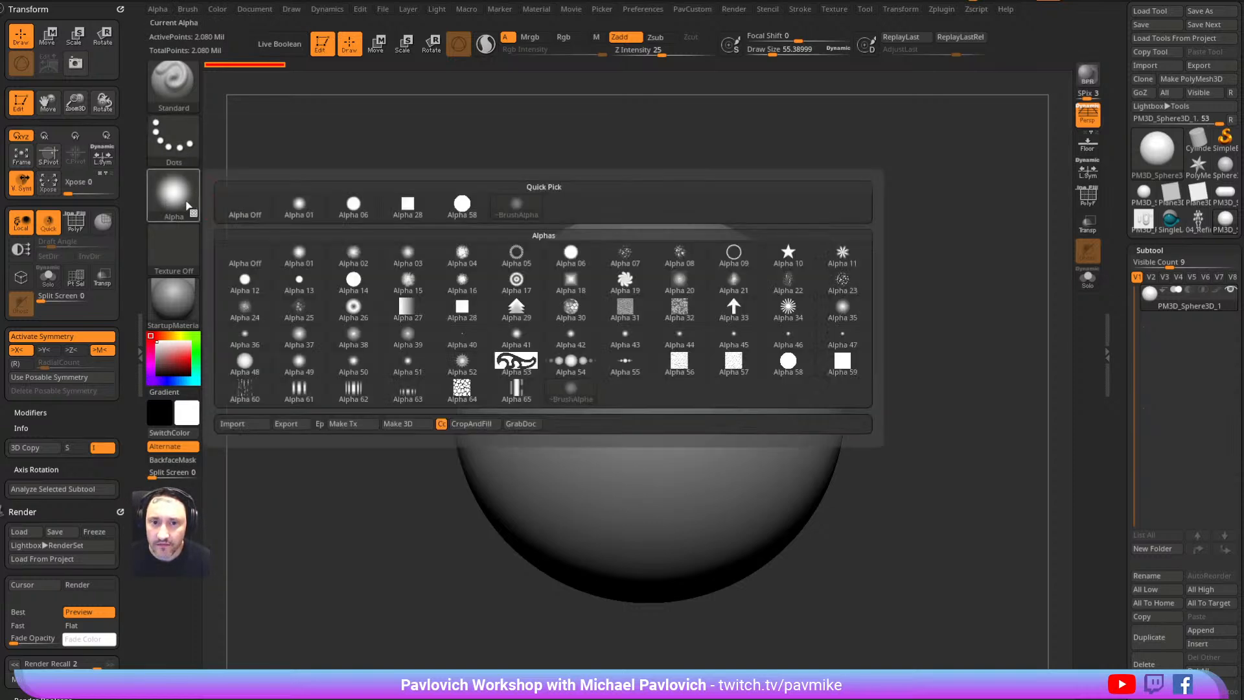
{"action": "left_click", "coordinate": [182, 146]}
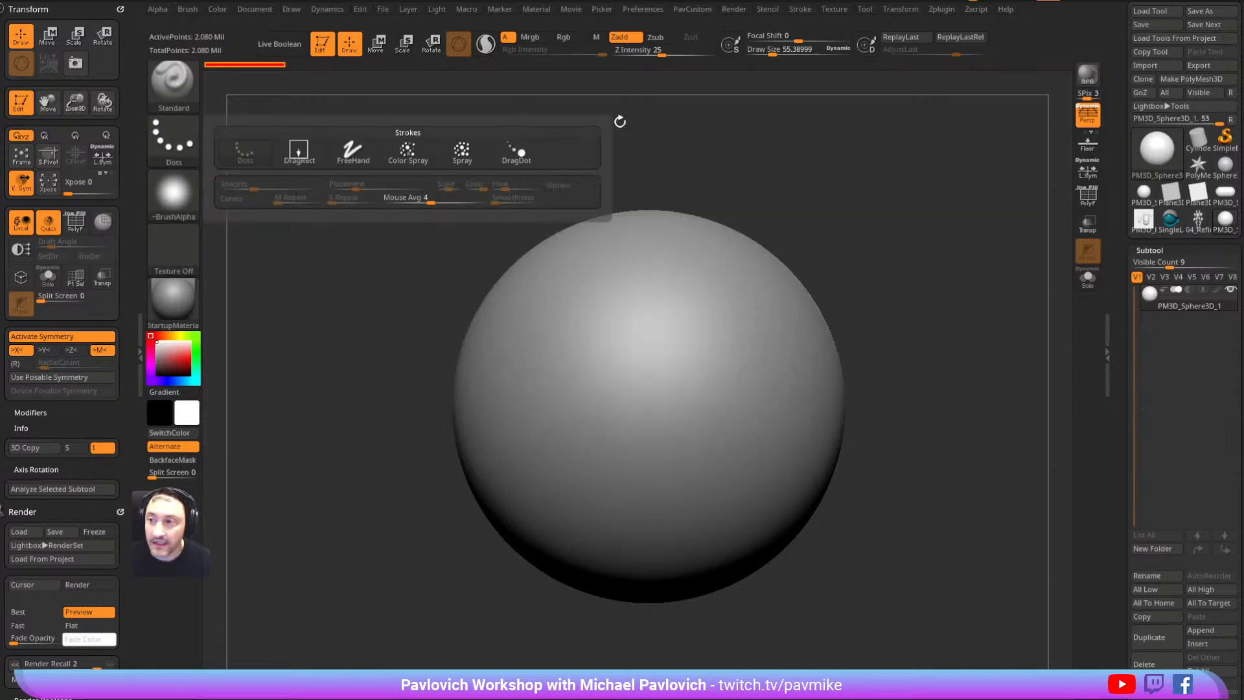
{"action": "left_click_drag", "start_coordinate": [69, 489], "coordinate": [68, 311]}
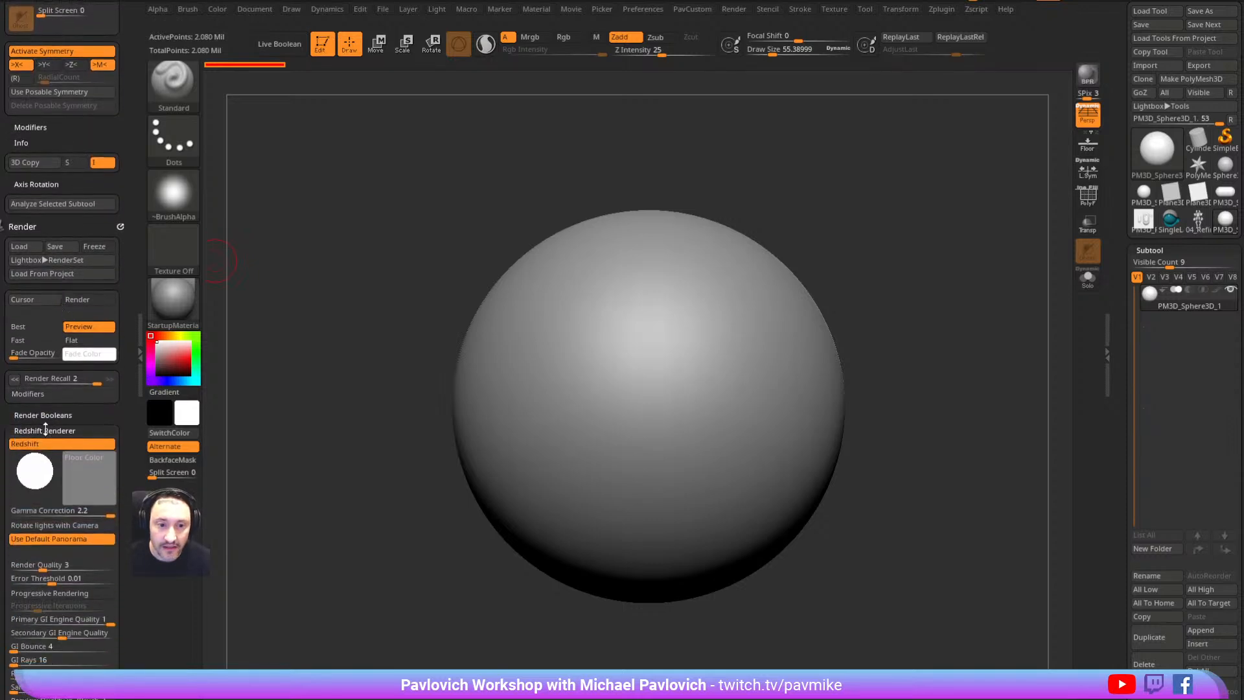
{"action": "left_click_drag", "start_coordinate": [4, 381], "coordinate": [1, 542]}
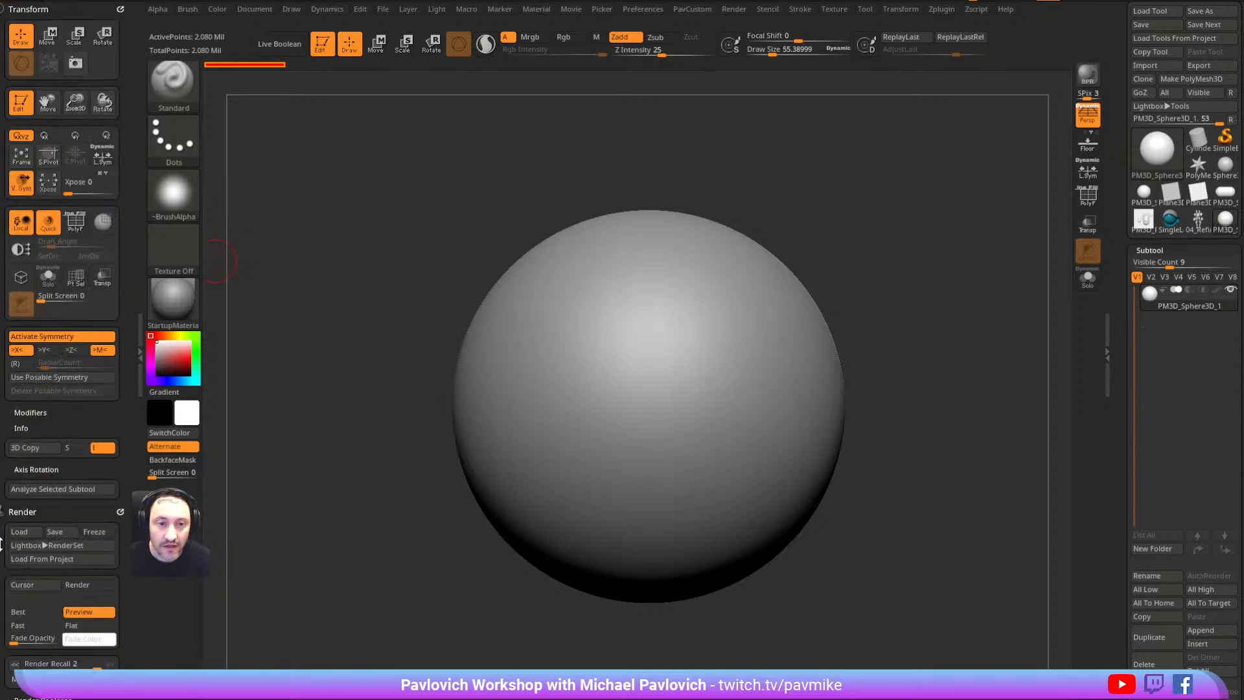
{"action": "mouse_move", "coordinate": [0, 424]}
{"action": "left_mouse_down"}
{"action": "mouse_move", "coordinate": [2, 326]}
{"action": "mouse_move", "coordinate": [1, 440]}
{"action": "left_mouse_up"}
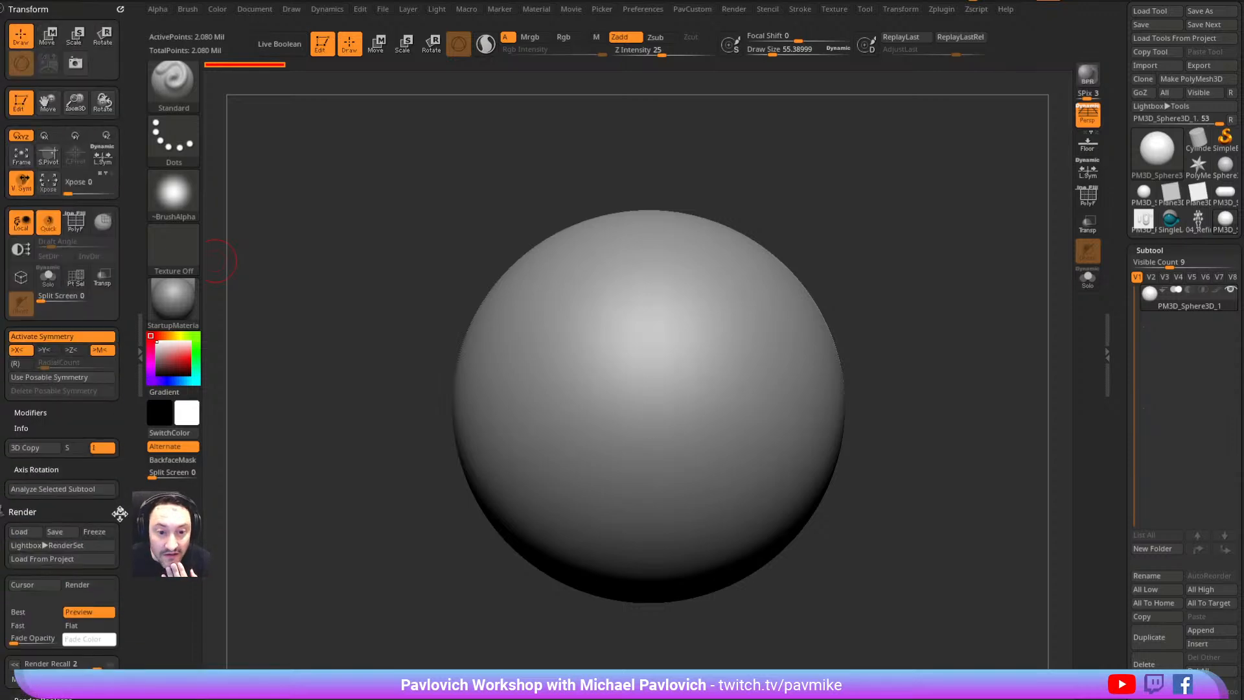
Bring up the document settings and enable Drop3D for the sphere on the canvas
{"action": "left_click", "coordinate": [120, 513]}
{"action": "left_click_drag", "start_coordinate": [105, 475], "coordinate": [105, 324]}
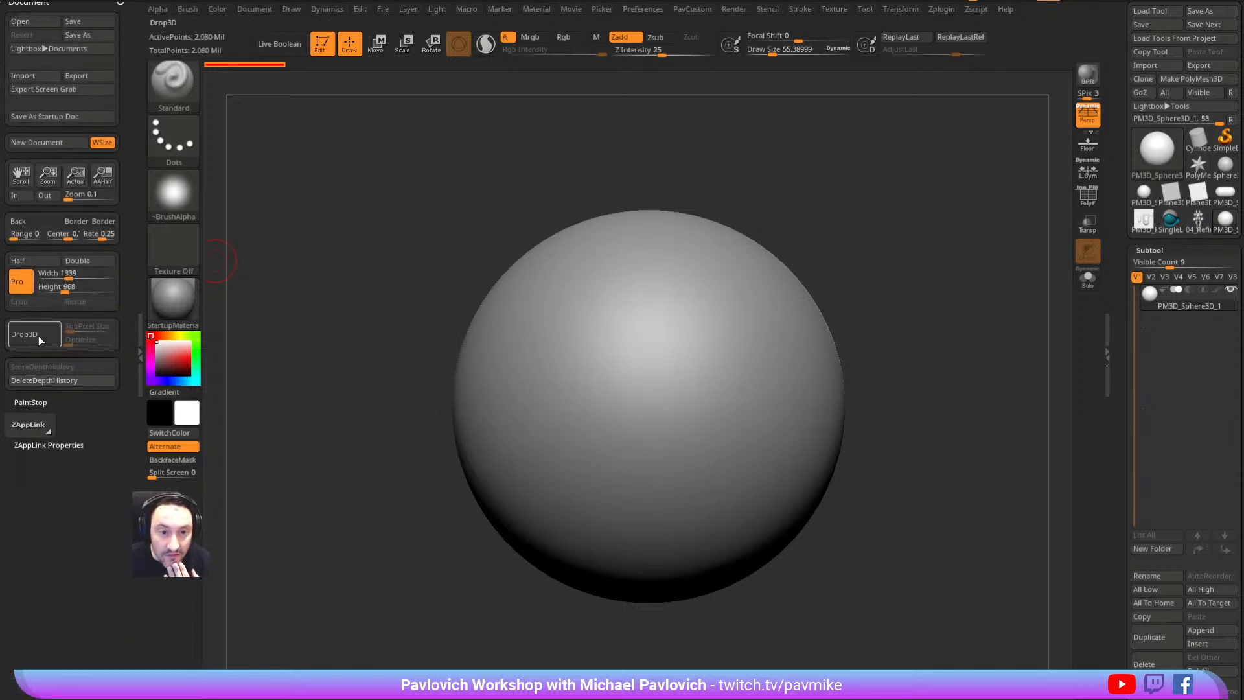
{"action": "left_click", "coordinate": [42, 340]}
Choose the RotateDot stroke and Alpha 33 for placing the PM3D_Sphere3D1 capsule
{"action": "left_click", "coordinate": [173, 193]}
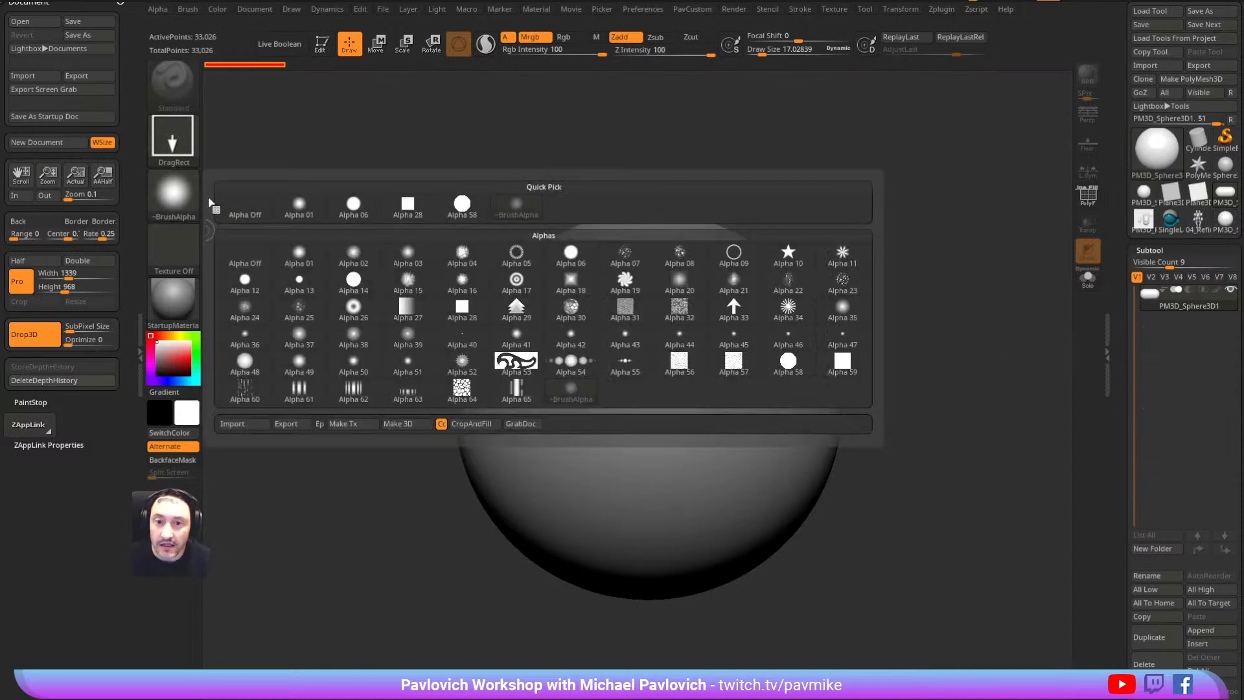
{"action": "left_click", "coordinate": [172, 138]}
{"action": "left_click", "coordinate": [240, 207]}
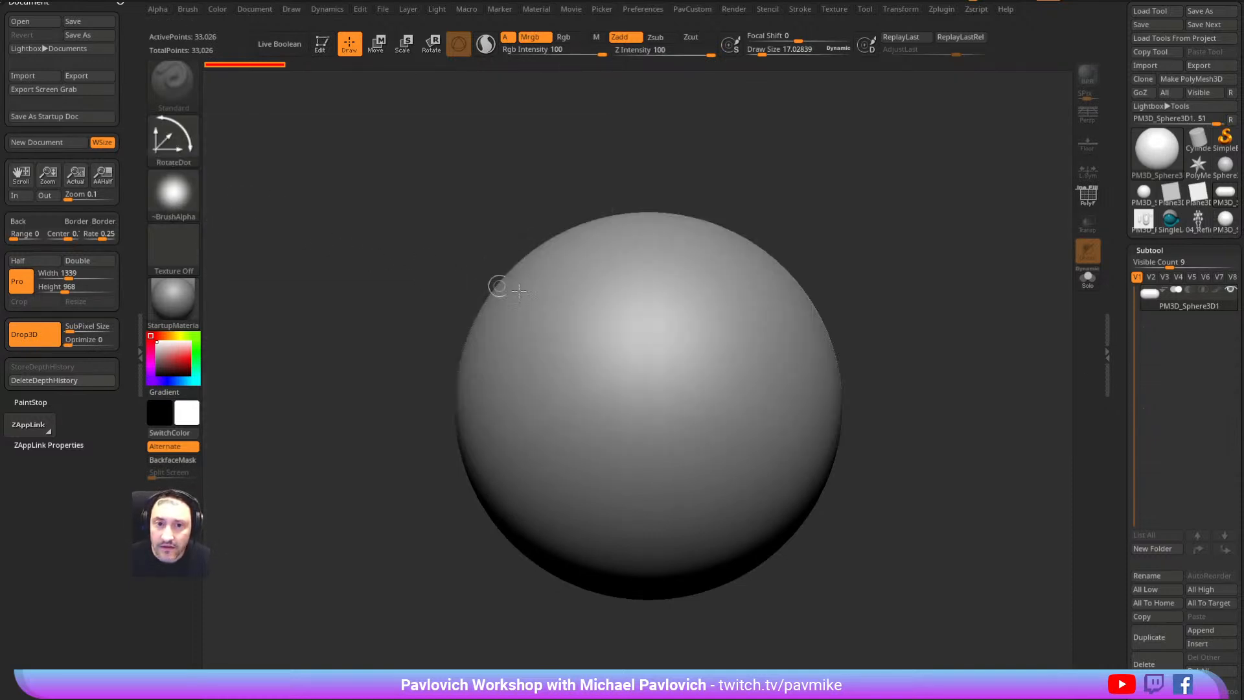
{"action": "left_click", "coordinate": [174, 192]}
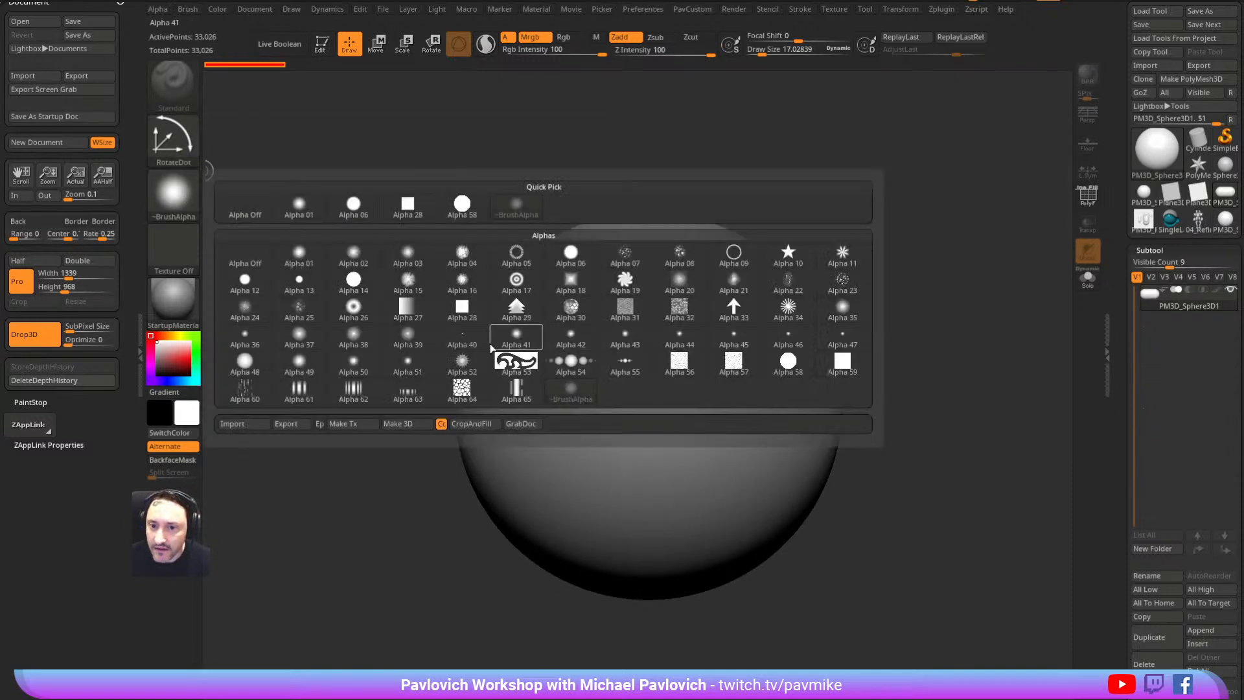
{"action": "left_click", "coordinate": [730, 307]}
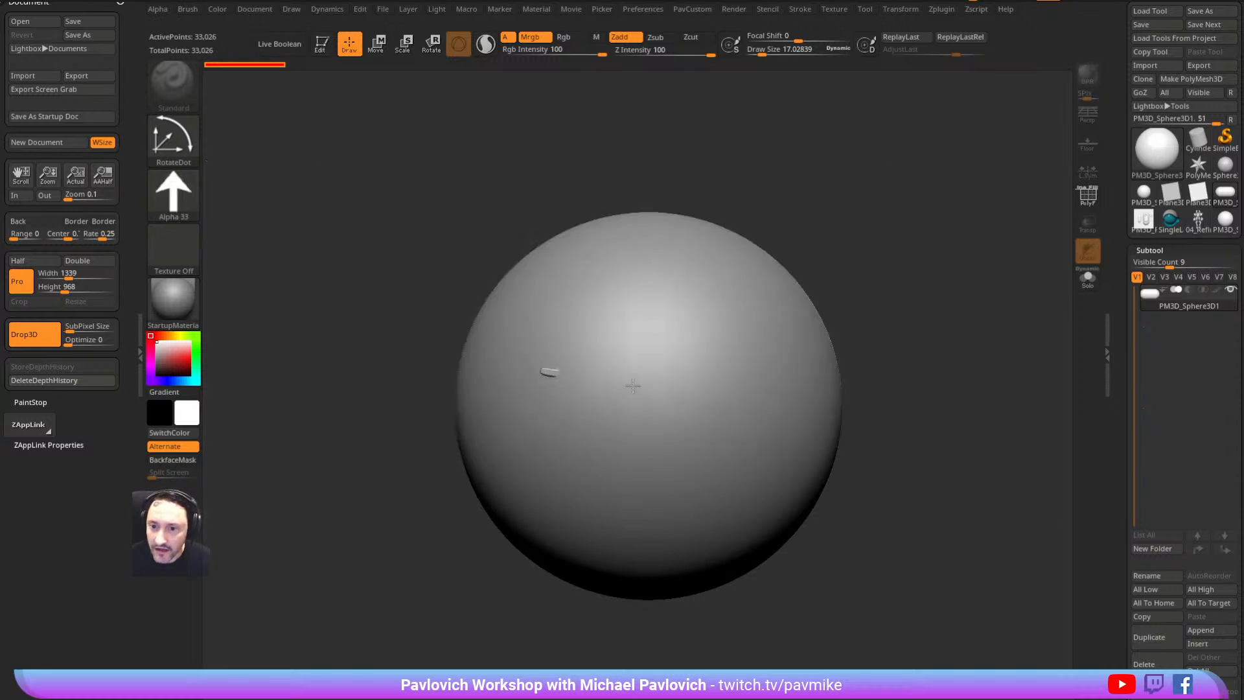
Try to place the capsule mesh on the dropped sphere with the RotateDot stroke, and undo it
{"action": "left_click_drag", "start_coordinate": [691, 325], "coordinate": [605, 246]}
{"action": "left_click_drag", "start_coordinate": [601, 474], "coordinate": [704, 358]}
{"action": "mouse_move", "coordinate": [637, 320]}
{"action": "left_mouse_down"}
{"action": "mouse_move", "coordinate": [719, 383]}
{"action": "mouse_move", "coordinate": [707, 482]}
{"action": "mouse_move", "coordinate": [726, 278]}
{"action": "left_mouse_up"}
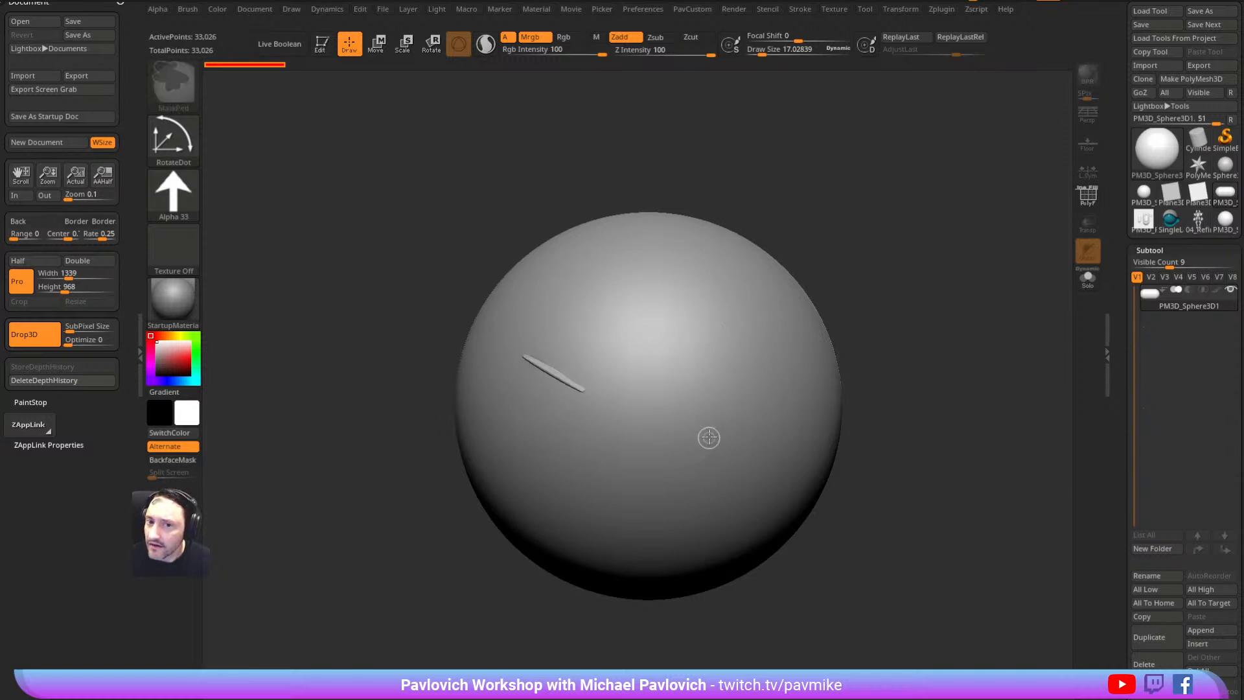
{"action": "key", "text": "ctrl+z"}
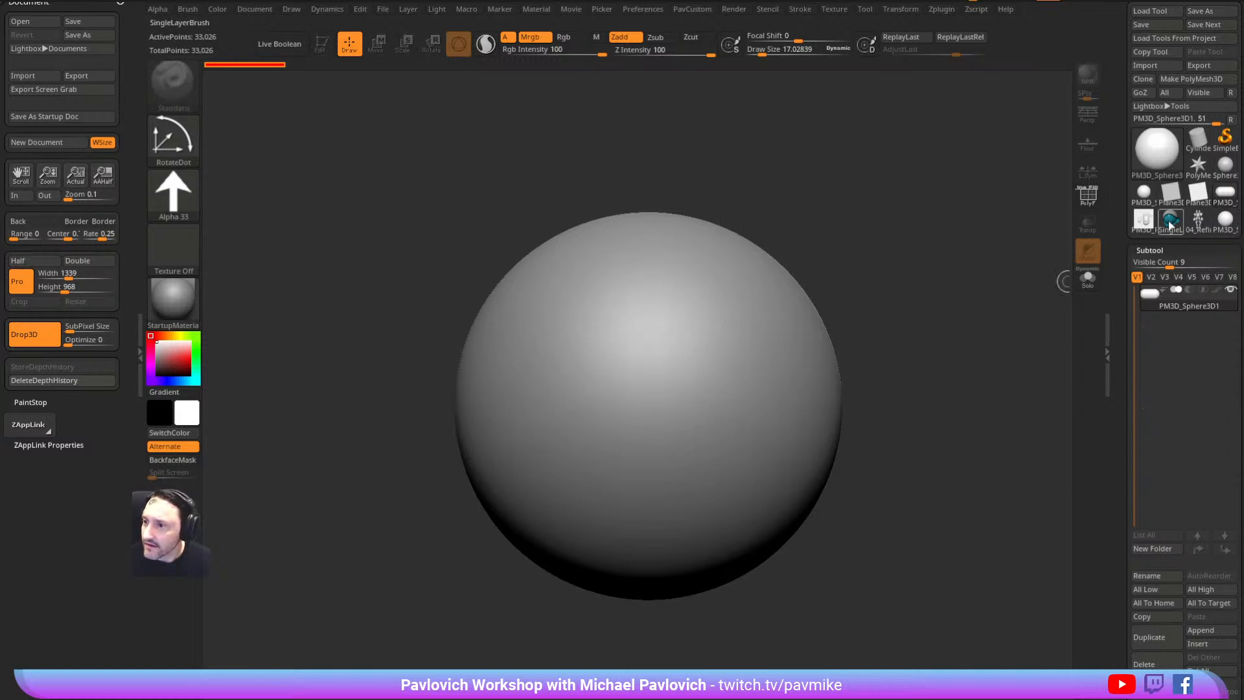
Switch to the SingleLayerBrush and give it the RotateDot stroke and arrow-shaped Alpha 33
{"action": "left_click", "coordinate": [1170, 218]}
{"action": "left_click", "coordinate": [174, 192]}
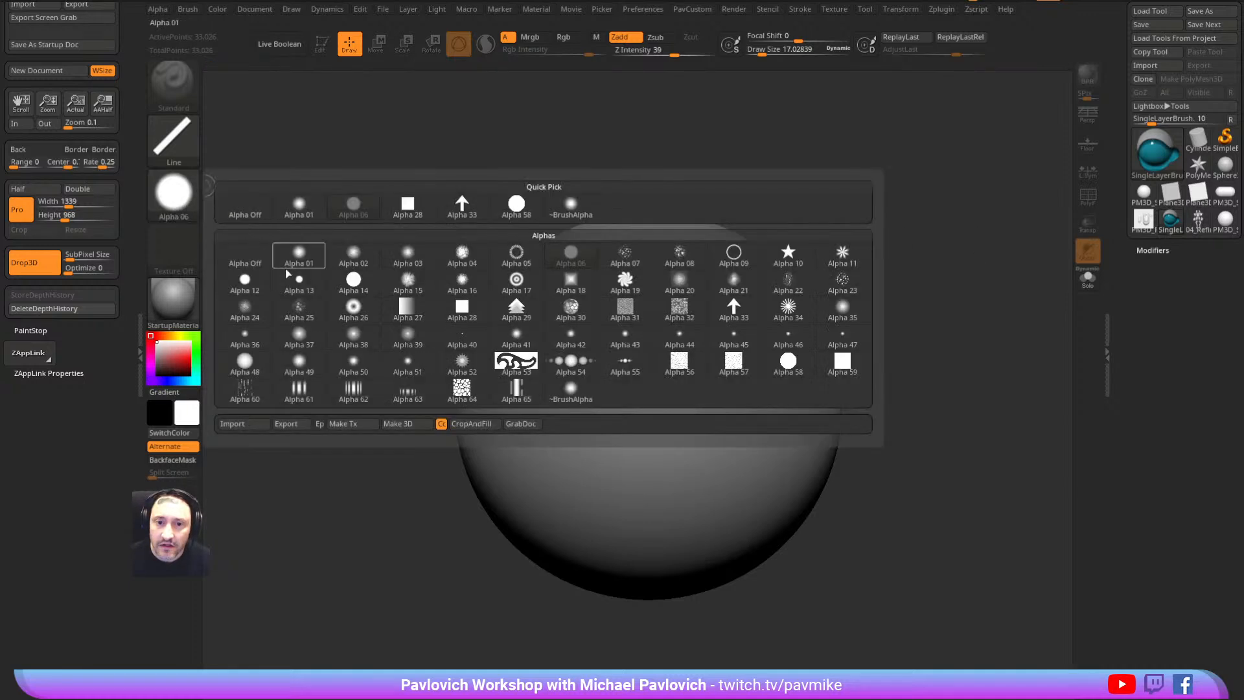
{"action": "left_click", "coordinate": [174, 139]}
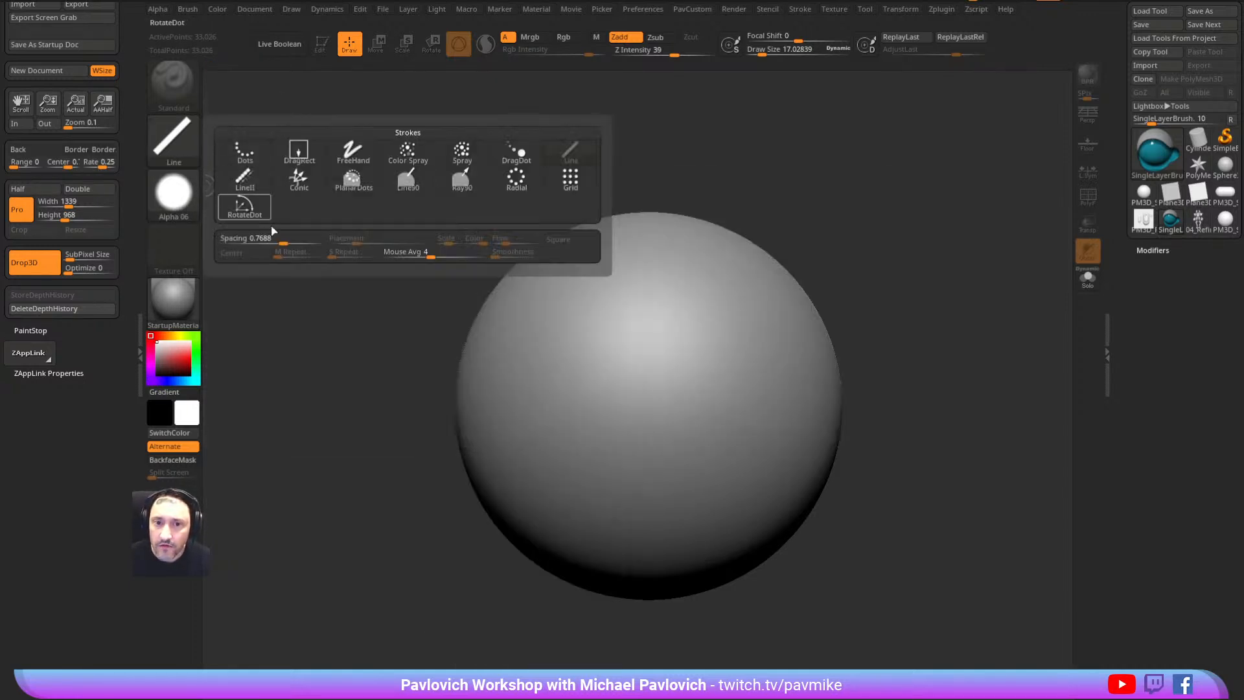
{"action": "left_click", "coordinate": [256, 215]}
{"action": "left_click", "coordinate": [167, 197]}
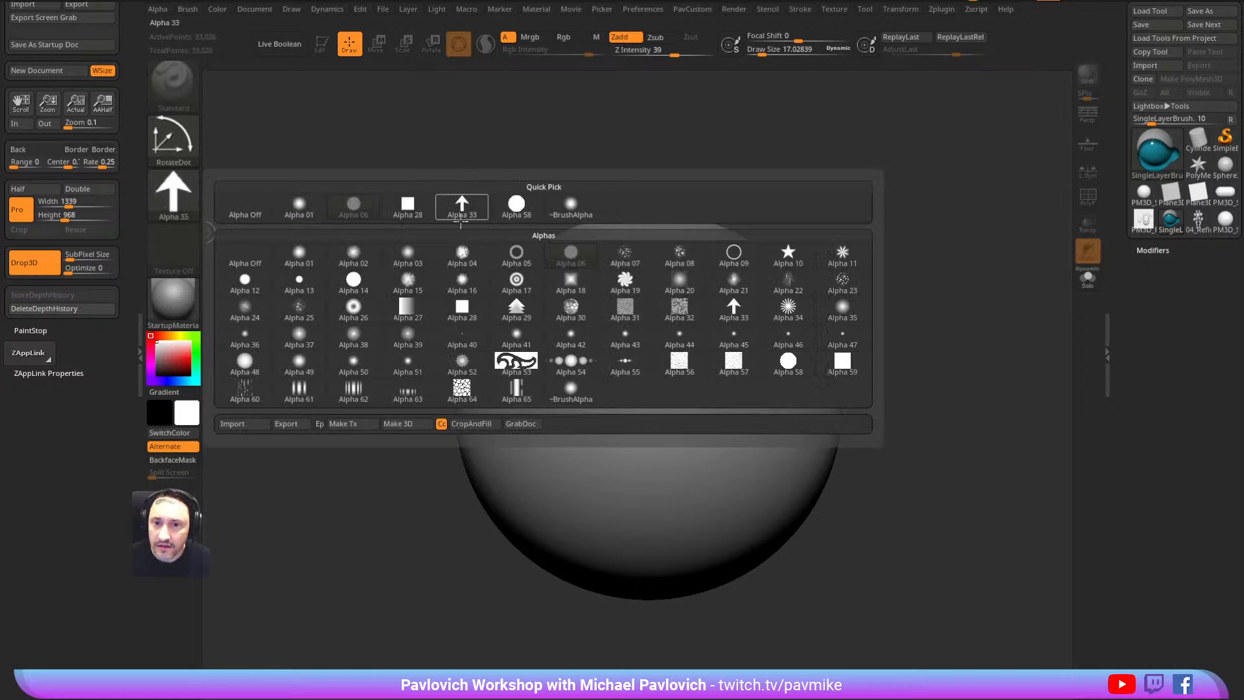
{"action": "left_click", "coordinate": [462, 204]}
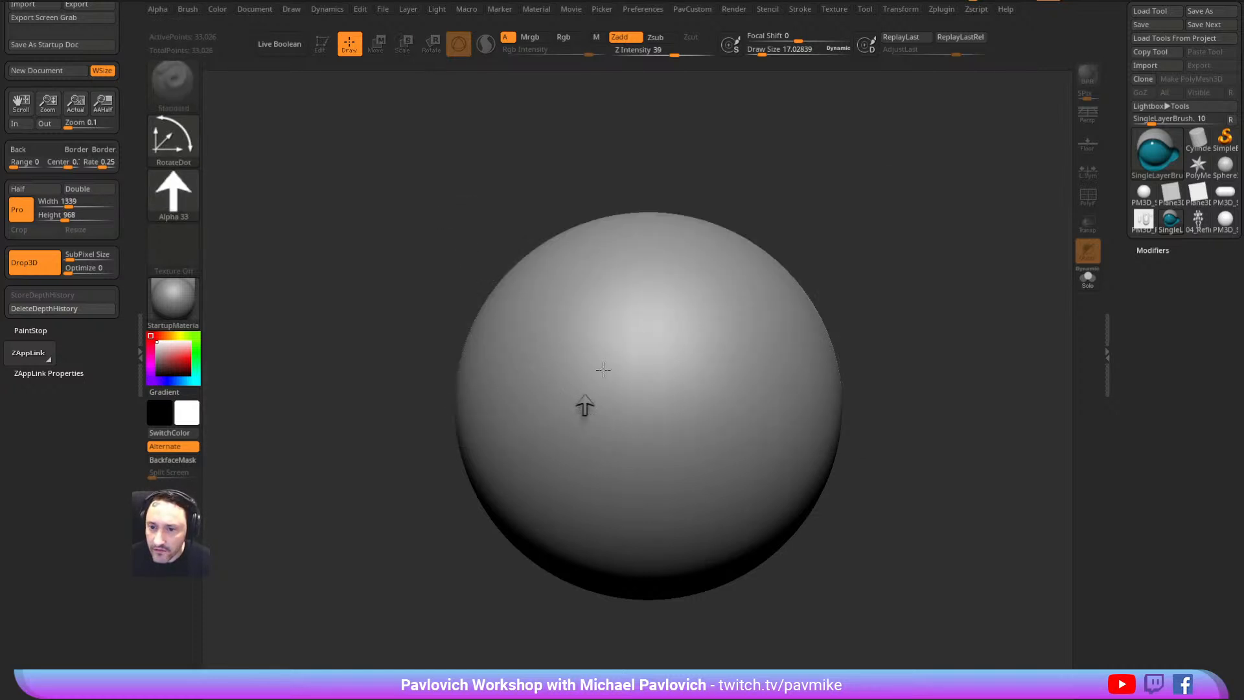
Stamp the arrow alpha on the sphere, repeat it at a Draw Size of about 55, and undo the stamps
{"action": "left_click_drag", "start_coordinate": [595, 353], "coordinate": [596, 449]}
{"action": "key", "text": "ctrl+z"}
{"action": "key", "text": "bracketright"}
{"action": "key", "text": "bracketright"}
{"action": "key", "text": "bracketright"}
{"action": "key", "text": "bracketright"}
{"action": "left_click_drag", "start_coordinate": [606, 380], "coordinate": [608, 374]}
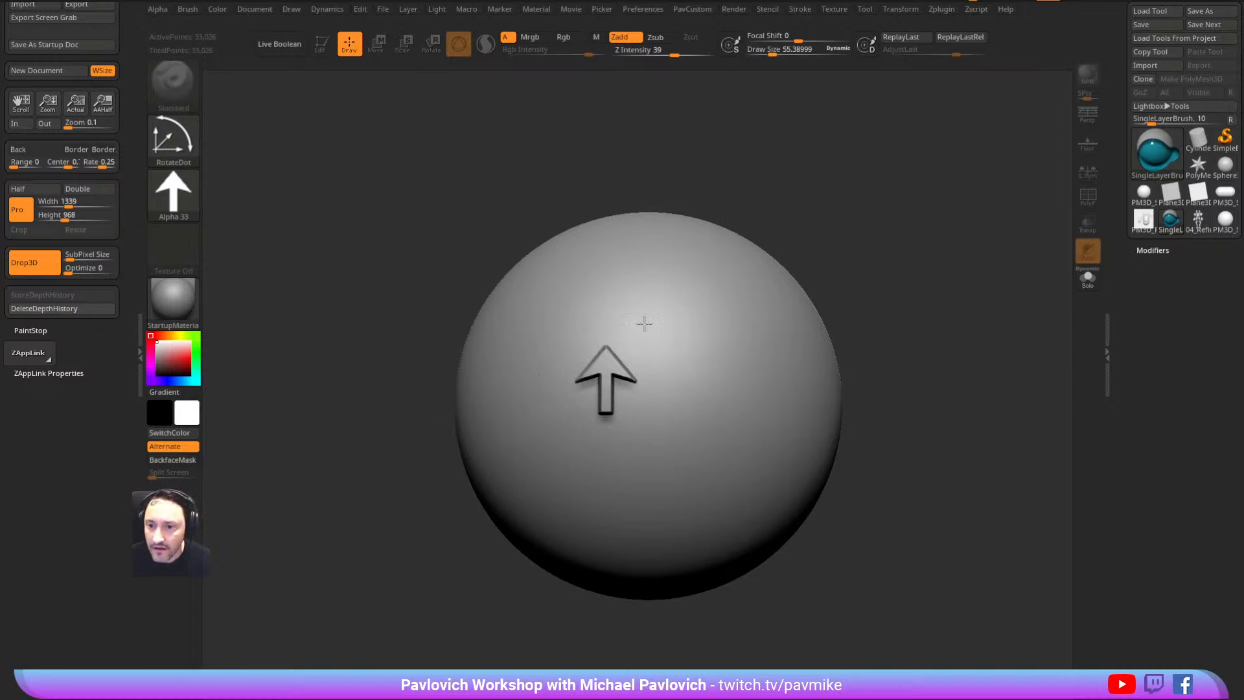
{"action": "key", "text": "ctrl+z"}
{"action": "key", "text": "ctrl+z"}
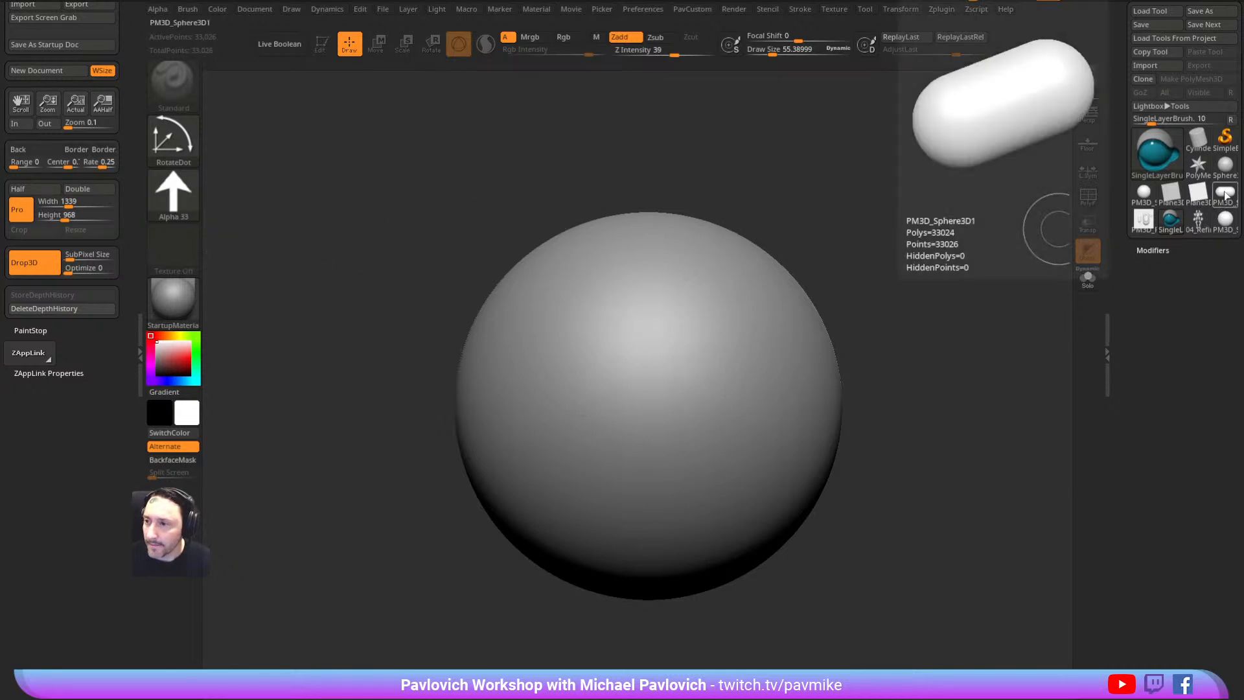
Switch to the PM3D_Sphere3D1 capsule with the DragRect stroke and Alpha Off
{"action": "left_click", "coordinate": [1227, 197]}
{"action": "left_click", "coordinate": [187, 146]}
{"action": "left_click", "coordinate": [299, 152]}
{"action": "left_click", "coordinate": [174, 194]}
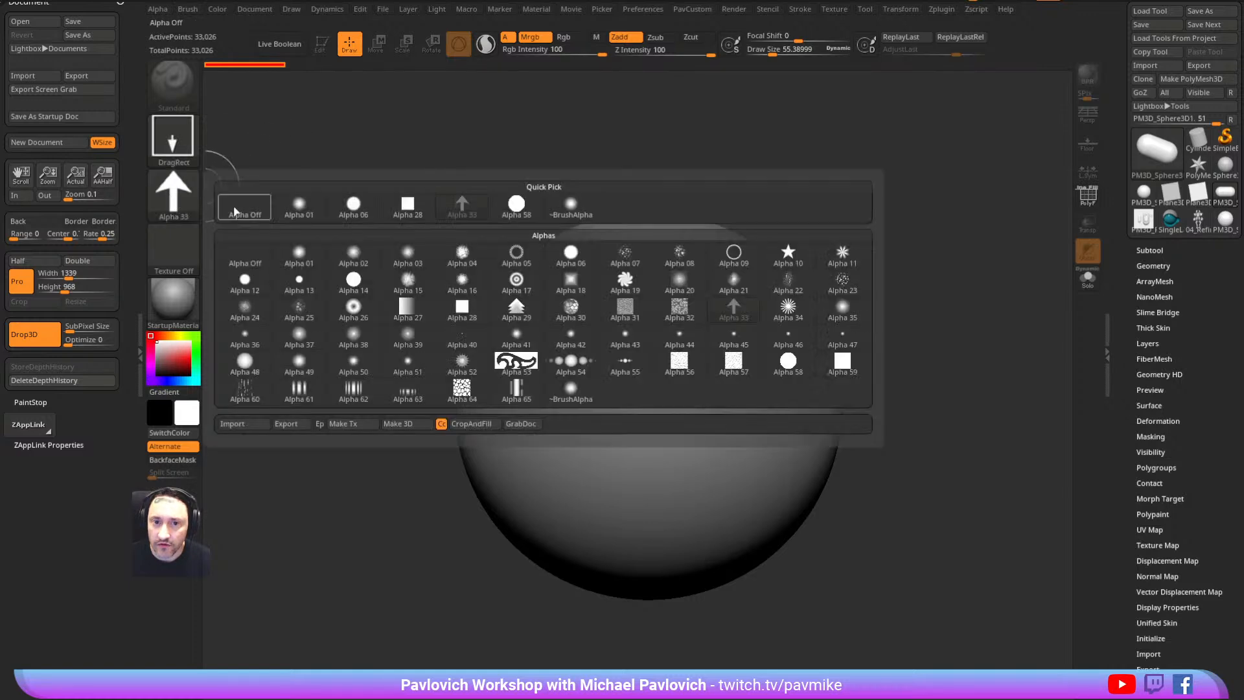
{"action": "left_click", "coordinate": [234, 211]}
Place four capsules of different sizes at the centre and on the left half of the dropped sphere
{"action": "left_click_drag", "start_coordinate": [631, 369], "coordinate": [713, 425]}
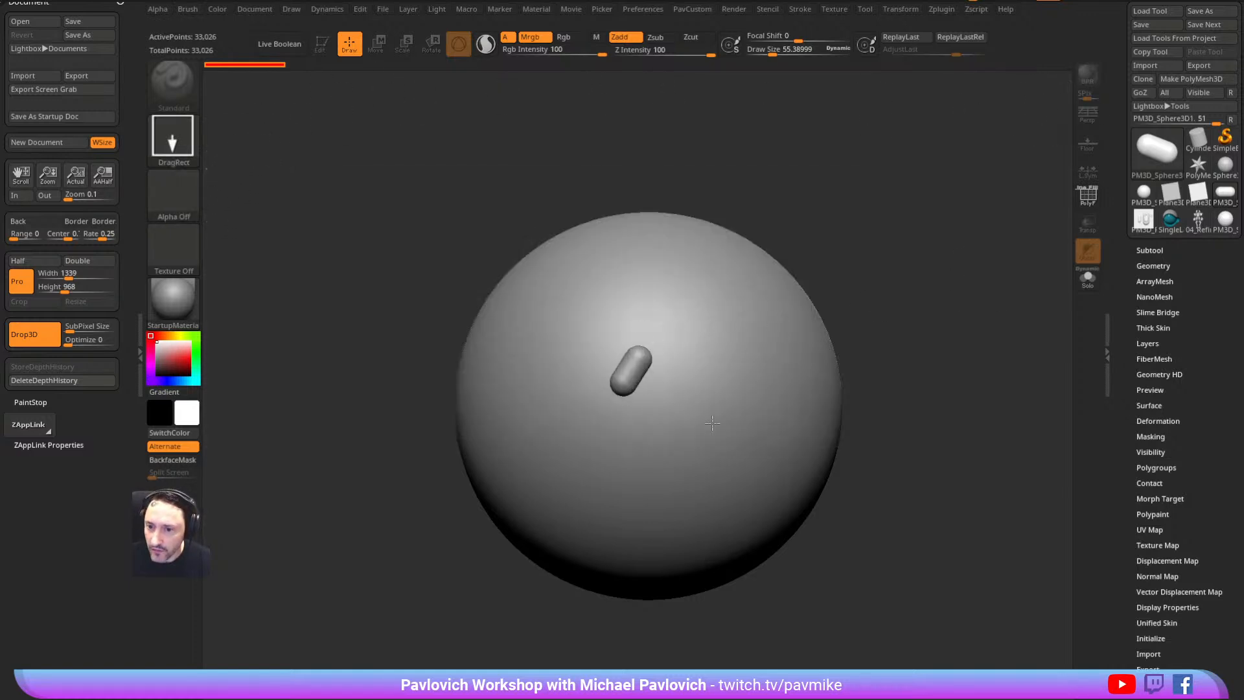
{"action": "left_click_drag", "start_coordinate": [537, 353], "coordinate": [560, 425]}
{"action": "left_click_drag", "start_coordinate": [570, 278], "coordinate": [602, 339]}
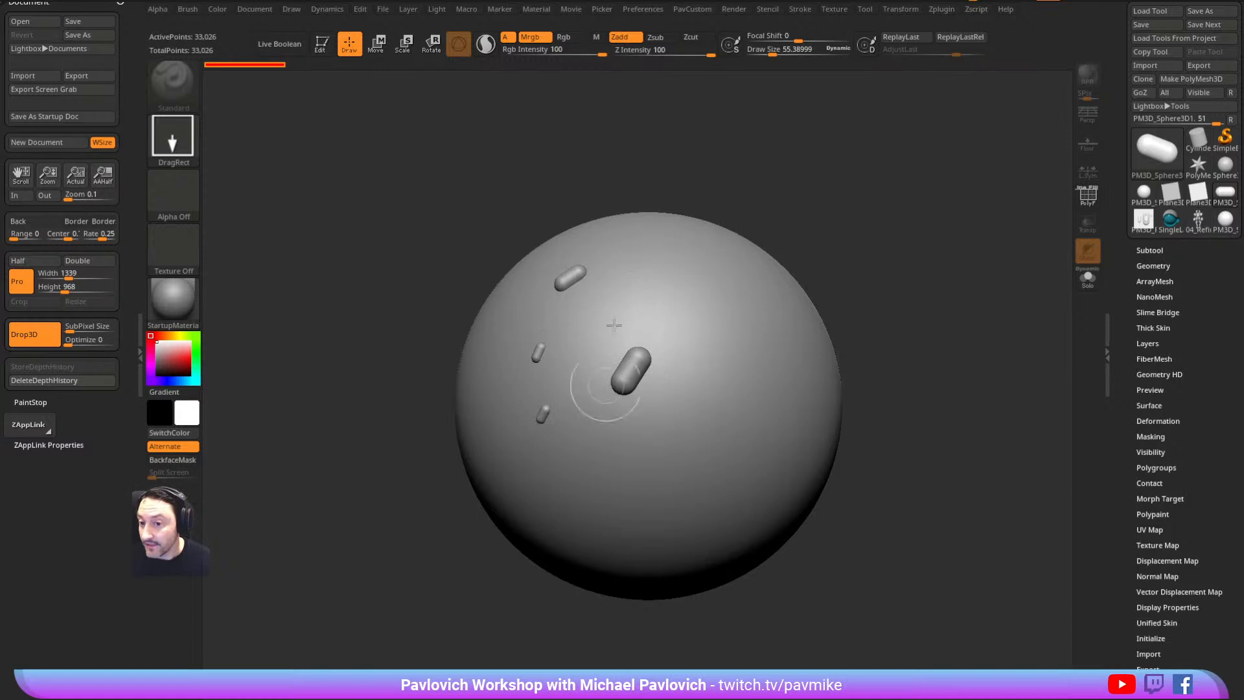
{"action": "left_click", "coordinate": [61, 349]}
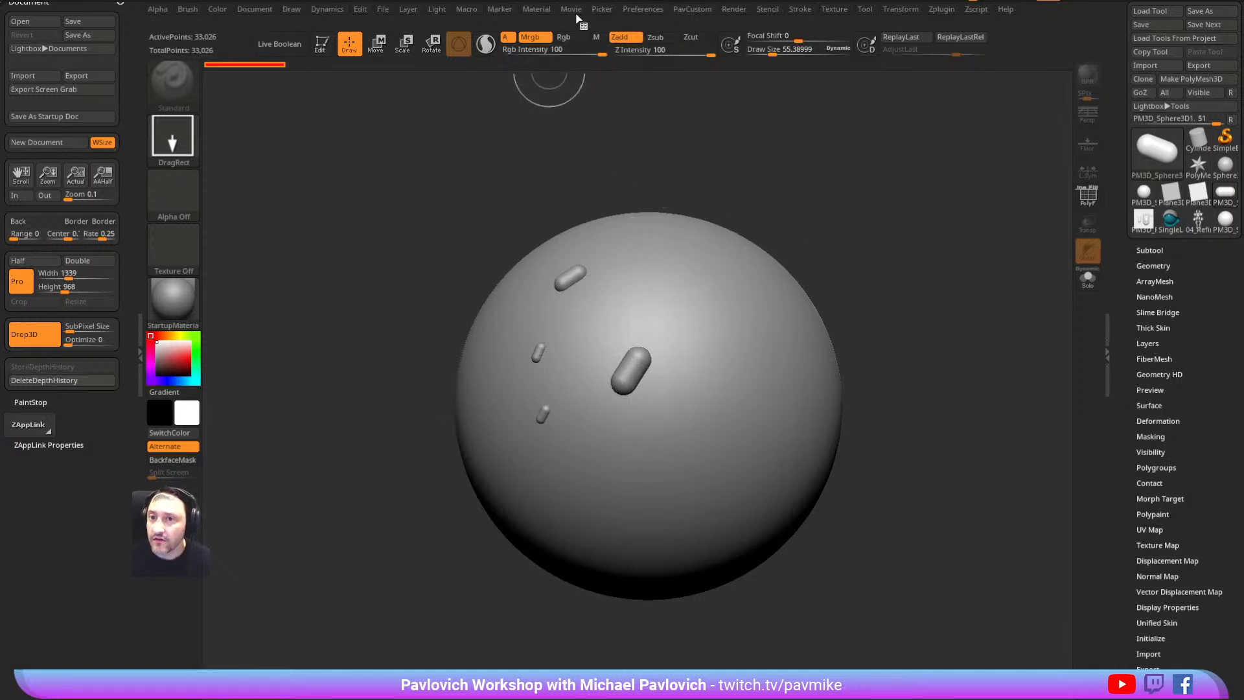
Inspect the Picker's Orientation settings that govern how placed meshes align to the surface
{"action": "left_click", "coordinate": [602, 9]}
{"action": "key", "text": "shift"}
{"action": "left_click", "coordinate": [630, 48]}
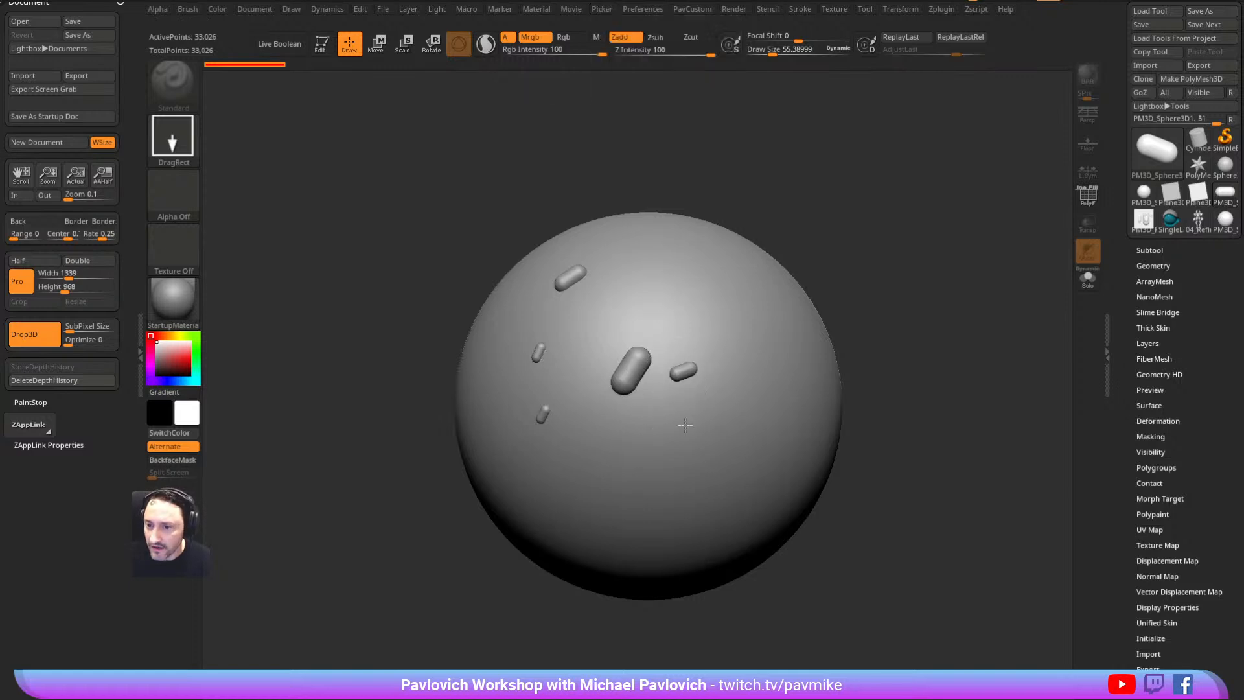
{"action": "left_click", "coordinate": [603, 10]}
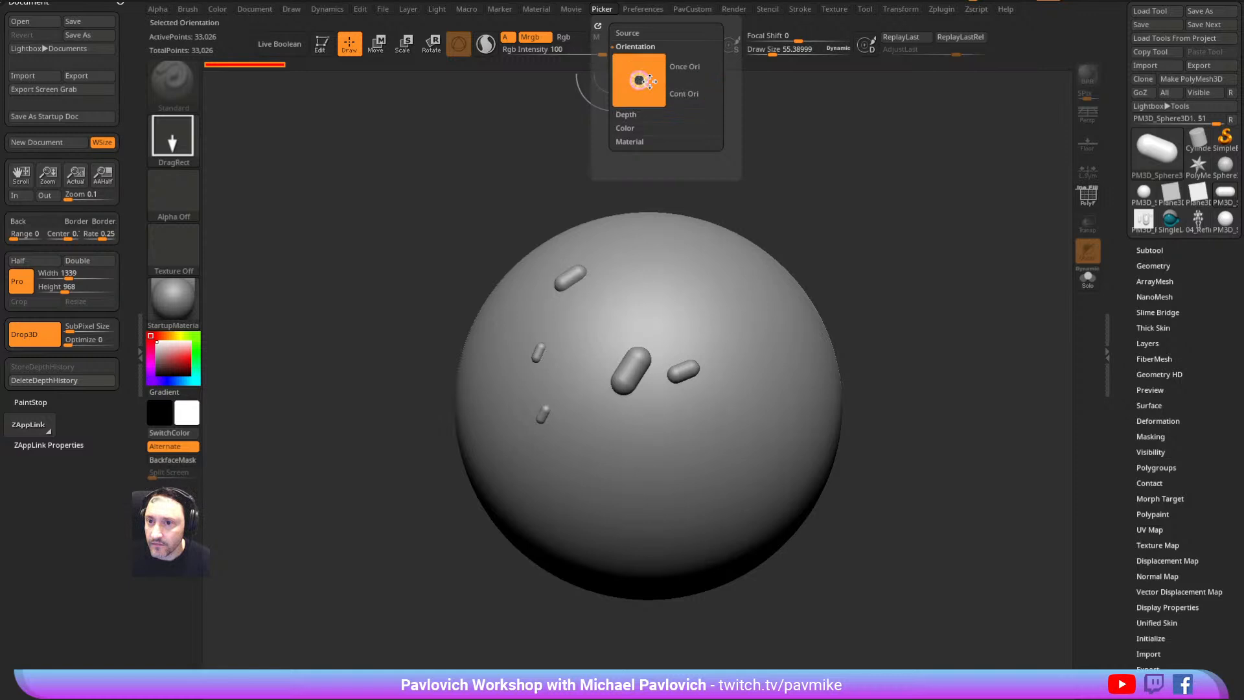
Scatter more small capsules around the upper, right and lower areas of the sphere's surface
{"action": "left_click_drag", "start_coordinate": [662, 340], "coordinate": [663, 353]}
{"action": "left_click_drag", "start_coordinate": [724, 301], "coordinate": [752, 386]}
{"action": "left_click_drag", "start_coordinate": [766, 403], "coordinate": [769, 475]}
{"action": "mouse_move", "coordinate": [688, 482]}
{"action": "left_mouse_down"}
{"action": "mouse_move", "coordinate": [678, 507]}
{"action": "mouse_move", "coordinate": [614, 502]}
{"action": "left_mouse_up"}
{"action": "mouse_move", "coordinate": [574, 456]}
{"action": "left_mouse_down"}
{"action": "mouse_move", "coordinate": [583, 474]}
{"action": "mouse_move", "coordinate": [633, 440]}
{"action": "left_mouse_up"}
{"action": "left_click_drag", "start_coordinate": [667, 441], "coordinate": [672, 435]}
{"action": "left_click_drag", "start_coordinate": [695, 441], "coordinate": [730, 436]}
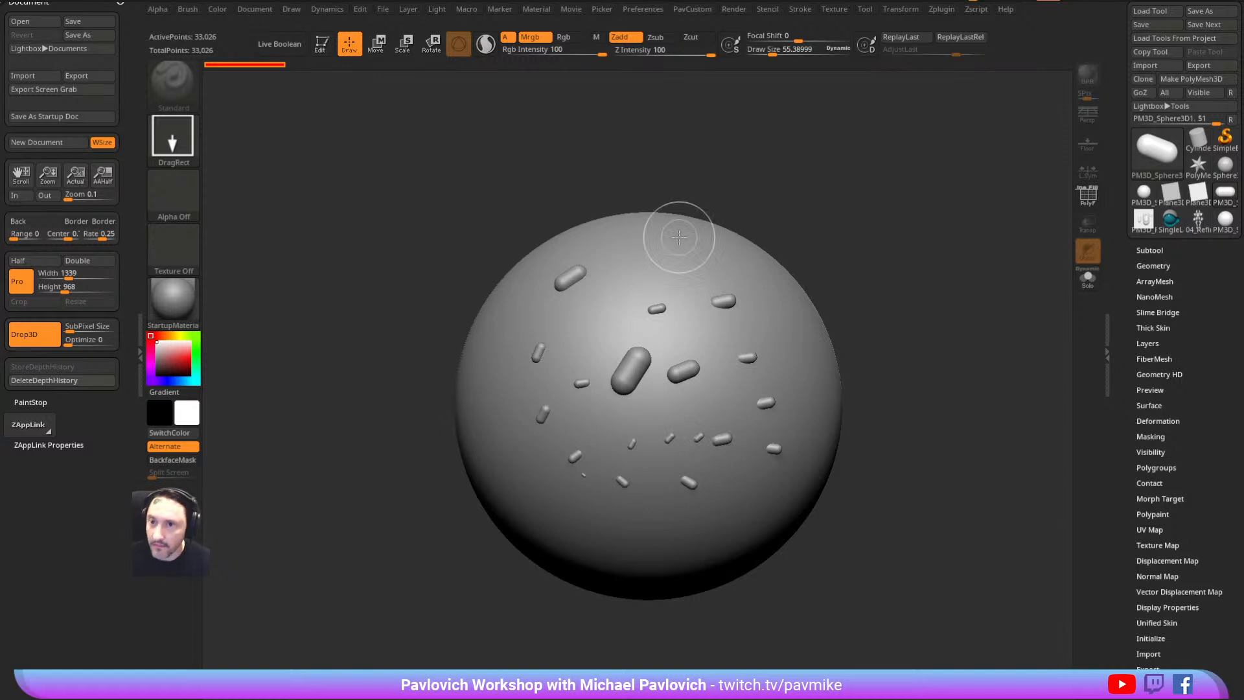
Switch to the Ring3D primitive and place a ring above the central capsule on the sphere
{"action": "left_click", "coordinate": [1157, 150]}
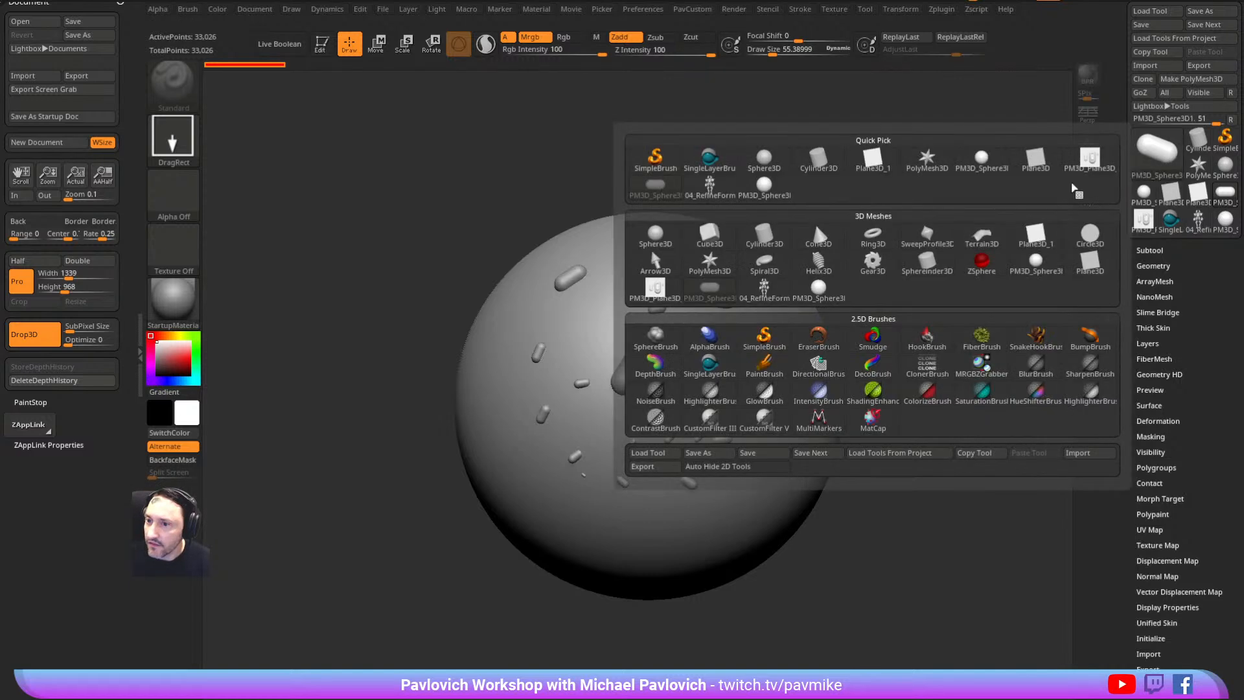
{"action": "left_click", "coordinate": [875, 238]}
{"action": "left_click_drag", "start_coordinate": [605, 325], "coordinate": [629, 295]}
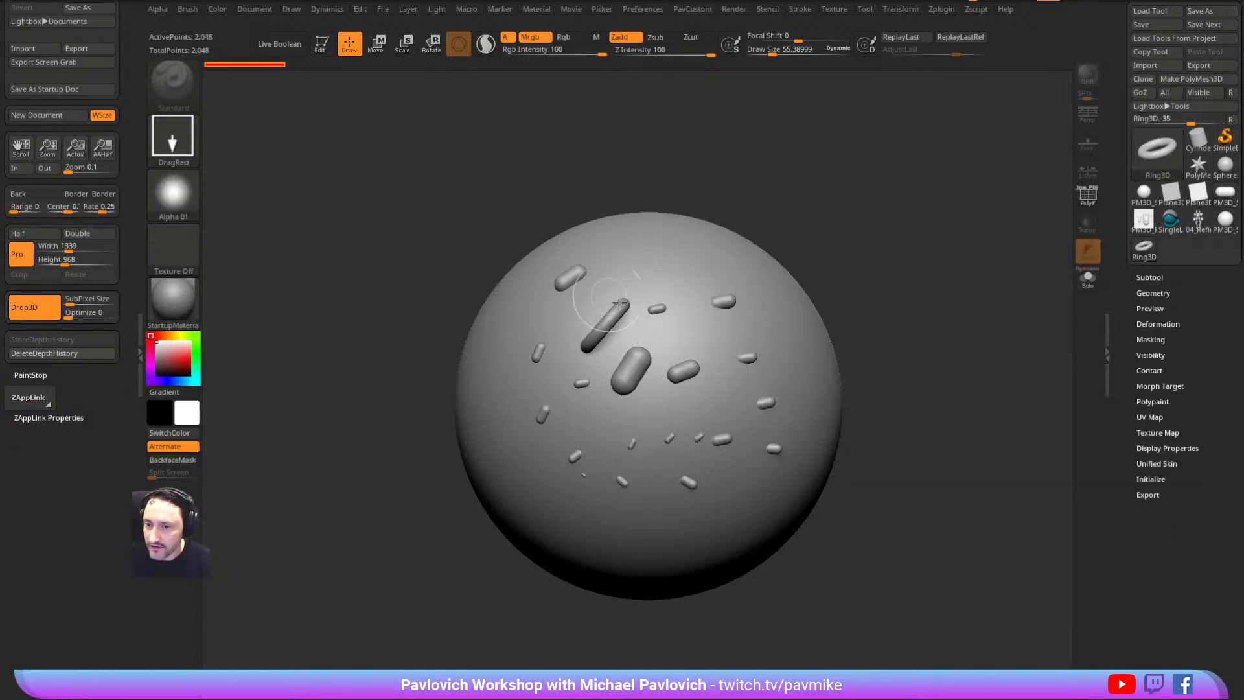
Undo the stretched shape beside the central capsule and place several Ring3D rings of different sizes around the sphere's upper and central areas
{"action": "key", "text": "ctrl+z"}
{"action": "mouse_move", "coordinate": [605, 10]}
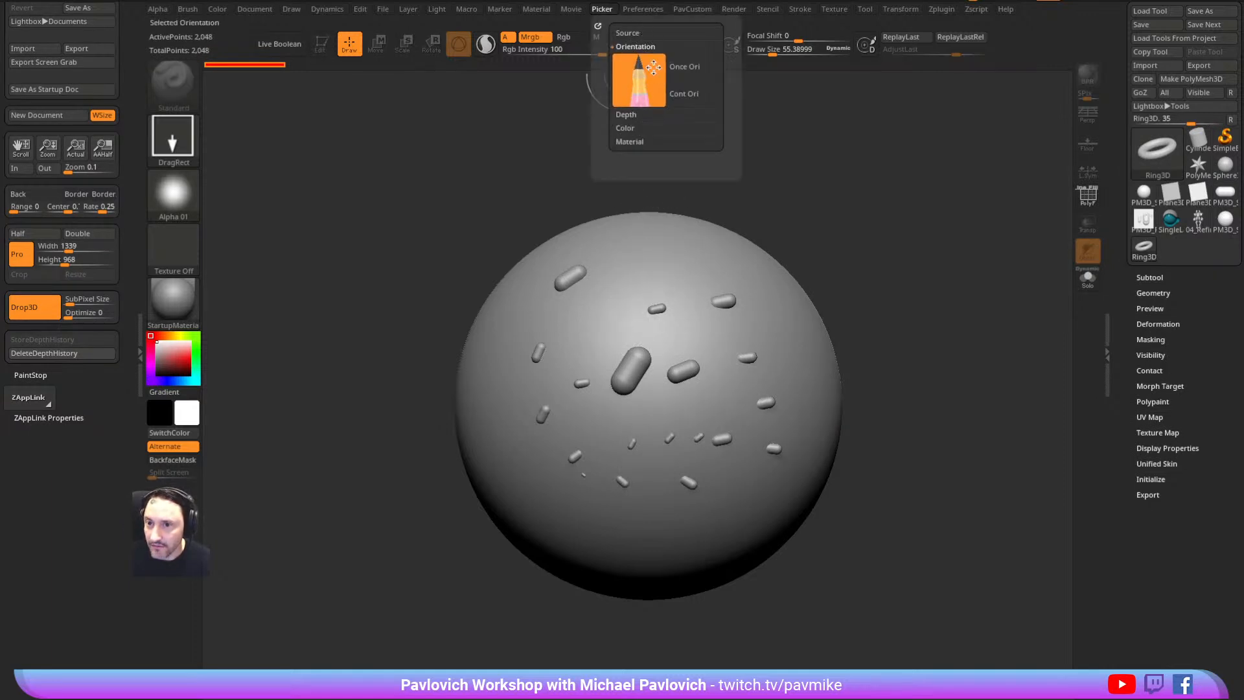
{"action": "left_click_drag", "start_coordinate": [633, 256], "coordinate": [636, 266]}
{"action": "left_click_drag", "start_coordinate": [607, 346], "coordinate": [615, 367]}
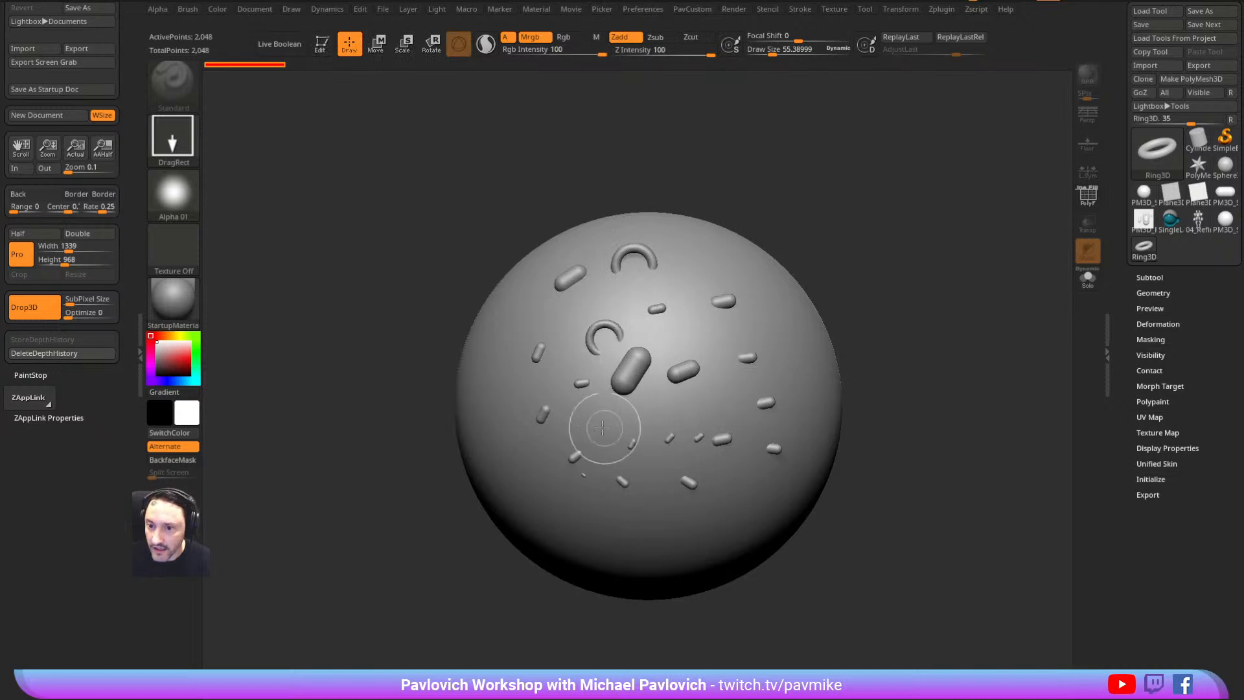
{"action": "left_click_drag", "start_coordinate": [601, 427], "coordinate": [614, 460]}
{"action": "mouse_move", "coordinate": [653, 412]}
{"action": "left_mouse_down"}
{"action": "mouse_move", "coordinate": [663, 431]}
{"action": "mouse_move", "coordinate": [702, 431]}
{"action": "left_mouse_up"}
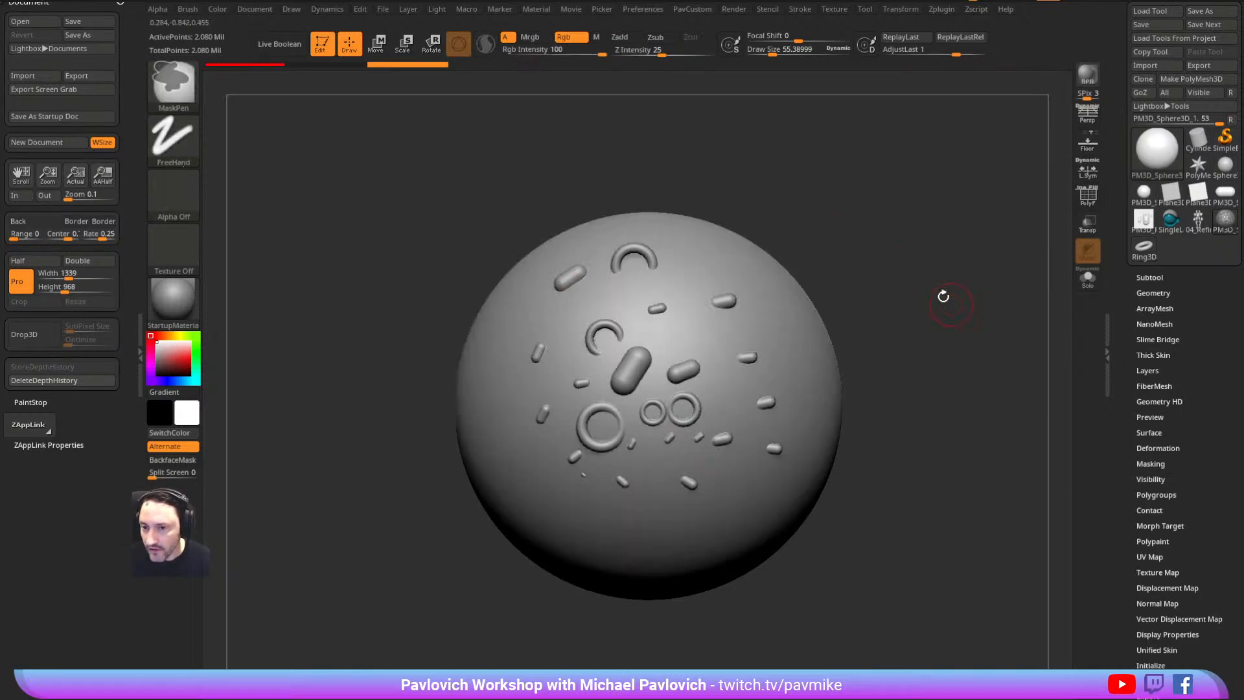
Turn the sphere to its blank side and drop it onto the canvas with Drop3D
{"action": "mouse_move", "coordinate": [867, 187]}
{"action": "left_mouse_down"}
{"action": "mouse_move", "coordinate": [958, 281]}
{"action": "mouse_move", "coordinate": [888, 250]}
{"action": "mouse_move", "coordinate": [919, 222]}
{"action": "mouse_move", "coordinate": [908, 247]}
{"action": "left_mouse_up"}
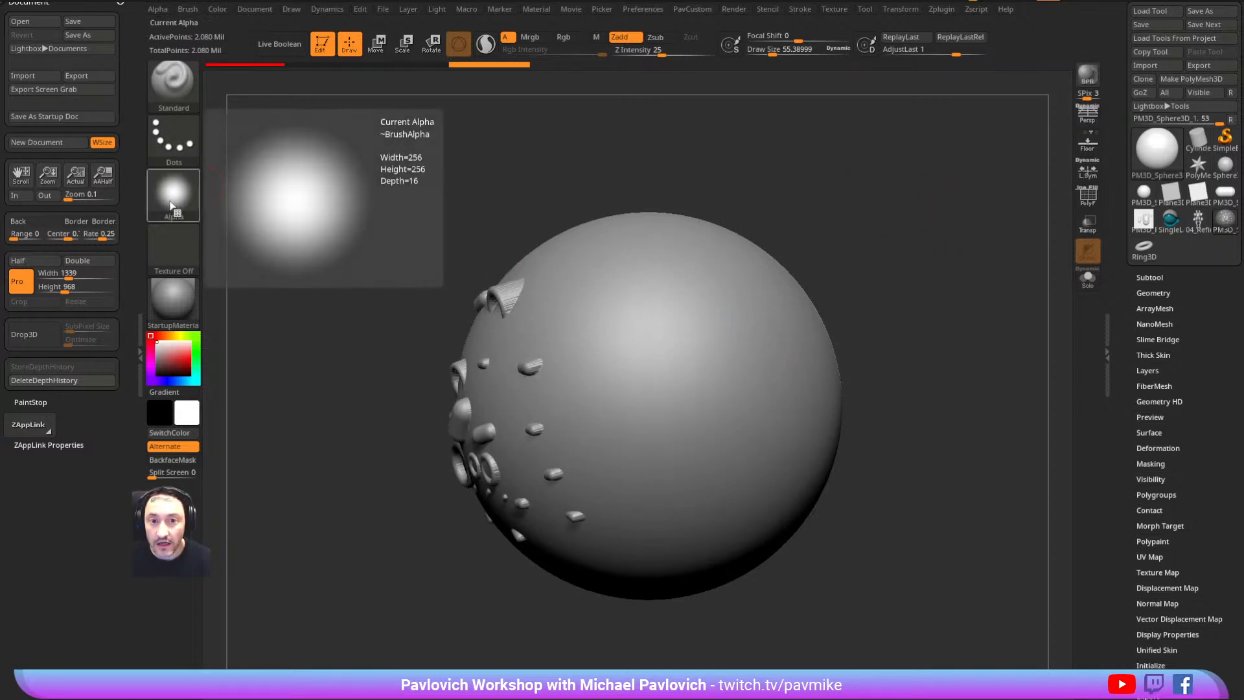
{"action": "key", "text": "f"}
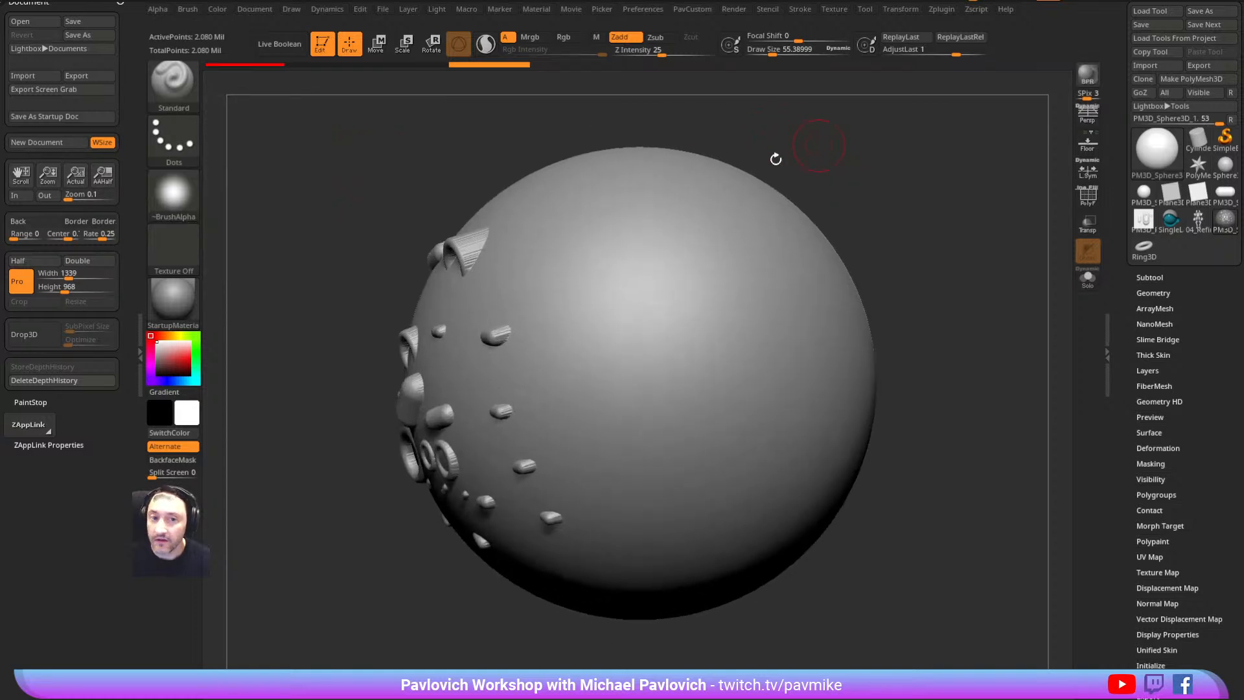
{"action": "left_click", "coordinate": [44, 327]}
Select the scroll-shaped Alpha 53 and convert it into a stencil
{"action": "left_click", "coordinate": [774, 11]}
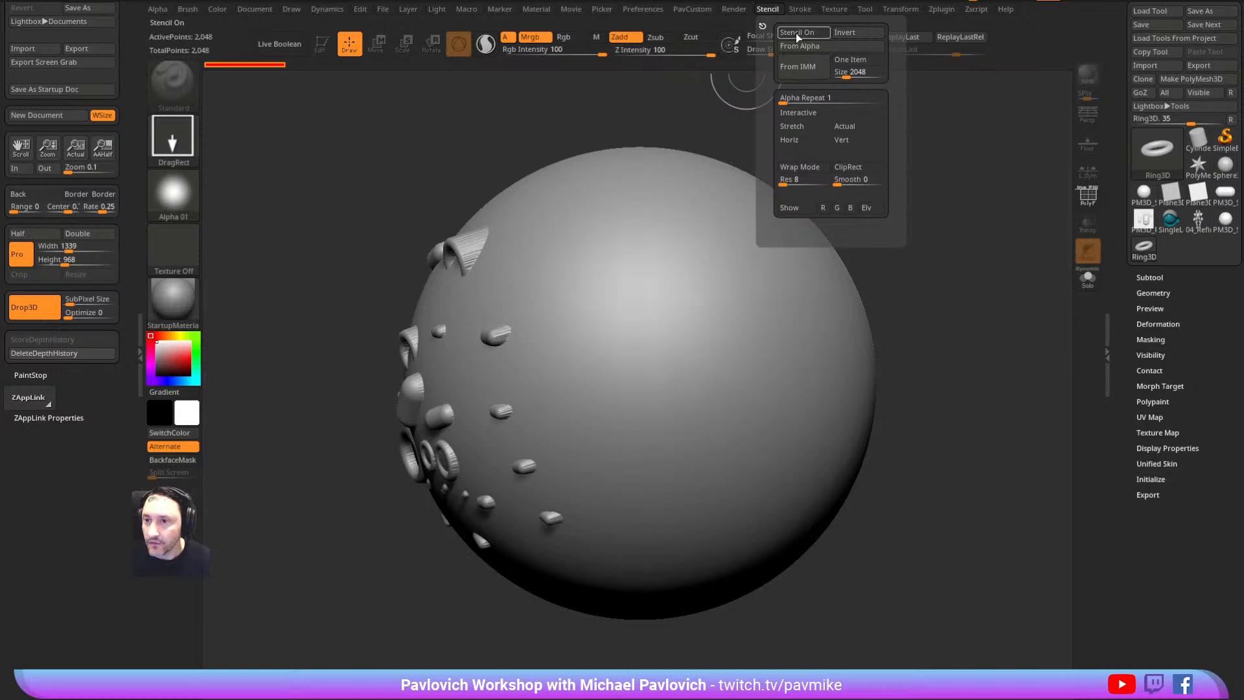
{"action": "left_click", "coordinate": [777, 10]}
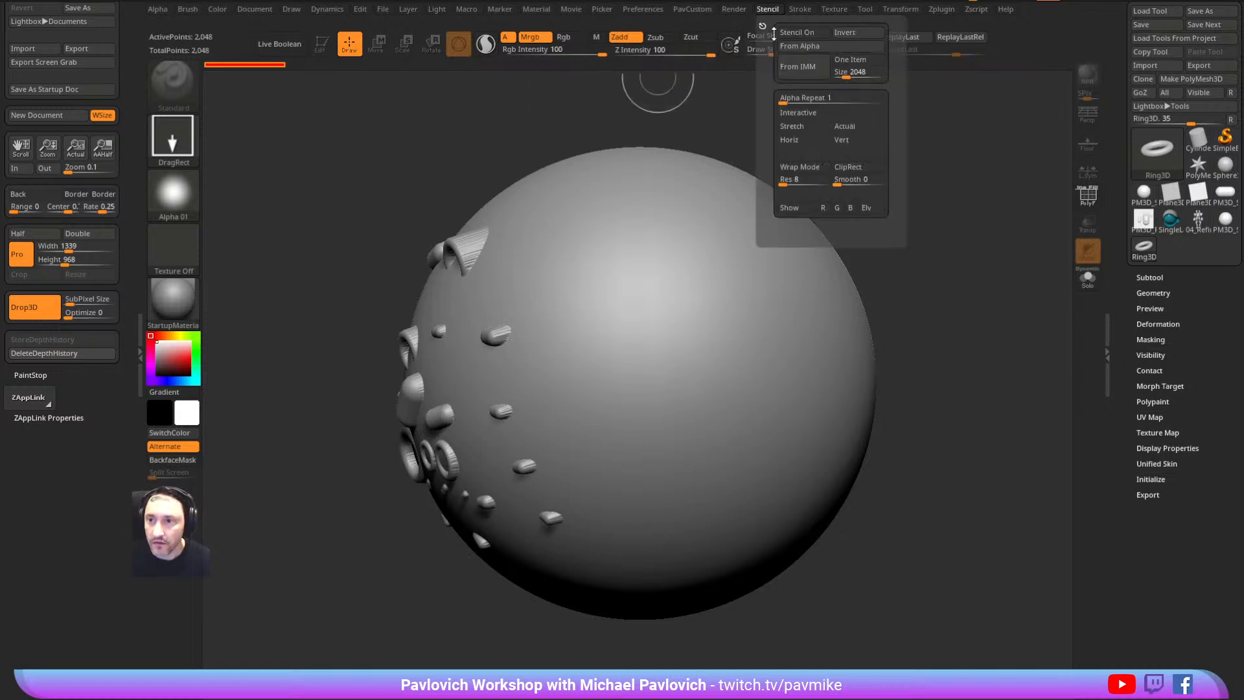
{"action": "left_click", "coordinate": [176, 154]}
{"action": "left_click", "coordinate": [175, 188]}
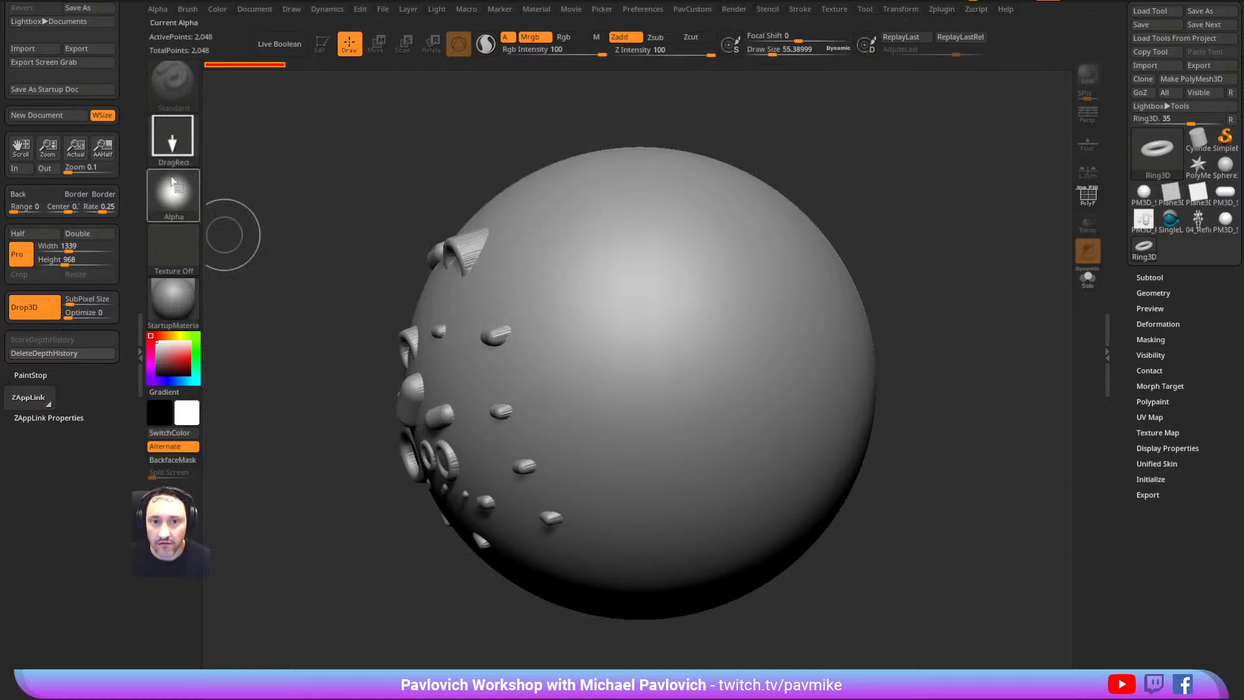
{"action": "left_click", "coordinate": [160, 10]}
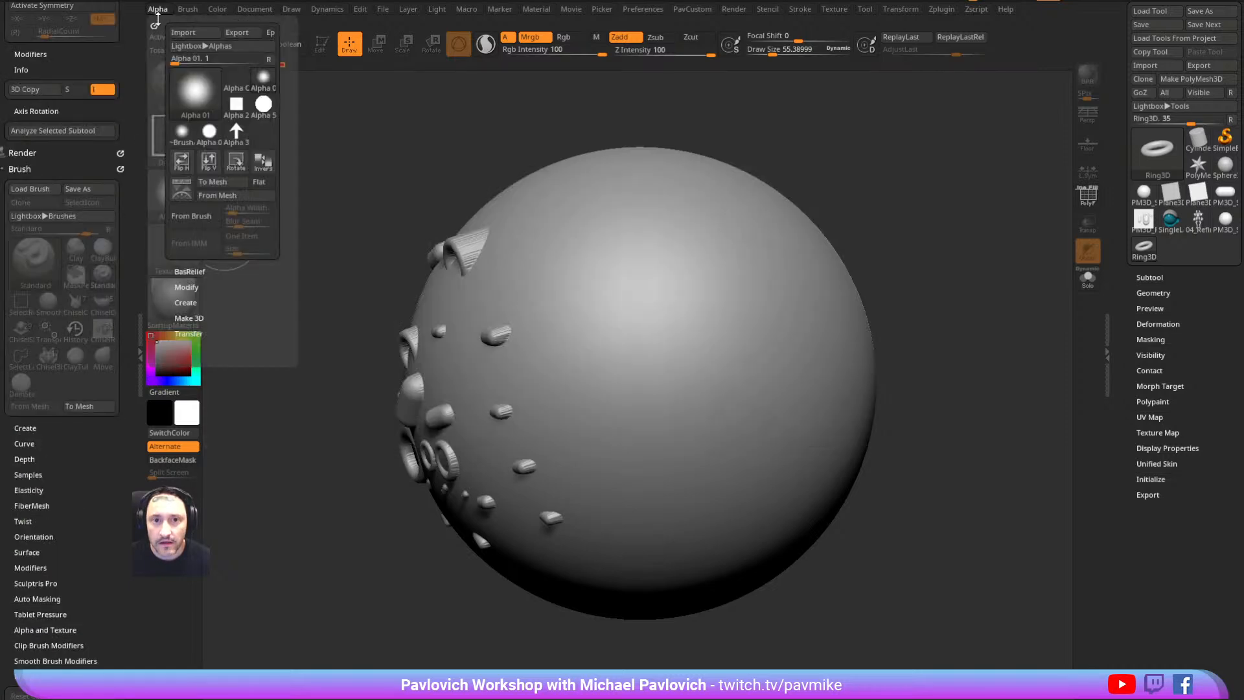
{"action": "left_click", "coordinate": [154, 13]}
{"action": "left_click", "coordinate": [39, 92]}
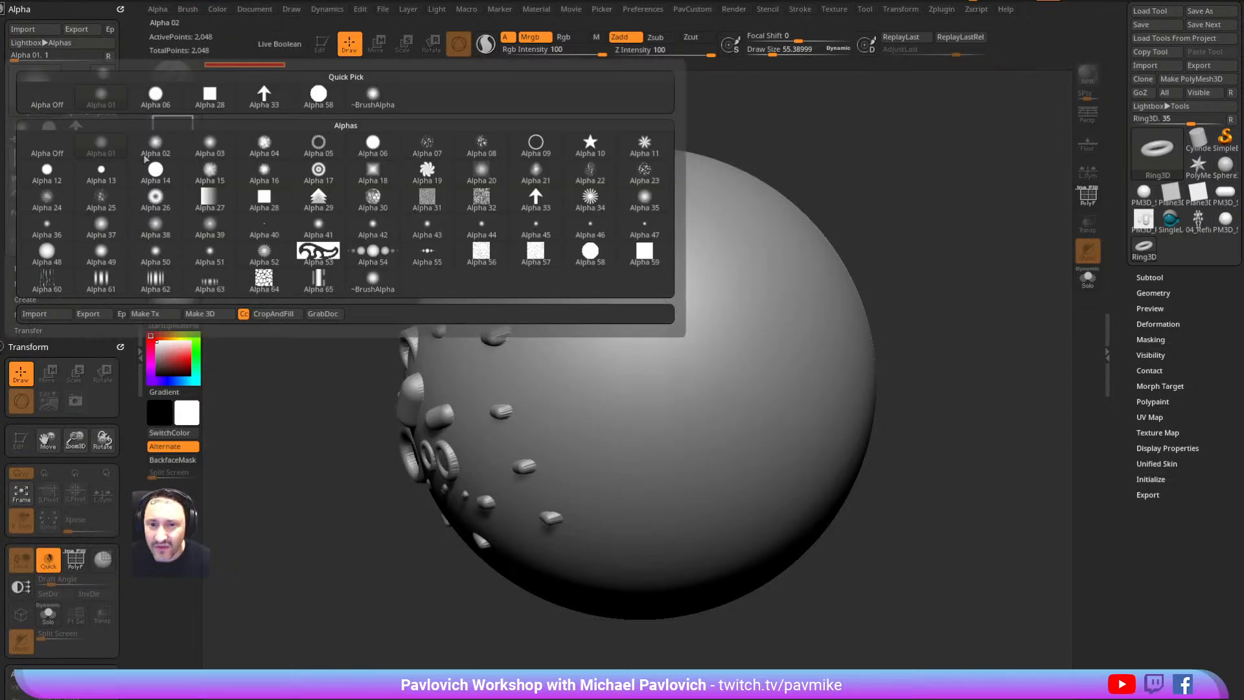
{"action": "left_click", "coordinate": [318, 253]}
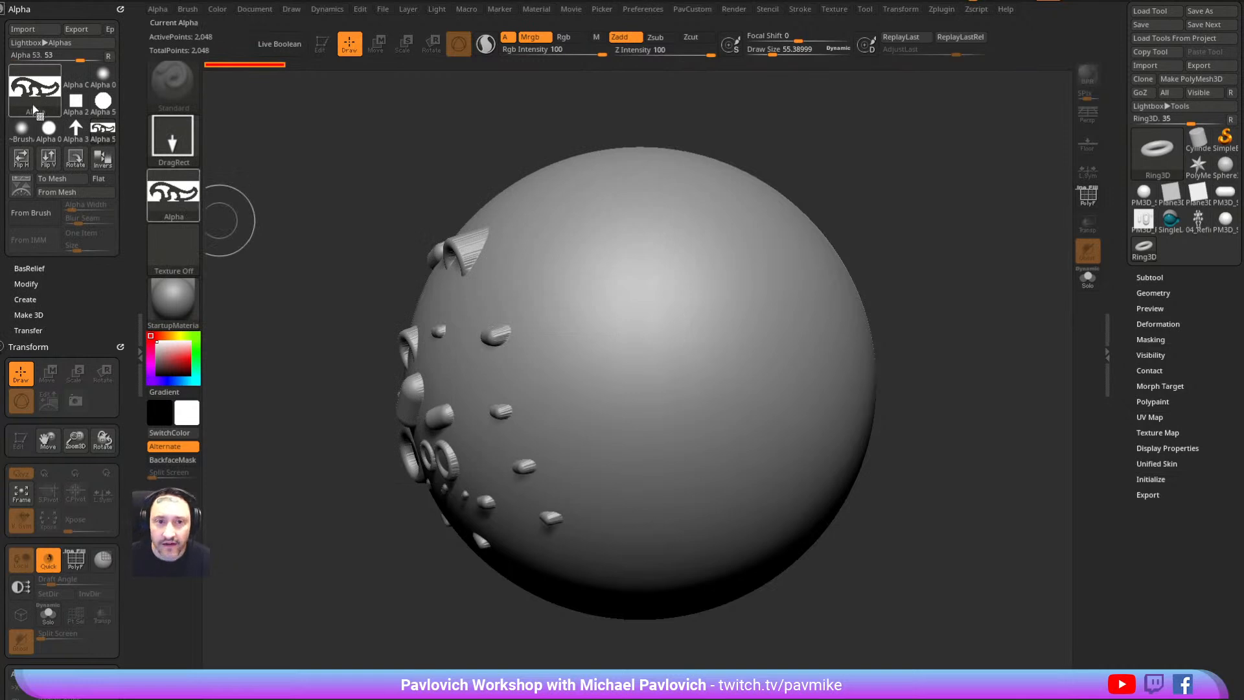
{"action": "left_click", "coordinate": [28, 330]}
Move the stencil over the middle of the sphere's blank side
{"action": "left_click_drag", "start_coordinate": [411, 228], "coordinate": [429, 304]}
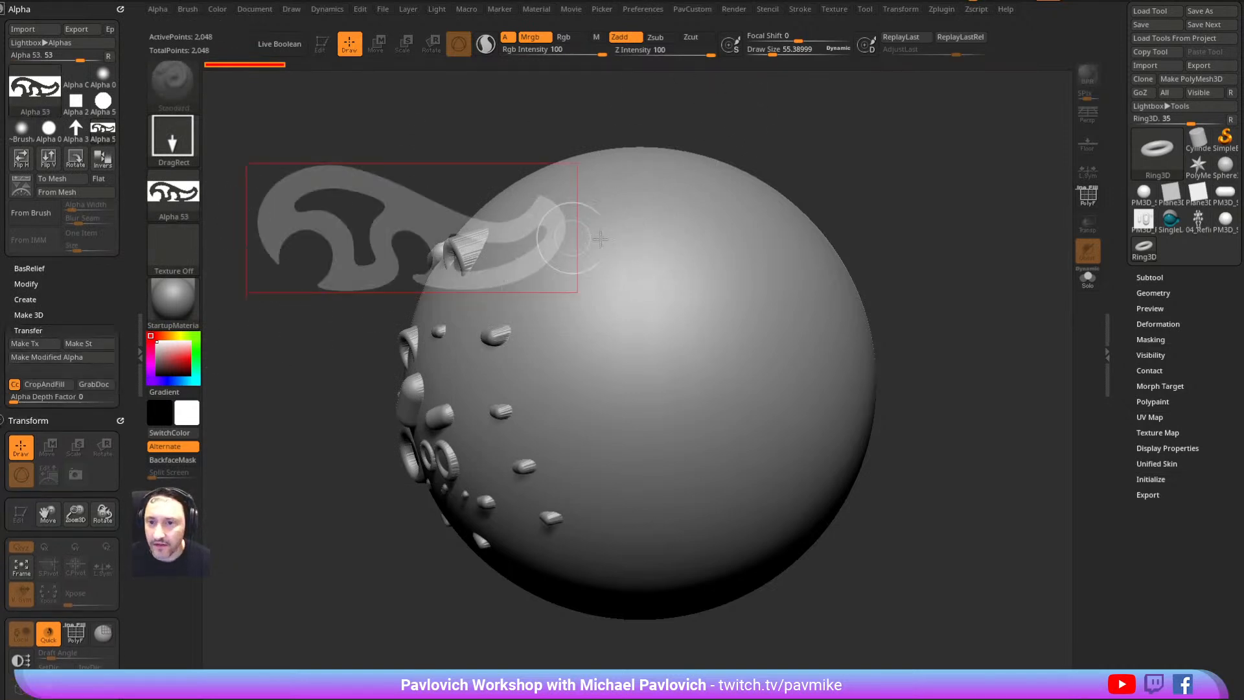
{"action": "key", "text": "space"}
{"action": "mouse_move", "coordinate": [476, 231]}
{"action": "left_mouse_down"}
{"action": "mouse_move", "coordinate": [770, 375]}
{"action": "mouse_move", "coordinate": [703, 232]}
{"action": "mouse_move", "coordinate": [606, 146]}
{"action": "mouse_move", "coordinate": [689, 207]}
{"action": "mouse_move", "coordinate": [770, 175]}
{"action": "mouse_move", "coordinate": [739, 410]}
{"action": "mouse_move", "coordinate": [748, 388]}
{"action": "left_mouse_up"}
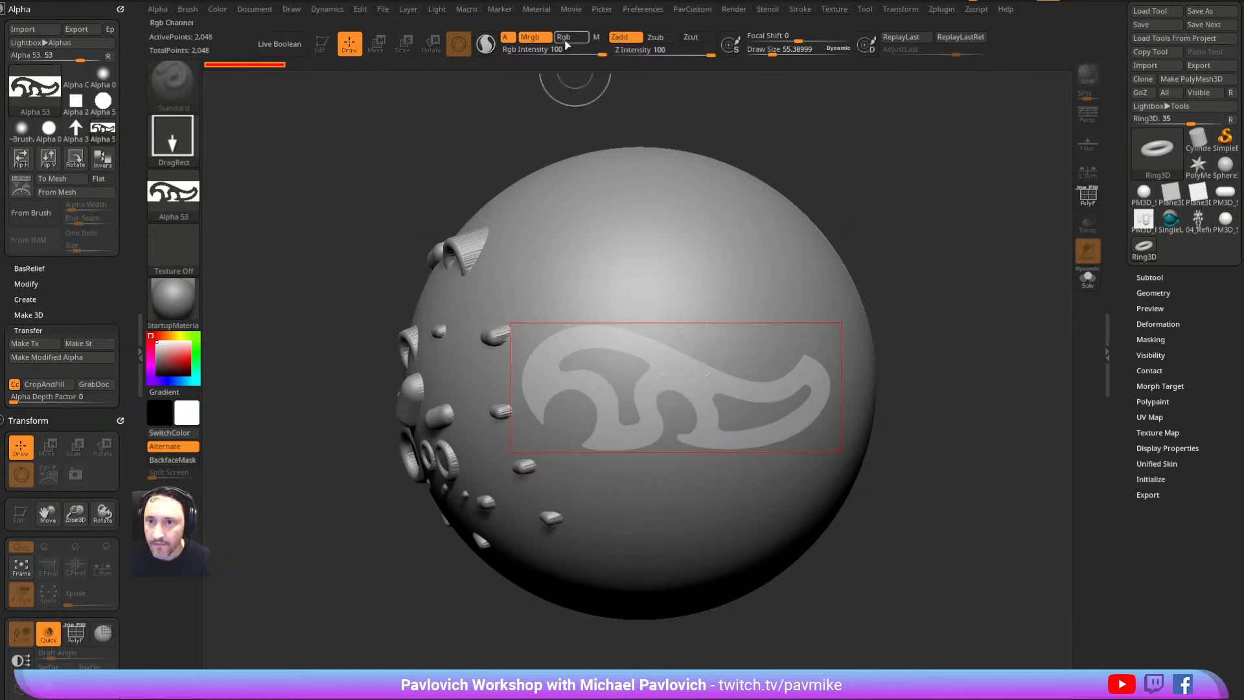
Turn off Mrgb and switch to the SingleLayerBrush with the Dots stroke
{"action": "left_click", "coordinate": [542, 39]}
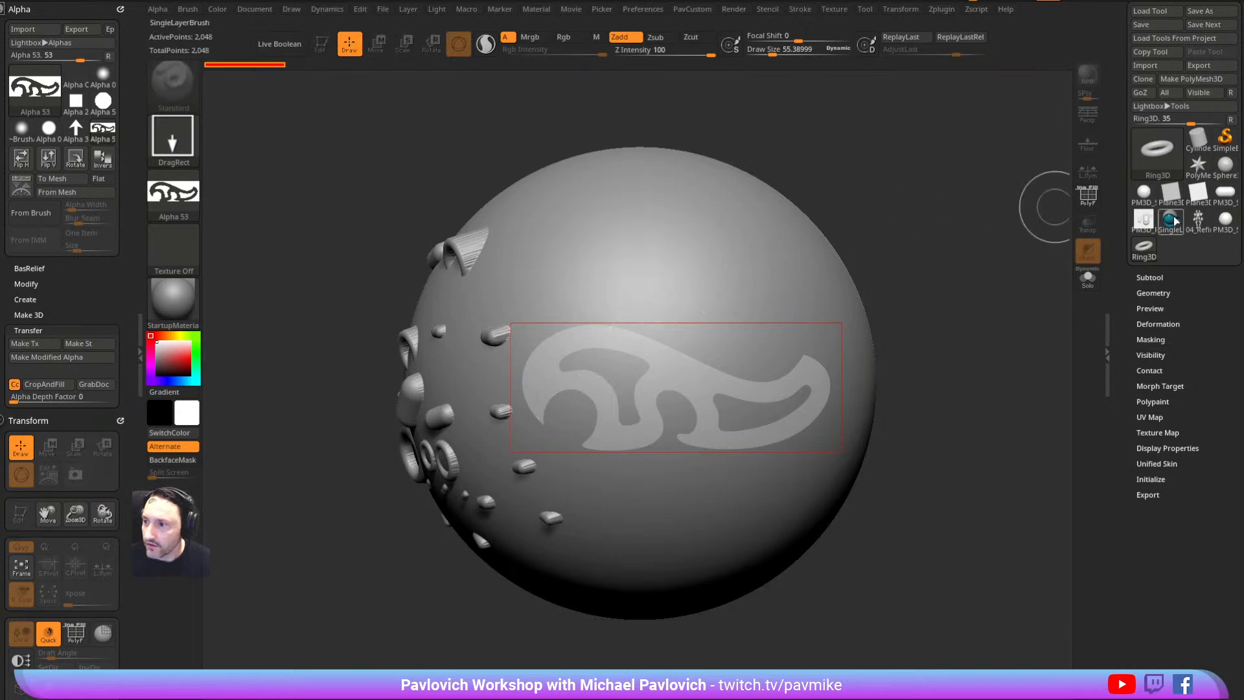
{"action": "left_click", "coordinate": [1170, 220]}
{"action": "mouse_move", "coordinate": [560, 362]}
{"action": "left_mouse_down"}
{"action": "mouse_move", "coordinate": [544, 354]}
{"action": "mouse_move", "coordinate": [547, 413]}
{"action": "left_mouse_up"}
{"action": "key", "text": "ctrl+z"}
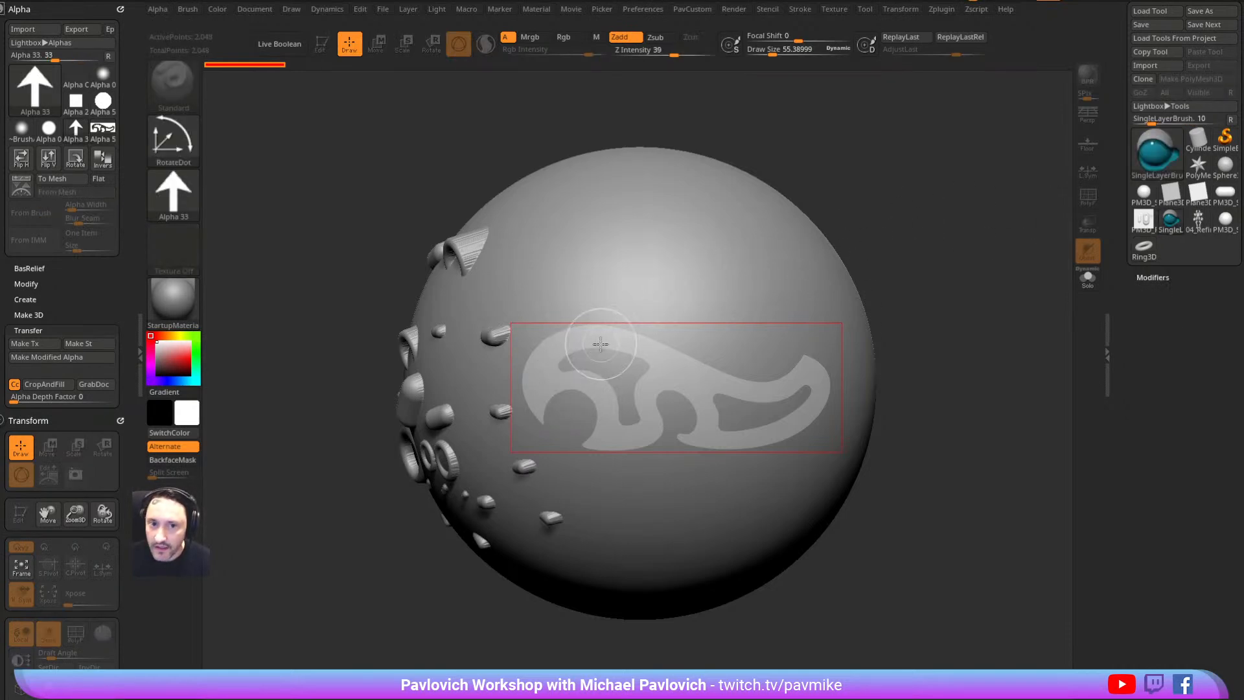
{"action": "left_click", "coordinate": [187, 150]}
{"action": "left_click", "coordinate": [241, 153]}
Test a stroke through the stencil with the alpha off and set the brush to Alpha 06
{"action": "left_click", "coordinate": [186, 194]}
{"action": "left_click", "coordinate": [243, 206]}
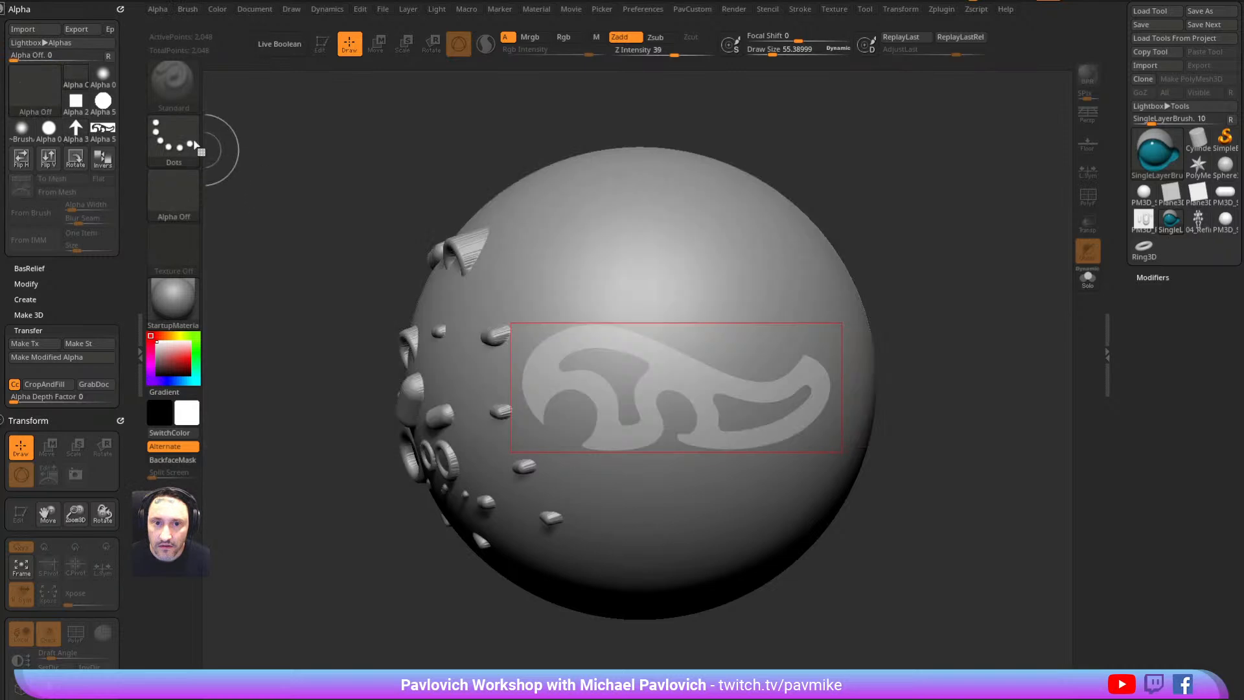
{"action": "mouse_move", "coordinate": [552, 383]}
{"action": "left_mouse_down"}
{"action": "mouse_move", "coordinate": [548, 397]}
{"action": "mouse_move", "coordinate": [623, 414]}
{"action": "mouse_move", "coordinate": [580, 359]}
{"action": "mouse_move", "coordinate": [538, 401]}
{"action": "mouse_move", "coordinate": [551, 324]}
{"action": "mouse_move", "coordinate": [634, 376]}
{"action": "mouse_move", "coordinate": [676, 343]}
{"action": "mouse_move", "coordinate": [618, 446]}
{"action": "mouse_move", "coordinate": [675, 372]}
{"action": "left_mouse_up"}
{"action": "key", "text": "ctrl+z"}
{"action": "left_click", "coordinate": [174, 194]}
{"action": "left_click", "coordinate": [353, 207]}
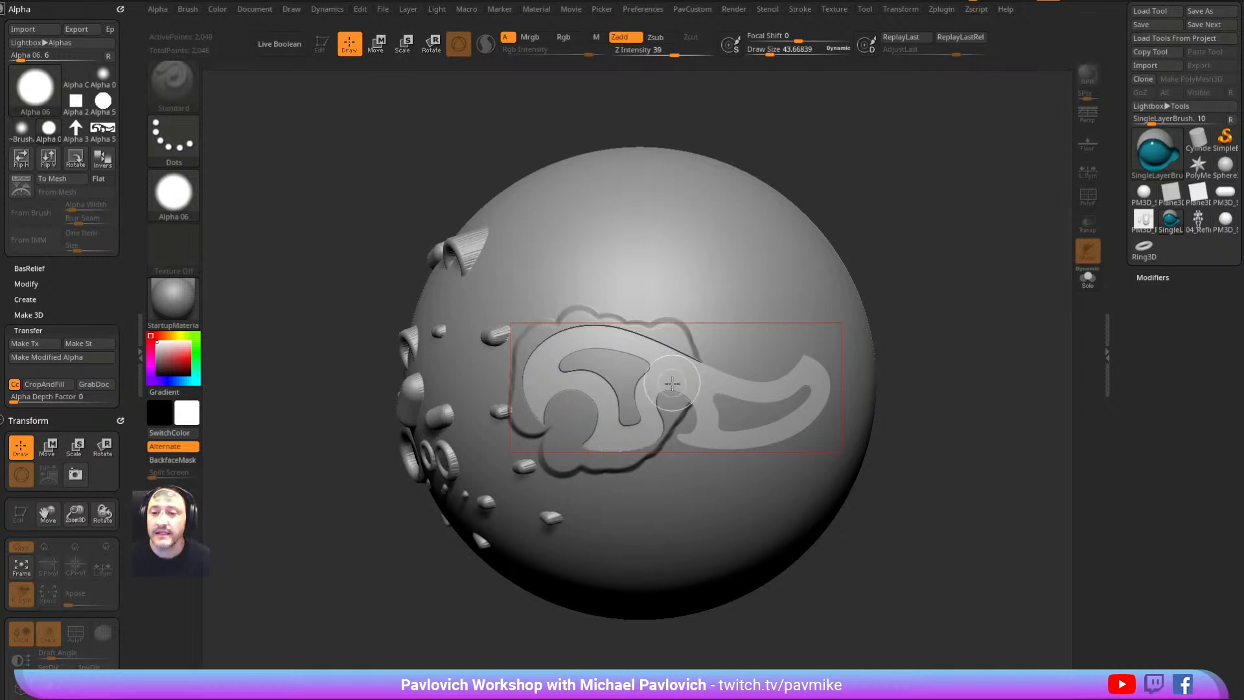
Undo the strokes around the stencil and try carving through it with Zsub
{"action": "key", "text": "ctrl+z"}
{"action": "left_click", "coordinate": [654, 37]}
{"action": "mouse_move", "coordinate": [587, 395]}
{"action": "left_mouse_down"}
{"action": "mouse_move", "coordinate": [553, 327]}
{"action": "mouse_move", "coordinate": [524, 421]}
{"action": "mouse_move", "coordinate": [544, 428]}
{"action": "left_mouse_up"}
{"action": "key", "text": "ctrl+z"}
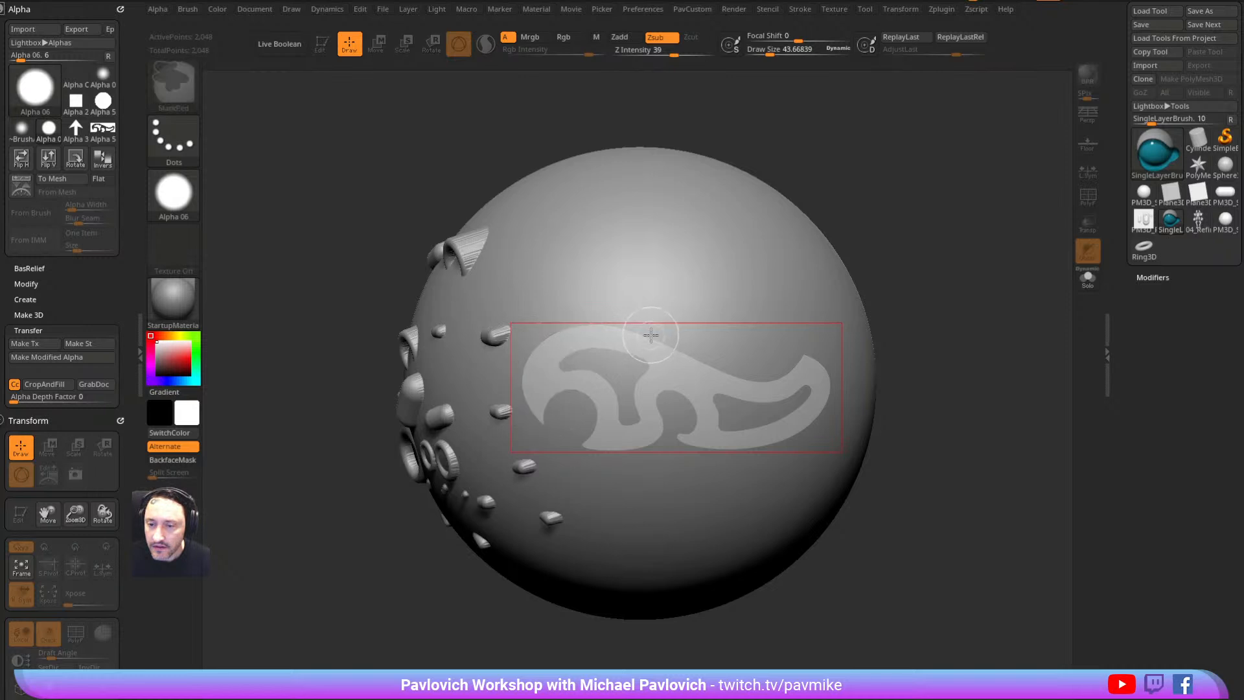
Switch back to Zadd, reduce the draw size to about 26.6, and paint only the stencil's T-shaped opening
{"action": "left_click", "coordinate": [637, 40]}
{"action": "mouse_move", "coordinate": [632, 360]}
{"action": "left_mouse_down"}
{"action": "mouse_move", "coordinate": [623, 398]}
{"action": "mouse_move", "coordinate": [634, 418]}
{"action": "mouse_move", "coordinate": [622, 375]}
{"action": "mouse_move", "coordinate": [628, 414]}
{"action": "mouse_move", "coordinate": [634, 367]}
{"action": "mouse_move", "coordinate": [589, 354]}
{"action": "mouse_move", "coordinate": [581, 364]}
{"action": "mouse_move", "coordinate": [608, 375]}
{"action": "mouse_move", "coordinate": [589, 360]}
{"action": "left_mouse_up"}
{"action": "key", "text": "ctrl+z"}
{"action": "key", "text": "bracketleft"}
{"action": "key", "text": "bracketleft"}
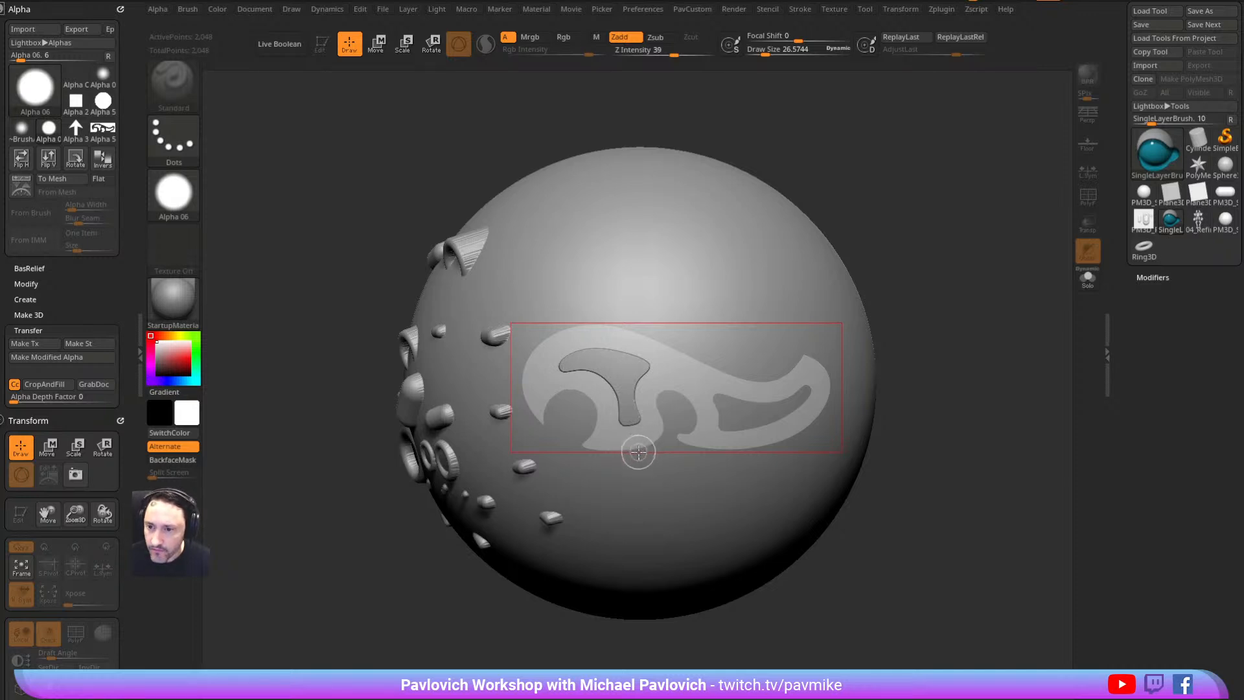
Enable the stencil's Wrap Mode, move it to the sphere's upper area, and paint through its teardrop-shaped opening
{"action": "left_click", "coordinate": [768, 9]}
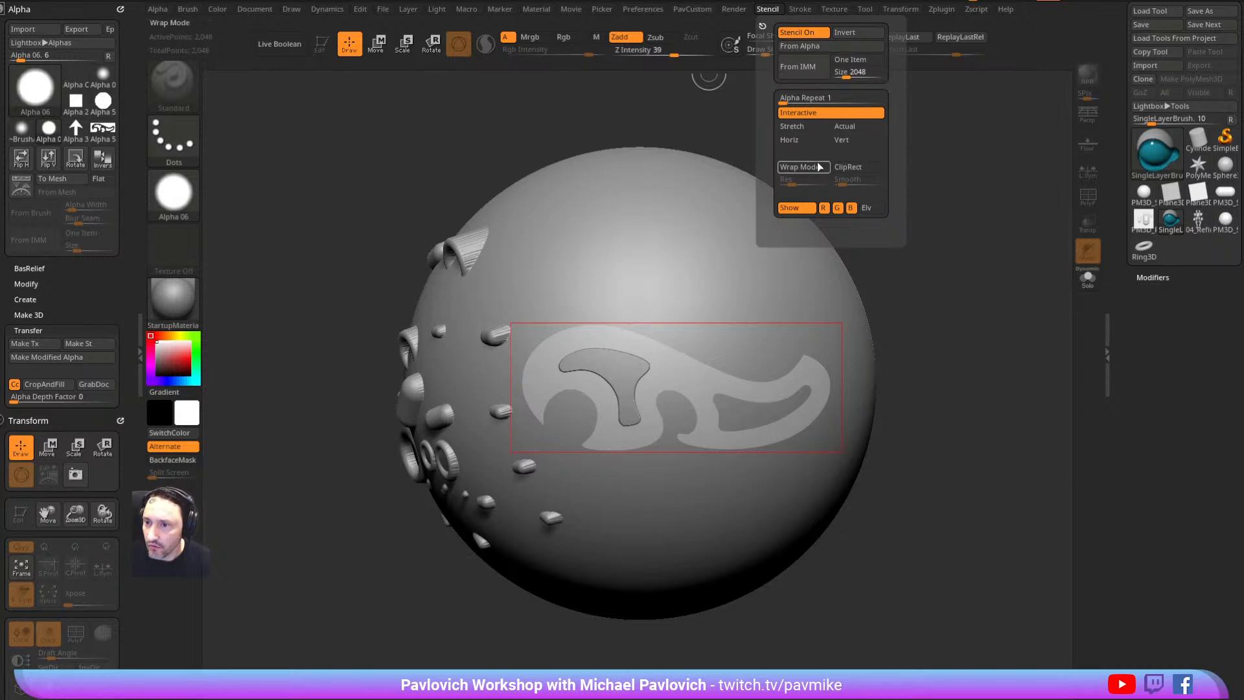
{"action": "left_click", "coordinate": [799, 166]}
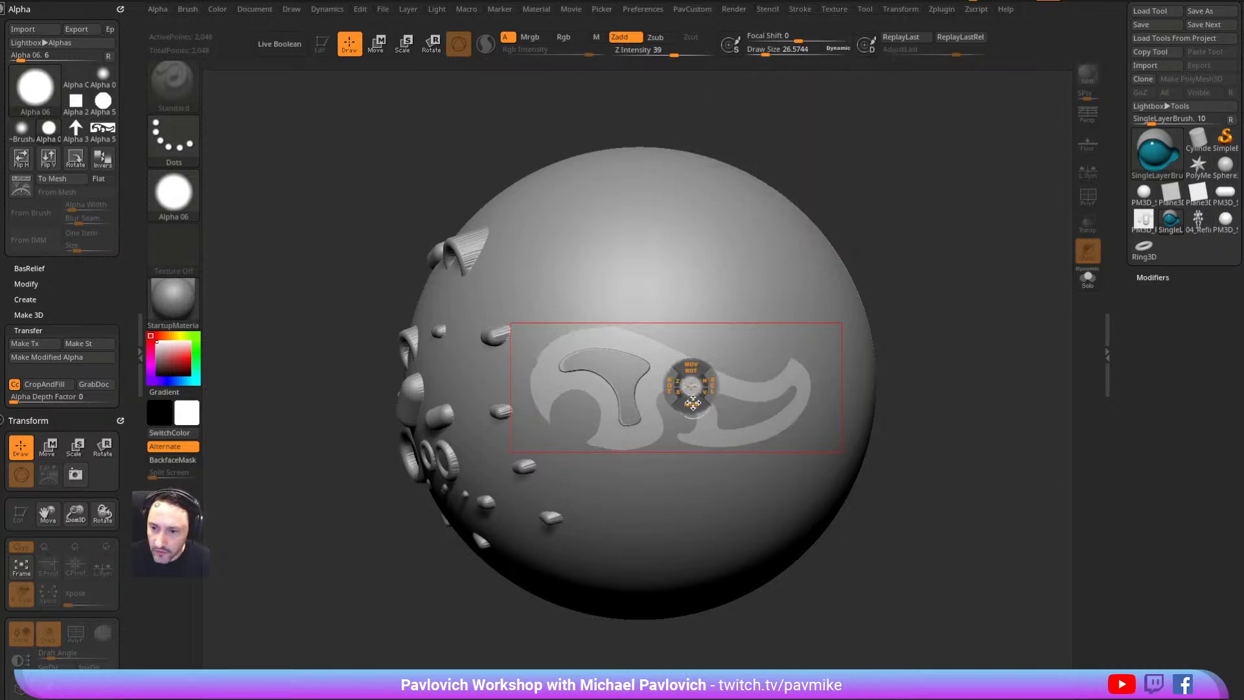
{"action": "mouse_move", "coordinate": [688, 399]}
{"action": "left_mouse_down"}
{"action": "mouse_move", "coordinate": [680, 224]}
{"action": "mouse_move", "coordinate": [716, 230]}
{"action": "mouse_move", "coordinate": [765, 354]}
{"action": "mouse_move", "coordinate": [750, 389]}
{"action": "mouse_move", "coordinate": [706, 324]}
{"action": "mouse_move", "coordinate": [619, 392]}
{"action": "mouse_move", "coordinate": [762, 440]}
{"action": "mouse_move", "coordinate": [694, 264]}
{"action": "mouse_move", "coordinate": [693, 493]}
{"action": "mouse_move", "coordinate": [710, 298]}
{"action": "mouse_move", "coordinate": [674, 290]}
{"action": "mouse_move", "coordinate": [732, 299]}
{"action": "mouse_move", "coordinate": [780, 276]}
{"action": "left_mouse_up"}
Return the dropped sphere to editable 3D and turn the stencil off
{"action": "scroll", "coordinate": [74, 204], "scroll_direction": "down", "scroll_amount": 10}
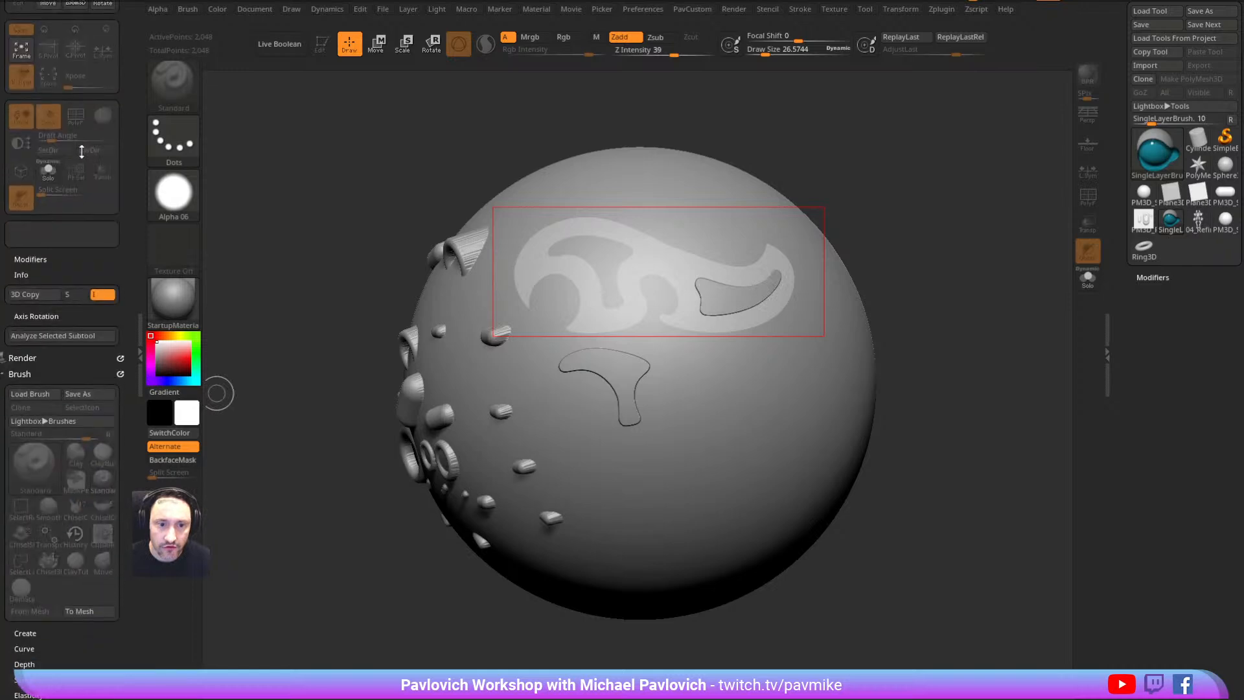
{"action": "scroll", "coordinate": [74, 204], "scroll_direction": "up", "scroll_amount": 8}
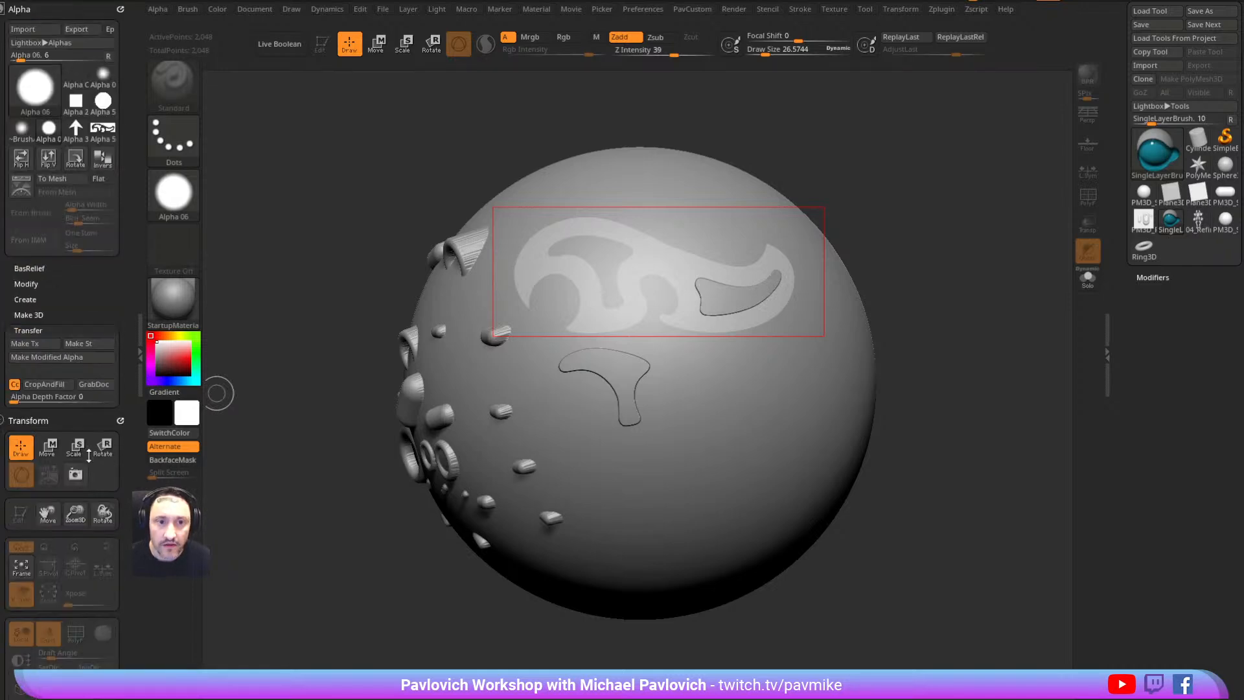
{"action": "left_click_drag", "start_coordinate": [93, 278], "coordinate": [107, 6]}
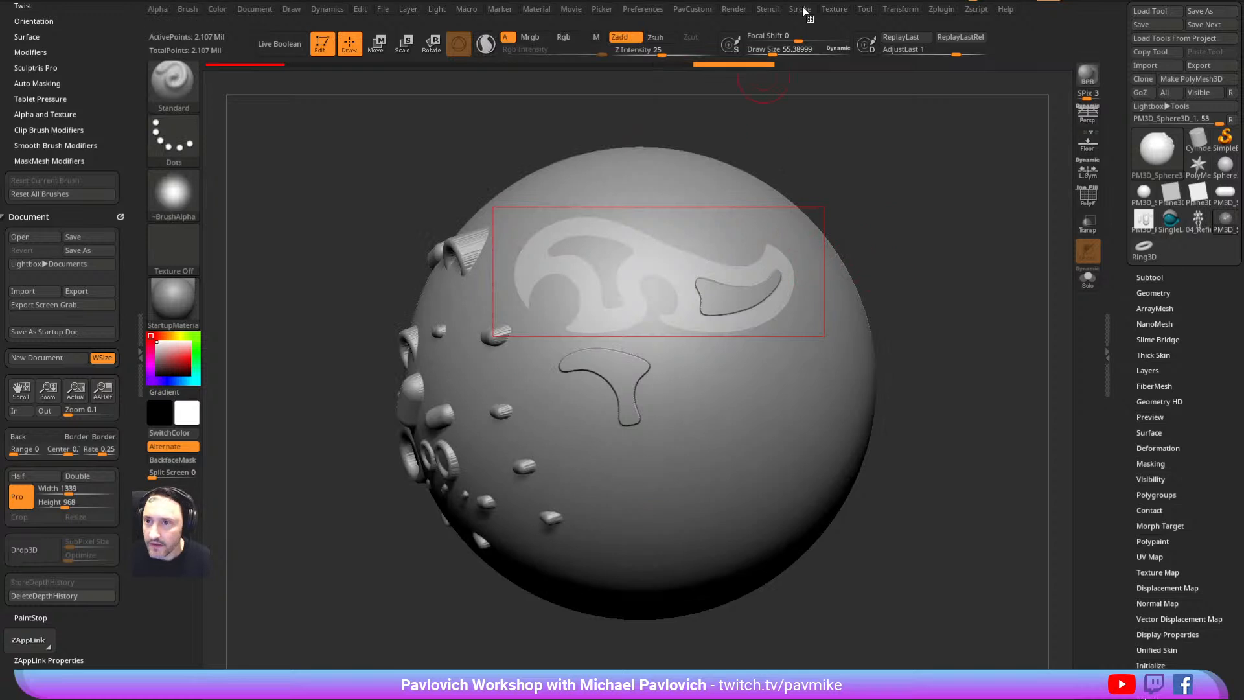
{"action": "left_click", "coordinate": [774, 10]}
{"action": "left_click", "coordinate": [793, 36]}
{"action": "key", "text": "space"}
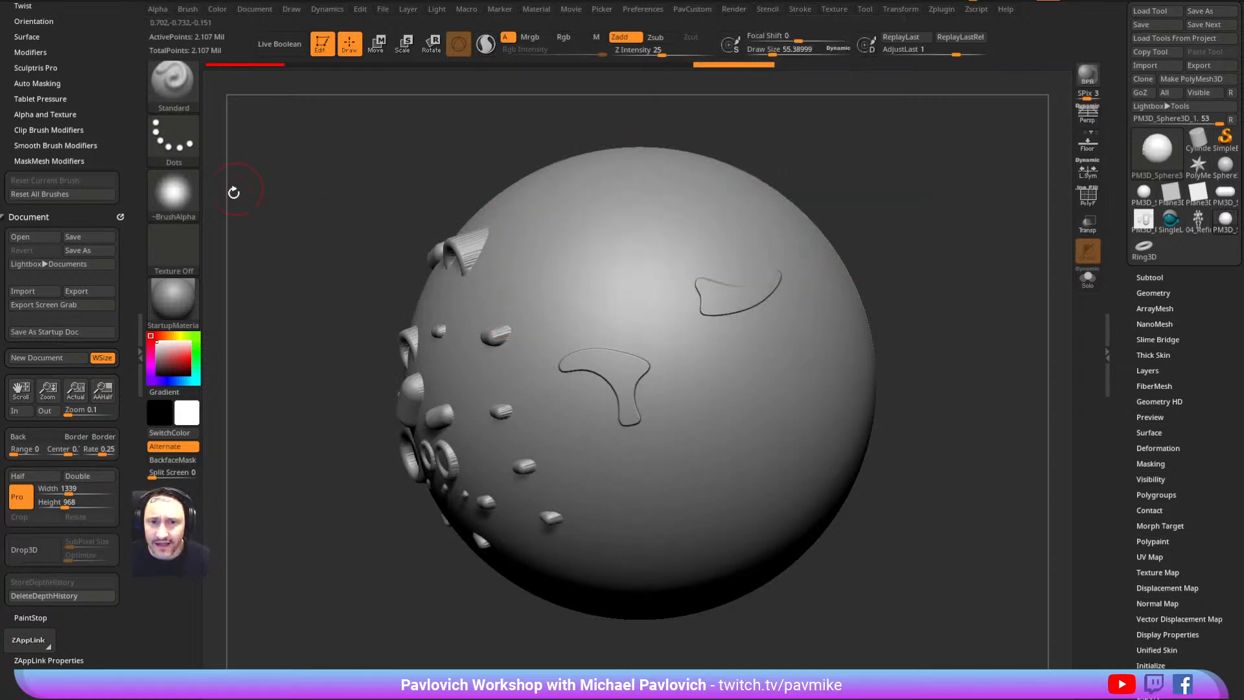
{"action": "left_click", "coordinate": [193, 192]}
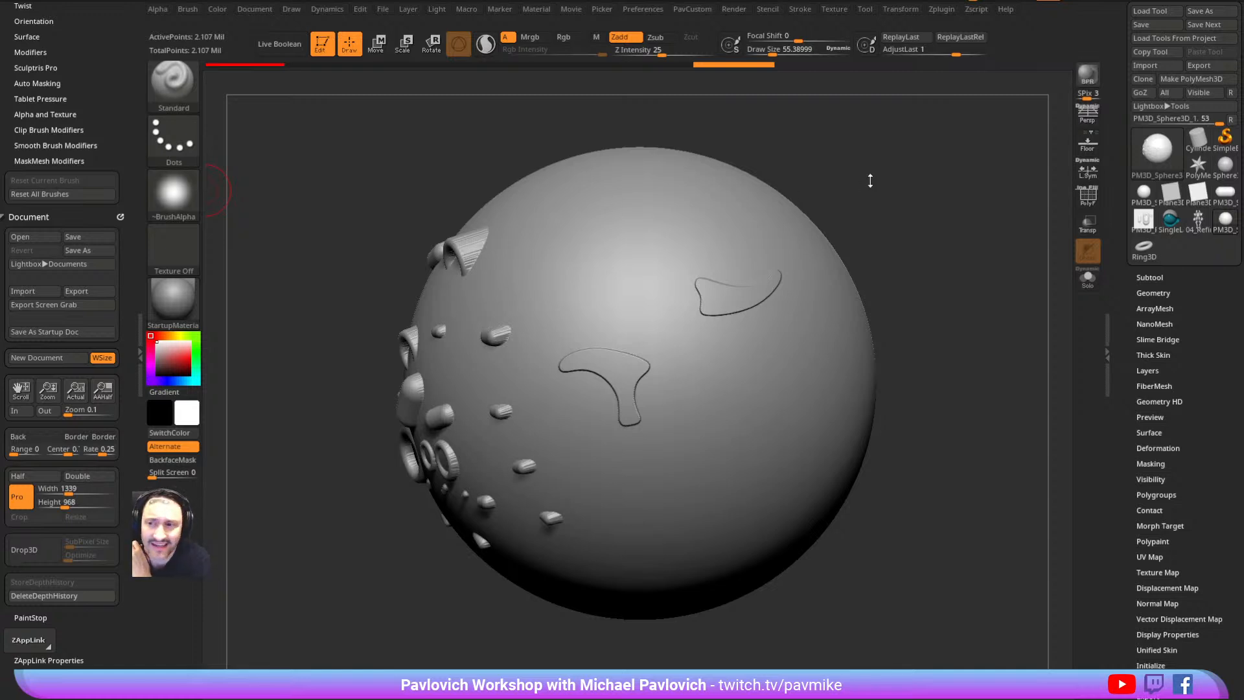
Switch to the 04_RefineForm robot model and set the draw size to 40.96
{"action": "left_click", "coordinate": [1197, 220]}
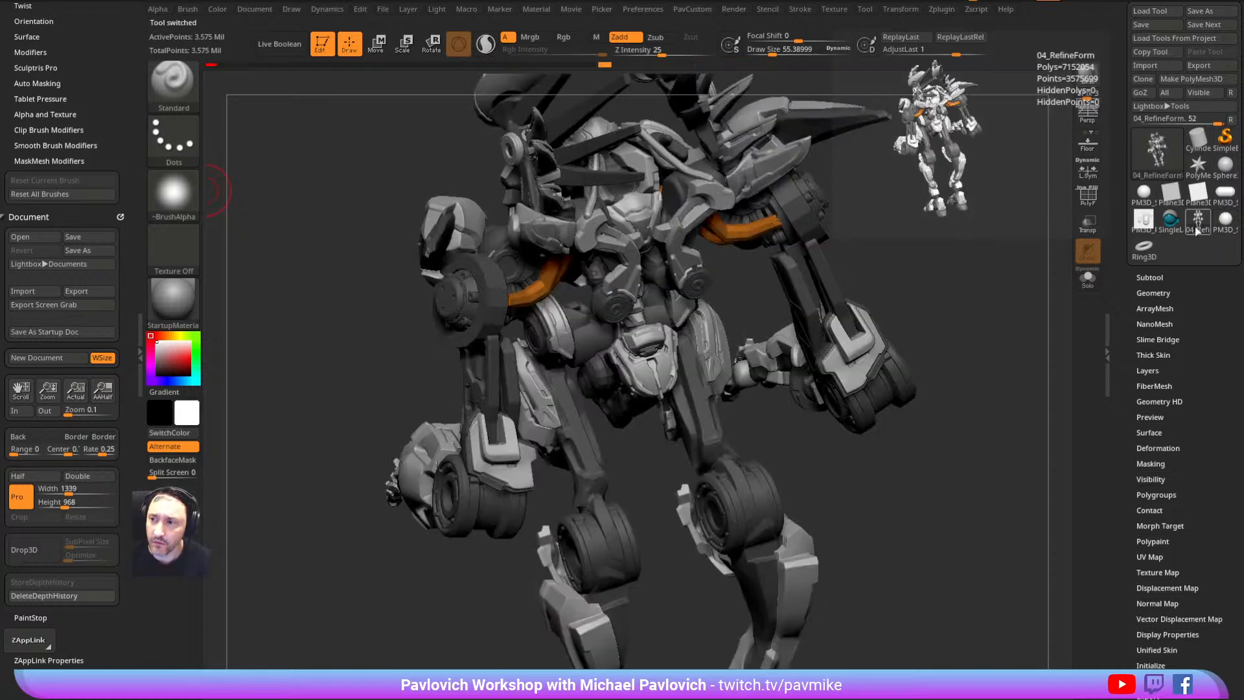
{"action": "mouse_move", "coordinate": [993, 261]}
{"action": "left_mouse_down"}
{"action": "mouse_move", "coordinate": [939, 313]}
{"action": "mouse_move", "coordinate": [894, 285]}
{"action": "mouse_move", "coordinate": [779, 318]}
{"action": "left_mouse_up"}
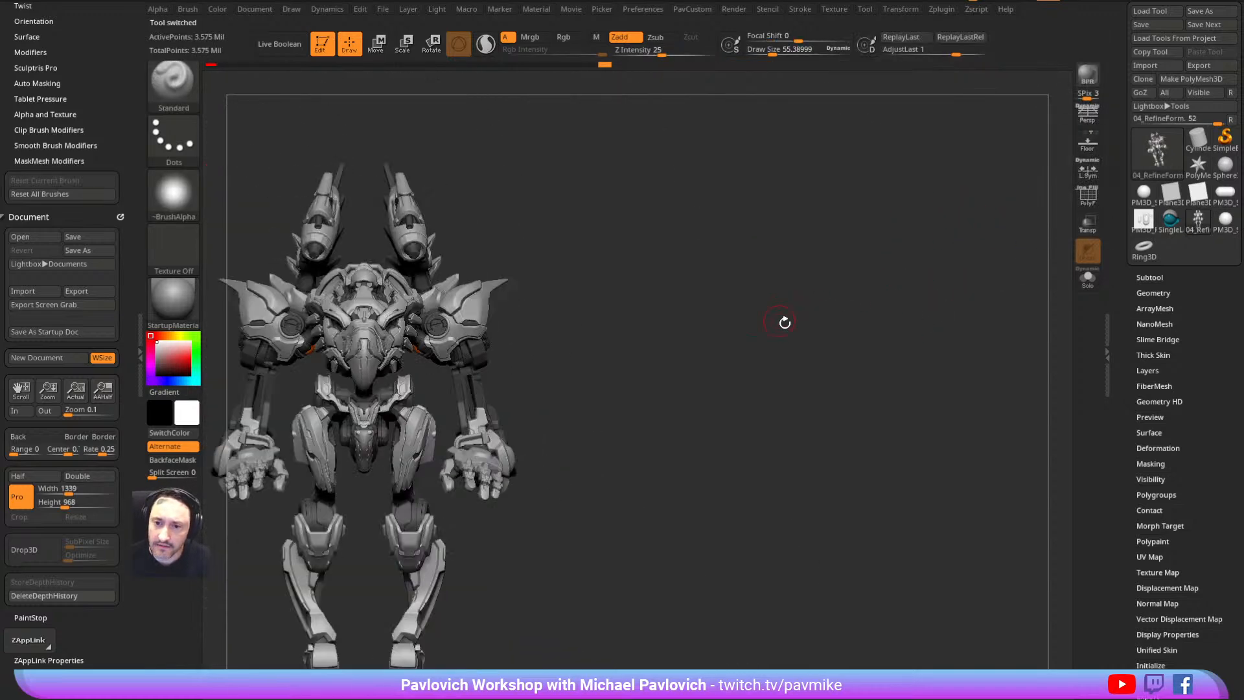
{"action": "key", "text": "f"}
{"action": "key", "text": "s"}
{"action": "key", "text": "s"}
{"action": "mouse_move", "coordinate": [853, 326]}
{"action": "left_mouse_down"}
{"action": "mouse_move", "coordinate": [866, 332]}
{"action": "mouse_move", "coordinate": [864, 319]}
{"action": "mouse_move", "coordinate": [883, 311]}
{"action": "mouse_move", "coordinate": [924, 361]}
{"action": "mouse_move", "coordinate": [944, 321]}
{"action": "mouse_move", "coordinate": [1026, 265]}
{"action": "mouse_move", "coordinate": [960, 263]}
{"action": "mouse_move", "coordinate": [631, 347]}
{"action": "left_mouse_up"}
{"action": "key", "text": "s"}
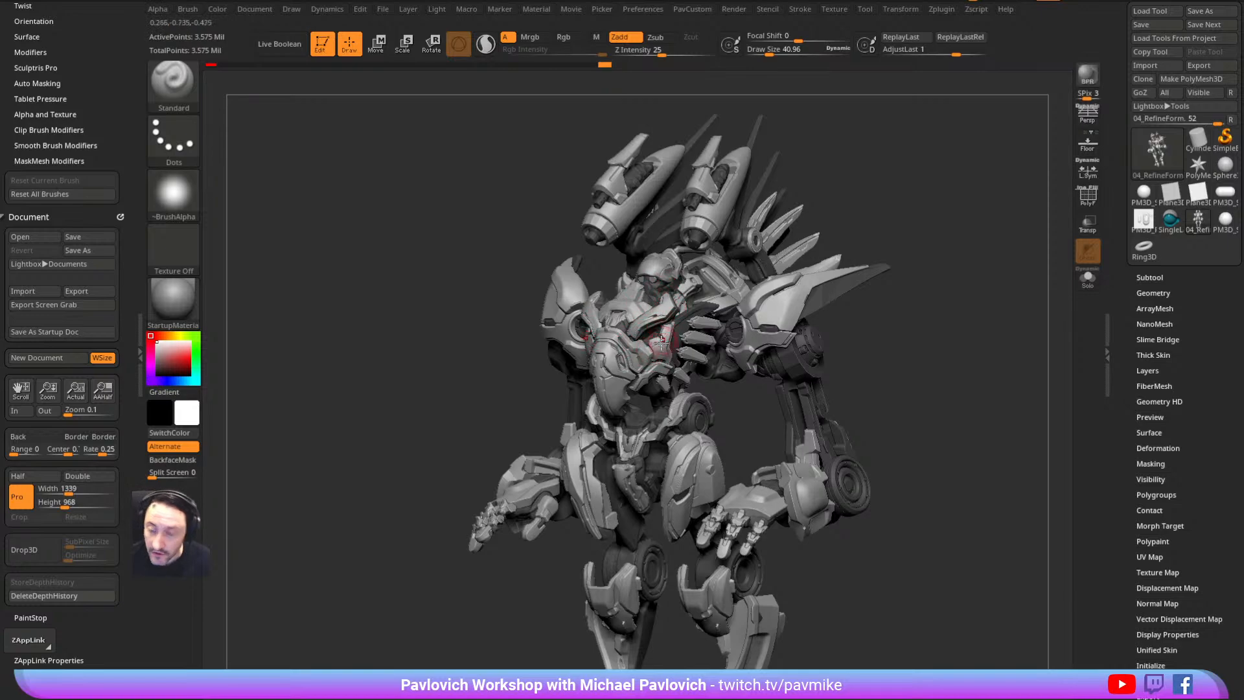
{"action": "mouse_move", "coordinate": [993, 267]}
{"action": "left_mouse_down"}
{"action": "mouse_move", "coordinate": [1013, 272]}
{"action": "mouse_move", "coordinate": [978, 261]}
{"action": "mouse_move", "coordinate": [926, 212]}
{"action": "mouse_move", "coordinate": [888, 224]}
{"action": "mouse_move", "coordinate": [1022, 313]}
{"action": "mouse_move", "coordinate": [1063, 298]}
{"action": "mouse_move", "coordinate": [993, 280]}
{"action": "mouse_move", "coordinate": [894, 311]}
{"action": "left_mouse_up"}
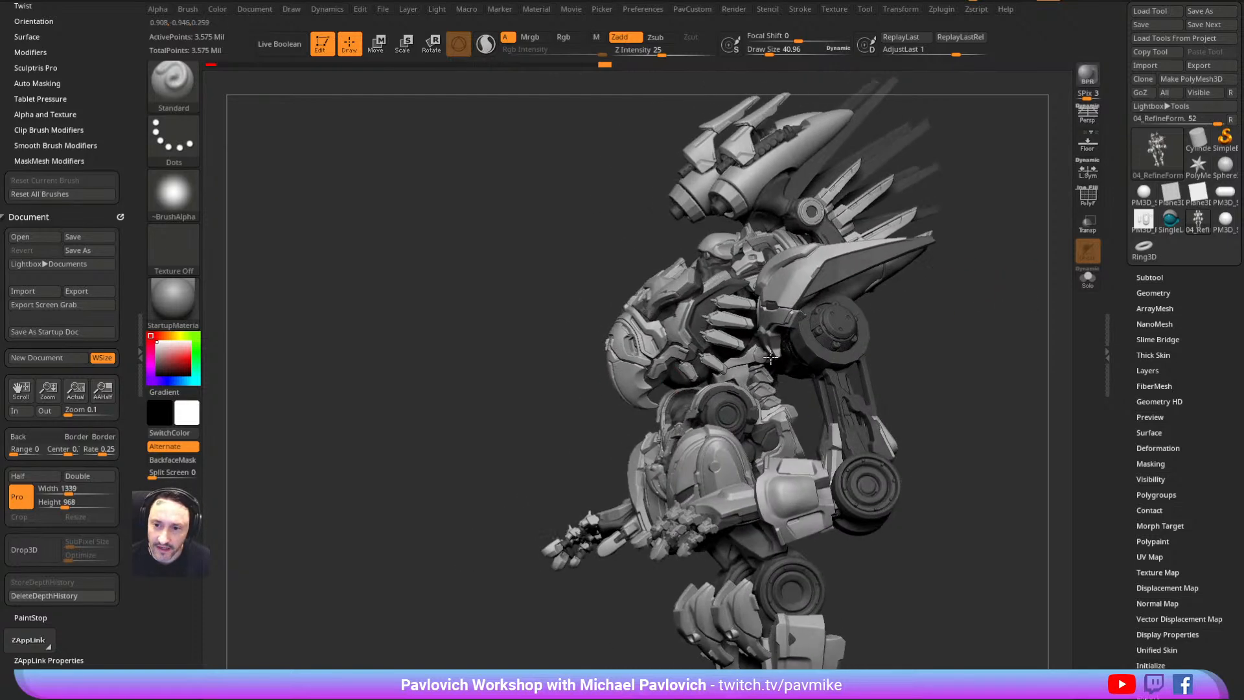
Isolate the robot's front chest plate, hide parts with the visibility gesture, and bring the rest of the model back with the plate hidden
{"action": "left_click", "coordinate": [589, 353], "text": "ctrl+shift"}
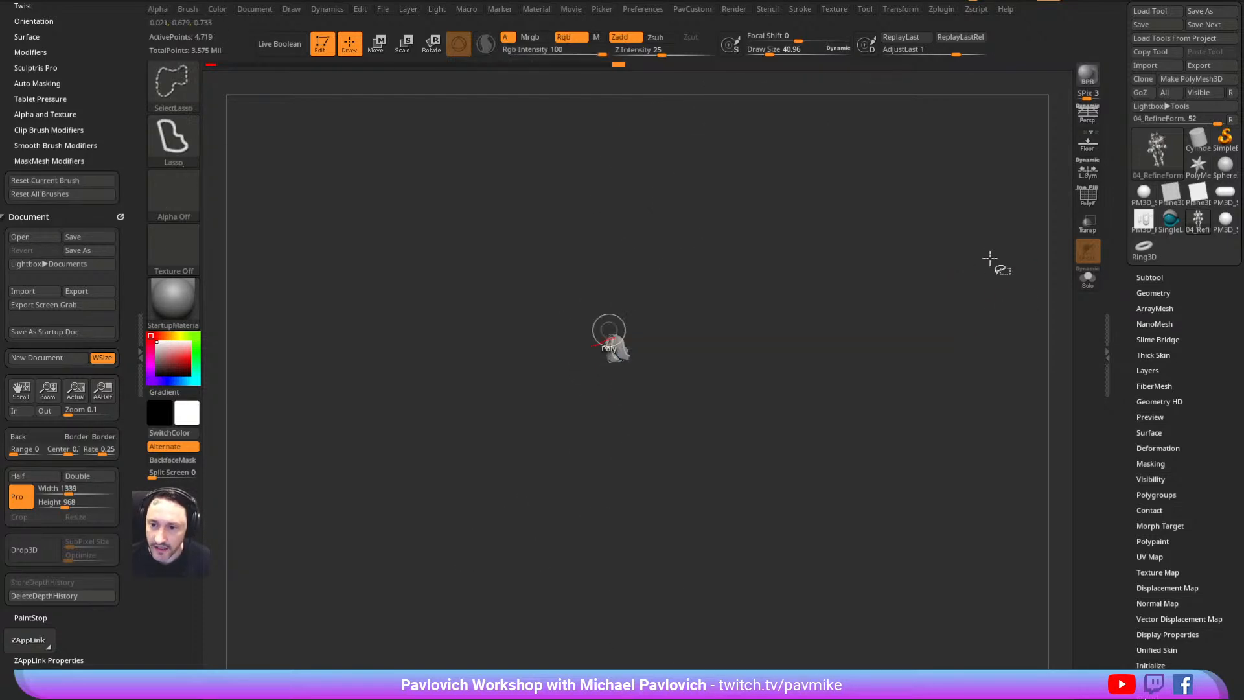
{"action": "left_click", "coordinate": [979, 292], "text": "ctrl+shift"}
{"action": "key", "text": "1"}
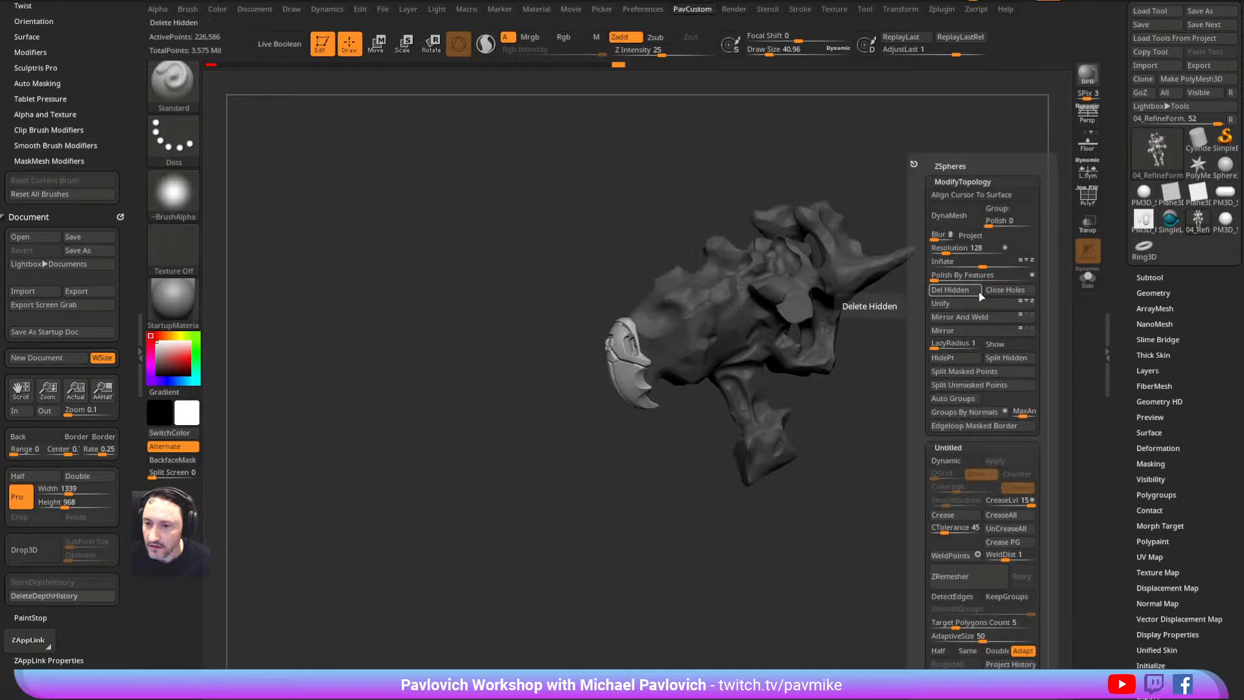
{"action": "mouse_move", "coordinate": [914, 199]}
{"action": "left_mouse_down", "text": "ctrl+alt+shift"}
{"action": "mouse_move", "coordinate": [808, 173]}
{"action": "mouse_move", "coordinate": [1021, 332]}
{"action": "left_mouse_up", "text": "ctrl+alt+shift"}
{"action": "left_click_drag", "start_coordinate": [1006, 256], "coordinate": [1043, 384], "text": "ctrl+alt+shift"}
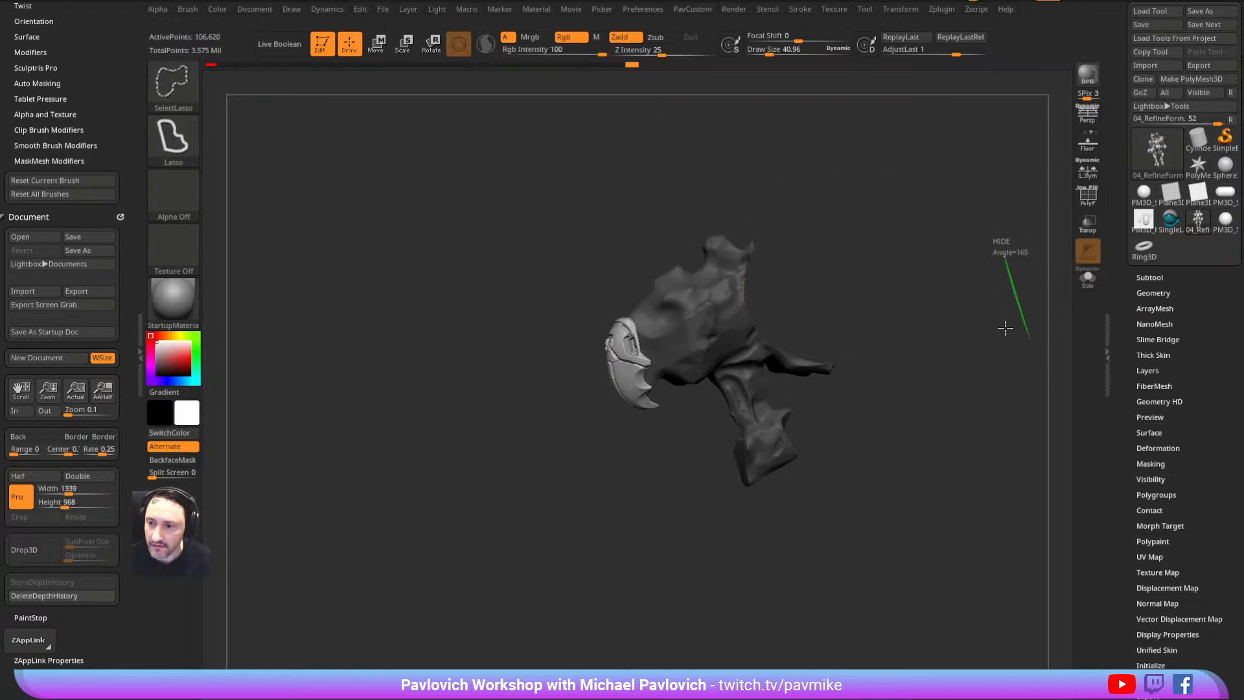
{"action": "left_click_drag", "start_coordinate": [1005, 327], "coordinate": [1006, 327], "text": "ctrl+alt+shift"}
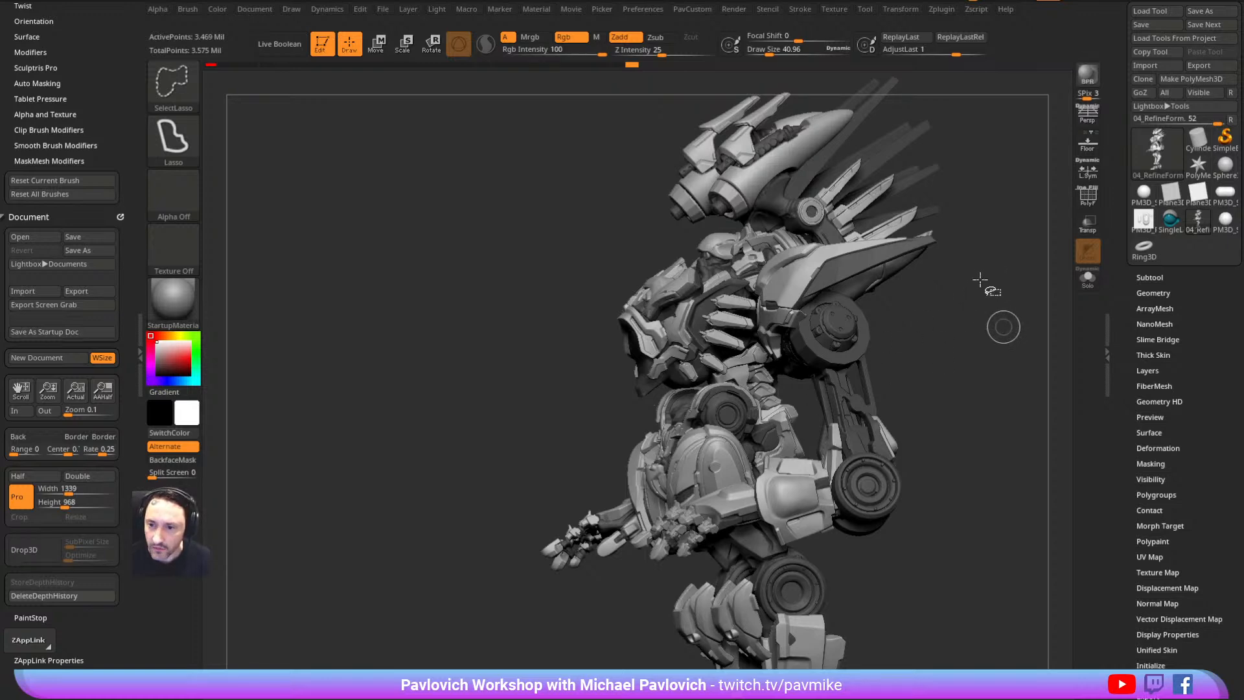
{"action": "left_click", "coordinate": [988, 255], "text": "ctrl+shift"}
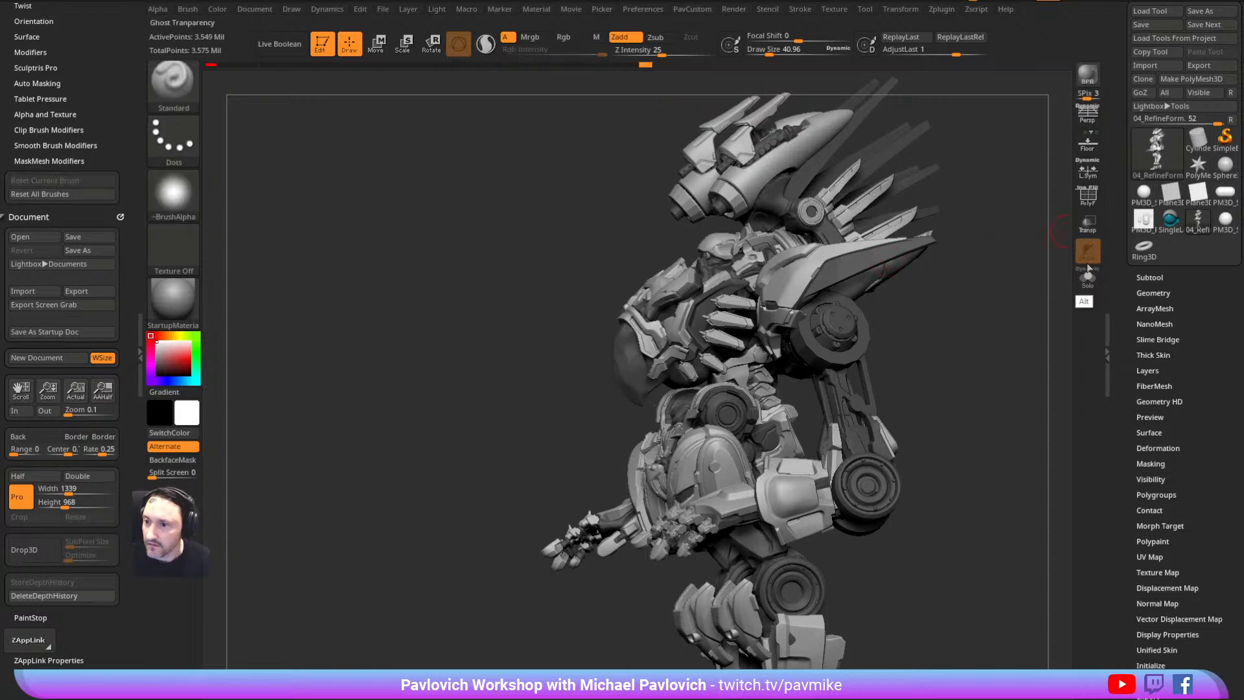
Split the hidden chest plate off the robot with Split Hidden and make the new 04_RefineForm1 subtool active
{"action": "key", "text": "grave"}
{"action": "left_click", "coordinate": [1070, 355]}
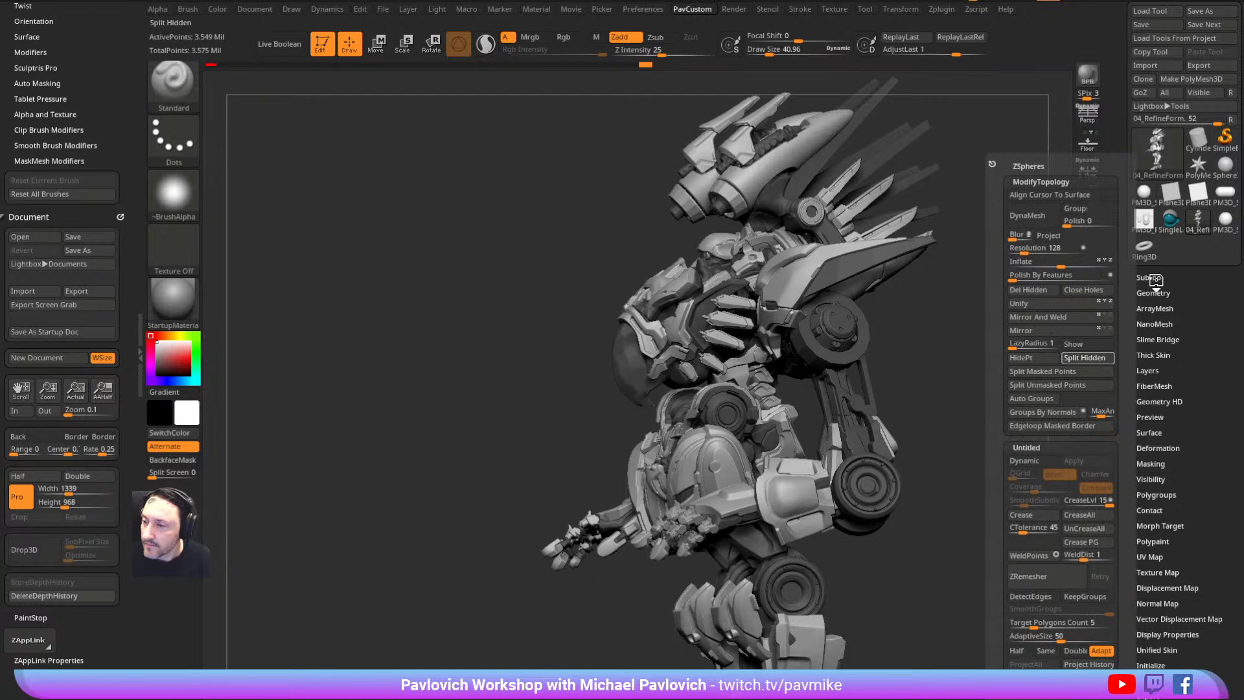
{"action": "left_click", "coordinate": [1164, 280], "text": "shift"}
{"action": "left_click", "coordinate": [1191, 90]}
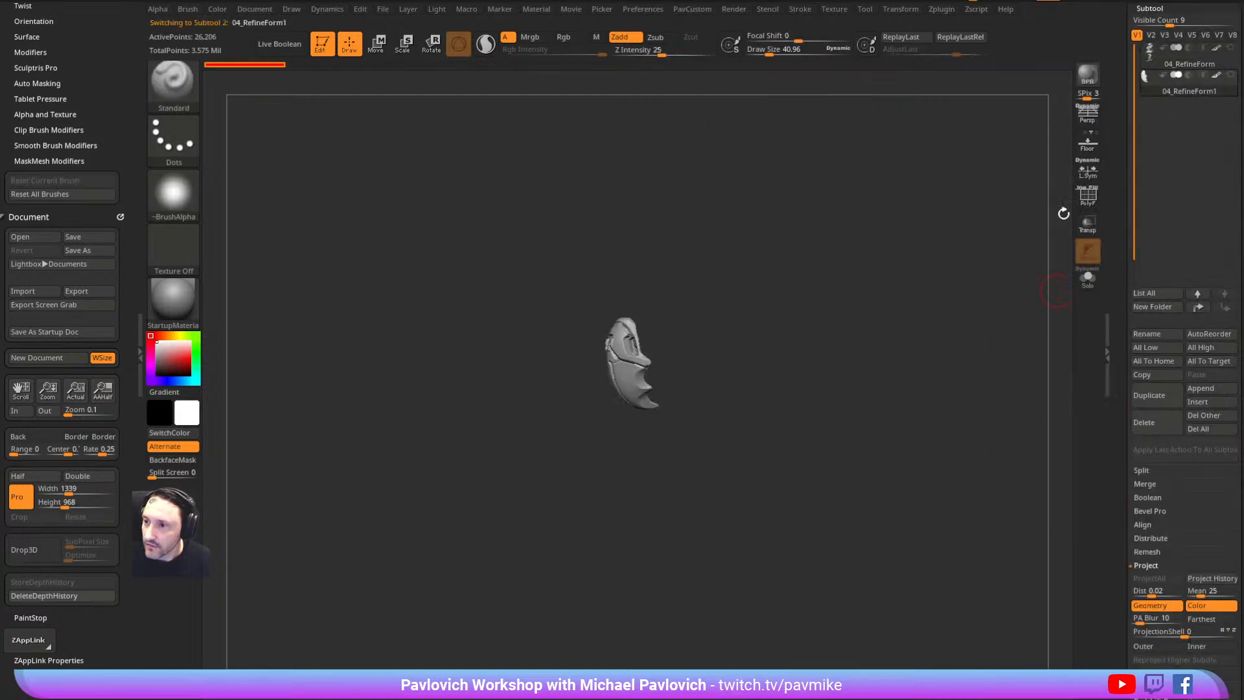
Isolate the split-off chest plate with Solo and examine its panel lines and bevels up close from the side
{"action": "left_click", "coordinate": [1087, 278]}
{"action": "left_click_drag", "start_coordinate": [726, 349], "coordinate": [686, 354]}
{"action": "left_click_drag", "start_coordinate": [769, 278], "coordinate": [824, 349], "text": "alt"}
{"action": "mouse_move", "coordinate": [824, 349]}
{"action": "left_mouse_down", "text": "shift"}
{"action": "mouse_move", "coordinate": [780, 261]}
{"action": "mouse_move", "coordinate": [869, 345]}
{"action": "left_mouse_up", "text": "shift"}
{"action": "key", "text": "s"}
{"action": "left_click_drag", "start_coordinate": [870, 345], "coordinate": [868, 346]}
{"action": "mouse_move", "coordinate": [953, 334]}
{"action": "left_mouse_down"}
{"action": "mouse_move", "coordinate": [899, 329]}
{"action": "mouse_move", "coordinate": [884, 341]}
{"action": "mouse_move", "coordinate": [869, 329]}
{"action": "left_mouse_up"}
{"action": "key", "text": "s"}
{"action": "key", "text": "s"}
{"action": "mouse_move", "coordinate": [874, 327]}
{"action": "left_mouse_down"}
{"action": "mouse_move", "coordinate": [907, 325]}
{"action": "mouse_move", "coordinate": [913, 297]}
{"action": "mouse_move", "coordinate": [800, 264]}
{"action": "left_mouse_up"}
{"action": "key", "text": "f"}
{"action": "left_click_drag", "start_coordinate": [928, 282], "coordinate": [921, 248]}
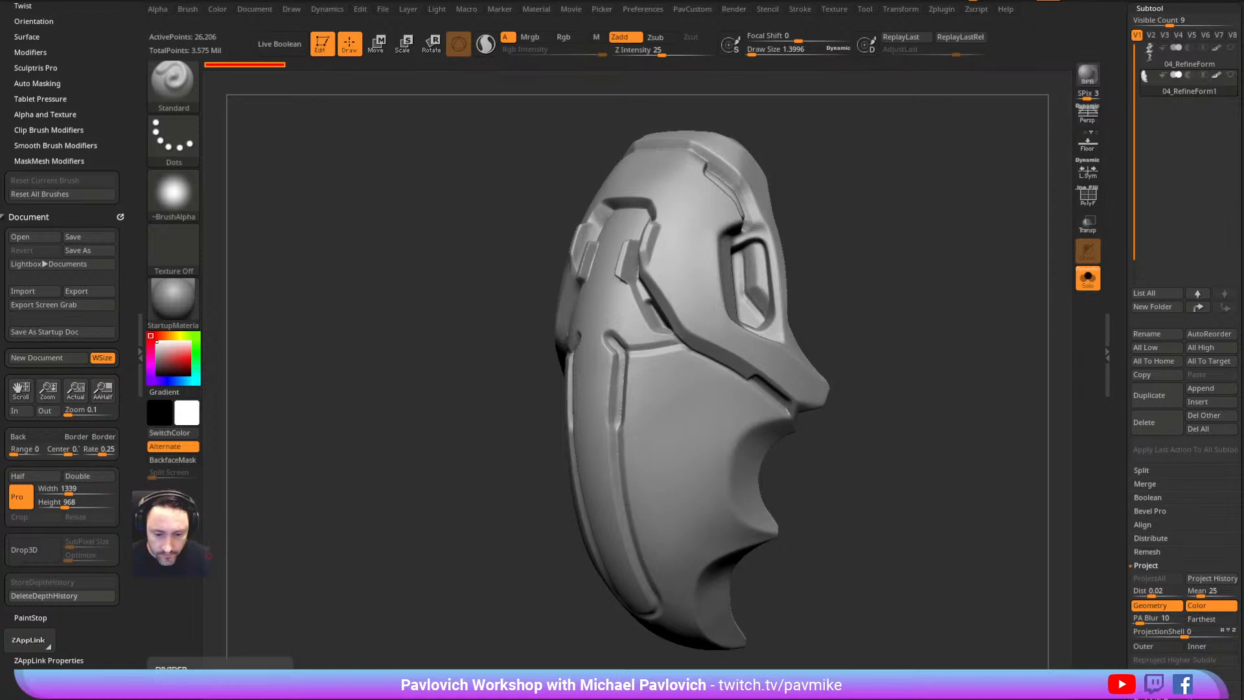
Switch to the browser's "ZBrush Hard Surface - Linear Walkthrough" document and go to the Brute Force section under Artist Examples
{"action": "key", "text": "alt+Tab"}
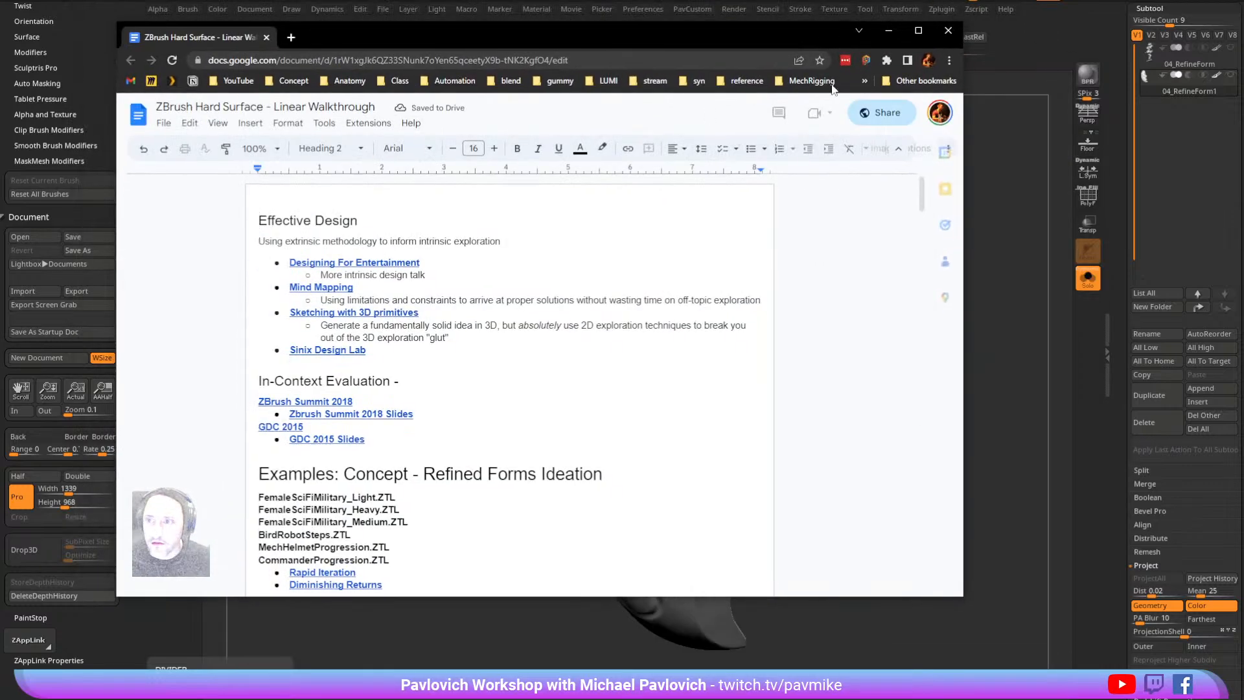
{"action": "key", "text": "alt+Tab"}
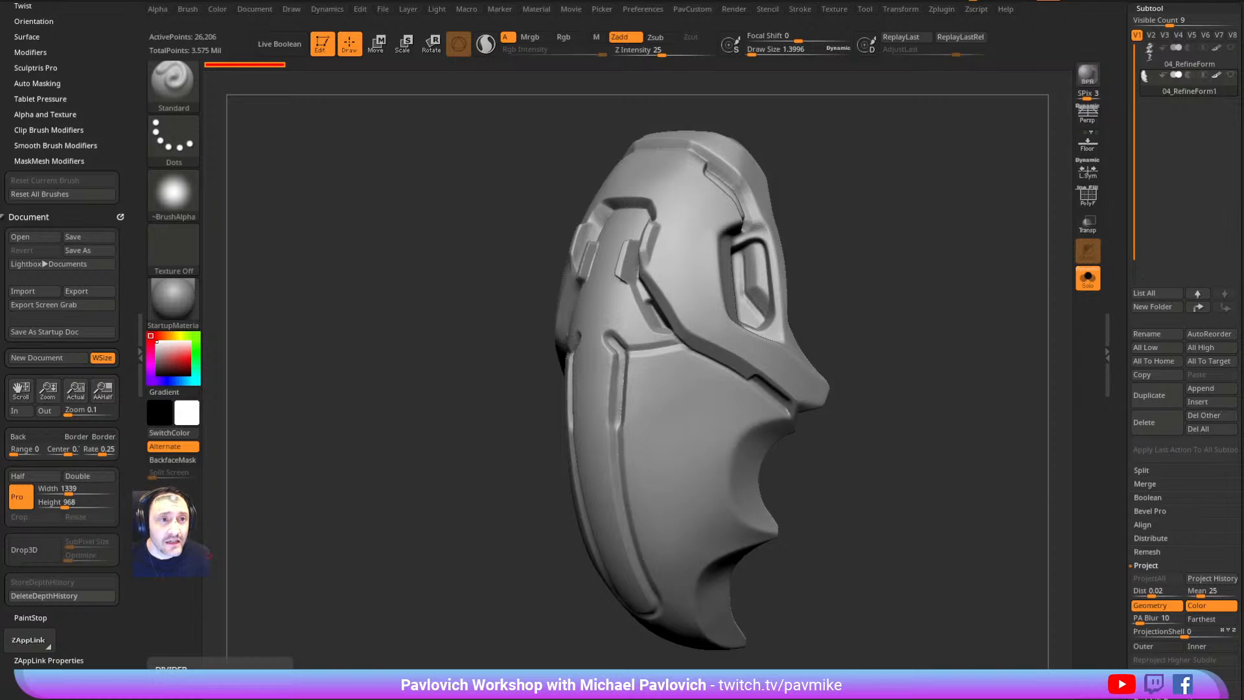
{"action": "key", "text": "alt+Tab"}
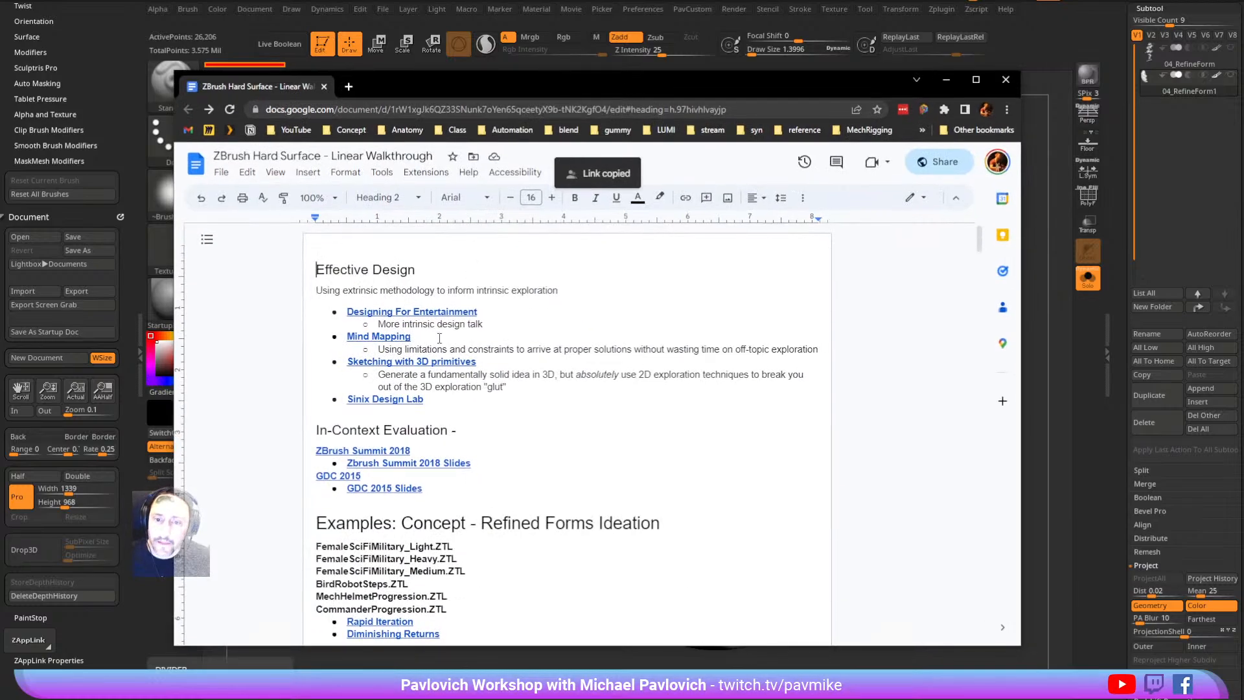
{"action": "scroll", "coordinate": [435, 333], "scroll_direction": "down", "scroll_amount": 20}
{"action": "scroll", "coordinate": [492, 390], "scroll_direction": "down", "scroll_amount": 7}
{"action": "scroll", "coordinate": [414, 339], "scroll_direction": "up", "scroll_amount": 1}
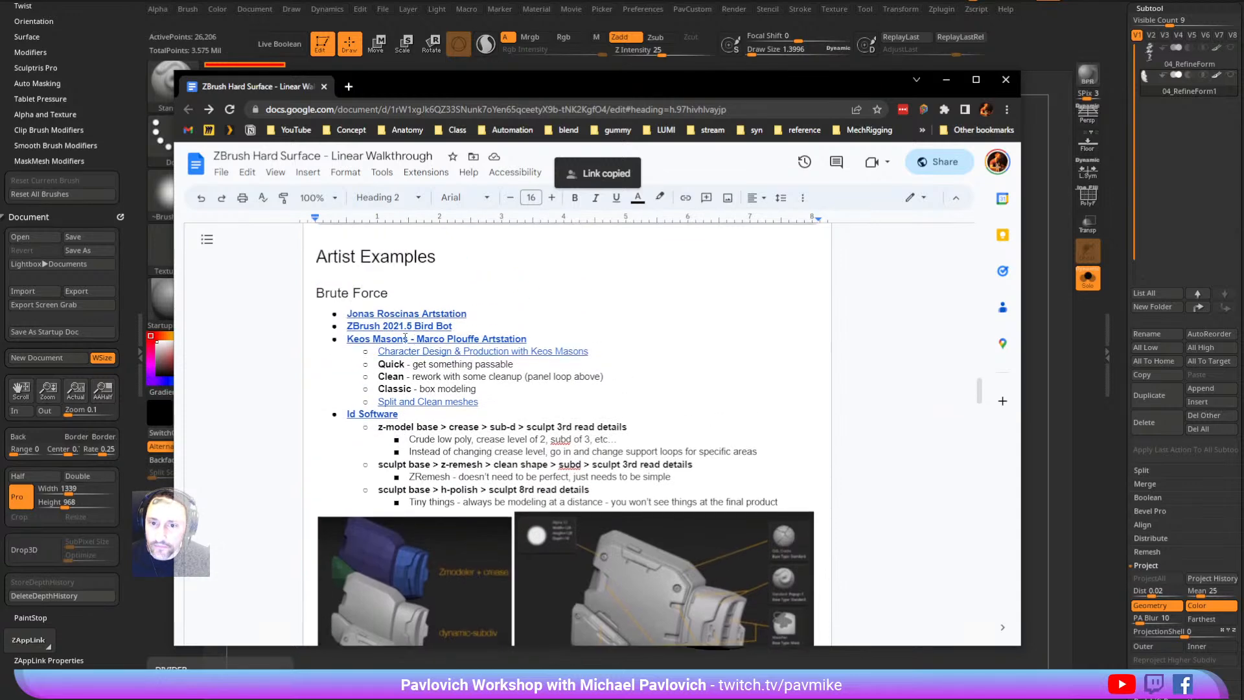
Copy the link of "Character Design & Production with Keos Masons" from the document and open it in a new browser tab
{"action": "left_click", "coordinate": [480, 338]}
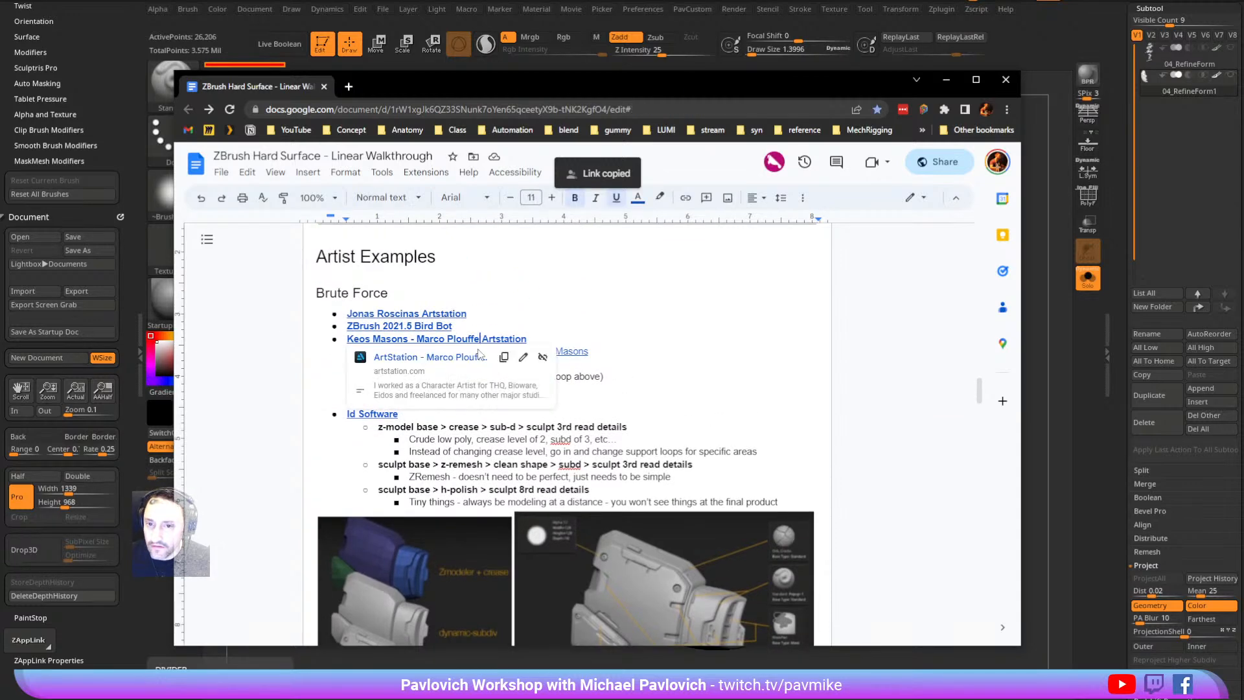
{"action": "left_click", "coordinate": [555, 317]}
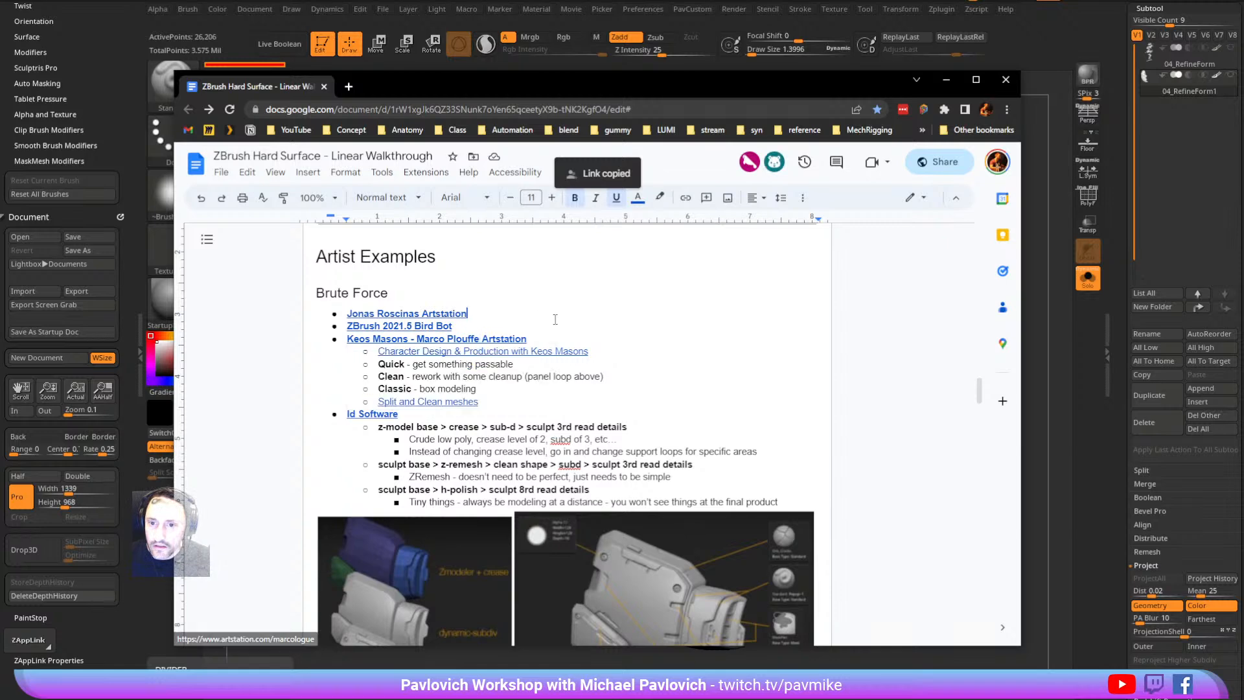
{"action": "left_click", "coordinate": [532, 351]}
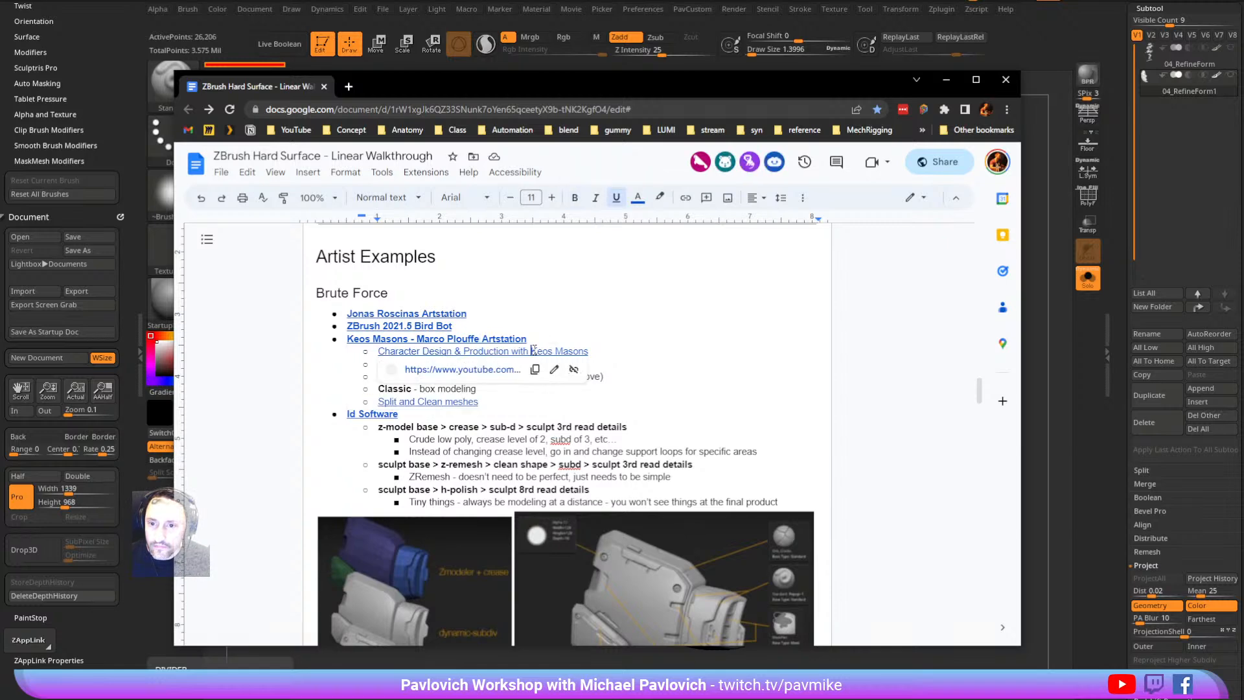
{"action": "left_click", "coordinate": [539, 374]}
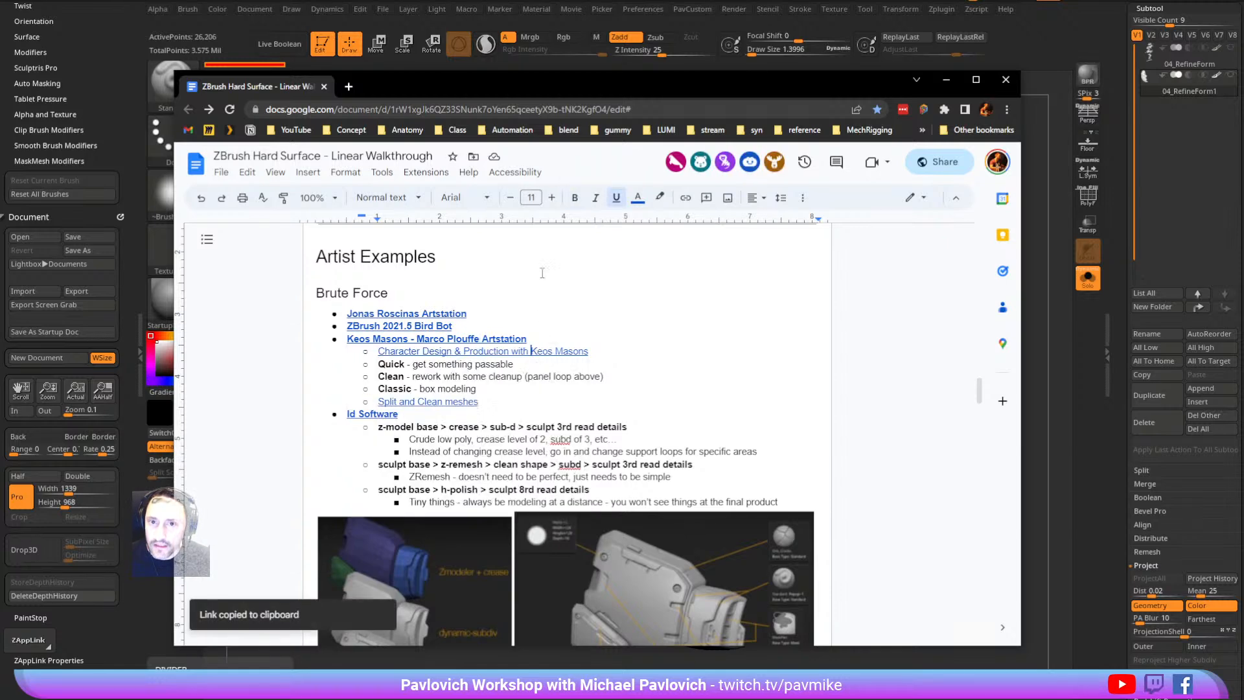
{"action": "left_click", "coordinate": [352, 87]}
{"action": "key", "text": "ctrl+v"}
{"action": "key", "text": "Return"}
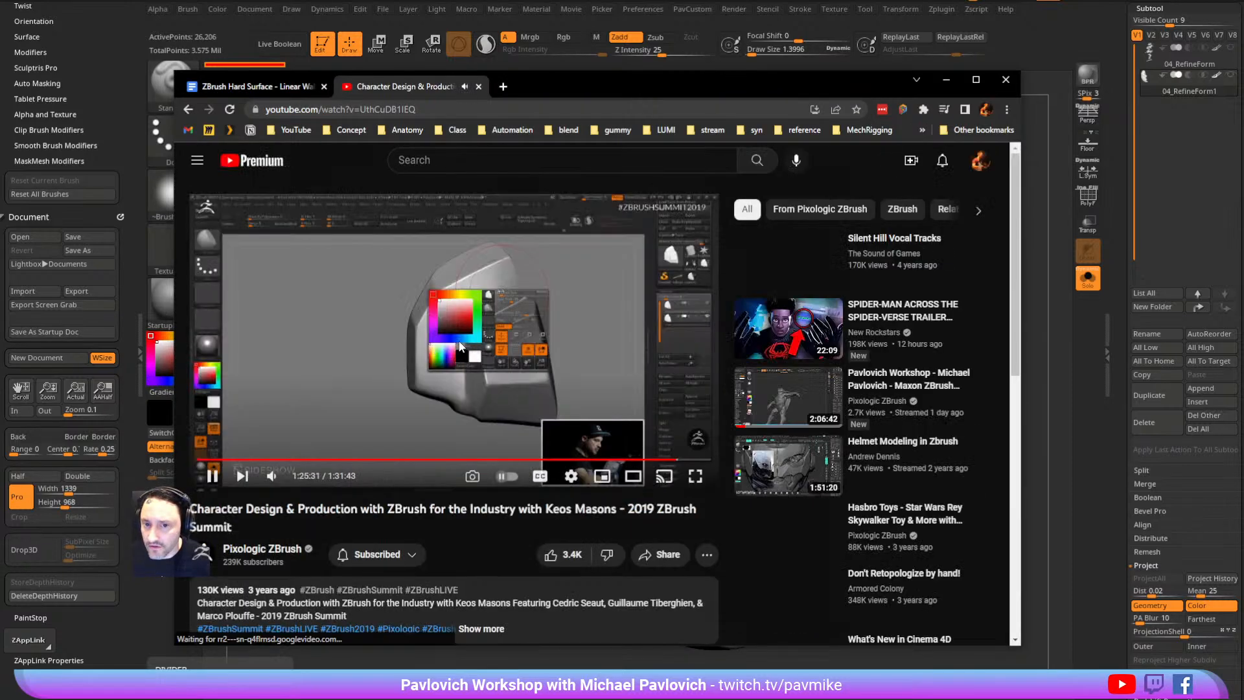
Mute the Keos Masons video and skip through the hard-surface sculpting part to about 1:26:52
{"action": "left_click", "coordinate": [272, 476]}
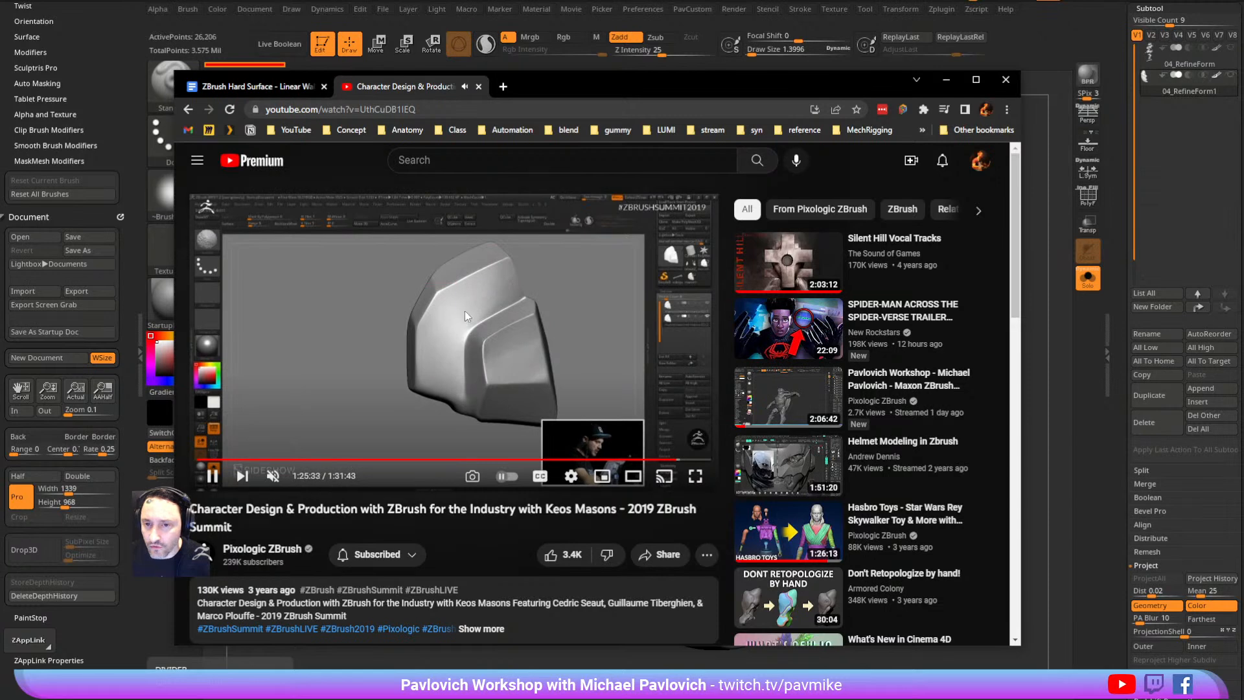
{"action": "left_click", "coordinate": [662, 459]}
{"action": "left_click", "coordinate": [674, 459]}
{"action": "left_click", "coordinate": [684, 460]}
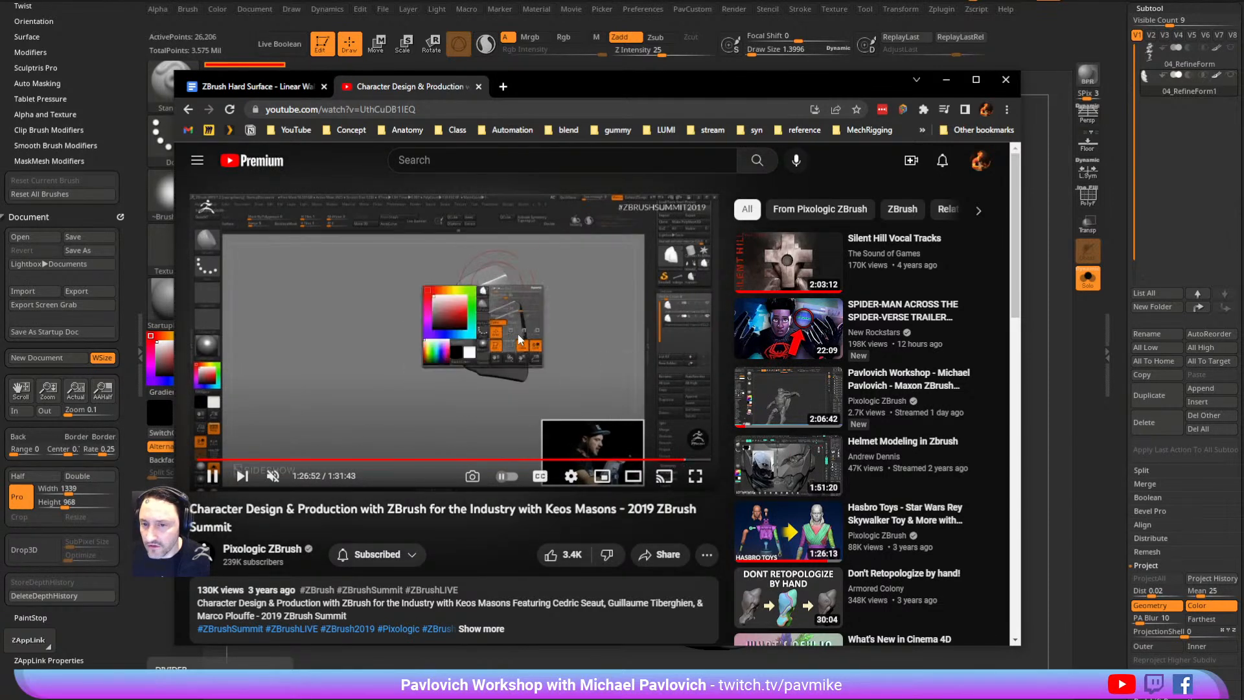
Go back to the walkthrough document, open the Id Software ZBrush Summit video, and skip ahead to about 6:04:40
{"action": "left_click", "coordinate": [258, 86]}
{"action": "scroll", "coordinate": [296, 363], "scroll_direction": "down", "scroll_amount": 1}
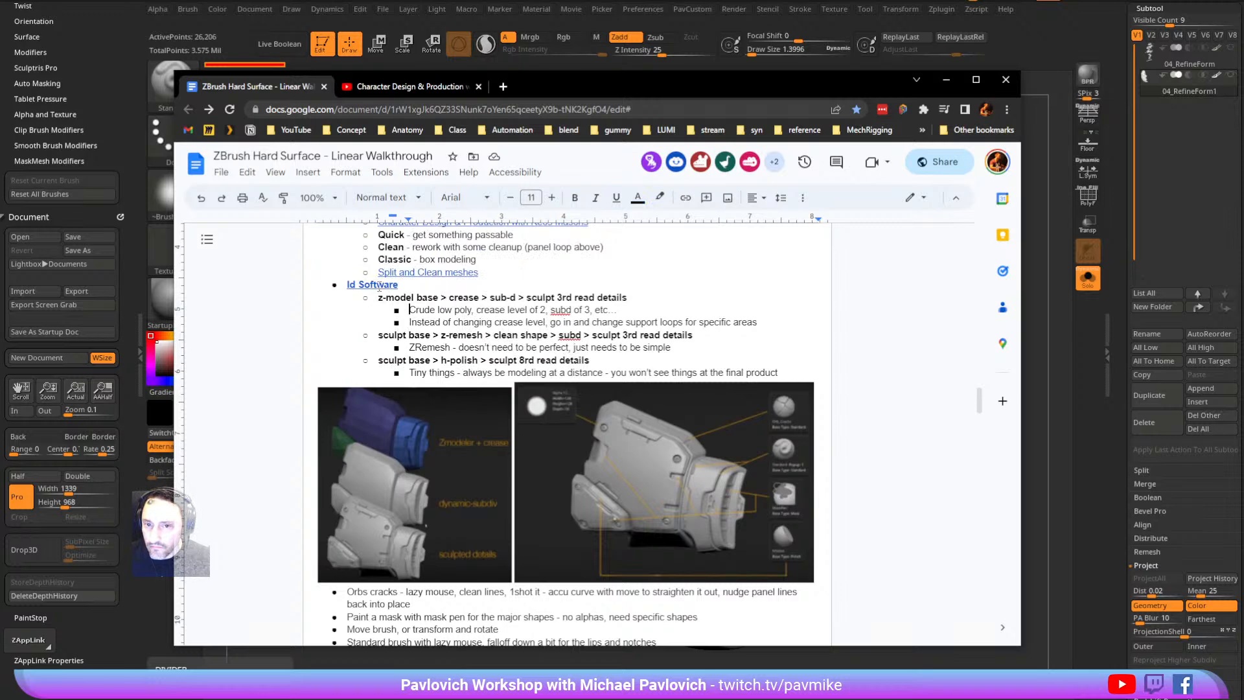
{"action": "left_click", "coordinate": [380, 285]}
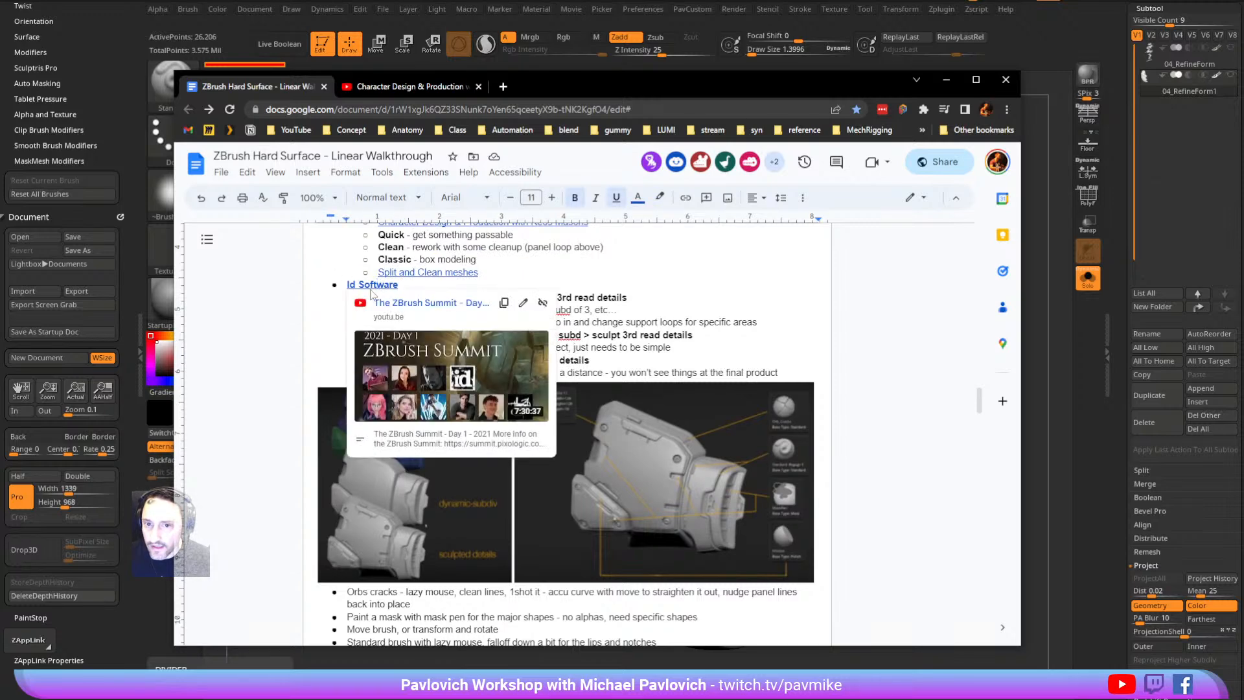
{"action": "left_click", "coordinate": [386, 302]}
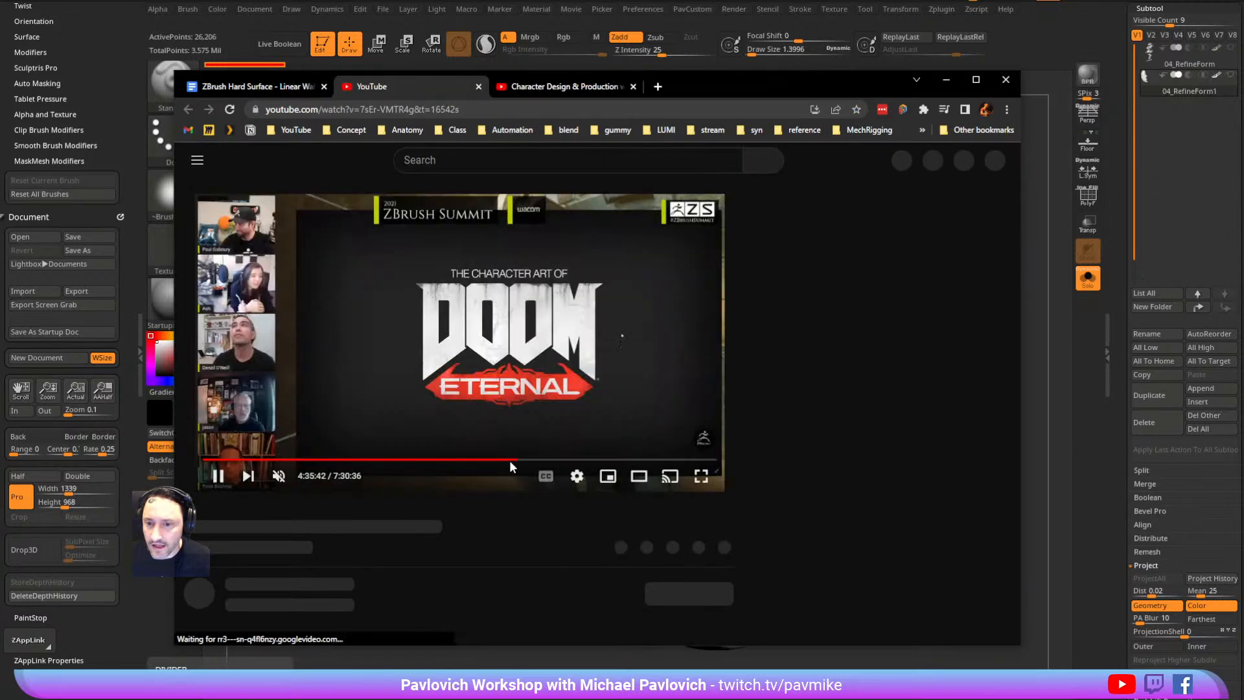
{"action": "left_click", "coordinate": [543, 459]}
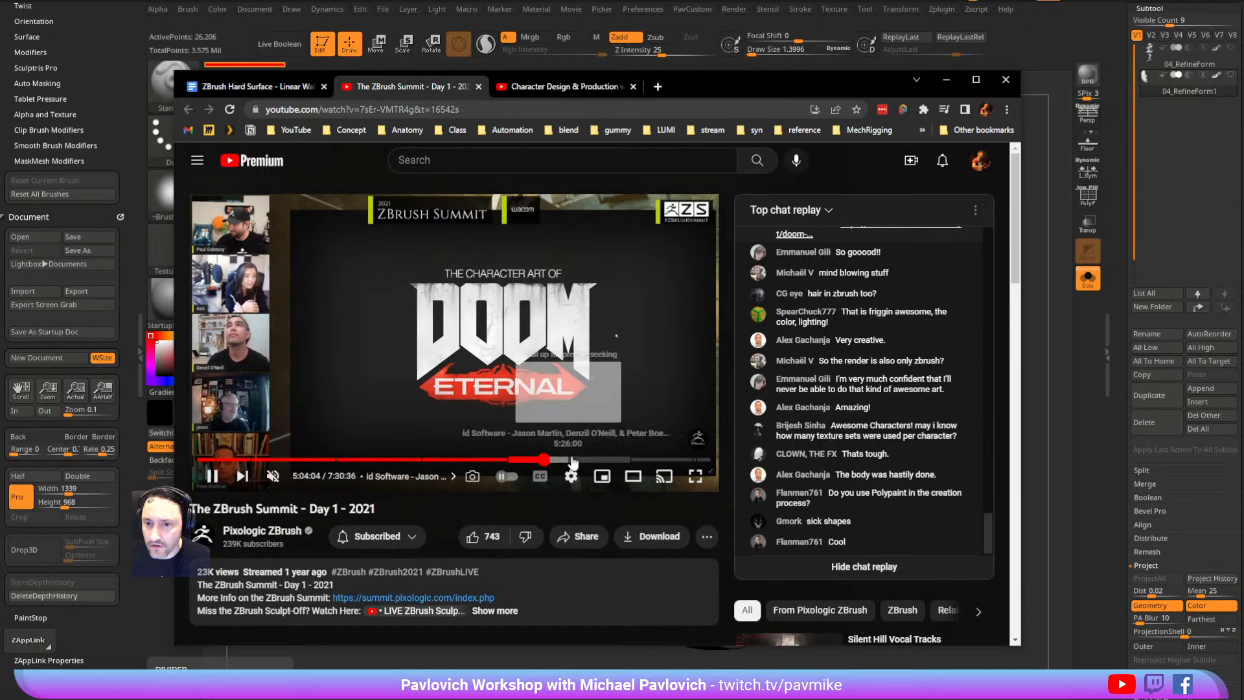
{"action": "left_click", "coordinate": [613, 459]}
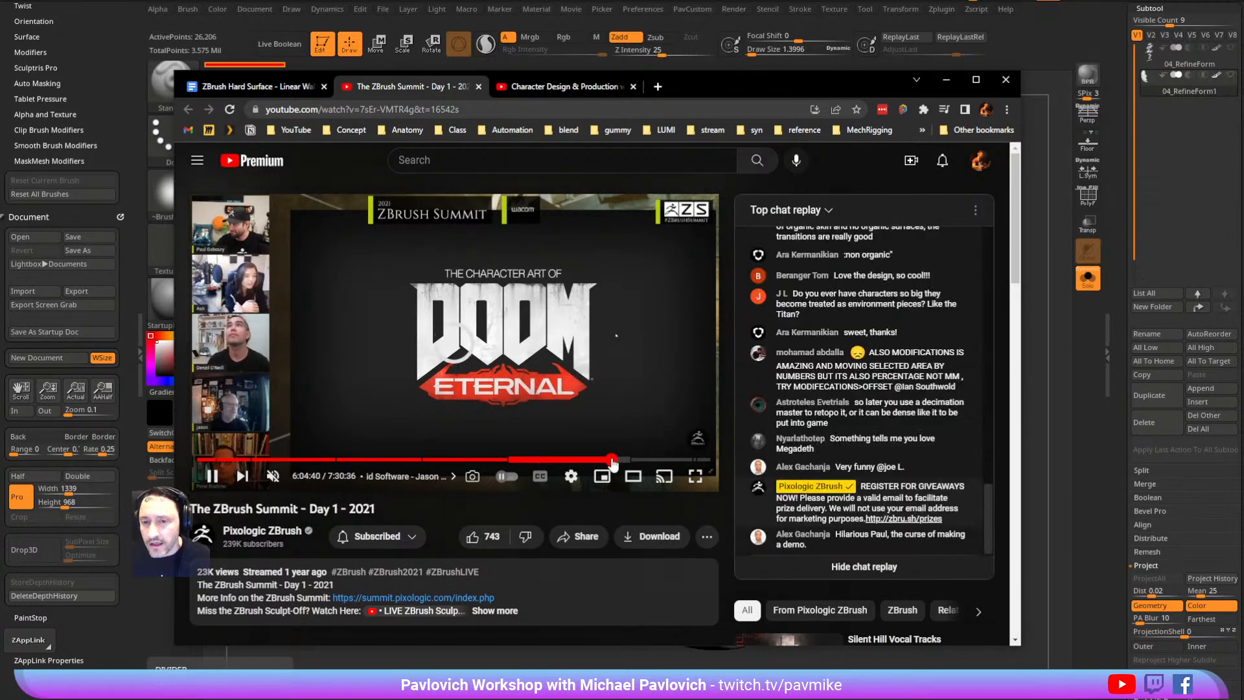
Close both video tabs and read through the document's Id Software notes down to the Brute Force to Rebuild section
{"action": "left_click", "coordinate": [480, 86]}
{"action": "left_click", "coordinate": [478, 86]}
{"action": "left_click", "coordinate": [300, 308]}
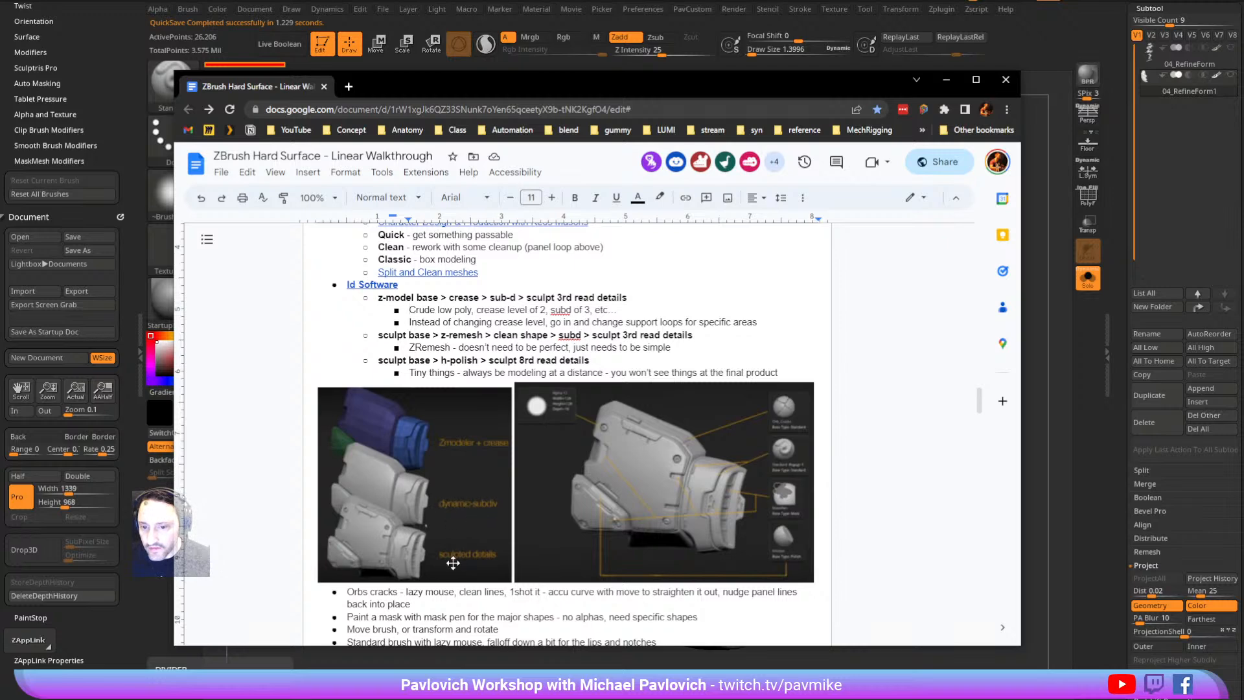
{"action": "scroll", "coordinate": [632, 392], "scroll_direction": "down", "scroll_amount": 2}
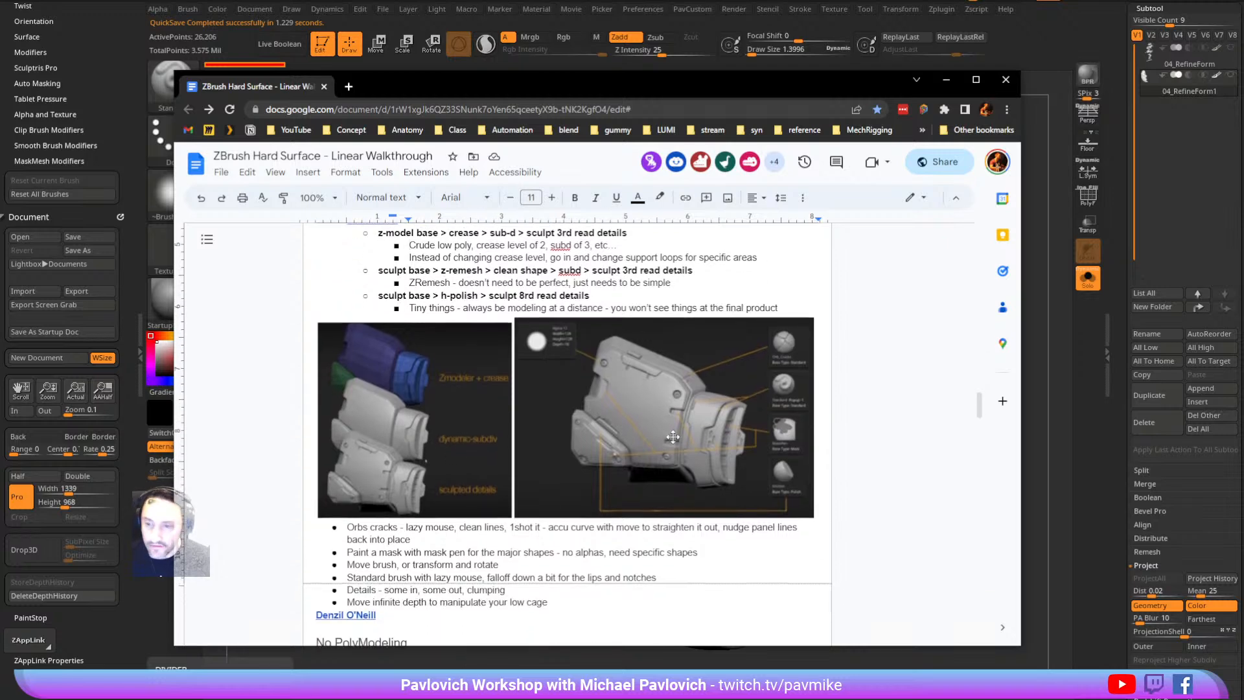
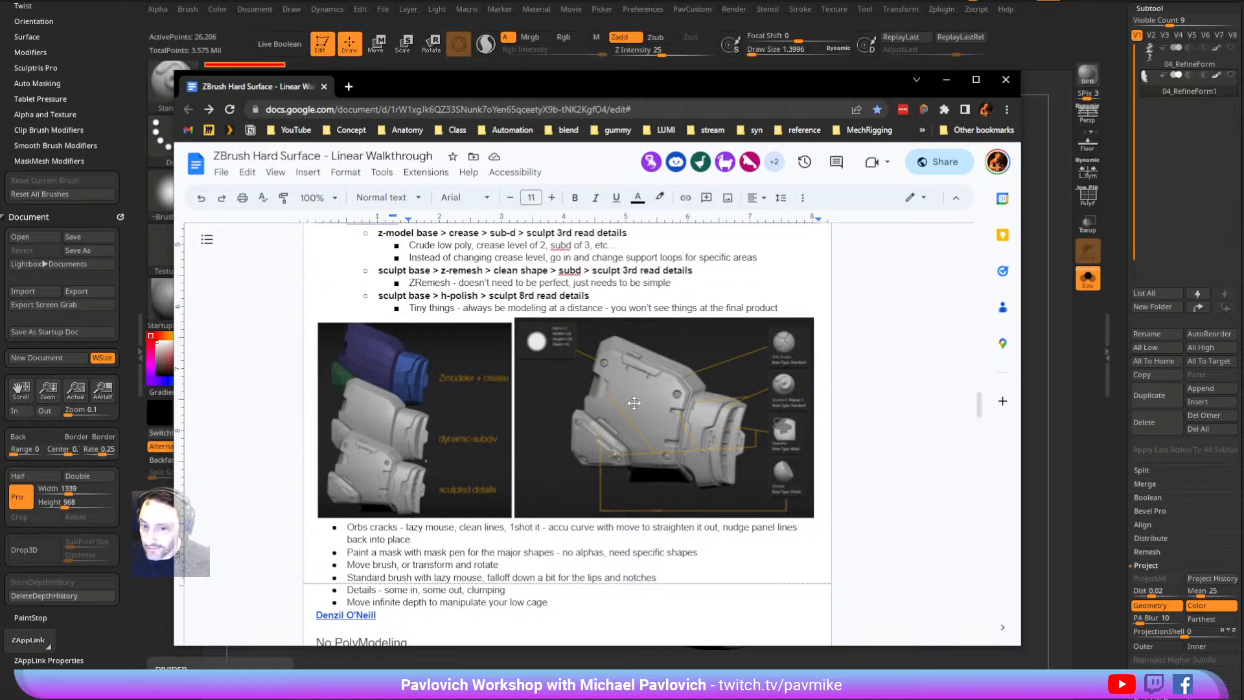
{"action": "scroll", "coordinate": [284, 418], "scroll_direction": "down", "scroll_amount": 8}
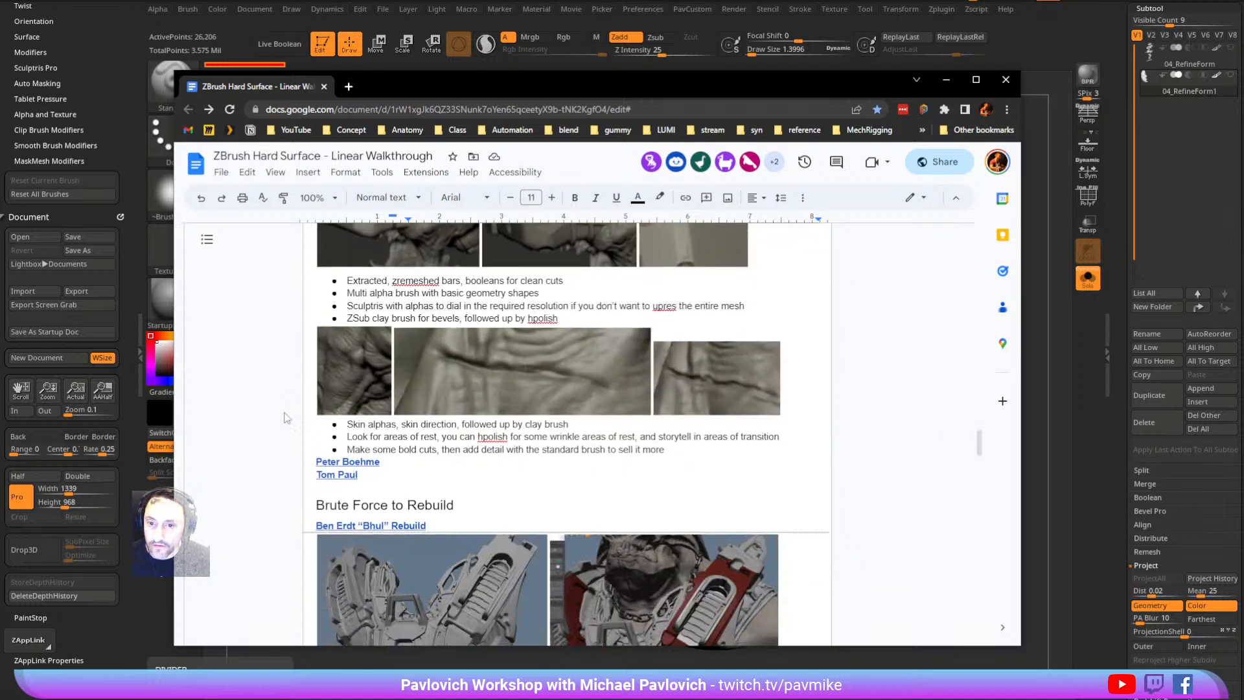
{"action": "scroll", "coordinate": [295, 414], "scroll_direction": "down", "scroll_amount": 4}
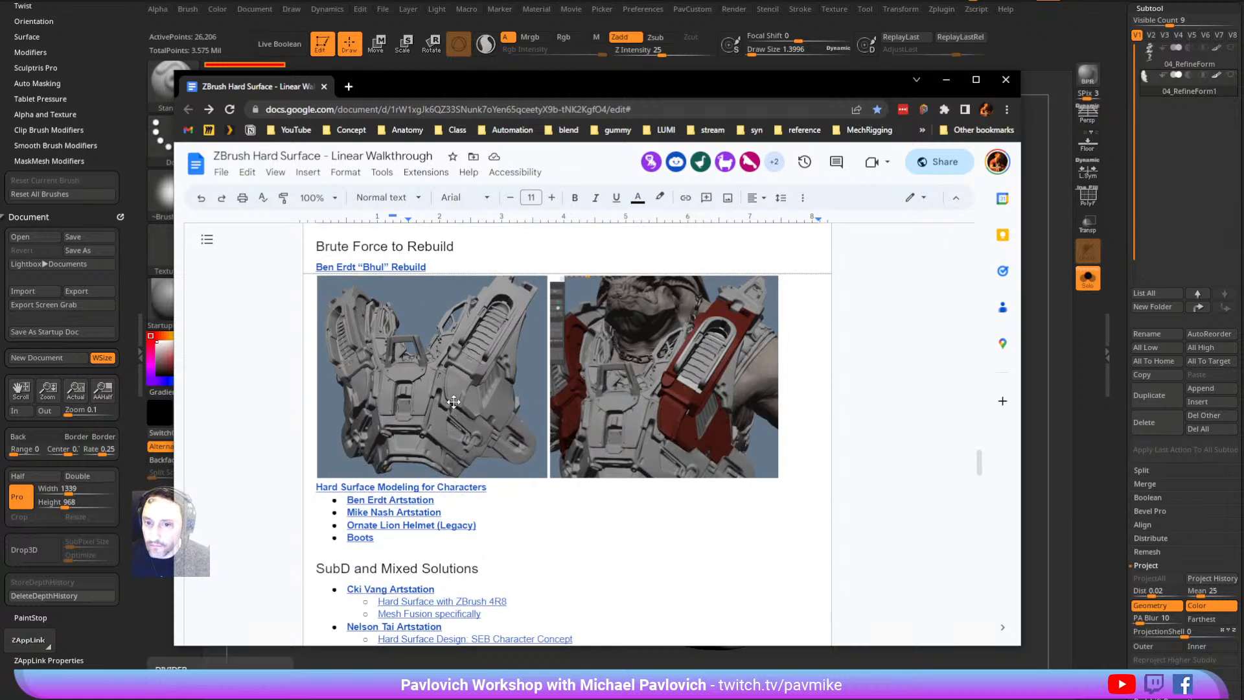
Open the "Bhul" Rebuild artwork link on ArtStation and look through the artist's full portfolio
{"action": "left_click", "coordinate": [375, 267]}
{"action": "left_click", "coordinate": [399, 285]}
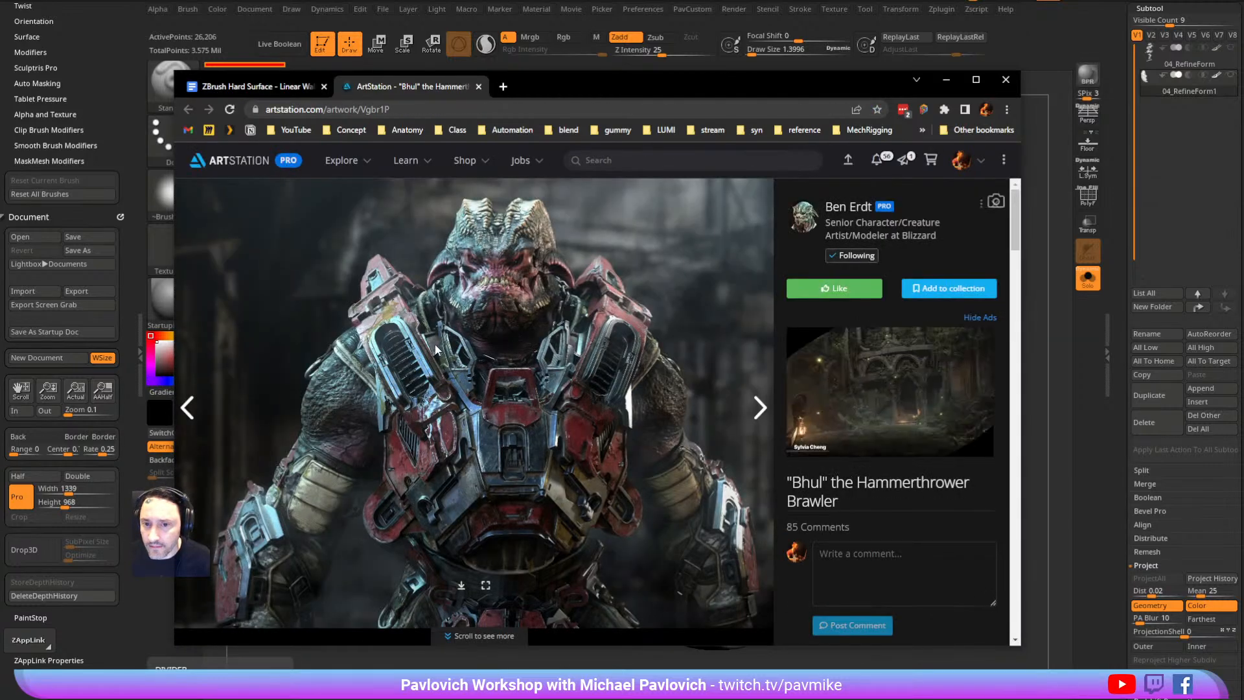
{"action": "left_click", "coordinate": [847, 208]}
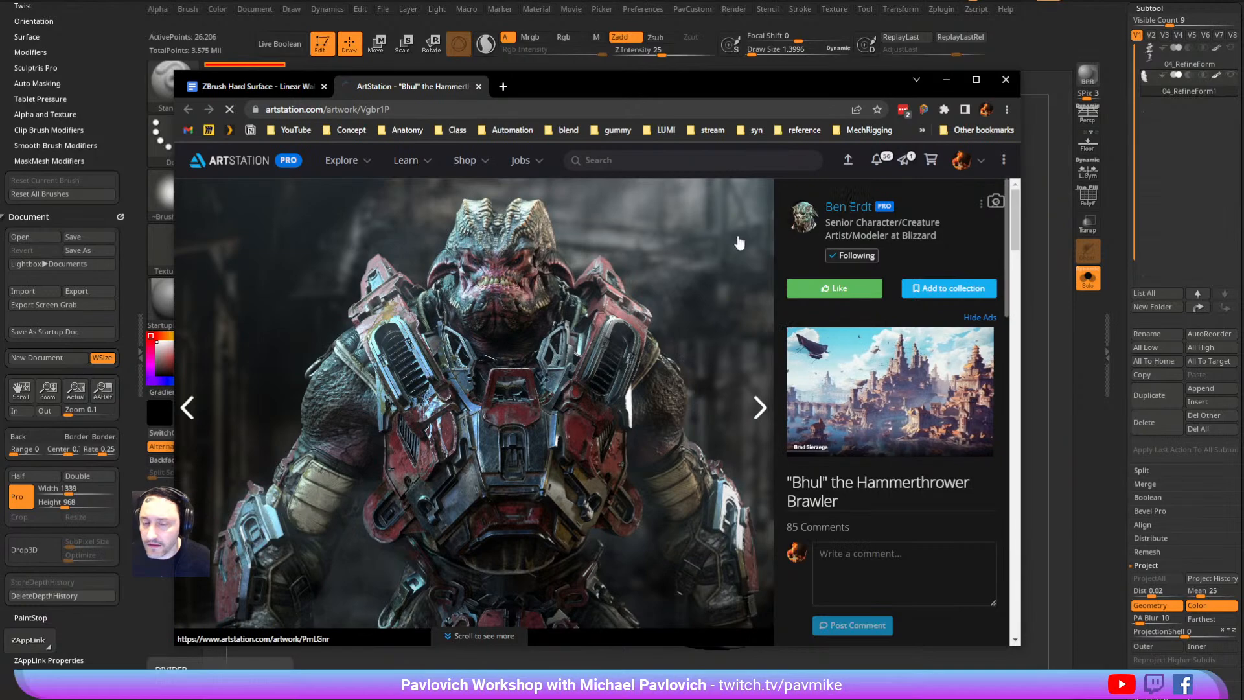
{"action": "scroll", "coordinate": [383, 353], "scroll_direction": "down", "scroll_amount": 10}
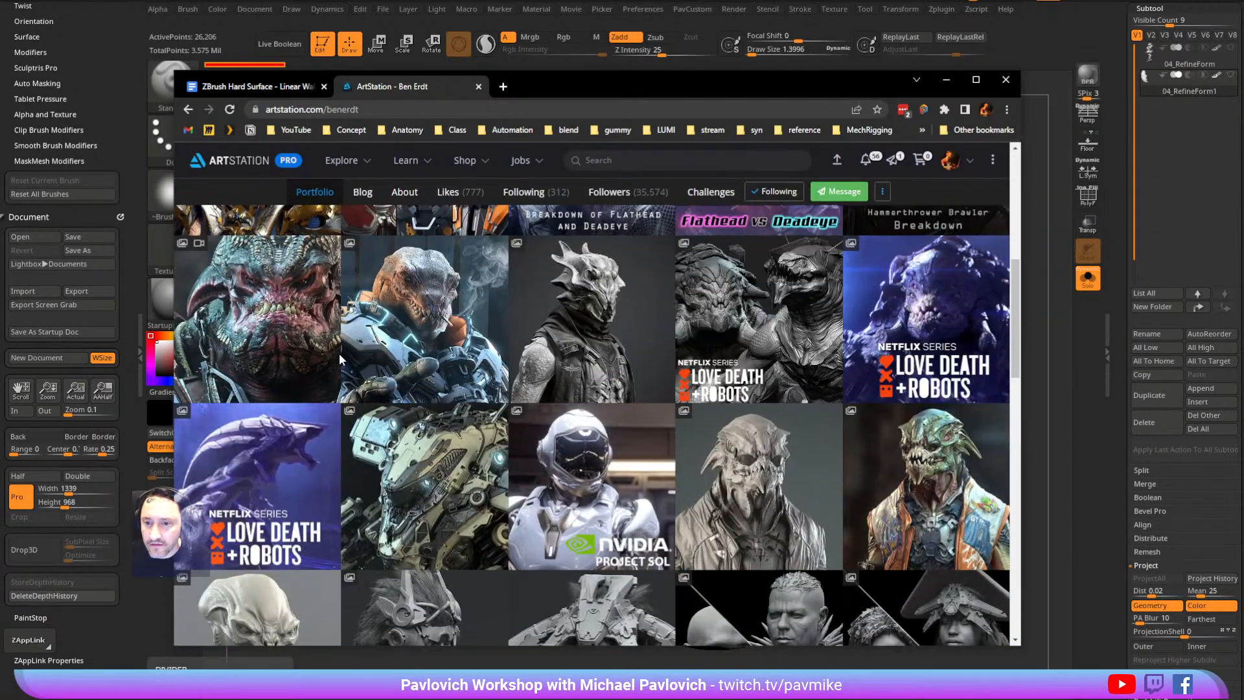
{"action": "scroll", "coordinate": [339, 360], "scroll_direction": "down", "scroll_amount": 15}
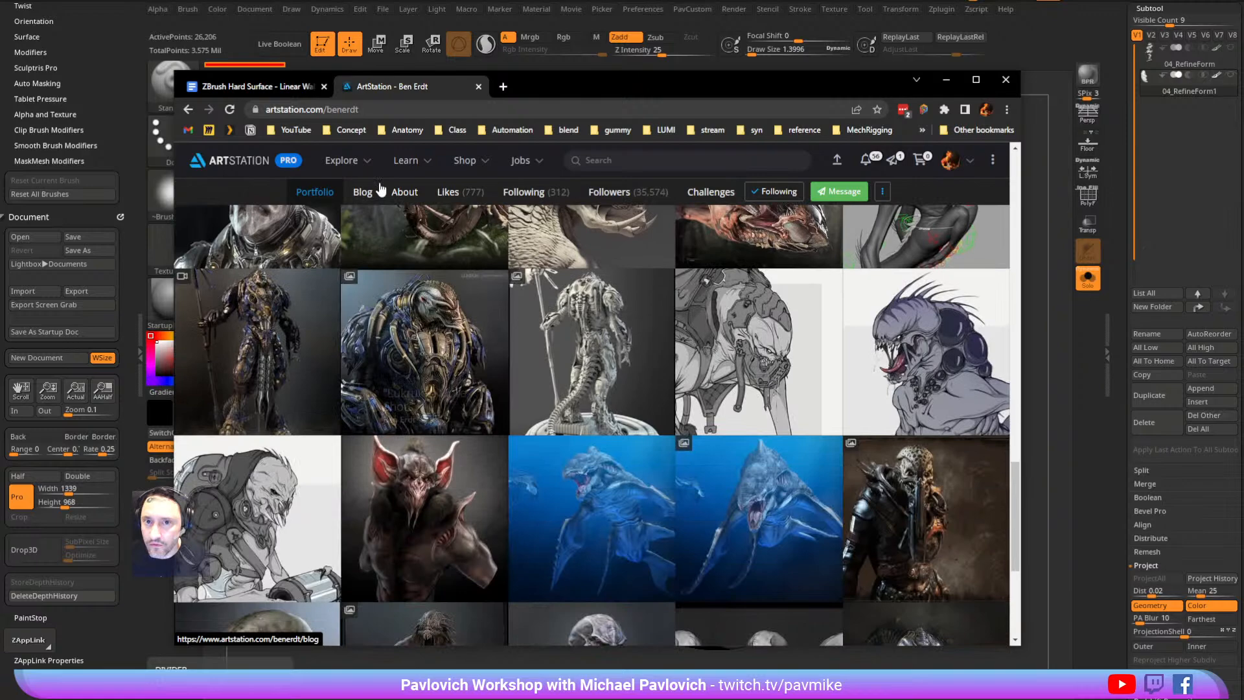
Return to ZBrush from the walkthrough document, turn Solo off, and make both the robot and chest plate subtools visible
{"action": "left_click", "coordinate": [256, 86]}
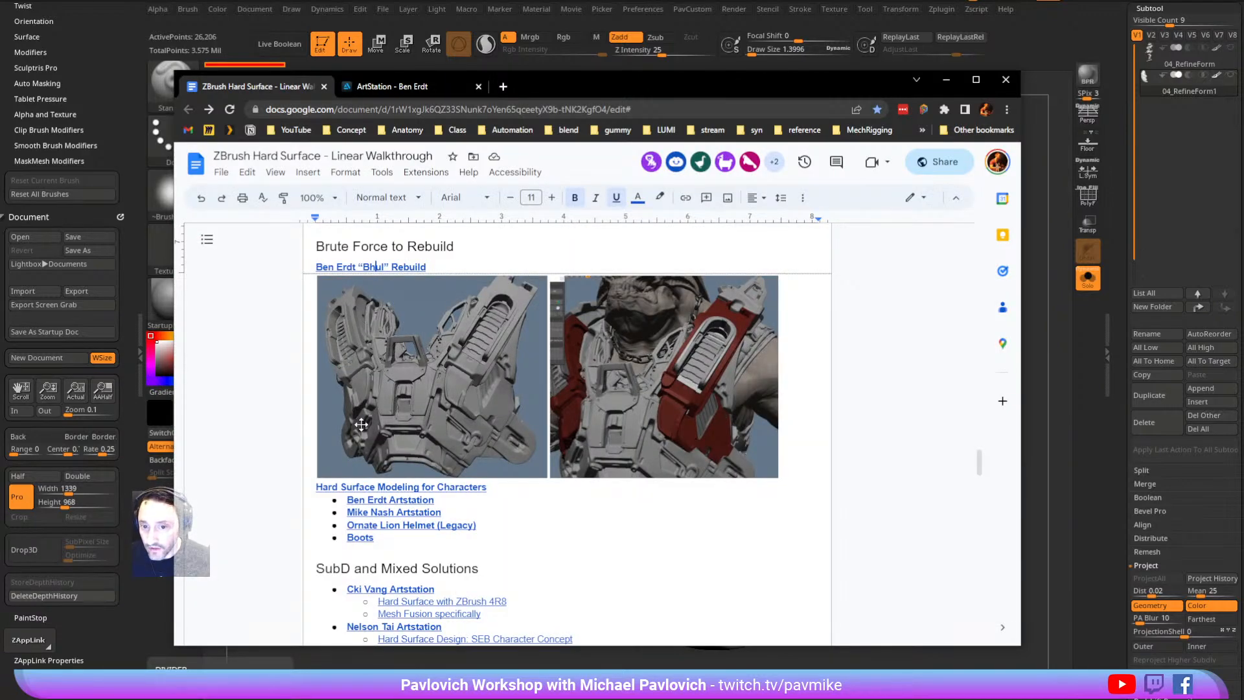
{"action": "left_click_drag", "start_coordinate": [612, 81], "coordinate": [551, 698]}
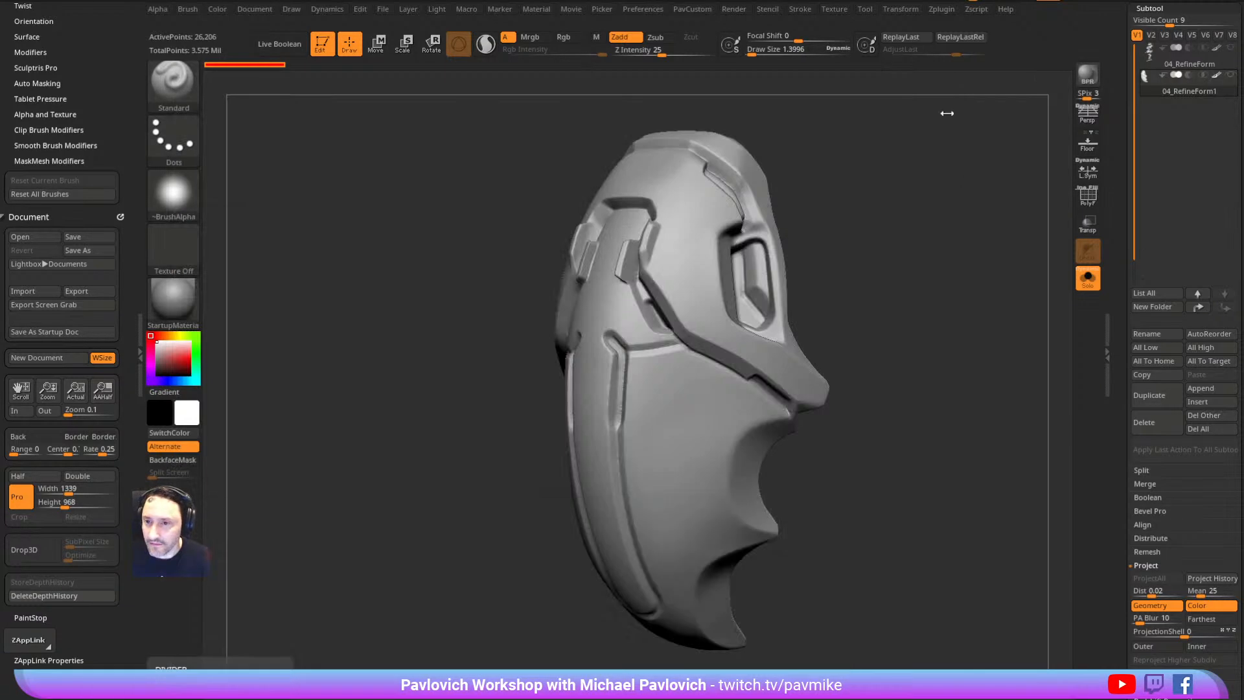
{"action": "left_click_drag", "start_coordinate": [916, 201], "coordinate": [996, 162]}
{"action": "mouse_move", "coordinate": [956, 216]}
{"action": "left_mouse_down"}
{"action": "mouse_move", "coordinate": [894, 245]}
{"action": "mouse_move", "coordinate": [911, 194]}
{"action": "mouse_move", "coordinate": [900, 257]}
{"action": "mouse_move", "coordinate": [931, 242]}
{"action": "mouse_move", "coordinate": [1069, 270]}
{"action": "left_mouse_up"}
{"action": "left_click", "coordinate": [1088, 278]}
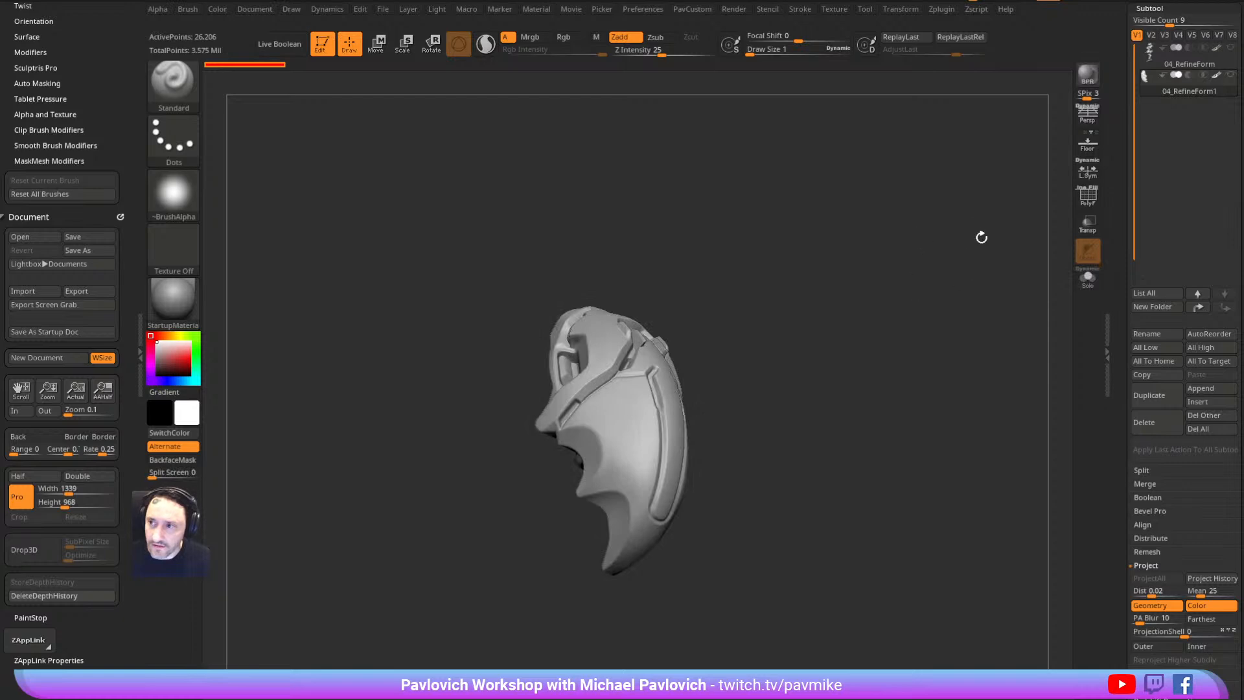
{"action": "left_click", "coordinate": [1230, 49]}
{"action": "left_click", "coordinate": [1230, 77]}
Examine the chest plate in place on the robot's torso, and isolate it again with Solo
{"action": "mouse_move", "coordinate": [939, 252]}
{"action": "left_mouse_down", "text": "alt"}
{"action": "mouse_move", "coordinate": [897, 263]}
{"action": "mouse_move", "coordinate": [976, 325]}
{"action": "mouse_move", "coordinate": [963, 242]}
{"action": "mouse_move", "coordinate": [1028, 230]}
{"action": "mouse_move", "coordinate": [919, 253]}
{"action": "mouse_move", "coordinate": [971, 245]}
{"action": "mouse_move", "coordinate": [939, 279]}
{"action": "left_mouse_up", "text": "alt"}
{"action": "key", "text": "s"}
{"action": "key", "text": "s"}
{"action": "mouse_move", "coordinate": [987, 157]}
{"action": "left_mouse_down", "text": "alt"}
{"action": "mouse_move", "coordinate": [985, 266]}
{"action": "mouse_move", "coordinate": [1073, 290]}
{"action": "left_mouse_up", "text": "alt"}
{"action": "left_click_drag", "start_coordinate": [857, 414], "coordinate": [1010, 324]}
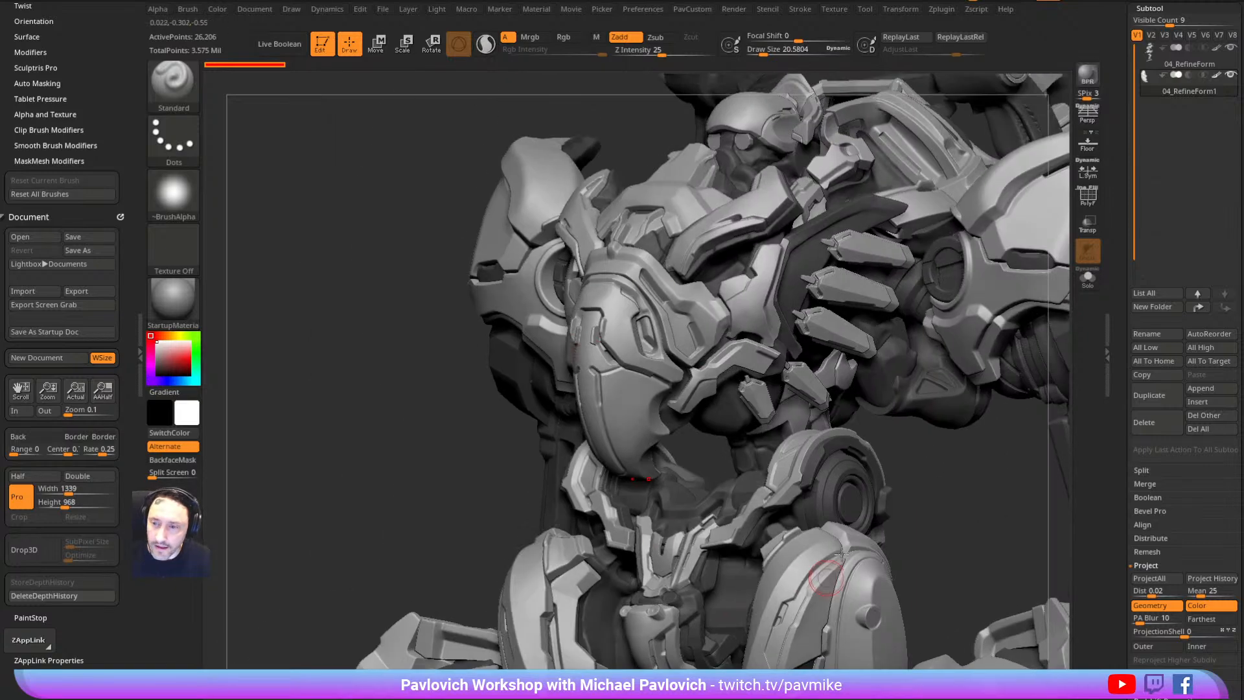
{"action": "left_click", "coordinate": [1088, 278]}
{"action": "left_click_drag", "start_coordinate": [891, 414], "coordinate": [932, 422]}
Switch to the browser and open the Krieger Mechsuit artwork from the artist's ArtStation portfolio
{"action": "key", "text": "alt+Tab"}
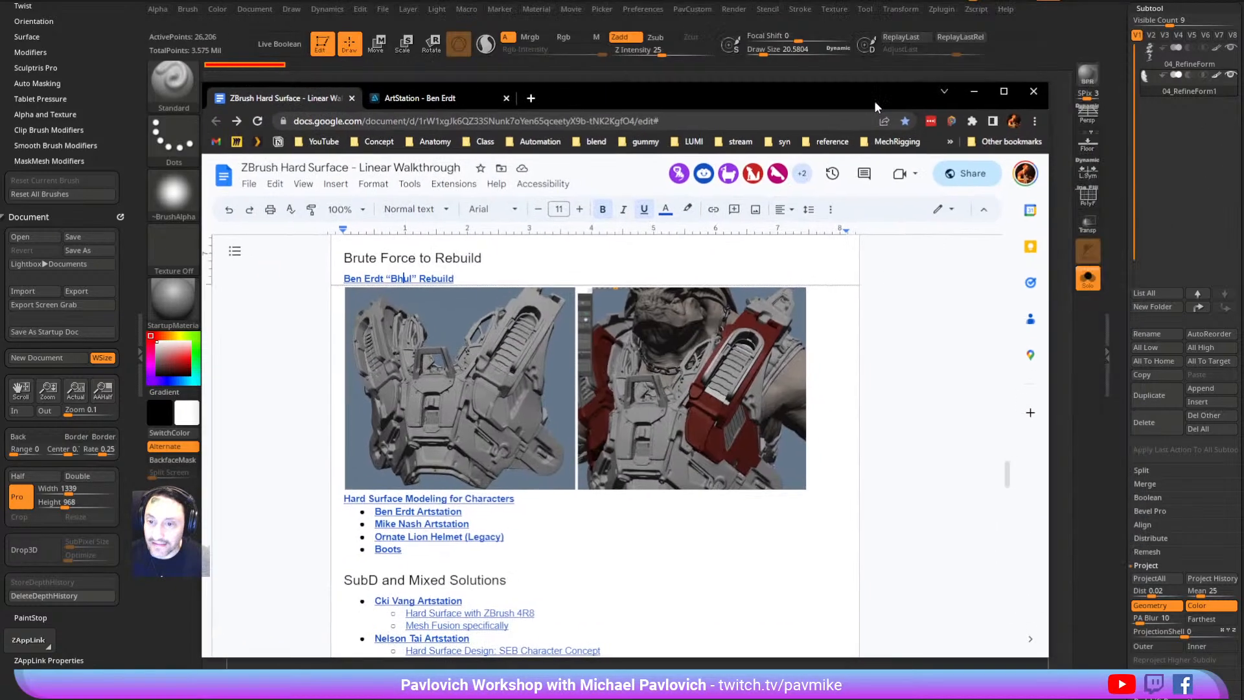
{"action": "left_click", "coordinate": [407, 102]}
{"action": "scroll", "coordinate": [424, 296], "scroll_direction": "down", "scroll_amount": 10}
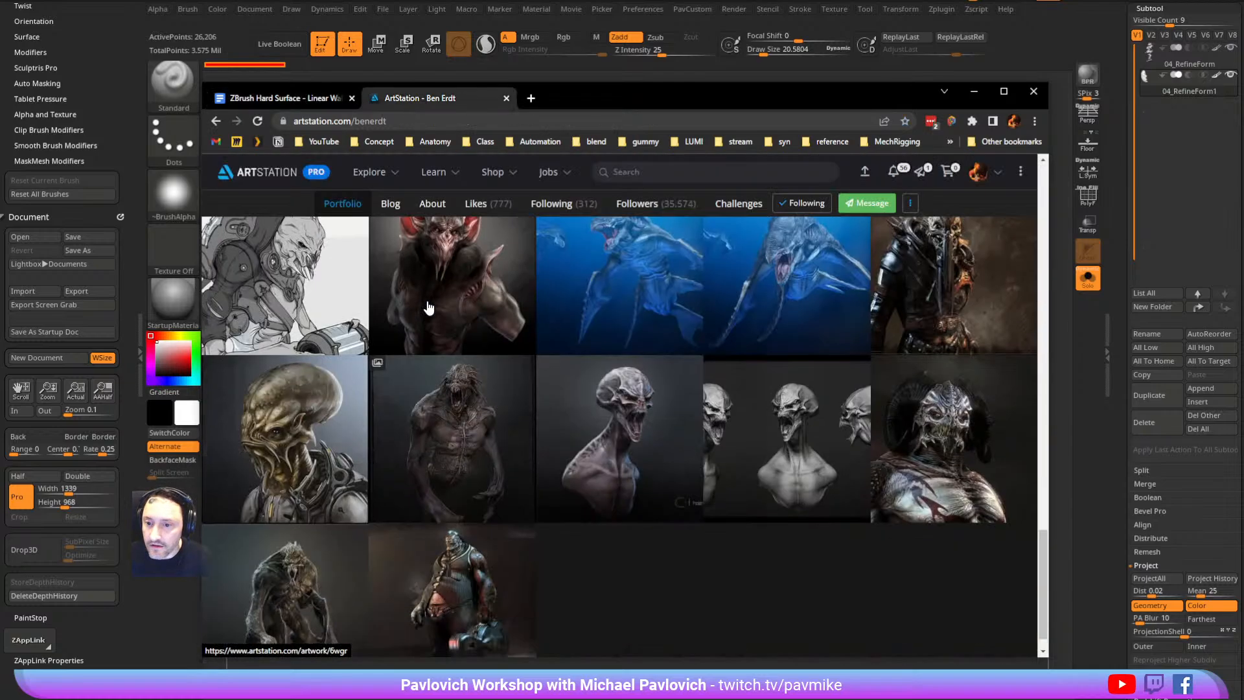
{"action": "scroll", "coordinate": [438, 319], "scroll_direction": "up", "scroll_amount": 3}
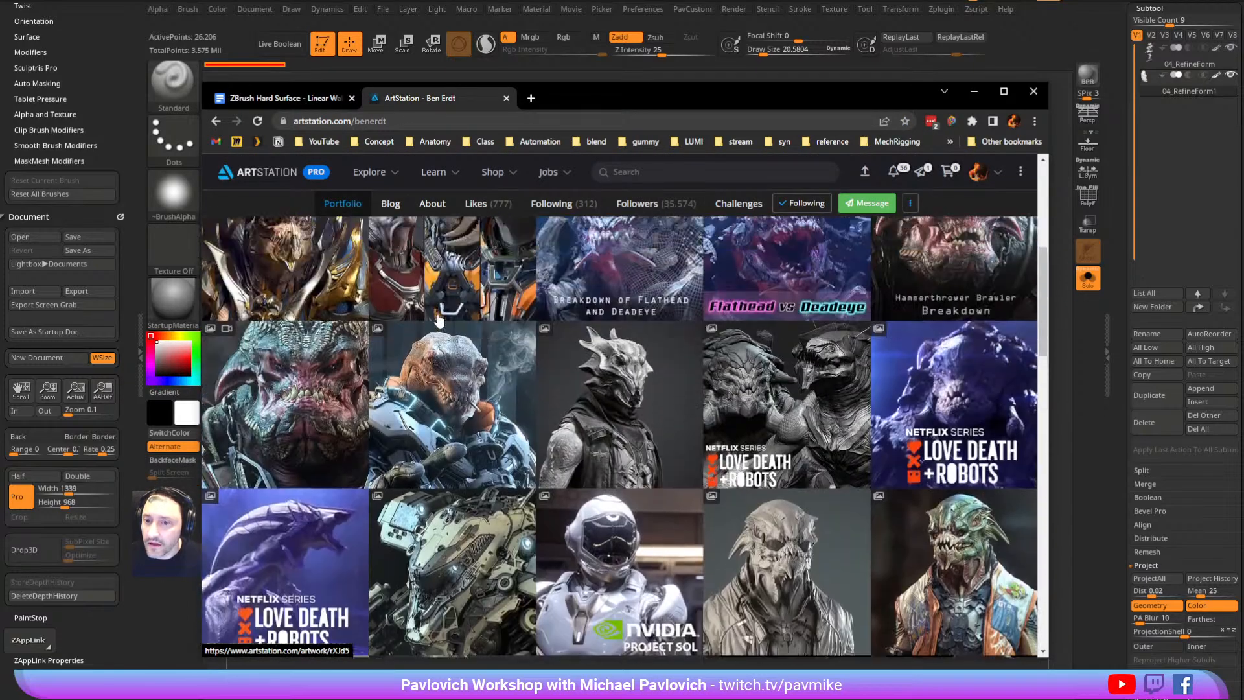
{"action": "left_click", "coordinate": [455, 415]}
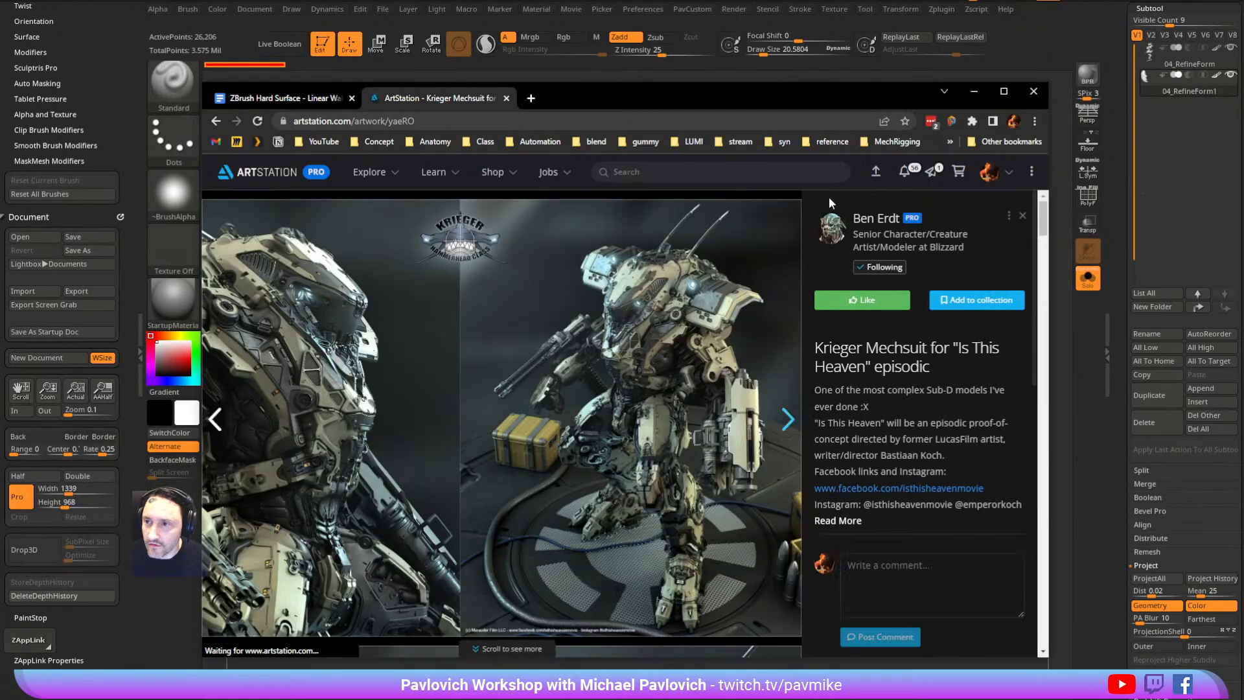
Look through the Krieger Mechsuit renders and wireframe images, and go back to the artist's portfolio
{"action": "scroll", "coordinate": [611, 401], "scroll_direction": "down", "scroll_amount": 15}
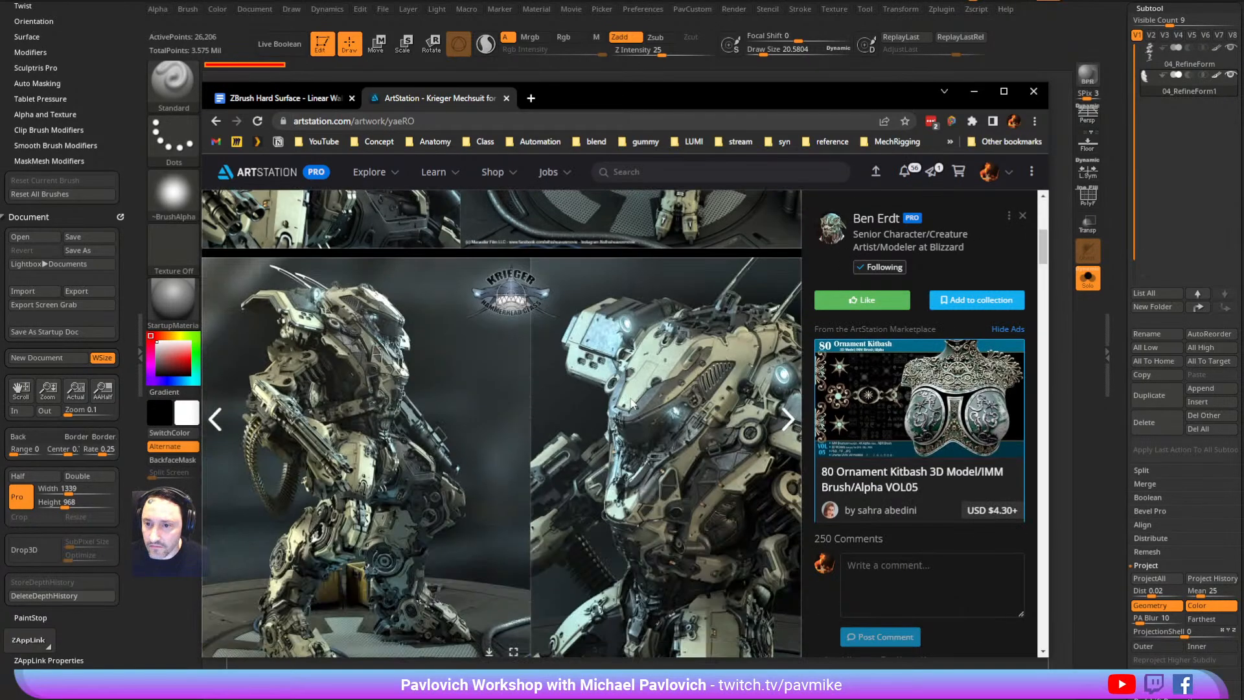
{"action": "scroll", "coordinate": [635, 395], "scroll_direction": "down", "scroll_amount": 5}
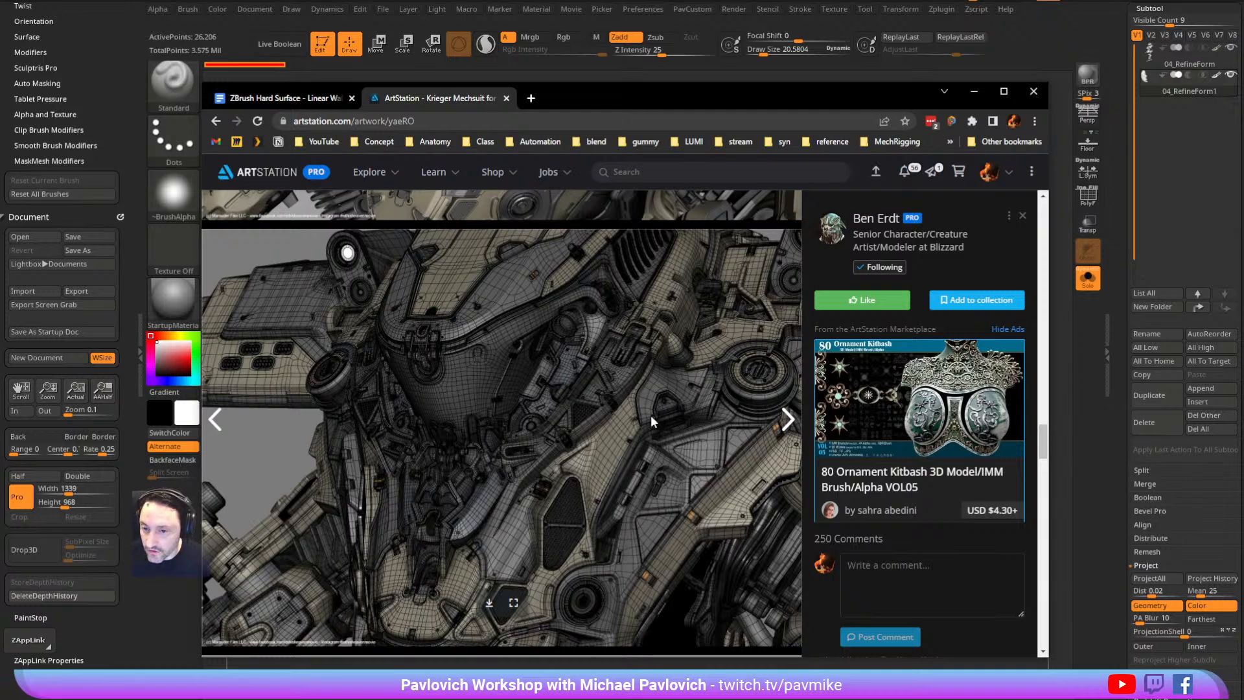
{"action": "scroll", "coordinate": [591, 339], "scroll_direction": "down", "scroll_amount": 10}
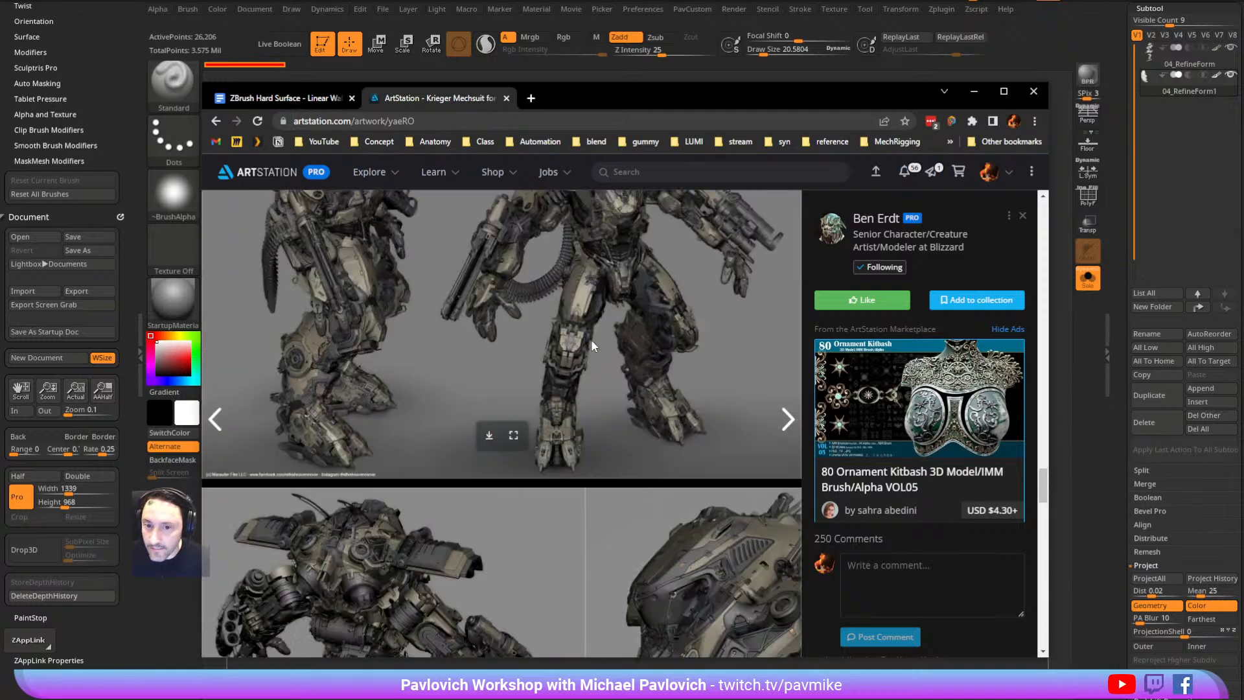
{"action": "scroll", "coordinate": [590, 340], "scroll_direction": "up", "scroll_amount": 10}
{"action": "left_click", "coordinate": [216, 120]}
Return to ZBrush, turn Solo off, and examine the full robot's torso from the front and side
{"action": "left_click_drag", "start_coordinate": [607, 100], "coordinate": [760, 698]}
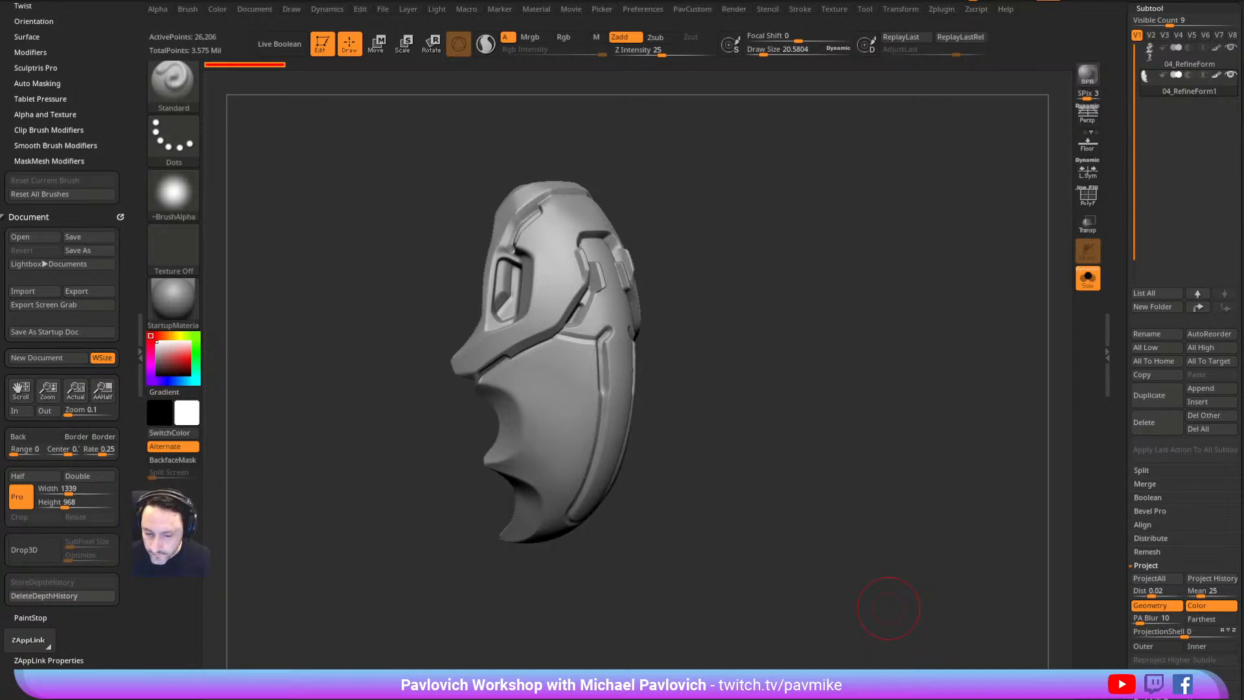
{"action": "left_click", "coordinate": [1087, 279]}
{"action": "left_click_drag", "start_coordinate": [972, 281], "coordinate": [927, 239]}
{"action": "left_click_drag", "start_coordinate": [1004, 324], "coordinate": [871, 294]}
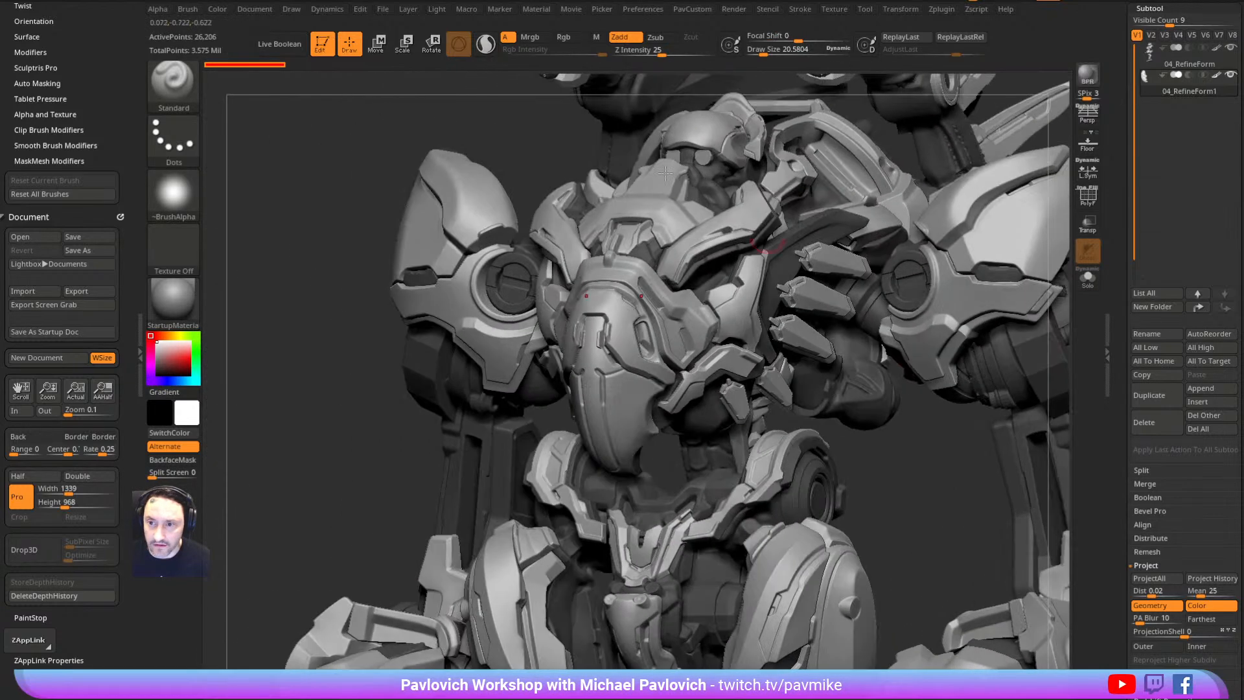
{"action": "left_click_drag", "start_coordinate": [355, 162], "coordinate": [343, 169]}
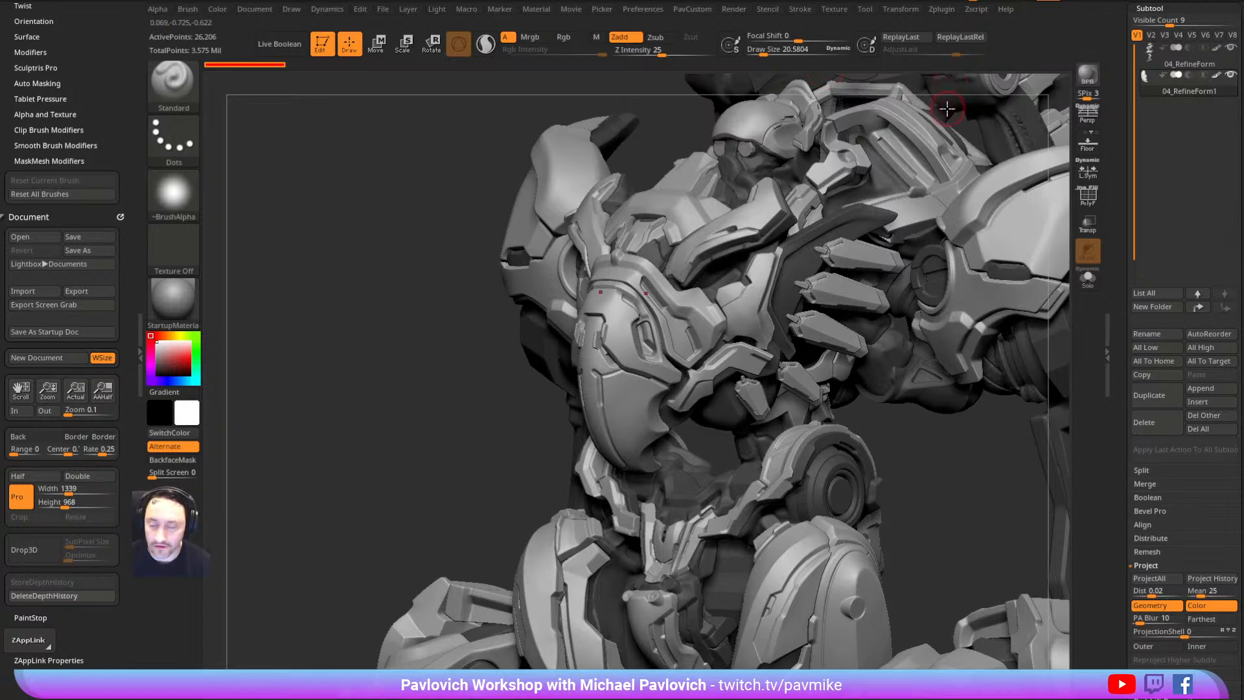
Show the Multi Map Exporter plugin with its export options and toggle its SubTools option for exporting visible subtools
{"action": "scroll", "coordinate": [1123, 268], "scroll_direction": "down", "scroll_amount": 10}
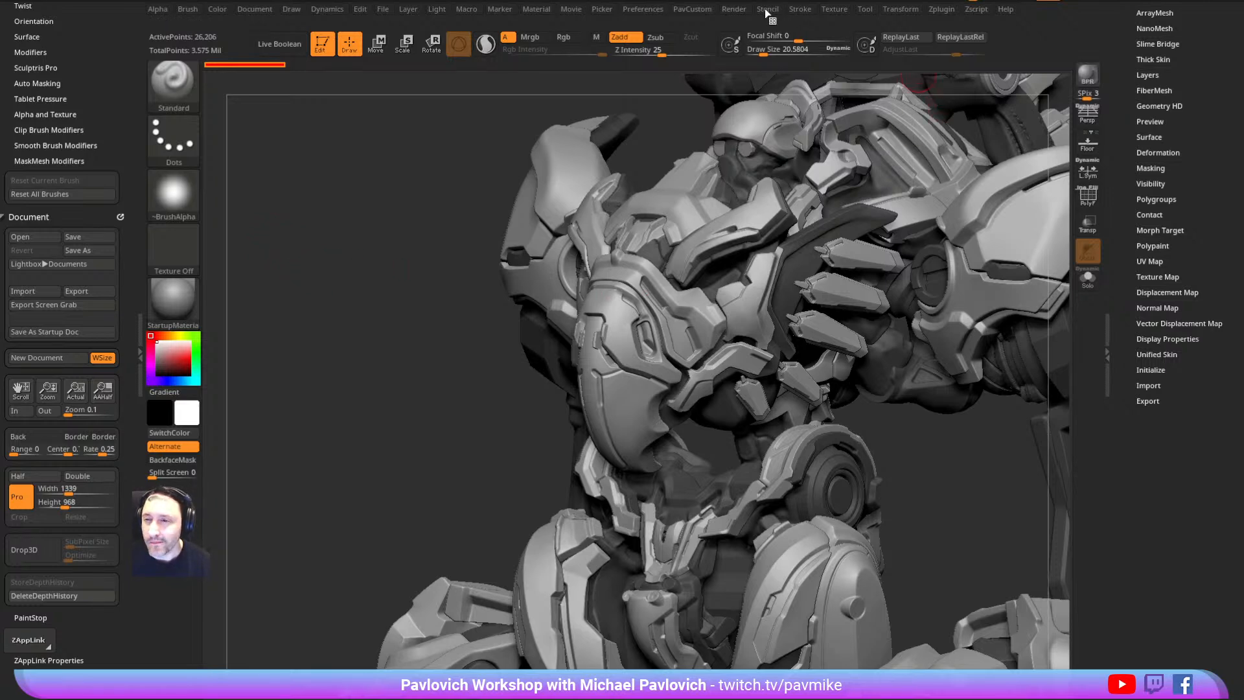
{"action": "left_click", "coordinate": [940, 11]}
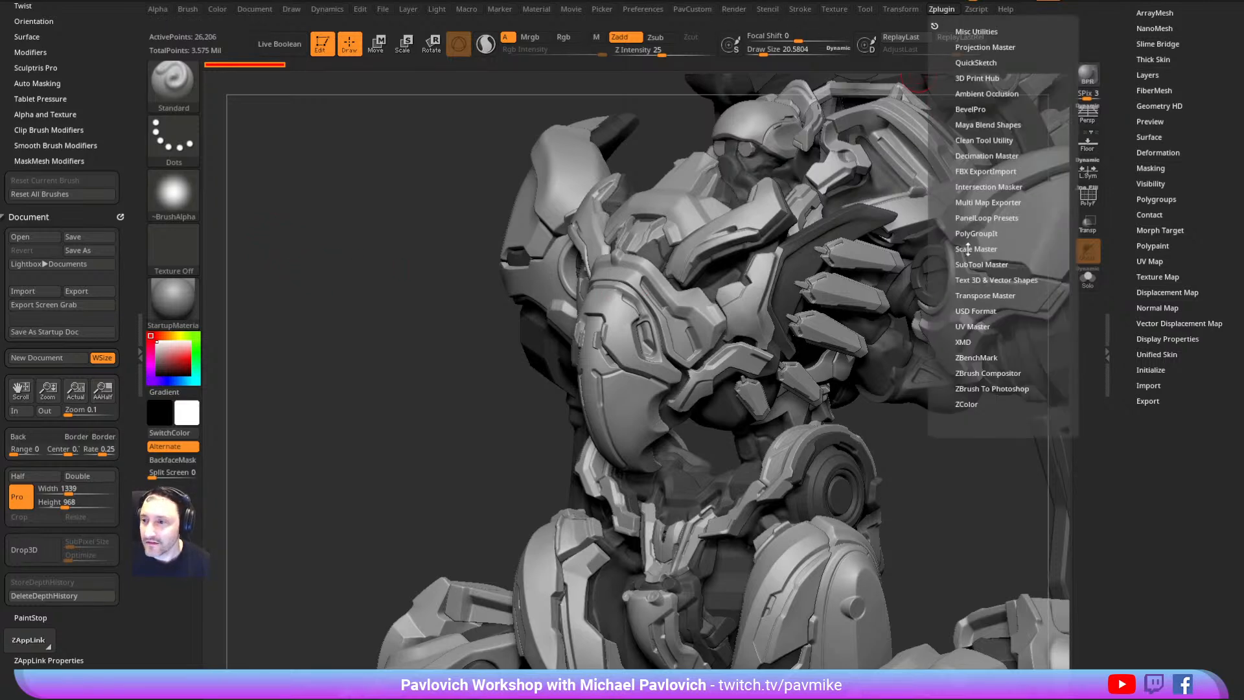
{"action": "key", "text": "shift"}
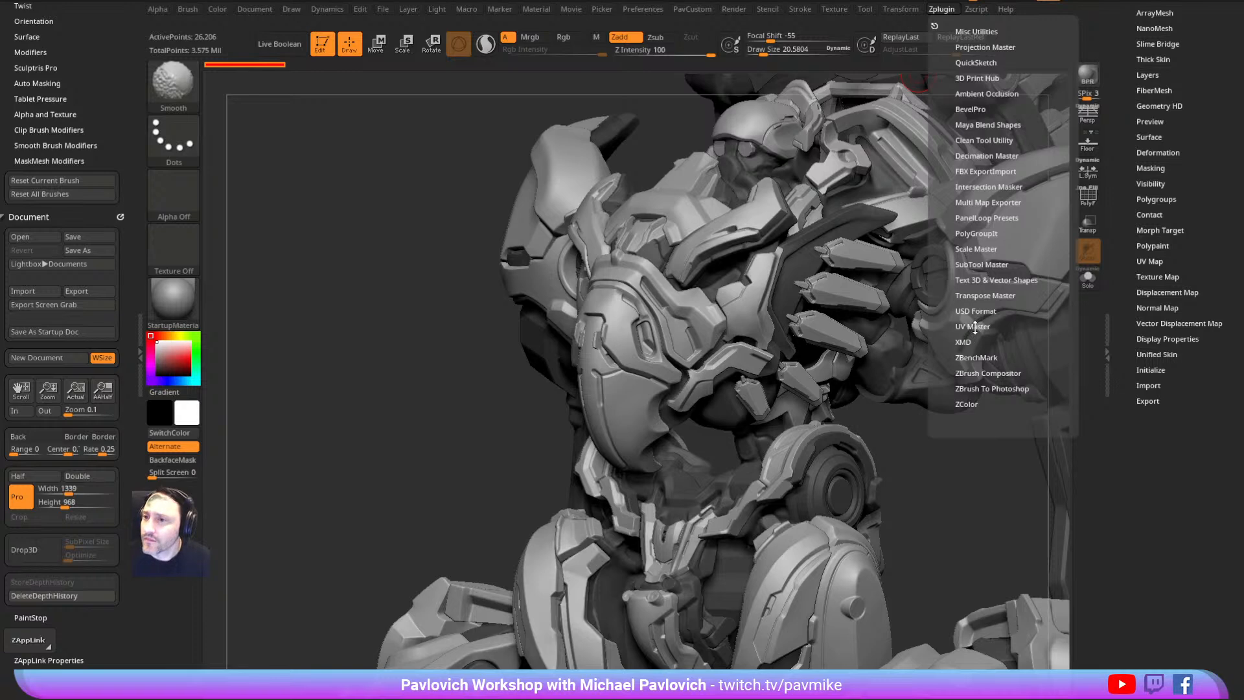
{"action": "left_click", "coordinate": [987, 202]}
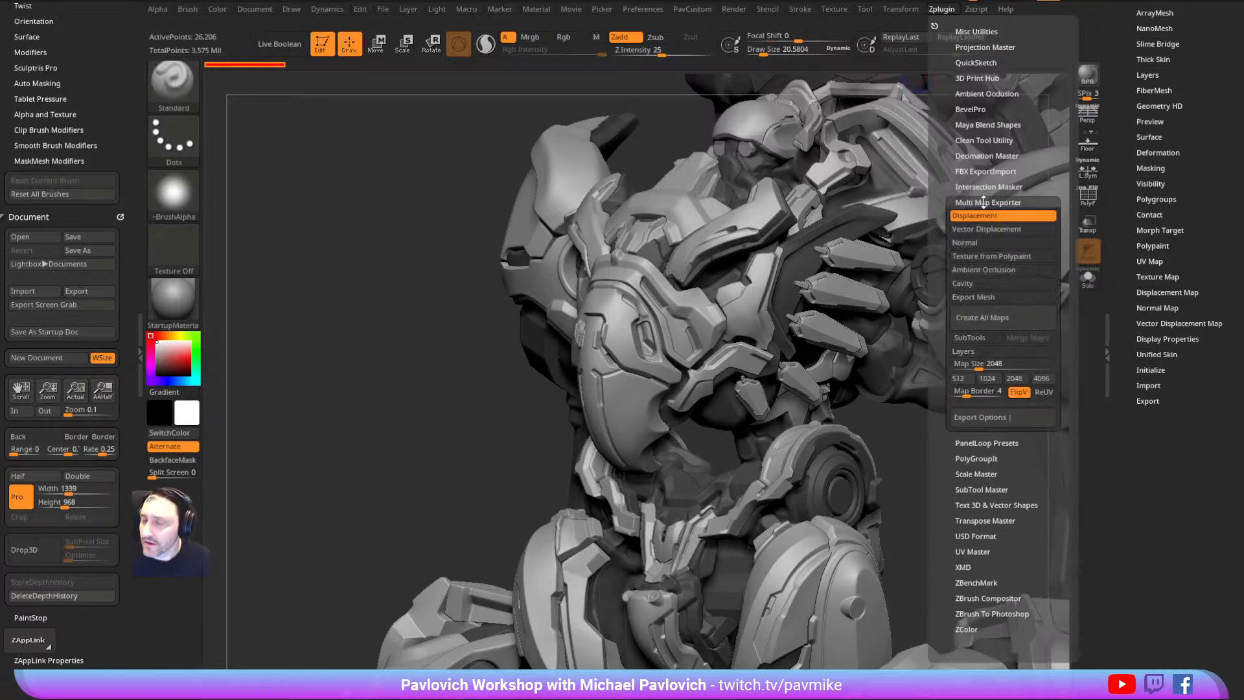
{"action": "left_click", "coordinate": [1001, 418]}
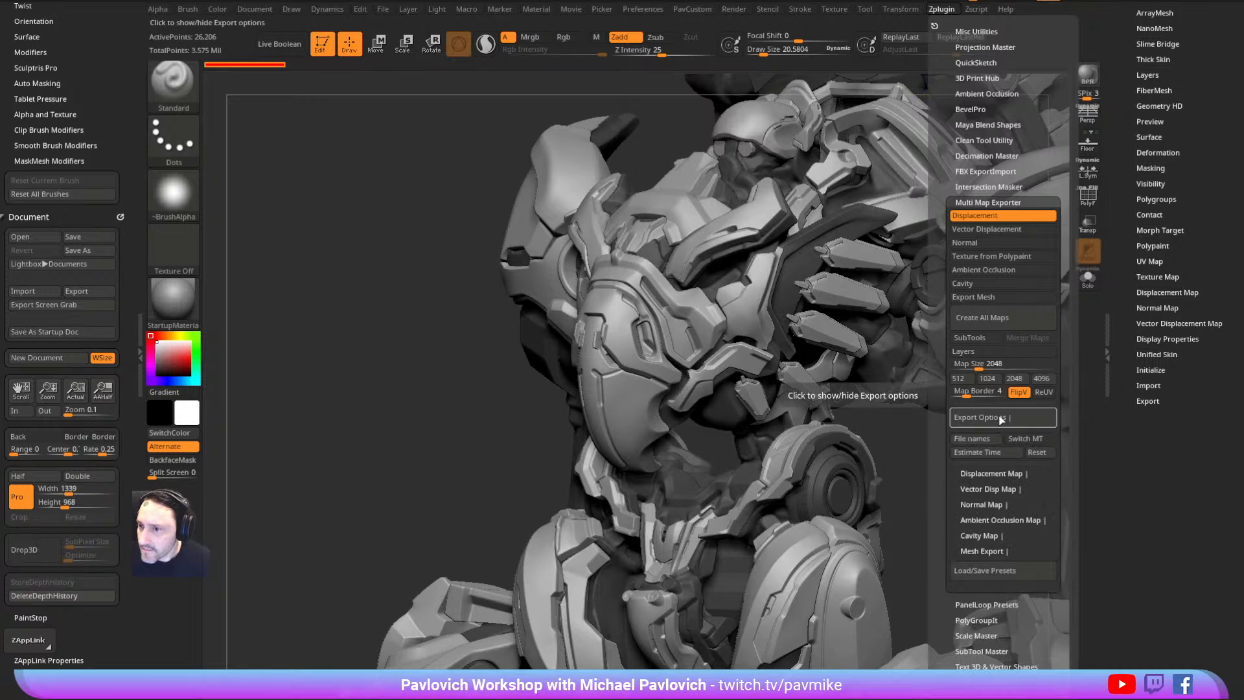
{"action": "left_click", "coordinate": [980, 344]}
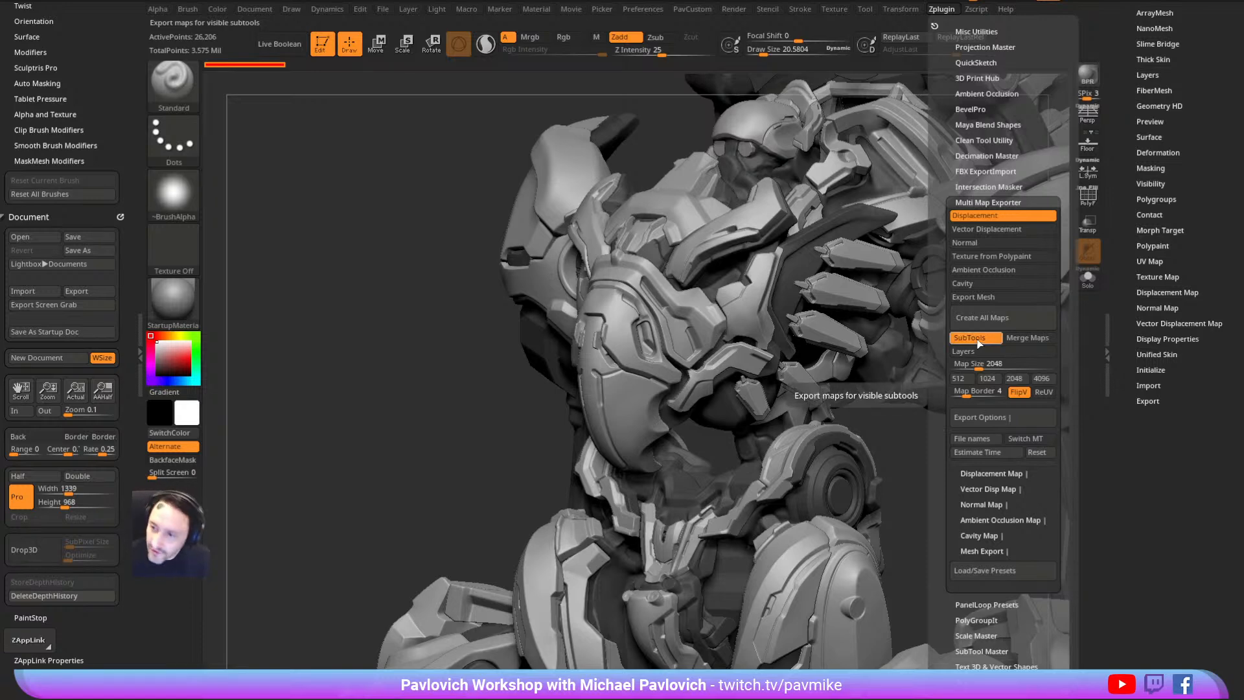
{"action": "left_click", "coordinate": [979, 343]}
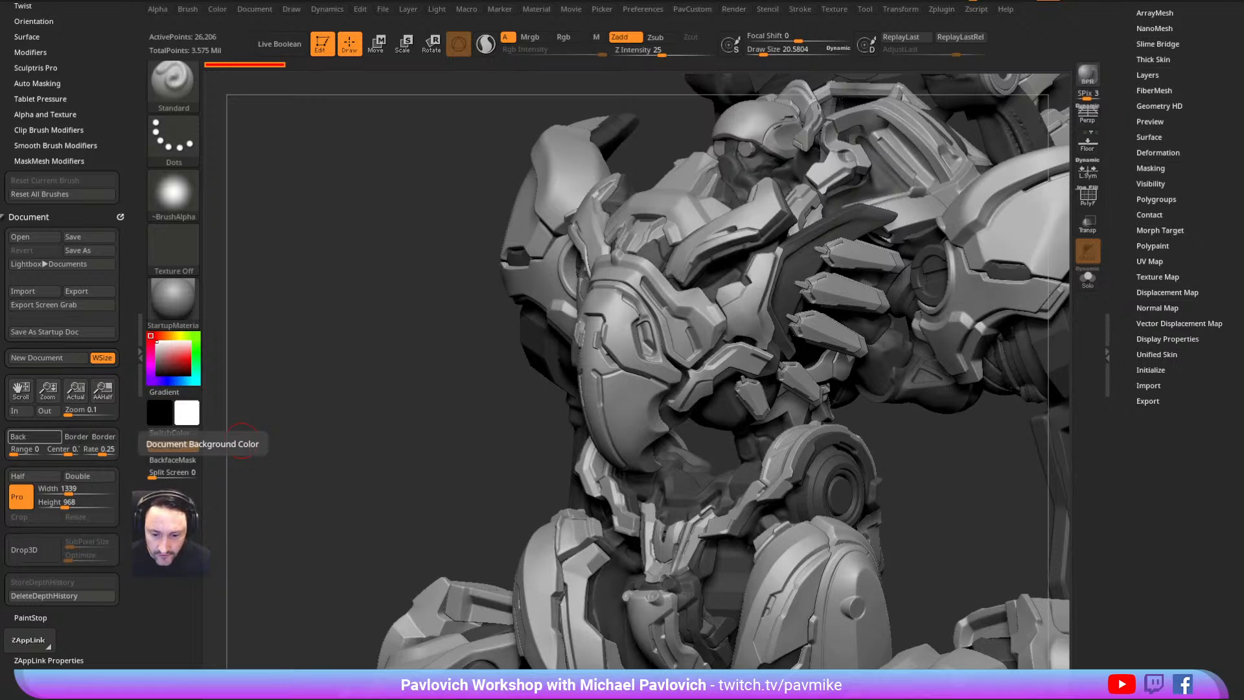
Switch to the YouTube channel in the browser, search it for "instance subtool", and look over the matching videos
{"action": "key", "text": "alt+Tab"}
{"action": "double_click", "coordinate": [827, 456]}
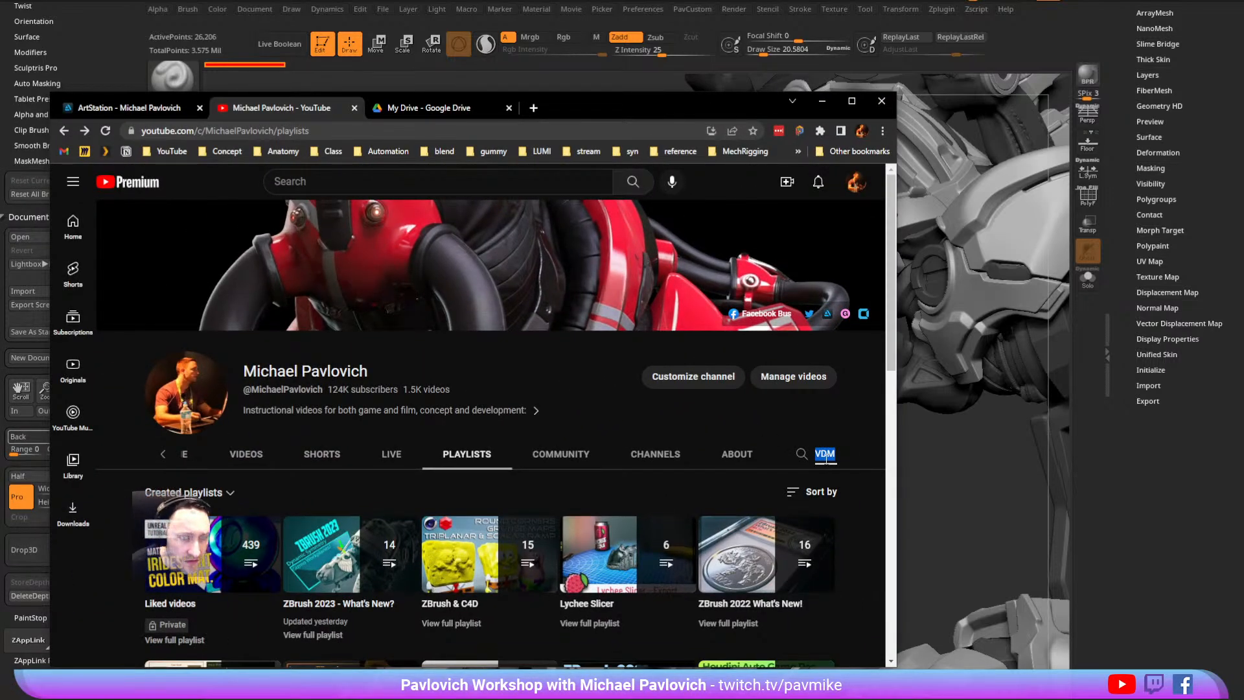
{"action": "type", "text": "instance subtool"}
{"action": "key", "text": "Return"}
{"action": "scroll", "coordinate": [500, 423], "scroll_direction": "down", "scroll_amount": 2}
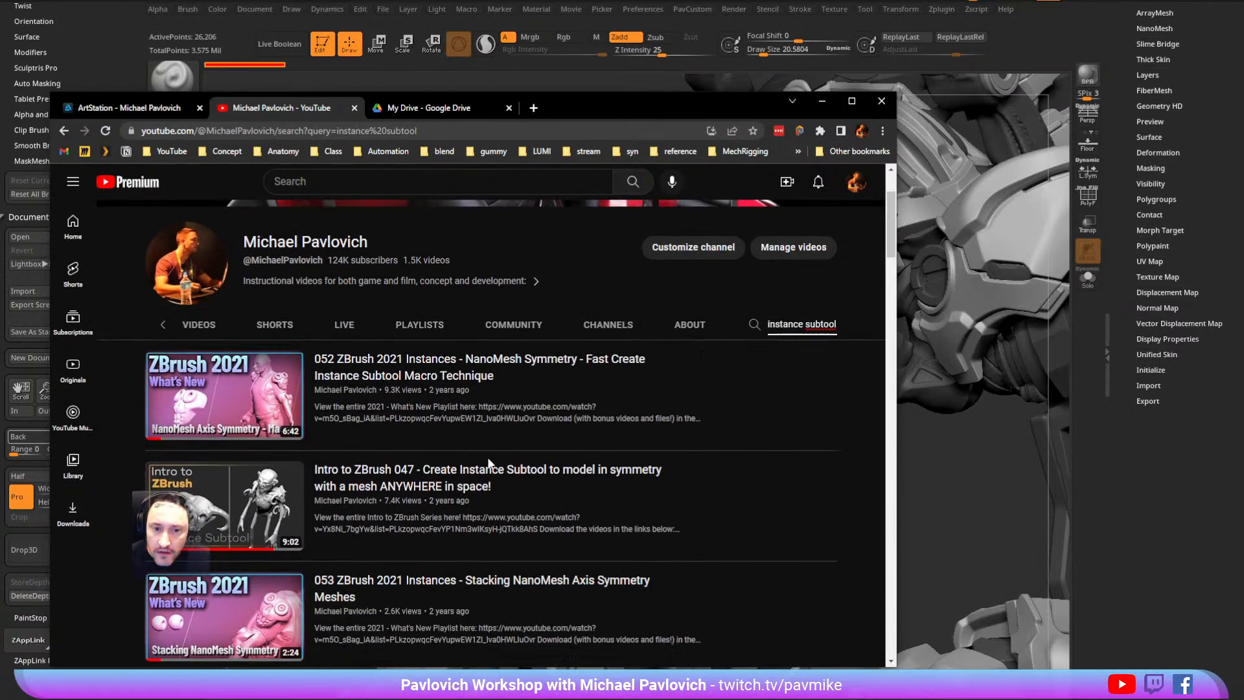
{"action": "mouse_move", "coordinate": [490, 421]}
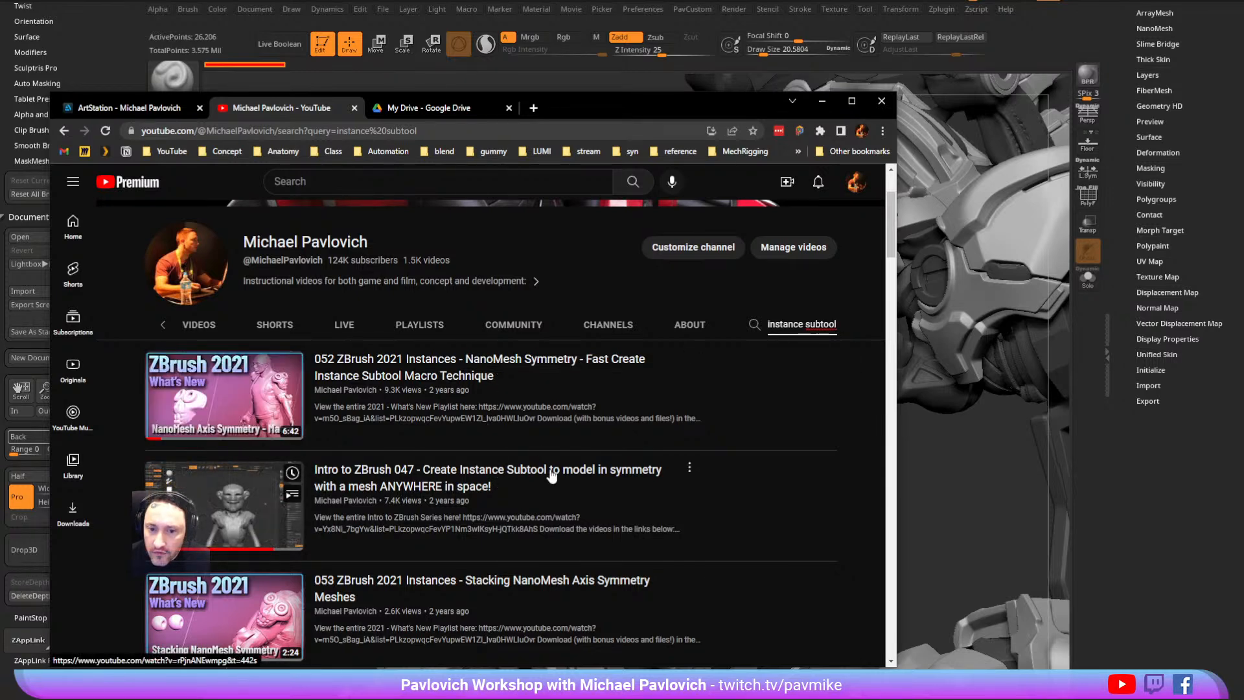
{"action": "scroll", "coordinate": [550, 474], "scroll_direction": "down", "scroll_amount": 1}
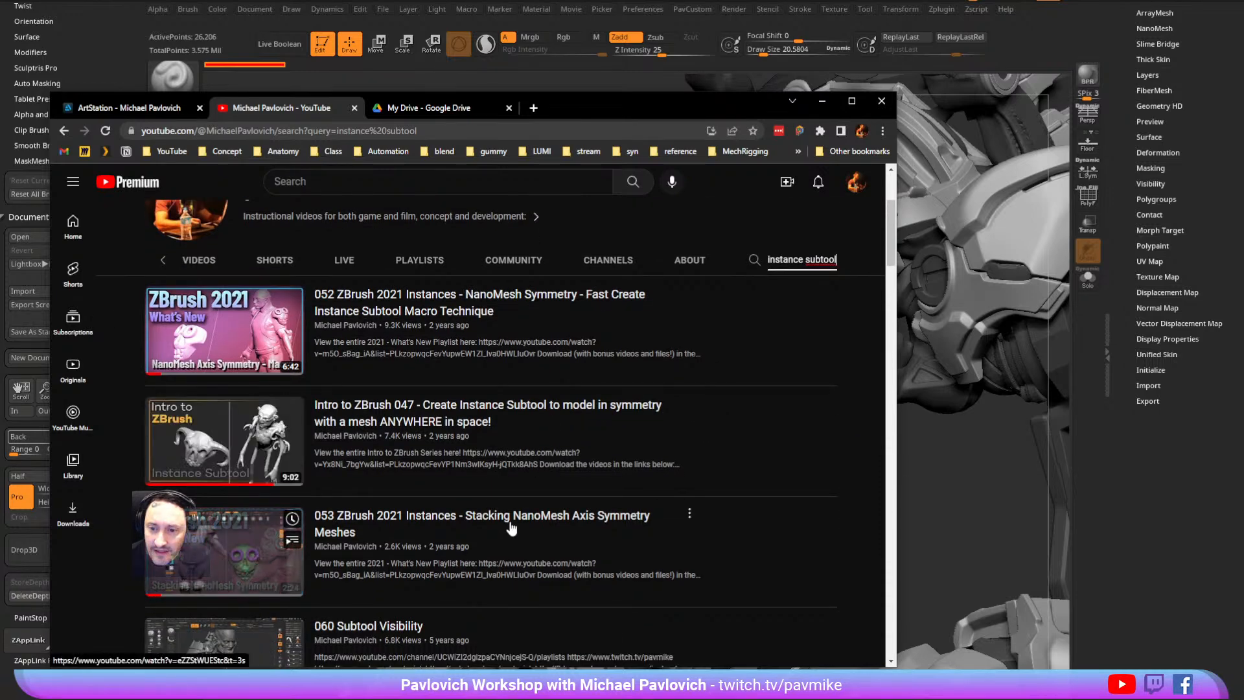
{"action": "scroll", "coordinate": [495, 522], "scroll_direction": "down", "scroll_amount": 2}
{"action": "scroll", "coordinate": [496, 521], "scroll_direction": "up", "scroll_amount": 2}
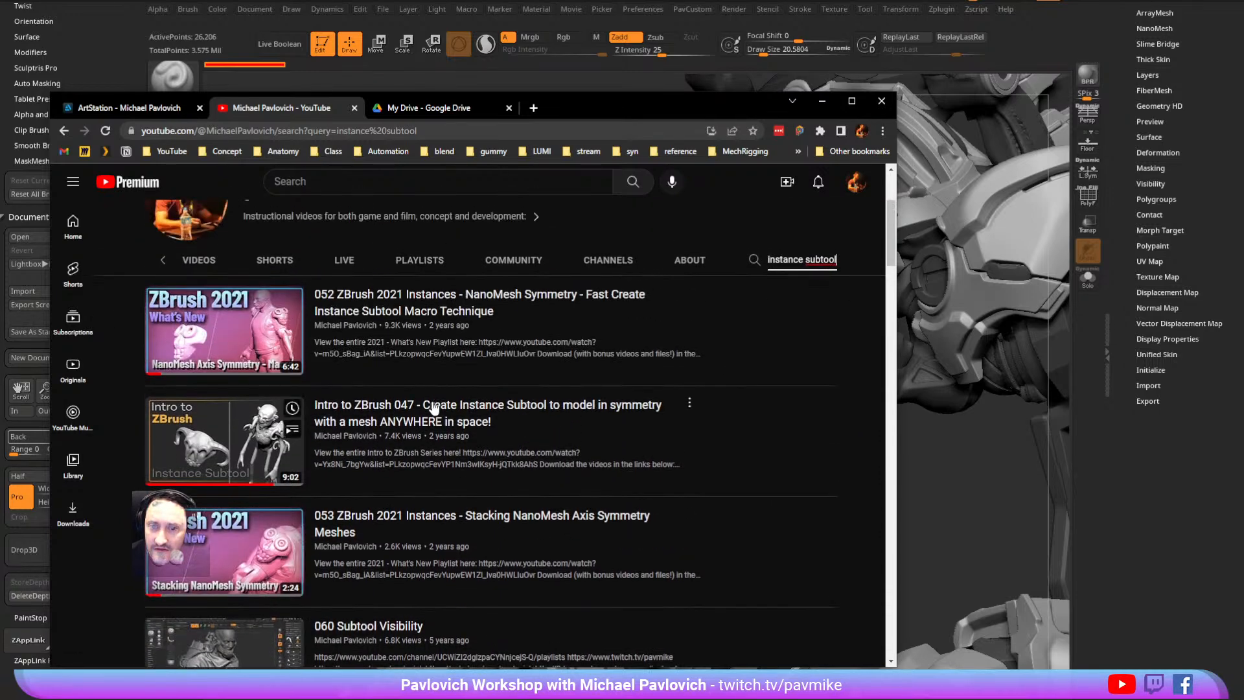
Open the 052, Intro to ZBrush 047 and 053 instance videos in separate tabs and show the 052 NanoMesh Symmetry video
{"action": "middle_click", "coordinate": [422, 311]}
{"action": "middle_click", "coordinate": [425, 413]}
{"action": "middle_click", "coordinate": [429, 516]}
{"action": "left_click", "coordinate": [322, 109]}
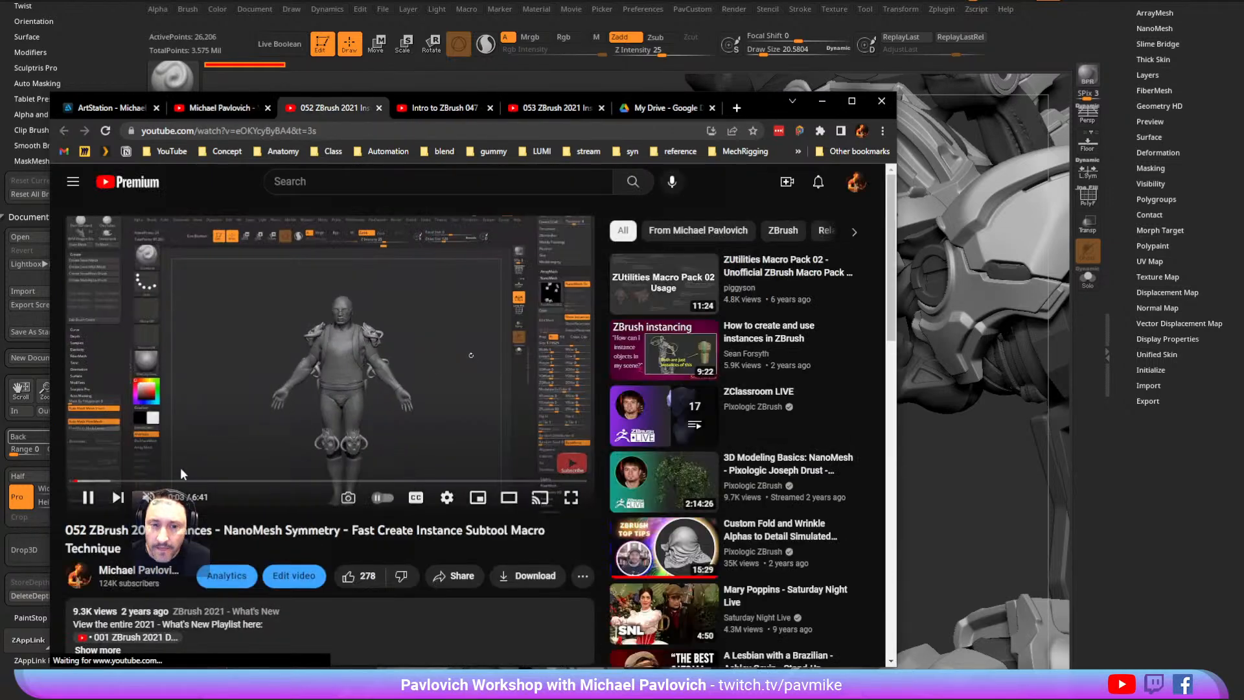
Skim the 052 video for the instance subtool demonstration on the shoulder armor and pause it at 2:44
{"action": "left_click_drag", "start_coordinate": [109, 481], "coordinate": [205, 483]}
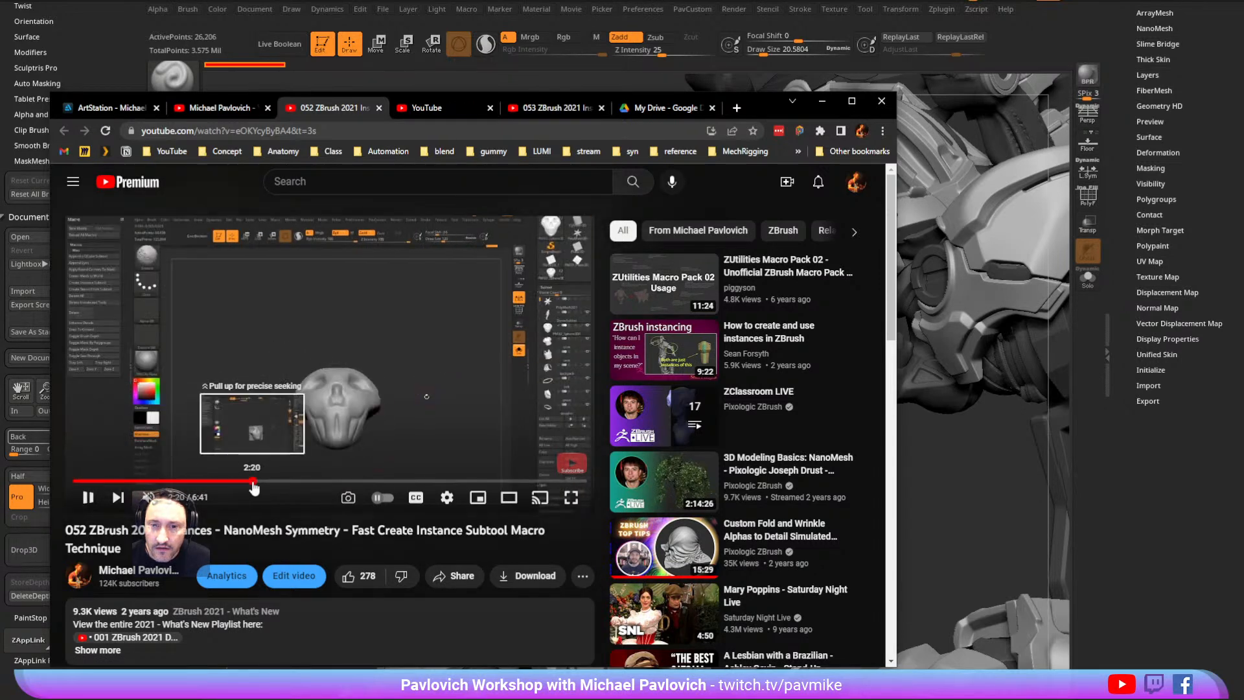
{"action": "left_click", "coordinate": [306, 481]}
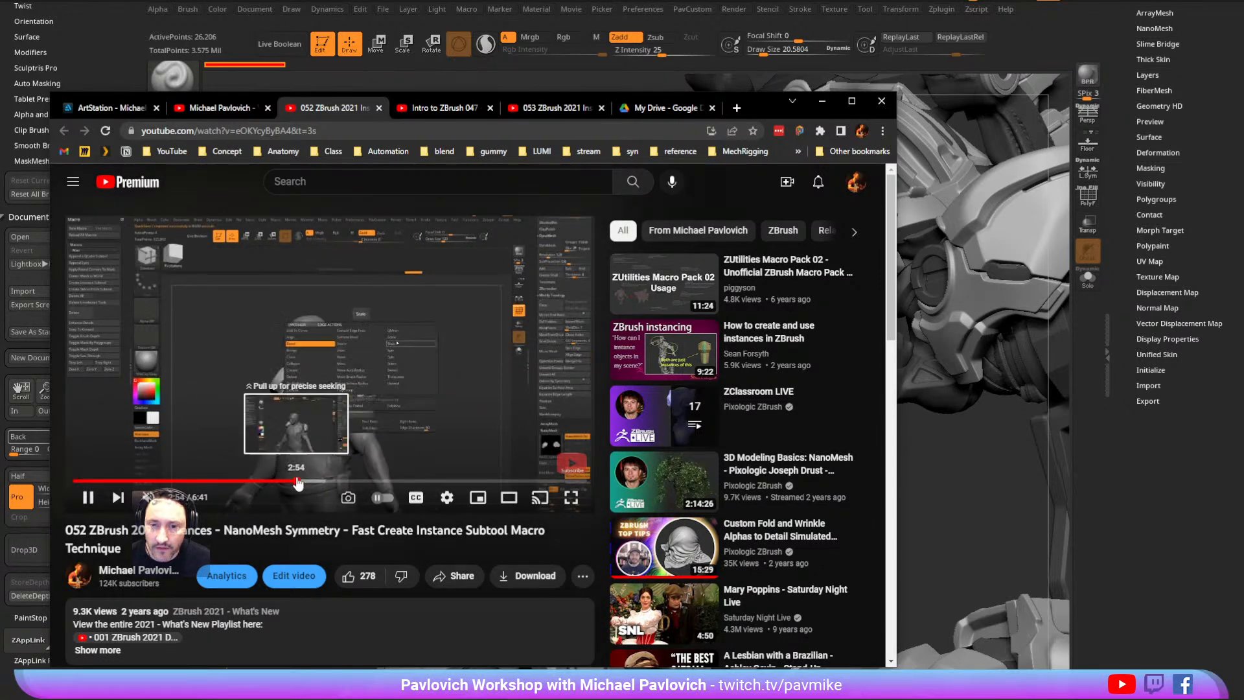
{"action": "left_click", "coordinate": [293, 482]}
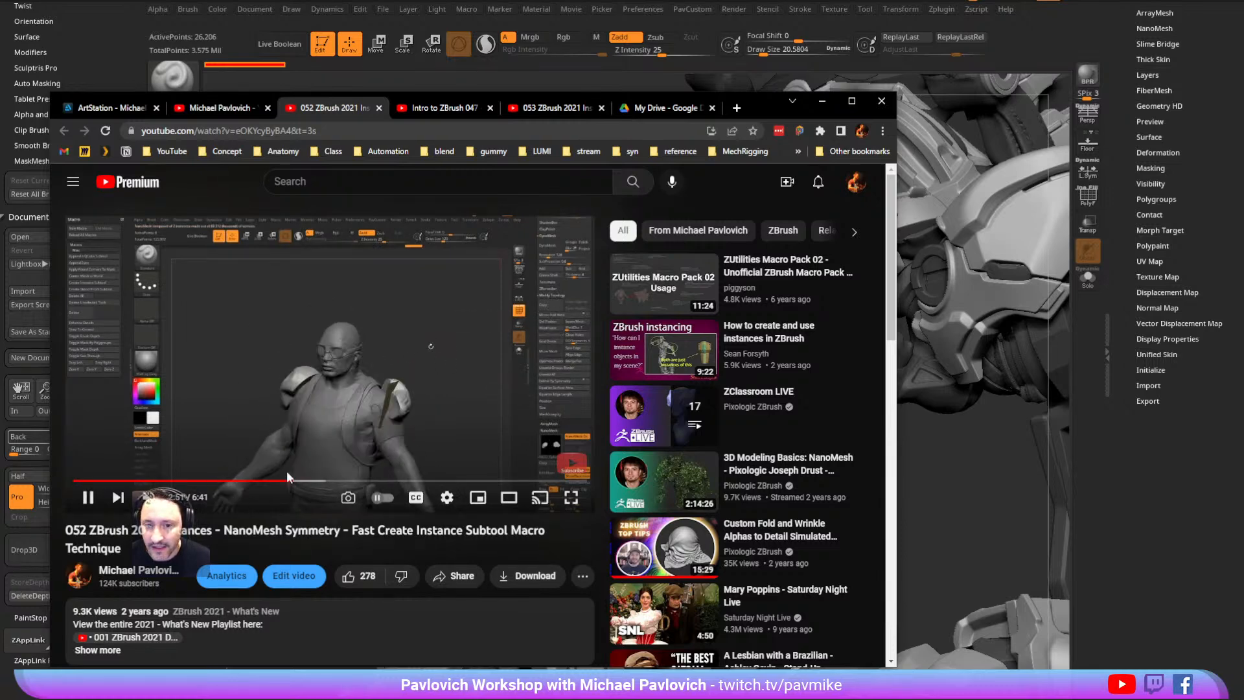
{"action": "left_click_drag", "start_coordinate": [302, 482], "coordinate": [306, 485]}
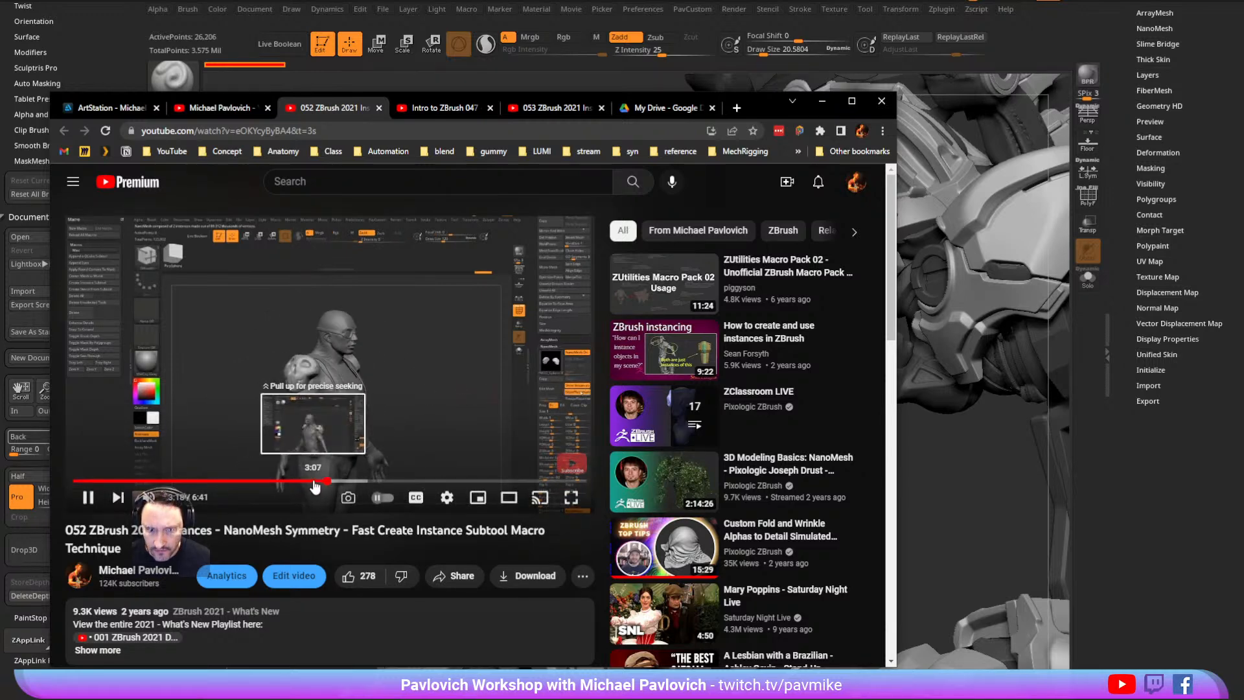
{"action": "left_click_drag", "start_coordinate": [298, 484], "coordinate": [275, 484]}
{"action": "left_click", "coordinate": [83, 487]}
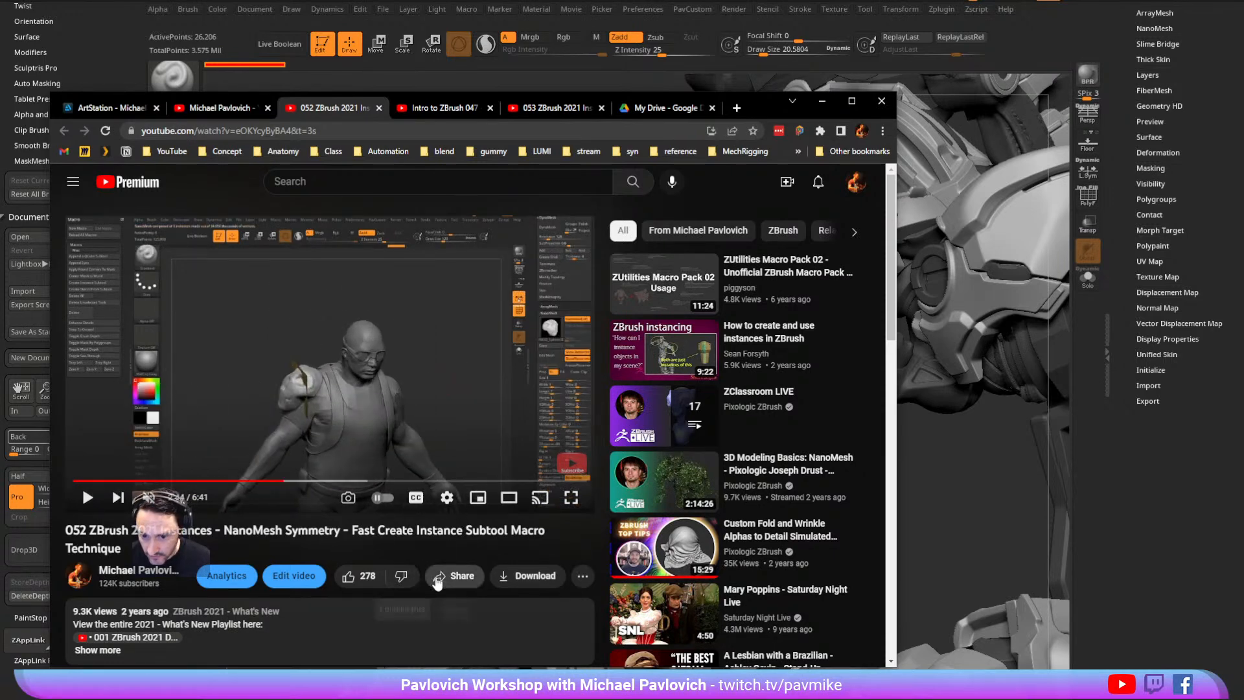
Copy the 052 video's share link with a 2:44 start time and move the browser off the screen
{"action": "left_click", "coordinate": [457, 575]}
{"action": "left_click", "coordinate": [327, 542]}
{"action": "left_click", "coordinate": [598, 486]}
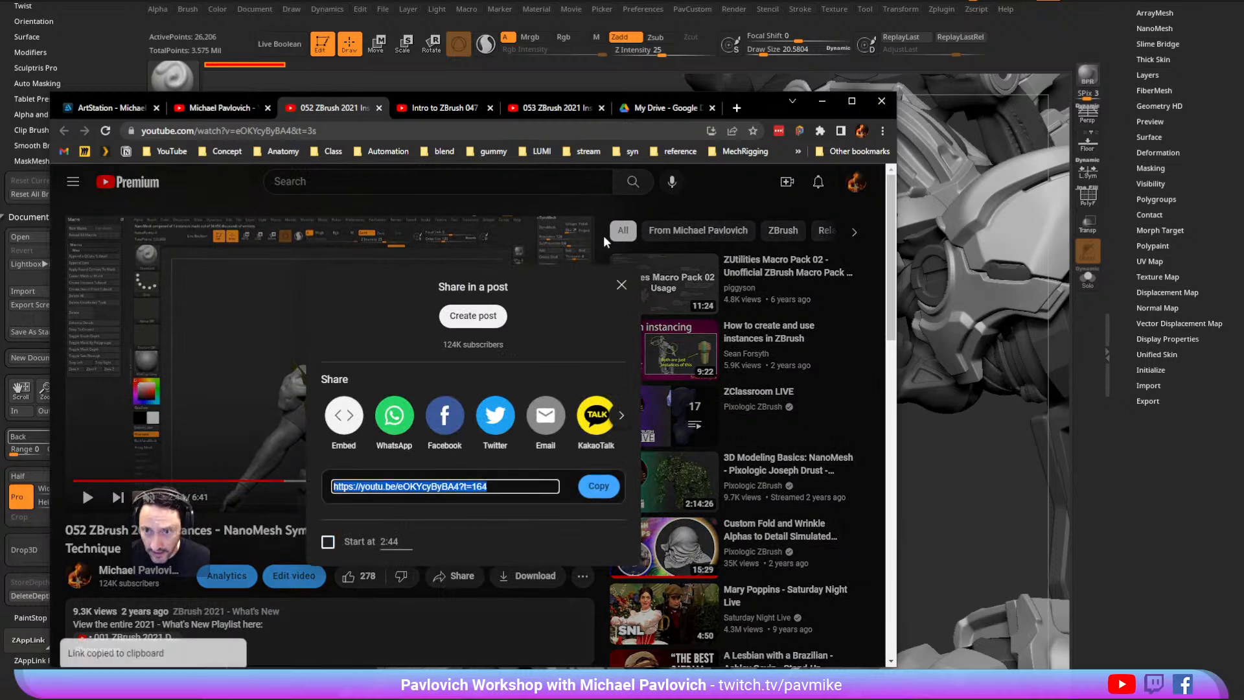
{"action": "left_click_drag", "start_coordinate": [767, 107], "coordinate": [0, 108]}
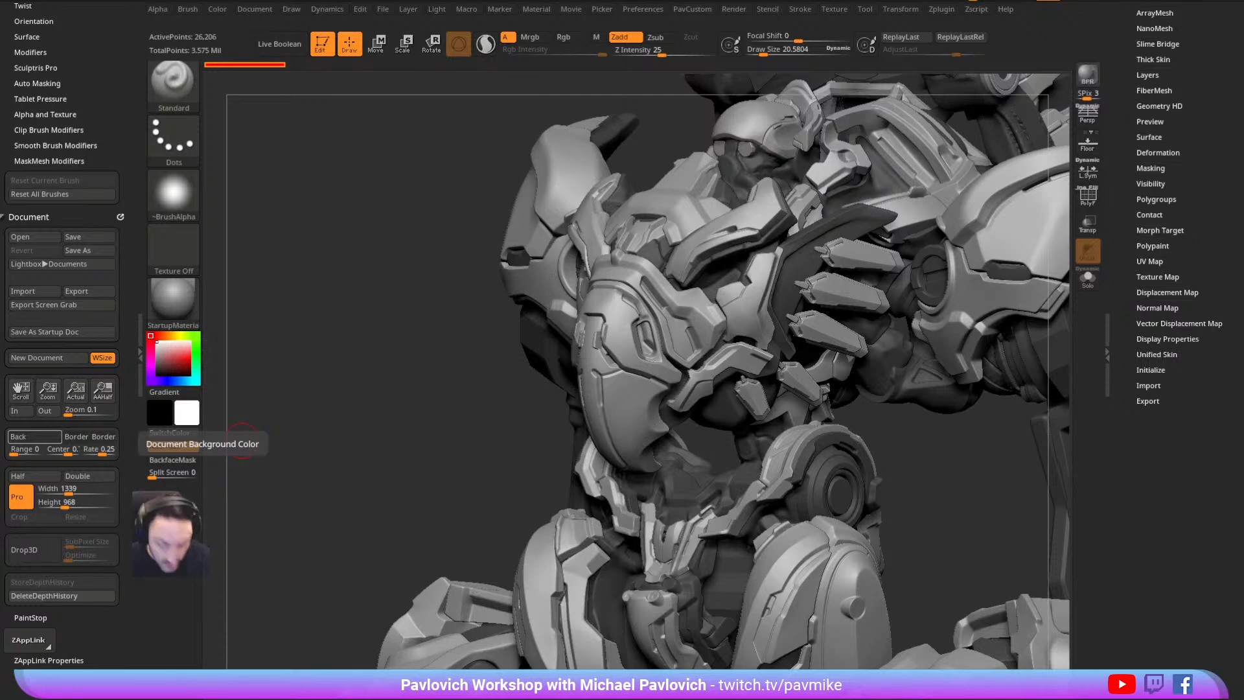
Delete the robot subtool and the remaining chest plate so that only the default PolyMesh3D star is loaded
{"action": "scroll", "coordinate": [1121, 153], "scroll_direction": "up", "scroll_amount": 5}
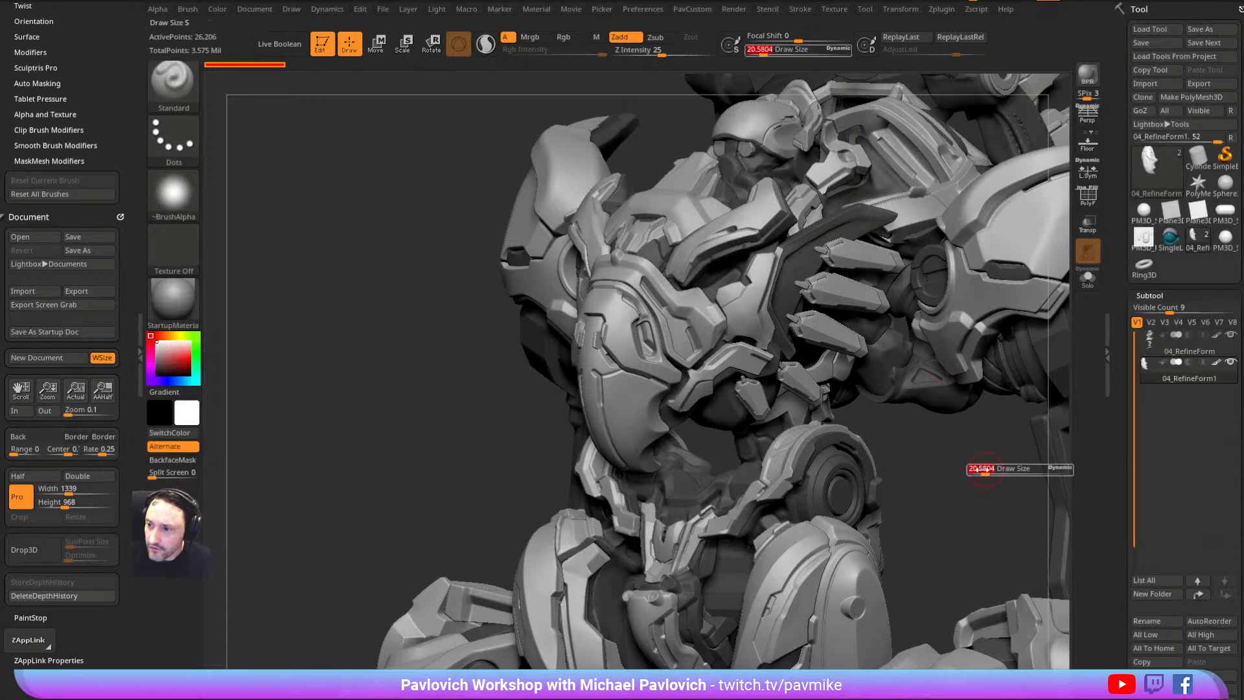
{"action": "left_click", "coordinate": [1211, 699]}
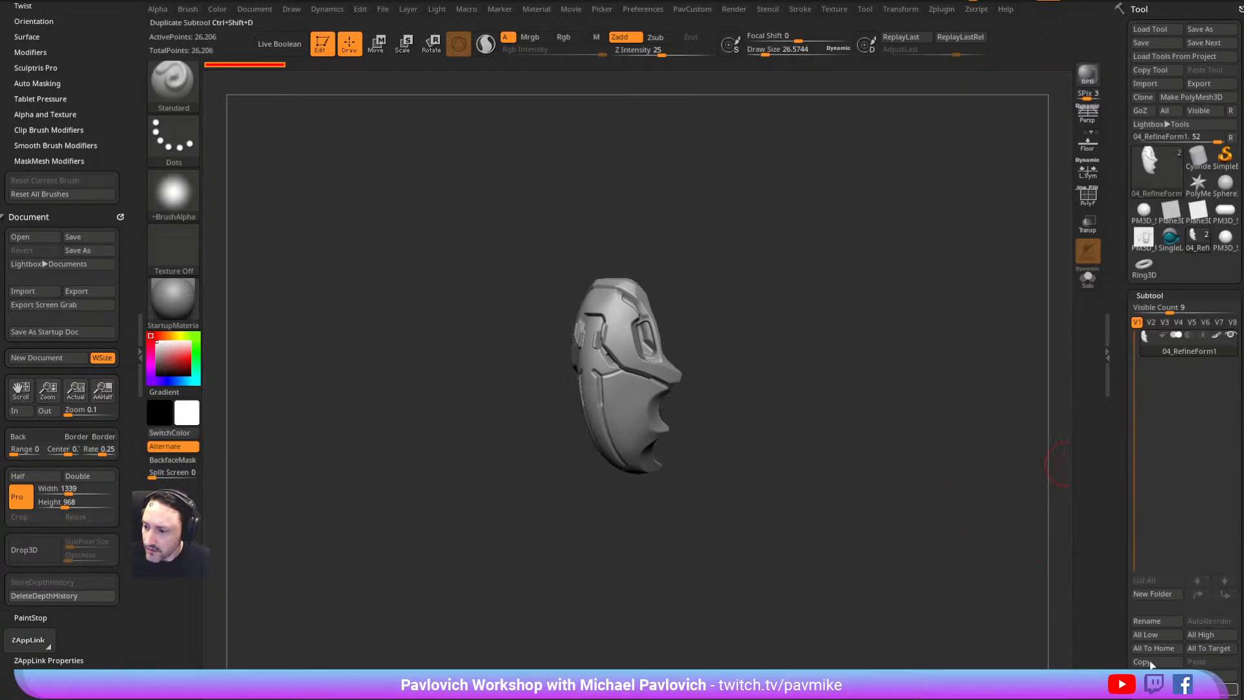
{"action": "left_click_drag", "start_coordinate": [1126, 550], "coordinate": [1180, 523]}
{"action": "left_click", "coordinate": [1193, 425]}
{"action": "left_click_drag", "start_coordinate": [1126, 402], "coordinate": [1097, 538]}
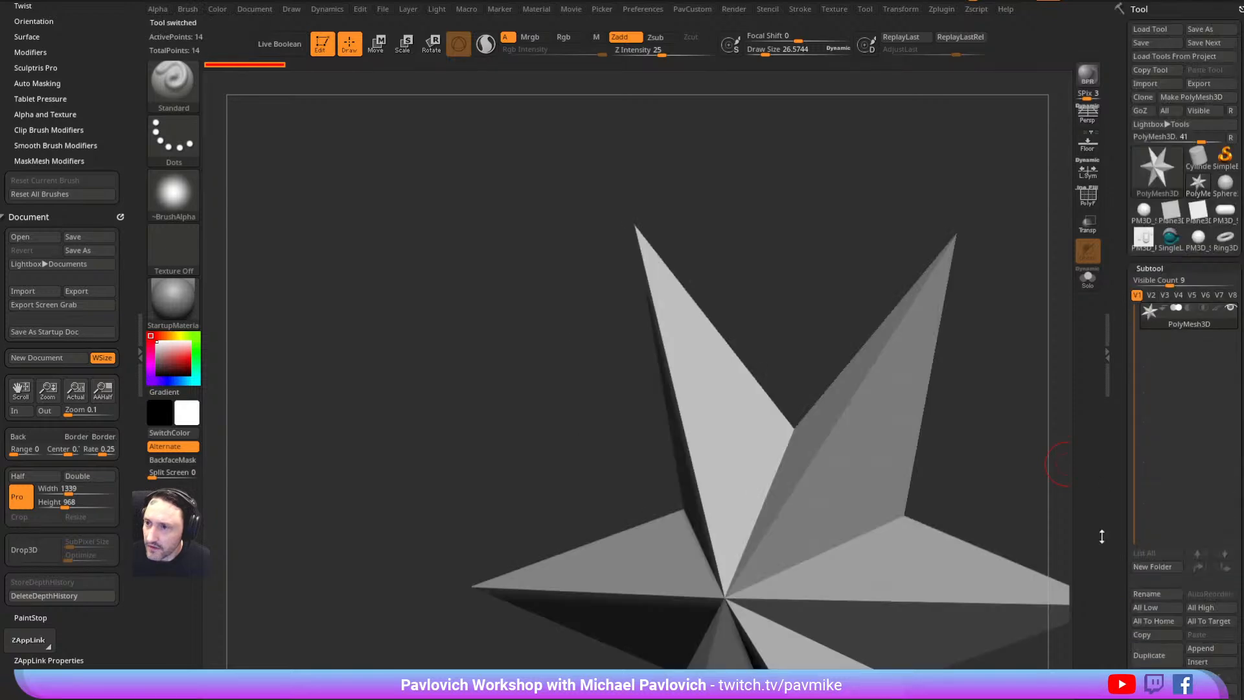
Start loading tools from a project, and bring the Miro "Body of Work" board into view
{"action": "left_click", "coordinate": [1178, 58]}
{"action": "left_click", "coordinate": [728, 379]}
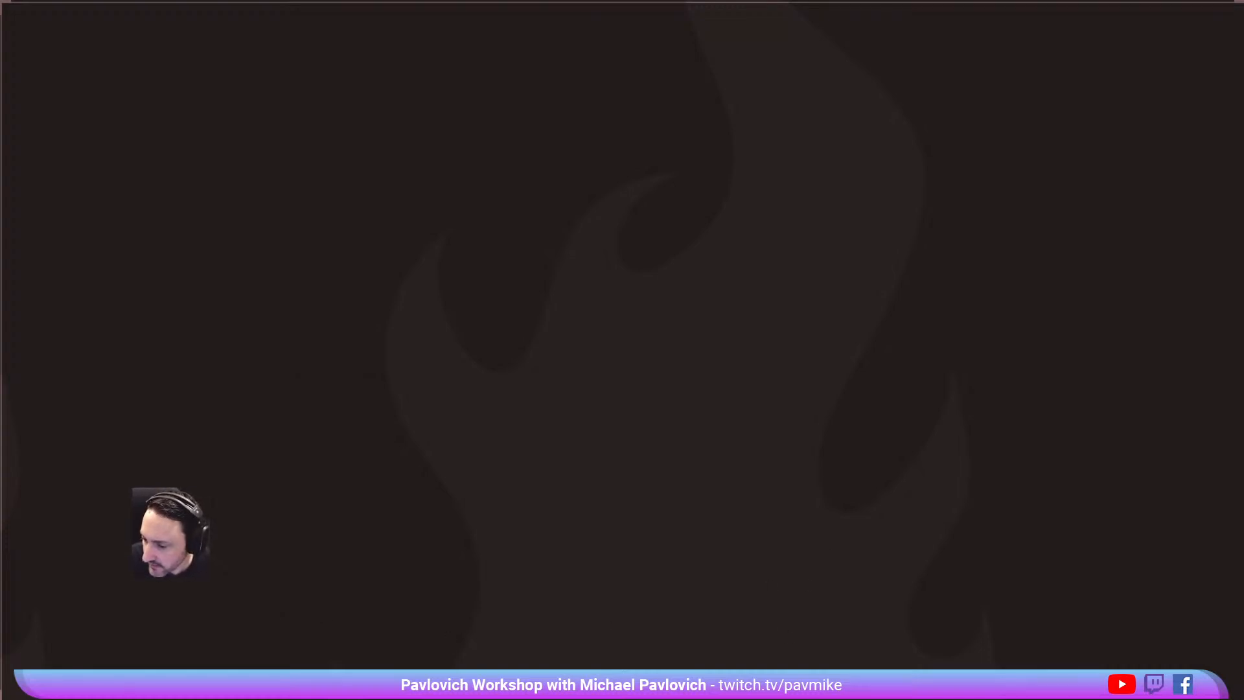
{"action": "left_click_drag", "start_coordinate": [1, 49], "coordinate": [426, 50]}
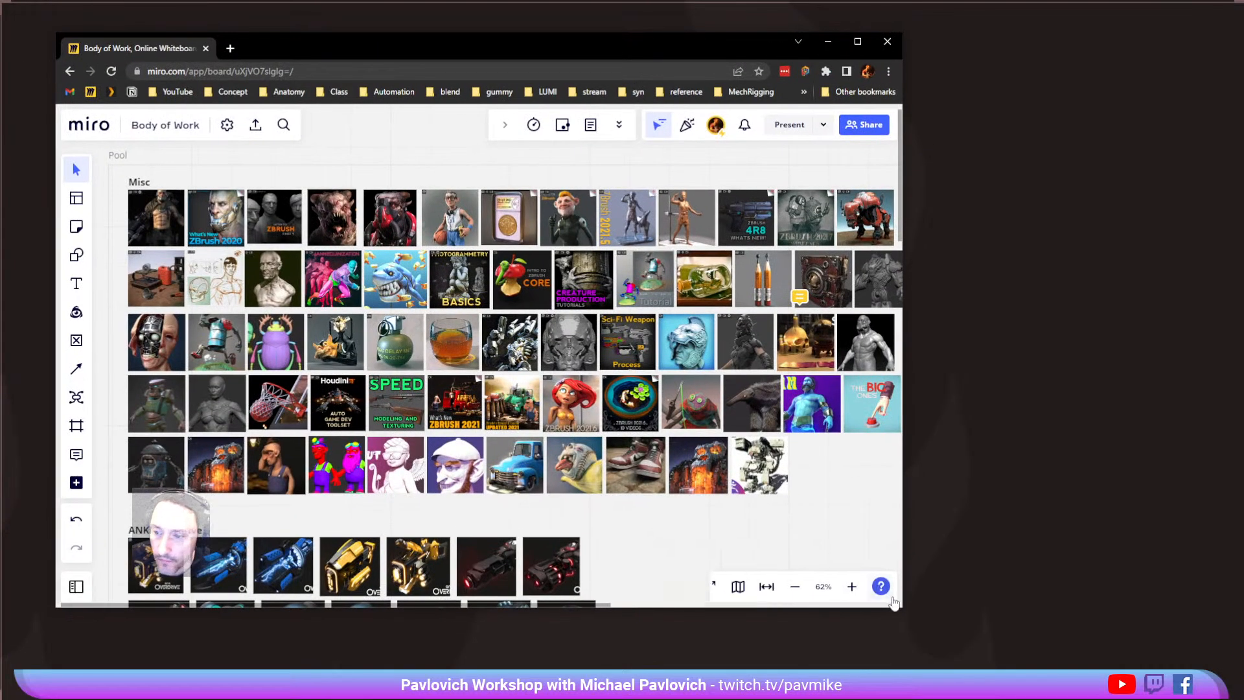
Enlarge the browser window and examine the top row of artwork in the Misc section of the Miro board
{"action": "left_click_drag", "start_coordinate": [902, 608], "coordinate": [1169, 674]}
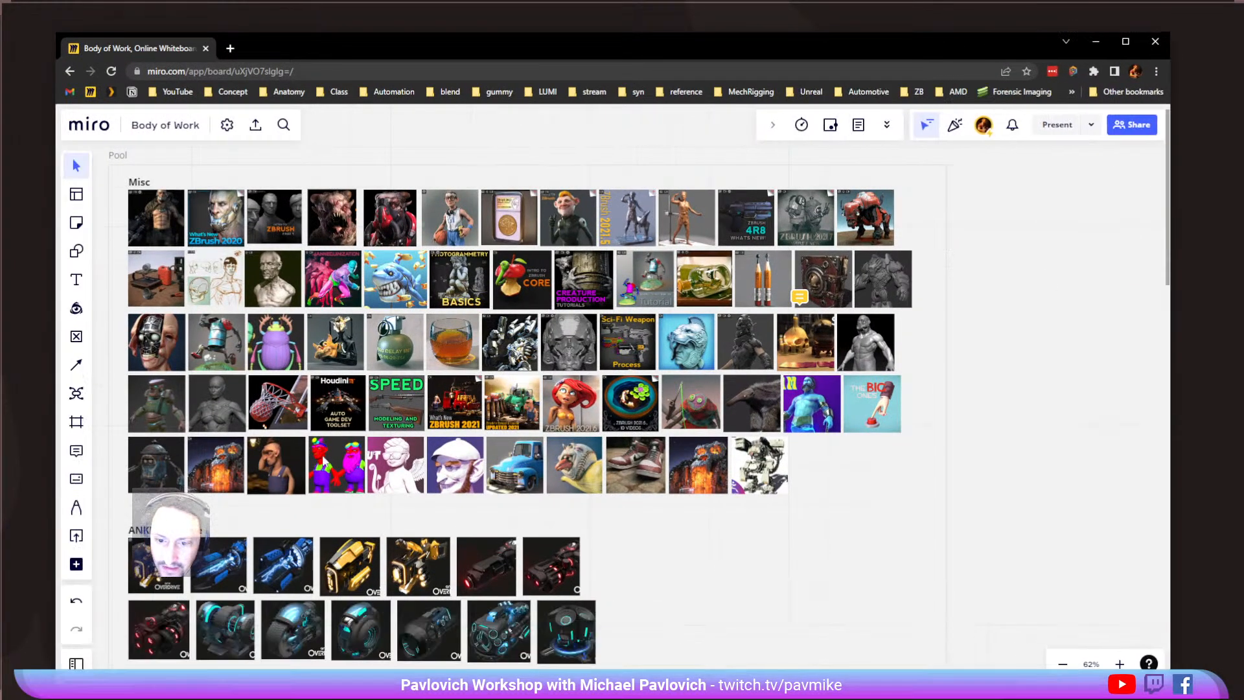
{"action": "scroll", "coordinate": [460, 388], "scroll_direction": "up", "scroll_amount": 3}
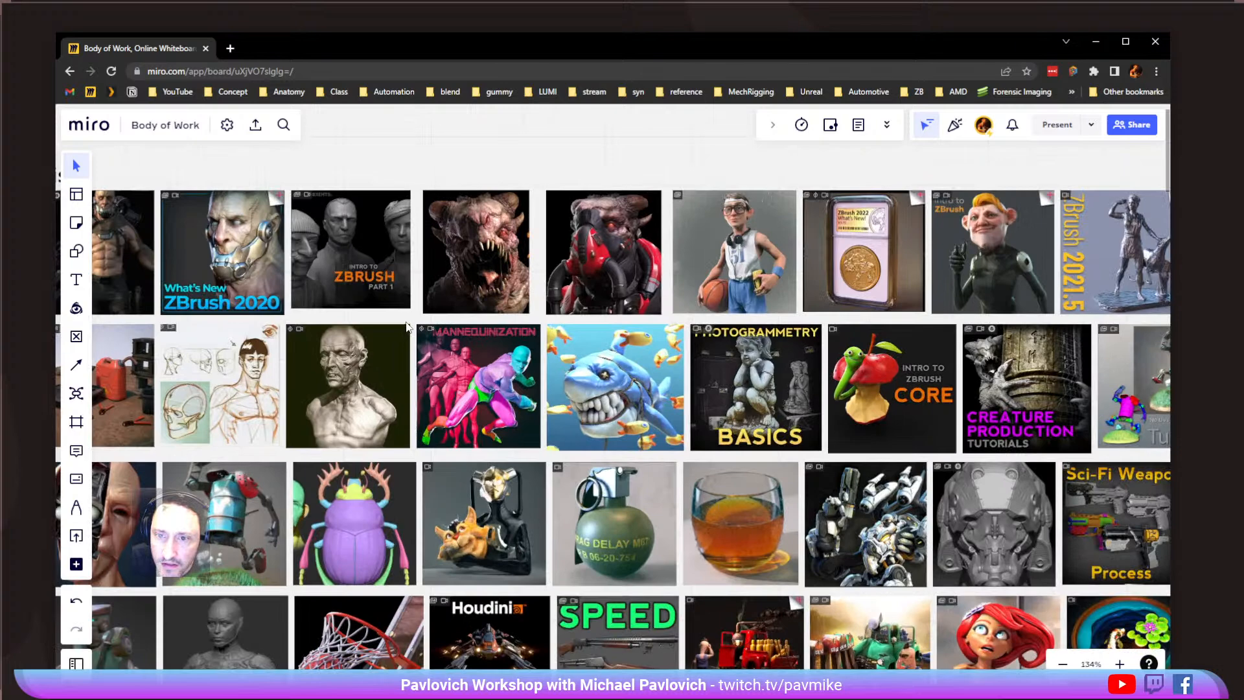
{"action": "scroll", "coordinate": [368, 324], "scroll_direction": "up", "scroll_amount": 3}
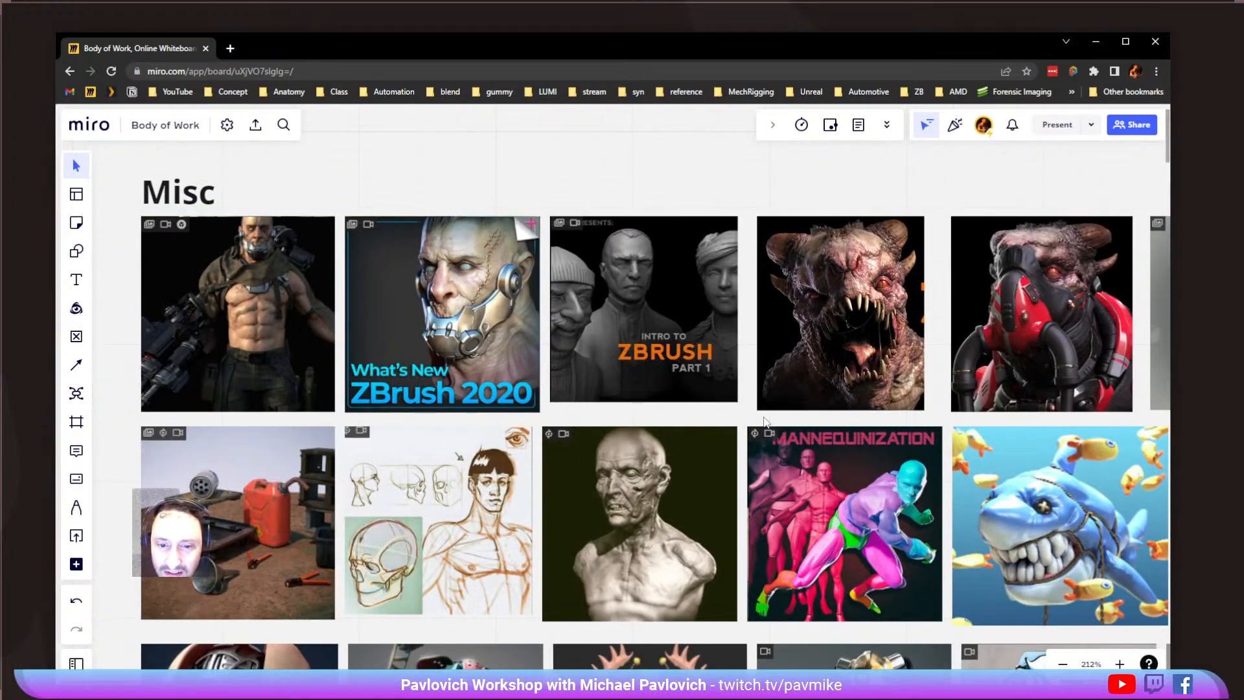
{"action": "middle_click_drag", "start_coordinate": [886, 435], "coordinate": [580, 422]}
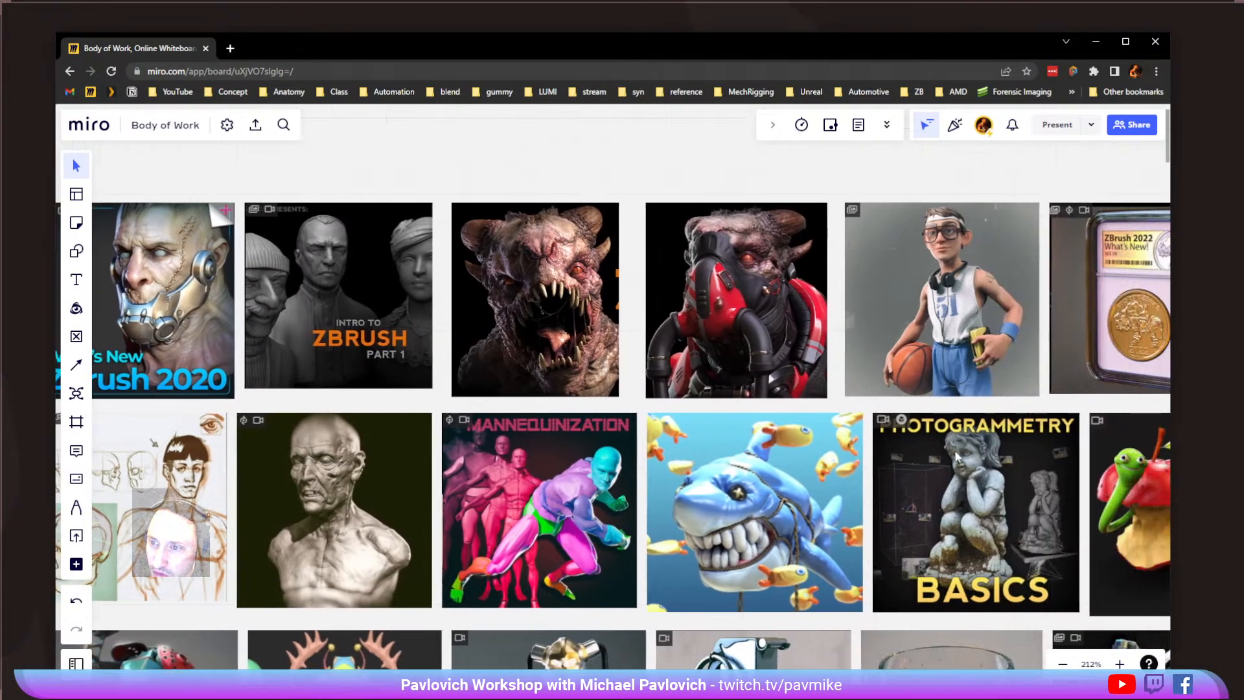
{"action": "middle_click_drag", "start_coordinate": [966, 461], "coordinate": [656, 424]}
{"action": "middle_click_drag", "start_coordinate": [852, 401], "coordinate": [753, 407]}
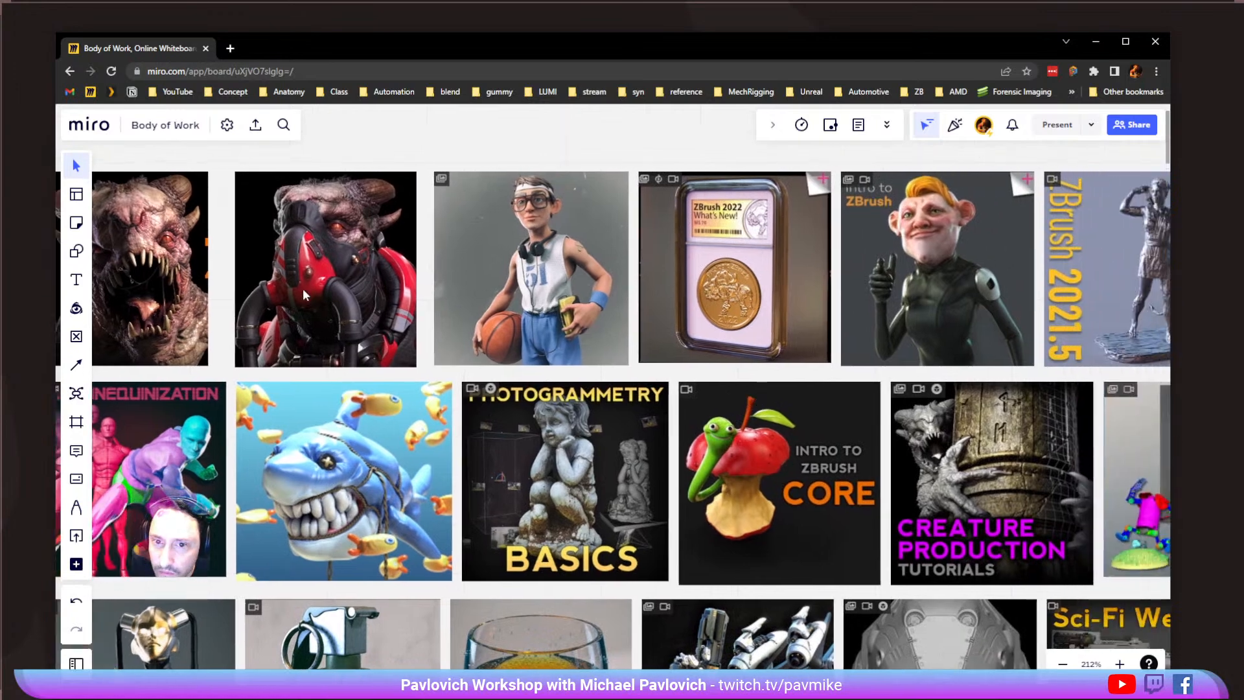
{"action": "mouse_move", "coordinate": [708, 348]}
{"action": "middle_mouse_down"}
{"action": "mouse_move", "coordinate": [447, 334]}
{"action": "mouse_move", "coordinate": [453, 355]}
{"action": "mouse_move", "coordinate": [392, 354]}
{"action": "middle_mouse_up"}
{"action": "middle_click_drag", "start_coordinate": [669, 360], "coordinate": [503, 372]}
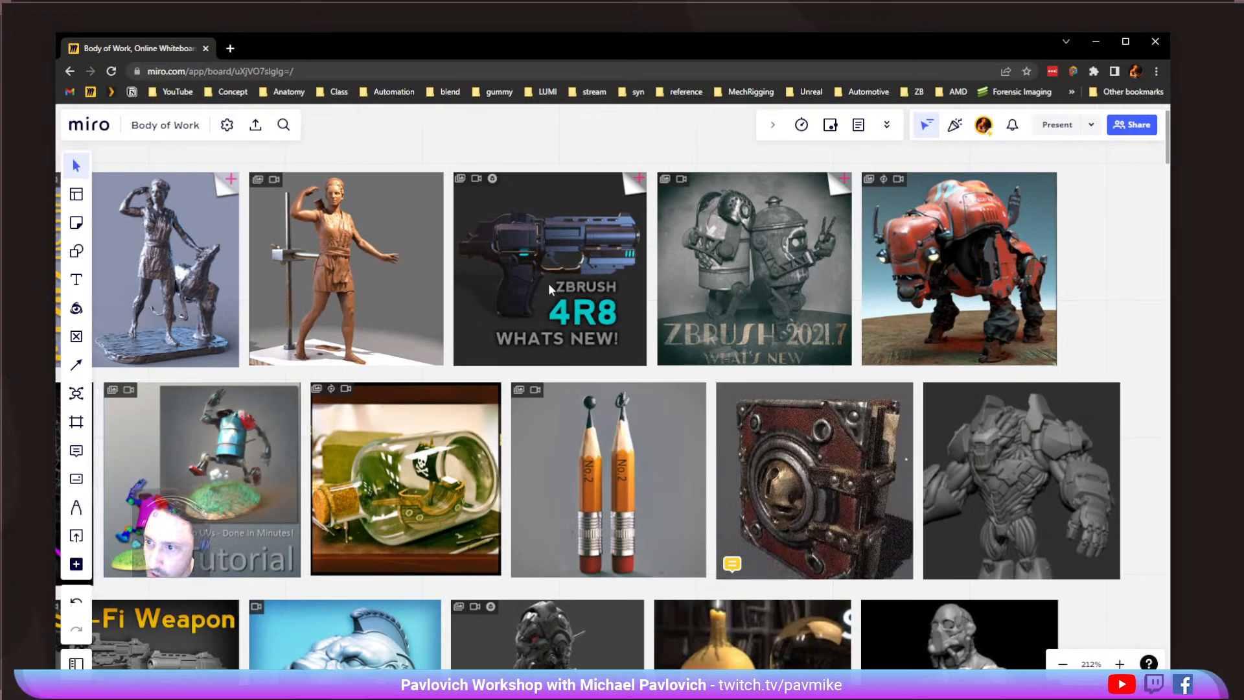
{"action": "middle_click_drag", "start_coordinate": [963, 304], "coordinate": [743, 295]}
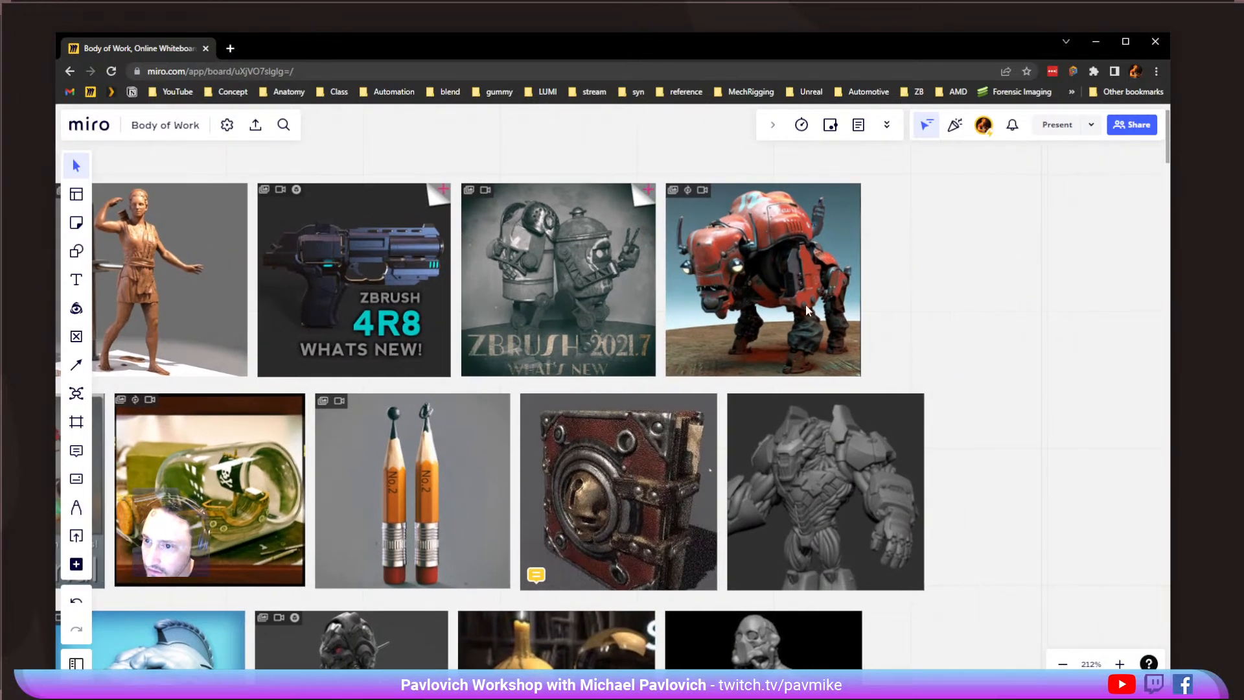
Examine the remaining rows of the Misc section, from the tutorial covers down to the ZBrush 2019 mech
{"action": "middle_click_drag", "start_coordinate": [734, 475], "coordinate": [755, 315]}
{"action": "middle_click_drag", "start_coordinate": [295, 340], "coordinate": [658, 285]}
{"action": "middle_click_drag", "start_coordinate": [390, 286], "coordinate": [420, 285]}
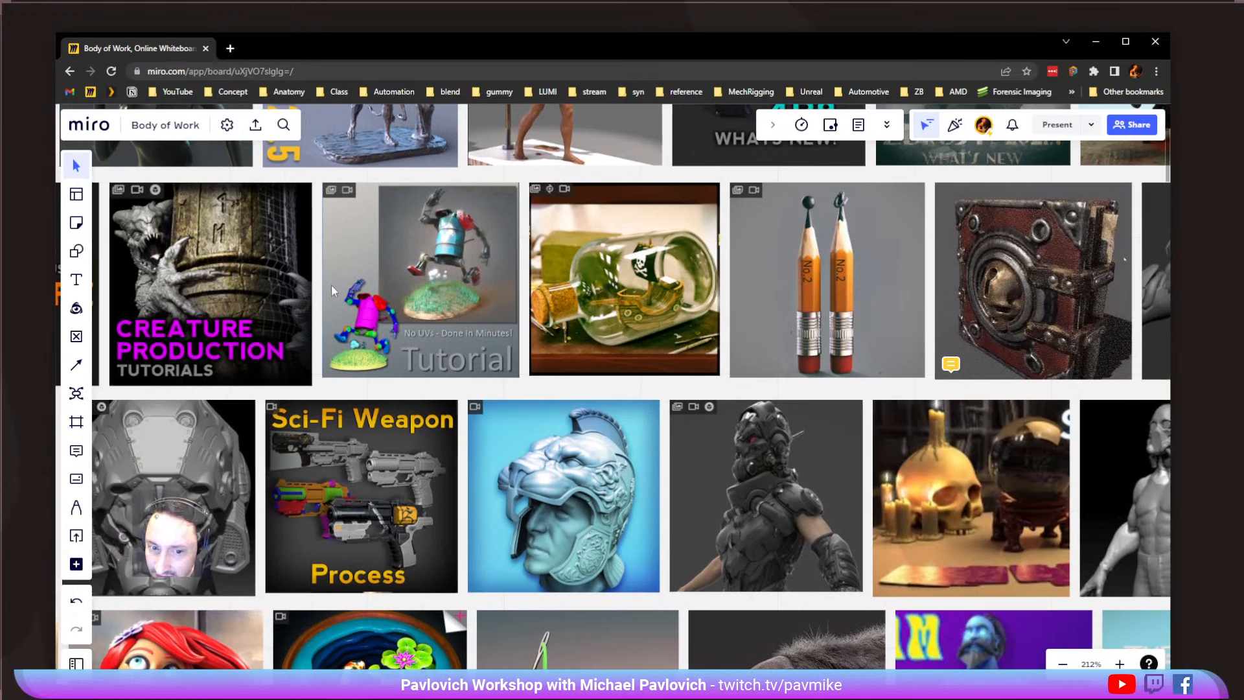
{"action": "middle_click_drag", "start_coordinate": [333, 291], "coordinate": [539, 277]}
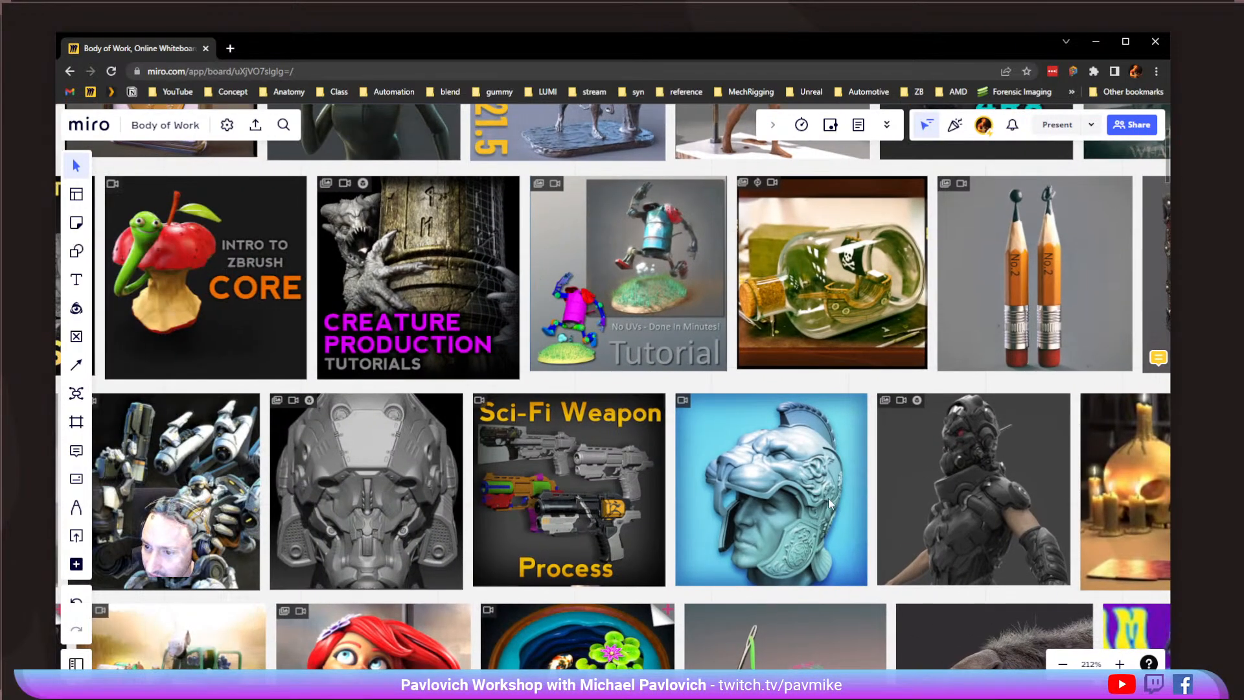
{"action": "middle_click_drag", "start_coordinate": [495, 433], "coordinate": [617, 406]}
{"action": "middle_click_drag", "start_coordinate": [535, 445], "coordinate": [706, 436]}
{"action": "middle_click_drag", "start_coordinate": [594, 420], "coordinate": [686, 384]}
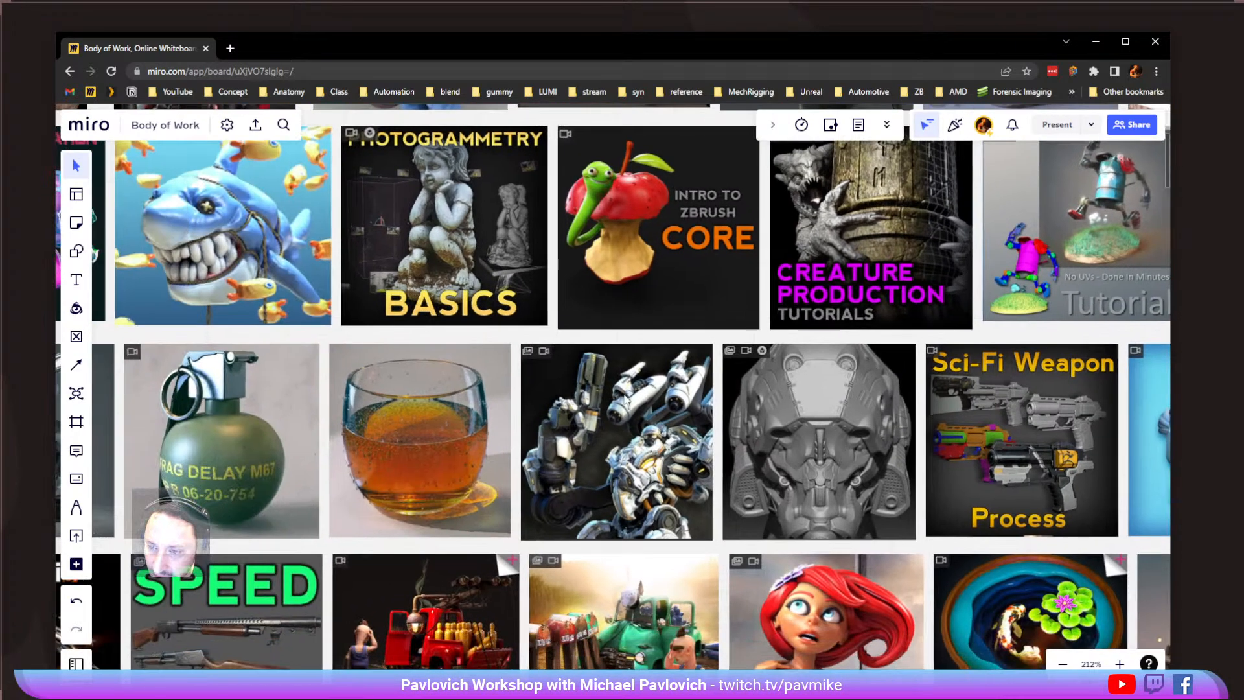
{"action": "middle_click_drag", "start_coordinate": [569, 451], "coordinate": [849, 421]}
{"action": "middle_click_drag", "start_coordinate": [412, 442], "coordinate": [893, 401]}
{"action": "middle_click_drag", "start_coordinate": [672, 504], "coordinate": [712, 380]}
{"action": "middle_click_drag", "start_coordinate": [836, 498], "coordinate": [700, 393]}
{"action": "middle_click_drag", "start_coordinate": [893, 395], "coordinate": [436, 364]}
{"action": "middle_click_drag", "start_coordinate": [695, 370], "coordinate": [368, 387]}
{"action": "middle_click_drag", "start_coordinate": [884, 431], "coordinate": [485, 427]}
{"action": "middle_click_drag", "start_coordinate": [785, 444], "coordinate": [359, 423]}
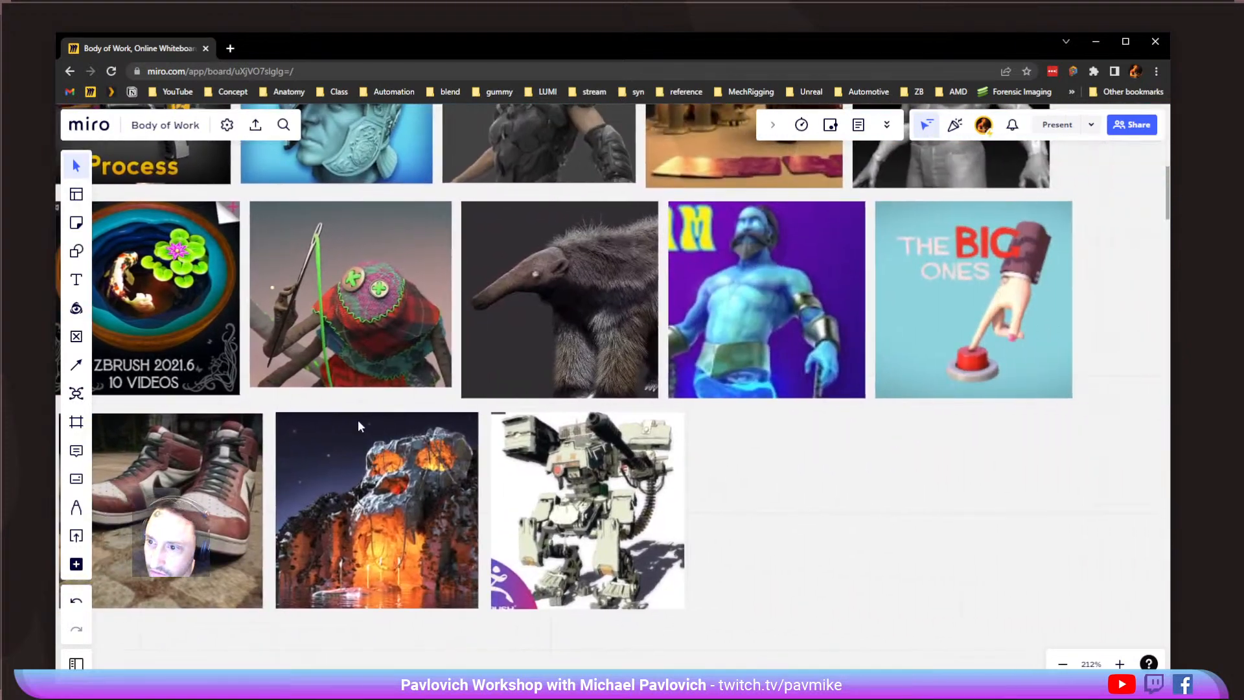
Browse the character and weapon artwork grids between the Misc and TMNT sections of the board, passing the Halo section
{"action": "scroll", "coordinate": [358, 423], "scroll_direction": "down", "scroll_amount": 3}
{"action": "middle_click_drag", "start_coordinate": [162, 620], "coordinate": [786, 307]}
{"action": "middle_click_drag", "start_coordinate": [527, 395], "coordinate": [894, 342]}
{"action": "middle_click_drag", "start_coordinate": [631, 443], "coordinate": [576, 316]}
{"action": "middle_click_drag", "start_coordinate": [514, 488], "coordinate": [695, 503]}
{"action": "scroll", "coordinate": [695, 502], "scroll_direction": "up", "scroll_amount": 3}
{"action": "middle_click_drag", "start_coordinate": [807, 432], "coordinate": [87, 417]}
{"action": "middle_click_drag", "start_coordinate": [791, 458], "coordinate": [532, 438]}
{"action": "scroll", "coordinate": [607, 490], "scroll_direction": "down", "scroll_amount": 3}
{"action": "middle_click_drag", "start_coordinate": [363, 537], "coordinate": [755, 297]}
{"action": "middle_click_drag", "start_coordinate": [518, 428], "coordinate": [396, 193]}
{"action": "middle_click_drag", "start_coordinate": [906, 458], "coordinate": [360, 326]}
{"action": "middle_click_drag", "start_coordinate": [382, 524], "coordinate": [429, 377]}
{"action": "middle_click_drag", "start_coordinate": [364, 414], "coordinate": [701, 424]}
{"action": "middle_click_drag", "start_coordinate": [393, 298], "coordinate": [555, 336]}
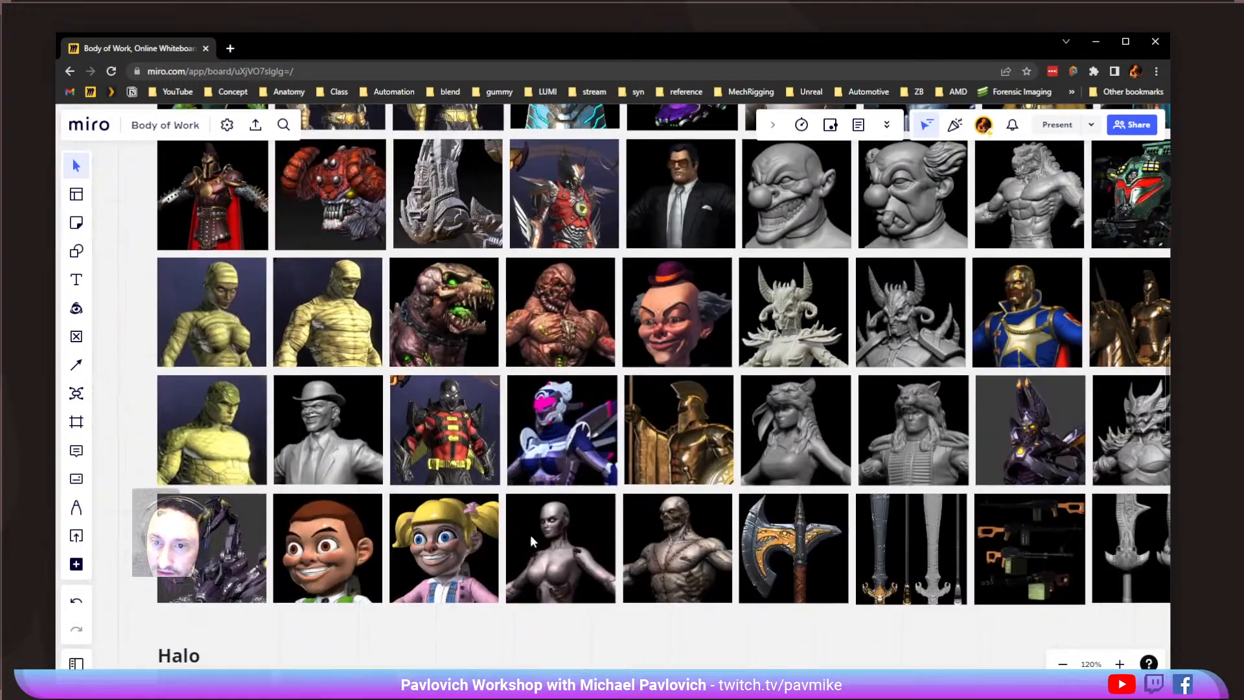
{"action": "middle_click_drag", "start_coordinate": [530, 526], "coordinate": [563, 299]}
{"action": "middle_click_drag", "start_coordinate": [588, 472], "coordinate": [640, 331]}
{"action": "middle_click_drag", "start_coordinate": [649, 459], "coordinate": [598, 305]}
{"action": "middle_click_drag", "start_coordinate": [611, 476], "coordinate": [593, 304]}
Look closely at the TMNT, Fast Food, Adventure Time and TV artwork sections
{"action": "scroll", "coordinate": [210, 379], "scroll_direction": "up", "scroll_amount": 3}
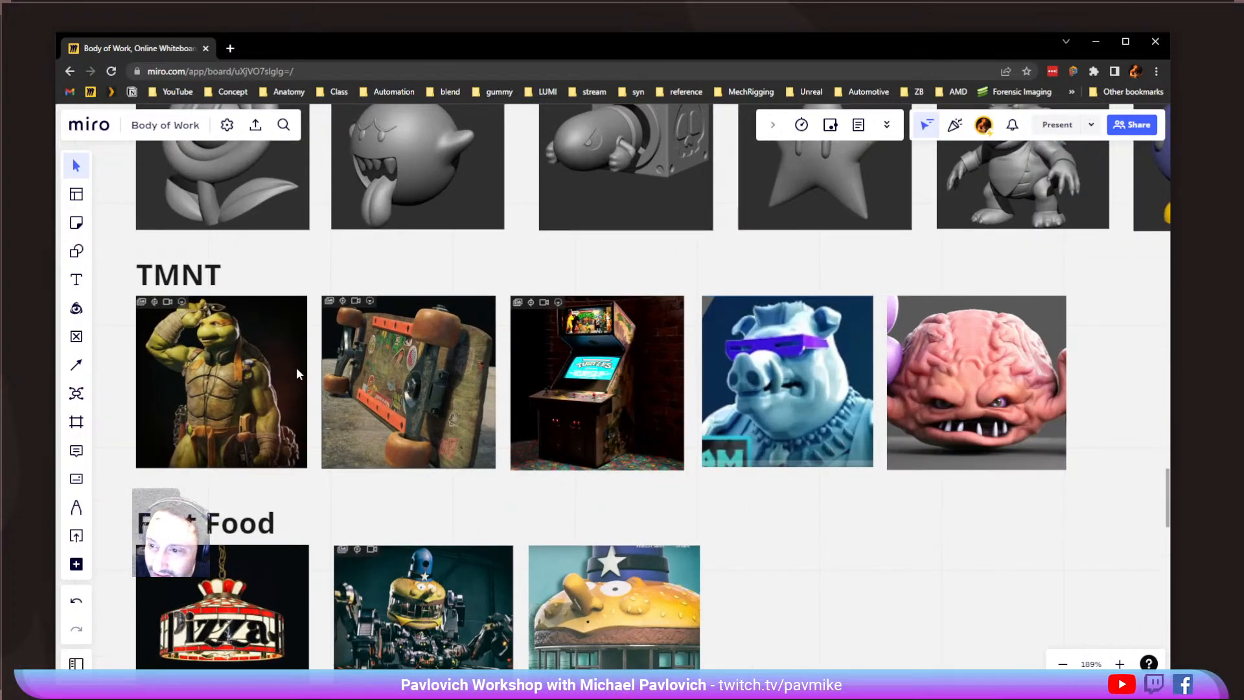
{"action": "middle_click_drag", "start_coordinate": [525, 470], "coordinate": [561, 269]}
{"action": "middle_click_drag", "start_coordinate": [652, 507], "coordinate": [653, 396]}
{"action": "middle_click_drag", "start_coordinate": [603, 515], "coordinate": [585, 377]}
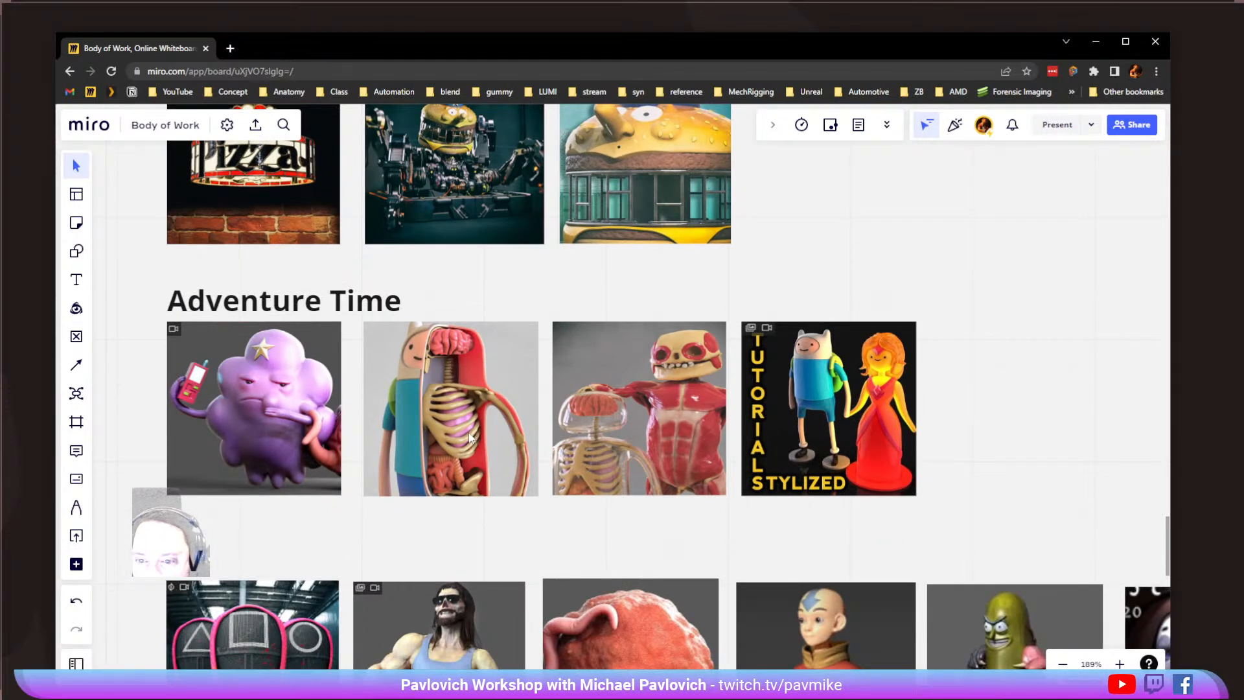
{"action": "middle_click_drag", "start_coordinate": [519, 542], "coordinate": [473, 333]}
{"action": "middle_click_drag", "start_coordinate": [500, 519], "coordinate": [513, 460]}
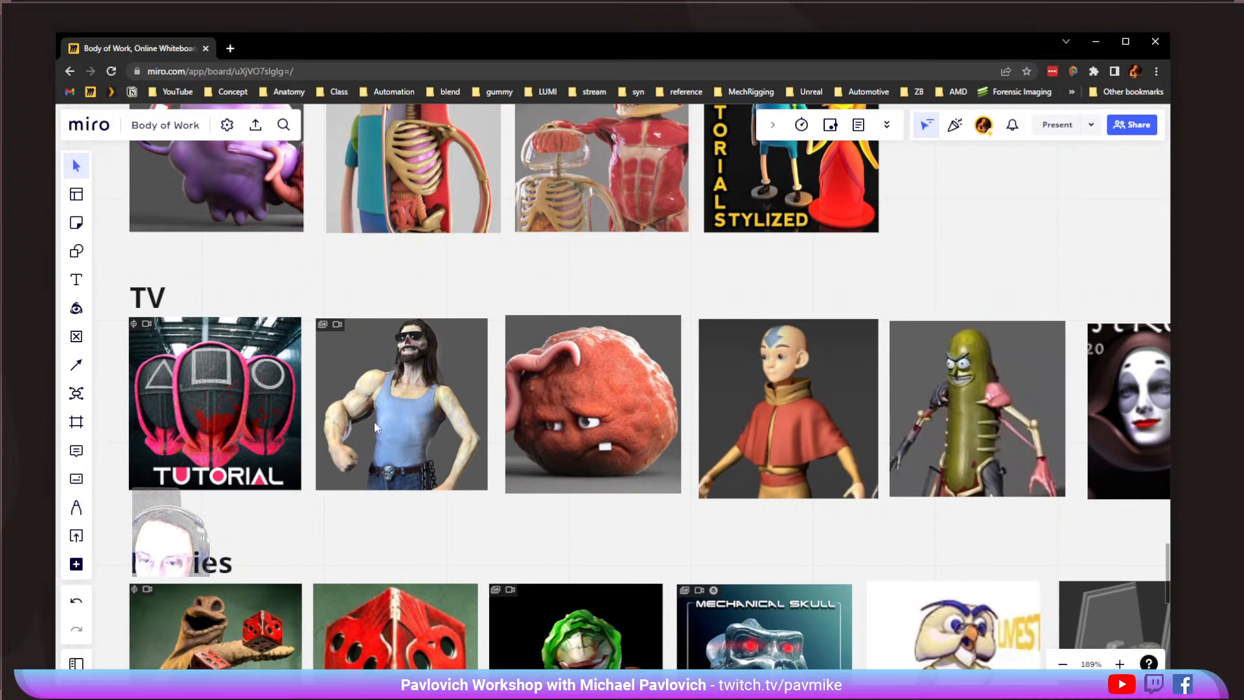
Examine the artwork in the Movies and Games sections of the board
{"action": "middle_click_drag", "start_coordinate": [741, 465], "coordinate": [476, 226]}
{"action": "middle_click_drag", "start_coordinate": [408, 333], "coordinate": [701, 354]}
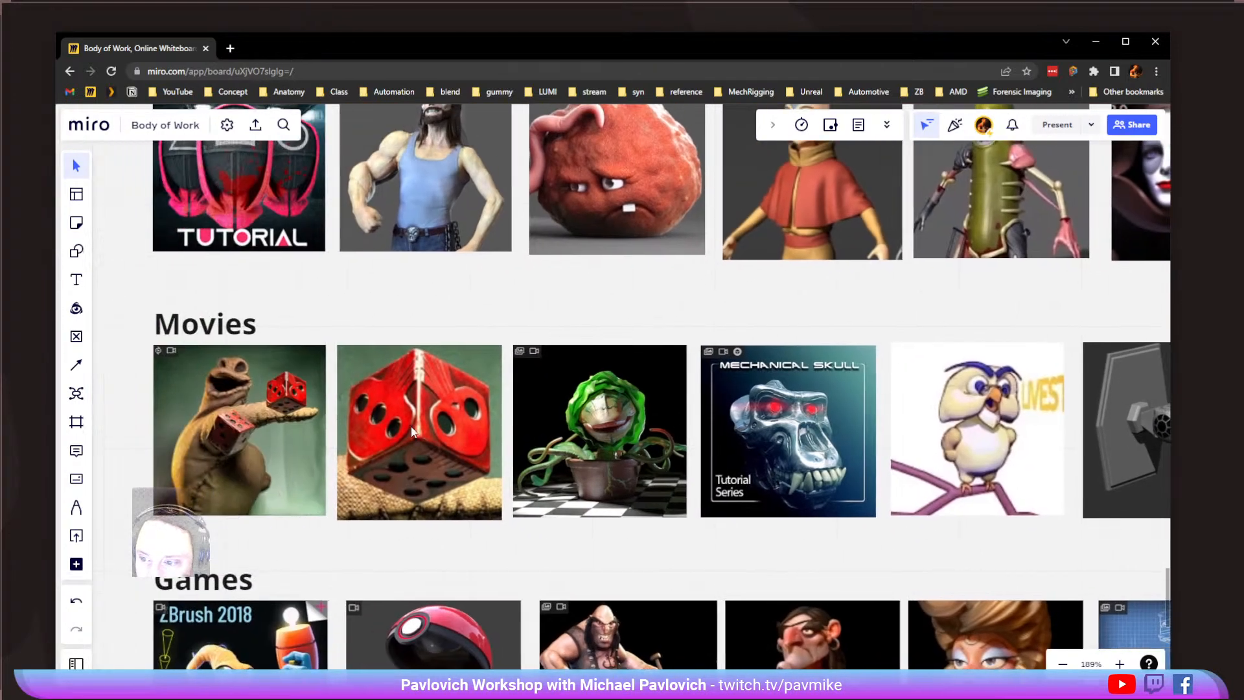
{"action": "middle_click_drag", "start_coordinate": [651, 480], "coordinate": [524, 315]}
{"action": "middle_click_drag", "start_coordinate": [623, 318], "coordinate": [787, 318]}
{"action": "middle_click_drag", "start_coordinate": [782, 391], "coordinate": [236, 507]}
{"action": "middle_click_drag", "start_coordinate": [760, 475], "coordinate": [305, 406]}
{"action": "middle_click_drag", "start_coordinate": [652, 438], "coordinate": [644, 357]}
{"action": "middle_click_drag", "start_coordinate": [397, 422], "coordinate": [625, 392]}
{"action": "middle_click_drag", "start_coordinate": [431, 419], "coordinate": [755, 400]}
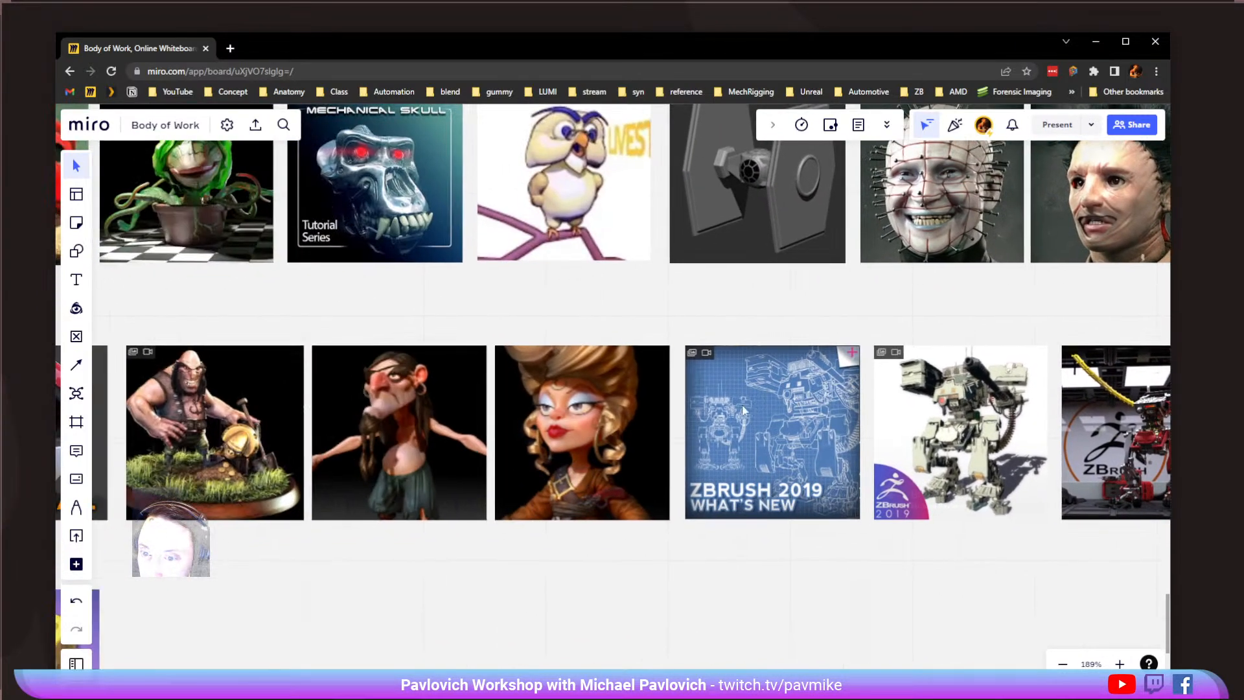
Examine the waffle iron and SpongeBob artwork in the Other section up close
{"action": "middle_click_drag", "start_coordinate": [513, 460], "coordinate": [733, 369]}
{"action": "scroll", "coordinate": [603, 397], "scroll_direction": "down", "scroll_amount": 2}
{"action": "middle_click_drag", "start_coordinate": [500, 480], "coordinate": [867, 367]}
{"action": "scroll", "coordinate": [606, 421], "scroll_direction": "up", "scroll_amount": 3}
{"action": "scroll", "coordinate": [606, 421], "scroll_direction": "up", "scroll_amount": 1}
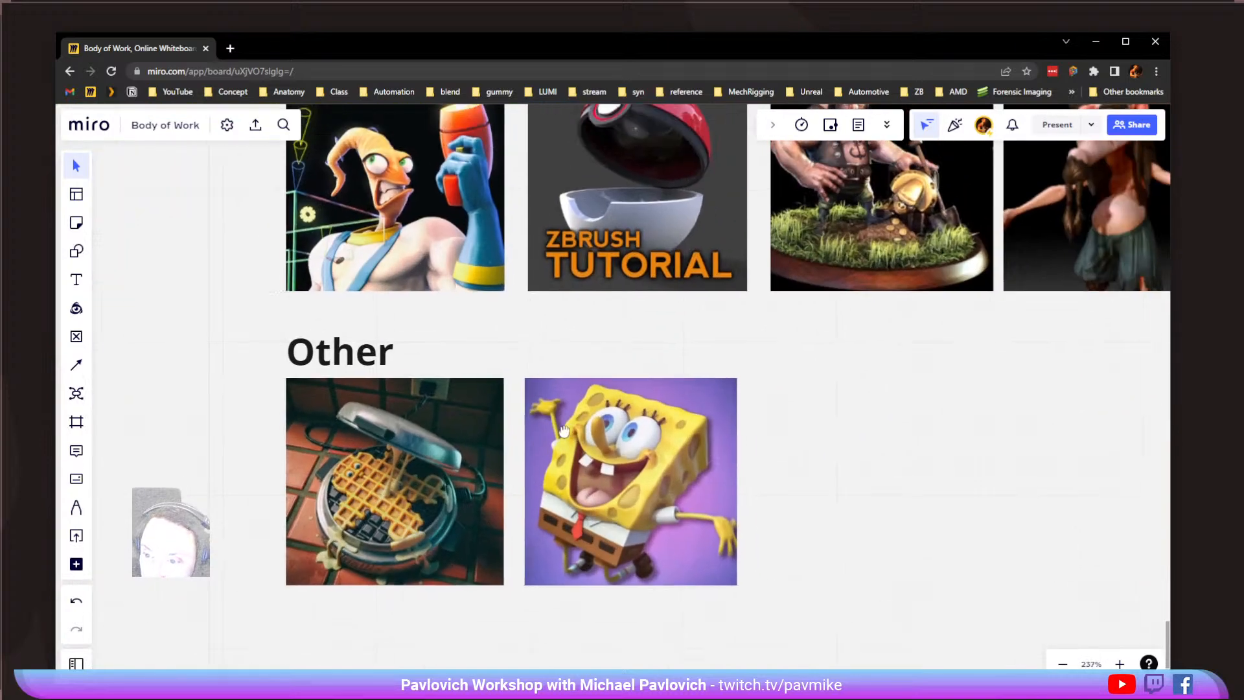
{"action": "scroll", "coordinate": [389, 456], "scroll_direction": "up", "scroll_amount": 3}
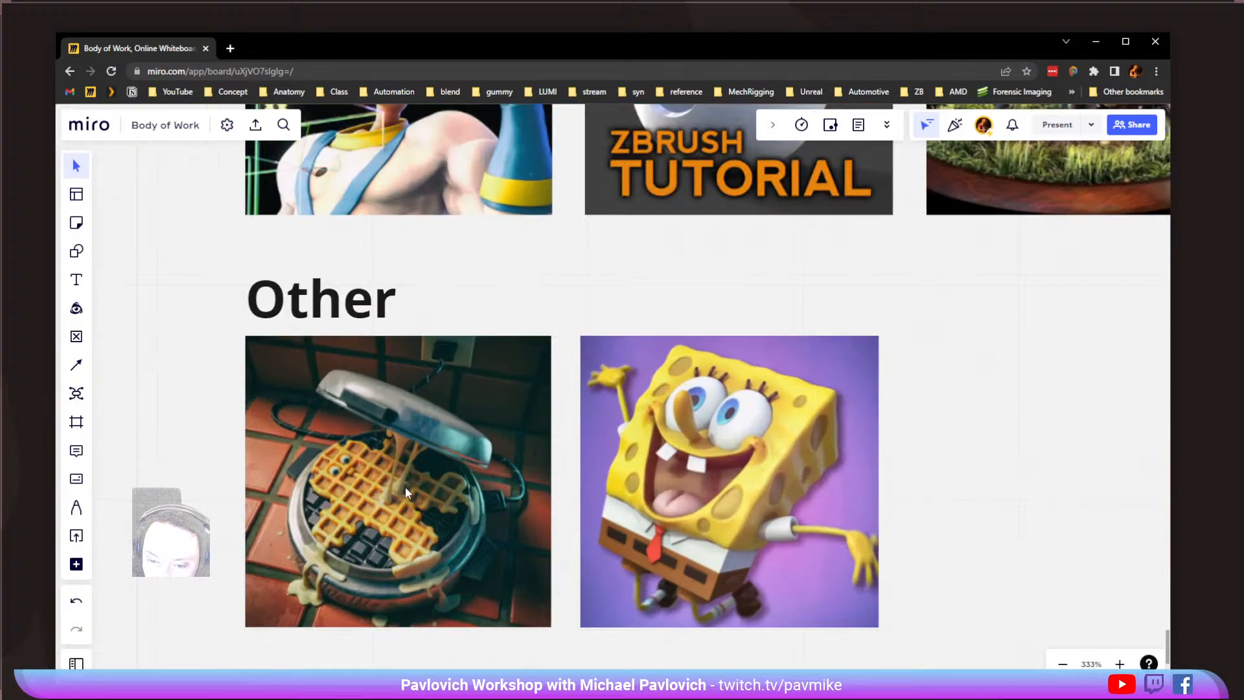
{"action": "middle_click_drag", "start_coordinate": [398, 457], "coordinate": [344, 485]}
{"action": "scroll", "coordinate": [323, 492], "scroll_direction": "down", "scroll_amount": 2}
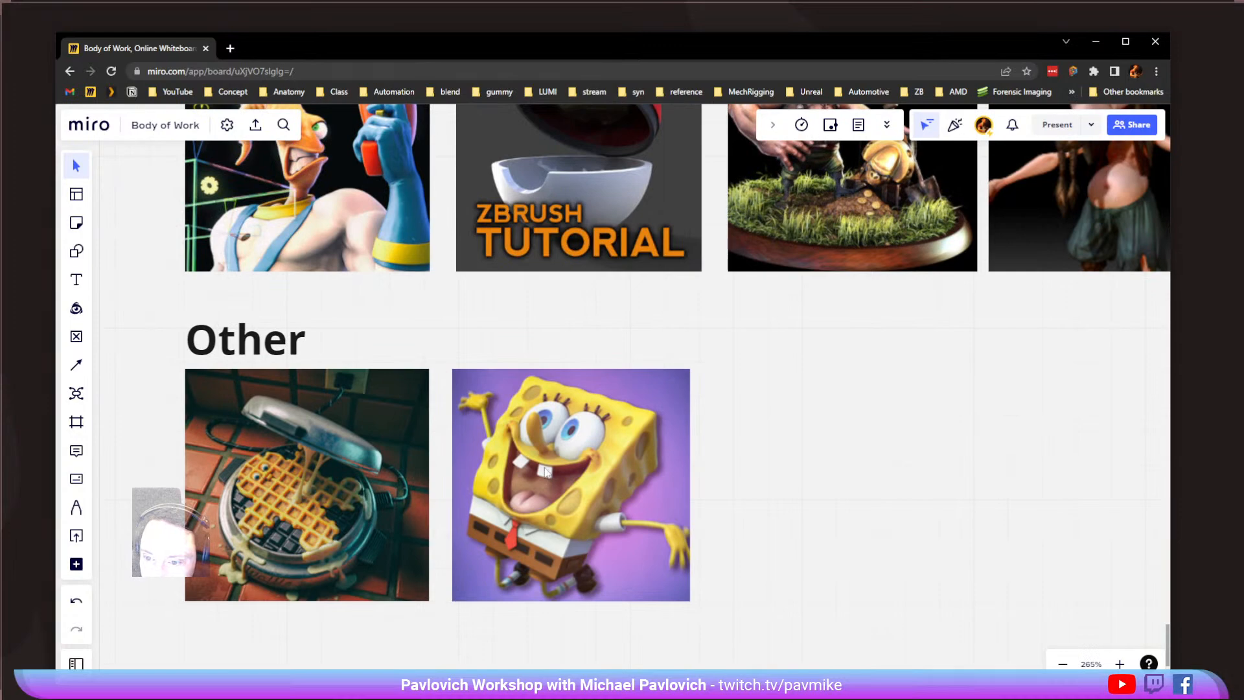
{"action": "scroll", "coordinate": [567, 464], "scroll_direction": "down", "scroll_amount": 4}
{"action": "middle_click_drag", "start_coordinate": [588, 461], "coordinate": [469, 534]}
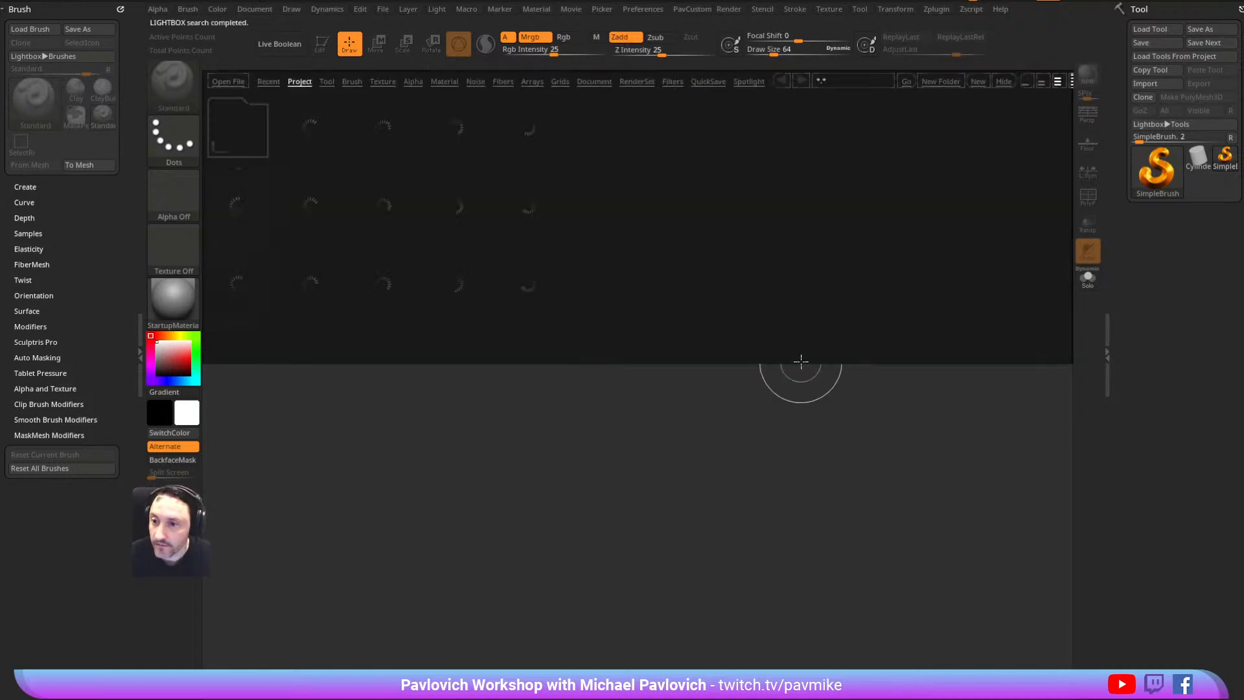
Switch to ZBrush, load the DemoSoldier tool from LightBox, turn off perspective and view the whole figure at an angle
{"action": "left_click", "coordinate": [326, 81]}
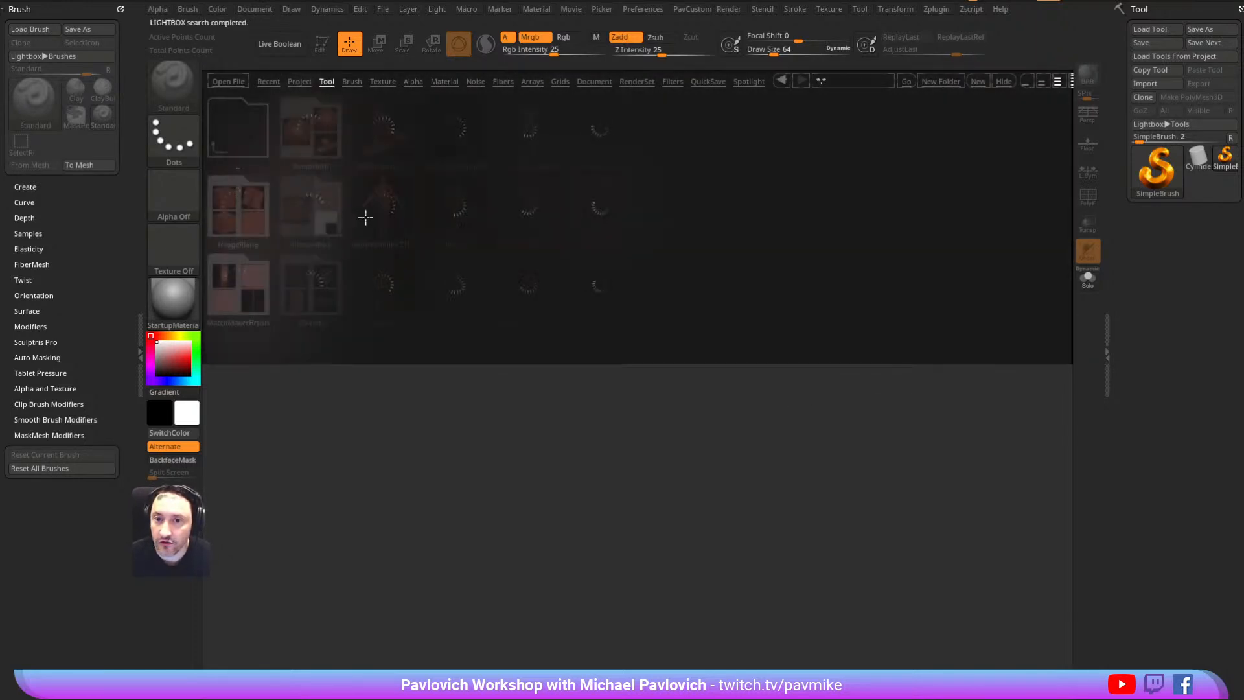
{"action": "double_click", "coordinate": [380, 209]}
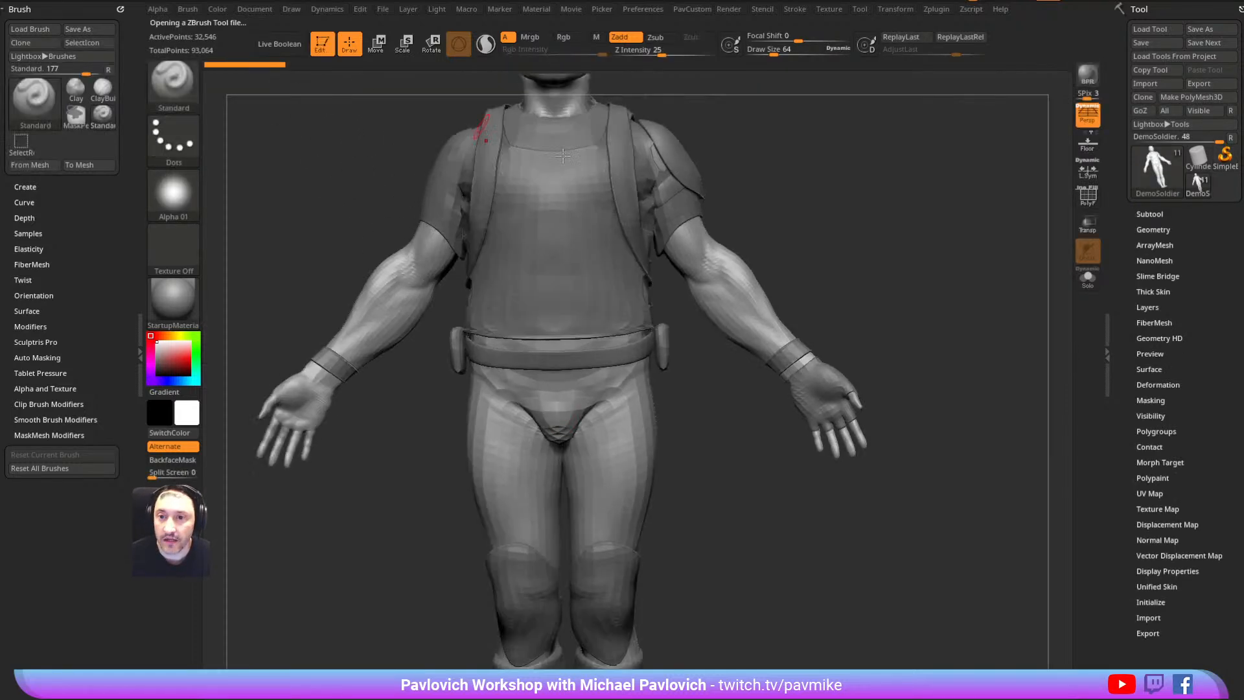
{"action": "key", "text": "p"}
{"action": "key", "text": "s"}
{"action": "mouse_move", "coordinate": [755, 247]}
{"action": "left_mouse_down"}
{"action": "mouse_move", "coordinate": [775, 245]}
{"action": "mouse_move", "coordinate": [700, 241]}
{"action": "left_mouse_up"}
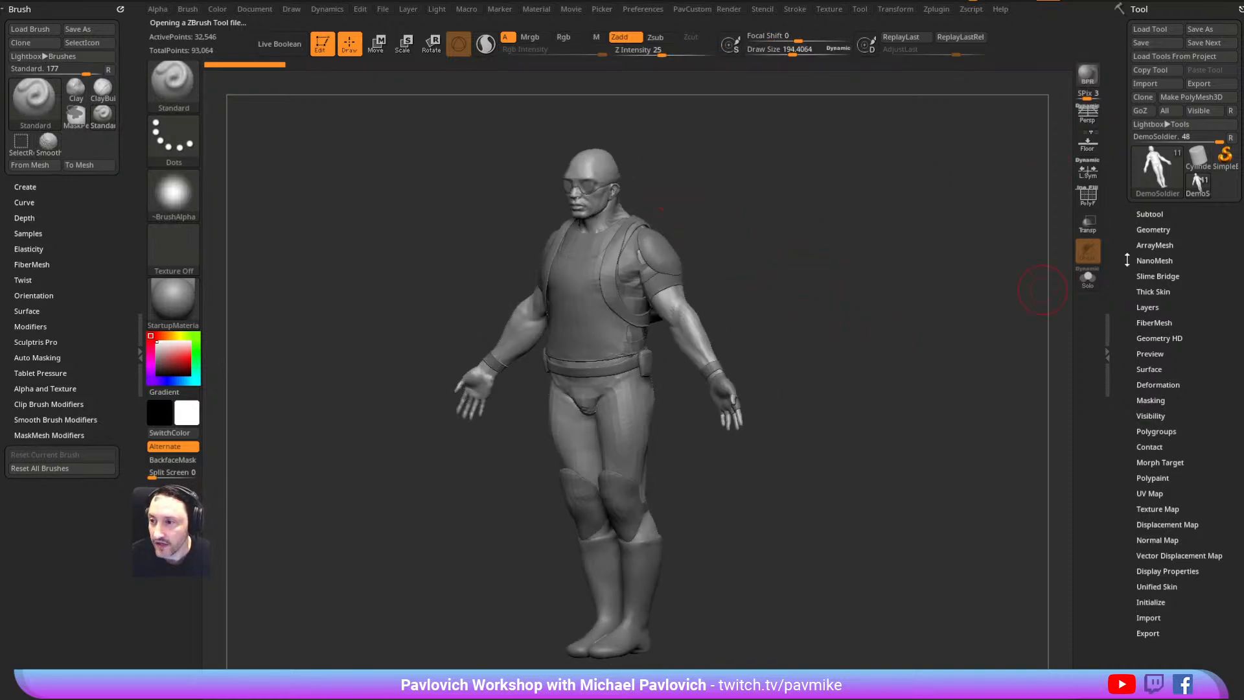
Merge the visible DemoSoldier subtools with Weld off and Uv on, and select the resulting merged tool
{"action": "left_click", "coordinate": [1150, 215]}
{"action": "scroll", "coordinate": [1118, 227], "scroll_direction": "down", "scroll_amount": 3}
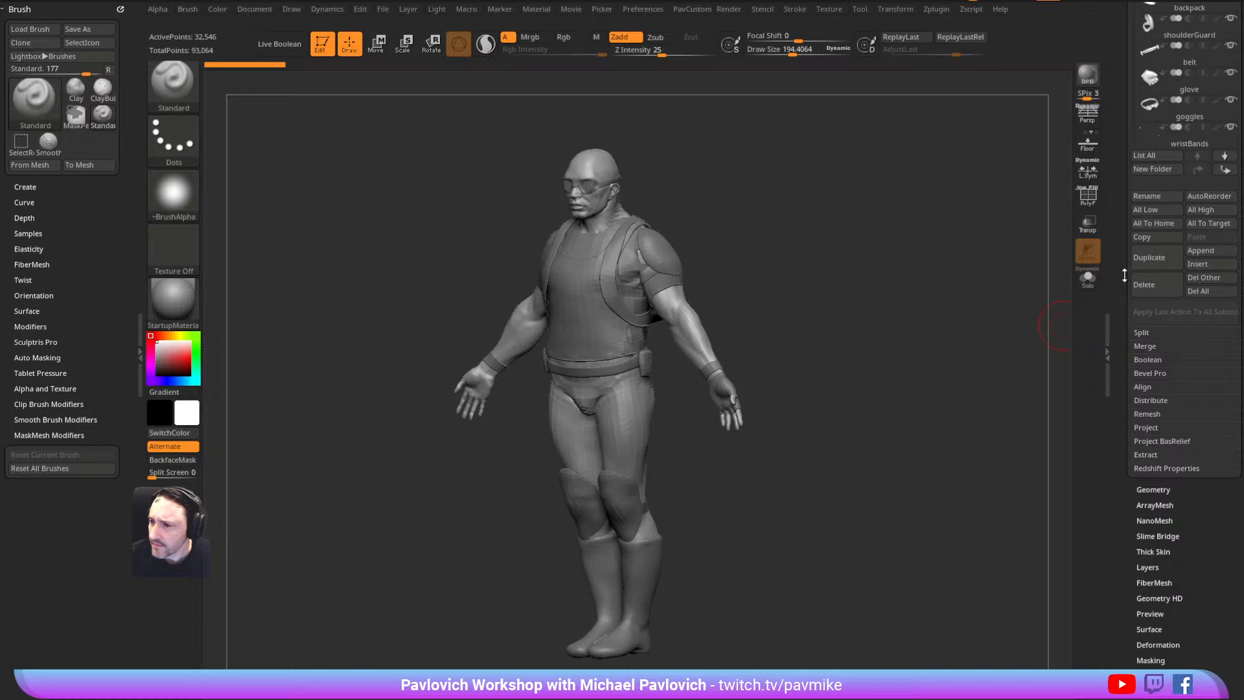
{"action": "left_click_drag", "start_coordinate": [1123, 275], "coordinate": [1122, 260]}
{"action": "left_click", "coordinate": [1150, 331]}
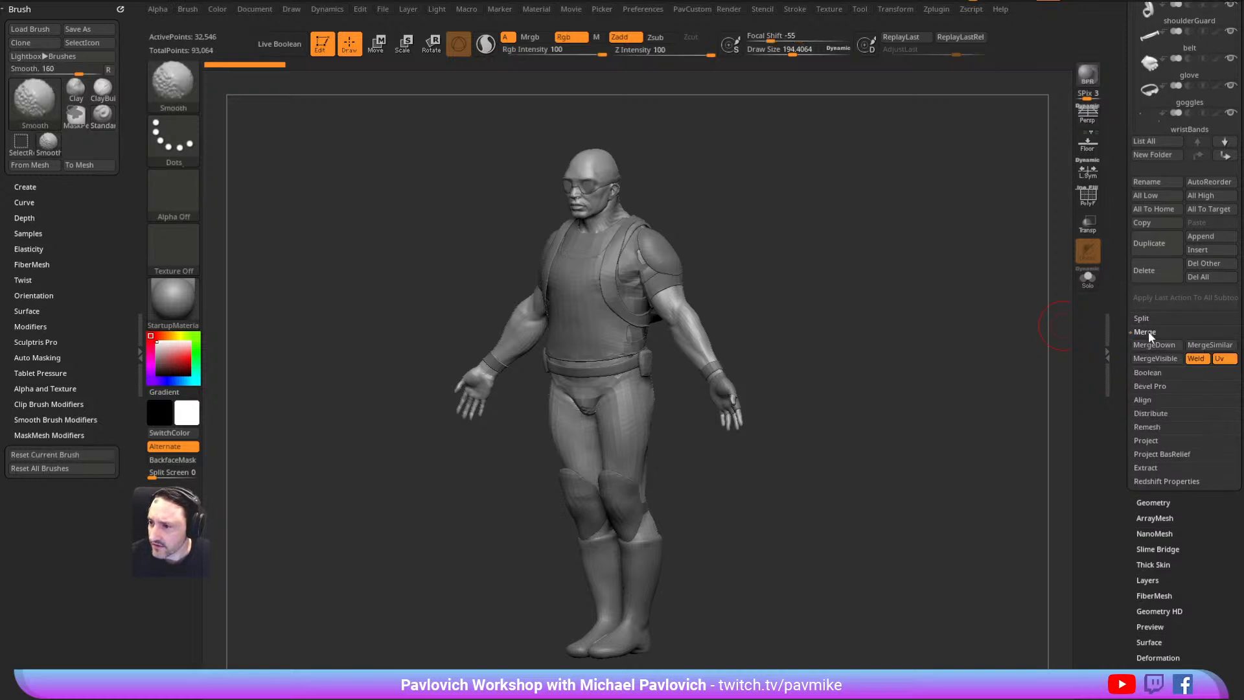
{"action": "left_click", "coordinate": [1198, 362]}
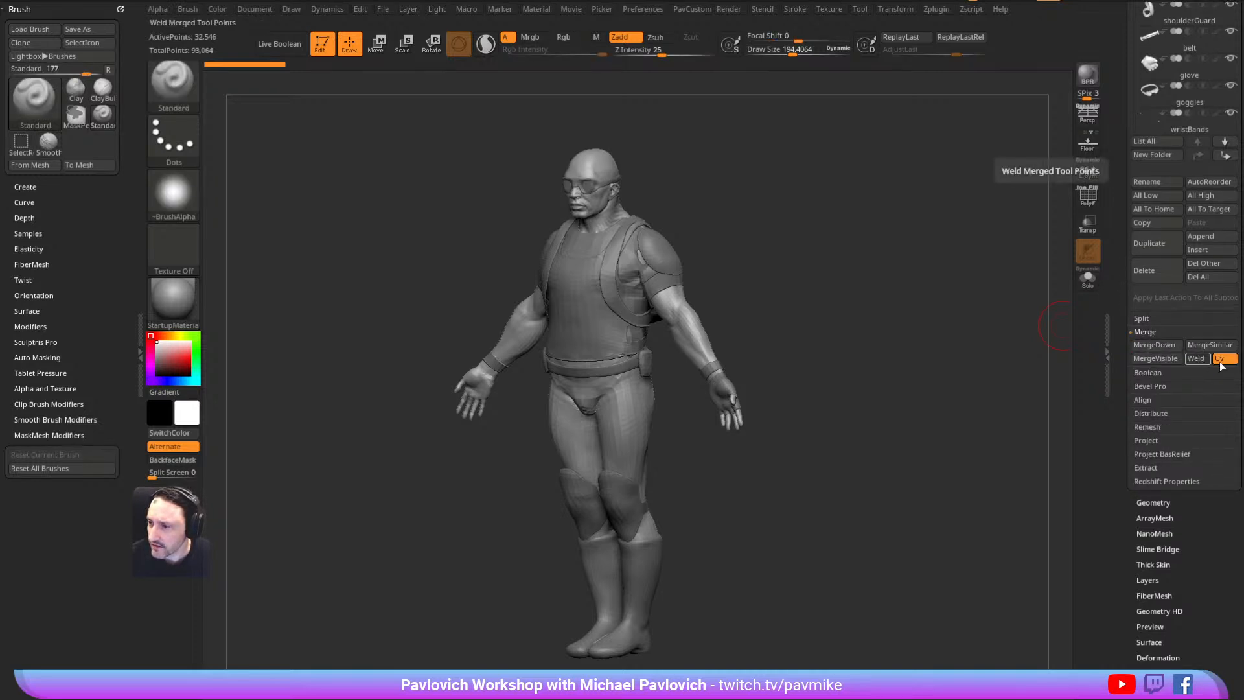
{"action": "left_click_drag", "start_coordinate": [1121, 366], "coordinate": [1123, 693]}
{"action": "left_click", "coordinate": [1200, 188]}
{"action": "left_click_drag", "start_coordinate": [816, 326], "coordinate": [861, 306], "text": "shift"}
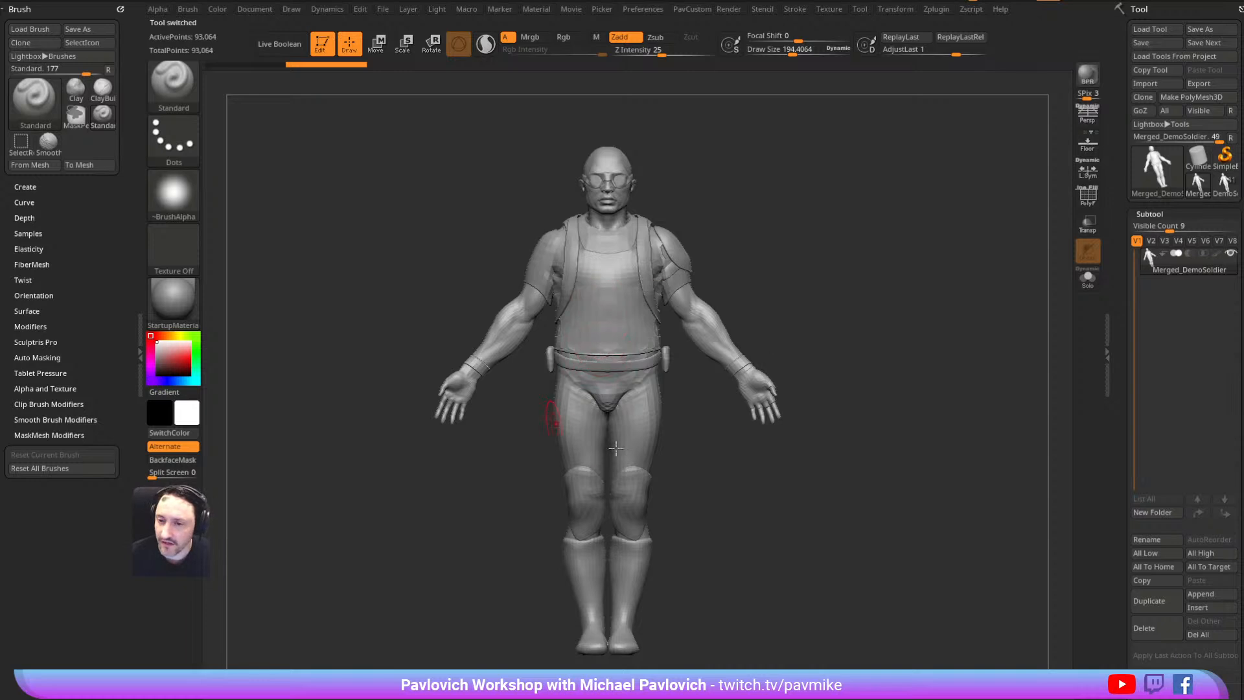
{"action": "left_click_drag", "start_coordinate": [860, 278], "coordinate": [833, 285]}
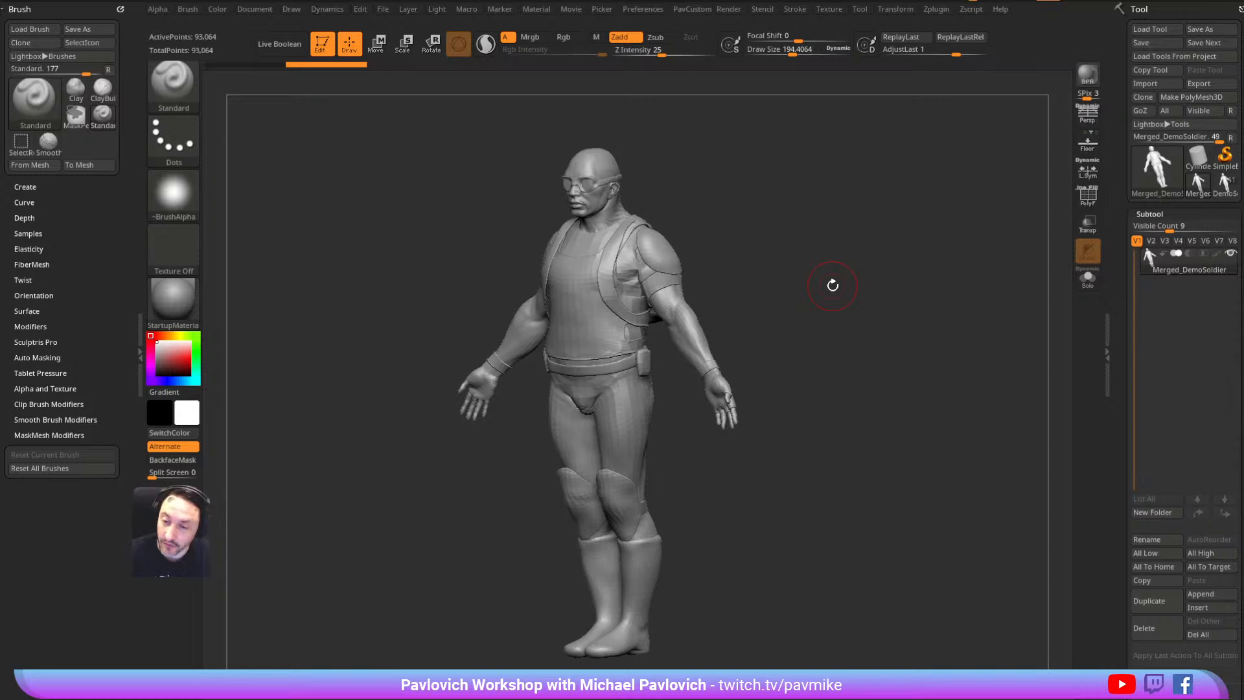
Inspect the Split options for the merged soldier and look through the remaining tool sections
{"action": "scroll", "coordinate": [1166, 388], "scroll_direction": "down", "scroll_amount": 10}
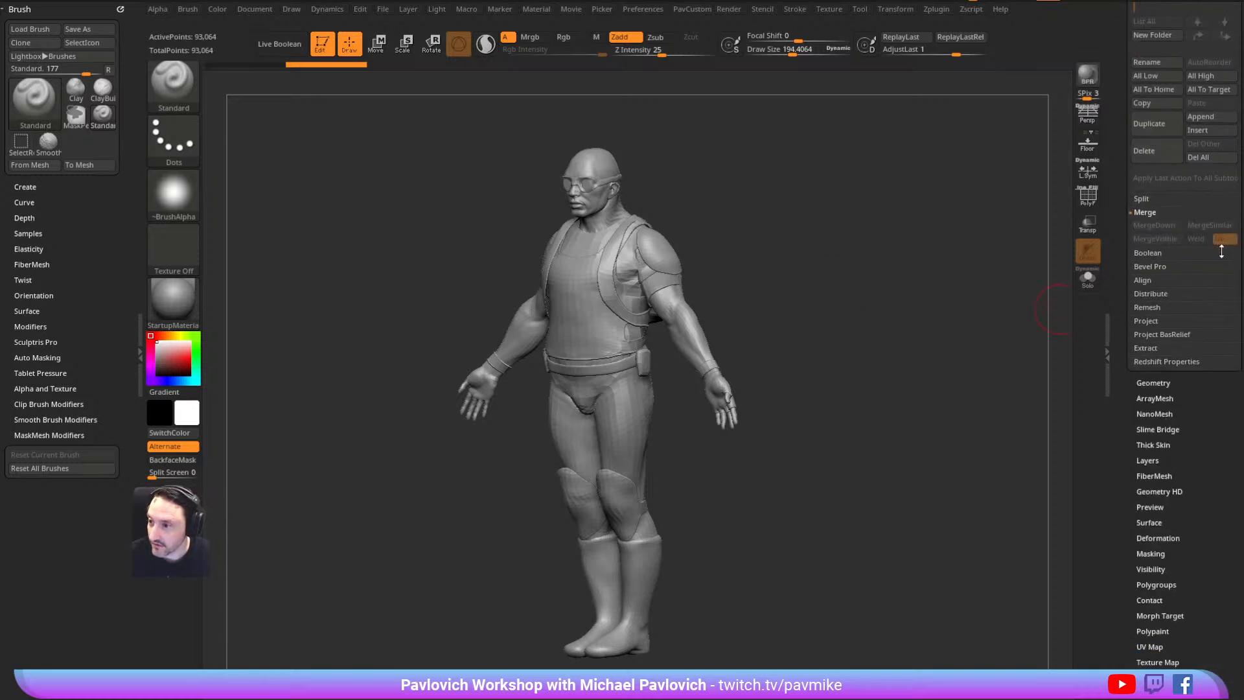
{"action": "left_click", "coordinate": [1143, 198], "text": "shift"}
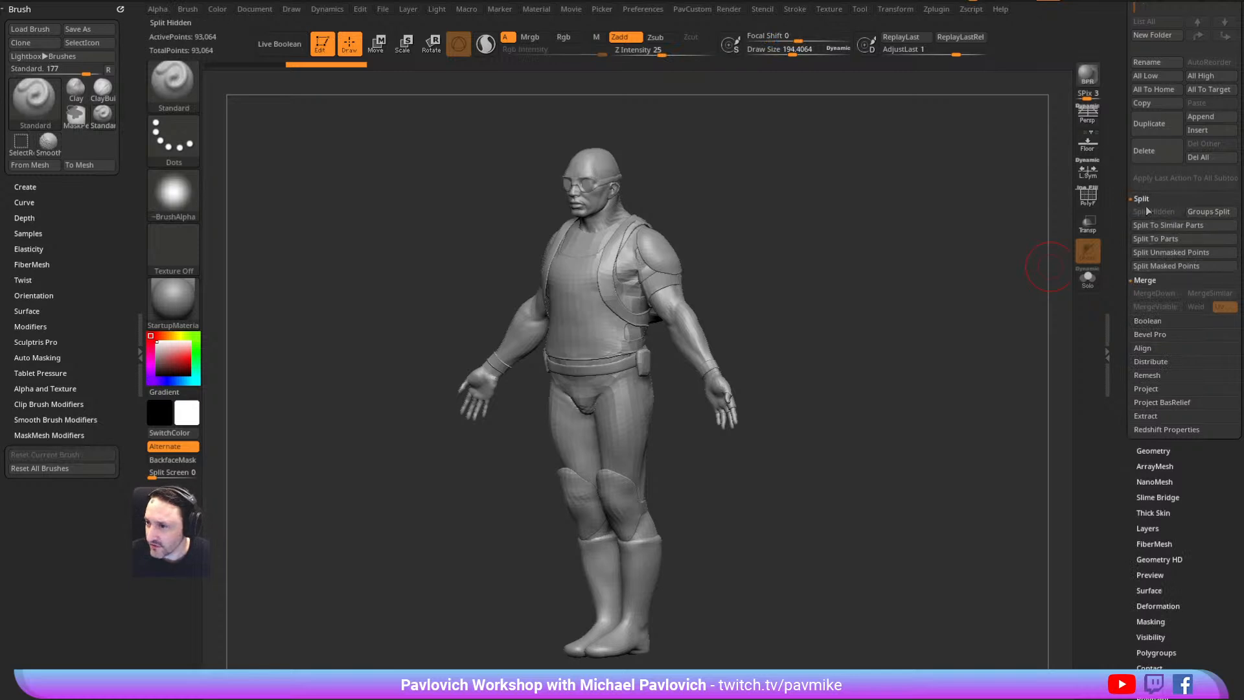
{"action": "left_click", "coordinate": [1135, 197]}
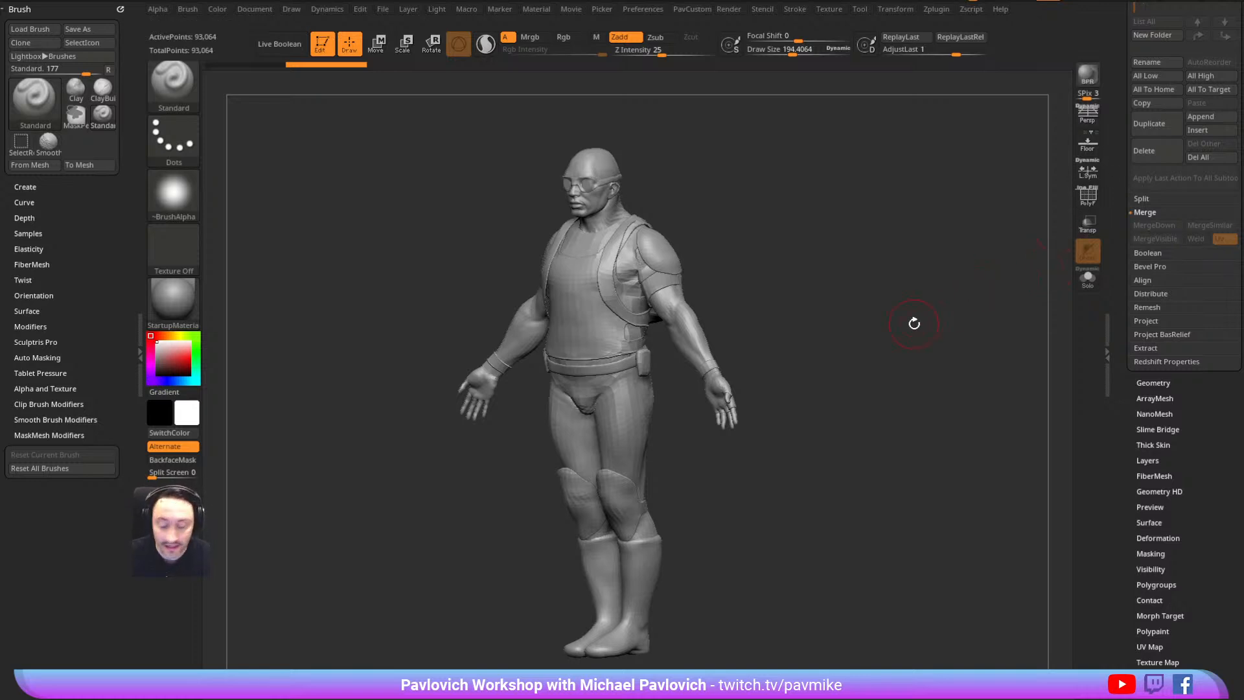
{"action": "left_click_drag", "start_coordinate": [825, 327], "coordinate": [776, 292]}
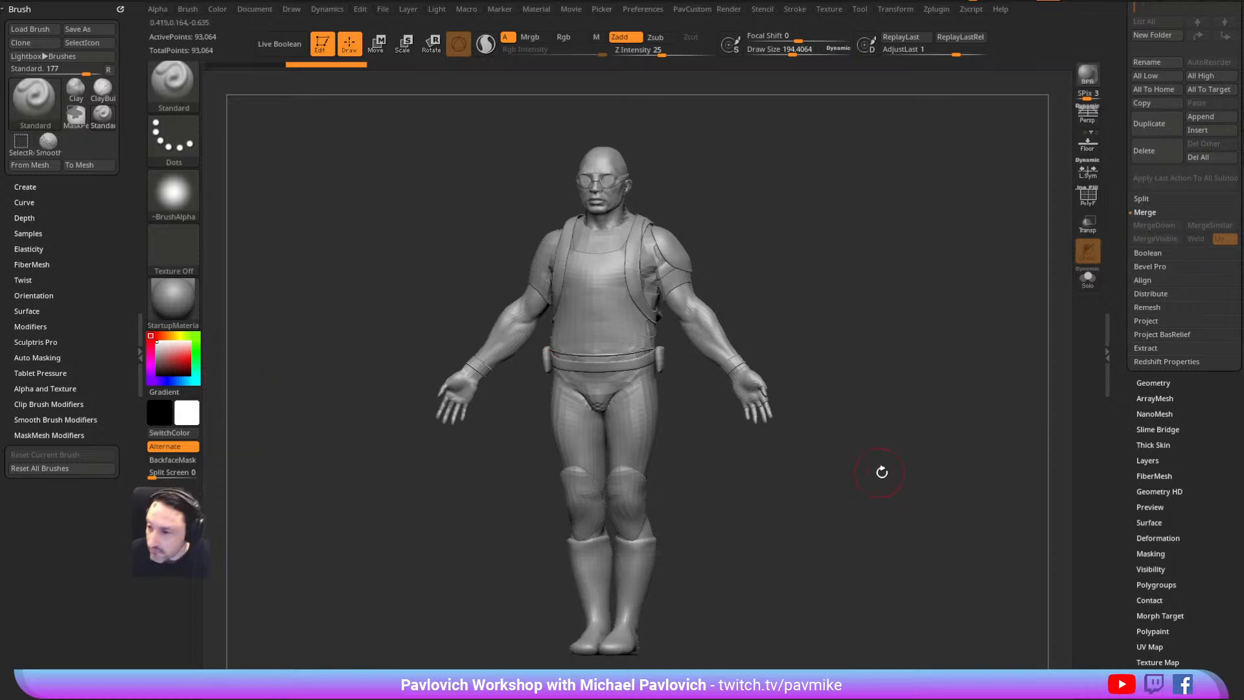
{"action": "scroll", "coordinate": [1150, 428], "scroll_direction": "down", "scroll_amount": 3}
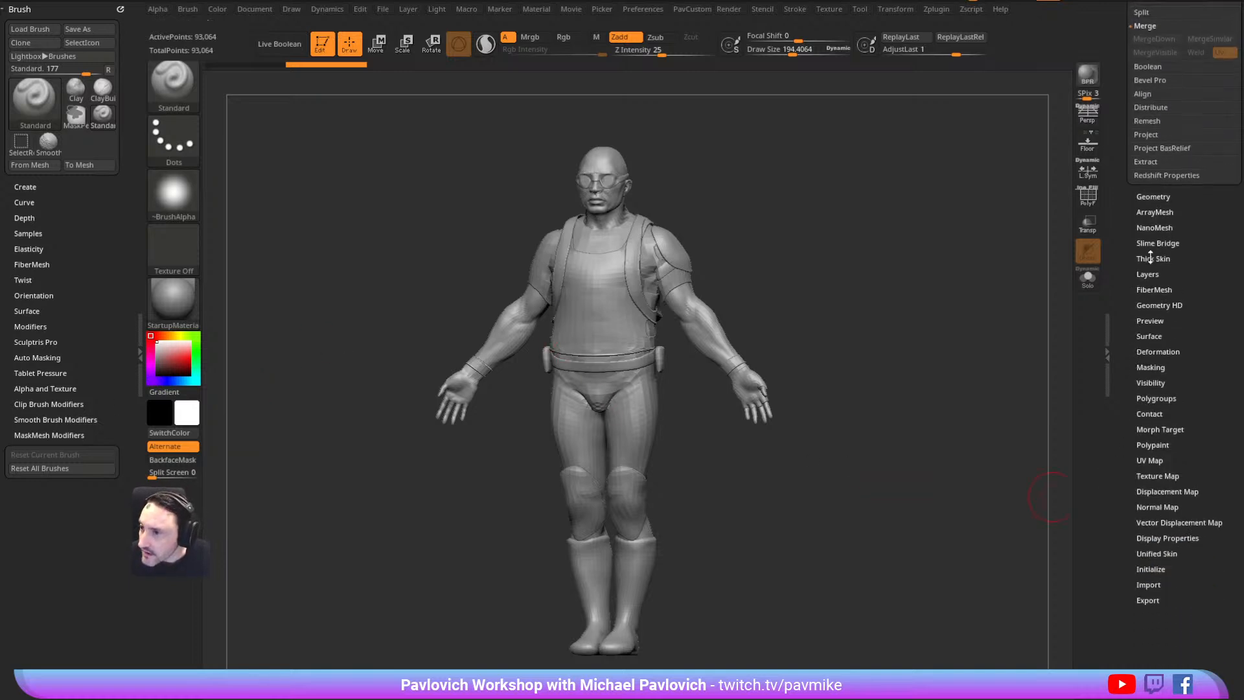
{"action": "key", "text": "shift"}
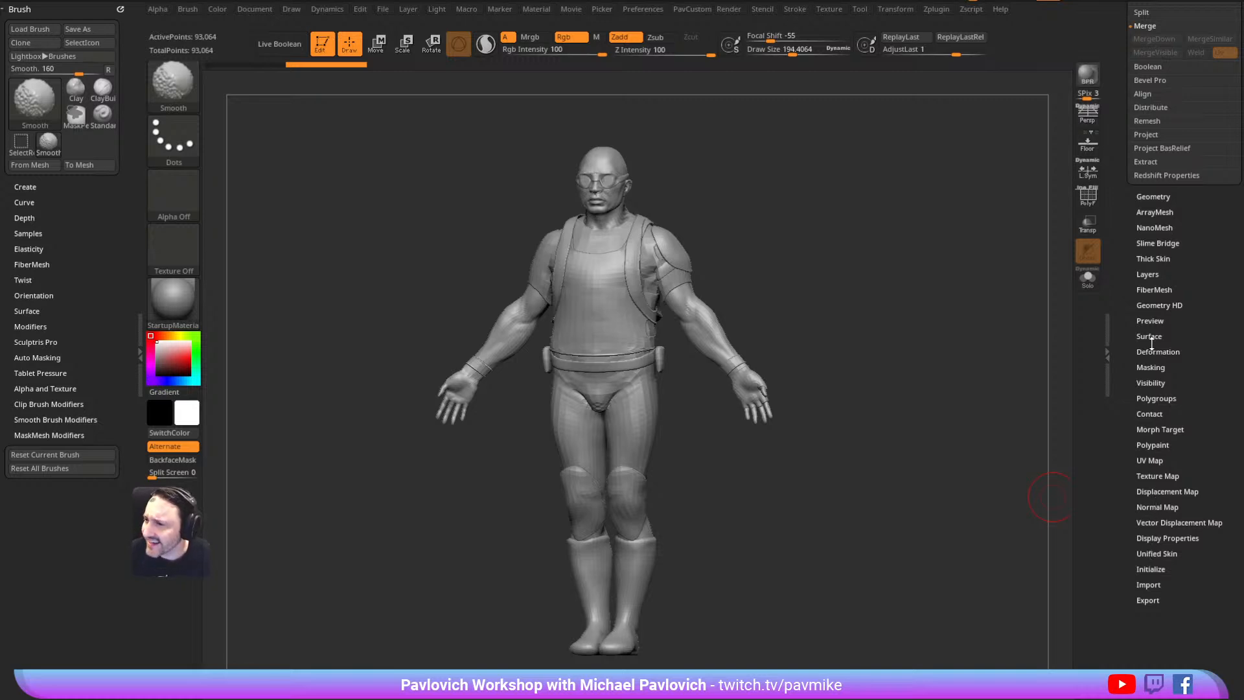
Examine the FiberMesh options for Export Displacement, BPR Settings, Export Curves and Preview Settings
{"action": "left_click", "coordinate": [1145, 289]}
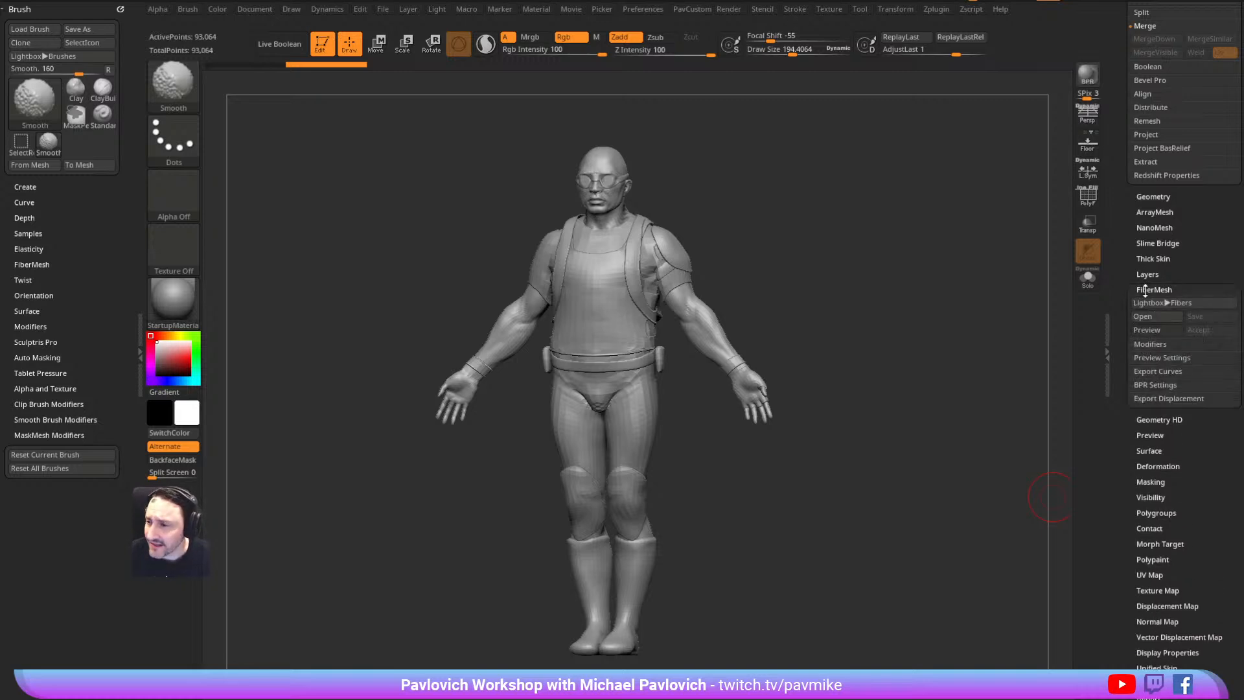
{"action": "left_click", "coordinate": [1144, 399]}
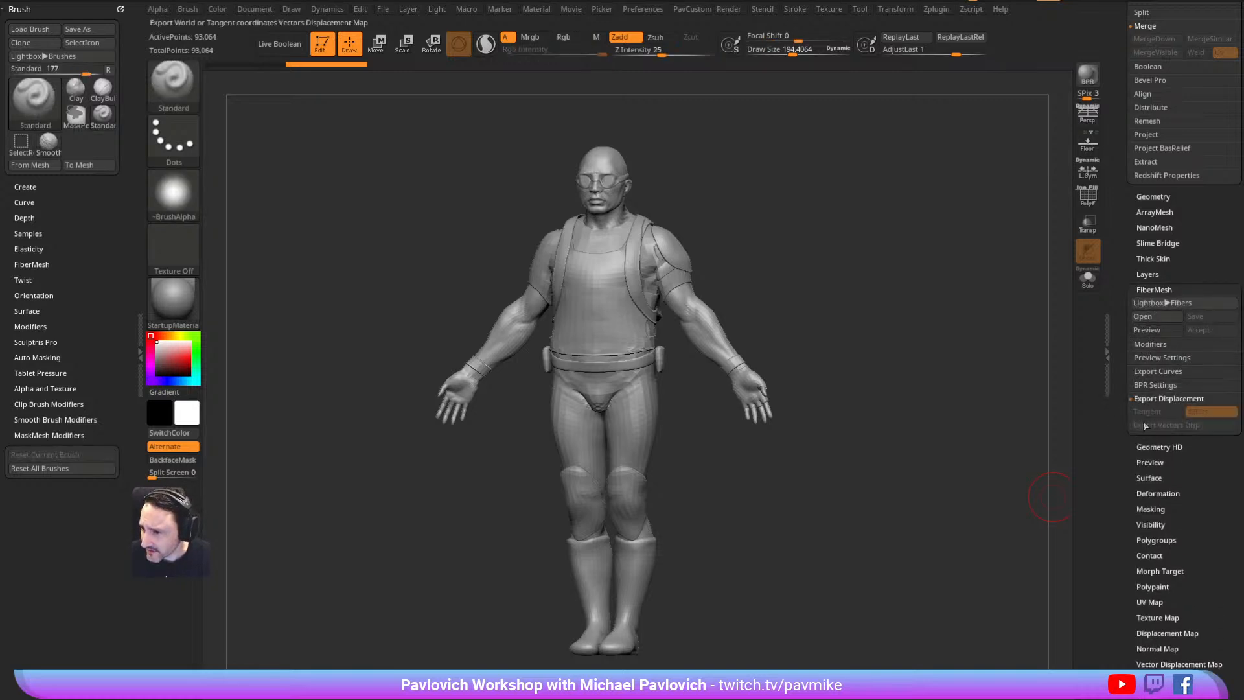
{"action": "left_click", "coordinate": [1150, 386]}
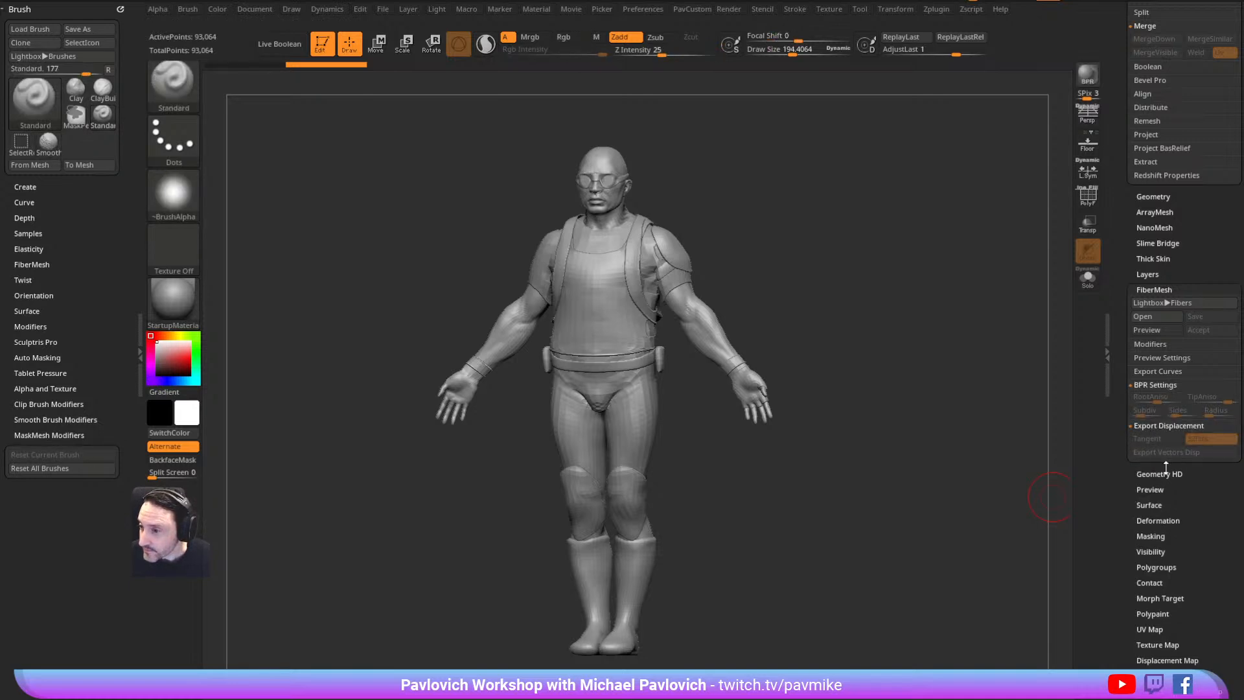
{"action": "left_click", "coordinate": [1153, 371]}
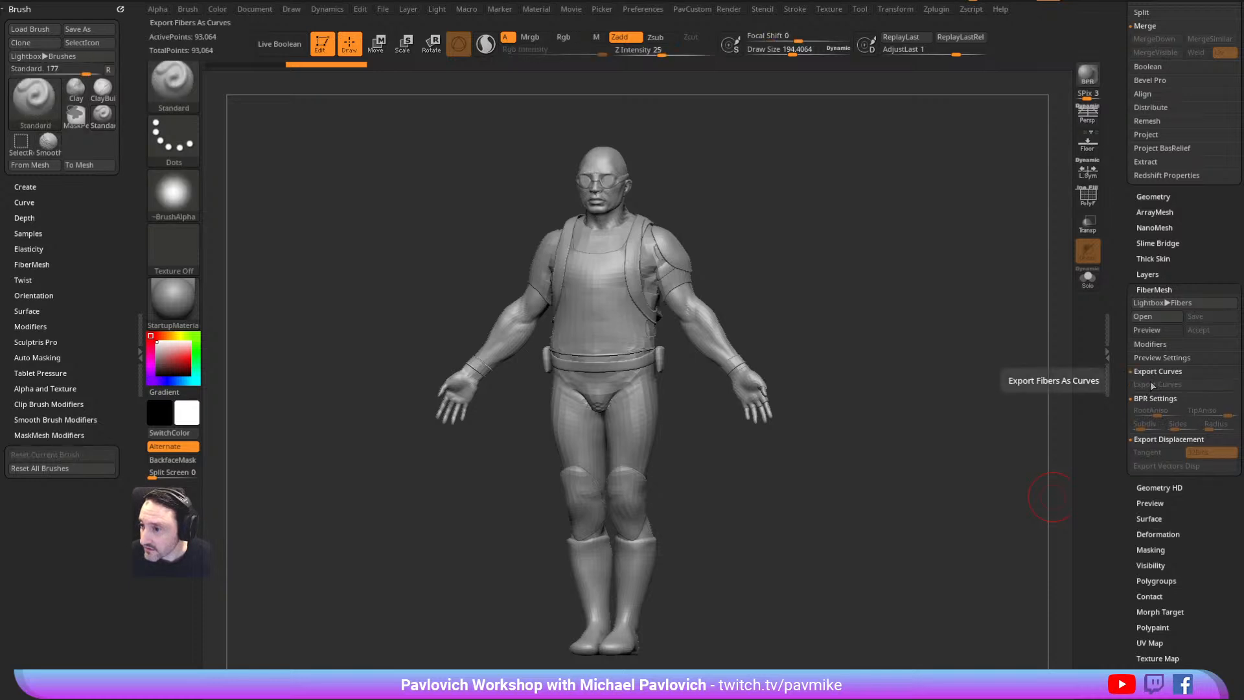
{"action": "left_click", "coordinate": [1151, 356]}
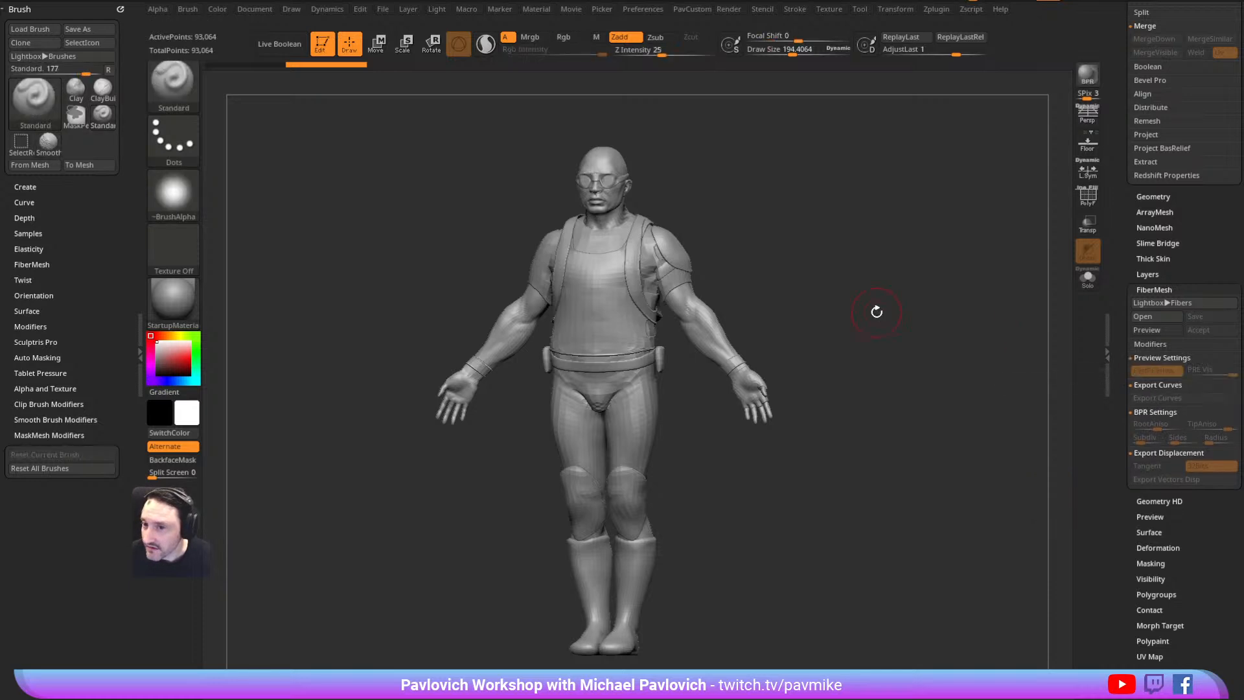
Mask the top of the soldier's head, preview FiberMesh hair there, and accept it with Fast Preview always enabled
{"action": "left_click_drag", "start_coordinate": [800, 133], "coordinate": [805, 149]}
{"action": "left_click_drag", "start_coordinate": [805, 149], "coordinate": [804, 351], "text": "alt"}
{"action": "key", "text": "s"}
{"action": "left_click", "coordinate": [610, 366]}
{"action": "left_click_drag", "start_coordinate": [610, 366], "coordinate": [612, 373], "text": "ctrl"}
{"action": "left_click", "coordinate": [1147, 330]}
{"action": "left_click_drag", "start_coordinate": [918, 451], "coordinate": [947, 430], "text": "alt"}
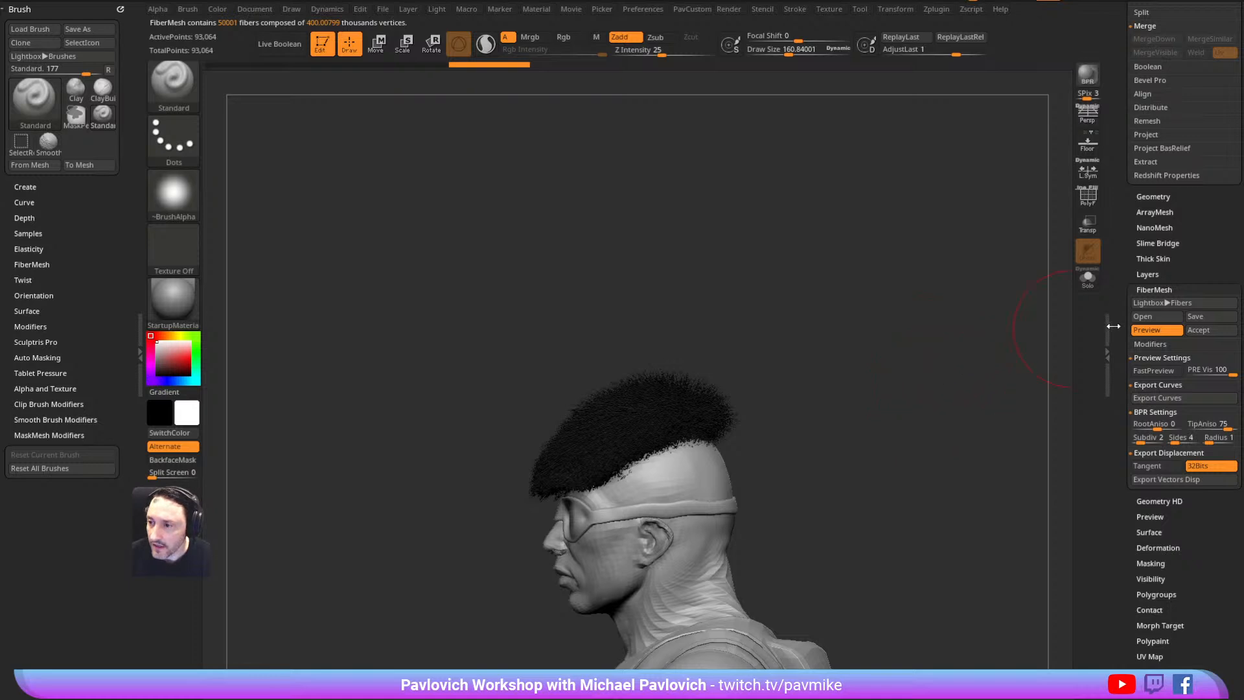
{"action": "left_click", "coordinate": [1195, 330]}
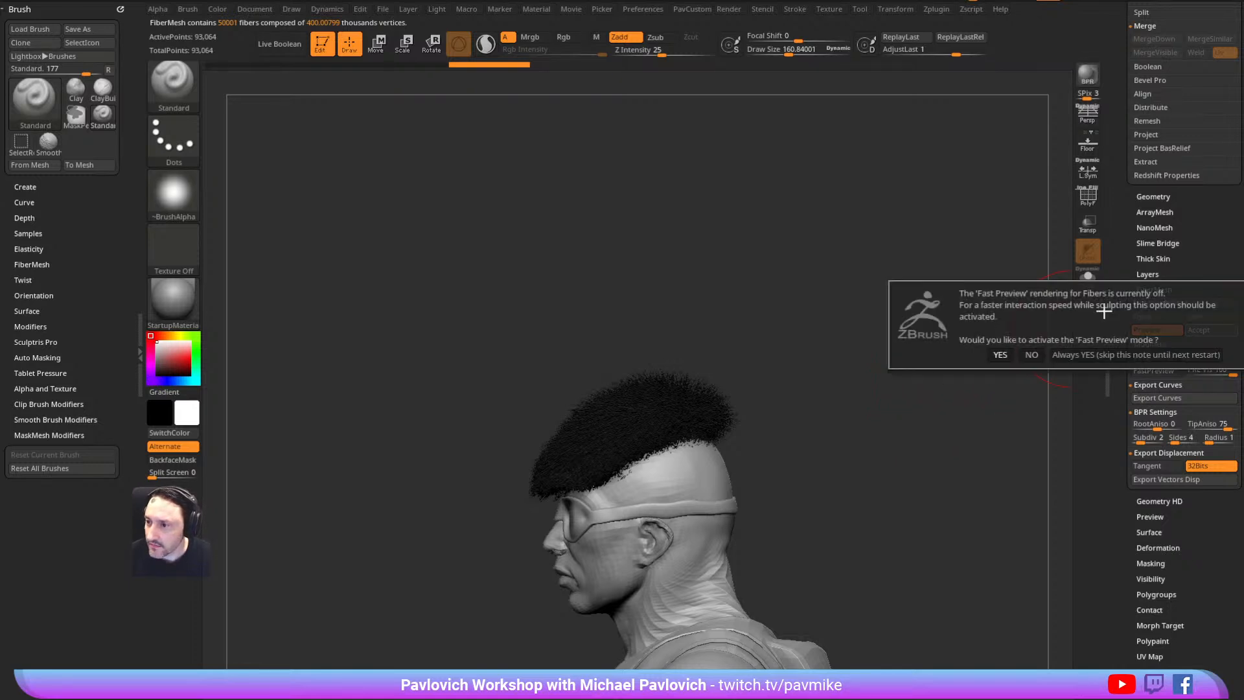
{"action": "left_click", "coordinate": [1078, 353]}
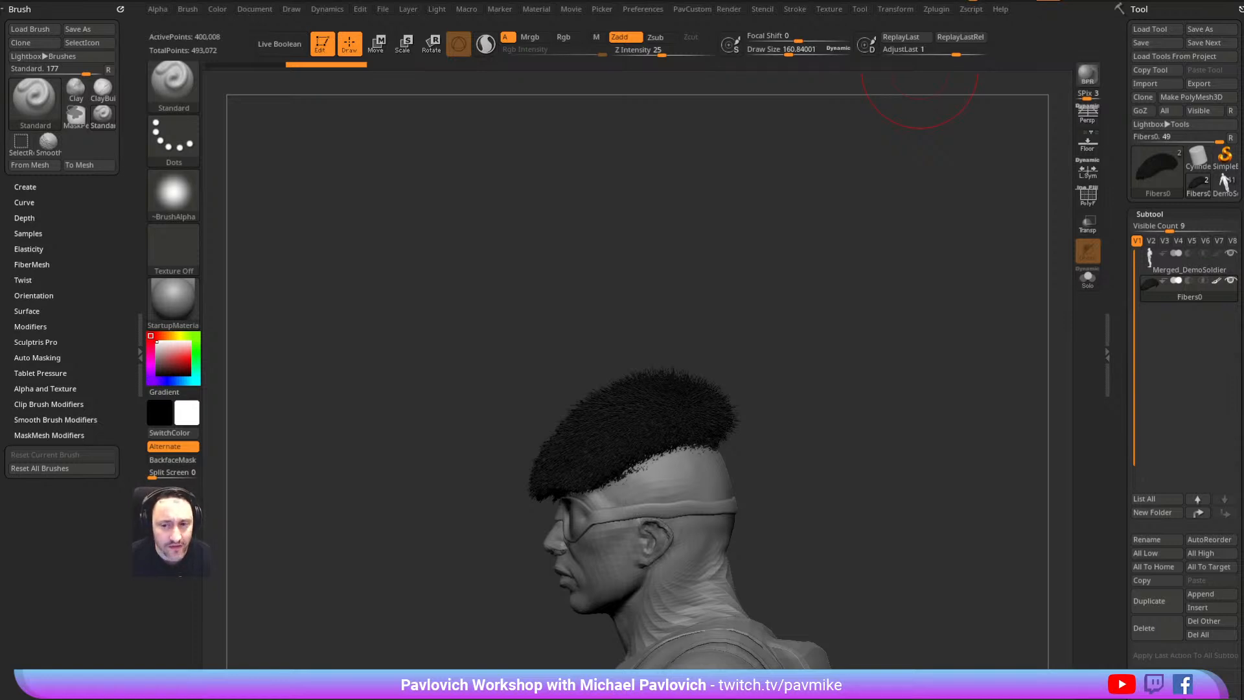
Delete all subtools of the merged soldier with fiber hair and all subtools of the original DemoSoldier tool
{"action": "left_click_drag", "start_coordinate": [382, 399], "coordinate": [402, 416]}
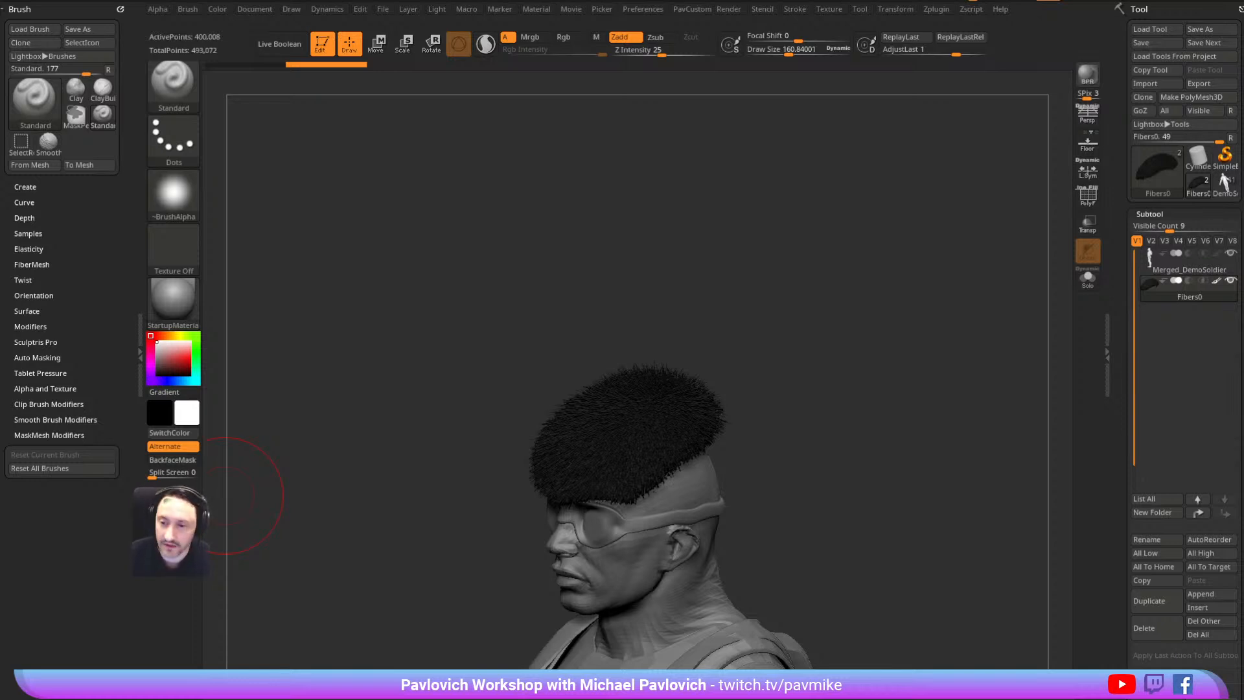
{"action": "left_click_drag", "start_coordinate": [644, 311], "coordinate": [735, 258], "text": "shift"}
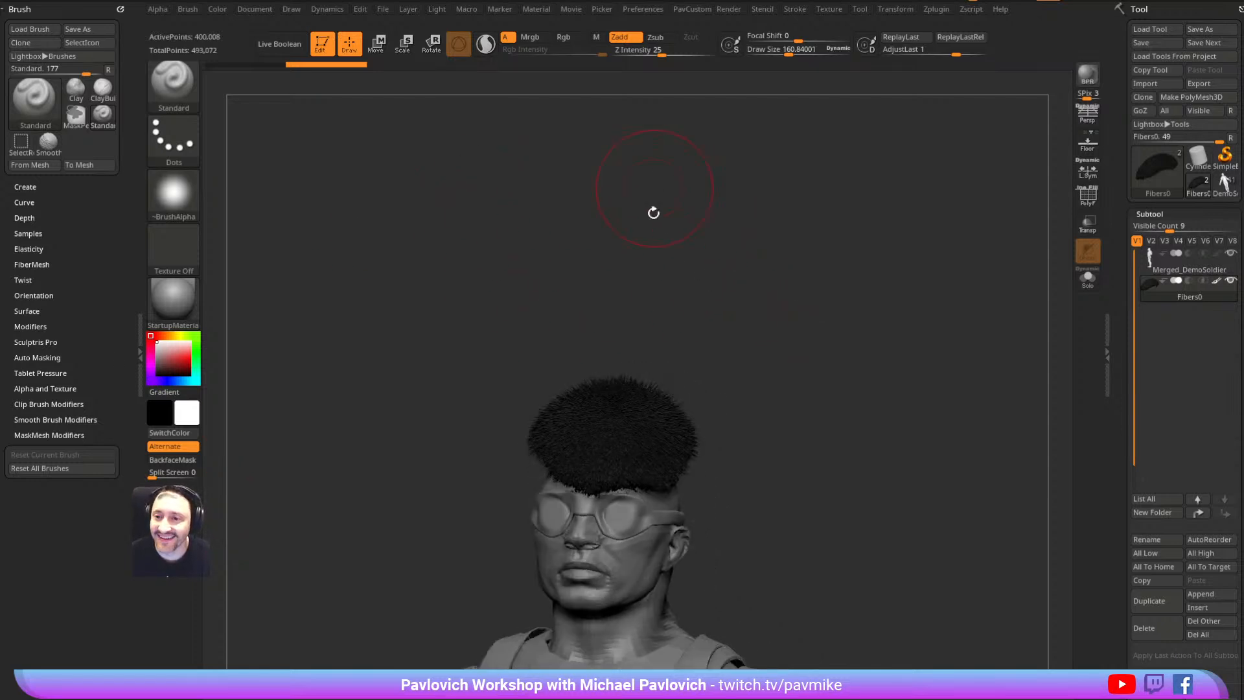
{"action": "key", "text": "s"}
{"action": "left_click_drag", "start_coordinate": [634, 236], "coordinate": [626, 236]}
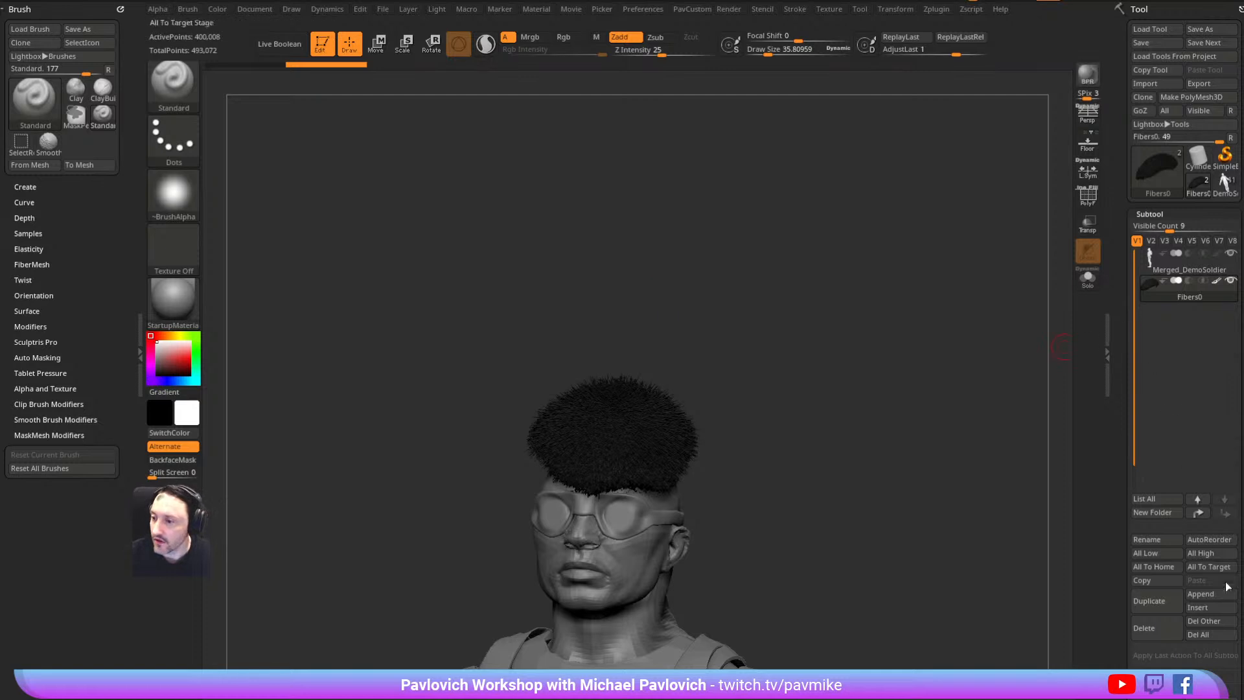
{"action": "left_click", "coordinate": [1197, 634]}
{"action": "left_click", "coordinate": [1121, 658]}
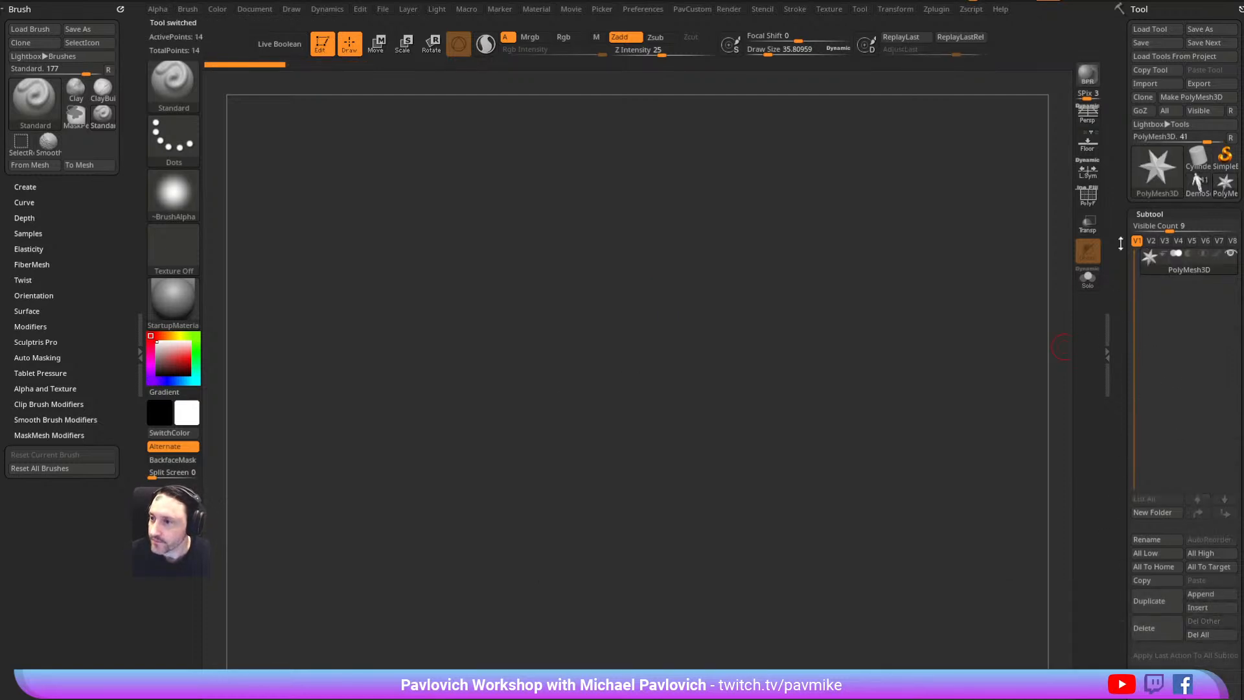
{"action": "left_click", "coordinate": [1197, 182]}
{"action": "left_click", "coordinate": [1198, 634]}
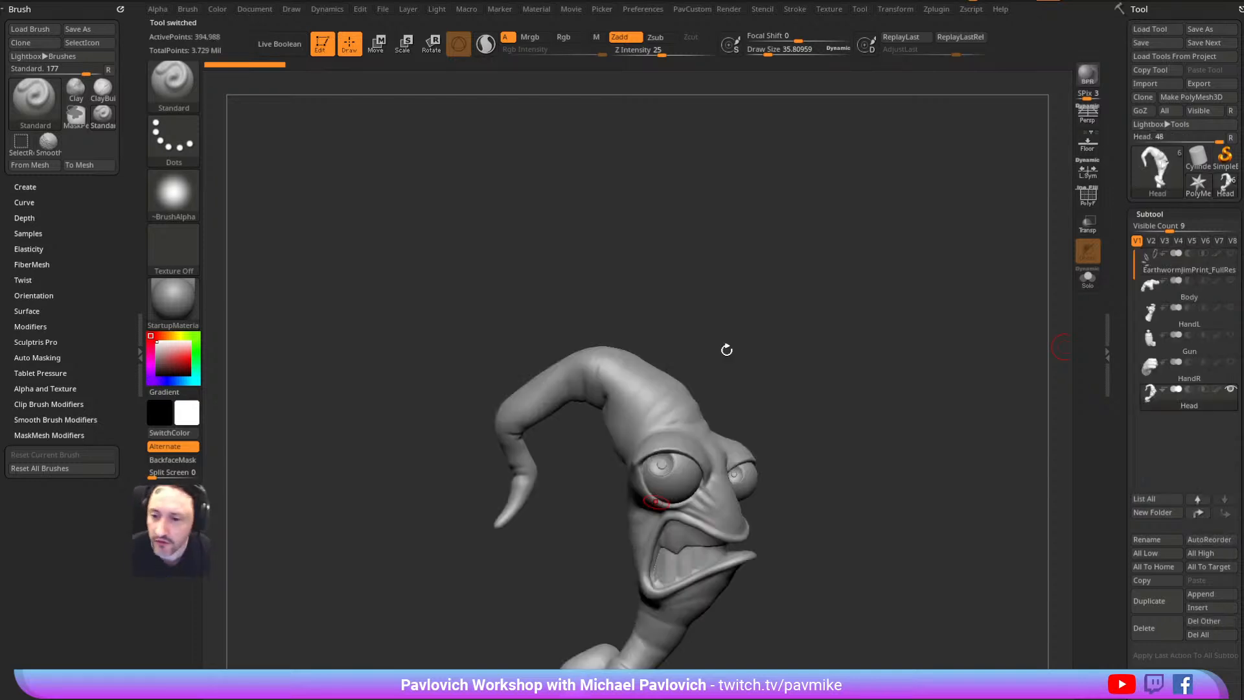
Append a Cube3D as a new subtool to the Earthworm Jim head tool
{"action": "mouse_move", "coordinate": [860, 330]}
{"action": "left_mouse_down"}
{"action": "mouse_move", "coordinate": [853, 255]}
{"action": "mouse_move", "coordinate": [919, 405]}
{"action": "left_mouse_up"}
{"action": "left_click_drag", "start_coordinate": [998, 356], "coordinate": [556, 367], "text": "alt"}
{"action": "key", "text": "s"}
{"action": "left_click_drag", "start_coordinate": [862, 332], "coordinate": [882, 331]}
{"action": "mouse_move", "coordinate": [865, 273]}
{"action": "left_mouse_down", "text": "alt"}
{"action": "mouse_move", "coordinate": [864, 242]}
{"action": "mouse_move", "coordinate": [971, 238]}
{"action": "mouse_move", "coordinate": [902, 294]}
{"action": "mouse_move", "coordinate": [866, 299]}
{"action": "mouse_move", "coordinate": [883, 263]}
{"action": "left_mouse_up", "text": "alt"}
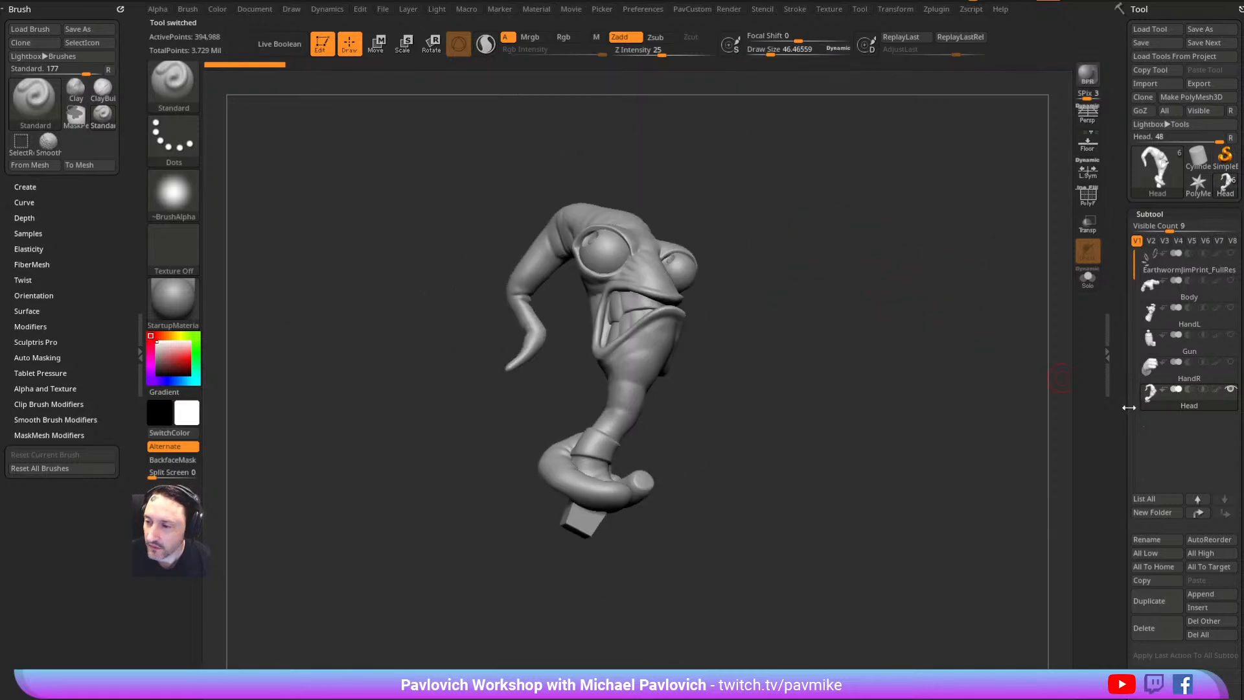
{"action": "left_click", "coordinate": [1199, 592]}
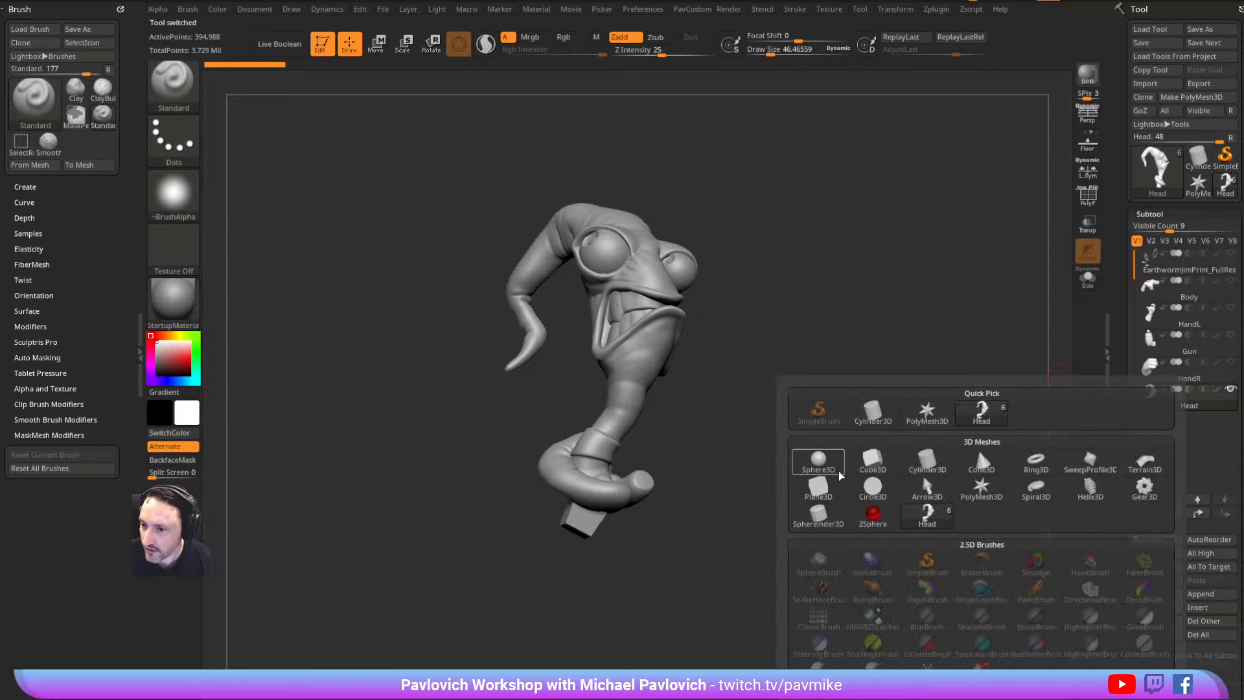
{"action": "left_click", "coordinate": [871, 462]}
{"action": "left_click_drag", "start_coordinate": [931, 286], "coordinate": [876, 278], "text": "alt"}
{"action": "left_click_drag", "start_coordinate": [897, 368], "coordinate": [894, 273]}
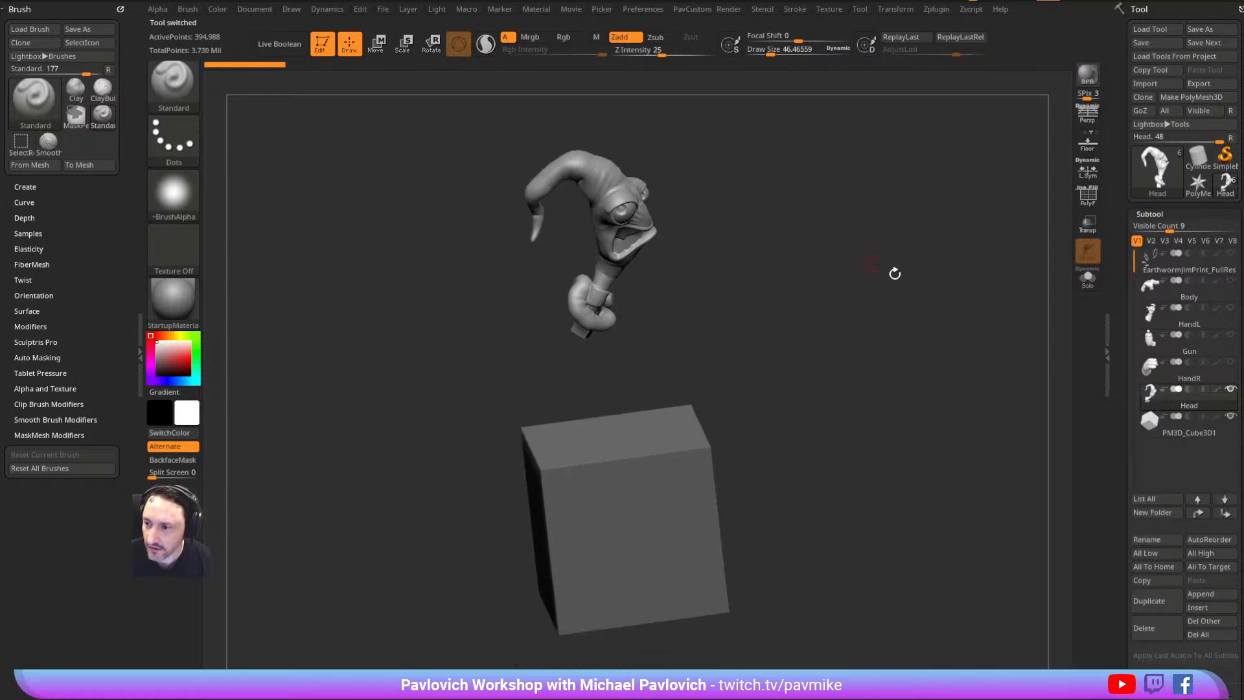
Set the cube subtool to subtract, turn on Live Boolean, and move the cube up to the worm head
{"action": "left_click", "coordinate": [1186, 434]}
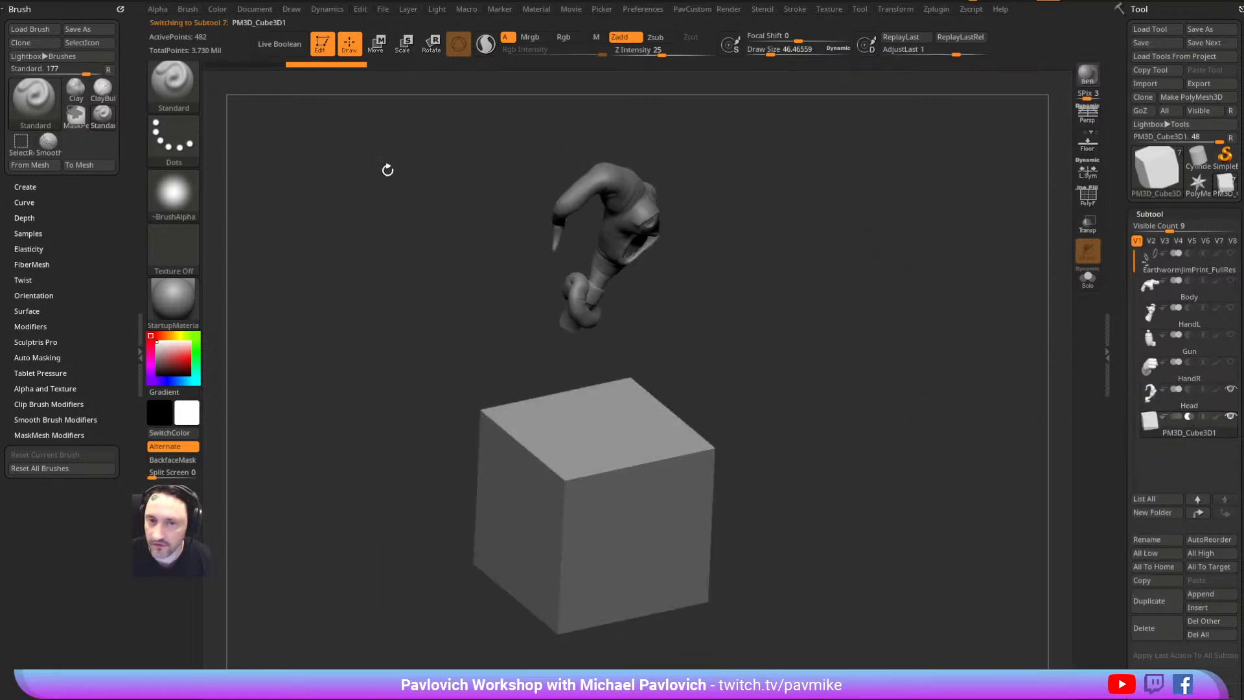
{"action": "left_click", "coordinate": [283, 55]}
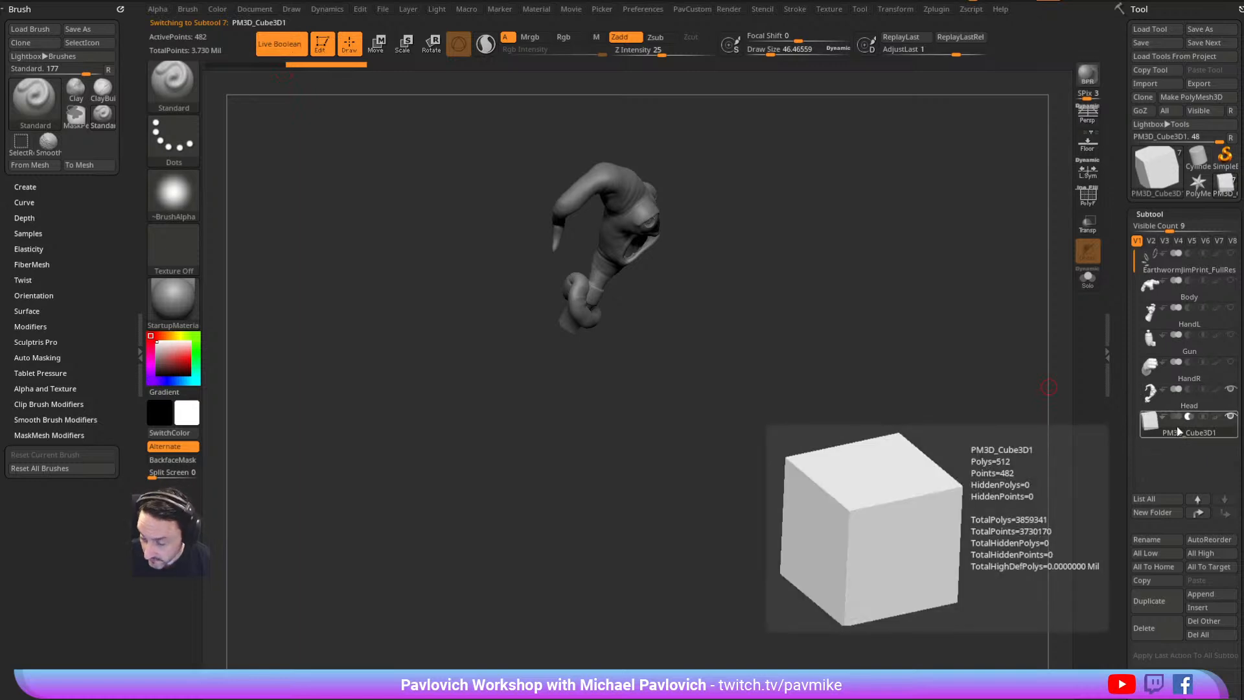
{"action": "mouse_move", "coordinate": [1194, 414]}
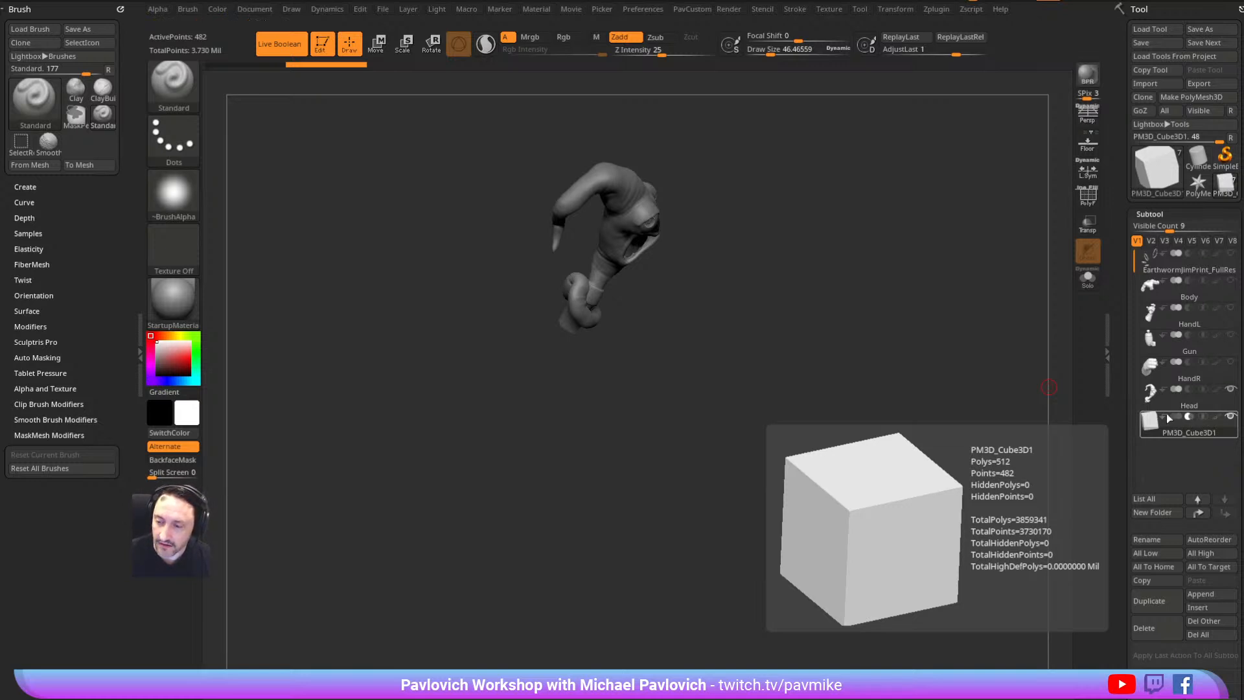
{"action": "key", "text": "w"}
{"action": "left_click_drag", "start_coordinate": [896, 328], "coordinate": [824, 310]}
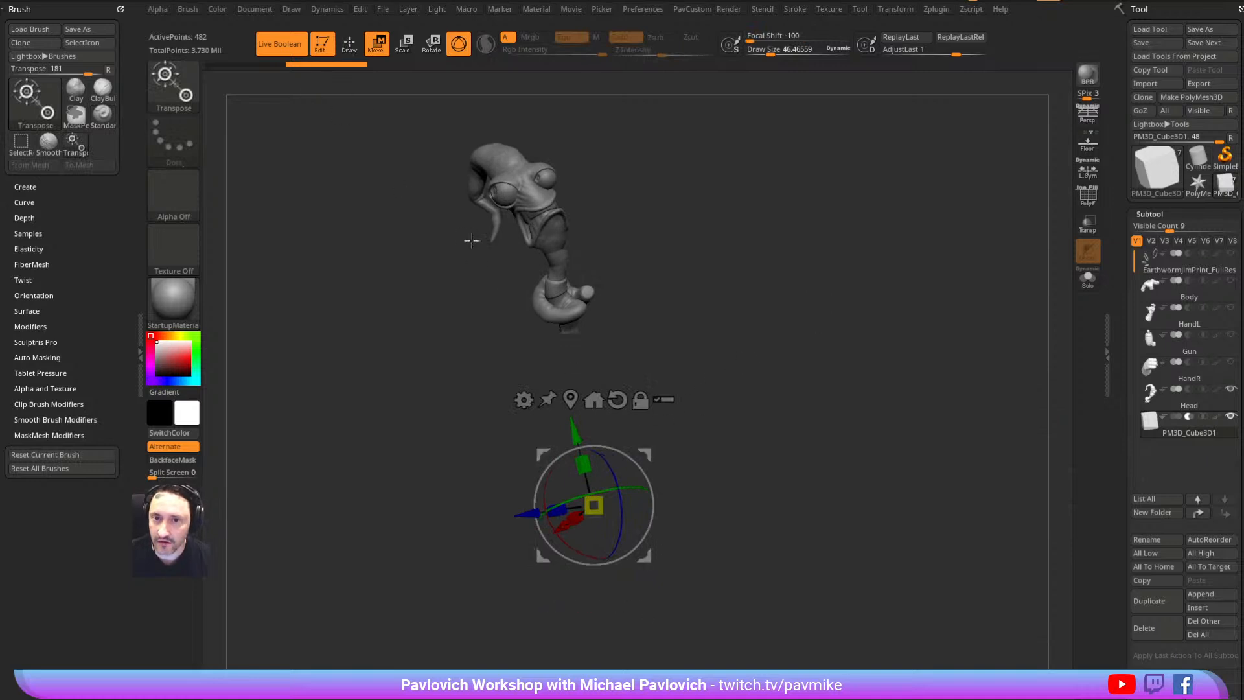
{"action": "left_click_drag", "start_coordinate": [644, 448], "coordinate": [622, 261]}
{"action": "mouse_move", "coordinate": [871, 272]}
{"action": "left_mouse_down"}
{"action": "mouse_move", "coordinate": [880, 197]}
{"action": "mouse_move", "coordinate": [833, 239]}
{"action": "mouse_move", "coordinate": [899, 252]}
{"action": "mouse_move", "coordinate": [686, 383]}
{"action": "mouse_move", "coordinate": [661, 419]}
{"action": "mouse_move", "coordinate": [465, 438]}
{"action": "mouse_move", "coordinate": [334, 432]}
{"action": "mouse_move", "coordinate": [370, 422]}
{"action": "mouse_move", "coordinate": [360, 421]}
{"action": "mouse_move", "coordinate": [294, 429]}
{"action": "mouse_move", "coordinate": [364, 433]}
{"action": "mouse_move", "coordinate": [566, 530]}
{"action": "mouse_move", "coordinate": [586, 522]}
{"action": "left_mouse_up"}
{"action": "mouse_move", "coordinate": [764, 363]}
{"action": "left_mouse_down"}
{"action": "mouse_move", "coordinate": [836, 325]}
{"action": "mouse_move", "coordinate": [939, 402]}
{"action": "left_mouse_up"}
Delete the worm head tool together with all its subtools
{"action": "key", "text": "q"}
{"action": "left_click", "coordinate": [1156, 626]}
{"action": "left_click", "coordinate": [1204, 649]}
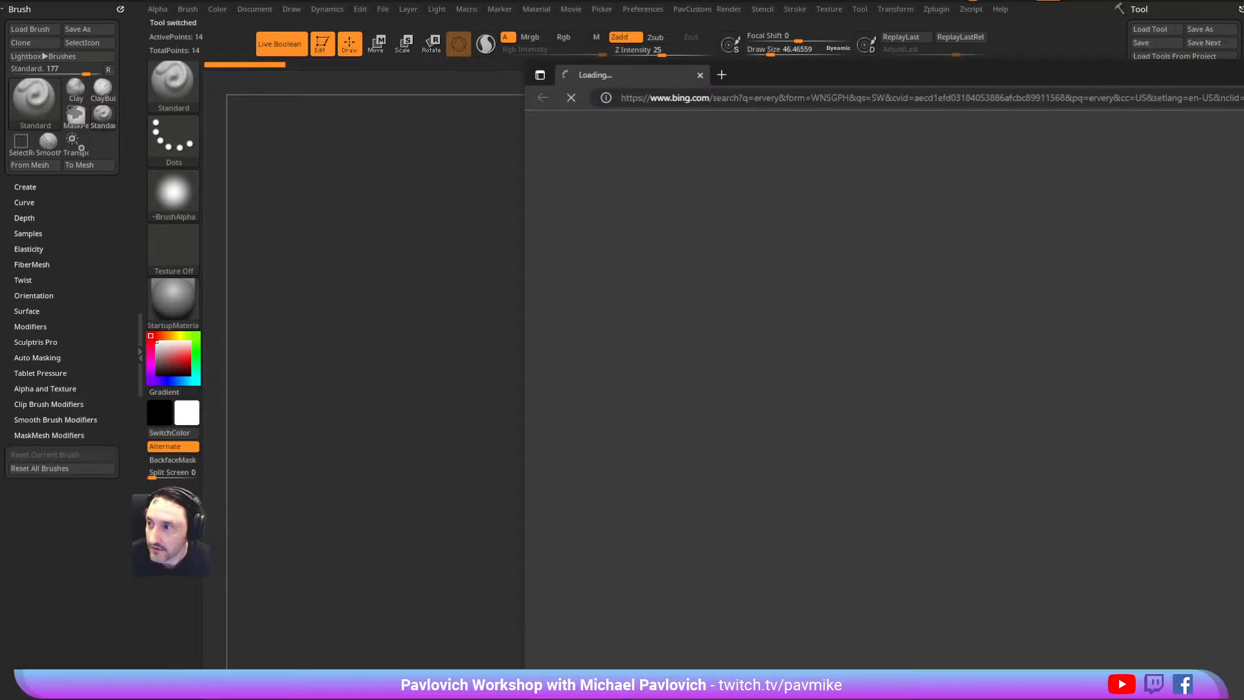
Close the stray browser search window and launch the program found by searching the system for "every"
{"action": "key", "text": "alt+F4"}
{"action": "key", "text": "super"}
{"action": "type", "text": "every"}
{"action": "key", "text": "Return"}
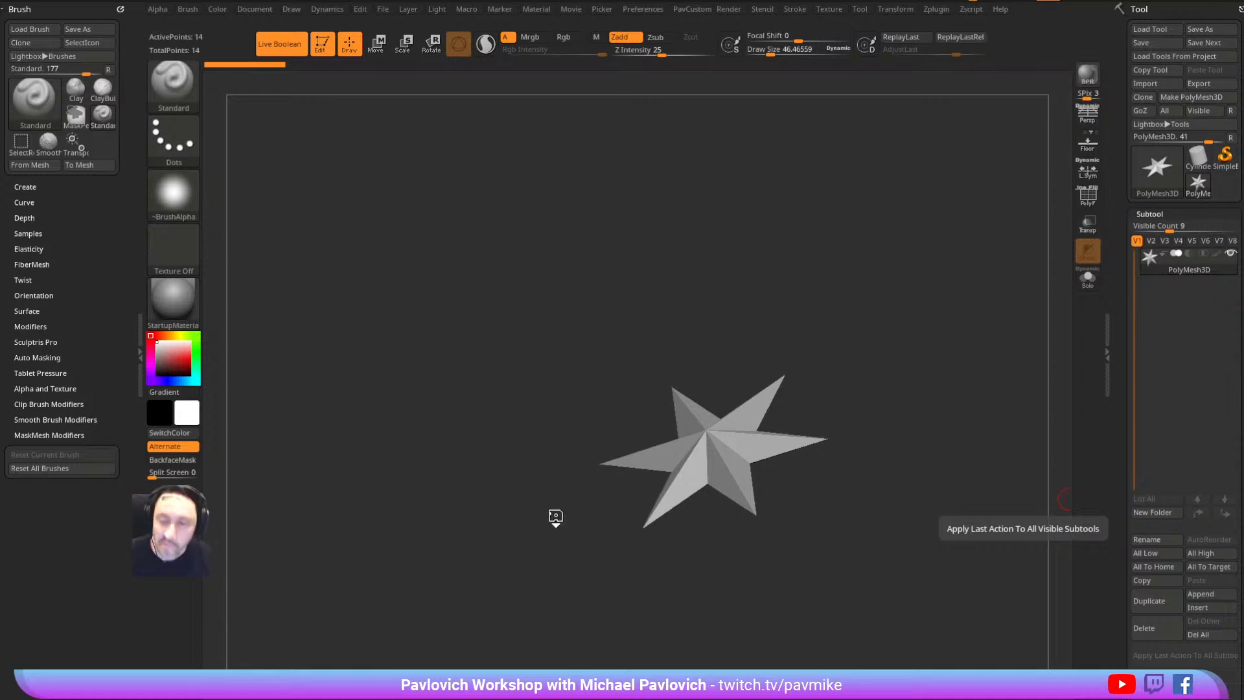
Load the painted Earthworm Jim tool and view the whole bust at an angle
{"action": "left_click_drag", "start_coordinate": [854, 248], "coordinate": [924, 293]}
{"action": "left_click_drag", "start_coordinate": [594, 267], "coordinate": [680, 325], "text": "shift"}
{"action": "left_click_drag", "start_coordinate": [785, 360], "coordinate": [711, 612], "text": "alt"}
{"action": "left_click_drag", "start_coordinate": [1001, 228], "coordinate": [938, 242]}
{"action": "key", "text": "space"}
{"action": "key", "text": "s"}
{"action": "mouse_move", "coordinate": [635, 309]}
{"action": "left_mouse_down"}
{"action": "mouse_move", "coordinate": [911, 252]}
{"action": "mouse_move", "coordinate": [1045, 267]}
{"action": "mouse_move", "coordinate": [946, 258]}
{"action": "mouse_move", "coordinate": [974, 263]}
{"action": "left_mouse_up"}
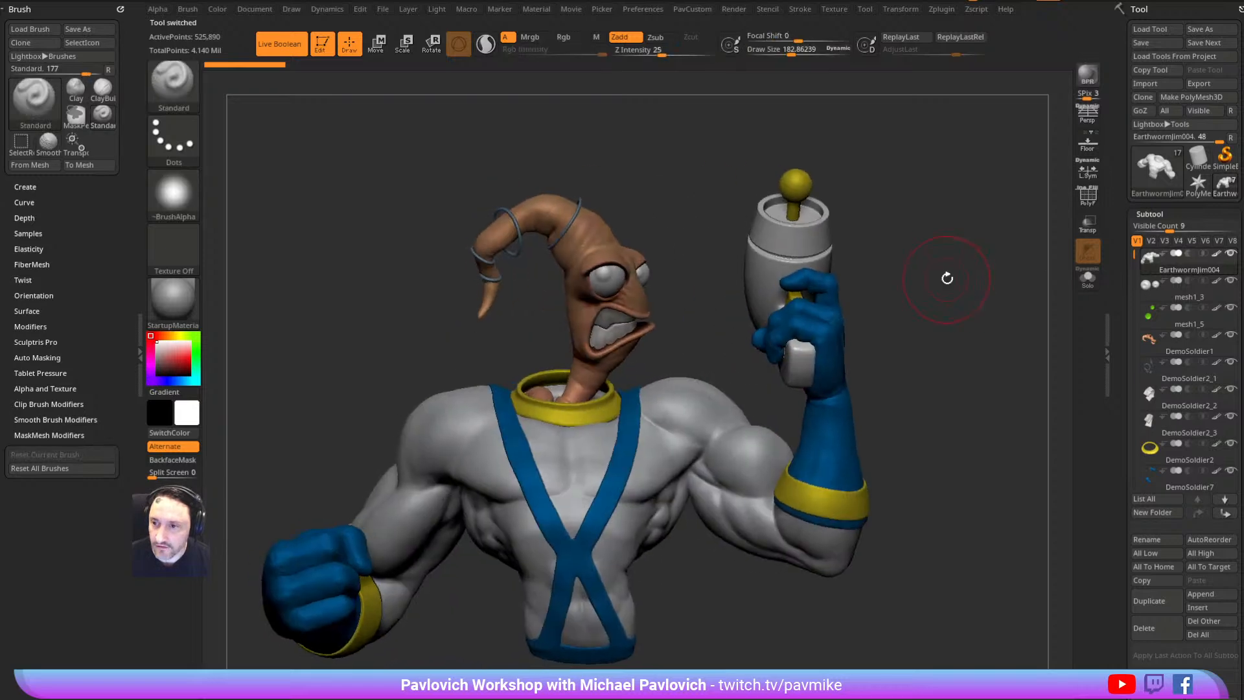
{"action": "key", "text": "s"}
{"action": "left_click_drag", "start_coordinate": [932, 307], "coordinate": [880, 290]}
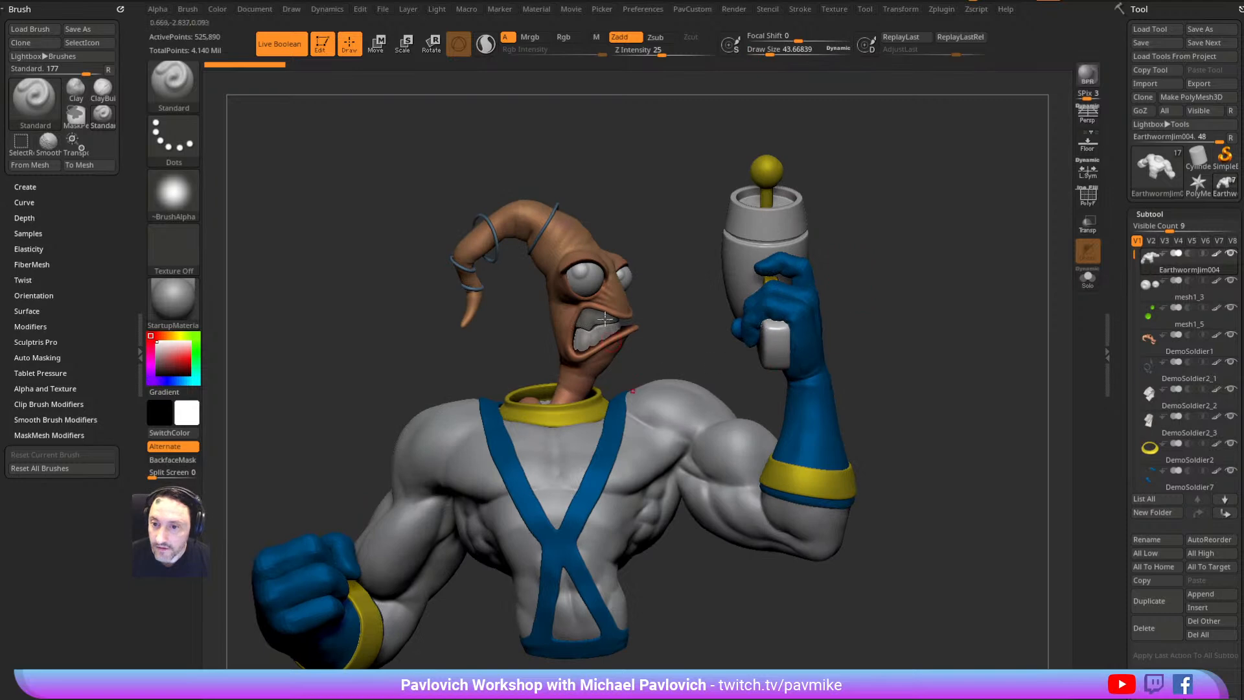
Select the worm head and its surrounding parts as a transpose set, and group them in a new folder named head
{"action": "left_click", "coordinate": [611, 294], "text": "alt"}
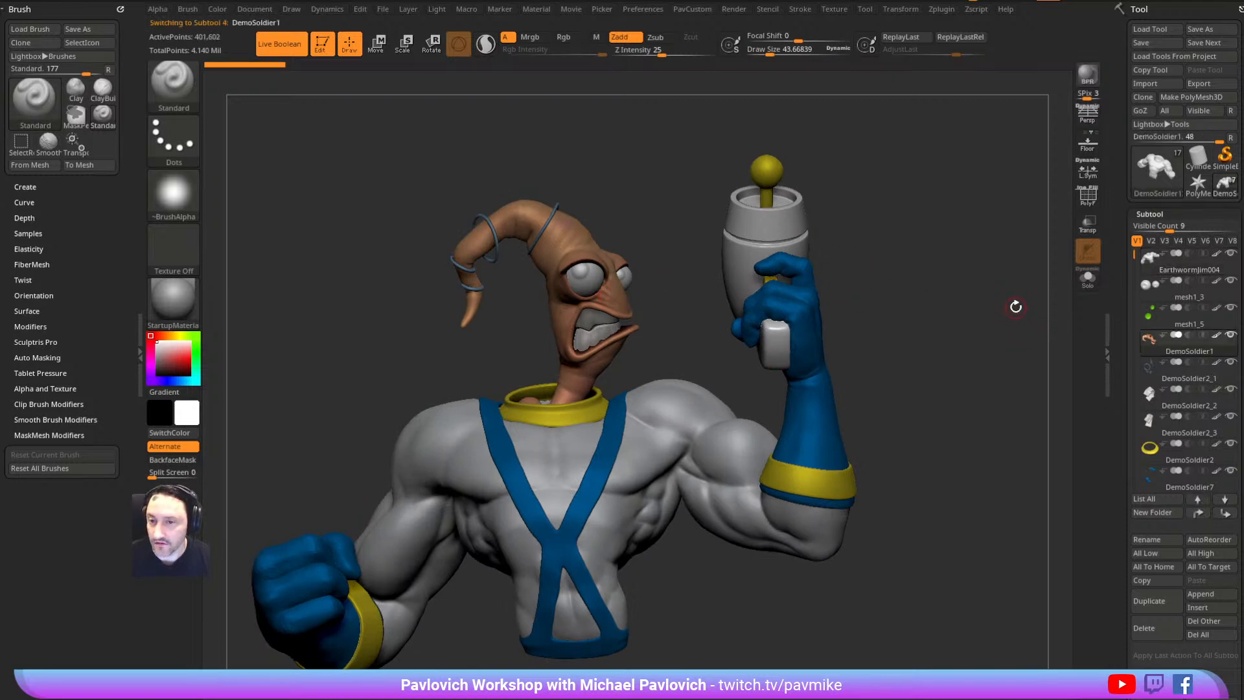
{"action": "key", "text": "w"}
{"action": "mouse_move", "coordinate": [390, 144]}
{"action": "left_mouse_down", "text": "ctrl+shift"}
{"action": "mouse_move", "coordinate": [650, 347]}
{"action": "mouse_move", "coordinate": [649, 406]}
{"action": "left_mouse_up", "text": "ctrl+shift"}
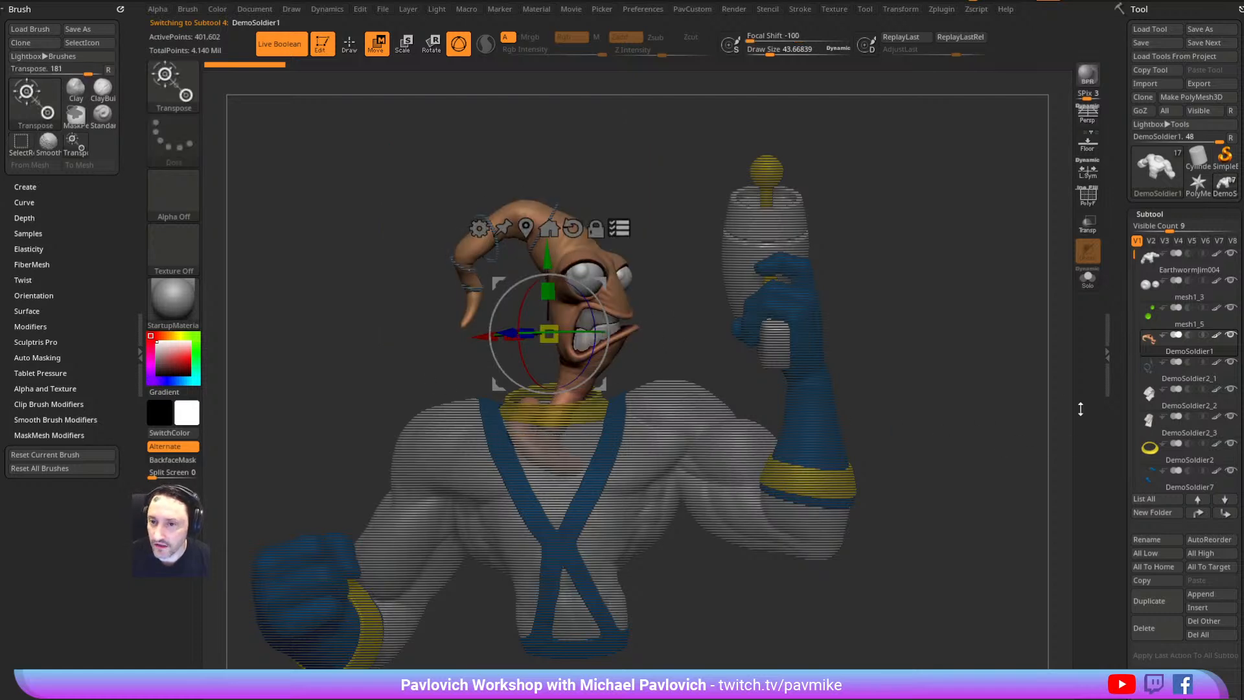
{"action": "left_click_drag", "start_coordinate": [1125, 464], "coordinate": [1120, 370]}
{"action": "key", "text": "ctrl+f"}
{"action": "left_click", "coordinate": [908, 339]}
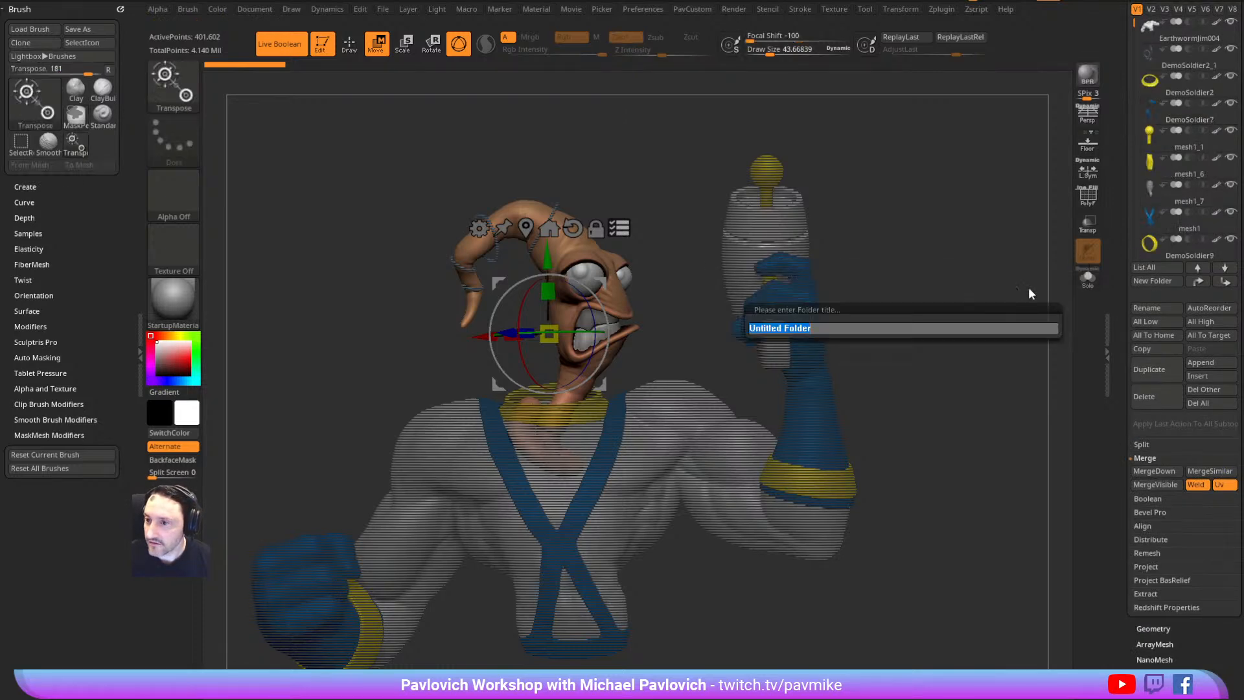
{"action": "type", "text": "head"}
{"action": "key", "text": "Return"}
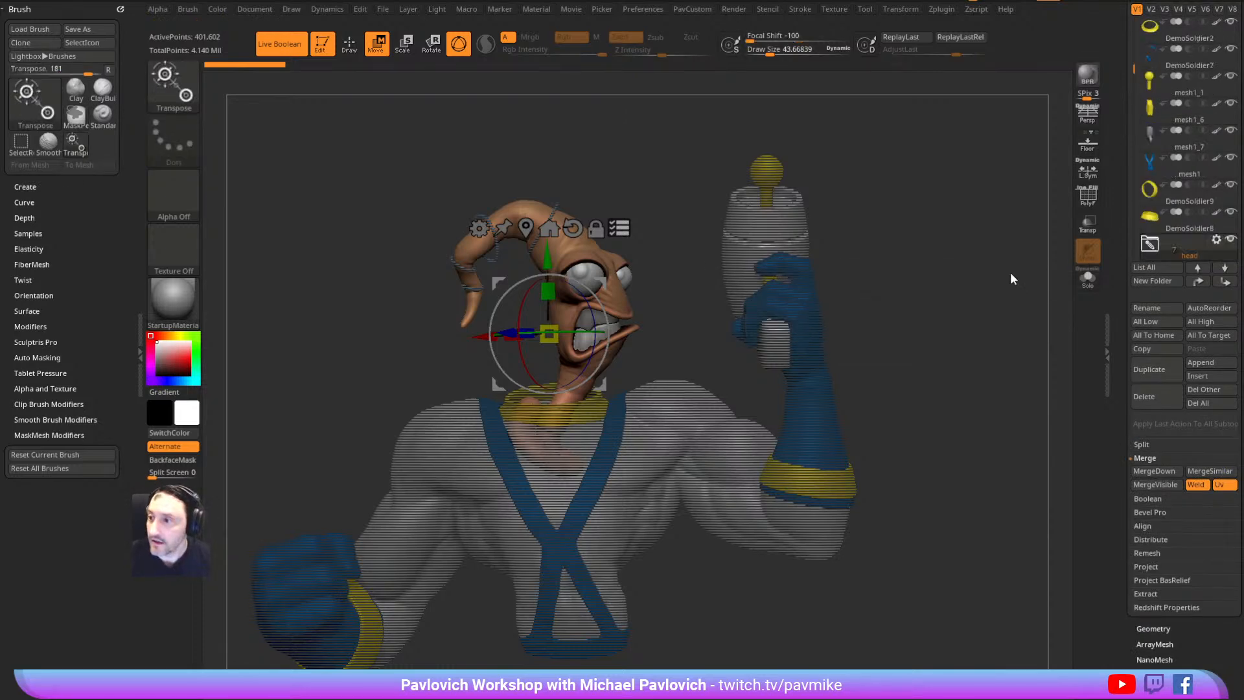
Hide the rest of the figure and show only the subtools in the head folder
{"action": "mouse_move", "coordinate": [1224, 241]}
{"action": "left_click", "coordinate": [1231, 216], "text": "shift"}
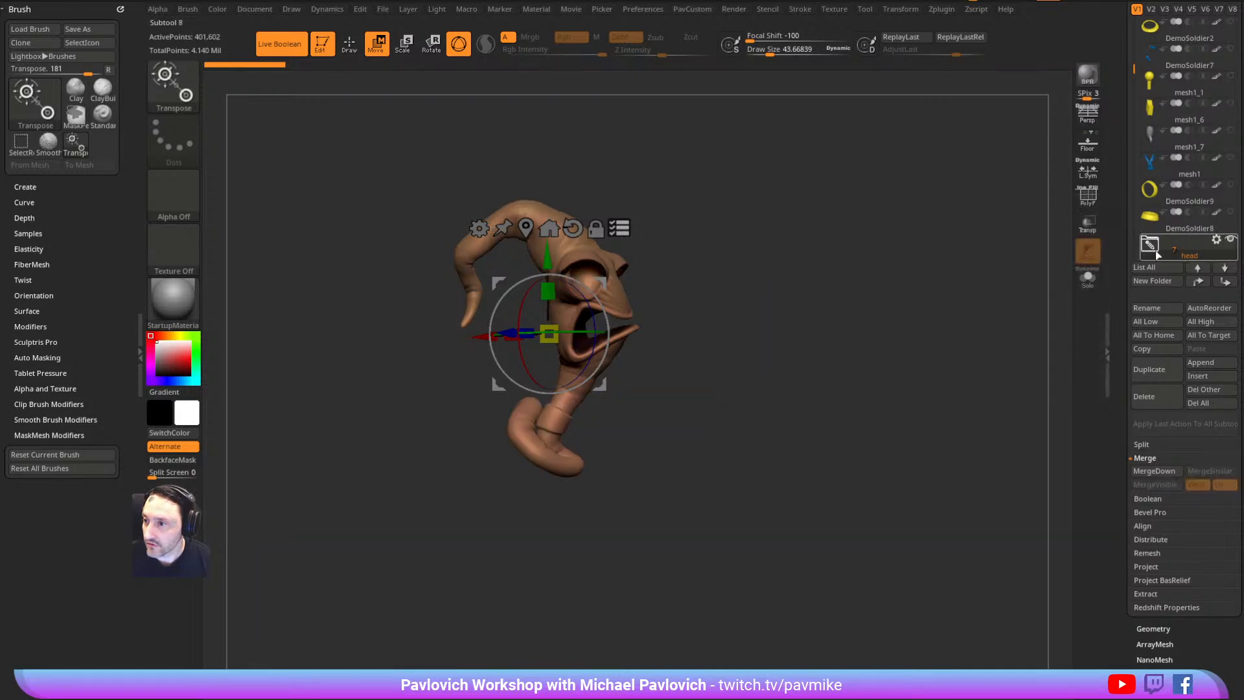
{"action": "left_click_drag", "start_coordinate": [1134, 53], "coordinate": [1134, 156]}
{"action": "left_click_drag", "start_coordinate": [1237, 49], "coordinate": [1238, 175]}
Select the upper teeth subtool in the mouth, isolate it for viewing, and bring the other head parts back
{"action": "key", "text": "q"}
{"action": "mouse_move", "coordinate": [803, 216]}
{"action": "left_mouse_down"}
{"action": "mouse_move", "coordinate": [756, 263]}
{"action": "mouse_move", "coordinate": [841, 280]}
{"action": "mouse_move", "coordinate": [840, 239]}
{"action": "mouse_move", "coordinate": [924, 255]}
{"action": "mouse_move", "coordinate": [868, 294]}
{"action": "mouse_move", "coordinate": [940, 293]}
{"action": "mouse_move", "coordinate": [933, 244]}
{"action": "mouse_move", "coordinate": [917, 244]}
{"action": "left_mouse_up"}
{"action": "key", "text": "]"}
{"action": "key", "text": "s"}
{"action": "mouse_move", "coordinate": [917, 245]}
{"action": "left_mouse_down"}
{"action": "mouse_move", "coordinate": [861, 264]}
{"action": "mouse_move", "coordinate": [911, 245]}
{"action": "left_mouse_up"}
{"action": "mouse_move", "coordinate": [912, 245]}
{"action": "left_mouse_down", "text": "alt"}
{"action": "mouse_move", "coordinate": [938, 208]}
{"action": "mouse_move", "coordinate": [916, 202]}
{"action": "mouse_move", "coordinate": [694, 355]}
{"action": "left_mouse_up", "text": "alt"}
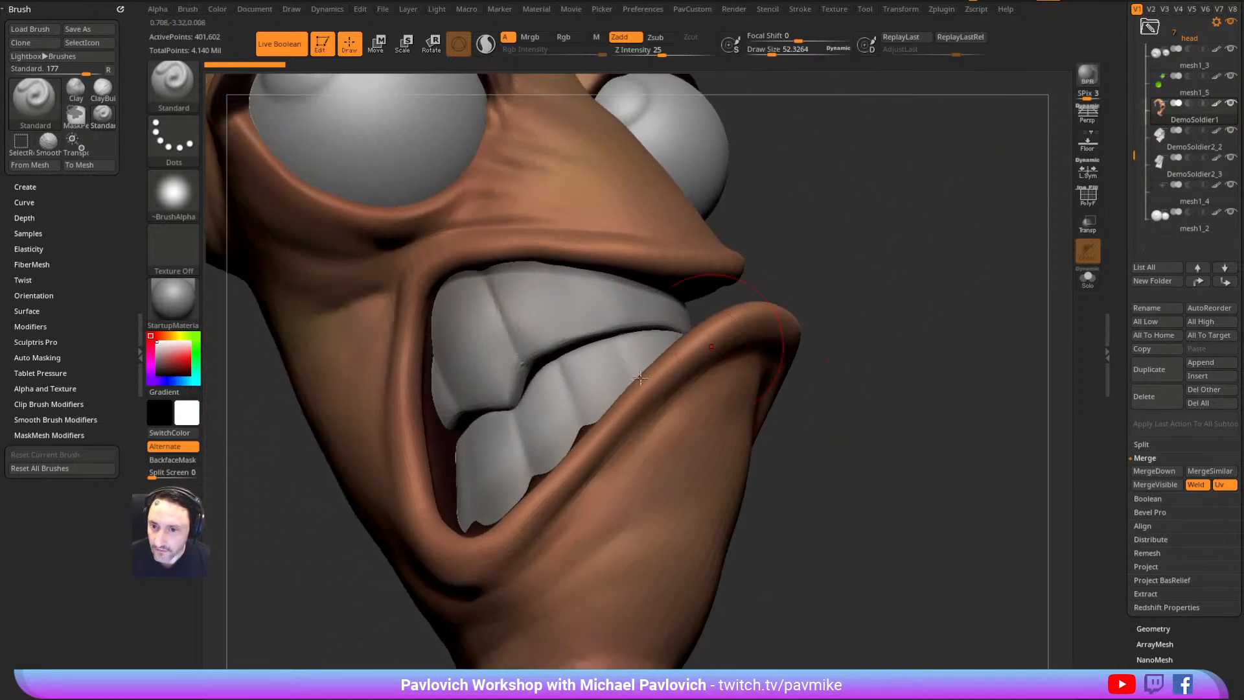
{"action": "left_click", "coordinate": [604, 311], "text": "alt"}
{"action": "left_click", "coordinate": [1085, 279]}
{"action": "mouse_move", "coordinate": [929, 303]}
{"action": "left_mouse_down"}
{"action": "mouse_move", "coordinate": [877, 197]}
{"action": "mouse_move", "coordinate": [853, 197]}
{"action": "mouse_move", "coordinate": [938, 280]}
{"action": "mouse_move", "coordinate": [855, 313]}
{"action": "mouse_move", "coordinate": [911, 203]}
{"action": "mouse_move", "coordinate": [930, 300]}
{"action": "mouse_move", "coordinate": [720, 271]}
{"action": "mouse_move", "coordinate": [852, 247]}
{"action": "mouse_move", "coordinate": [947, 263]}
{"action": "left_mouse_up"}
{"action": "left_click", "coordinate": [1086, 278]}
Select the lower teeth subtool and switch to the Move brush with a draw size of about 103
{"action": "key", "text": "s"}
{"action": "left_click", "coordinate": [602, 401], "text": "alt"}
{"action": "key", "text": "s"}
{"action": "mouse_move", "coordinate": [627, 359]}
{"action": "left_mouse_down"}
{"action": "mouse_move", "coordinate": [639, 359]}
{"action": "mouse_move", "coordinate": [625, 350]}
{"action": "mouse_move", "coordinate": [635, 332]}
{"action": "left_mouse_up"}
{"action": "key", "text": "b"}
{"action": "key", "text": "m"}
{"action": "key", "text": "v"}
{"action": "mouse_move", "coordinate": [939, 295]}
{"action": "left_mouse_down"}
{"action": "mouse_move", "coordinate": [855, 283]}
{"action": "mouse_move", "coordinate": [877, 239]}
{"action": "mouse_move", "coordinate": [923, 259]}
{"action": "left_mouse_up"}
{"action": "key", "text": "s"}
{"action": "left_click_drag", "start_coordinate": [744, 302], "coordinate": [739, 300]}
Examine how the teeth sit in the mouth from both sides, with the draw size reduced to about 76
{"action": "left_click_drag", "start_coordinate": [874, 262], "coordinate": [972, 275]}
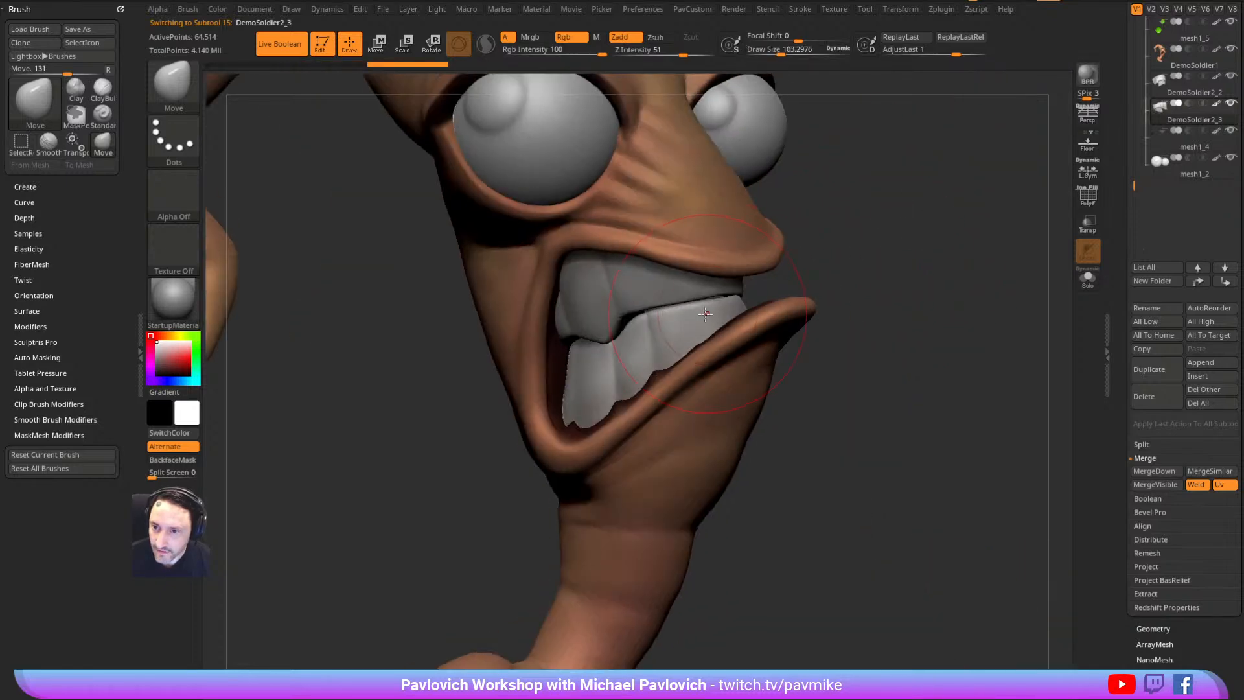
{"action": "left_click_drag", "start_coordinate": [832, 253], "coordinate": [874, 246]}
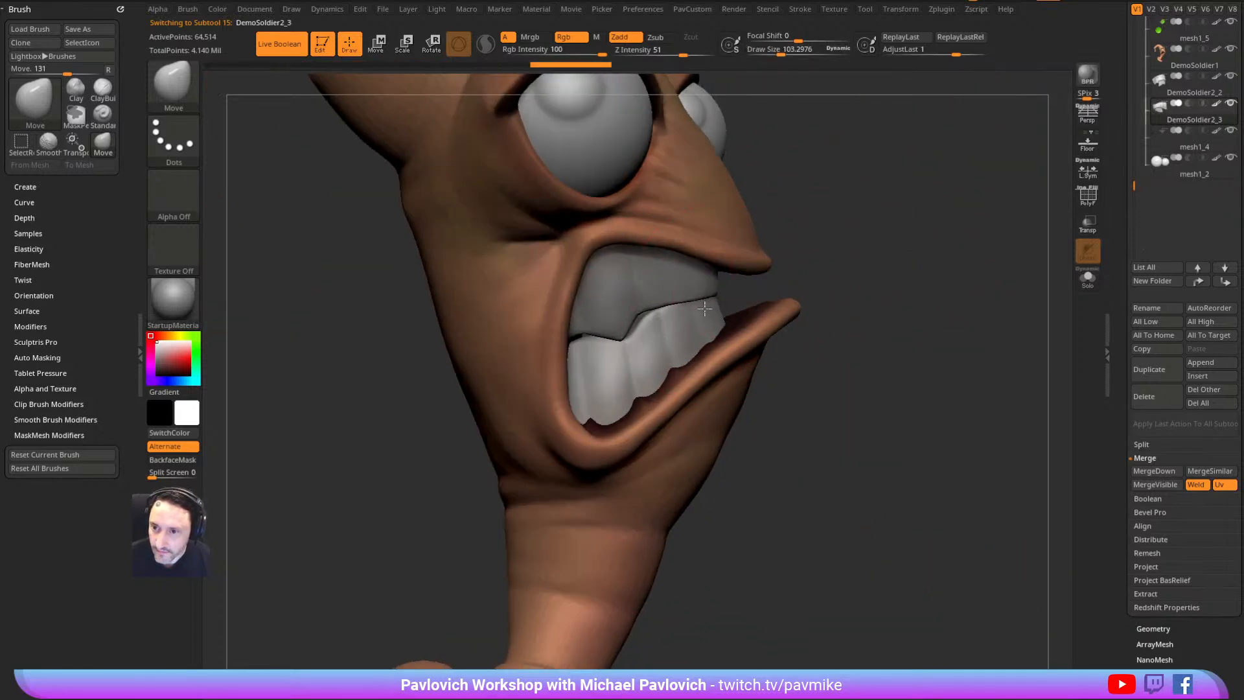
{"action": "key", "text": "bracketleft"}
{"action": "left_click_drag", "start_coordinate": [933, 241], "coordinate": [777, 249]}
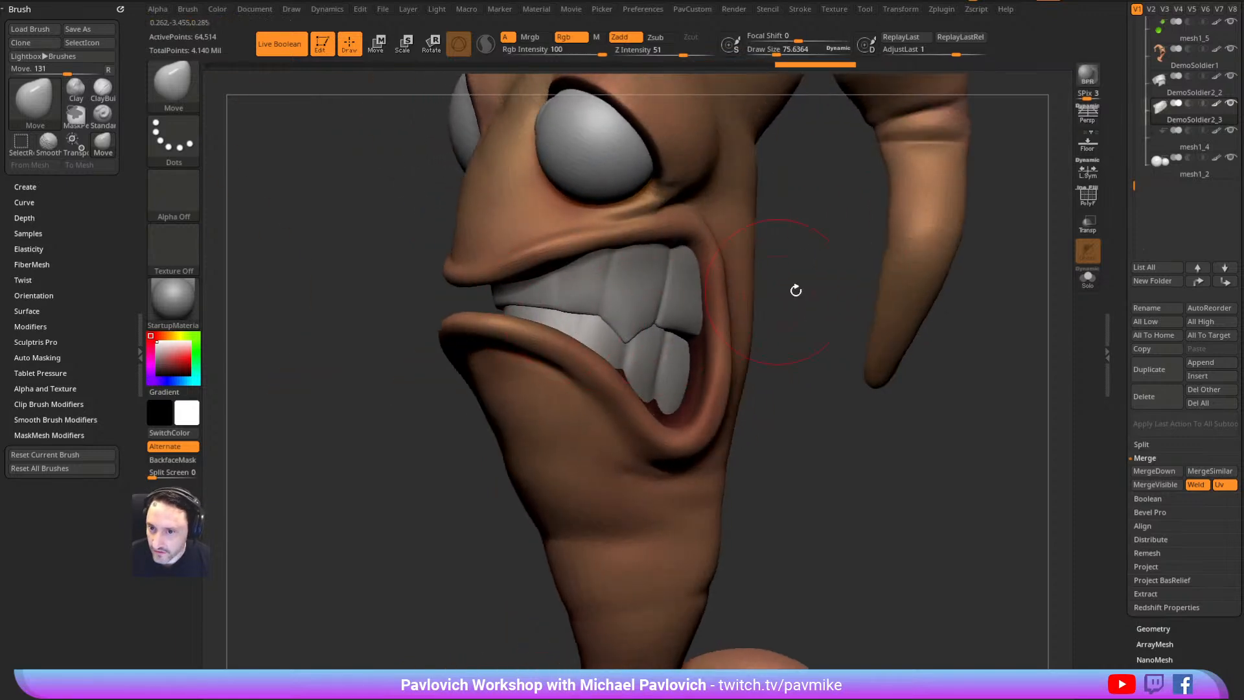
{"action": "left_click_drag", "start_coordinate": [769, 291], "coordinate": [687, 334]}
{"action": "mouse_move", "coordinate": [877, 313]}
{"action": "left_mouse_down"}
{"action": "mouse_move", "coordinate": [860, 172]}
{"action": "mouse_move", "coordinate": [836, 269]}
{"action": "mouse_move", "coordinate": [866, 286]}
{"action": "mouse_move", "coordinate": [932, 258]}
{"action": "mouse_move", "coordinate": [941, 96]}
{"action": "left_mouse_up"}
Delete the mesh1_2 subtool that covers the eyes of the worm head
{"action": "key", "text": "b"}
{"action": "key", "text": "s"}
{"action": "key", "text": "t"}
{"action": "left_click", "coordinate": [713, 228], "text": "alt"}
{"action": "left_click", "coordinate": [1150, 398]}
{"action": "left_click_drag", "start_coordinate": [926, 266], "coordinate": [900, 305]}
{"action": "left_click_drag", "start_coordinate": [900, 305], "coordinate": [942, 433], "text": "alt"}
Switch back to the Move brush with a draw size of about 177 and open its Auto Masking options
{"action": "mouse_move", "coordinate": [728, 465]}
{"action": "left_mouse_down"}
{"action": "mouse_move", "coordinate": [645, 459]}
{"action": "mouse_move", "coordinate": [671, 460]}
{"action": "left_mouse_up"}
{"action": "key", "text": "s"}
{"action": "key", "text": "s"}
{"action": "key", "text": "b"}
{"action": "key", "text": "m"}
{"action": "key", "text": "v"}
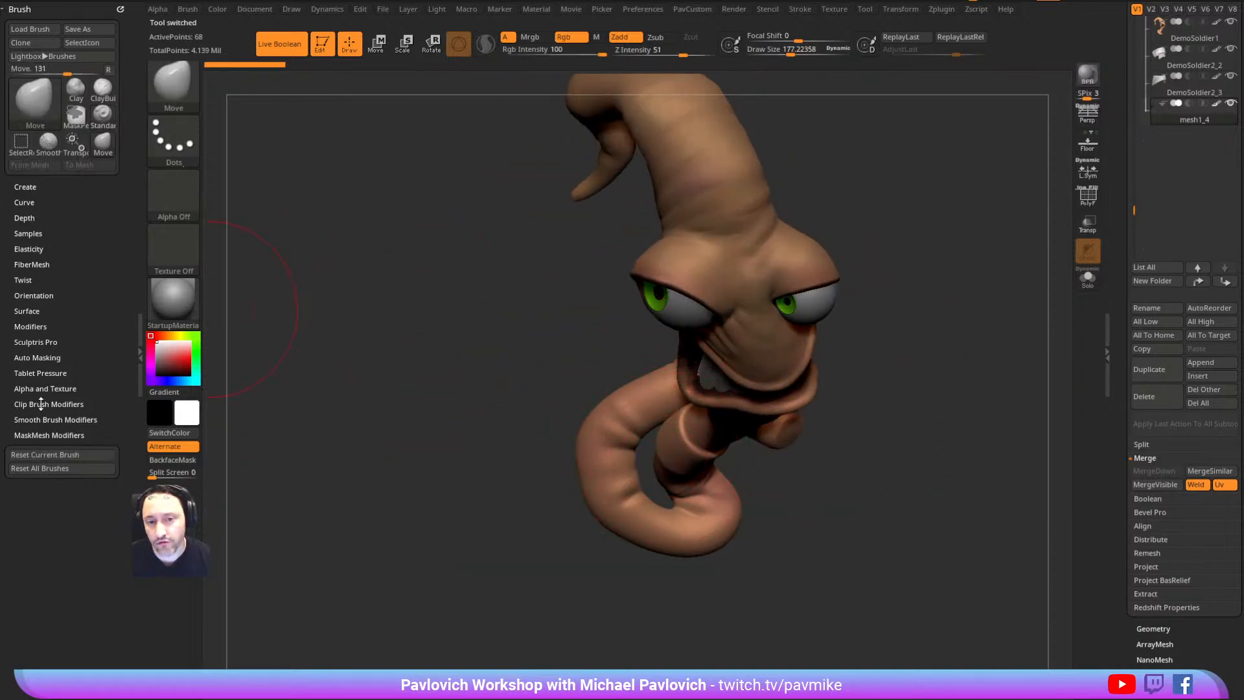
{"action": "key", "text": "shift"}
{"action": "left_click", "coordinate": [35, 358]}
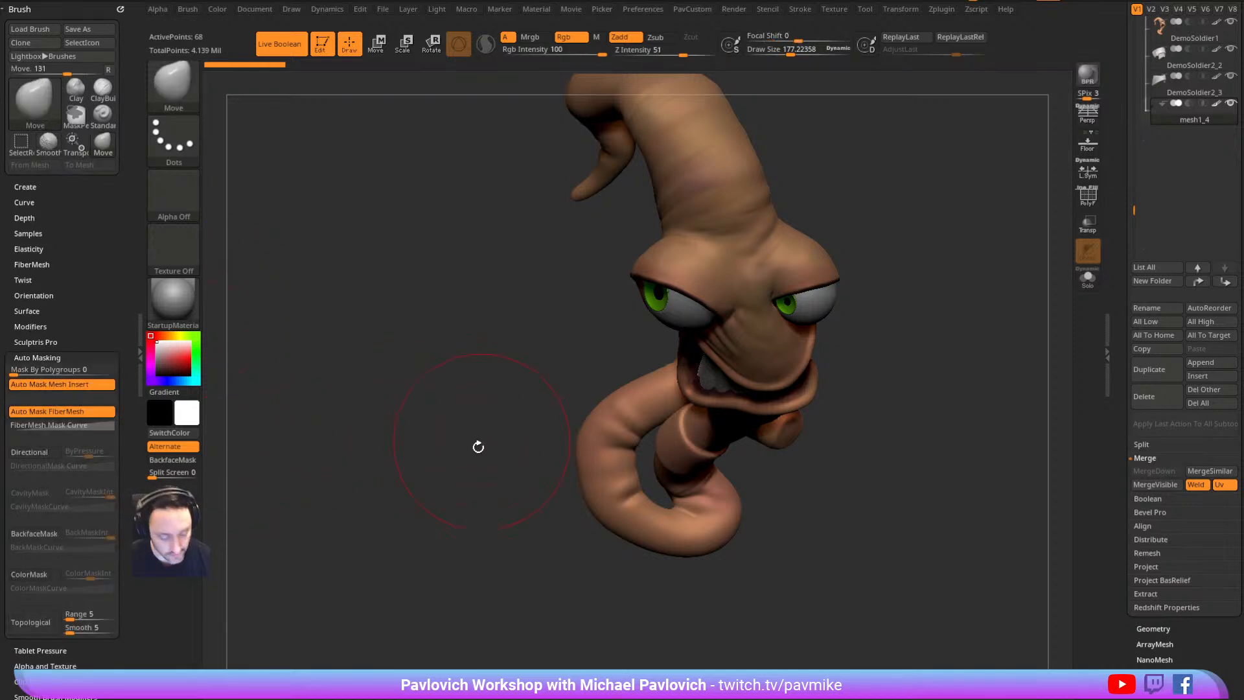
Enable BackfaceMask for the Move brush and pull the inner wall of the worm's coiled tail on the DemoSoldier1 subtool
{"action": "key", "text": "alt+b"}
{"action": "mouse_move", "coordinate": [454, 451]}
{"action": "left_mouse_down"}
{"action": "mouse_move", "coordinate": [430, 477]}
{"action": "mouse_move", "coordinate": [542, 469]}
{"action": "mouse_move", "coordinate": [624, 442]}
{"action": "left_mouse_up"}
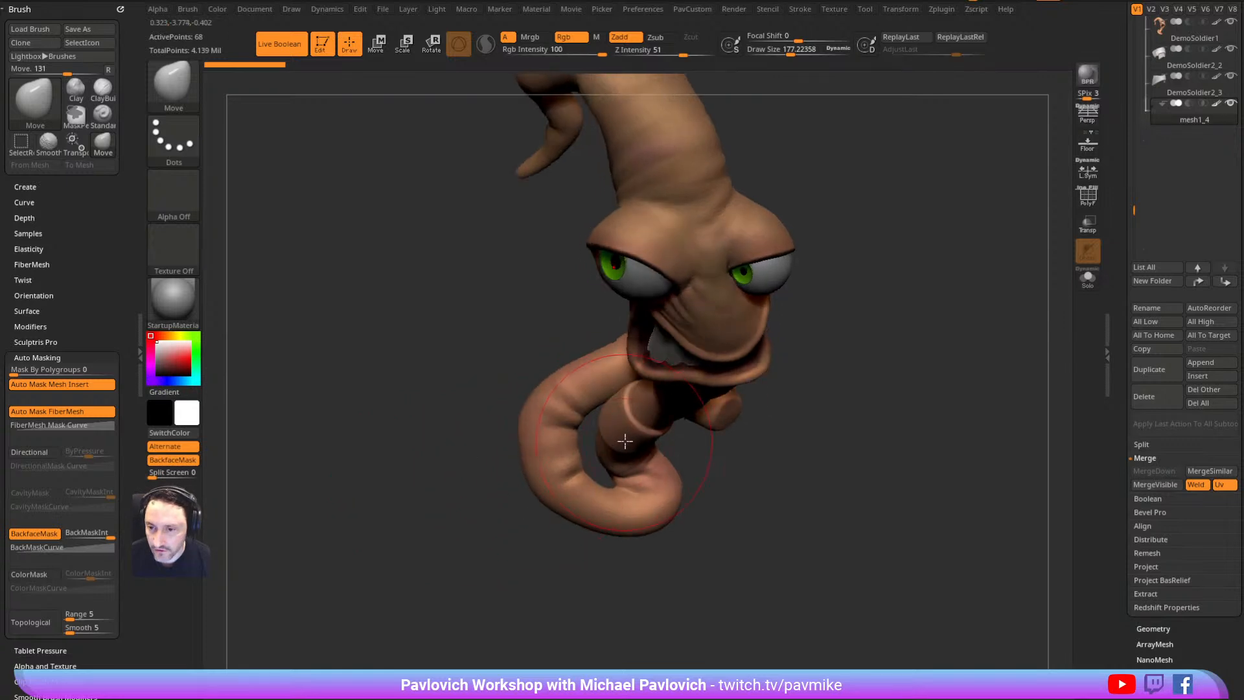
{"action": "left_click", "coordinate": [567, 439], "text": "alt"}
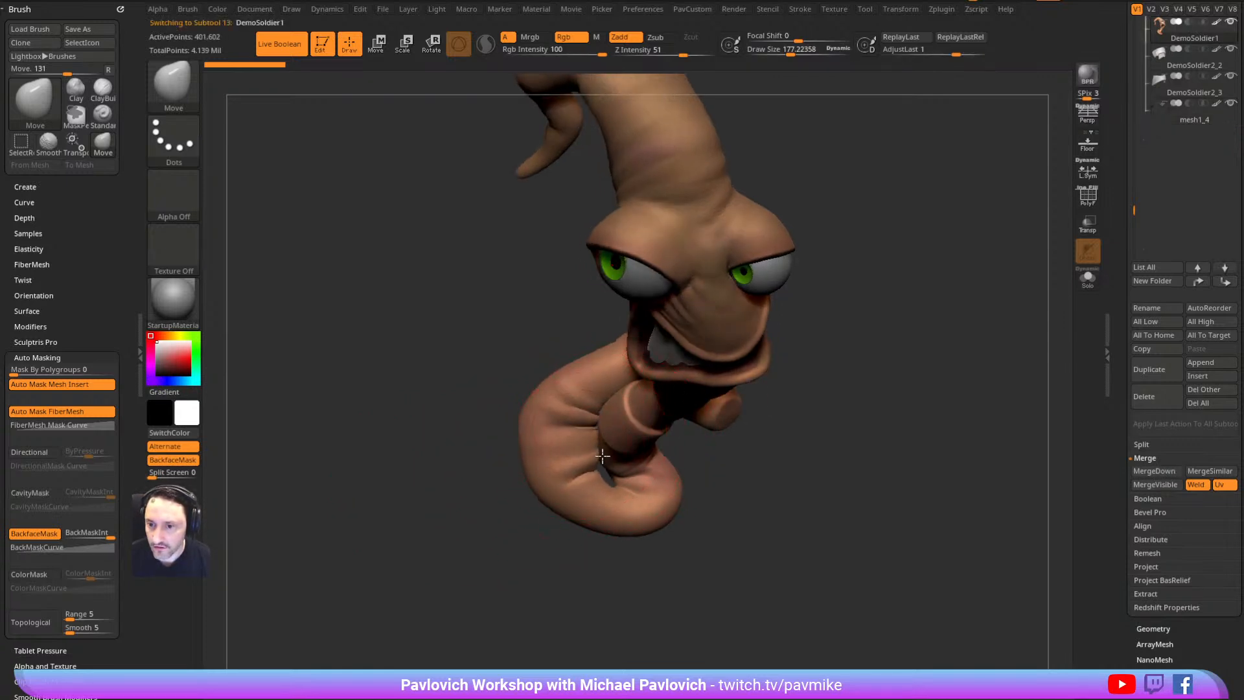
{"action": "left_click_drag", "start_coordinate": [725, 496], "coordinate": [618, 479]}
{"action": "left_click_drag", "start_coordinate": [745, 461], "coordinate": [644, 423]}
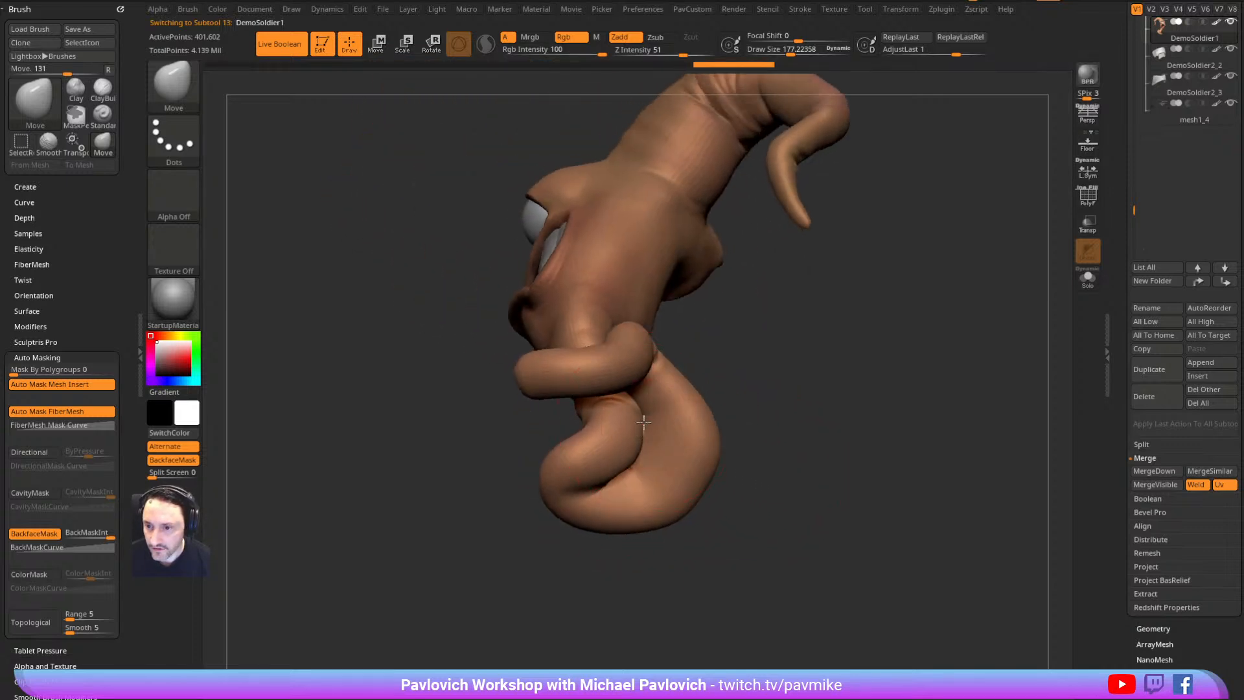
{"action": "mouse_move", "coordinate": [807, 350]}
{"action": "left_mouse_down"}
{"action": "mouse_move", "coordinate": [894, 408]}
{"action": "mouse_move", "coordinate": [894, 239]}
{"action": "mouse_move", "coordinate": [858, 356]}
{"action": "mouse_move", "coordinate": [838, 350]}
{"action": "mouse_move", "coordinate": [852, 325]}
{"action": "mouse_move", "coordinate": [765, 411]}
{"action": "left_mouse_up"}
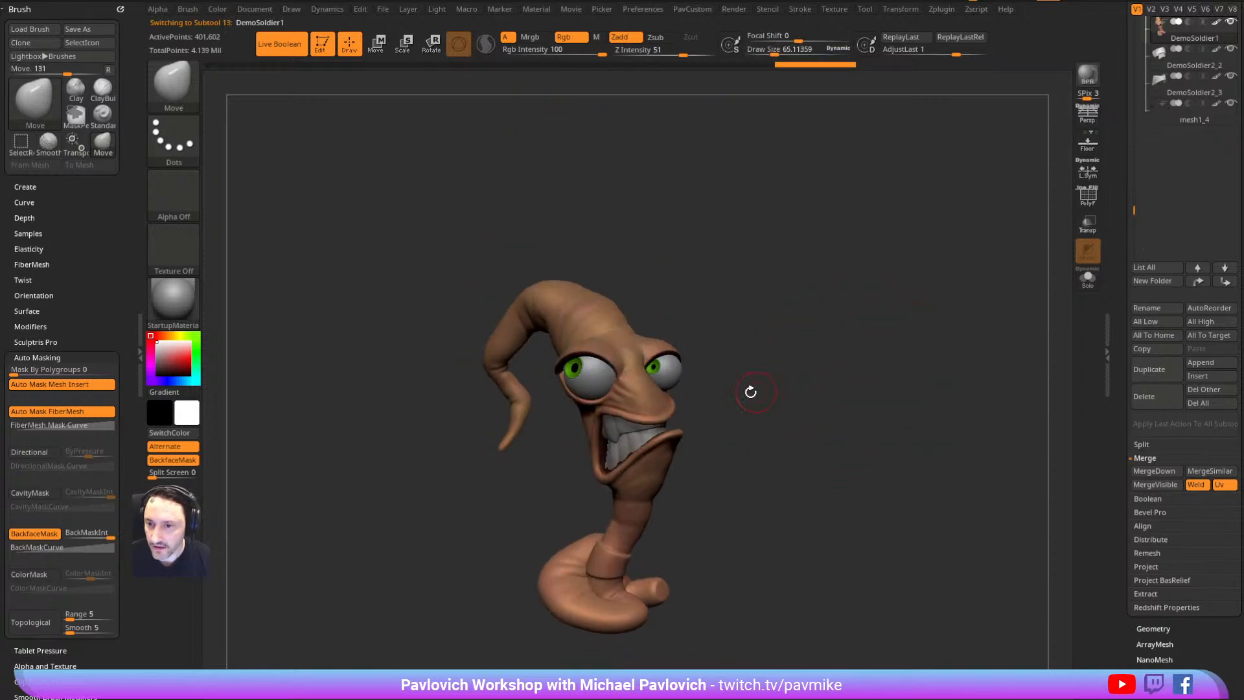
Switch to the Standard brush with a draw size of about 156
{"action": "key", "text": "1"}
{"action": "key", "text": "s"}
{"action": "left_click", "coordinate": [754, 392]}
Merge all subtools in the head folder into one subtool with the folder actions
{"action": "scroll", "coordinate": [1118, 202], "scroll_direction": "up", "scroll_amount": 3}
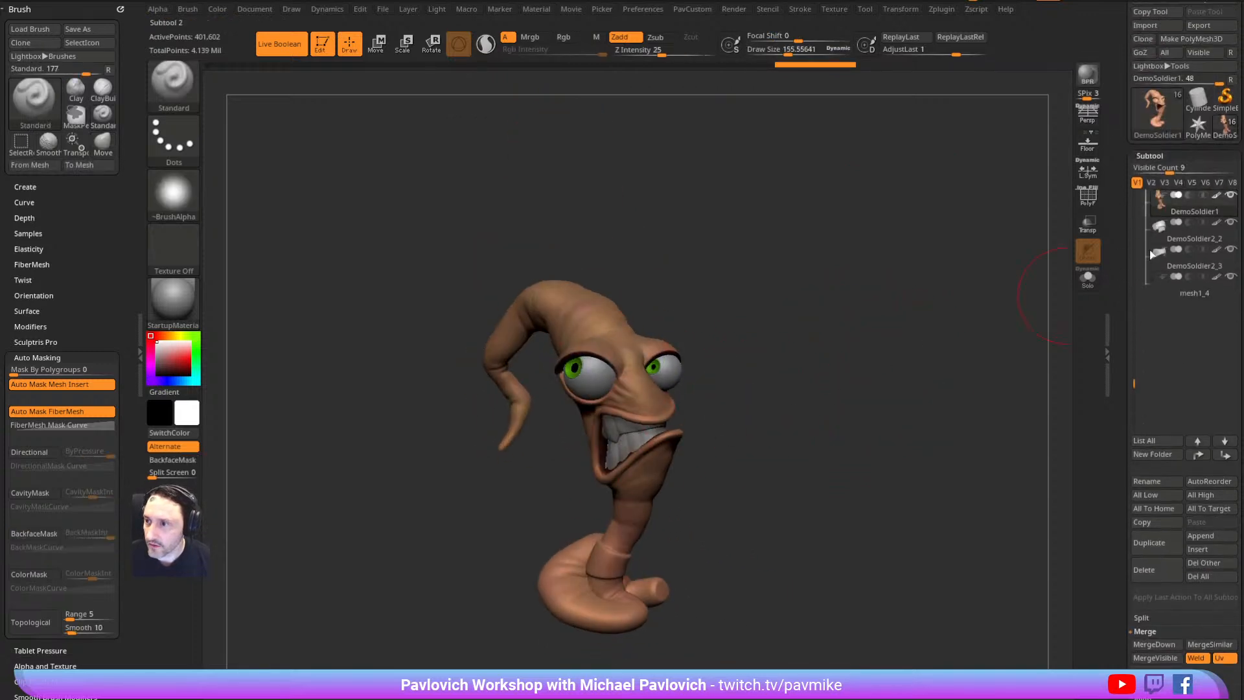
{"action": "scroll", "coordinate": [1140, 337], "scroll_direction": "up", "scroll_amount": 2}
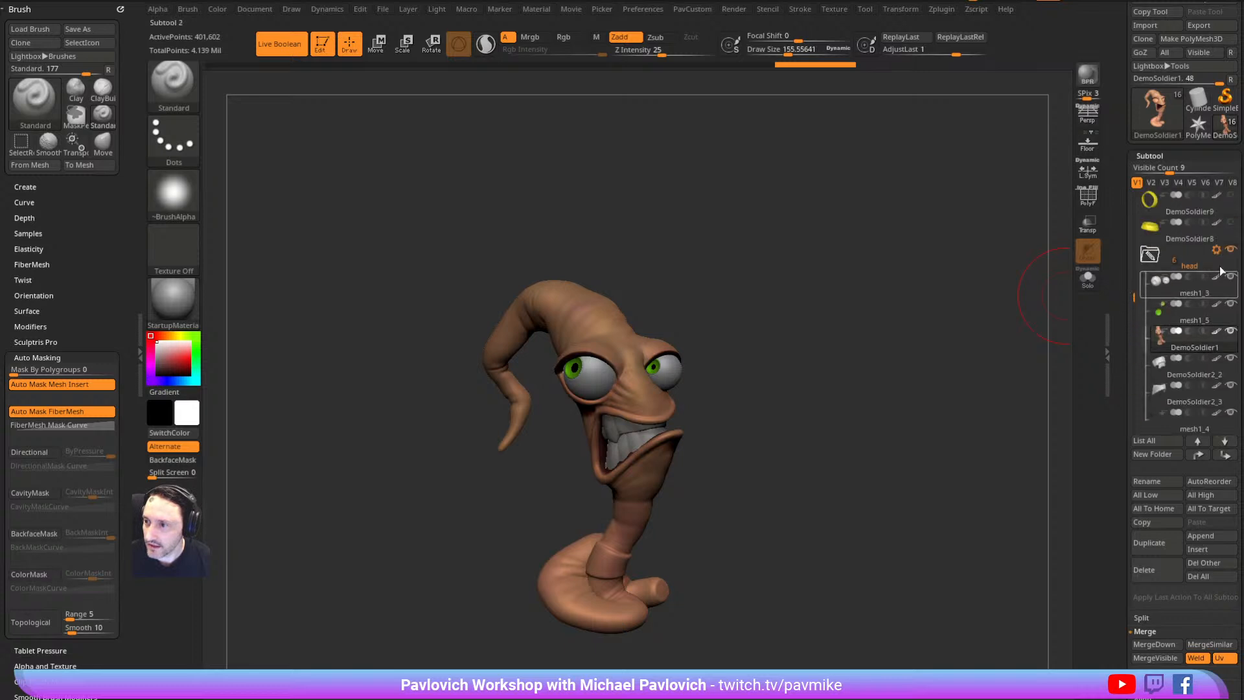
{"action": "left_click", "coordinate": [1216, 248]}
{"action": "left_click", "coordinate": [1142, 447]}
{"action": "left_click", "coordinate": [1218, 257]}
{"action": "left_click", "coordinate": [1143, 502]}
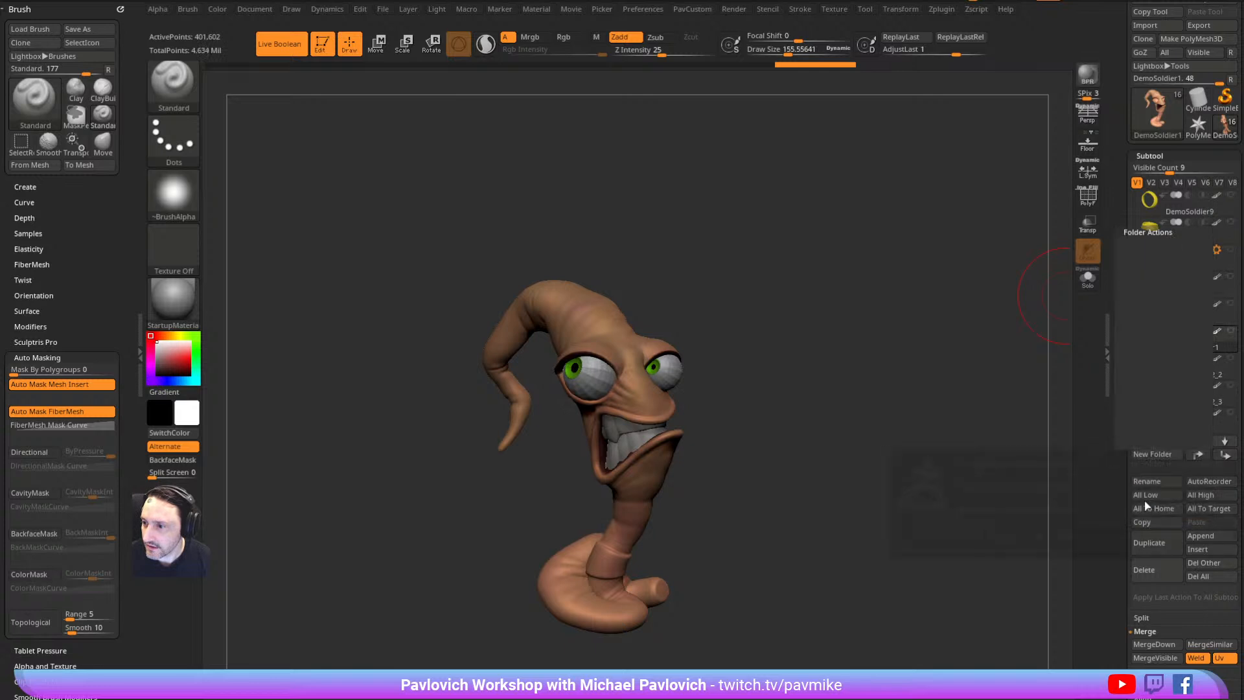
{"action": "left_click", "coordinate": [1114, 539]}
Isolate the faceted eyeballs of the merged head, split them into their own subtool and subdivide them
{"action": "mouse_move", "coordinate": [776, 381]}
{"action": "left_mouse_down"}
{"action": "mouse_move", "coordinate": [916, 363]}
{"action": "mouse_move", "coordinate": [837, 377]}
{"action": "mouse_move", "coordinate": [864, 392]}
{"action": "left_mouse_up"}
{"action": "key", "text": "s"}
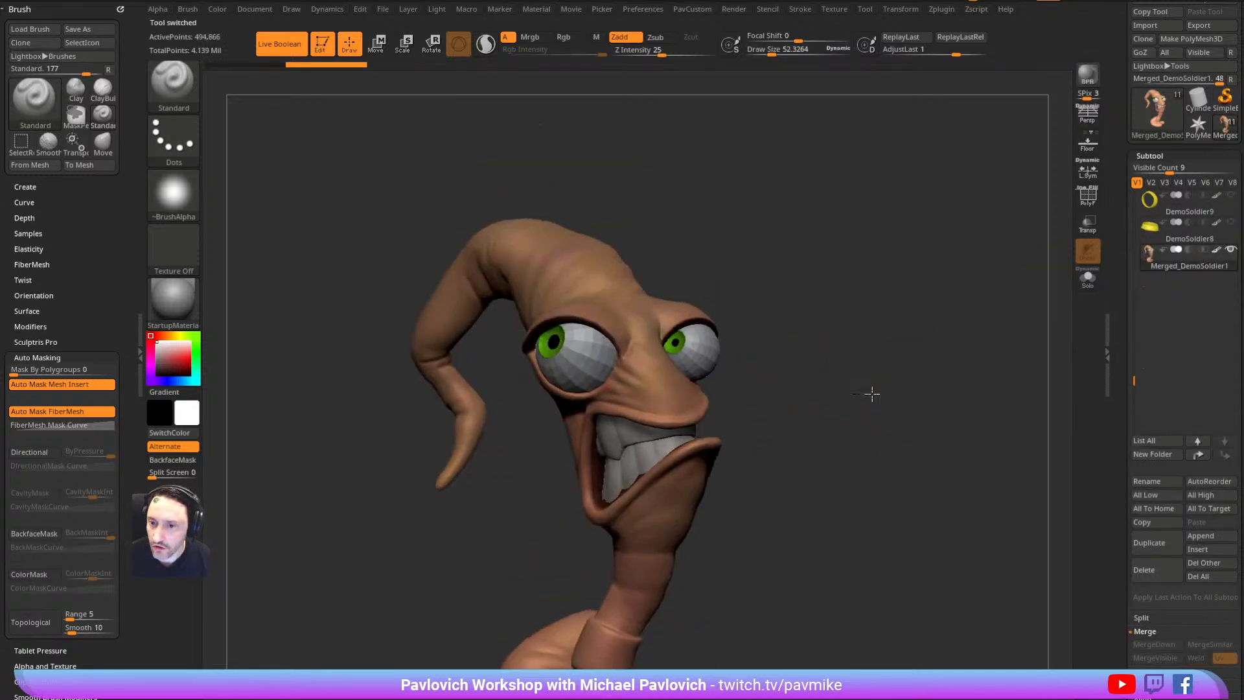
{"action": "left_click", "coordinate": [719, 346], "text": "ctrl+shift"}
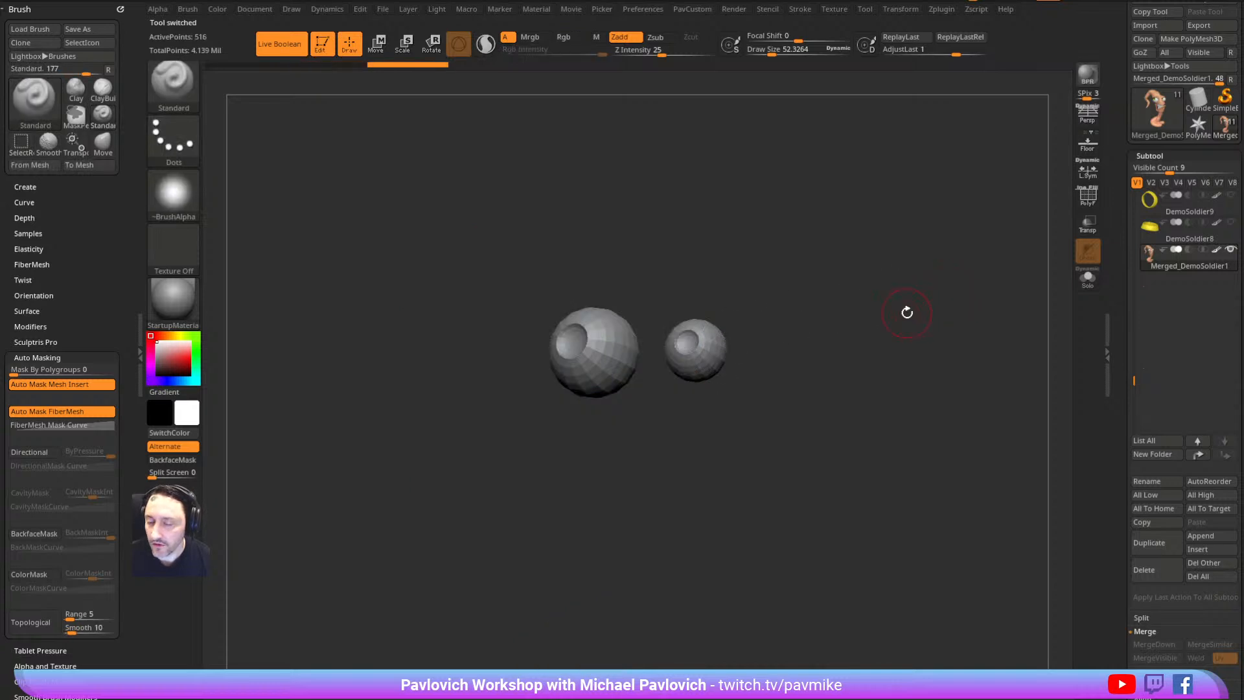
{"action": "key", "text": "4"}
{"action": "left_click", "coordinate": [924, 348]}
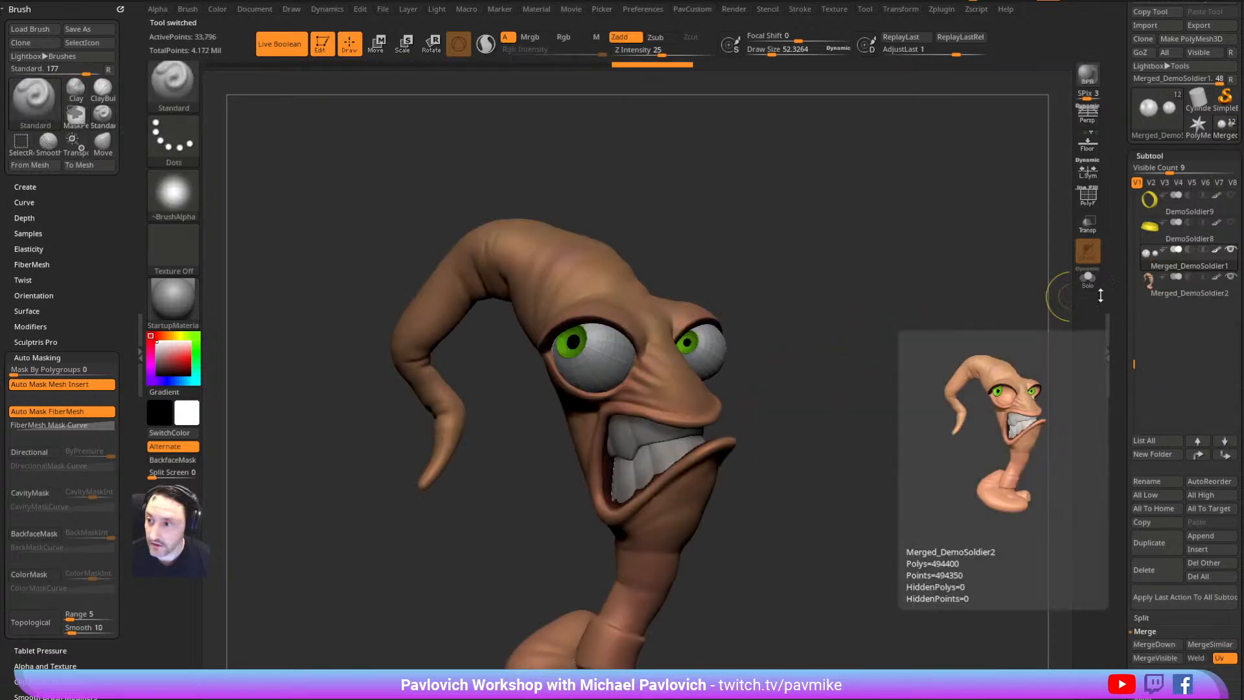
{"action": "key", "text": "ctrl+d"}
Merge the eyeballs down into the head subtool and make all subtools of the character visible again
{"action": "key", "text": "ctrl+e"}
{"action": "left_click", "coordinate": [1008, 384]}
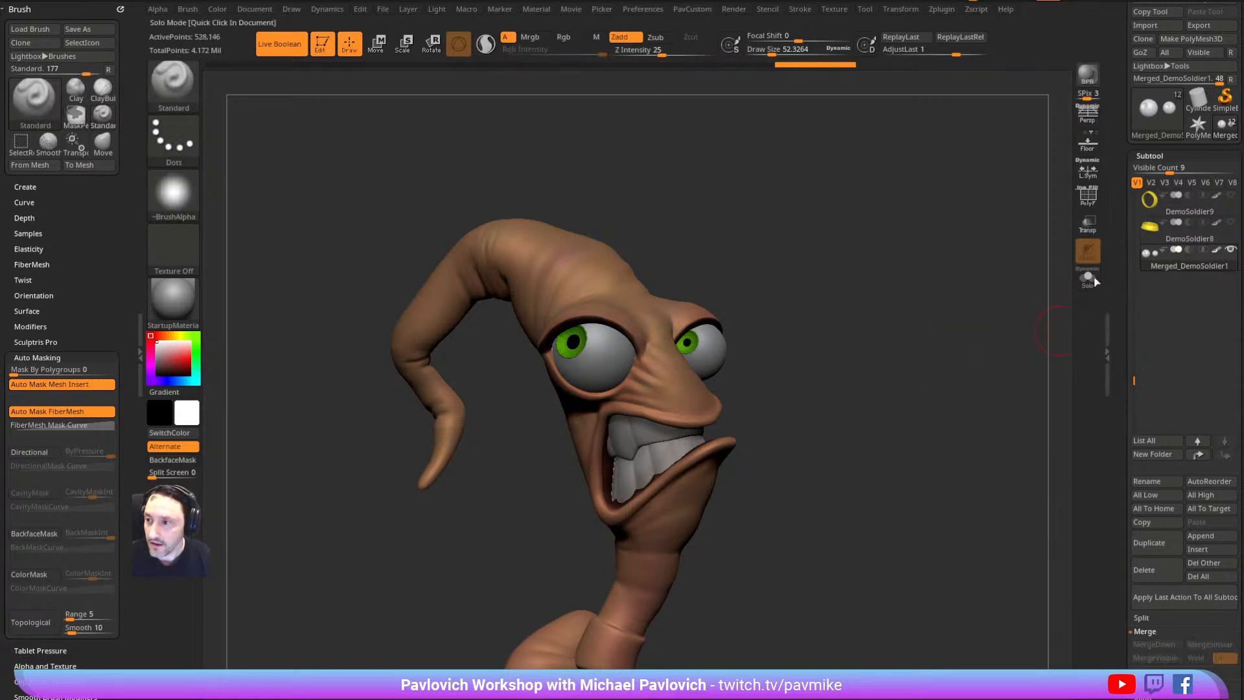
{"action": "left_click", "coordinate": [1231, 251]}
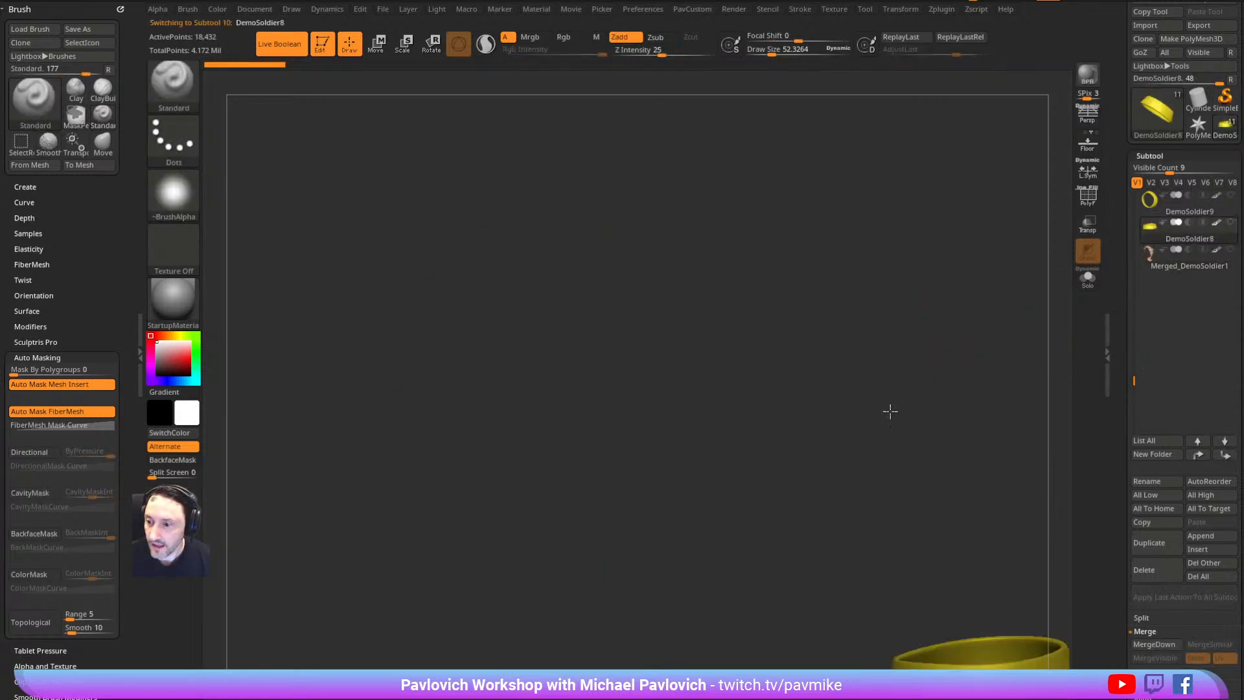
{"action": "left_click", "coordinate": [1231, 223]}
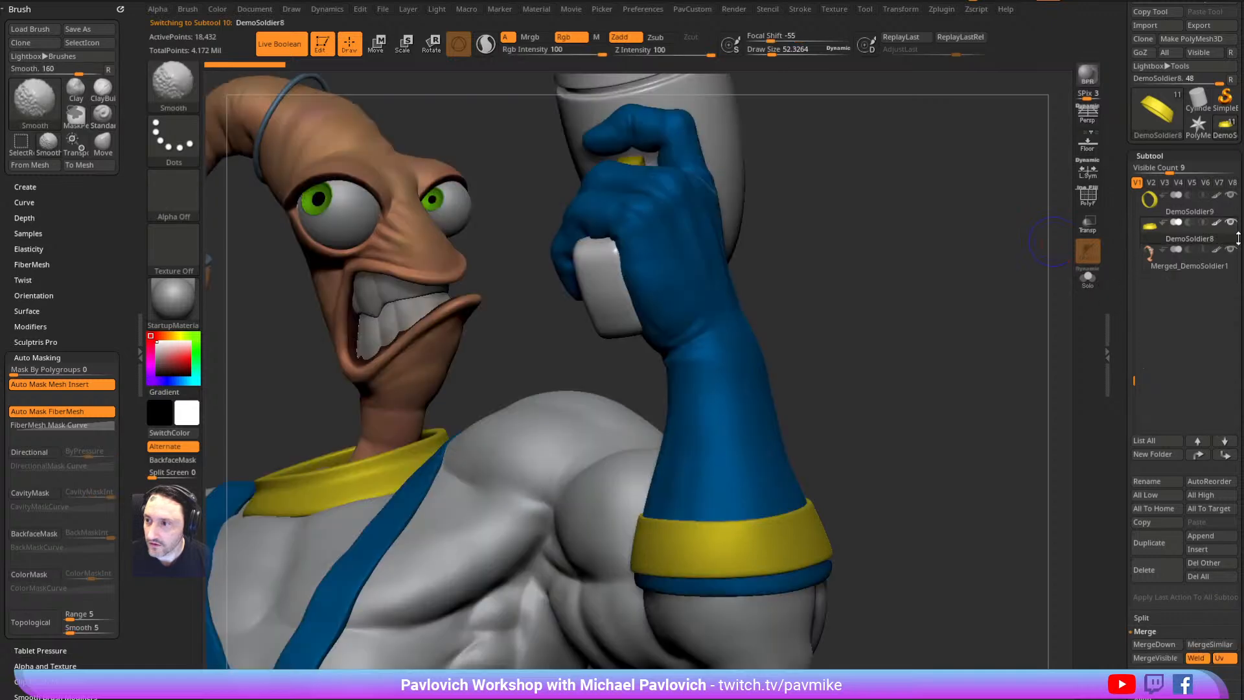
Convert Dynamic Subdivision to traditional subdivision levels for all subtools with the Clean Tool Utility plugin
{"action": "left_click_drag", "start_coordinate": [941, 372], "coordinate": [998, 317], "text": "alt"}
{"action": "left_click_drag", "start_coordinate": [1120, 367], "coordinate": [1127, 218]}
{"action": "left_click", "coordinate": [1151, 261]}
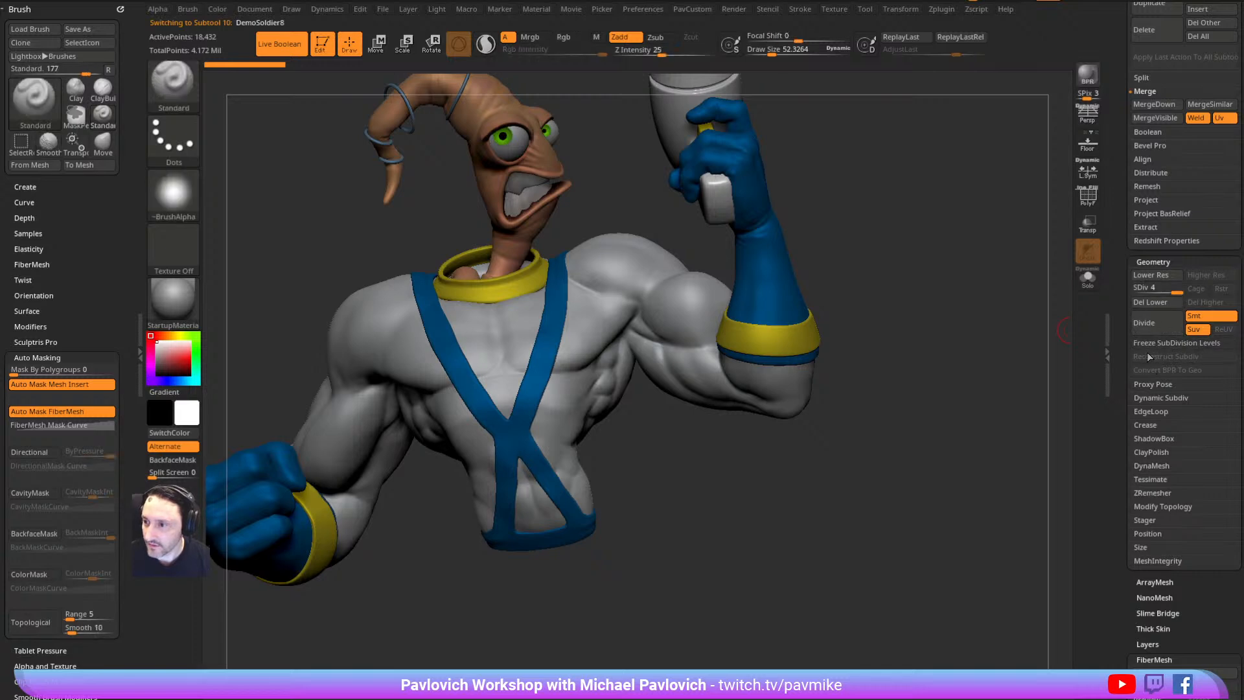
{"action": "left_click", "coordinate": [1153, 398]}
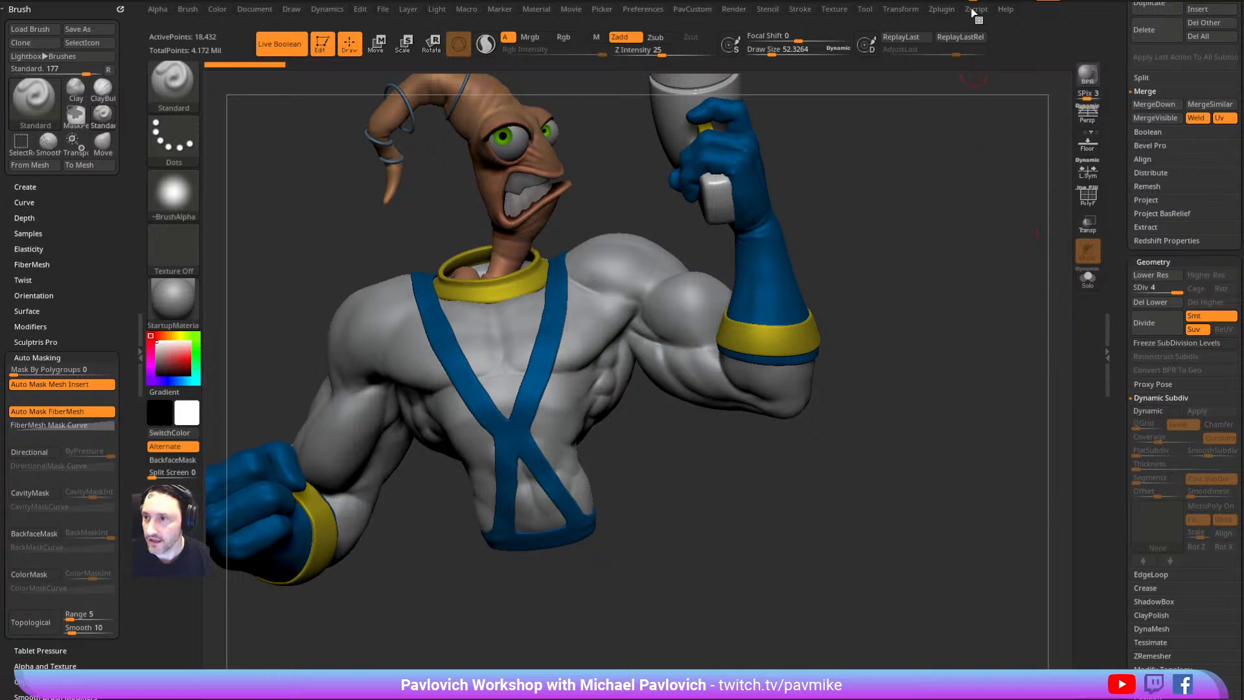
{"action": "left_click", "coordinate": [940, 9]}
{"action": "key", "text": "shift"}
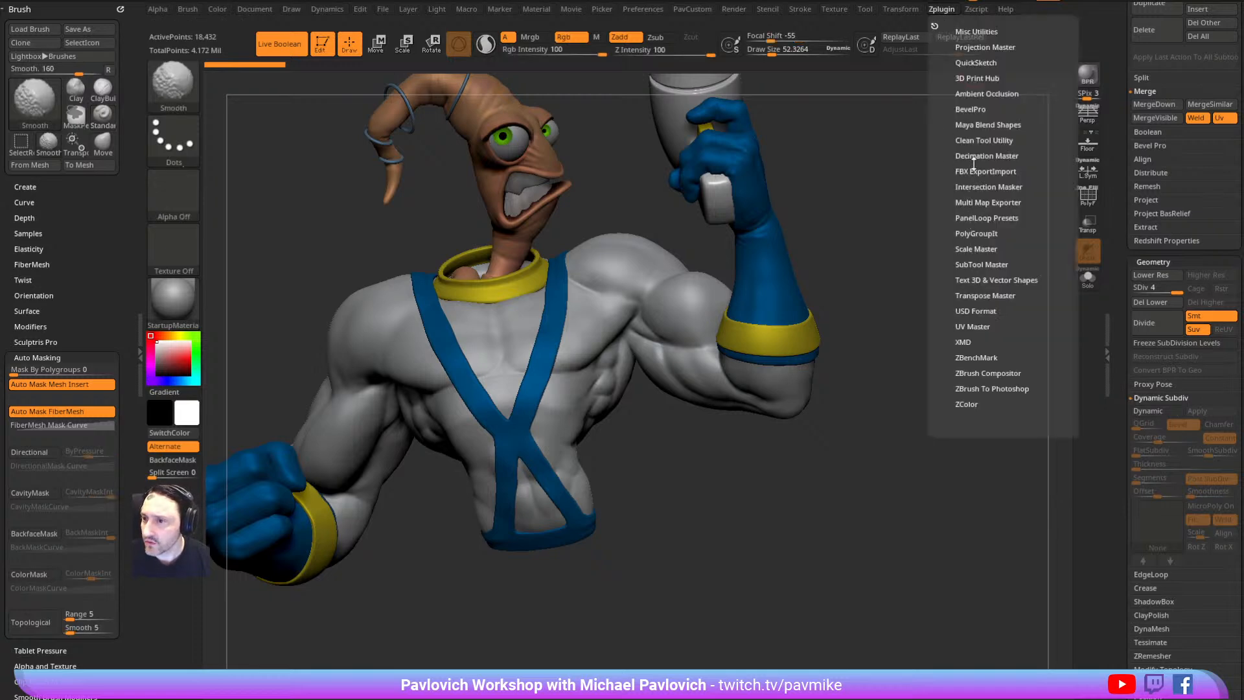
{"action": "left_click", "coordinate": [974, 140]}
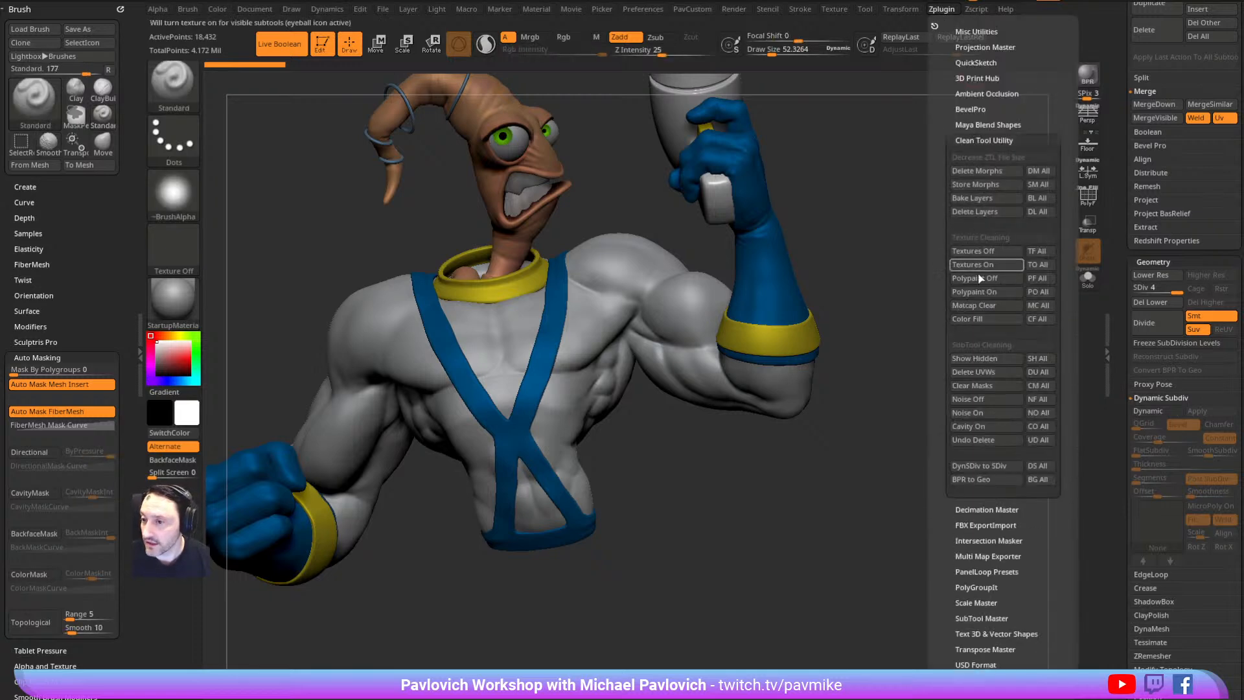
{"action": "left_click", "coordinate": [1030, 465]}
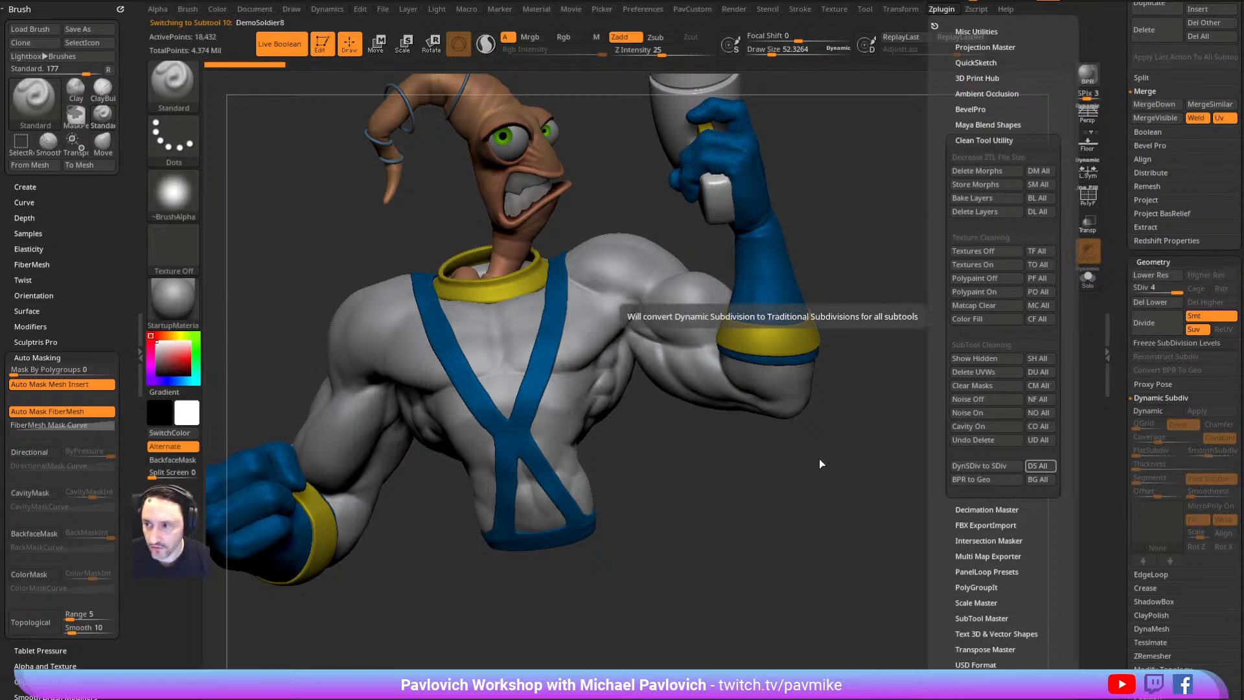
{"action": "mouse_move", "coordinate": [916, 250]}
{"action": "left_mouse_down"}
{"action": "mouse_move", "coordinate": [916, 208]}
{"action": "mouse_move", "coordinate": [916, 277]}
{"action": "mouse_move", "coordinate": [954, 247]}
{"action": "left_mouse_up"}
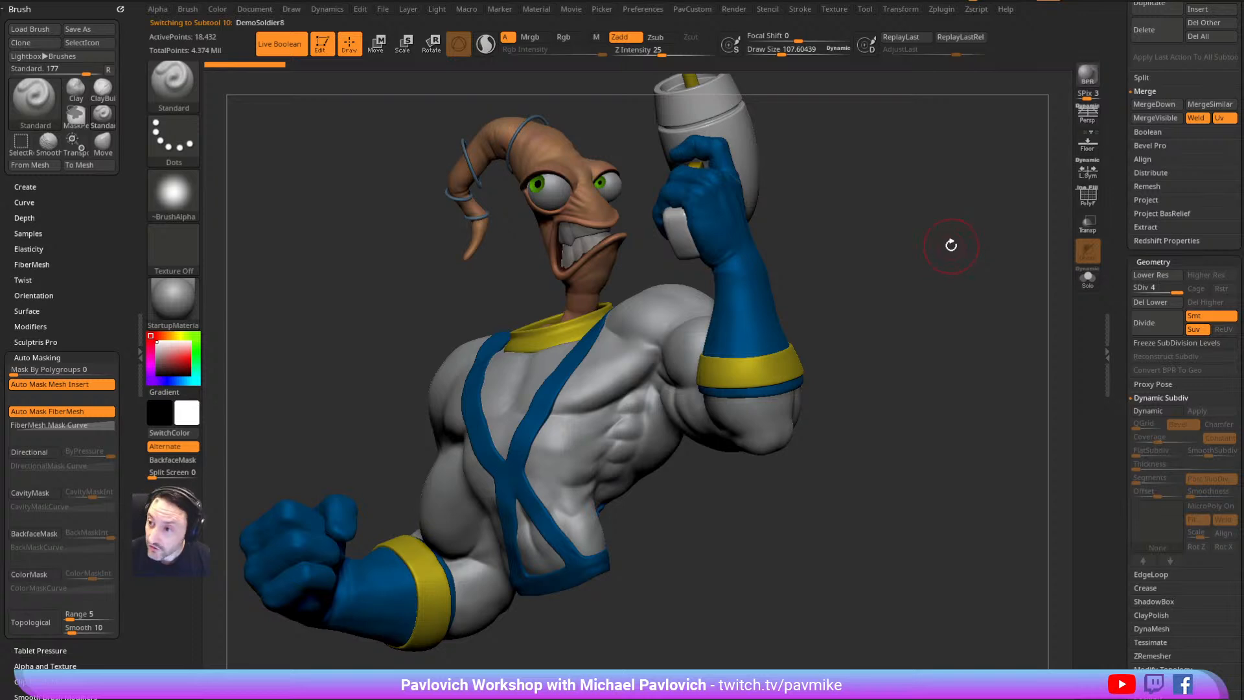
Select the Merged_DemoSoldier1 head subtool, hide all other subtools and reduce the draw size to about 22
{"action": "scroll", "coordinate": [1130, 212], "scroll_direction": "up", "scroll_amount": 5}
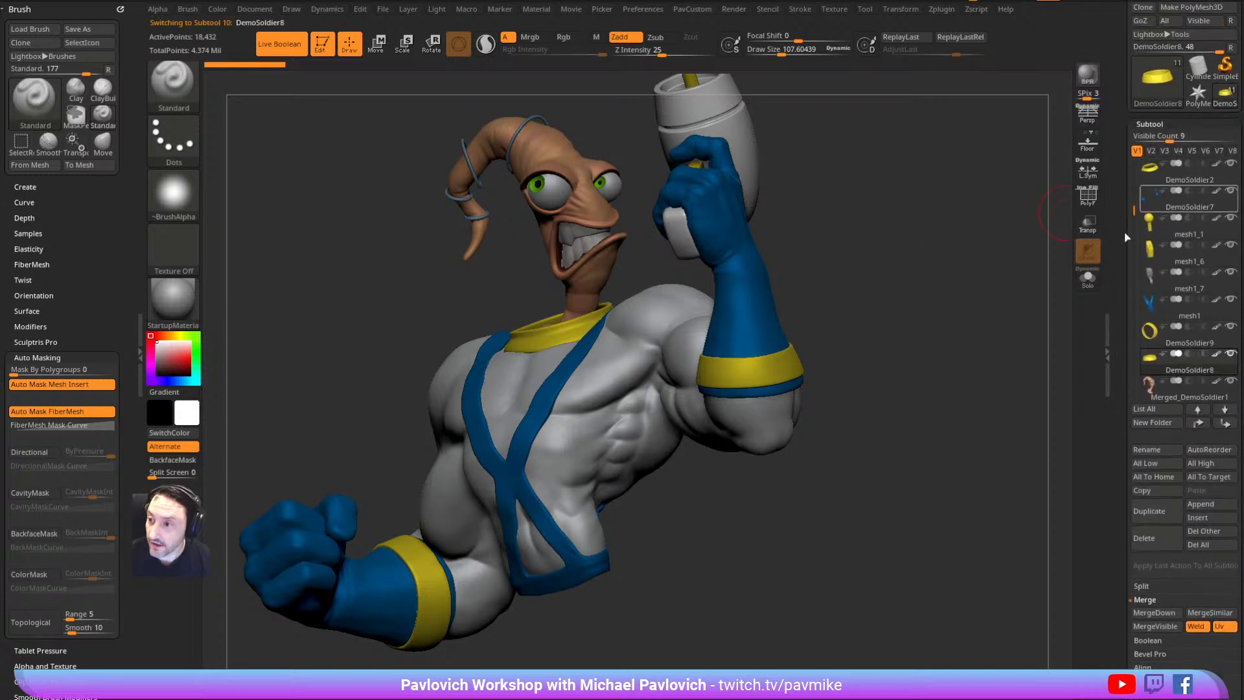
{"action": "scroll", "coordinate": [1116, 231], "scroll_direction": "down", "scroll_amount": 8}
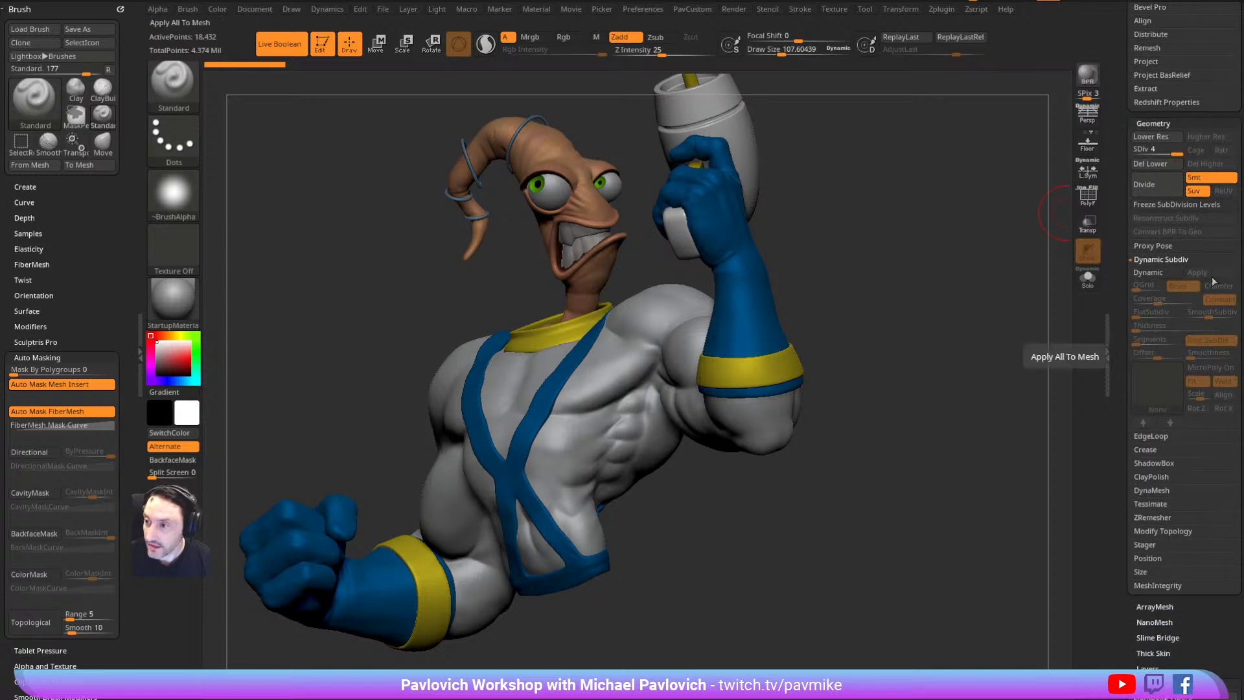
{"action": "scroll", "coordinate": [1112, 278], "scroll_direction": "up", "scroll_amount": 8}
{"action": "scroll", "coordinate": [1112, 279], "scroll_direction": "up", "scroll_amount": 1}
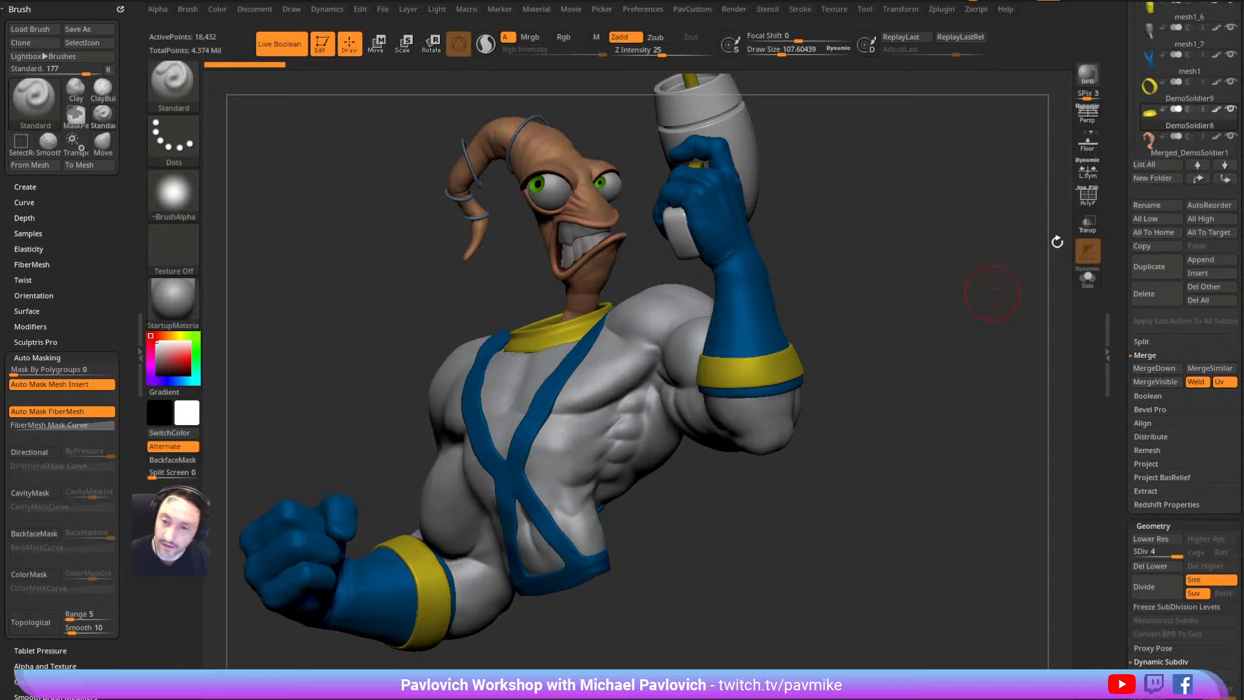
{"action": "scroll", "coordinate": [1123, 224], "scroll_direction": "up", "scroll_amount": 7}
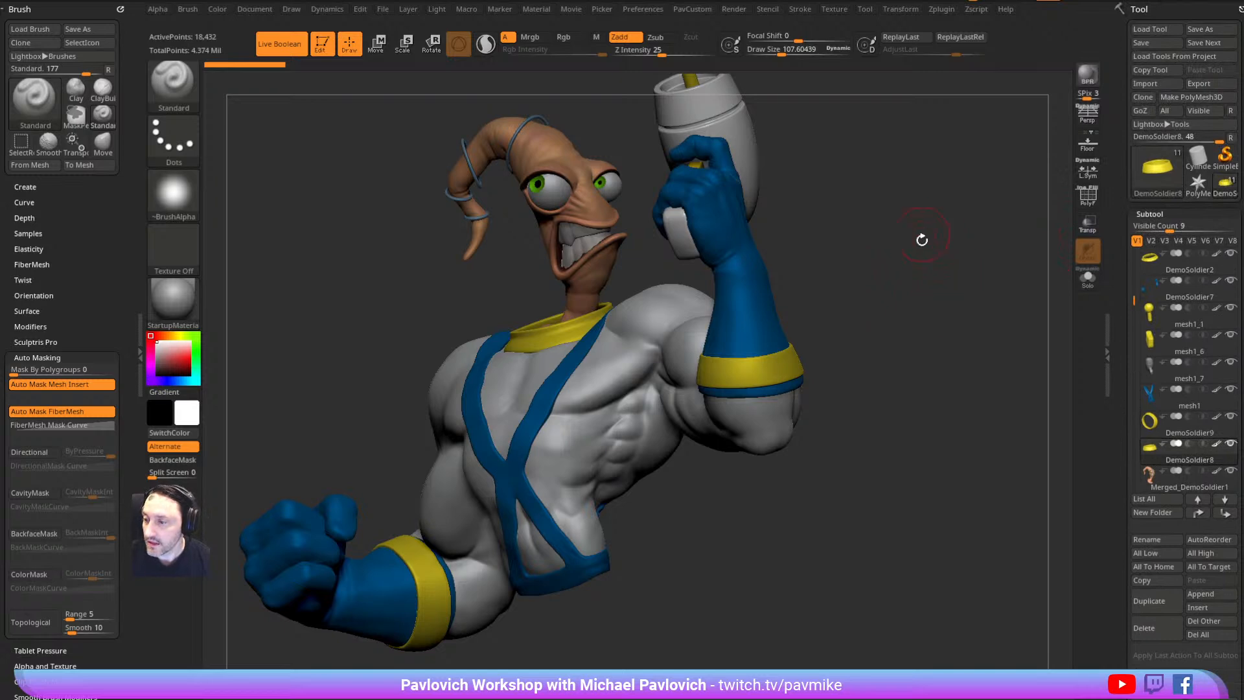
{"action": "left_click", "coordinate": [1179, 480]}
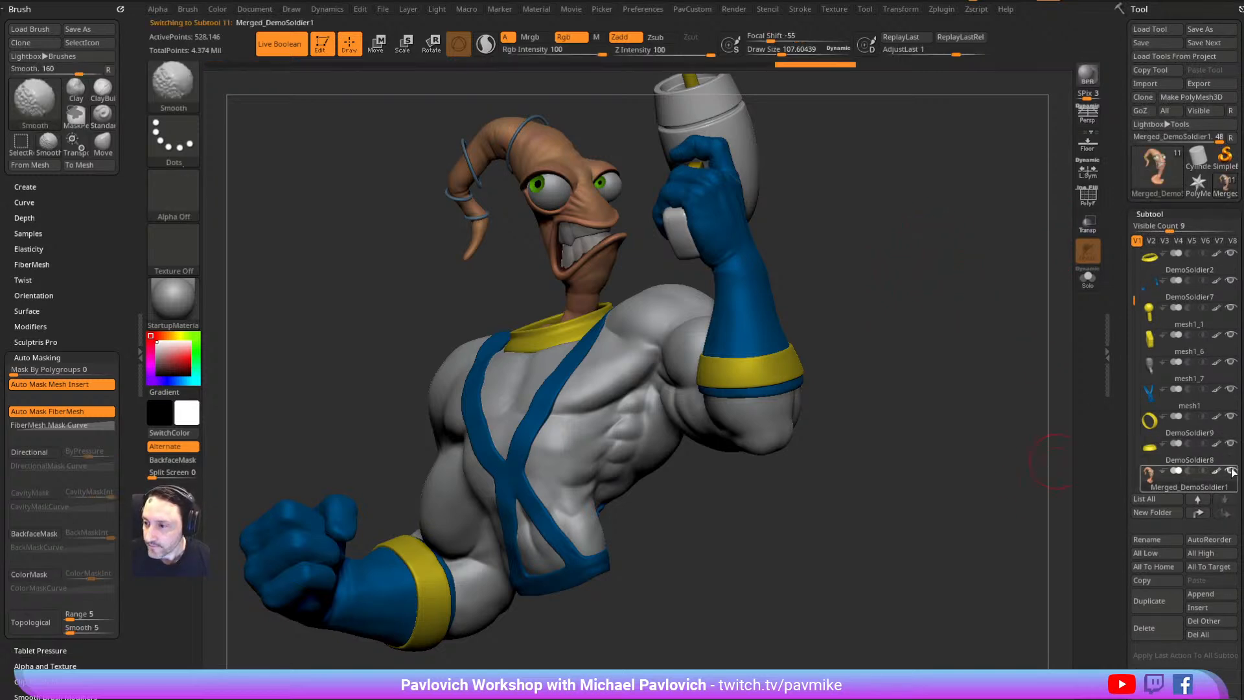
{"action": "left_click", "coordinate": [1228, 471], "text": "shift"}
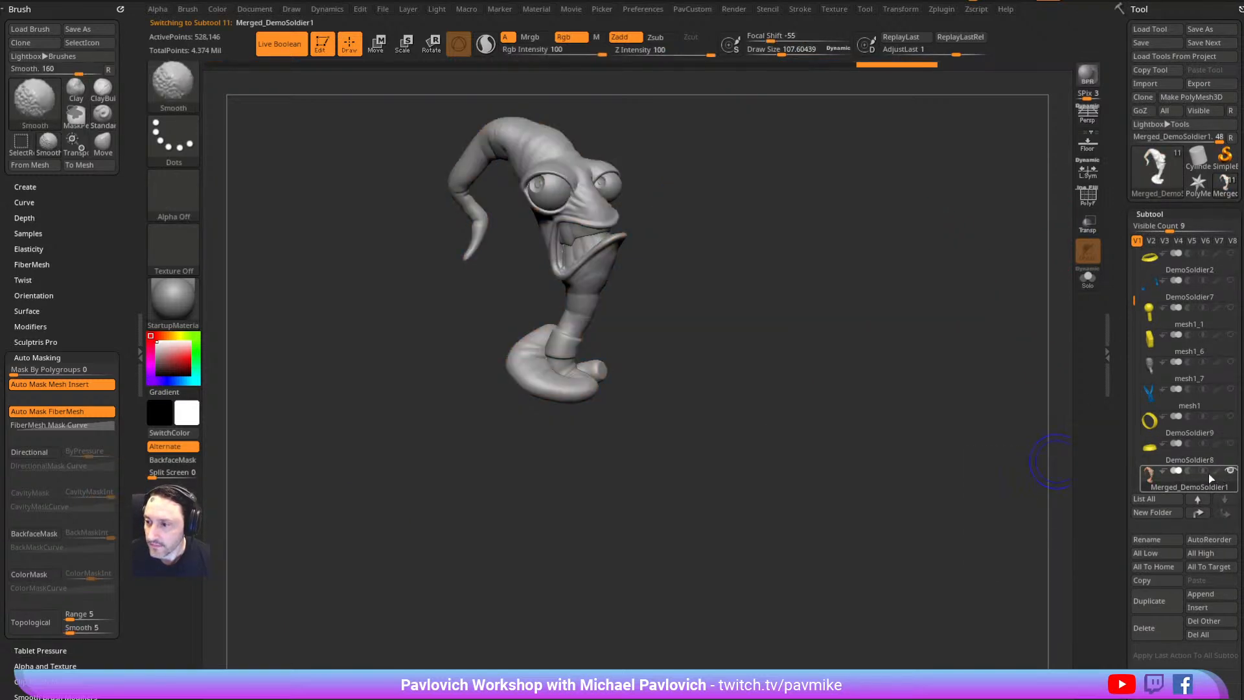
{"action": "key", "text": "s"}
{"action": "mouse_move", "coordinate": [760, 300]}
{"action": "left_mouse_down"}
{"action": "mouse_move", "coordinate": [780, 308]}
{"action": "mouse_move", "coordinate": [814, 239]}
{"action": "mouse_move", "coordinate": [882, 344]}
{"action": "mouse_move", "coordinate": [870, 343]}
{"action": "left_mouse_up"}
{"action": "key", "text": "s"}
{"action": "key", "text": "s"}
Isolate the irises and pupils of both eyes, split them into their own subtool and subdivide them
{"action": "left_click", "coordinate": [525, 319], "text": "ctrl+shift"}
{"action": "left_click_drag", "start_coordinate": [861, 242], "coordinate": [888, 305], "text": "ctrl+shift"}
{"action": "left_click", "coordinate": [524, 338], "text": "ctrl+shift"}
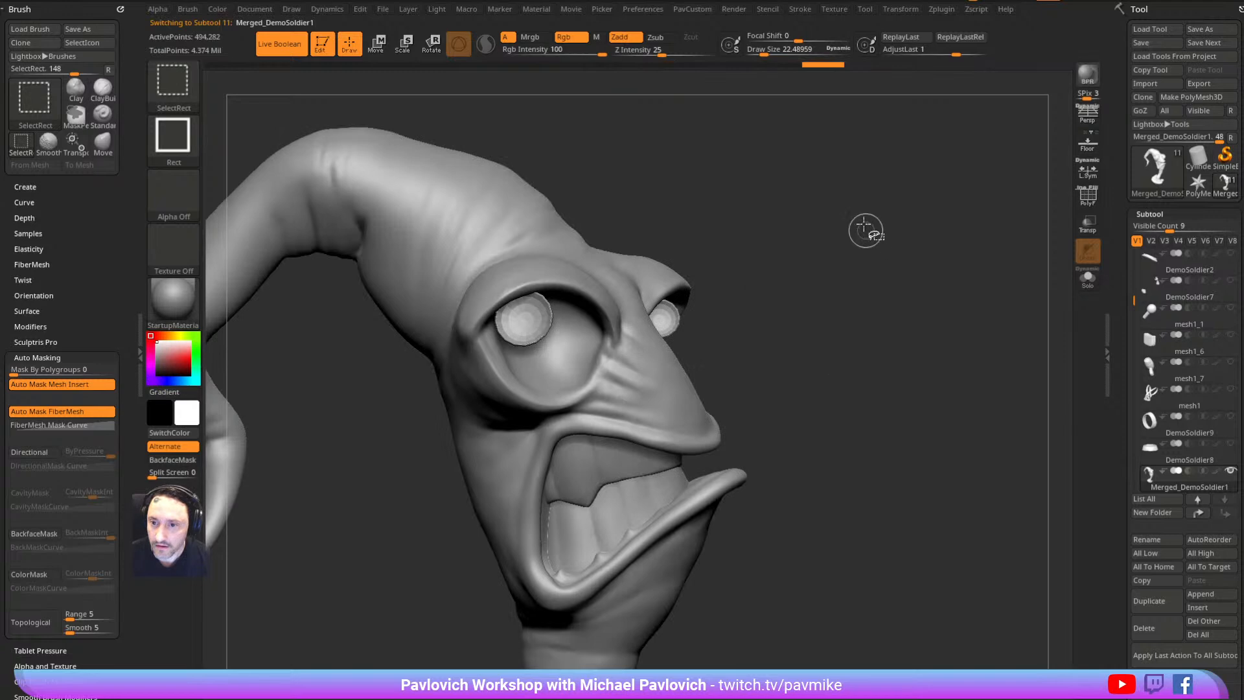
{"action": "left_click_drag", "start_coordinate": [868, 236], "coordinate": [921, 312], "text": "ctrl+shift"}
{"action": "left_click_drag", "start_coordinate": [666, 207], "coordinate": [648, 286], "text": "ctrl+shift"}
{"action": "left_click", "coordinate": [540, 311], "text": "ctrl+shift"}
{"action": "left_click_drag", "start_coordinate": [891, 191], "coordinate": [939, 299], "text": "ctrl+shift"}
{"action": "left_click", "coordinate": [593, 369], "text": "ctrl+shift"}
{"action": "left_click", "coordinate": [640, 438], "text": "ctrl+shift"}
{"action": "left_click", "coordinate": [678, 488], "text": "ctrl+shift"}
{"action": "left_click_drag", "start_coordinate": [933, 256], "coordinate": [978, 346], "text": "ctrl+shift"}
{"action": "key", "text": "space"}
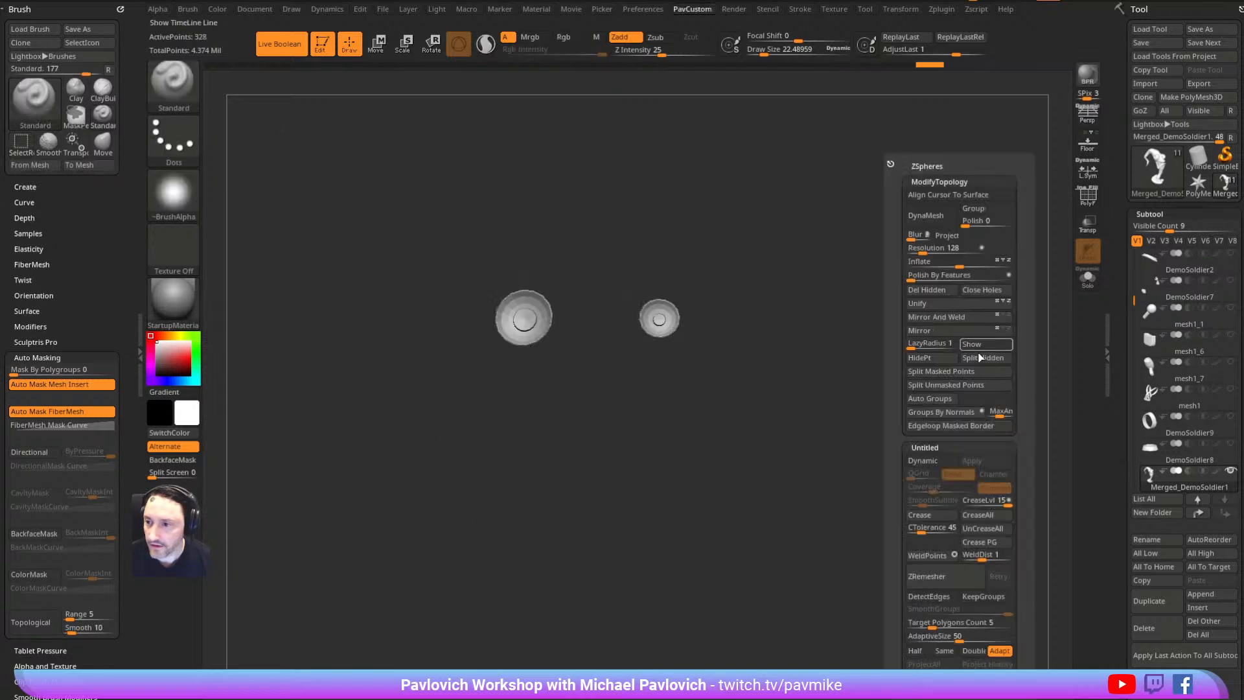
{"action": "left_click", "coordinate": [974, 348]}
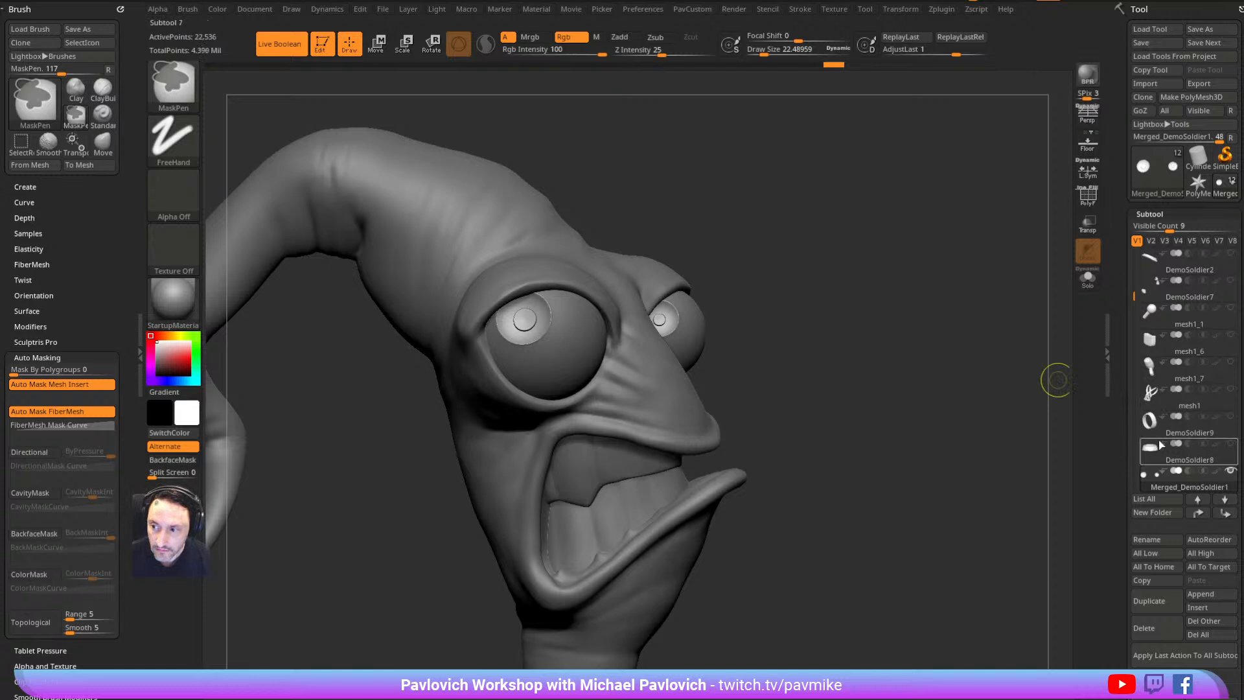
Merge the irises and pupils down into the head subtool and inspect the result from several sides
{"action": "key", "text": "ctrl+e"}
{"action": "left_click_drag", "start_coordinate": [955, 397], "coordinate": [879, 151], "text": "alt"}
{"action": "mouse_move", "coordinate": [1039, 330]}
{"action": "left_mouse_down"}
{"action": "mouse_move", "coordinate": [916, 405]}
{"action": "mouse_move", "coordinate": [913, 431]}
{"action": "mouse_move", "coordinate": [815, 290]}
{"action": "mouse_move", "coordinate": [833, 284]}
{"action": "left_mouse_up"}
{"action": "key", "text": "s"}
{"action": "mouse_move", "coordinate": [829, 290]}
{"action": "left_mouse_down"}
{"action": "mouse_move", "coordinate": [819, 297]}
{"action": "mouse_move", "coordinate": [796, 236]}
{"action": "mouse_move", "coordinate": [813, 250]}
{"action": "mouse_move", "coordinate": [789, 288]}
{"action": "left_mouse_up"}
{"action": "key", "text": "s"}
{"action": "mouse_move", "coordinate": [790, 289]}
{"action": "left_mouse_down"}
{"action": "mouse_move", "coordinate": [785, 311]}
{"action": "mouse_move", "coordinate": [818, 335]}
{"action": "left_mouse_up"}
{"action": "left_click_drag", "start_coordinate": [734, 217], "coordinate": [672, 277]}
{"action": "key", "text": "s"}
{"action": "left_click_drag", "start_coordinate": [671, 280], "coordinate": [686, 277]}
{"action": "left_click_drag", "start_coordinate": [732, 243], "coordinate": [638, 271]}
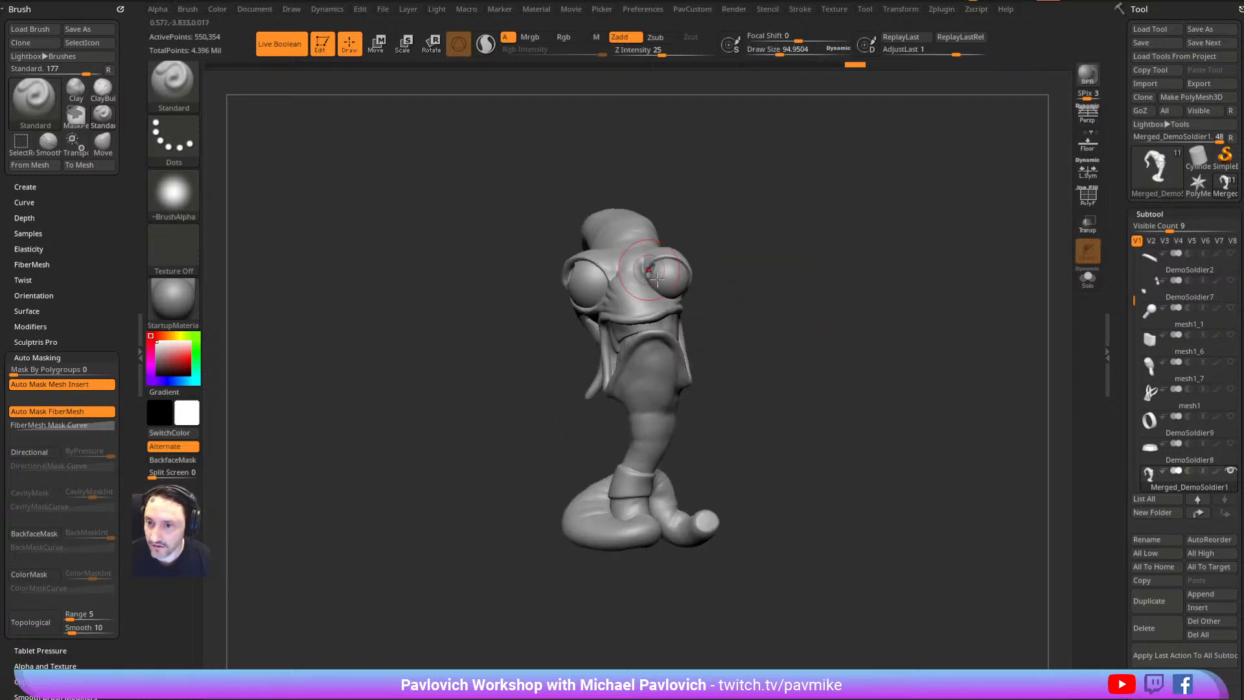
Append a Cube3D as a new subtool below the merged head
{"action": "scroll", "coordinate": [1149, 408], "scroll_direction": "down", "scroll_amount": 5}
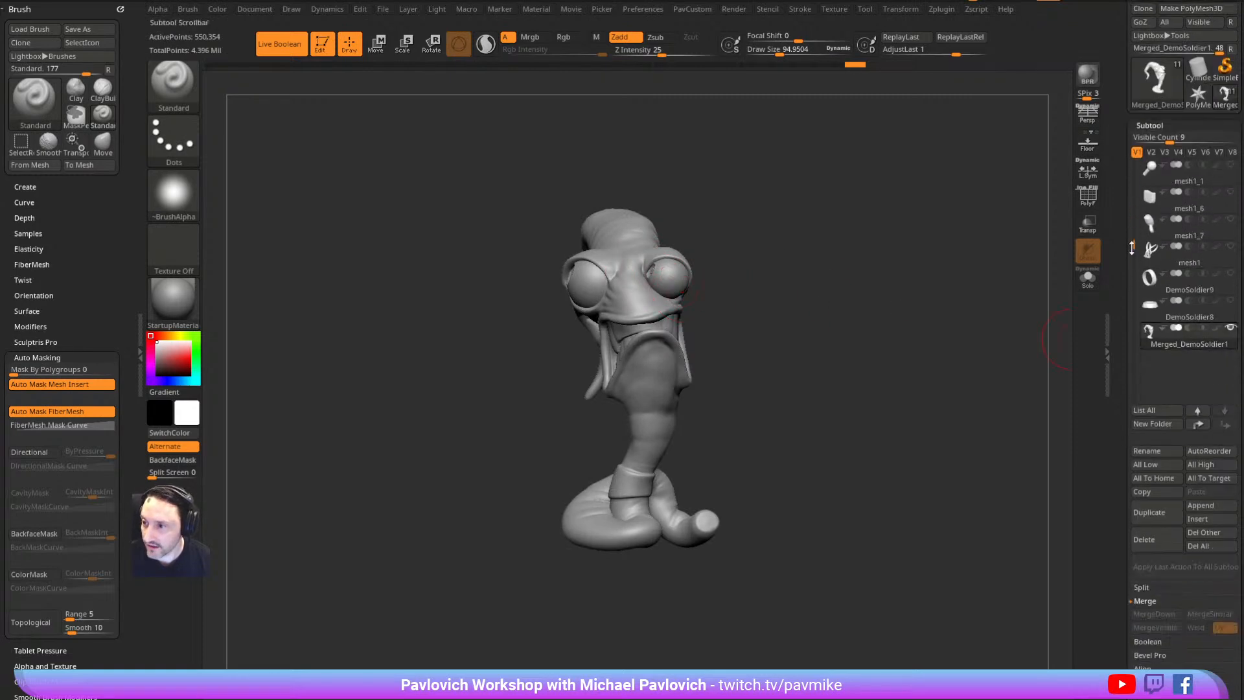
{"action": "left_click", "coordinate": [1211, 508]}
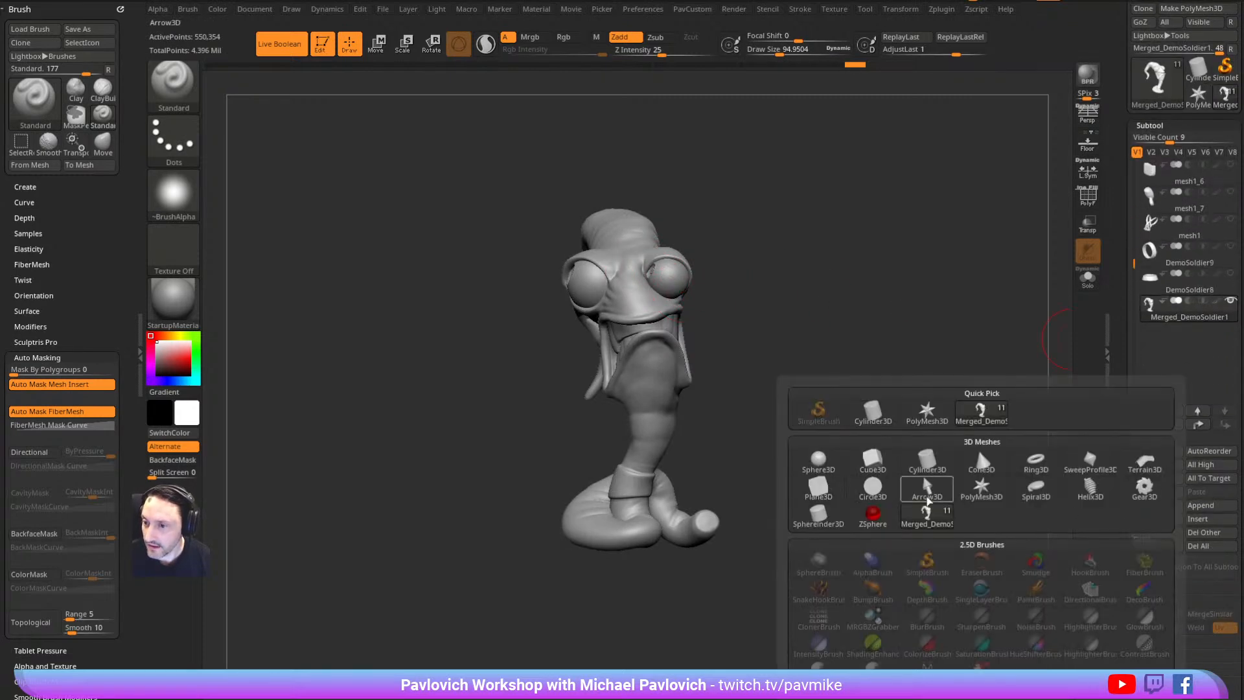
{"action": "left_click", "coordinate": [873, 458]}
{"action": "left_click_drag", "start_coordinate": [938, 413], "coordinate": [906, 463]}
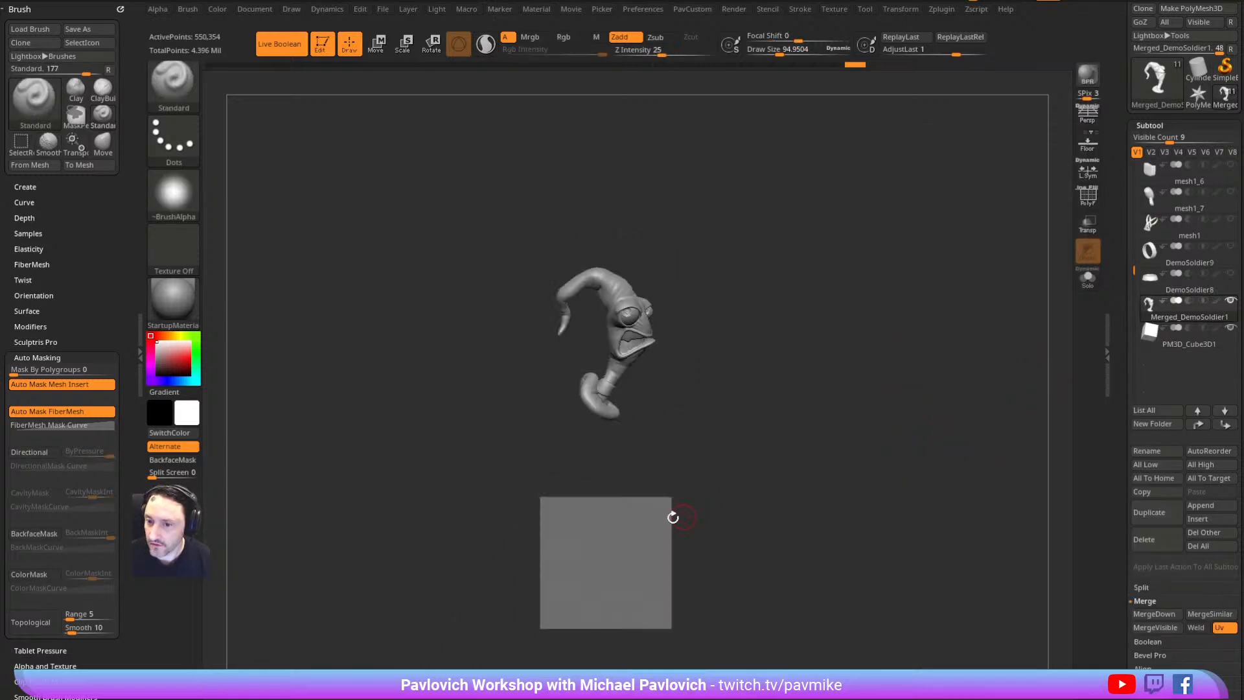
Select the cube subtool for moving and set it to subtract in Live Boolean
{"action": "left_click", "coordinate": [651, 521], "text": "alt"}
{"action": "key", "text": "w"}
{"action": "left_click_drag", "start_coordinate": [777, 457], "coordinate": [943, 394]}
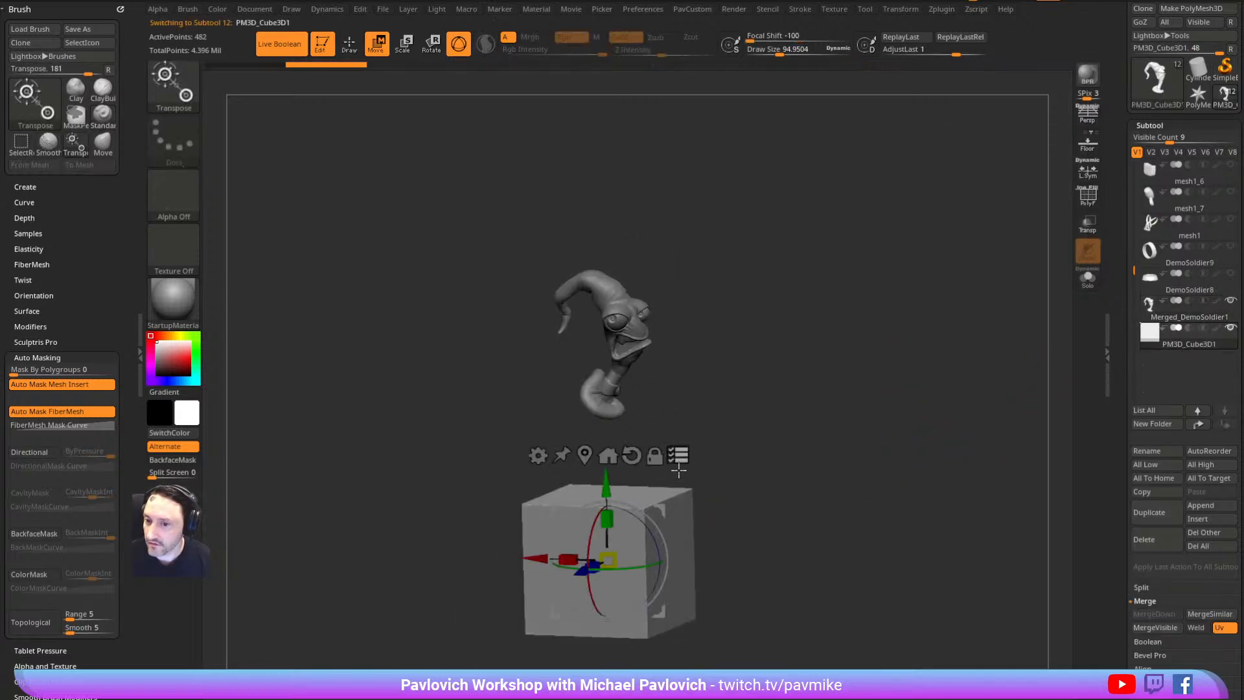
{"action": "left_click", "coordinate": [1189, 327]}
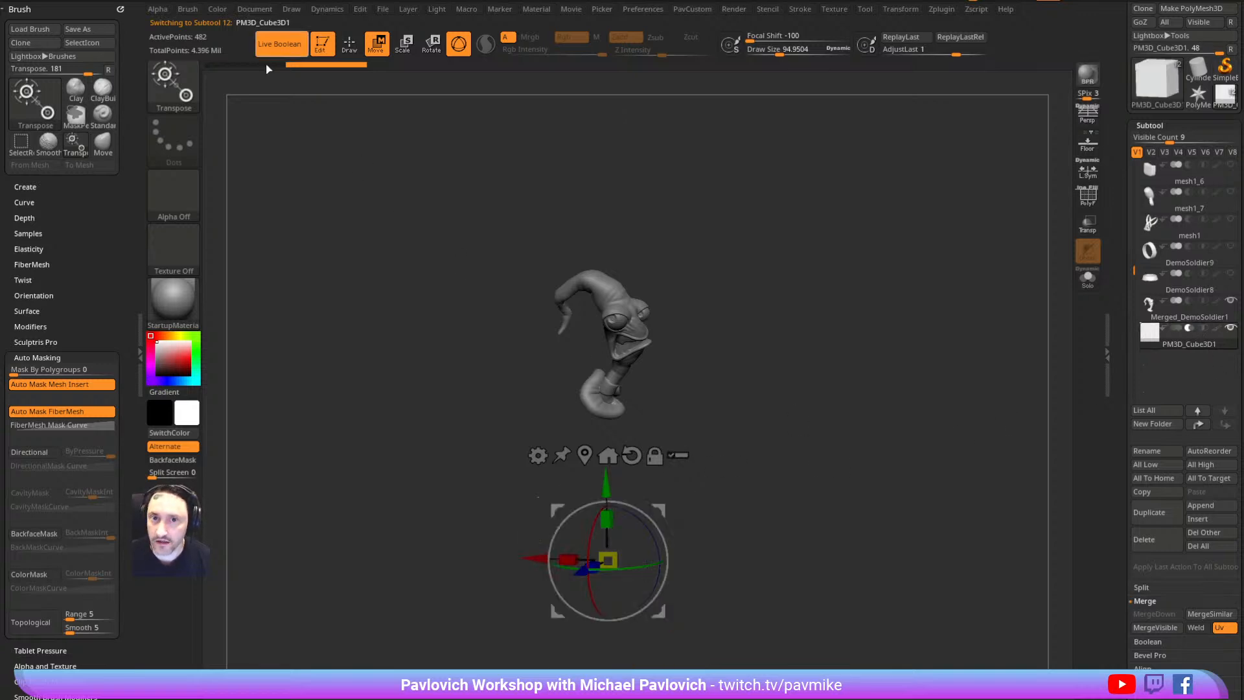
Move the subtracting cube up into the coiled tail to cut its underside flat, and inspect the cut from below
{"action": "left_click_drag", "start_coordinate": [614, 478], "coordinate": [727, 362]}
{"action": "left_click_drag", "start_coordinate": [632, 409], "coordinate": [718, 293]}
{"action": "left_click_drag", "start_coordinate": [1007, 208], "coordinate": [894, 281], "text": "alt"}
{"action": "left_click_drag", "start_coordinate": [870, 350], "coordinate": [888, 278], "text": "alt"}
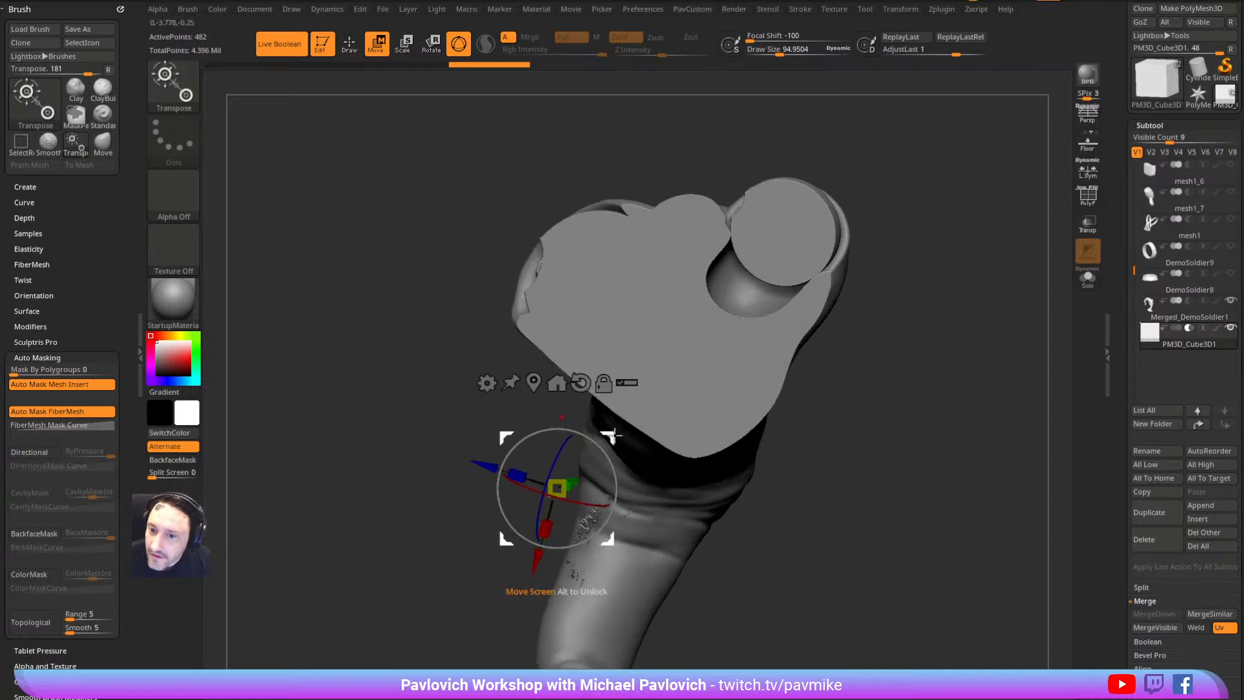
Use the Move brush with backface masking and draw size about 79 to close the gap in the merged head's cut section
{"action": "mouse_move", "coordinate": [578, 477]}
{"action": "left_mouse_down"}
{"action": "mouse_move", "coordinate": [559, 490]}
{"action": "mouse_move", "coordinate": [568, 480]}
{"action": "left_mouse_up"}
{"action": "key", "text": "q"}
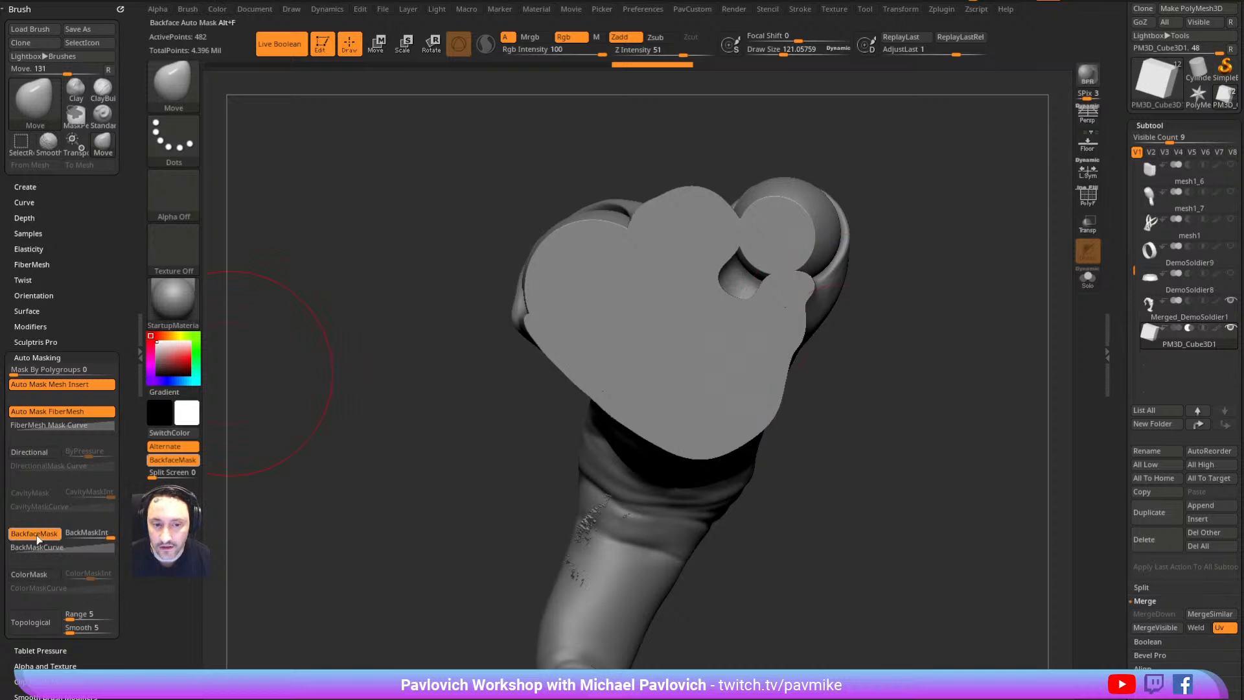
{"action": "key", "text": "s"}
{"action": "left_click_drag", "start_coordinate": [743, 298], "coordinate": [762, 300]}
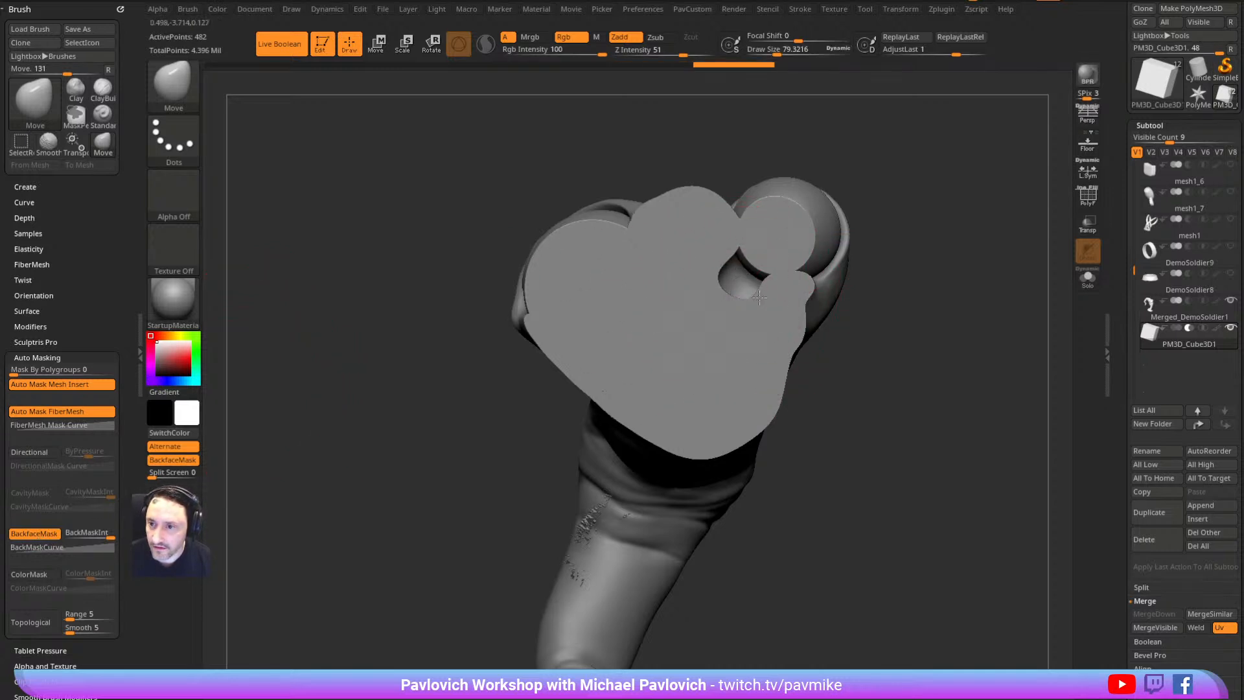
{"action": "left_click", "coordinate": [1214, 320]}
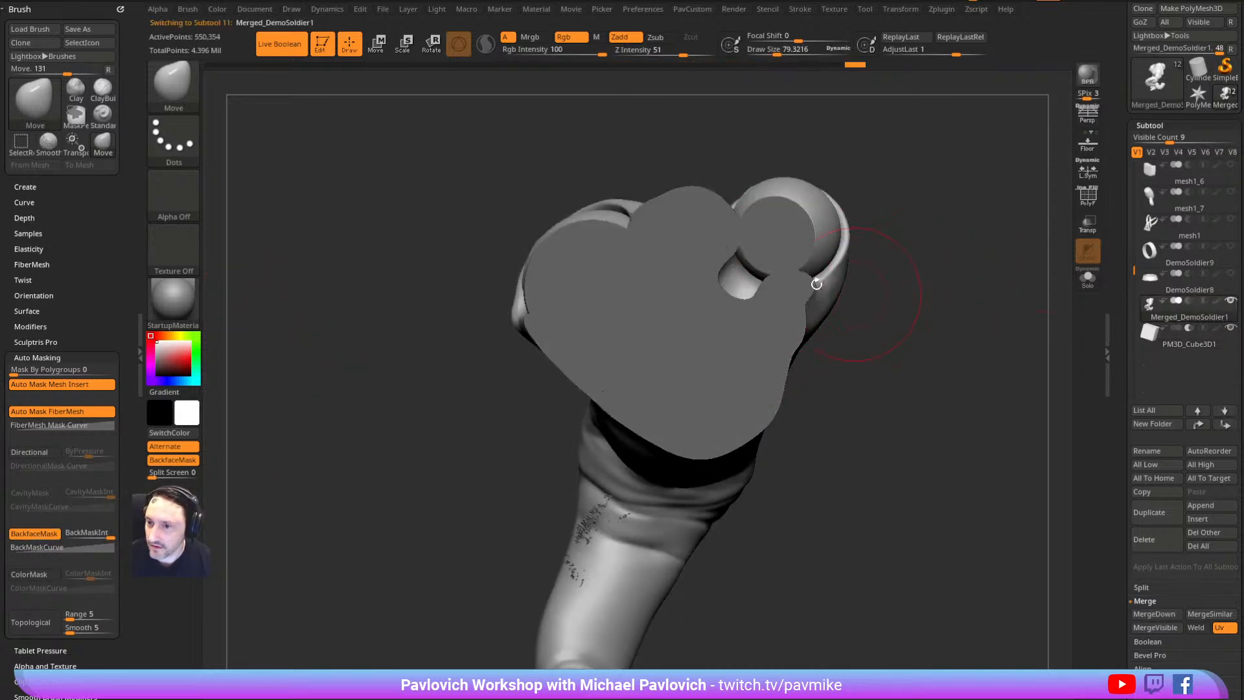
{"action": "left_click_drag", "start_coordinate": [746, 287], "coordinate": [736, 284]}
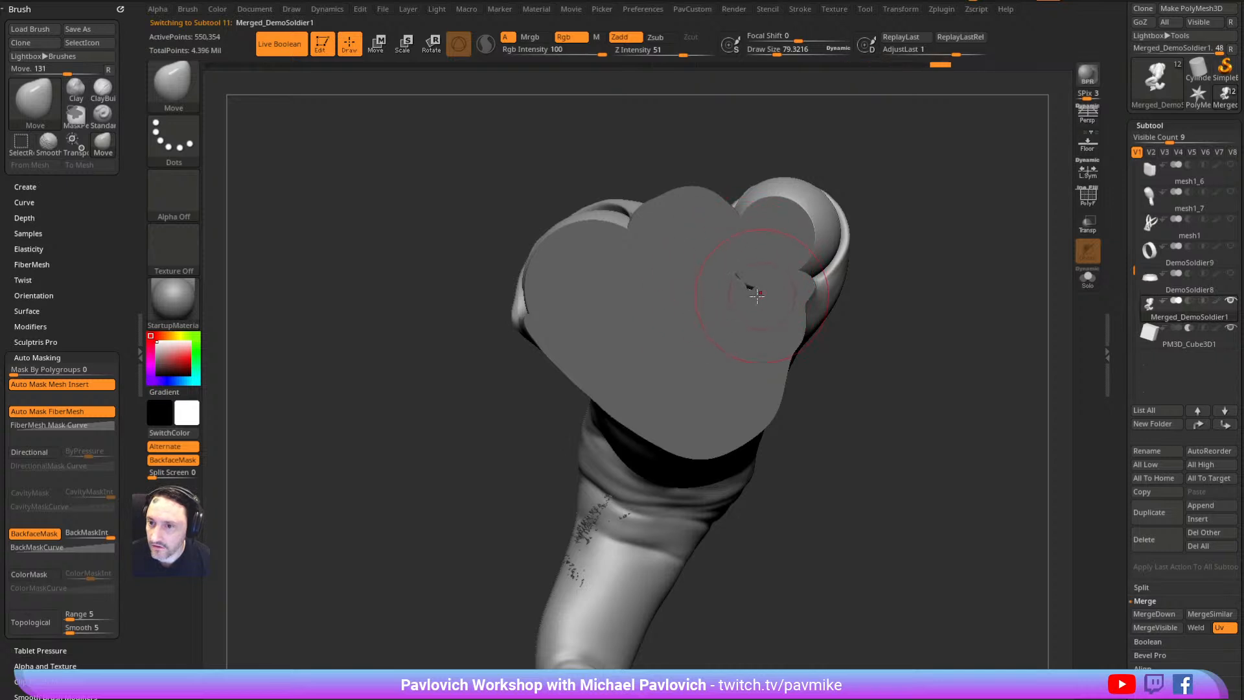
{"action": "mouse_move", "coordinate": [969, 241]}
{"action": "left_mouse_down"}
{"action": "mouse_move", "coordinate": [927, 263]}
{"action": "mouse_move", "coordinate": [993, 283]}
{"action": "mouse_move", "coordinate": [867, 301]}
{"action": "left_mouse_up"}
Move the subtracting cube up to eye level and examine the overlapping geometry across the cut
{"action": "left_click", "coordinate": [1195, 339]}
{"action": "key", "text": "w"}
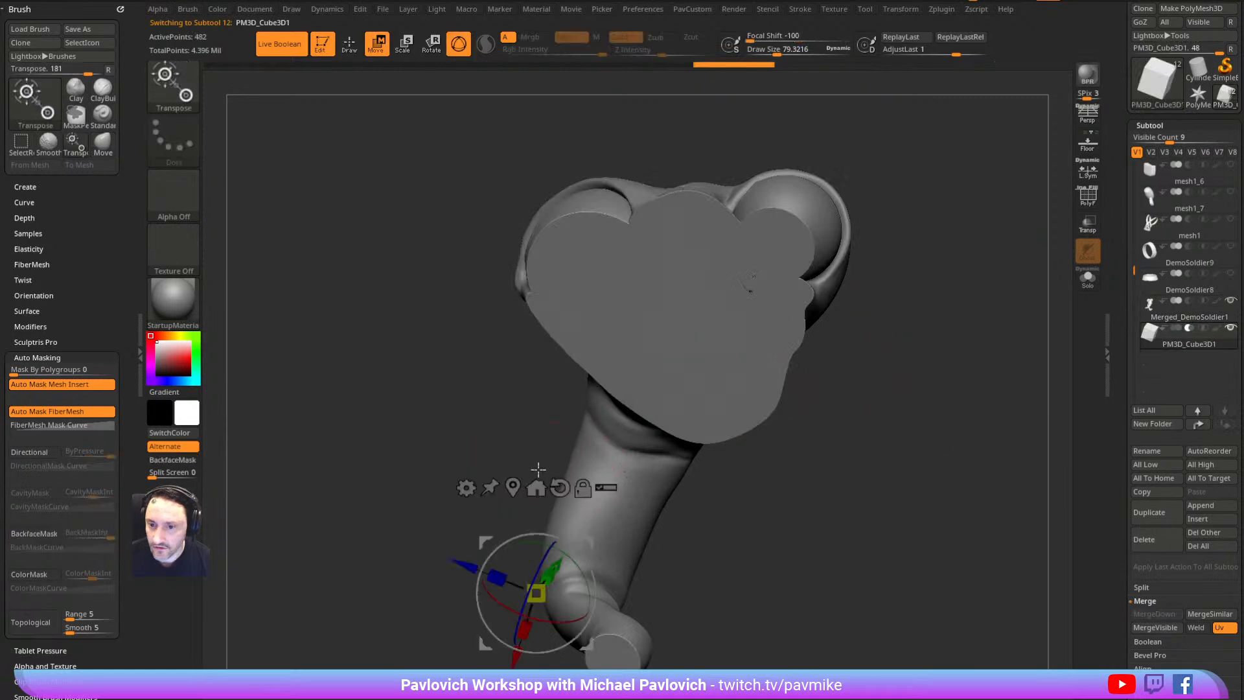
{"action": "left_click_drag", "start_coordinate": [556, 566], "coordinate": [736, 458]}
{"action": "left_click", "coordinate": [1202, 322]}
{"action": "left_click_drag", "start_coordinate": [941, 352], "coordinate": [896, 502], "text": "alt"}
{"action": "key", "text": "q"}
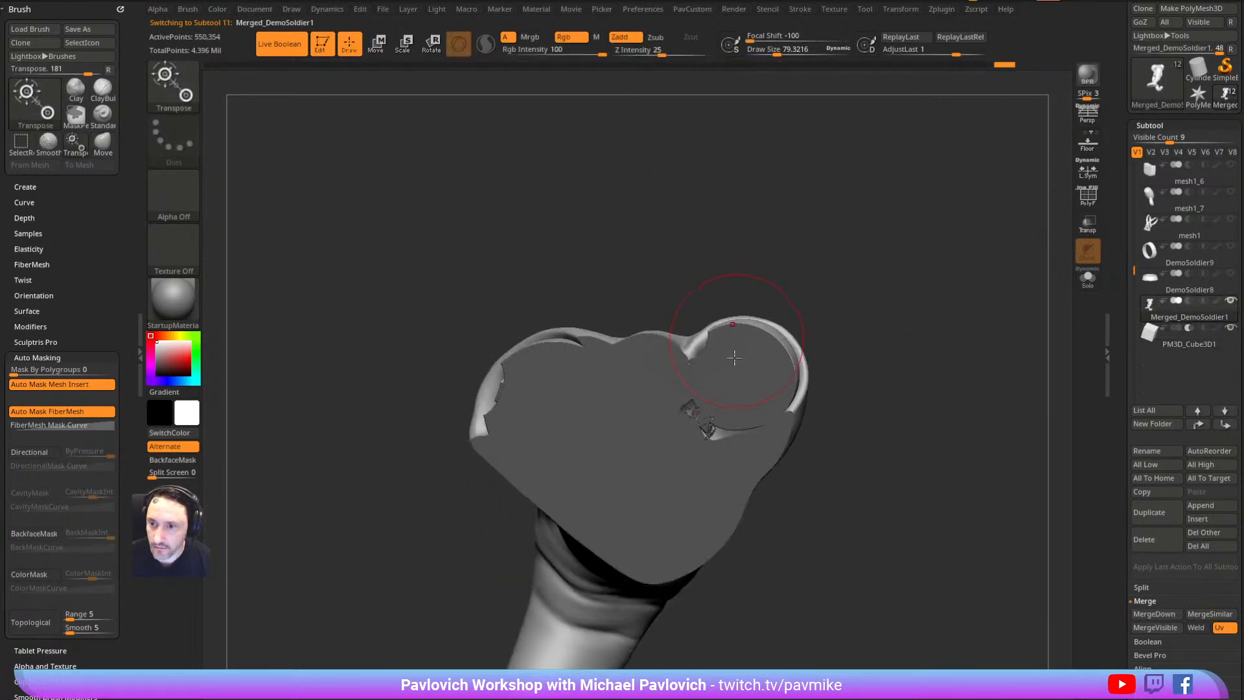
{"action": "mouse_move", "coordinate": [888, 369]}
{"action": "left_mouse_down", "text": "alt"}
{"action": "mouse_move", "coordinate": [866, 325]}
{"action": "mouse_move", "coordinate": [849, 350]}
{"action": "left_mouse_up", "text": "alt"}
{"action": "key", "text": "w"}
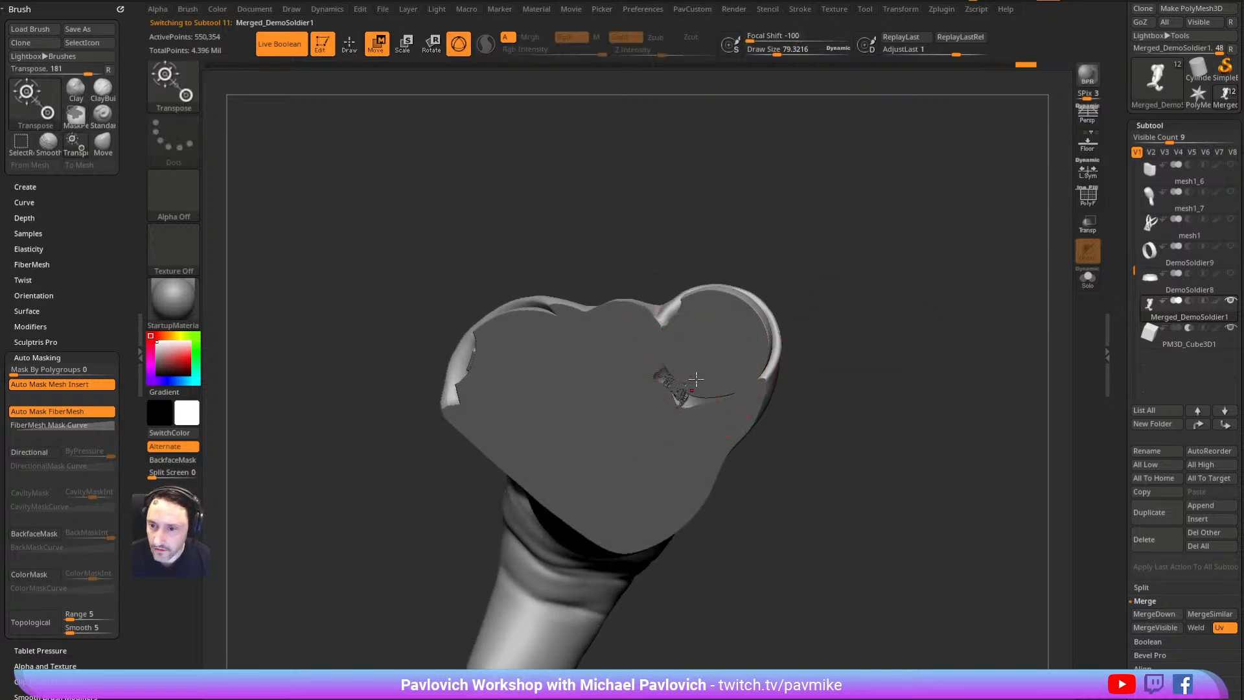
{"action": "key", "text": "q"}
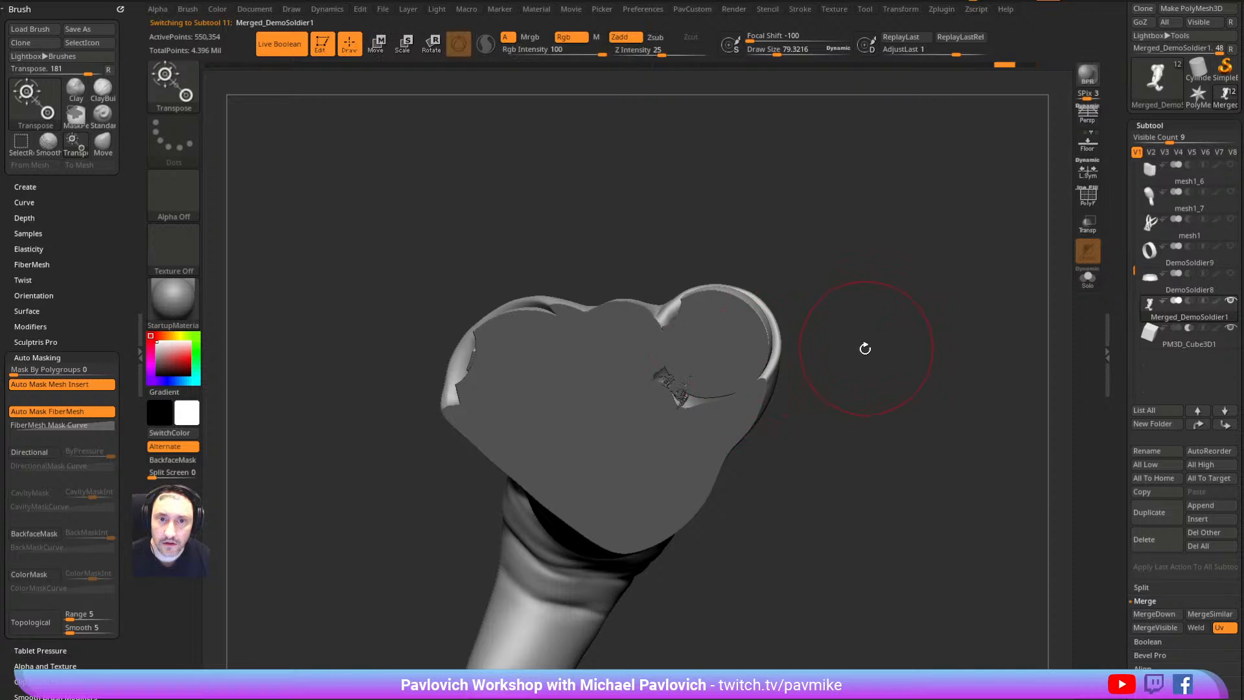
Switch back to the Move brush and reduce its draw size to about 21
{"action": "key", "text": "b"}
{"action": "key", "text": "m"}
{"action": "key", "text": "v"}
{"action": "mouse_move", "coordinate": [863, 359]}
{"action": "left_mouse_down", "text": "alt"}
{"action": "mouse_move", "coordinate": [873, 322]}
{"action": "mouse_move", "coordinate": [935, 311]}
{"action": "left_mouse_up", "text": "alt"}
{"action": "key", "text": "s"}
{"action": "left_click", "coordinate": [894, 317]}
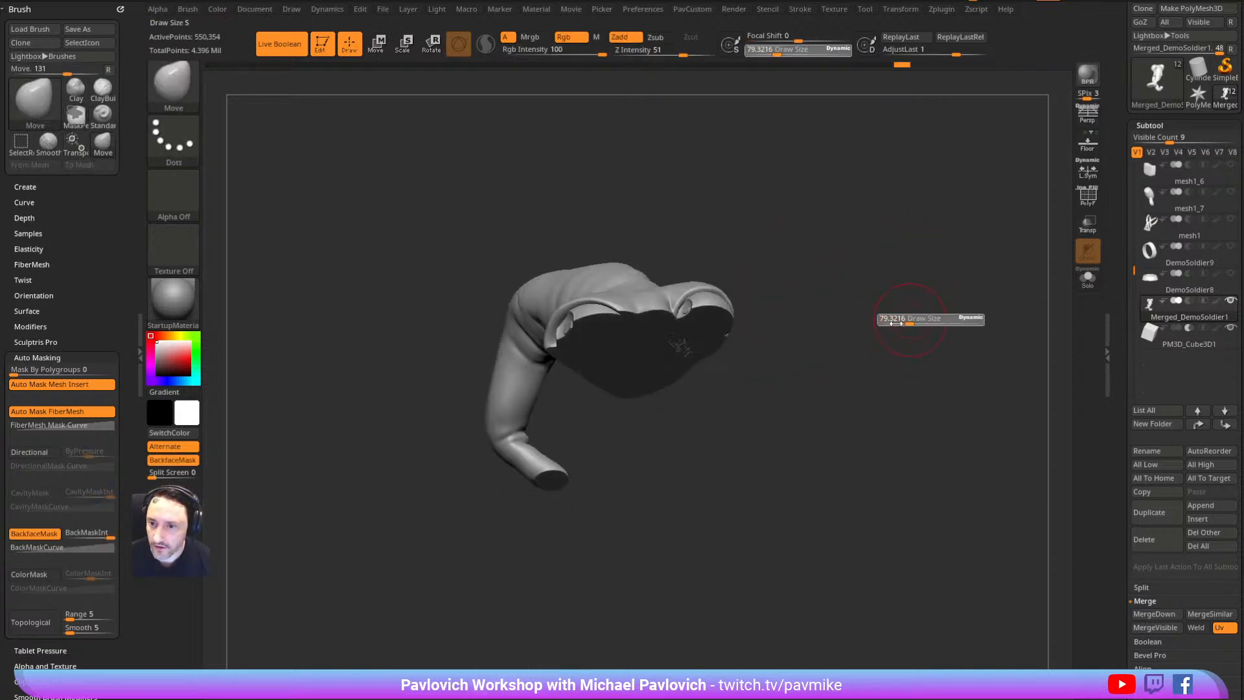
Hide the subtracting cube and apply Remesh By Union to the merged head subtool
{"action": "mouse_move", "coordinate": [1181, 344]}
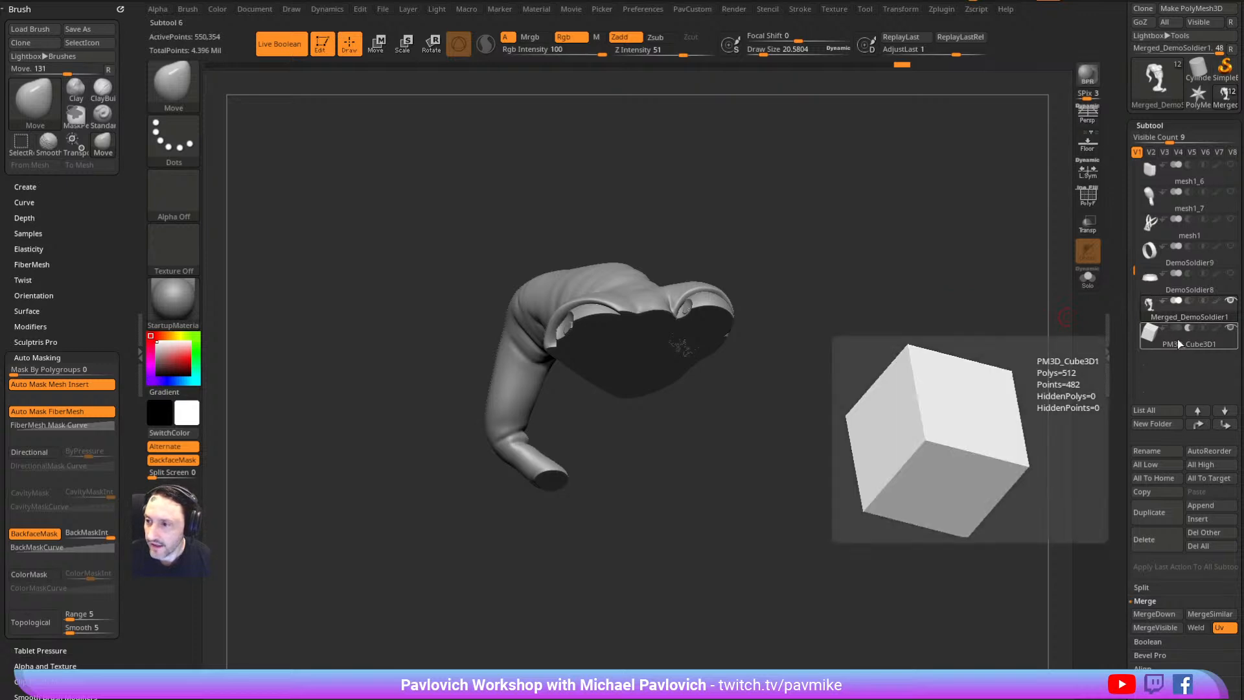
{"action": "left_click", "coordinate": [1203, 320]}
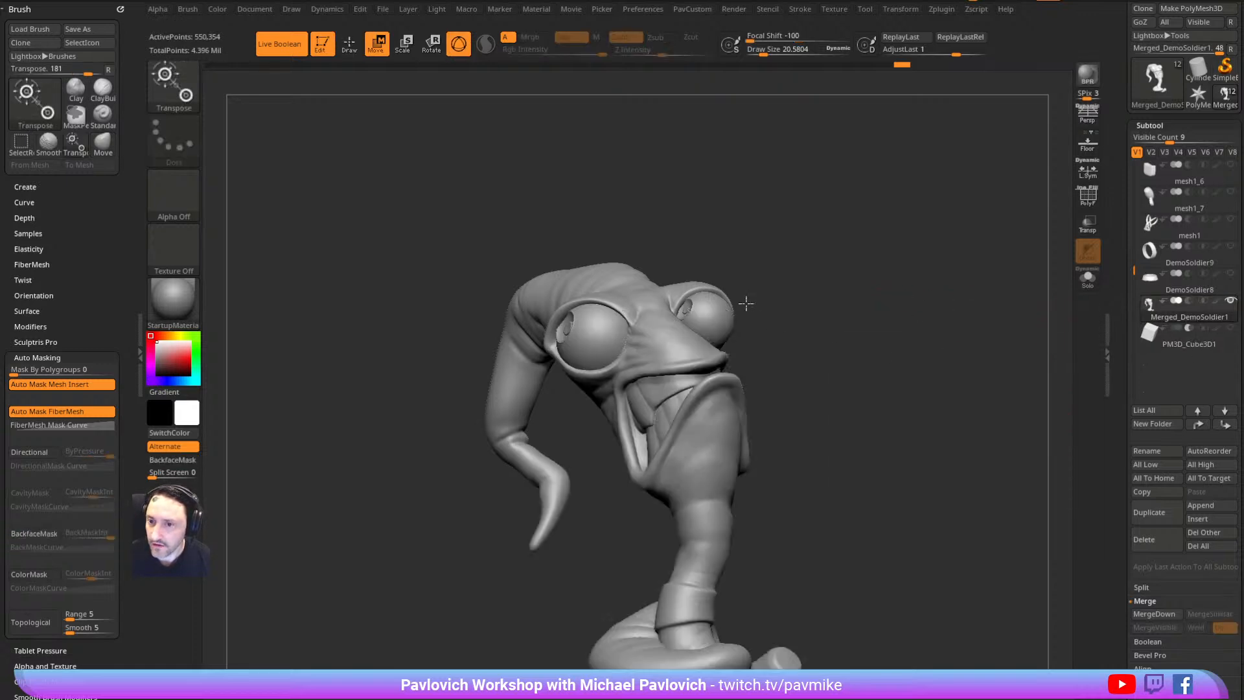
{"action": "key", "text": "w"}
{"action": "left_click_drag", "start_coordinate": [803, 256], "coordinate": [738, 323]}
{"action": "left_click", "coordinate": [677, 159]}
{"action": "left_click", "coordinate": [583, 162]}
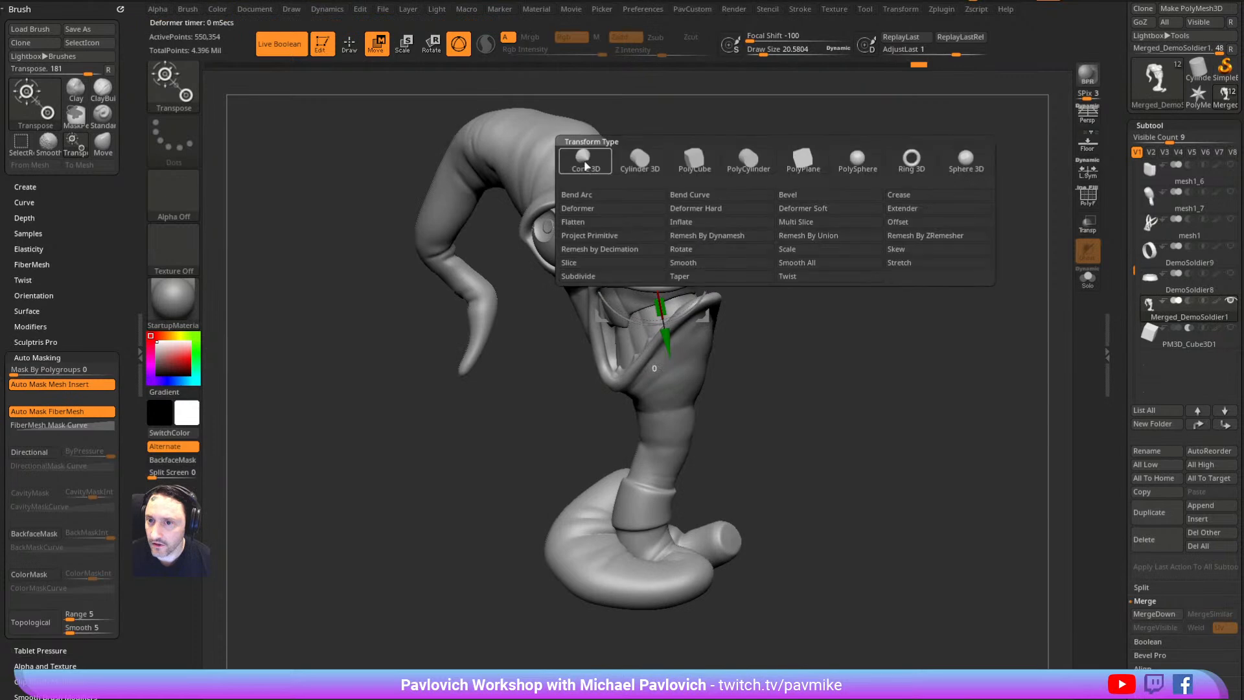
{"action": "left_click", "coordinate": [797, 238]}
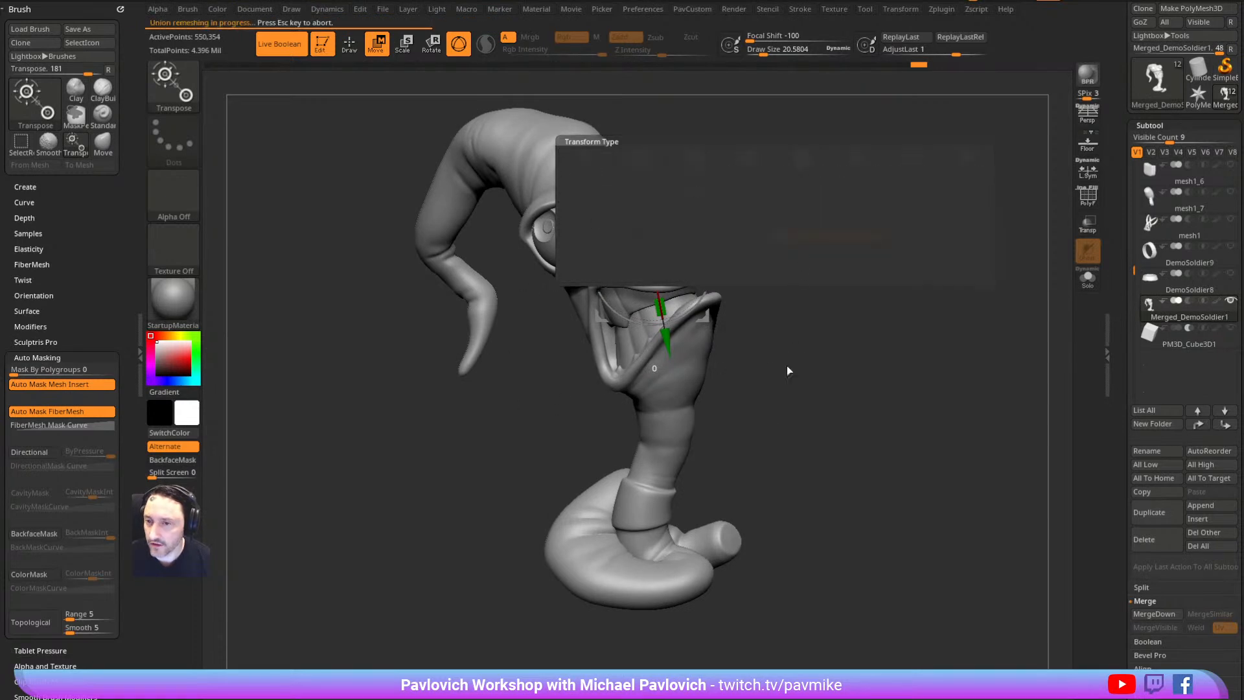
{"action": "key", "text": "q"}
Show the subtracting cube again and move it up through the unioned head to cut open its interior
{"action": "mouse_move", "coordinate": [880, 320]}
{"action": "left_mouse_down"}
{"action": "mouse_move", "coordinate": [897, 253]}
{"action": "mouse_move", "coordinate": [993, 301]}
{"action": "left_mouse_up"}
{"action": "left_click", "coordinate": [1175, 345]}
{"action": "key", "text": "w"}
{"action": "mouse_move", "coordinate": [960, 347]}
{"action": "left_mouse_down"}
{"action": "mouse_move", "coordinate": [938, 324]}
{"action": "mouse_move", "coordinate": [951, 361]}
{"action": "left_mouse_up"}
{"action": "left_click", "coordinate": [1230, 328]}
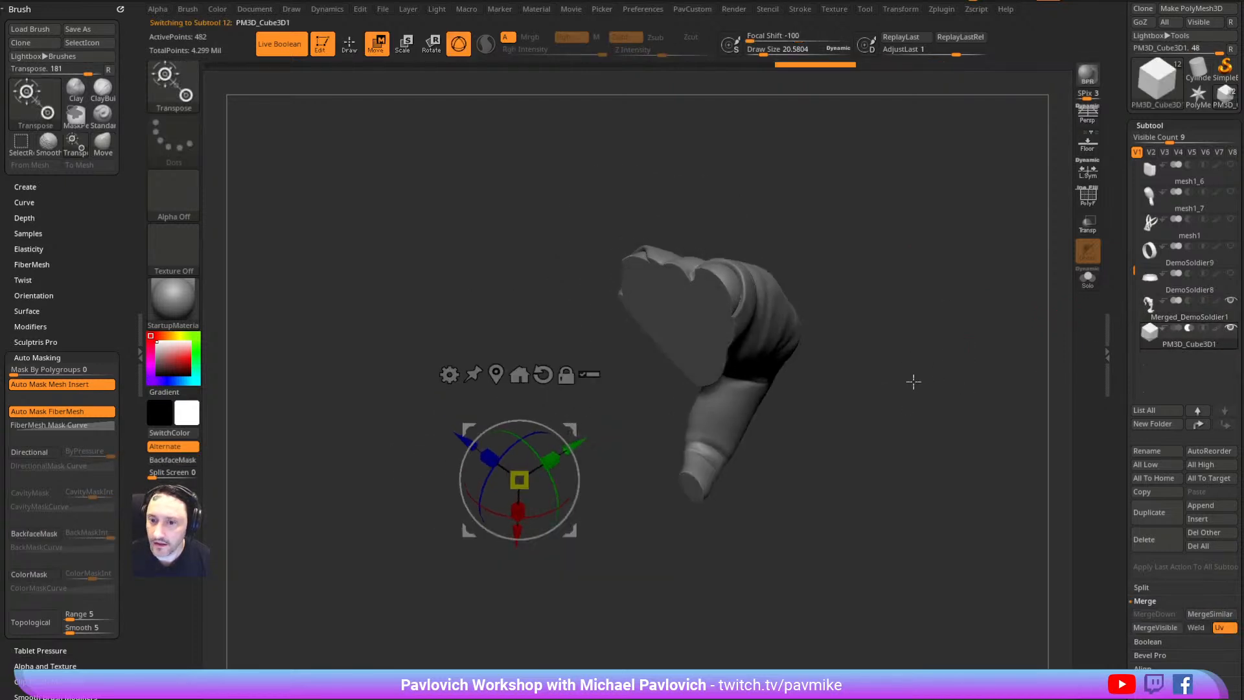
{"action": "left_click_drag", "start_coordinate": [591, 434], "coordinate": [534, 488]}
{"action": "left_click_drag", "start_coordinate": [869, 283], "coordinate": [796, 307]}
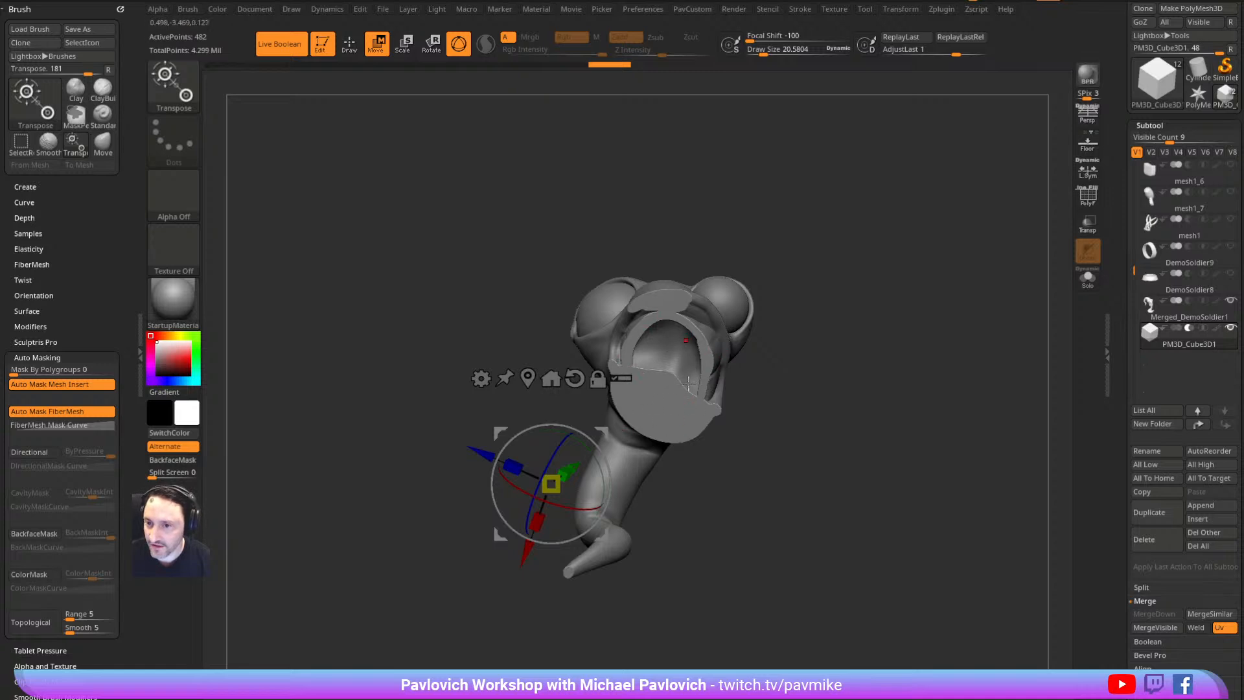
Examine the cut head from above and the front, checking the seams around the eyes and mouth
{"action": "left_click_drag", "start_coordinate": [907, 233], "coordinate": [850, 416]}
{"action": "mouse_move", "coordinate": [706, 350]}
{"action": "left_mouse_down"}
{"action": "mouse_move", "coordinate": [697, 324]}
{"action": "mouse_move", "coordinate": [640, 314]}
{"action": "left_mouse_up"}
{"action": "key", "text": "q"}
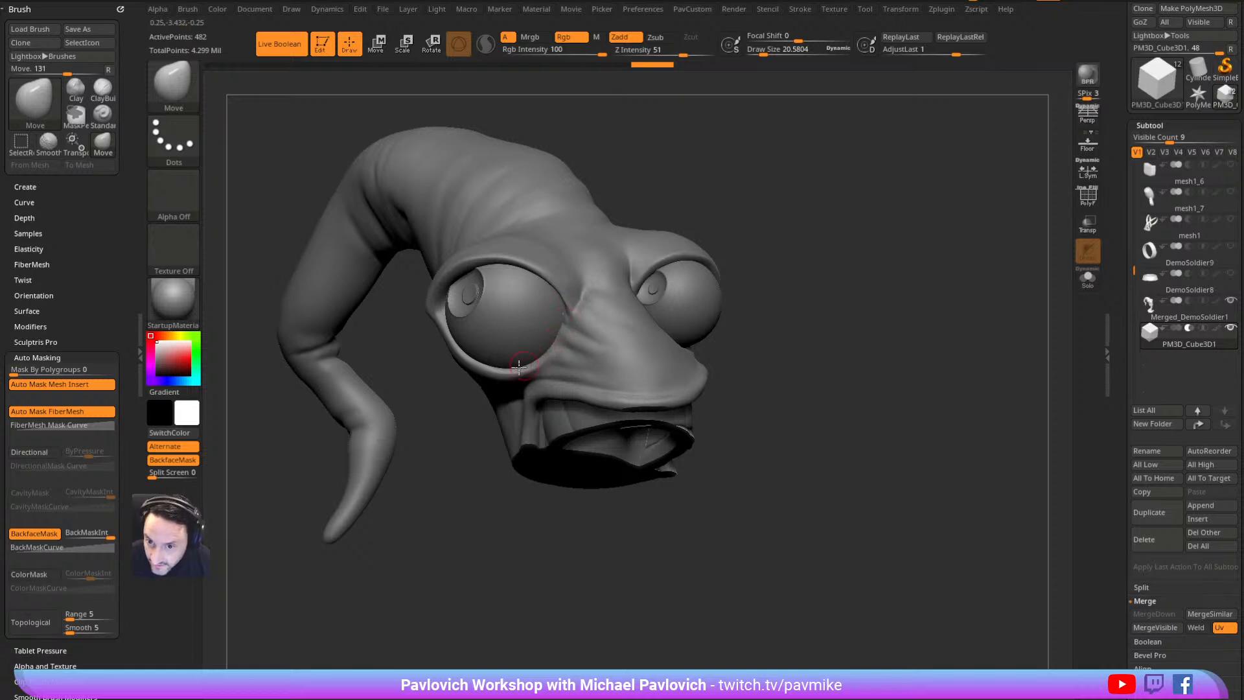
{"action": "left_click_drag", "start_coordinate": [841, 253], "coordinate": [816, 123]}
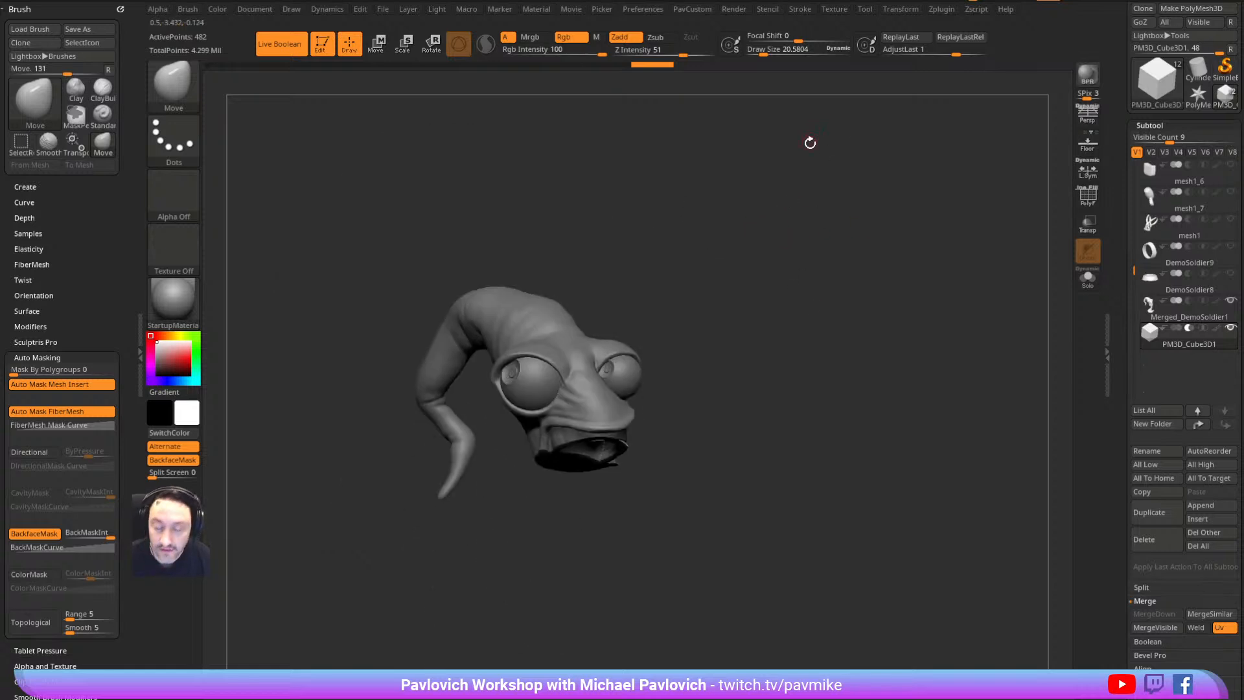
{"action": "left_click_drag", "start_coordinate": [801, 261], "coordinate": [858, 298]}
{"action": "left_click_drag", "start_coordinate": [824, 371], "coordinate": [837, 305], "text": "alt"}
Move the subtracting cube down clear of the head and delete the cube subtool
{"action": "key", "text": "w"}
{"action": "left_click_drag", "start_coordinate": [782, 395], "coordinate": [778, 338], "text": "alt"}
{"action": "mouse_move", "coordinate": [597, 374]}
{"action": "left_mouse_down", "text": "alt"}
{"action": "mouse_move", "coordinate": [625, 508]}
{"action": "mouse_move", "coordinate": [611, 496]}
{"action": "mouse_move", "coordinate": [566, 322]}
{"action": "mouse_move", "coordinate": [646, 639]}
{"action": "left_mouse_up", "text": "alt"}
{"action": "key", "text": "q"}
{"action": "left_click_drag", "start_coordinate": [864, 317], "coordinate": [997, 359]}
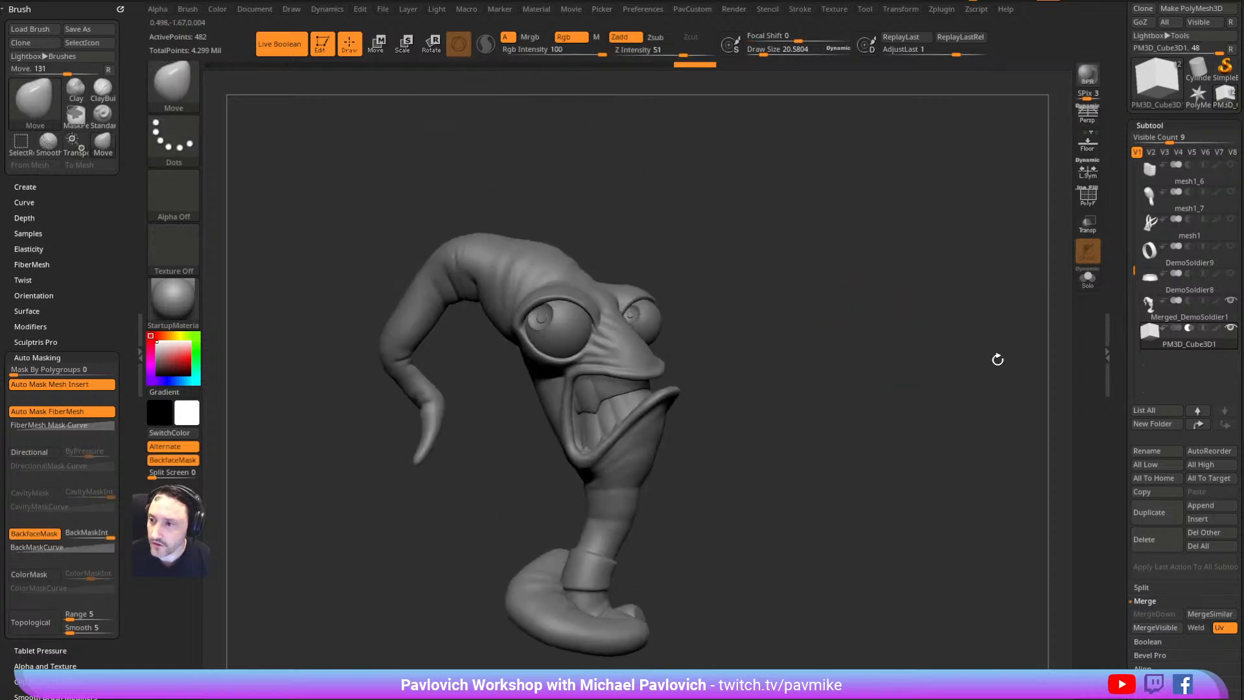
{"action": "left_click", "coordinate": [1158, 539]}
Select the Standard brush, set the draw size to about 44, and mark the merged head's current undo history state for recall
{"action": "key", "text": "s"}
{"action": "left_click_drag", "start_coordinate": [886, 335], "coordinate": [751, 317]}
{"action": "left_click", "coordinate": [833, 336]}
{"action": "key", "text": "b"}
{"action": "key", "text": "s"}
{"action": "key", "text": "t"}
{"action": "left_click_drag", "start_coordinate": [963, 198], "coordinate": [907, 216], "text": "alt"}
{"action": "left_click", "coordinate": [937, 65], "text": "ctrl"}
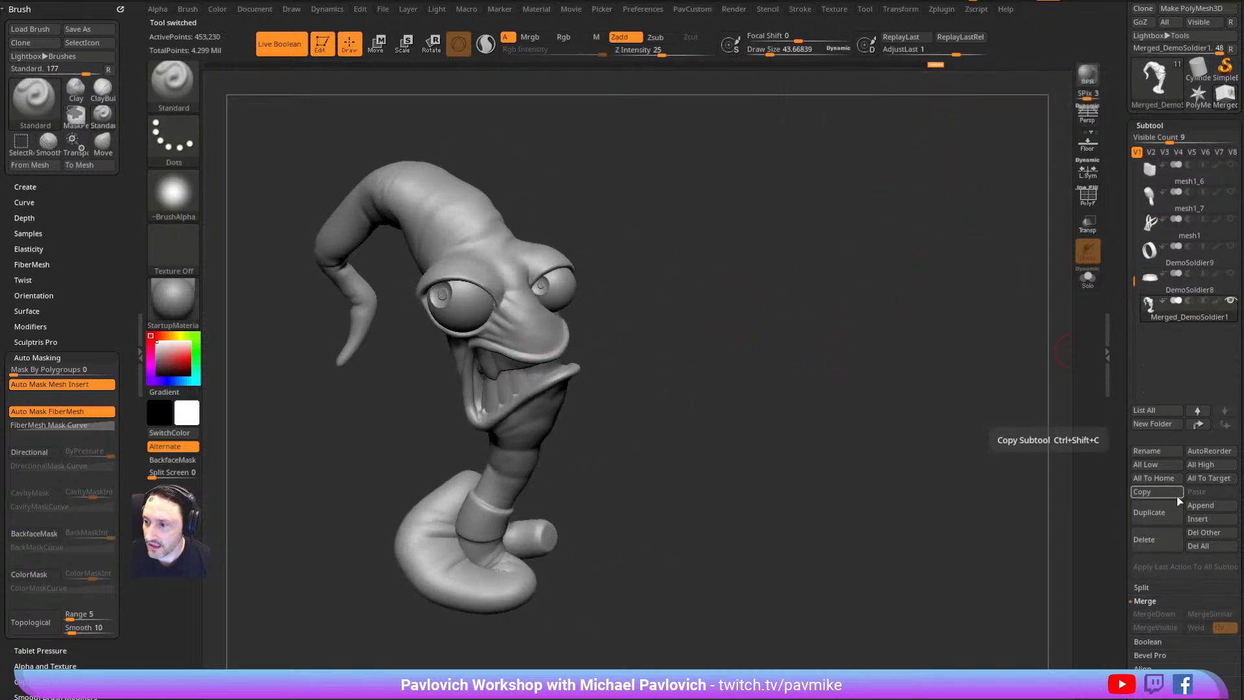
DynaMesh the merged head at resolution 568 and inspect the result
{"action": "key", "text": "3"}
{"action": "key", "text": "3"}
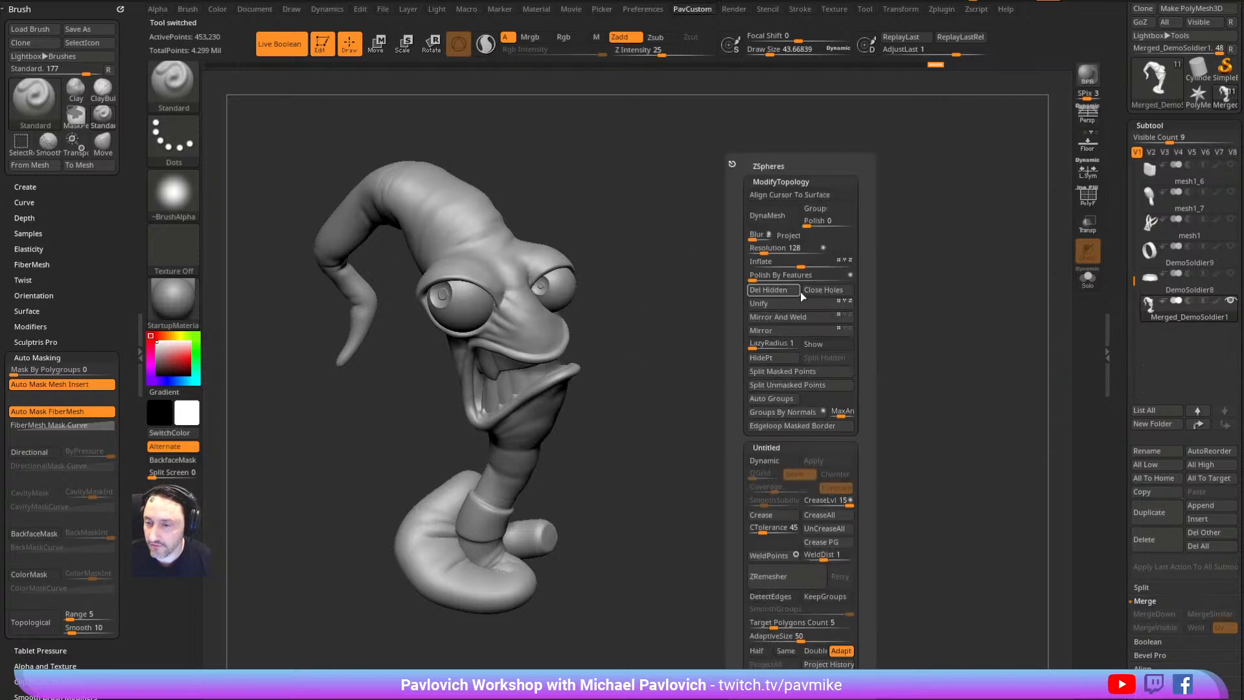
{"action": "left_click", "coordinate": [760, 236]}
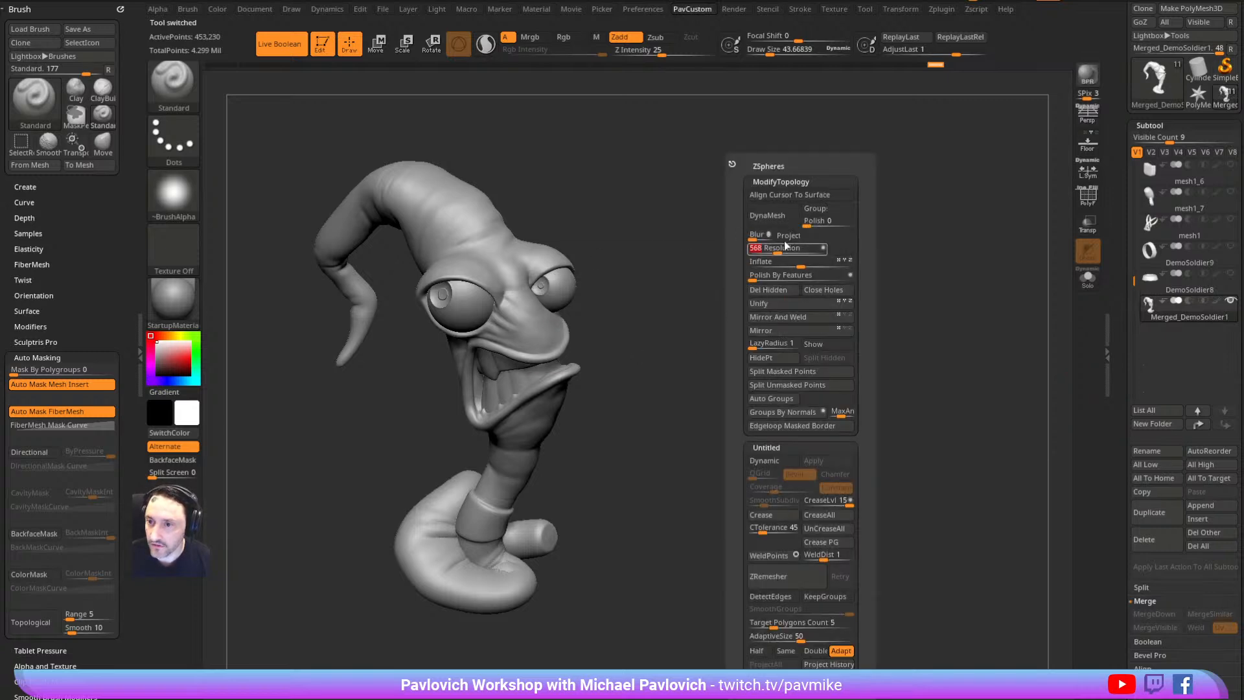
{"action": "left_click_drag", "start_coordinate": [780, 253], "coordinate": [786, 252]}
{"action": "key", "text": "ctrl"}
{"action": "key", "text": "3"}
{"action": "left_click_drag", "start_coordinate": [654, 346], "coordinate": [615, 363], "text": "ctrl"}
{"action": "left_click_drag", "start_coordinate": [700, 239], "coordinate": [619, 264]}
{"action": "left_click_drag", "start_coordinate": [690, 218], "coordinate": [939, 331]}
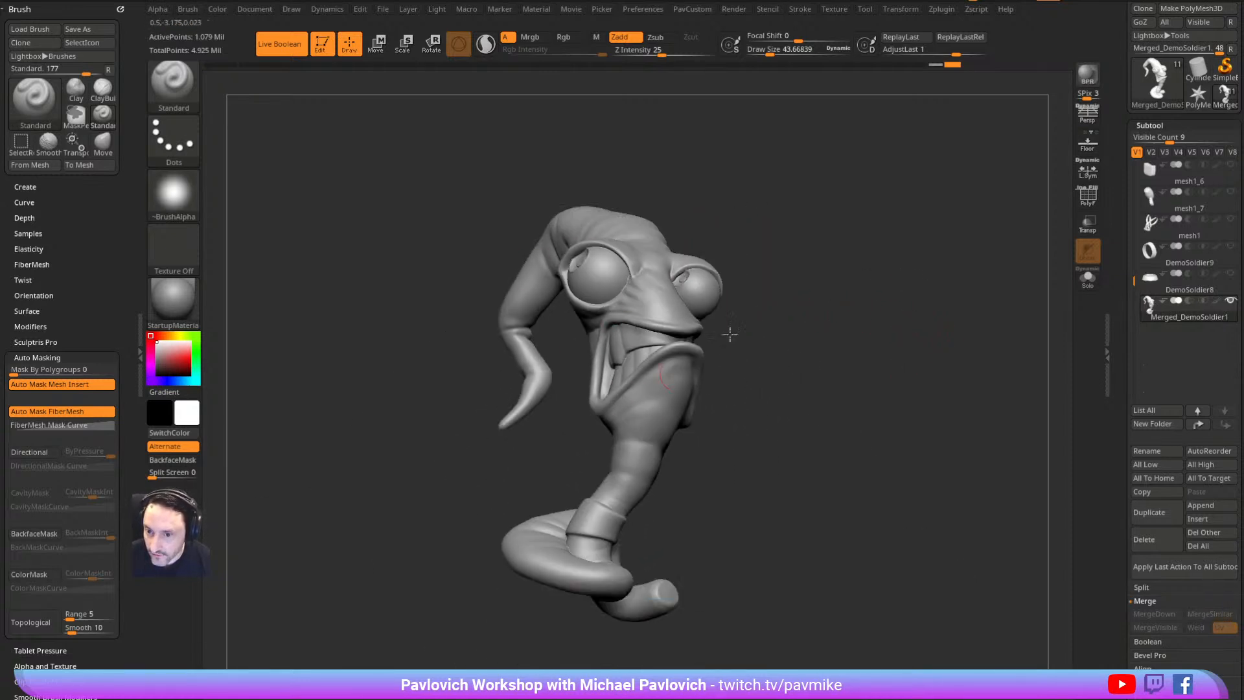
Append a Cube3D below the DynaMeshed head and set it to subtract in Live Boolean
{"action": "mouse_move", "coordinate": [998, 334]}
{"action": "left_mouse_down"}
{"action": "mouse_move", "coordinate": [950, 300]}
{"action": "mouse_move", "coordinate": [971, 267]}
{"action": "mouse_move", "coordinate": [958, 279]}
{"action": "left_mouse_up"}
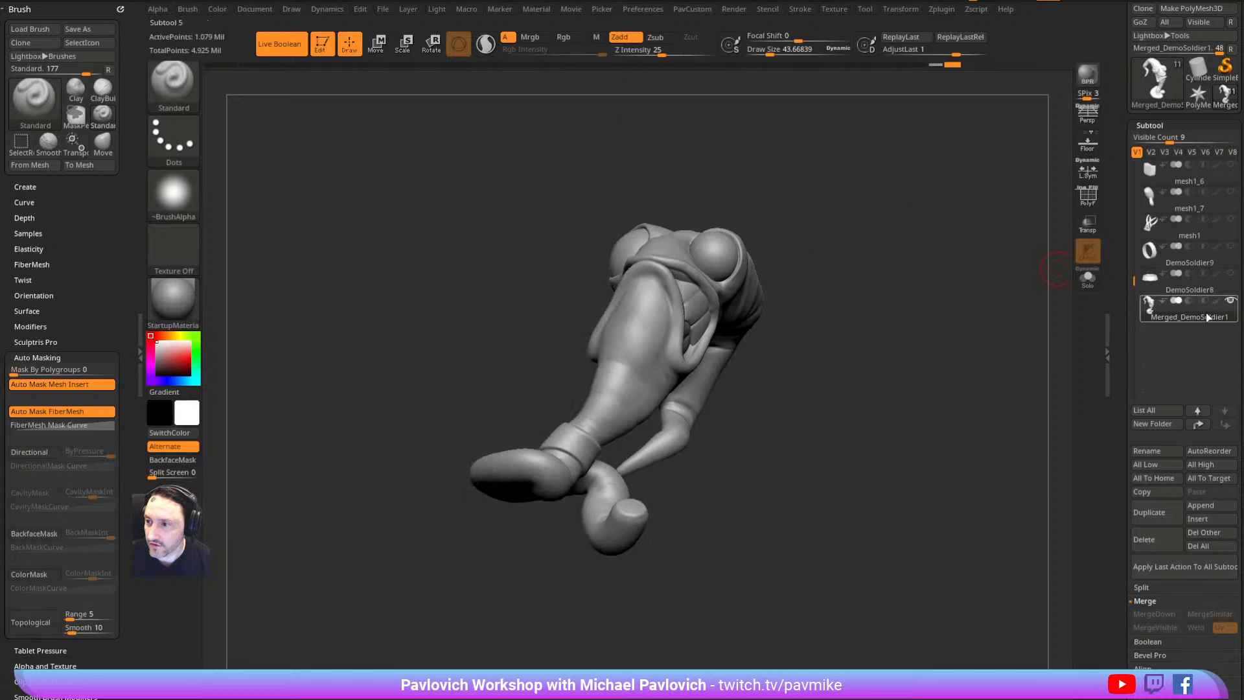
{"action": "left_click", "coordinate": [1200, 505]}
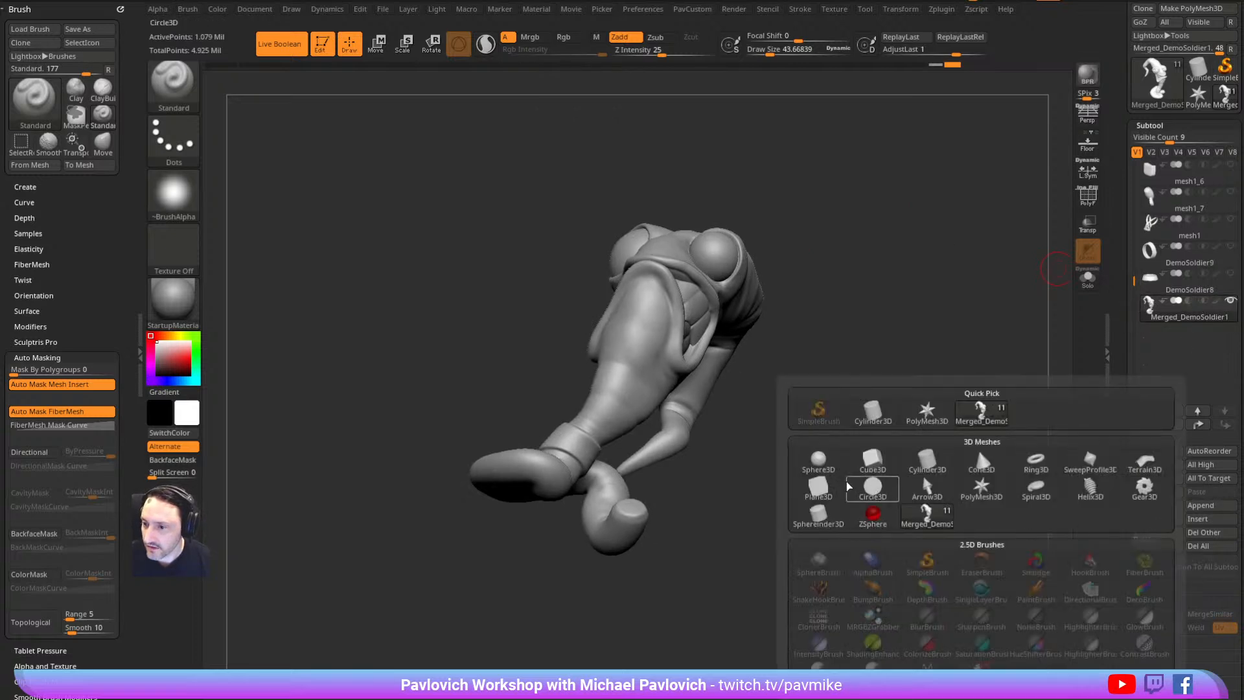
{"action": "left_click", "coordinate": [871, 462]}
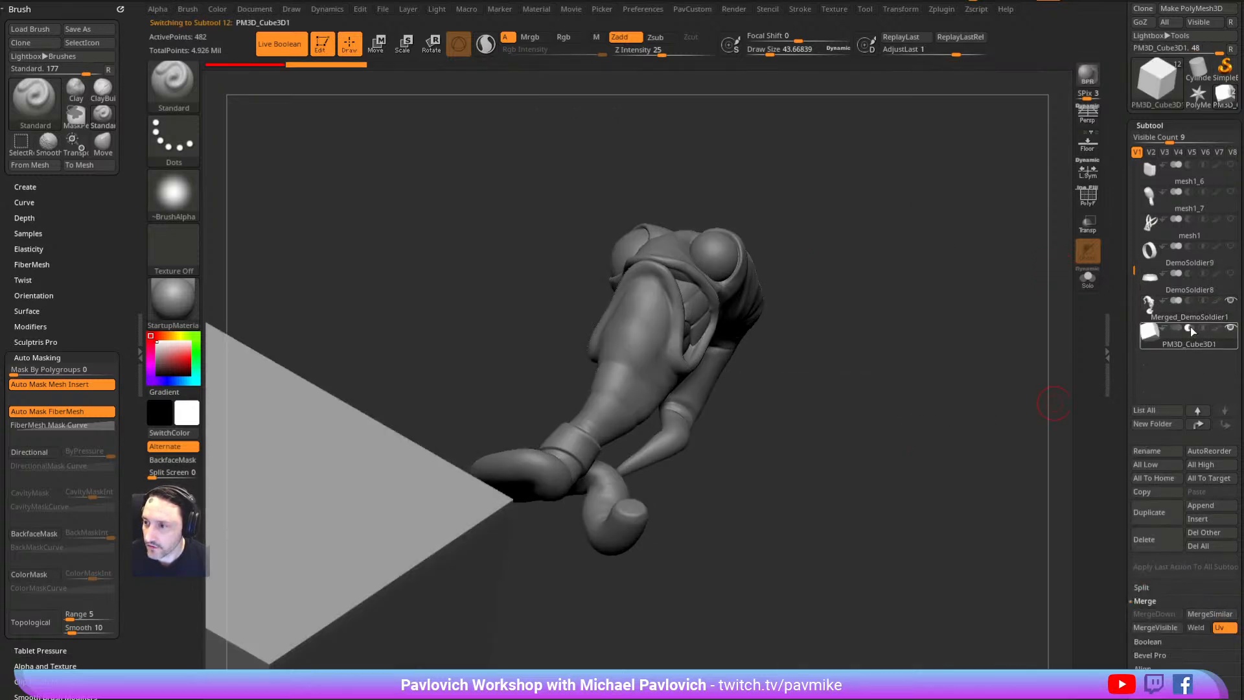
{"action": "left_click", "coordinate": [1191, 330]}
Move the subtracting cube up through the head to inspect the solid interior, and lower it clear again
{"action": "key", "text": "w"}
{"action": "right_click_drag", "start_coordinate": [836, 363], "coordinate": [821, 309], "text": "ctrl"}
{"action": "right_click_drag", "start_coordinate": [487, 546], "coordinate": [649, 362], "text": "alt"}
{"action": "left_click_drag", "start_coordinate": [476, 403], "coordinate": [638, 293]}
{"action": "right_click_drag", "start_coordinate": [940, 288], "coordinate": [897, 326]}
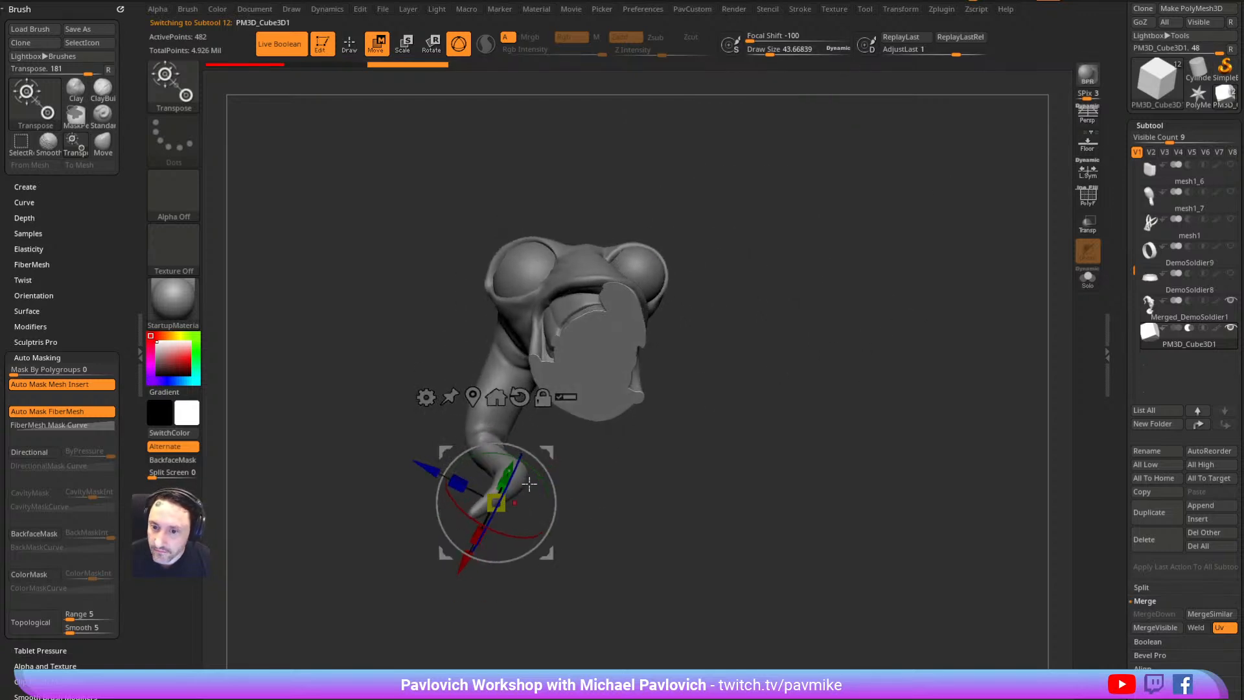
{"action": "mouse_move", "coordinate": [511, 467]}
{"action": "left_mouse_down"}
{"action": "mouse_move", "coordinate": [514, 492]}
{"action": "mouse_move", "coordinate": [487, 521]}
{"action": "mouse_move", "coordinate": [541, 402]}
{"action": "mouse_move", "coordinate": [530, 431]}
{"action": "mouse_move", "coordinate": [559, 393]}
{"action": "mouse_move", "coordinate": [512, 529]}
{"action": "mouse_move", "coordinate": [452, 638]}
{"action": "left_mouse_up"}
{"action": "key", "text": "q"}
{"action": "mouse_move", "coordinate": [819, 283]}
{"action": "left_mouse_down"}
{"action": "mouse_move", "coordinate": [803, 386]}
{"action": "mouse_move", "coordinate": [935, 281]}
{"action": "mouse_move", "coordinate": [791, 347]}
{"action": "mouse_move", "coordinate": [977, 231]}
{"action": "mouse_move", "coordinate": [911, 408]}
{"action": "mouse_move", "coordinate": [910, 336]}
{"action": "mouse_move", "coordinate": [632, 283]}
{"action": "left_mouse_up"}
{"action": "left_click_drag", "start_coordinate": [897, 362], "coordinate": [862, 359]}
Reselect the merged head subtool and re-DynaMesh it at a lower resolution
{"action": "key", "text": "2"}
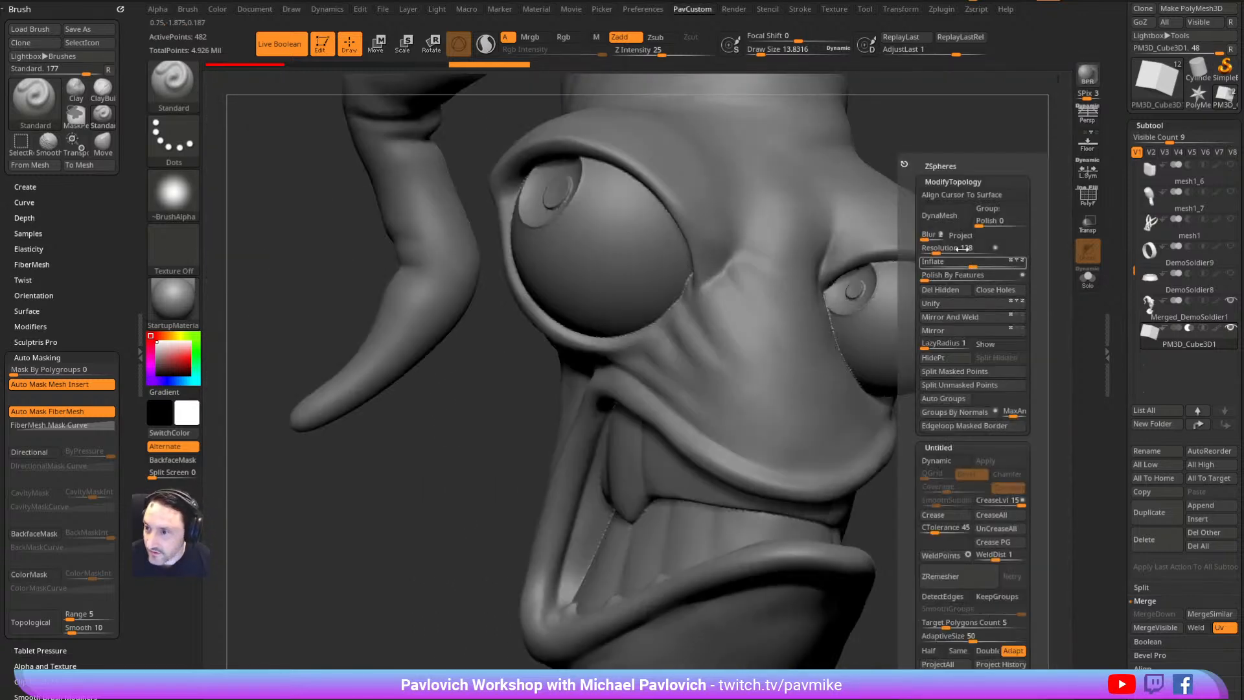
{"action": "left_click", "coordinate": [1144, 303]}
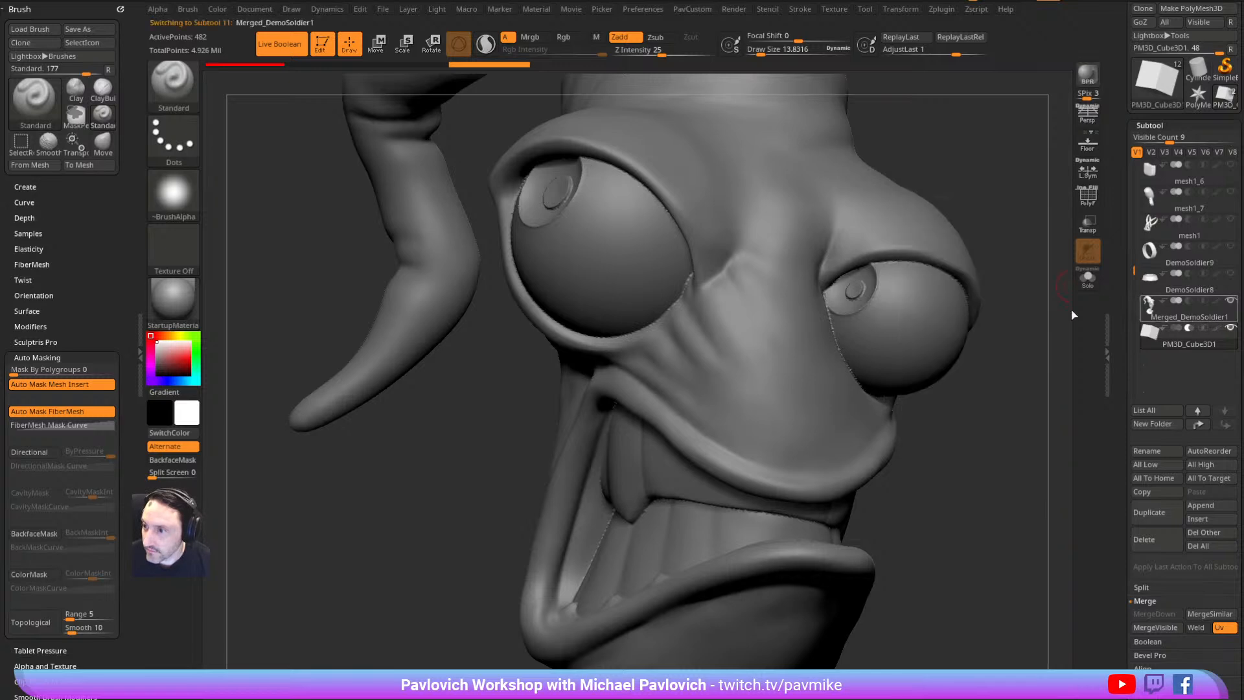
{"action": "key", "text": "2"}
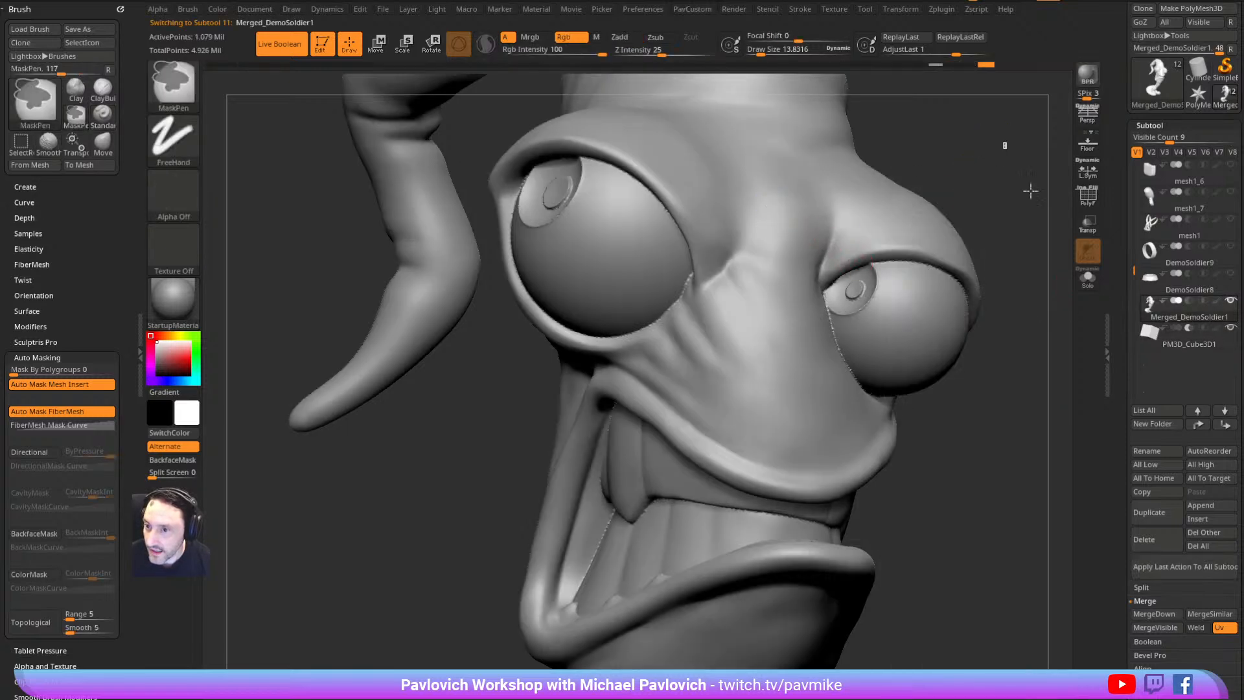
{"action": "mouse_move", "coordinate": [1005, 147]}
{"action": "left_mouse_down"}
{"action": "mouse_move", "coordinate": [960, 183]}
{"action": "mouse_move", "coordinate": [945, 220]}
{"action": "left_mouse_up"}
{"action": "key", "text": "2"}
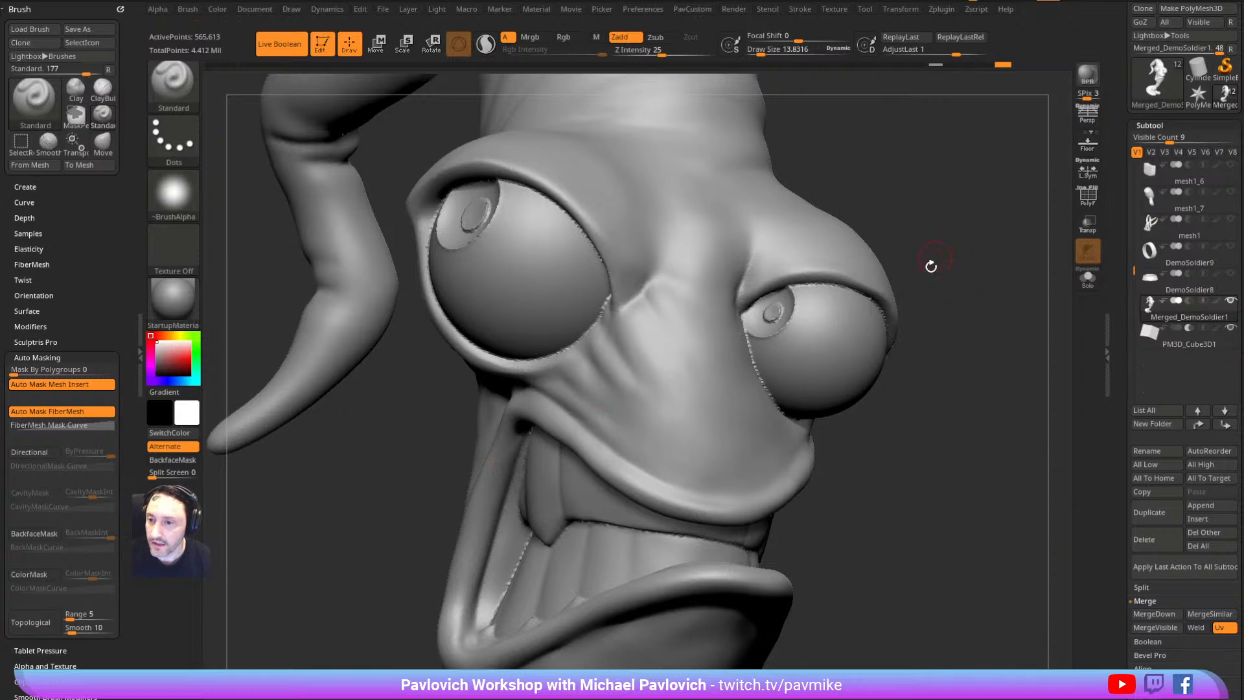
Use the HistoryRecall brush to project the recalled detail back onto the near eye and its upper eyelid edge
{"action": "key", "text": "b"}
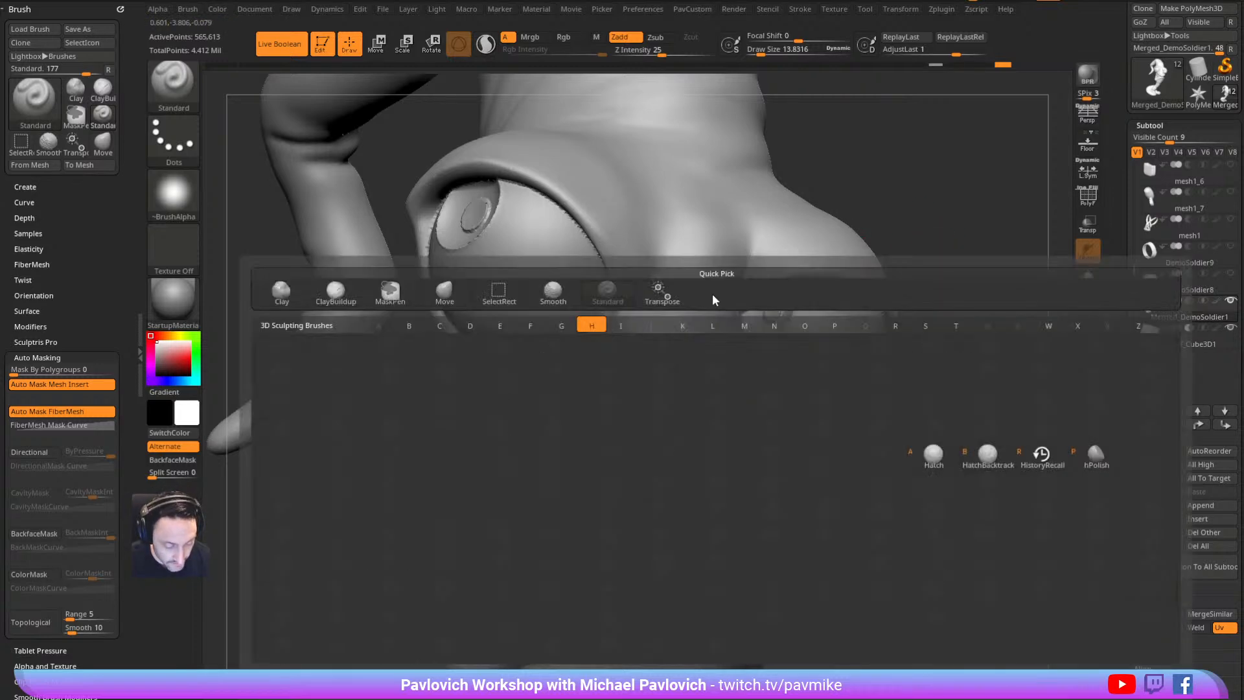
{"action": "key", "text": "h"}
{"action": "key", "text": "r"}
{"action": "left_click_drag", "start_coordinate": [953, 176], "coordinate": [598, 328]}
{"action": "mouse_move", "coordinate": [817, 194]}
{"action": "left_mouse_down"}
{"action": "mouse_move", "coordinate": [833, 134]}
{"action": "mouse_move", "coordinate": [824, 104]}
{"action": "left_mouse_up"}
{"action": "left_click_drag", "start_coordinate": [630, 274], "coordinate": [627, 260]}
{"action": "left_click_drag", "start_coordinate": [797, 161], "coordinate": [825, 211]}
{"action": "left_click_drag", "start_coordinate": [632, 280], "coordinate": [627, 267]}
{"action": "left_click_drag", "start_coordinate": [766, 118], "coordinate": [753, 161]}
{"action": "left_click_drag", "start_coordinate": [554, 261], "coordinate": [563, 259]}
{"action": "left_click_drag", "start_coordinate": [719, 175], "coordinate": [774, 170]}
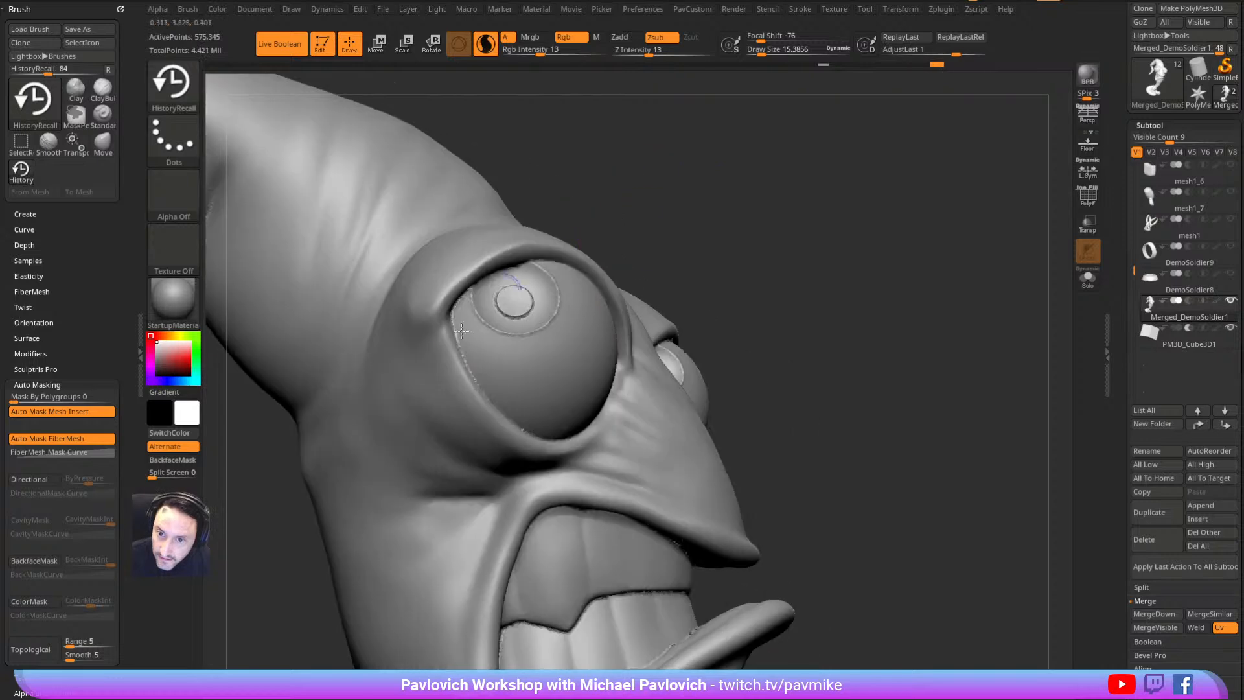
Restore the crisp edge between the near eyeball and its lower eyelid with HistoryRecall strokes
{"action": "left_click_drag", "start_coordinate": [511, 411], "coordinate": [522, 423]}
{"action": "left_click_drag", "start_coordinate": [816, 311], "coordinate": [744, 324]}
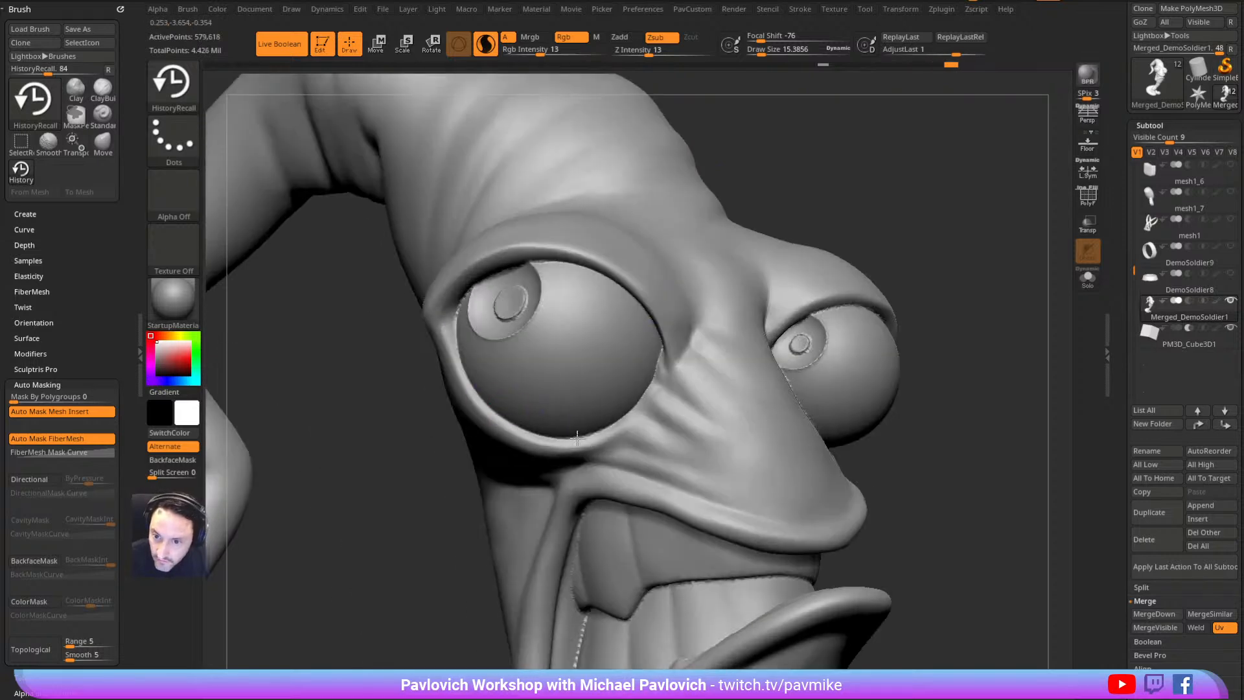
{"action": "left_click_drag", "start_coordinate": [555, 439], "coordinate": [570, 438]}
{"action": "left_click_drag", "start_coordinate": [777, 168], "coordinate": [764, 214]}
{"action": "left_click_drag", "start_coordinate": [606, 433], "coordinate": [610, 431]}
Switch back to the Standard brush and set its draw size to about 46
{"action": "mouse_move", "coordinate": [925, 214]}
{"action": "left_mouse_down"}
{"action": "mouse_move", "coordinate": [911, 203]}
{"action": "mouse_move", "coordinate": [899, 274]}
{"action": "mouse_move", "coordinate": [905, 227]}
{"action": "mouse_move", "coordinate": [882, 267]}
{"action": "left_mouse_up"}
{"action": "key", "text": "b"}
{"action": "key", "text": "s"}
{"action": "key", "text": "t"}
{"action": "key", "text": "s"}
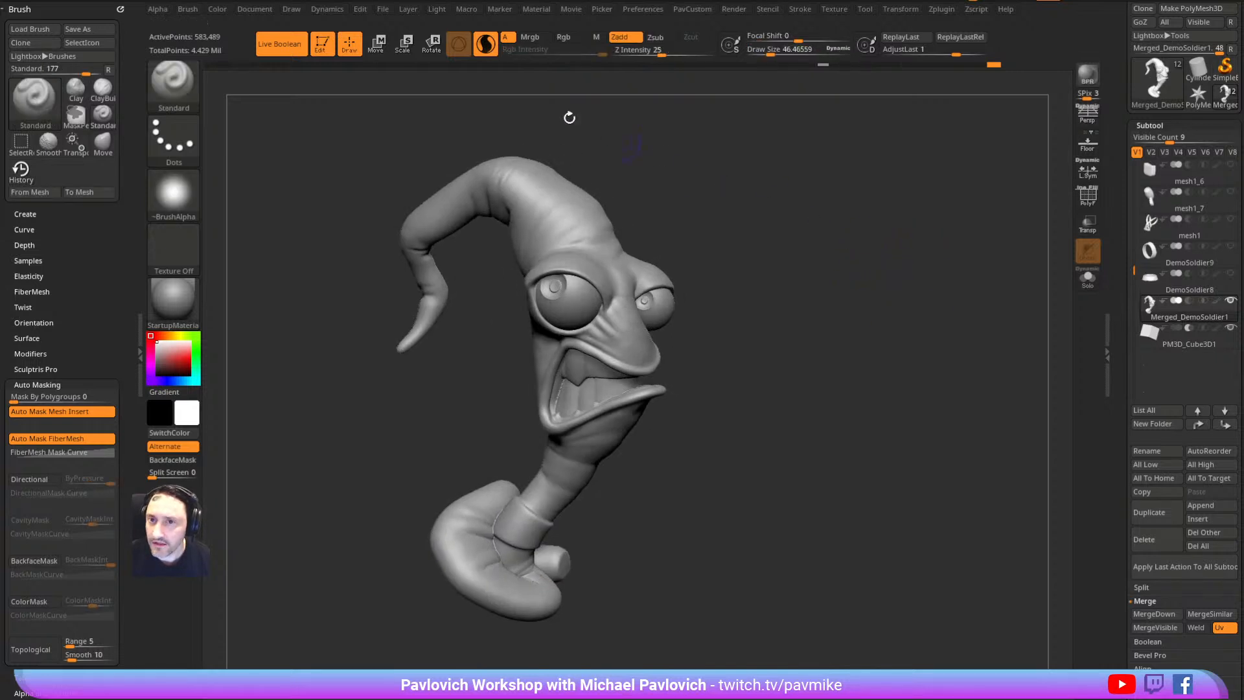
Turn off Sculptris Pro mode and reduce the brush draw size to about 38
{"action": "left_click", "coordinate": [486, 45], "text": "shift"}
{"action": "mouse_move", "coordinate": [783, 261]}
{"action": "left_mouse_down", "text": "alt"}
{"action": "mouse_move", "coordinate": [809, 299]}
{"action": "mouse_move", "coordinate": [796, 283]}
{"action": "left_mouse_up", "text": "alt"}
{"action": "key", "text": "s"}
{"action": "left_click", "coordinate": [809, 294]}
{"action": "key", "text": "s"}
{"action": "left_click", "coordinate": [797, 283]}
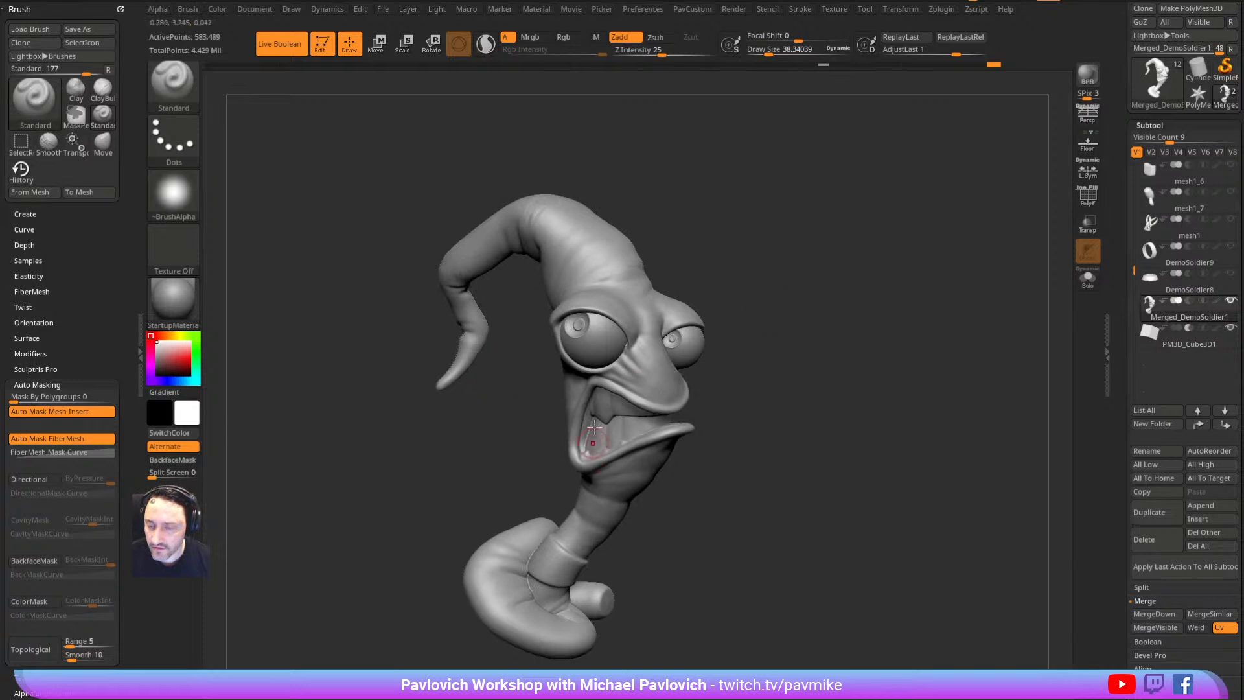
Delete the PM3D_Cube3D1 subtool
{"action": "left_click_drag", "start_coordinate": [839, 431], "coordinate": [903, 392]}
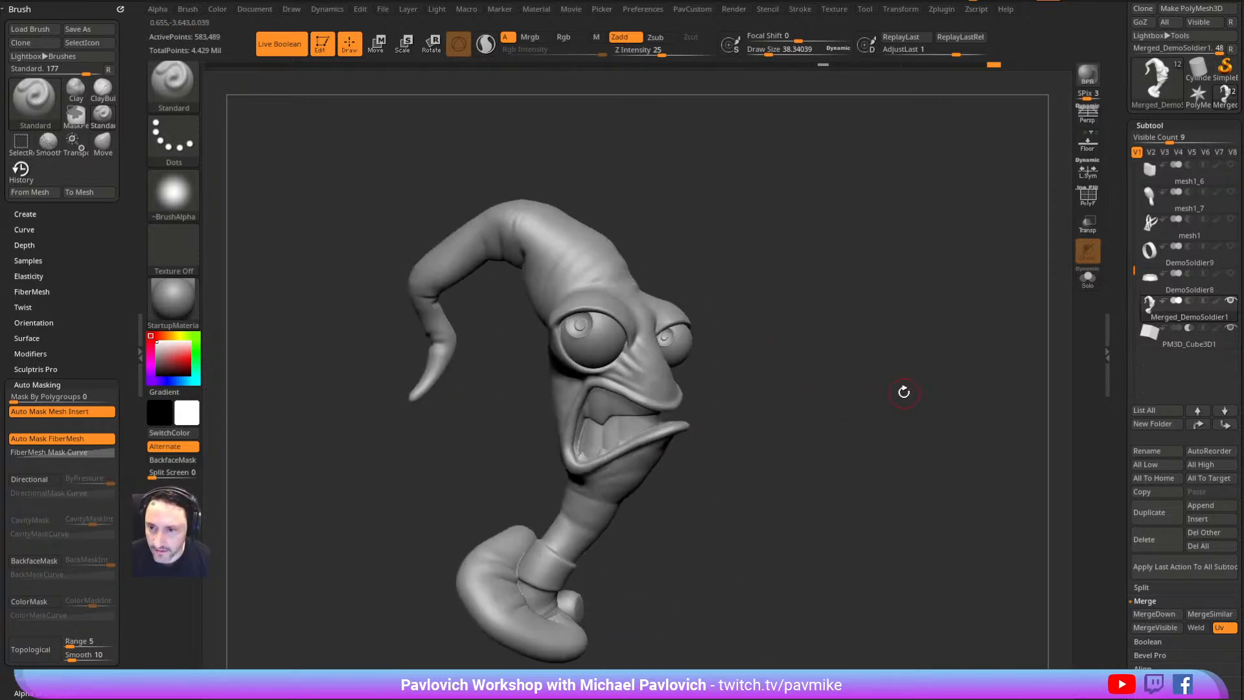
{"action": "left_click", "coordinate": [1203, 346]}
{"action": "left_click", "coordinate": [1156, 541]}
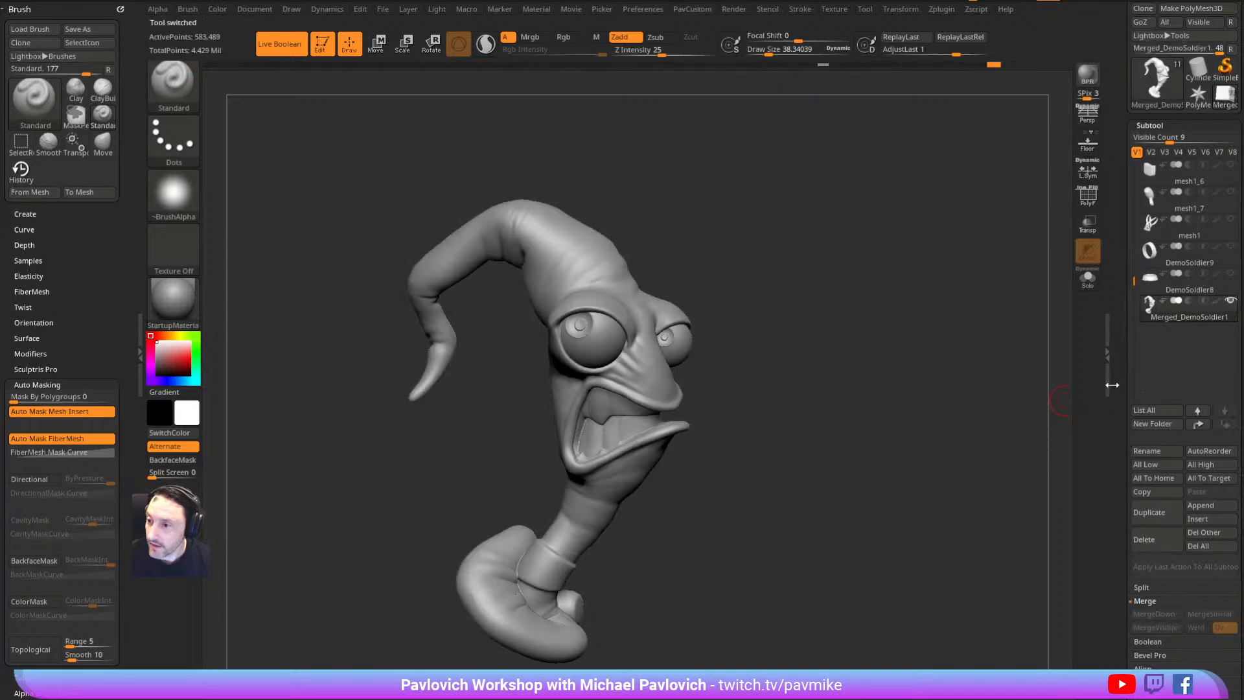
Open the subtool Remesh options for Merged_DemoSoldier1 and set the remesh polish to 5
{"action": "scroll", "coordinate": [1134, 324], "scroll_direction": "down", "scroll_amount": 5}
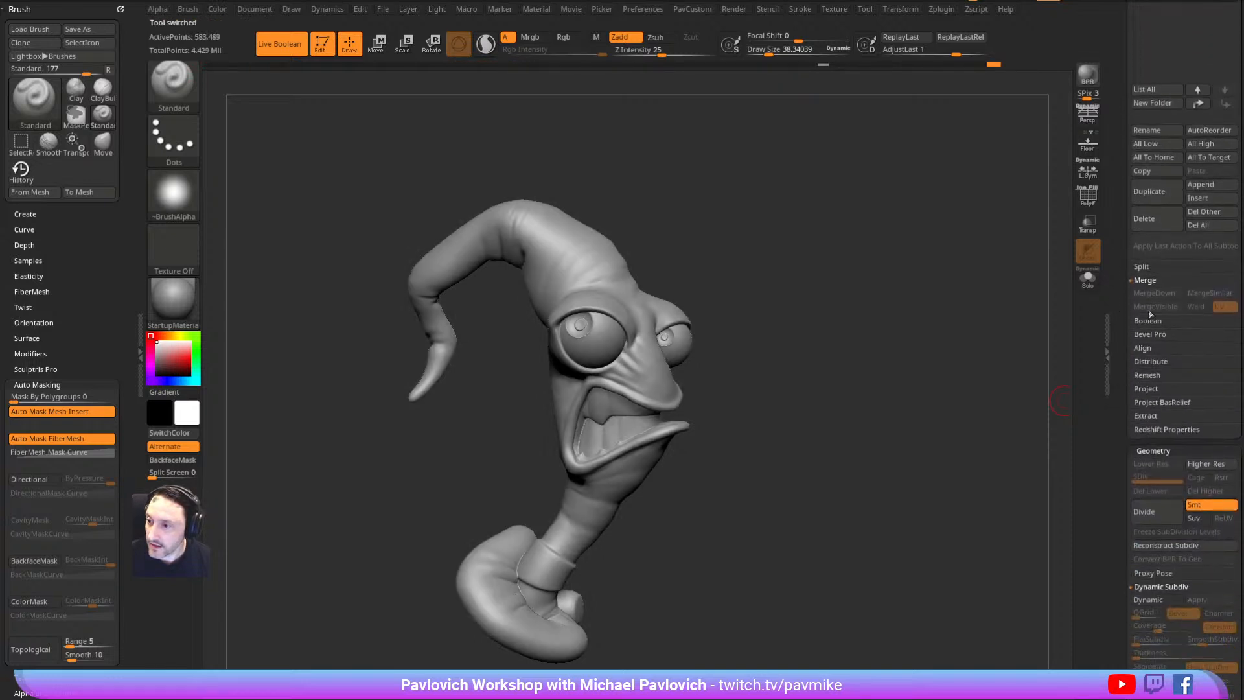
{"action": "key", "text": "shift"}
{"action": "left_click", "coordinate": [1150, 375]}
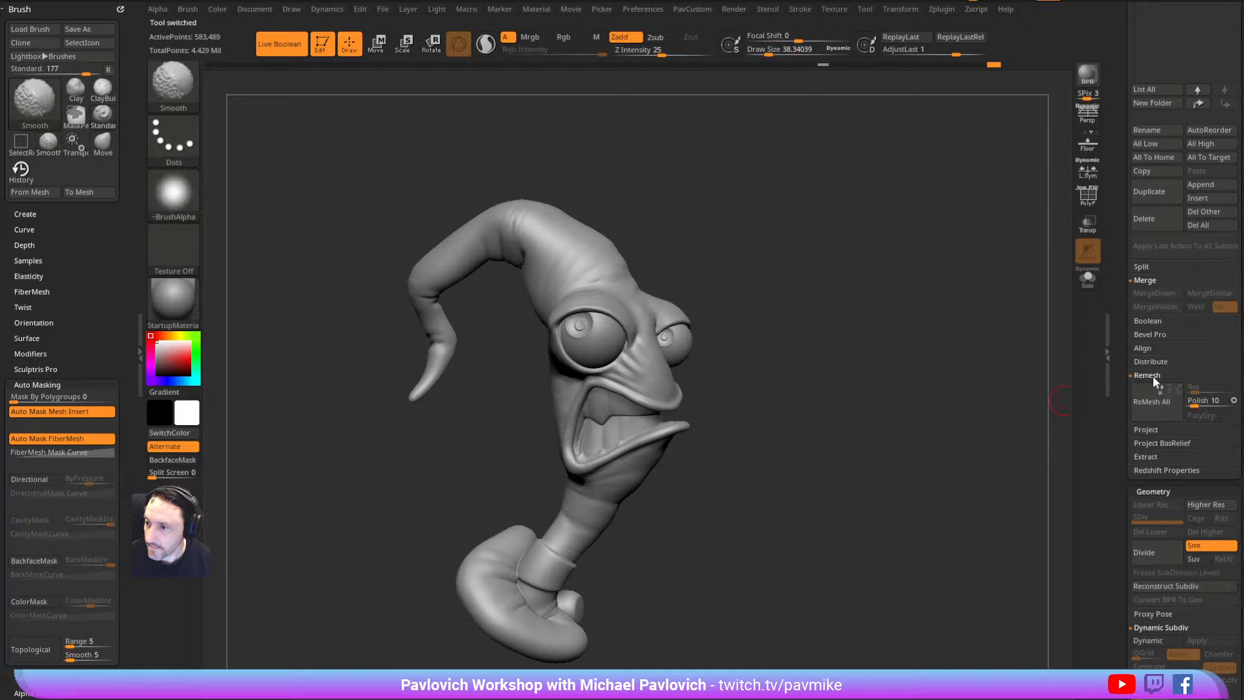
{"action": "left_click", "coordinate": [1151, 401]}
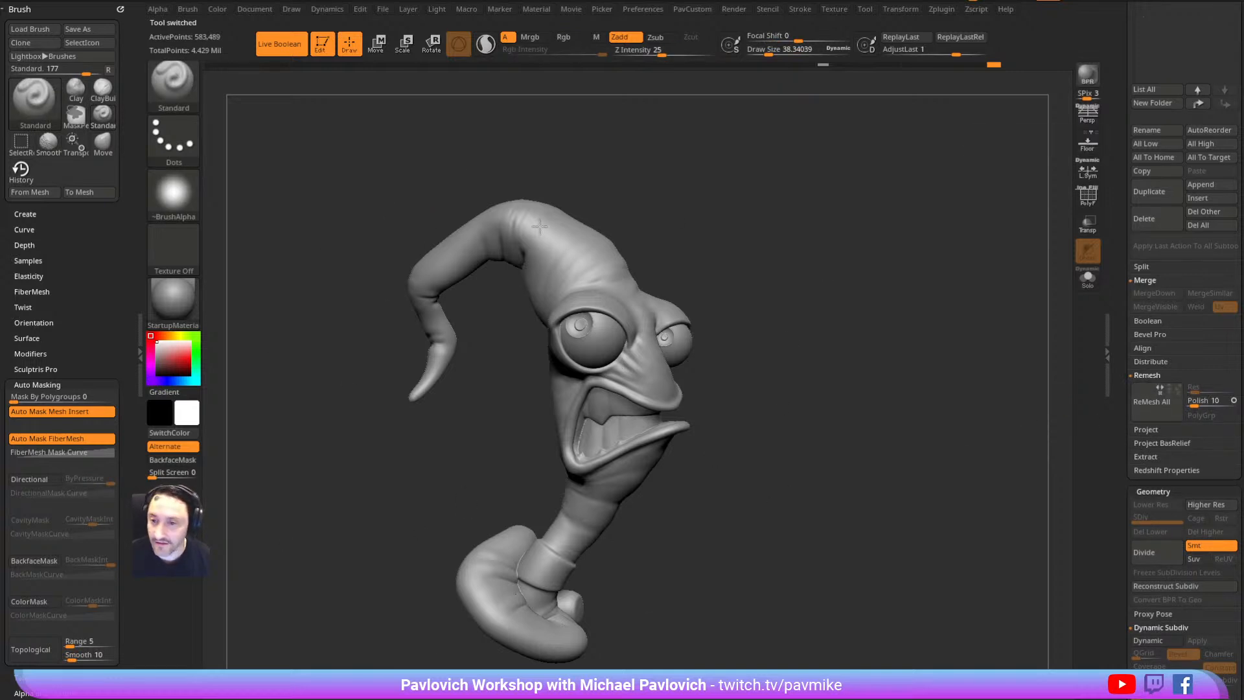
{"action": "left_click_drag", "start_coordinate": [1117, 226], "coordinate": [1115, 322]}
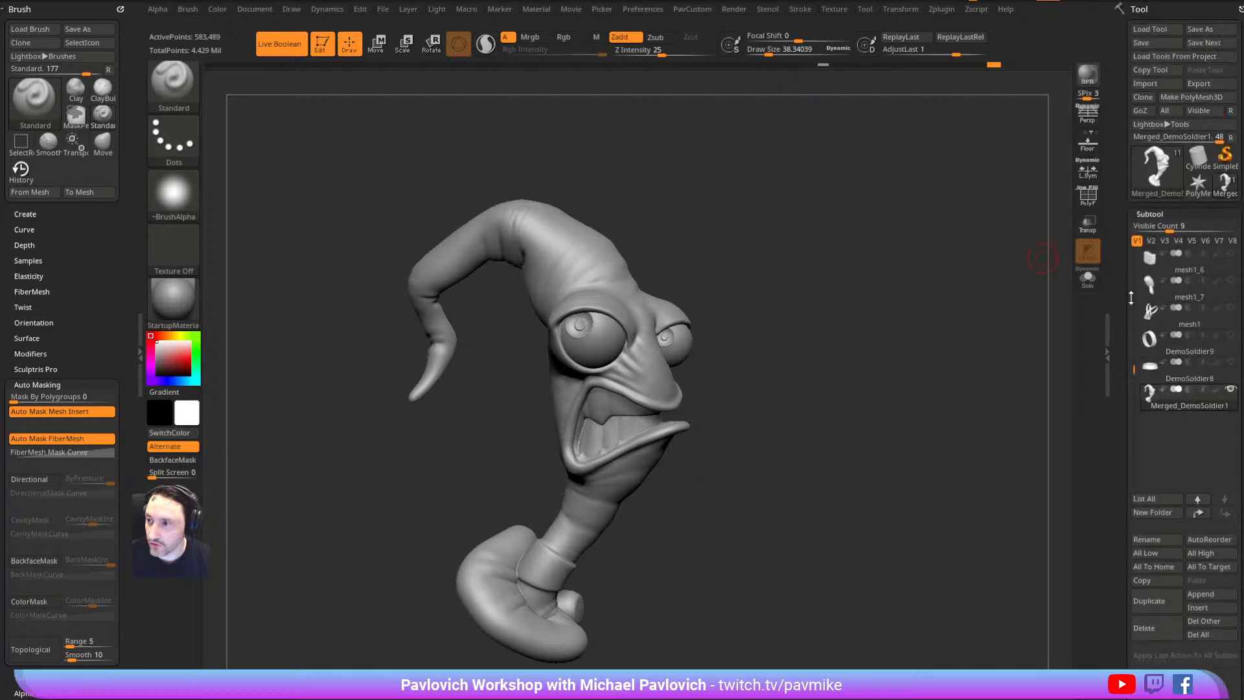
{"action": "left_click_drag", "start_coordinate": [943, 424], "coordinate": [920, 389]}
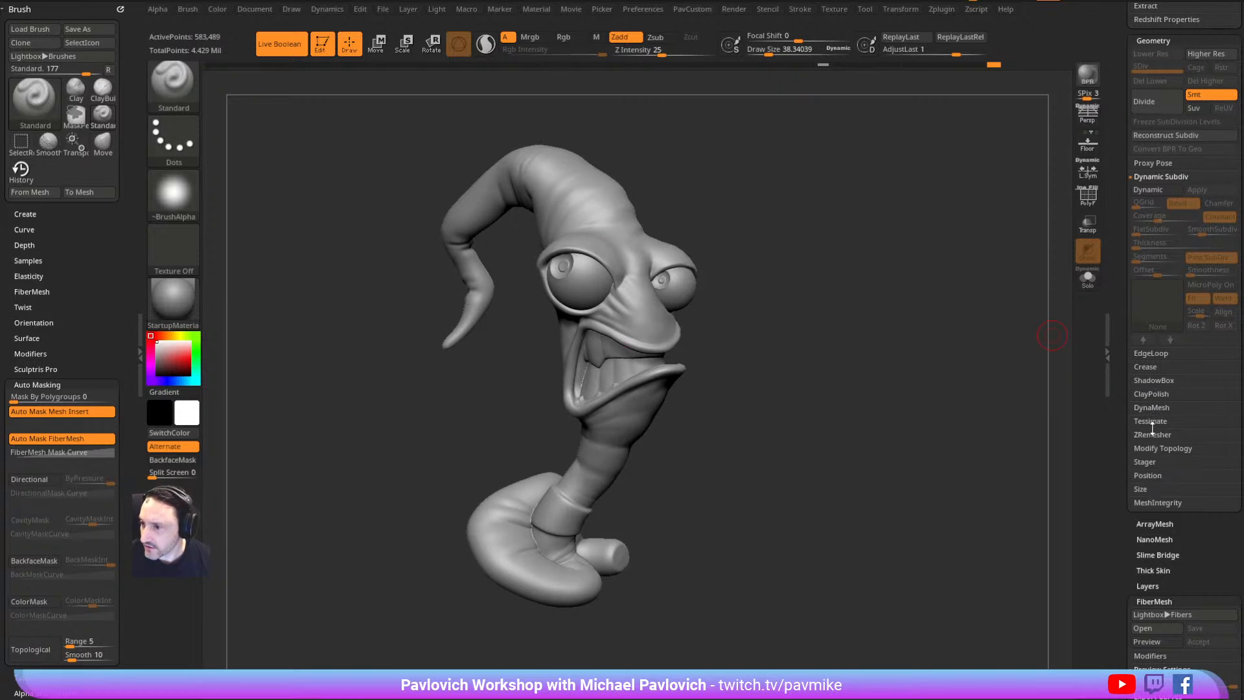
{"action": "left_click_drag", "start_coordinate": [1122, 349], "coordinate": [1112, 476]}
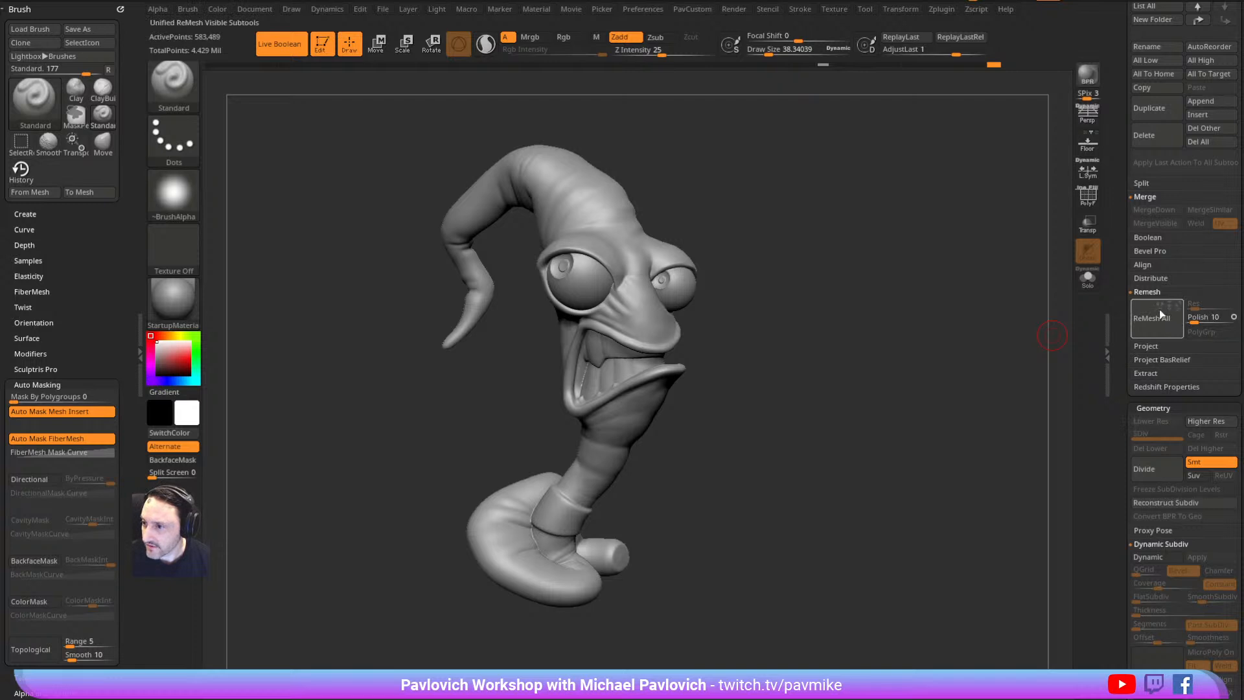
{"action": "left_click", "coordinate": [1192, 318]}
{"action": "type", "text": "5"}
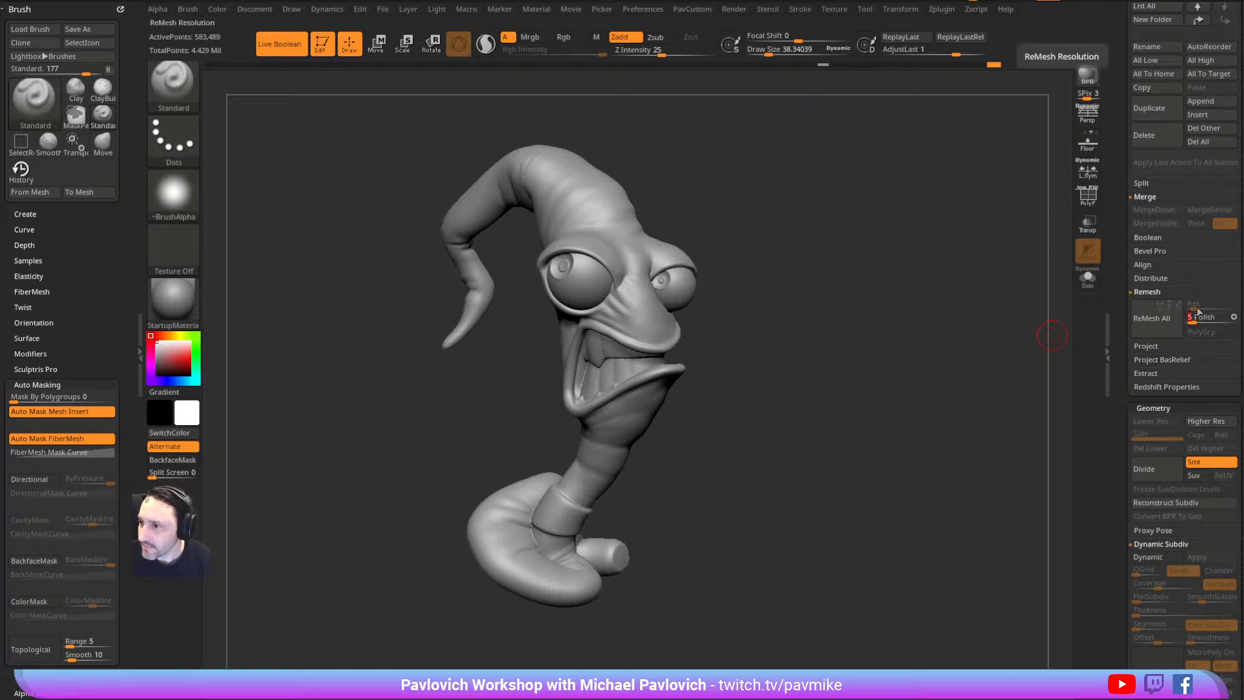
Append a sphere as a new subtool below the merged head and make it active
{"action": "left_click_drag", "start_coordinate": [1014, 350], "coordinate": [1113, 423]}
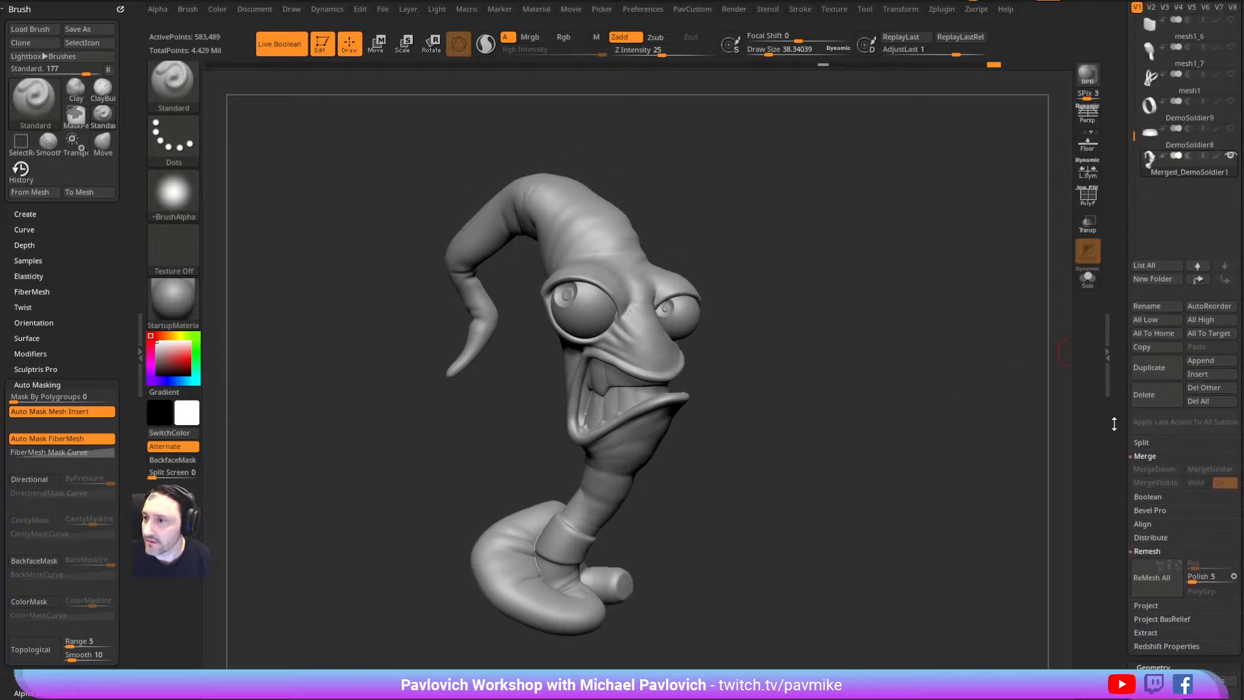
{"action": "left_click", "coordinate": [1200, 367]}
{"action": "left_click", "coordinate": [878, 431]}
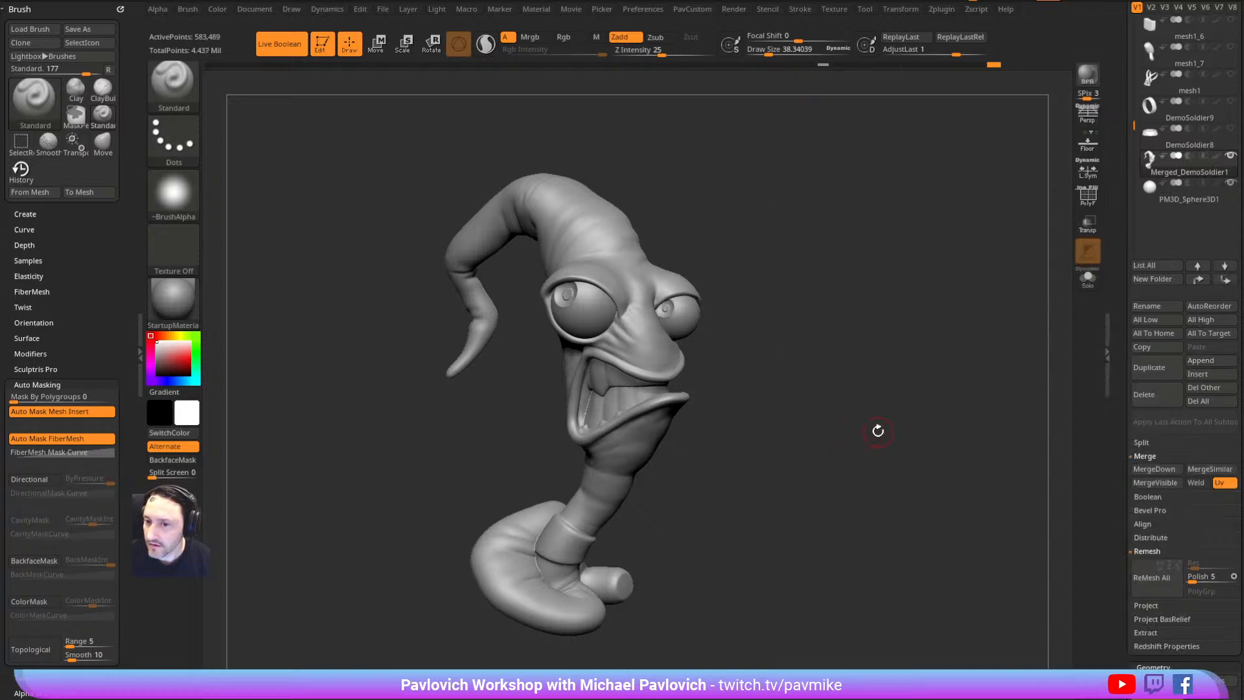
{"action": "left_click", "coordinate": [1199, 197]}
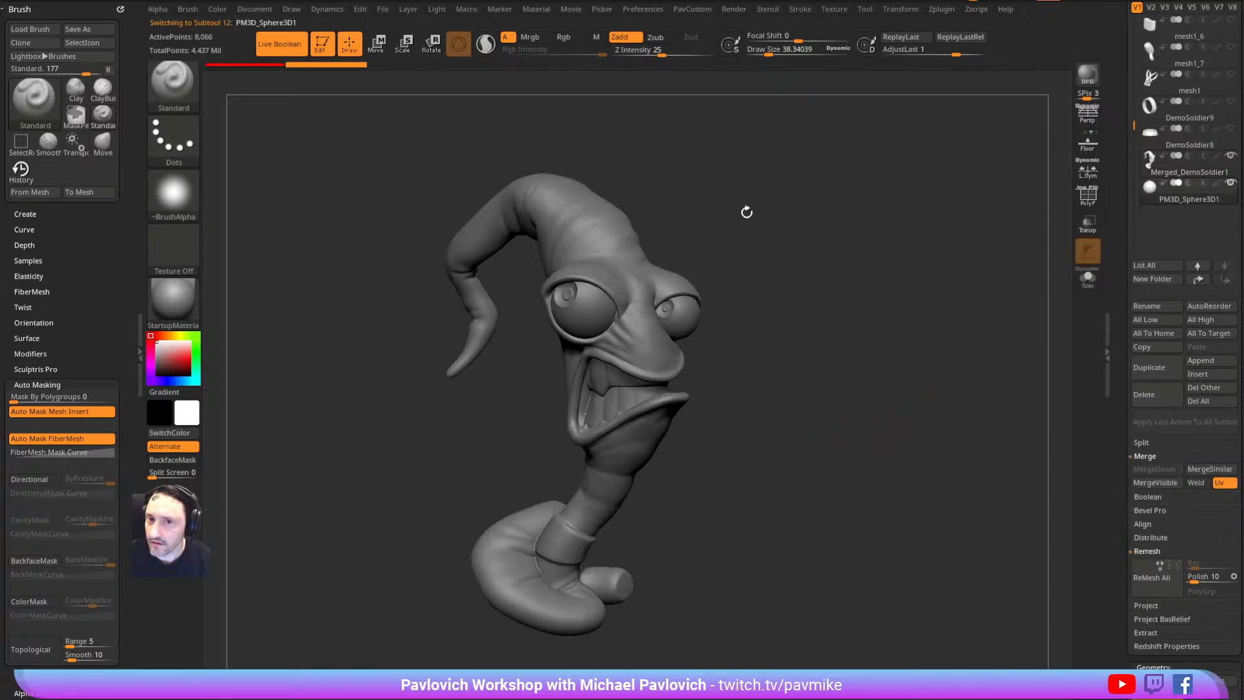
Turn off Live Boolean and scale the appended sphere down to a small ball
{"action": "left_click", "coordinate": [285, 47]}
{"action": "right_click_drag", "start_coordinate": [853, 327], "coordinate": [905, 250], "text": "ctrl"}
{"action": "key", "text": "w"}
{"action": "right_click_drag", "start_coordinate": [707, 499], "coordinate": [719, 402], "text": "alt"}
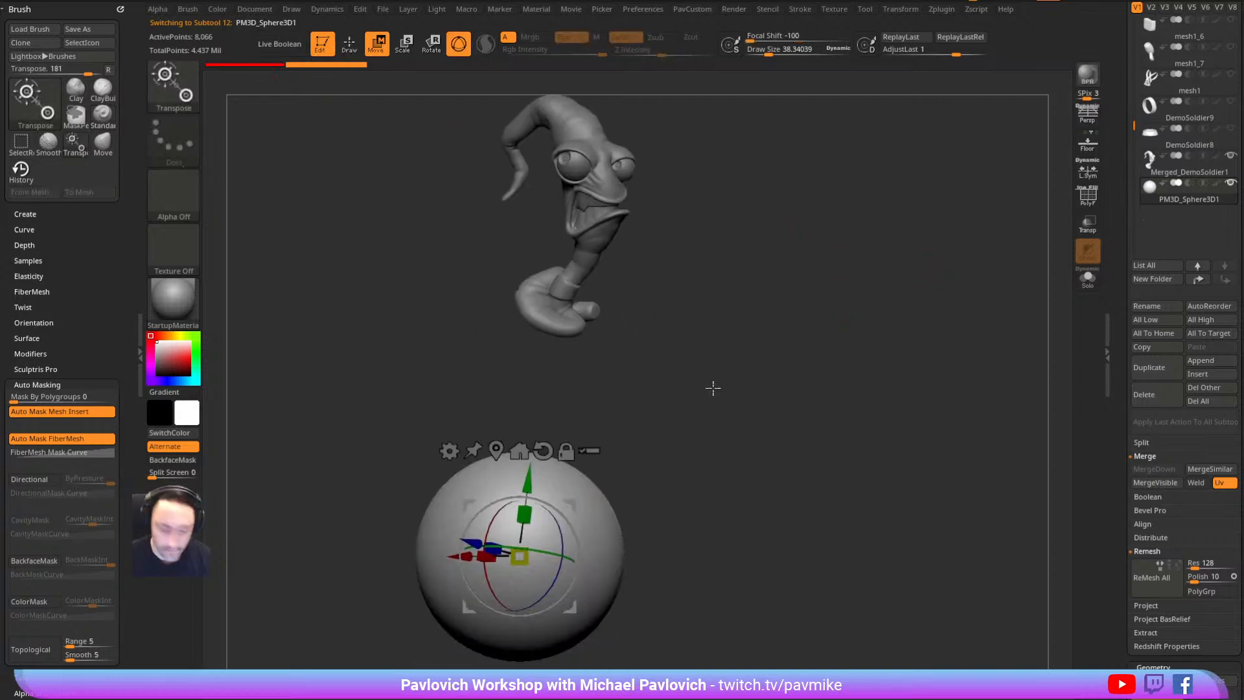
{"action": "key", "text": "e"}
{"action": "mouse_move", "coordinate": [523, 566]}
{"action": "left_mouse_down"}
{"action": "mouse_move", "coordinate": [275, 602]}
{"action": "mouse_move", "coordinate": [410, 577]}
{"action": "mouse_move", "coordinate": [353, 591]}
{"action": "left_mouse_up"}
{"action": "key", "text": "q"}
Move the small sphere up inside the worm's head so the head's surface fully hides it
{"action": "key", "text": "w"}
{"action": "left_click_drag", "start_coordinate": [523, 565], "coordinate": [575, 297]}
{"action": "mouse_move", "coordinate": [769, 203]}
{"action": "right_mouse_down"}
{"action": "mouse_move", "coordinate": [771, 279]}
{"action": "mouse_move", "coordinate": [671, 270]}
{"action": "right_mouse_up"}
{"action": "left_click_drag", "start_coordinate": [628, 258], "coordinate": [684, 281]}
{"action": "key", "text": "q"}
{"action": "right_click_drag", "start_coordinate": [817, 185], "coordinate": [923, 198]}
{"action": "mouse_move", "coordinate": [923, 198]}
{"action": "right_mouse_down", "text": "ctrl"}
{"action": "mouse_move", "coordinate": [931, 237]}
{"action": "mouse_move", "coordinate": [832, 238]}
{"action": "right_mouse_up", "text": "ctrl"}
{"action": "key", "text": "w"}
{"action": "left_click_drag", "start_coordinate": [624, 270], "coordinate": [659, 266]}
{"action": "key", "text": "q"}
{"action": "mouse_move", "coordinate": [821, 233]}
{"action": "right_mouse_down"}
{"action": "mouse_move", "coordinate": [825, 289]}
{"action": "mouse_move", "coordinate": [907, 289]}
{"action": "mouse_move", "coordinate": [930, 317]}
{"action": "right_mouse_up"}
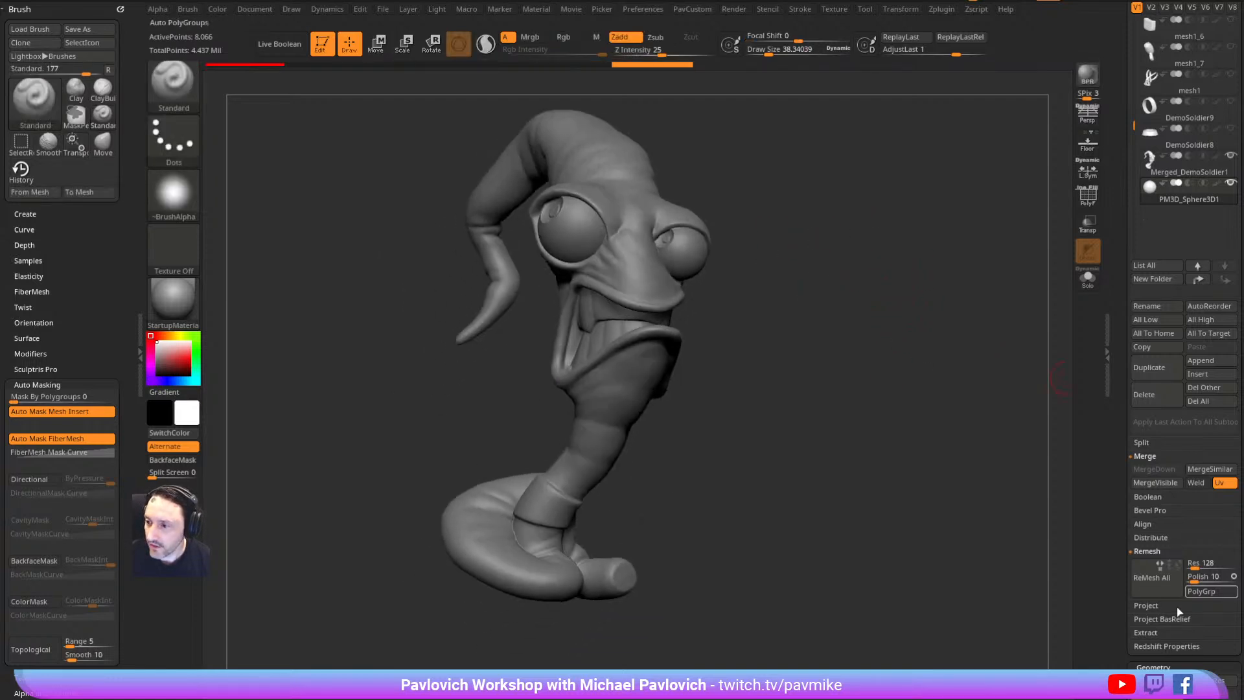
Select Merged_DemoSoldier1 and remesh all visible subtools into one skin at a resolution of 1024
{"action": "left_click", "coordinate": [1186, 163]}
{"action": "left_click_drag", "start_coordinate": [1123, 316], "coordinate": [1140, 236]}
{"action": "right_click_drag", "start_coordinate": [1021, 380], "coordinate": [1063, 295]}
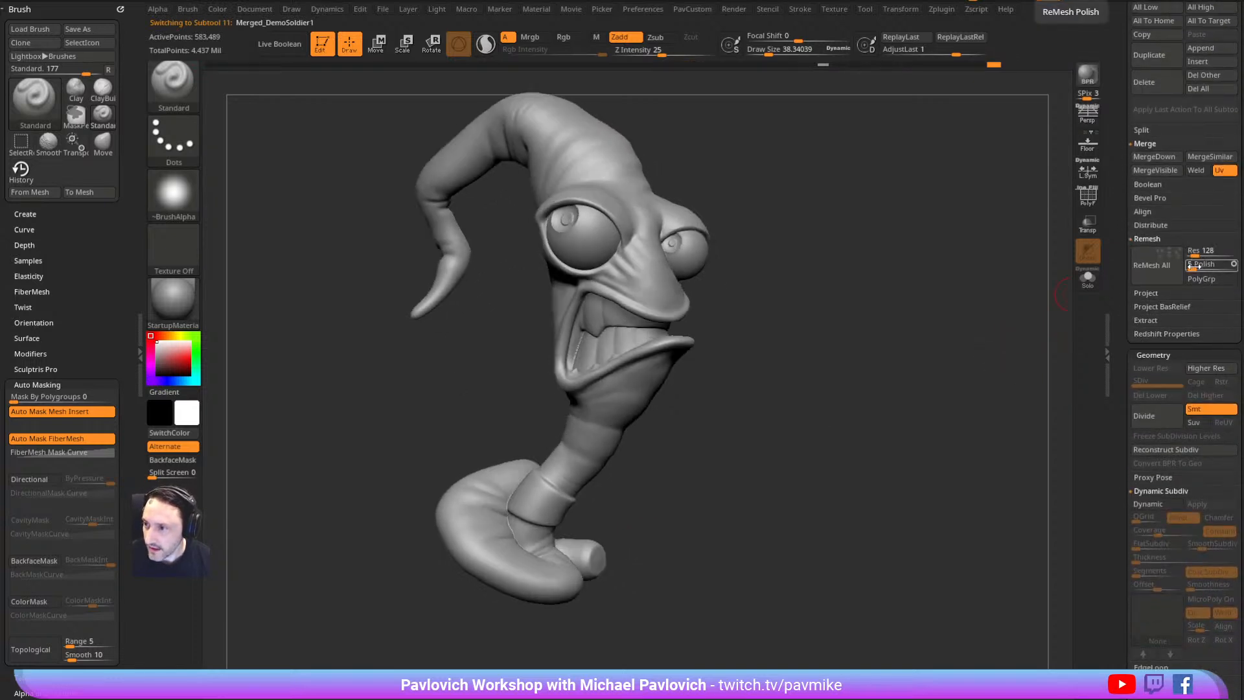
{"action": "left_click_drag", "start_coordinate": [1206, 254], "coordinate": [1230, 256]}
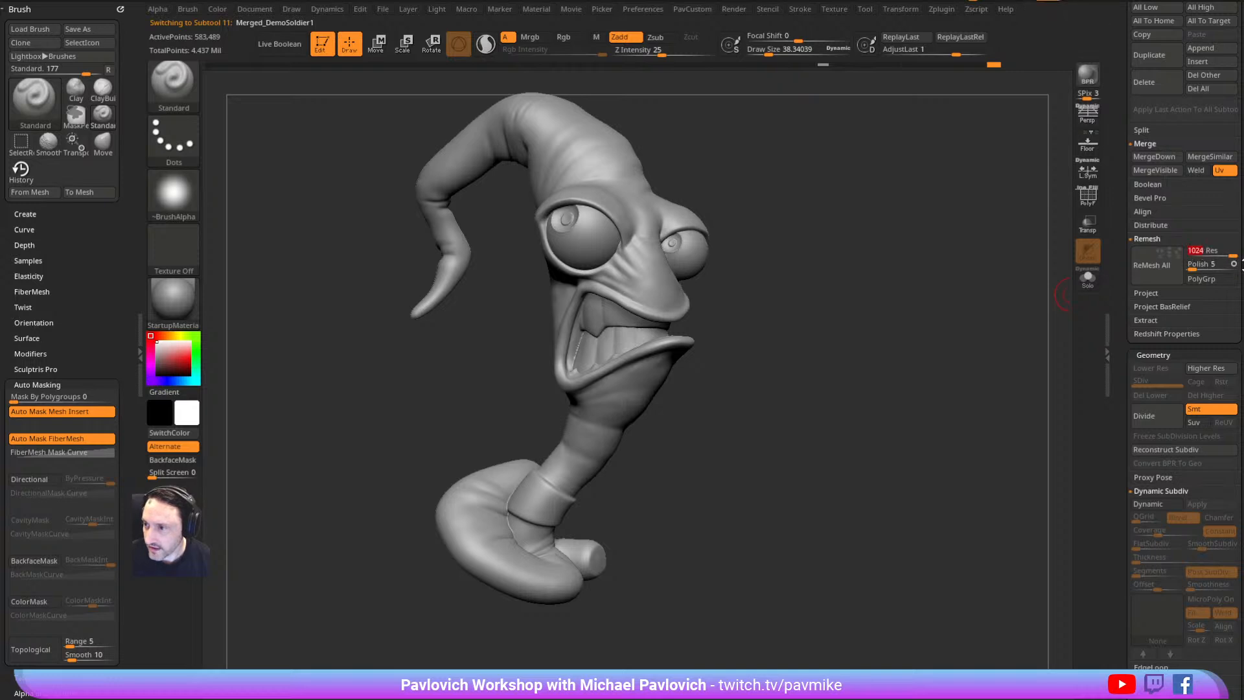
{"action": "left_click", "coordinate": [1158, 277]}
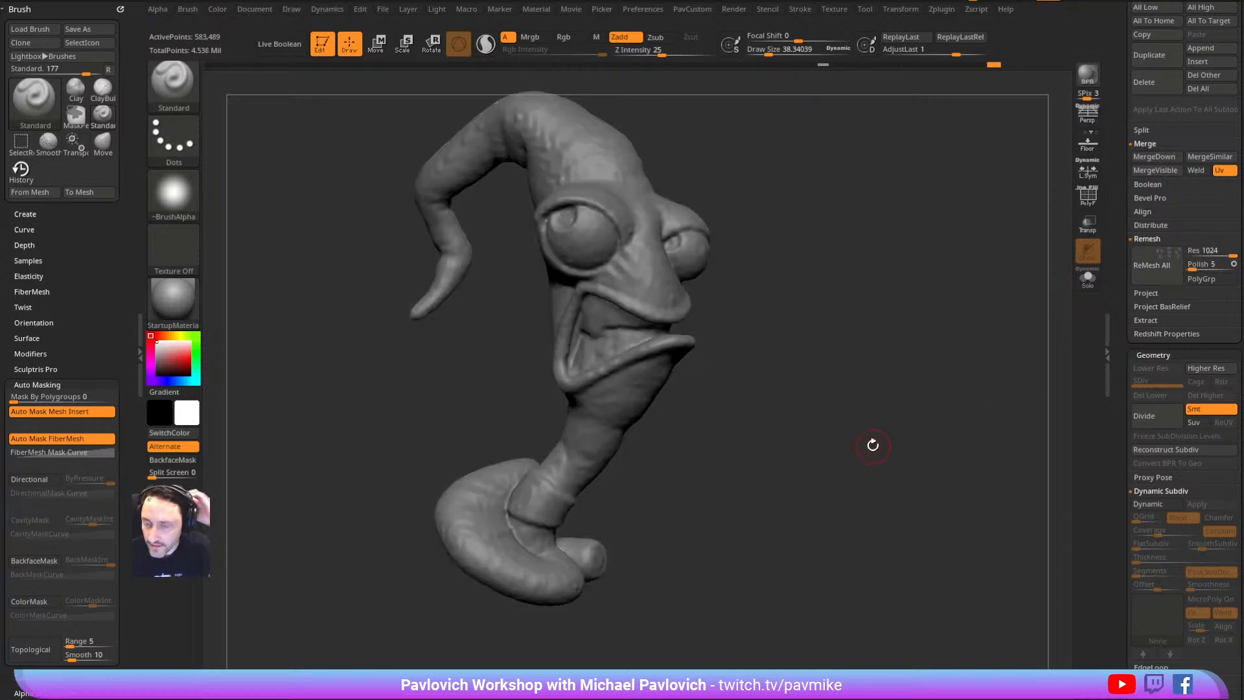
Isolate the original head and the Skin_Merged_DemoSoldier1 subtool in solo view to compare their surfaces
{"action": "left_click", "coordinate": [1089, 278]}
{"action": "left_click", "coordinate": [1090, 278]}
{"action": "left_click_drag", "start_coordinate": [1117, 134], "coordinate": [1117, 551]}
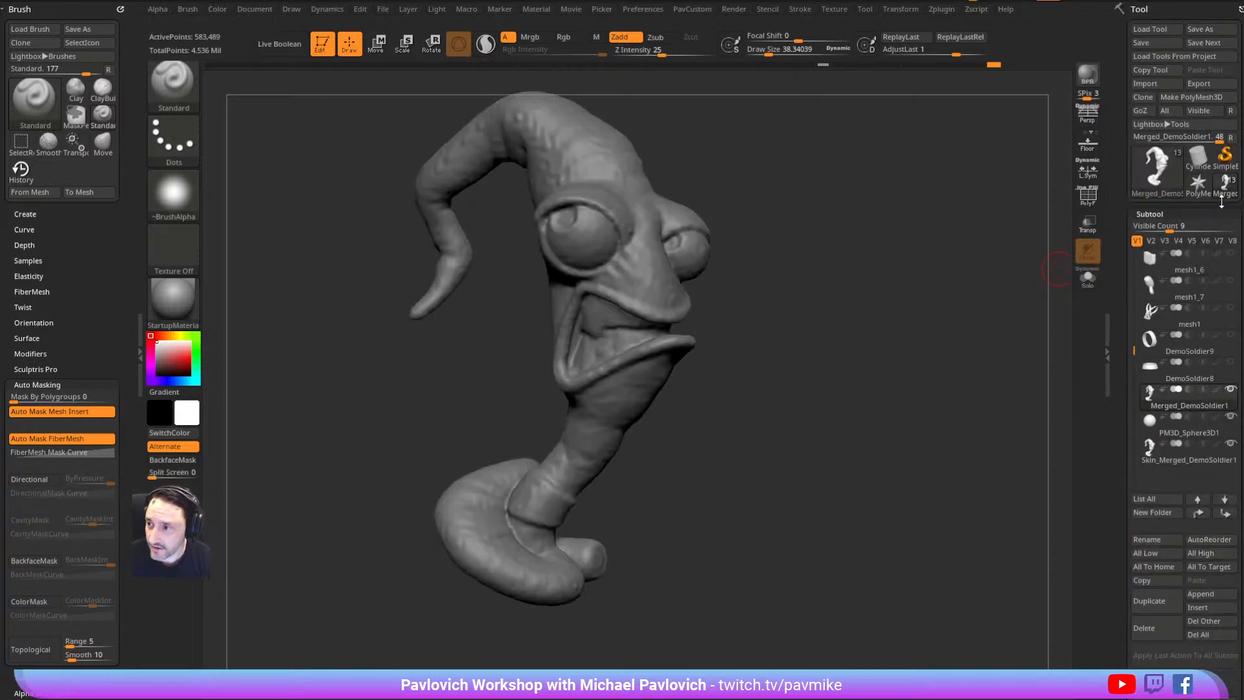
{"action": "left_click", "coordinate": [1088, 285]}
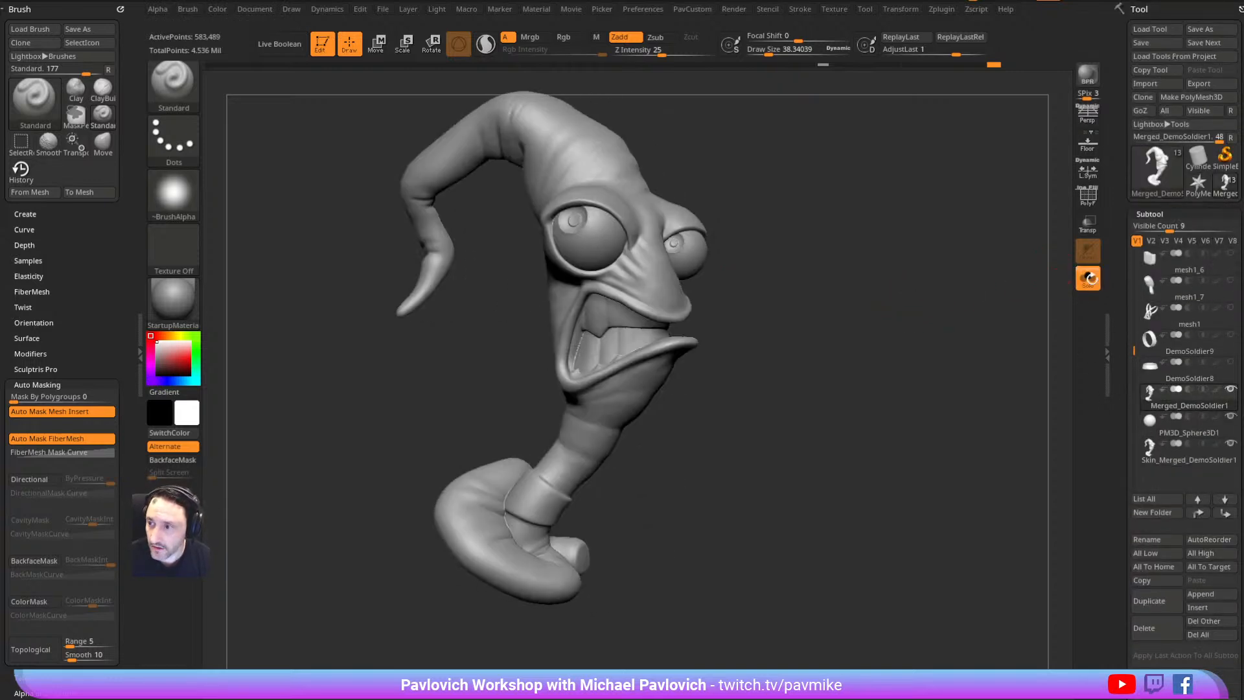
{"action": "left_click", "coordinate": [1194, 457]}
{"action": "left_click_drag", "start_coordinate": [944, 364], "coordinate": [971, 360]}
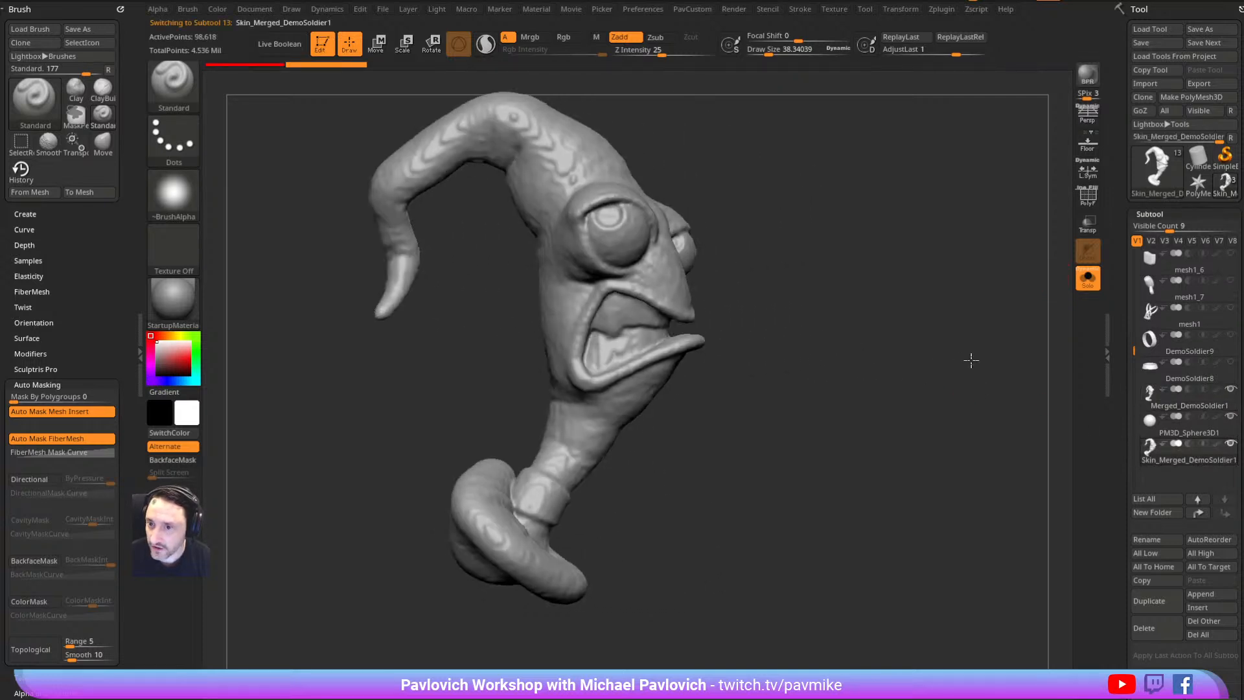
Delete the PM3D_Sphere3D1 subtool and turn off solo view
{"action": "left_click", "coordinate": [1185, 427]}
{"action": "scroll", "coordinate": [1165, 550], "scroll_direction": "down", "scroll_amount": 1}
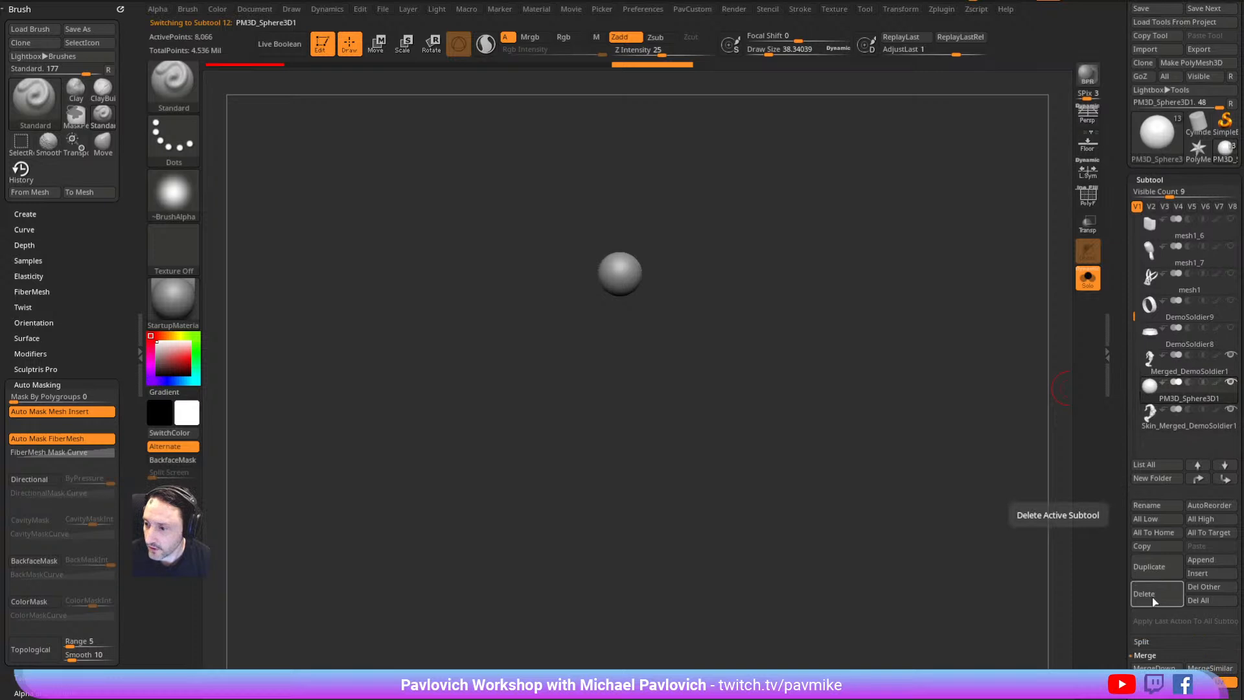
{"action": "left_click", "coordinate": [1152, 599]}
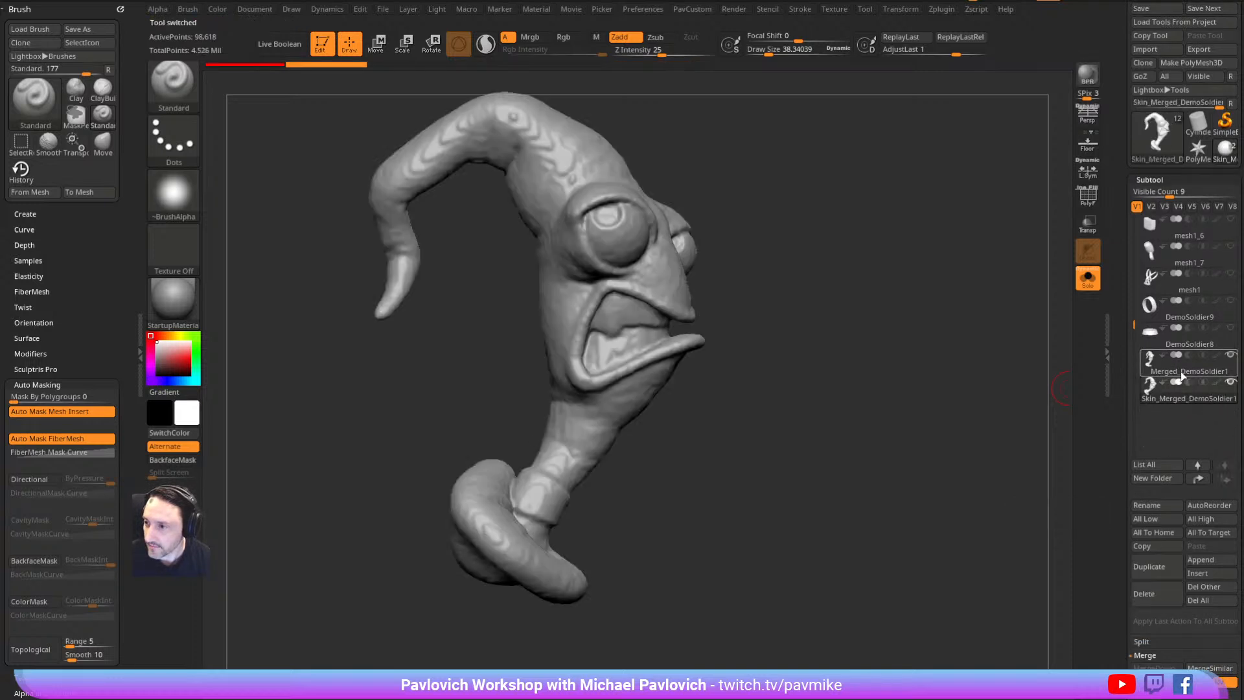
{"action": "left_click", "coordinate": [1092, 283]}
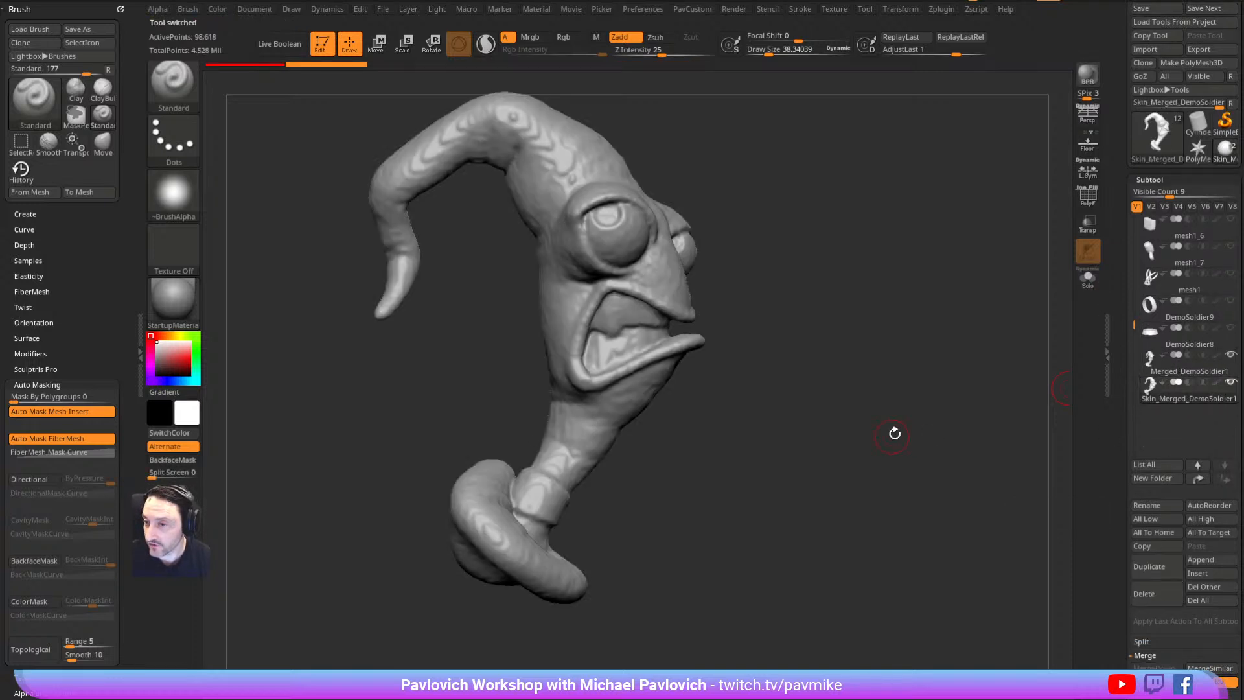
Hide the original Merged_DemoSoldier1 and apply Project History to the remeshed skin subtool
{"action": "left_click_drag", "start_coordinate": [893, 436], "coordinate": [960, 428]}
{"action": "key", "text": "space"}
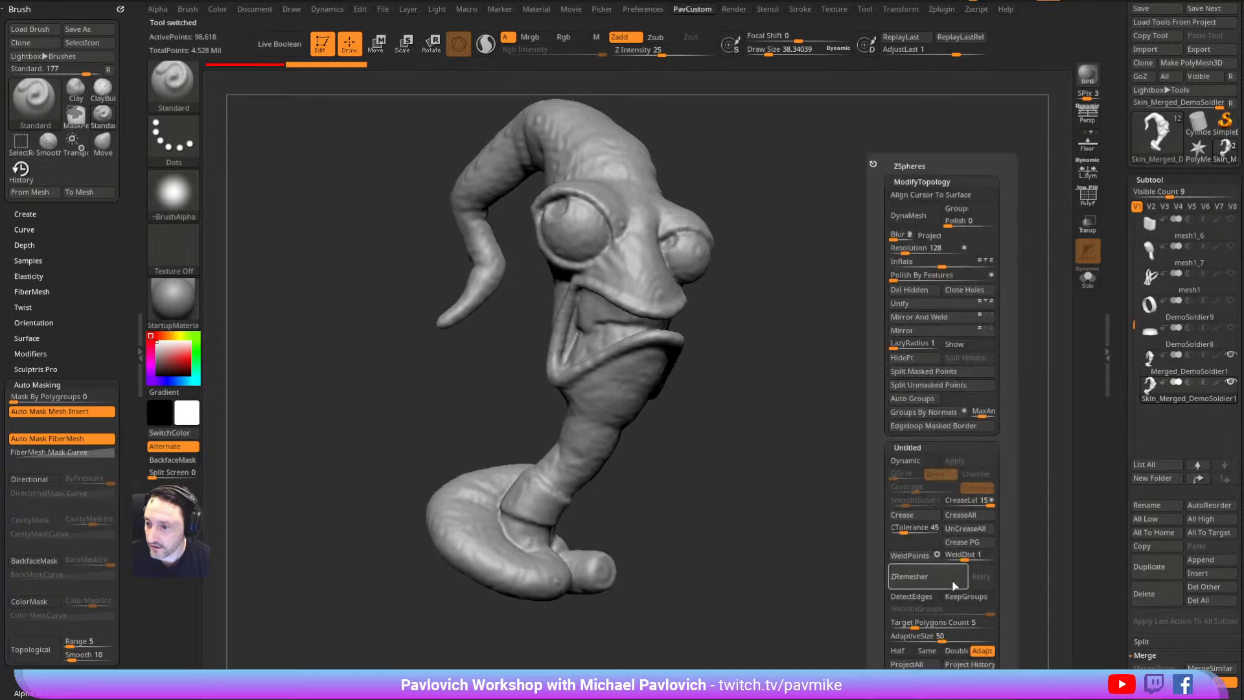
{"action": "left_click", "coordinate": [913, 665]}
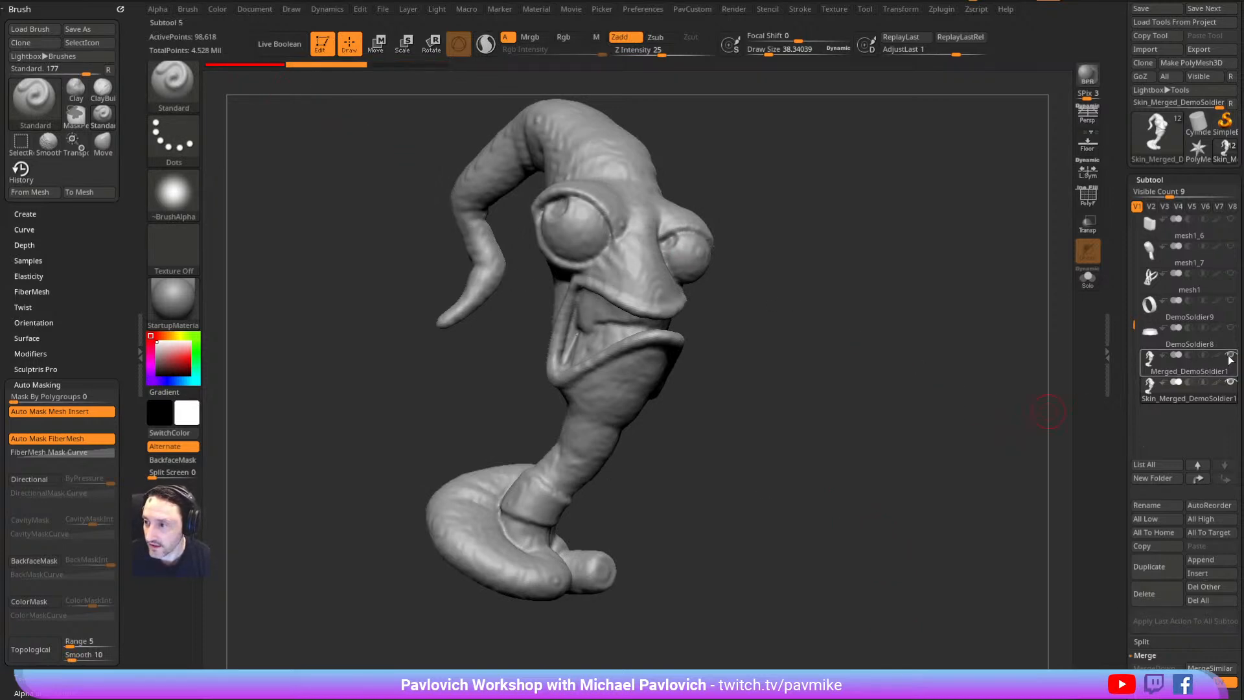
{"action": "left_click_drag", "start_coordinate": [915, 298], "coordinate": [953, 371], "text": "alt"}
{"action": "key", "text": "space"}
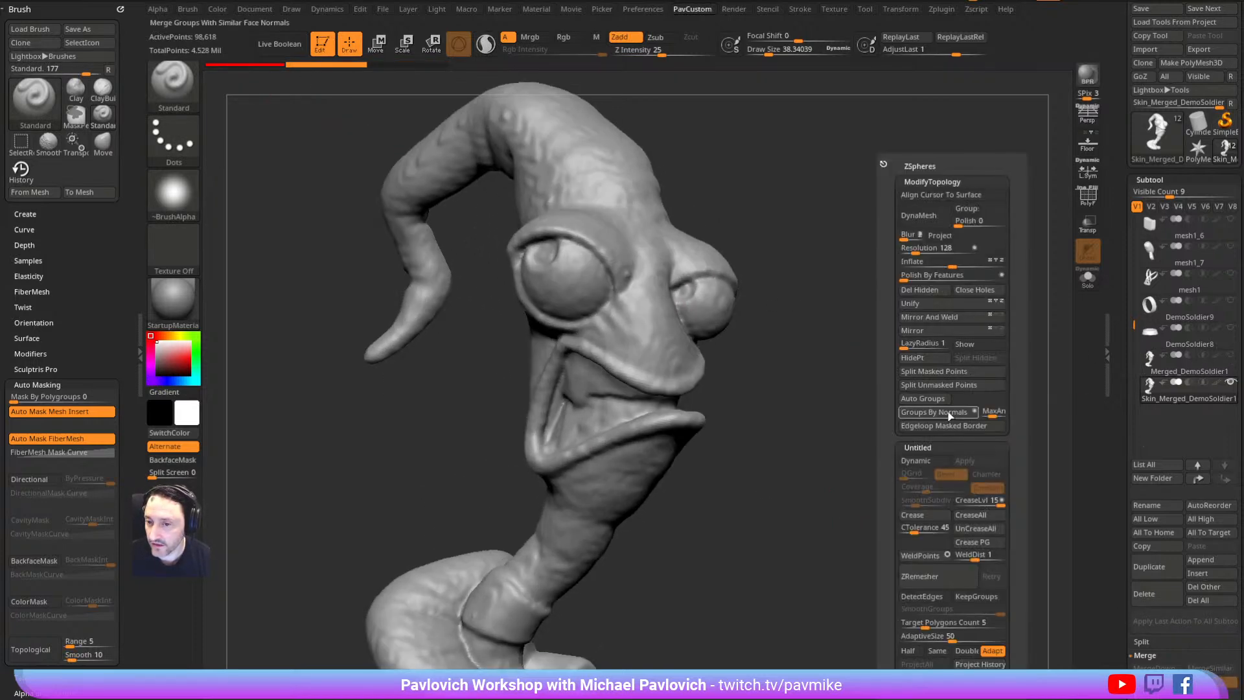
{"action": "left_click", "coordinate": [968, 664]}
Divide the remeshed skin once and project the stored history detail onto it again
{"action": "mouse_move", "coordinate": [855, 357]}
{"action": "left_mouse_down"}
{"action": "mouse_move", "coordinate": [879, 353]}
{"action": "mouse_move", "coordinate": [922, 297]}
{"action": "mouse_move", "coordinate": [926, 310]}
{"action": "mouse_move", "coordinate": [874, 281]}
{"action": "mouse_move", "coordinate": [985, 344]}
{"action": "mouse_move", "coordinate": [928, 356]}
{"action": "left_mouse_up"}
{"action": "key", "text": "ctrl"}
{"action": "key", "text": "ctrl+d"}
{"action": "key", "text": "2"}
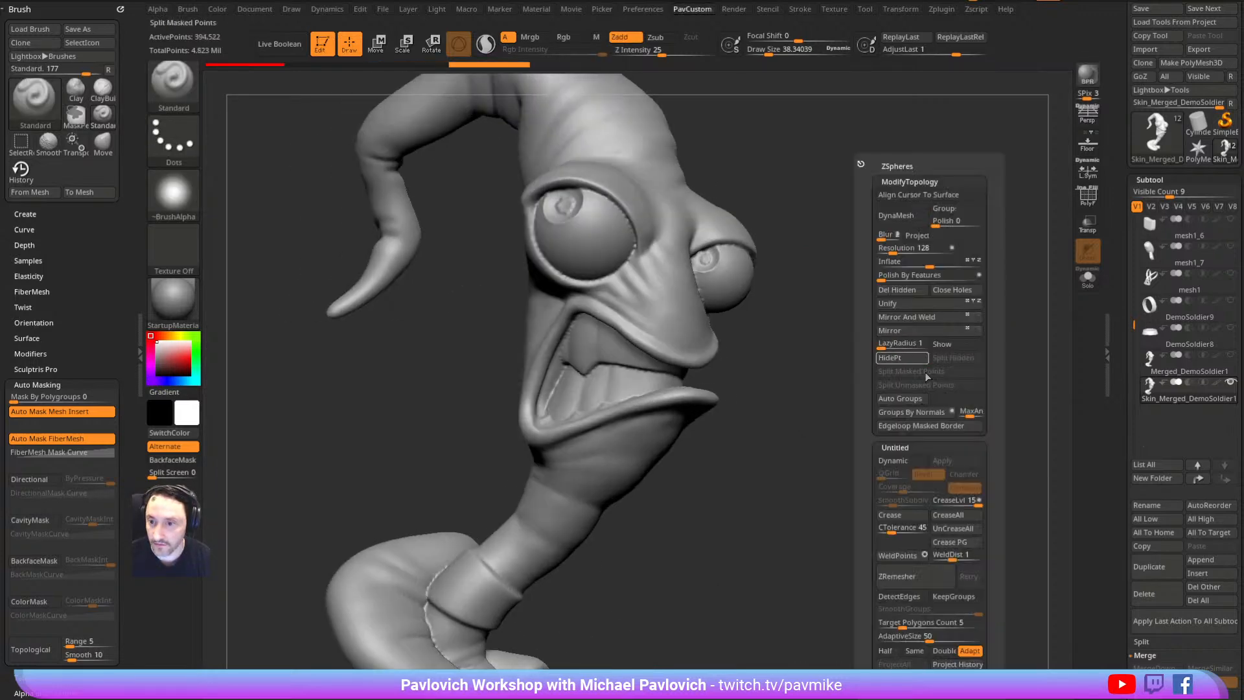
Delete the lower subdivision levels of the remeshed skin
{"action": "left_click_drag", "start_coordinate": [858, 509], "coordinate": [932, 423]}
{"action": "scroll", "coordinate": [1173, 388], "scroll_direction": "down", "scroll_amount": 5}
{"action": "left_click", "coordinate": [1151, 477]}
Choose the HistoryRecall brush and restore the original detail on the near eye's pupil and lower inner rim
{"action": "left_click_drag", "start_coordinate": [907, 214], "coordinate": [958, 355], "text": "alt"}
{"action": "key", "text": "b"}
{"action": "key", "text": "h"}
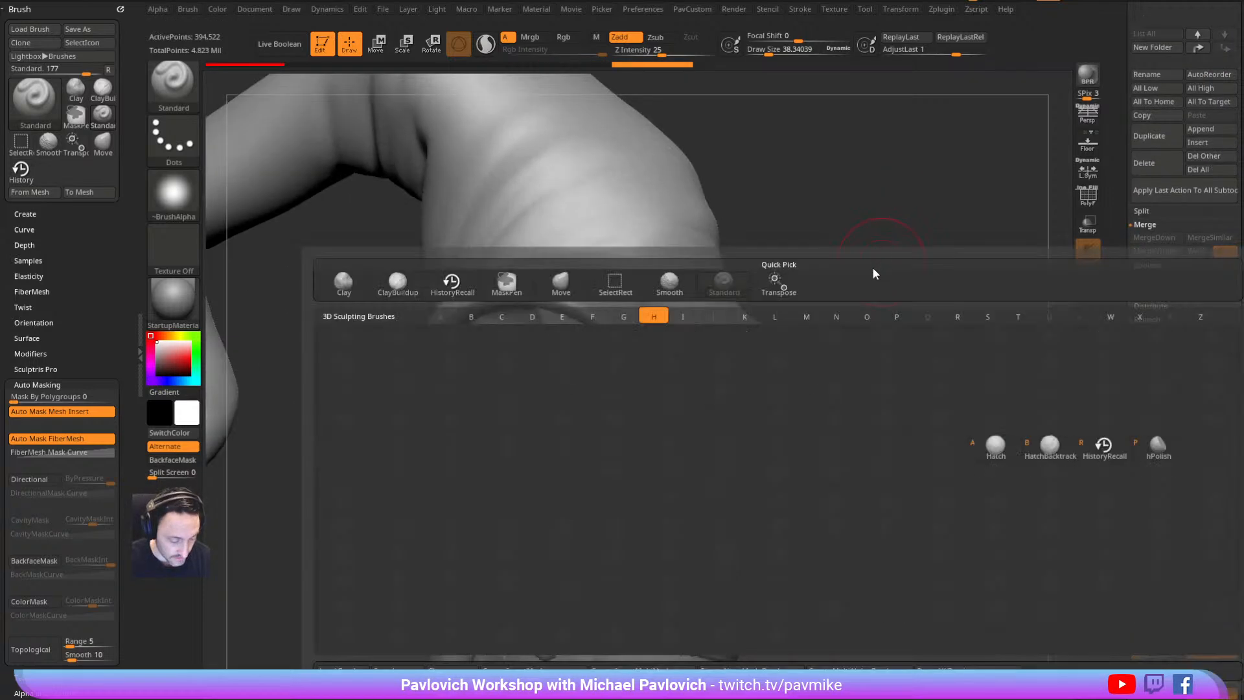
{"action": "key", "text": "r"}
{"action": "left_click_drag", "start_coordinate": [861, 266], "coordinate": [905, 277]}
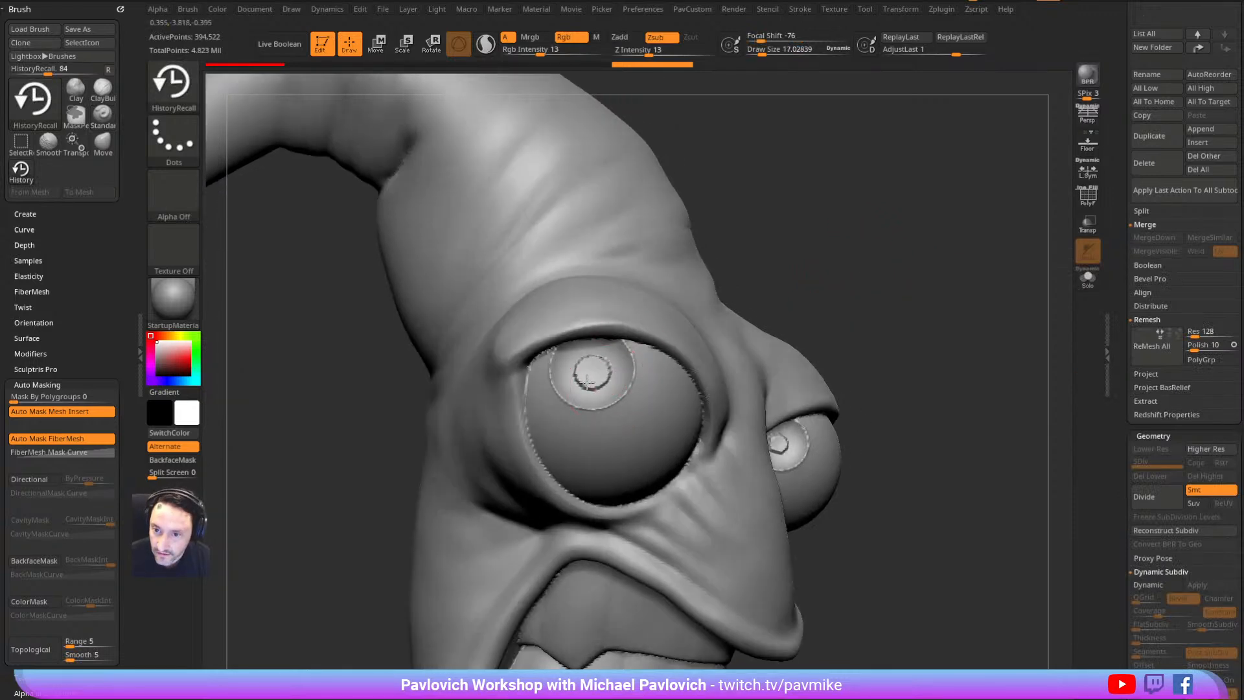
{"action": "left_click_drag", "start_coordinate": [588, 386], "coordinate": [577, 377]}
{"action": "left_click_drag", "start_coordinate": [1116, 343], "coordinate": [1115, 373]}
{"action": "left_click_drag", "start_coordinate": [999, 397], "coordinate": [933, 328]}
{"action": "left_click_drag", "start_coordinate": [690, 497], "coordinate": [701, 494]}
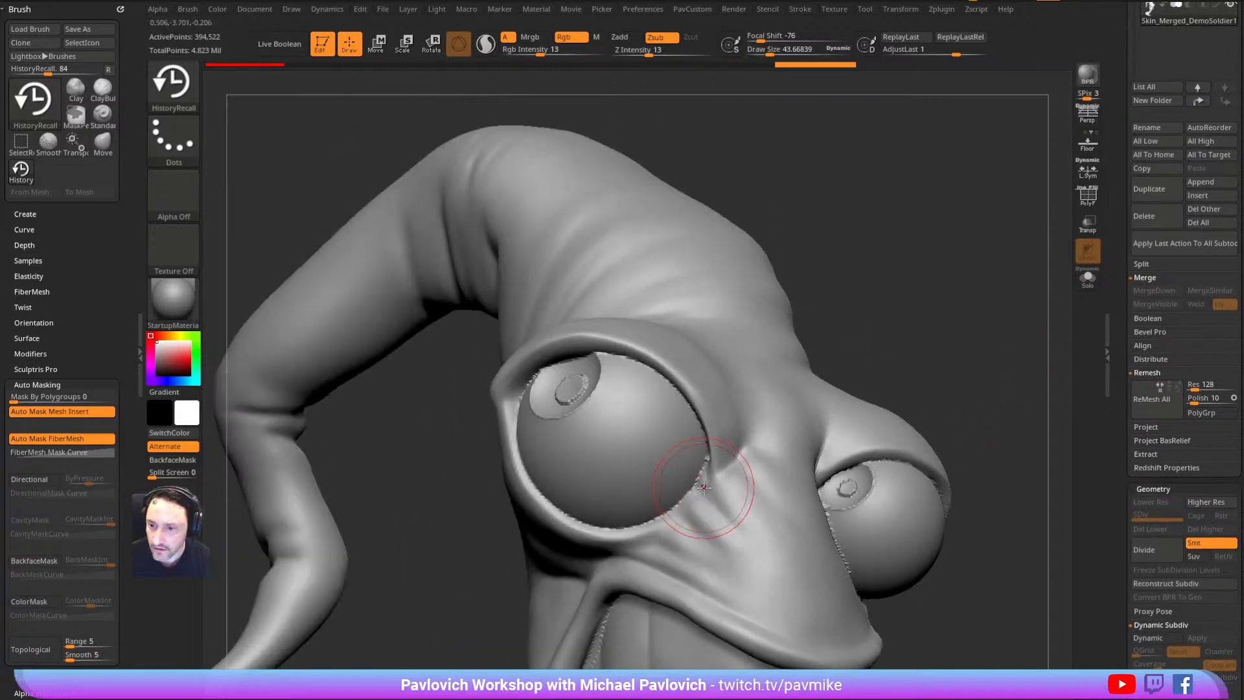
Turn on Sculptris Pro mode and brush history detail back along the near eye's lower inner edge
{"action": "left_click", "coordinate": [485, 46]}
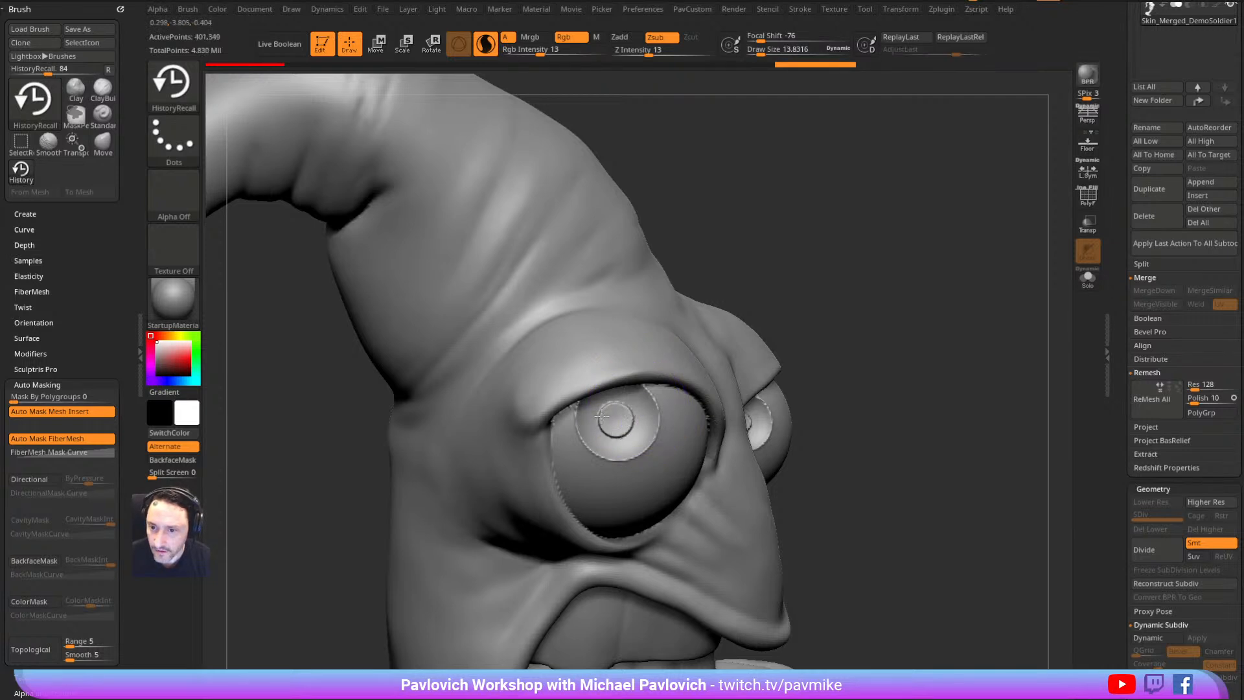
{"action": "left_click_drag", "start_coordinate": [890, 343], "coordinate": [789, 286]}
{"action": "left_click_drag", "start_coordinate": [986, 316], "coordinate": [923, 245], "text": "alt"}
{"action": "left_click_drag", "start_coordinate": [674, 454], "coordinate": [686, 427]}
{"action": "left_click_drag", "start_coordinate": [637, 475], "coordinate": [633, 438]}
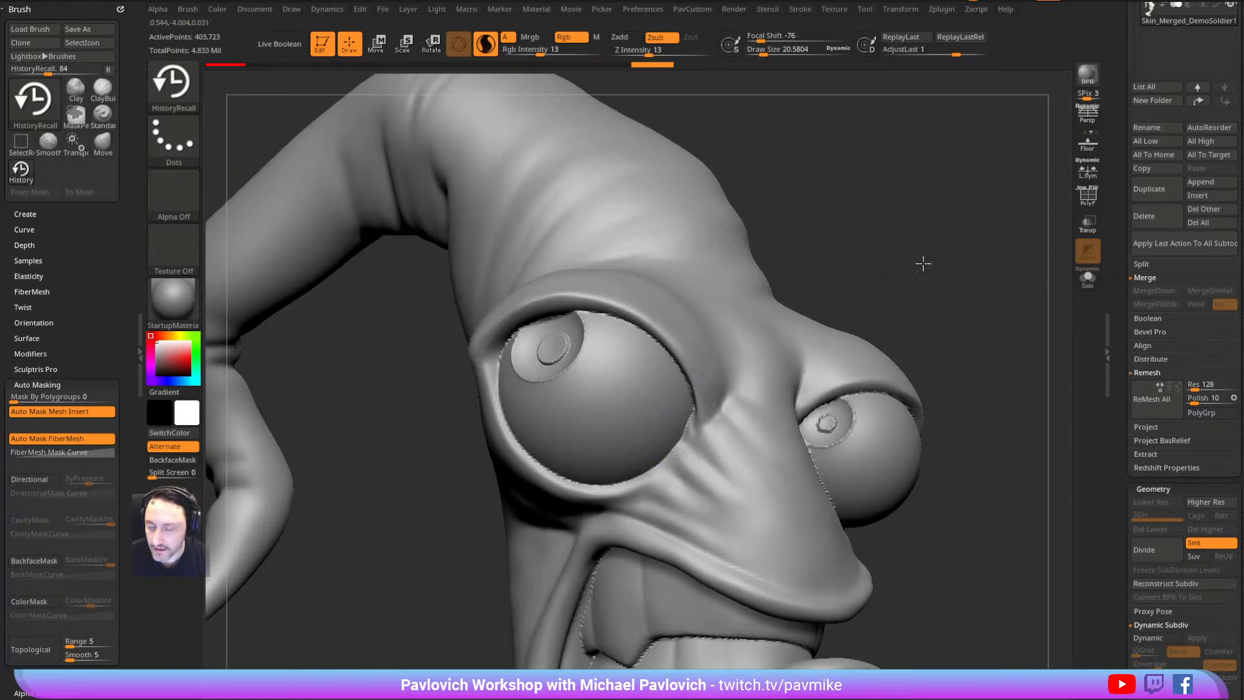
Recall crisp history detail around the near eye's inner, upper, outer and lower rim with the HistoryRecall brush
{"action": "left_click_drag", "start_coordinate": [922, 275], "coordinate": [903, 217]}
{"action": "left_click_drag", "start_coordinate": [686, 384], "coordinate": [691, 392]}
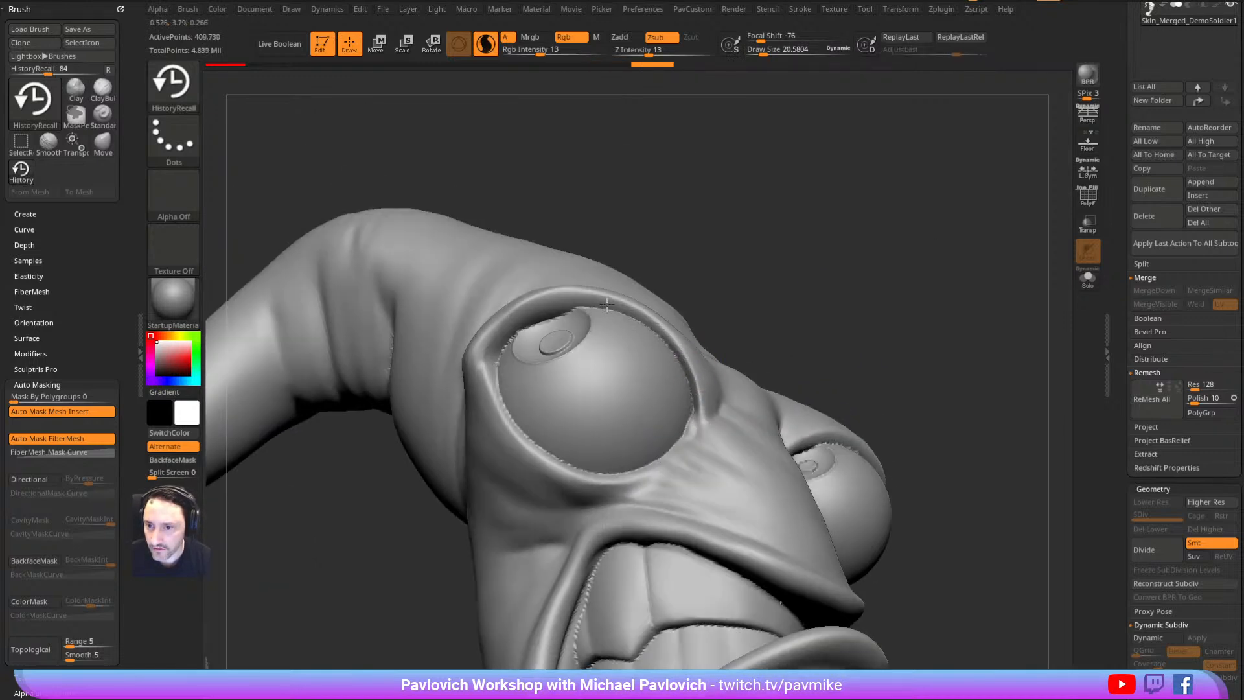
{"action": "left_click_drag", "start_coordinate": [606, 305], "coordinate": [609, 304]}
{"action": "left_click_drag", "start_coordinate": [680, 259], "coordinate": [615, 282]}
{"action": "left_click_drag", "start_coordinate": [509, 351], "coordinate": [506, 356]}
{"action": "left_click_drag", "start_coordinate": [537, 442], "coordinate": [606, 475]}
{"action": "mouse_move", "coordinate": [904, 401]}
{"action": "left_mouse_down", "text": "alt"}
{"action": "mouse_move", "coordinate": [880, 292]}
{"action": "mouse_move", "coordinate": [857, 311]}
{"action": "mouse_move", "coordinate": [907, 331]}
{"action": "mouse_move", "coordinate": [852, 278]}
{"action": "left_mouse_up", "text": "alt"}
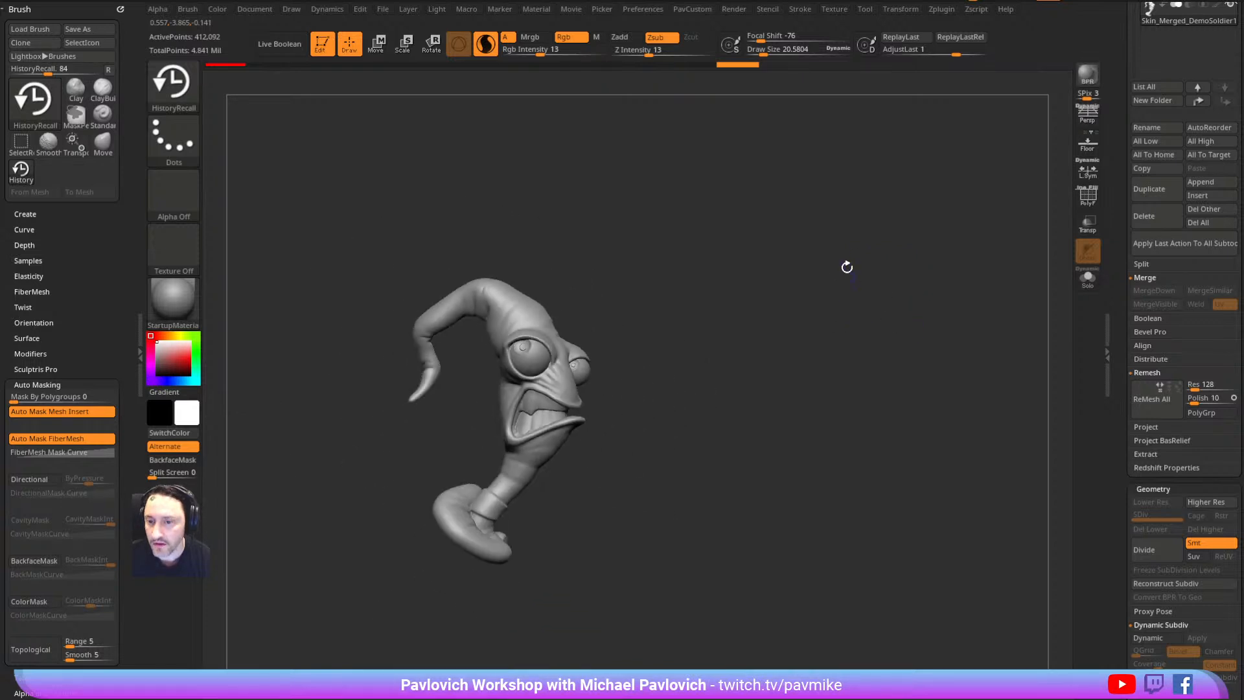
Delete all current subtools and load the Earthworm Jim bust with separate body, hand, gun and head subtools
{"action": "left_click_drag", "start_coordinate": [1120, 324], "coordinate": [1180, 623]}
{"action": "left_click", "coordinate": [1206, 636]}
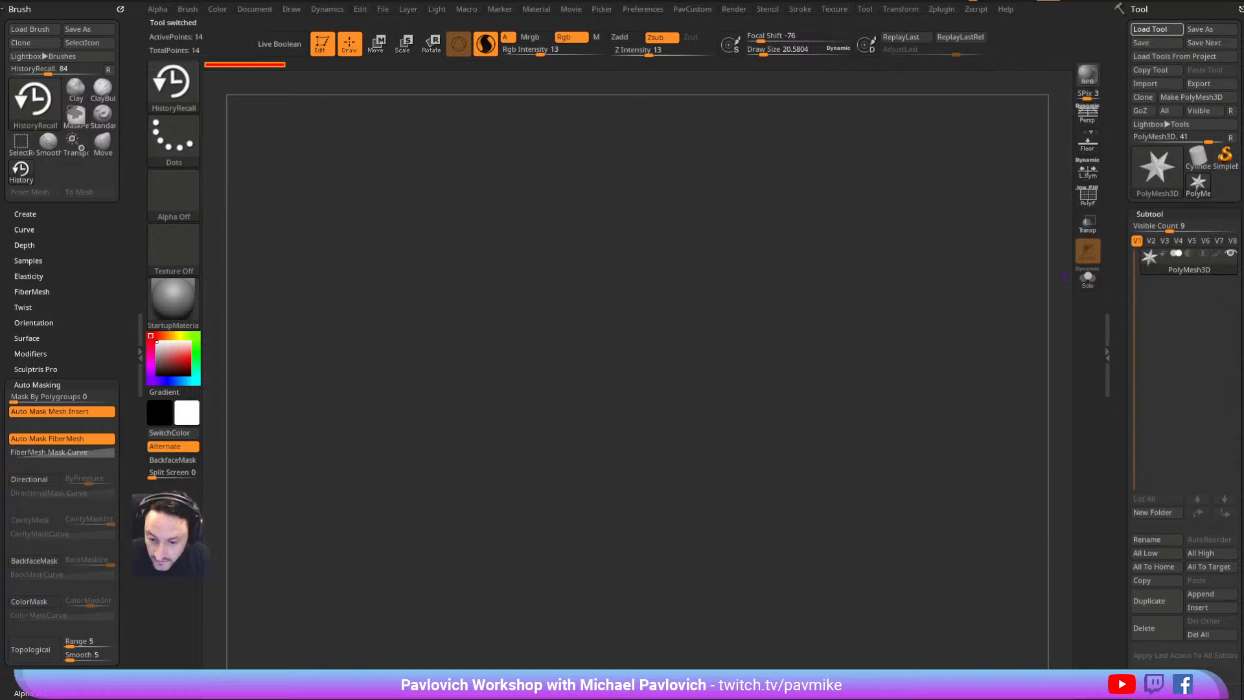
{"action": "mouse_move", "coordinate": [675, 324]}
{"action": "left_mouse_down"}
{"action": "mouse_move", "coordinate": [888, 314]}
{"action": "mouse_move", "coordinate": [905, 280]}
{"action": "mouse_move", "coordinate": [896, 303]}
{"action": "mouse_move", "coordinate": [964, 269]}
{"action": "mouse_move", "coordinate": [981, 389]}
{"action": "left_mouse_up"}
Set the draw size to about 83 and turn off Sculptris Pro
{"action": "key", "text": "s"}
{"action": "left_click", "coordinate": [897, 308]}
{"action": "left_click", "coordinate": [486, 44]}
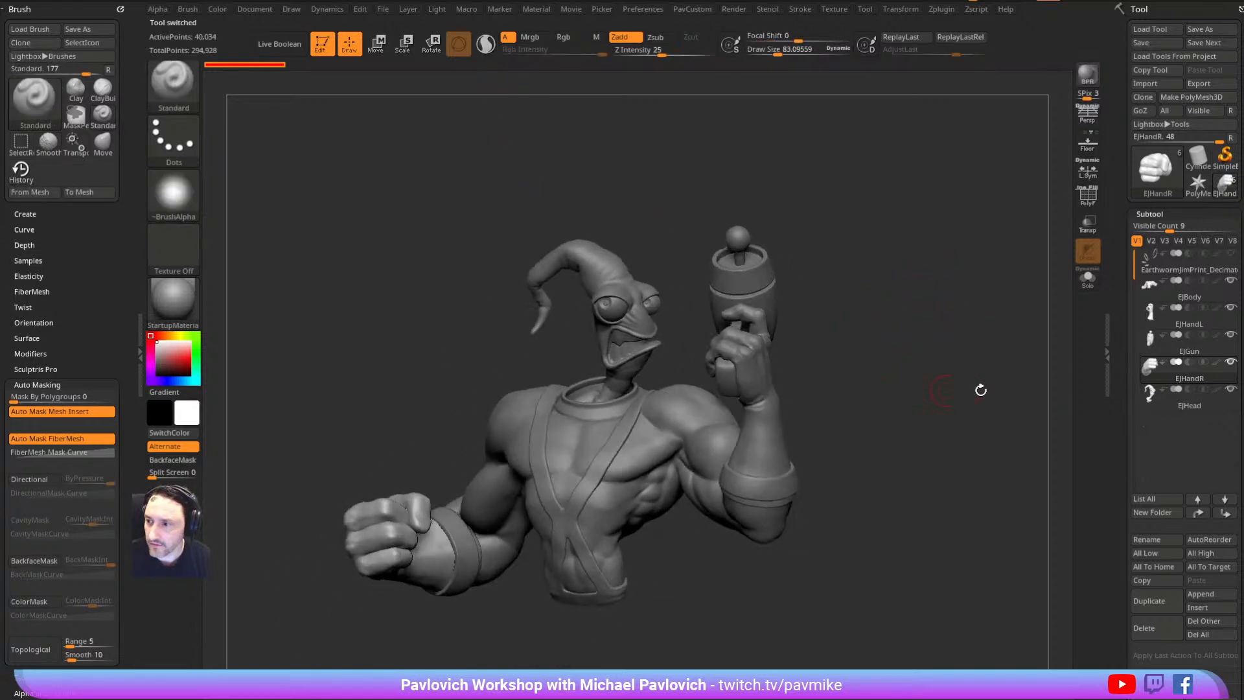
Isolate the EJBody, EJHandL and EJGun subtools one after another and examine how each part is built
{"action": "left_click", "coordinate": [1183, 297]}
{"action": "left_click_drag", "start_coordinate": [891, 389], "coordinate": [972, 377]}
{"action": "left_click", "coordinate": [1083, 280]}
{"action": "left_click_drag", "start_coordinate": [944, 331], "coordinate": [1098, 381]}
{"action": "left_click", "coordinate": [1189, 313]}
{"action": "left_click_drag", "start_coordinate": [964, 416], "coordinate": [1152, 325]}
{"action": "left_click", "coordinate": [1181, 350]}
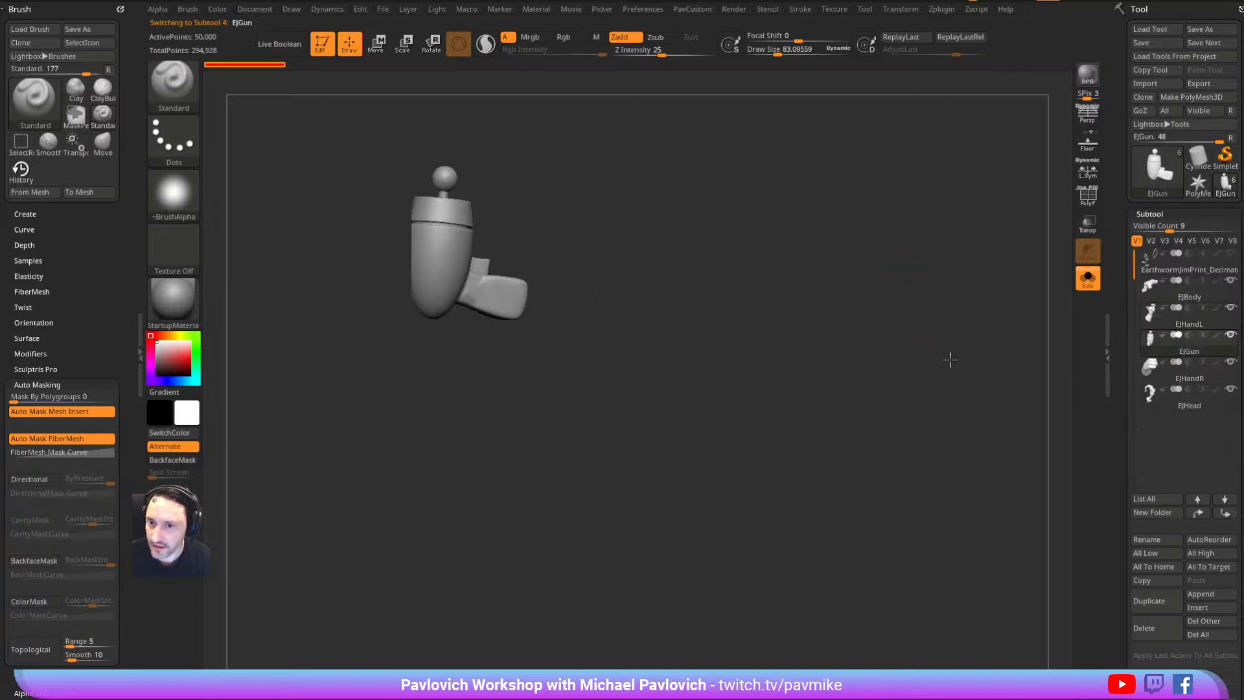
{"action": "left_click_drag", "start_coordinate": [935, 360], "coordinate": [902, 360]}
{"action": "left_click", "coordinate": [1087, 278]}
{"action": "mouse_move", "coordinate": [907, 313]}
{"action": "left_mouse_down"}
{"action": "mouse_move", "coordinate": [946, 417]}
{"action": "mouse_move", "coordinate": [925, 325]}
{"action": "mouse_move", "coordinate": [827, 203]}
{"action": "mouse_move", "coordinate": [846, 261]}
{"action": "mouse_move", "coordinate": [867, 264]}
{"action": "mouse_move", "coordinate": [866, 250]}
{"action": "mouse_move", "coordinate": [922, 280]}
{"action": "mouse_move", "coordinate": [848, 302]}
{"action": "left_mouse_up"}
Examine the body's hollow neck opening from above and select the EJHandR subtool
{"action": "key", "text": "s"}
{"action": "left_click", "coordinate": [915, 283]}
{"action": "key", "text": "s"}
{"action": "left_click", "coordinate": [641, 360], "text": "alt"}
{"action": "mouse_move", "coordinate": [904, 265]}
{"action": "left_mouse_down"}
{"action": "mouse_move", "coordinate": [927, 341]}
{"action": "mouse_move", "coordinate": [936, 327]}
{"action": "left_mouse_up"}
{"action": "mouse_move", "coordinate": [936, 327]}
{"action": "left_mouse_down", "text": "alt"}
{"action": "mouse_move", "coordinate": [965, 350]}
{"action": "mouse_move", "coordinate": [855, 237]}
{"action": "mouse_move", "coordinate": [898, 279]}
{"action": "mouse_move", "coordinate": [885, 333]}
{"action": "mouse_move", "coordinate": [868, 313]}
{"action": "mouse_move", "coordinate": [892, 297]}
{"action": "mouse_move", "coordinate": [1055, 361]}
{"action": "left_mouse_up", "text": "alt"}
{"action": "left_click", "coordinate": [1197, 381]}
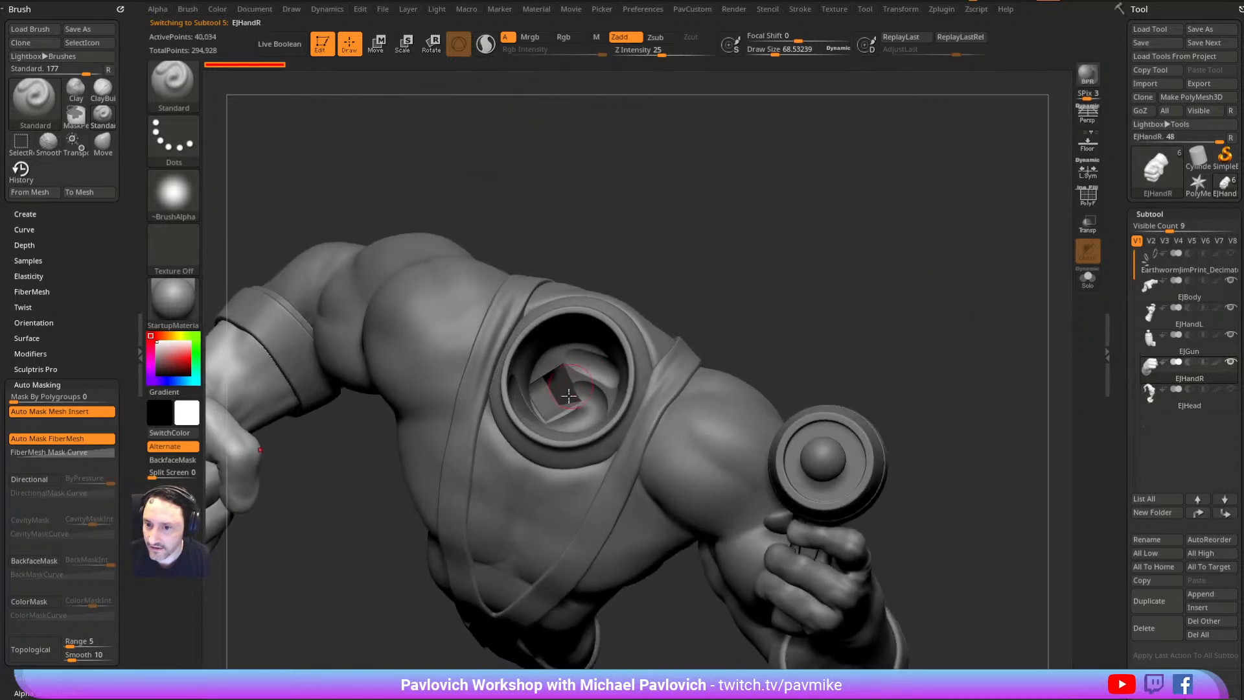
Isolate and examine the EJHead subtool, then bring the whole bust back and look it over
{"action": "left_click", "coordinate": [1156, 394]}
{"action": "left_click", "coordinate": [1087, 279]}
{"action": "left_click_drag", "start_coordinate": [978, 285], "coordinate": [941, 297]}
{"action": "left_click", "coordinate": [1087, 279]}
{"action": "mouse_move", "coordinate": [957, 352]}
{"action": "left_mouse_down"}
{"action": "mouse_move", "coordinate": [944, 344]}
{"action": "mouse_move", "coordinate": [1005, 328]}
{"action": "mouse_move", "coordinate": [998, 342]}
{"action": "mouse_move", "coordinate": [970, 336]}
{"action": "left_mouse_up"}
{"action": "key", "text": "f"}
{"action": "key", "text": "s"}
{"action": "key", "text": "s"}
{"action": "left_click_drag", "start_coordinate": [999, 311], "coordinate": [979, 334], "text": "alt"}
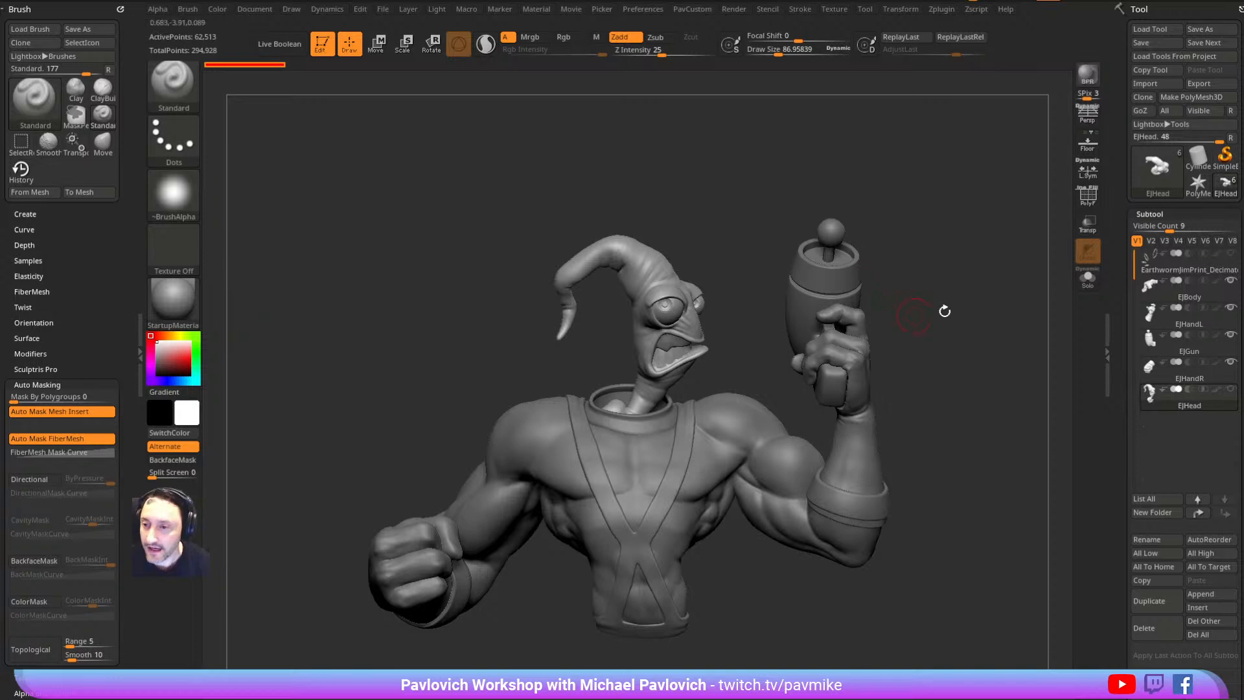
{"action": "left_click_drag", "start_coordinate": [913, 315], "coordinate": [954, 359]}
{"action": "left_click_drag", "start_coordinate": [805, 405], "coordinate": [920, 363]}
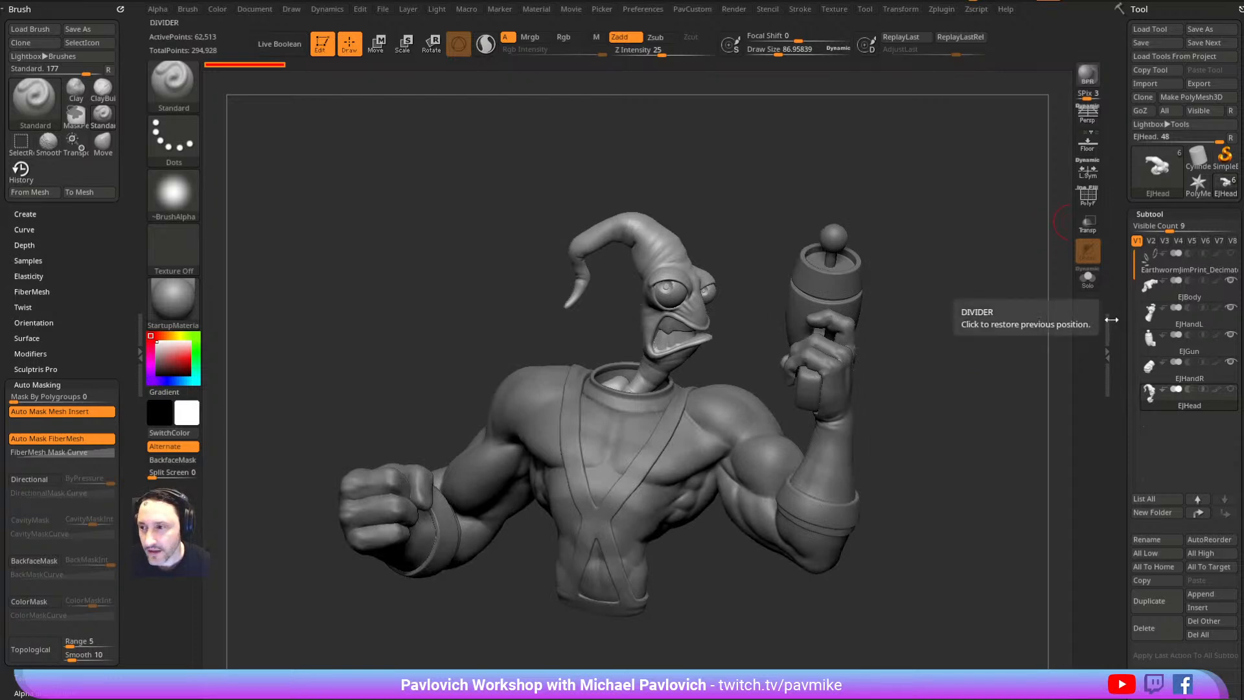
Insert the Hand mesh of the IMM BParts brush at the raised arm's elbow and split it into its own subtool
{"action": "key", "text": "b"}
{"action": "key", "text": "i"}
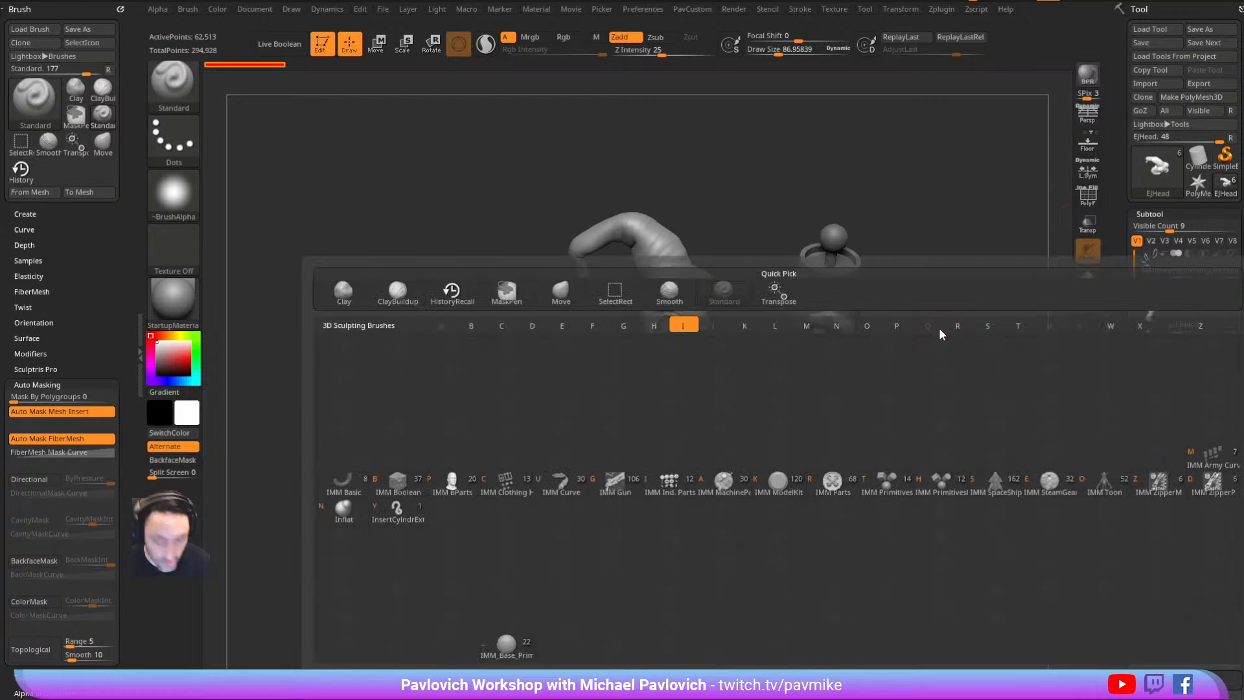
{"action": "left_click", "coordinate": [451, 487]}
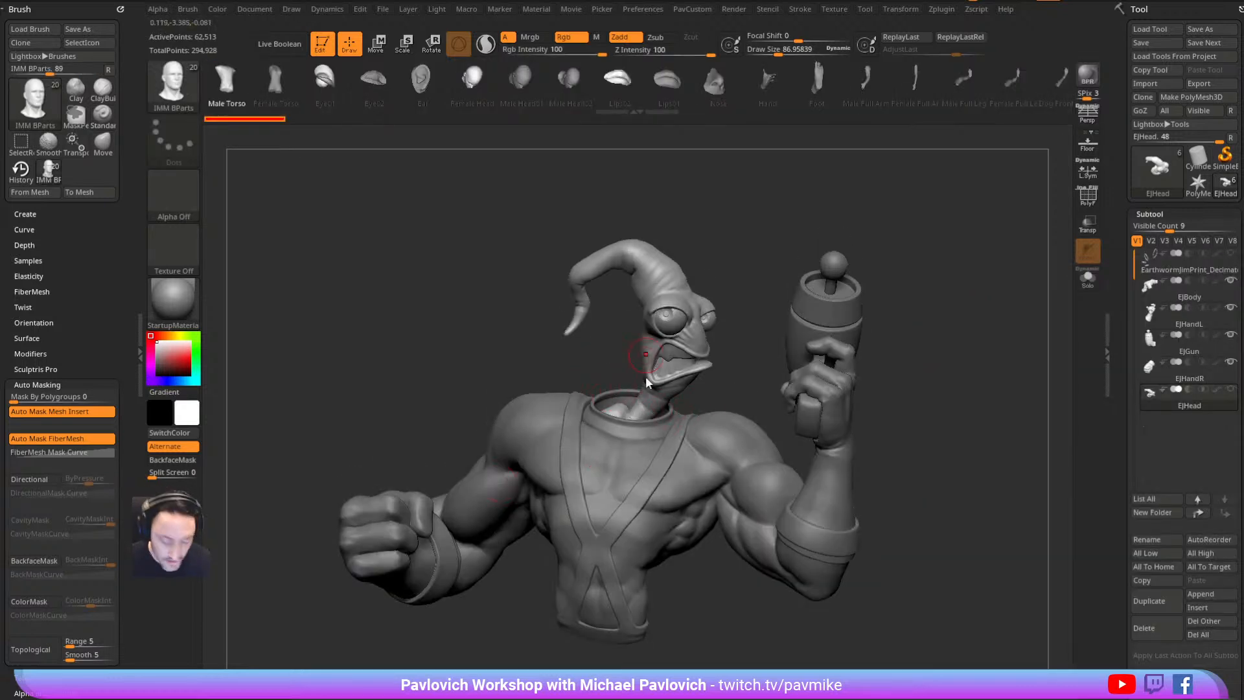
{"action": "key", "text": "m"}
{"action": "left_click", "coordinate": [622, 475]}
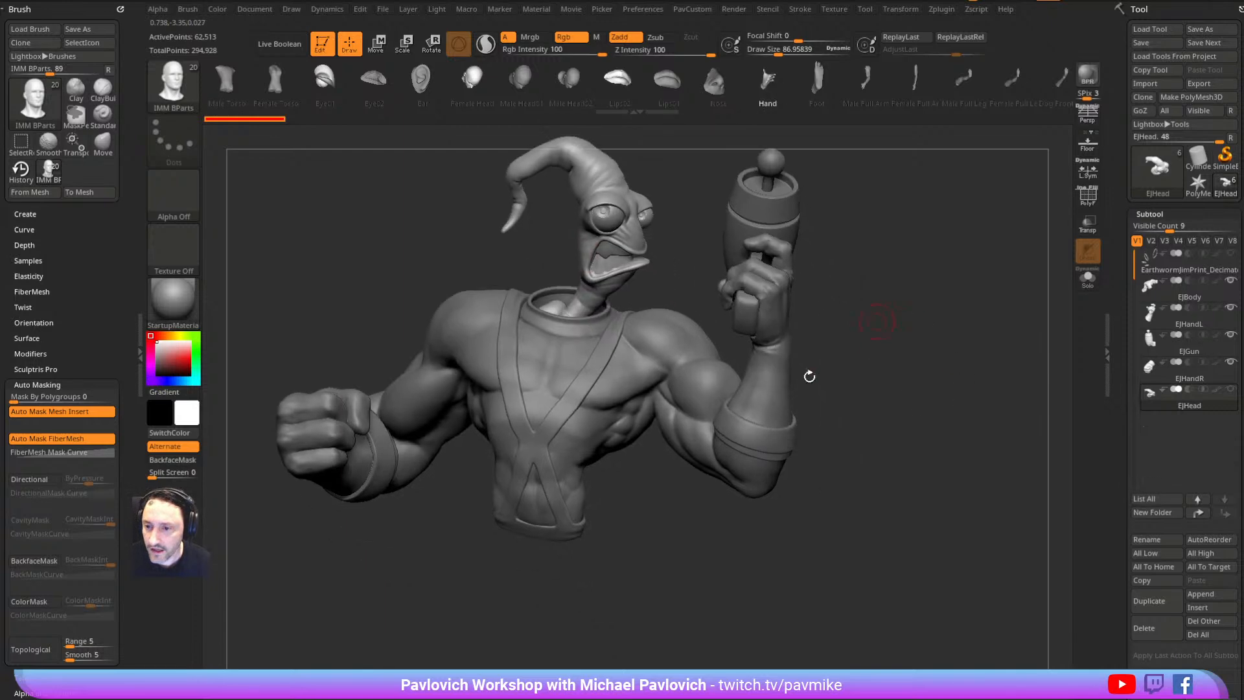
{"action": "left_click_drag", "start_coordinate": [769, 494], "coordinate": [777, 537]}
{"action": "mouse_move", "coordinate": [939, 397]}
{"action": "left_mouse_down"}
{"action": "mouse_move", "coordinate": [938, 411]}
{"action": "mouse_move", "coordinate": [936, 382]}
{"action": "mouse_move", "coordinate": [885, 391]}
{"action": "mouse_move", "coordinate": [881, 340]}
{"action": "mouse_move", "coordinate": [928, 405]}
{"action": "left_mouse_up"}
{"action": "key", "text": "2"}
{"action": "left_click", "coordinate": [937, 370]}
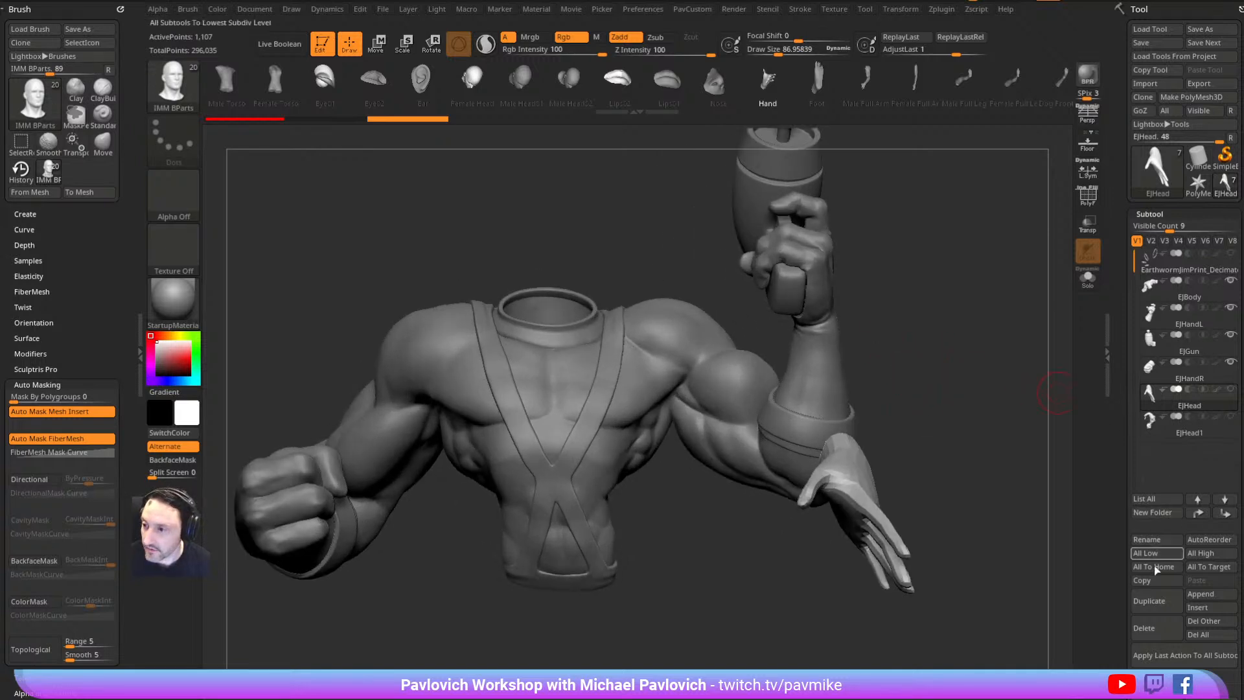
Delete the inserted hand subtool
{"action": "left_click", "coordinate": [1154, 632]}
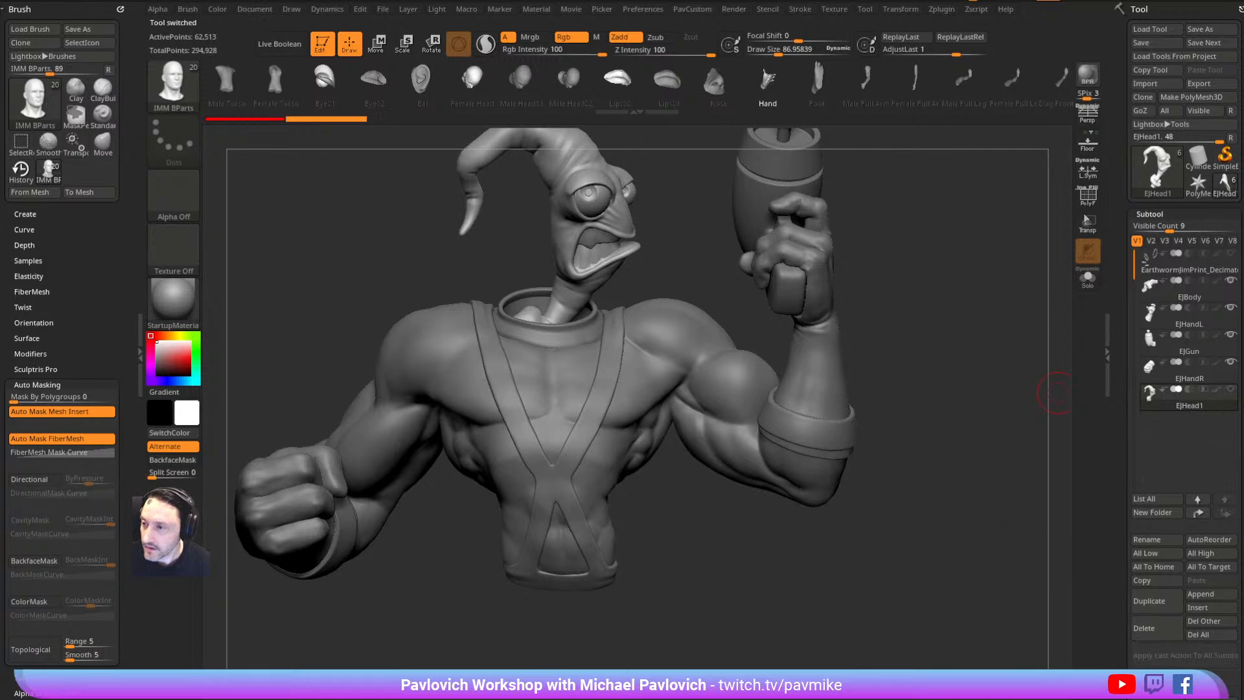
{"action": "left_click", "coordinate": [1128, 299]}
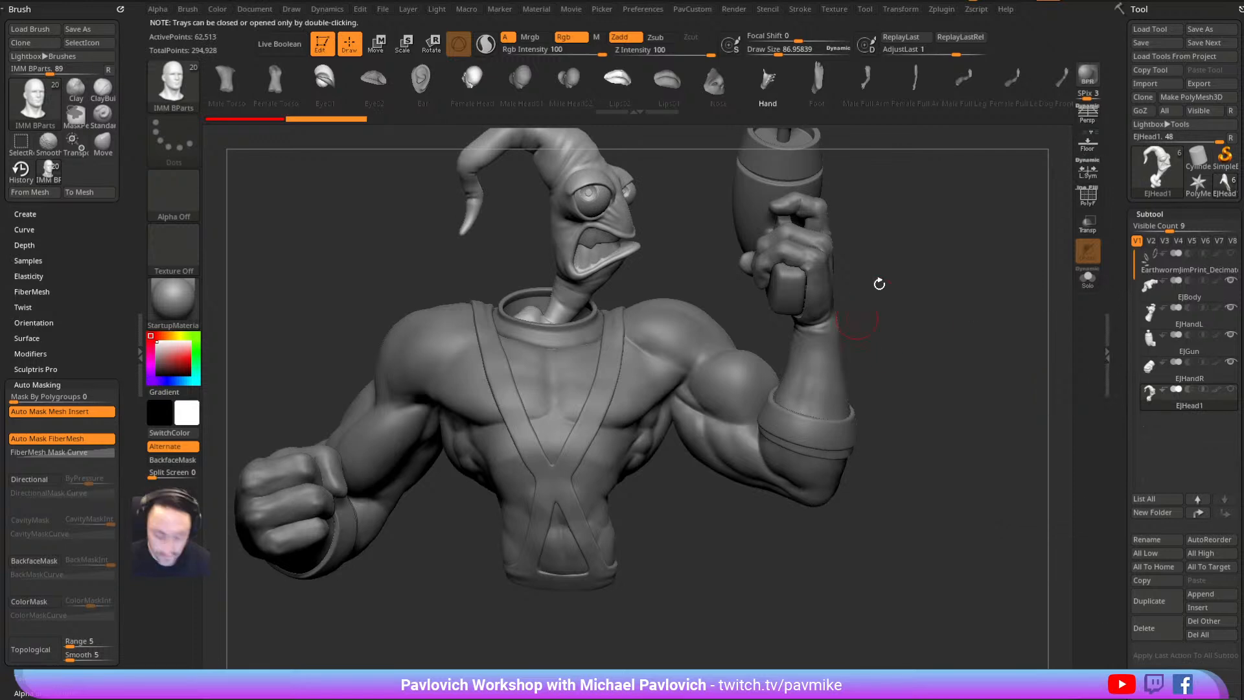
Load the Nickz_humanMaleAverage tool from the Lightbox library and frame the figure
{"action": "key", "text": "comma"}
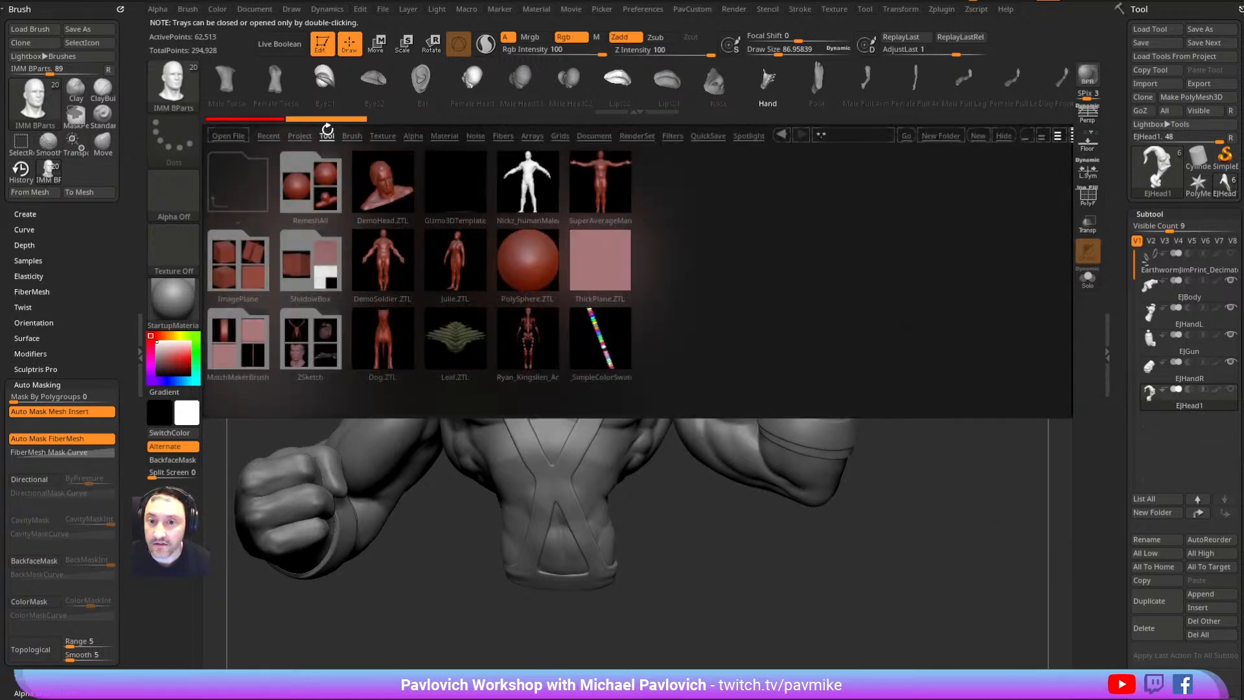
{"action": "double_click", "coordinate": [526, 193]}
{"action": "key", "text": "comma"}
{"action": "mouse_move", "coordinate": [721, 466]}
{"action": "left_mouse_down", "text": "alt"}
{"action": "mouse_move", "coordinate": [783, 293]}
{"action": "mouse_move", "coordinate": [876, 353]}
{"action": "mouse_move", "coordinate": [855, 324]}
{"action": "mouse_move", "coordinate": [894, 281]}
{"action": "mouse_move", "coordinate": [875, 300]}
{"action": "mouse_move", "coordinate": [963, 302]}
{"action": "mouse_move", "coordinate": [977, 377]}
{"action": "mouse_move", "coordinate": [942, 370]}
{"action": "left_mouse_up", "text": "alt"}
Isolate the male figure's body and delete all its other subtools
{"action": "left_click", "coordinate": [1087, 277]}
{"action": "left_click_drag", "start_coordinate": [786, 416], "coordinate": [1235, 505]}
{"action": "left_click", "coordinate": [1204, 649]}
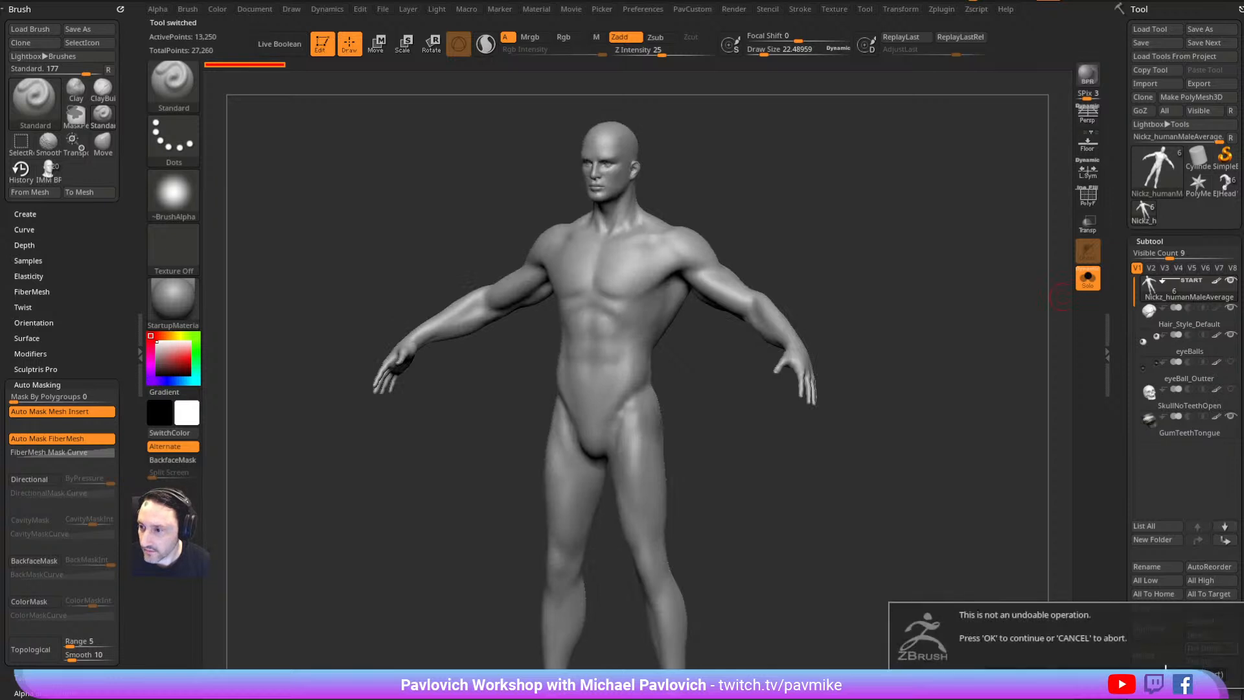
{"action": "key", "text": "Return"}
Set the DynaMesh resolution to 440 and try to DynaMesh the male body
{"action": "key", "text": "space"}
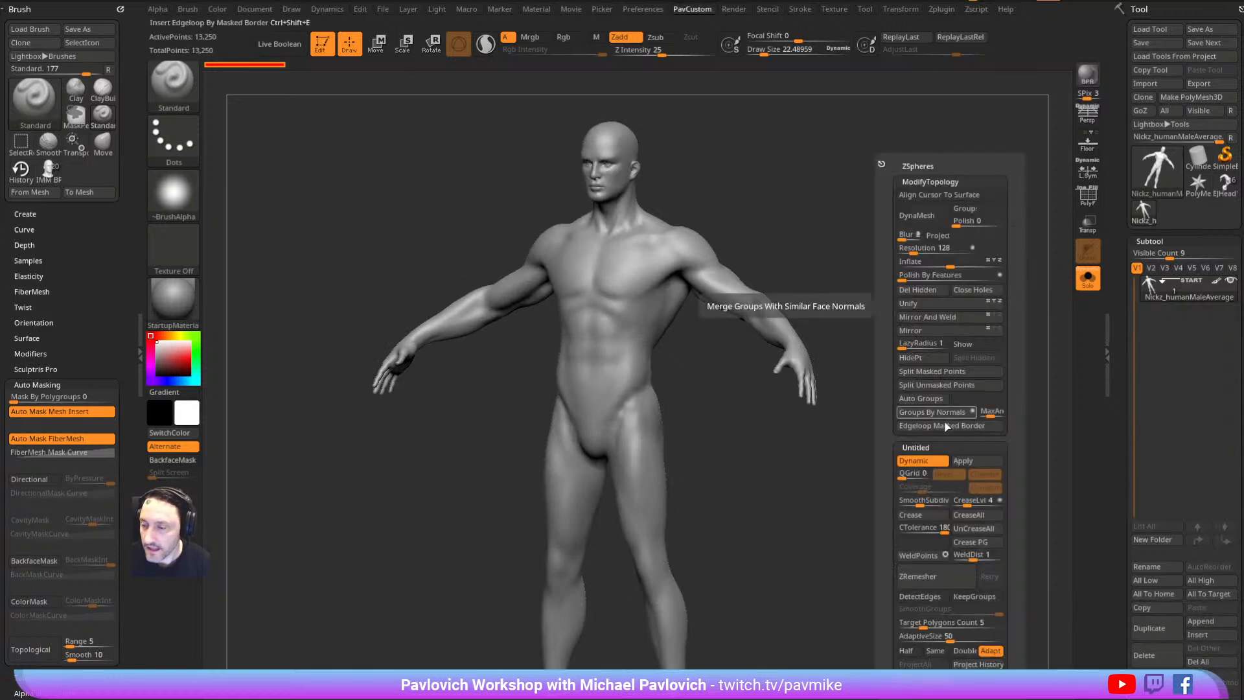
{"action": "left_click_drag", "start_coordinate": [921, 251], "coordinate": [924, 250]}
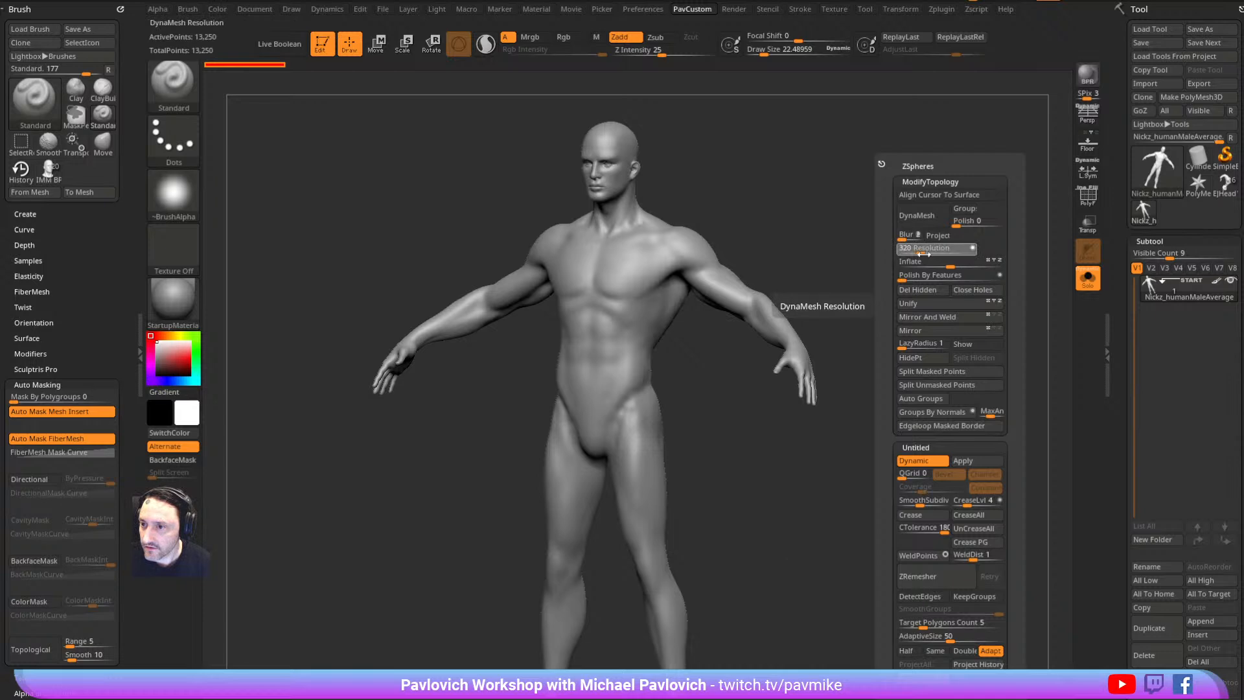
{"action": "key", "text": "space"}
{"action": "left_click", "coordinate": [921, 215]}
{"action": "left_click", "coordinate": [1112, 331]}
Check the body's Layers settings, retry DynaMesh and undo it
{"action": "scroll", "coordinate": [1159, 389], "scroll_direction": "down", "scroll_amount": 10}
{"action": "key", "text": "shift"}
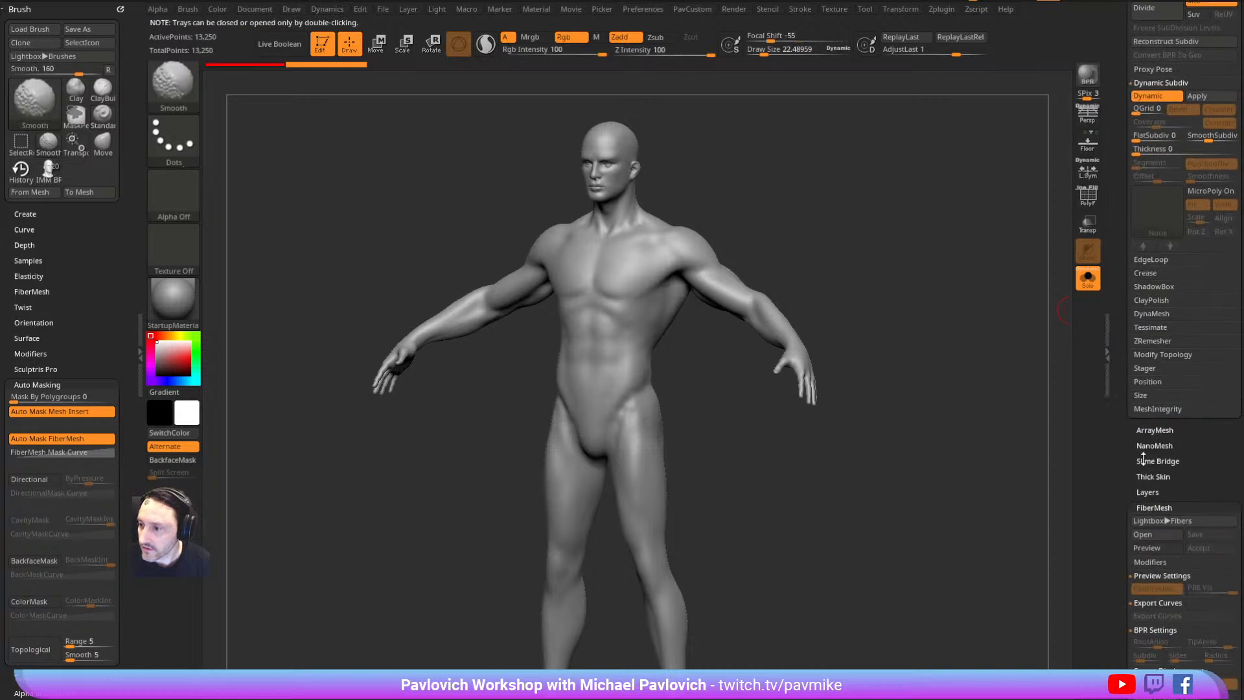
{"action": "left_click", "coordinate": [1147, 492]}
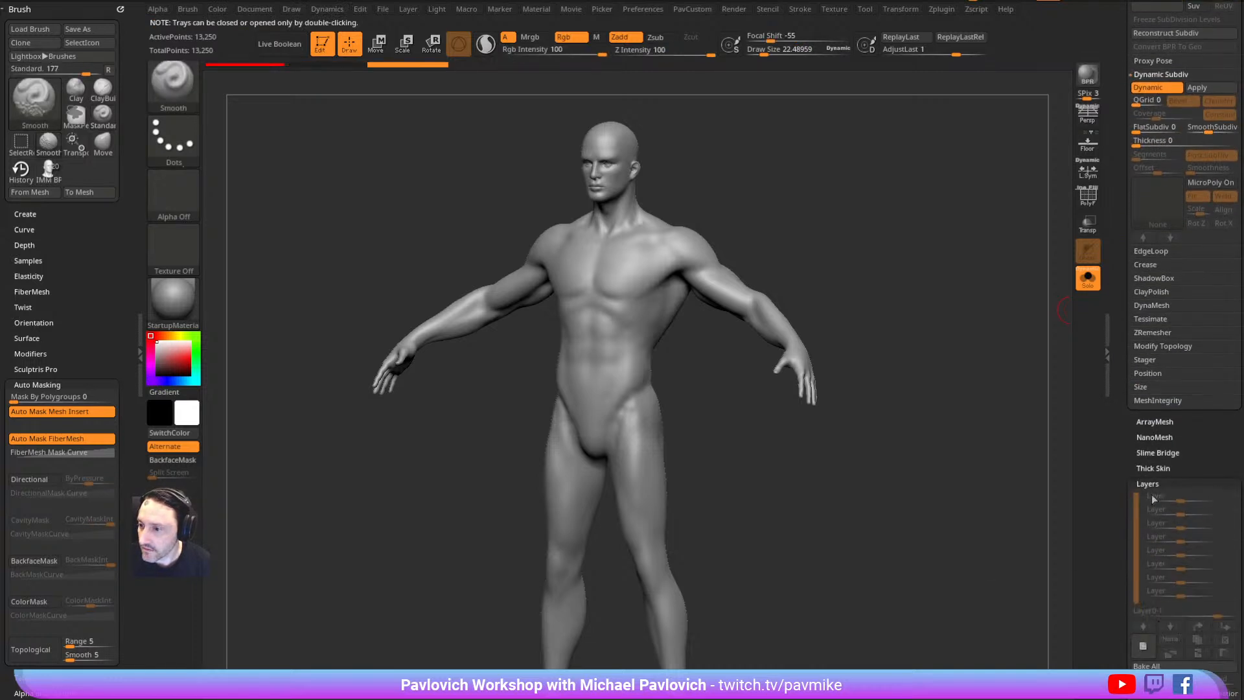
{"action": "key", "text": "space"}
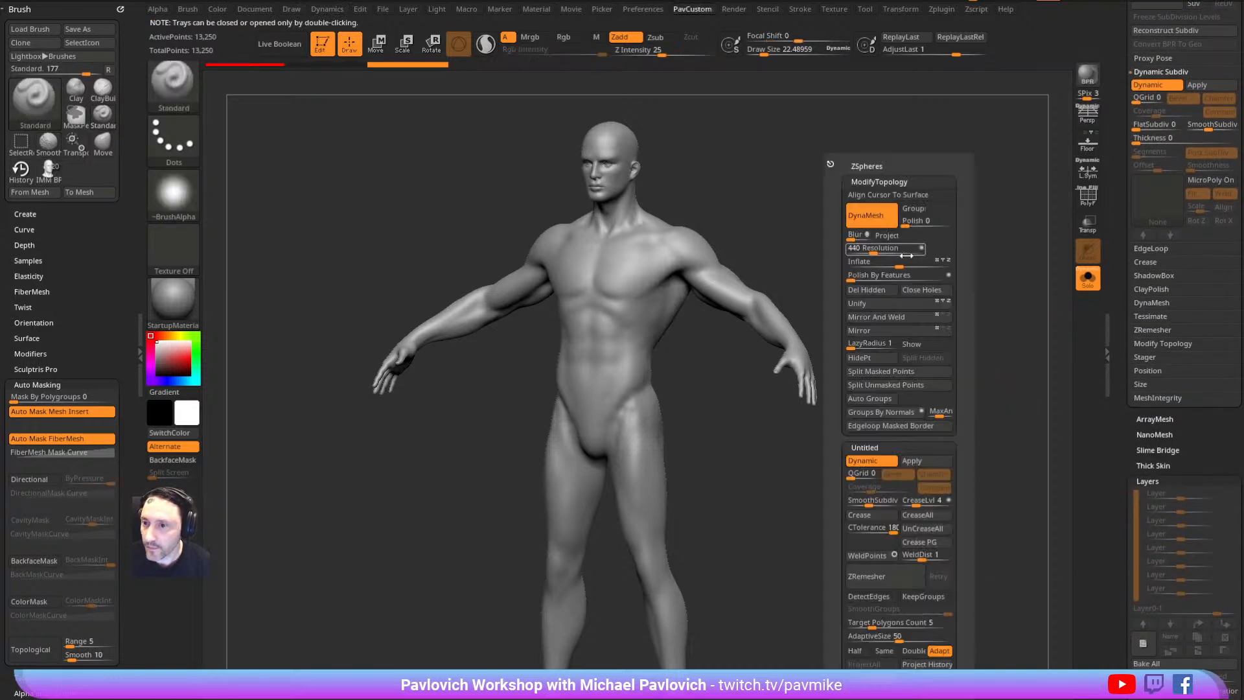
{"action": "left_click", "coordinate": [865, 224]}
{"action": "key", "text": "ctrl+z"}
Apply the dynamic subdivision to the body and DynaMesh it at resolution 440
{"action": "key", "text": "space"}
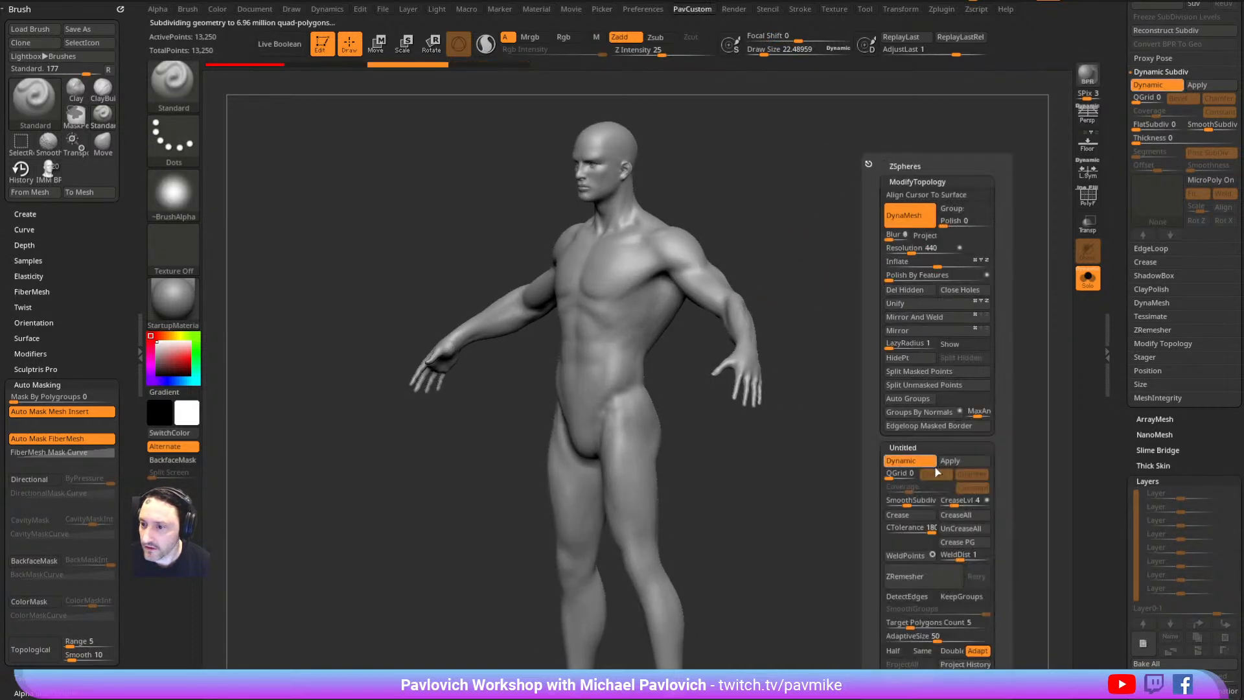
{"action": "left_click", "coordinate": [960, 462]}
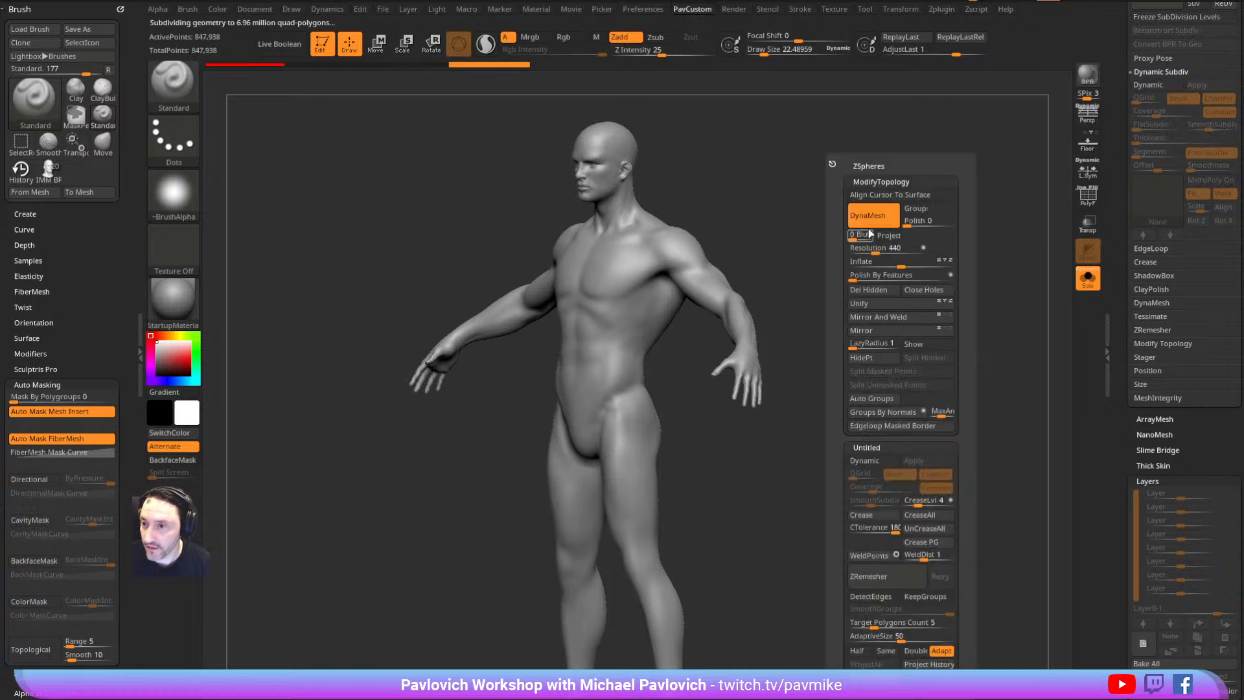
{"action": "left_click", "coordinate": [871, 223]}
{"action": "left_click_drag", "start_coordinate": [905, 314], "coordinate": [913, 366]}
Set the DynaMesh resolution to 192, remesh the body, examine the fingers and undo the remesh
{"action": "key", "text": "space"}
{"action": "left_click", "coordinate": [894, 248]}
{"action": "type", "text": "200"}
{"action": "key", "text": "Return"}
{"action": "left_click_drag", "start_coordinate": [810, 242], "coordinate": [872, 259], "text": "ctrl"}
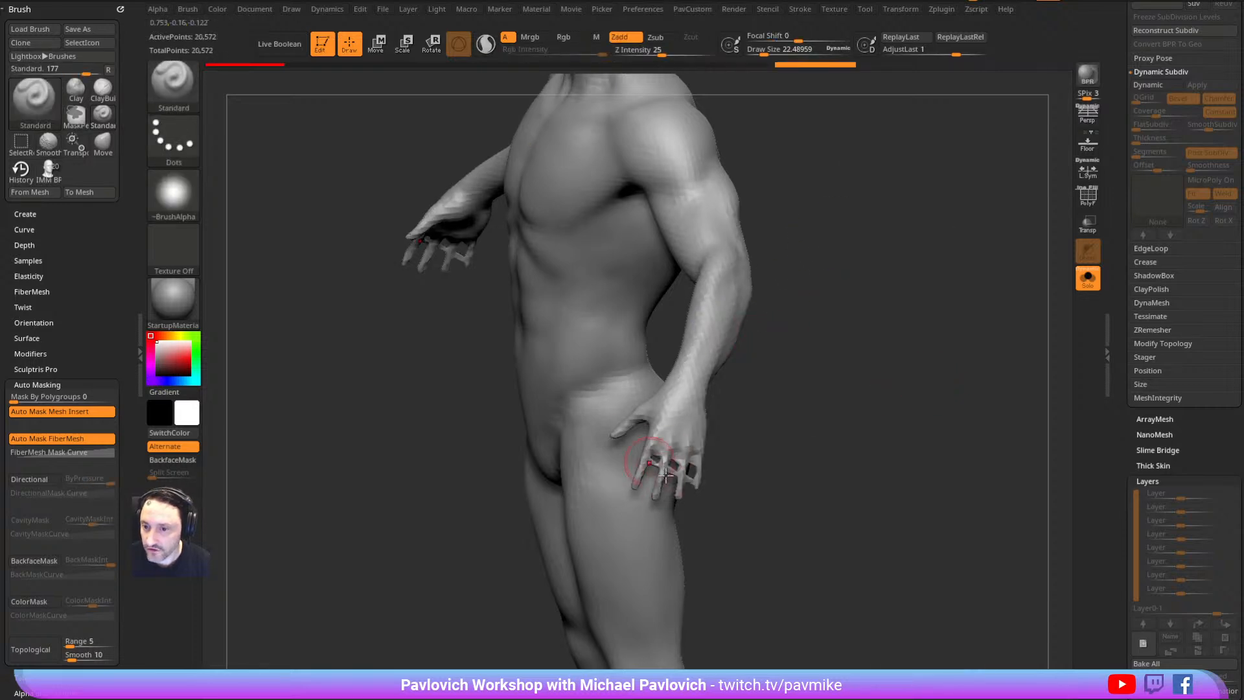
{"action": "mouse_move", "coordinate": [899, 406]}
{"action": "left_mouse_down"}
{"action": "mouse_move", "coordinate": [914, 386]}
{"action": "mouse_move", "coordinate": [896, 389]}
{"action": "mouse_move", "coordinate": [902, 288]}
{"action": "mouse_move", "coordinate": [691, 270]}
{"action": "left_mouse_up"}
{"action": "key", "text": "ctrl+z"}
Turn on Sculptris Pro and smooth away the facial features around the eyes and nose
{"action": "mouse_move", "coordinate": [812, 215]}
{"action": "left_mouse_down", "text": "alt"}
{"action": "mouse_move", "coordinate": [891, 206]}
{"action": "mouse_move", "coordinate": [902, 255]}
{"action": "mouse_move", "coordinate": [844, 300]}
{"action": "left_mouse_up", "text": "alt"}
{"action": "key", "text": "s"}
{"action": "left_click", "coordinate": [890, 217]}
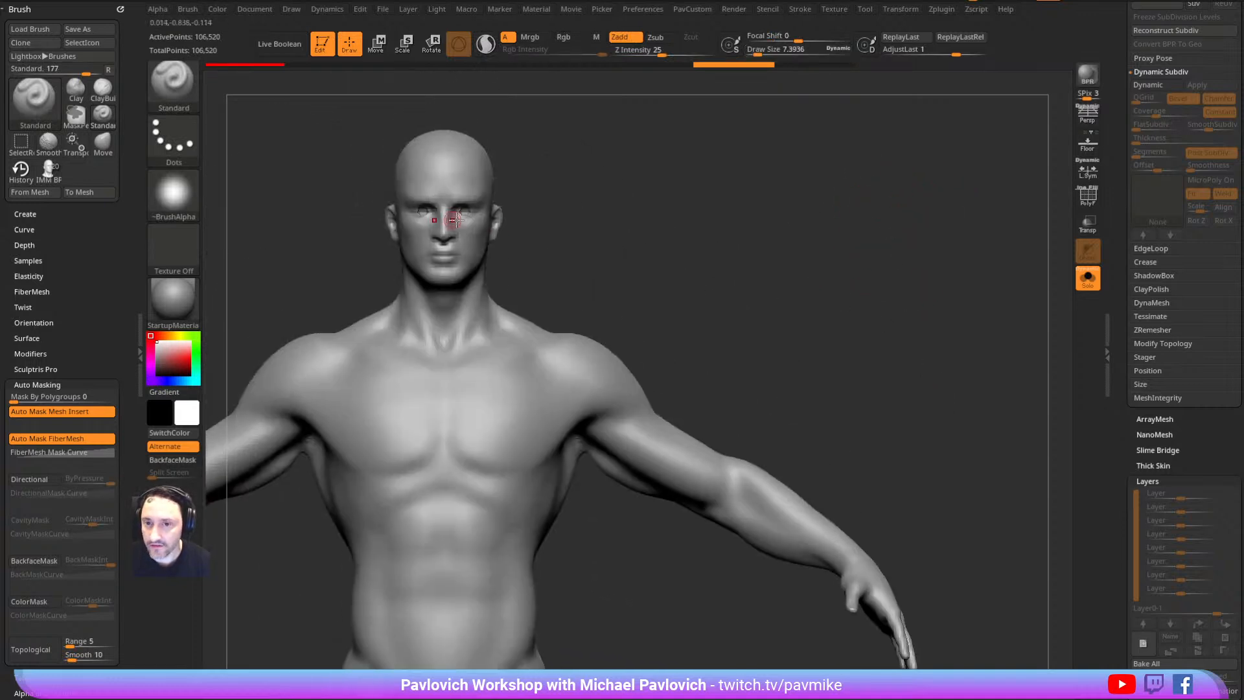
{"action": "left_click", "coordinate": [485, 44]}
{"action": "key", "text": "s"}
{"action": "left_click_drag", "start_coordinate": [477, 209], "coordinate": [463, 211]}
{"action": "key", "text": "shift"}
{"action": "key", "text": "s"}
{"action": "mouse_move", "coordinate": [464, 211]}
{"action": "left_mouse_down"}
{"action": "mouse_move", "coordinate": [476, 205]}
{"action": "mouse_move", "coordinate": [459, 209]}
{"action": "left_mouse_up"}
{"action": "key", "text": "s"}
{"action": "mouse_move", "coordinate": [659, 212]}
{"action": "left_mouse_down", "text": "alt"}
{"action": "mouse_move", "coordinate": [706, 247]}
{"action": "mouse_move", "coordinate": [786, 247]}
{"action": "mouse_move", "coordinate": [782, 208]}
{"action": "left_mouse_up", "text": "alt"}
Isolate the head with a SelectLasso selection from the side and split it from the body into its own subtool
{"action": "key", "text": "f"}
{"action": "left_click_drag", "start_coordinate": [583, 148], "coordinate": [554, 149]}
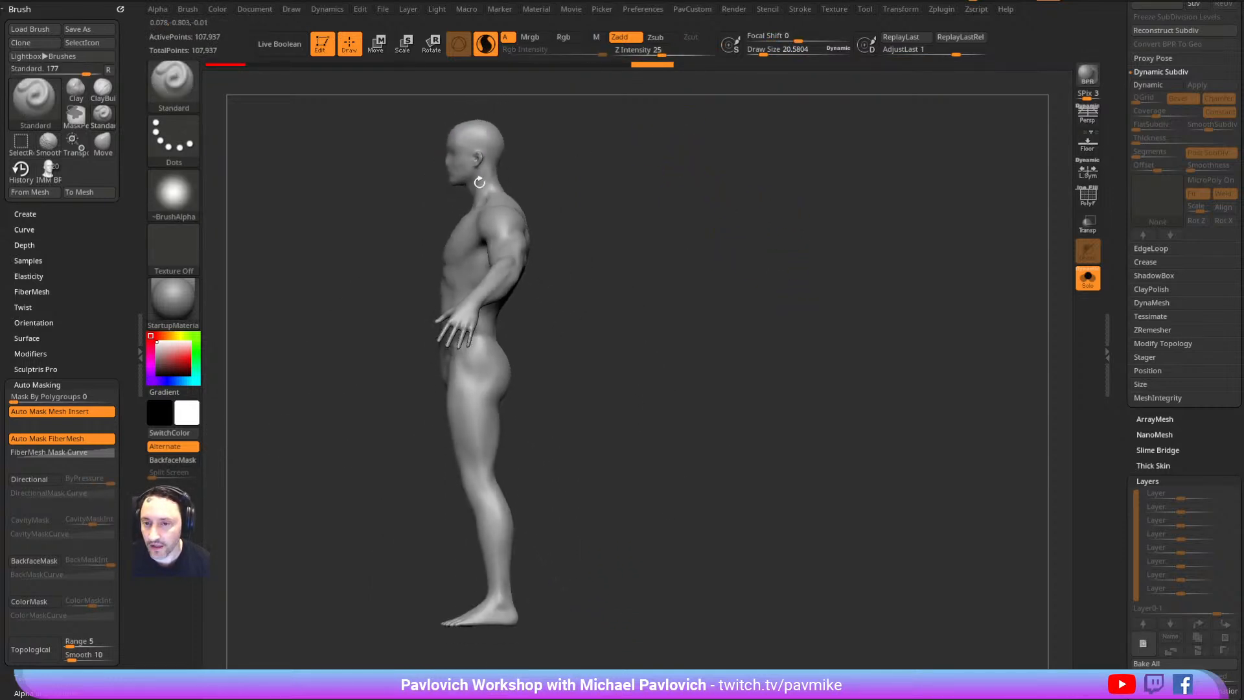
{"action": "left_click_drag", "start_coordinate": [638, 132], "coordinate": [705, 205], "text": "alt"}
{"action": "left_click", "coordinate": [173, 86], "text": "ctrl+shift"}
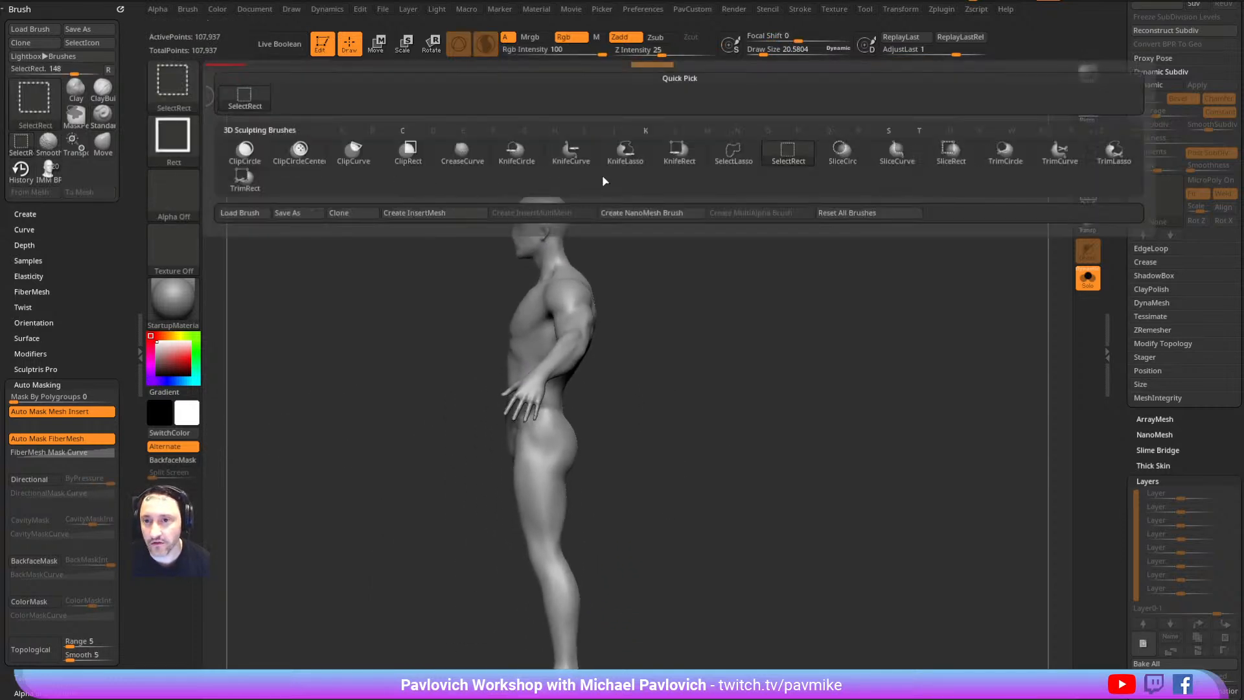
{"action": "left_click", "coordinate": [730, 157]}
{"action": "mouse_move", "coordinate": [616, 244]}
{"action": "left_mouse_down", "text": "ctrl+shift"}
{"action": "mouse_move", "coordinate": [494, 131]}
{"action": "mouse_move", "coordinate": [717, 188]}
{"action": "mouse_move", "coordinate": [661, 207]}
{"action": "left_mouse_up", "text": "ctrl+shift"}
{"action": "key", "text": "3"}
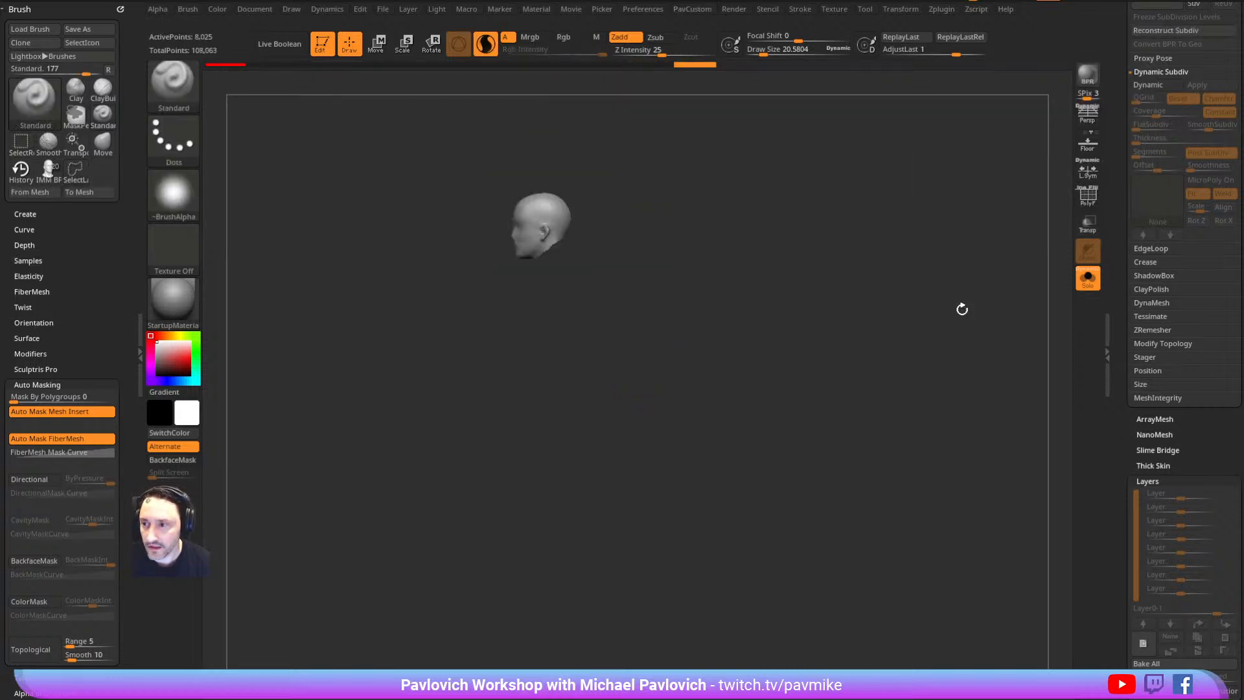
Turn off Solo, isolate both hands of the body with a lasso selection and split them into their own subtool
{"action": "left_click", "coordinate": [1090, 283]}
{"action": "left_click_drag", "start_coordinate": [691, 285], "coordinate": [794, 308], "text": "shift"}
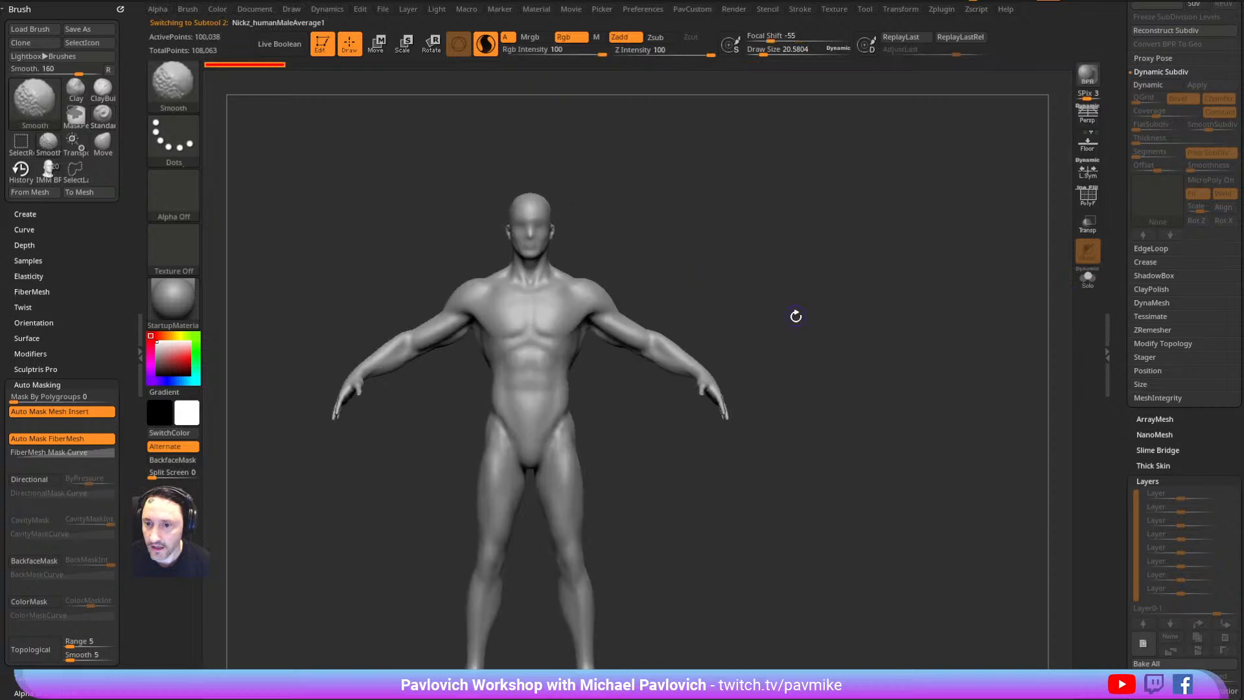
{"action": "mouse_move", "coordinate": [754, 424]}
{"action": "left_mouse_down", "text": "ctrl+shift"}
{"action": "mouse_move", "coordinate": [706, 353]}
{"action": "mouse_move", "coordinate": [745, 463]}
{"action": "left_mouse_up", "text": "ctrl+shift"}
{"action": "key", "text": "3"}
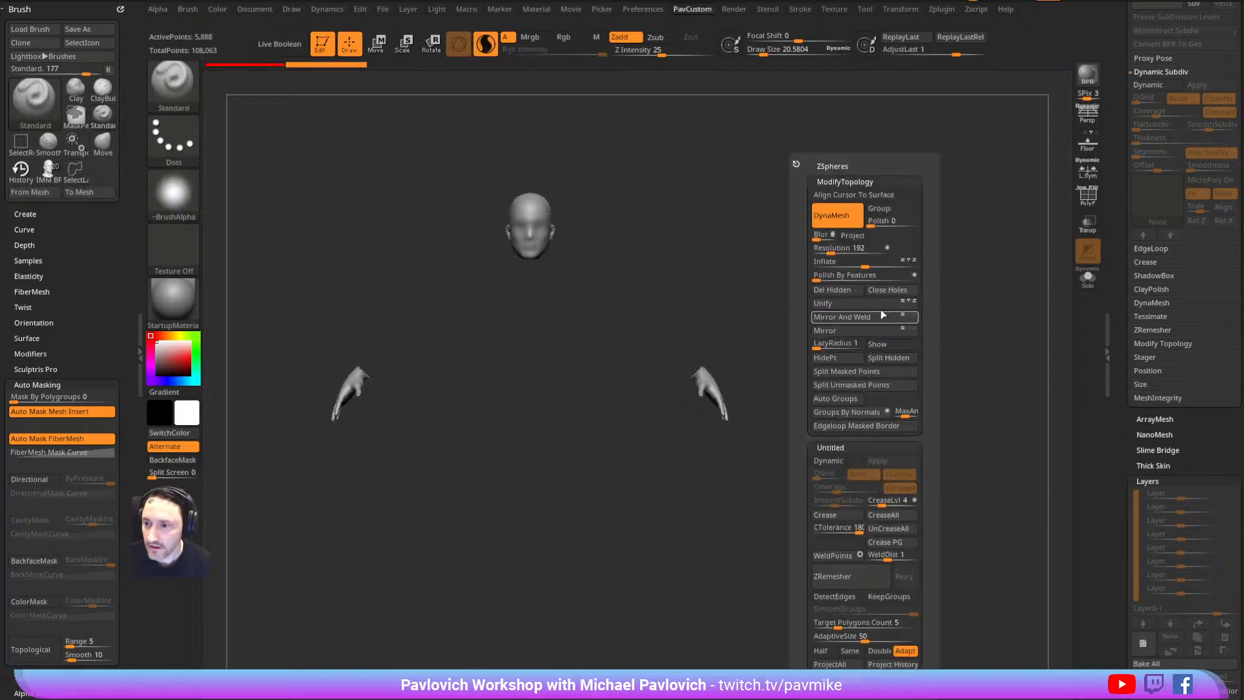
{"action": "left_click", "coordinate": [880, 358]}
Select the body subtool and DynaMesh it at resolution 192
{"action": "left_click_drag", "start_coordinate": [881, 330], "coordinate": [774, 418]}
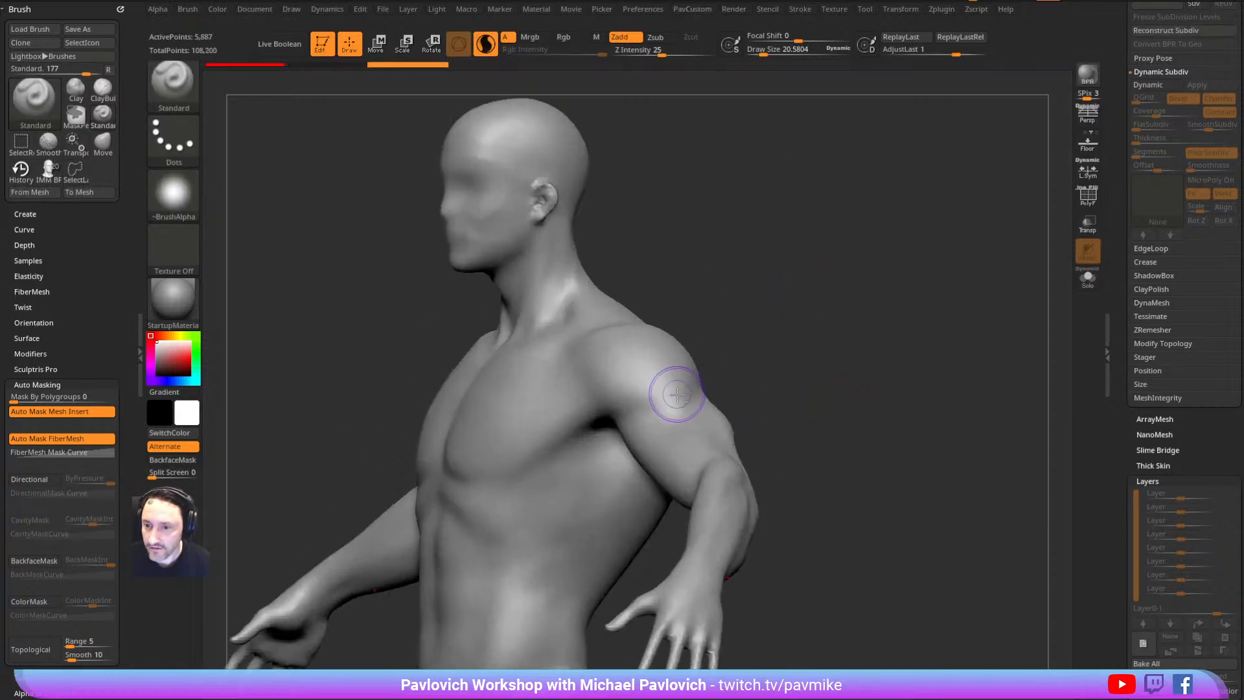
{"action": "left_click", "coordinate": [678, 396], "text": "alt"}
{"action": "left_click_drag", "start_coordinate": [880, 244], "coordinate": [988, 376], "text": "ctrl"}
{"action": "left_click_drag", "start_coordinate": [889, 364], "coordinate": [804, 440], "text": "alt"}
{"action": "left_click_drag", "start_coordinate": [815, 374], "coordinate": [796, 342], "text": "alt"}
{"action": "left_click_drag", "start_coordinate": [743, 235], "coordinate": [953, 515], "text": "shift"}
DynaMesh the head subtool on its own, raising the resolution to 688 for denser geometry
{"action": "left_click_drag", "start_coordinate": [888, 282], "coordinate": [805, 294]}
{"action": "key", "text": "3"}
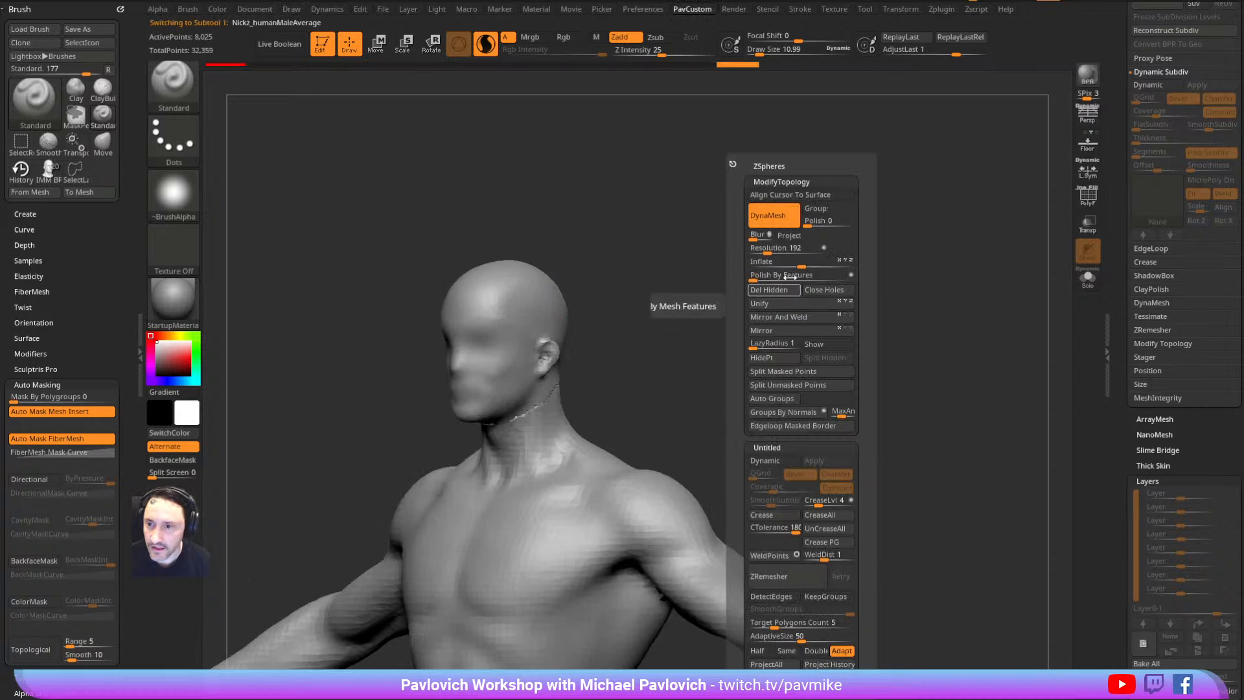
{"action": "left_click", "coordinate": [769, 246]}
{"action": "left_click_drag", "start_coordinate": [655, 200], "coordinate": [815, 360], "text": "ctrl"}
{"action": "left_click_drag", "start_coordinate": [904, 478], "coordinate": [893, 345], "text": "alt"}
{"action": "key", "text": "3"}
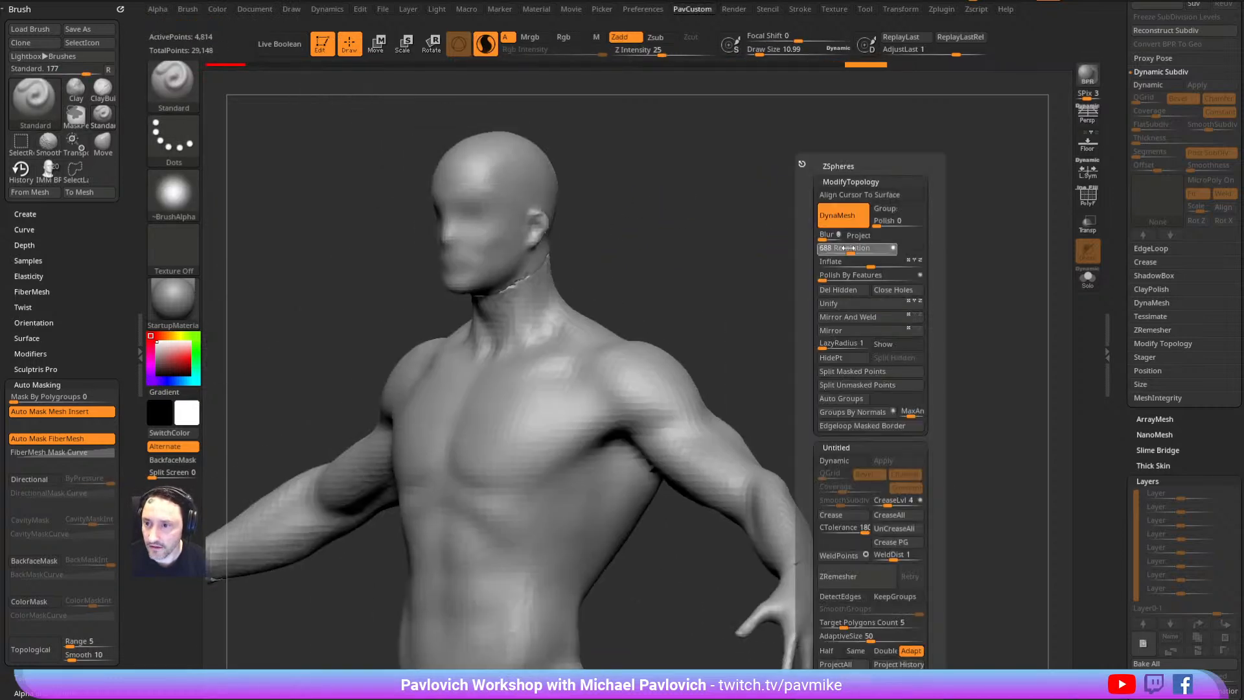
{"action": "left_click_drag", "start_coordinate": [635, 144], "coordinate": [725, 239], "text": "ctrl"}
Choose the DamStandard brush and carve creases down both sides of the nose
{"action": "right_click_drag", "start_coordinate": [502, 169], "coordinate": [512, 161]}
{"action": "mouse_move", "coordinate": [710, 210]}
{"action": "left_mouse_down", "text": "alt"}
{"action": "mouse_move", "coordinate": [753, 294]}
{"action": "mouse_move", "coordinate": [745, 368]}
{"action": "left_mouse_up", "text": "alt"}
{"action": "mouse_move", "coordinate": [799, 268]}
{"action": "left_mouse_down"}
{"action": "mouse_move", "coordinate": [830, 260]}
{"action": "mouse_move", "coordinate": [829, 197]}
{"action": "mouse_move", "coordinate": [844, 211]}
{"action": "left_mouse_up"}
{"action": "key", "text": "b"}
{"action": "key", "text": "d"}
{"action": "key", "text": "s"}
{"action": "left_click_drag", "start_coordinate": [506, 375], "coordinate": [508, 391]}
{"action": "left_click_drag", "start_coordinate": [498, 334], "coordinate": [507, 407]}
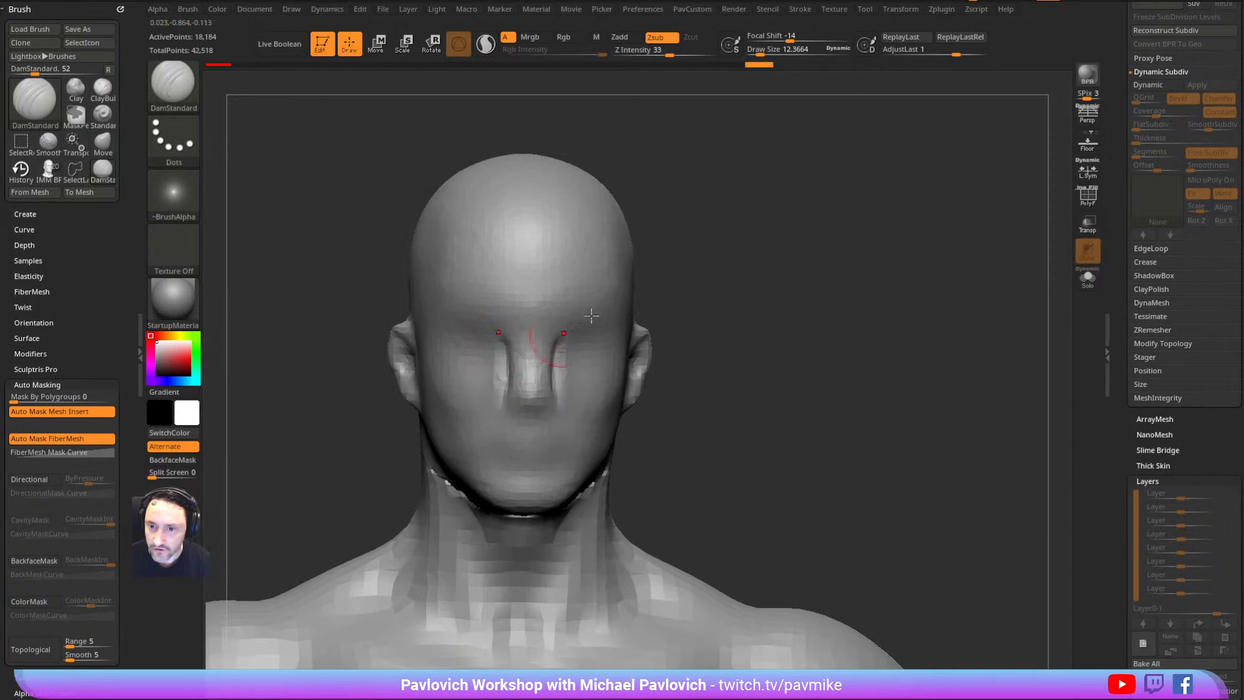
Carve the eye shapes and add strokes along the nose bridge and under the nose with DamStandard
{"action": "left_click_drag", "start_coordinate": [754, 272], "coordinate": [680, 254]}
{"action": "left_click_drag", "start_coordinate": [554, 346], "coordinate": [613, 369]}
{"action": "mouse_move", "coordinate": [561, 343]}
{"action": "left_mouse_down"}
{"action": "mouse_move", "coordinate": [606, 344]}
{"action": "mouse_move", "coordinate": [561, 335]}
{"action": "left_mouse_up"}
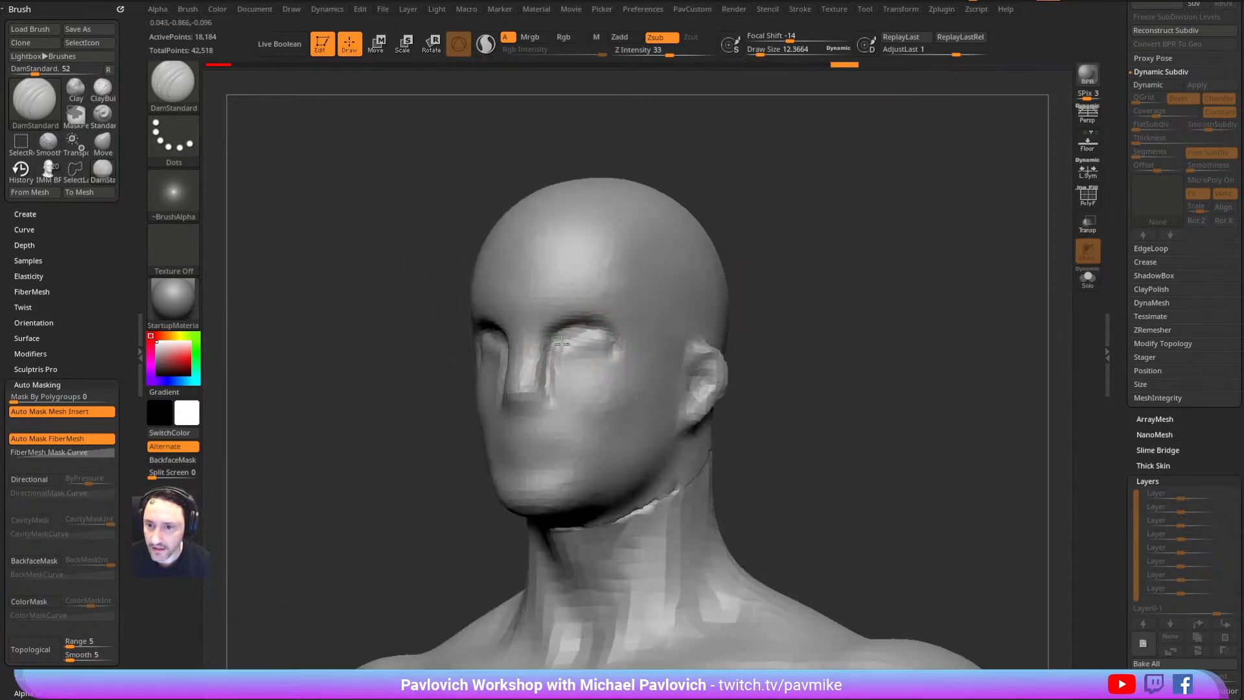
{"action": "left_click_drag", "start_coordinate": [732, 223], "coordinate": [774, 227]}
{"action": "left_click_drag", "start_coordinate": [543, 311], "coordinate": [542, 407]}
{"action": "key", "text": "s"}
{"action": "key", "text": "s"}
{"action": "left_click_drag", "start_coordinate": [528, 399], "coordinate": [561, 408]}
Carve the mouth line across the lower face with DamStandard
{"action": "left_click_drag", "start_coordinate": [738, 324], "coordinate": [687, 317]}
{"action": "key", "text": "s"}
{"action": "mouse_move", "coordinate": [567, 433]}
{"action": "left_mouse_down"}
{"action": "mouse_move", "coordinate": [590, 445]}
{"action": "mouse_move", "coordinate": [552, 435]}
{"action": "mouse_move", "coordinate": [588, 444]}
{"action": "left_mouse_up"}
{"action": "left_click_drag", "start_coordinate": [842, 354], "coordinate": [796, 353]}
{"action": "mouse_move", "coordinate": [582, 449]}
{"action": "left_mouse_down"}
{"action": "mouse_move", "coordinate": [607, 459]}
{"action": "mouse_move", "coordinate": [564, 437]}
{"action": "left_mouse_up"}
{"action": "mouse_move", "coordinate": [806, 331]}
{"action": "left_mouse_down"}
{"action": "mouse_move", "coordinate": [891, 322]}
{"action": "mouse_move", "coordinate": [879, 327]}
{"action": "left_mouse_up"}
Choose a Move brush and pull the mouth area into shape
{"action": "key", "text": "b"}
{"action": "key", "text": "m"}
{"action": "key", "text": "a"}
{"action": "mouse_move", "coordinate": [747, 318]}
{"action": "left_mouse_down"}
{"action": "mouse_move", "coordinate": [736, 328]}
{"action": "mouse_move", "coordinate": [709, 291]}
{"action": "left_mouse_up"}
{"action": "key", "text": "s"}
{"action": "left_click_drag", "start_coordinate": [518, 443], "coordinate": [498, 443]}
{"action": "left_click_drag", "start_coordinate": [728, 343], "coordinate": [711, 285], "text": "alt"}
{"action": "mouse_move", "coordinate": [910, 362]}
{"action": "left_mouse_down", "text": "shift"}
{"action": "mouse_move", "coordinate": [848, 393]}
{"action": "mouse_move", "coordinate": [726, 372]}
{"action": "left_mouse_up", "text": "shift"}
Choose the Standard brush and make the hands the active subtool
{"action": "key", "text": "b"}
{"action": "key", "text": "s"}
{"action": "key", "text": "t"}
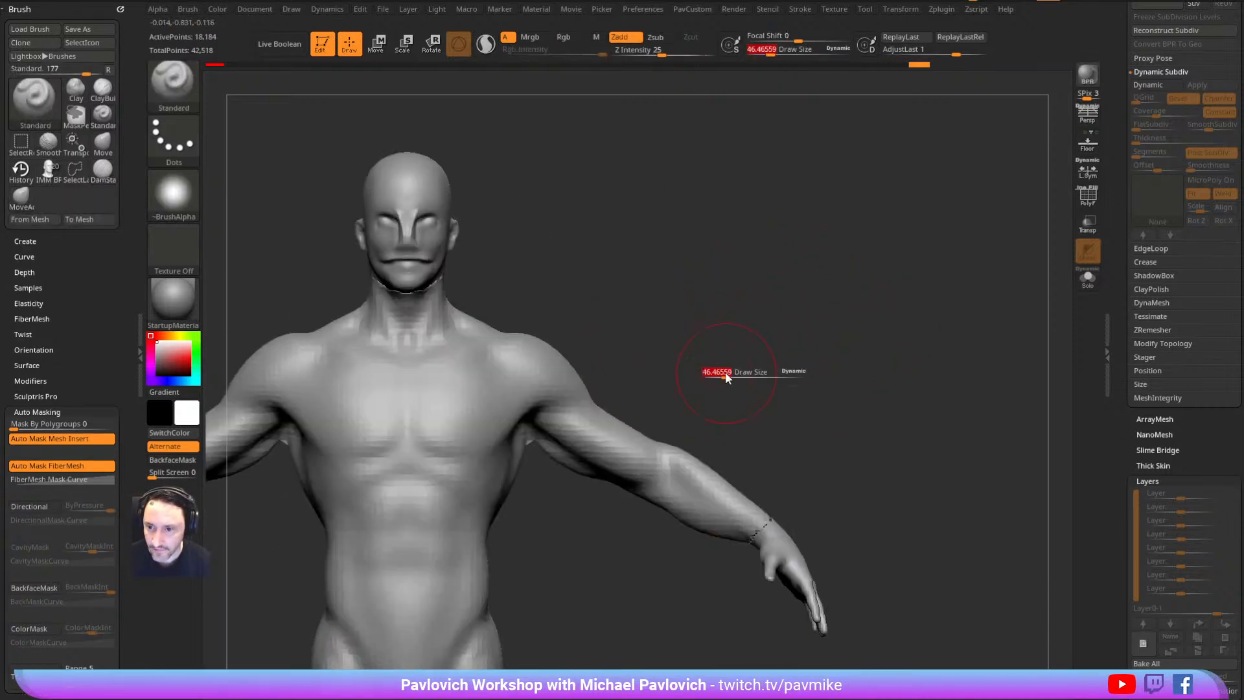
{"action": "left_click", "coordinate": [783, 536], "text": "alt"}
{"action": "left_click_drag", "start_coordinate": [961, 377], "coordinate": [837, 360], "text": "alt"}
Recalculate the hands' DynaMesh at resolution 96
{"action": "key", "text": "4"}
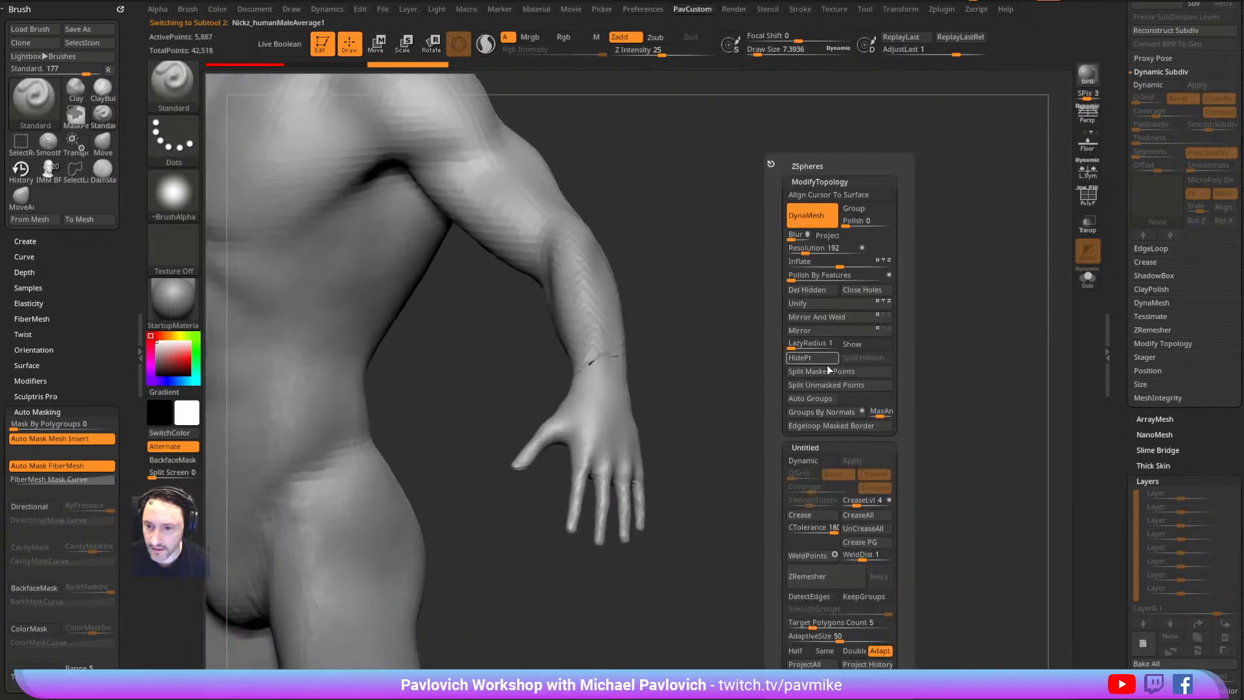
{"action": "left_click_drag", "start_coordinate": [806, 252], "coordinate": [895, 387]}
{"action": "key", "text": "ctrl+z"}
{"action": "key", "text": "4"}
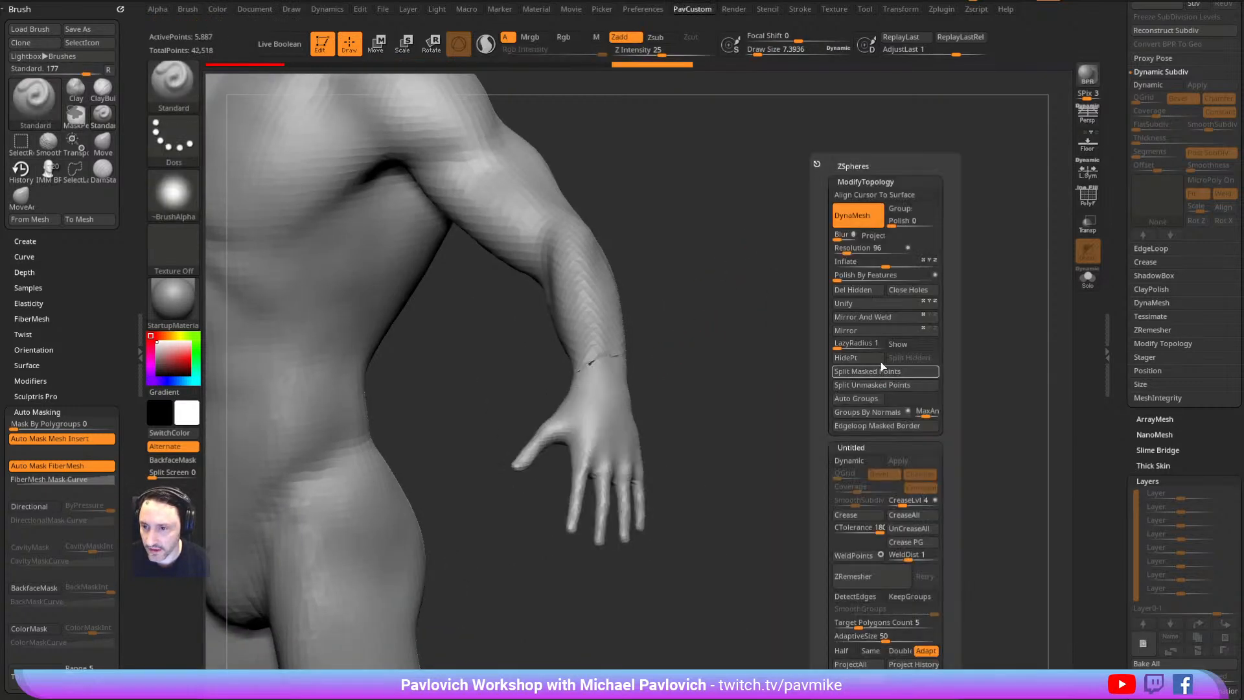
{"action": "left_click_drag", "start_coordinate": [776, 237], "coordinate": [884, 351], "text": "ctrl"}
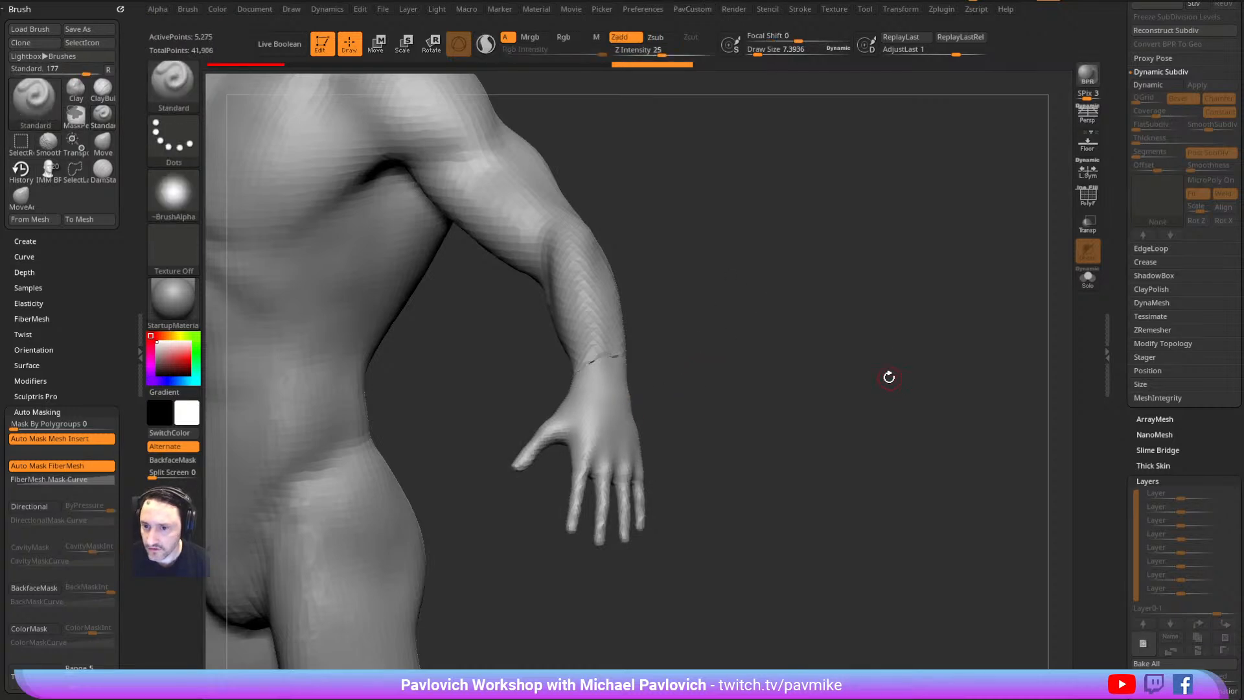
Load the RancorOriginal tool and view the whole creature from the front
{"action": "key", "text": "4"}
{"action": "left_click_drag", "start_coordinate": [781, 396], "coordinate": [600, 198]}
{"action": "mouse_move", "coordinate": [664, 258]}
{"action": "left_mouse_down", "text": "shift"}
{"action": "mouse_move", "coordinate": [717, 269]}
{"action": "mouse_move", "coordinate": [776, 213]}
{"action": "left_mouse_up", "text": "shift"}
{"action": "key", "text": "s"}
{"action": "key", "text": "s"}
{"action": "left_click", "coordinate": [776, 221]}
{"action": "left_click_drag", "start_coordinate": [774, 224], "coordinate": [768, 229]}
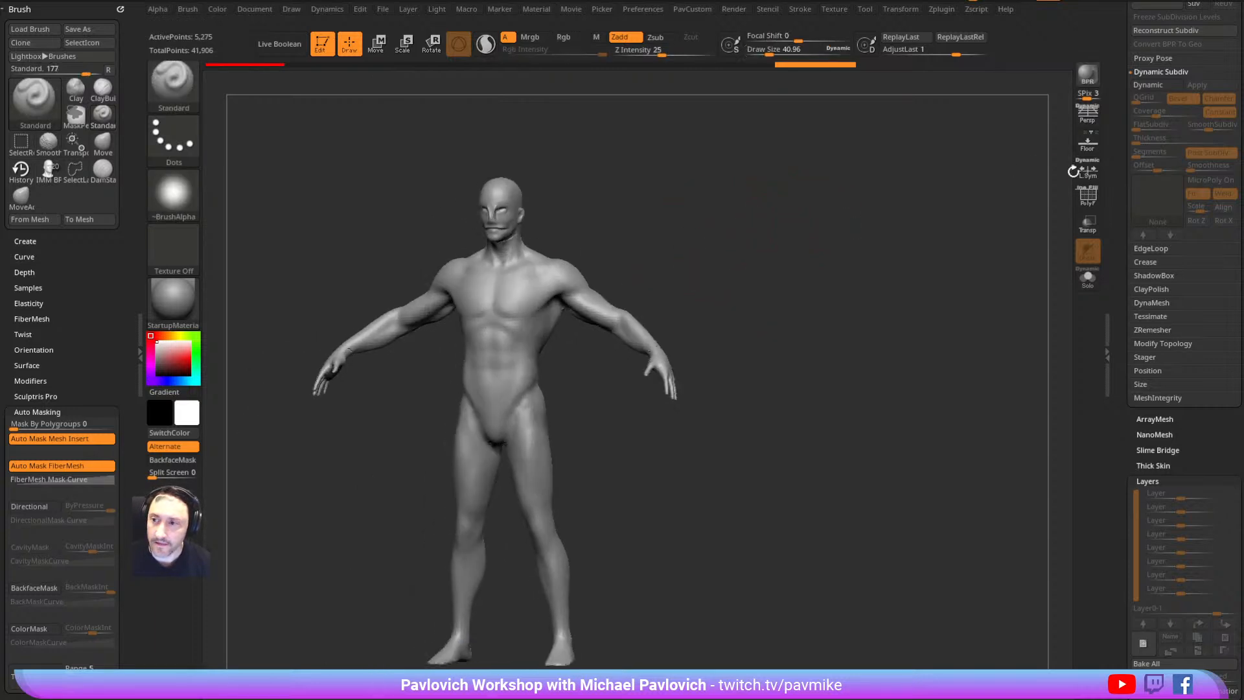
{"action": "left_click_drag", "start_coordinate": [1117, 180], "coordinate": [1133, 413]}
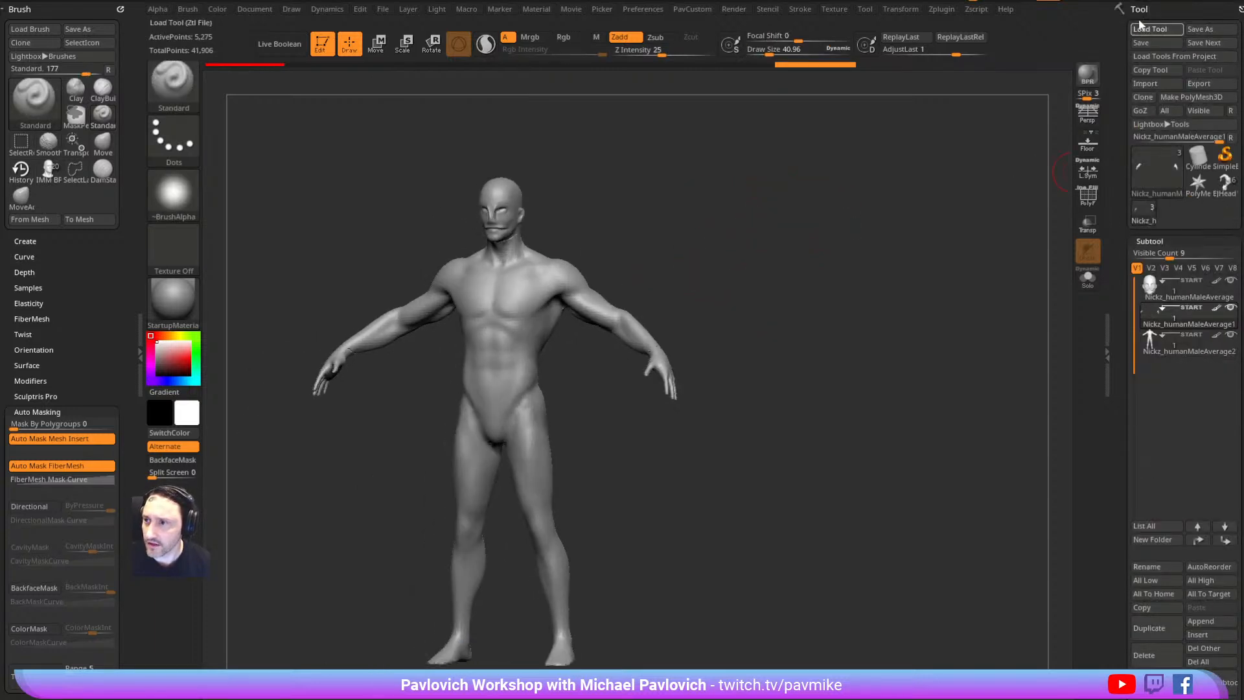
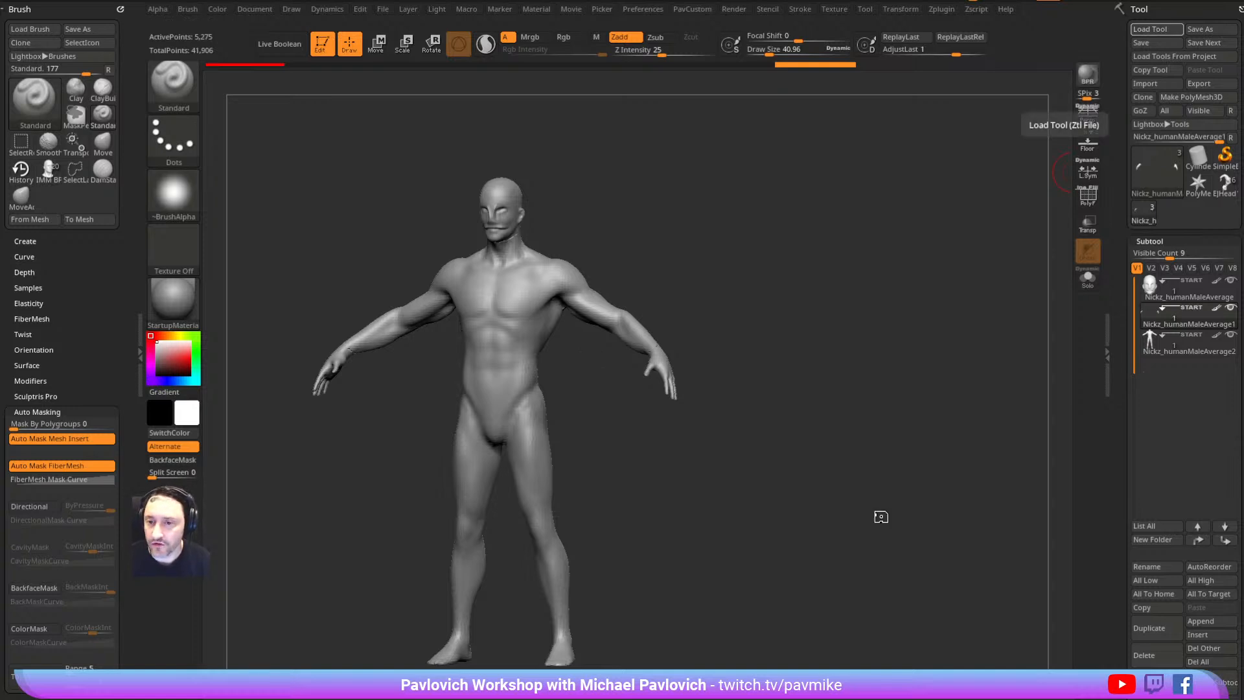
{"action": "left_click_drag", "start_coordinate": [812, 159], "coordinate": [847, 461], "text": "shift"}
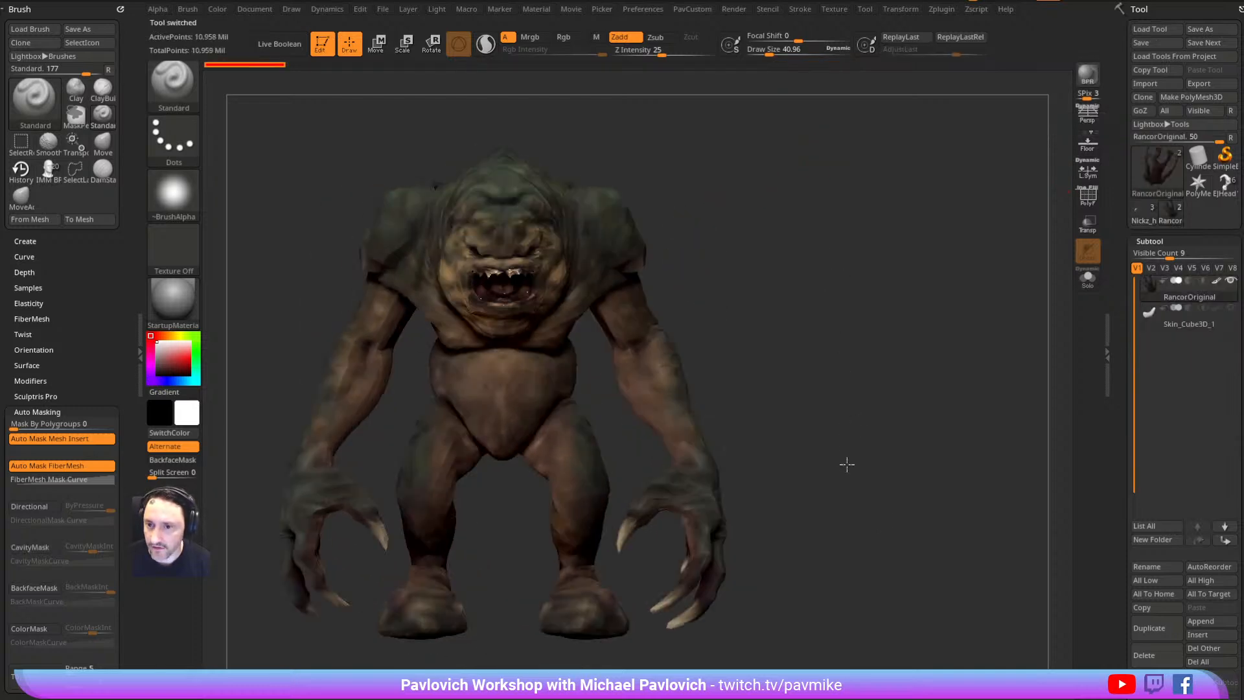
Turn off the polypaint display on RancorOriginal to view the bare sculpt
{"action": "left_click", "coordinate": [1215, 281]}
{"action": "mouse_move", "coordinate": [875, 291]}
{"action": "left_mouse_down", "text": "alt"}
{"action": "mouse_move", "coordinate": [913, 269]}
{"action": "mouse_move", "coordinate": [917, 292]}
{"action": "mouse_move", "coordinate": [912, 240]}
{"action": "left_mouse_up", "text": "alt"}
{"action": "key", "text": "s"}
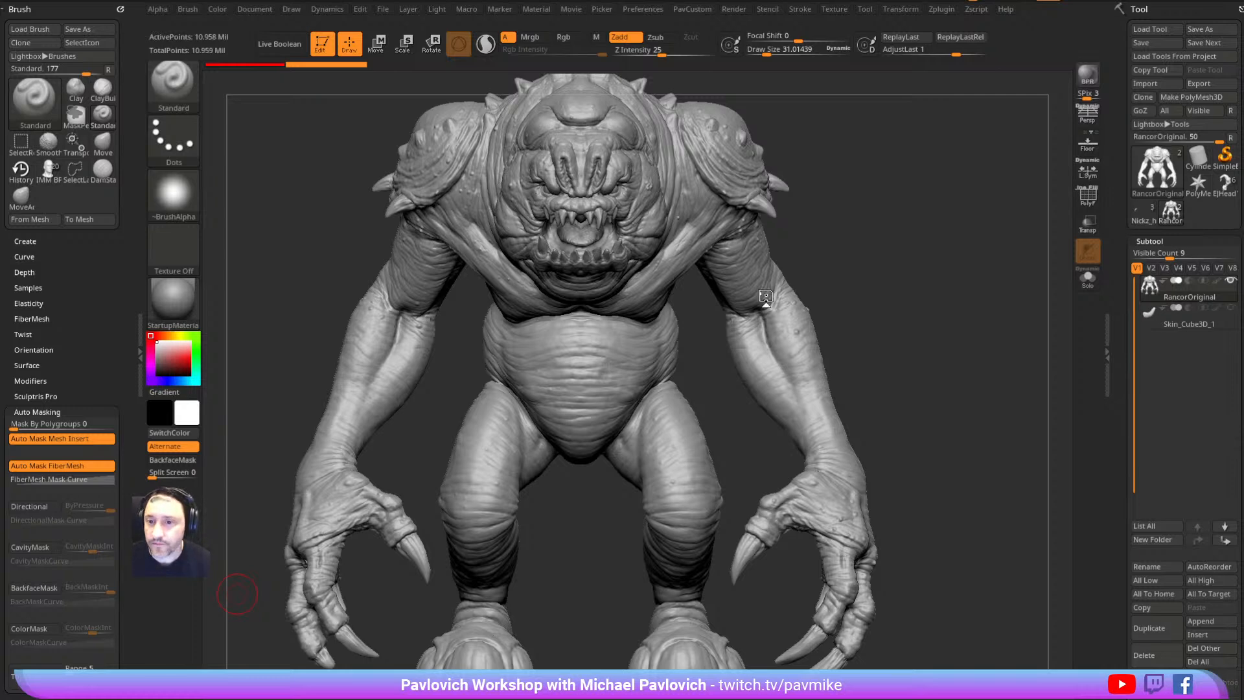
{"action": "mouse_move", "coordinate": [883, 286]}
{"action": "left_mouse_down"}
{"action": "mouse_move", "coordinate": [935, 605]}
{"action": "mouse_move", "coordinate": [1002, 286]}
{"action": "mouse_move", "coordinate": [961, 369]}
{"action": "mouse_move", "coordinate": [1002, 316]}
{"action": "left_mouse_up"}
{"action": "key", "text": "s"}
Pick the separate pieces of the split Rancor27 model in turn, ending on the forearms subtool Rancor27_09
{"action": "left_click_drag", "start_coordinate": [665, 371], "coordinate": [638, 368]}
{"action": "left_click_drag", "start_coordinate": [827, 174], "coordinate": [887, 483], "text": "alt"}
{"action": "left_click_drag", "start_coordinate": [888, 482], "coordinate": [890, 223], "text": "shift"}
{"action": "left_click", "coordinate": [835, 240], "text": "alt"}
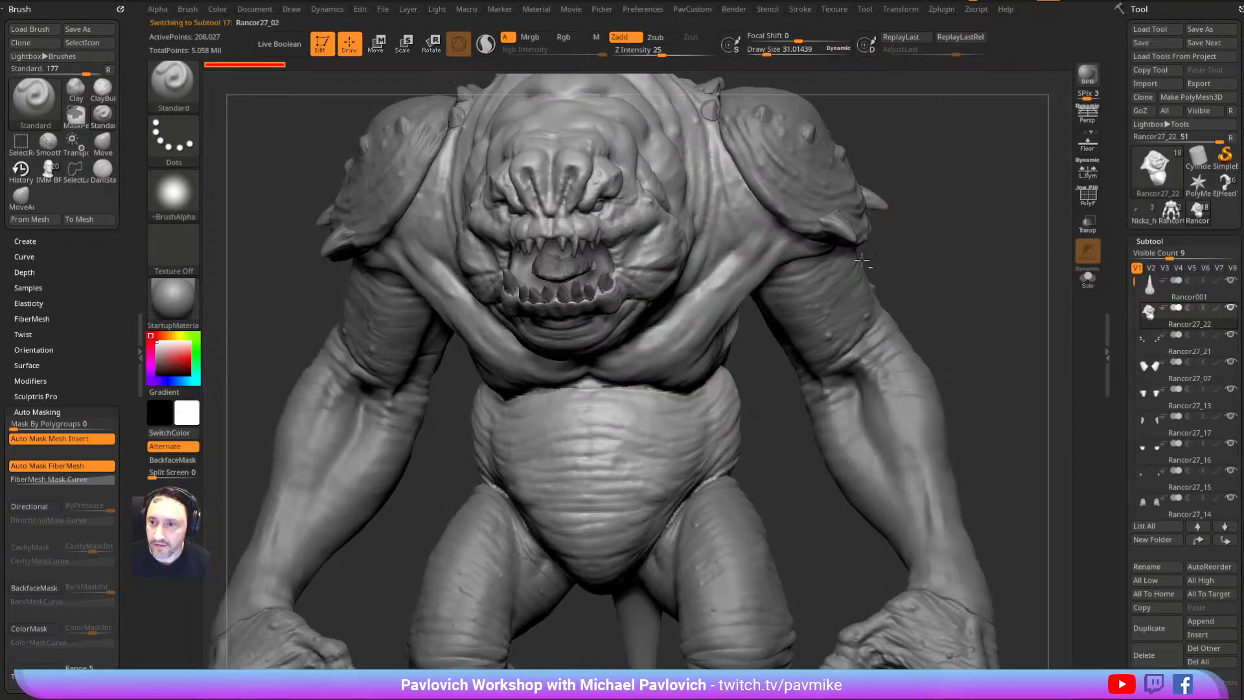
{"action": "left_click", "coordinate": [710, 453], "text": "alt"}
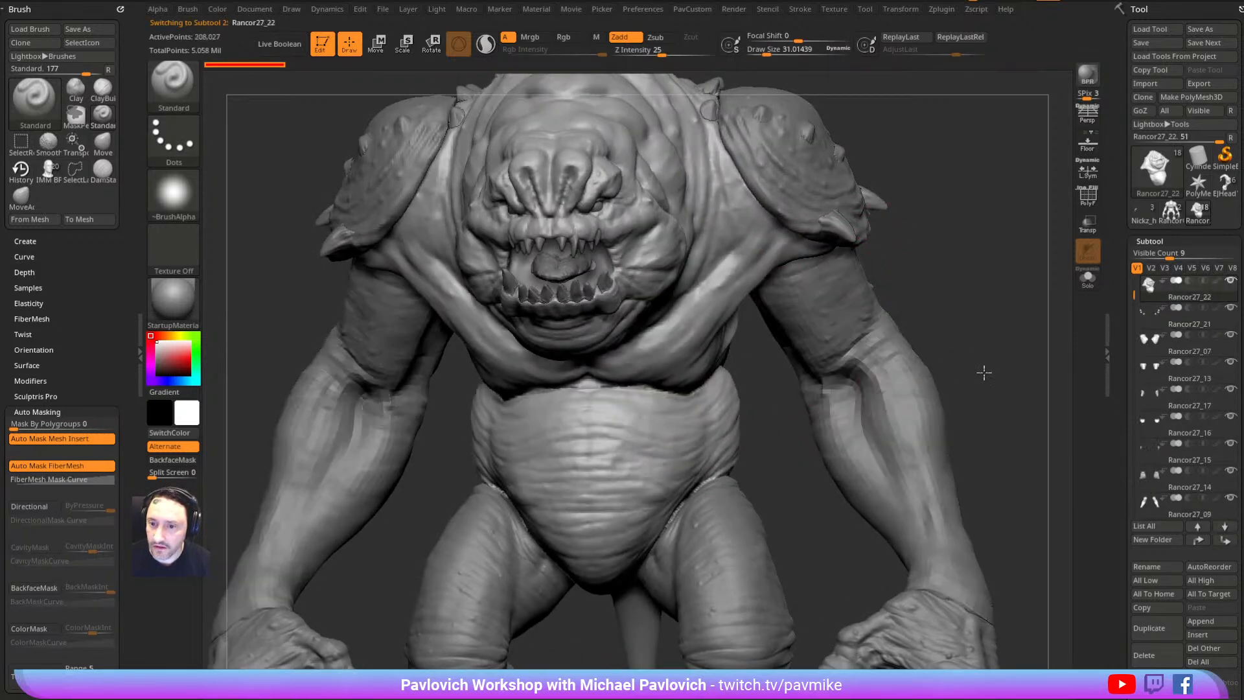
{"action": "left_click_drag", "start_coordinate": [988, 378], "coordinate": [854, 287], "text": "alt"}
{"action": "left_click", "coordinate": [820, 426], "text": "alt"}
{"action": "left_click_drag", "start_coordinate": [866, 365], "coordinate": [771, 372]}
{"action": "left_click", "coordinate": [768, 368], "text": "alt"}
Examine the seams between the Rancor's forearms, hands and body pieces from several angles
{"action": "mouse_move", "coordinate": [890, 375]}
{"action": "left_mouse_down", "text": "shift"}
{"action": "mouse_move", "coordinate": [905, 339]}
{"action": "mouse_move", "coordinate": [864, 333]}
{"action": "mouse_move", "coordinate": [827, 303]}
{"action": "mouse_move", "coordinate": [820, 266]}
{"action": "left_mouse_up", "text": "shift"}
{"action": "key", "text": "s"}
{"action": "mouse_move", "coordinate": [819, 266]}
{"action": "left_mouse_down"}
{"action": "mouse_move", "coordinate": [800, 303]}
{"action": "mouse_move", "coordinate": [667, 336]}
{"action": "left_mouse_up"}
{"action": "mouse_move", "coordinate": [520, 360]}
{"action": "left_mouse_down", "text": "alt"}
{"action": "mouse_move", "coordinate": [469, 391]}
{"action": "mouse_move", "coordinate": [744, 226]}
{"action": "mouse_move", "coordinate": [888, 204]}
{"action": "mouse_move", "coordinate": [858, 297]}
{"action": "mouse_move", "coordinate": [829, 280]}
{"action": "mouse_move", "coordinate": [919, 263]}
{"action": "mouse_move", "coordinate": [886, 284]}
{"action": "left_mouse_up", "text": "alt"}
{"action": "key", "text": "s"}
{"action": "left_click_drag", "start_coordinate": [887, 284], "coordinate": [919, 275]}
{"action": "key", "text": "s"}
{"action": "left_click_drag", "start_coordinate": [920, 275], "coordinate": [912, 275]}
{"action": "key", "text": "s"}
{"action": "left_click_drag", "start_coordinate": [850, 385], "coordinate": [835, 385]}
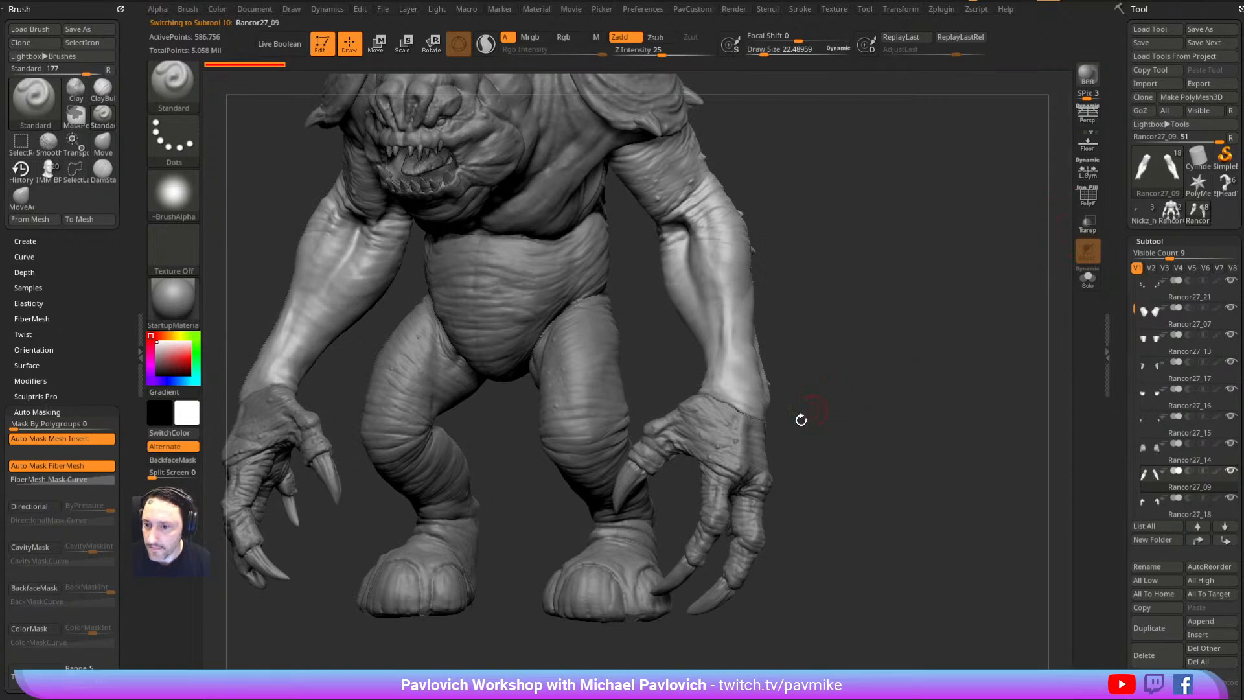
{"action": "left_click_drag", "start_coordinate": [826, 196], "coordinate": [783, 224]}
{"action": "mouse_move", "coordinate": [783, 225]}
{"action": "left_mouse_down", "text": "alt"}
{"action": "mouse_move", "coordinate": [770, 292]}
{"action": "mouse_move", "coordinate": [861, 267]}
{"action": "left_mouse_up", "text": "alt"}
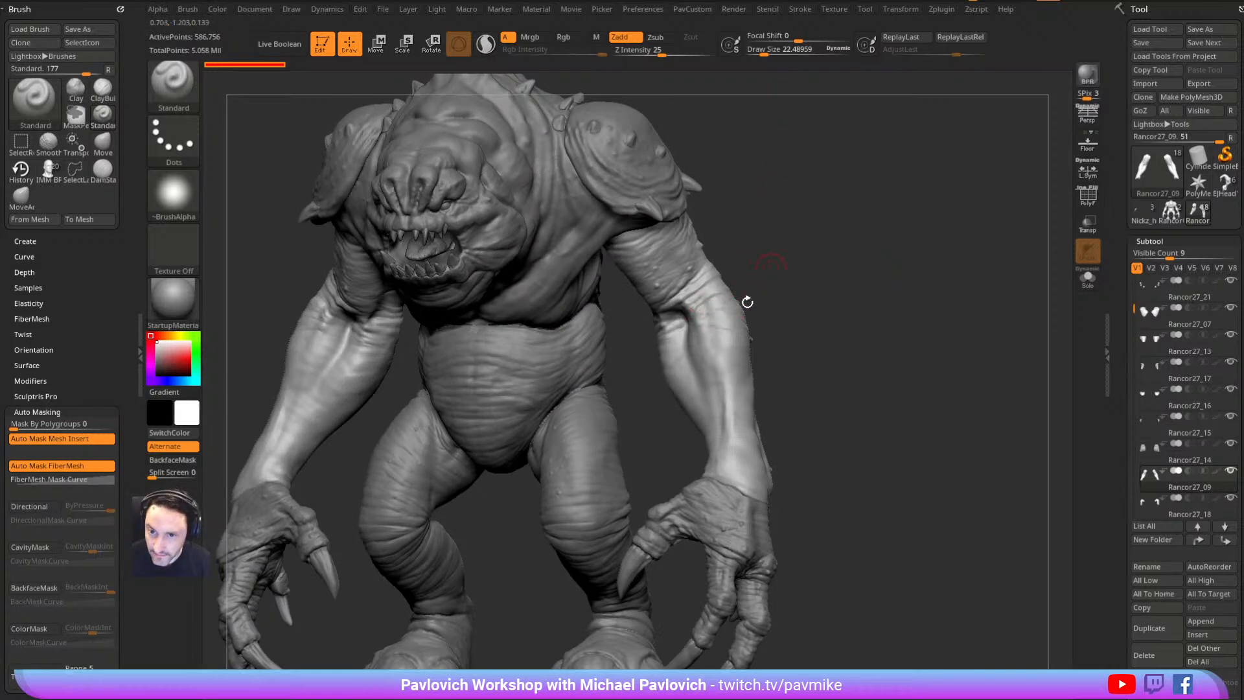
{"action": "right_click_drag", "start_coordinate": [659, 218], "coordinate": [590, 202]}
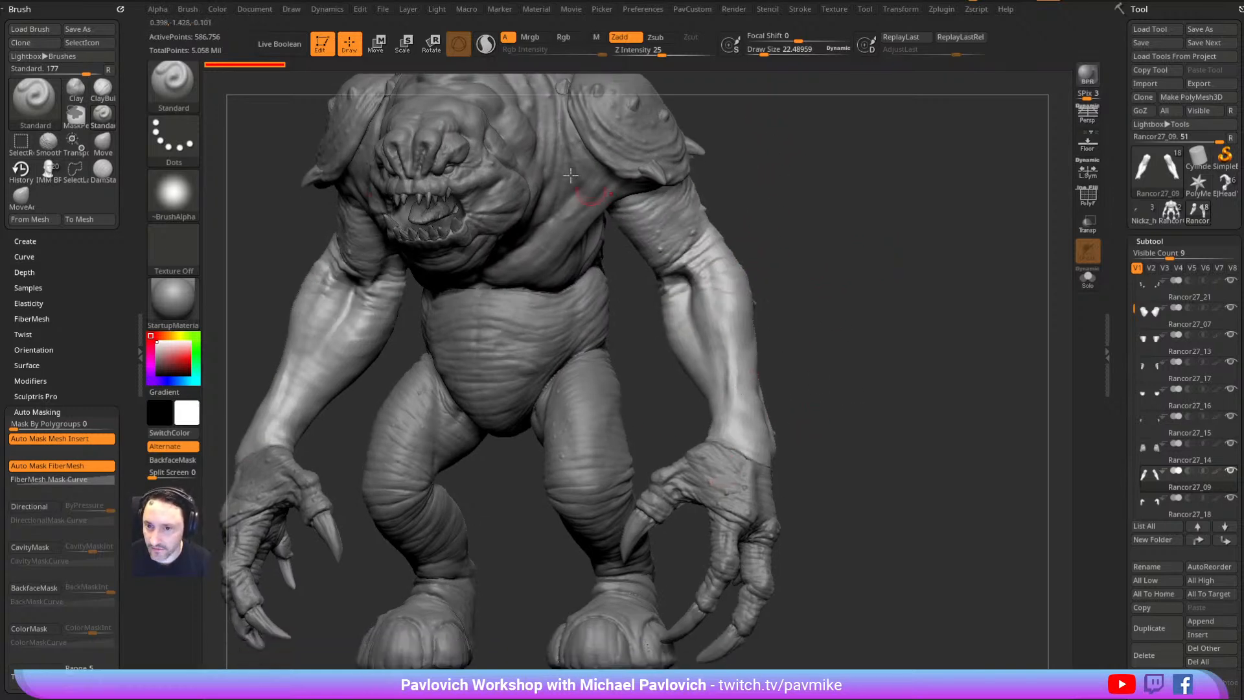
{"action": "key", "text": "s"}
{"action": "right_click_drag", "start_coordinate": [877, 275], "coordinate": [845, 228]}
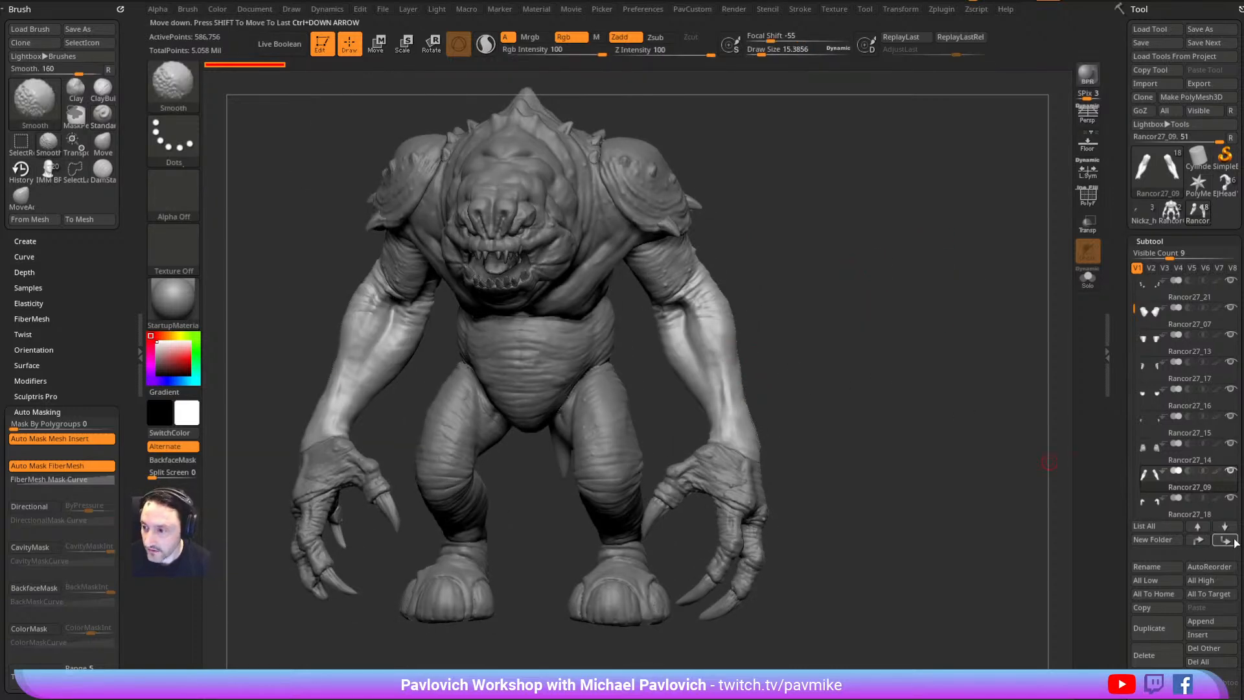
Bring the hands subtool Rancor27_18 and the forearms subtool Rancor27_09 together in the list and merge them into one
{"action": "left_click", "coordinate": [751, 473], "text": "alt"}
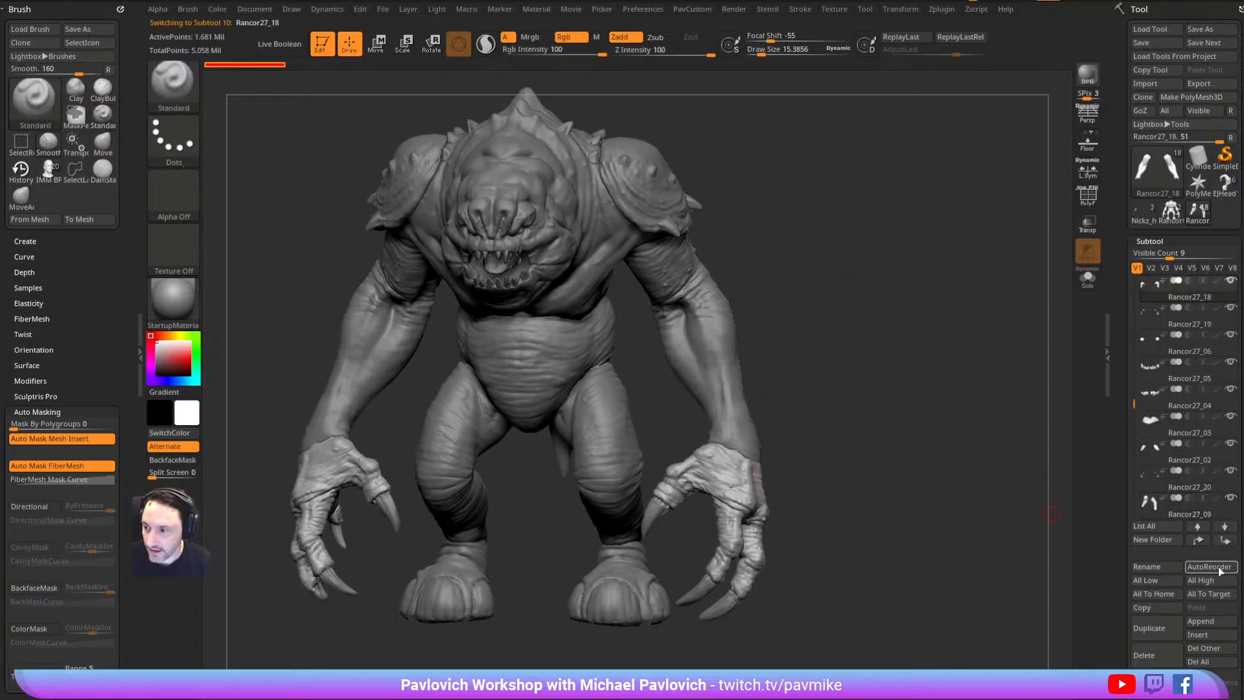
{"action": "right_click_drag", "start_coordinate": [846, 425], "coordinate": [935, 404]}
{"action": "left_click", "coordinate": [1190, 482]}
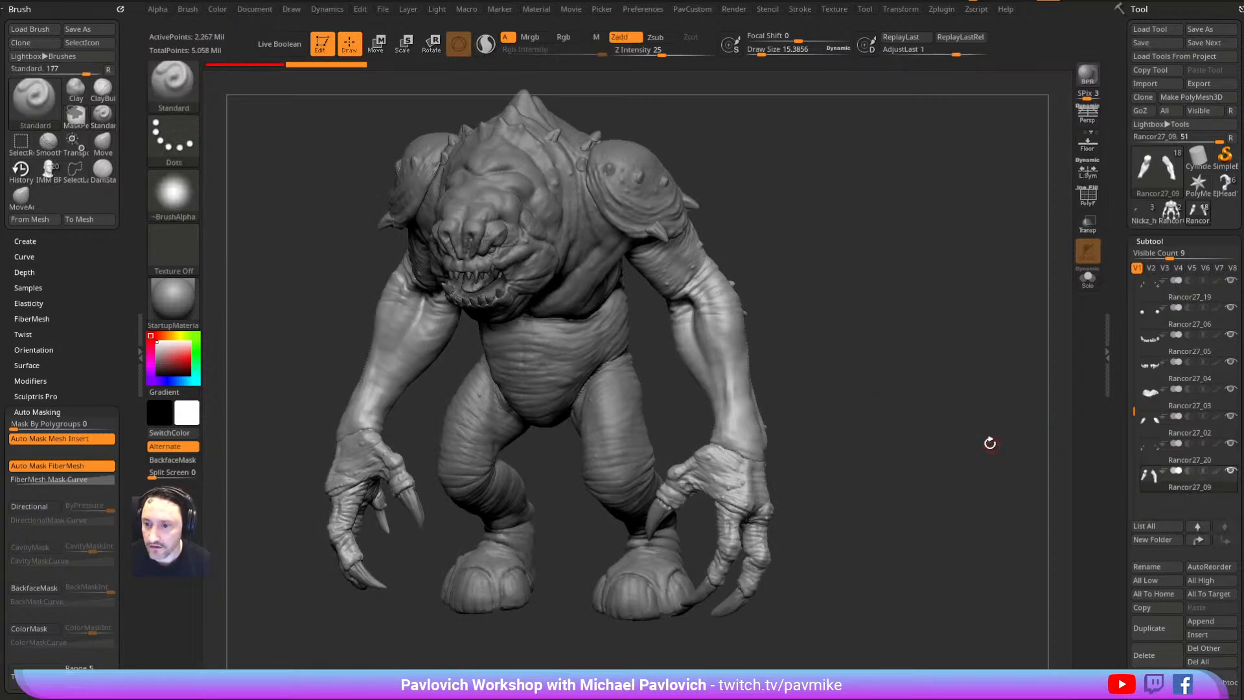
DynaMesh the merged arms and hands at resolution 368
{"action": "key", "text": "space"}
{"action": "left_click", "coordinate": [941, 250]}
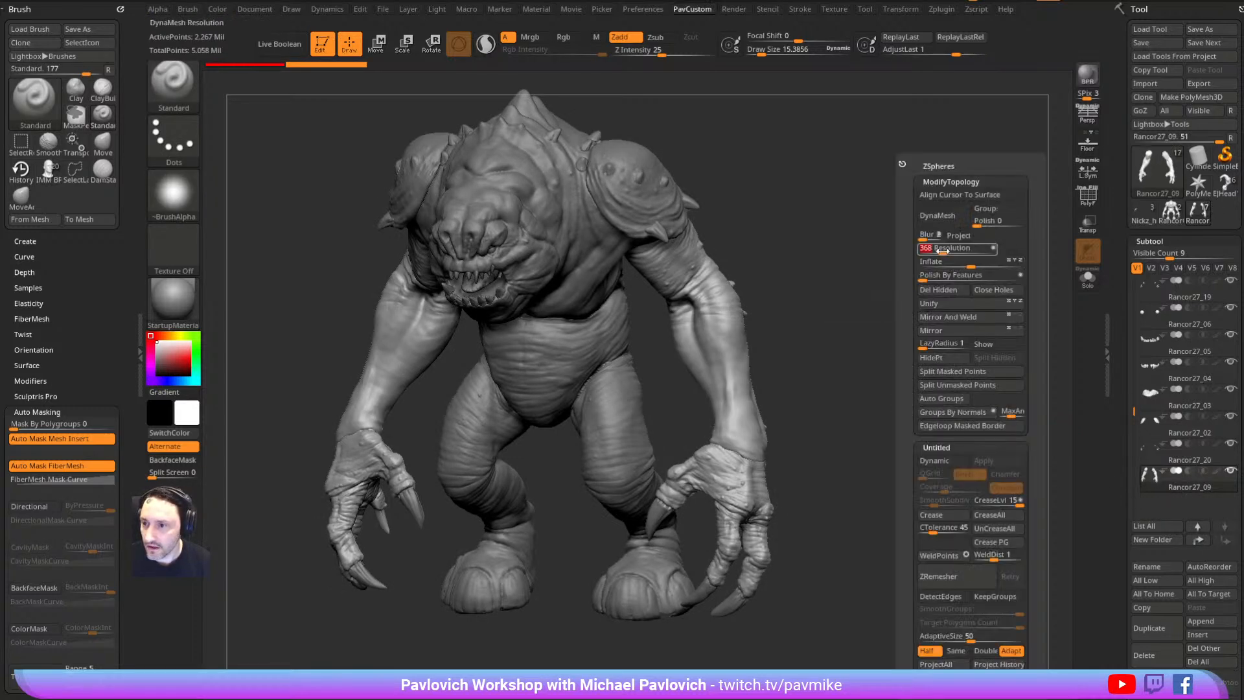
{"action": "left_click", "coordinate": [926, 237]}
{"action": "left_click", "coordinate": [943, 220]}
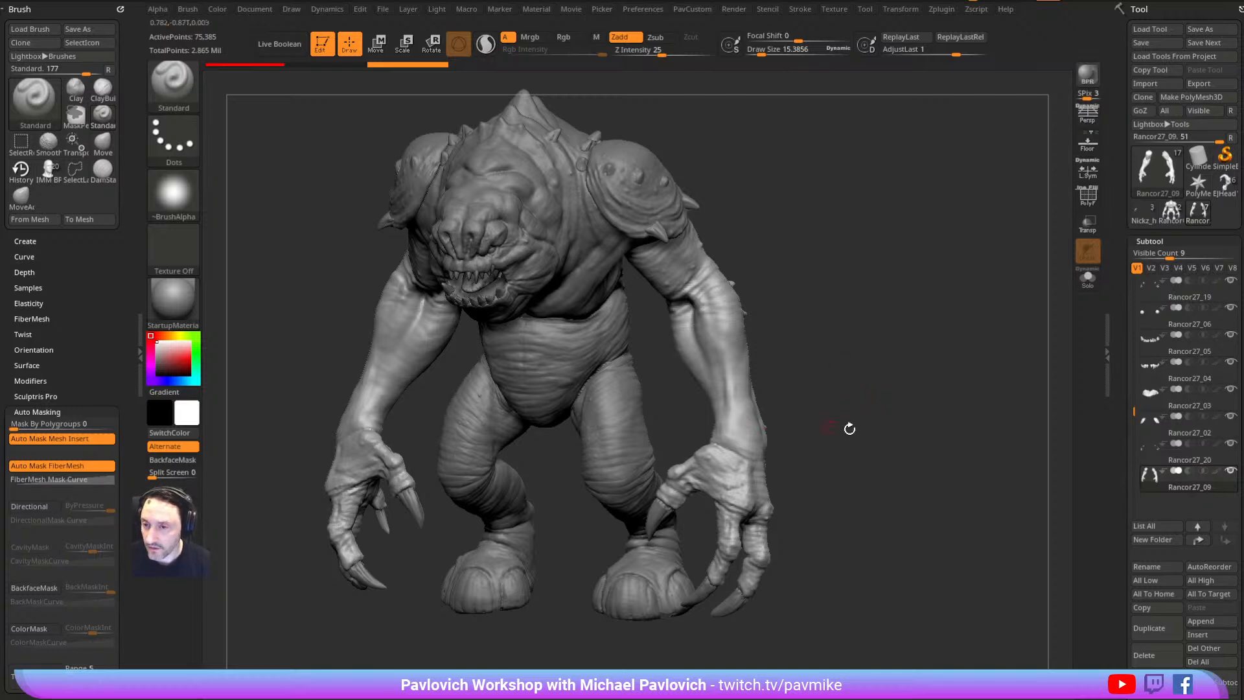
Compare the arms before and after DynaMesh in the undo history and inspect the fused result in isolation
{"action": "key", "text": "grave"}
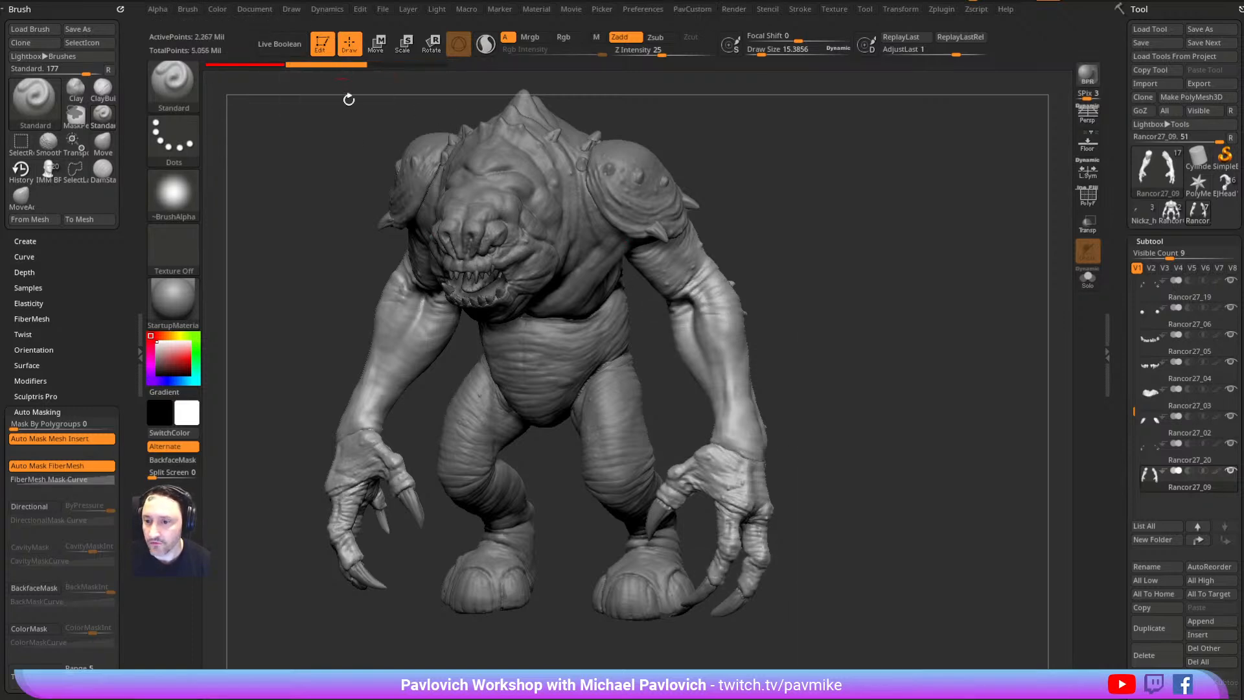
{"action": "left_click", "coordinate": [324, 66]}
{"action": "left_click", "coordinate": [413, 64]}
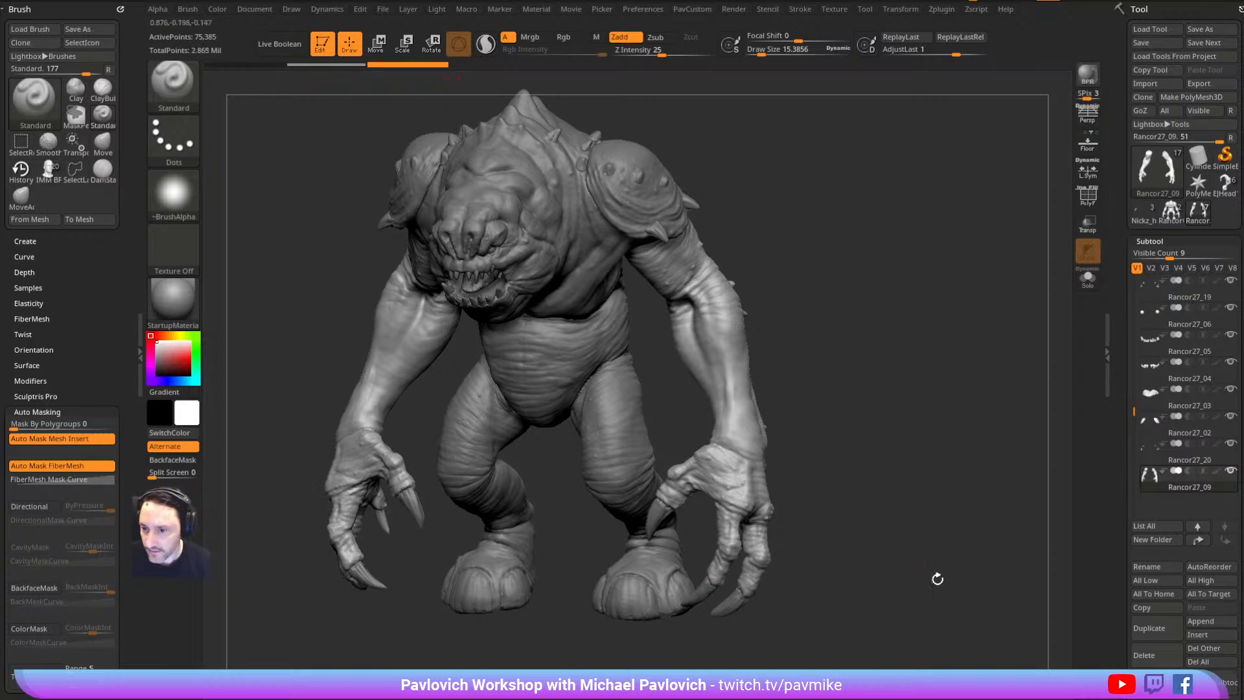
{"action": "left_click", "coordinate": [1086, 280]}
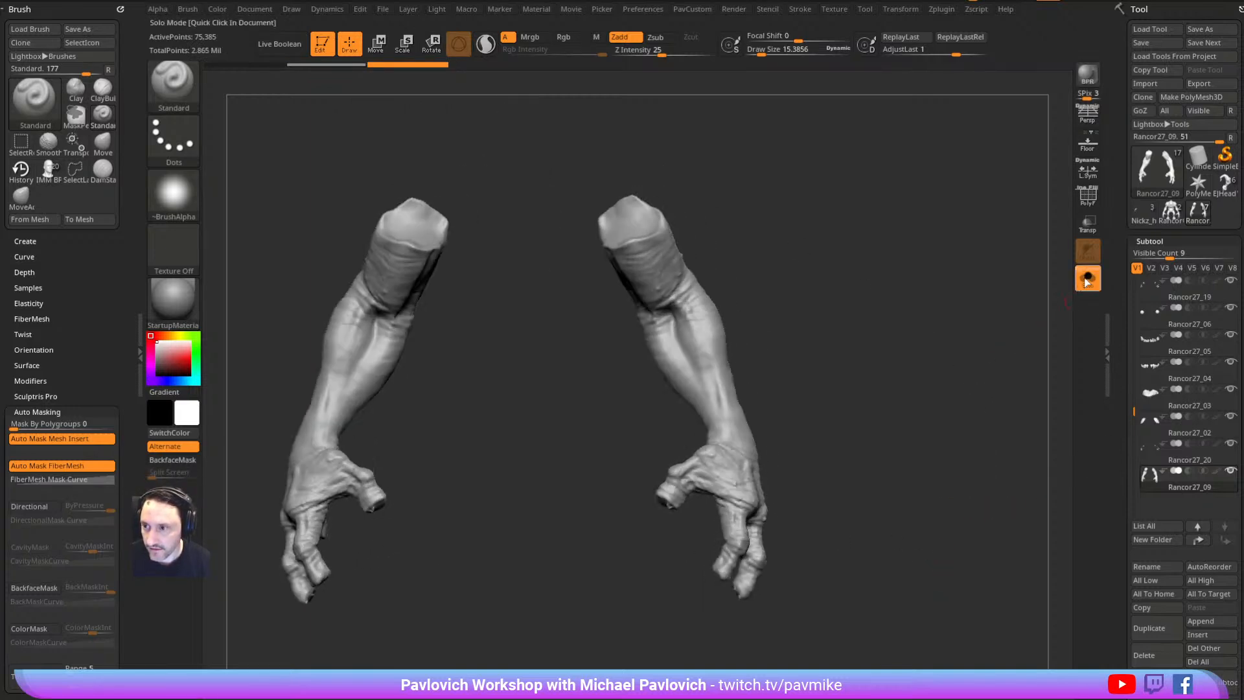
{"action": "left_click", "coordinate": [1084, 282]}
ZRemesh the arms with AdaptiveSize 0, Half switched off and a target polygon count of about 3.3
{"action": "key", "text": "space"}
{"action": "left_click_drag", "start_coordinate": [908, 635], "coordinate": [874, 641]}
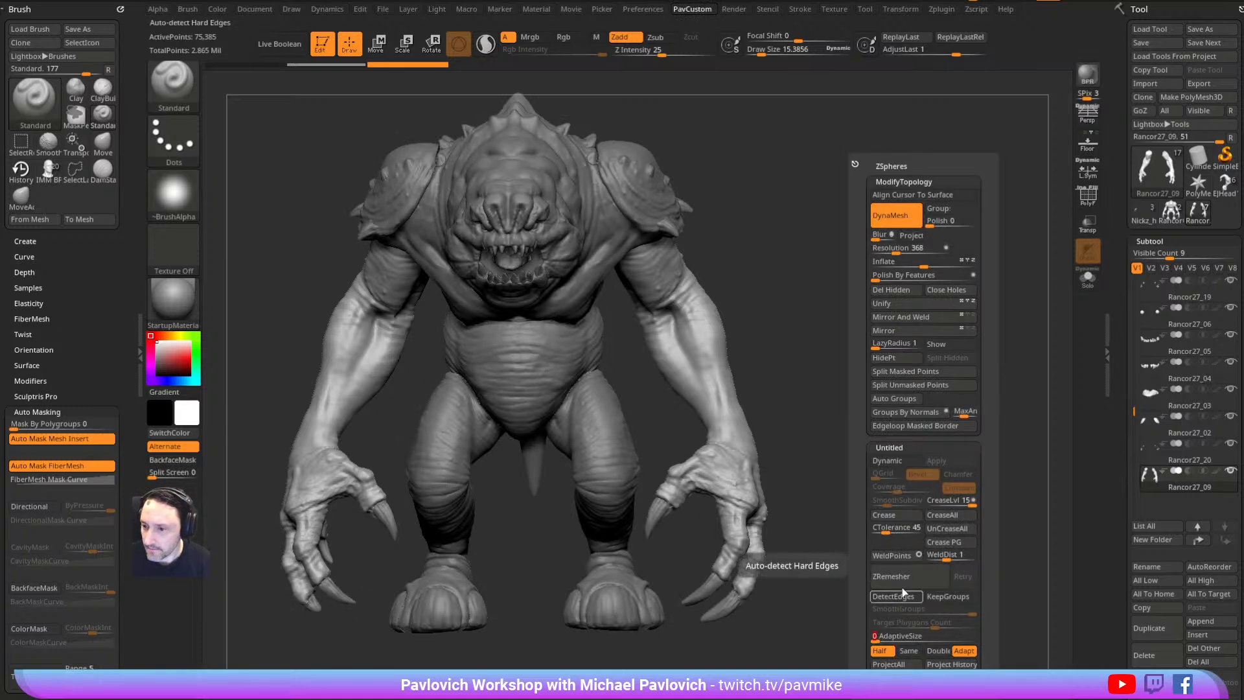
{"action": "left_click", "coordinate": [879, 650]}
{"action": "left_click_drag", "start_coordinate": [917, 629], "coordinate": [894, 626]}
{"action": "left_click", "coordinate": [909, 575]}
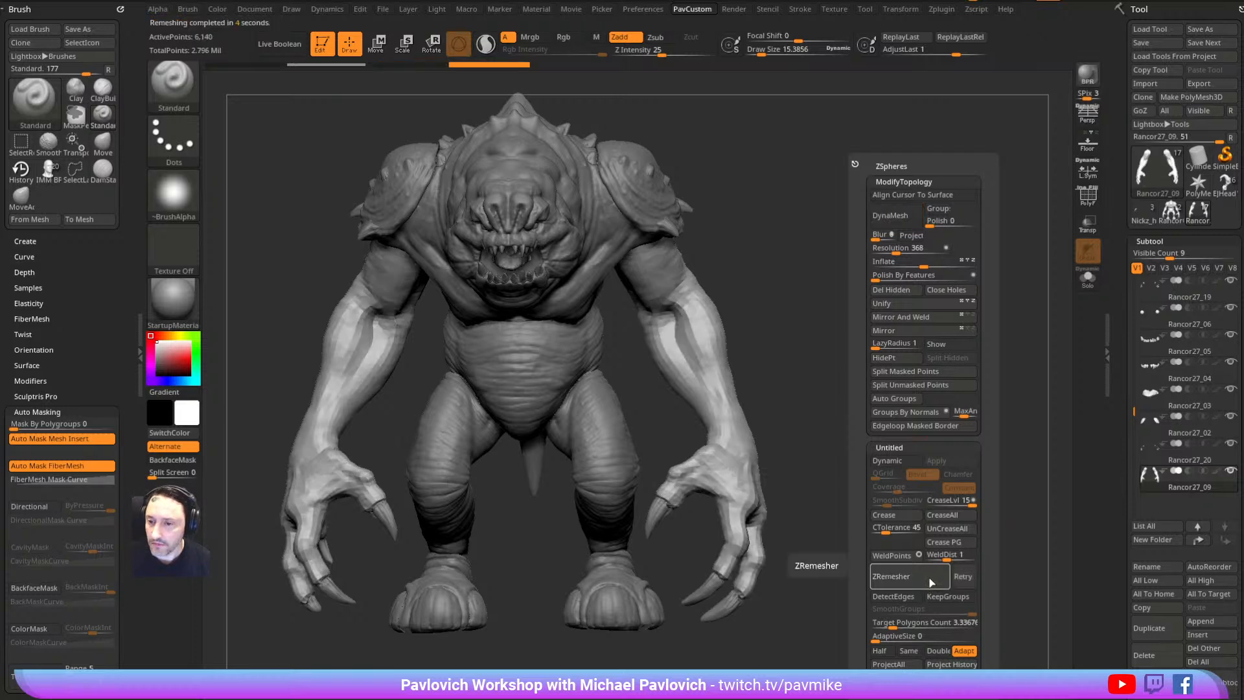
Subdivide the remeshed arms up to SDiv 5 and restore the sculpted detail with Project History
{"action": "left_click", "coordinate": [930, 665]}
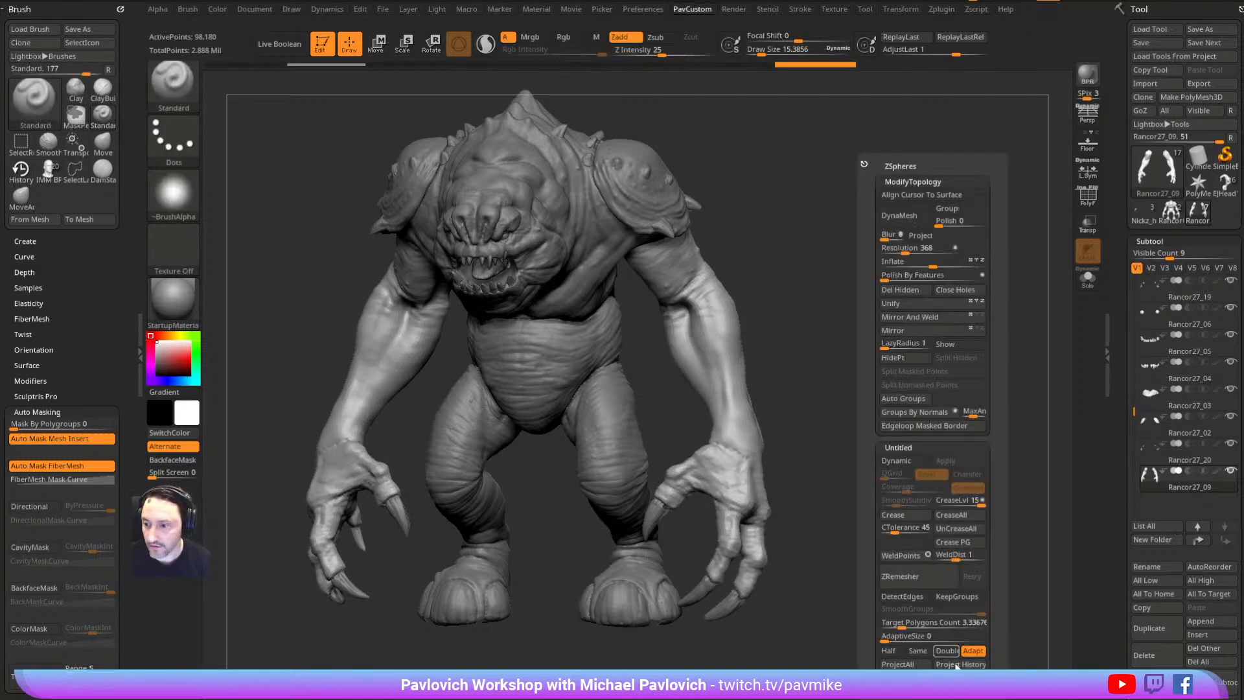
{"action": "key", "text": "ctrl"}
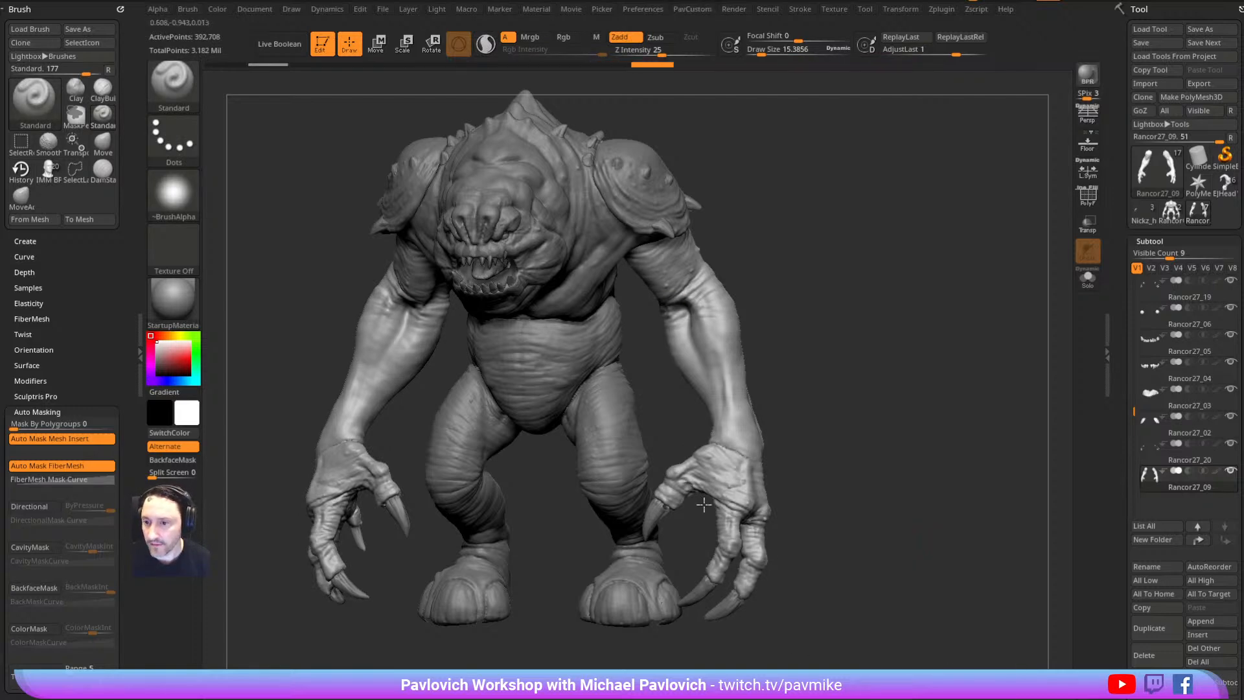
{"action": "left_click_drag", "start_coordinate": [1141, 461], "coordinate": [1131, 309]}
{"action": "left_click_drag", "start_coordinate": [1152, 437], "coordinate": [1182, 437]}
{"action": "right_click_drag", "start_coordinate": [885, 346], "coordinate": [979, 383], "text": "ctrl"}
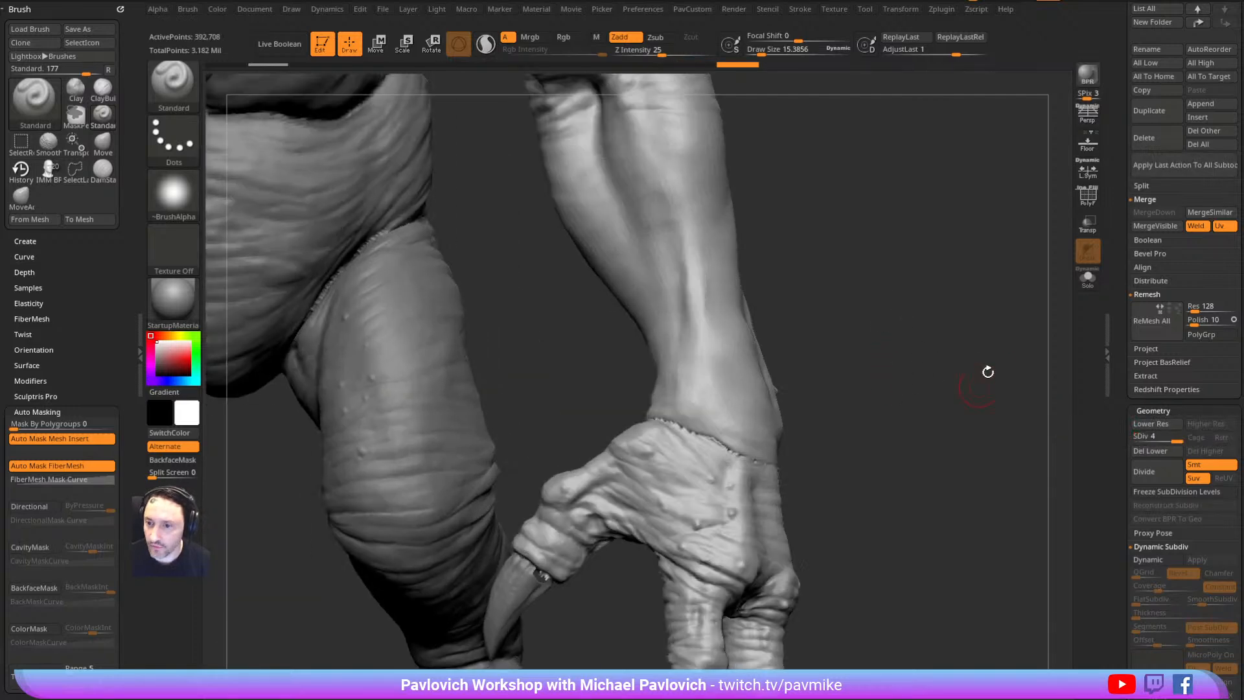
{"action": "key", "text": "ctrl+d"}
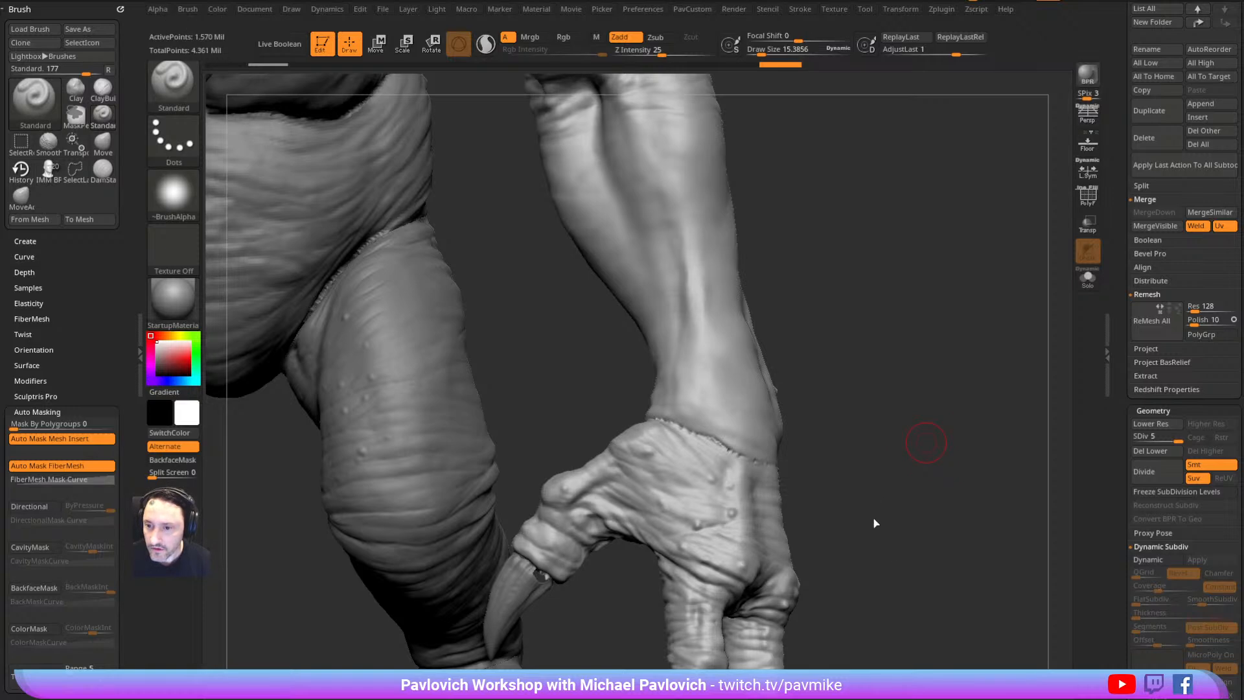
Isolate the arms and smooth the rough, cut-off ends of the fingers
{"action": "left_click", "coordinate": [1088, 277]}
{"action": "mouse_move", "coordinate": [970, 361]}
{"action": "left_mouse_down"}
{"action": "mouse_move", "coordinate": [1002, 310]}
{"action": "mouse_move", "coordinate": [946, 344]}
{"action": "mouse_move", "coordinate": [927, 329]}
{"action": "left_mouse_up"}
{"action": "key", "text": "s"}
{"action": "left_click_drag", "start_coordinate": [685, 440], "coordinate": [676, 434]}
{"action": "mouse_move", "coordinate": [907, 389]}
{"action": "left_mouse_down"}
{"action": "mouse_move", "coordinate": [902, 320]}
{"action": "mouse_move", "coordinate": [904, 337]}
{"action": "left_mouse_up"}
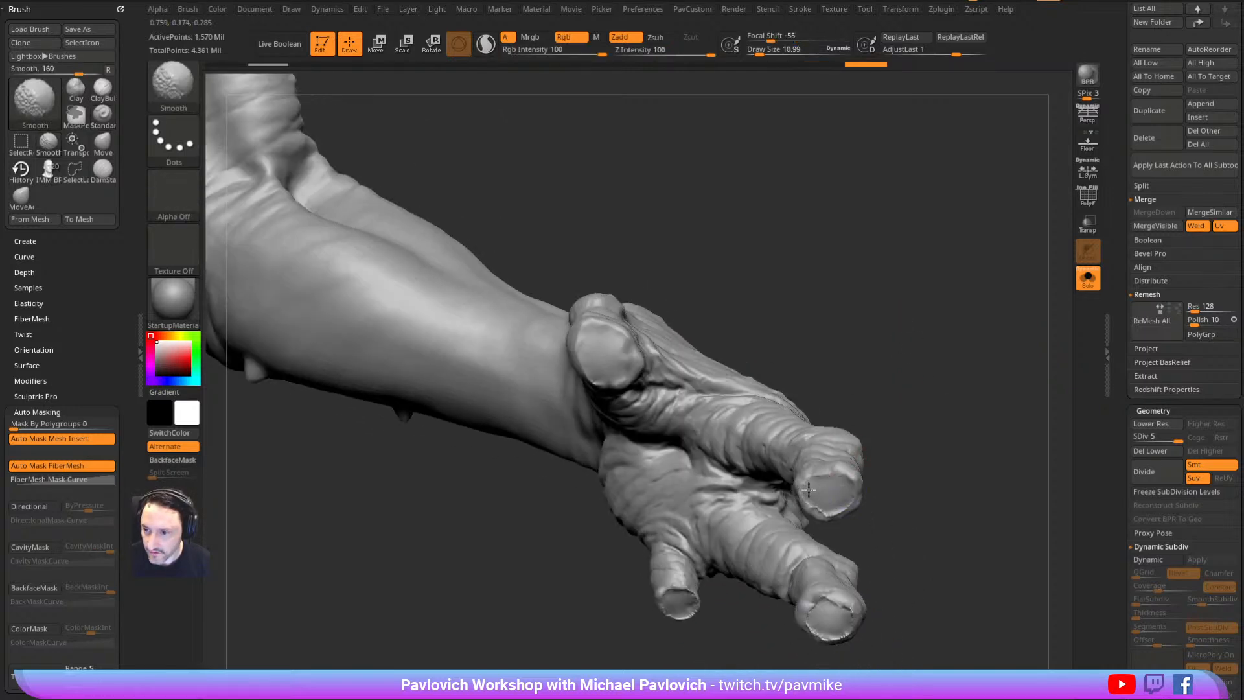
{"action": "left_click_drag", "start_coordinate": [837, 504], "coordinate": [849, 483], "text": "shift"}
{"action": "mouse_move", "coordinate": [851, 595]}
{"action": "left_mouse_down", "text": "shift"}
{"action": "mouse_move", "coordinate": [812, 604]}
{"action": "mouse_move", "coordinate": [847, 610]}
{"action": "left_mouse_up", "text": "shift"}
{"action": "left_click_drag", "start_coordinate": [677, 594], "coordinate": [683, 607], "text": "shift"}
Smooth the wrist seam so the forearm blends into the hand on all sides
{"action": "mouse_move", "coordinate": [931, 421]}
{"action": "left_mouse_down"}
{"action": "mouse_move", "coordinate": [939, 344]}
{"action": "mouse_move", "coordinate": [916, 381]}
{"action": "mouse_move", "coordinate": [799, 264]}
{"action": "mouse_move", "coordinate": [833, 288]}
{"action": "mouse_move", "coordinate": [836, 362]}
{"action": "left_mouse_up"}
{"action": "left_click_drag", "start_coordinate": [803, 401], "coordinate": [855, 389]}
{"action": "key", "text": "s"}
{"action": "left_click", "coordinate": [627, 508]}
{"action": "left_click_drag", "start_coordinate": [621, 513], "coordinate": [740, 534], "text": "shift"}
{"action": "left_click_drag", "start_coordinate": [841, 489], "coordinate": [770, 495]}
{"action": "mouse_move", "coordinate": [684, 541]}
{"action": "left_mouse_down", "text": "shift"}
{"action": "mouse_move", "coordinate": [761, 525]}
{"action": "mouse_move", "coordinate": [726, 511]}
{"action": "mouse_move", "coordinate": [758, 526]}
{"action": "left_mouse_up", "text": "shift"}
{"action": "mouse_move", "coordinate": [829, 495]}
{"action": "left_mouse_down"}
{"action": "mouse_move", "coordinate": [761, 500]}
{"action": "mouse_move", "coordinate": [771, 533]}
{"action": "mouse_move", "coordinate": [822, 496]}
{"action": "left_mouse_up"}
{"action": "left_click_drag", "start_coordinate": [868, 459], "coordinate": [955, 433]}
{"action": "mouse_move", "coordinate": [673, 516]}
{"action": "left_mouse_down", "text": "shift"}
{"action": "mouse_move", "coordinate": [632, 505]}
{"action": "mouse_move", "coordinate": [641, 495]}
{"action": "left_mouse_up", "text": "shift"}
{"action": "mouse_move", "coordinate": [727, 475]}
{"action": "left_mouse_down"}
{"action": "mouse_move", "coordinate": [888, 395]}
{"action": "mouse_move", "coordinate": [810, 421]}
{"action": "left_mouse_up"}
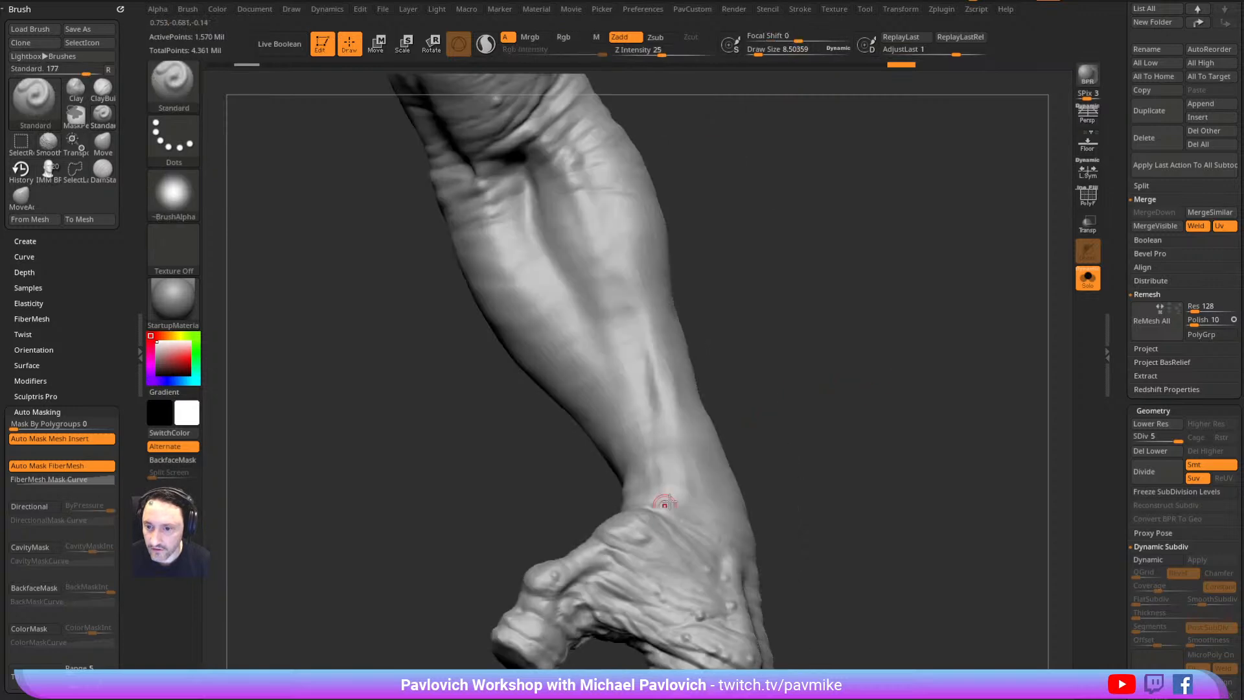
Leave the isolated view and frame the whole Rancor
{"action": "mouse_move", "coordinate": [853, 336]}
{"action": "left_mouse_down", "text": "alt"}
{"action": "mouse_move", "coordinate": [625, 317]}
{"action": "mouse_move", "coordinate": [986, 244]}
{"action": "mouse_move", "coordinate": [965, 311]}
{"action": "mouse_move", "coordinate": [982, 295]}
{"action": "left_mouse_up", "text": "alt"}
{"action": "left_click", "coordinate": [1089, 285]}
{"action": "key", "text": "f"}
{"action": "left_click_drag", "start_coordinate": [1119, 257], "coordinate": [1123, 100]}
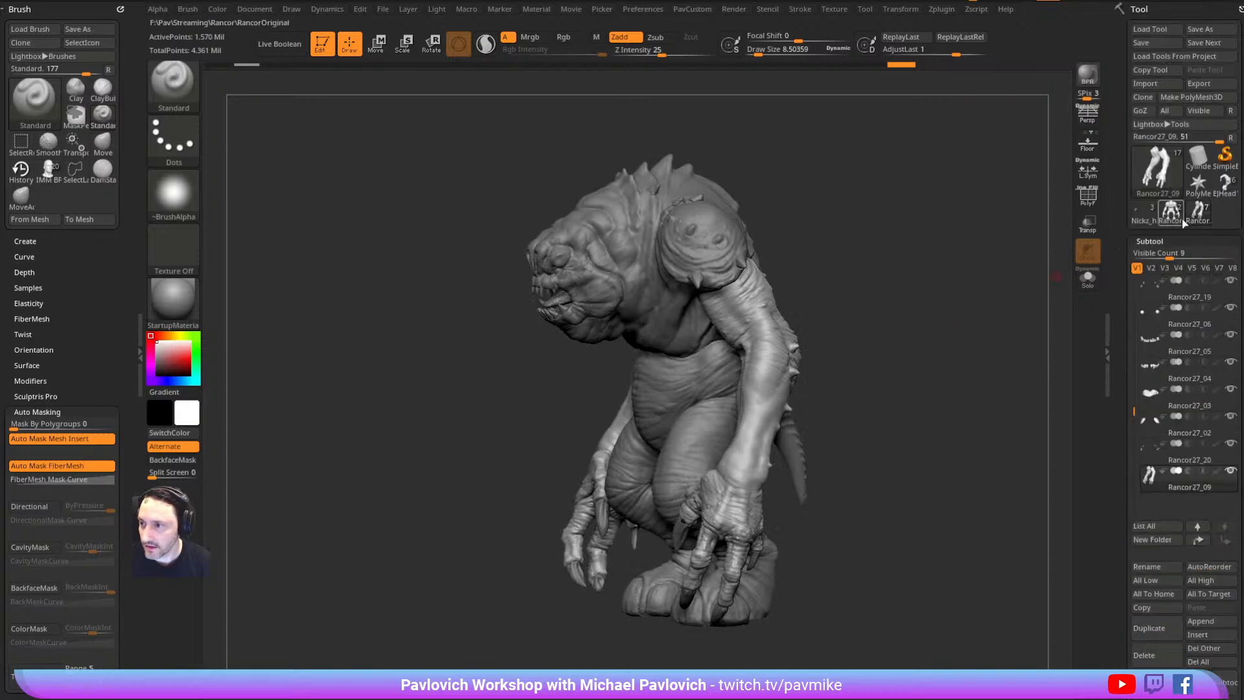
Switch back to the Nickz_humanMaleAverage tool and frame the full figure
{"action": "left_click", "coordinate": [1141, 217]}
{"action": "left_click_drag", "start_coordinate": [851, 384], "coordinate": [910, 349]}
{"action": "left_click_drag", "start_coordinate": [910, 349], "coordinate": [980, 525], "text": "alt"}
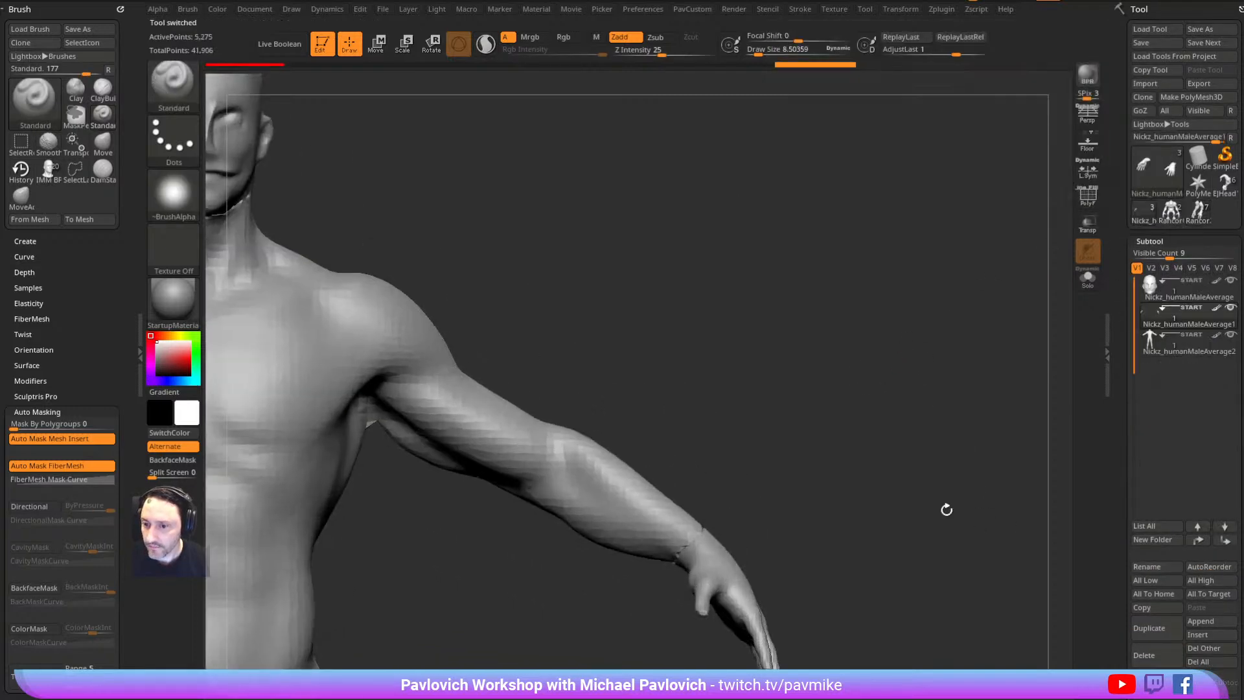
{"action": "left_click_drag", "start_coordinate": [844, 480], "coordinate": [888, 397], "text": "alt"}
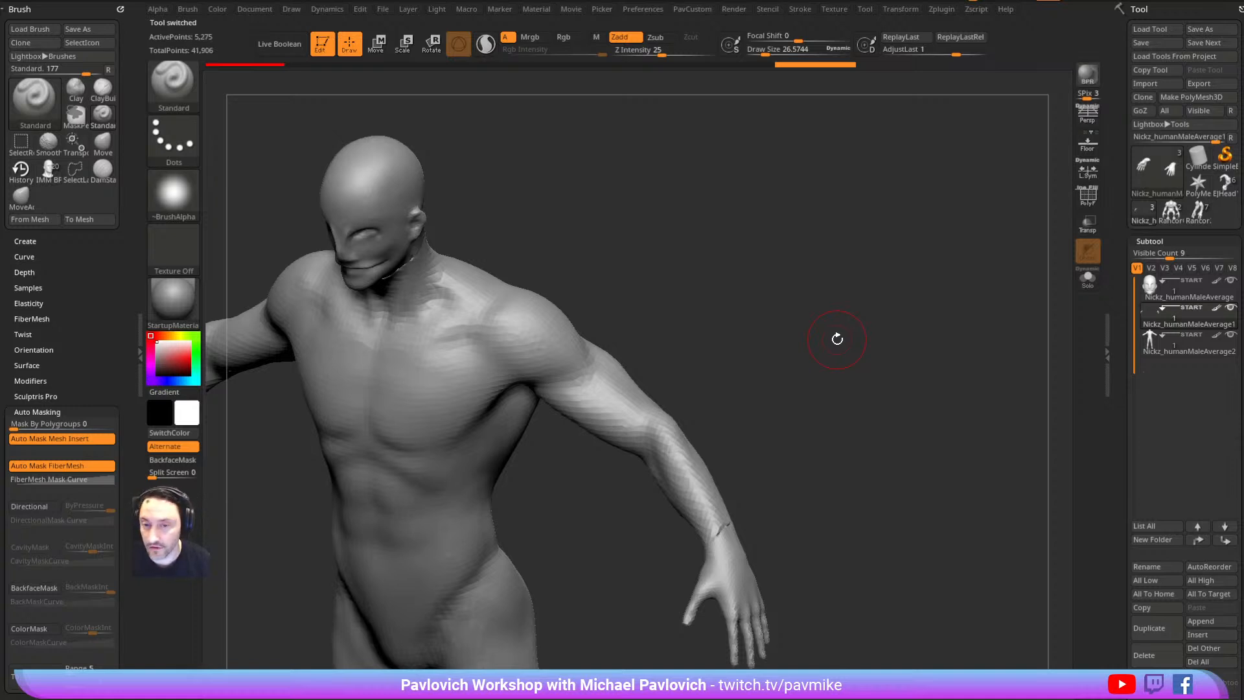
{"action": "mouse_move", "coordinate": [847, 319]}
{"action": "left_mouse_down", "text": "shift"}
{"action": "mouse_move", "coordinate": [886, 272]}
{"action": "mouse_move", "coordinate": [842, 419]}
{"action": "mouse_move", "coordinate": [868, 278]}
{"action": "left_mouse_up", "text": "shift"}
{"action": "key", "text": "s"}
{"action": "mouse_move", "coordinate": [866, 279]}
{"action": "left_mouse_down"}
{"action": "mouse_move", "coordinate": [888, 278]}
{"action": "mouse_move", "coordinate": [862, 277]}
{"action": "left_mouse_up"}
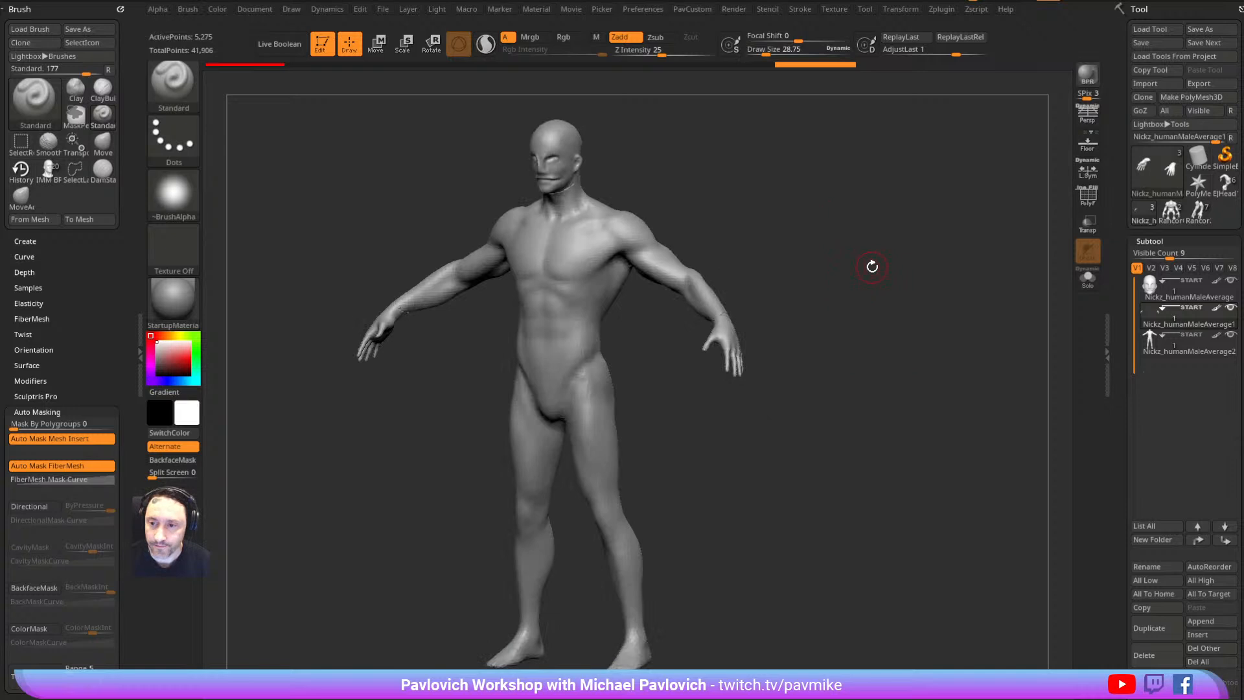
{"action": "left_click", "coordinate": [1183, 351]}
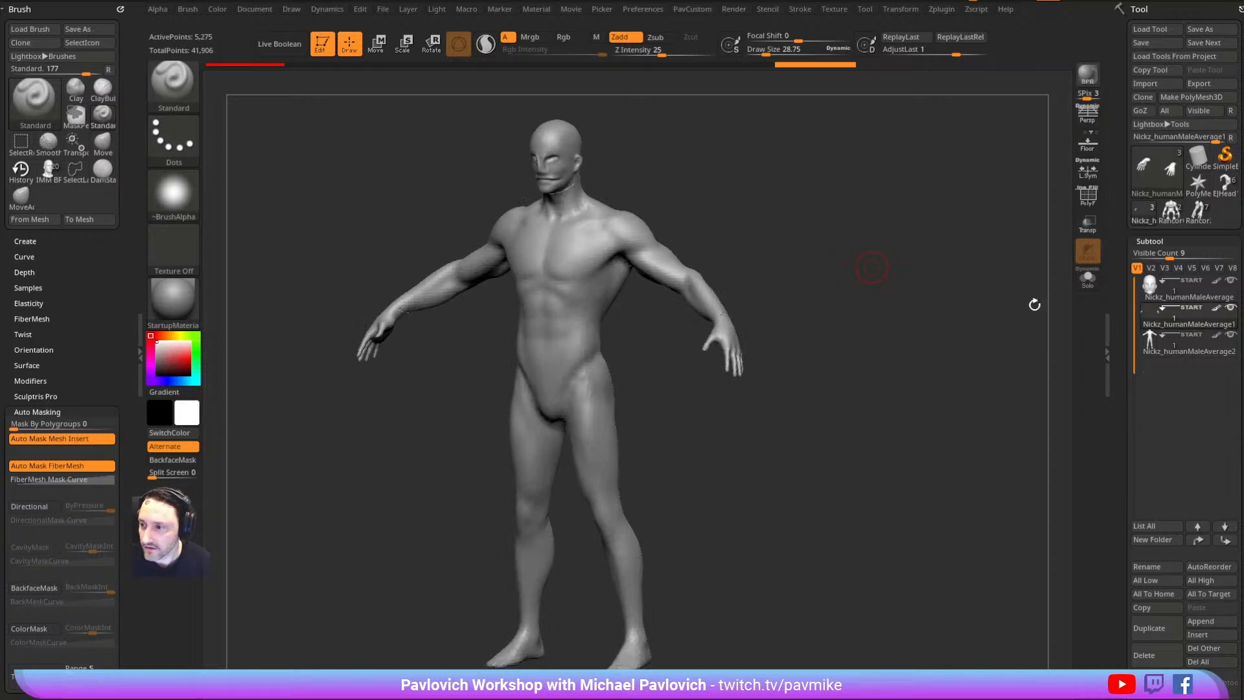
Delete the hands subtool, leaving only the head and body subtools
{"action": "left_click_drag", "start_coordinate": [732, 262], "coordinate": [902, 302]}
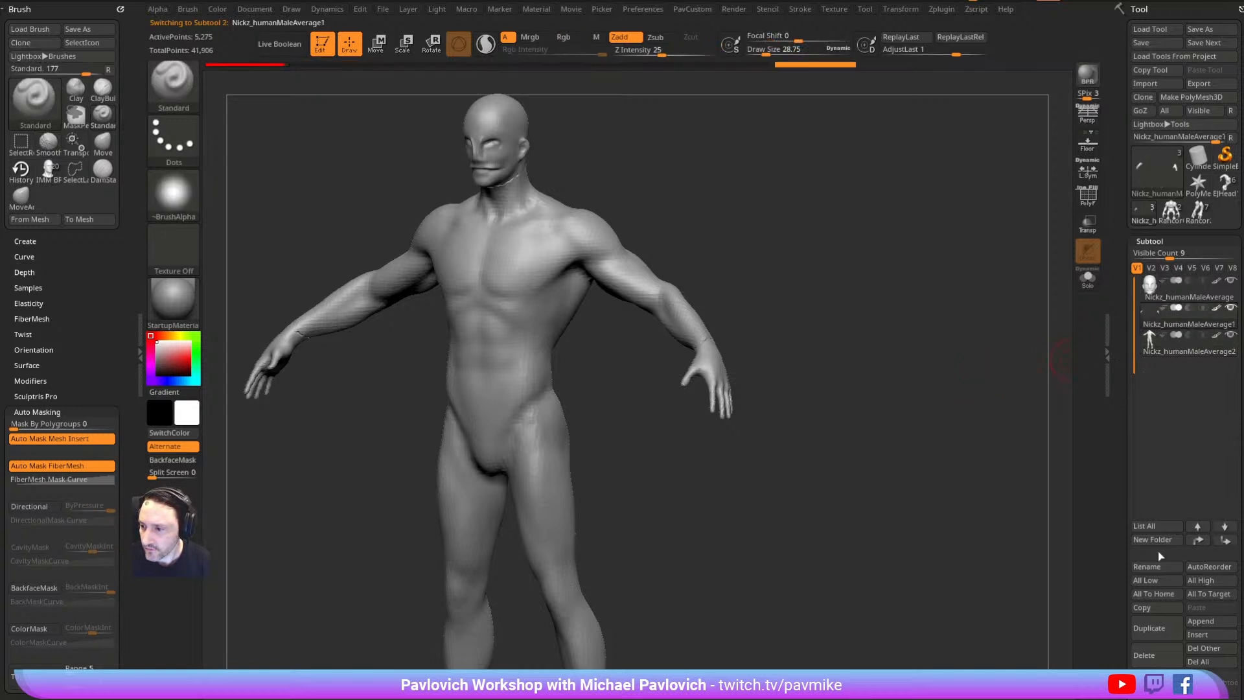
{"action": "left_click", "coordinate": [1151, 647]}
{"action": "left_click_drag", "start_coordinate": [805, 286], "coordinate": [849, 291]}
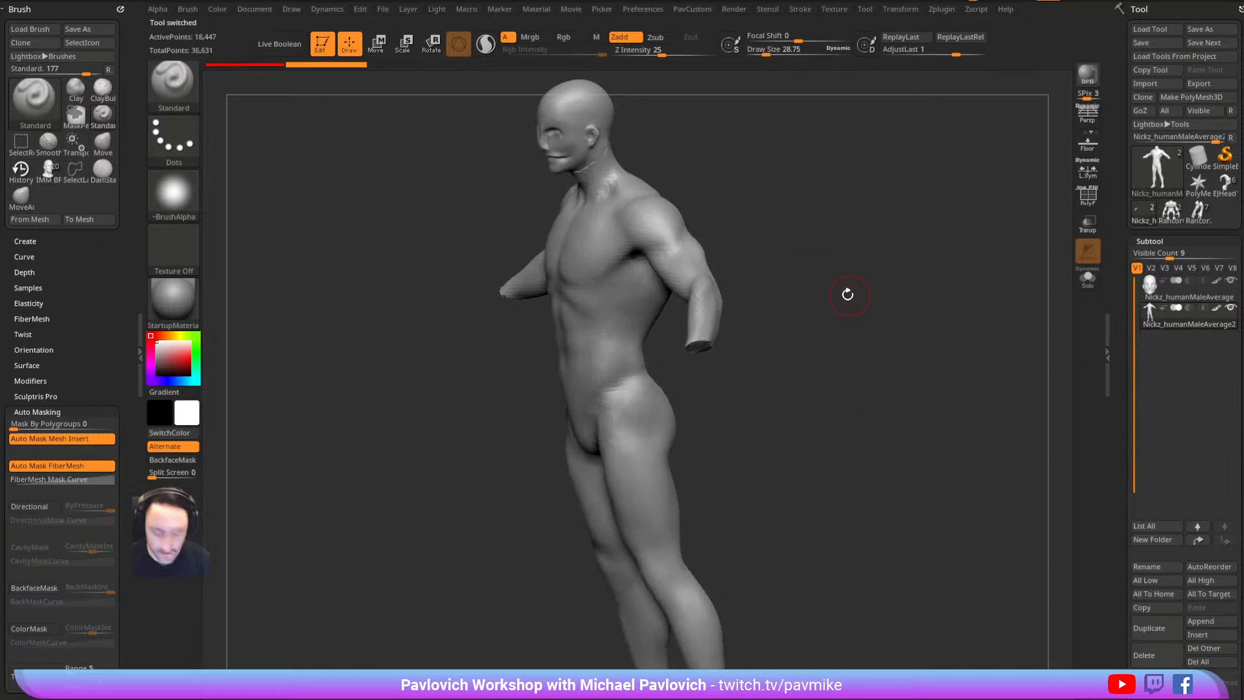
Insert the Hand mesh from the IMM BParts brush at the forearm's cut end and split it into its own subtool
{"action": "key", "text": "b"}
{"action": "key", "text": "i"}
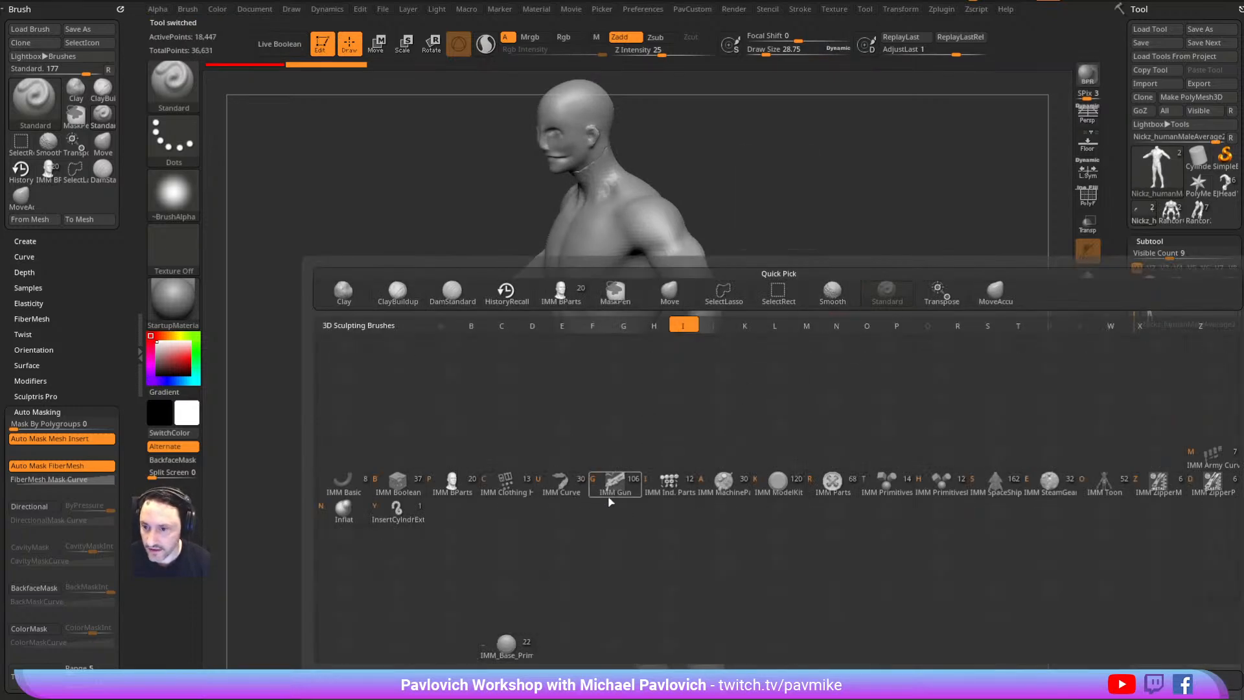
{"action": "key", "text": "p"}
{"action": "key", "text": "m"}
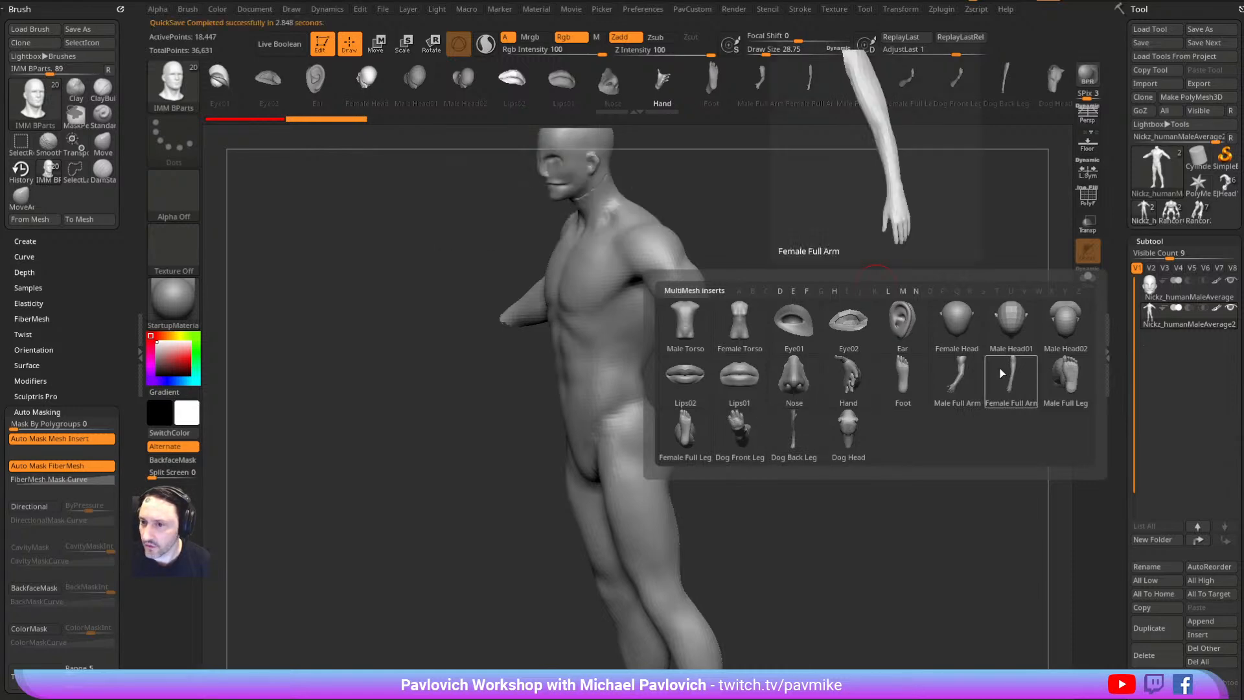
{"action": "left_click", "coordinate": [852, 370]}
{"action": "left_click_drag", "start_coordinate": [869, 301], "coordinate": [851, 272], "text": "alt"}
{"action": "left_click_drag", "start_coordinate": [700, 370], "coordinate": [719, 418]}
{"action": "right_click_drag", "start_coordinate": [730, 400], "coordinate": [930, 336]}
{"action": "key", "text": "space"}
{"action": "left_click", "coordinate": [925, 370]}
{"action": "left_click_drag", "start_coordinate": [868, 346], "coordinate": [794, 336], "text": "shift"}
Turn on local symmetry and reposition the inserted hands so they meet the ends of the forearms
{"action": "key", "text": "w"}
{"action": "left_click_drag", "start_coordinate": [684, 350], "coordinate": [598, 425]}
{"action": "left_click_drag", "start_coordinate": [700, 371], "coordinate": [689, 367]}
{"action": "key", "text": "ctrl+z"}
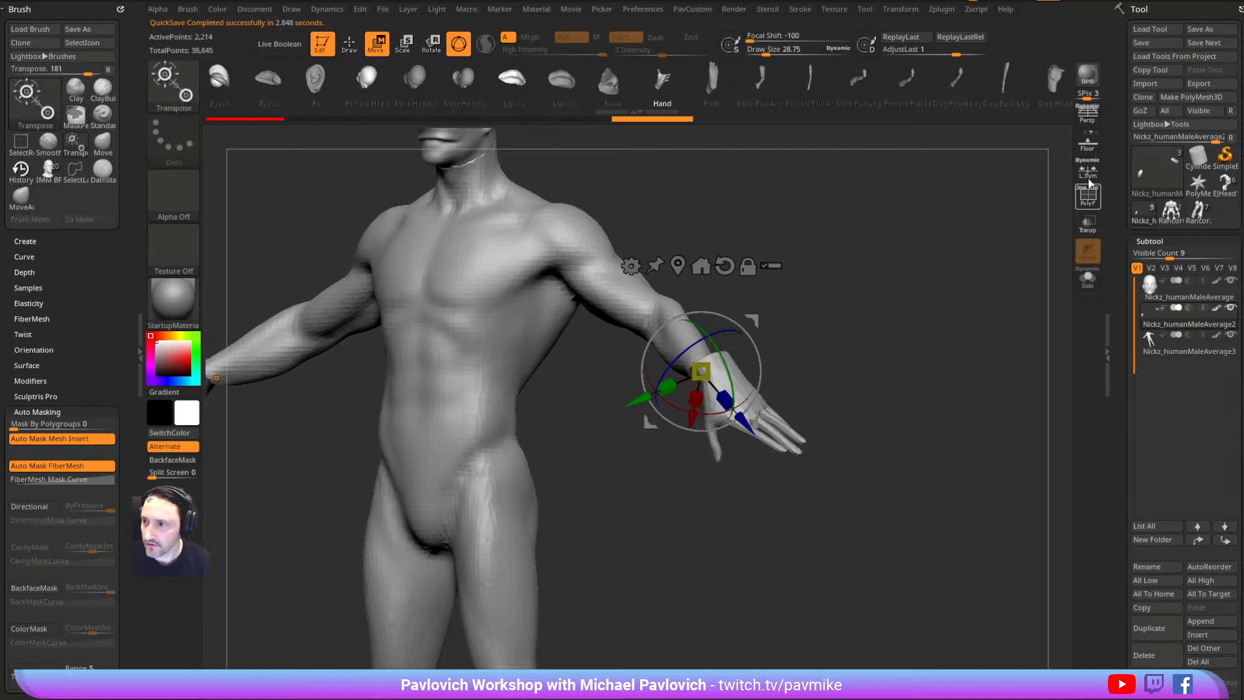
{"action": "left_click", "coordinate": [1088, 171]}
{"action": "left_click_drag", "start_coordinate": [953, 258], "coordinate": [991, 254]}
{"action": "left_click_drag", "start_coordinate": [702, 371], "coordinate": [699, 374]}
{"action": "left_click_drag", "start_coordinate": [799, 297], "coordinate": [825, 299]}
{"action": "left_click_drag", "start_coordinate": [749, 322], "coordinate": [759, 315]}
Rotate the hands with the gizmo until they follow the direction of the forearms
{"action": "key", "text": "q"}
{"action": "mouse_move", "coordinate": [920, 324]}
{"action": "left_mouse_down"}
{"action": "mouse_move", "coordinate": [805, 339]}
{"action": "mouse_move", "coordinate": [872, 334]}
{"action": "left_mouse_up"}
{"action": "key", "text": "w"}
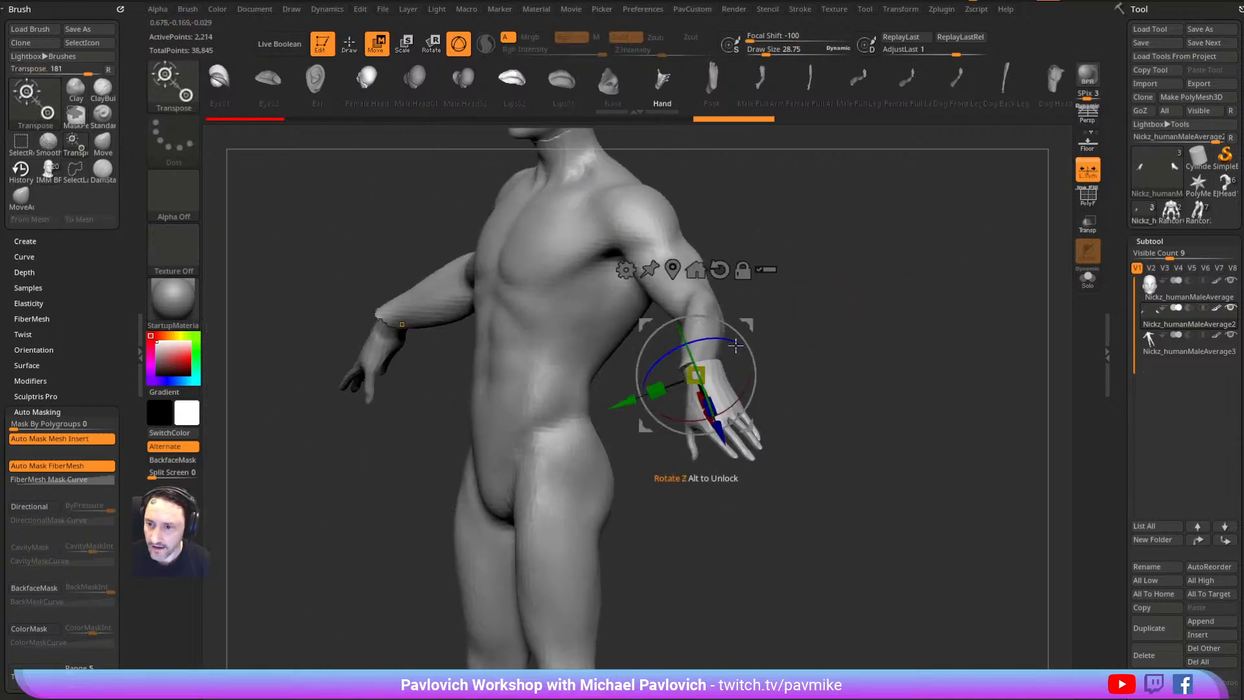
{"action": "mouse_move", "coordinate": [736, 334]}
{"action": "left_mouse_down"}
{"action": "mouse_move", "coordinate": [749, 351]}
{"action": "mouse_move", "coordinate": [735, 329]}
{"action": "left_mouse_up"}
{"action": "left_click_drag", "start_coordinate": [782, 319], "coordinate": [850, 306]}
{"action": "left_click_drag", "start_coordinate": [747, 368], "coordinate": [745, 327]}
{"action": "key", "text": "q"}
Isolate the hands subtool with its wireframe shown and bring the open wrist into view
{"action": "left_click_drag", "start_coordinate": [865, 303], "coordinate": [791, 312]}
{"action": "left_click_drag", "start_coordinate": [845, 307], "coordinate": [911, 371], "text": "alt"}
{"action": "left_click", "coordinate": [1088, 280]}
{"action": "left_click", "coordinate": [1083, 202]}
{"action": "left_click_drag", "start_coordinate": [841, 285], "coordinate": [897, 386], "text": "alt"}
Close the open wrist with the ZModeler edge action Close on Convex Hole, check the cap, and leave isolation
{"action": "key", "text": "b"}
{"action": "key", "text": "z"}
{"action": "key", "text": "m"}
{"action": "key", "text": "space"}
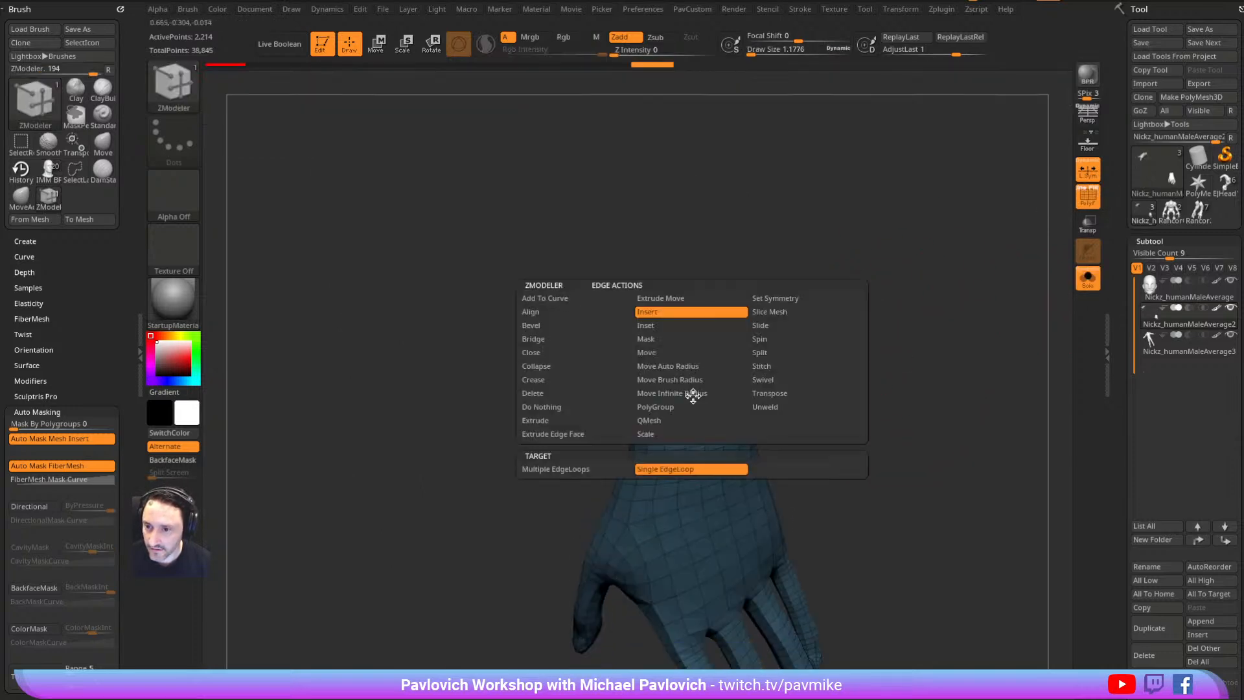
{"action": "left_click", "coordinate": [586, 367]}
{"action": "left_click", "coordinate": [586, 353]}
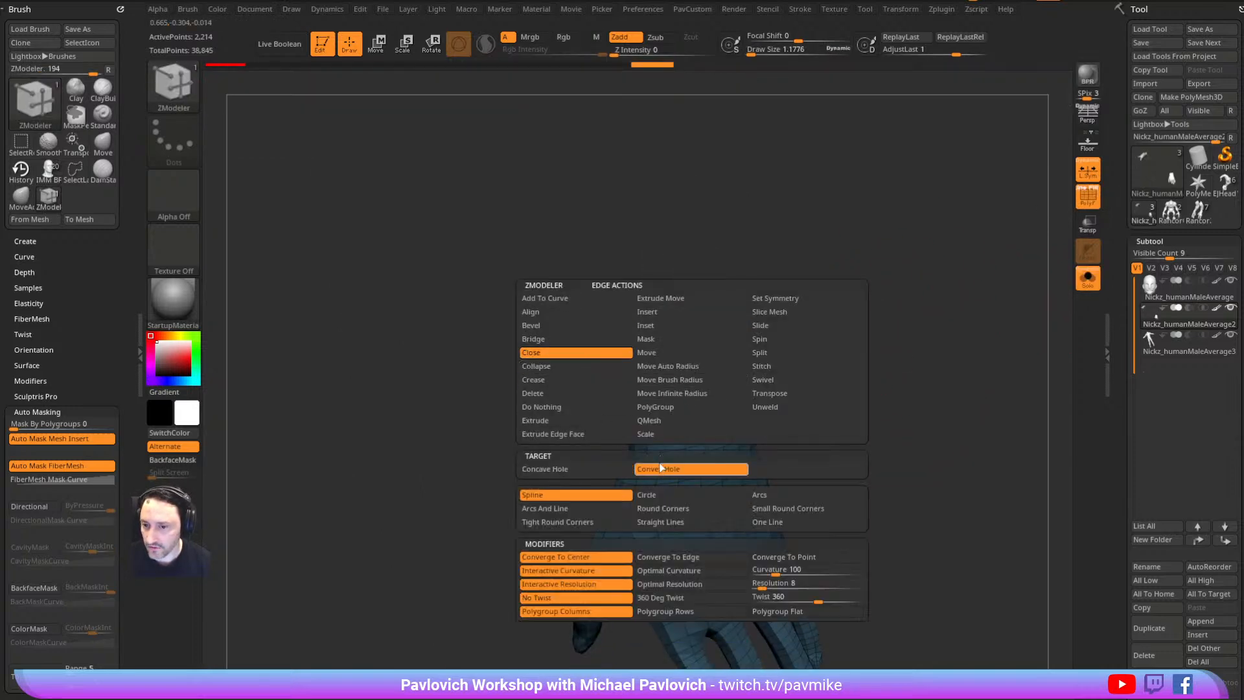
{"action": "left_click", "coordinate": [717, 408]}
{"action": "left_click", "coordinate": [686, 394], "text": "ctrl+shift"}
{"action": "left_click", "coordinate": [784, 319], "text": "ctrl+shift"}
{"action": "mouse_move", "coordinate": [946, 344]}
{"action": "left_mouse_down"}
{"action": "mouse_move", "coordinate": [905, 302]}
{"action": "mouse_move", "coordinate": [964, 341]}
{"action": "mouse_move", "coordinate": [950, 344]}
{"action": "left_mouse_up"}
{"action": "left_click", "coordinate": [1087, 278]}
Make the hands subtool active with the Standard brush and hide the wireframe
{"action": "left_click", "coordinate": [746, 355], "text": "alt"}
{"action": "mouse_move", "coordinate": [890, 308]}
{"action": "left_mouse_down"}
{"action": "mouse_move", "coordinate": [811, 359]}
{"action": "mouse_move", "coordinate": [905, 351]}
{"action": "mouse_move", "coordinate": [849, 388]}
{"action": "mouse_move", "coordinate": [919, 363]}
{"action": "mouse_move", "coordinate": [907, 369]}
{"action": "left_mouse_up"}
{"action": "key", "text": "b"}
{"action": "key", "text": "m"}
{"action": "key", "text": "v"}
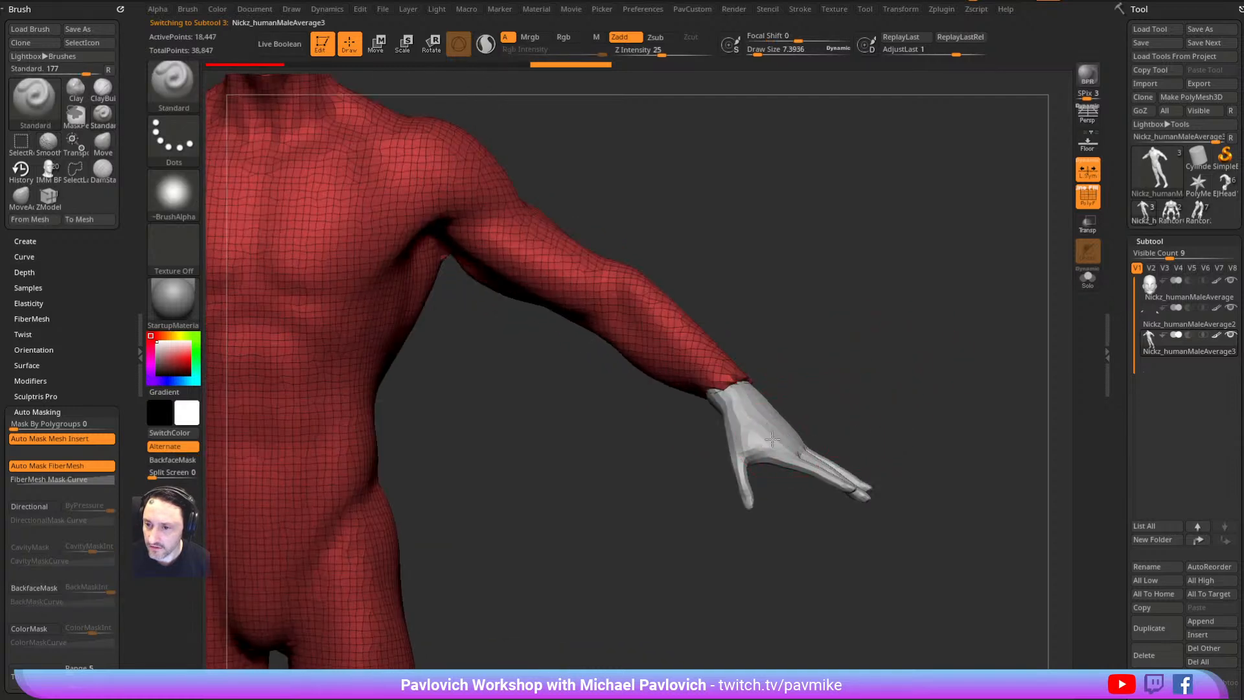
{"action": "left_click", "coordinate": [774, 424], "text": "alt"}
{"action": "key", "text": "b"}
{"action": "key", "text": "s"}
{"action": "key", "text": "t"}
{"action": "left_click", "coordinate": [1089, 204]}
{"action": "left_click_drag", "start_coordinate": [917, 473], "coordinate": [915, 433]}
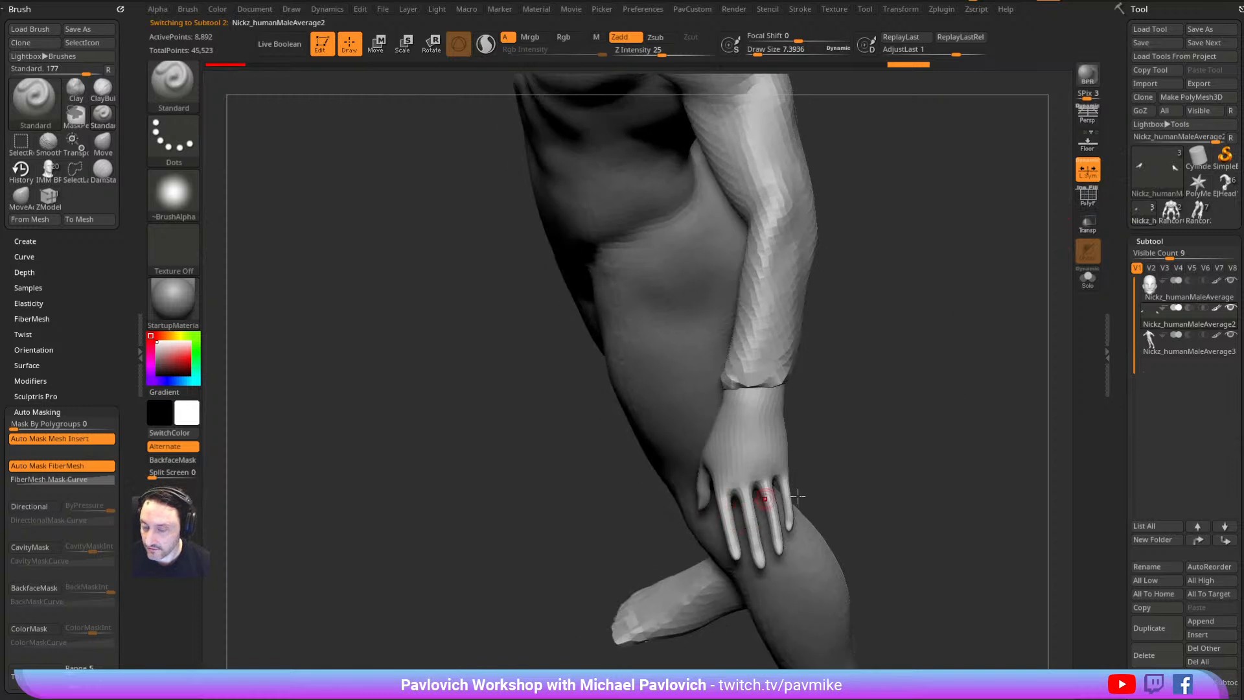
Subdivide the hands one level for smoother fingers
{"action": "key", "text": "2"}
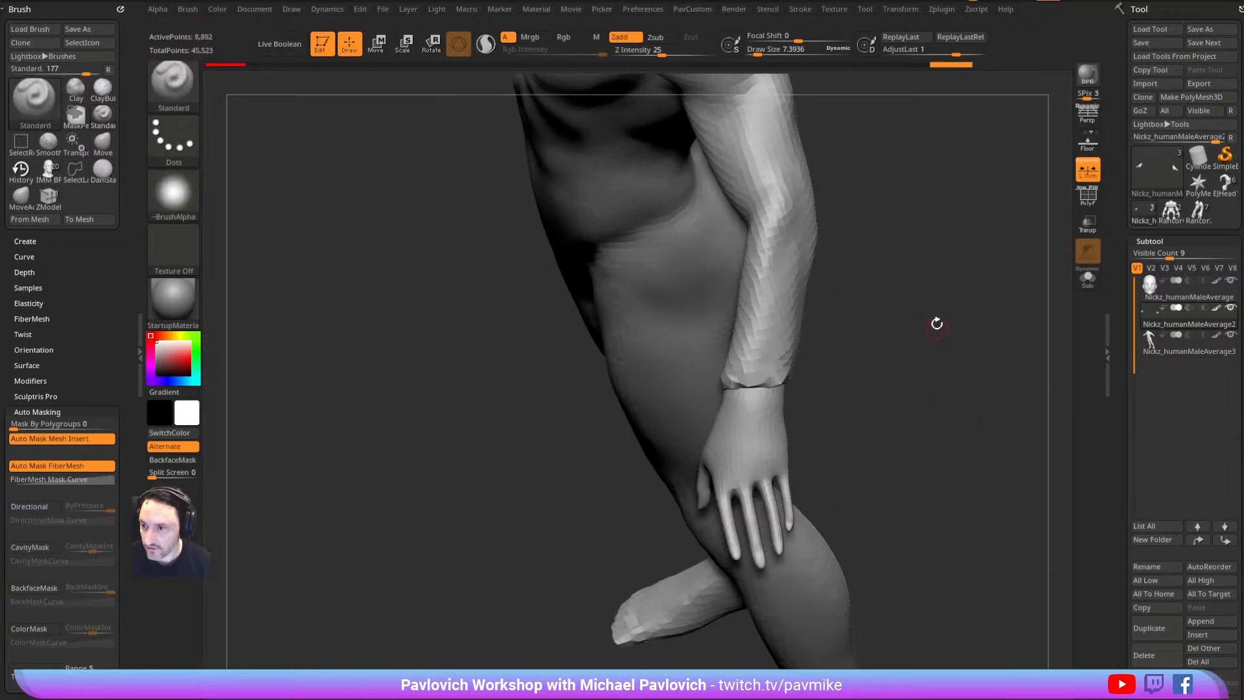
{"action": "key", "text": "2"}
{"action": "left_click", "coordinate": [911, 215]}
{"action": "mouse_move", "coordinate": [905, 353]}
{"action": "left_mouse_down"}
{"action": "mouse_move", "coordinate": [936, 384]}
{"action": "mouse_move", "coordinate": [916, 346]}
{"action": "mouse_move", "coordinate": [939, 383]}
{"action": "mouse_move", "coordinate": [941, 372]}
{"action": "mouse_move", "coordinate": [916, 383]}
{"action": "left_mouse_up"}
{"action": "key", "text": "ctrl+d"}
Thicken the base of the thumb with the Inflat brush
{"action": "left_click", "coordinate": [691, 466]}
{"action": "key", "text": "b"}
{"action": "key", "text": "i"}
{"action": "key", "text": "n"}
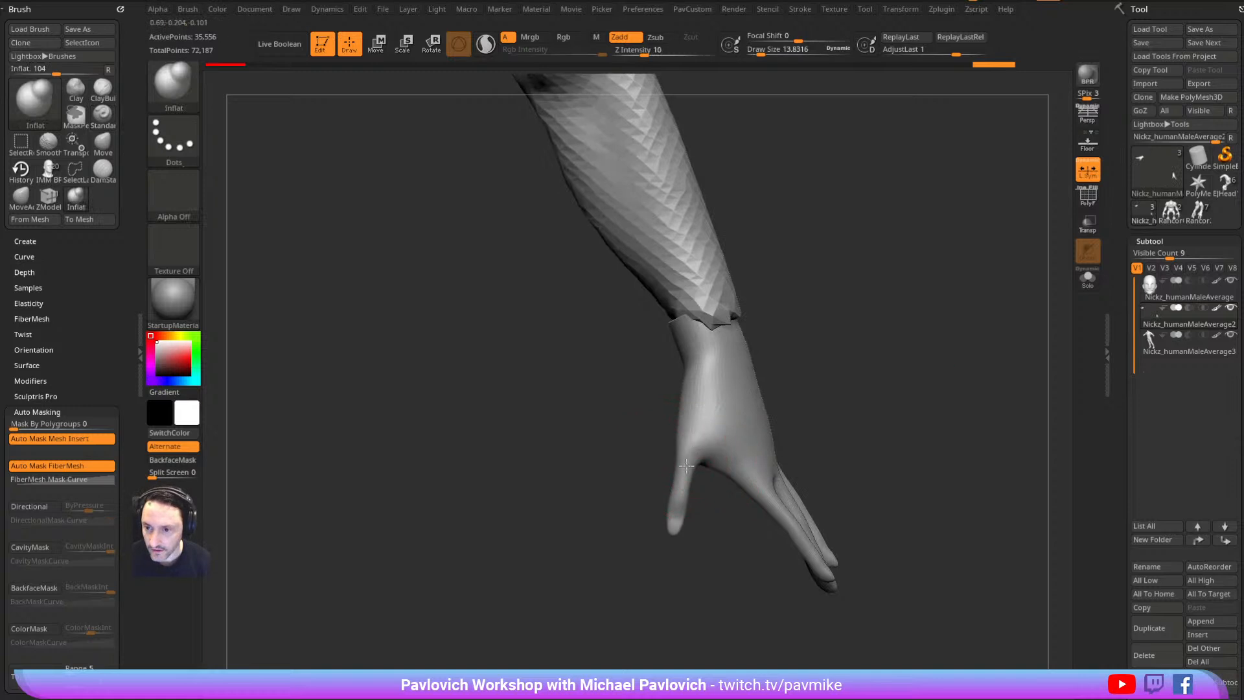
{"action": "left_click_drag", "start_coordinate": [823, 401], "coordinate": [823, 324]}
Make the body subtool active, select the Move brush, and frame the whole figure
{"action": "left_click", "coordinate": [688, 283], "text": "alt"}
{"action": "left_click_drag", "start_coordinate": [753, 285], "coordinate": [761, 245]}
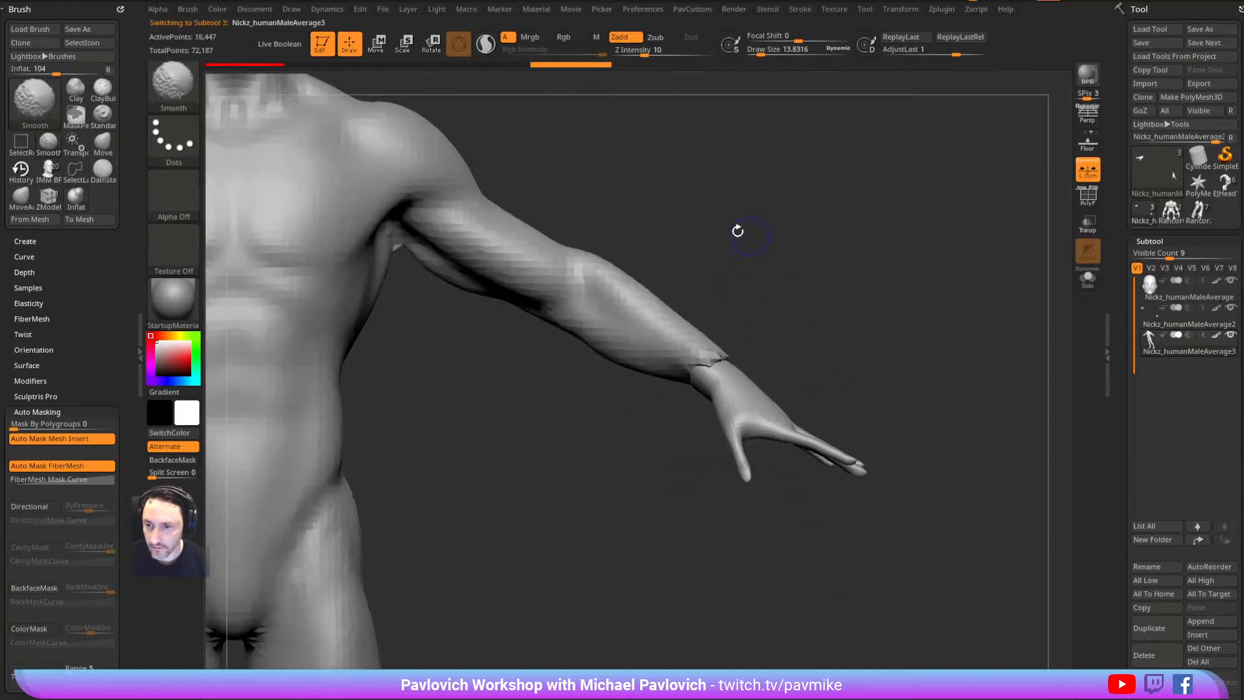
{"action": "key", "text": "f"}
{"action": "key", "text": "b"}
{"action": "key", "text": "m"}
{"action": "key", "text": "v"}
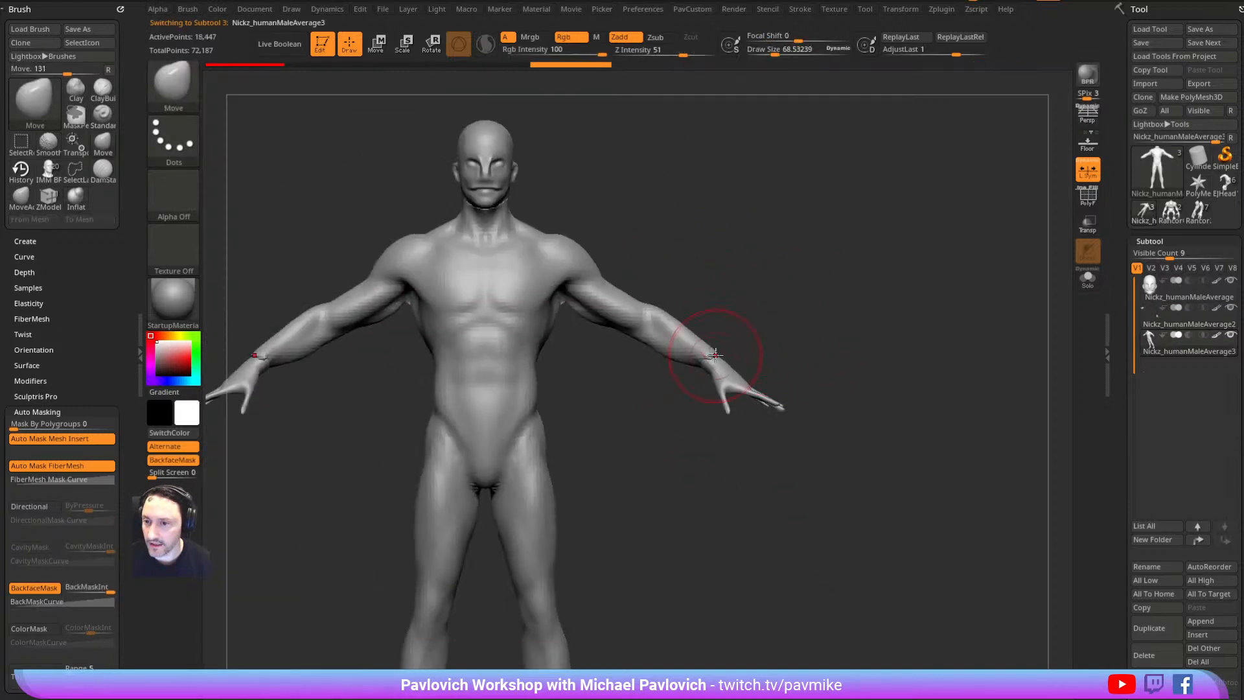
{"action": "mouse_move", "coordinate": [785, 304]}
{"action": "left_mouse_down"}
{"action": "mouse_move", "coordinate": [756, 356]}
{"action": "mouse_move", "coordinate": [726, 363]}
{"action": "left_mouse_up"}
{"action": "mouse_move", "coordinate": [822, 337]}
{"action": "left_mouse_down", "text": "alt"}
{"action": "mouse_move", "coordinate": [886, 344]}
{"action": "mouse_move", "coordinate": [864, 355]}
{"action": "mouse_move", "coordinate": [790, 336]}
{"action": "left_mouse_up", "text": "alt"}
{"action": "key", "text": "s"}
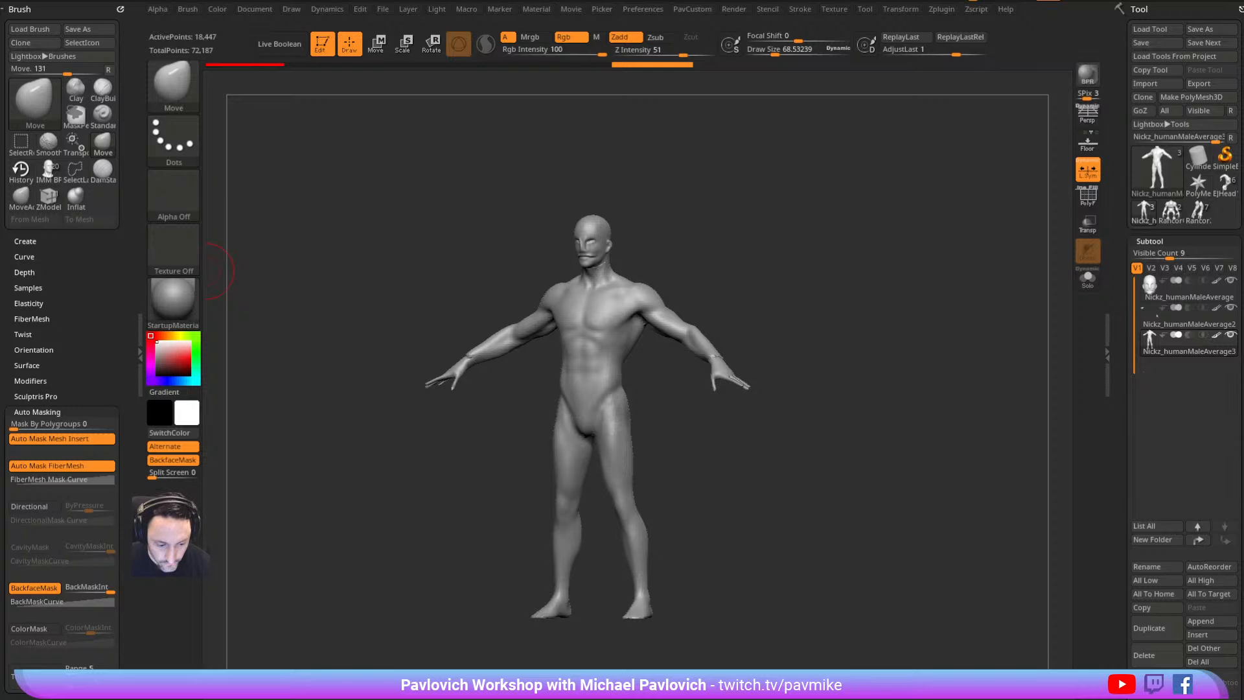
Switch to the web browser's YouTube channel page and look through its playlists
{"action": "left_click_drag", "start_coordinate": [777, 697], "coordinate": [907, 88]}
{"action": "left_click", "coordinate": [391, 90]}
{"action": "left_click", "coordinate": [568, 239]}
{"action": "scroll", "coordinate": [336, 295], "scroll_direction": "down", "scroll_amount": 4}
{"action": "mouse_move", "coordinate": [336, 293]}
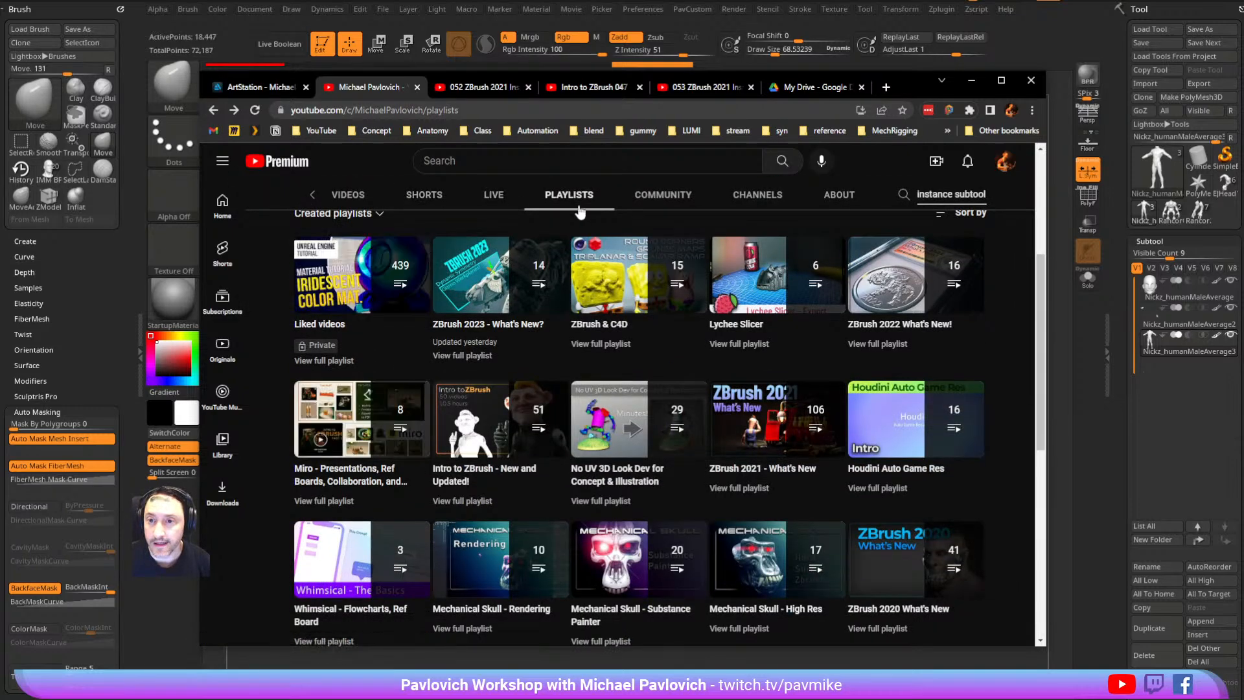
Find the ZBrush 2023.1 New Features stream among the channel's videos and copy its link address
{"action": "left_click", "coordinate": [492, 195]}
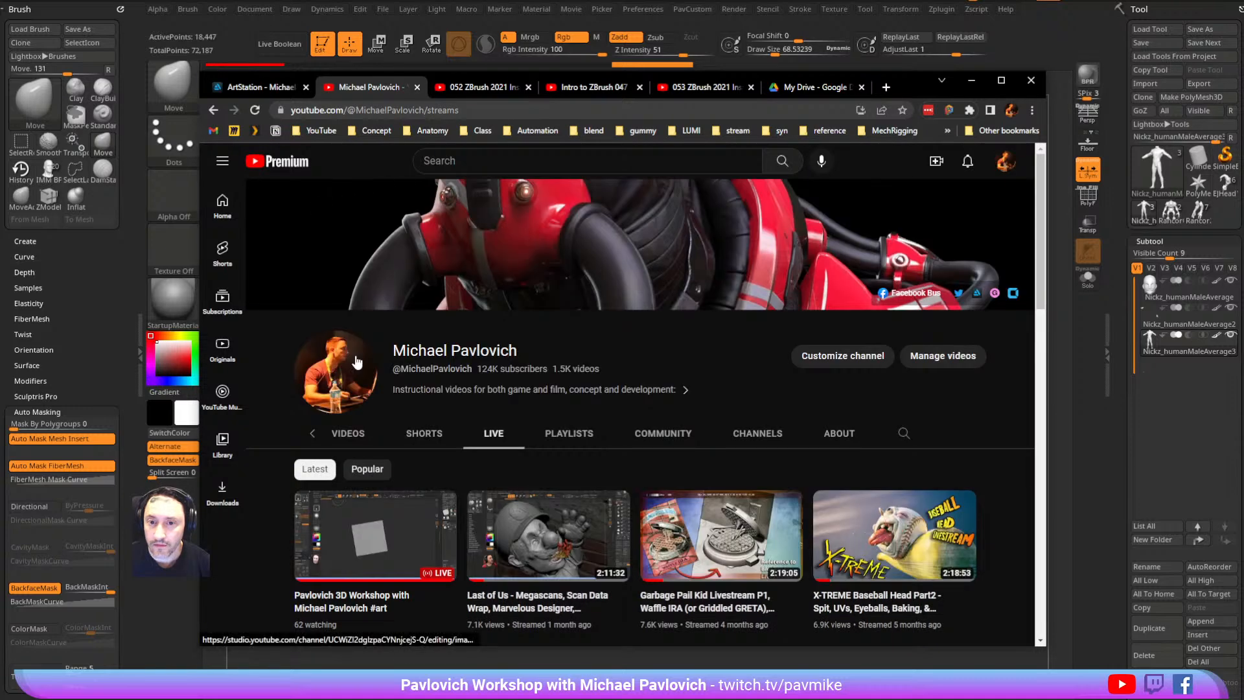
{"action": "left_click", "coordinate": [351, 432]}
{"action": "scroll", "coordinate": [453, 425], "scroll_direction": "down", "scroll_amount": 3}
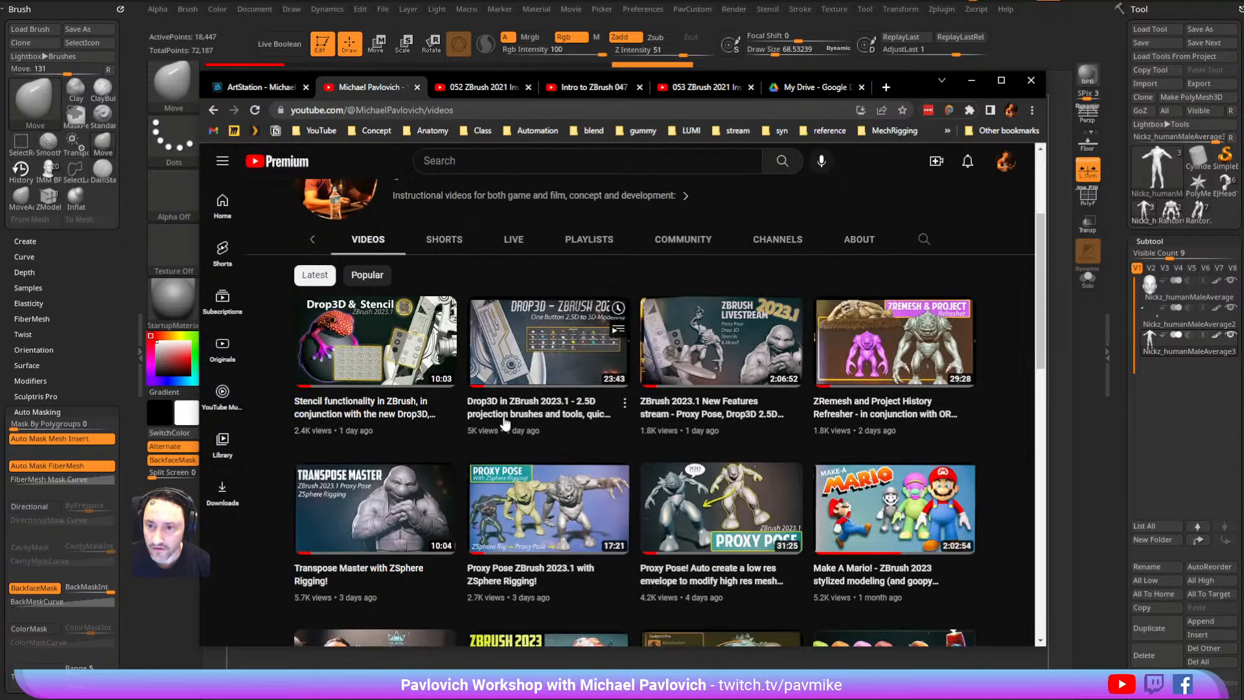
{"action": "scroll", "coordinate": [422, 442], "scroll_direction": "up", "scroll_amount": 1}
{"action": "scroll", "coordinate": [692, 422], "scroll_direction": "down", "scroll_amount": 2}
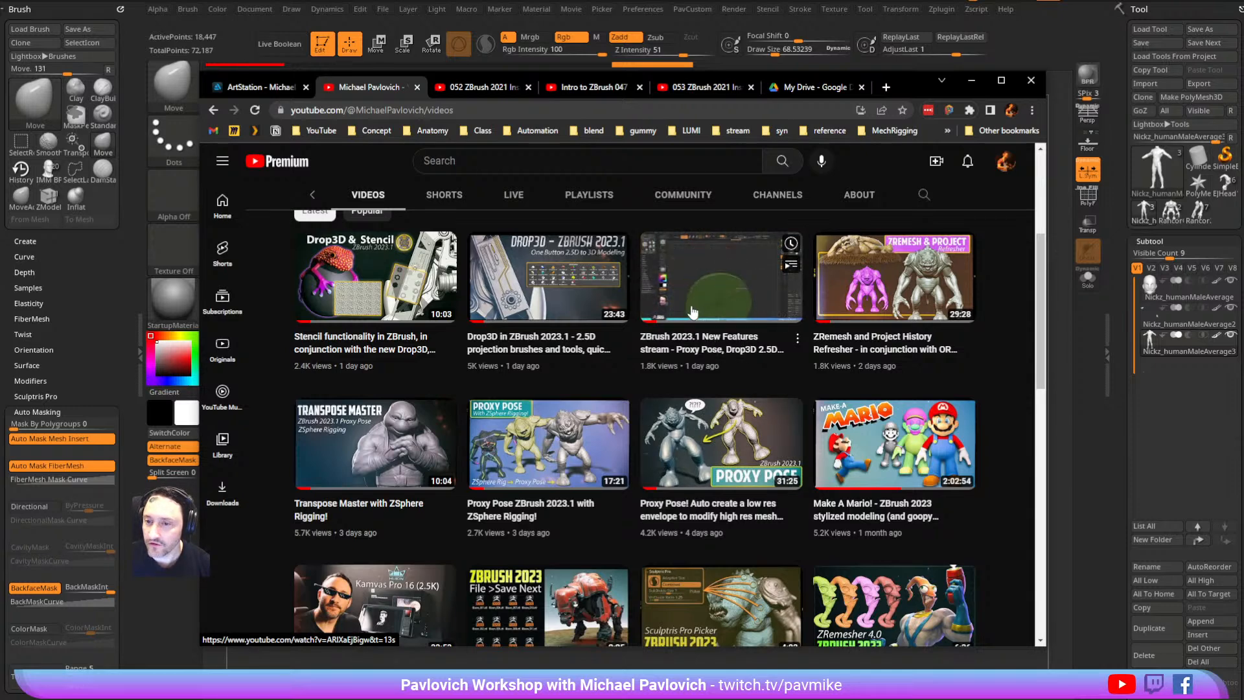
{"action": "right_click", "coordinate": [722, 337]}
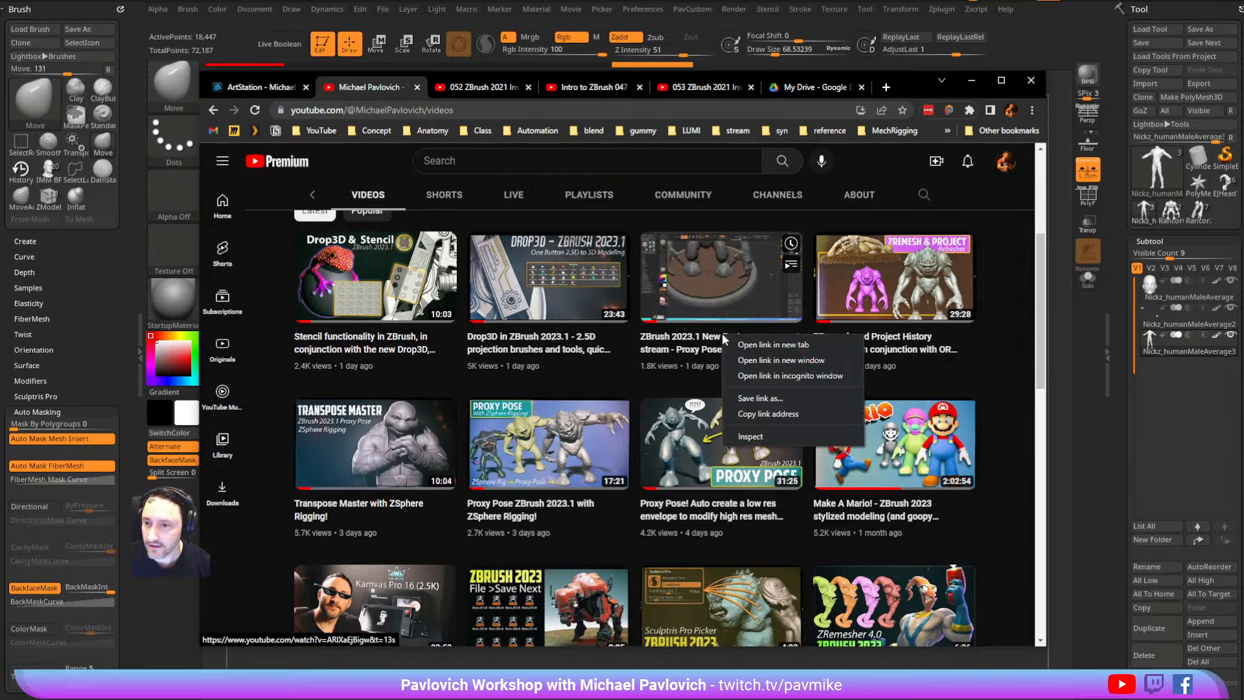
{"action": "left_click", "coordinate": [755, 416]}
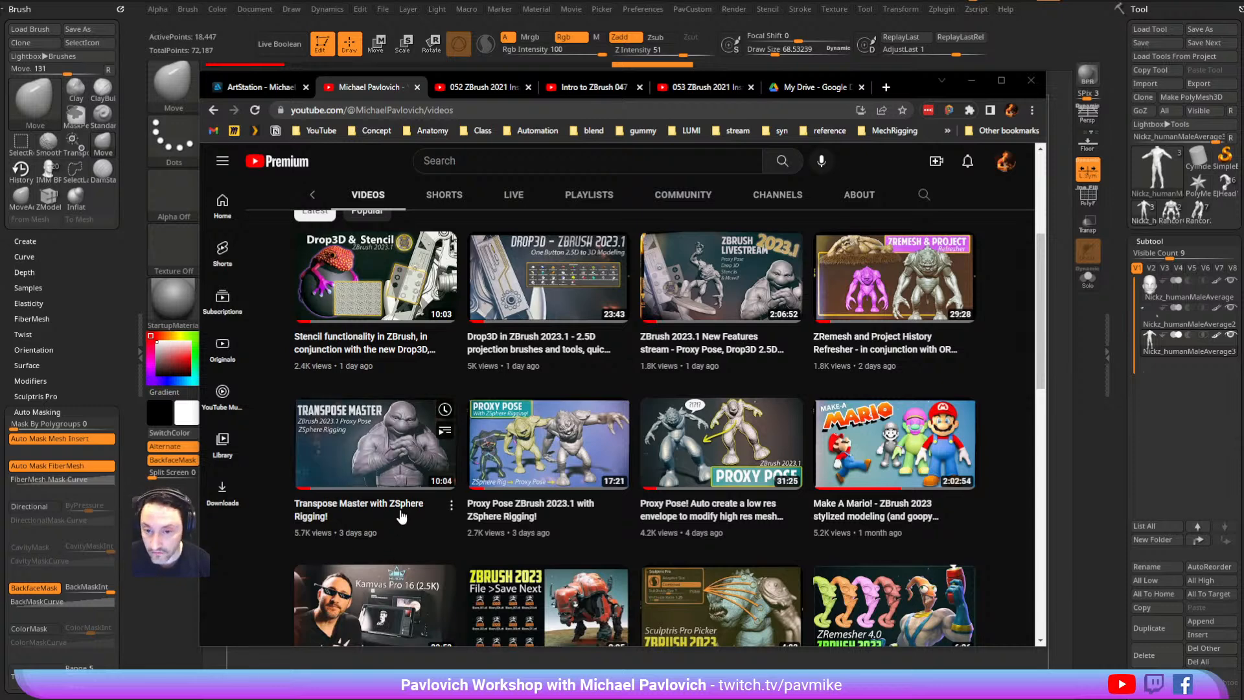
Copy the link address of the Transpose Master with ZSphere Rigging video and return to ZBrush
{"action": "mouse_move", "coordinate": [402, 507]}
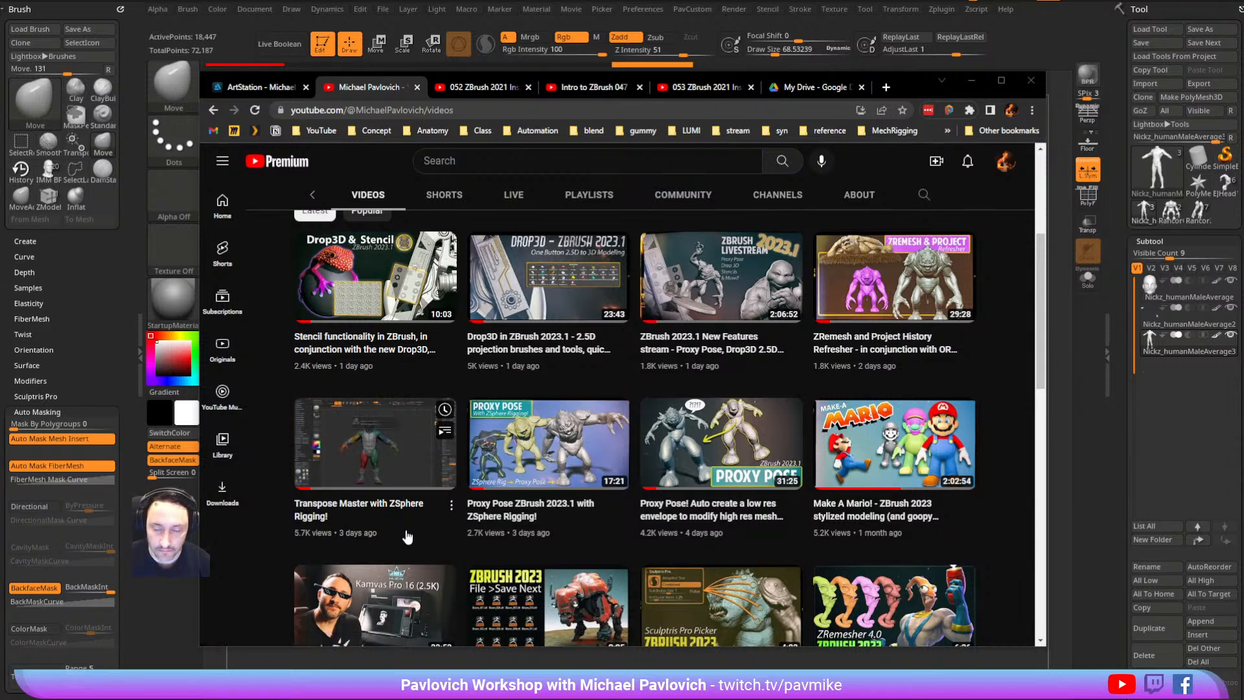
{"action": "right_click", "coordinate": [360, 504]}
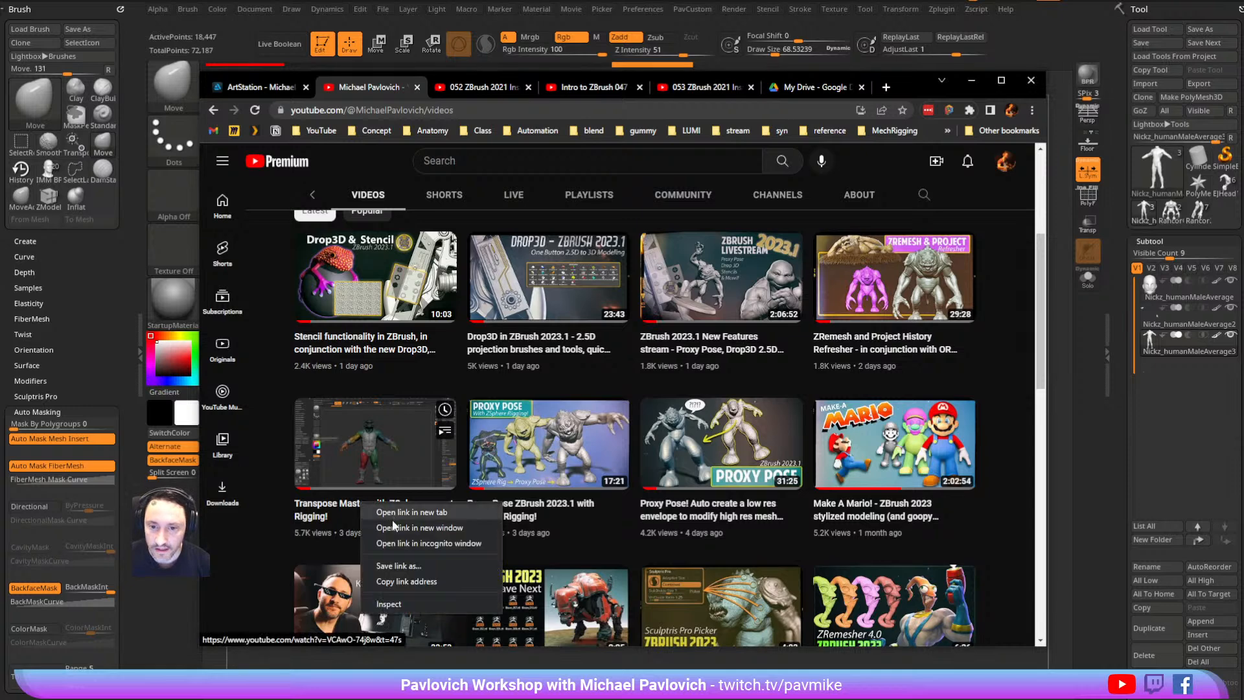
{"action": "left_click", "coordinate": [388, 582]}
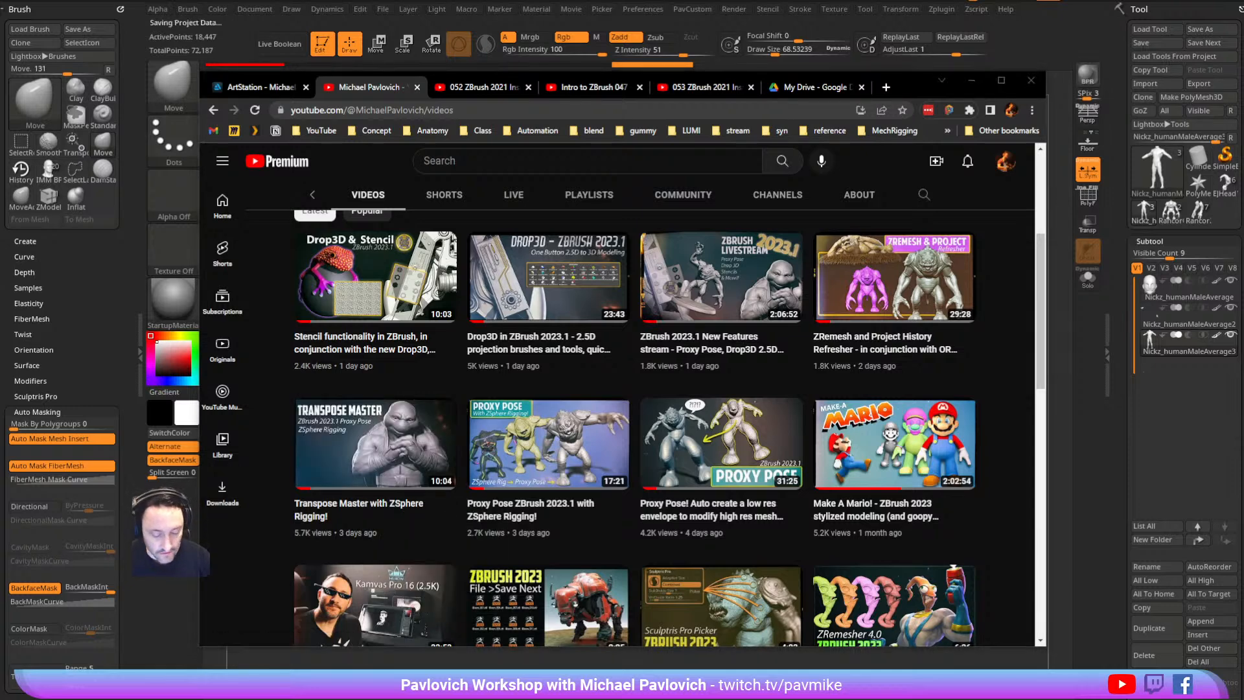
{"action": "left_click", "coordinate": [971, 80]}
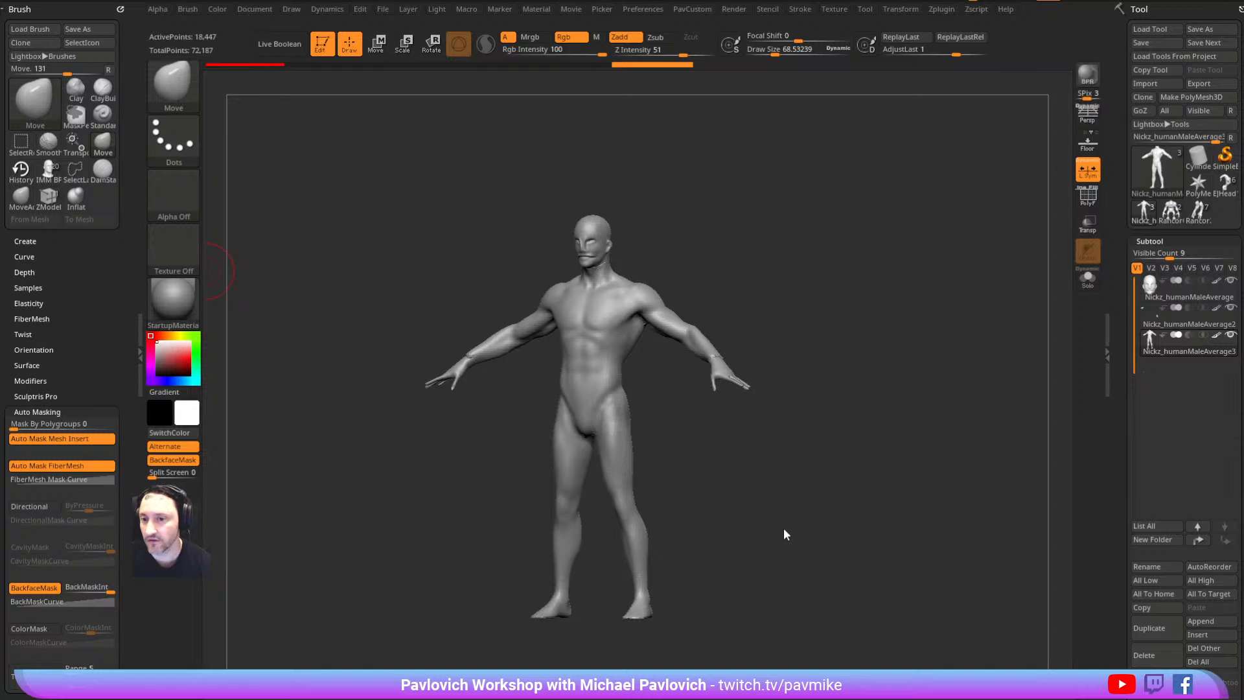
Run Proxy Pose on the body subtool with a Reduction Amount of 0.5
{"action": "left_click_drag", "start_coordinate": [1124, 517], "coordinate": [1120, 195]}
{"action": "left_click_drag", "start_coordinate": [1123, 477], "coordinate": [1113, 194]}
{"action": "left_click_drag", "start_coordinate": [1122, 453], "coordinate": [1114, 313]}
{"action": "left_click", "coordinate": [1147, 614]}
{"action": "left_click", "coordinate": [1152, 258]}
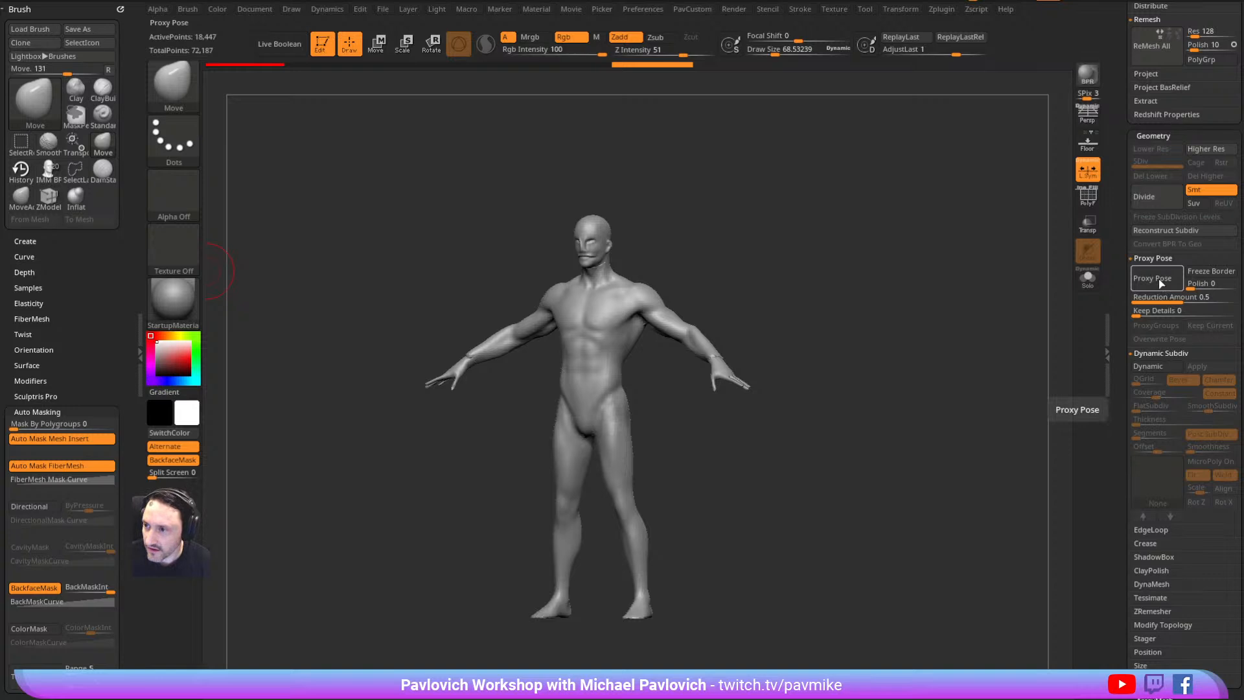
{"action": "left_click", "coordinate": [1160, 283]}
Apply Proxy Pose to the remaining visible subtools, the hands and the head
{"action": "left_click_drag", "start_coordinate": [1108, 318], "coordinate": [1111, 356]}
{"action": "left_click", "coordinate": [1174, 288]}
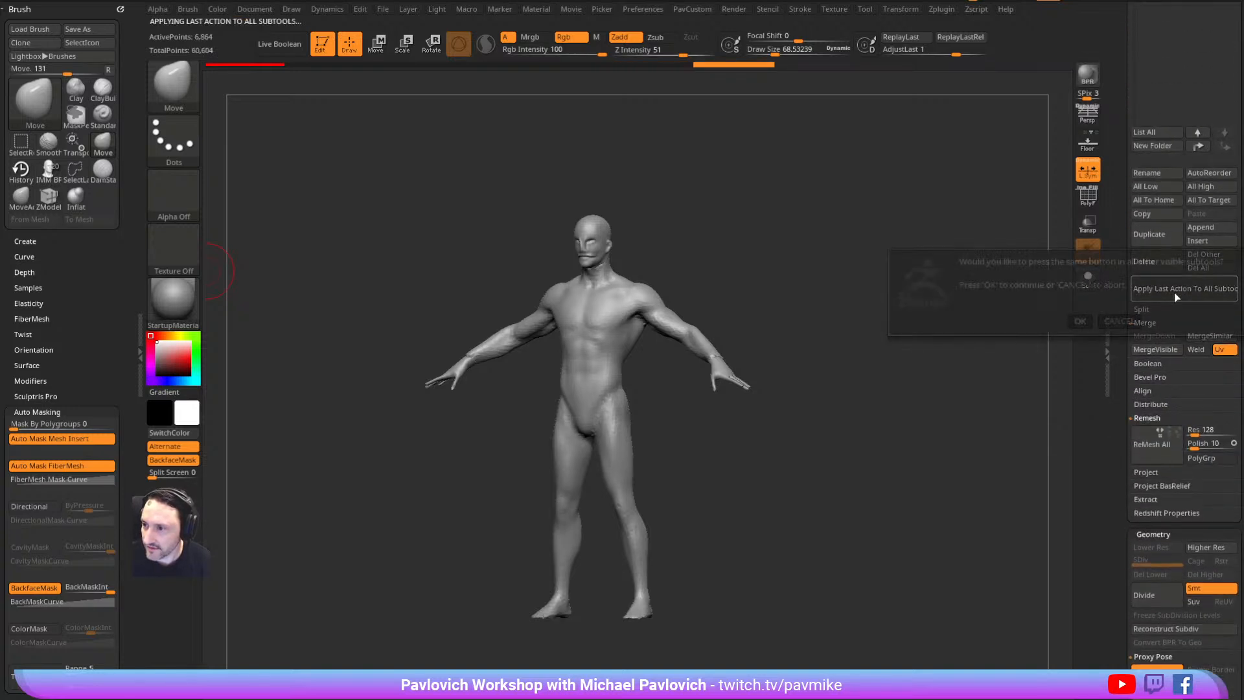
{"action": "left_click", "coordinate": [1088, 323]}
{"action": "left_click_drag", "start_coordinate": [1121, 318], "coordinate": [1111, 399]}
{"action": "key", "text": "Up"}
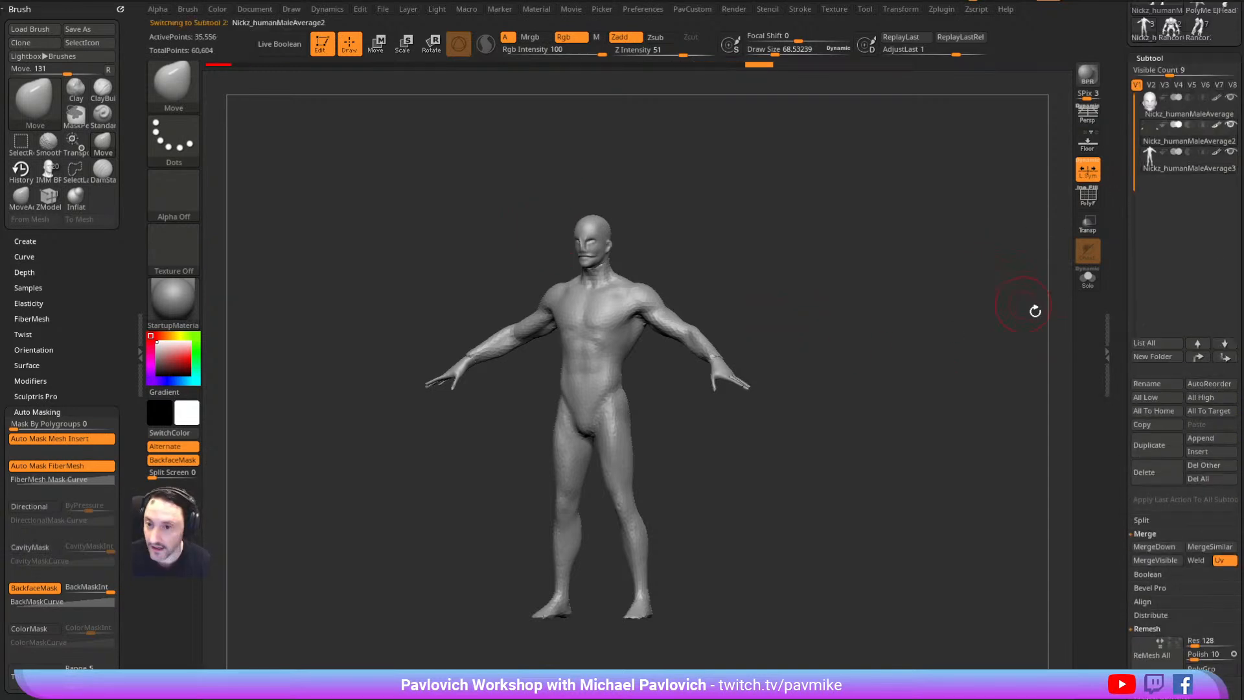
{"action": "left_click_drag", "start_coordinate": [1125, 323], "coordinate": [1125, 184]}
{"action": "left_click", "coordinate": [1141, 408]}
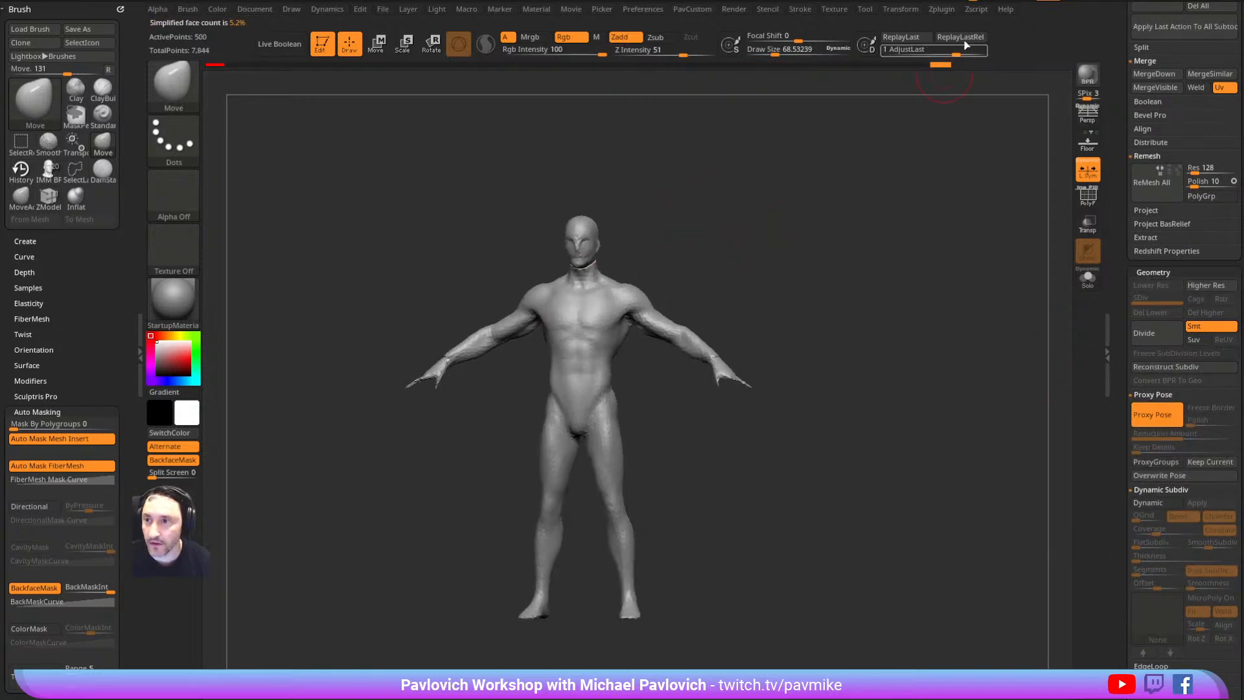
Dock the Zplugin palette and build a combined posing mesh with Transpose Master's TPoseMesh
{"action": "left_click", "coordinate": [942, 9]}
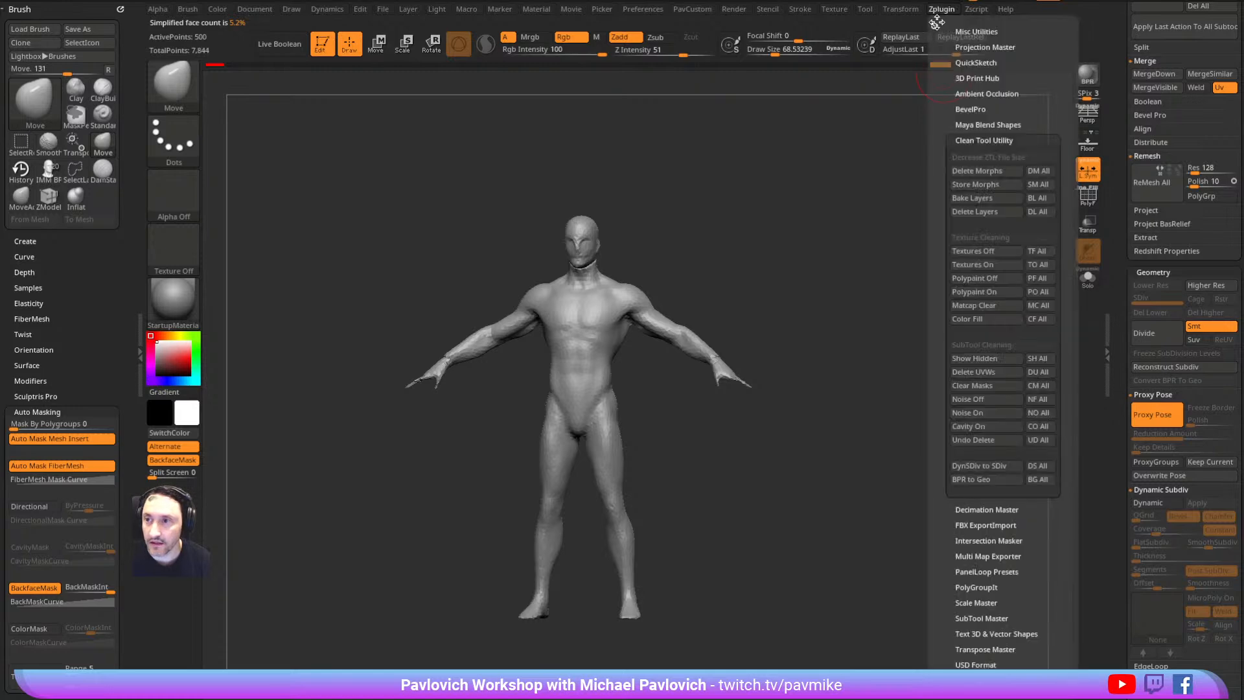
{"action": "left_click_drag", "start_coordinate": [935, 26], "coordinate": [81, 73]}
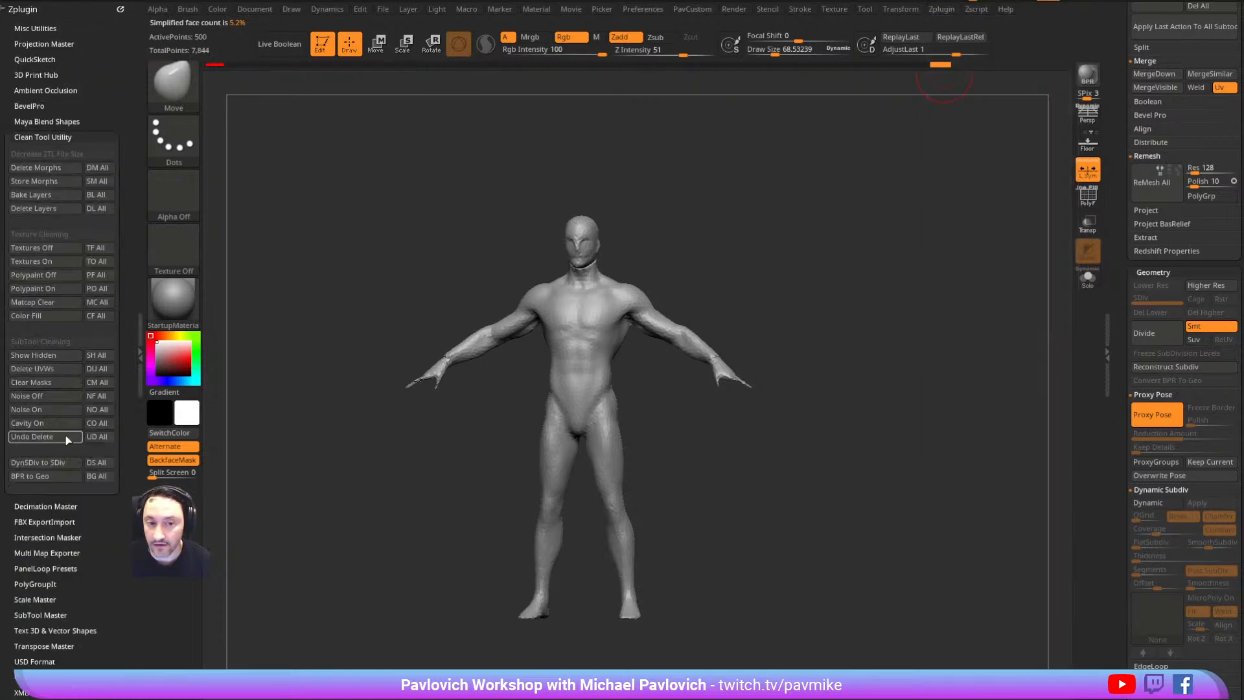
{"action": "left_click_drag", "start_coordinate": [105, 525], "coordinate": [100, 428]}
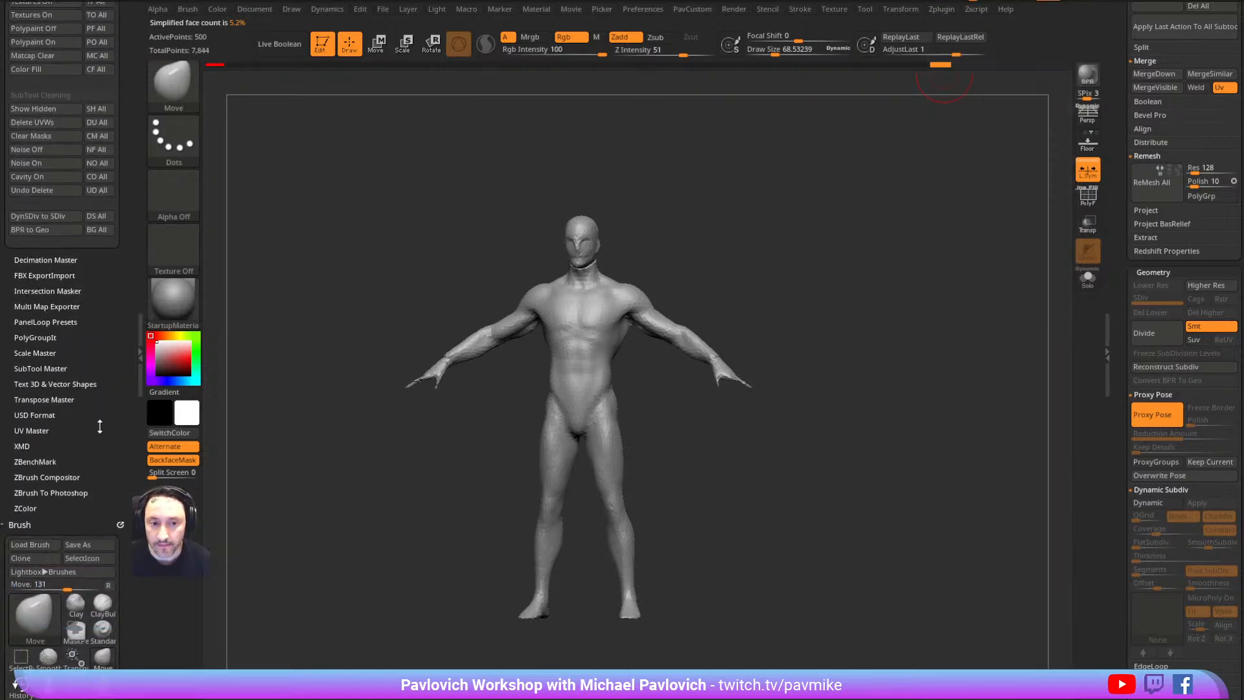
{"action": "left_click", "coordinate": [39, 400]}
{"action": "left_click", "coordinate": [29, 419]}
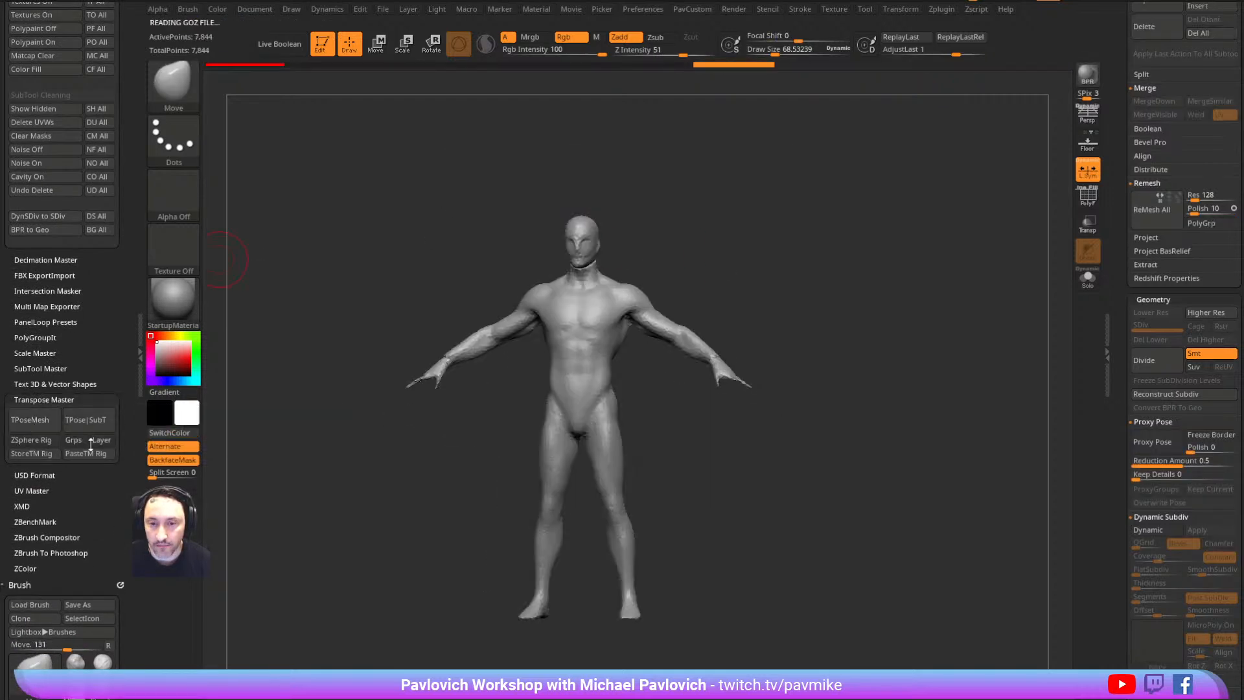
Mask the forearm and hand on one side of the posing mesh with the MaskLasso brush
{"action": "mouse_move", "coordinate": [810, 269]}
{"action": "left_mouse_down"}
{"action": "mouse_move", "coordinate": [836, 208]}
{"action": "mouse_move", "coordinate": [766, 241]}
{"action": "left_mouse_up"}
{"action": "left_click_drag", "start_coordinate": [735, 295], "coordinate": [772, 297]}
{"action": "mouse_move", "coordinate": [797, 363]}
{"action": "left_mouse_down", "text": "ctrl"}
{"action": "mouse_move", "coordinate": [708, 293]}
{"action": "mouse_move", "coordinate": [692, 304]}
{"action": "left_mouse_up", "text": "ctrl"}
{"action": "left_click", "coordinate": [174, 85], "text": "ctrl"}
{"action": "left_click", "coordinate": [353, 153], "text": "ctrl"}
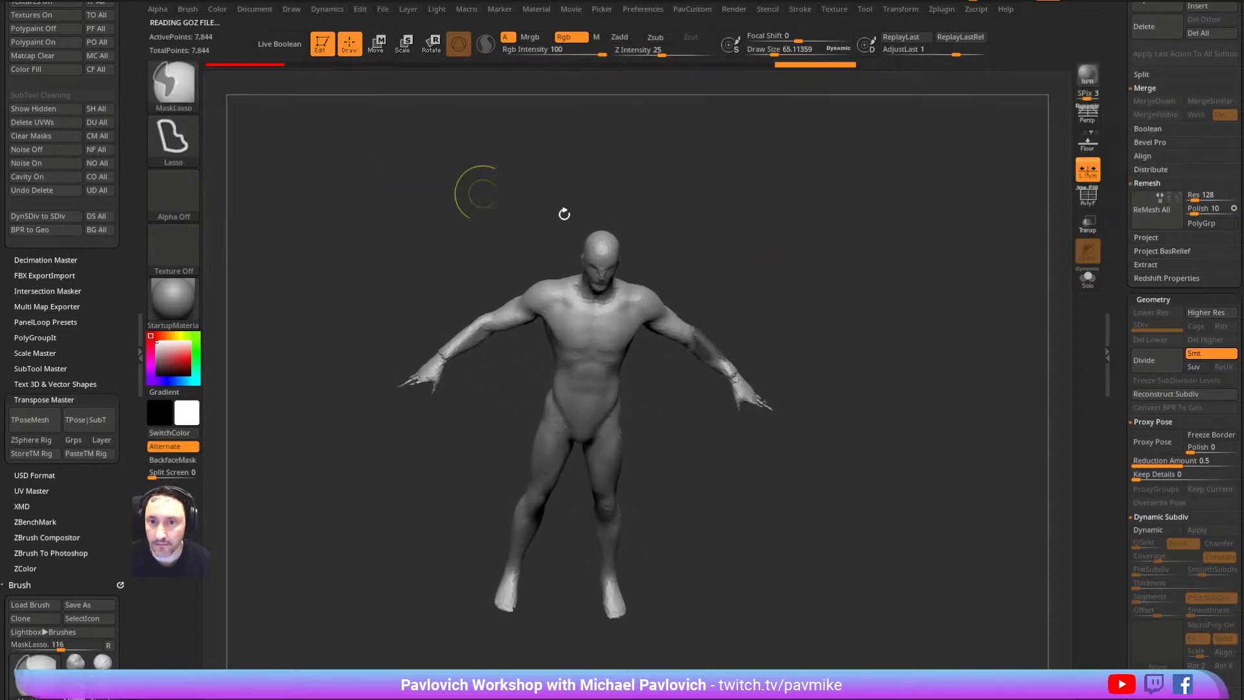
{"action": "left_click_drag", "start_coordinate": [794, 217], "coordinate": [869, 330]}
{"action": "mouse_move", "coordinate": [832, 414]}
{"action": "left_mouse_down", "text": "ctrl"}
{"action": "mouse_move", "coordinate": [704, 318]}
{"action": "mouse_move", "coordinate": [666, 411]}
{"action": "mouse_move", "coordinate": [882, 496]}
{"action": "left_mouse_up", "text": "ctrl"}
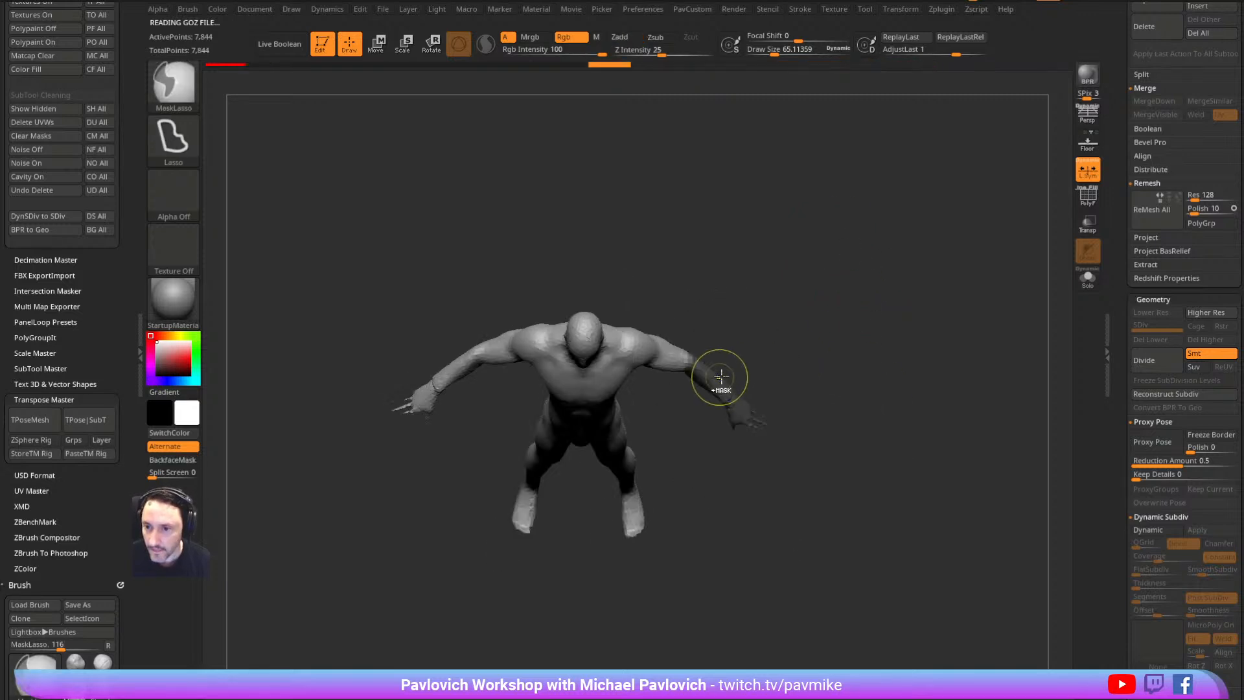
Invert the mask, bend the freed forearm and hand at the elbow of the posing mesh, and clear the mask
{"action": "left_click", "coordinate": [817, 303], "text": "ctrl"}
{"action": "left_click_drag", "start_coordinate": [818, 303], "coordinate": [734, 408]}
{"action": "key", "text": "w"}
{"action": "left_click", "coordinate": [679, 377], "text": "alt"}
{"action": "key", "text": "q"}
{"action": "mouse_move", "coordinate": [836, 353]}
{"action": "left_mouse_down", "text": "ctrl"}
{"action": "mouse_move", "coordinate": [871, 376]}
{"action": "mouse_move", "coordinate": [876, 333]}
{"action": "left_mouse_up", "text": "ctrl"}
Transfer the pose back to the subtools with TPose|SubT and switch off Proxy Pose to restore their full detail
{"action": "left_click", "coordinate": [86, 420]}
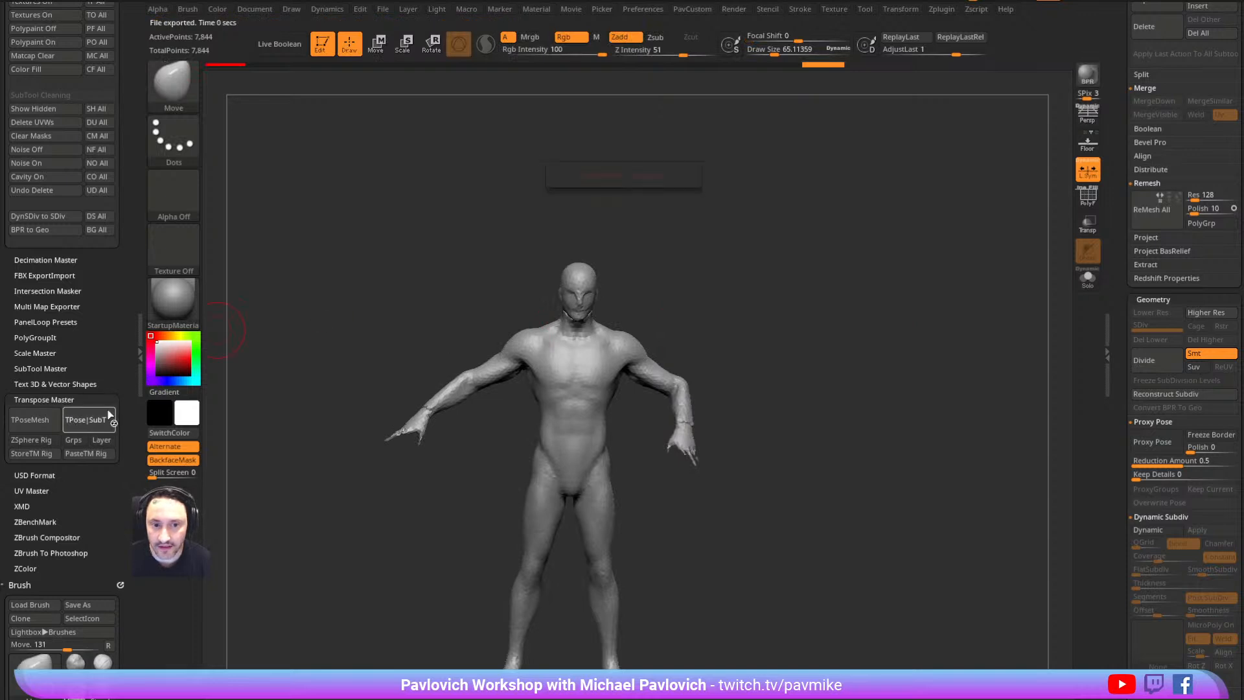
{"action": "left_click", "coordinate": [1157, 442]}
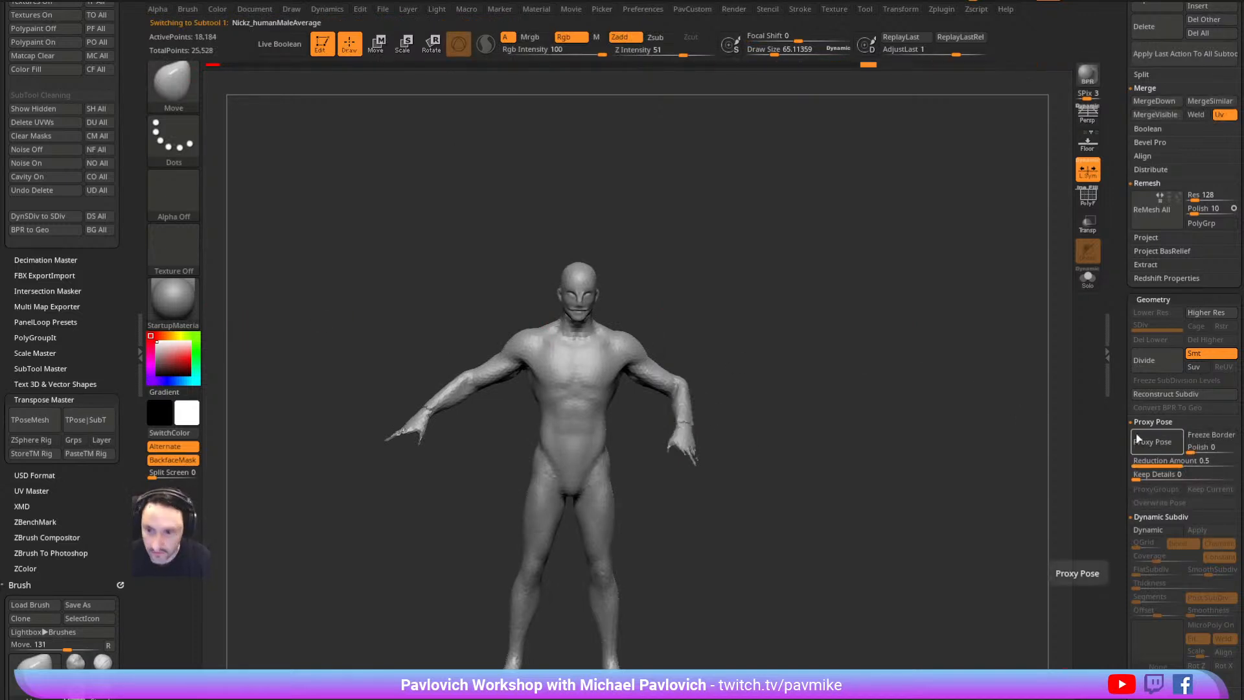
{"action": "left_click_drag", "start_coordinate": [876, 358], "coordinate": [852, 337]}
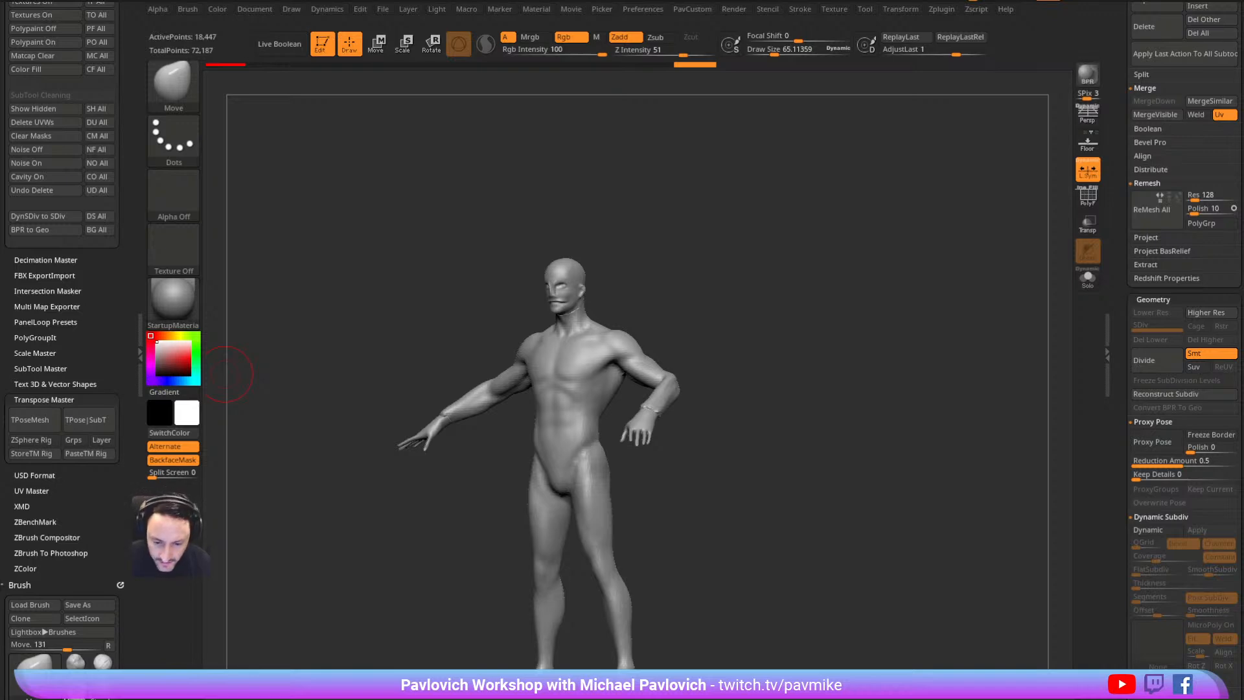
Switch to the browser and search the YouTube channel's videos for "3d print"
{"action": "left_click_drag", "start_coordinate": [1242, 298], "coordinate": [889, 149]}
{"action": "scroll", "coordinate": [427, 271], "scroll_direction": "up", "scroll_amount": 5}
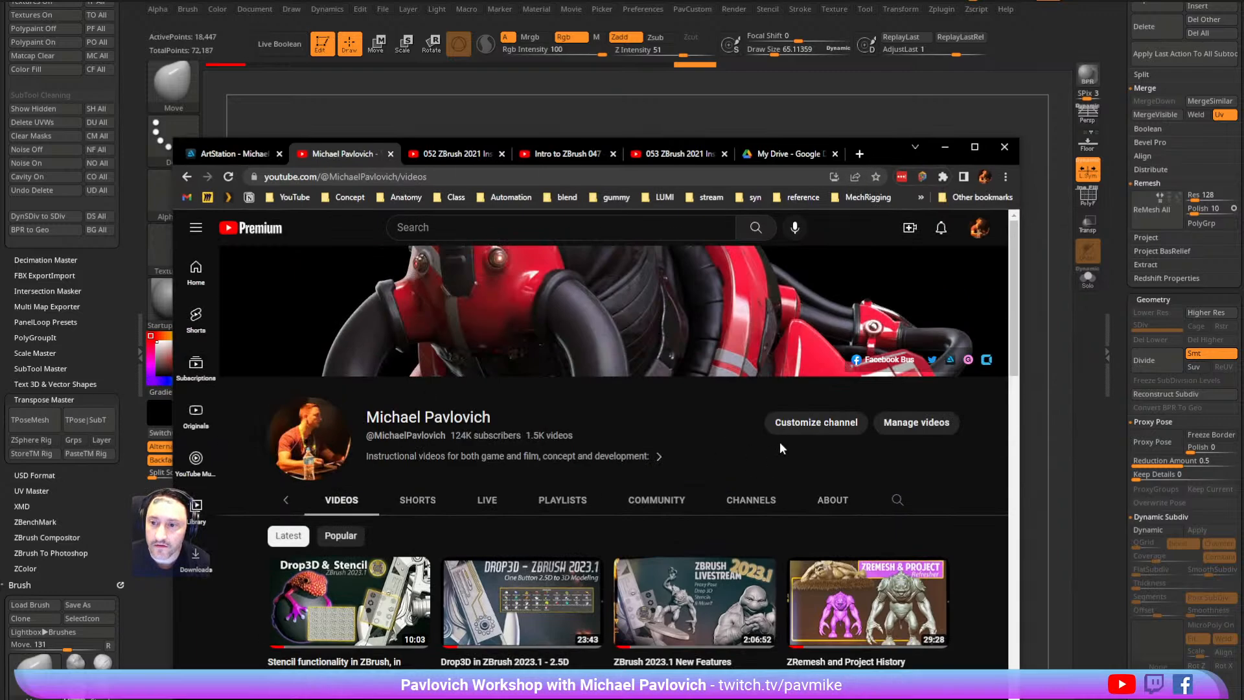
{"action": "left_click", "coordinate": [897, 499]}
{"action": "type", "text": "3d print"}
{"action": "key", "text": "Return"}
Look through the channel's 3D printing videos, close the channel's page, and return to ZBrush
{"action": "scroll", "coordinate": [364, 381], "scroll_direction": "down", "scroll_amount": 3}
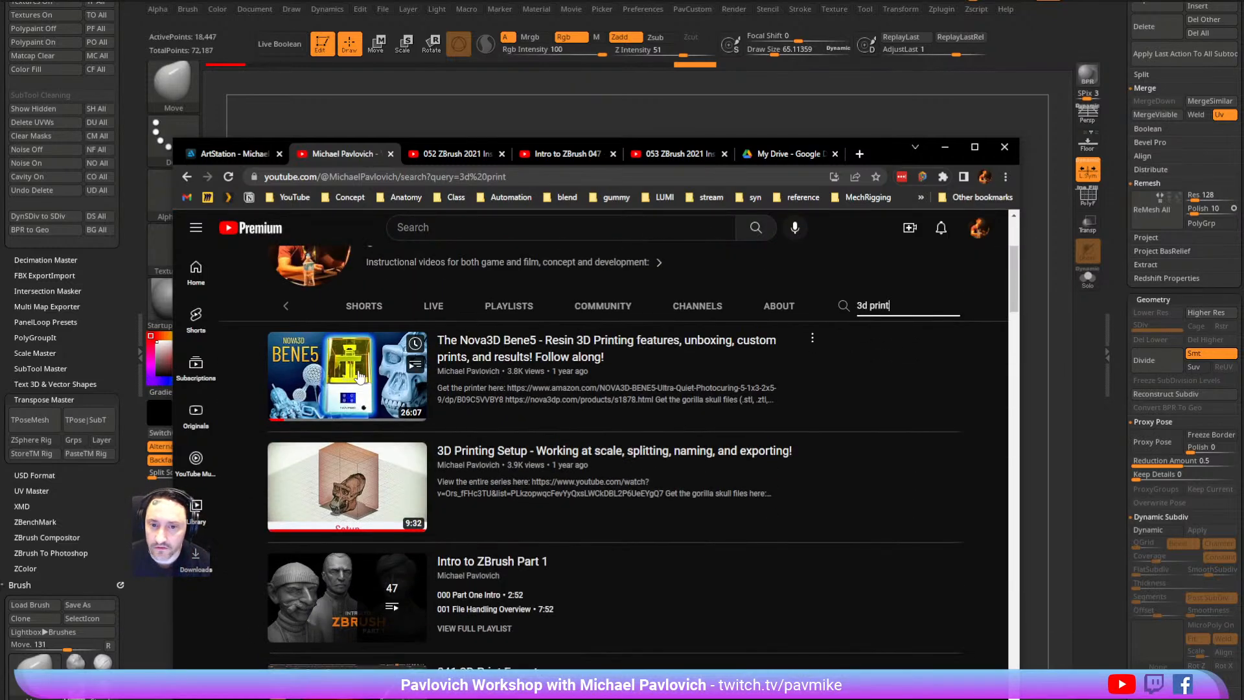
{"action": "scroll", "coordinate": [364, 381], "scroll_direction": "down", "scroll_amount": 10}
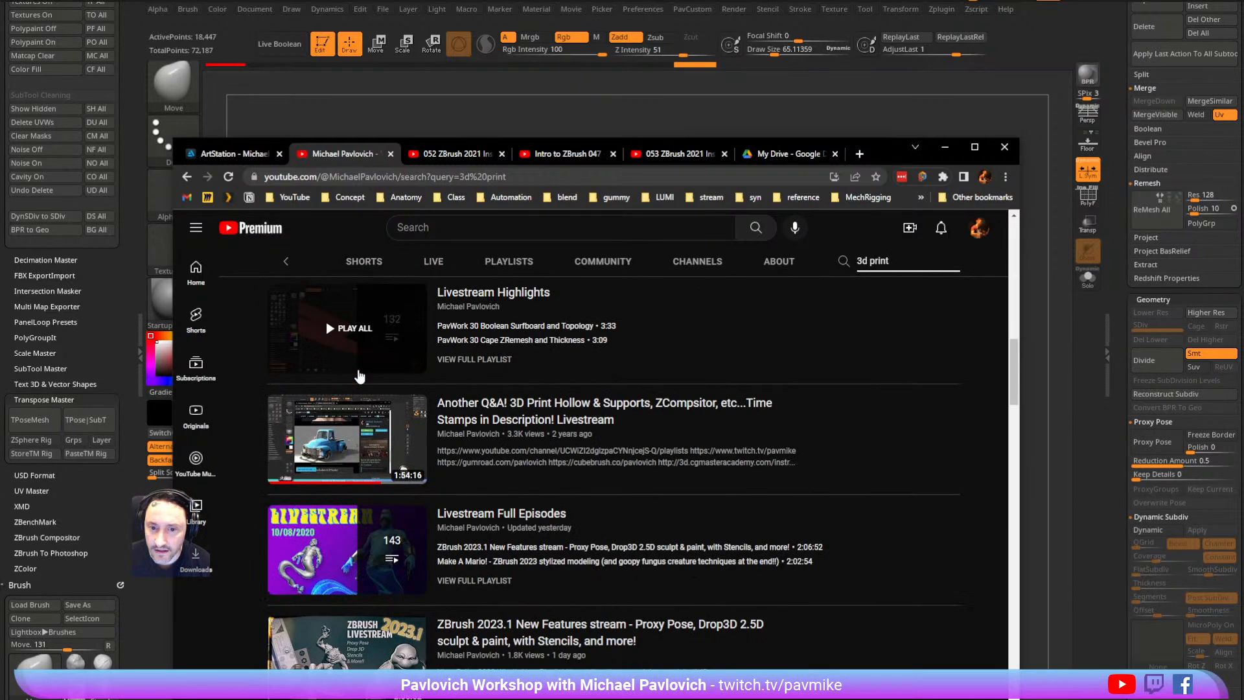
{"action": "scroll", "coordinate": [360, 376], "scroll_direction": "down", "scroll_amount": 4}
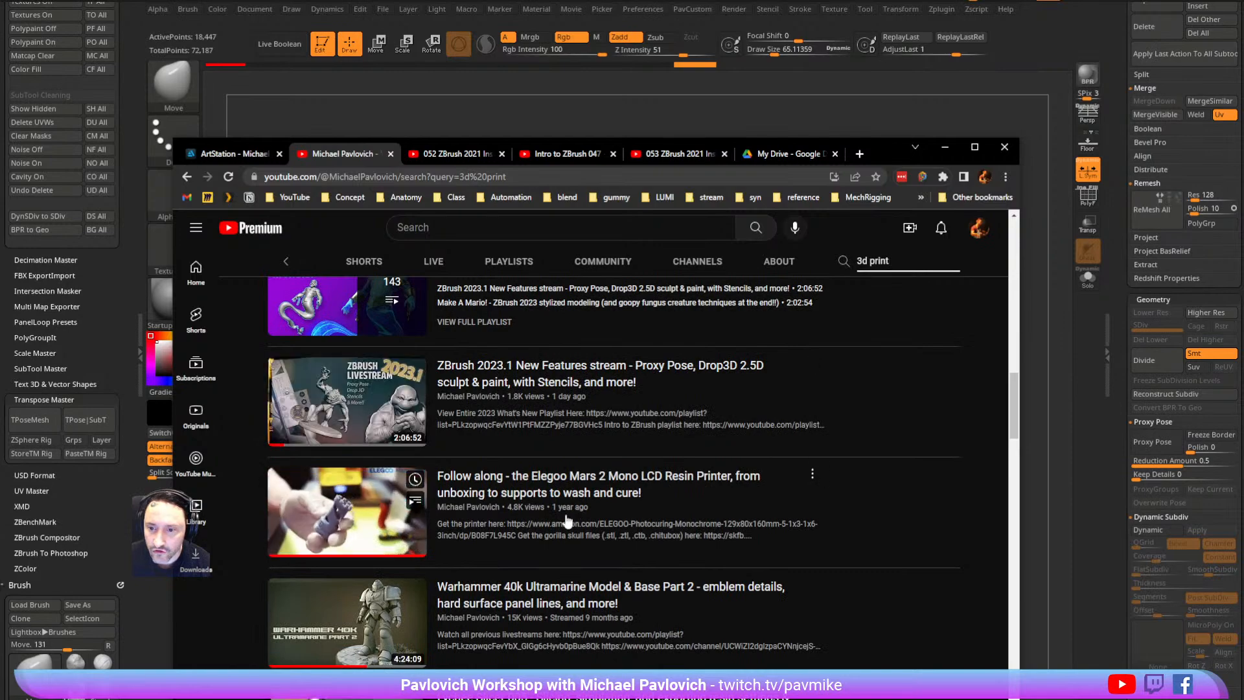
{"action": "scroll", "coordinate": [573, 509], "scroll_direction": "down", "scroll_amount": 1}
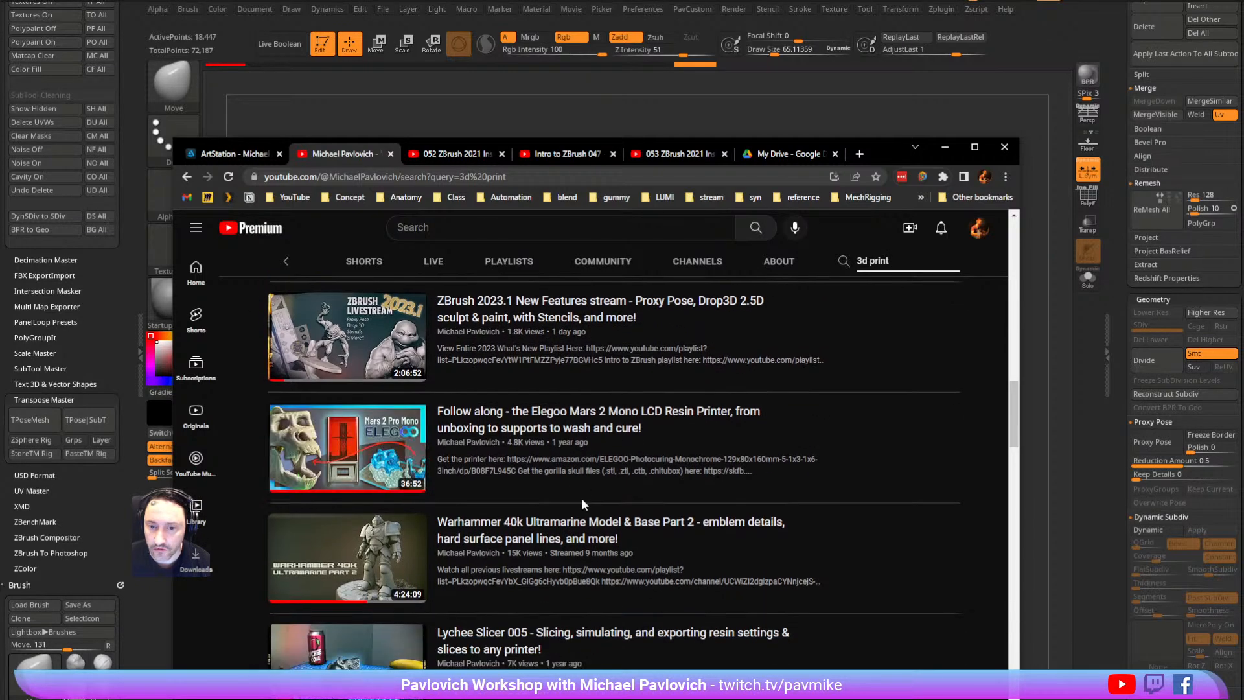
{"action": "scroll", "coordinate": [580, 489], "scroll_direction": "up", "scroll_amount": 10}
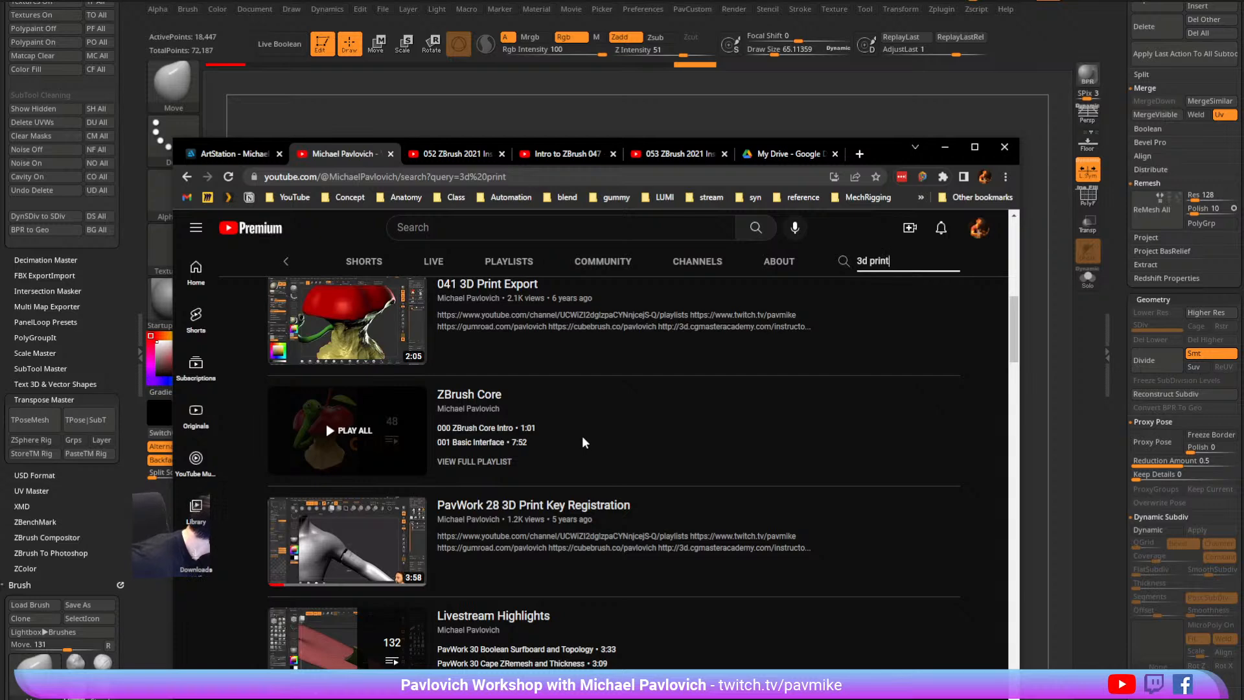
{"action": "scroll", "coordinate": [587, 431], "scroll_direction": "up", "scroll_amount": 10}
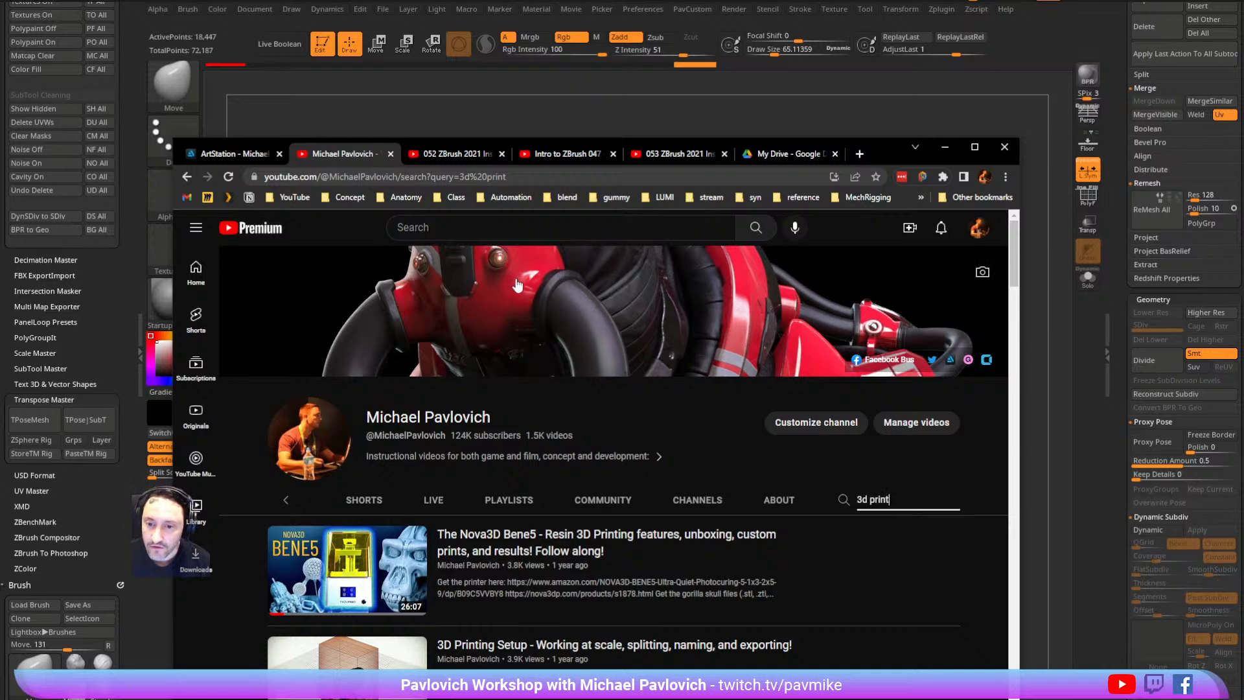
{"action": "left_click", "coordinate": [391, 154]}
{"action": "left_click_drag", "start_coordinate": [786, 152], "coordinate": [777, 699]}
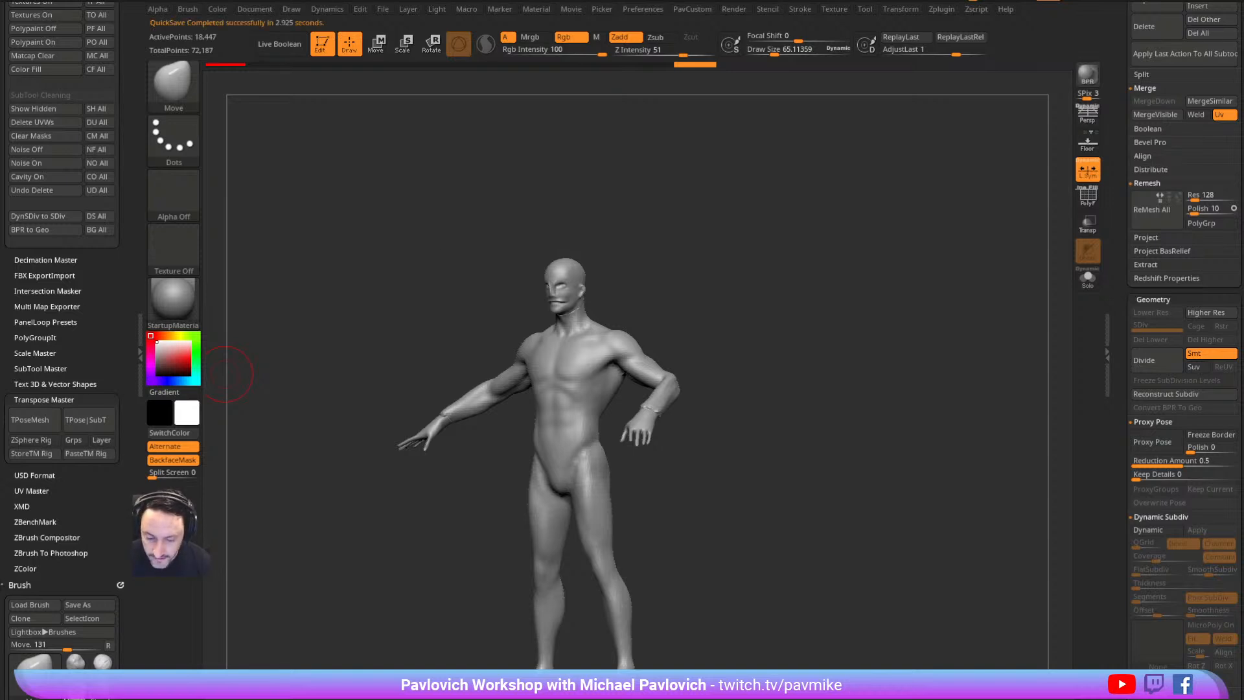
Delete all subtools of the human male model, switch to the Rancor27_09 tool, and inspect its separate arm and body parts
{"action": "left_click_drag", "start_coordinate": [1117, 151], "coordinate": [1120, 387]}
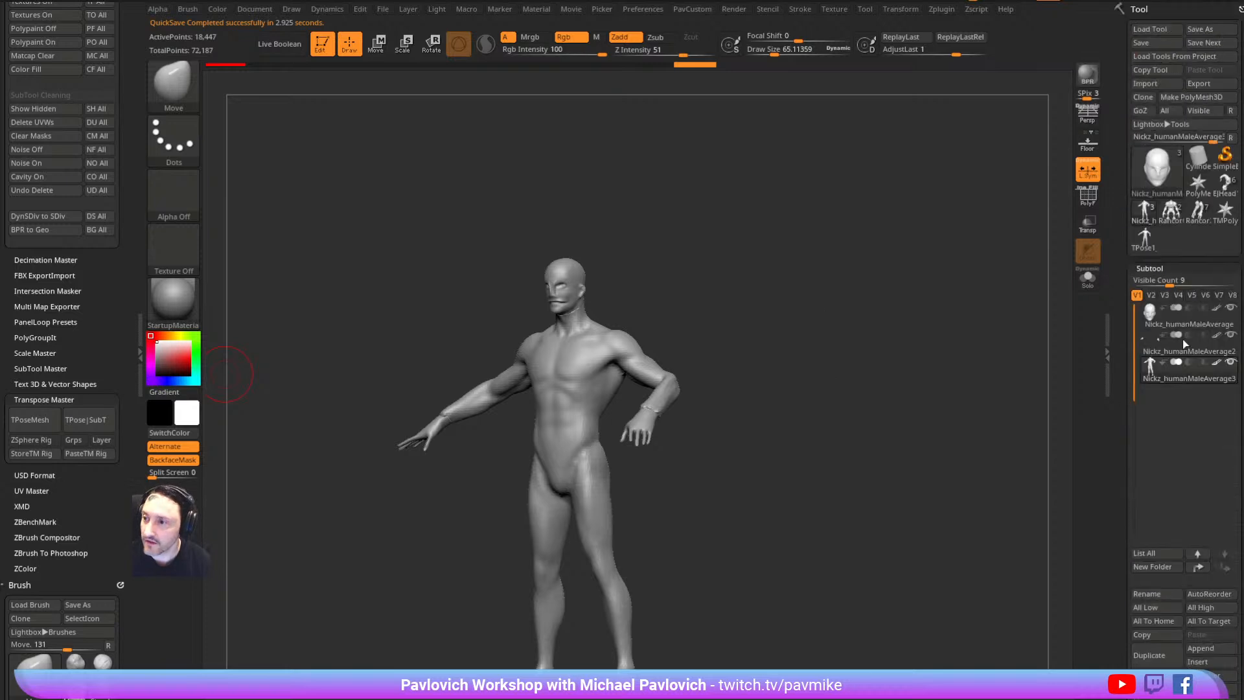
{"action": "left_click", "coordinate": [1209, 688]}
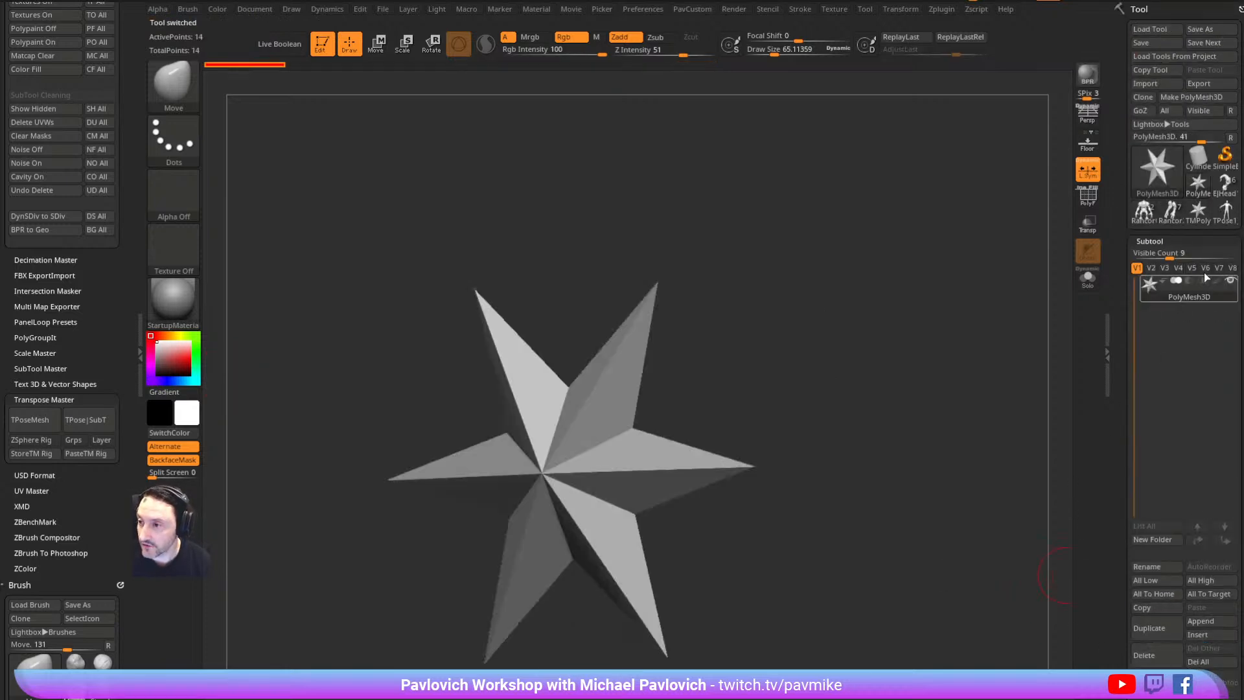
{"action": "left_click", "coordinate": [1164, 221]}
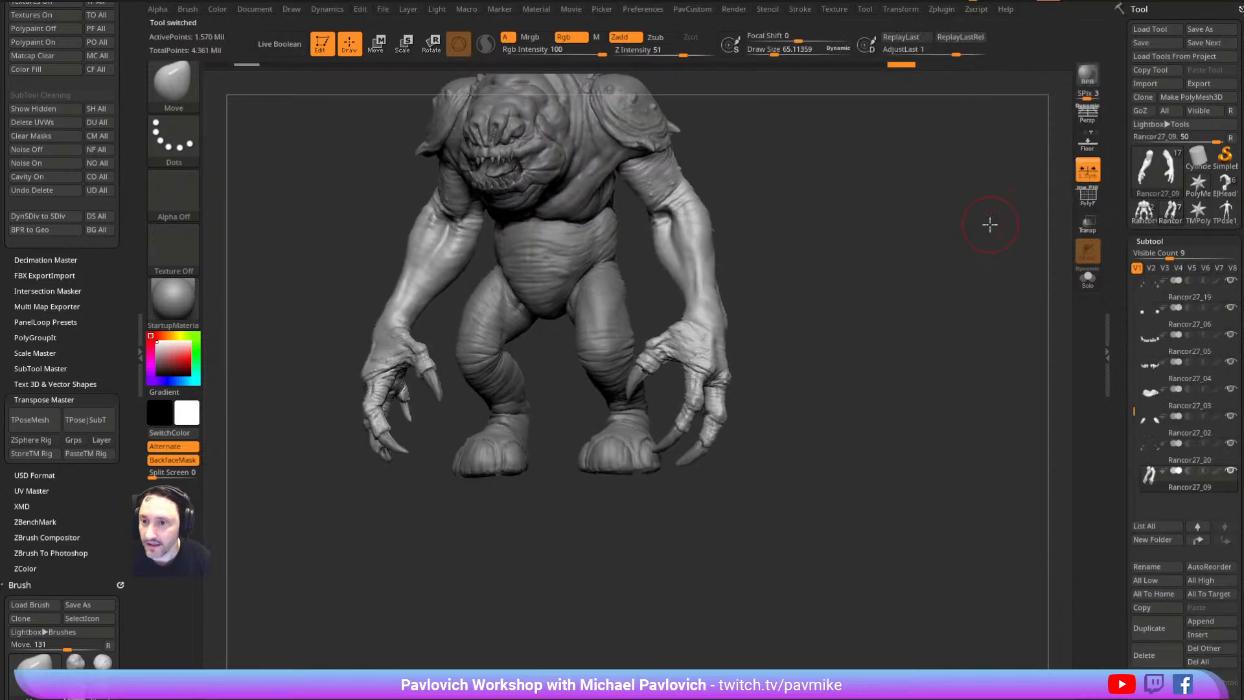
{"action": "right_click_drag", "start_coordinate": [872, 272], "coordinate": [897, 375], "text": "ctrl"}
{"action": "key", "text": "s"}
{"action": "left_click_drag", "start_coordinate": [924, 344], "coordinate": [914, 344]}
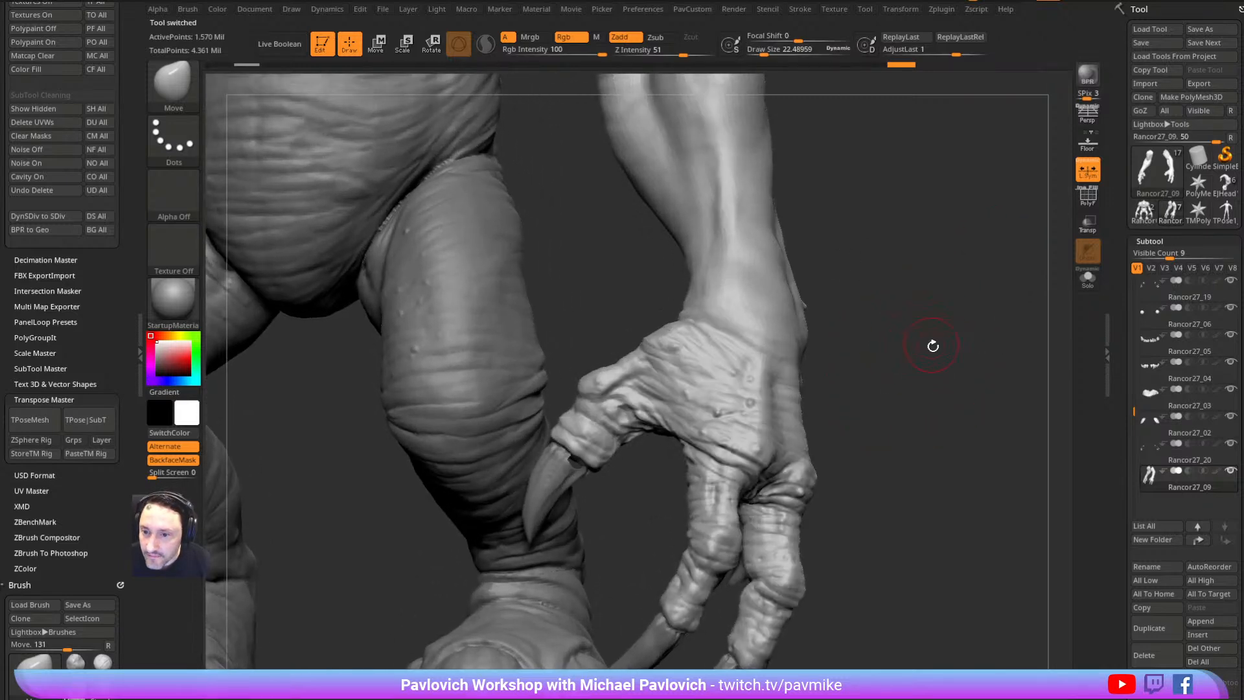
{"action": "right_click_drag", "start_coordinate": [930, 344], "coordinate": [915, 246], "text": "ctrl"}
{"action": "left_click_drag", "start_coordinate": [935, 233], "coordinate": [891, 272]}
Merge the visible Rancor subtools into one tool, delete the separate version, and switch to the merged one
{"action": "left_click_drag", "start_coordinate": [1115, 453], "coordinate": [1126, 274]}
{"action": "left_click", "coordinate": [1154, 559]}
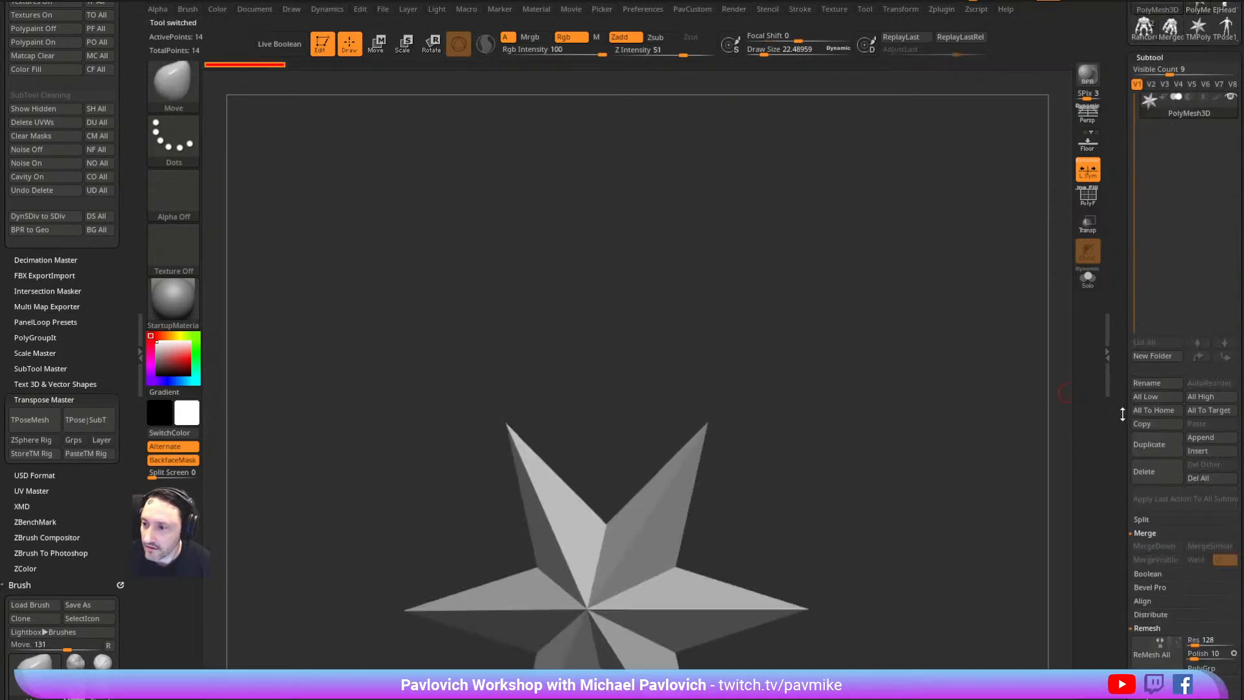
{"action": "left_click", "coordinate": [1170, 211]}
{"action": "key", "text": "s"}
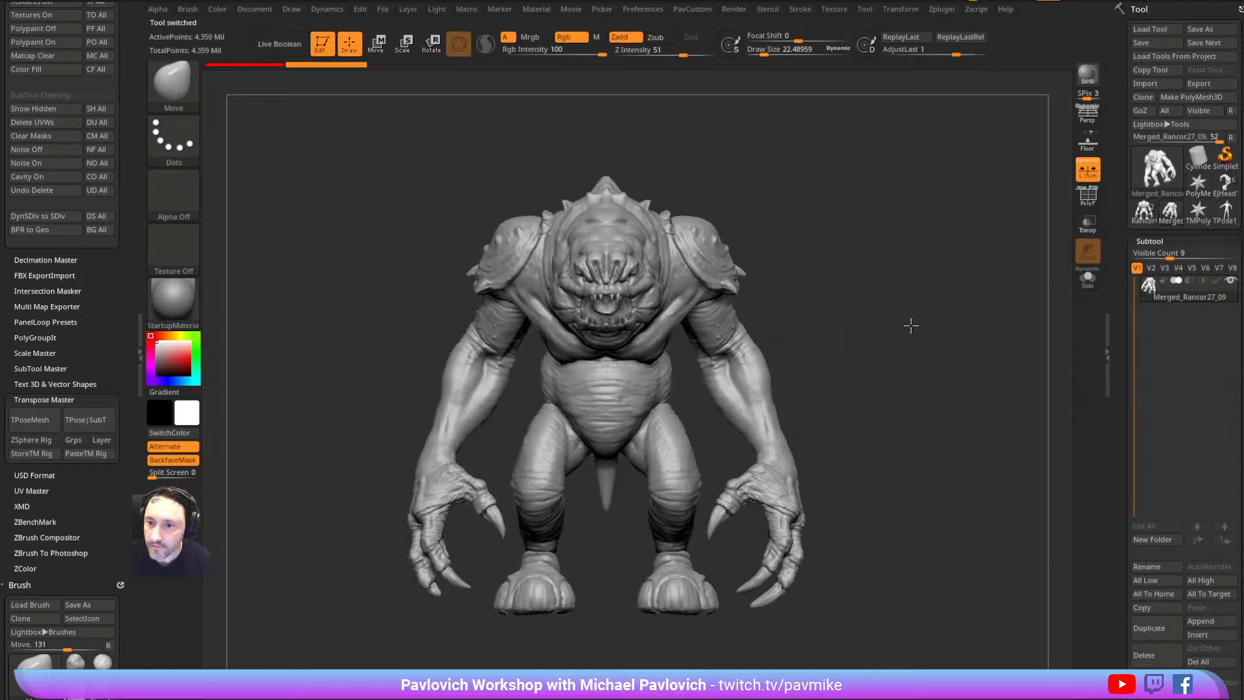
{"action": "key", "text": "w"}
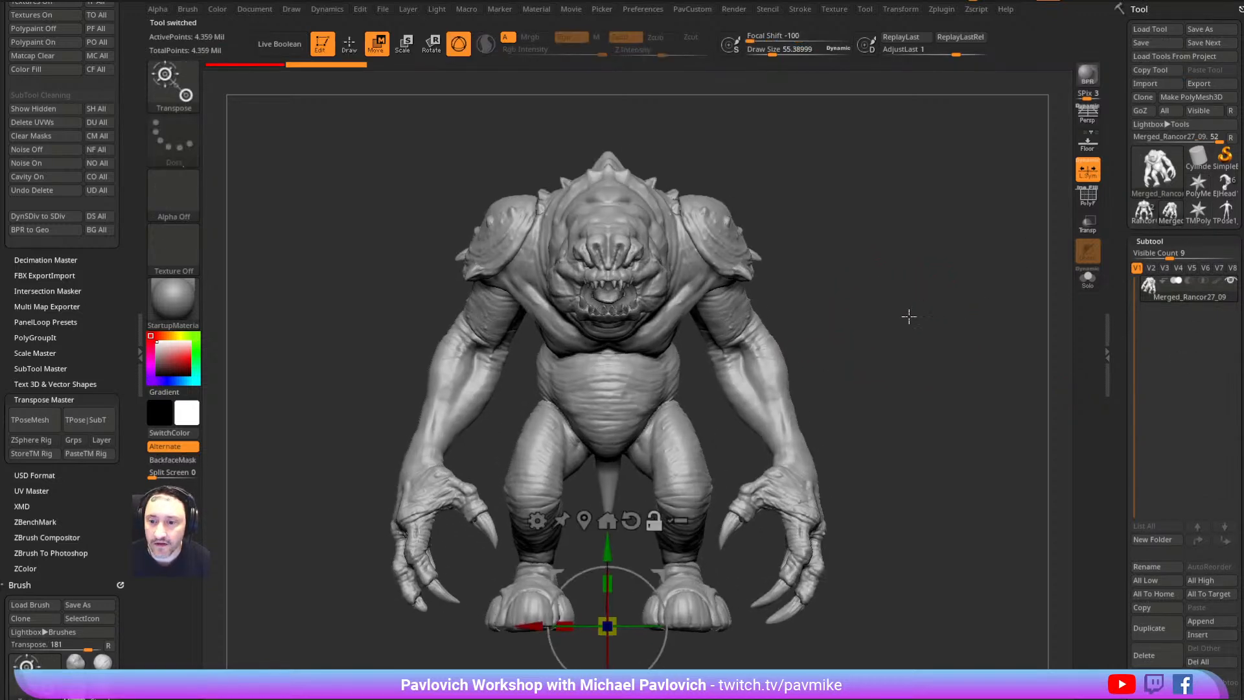
{"action": "left_click_drag", "start_coordinate": [932, 261], "coordinate": [890, 263]}
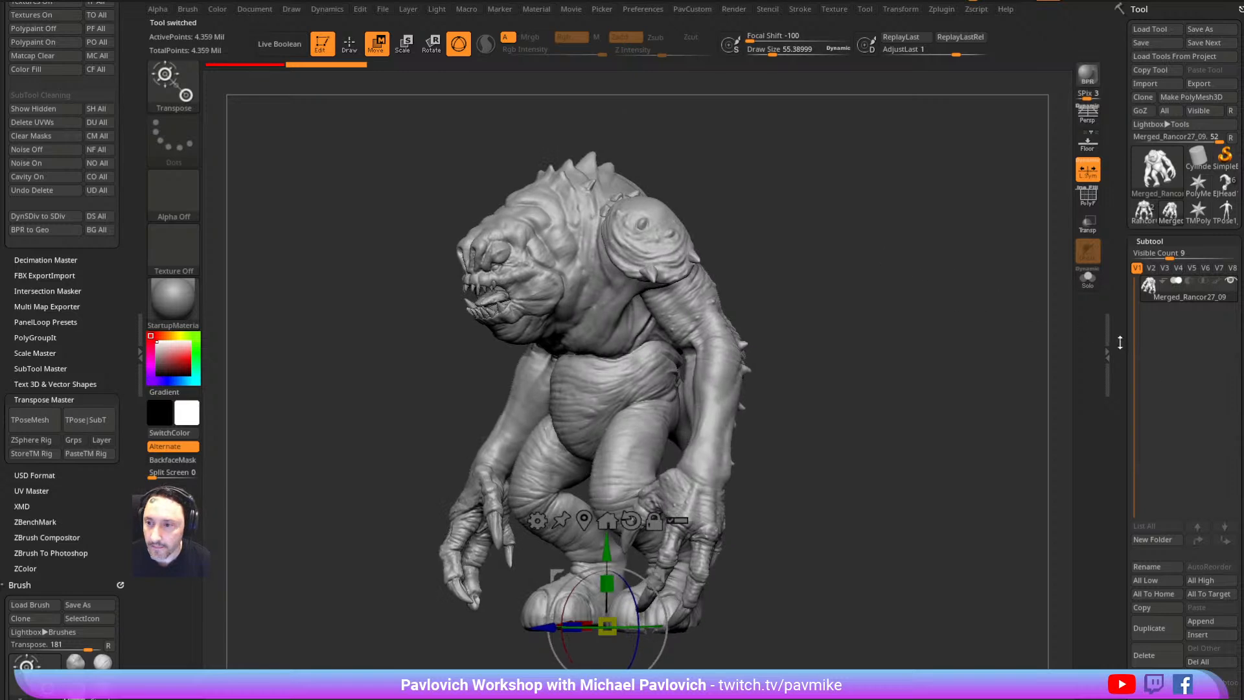
Run Proxy Pose on the merged Rancor with a Reduction Amount of 0.5 and inspect the simplified mesh from several angles
{"action": "left_click_drag", "start_coordinate": [1119, 413], "coordinate": [1120, 261]}
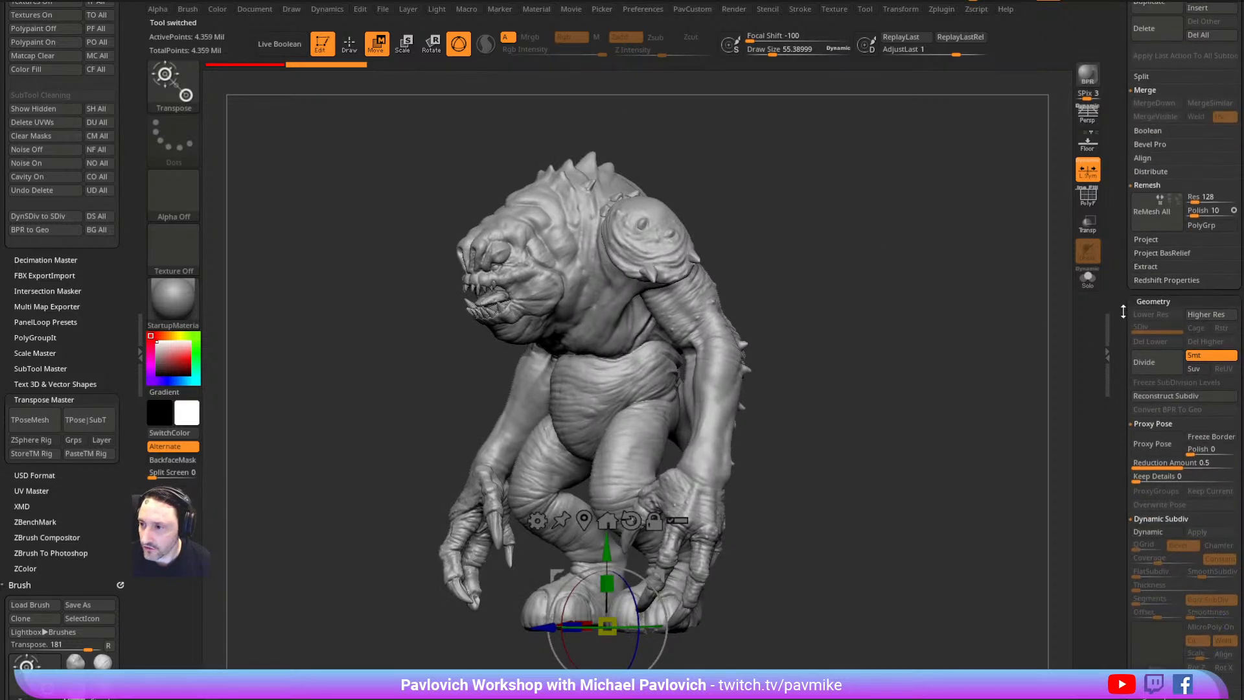
{"action": "scroll", "coordinate": [1123, 302], "scroll_direction": "down", "scroll_amount": 3}
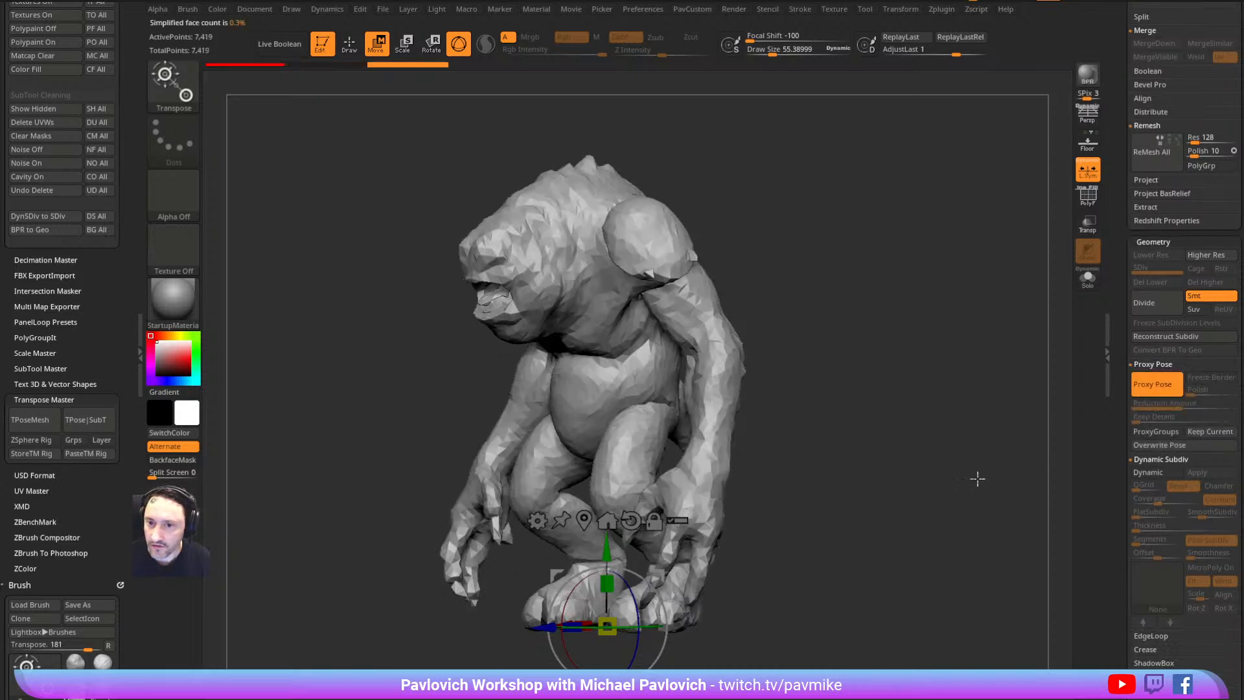
{"action": "left_click_drag", "start_coordinate": [910, 269], "coordinate": [619, 317]}
{"action": "key", "text": "s"}
{"action": "left_click_drag", "start_coordinate": [836, 283], "coordinate": [806, 277]}
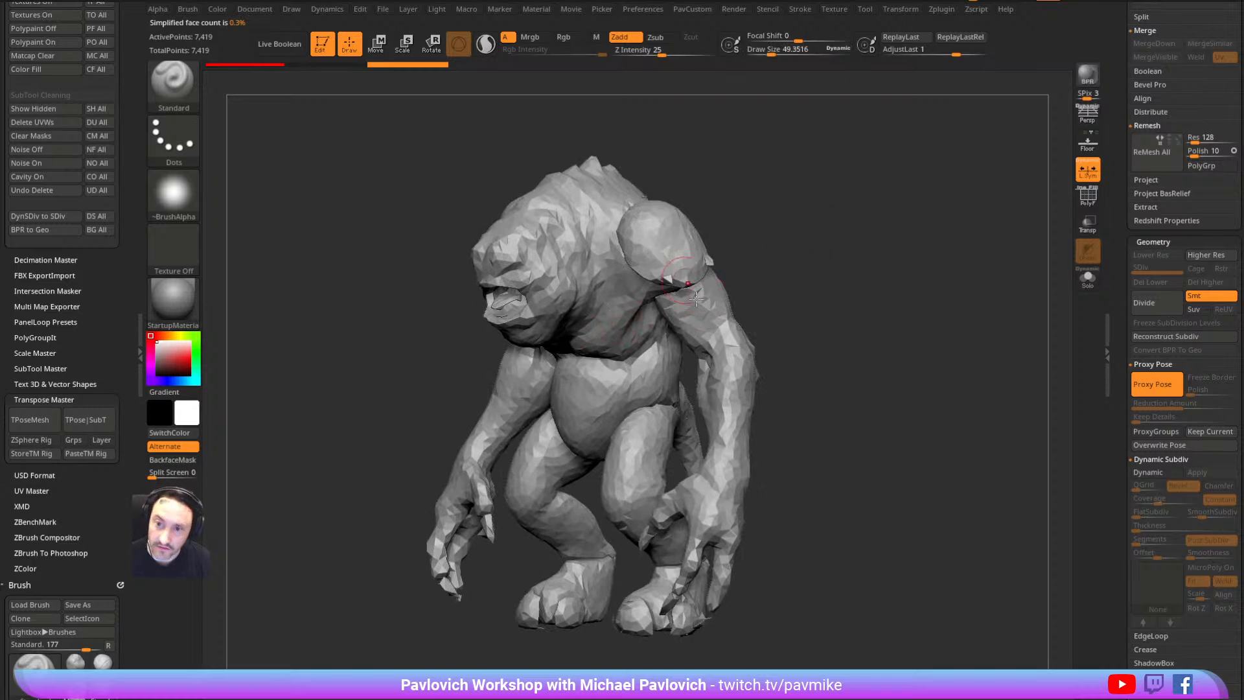
{"action": "mouse_move", "coordinate": [752, 193]}
{"action": "left_mouse_down"}
{"action": "mouse_move", "coordinate": [814, 242]}
{"action": "mouse_move", "coordinate": [983, 226]}
{"action": "mouse_move", "coordinate": [897, 242]}
{"action": "mouse_move", "coordinate": [744, 350]}
{"action": "left_mouse_up"}
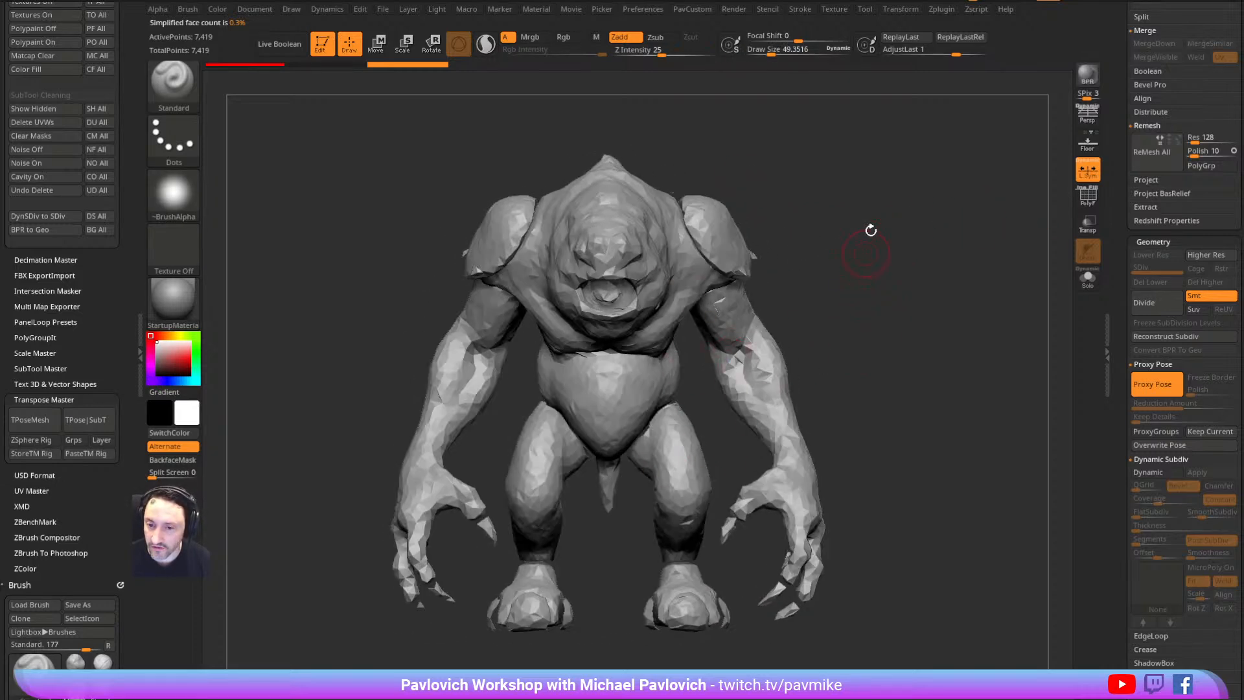
{"action": "left_click_drag", "start_coordinate": [894, 272], "coordinate": [866, 270]}
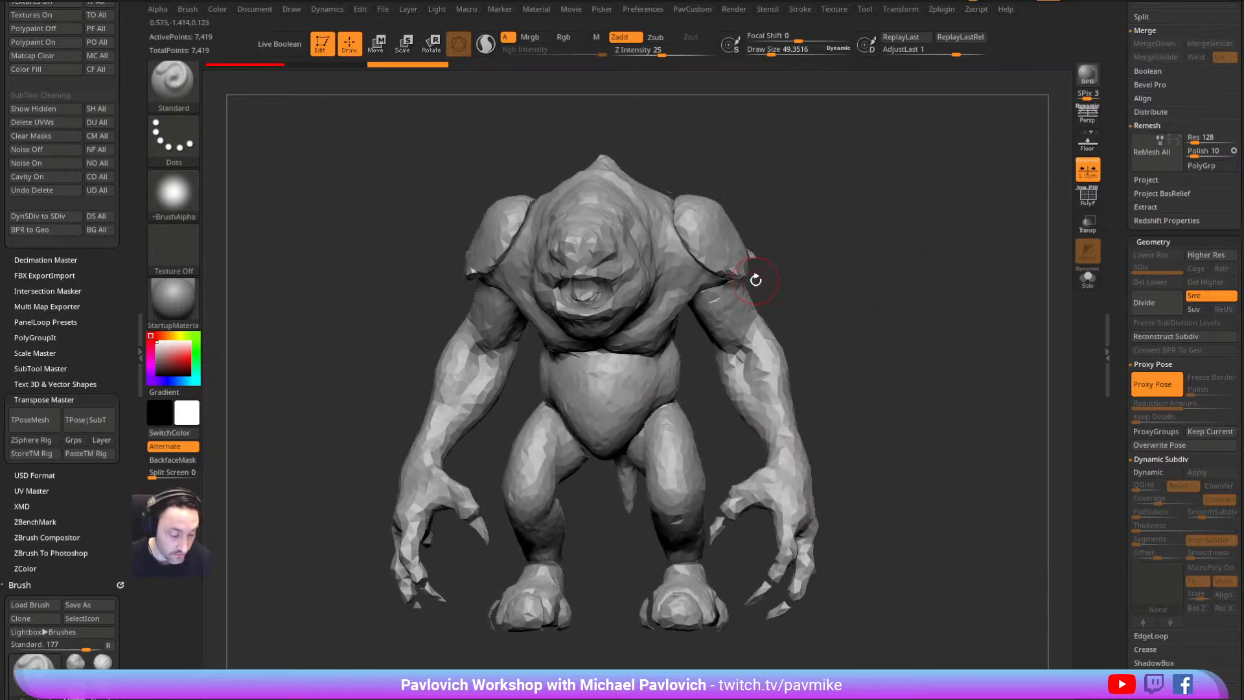
Center the gizmo on the simplified Rancor, scale the mesh down uniformly, and switch off Proxy Pose
{"action": "key", "text": "e"}
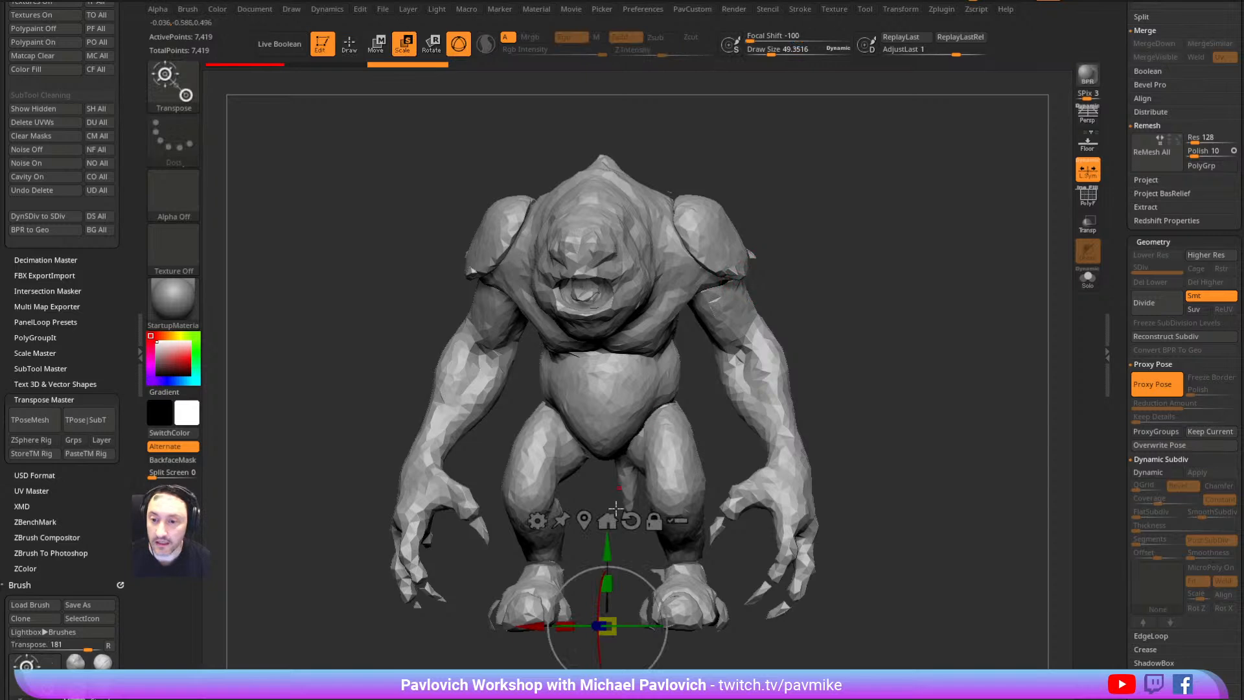
{"action": "left_click", "coordinate": [596, 510]}
{"action": "left_click_drag", "start_coordinate": [602, 391], "coordinate": [590, 414]}
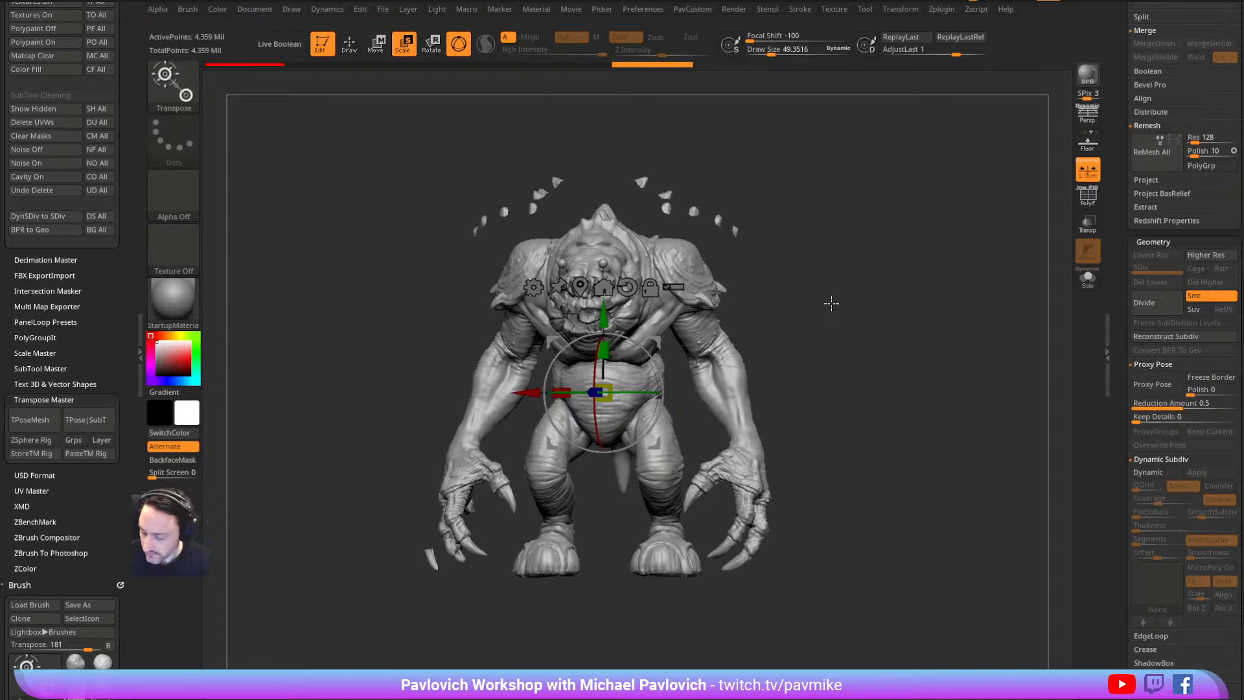
Isolate the merged Rancor with Solo and brush over its surface with the ContrastTarget brush
{"action": "key", "text": "q"}
{"action": "mouse_move", "coordinate": [946, 258]}
{"action": "right_mouse_down", "text": "ctrl"}
{"action": "mouse_move", "coordinate": [969, 305]}
{"action": "mouse_move", "coordinate": [976, 212]}
{"action": "mouse_move", "coordinate": [975, 275]}
{"action": "mouse_move", "coordinate": [888, 200]}
{"action": "mouse_move", "coordinate": [972, 259]}
{"action": "mouse_move", "coordinate": [952, 244]}
{"action": "right_mouse_up", "text": "ctrl"}
{"action": "left_click", "coordinate": [1087, 278]}
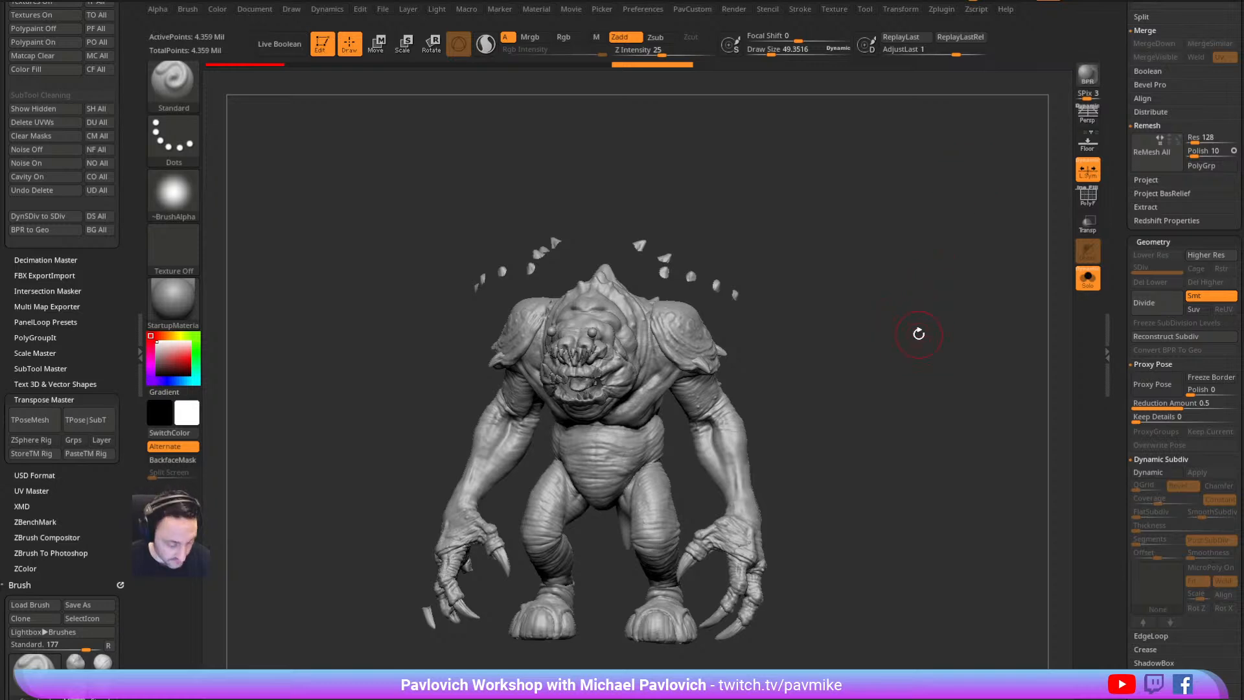
{"action": "key", "text": "b"}
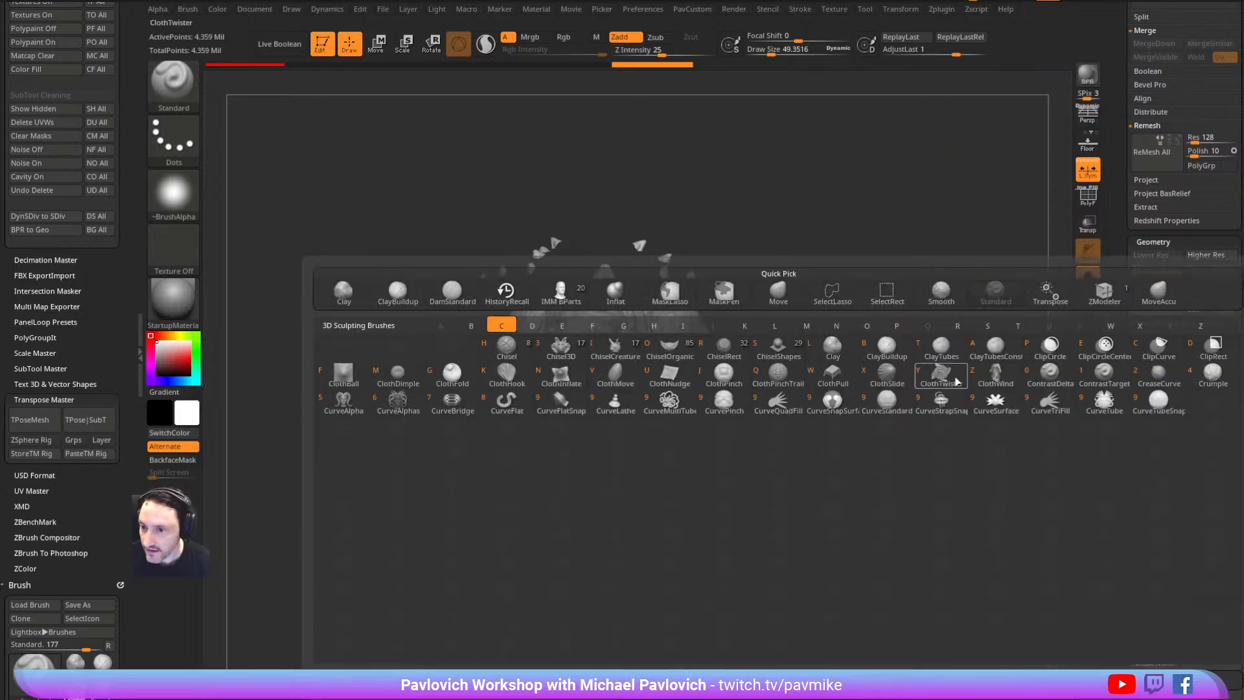
{"action": "left_click", "coordinate": [1101, 376]}
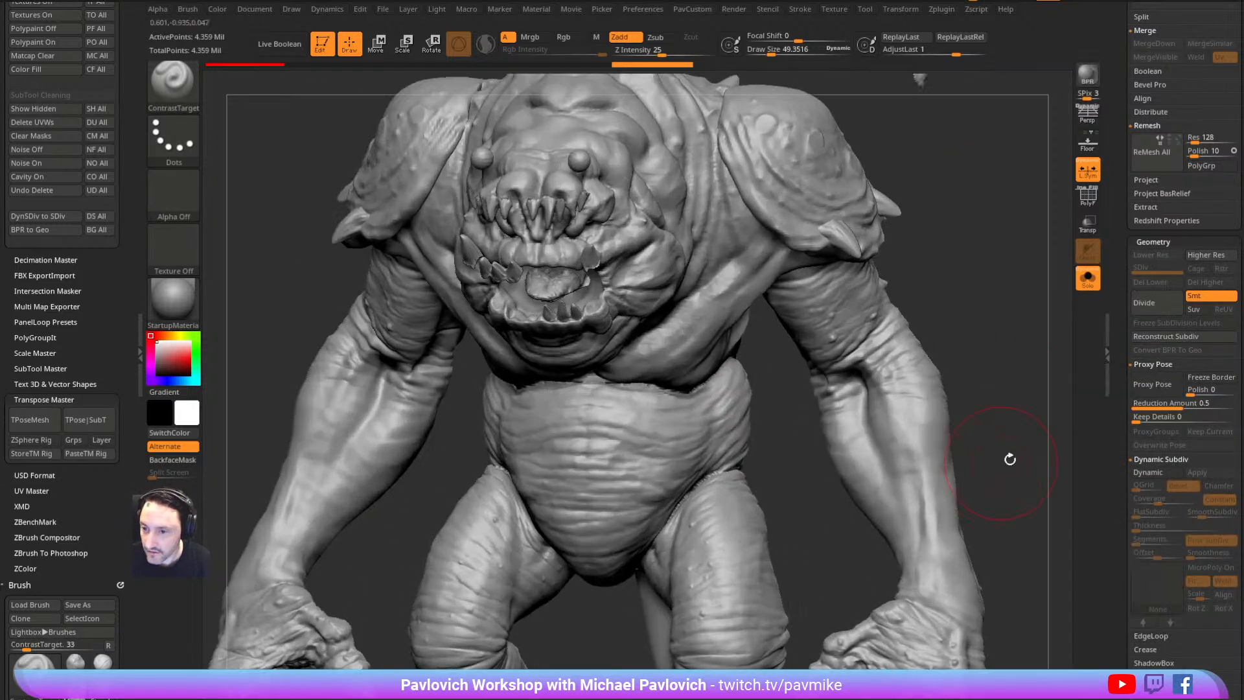
{"action": "mouse_move", "coordinate": [823, 479]}
{"action": "left_mouse_down"}
{"action": "mouse_move", "coordinate": [814, 526]}
{"action": "mouse_move", "coordinate": [842, 481]}
{"action": "left_mouse_up"}
Increase the Contrast deformation on the whole merged Rancor
{"action": "left_click", "coordinate": [1162, 242]}
{"action": "key", "text": "shift"}
{"action": "left_click", "coordinate": [1166, 245]}
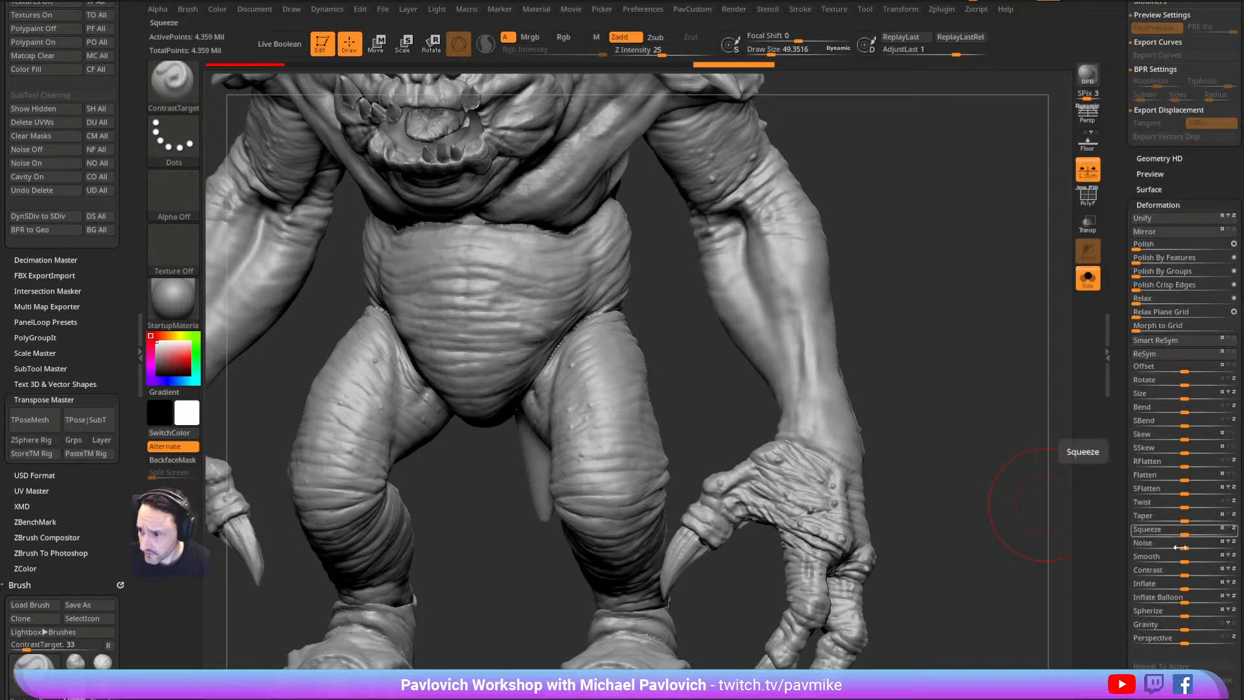
{"action": "left_click_drag", "start_coordinate": [1196, 569], "coordinate": [1210, 569]}
{"action": "left_click_drag", "start_coordinate": [988, 301], "coordinate": [777, 323], "text": "alt"}
Delete all subtools of the merged Rancor and of the RancorOriginal tool
{"action": "left_click_drag", "start_coordinate": [1120, 276], "coordinate": [1121, 544]}
{"action": "left_click", "coordinate": [1211, 540]}
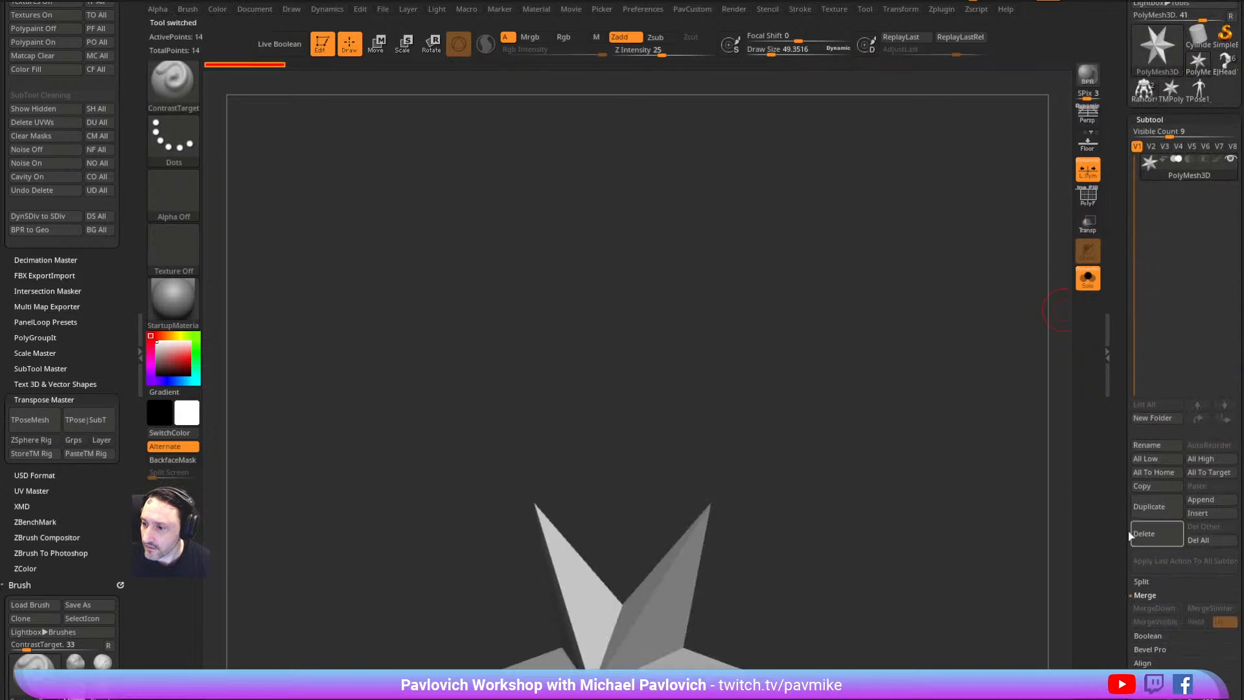
{"action": "left_click_drag", "start_coordinate": [1115, 484], "coordinate": [1117, 616]}
{"action": "left_click", "coordinate": [1143, 210]}
{"action": "left_click_drag", "start_coordinate": [905, 336], "coordinate": [871, 408]}
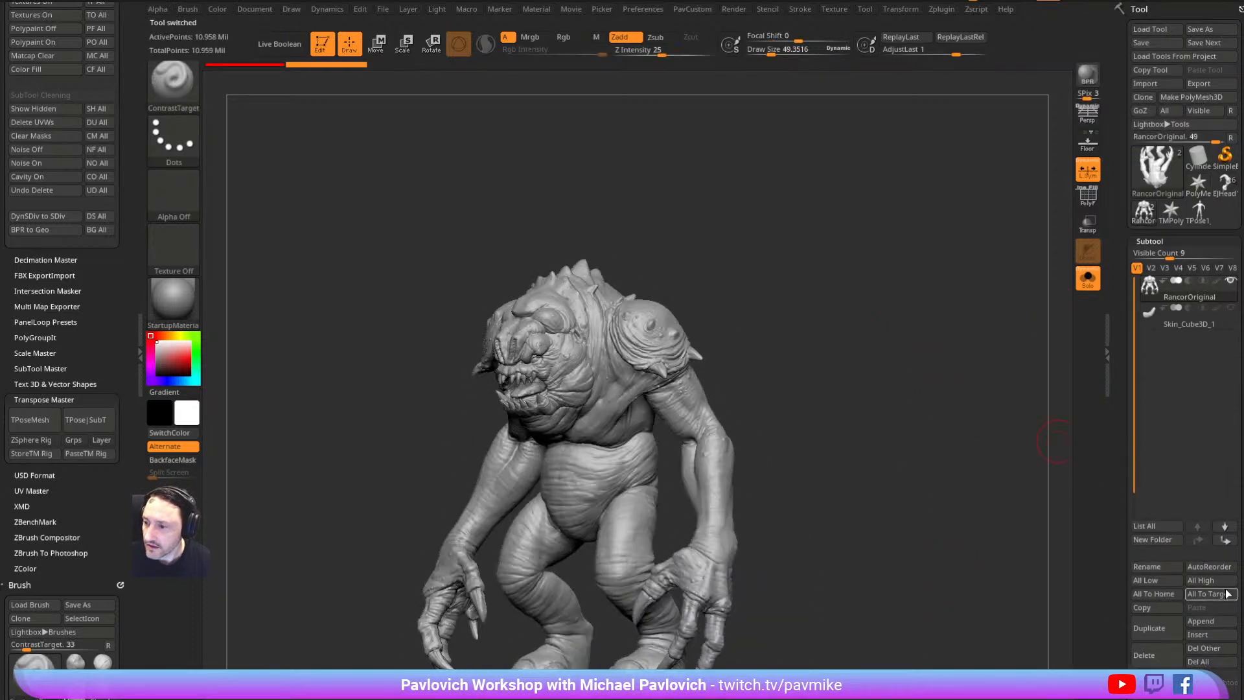
{"action": "left_click", "coordinate": [1203, 661]}
Switch to the EJHead1 tool, turn off Solo, and frame the Earthworm Jim head, body, hands and gun together
{"action": "left_click", "coordinate": [1224, 184]}
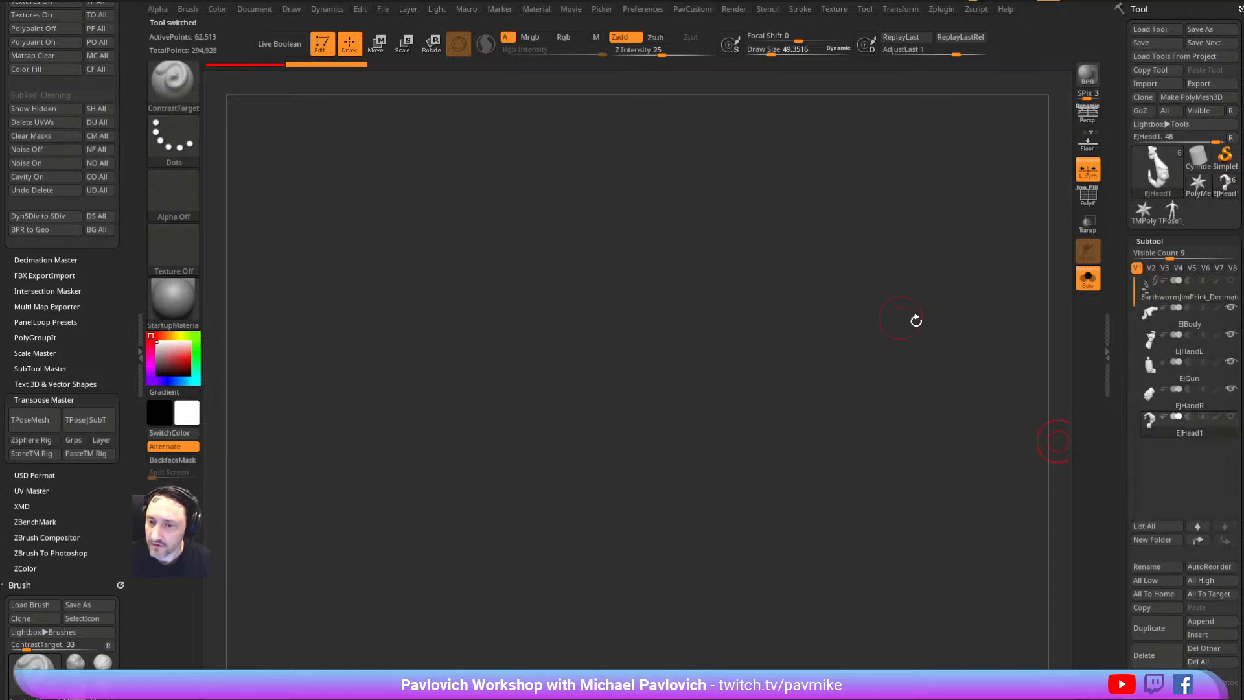
{"action": "left_click_drag", "start_coordinate": [880, 321], "coordinate": [856, 416]}
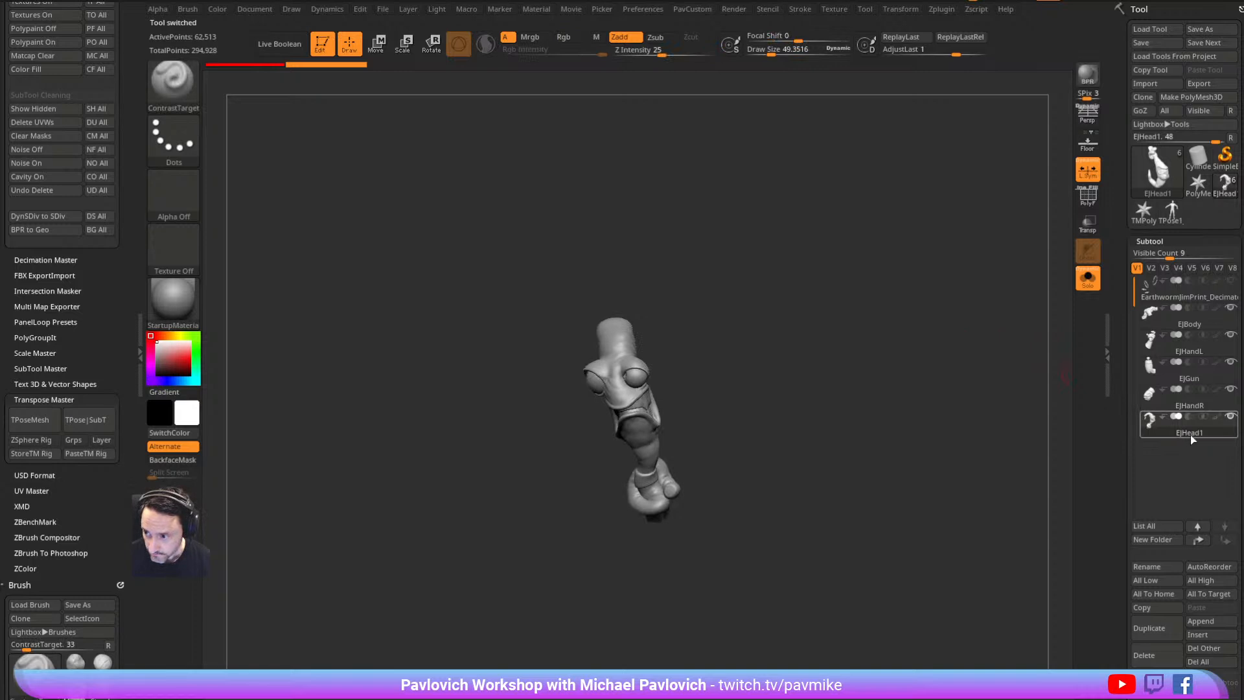
{"action": "left_click", "coordinate": [1087, 277]}
{"action": "mouse_move", "coordinate": [906, 317]}
{"action": "left_mouse_down"}
{"action": "mouse_move", "coordinate": [971, 309]}
{"action": "mouse_move", "coordinate": [1099, 339]}
{"action": "mouse_move", "coordinate": [1036, 334]}
{"action": "left_mouse_up"}
{"action": "key", "text": "s"}
{"action": "key", "text": "s"}
{"action": "key", "text": "s"}
{"action": "mouse_move", "coordinate": [1000, 333]}
{"action": "left_mouse_down"}
{"action": "mouse_move", "coordinate": [1011, 333]}
{"action": "mouse_move", "coordinate": [978, 350]}
{"action": "mouse_move", "coordinate": [985, 389]}
{"action": "mouse_move", "coordinate": [972, 380]}
{"action": "mouse_move", "coordinate": [974, 327]}
{"action": "left_mouse_up"}
{"action": "key", "text": "s"}
{"action": "key", "text": "s"}
{"action": "key", "text": "s"}
{"action": "left_click_drag", "start_coordinate": [968, 301], "coordinate": [980, 314]}
{"action": "mouse_move", "coordinate": [937, 15]}
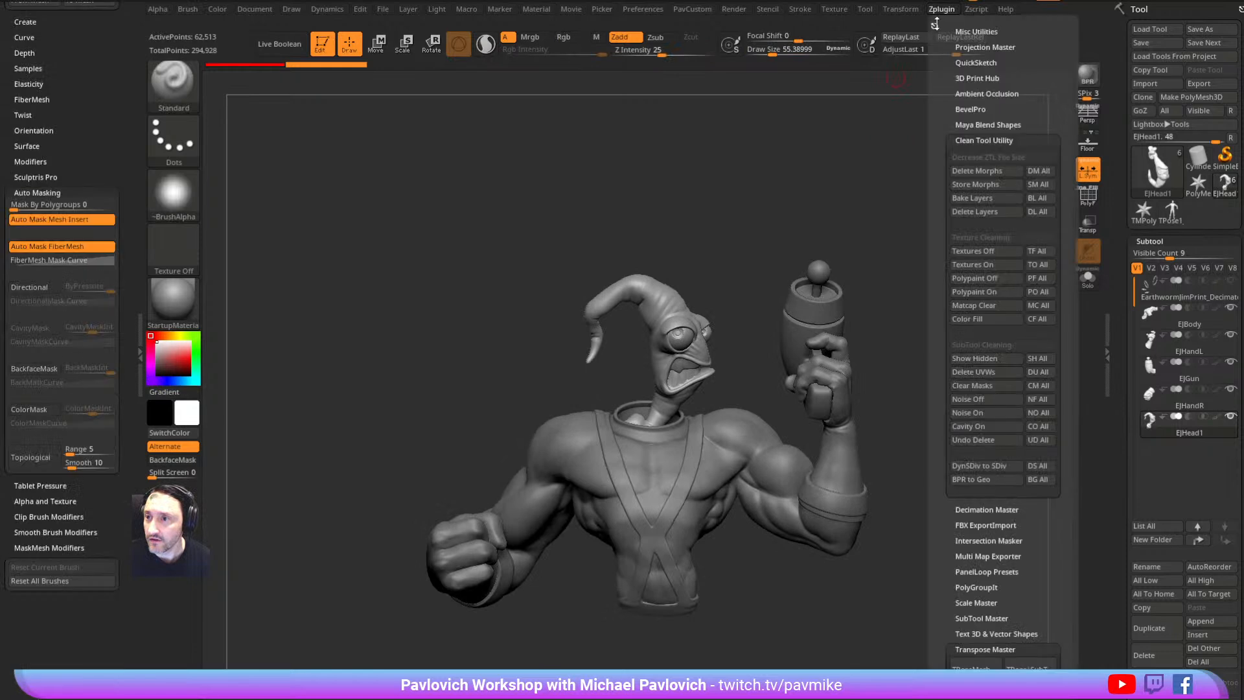
Dock the Zplugin palette in the side tray and collapse its Clean Tool Utility and Transpose Master sections
{"action": "left_click_drag", "start_coordinate": [936, 23], "coordinate": [58, 78]}
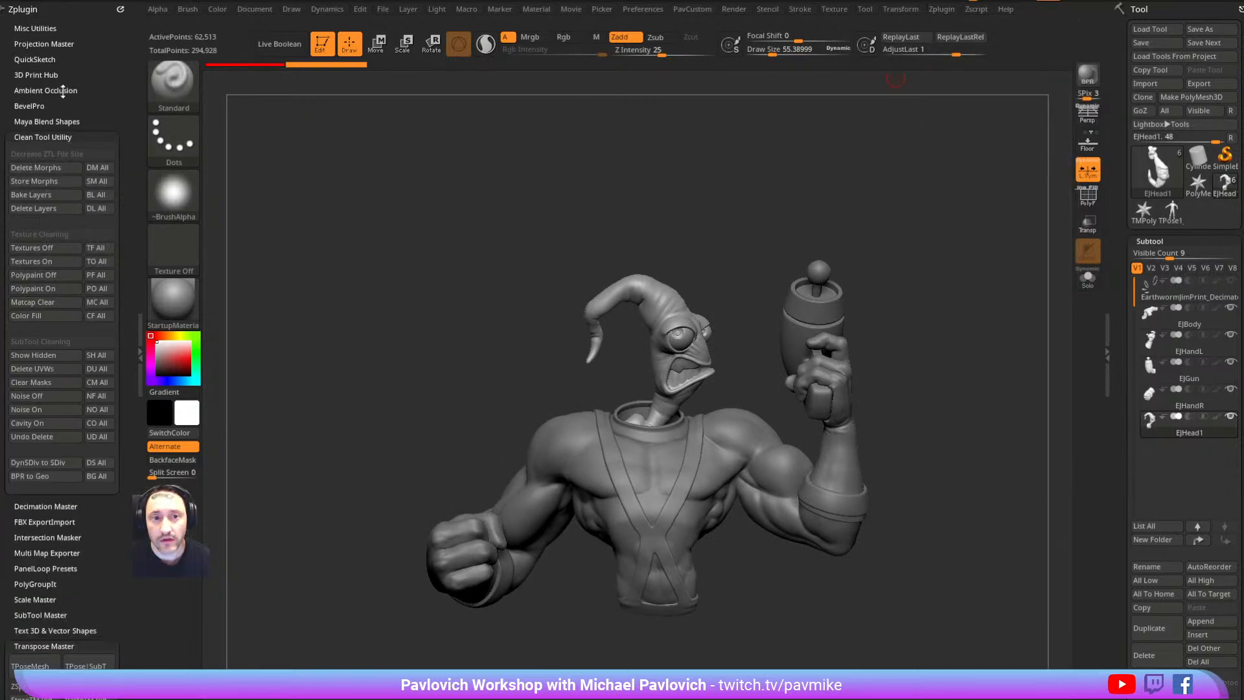
{"action": "left_click", "coordinate": [56, 134]}
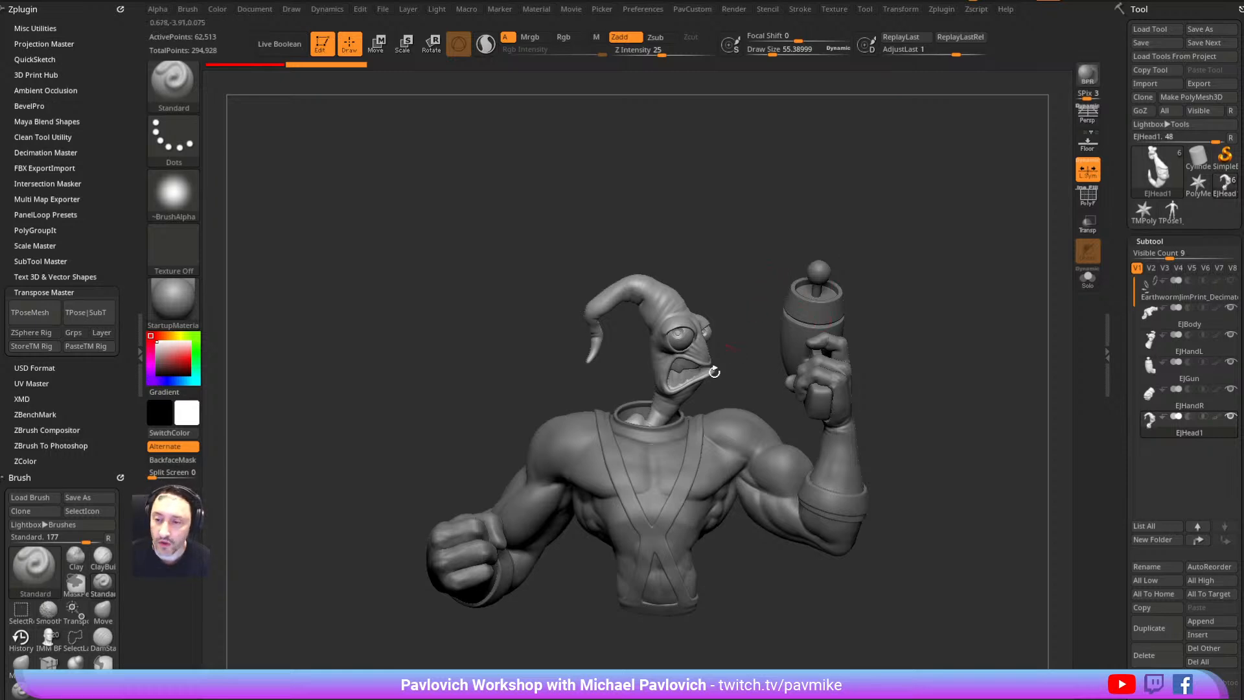
{"action": "left_click", "coordinate": [941, 12]}
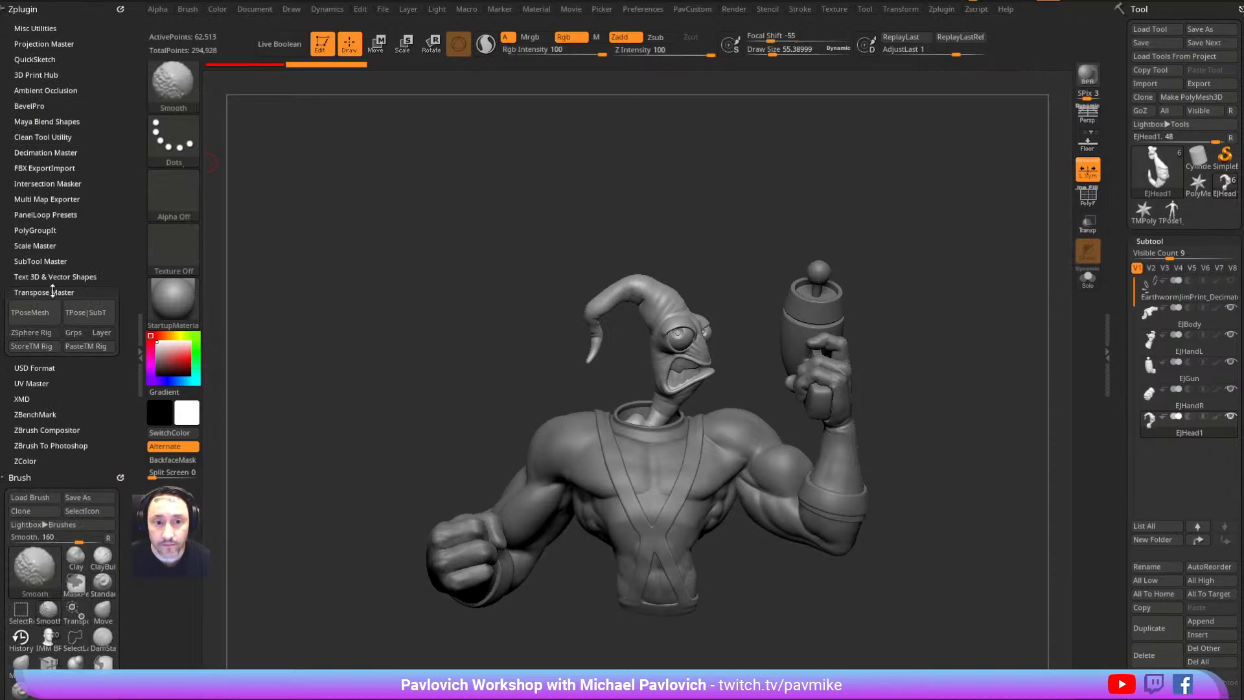
{"action": "left_click", "coordinate": [50, 292], "text": "shift"}
Review the SubTool Master export options and dismiss them without exporting
{"action": "left_click", "coordinate": [35, 260]}
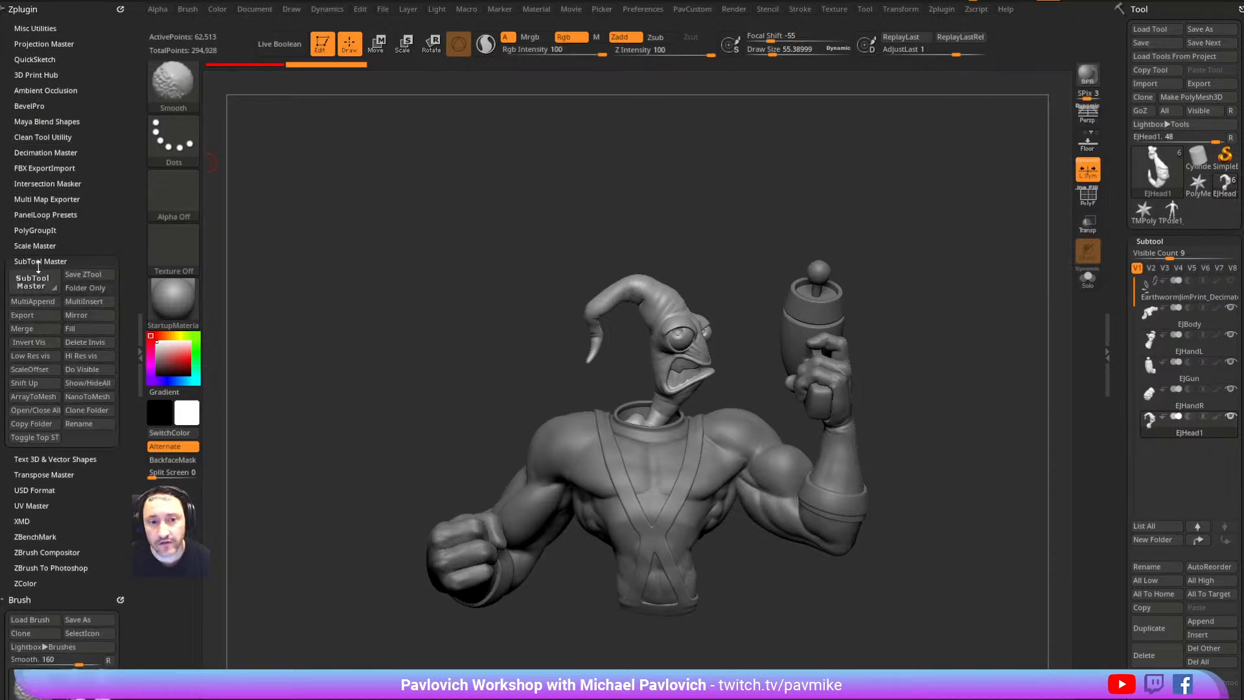
{"action": "left_click", "coordinate": [32, 315]}
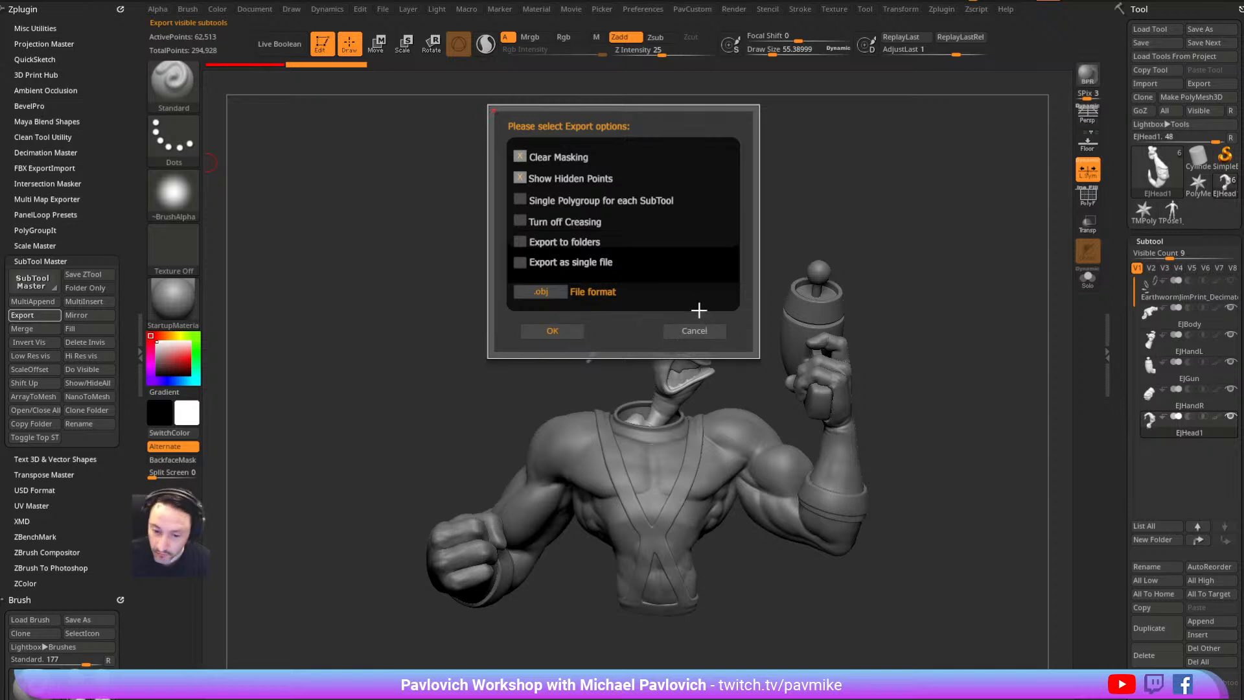
{"action": "left_click", "coordinate": [712, 329]}
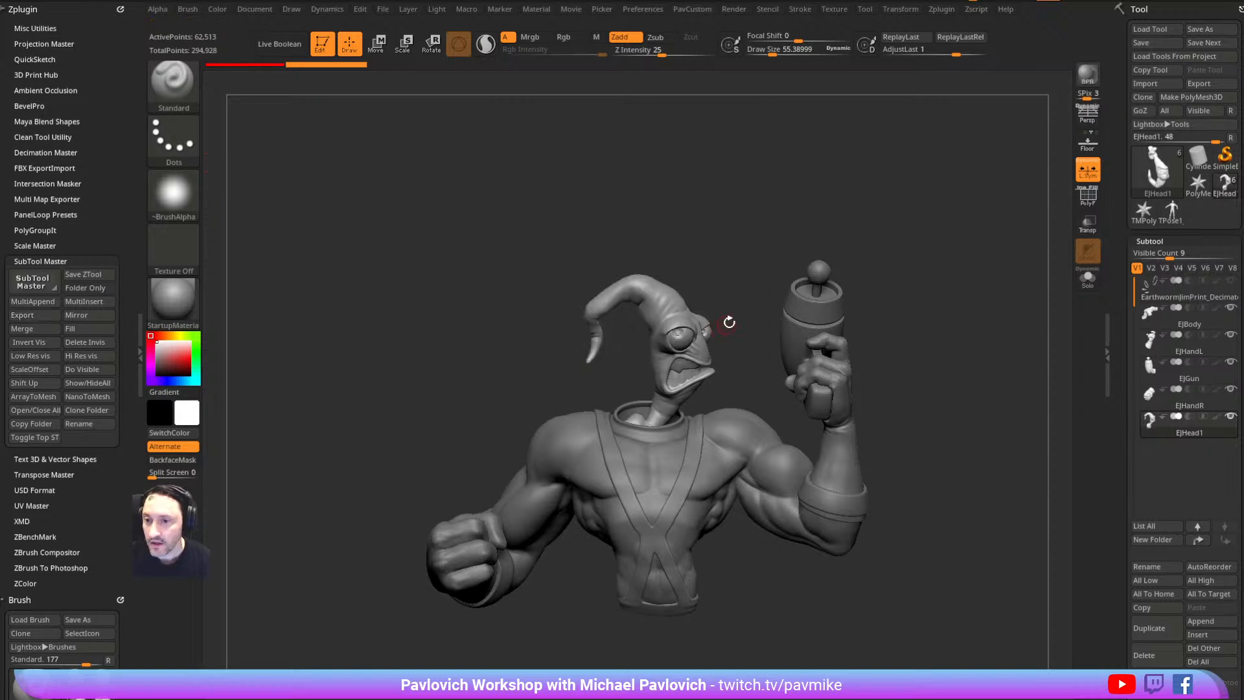
{"action": "key", "text": "shift"}
{"action": "left_click", "coordinate": [26, 260]}
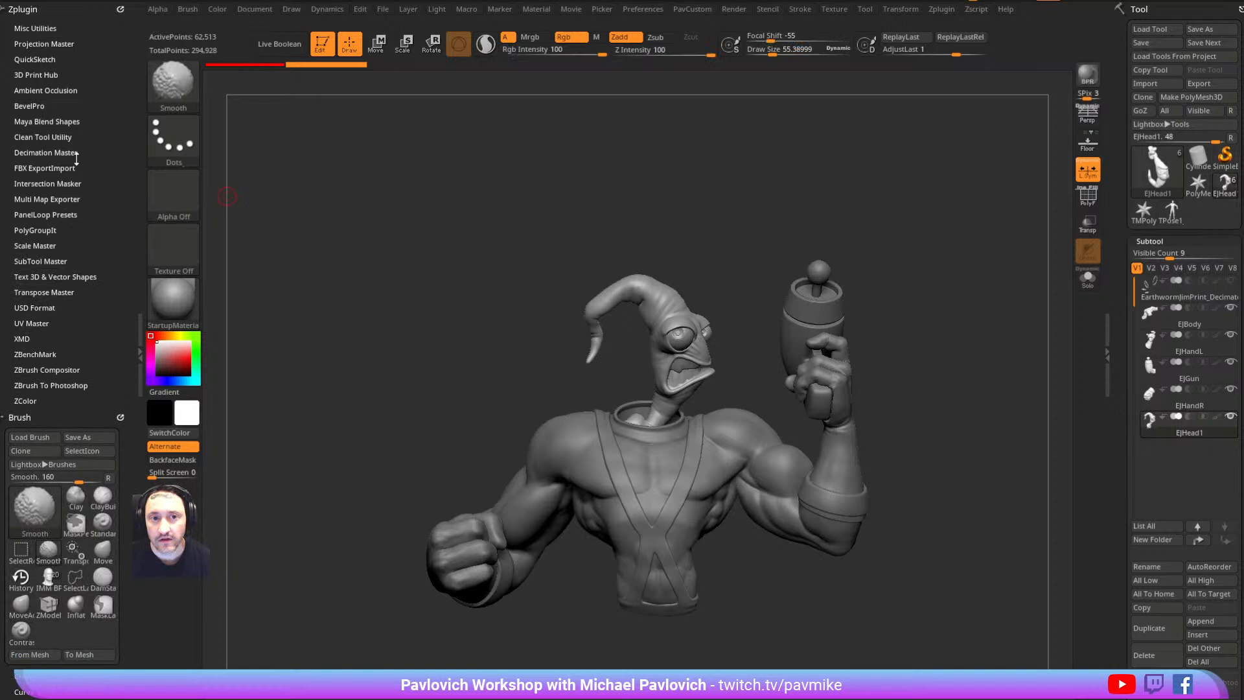
Set the 3D Print Hub export options to export only the visible subtools
{"action": "left_click", "coordinate": [50, 76]}
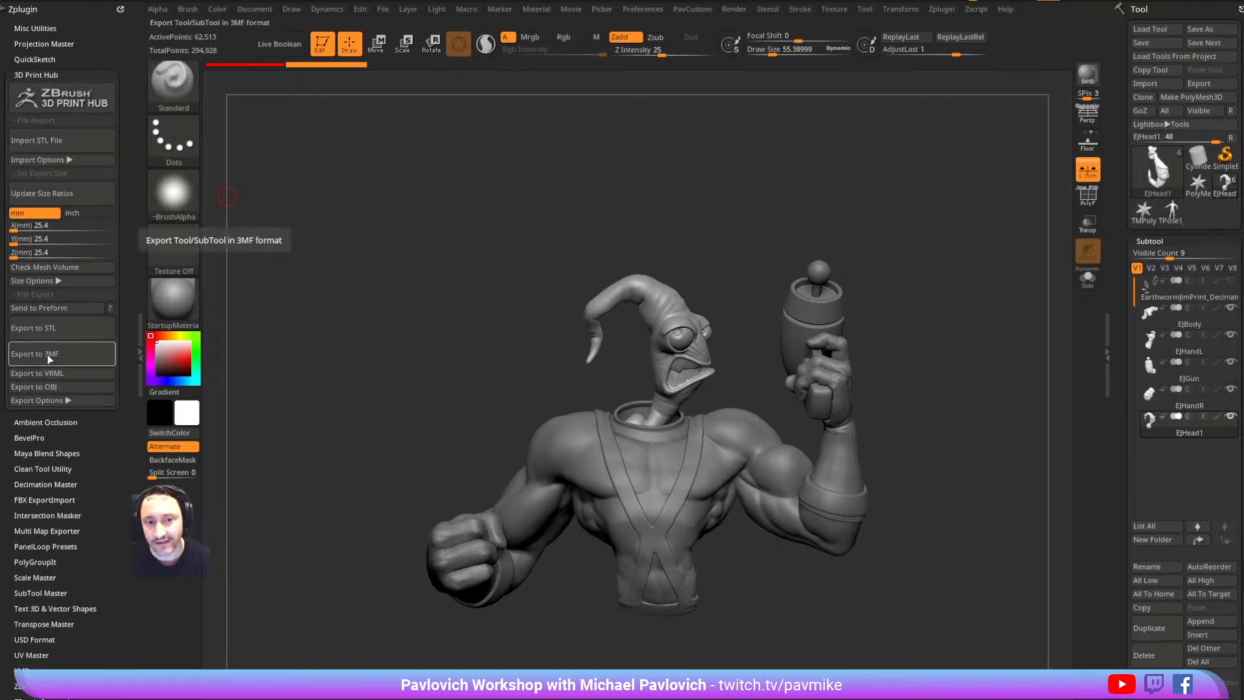
{"action": "left_click", "coordinate": [52, 400]}
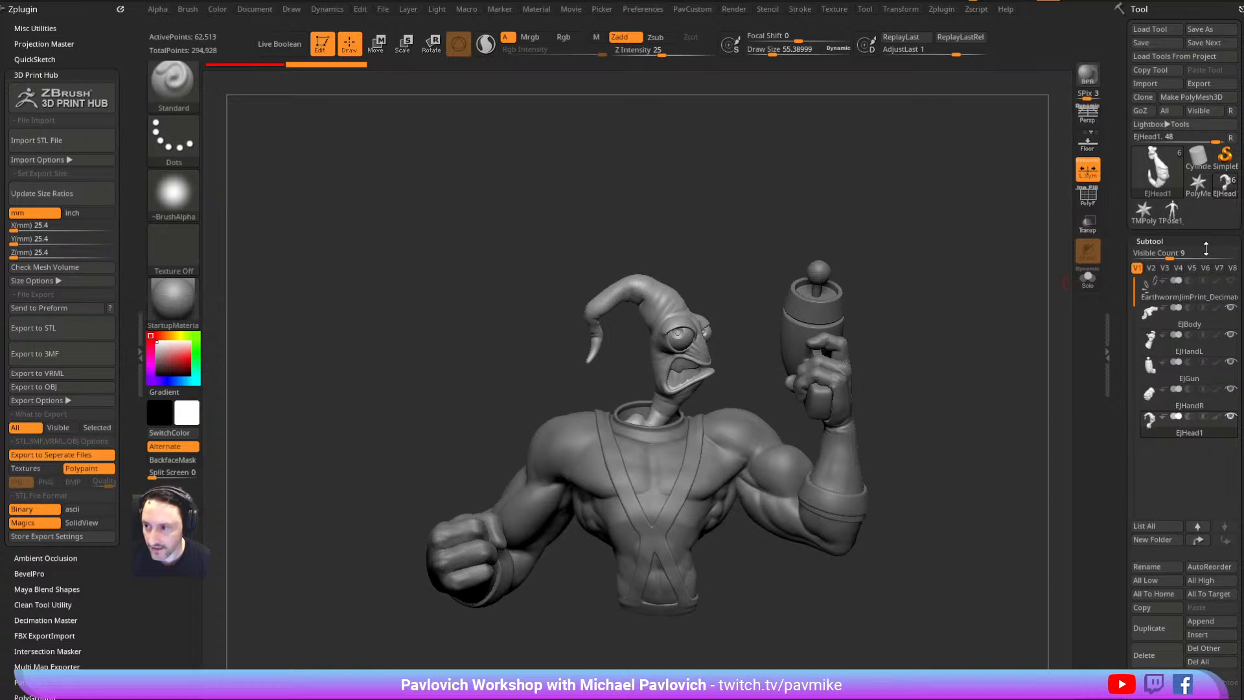
{"action": "left_click", "coordinate": [58, 428]}
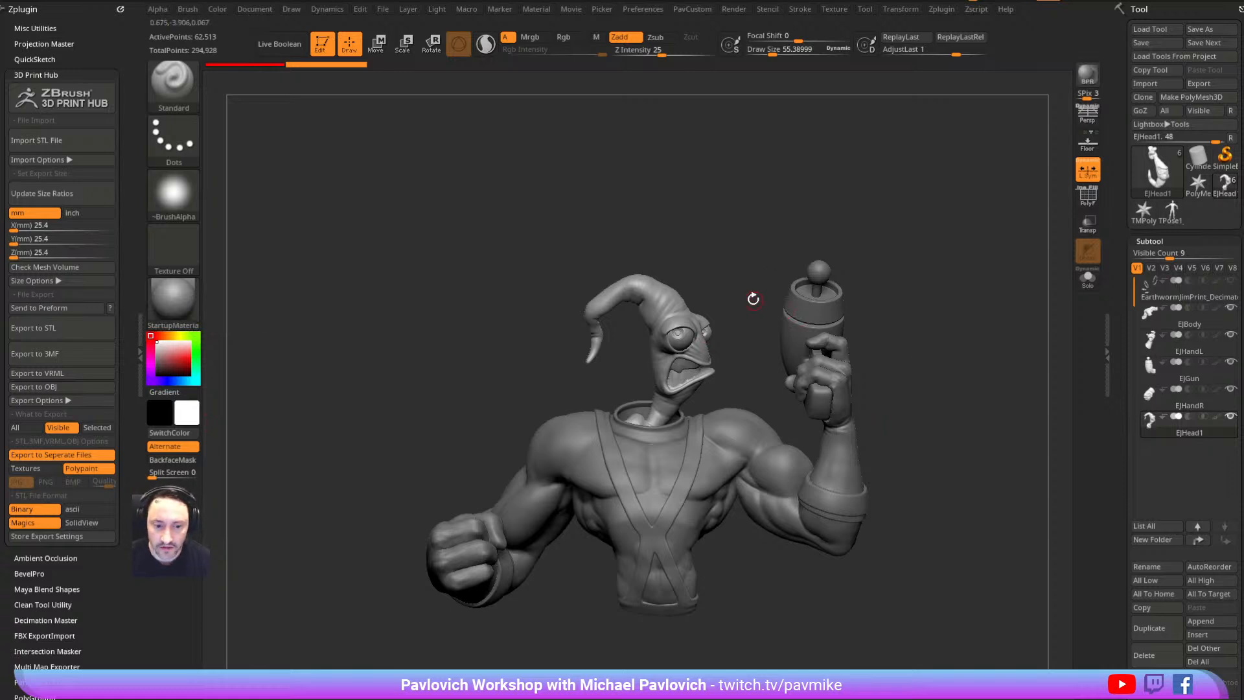
Switch to Lychee Slicer and reload the last scene, ArmorAndRancorMini.lys, from its auto save file
{"action": "key", "text": "super"}
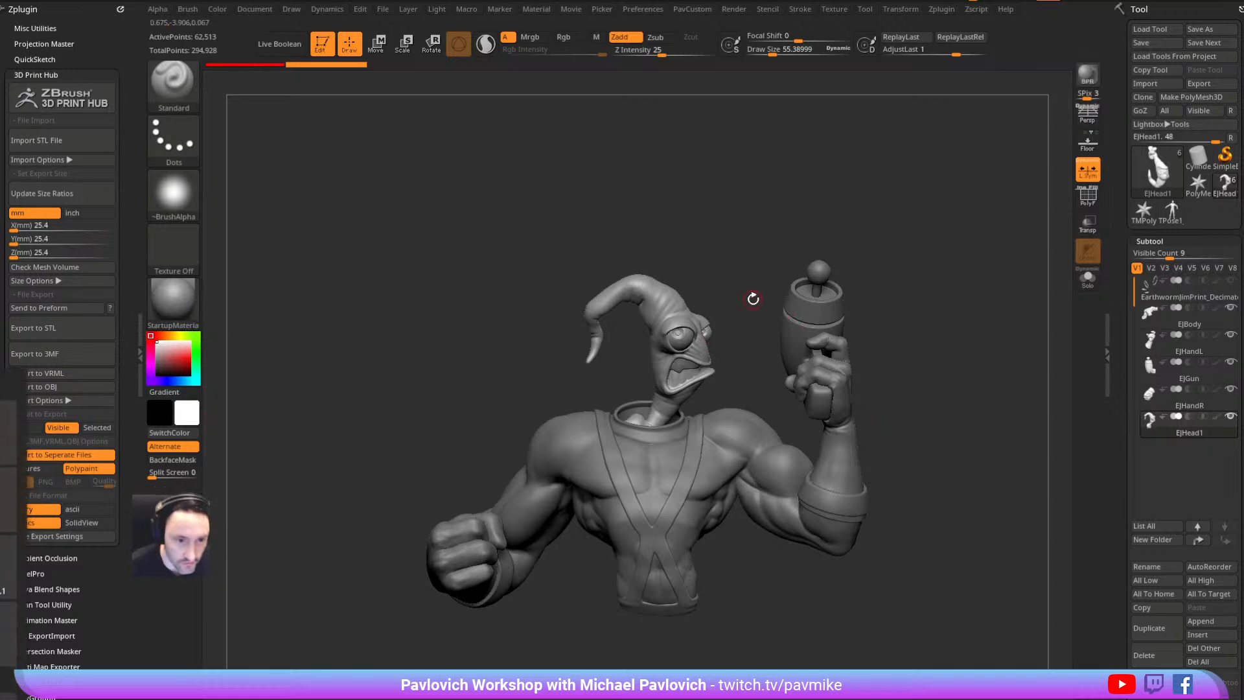
{"action": "type", "text": "chi"}
{"action": "key", "text": "Return"}
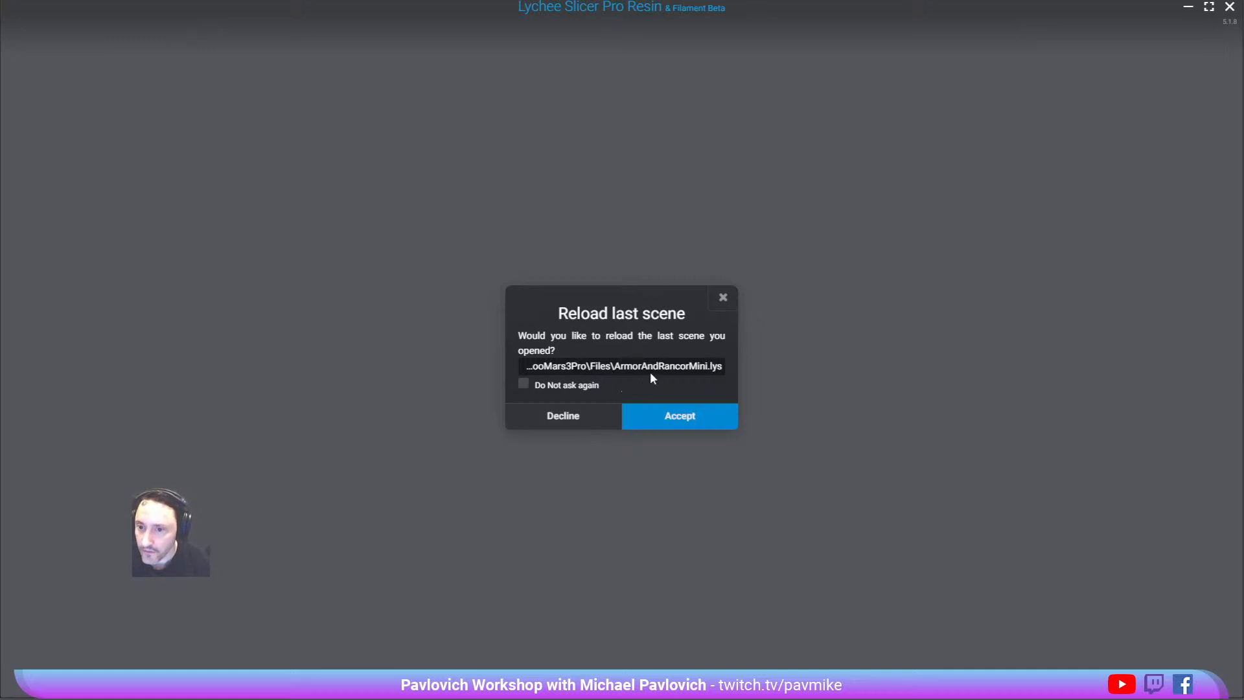
{"action": "left_click", "coordinate": [656, 415]}
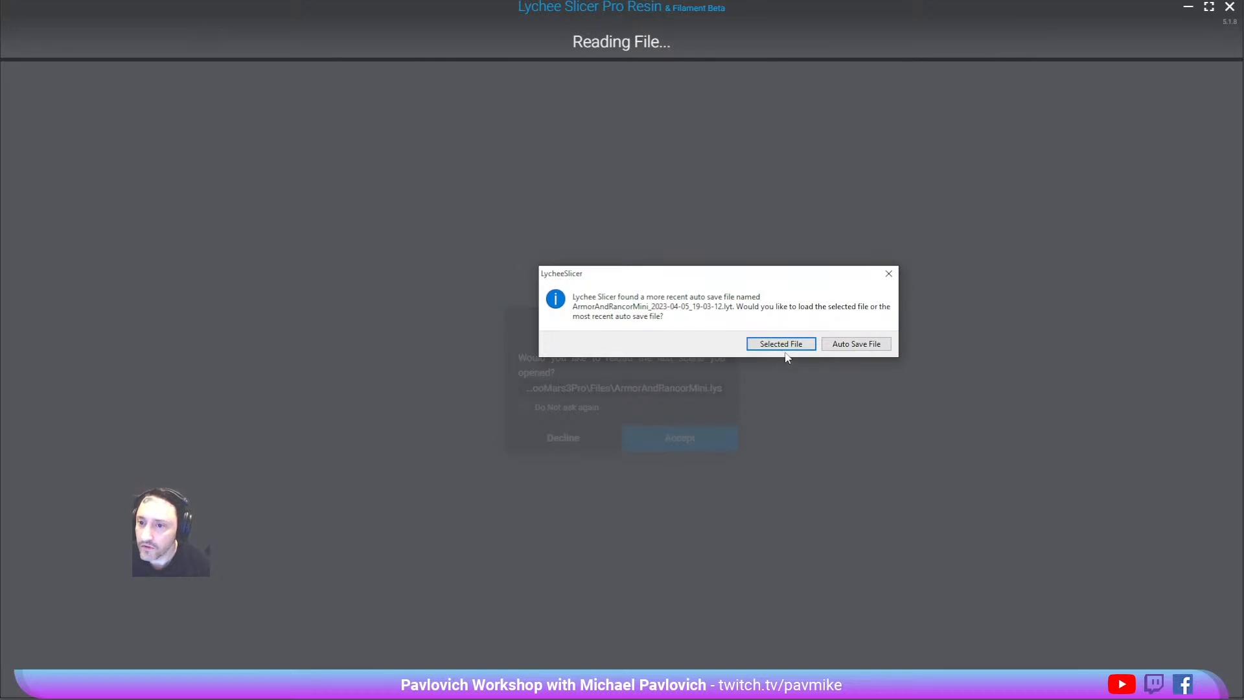
{"action": "left_click", "coordinate": [855, 343]}
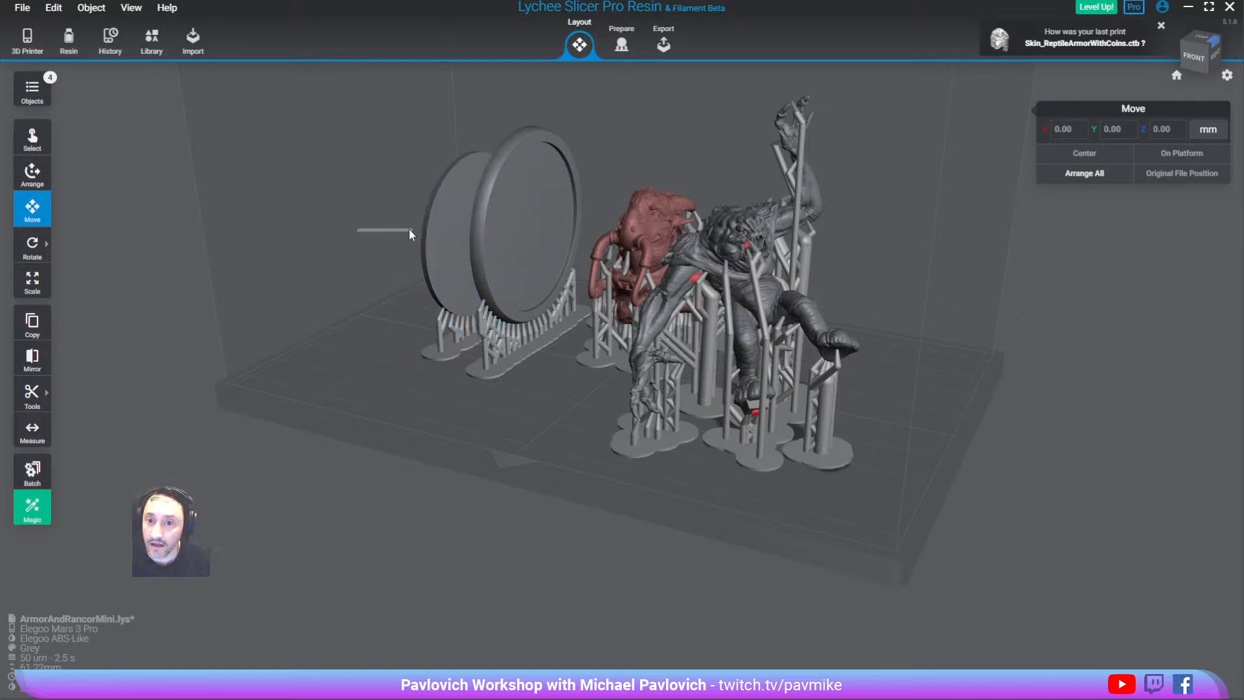
Examine the round bases, including the rear recess, and inspect the armored horned creature's head, torso and belt details close up
{"action": "left_click_drag", "start_coordinate": [361, 216], "coordinate": [540, 245]}
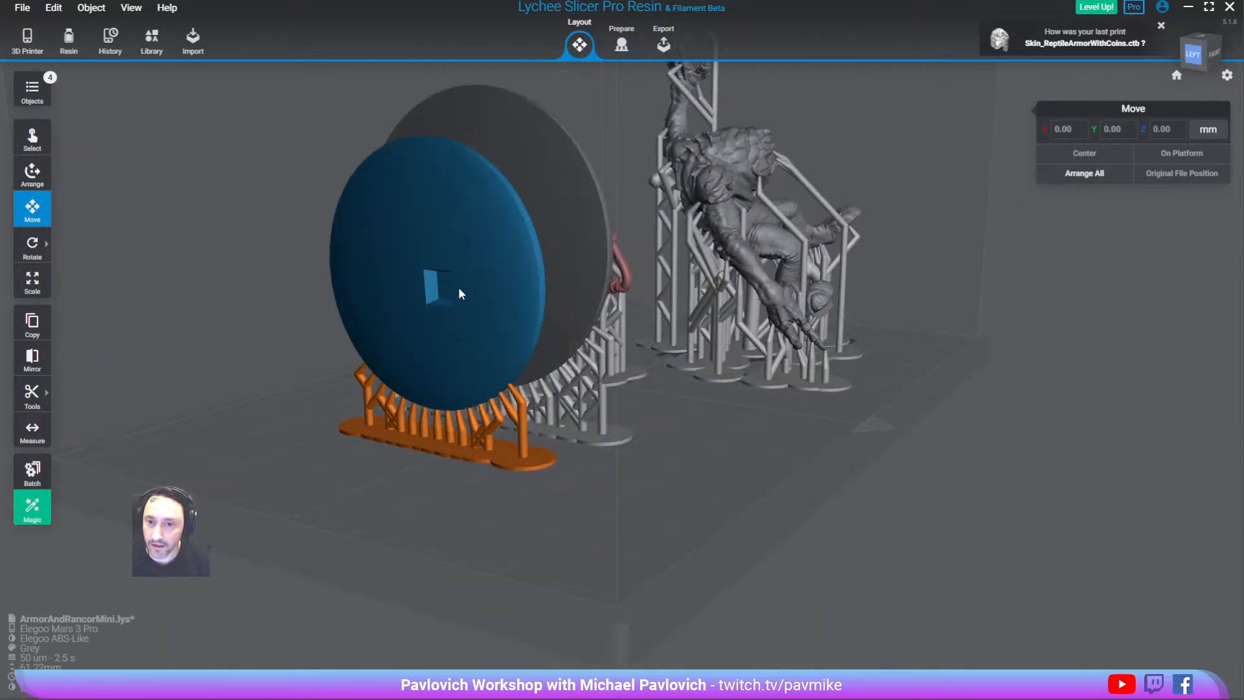
{"action": "left_click_drag", "start_coordinate": [438, 281], "coordinate": [465, 188]}
{"action": "left_click_drag", "start_coordinate": [667, 204], "coordinate": [638, 217]}
{"action": "scroll", "coordinate": [794, 242], "scroll_direction": "up", "scroll_amount": 4}
{"action": "left_click_drag", "start_coordinate": [793, 245], "coordinate": [794, 294]}
{"action": "scroll", "coordinate": [449, 306], "scroll_direction": "up", "scroll_amount": 3}
{"action": "scroll", "coordinate": [628, 220], "scroll_direction": "up", "scroll_amount": 4}
{"action": "left_click_drag", "start_coordinate": [751, 207], "coordinate": [504, 232]}
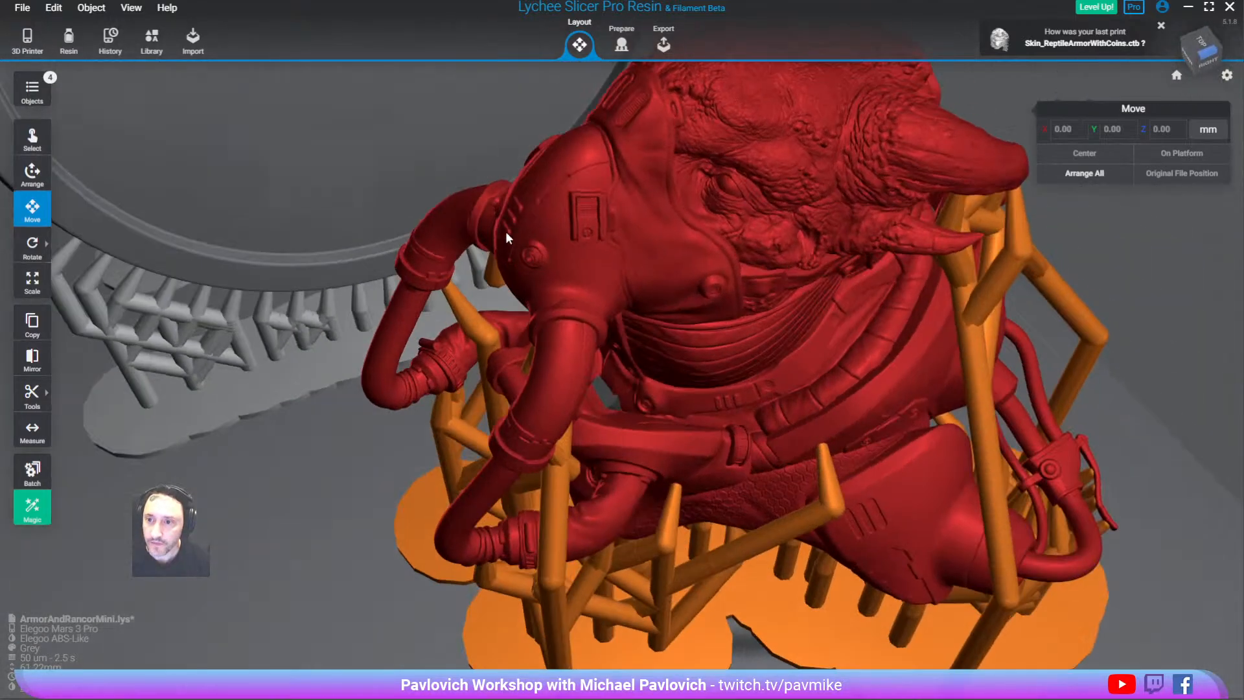
{"action": "right_click_drag", "start_coordinate": [752, 210], "coordinate": [561, 271]}
{"action": "left_click_drag", "start_coordinate": [561, 272], "coordinate": [534, 255]}
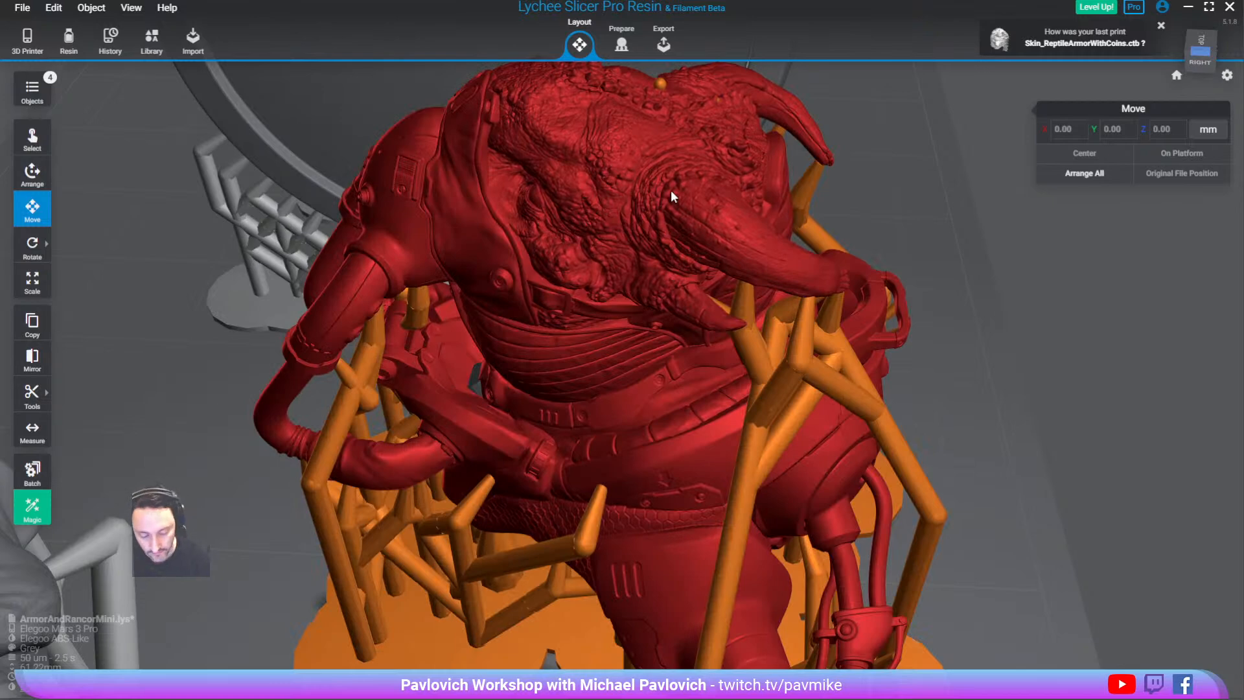
{"action": "left_click_drag", "start_coordinate": [600, 339], "coordinate": [592, 208]}
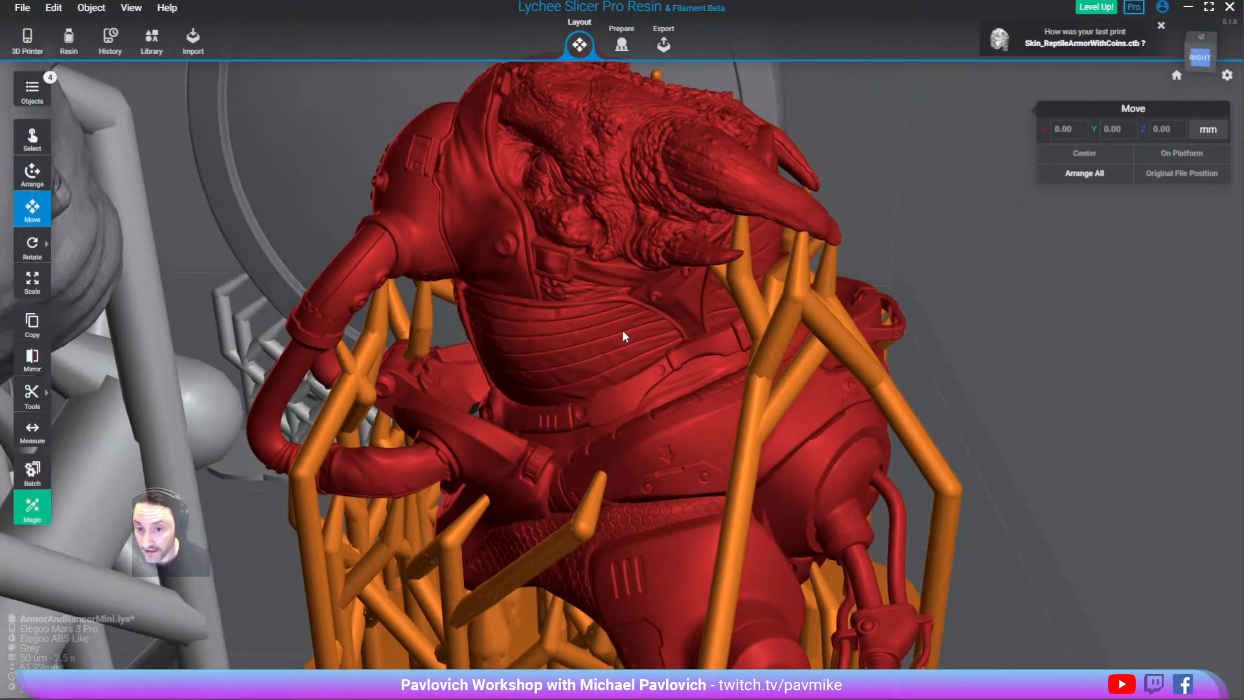
{"action": "left_click_drag", "start_coordinate": [744, 407], "coordinate": [739, 316]}
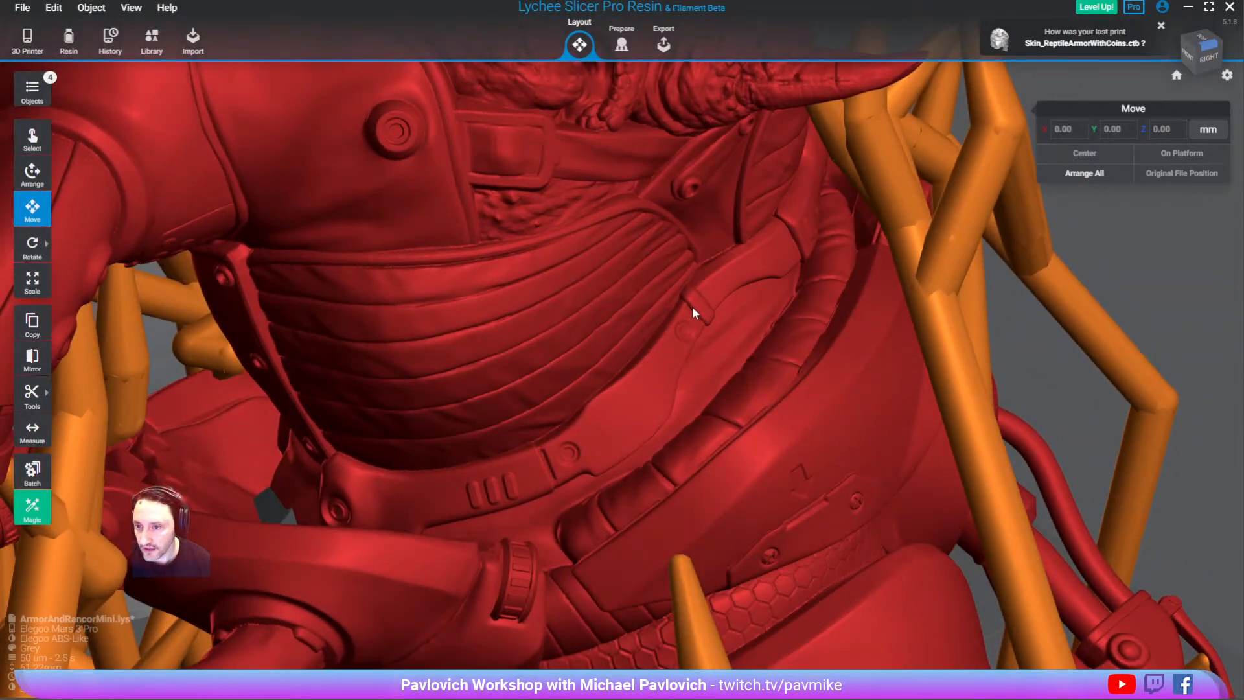
{"action": "mouse_move", "coordinate": [901, 287]}
{"action": "left_mouse_down"}
{"action": "mouse_move", "coordinate": [905, 300]}
{"action": "mouse_move", "coordinate": [882, 295]}
{"action": "left_mouse_up"}
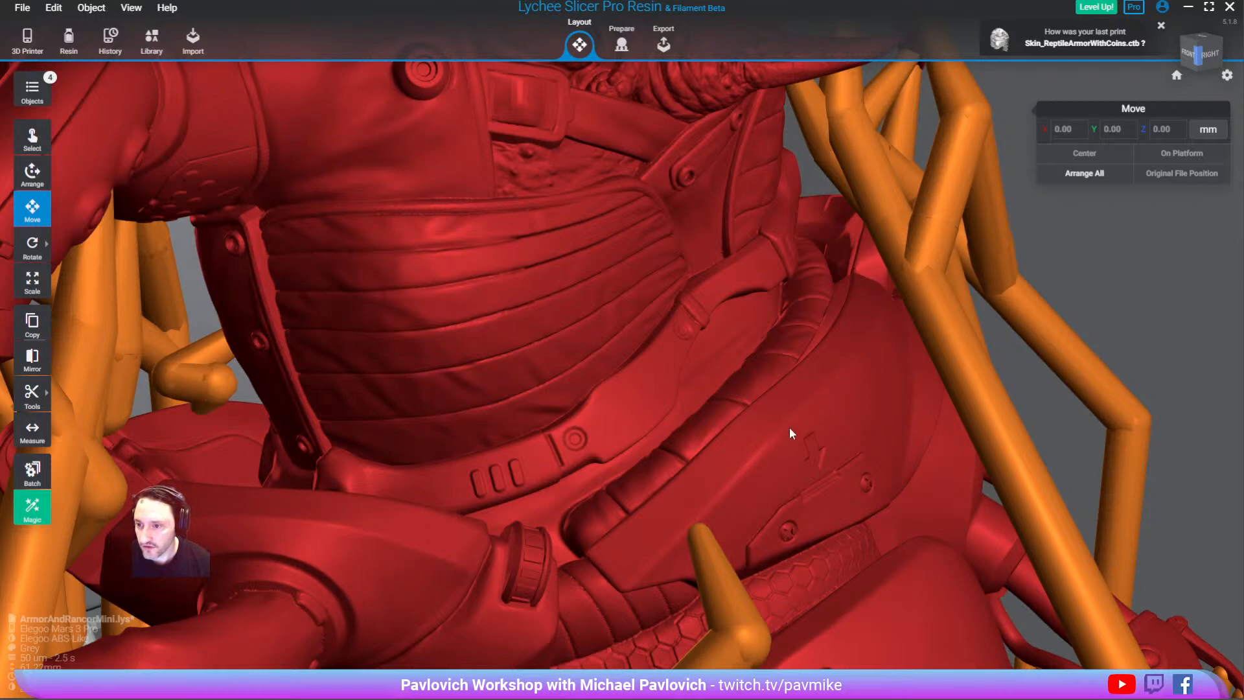
Examine the supported Rancor and the armored creature, and check the layout of all models on the build plate
{"action": "scroll", "coordinate": [509, 335], "scroll_direction": "down", "scroll_amount": 12}
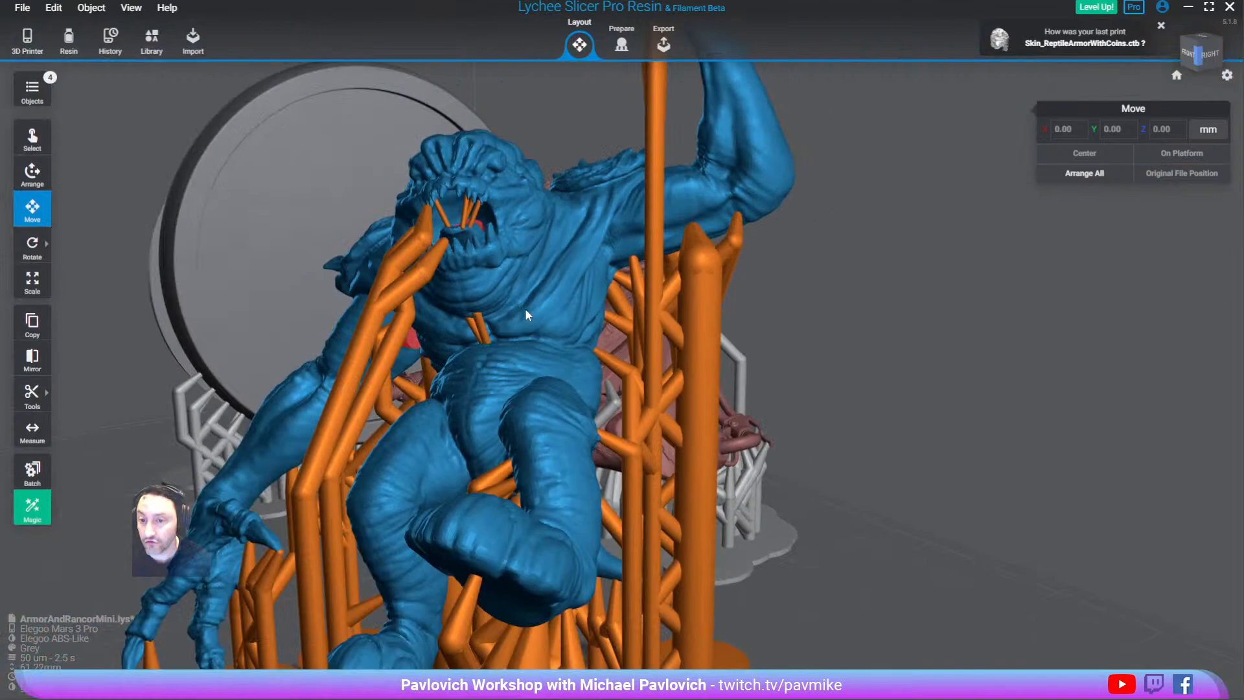
{"action": "right_click_drag", "start_coordinate": [526, 309], "coordinate": [680, 335]}
{"action": "scroll", "coordinate": [655, 331], "scroll_direction": "down", "scroll_amount": 3}
{"action": "right_click_drag", "start_coordinate": [601, 324], "coordinate": [515, 348]}
{"action": "scroll", "coordinate": [602, 418], "scroll_direction": "up", "scroll_amount": 10}
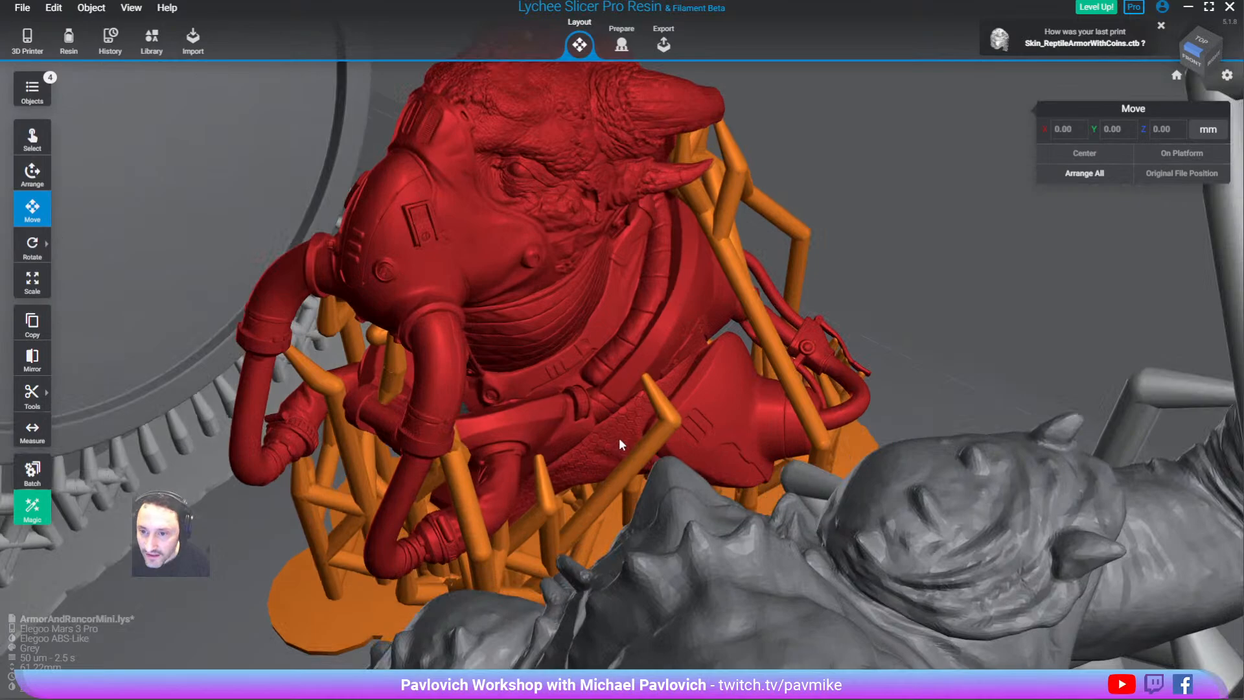
{"action": "scroll", "coordinate": [615, 436], "scroll_direction": "up", "scroll_amount": 3}
{"action": "middle_click_drag", "start_coordinate": [617, 345], "coordinate": [658, 504]}
{"action": "right_click_drag", "start_coordinate": [658, 504], "coordinate": [658, 399]}
{"action": "scroll", "coordinate": [461, 446], "scroll_direction": "down", "scroll_amount": 3}
{"action": "scroll", "coordinate": [694, 351], "scroll_direction": "up", "scroll_amount": 5}
{"action": "scroll", "coordinate": [694, 351], "scroll_direction": "down", "scroll_amount": 10}
{"action": "left_click", "coordinate": [658, 399]}
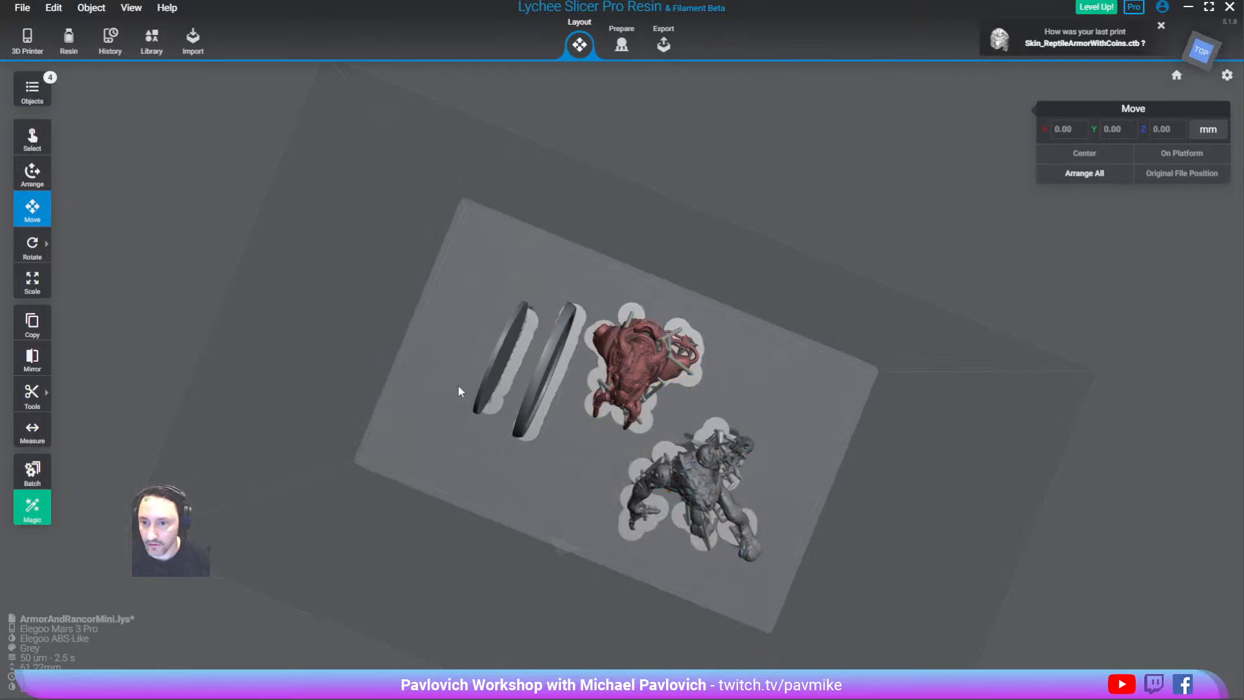
{"action": "right_click_drag", "start_coordinate": [767, 510], "coordinate": [734, 374]}
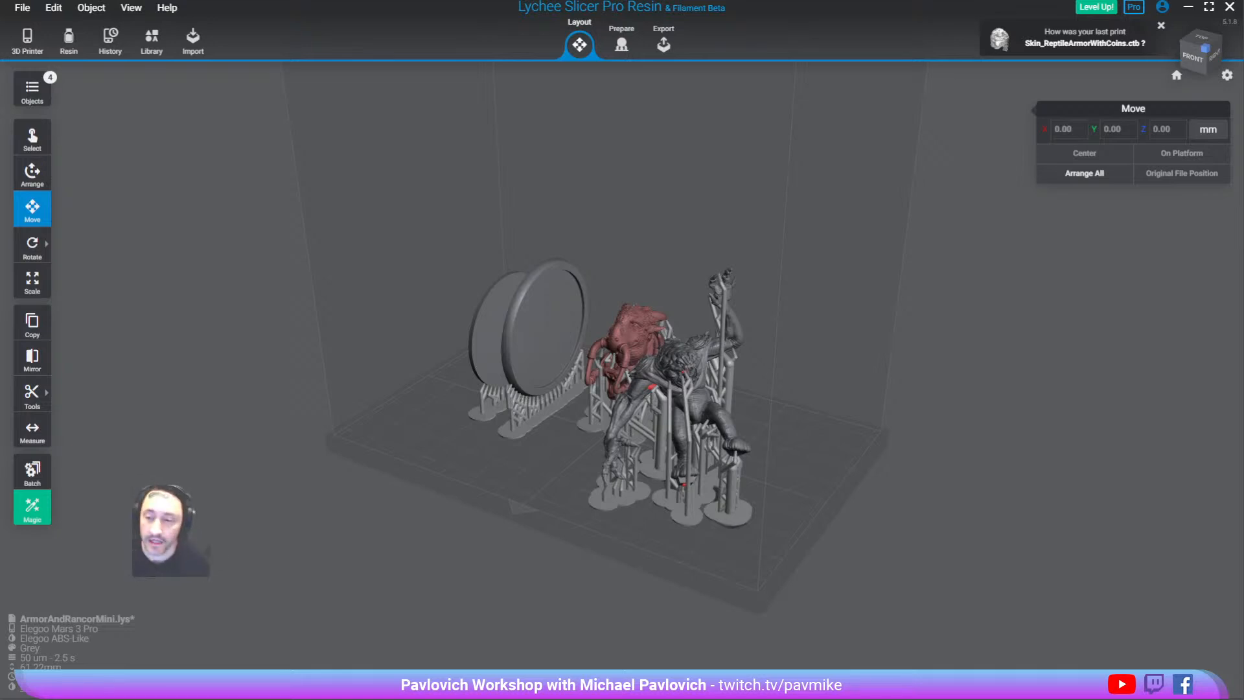
Inspect the armored creature's fabric folds, hexagonal texture, eye and mask vents up close, and look over the whole plate again
{"action": "double_click", "coordinate": [646, 314]}
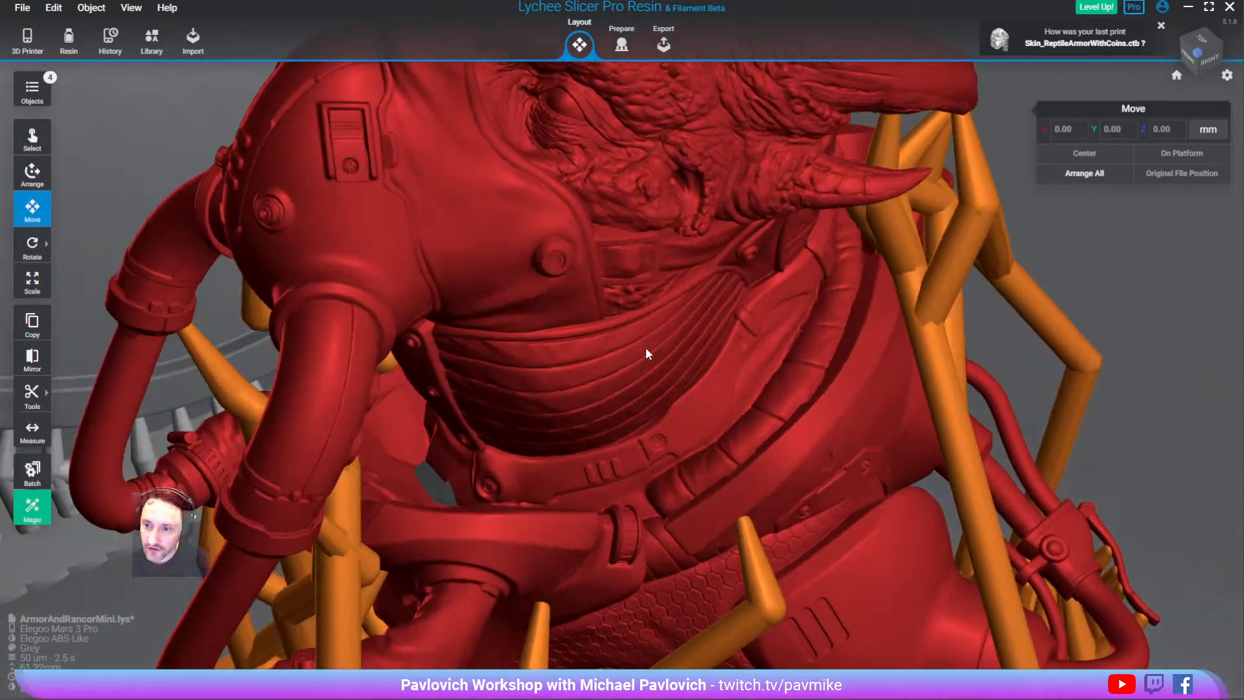
{"action": "right_click_drag", "start_coordinate": [645, 348], "coordinate": [534, 334]}
{"action": "right_click_drag", "start_coordinate": [526, 582], "coordinate": [515, 550]}
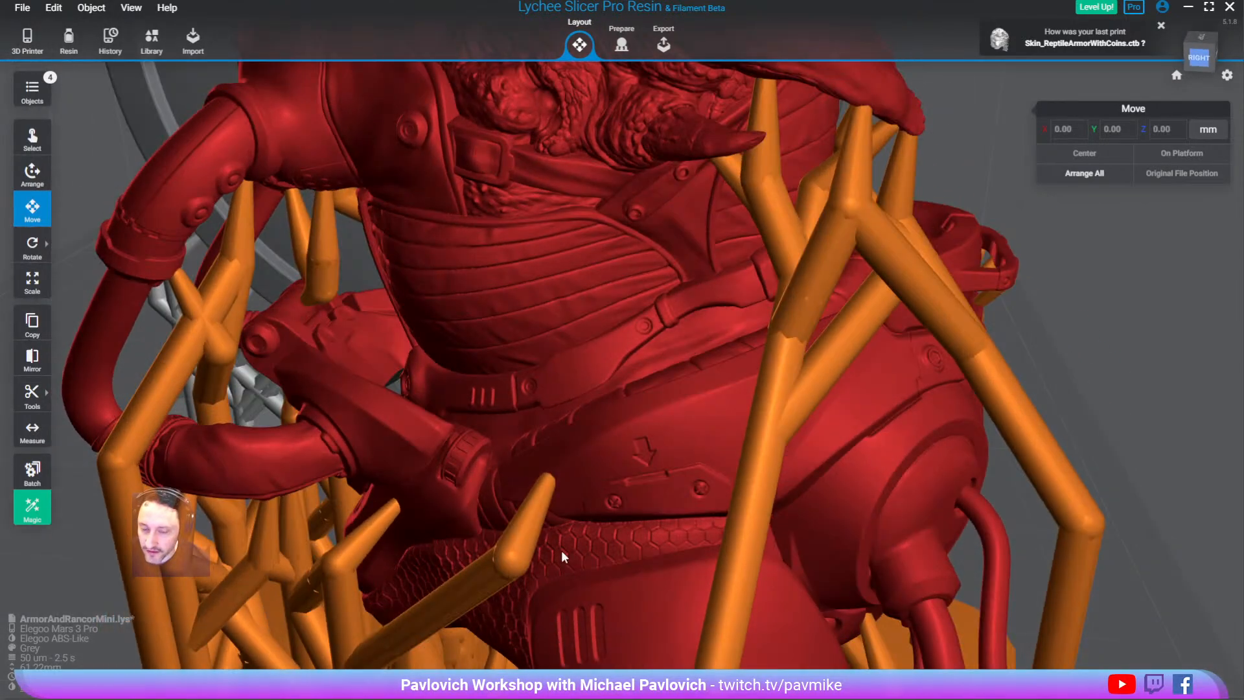
{"action": "right_click_drag", "start_coordinate": [439, 242], "coordinate": [727, 233]}
{"action": "scroll", "coordinate": [732, 227], "scroll_direction": "up", "scroll_amount": 5}
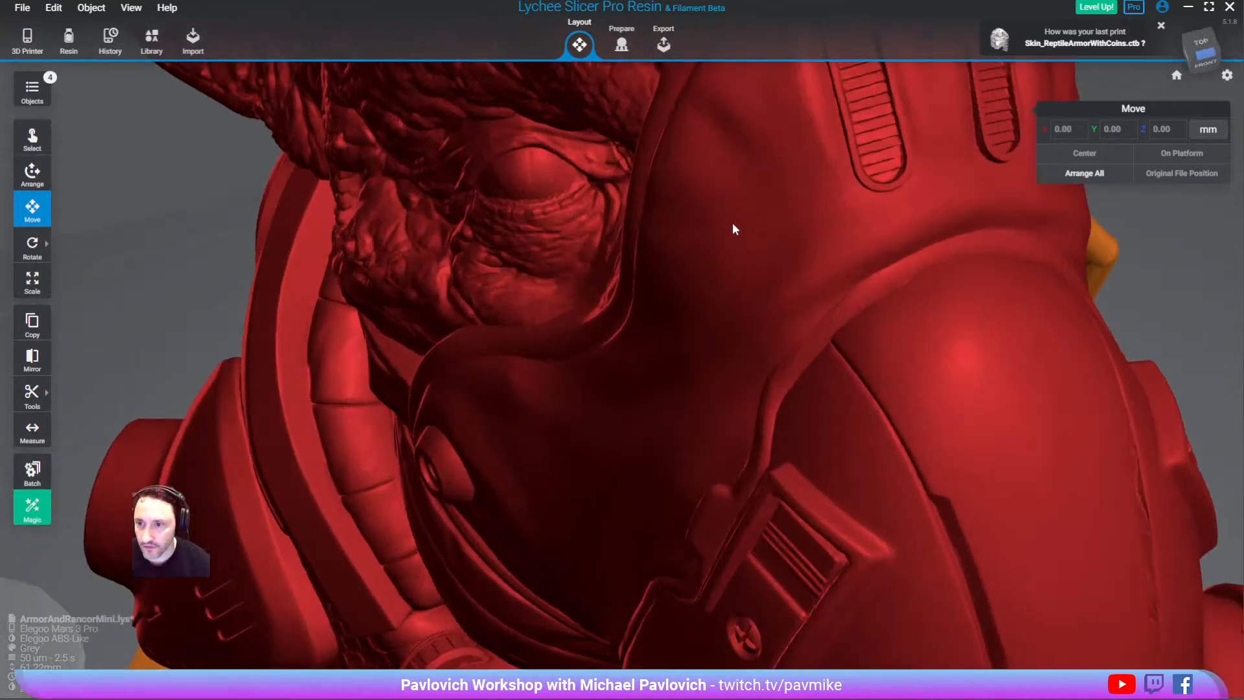
{"action": "right_click_drag", "start_coordinate": [592, 488], "coordinate": [668, 115]}
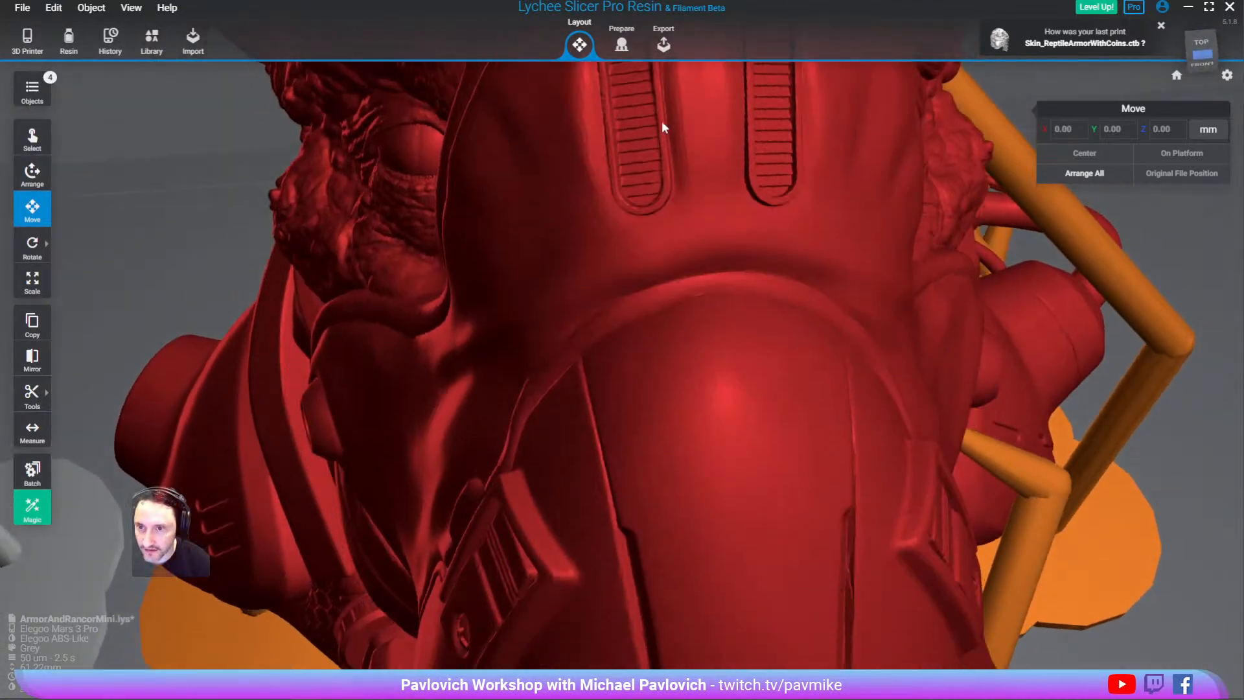
{"action": "scroll", "coordinate": [650, 153], "scroll_direction": "down", "scroll_amount": 6}
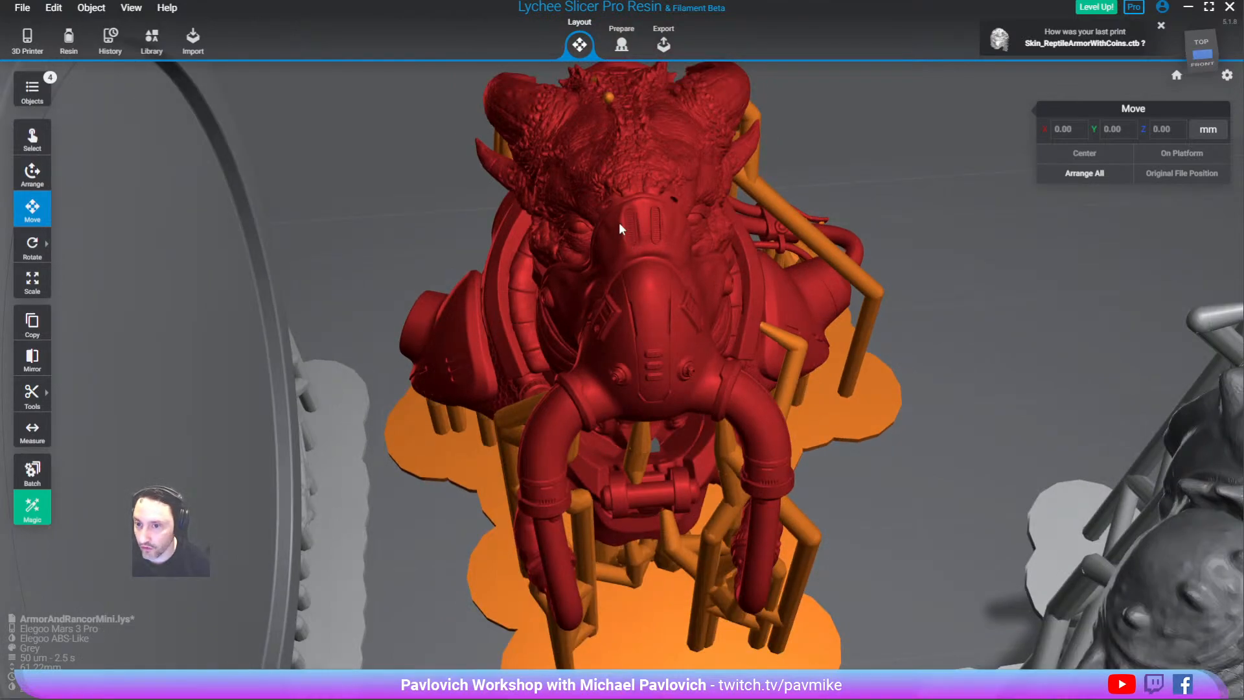
{"action": "scroll", "coordinate": [667, 364], "scroll_direction": "down", "scroll_amount": 6}
{"action": "right_click_drag", "start_coordinate": [667, 364], "coordinate": [619, 347]}
{"action": "scroll", "coordinate": [822, 398], "scroll_direction": "up", "scroll_amount": 5}
{"action": "right_click_drag", "start_coordinate": [795, 402], "coordinate": [776, 406]}
{"action": "scroll", "coordinate": [776, 406], "scroll_direction": "down", "scroll_amount": 3}
{"action": "scroll", "coordinate": [776, 407], "scroll_direction": "down", "scroll_amount": 3}
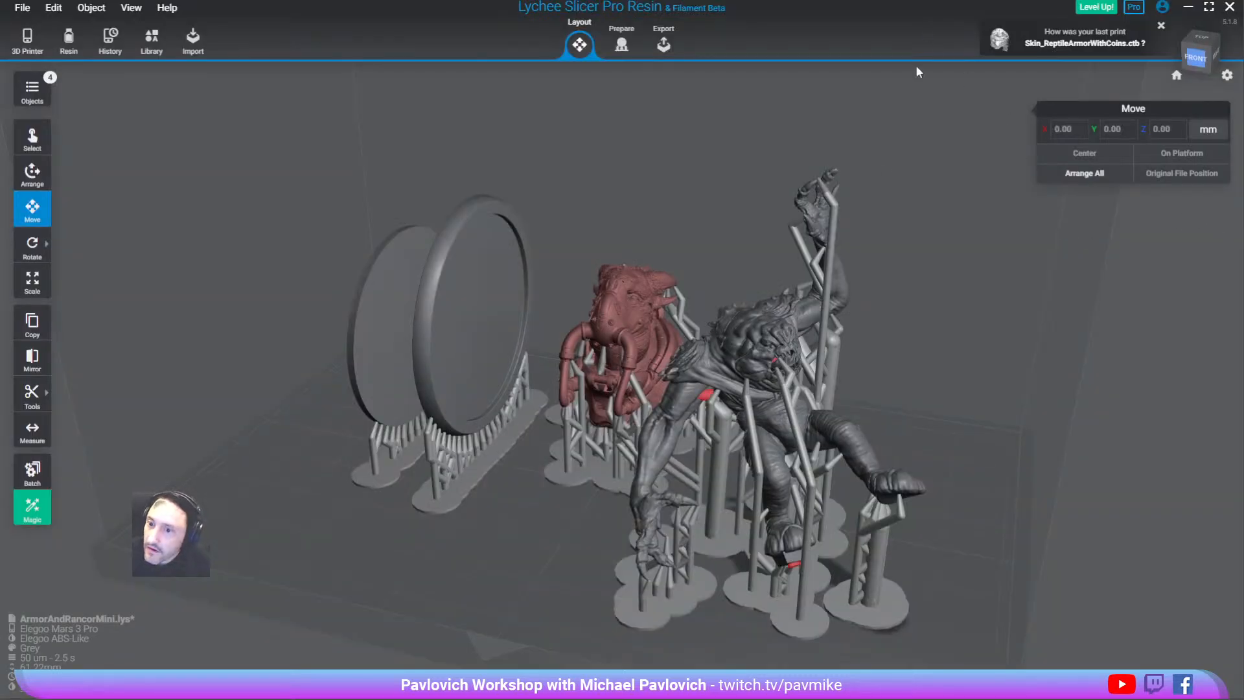
Review the slice and 3D export settings of the scene, and return to the layout stage
{"action": "left_click", "coordinate": [663, 44]}
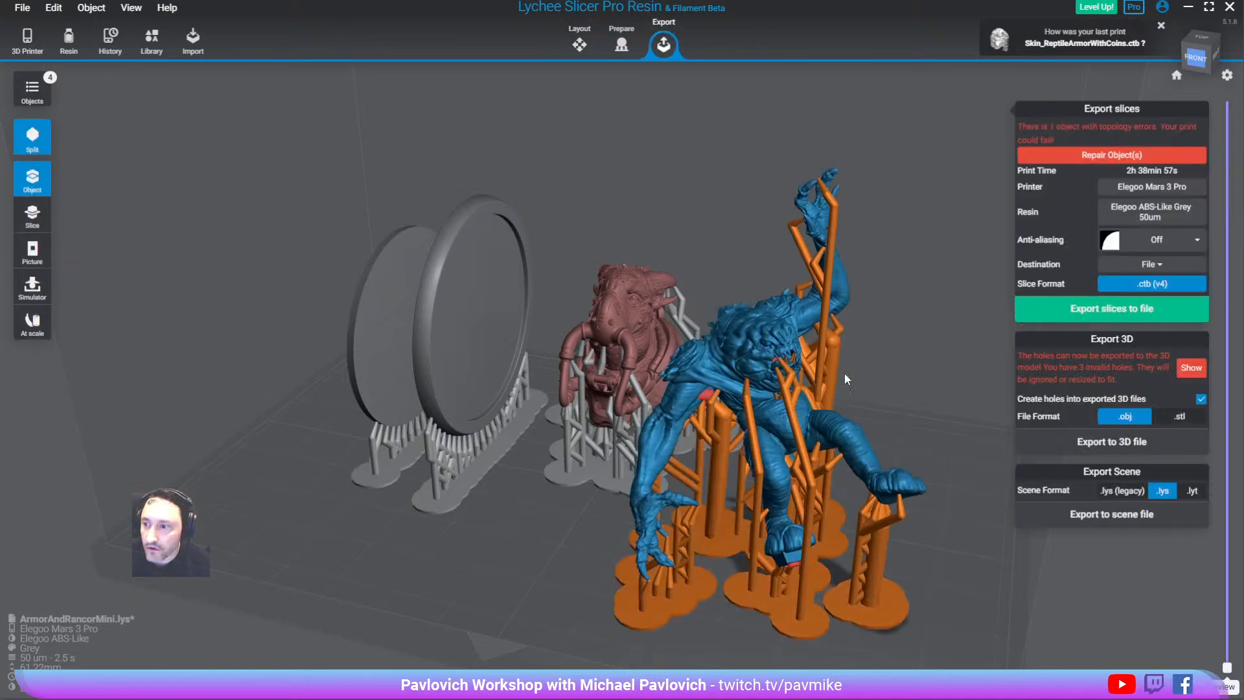
{"action": "mouse_move", "coordinate": [1226, 668]}
{"action": "left_mouse_down"}
{"action": "mouse_move", "coordinate": [1239, 532]}
{"action": "mouse_move", "coordinate": [1226, 402]}
{"action": "mouse_move", "coordinate": [1226, 668]}
{"action": "left_mouse_up"}
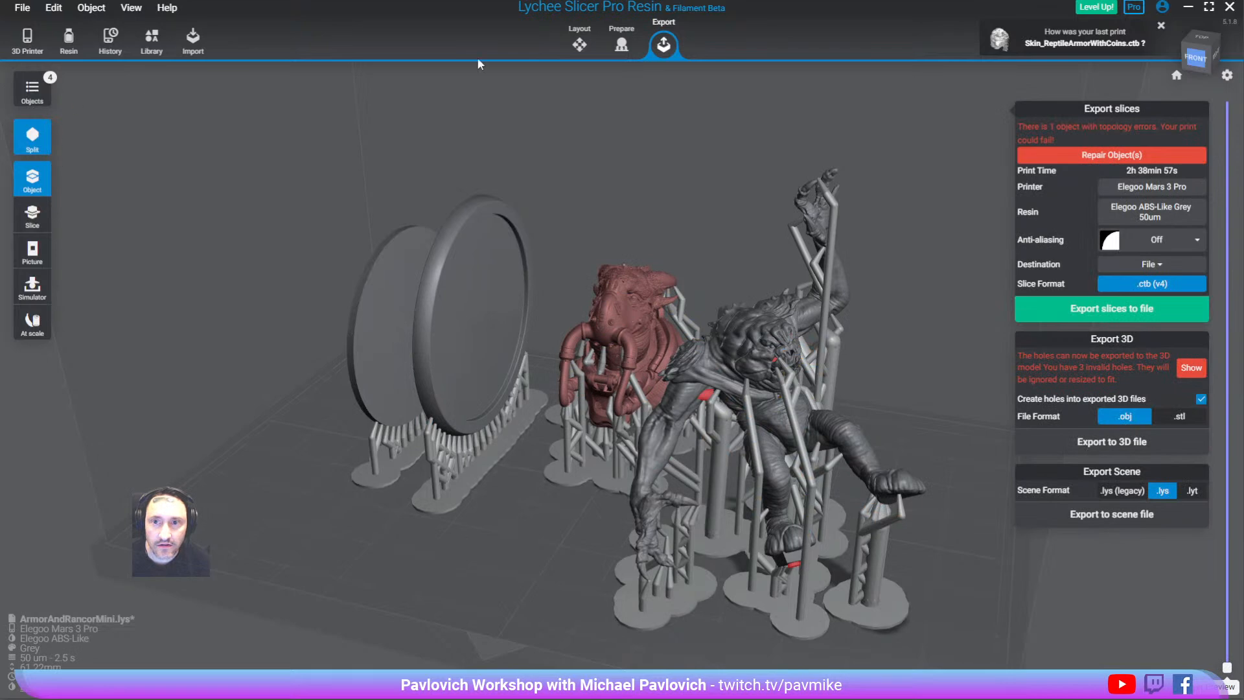
{"action": "left_click", "coordinate": [622, 45]}
{"action": "left_click", "coordinate": [579, 45]}
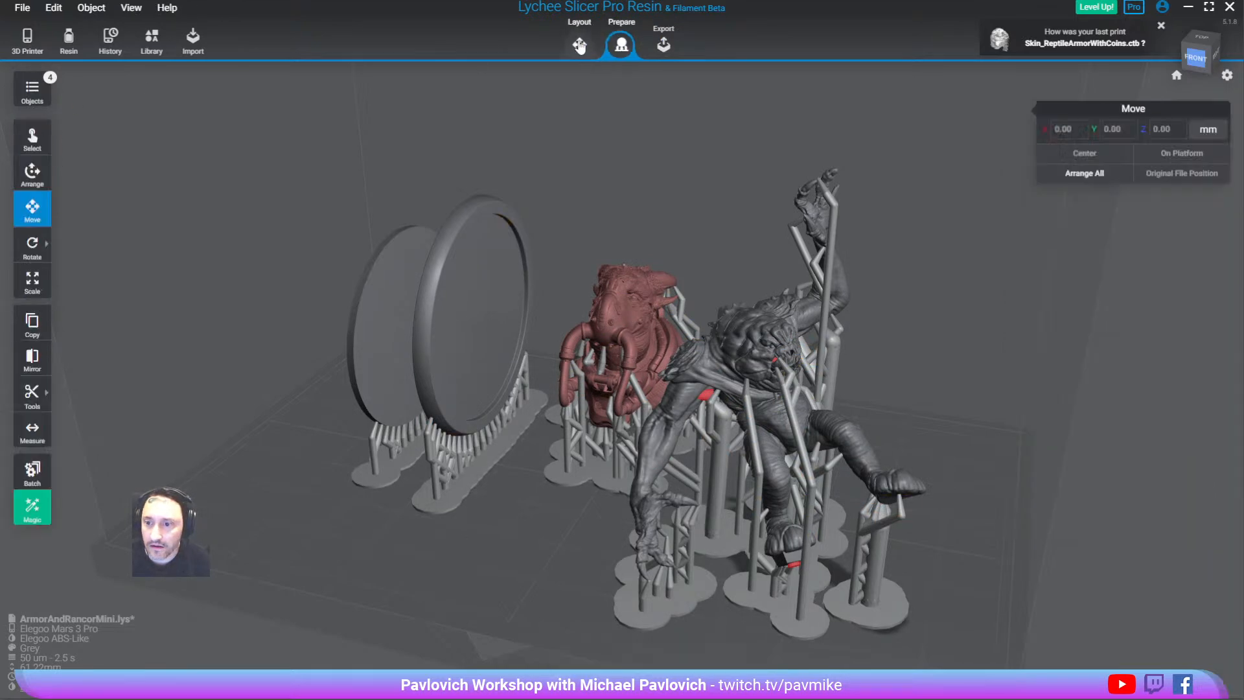
Raise the layer preview to full height in the support preparation stage and reopen the export settings
{"action": "left_click", "coordinate": [621, 44]}
{"action": "left_click_drag", "start_coordinate": [1227, 668], "coordinate": [1226, 102]}
{"action": "mouse_move", "coordinate": [939, 304]}
{"action": "right_mouse_down"}
{"action": "mouse_move", "coordinate": [953, 275]}
{"action": "mouse_move", "coordinate": [943, 293]}
{"action": "right_mouse_up"}
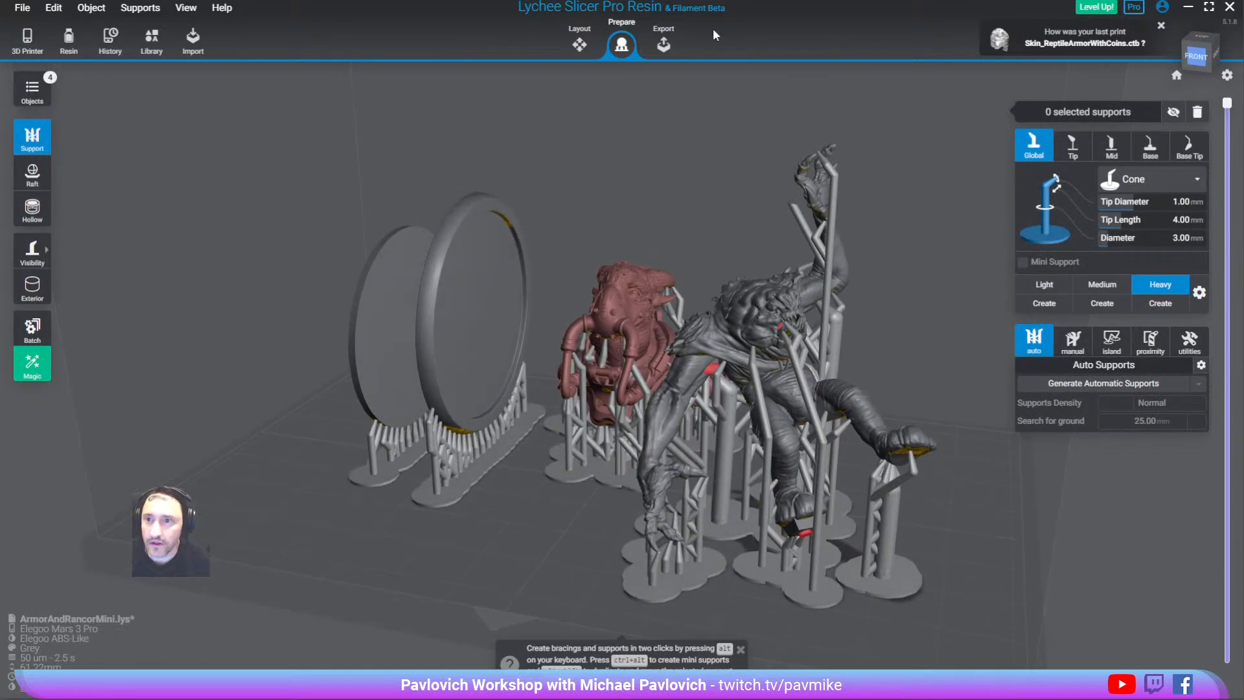
{"action": "left_click", "coordinate": [663, 42]}
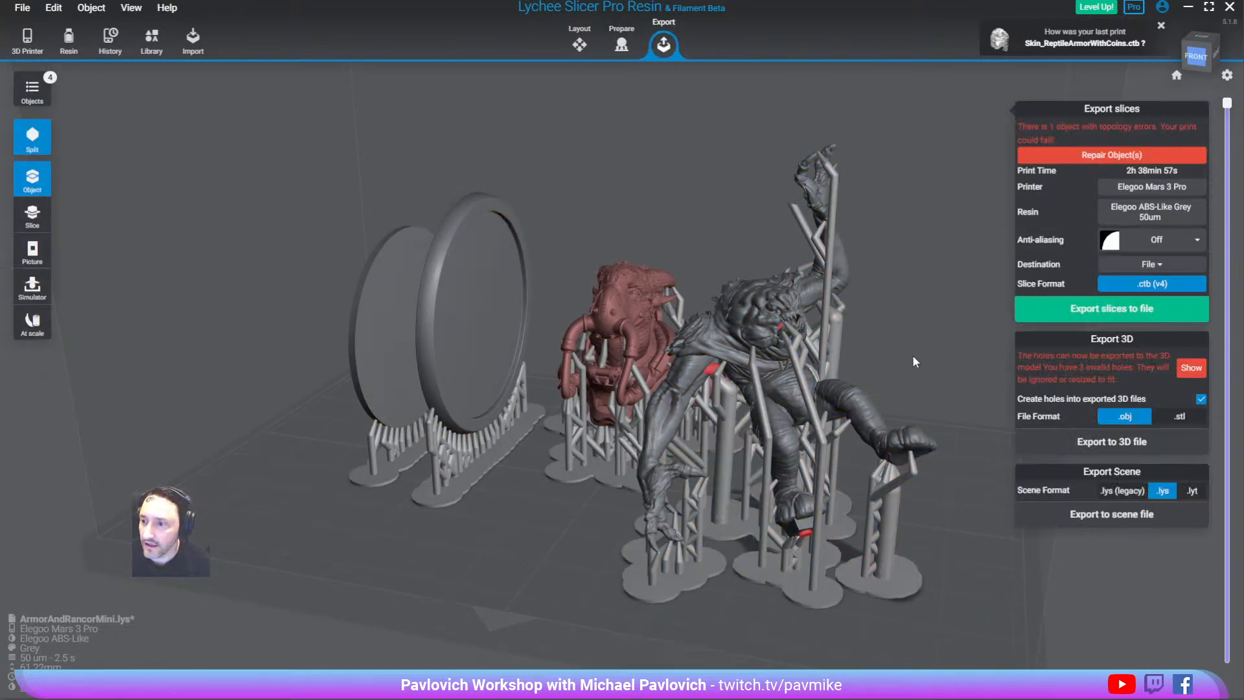
Examine the models at real-world scale beside the cola can, pen and banana from several angles
{"action": "left_click", "coordinate": [32, 322]}
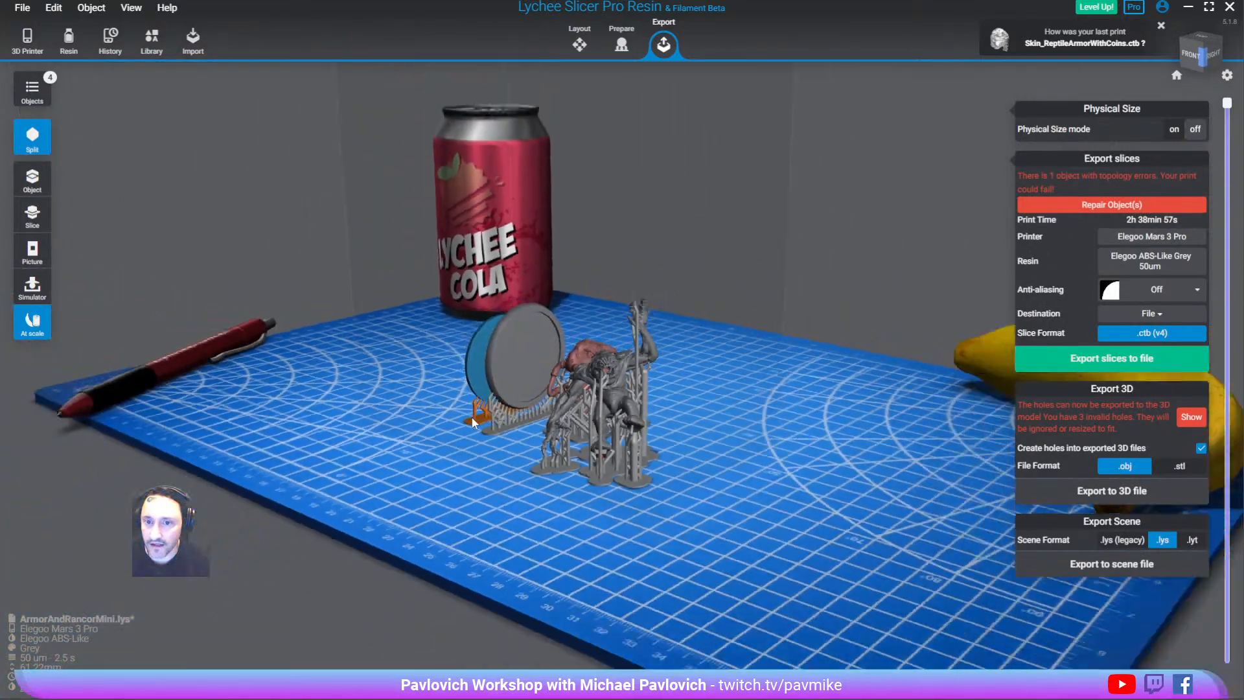
{"action": "right_click_drag", "start_coordinate": [473, 418], "coordinate": [407, 302]}
{"action": "scroll", "coordinate": [544, 386], "scroll_direction": "up", "scroll_amount": 5}
{"action": "right_click_drag", "start_coordinate": [643, 415], "coordinate": [582, 478]}
{"action": "scroll", "coordinate": [544, 390], "scroll_direction": "down", "scroll_amount": 5}
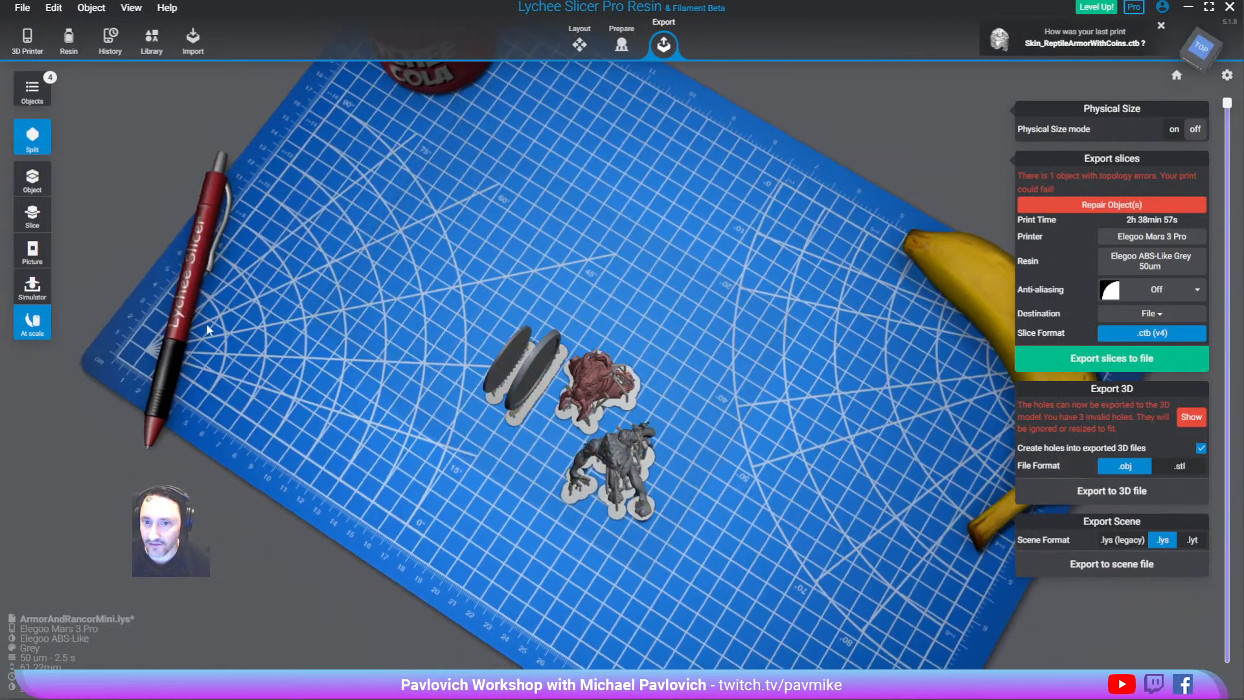
{"action": "scroll", "coordinate": [562, 391], "scroll_direction": "up", "scroll_amount": 5}
{"action": "right_click_drag", "start_coordinate": [562, 392], "coordinate": [558, 347]}
{"action": "scroll", "coordinate": [558, 347], "scroll_direction": "down", "scroll_amount": 4}
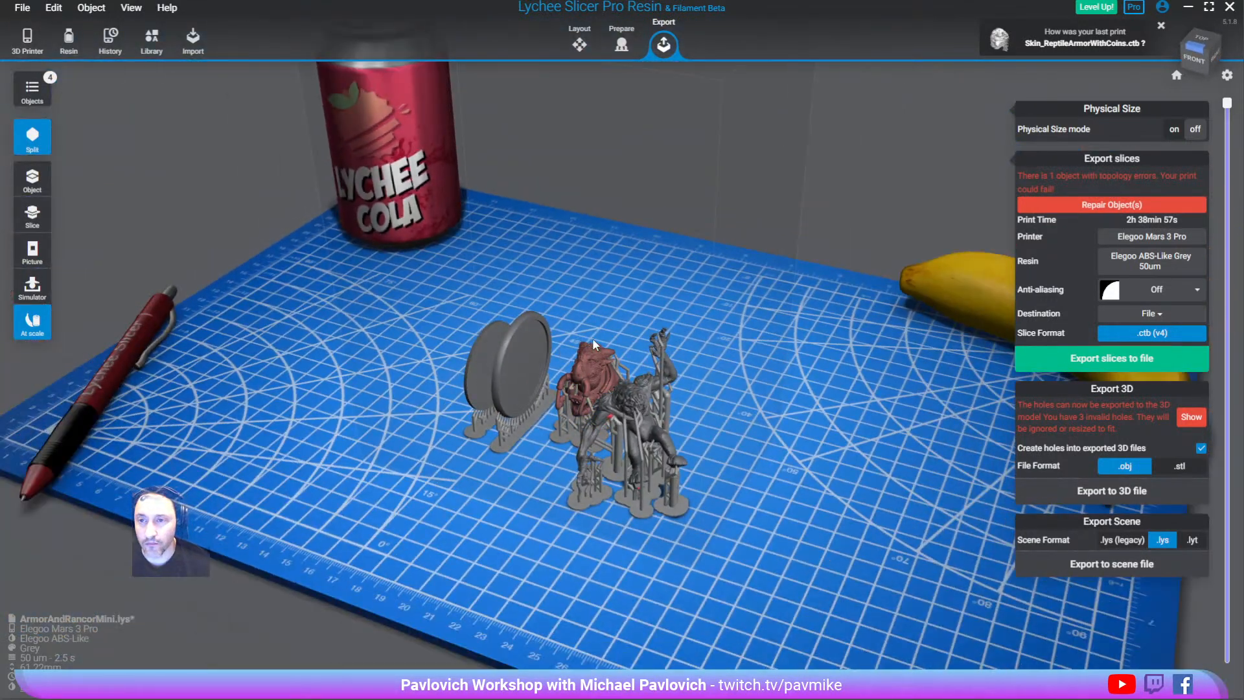
Simulate the print and inspect the upside-down models above the printer's resin vat
{"action": "left_click", "coordinate": [31, 286]}
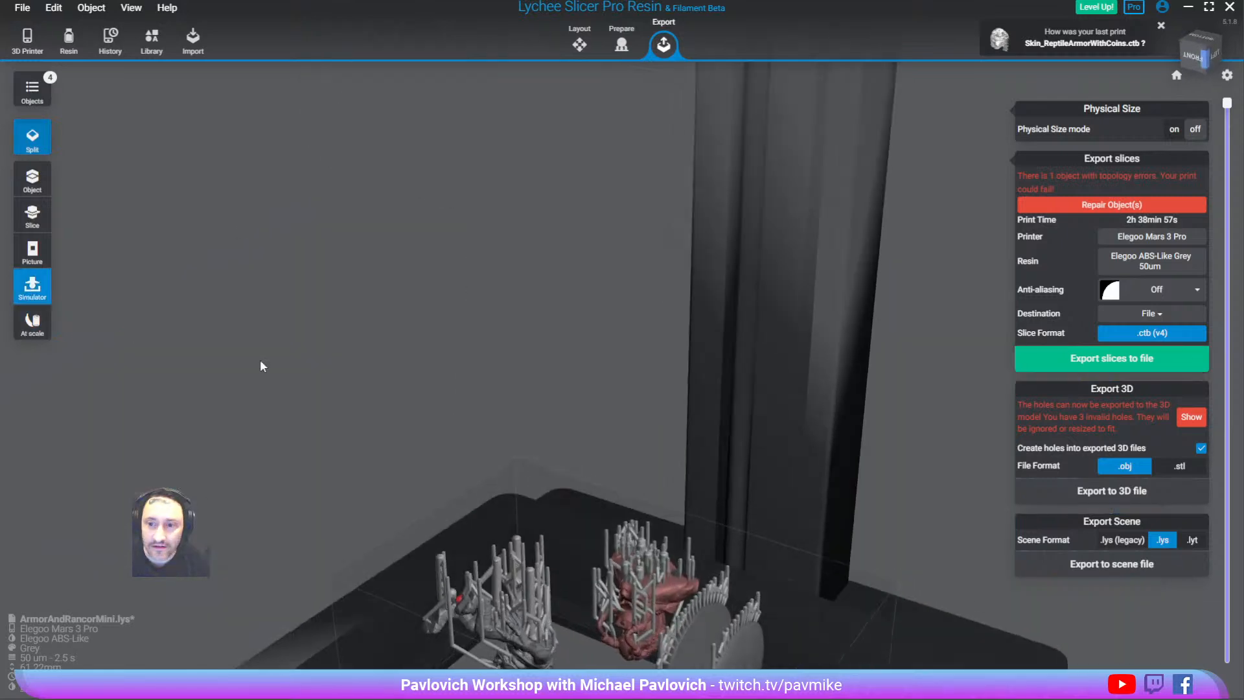
{"action": "mouse_move", "coordinate": [1226, 103]}
{"action": "left_mouse_down"}
{"action": "mouse_move", "coordinate": [1226, 655]}
{"action": "mouse_move", "coordinate": [1226, 102]}
{"action": "left_mouse_up"}
{"action": "scroll", "coordinate": [842, 226], "scroll_direction": "up", "scroll_amount": 5}
{"action": "right_click_drag", "start_coordinate": [842, 227], "coordinate": [583, 389]}
{"action": "right_click_drag", "start_coordinate": [394, 380], "coordinate": [644, 333]}
{"action": "scroll", "coordinate": [644, 333], "scroll_direction": "down", "scroll_amount": 3}
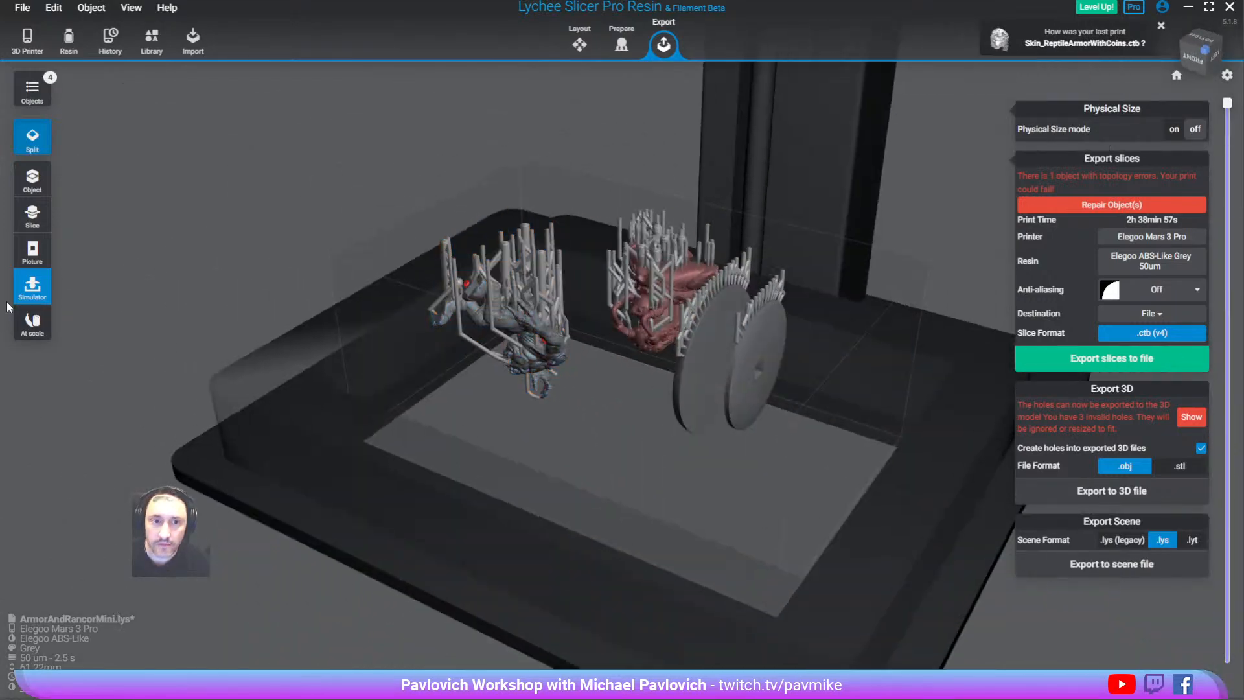
Preview the slice images from full height down to about layer 197 at 9.81 mm and back up
{"action": "left_click", "coordinate": [27, 261]}
{"action": "left_click_drag", "start_coordinate": [1227, 102], "coordinate": [1226, 572]}
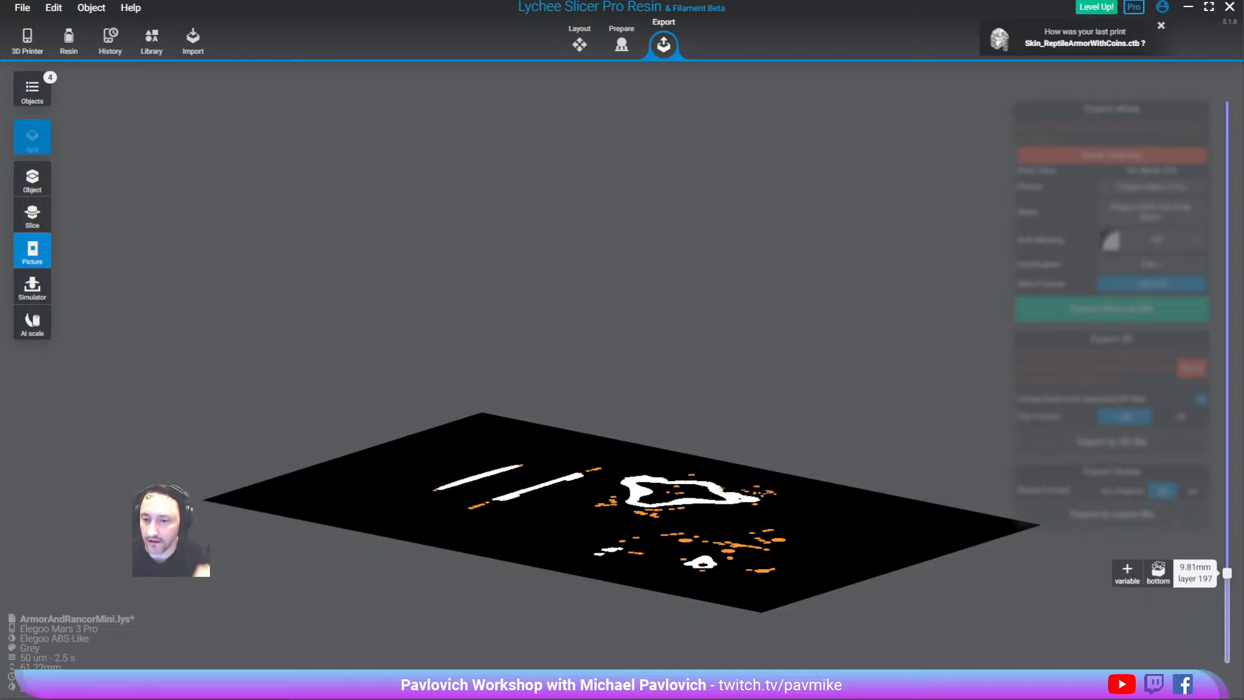
{"action": "left_click_drag", "start_coordinate": [1226, 573], "coordinate": [1240, 87]}
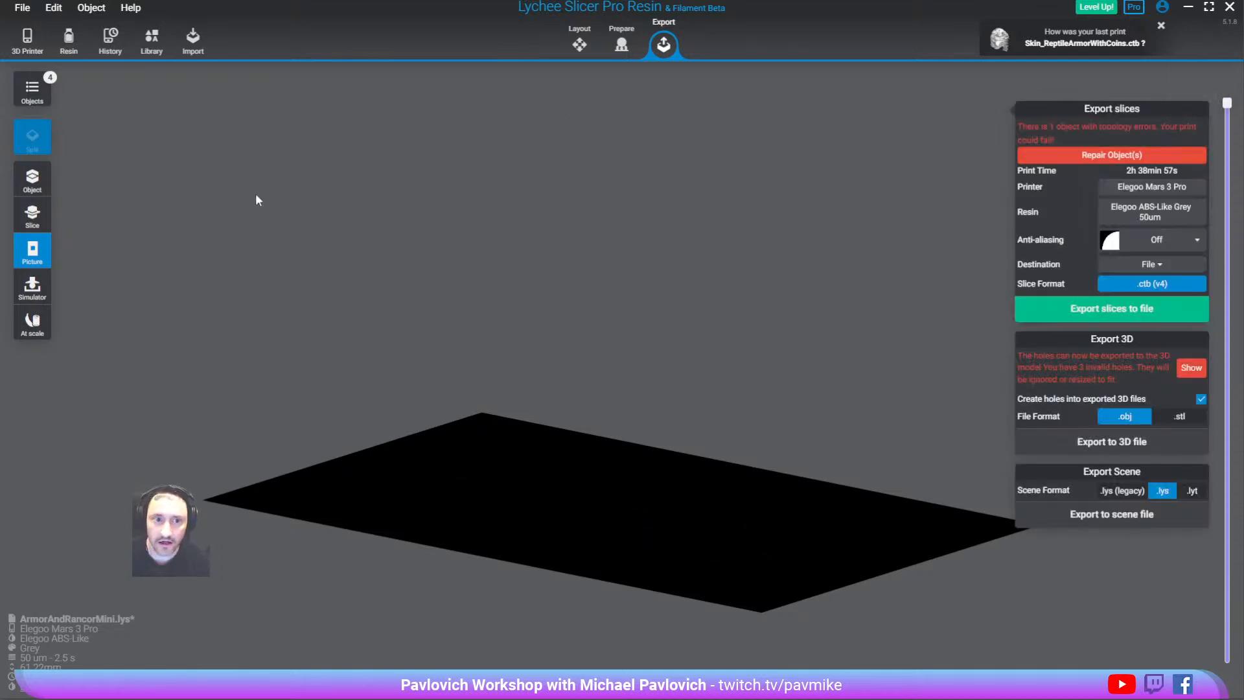
Display the slice plane over the 3D models at layer 1225 and inspect the supported plate from both sides
{"action": "left_click", "coordinate": [29, 217]}
{"action": "mouse_move", "coordinate": [1226, 103]}
{"action": "left_mouse_down"}
{"action": "mouse_move", "coordinate": [1226, 651]}
{"action": "mouse_move", "coordinate": [1227, 103]}
{"action": "left_mouse_up"}
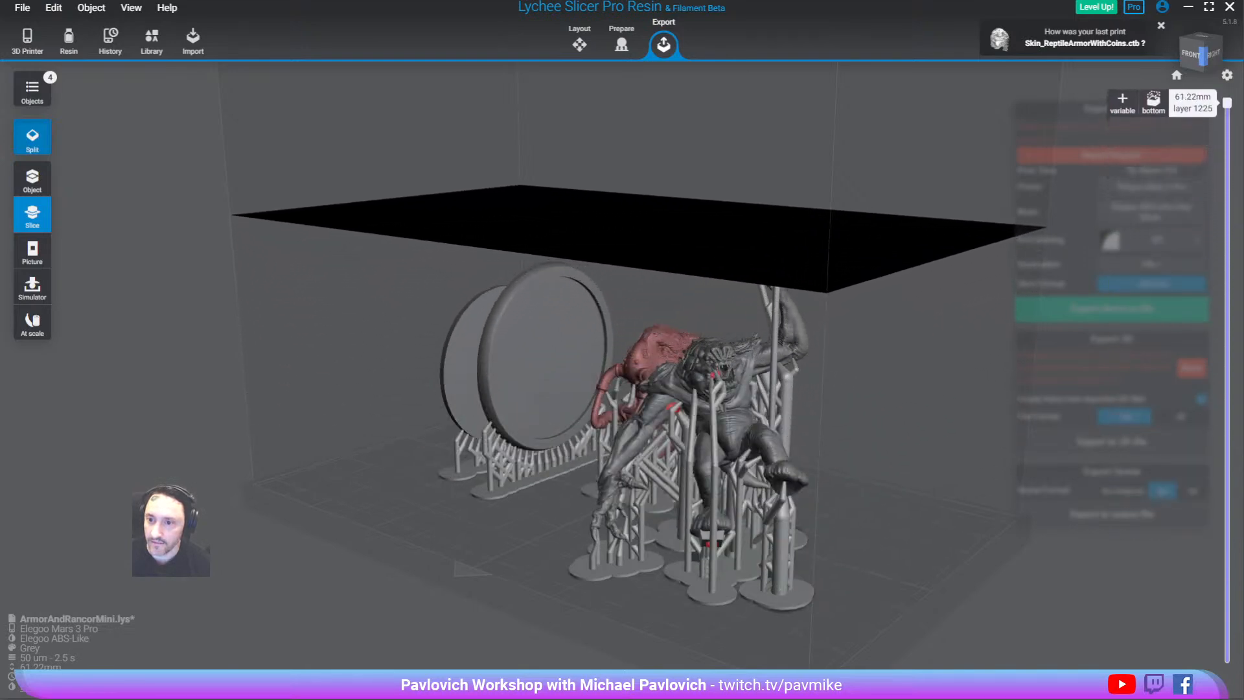
{"action": "left_click_drag", "start_coordinate": [614, 605], "coordinate": [787, 596]}
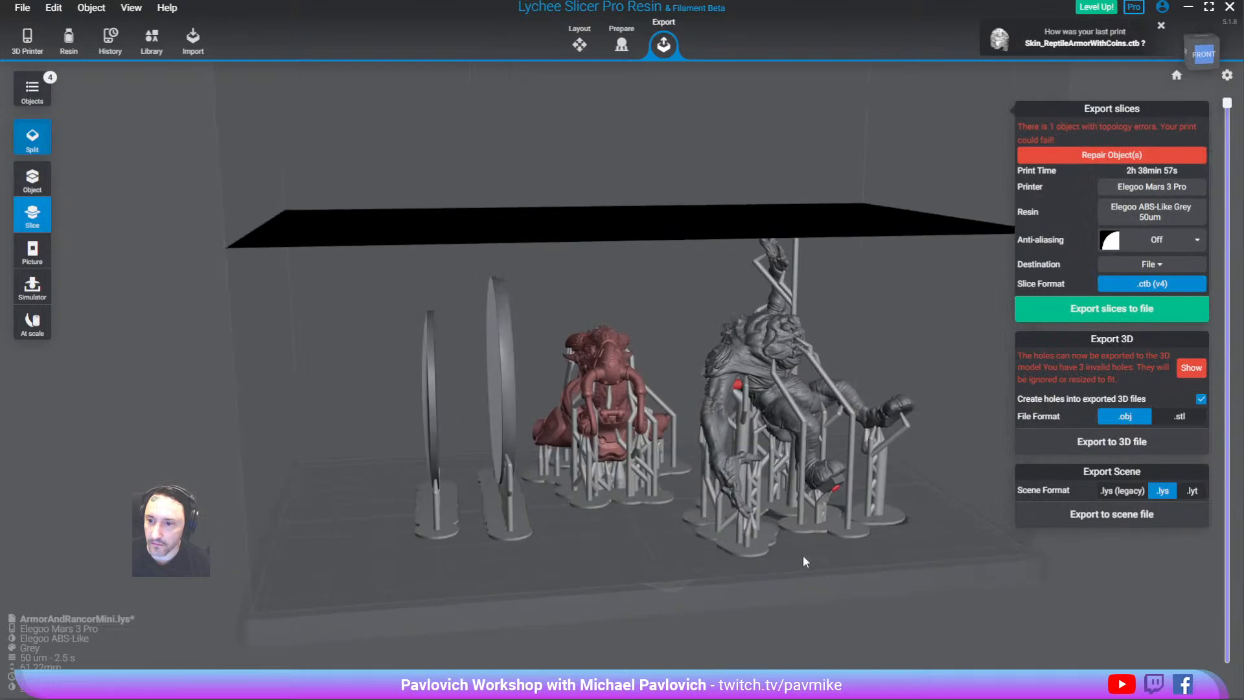
{"action": "left_click_drag", "start_coordinate": [651, 337], "coordinate": [450, 389]}
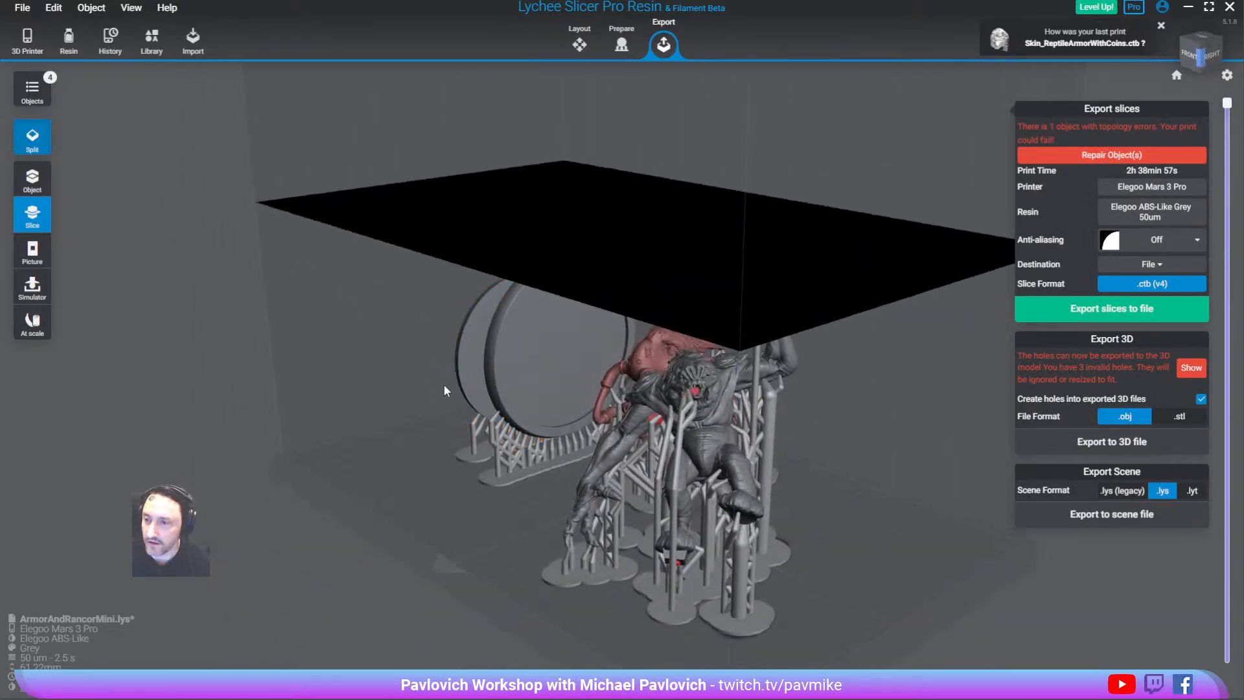
Switch to CHITUBOX, widen its window and load the EJHandR, EJGun, EJHandL, EJBody and EJHead STL files onto the plate
{"action": "left_click", "coordinate": [1102, 40]}
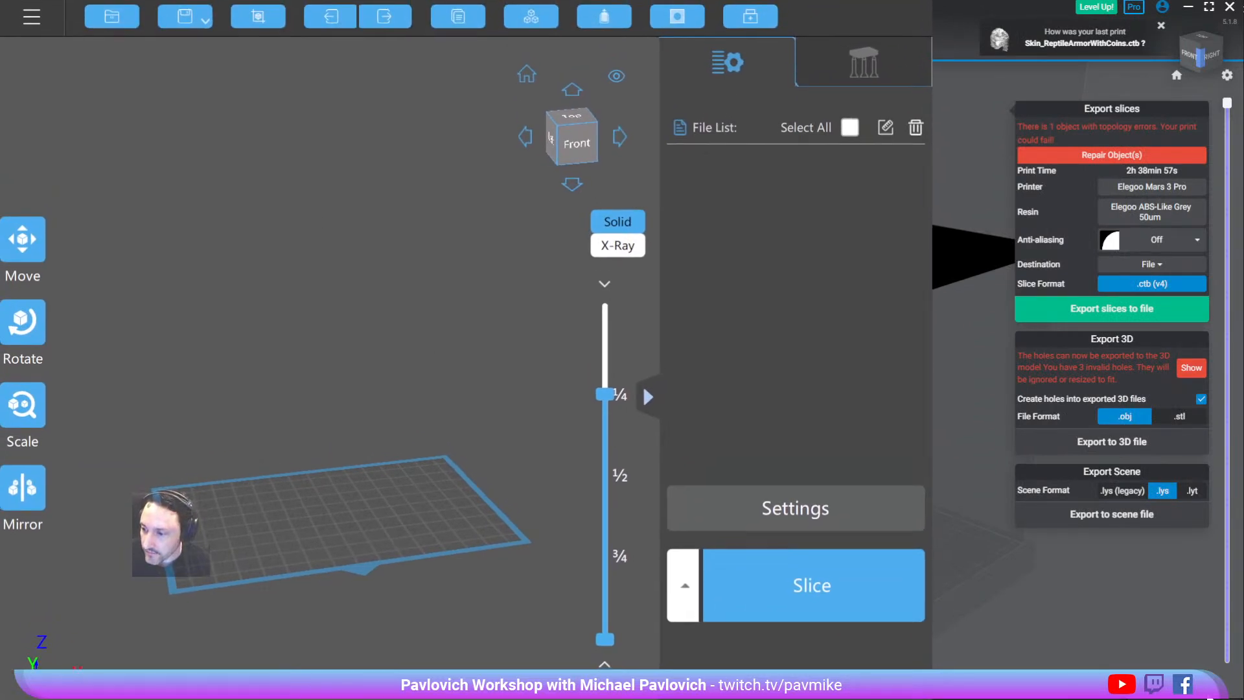
{"action": "left_click_drag", "start_coordinate": [930, 661], "coordinate": [1240, 661]}
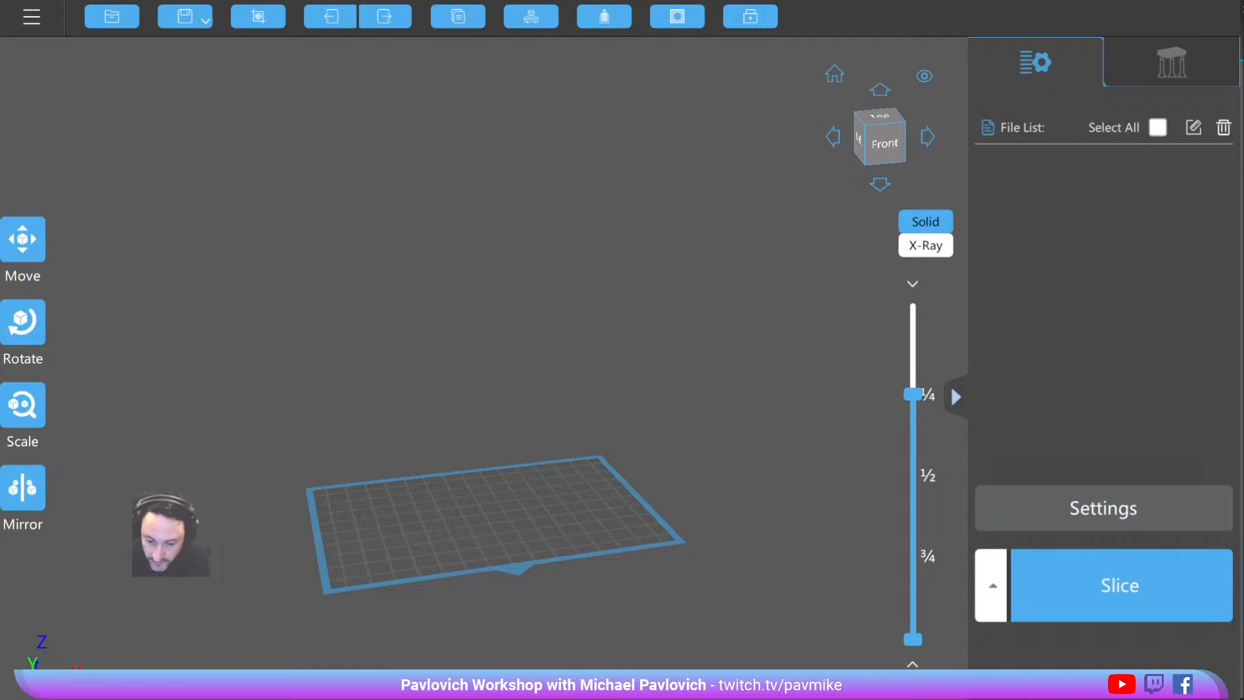
{"action": "left_click_drag", "start_coordinate": [508, 541], "coordinate": [446, 480]}
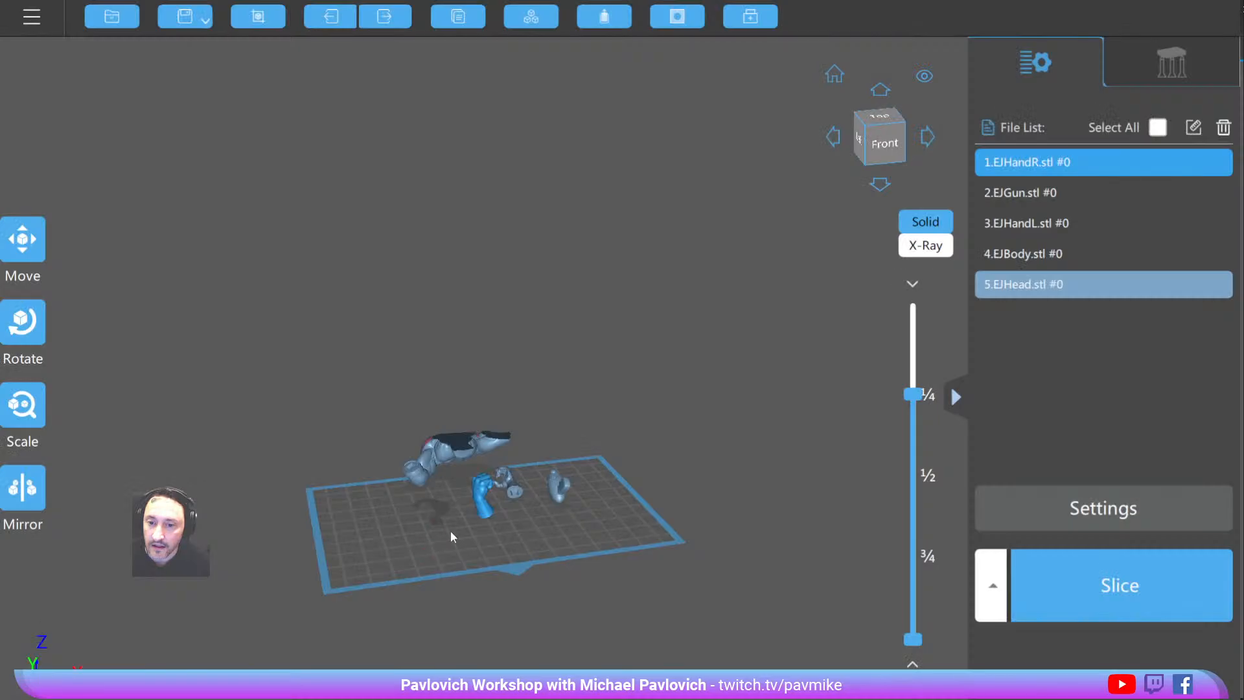
{"action": "scroll", "coordinate": [399, 496], "scroll_direction": "up", "scroll_amount": 5}
{"action": "right_click_drag", "start_coordinate": [413, 527], "coordinate": [444, 525]}
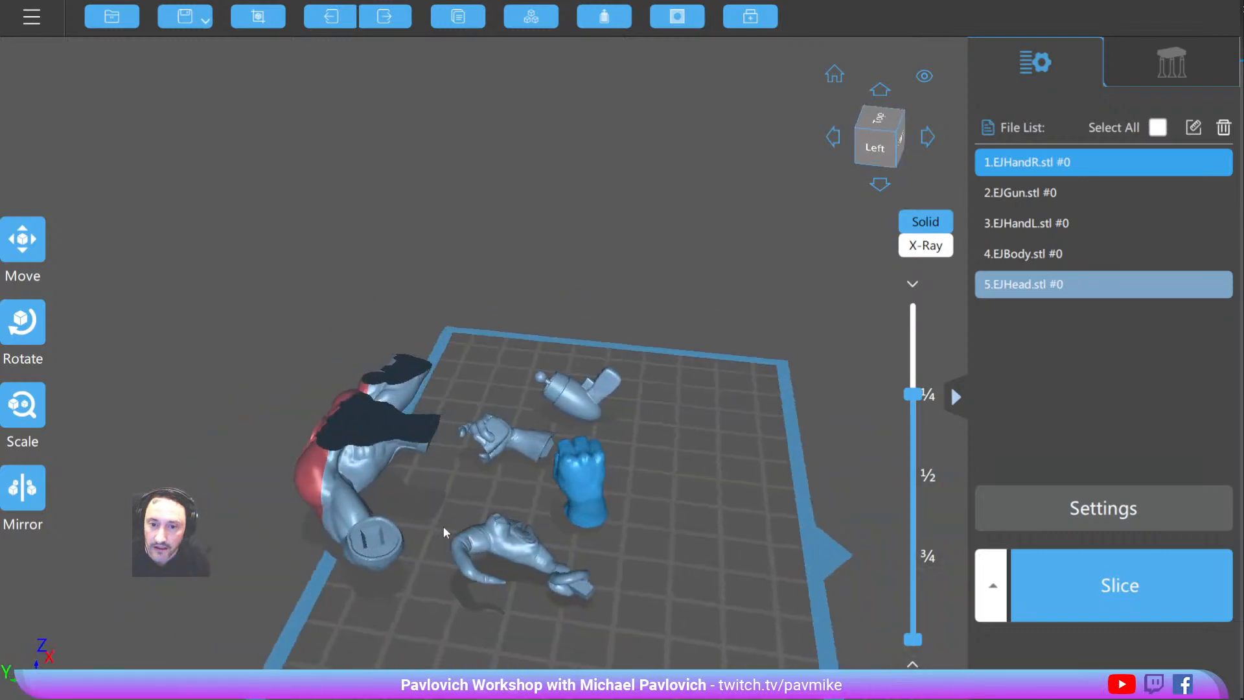
{"action": "scroll", "coordinate": [445, 526], "scroll_direction": "down", "scroll_amount": 2}
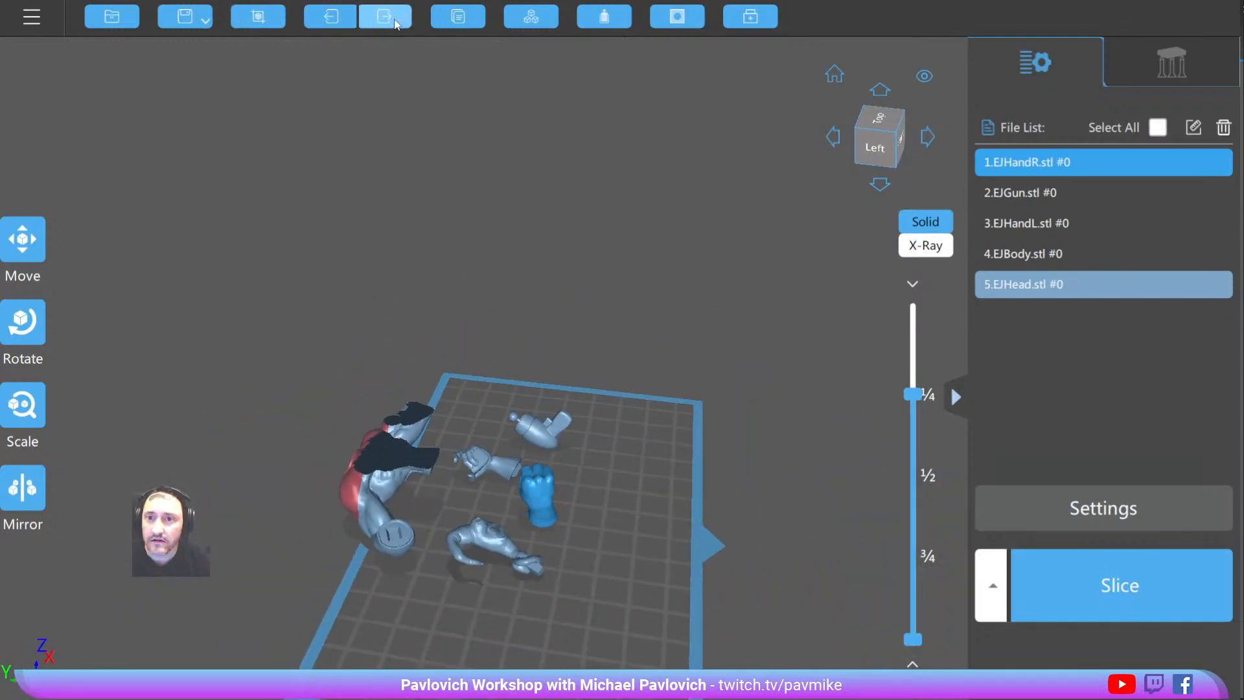
Select all five models and auto-arrange them around the plate's center with a minimum distance of 5.00
{"action": "left_click", "coordinate": [528, 19]}
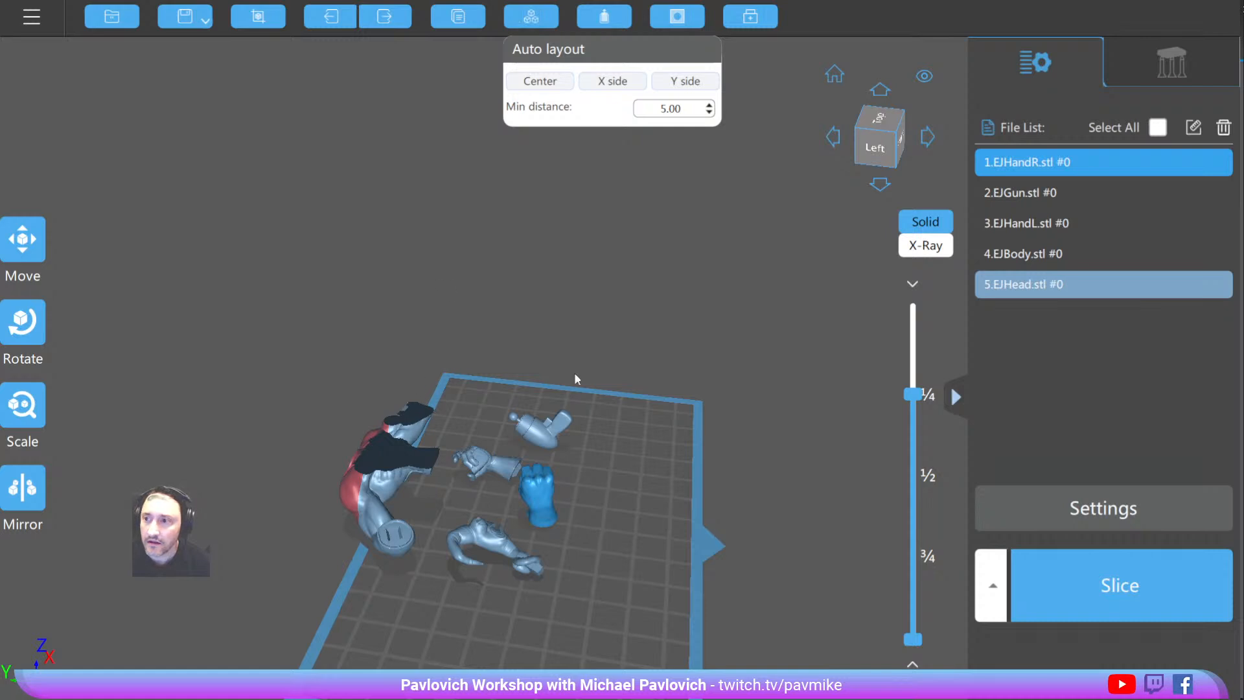
{"action": "left_click", "coordinate": [1020, 192]}
{"action": "left_click", "coordinate": [1028, 164], "text": "ctrl"}
{"action": "left_click", "coordinate": [1027, 222], "text": "shift"}
{"action": "left_click", "coordinate": [1024, 162]}
{"action": "left_click", "coordinate": [1017, 285], "text": "shift"}
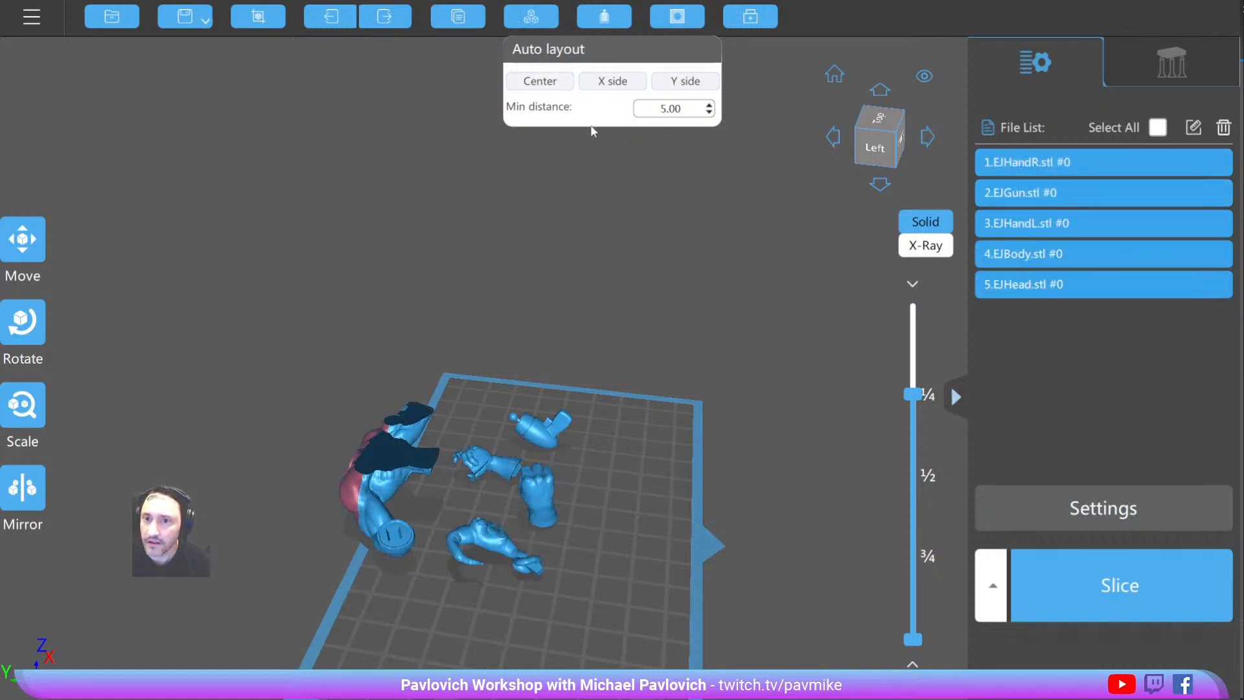
{"action": "left_click", "coordinate": [537, 25]}
{"action": "left_click", "coordinate": [537, 25]}
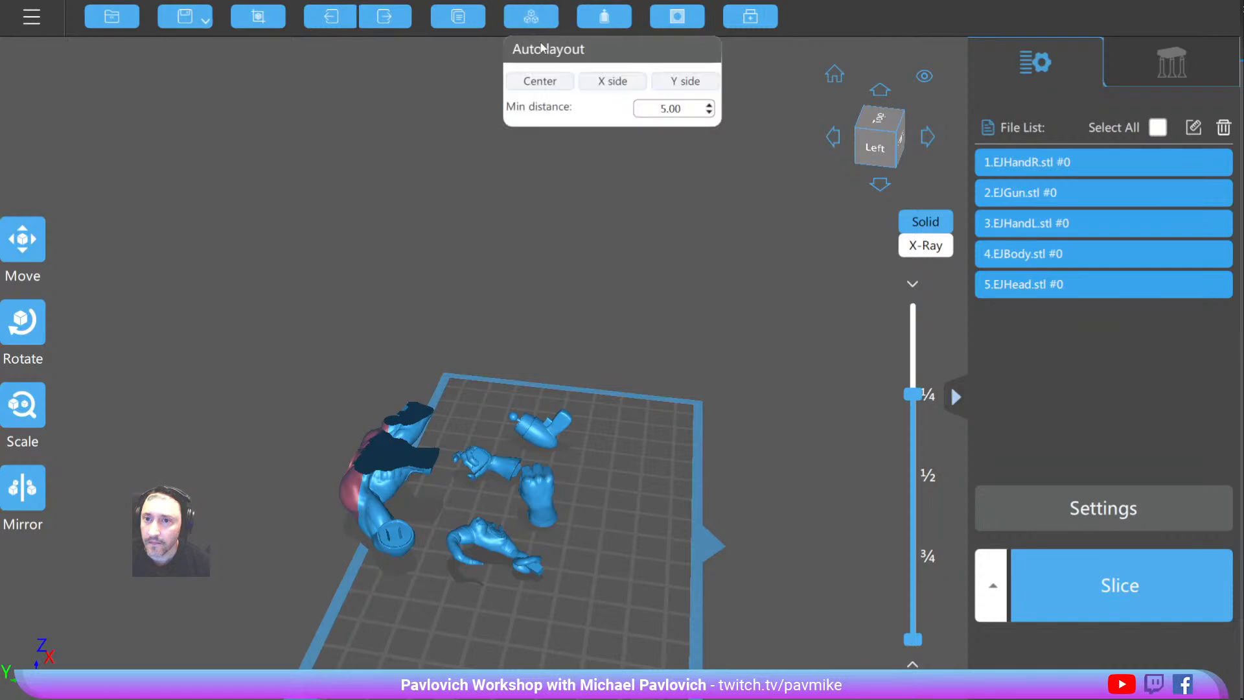
{"action": "left_click", "coordinate": [542, 83]}
Raise the layer preview to full height and examine the arranged body, head, hands and gun from several angles
{"action": "left_click_drag", "start_coordinate": [617, 315], "coordinate": [578, 344]}
{"action": "left_click_drag", "start_coordinate": [912, 394], "coordinate": [907, 277]}
{"action": "left_click_drag", "start_coordinate": [422, 300], "coordinate": [434, 392]}
{"action": "right_click_drag", "start_coordinate": [434, 389], "coordinate": [543, 428]}
{"action": "scroll", "coordinate": [441, 423], "scroll_direction": "up", "scroll_amount": 5}
{"action": "scroll", "coordinate": [544, 430], "scroll_direction": "down", "scroll_amount": 4}
{"action": "right_click_drag", "start_coordinate": [557, 498], "coordinate": [490, 449]}
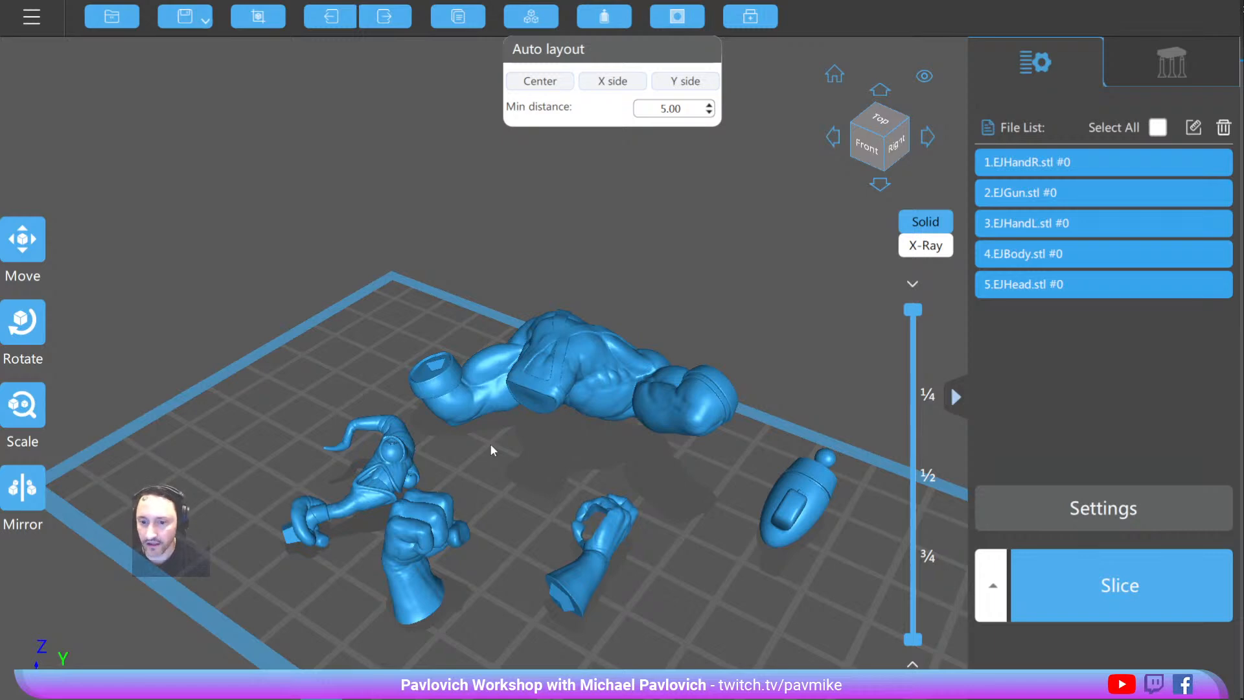
{"action": "left_click_drag", "start_coordinate": [491, 441], "coordinate": [484, 481]}
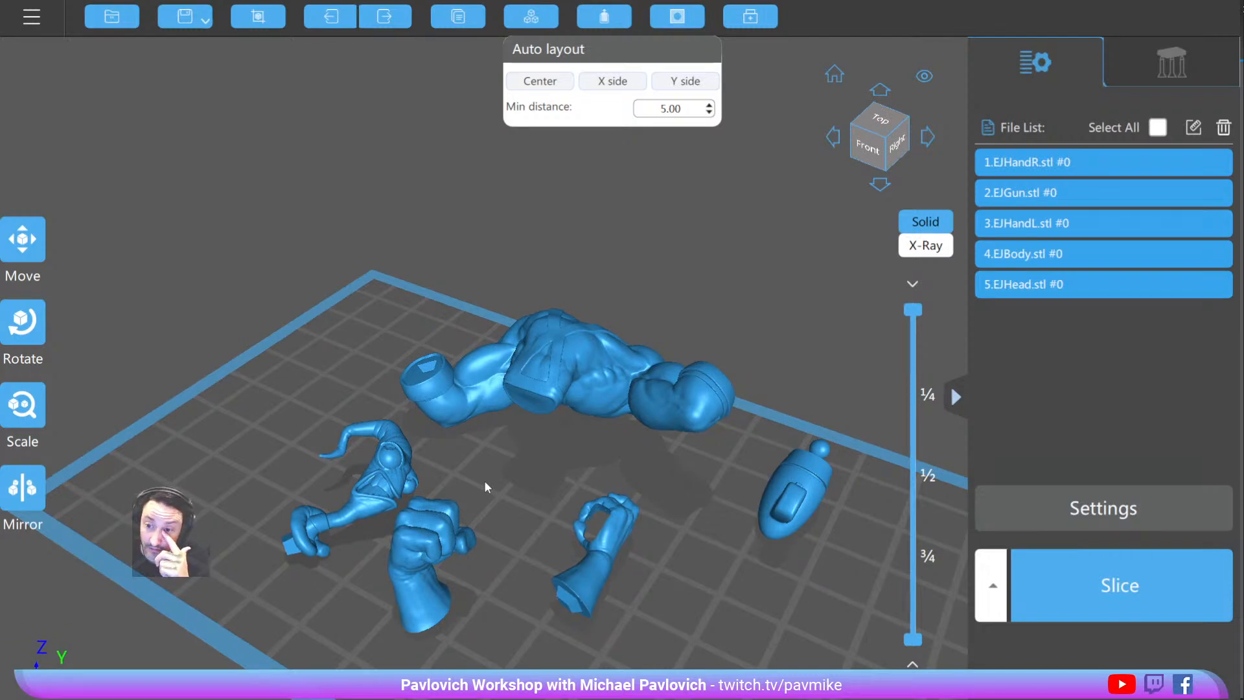
{"action": "left_click_drag", "start_coordinate": [526, 502], "coordinate": [421, 491]}
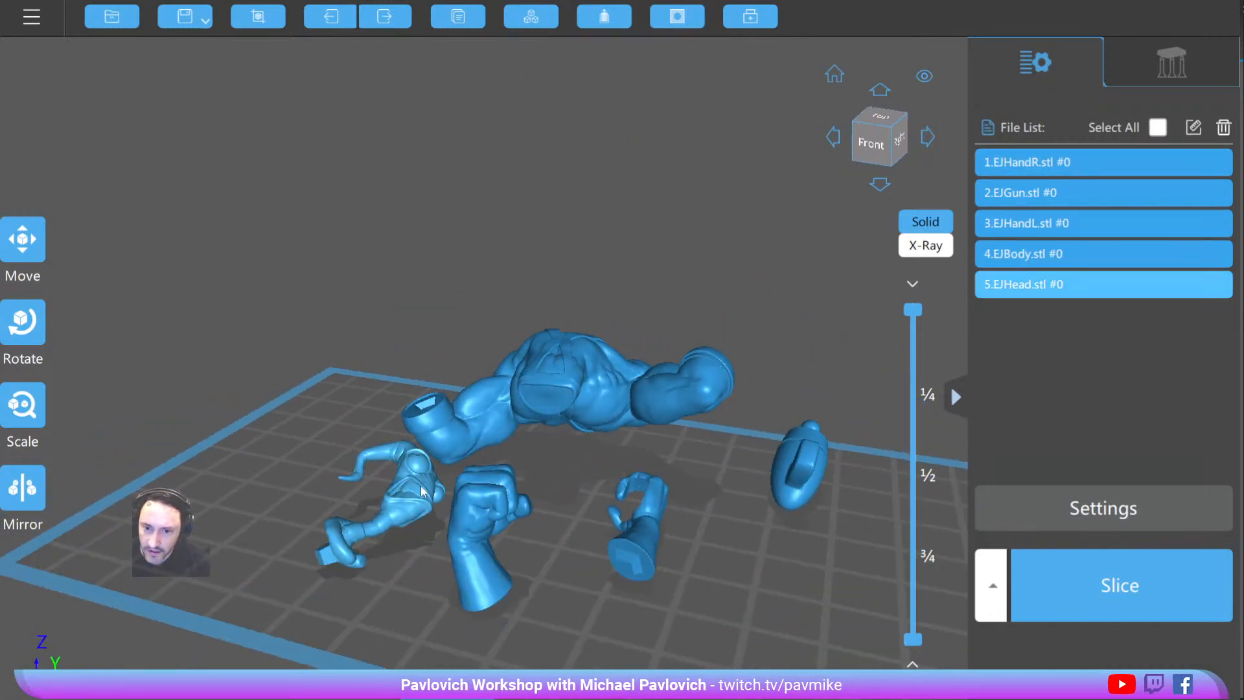
{"action": "left_click_drag", "start_coordinate": [278, 416], "coordinate": [194, 421]}
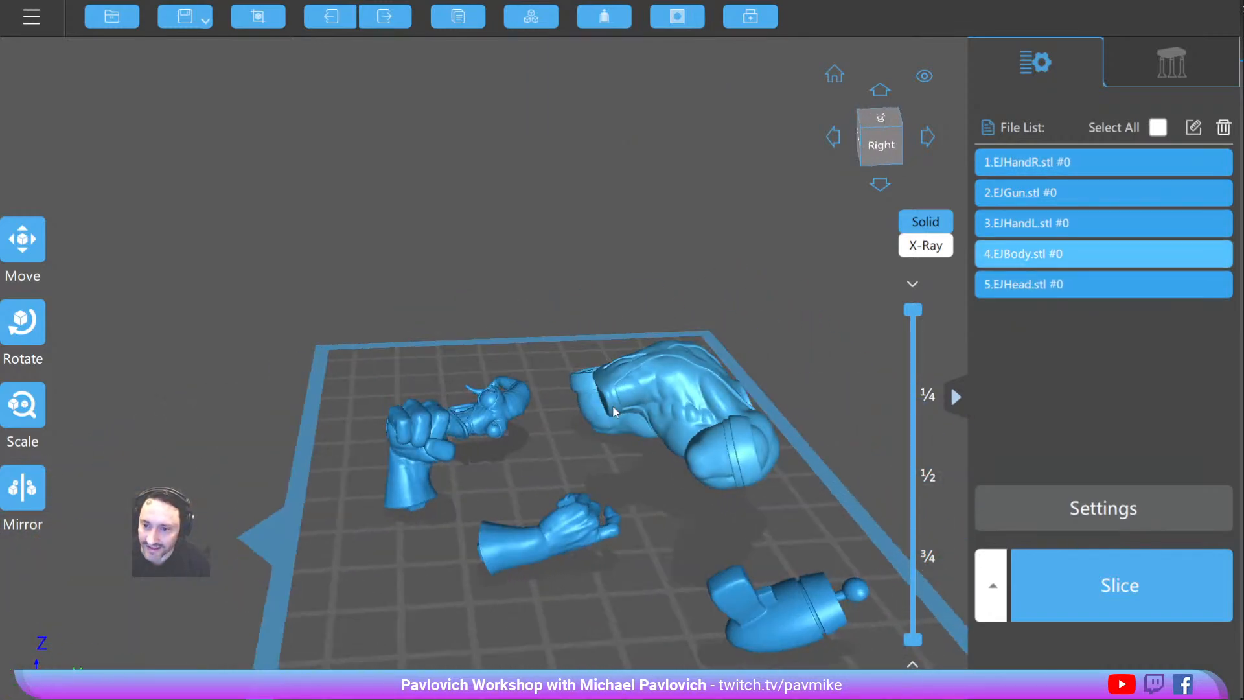
Rotate all five selected models together freehand about the X axis to tilt them on the plate
{"action": "left_click", "coordinate": [23, 324]}
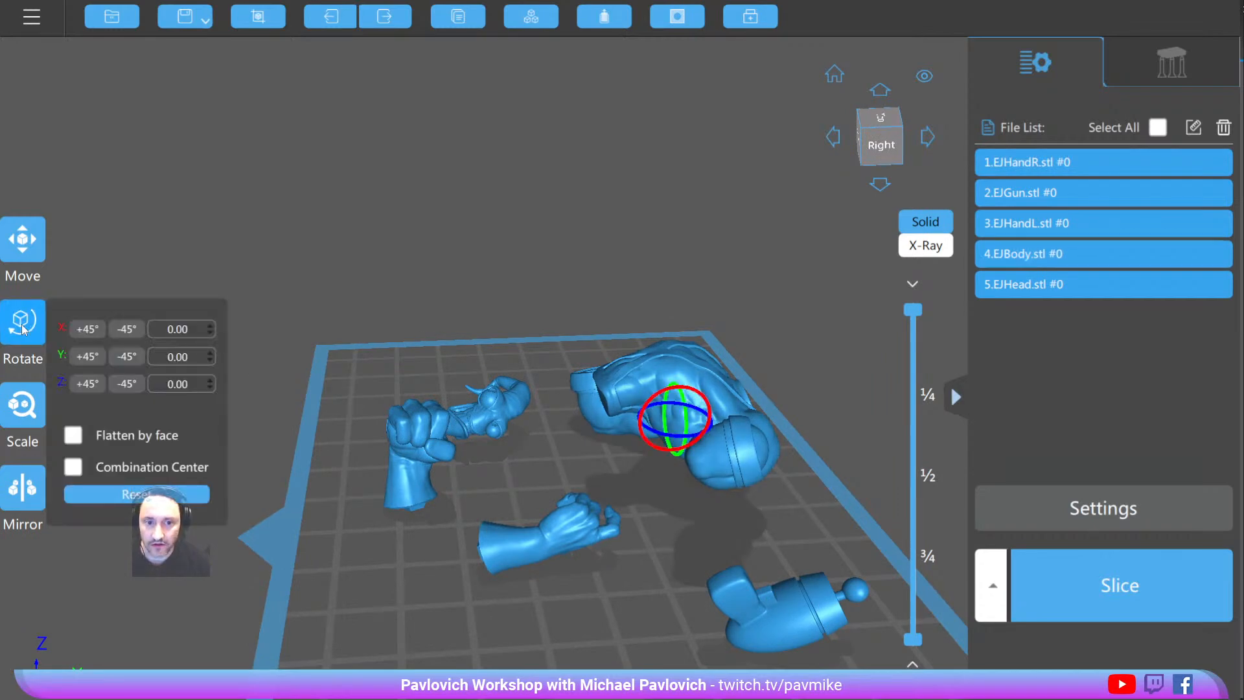
{"action": "right_click_drag", "start_coordinate": [289, 412], "coordinate": [384, 343]}
{"action": "left_click", "coordinate": [700, 392]}
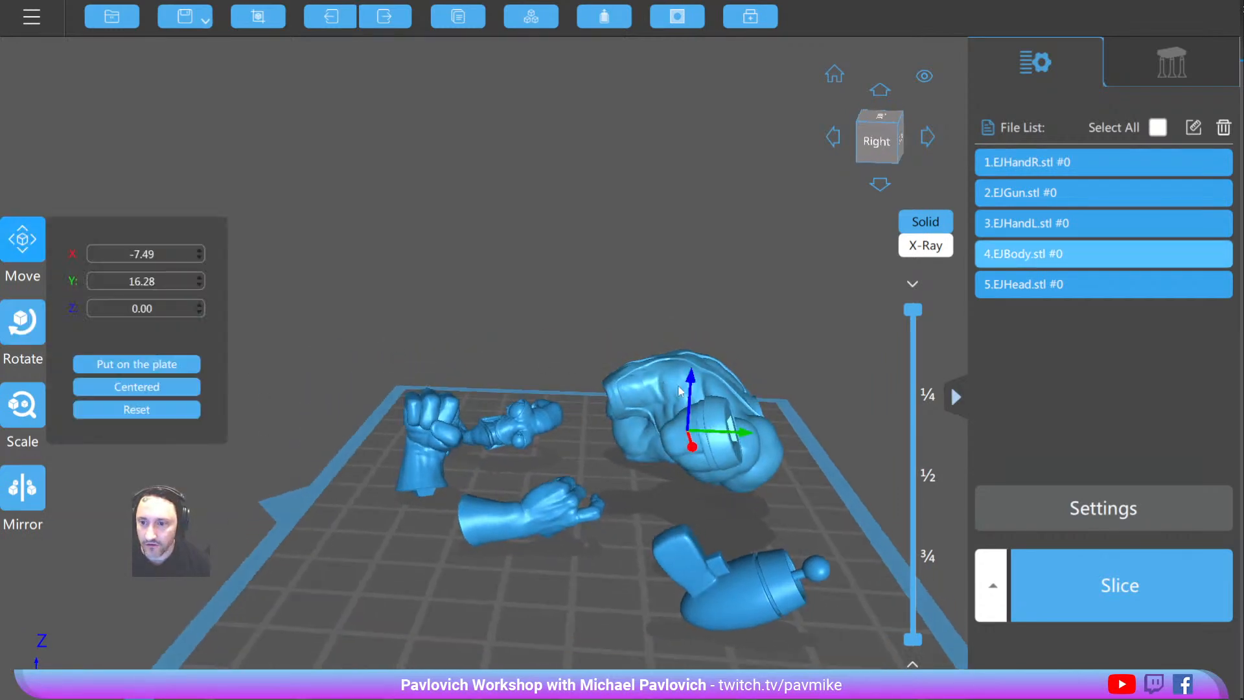
{"action": "right_click_drag", "start_coordinate": [615, 323], "coordinate": [592, 357]}
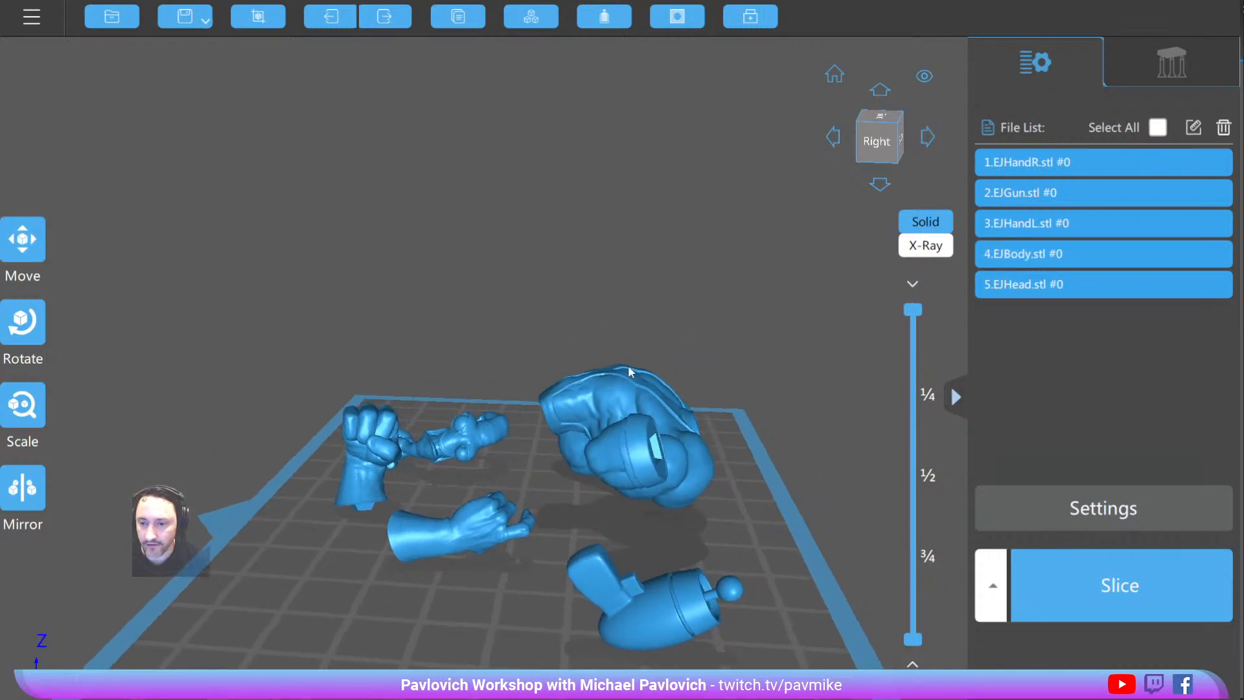
{"action": "right_click_drag", "start_coordinate": [576, 480], "coordinate": [577, 383]}
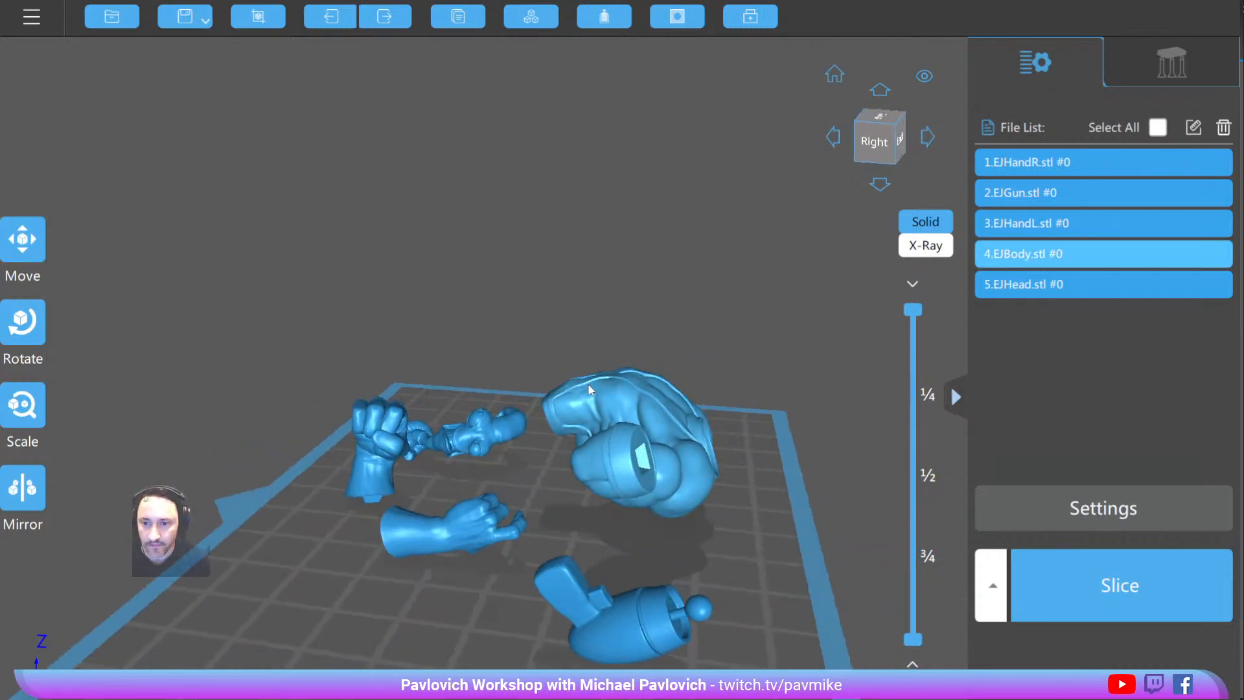
{"action": "left_click", "coordinate": [22, 322]}
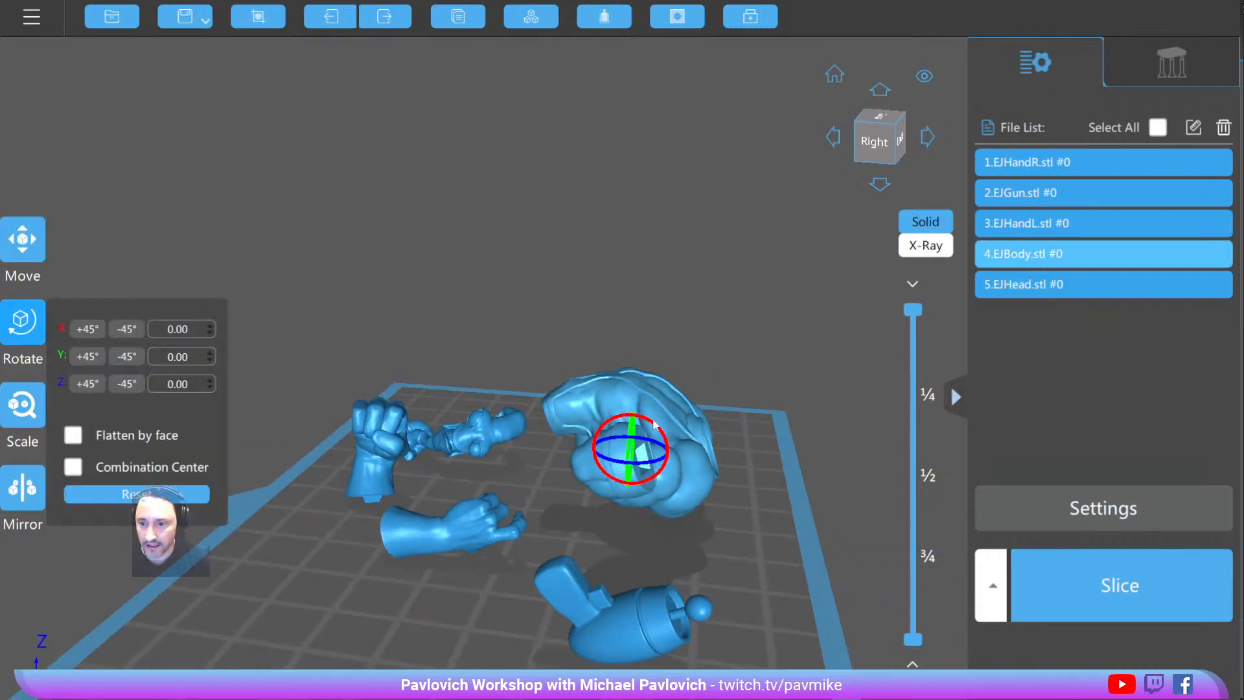
{"action": "left_click_drag", "start_coordinate": [648, 424], "coordinate": [616, 420]}
{"action": "left_click", "coordinate": [724, 300]}
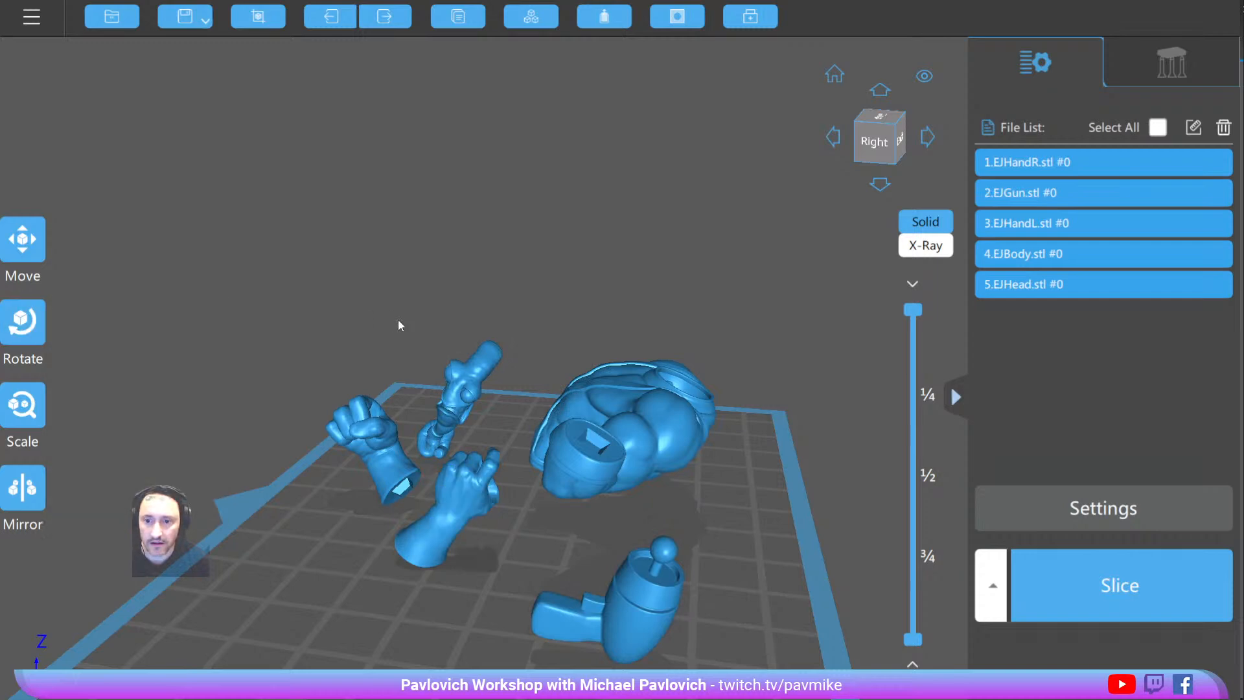
{"action": "middle_click_drag", "start_coordinate": [744, 353], "coordinate": [751, 355]}
{"action": "middle_click_drag", "start_coordinate": [622, 183], "coordinate": [661, 189]}
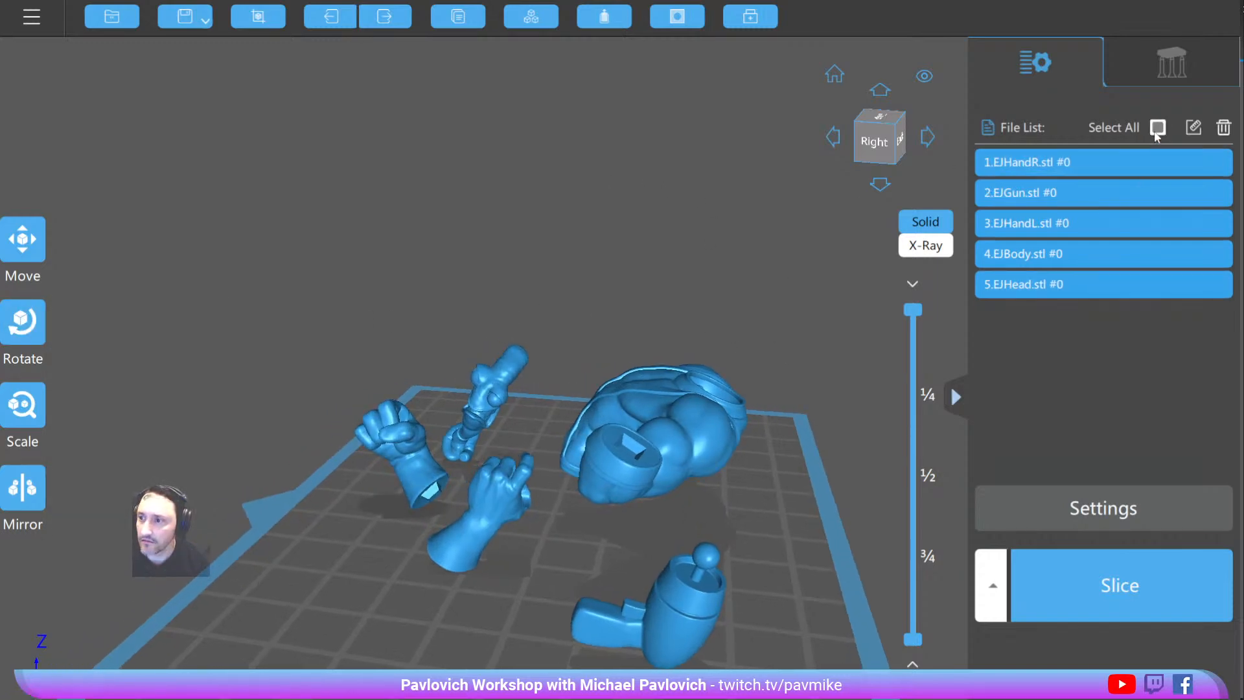
Select only the EJBody model and rotate it freehand on the plate
{"action": "left_click", "coordinate": [656, 232]}
{"action": "left_click", "coordinate": [635, 374]}
{"action": "left_click_drag", "start_coordinate": [634, 375], "coordinate": [635, 517]}
{"action": "left_click_drag", "start_coordinate": [724, 490], "coordinate": [710, 565]}
{"action": "left_click_drag", "start_coordinate": [721, 390], "coordinate": [696, 415]}
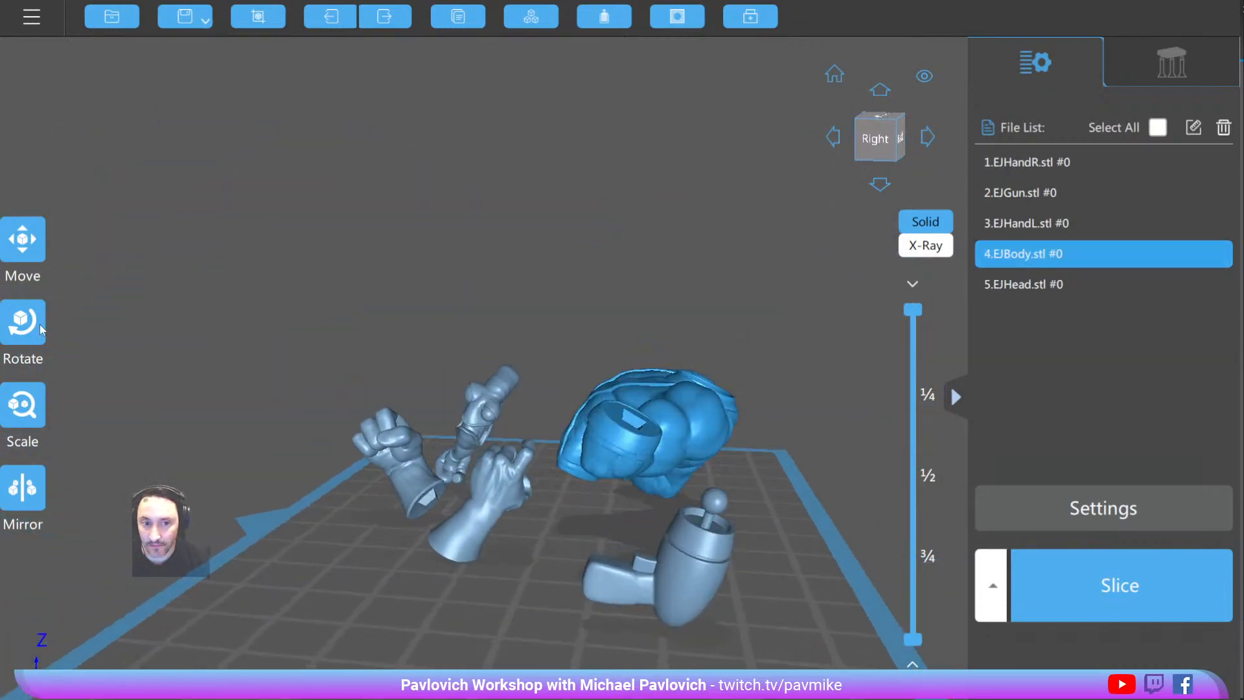
{"action": "left_click", "coordinate": [40, 323]}
{"action": "left_click_drag", "start_coordinate": [644, 406], "coordinate": [505, 329]}
{"action": "right_click_drag", "start_coordinate": [505, 324], "coordinate": [515, 318]}
Check the head beside the body, and hollow the EJBody model inward with a 1.20 mm wall, 0.00 % precision and no infill
{"action": "left_click", "coordinate": [331, 411]}
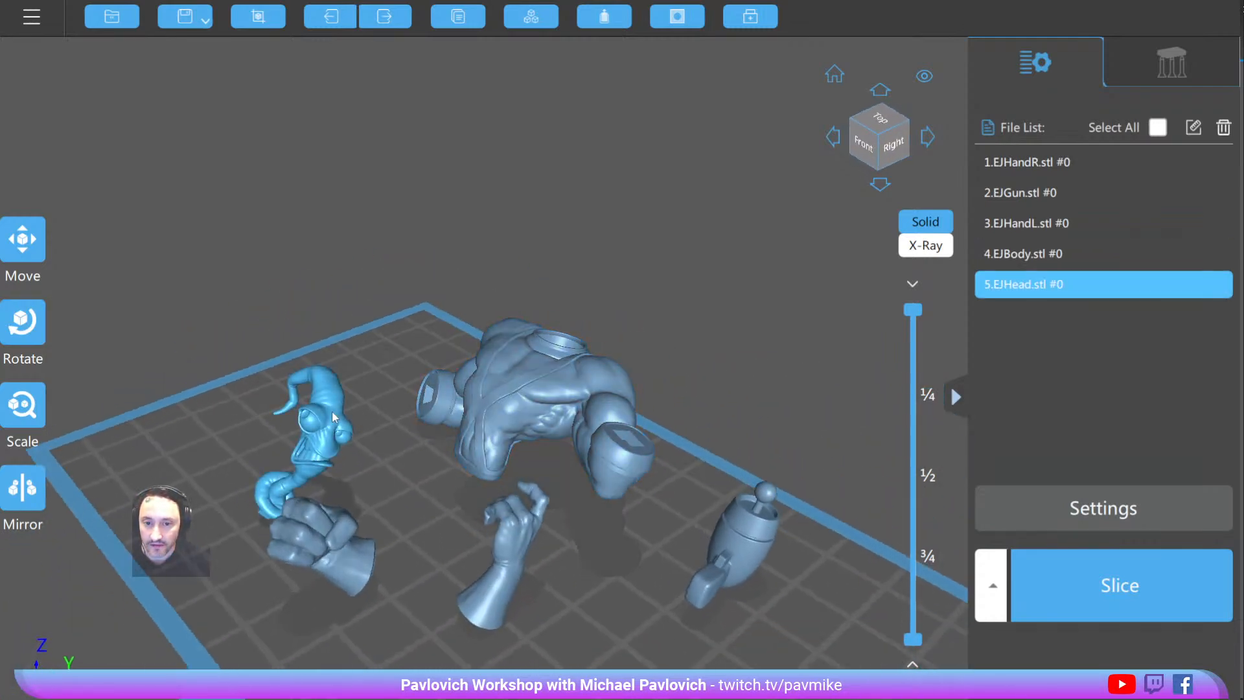
{"action": "middle_click_drag", "start_coordinate": [421, 379], "coordinate": [515, 370]}
{"action": "right_click_drag", "start_coordinate": [514, 371], "coordinate": [429, 375]}
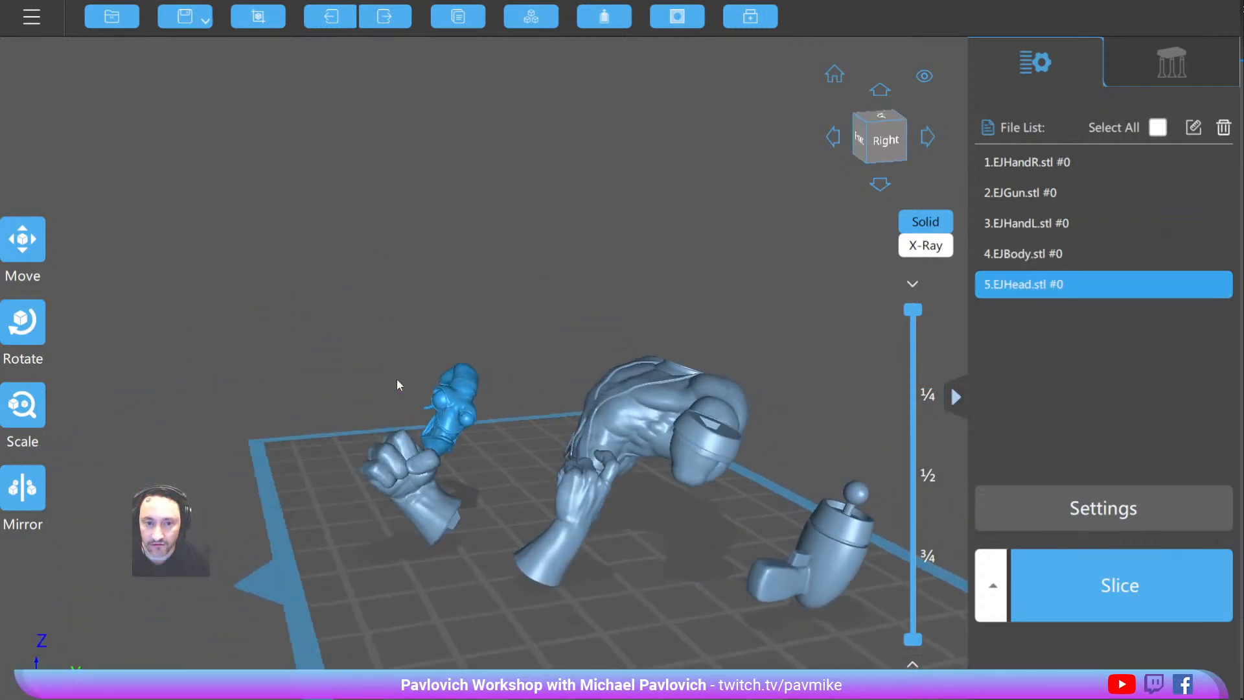
{"action": "right_click_drag", "start_coordinate": [637, 339], "coordinate": [653, 367]}
{"action": "left_click", "coordinate": [653, 366]}
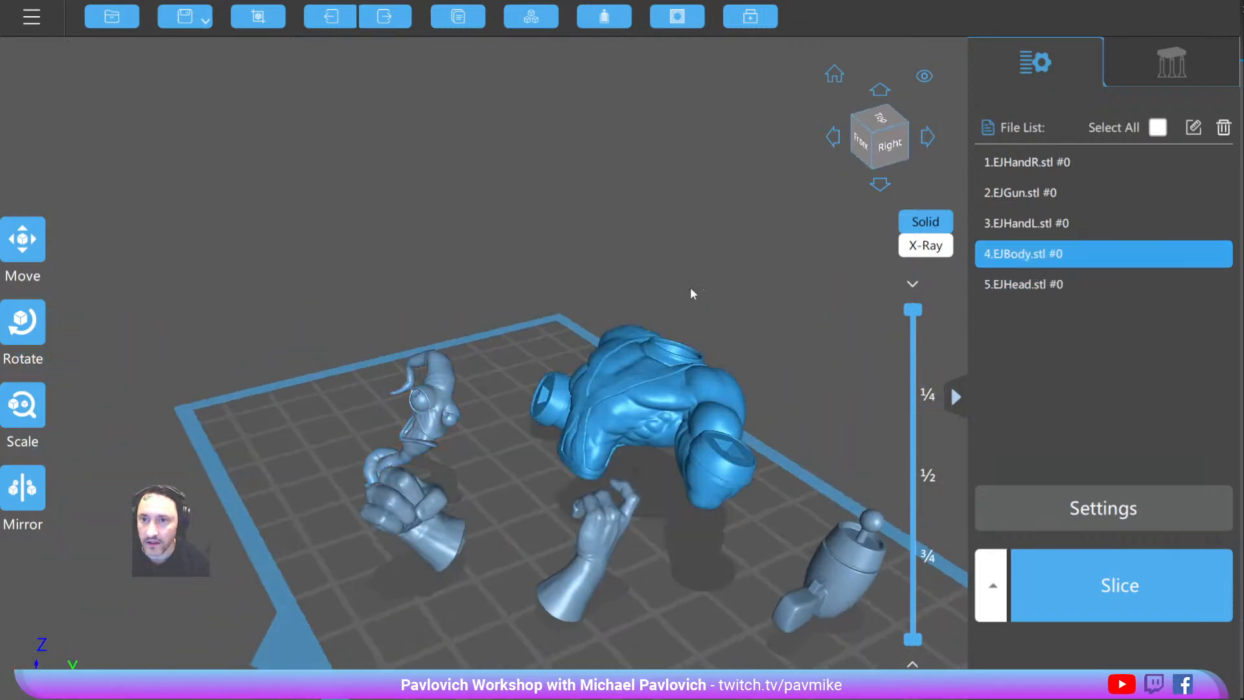
{"action": "left_click", "coordinate": [620, 24]}
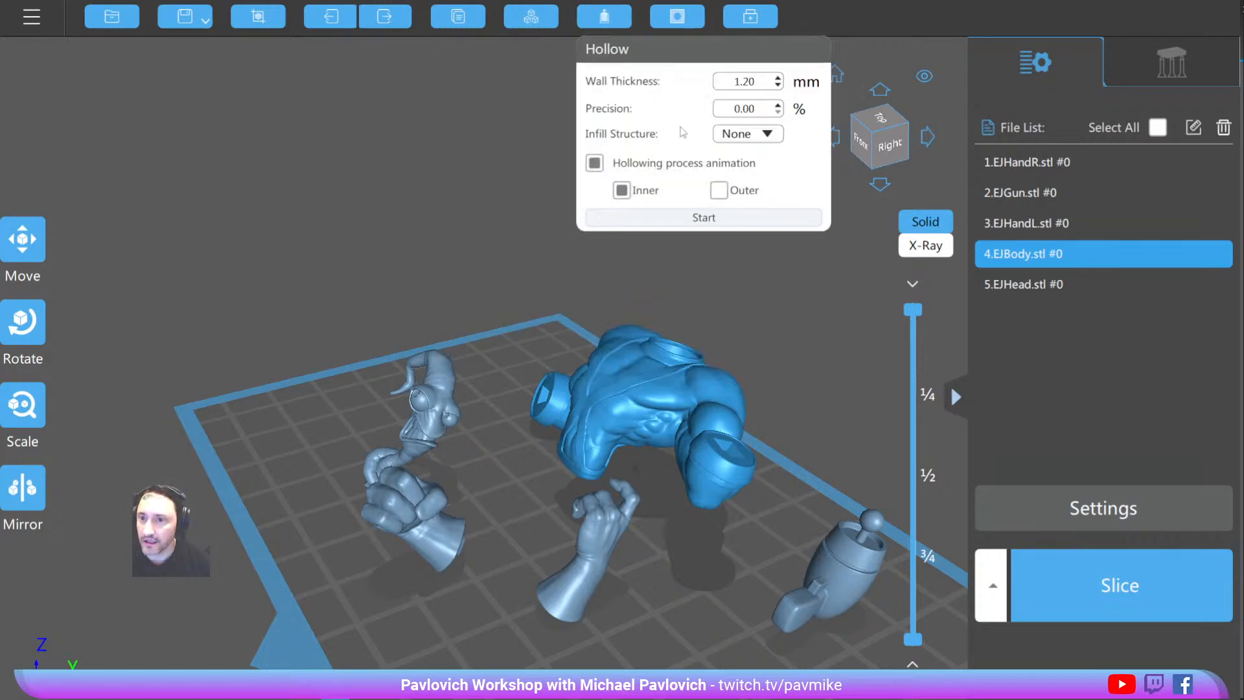
{"action": "left_click", "coordinate": [715, 220]}
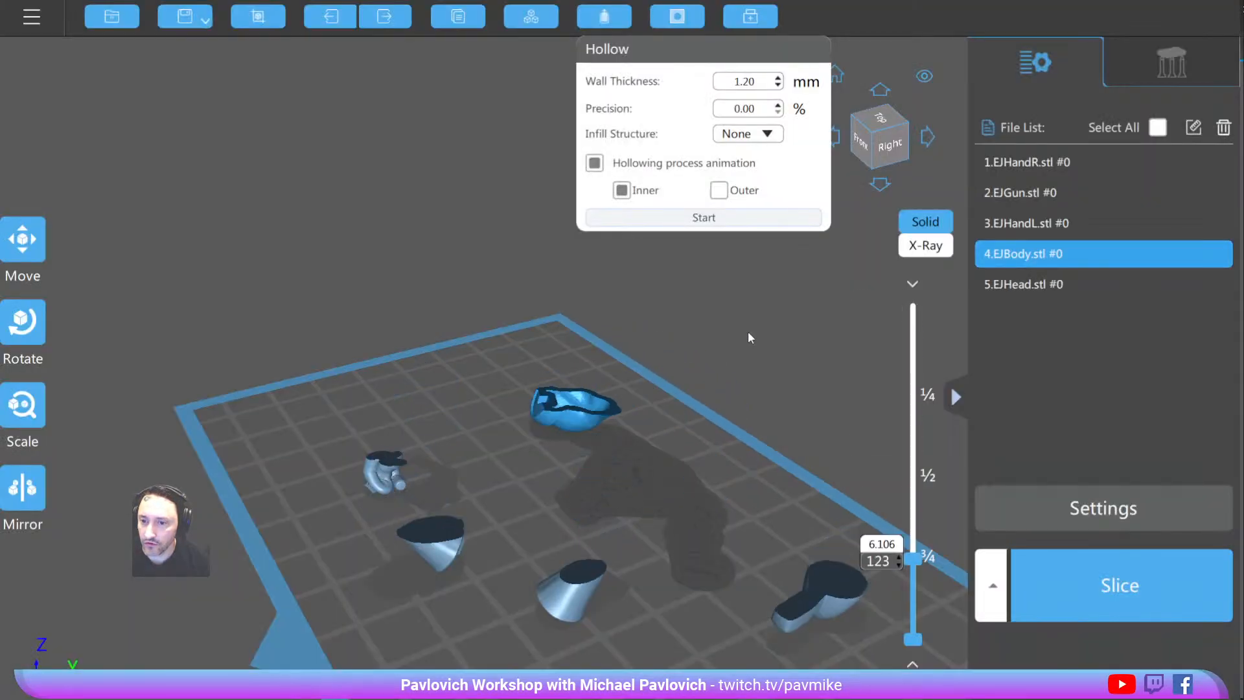
Return the layer preview of the hollowed EJBody model to full height and examine its underside
{"action": "left_click_drag", "start_coordinate": [912, 310], "coordinate": [939, 301]}
{"action": "right_click_drag", "start_coordinate": [723, 286], "coordinate": [522, 317]}
{"action": "scroll", "coordinate": [670, 390], "scroll_direction": "up", "scroll_amount": 5}
{"action": "right_click_drag", "start_coordinate": [669, 390], "coordinate": [678, 267]}
{"action": "right_click_drag", "start_coordinate": [568, 335], "coordinate": [558, 494]}
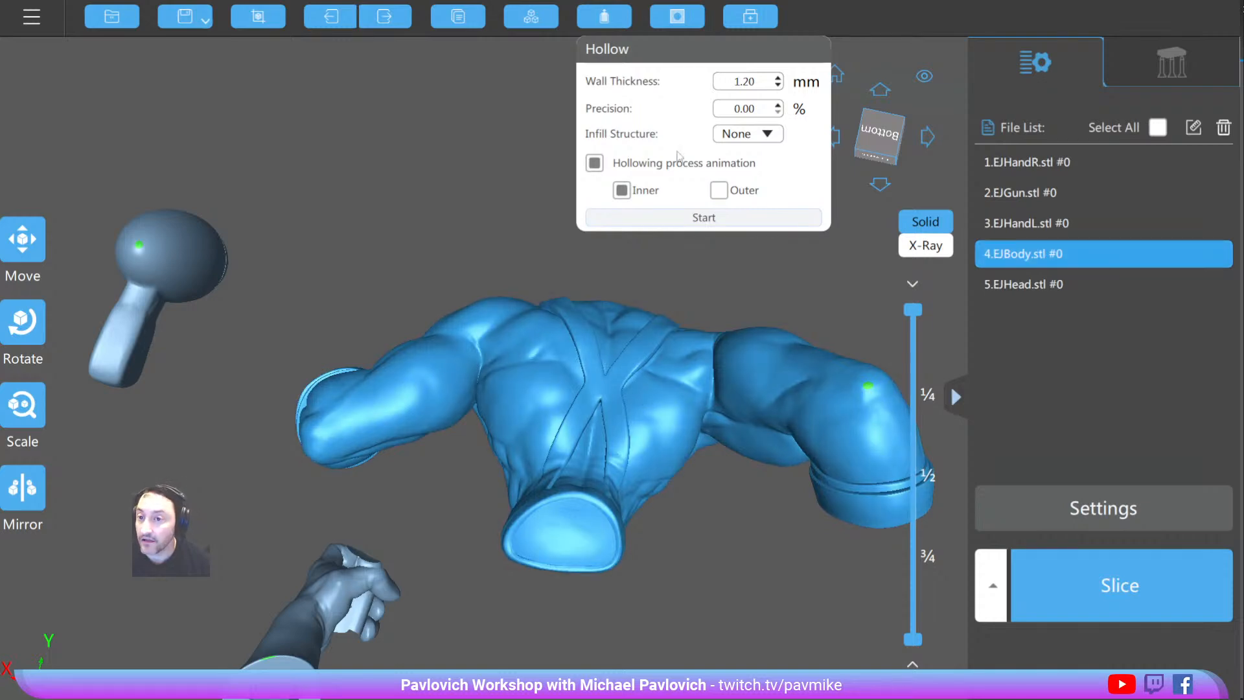
Dig a 3.00 mm circular drain hole, 2.00 mm deep and perpendicular to the model, in the flat waist base without keeping the hole
{"action": "left_click", "coordinate": [677, 20]}
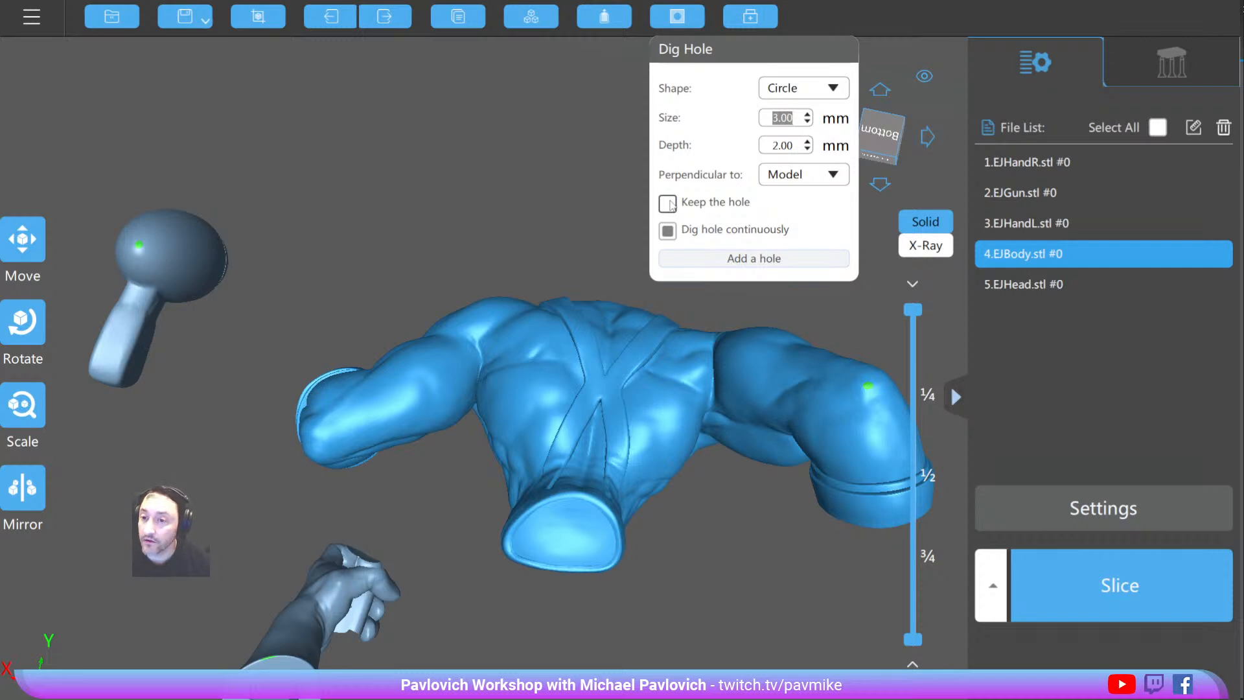
{"action": "left_click", "coordinate": [753, 258]}
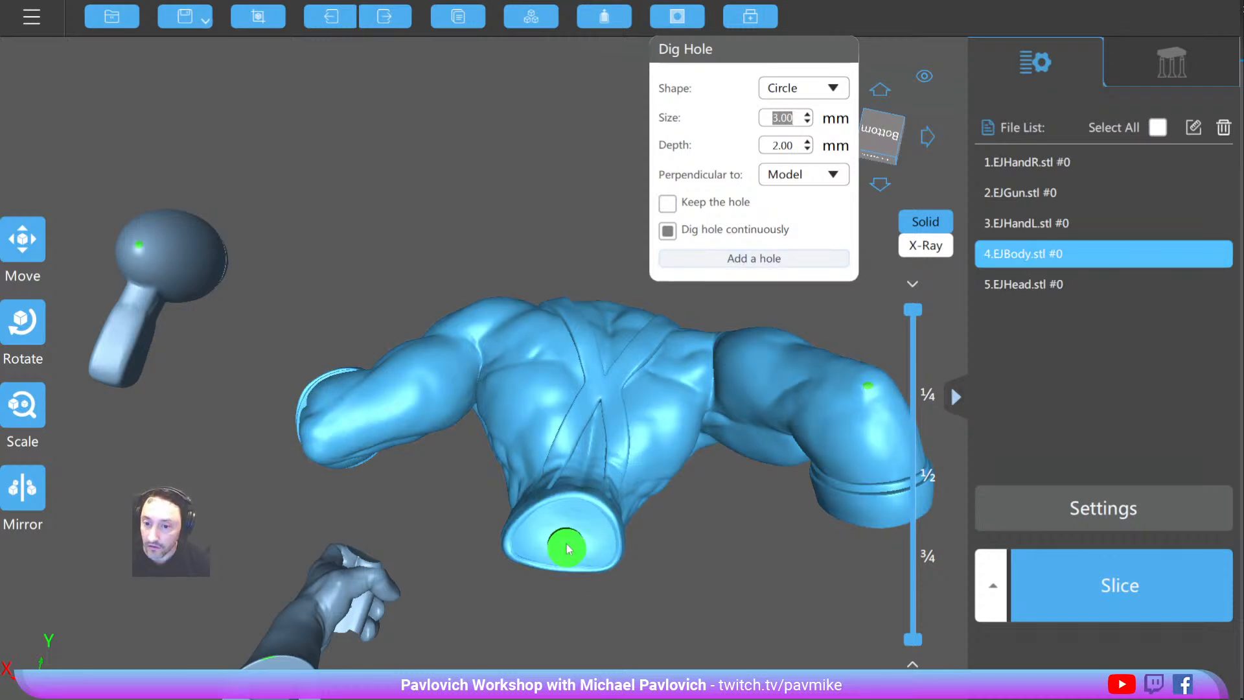
{"action": "left_click", "coordinate": [567, 538]}
{"action": "double_click", "coordinate": [563, 577]}
Dig a second circular drain hole, 2.00 mm in size and 2.00 mm deep, inside the body's neck socket
{"action": "right_click_drag", "start_coordinate": [405, 523], "coordinate": [435, 590]}
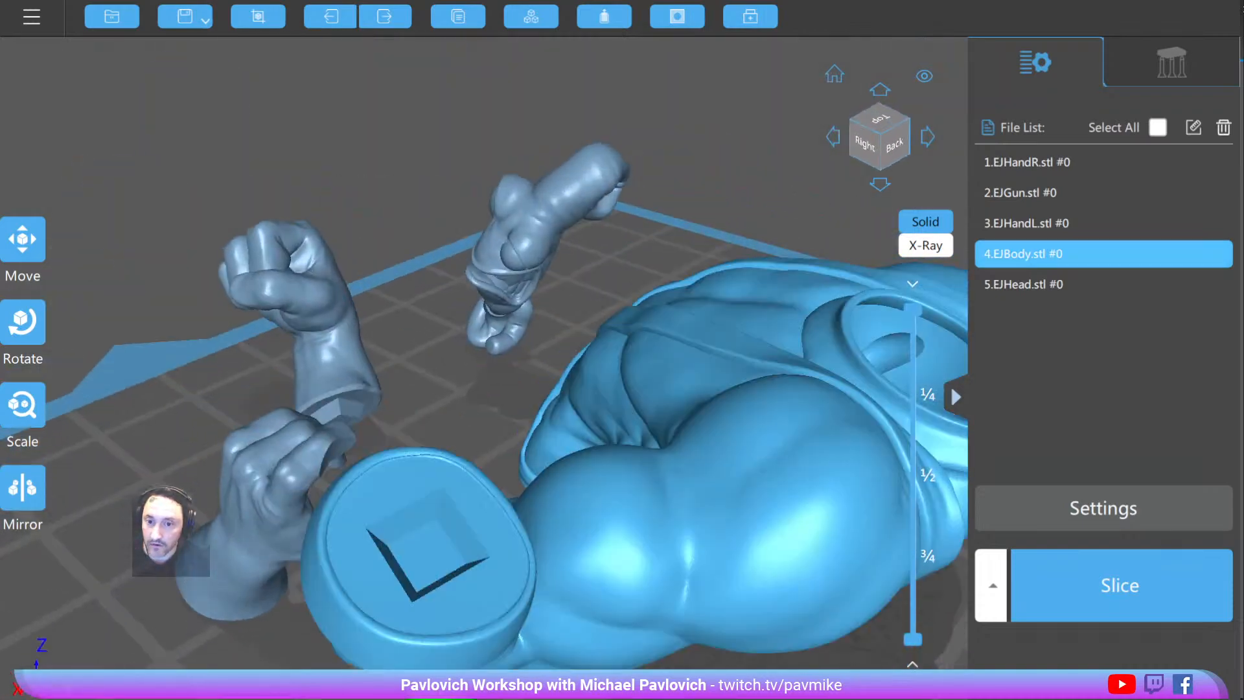
{"action": "right_click_drag", "start_coordinate": [659, 461], "coordinate": [645, 417]}
{"action": "scroll", "coordinate": [616, 446], "scroll_direction": "down", "scroll_amount": 5}
{"action": "scroll", "coordinate": [634, 439], "scroll_direction": "up", "scroll_amount": 3}
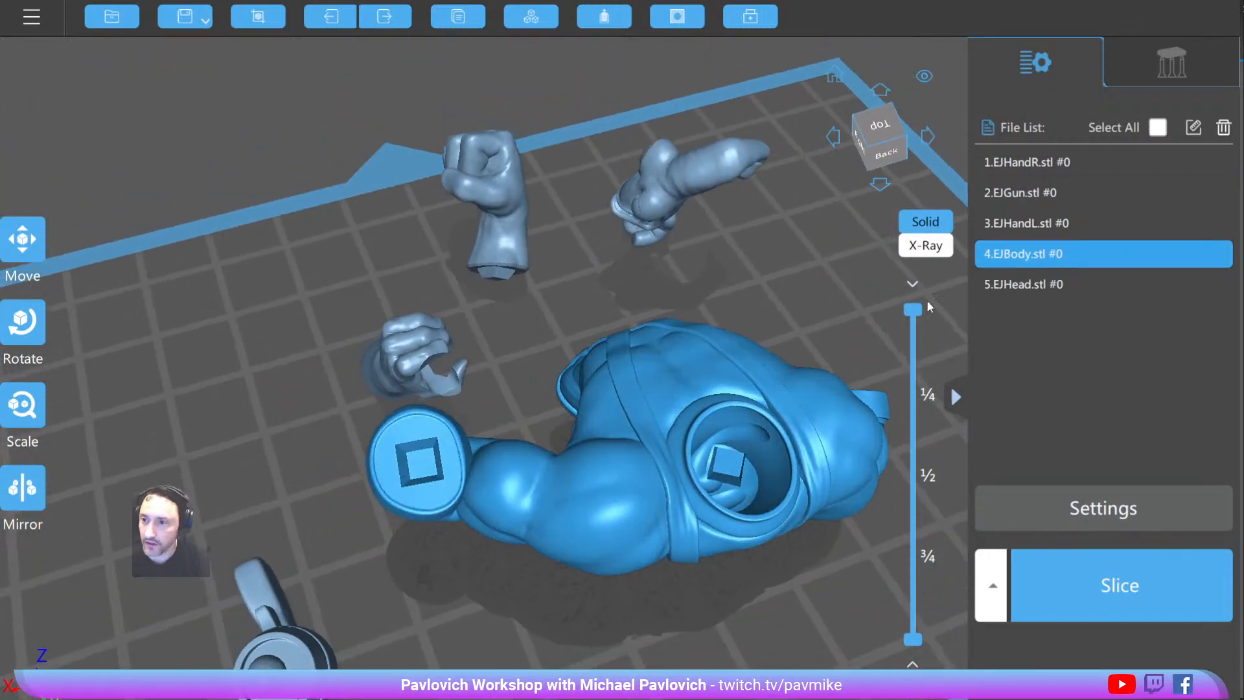
{"action": "left_click", "coordinate": [677, 20]}
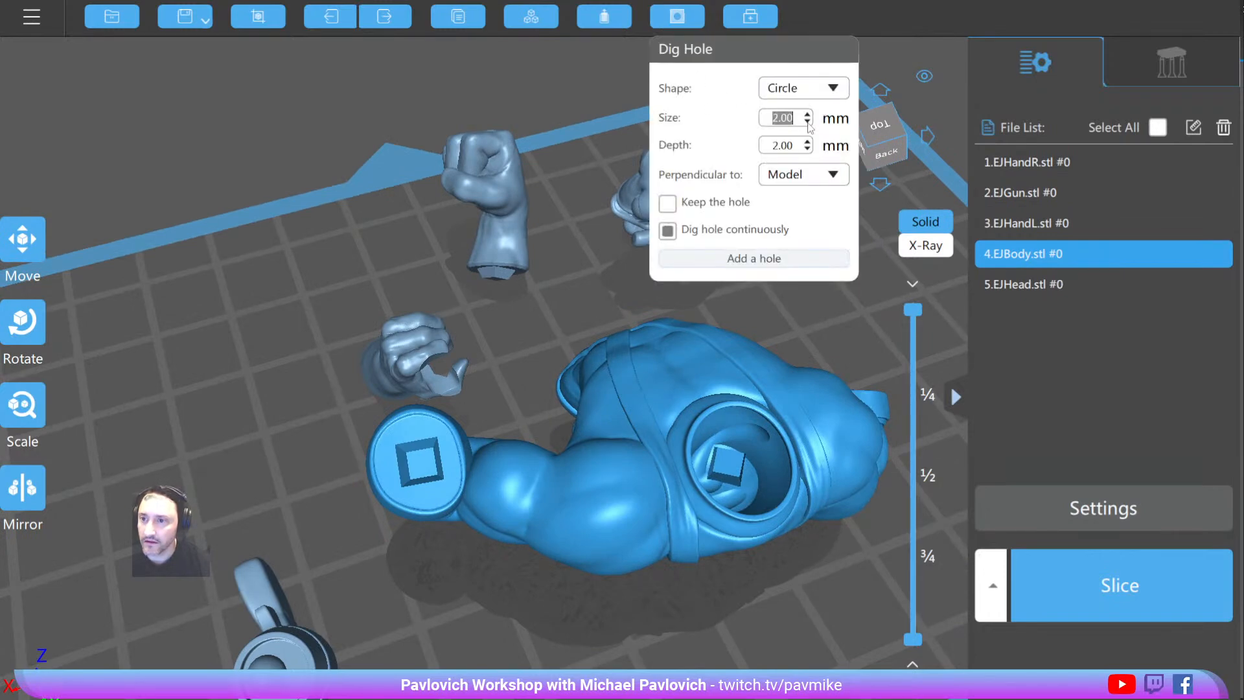
{"action": "right_click_drag", "start_coordinate": [729, 500], "coordinate": [718, 517]}
{"action": "left_click", "coordinate": [712, 517]}
Select all five models and show the medium support settings for them
{"action": "mouse_move", "coordinate": [433, 500]}
{"action": "right_mouse_down"}
{"action": "mouse_move", "coordinate": [461, 497]}
{"action": "mouse_move", "coordinate": [456, 512]}
{"action": "mouse_move", "coordinate": [270, 439]}
{"action": "mouse_move", "coordinate": [429, 434]}
{"action": "mouse_move", "coordinate": [441, 413]}
{"action": "mouse_move", "coordinate": [425, 473]}
{"action": "mouse_move", "coordinate": [630, 479]}
{"action": "right_mouse_up"}
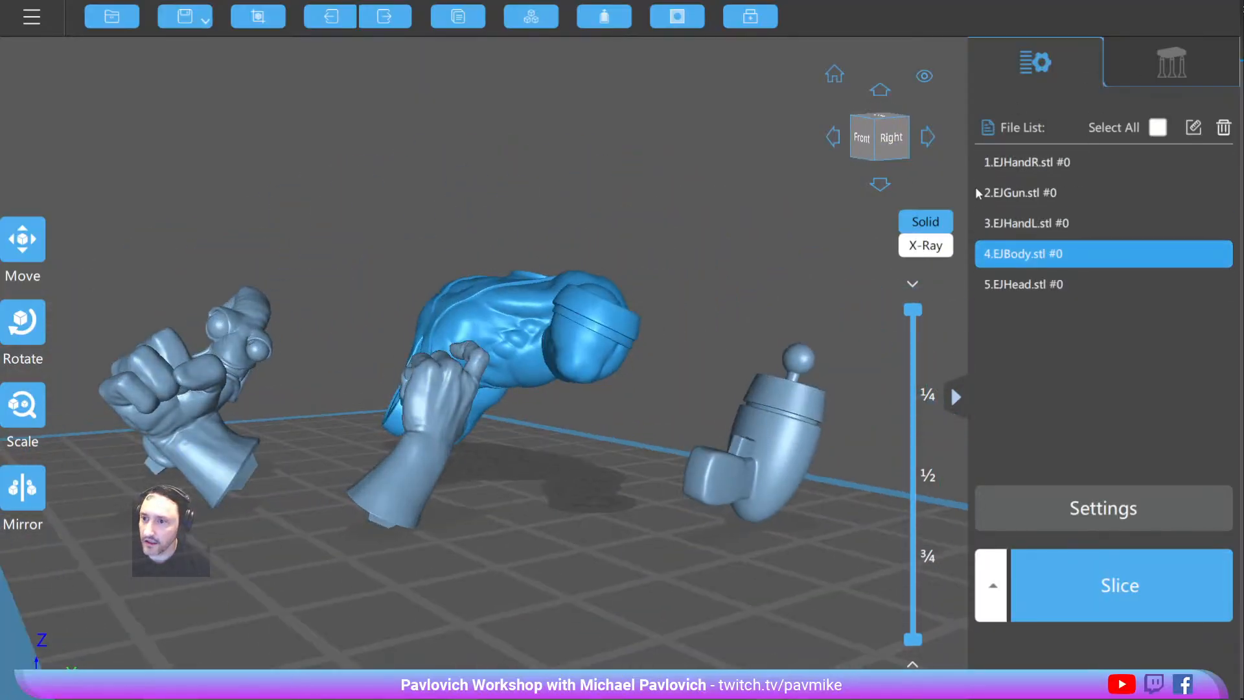
{"action": "left_click", "coordinate": [1011, 163]}
{"action": "left_click", "coordinate": [1028, 284], "text": "shift"}
{"action": "left_click", "coordinate": [1155, 69]}
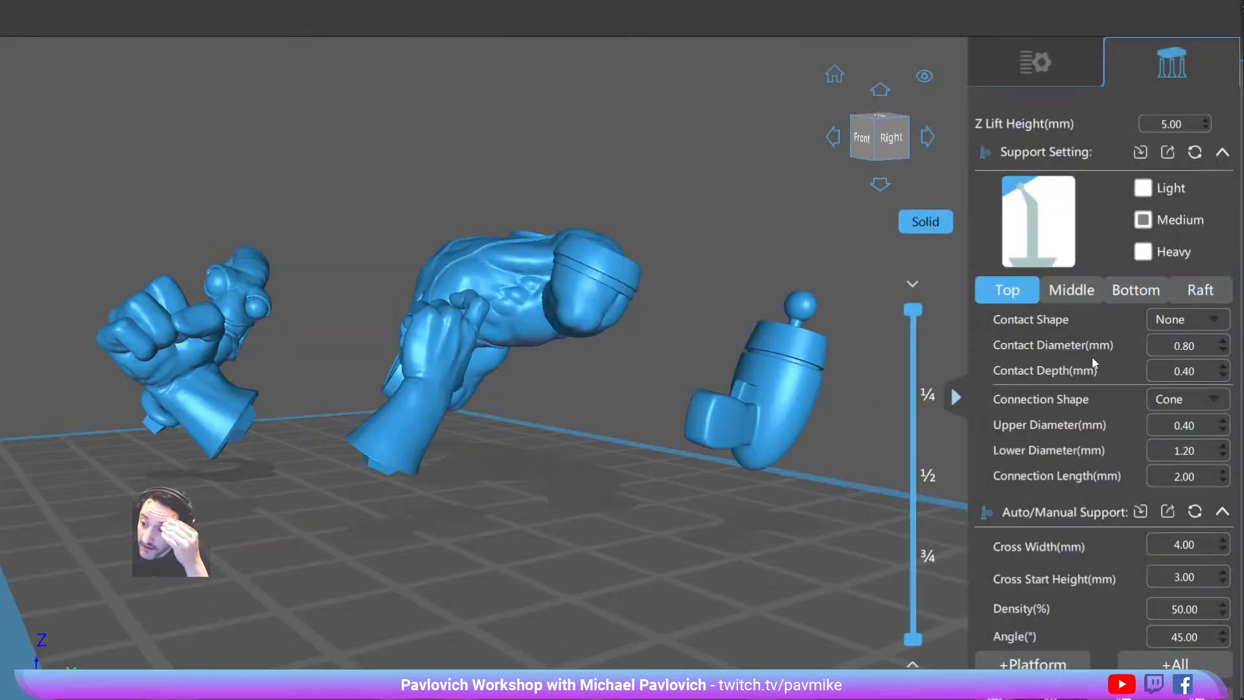
{"action": "scroll", "coordinate": [1093, 360], "scroll_direction": "down", "scroll_amount": 1}
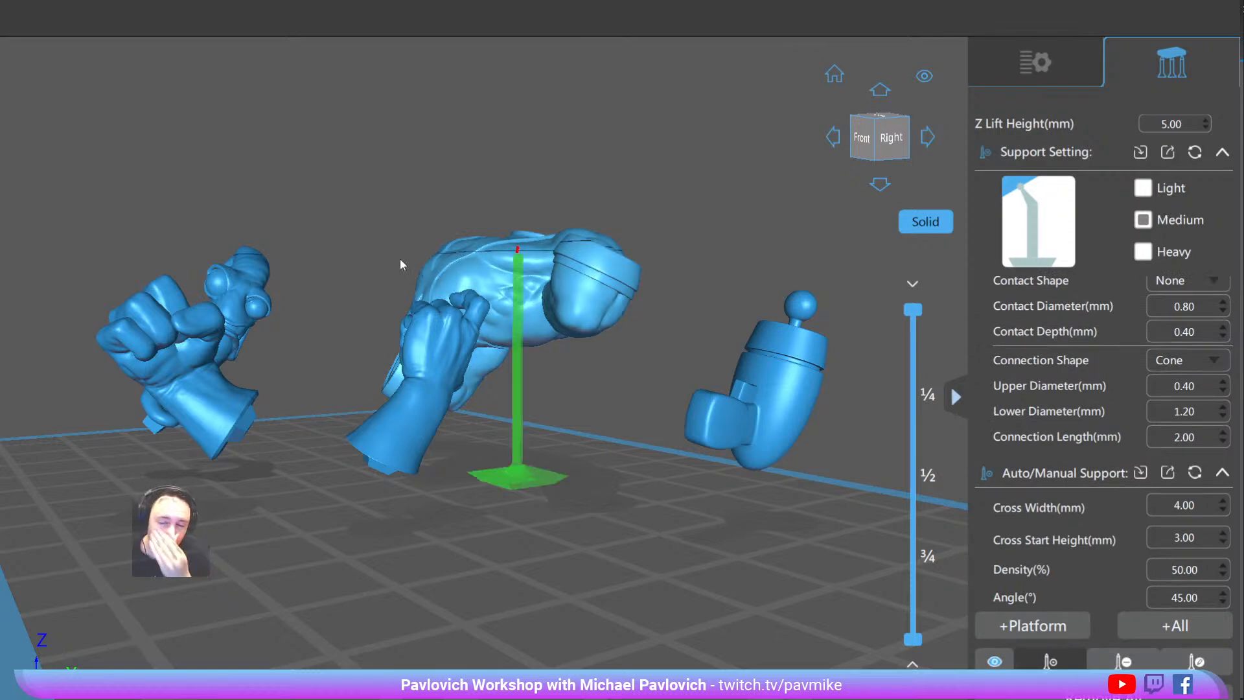
Examine the undersides of the body, head, hands and gun for overhang areas that need supports
{"action": "right_click_drag", "start_coordinate": [401, 279], "coordinate": [412, 333]}
{"action": "scroll", "coordinate": [413, 336], "scroll_direction": "down", "scroll_amount": 5}
{"action": "right_click_drag", "start_coordinate": [557, 391], "coordinate": [508, 397]}
{"action": "scroll", "coordinate": [499, 397], "scroll_direction": "up", "scroll_amount": 4}
{"action": "right_click_drag", "start_coordinate": [517, 443], "coordinate": [656, 345]}
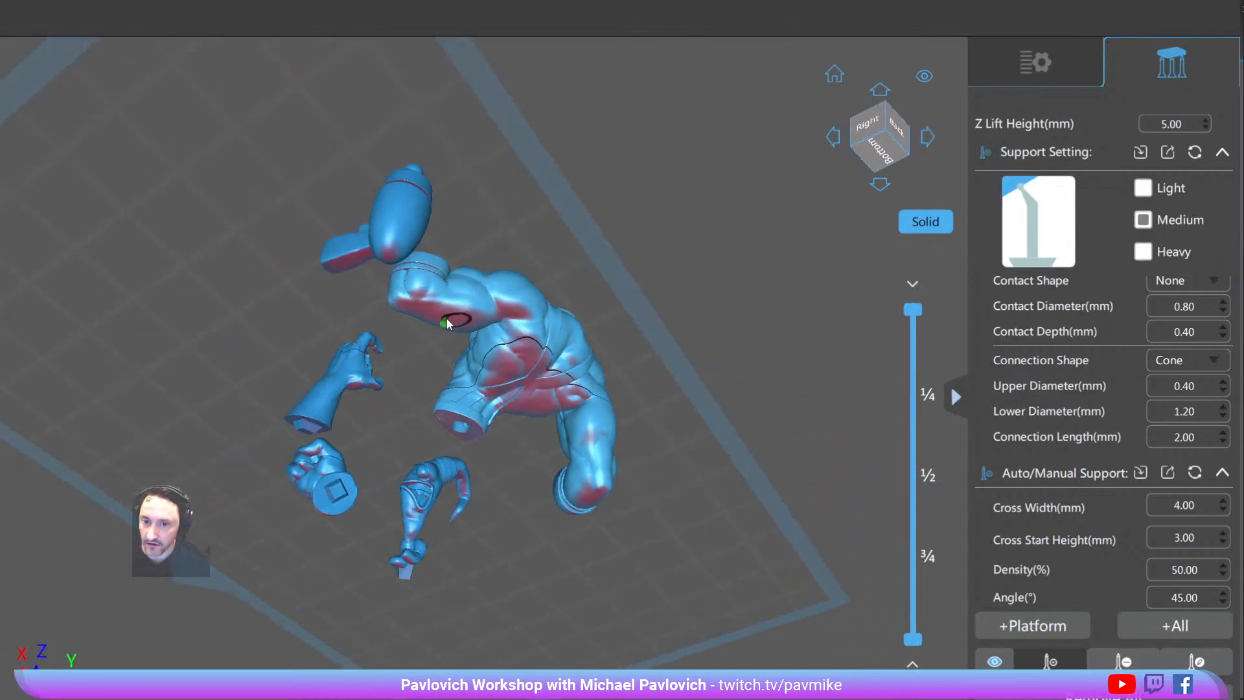
{"action": "scroll", "coordinate": [459, 325], "scroll_direction": "up", "scroll_amount": 3}
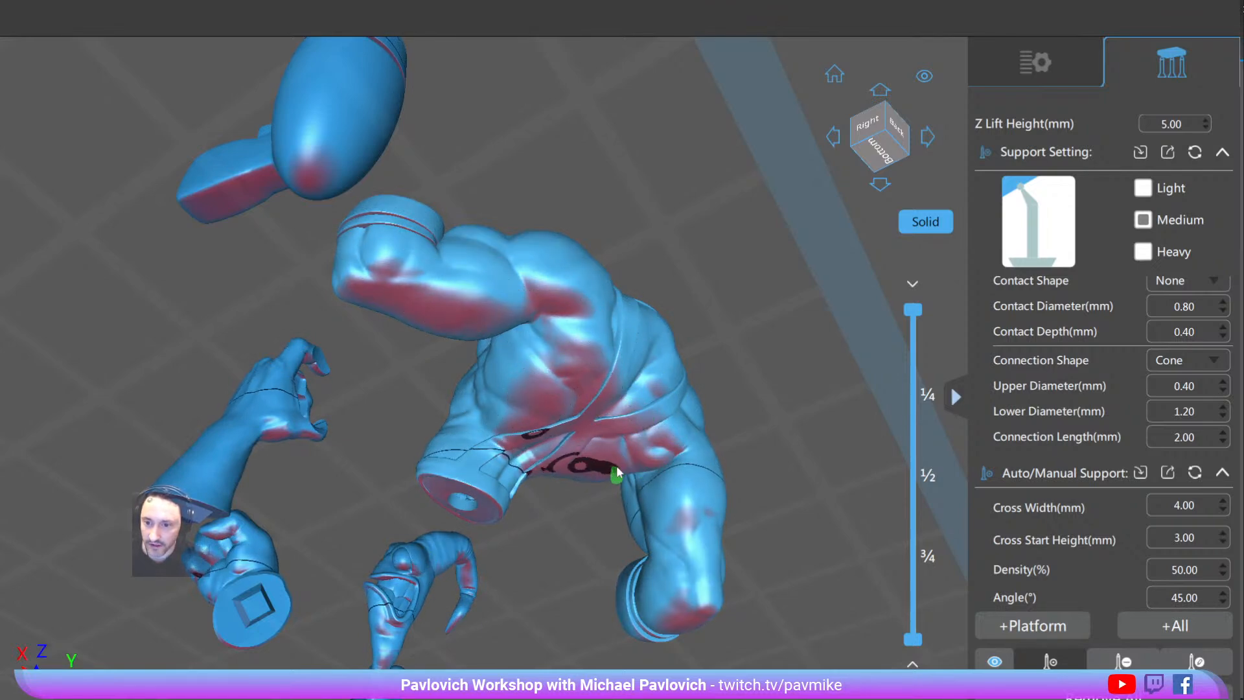
Try placing a single medium support under the body's torso, and undo it
{"action": "left_click", "coordinate": [651, 462]}
{"action": "right_click_drag", "start_coordinate": [711, 474], "coordinate": [809, 475]}
{"action": "key", "text": "ctrl+z"}
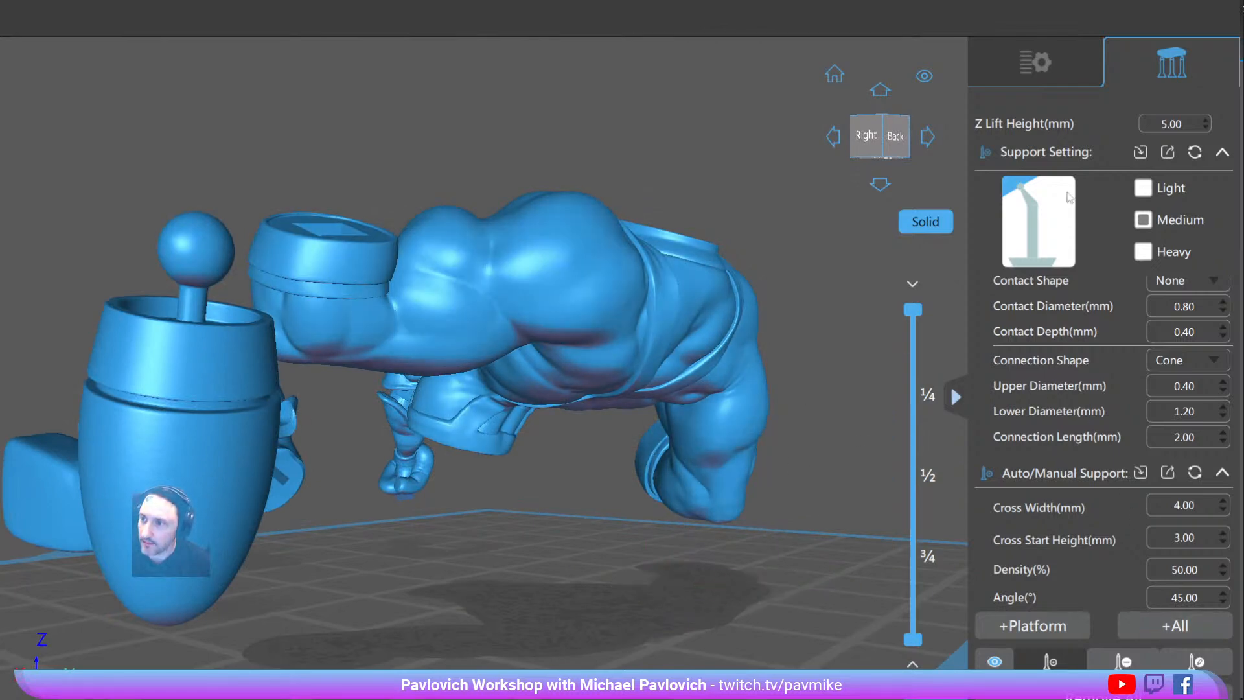
Generate automatic medium supports on all surfaces of the five models with 50.00 % density and a 45.00° angle, and check them from several sides
{"action": "left_click", "coordinate": [1175, 631]}
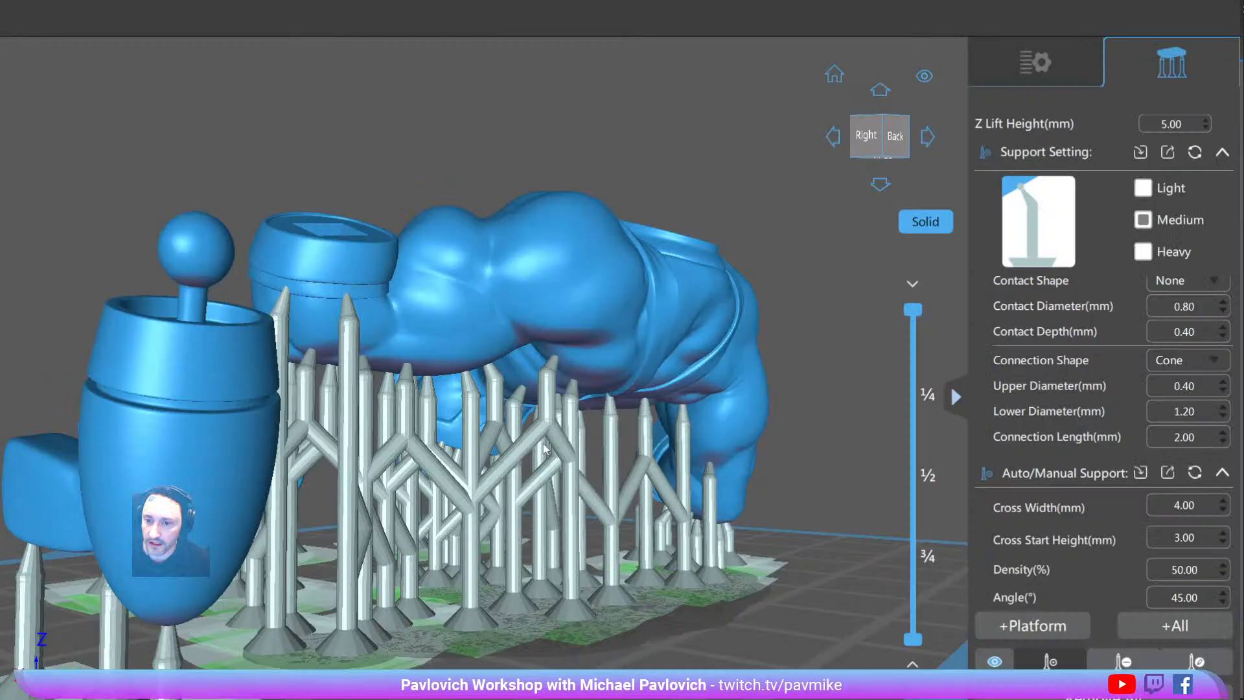
{"action": "right_click_drag", "start_coordinate": [543, 447], "coordinate": [625, 269]}
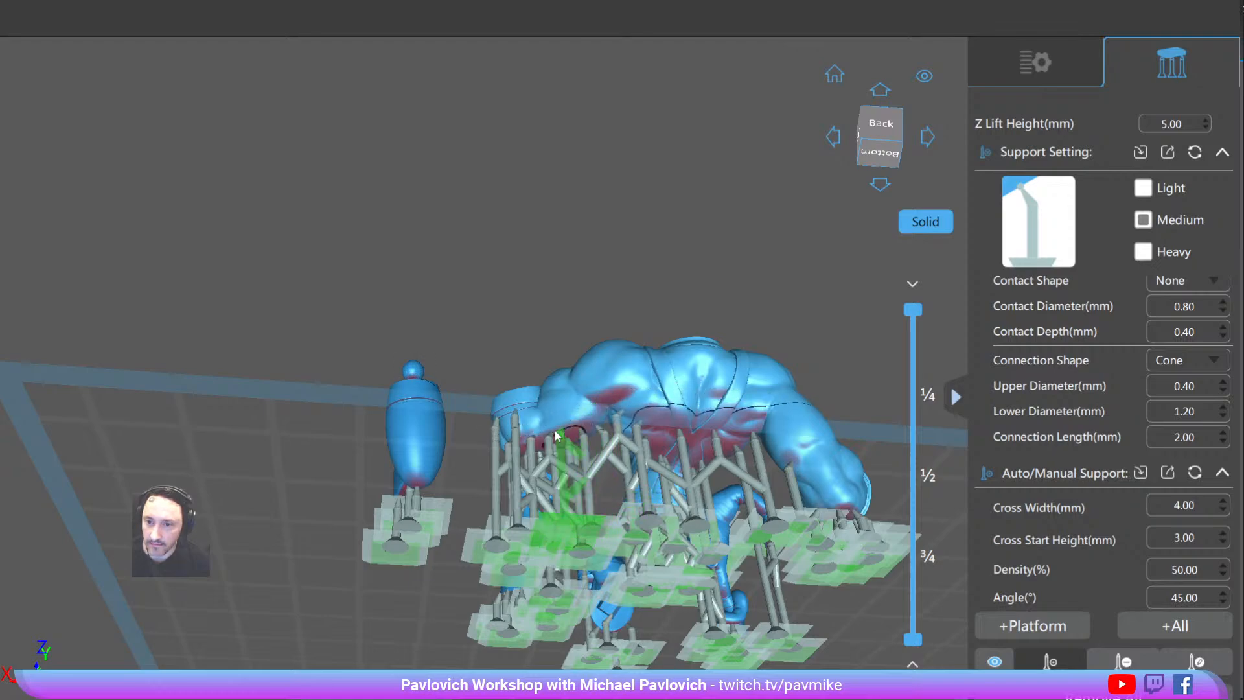
{"action": "right_click_drag", "start_coordinate": [563, 433], "coordinate": [671, 399]}
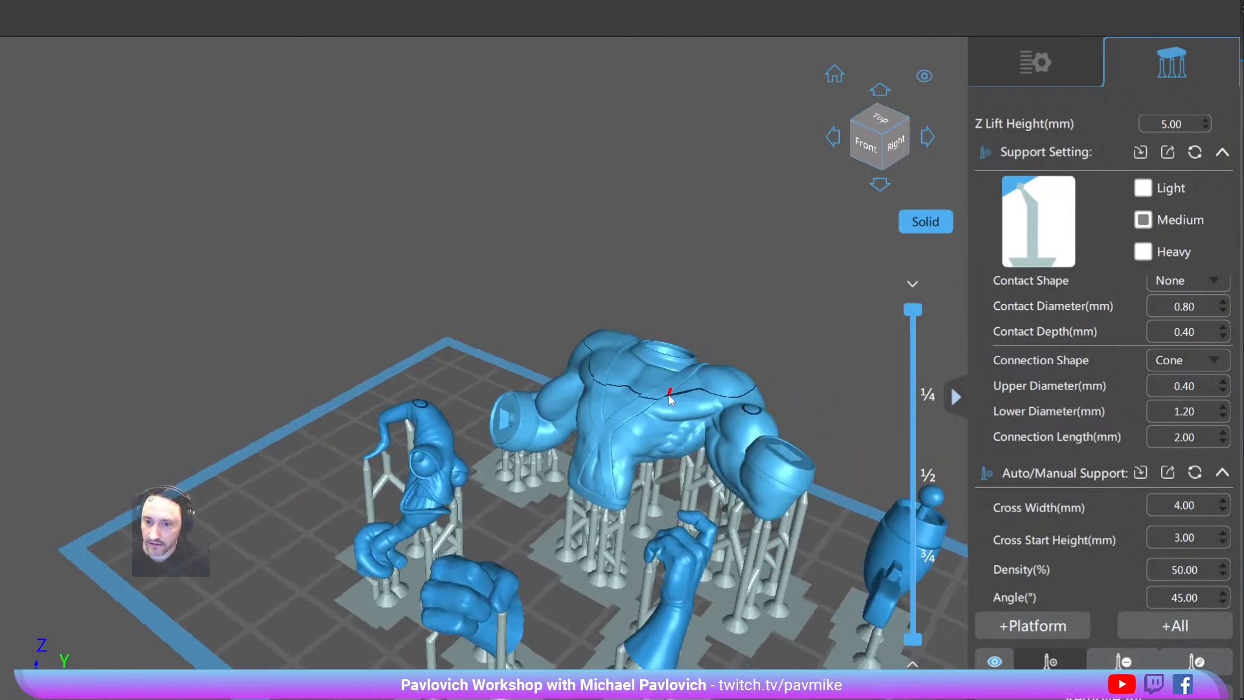
{"action": "scroll", "coordinate": [713, 363], "scroll_direction": "down", "scroll_amount": 2}
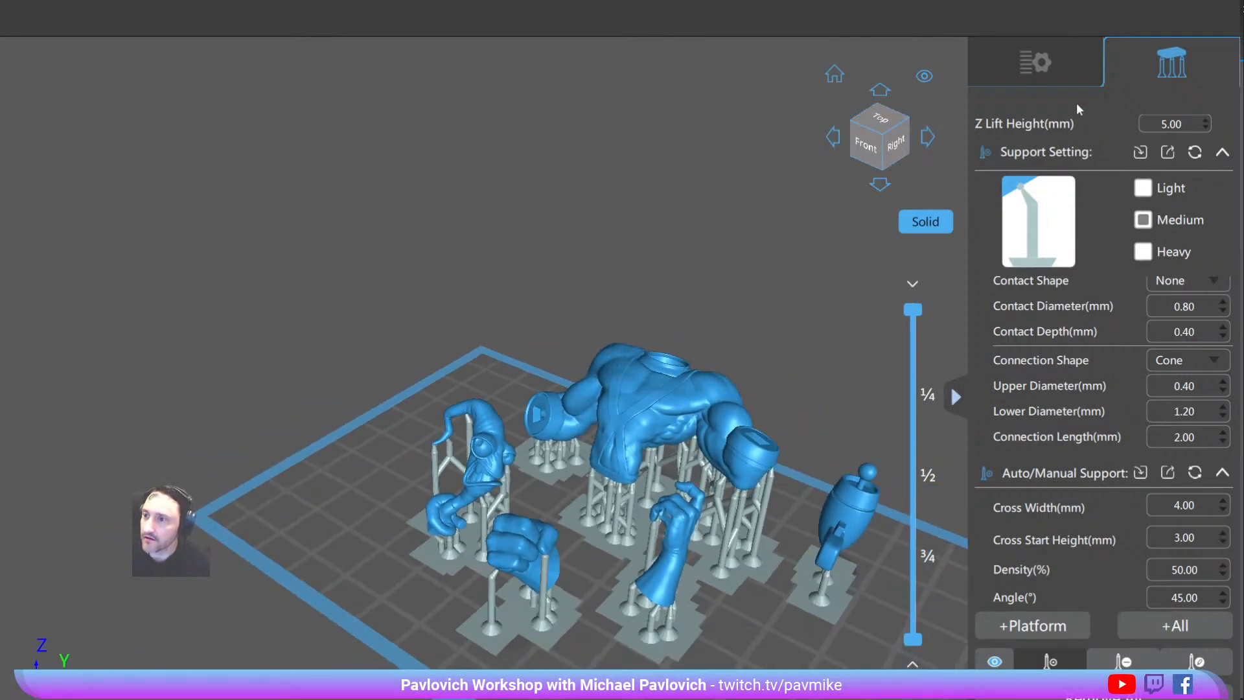
Slice the supported models, check the bottom layers in the slice preview, and return to the layout
{"action": "left_click", "coordinate": [1057, 69]}
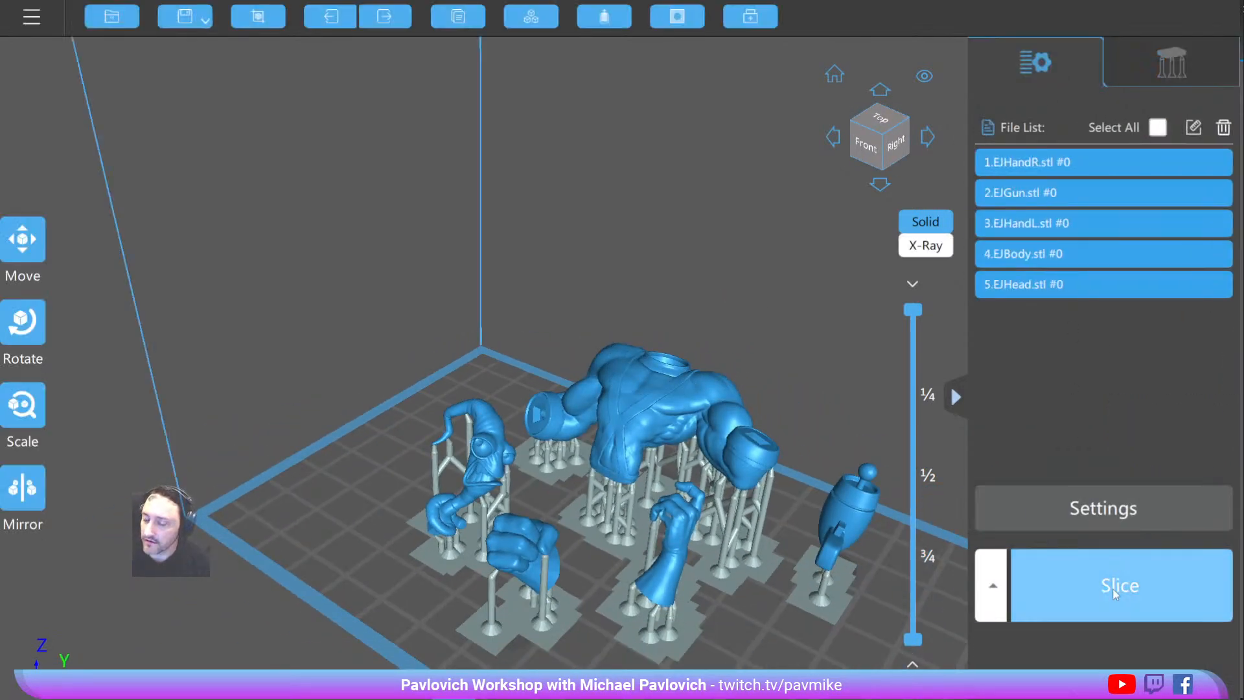
{"action": "left_click", "coordinate": [1113, 588]}
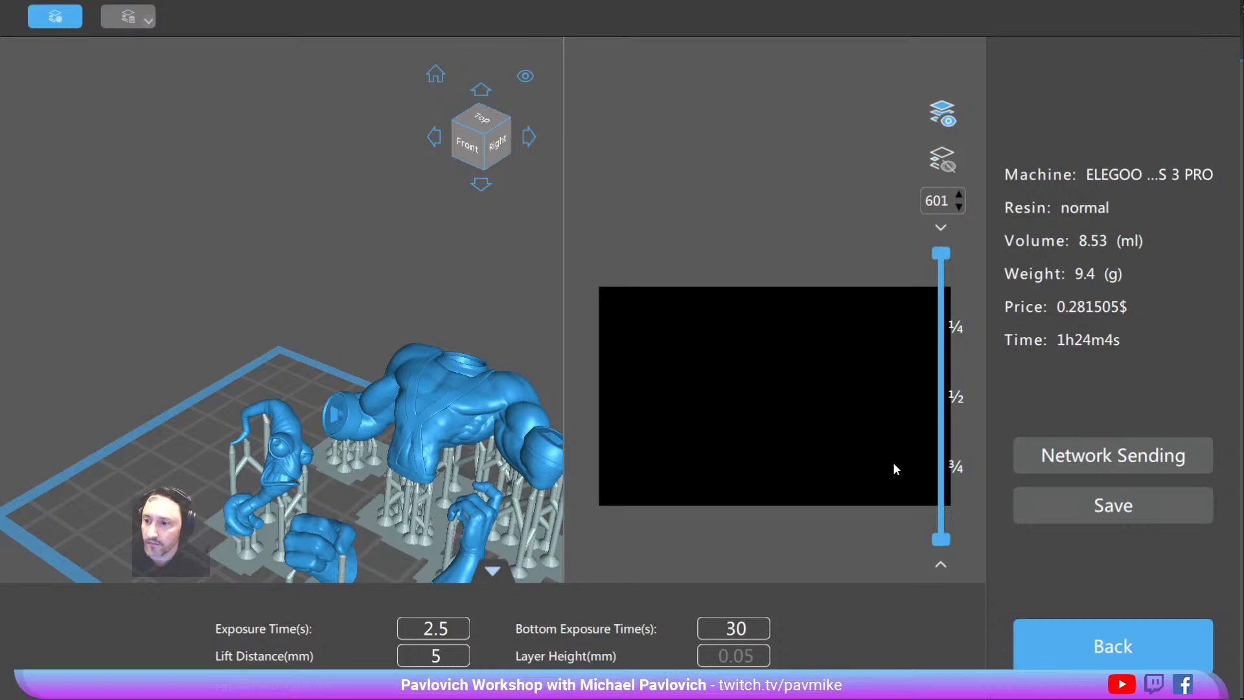
{"action": "left_click_drag", "start_coordinate": [940, 539], "coordinate": [941, 574]}
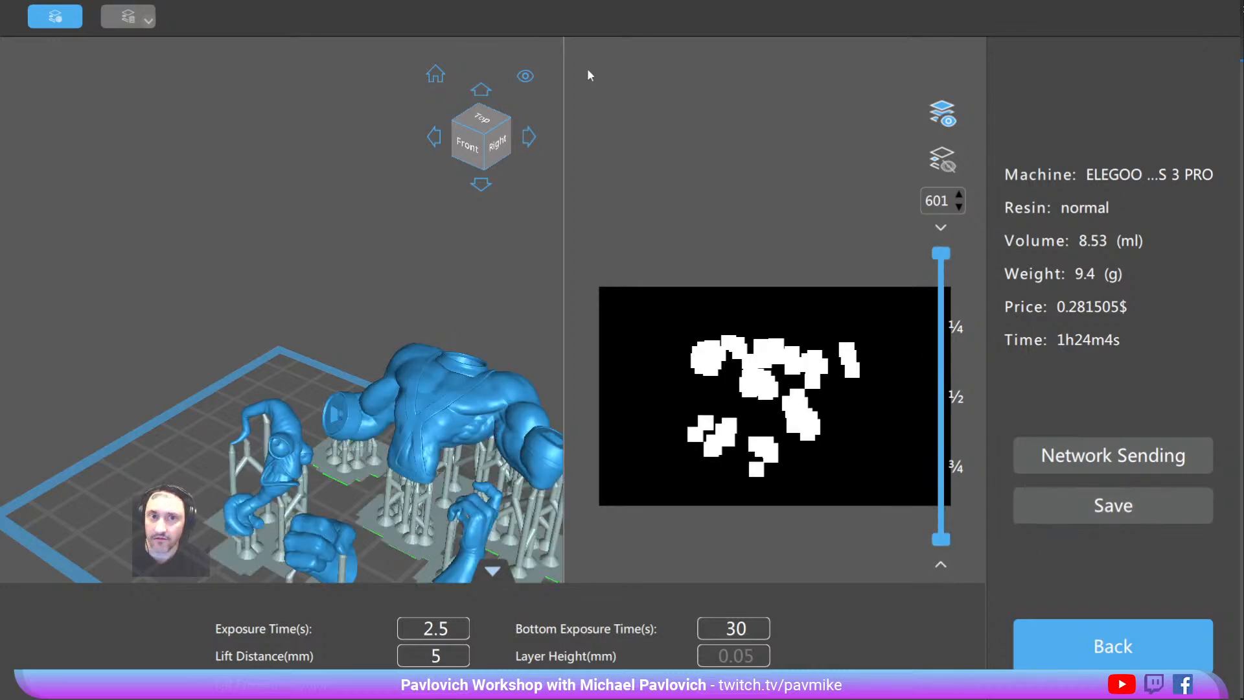
{"action": "left_click", "coordinate": [1110, 644]}
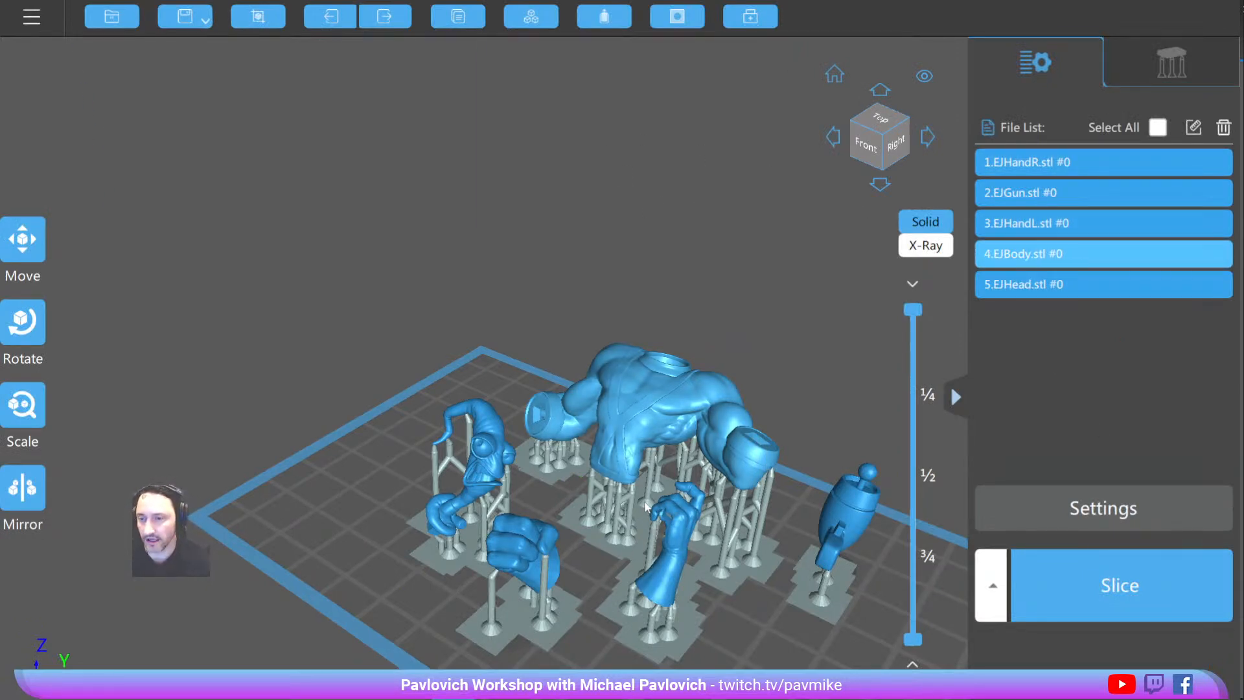
Review the ELEGOO MARS 3 PRO machine, resin and print settings, including the bottom exposure time, and close them
{"action": "left_click", "coordinate": [1090, 521]}
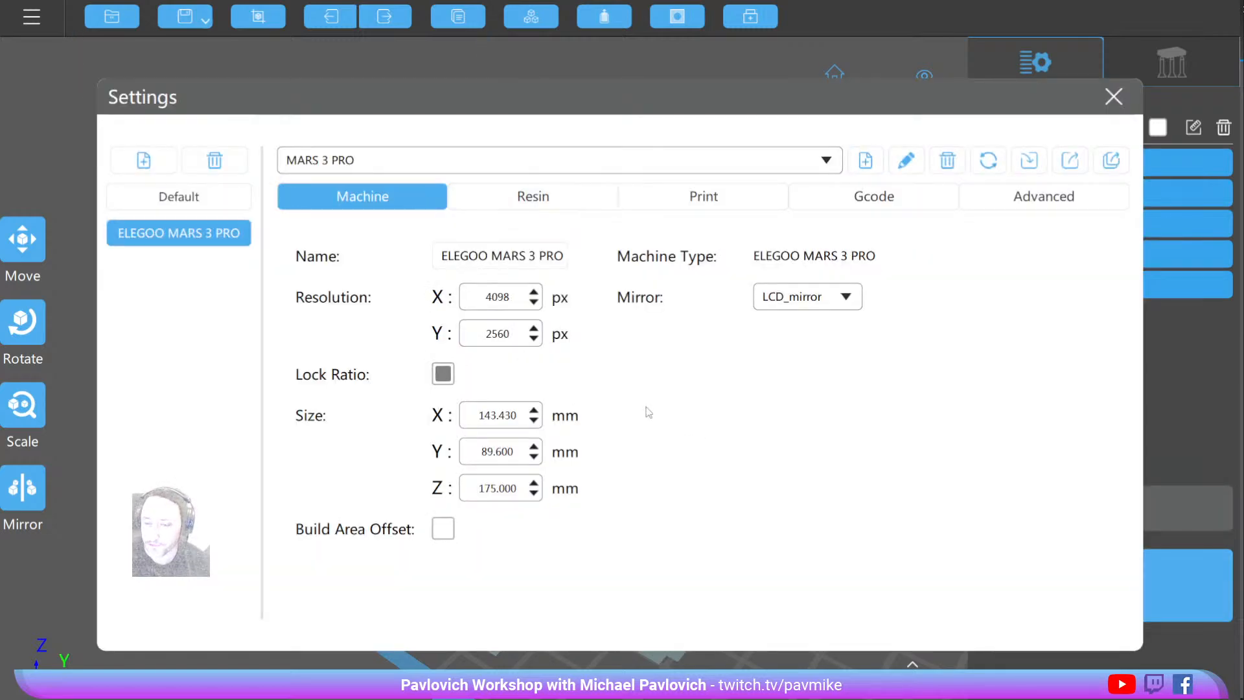
{"action": "left_click", "coordinate": [560, 196]}
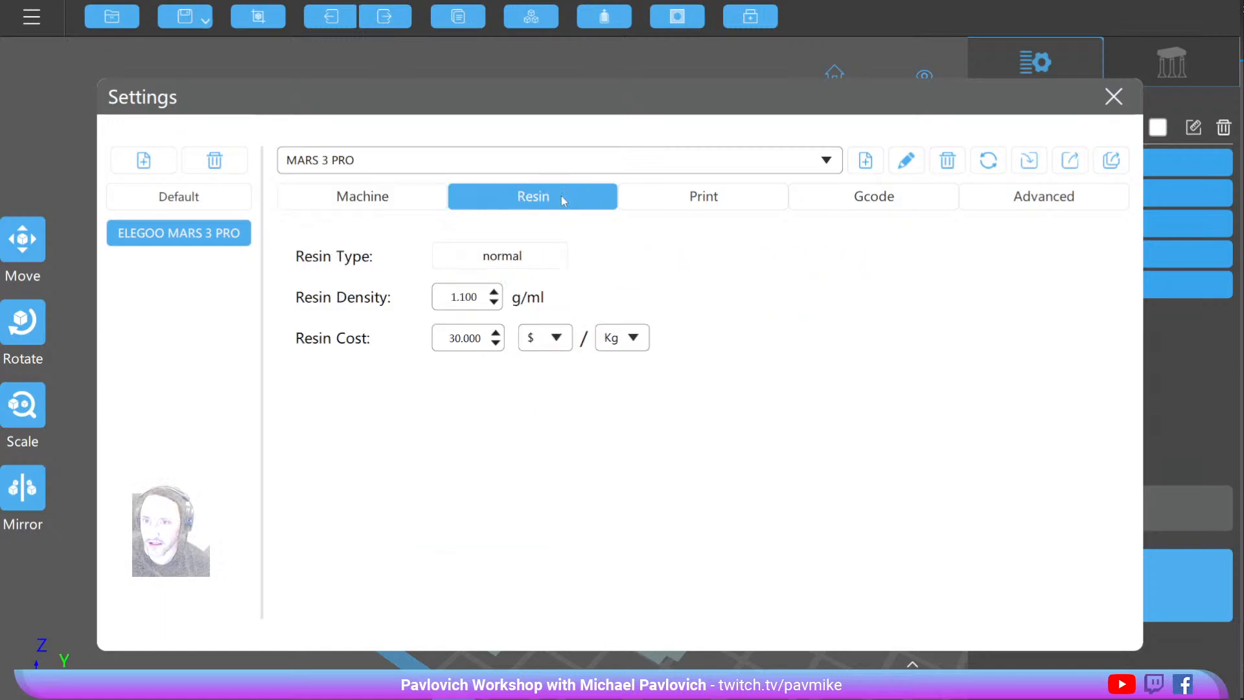
{"action": "left_click", "coordinate": [659, 204]}
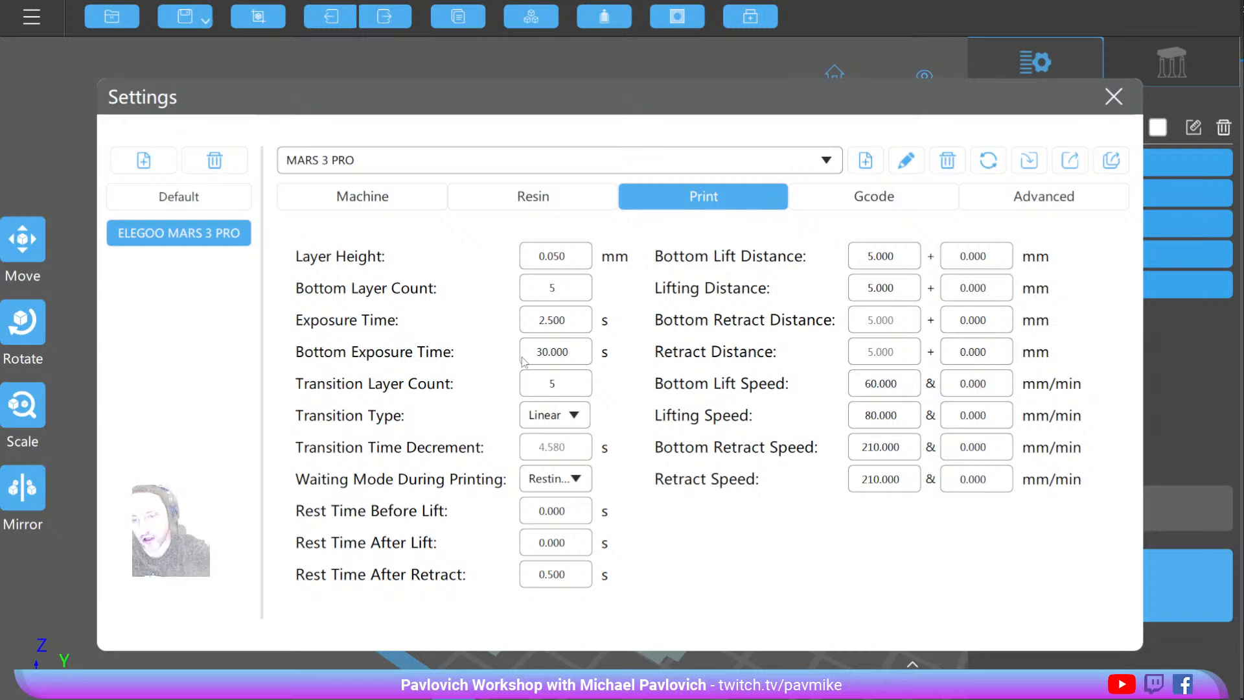
{"action": "mouse_move", "coordinate": [524, 361]}
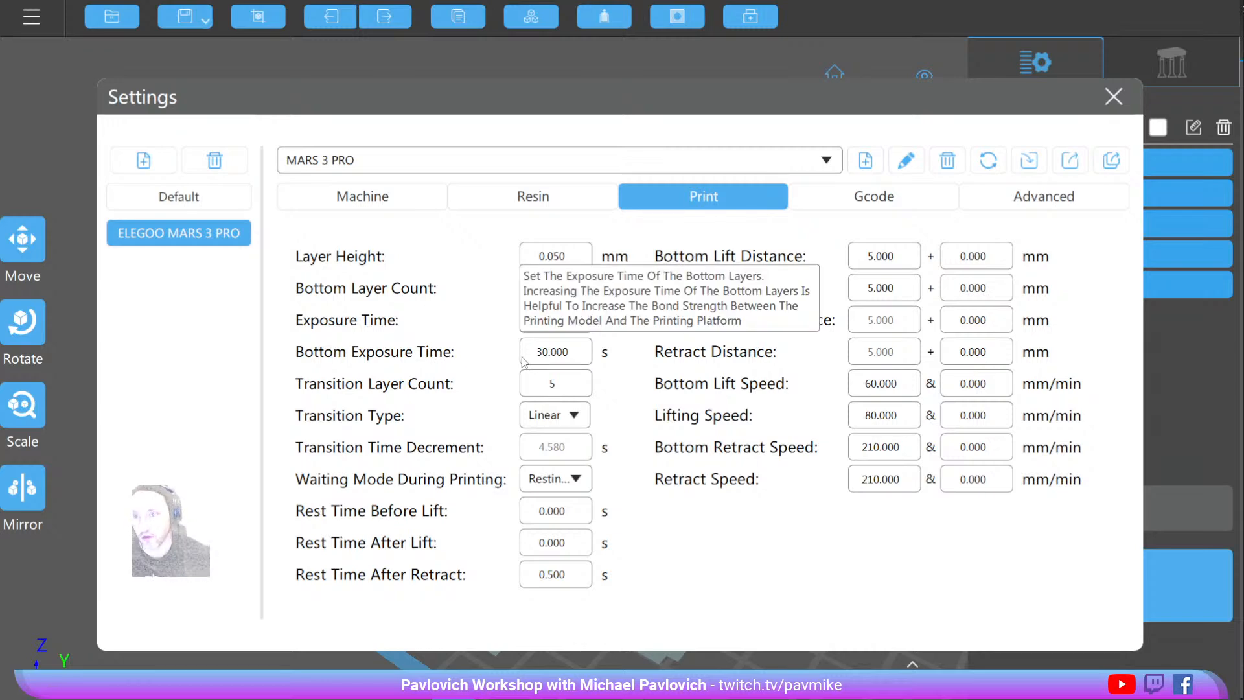
{"action": "left_click", "coordinate": [1114, 97]}
Examine the support rafts from beneath the plate and the supported models from the front
{"action": "right_click_drag", "start_coordinate": [883, 259], "coordinate": [595, 552]}
{"action": "right_click_drag", "start_coordinate": [566, 607], "coordinate": [635, 492]}
{"action": "scroll", "coordinate": [636, 493], "scroll_direction": "up", "scroll_amount": 3}
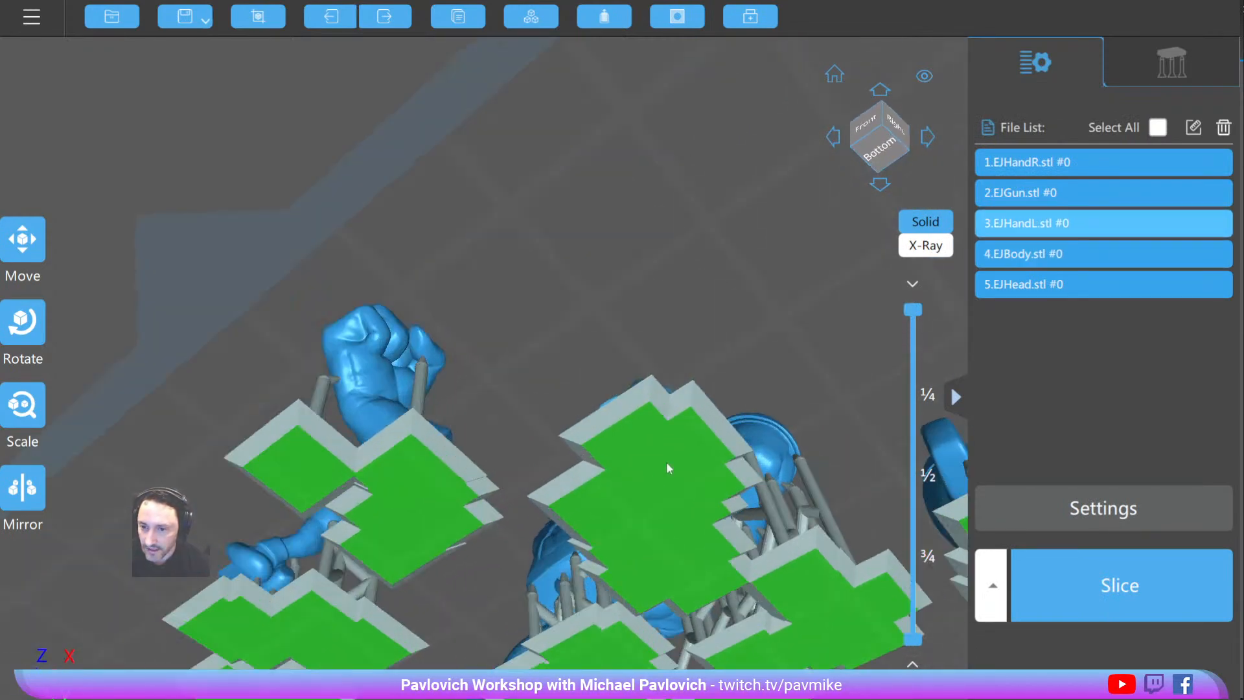
{"action": "right_click_drag", "start_coordinate": [606, 435], "coordinate": [538, 570]}
{"action": "scroll", "coordinate": [616, 602], "scroll_direction": "down", "scroll_amount": 4}
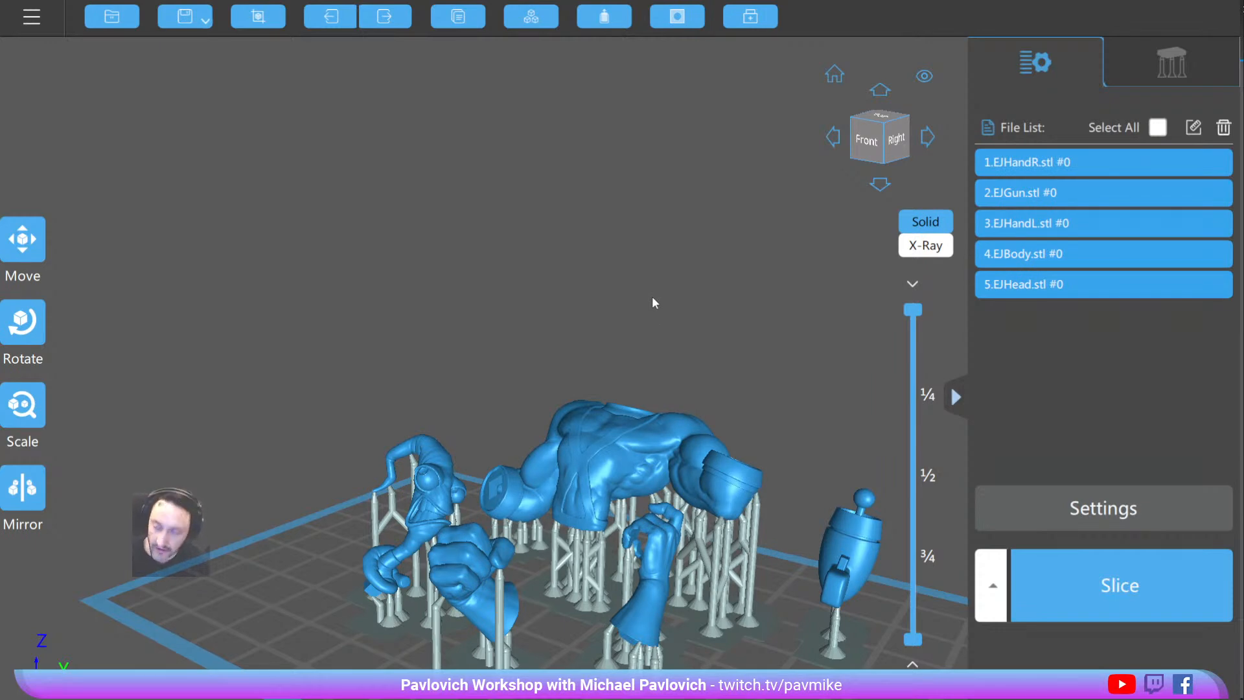
{"action": "right_click_drag", "start_coordinate": [658, 300], "coordinate": [732, 326]}
Quit the current slicer and start a new empty scene in Lychee Slicer
{"action": "left_click", "coordinate": [1216, 2]}
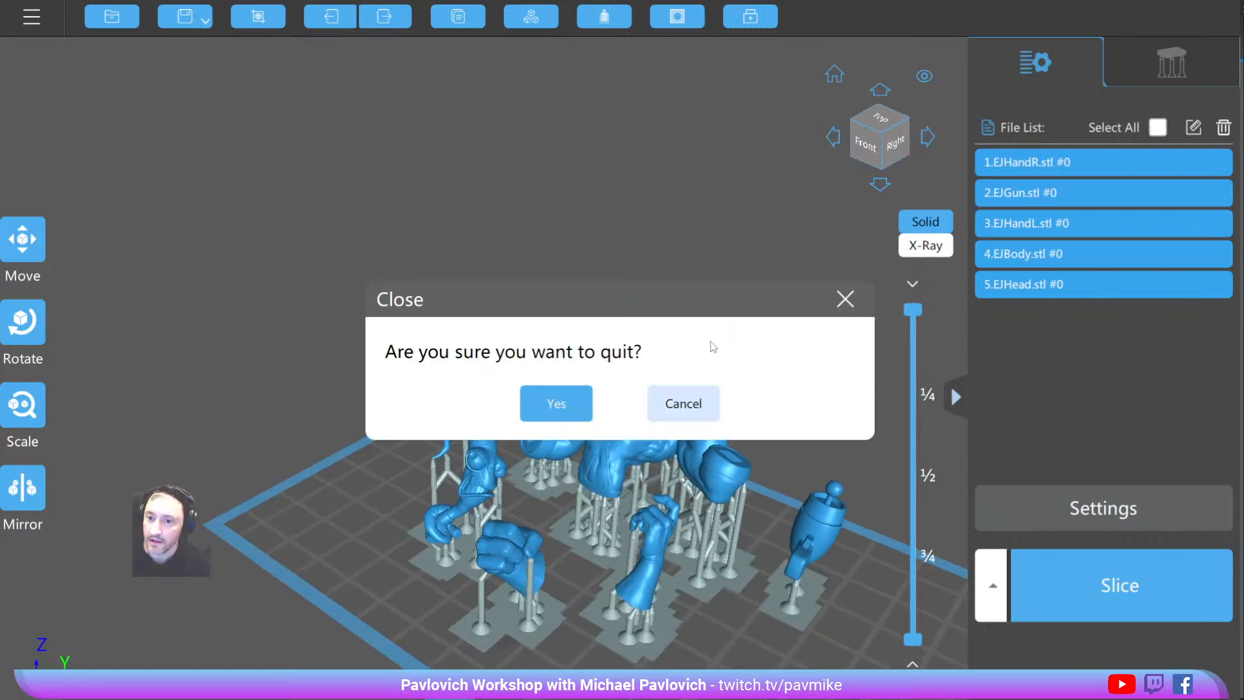
{"action": "left_click", "coordinate": [569, 401]}
{"action": "left_click", "coordinate": [23, 8]}
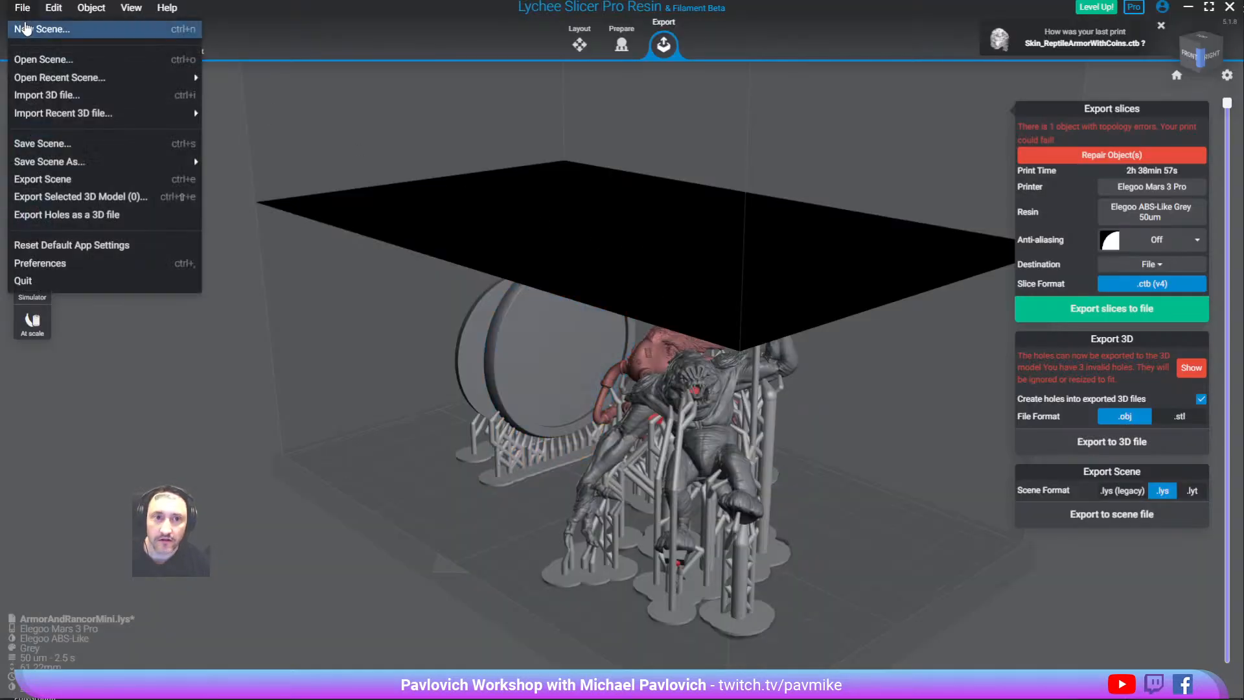
{"action": "left_click", "coordinate": [45, 25]}
{"action": "left_click", "coordinate": [674, 402]}
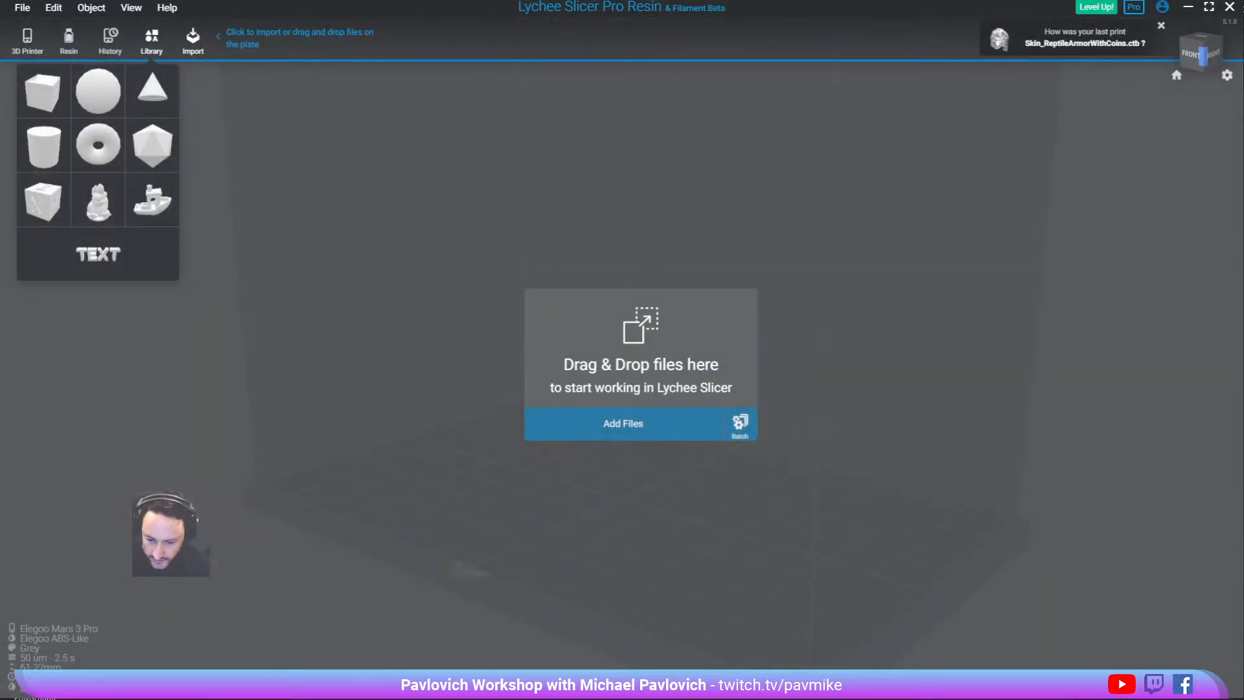
Add the character's part files one after another to the empty Lychee build plate
{"action": "left_click_drag", "start_coordinate": [678, 452], "coordinate": [638, 466]}
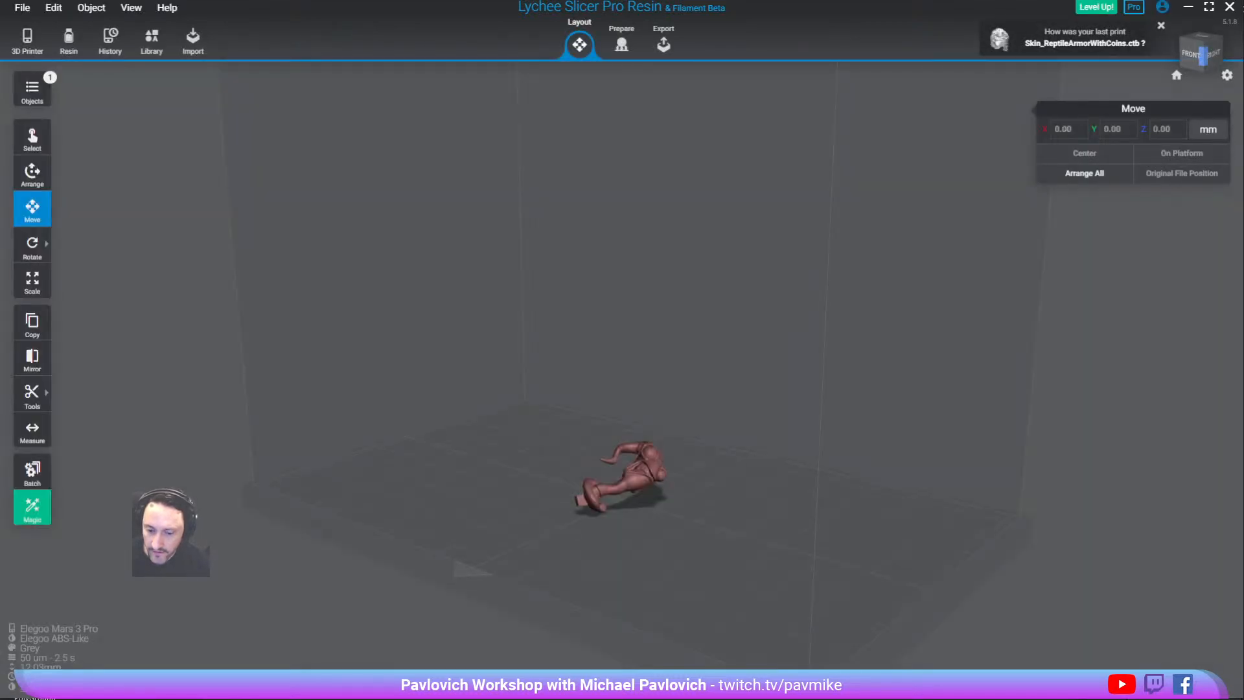
{"action": "left_click_drag", "start_coordinate": [755, 486], "coordinate": [757, 515]}
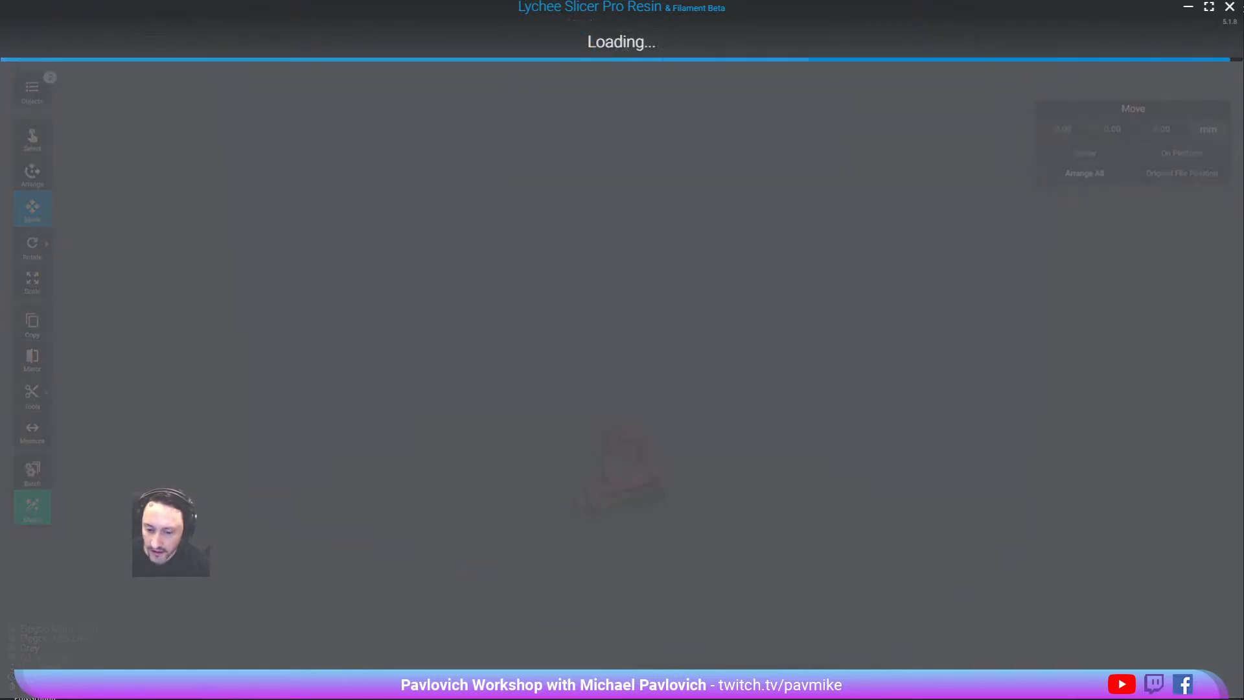
{"action": "left_click_drag", "start_coordinate": [564, 494], "coordinate": [519, 511]}
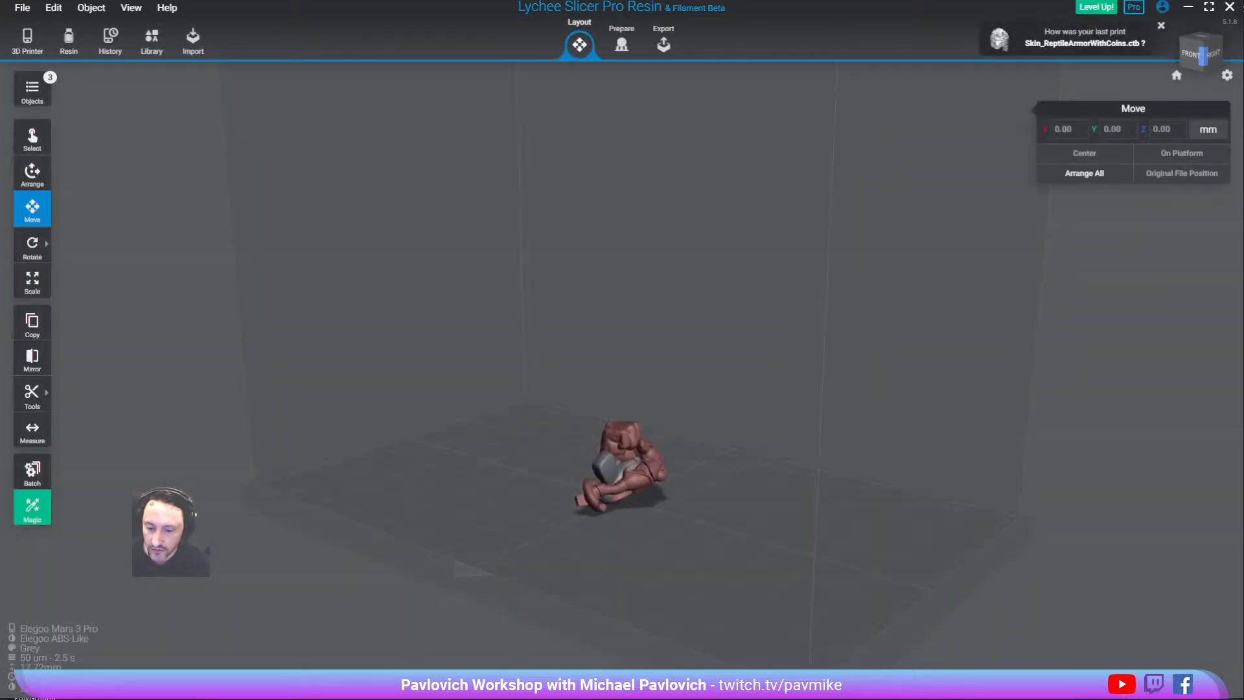
{"action": "left_click_drag", "start_coordinate": [862, 631], "coordinate": [789, 591]}
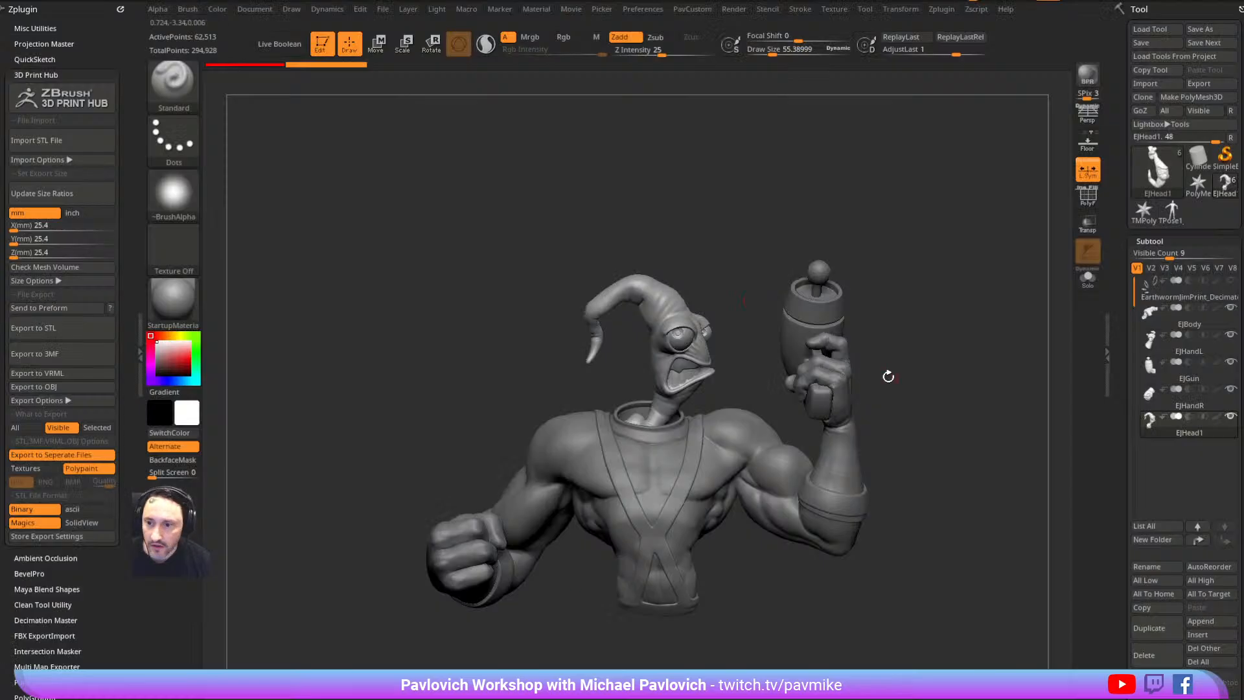
Run Fix Mesh on the EJHead1 subtool in ZBrush and close its holes
{"action": "mouse_move", "coordinate": [888, 376]}
{"action": "left_mouse_down"}
{"action": "mouse_move", "coordinate": [872, 361]}
{"action": "mouse_move", "coordinate": [880, 369]}
{"action": "left_mouse_up"}
{"action": "scroll", "coordinate": [1119, 350], "scroll_direction": "down", "scroll_amount": 8}
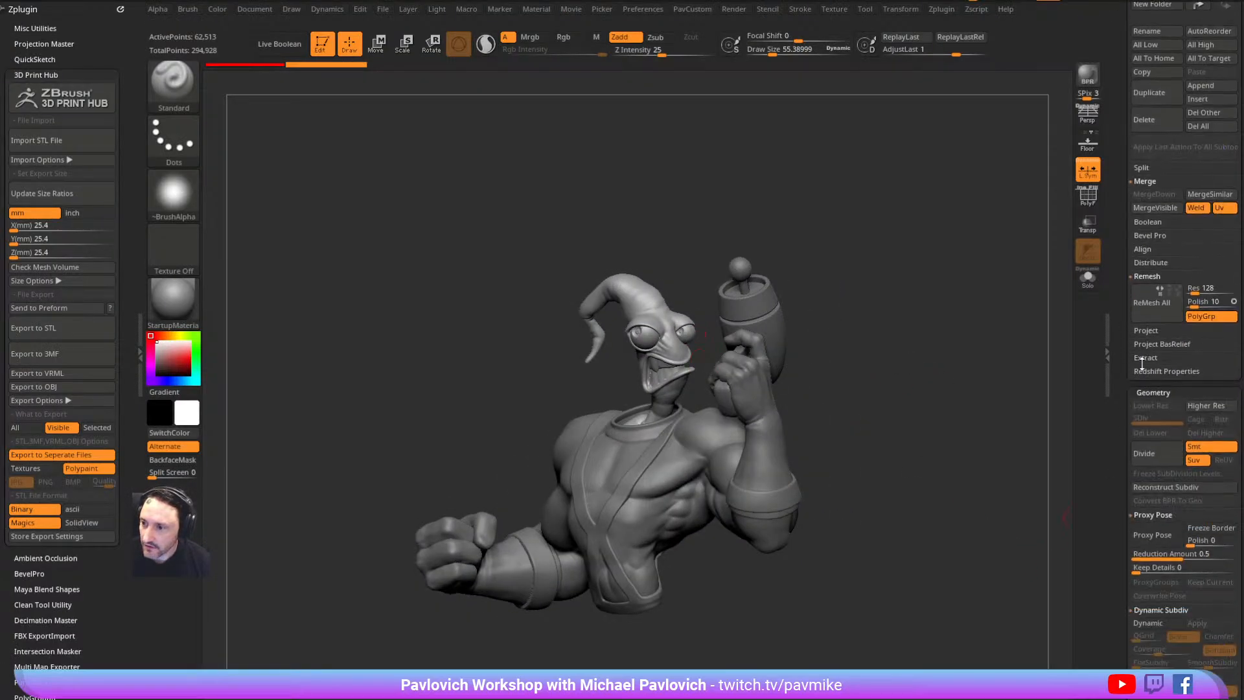
{"action": "key", "text": "shift"}
{"action": "scroll", "coordinate": [1129, 397], "scroll_direction": "down", "scroll_amount": 6}
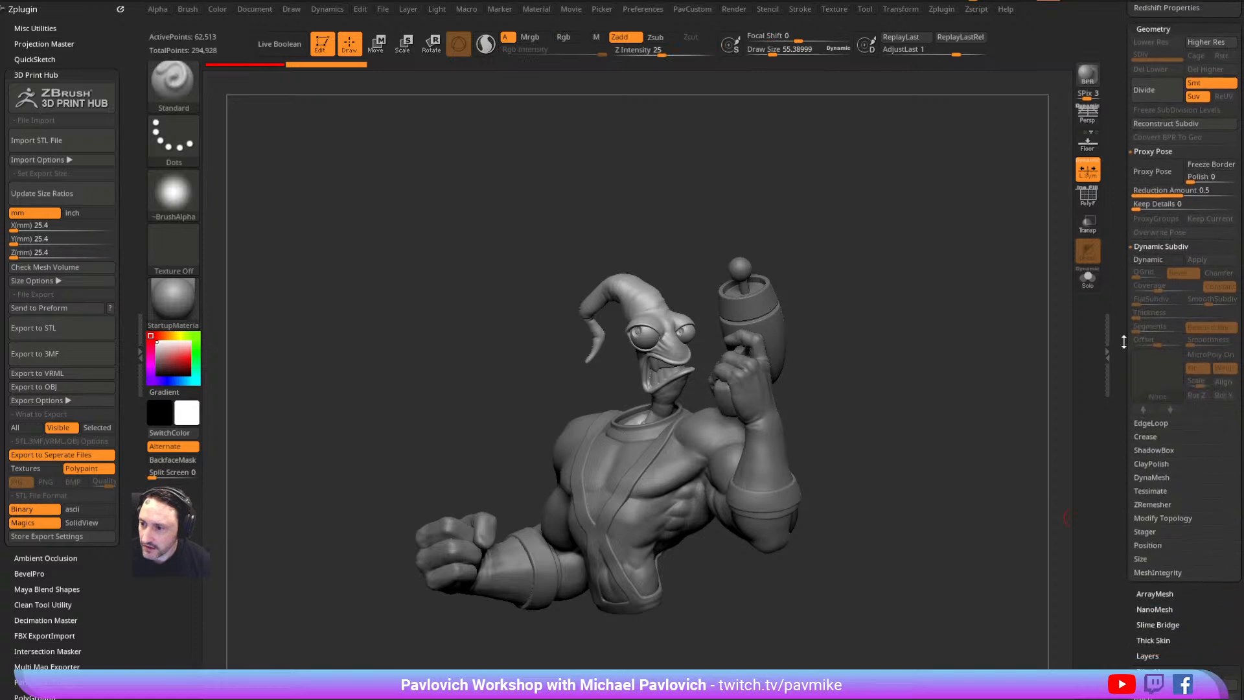
{"action": "left_click", "coordinate": [1147, 573]}
{"action": "left_click", "coordinate": [1212, 585]}
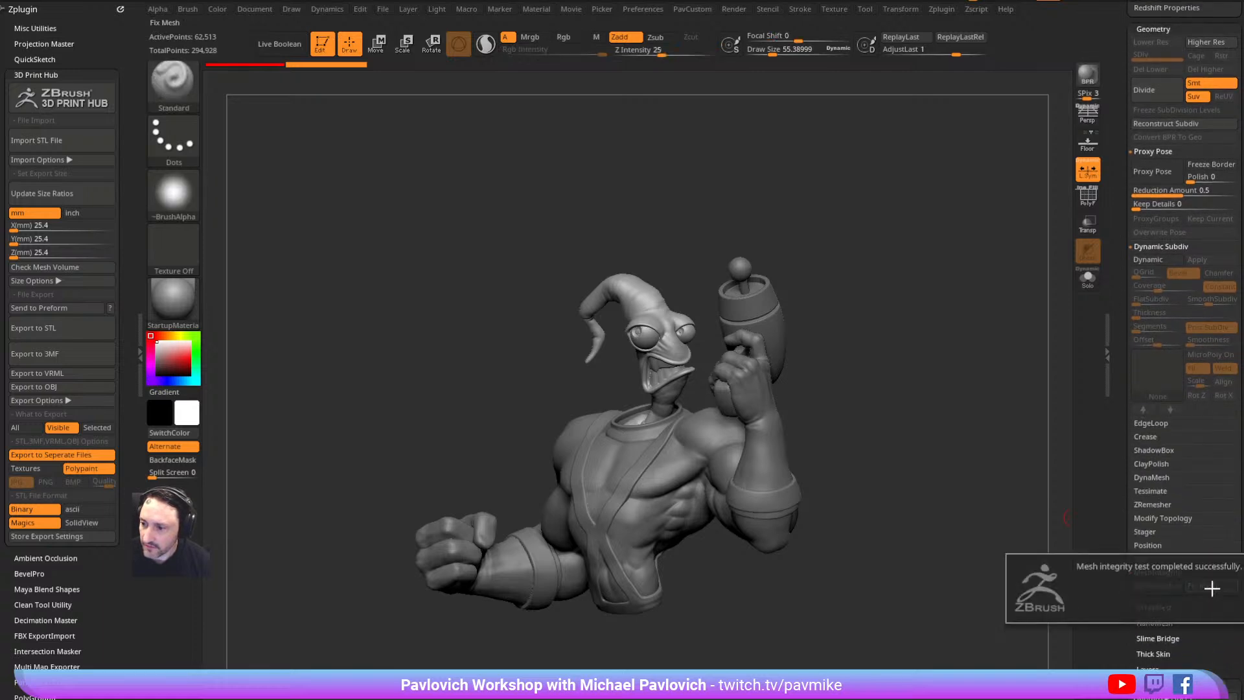
{"action": "key", "text": "space"}
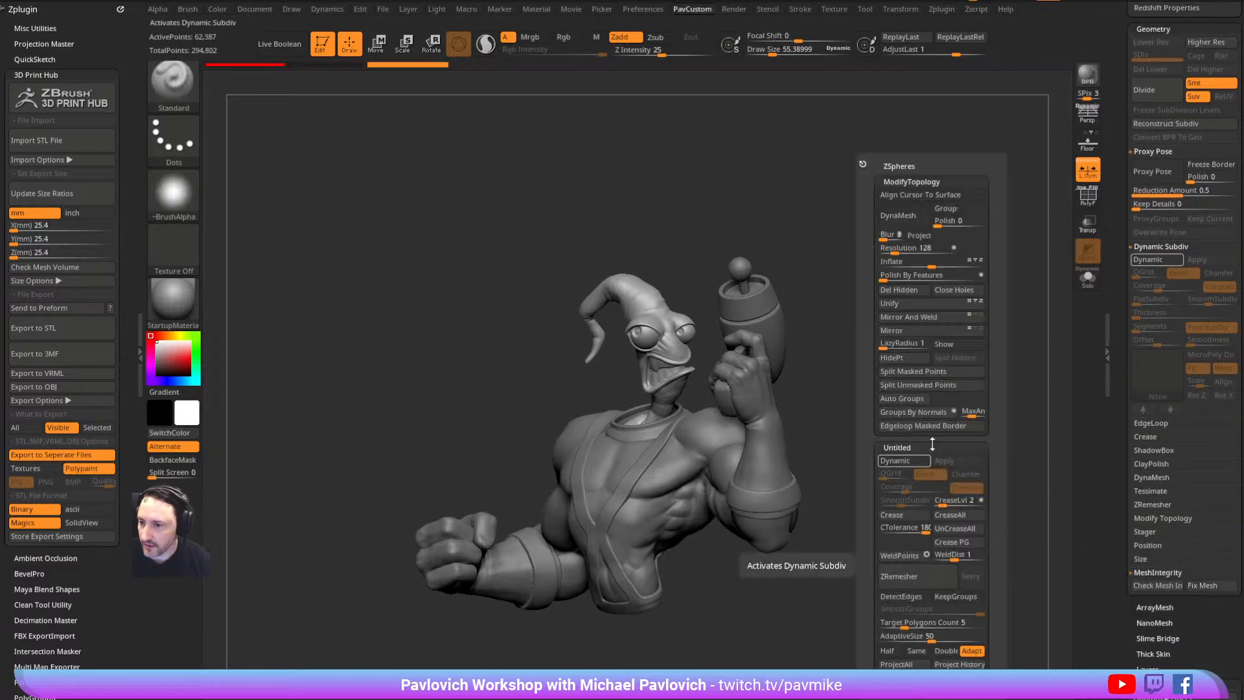
{"action": "left_click", "coordinate": [953, 290]}
Isolate the head subtool and examine its neck and key from several angles
{"action": "left_click_drag", "start_coordinate": [789, 253], "coordinate": [1029, 282]}
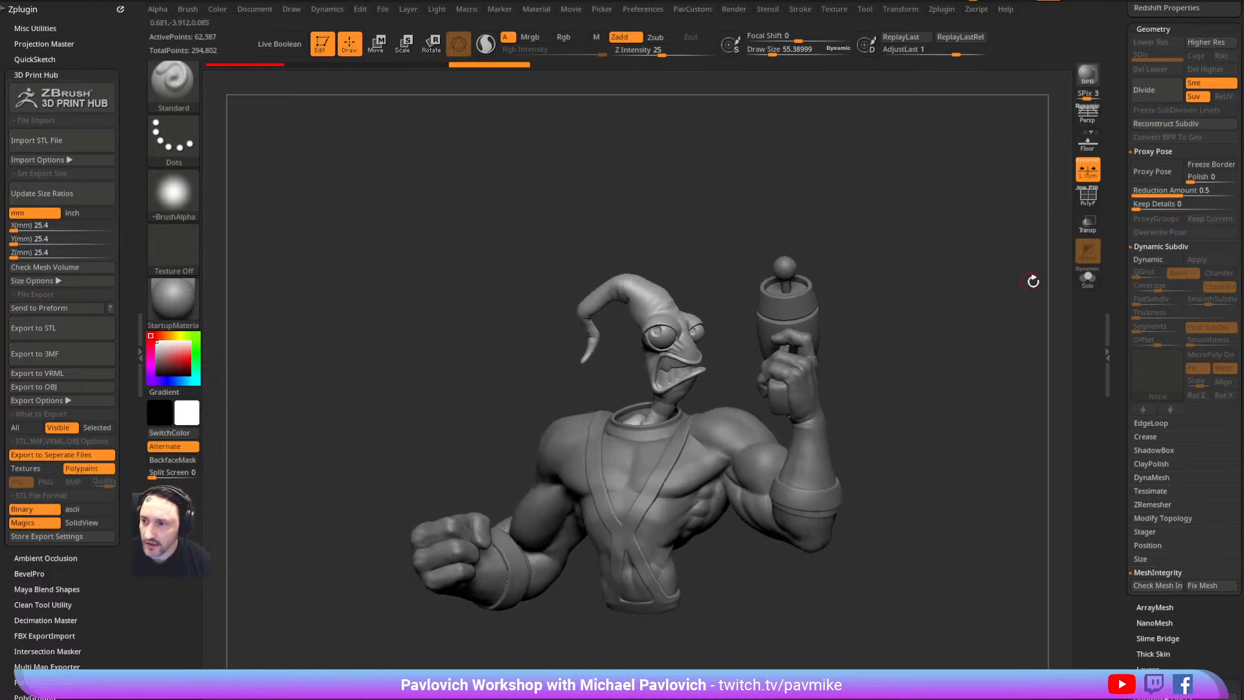
{"action": "left_click", "coordinate": [1087, 278]}
{"action": "left_click_drag", "start_coordinate": [966, 370], "coordinate": [965, 430]}
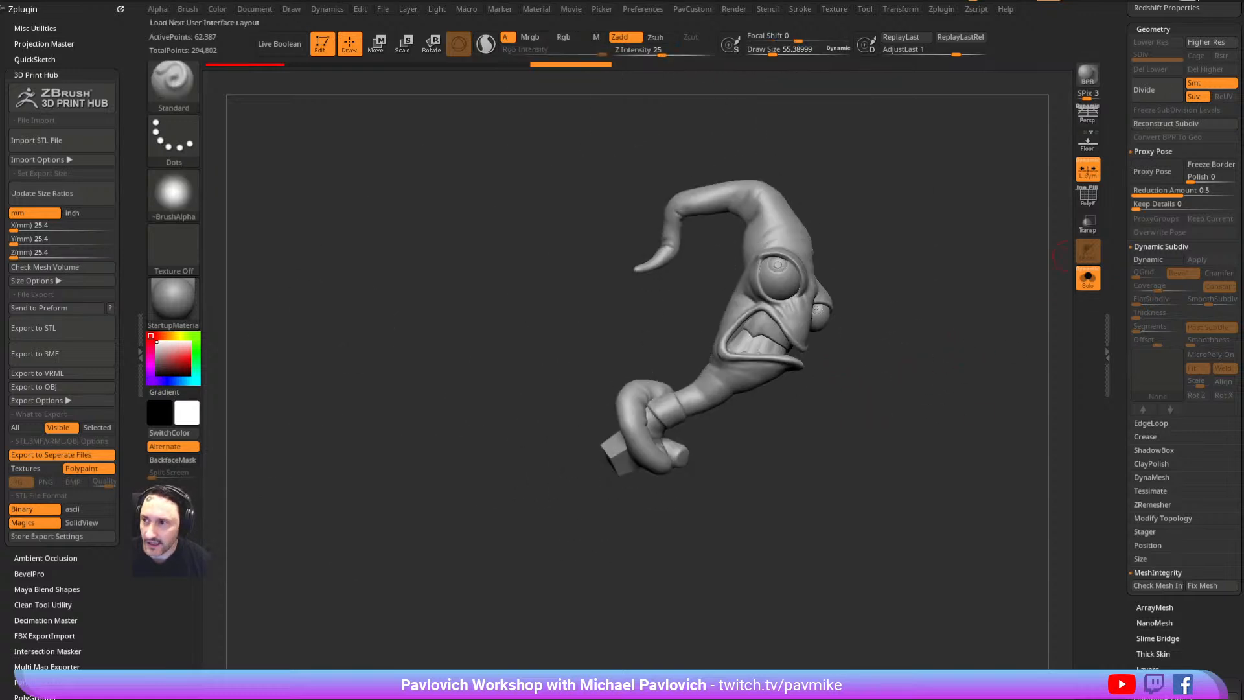
Switch to Lychee Slicer and auto-arrange all the imported parts on the build plate
{"action": "key", "text": "alt+Tab"}
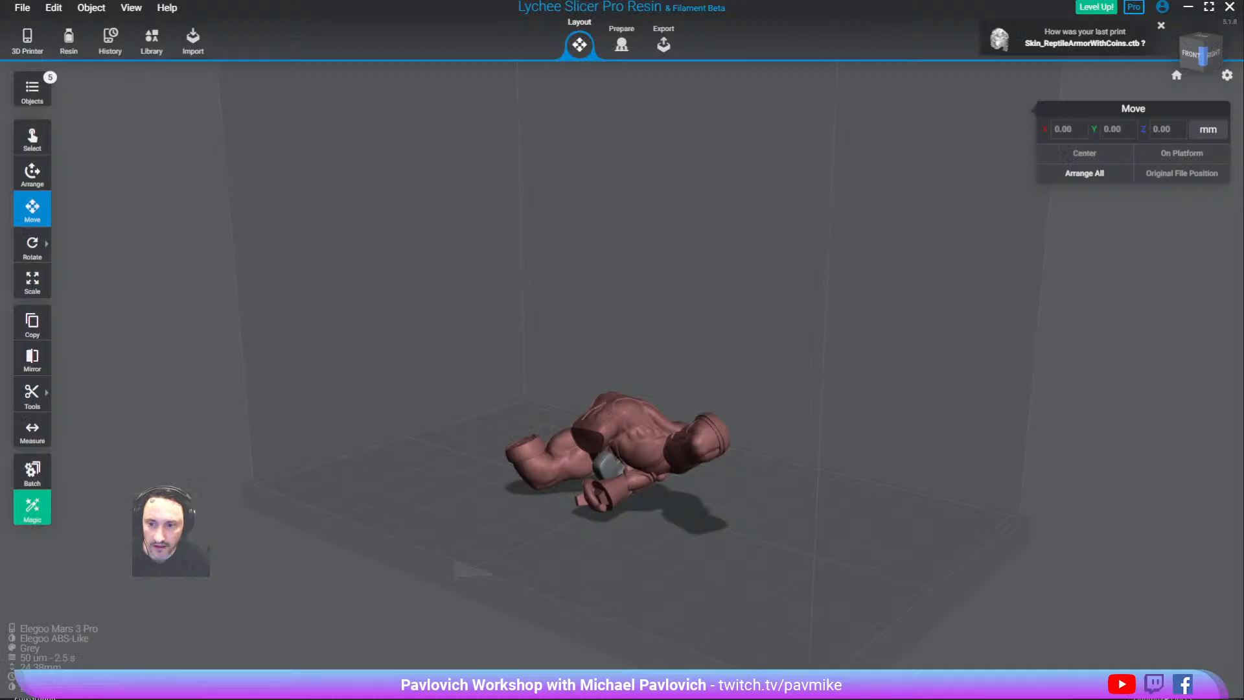
{"action": "left_click_drag", "start_coordinate": [512, 274], "coordinate": [320, 355]}
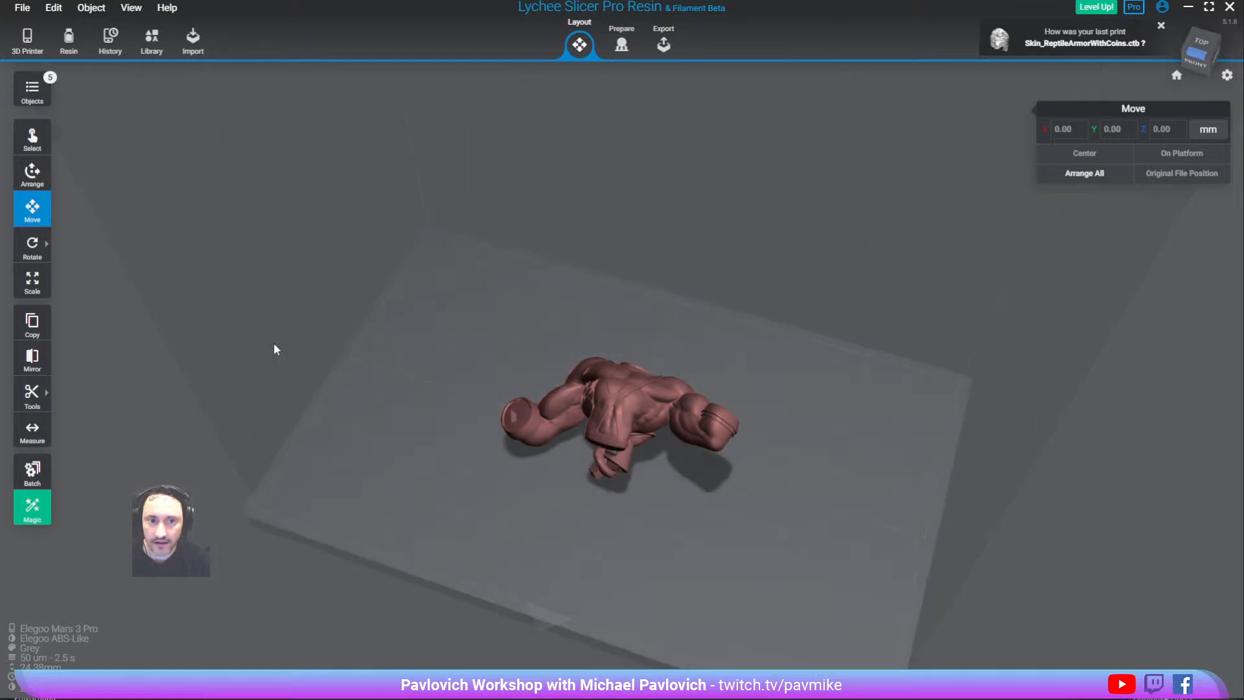
{"action": "left_click", "coordinate": [25, 174]}
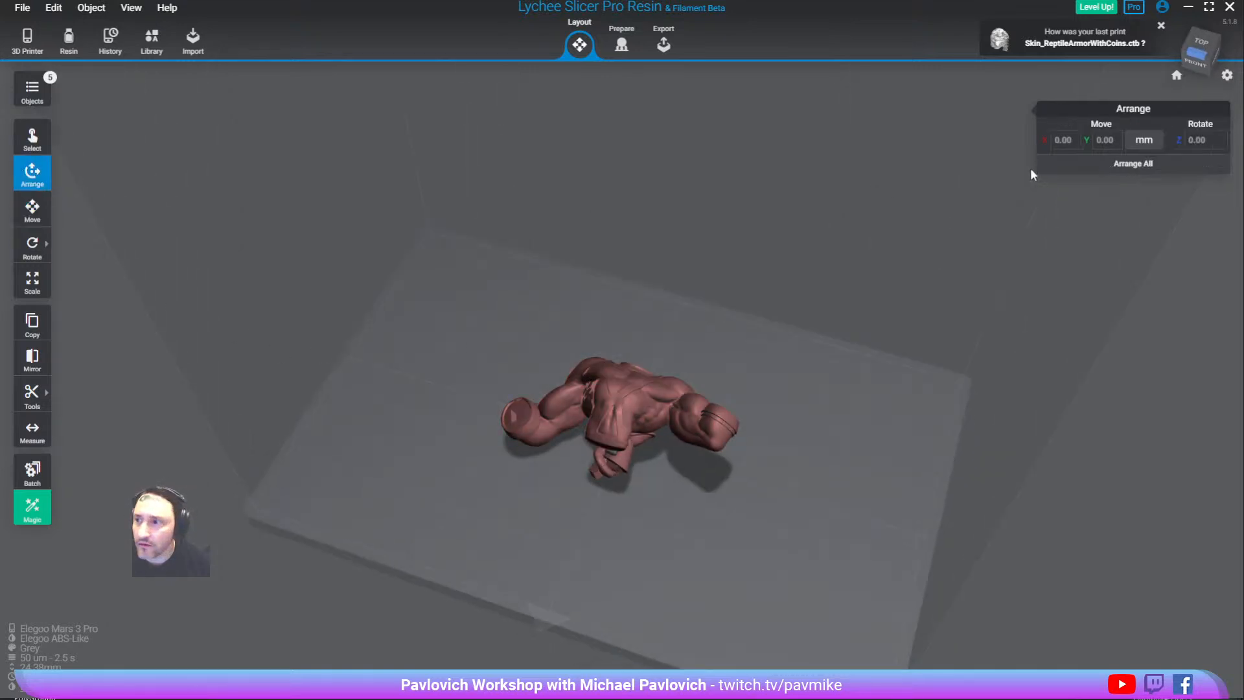
{"action": "left_click", "coordinate": [1104, 165]}
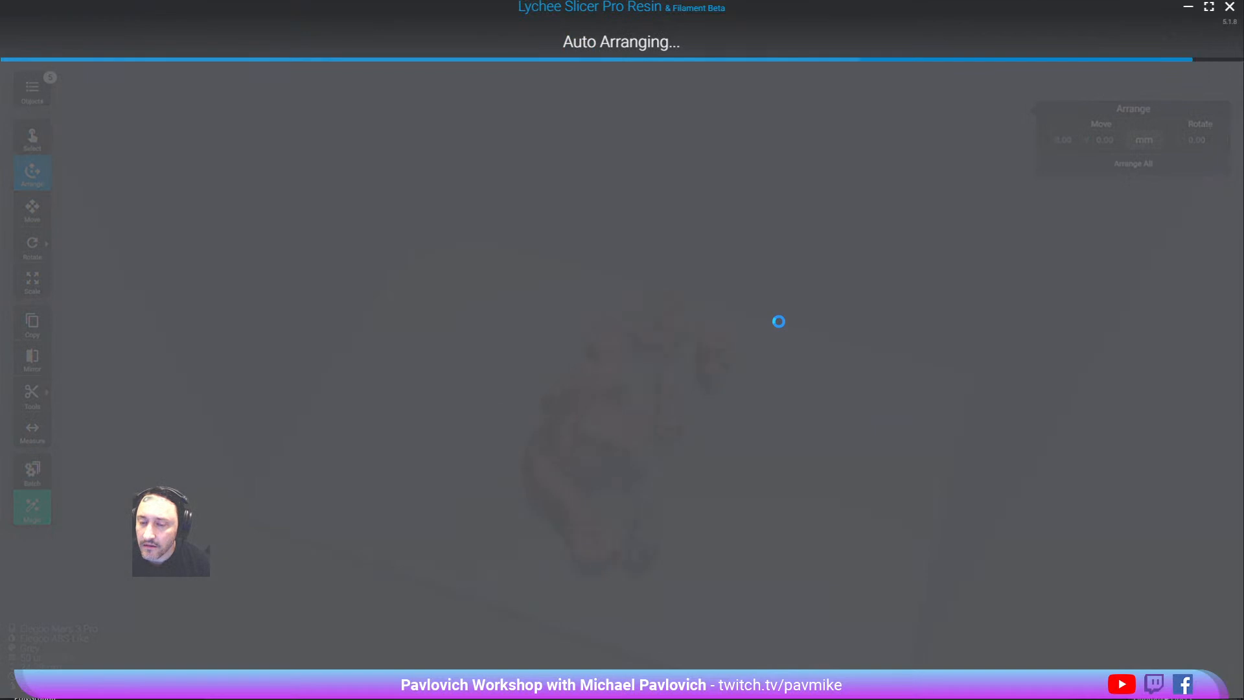
Repair the 3D models of the body and the right hand
{"action": "left_click_drag", "start_coordinate": [794, 402], "coordinate": [521, 413]}
{"action": "left_click", "coordinate": [521, 413]}
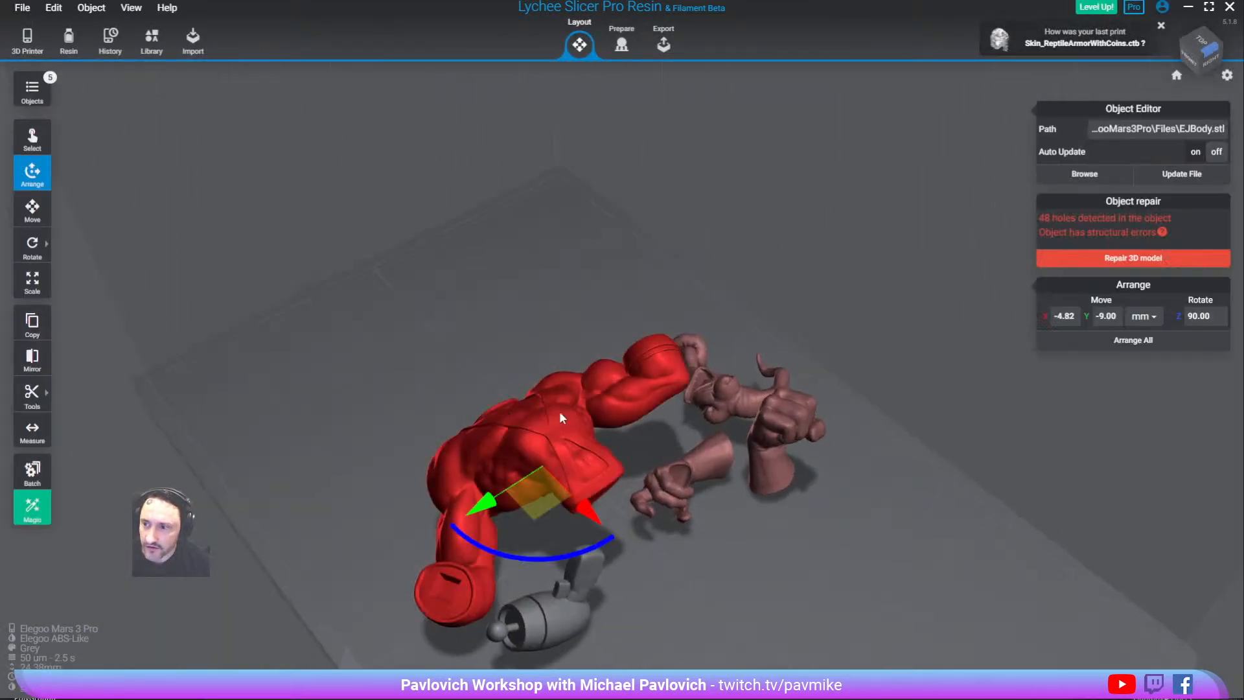
{"action": "left_click", "coordinate": [1106, 259]}
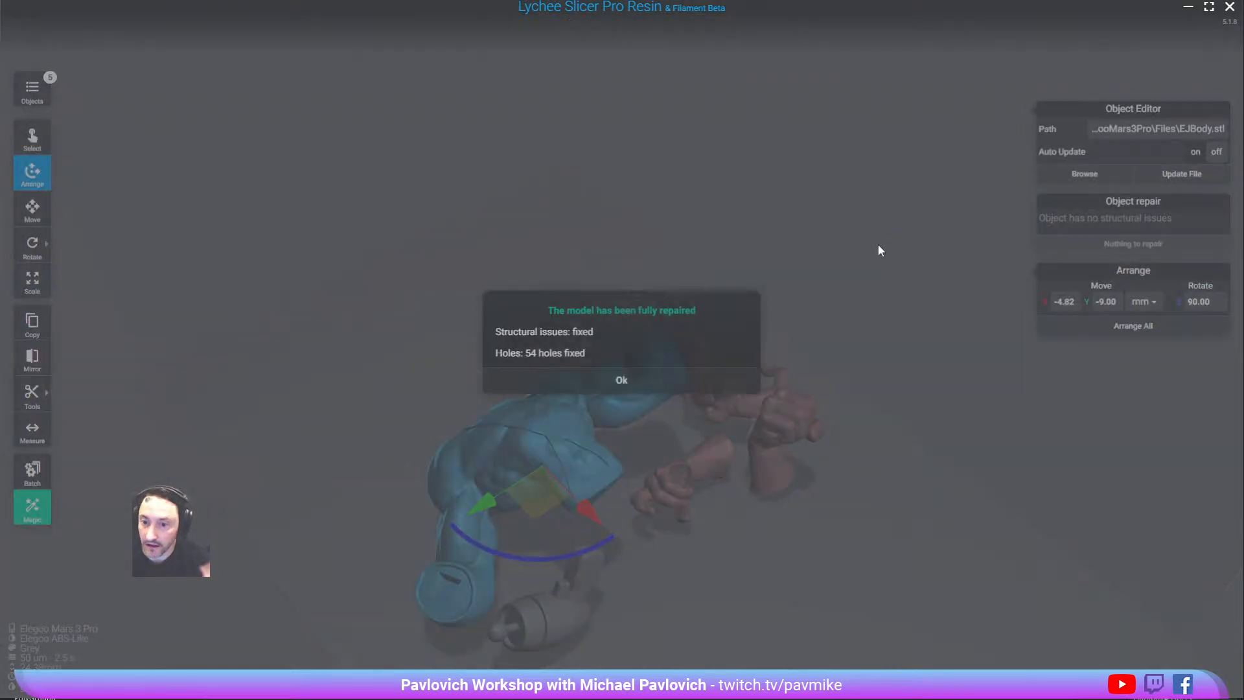
{"action": "left_click", "coordinate": [651, 396]}
{"action": "left_click", "coordinate": [801, 425]}
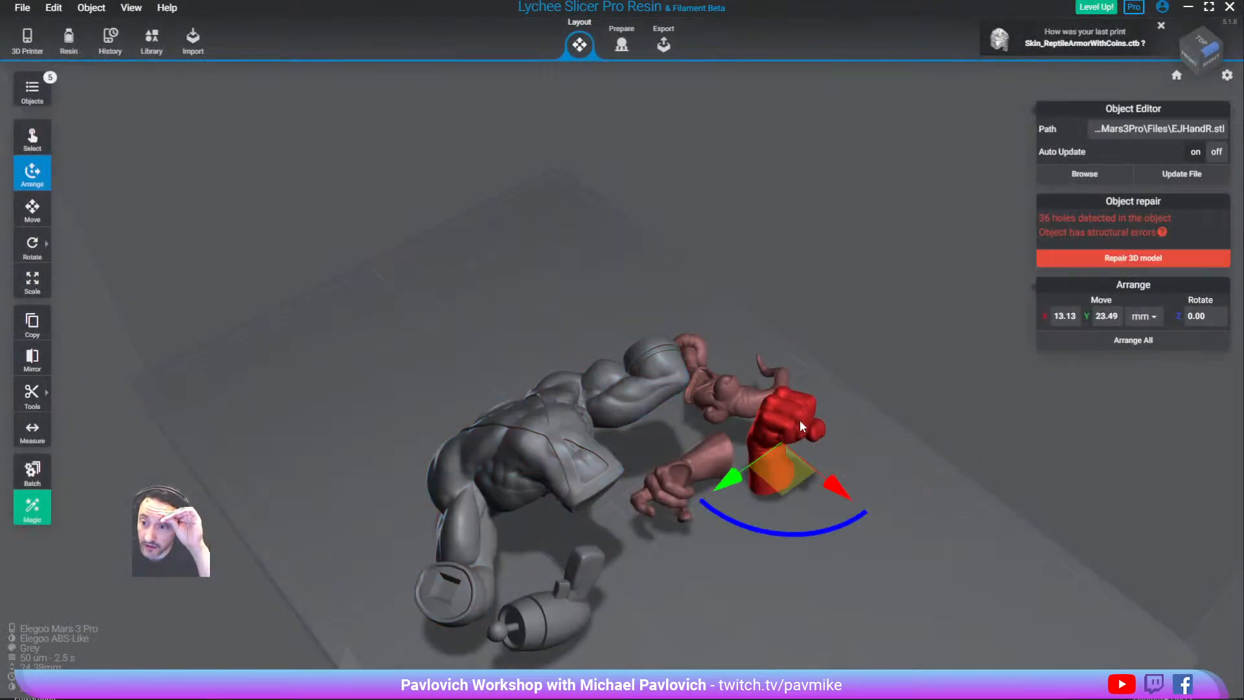
{"action": "left_click", "coordinate": [1150, 258]}
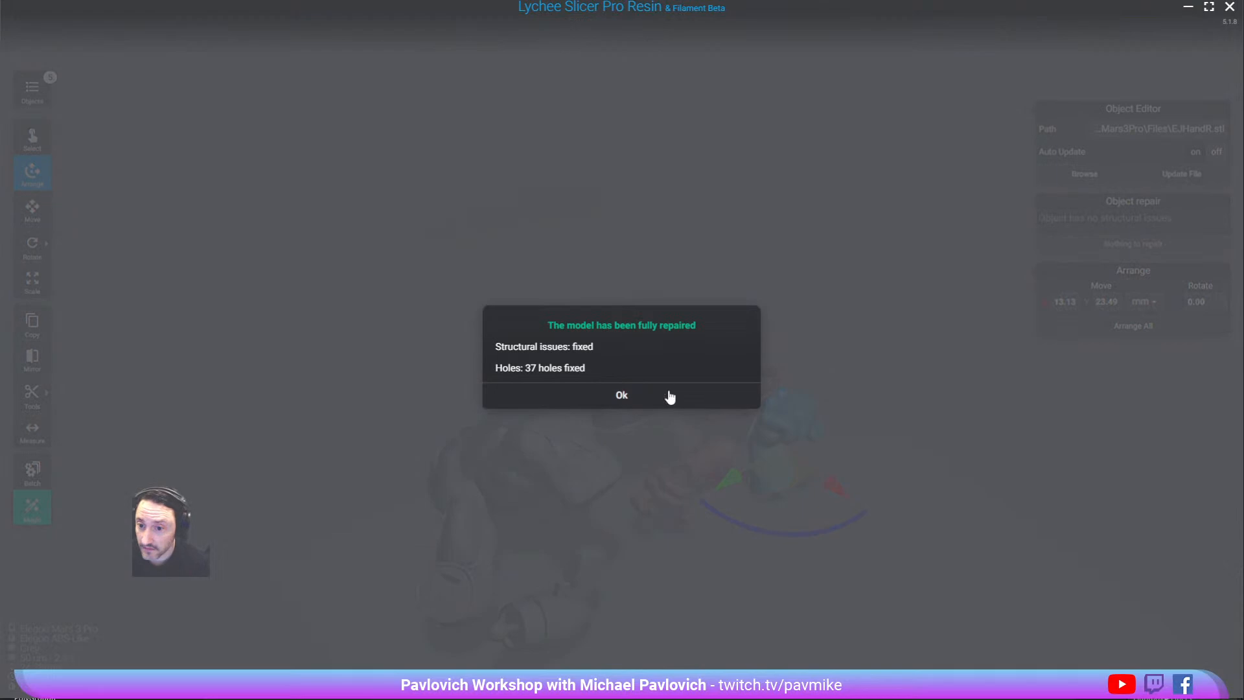
{"action": "left_click", "coordinate": [670, 396]}
Repair the 3D models of the left hand and the head
{"action": "left_click", "coordinate": [685, 456]}
{"action": "left_click", "coordinate": [1113, 236]}
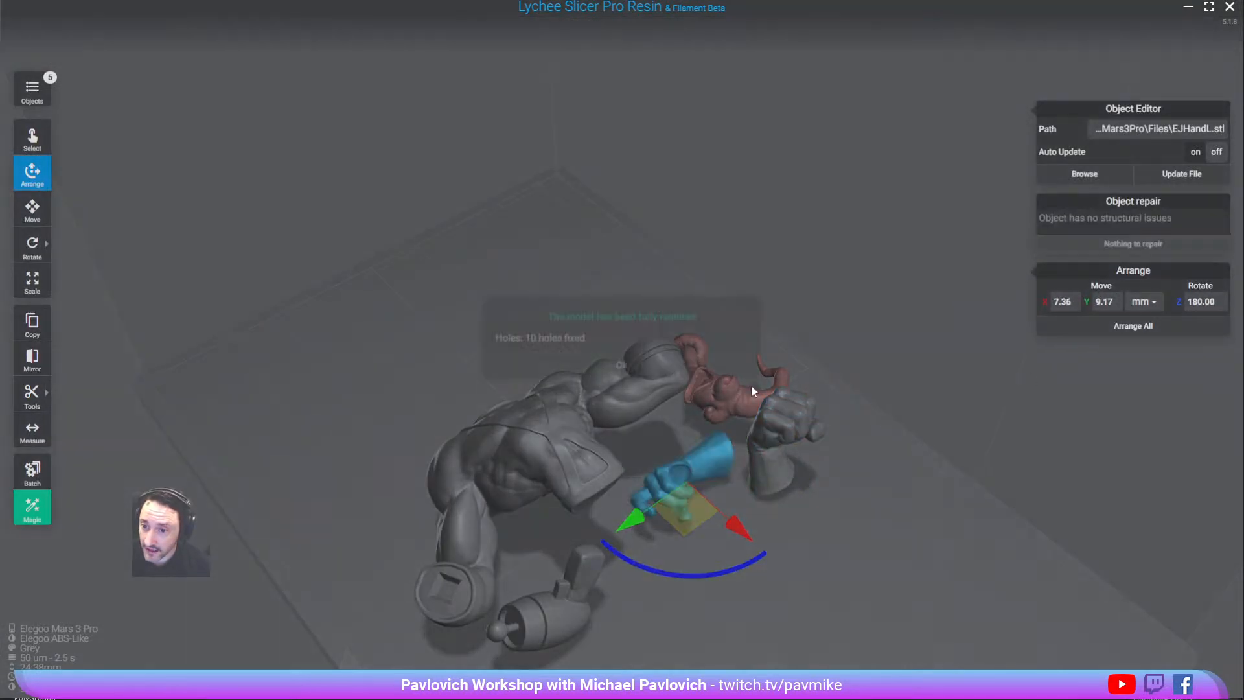
{"action": "left_click", "coordinate": [706, 394]}
{"action": "left_click", "coordinate": [699, 390]}
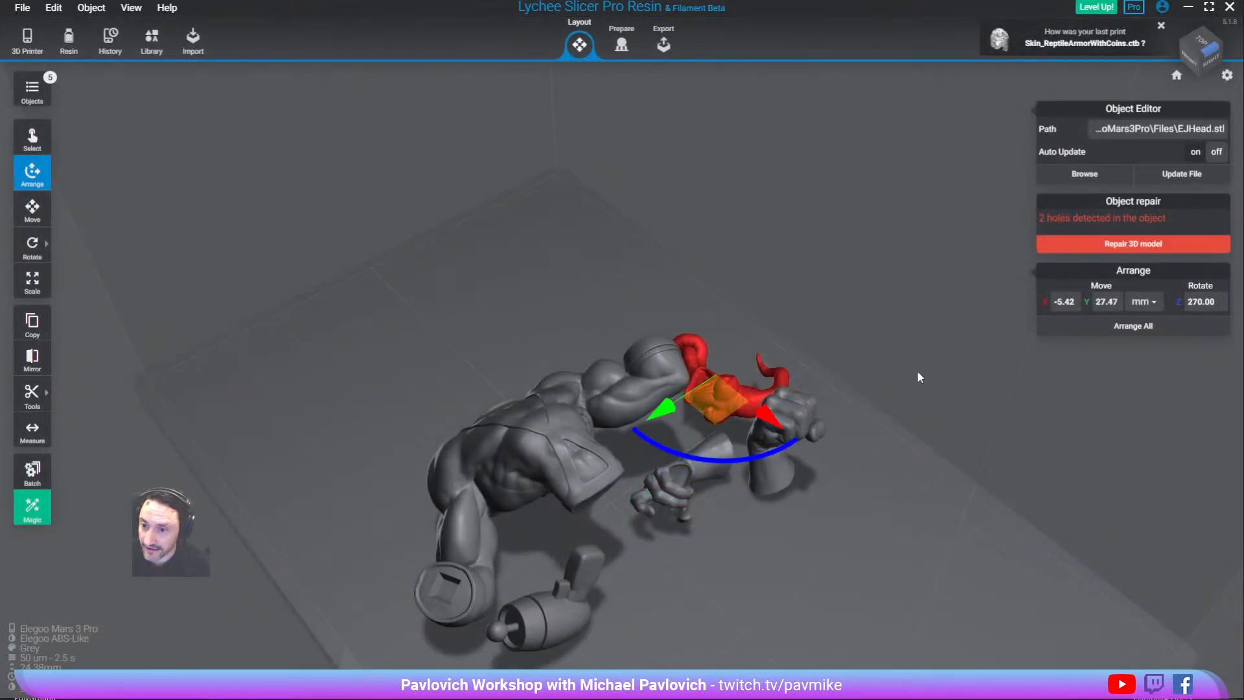
{"action": "left_click", "coordinate": [1124, 244]}
{"action": "left_click", "coordinate": [759, 374]}
{"action": "left_click_drag", "start_coordinate": [759, 374], "coordinate": [886, 333]}
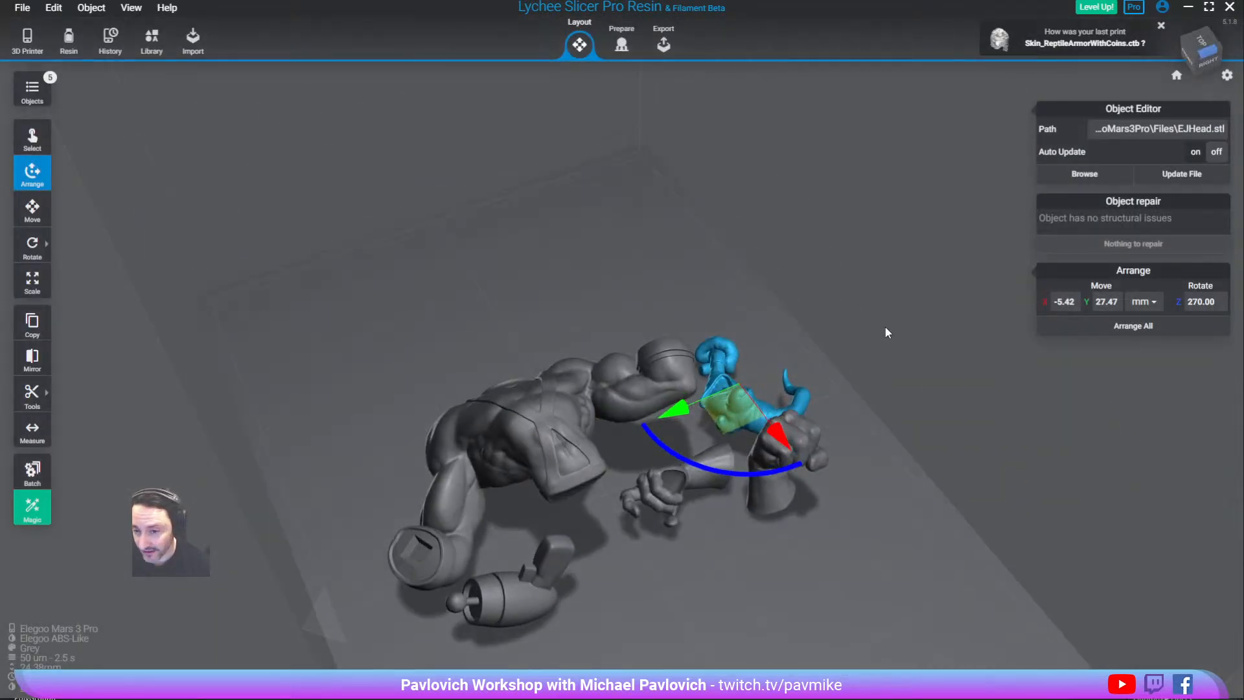
Move the body away from the other parts along X, to about -33.35 mm
{"action": "left_click", "coordinate": [579, 343]}
{"action": "left_click_drag", "start_coordinate": [592, 295], "coordinate": [561, 272]}
{"action": "left_click_drag", "start_coordinate": [591, 342], "coordinate": [772, 348]}
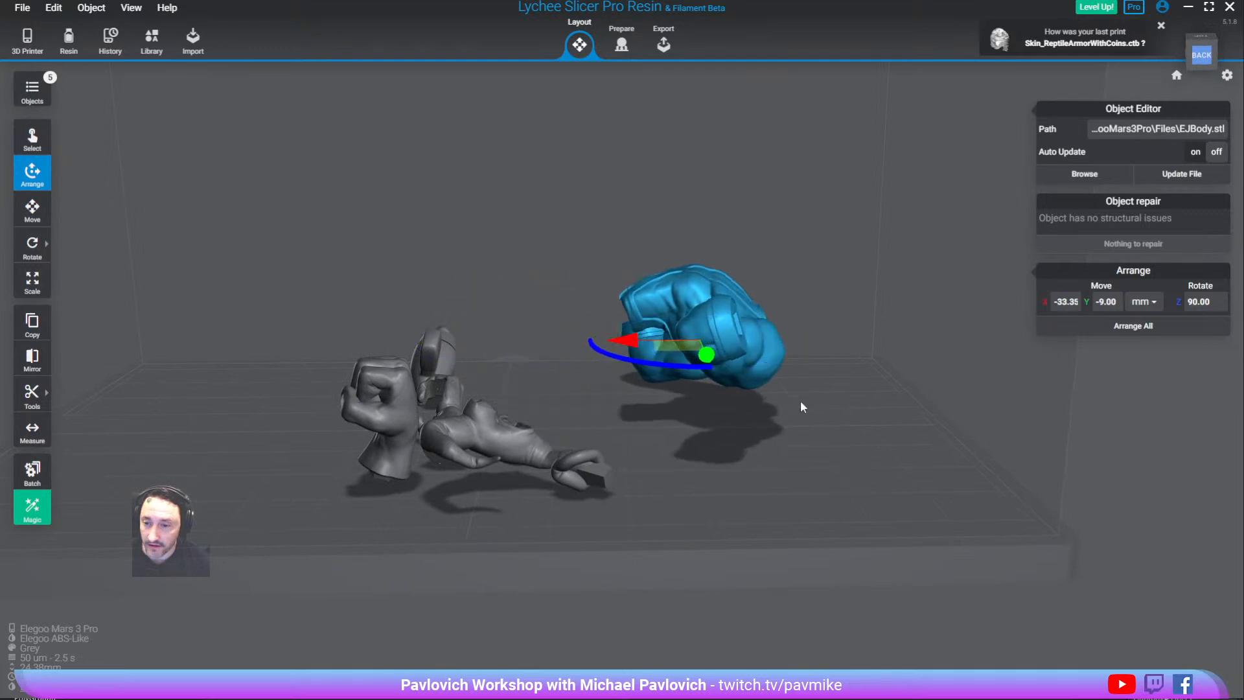
{"action": "left_click_drag", "start_coordinate": [790, 397], "coordinate": [1046, 468]}
{"action": "left_click_drag", "start_coordinate": [479, 394], "coordinate": [278, 308]}
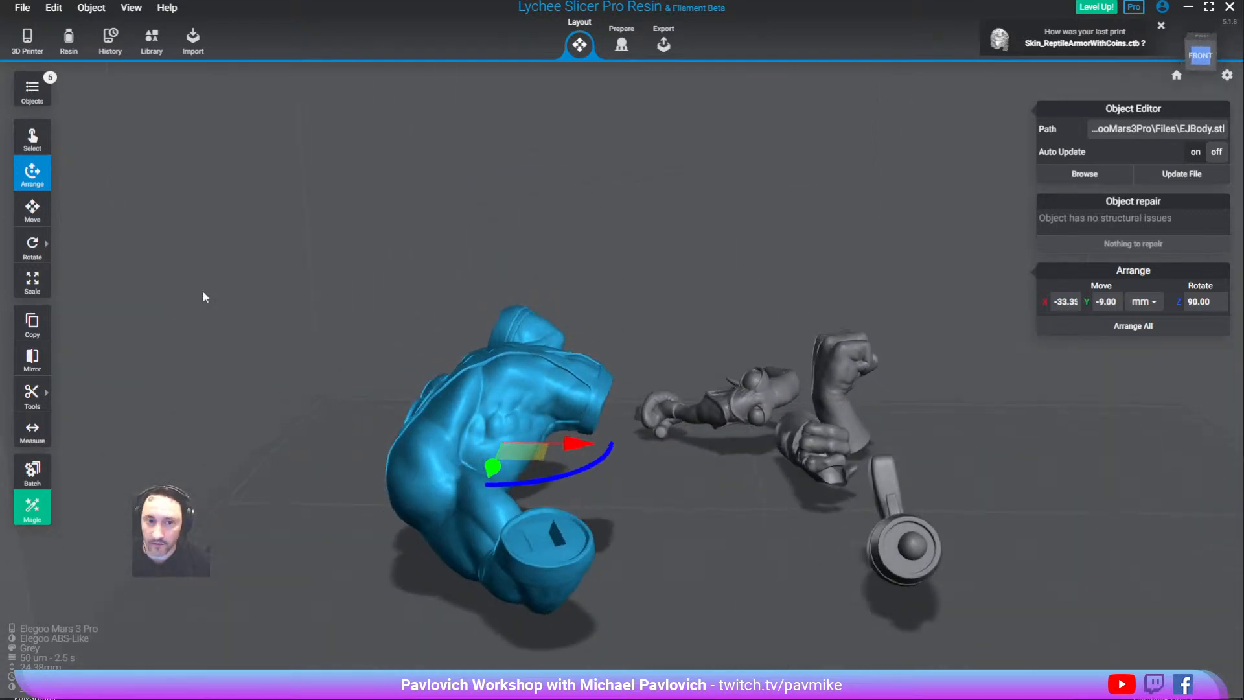
Tilt the body with the Rotate tool to about 44.5° on X
{"action": "left_click", "coordinate": [33, 243]}
{"action": "left_click_drag", "start_coordinate": [543, 382], "coordinate": [610, 401]}
{"action": "left_click_drag", "start_coordinate": [637, 335], "coordinate": [620, 309]}
Rotate the head upright, to about X 73.6°, Y -45.3° and Z -90°
{"action": "left_click", "coordinate": [701, 398]}
{"action": "left_click_drag", "start_coordinate": [758, 341], "coordinate": [838, 379]}
{"action": "left_click_drag", "start_coordinate": [776, 312], "coordinate": [768, 303]}
{"action": "left_click_drag", "start_coordinate": [852, 316], "coordinate": [852, 367]}
{"action": "left_click_drag", "start_coordinate": [685, 351], "coordinate": [761, 371]}
{"action": "left_click_drag", "start_coordinate": [900, 427], "coordinate": [951, 438]}
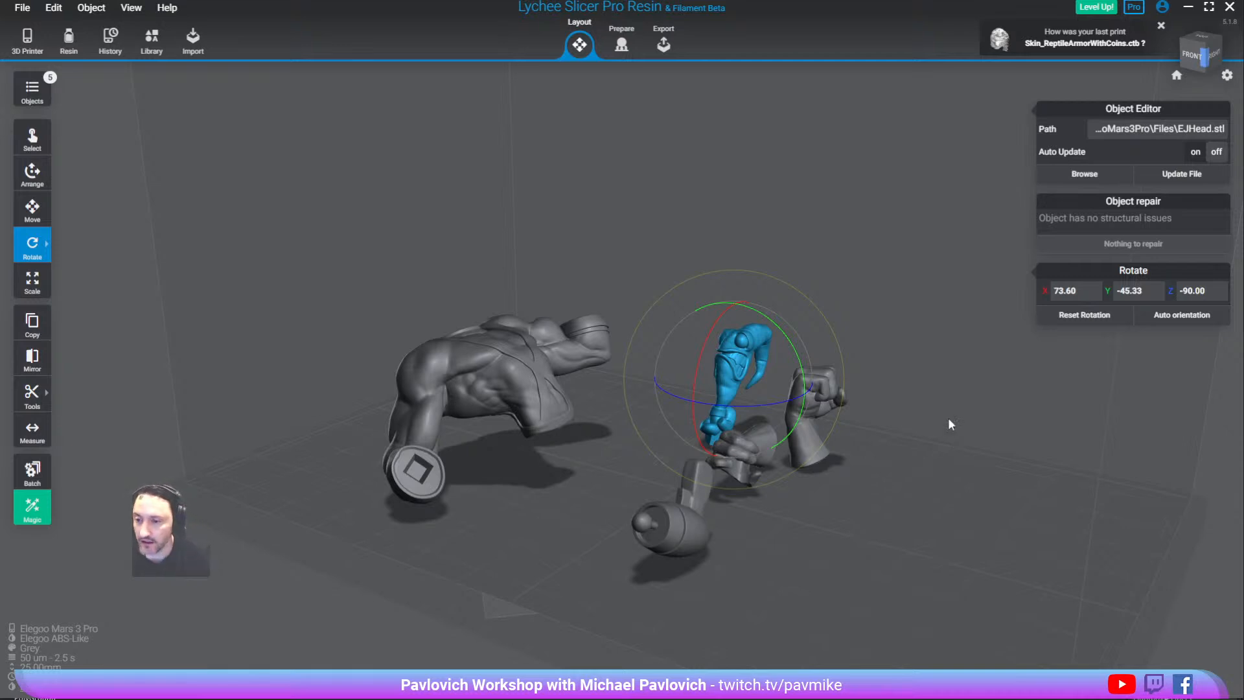
Tilt the right hand to about 33° on Y and shift it away from the neighbouring parts
{"action": "left_click_drag", "start_coordinate": [950, 442], "coordinate": [865, 350]}
{"action": "left_click", "coordinate": [819, 448]}
{"action": "left_click_drag", "start_coordinate": [903, 388], "coordinate": [899, 376]}
{"action": "left_click_drag", "start_coordinate": [977, 408], "coordinate": [986, 357]}
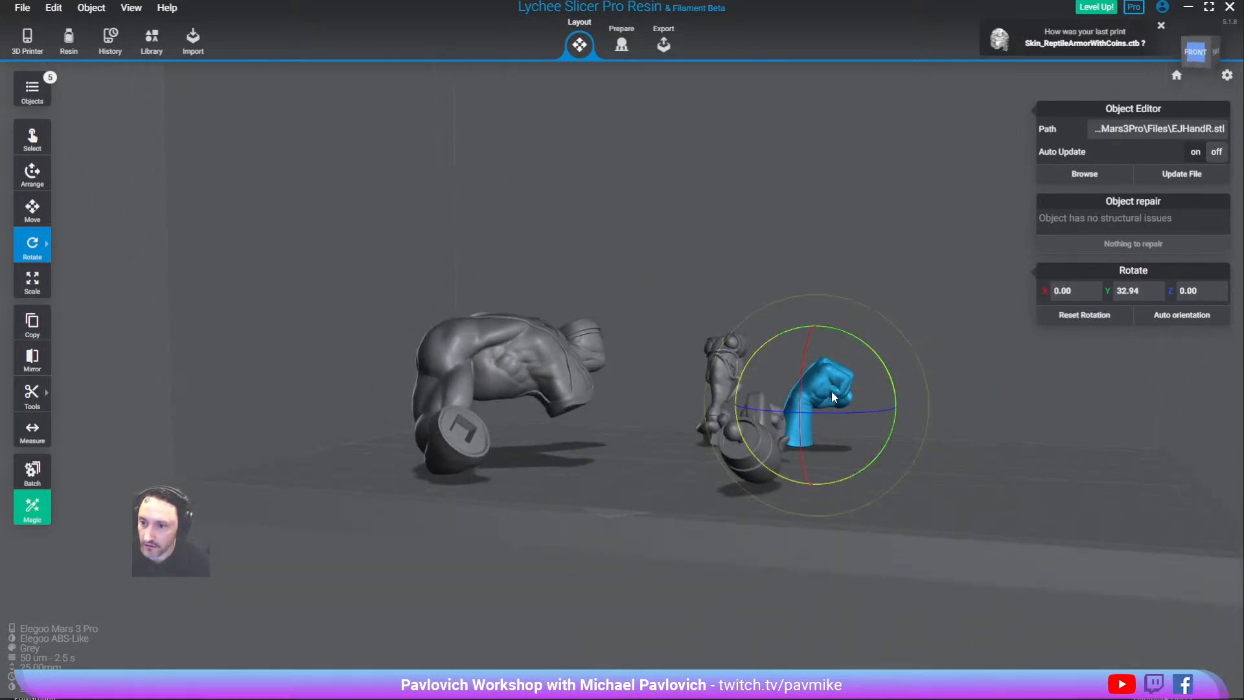
{"action": "key", "text": "m"}
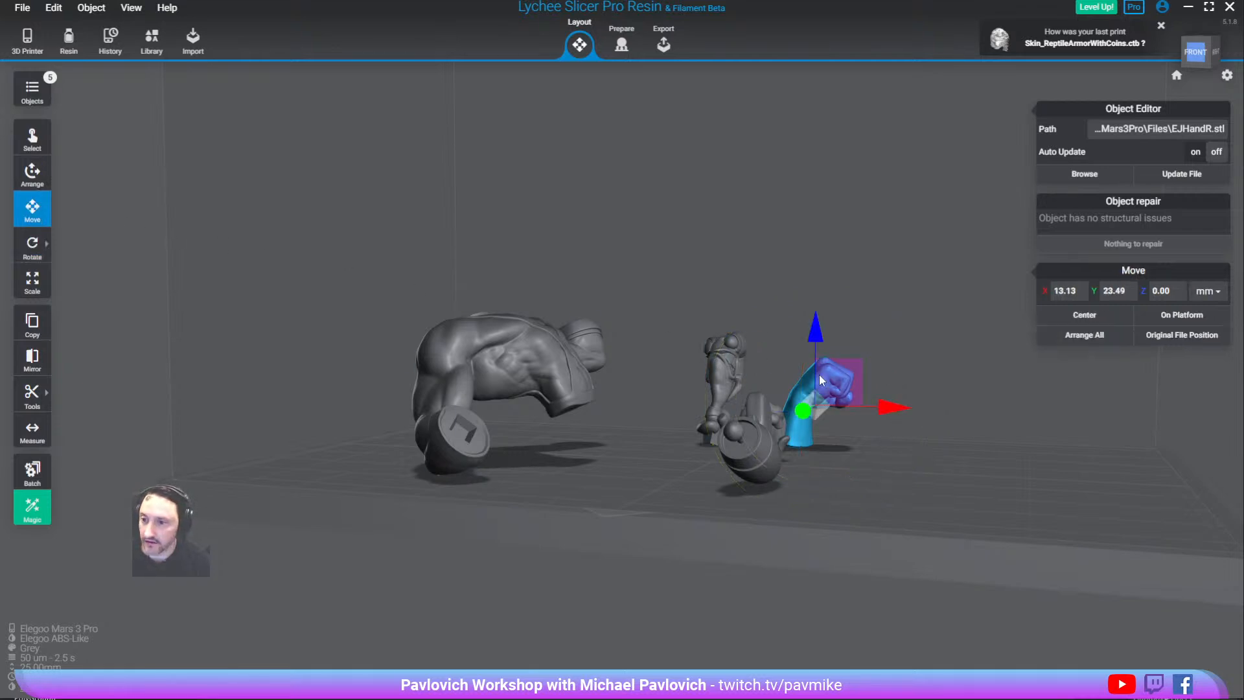
{"action": "left_click_drag", "start_coordinate": [840, 379], "coordinate": [900, 359]}
Rotate the gun upright, to about X 74.7°, Y -1.9° and Z 173.1°, and raise it slightly
{"action": "left_click", "coordinate": [727, 433]}
{"action": "left_click_drag", "start_coordinate": [810, 331], "coordinate": [875, 401]}
{"action": "key", "text": "r"}
{"action": "left_click_drag", "start_coordinate": [962, 431], "coordinate": [562, 395]}
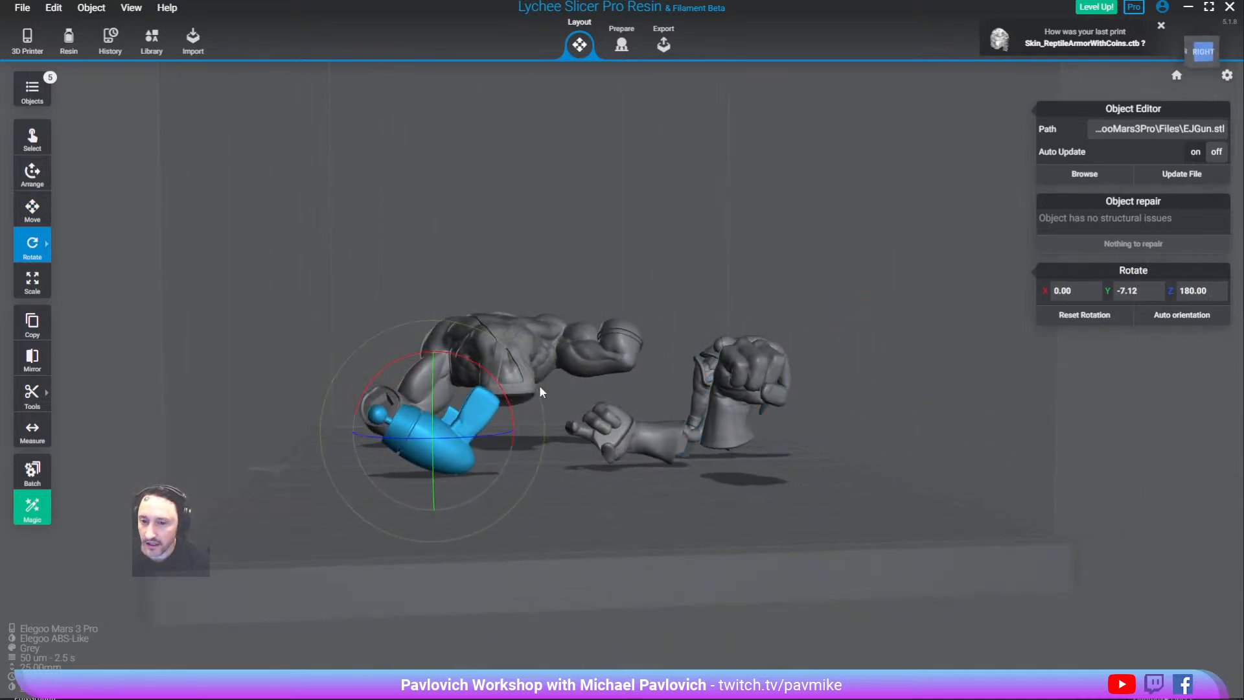
{"action": "left_click_drag", "start_coordinate": [485, 371], "coordinate": [581, 428]}
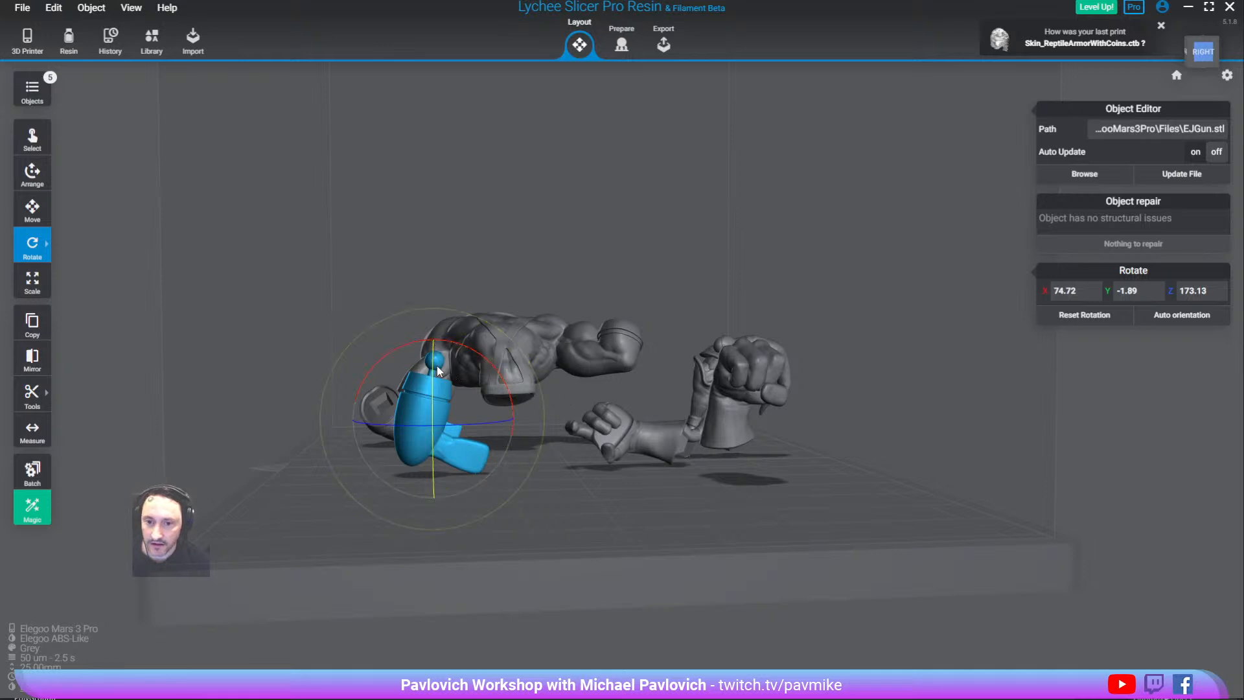
{"action": "key", "text": "m"}
Rotate the left hand so it stands upright with the wrist towards the build plate
{"action": "left_click", "coordinate": [641, 424]}
{"action": "key", "text": "r"}
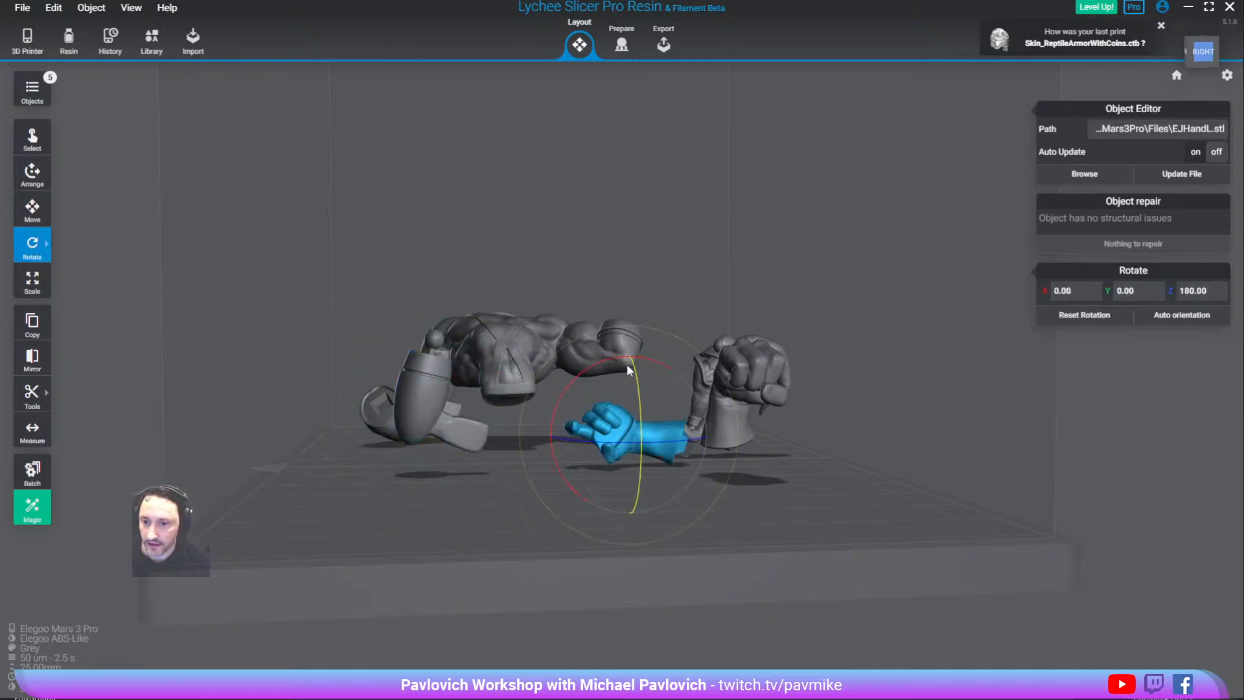
{"action": "left_click_drag", "start_coordinate": [605, 361], "coordinate": [930, 443]}
{"action": "right_click_drag", "start_coordinate": [637, 328], "coordinate": [790, 346]}
{"action": "left_click_drag", "start_coordinate": [790, 344], "coordinate": [852, 348]}
{"action": "right_click_drag", "start_coordinate": [853, 349], "coordinate": [783, 302]}
Select all the parts on the build plate together and activate the Move tool
{"action": "left_click", "coordinate": [544, 402]}
{"action": "left_click", "coordinate": [519, 229]}
{"action": "left_click_drag", "start_coordinate": [519, 229], "coordinate": [1019, 593]}
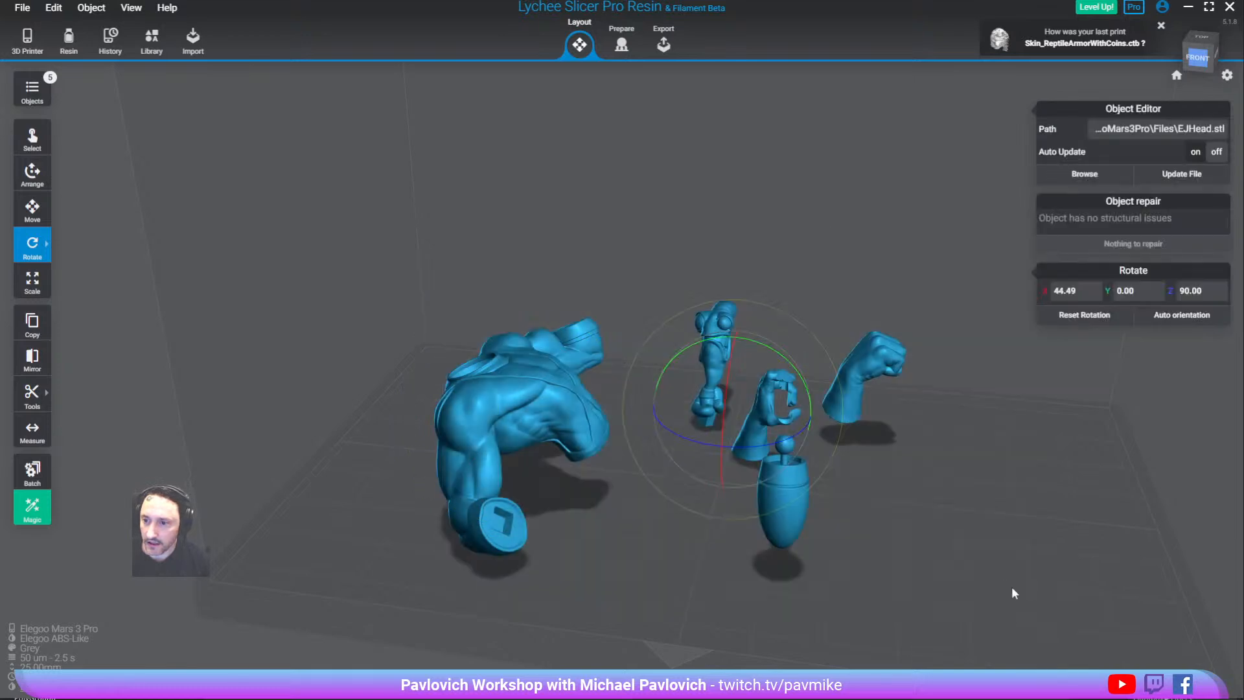
{"action": "right_click_drag", "start_coordinate": [1020, 593], "coordinate": [1048, 541]}
{"action": "left_click", "coordinate": [35, 173]}
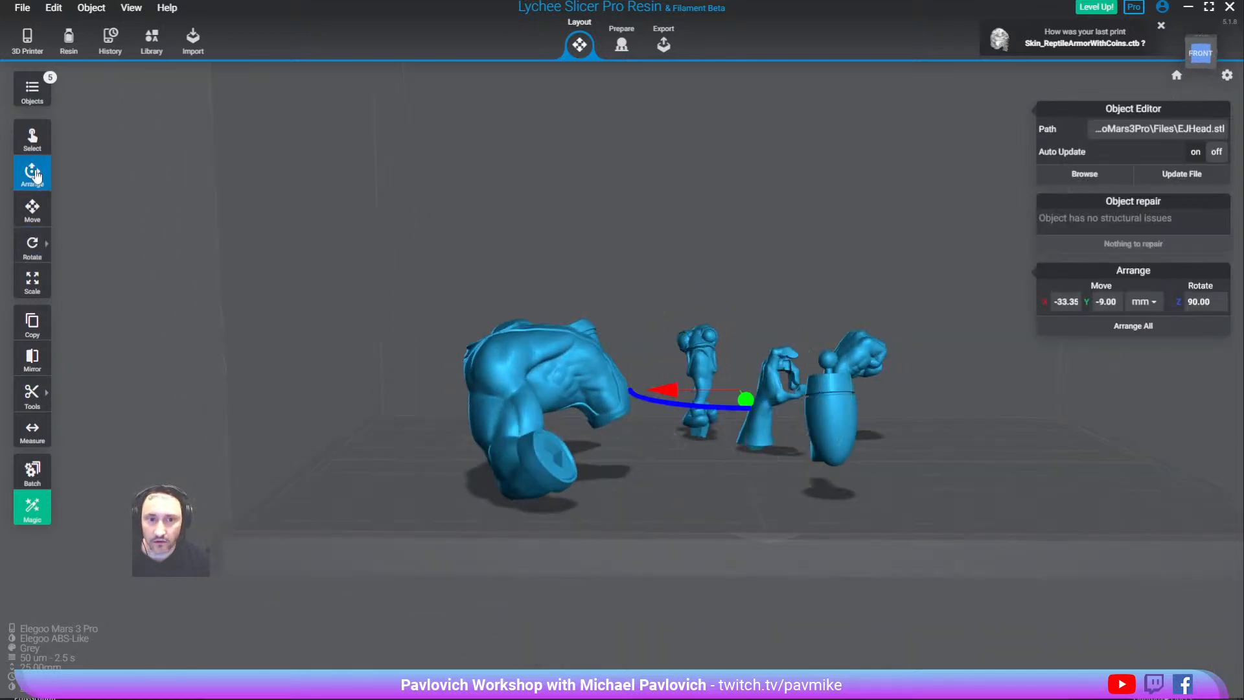
{"action": "key", "text": "m"}
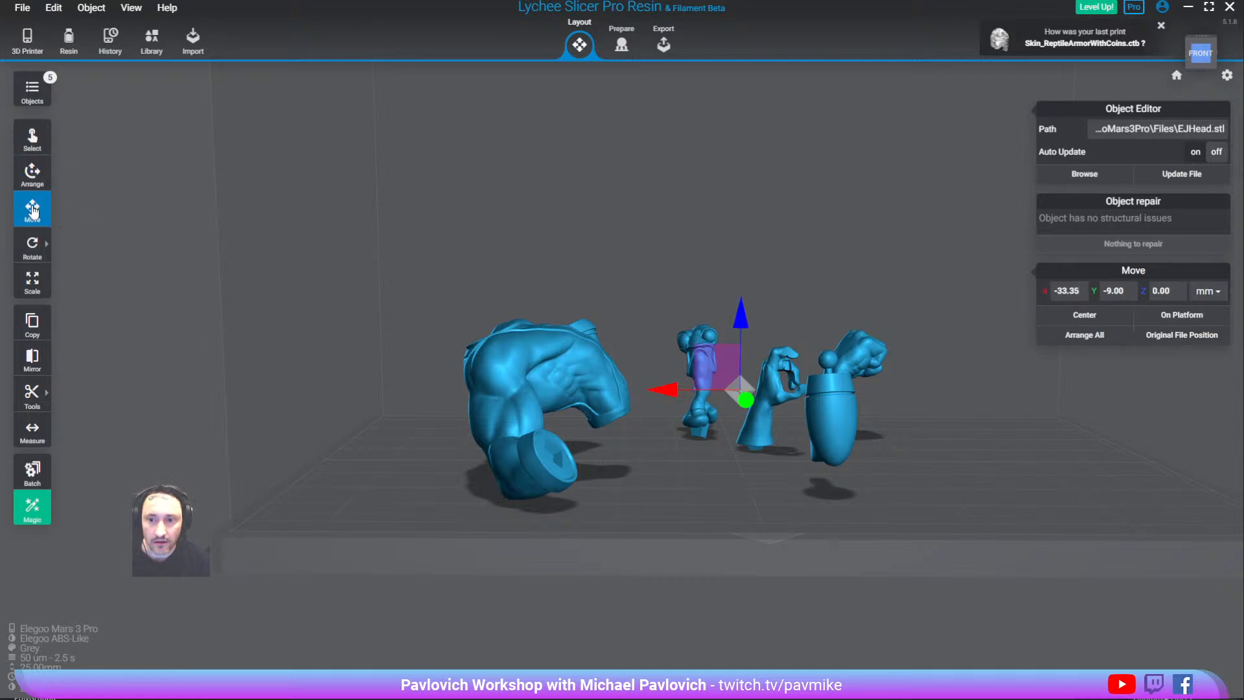
{"action": "right_click_drag", "start_coordinate": [1088, 473], "coordinate": [914, 449]}
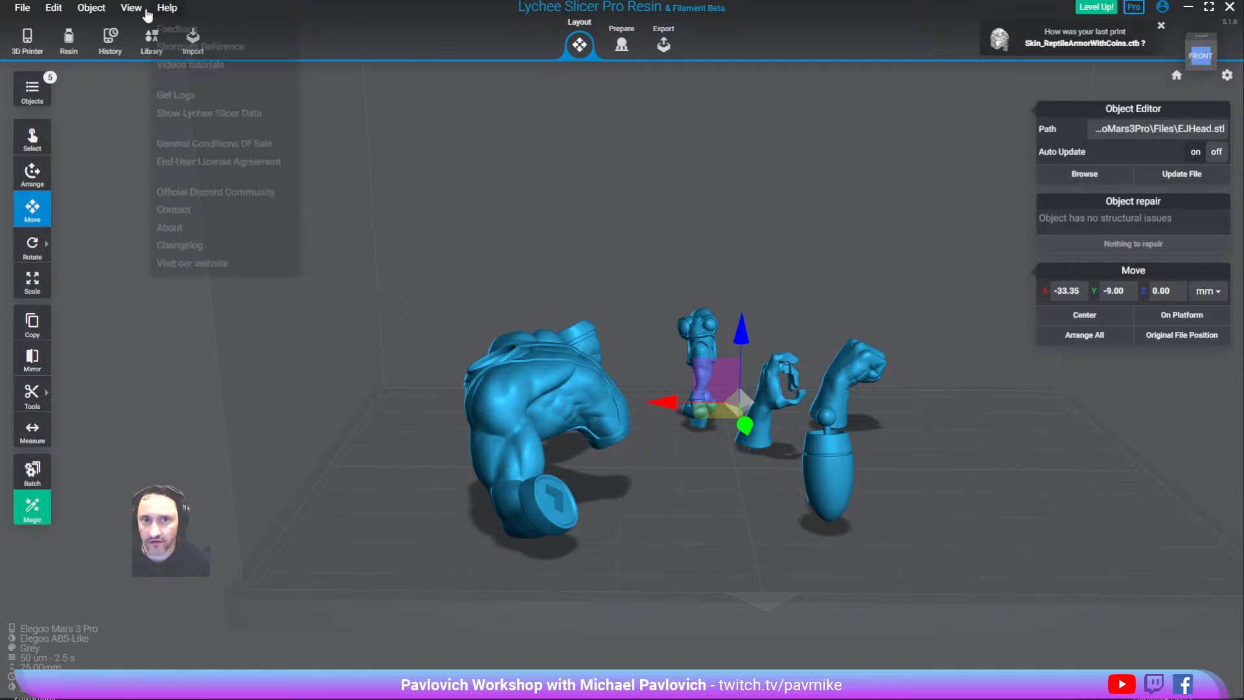
{"action": "left_click", "coordinate": [53, 8]}
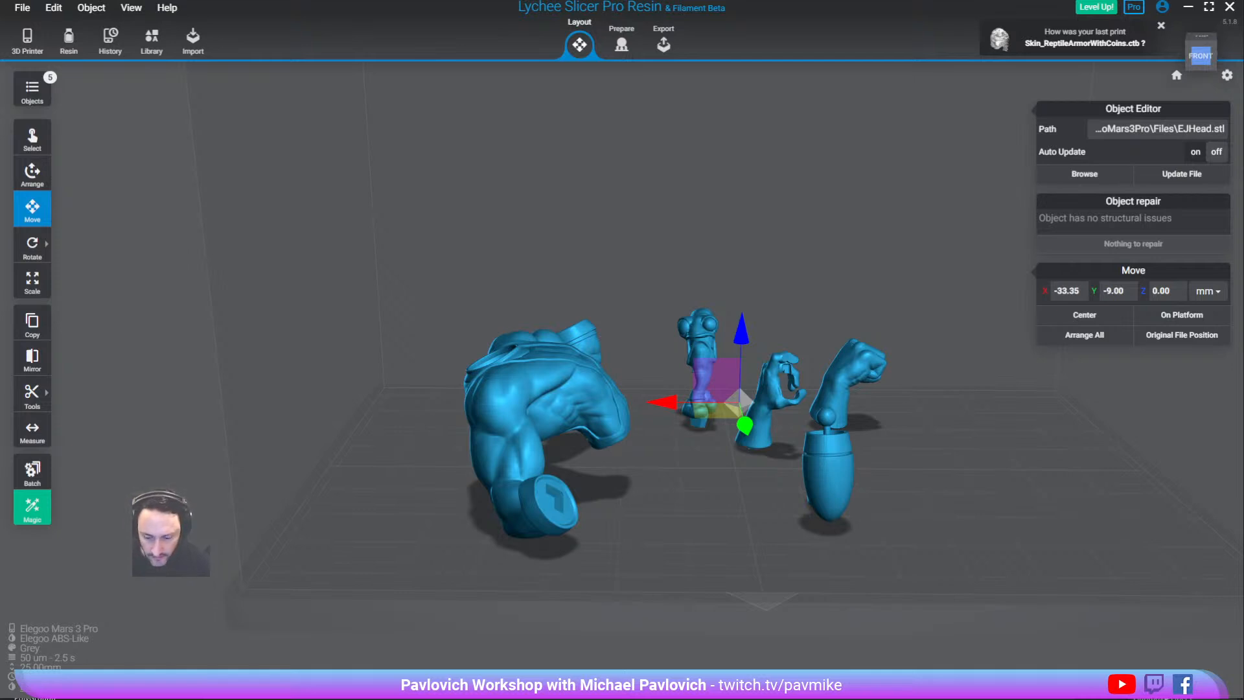
Switch to YouTube, review the Lychee Slicer playlist, select its link and return to the slicer
{"action": "left_click_drag", "start_coordinate": [597, 698], "coordinate": [473, 123]}
{"action": "scroll", "coordinate": [459, 355], "scroll_direction": "down", "scroll_amount": 4}
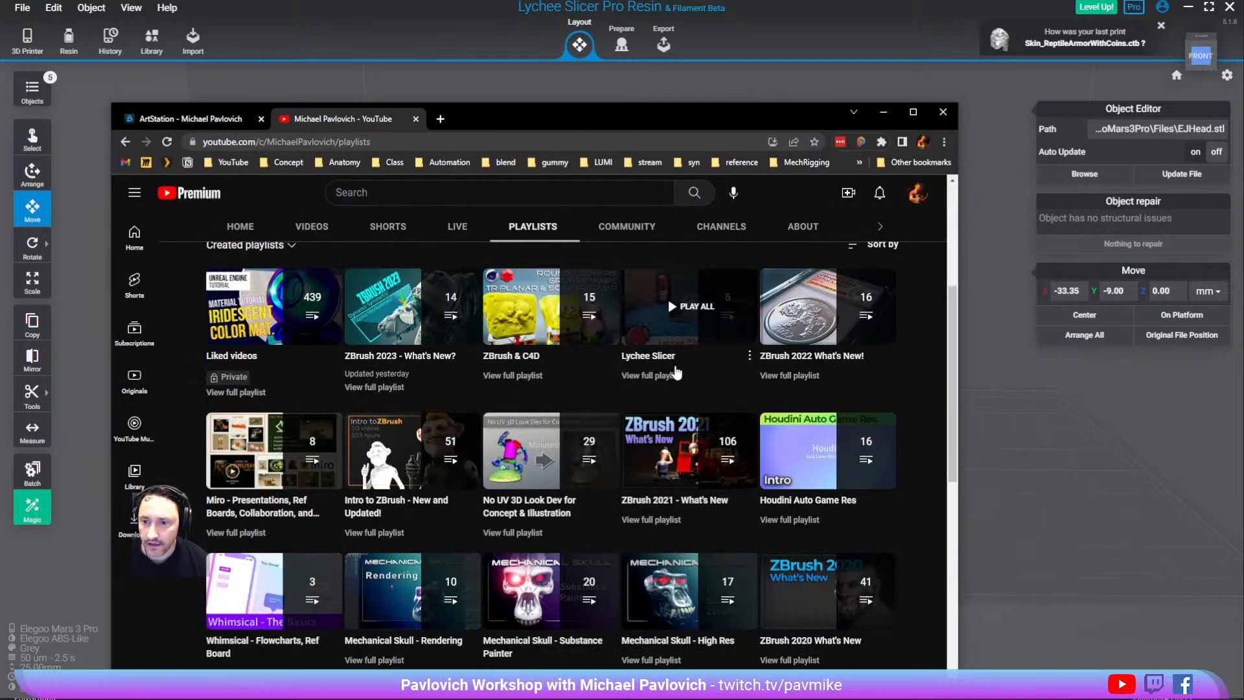
{"action": "left_click", "coordinate": [648, 356]}
{"action": "scroll", "coordinate": [608, 356], "scroll_direction": "down", "scroll_amount": 1}
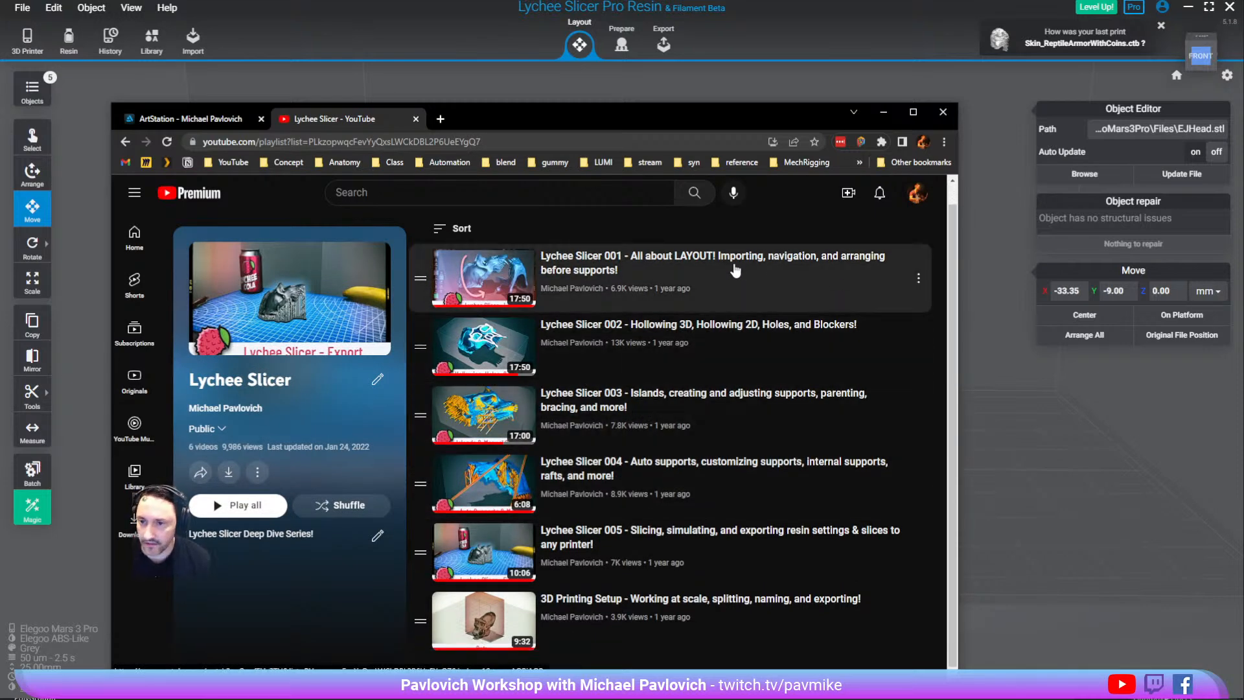
{"action": "left_click", "coordinate": [500, 143]}
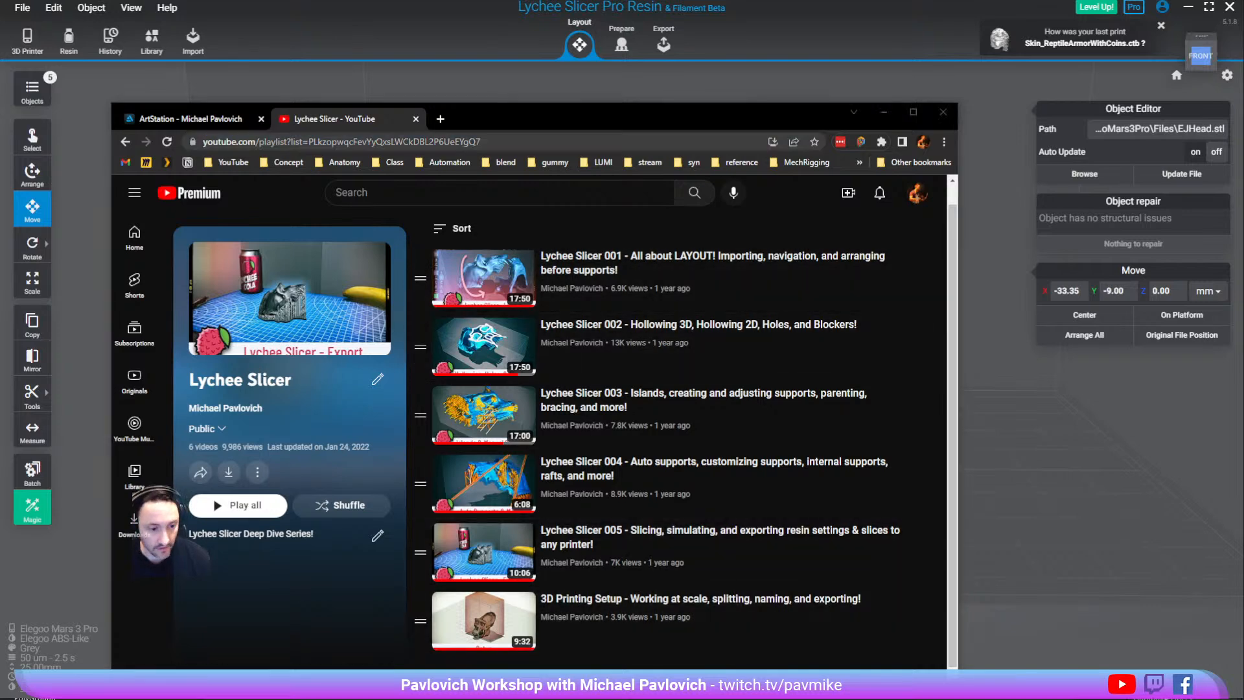
{"action": "left_click_drag", "start_coordinate": [665, 128], "coordinate": [658, 699]}
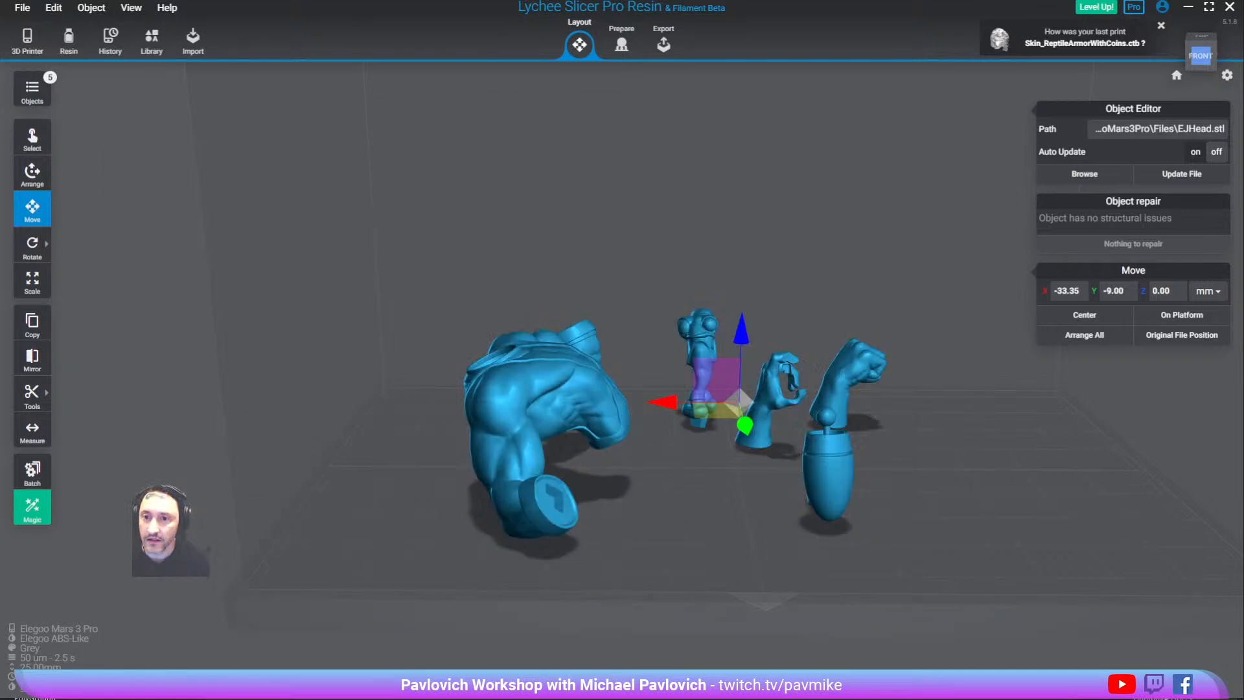
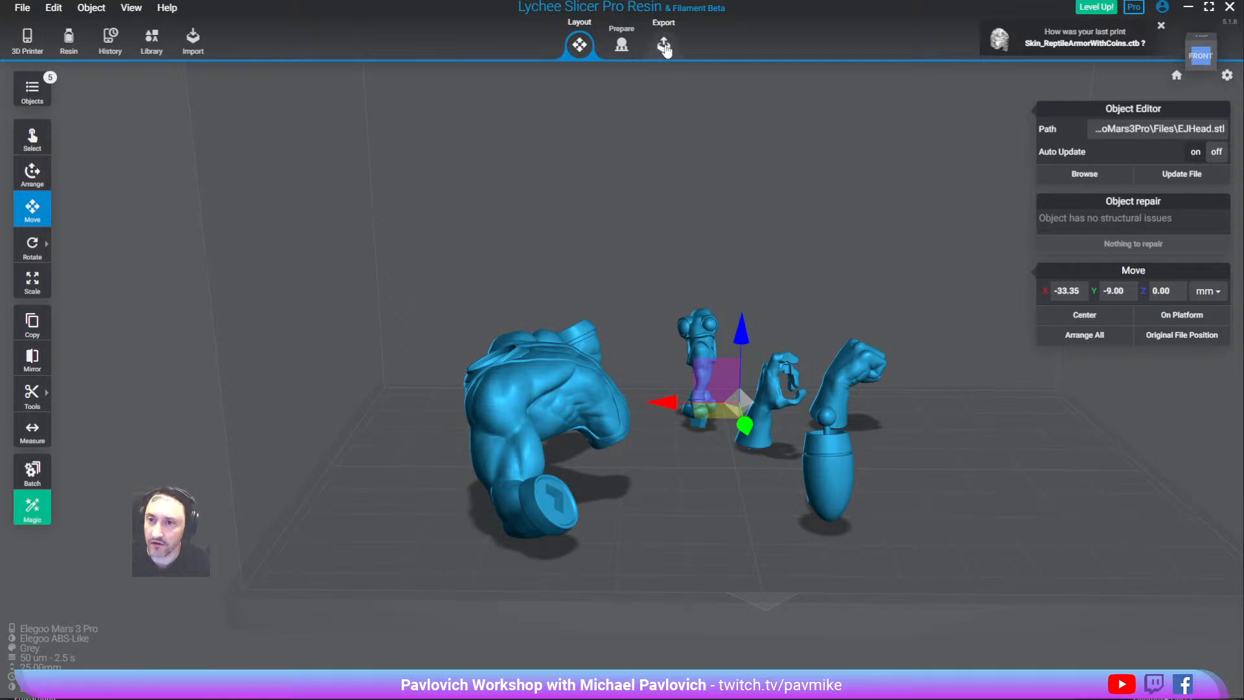
Open the Elegoo Mars 3 Pro's ABS-Like Grey 50 um resin profile and review its burn-in and normal layer settings
{"action": "left_click", "coordinate": [28, 36]}
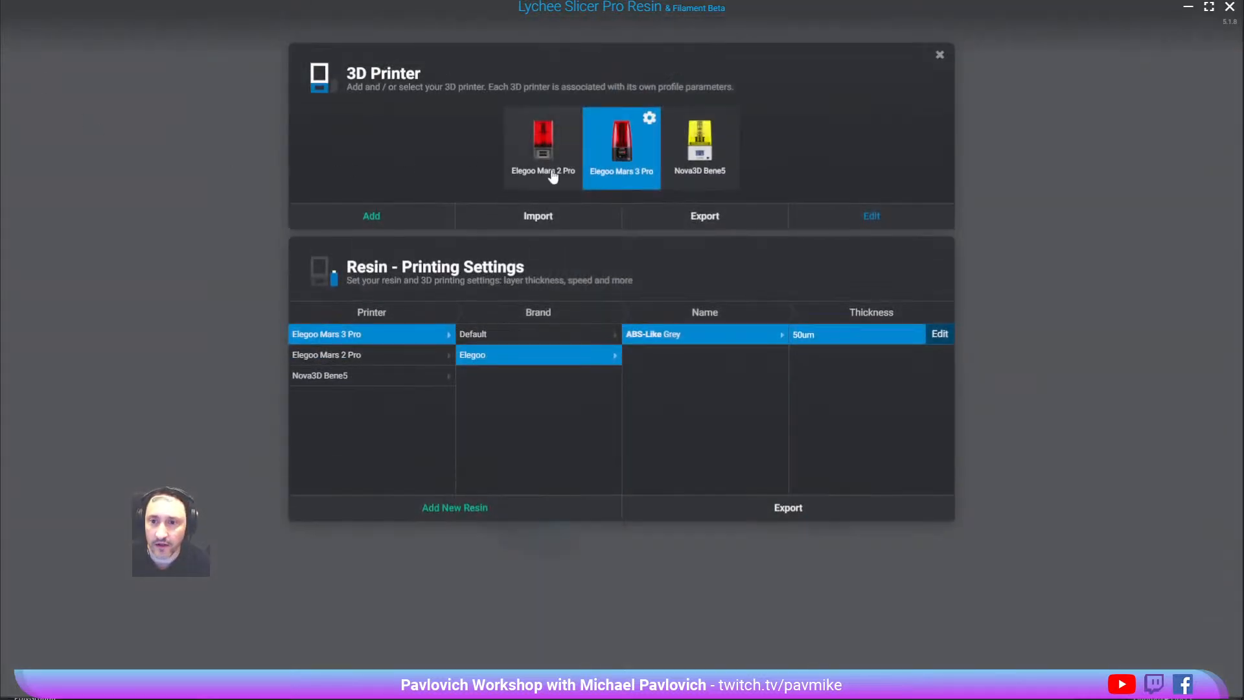
{"action": "left_click", "coordinate": [939, 334]}
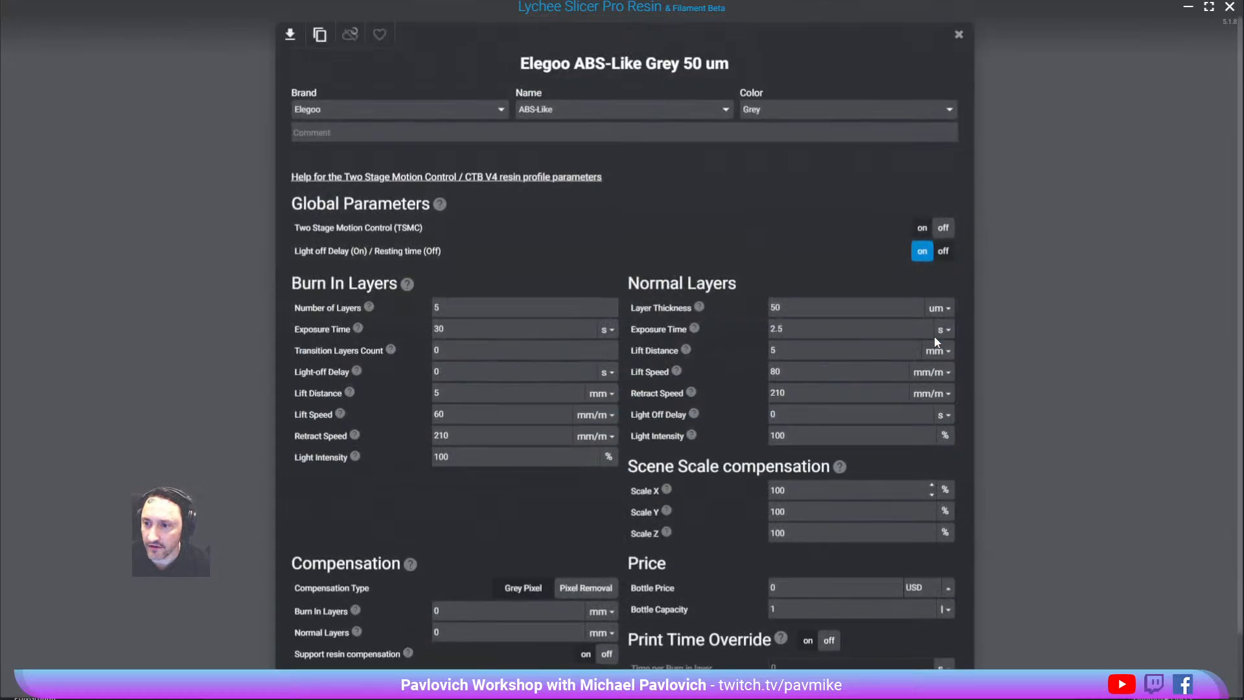
{"action": "scroll", "coordinate": [515, 254], "scroll_direction": "down", "scroll_amount": 1}
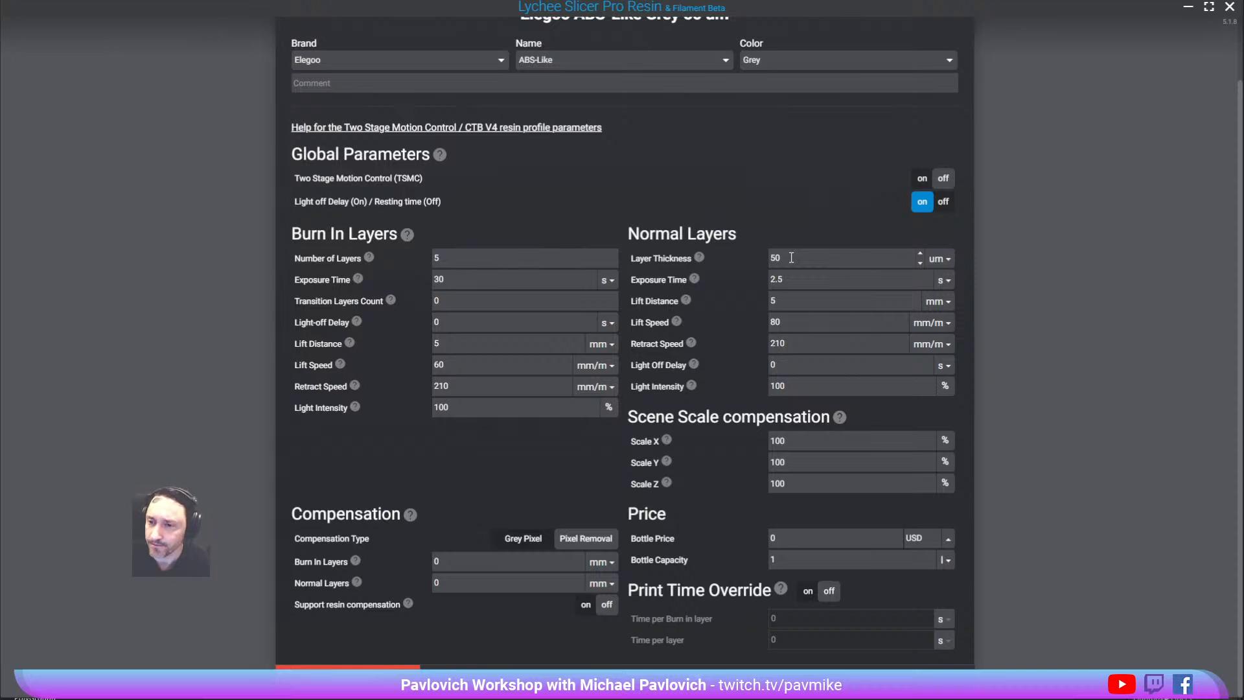
Switch the normal layer thickness unit to mm, reset it to its default, and close the resin and printer settings
{"action": "left_click", "coordinate": [940, 259]}
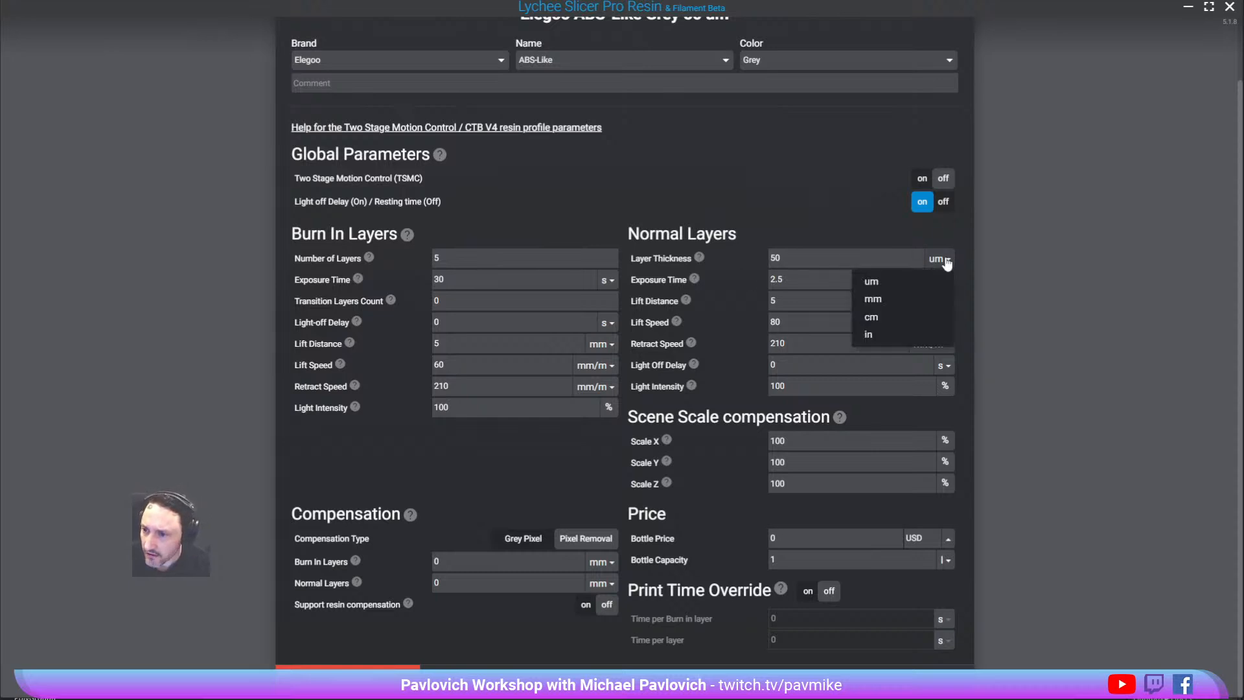
{"action": "left_click", "coordinate": [929, 300]}
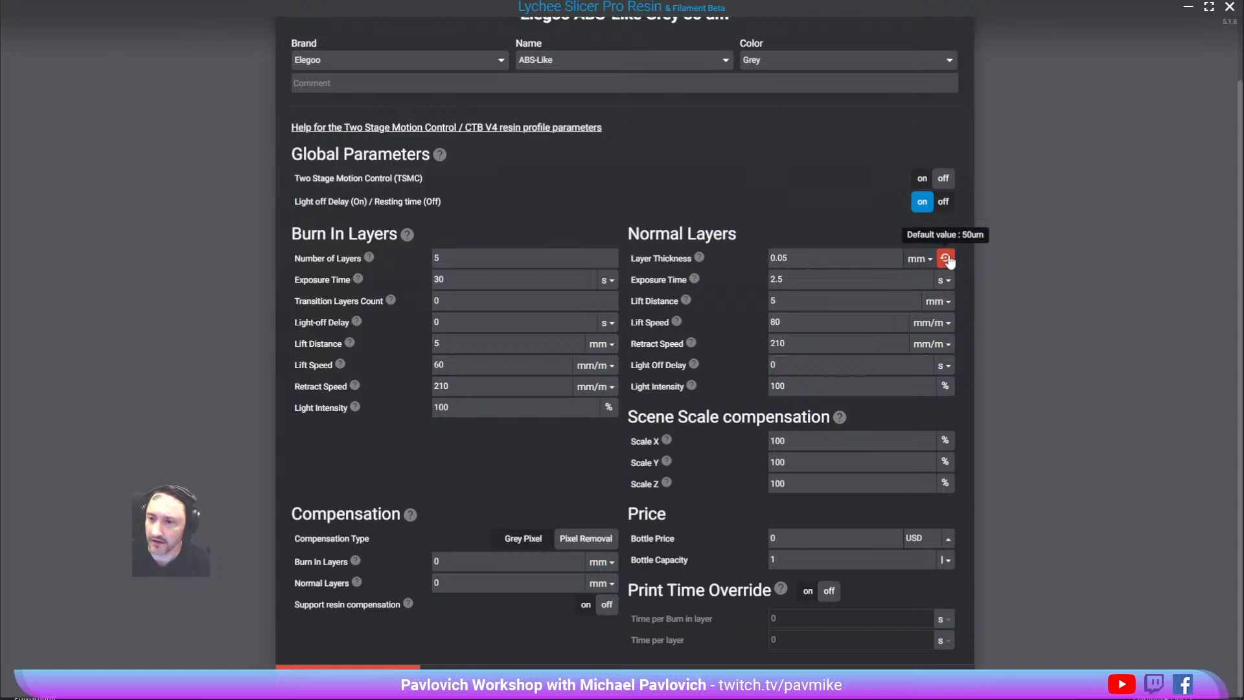
{"action": "left_click", "coordinate": [946, 259]}
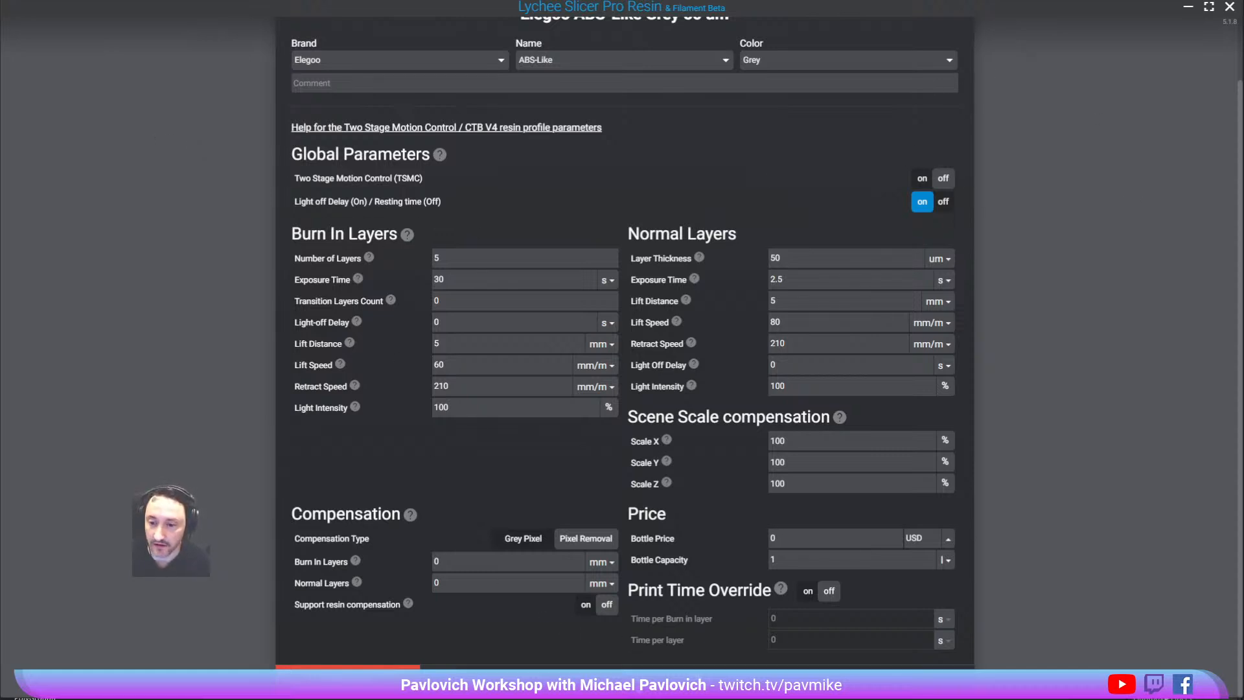
{"action": "left_click", "coordinate": [350, 680]}
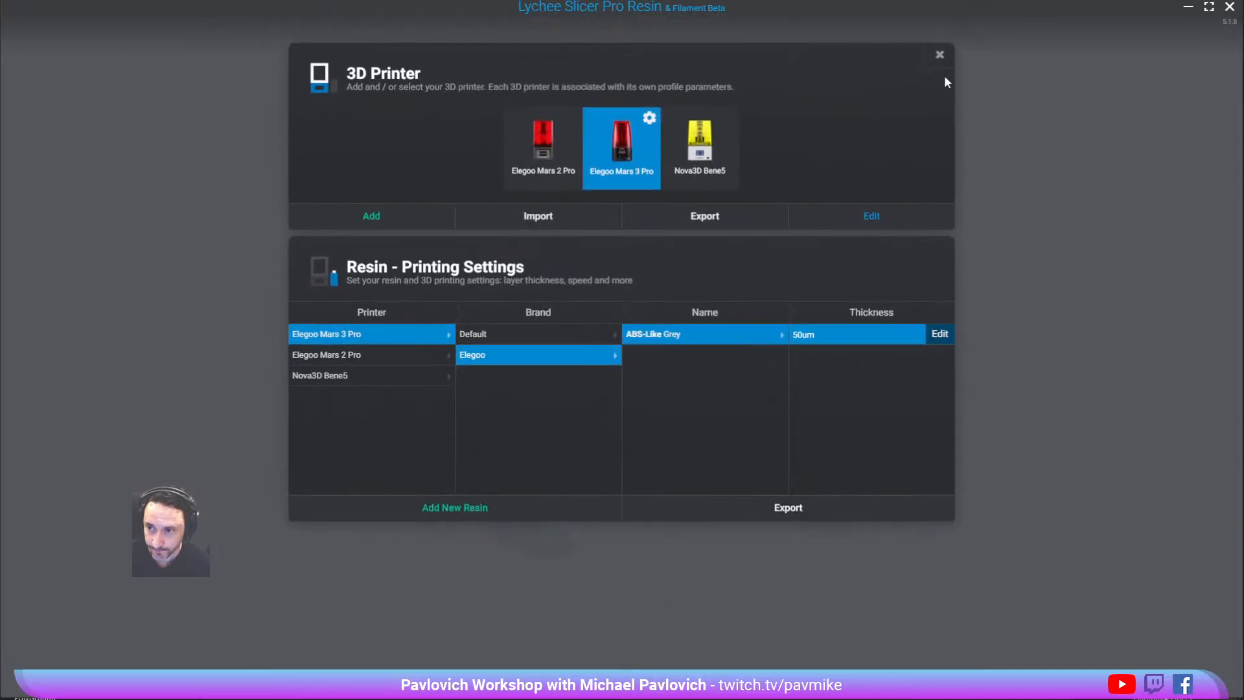
{"action": "left_click", "coordinate": [939, 56]}
Examine how the parts fit within the printer's build volume from several distances and angles
{"action": "left_click_drag", "start_coordinate": [647, 335], "coordinate": [596, 295]}
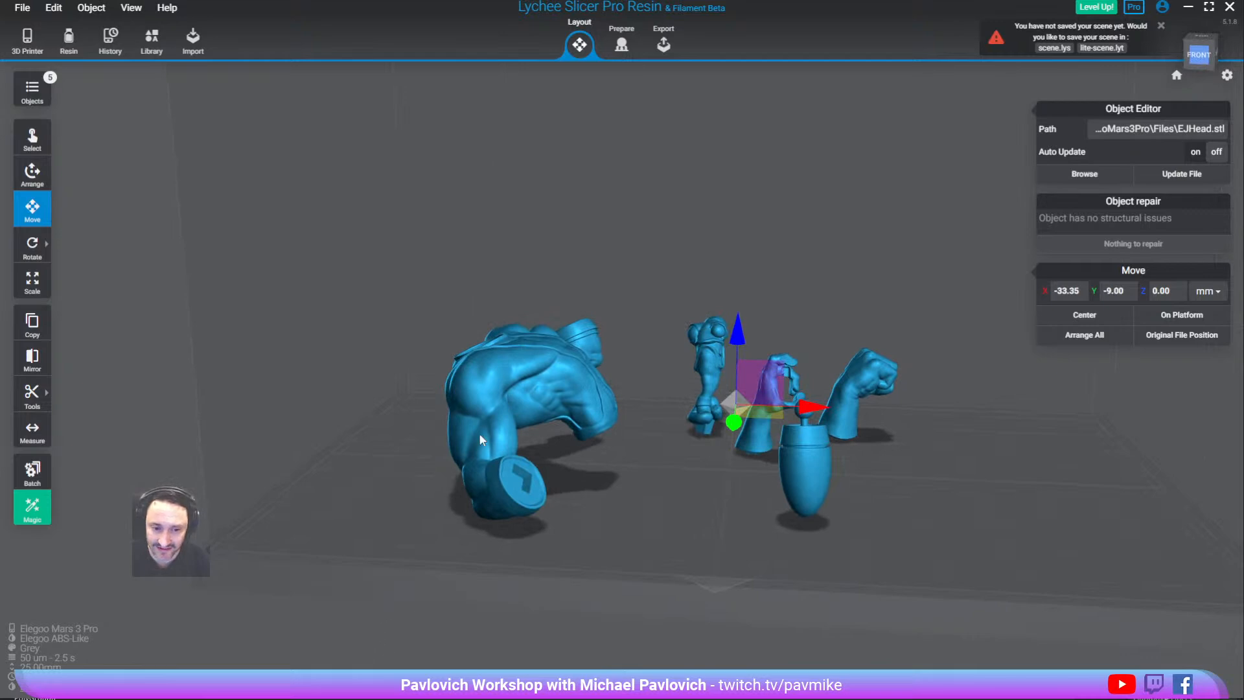
{"action": "left_click_drag", "start_coordinate": [596, 479], "coordinate": [528, 449]}
{"action": "scroll", "coordinate": [622, 483], "scroll_direction": "down", "scroll_amount": 7}
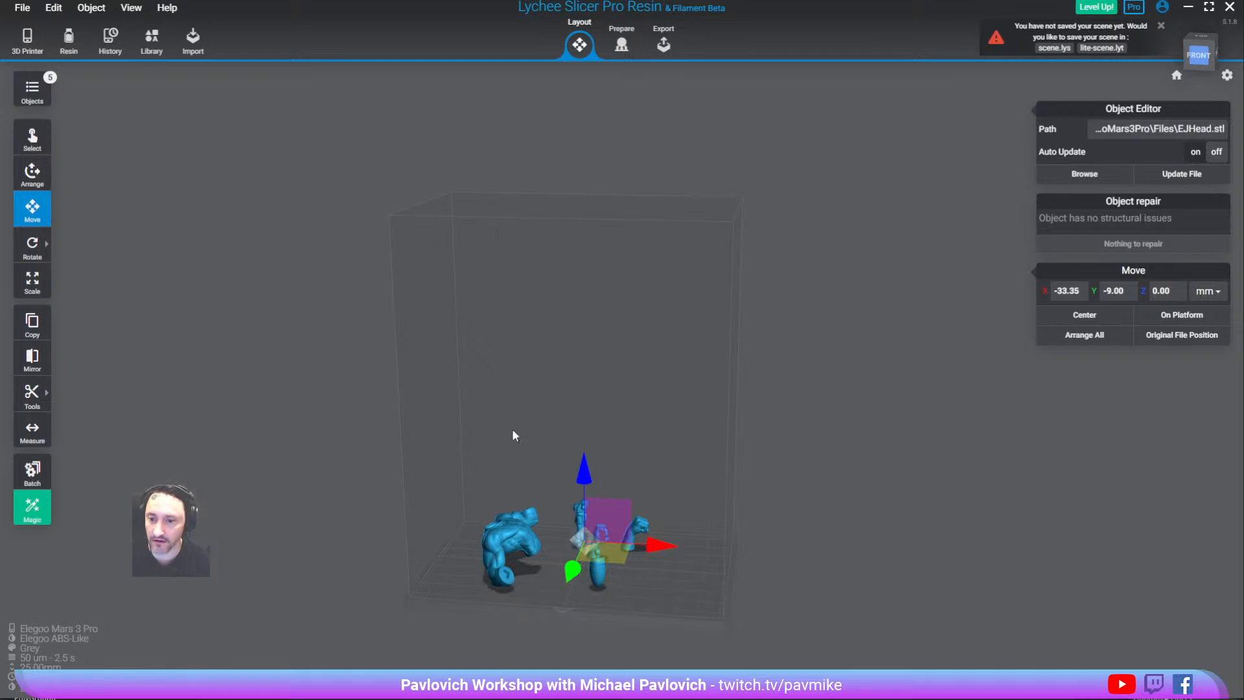
{"action": "scroll", "coordinate": [562, 433], "scroll_direction": "up", "scroll_amount": 5}
{"action": "right_click_drag", "start_coordinate": [527, 463], "coordinate": [586, 227]}
{"action": "left_click_drag", "start_coordinate": [543, 347], "coordinate": [468, 460]}
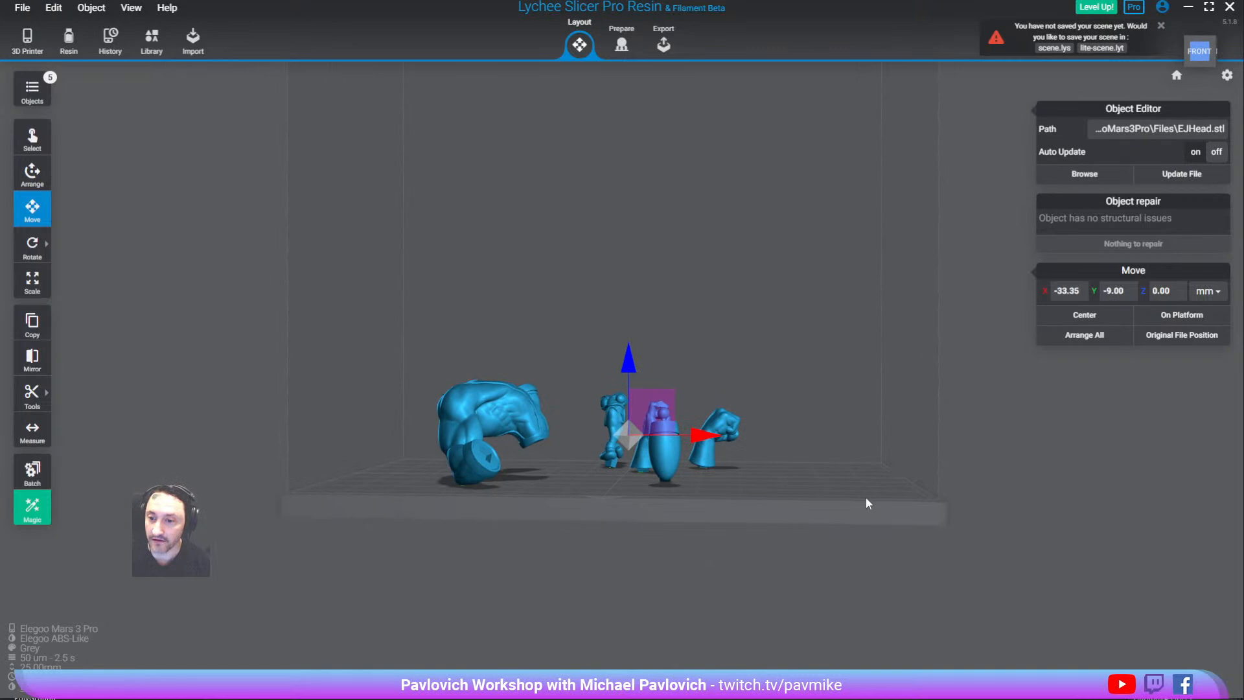
{"action": "left_click_drag", "start_coordinate": [668, 185], "coordinate": [657, 206]}
{"action": "right_click_drag", "start_coordinate": [657, 206], "coordinate": [740, 279]}
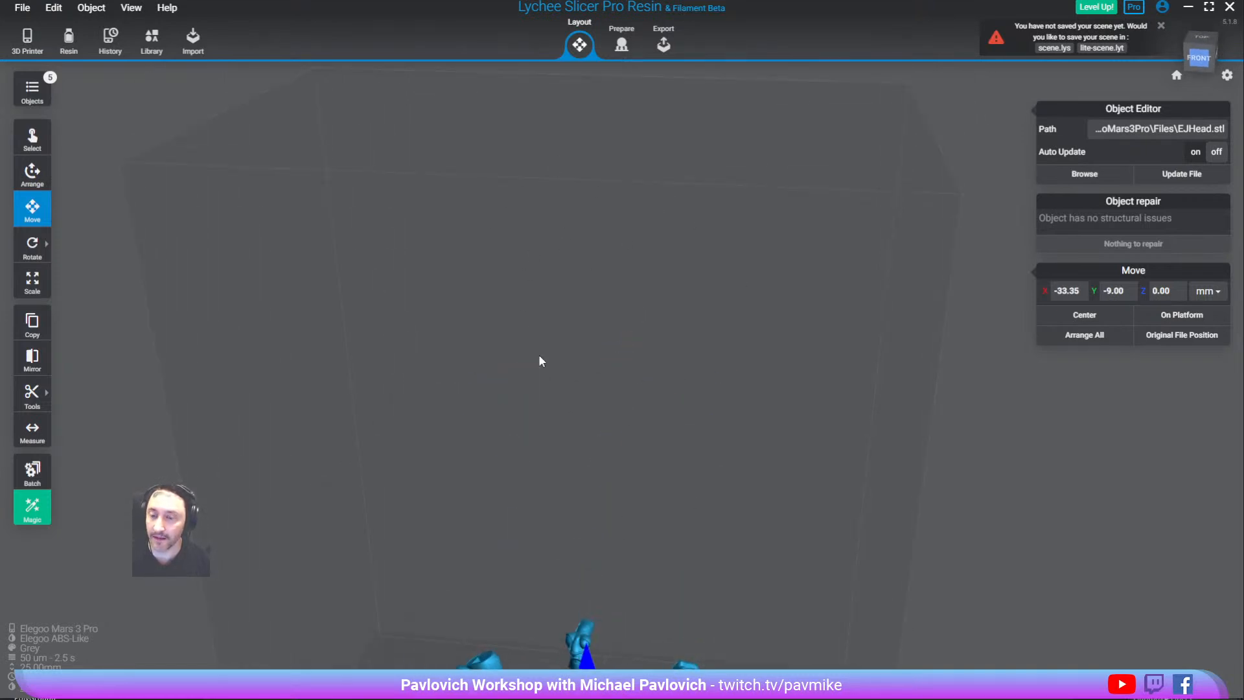
{"action": "left_click_drag", "start_coordinate": [541, 434], "coordinate": [576, 389]}
{"action": "right_click_drag", "start_coordinate": [573, 468], "coordinate": [632, 160]}
{"action": "scroll", "coordinate": [533, 366], "scroll_direction": "up", "scroll_amount": 5}
{"action": "left_click_drag", "start_coordinate": [602, 330], "coordinate": [569, 333]}
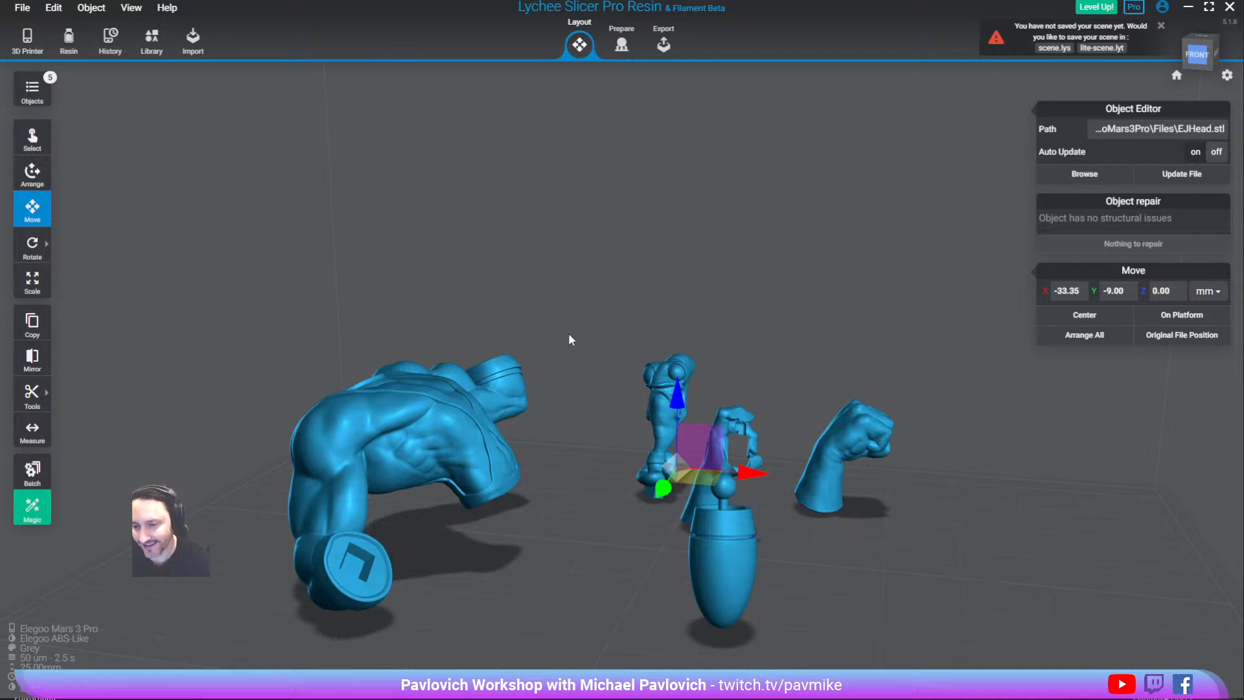
{"action": "left_click_drag", "start_coordinate": [565, 380], "coordinate": [607, 360]}
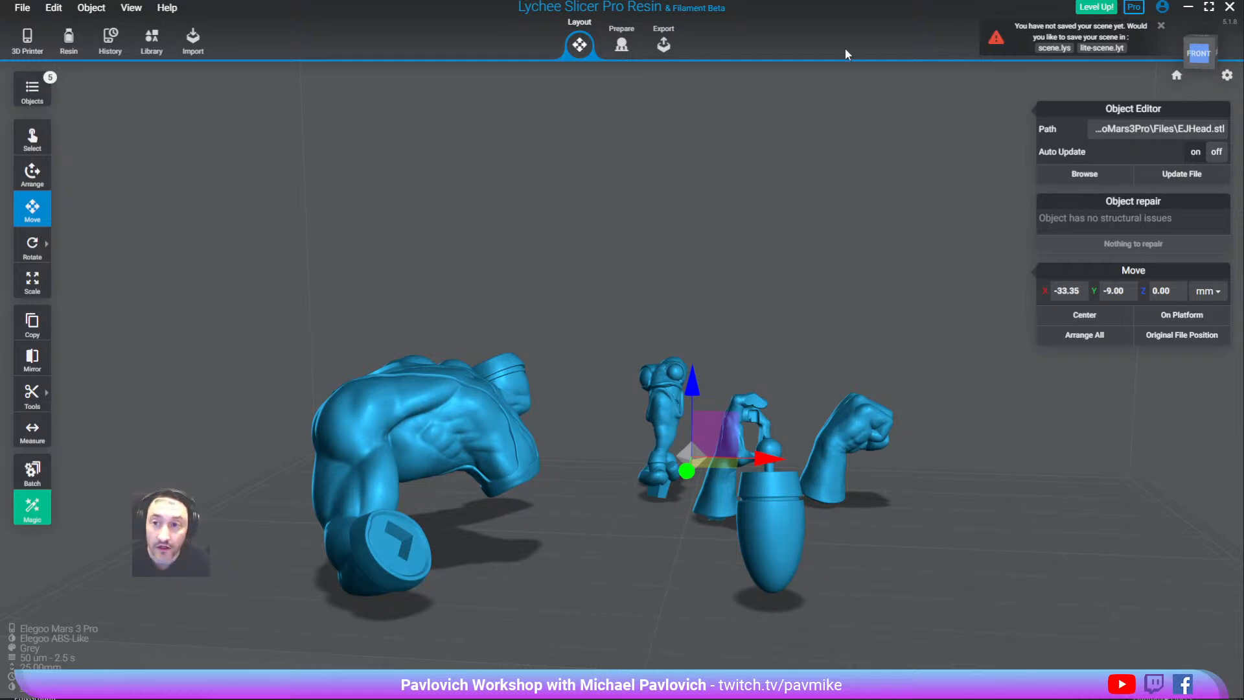
Review the ABS-Like Grey resin profile's exposure, lift and compensation settings, and return to the parts on the build plate
{"action": "left_click", "coordinate": [72, 36]}
{"action": "scroll", "coordinate": [573, 357], "scroll_direction": "down", "scroll_amount": 1}
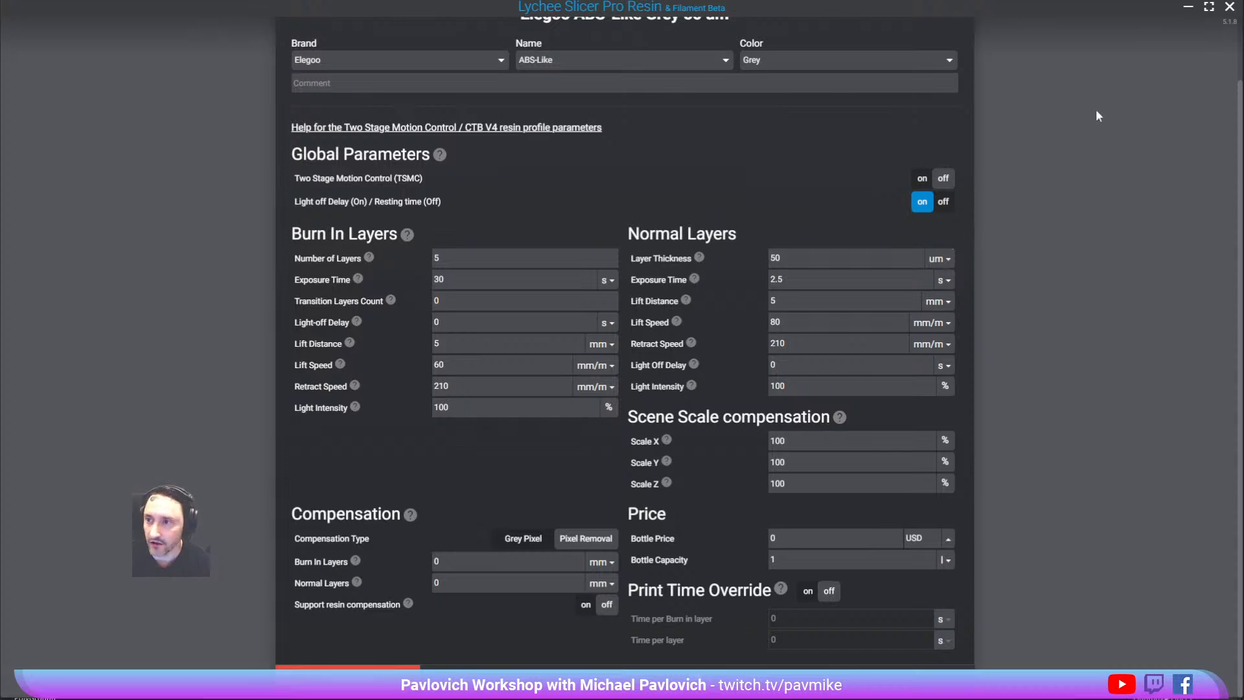
{"action": "left_click", "coordinate": [837, 678]}
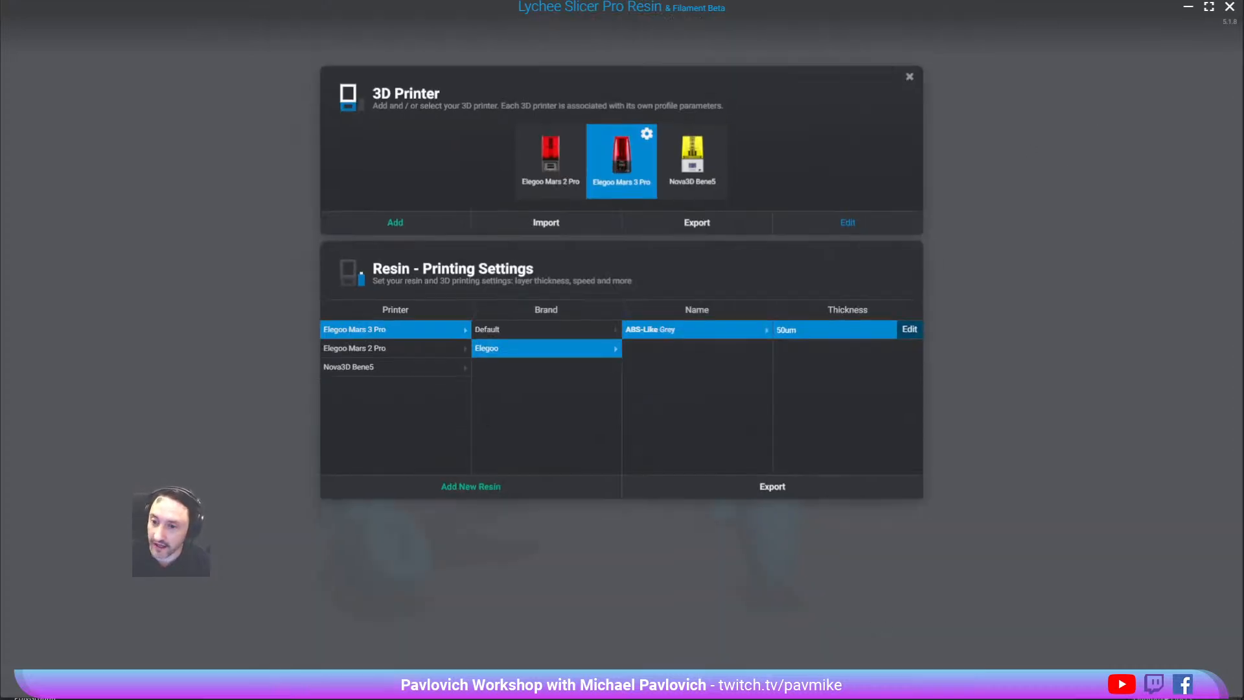
{"action": "left_click", "coordinate": [939, 54]}
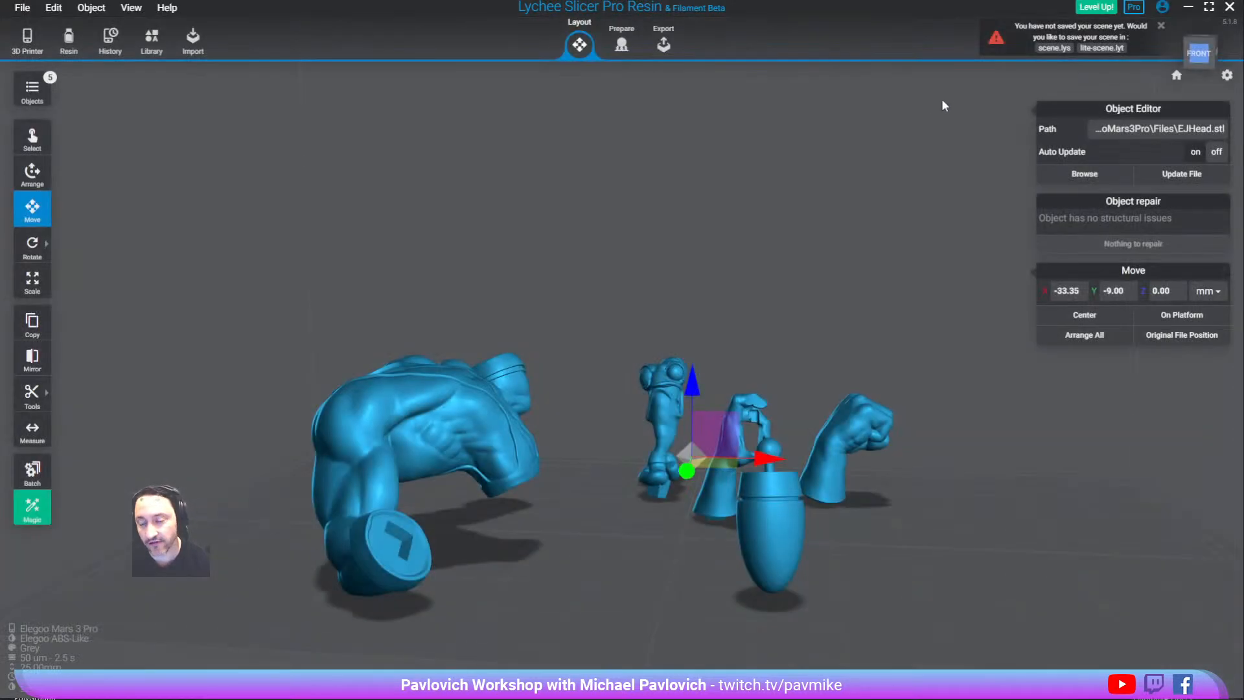
{"action": "mouse_move", "coordinate": [546, 329]}
{"action": "left_mouse_down"}
{"action": "mouse_move", "coordinate": [604, 311]}
{"action": "mouse_move", "coordinate": [556, 328]}
{"action": "left_mouse_up"}
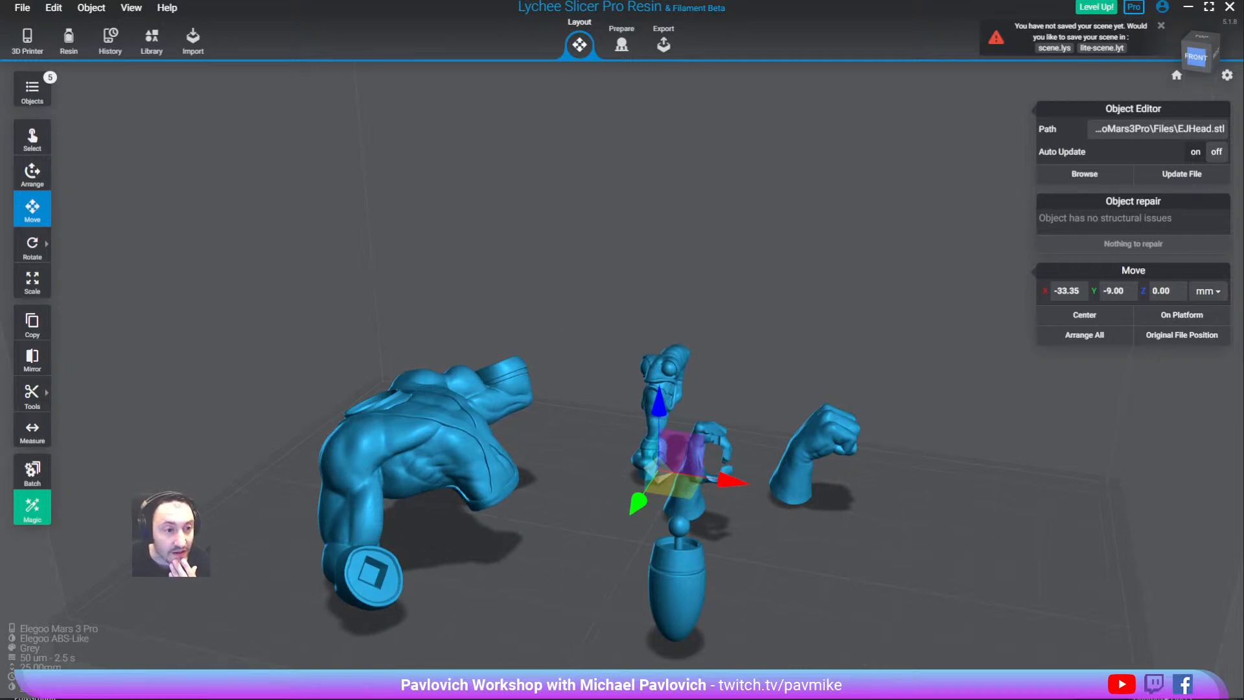
Reopen the printer and resin settings, switch to the Elegoo Mars 2 Pro and back to the Elegoo Mars 3 Pro
{"action": "left_click", "coordinate": [70, 40]}
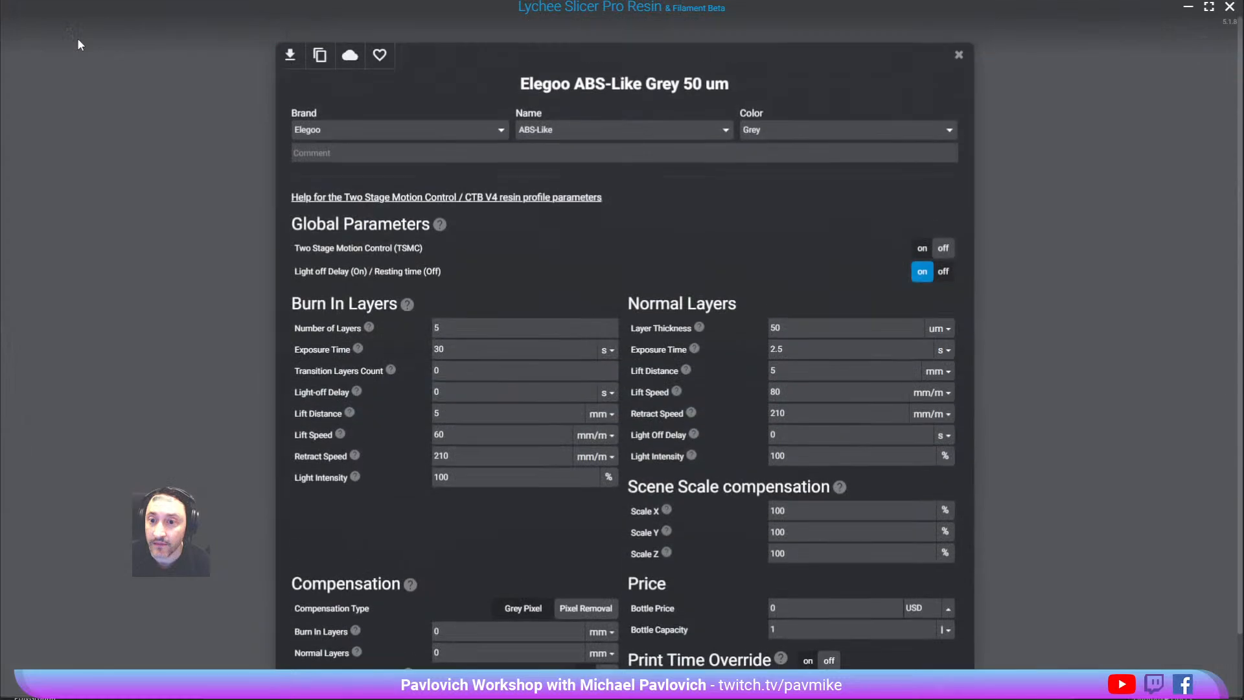
{"action": "left_click", "coordinate": [961, 56]}
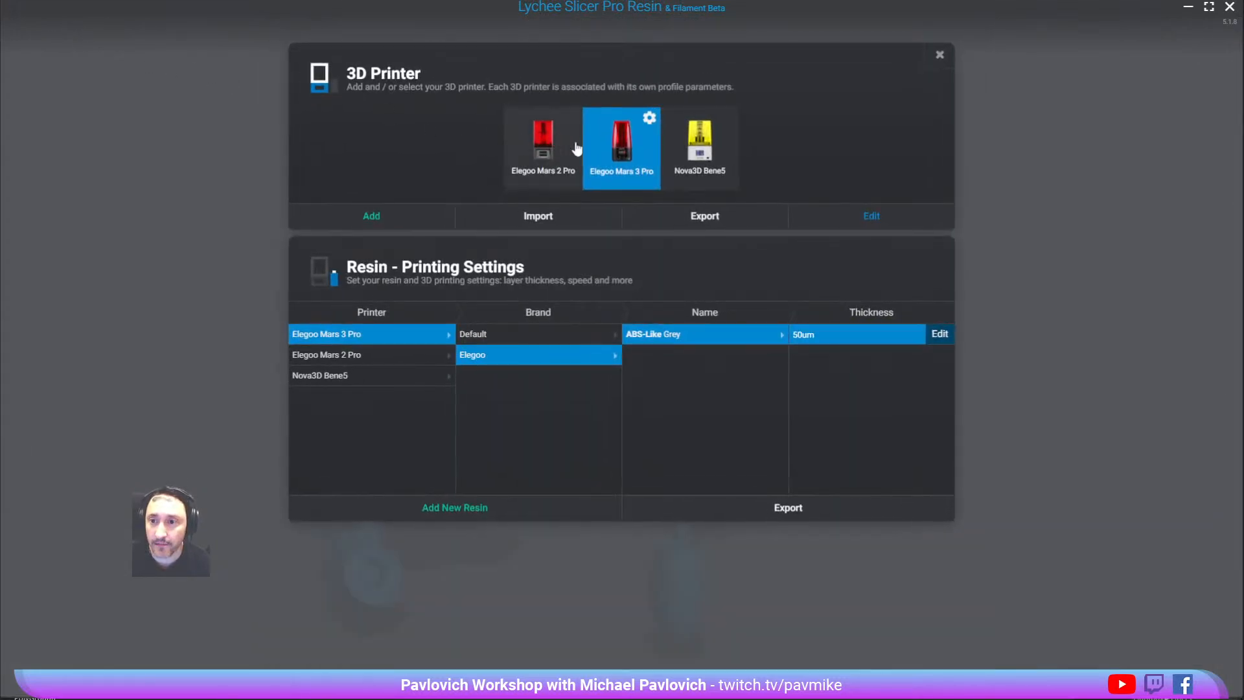
{"action": "left_click", "coordinate": [543, 150]}
{"action": "left_click", "coordinate": [598, 150]}
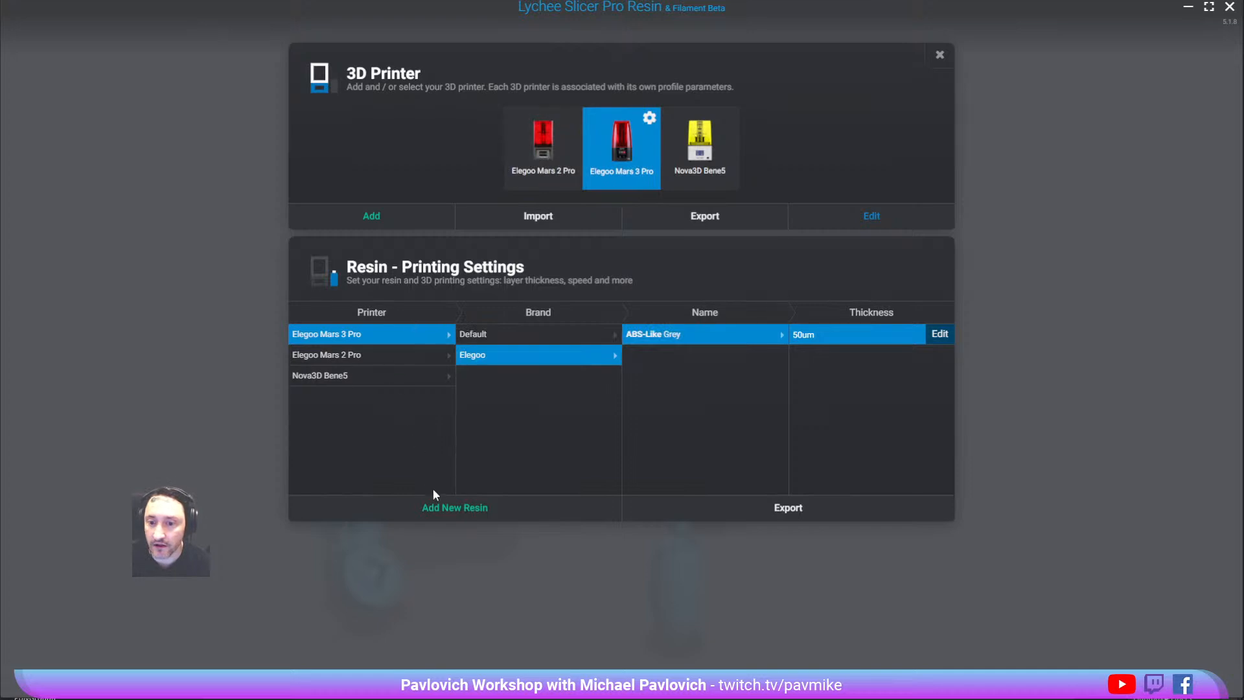
Review the community resin profiles for the Elegoo Mars 3 Pro and close the printer settings
{"action": "left_click", "coordinate": [459, 508]}
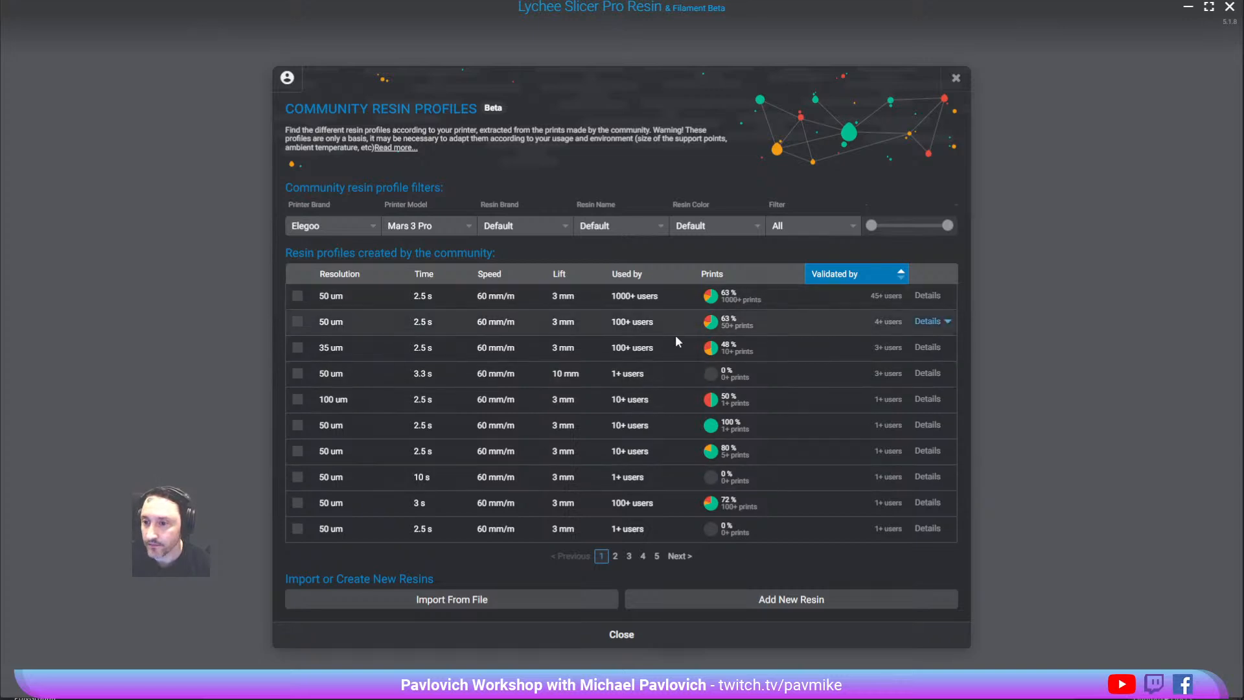
{"action": "left_click", "coordinate": [955, 81]}
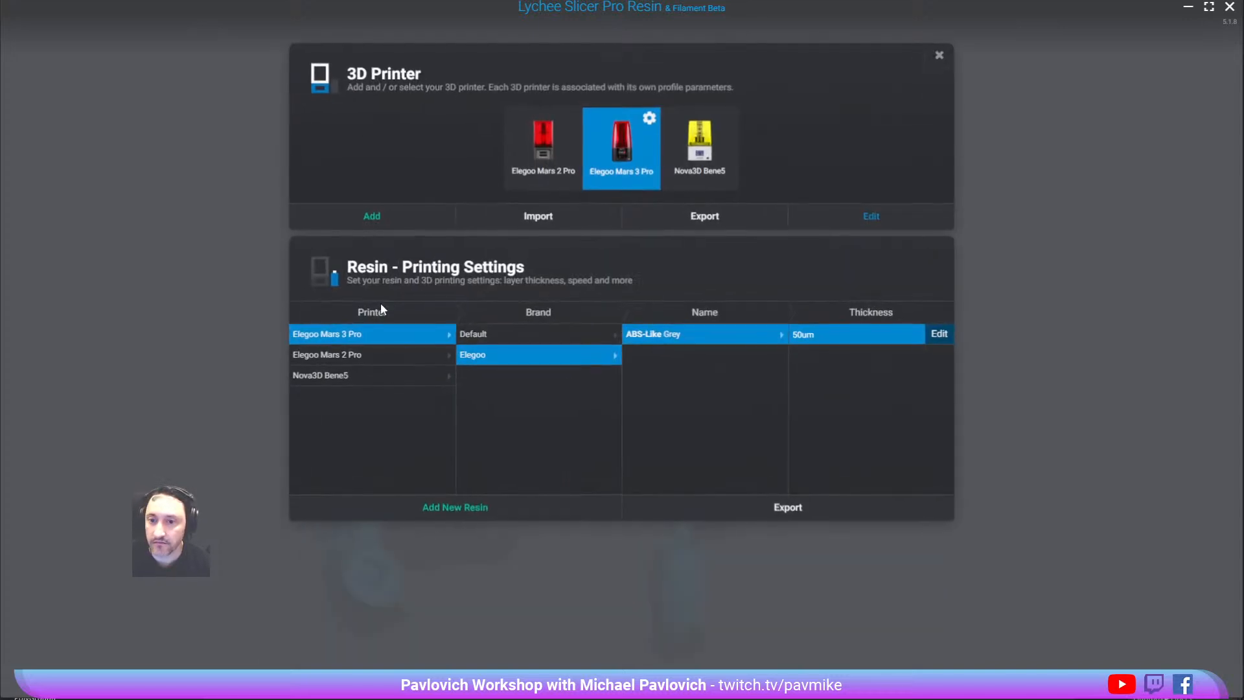
{"action": "left_click", "coordinate": [954, 62]}
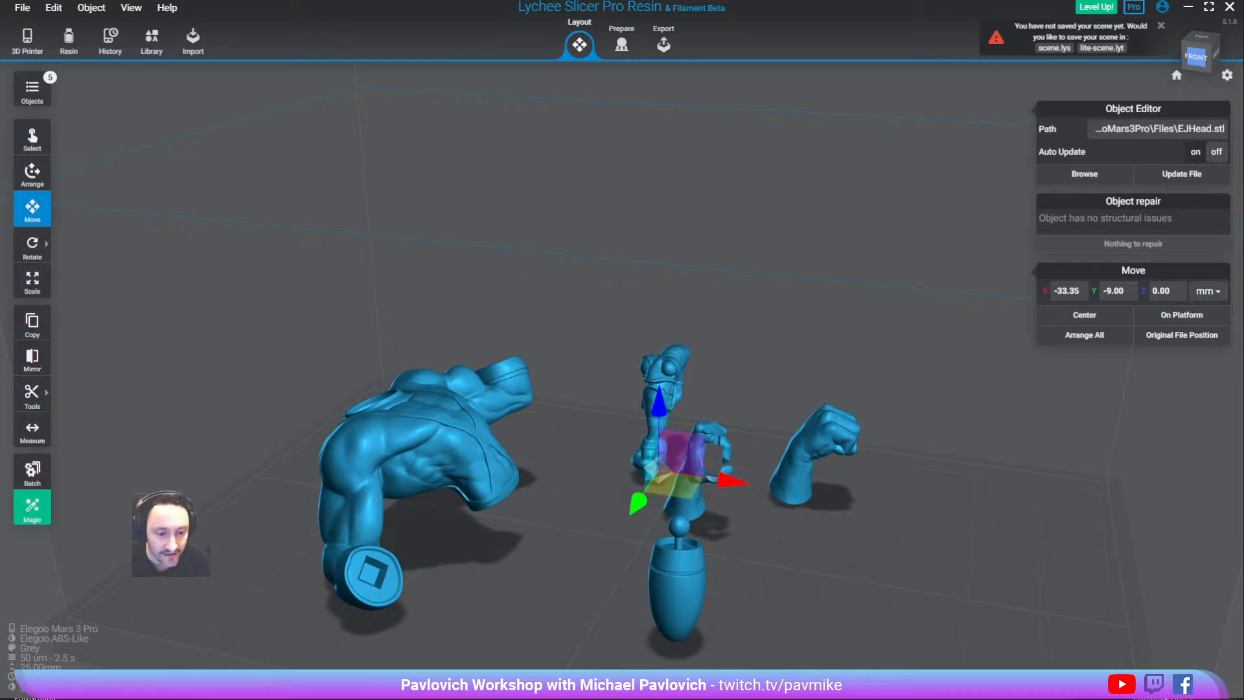
Switch to ZBrush and turn off Solo to show all of the character's parts
{"action": "key", "text": "alt+Tab"}
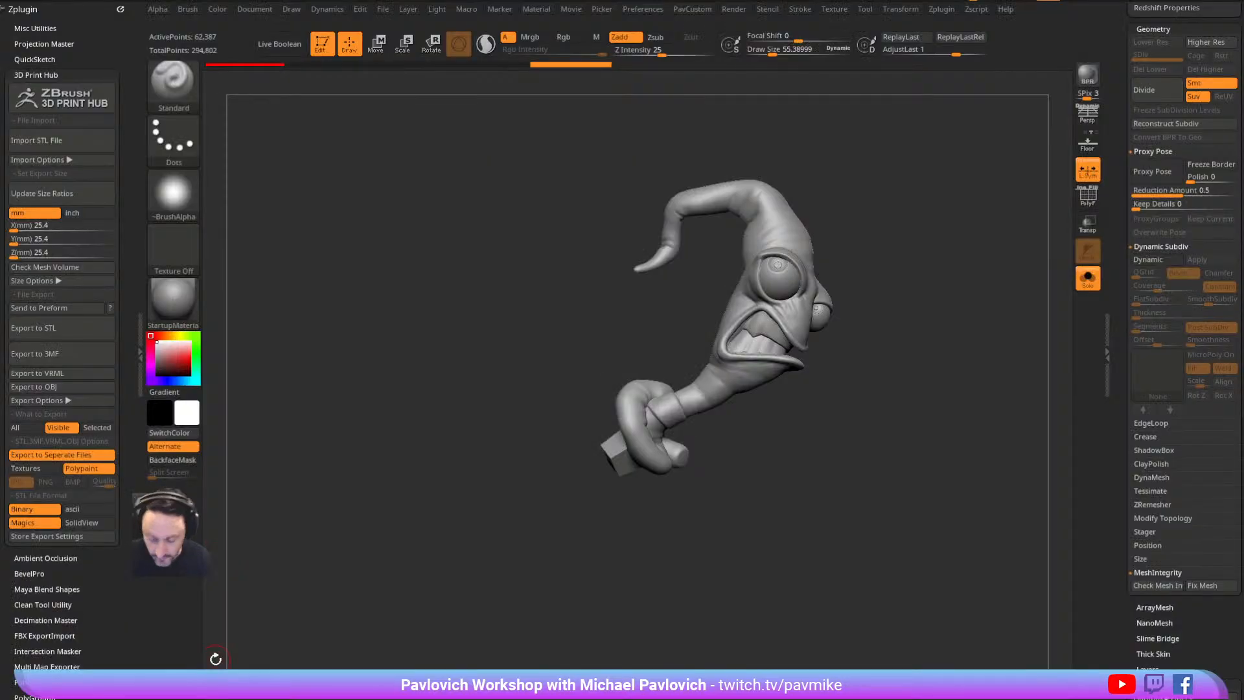
{"action": "left_click", "coordinate": [1091, 285]}
{"action": "right_click_drag", "start_coordinate": [975, 286], "coordinate": [973, 198], "text": "ctrl"}
Draw a Transpose line about 2.54 units long from the chest to above the head in Move mode
{"action": "key", "text": "w"}
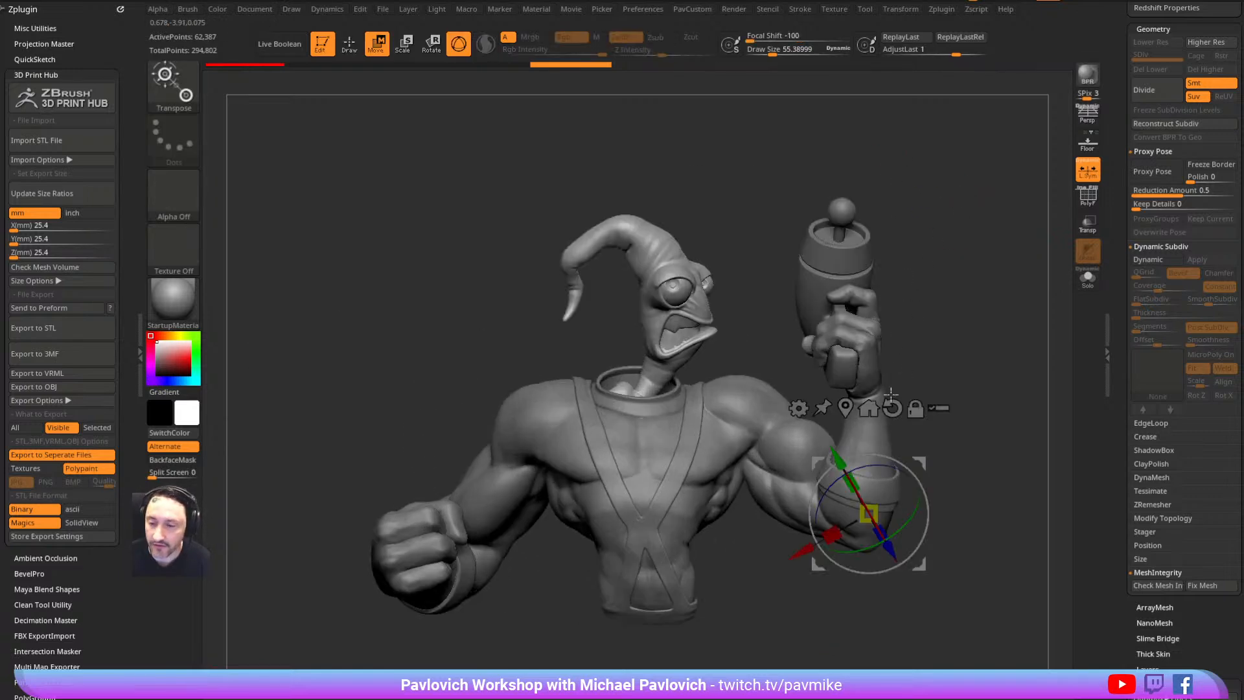
{"action": "key", "text": "y"}
{"action": "left_click_drag", "start_coordinate": [686, 478], "coordinate": [700, 212]}
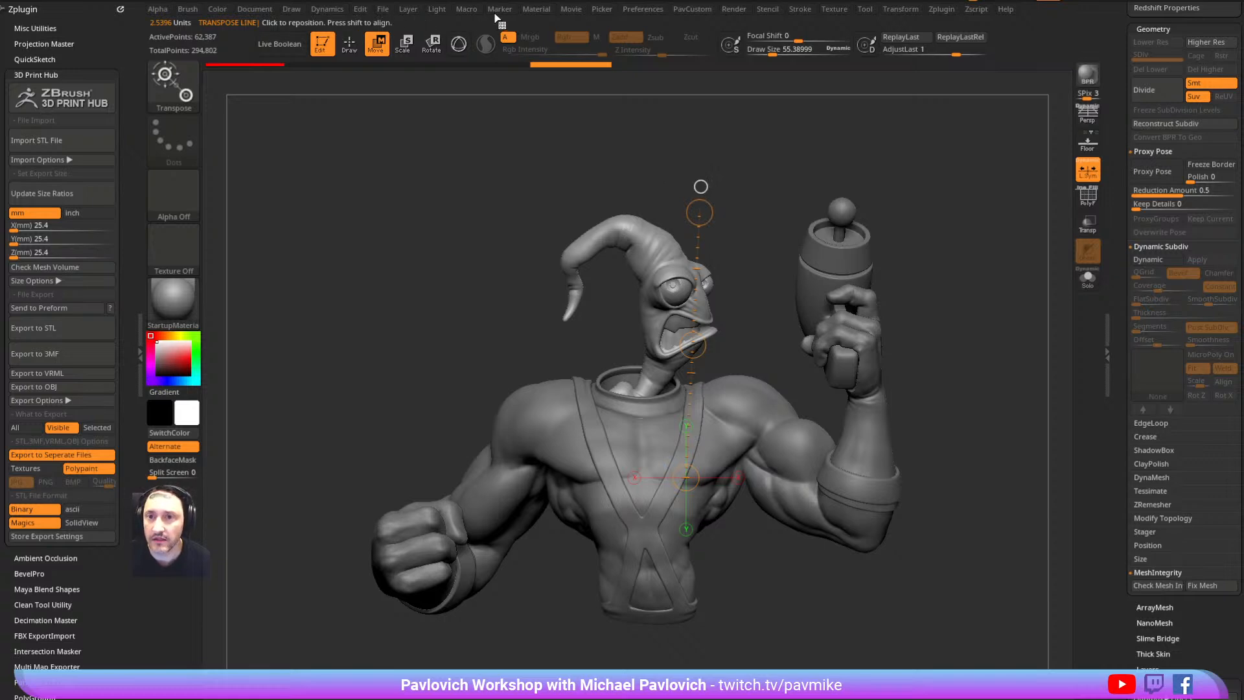
Dock the Preferences palette in the tray beside the canvas
{"action": "left_click", "coordinate": [639, 7]}
{"action": "left_click_drag", "start_coordinate": [627, 22], "coordinate": [18, 32]}
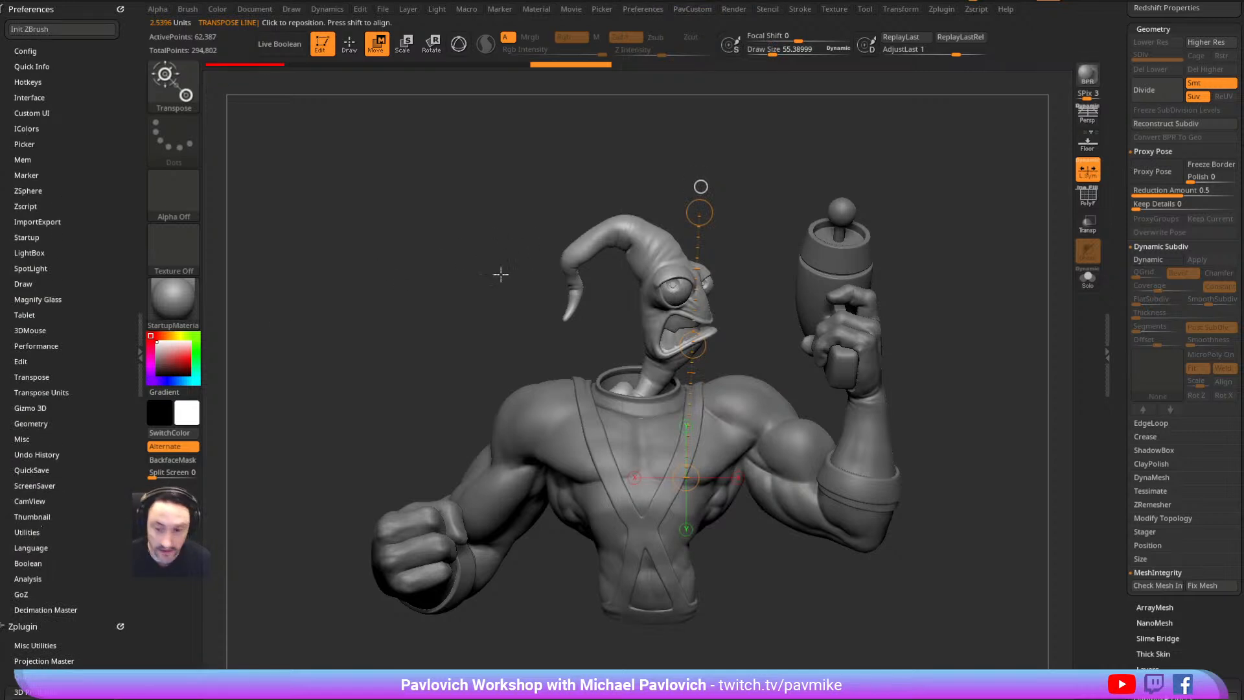
Replace the gizmo with a Transpose line about 4.22 units long from the base of the torso to above the head
{"action": "key", "text": "e"}
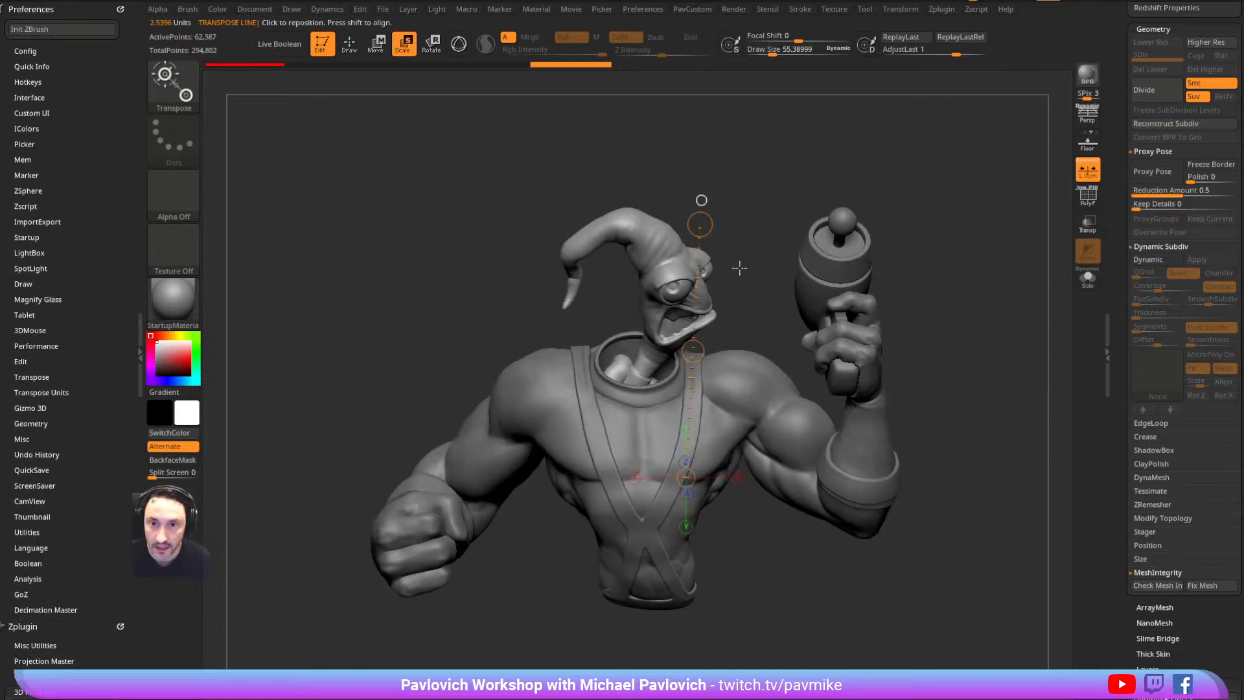
{"action": "key", "text": "w"}
{"action": "key", "text": "y"}
{"action": "left_click_drag", "start_coordinate": [739, 267], "coordinate": [706, 267]}
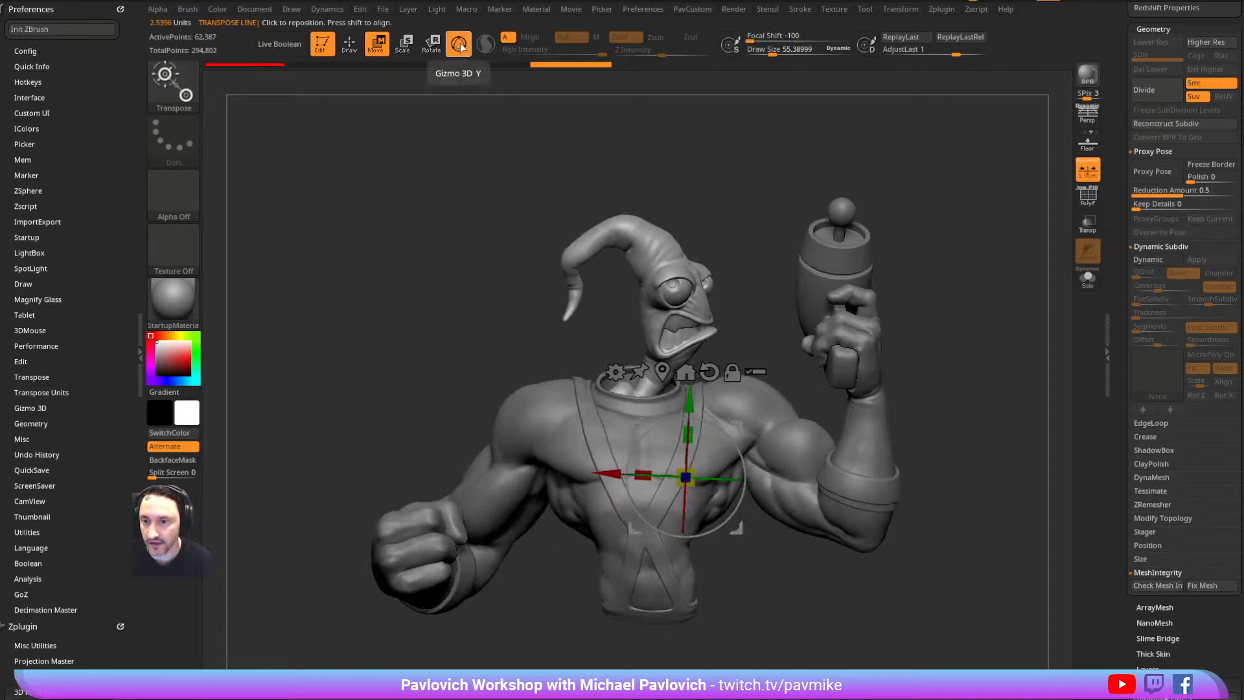
{"action": "key", "text": "y"}
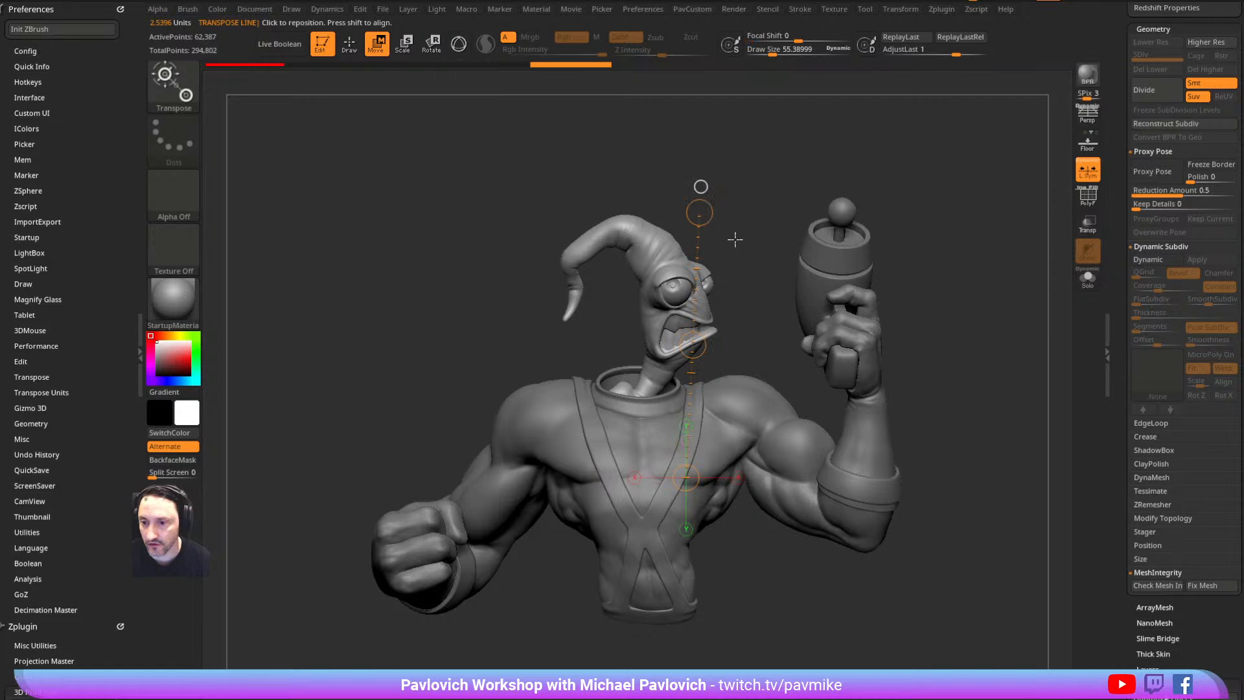
{"action": "left_click_drag", "start_coordinate": [641, 623], "coordinate": [625, 183]}
Expand the Transpose Units settings in Preferences, keeping the full character and its measuring line in view
{"action": "left_click_drag", "start_coordinate": [1011, 262], "coordinate": [960, 272]}
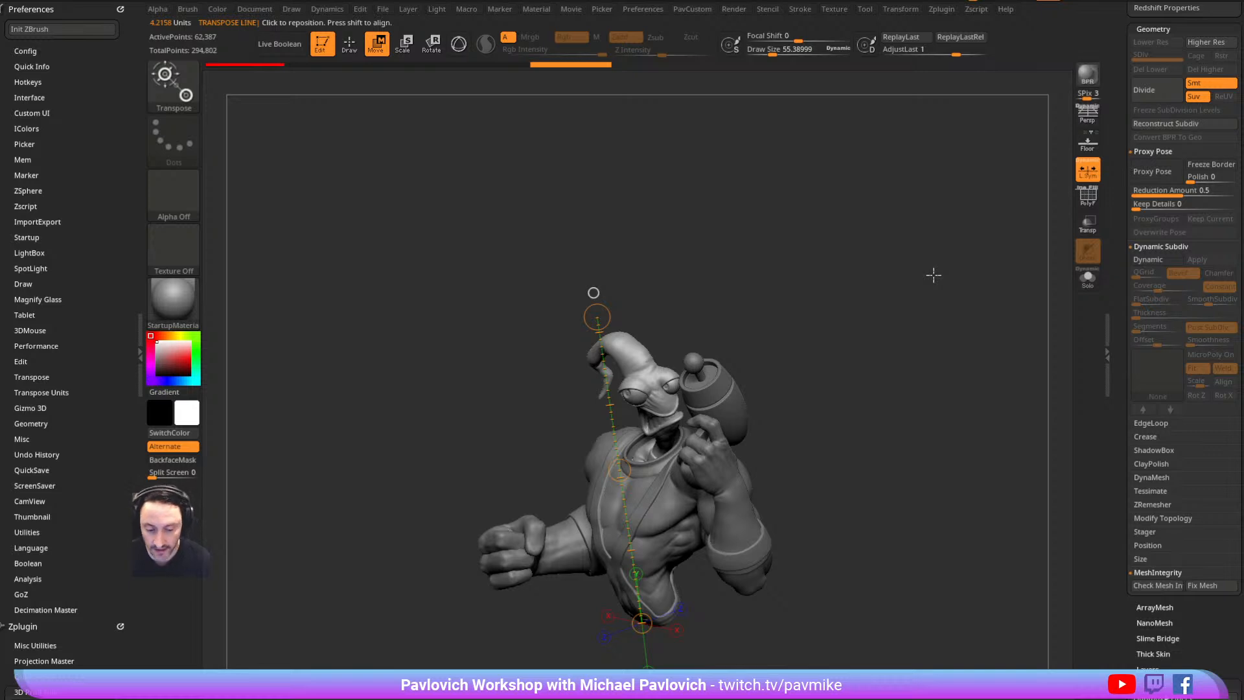
{"action": "left_click_drag", "start_coordinate": [883, 354], "coordinate": [901, 288]}
{"action": "left_click_drag", "start_coordinate": [1118, 238], "coordinate": [1120, 414]}
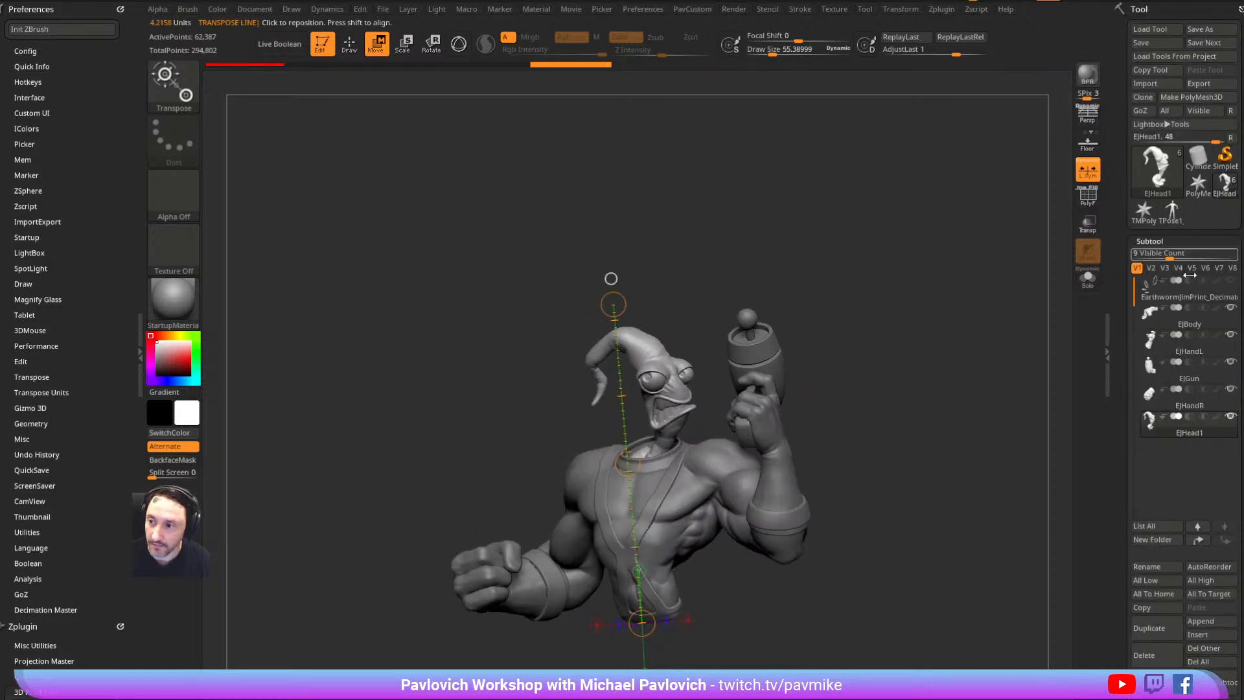
{"action": "left_click_drag", "start_coordinate": [1114, 296], "coordinate": [1113, 130]}
{"action": "left_click_drag", "start_coordinate": [905, 291], "coordinate": [1026, 217]}
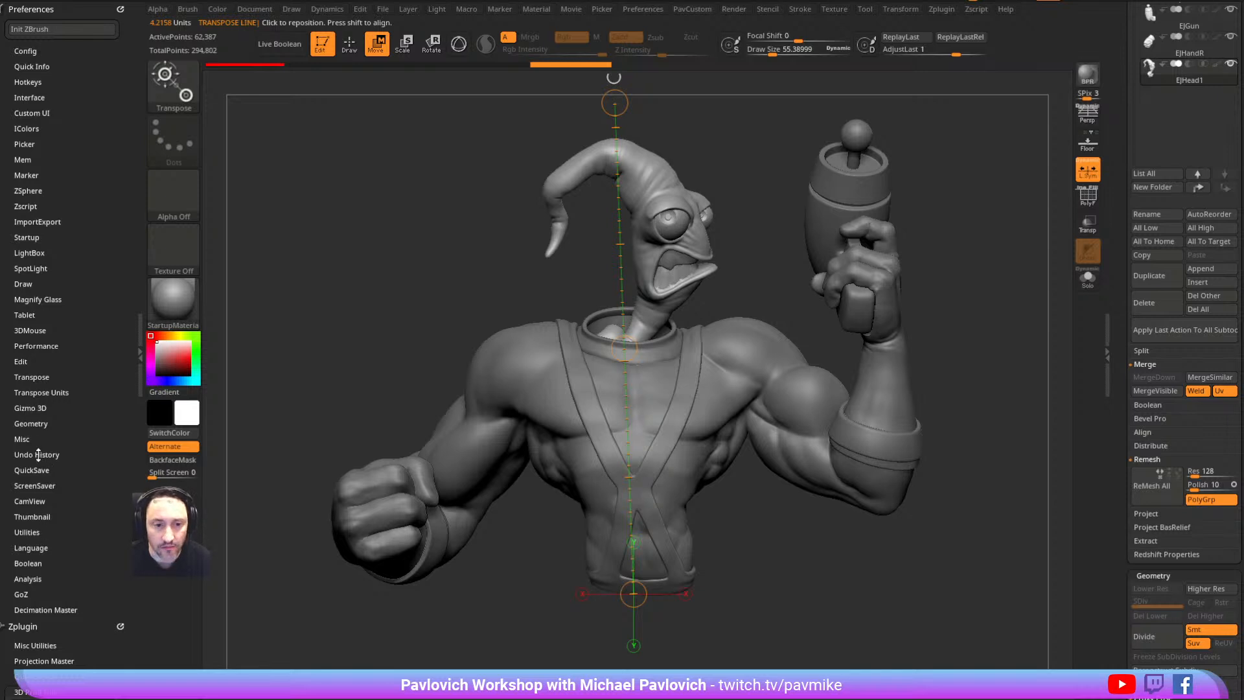
{"action": "left_click", "coordinate": [35, 391]}
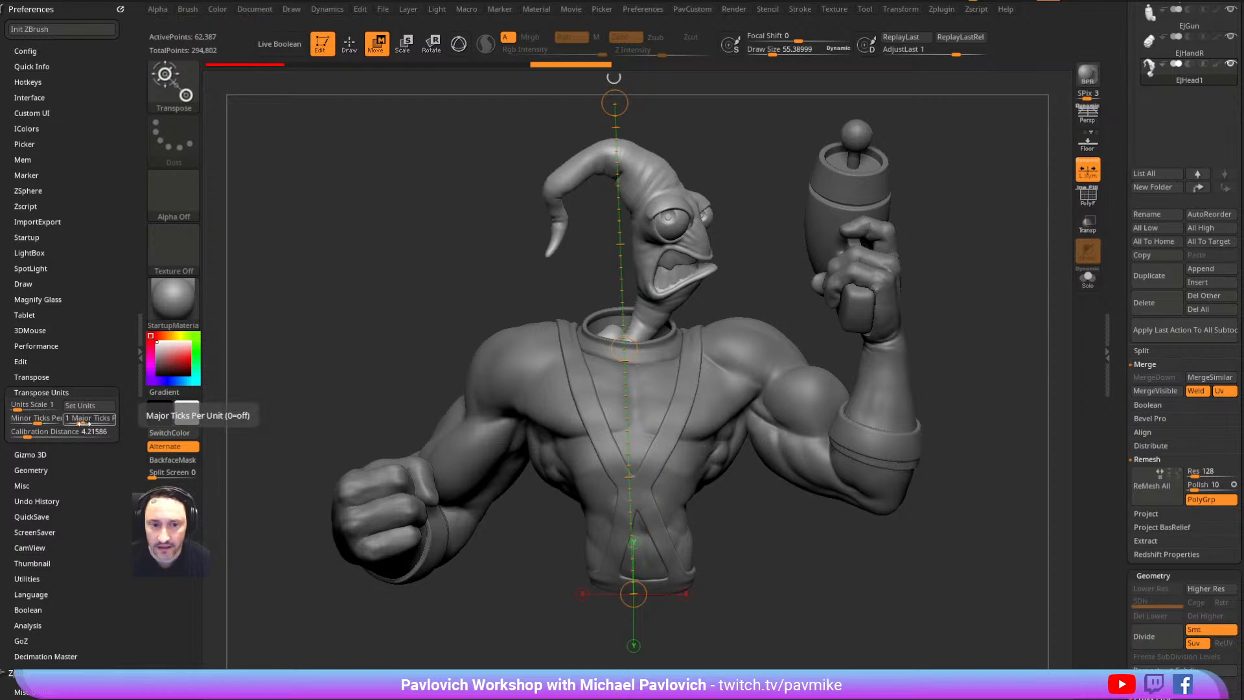
{"action": "left_click_drag", "start_coordinate": [665, 161], "coordinate": [625, 188]}
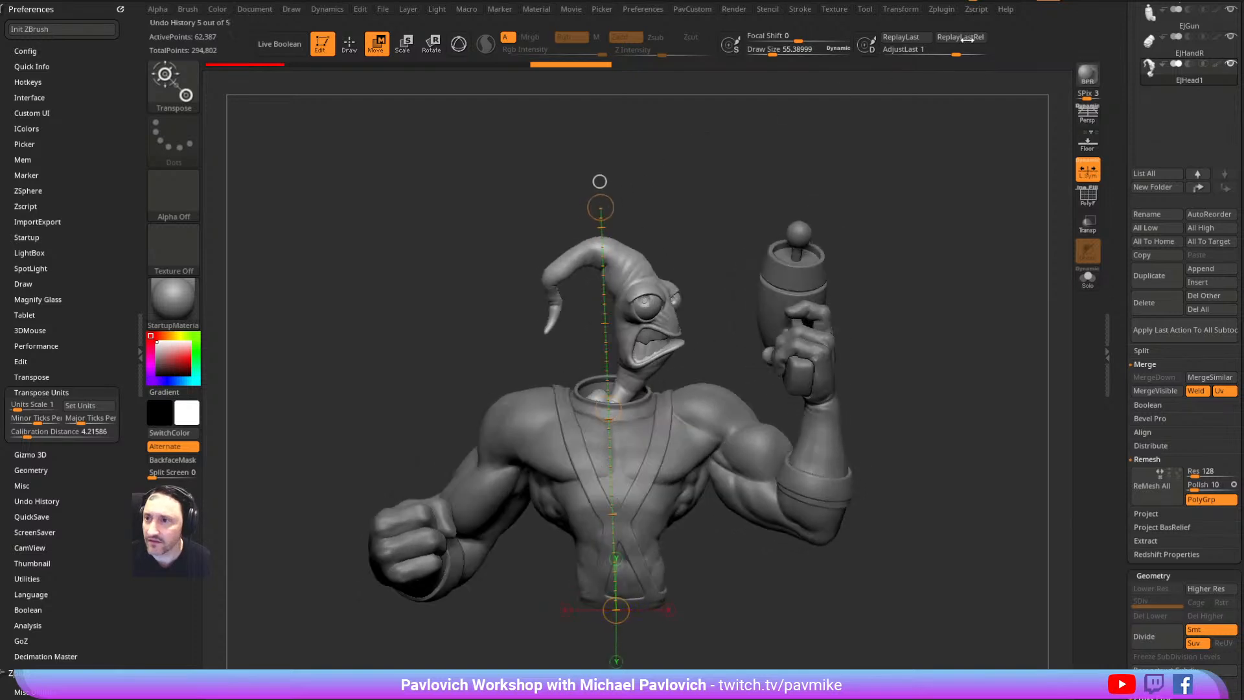
Examine the head subtool's size options for the scene scale in the Scale Master plugin
{"action": "left_click", "coordinate": [944, 11]}
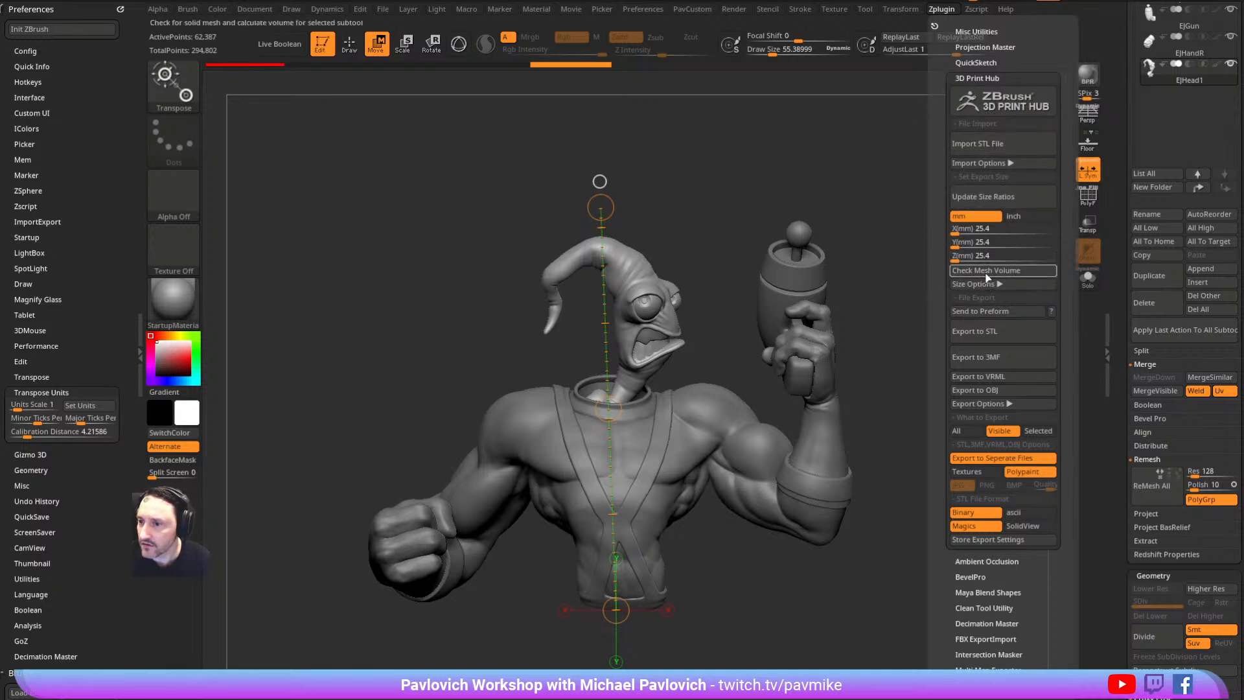
{"action": "left_click", "coordinate": [979, 78]}
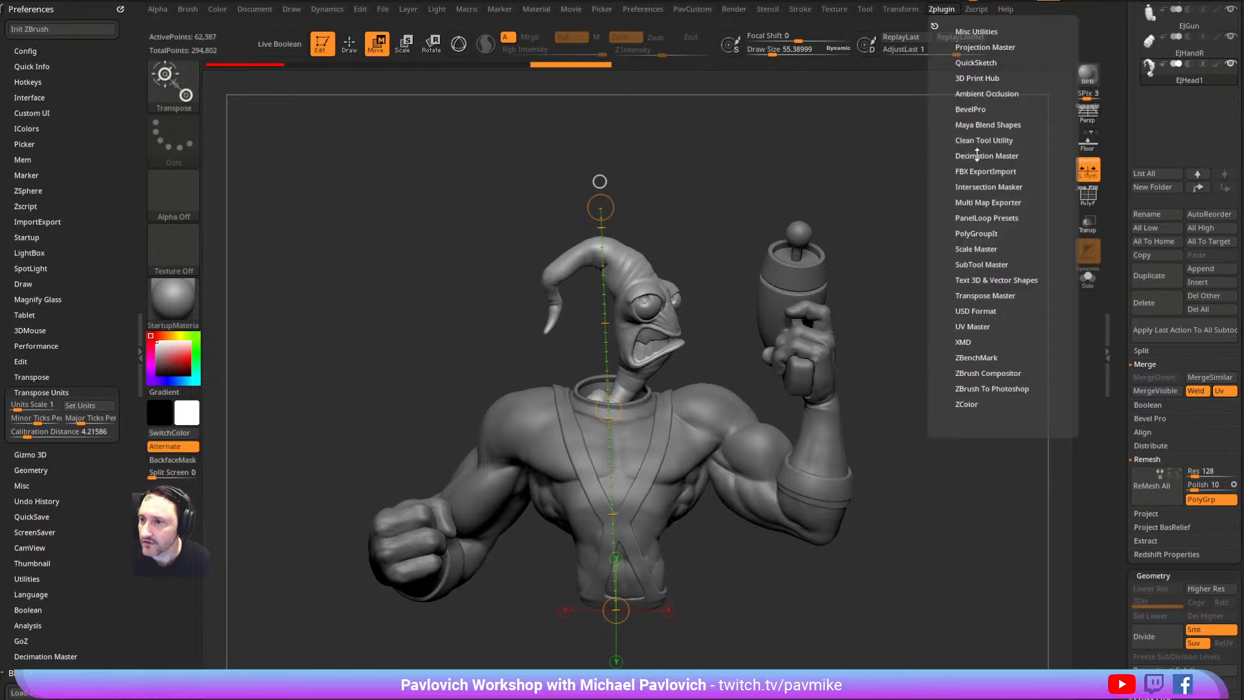
{"action": "left_click", "coordinate": [964, 250]}
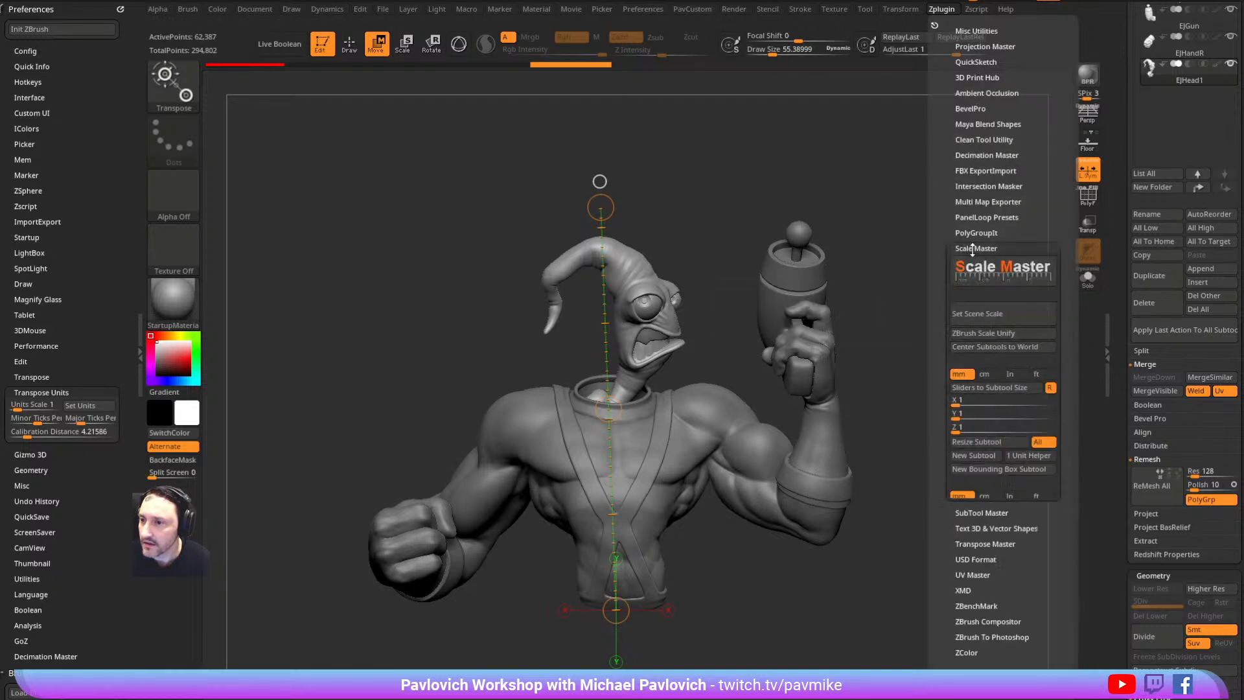
{"action": "left_click", "coordinate": [987, 316]}
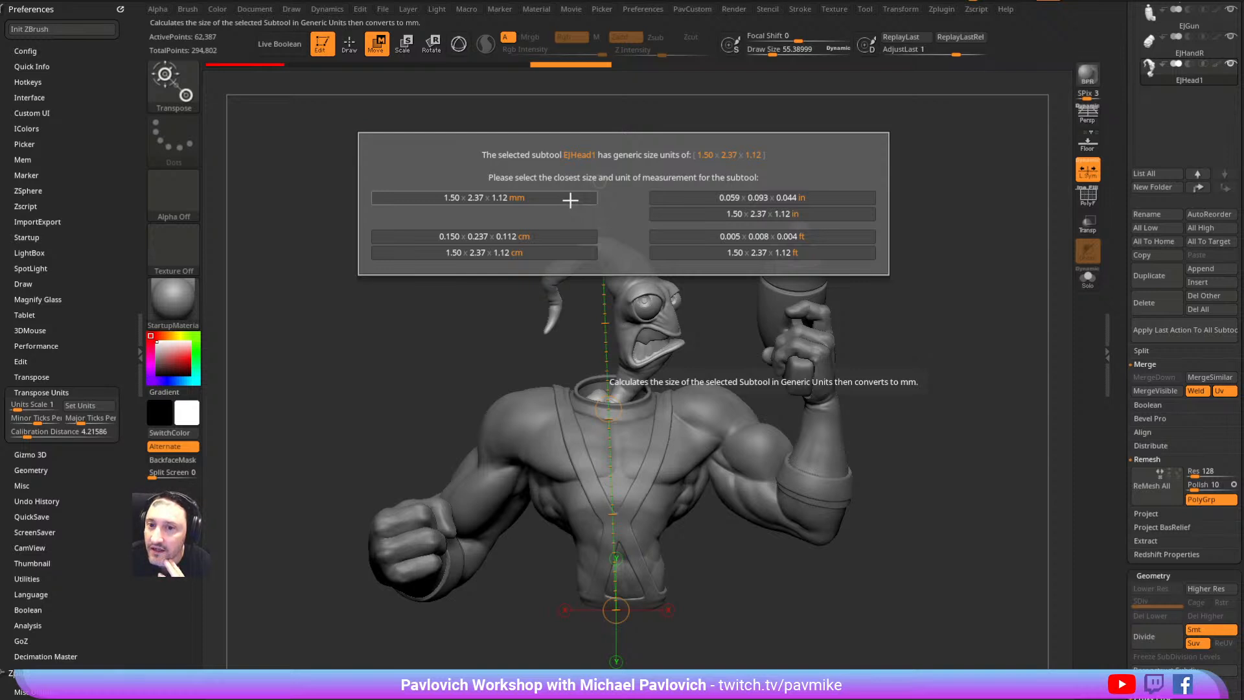
{"action": "left_click", "coordinate": [571, 235]}
Isolate the EJHead1 subtool, measure its height with the Transpose line, and show the whole bust again
{"action": "left_click", "coordinate": [1087, 277]}
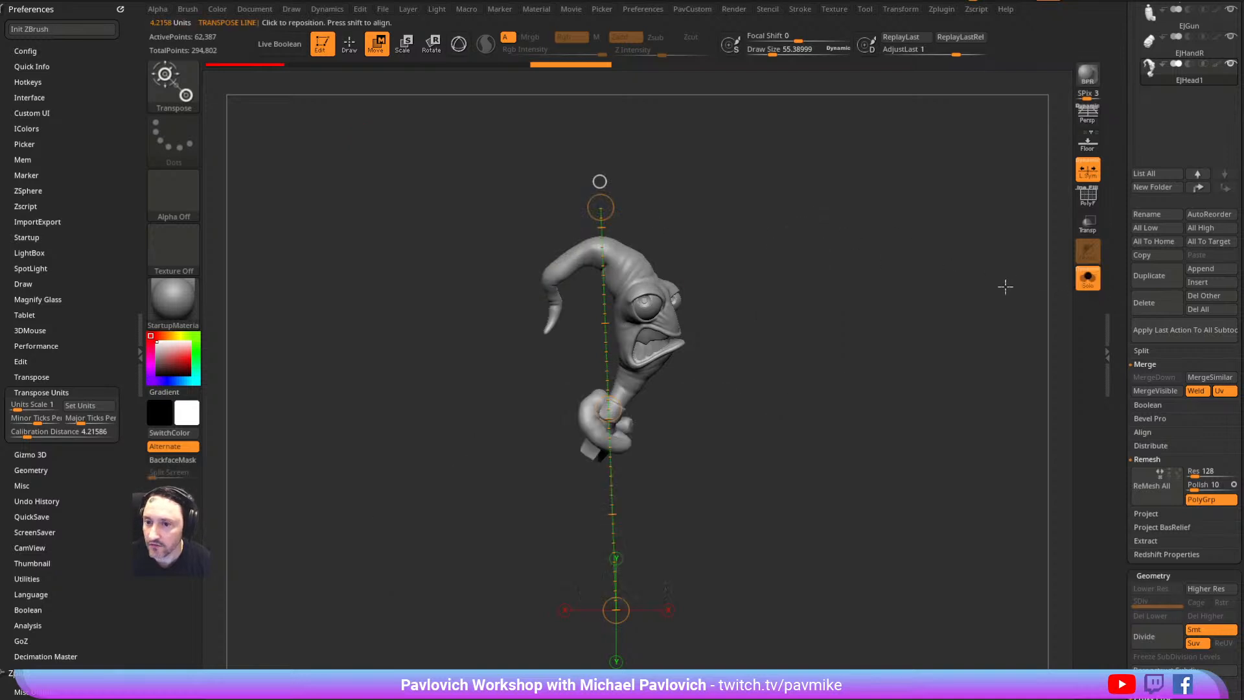
{"action": "key", "text": "f"}
{"action": "left_click_drag", "start_coordinate": [590, 562], "coordinate": [592, 236]}
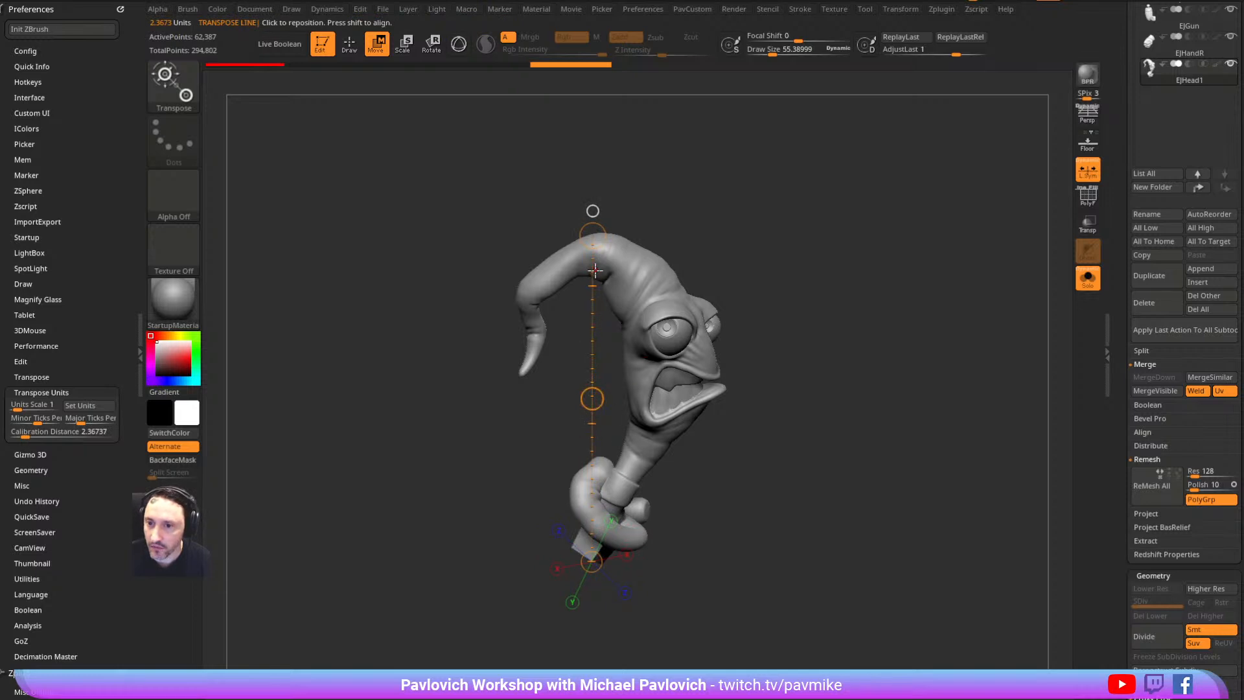
{"action": "mouse_move", "coordinate": [847, 244]}
{"action": "left_mouse_down"}
{"action": "mouse_move", "coordinate": [775, 256]}
{"action": "mouse_move", "coordinate": [814, 248]}
{"action": "left_mouse_up"}
{"action": "left_click_drag", "start_coordinate": [650, 283], "coordinate": [684, 296]}
{"action": "mouse_move", "coordinate": [607, 243]}
{"action": "left_mouse_down"}
{"action": "mouse_move", "coordinate": [587, 382]}
{"action": "mouse_move", "coordinate": [592, 562]}
{"action": "left_mouse_up"}
{"action": "left_click_drag", "start_coordinate": [619, 217], "coordinate": [856, 243]}
{"action": "left_click", "coordinate": [1087, 278]}
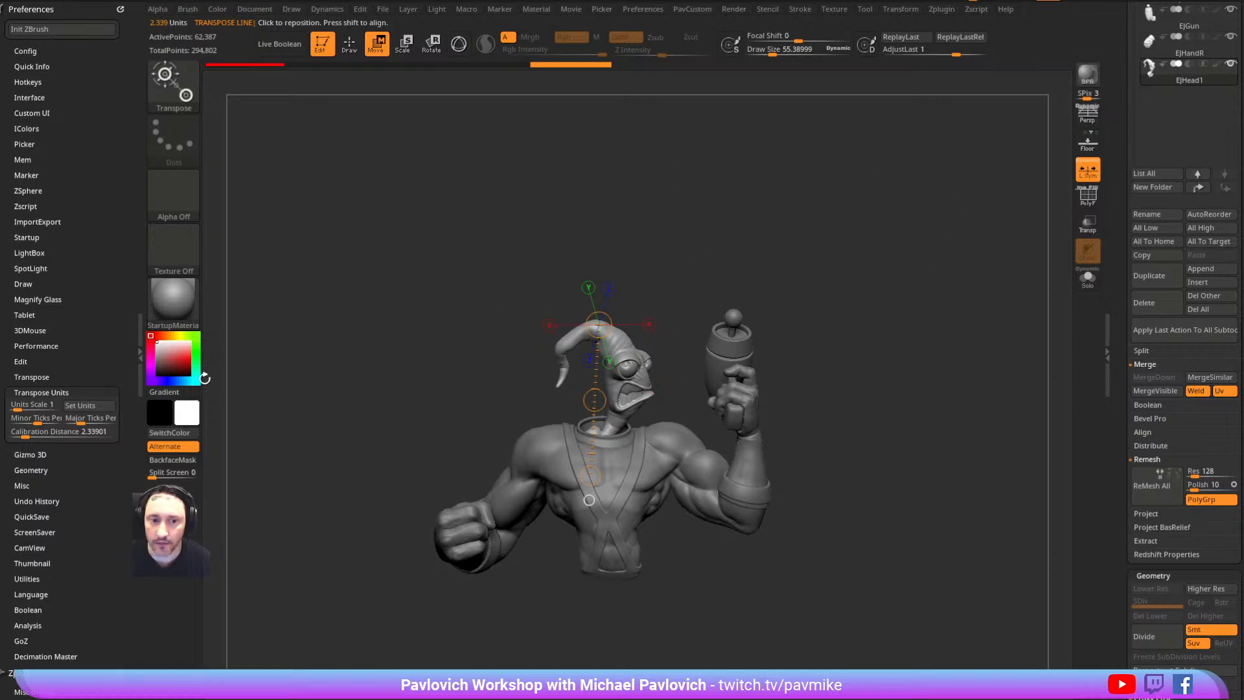
Open the Scale Master tutorial video in Google Chrome, pause it and select its web address, and return to ZBrush
{"action": "left_click", "coordinate": [942, 10]}
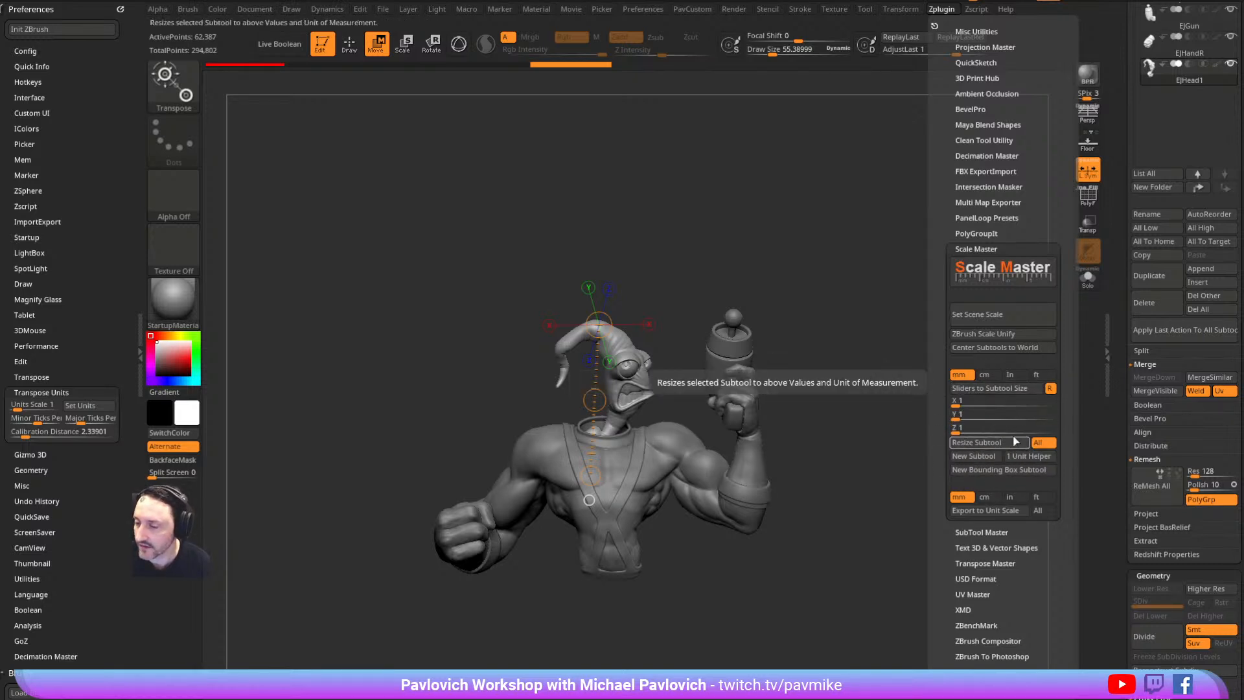
{"action": "left_click", "coordinate": [979, 277]}
{"action": "left_click", "coordinate": [543, 261]}
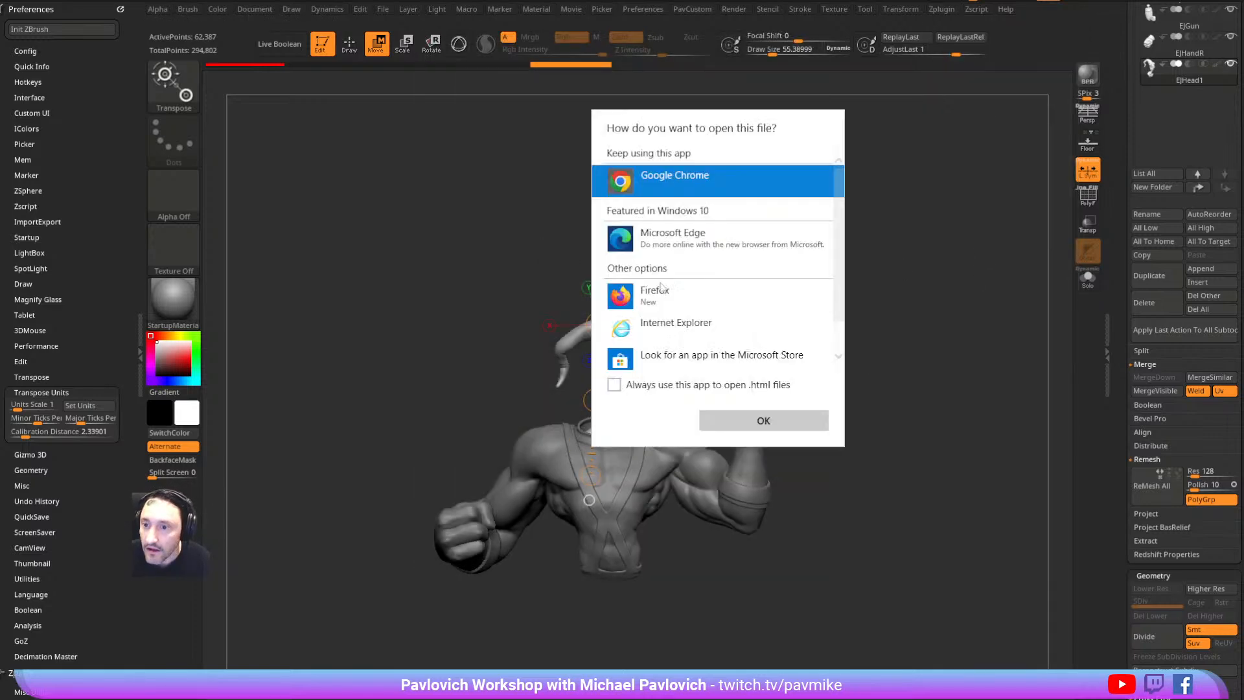
{"action": "left_click", "coordinate": [763, 420]}
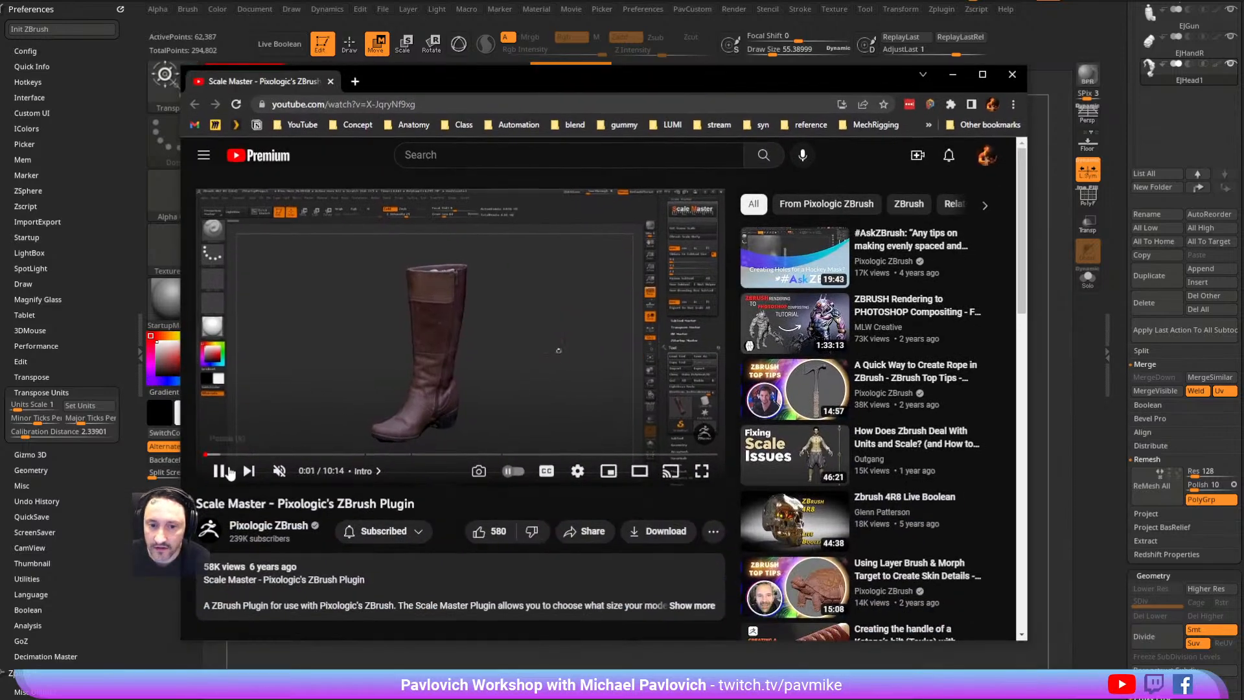
{"action": "left_click", "coordinate": [219, 471]}
{"action": "left_click", "coordinate": [377, 106]}
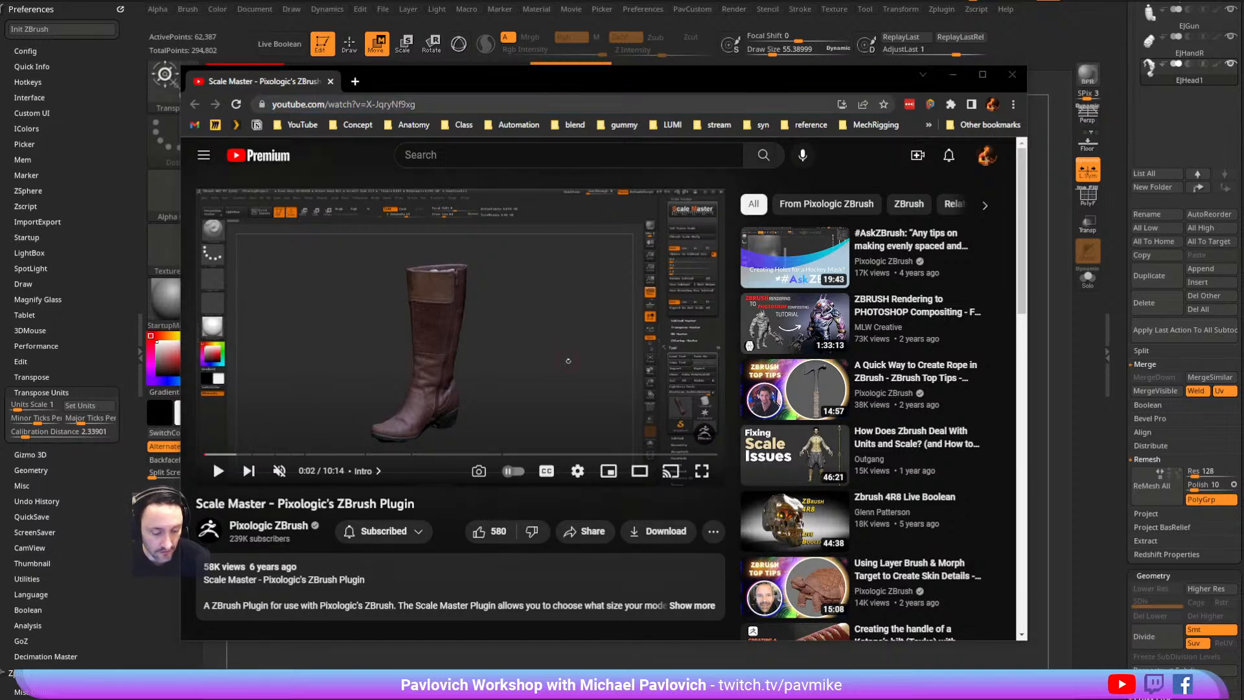
{"action": "left_click", "coordinate": [952, 75]}
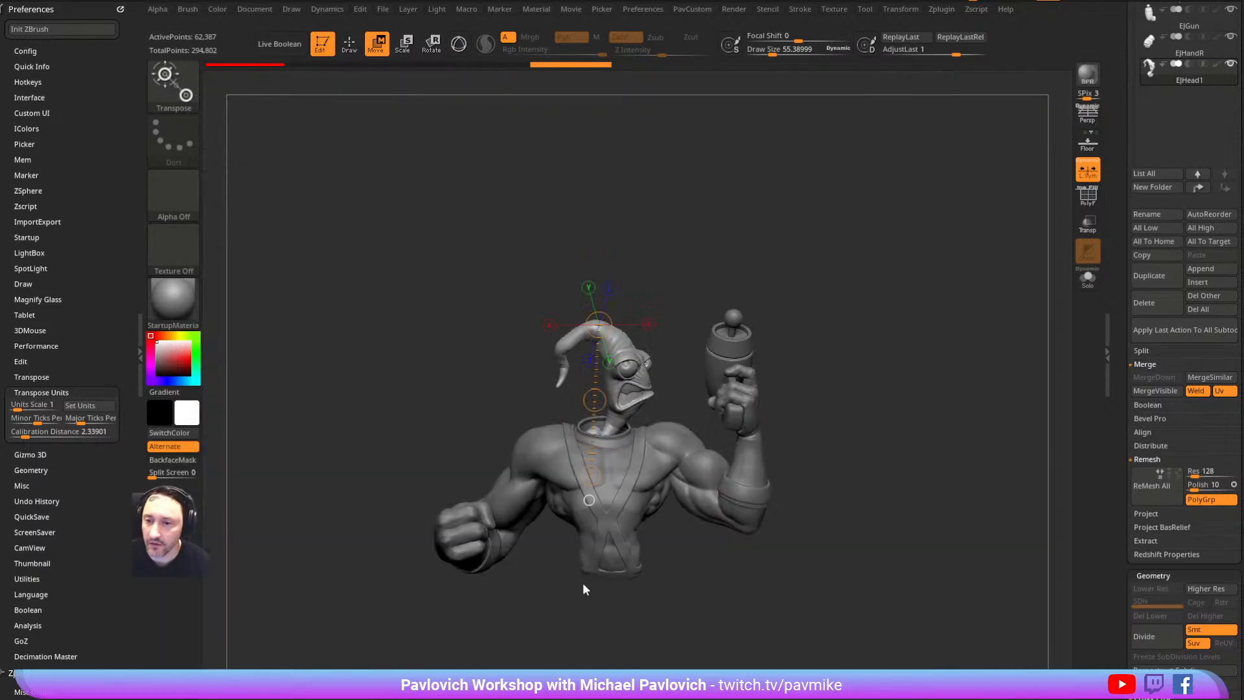
Set the scene scale with Scale Master so the head subtool is 1.50 x 2.37 x 1.12 in
{"action": "left_click_drag", "start_coordinate": [828, 261], "coordinate": [923, 202]}
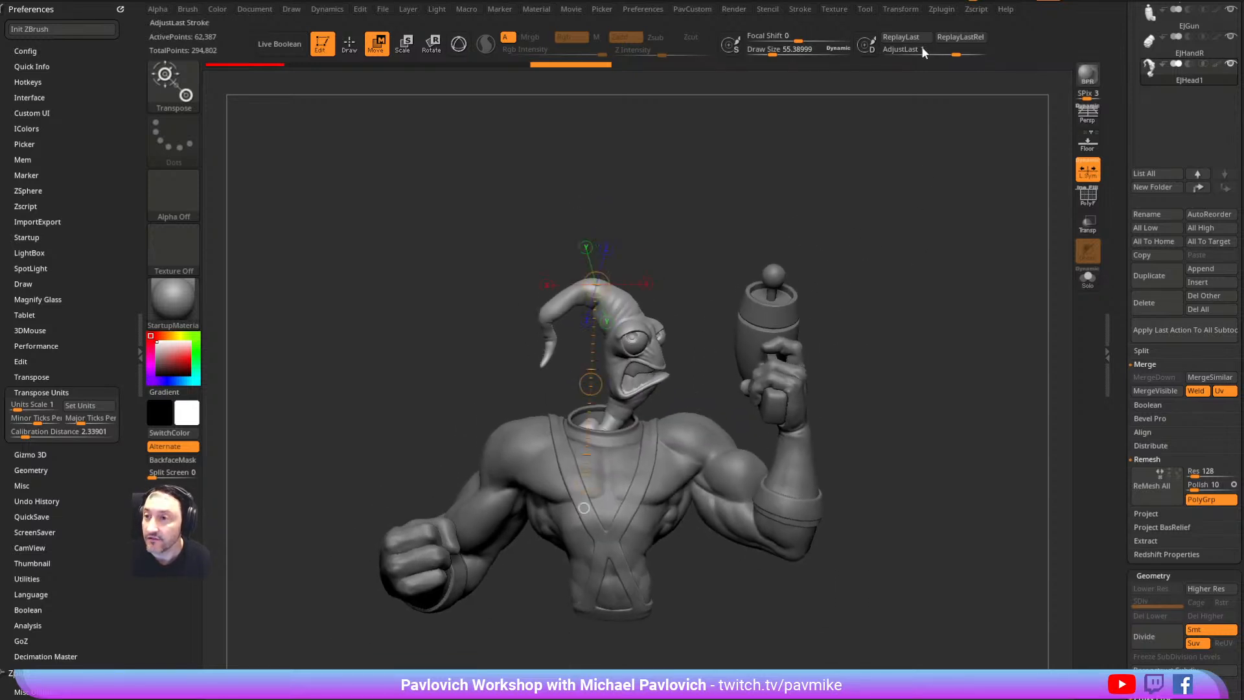
{"action": "left_click", "coordinate": [941, 9]}
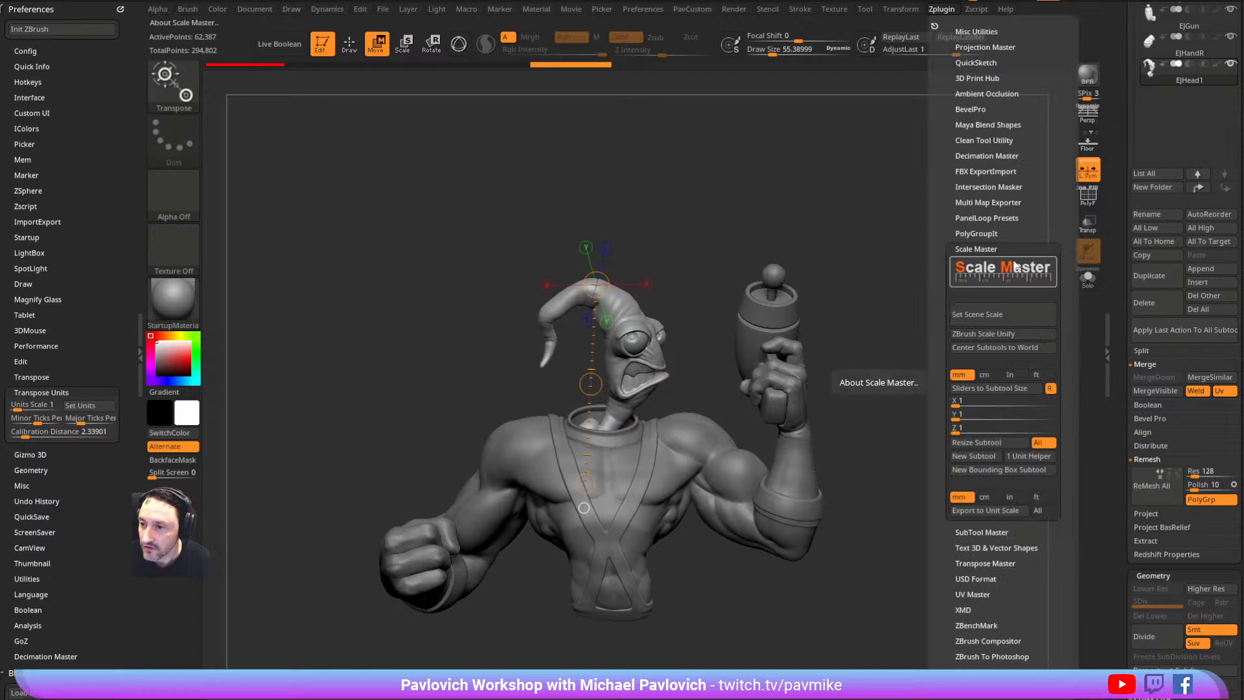
{"action": "left_click", "coordinate": [989, 320]}
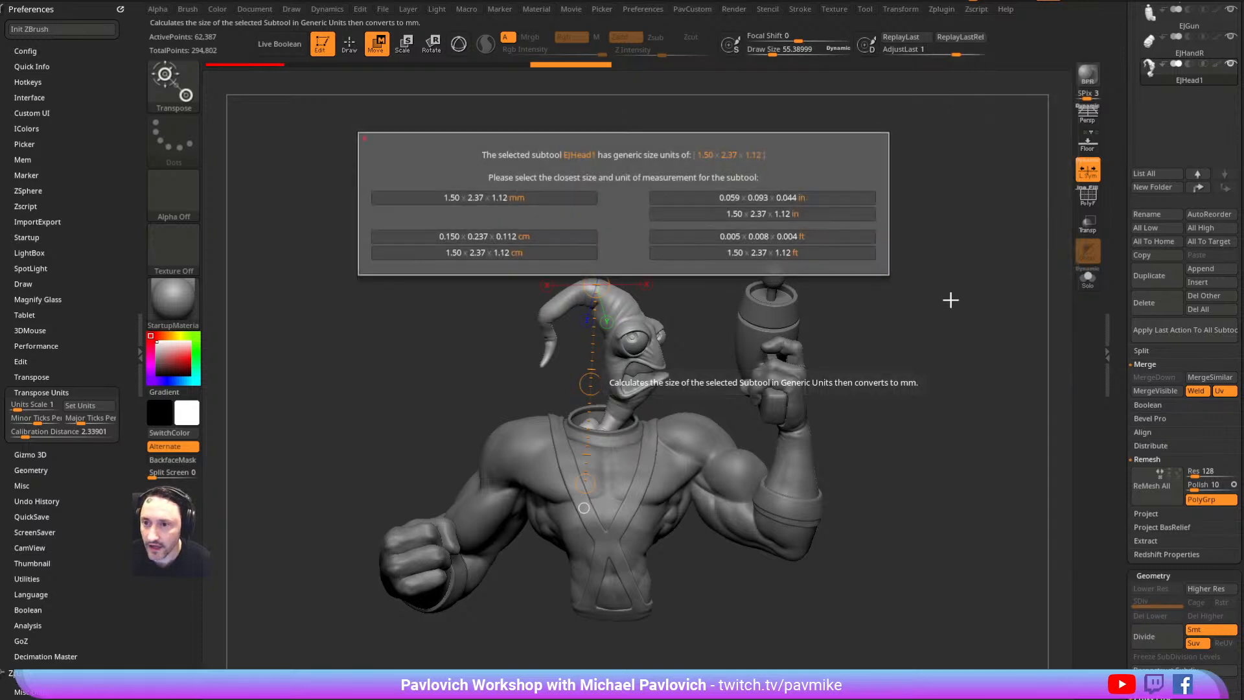
{"action": "left_click", "coordinate": [761, 213]}
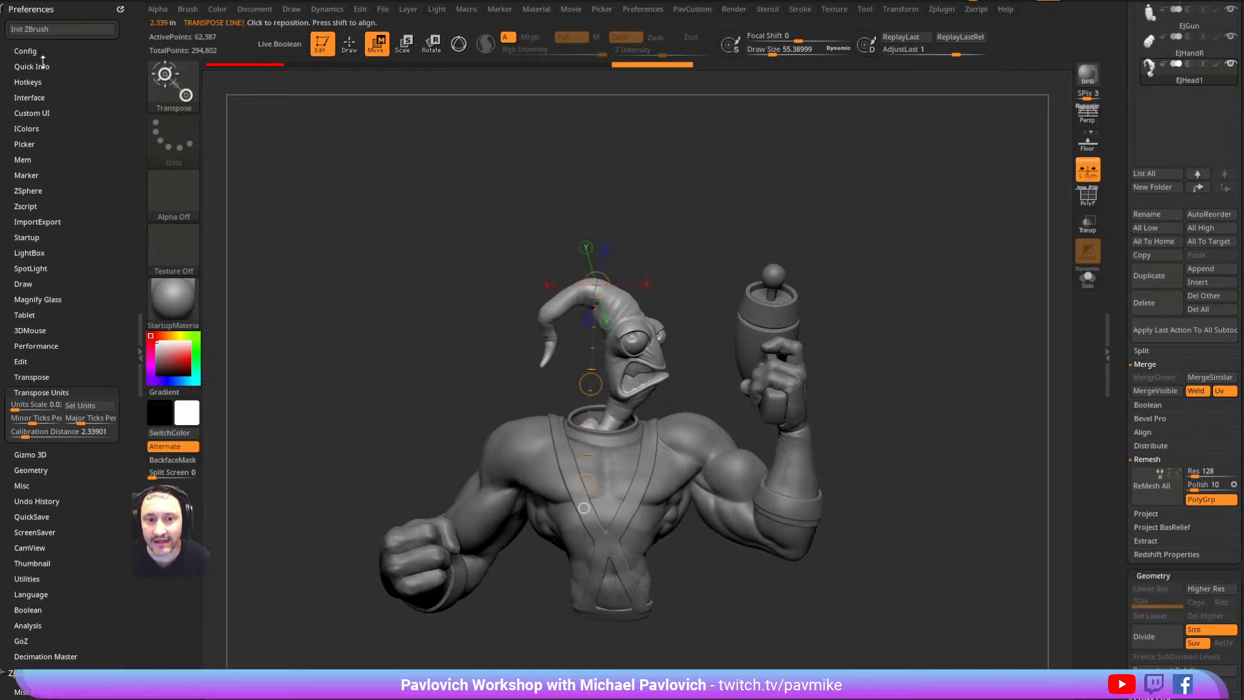
Isolate the head and measure its height in inches with the Transpose line
{"action": "left_click", "coordinate": [40, 431]}
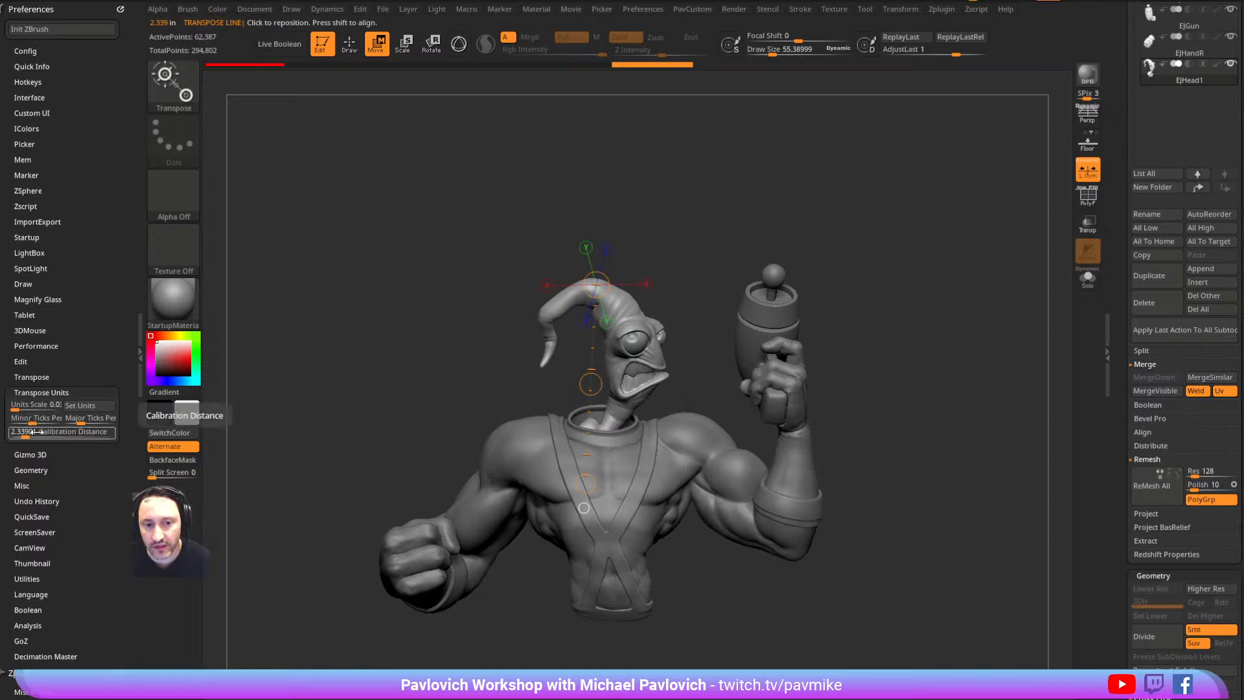
{"action": "right_click_drag", "start_coordinate": [777, 215], "coordinate": [746, 283], "text": "ctrl"}
{"action": "left_click_drag", "start_coordinate": [636, 539], "coordinate": [662, 176]}
{"action": "left_click", "coordinate": [1088, 280]}
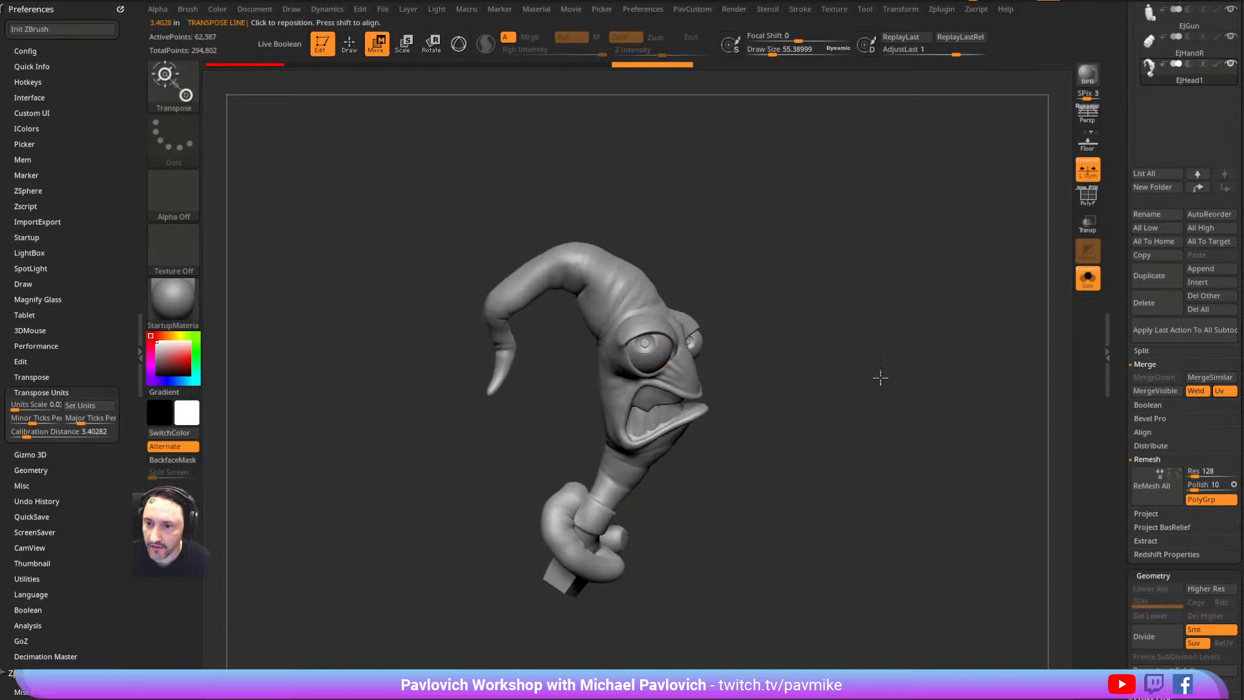
{"action": "left_click_drag", "start_coordinate": [562, 584], "coordinate": [561, 191], "text": "shift"}
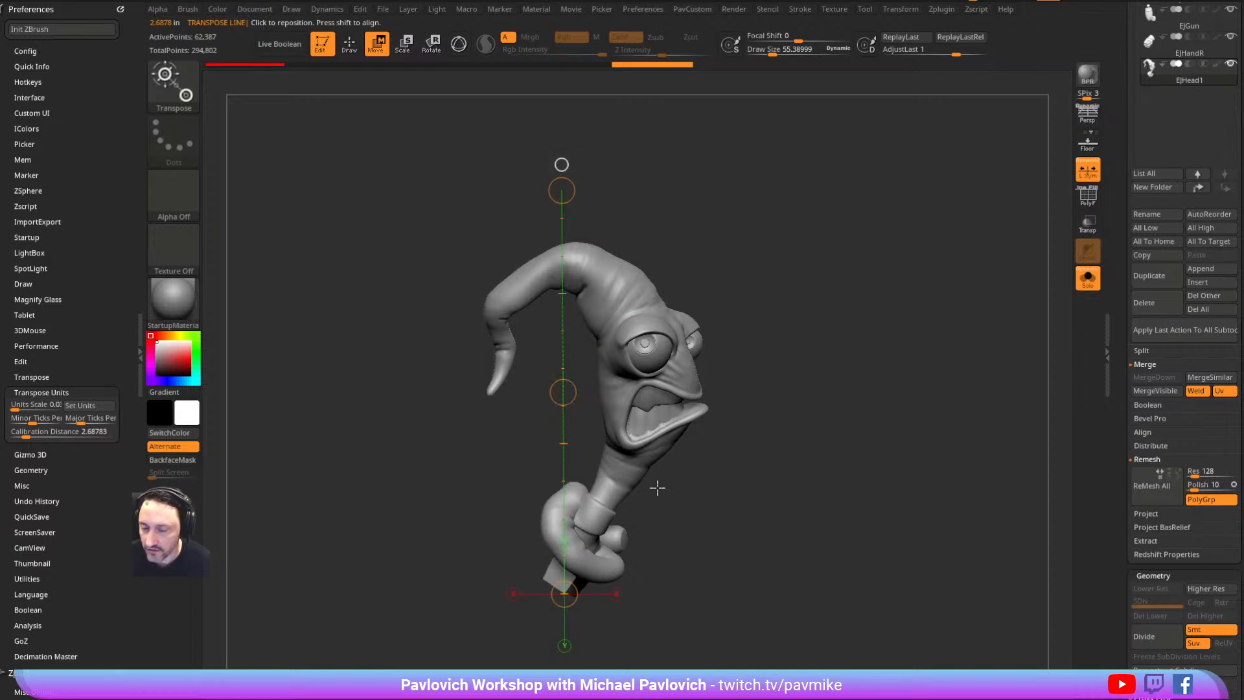
{"action": "left_click_drag", "start_coordinate": [613, 279], "coordinate": [566, 160]}
{"action": "left_click_drag", "start_coordinate": [756, 244], "coordinate": [472, 275]}
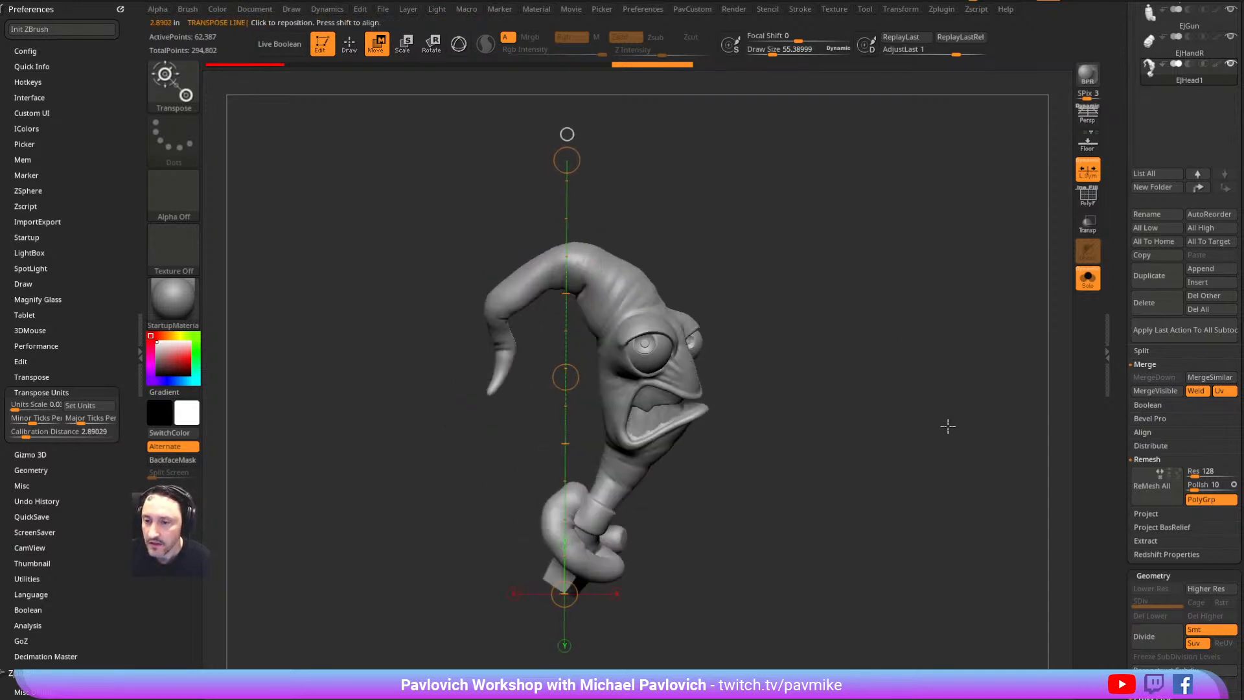
{"action": "left_click_drag", "start_coordinate": [663, 382], "coordinate": [664, 107]}
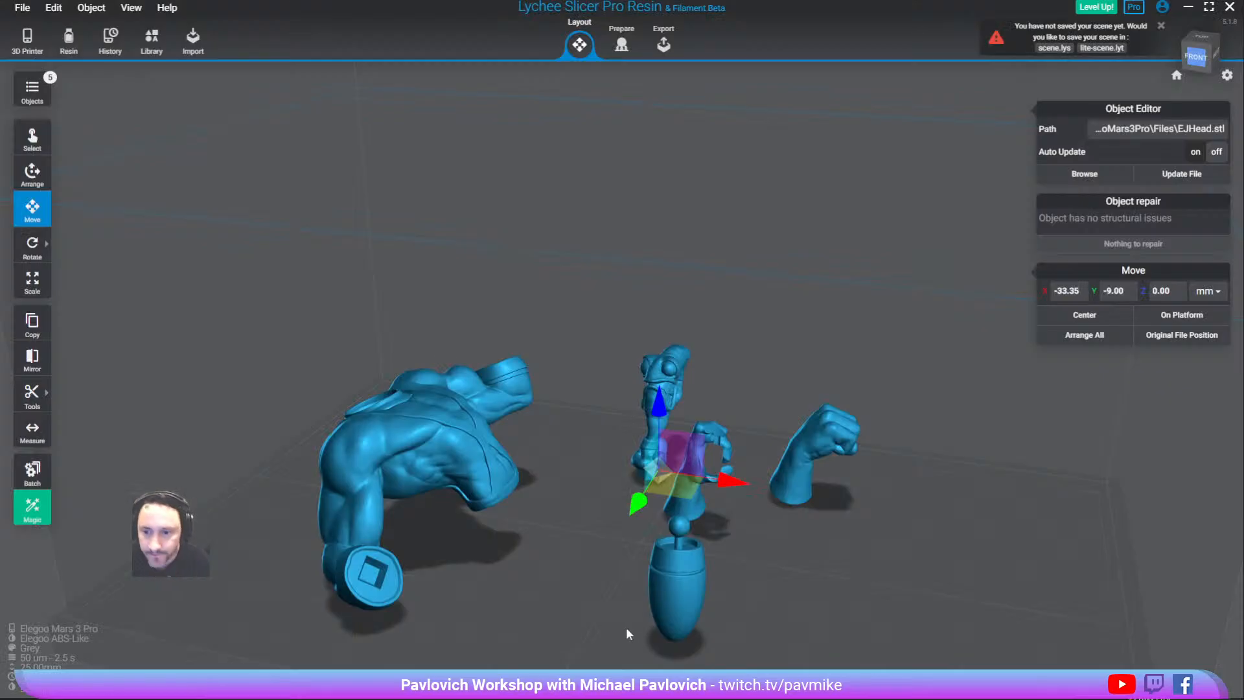
Switch to Lychee Slicer and move the scene with the five bust parts to the Prepare stage
{"action": "mouse_move", "coordinate": [542, 372]}
{"action": "left_mouse_down"}
{"action": "mouse_move", "coordinate": [608, 352]}
{"action": "mouse_move", "coordinate": [539, 366]}
{"action": "left_mouse_up"}
{"action": "scroll", "coordinate": [608, 352], "scroll_direction": "up", "scroll_amount": 3}
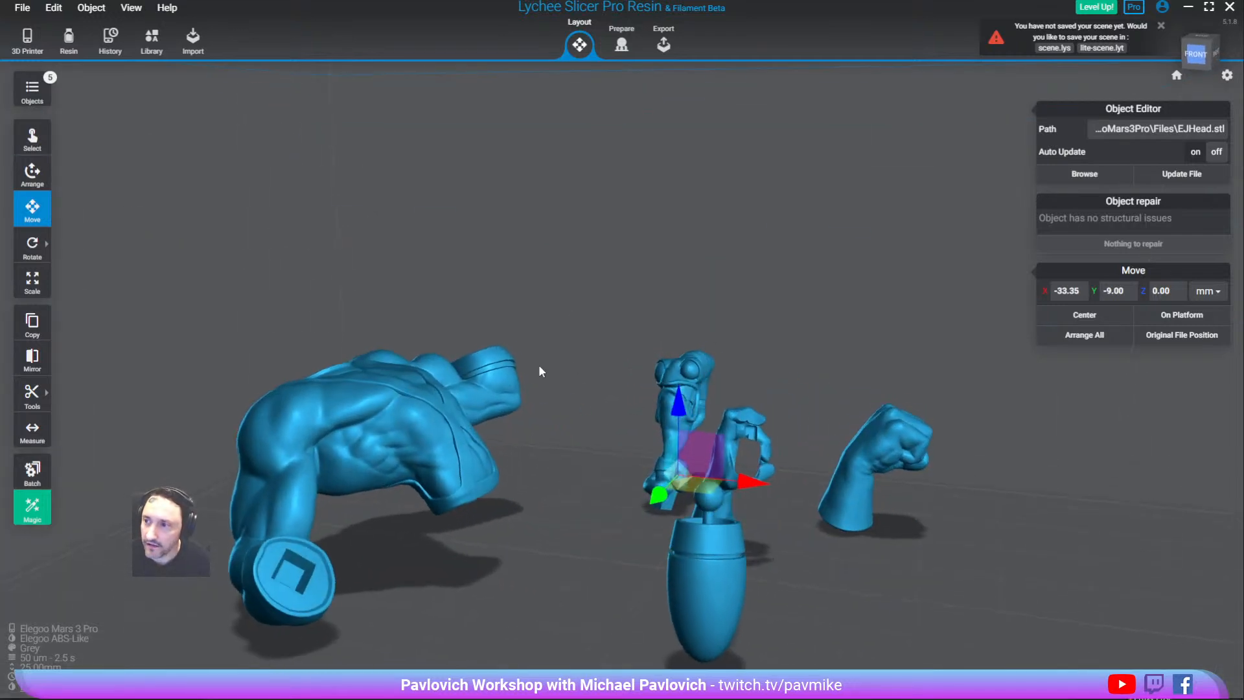
{"action": "scroll", "coordinate": [537, 367], "scroll_direction": "down", "scroll_amount": 2}
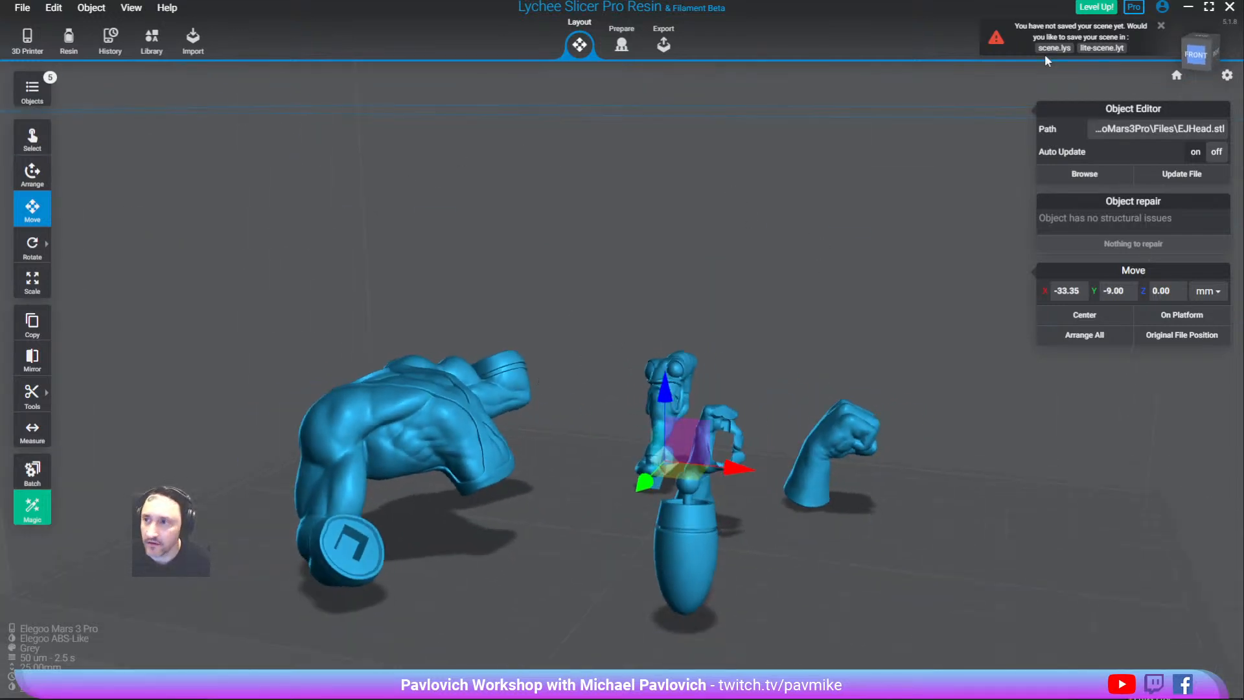
{"action": "mouse_move", "coordinate": [375, 236]}
{"action": "left_mouse_down"}
{"action": "mouse_move", "coordinate": [628, 197]}
{"action": "mouse_move", "coordinate": [607, 98]}
{"action": "mouse_move", "coordinate": [329, 137]}
{"action": "mouse_move", "coordinate": [158, 240]}
{"action": "mouse_move", "coordinate": [366, 237]}
{"action": "left_mouse_up"}
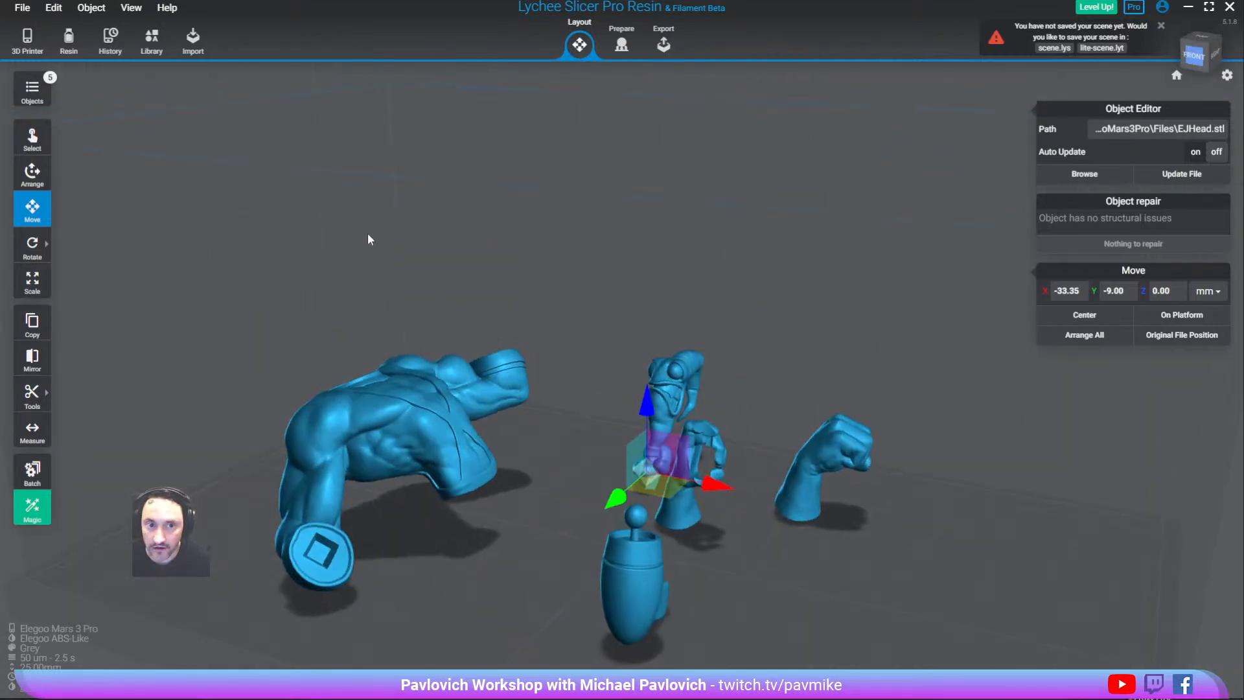
{"action": "left_click", "coordinate": [621, 42]}
{"action": "left_click_drag", "start_coordinate": [675, 259], "coordinate": [567, 246]}
{"action": "left_click_drag", "start_coordinate": [1227, 383], "coordinate": [1227, 102]}
{"action": "left_click_drag", "start_coordinate": [678, 235], "coordinate": [457, 427]}
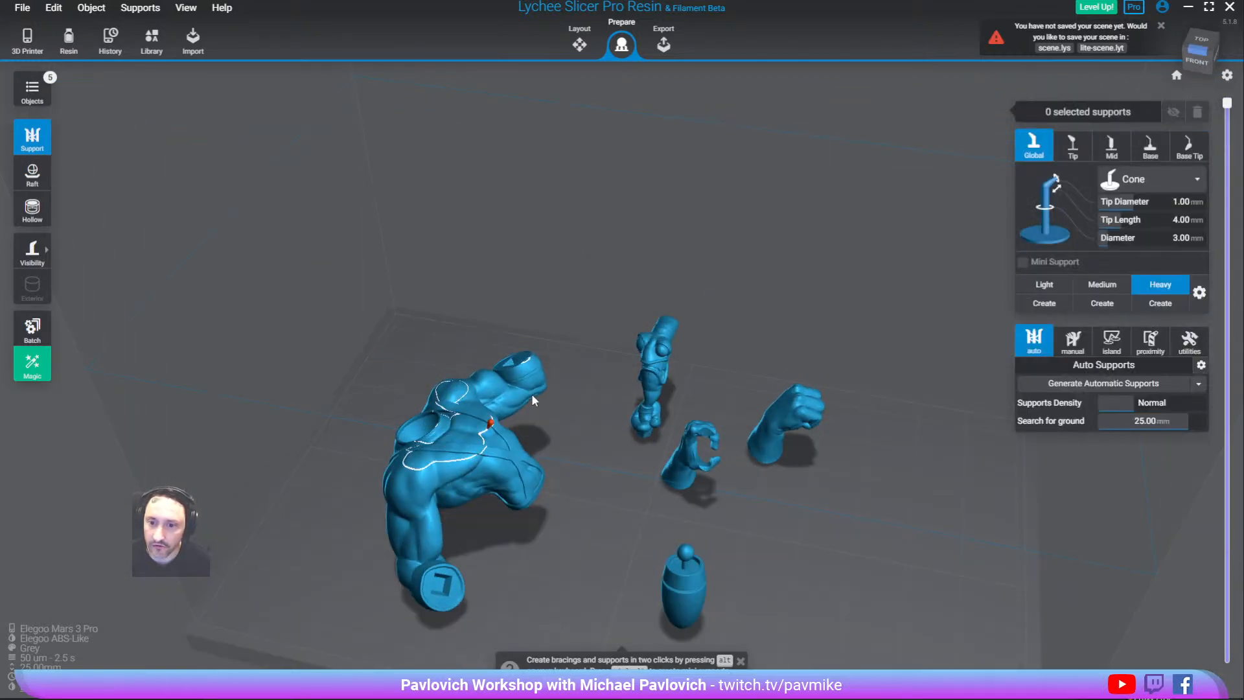
{"action": "left_click_drag", "start_coordinate": [555, 278], "coordinate": [601, 246]}
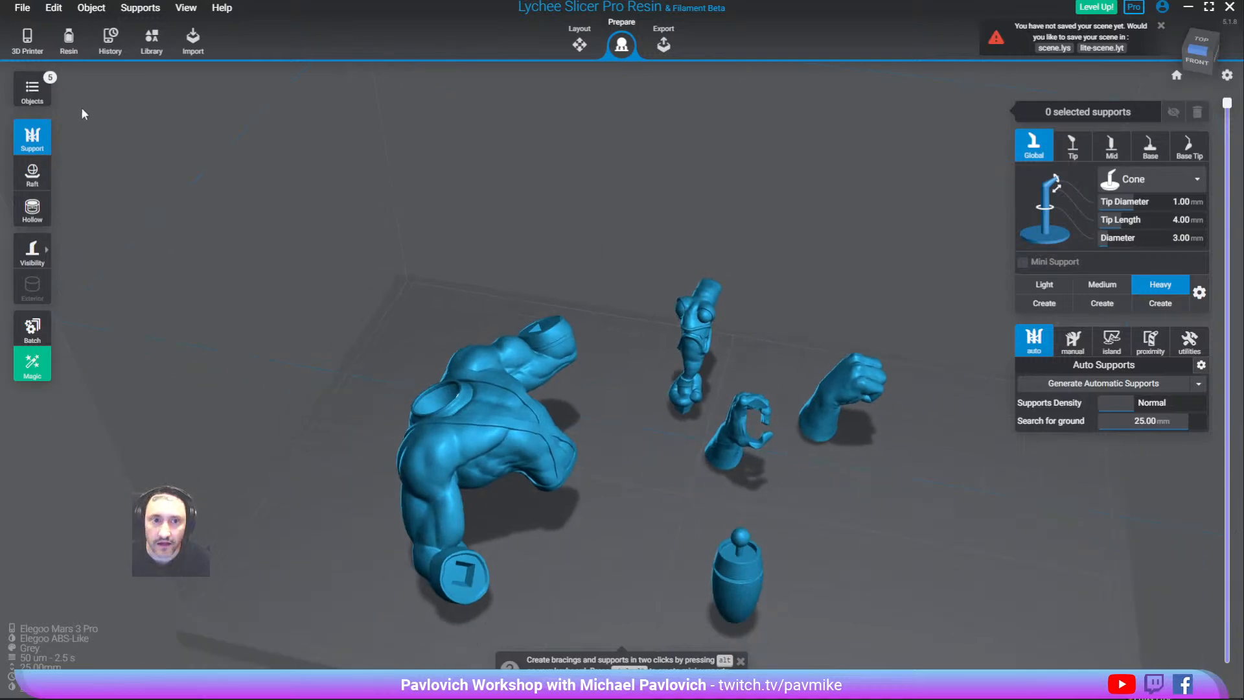
Select all objects from EJHead to EJBody in the scene's object list
{"action": "left_click", "coordinate": [32, 91]}
{"action": "left_click", "coordinate": [88, 103]}
{"action": "left_click", "coordinate": [113, 185], "text": "shift"}
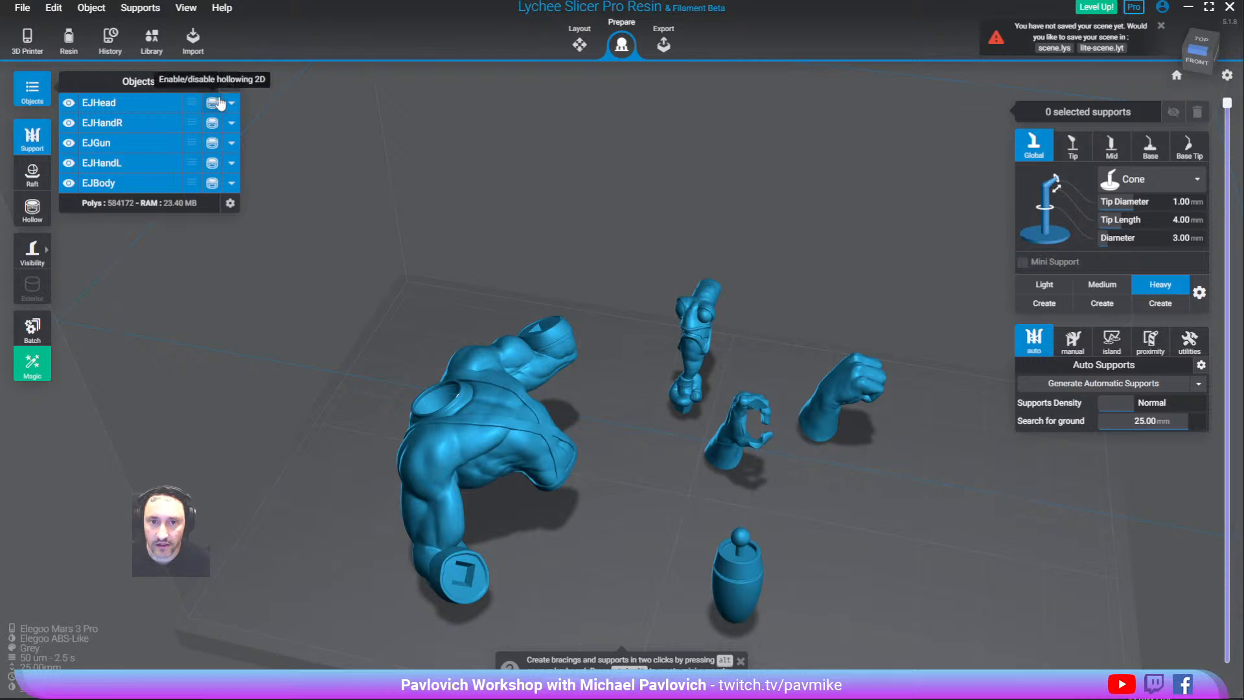
{"action": "left_click", "coordinate": [31, 90]}
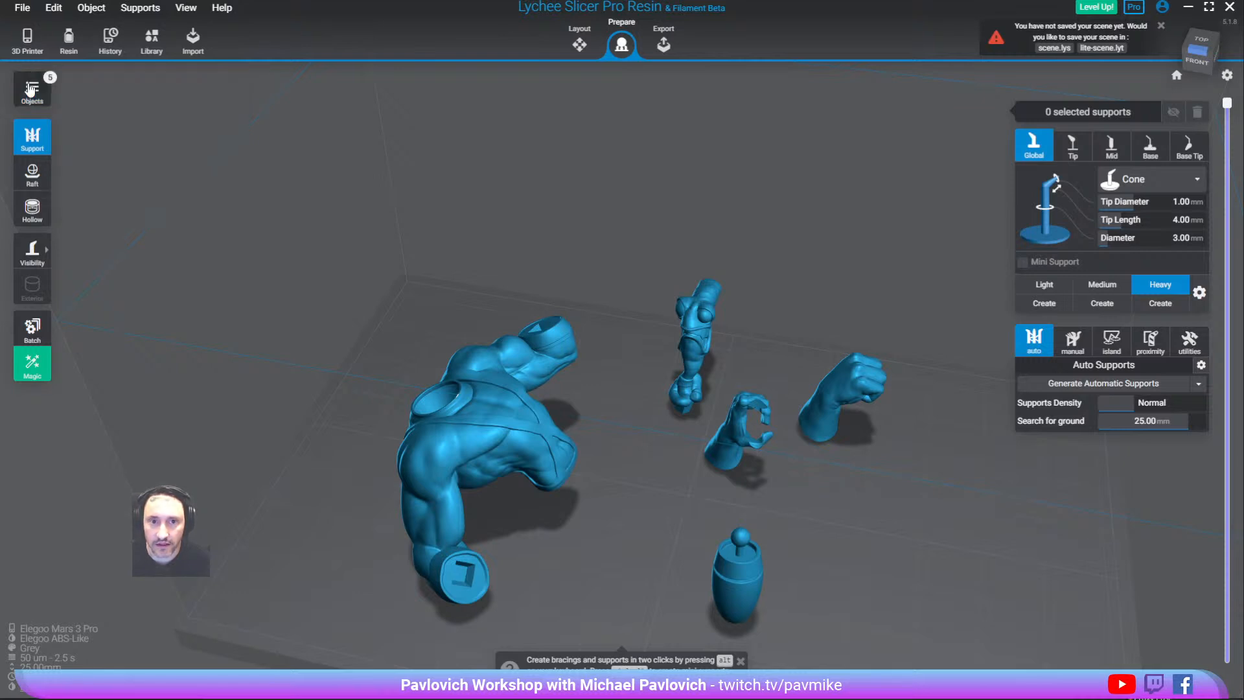
{"action": "right_click_drag", "start_coordinate": [223, 211], "coordinate": [236, 161]}
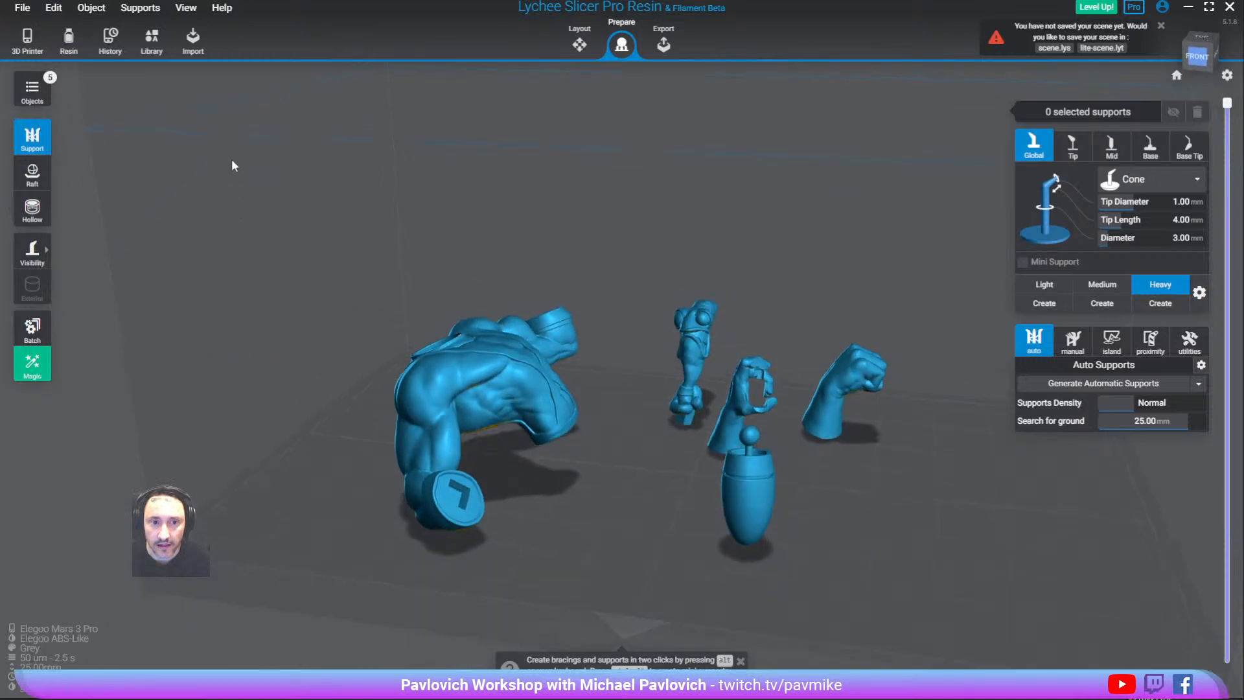
Select the body for 3D hollowing and set the wall thickness to 2.0 mm and the quality to 4.0
{"action": "left_click", "coordinate": [33, 216]}
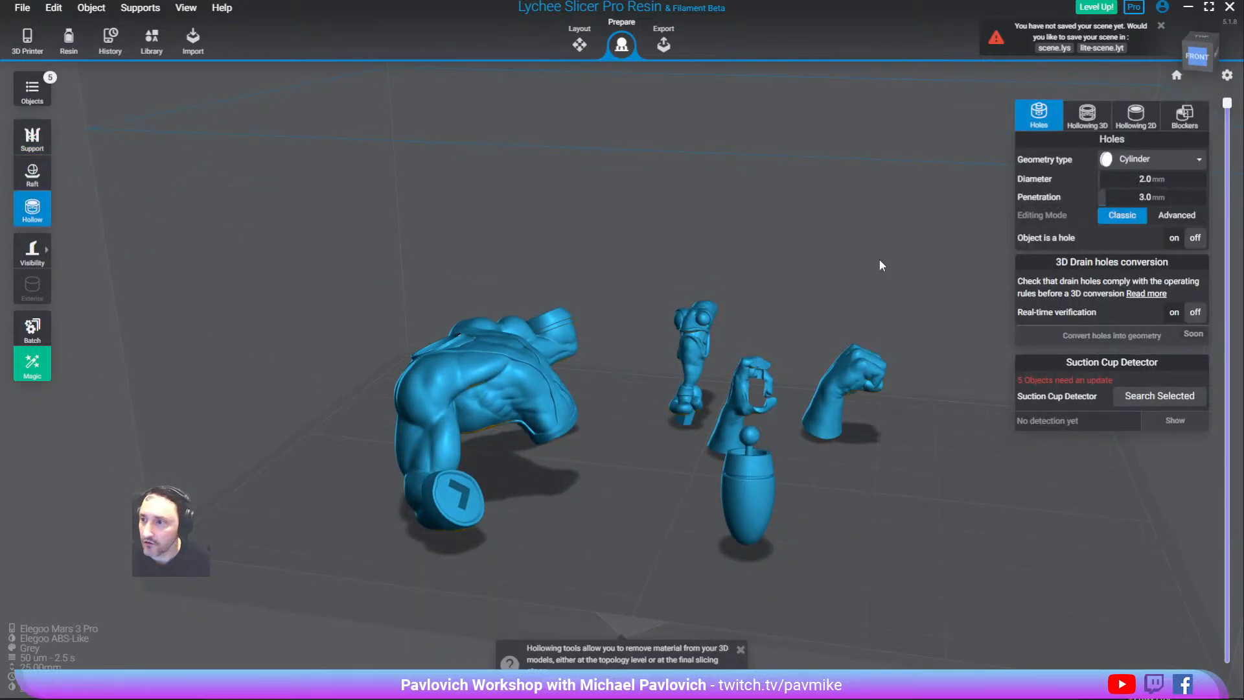
{"action": "left_click", "coordinate": [1087, 120]}
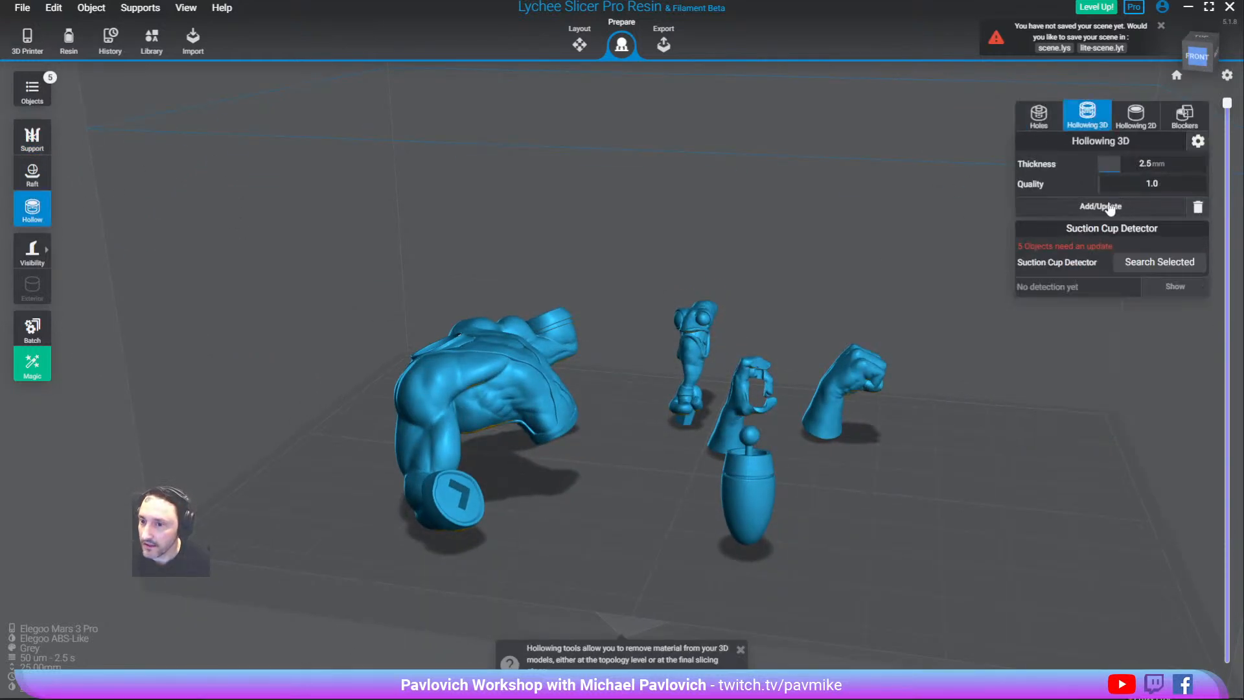
{"action": "left_click", "coordinate": [530, 324]}
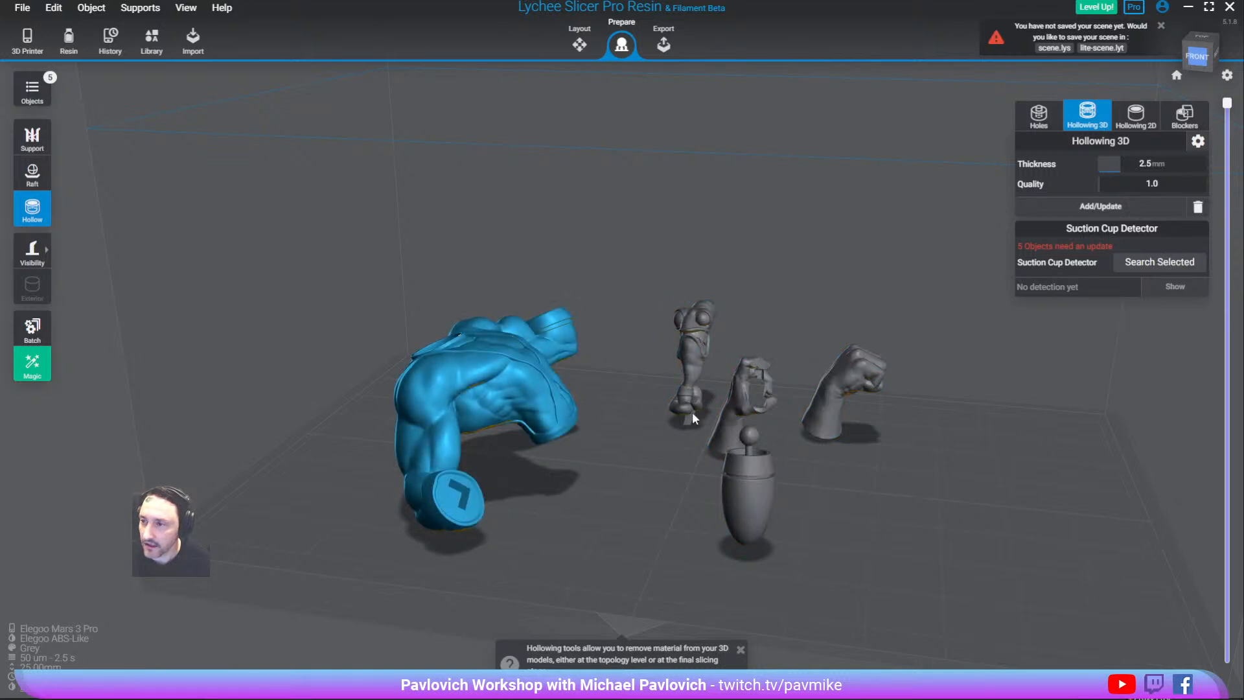
{"action": "left_click", "coordinate": [1119, 165]}
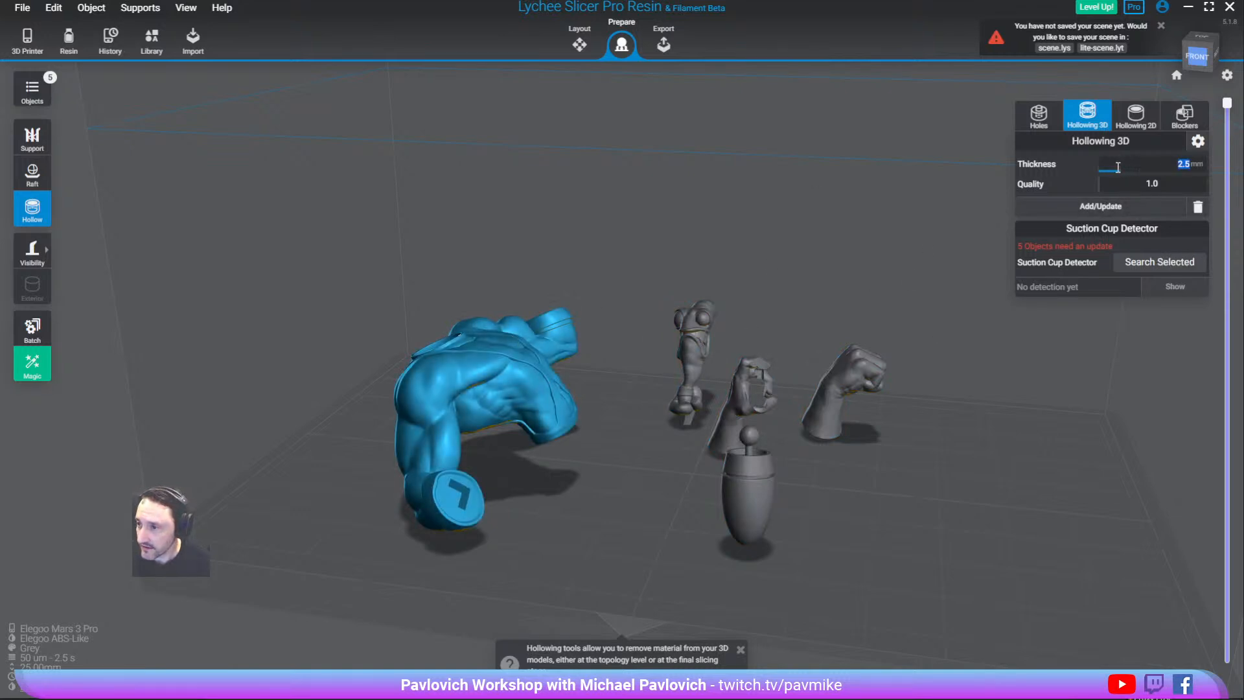
{"action": "type", "text": "2"}
{"action": "key", "text": "Return"}
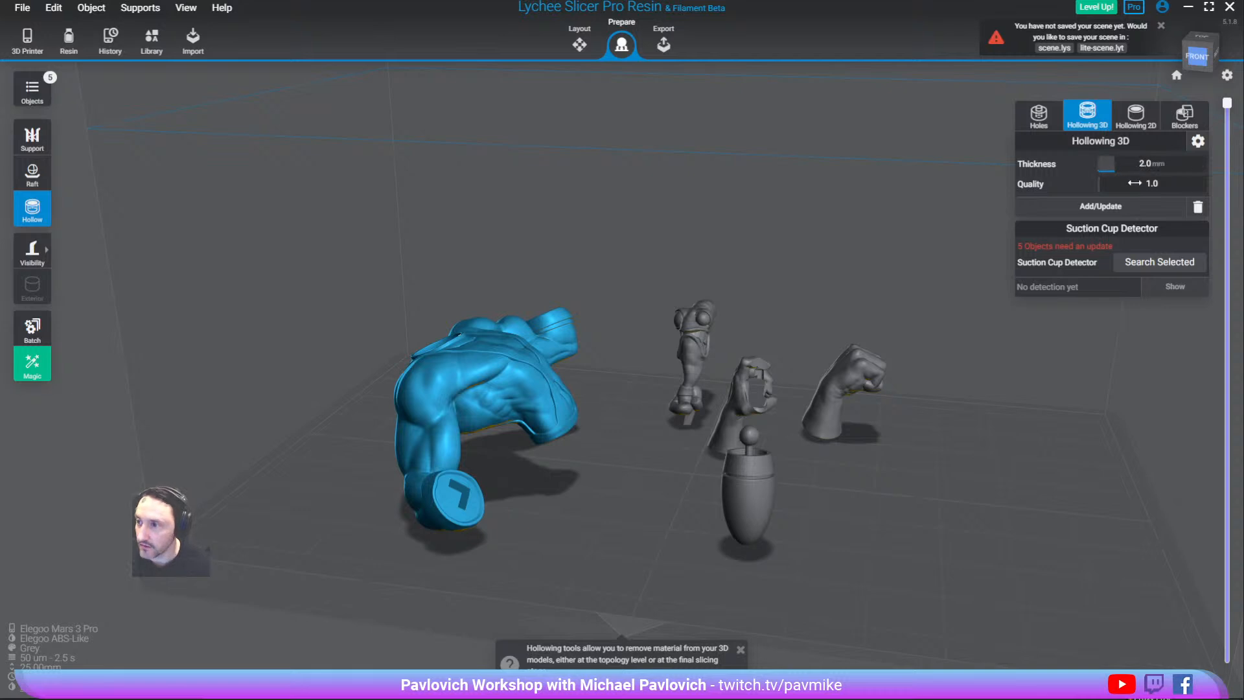
{"action": "left_click_drag", "start_coordinate": [1141, 185], "coordinate": [1203, 186]}
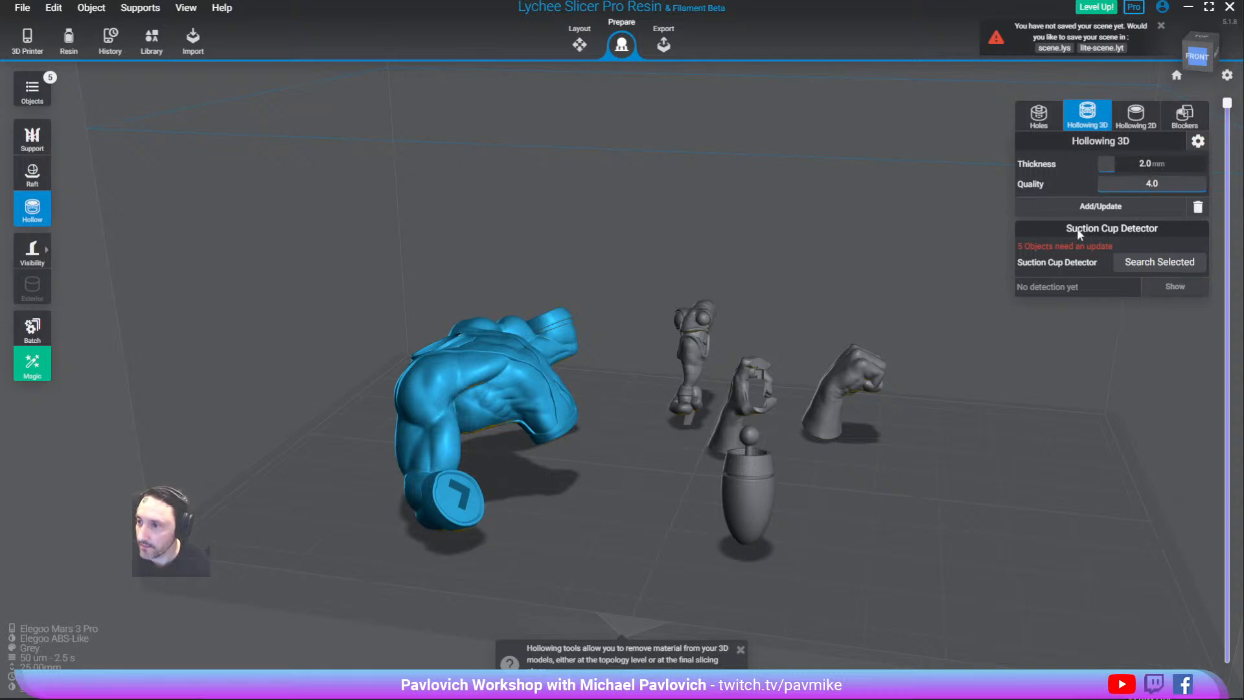
Generate the body's 3D hollow and examine its wall in cross-section, then look over the 2D hollowing options
{"action": "left_click", "coordinate": [1083, 210]}
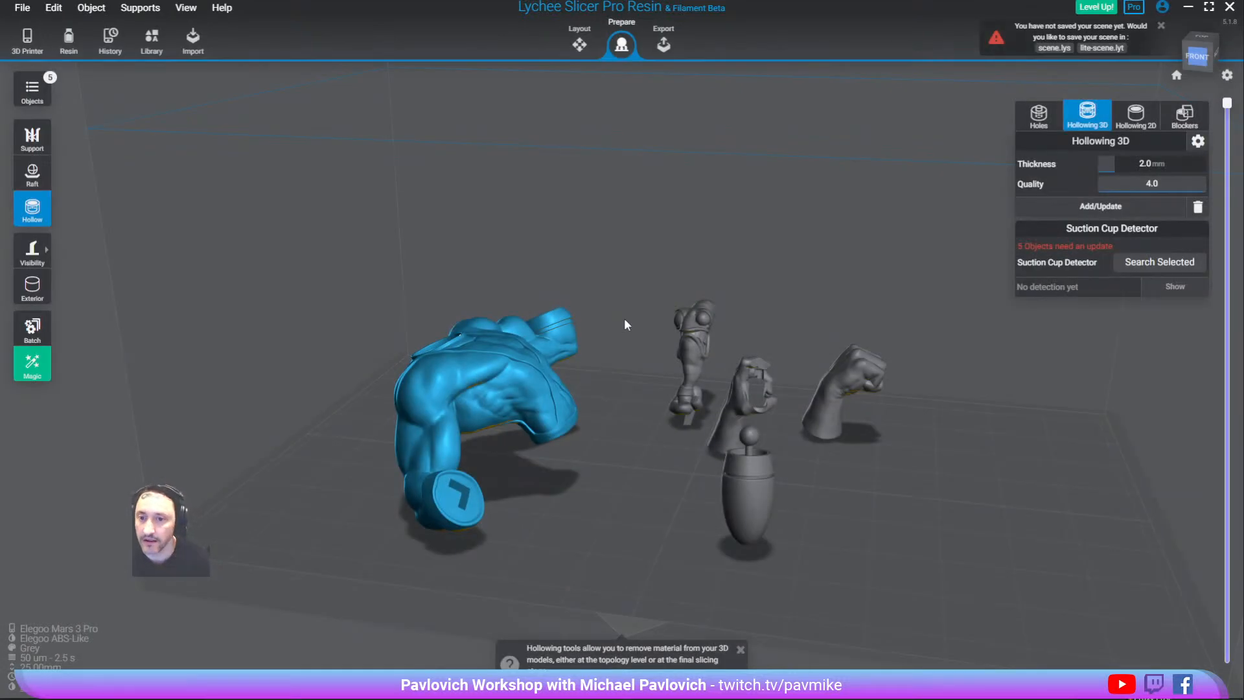
{"action": "left_click_drag", "start_coordinate": [1226, 103], "coordinate": [1213, 392]}
{"action": "right_click_drag", "start_coordinate": [447, 275], "coordinate": [544, 350]}
{"action": "scroll", "coordinate": [441, 324], "scroll_direction": "up", "scroll_amount": 3}
{"action": "middle_click_drag", "start_coordinate": [544, 350], "coordinate": [612, 259]}
{"action": "left_click_drag", "start_coordinate": [1226, 392], "coordinate": [1227, 219]}
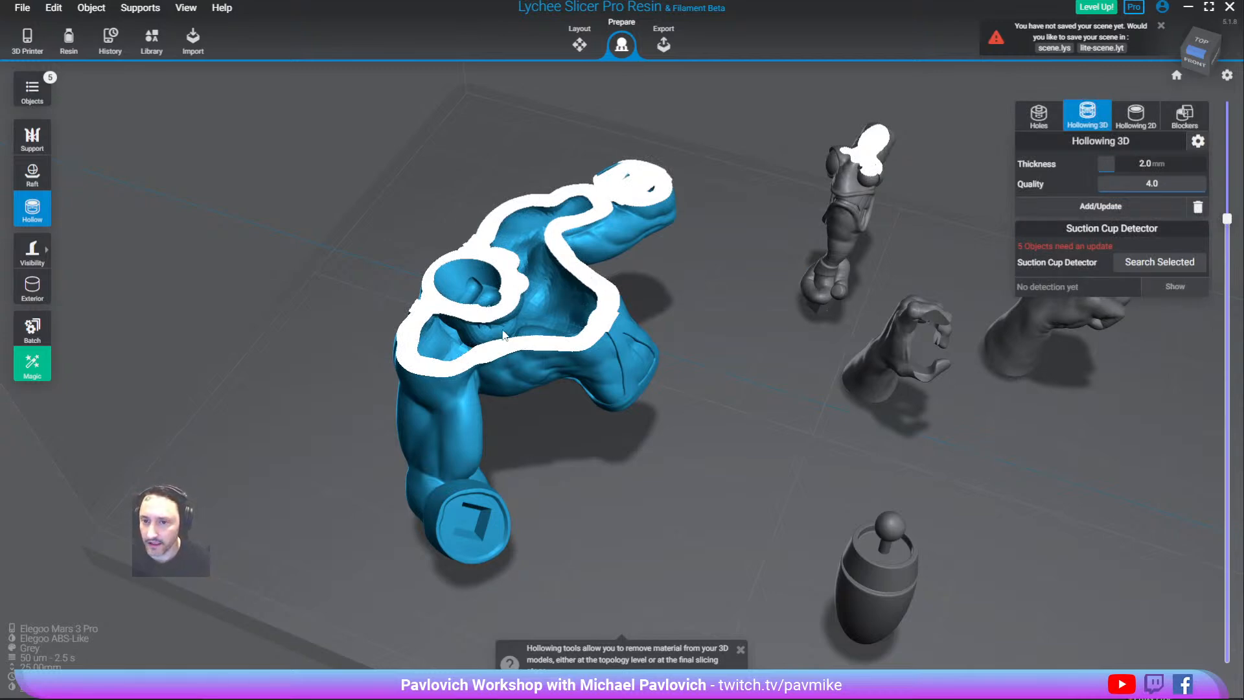
{"action": "right_click_drag", "start_coordinate": [690, 286], "coordinate": [635, 314]}
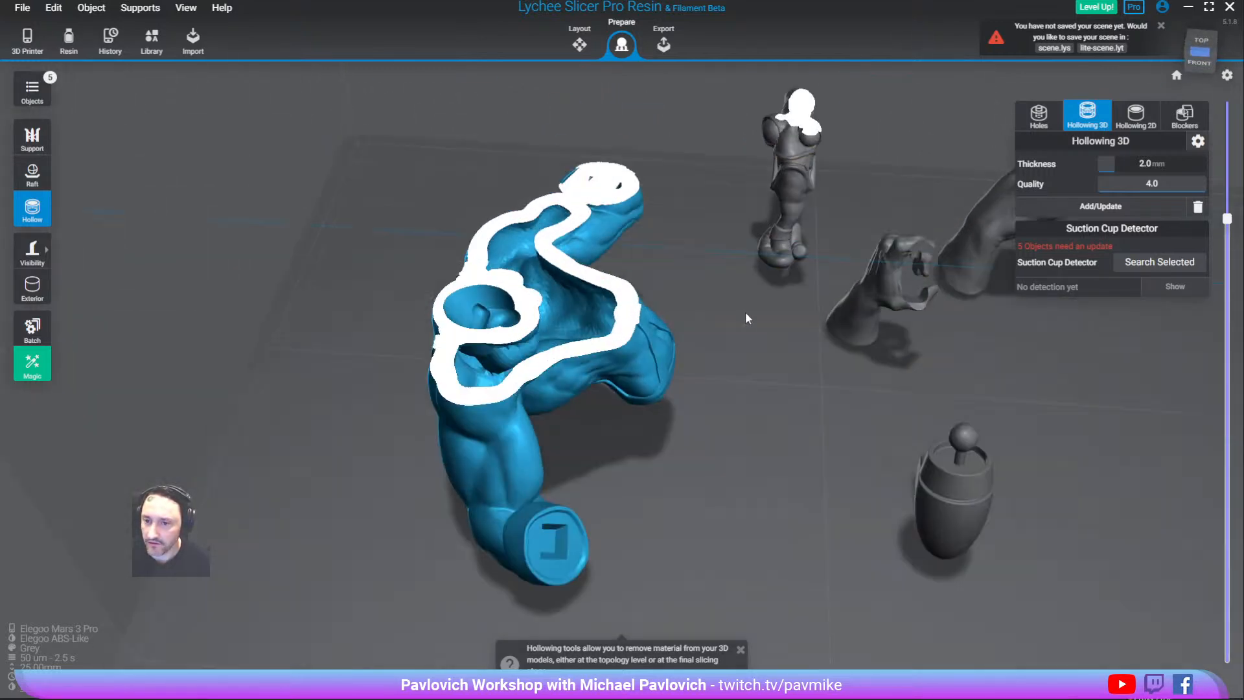
{"action": "left_click", "coordinate": [1145, 122]}
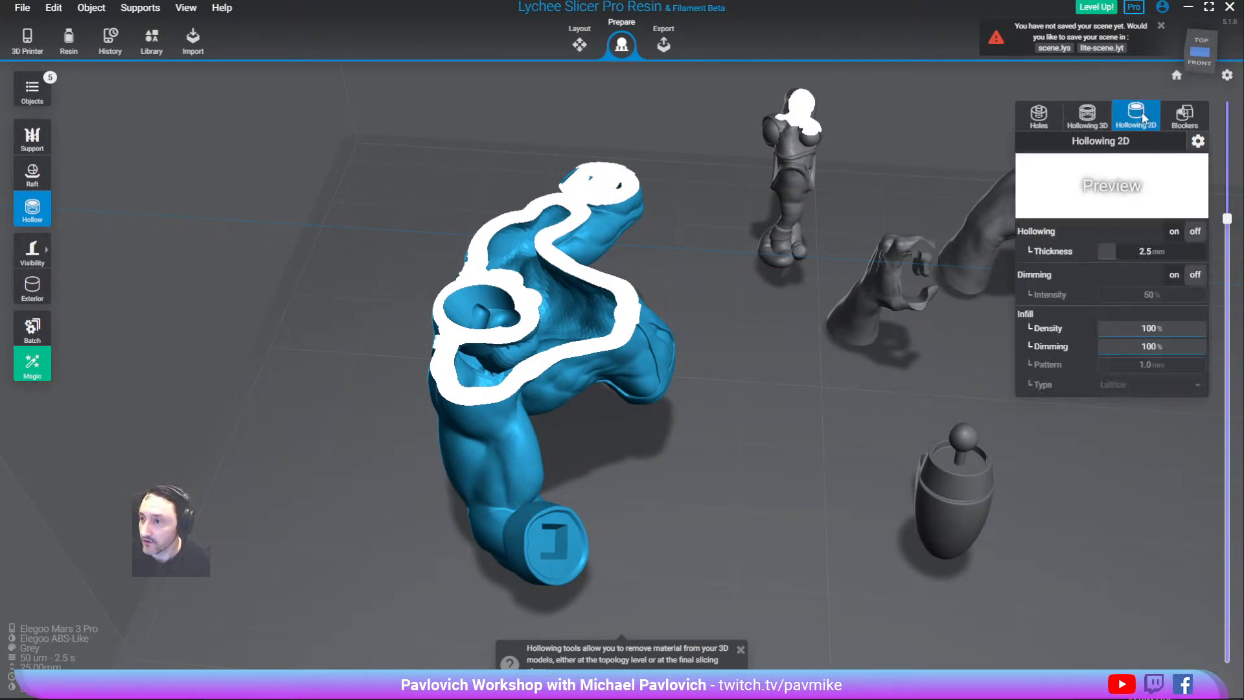
{"action": "left_click", "coordinate": [1094, 120]}
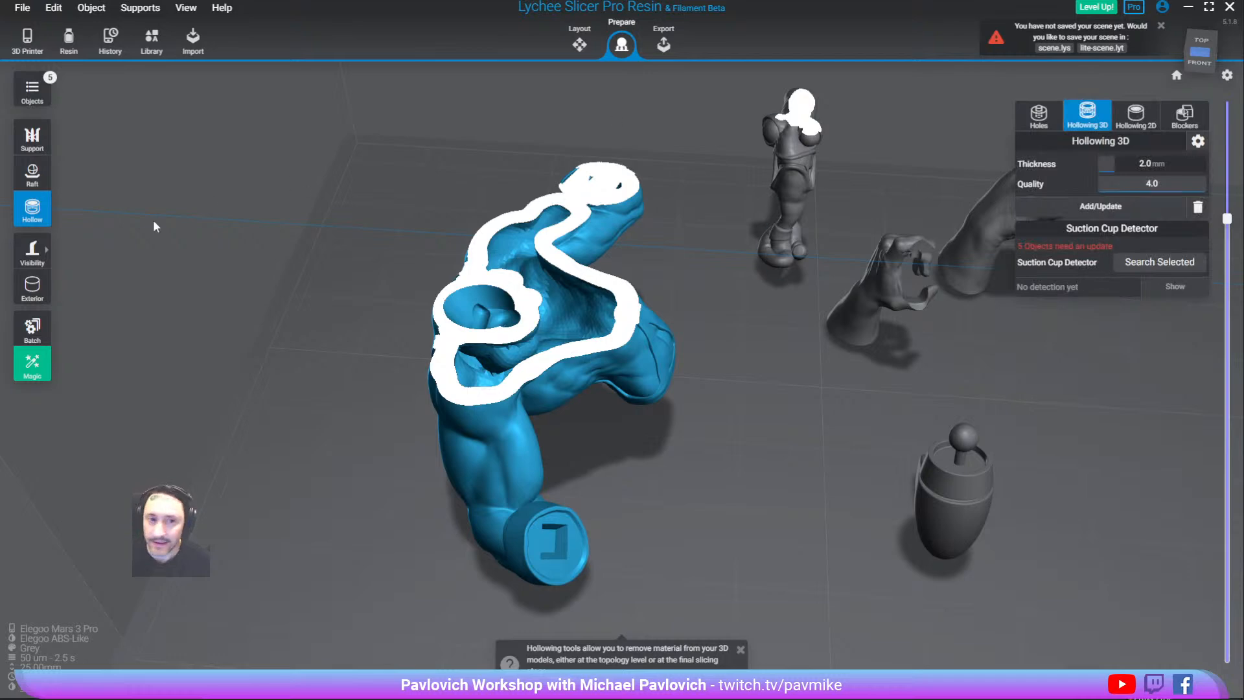
Go to support editing and lift the body 5 mm off the build platform
{"action": "left_click", "coordinate": [32, 137]}
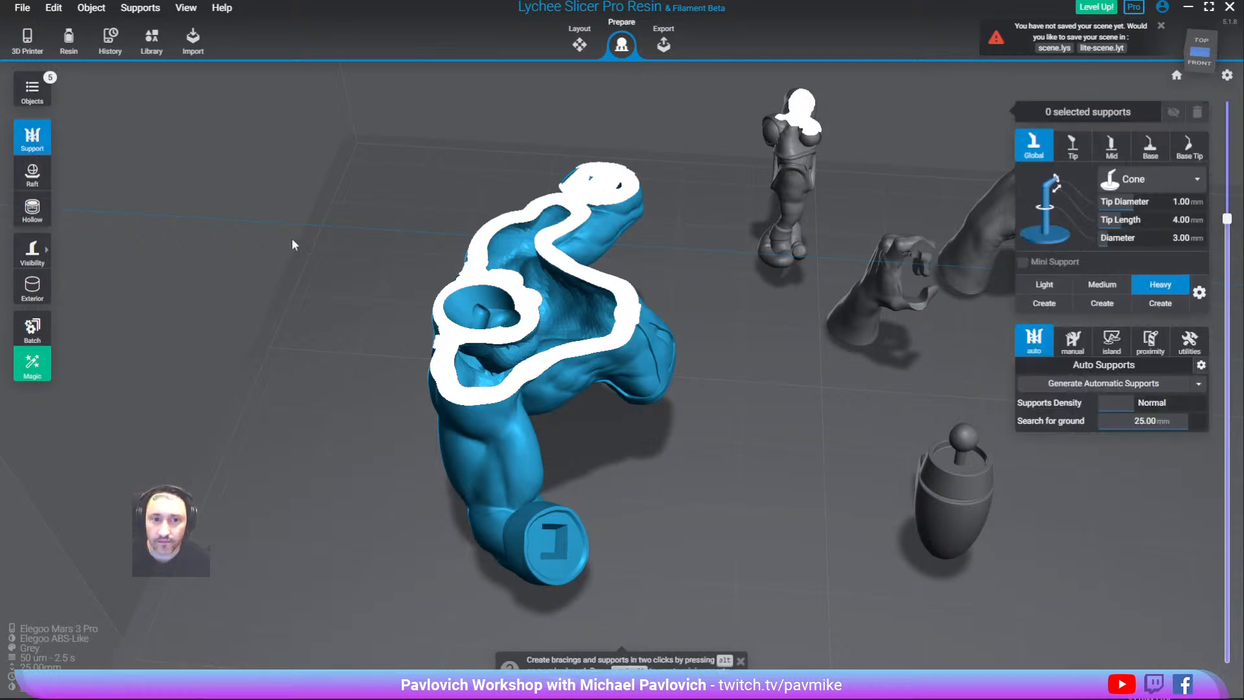
{"action": "right_click_drag", "start_coordinate": [736, 380], "coordinate": [749, 270]}
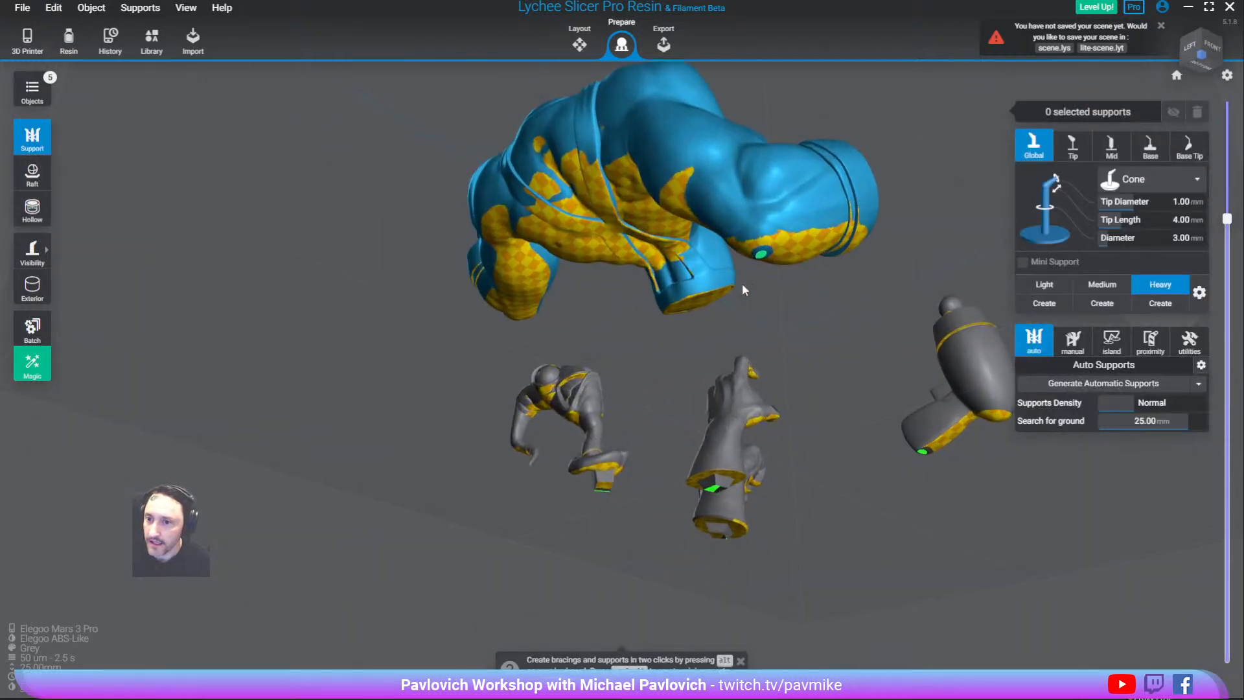
{"action": "right_click_drag", "start_coordinate": [789, 310], "coordinate": [633, 402]}
{"action": "left_click", "coordinate": [1192, 344]}
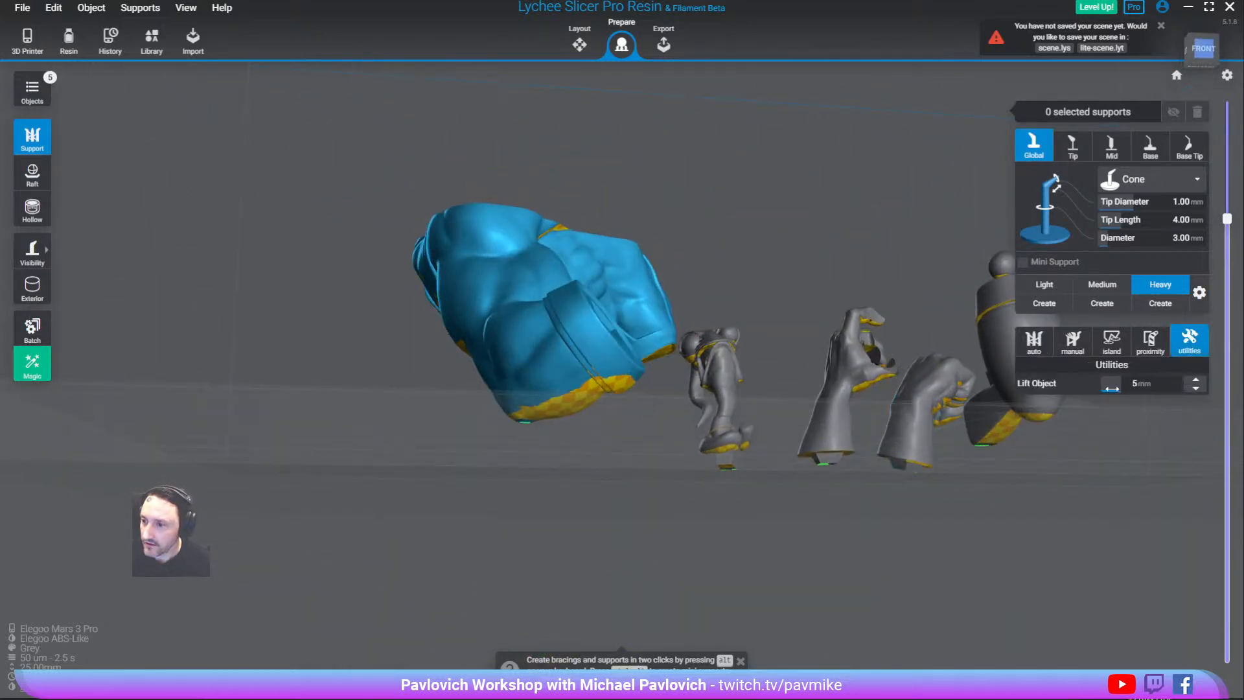
{"action": "left_click", "coordinate": [1195, 380]}
{"action": "right_click_drag", "start_coordinate": [814, 278], "coordinate": [764, 433]}
{"action": "left_click", "coordinate": [981, 405]}
Set up manual support painting with the Medium support preset and turn the body's underside into view
{"action": "left_click", "coordinate": [1071, 348]}
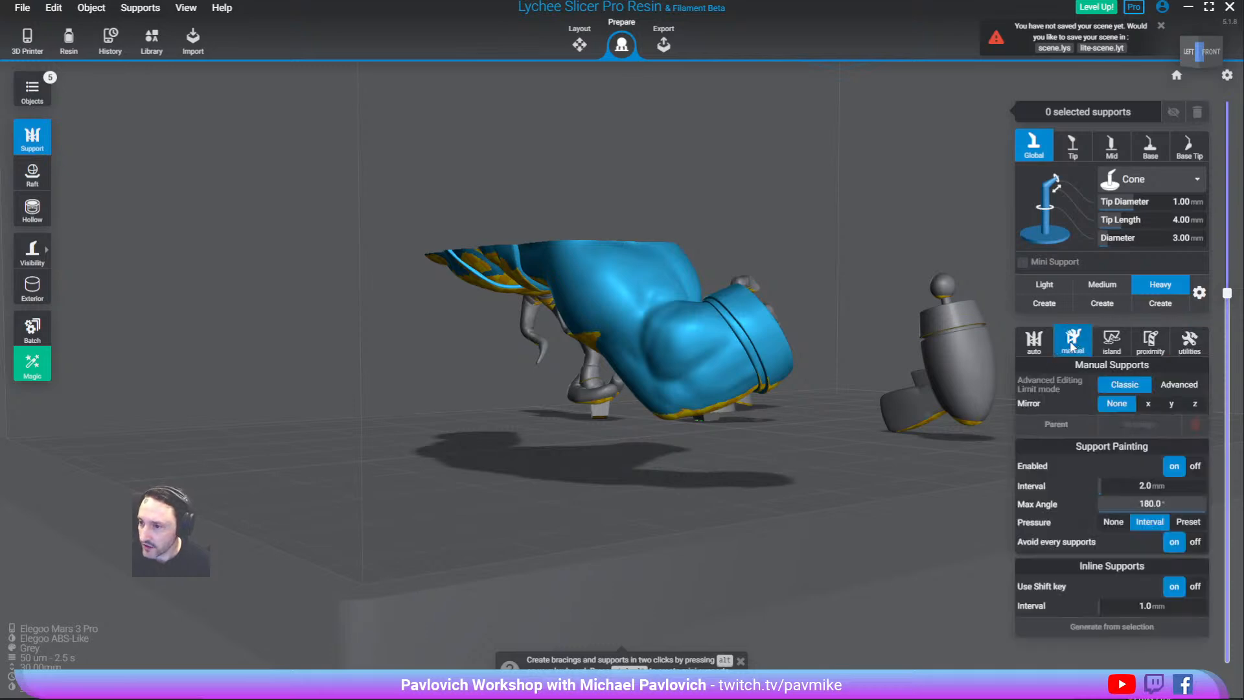
{"action": "right_click_drag", "start_coordinate": [818, 438], "coordinate": [944, 351]}
{"action": "scroll", "coordinate": [652, 287], "scroll_direction": "up", "scroll_amount": 2}
{"action": "scroll", "coordinate": [653, 287], "scroll_direction": "up", "scroll_amount": 1}
{"action": "right_click_drag", "start_coordinate": [655, 286], "coordinate": [694, 252]}
{"action": "left_click", "coordinate": [1117, 293]}
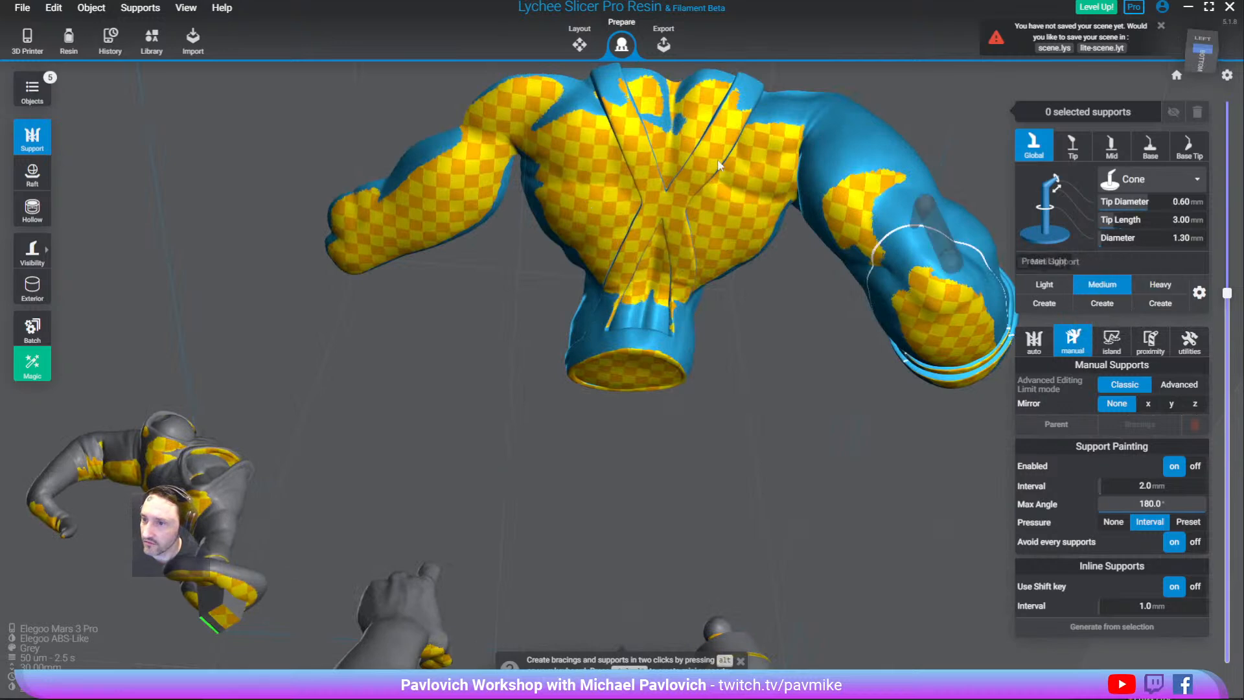
Try painting medium supports across the underside of the torso and along the arm
{"action": "mouse_move", "coordinate": [643, 109]}
{"action": "left_mouse_down"}
{"action": "mouse_move", "coordinate": [602, 136]}
{"action": "mouse_move", "coordinate": [745, 194]}
{"action": "mouse_move", "coordinate": [648, 246]}
{"action": "mouse_move", "coordinate": [725, 260]}
{"action": "mouse_move", "coordinate": [692, 154]}
{"action": "left_mouse_up"}
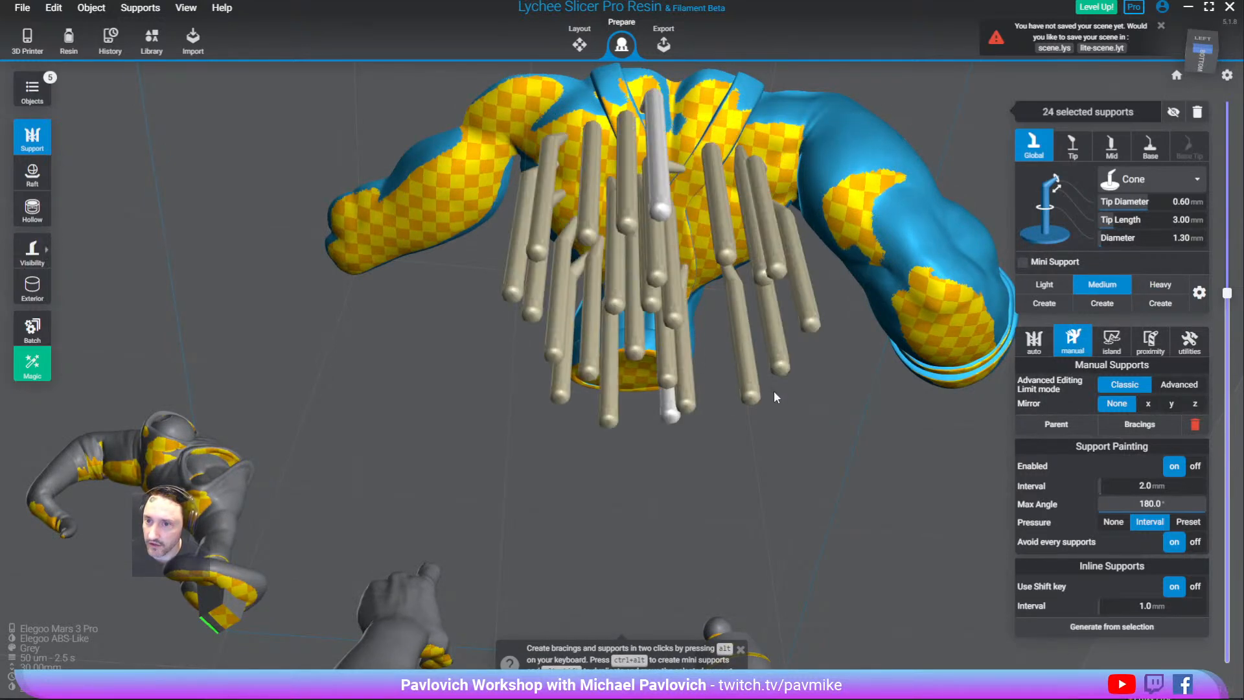
{"action": "right_click_drag", "start_coordinate": [772, 390], "coordinate": [865, 423]}
{"action": "key", "text": "ctrl+z"}
{"action": "left_click_drag", "start_coordinate": [627, 100], "coordinate": [362, 170]}
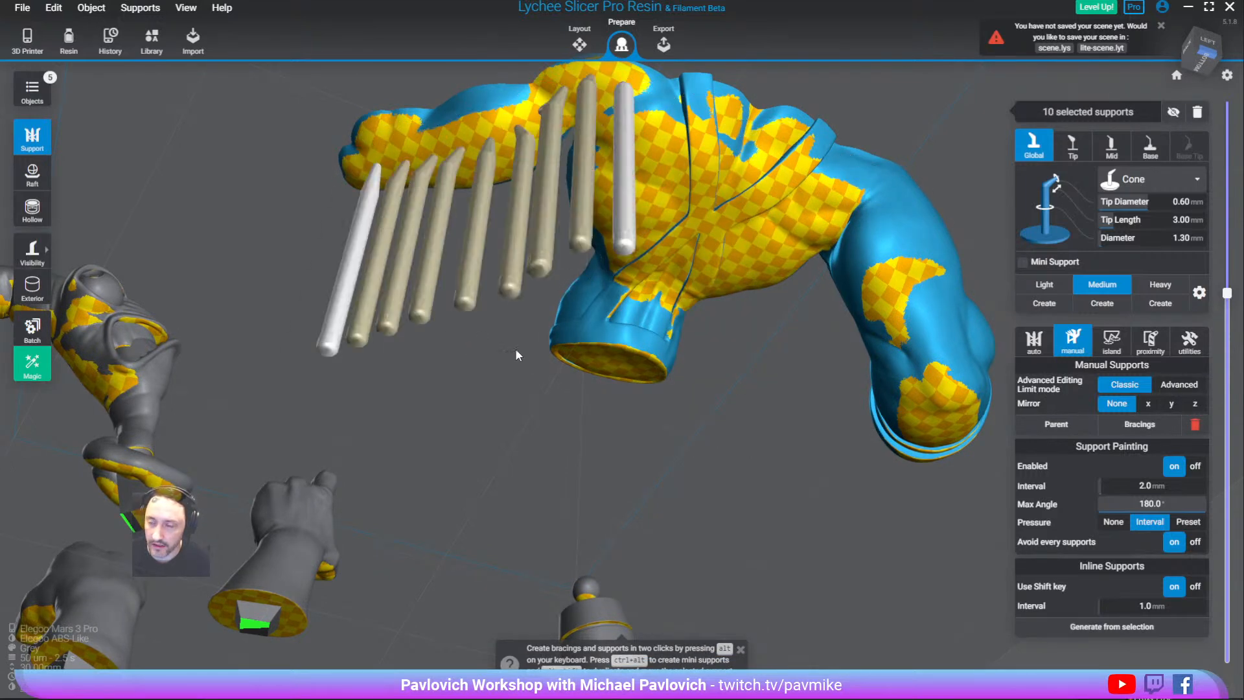
{"action": "key", "text": "ctrl+z"}
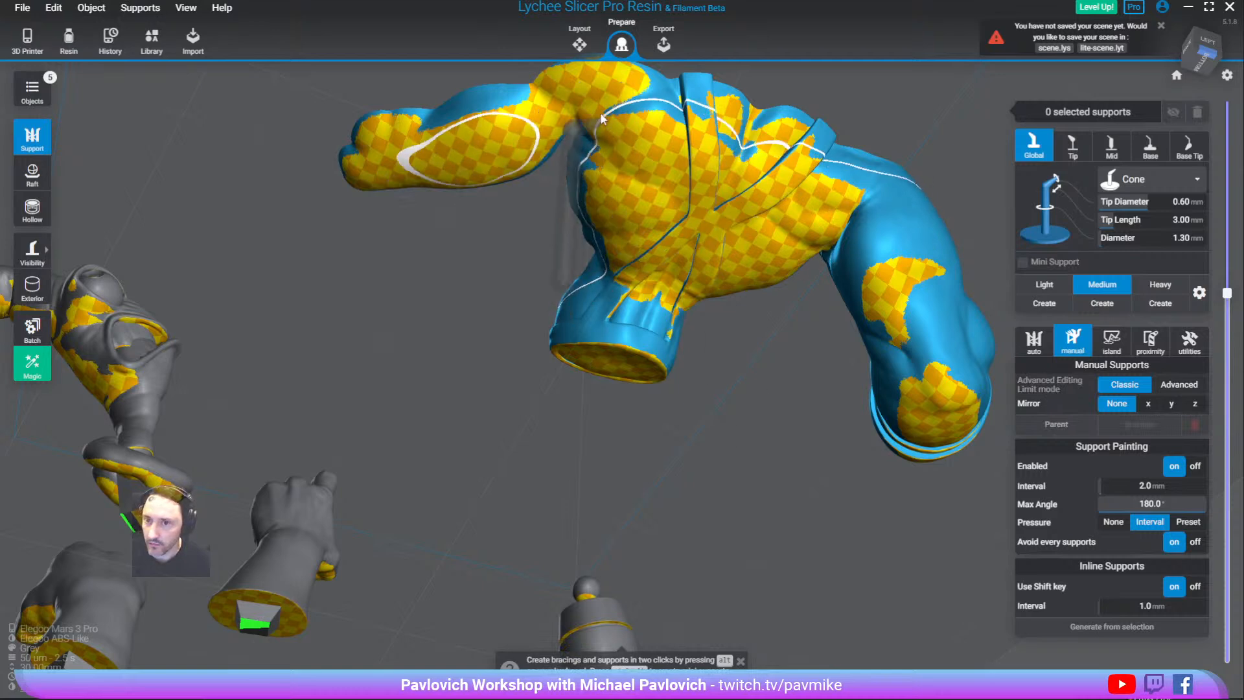
Paint a row of medium supports along the underside of the body's arm, from the shoulder to the wrist end
{"action": "mouse_move", "coordinate": [618, 84]}
{"action": "left_mouse_down"}
{"action": "mouse_move", "coordinate": [564, 92]}
{"action": "mouse_move", "coordinate": [364, 174]}
{"action": "left_mouse_up"}
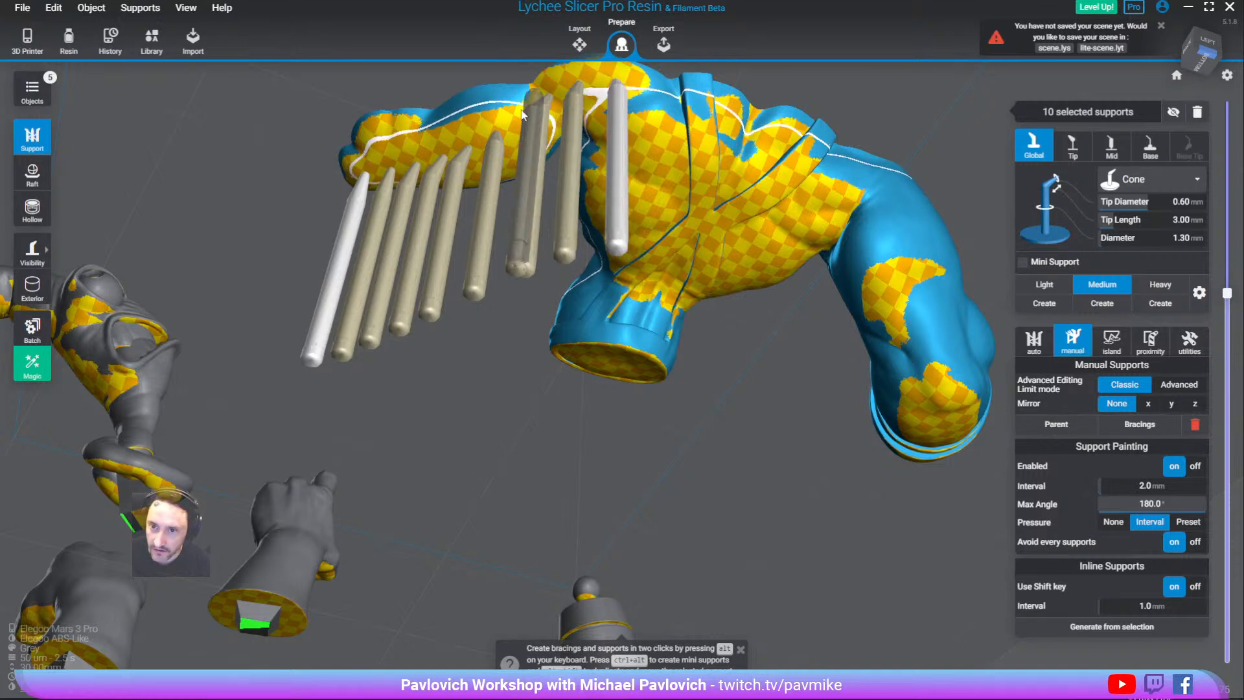
{"action": "right_click_drag", "start_coordinate": [704, 463], "coordinate": [763, 521]}
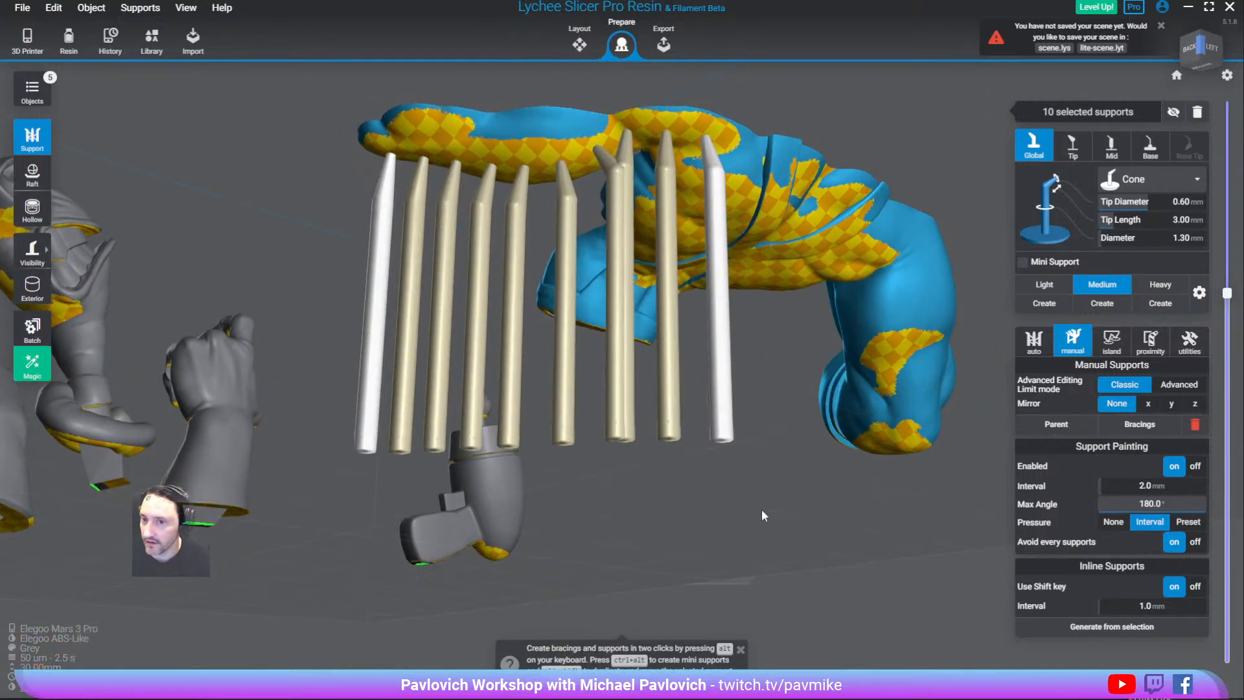
{"action": "scroll", "coordinate": [726, 418], "scroll_direction": "down", "scroll_amount": 2}
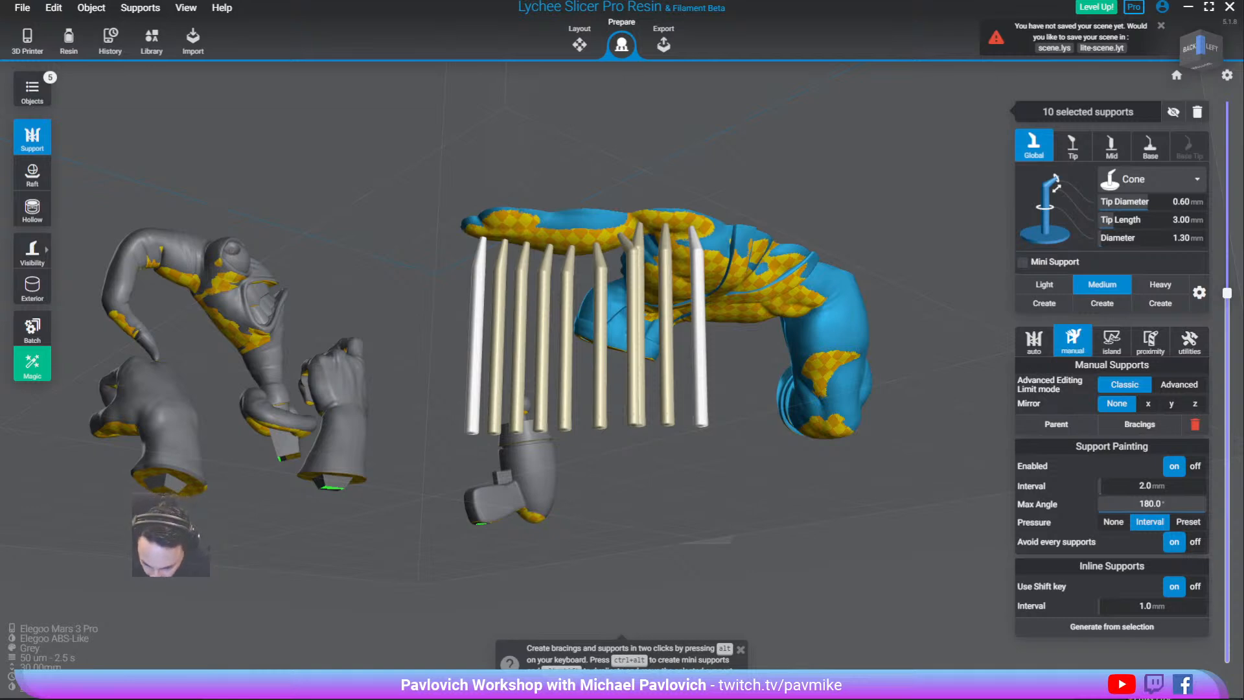
Import RancorMiniGenericPlate.obj into the scene and select the large round plate
{"action": "left_click_drag", "start_coordinate": [512, 550], "coordinate": [414, 470]}
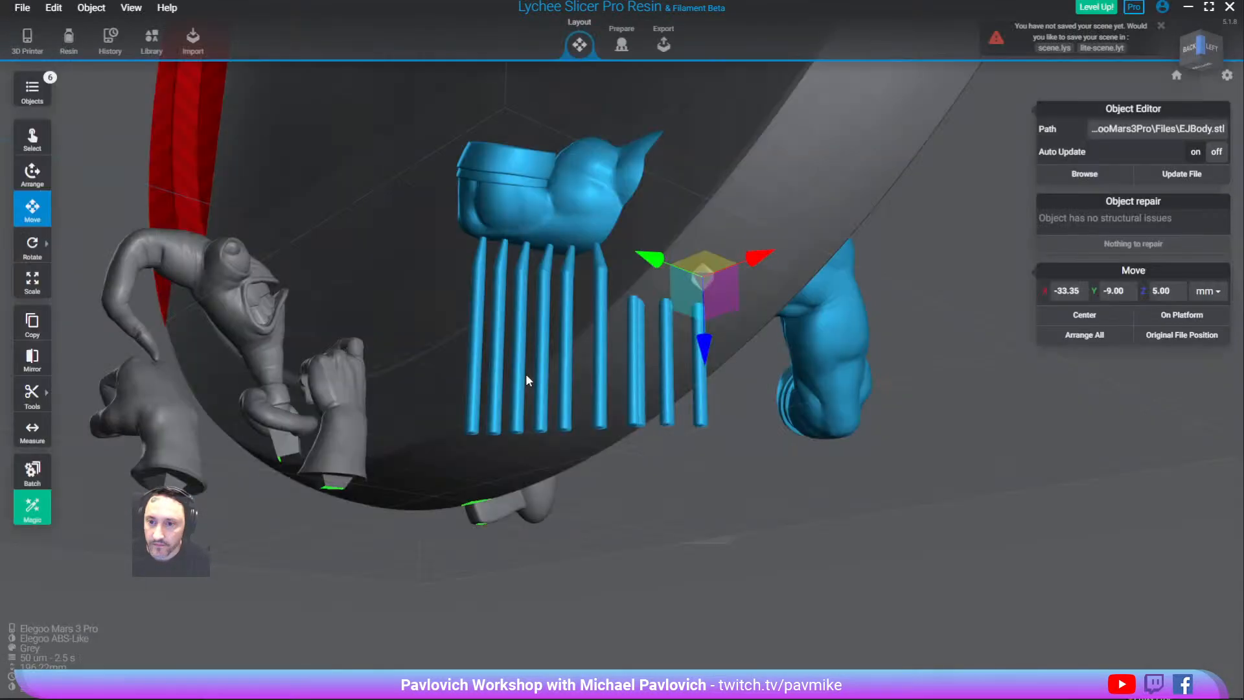
{"action": "middle_click_drag", "start_coordinate": [526, 376], "coordinate": [451, 402]}
{"action": "scroll", "coordinate": [422, 368], "scroll_direction": "down", "scroll_amount": 10}
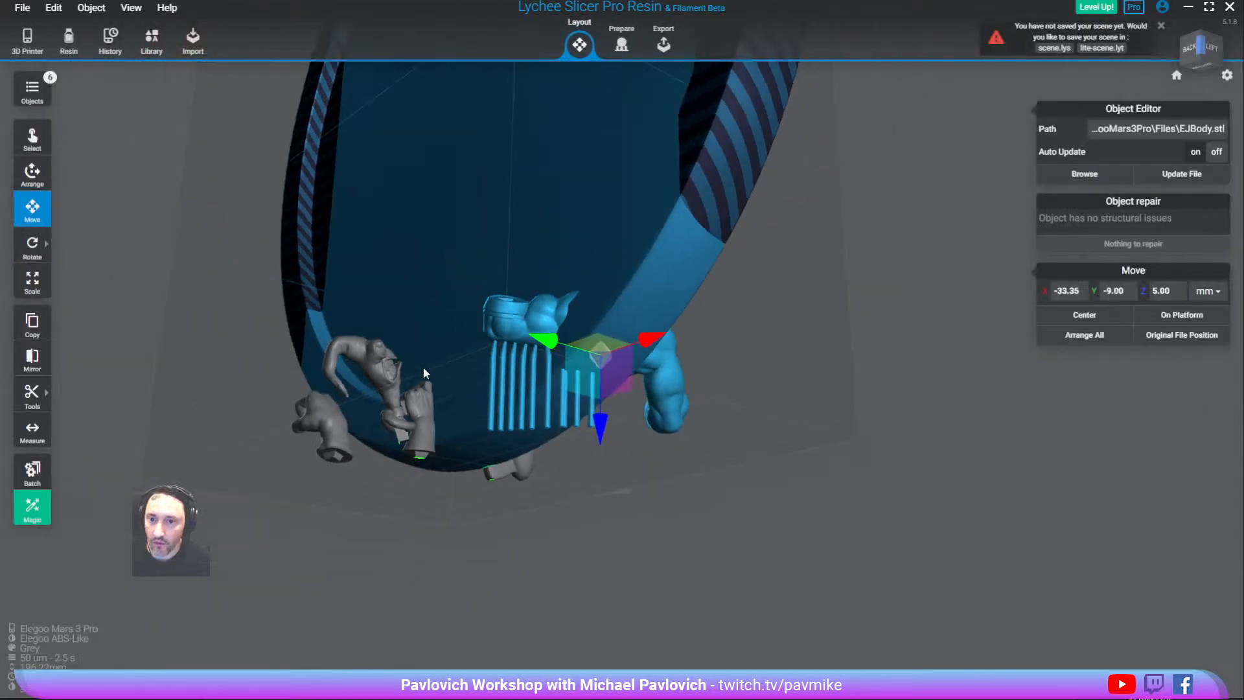
{"action": "right_click_drag", "start_coordinate": [457, 322], "coordinate": [491, 351]}
{"action": "left_click", "coordinate": [517, 391]}
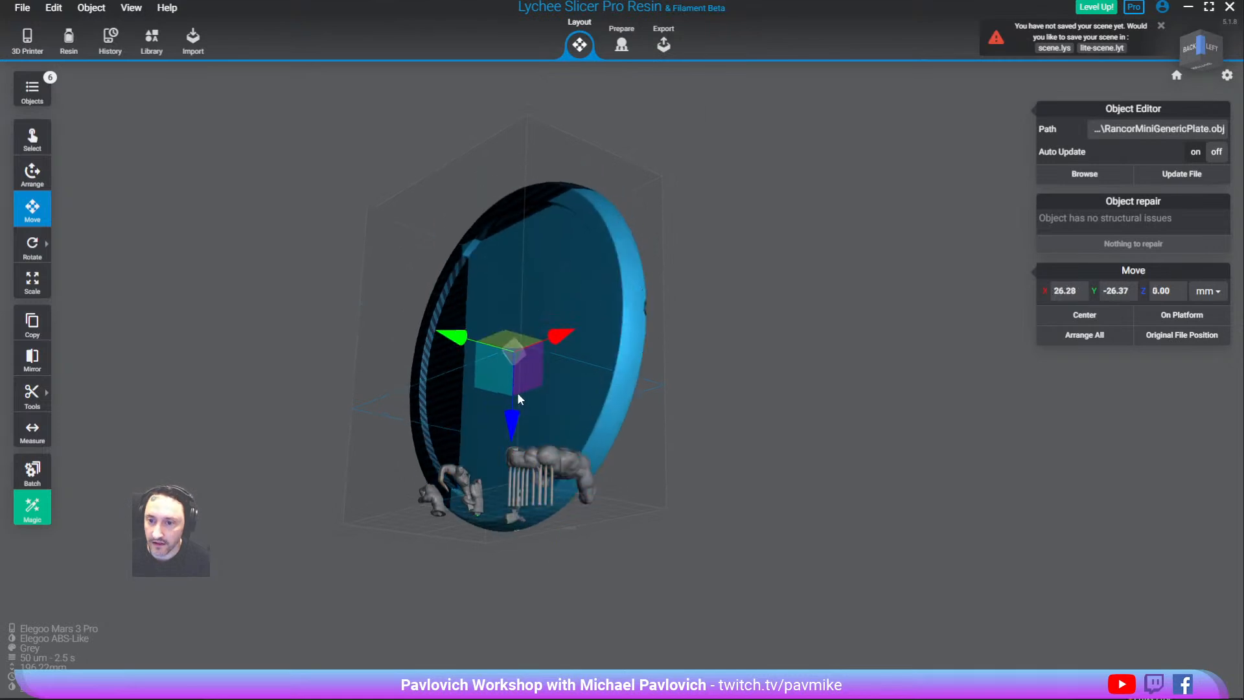
{"action": "right_click_drag", "start_coordinate": [723, 359], "coordinate": [593, 292]}
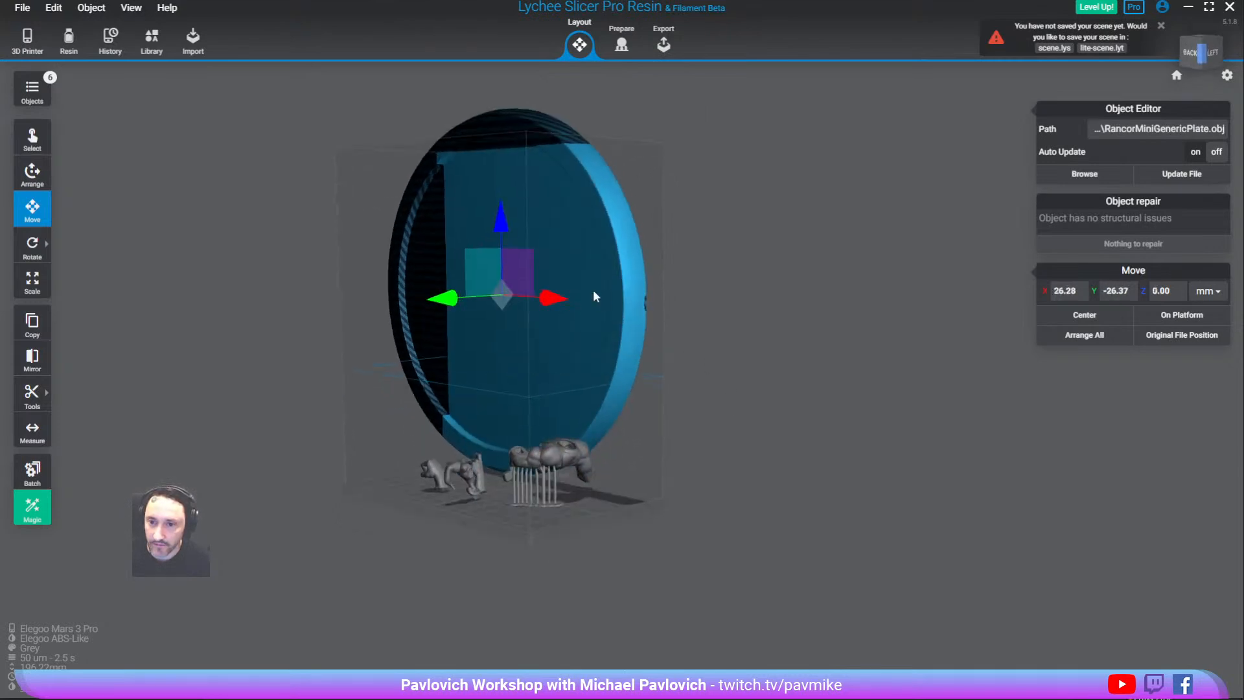
Scale the round plate down uniformly to 19.36 %
{"action": "left_click", "coordinate": [32, 278]}
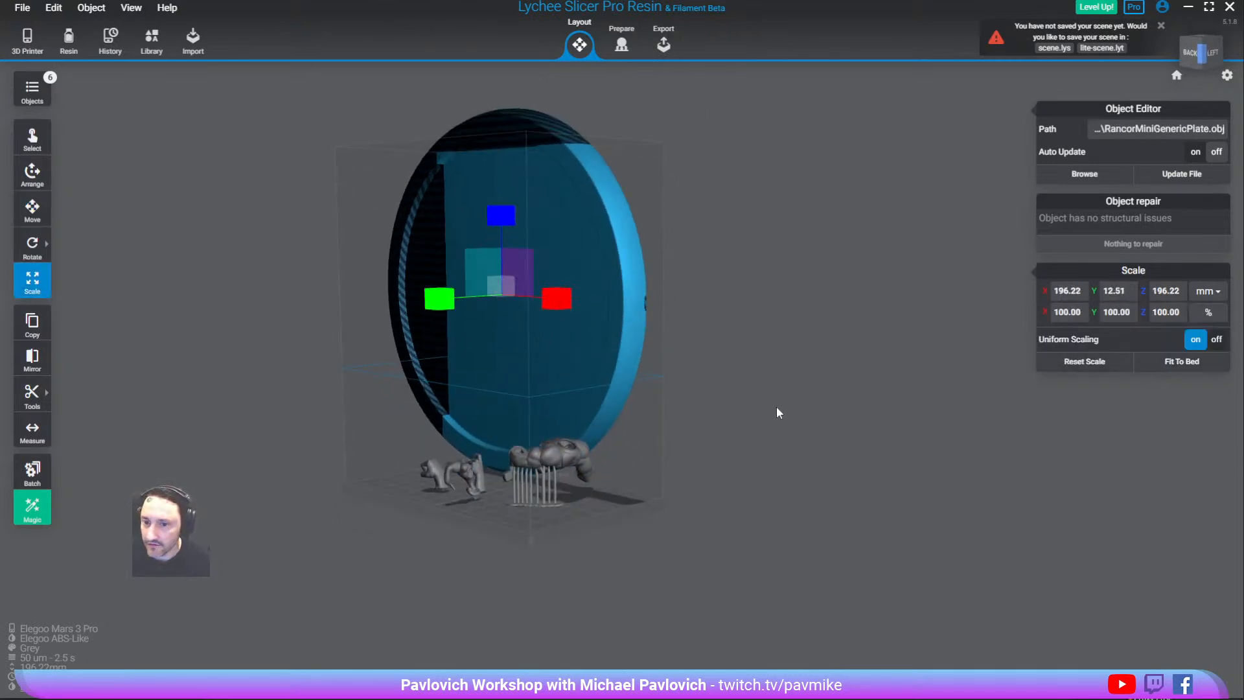
{"action": "scroll", "coordinate": [645, 427], "scroll_direction": "up", "scroll_amount": 3}
{"action": "right_click_drag", "start_coordinate": [640, 431], "coordinate": [692, 430]}
{"action": "left_click_drag", "start_coordinate": [438, 333], "coordinate": [721, 385]}
{"action": "right_click_drag", "start_coordinate": [680, 402], "coordinate": [764, 447]}
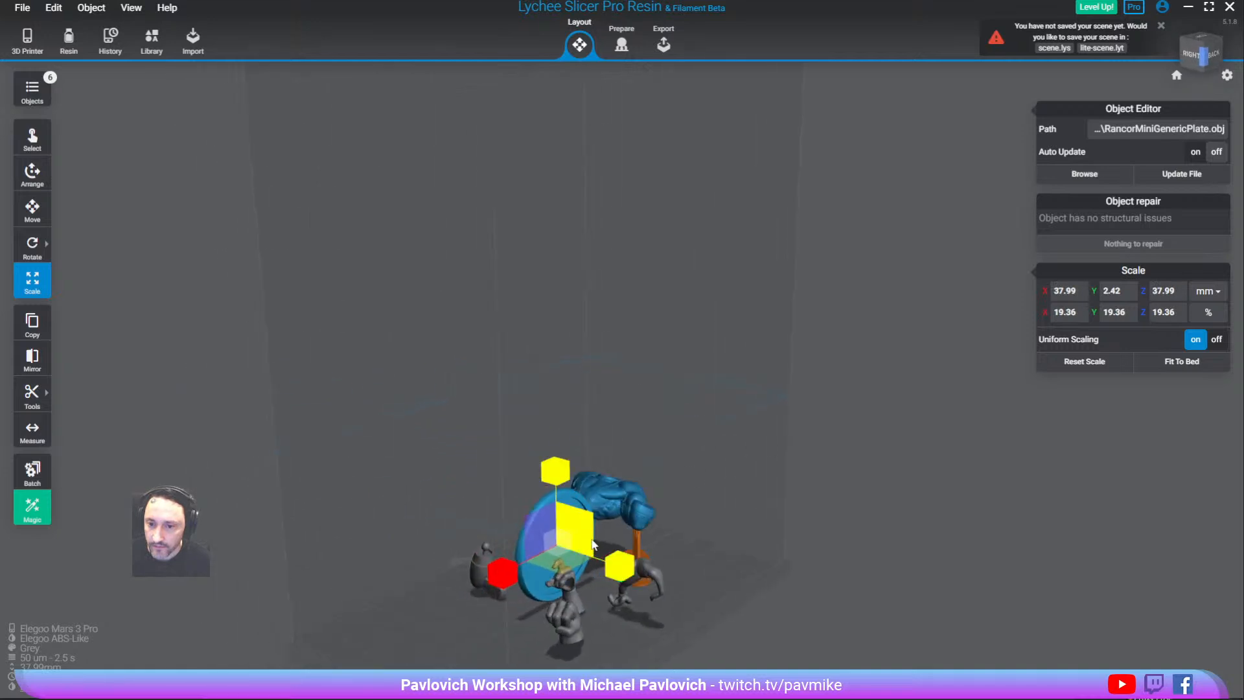
Measure the round plate's height from its bottom edge to its top edge
{"action": "scroll", "coordinate": [247, 446], "scroll_direction": "up", "scroll_amount": 5}
{"action": "middle_click_drag", "start_coordinate": [312, 372], "coordinate": [219, 52]}
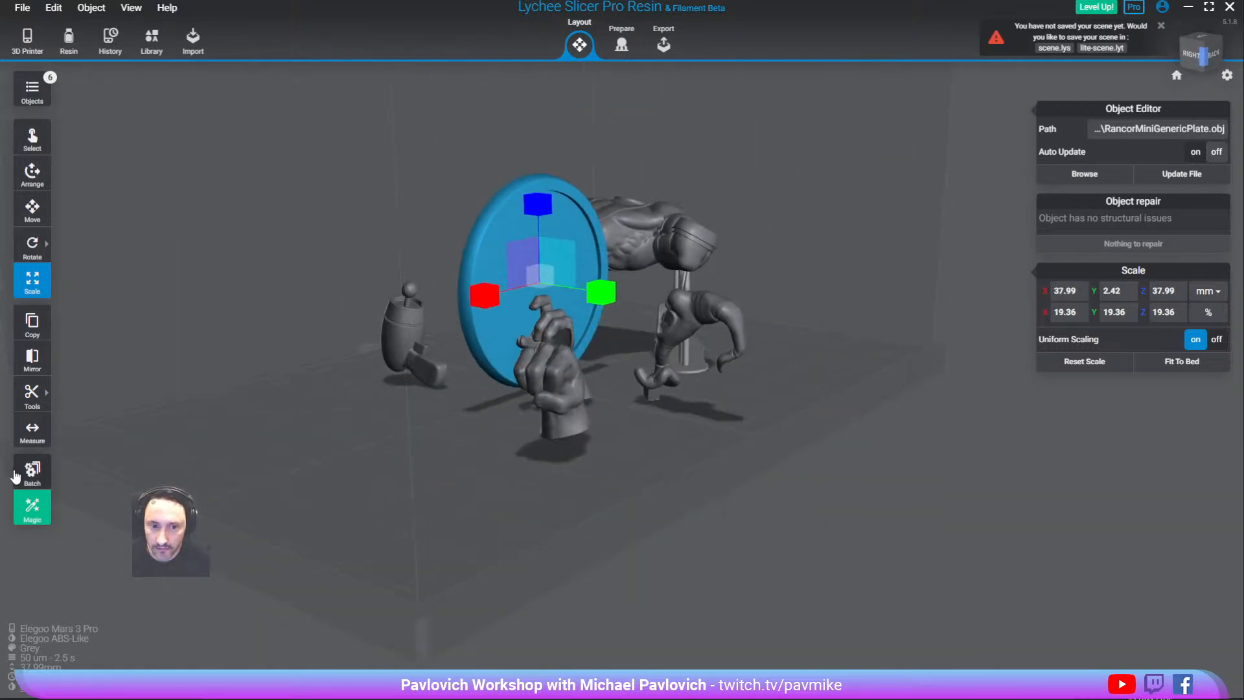
{"action": "left_click", "coordinate": [31, 433]}
{"action": "right_click_drag", "start_coordinate": [347, 425], "coordinate": [187, 401]}
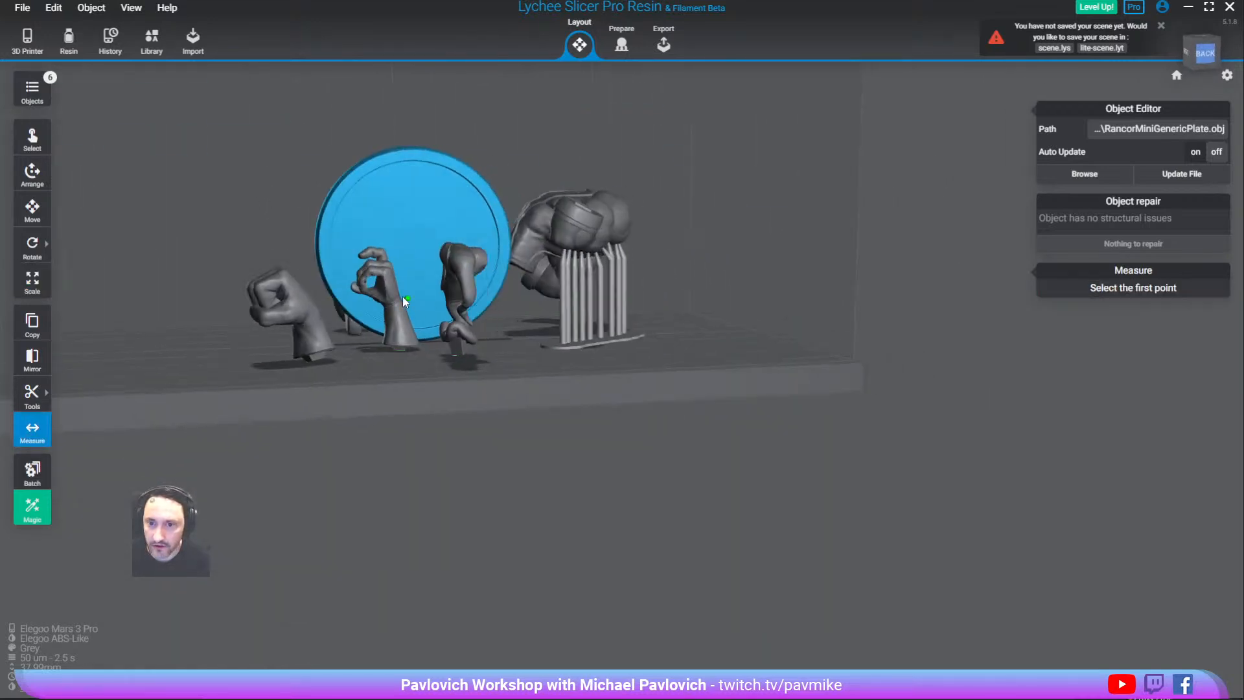
{"action": "left_click", "coordinate": [424, 338]}
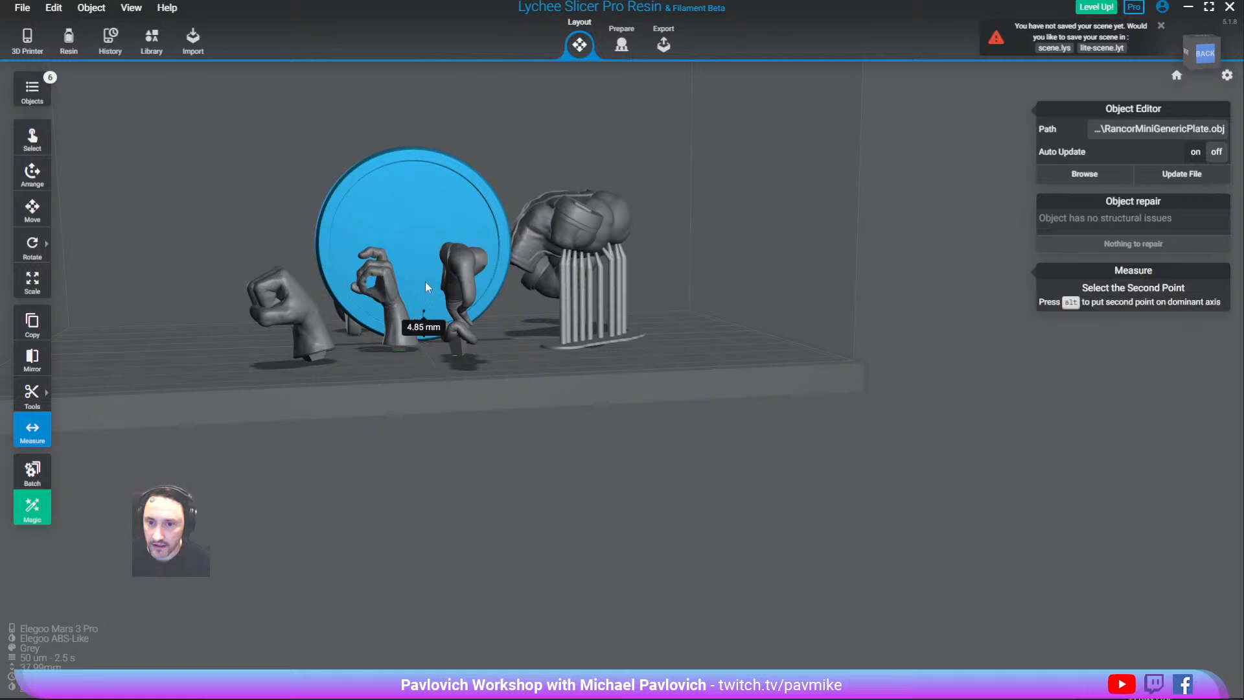
{"action": "left_click", "coordinate": [417, 150]}
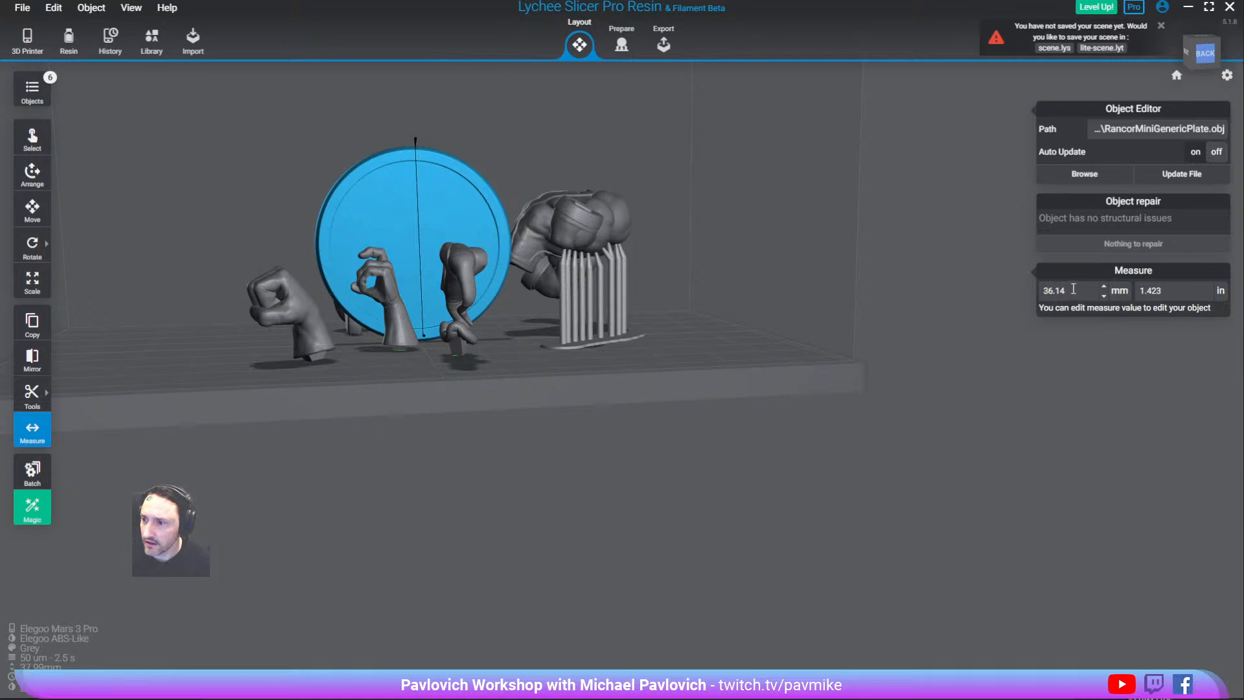
Measure between two points on the plate's face, set that distance to 8 mm to rescale it, and deselect the plate
{"action": "scroll", "coordinate": [460, 130], "scroll_direction": "up", "scroll_amount": 5}
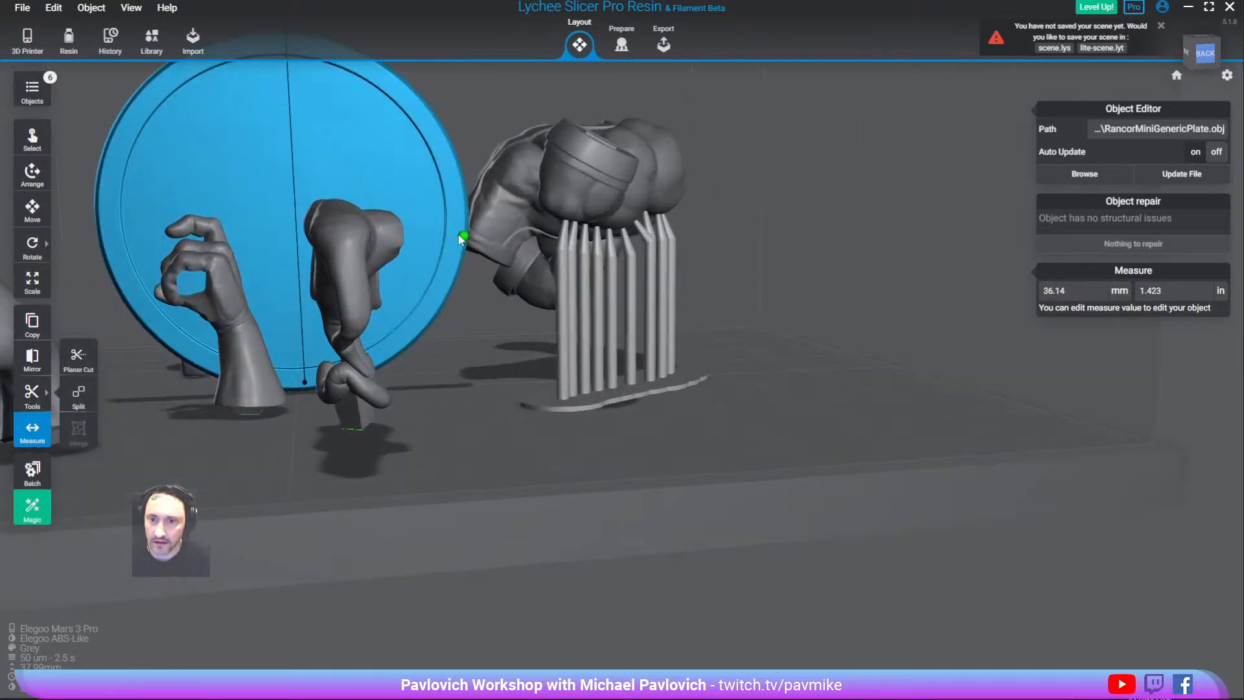
{"action": "middle_click_drag", "start_coordinate": [466, 112], "coordinate": [553, 258]}
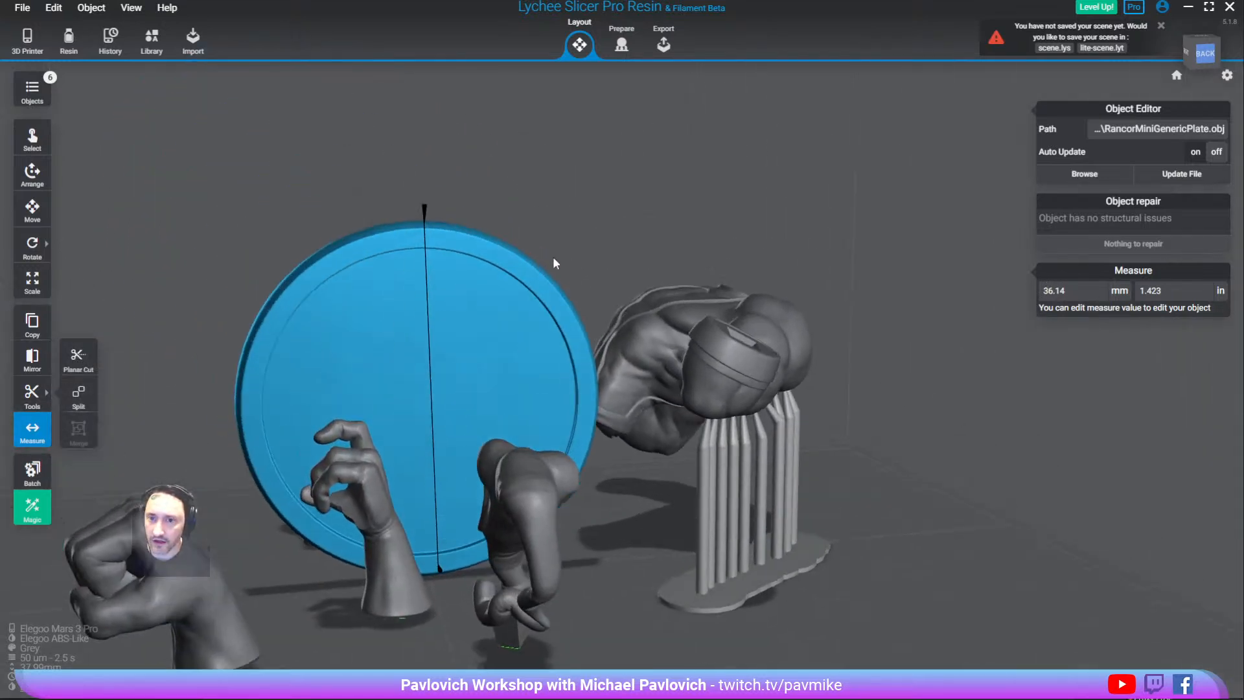
{"action": "left_click", "coordinate": [472, 300]}
{"action": "left_click", "coordinate": [413, 347]}
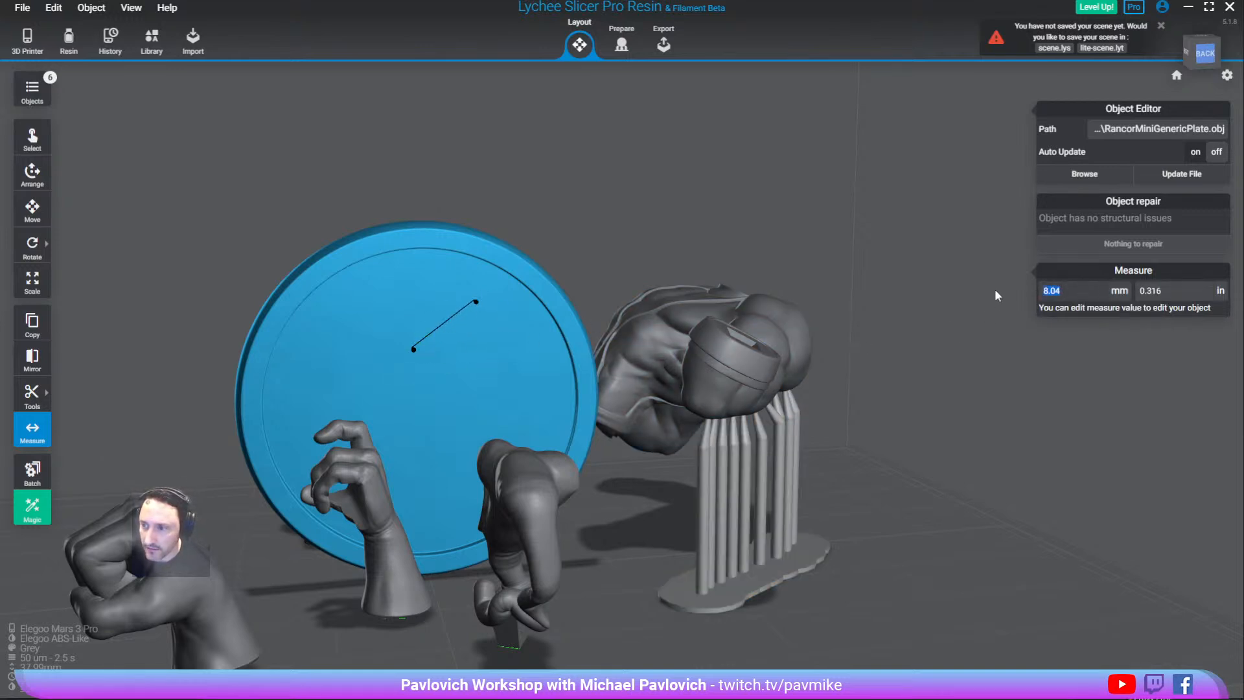
{"action": "type", "text": "8"}
{"action": "key", "text": "Return"}
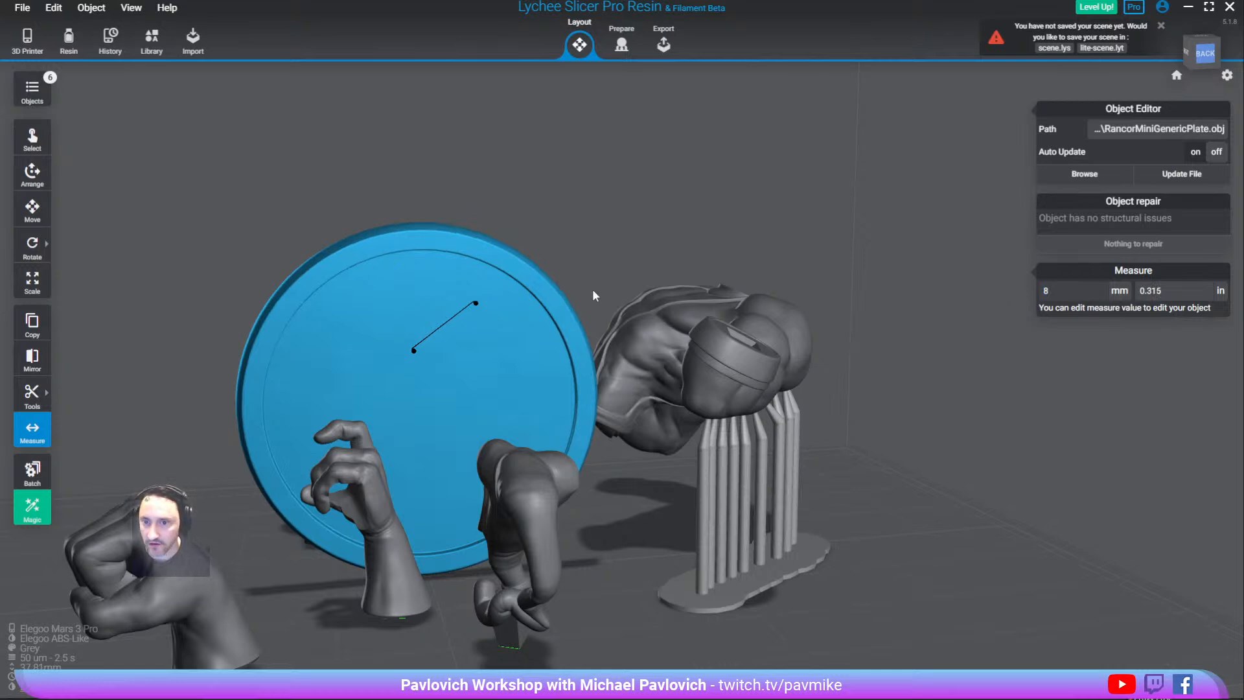
{"action": "left_click", "coordinate": [567, 223]}
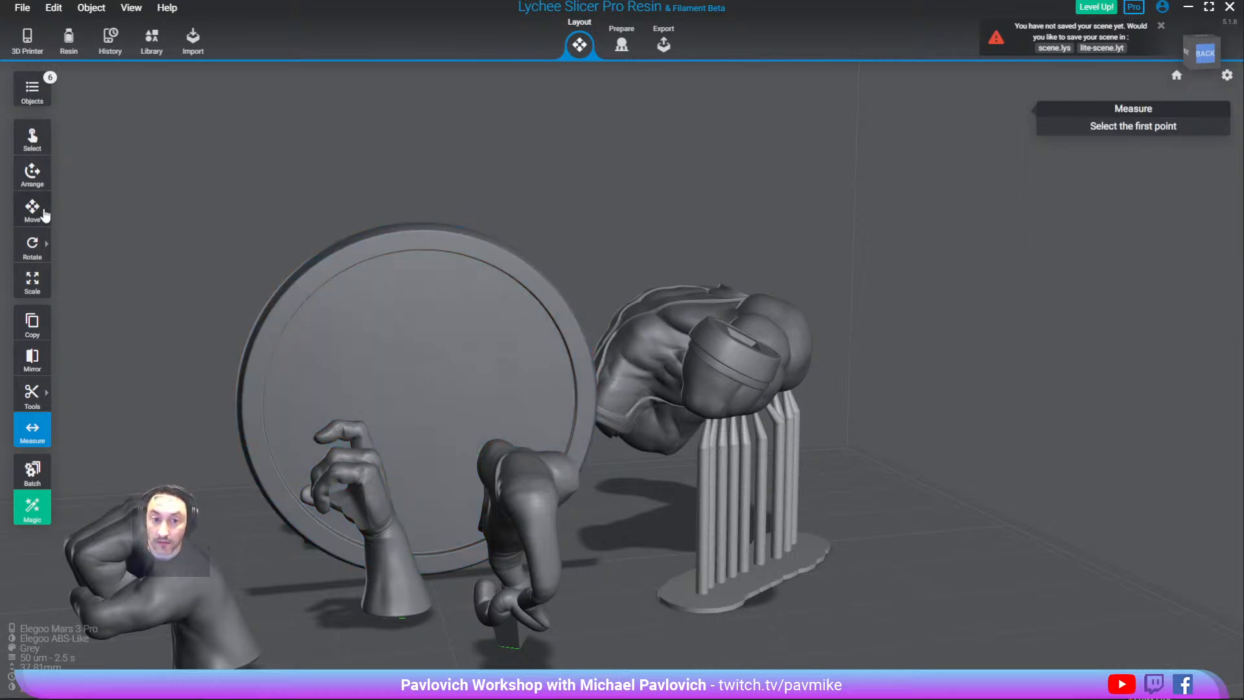
Reselect the round plate and lift it 5 mm off the platform in the Prepare stage
{"action": "left_click", "coordinate": [43, 210]}
{"action": "left_click", "coordinate": [483, 343]}
{"action": "right_click_drag", "start_coordinate": [573, 174], "coordinate": [712, 337]}
{"action": "scroll", "coordinate": [679, 217], "scroll_direction": "down", "scroll_amount": 3}
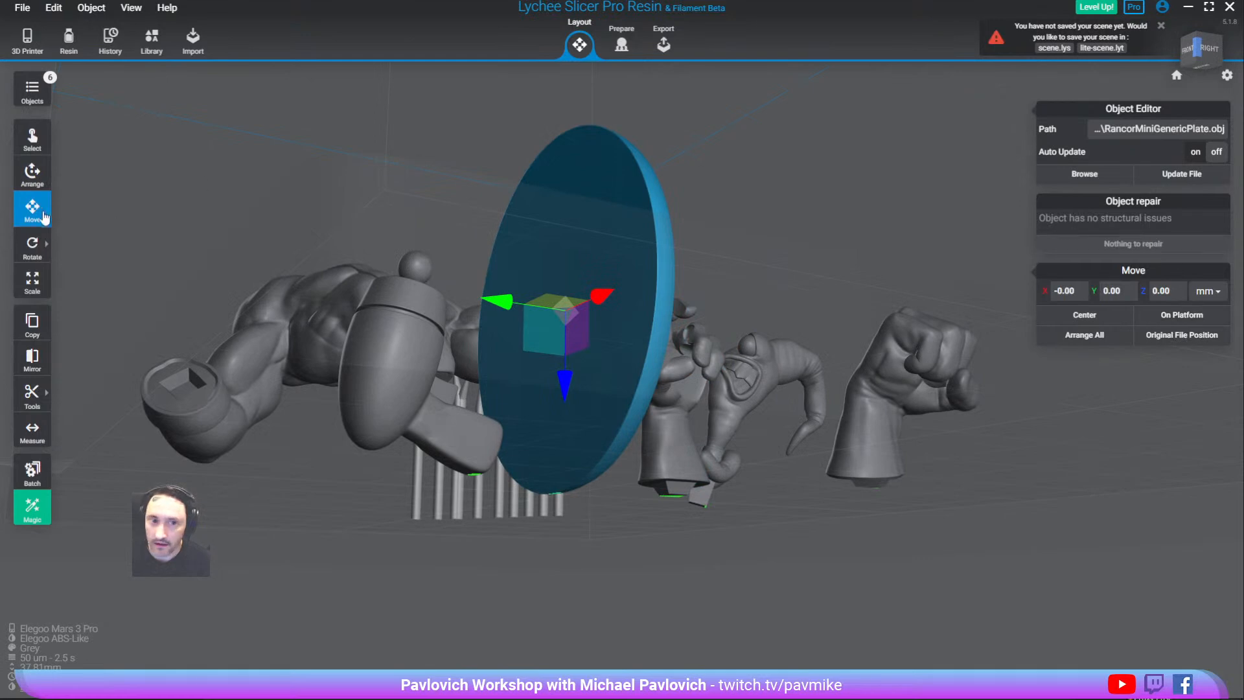
{"action": "left_click", "coordinate": [626, 44]}
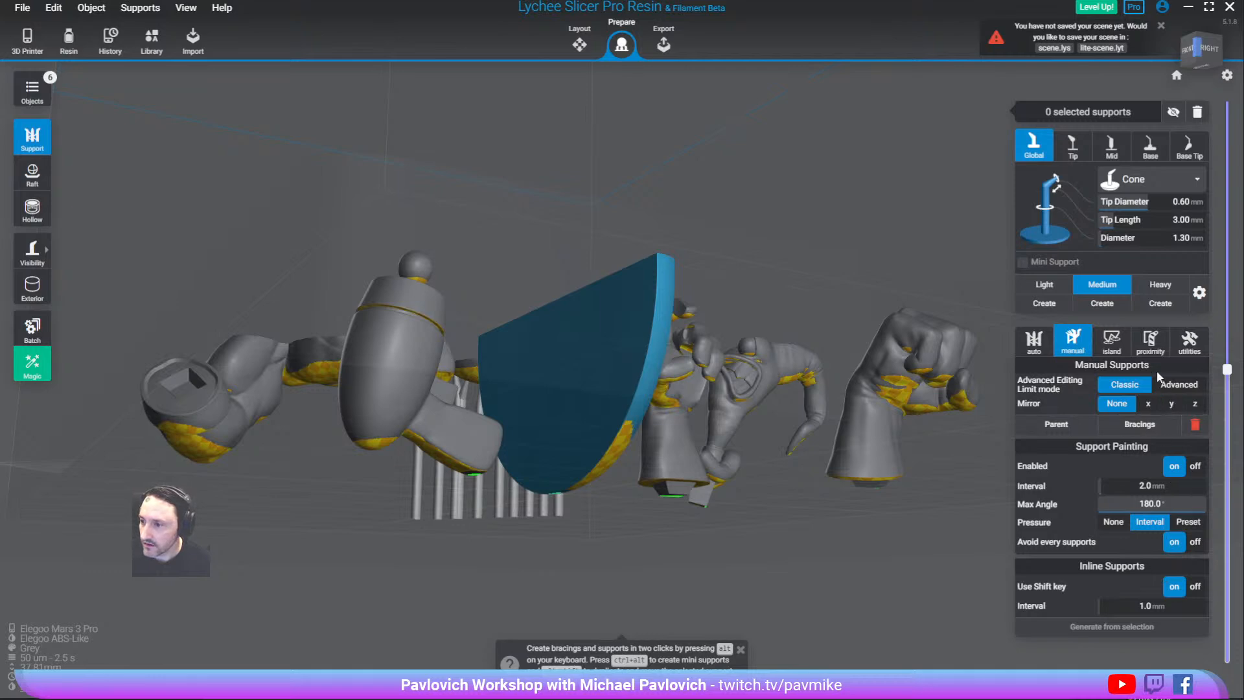
{"action": "left_click", "coordinate": [1188, 341]}
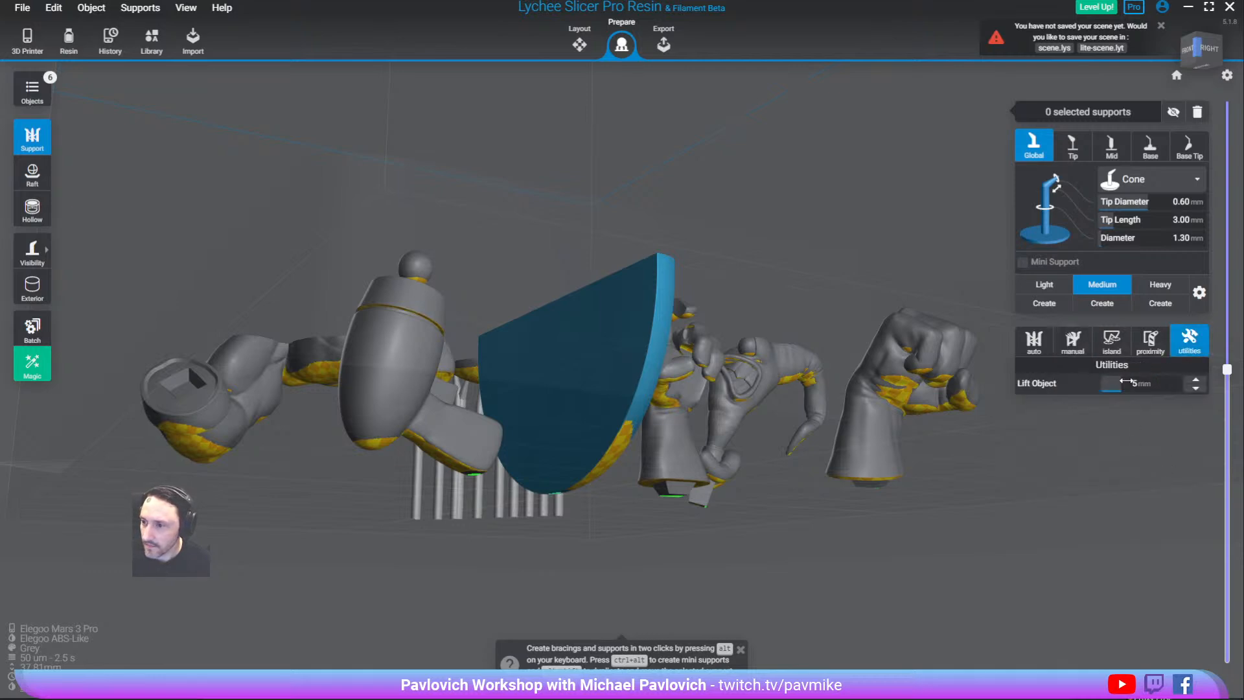
{"action": "left_click", "coordinate": [1192, 388]}
{"action": "right_click_drag", "start_coordinate": [623, 463], "coordinate": [525, 355]}
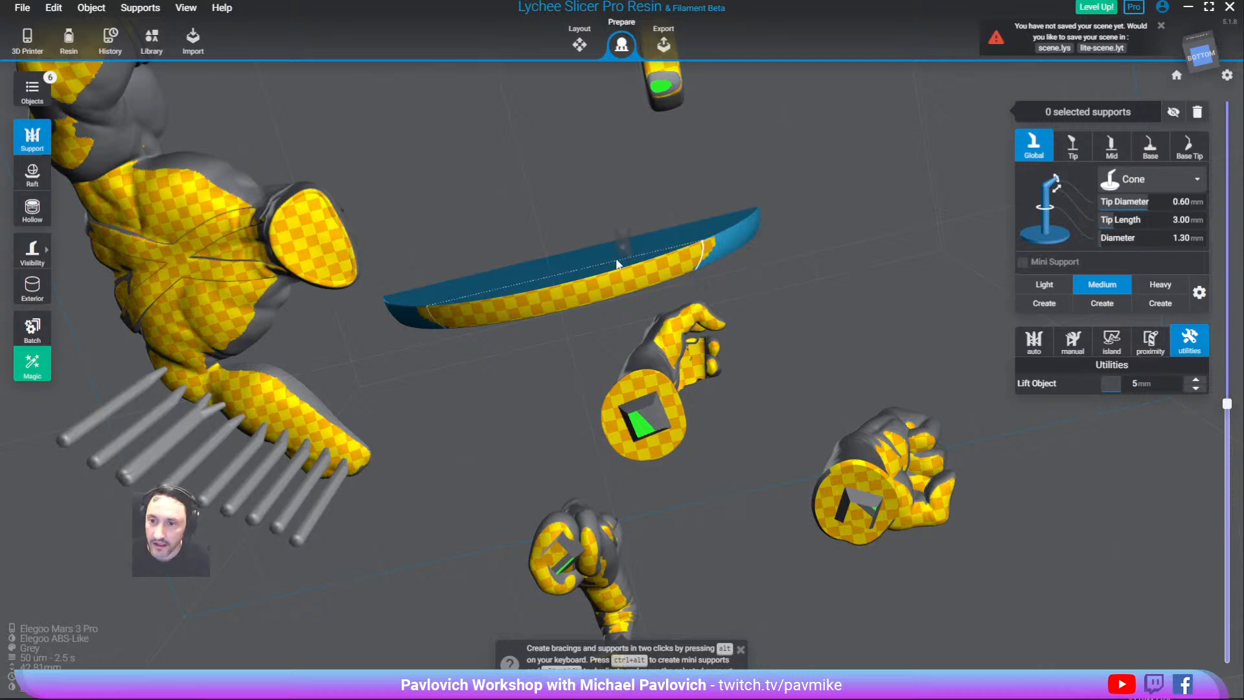
Place an inline row of medium supports along the round plate's bottom edge, from one end to the other
{"action": "left_click", "coordinate": [422, 316]}
{"action": "left_click_drag", "start_coordinate": [464, 315], "coordinate": [515, 315]}
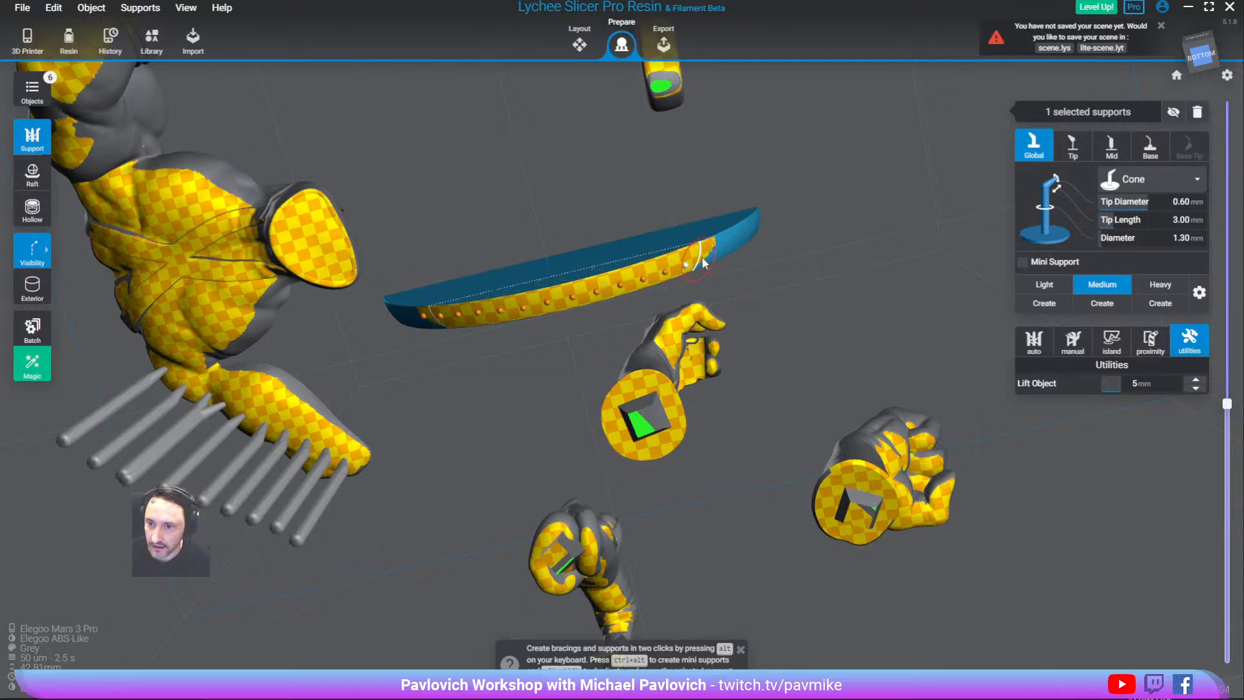
{"action": "left_click", "coordinate": [717, 244], "text": "shift"}
{"action": "right_click_drag", "start_coordinate": [846, 299], "coordinate": [843, 340]}
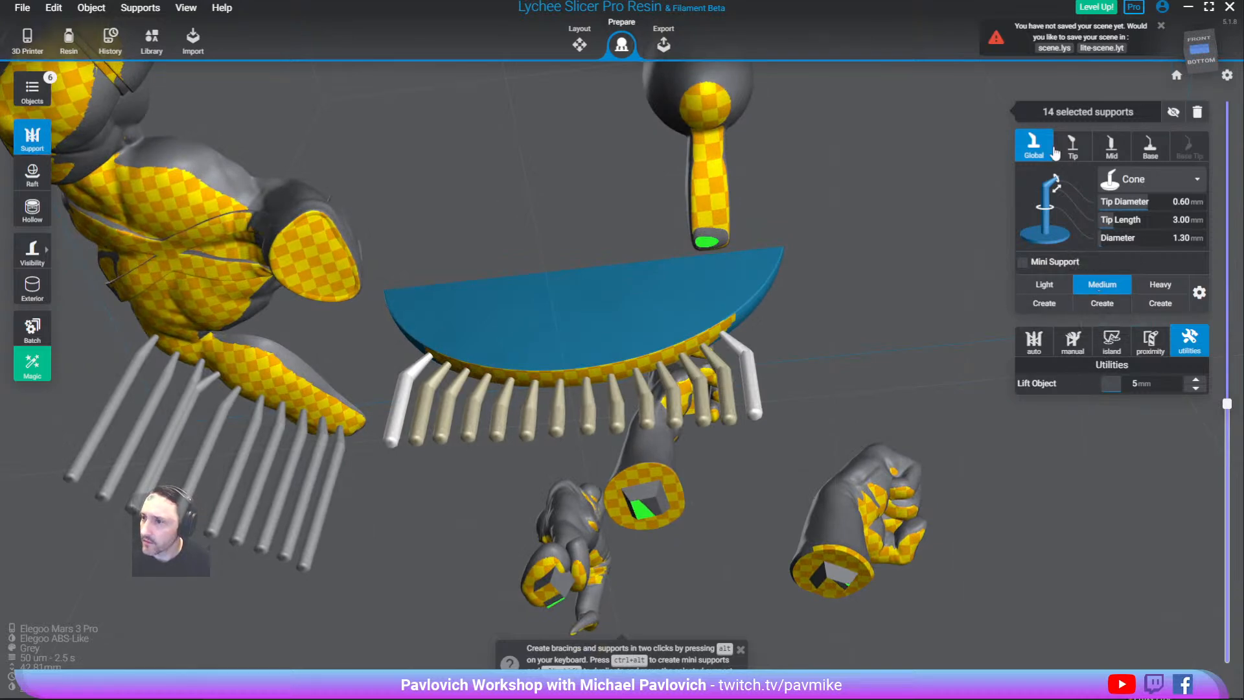
{"action": "right_click_drag", "start_coordinate": [912, 275], "coordinate": [920, 313]}
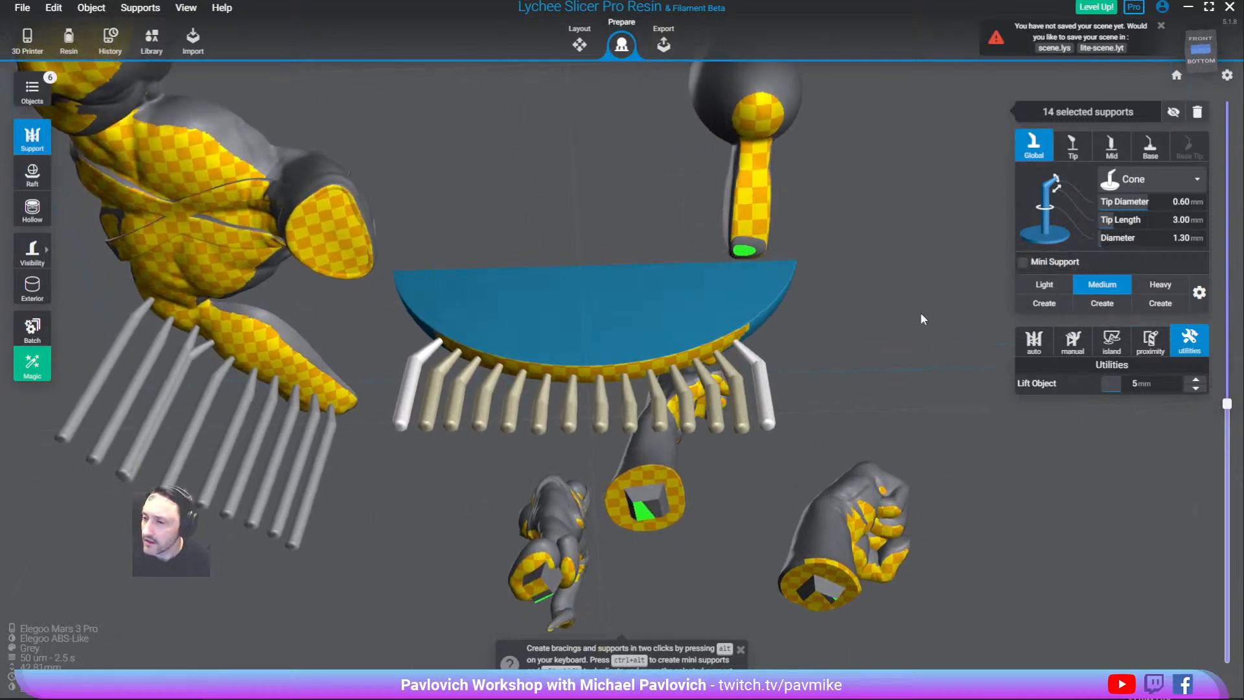
Optimize the plate's selected supports by parenting them and add bracings between them
{"action": "left_click", "coordinate": [1076, 341]}
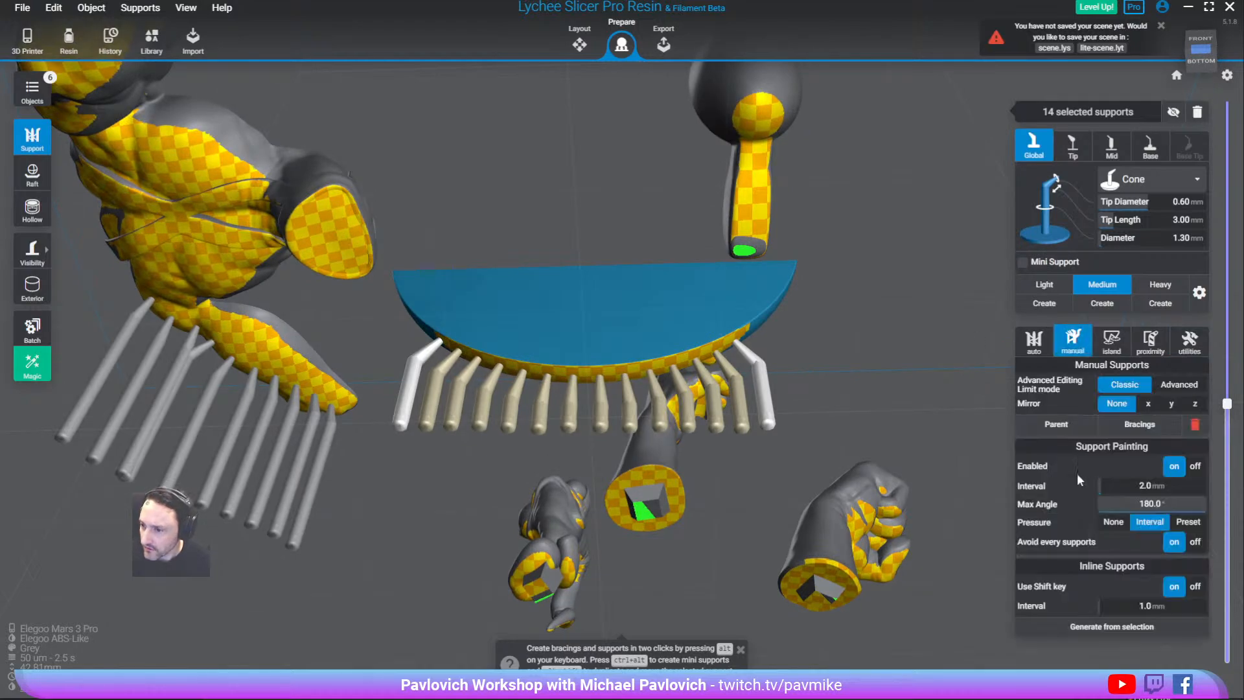
{"action": "left_click", "coordinate": [1071, 427]}
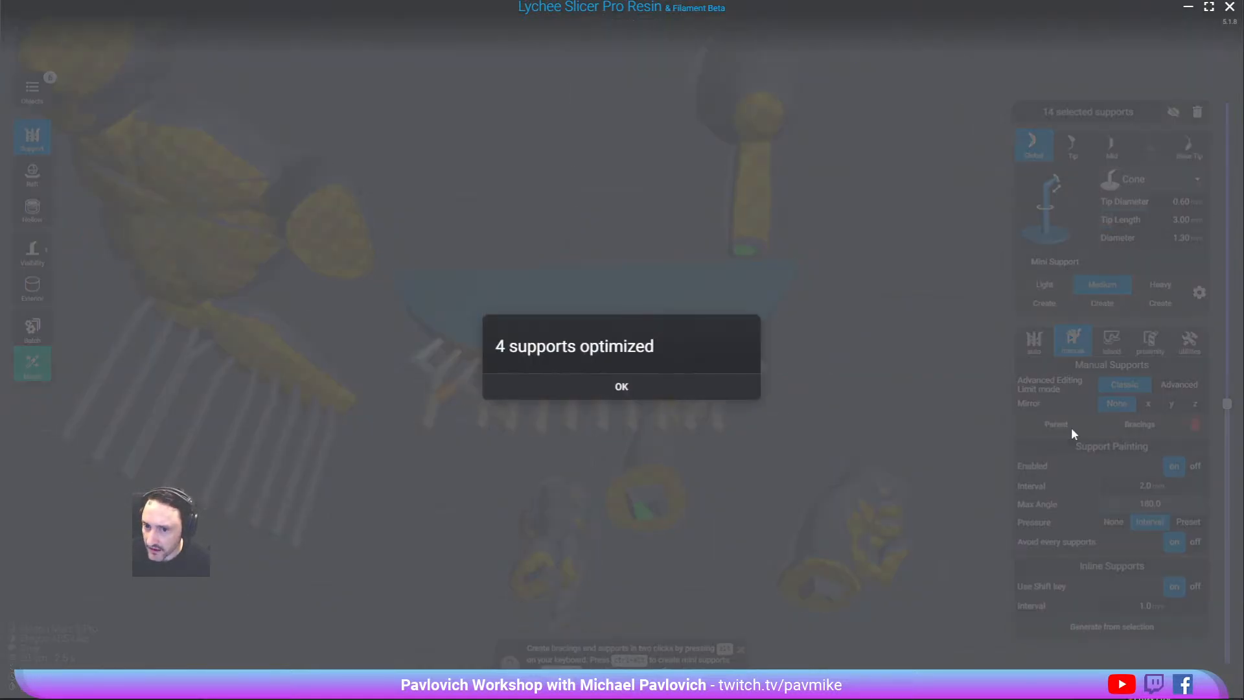
{"action": "left_click", "coordinate": [608, 389]}
{"action": "left_click", "coordinate": [1140, 424]}
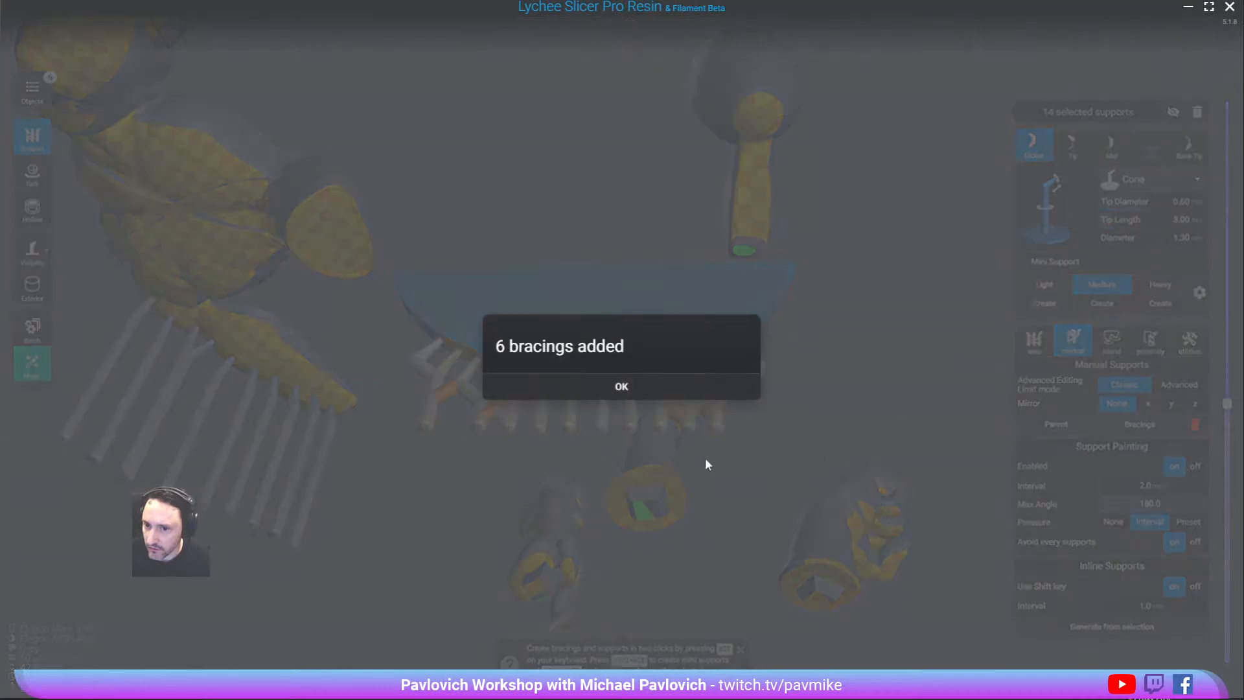
{"action": "left_click", "coordinate": [622, 387]}
{"action": "right_click_drag", "start_coordinate": [646, 395], "coordinate": [626, 510]}
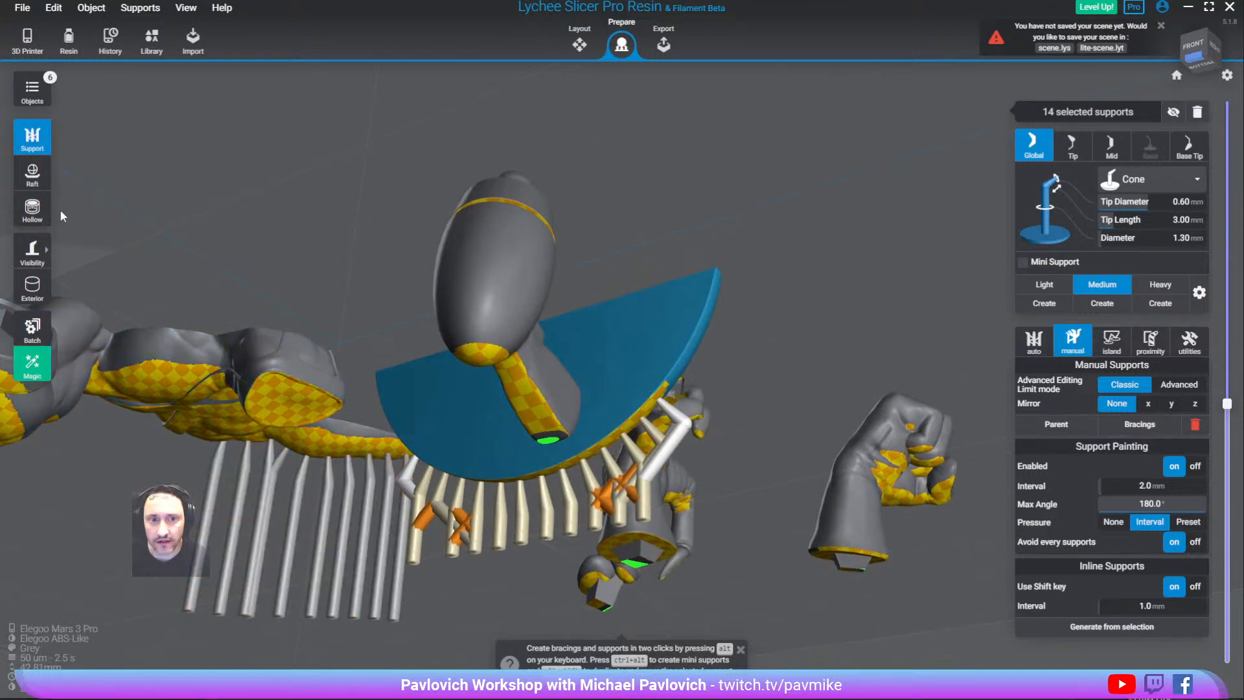
Add a rounded raft that follows the support bases under the round plate, with 200 % scale and 0.50 mm thickness
{"action": "left_click", "coordinate": [34, 176]}
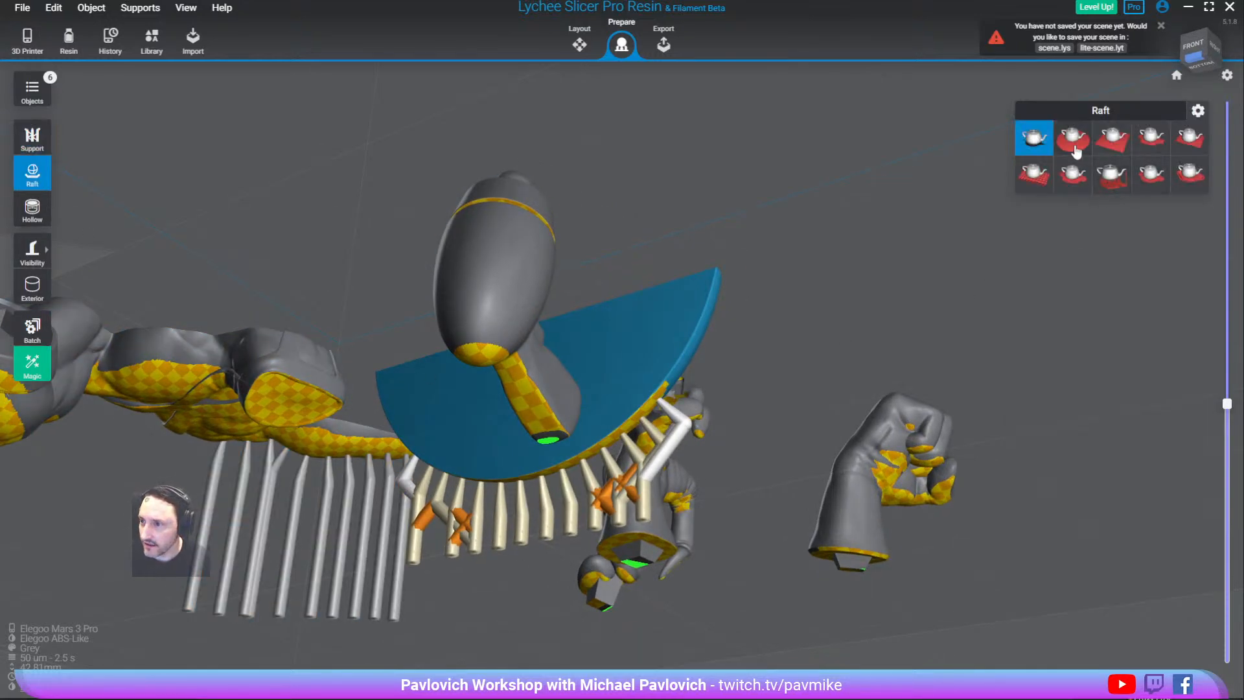
{"action": "left_click", "coordinate": [1106, 184]}
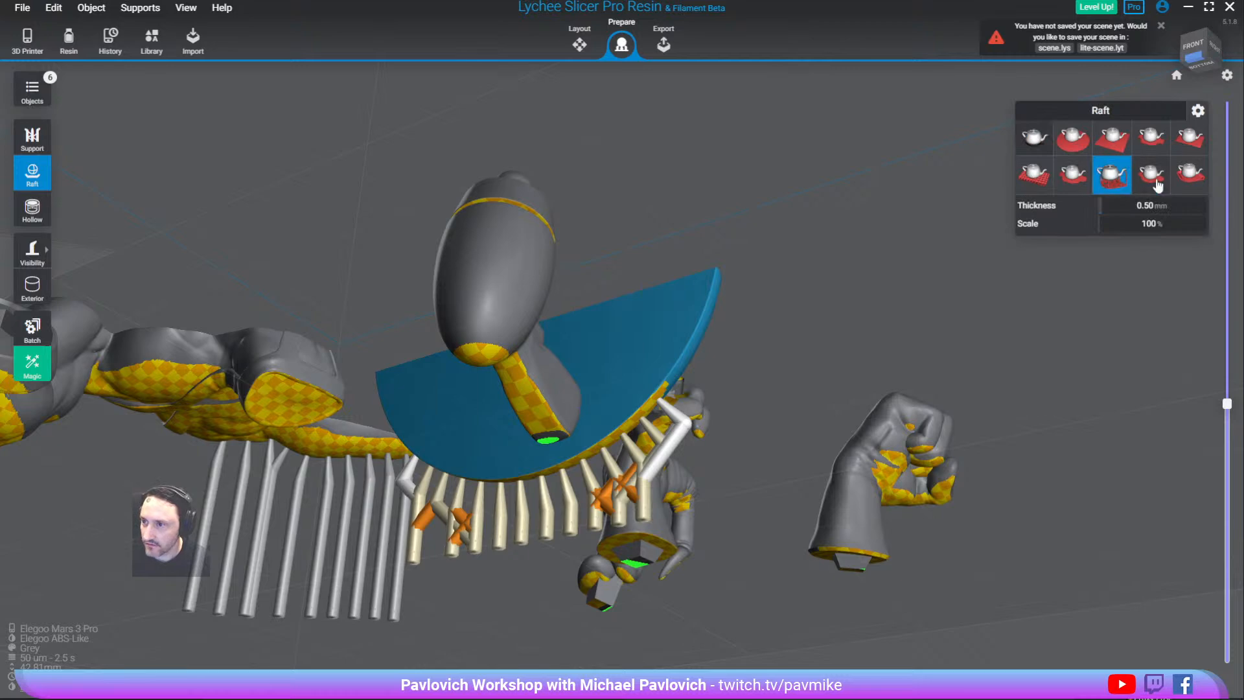
{"action": "left_click", "coordinate": [1151, 175]}
{"action": "right_click_drag", "start_coordinate": [890, 155], "coordinate": [939, 236]}
{"action": "middle_click_drag", "start_coordinate": [902, 227], "coordinate": [909, 113]}
{"action": "right_click_drag", "start_coordinate": [909, 116], "coordinate": [1007, 177]}
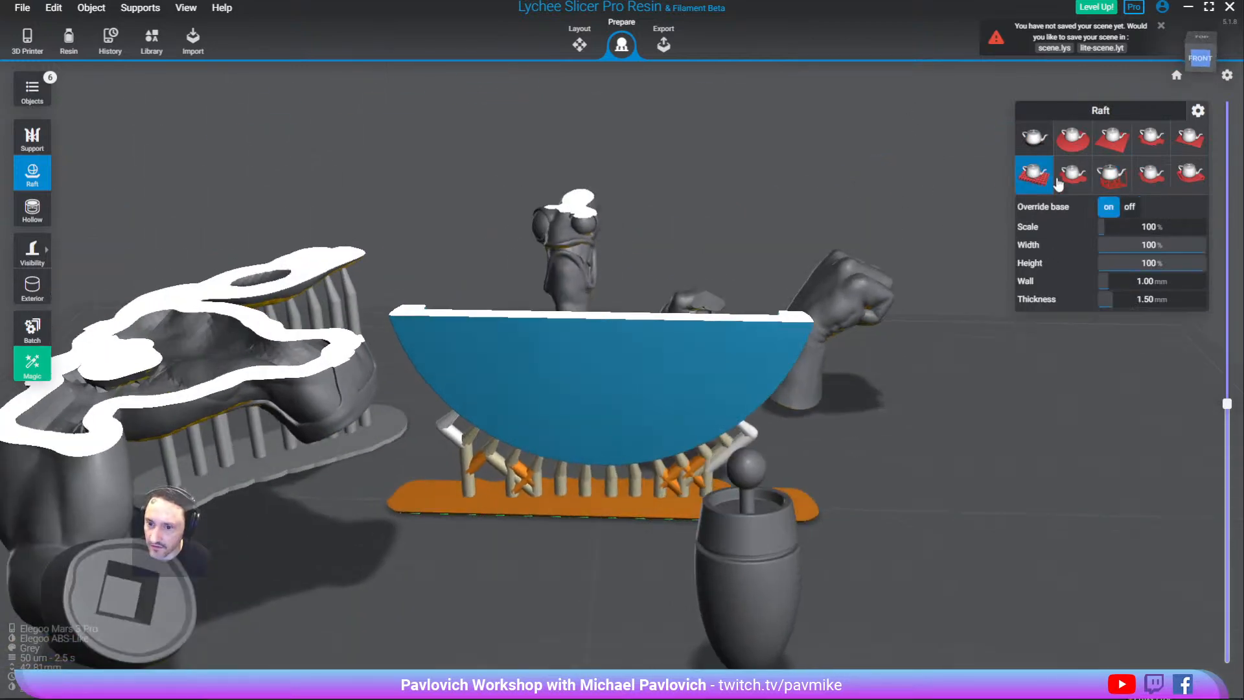
Try several other raft shapes under the round plate and return to the rounded outline raft
{"action": "left_click", "coordinate": [1033, 173]}
{"action": "left_click", "coordinate": [1080, 183]}
{"action": "left_click", "coordinate": [1073, 137]}
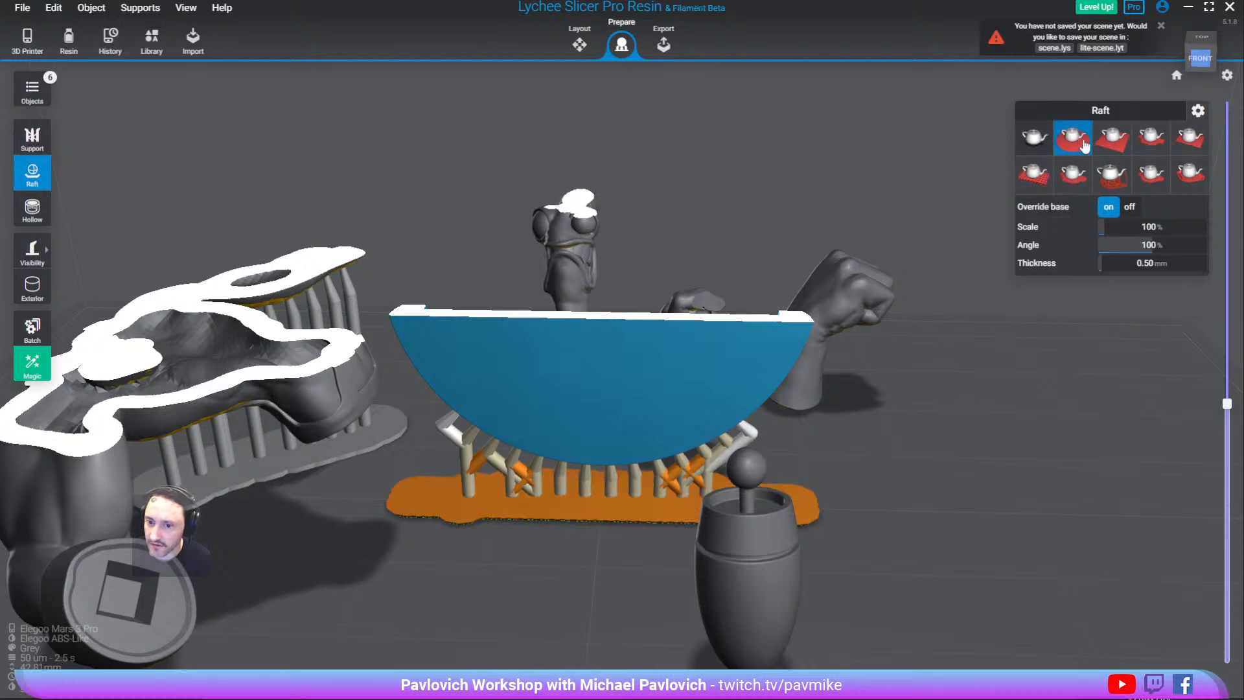
{"action": "left_click", "coordinate": [1111, 138]}
{"action": "left_click", "coordinate": [1146, 184]}
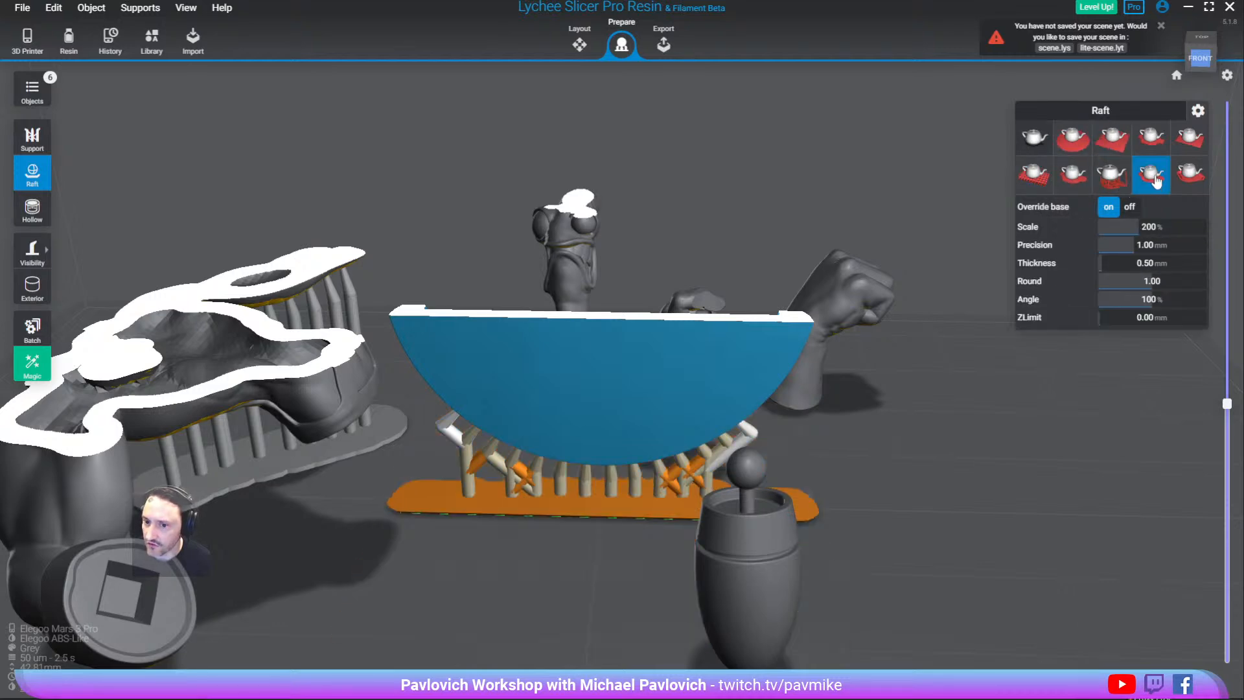
{"action": "right_click_drag", "start_coordinate": [928, 405], "coordinate": [573, 522]}
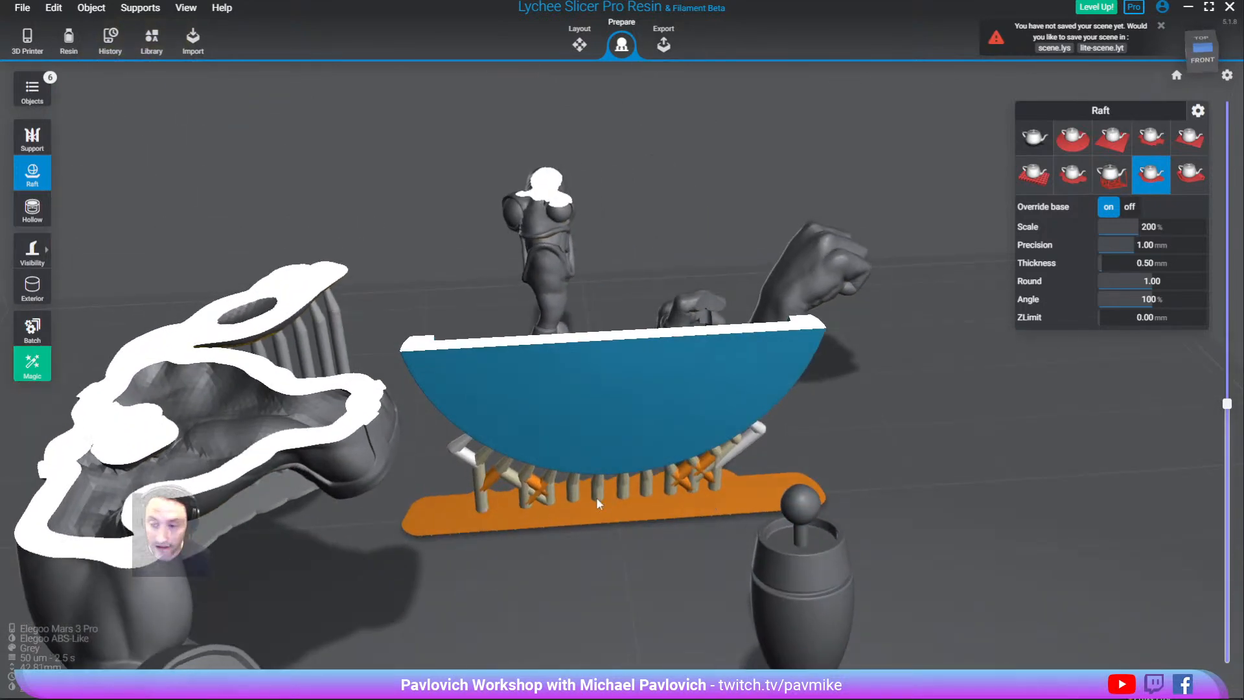
{"action": "right_click_drag", "start_coordinate": [907, 392], "coordinate": [608, 517]}
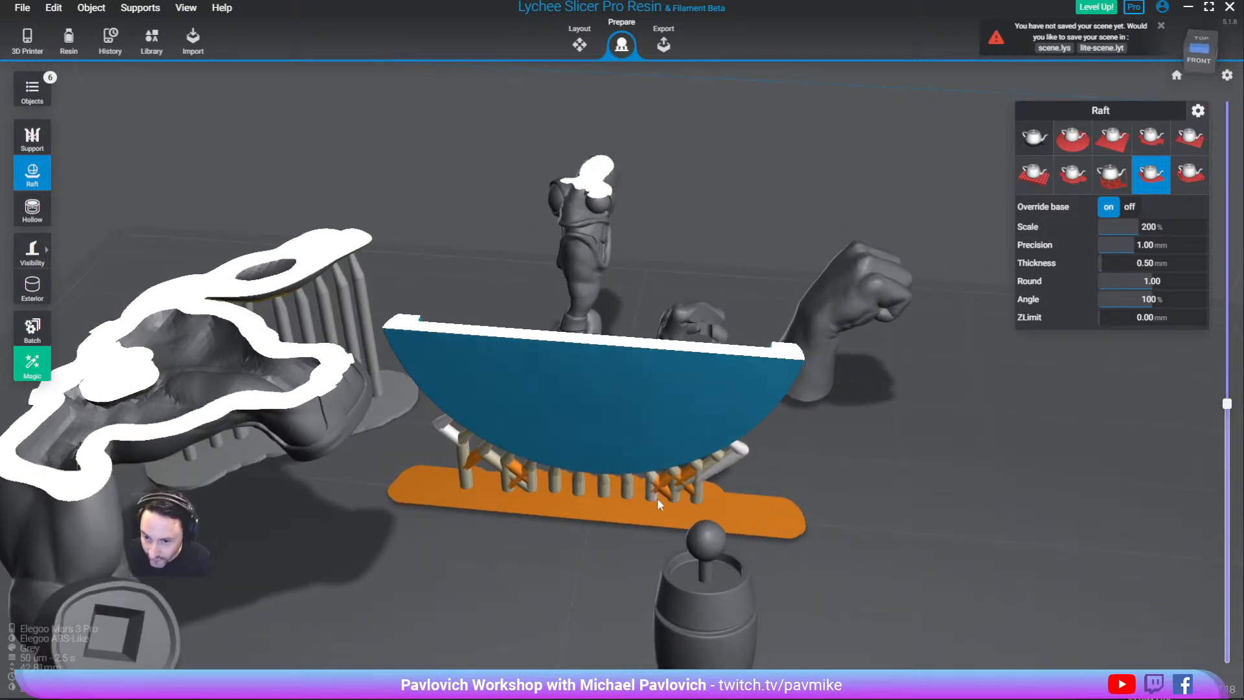
{"action": "right_click_drag", "start_coordinate": [780, 450], "coordinate": [771, 550]}
Show the models at full layer height, select the torso, and delete all of its supports
{"action": "left_click_drag", "start_coordinate": [1227, 398], "coordinate": [1226, 103]}
{"action": "right_click_drag", "start_coordinate": [876, 349], "coordinate": [695, 307]}
{"action": "middle_click_drag", "start_coordinate": [804, 187], "coordinate": [579, 319]}
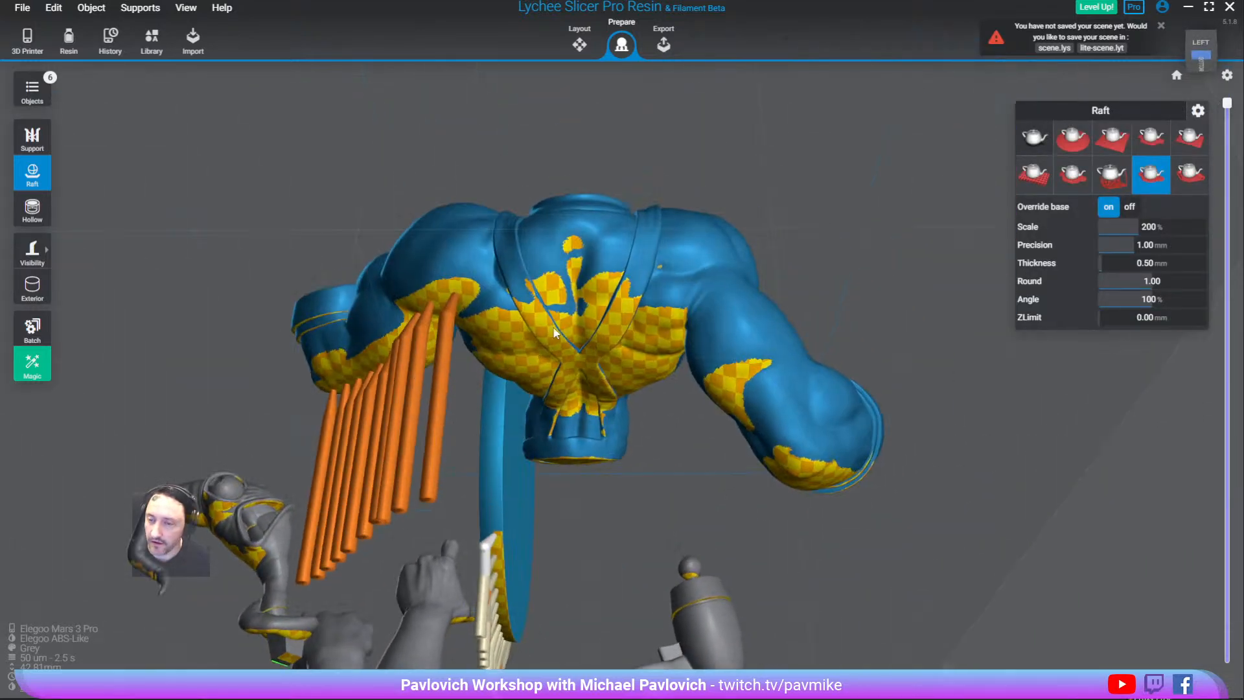
{"action": "scroll", "coordinate": [586, 317], "scroll_direction": "up", "scroll_amount": 3}
{"action": "right_click_drag", "start_coordinate": [590, 316], "coordinate": [649, 294]}
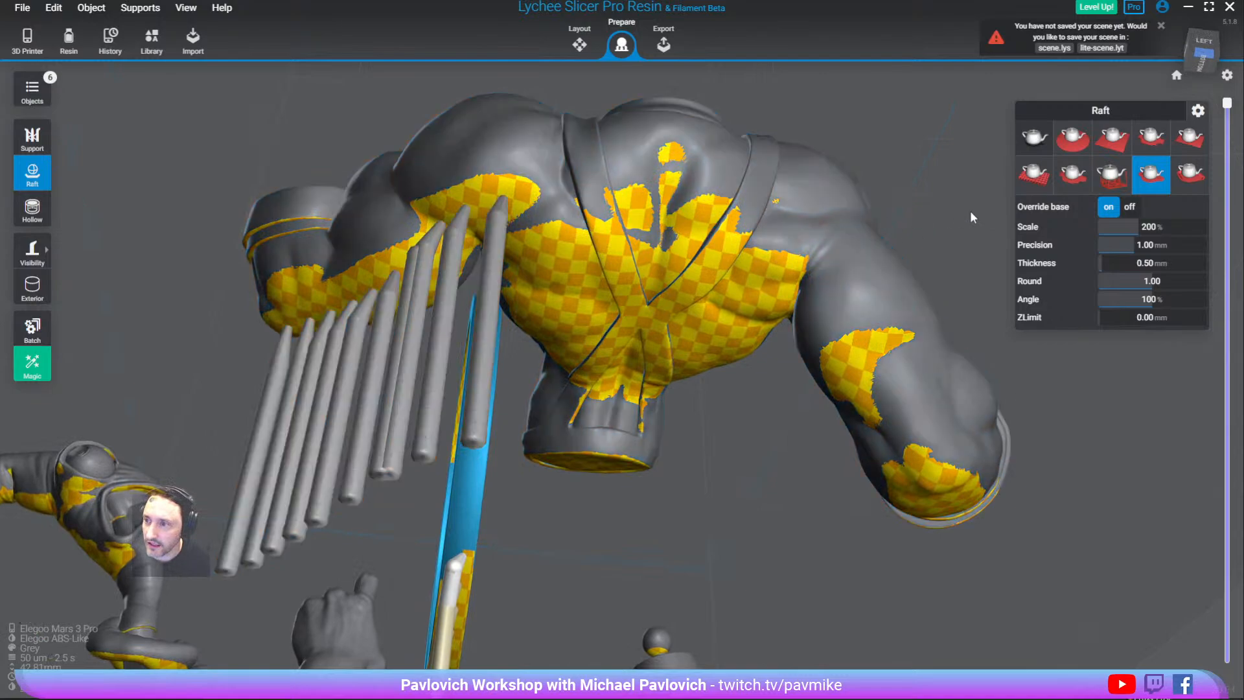
{"action": "left_click", "coordinate": [603, 309]}
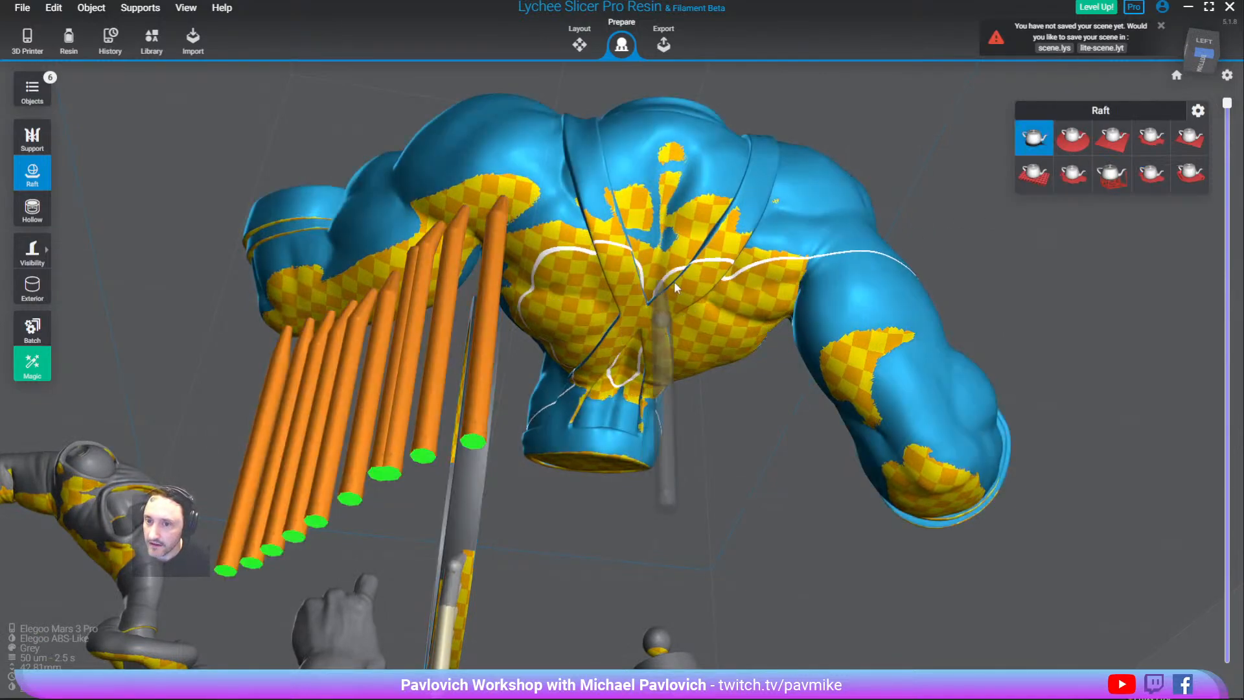
{"action": "right_click_drag", "start_coordinate": [663, 266], "coordinate": [820, 407]}
{"action": "scroll", "coordinate": [712, 332], "scroll_direction": "down", "scroll_amount": 5}
{"action": "left_click_drag", "start_coordinate": [934, 575], "coordinate": [607, 686]}
{"action": "key", "text": "Delete"}
{"action": "scroll", "coordinate": [843, 528], "scroll_direction": "up", "scroll_amount": 3}
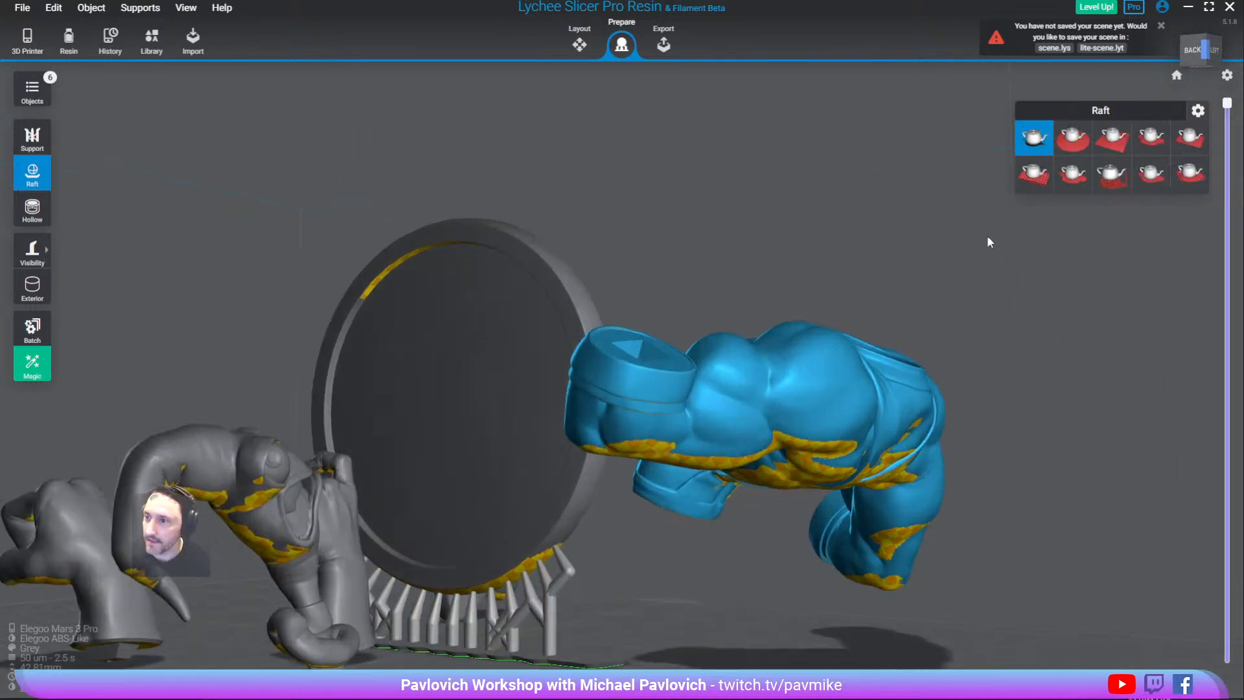
Generate automatic medium supports at normal density for the torso
{"action": "left_click", "coordinate": [33, 137]}
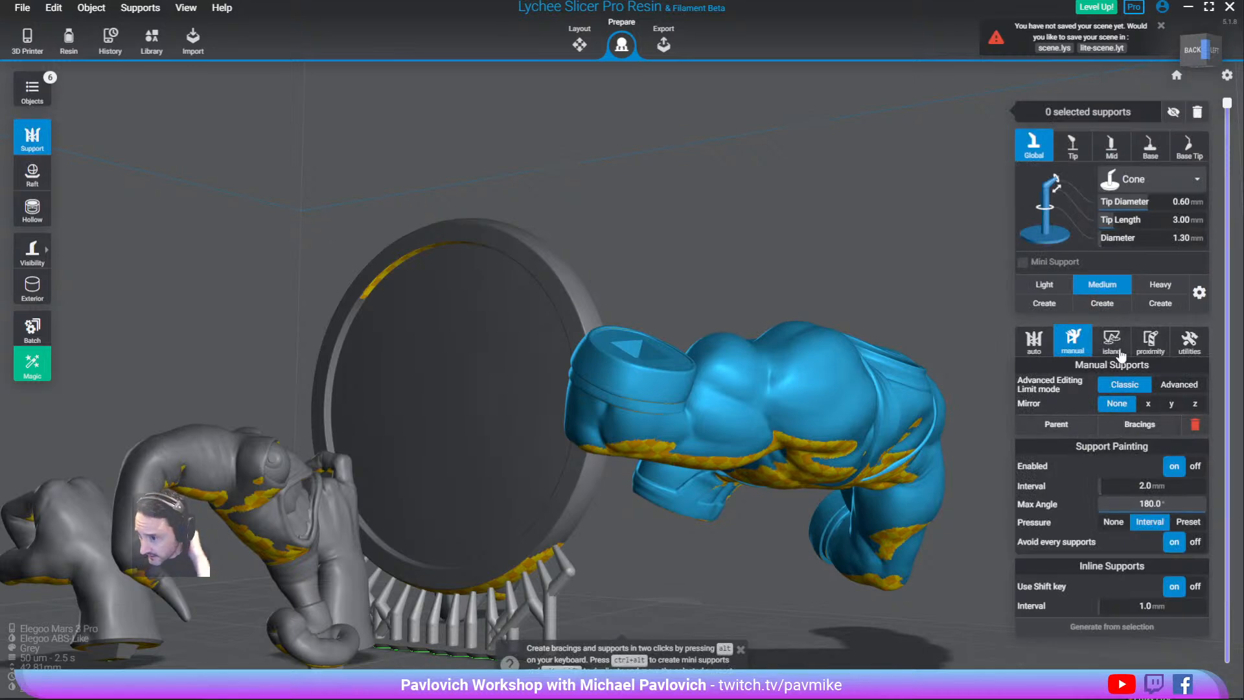
{"action": "left_click", "coordinate": [1034, 341]}
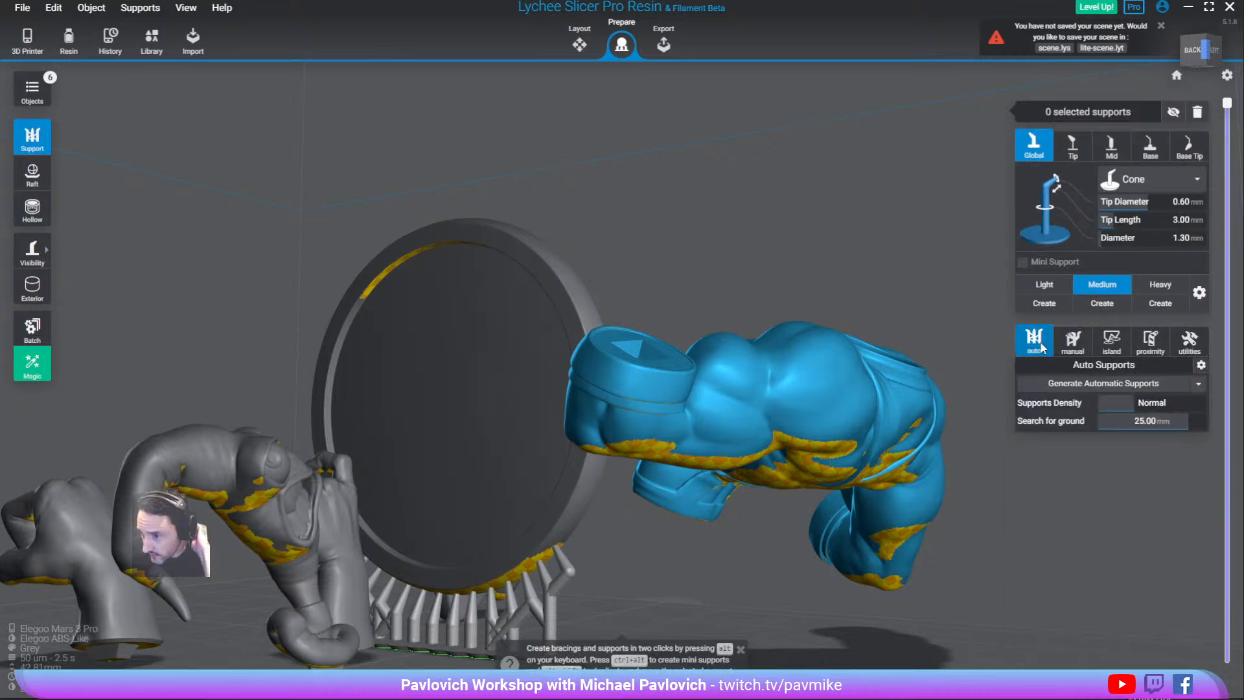
{"action": "left_click", "coordinate": [1072, 383]}
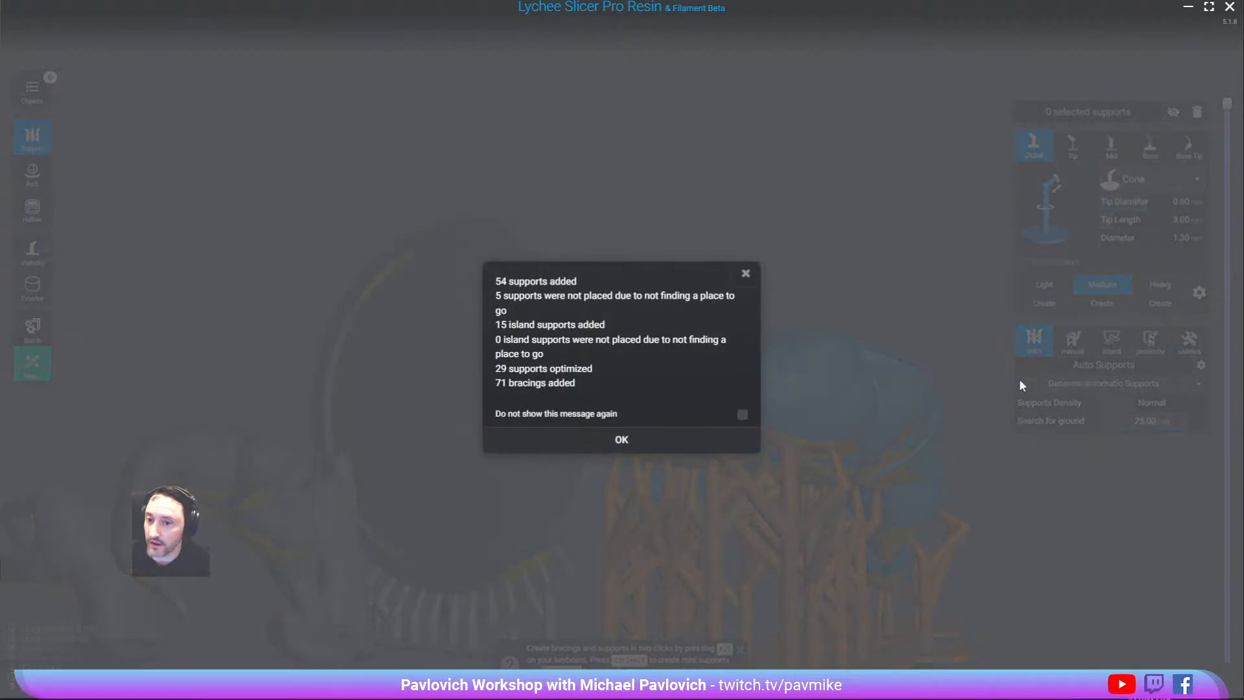
{"action": "left_click", "coordinate": [621, 440]}
{"action": "right_click_drag", "start_coordinate": [837, 366], "coordinate": [816, 421]}
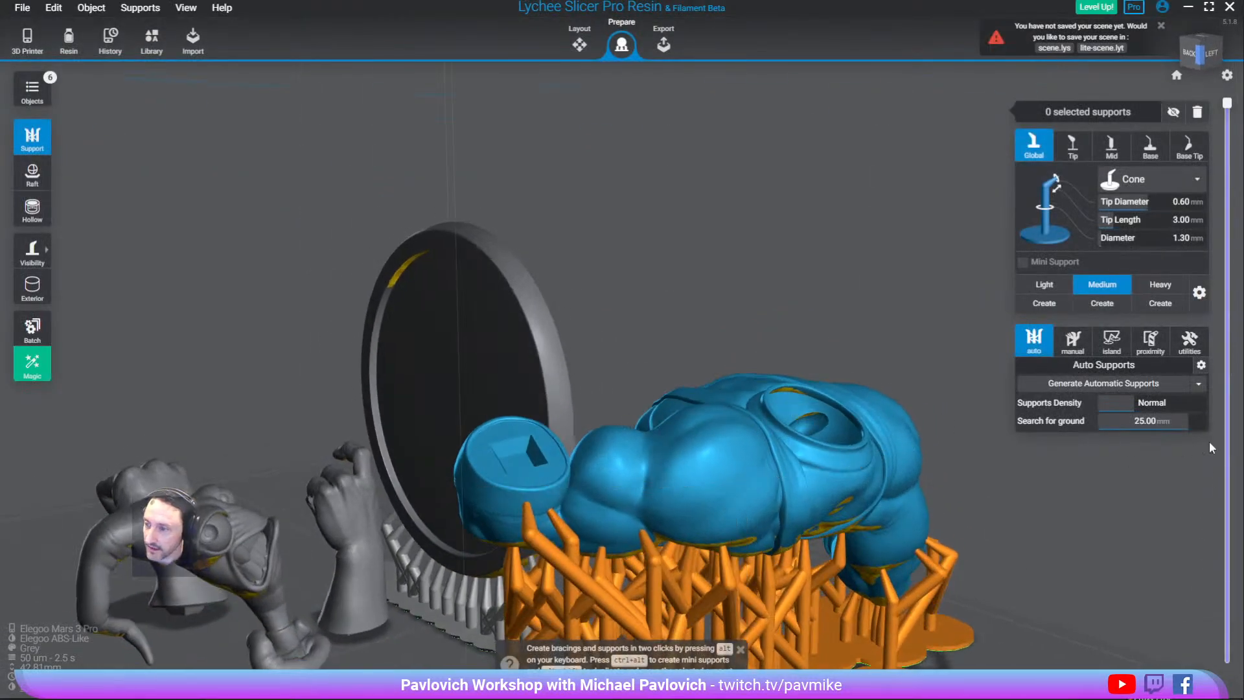
Lower the visible layer height and search the selected torso for suction cups
{"action": "left_click_drag", "start_coordinate": [1226, 104], "coordinate": [1227, 201]}
{"action": "right_click_drag", "start_coordinate": [803, 358], "coordinate": [90, 219]}
{"action": "left_click", "coordinate": [44, 206]}
{"action": "right_click_drag", "start_coordinate": [796, 340], "coordinate": [1048, 279]}
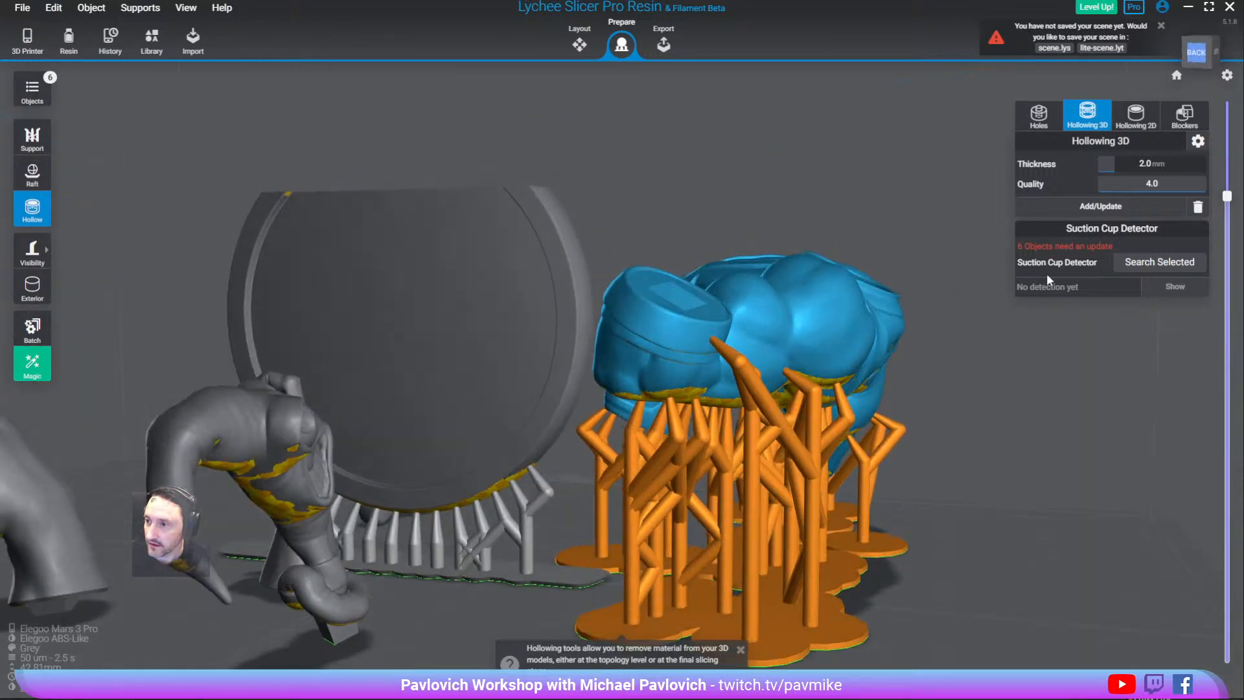
{"action": "left_click", "coordinate": [1138, 274]}
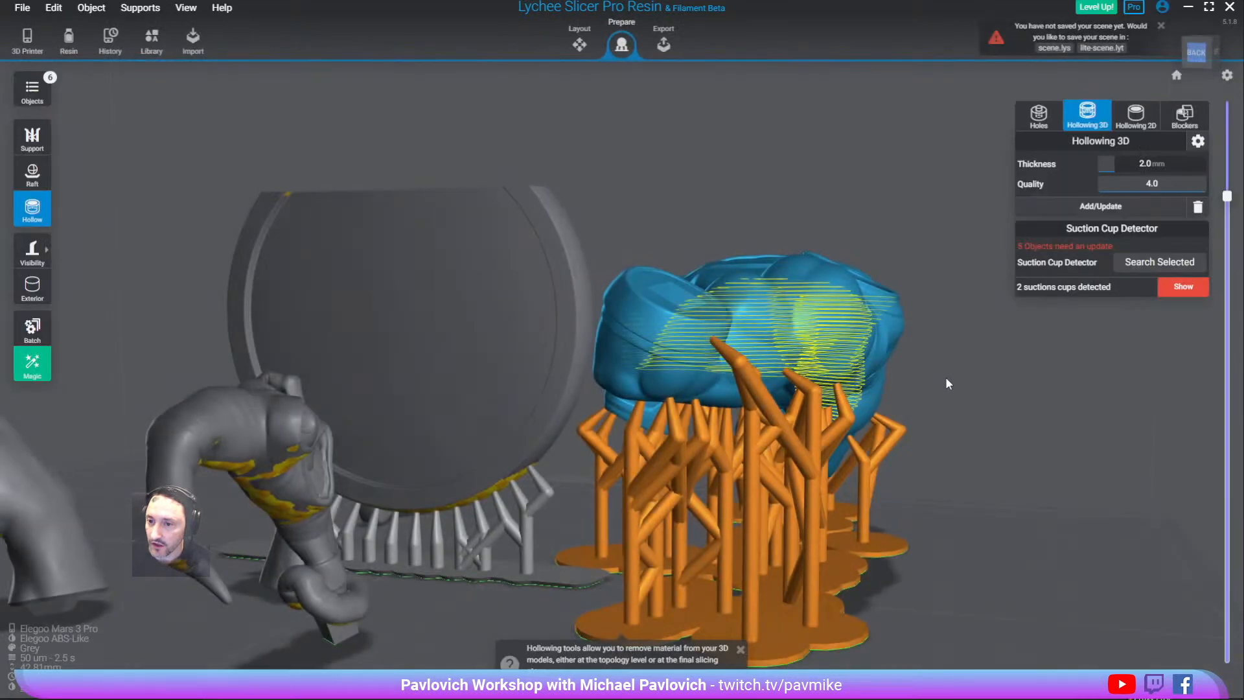
{"action": "right_click_drag", "start_coordinate": [945, 376], "coordinate": [553, 285]}
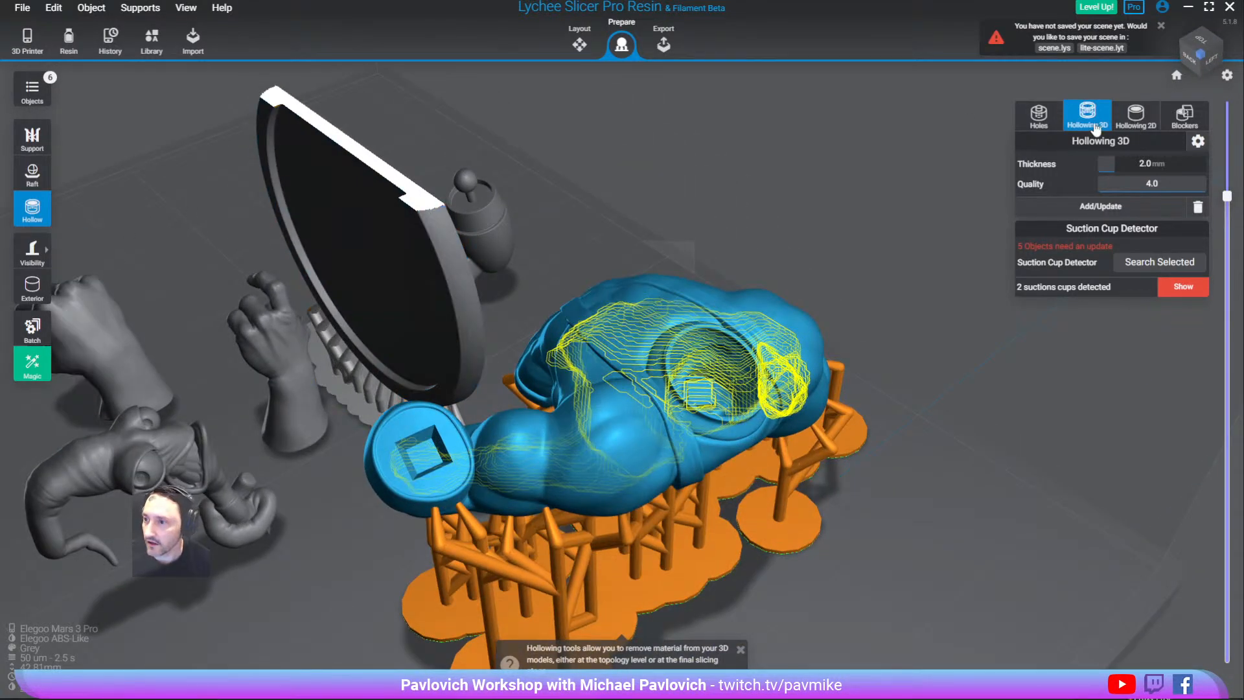
Place cylindrical drain holes, 2.0 mm in diameter with 3.0 mm penetration, in the square sockets of both arm stumps
{"action": "left_click", "coordinate": [1038, 115]}
{"action": "right_click_drag", "start_coordinate": [893, 272], "coordinate": [872, 252]}
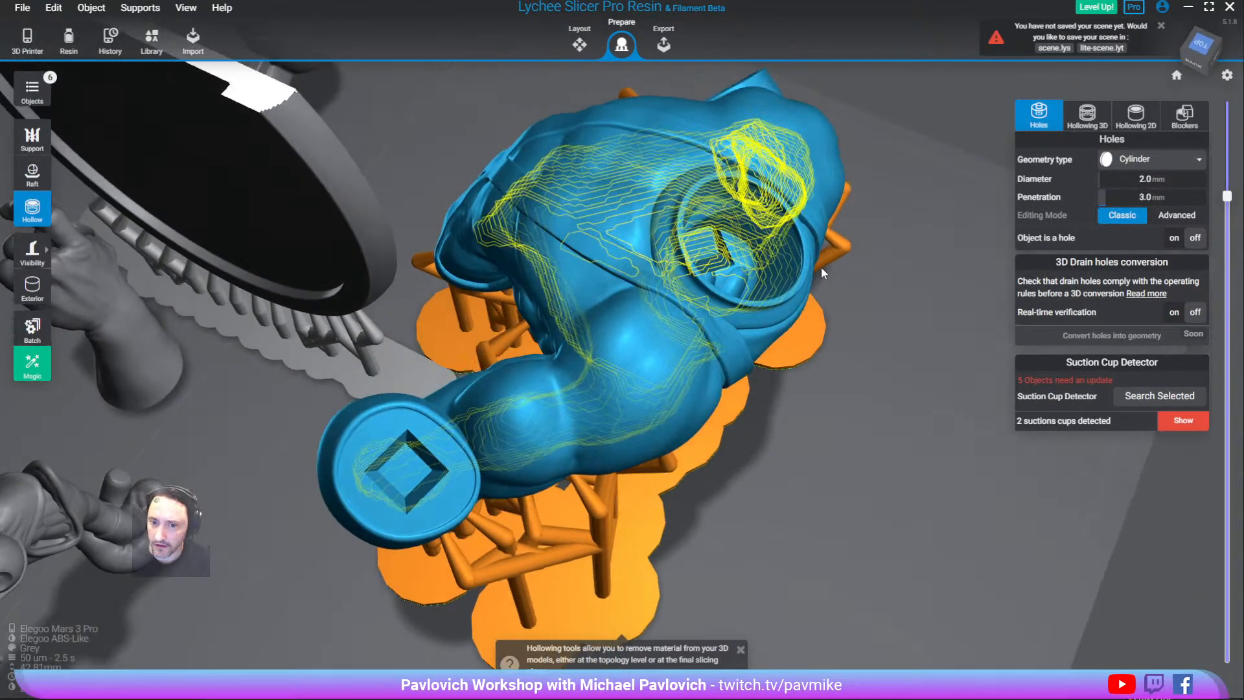
{"action": "left_click", "coordinate": [405, 469]}
{"action": "right_click_drag", "start_coordinate": [405, 469], "coordinate": [563, 309]}
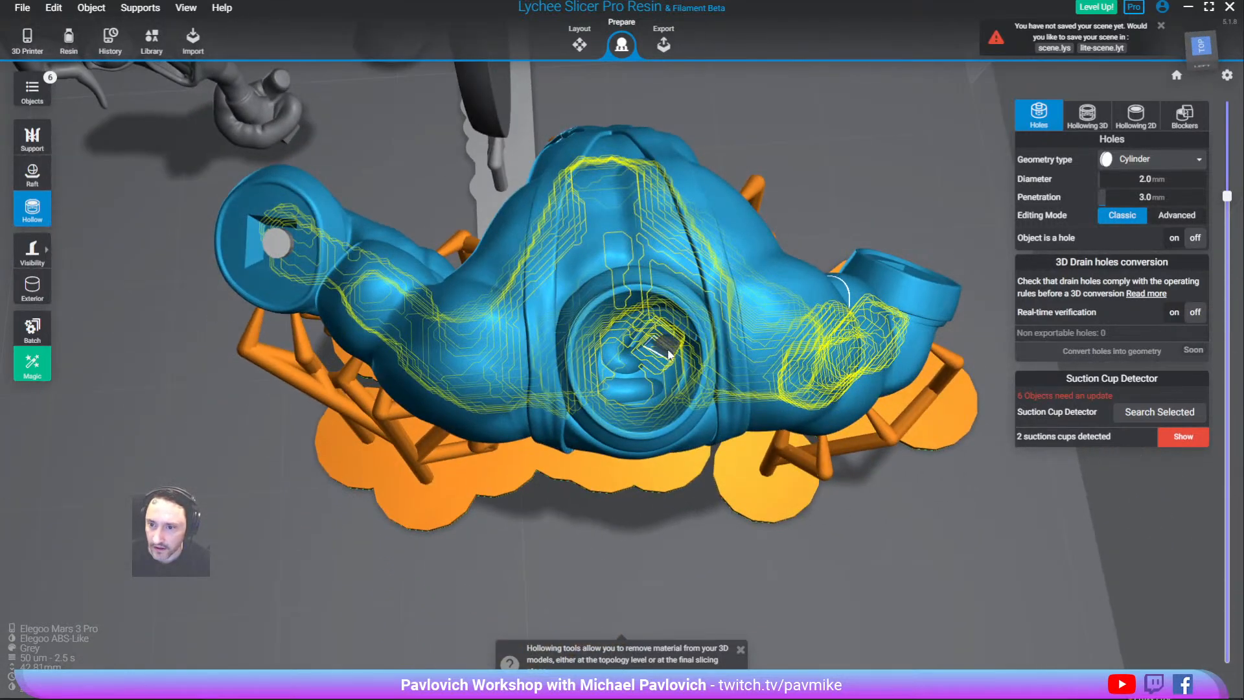
{"action": "scroll", "coordinate": [658, 342], "scroll_direction": "up", "scroll_amount": 10}
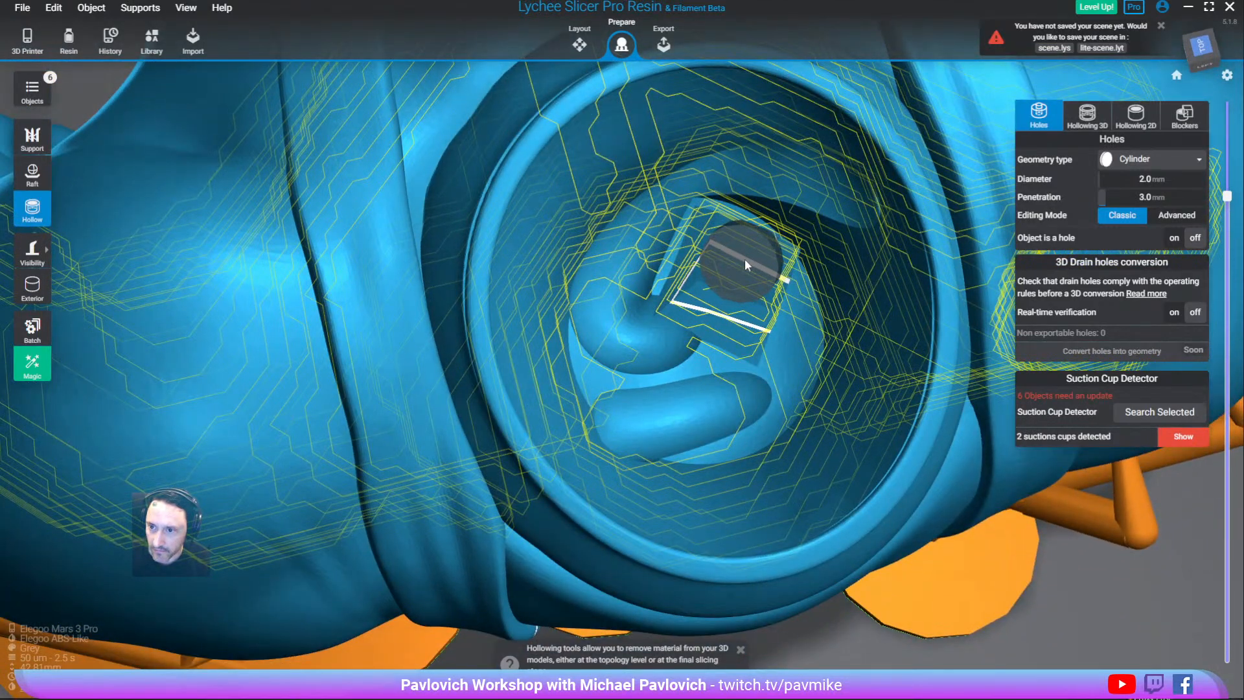
{"action": "scroll", "coordinate": [745, 265], "scroll_direction": "down", "scroll_amount": 3}
{"action": "scroll", "coordinate": [748, 277], "scroll_direction": "down", "scroll_amount": 3}
{"action": "right_click_drag", "start_coordinate": [745, 275], "coordinate": [226, 139]}
{"action": "left_click", "coordinate": [377, 289]}
{"action": "right_click_drag", "start_coordinate": [377, 289], "coordinate": [291, 194]}
Select all the automatically generated supports under the torso and delete them
{"action": "middle_click_drag", "start_coordinate": [636, 139], "coordinate": [641, 357]}
{"action": "right_click_drag", "start_coordinate": [641, 358], "coordinate": [698, 444]}
{"action": "scroll", "coordinate": [653, 350], "scroll_direction": "down", "scroll_amount": 3}
{"action": "left_click_drag", "start_coordinate": [704, 513], "coordinate": [348, 372]}
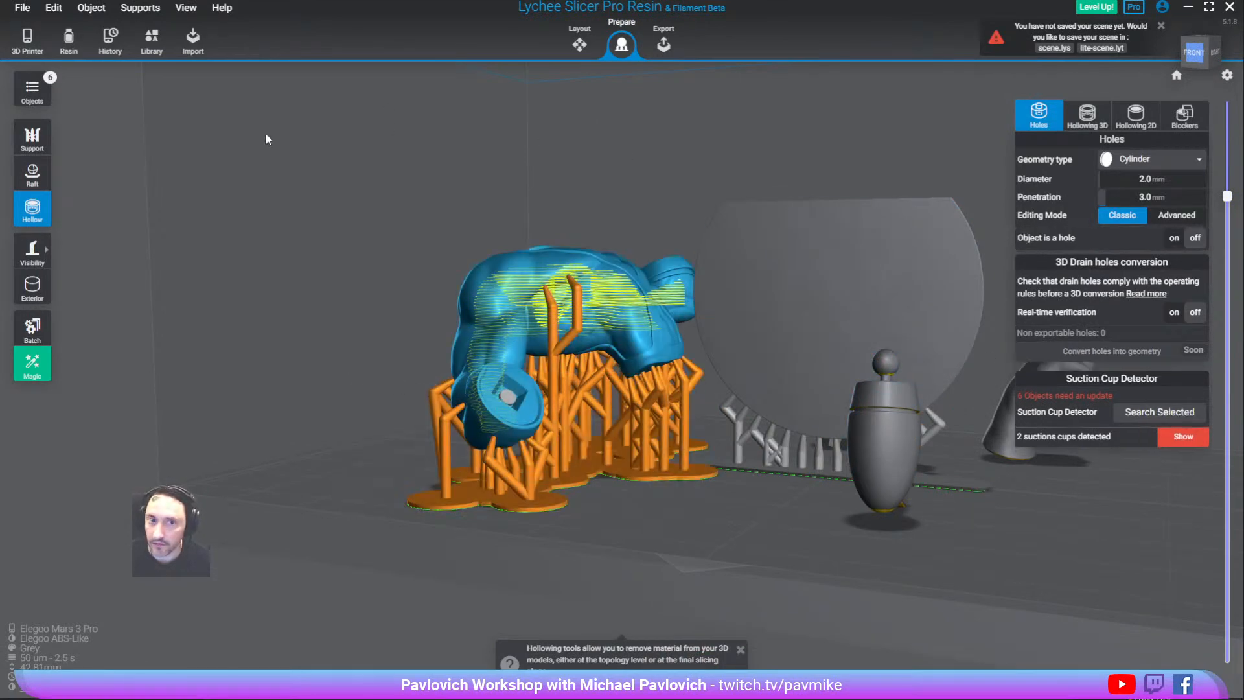
{"action": "left_click", "coordinate": [48, 140]}
{"action": "left_click_drag", "start_coordinate": [703, 522], "coordinate": [347, 254]}
{"action": "key", "text": "Delete"}
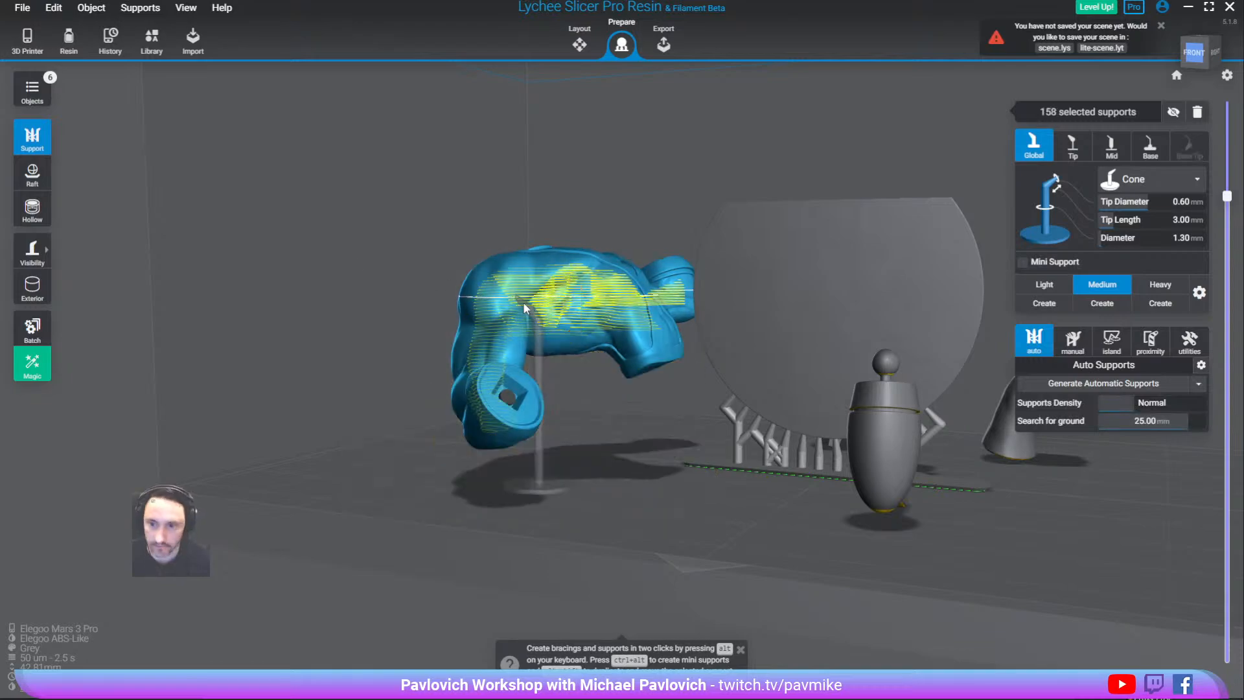
Place a 2.0 mm cylindrical drain hole in the flat oval face at the torso's waist
{"action": "scroll", "coordinate": [560, 347], "scroll_direction": "up", "scroll_amount": 2}
{"action": "right_click_drag", "start_coordinate": [561, 353], "coordinate": [617, 290]}
{"action": "scroll", "coordinate": [591, 324], "scroll_direction": "up", "scroll_amount": 3}
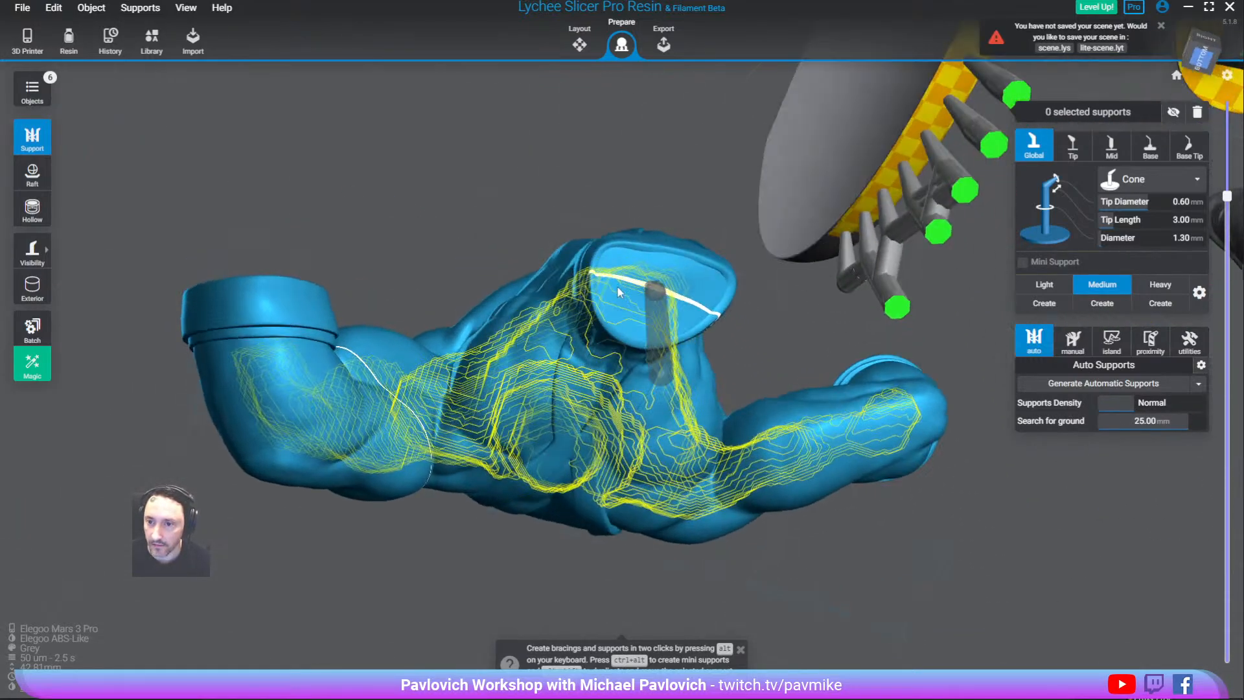
{"action": "left_click", "coordinate": [32, 209]}
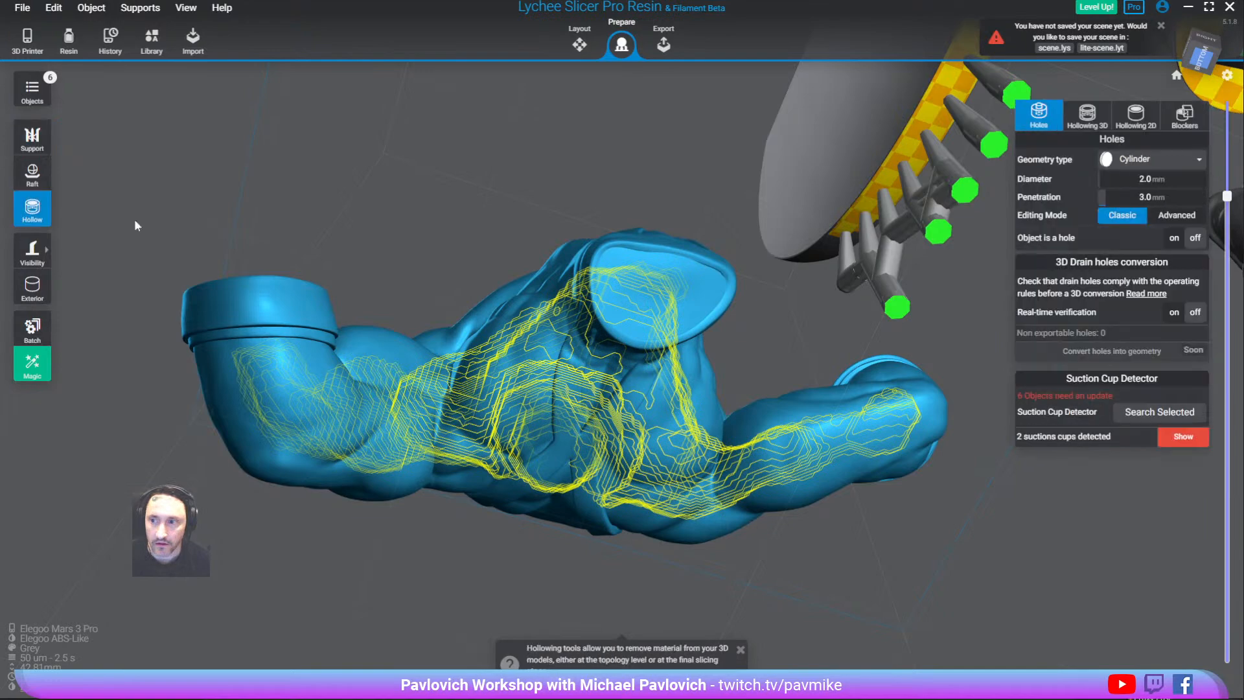
{"action": "scroll", "coordinate": [647, 311], "scroll_direction": "up", "scroll_amount": 2}
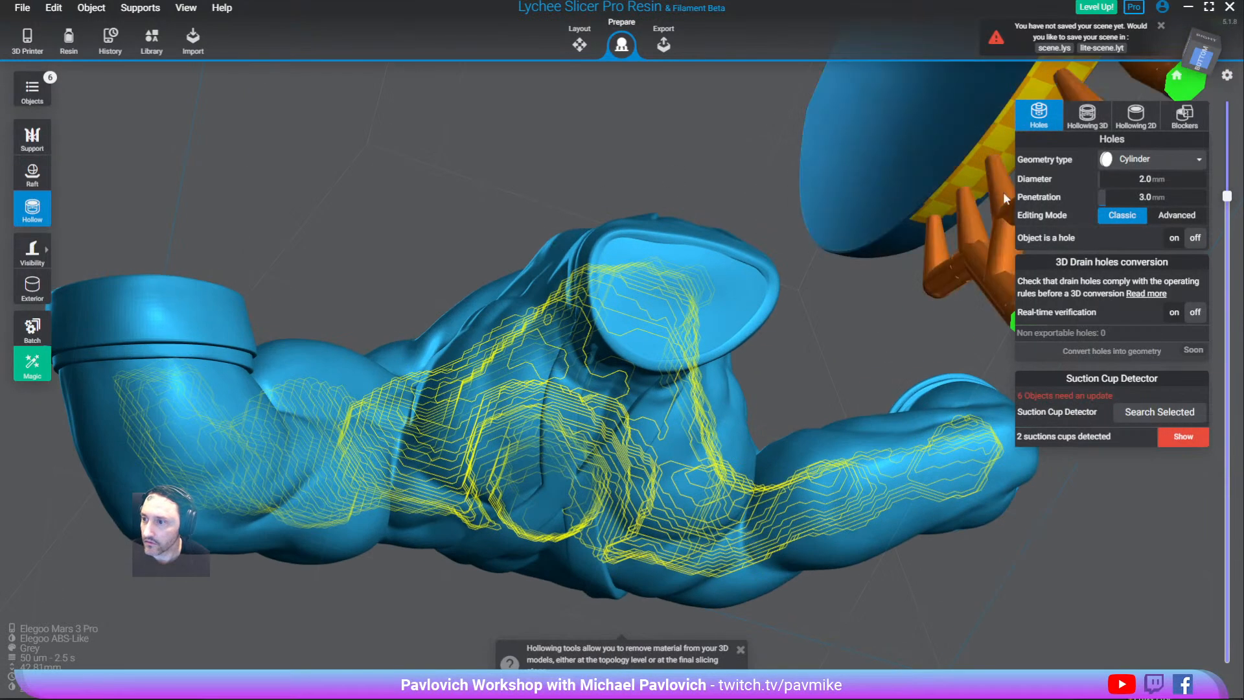
{"action": "left_click", "coordinate": [671, 305]}
{"action": "right_click_drag", "start_coordinate": [673, 302], "coordinate": [732, 217]}
Adjust the waist drain hole in Advanced editing mode to 2.8 mm diameter and 2.9 mm penetration
{"action": "left_click", "coordinate": [685, 320]}
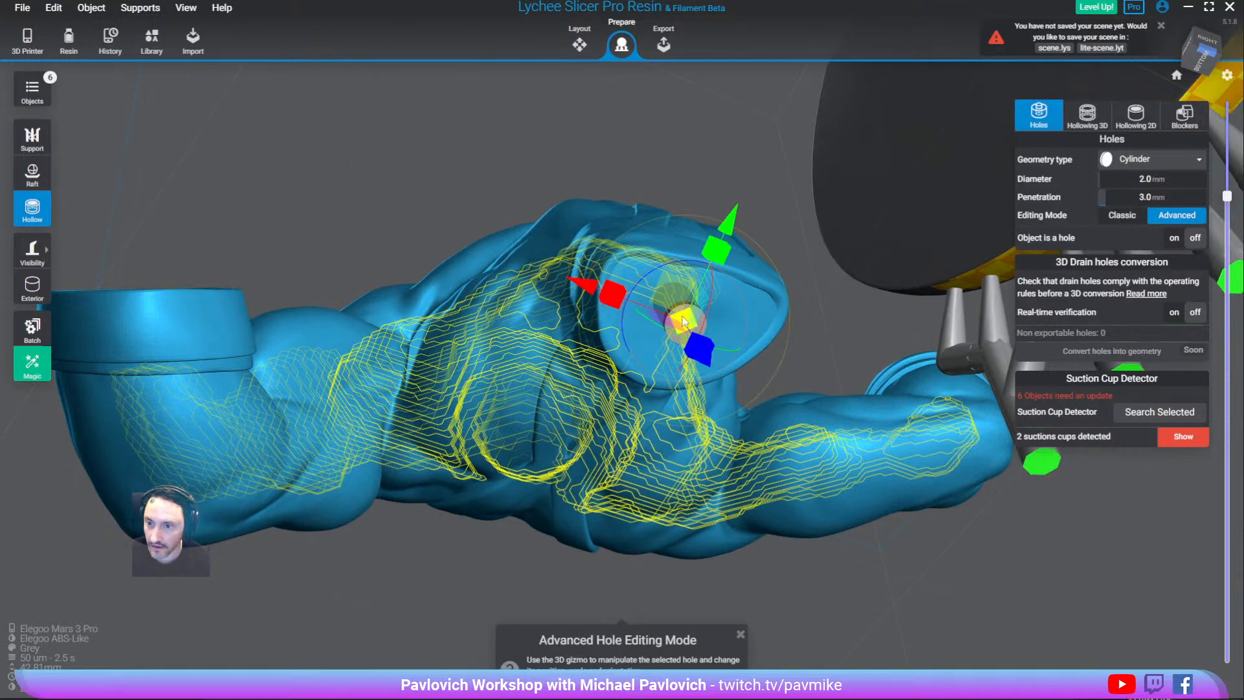
{"action": "left_click_drag", "start_coordinate": [615, 301], "coordinate": [544, 305]}
{"action": "right_click_drag", "start_coordinate": [662, 154], "coordinate": [702, 246]}
{"action": "left_click_drag", "start_coordinate": [730, 404], "coordinate": [736, 380]}
{"action": "right_click_drag", "start_coordinate": [748, 201], "coordinate": [744, 234]}
{"action": "left_click_drag", "start_coordinate": [721, 432], "coordinate": [728, 470]}
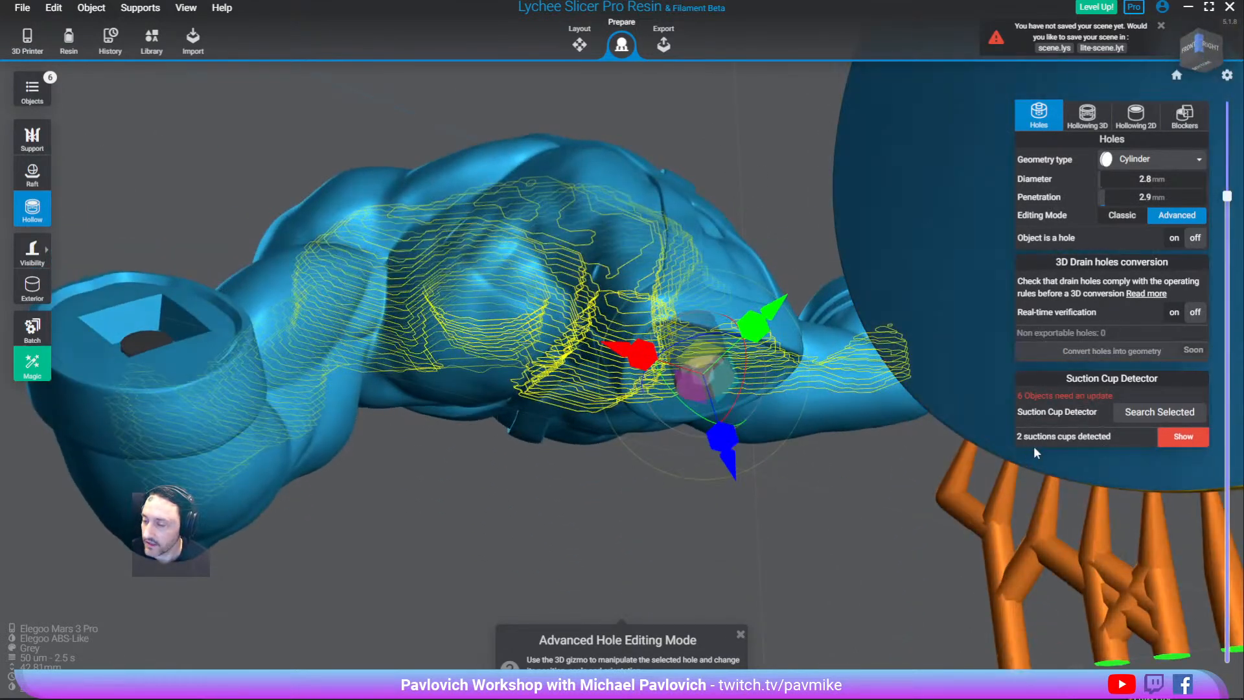
Search the torso for suction cups, examine the marked areas and open the hollowing blocker options
{"action": "right_click_drag", "start_coordinate": [721, 197], "coordinate": [744, 264]}
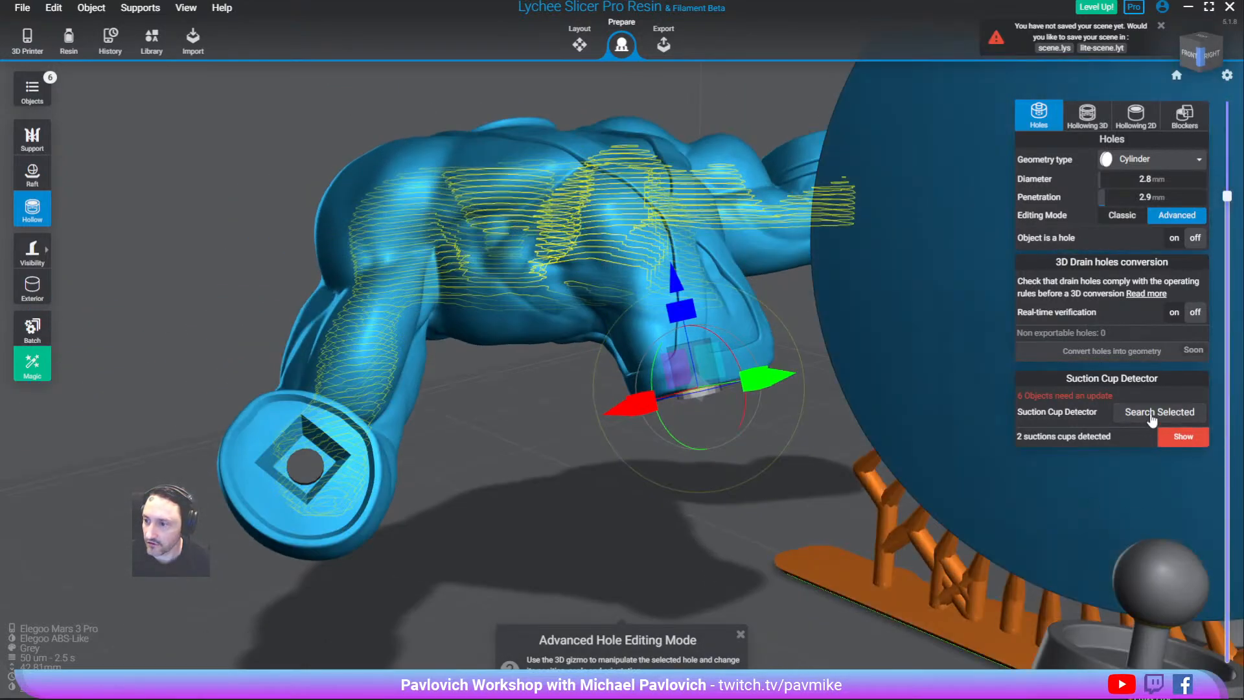
{"action": "left_click", "coordinate": [1152, 419]}
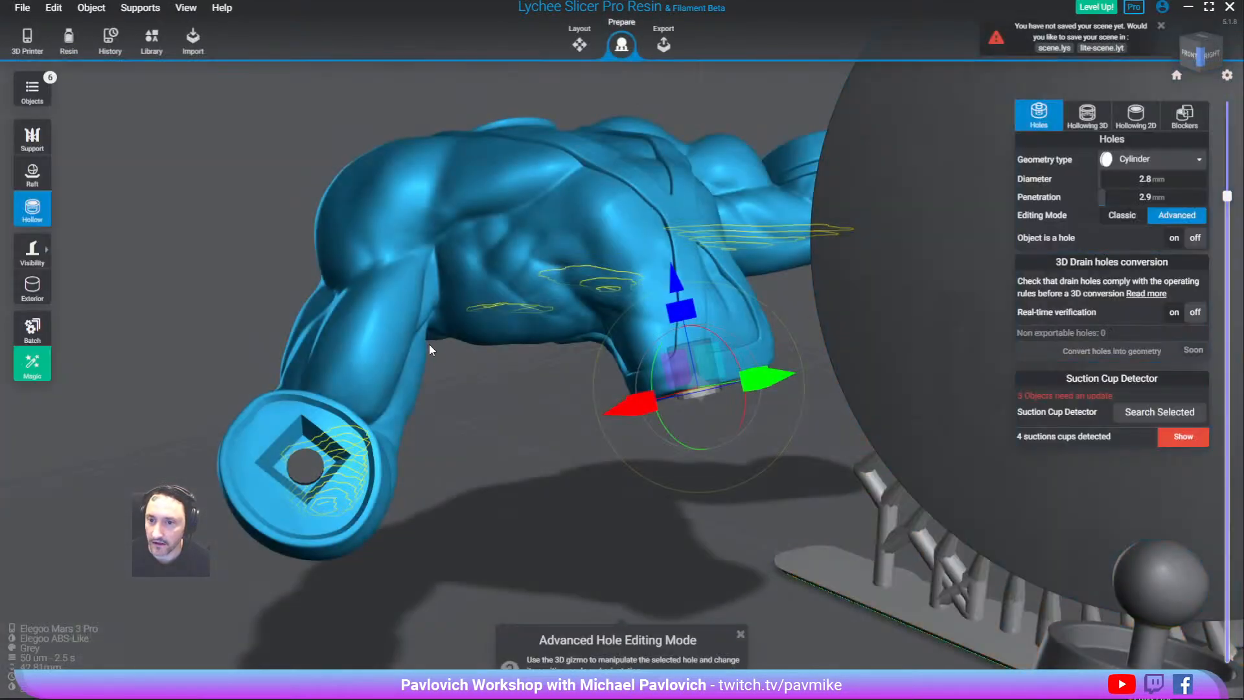
{"action": "right_click_drag", "start_coordinate": [429, 344], "coordinate": [607, 294]}
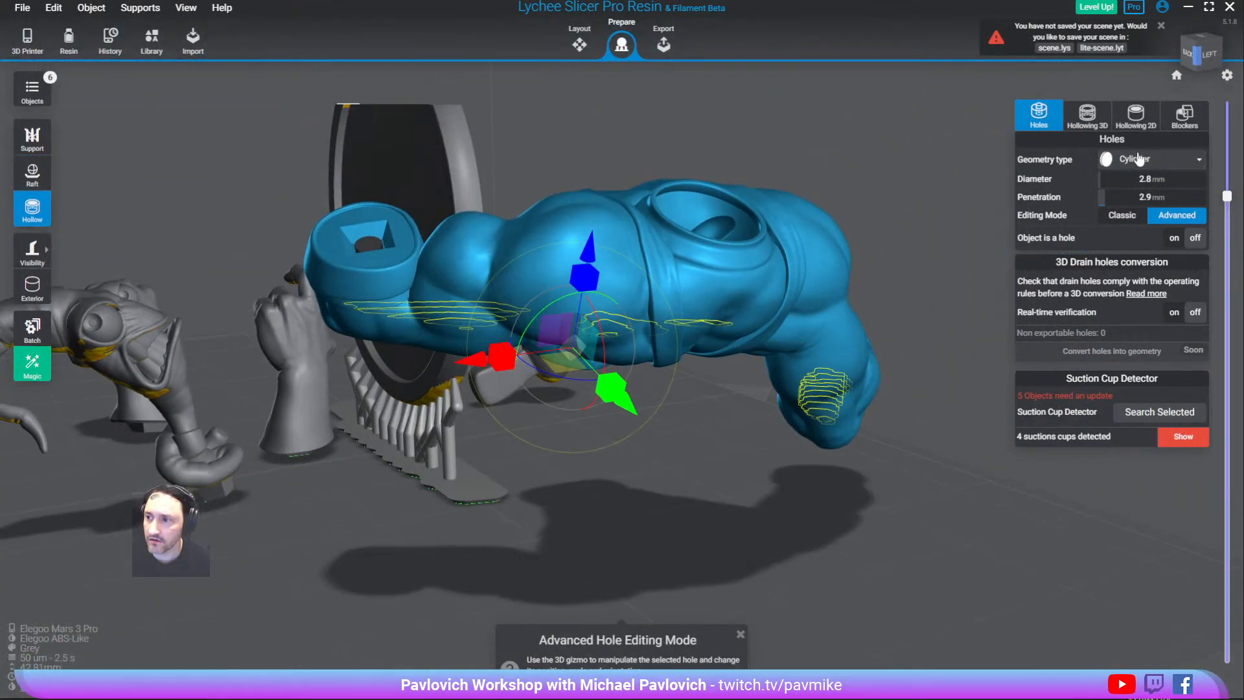
{"action": "left_click", "coordinate": [1194, 125]}
{"action": "right_click_drag", "start_coordinate": [777, 233], "coordinate": [274, 438]}
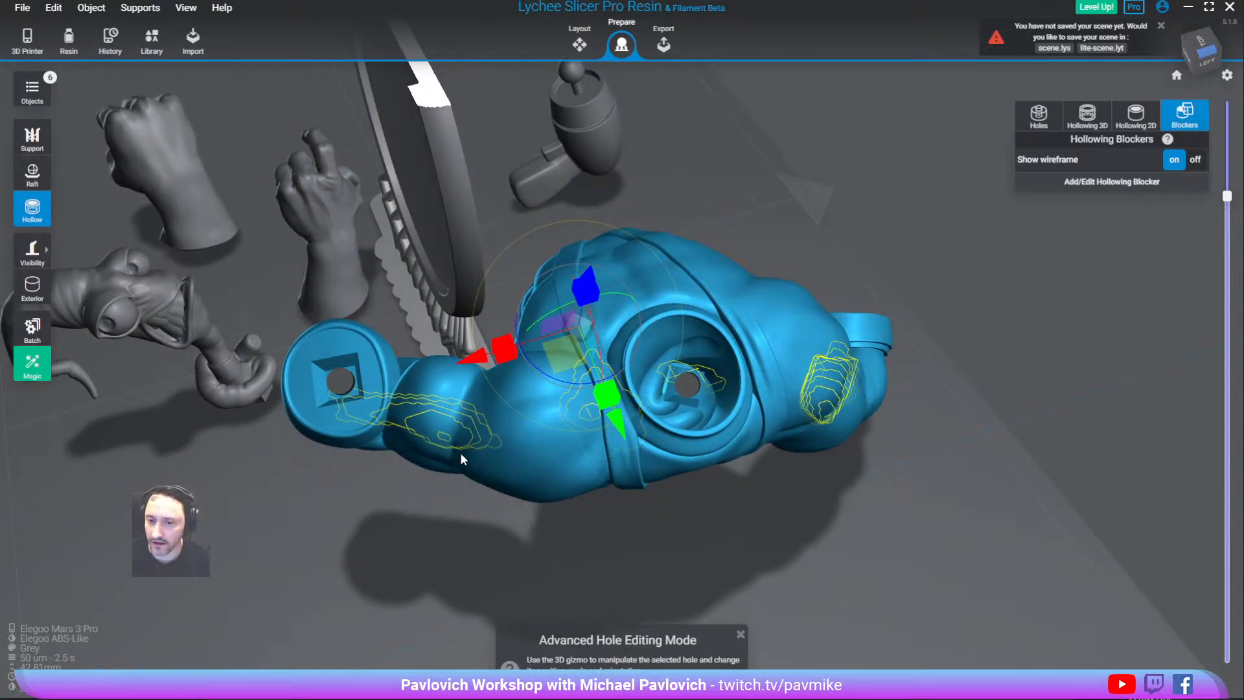
Select the drain hole in the banded wrist stump and stretch its penetration to about 6.68 mm
{"action": "right_click_drag", "start_coordinate": [590, 451], "coordinate": [665, 392]}
{"action": "left_click", "coordinate": [665, 392]}
{"action": "right_click_drag", "start_coordinate": [756, 425], "coordinate": [905, 348]}
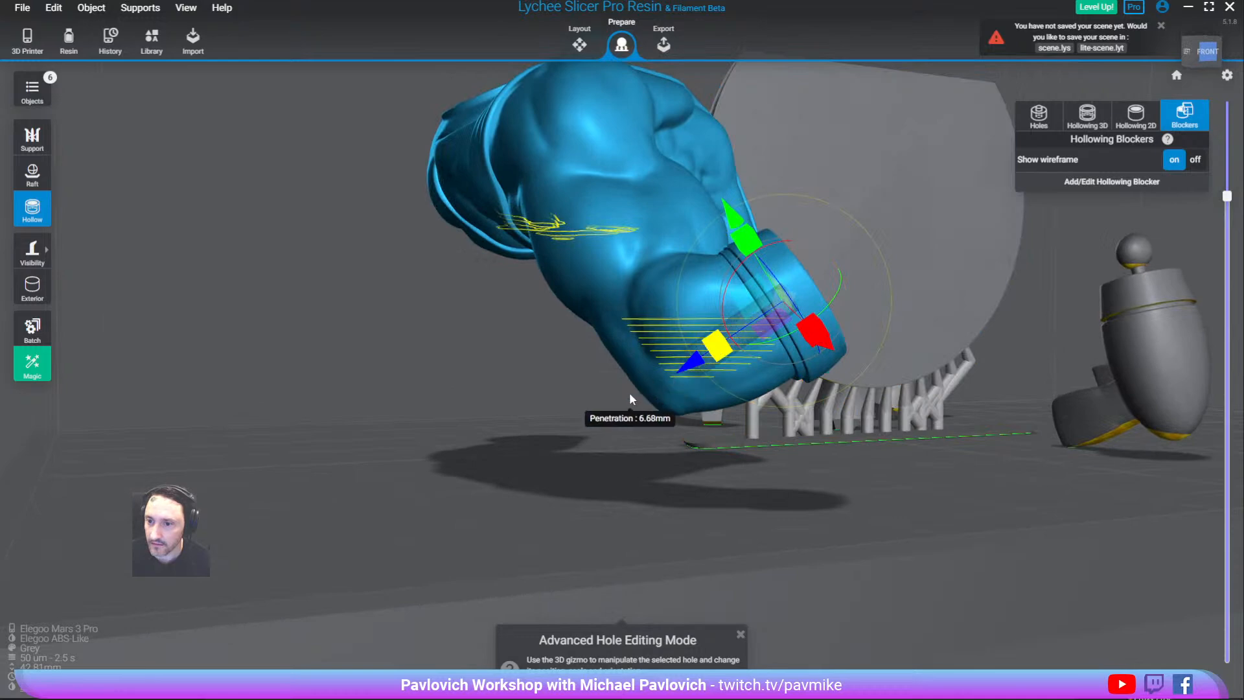
{"action": "mouse_move", "coordinate": [631, 390]}
{"action": "right_mouse_down"}
{"action": "mouse_move", "coordinate": [698, 391]}
{"action": "mouse_move", "coordinate": [589, 406]}
{"action": "mouse_move", "coordinate": [654, 382]}
{"action": "right_mouse_up"}
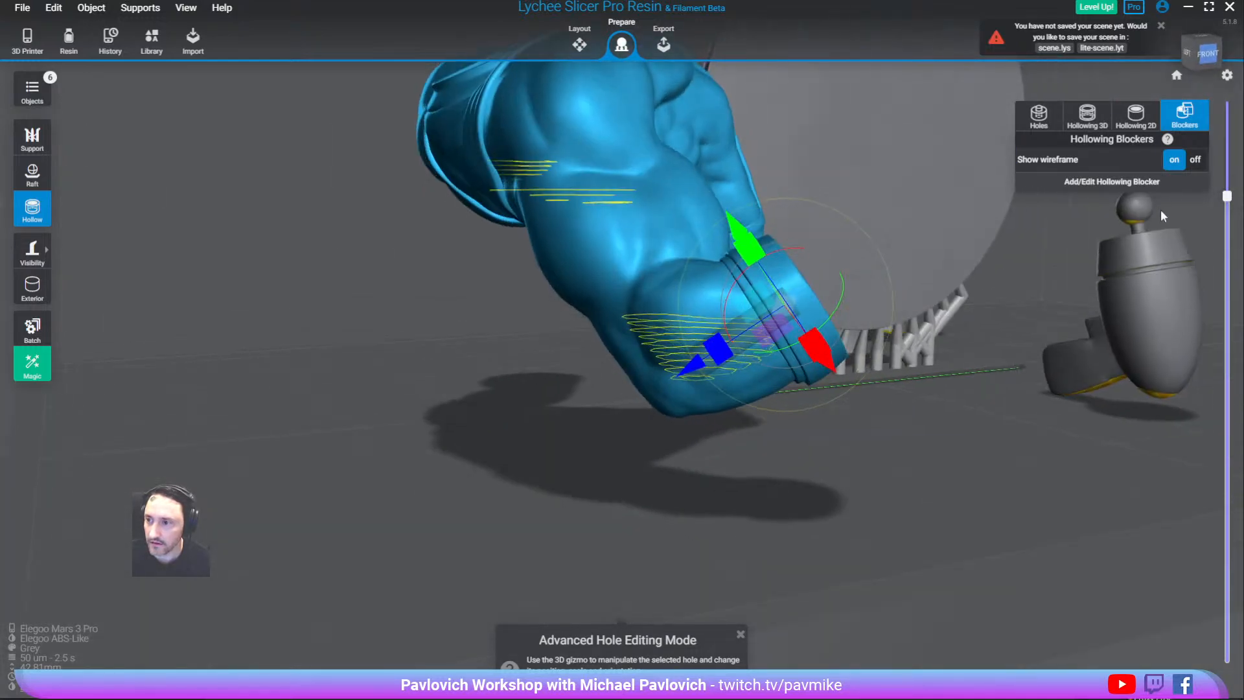
Repeat the suction cup search on the torso from the Hollowing 3D settings and inspect the arm and waist
{"action": "left_click", "coordinate": [1127, 118]}
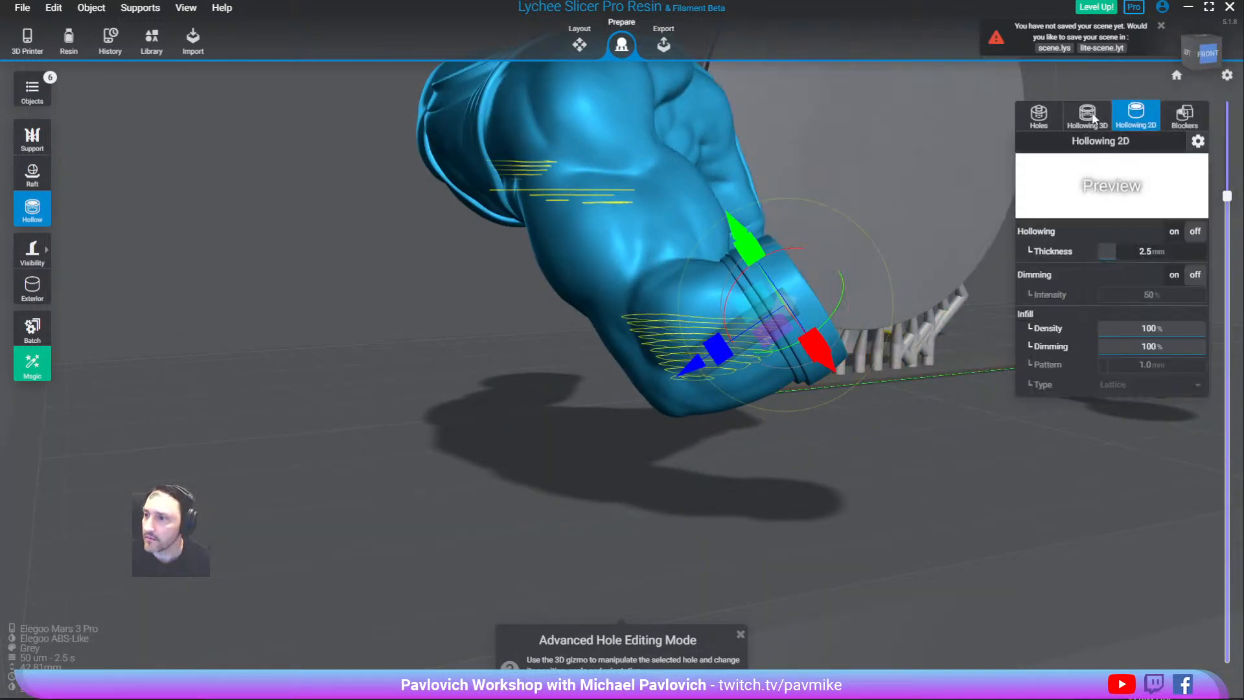
{"action": "left_click", "coordinate": [1089, 116]}
{"action": "left_click", "coordinate": [1144, 263]}
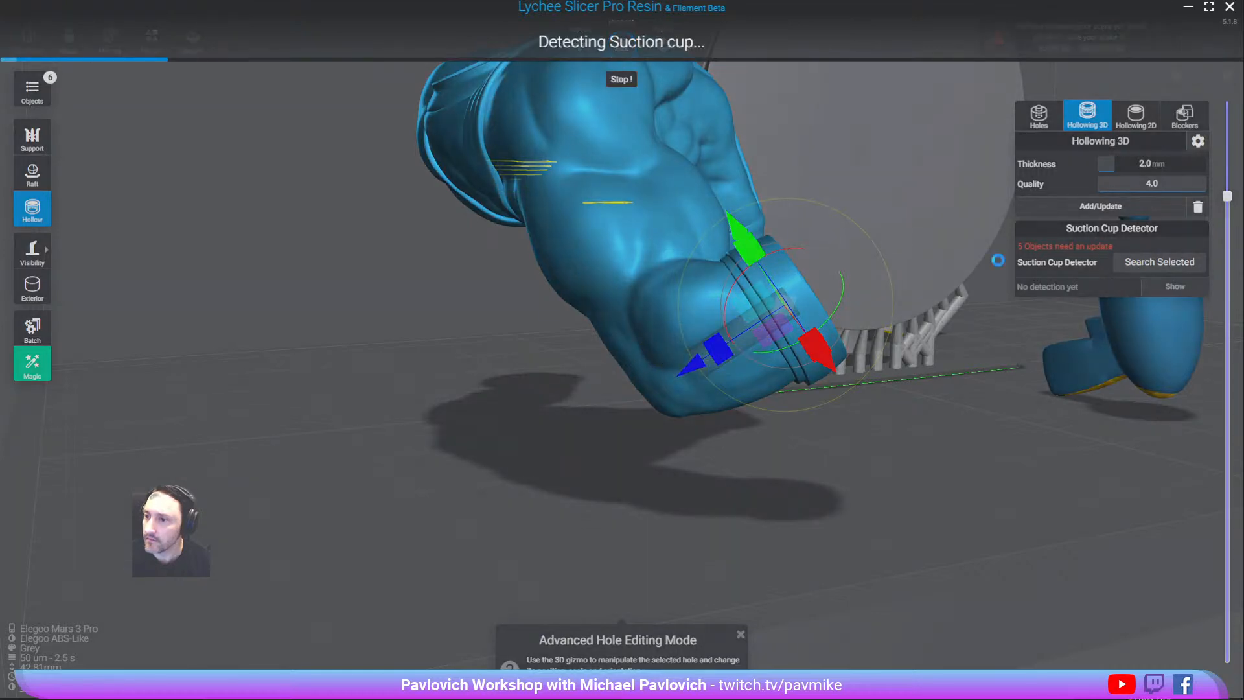
{"action": "right_click_drag", "start_coordinate": [862, 207], "coordinate": [514, 197]}
Place four medium supports by hand under the torso's chest and shoulder and nudge the last one's tip
{"action": "left_click", "coordinate": [34, 137]}
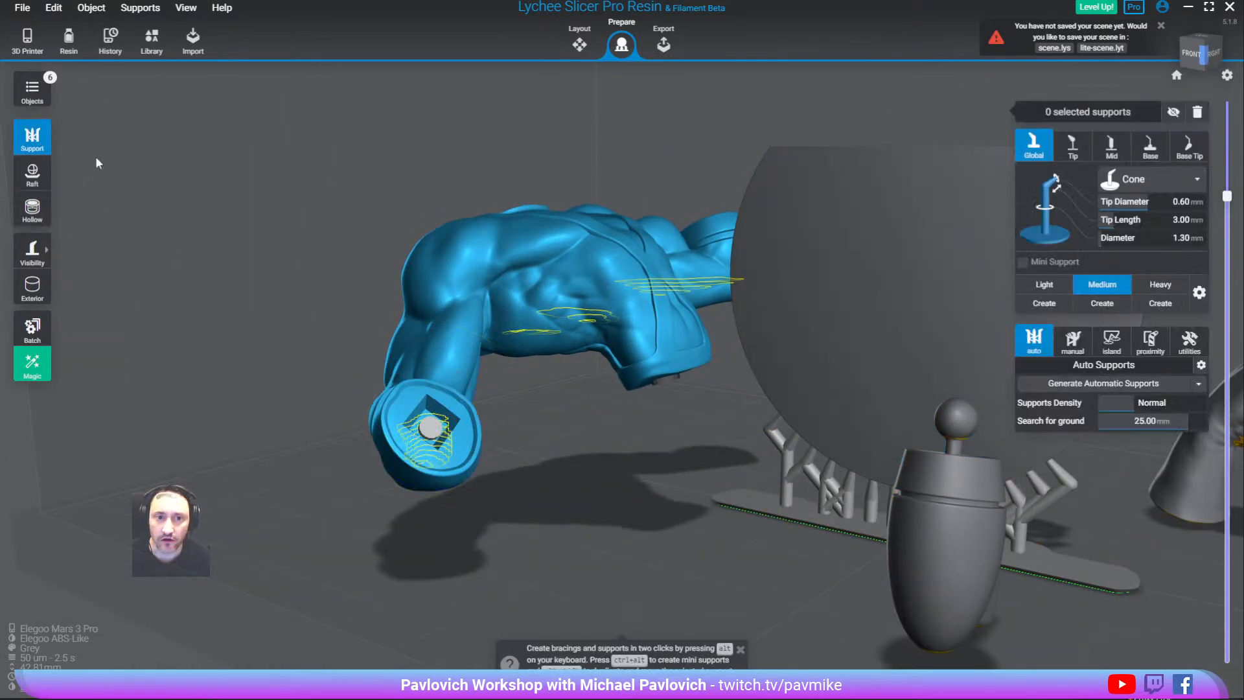
{"action": "right_click_drag", "start_coordinate": [379, 216], "coordinate": [757, 211]}
{"action": "left_click", "coordinate": [731, 266]}
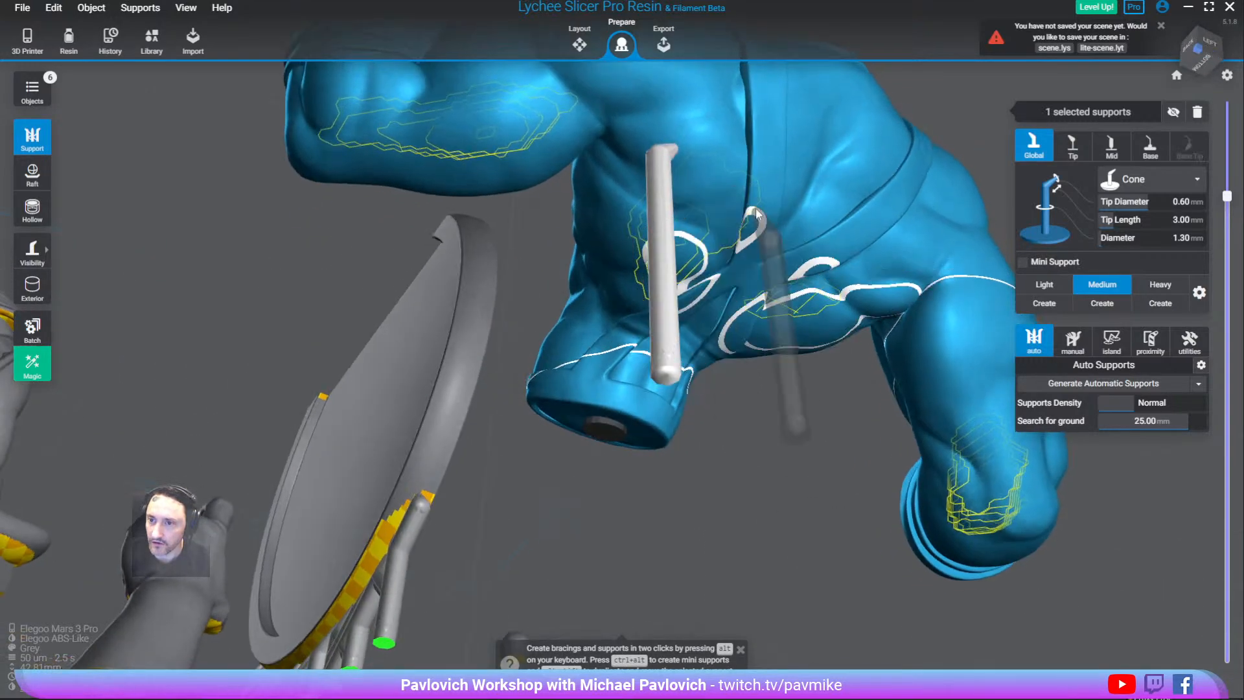
{"action": "left_click", "coordinate": [767, 185]}
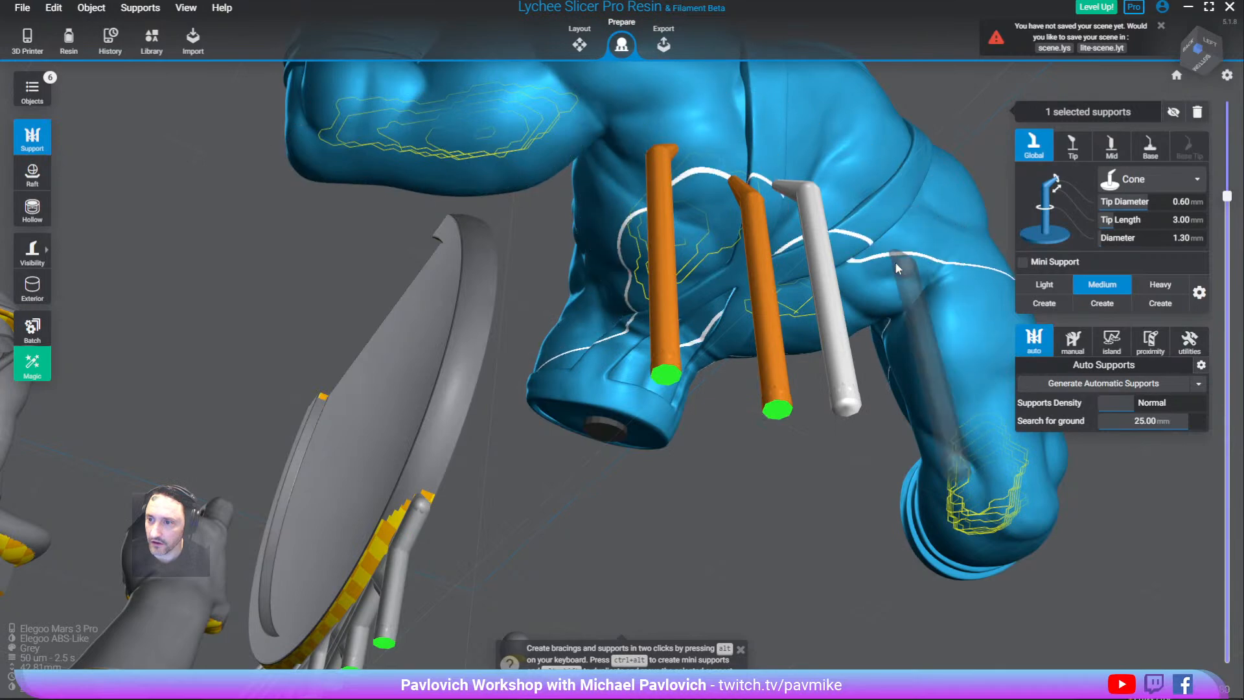
{"action": "left_click", "coordinate": [891, 314]}
{"action": "mouse_move", "coordinate": [892, 314]}
{"action": "right_mouse_down"}
{"action": "mouse_move", "coordinate": [798, 356]}
{"action": "mouse_move", "coordinate": [758, 346]}
{"action": "mouse_move", "coordinate": [897, 341]}
{"action": "mouse_move", "coordinate": [913, 308]}
{"action": "right_mouse_up"}
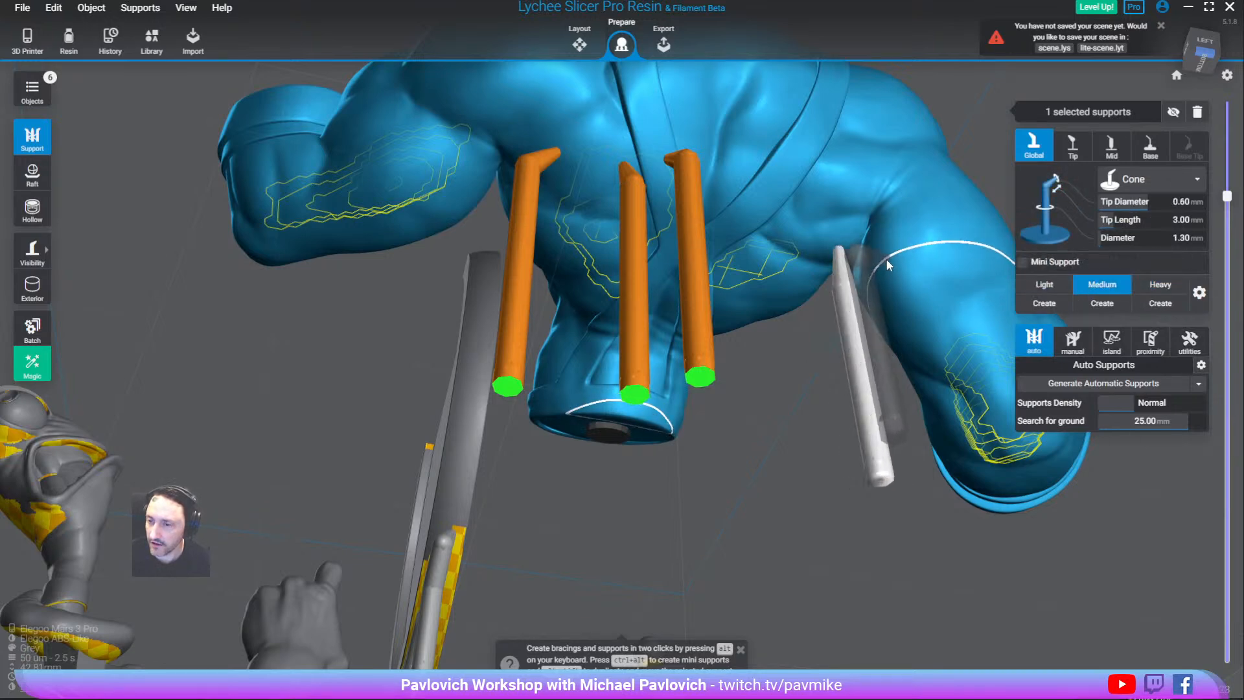
{"action": "key", "text": "space"}
{"action": "mouse_move", "coordinate": [840, 253]}
{"action": "left_mouse_down"}
{"action": "mouse_move", "coordinate": [741, 236]}
{"action": "mouse_move", "coordinate": [842, 253]}
{"action": "left_mouse_up"}
Add a mini support from a chest pillar to the torso with the light preset and view the manual and island options
{"action": "right_click_drag", "start_coordinate": [692, 188], "coordinate": [588, 216]}
{"action": "scroll", "coordinate": [666, 238], "scroll_direction": "up", "scroll_amount": 3}
{"action": "key", "text": "space"}
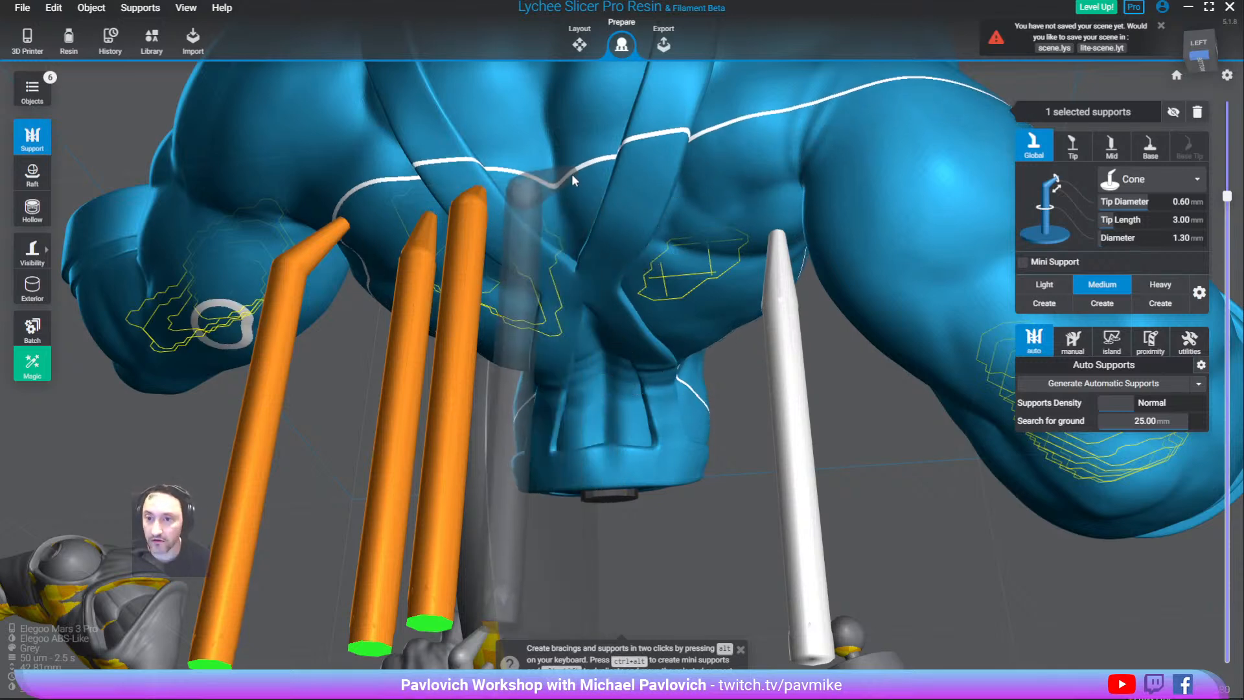
{"action": "left_click_drag", "start_coordinate": [476, 311], "coordinate": [465, 326]}
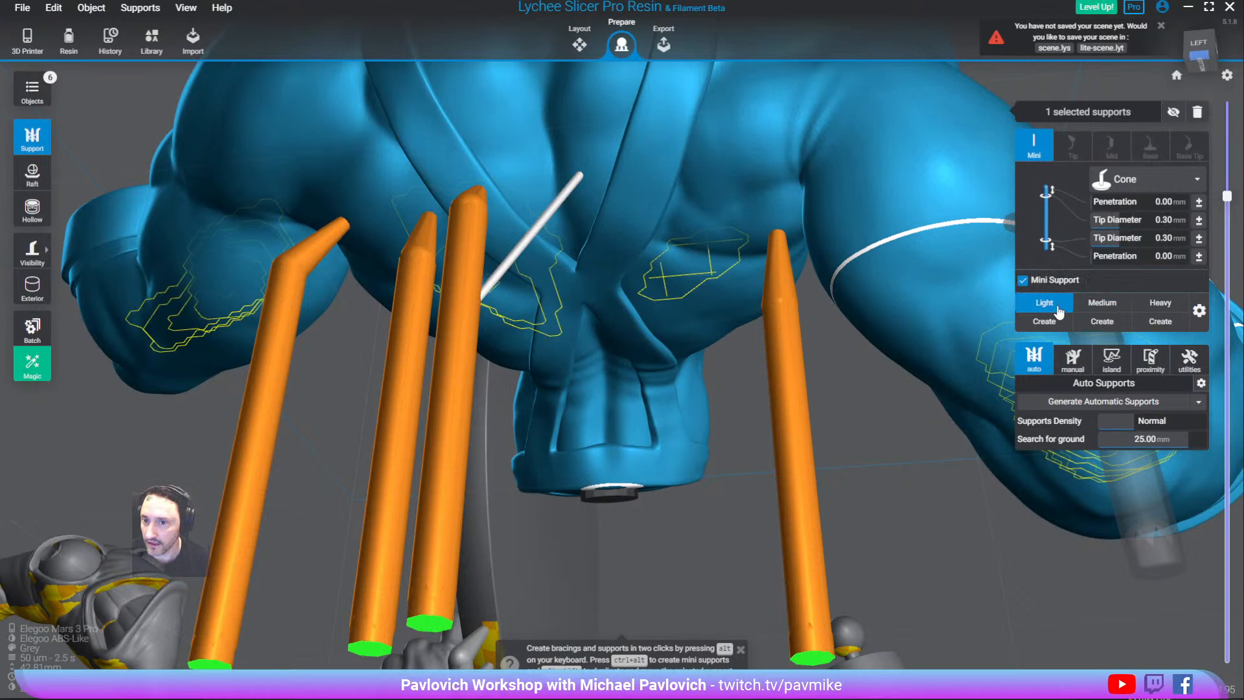
{"action": "left_click", "coordinate": [1050, 308]}
{"action": "right_click_drag", "start_coordinate": [638, 224], "coordinate": [751, 212]}
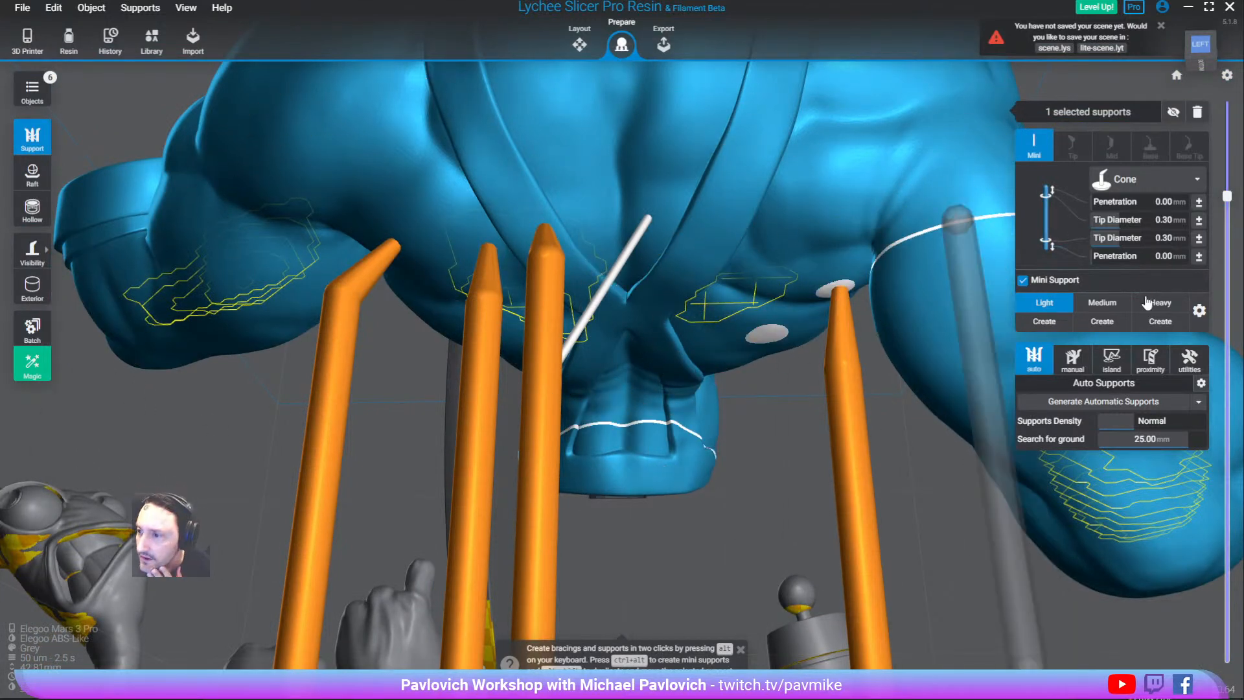
{"action": "left_click", "coordinate": [1074, 360]}
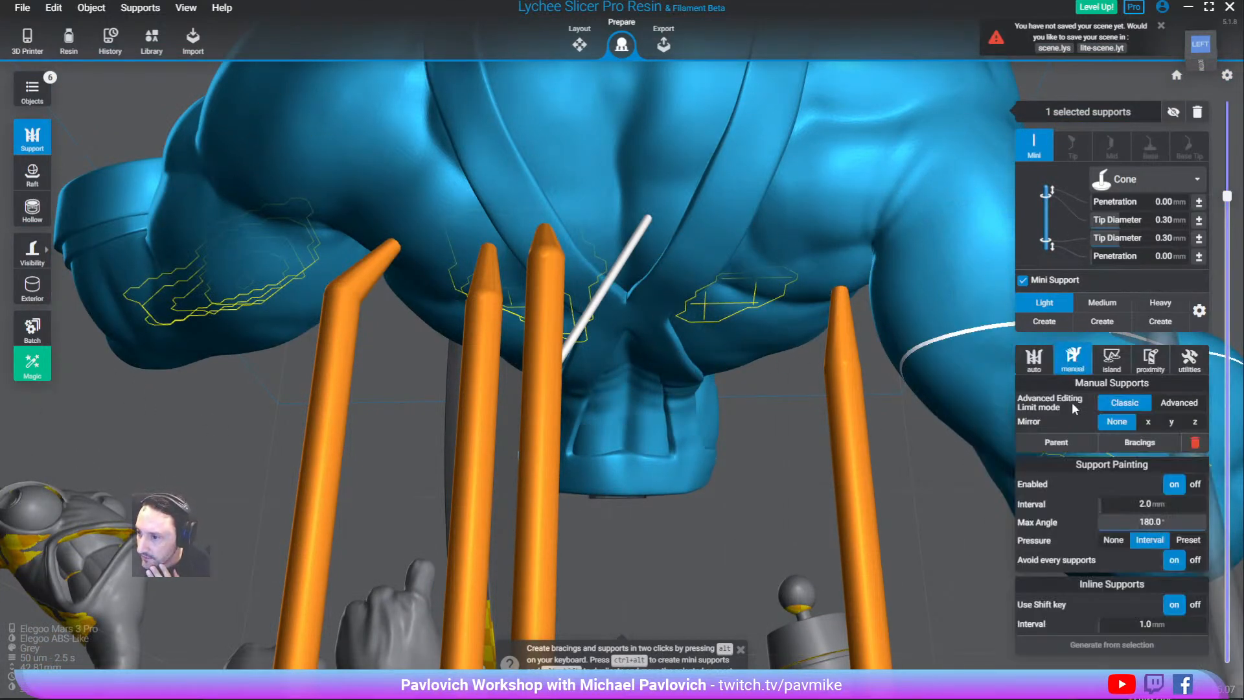
{"action": "left_click", "coordinate": [1120, 366]}
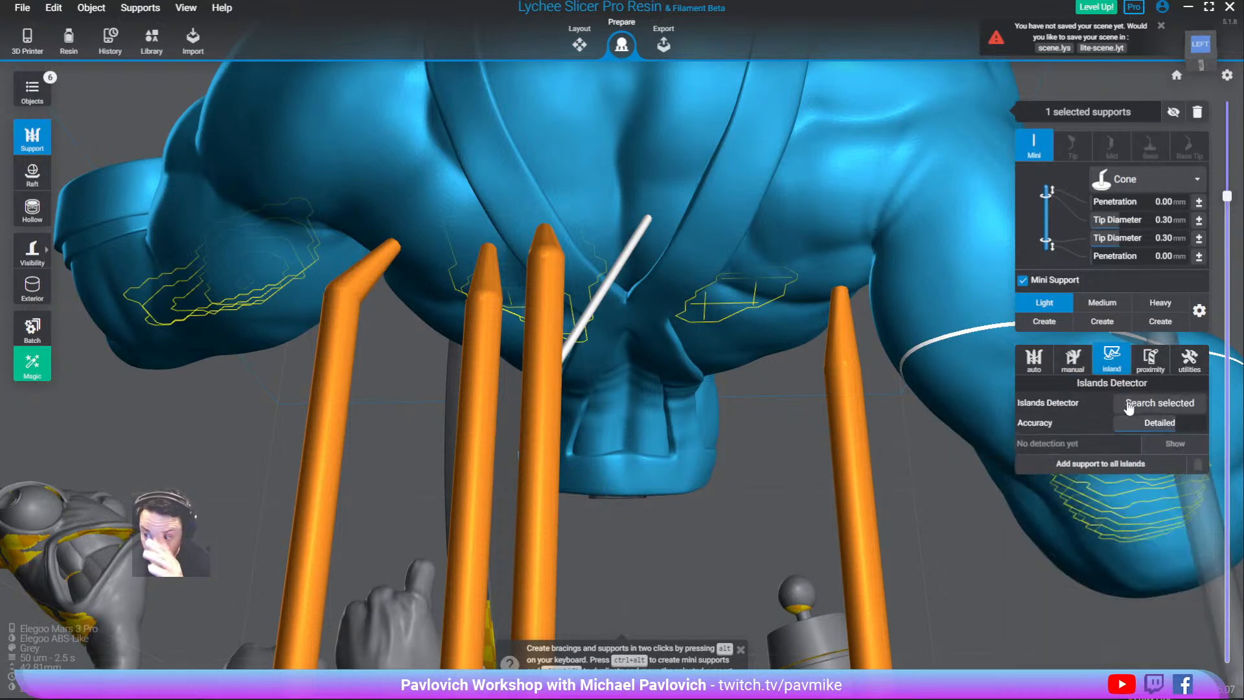
Select all the hand-placed supports under the torso and delete them
{"action": "scroll", "coordinate": [849, 306], "scroll_direction": "down", "scroll_amount": 5}
{"action": "right_click_drag", "start_coordinate": [850, 306], "coordinate": [951, 353]}
{"action": "right_click_drag", "start_coordinate": [880, 380], "coordinate": [939, 375]}
{"action": "left_click_drag", "start_coordinate": [877, 409], "coordinate": [661, 563]}
{"action": "key", "text": "Delete"}
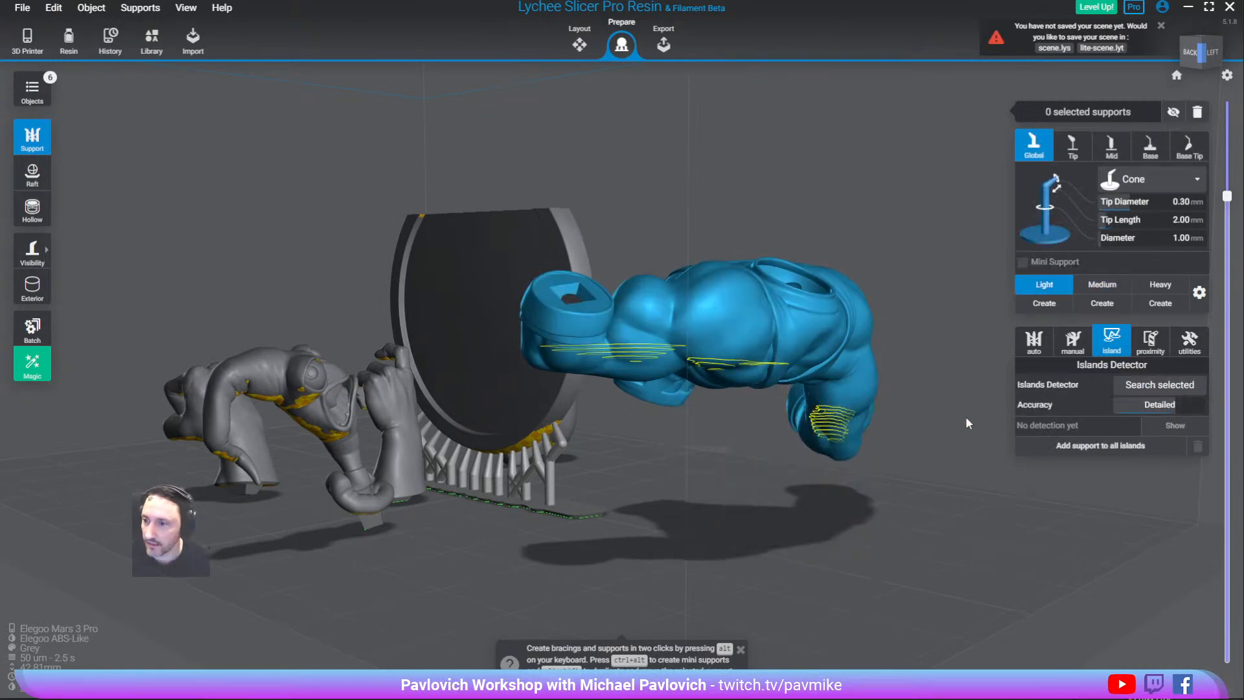
Generate automatic supports for the torso with the medium preset, normal density and a 25.00 mm ground search
{"action": "right_click_drag", "start_coordinate": [939, 422], "coordinate": [978, 326]}
{"action": "left_click", "coordinate": [1033, 342]}
{"action": "left_click", "coordinate": [1096, 283]}
{"action": "left_click", "coordinate": [1074, 386]}
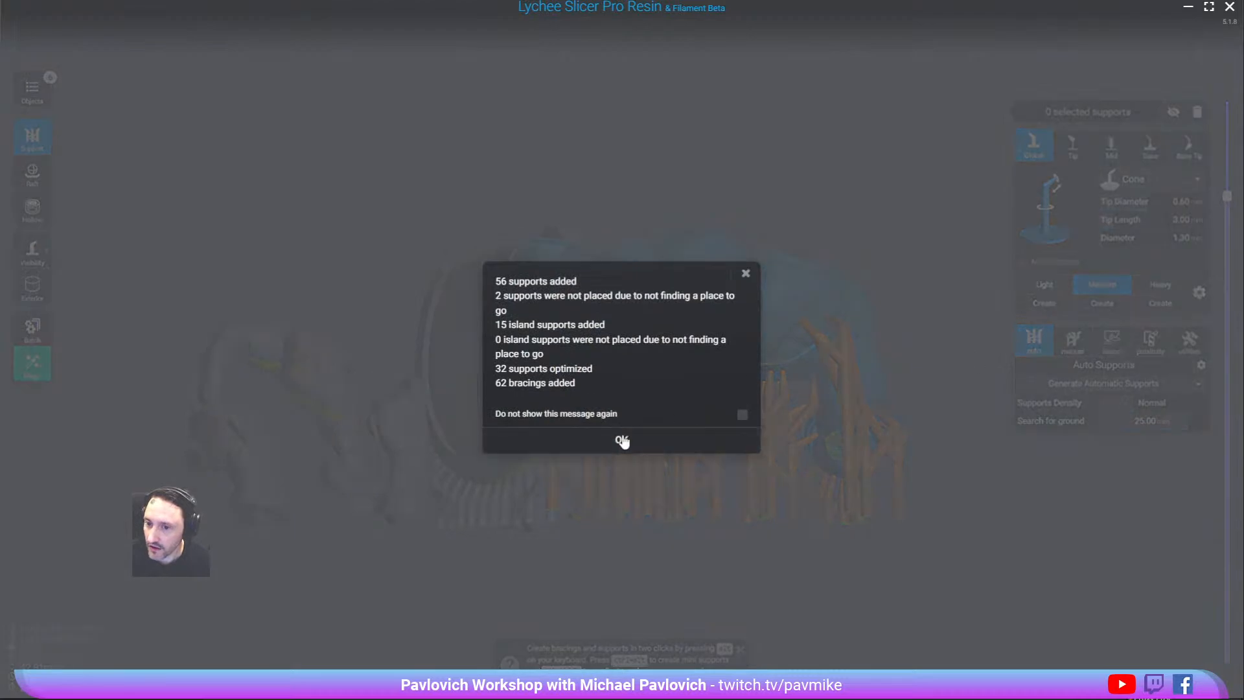
{"action": "left_click", "coordinate": [622, 441]}
Search the supported torso for islands at detailed accuracy and step through the detected ones
{"action": "left_click", "coordinate": [1115, 348]}
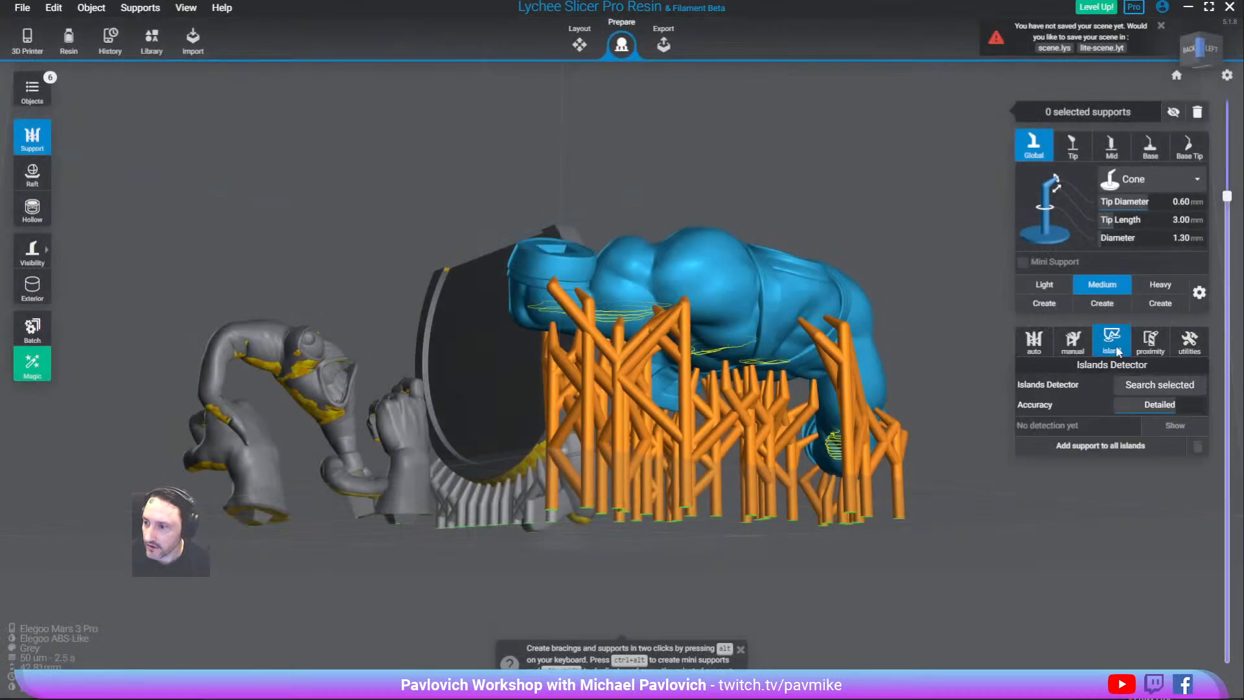
{"action": "left_click", "coordinate": [1149, 390]}
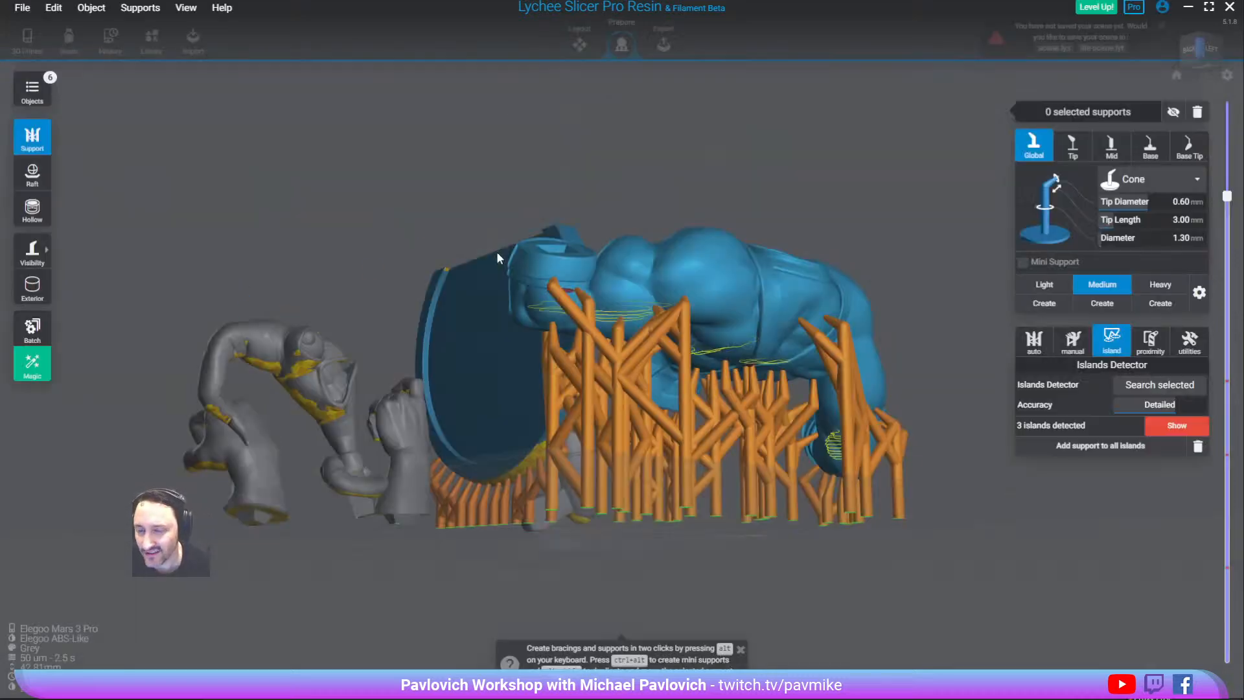
{"action": "scroll", "coordinate": [583, 269], "scroll_direction": "up", "scroll_amount": 5}
{"action": "mouse_move", "coordinate": [684, 304]}
{"action": "right_mouse_down"}
{"action": "mouse_move", "coordinate": [690, 245]}
{"action": "mouse_move", "coordinate": [690, 319]}
{"action": "right_mouse_up"}
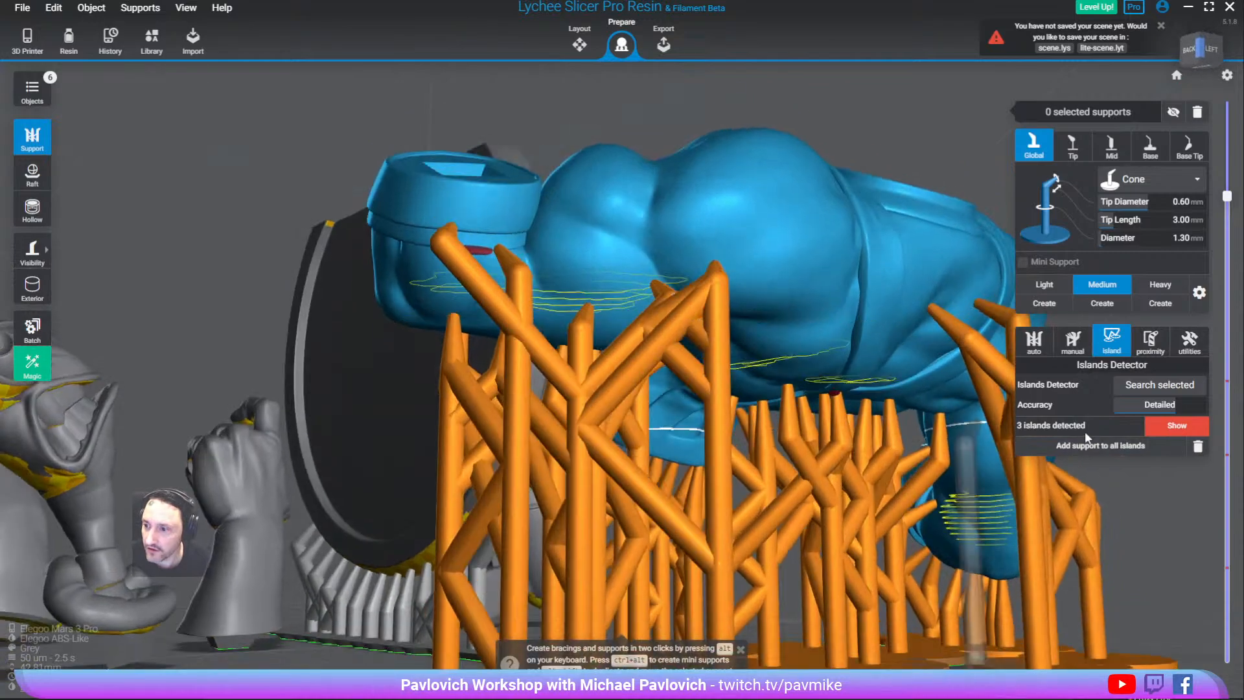
{"action": "left_click", "coordinate": [1151, 426]}
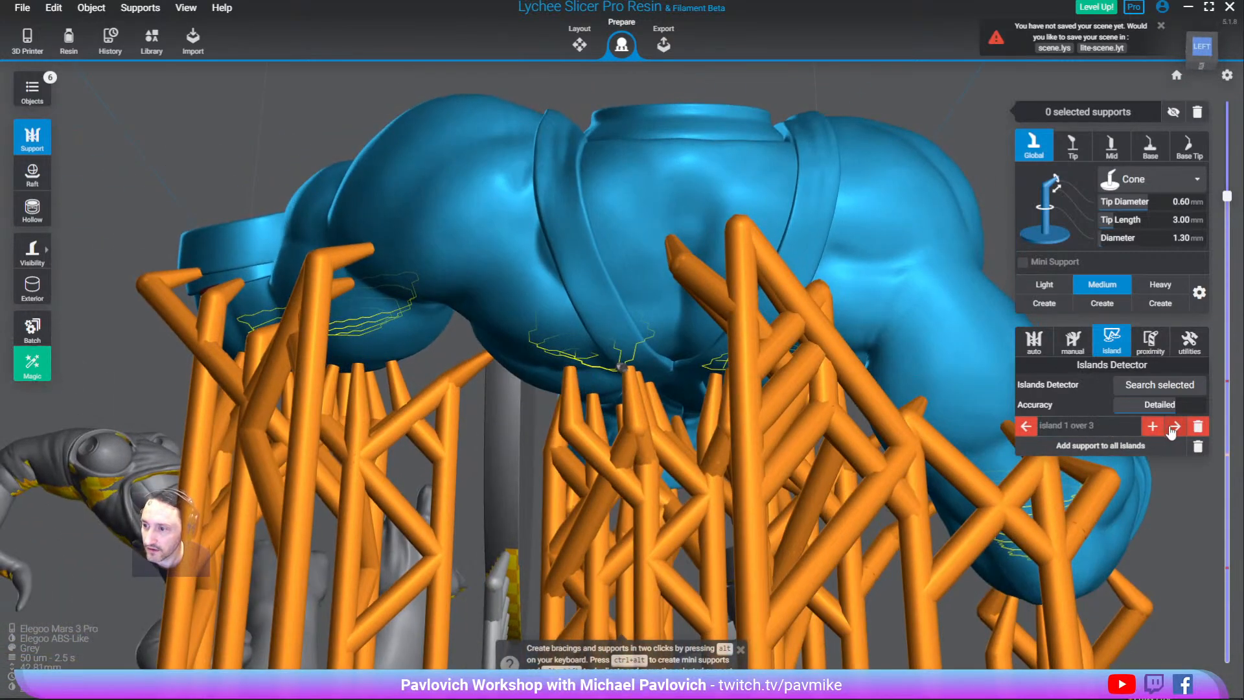
{"action": "left_click", "coordinate": [1171, 432]}
{"action": "left_click", "coordinate": [1171, 432]}
{"action": "left_click", "coordinate": [1172, 432]}
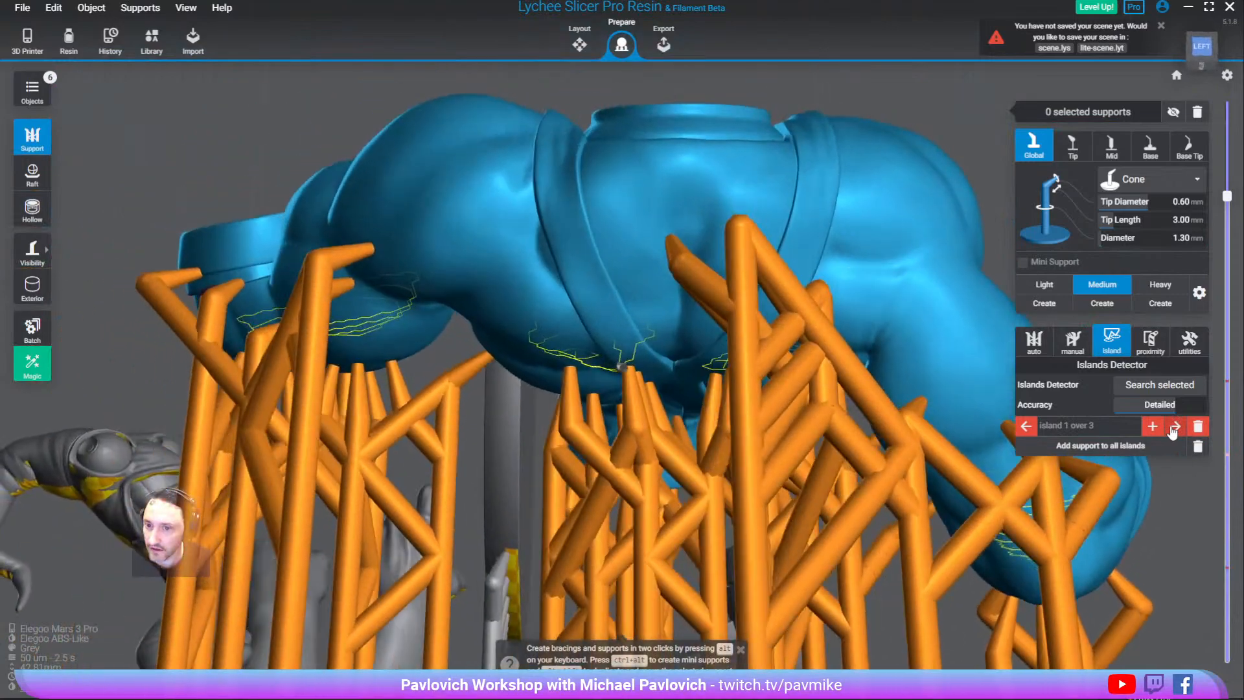
{"action": "left_click", "coordinate": [1173, 428]}
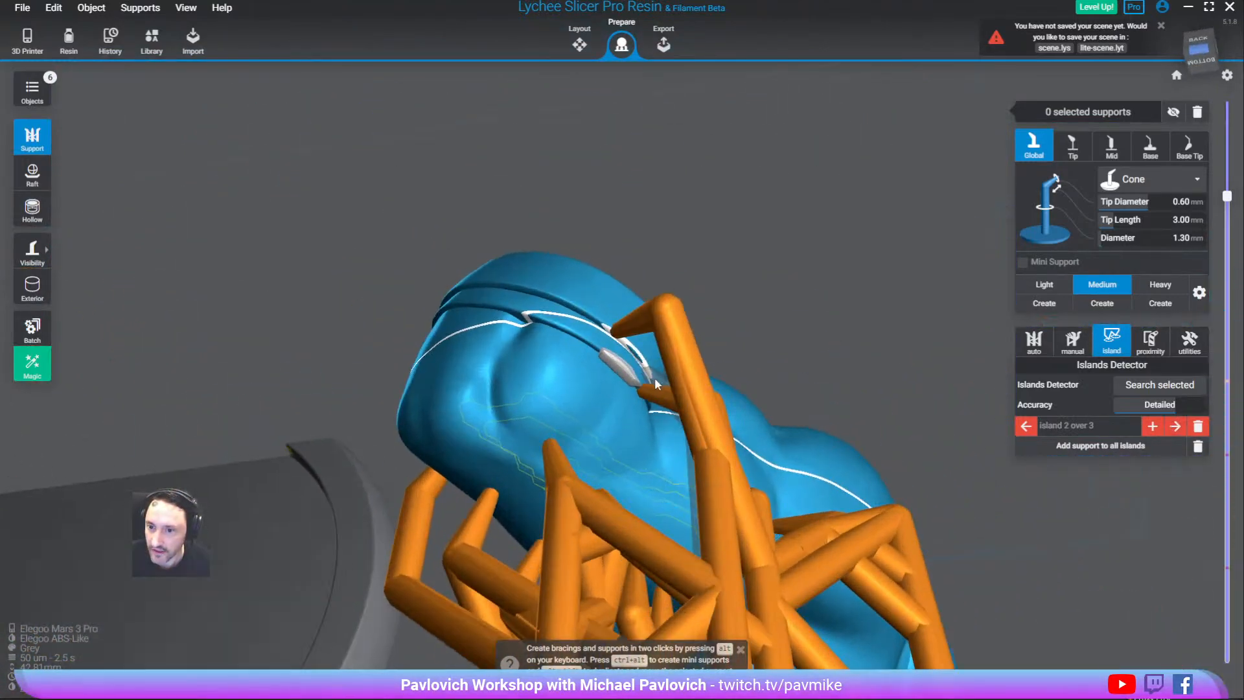
Zoom in on the island at the edge of the wrist cuff and choose the light support preset
{"action": "scroll", "coordinate": [653, 379], "scroll_direction": "up", "scroll_amount": 2}
{"action": "mouse_move", "coordinate": [615, 366]}
{"action": "right_mouse_down"}
{"action": "mouse_move", "coordinate": [698, 409]}
{"action": "mouse_move", "coordinate": [698, 434]}
{"action": "mouse_move", "coordinate": [620, 363]}
{"action": "right_mouse_up"}
{"action": "scroll", "coordinate": [698, 434], "scroll_direction": "up", "scroll_amount": 2}
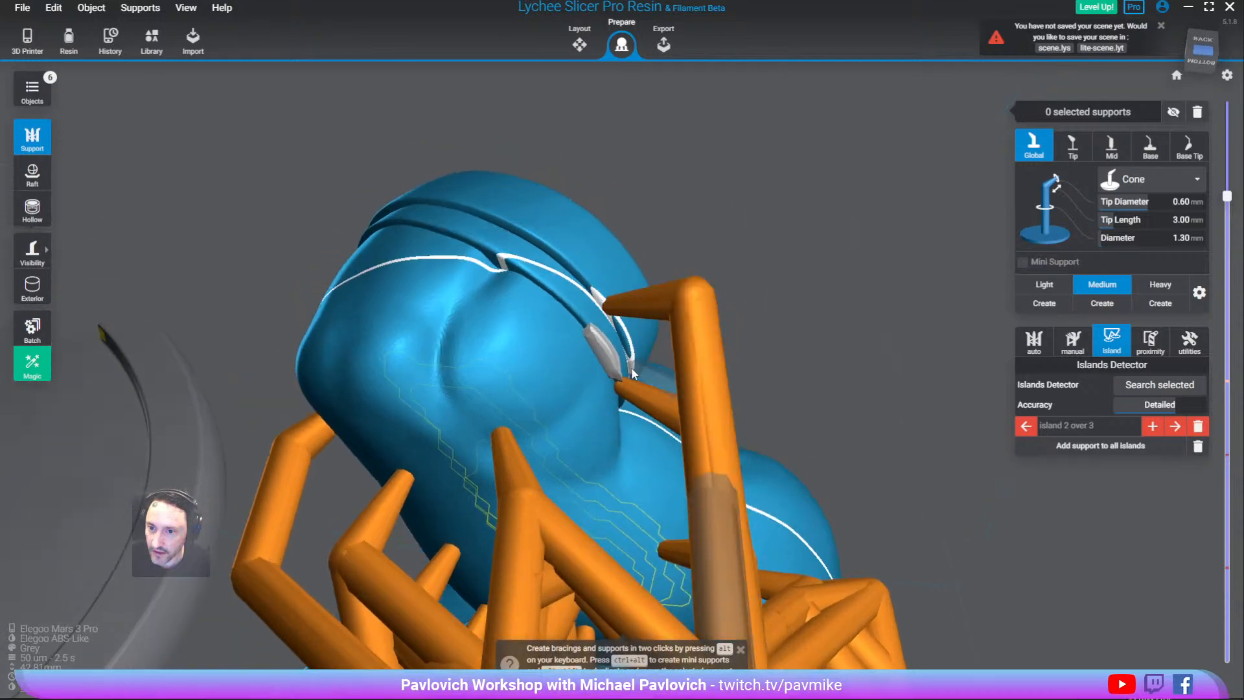
{"action": "left_click", "coordinate": [1037, 306]}
{"action": "left_click", "coordinate": [604, 348]}
{"action": "right_click_drag", "start_coordinate": [695, 371], "coordinate": [814, 466]}
{"action": "key", "text": "ctrl+z"}
Connect the island under the wrist cuff to the neighbouring pillar with a light angled support
{"action": "scroll", "coordinate": [612, 375], "scroll_direction": "up", "scroll_amount": 3}
{"action": "right_click_drag", "start_coordinate": [613, 375], "coordinate": [620, 264]}
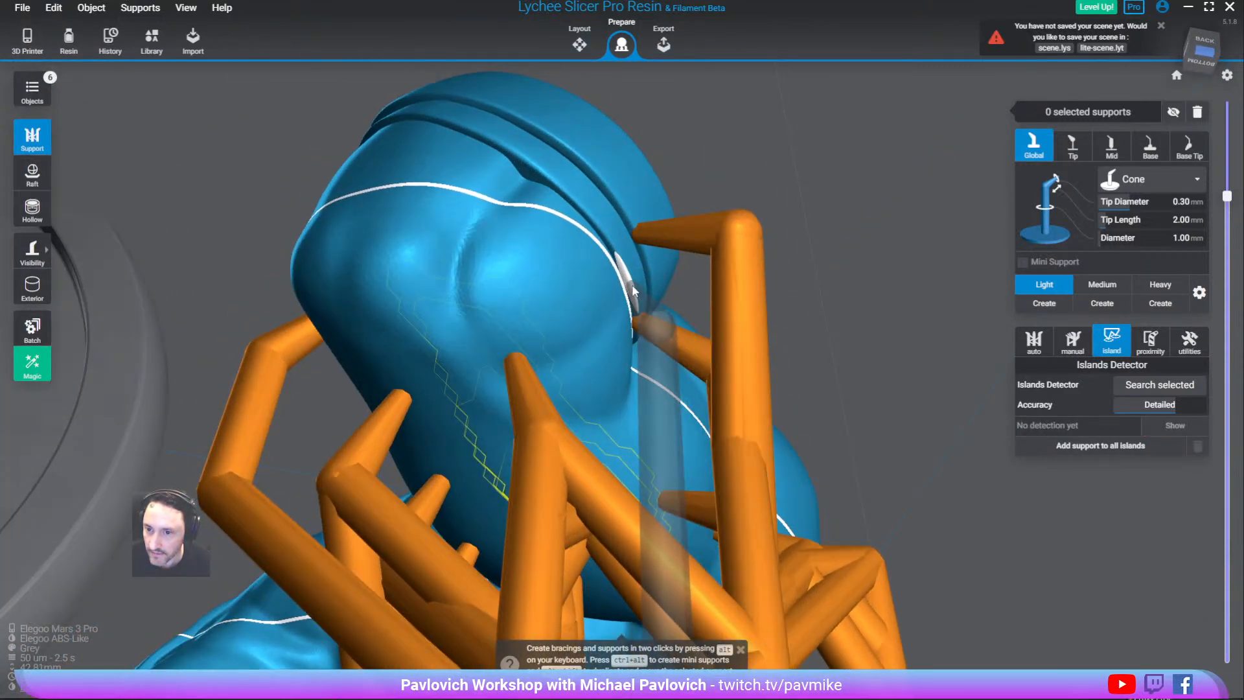
{"action": "left_click", "coordinate": [632, 286], "text": "alt"}
{"action": "left_click", "coordinate": [746, 403], "text": "alt"}
{"action": "right_click_drag", "start_coordinate": [747, 405], "coordinate": [832, 421]}
Add a light mini support with 0.30 mm tips between the wrist cuff's edge and the new angled support
{"action": "scroll", "coordinate": [592, 322], "scroll_direction": "up", "scroll_amount": 4}
{"action": "middle_click_drag", "start_coordinate": [580, 225], "coordinate": [592, 369]}
{"action": "right_click_drag", "start_coordinate": [627, 320], "coordinate": [660, 319]}
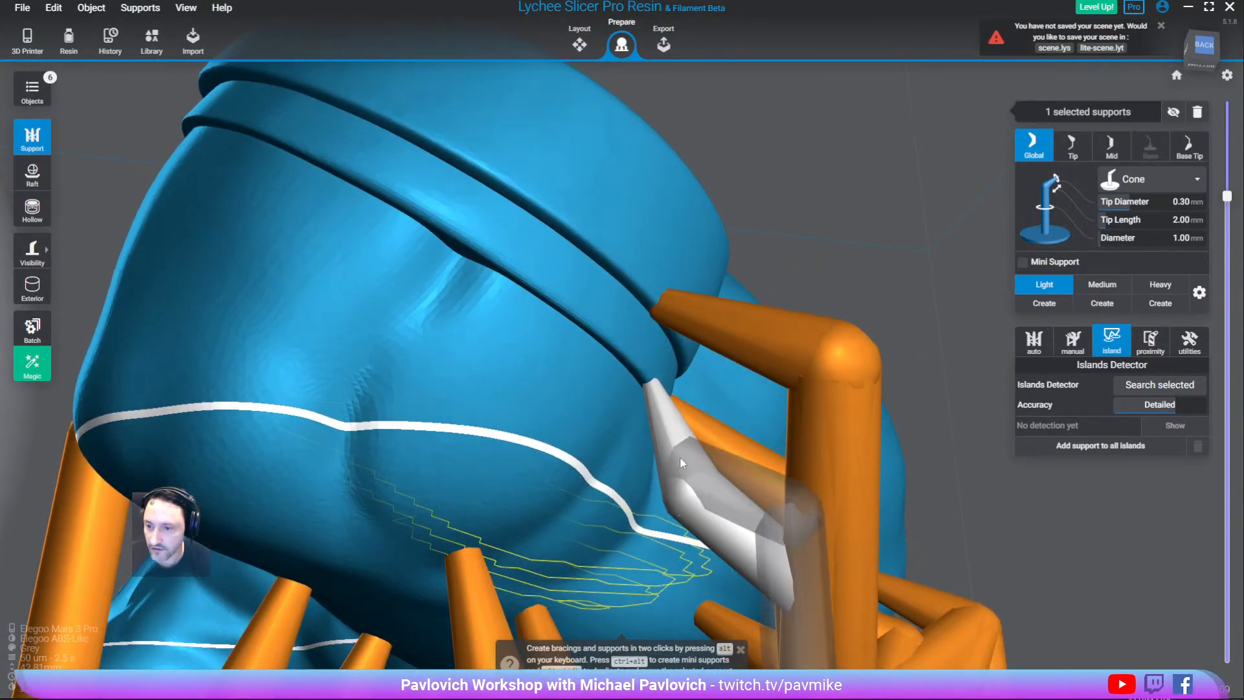
{"action": "key", "text": "ctrl+alt"}
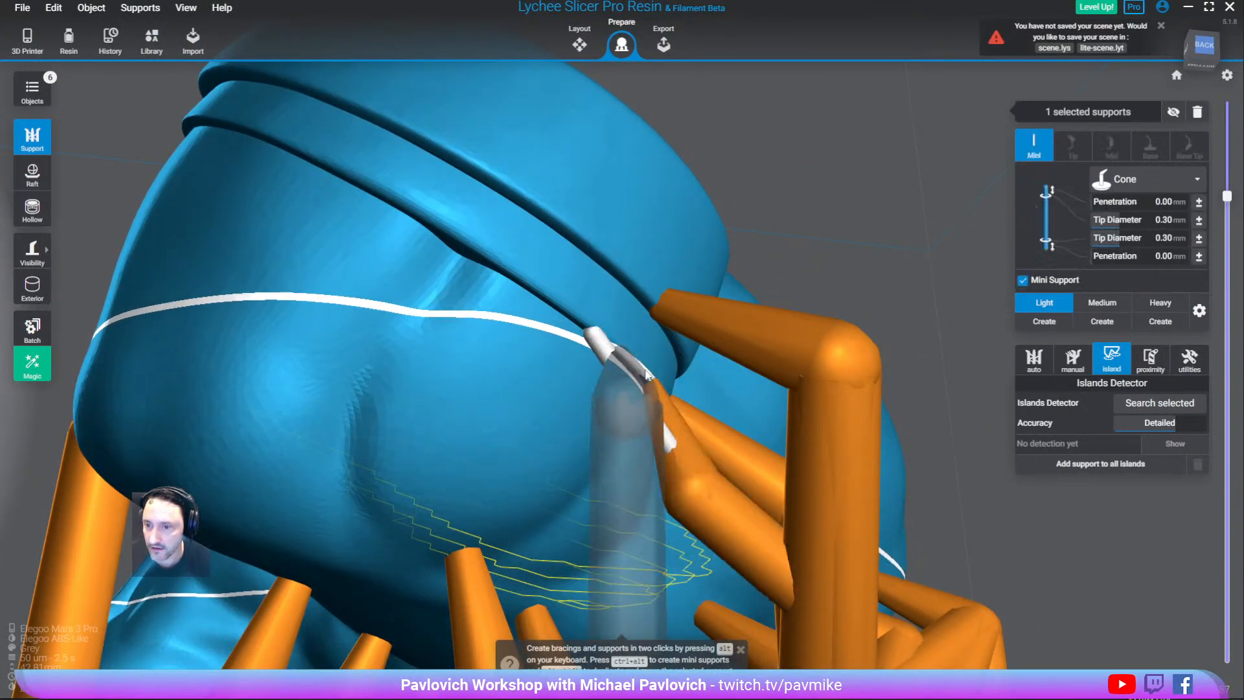
{"action": "right_click_drag", "start_coordinate": [686, 326], "coordinate": [617, 396]}
{"action": "left_click", "coordinate": [617, 396]}
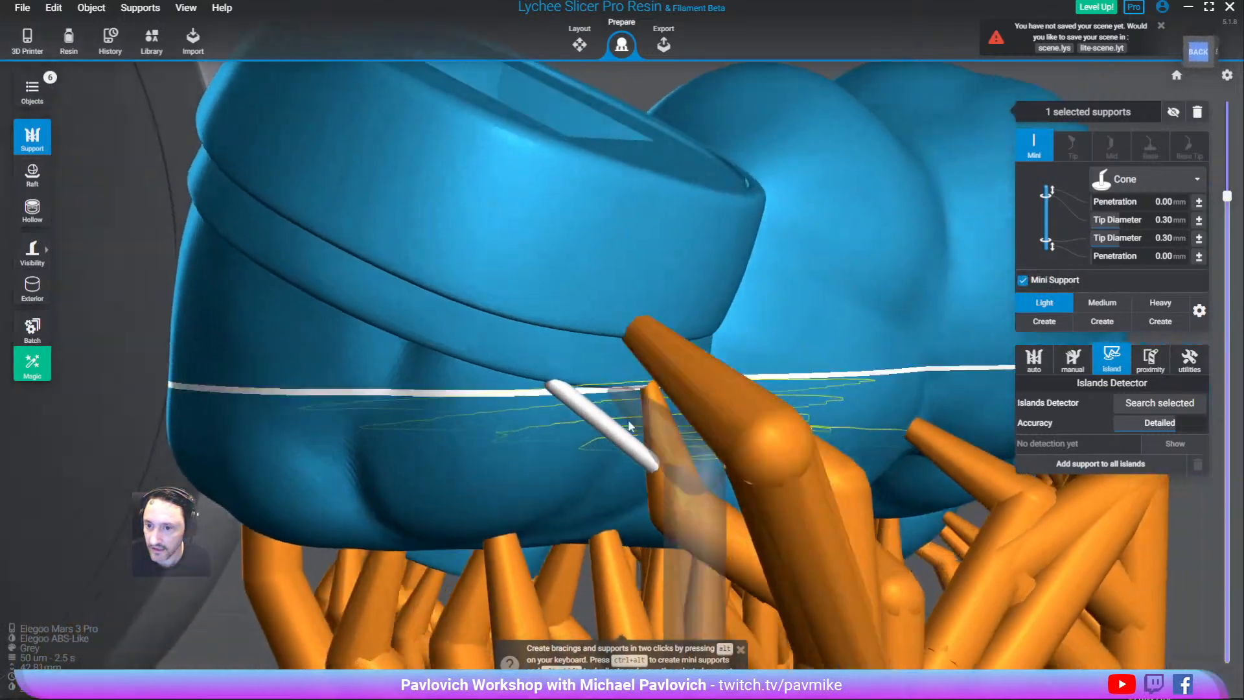
Add a diagonal bracing between two pillars and a medium mini support linking it to the adjacent pillar
{"action": "right_click_drag", "start_coordinate": [681, 478], "coordinate": [670, 451]}
{"action": "scroll", "coordinate": [804, 386], "scroll_direction": "down", "scroll_amount": 4}
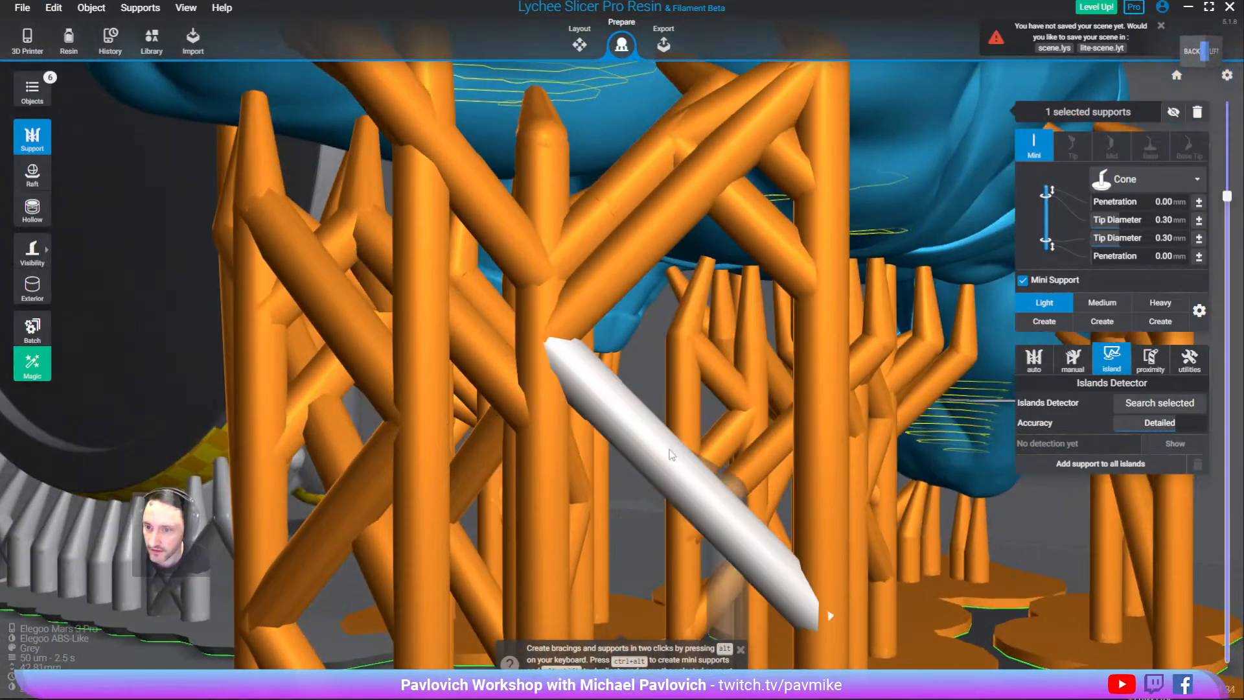
{"action": "left_click", "coordinate": [1116, 310]}
{"action": "scroll", "coordinate": [718, 354], "scroll_direction": "down", "scroll_amount": 5}
{"action": "right_click_drag", "start_coordinate": [609, 301], "coordinate": [680, 340]}
In Advanced Editing mode, select the outer pillar under the arm and reposition its tip, lengthening it to about 3.49 mm
{"action": "key", "text": "space"}
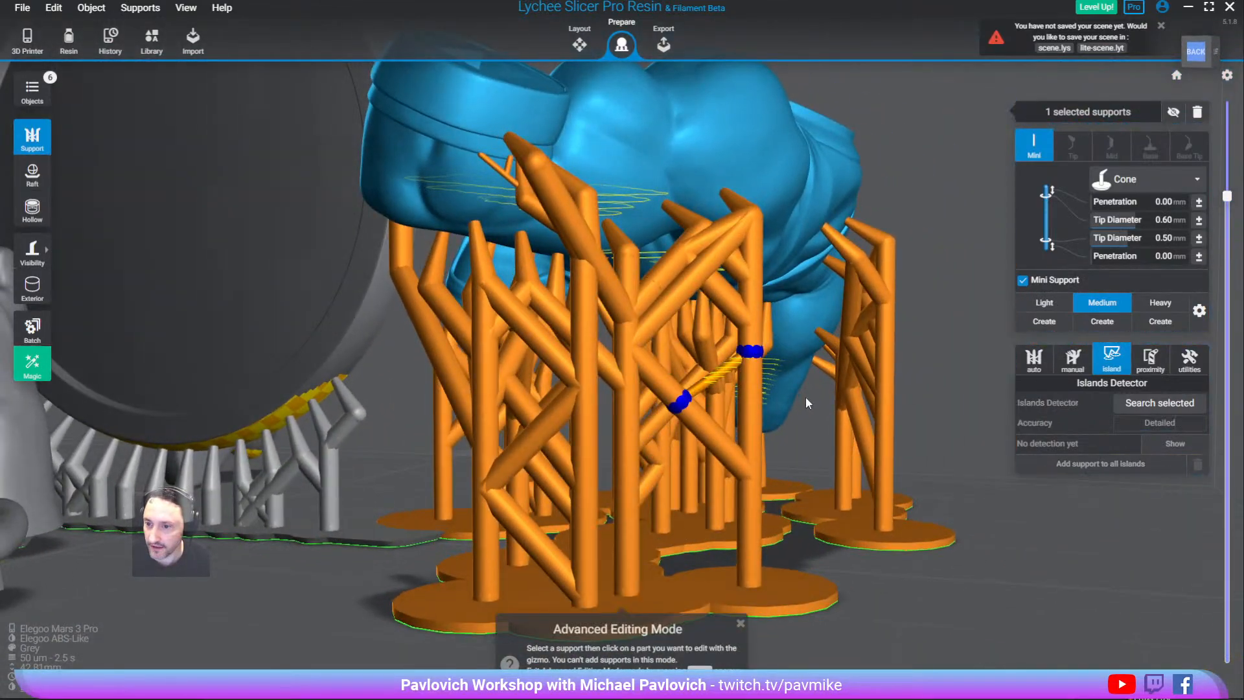
{"action": "left_click", "coordinate": [750, 352]}
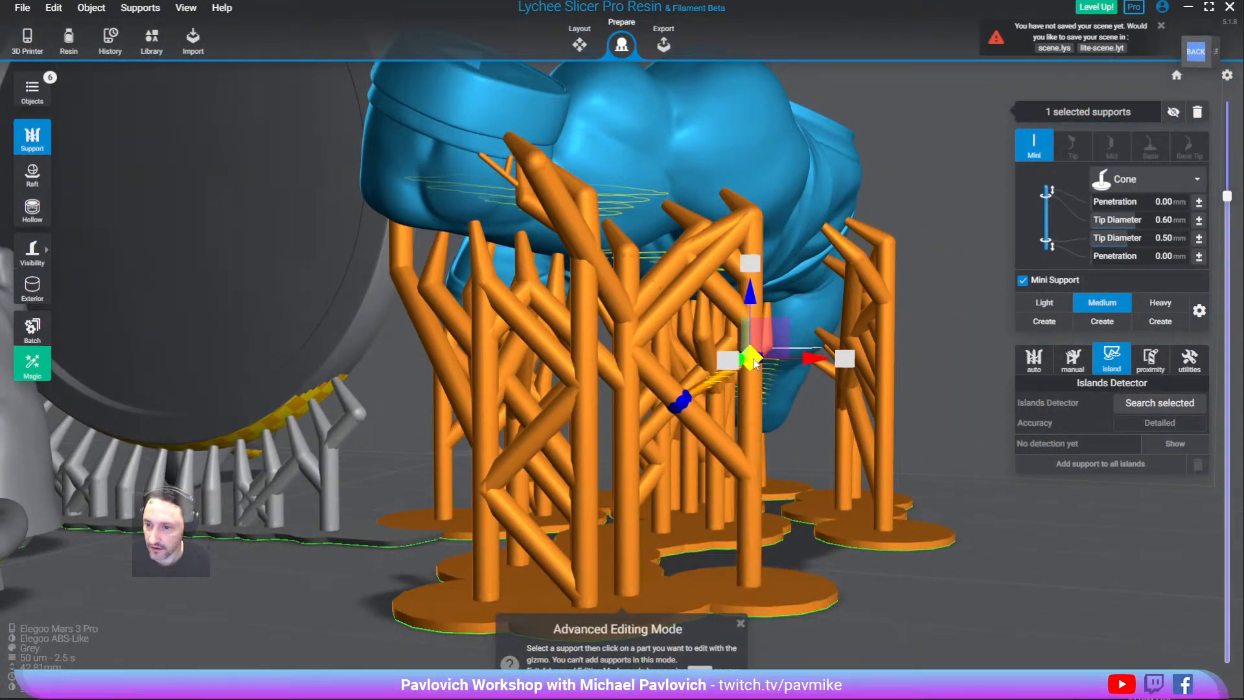
{"action": "left_click", "coordinate": [762, 453]}
{"action": "right_click_drag", "start_coordinate": [771, 299], "coordinate": [671, 205]}
{"action": "left_click_drag", "start_coordinate": [677, 215], "coordinate": [672, 200]}
{"action": "left_click_drag", "start_coordinate": [646, 257], "coordinate": [650, 263]}
Move the outer pillar's base, enlarge its base diameter and leave Advanced Editing mode
{"action": "middle_click_drag", "start_coordinate": [728, 374], "coordinate": [714, 198]}
{"action": "left_click", "coordinate": [629, 415]}
{"action": "mouse_move", "coordinate": [609, 394]}
{"action": "left_mouse_down"}
{"action": "mouse_move", "coordinate": [600, 367]}
{"action": "mouse_move", "coordinate": [587, 395]}
{"action": "left_mouse_up"}
{"action": "right_click_drag", "start_coordinate": [673, 306], "coordinate": [983, 331]}
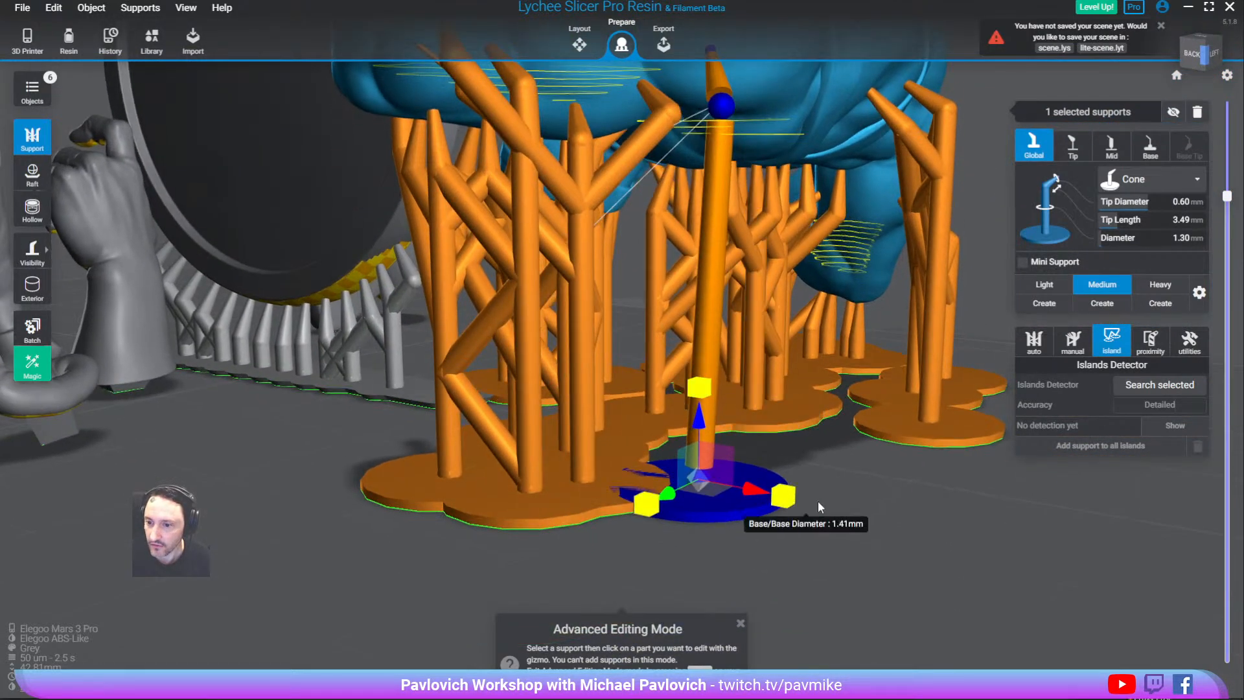
{"action": "left_click_drag", "start_coordinate": [818, 502], "coordinate": [850, 504]}
{"action": "right_click_drag", "start_coordinate": [785, 358], "coordinate": [729, 373]}
{"action": "key", "text": "space"}
{"action": "scroll", "coordinate": [730, 374], "scroll_direction": "down", "scroll_amount": 5}
{"action": "right_click_drag", "start_coordinate": [757, 329], "coordinate": [912, 84]}
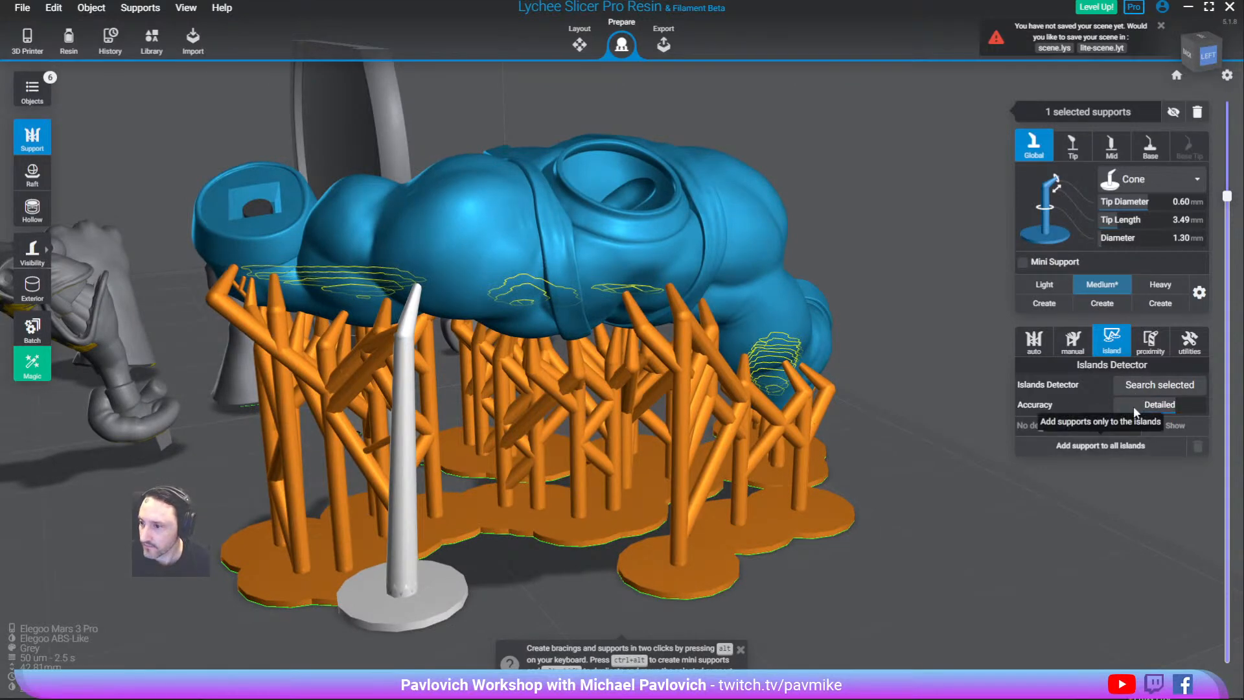
Run the detailed islands detection on the selected body and show the first detected island under the forearm
{"action": "left_click", "coordinate": [1141, 386]}
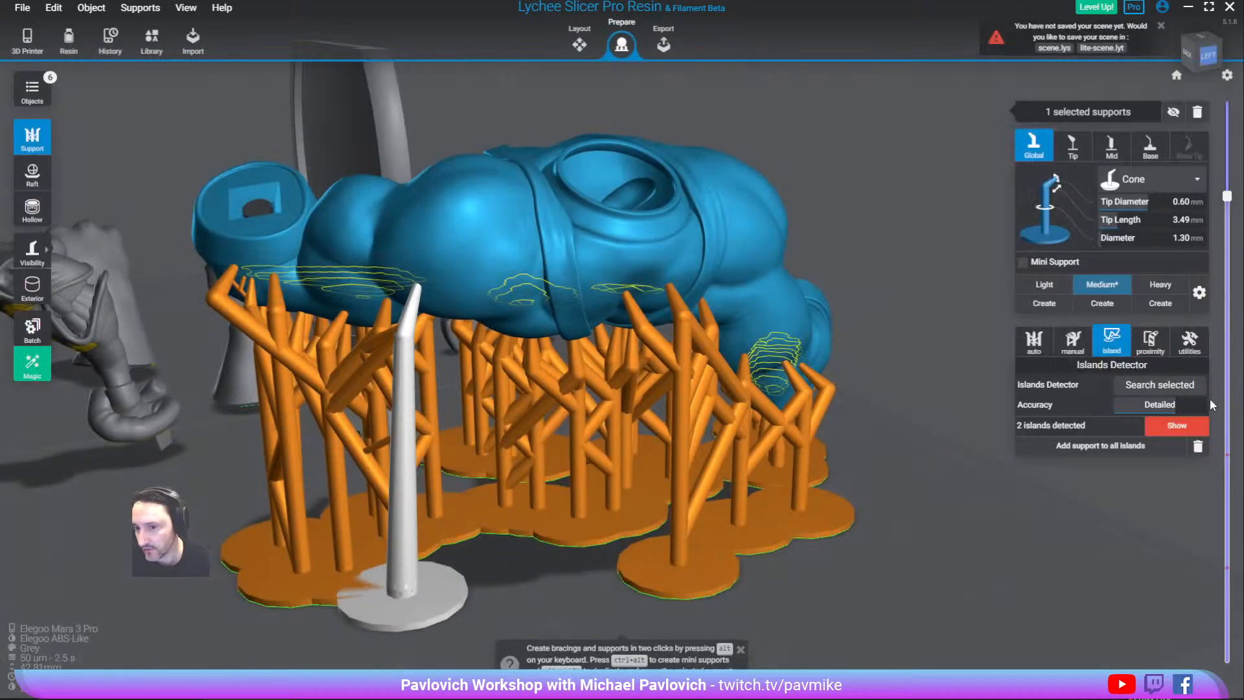
{"action": "right_click_drag", "start_coordinate": [744, 353], "coordinate": [797, 412]}
{"action": "scroll", "coordinate": [568, 386], "scroll_direction": "up", "scroll_amount": 2}
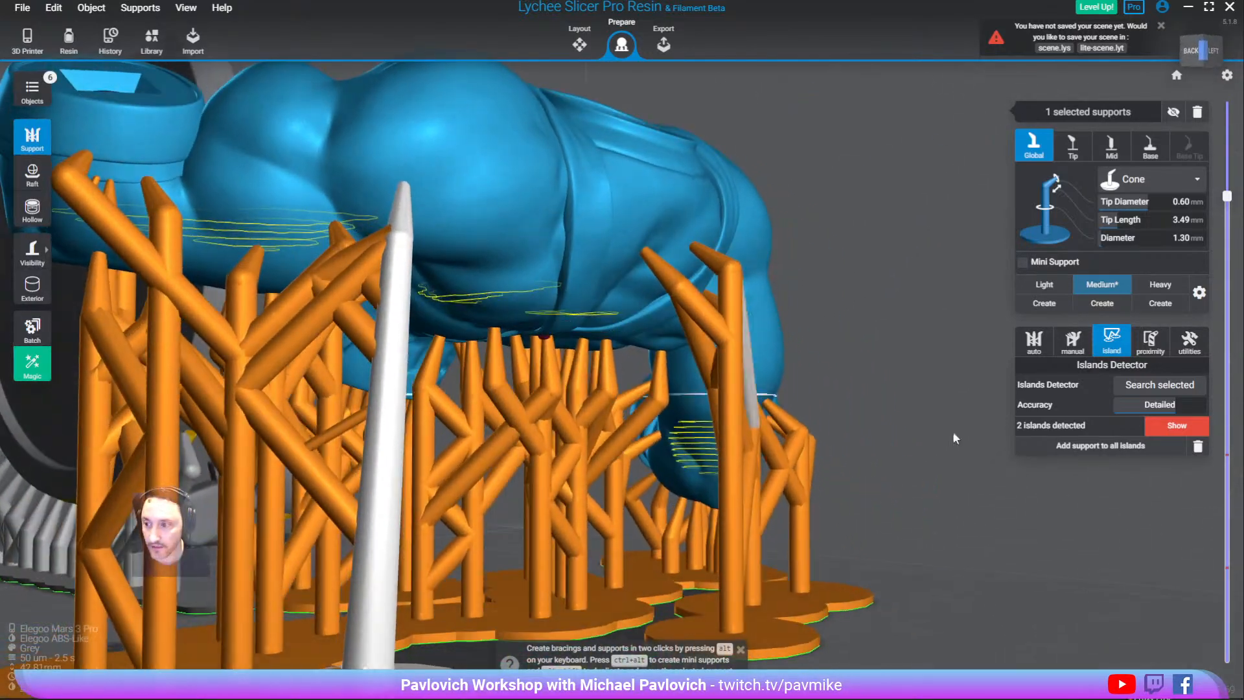
{"action": "left_click", "coordinate": [1168, 428]}
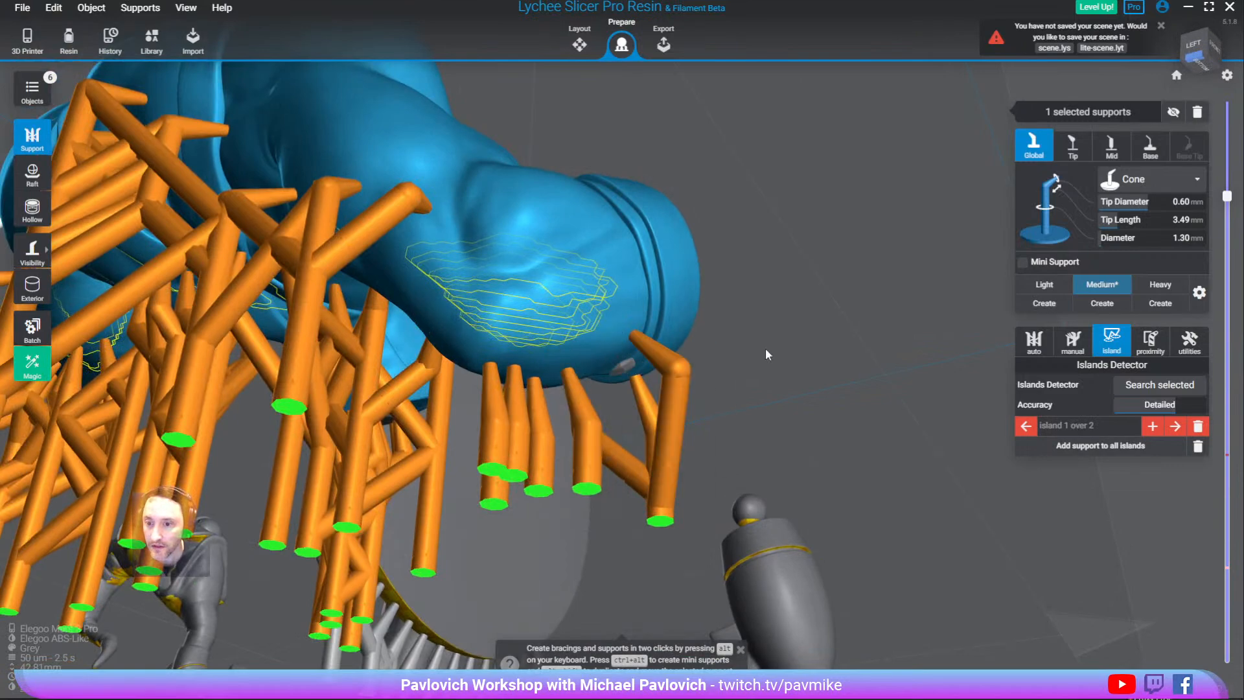
{"action": "right_click_drag", "start_coordinate": [754, 347], "coordinate": [764, 439]}
{"action": "scroll", "coordinate": [767, 362], "scroll_direction": "up", "scroll_amount": 3}
{"action": "right_click_drag", "start_coordinate": [809, 478], "coordinate": [771, 526]}
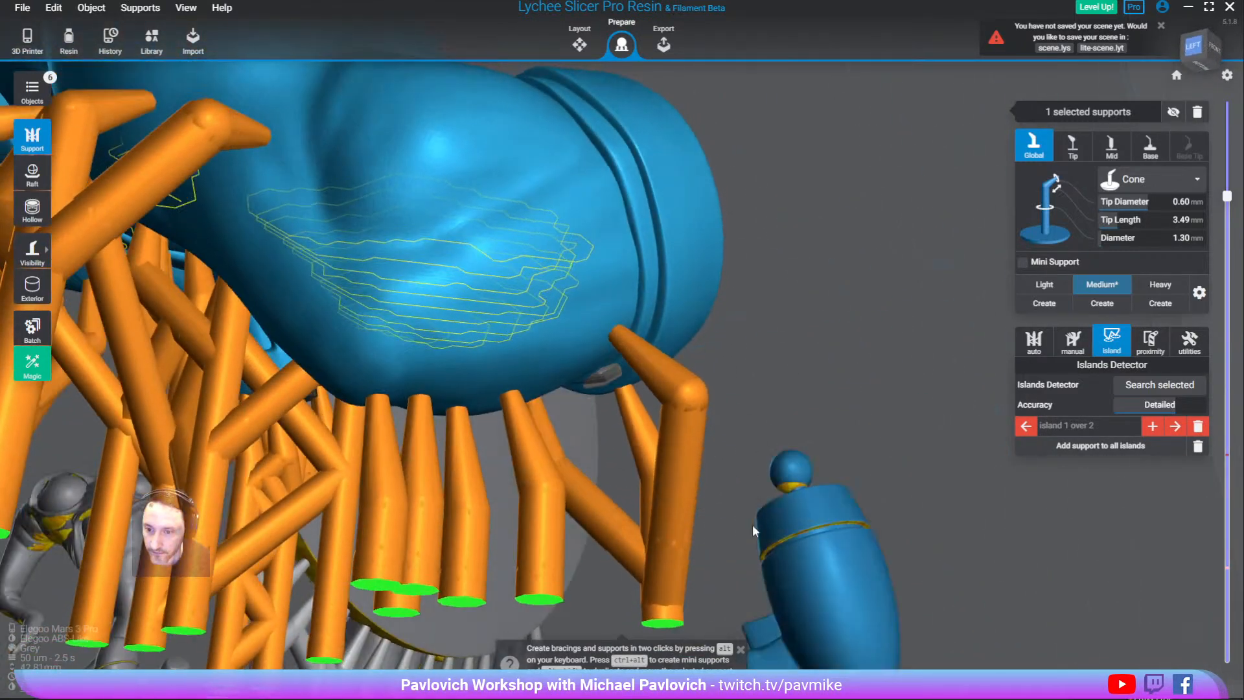
Add a light support with a 0.30 mm tip to the detected island beneath the wrist cuff
{"action": "left_click", "coordinate": [1044, 285]}
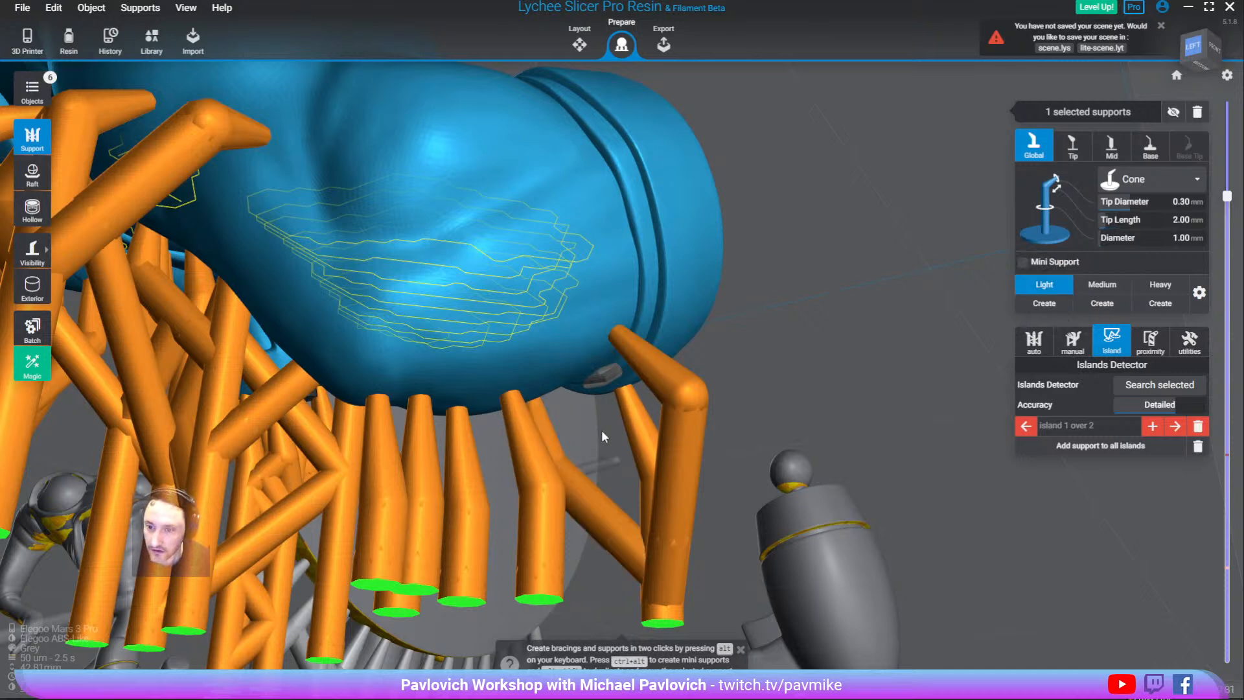
{"action": "left_click", "coordinate": [601, 375]}
{"action": "right_click_drag", "start_coordinate": [654, 379], "coordinate": [762, 354]}
{"action": "left_click", "coordinate": [587, 491]}
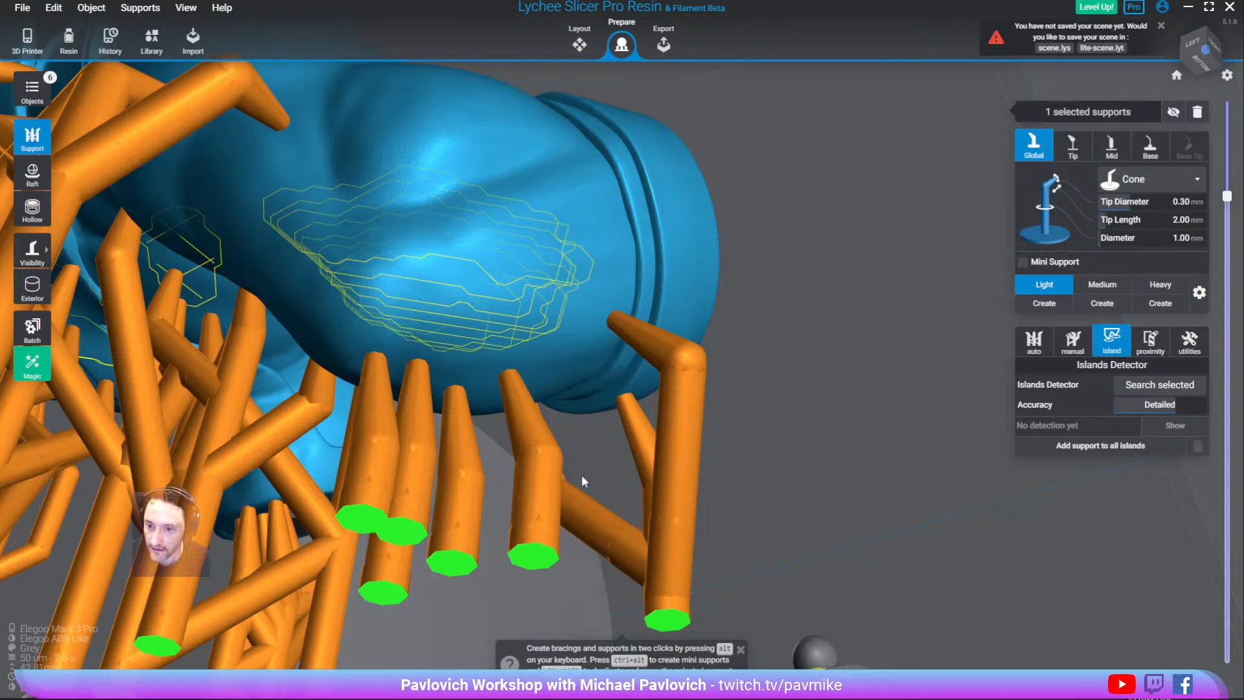
{"action": "left_click", "coordinate": [599, 380]}
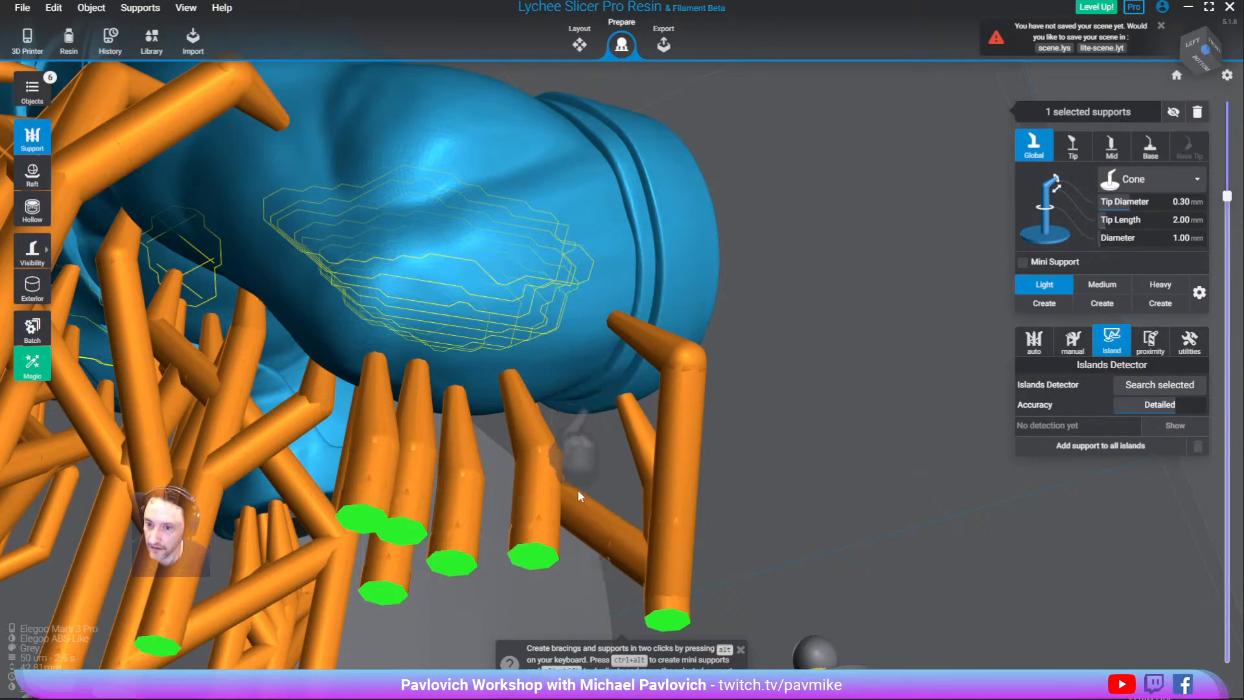
Restore the full height of the layer view, go to the export stage and preview the parts at physical scale
{"action": "scroll", "coordinate": [742, 440], "scroll_direction": "down", "scroll_amount": 4}
{"action": "right_click_drag", "start_coordinate": [741, 440], "coordinate": [552, 390]}
{"action": "middle_click_drag", "start_coordinate": [553, 389], "coordinate": [636, 467]}
{"action": "right_click_drag", "start_coordinate": [635, 471], "coordinate": [716, 417]}
{"action": "right_click_drag", "start_coordinate": [619, 331], "coordinate": [434, 402]}
{"action": "scroll", "coordinate": [456, 420], "scroll_direction": "down", "scroll_amount": 3}
{"action": "scroll", "coordinate": [434, 402], "scroll_direction": "down", "scroll_amount": 3}
{"action": "middle_click_drag", "start_coordinate": [901, 389], "coordinate": [696, 470]}
{"action": "right_click_drag", "start_coordinate": [696, 469], "coordinate": [638, 389]}
{"action": "left_click_drag", "start_coordinate": [1236, 199], "coordinate": [1227, 102]}
{"action": "left_click", "coordinate": [664, 44]}
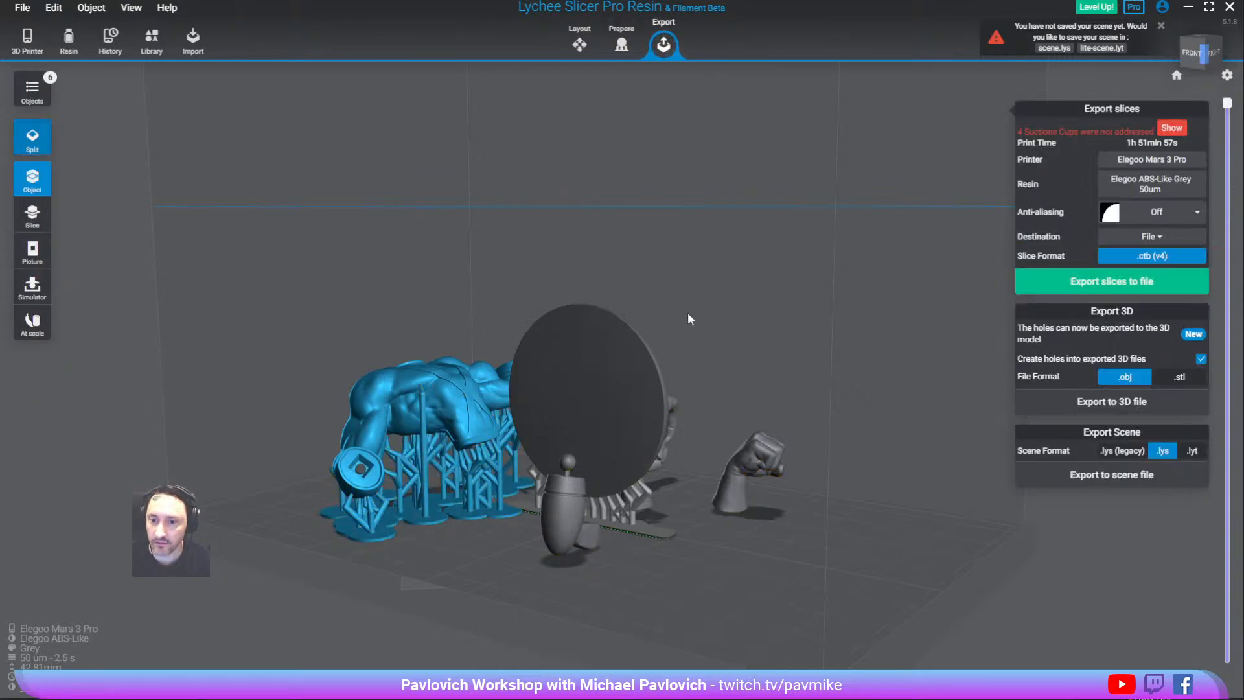
{"action": "left_click", "coordinate": [24, 322]}
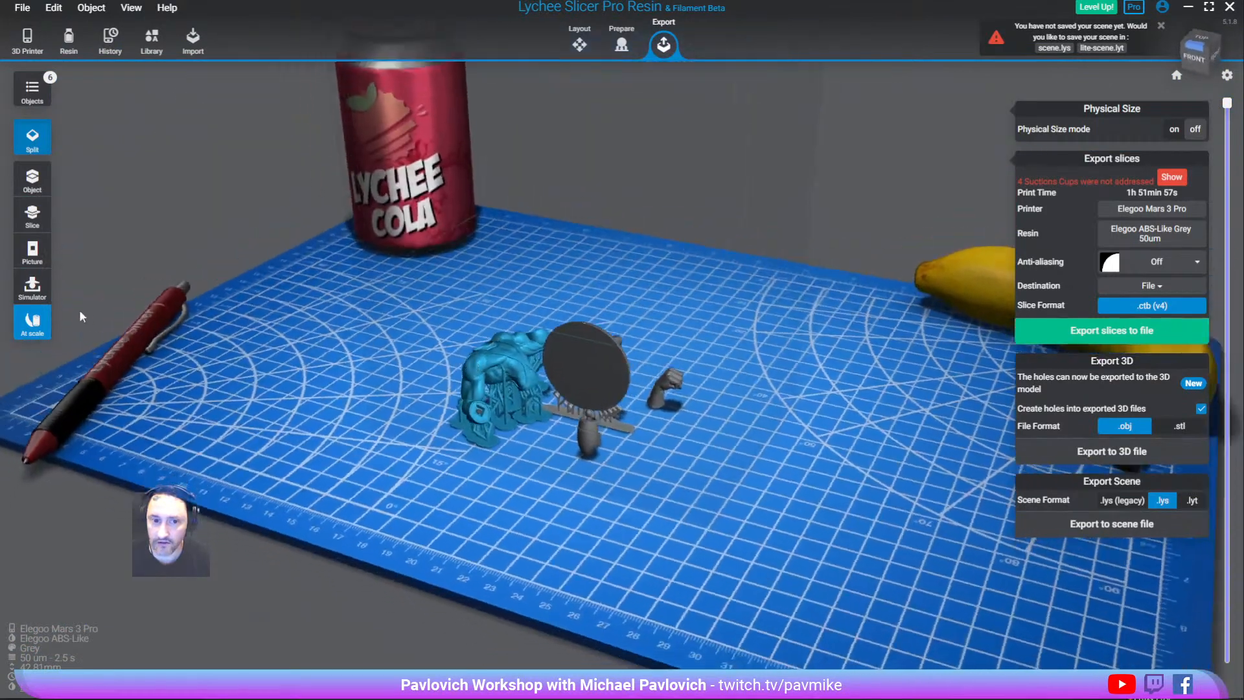
Open the print simulator and examine the parts hanging upside down from the build plate
{"action": "left_click", "coordinate": [34, 294]}
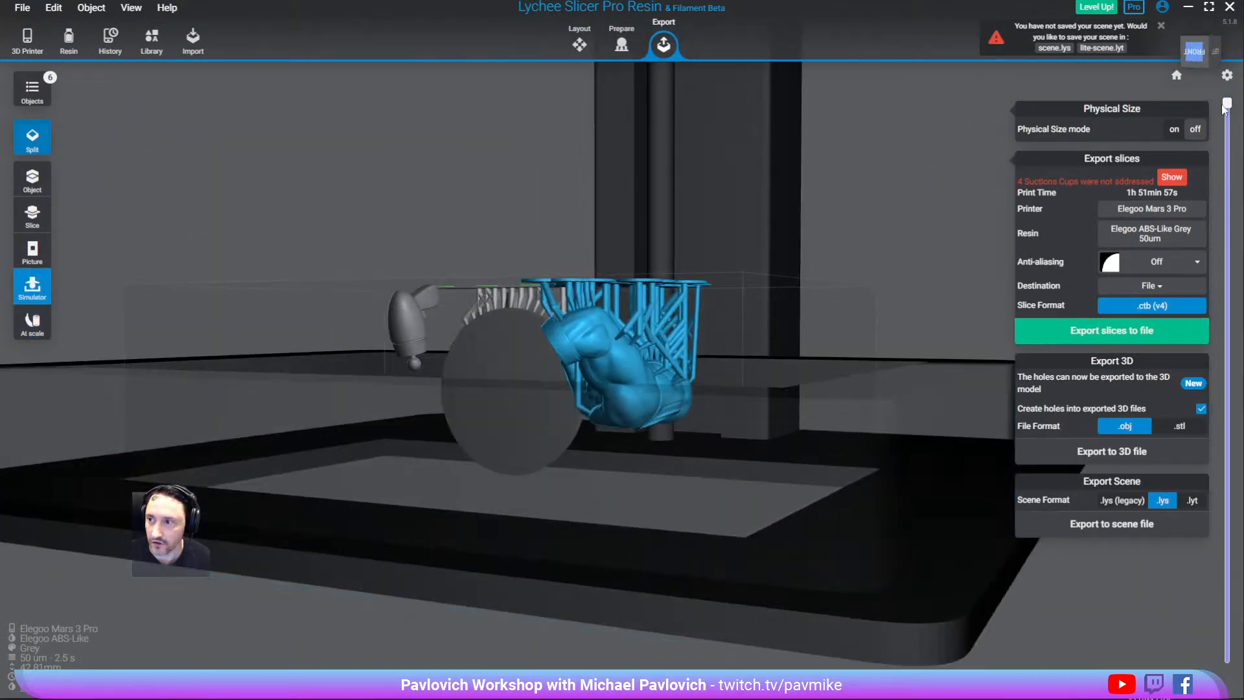
{"action": "mouse_move", "coordinate": [1226, 104]}
{"action": "left_mouse_down"}
{"action": "mouse_move", "coordinate": [1226, 667]}
{"action": "mouse_move", "coordinate": [1226, 79]}
{"action": "left_mouse_up"}
{"action": "scroll", "coordinate": [686, 311], "scroll_direction": "up", "scroll_amount": 5}
{"action": "right_click_drag", "start_coordinate": [686, 311], "coordinate": [620, 396]}
{"action": "scroll", "coordinate": [674, 275], "scroll_direction": "down", "scroll_amount": 3}
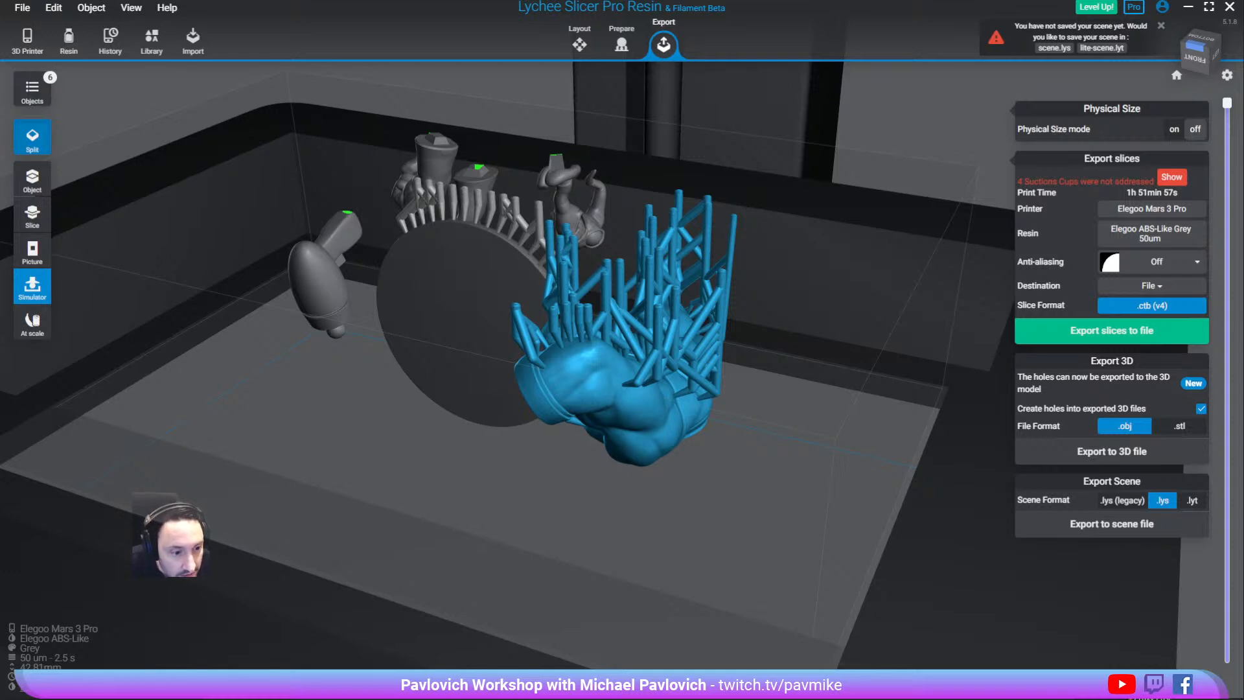
{"action": "right_click_drag", "start_coordinate": [370, 358], "coordinate": [395, 344]}
Back in the prepare stage, manually place a light support under the torso and parent it to the neighbouring pillar
{"action": "left_click", "coordinate": [617, 53]}
{"action": "scroll", "coordinate": [624, 324], "scroll_direction": "down", "scroll_amount": 2}
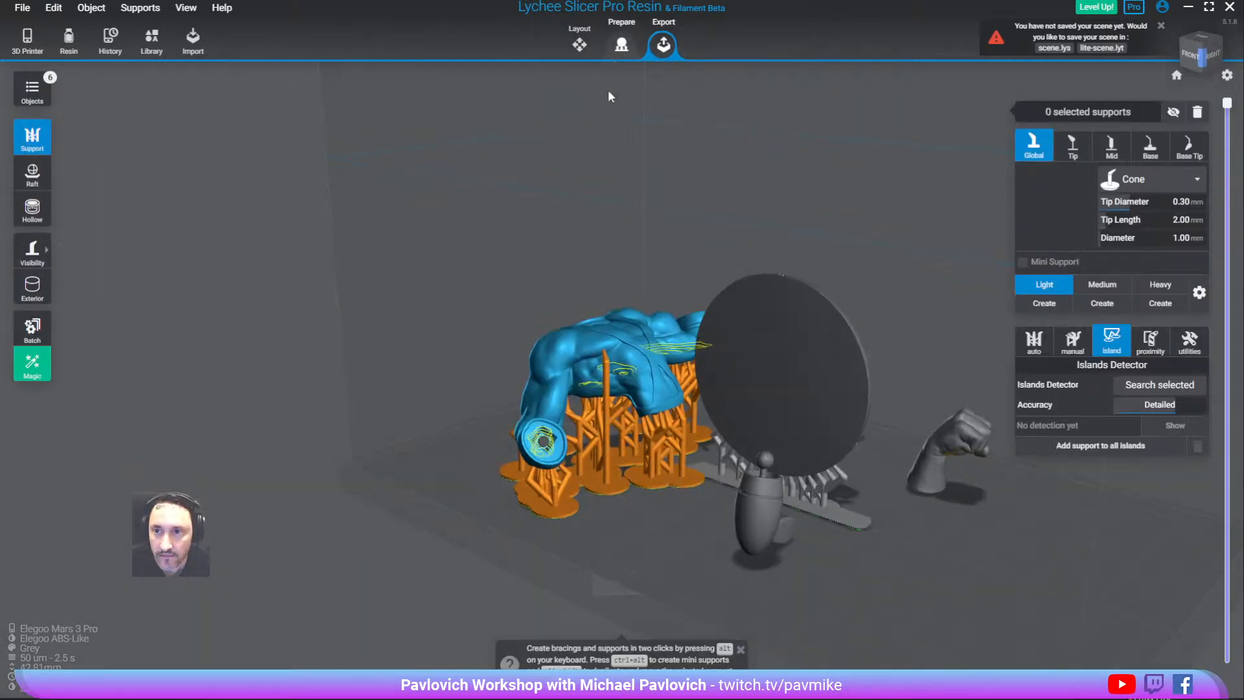
{"action": "right_click_drag", "start_coordinate": [624, 325], "coordinate": [1061, 212]}
{"action": "scroll", "coordinate": [713, 350], "scroll_direction": "up", "scroll_amount": 4}
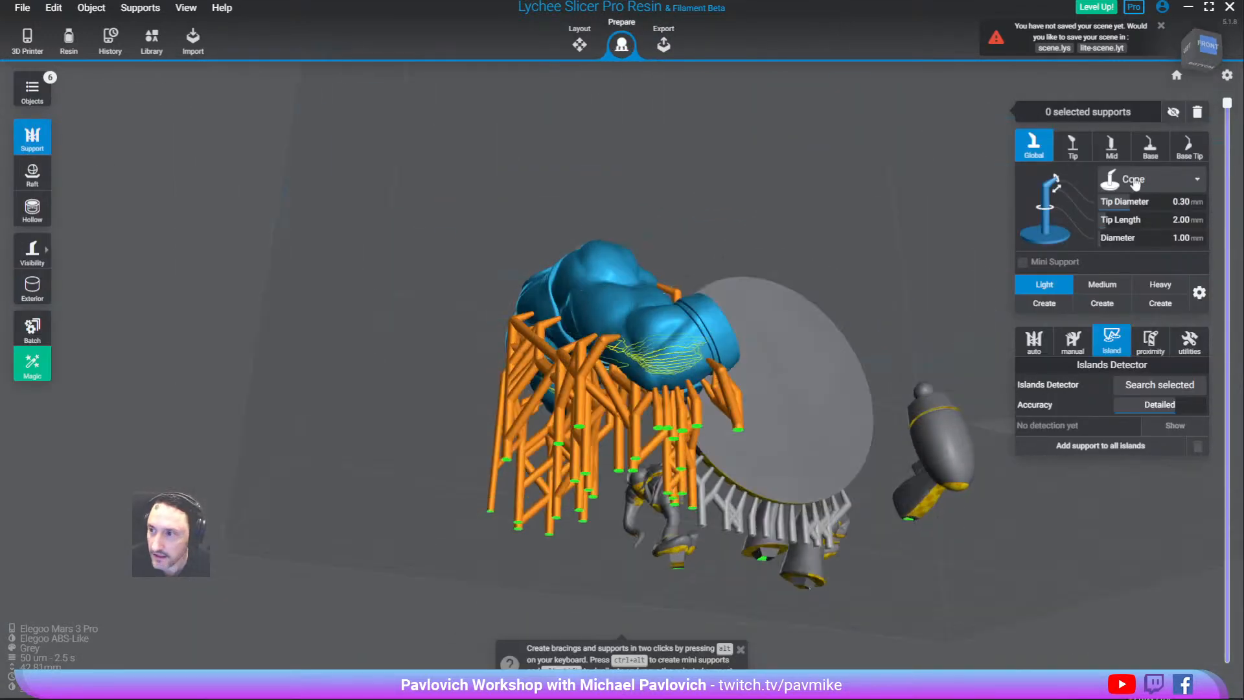
{"action": "left_click", "coordinate": [1072, 340]}
{"action": "right_click_drag", "start_coordinate": [653, 256], "coordinate": [674, 305]}
{"action": "left_click", "coordinate": [551, 331]}
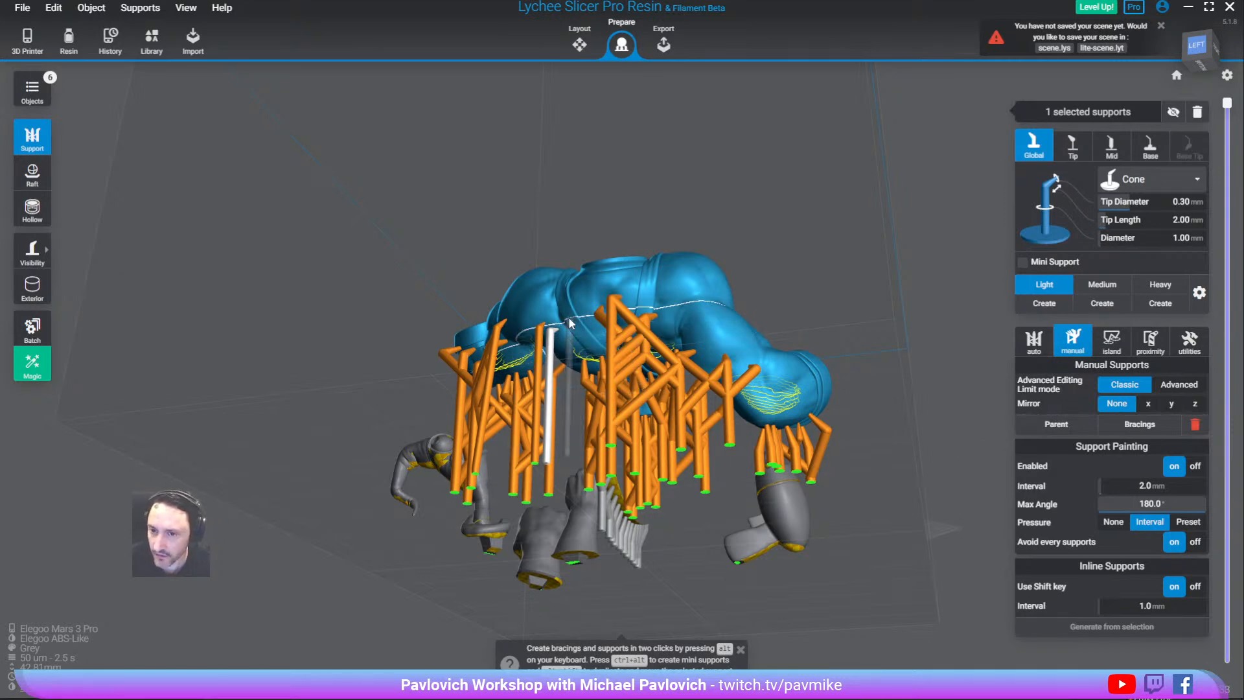
{"action": "left_click", "coordinate": [1056, 429]}
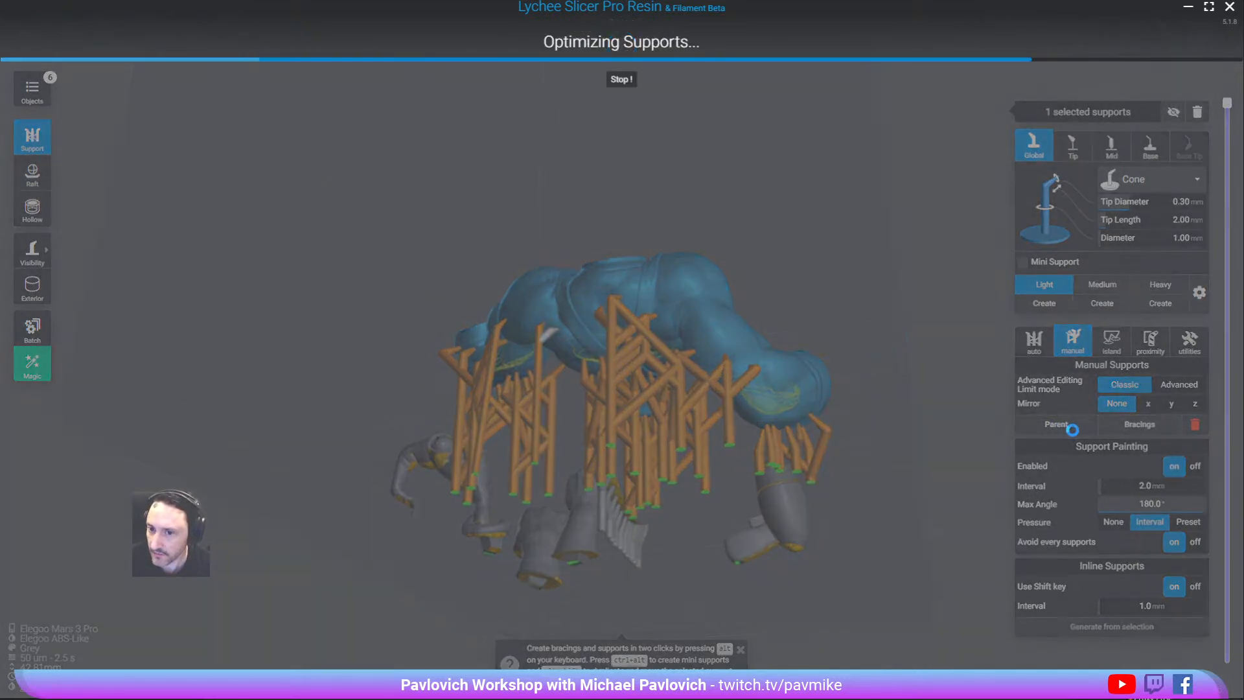
{"action": "left_click", "coordinate": [647, 386]}
{"action": "mouse_move", "coordinate": [647, 386]}
{"action": "right_mouse_down"}
{"action": "mouse_move", "coordinate": [695, 352]}
{"action": "mouse_move", "coordinate": [778, 404]}
{"action": "right_mouse_up"}
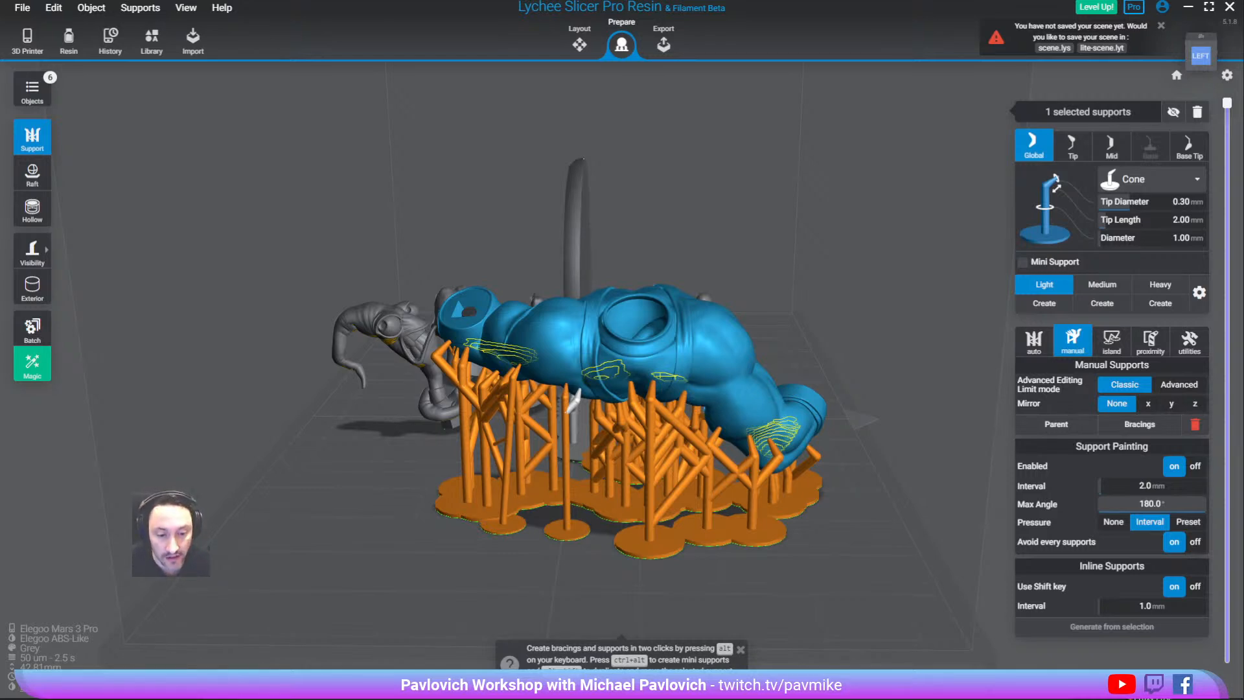
Switch to ZBrush, load the RancorDynamesh tool and frame the whole creature in the view
{"action": "key", "text": "alt+Tab"}
{"action": "key", "text": "q"}
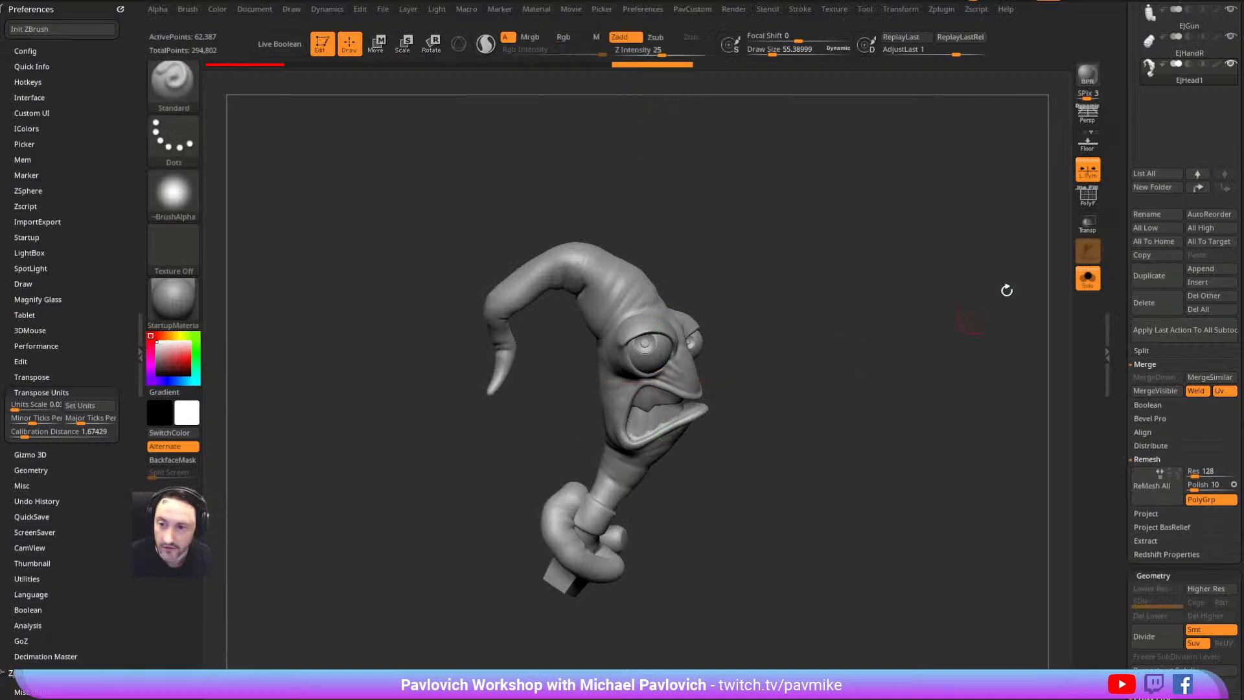
{"action": "left_click_drag", "start_coordinate": [1130, 183], "coordinate": [1131, 535]}
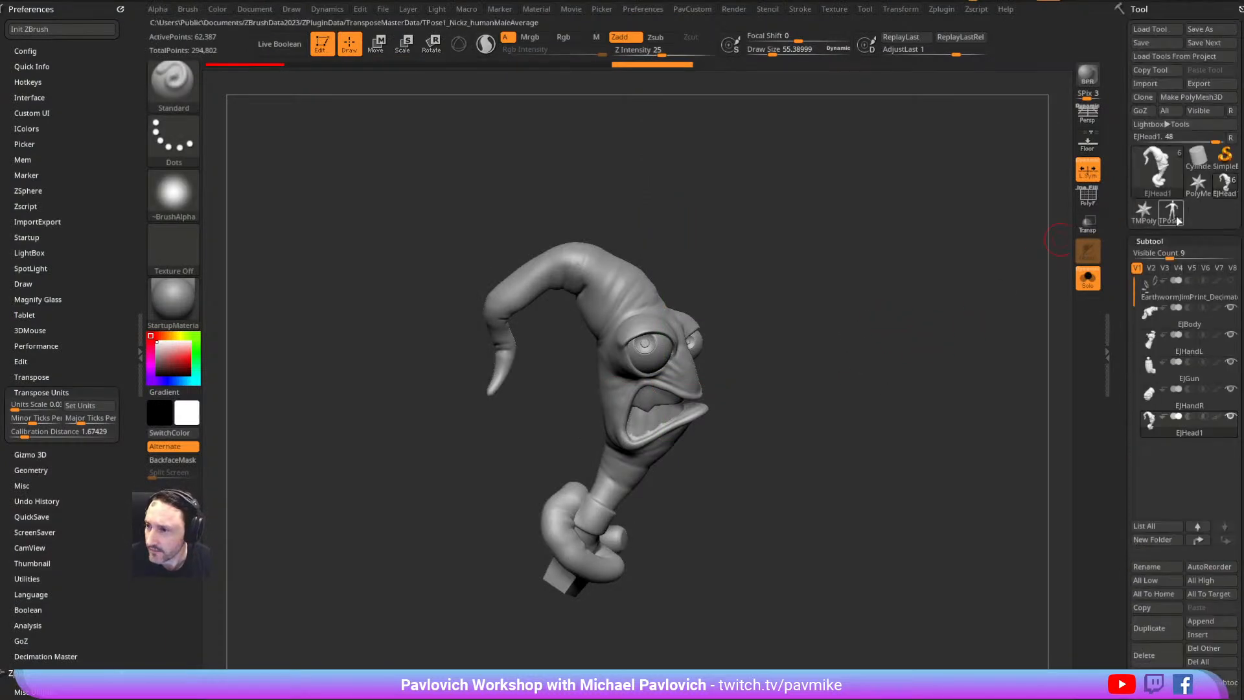
{"action": "mouse_move", "coordinate": [1176, 222]}
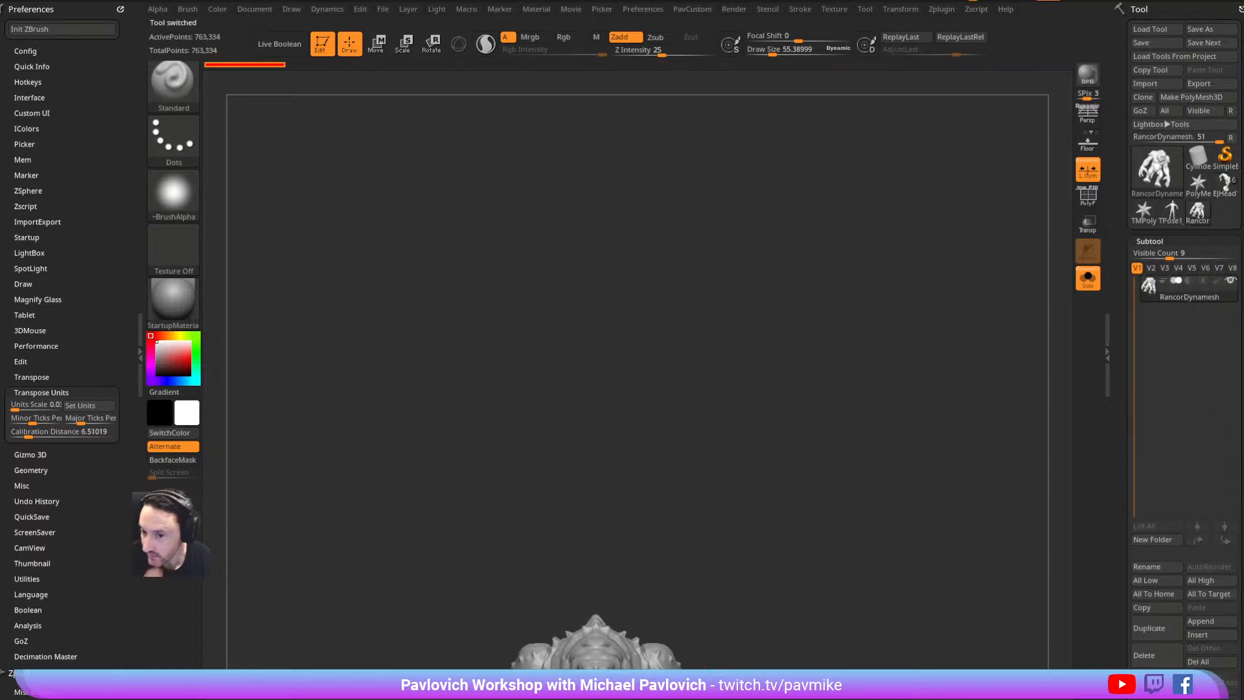
{"action": "mouse_move", "coordinate": [917, 380]}
{"action": "left_mouse_down", "text": "alt"}
{"action": "mouse_move", "coordinate": [886, 197]}
{"action": "mouse_move", "coordinate": [935, 250]}
{"action": "mouse_move", "coordinate": [895, 250]}
{"action": "mouse_move", "coordinate": [941, 231]}
{"action": "mouse_move", "coordinate": [908, 242]}
{"action": "left_mouse_up", "text": "alt"}
{"action": "key", "text": "s"}
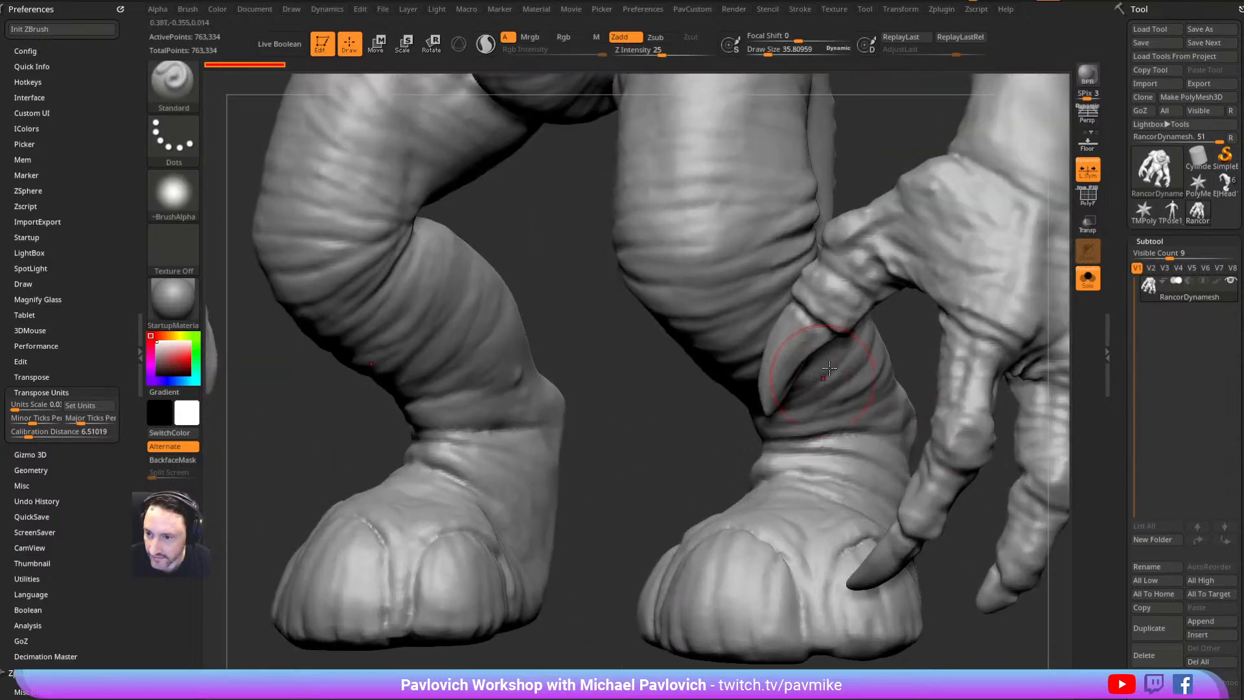
{"action": "key", "text": "f"}
{"action": "mouse_move", "coordinate": [926, 194]}
{"action": "left_mouse_down"}
{"action": "mouse_move", "coordinate": [913, 150]}
{"action": "mouse_move", "coordinate": [934, 200]}
{"action": "mouse_move", "coordinate": [946, 199]}
{"action": "left_mouse_up"}
{"action": "key", "text": "s"}
{"action": "key", "text": "f"}
{"action": "key", "text": "s"}
{"action": "key", "text": "f"}
Enable Proxy Pose on the Rancor mesh and inspect the simplified proxy
{"action": "scroll", "coordinate": [1125, 333], "scroll_direction": "down", "scroll_amount": 10}
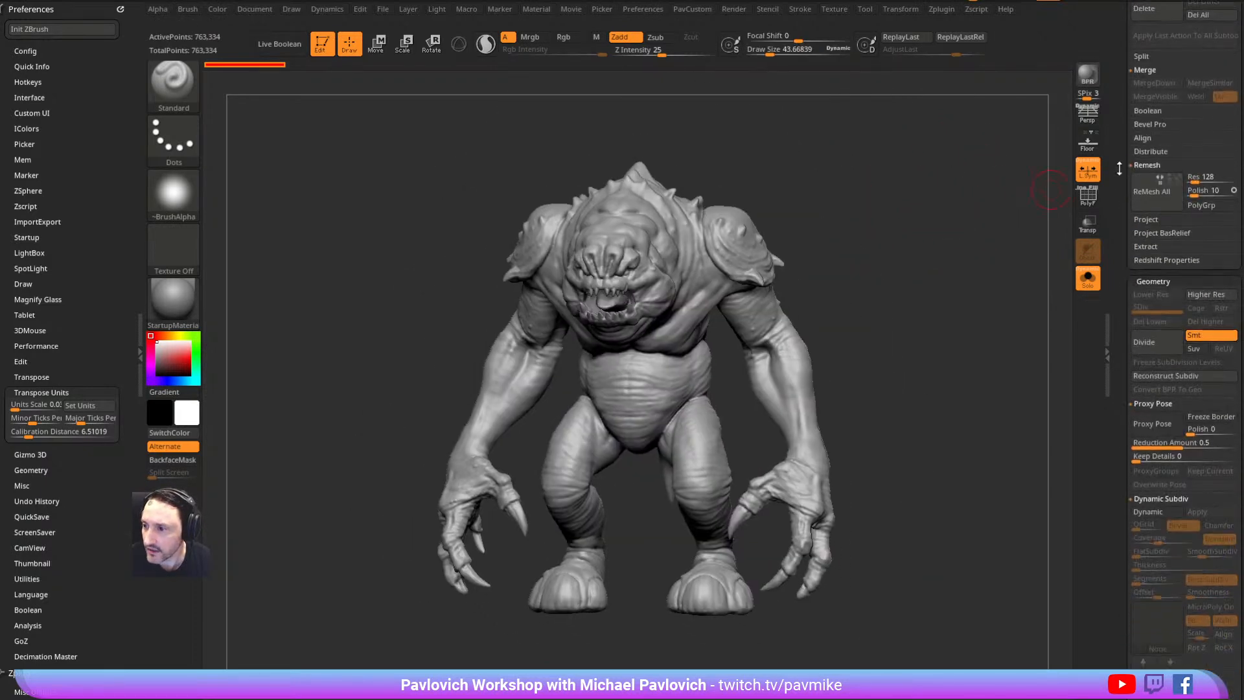
{"action": "left_click", "coordinate": [1156, 317]}
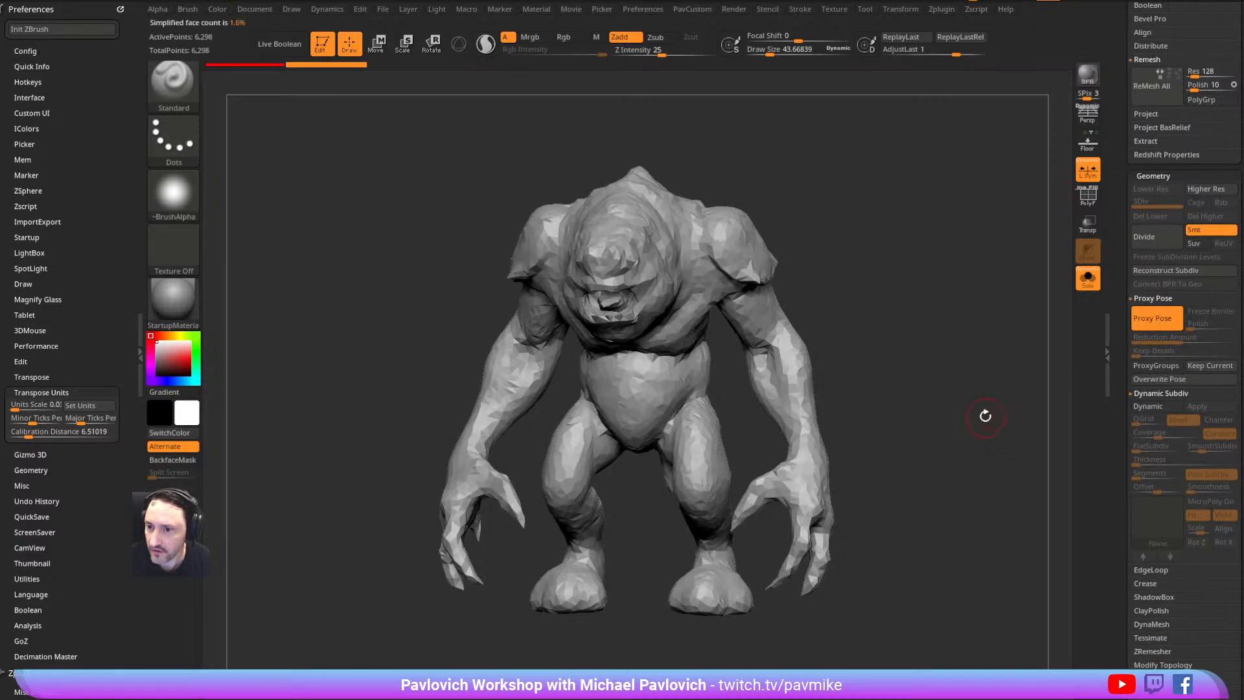
{"action": "left_click_drag", "start_coordinate": [879, 285], "coordinate": [800, 327]}
{"action": "mouse_move", "coordinate": [910, 195]}
{"action": "left_mouse_down", "text": "alt"}
{"action": "mouse_move", "coordinate": [921, 223]}
{"action": "mouse_move", "coordinate": [865, 269]}
{"action": "left_mouse_up", "text": "alt"}
{"action": "key", "text": "s"}
{"action": "left_click_drag", "start_coordinate": [801, 325], "coordinate": [822, 325]}
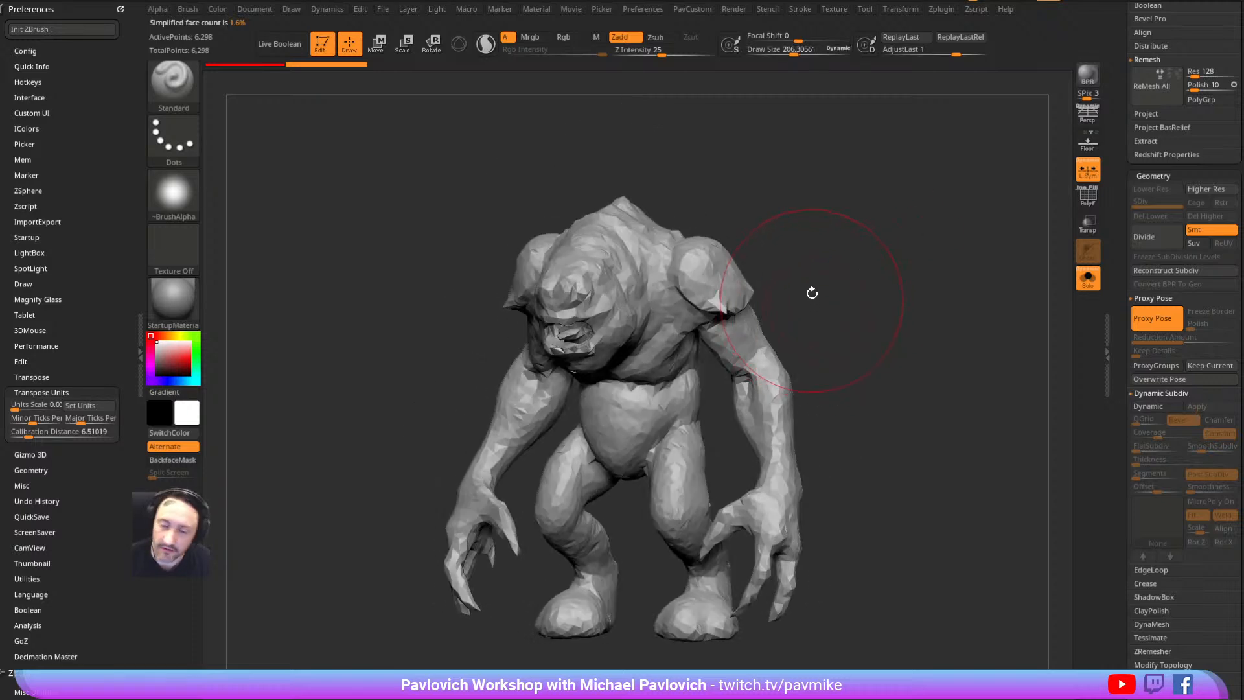
{"action": "key", "text": "s"}
{"action": "mouse_move", "coordinate": [850, 258]}
{"action": "left_mouse_down", "text": "shift"}
{"action": "mouse_move", "coordinate": [929, 311]}
{"action": "mouse_move", "coordinate": [908, 313]}
{"action": "mouse_move", "coordinate": [891, 270]}
{"action": "left_mouse_up", "text": "shift"}
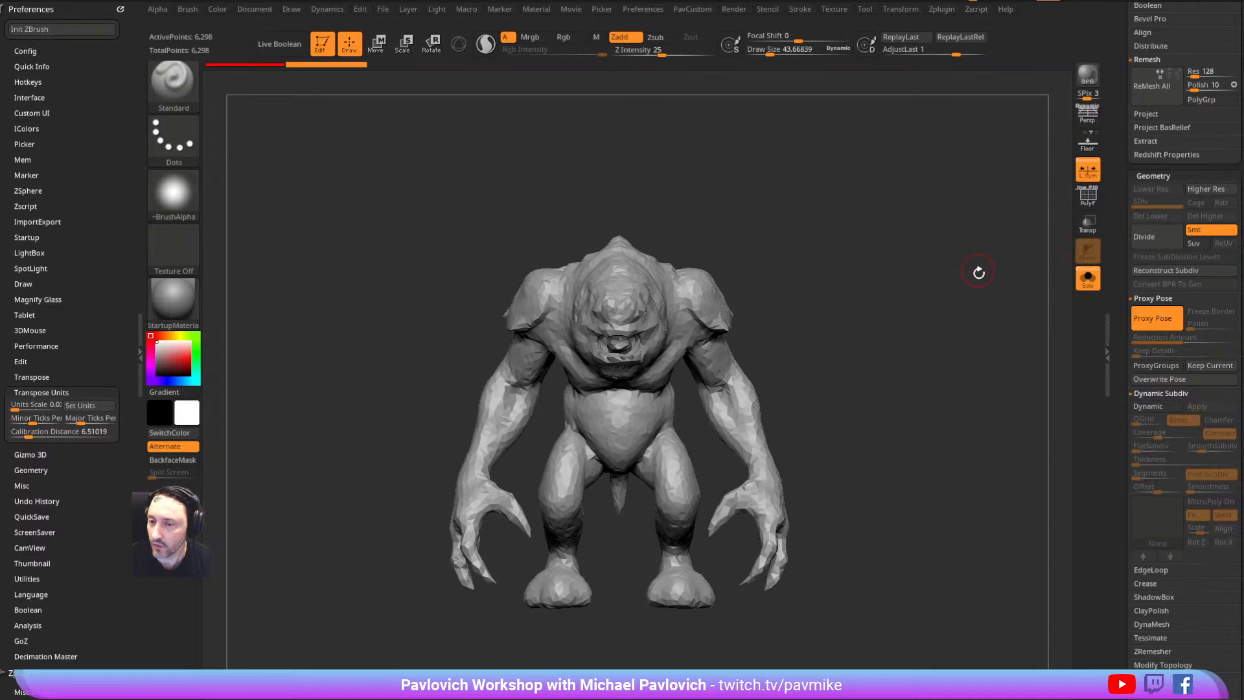
From the side view, reset the gizmo's orientation and rotate the whole creature about 90 degrees so it lies face down
{"action": "scroll", "coordinate": [1120, 338], "scroll_direction": "up", "scroll_amount": 10}
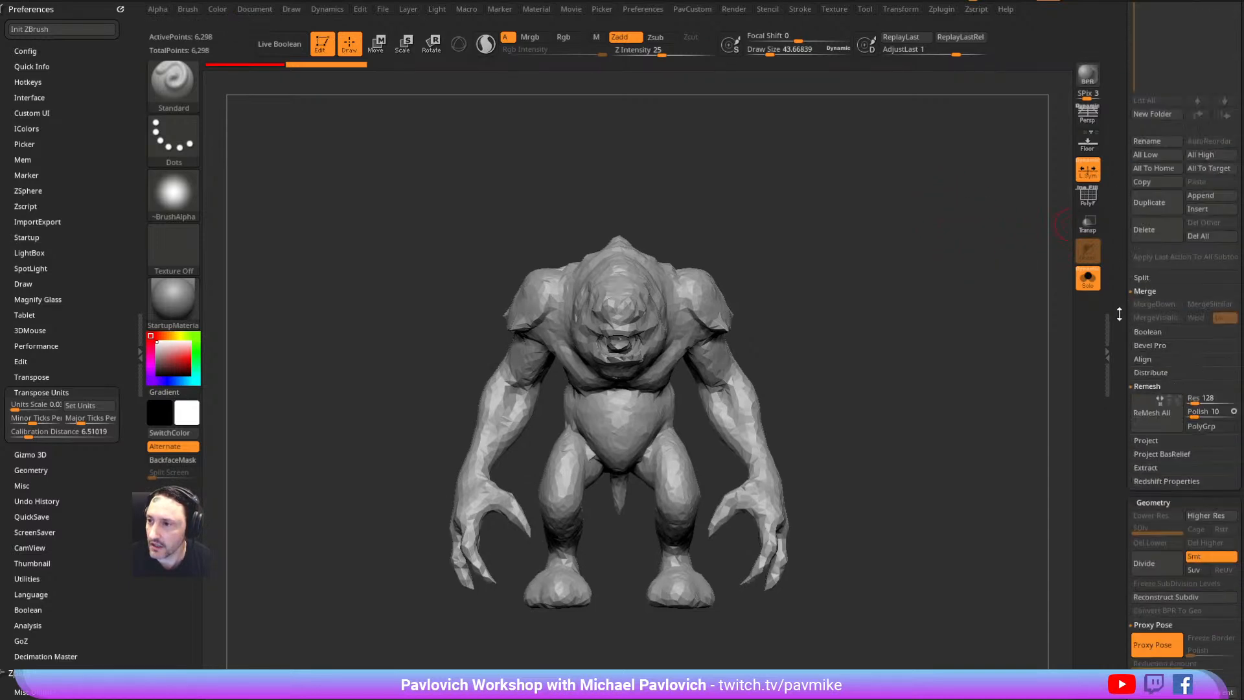
{"action": "key", "text": "w"}
{"action": "mouse_move", "coordinate": [982, 333]}
{"action": "left_mouse_down"}
{"action": "mouse_move", "coordinate": [707, 347]}
{"action": "mouse_move", "coordinate": [680, 382]}
{"action": "mouse_move", "coordinate": [744, 382]}
{"action": "mouse_move", "coordinate": [767, 356]}
{"action": "left_mouse_up"}
{"action": "key", "text": "ctrl+z"}
{"action": "key", "text": "q"}
{"action": "key", "text": "s"}
{"action": "key", "text": "w"}
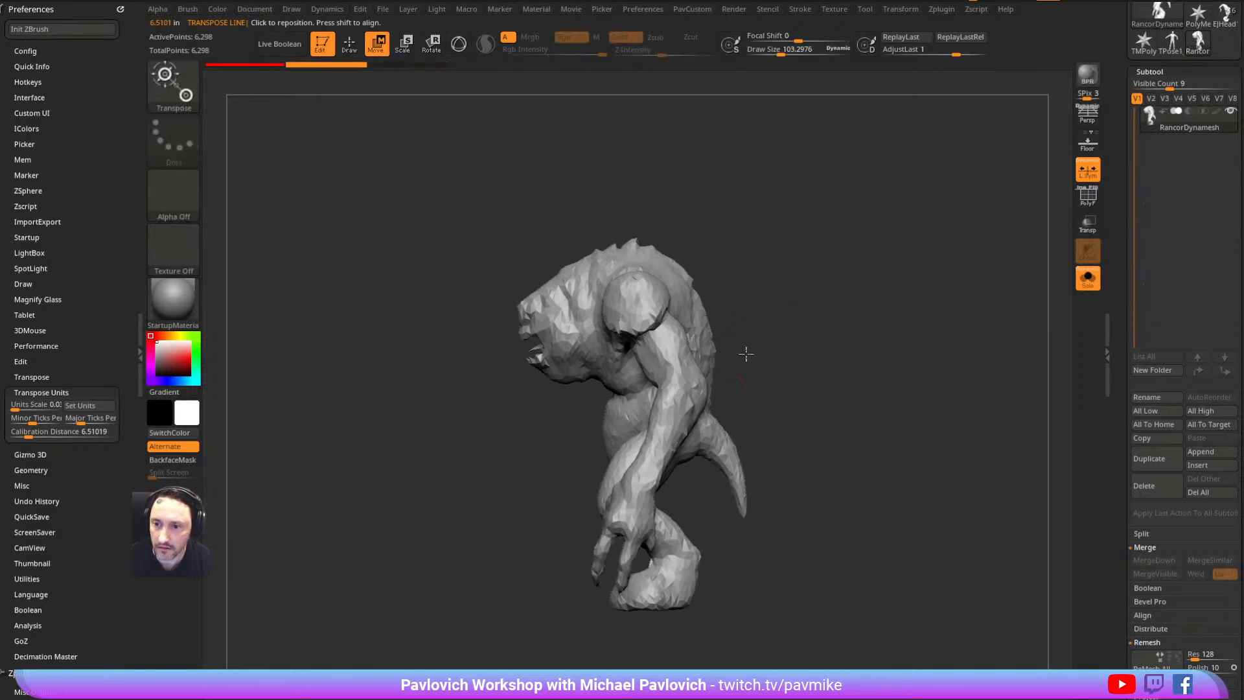
{"action": "left_click_drag", "start_coordinate": [657, 366], "coordinate": [682, 364], "text": "alt"}
{"action": "key", "text": "ctrl+z"}
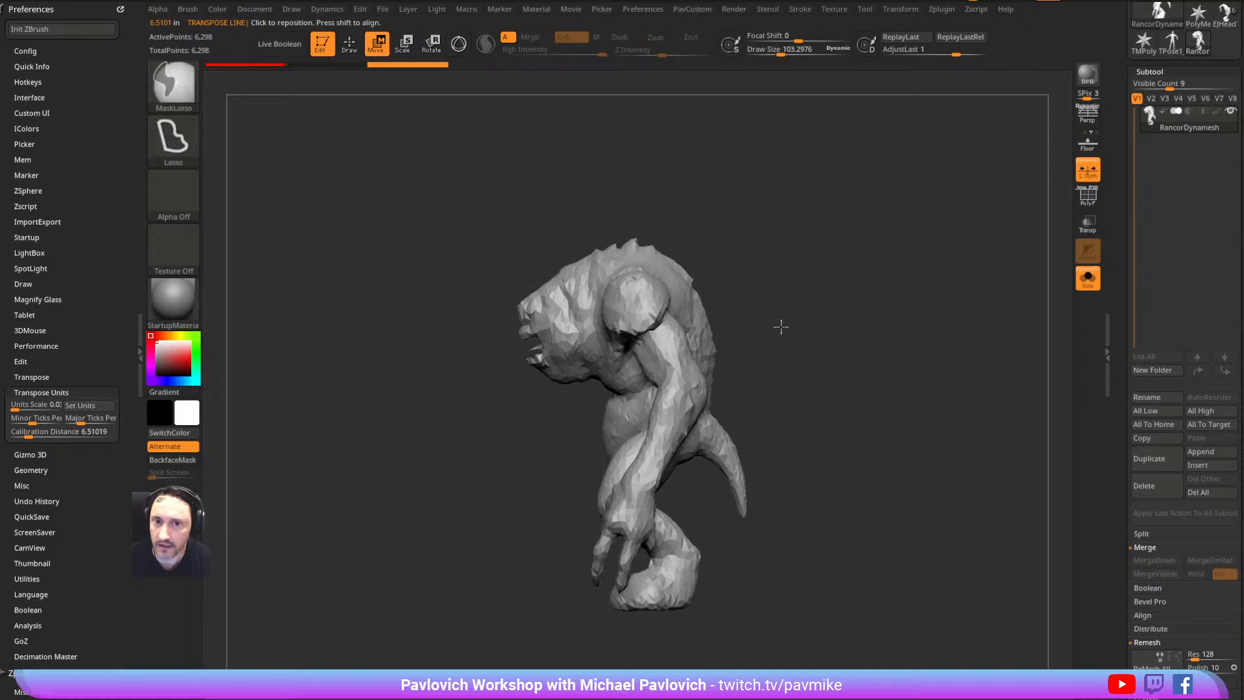
{"action": "key", "text": "y"}
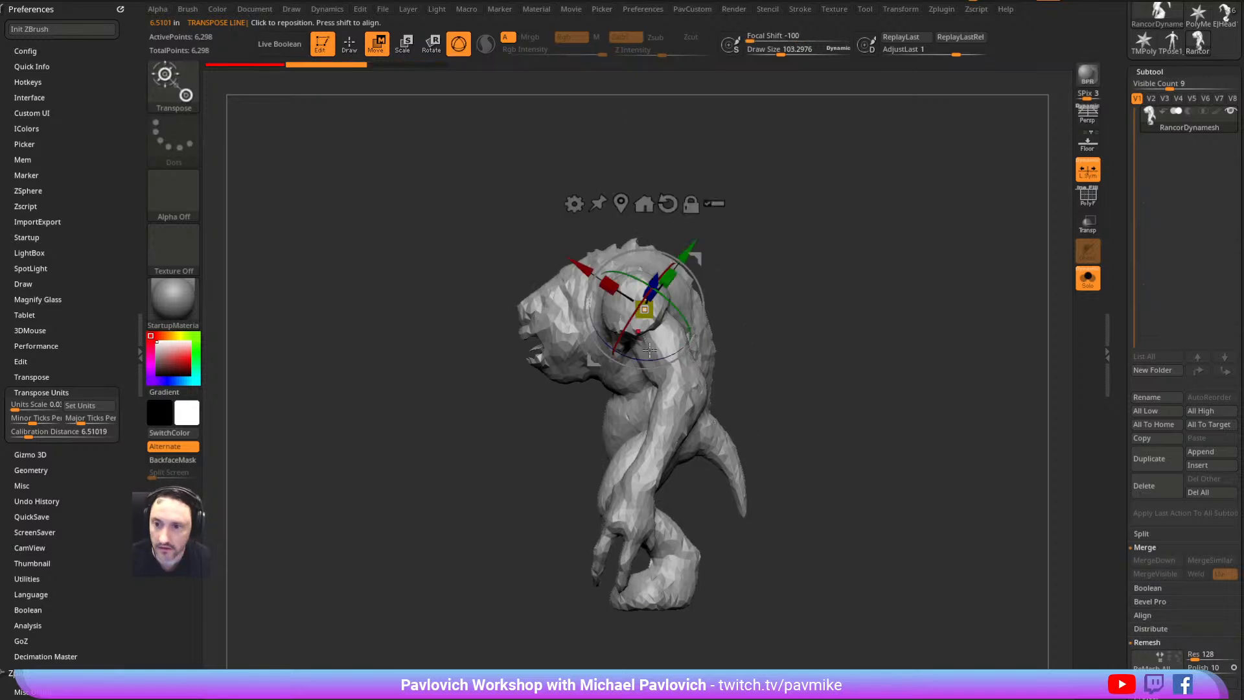
{"action": "left_click", "coordinate": [668, 202], "text": "alt"}
{"action": "left_click_drag", "start_coordinate": [701, 362], "coordinate": [622, 355]}
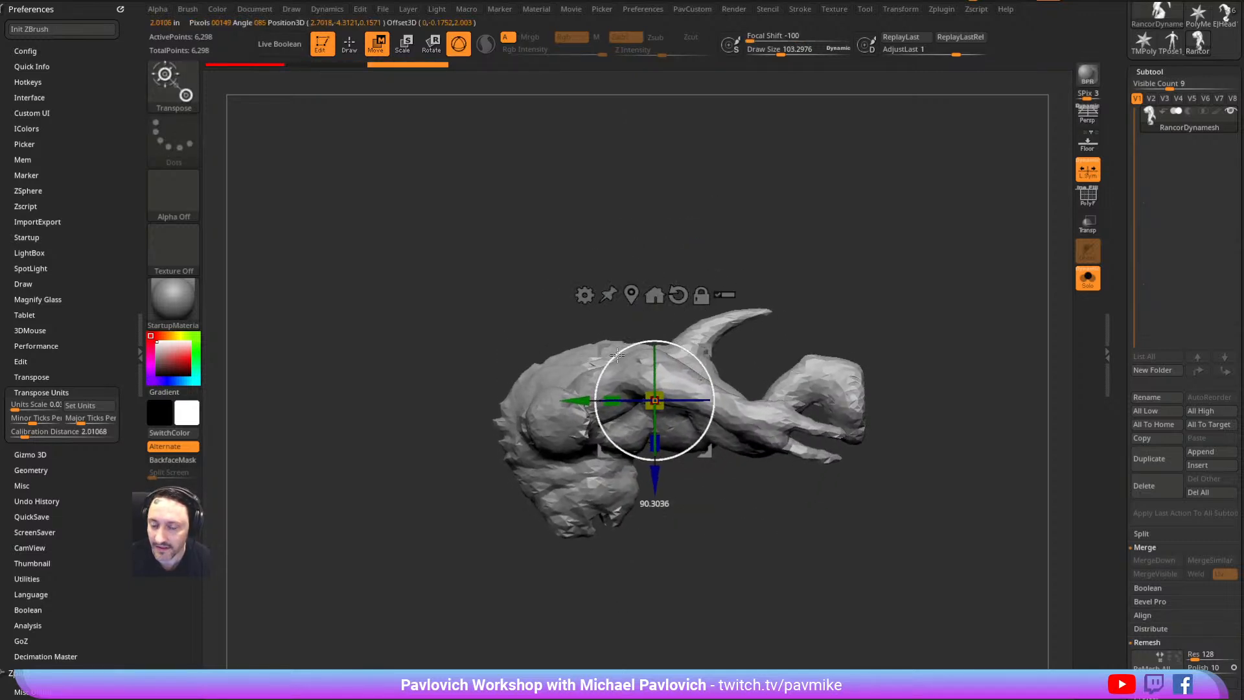
Lasso-mask the head, invert the mask, rotate the head forward with the gizmo and clear the mask
{"action": "key", "text": "q"}
{"action": "left_click_drag", "start_coordinate": [752, 247], "coordinate": [772, 286]}
{"action": "key", "text": "ctrl"}
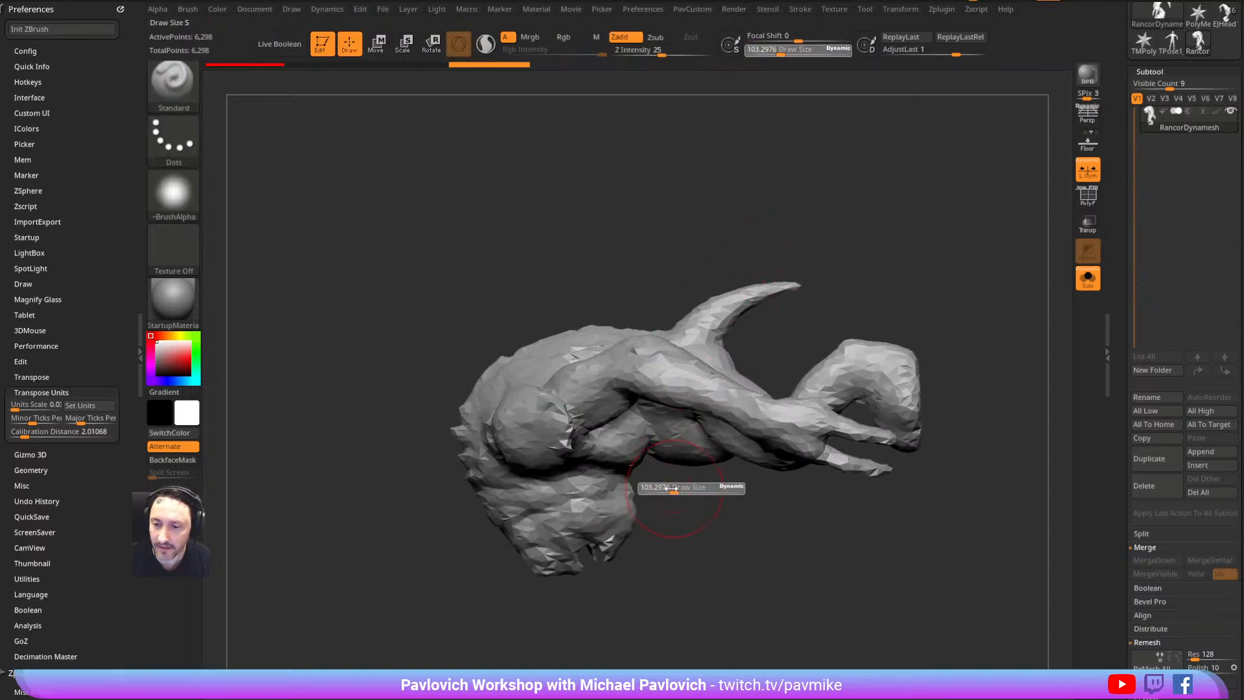
{"action": "left_click_drag", "start_coordinate": [465, 467], "coordinate": [627, 495], "text": "ctrl"}
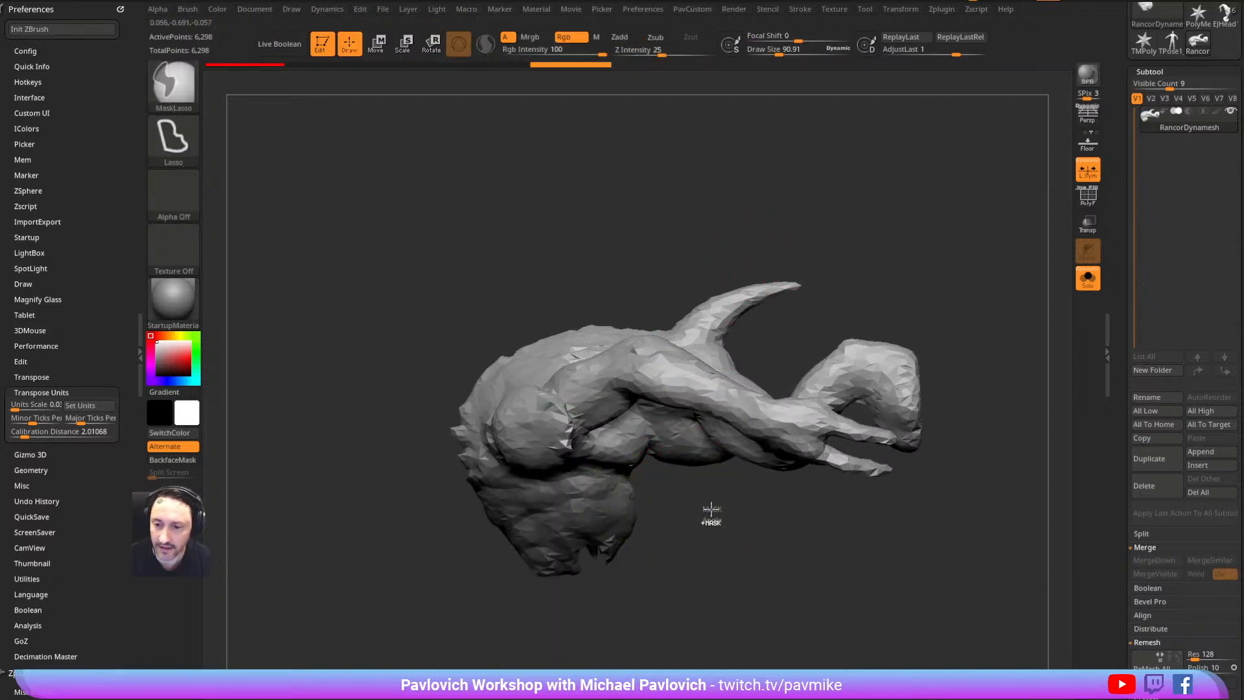
{"action": "left_click", "coordinate": [711, 511], "text": "ctrl"}
{"action": "key", "text": "w"}
{"action": "mouse_move", "coordinate": [629, 532]}
{"action": "left_mouse_down"}
{"action": "mouse_move", "coordinate": [565, 555]}
{"action": "mouse_move", "coordinate": [562, 532]}
{"action": "left_mouse_up"}
{"action": "mouse_move", "coordinate": [683, 539]}
{"action": "left_mouse_down", "text": "ctrl"}
{"action": "mouse_move", "coordinate": [702, 538]}
{"action": "mouse_move", "coordinate": [575, 469]}
{"action": "mouse_move", "coordinate": [591, 487]}
{"action": "mouse_move", "coordinate": [551, 511]}
{"action": "left_mouse_up", "text": "ctrl"}
Smooth the stretched neck area of the proxy, adjusting the brush size as needed
{"action": "key", "text": "q"}
{"action": "key", "text": "s"}
{"action": "mouse_move", "coordinate": [551, 512]}
{"action": "right_mouse_down"}
{"action": "mouse_move", "coordinate": [566, 499]}
{"action": "mouse_move", "coordinate": [557, 509]}
{"action": "right_mouse_up"}
{"action": "left_click_drag", "start_coordinate": [556, 518], "coordinate": [570, 512], "text": "shift"}
{"action": "mouse_move", "coordinate": [570, 512]}
{"action": "right_mouse_down"}
{"action": "mouse_move", "coordinate": [797, 316]}
{"action": "mouse_move", "coordinate": [631, 530]}
{"action": "right_mouse_up"}
{"action": "key", "text": "s"}
{"action": "left_click_drag", "start_coordinate": [632, 530], "coordinate": [616, 552], "text": "shift"}
{"action": "mouse_move", "coordinate": [622, 551]}
{"action": "right_mouse_down"}
{"action": "mouse_move", "coordinate": [656, 521]}
{"action": "mouse_move", "coordinate": [630, 522]}
{"action": "right_mouse_up"}
{"action": "key", "text": "s"}
{"action": "left_click_drag", "start_coordinate": [622, 522], "coordinate": [588, 508]}
{"action": "mouse_move", "coordinate": [593, 512]}
{"action": "right_mouse_down"}
{"action": "mouse_move", "coordinate": [767, 417]}
{"action": "mouse_move", "coordinate": [608, 499]}
{"action": "right_mouse_up"}
{"action": "key", "text": "s"}
Reshape the neck area with the Move brush and smooth the result
{"action": "key", "text": "b"}
{"action": "key", "text": "m"}
{"action": "key", "text": "v"}
{"action": "left_click_drag", "start_coordinate": [608, 499], "coordinate": [586, 512]}
{"action": "left_click_drag", "start_coordinate": [586, 512], "coordinate": [579, 505], "text": "shift"}
{"action": "mouse_move", "coordinate": [583, 506]}
{"action": "right_mouse_down"}
{"action": "mouse_move", "coordinate": [549, 412]}
{"action": "mouse_move", "coordinate": [570, 507]}
{"action": "right_mouse_up"}
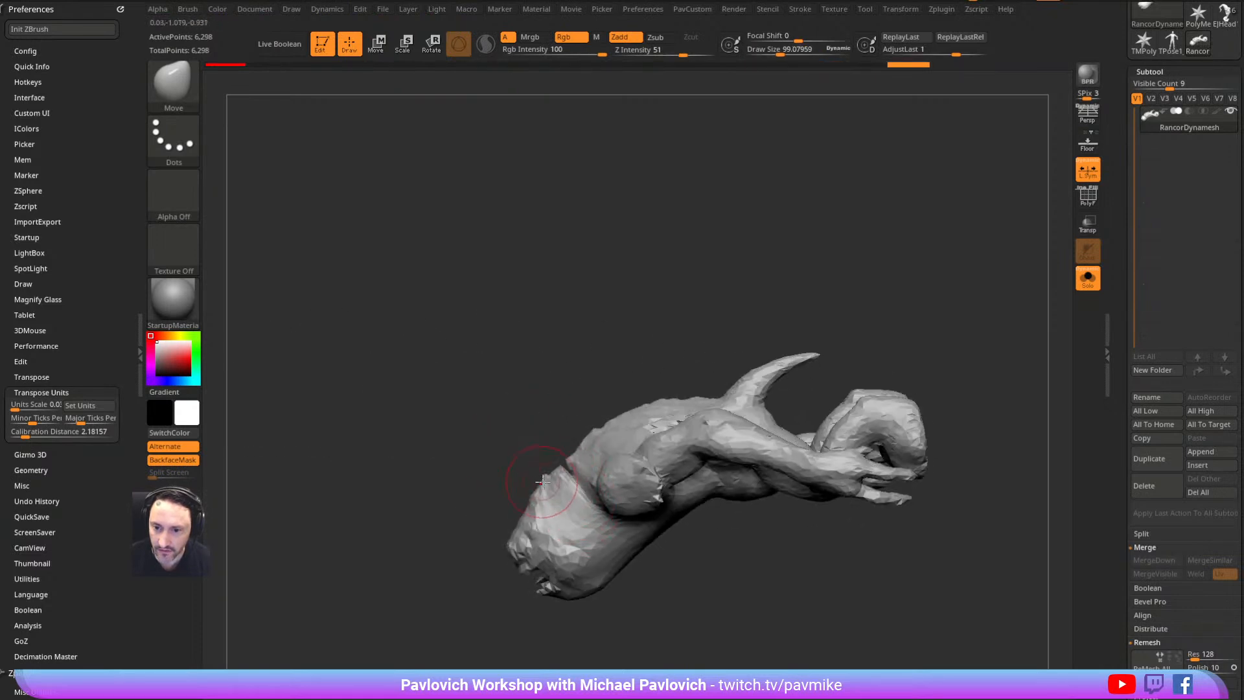
Lasso-mask the head and shoulder area, use the gizmo to bring the head and body into line, and clear the mask
{"action": "right_click_drag", "start_coordinate": [658, 330], "coordinate": [731, 421]}
{"action": "mouse_move", "coordinate": [738, 574]}
{"action": "left_mouse_down", "text": "ctrl"}
{"action": "mouse_move", "coordinate": [690, 496]}
{"action": "mouse_move", "coordinate": [648, 667]}
{"action": "mouse_move", "coordinate": [719, 622]}
{"action": "left_mouse_up", "text": "ctrl"}
{"action": "left_click", "coordinate": [647, 519], "text": "ctrl"}
{"action": "right_click_drag", "start_coordinate": [647, 519], "coordinate": [693, 557], "text": "ctrl"}
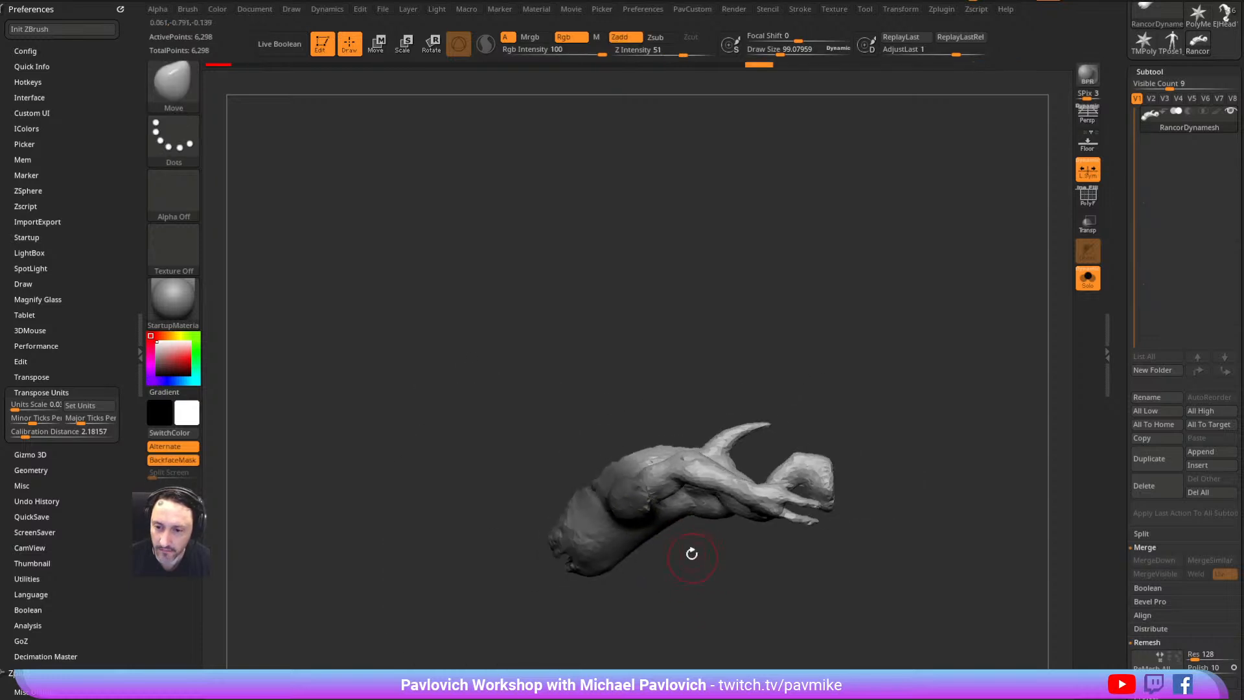
{"action": "key", "text": "w"}
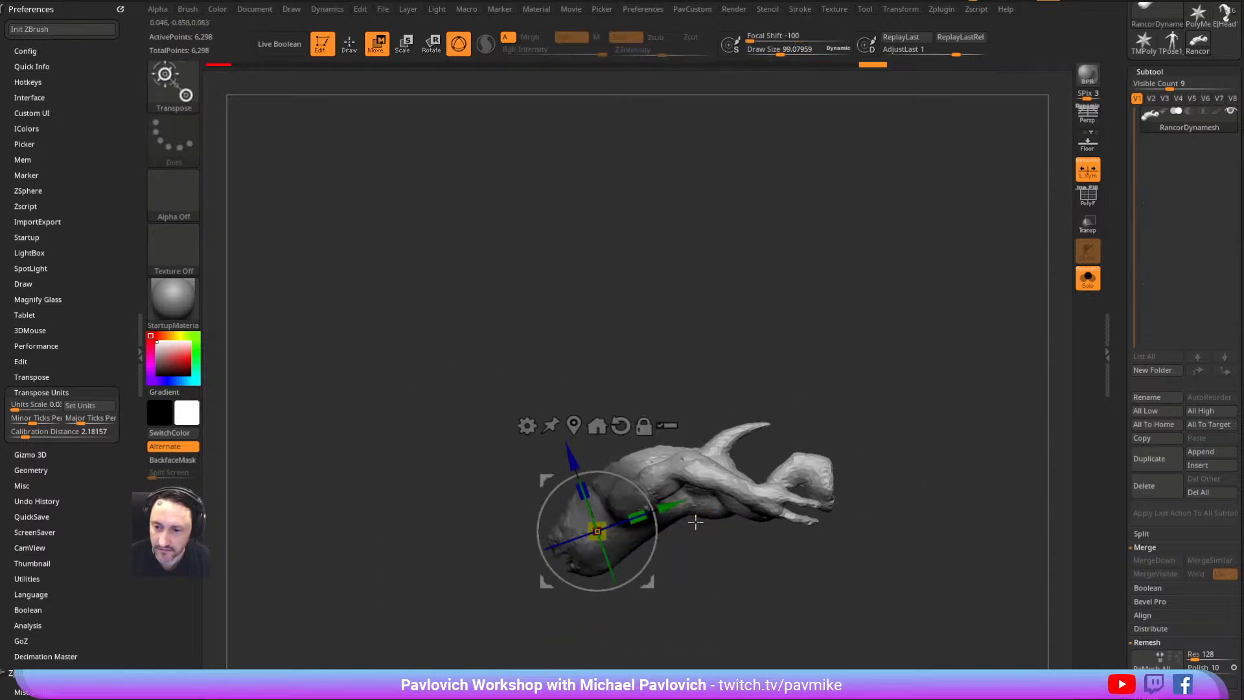
{"action": "left_click", "coordinate": [667, 485], "text": "ctrl"}
{"action": "left_click_drag", "start_coordinate": [656, 479], "coordinate": [704, 477], "text": "alt"}
{"action": "key", "text": "ctrl+i"}
{"action": "key", "text": "ctrl+z"}
{"action": "left_click", "coordinate": [698, 544], "text": "ctrl"}
{"action": "left_click", "coordinate": [705, 562], "text": "ctrl"}
{"action": "left_click_drag", "start_coordinate": [695, 434], "coordinate": [676, 432]}
{"action": "key", "text": "q"}
{"action": "mouse_move", "coordinate": [797, 363]}
{"action": "left_mouse_down", "text": "ctrl"}
{"action": "mouse_move", "coordinate": [862, 346]}
{"action": "mouse_move", "coordinate": [912, 381]}
{"action": "mouse_move", "coordinate": [820, 283]}
{"action": "mouse_move", "coordinate": [888, 329]}
{"action": "left_mouse_up", "text": "ctrl"}
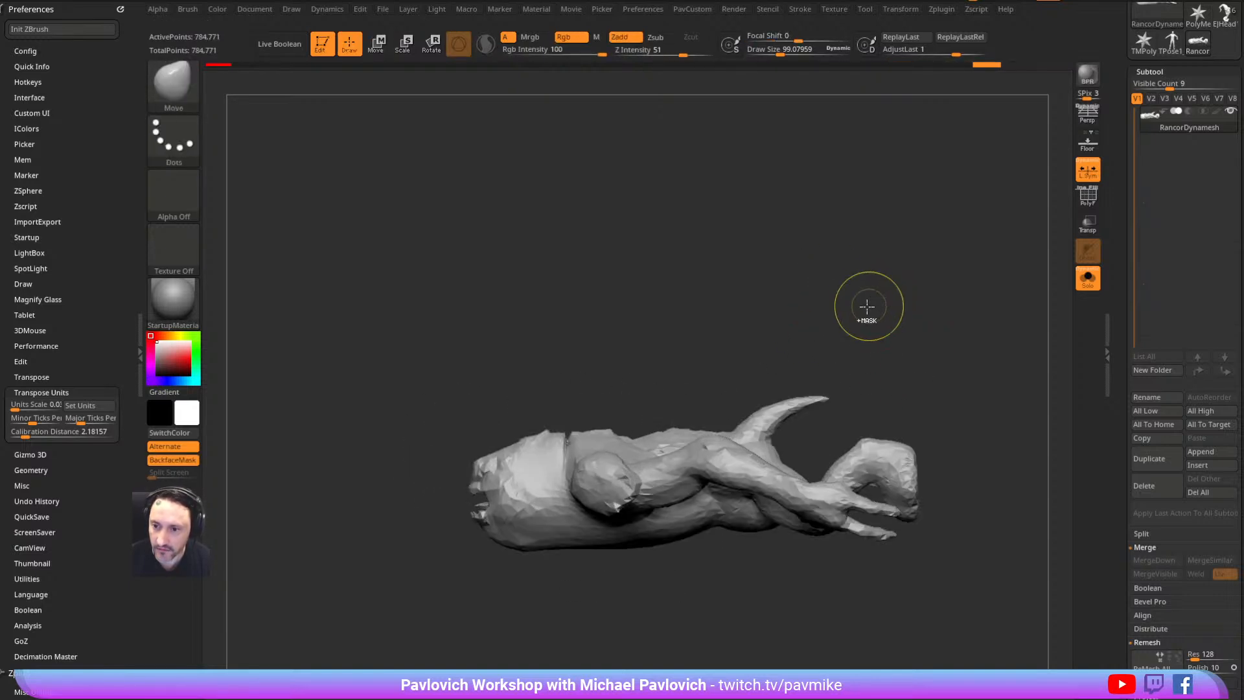
Undo the last edits to the Rancor proxy, show its polygroup wireframe and clear the mask
{"action": "key", "text": "ctrl+z"}
{"action": "key", "text": "2"}
{"action": "left_click", "coordinate": [845, 219]}
{"action": "key", "text": "shift+f"}
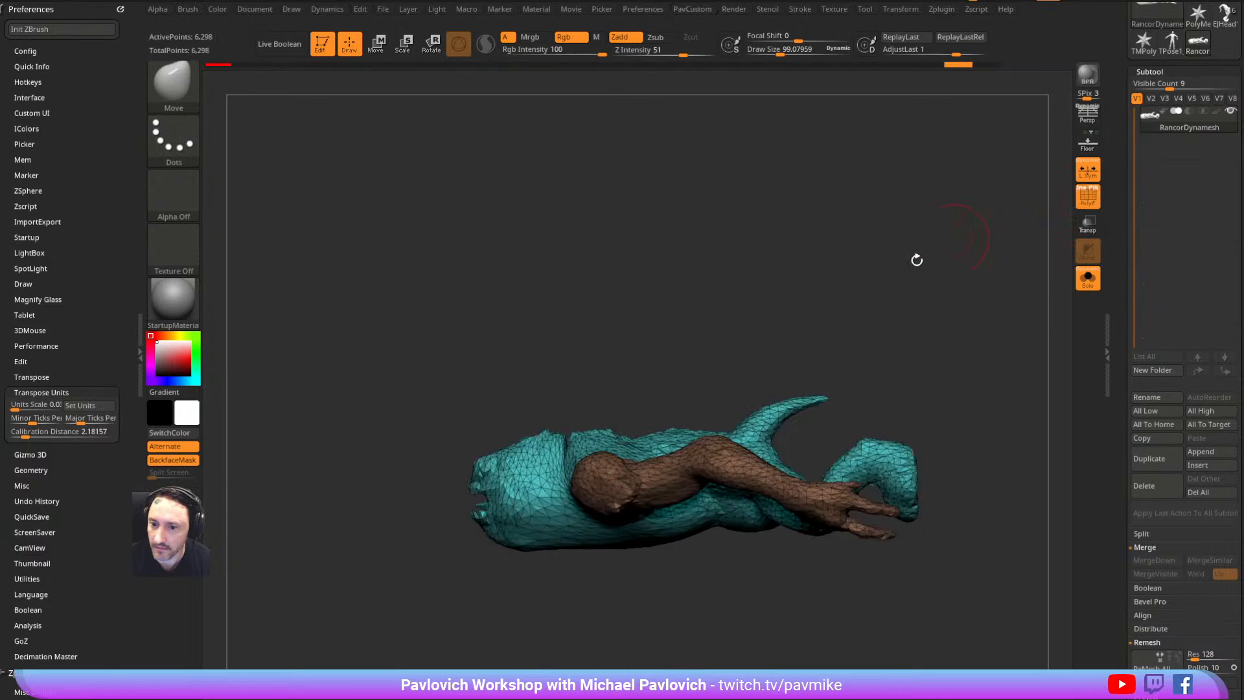
{"action": "left_click_drag", "start_coordinate": [896, 257], "coordinate": [920, 273], "text": "ctrl"}
{"action": "key", "text": "2"}
{"action": "left_click", "coordinate": [896, 221]}
{"action": "key", "text": "ctrl+z"}
{"action": "left_click_drag", "start_coordinate": [752, 275], "coordinate": [869, 283]}
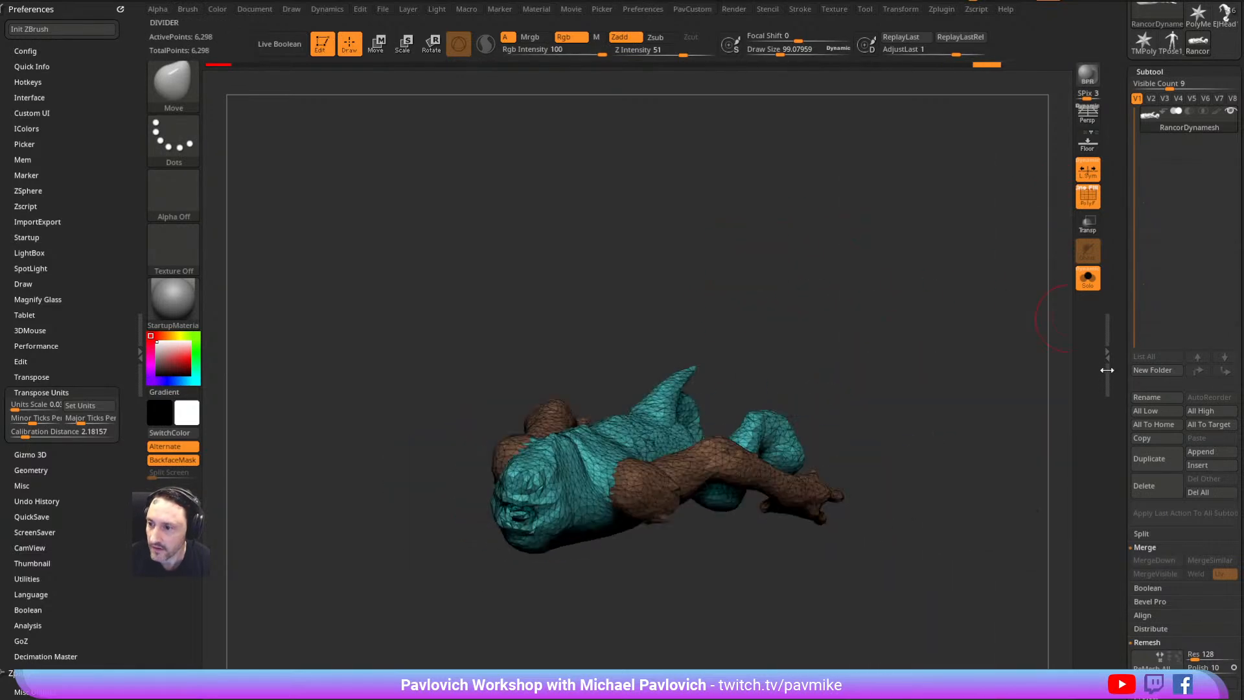
Turn off Proxy Pose to transfer the pose to the detailed Rancor and hide the polygroup wireframe
{"action": "scroll", "coordinate": [1125, 314], "scroll_direction": "down", "scroll_amount": 10}
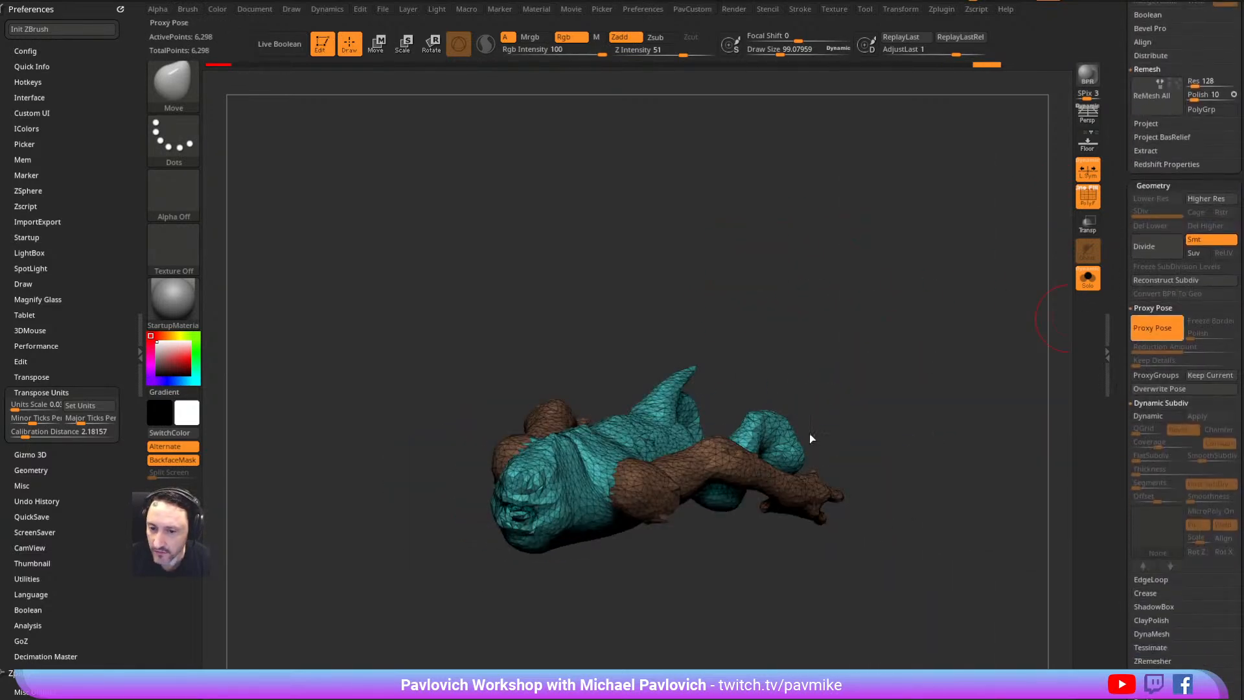
{"action": "left_click", "coordinate": [1088, 225]}
{"action": "key", "text": "shift+f"}
{"action": "left_click_drag", "start_coordinate": [916, 286], "coordinate": [1047, 305]}
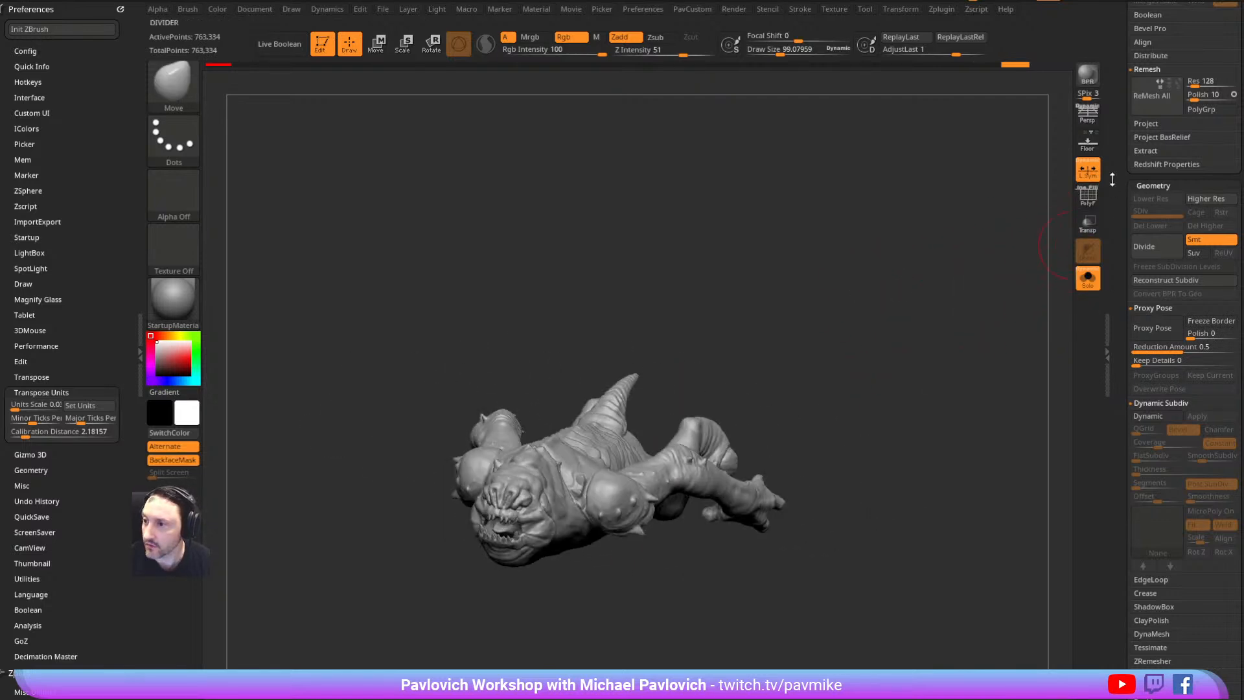
Turn on the floor grid and check the Rancor's placement against it from the side and at an angle
{"action": "left_click", "coordinate": [1088, 141]}
{"action": "left_click_drag", "start_coordinate": [919, 285], "coordinate": [896, 284]}
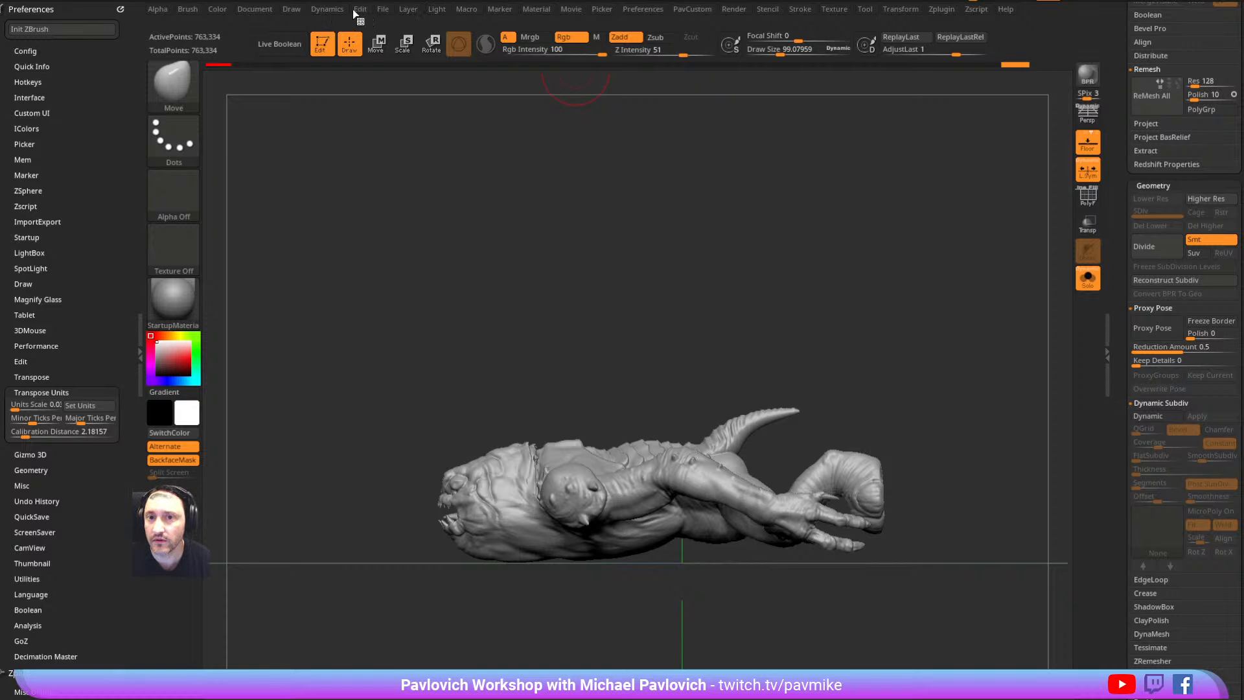
{"action": "left_click", "coordinate": [292, 10]}
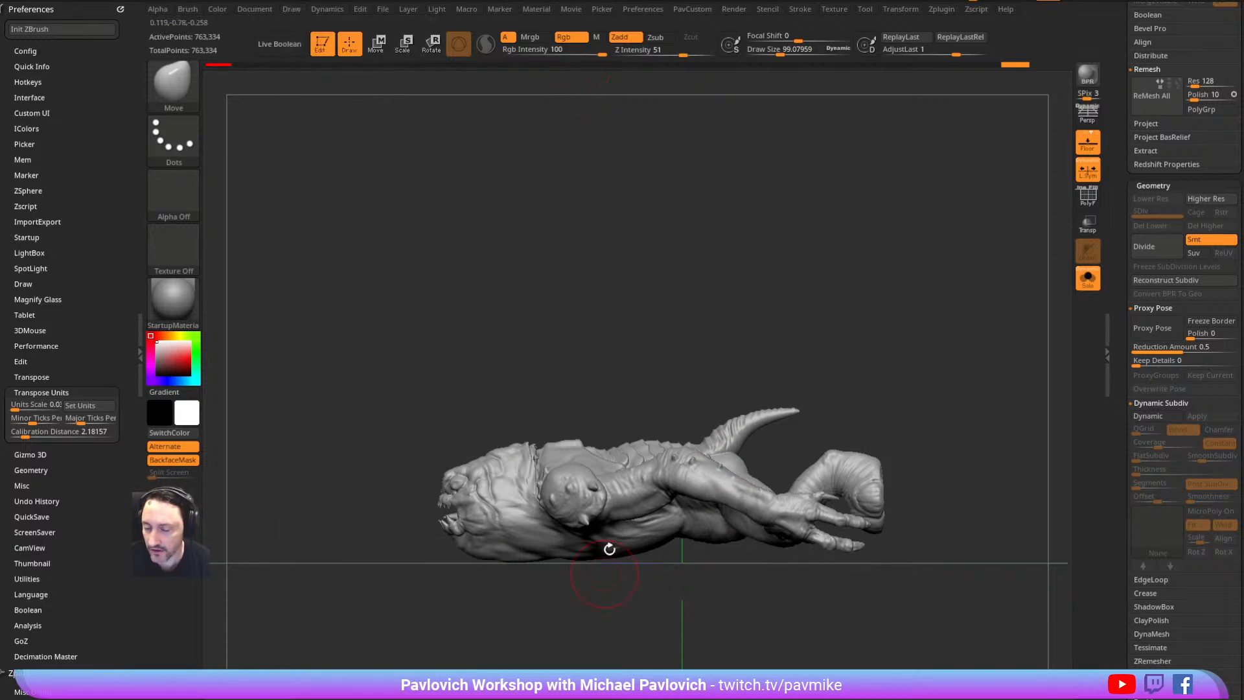
{"action": "left_click_drag", "start_coordinate": [792, 247], "coordinate": [804, 281]}
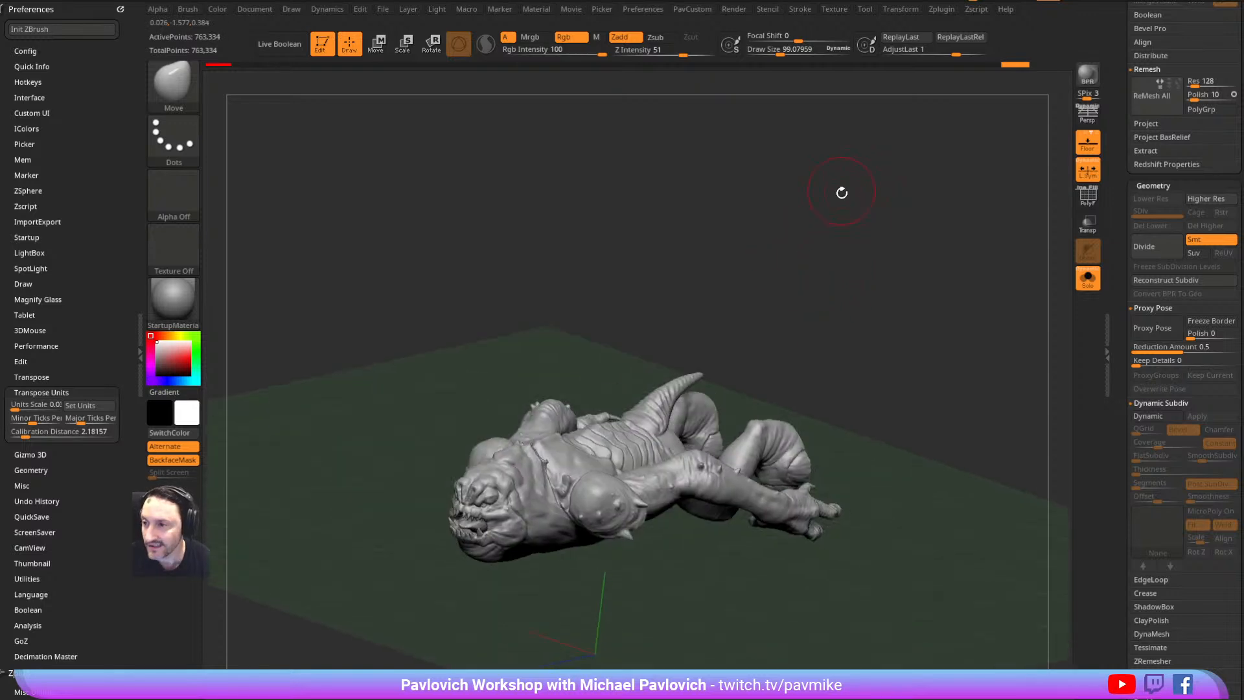
Dock the Dynamics palette and set Max Simulation Points to 314
{"action": "left_click_drag", "start_coordinate": [1114, 173], "coordinate": [1107, 221]}
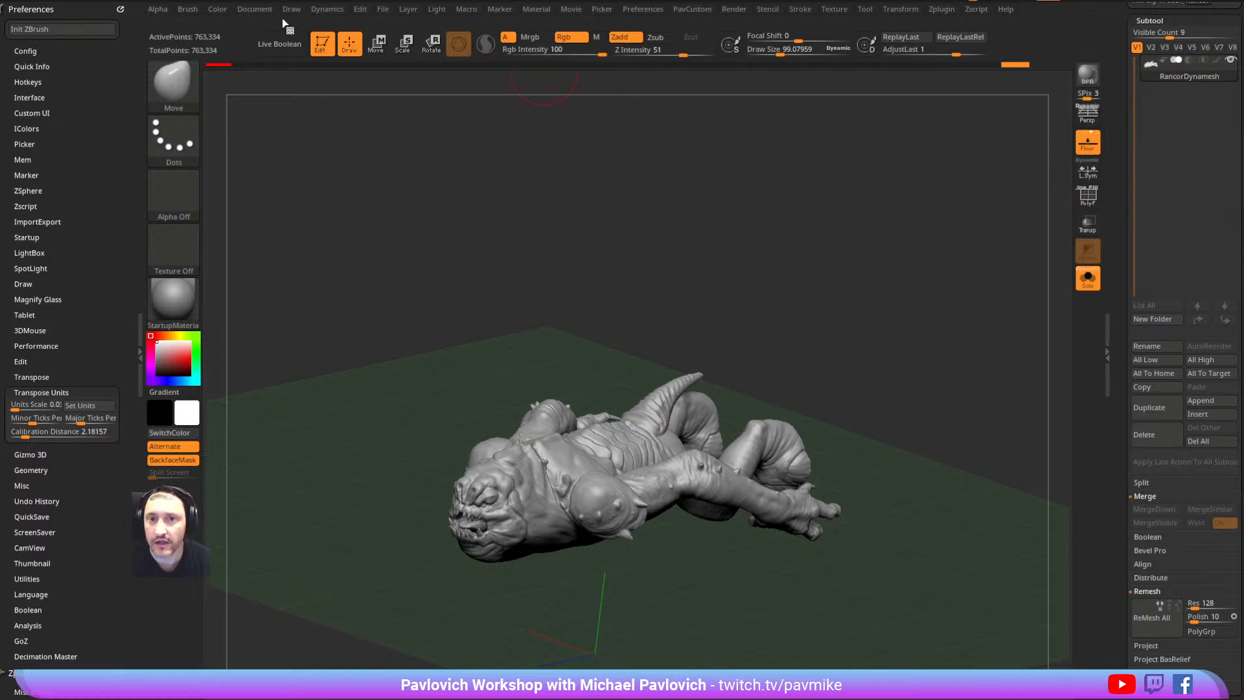
{"action": "left_click", "coordinate": [314, 11]}
{"action": "left_click_drag", "start_coordinate": [314, 20], "coordinate": [81, 82]}
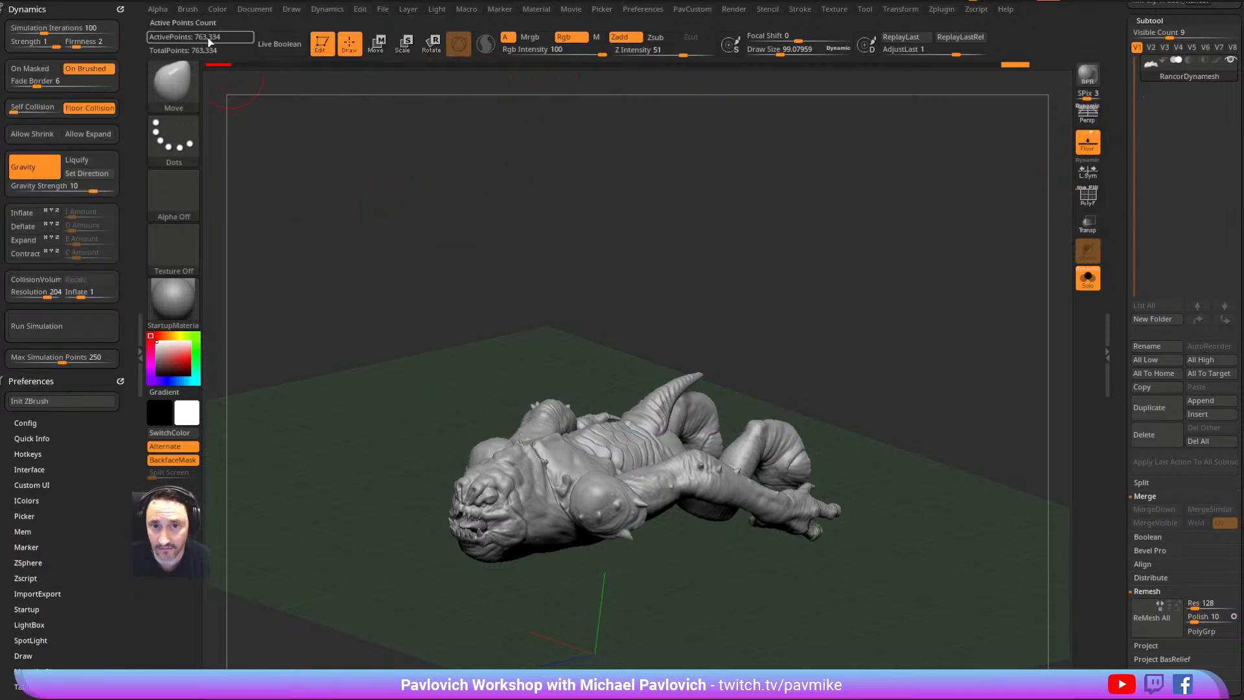
{"action": "left_click_drag", "start_coordinate": [70, 357], "coordinate": [119, 358]}
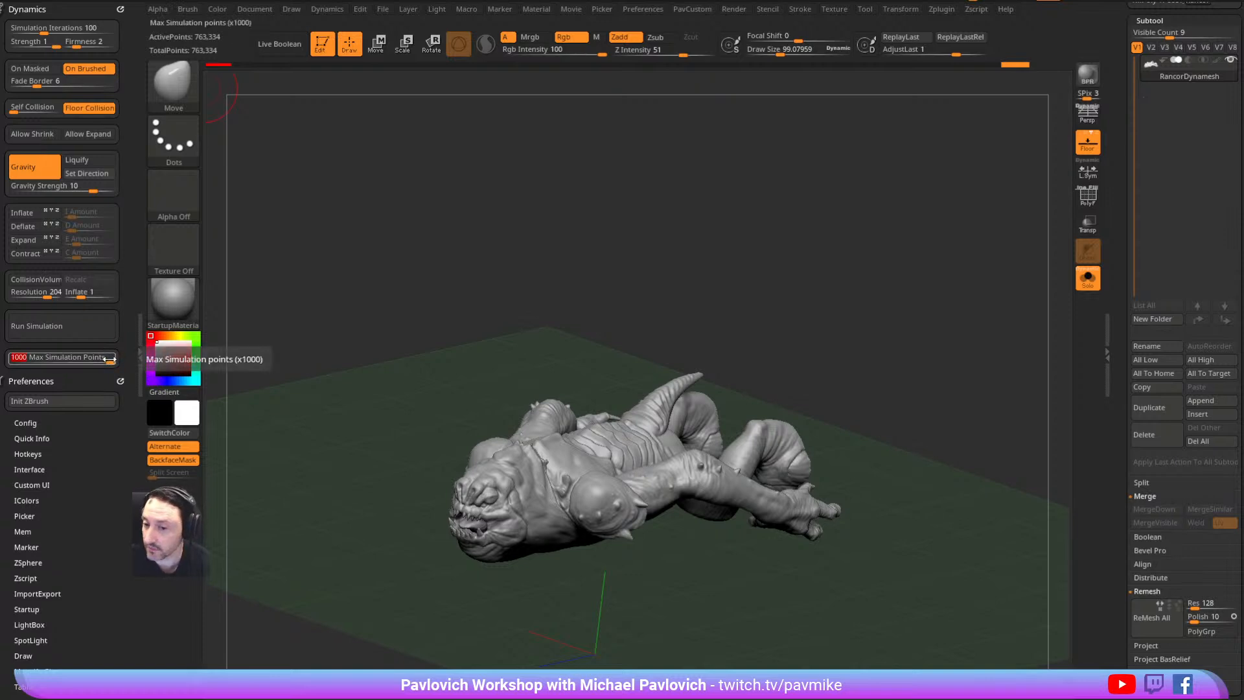
{"action": "left_click_drag", "start_coordinate": [107, 360], "coordinate": [70, 363]}
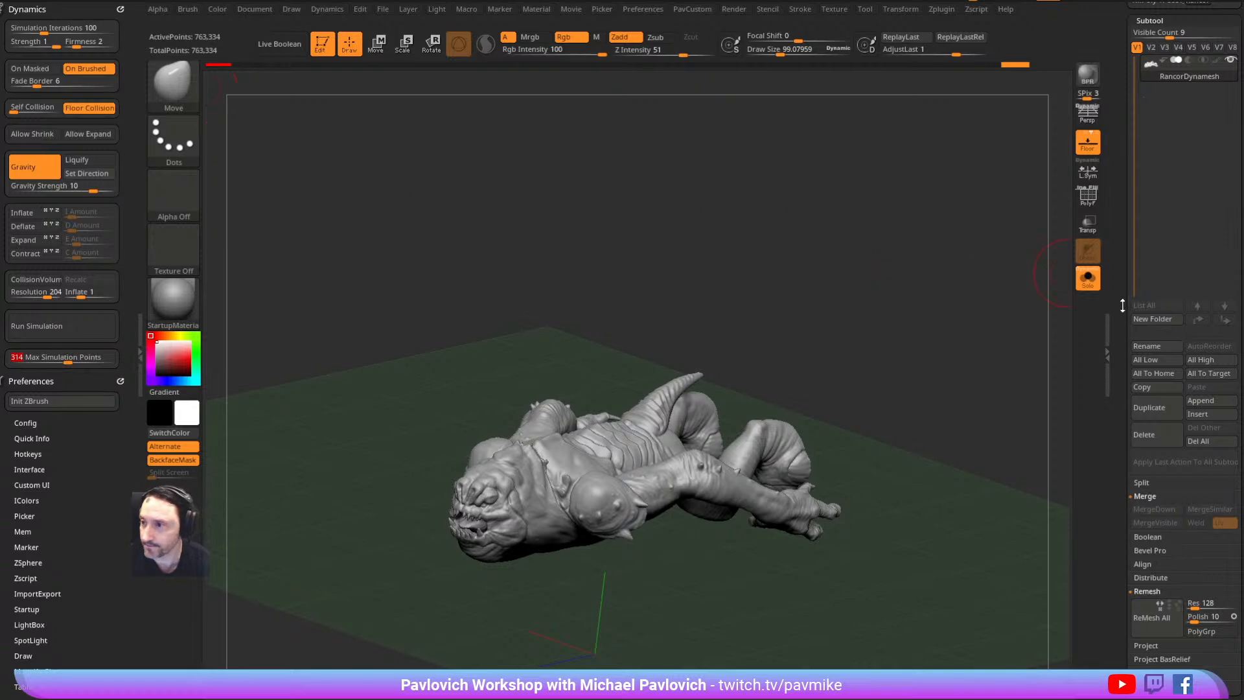
Set the Proxy Pose reduction amount to 0.74701 and turn on Proxy Pose
{"action": "scroll", "coordinate": [1137, 272], "scroll_direction": "down", "scroll_amount": 15}
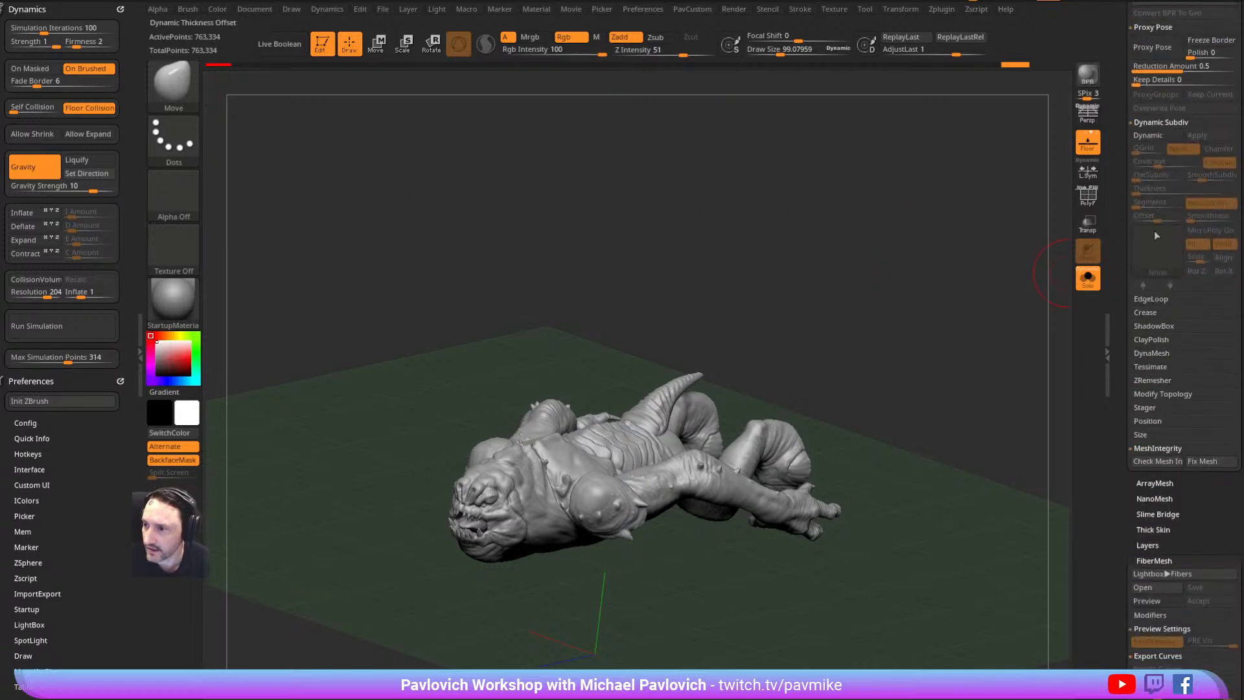
{"action": "scroll", "coordinate": [1138, 181], "scroll_direction": "up", "scroll_amount": 5}
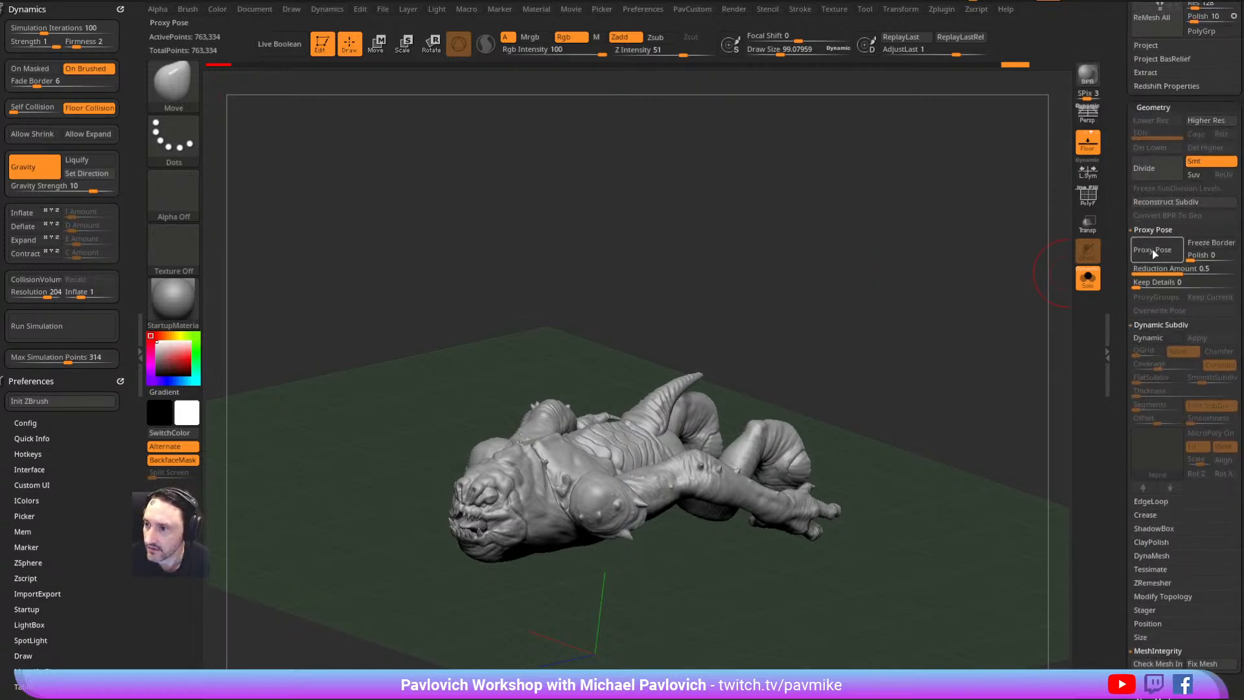
{"action": "left_click_drag", "start_coordinate": [1175, 268], "coordinate": [1210, 289]}
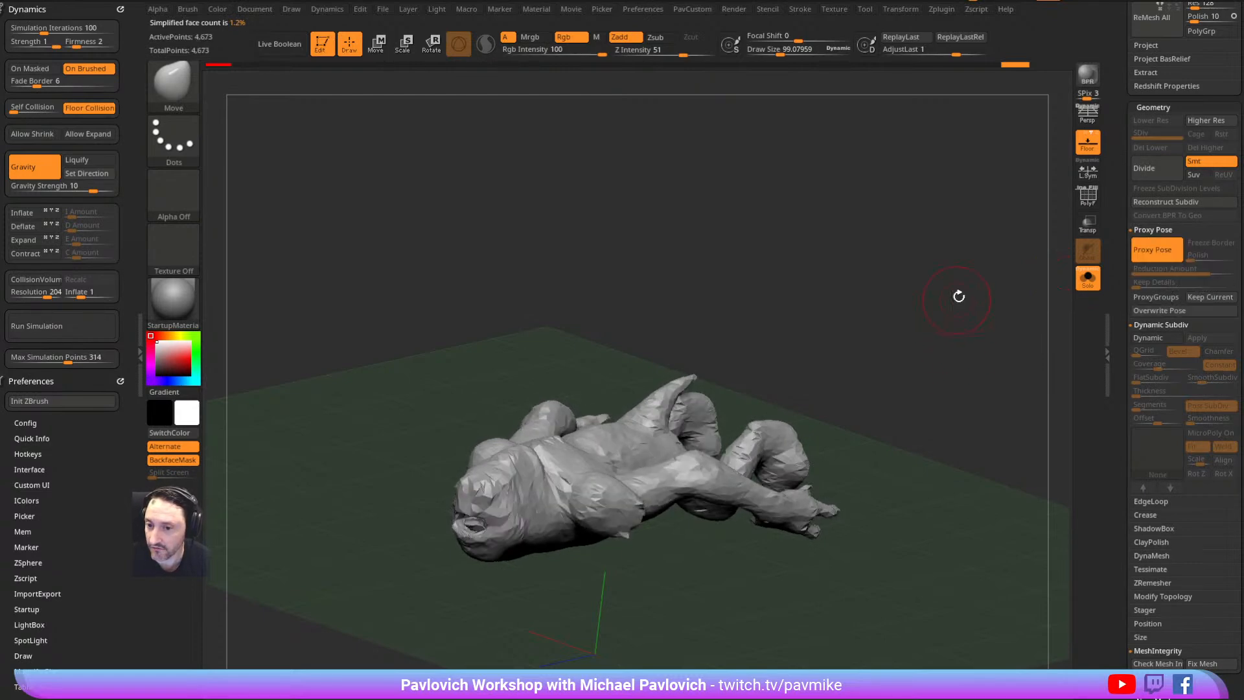
{"action": "left_click_drag", "start_coordinate": [955, 300], "coordinate": [952, 289], "text": "shift"}
{"action": "left_click_drag", "start_coordinate": [894, 259], "coordinate": [933, 283]}
Try to drop the low-resolution proxy onto the floor using the TransposeCloth brush with an axis-aligned gizmo
{"action": "key", "text": "w"}
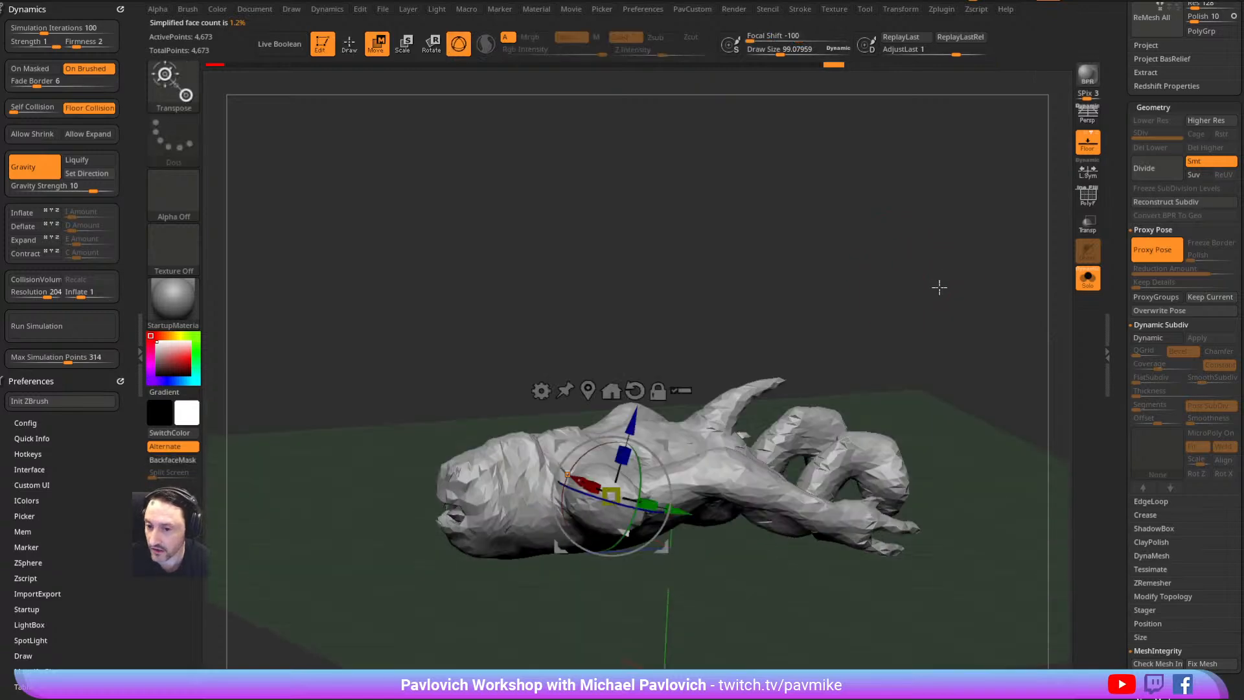
{"action": "left_click", "coordinate": [611, 386]}
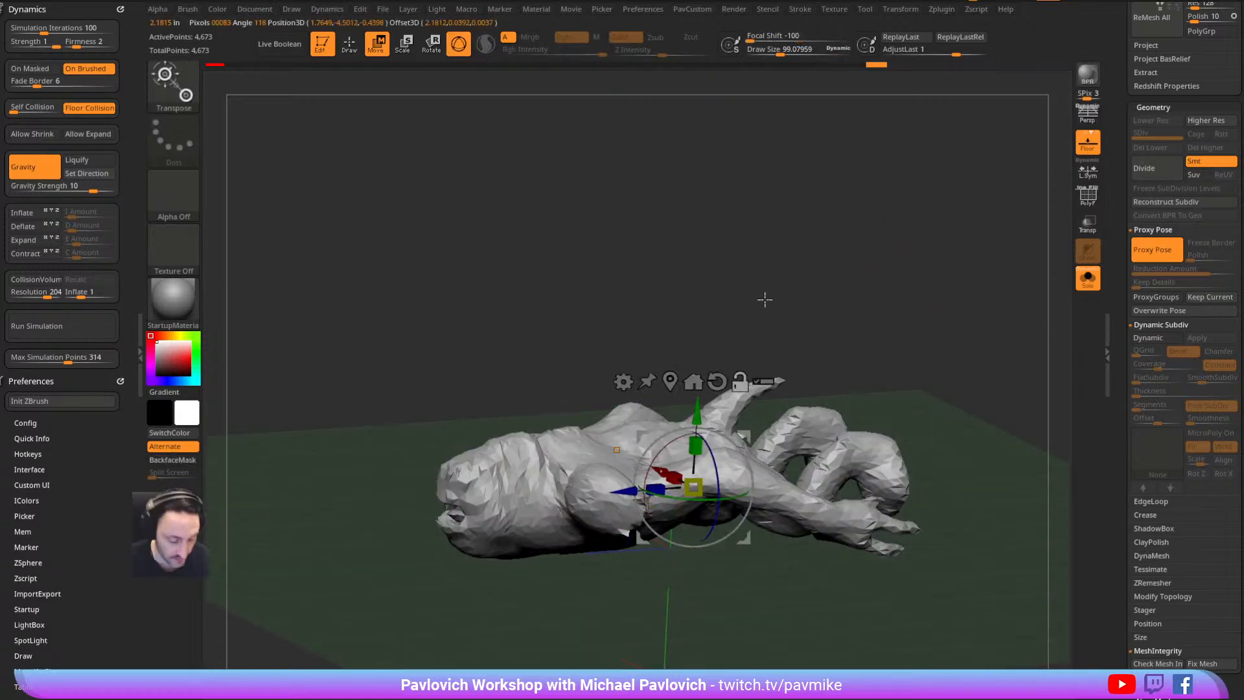
{"action": "key", "text": "b"}
{"action": "key", "text": "t"}
{"action": "key", "text": "c"}
{"action": "right_click_drag", "start_coordinate": [732, 411], "coordinate": [703, 391]}
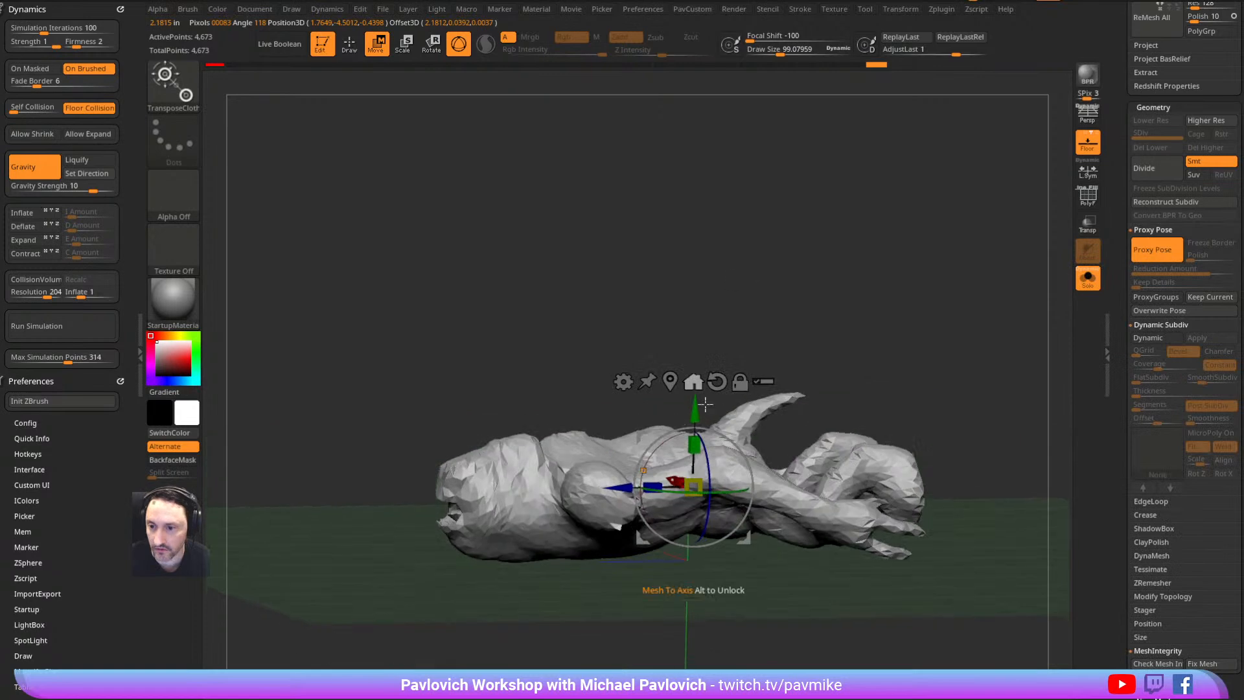
{"action": "left_click_drag", "start_coordinate": [691, 410], "coordinate": [706, 490]}
{"action": "key", "text": "ctrl+z"}
{"action": "right_click_drag", "start_coordinate": [855, 319], "coordinate": [839, 350]}
{"action": "mouse_move", "coordinate": [693, 487]}
{"action": "left_mouse_down"}
{"action": "mouse_move", "coordinate": [680, 490]}
{"action": "mouse_move", "coordinate": [695, 503]}
{"action": "left_mouse_up"}
{"action": "mouse_move", "coordinate": [935, 352]}
{"action": "right_mouse_down"}
{"action": "mouse_move", "coordinate": [935, 324]}
{"action": "mouse_move", "coordinate": [948, 400]}
{"action": "mouse_move", "coordinate": [935, 352]}
{"action": "mouse_move", "coordinate": [1058, 319]}
{"action": "right_mouse_up"}
{"action": "key", "text": "q"}
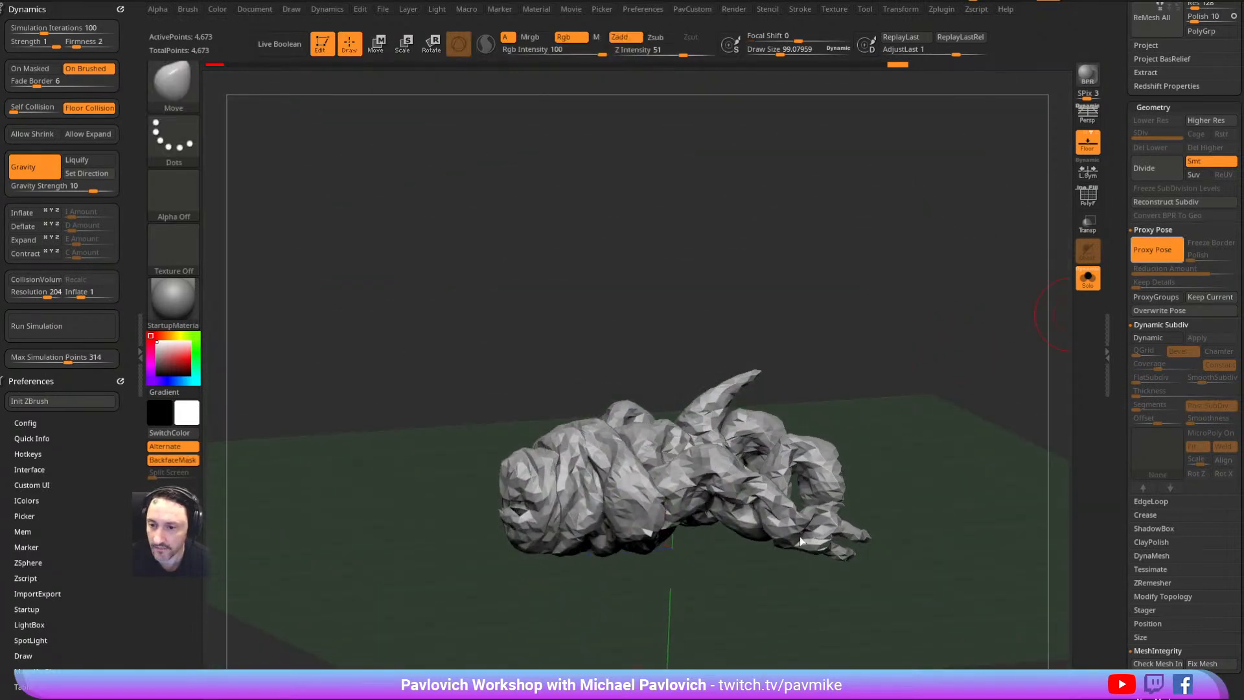
Undo the cloth deformation and the proxy, and turn Proxy Pose back on with a reduction amount of 0.16875
{"action": "mouse_move", "coordinate": [833, 294]}
{"action": "right_mouse_down"}
{"action": "mouse_move", "coordinate": [901, 363]}
{"action": "mouse_move", "coordinate": [930, 371]}
{"action": "mouse_move", "coordinate": [888, 314]}
{"action": "mouse_move", "coordinate": [938, 328]}
{"action": "mouse_move", "coordinate": [953, 300]}
{"action": "right_mouse_up"}
{"action": "key", "text": "ctrl+z"}
{"action": "key", "text": "ctrl+z"}
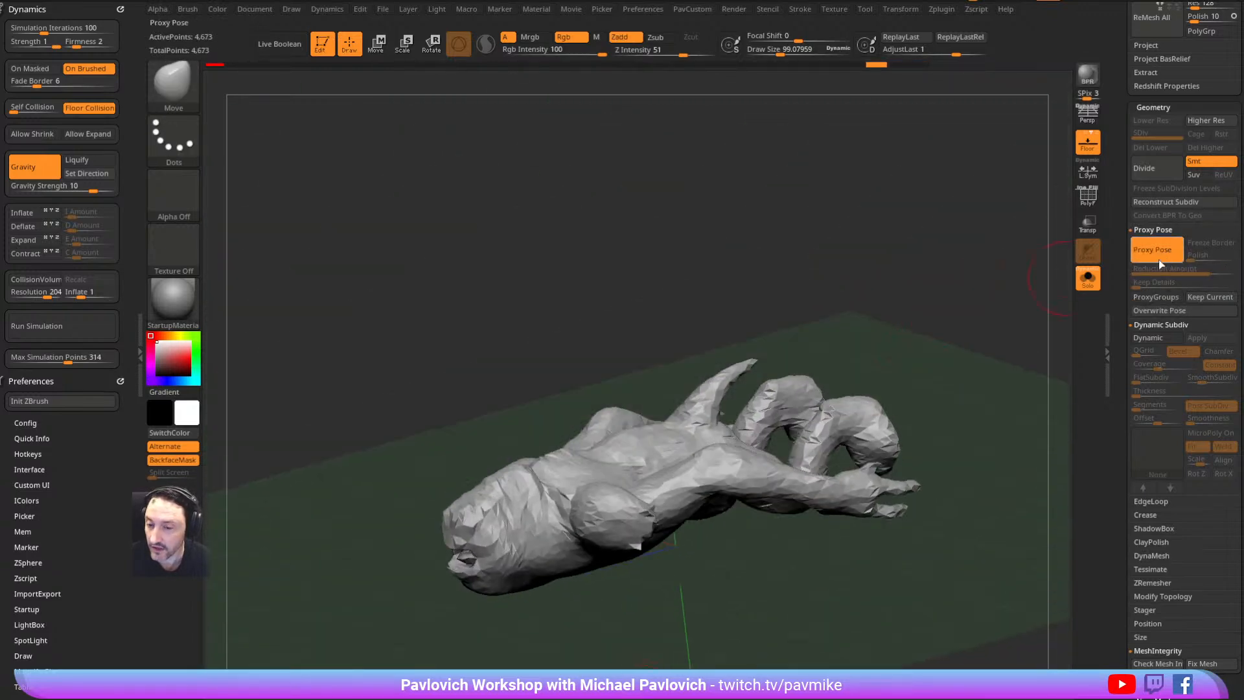
{"action": "key", "text": "ctrl+z"}
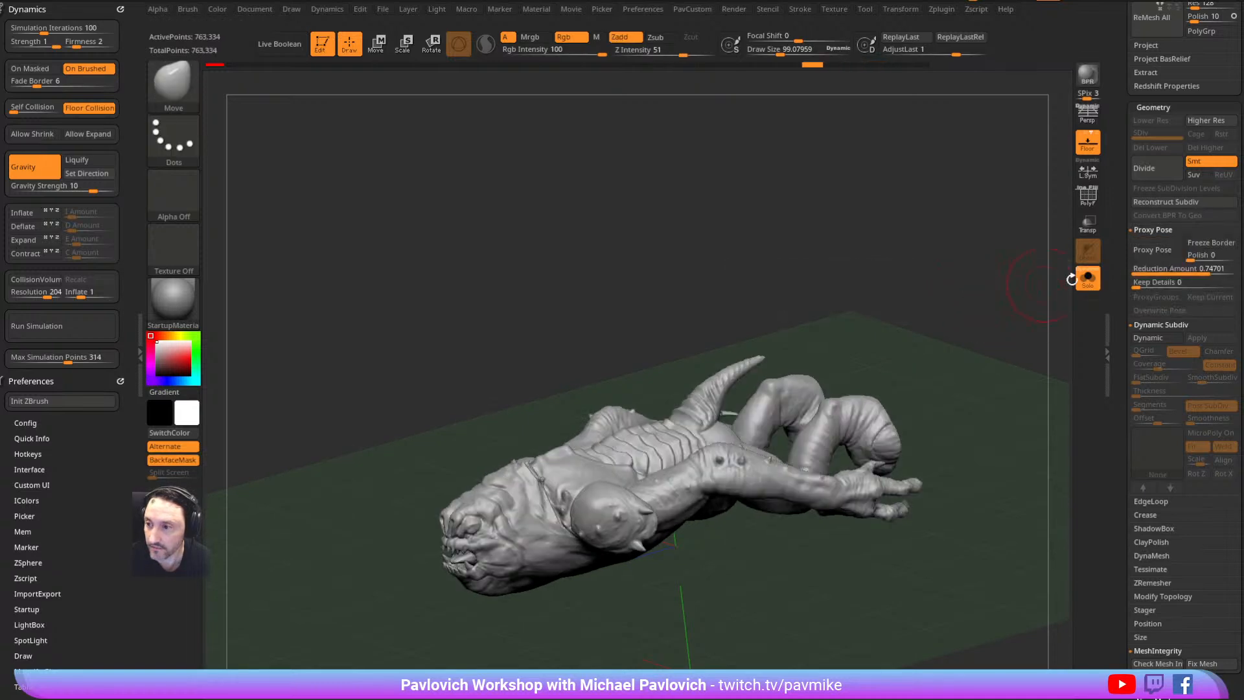
{"action": "left_click_drag", "start_coordinate": [1185, 273], "coordinate": [1147, 279]}
{"action": "left_click_drag", "start_coordinate": [870, 351], "coordinate": [944, 301]}
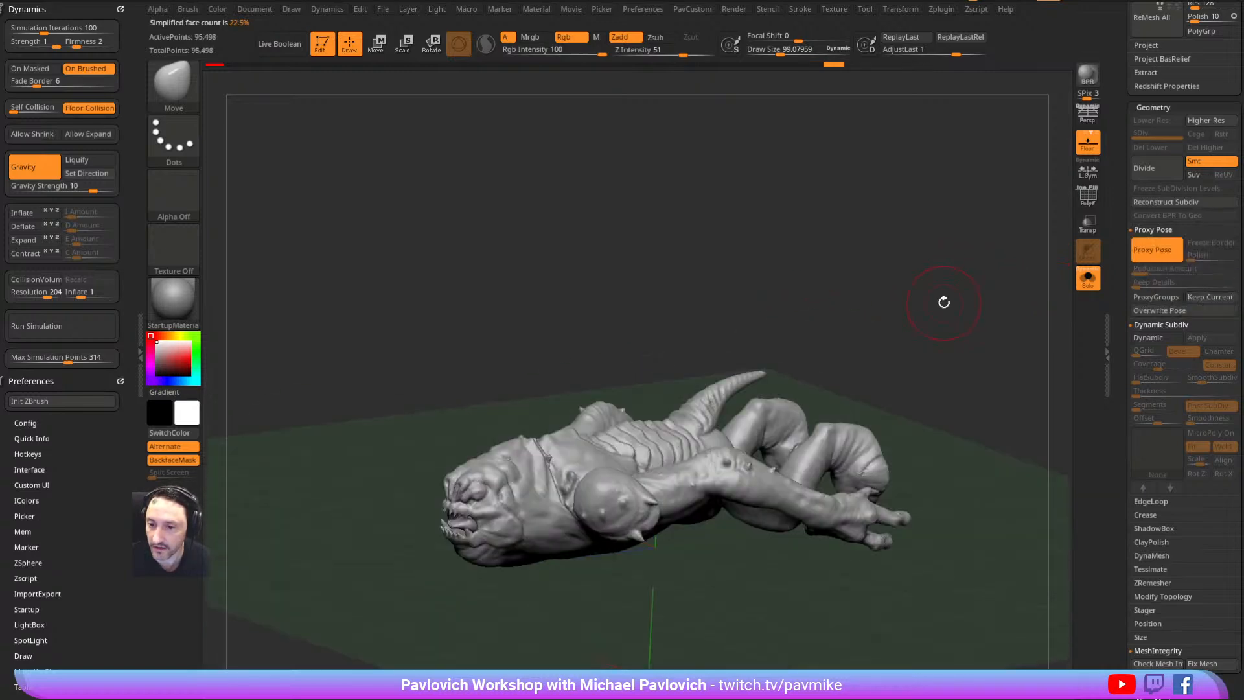
{"action": "key", "text": "w"}
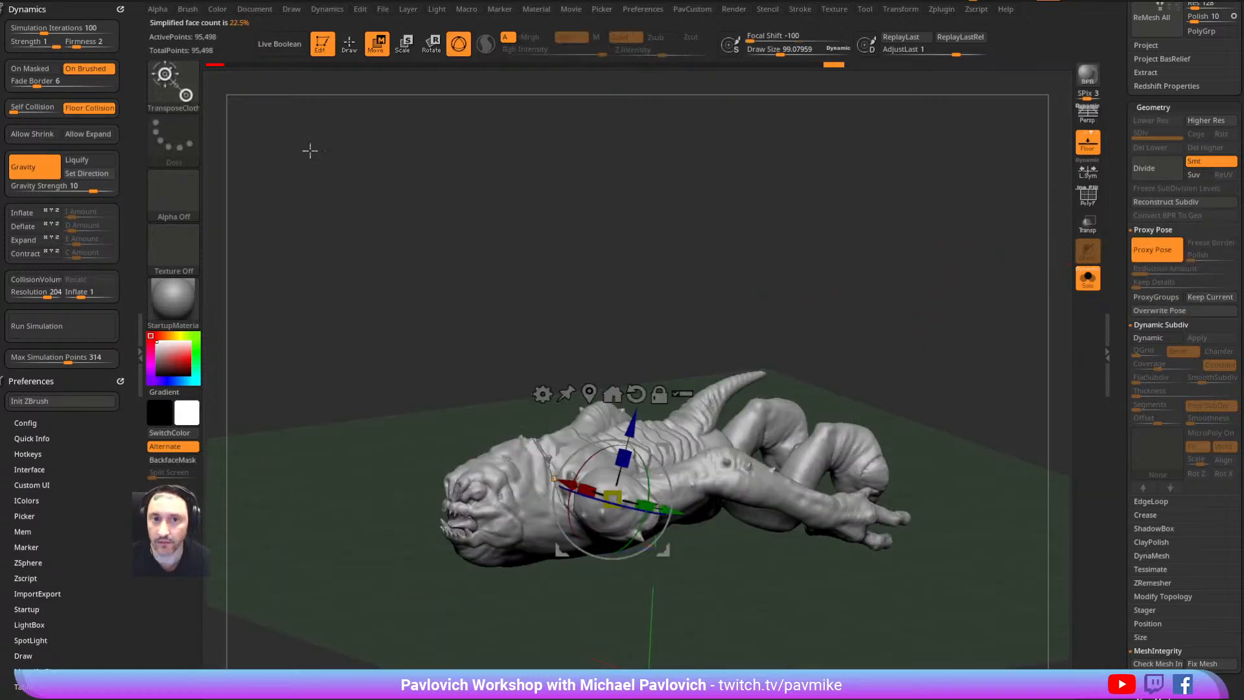
{"action": "key", "text": "q"}
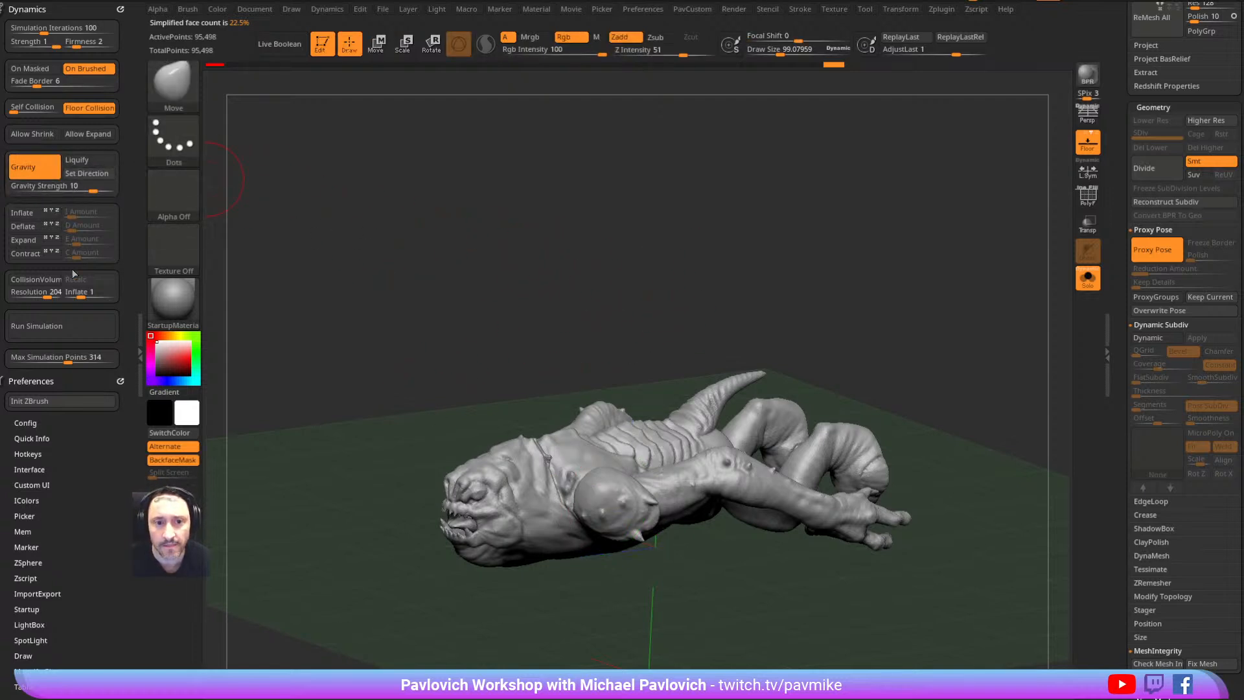
Run the gravity simulation on the proxy against the floor and stop it to inspect the collapse
{"action": "left_click", "coordinate": [68, 323]}
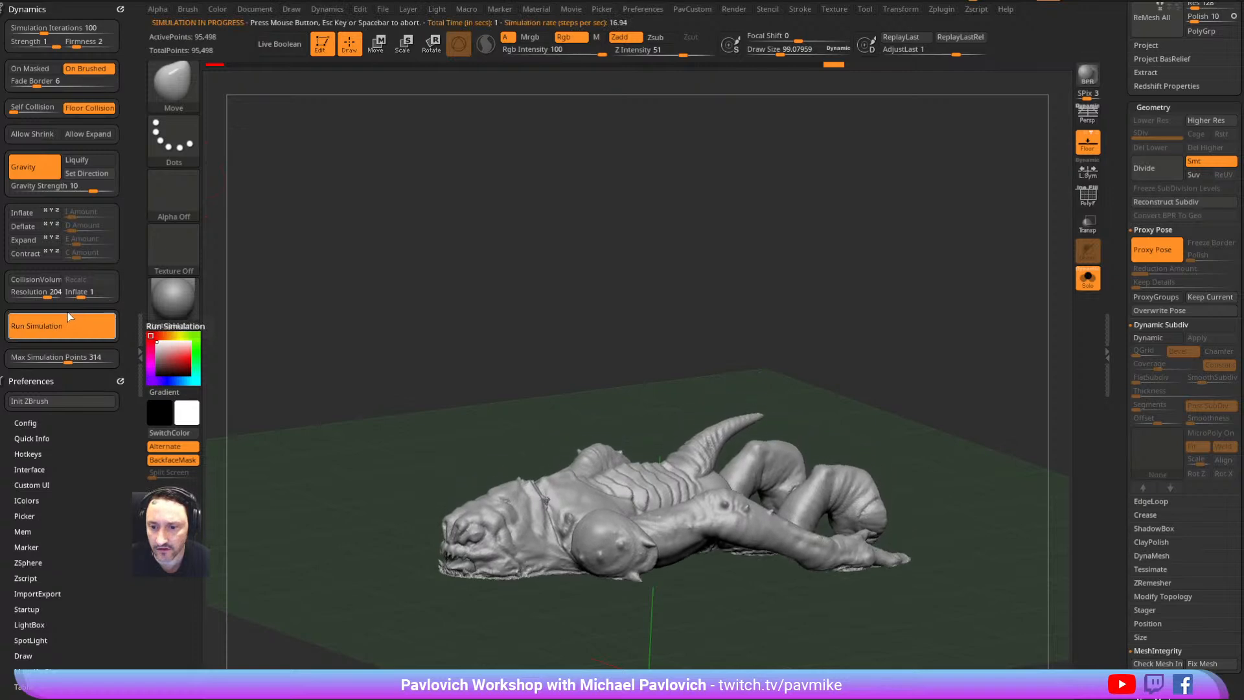
{"action": "left_click_drag", "start_coordinate": [653, 315], "coordinate": [664, 488]}
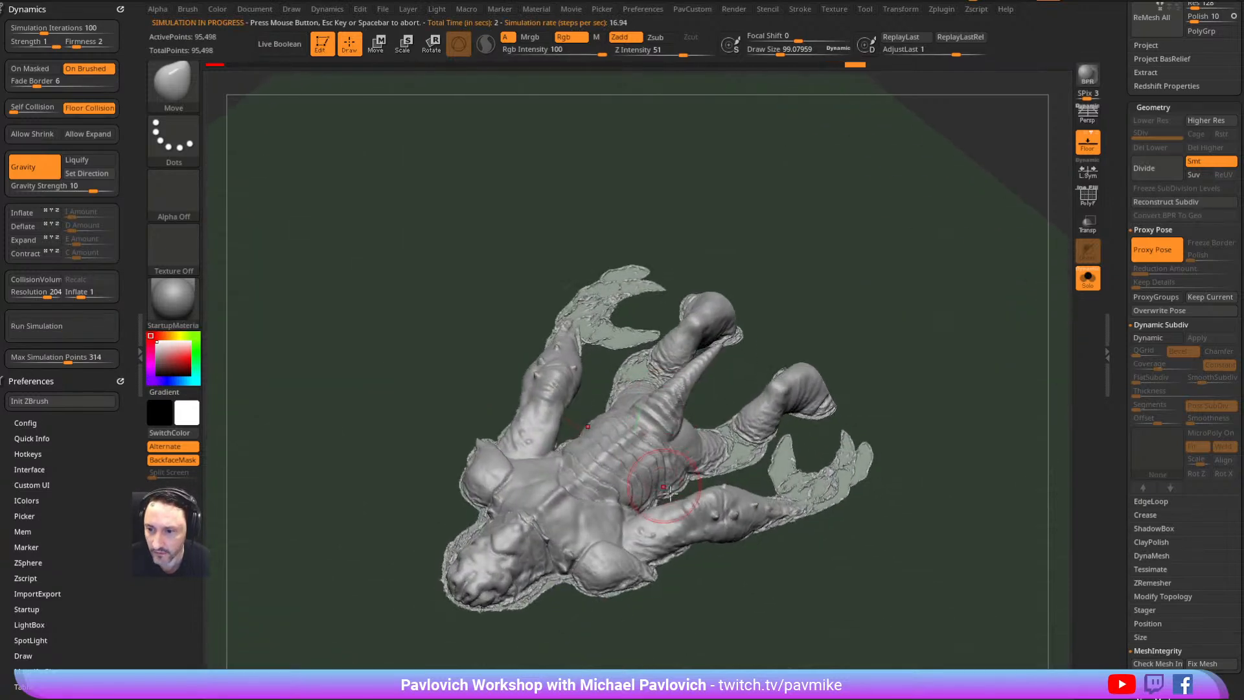
{"action": "mouse_move", "coordinate": [778, 547]}
{"action": "left_mouse_down"}
{"action": "mouse_move", "coordinate": [910, 320]}
{"action": "mouse_move", "coordinate": [897, 281]}
{"action": "left_mouse_up"}
Try to push the denser proxy down against the floor with the TransposeCloth gizmo and undo the move
{"action": "key", "text": "b"}
{"action": "key", "text": "t"}
{"action": "key", "text": "c"}
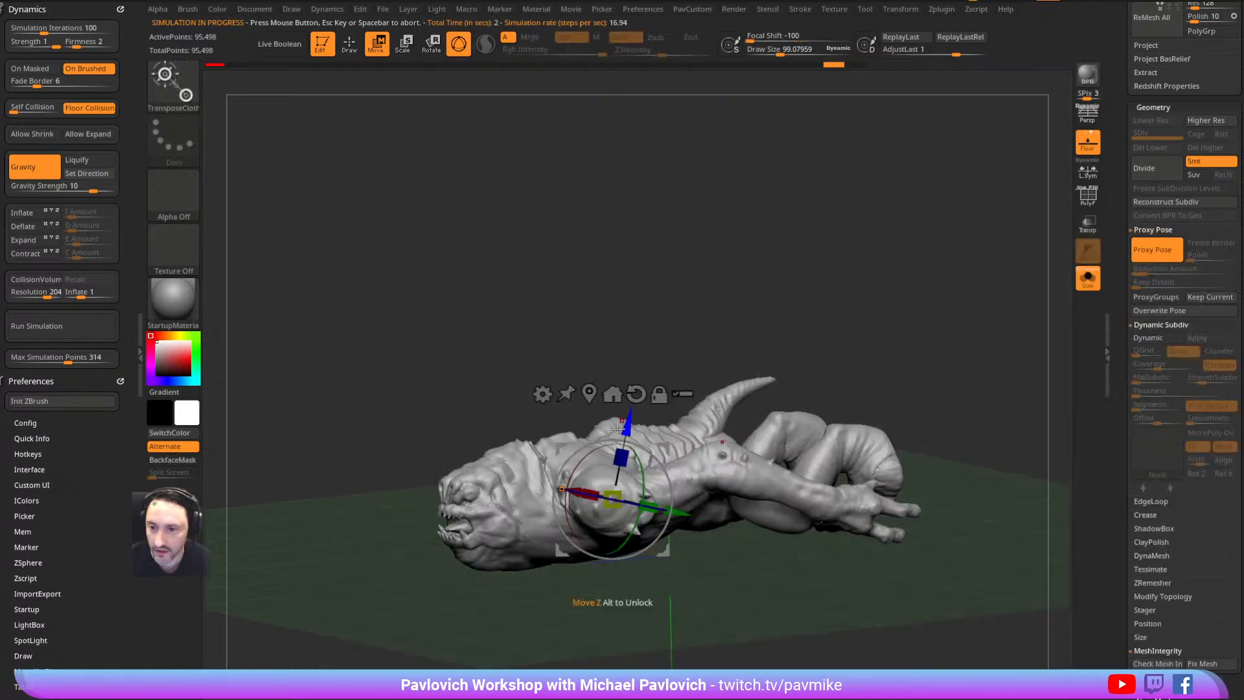
{"action": "left_click_drag", "start_coordinate": [691, 406], "coordinate": [702, 461]}
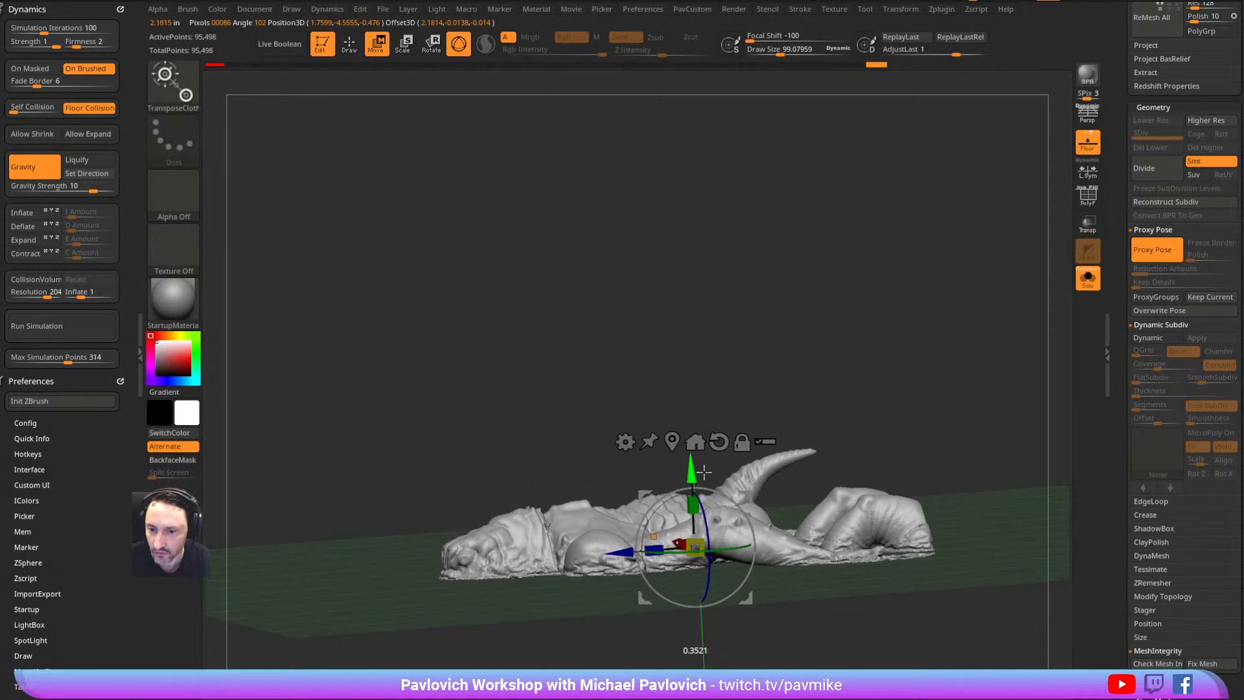
{"action": "mouse_move", "coordinate": [937, 274]}
{"action": "left_mouse_down"}
{"action": "mouse_move", "coordinate": [952, 325]}
{"action": "mouse_move", "coordinate": [936, 263]}
{"action": "left_mouse_up"}
{"action": "key", "text": "ctrl+z"}
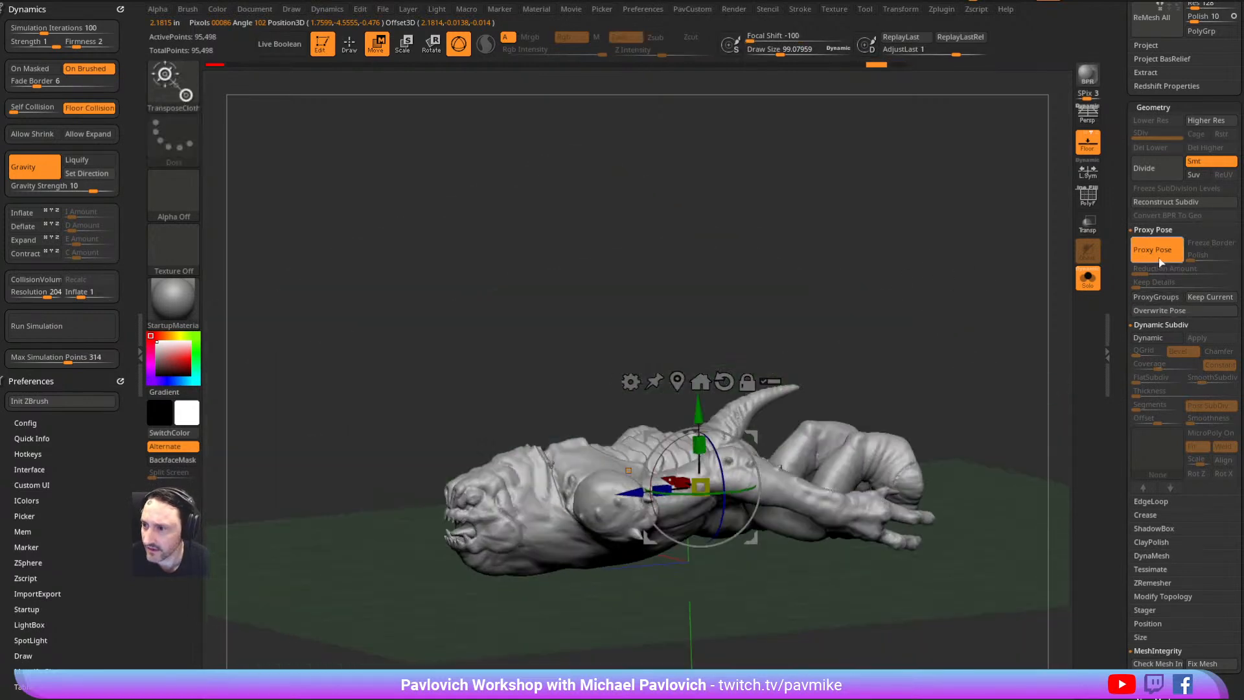
Undo the current proxy and turn Proxy Pose on again with a reduction amount of about 0.28
{"action": "key", "text": "ctrl+z"}
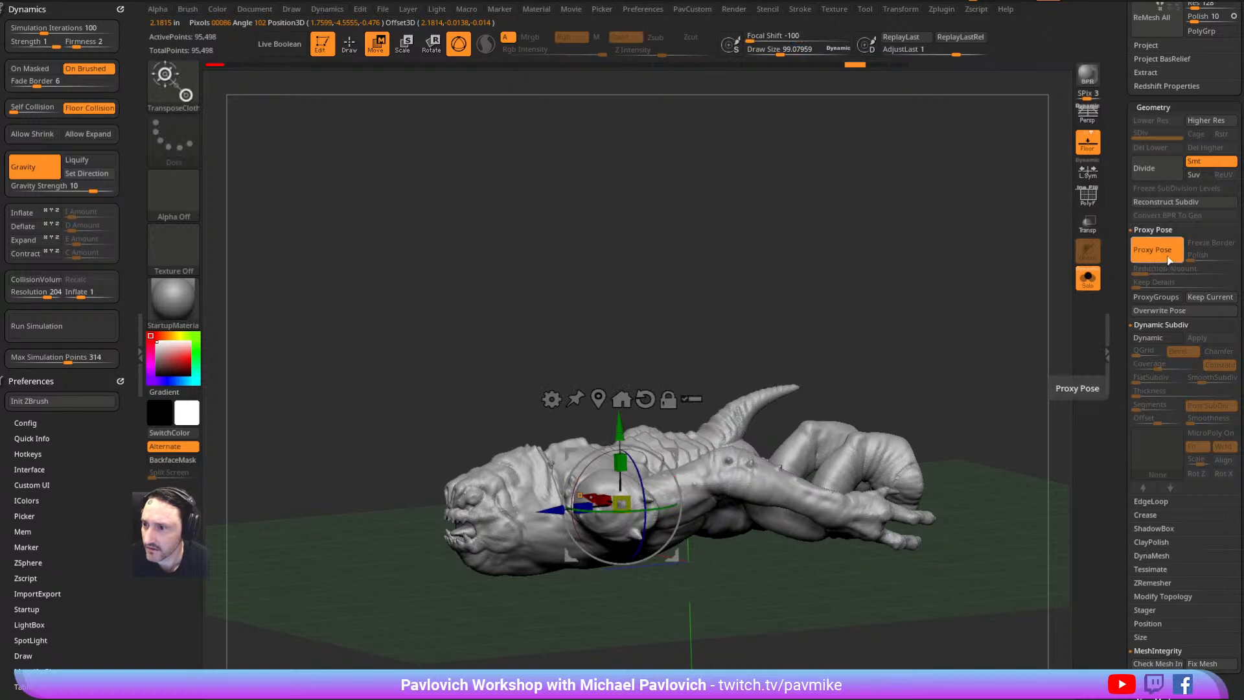
{"action": "key", "text": "ctrl+z"}
{"action": "key", "text": "ctrl+z"}
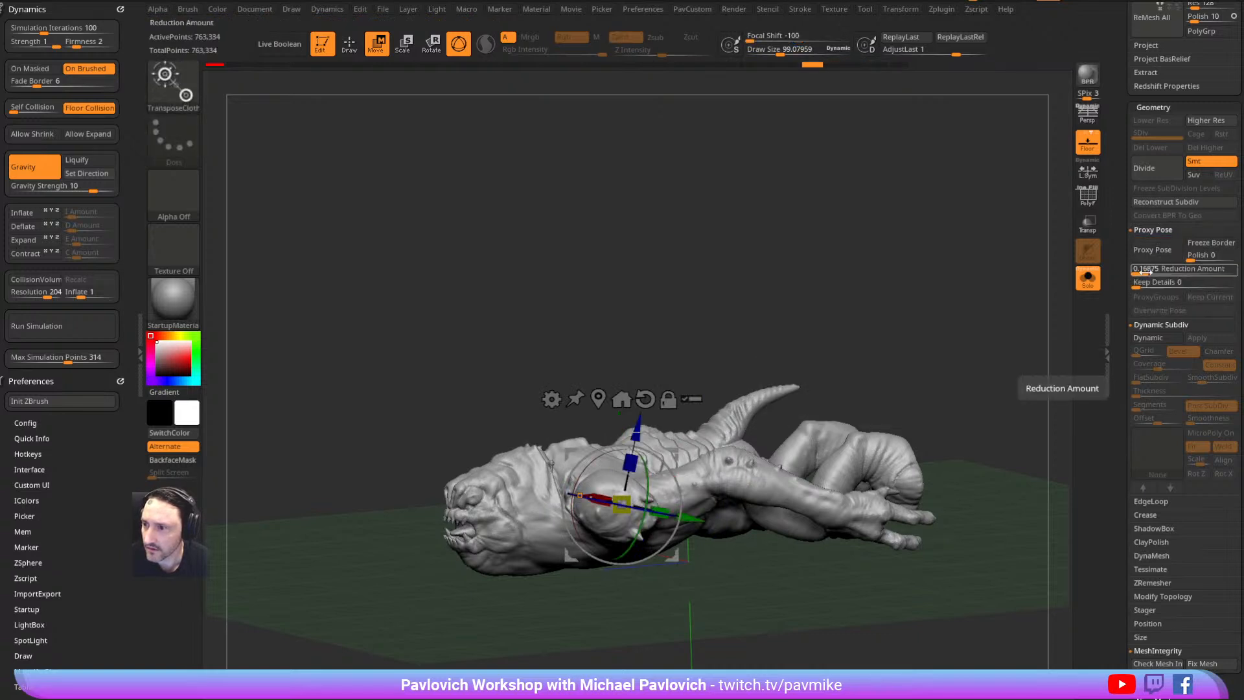
{"action": "left_click_drag", "start_coordinate": [1141, 268], "coordinate": [1146, 270]}
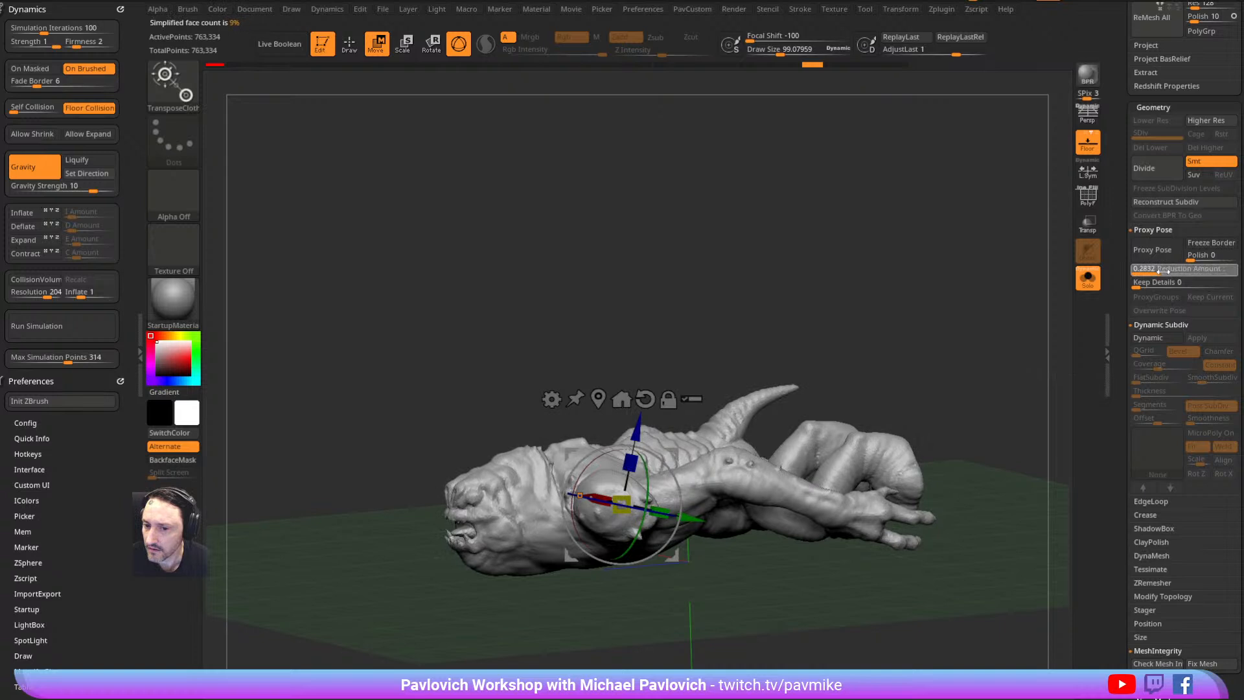
{"action": "left_click", "coordinate": [1156, 250]}
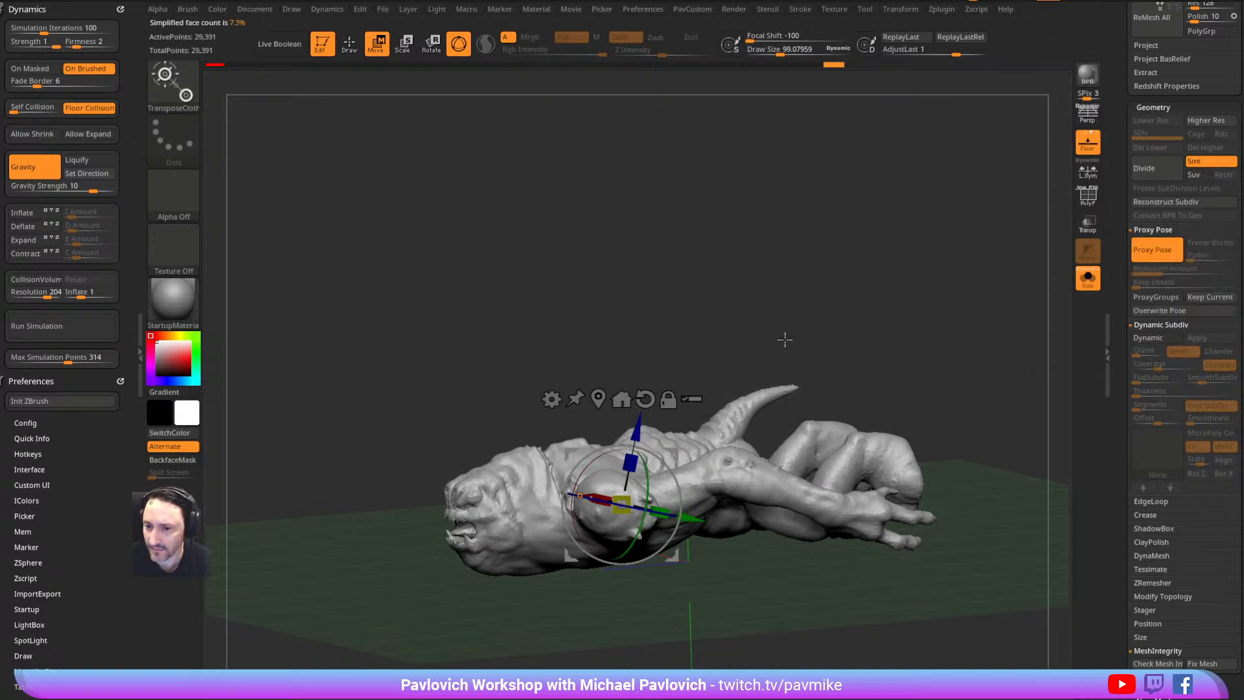
Try to press the new proxy onto the floor with TransposeCloth, and return to Draw mode
{"action": "left_click_drag", "start_coordinate": [638, 369], "coordinate": [660, 329], "text": "shift"}
{"action": "left_click_drag", "start_coordinate": [669, 447], "coordinate": [678, 492]}
{"action": "left_click_drag", "start_coordinate": [795, 363], "coordinate": [862, 332]}
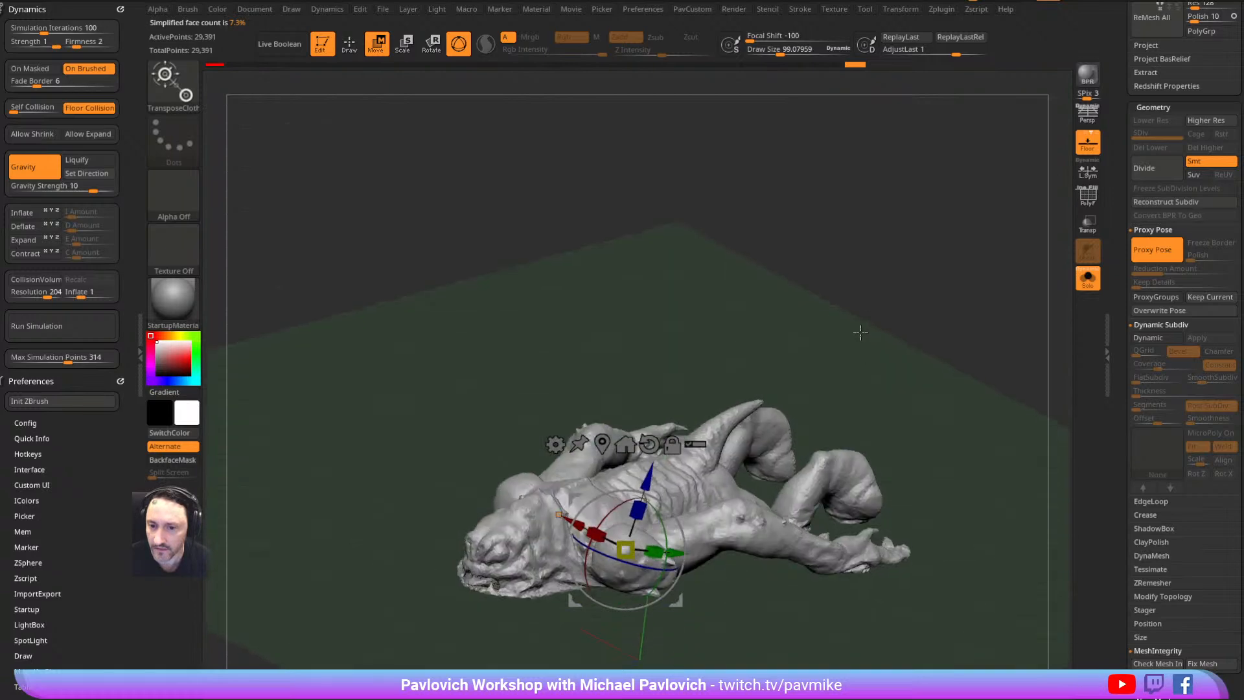
{"action": "key", "text": "q"}
{"action": "mouse_move", "coordinate": [839, 289]}
{"action": "left_mouse_down"}
{"action": "mouse_move", "coordinate": [855, 262]}
{"action": "mouse_move", "coordinate": [894, 314]}
{"action": "mouse_move", "coordinate": [955, 319]}
{"action": "mouse_move", "coordinate": [916, 258]}
{"action": "mouse_move", "coordinate": [866, 339]}
{"action": "mouse_move", "coordinate": [851, 317]}
{"action": "mouse_move", "coordinate": [852, 230]}
{"action": "mouse_move", "coordinate": [696, 588]}
{"action": "left_mouse_up"}
Try pulling the proxy's upper body with the ClothHook brush and undo the strokes
{"action": "key", "text": "b"}
{"action": "key", "text": "c"}
{"action": "key", "text": "h"}
{"action": "mouse_move", "coordinate": [608, 431]}
{"action": "left_mouse_down"}
{"action": "mouse_move", "coordinate": [642, 383]}
{"action": "mouse_move", "coordinate": [713, 369]}
{"action": "mouse_move", "coordinate": [768, 395]}
{"action": "mouse_move", "coordinate": [752, 383]}
{"action": "left_mouse_up"}
{"action": "key", "text": "ctrl+z"}
{"action": "mouse_move", "coordinate": [826, 373]}
{"action": "left_mouse_down"}
{"action": "mouse_move", "coordinate": [845, 383]}
{"action": "mouse_move", "coordinate": [829, 417]}
{"action": "left_mouse_up"}
{"action": "mouse_move", "coordinate": [813, 635]}
{"action": "left_mouse_down", "text": "alt"}
{"action": "mouse_move", "coordinate": [808, 578]}
{"action": "mouse_move", "coordinate": [955, 264]}
{"action": "mouse_move", "coordinate": [831, 385]}
{"action": "left_mouse_up", "text": "alt"}
{"action": "left_click_drag", "start_coordinate": [728, 486], "coordinate": [777, 502]}
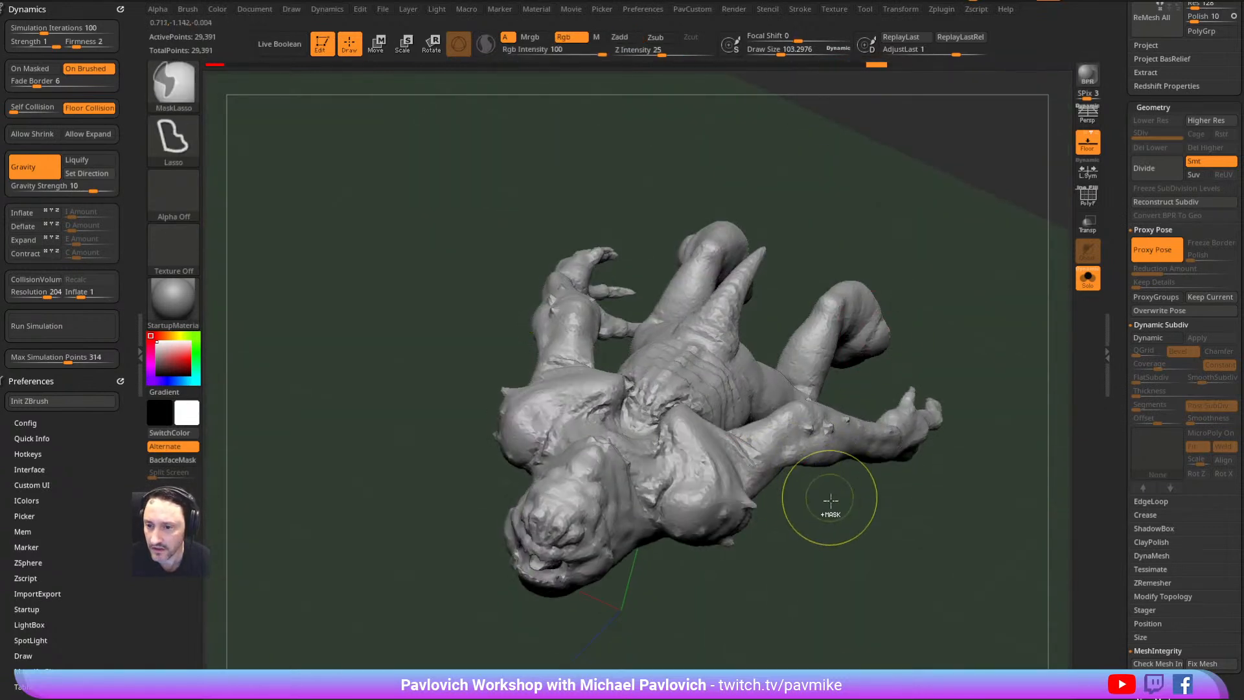
{"action": "key", "text": "ctrl+z"}
Enable Thick Skin on the proxy mesh
{"action": "left_click_drag", "start_coordinate": [1116, 376], "coordinate": [1116, 287]}
{"action": "left_click", "coordinate": [1153, 382], "text": "shift"}
{"action": "left_click", "coordinate": [1155, 351]}
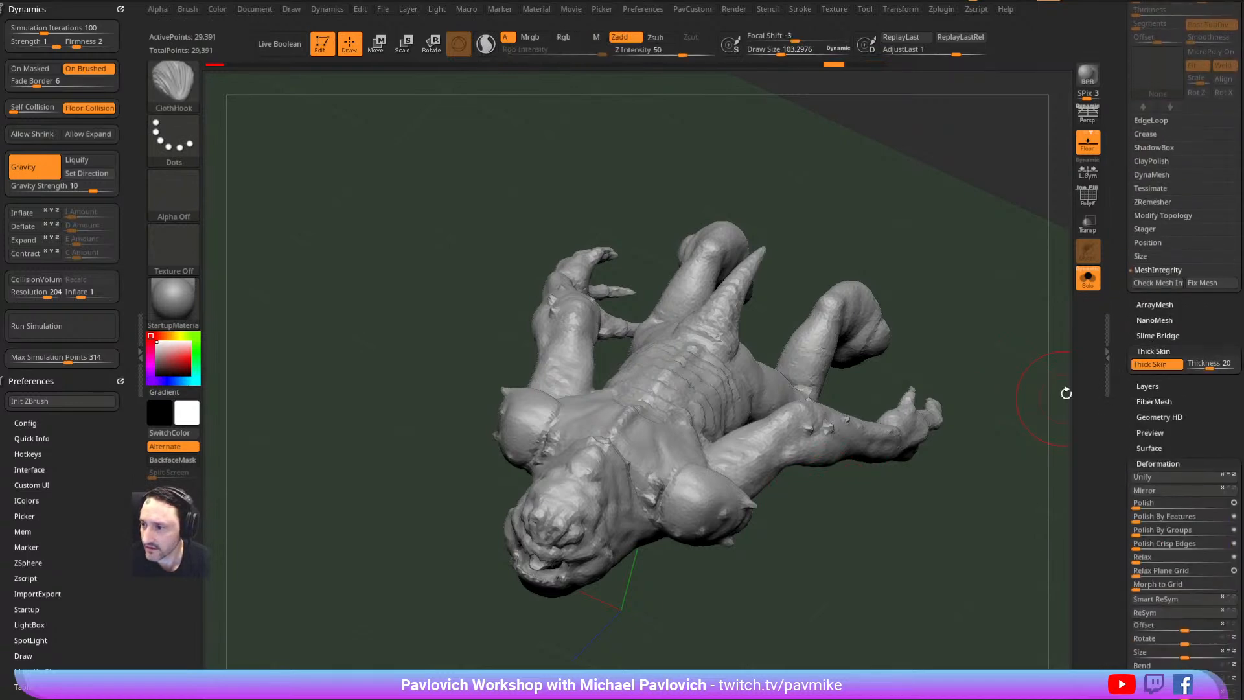
Pull the proxy's arms, torso and shoulders with the ClothHook brush so they deform against the floor
{"action": "right_click_drag", "start_coordinate": [985, 399], "coordinate": [958, 425], "text": "ctrl"}
{"action": "mouse_move", "coordinate": [658, 436]}
{"action": "left_mouse_down"}
{"action": "mouse_move", "coordinate": [717, 443]}
{"action": "mouse_move", "coordinate": [842, 399]}
{"action": "mouse_move", "coordinate": [811, 427]}
{"action": "left_mouse_up"}
{"action": "mouse_move", "coordinate": [872, 518]}
{"action": "right_mouse_down"}
{"action": "mouse_move", "coordinate": [838, 522]}
{"action": "mouse_move", "coordinate": [828, 538]}
{"action": "right_mouse_up"}
{"action": "mouse_move", "coordinate": [813, 416]}
{"action": "left_mouse_down"}
{"action": "mouse_move", "coordinate": [861, 405]}
{"action": "mouse_move", "coordinate": [786, 427]}
{"action": "mouse_move", "coordinate": [810, 447]}
{"action": "mouse_move", "coordinate": [778, 441]}
{"action": "left_mouse_up"}
{"action": "left_click_drag", "start_coordinate": [684, 434], "coordinate": [706, 427]}
{"action": "key", "text": "ctrl+z"}
{"action": "mouse_move", "coordinate": [743, 370]}
{"action": "left_mouse_down"}
{"action": "mouse_move", "coordinate": [749, 358]}
{"action": "mouse_move", "coordinate": [729, 363]}
{"action": "mouse_move", "coordinate": [745, 353]}
{"action": "mouse_move", "coordinate": [719, 371]}
{"action": "left_mouse_up"}
{"action": "mouse_move", "coordinate": [636, 447]}
{"action": "left_mouse_down"}
{"action": "mouse_move", "coordinate": [625, 438]}
{"action": "mouse_move", "coordinate": [648, 450]}
{"action": "left_mouse_up"}
{"action": "mouse_move", "coordinate": [796, 511]}
{"action": "left_mouse_down"}
{"action": "mouse_move", "coordinate": [817, 584]}
{"action": "mouse_move", "coordinate": [846, 502]}
{"action": "left_mouse_up"}
{"action": "key", "text": "ctrl+z"}
{"action": "key", "text": "ctrl+shift+z"}
Set the Thick Skin thickness to about 5.14 and pull the arm, shoulder and head areas further with ClothHook
{"action": "left_click_drag", "start_coordinate": [1212, 372], "coordinate": [1204, 368]}
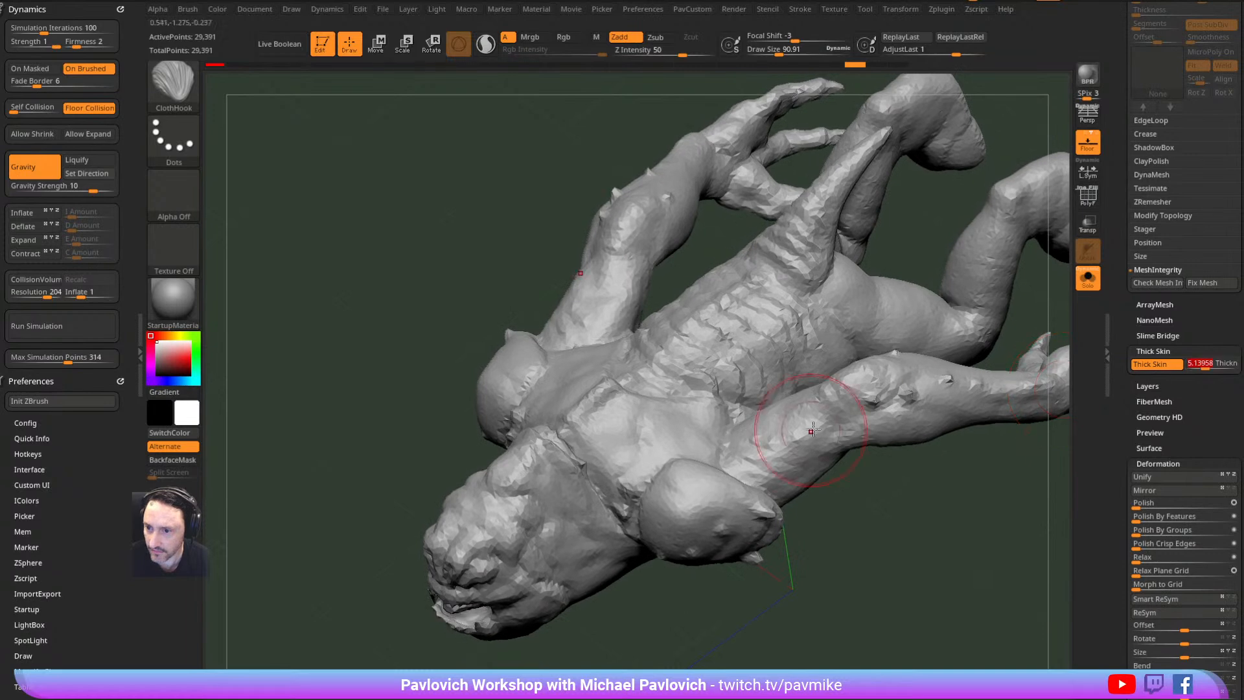
{"action": "mouse_move", "coordinate": [894, 402]}
{"action": "left_mouse_down"}
{"action": "mouse_move", "coordinate": [802, 429]}
{"action": "mouse_move", "coordinate": [861, 416]}
{"action": "left_mouse_up"}
{"action": "right_click_drag", "start_coordinate": [949, 446], "coordinate": [897, 531]}
{"action": "left_click_drag", "start_coordinate": [671, 488], "coordinate": [670, 490]}
{"action": "left_click_drag", "start_coordinate": [736, 549], "coordinate": [687, 549]}
{"action": "left_click_drag", "start_coordinate": [720, 486], "coordinate": [687, 488]}
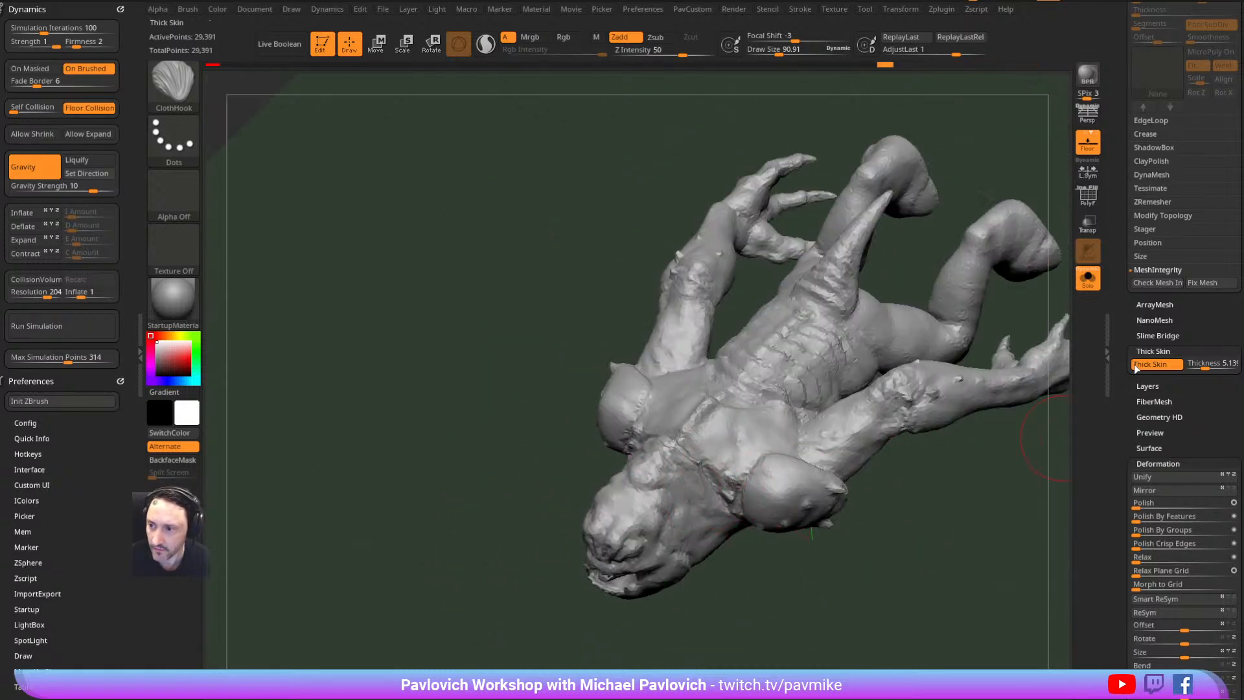
{"action": "right_click_drag", "start_coordinate": [932, 504], "coordinate": [838, 422]}
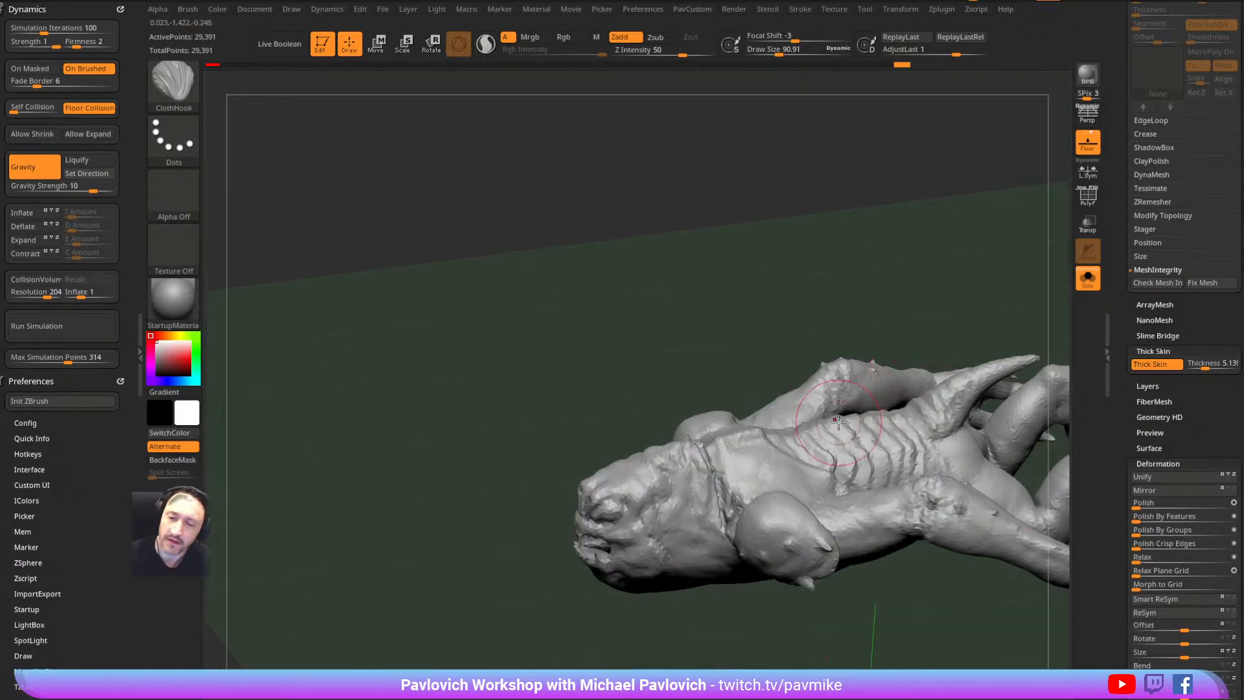
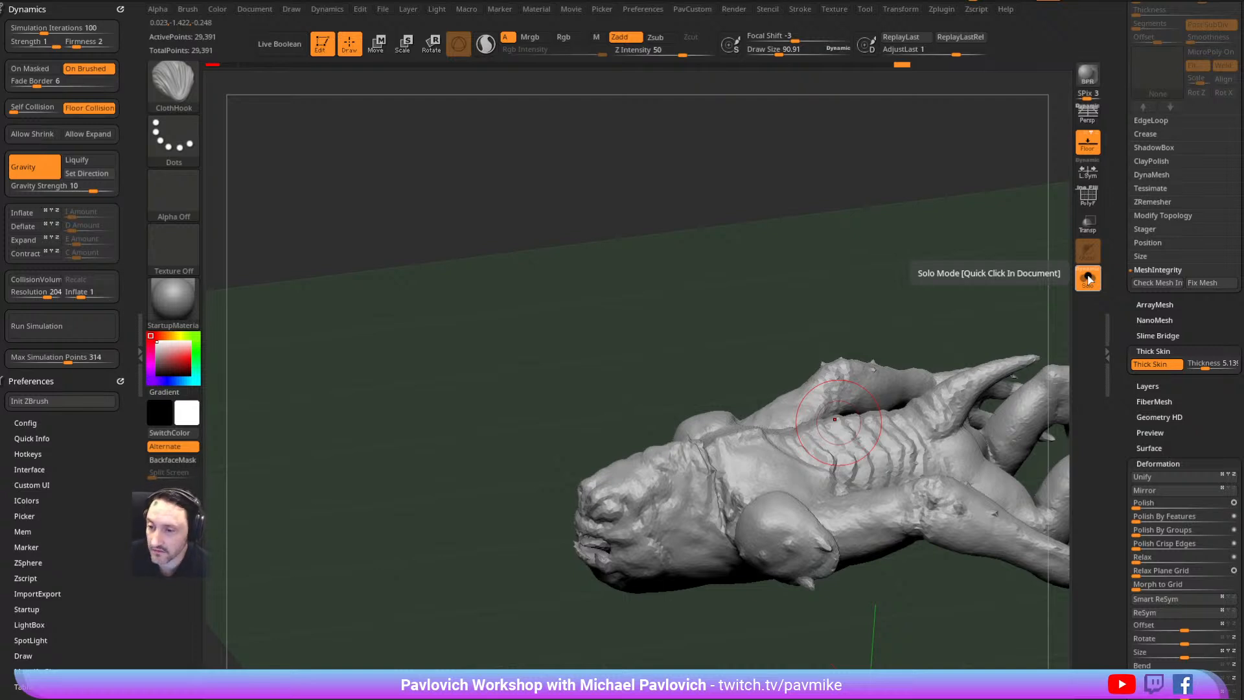
{"action": "left_click_drag", "start_coordinate": [953, 277], "coordinate": [944, 274]}
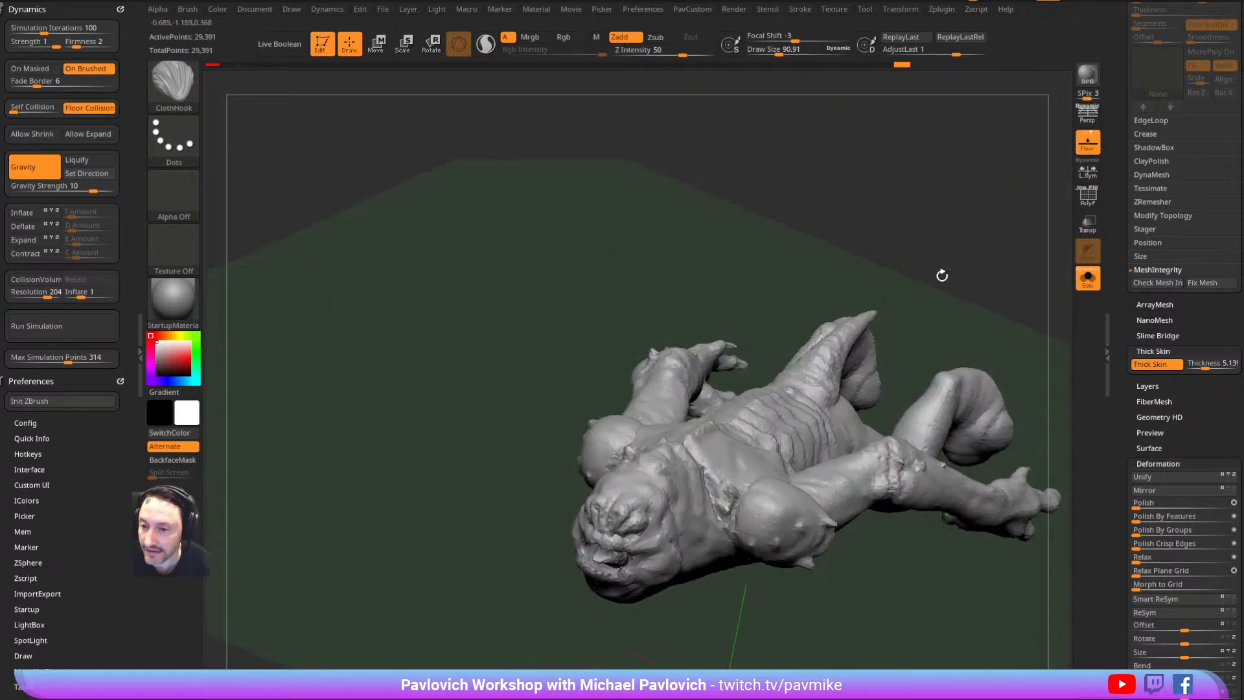
{"action": "mouse_move", "coordinate": [982, 231]}
{"action": "left_mouse_down"}
{"action": "mouse_move", "coordinate": [932, 196]}
{"action": "mouse_move", "coordinate": [953, 244]}
{"action": "mouse_move", "coordinate": [952, 211]}
{"action": "mouse_move", "coordinate": [915, 212]}
{"action": "left_mouse_up"}
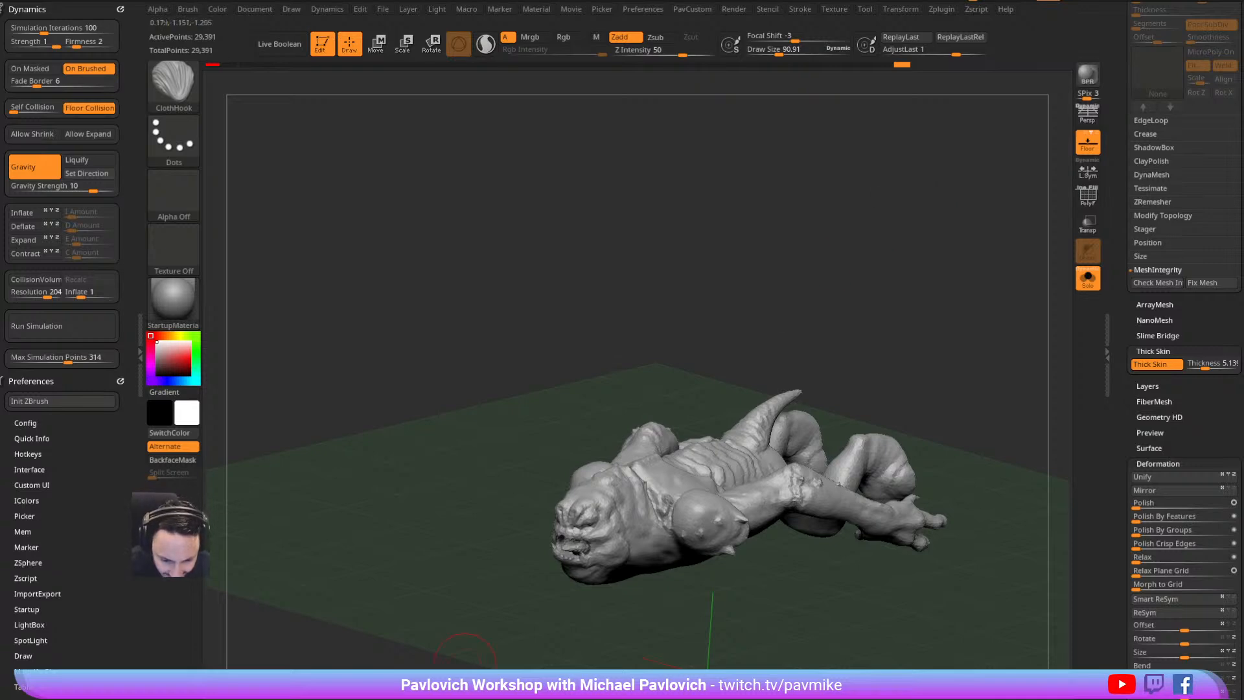
Switch to the YouTube browser window and search the whole site for "marvelous designer"
{"action": "key", "text": "alt+Tab"}
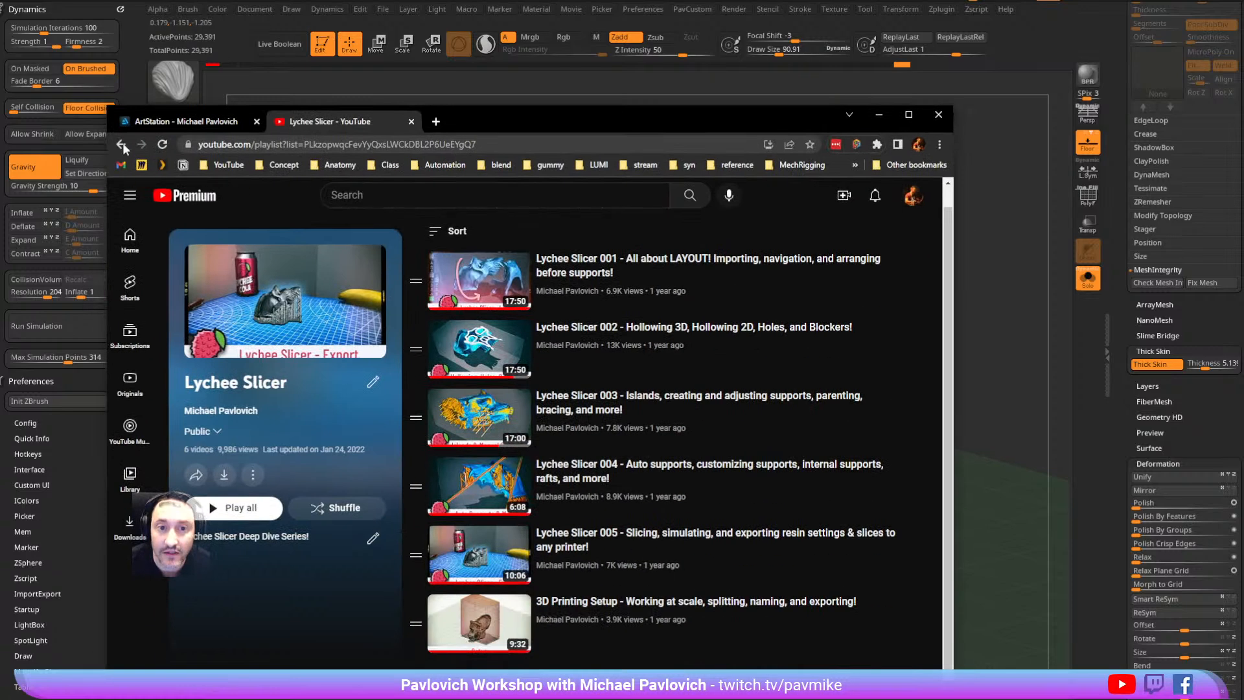
{"action": "left_click", "coordinate": [122, 147]}
{"action": "left_click", "coordinate": [392, 196]}
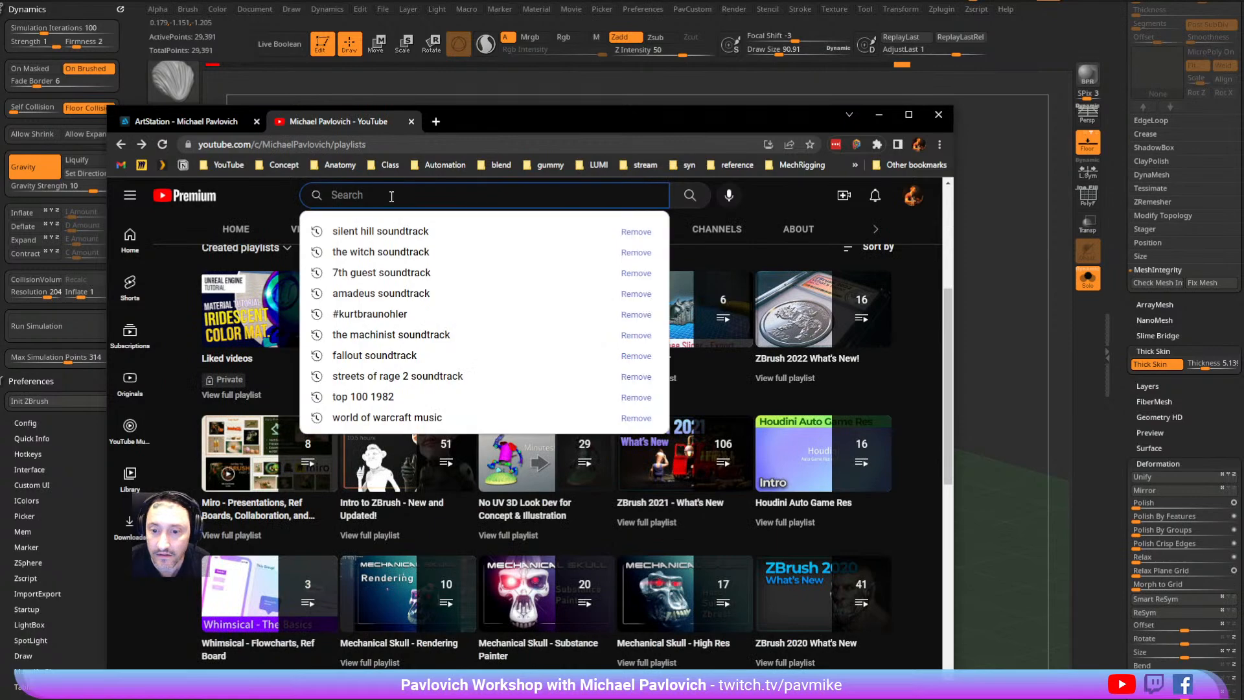
{"action": "type", "text": "marvelous d"}
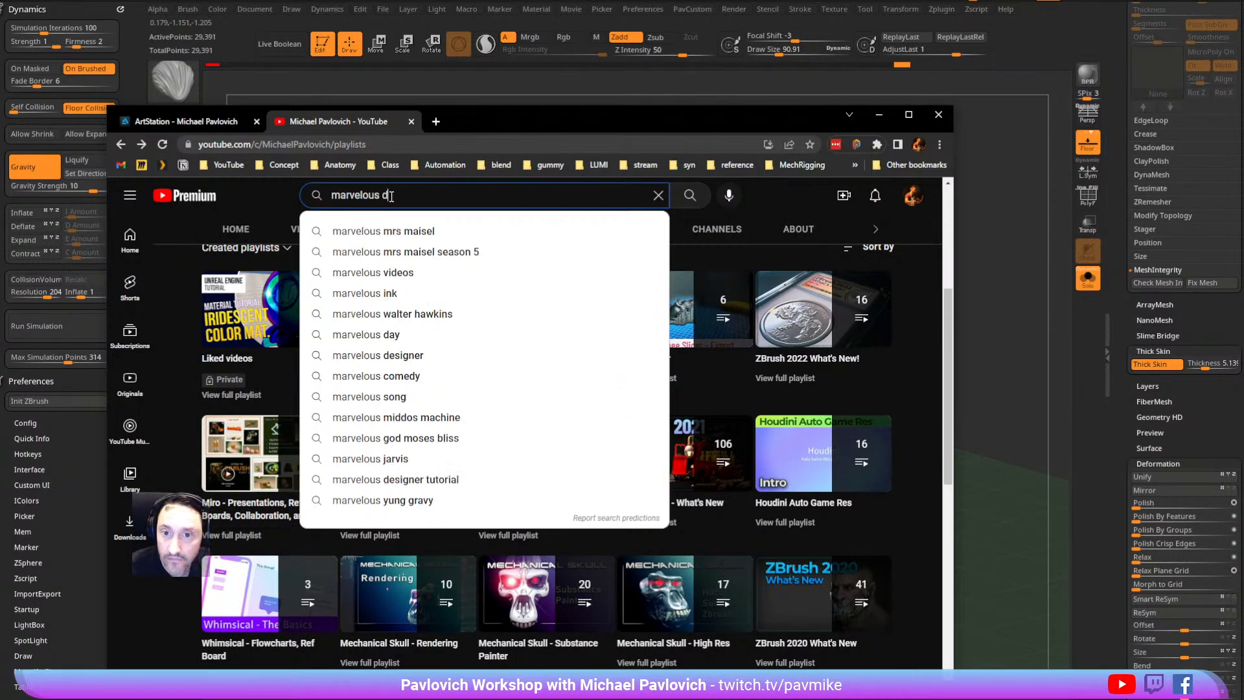
{"action": "type", "text": "esigner"}
{"action": "key", "text": "Return"}
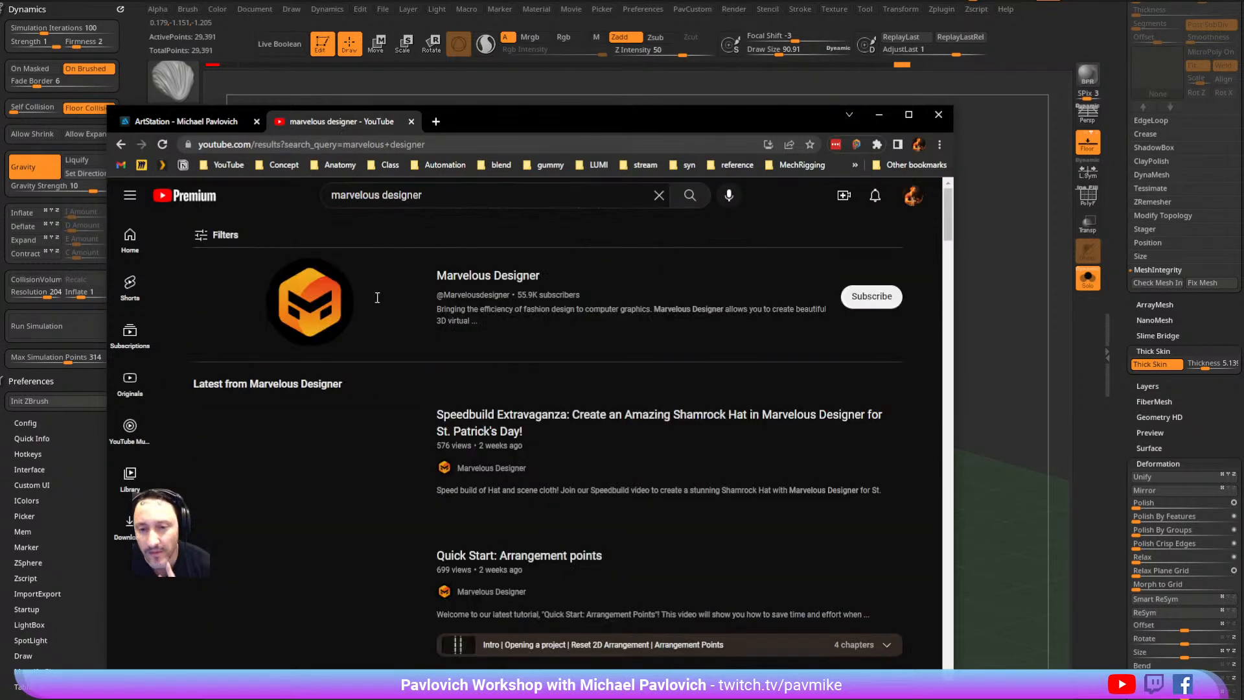
Return to the channel's playlists page and search within the channel for "marvelous designer"
{"action": "left_click", "coordinate": [121, 145]}
{"action": "scroll", "coordinate": [779, 285], "scroll_direction": "up", "scroll_amount": 5}
{"action": "left_click", "coordinate": [875, 469]}
{"action": "left_click", "coordinate": [751, 471]}
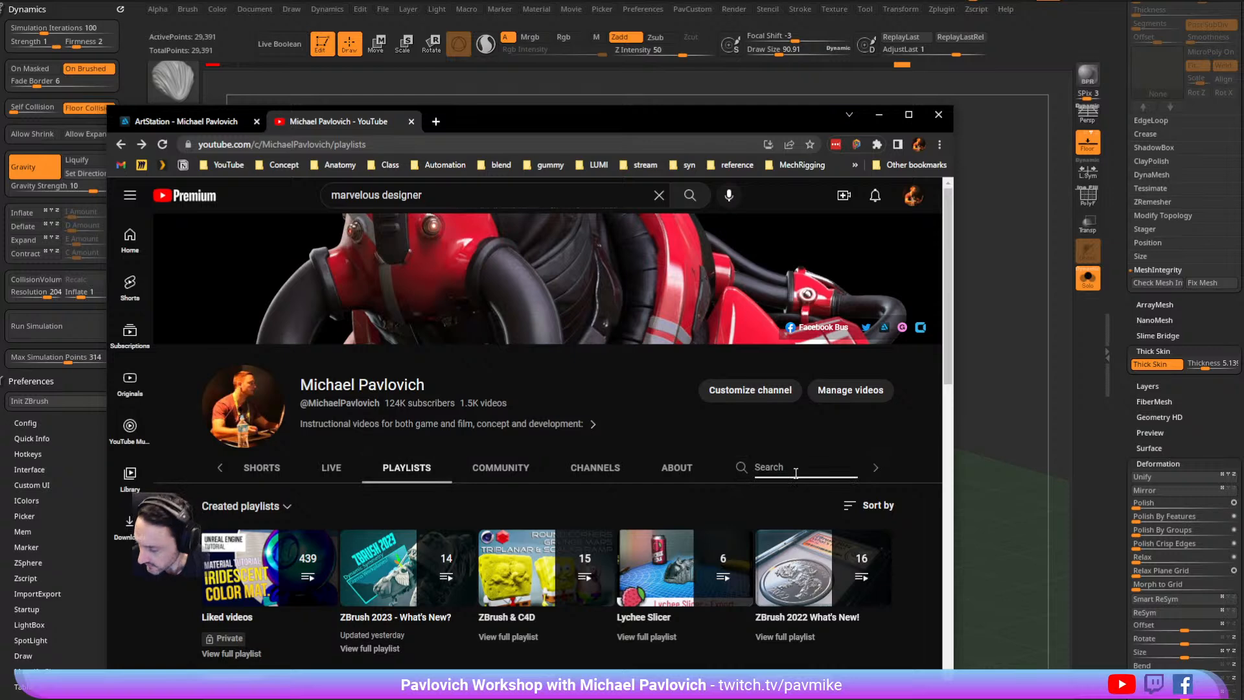
{"action": "type", "text": "marvelou"}
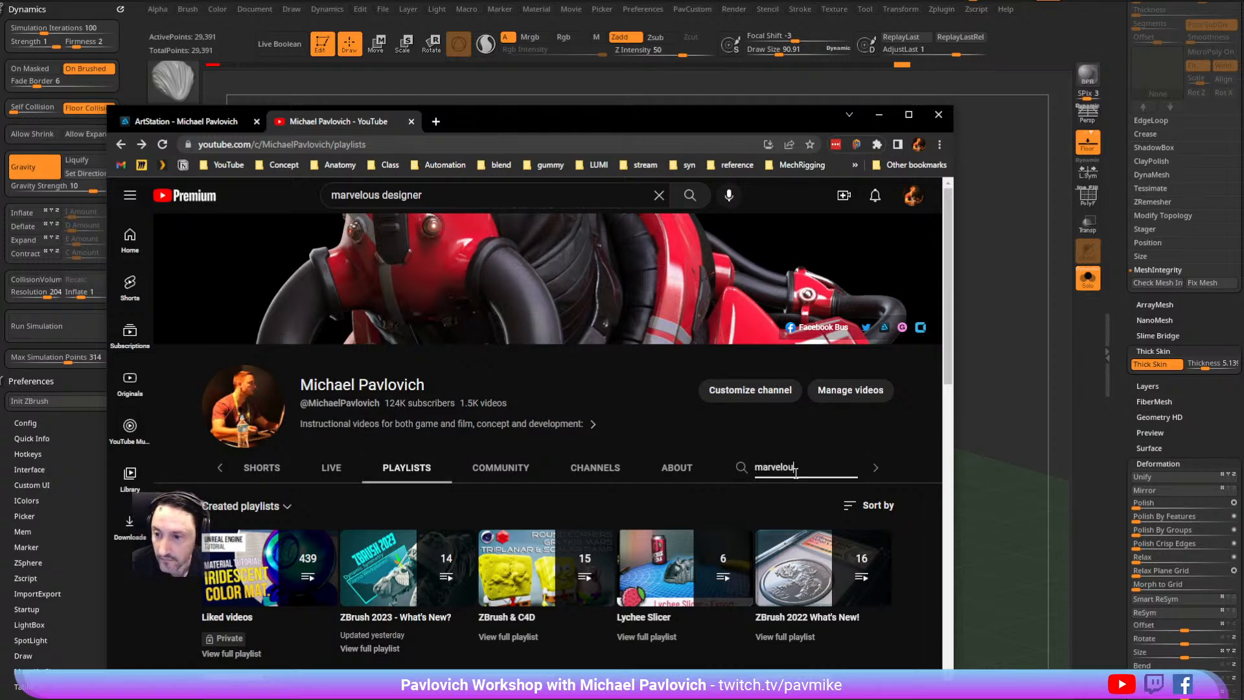
{"action": "key", "text": "Return"}
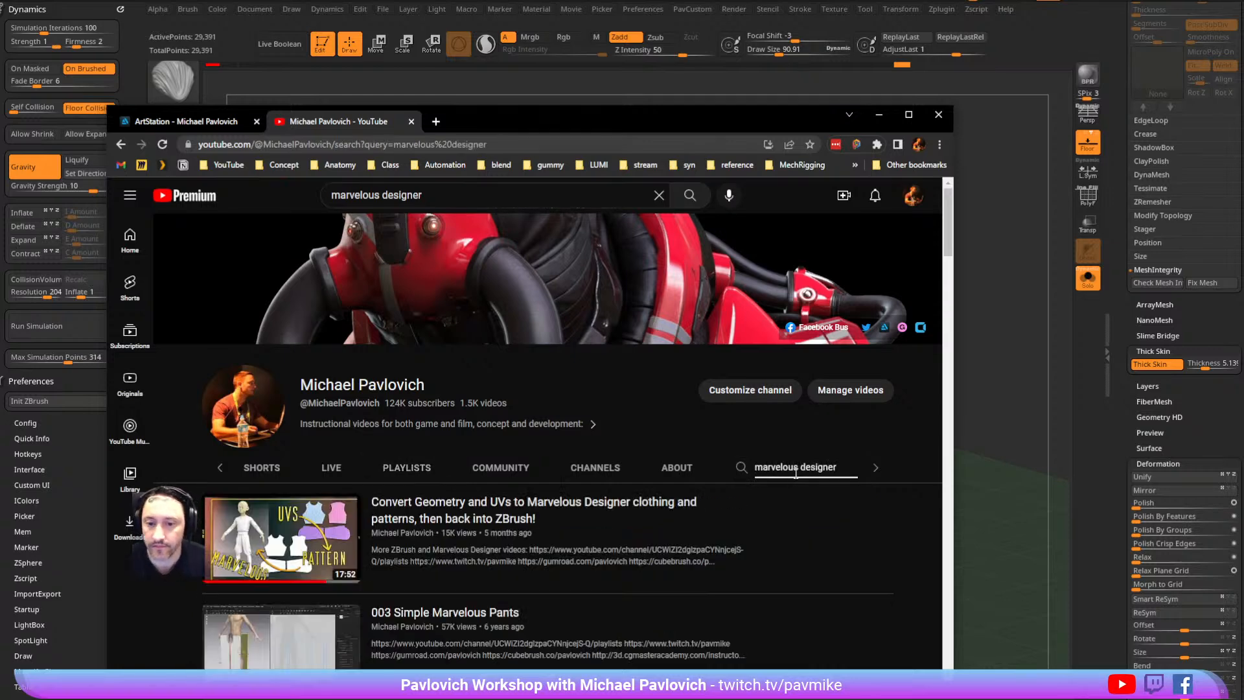
Open the video on converting geometry and UVs to Marvelous Designer clothing in its own tab and skip ahead through it
{"action": "scroll", "coordinate": [494, 455], "scroll_direction": "down", "scroll_amount": 3}
{"action": "mouse_move", "coordinate": [320, 350]}
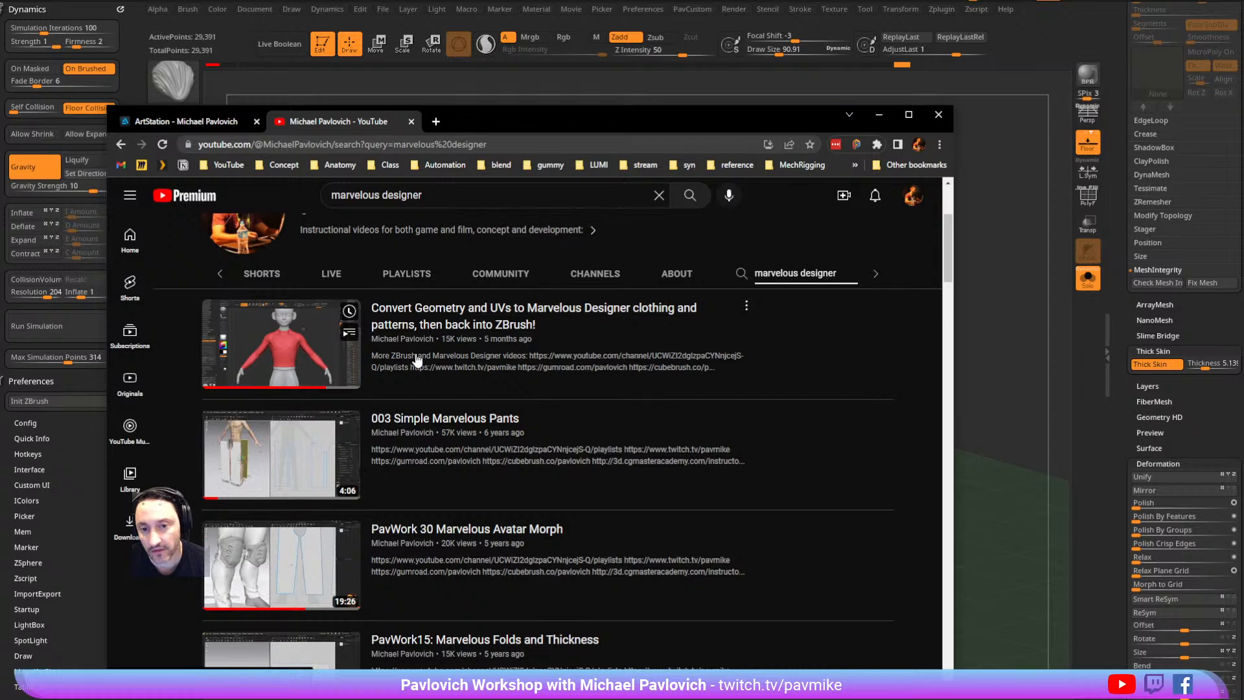
{"action": "middle_click", "coordinate": [453, 316]}
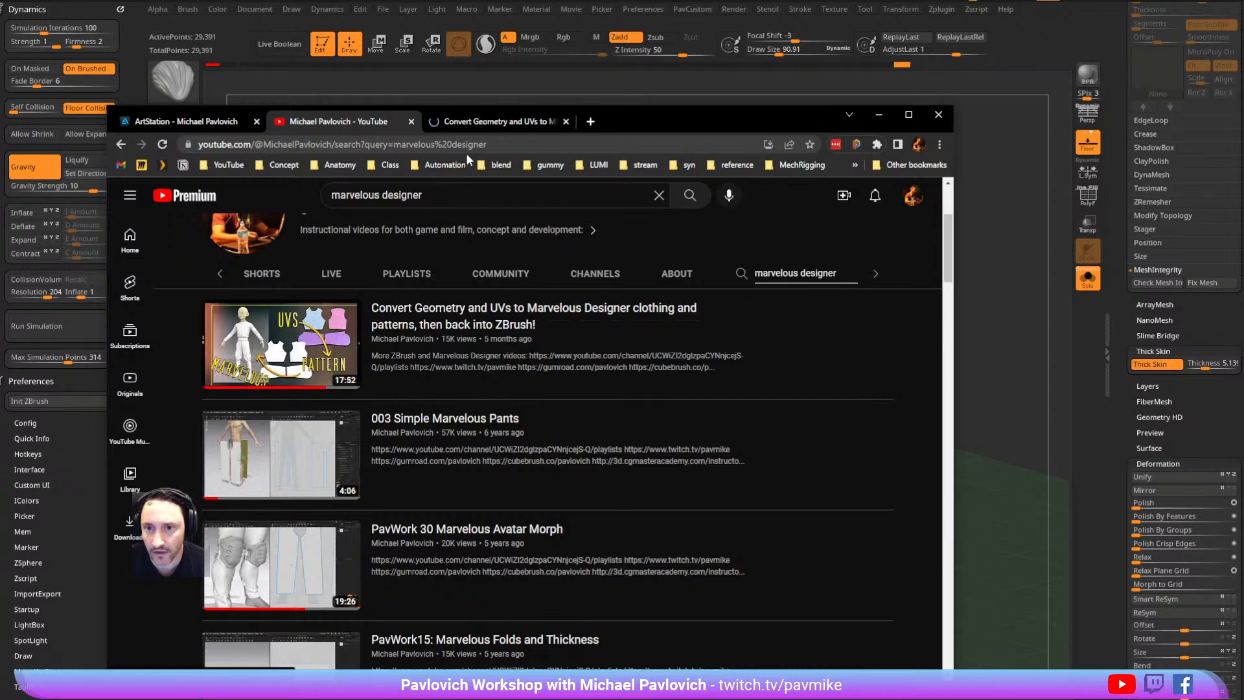
{"action": "left_click", "coordinate": [492, 122]}
{"action": "left_click", "coordinate": [274, 495]}
{"action": "left_click", "coordinate": [357, 495]}
{"action": "left_click", "coordinate": [375, 495]}
{"action": "left_click_drag", "start_coordinate": [406, 498], "coordinate": [493, 497]}
{"action": "left_click", "coordinate": [354, 145]}
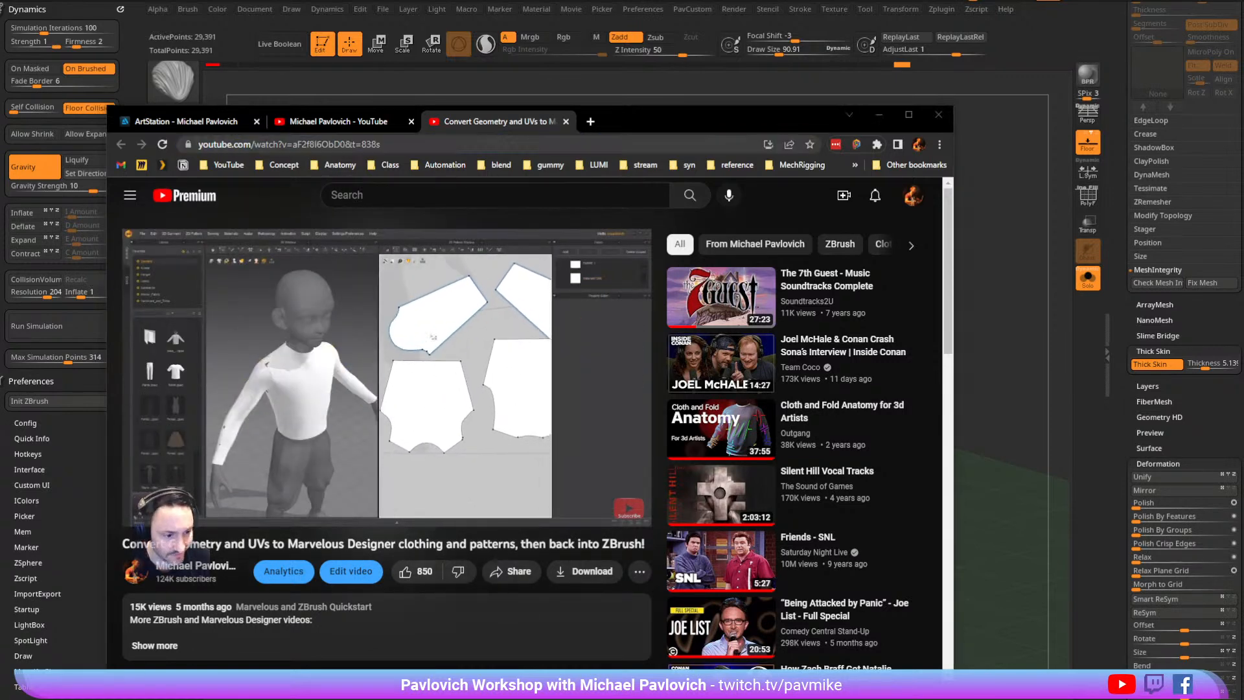
Return to ZBrush, switch to the Earthworm Jim head tool and display all its parts together
{"action": "left_click_drag", "start_coordinate": [608, 121], "coordinate": [557, 698]}
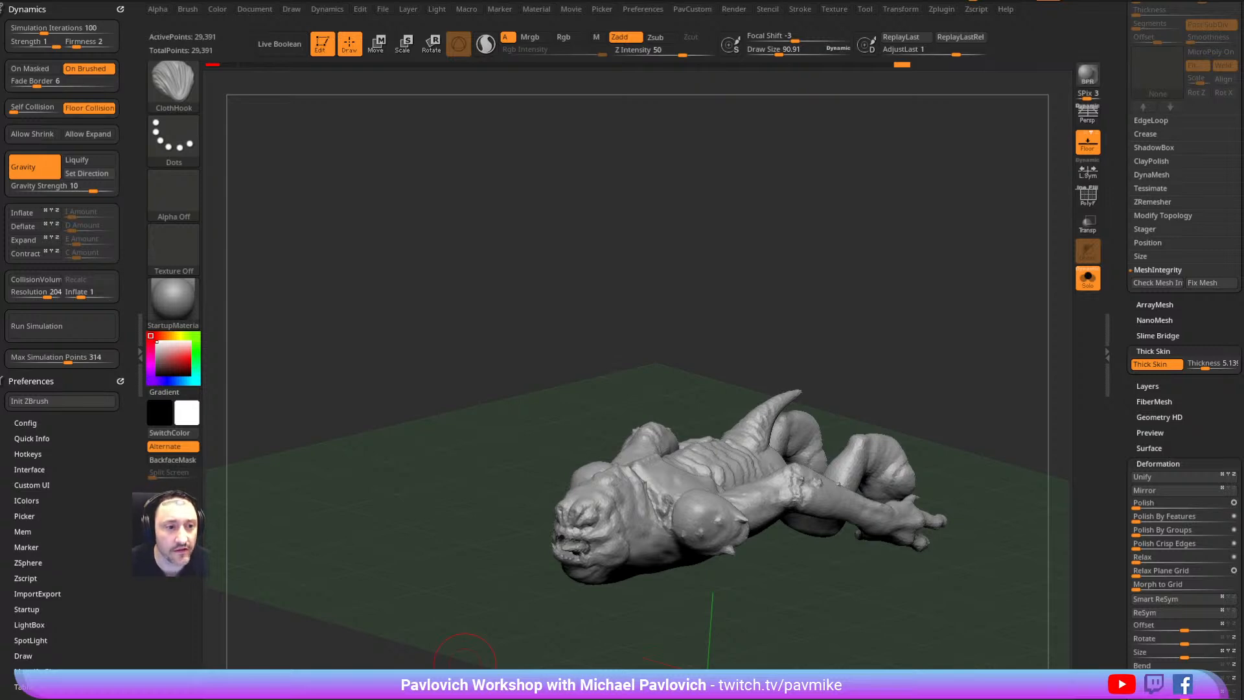
{"action": "left_click_drag", "start_coordinate": [1129, 219], "coordinate": [1141, 460]}
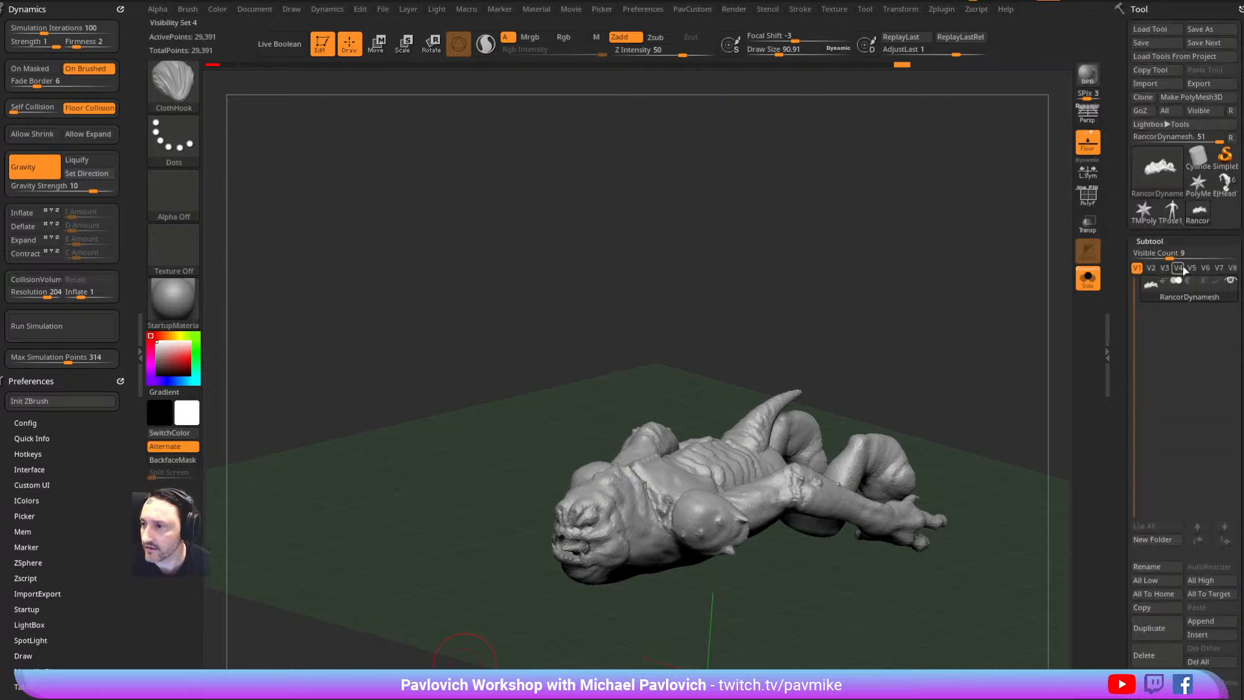
{"action": "left_click", "coordinate": [1228, 188]}
{"action": "left_click_drag", "start_coordinate": [978, 308], "coordinate": [952, 272], "text": "shift"}
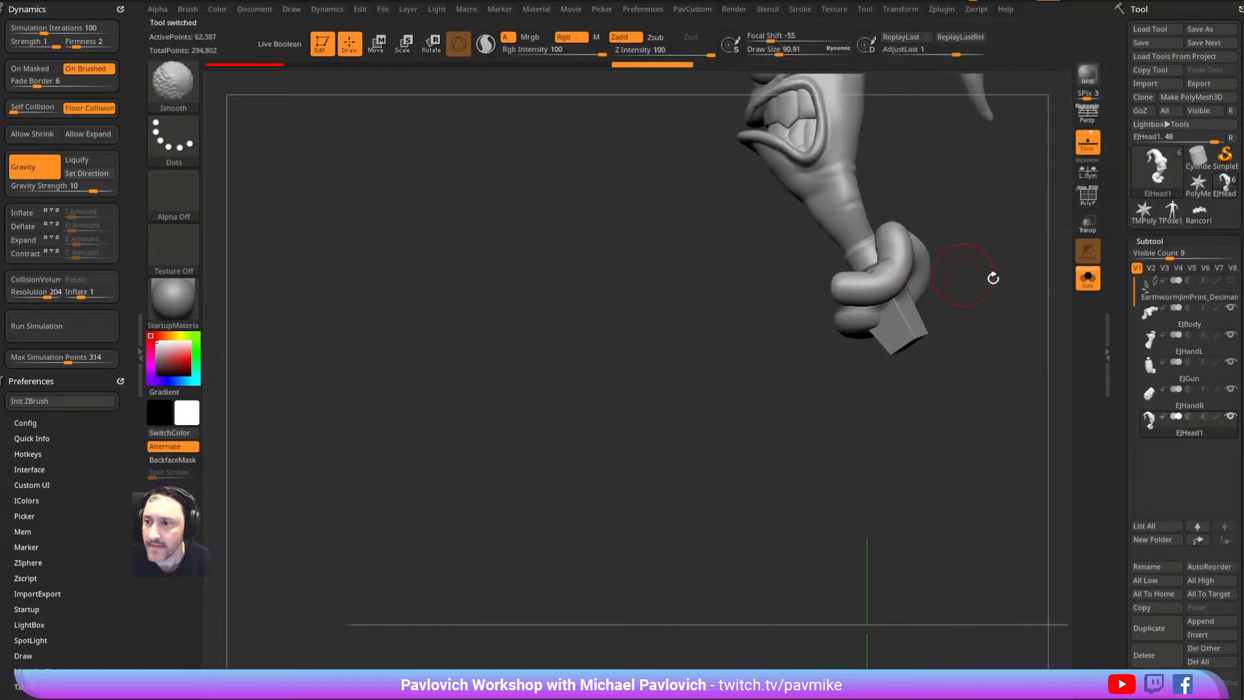
{"action": "left_click", "coordinate": [1087, 277]}
{"action": "left_click_drag", "start_coordinate": [676, 540], "coordinate": [902, 386], "text": "alt"}
{"action": "mouse_move", "coordinate": [922, 446]}
{"action": "left_mouse_down", "text": "alt"}
{"action": "mouse_move", "coordinate": [827, 486]}
{"action": "mouse_move", "coordinate": [839, 500]}
{"action": "left_mouse_up", "text": "alt"}
Choose the Standard brush and set the draw size to about 103
{"action": "key", "text": "s"}
{"action": "key", "text": "b"}
{"action": "key", "text": "s"}
{"action": "key", "text": "t"}
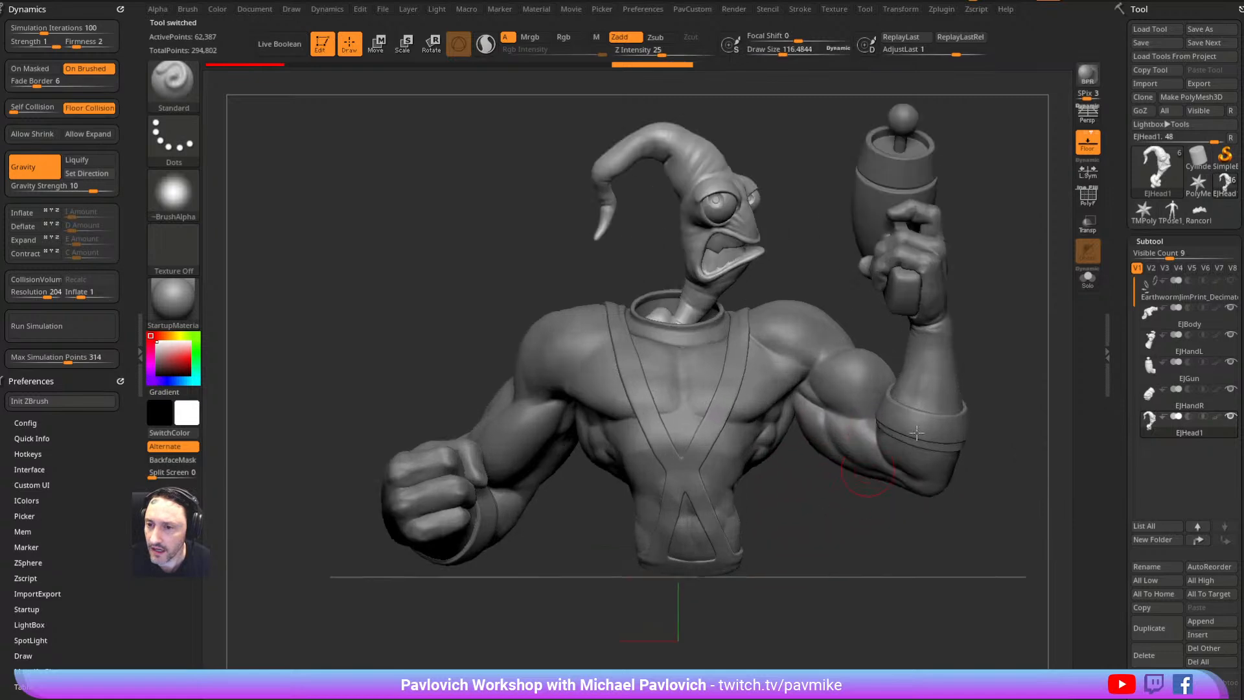
{"action": "left_click_drag", "start_coordinate": [1039, 357], "coordinate": [963, 361]}
{"action": "key", "text": "s"}
{"action": "left_click", "coordinate": [967, 360]}
Select the EJGun subtool and isolate it in Solo mode
{"action": "mouse_move", "coordinate": [930, 283]}
{"action": "left_mouse_down", "text": "alt"}
{"action": "mouse_move", "coordinate": [877, 347]}
{"action": "mouse_move", "coordinate": [913, 353]}
{"action": "left_mouse_up", "text": "alt"}
{"action": "left_click", "coordinate": [805, 219], "text": "alt"}
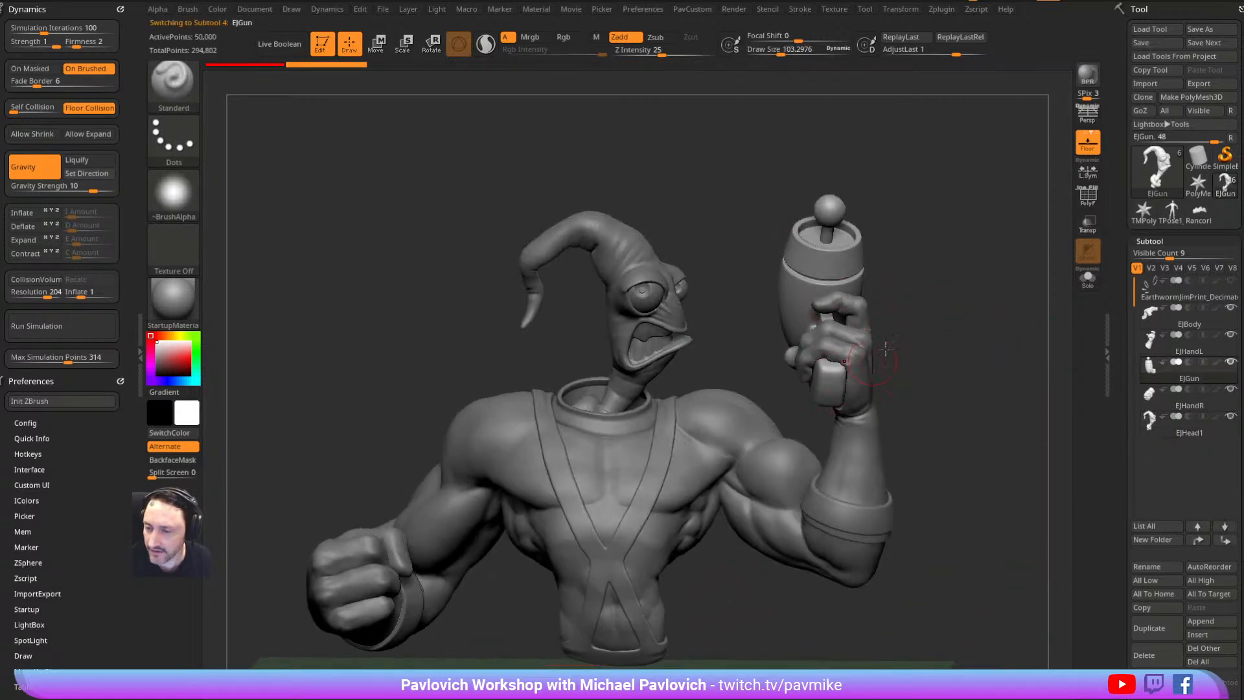
{"action": "left_click_drag", "start_coordinate": [797, 334], "coordinate": [856, 330]}
{"action": "left_click_drag", "start_coordinate": [982, 262], "coordinate": [936, 330]}
{"action": "left_click", "coordinate": [1093, 286]}
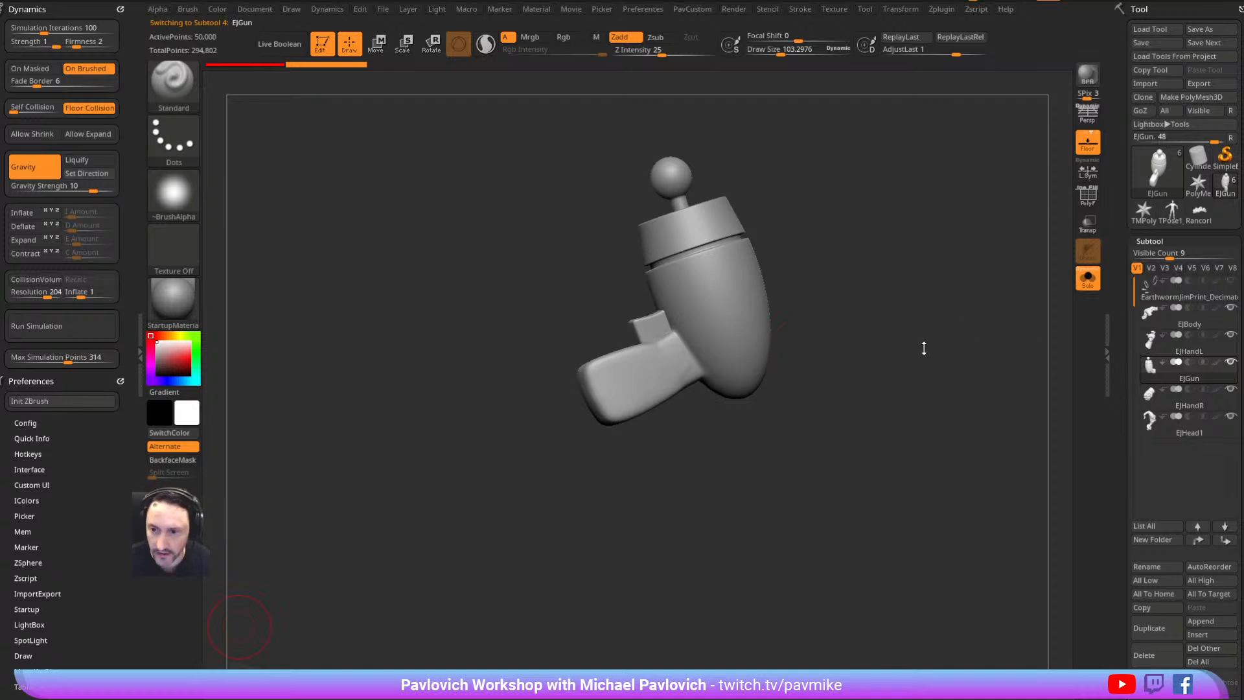
Insert a cube from the base primitives on the side of the gun's grip and adjust its depth in the grip
{"action": "key", "text": "b"}
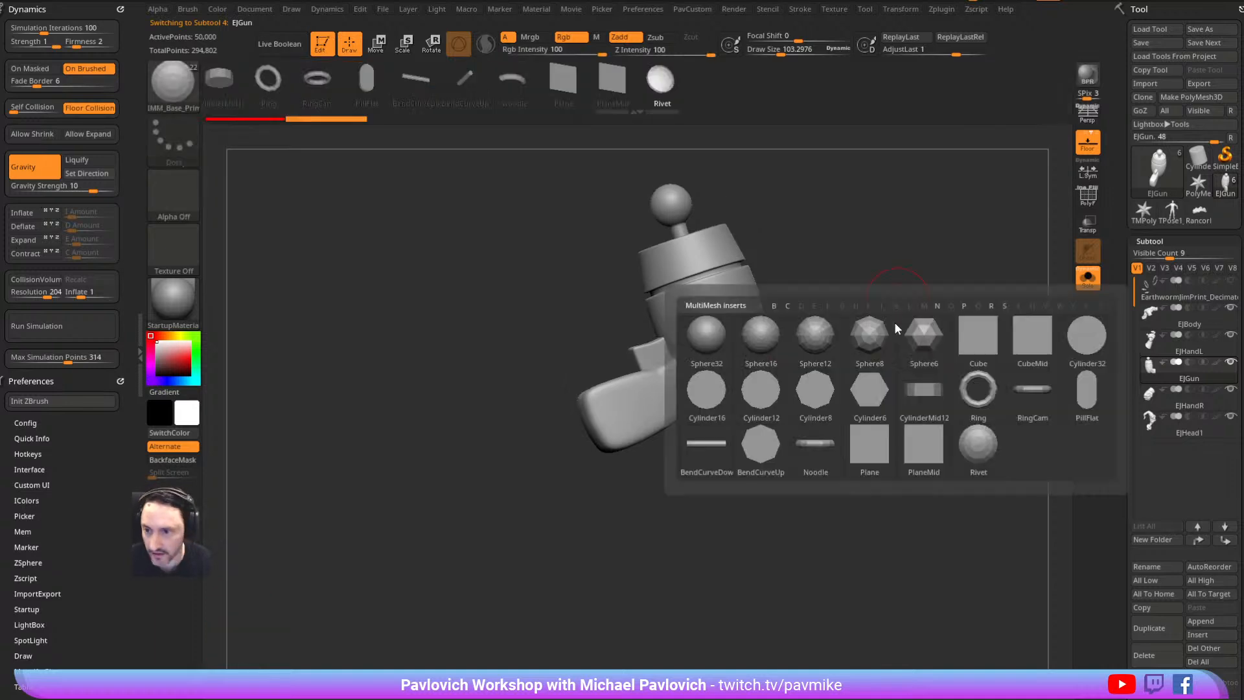
{"action": "left_click", "coordinate": [979, 345]}
{"action": "left_click_drag", "start_coordinate": [625, 408], "coordinate": [638, 414]}
{"action": "left_click_drag", "start_coordinate": [978, 285], "coordinate": [702, 284]}
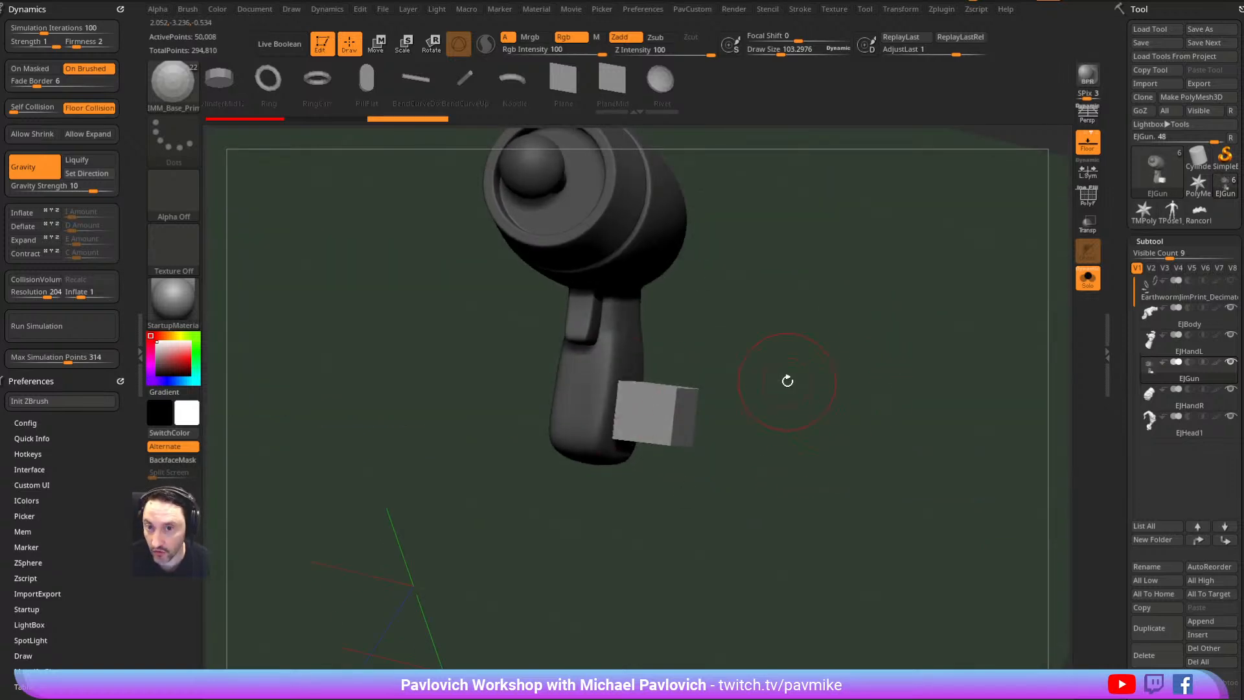
{"action": "left_click_drag", "start_coordinate": [787, 381], "coordinate": [880, 270]}
{"action": "key", "text": "w"}
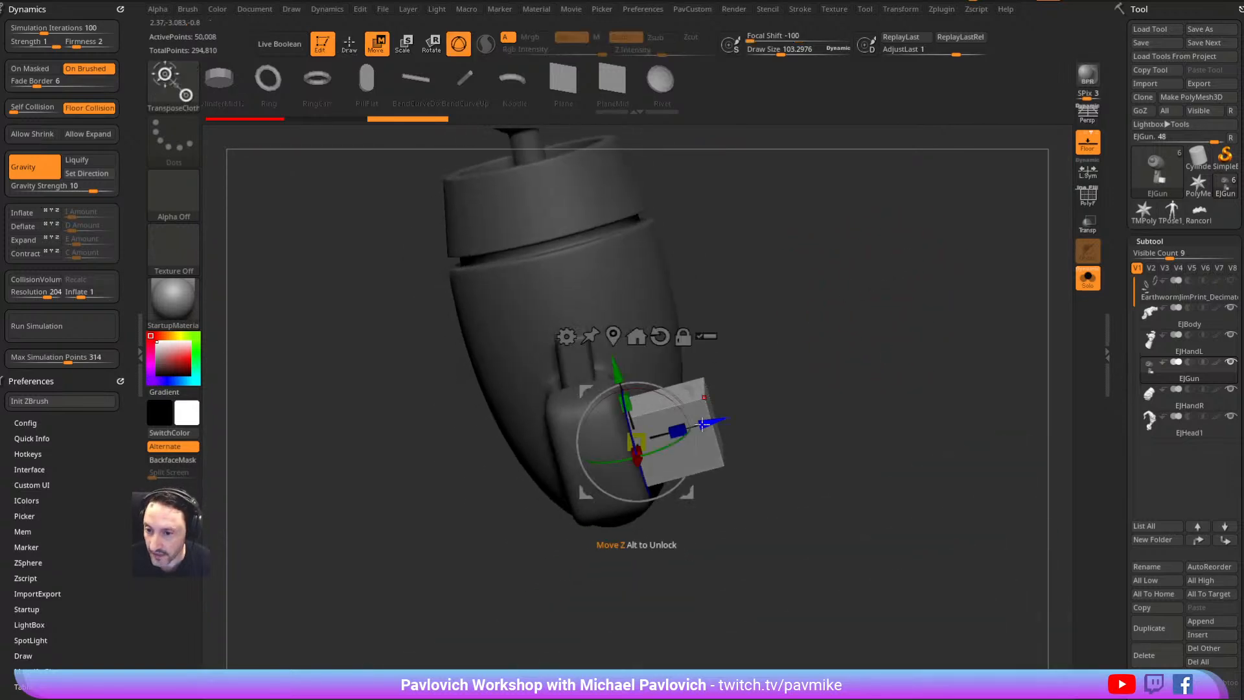
{"action": "left_click_drag", "start_coordinate": [716, 416], "coordinate": [710, 418]}
{"action": "key", "text": "q"}
Mask the grip and the cube's inner end, and try scaling the cube's outer face with TransposeCloth
{"action": "mouse_move", "coordinate": [829, 340]}
{"action": "left_mouse_down"}
{"action": "mouse_move", "coordinate": [833, 356]}
{"action": "mouse_move", "coordinate": [777, 391]}
{"action": "mouse_move", "coordinate": [814, 383]}
{"action": "mouse_move", "coordinate": [700, 391]}
{"action": "left_mouse_up"}
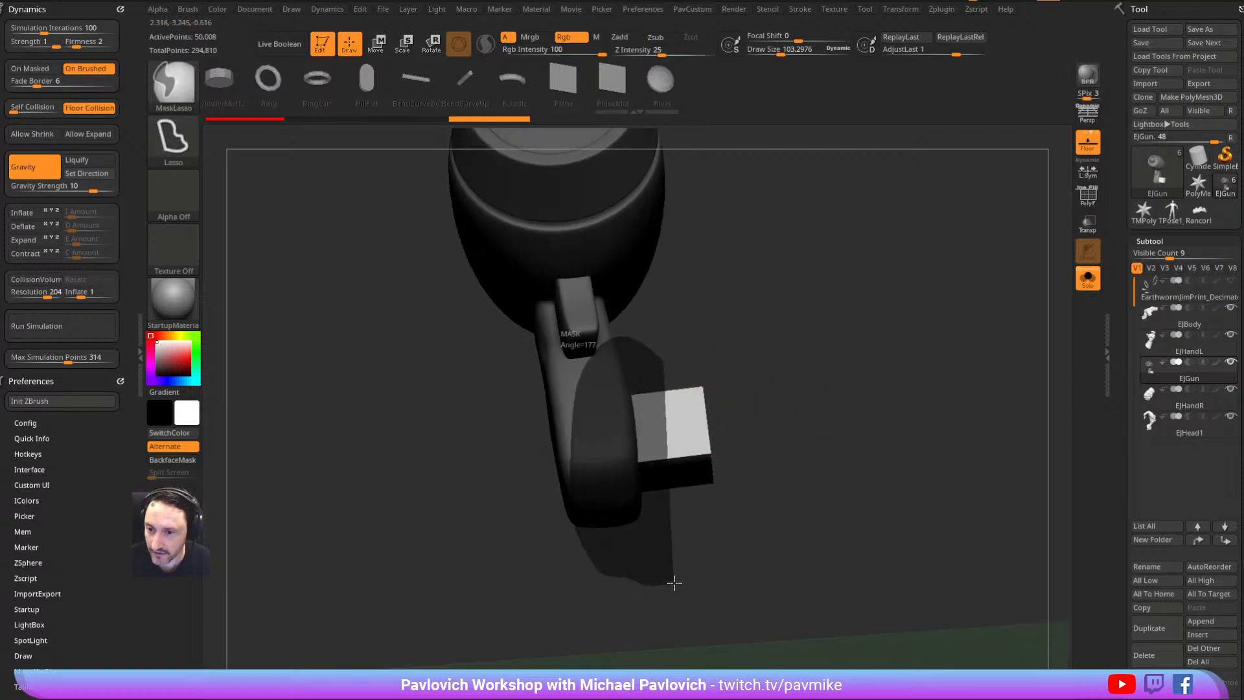
{"action": "key", "text": "w"}
{"action": "mouse_move", "coordinate": [820, 381]}
{"action": "left_mouse_down"}
{"action": "mouse_move", "coordinate": [803, 366]}
{"action": "mouse_move", "coordinate": [817, 402]}
{"action": "left_mouse_up"}
{"action": "left_click", "coordinate": [606, 338]}
{"action": "left_click_drag", "start_coordinate": [687, 434], "coordinate": [685, 436]}
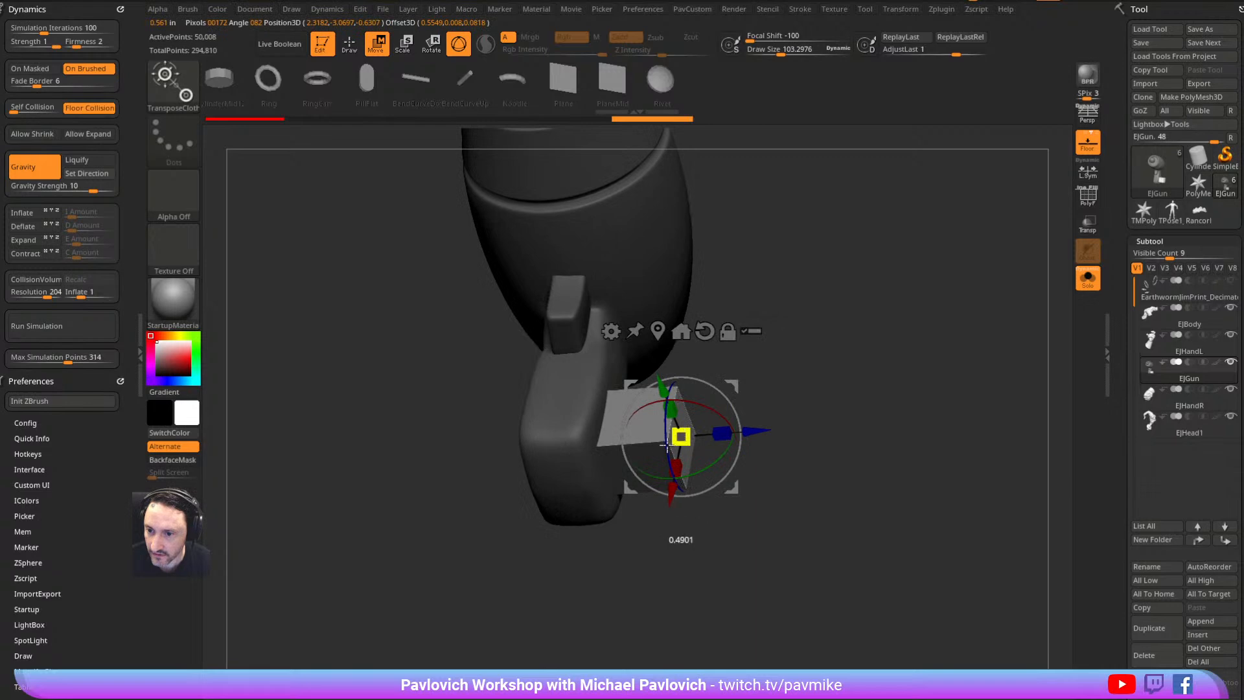
{"action": "left_click_drag", "start_coordinate": [842, 369], "coordinate": [815, 396]}
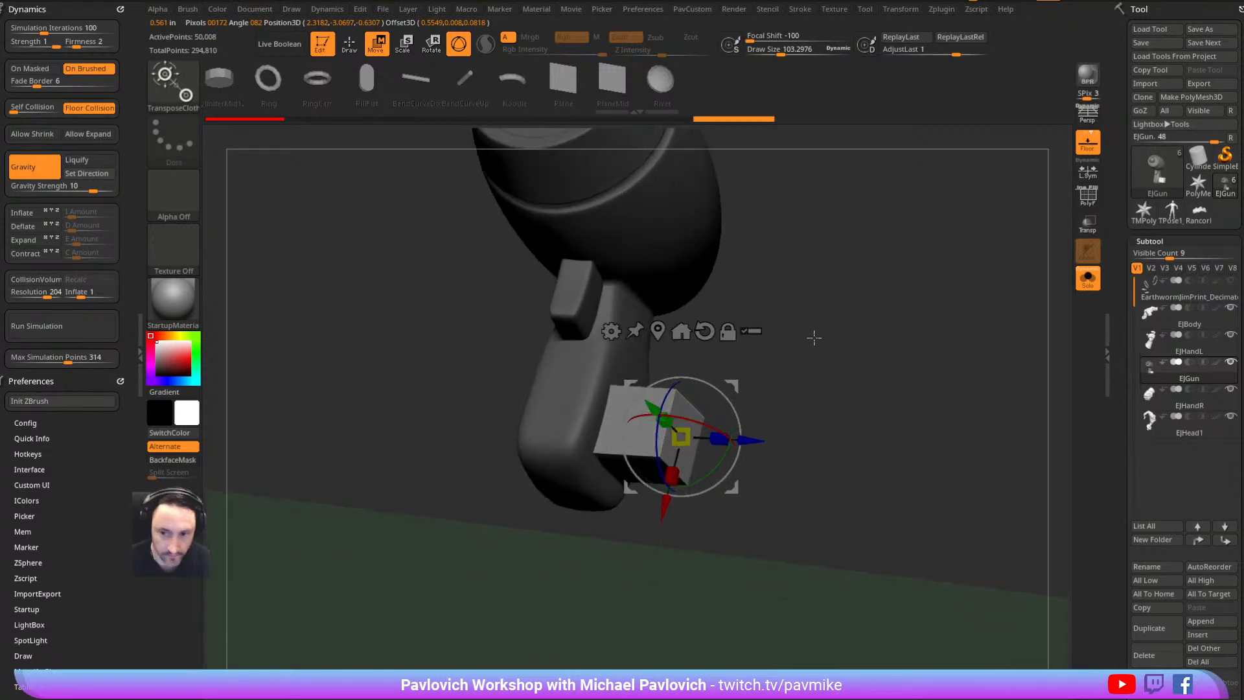
Switch to the regular Transpose brush, then scale the cube's outer end and bring it closer to the grip
{"action": "key", "text": "b"}
{"action": "key", "text": "t"}
{"action": "key", "text": "r"}
{"action": "left_click_drag", "start_coordinate": [803, 347], "coordinate": [805, 314]}
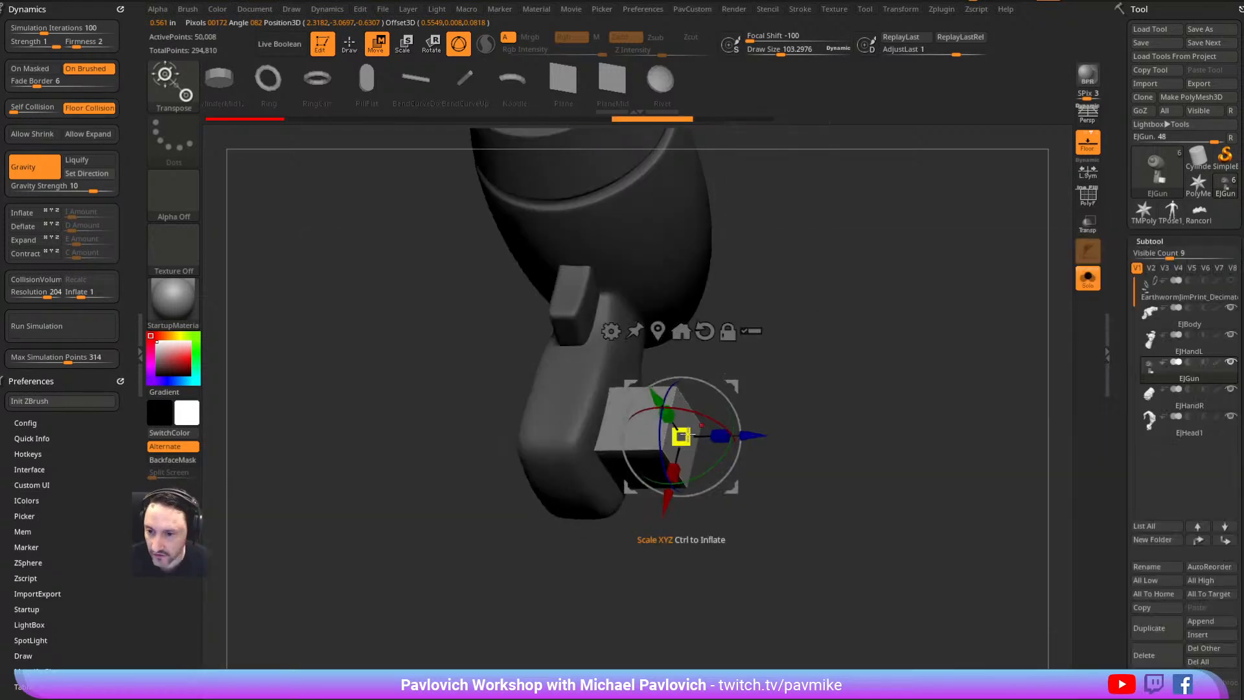
{"action": "left_click_drag", "start_coordinate": [783, 371], "coordinate": [741, 404]}
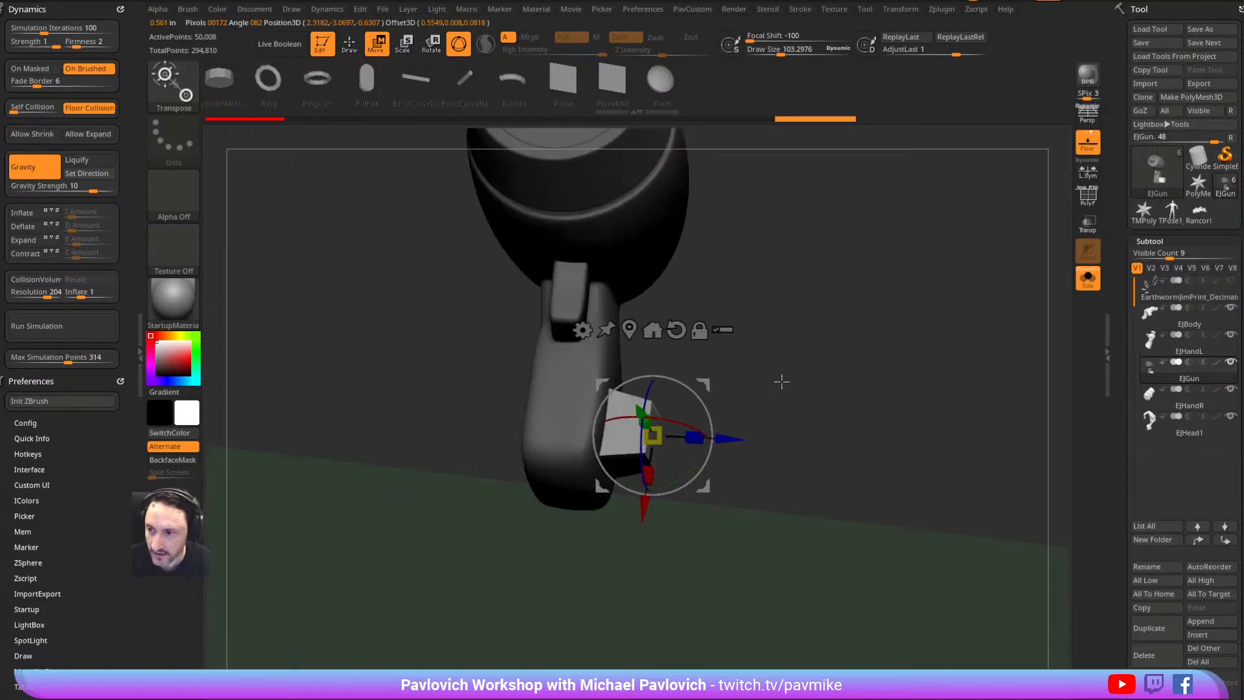
Leave Solo mode and move the EJGun subtool to the end of the subtool list
{"action": "left_click", "coordinate": [1086, 283]}
{"action": "mouse_move", "coordinate": [955, 319]}
{"action": "left_mouse_down"}
{"action": "mouse_move", "coordinate": [933, 353]}
{"action": "mouse_move", "coordinate": [861, 370]}
{"action": "mouse_move", "coordinate": [838, 324]}
{"action": "mouse_move", "coordinate": [1028, 382]}
{"action": "left_mouse_up"}
{"action": "key", "text": "q"}
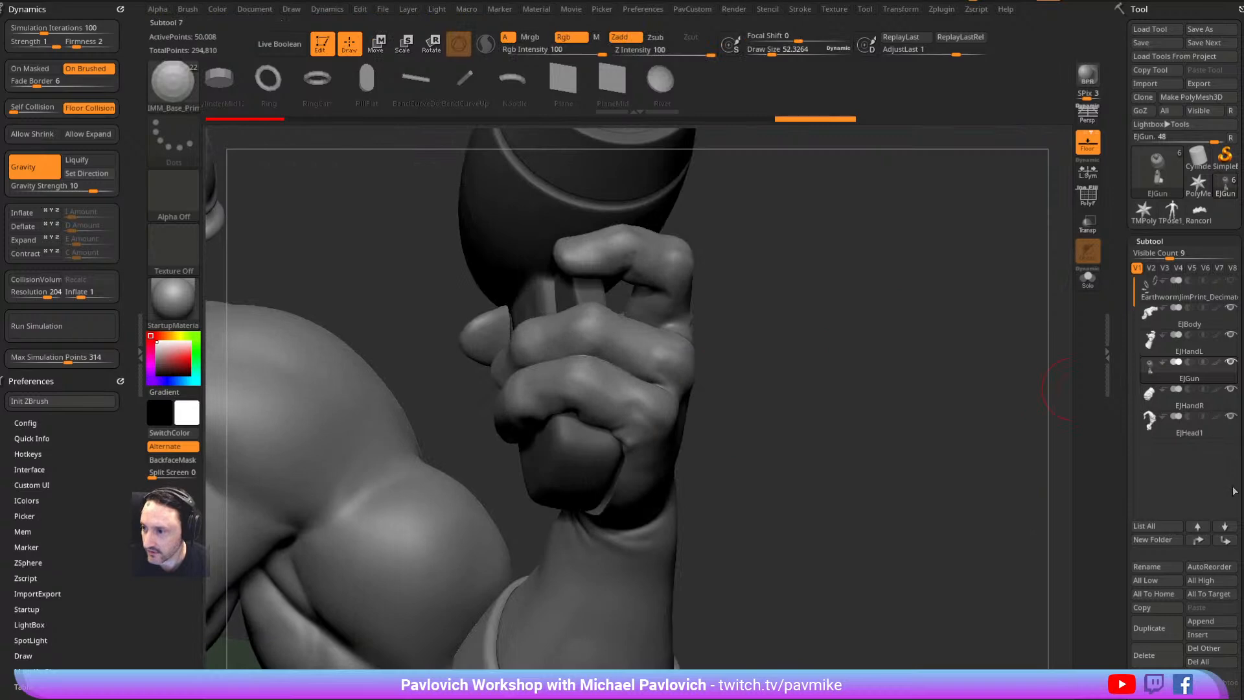
{"action": "left_click", "coordinate": [1224, 540], "text": "shift"}
{"action": "key", "text": "b"}
{"action": "key", "text": "d"}
{"action": "key", "text": "s"}
Move the EJHandL subtool to the end of the list and display only EJHandL and EJGun
{"action": "left_click", "coordinate": [672, 388], "text": "alt"}
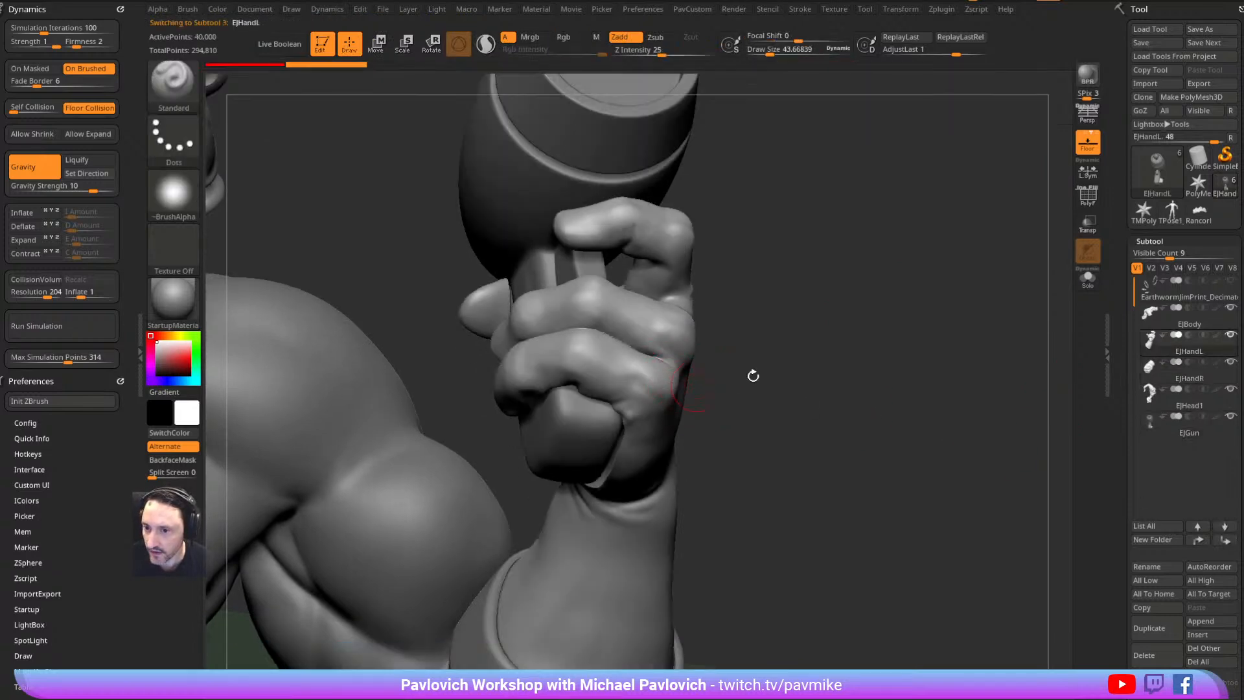
{"action": "left_click", "coordinate": [1232, 540], "text": "shift"}
{"action": "left_click", "coordinate": [1230, 419], "text": "shift"}
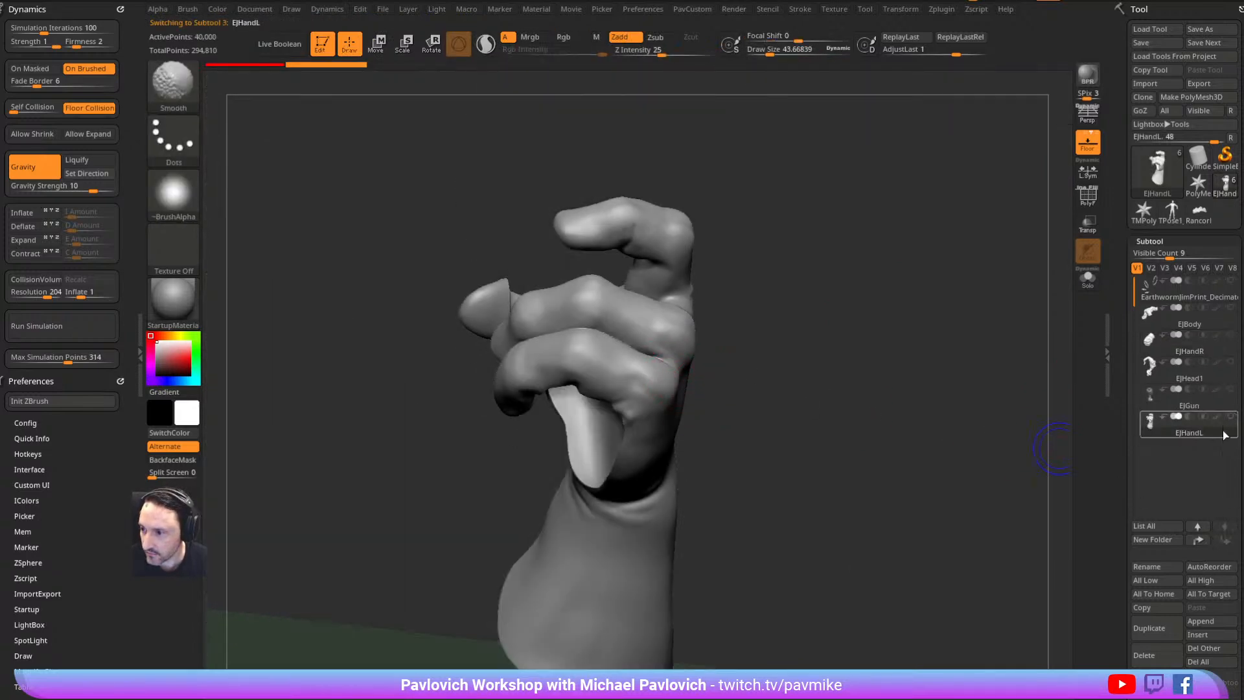
{"action": "left_click", "coordinate": [1230, 389]}
Select EJGun, clear its mask and move it below EJHandL in the subtool list
{"action": "left_click_drag", "start_coordinate": [852, 263], "coordinate": [845, 262]}
{"action": "left_click", "coordinate": [719, 191], "text": "alt"}
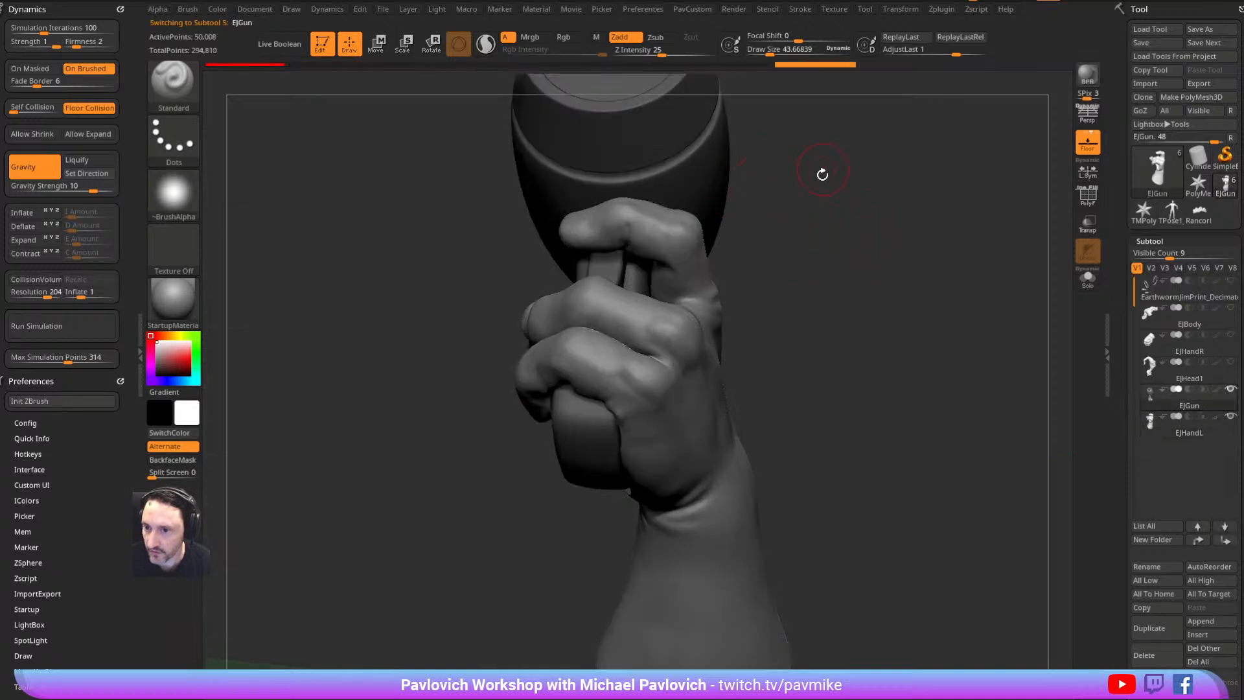
{"action": "left_click_drag", "start_coordinate": [822, 169], "coordinate": [860, 275]}
{"action": "left_click_drag", "start_coordinate": [952, 355], "coordinate": [1011, 389], "text": "ctrl"}
{"action": "key", "text": "f"}
{"action": "left_click", "coordinate": [1223, 540]}
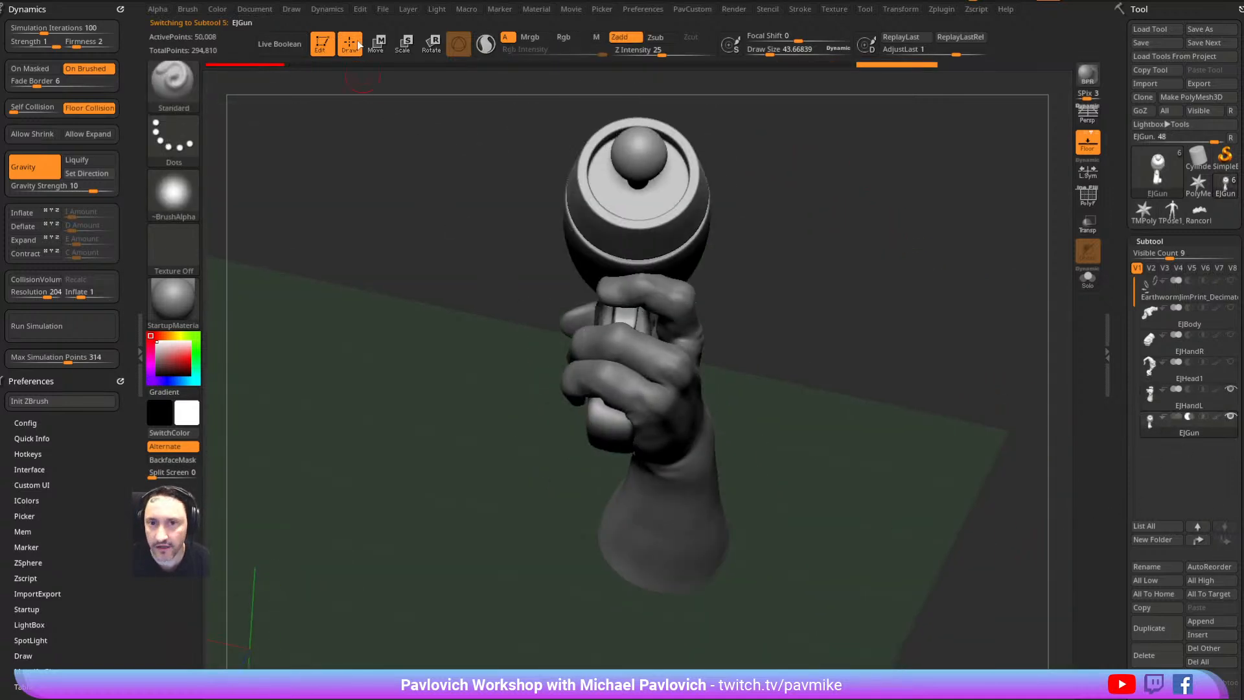
Turn on Live Boolean to preview EJGun cutting its shape out of EJHandL
{"action": "left_click", "coordinate": [279, 44]}
{"action": "left_click_drag", "start_coordinate": [848, 256], "coordinate": [682, 398]}
{"action": "left_click_drag", "start_coordinate": [850, 305], "coordinate": [991, 350]}
Compare EJGun and EJHandL in isolation, then examine the square key socket cut into the palm with both subtools shown
{"action": "left_click", "coordinate": [1189, 412]}
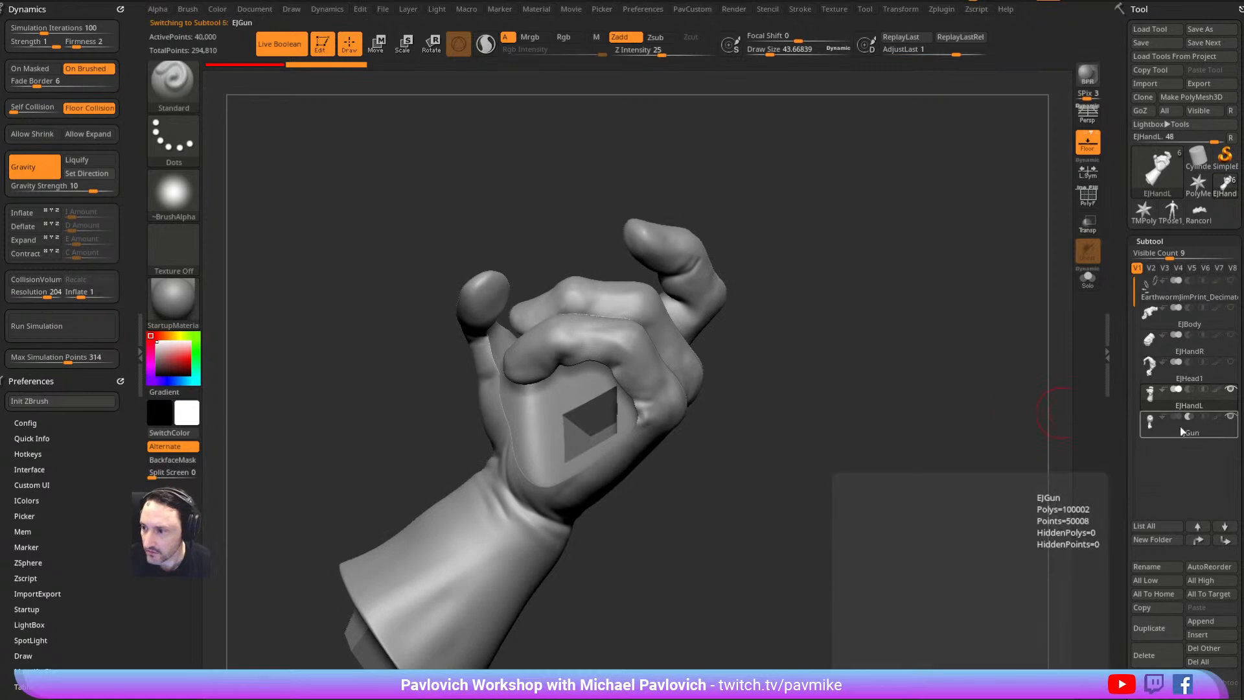
{"action": "left_click", "coordinate": [1198, 421]}
{"action": "left_click", "coordinate": [1087, 278]}
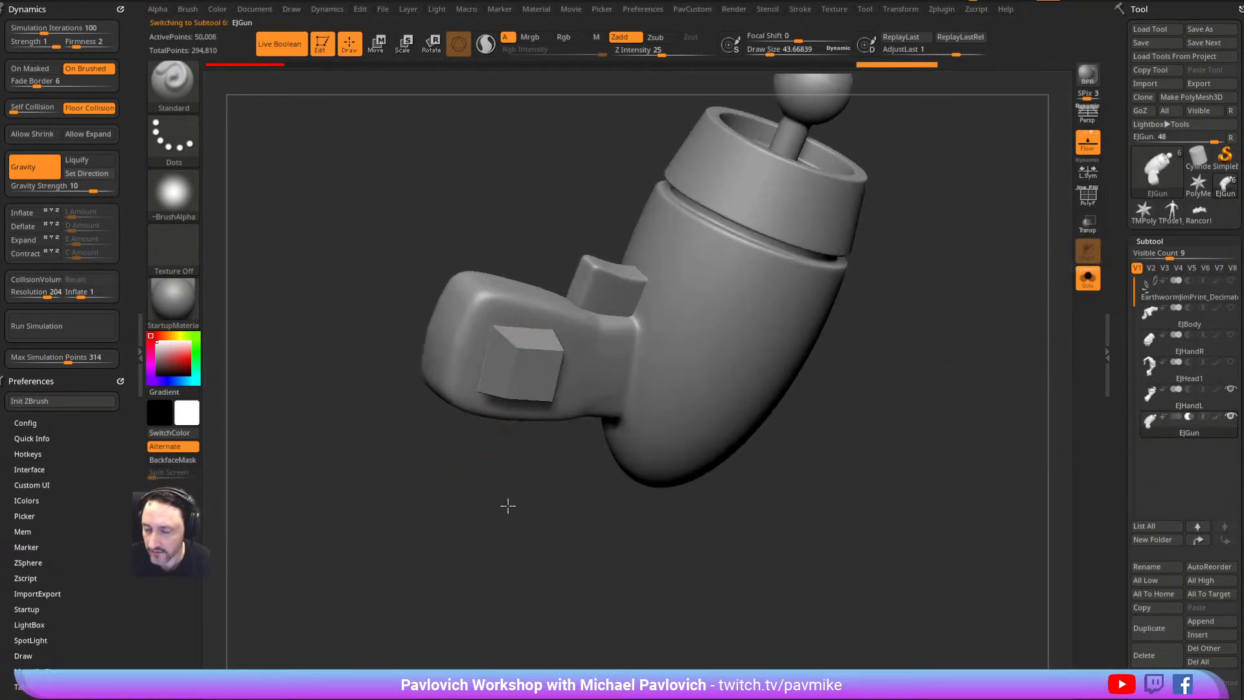
{"action": "left_click_drag", "start_coordinate": [499, 490], "coordinate": [633, 389]}
{"action": "left_click", "coordinate": [1186, 400]}
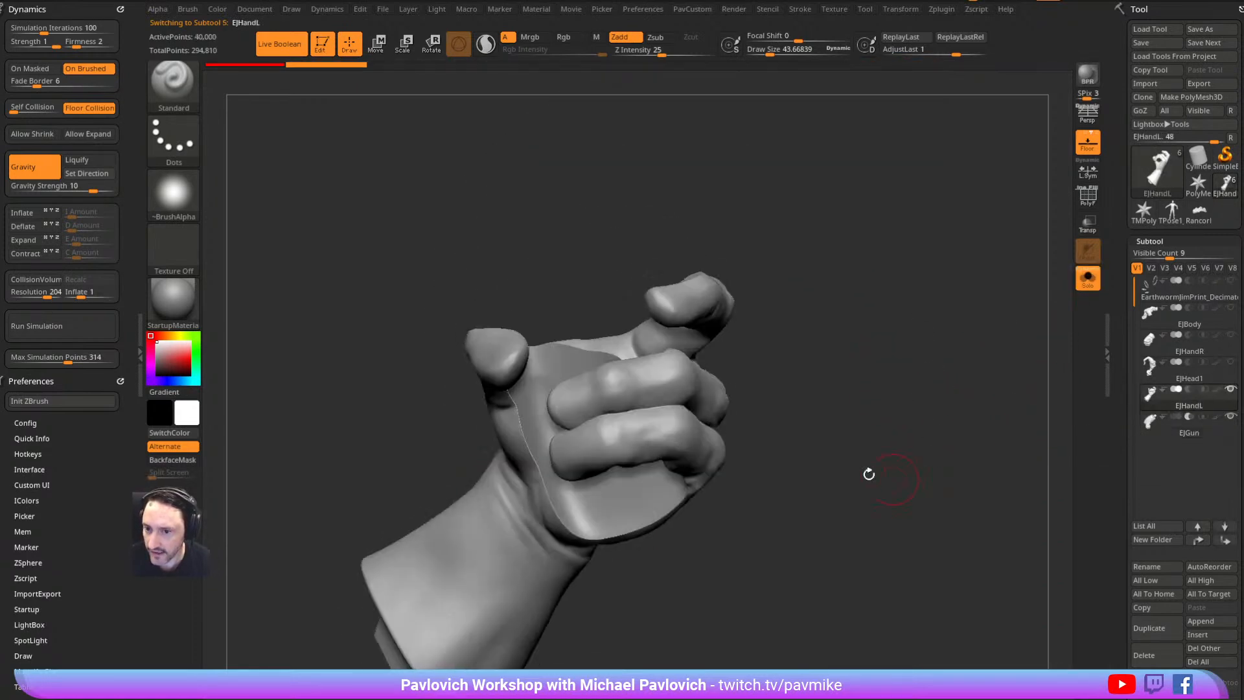
{"action": "left_click_drag", "start_coordinate": [898, 336], "coordinate": [935, 283]}
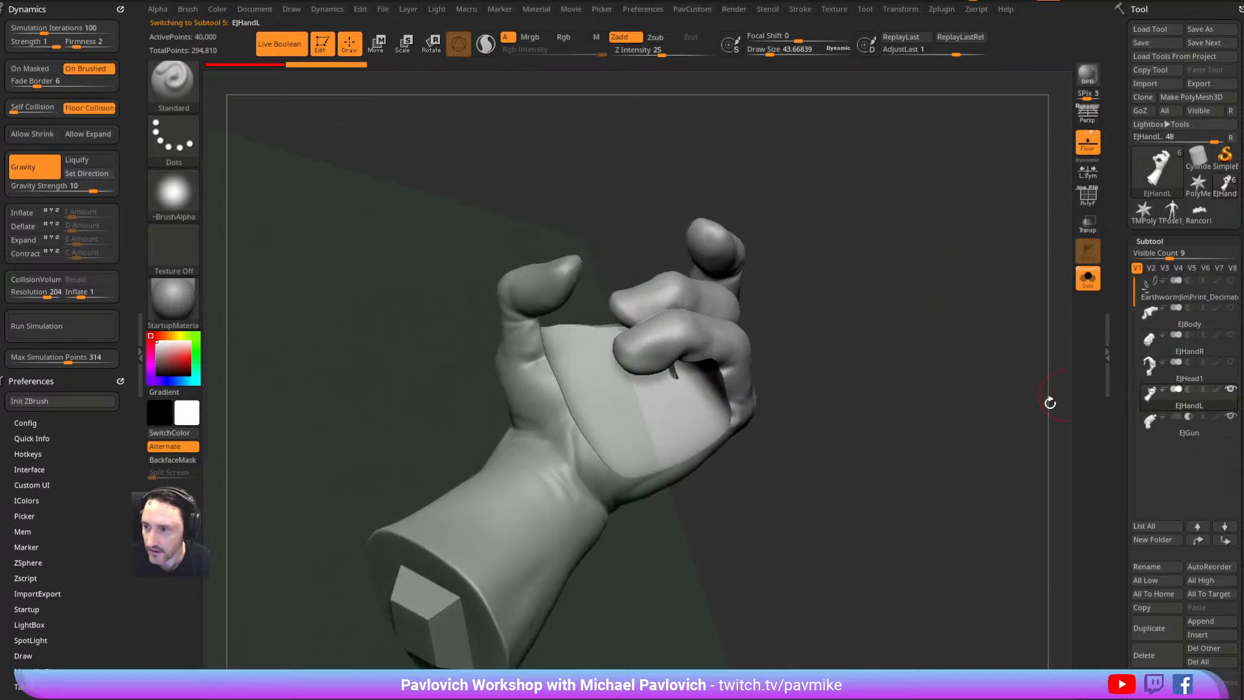
{"action": "left_click", "coordinate": [1087, 287]}
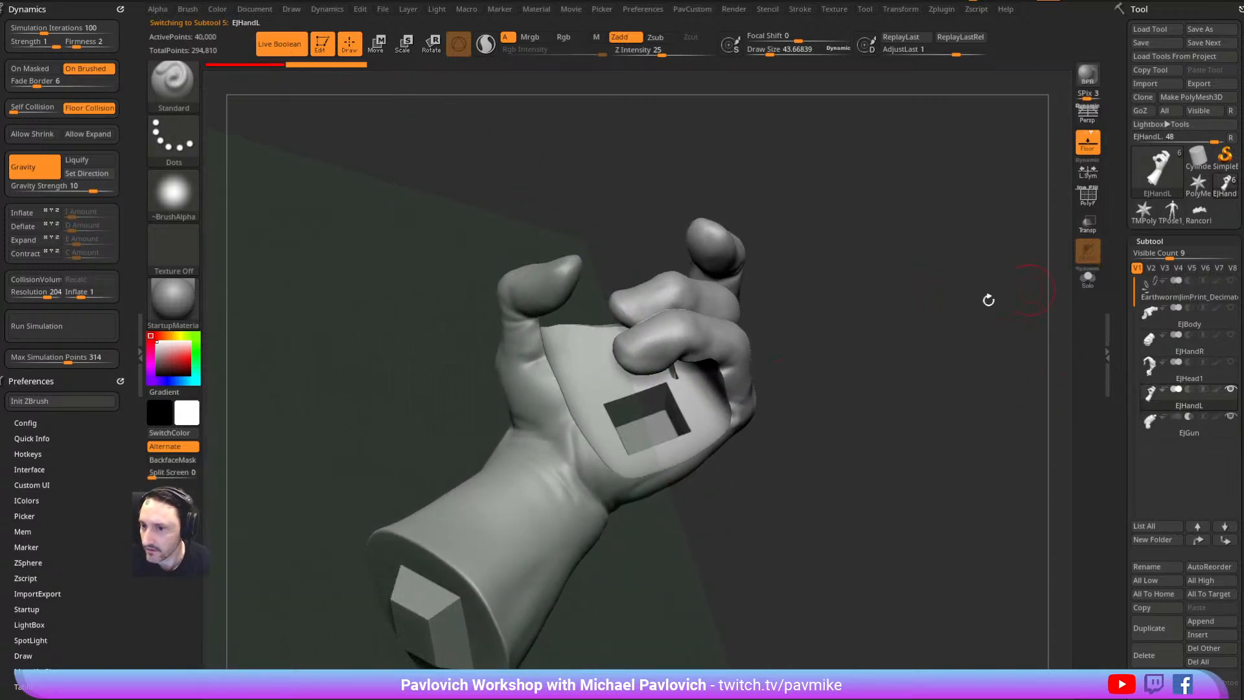
{"action": "left_click_drag", "start_coordinate": [967, 309], "coordinate": [944, 297]}
{"action": "left_click_drag", "start_coordinate": [852, 290], "coordinate": [900, 373]}
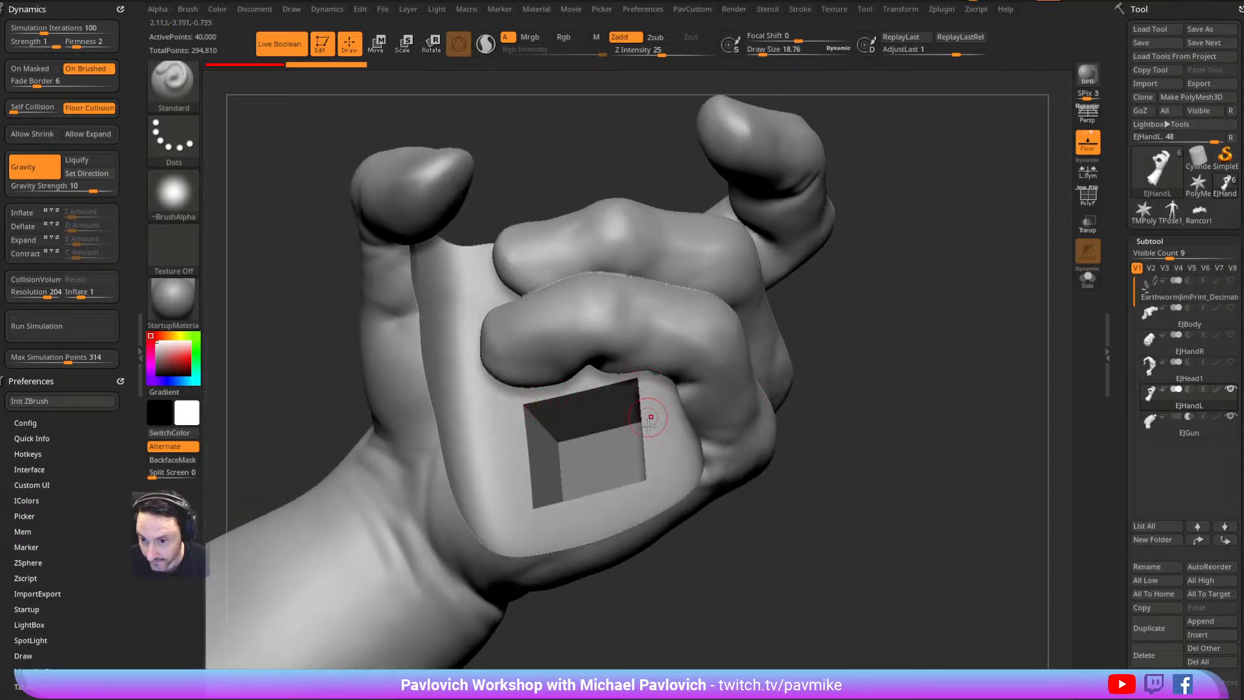
Inspect EJGun's key block in isolation, then show the hand again and switch EJGun from subtractive to additive
{"action": "left_click", "coordinate": [1177, 430]}
{"action": "left_click_drag", "start_coordinate": [972, 472], "coordinate": [911, 422]}
{"action": "key", "text": "alt+s"}
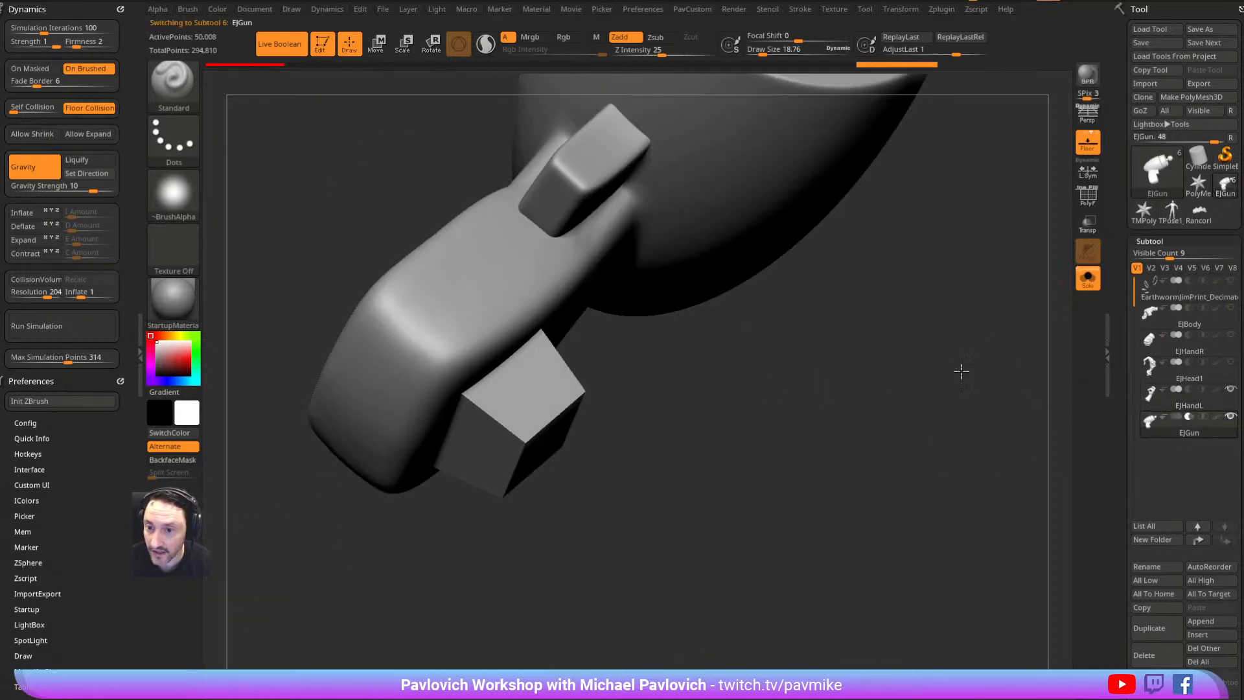
{"action": "left_click_drag", "start_coordinate": [966, 386], "coordinate": [632, 356]}
{"action": "left_click_drag", "start_coordinate": [564, 538], "coordinate": [681, 592]}
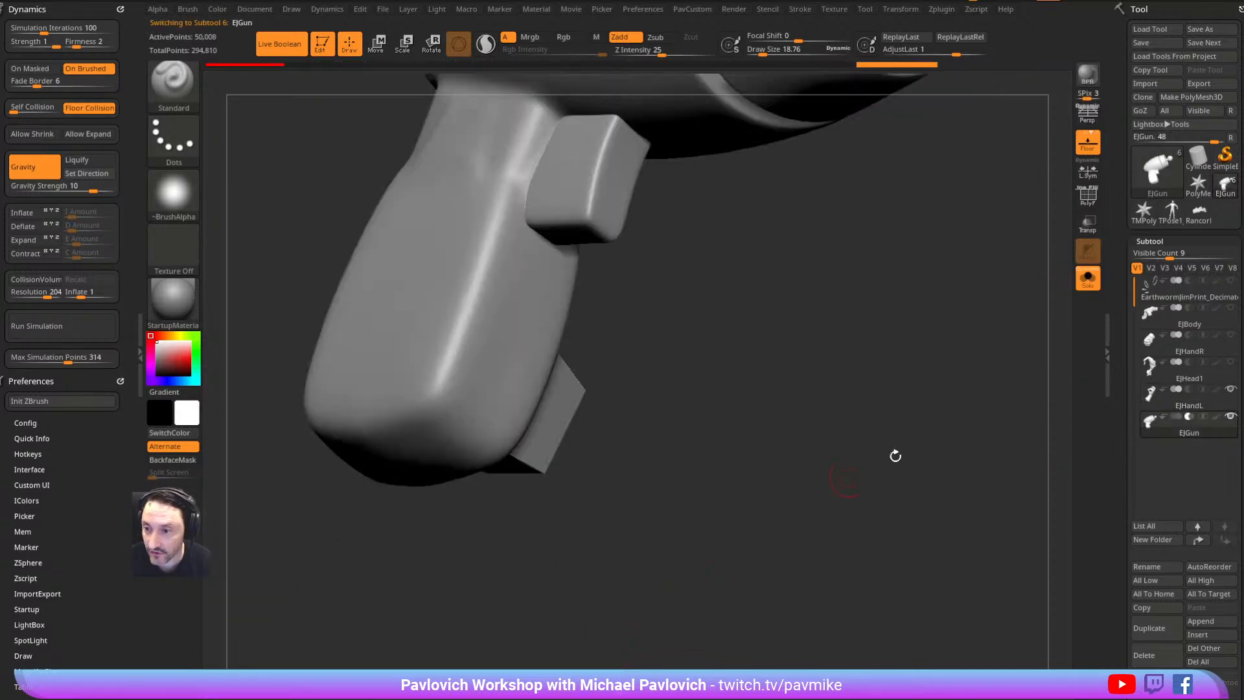
{"action": "left_click", "coordinate": [1089, 285]}
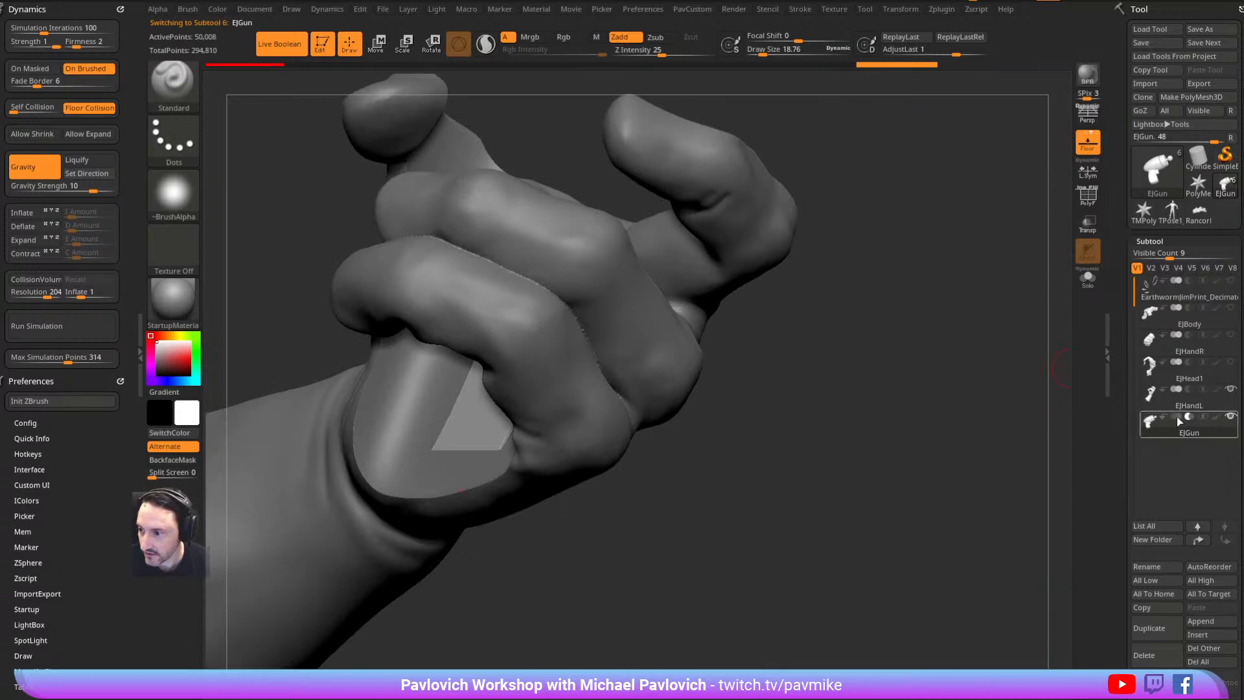
{"action": "left_click_drag", "start_coordinate": [985, 466], "coordinate": [777, 393]}
Lay a transpose line across the end of the grip, try moving the gun along it, and undo both moves
{"action": "key", "text": "w"}
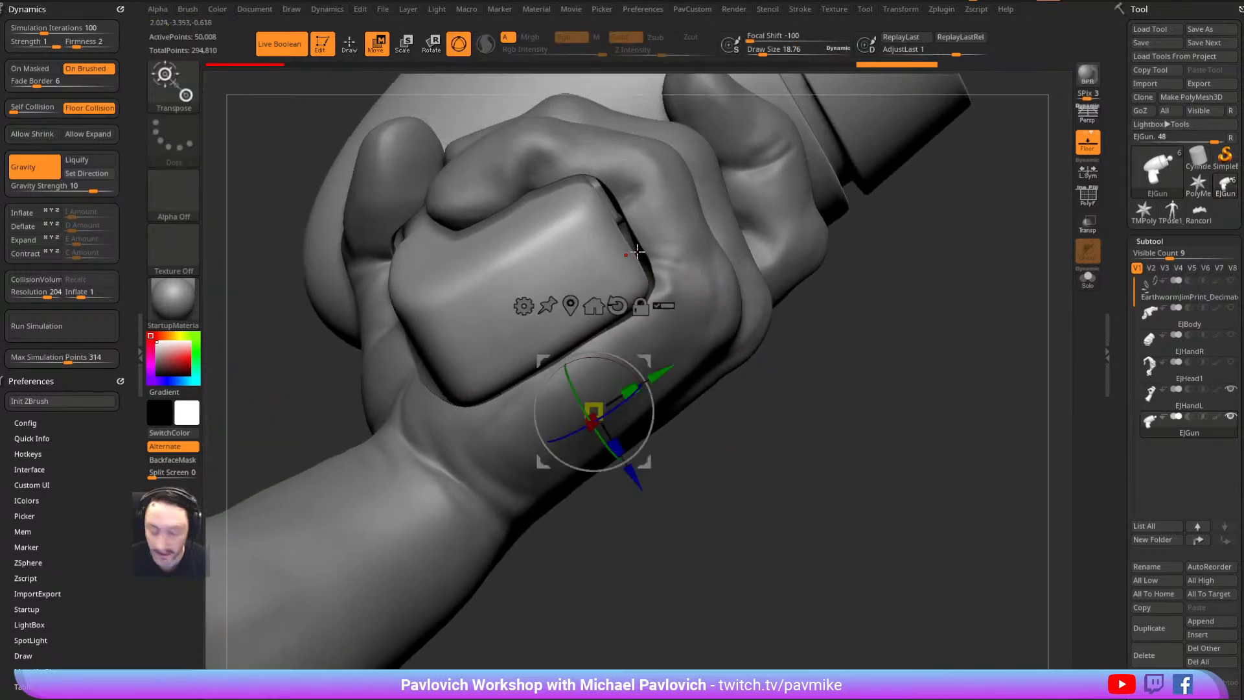
{"action": "key", "text": "y"}
{"action": "left_click_drag", "start_coordinate": [586, 280], "coordinate": [677, 235]}
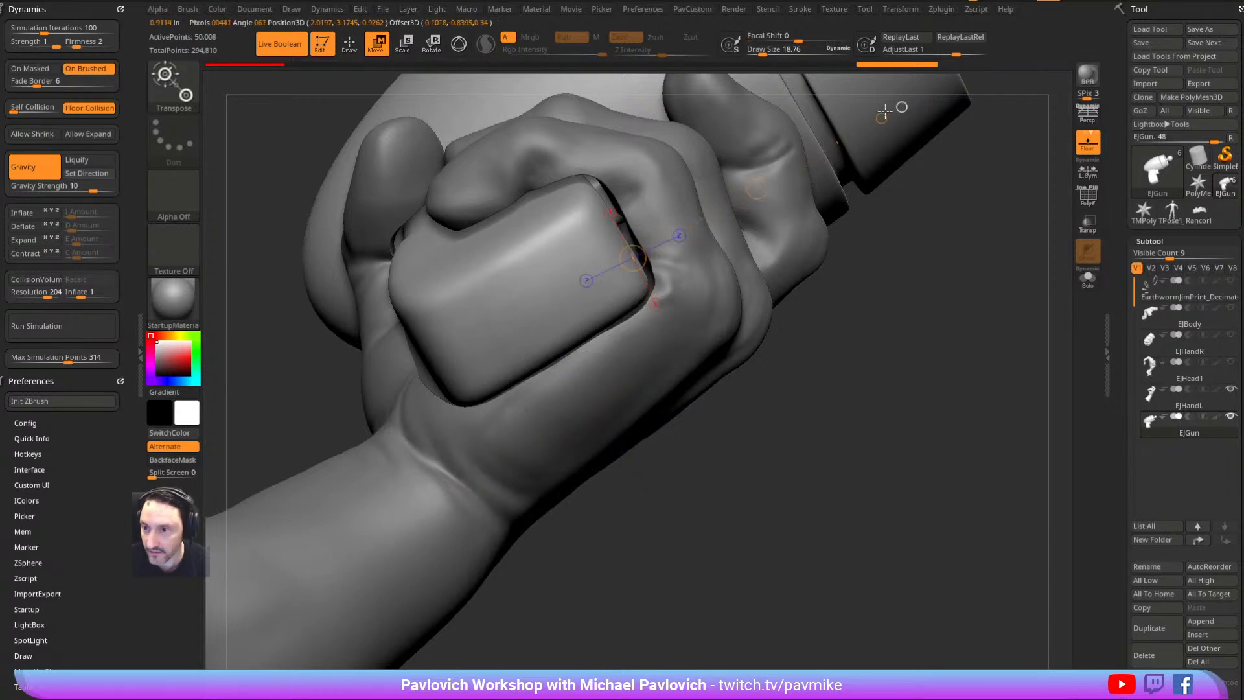
{"action": "left_click_drag", "start_coordinate": [968, 192], "coordinate": [867, 260]}
{"action": "key", "text": "ctrl+z"}
{"action": "left_click_drag", "start_coordinate": [835, 301], "coordinate": [1034, 114]}
{"action": "key", "text": "ctrl+z"}
Examine the fit between the grip and the surrounding fingers, from close up and from several angles
{"action": "mouse_move", "coordinate": [952, 217]}
{"action": "right_mouse_down", "text": "ctrl"}
{"action": "mouse_move", "coordinate": [894, 289]}
{"action": "mouse_move", "coordinate": [866, 302]}
{"action": "right_mouse_up", "text": "ctrl"}
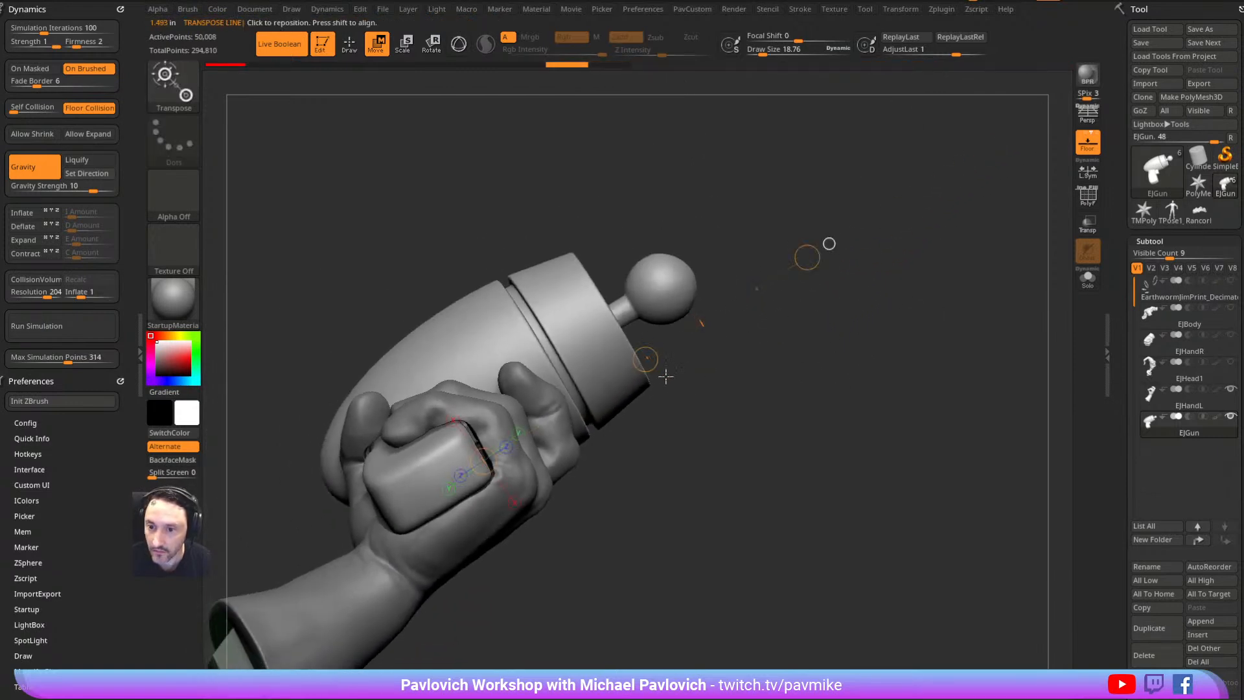
{"action": "right_click_drag", "start_coordinate": [680, 432], "coordinate": [767, 405], "text": "ctrl"}
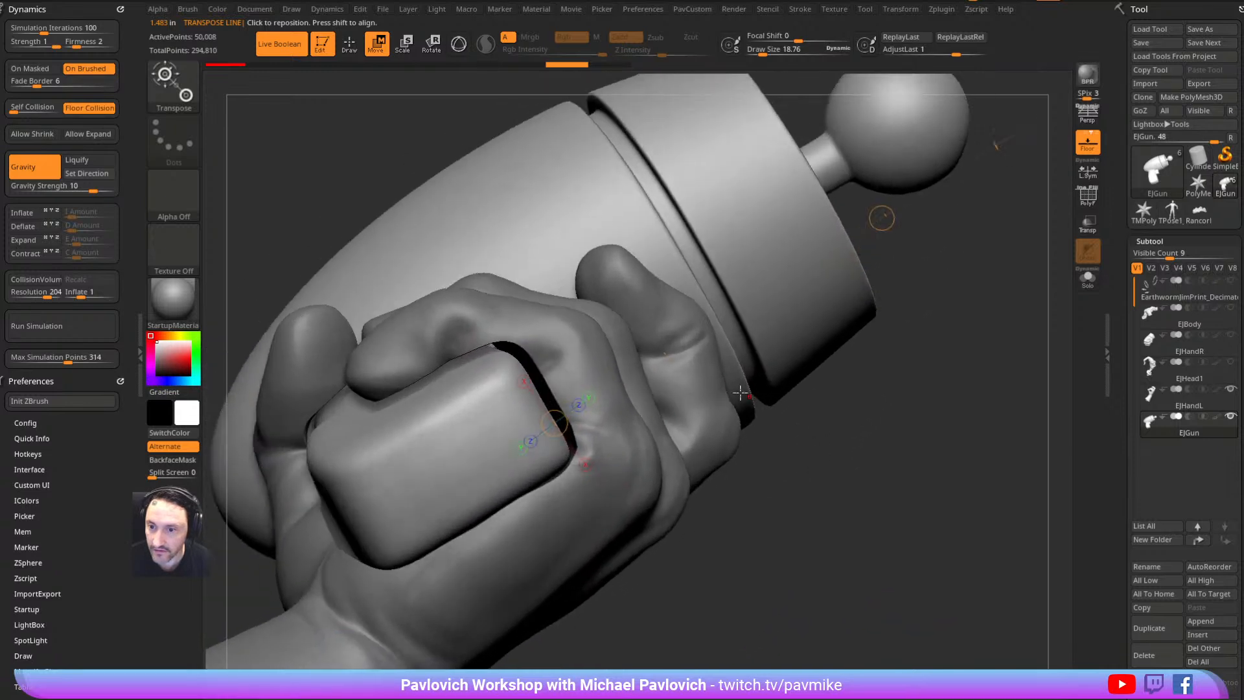
{"action": "right_click_drag", "start_coordinate": [631, 427], "coordinate": [790, 384]}
{"action": "mouse_move", "coordinate": [688, 381]}
{"action": "right_mouse_down"}
{"action": "mouse_move", "coordinate": [689, 353]}
{"action": "mouse_move", "coordinate": [696, 372]}
{"action": "right_mouse_up"}
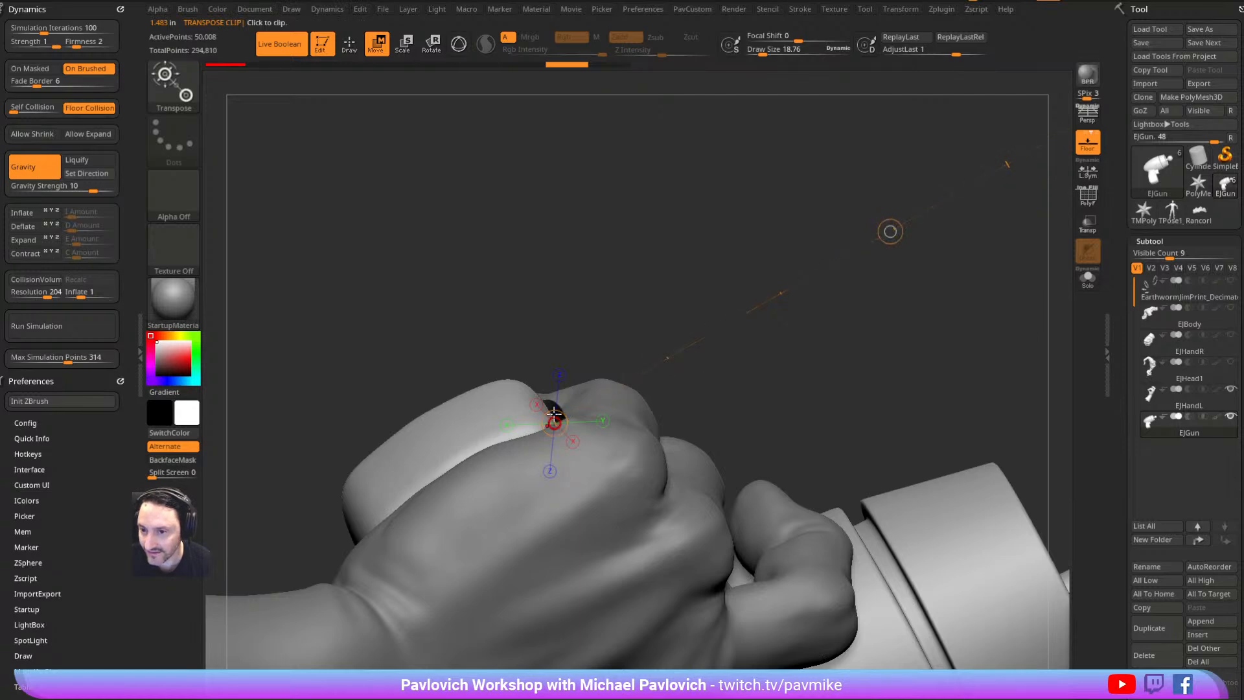
{"action": "mouse_move", "coordinate": [567, 414]}
{"action": "right_mouse_down"}
{"action": "mouse_move", "coordinate": [605, 328]}
{"action": "mouse_move", "coordinate": [573, 401]}
{"action": "right_mouse_up"}
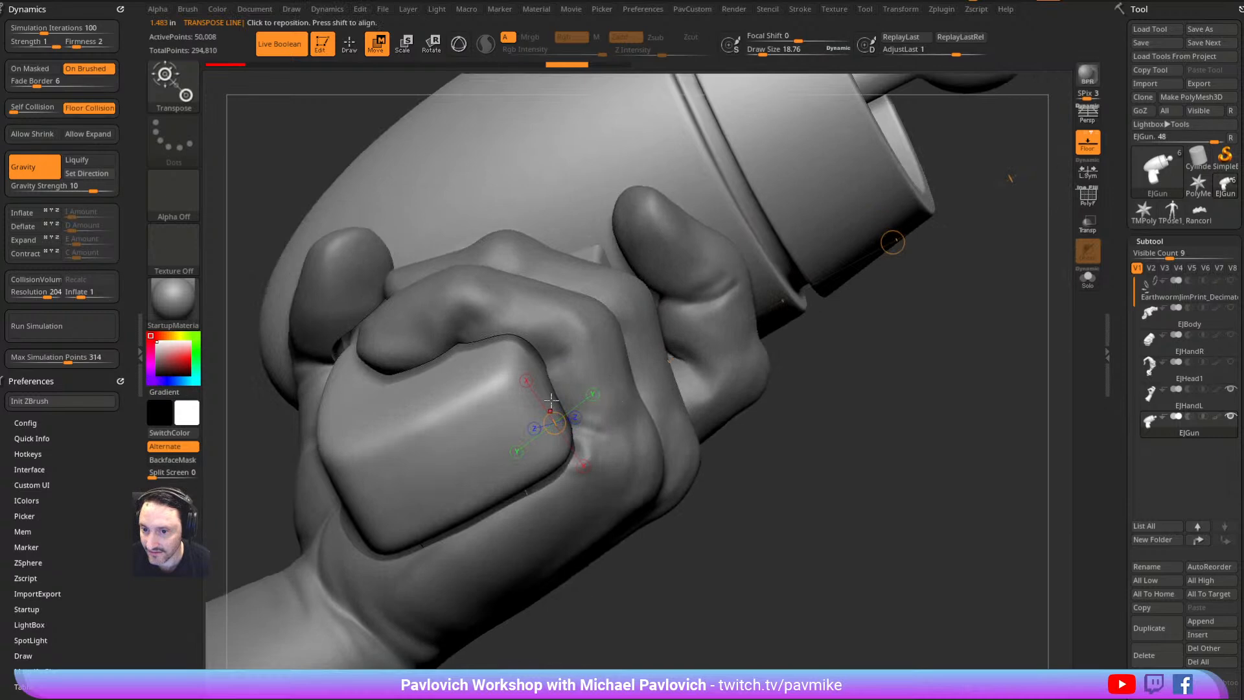
{"action": "right_click_drag", "start_coordinate": [689, 525], "coordinate": [775, 546]}
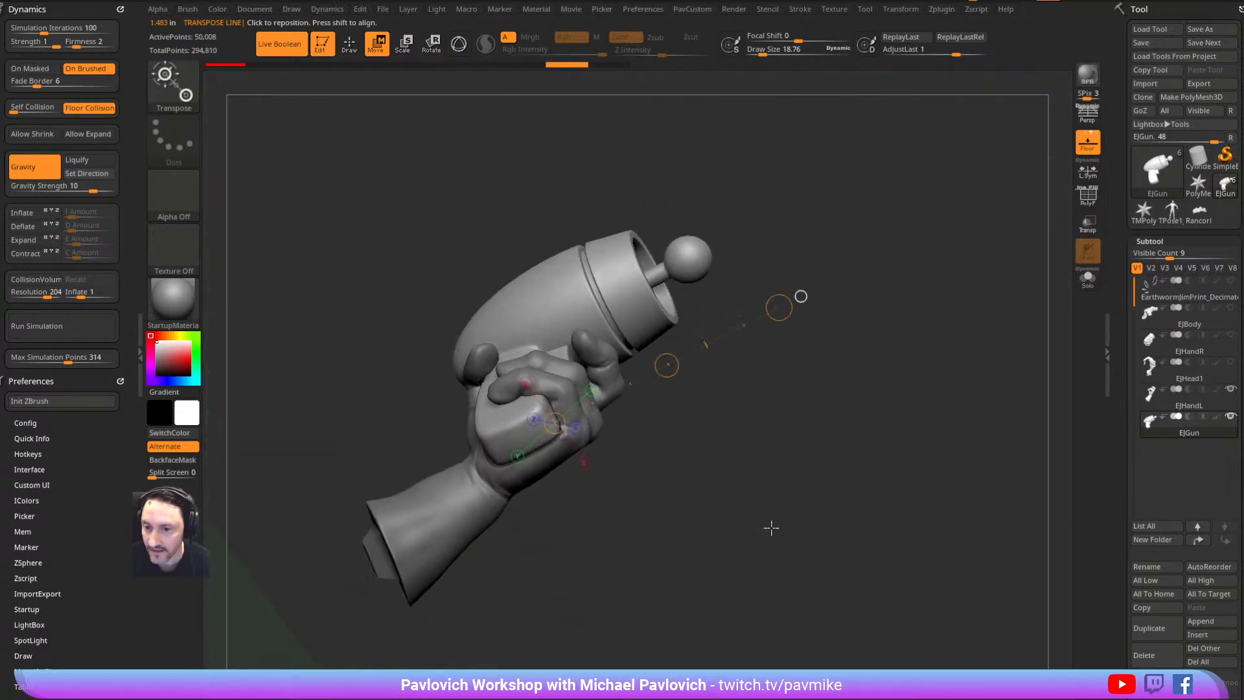
{"action": "key", "text": "y"}
{"action": "mouse_move", "coordinate": [752, 400]}
{"action": "right_mouse_down", "text": "ctrl"}
{"action": "mouse_move", "coordinate": [803, 497]}
{"action": "mouse_move", "coordinate": [818, 441]}
{"action": "mouse_move", "coordinate": [914, 436]}
{"action": "mouse_move", "coordinate": [887, 406]}
{"action": "right_mouse_up", "text": "ctrl"}
Return to Draw mode with a draw size of about 43.67 and isolate EJGun to inspect the key block on its grip
{"action": "key", "text": "q"}
{"action": "key", "text": "s"}
{"action": "left_click", "coordinate": [894, 406]}
{"action": "left_click", "coordinate": [1086, 289]}
{"action": "right_click_drag", "start_coordinate": [877, 328], "coordinate": [687, 419]}
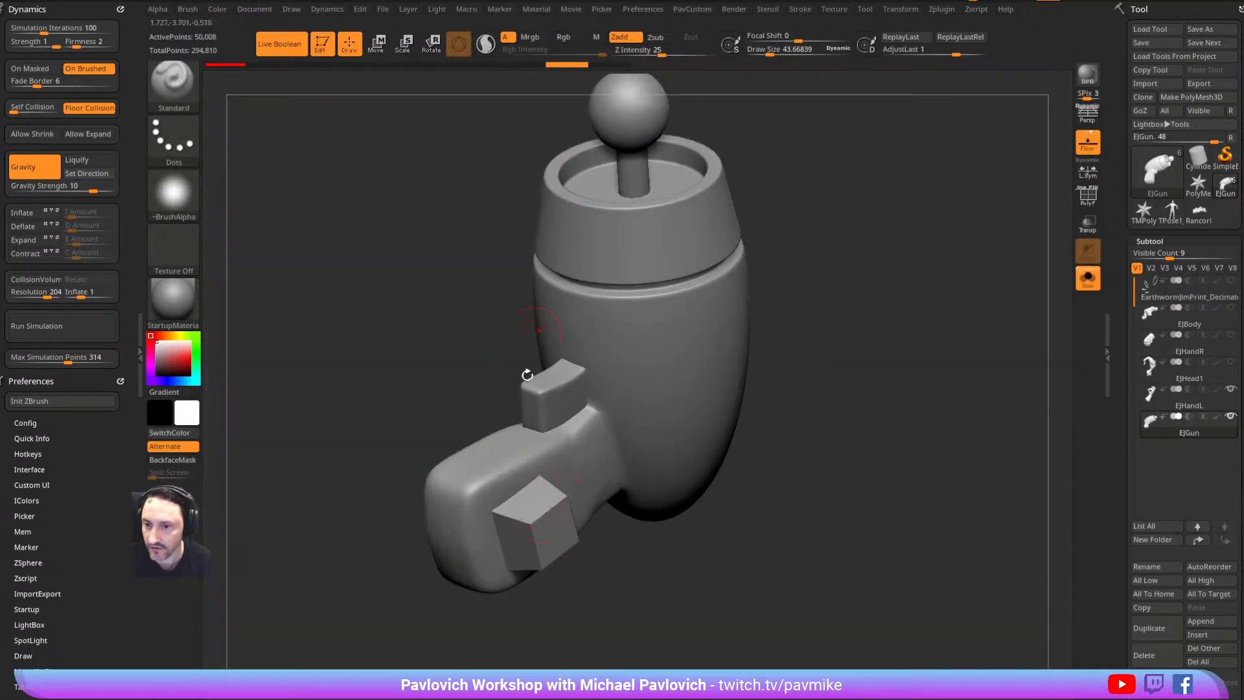
{"action": "right_click_drag", "start_coordinate": [535, 333], "coordinate": [788, 189]}
{"action": "right_click_drag", "start_coordinate": [540, 340], "coordinate": [770, 366]}
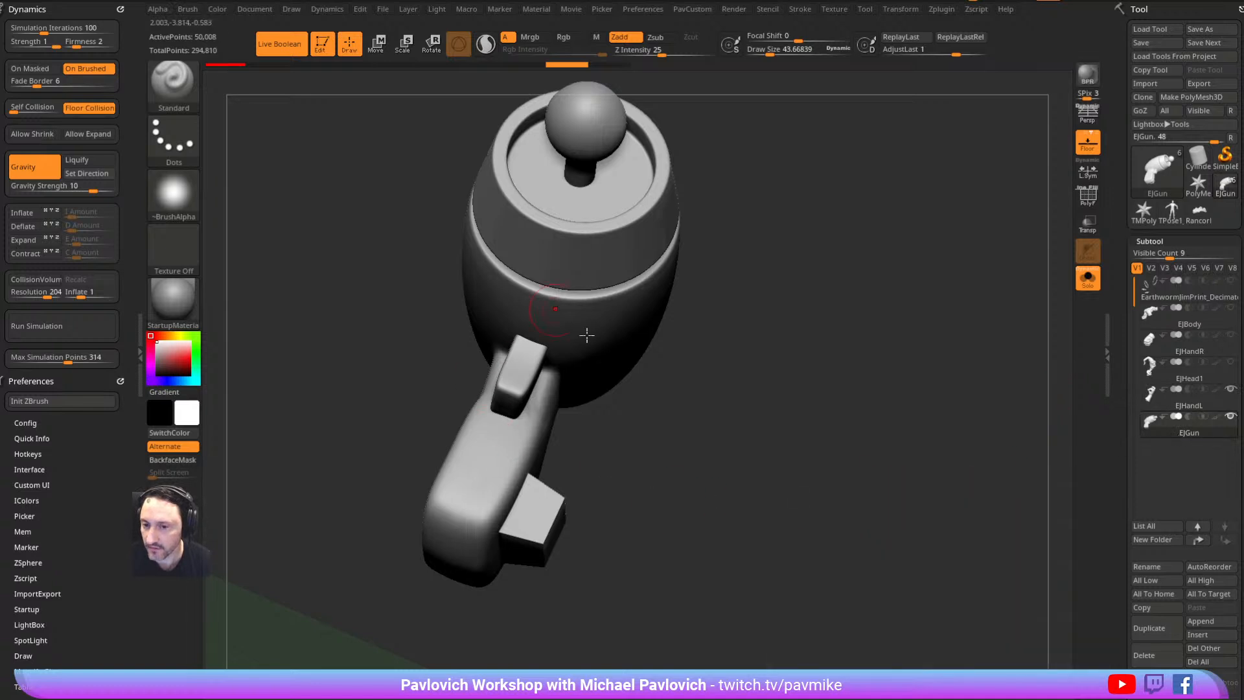
{"action": "right_click_drag", "start_coordinate": [530, 507], "coordinate": [615, 329]}
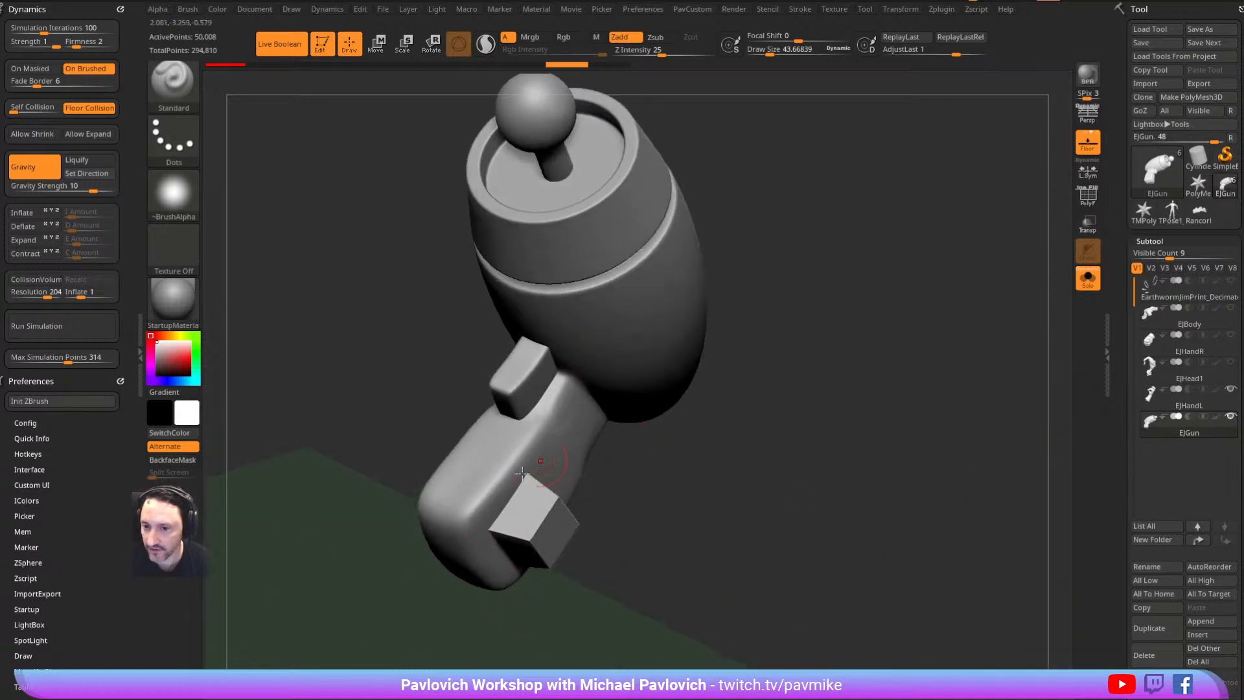
Duplicate EJGun and move the copy directly below EJHandL in the subtool list
{"action": "left_click", "coordinate": [1149, 628]}
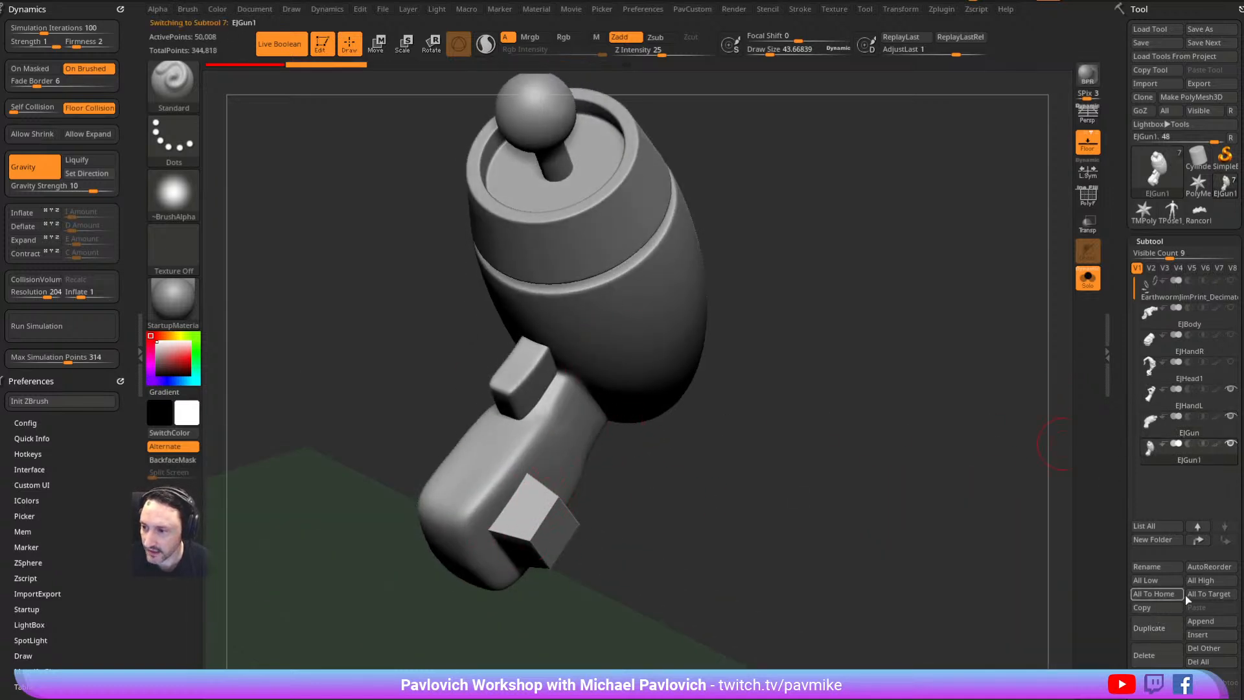
{"action": "left_click", "coordinate": [1198, 541]}
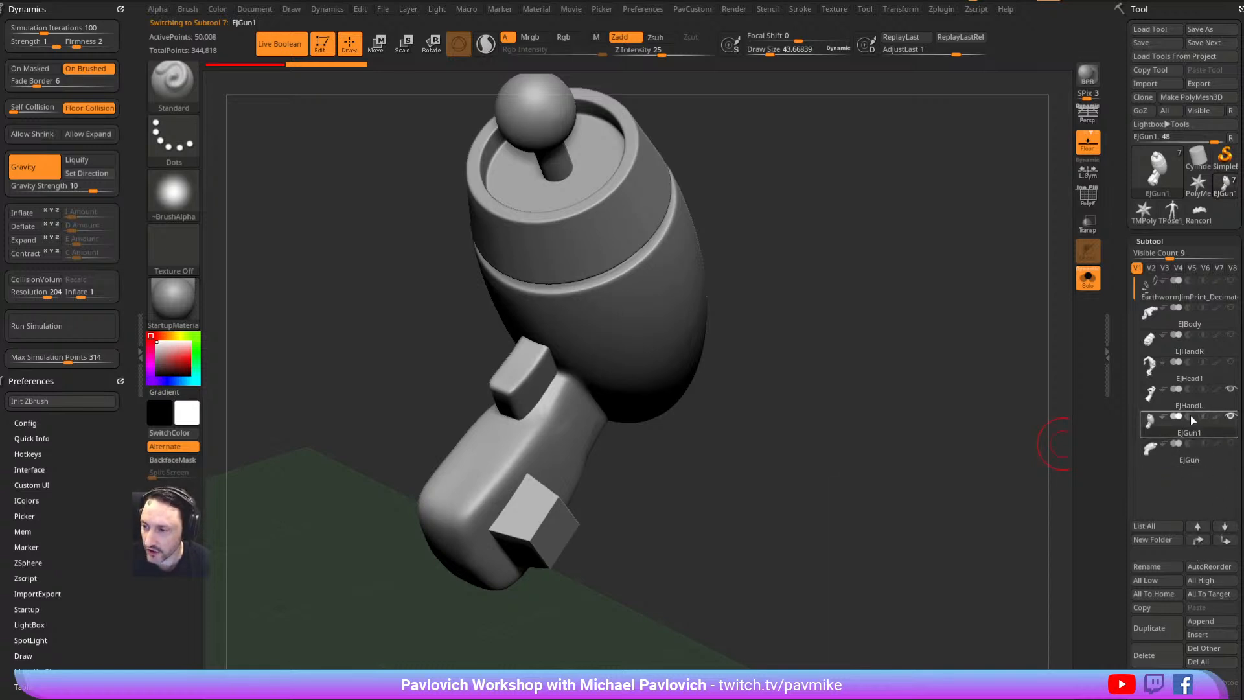
{"action": "mouse_move", "coordinate": [1183, 399]}
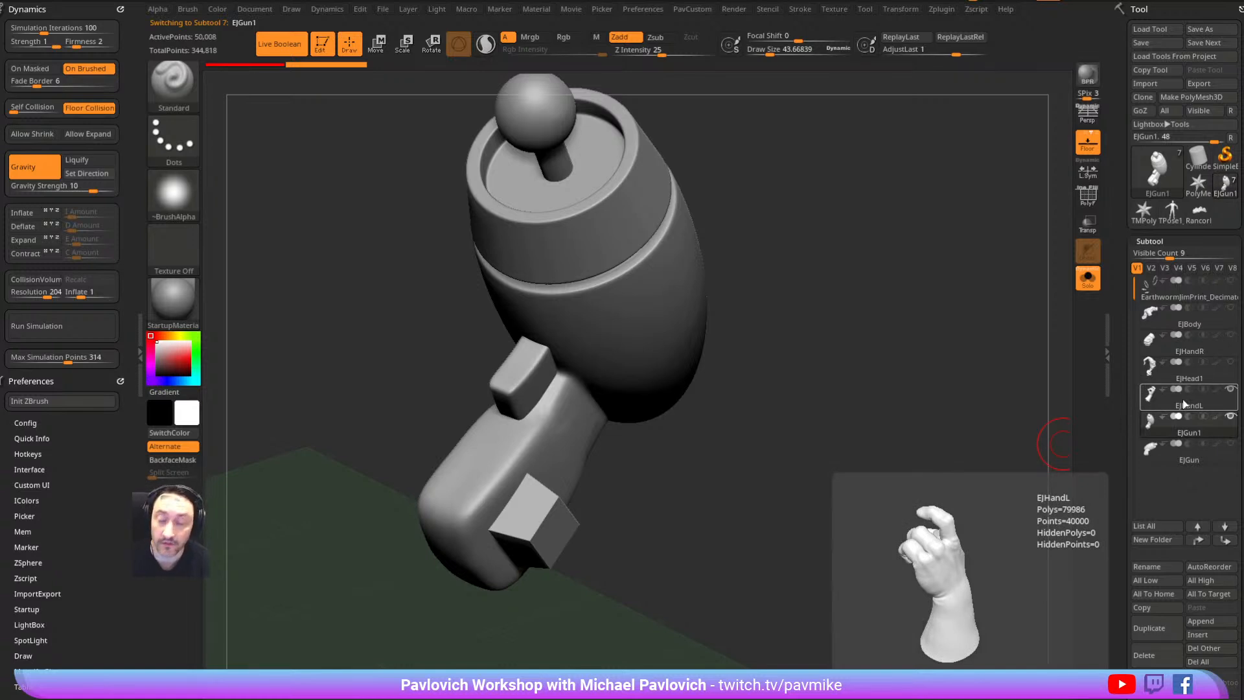
Show only the key block of EJGun1 and scale it up slightly, by a factor of about 1.08
{"action": "mouse_move", "coordinate": [797, 352]}
{"action": "left_mouse_down"}
{"action": "mouse_move", "coordinate": [797, 402]}
{"action": "mouse_move", "coordinate": [822, 397]}
{"action": "mouse_move", "coordinate": [813, 383]}
{"action": "mouse_move", "coordinate": [764, 436]}
{"action": "mouse_move", "coordinate": [622, 504]}
{"action": "left_mouse_up"}
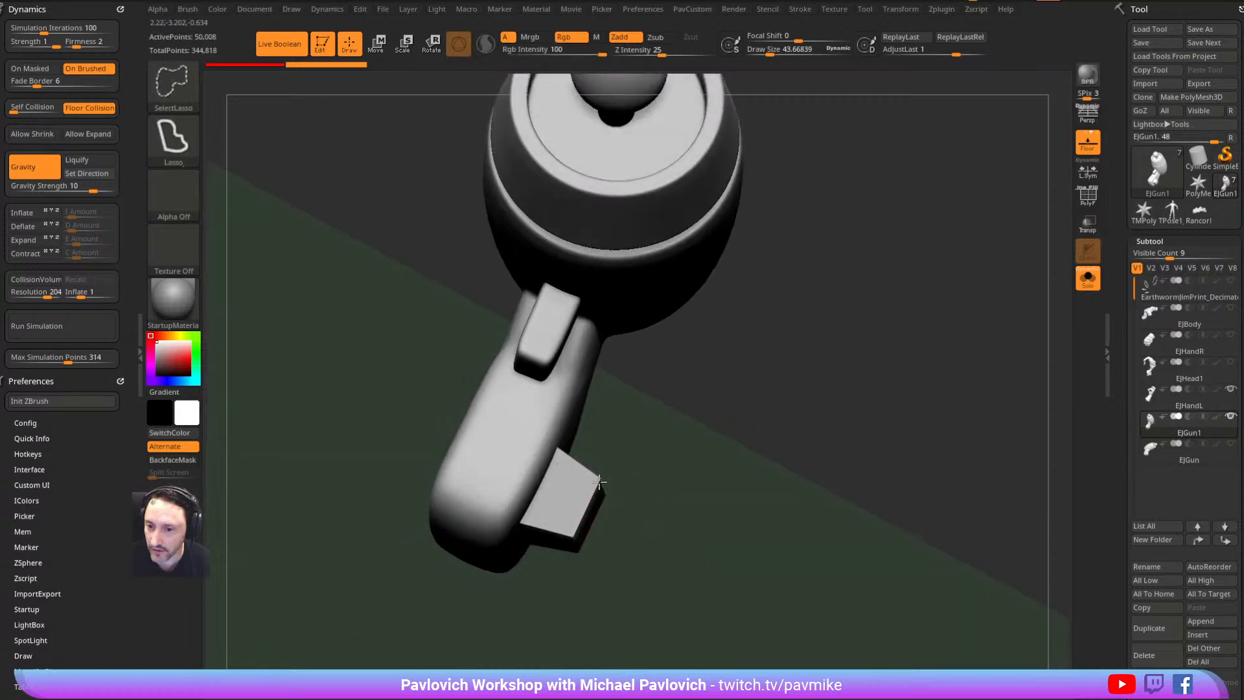
{"action": "left_click", "coordinate": [598, 480], "text": "ctrl+shift"}
{"action": "key", "text": "w"}
{"action": "left_click_drag", "start_coordinate": [724, 416], "coordinate": [823, 397]}
{"action": "left_click_drag", "start_coordinate": [682, 429], "coordinate": [585, 466], "text": "alt"}
{"action": "left_click", "coordinate": [603, 438], "text": "alt"}
{"action": "left_click_drag", "start_coordinate": [738, 374], "coordinate": [756, 309]}
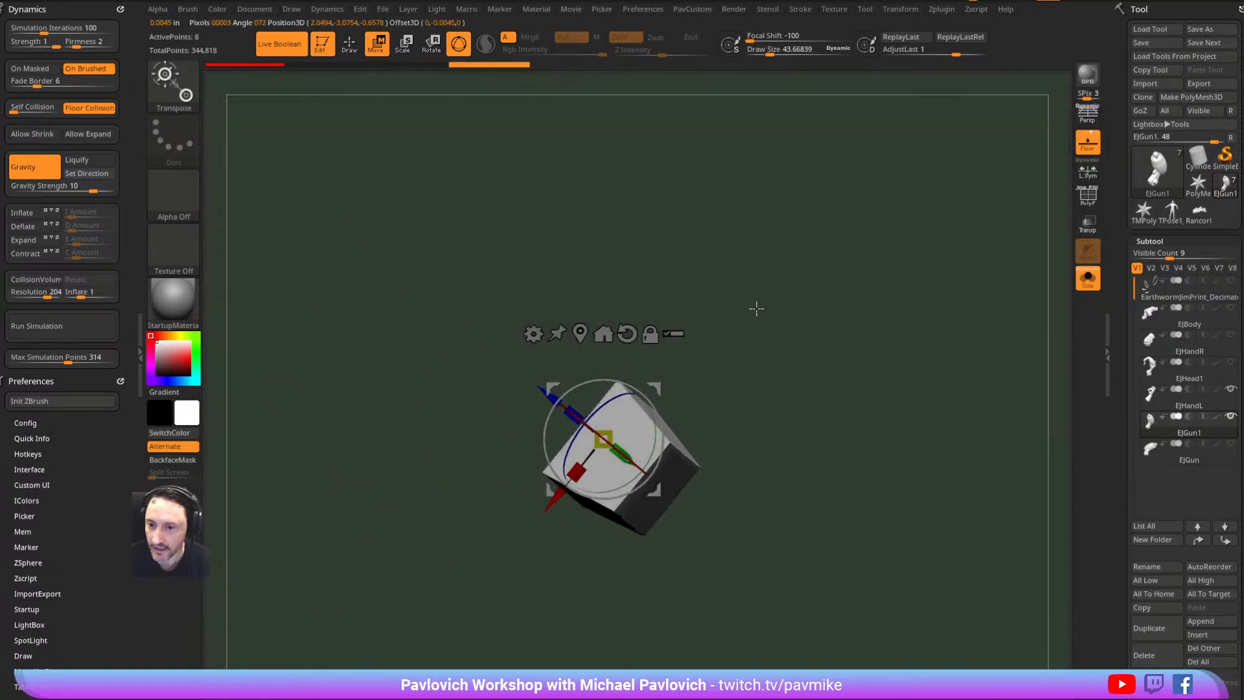
{"action": "left_click_drag", "start_coordinate": [569, 415], "coordinate": [567, 410]}
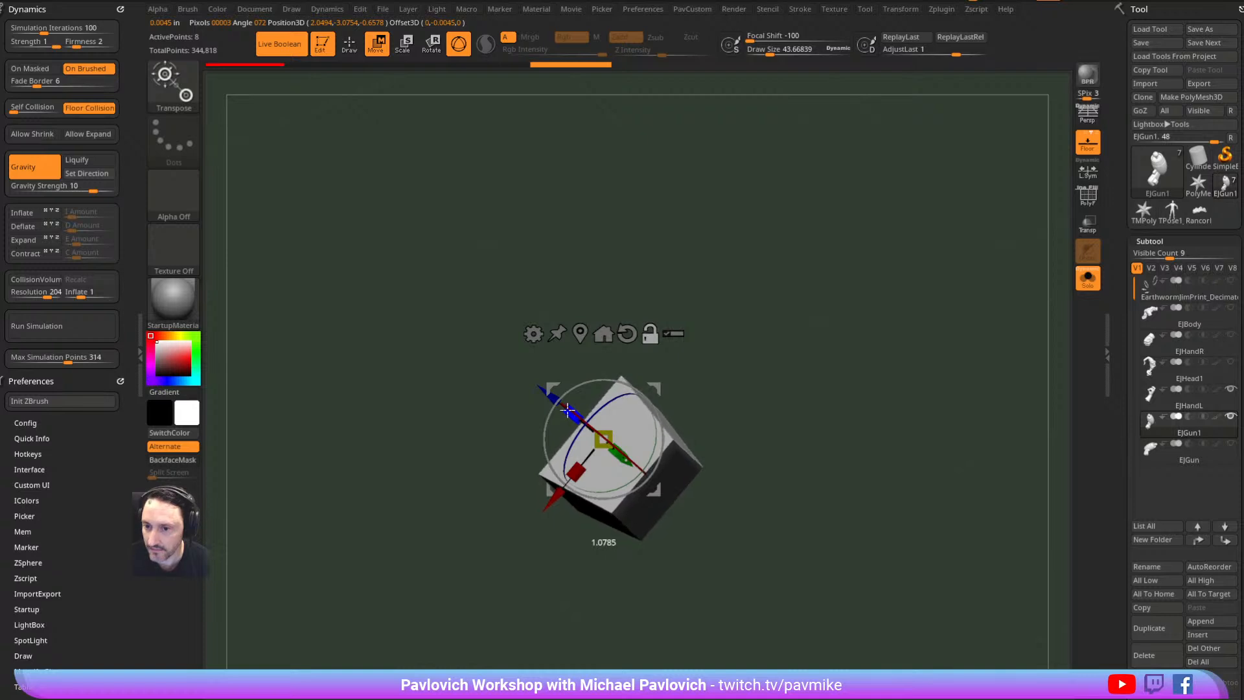
{"action": "right_click_drag", "start_coordinate": [590, 379], "coordinate": [601, 386]}
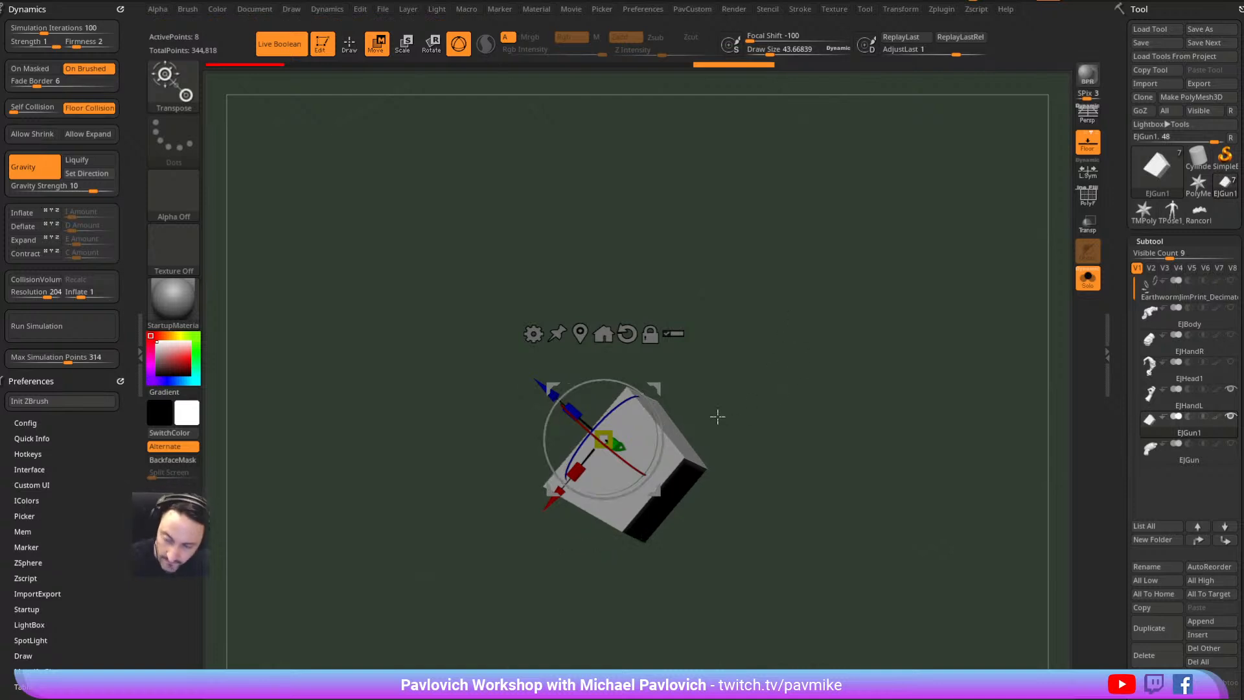
Show only EJGun1's body without the key block, inflate it slightly, and unhide the whole subtool
{"action": "key", "text": "q"}
{"action": "mouse_move", "coordinate": [777, 291]}
{"action": "right_mouse_down"}
{"action": "mouse_move", "coordinate": [805, 324]}
{"action": "mouse_move", "coordinate": [859, 301]}
{"action": "right_mouse_up"}
{"action": "left_click_drag", "start_coordinate": [868, 297], "coordinate": [919, 404], "text": "ctrl+shift"}
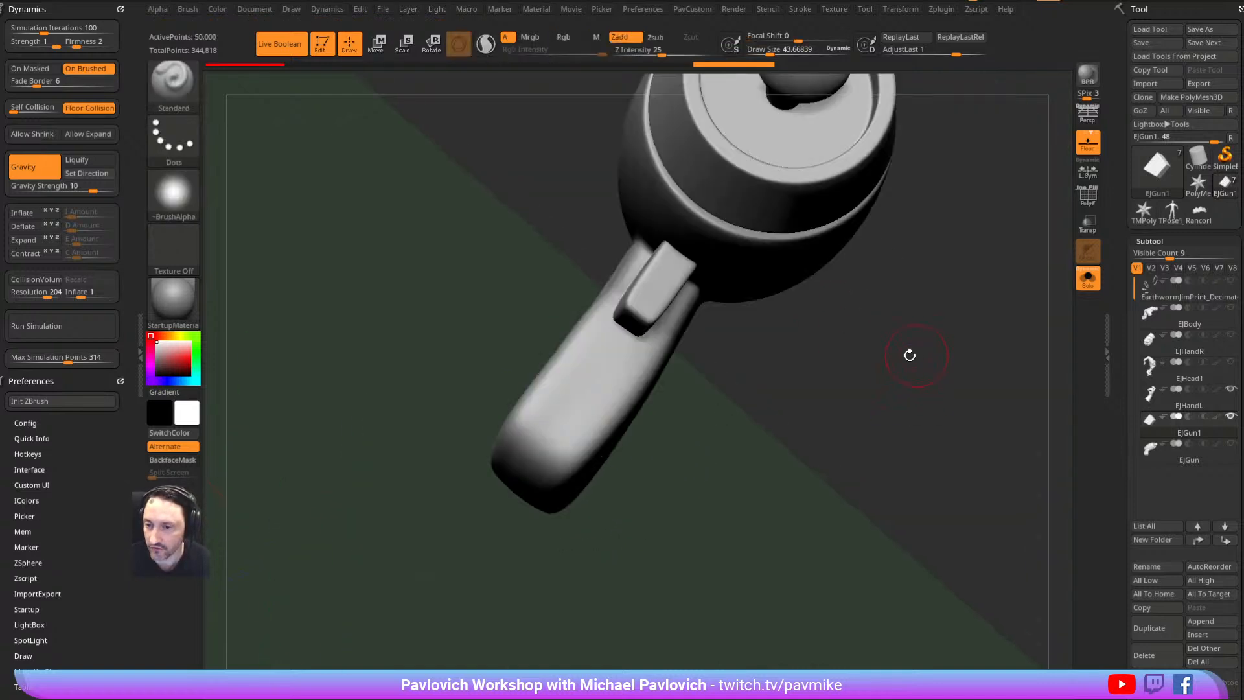
{"action": "right_click_drag", "start_coordinate": [917, 355], "coordinate": [902, 363]}
{"action": "key", "text": "2"}
{"action": "left_click_drag", "start_coordinate": [905, 264], "coordinate": [908, 264]}
{"action": "left_click", "coordinate": [909, 264]}
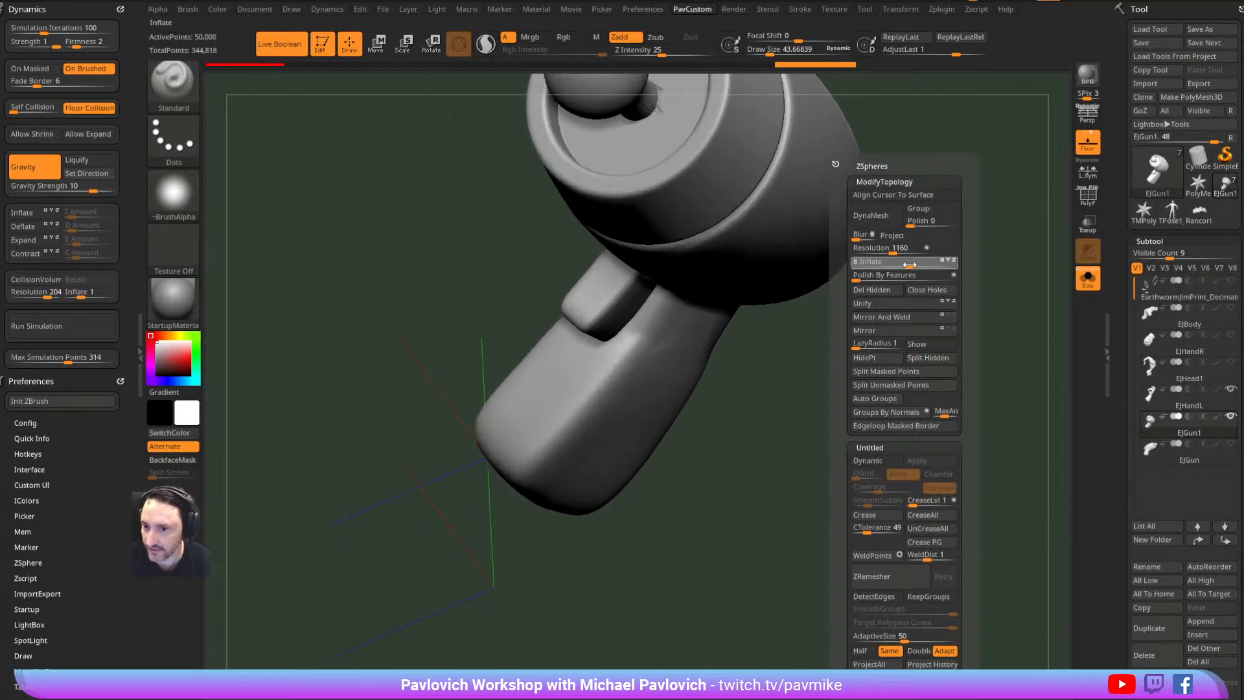
{"action": "left_click_drag", "start_coordinate": [910, 295], "coordinate": [932, 303]}
{"action": "left_click", "coordinate": [952, 312], "text": "ctrl+shift"}
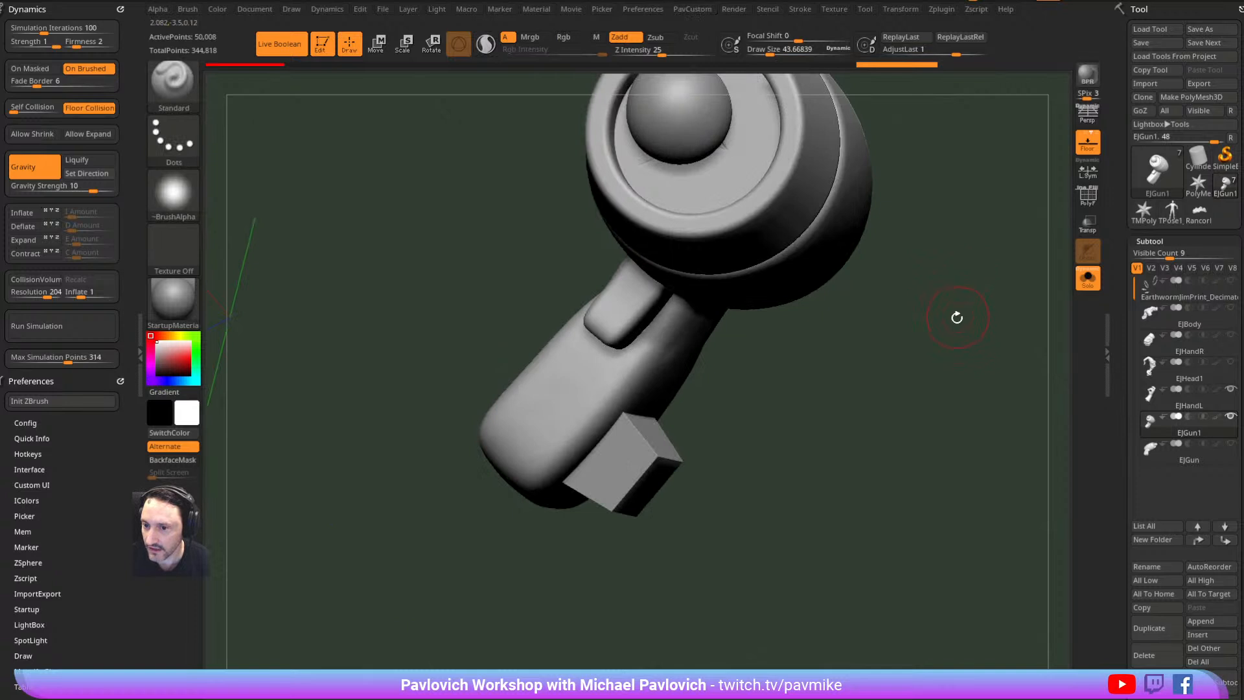
Set EJGun1 to subtract and leave Solo mode to apply it to the hand
{"action": "left_click_drag", "start_coordinate": [970, 412], "coordinate": [947, 455], "text": "alt"}
{"action": "left_click_drag", "start_coordinate": [782, 459], "coordinate": [820, 428]}
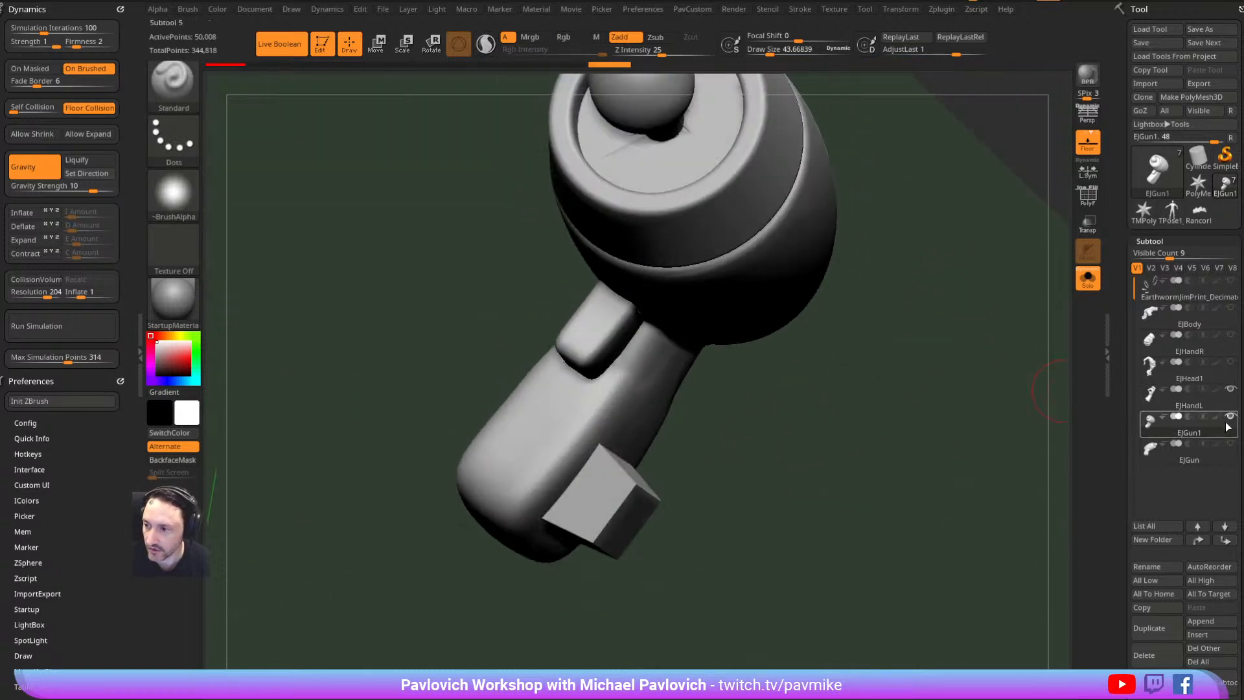
{"action": "left_click", "coordinate": [1189, 416]}
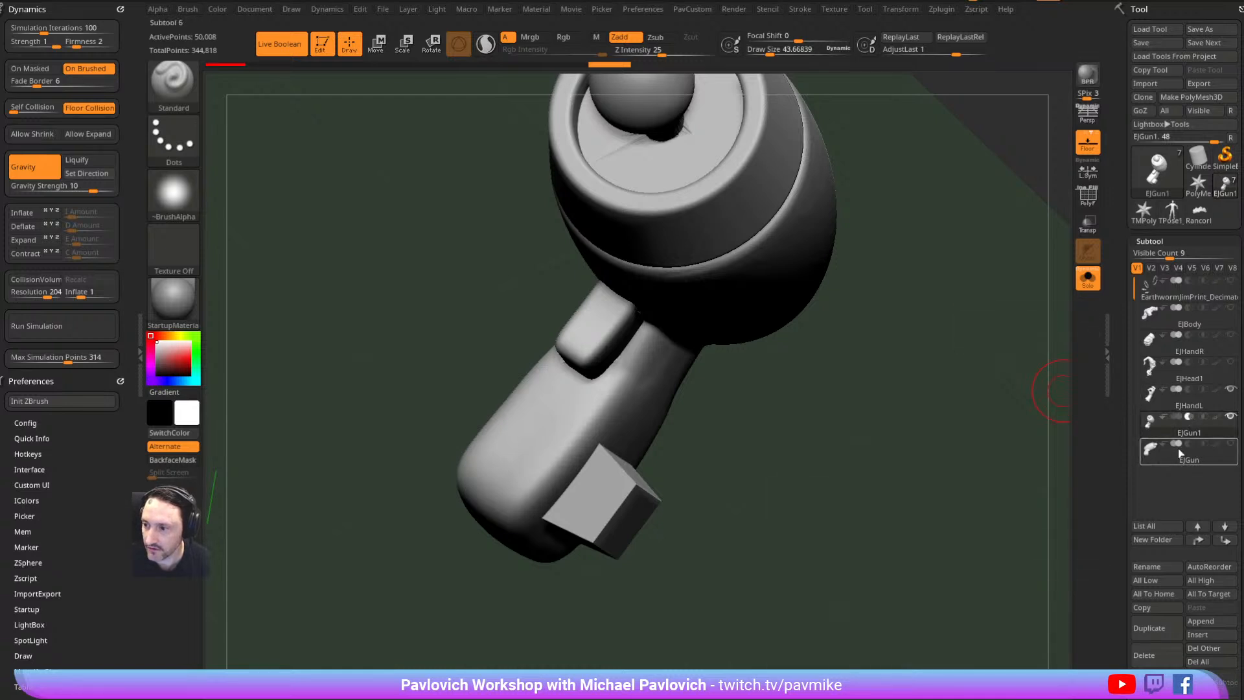
{"action": "left_click", "coordinate": [1088, 277]}
Examine the grip cavity and square key socket that the enlarged gun copy cuts into EJHandL
{"action": "left_click_drag", "start_coordinate": [965, 393], "coordinate": [973, 361]}
{"action": "right_click_drag", "start_coordinate": [589, 496], "coordinate": [660, 419]}
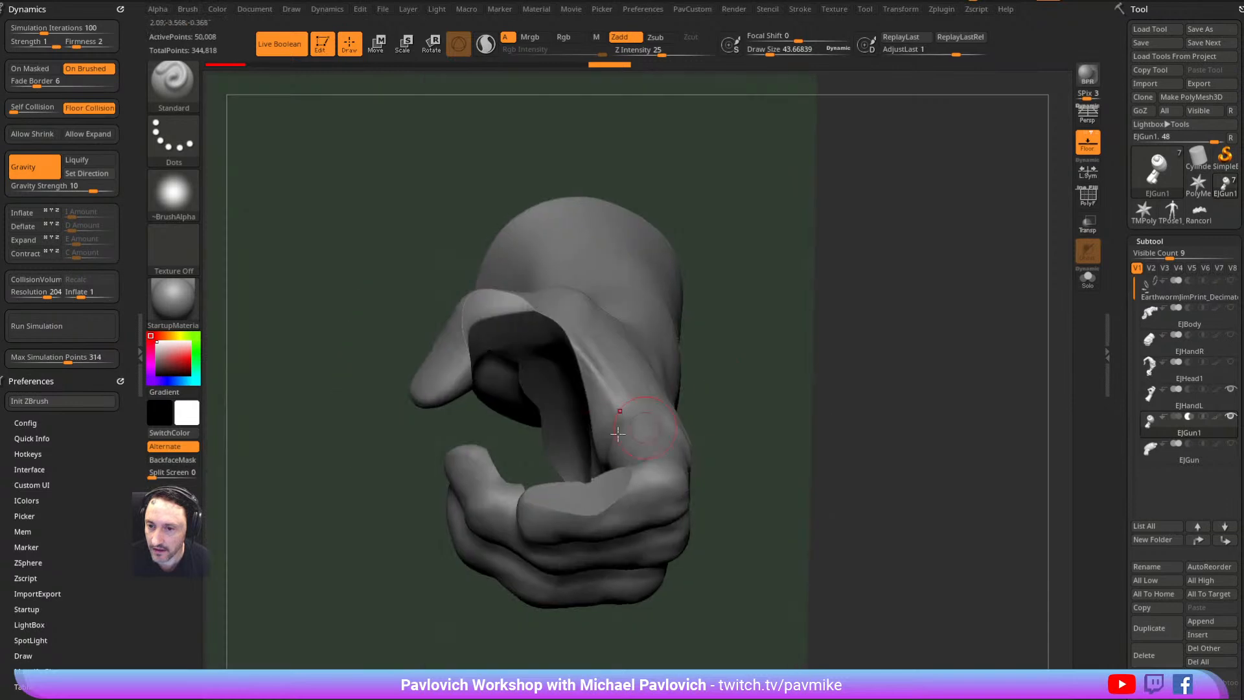
{"action": "left_click_drag", "start_coordinate": [856, 383], "coordinate": [898, 275]}
{"action": "left_click_drag", "start_coordinate": [950, 364], "coordinate": [882, 332]}
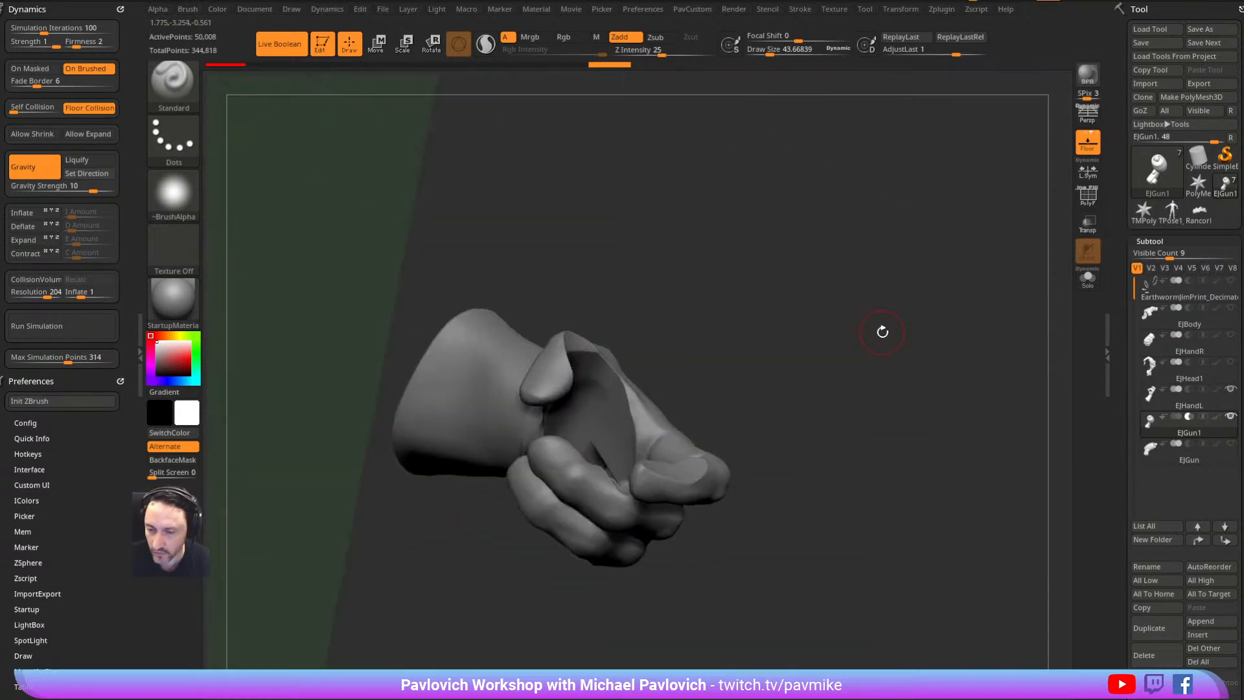
{"action": "left_click_drag", "start_coordinate": [857, 276], "coordinate": [668, 335]}
{"action": "left_click_drag", "start_coordinate": [742, 375], "coordinate": [573, 481]}
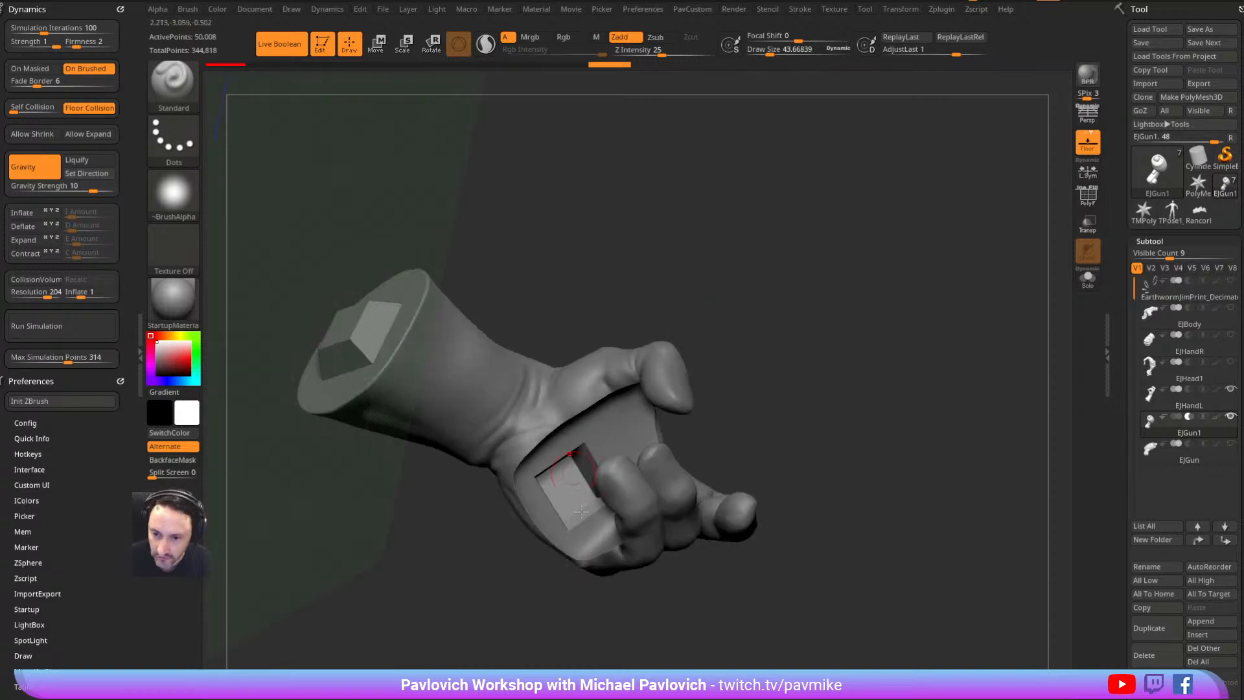
{"action": "left_click_drag", "start_coordinate": [795, 370], "coordinate": [608, 420]}
{"action": "left_click_drag", "start_coordinate": [763, 426], "coordinate": [574, 447]}
{"action": "left_click_drag", "start_coordinate": [714, 406], "coordinate": [665, 473]}
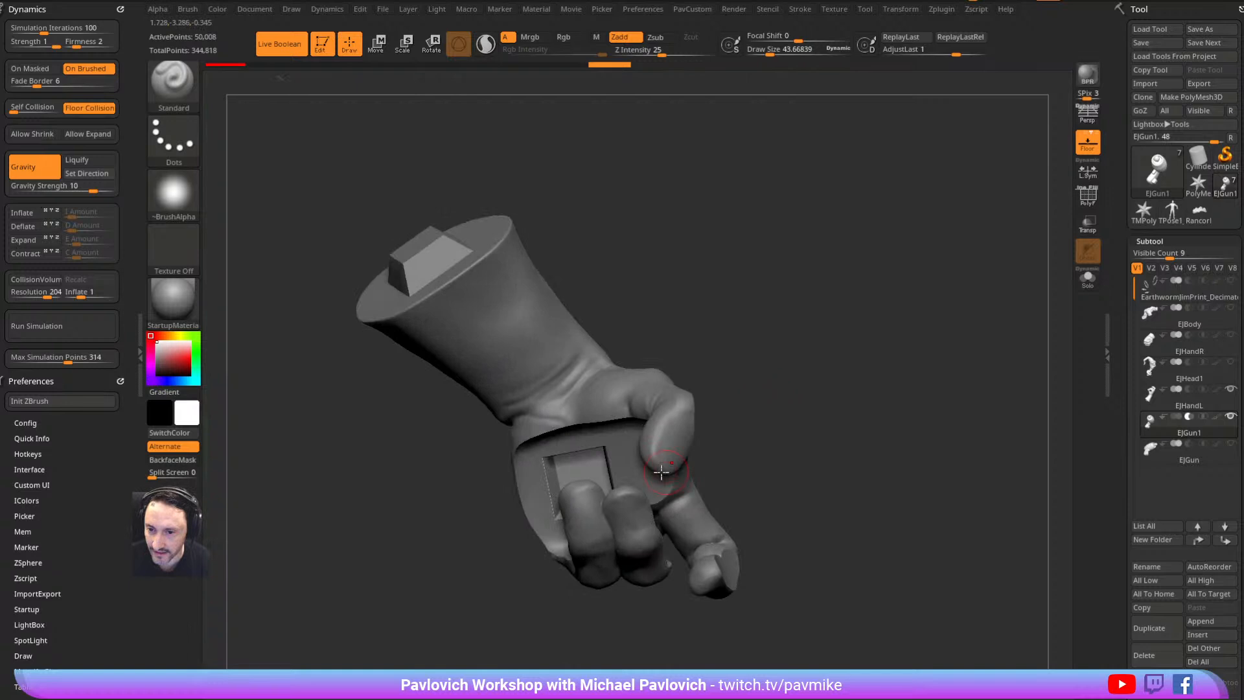
Examine the hand's carved grip cavity and the enlarged EJGun1, viewing the gun copy in isolation and the hand with the subtraction applied
{"action": "left_click_drag", "start_coordinate": [873, 384], "coordinate": [802, 372]}
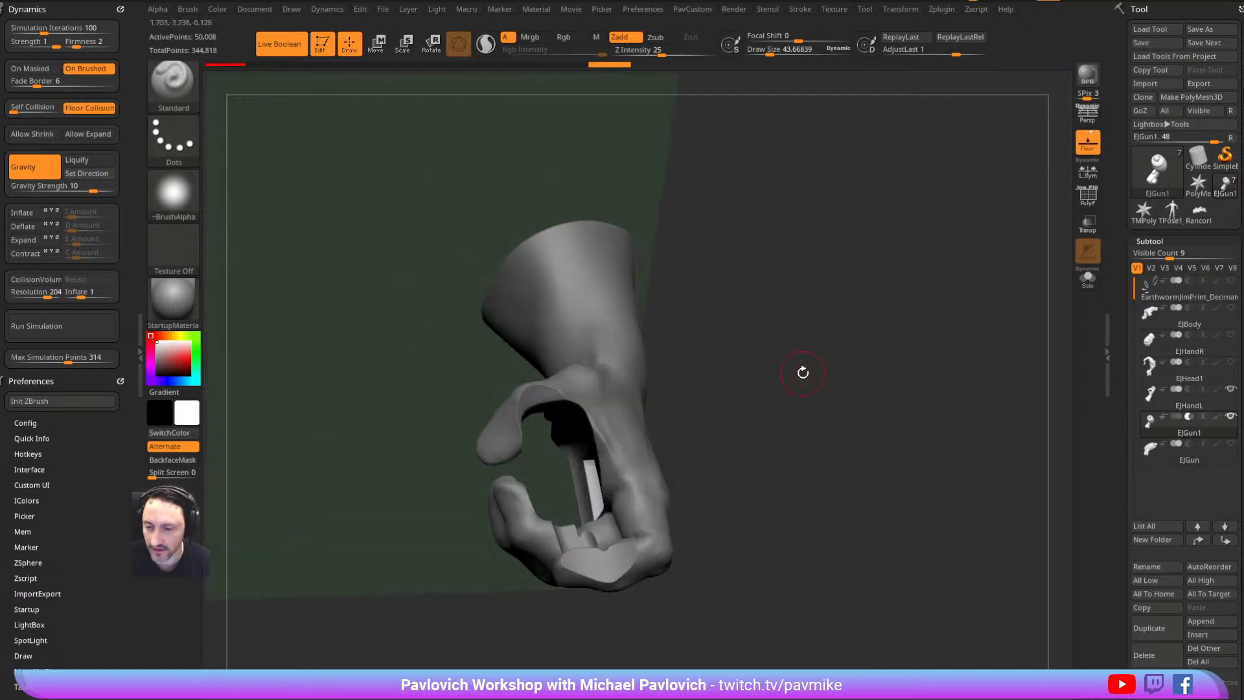
{"action": "left_click_drag", "start_coordinate": [807, 393], "coordinate": [845, 351]}
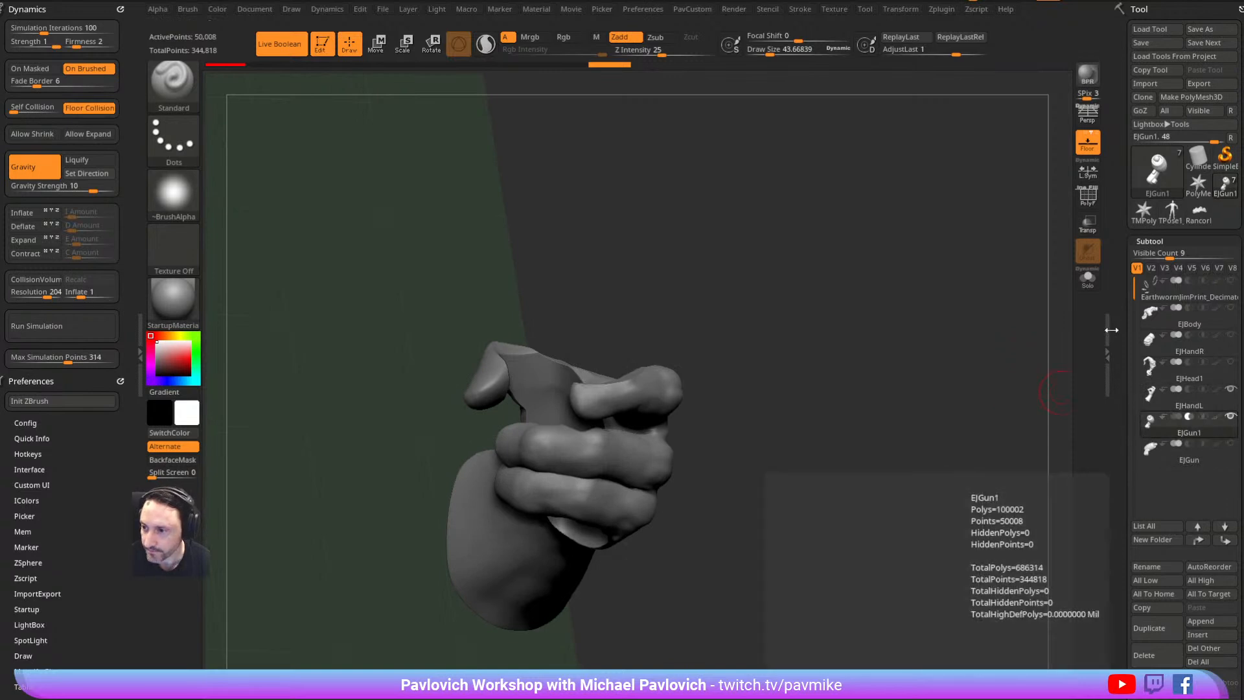
{"action": "left_click", "coordinate": [1088, 280]}
{"action": "left_click_drag", "start_coordinate": [955, 353], "coordinate": [894, 378]}
{"action": "key", "text": "w"}
{"action": "mouse_move", "coordinate": [815, 323]}
{"action": "left_mouse_down"}
{"action": "mouse_move", "coordinate": [803, 295]}
{"action": "mouse_move", "coordinate": [807, 310]}
{"action": "left_mouse_up"}
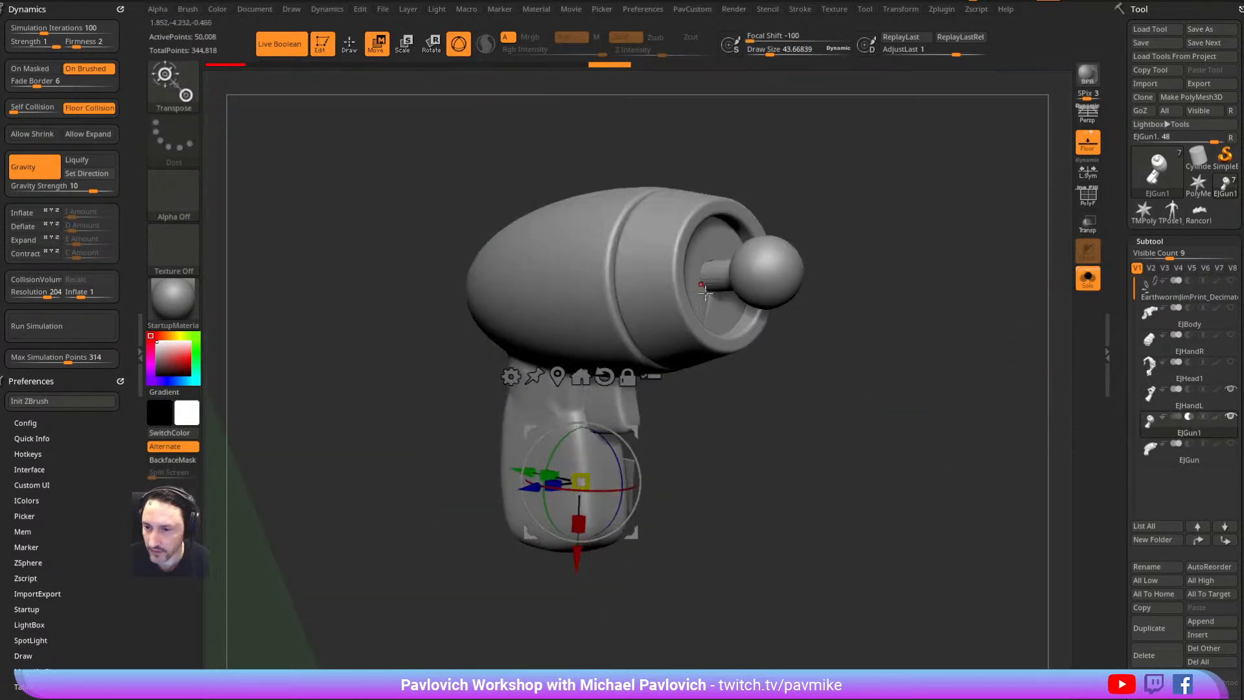
{"action": "left_click", "coordinate": [1185, 401]}
{"action": "left_click", "coordinate": [1090, 285]}
{"action": "left_click_drag", "start_coordinate": [989, 333], "coordinate": [968, 377]}
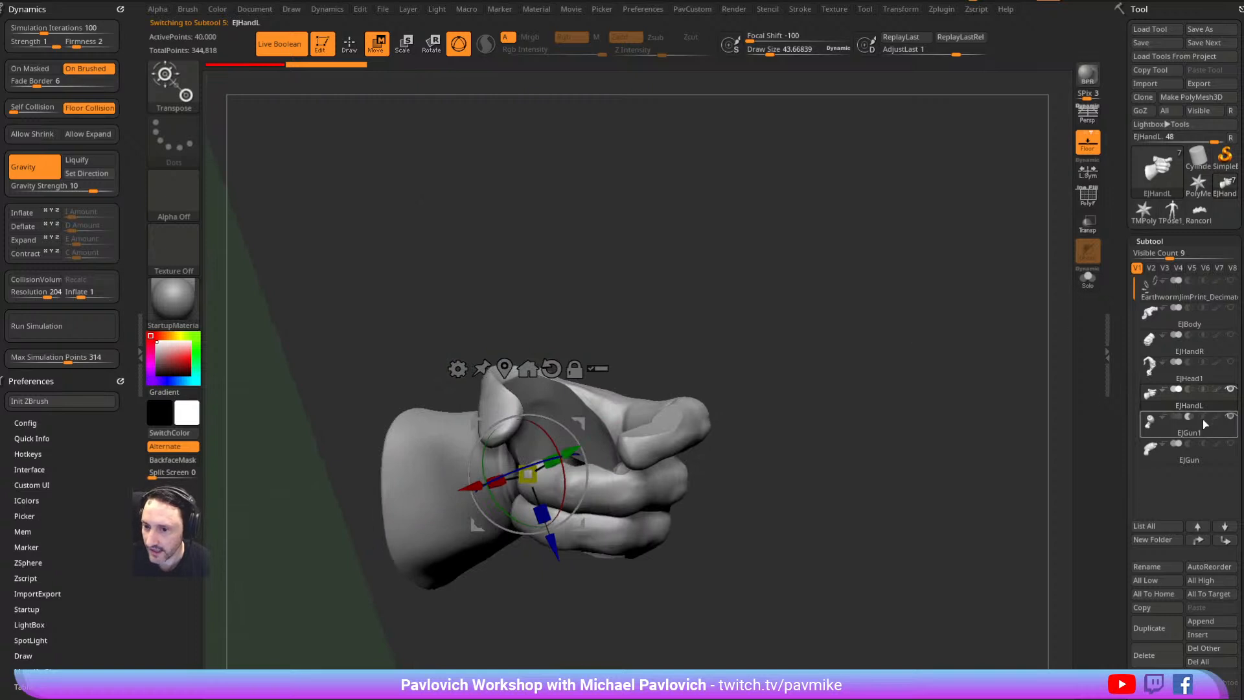
{"action": "key", "text": "q"}
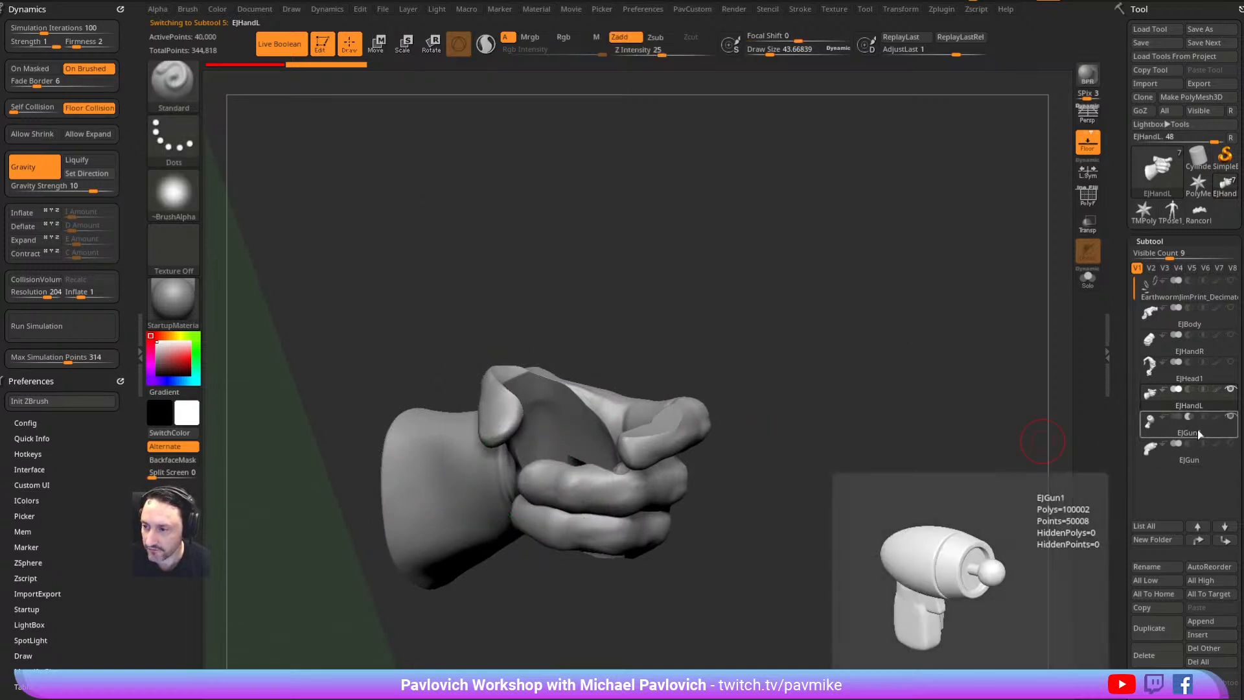
{"action": "mouse_move", "coordinate": [700, 359]}
{"action": "left_mouse_down"}
{"action": "mouse_move", "coordinate": [713, 410]}
{"action": "mouse_move", "coordinate": [713, 350]}
{"action": "mouse_move", "coordinate": [722, 355]}
{"action": "left_mouse_up"}
Make a boolean mesh of the hand with the gun cut out and append the result as a subtool
{"action": "scroll", "coordinate": [1157, 394], "scroll_direction": "down", "scroll_amount": 8}
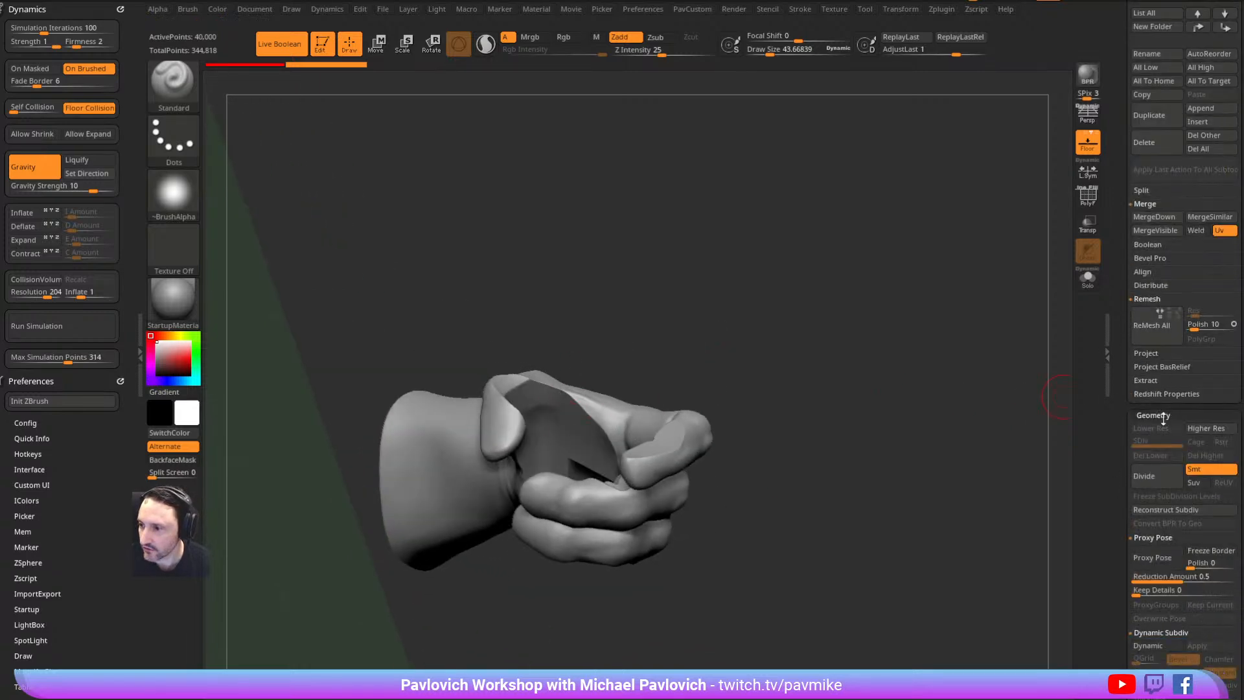
{"action": "left_click", "coordinate": [1145, 416], "text": "shift"}
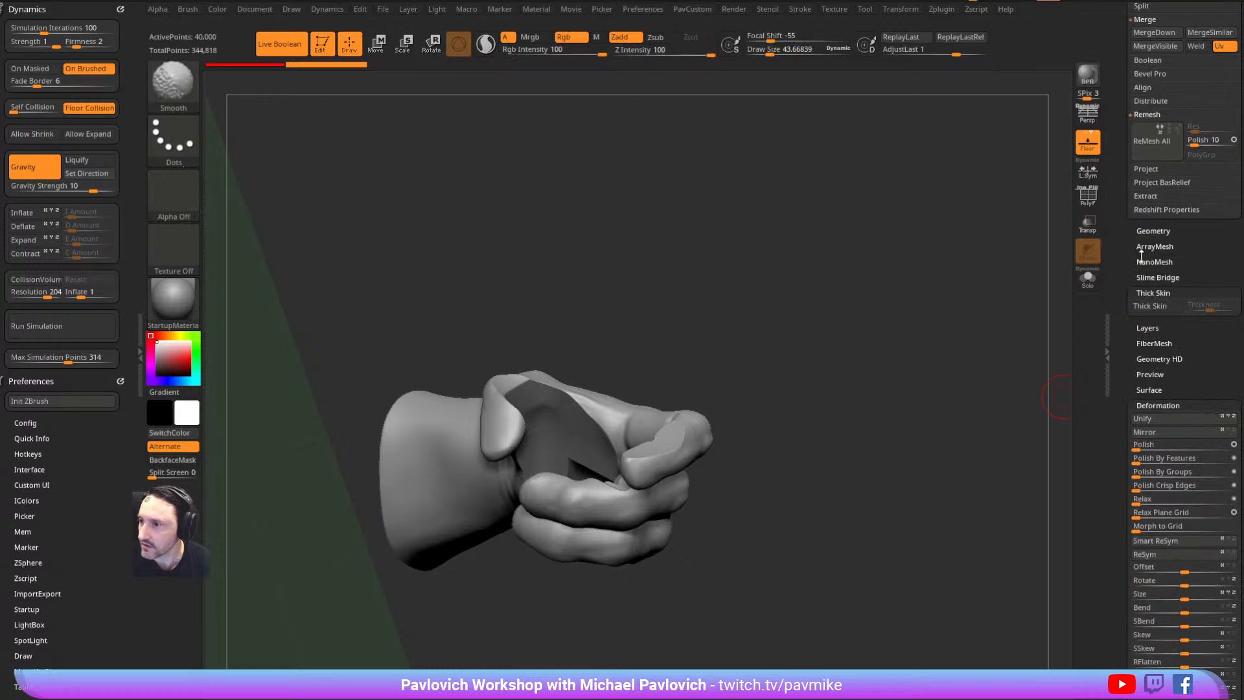
{"action": "scroll", "coordinate": [1145, 251], "scroll_direction": "up", "scroll_amount": 4}
{"action": "left_click", "coordinate": [1147, 332]}
{"action": "left_click", "coordinate": [1166, 345]}
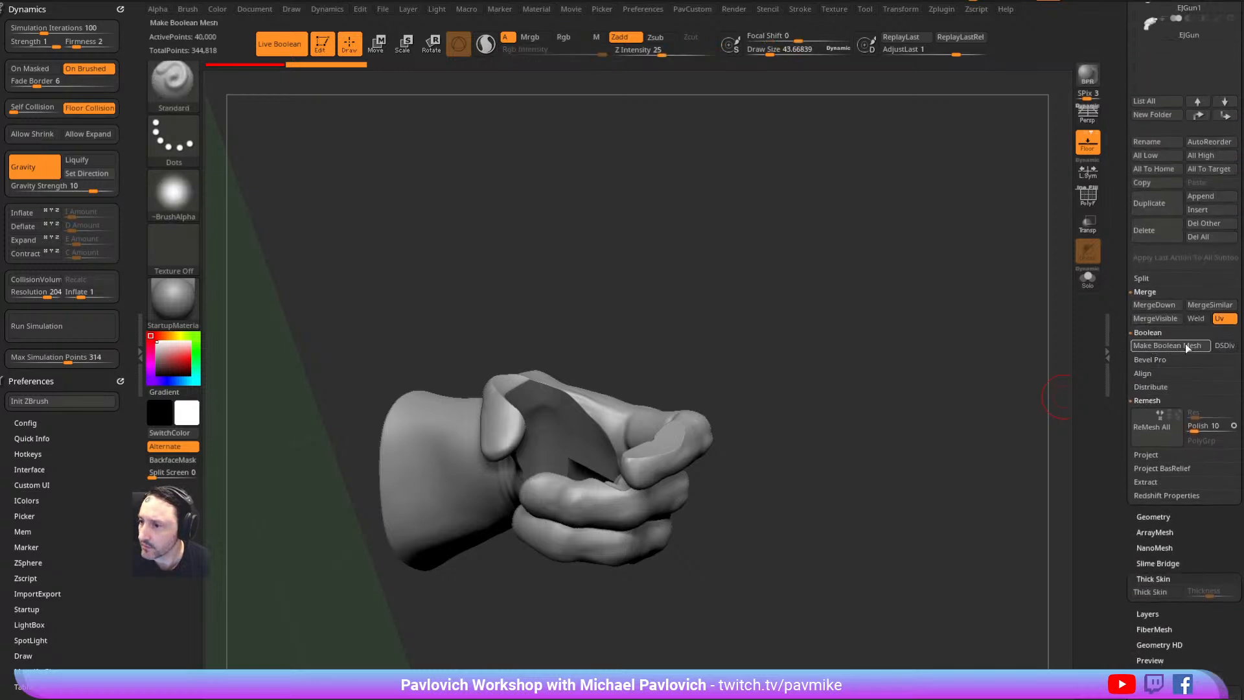
{"action": "scroll", "coordinate": [1159, 259], "scroll_direction": "up", "scroll_amount": 4}
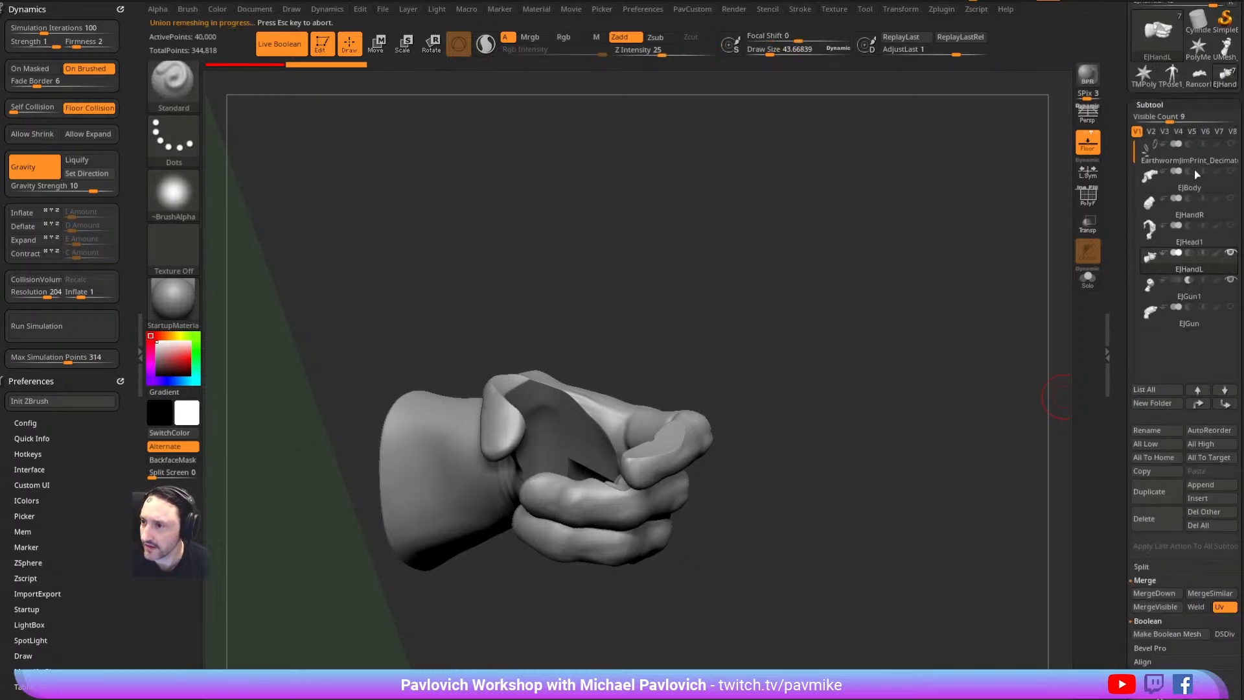
{"action": "left_click", "coordinate": [1206, 487]}
{"action": "left_click", "coordinate": [818, 543]}
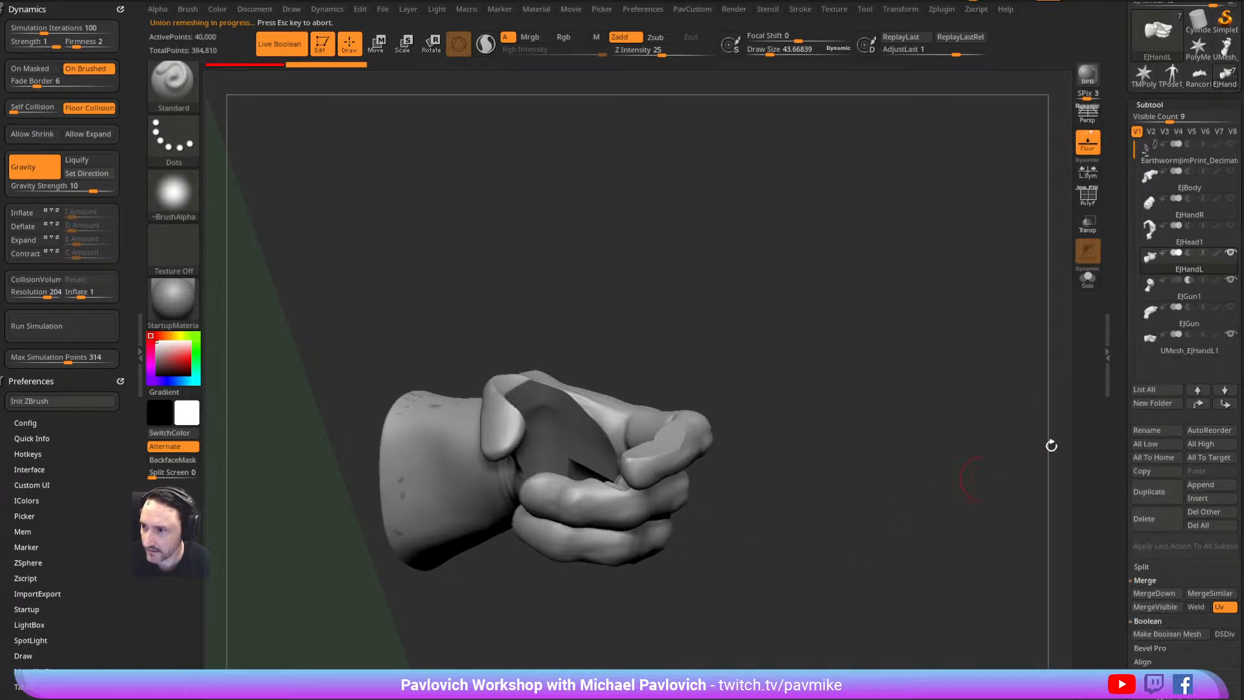
Delete the original EJHandL and the subtractive EJGun1 subtools, keeping UMesh_EJHandL1
{"action": "left_click", "coordinate": [1188, 342]}
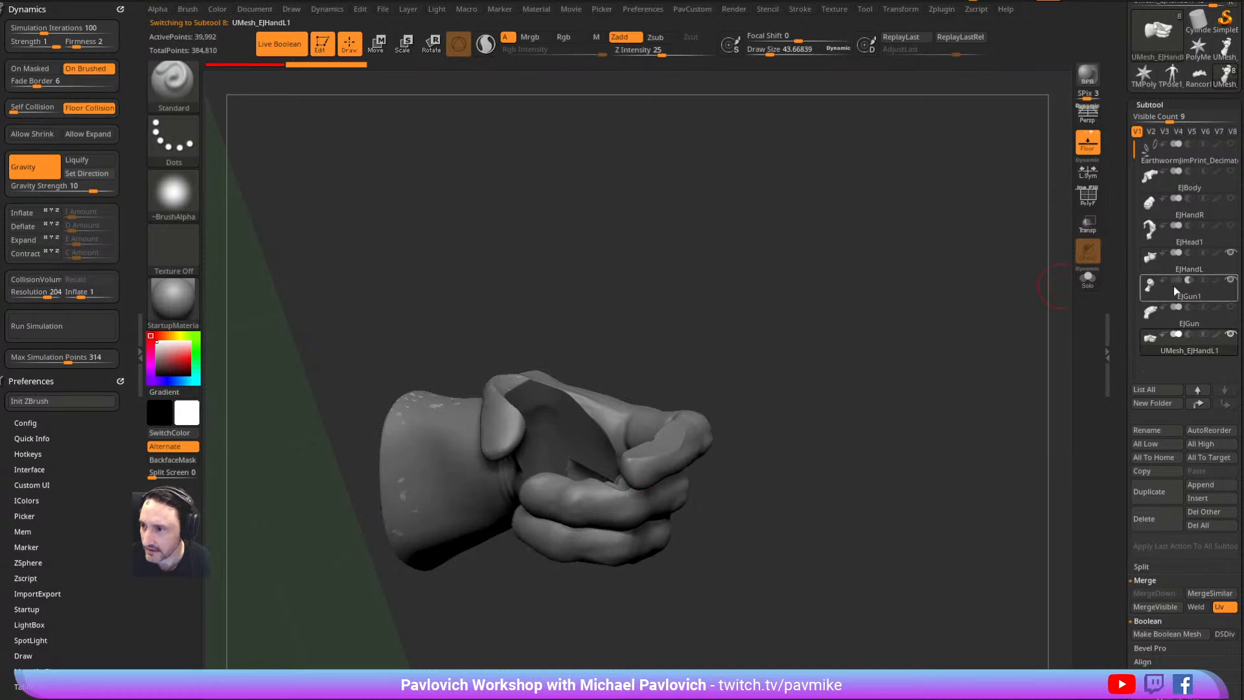
{"action": "left_click", "coordinate": [1194, 268]}
{"action": "left_click", "coordinate": [1147, 519]}
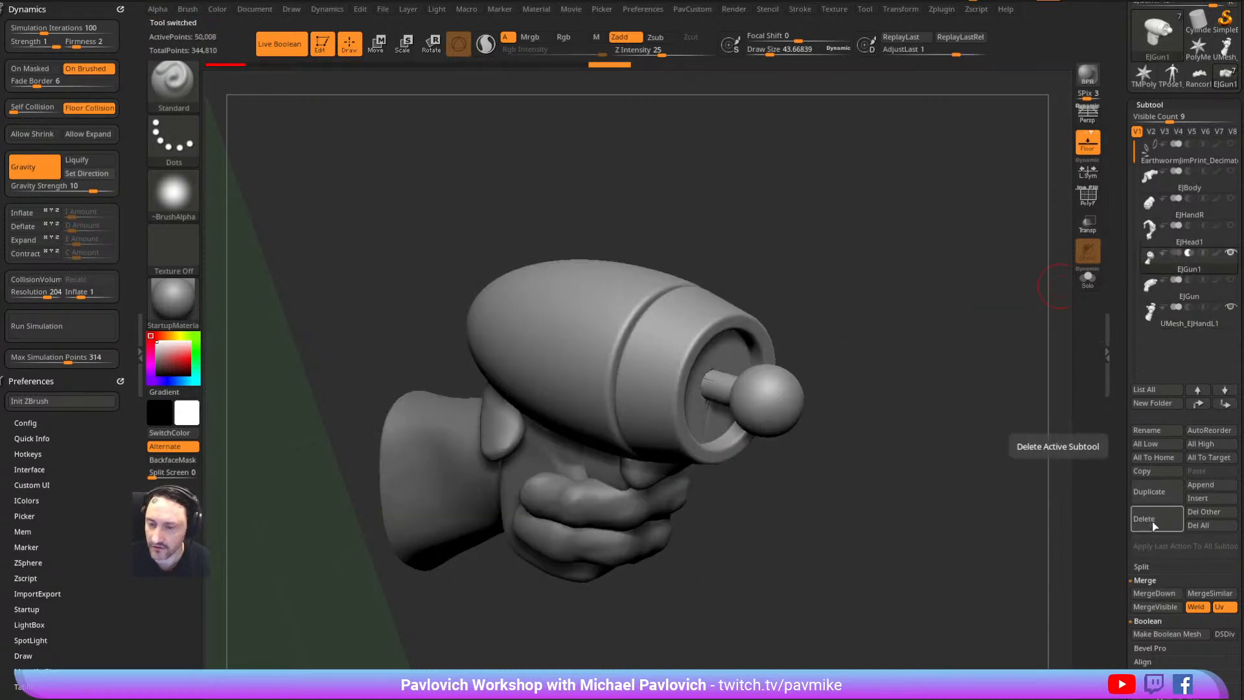
{"action": "left_click", "coordinate": [1151, 523]}
Isolate EJGun in Solo mode and turn off Live Boolean to view the gun with its key block
{"action": "mouse_move", "coordinate": [1195, 270]}
{"action": "left_click_drag", "start_coordinate": [946, 408], "coordinate": [1043, 320]}
{"action": "left_click", "coordinate": [1087, 278]}
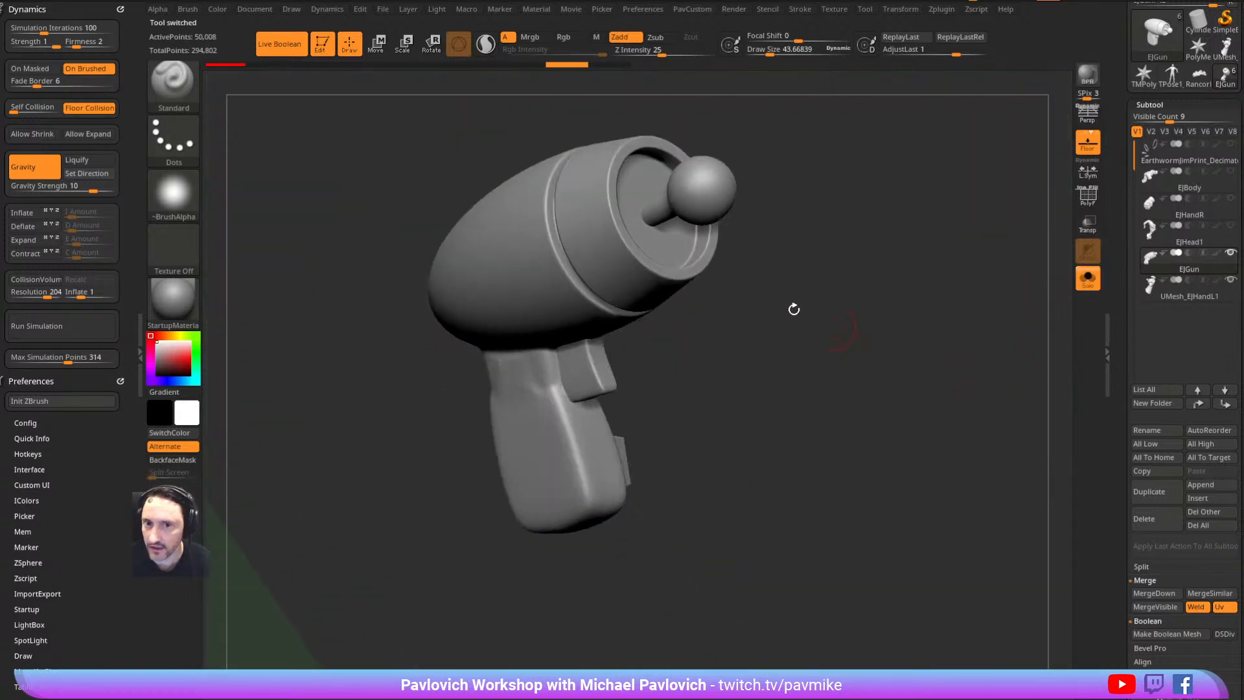
{"action": "left_click", "coordinate": [301, 56]}
{"action": "left_click_drag", "start_coordinate": [870, 298], "coordinate": [538, 457]}
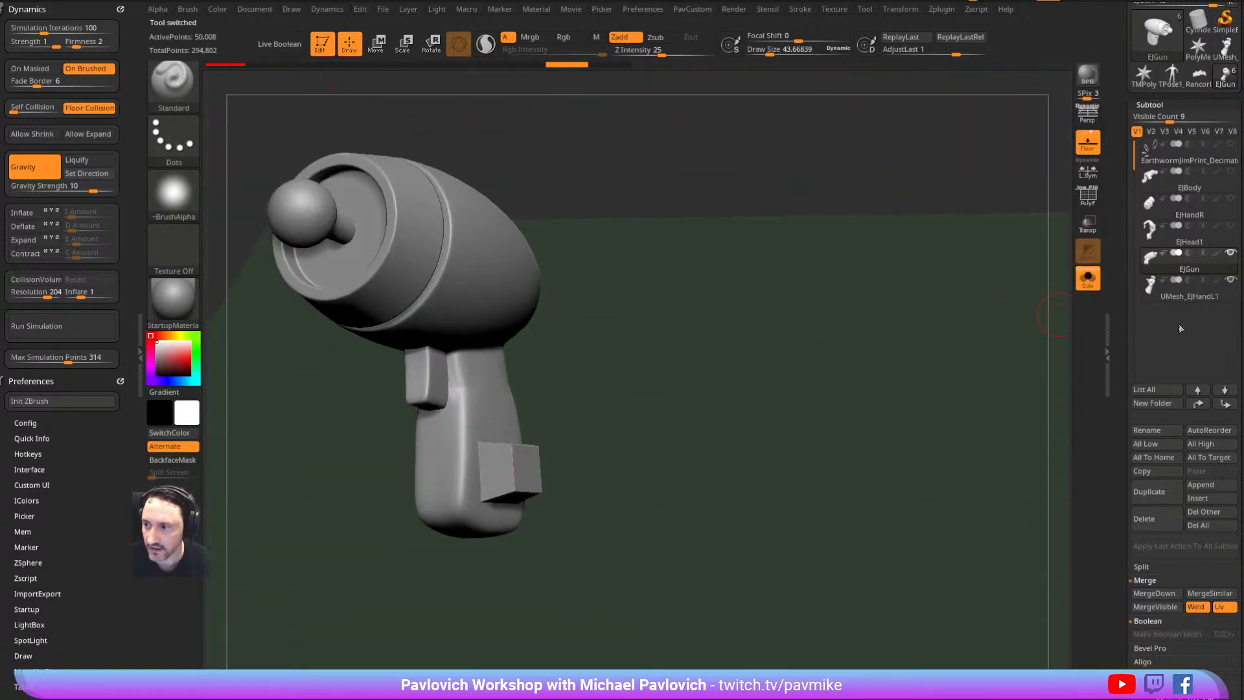
Fuse EJGun's body and key block into a single mesh with the Remesh By Union deformer
{"action": "left_click", "coordinate": [1187, 289]}
{"action": "left_click_drag", "start_coordinate": [868, 365], "coordinate": [826, 279]}
{"action": "left_click", "coordinate": [1187, 267]}
{"action": "key", "text": "w"}
{"action": "left_click", "coordinate": [677, 378]}
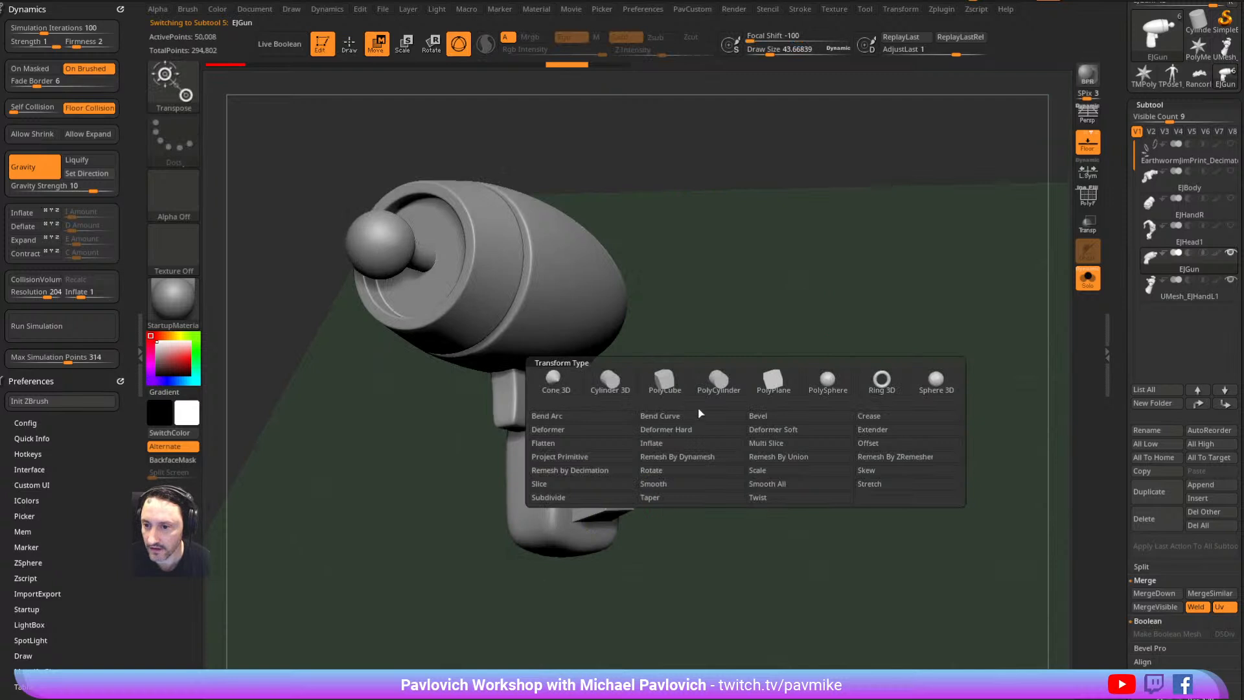
{"action": "left_click", "coordinate": [770, 455]}
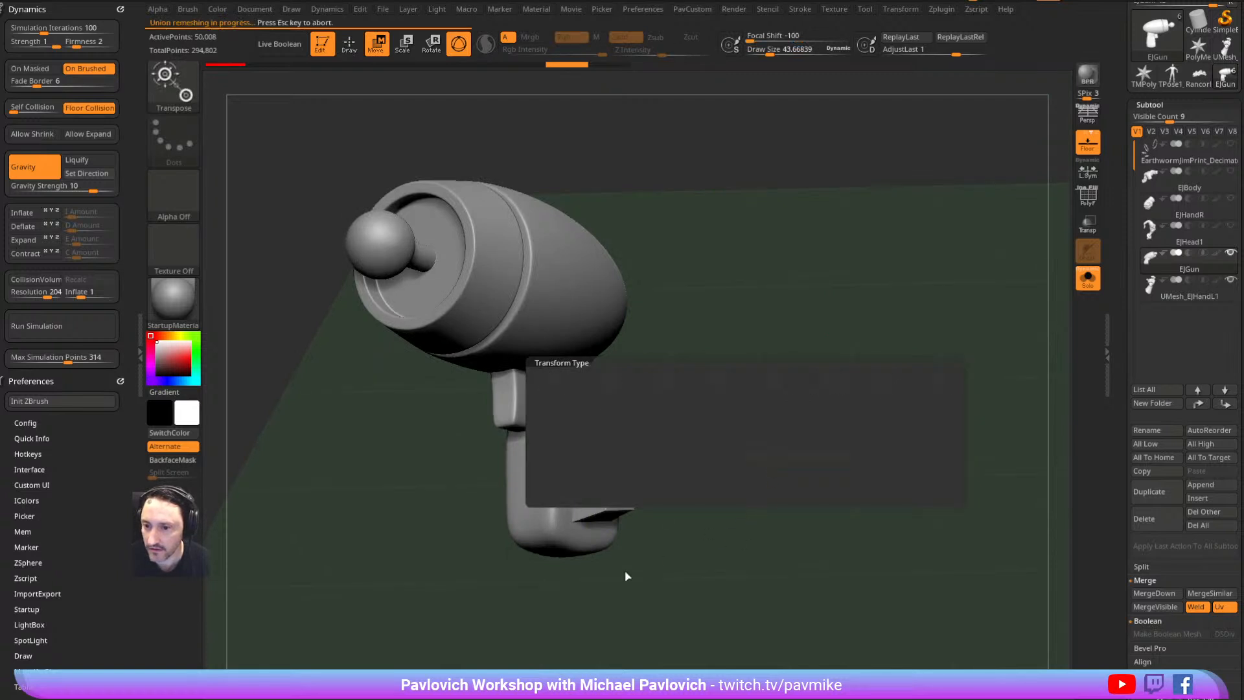
{"action": "key", "text": "q"}
{"action": "mouse_move", "coordinate": [833, 355]}
{"action": "left_mouse_down"}
{"action": "mouse_move", "coordinate": [841, 421]}
{"action": "mouse_move", "coordinate": [718, 403]}
{"action": "mouse_move", "coordinate": [726, 372]}
{"action": "mouse_move", "coordinate": [847, 425]}
{"action": "mouse_move", "coordinate": [758, 390]}
{"action": "mouse_move", "coordinate": [762, 316]}
{"action": "mouse_move", "coordinate": [780, 389]}
{"action": "mouse_move", "coordinate": [807, 341]}
{"action": "mouse_move", "coordinate": [987, 386]}
{"action": "left_mouse_up"}
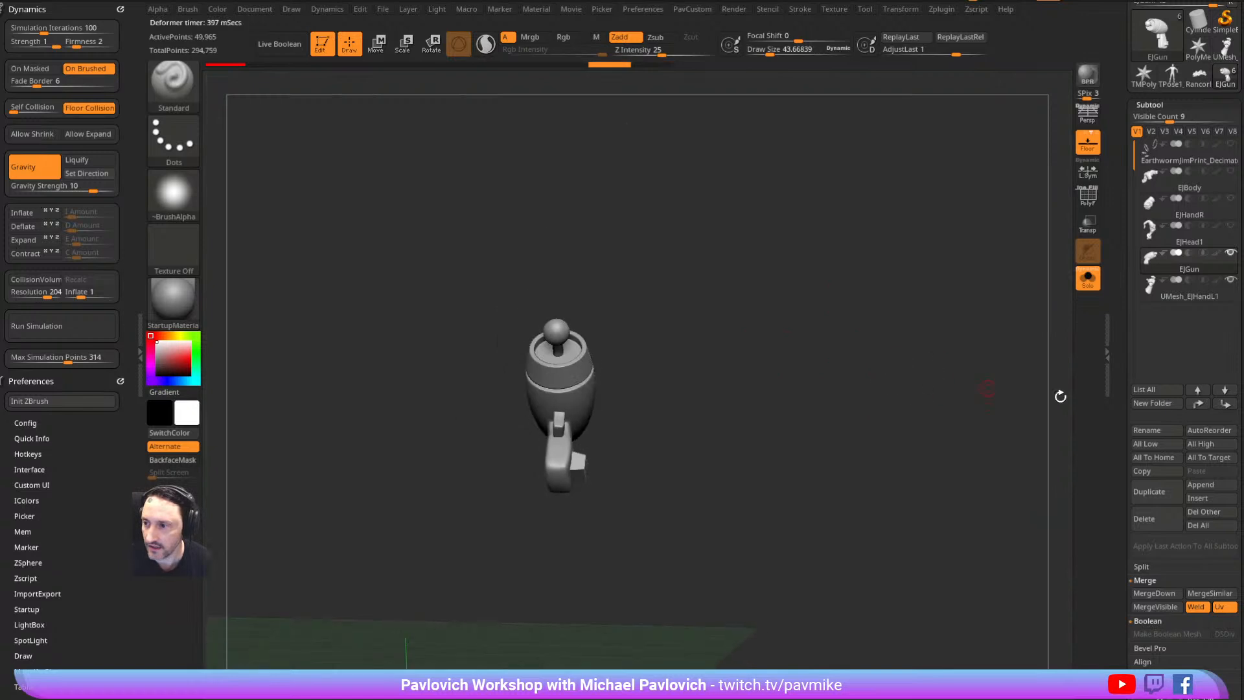
Append a cube, move it directly below EJGun in the subtool order, and show only the cube and gun
{"action": "left_click", "coordinate": [1207, 486]}
{"action": "left_click", "coordinate": [764, 489]}
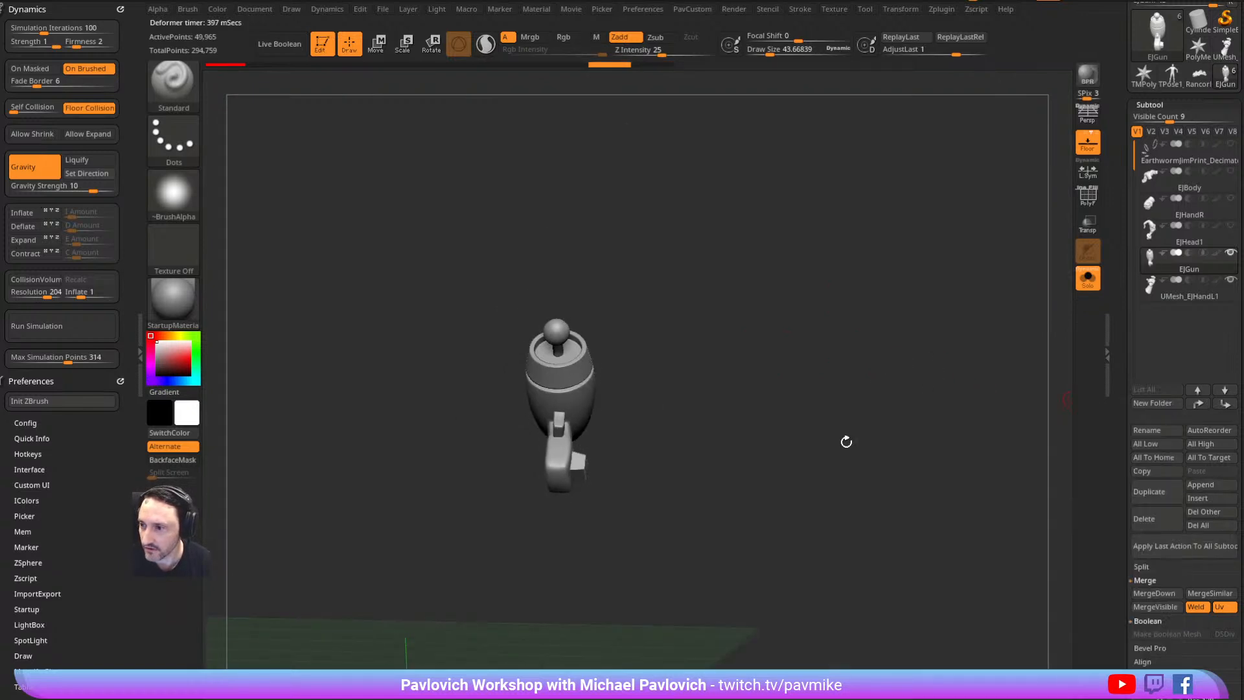
{"action": "left_click", "coordinate": [1208, 325]}
{"action": "left_click", "coordinate": [1198, 403]}
{"action": "left_click", "coordinate": [1091, 281]}
{"action": "left_click", "coordinate": [1228, 282], "text": "shift"}
{"action": "left_click", "coordinate": [1230, 253]}
Move the subtractive cube to the underside of the gun's grip
{"action": "left_click_drag", "start_coordinate": [1056, 360], "coordinate": [962, 292], "text": "alt"}
{"action": "key", "text": "w"}
{"action": "left_click_drag", "start_coordinate": [573, 479], "coordinate": [670, 397]}
{"action": "key", "text": "q"}
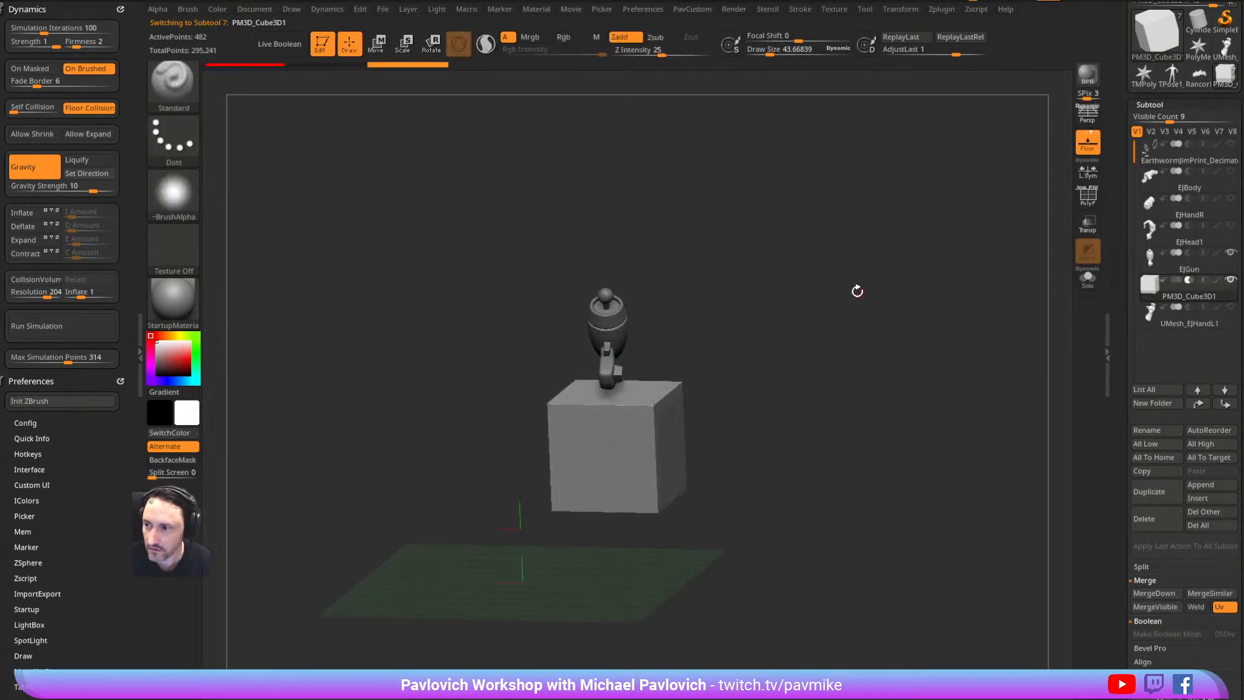
Turn on Live Boolean and adjust the cube so it cuts into the bottom of the gun's grip
{"action": "left_click_drag", "start_coordinate": [858, 291], "coordinate": [842, 266]}
{"action": "left_click_drag", "start_coordinate": [842, 266], "coordinate": [858, 336], "text": "alt"}
{"action": "left_click", "coordinate": [283, 47]}
{"action": "left_click_drag", "start_coordinate": [634, 162], "coordinate": [738, 214]}
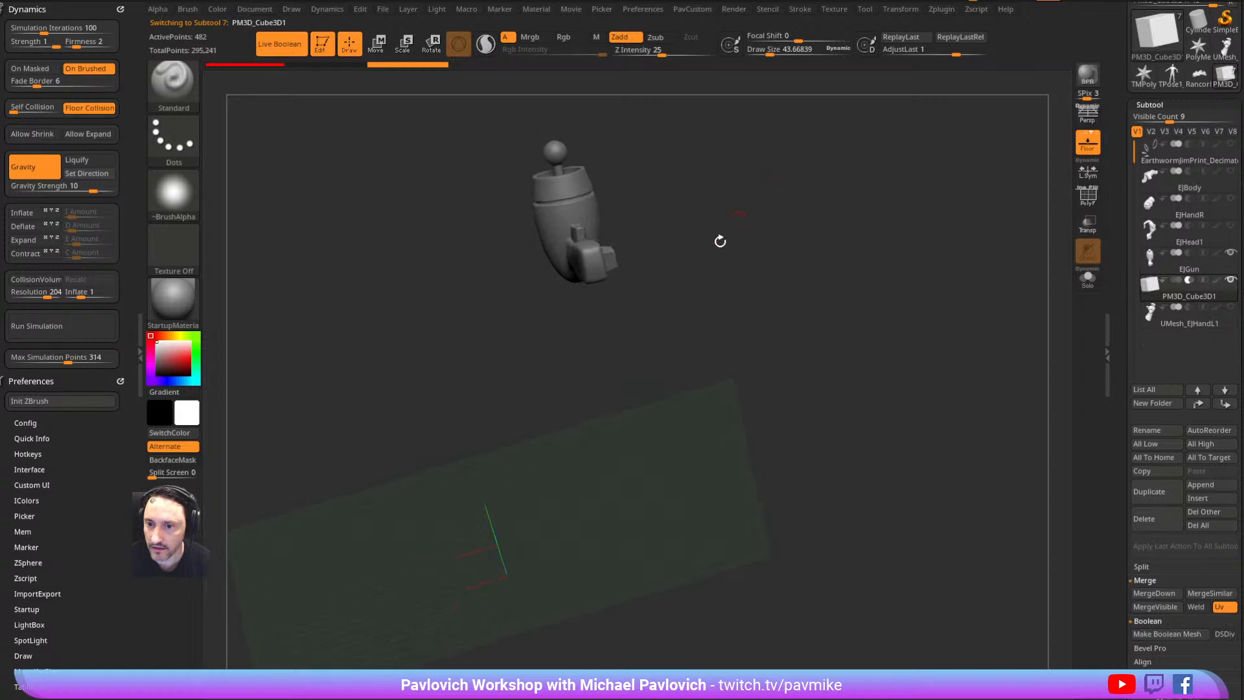
{"action": "key", "text": "w"}
{"action": "mouse_move", "coordinate": [591, 367]}
{"action": "left_mouse_down"}
{"action": "mouse_move", "coordinate": [597, 319]}
{"action": "mouse_move", "coordinate": [558, 284]}
{"action": "mouse_move", "coordinate": [585, 368]}
{"action": "left_mouse_up"}
Inspect the cube's cut on the gun from several angles, with and without the polyframe display
{"action": "left_click_drag", "start_coordinate": [725, 324], "coordinate": [847, 350]}
{"action": "left_click", "coordinate": [1088, 197]}
{"action": "left_click_drag", "start_coordinate": [722, 381], "coordinate": [945, 180]}
{"action": "left_click", "coordinate": [1088, 198]}
{"action": "left_click_drag", "start_coordinate": [676, 352], "coordinate": [676, 305]}
{"action": "left_click_drag", "start_coordinate": [797, 270], "coordinate": [635, 408]}
{"action": "left_click_drag", "start_coordinate": [993, 362], "coordinate": [985, 408]}
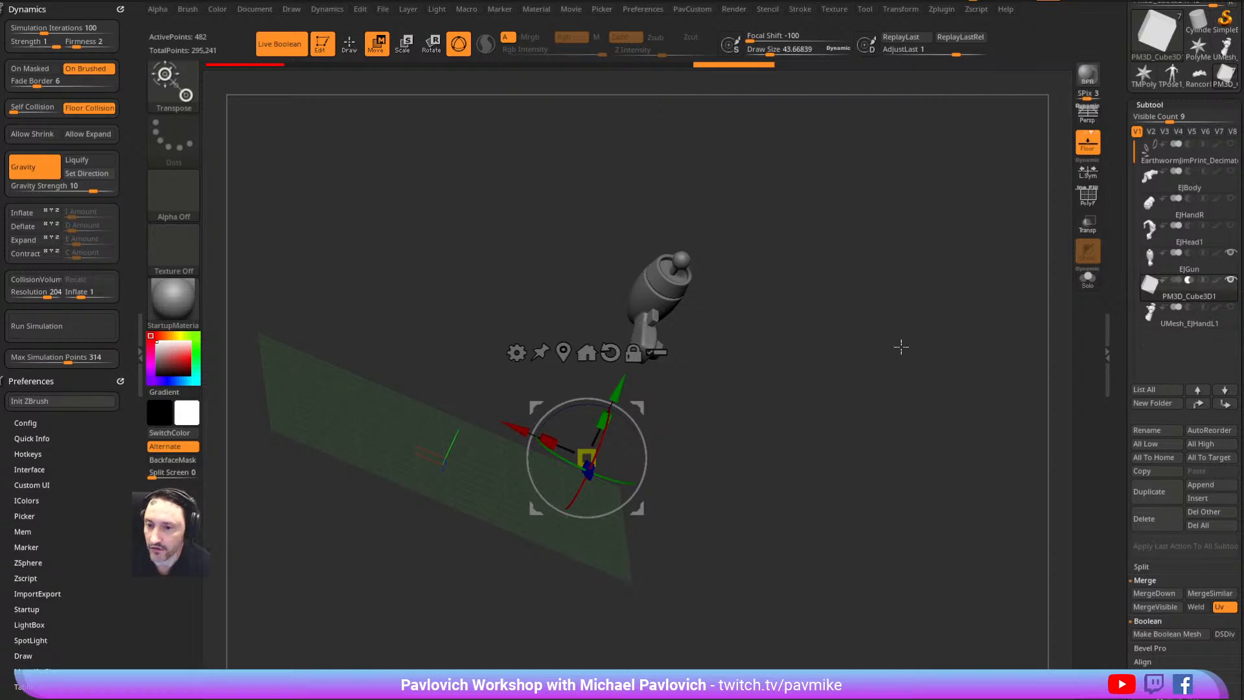
Switch to the browser, search the YouTube channel for "straps", browse the video results, and return to ZBrush
{"action": "left_click_drag", "start_coordinate": [512, 693], "coordinate": [603, 148]}
{"action": "triple_click", "coordinate": [807, 302]}
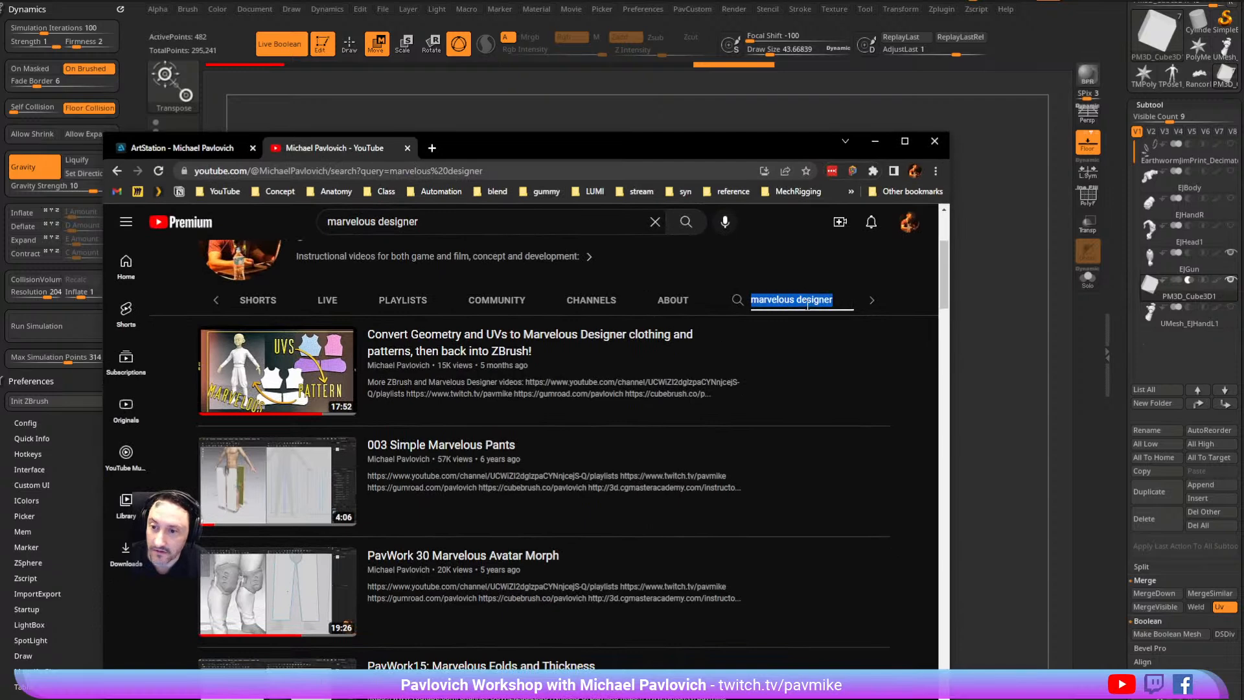
{"action": "type", "text": "straps"}
{"action": "key", "text": "Return"}
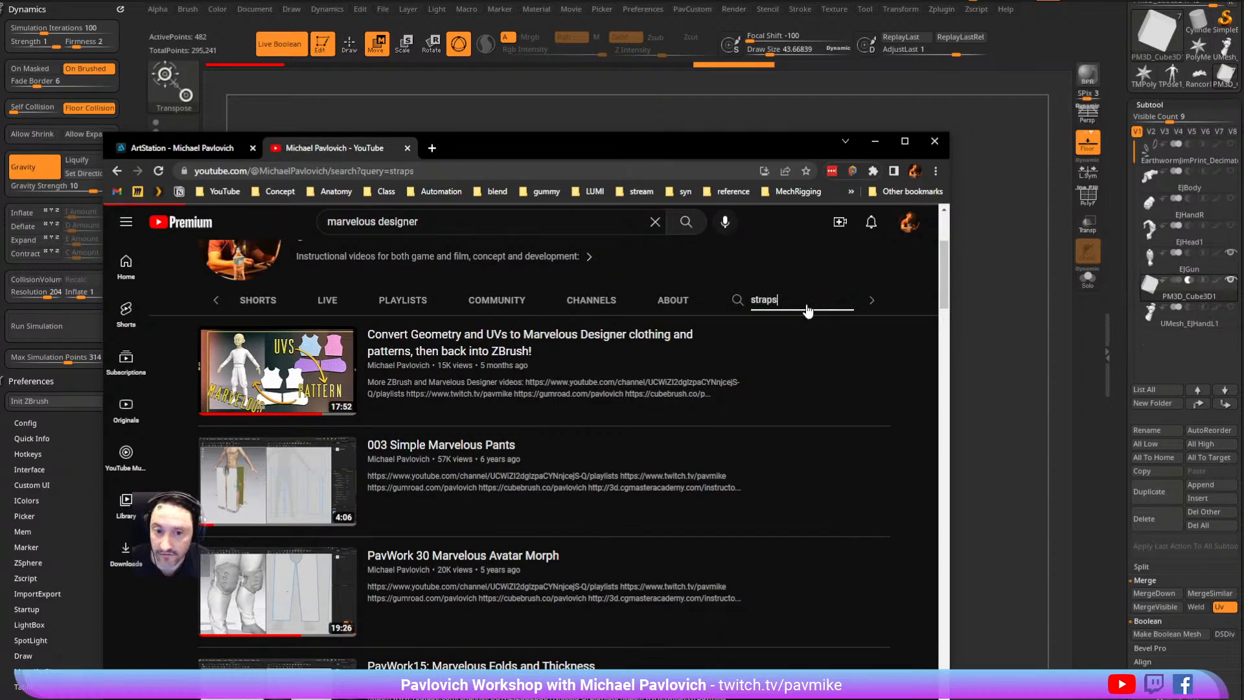
{"action": "scroll", "coordinate": [586, 420], "scroll_direction": "down", "scroll_amount": 4}
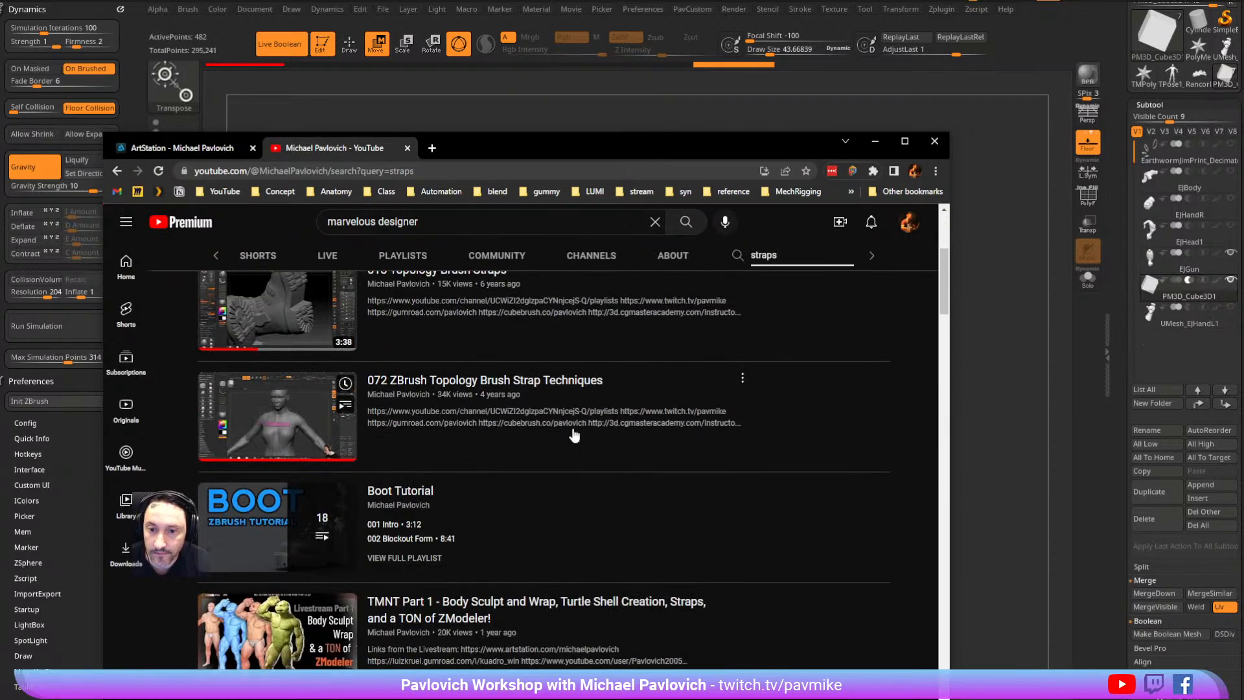
{"action": "scroll", "coordinate": [573, 427], "scroll_direction": "down", "scroll_amount": 9}
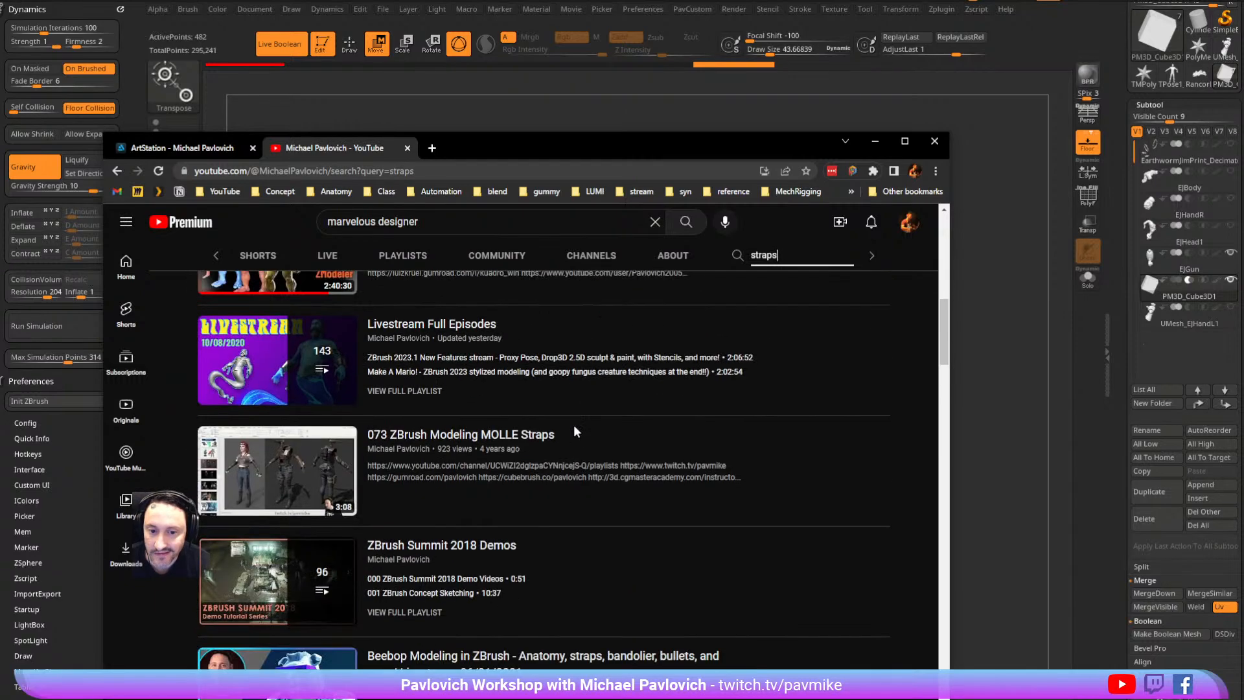
{"action": "scroll", "coordinate": [558, 414], "scroll_direction": "up", "scroll_amount": 15}
{"action": "scroll", "coordinate": [554, 411], "scroll_direction": "up", "scroll_amount": 2}
{"action": "left_click_drag", "start_coordinate": [557, 151], "coordinate": [557, 0]}
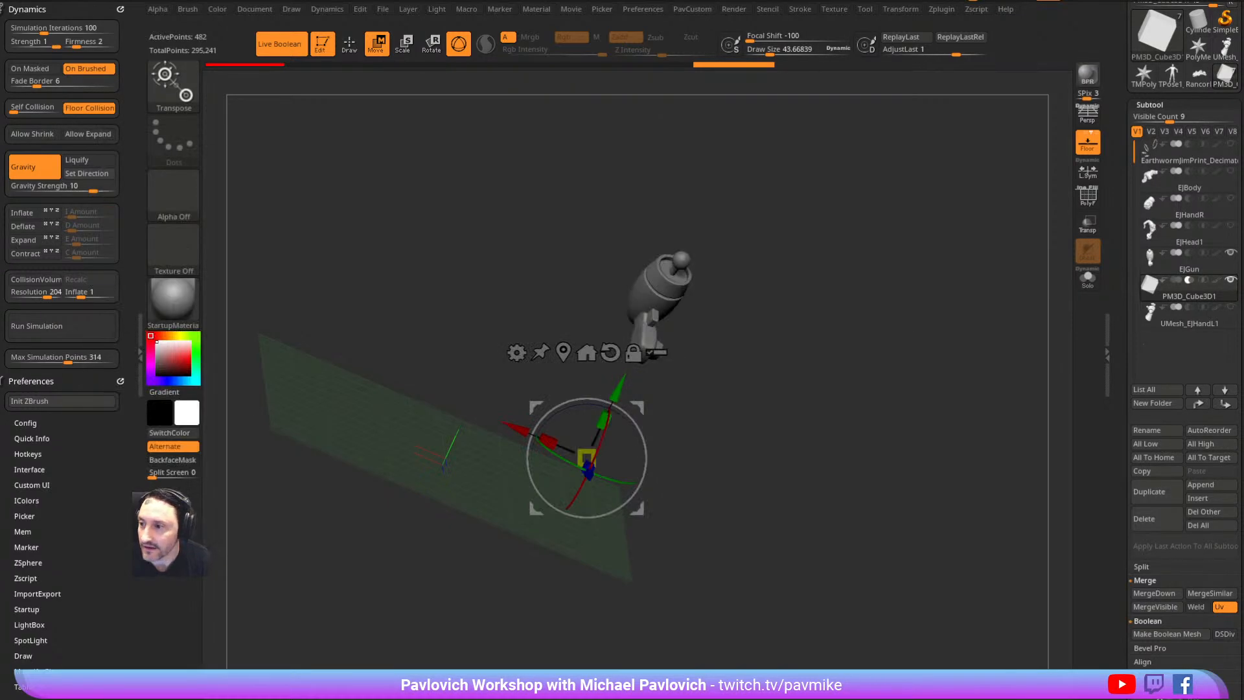
Select the EJBody subtool and isolate it in Solo mode
{"action": "left_click", "coordinate": [1171, 323]}
{"action": "left_click", "coordinate": [1180, 182]}
{"action": "mouse_move", "coordinate": [972, 311]}
{"action": "left_mouse_down"}
{"action": "mouse_move", "coordinate": [869, 375]}
{"action": "mouse_move", "coordinate": [952, 330]}
{"action": "mouse_move", "coordinate": [897, 317]}
{"action": "mouse_move", "coordinate": [946, 286]}
{"action": "mouse_move", "coordinate": [959, 324]}
{"action": "left_mouse_up"}
{"action": "left_click", "coordinate": [1092, 279]}
{"action": "key", "text": "q"}
{"action": "mouse_move", "coordinate": [959, 324]}
{"action": "left_mouse_down"}
{"action": "mouse_move", "coordinate": [977, 314]}
{"action": "mouse_move", "coordinate": [966, 305]}
{"action": "left_mouse_up"}
Cut two SliceCurve lines across the bent upper arm, with polyframe shown, to mark out a strap band
{"action": "left_click", "coordinate": [173, 83]}
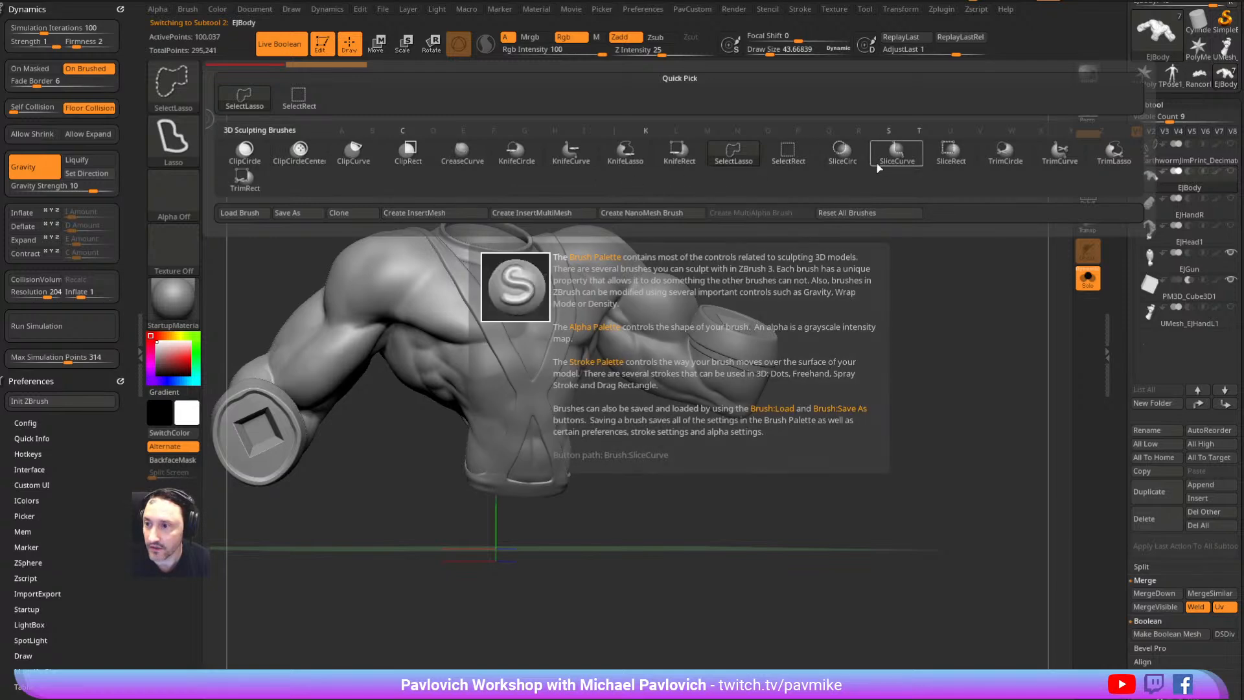
{"action": "left_click", "coordinate": [897, 154]}
{"action": "left_click", "coordinate": [1094, 201]}
{"action": "left_click_drag", "start_coordinate": [930, 310], "coordinate": [951, 337]}
{"action": "left_click", "coordinate": [179, 89], "text": "ctrl+shift"}
{"action": "left_click_drag", "start_coordinate": [687, 174], "coordinate": [588, 447], "text": "ctrl+shift"}
{"action": "left_click_drag", "start_coordinate": [704, 212], "coordinate": [614, 458], "text": "ctrl+shift"}
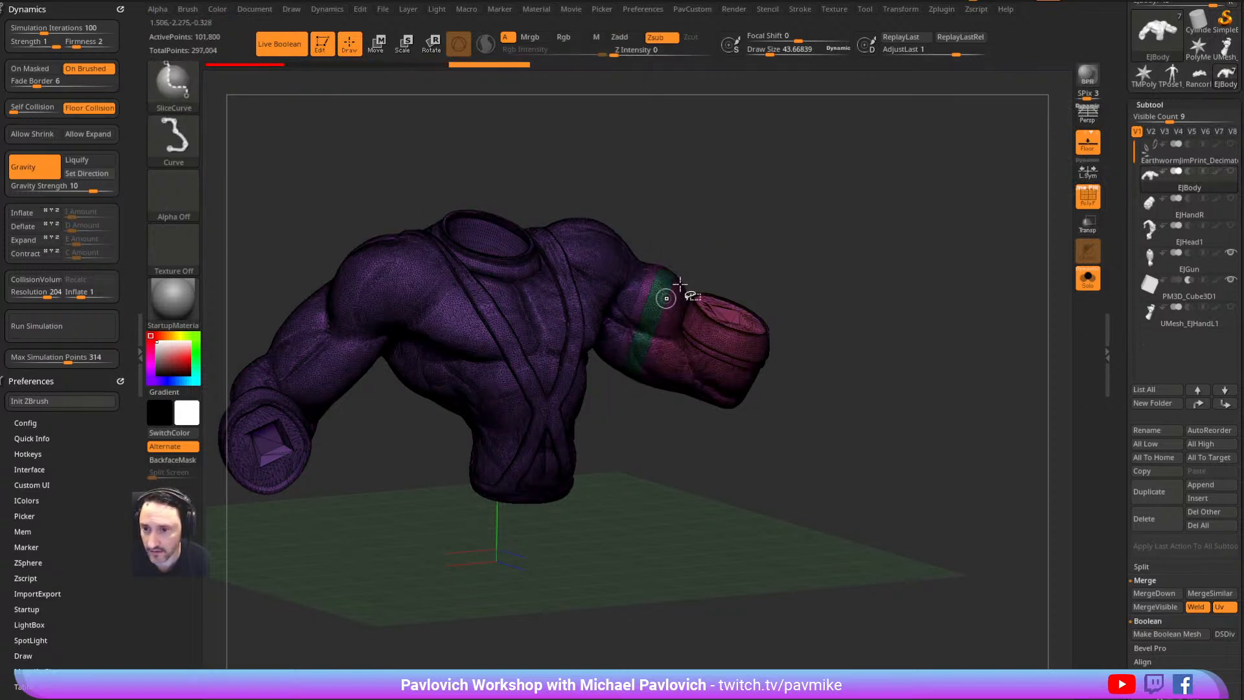
Show only the green band and the narrow purple strips beside it on the sliced arm, using SelectRect
{"action": "left_click", "coordinate": [652, 269], "text": "ctrl+shift"}
{"action": "left_click", "coordinate": [182, 92], "text": "ctrl+shift"}
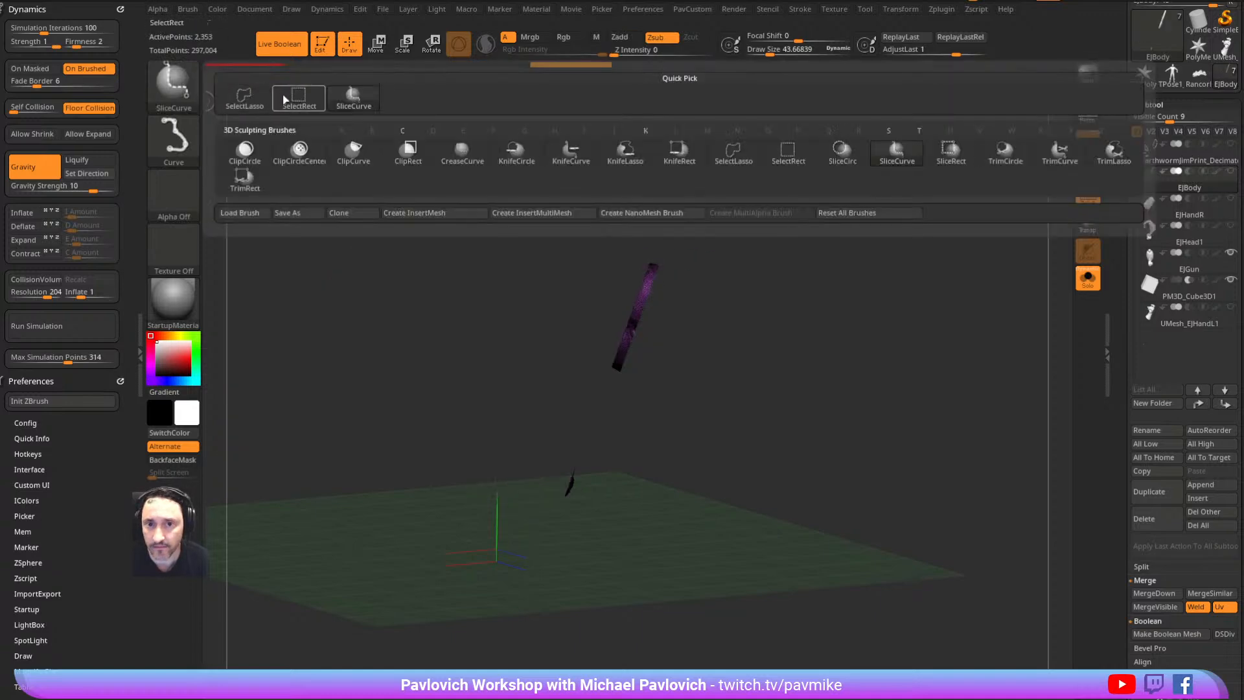
{"action": "left_click", "coordinate": [301, 103], "text": "ctrl+shift"}
{"action": "mouse_move", "coordinate": [787, 323]}
{"action": "left_mouse_down", "text": "ctrl+shift"}
{"action": "mouse_move", "coordinate": [754, 234]}
{"action": "mouse_move", "coordinate": [835, 264]}
{"action": "left_mouse_up", "text": "ctrl+shift"}
{"action": "left_click", "coordinate": [672, 286], "text": "ctrl+shift"}
{"action": "left_click", "coordinate": [664, 280], "text": "ctrl+shift"}
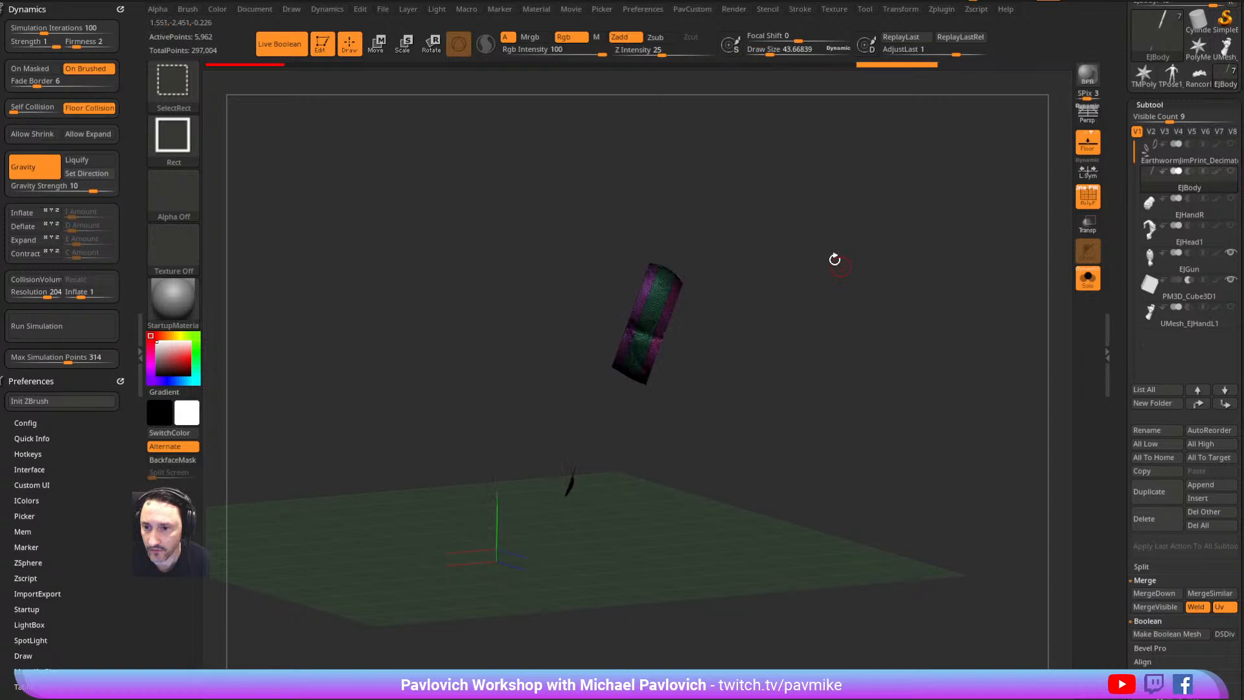
Exclude the stray fragment near the waist and delete all hidden geometry, keeping only the arm band
{"action": "left_click_drag", "start_coordinate": [721, 227], "coordinate": [633, 309], "text": "ctrl+shift"}
{"action": "key", "text": "ctrl+shift+a"}
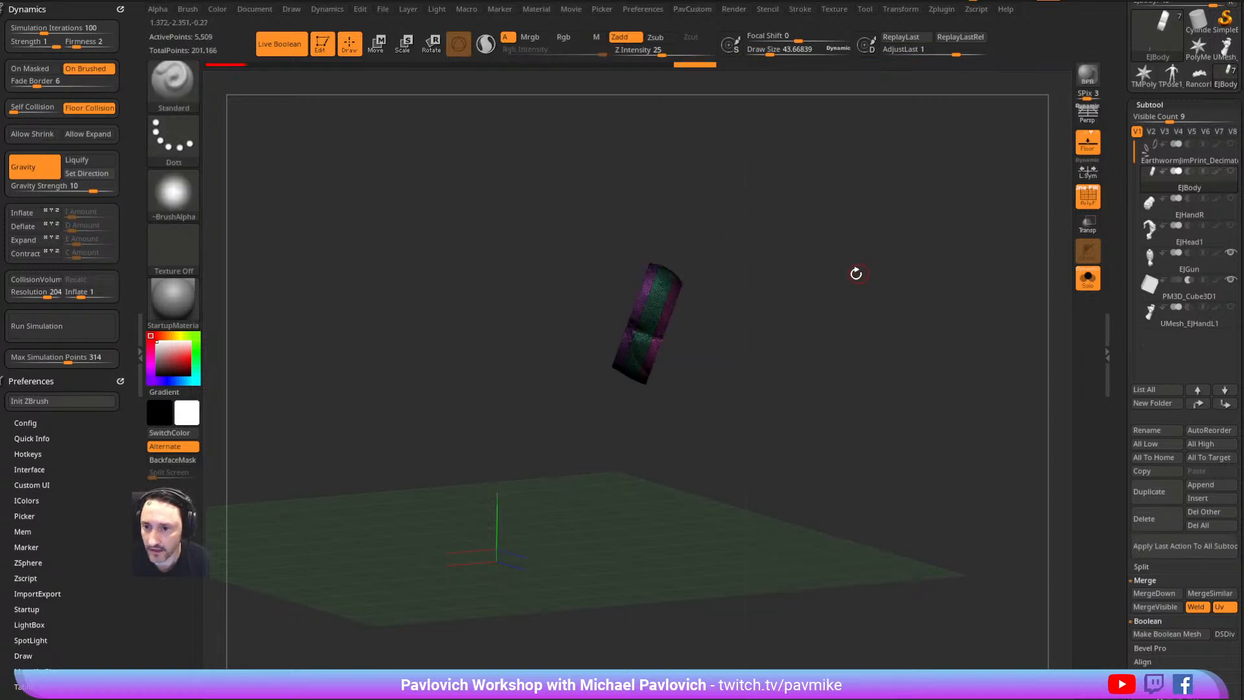
{"action": "key", "text": "2"}
{"action": "left_click", "coordinate": [832, 293]}
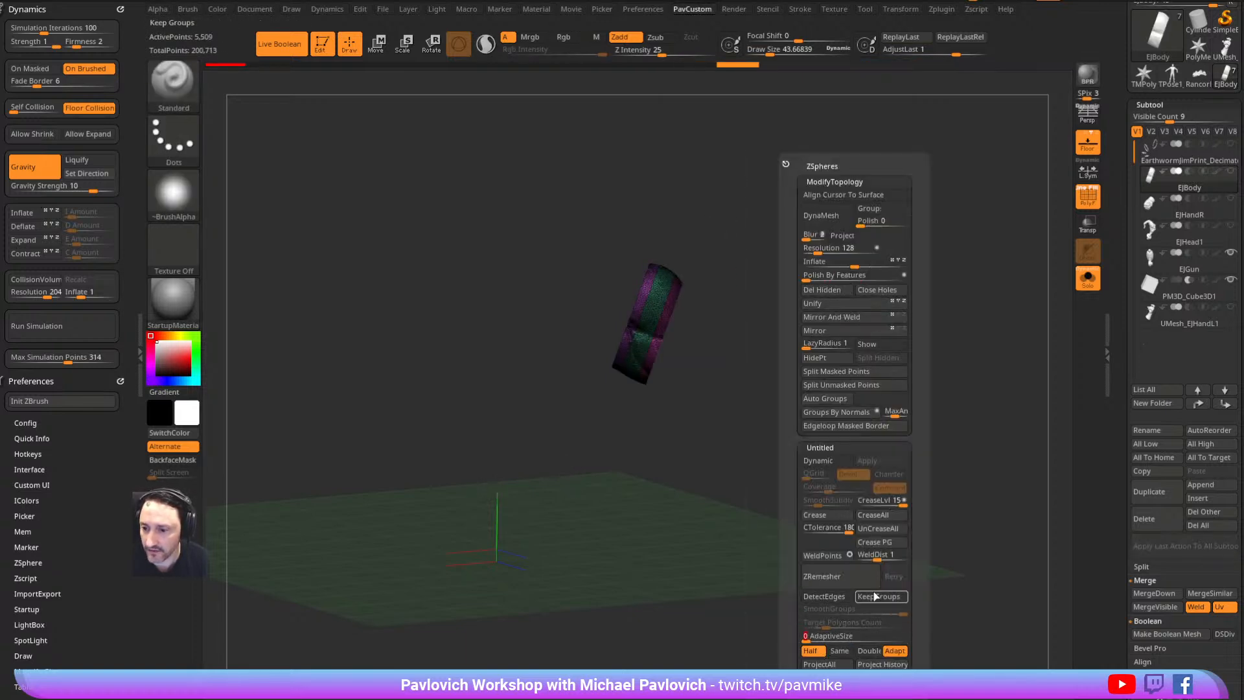
ZRemesh the arm band at half density with KeepGroups enabled
{"action": "left_click", "coordinate": [840, 577]}
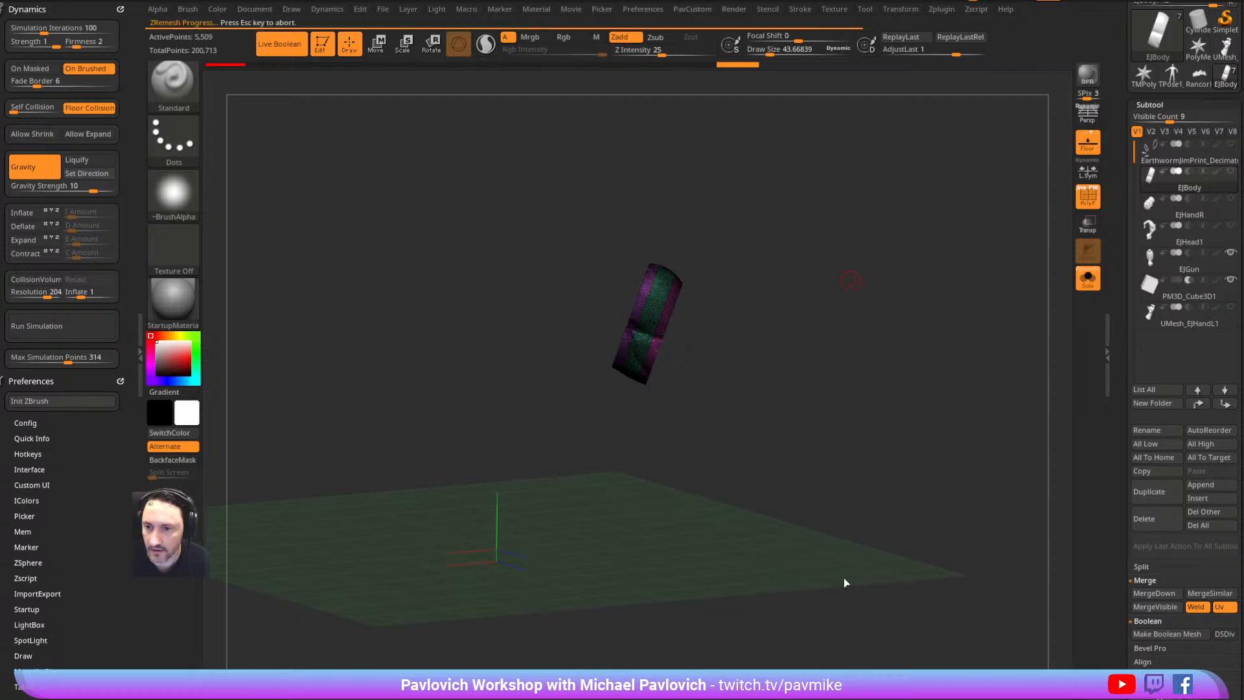
{"action": "key", "text": "2"}
{"action": "left_click", "coordinate": [840, 577]}
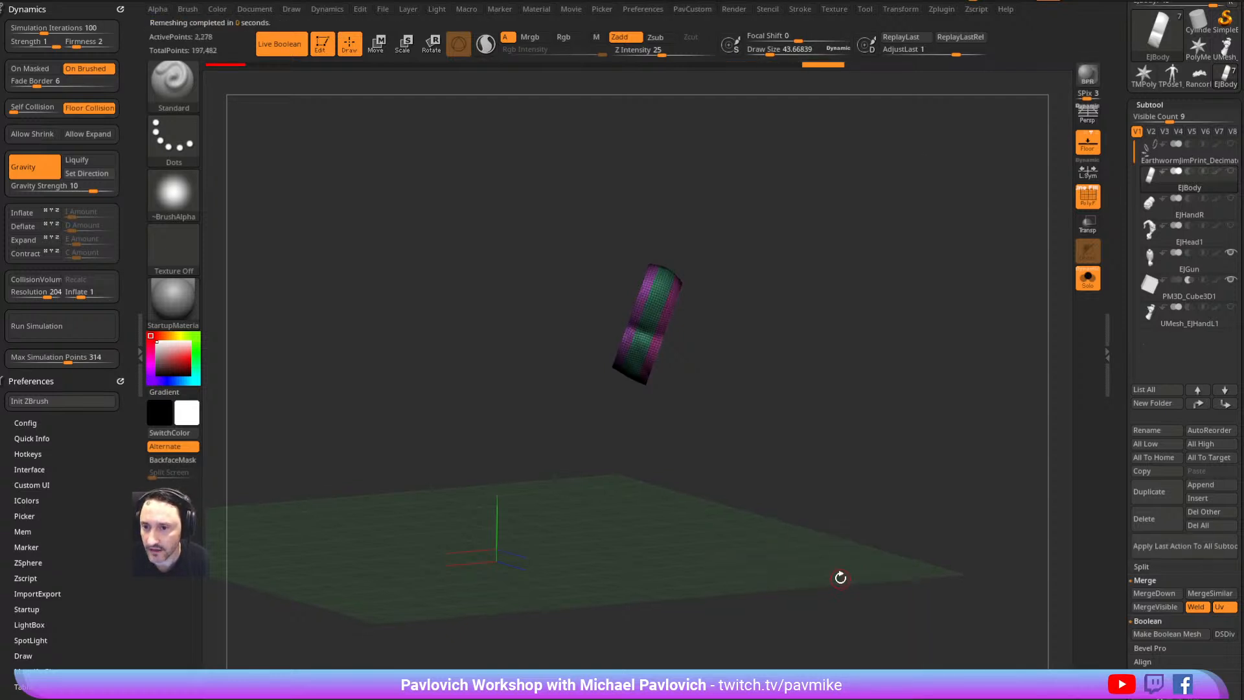
{"action": "key", "text": "2"}
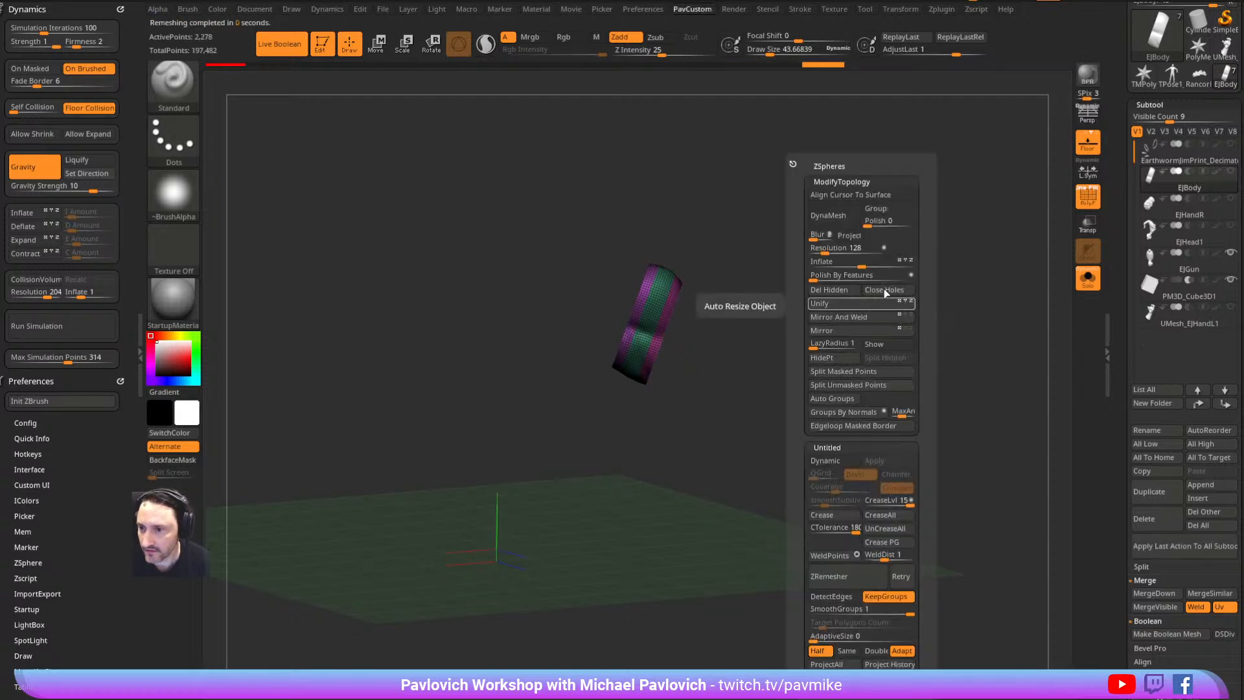
Smooth the remeshed band with Polish By Features so its bend and polygroup borders even out
{"action": "left_click", "coordinate": [911, 275]}
{"action": "left_click", "coordinate": [814, 275]}
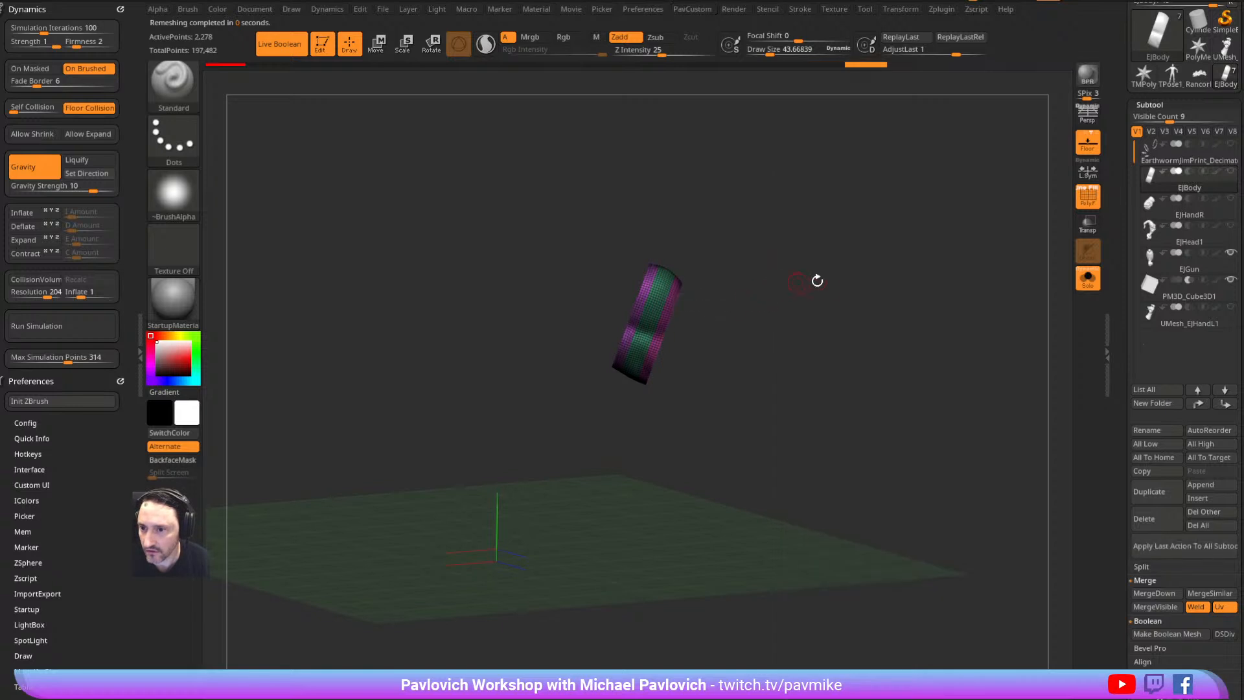
{"action": "key", "text": "2"}
{"action": "left_click", "coordinate": [788, 276]}
{"action": "right_click_drag", "start_coordinate": [740, 285], "coordinate": [805, 331], "text": "ctrl"}
{"action": "key", "text": "2"}
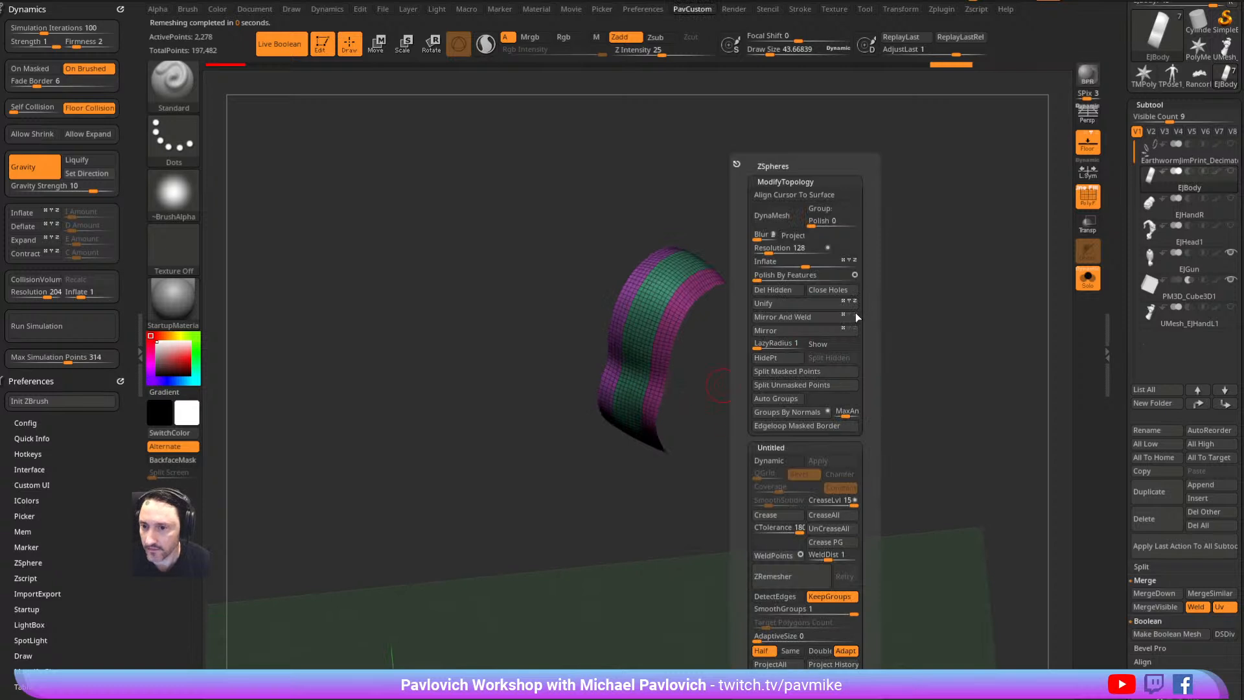
{"action": "key", "text": "2"}
{"action": "left_click", "coordinate": [818, 275]}
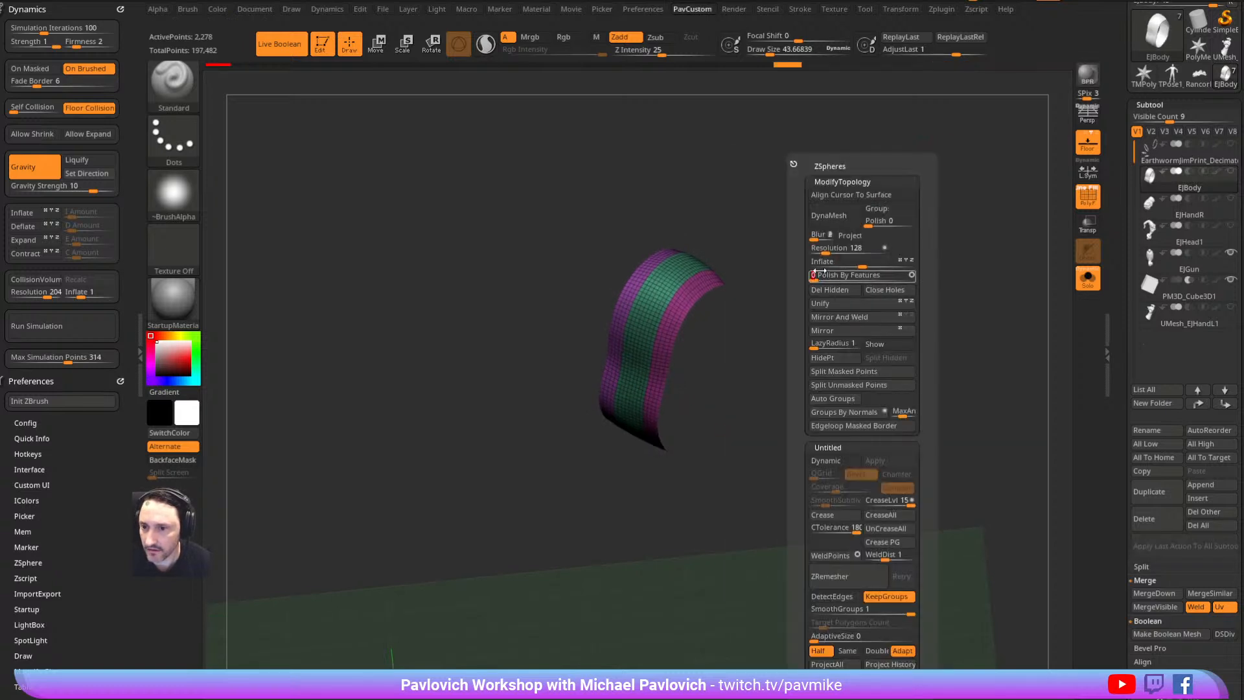
ZRemesh the polished band again at half density, keeping its polygroups
{"action": "key", "text": "2"}
{"action": "left_click", "coordinate": [840, 576]}
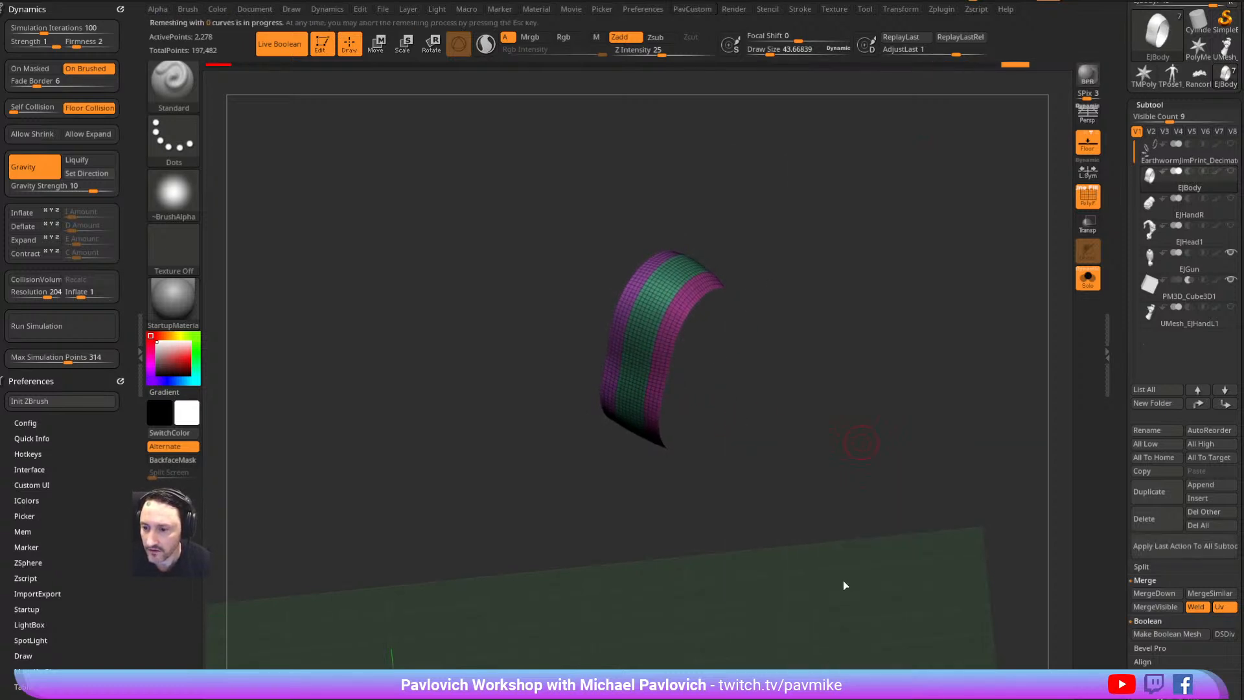
{"action": "key", "text": "2"}
{"action": "left_click", "coordinate": [840, 578]}
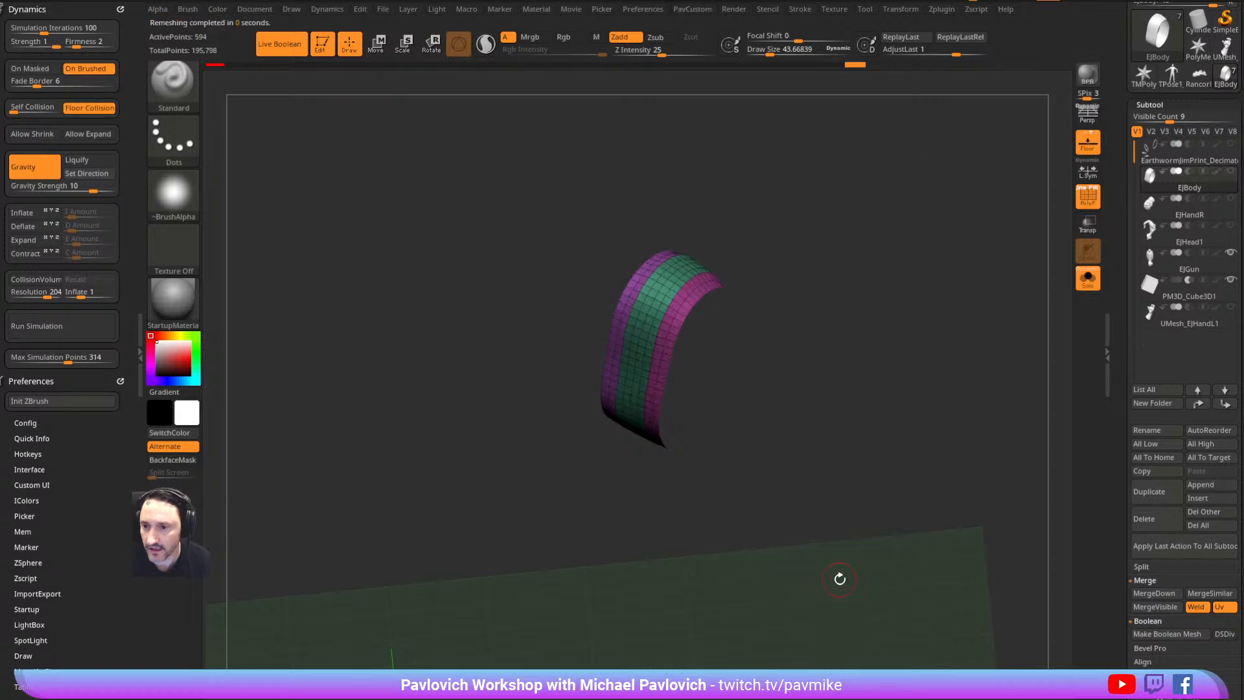
Delete surplus edge loops running along the green and purple strips with the ZModeler brush
{"action": "left_click_drag", "start_coordinate": [833, 443], "coordinate": [888, 283]}
{"action": "key", "text": "b"}
{"action": "key", "text": "z"}
{"action": "key", "text": "m"}
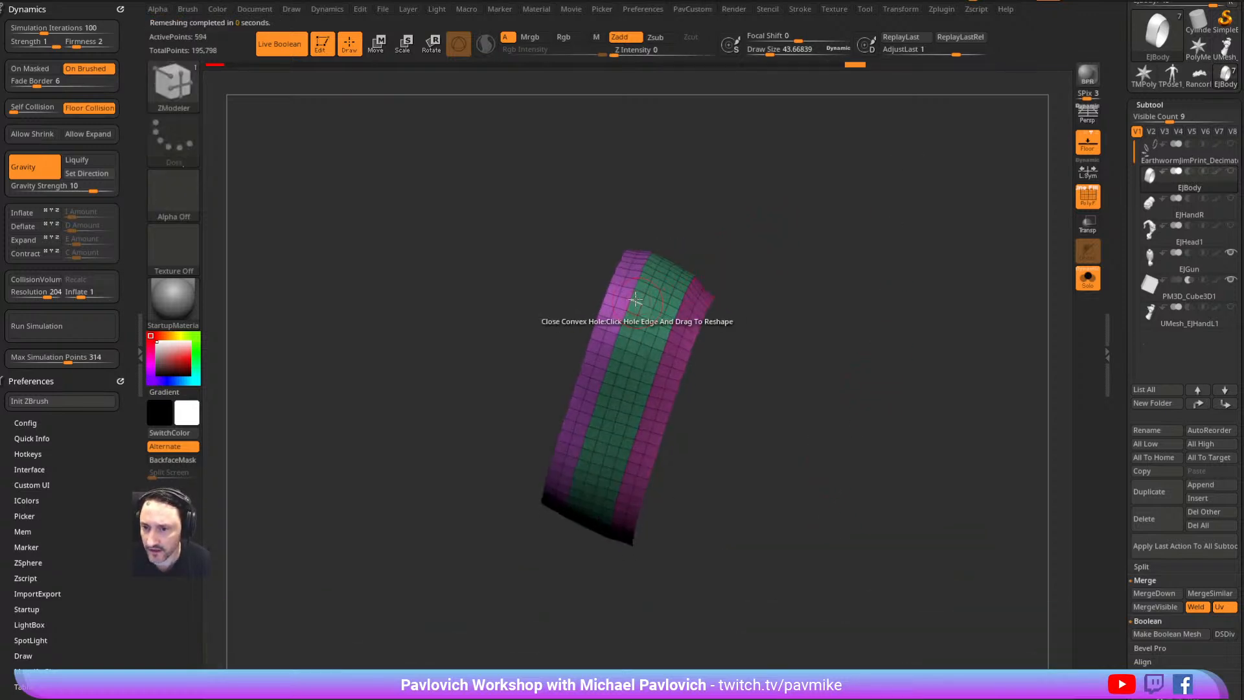
{"action": "key", "text": "space"}
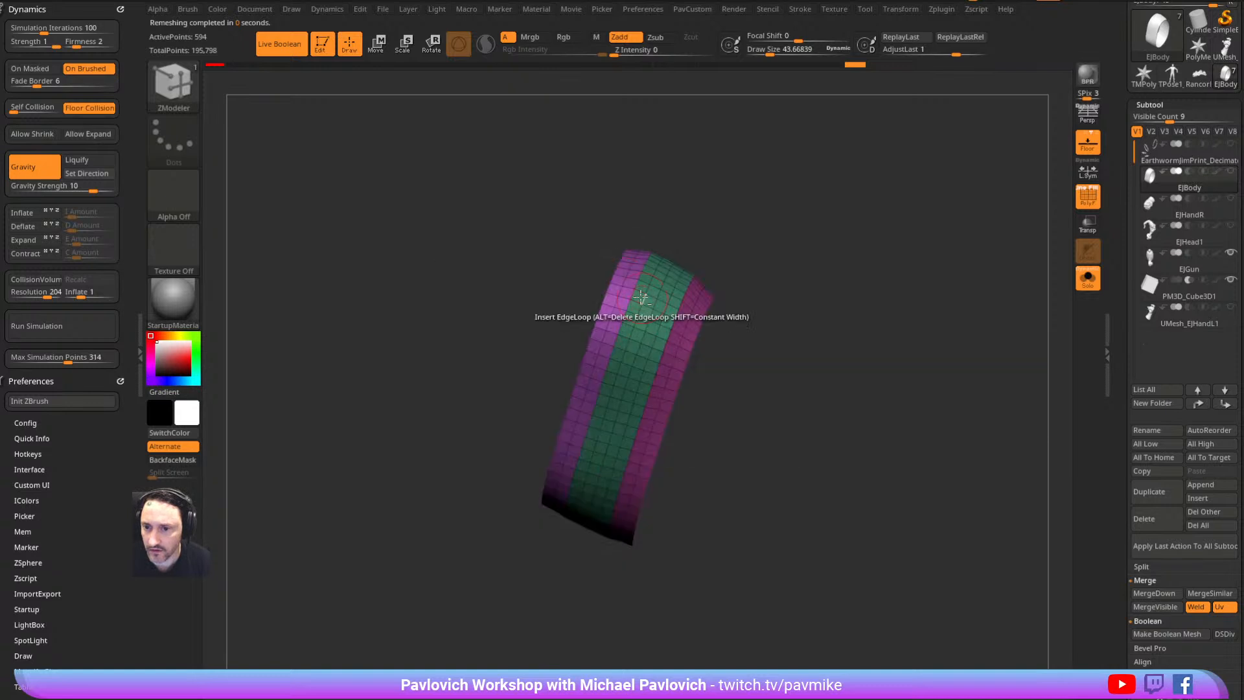
{"action": "left_click", "coordinate": [649, 303], "text": "alt"}
{"action": "left_click", "coordinate": [670, 313], "text": "alt"}
{"action": "left_click", "coordinate": [659, 294], "text": "alt"}
{"action": "key", "text": "space"}
{"action": "left_click", "coordinate": [653, 308]}
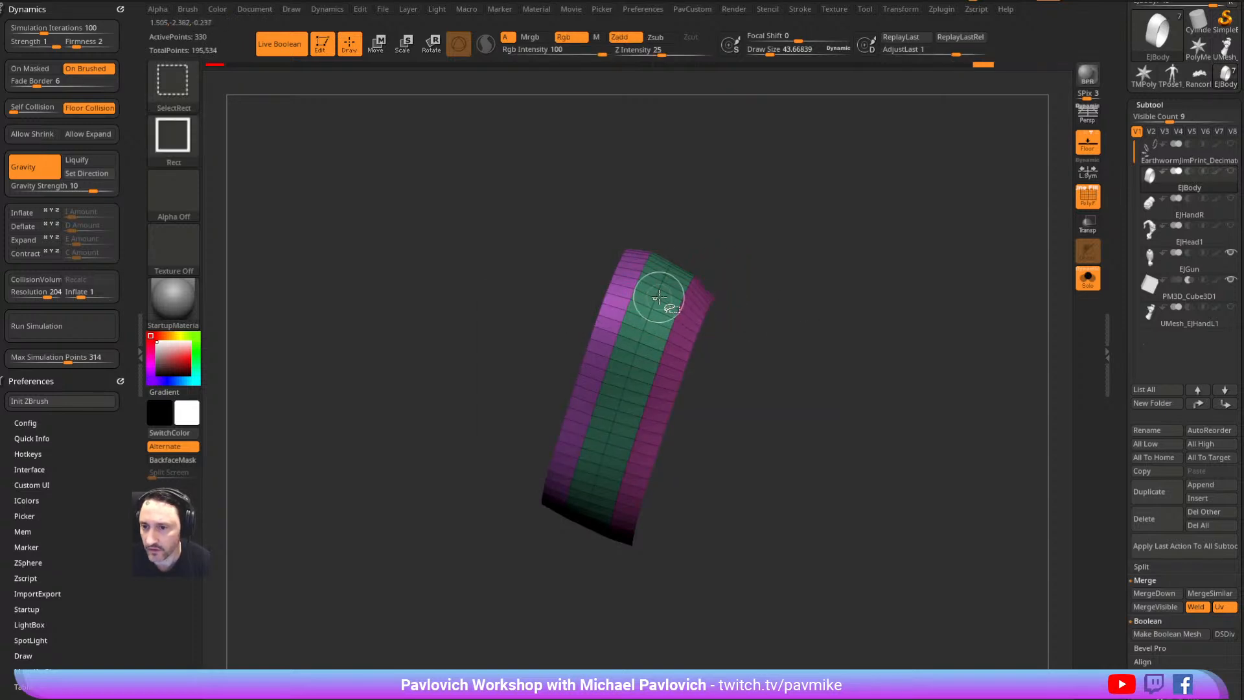
Isolate the green band and split the hidden purple strips into their own subtool
{"action": "left_click", "coordinate": [665, 299], "text": "ctrl+shift"}
{"action": "key", "text": "2"}
{"action": "left_click", "coordinate": [840, 356]}
Extrude the green band into a thick strap using ZModeler QMesh
{"action": "left_click_drag", "start_coordinate": [775, 265], "coordinate": [718, 276]}
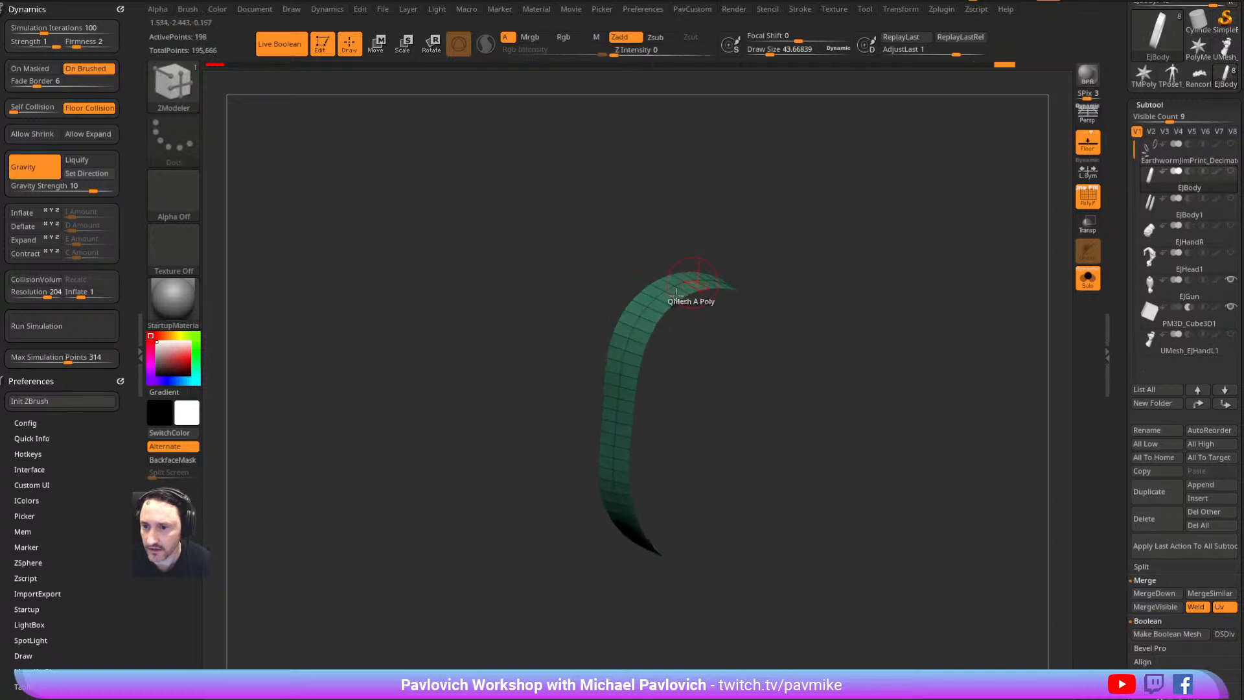
{"action": "key", "text": "space"}
{"action": "left_click", "coordinate": [744, 393]}
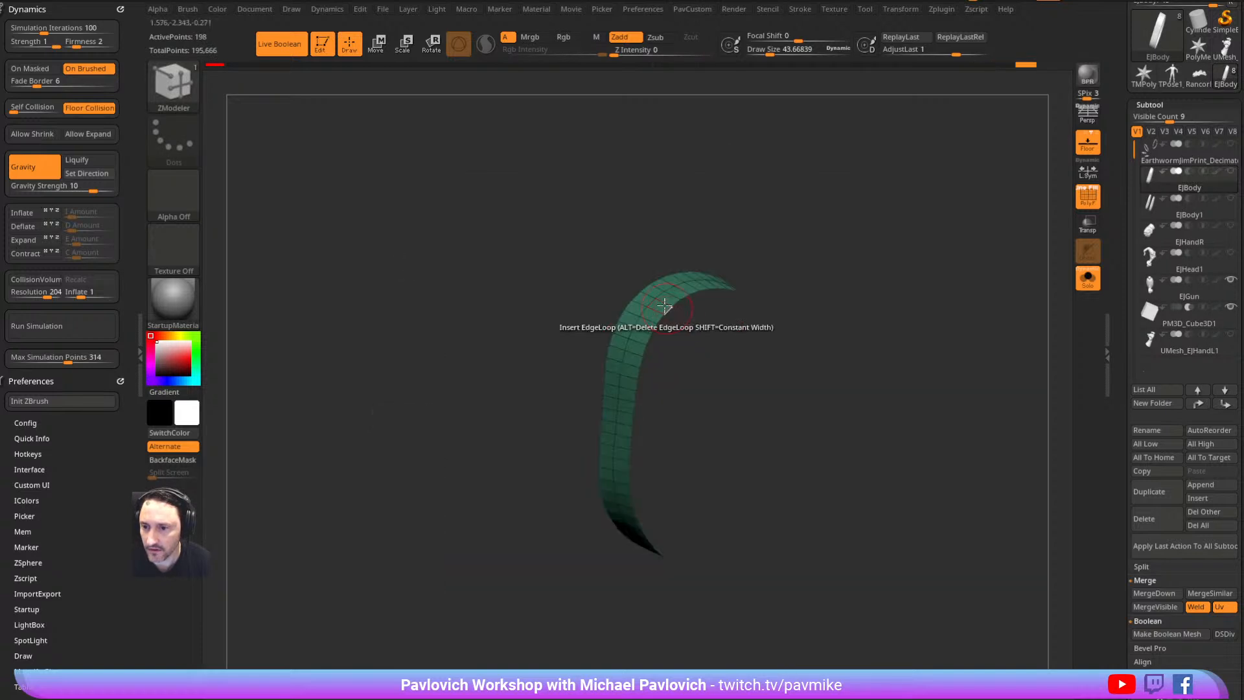
{"action": "left_click_drag", "start_coordinate": [655, 288], "coordinate": [641, 275]}
Leave Solo mode, turn off the polyframe display and make the EJBody1 strips visible
{"action": "left_click", "coordinate": [1086, 277]}
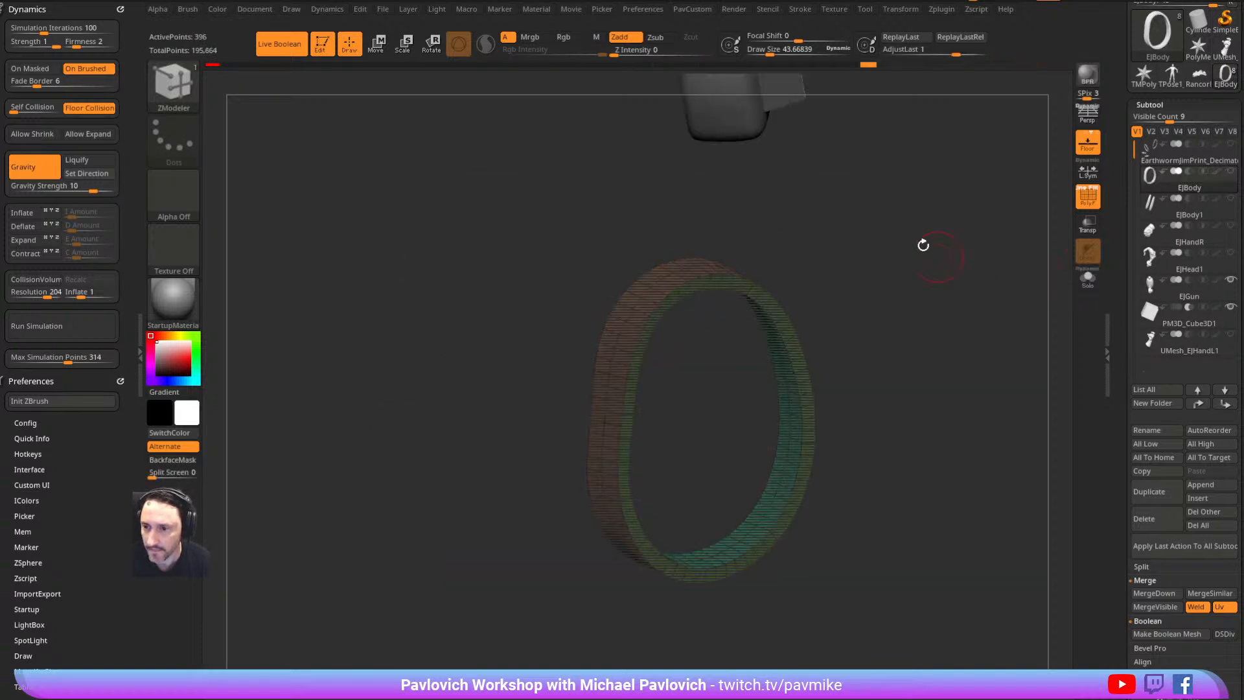
{"action": "left_click_drag", "start_coordinate": [936, 252], "coordinate": [1016, 259]}
{"action": "left_click", "coordinate": [1087, 197]}
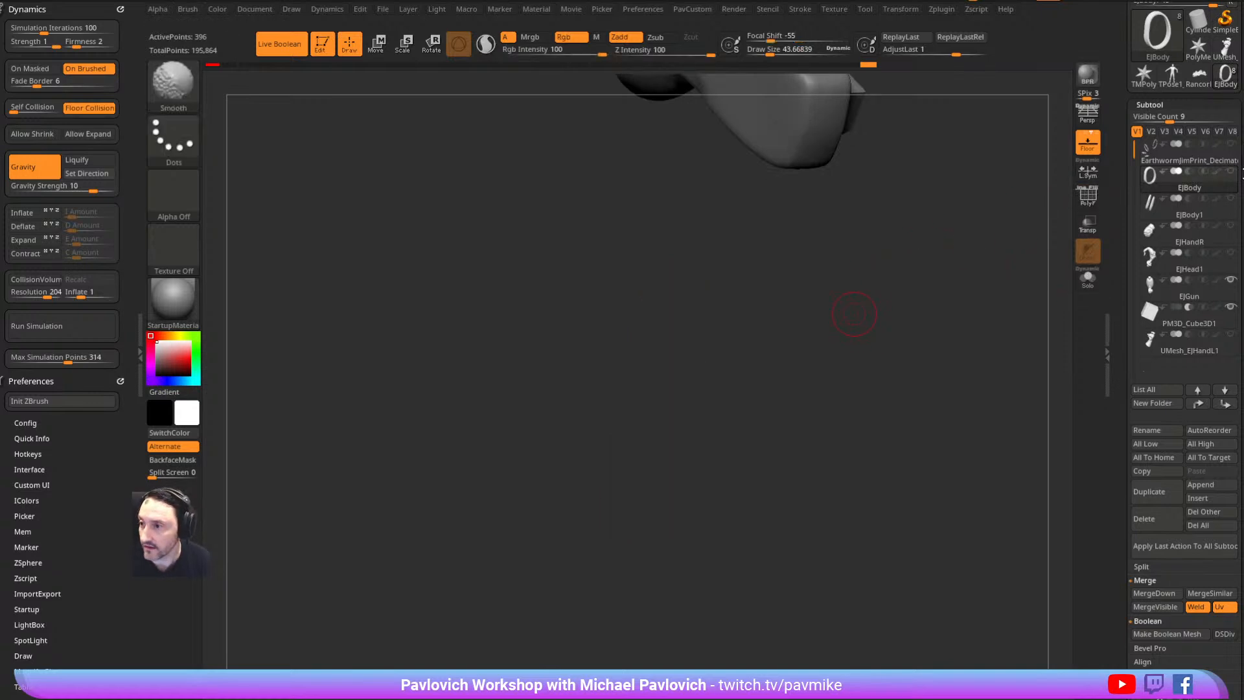
{"action": "left_click", "coordinate": [1230, 198], "text": "shift"}
{"action": "left_click", "coordinate": [1231, 199]}
{"action": "left_click", "coordinate": [1230, 199]}
Isolate EJBody1 in Solo mode and extrude both side strips to give them thickness with QMesh Polygroup All
{"action": "left_click_drag", "start_coordinate": [1044, 285], "coordinate": [664, 328]}
{"action": "left_click", "coordinate": [1088, 278]}
{"action": "left_click", "coordinate": [1189, 208]}
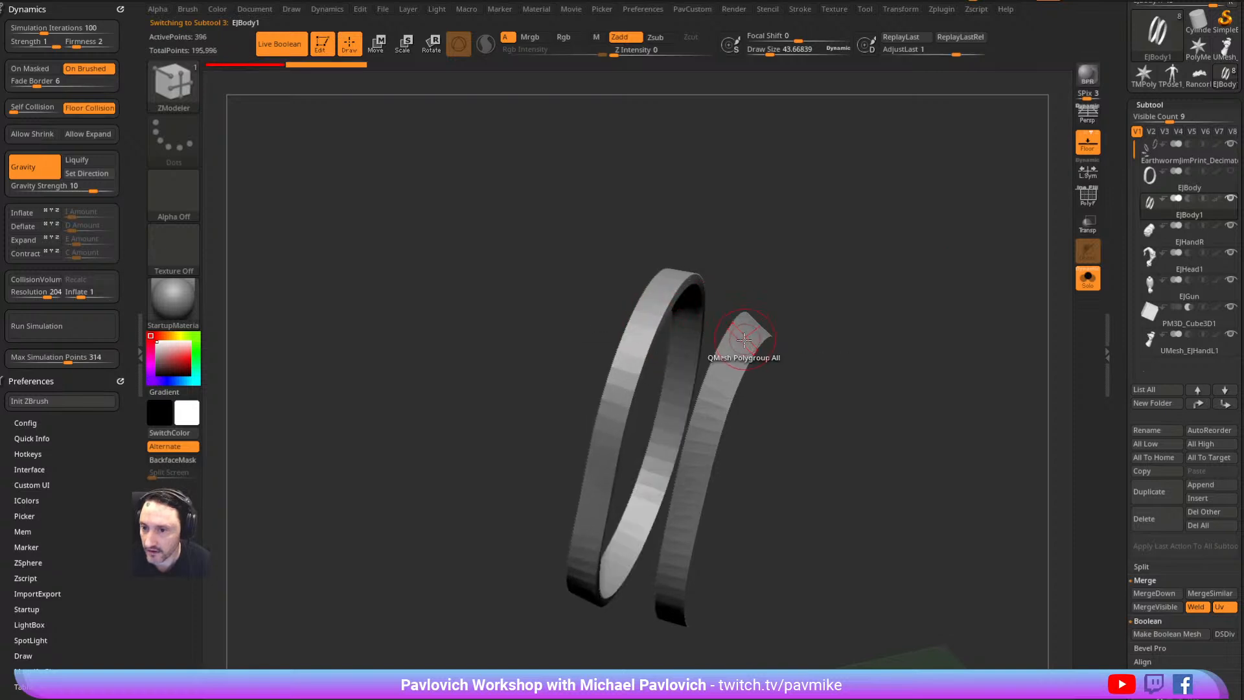
{"action": "left_click_drag", "start_coordinate": [732, 353], "coordinate": [1055, 230]}
Select EJBody and merge it with the EJBody1 side strips into one subtool
{"action": "left_click", "coordinate": [1196, 184]}
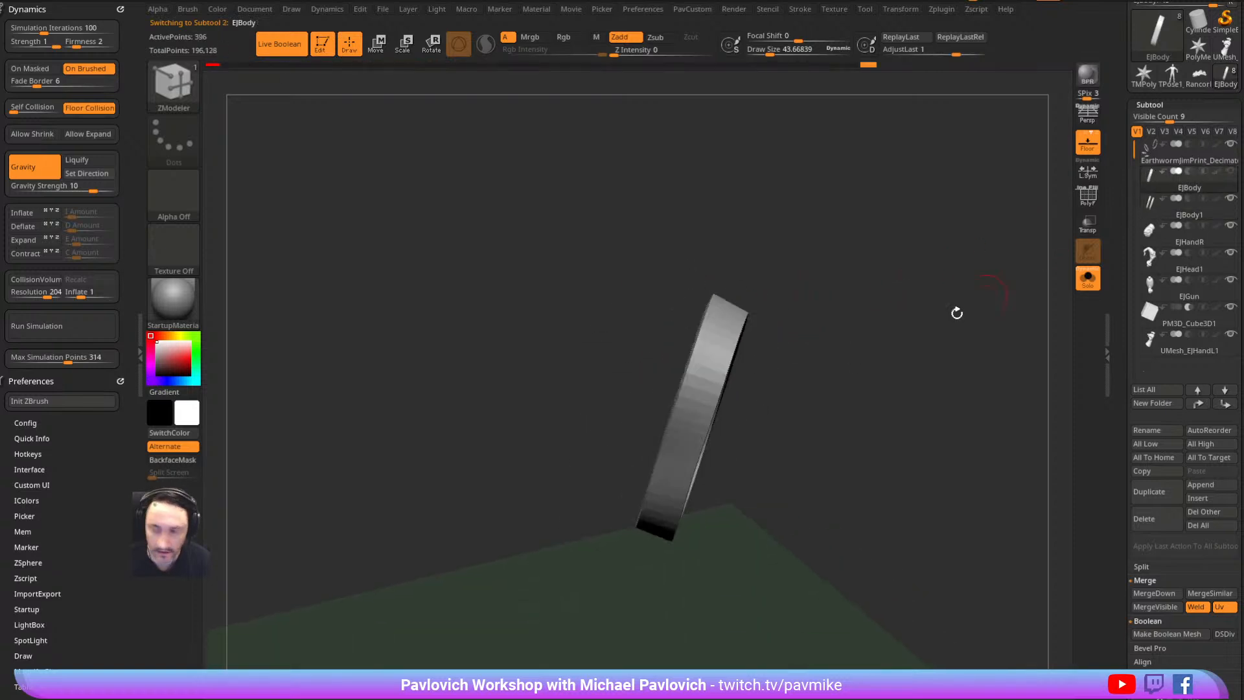
{"action": "key", "text": "ctrl+shift+m"}
{"action": "left_click_drag", "start_coordinate": [924, 329], "coordinate": [903, 309]}
Choose the Move brush with a draw size of about 189 and disable its BackfaceMask
{"action": "key", "text": "s"}
{"action": "left_click_drag", "start_coordinate": [770, 312], "coordinate": [777, 313]}
{"action": "key", "text": "b"}
{"action": "key", "text": "m"}
{"action": "key", "text": "v"}
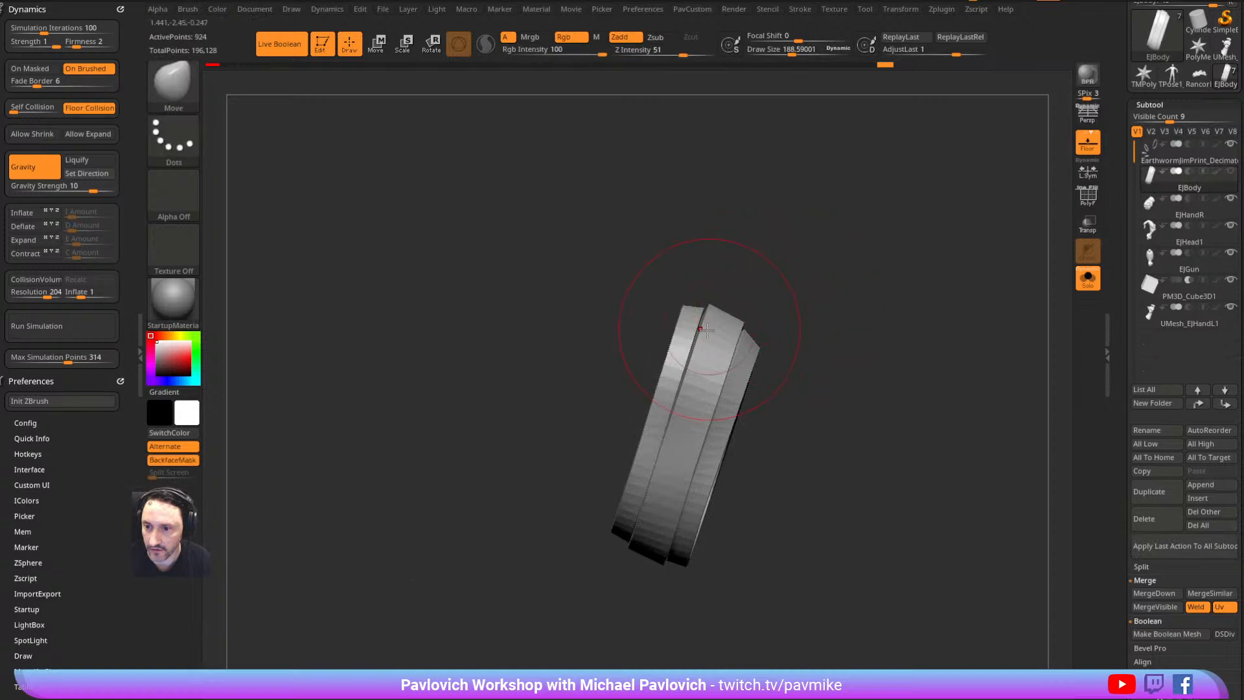
{"action": "left_click_drag", "start_coordinate": [91, 511], "coordinate": [103, 410]}
{"action": "left_click", "coordinate": [165, 460]}
{"action": "left_click_drag", "start_coordinate": [45, 554], "coordinate": [75, 627]}
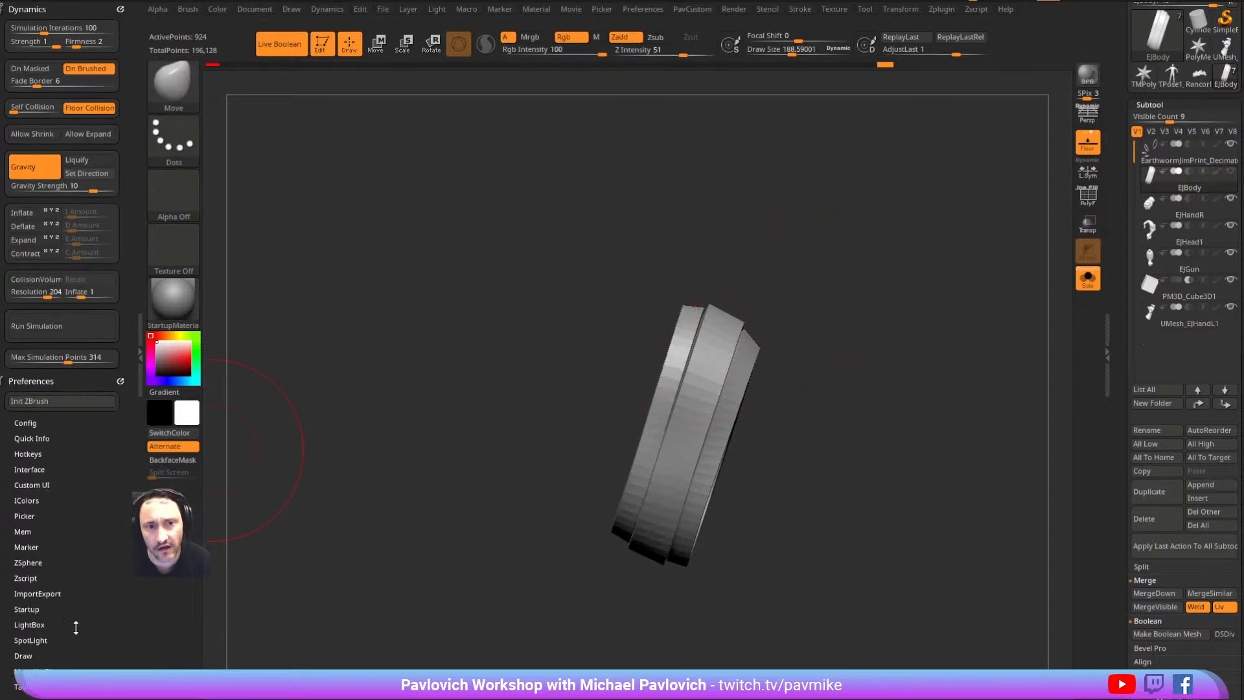
Enable Topological auto masking for the Move brush with a Range of 1.5
{"action": "left_click", "coordinate": [118, 10]}
{"action": "left_click", "coordinate": [118, 10]}
{"action": "left_click", "coordinate": [118, 10]}
{"action": "mouse_move", "coordinate": [65, 459]}
{"action": "left_mouse_down"}
{"action": "mouse_move", "coordinate": [41, 428]}
{"action": "mouse_move", "coordinate": [88, 327]}
{"action": "left_mouse_up"}
{"action": "left_click", "coordinate": [37, 599]}
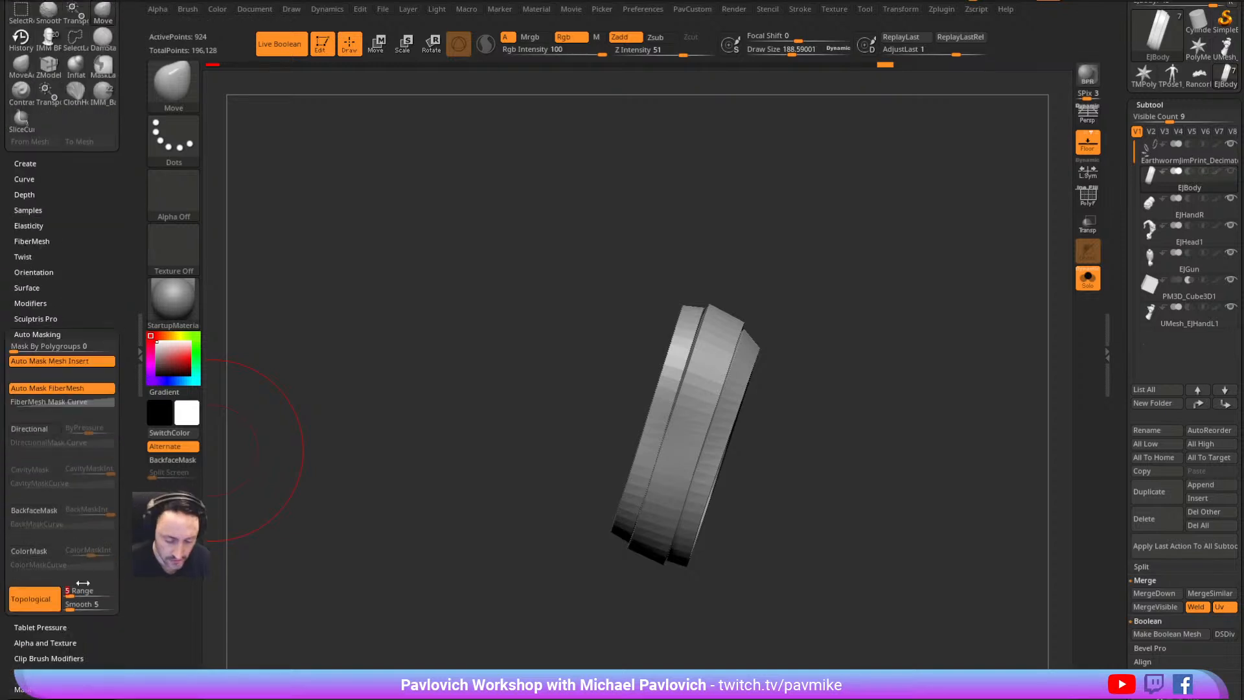
{"action": "key", "text": "Return"}
Pull the separate strips over and across one another around the band with the Move brush, varying the draw size
{"action": "key", "text": "s"}
{"action": "left_click_drag", "start_coordinate": [716, 355], "coordinate": [740, 355]}
{"action": "left_click_drag", "start_coordinate": [657, 405], "coordinate": [693, 424]}
{"action": "key", "text": "s"}
{"action": "left_click_drag", "start_coordinate": [703, 478], "coordinate": [716, 490]}
{"action": "left_click_drag", "start_coordinate": [681, 549], "coordinate": [615, 521]}
{"action": "mouse_move", "coordinate": [748, 369]}
{"action": "left_mouse_down"}
{"action": "mouse_move", "coordinate": [781, 362]}
{"action": "mouse_move", "coordinate": [822, 300]}
{"action": "mouse_move", "coordinate": [816, 347]}
{"action": "mouse_move", "coordinate": [849, 379]}
{"action": "mouse_move", "coordinate": [833, 382]}
{"action": "left_mouse_up"}
{"action": "key", "text": "s"}
{"action": "left_click_drag", "start_coordinate": [880, 373], "coordinate": [797, 363]}
{"action": "key", "text": "s"}
{"action": "left_click_drag", "start_coordinate": [790, 303], "coordinate": [901, 327]}
{"action": "key", "text": "c"}
{"action": "left_click", "coordinate": [930, 545]}
{"action": "left_click_drag", "start_coordinate": [917, 501], "coordinate": [901, 502]}
{"action": "left_click", "coordinate": [872, 463]}
{"action": "left_click_drag", "start_coordinate": [835, 537], "coordinate": [863, 505]}
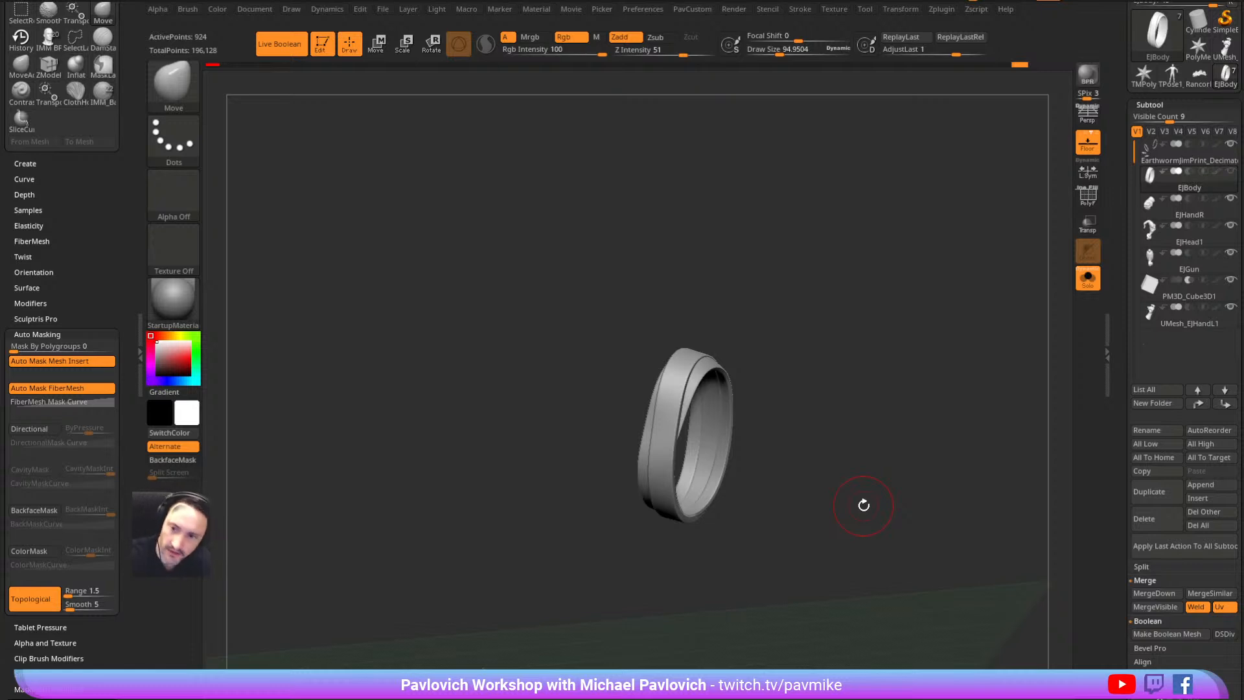
Look through the insert meshes and 3D primitives and load Helix3D as the active tool
{"action": "left_click_drag", "start_coordinate": [991, 264], "coordinate": [971, 322]}
{"action": "key", "text": "i"}
{"action": "key", "text": "m"}
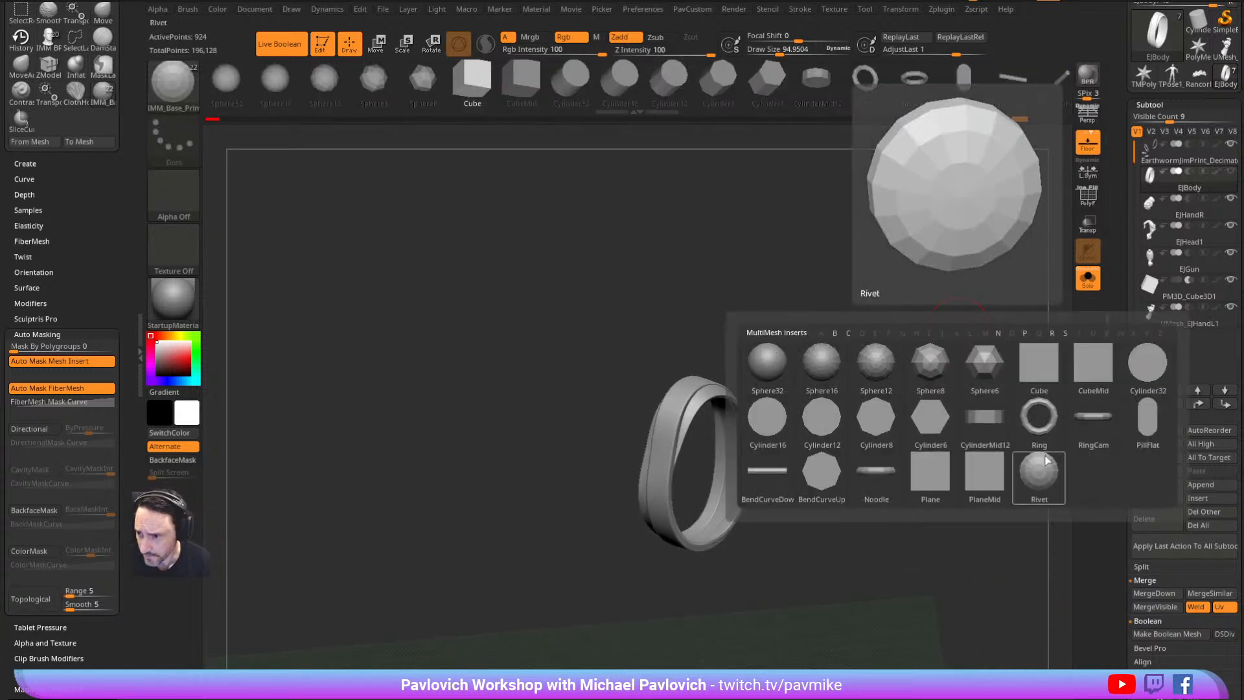
{"action": "left_click_drag", "start_coordinate": [1125, 186], "coordinate": [1126, 322]}
{"action": "left_click", "coordinate": [1157, 188]}
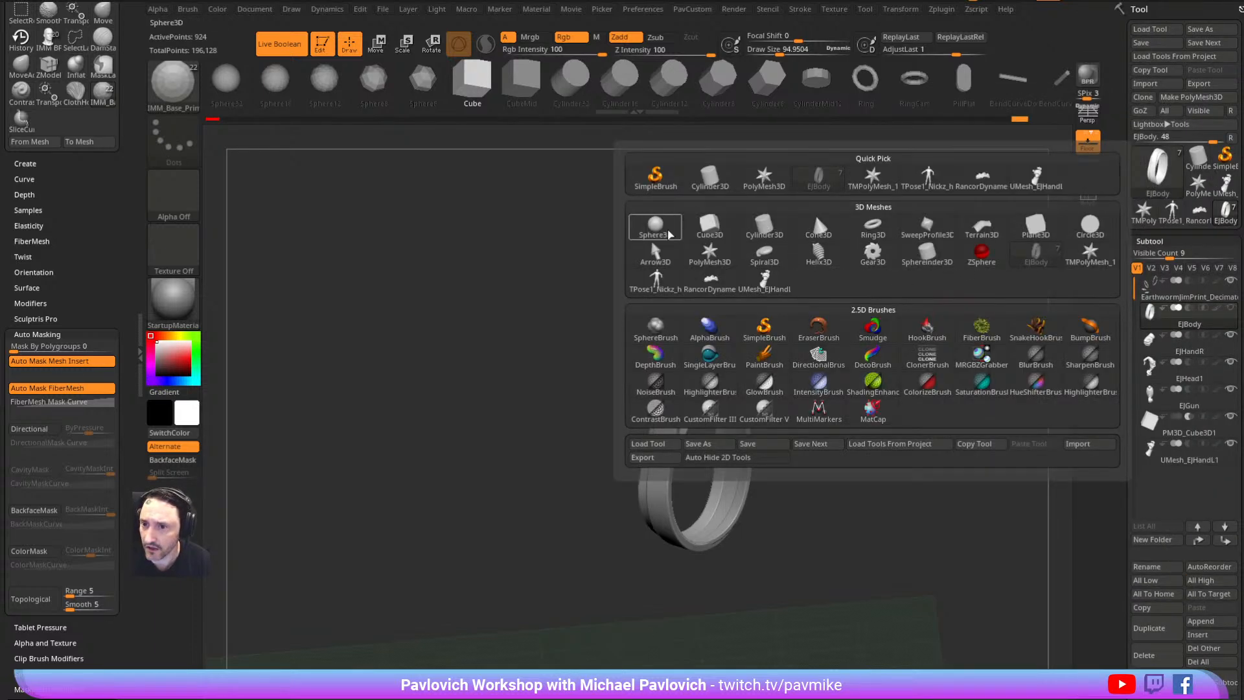
{"action": "mouse_move", "coordinate": [661, 226]}
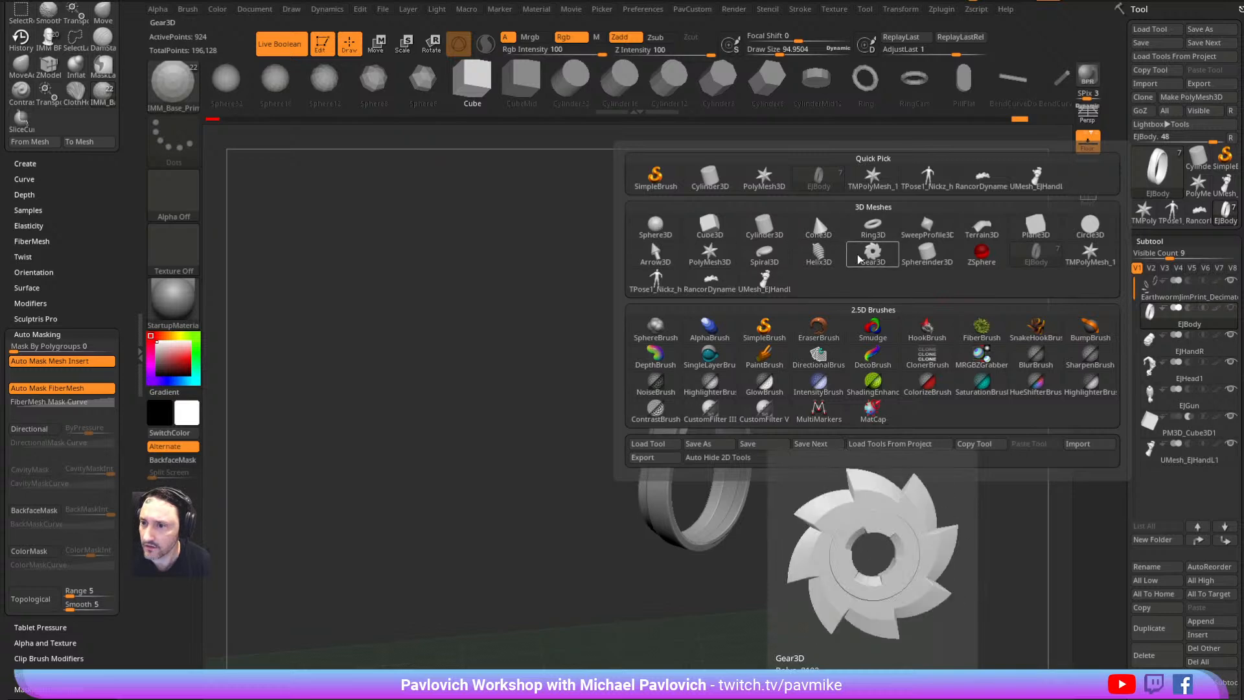
{"action": "left_click", "coordinate": [818, 256]}
{"action": "left_click_drag", "start_coordinate": [749, 335], "coordinate": [711, 495]}
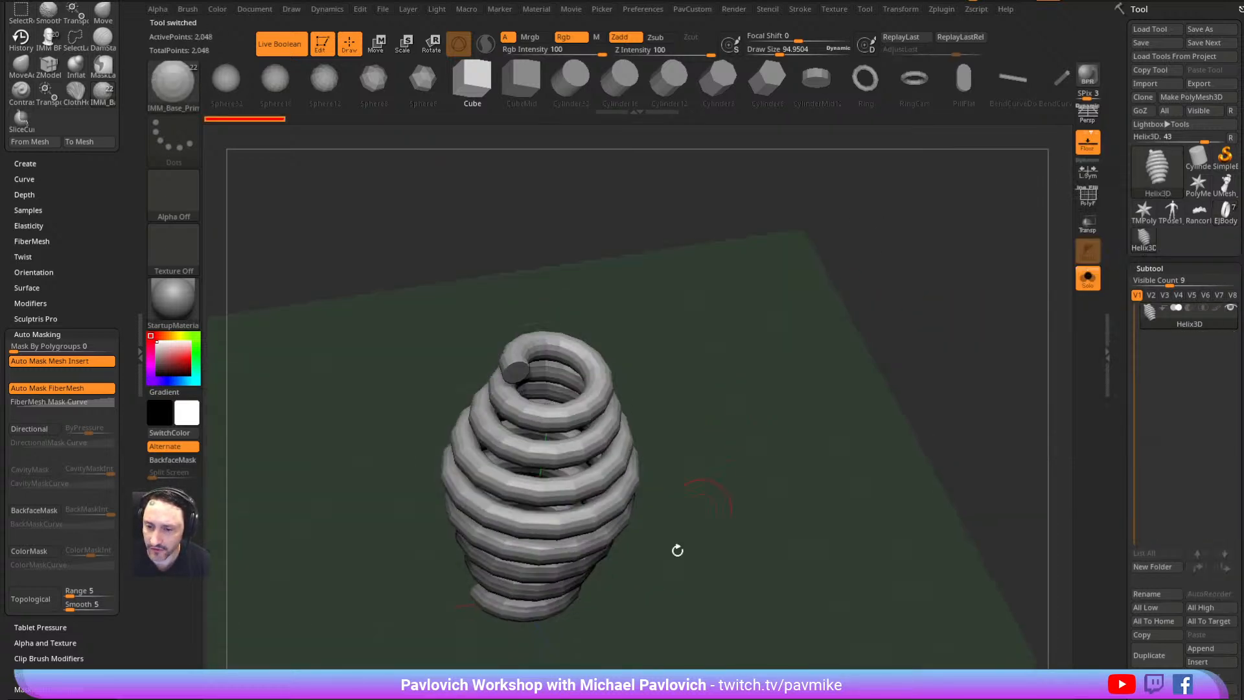
{"action": "left_click_drag", "start_coordinate": [868, 392], "coordinate": [1046, 344]}
Initialize the helix with Coverage 6.94444 and SDivide 3 to give it a triangular cross-section
{"action": "mouse_move", "coordinate": [1114, 400]}
{"action": "left_mouse_down"}
{"action": "mouse_move", "coordinate": [1132, 164]}
{"action": "mouse_move", "coordinate": [1132, 415]}
{"action": "left_mouse_up"}
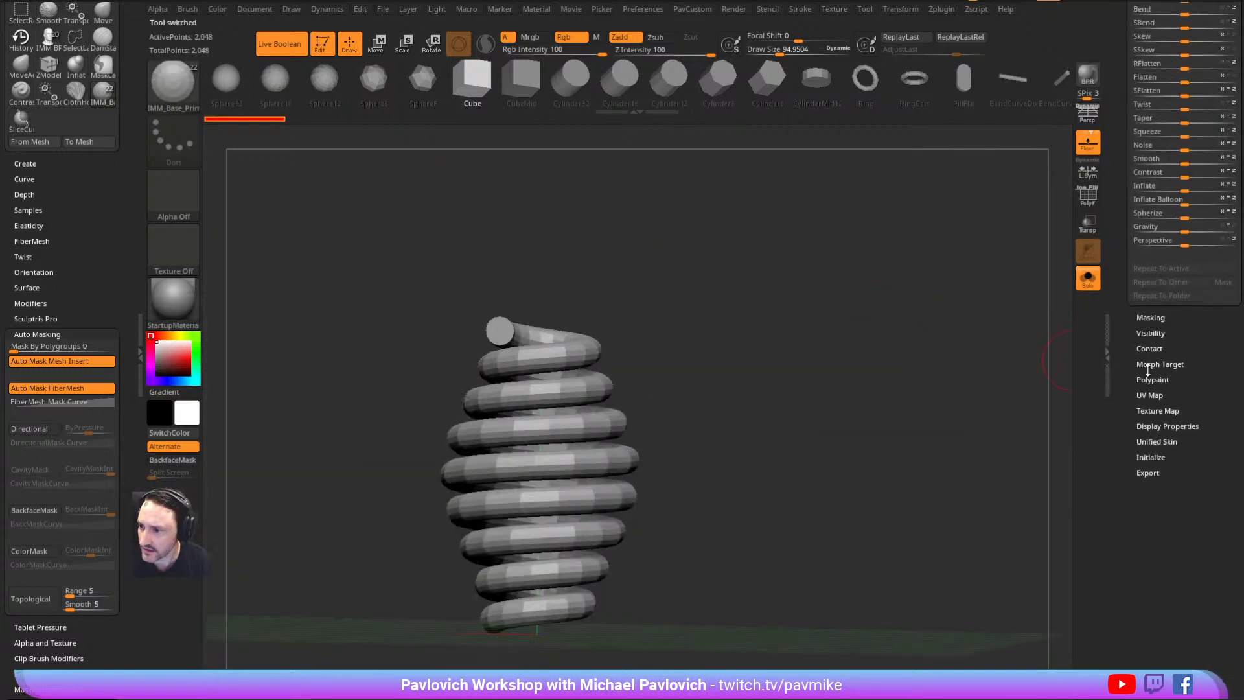
{"action": "left_click", "coordinate": [1151, 457]}
{"action": "left_click_drag", "start_coordinate": [1157, 484], "coordinate": [1154, 484]}
{"action": "left_click_drag", "start_coordinate": [1142, 565], "coordinate": [1133, 566]}
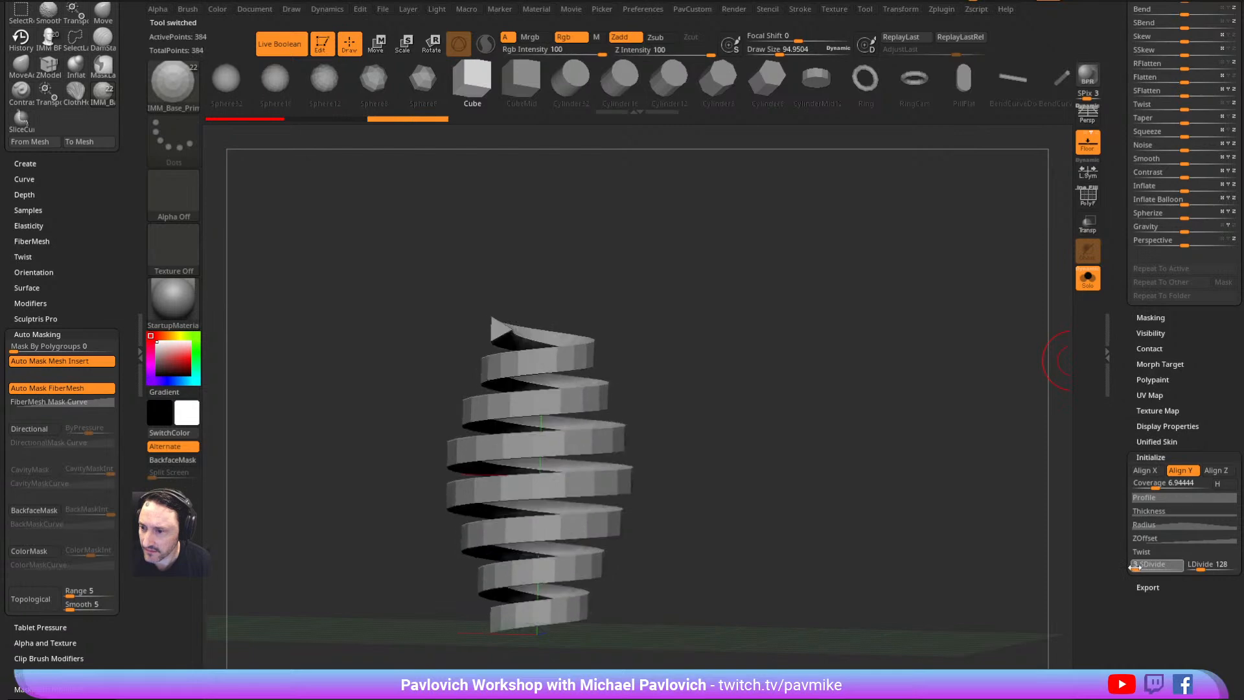
Convert the helix to a PolyMesh3D, show its polyframe and assign polygroups by normals
{"action": "left_click_drag", "start_coordinate": [946, 494], "coordinate": [1038, 473]}
{"action": "left_click_drag", "start_coordinate": [1123, 340], "coordinate": [1121, 637]}
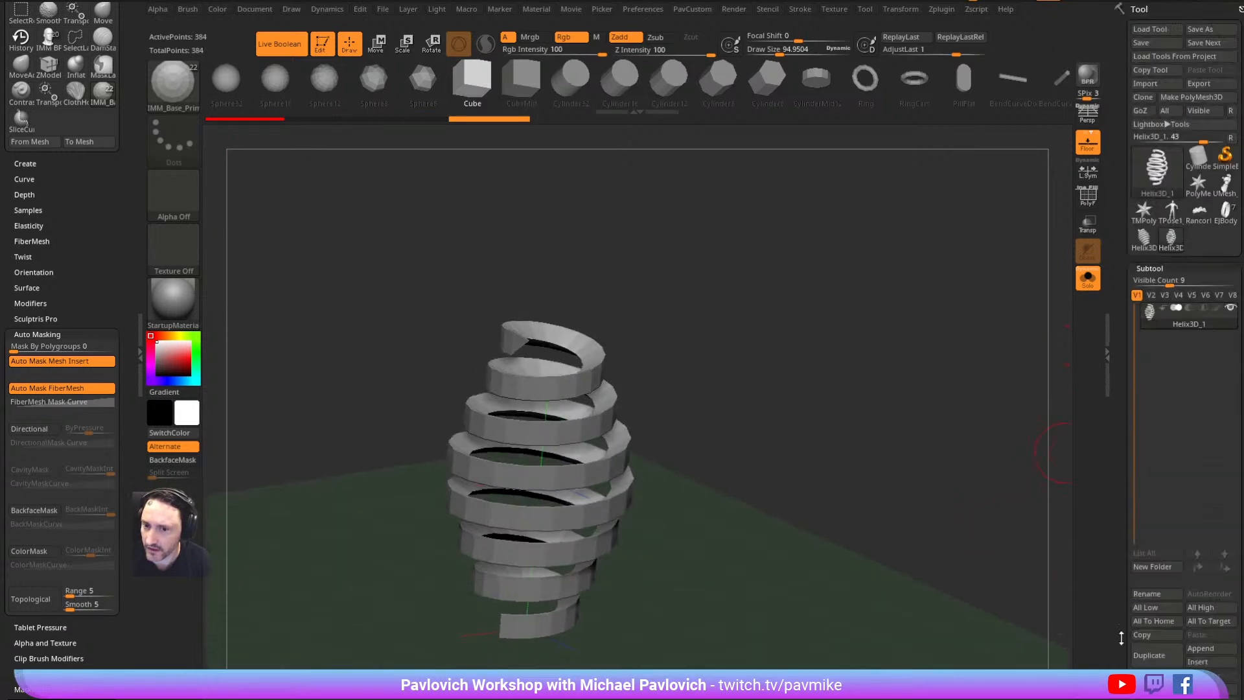
{"action": "left_click", "coordinate": [1191, 97]}
{"action": "key", "text": "shift+f"}
{"action": "left_click_drag", "start_coordinate": [993, 250], "coordinate": [930, 336], "text": "shift"}
{"action": "key", "text": "3"}
{"action": "left_click", "coordinate": [917, 412]}
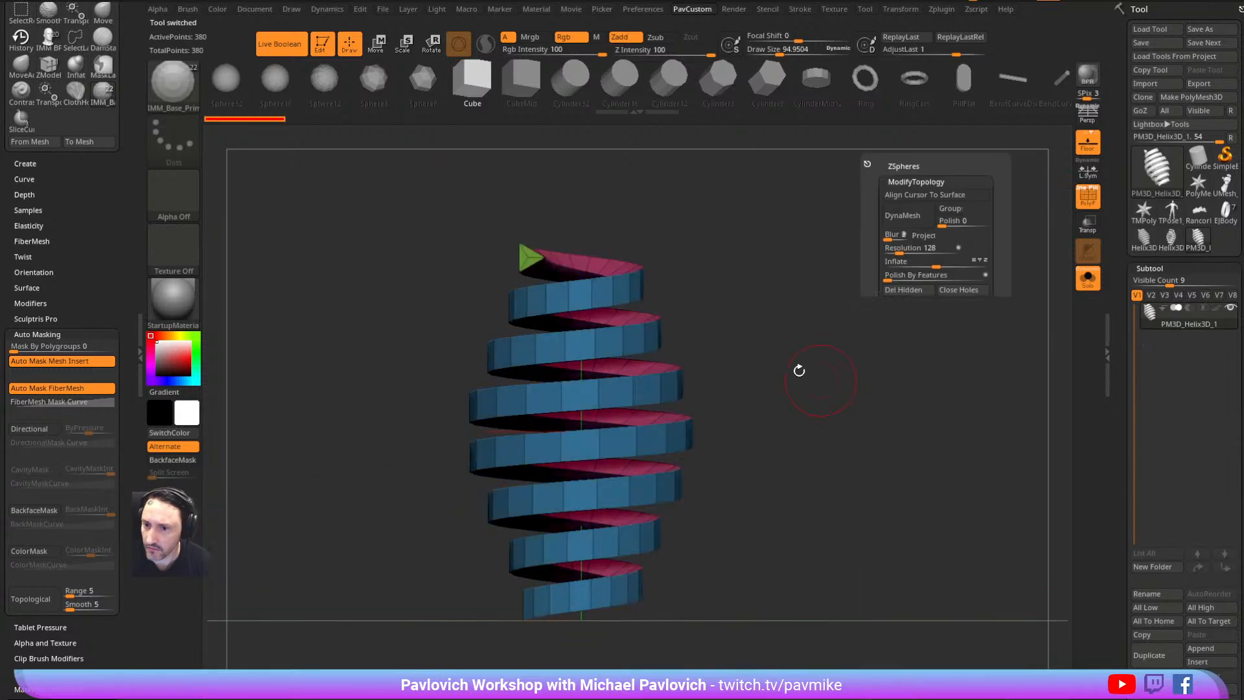
Isolate the helix's blue outer faces and delete the hidden geometry
{"action": "left_click_drag", "start_coordinate": [827, 380], "coordinate": [809, 367]}
{"action": "left_click", "coordinate": [539, 223], "text": "ctrl+shift"}
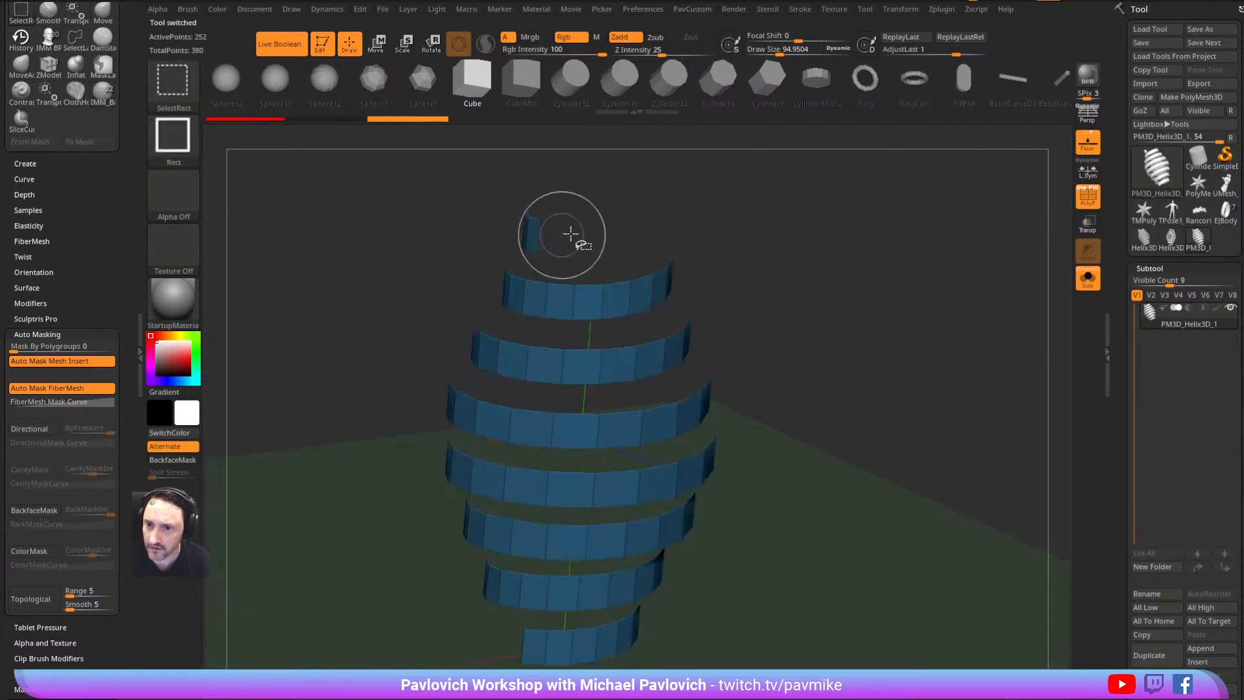
{"action": "key", "text": "3"}
{"action": "left_click", "coordinate": [821, 290]}
Extrude the remaining helical ribbon to give it thickness with QMesh Polygroup All
{"action": "left_click_drag", "start_coordinate": [763, 320], "coordinate": [614, 356]}
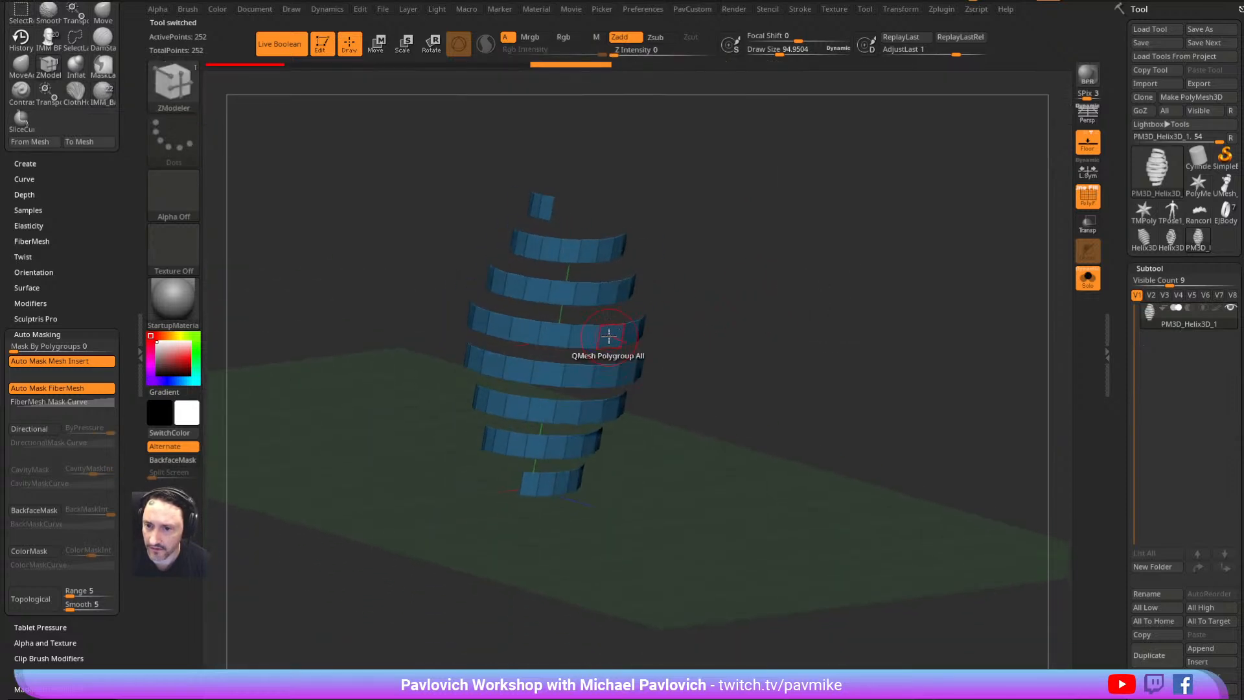
{"action": "left_click", "coordinate": [606, 335]}
{"action": "key", "text": "3"}
{"action": "left_click", "coordinate": [690, 677]}
{"action": "mouse_move", "coordinate": [668, 388]}
{"action": "left_mouse_down", "text": "alt"}
{"action": "mouse_move", "coordinate": [716, 481]}
{"action": "mouse_move", "coordinate": [733, 435]}
{"action": "left_mouse_up", "text": "alt"}
{"action": "left_click", "coordinate": [702, 478]}
Enlarge the Move brush to about 987 and pull the middle turns of the coil together
{"action": "key", "text": "b"}
{"action": "key", "text": "m"}
{"action": "key", "text": "v"}
{"action": "key", "text": "ctrl+z"}
{"action": "key", "text": "s"}
{"action": "mouse_move", "coordinate": [648, 468]}
{"action": "left_mouse_down"}
{"action": "mouse_move", "coordinate": [672, 470]}
{"action": "mouse_move", "coordinate": [657, 427]}
{"action": "mouse_move", "coordinate": [653, 445]}
{"action": "left_mouse_up"}
{"action": "key", "text": "s"}
{"action": "left_click_drag", "start_coordinate": [641, 447], "coordinate": [675, 441]}
{"action": "left_click_drag", "start_coordinate": [577, 428], "coordinate": [574, 449]}
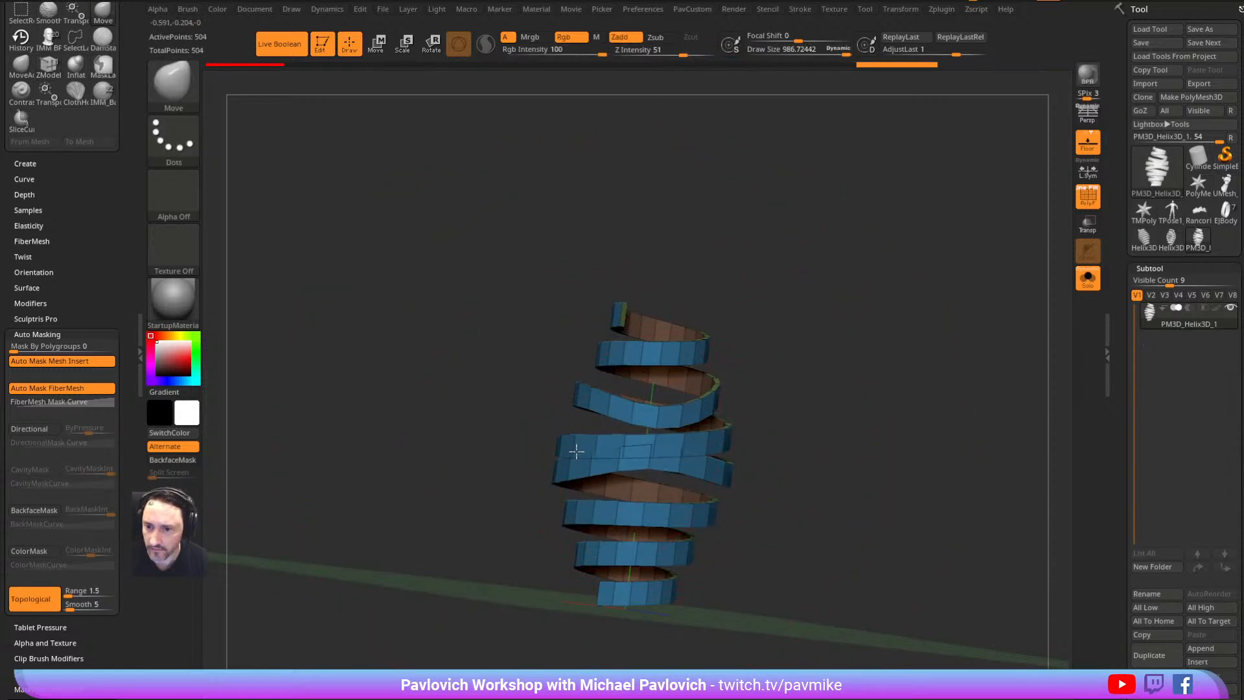
Pull the upper turns down and the lower turns up so the ribbon overlaps itself like wrapped bandages
{"action": "left_click_drag", "start_coordinate": [603, 384], "coordinate": [603, 407]}
{"action": "left_click_drag", "start_coordinate": [619, 358], "coordinate": [610, 404]}
{"action": "left_click_drag", "start_coordinate": [623, 512], "coordinate": [624, 476]}
{"action": "left_click_drag", "start_coordinate": [624, 566], "coordinate": [625, 541]}
{"action": "mouse_move", "coordinate": [625, 541]}
{"action": "right_mouse_down"}
{"action": "mouse_move", "coordinate": [632, 480]}
{"action": "mouse_move", "coordinate": [641, 549]}
{"action": "right_mouse_up"}
{"action": "left_click_drag", "start_coordinate": [641, 580], "coordinate": [638, 506]}
{"action": "left_click_drag", "start_coordinate": [638, 528], "coordinate": [639, 504]}
{"action": "left_click_drag", "start_coordinate": [597, 412], "coordinate": [596, 419]}
{"action": "left_click_drag", "start_coordinate": [607, 380], "coordinate": [595, 425]}
Reduce the Move brush draw size to 90.91 and examine the wrapped coil from several angles
{"action": "right_click_drag", "start_coordinate": [816, 350], "coordinate": [808, 390]}
{"action": "key", "text": "s"}
{"action": "left_click_drag", "start_coordinate": [808, 390], "coordinate": [779, 389]}
{"action": "mouse_move", "coordinate": [779, 389]}
{"action": "right_mouse_down"}
{"action": "mouse_move", "coordinate": [747, 397]}
{"action": "mouse_move", "coordinate": [742, 423]}
{"action": "mouse_move", "coordinate": [693, 415]}
{"action": "right_mouse_up"}
{"action": "key", "text": "s"}
{"action": "left_click_drag", "start_coordinate": [694, 415], "coordinate": [672, 415]}
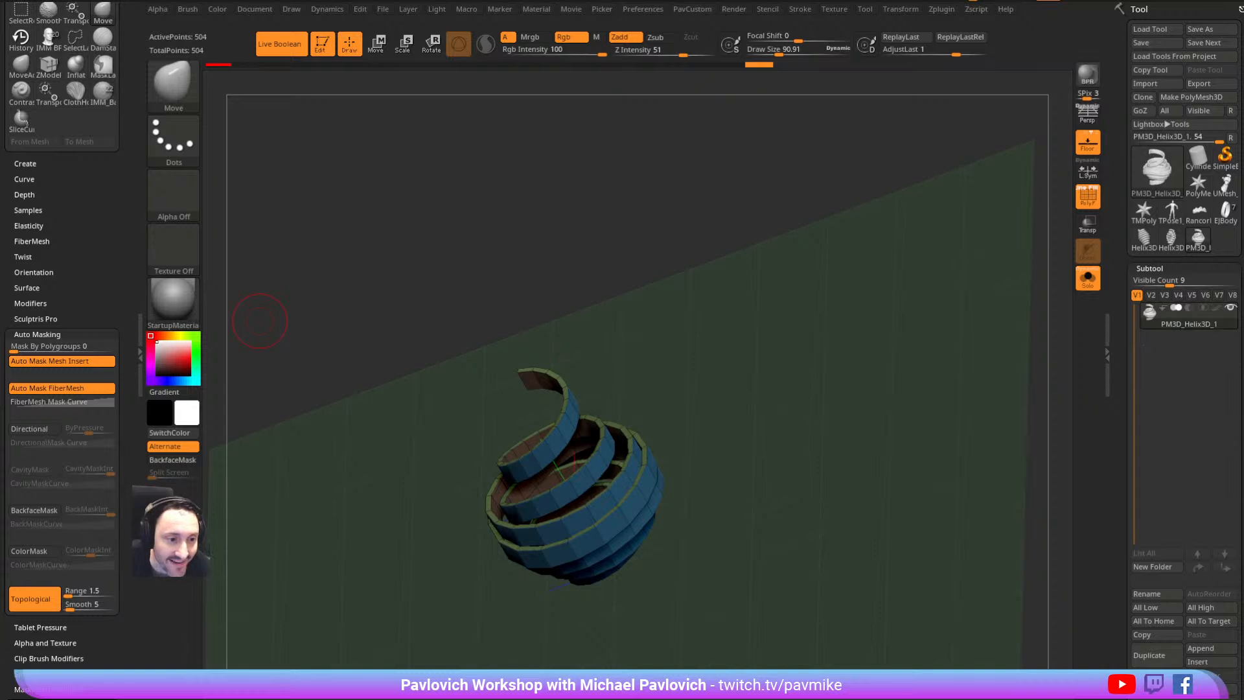
{"action": "left_click_drag", "start_coordinate": [680, 349], "coordinate": [717, 324]}
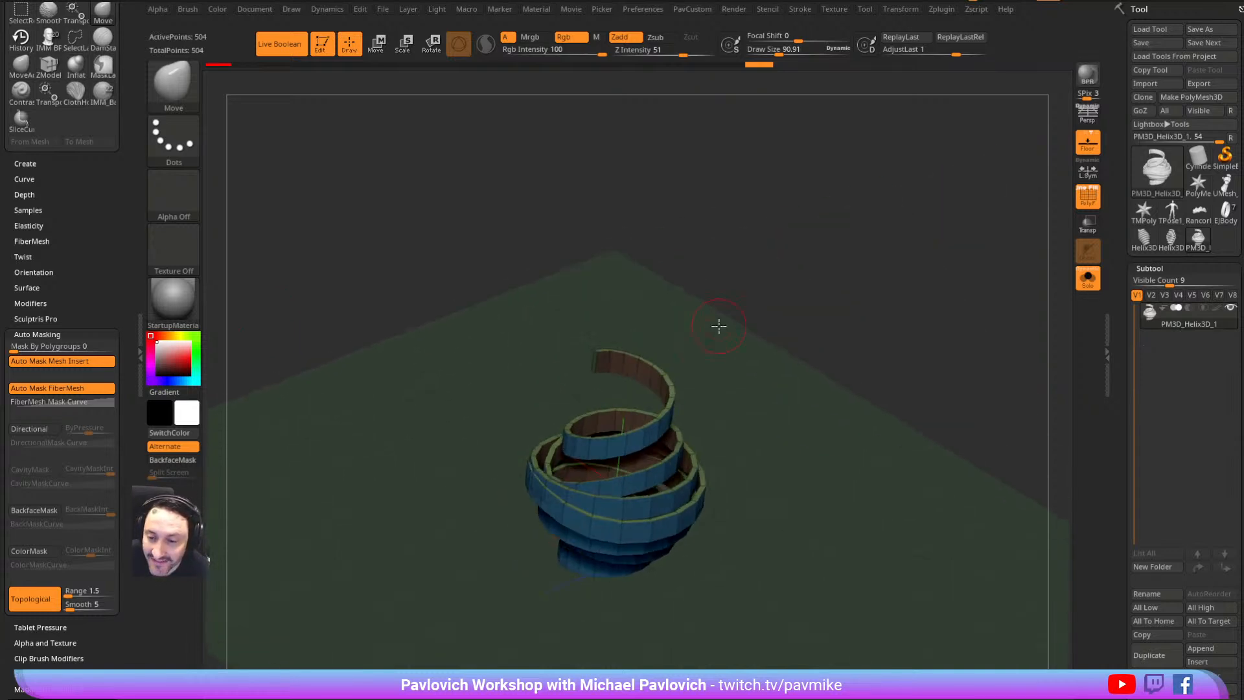